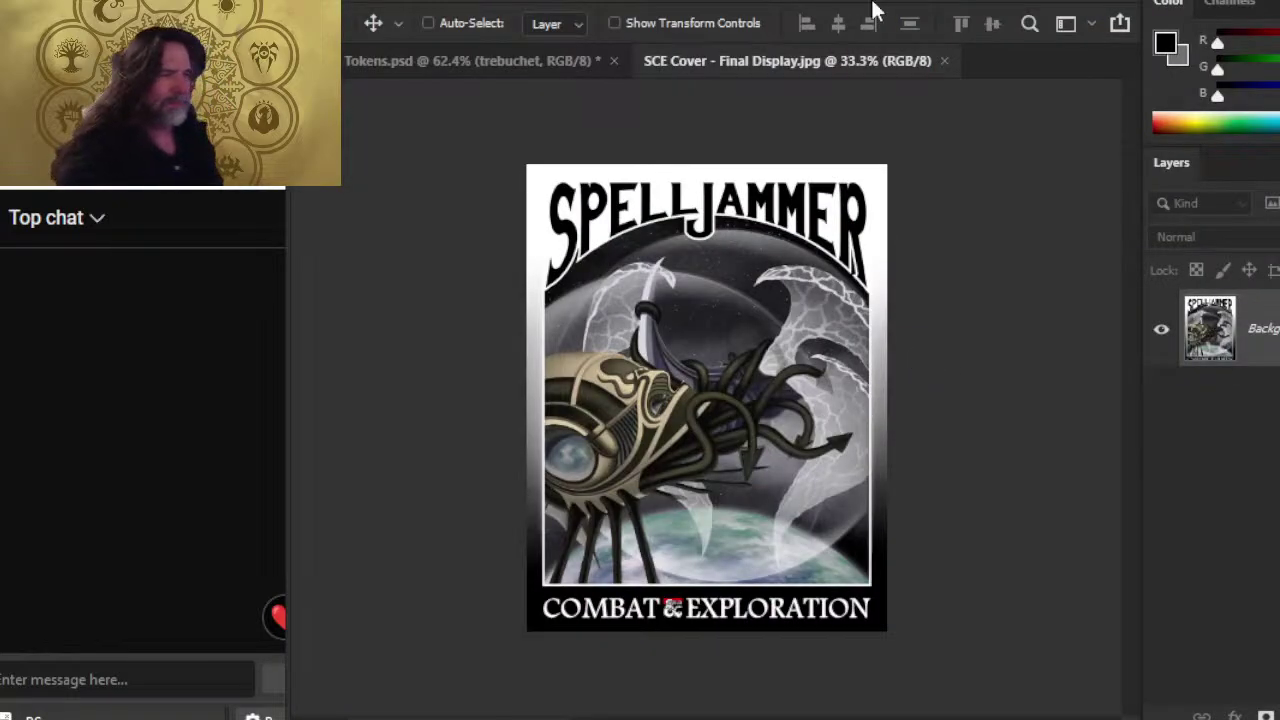
- Rewind the live stream to an earlier moment, then come back to Photoshop
{"action": "key", "text": "alt+Tab"}
{"action": "key", "text": "alt+Tab"}
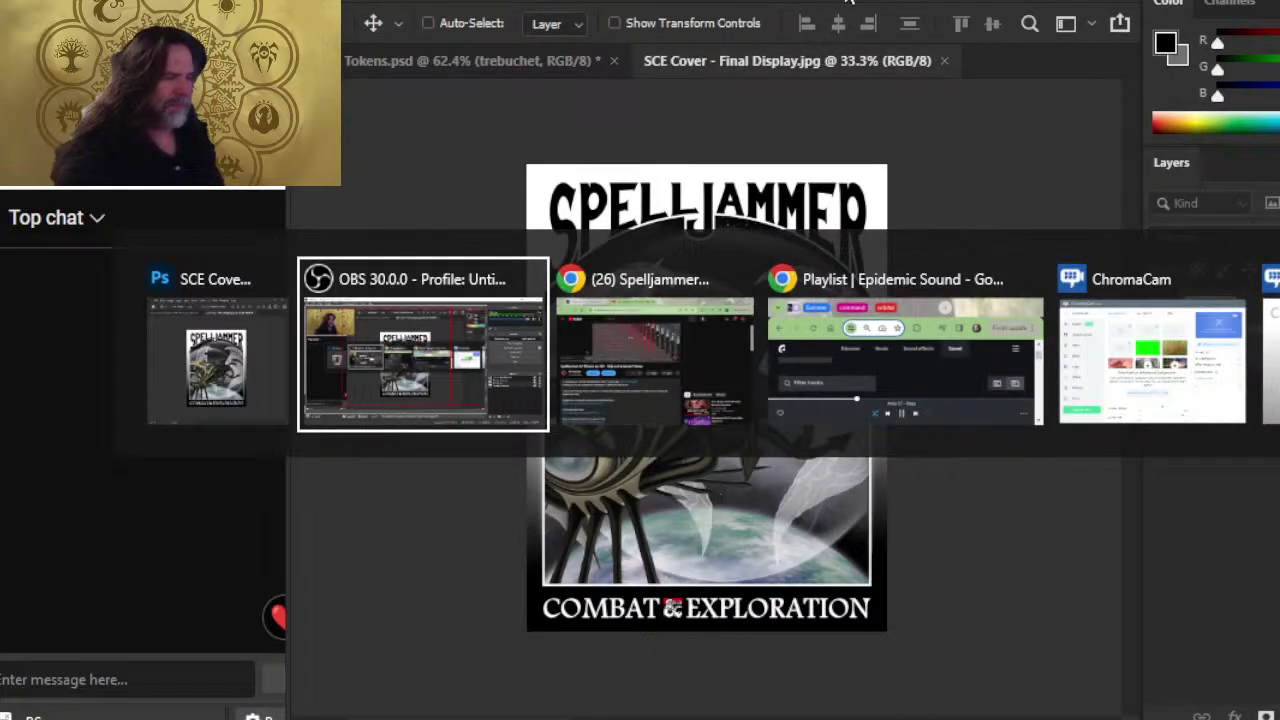
{"action": "scroll", "coordinate": [744, 393], "scroll_direction": "up", "scroll_amount": 2}
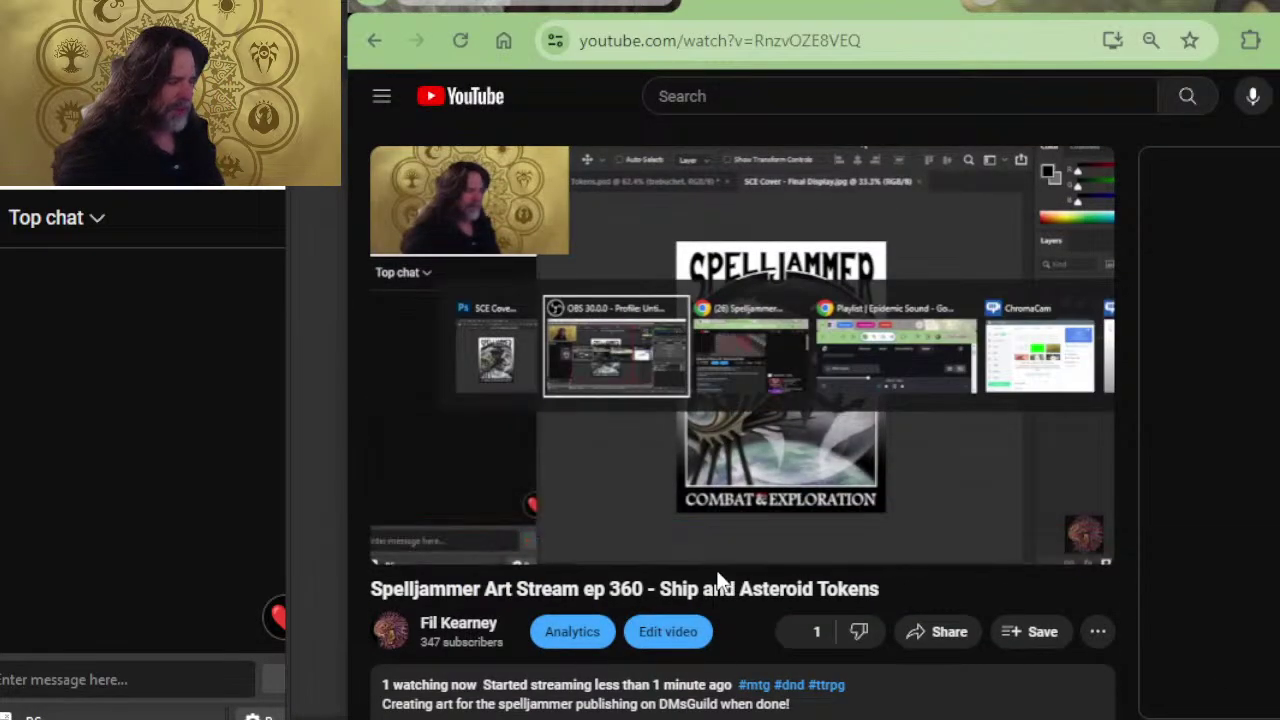
{"action": "left_click", "coordinate": [872, 527]}
{"action": "left_click_drag", "start_coordinate": [871, 530], "coordinate": [753, 518]}
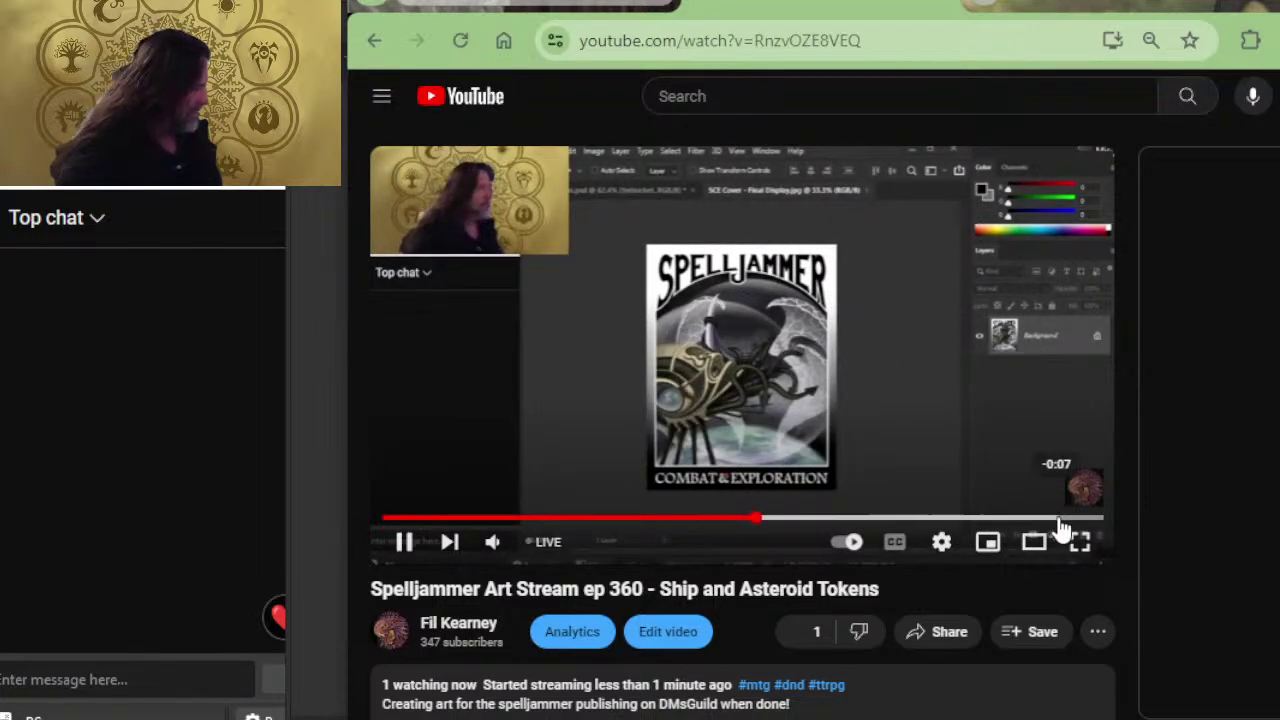
{"action": "key", "text": "alt+Tab"}
{"action": "key", "text": "alt+Tab"}
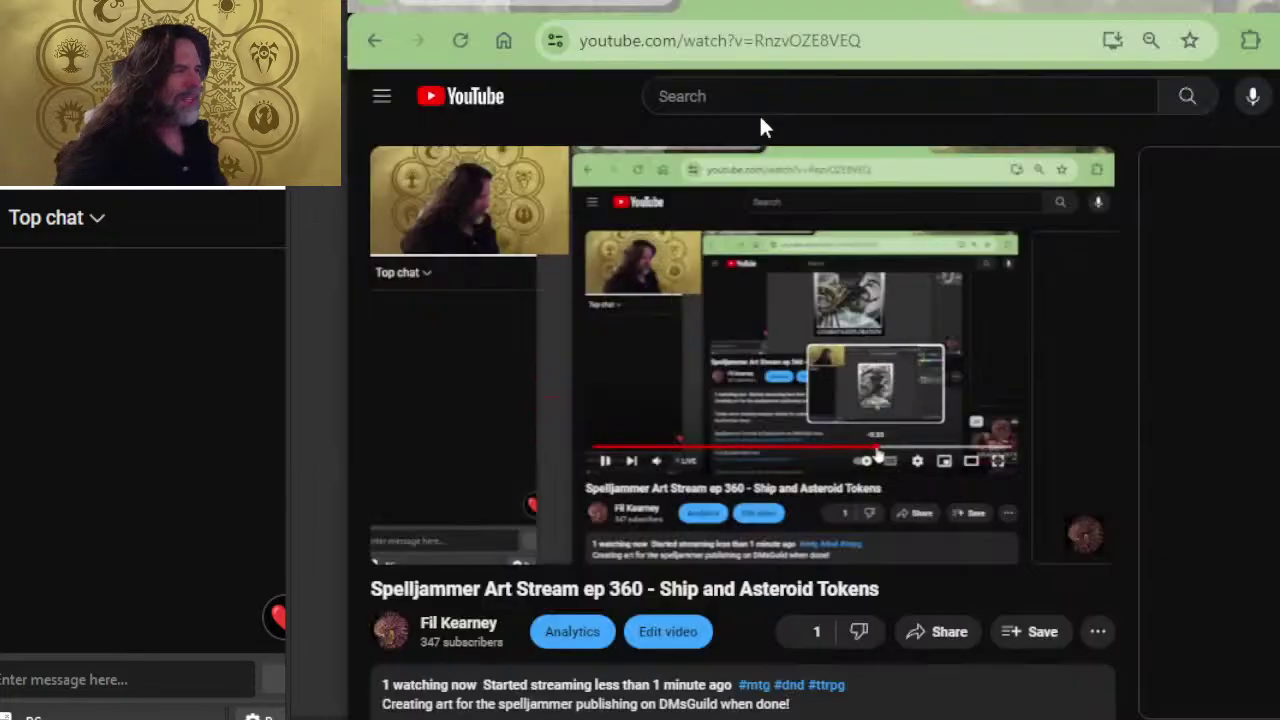
- Browse the Spelljammer Combat and Exploration product page and the streamer's Twitter profile
{"action": "scroll", "coordinate": [697, 363], "scroll_direction": "down", "scroll_amount": 2}
{"action": "scroll", "coordinate": [630, 450], "scroll_direction": "down", "scroll_amount": 2}
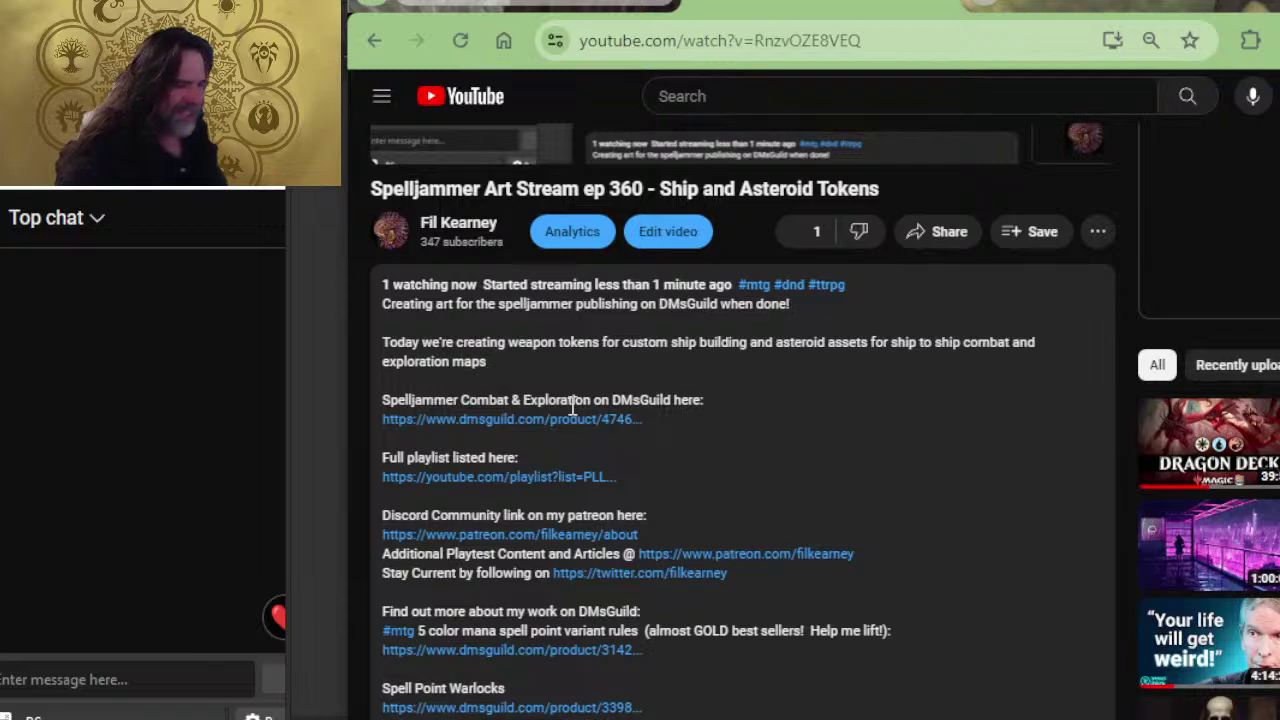
{"action": "left_click", "coordinate": [568, 420]}
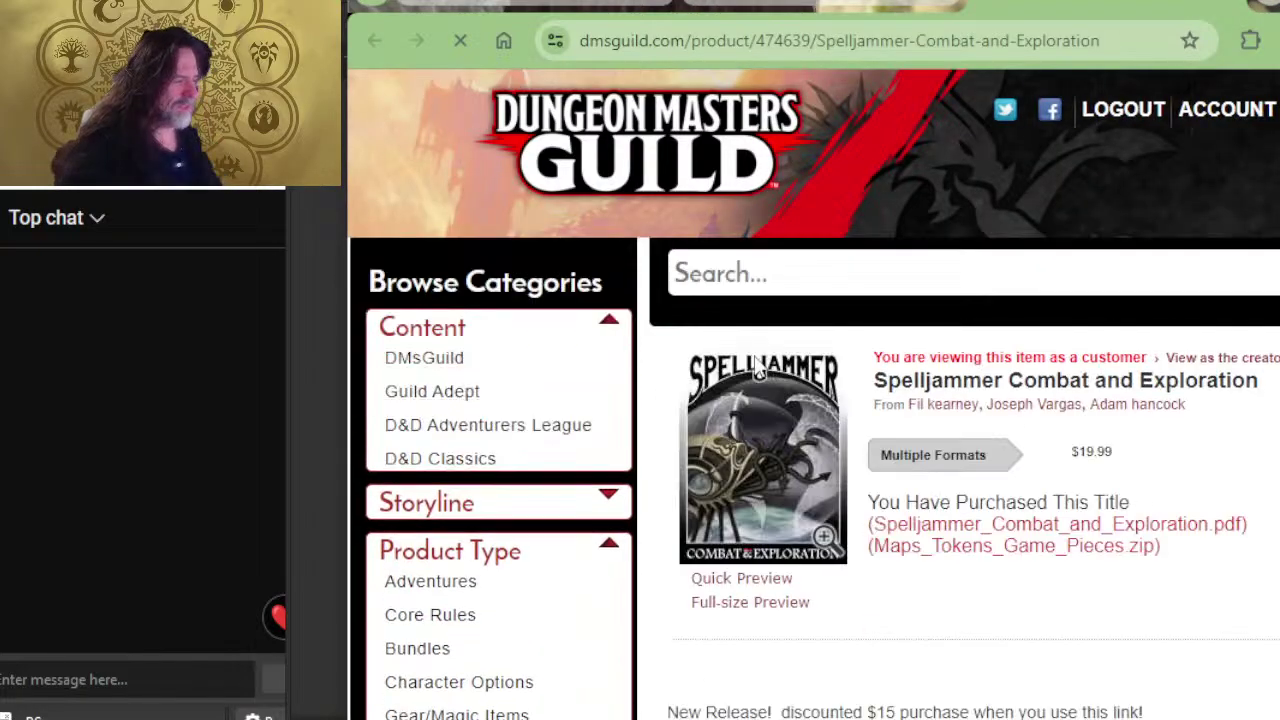
{"action": "scroll", "coordinate": [990, 600], "scroll_direction": "down", "scroll_amount": 2}
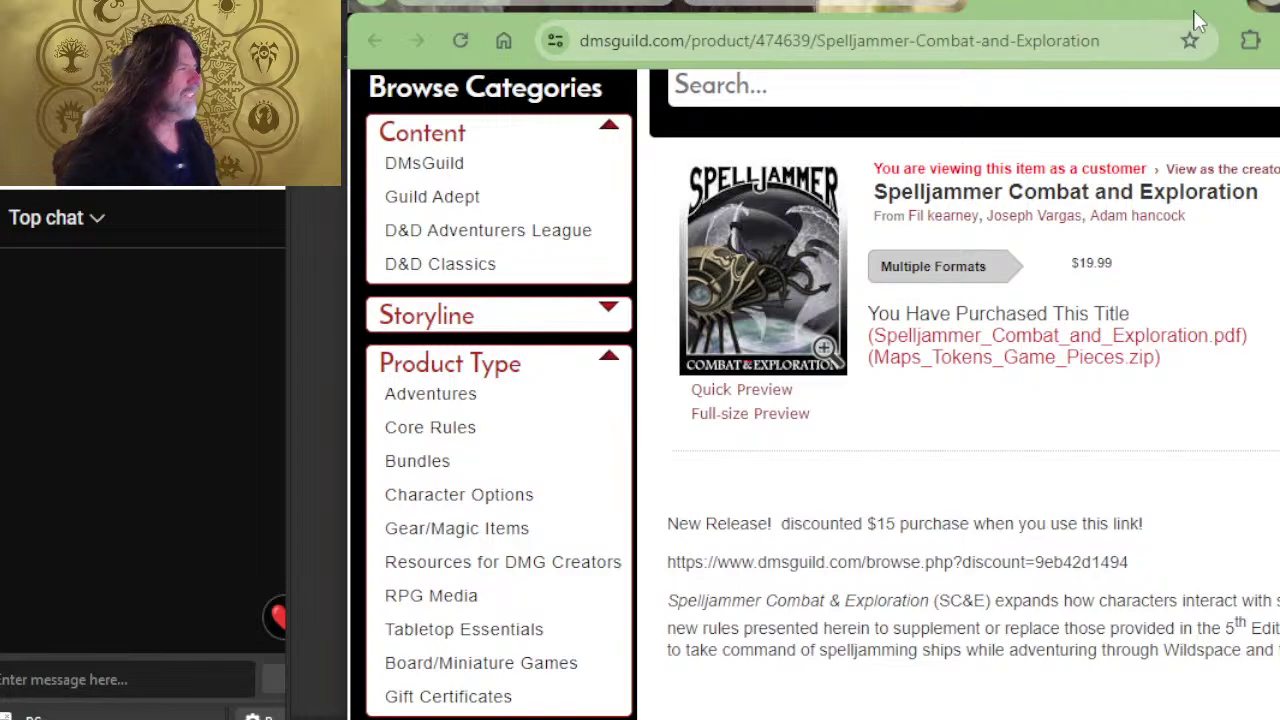
{"action": "left_click", "coordinate": [1228, 6]}
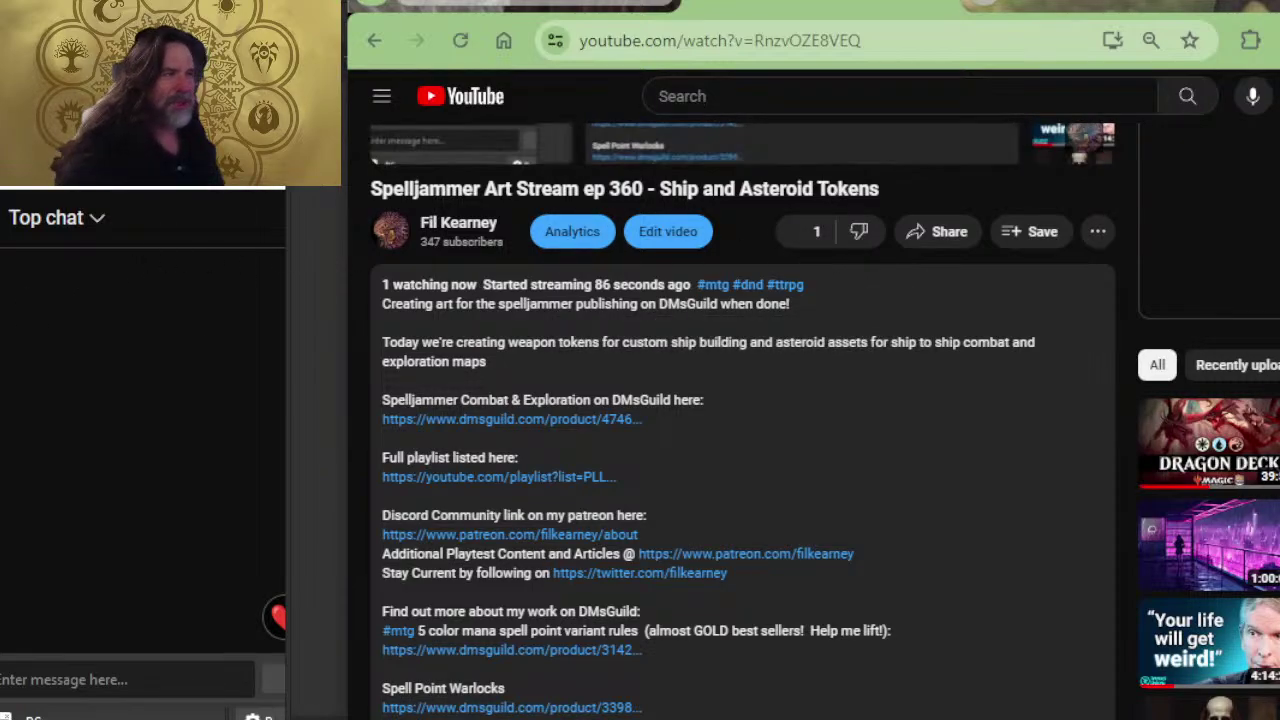
{"action": "key", "text": "ctrl+Tab"}
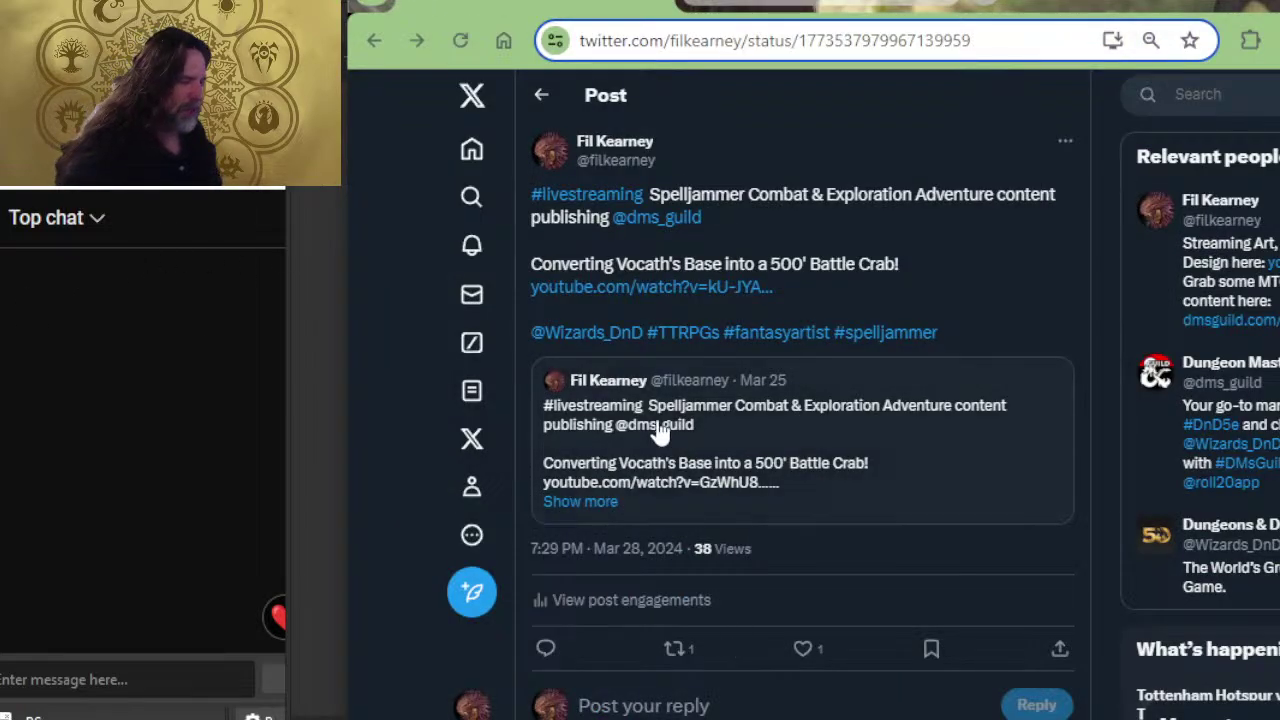
{"action": "left_click", "coordinate": [474, 488]}
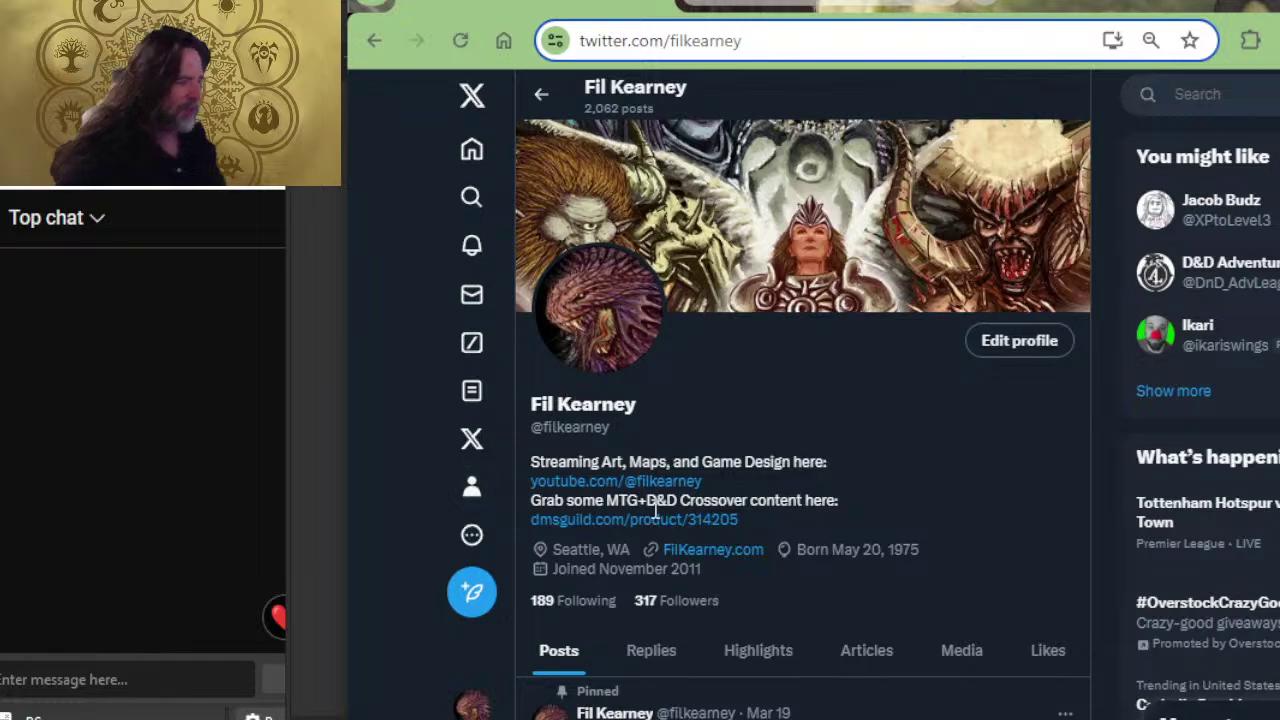
- Return to Photoshop and zoom the Spelljammer cover from 33.3% to 42.2%
{"action": "key", "text": "ctrl+shift+Tab"}
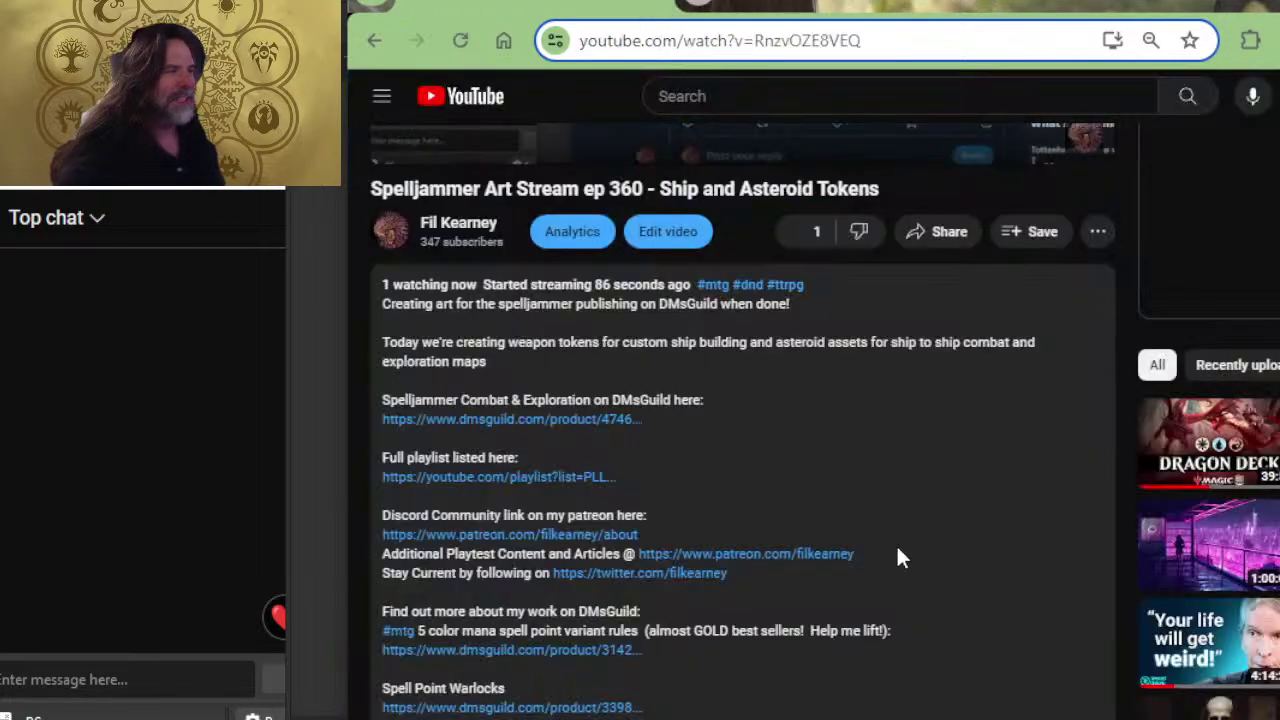
{"action": "key", "text": "alt+Tab"}
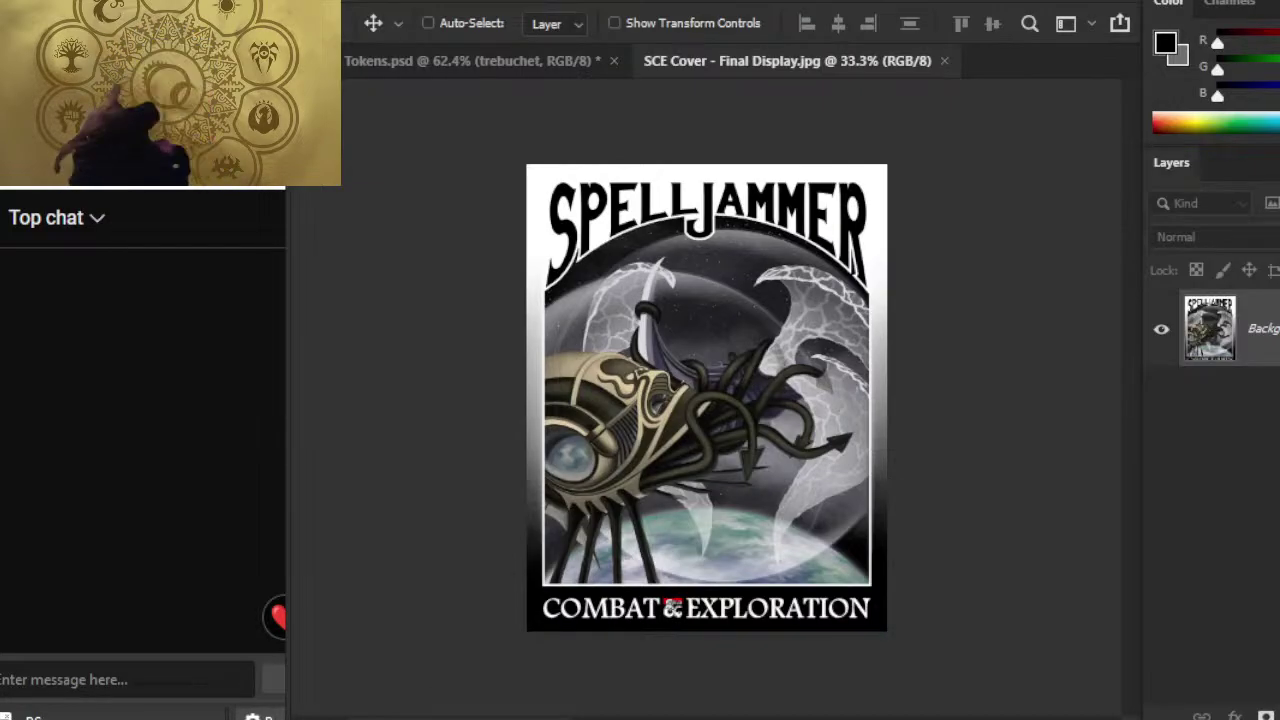
{"action": "key", "text": "z"}
{"action": "left_click_drag", "start_coordinate": [628, 323], "coordinate": [663, 301]}
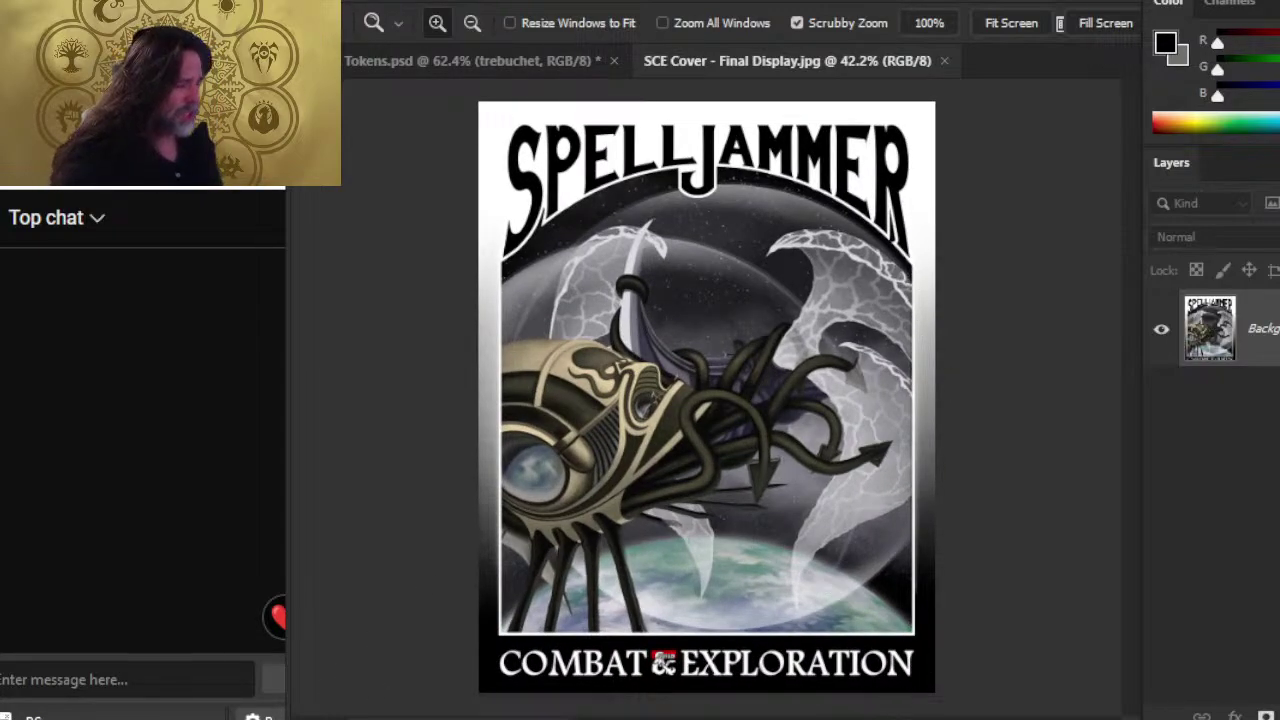
- Close the SCE Cover image and make the white layer and ships group visible
{"action": "left_click", "coordinate": [945, 61]}
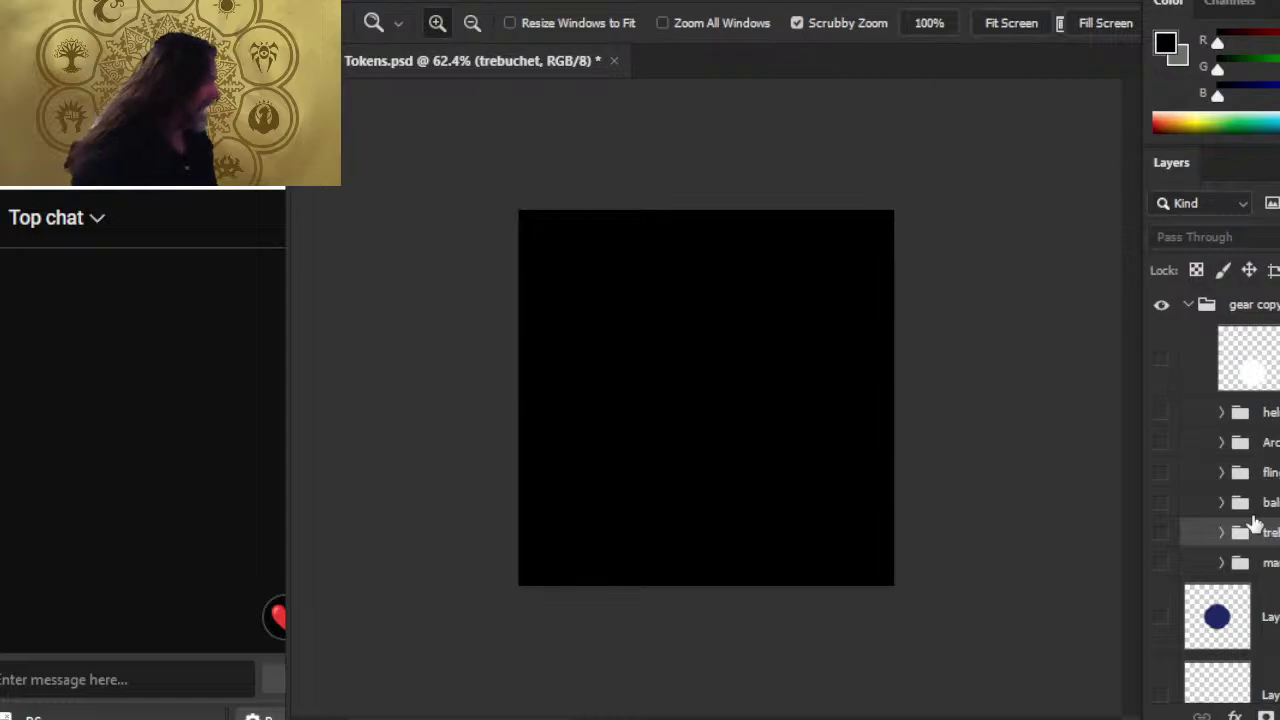
{"action": "scroll", "coordinate": [1250, 522], "scroll_direction": "down", "scroll_amount": 3}
{"action": "scroll", "coordinate": [1268, 505], "scroll_direction": "down", "scroll_amount": 4}
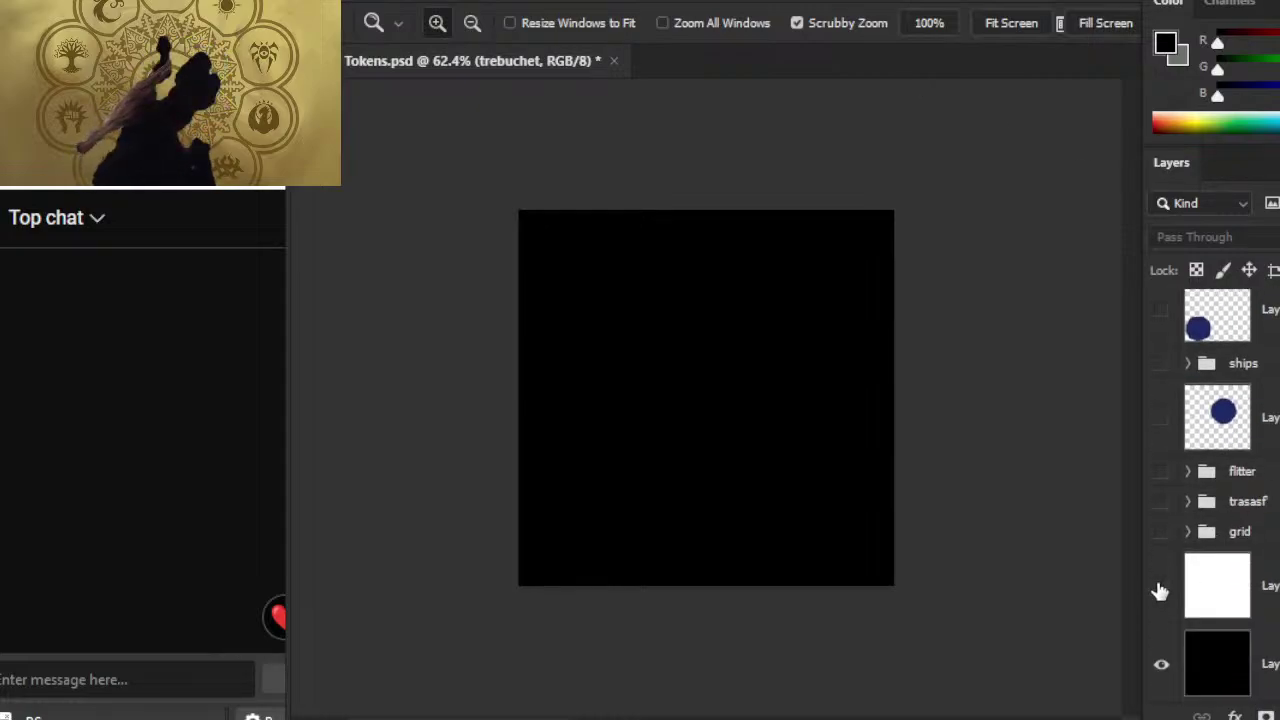
{"action": "left_click", "coordinate": [1162, 586]}
{"action": "scroll", "coordinate": [1166, 490], "scroll_direction": "up", "scroll_amount": 1}
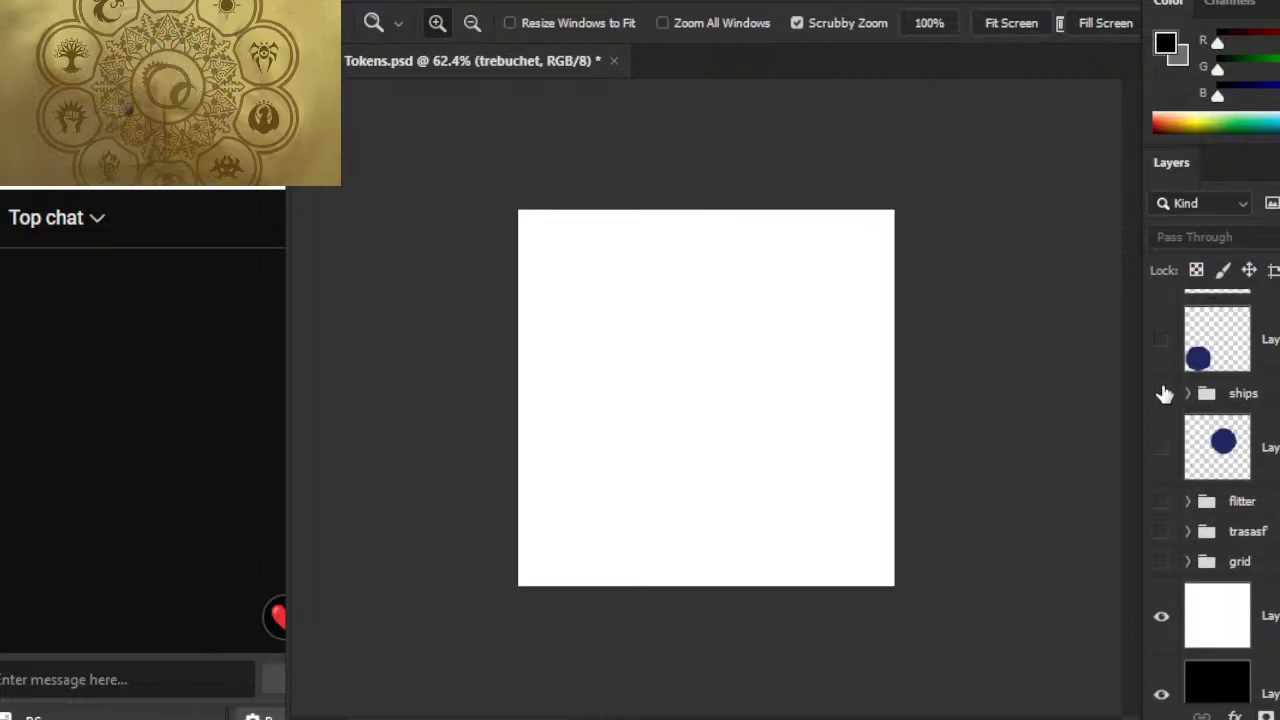
{"action": "left_click", "coordinate": [1161, 394]}
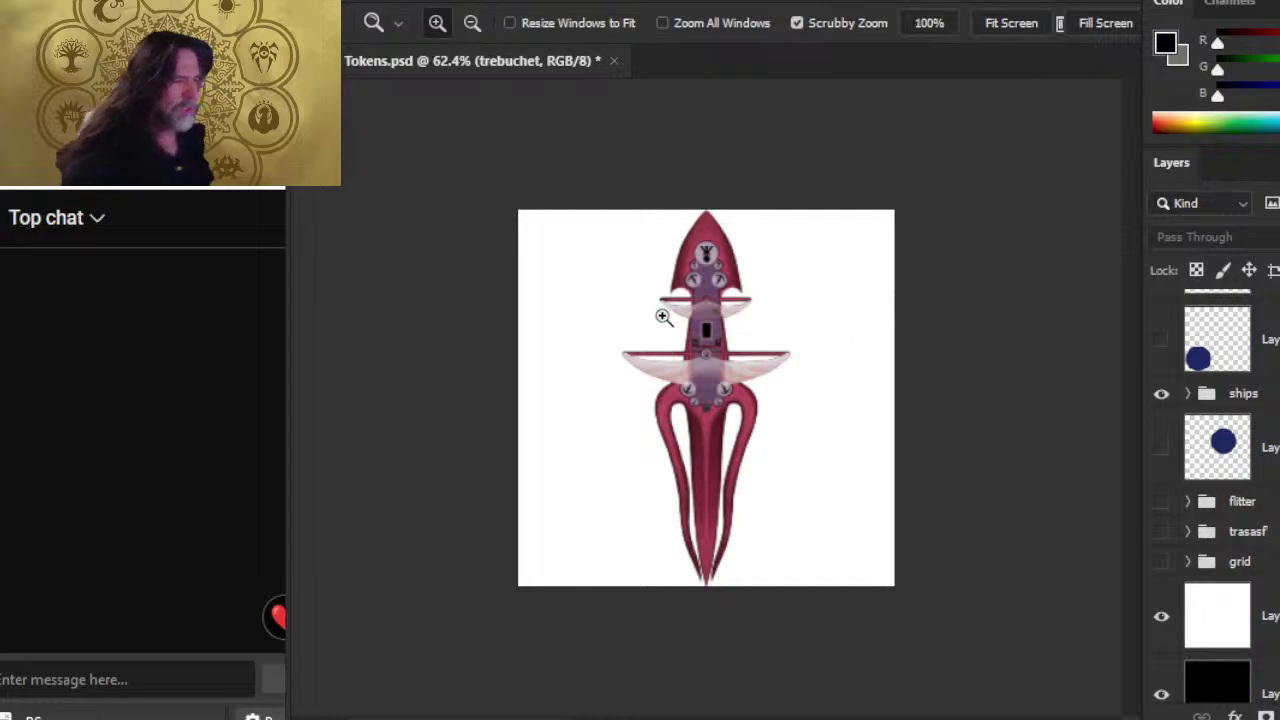
- Zoom in on the squid ship's deck details, then back out to the whole token
{"action": "left_click_drag", "start_coordinate": [697, 298], "coordinate": [760, 300]}
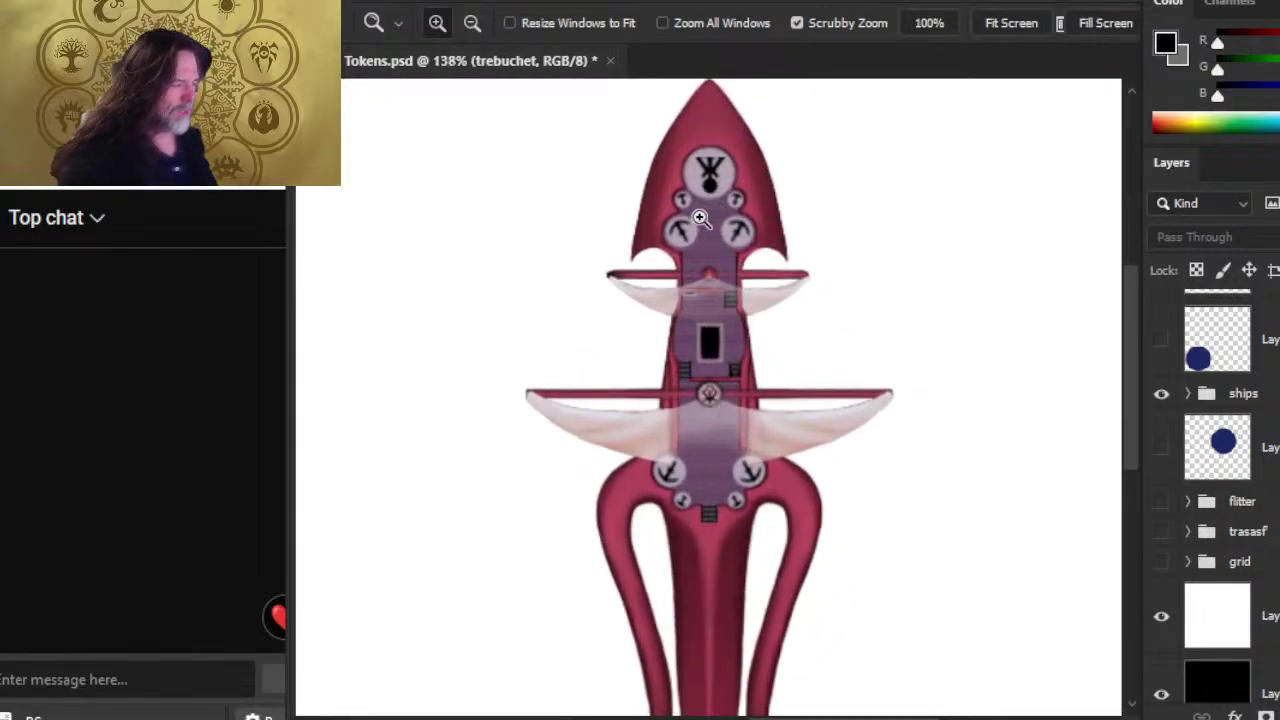
{"action": "left_click_drag", "start_coordinate": [697, 259], "coordinate": [800, 460]}
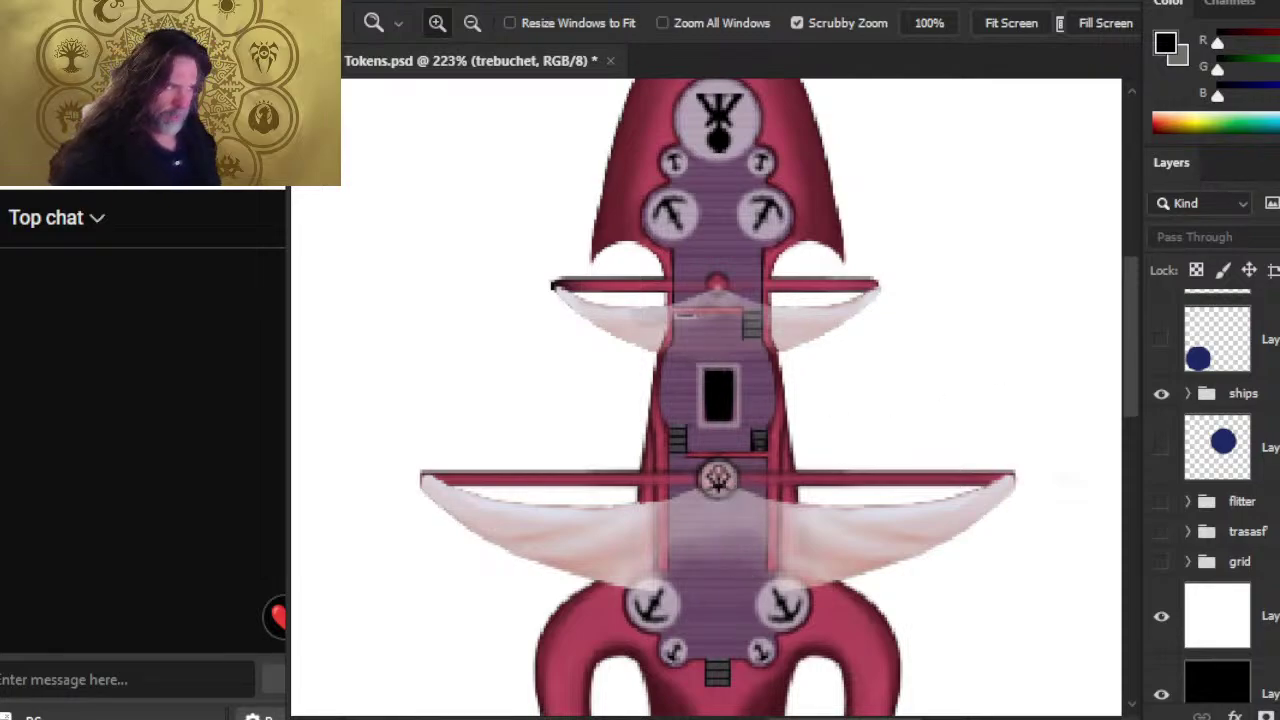
{"action": "scroll", "coordinate": [686, 556], "scroll_direction": "down", "scroll_amount": 1}
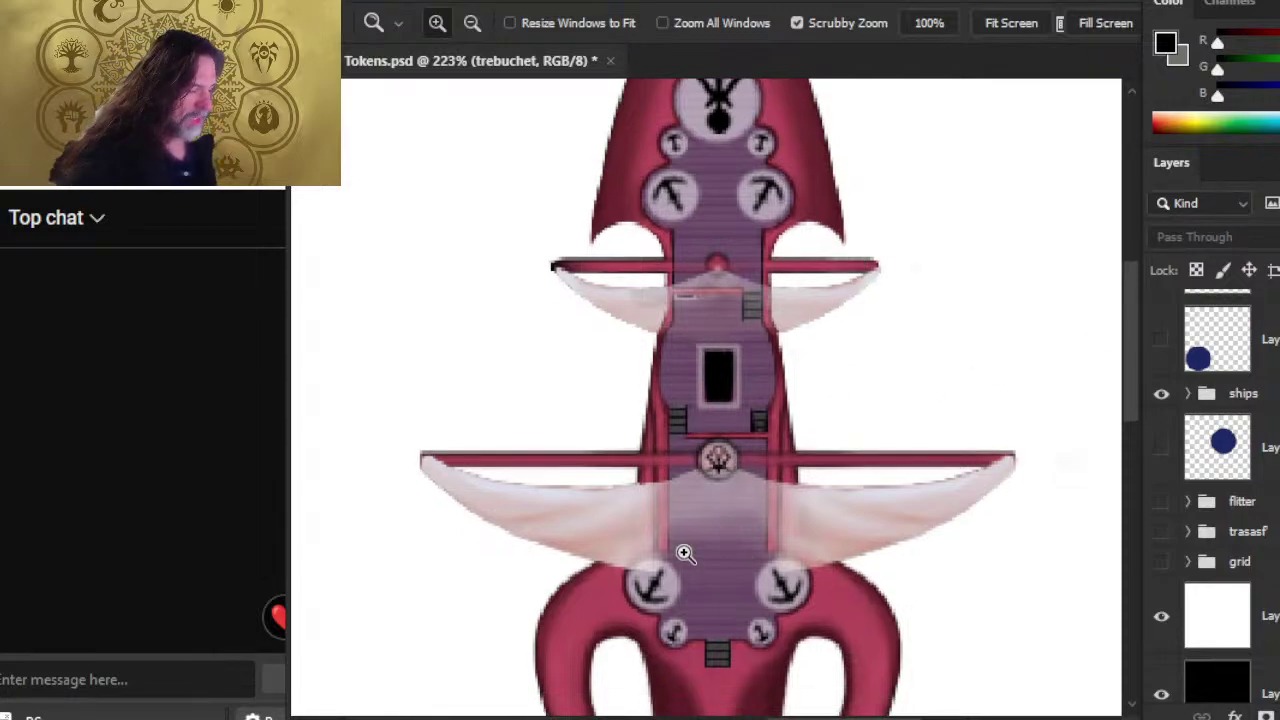
{"action": "scroll", "coordinate": [749, 126], "scroll_direction": "up", "scroll_amount": 2}
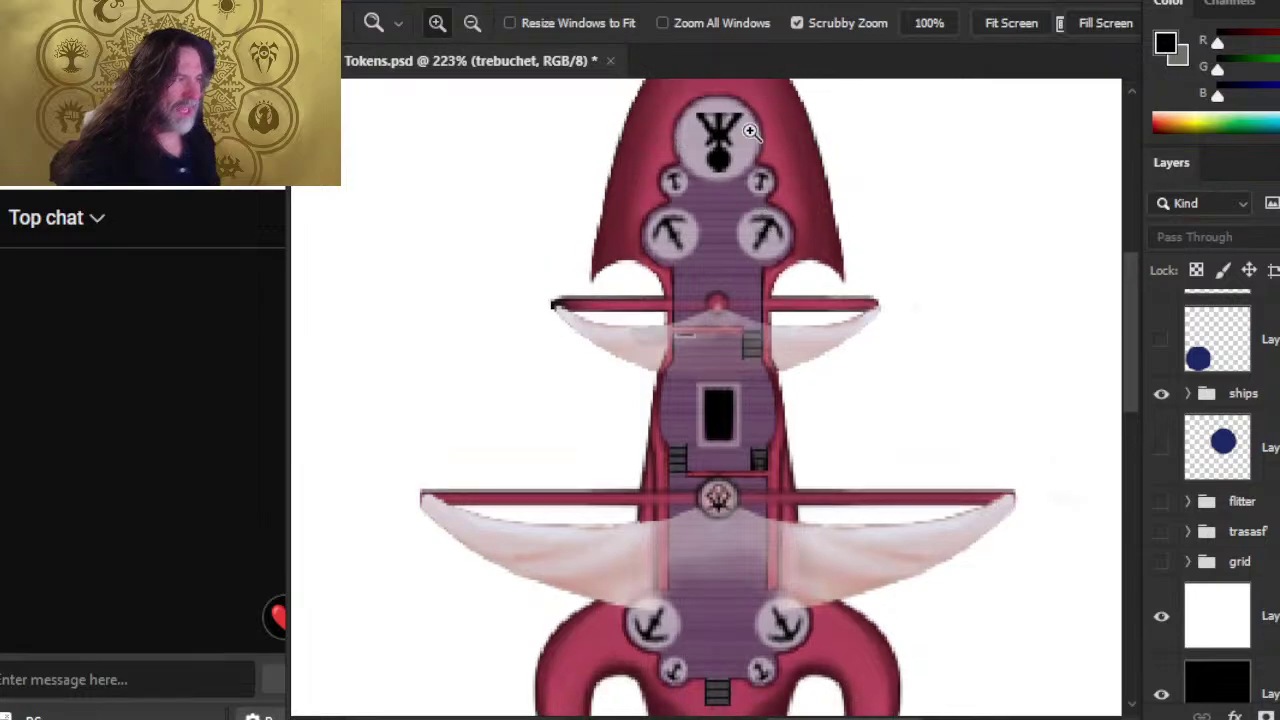
{"action": "scroll", "coordinate": [750, 150], "scroll_direction": "right", "scroll_amount": 3}
{"action": "left_click_drag", "start_coordinate": [744, 215], "coordinate": [659, 289]}
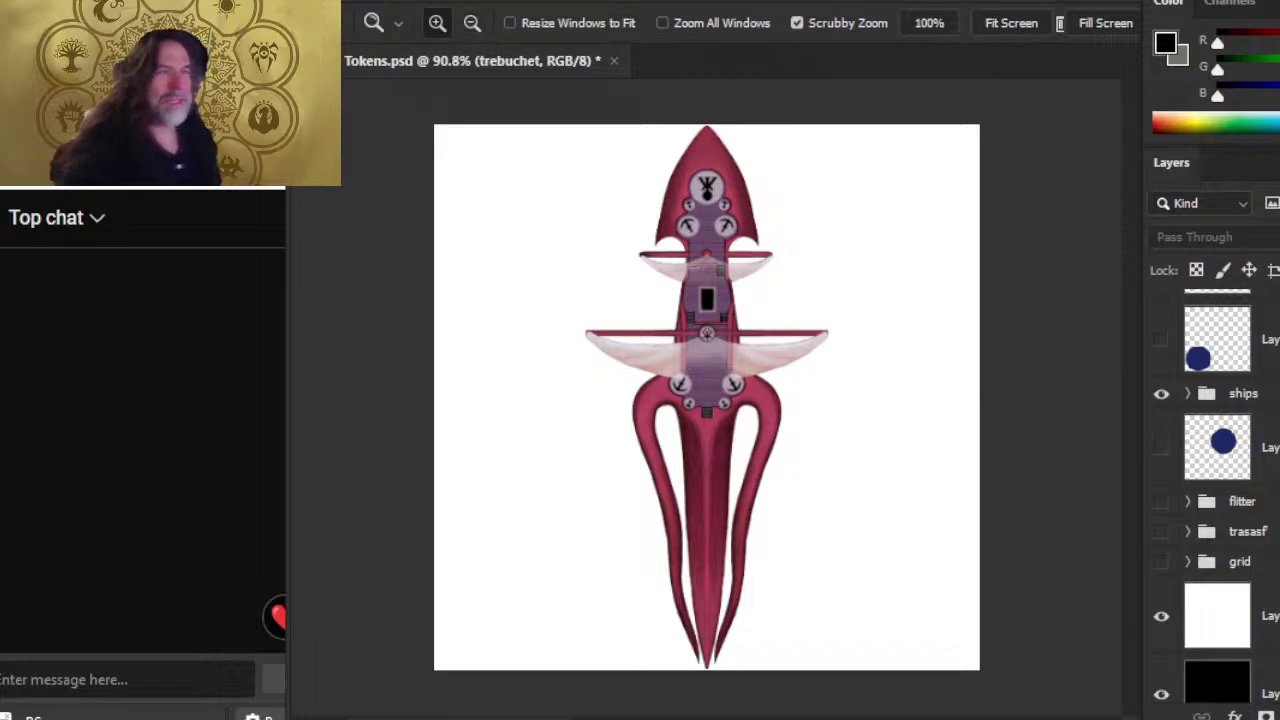
{"action": "left_click", "coordinate": [350, 2]}
- Browse to the Spelljammer FINAL folder and dismiss the error from opening the zip archive
{"action": "left_click", "coordinate": [362, 35]}
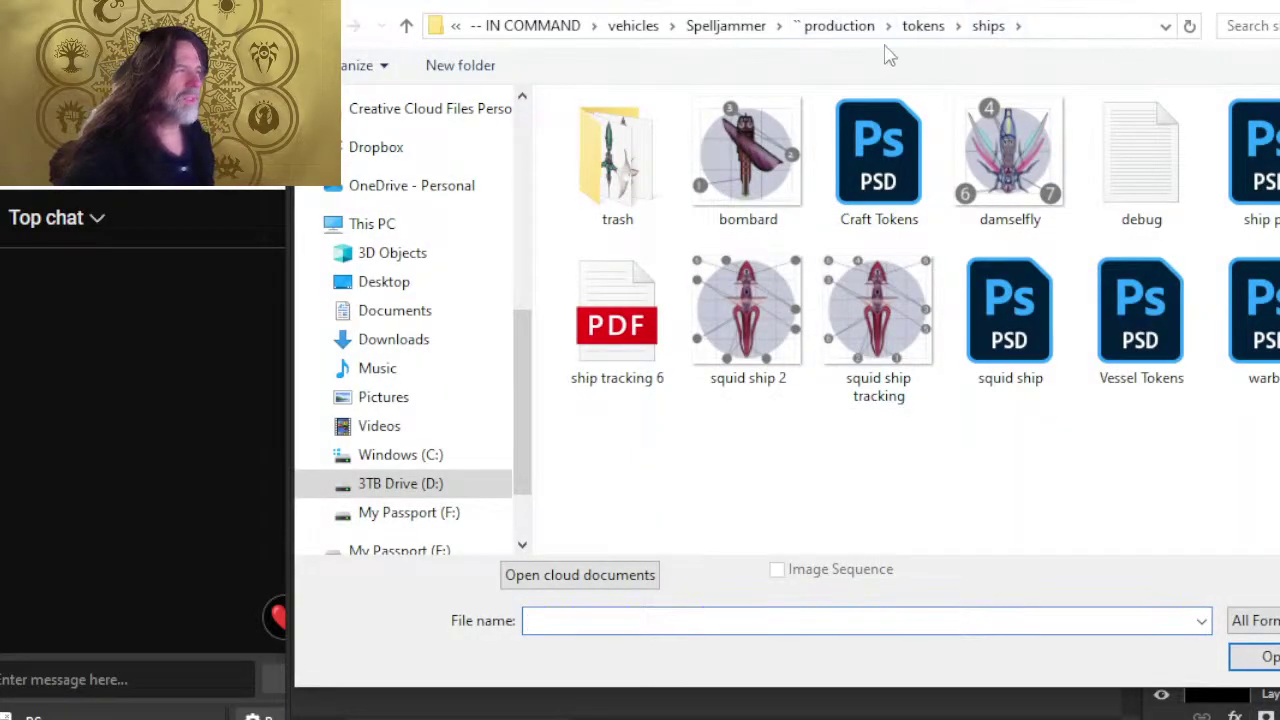
{"action": "left_click", "coordinate": [838, 27]}
{"action": "left_click", "coordinate": [913, 28]}
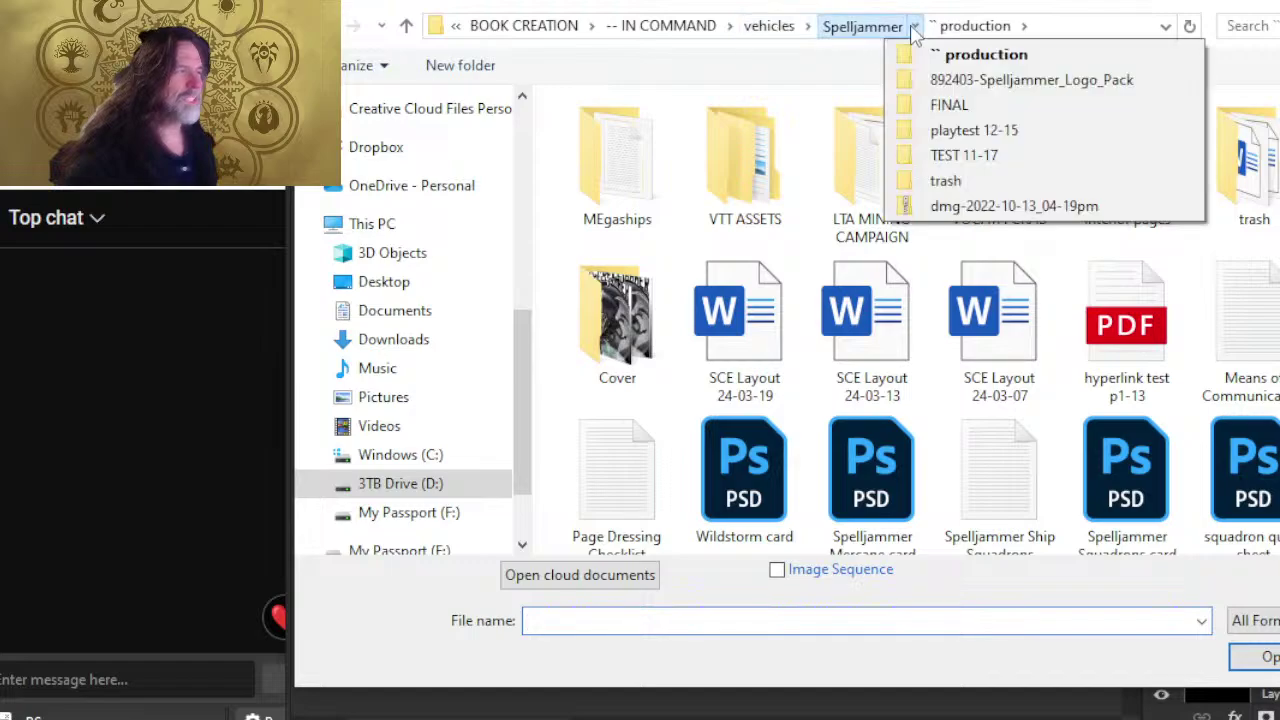
{"action": "left_click", "coordinate": [885, 28]}
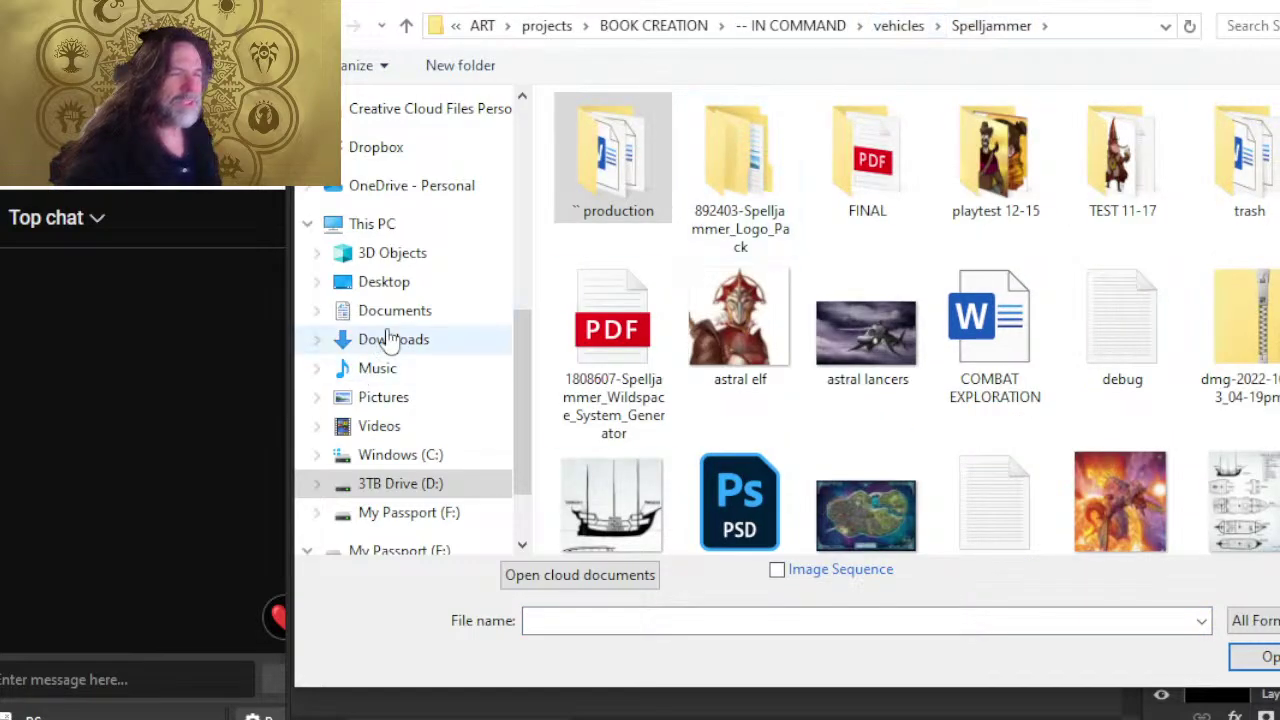
{"action": "double_click", "coordinate": [860, 208]}
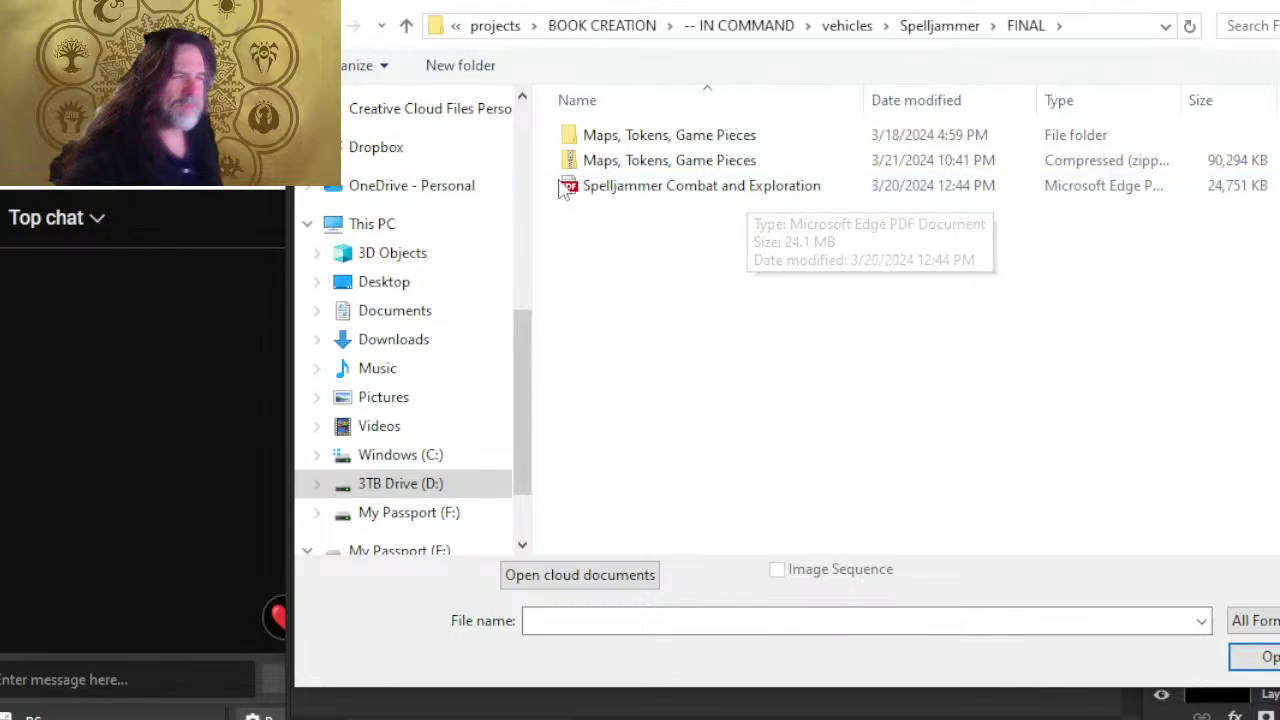
{"action": "double_click", "coordinate": [646, 162]}
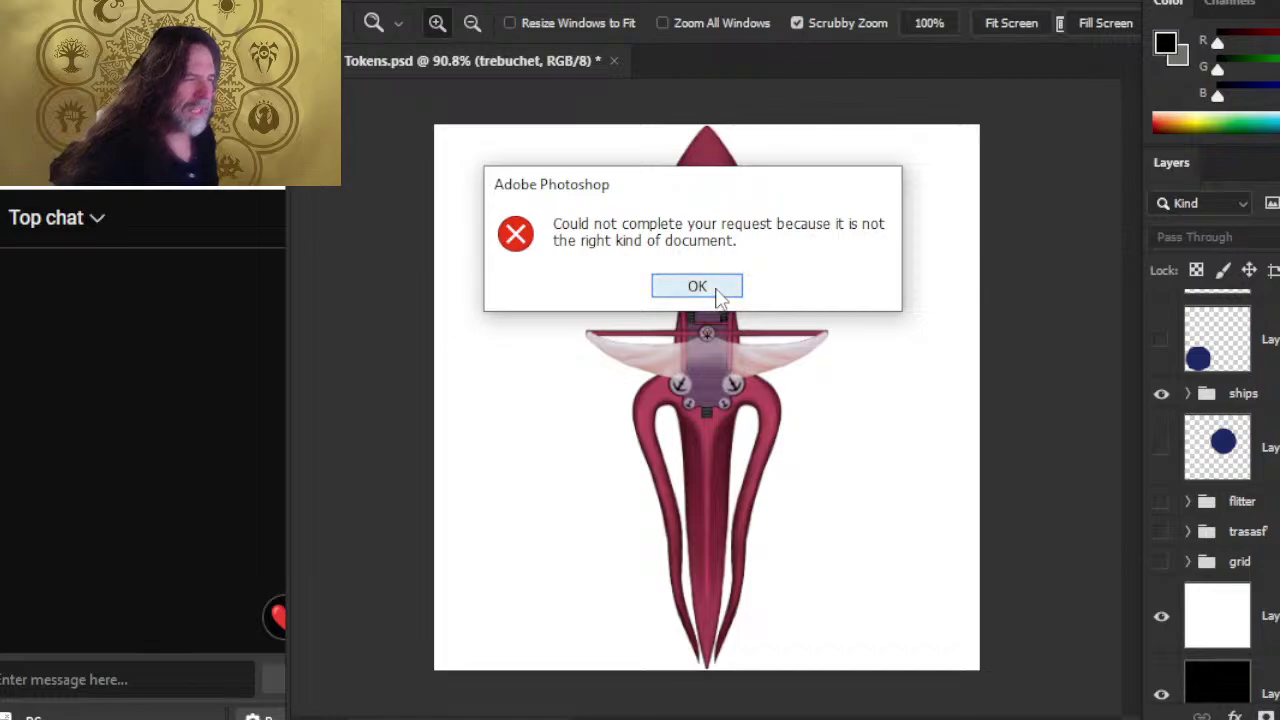
{"action": "left_click", "coordinate": [718, 290]}
- Reopen the Open dialog and go into Maps, Tokens, Game Pieces > Ships
{"action": "left_click", "coordinate": [352, 5]}
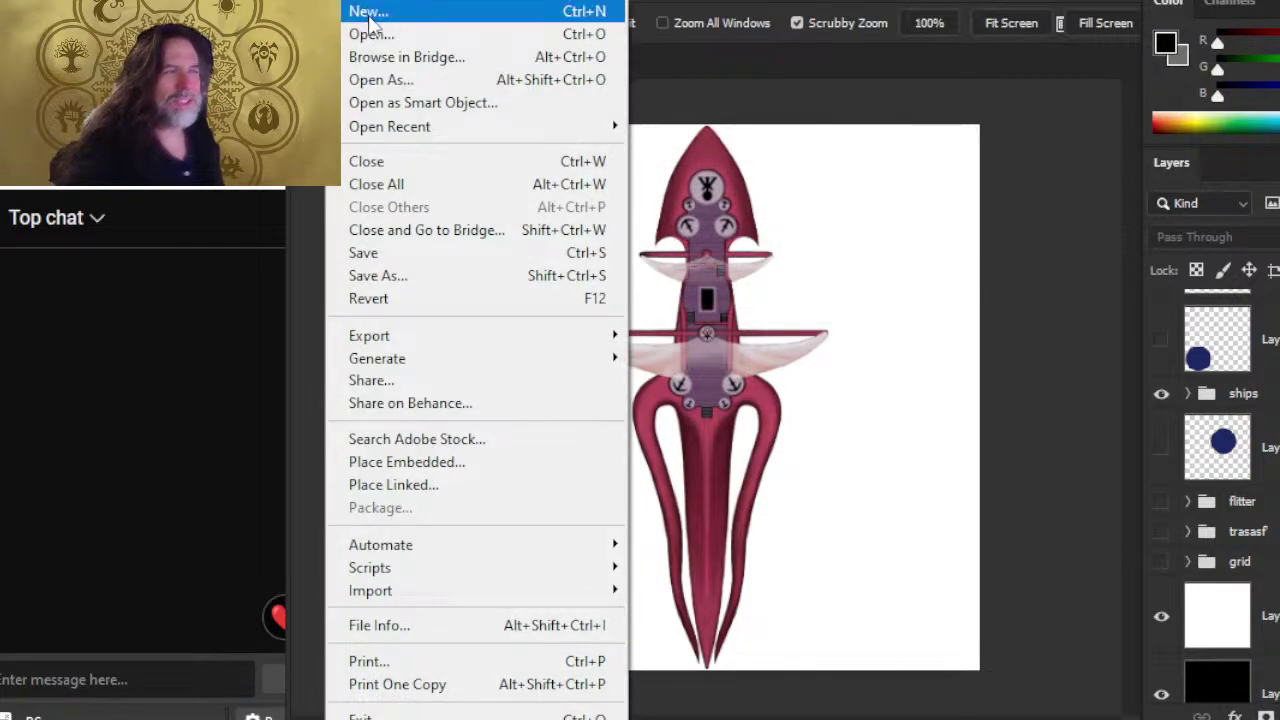
{"action": "left_click", "coordinate": [371, 37]}
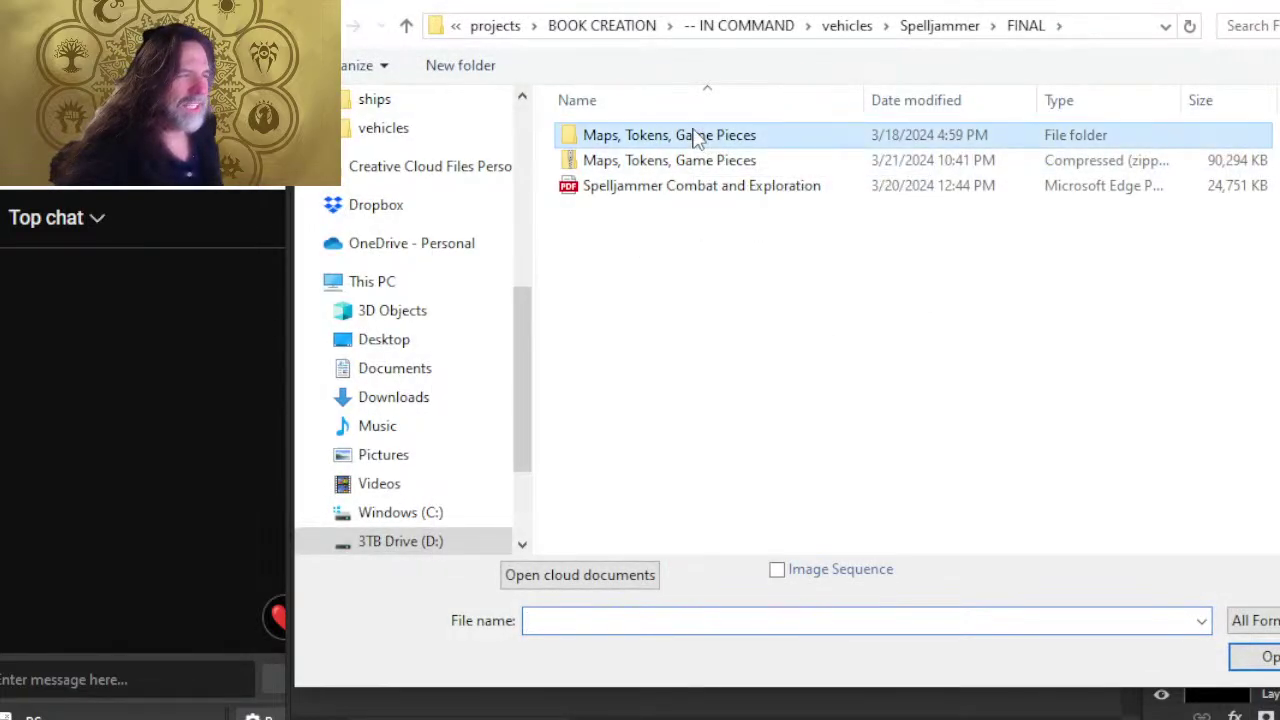
{"action": "double_click", "coordinate": [694, 134]}
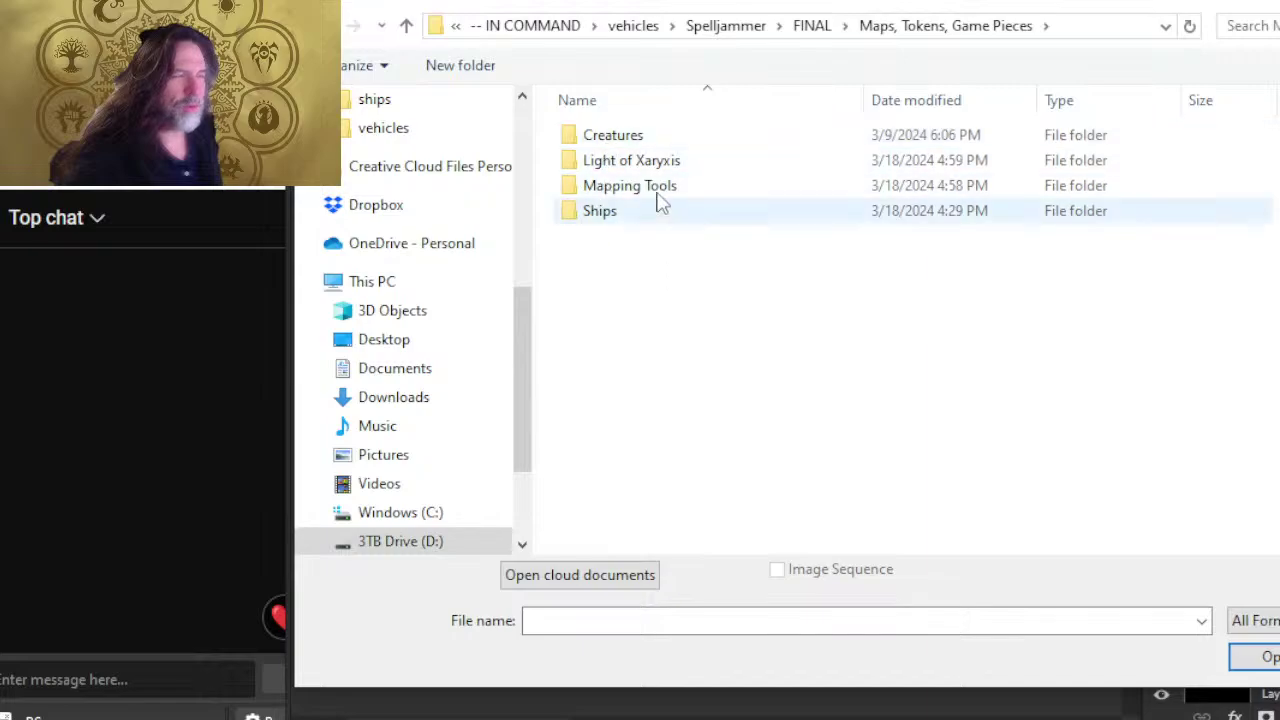
{"action": "double_click", "coordinate": [592, 222]}
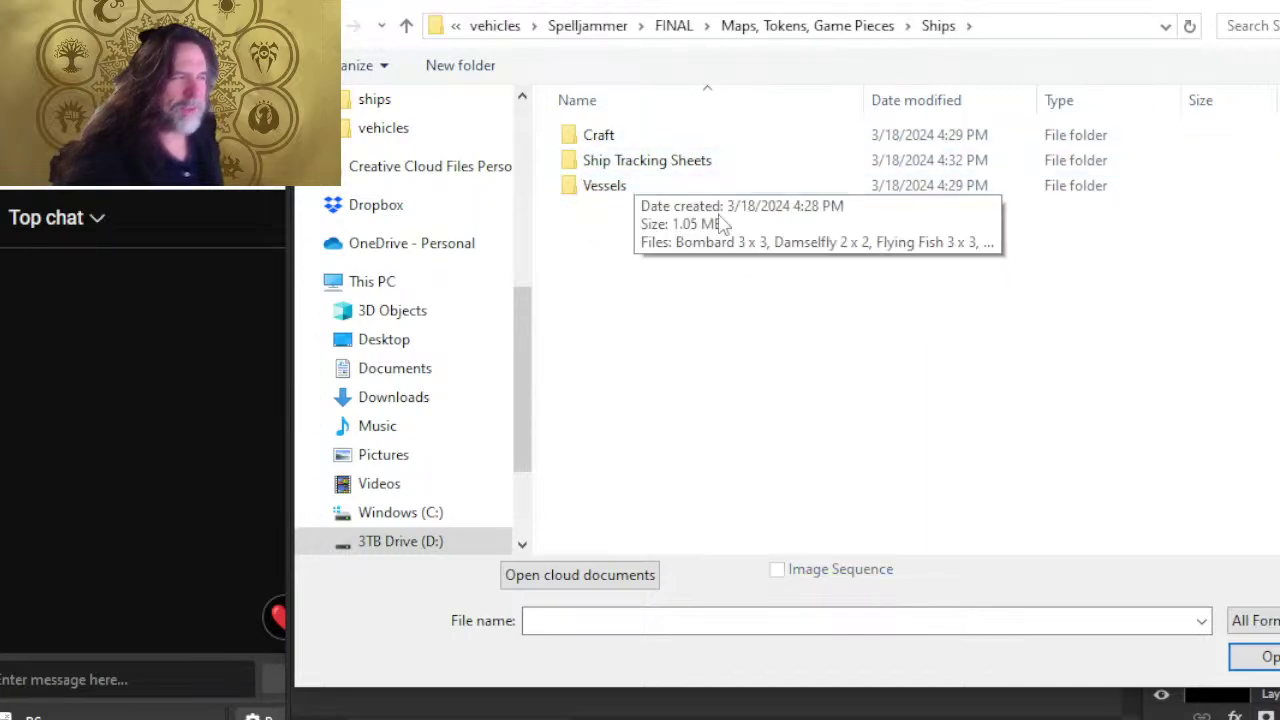
- Create a 'weapon tokens' folder in Ships, then go into Ship Tracking Sheets > vessel tracking sheets
{"action": "right_click", "coordinate": [619, 238]}
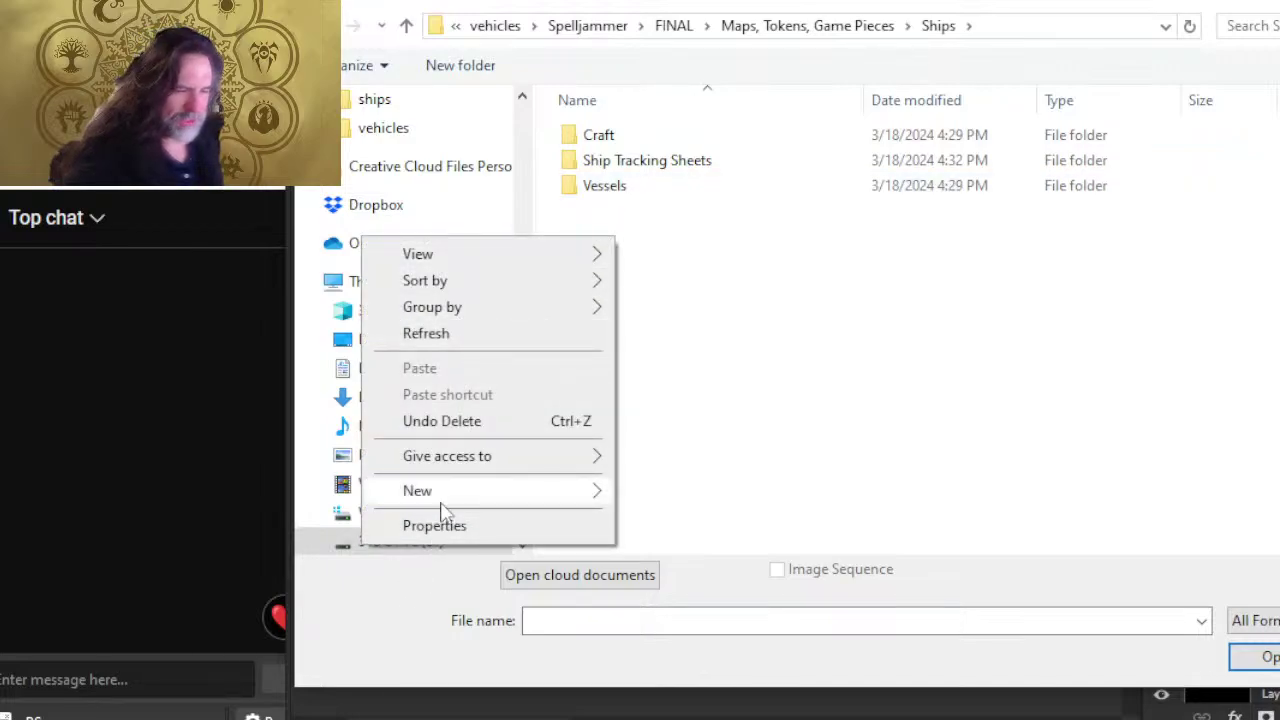
{"action": "mouse_move", "coordinate": [443, 508]}
{"action": "left_click", "coordinate": [719, 496]}
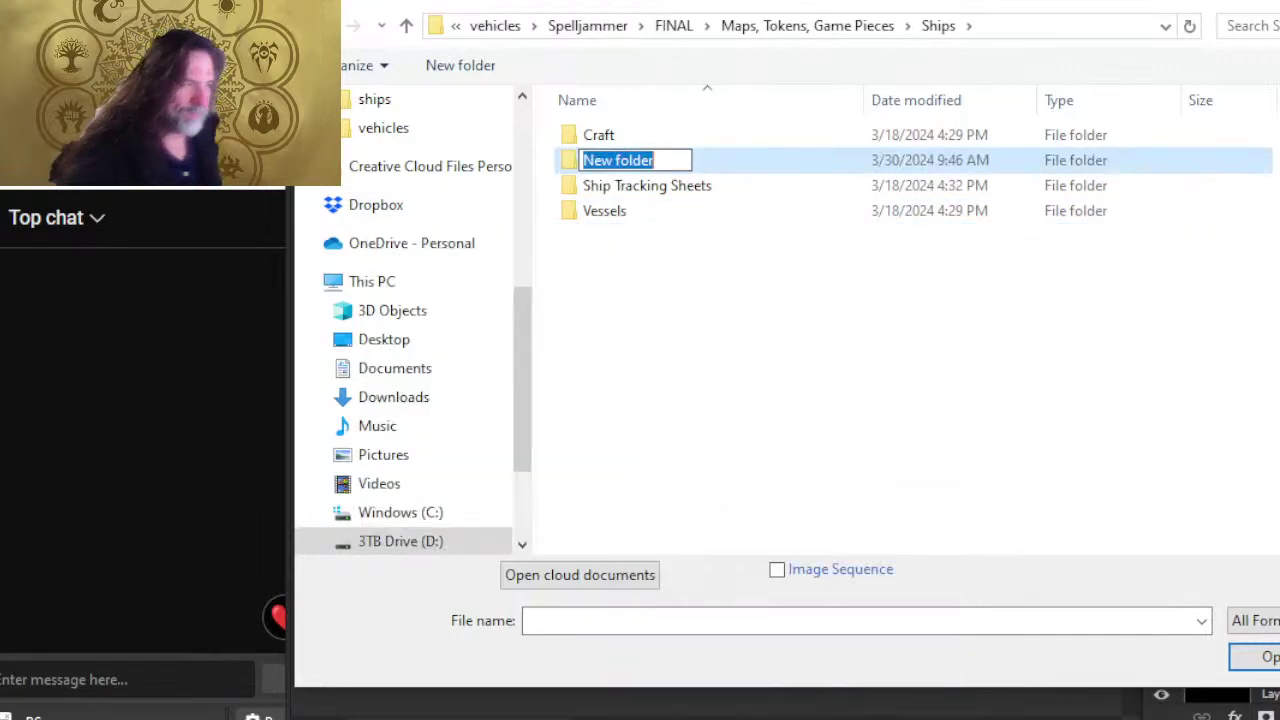
{"action": "type", "text": "weapo"}
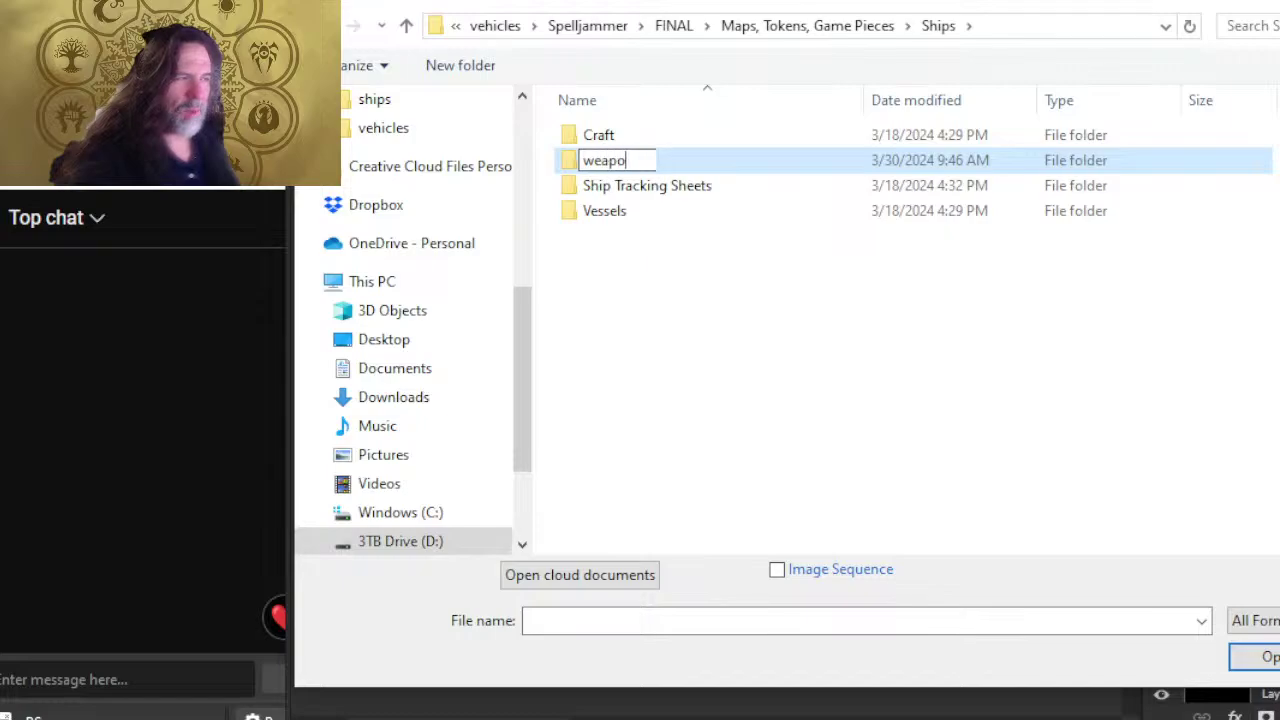
{"action": "type", "text": "n tokens"}
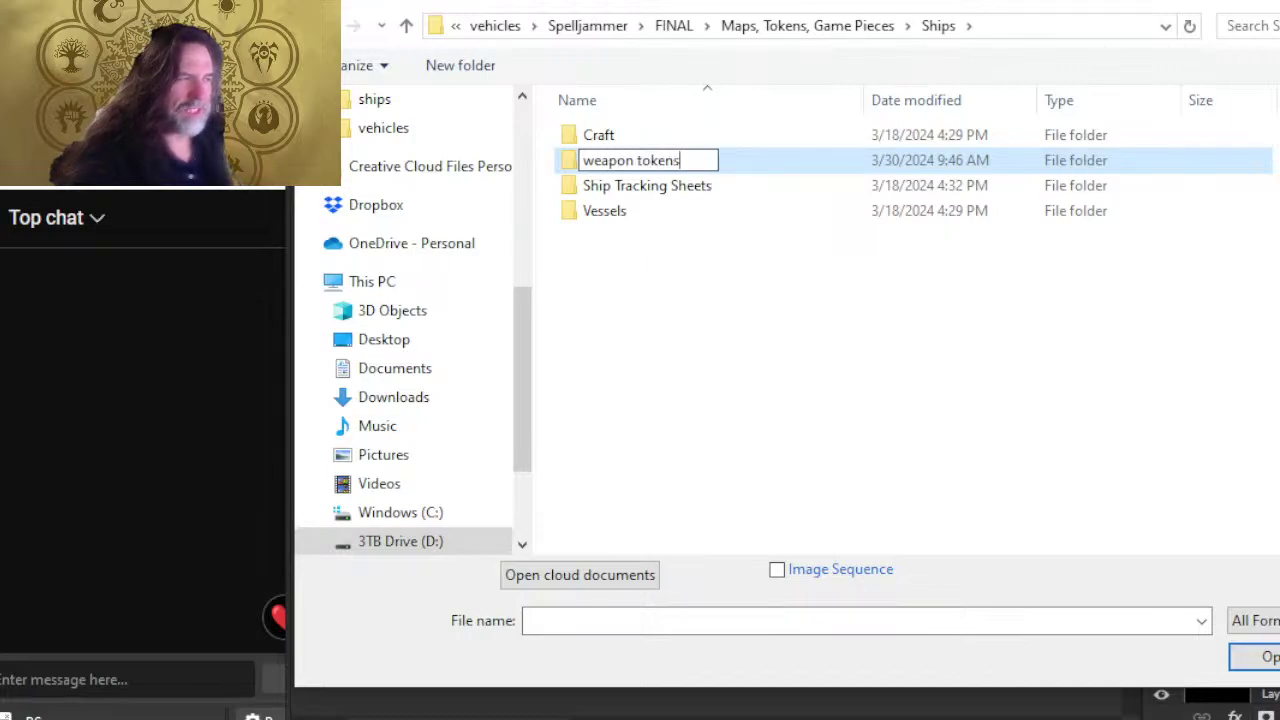
{"action": "key", "text": "Return"}
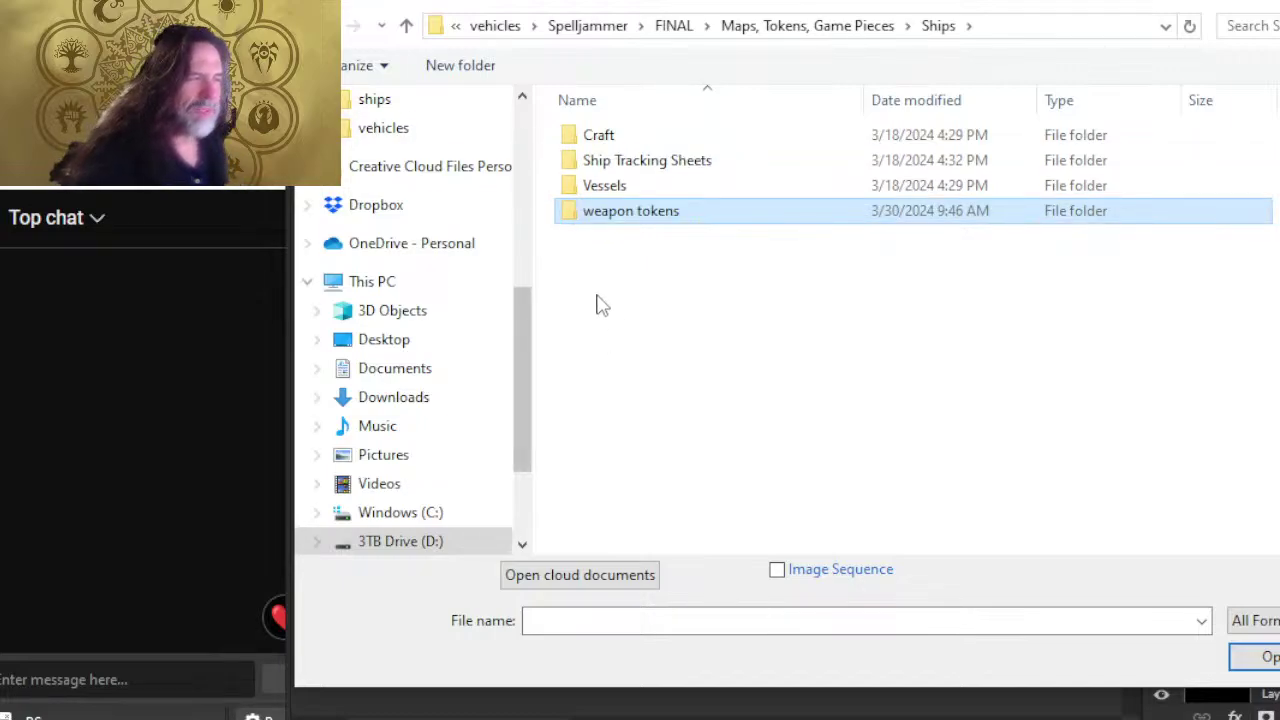
{"action": "double_click", "coordinate": [640, 166]}
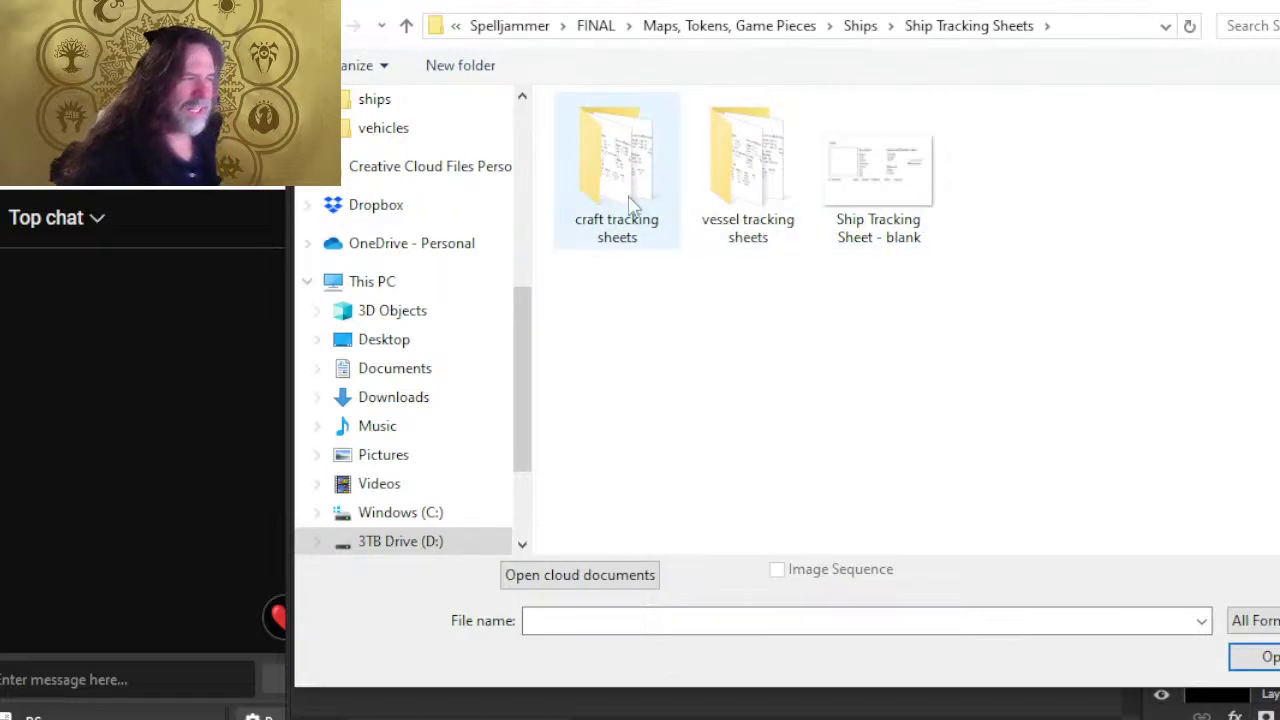
{"action": "double_click", "coordinate": [718, 222]}
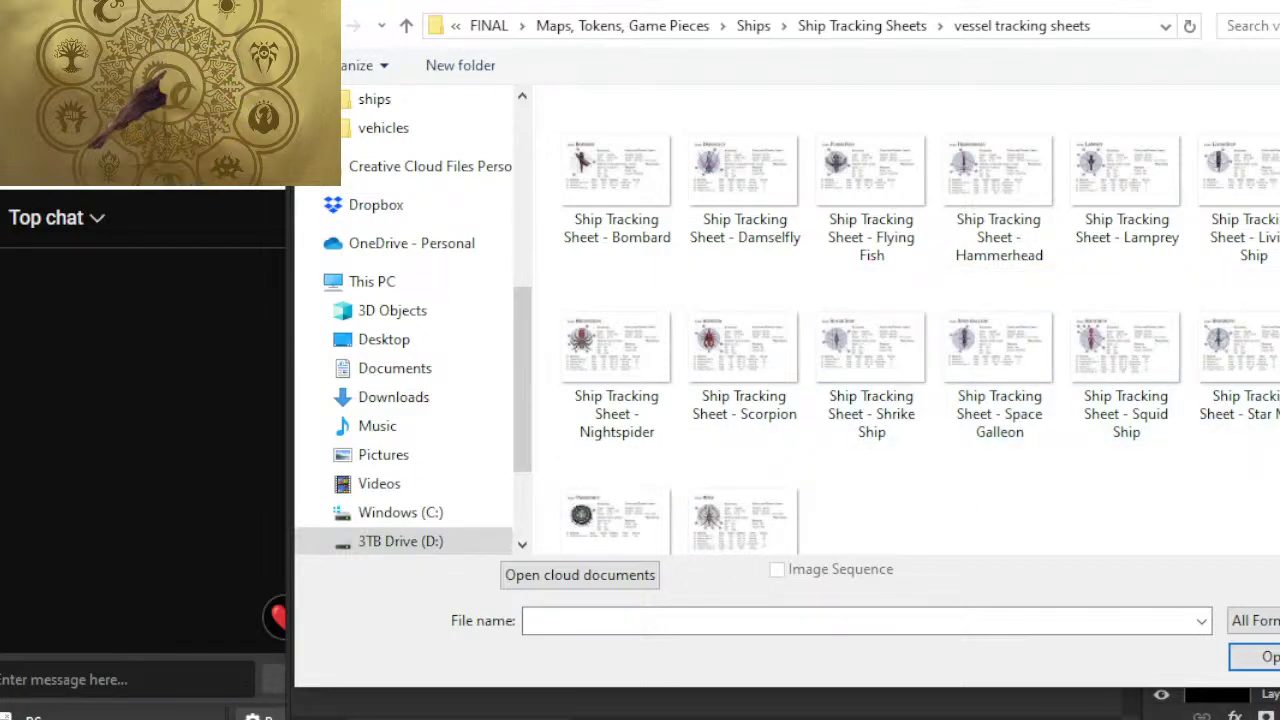
- Open the Squid Ship tracking sheet and zoom in to look over its weapon table
{"action": "double_click", "coordinate": [1160, 430]}
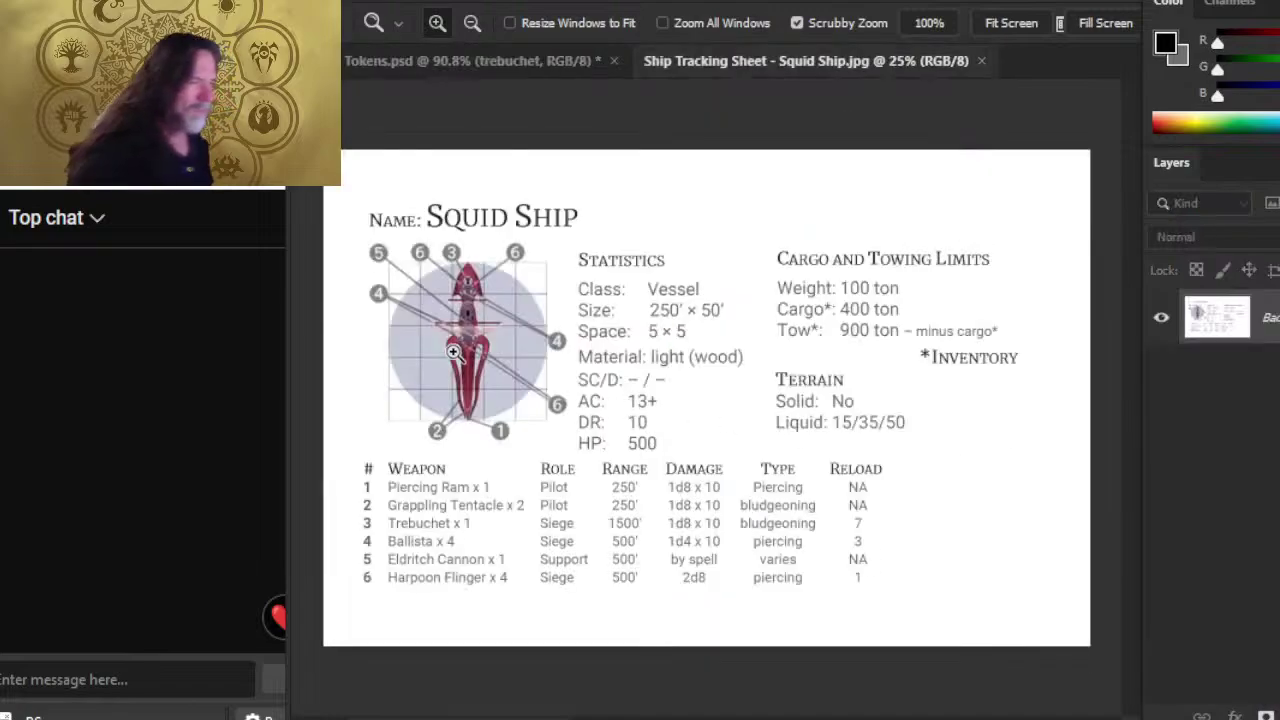
{"action": "left_click_drag", "start_coordinate": [395, 318], "coordinate": [488, 322]}
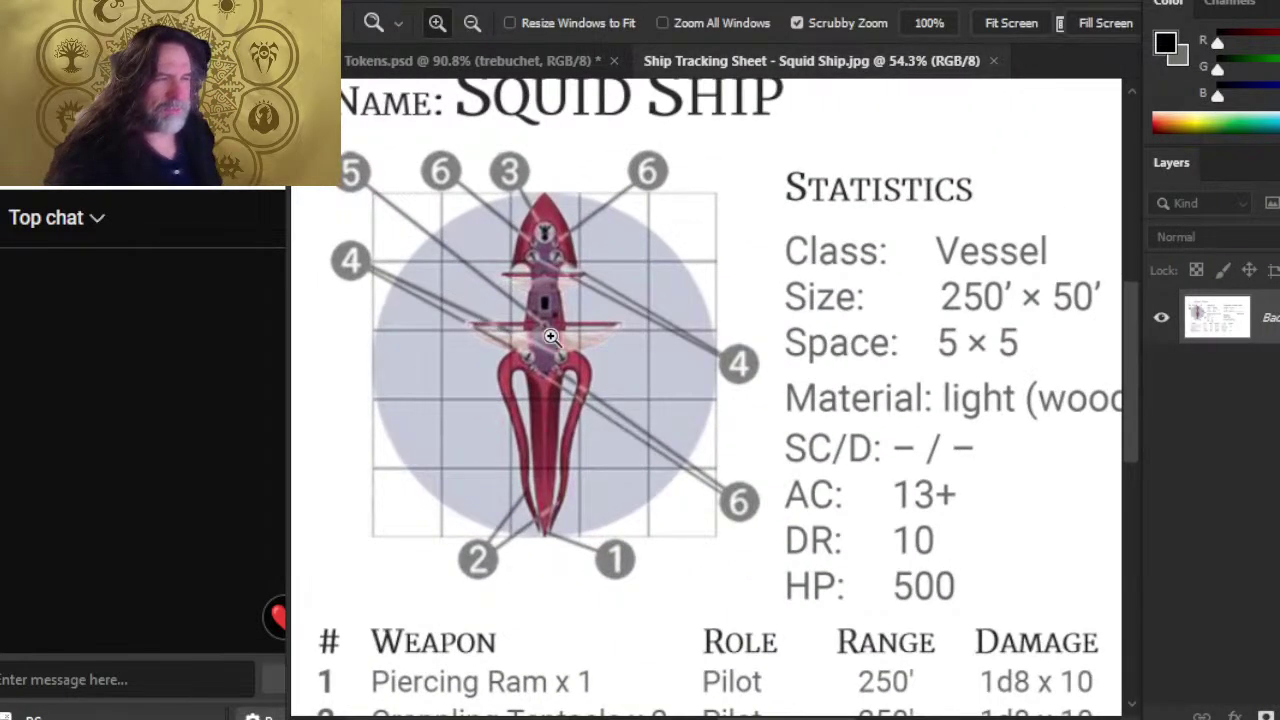
{"action": "scroll", "coordinate": [551, 337], "scroll_direction": "down", "scroll_amount": 3}
{"action": "scroll", "coordinate": [551, 337], "scroll_direction": "left", "scroll_amount": 3}
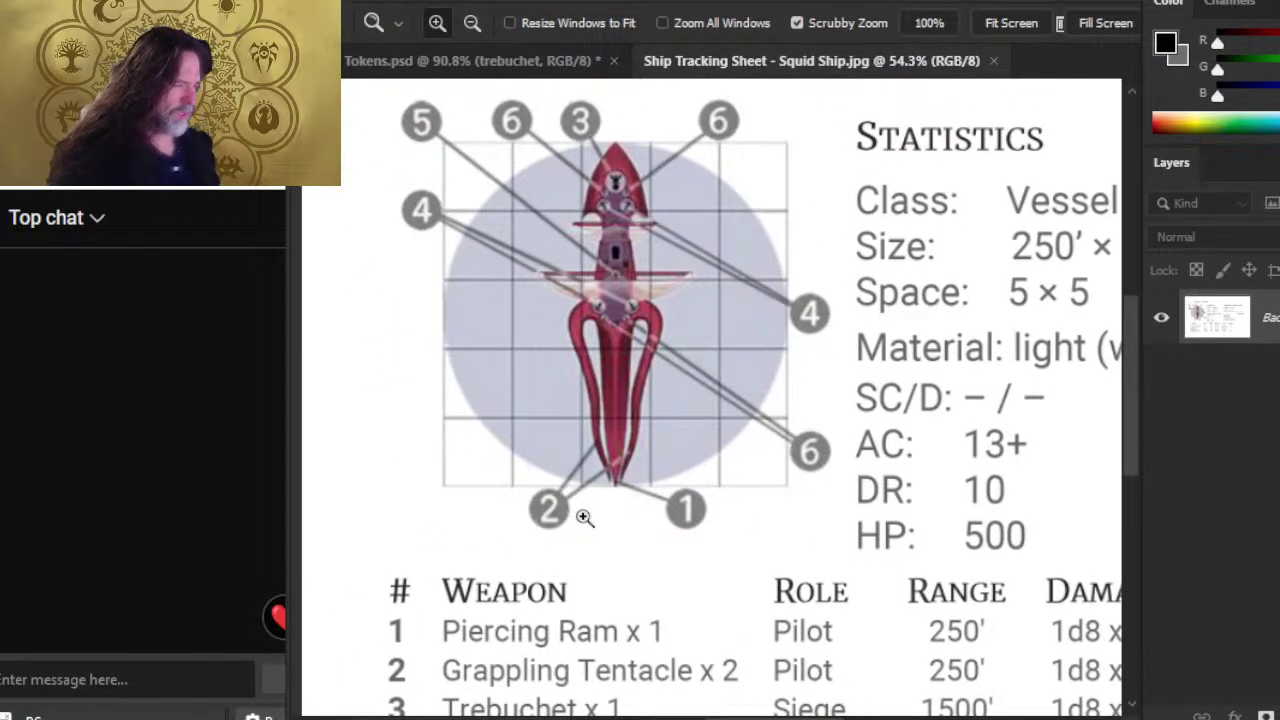
{"action": "left_click_drag", "start_coordinate": [640, 603], "coordinate": [636, 473]}
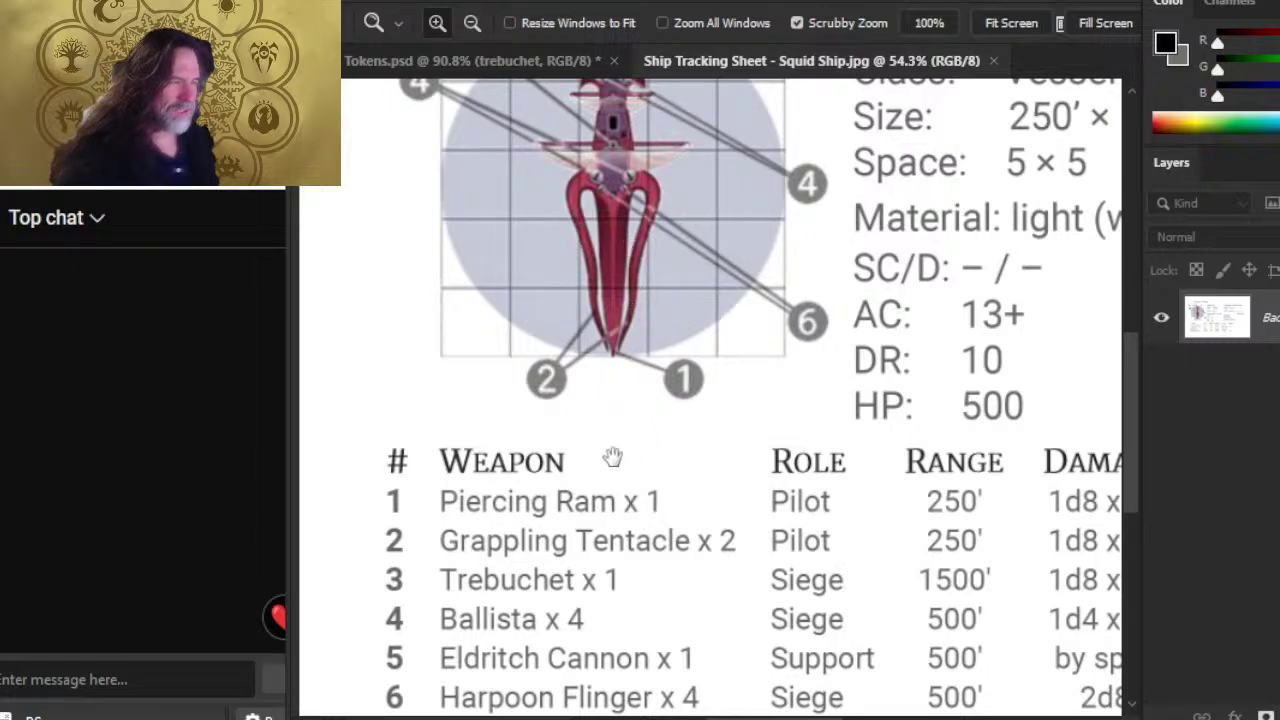
{"action": "left_click_drag", "start_coordinate": [723, 377], "coordinate": [748, 500]}
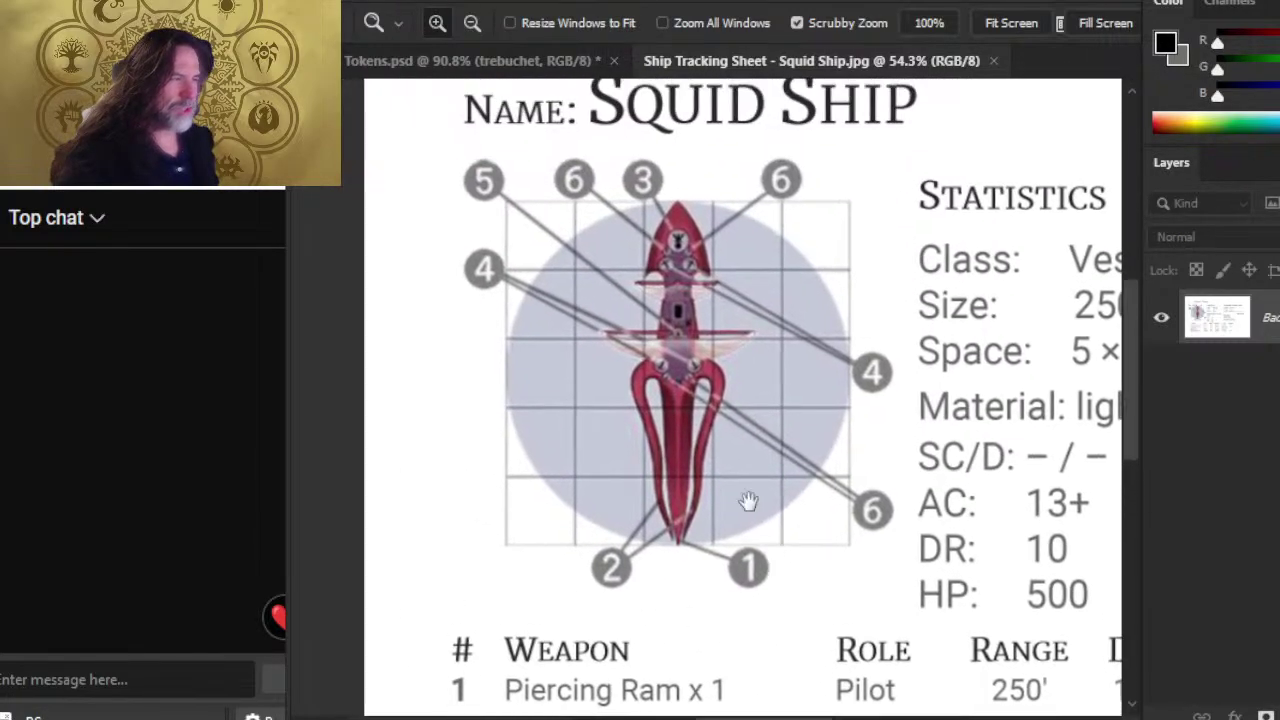
{"action": "left_click_drag", "start_coordinate": [675, 580], "coordinate": [618, 600]}
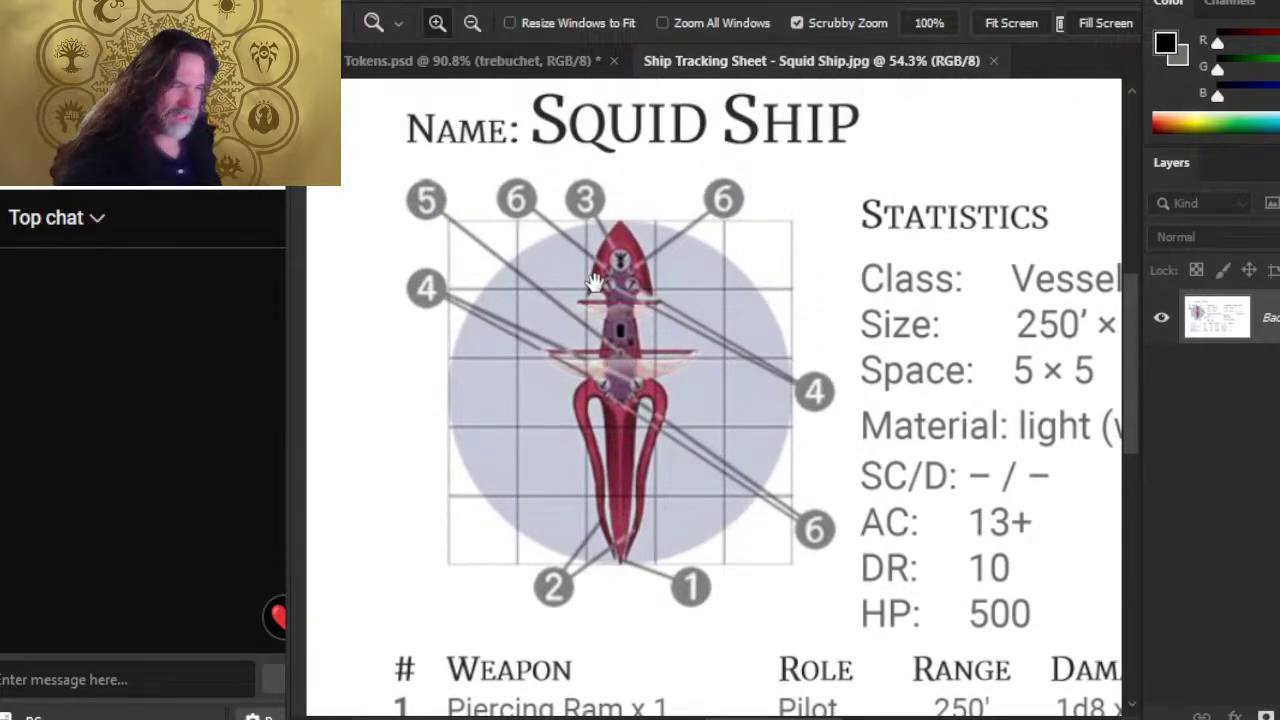
- Inspect the squid illustration's weapon mounts up close, then zoom out to the whole sheet
{"action": "left_click_drag", "start_coordinate": [602, 288], "coordinate": [554, 546]}
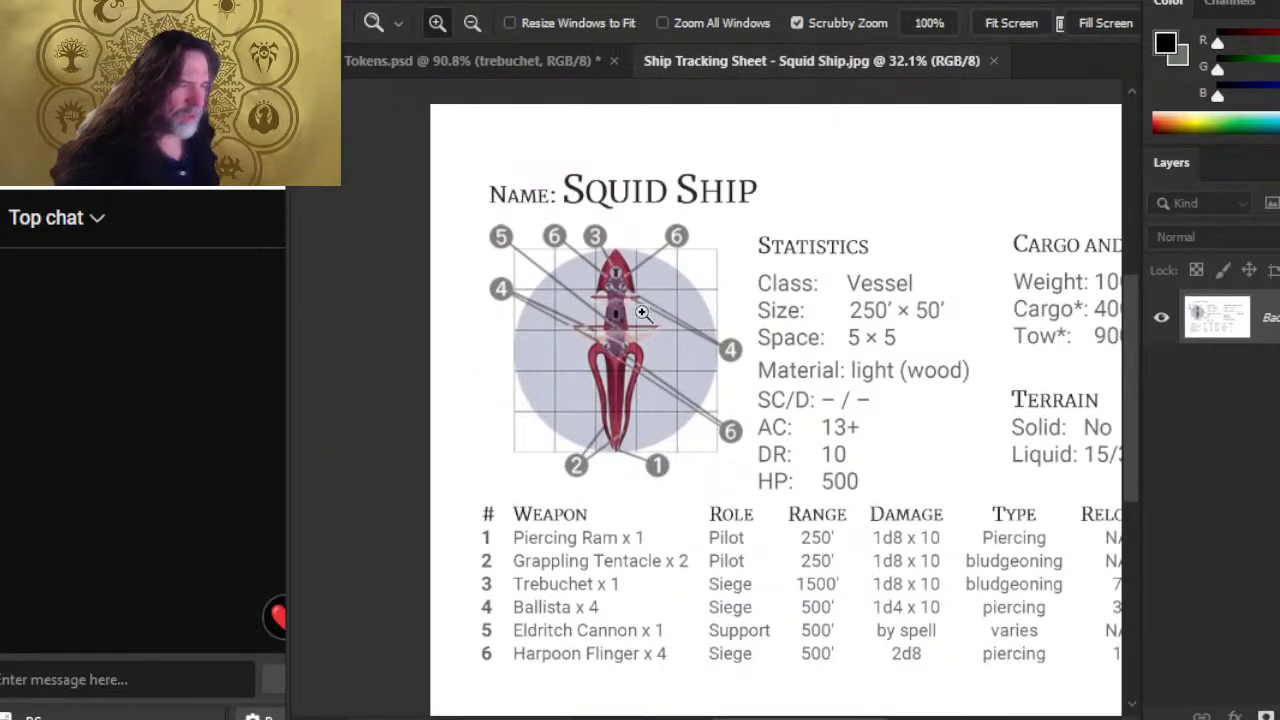
{"action": "left_click_drag", "start_coordinate": [642, 313], "coordinate": [734, 386]}
{"action": "left_click_drag", "start_coordinate": [409, 163], "coordinate": [512, 128]}
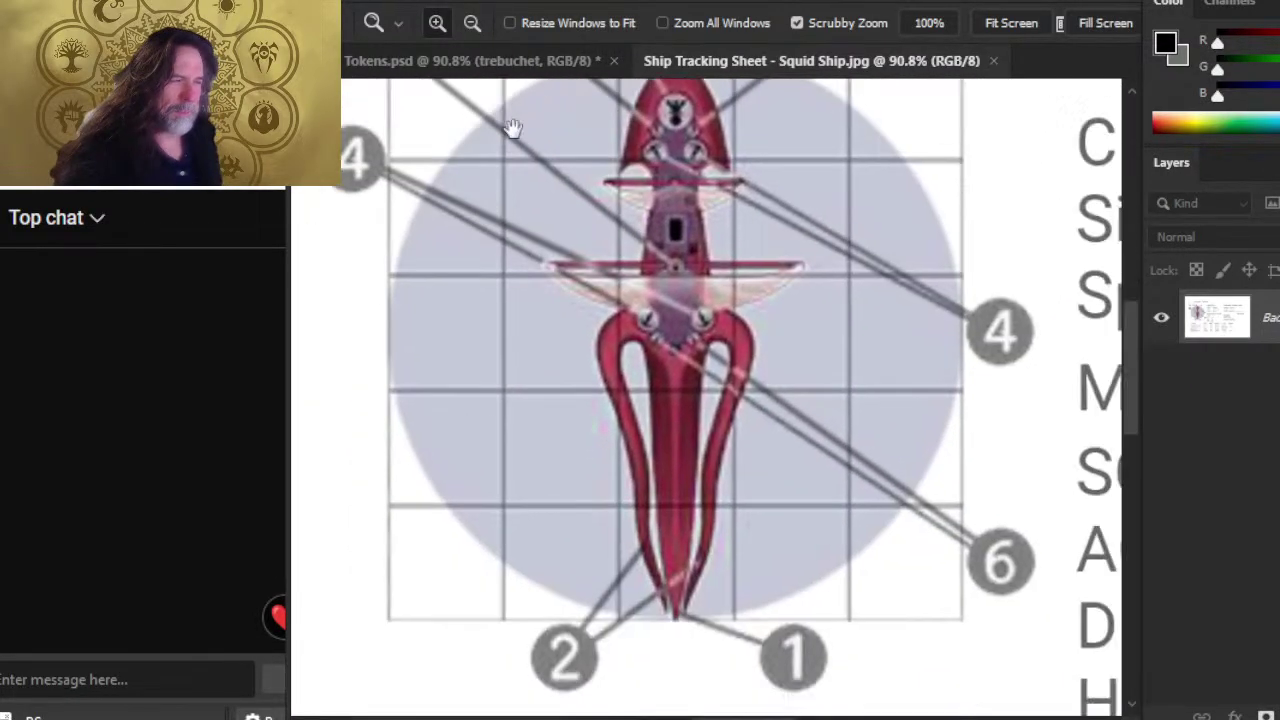
{"action": "left_click_drag", "start_coordinate": [580, 583], "coordinate": [684, 595]}
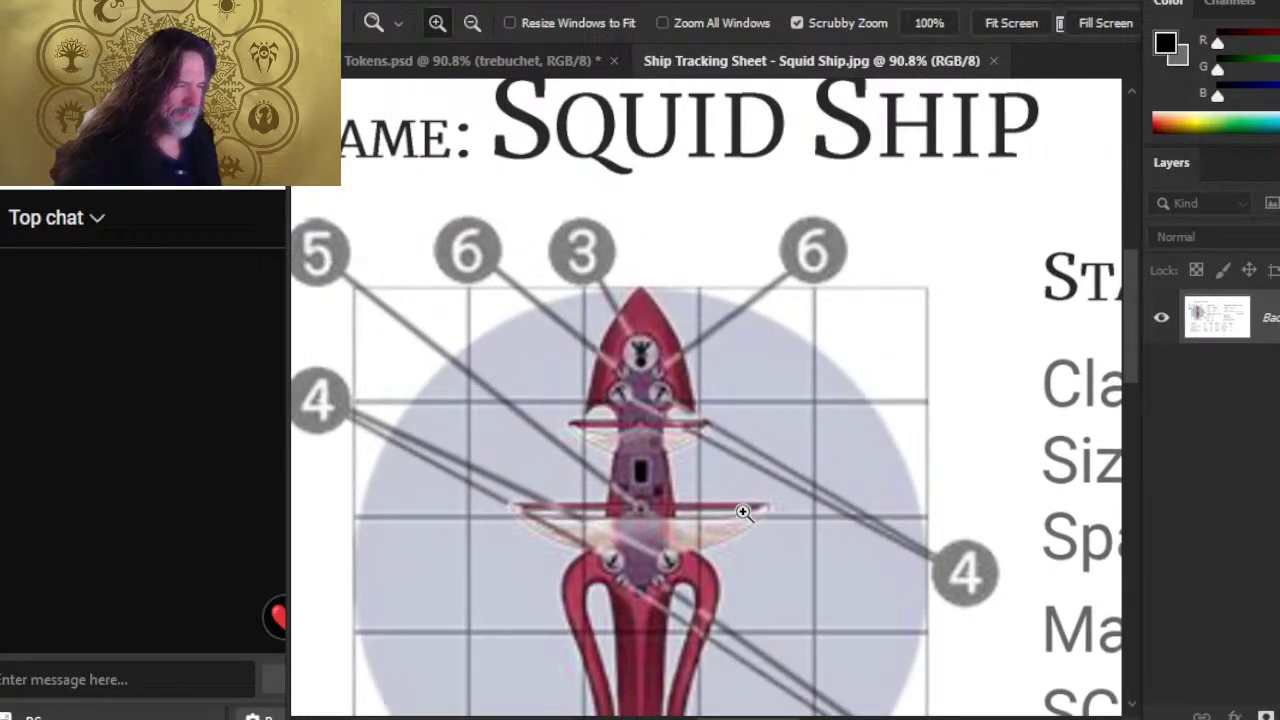
{"action": "left_click_drag", "start_coordinate": [743, 512], "coordinate": [668, 427]}
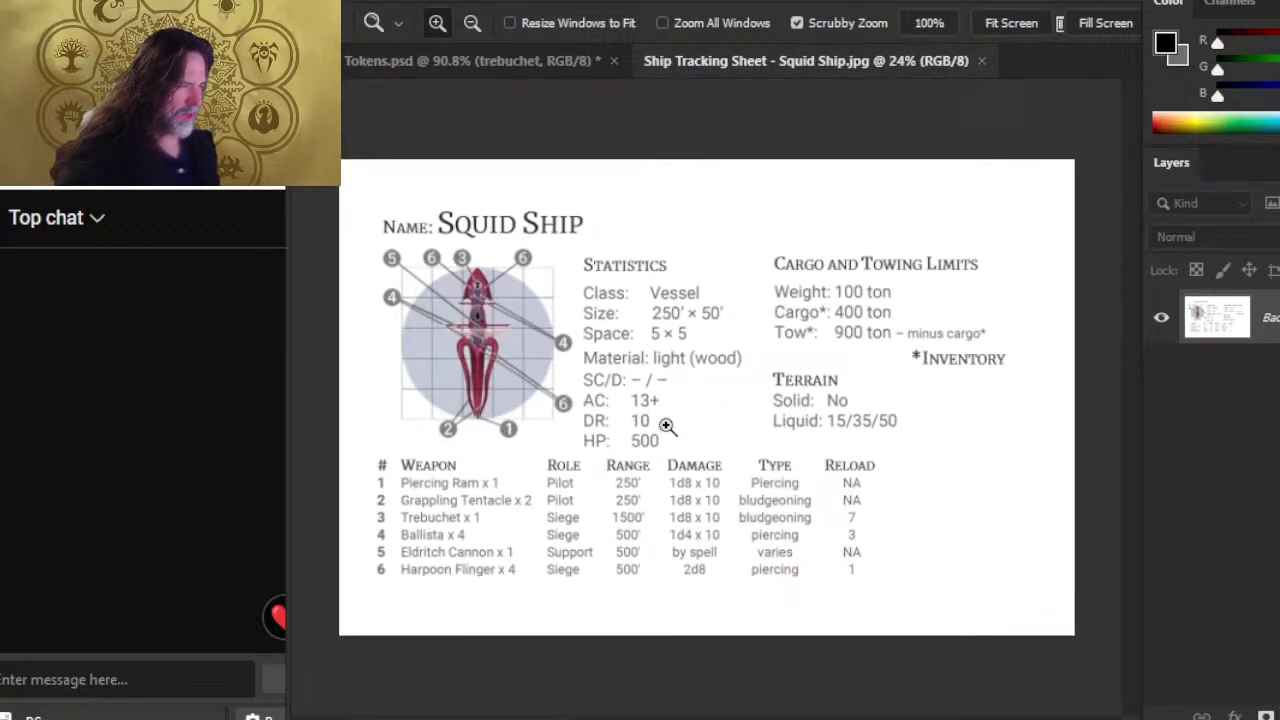
- Compare against the squid token in Tokens.psd at 100%, then return to the sheet
{"action": "left_click", "coordinate": [572, 68]}
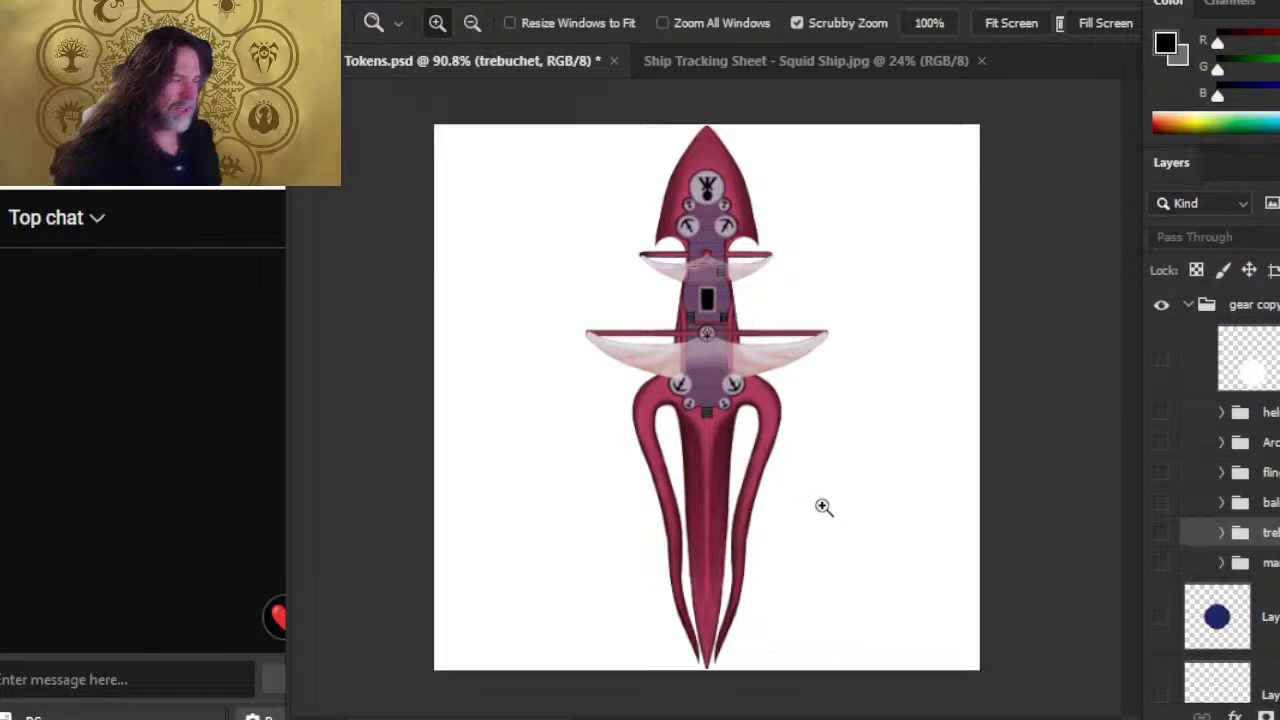
{"action": "left_click", "coordinate": [746, 80]}
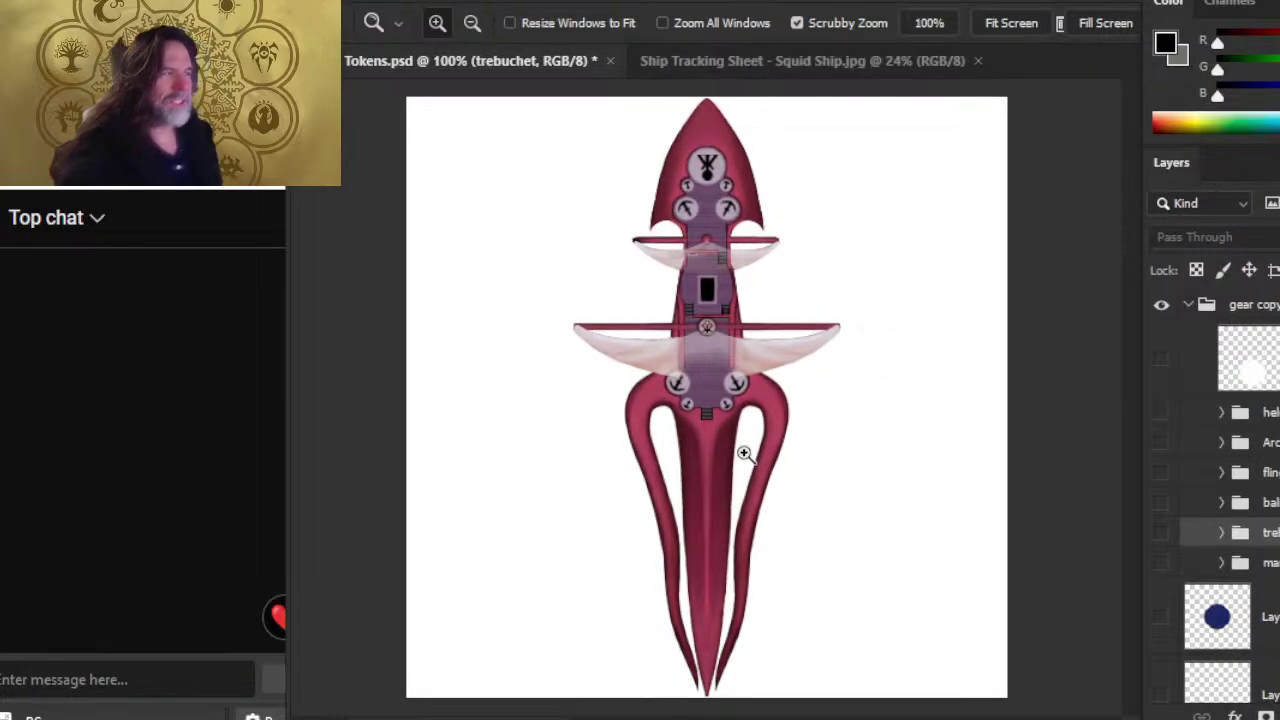
{"action": "left_click", "coordinate": [746, 56]}
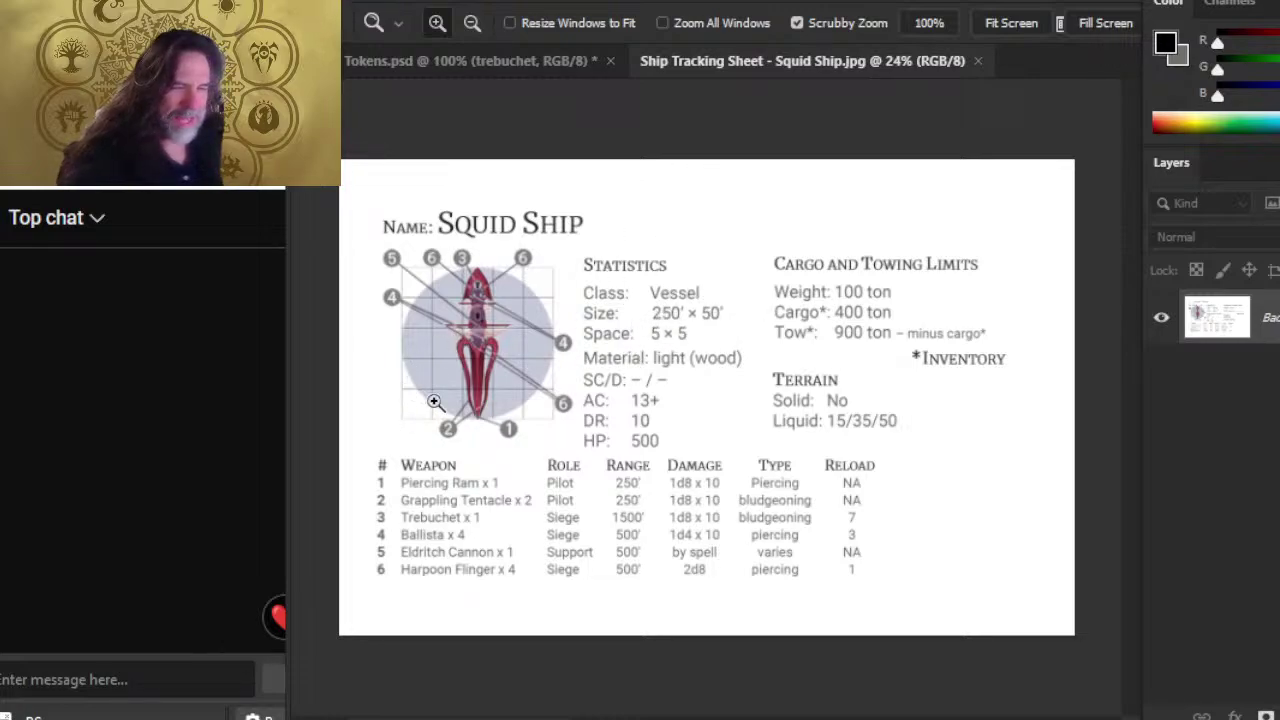
{"action": "left_click_drag", "start_coordinate": [404, 419], "coordinate": [412, 425]}
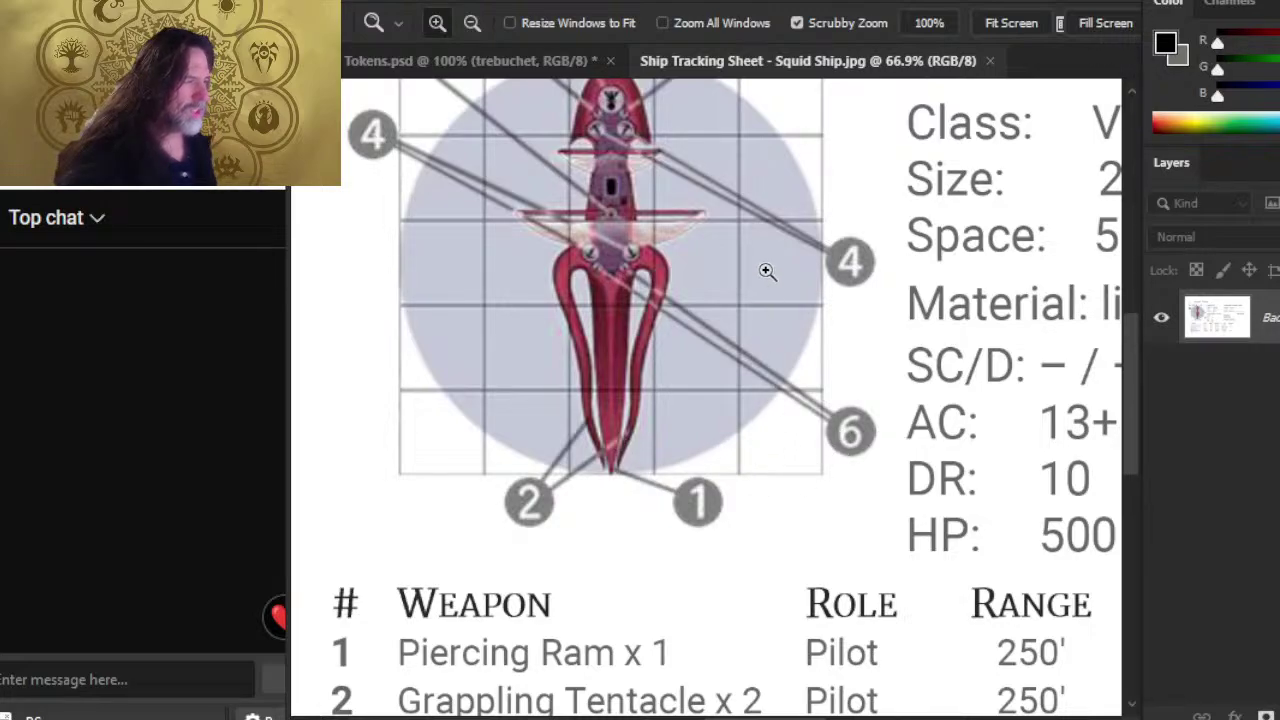
{"action": "left_click_drag", "start_coordinate": [769, 101], "coordinate": [565, 130]}
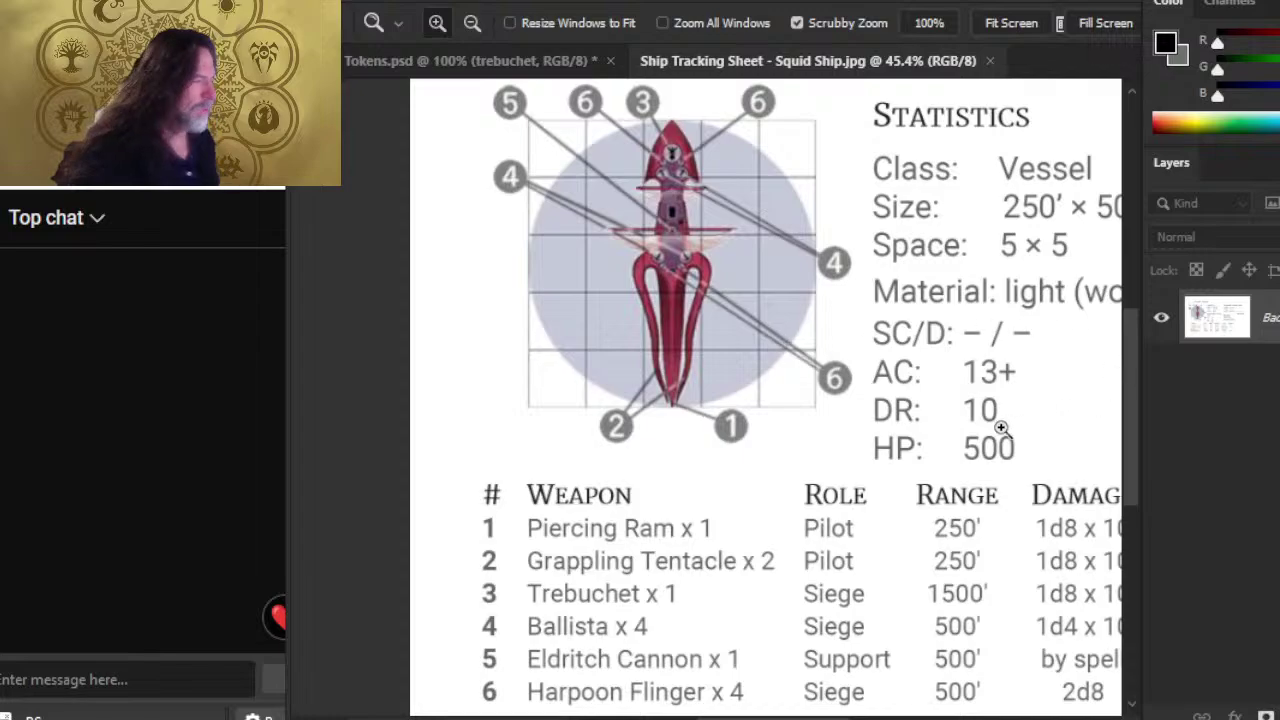
{"action": "left_click_drag", "start_coordinate": [1000, 428], "coordinate": [662, 368]}
{"action": "scroll", "coordinate": [740, 320], "scroll_direction": "down", "scroll_amount": 3}
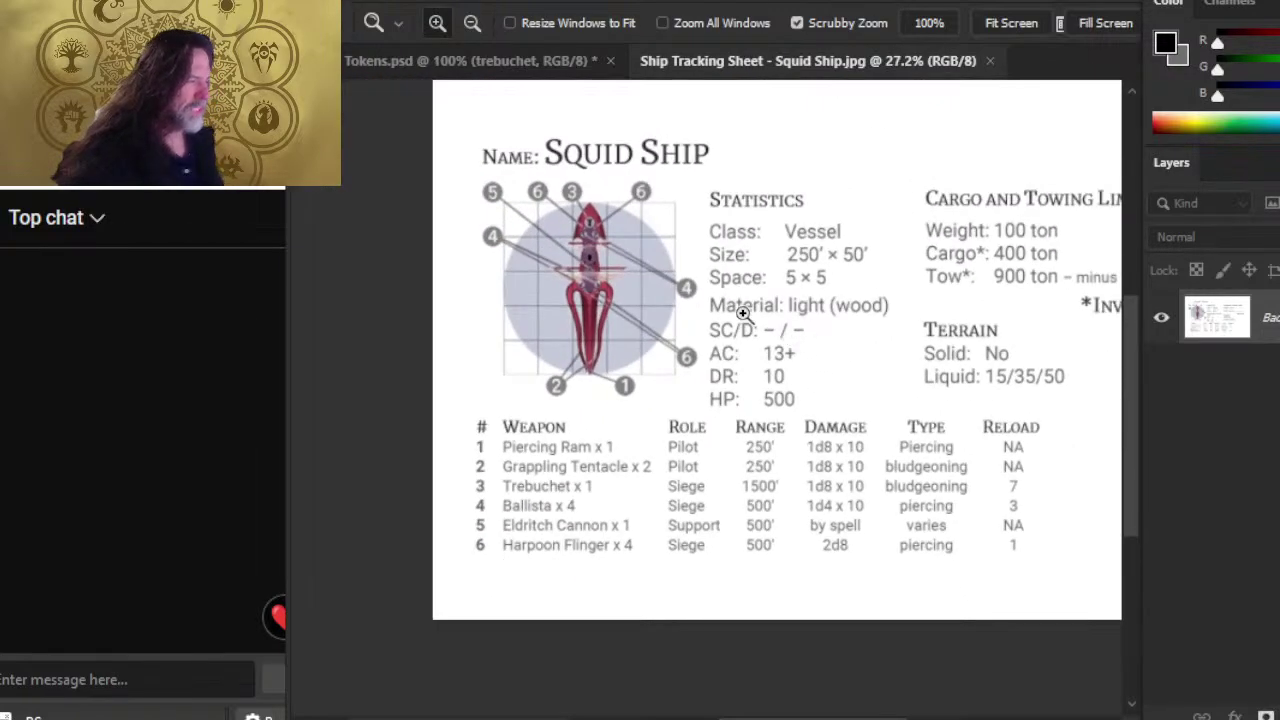
{"action": "scroll", "coordinate": [836, 335], "scroll_direction": "up", "scroll_amount": 2}
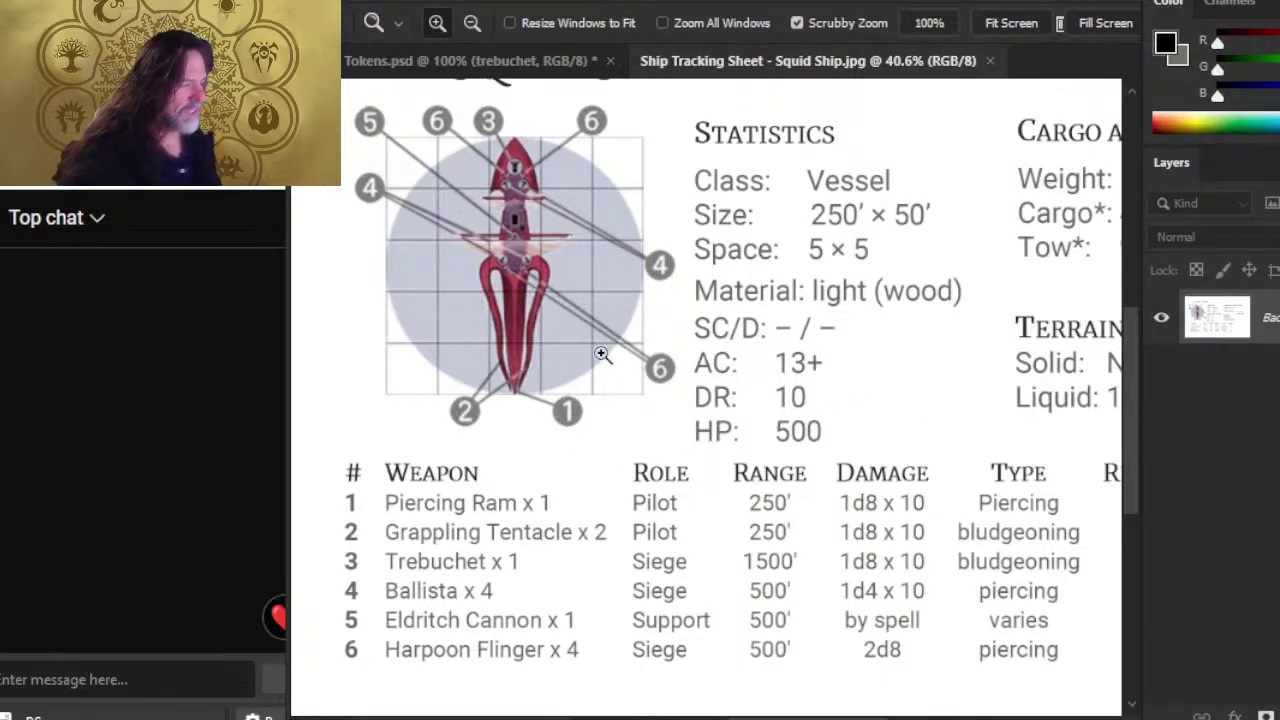
{"action": "scroll", "coordinate": [920, 403], "scroll_direction": "down", "scroll_amount": 2}
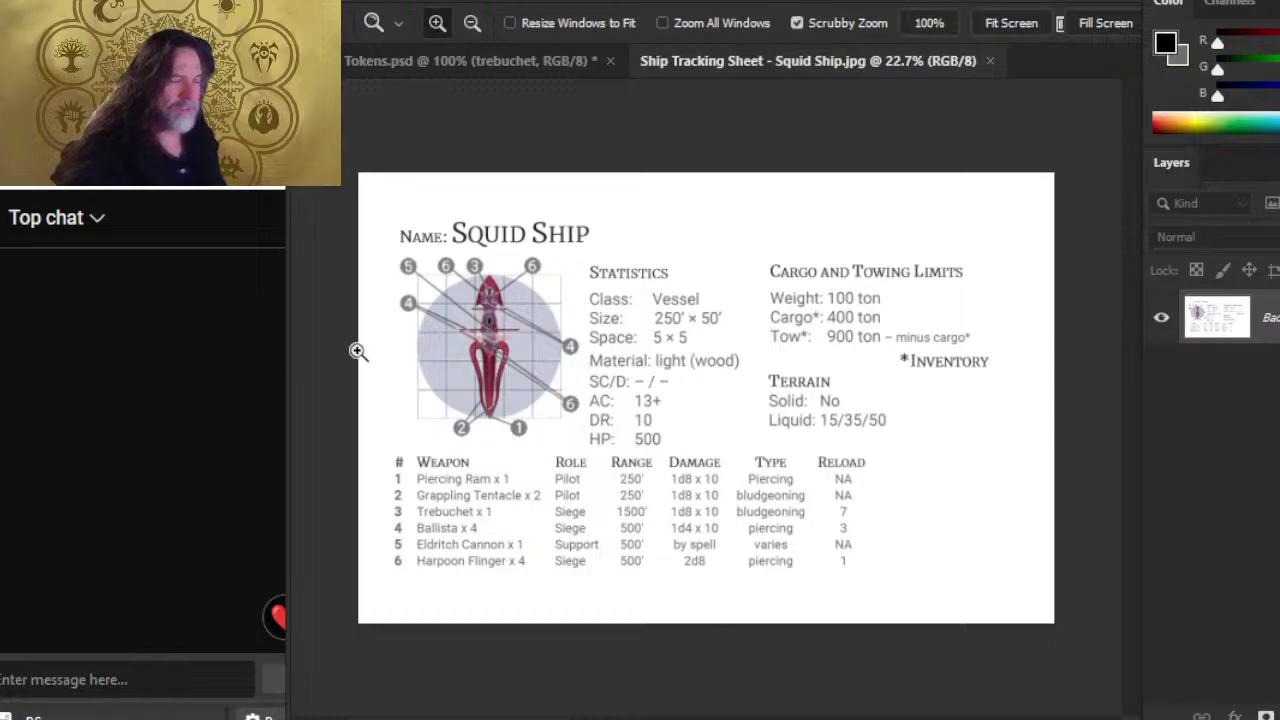
- Zoom the Squid Ship sheet to read its Trebuchet, Ballistae and Harpoon Flinger entries
{"action": "scroll", "coordinate": [865, 312], "scroll_direction": "up", "scroll_amount": 2}
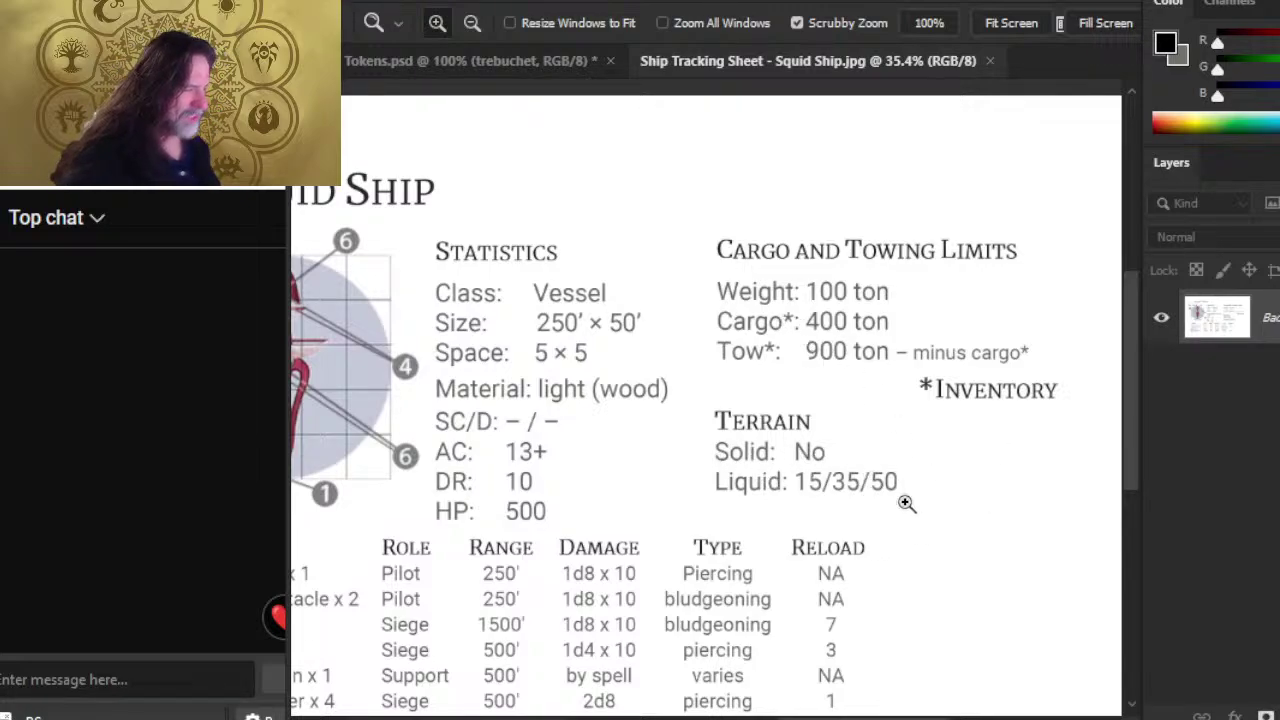
{"action": "left_click_drag", "start_coordinate": [903, 503], "coordinate": [865, 494]}
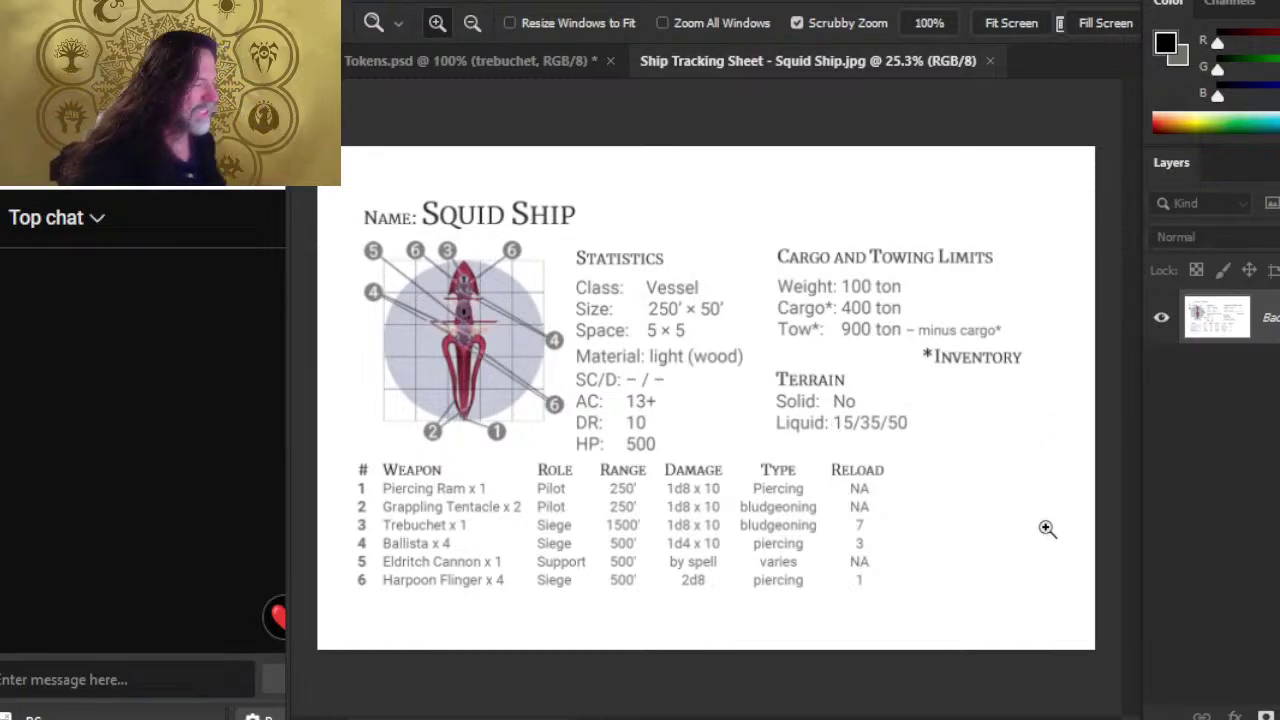
{"action": "left_click", "coordinate": [880, 414]}
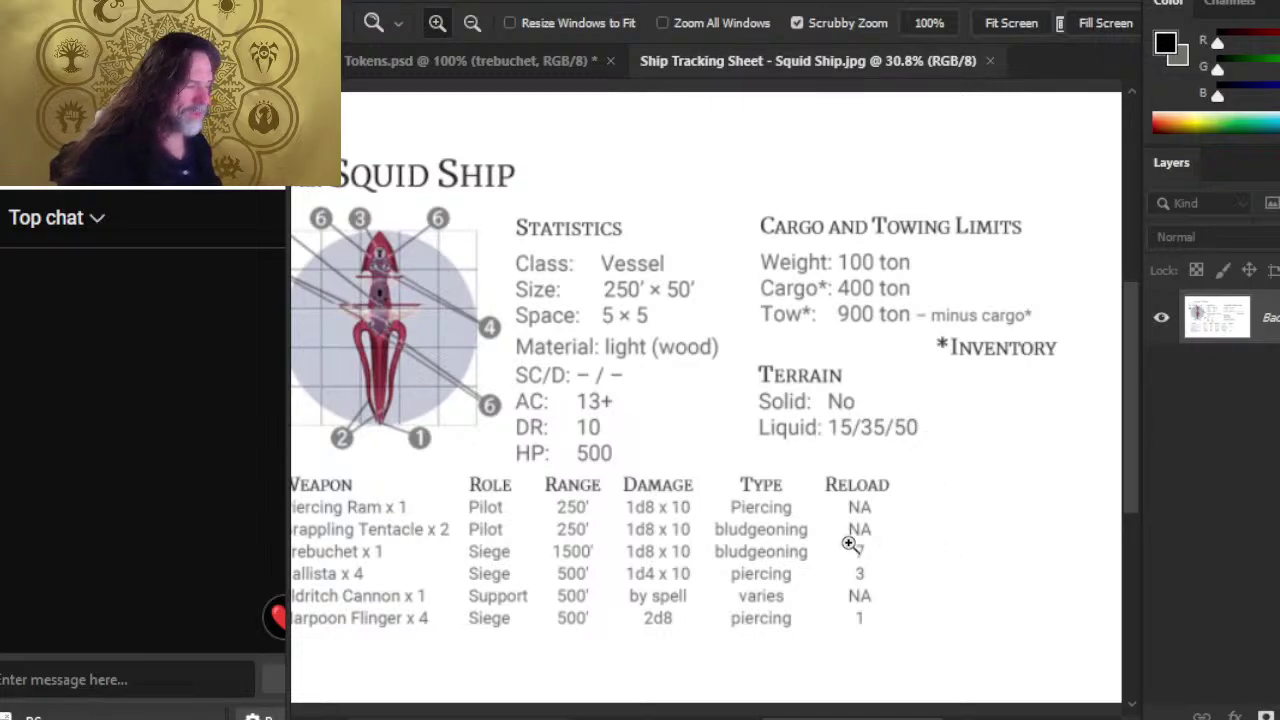
{"action": "left_click_drag", "start_coordinate": [947, 473], "coordinate": [804, 442]}
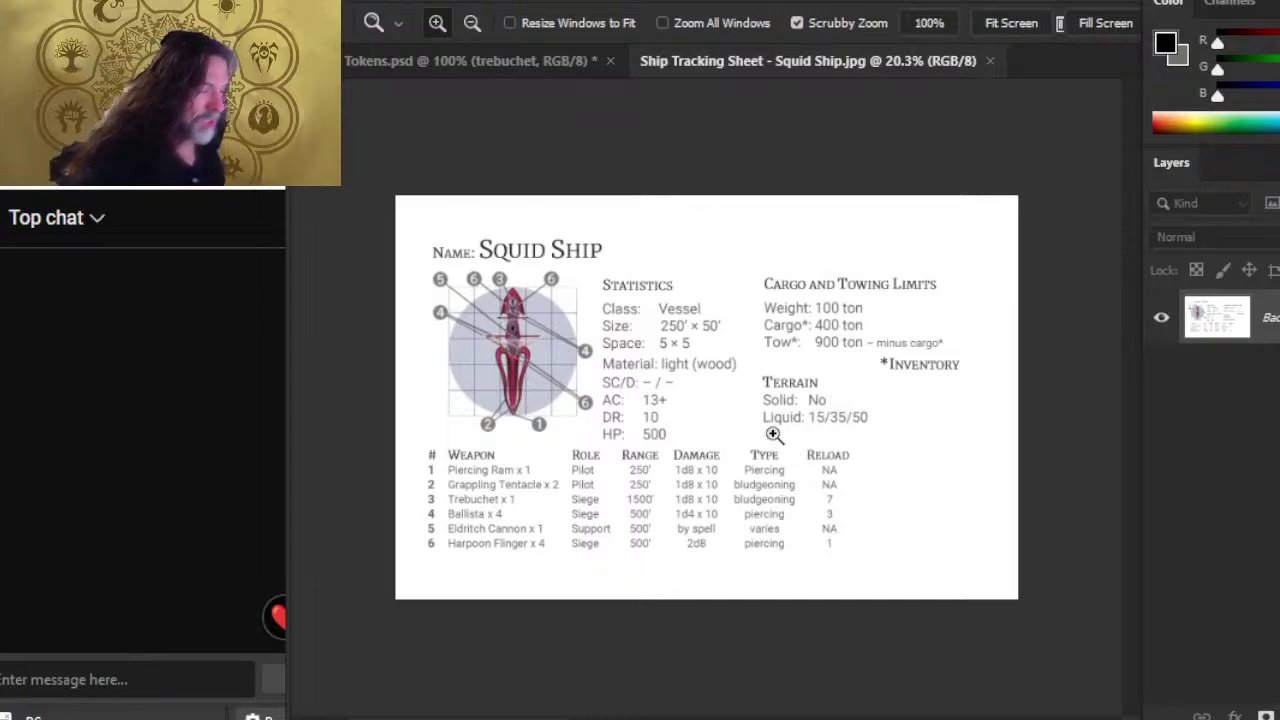
{"action": "left_click_drag", "start_coordinate": [775, 435], "coordinate": [749, 451]}
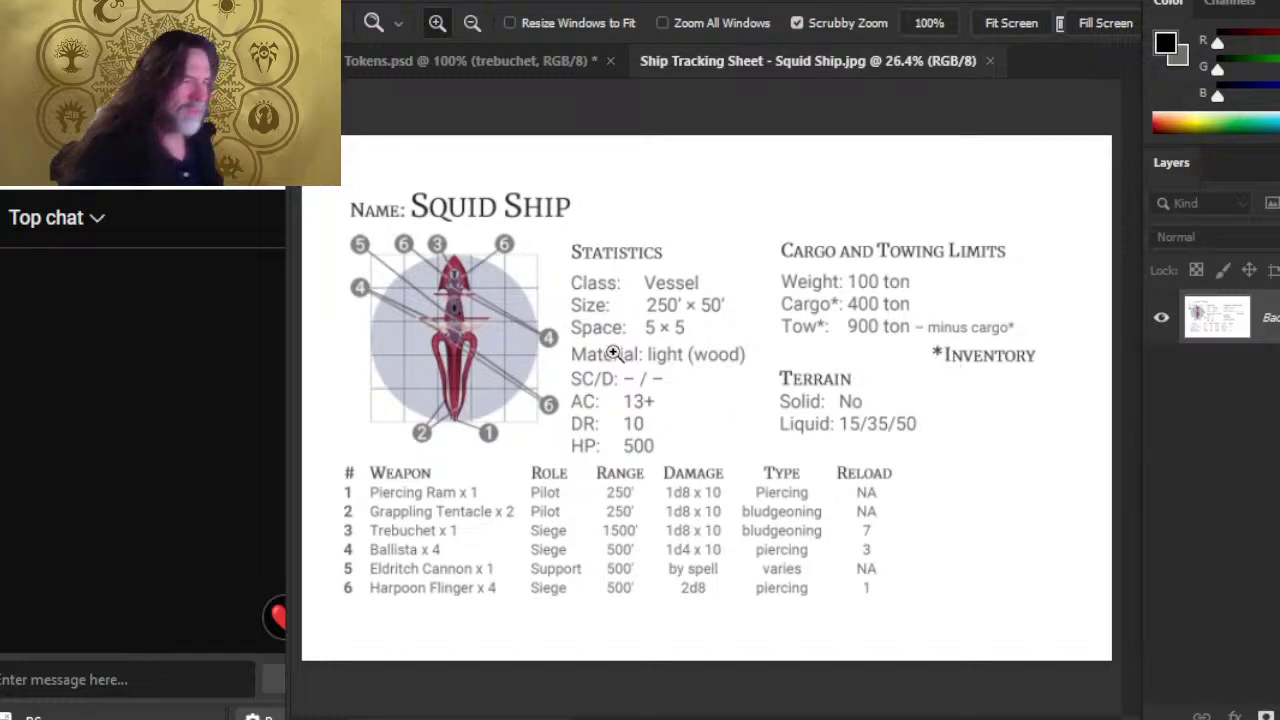
- Close the tracking sheet, collapse and hide gear copy, and hide the ships group
{"action": "left_click", "coordinate": [989, 61]}
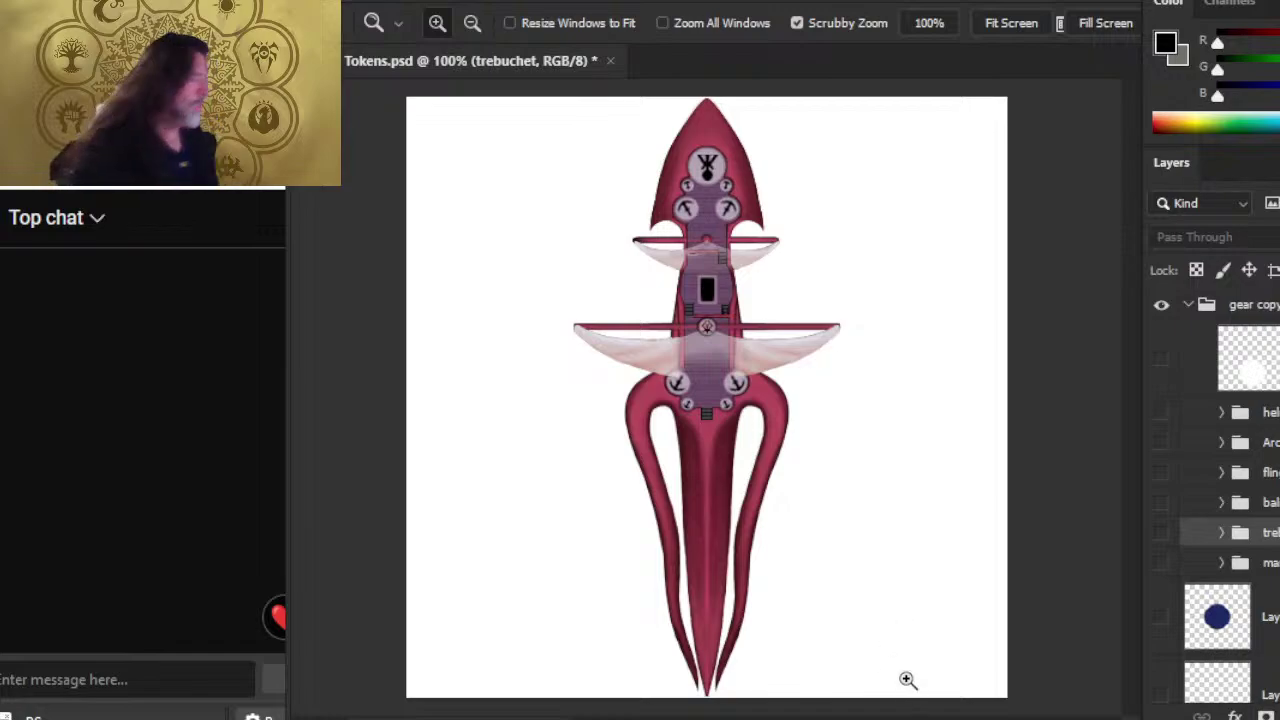
{"action": "left_click", "coordinate": [1188, 306]}
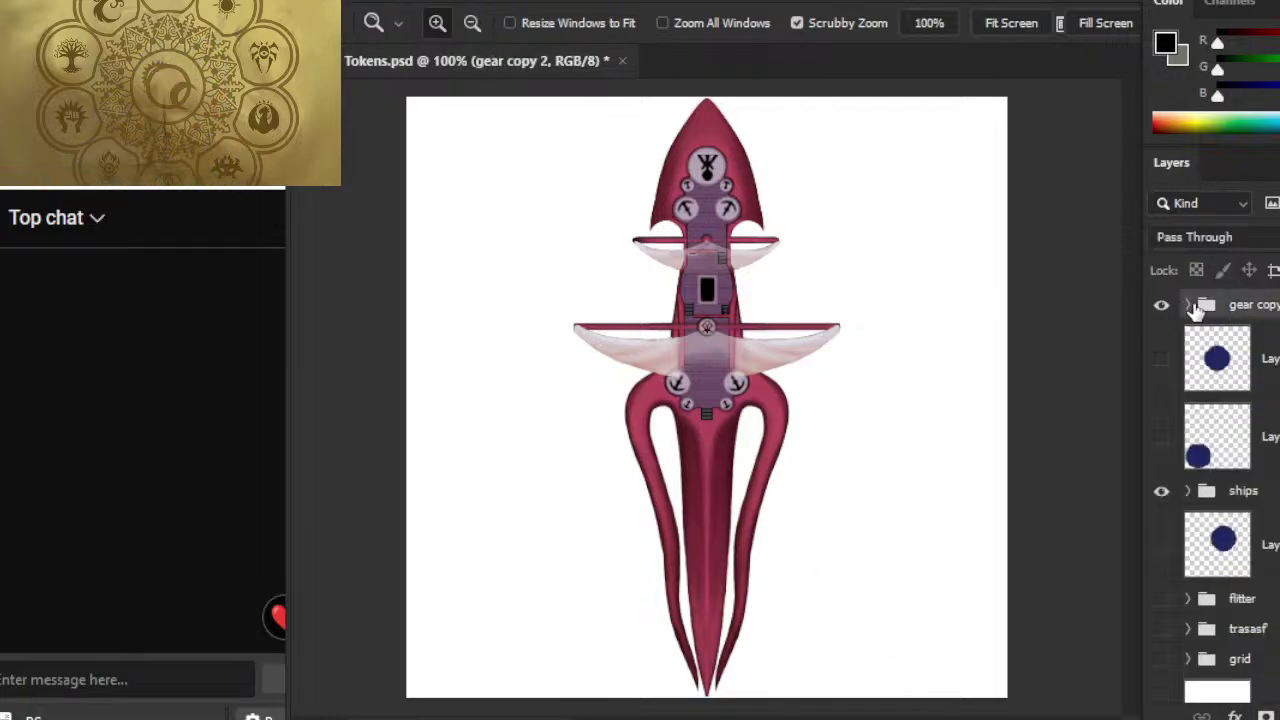
{"action": "left_click", "coordinate": [1163, 308]}
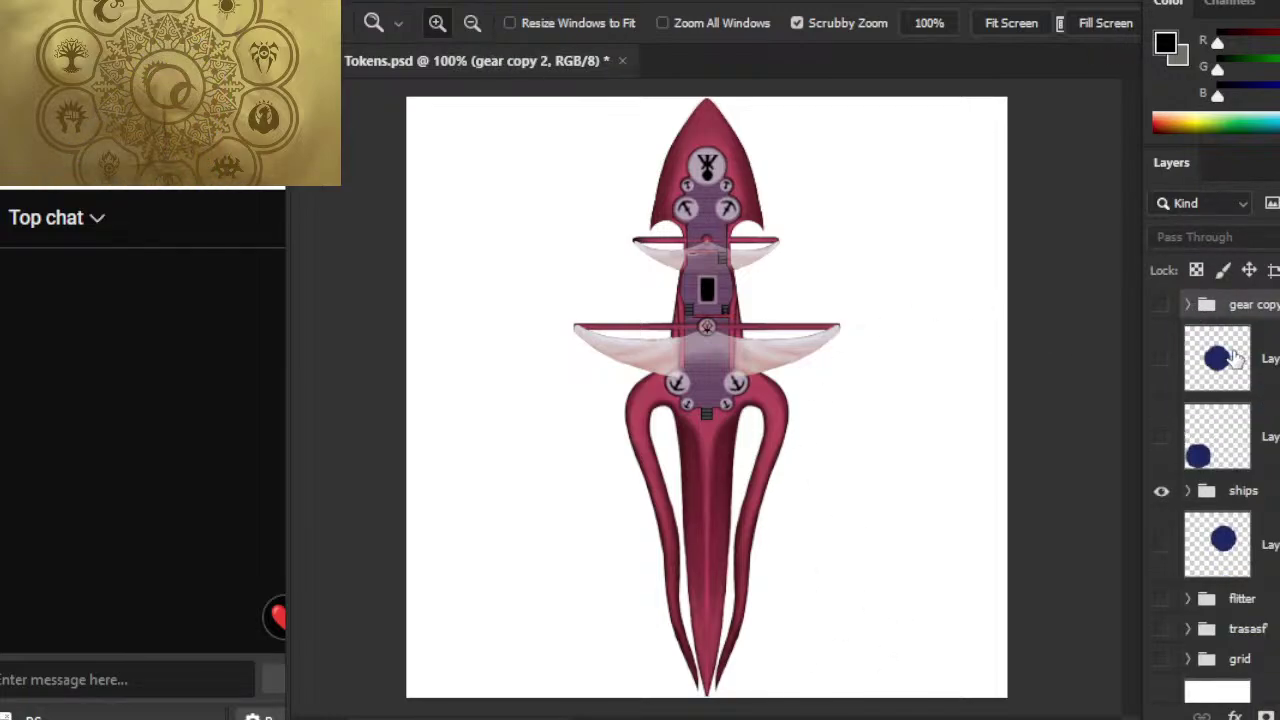
{"action": "scroll", "coordinate": [1235, 365], "scroll_direction": "down", "scroll_amount": 4}
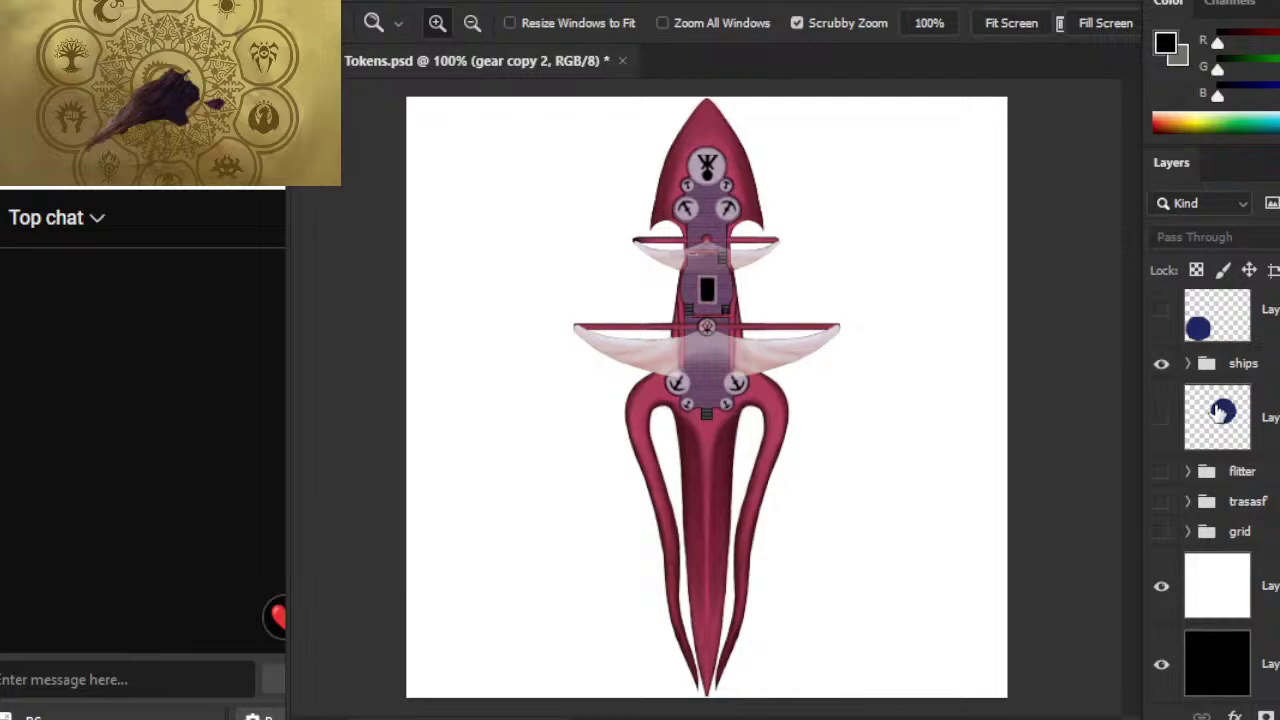
{"action": "scroll", "coordinate": [1205, 415], "scroll_direction": "up", "scroll_amount": 3}
{"action": "left_click", "coordinate": [1161, 453]}
{"action": "scroll", "coordinate": [1262, 450], "scroll_direction": "up", "scroll_amount": 1}
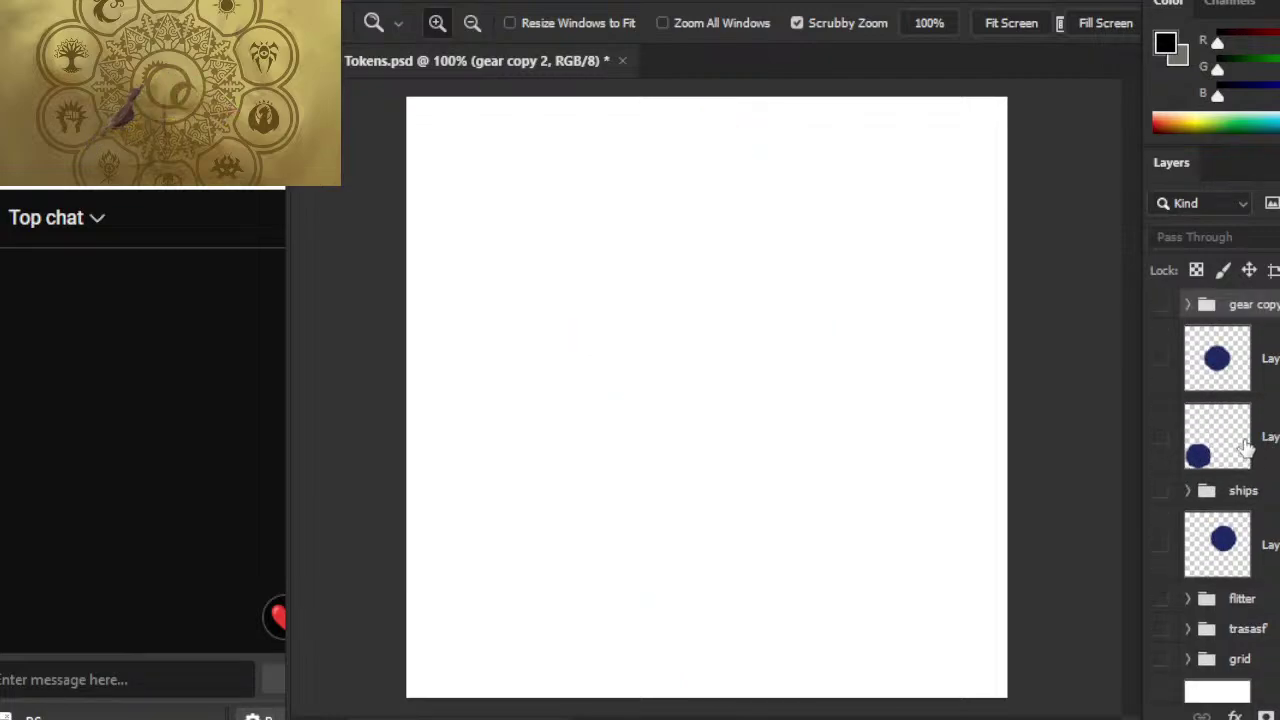
- Show and expand gear copy, hide the white layer, then show and select the helm group
{"action": "left_click", "coordinate": [1162, 305]}
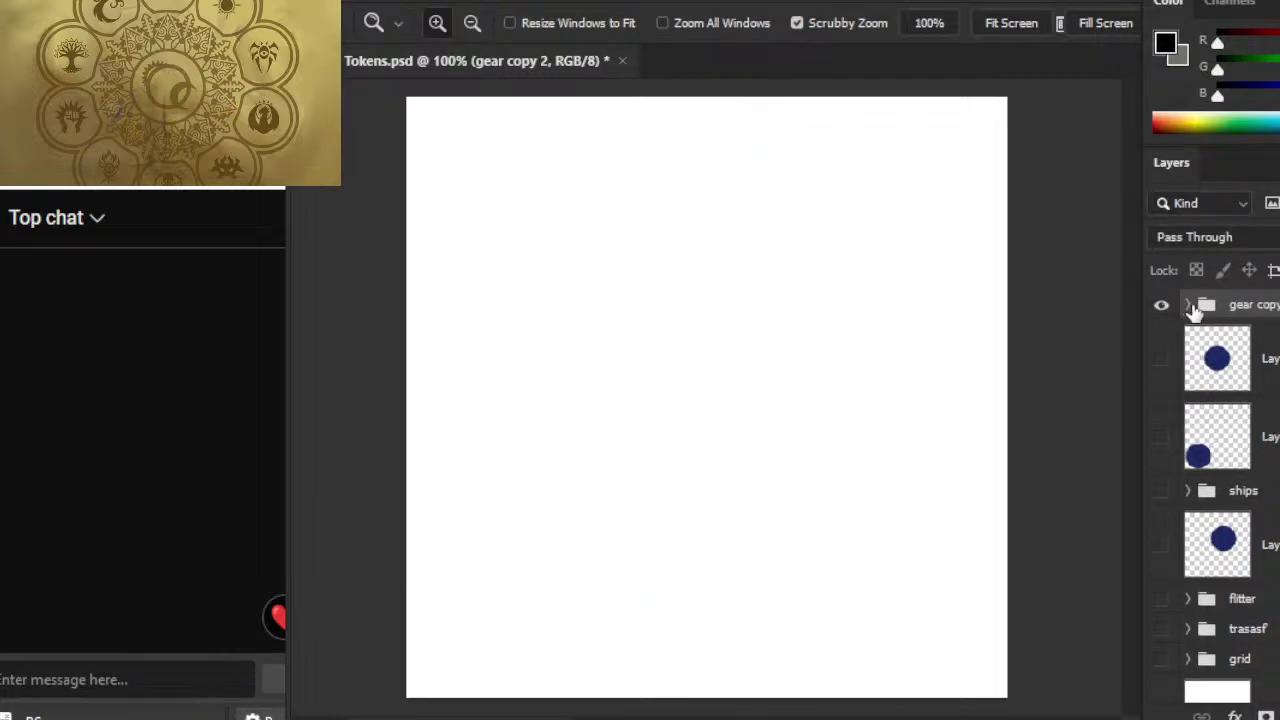
{"action": "left_click", "coordinate": [1188, 305]}
{"action": "scroll", "coordinate": [1268, 563], "scroll_direction": "down", "scroll_amount": 5}
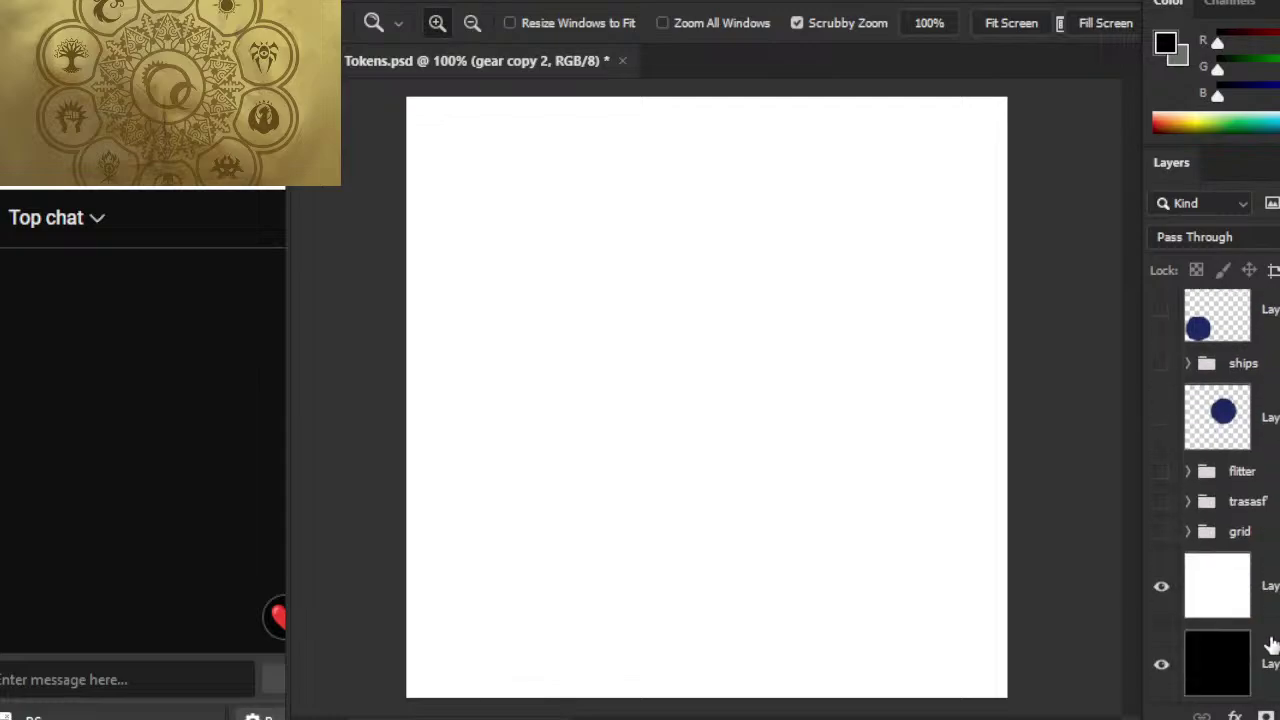
{"action": "left_click", "coordinate": [1161, 586]}
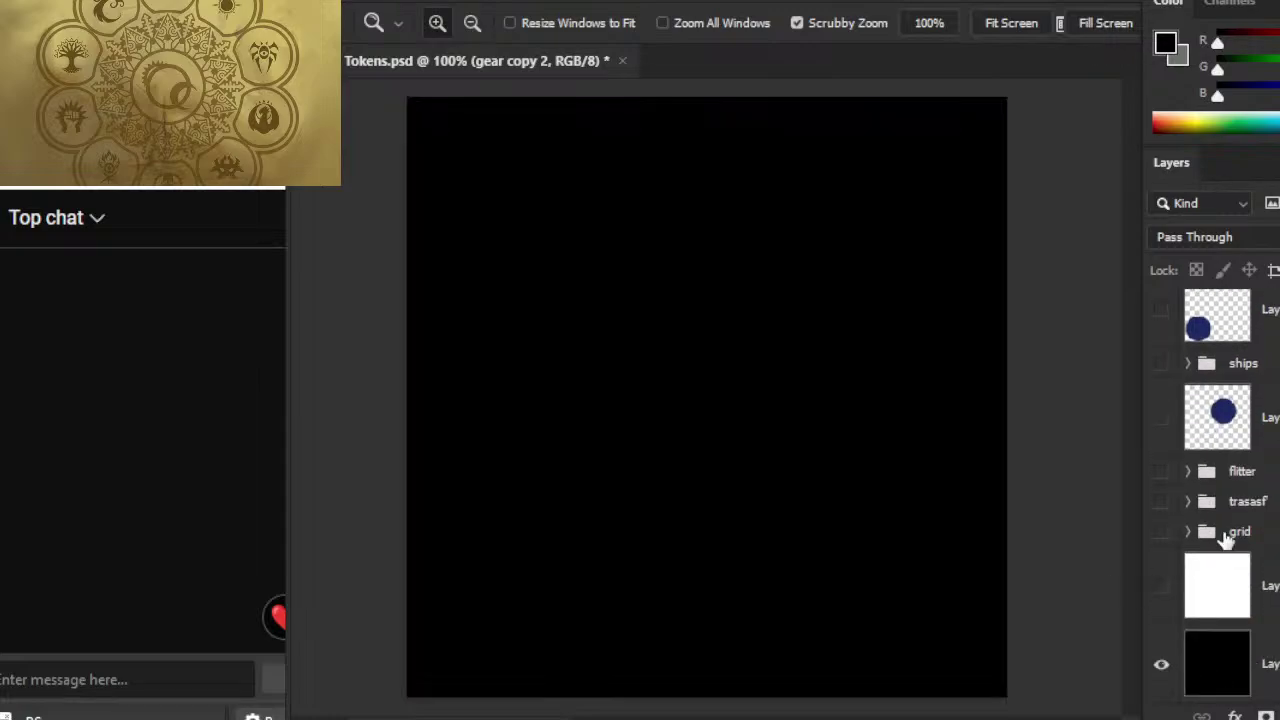
{"action": "scroll", "coordinate": [1235, 500], "scroll_direction": "up", "scroll_amount": 3}
{"action": "scroll", "coordinate": [1247, 470], "scroll_direction": "up", "scroll_amount": 3}
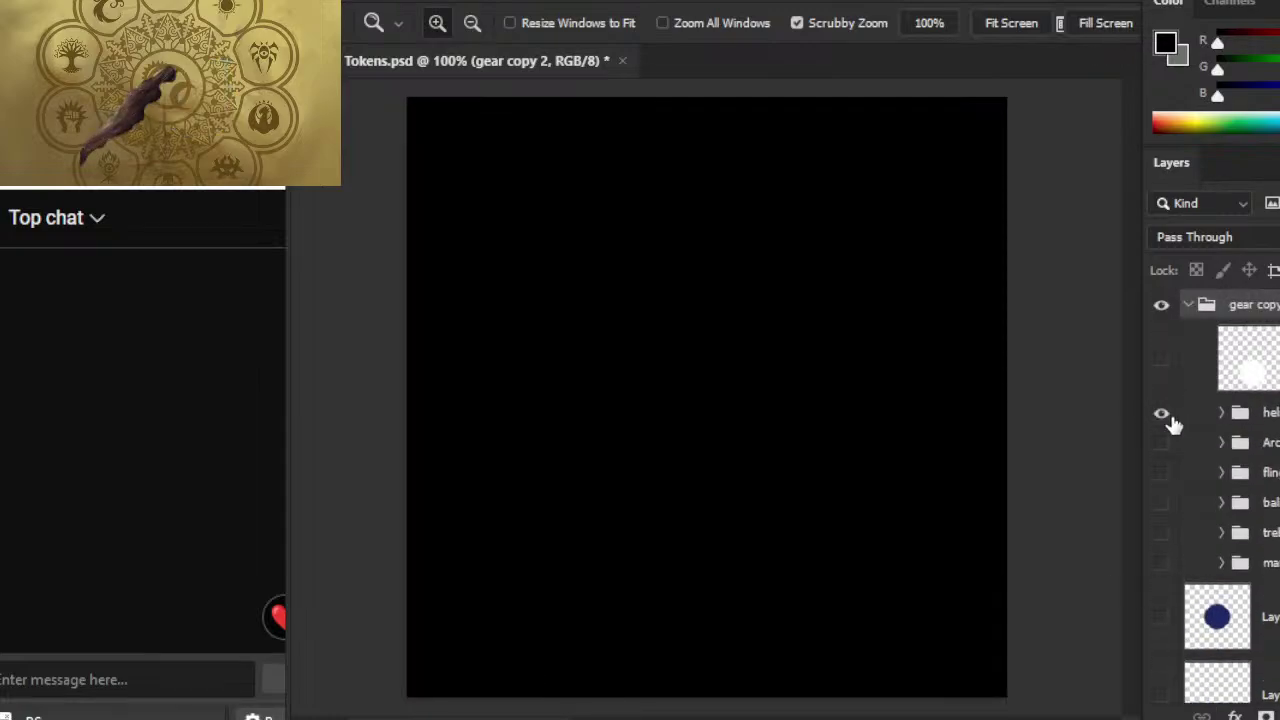
{"action": "left_click", "coordinate": [1161, 413]}
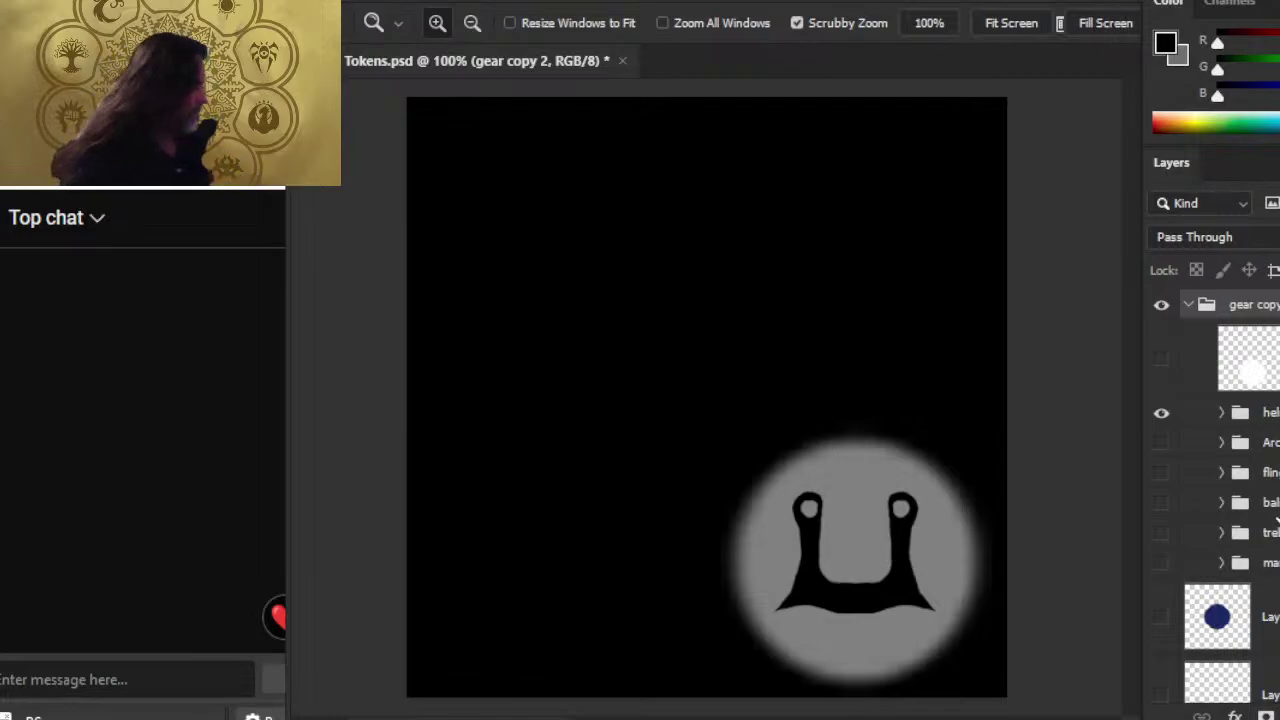
{"action": "left_click", "coordinate": [1265, 412]}
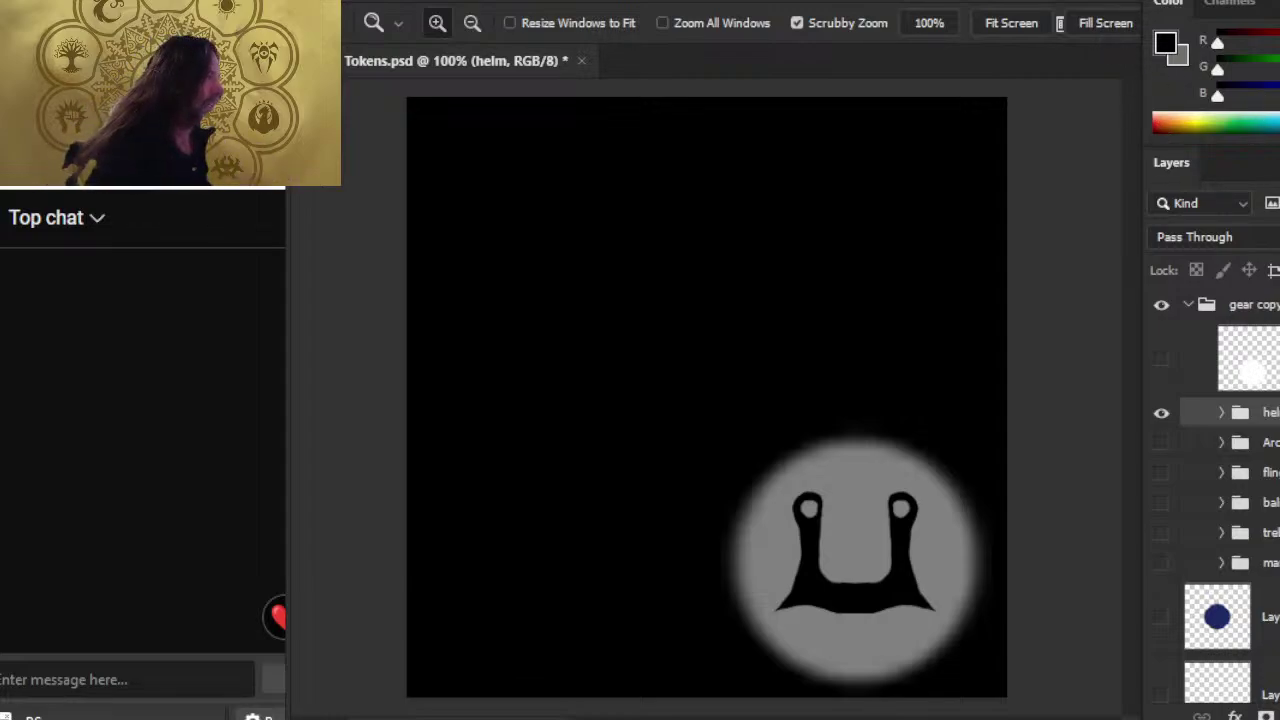
- Duplicate the helm group into a new document, Untitled-1
{"action": "key", "text": "ctrl+j"}
{"action": "left_click", "coordinate": [758, 279]}
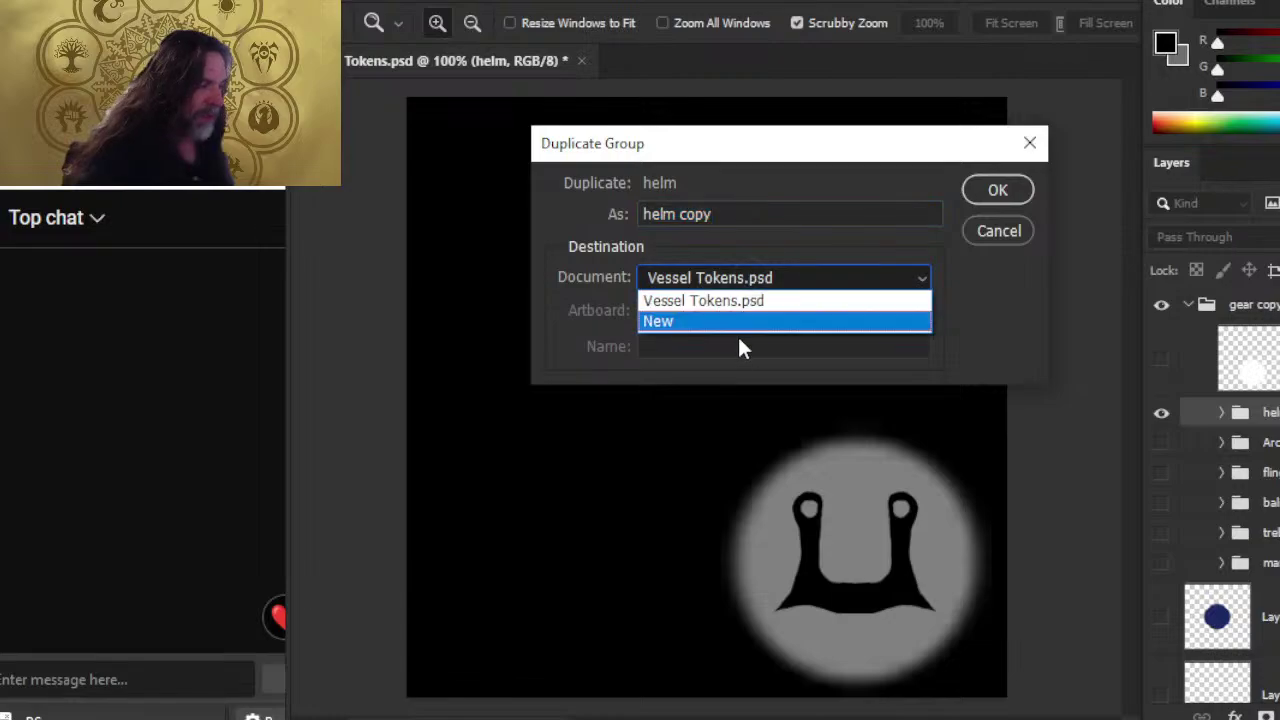
{"action": "left_click", "coordinate": [729, 321]}
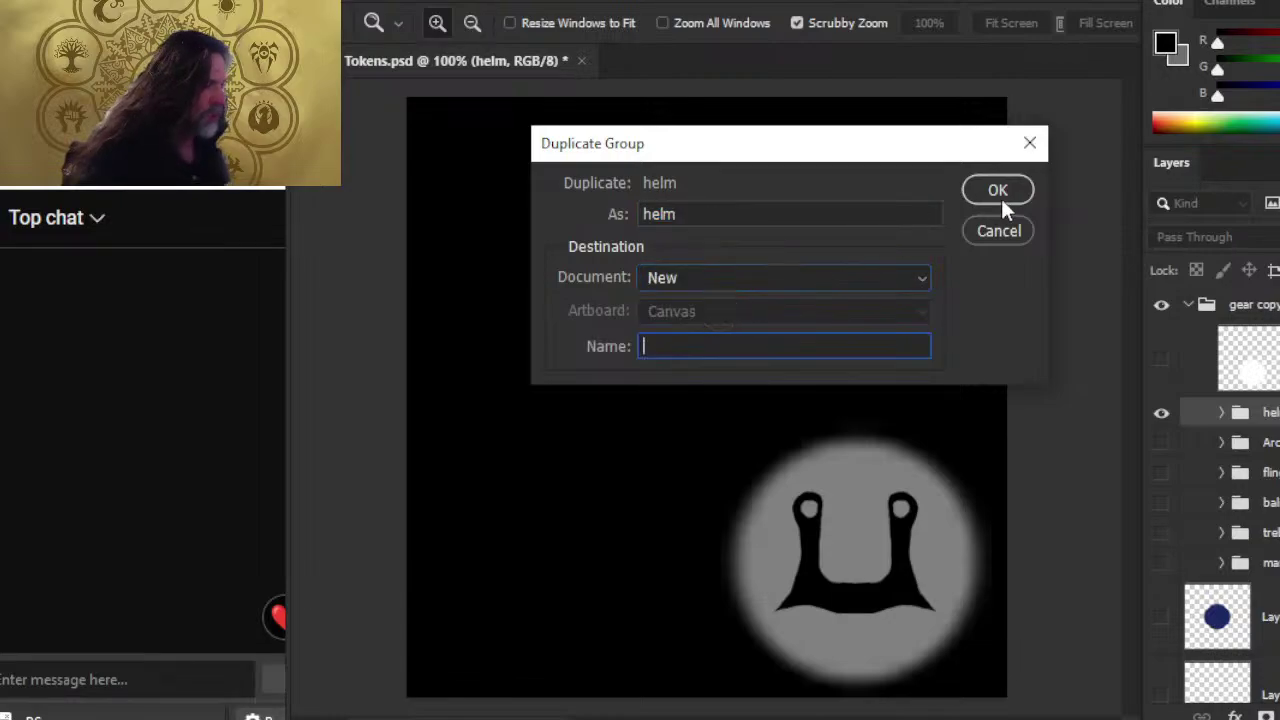
{"action": "left_click", "coordinate": [998, 190]}
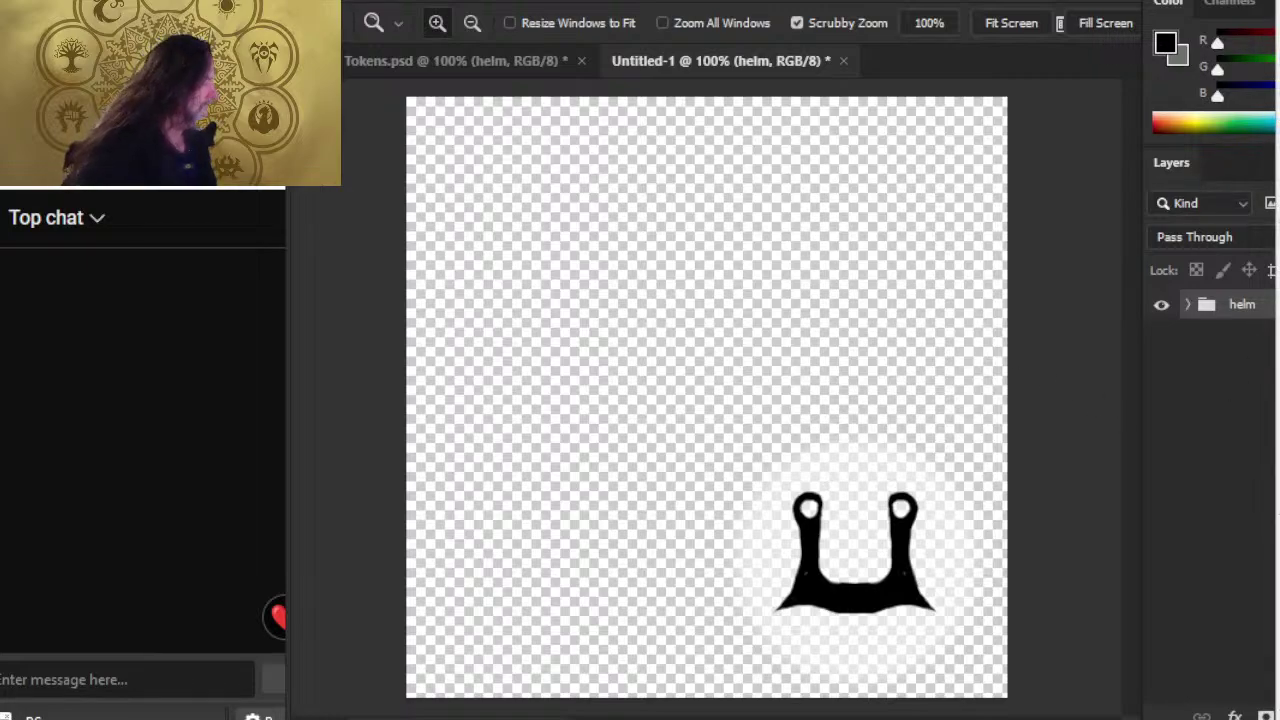
- Merge the helm group, select its pixels, crop the canvas to them, and deselect
{"action": "key", "text": "ctrl+e"}
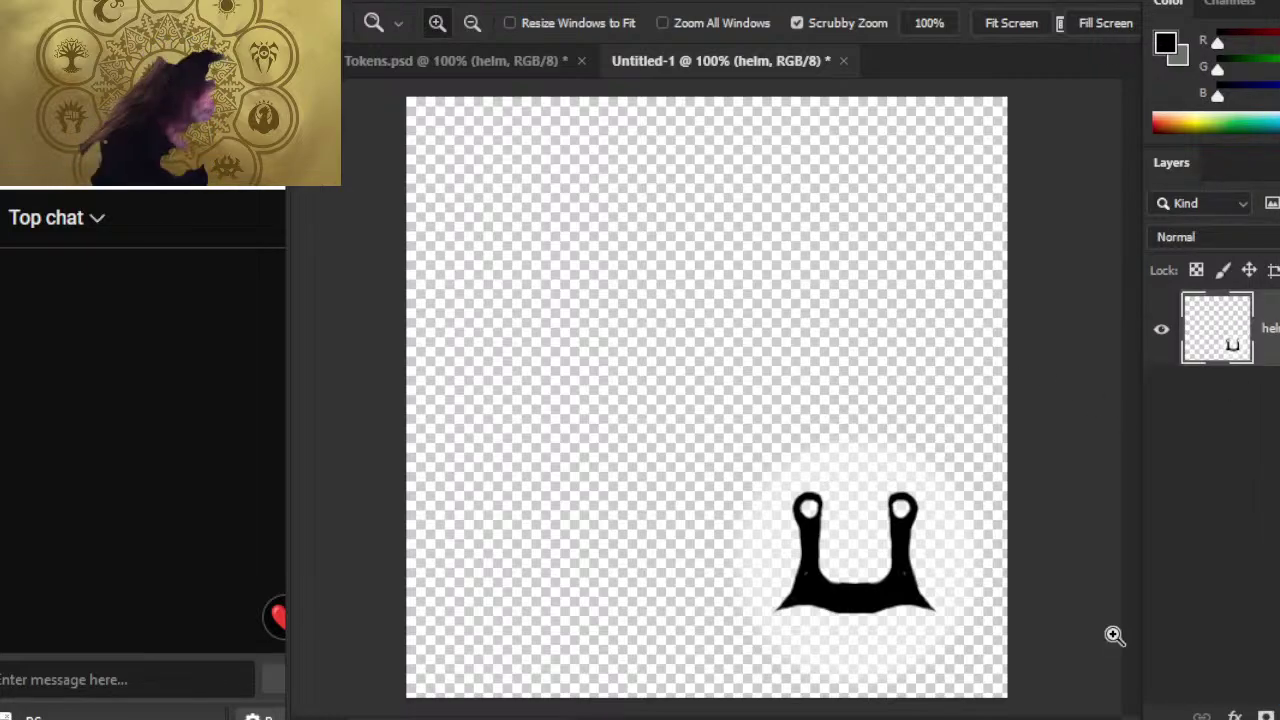
{"action": "left_click", "coordinate": [1226, 338], "text": "ctrl"}
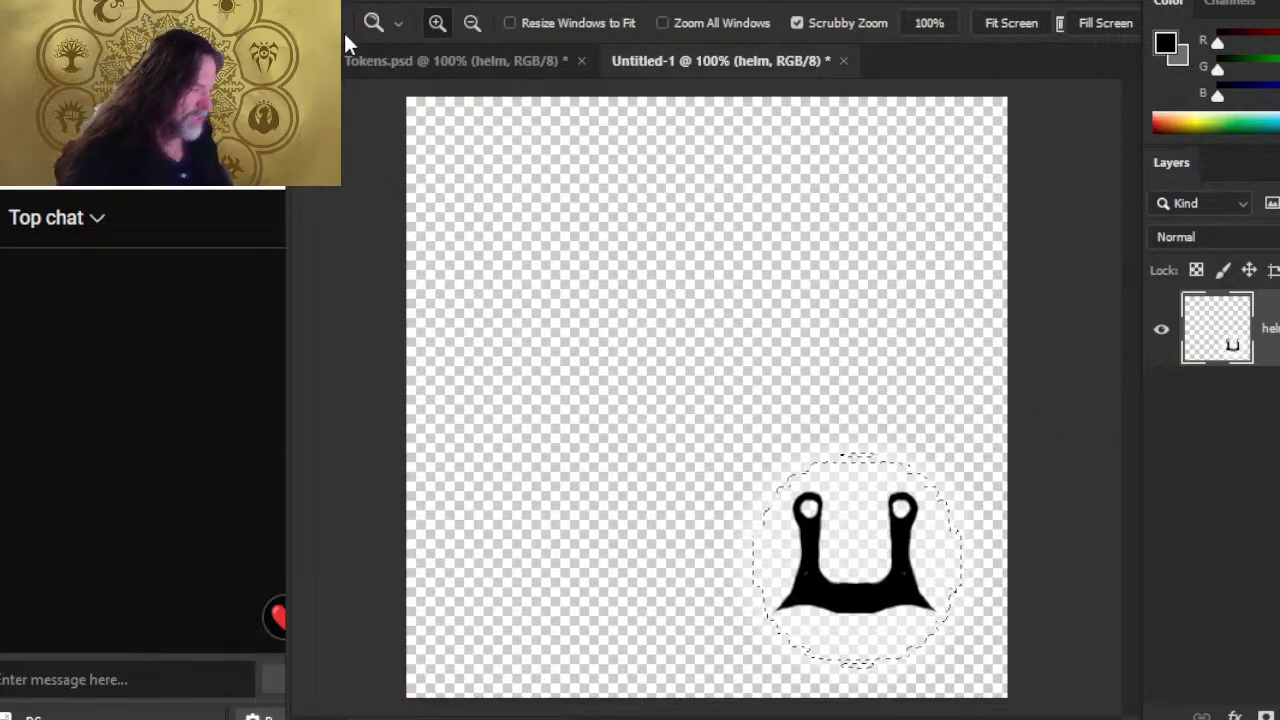
{"action": "left_click", "coordinate": [355, 1]}
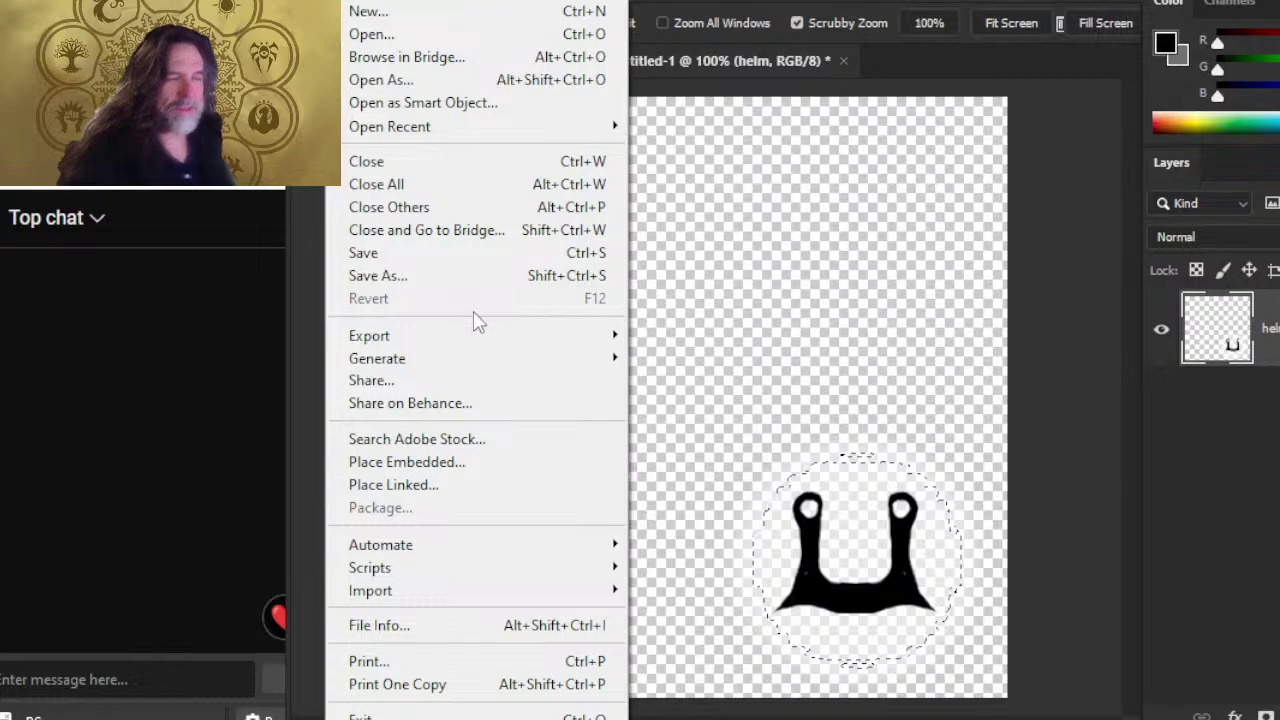
{"action": "mouse_move", "coordinate": [425, 3]}
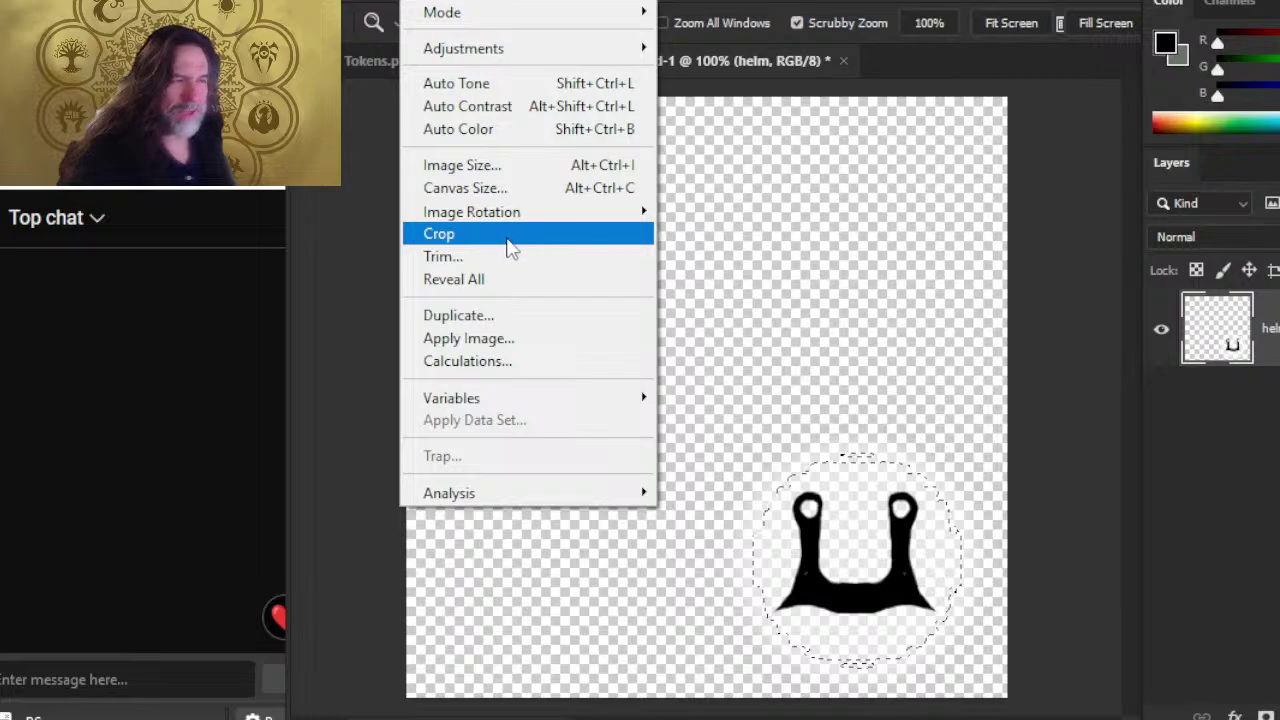
{"action": "left_click", "coordinate": [510, 238]}
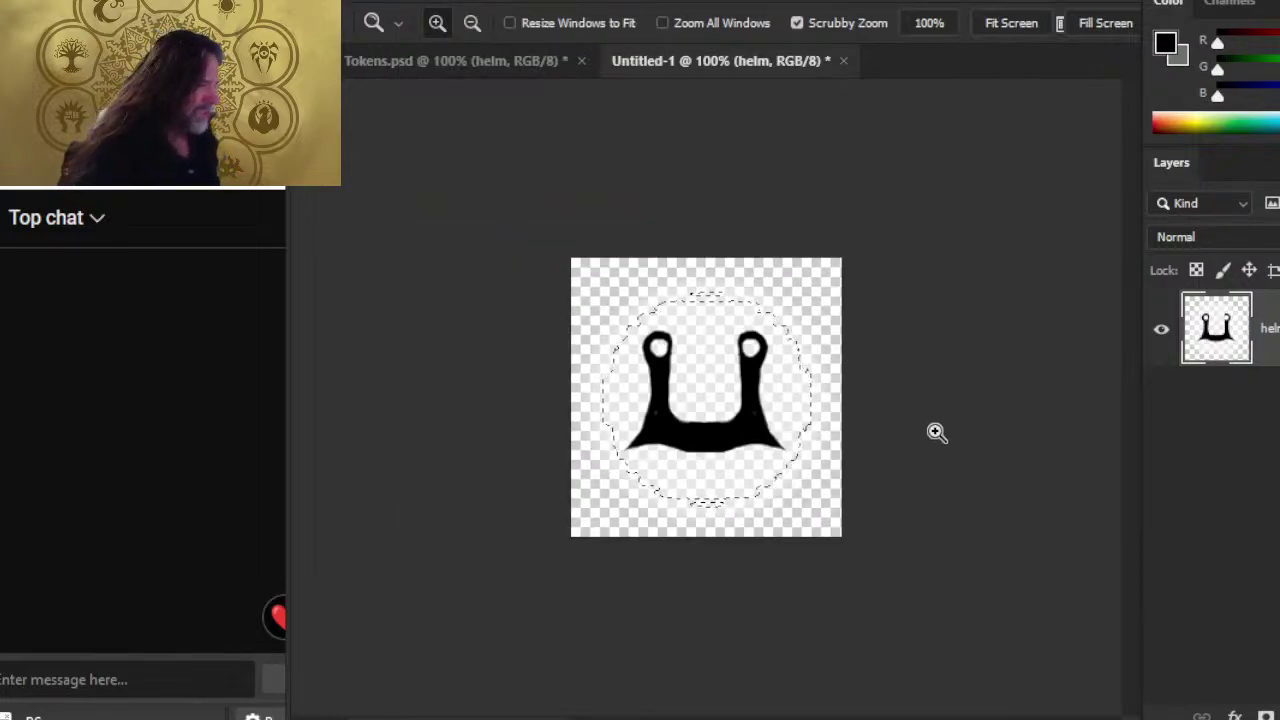
{"action": "key", "text": "l"}
{"action": "key", "text": "ctrl+d"}
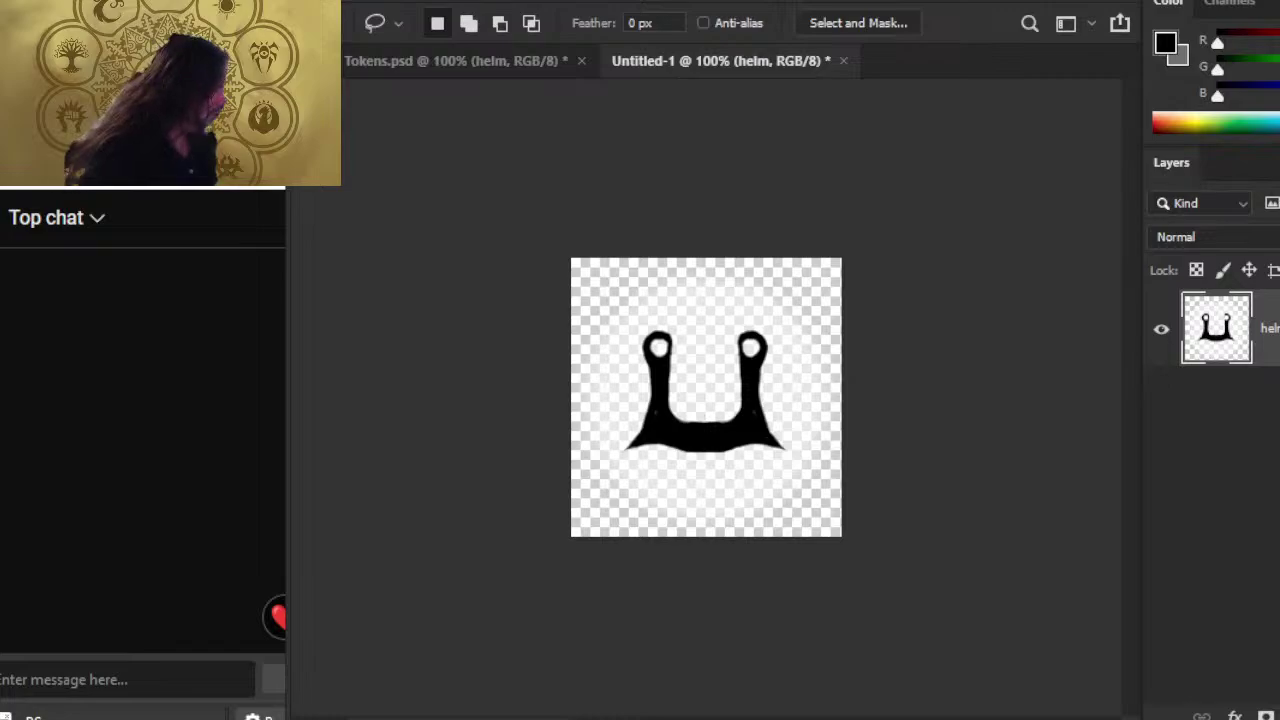
- Add a new layer beneath the helm and fill it with black using the Paint Bucket
{"action": "key", "text": "ctrl+shift+alt+n"}
{"action": "left_click_drag", "start_coordinate": [1266, 334], "coordinate": [1268, 440]}
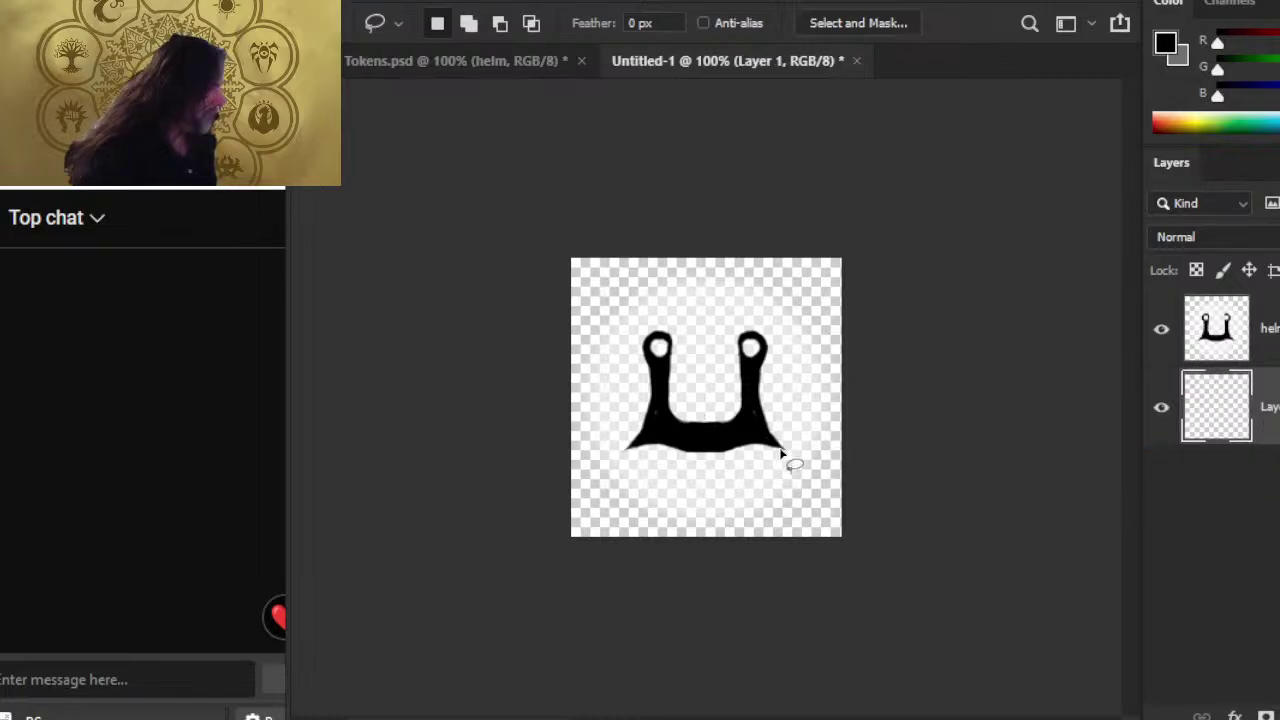
{"action": "key", "text": "g"}
{"action": "left_click", "coordinate": [728, 435]}
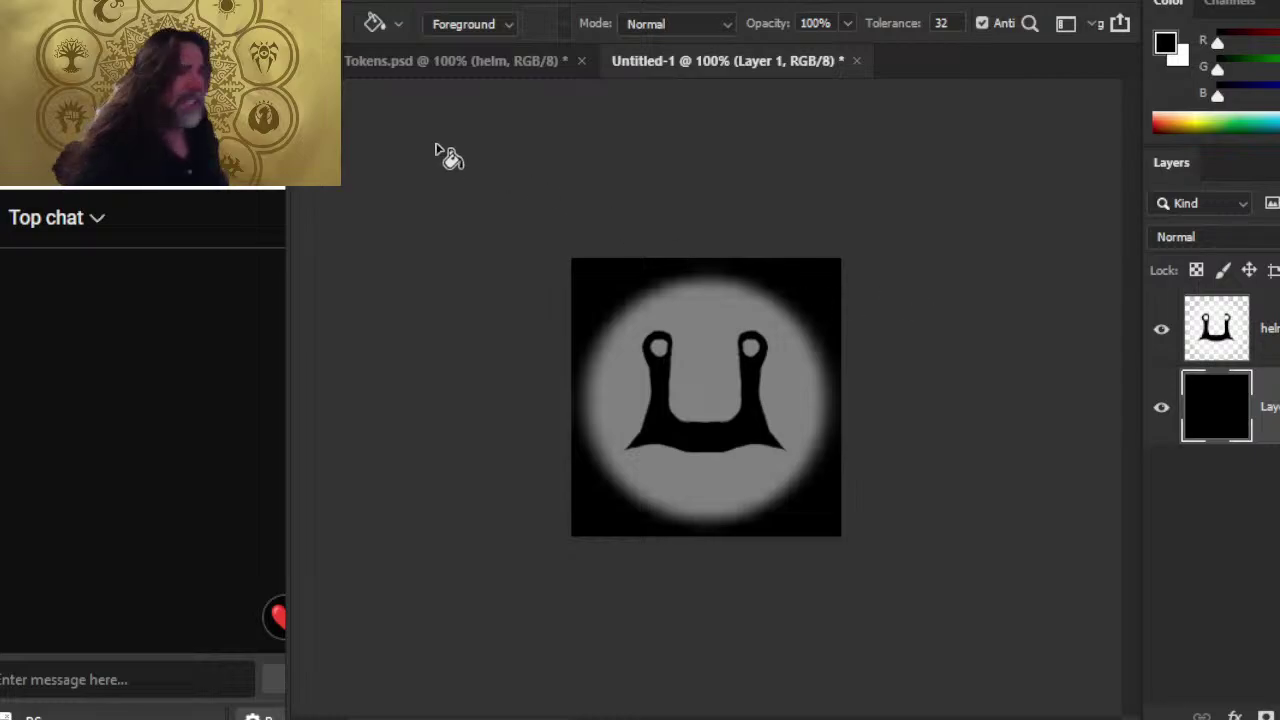
{"action": "left_click", "coordinate": [426, 3]}
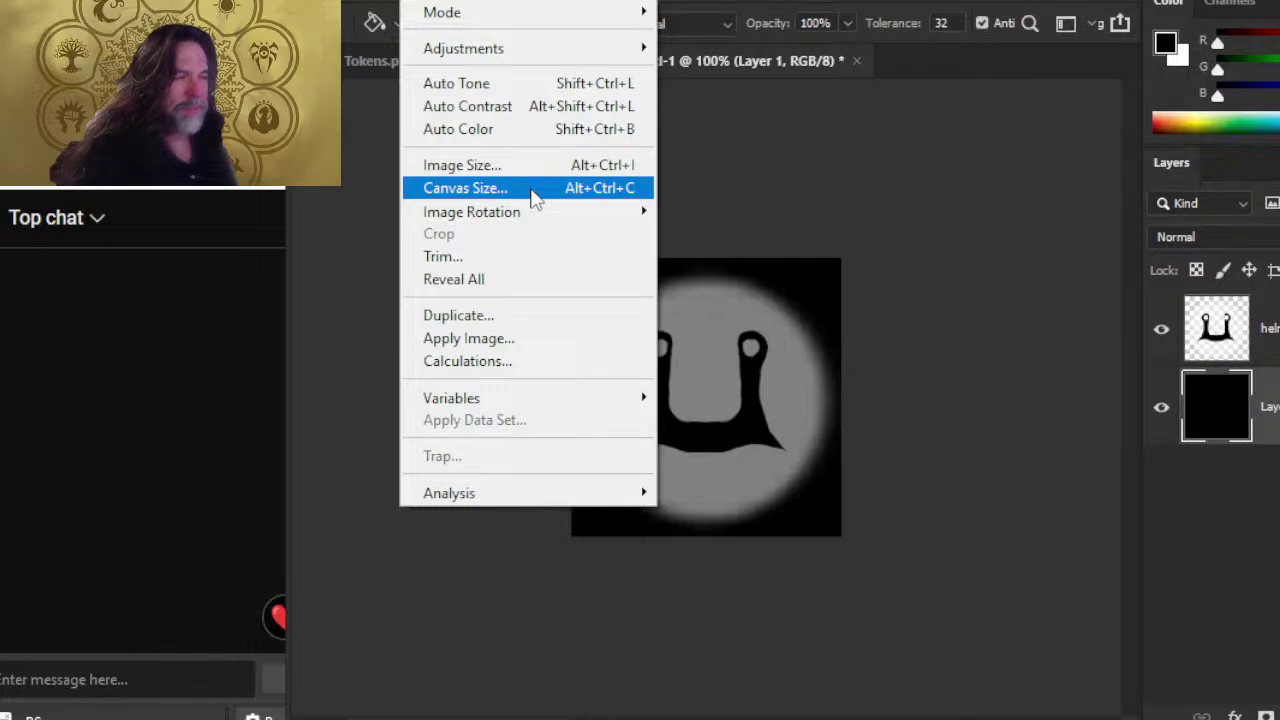
- Change the canvas height in Canvas Size, accepting the clipping, and select the helm layer
{"action": "left_click", "coordinate": [536, 197]}
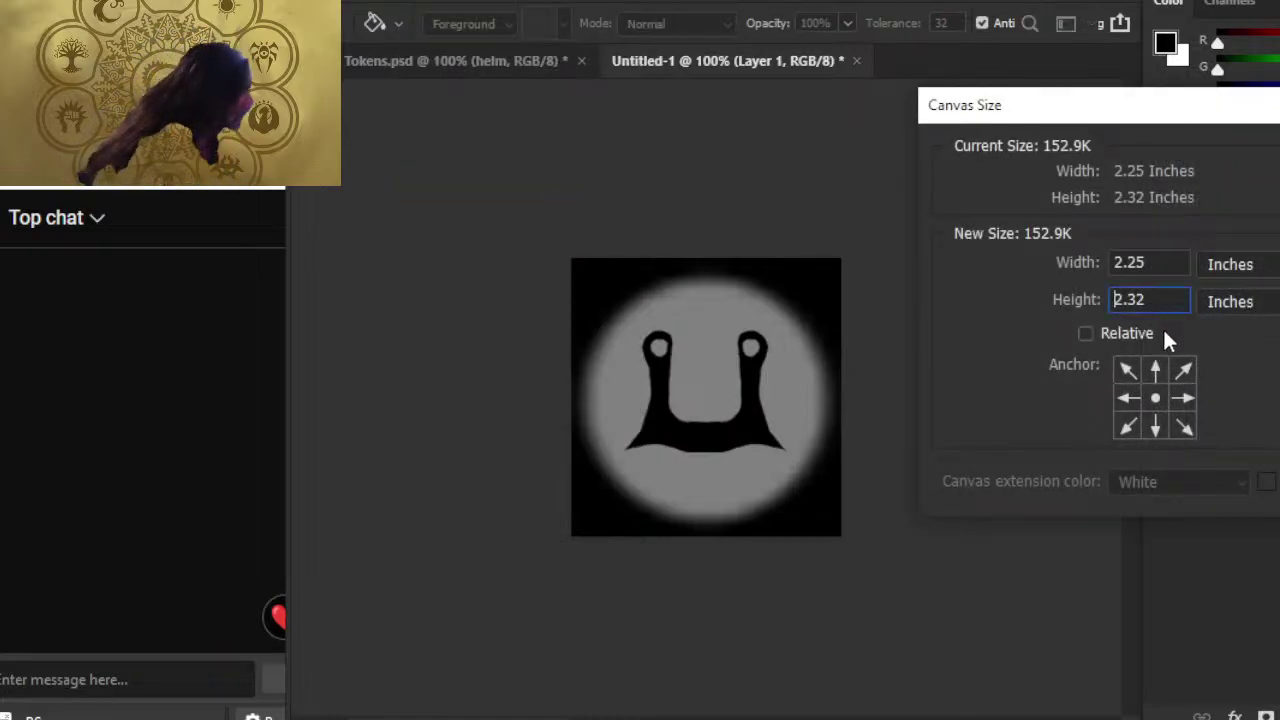
{"action": "key", "text": "Delete"}
{"action": "key", "text": "Delete"}
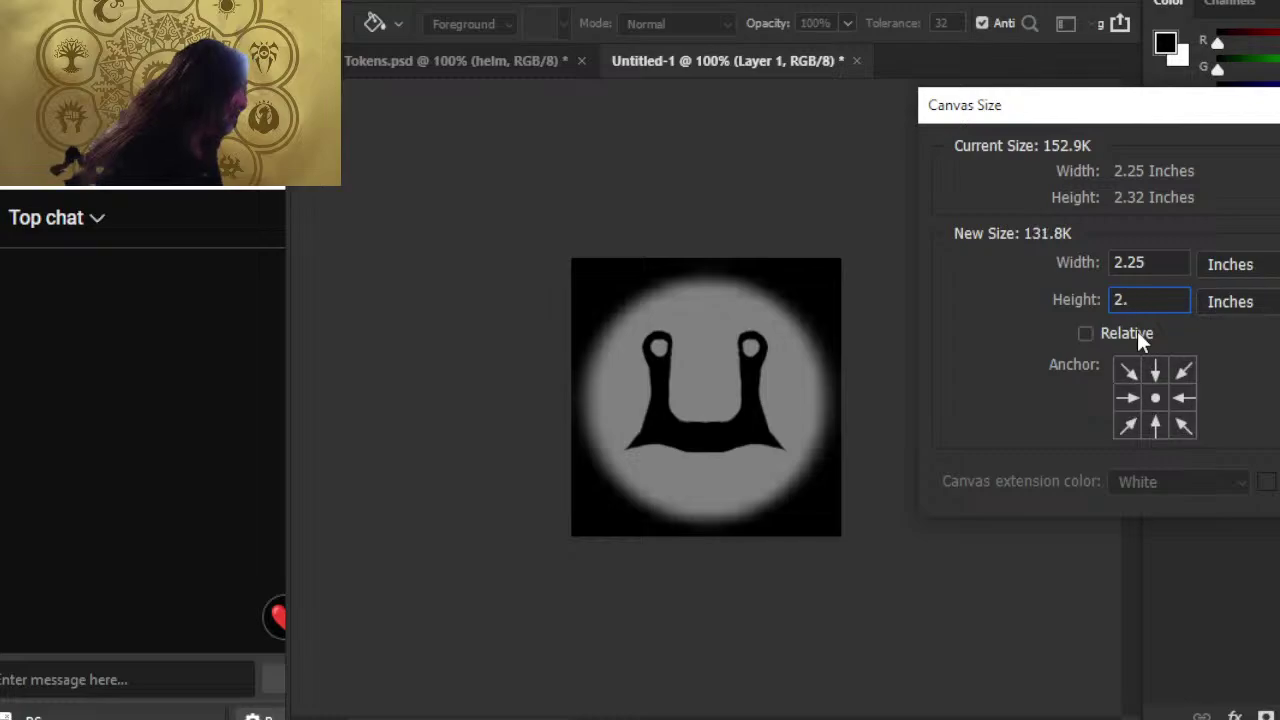
{"action": "type", "text": "25"}
{"action": "key", "text": "Return"}
{"action": "key", "text": "Return"}
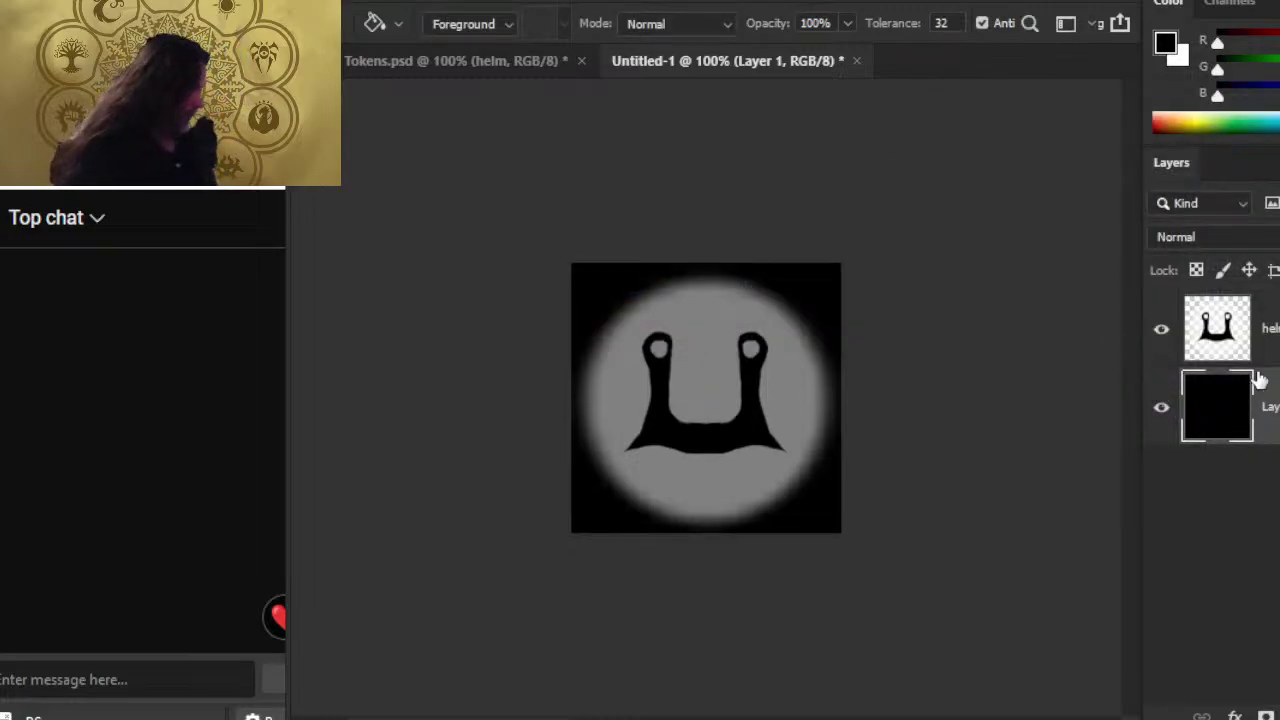
{"action": "left_click", "coordinate": [1240, 330]}
{"action": "key", "text": "v"}
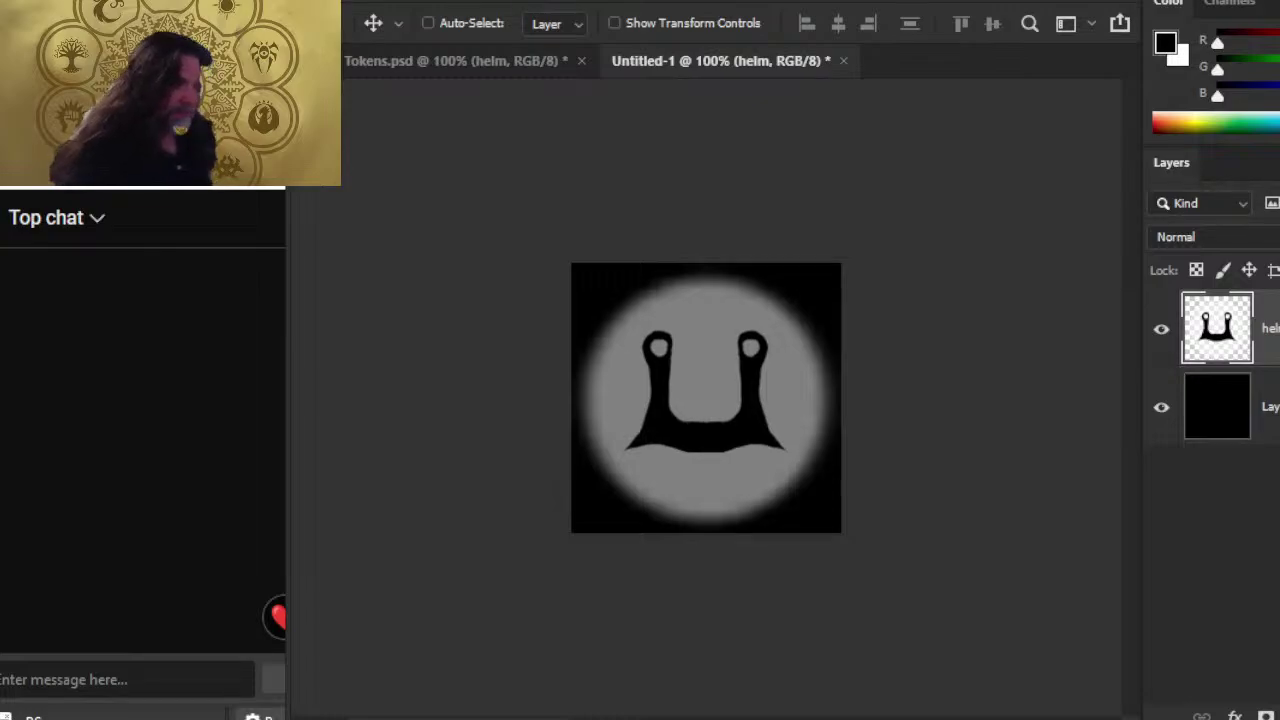
- Check Image Size shows 225 × 225 px and leave it unchanged
{"action": "left_click", "coordinate": [435, 3]}
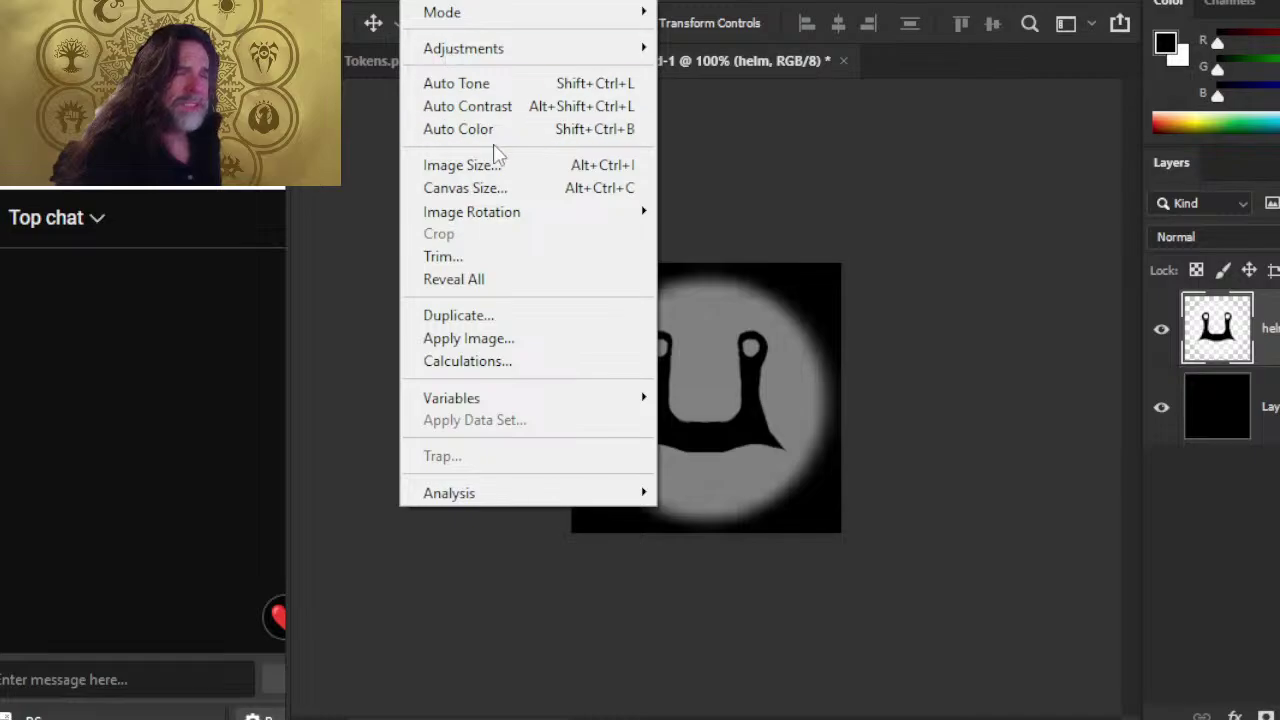
{"action": "left_click", "coordinate": [512, 175]}
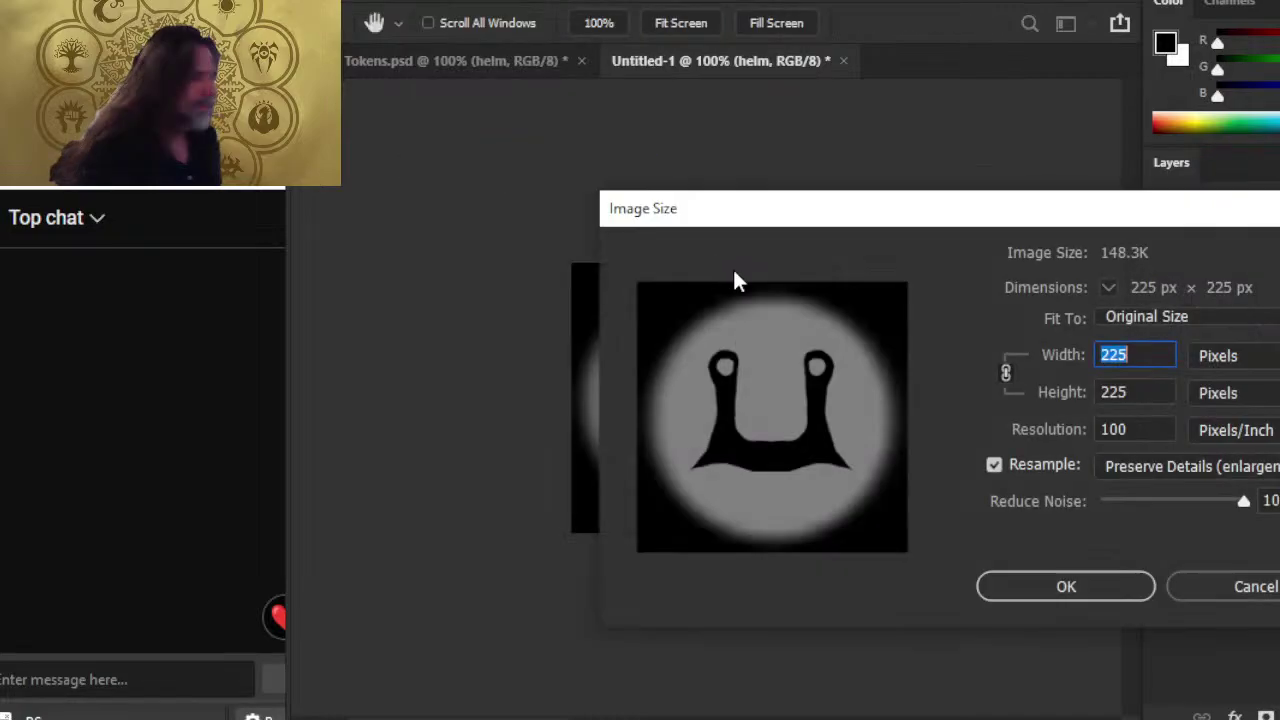
{"action": "left_click", "coordinate": [1178, 582]}
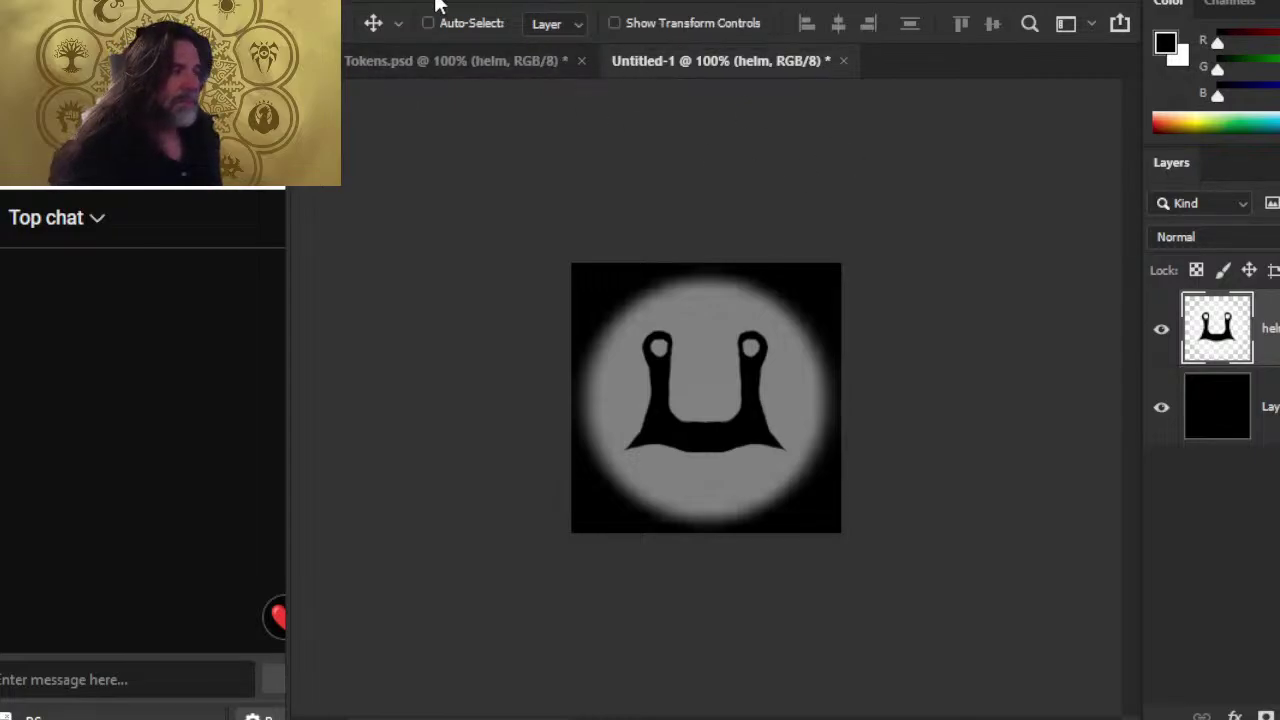
{"action": "left_click", "coordinate": [357, 2]}
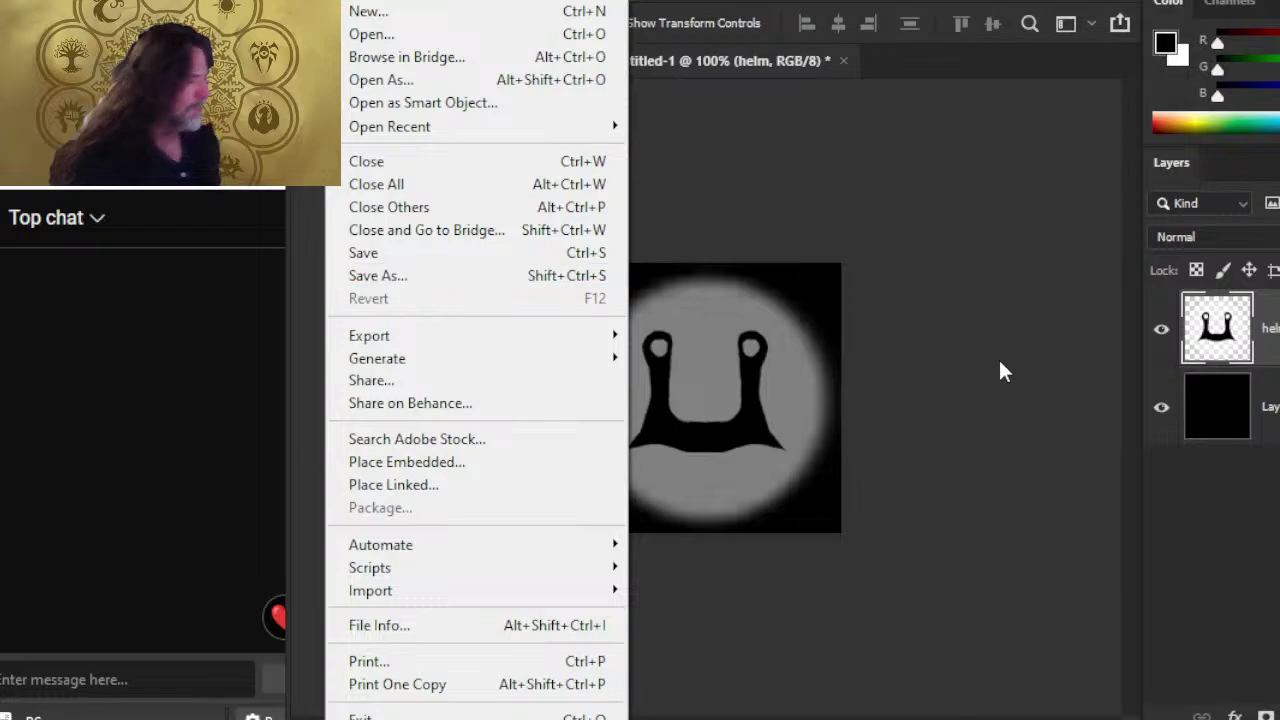
- Delete the black backdrop Layer 1 so the helm sits on transparency
{"action": "left_click", "coordinate": [1208, 432]}
{"action": "left_click", "coordinate": [1216, 405]}
{"action": "key", "text": "Delete"}
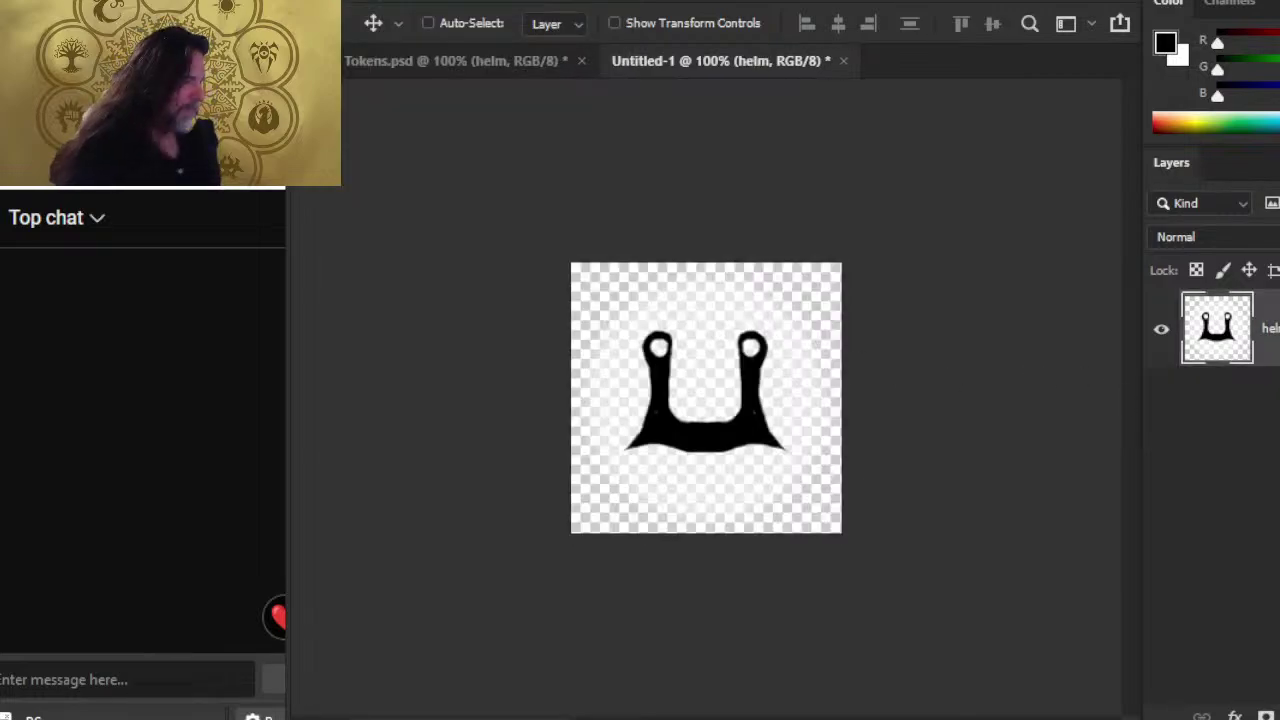
- In Save As on the computer, rename the Ships subfolder to 'weapon and gear tokens'
{"action": "left_click", "coordinate": [344, 4]}
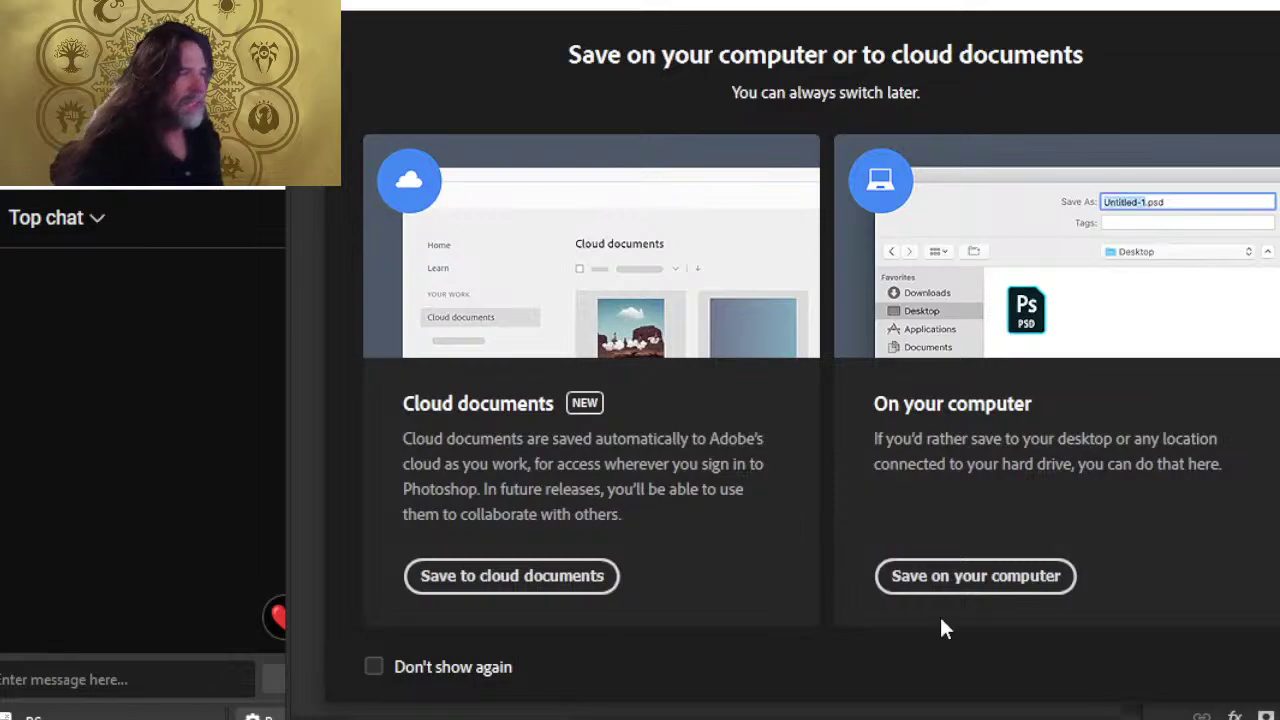
{"action": "left_click", "coordinate": [948, 584]}
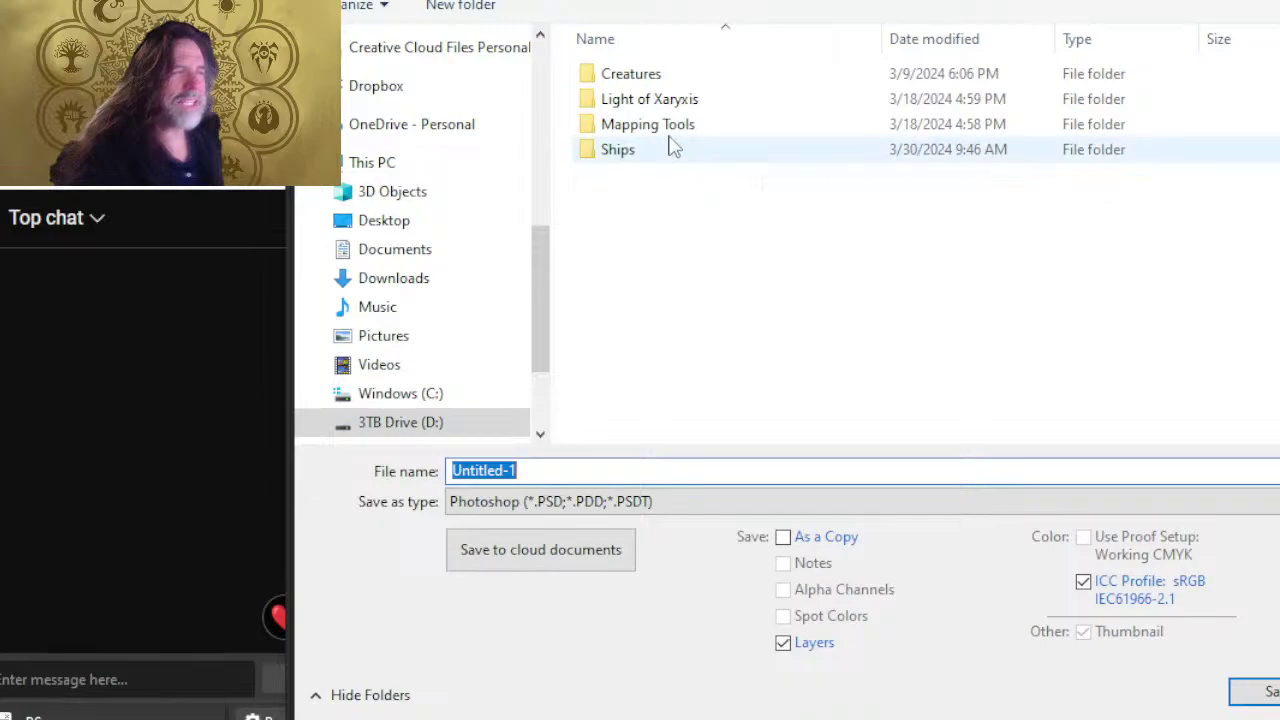
{"action": "double_click", "coordinate": [638, 152]}
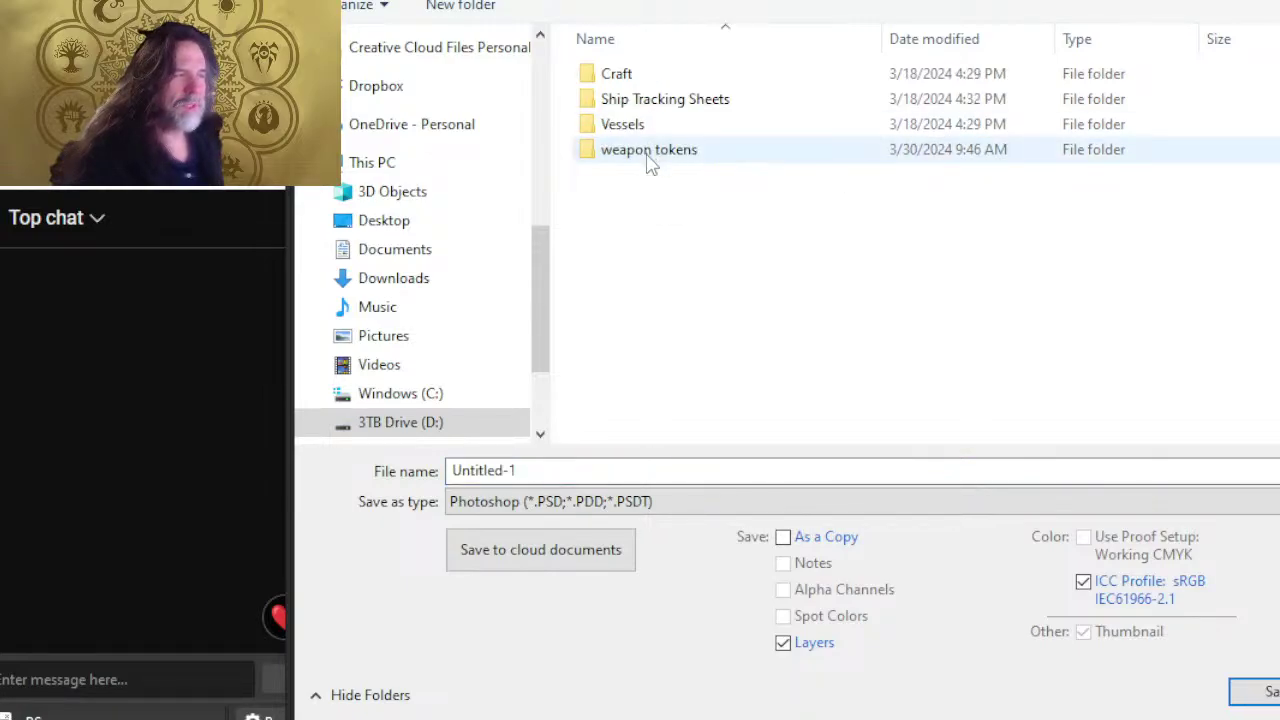
{"action": "left_click", "coordinate": [648, 163]}
{"action": "left_click", "coordinate": [647, 157]}
{"action": "left_click", "coordinate": [650, 150]}
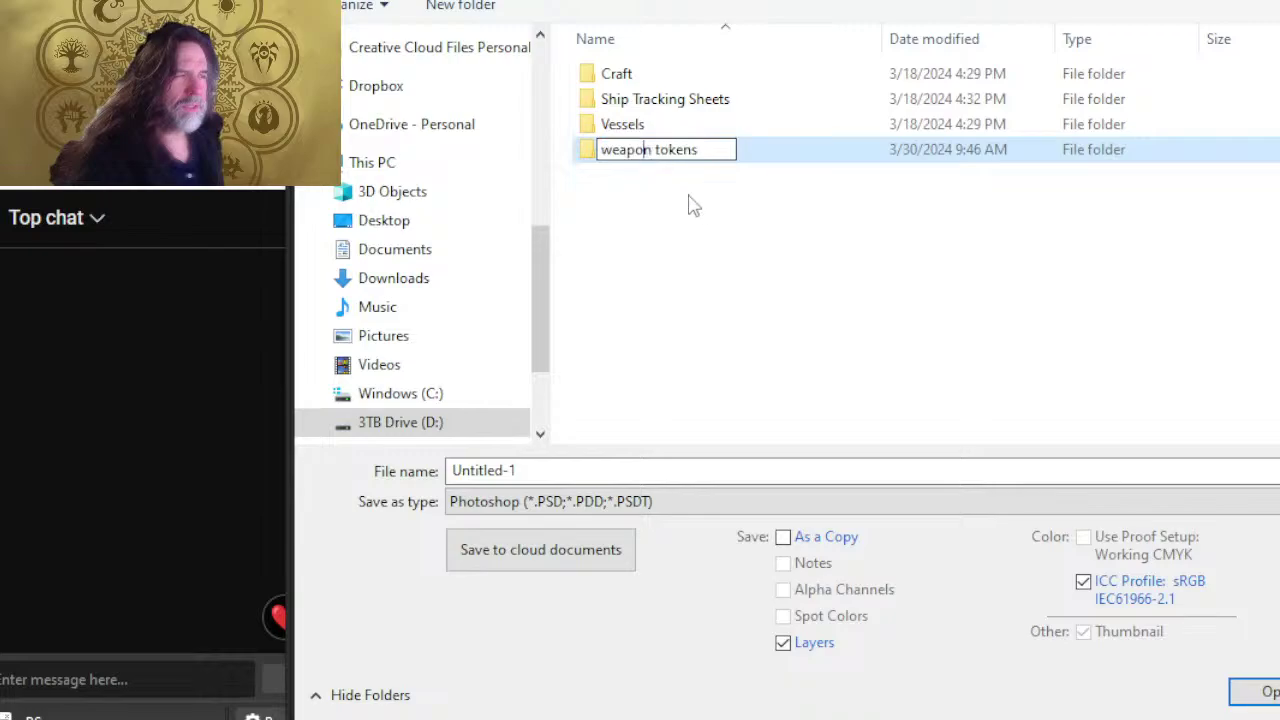
{"action": "left_click_drag", "start_coordinate": [652, 150], "coordinate": [600, 150]}
{"action": "key", "text": "BackSpace"}
{"action": "key", "text": "Delete"}
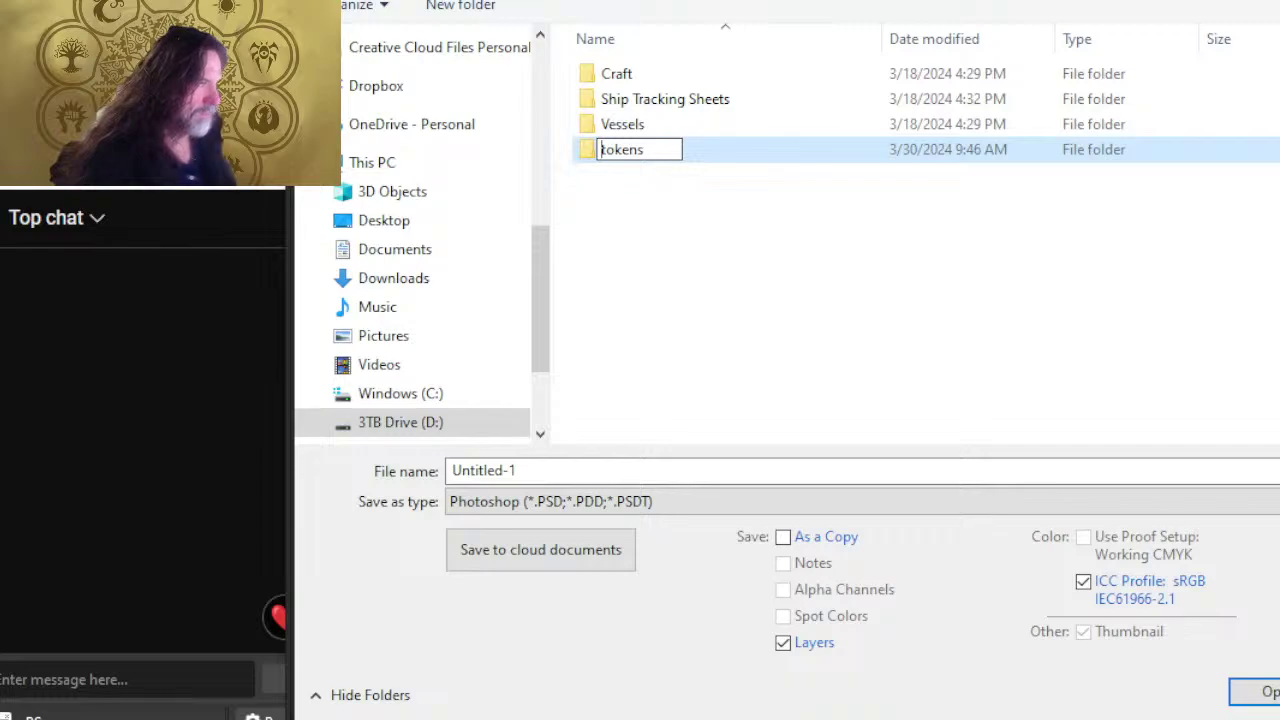
{"action": "type", "text": "weapon "}
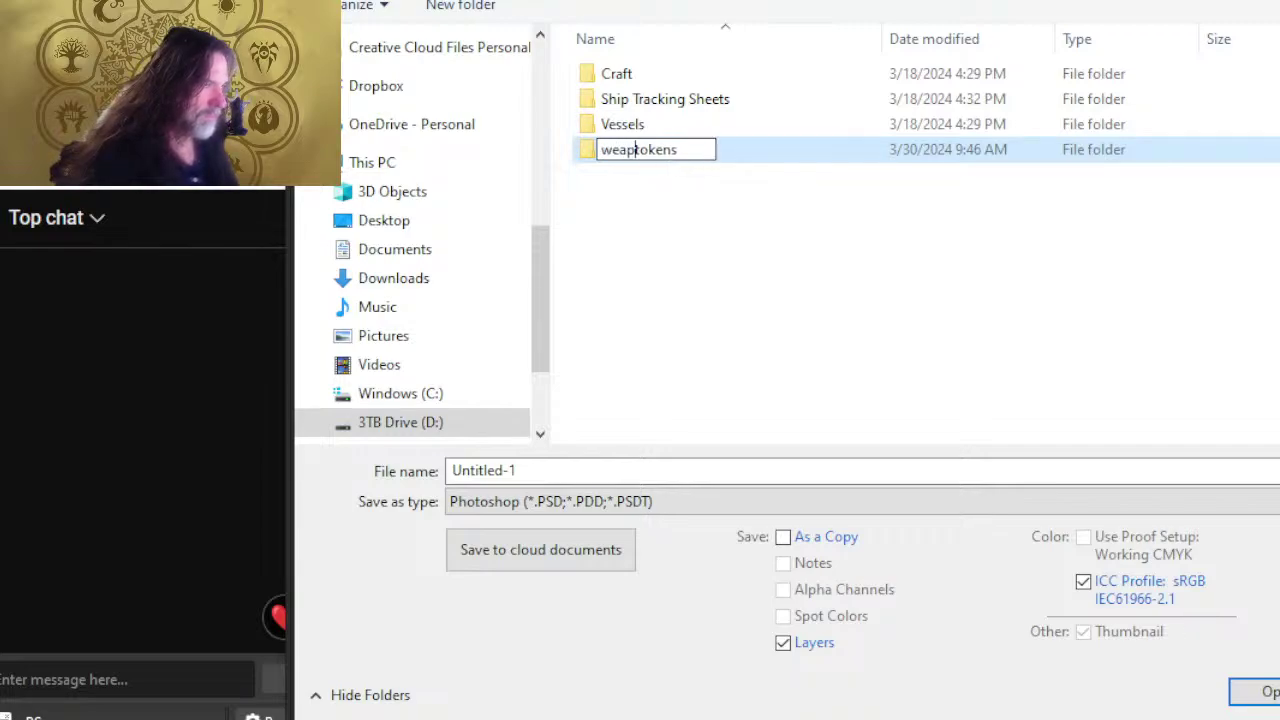
{"action": "type", "text": "and gear"}
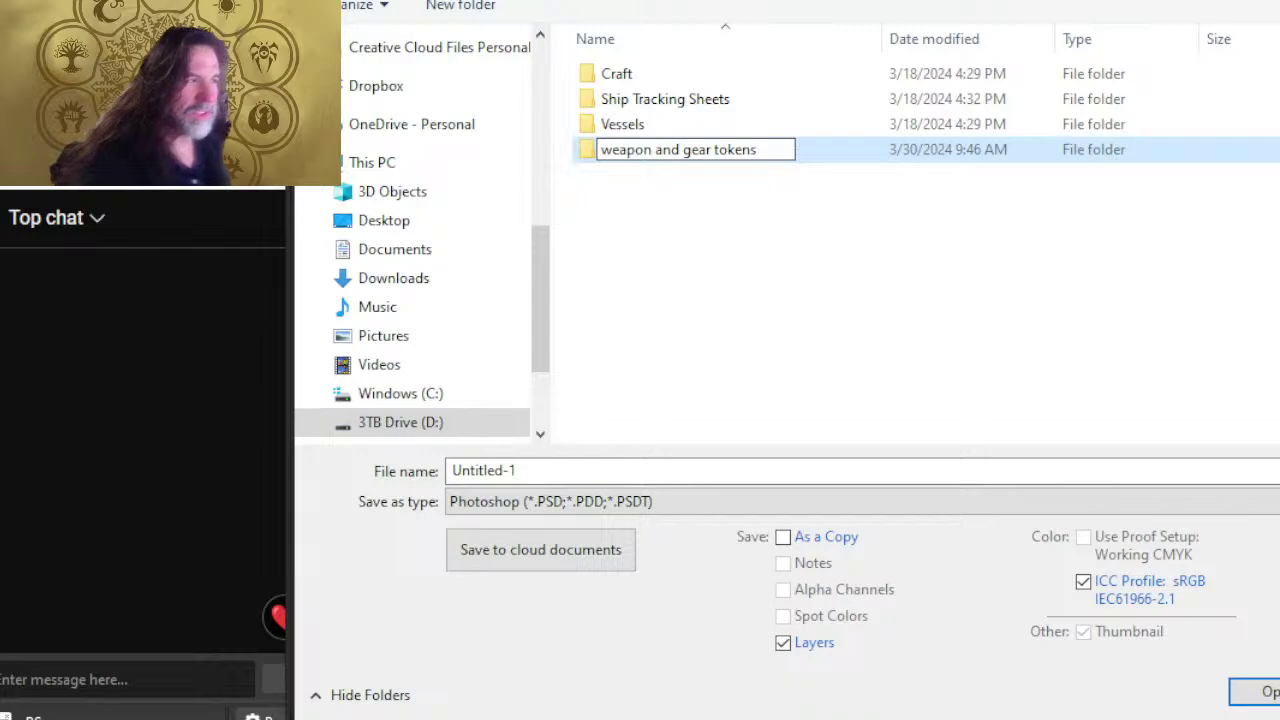
{"action": "key", "text": "Return"}
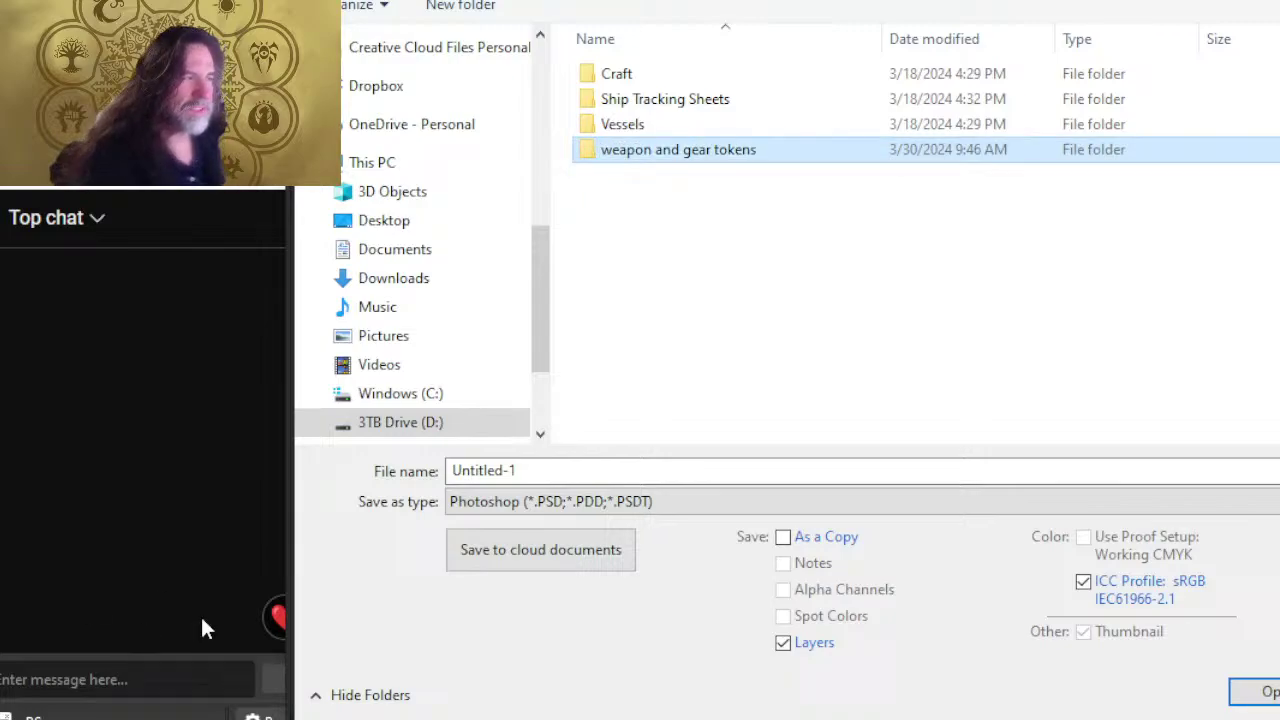
- Save the helm as helm.psd in Photoshop format inside the 'weapon and gear tokens' folder
{"action": "double_click", "coordinate": [621, 160]}
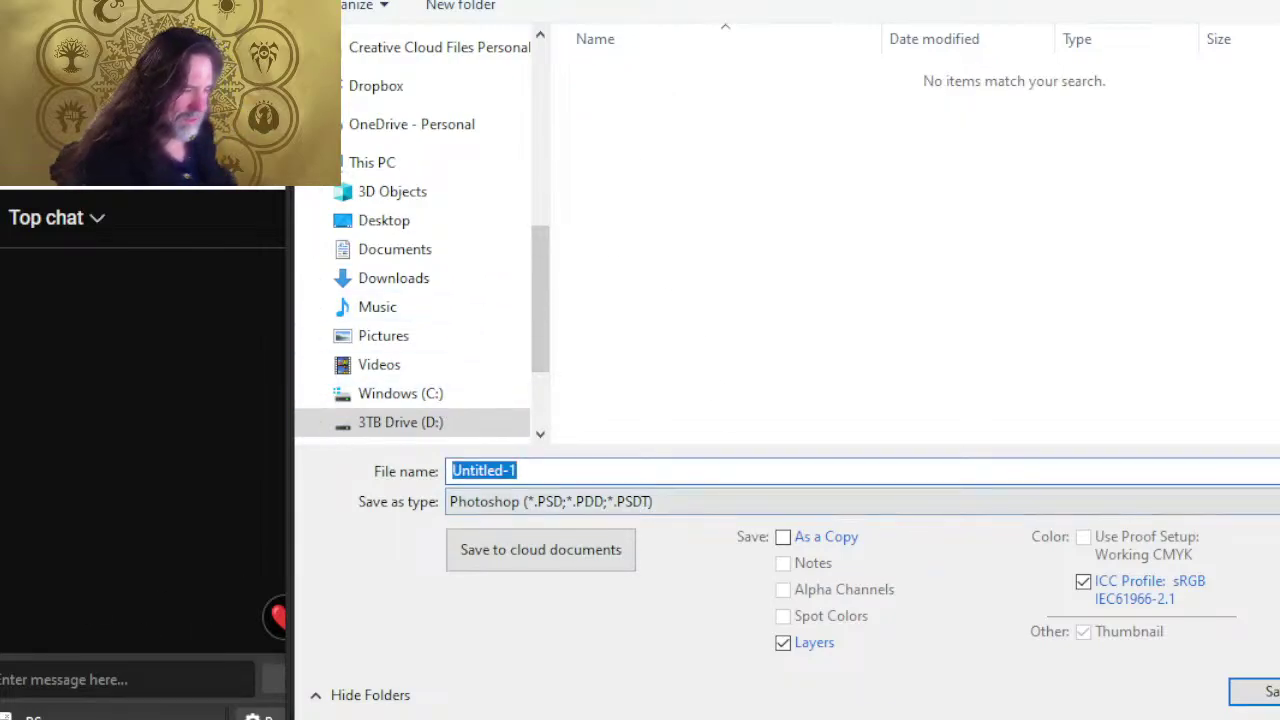
{"action": "type", "text": "helm"}
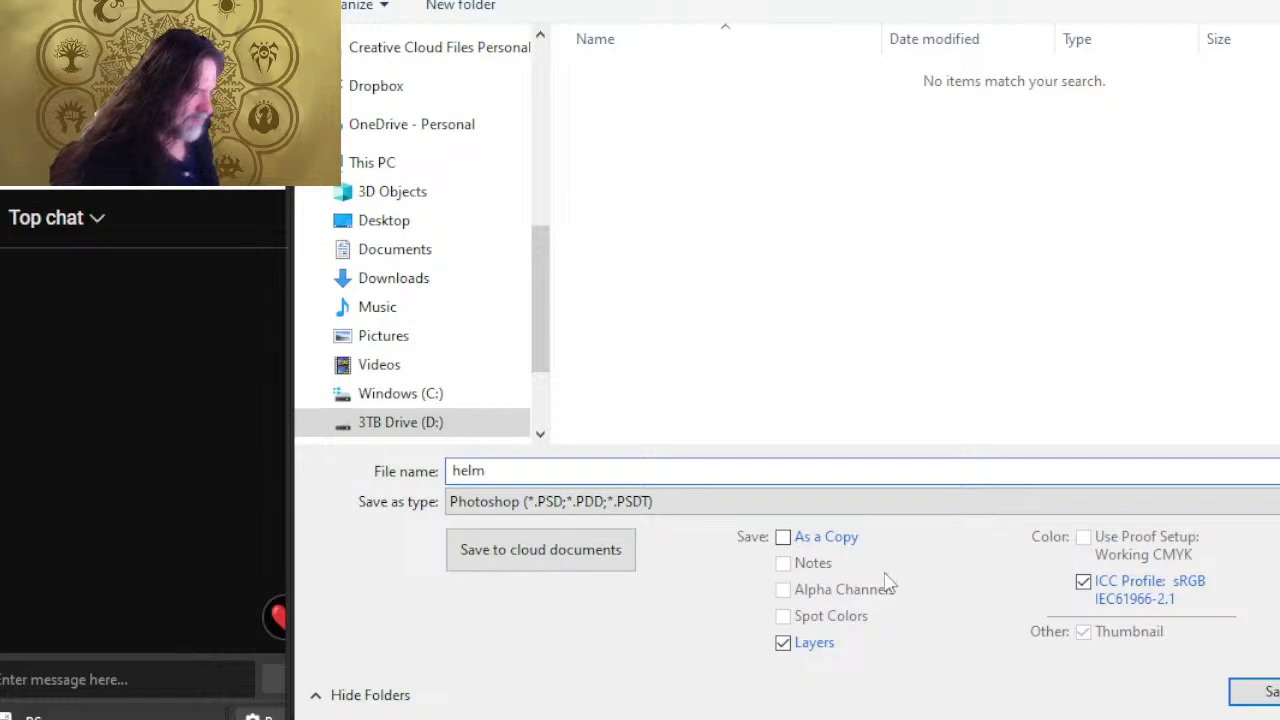
{"action": "left_click", "coordinate": [698, 504]}
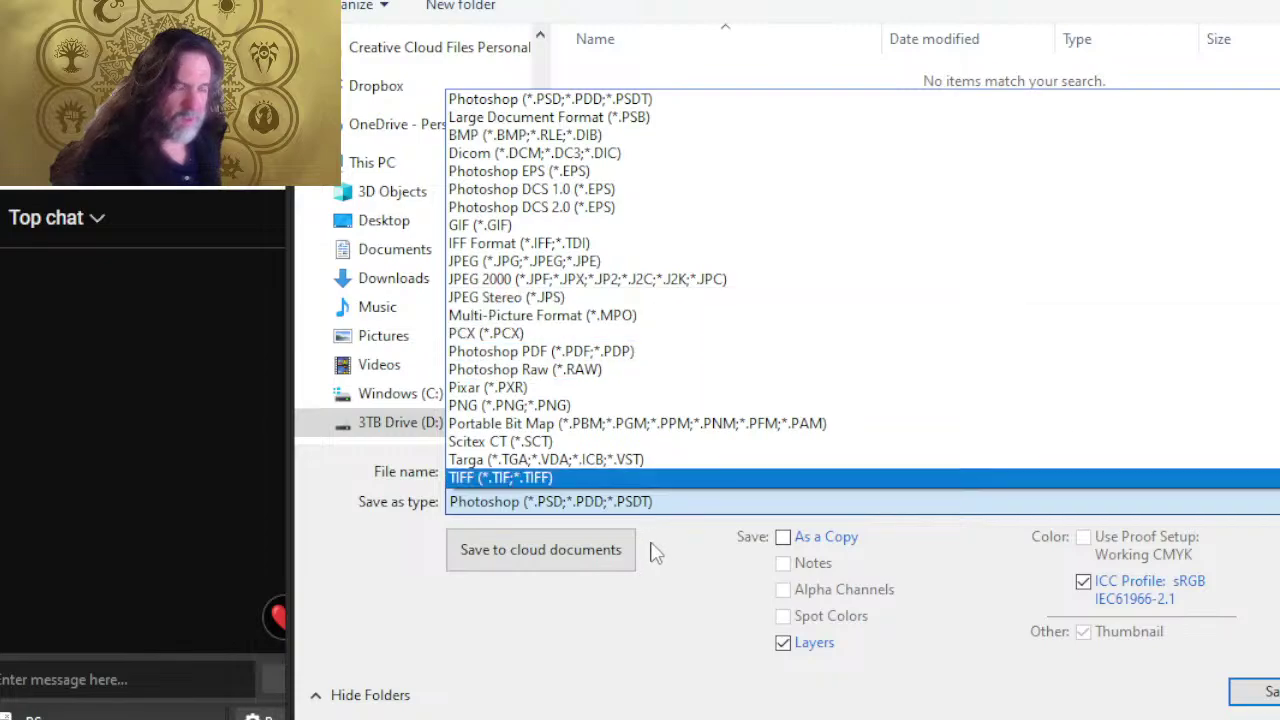
{"action": "left_click", "coordinate": [629, 470]}
{"action": "double_click", "coordinate": [629, 470]}
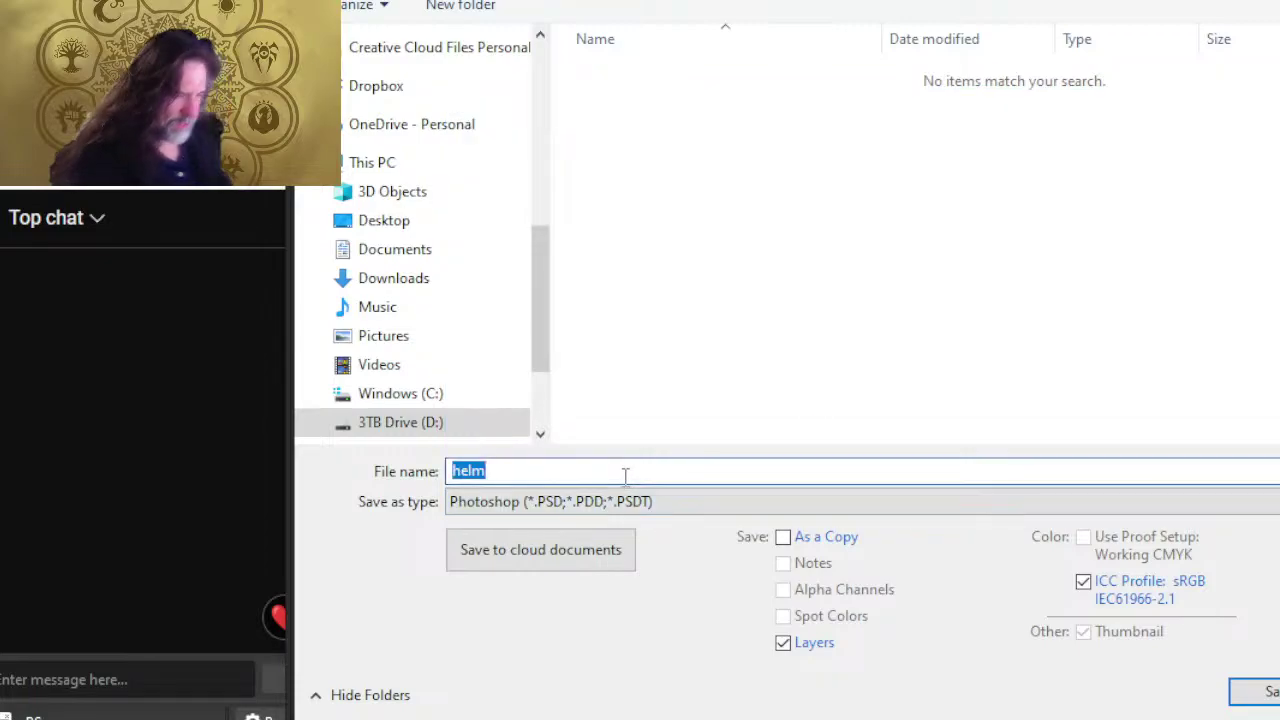
{"action": "key", "text": "Return"}
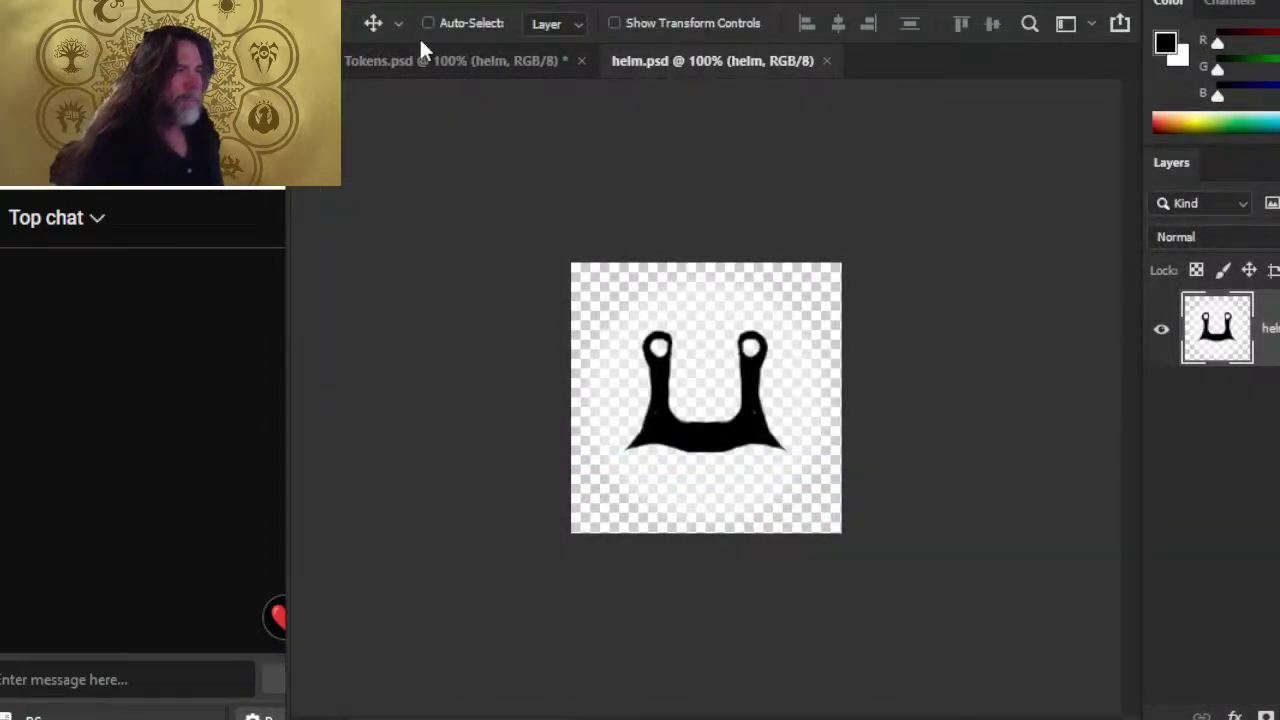
{"action": "key", "text": "alt+f"}
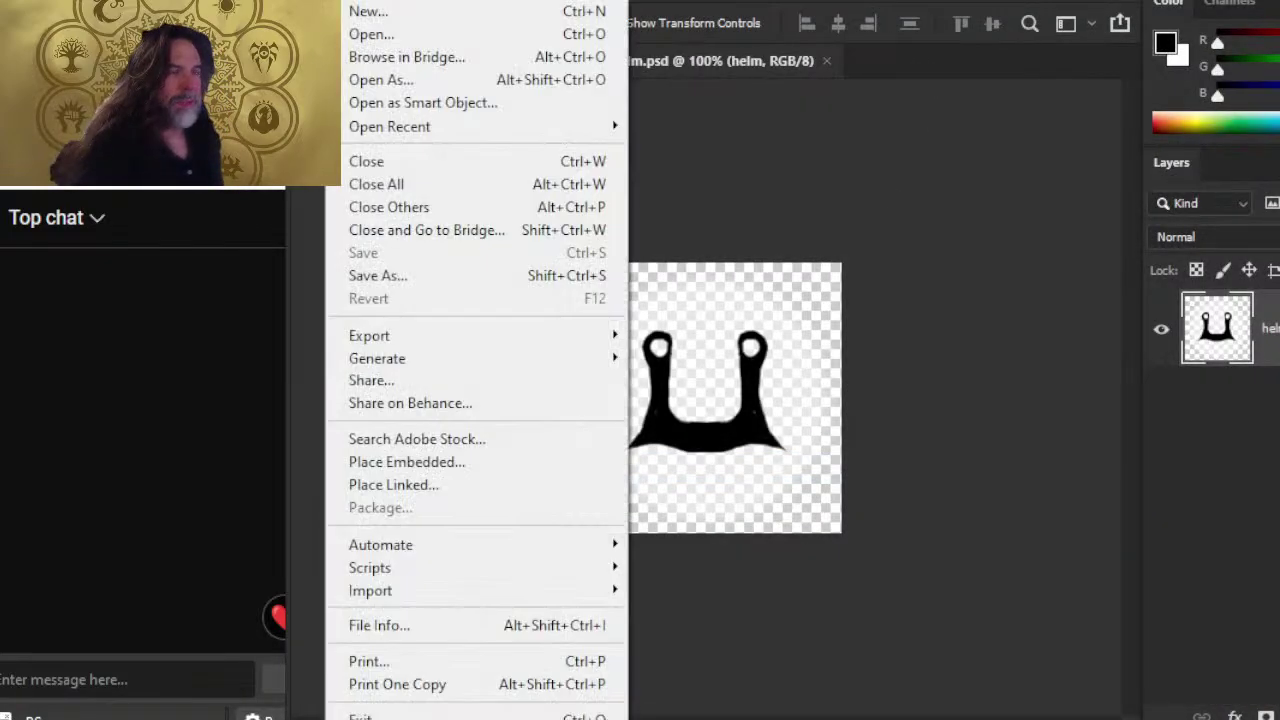
- Save helm.png as a PNG copy using the Smallest file size option
{"action": "left_click", "coordinate": [434, 274]}
{"action": "left_click", "coordinate": [915, 582]}
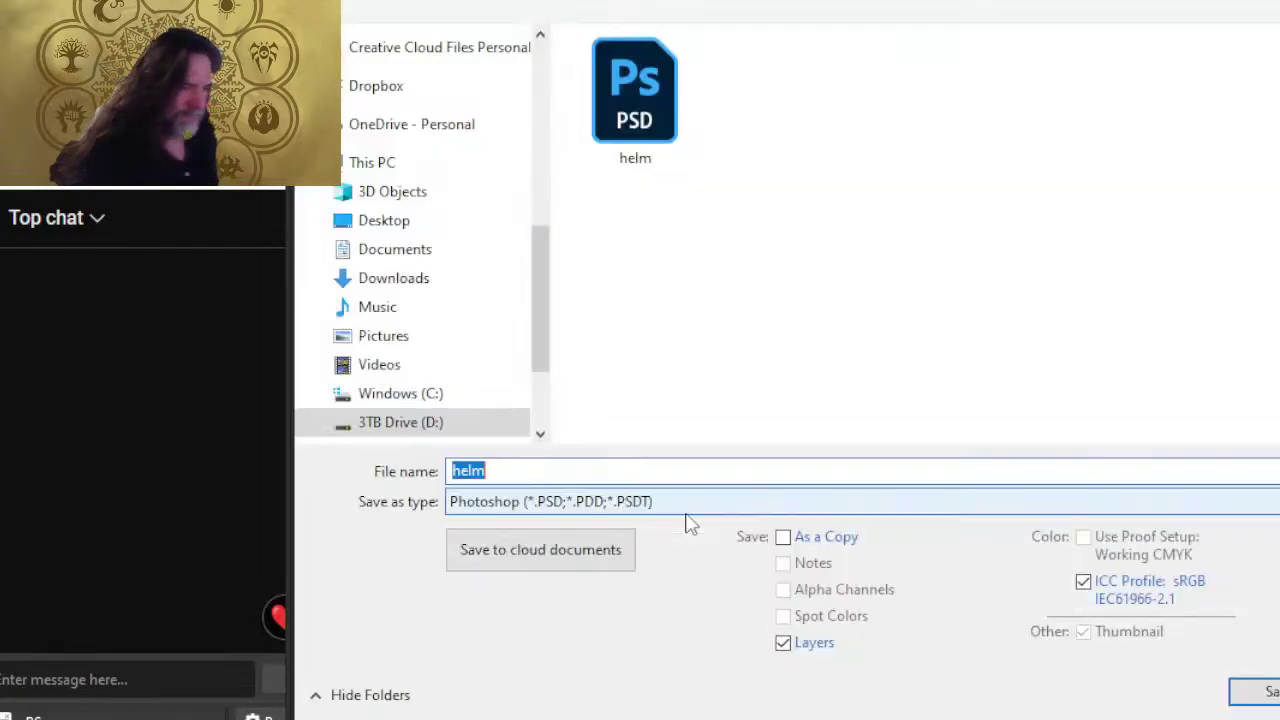
{"action": "left_click", "coordinate": [595, 509]}
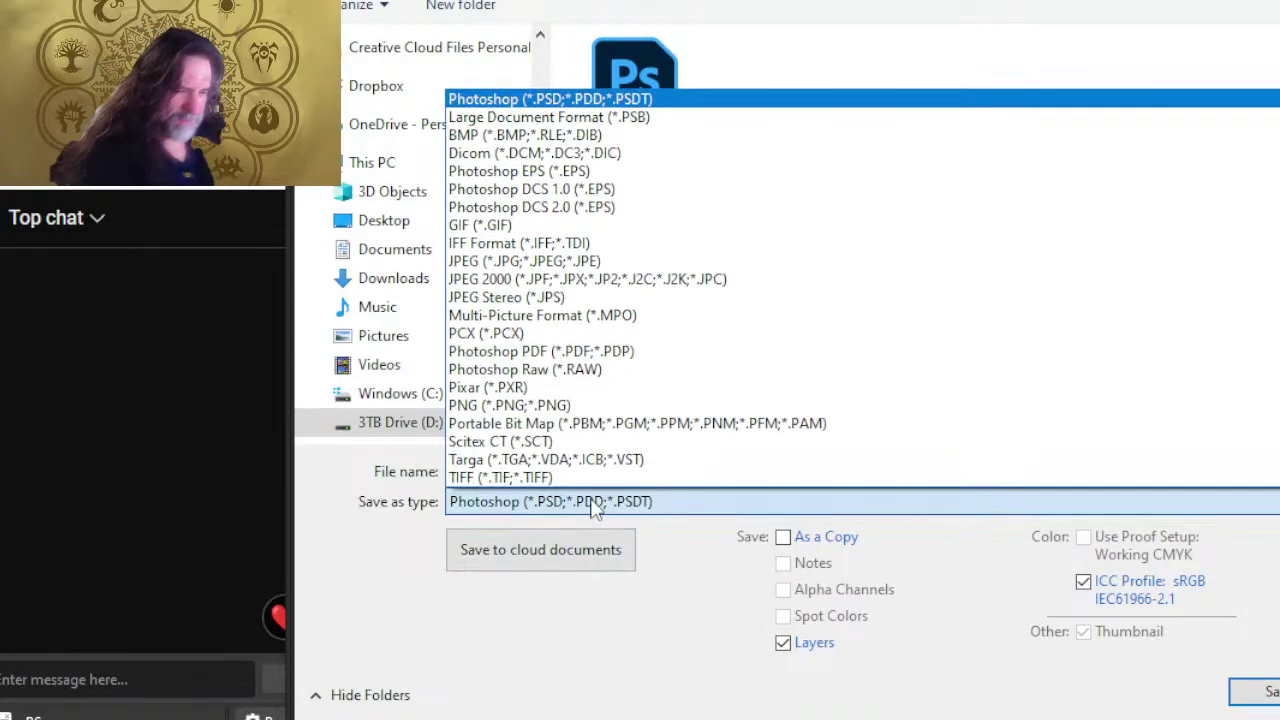
{"action": "left_click", "coordinate": [557, 408]}
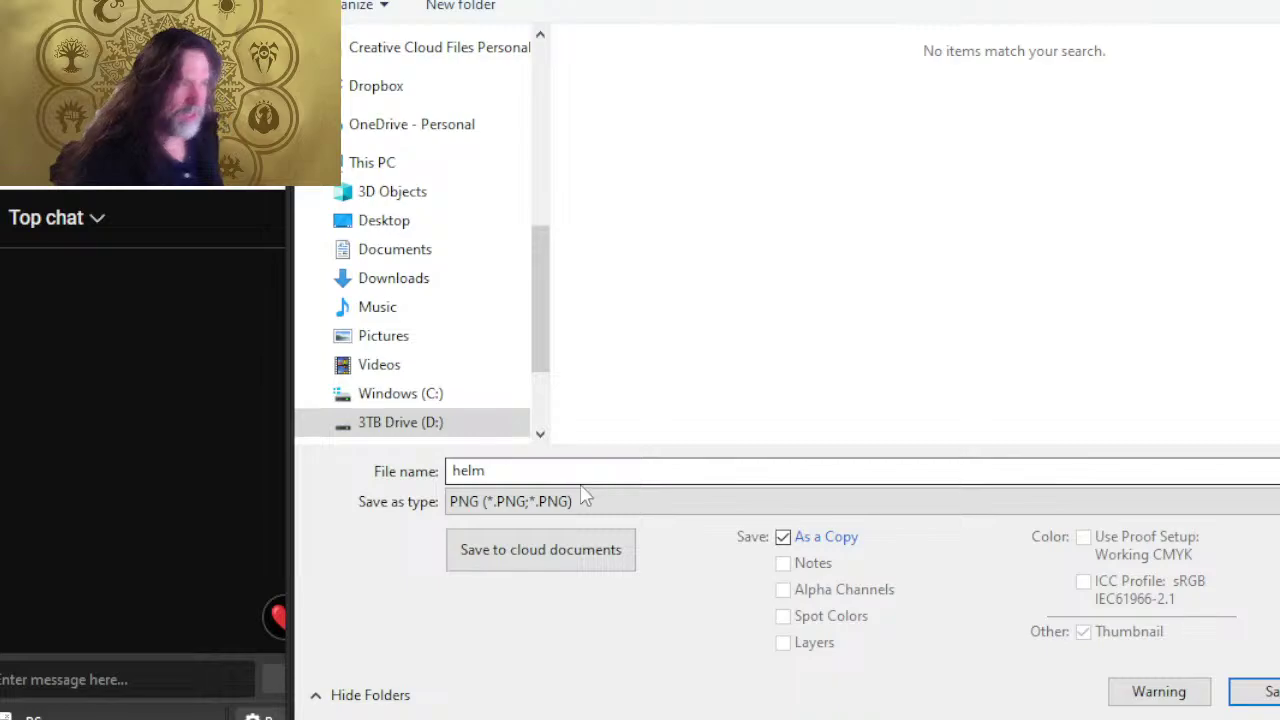
{"action": "key", "text": "Return"}
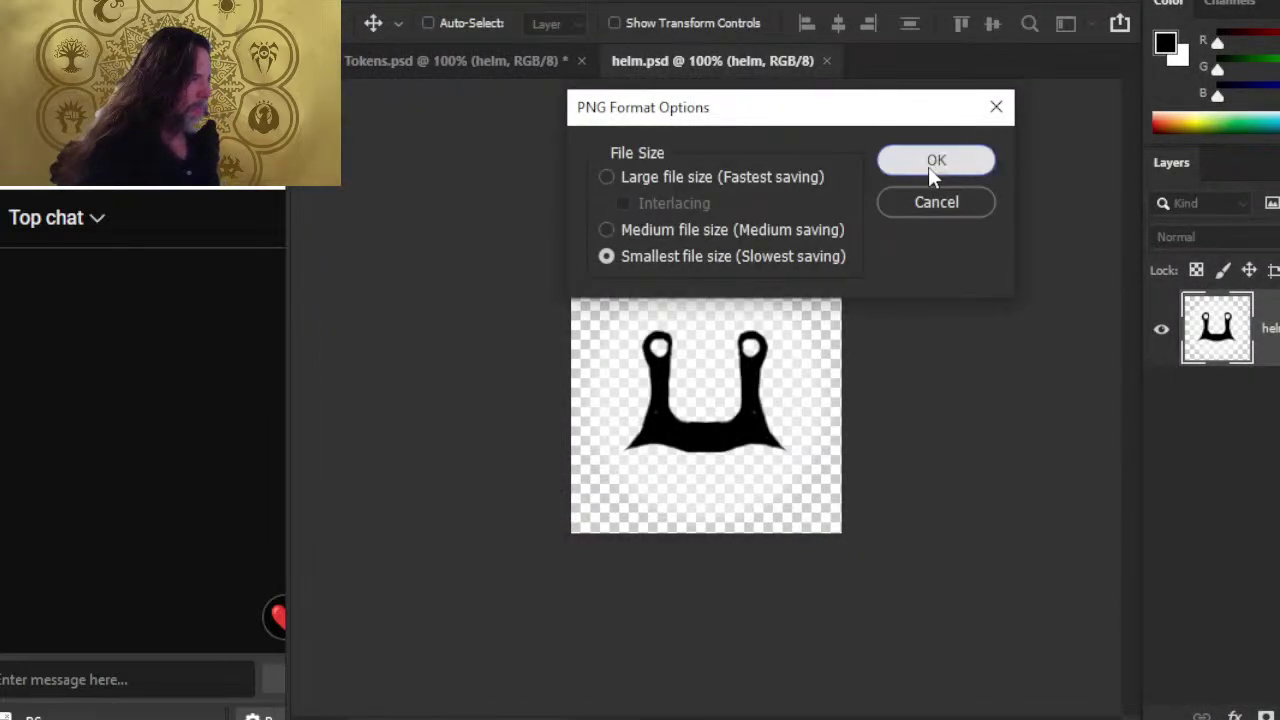
{"action": "left_click", "coordinate": [928, 166]}
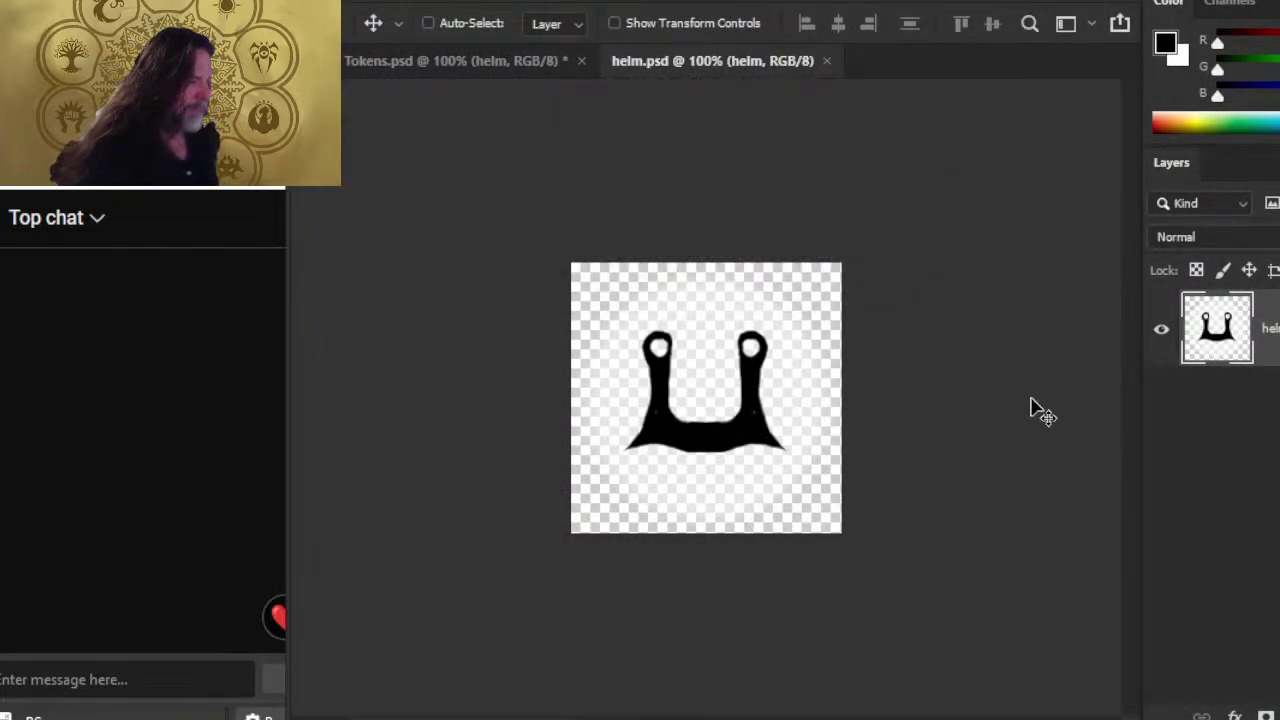
- Close helm.psd, hide the helm group, and show and select the Arcane cannon group
{"action": "left_click", "coordinate": [828, 61]}
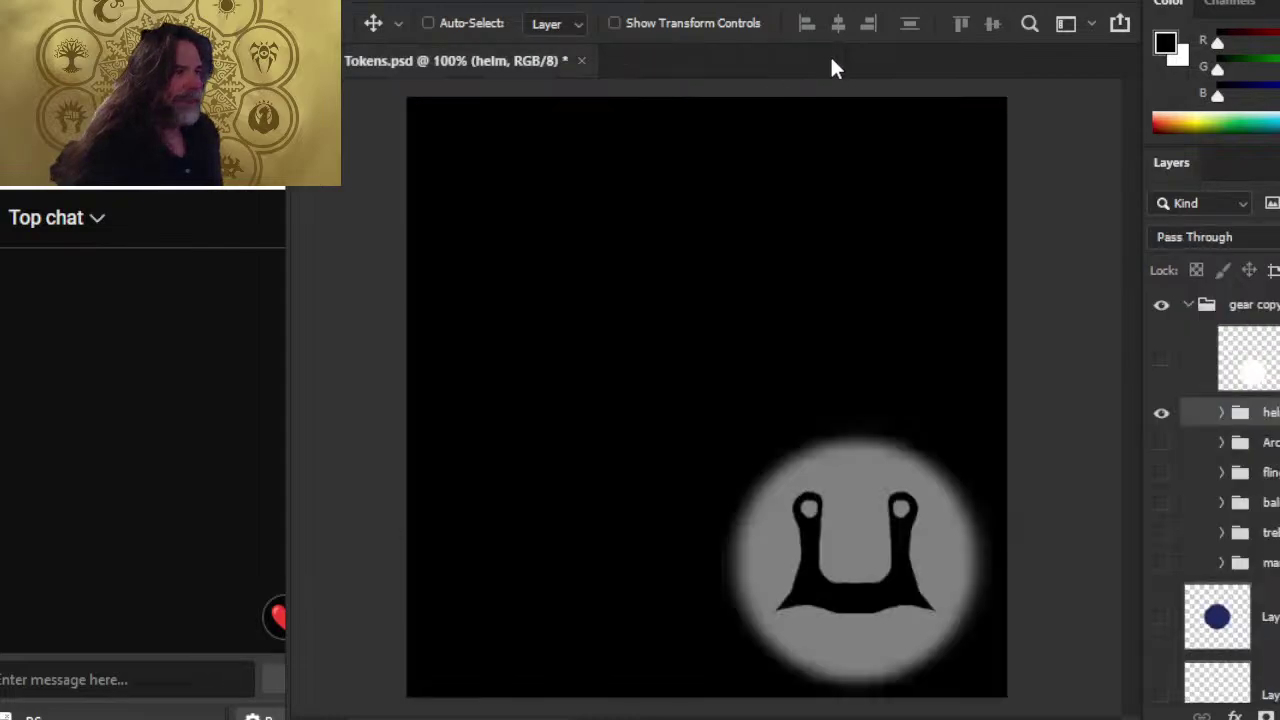
{"action": "left_click", "coordinate": [1161, 412]}
{"action": "left_click", "coordinate": [1161, 442]}
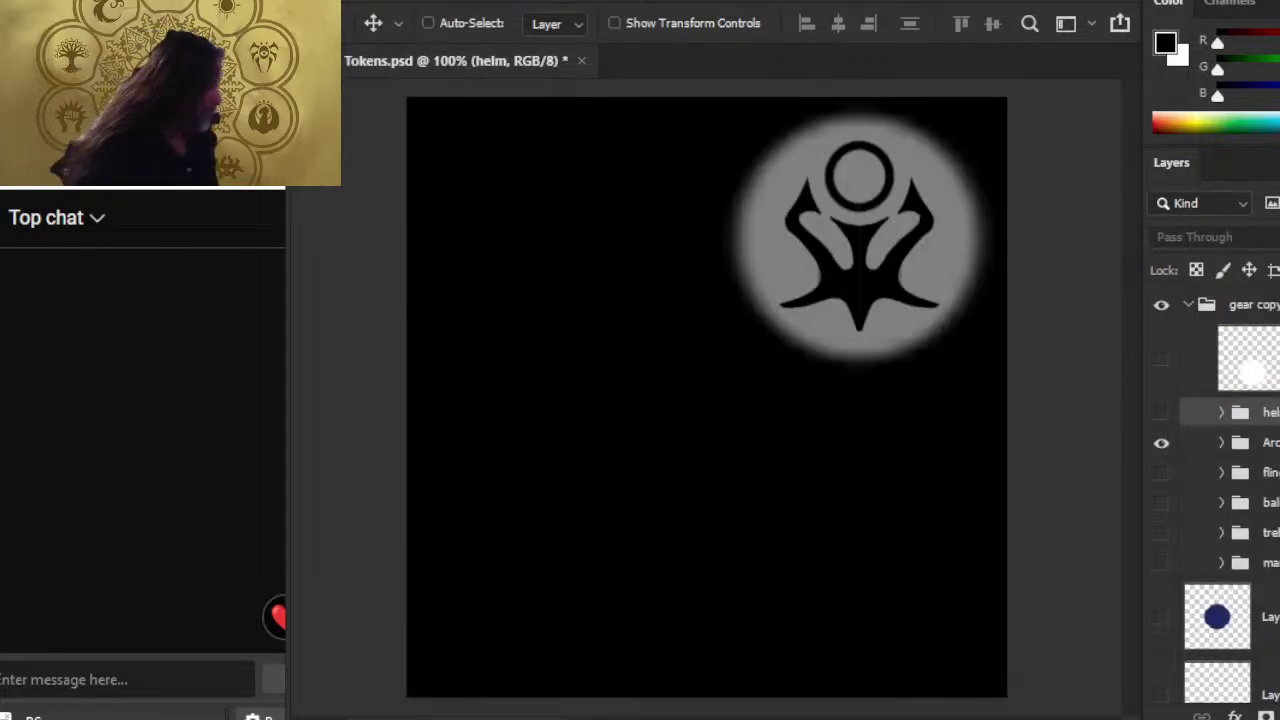
{"action": "left_click", "coordinate": [1268, 442]}
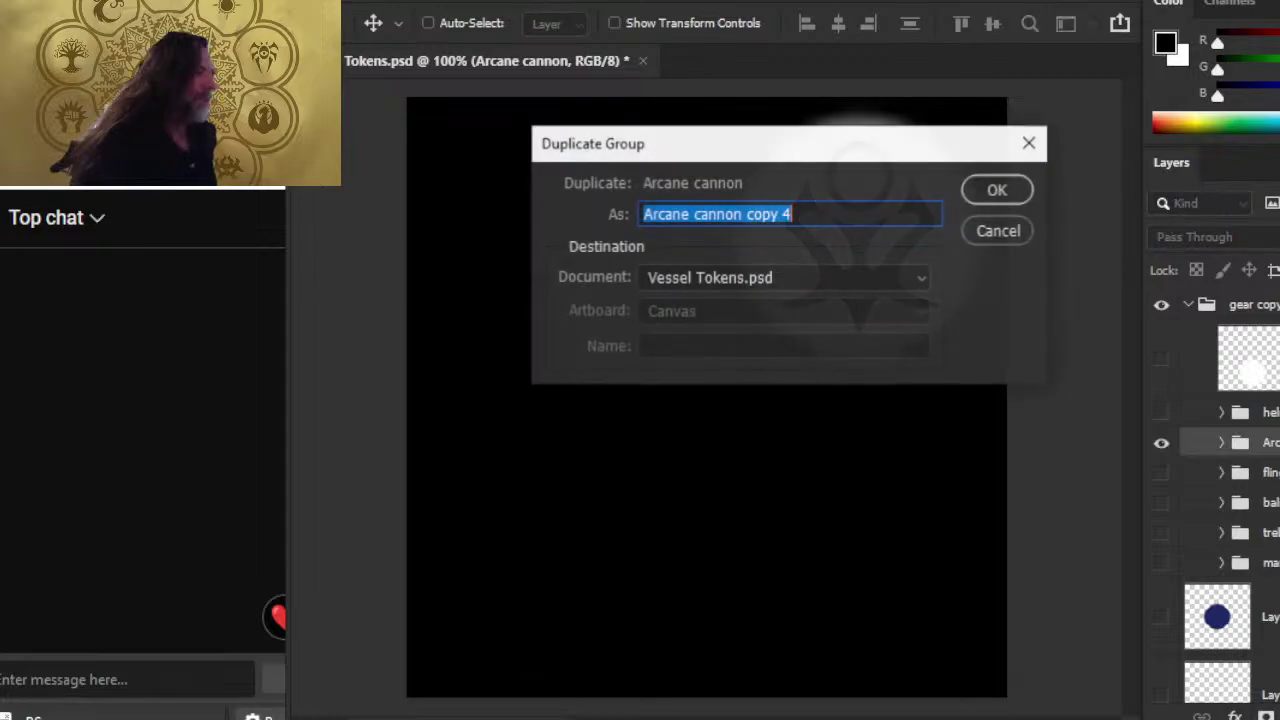
- Duplicate the Arcane cannon group into a new document
{"action": "left_click", "coordinate": [726, 277]}
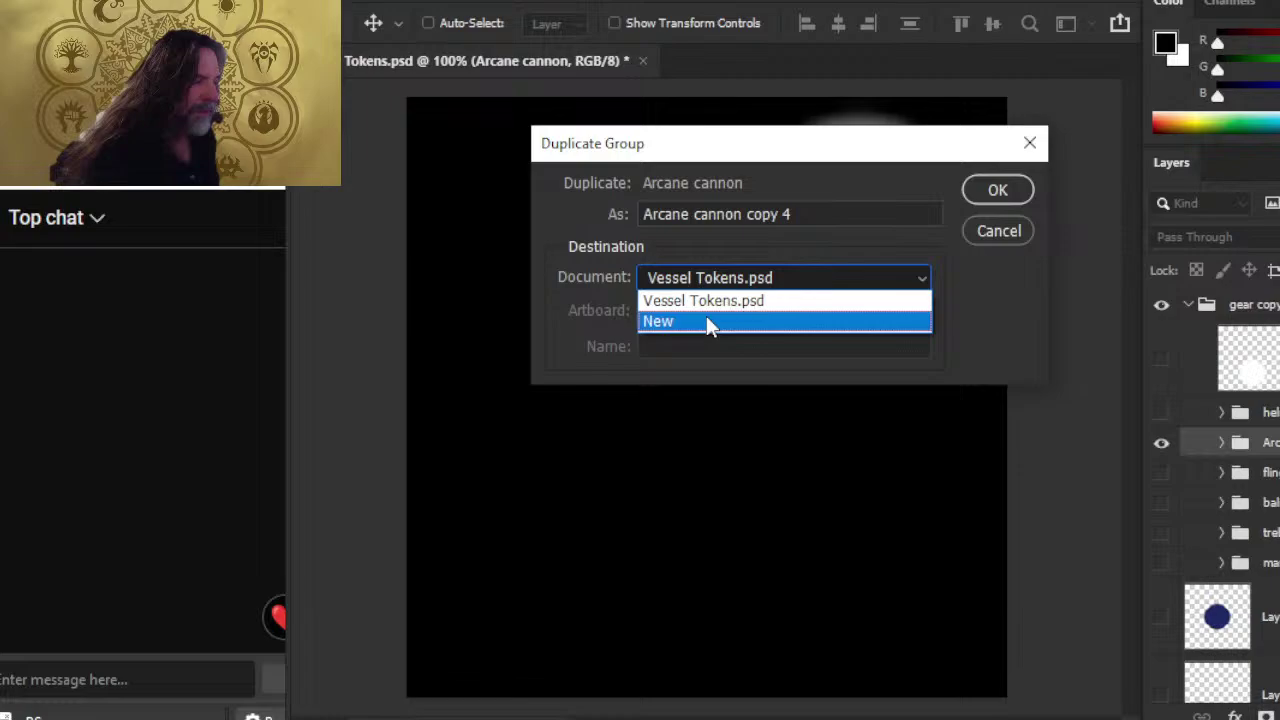
{"action": "left_click", "coordinate": [706, 321]}
{"action": "left_click", "coordinate": [1004, 198]}
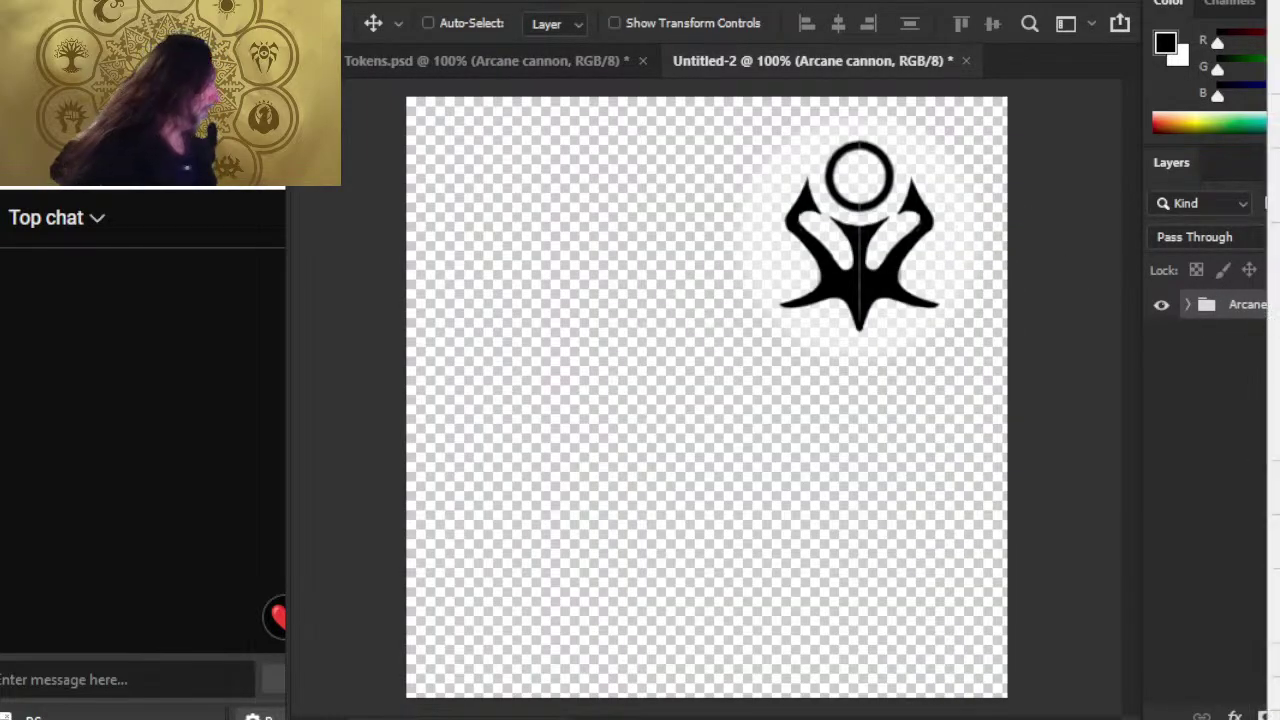
- Select the Arcane cannon symbol's pixels and crop the canvas to them
{"action": "right_click", "coordinate": [1218, 333]}
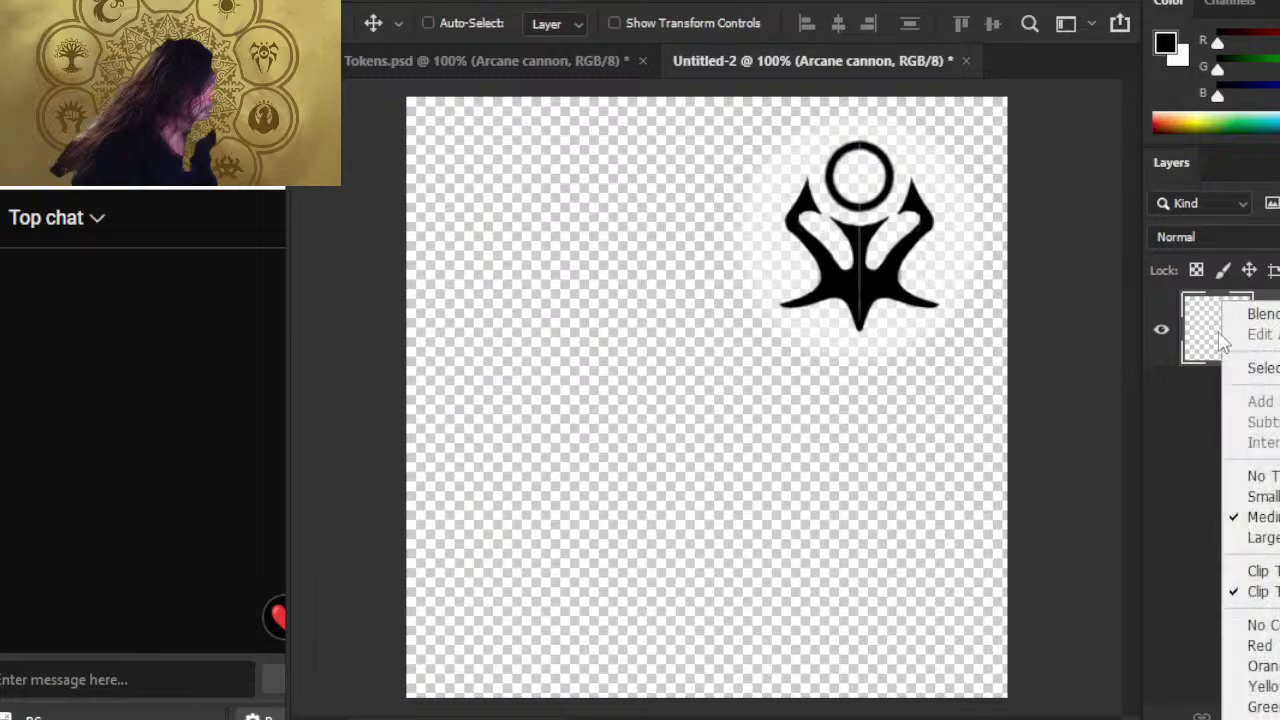
{"action": "left_click", "coordinate": [1220, 340]}
{"action": "left_click", "coordinate": [1231, 312], "text": "ctrl"}
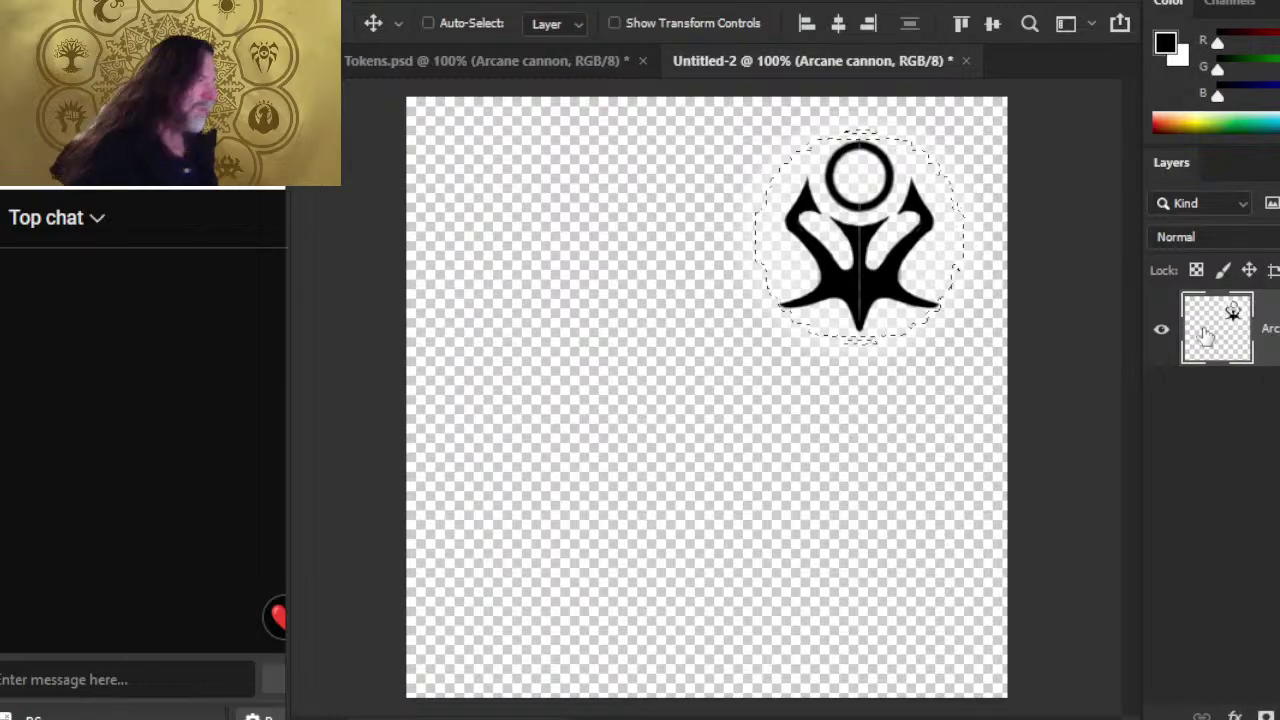
{"action": "left_click", "coordinate": [420, 5]}
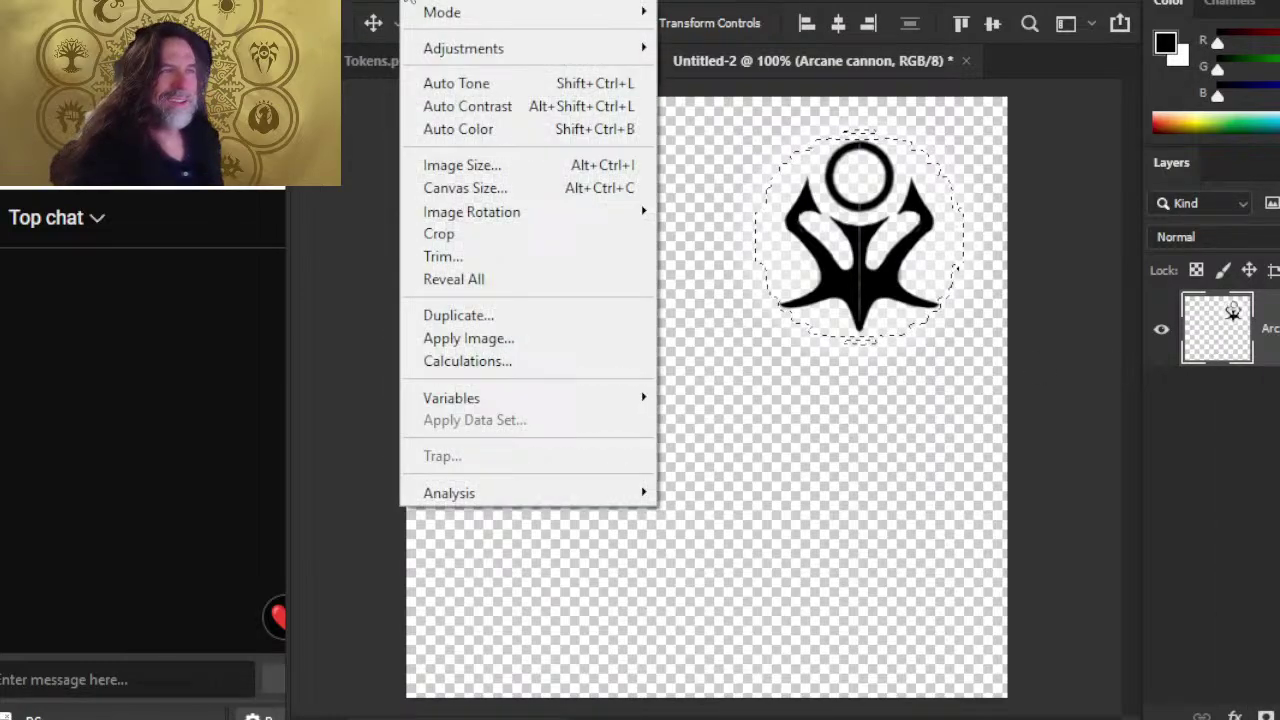
{"action": "left_click", "coordinate": [522, 236]}
- Add a new layer filled with black and move it beneath the cannon symbol
{"action": "key", "text": "l"}
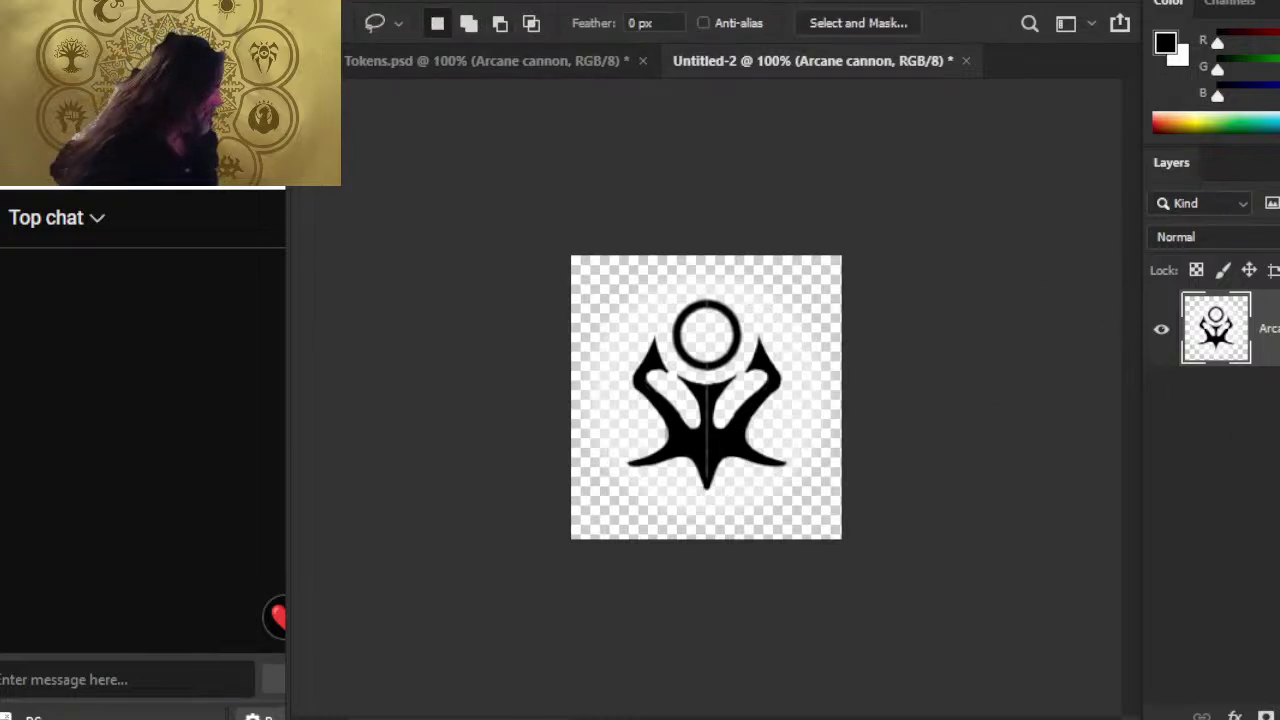
{"action": "key", "text": "ctrl+shift+alt+n"}
{"action": "key", "text": "g"}
{"action": "left_click", "coordinate": [614, 458]}
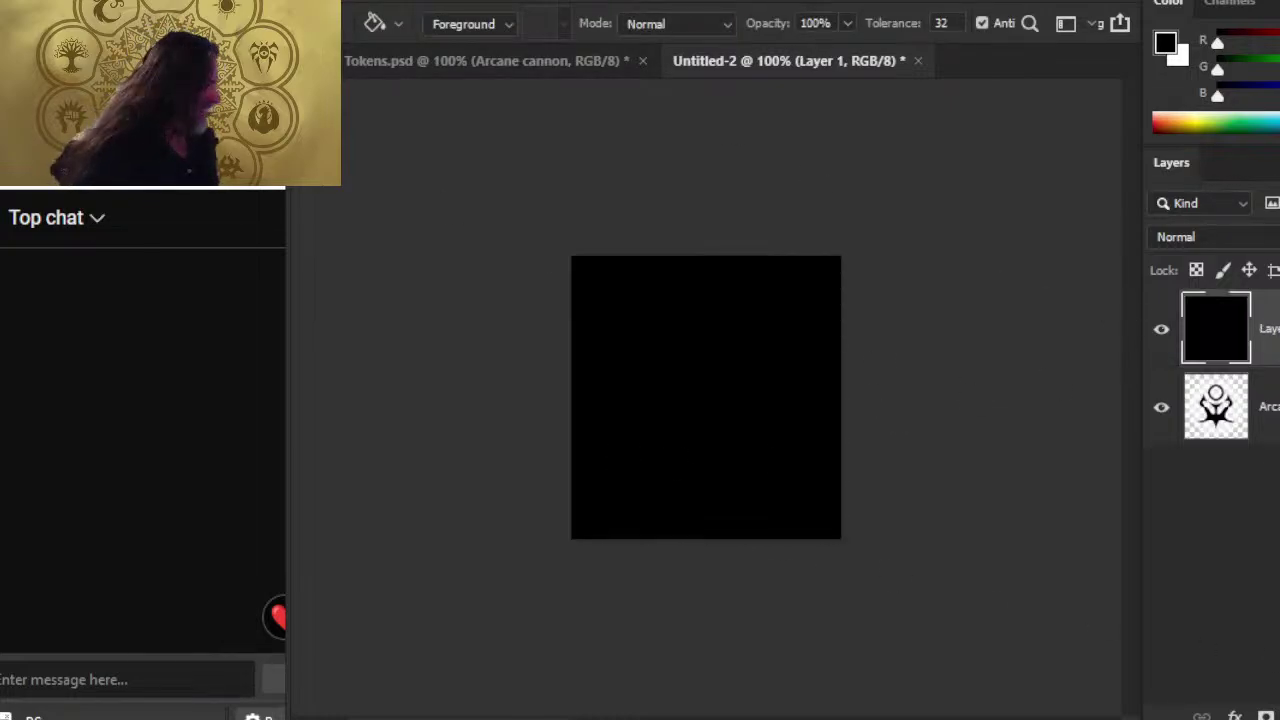
{"action": "key", "text": "ctrl+bracketleft"}
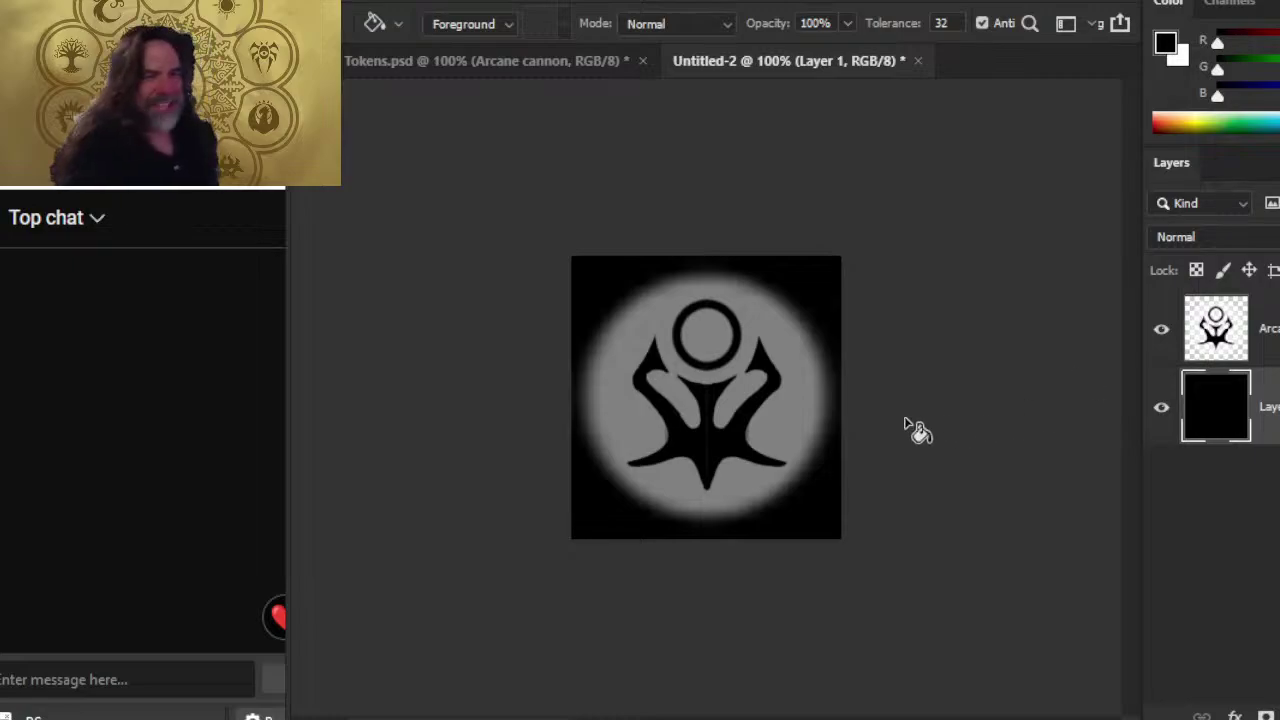
- Resize the canvas to a 2.25 × 2.25 inch square and reactivate the Arcane cannon layer
{"action": "left_click", "coordinate": [436, 2]}
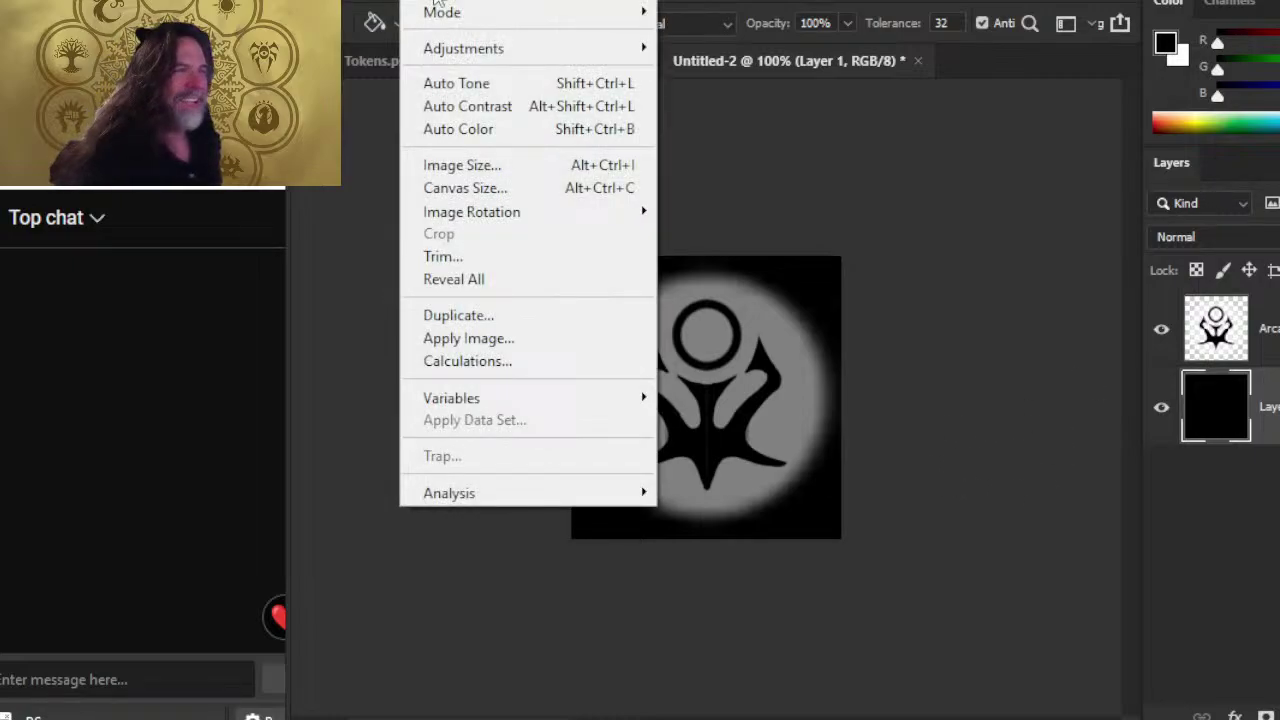
{"action": "left_click", "coordinate": [549, 200]}
{"action": "left_click", "coordinate": [1152, 298]}
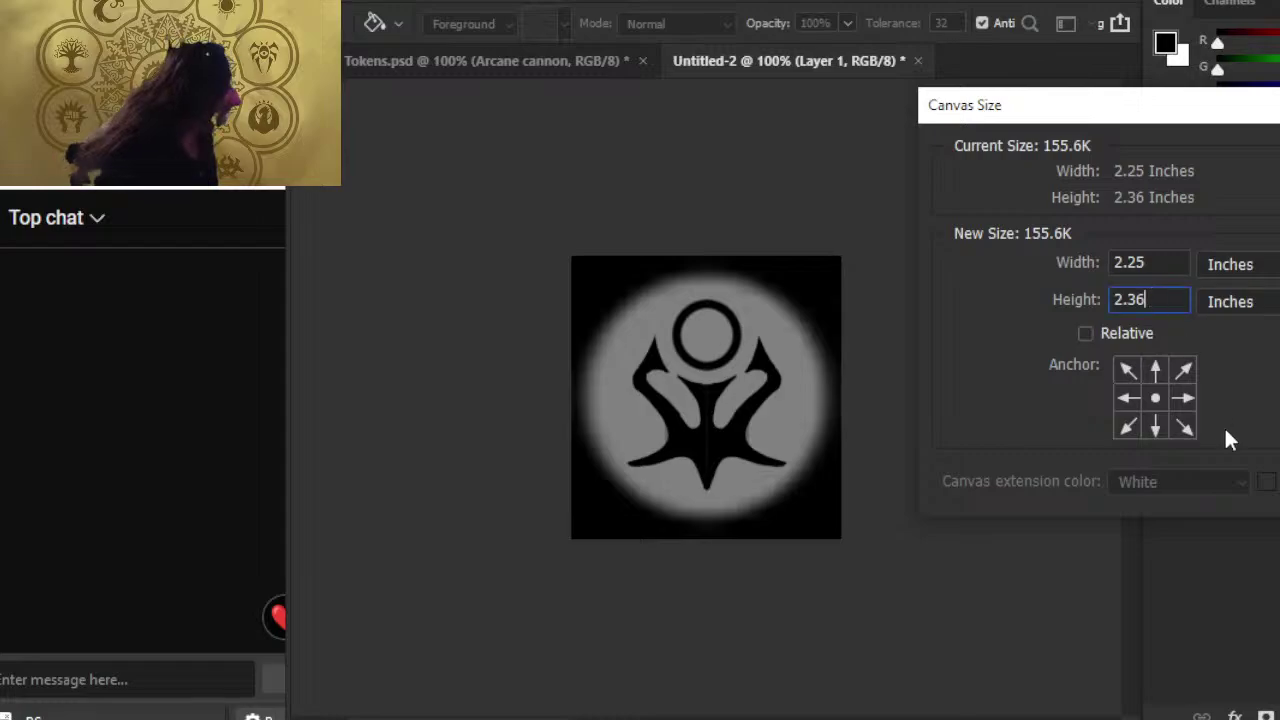
{"action": "key", "text": "BackSpace"}
{"action": "key", "text": "BackSpace"}
{"action": "type", "text": "25"}
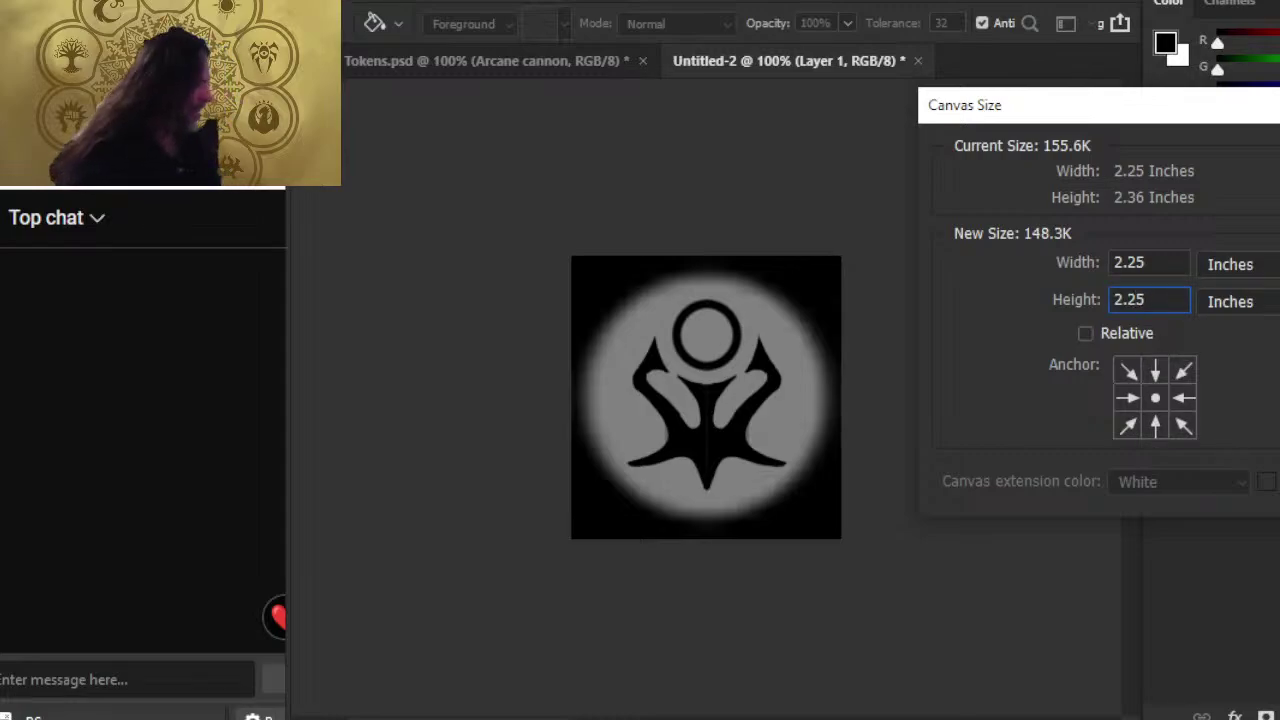
{"action": "key", "text": "Return"}
{"action": "key", "text": "Return"}
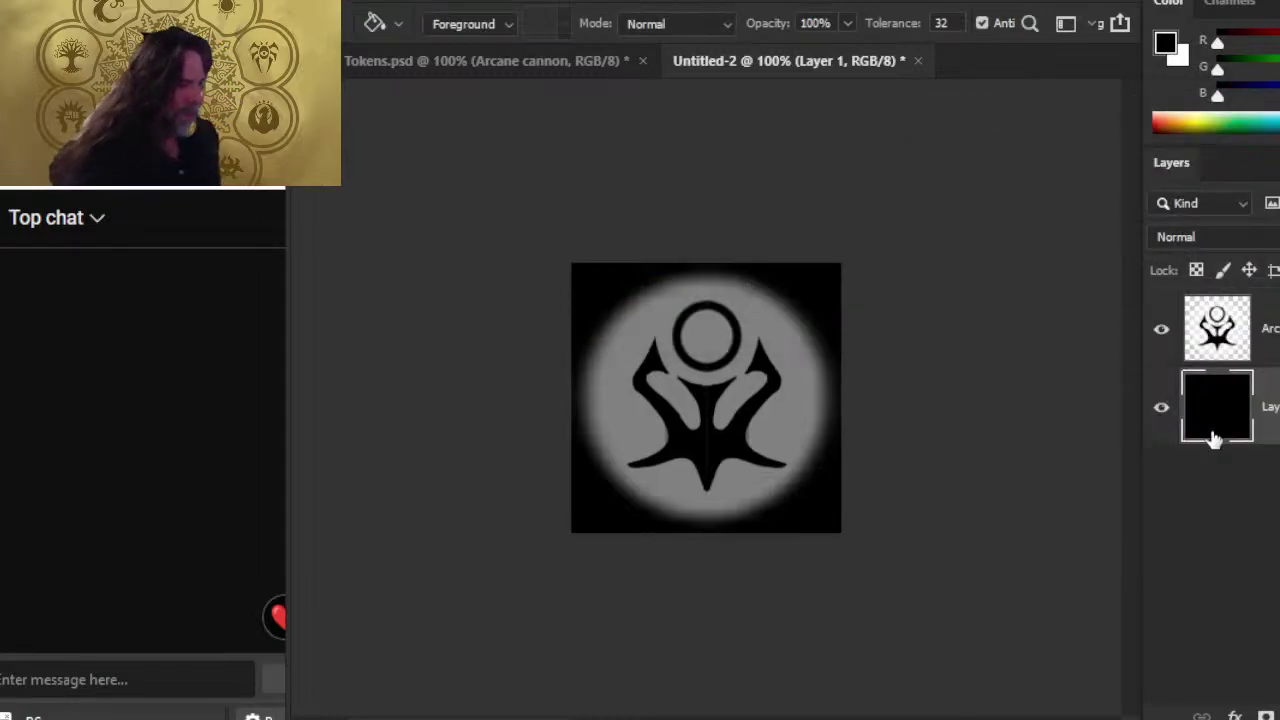
{"action": "key", "text": "alt+bracketright"}
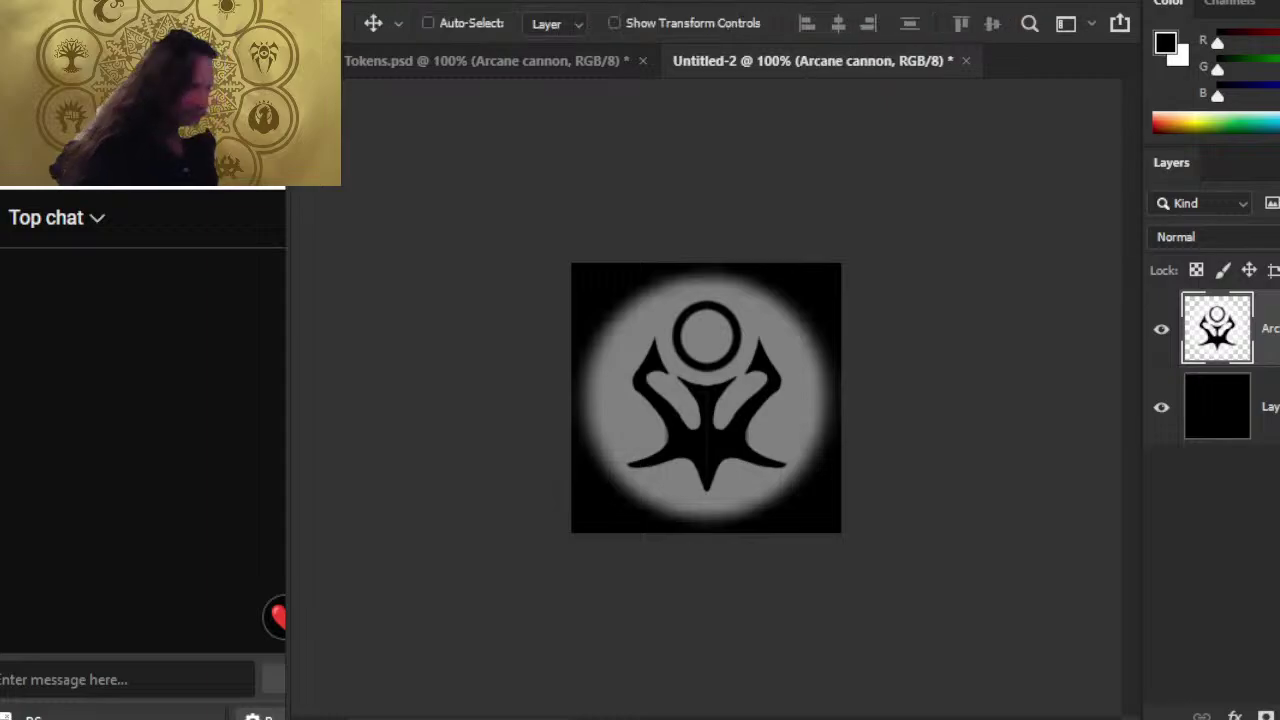
{"action": "key", "text": "v"}
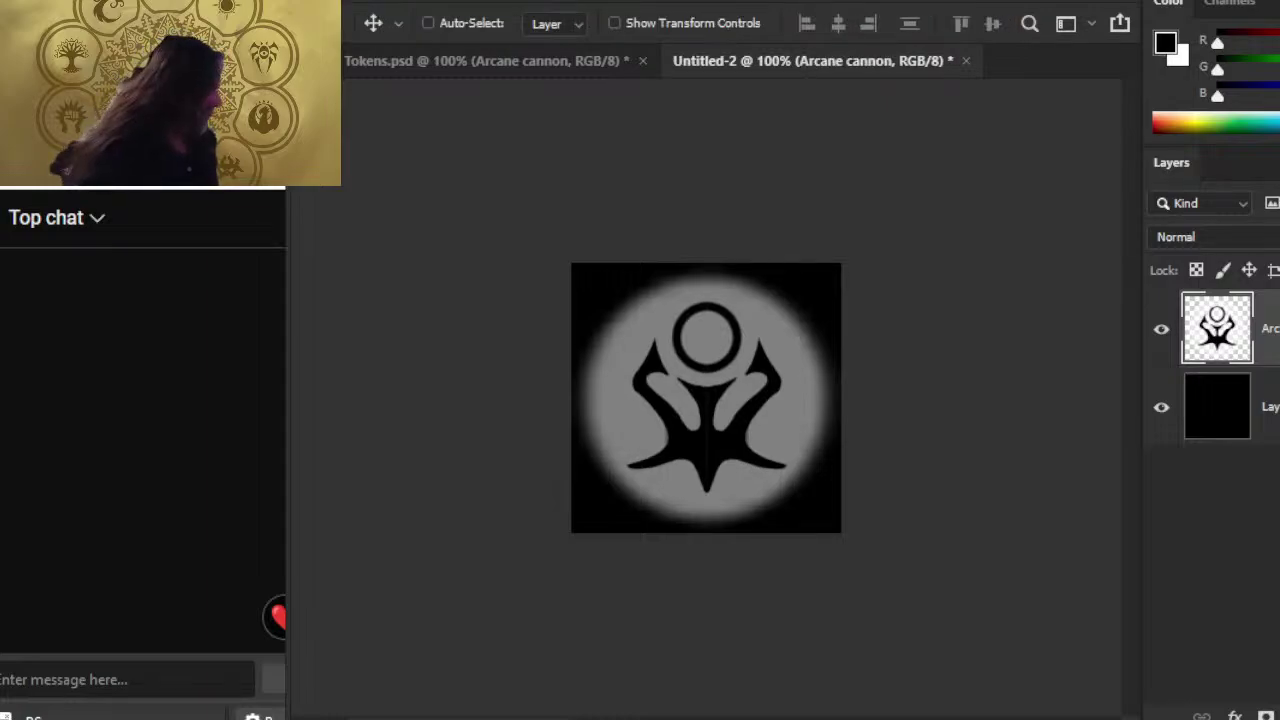
- Delete the black layer and save the cannon on the computer as eldritch cannon.psd
{"action": "key", "text": "alt+bracketleft"}
{"action": "key", "text": "Delete"}
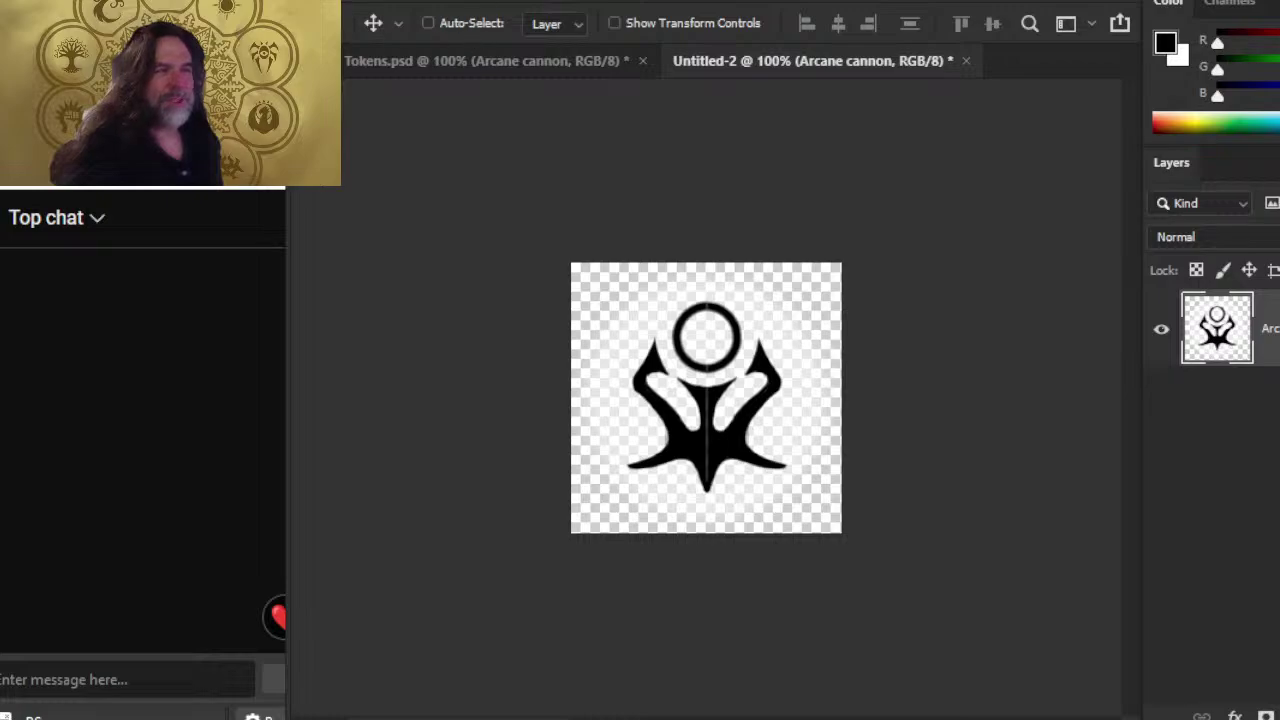
{"action": "key", "text": "alt+f"}
{"action": "left_click", "coordinate": [445, 276]}
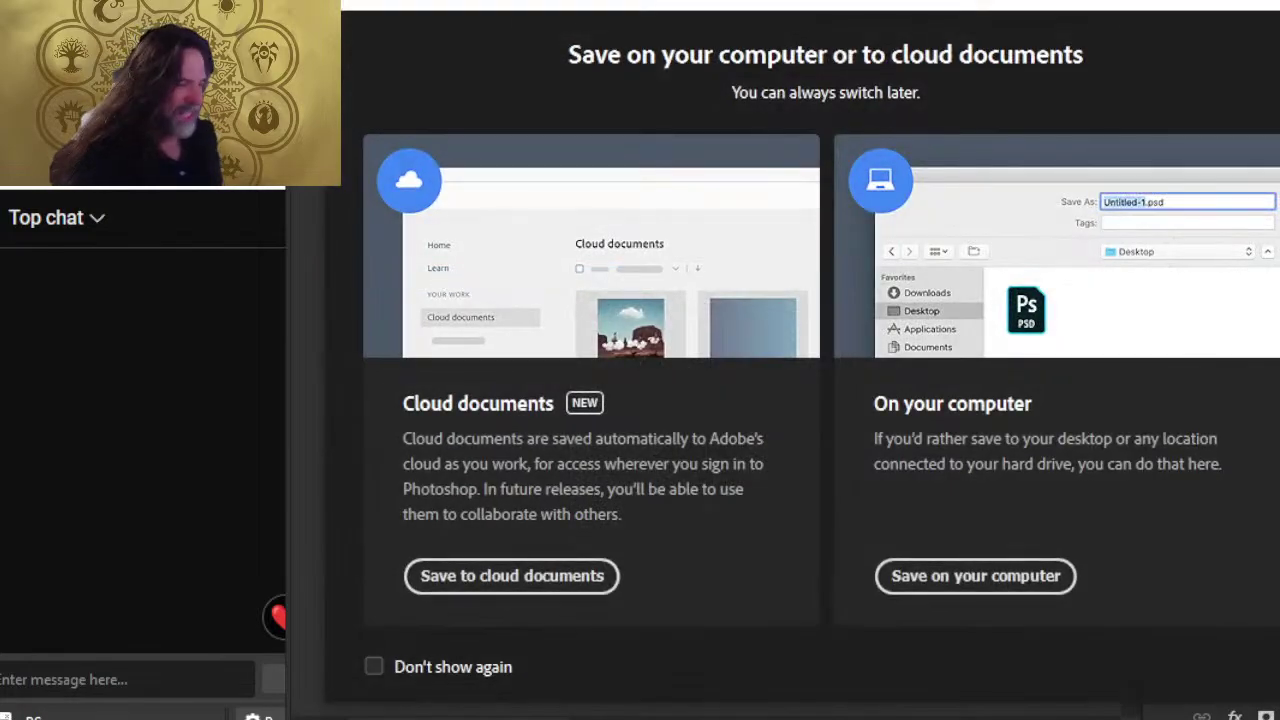
{"action": "left_click", "coordinate": [935, 584]}
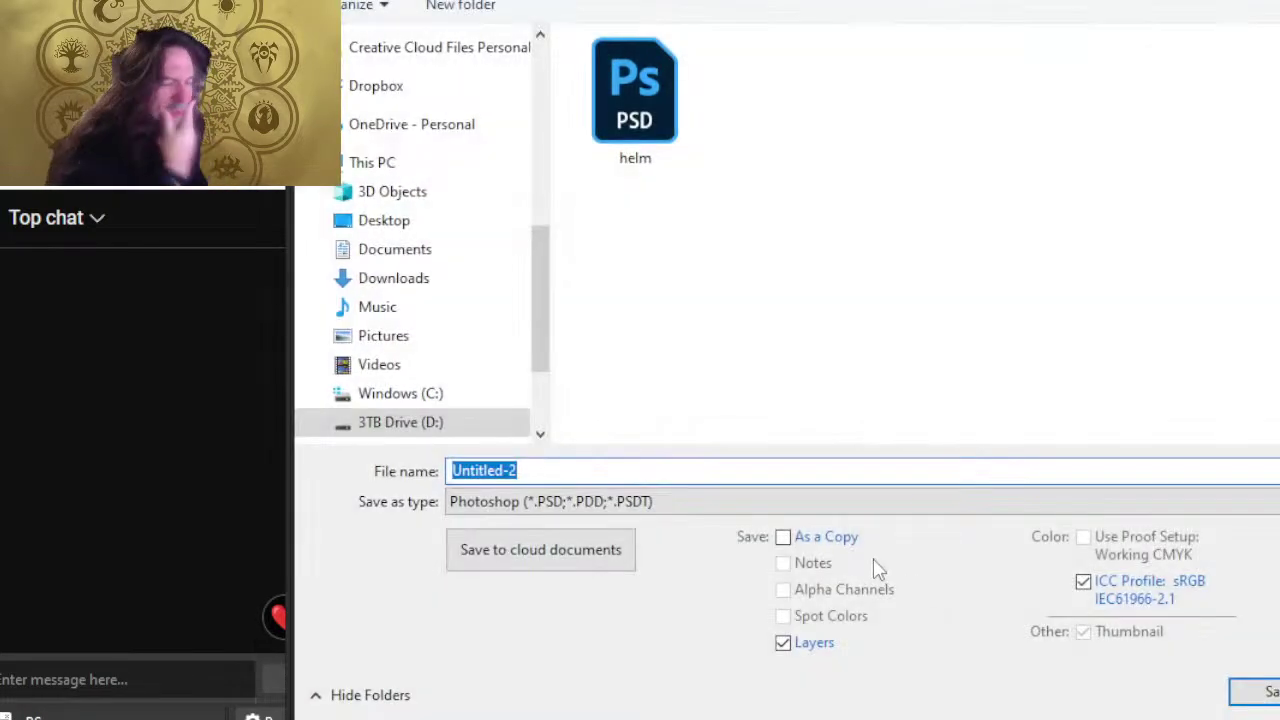
{"action": "left_click", "coordinate": [730, 503]}
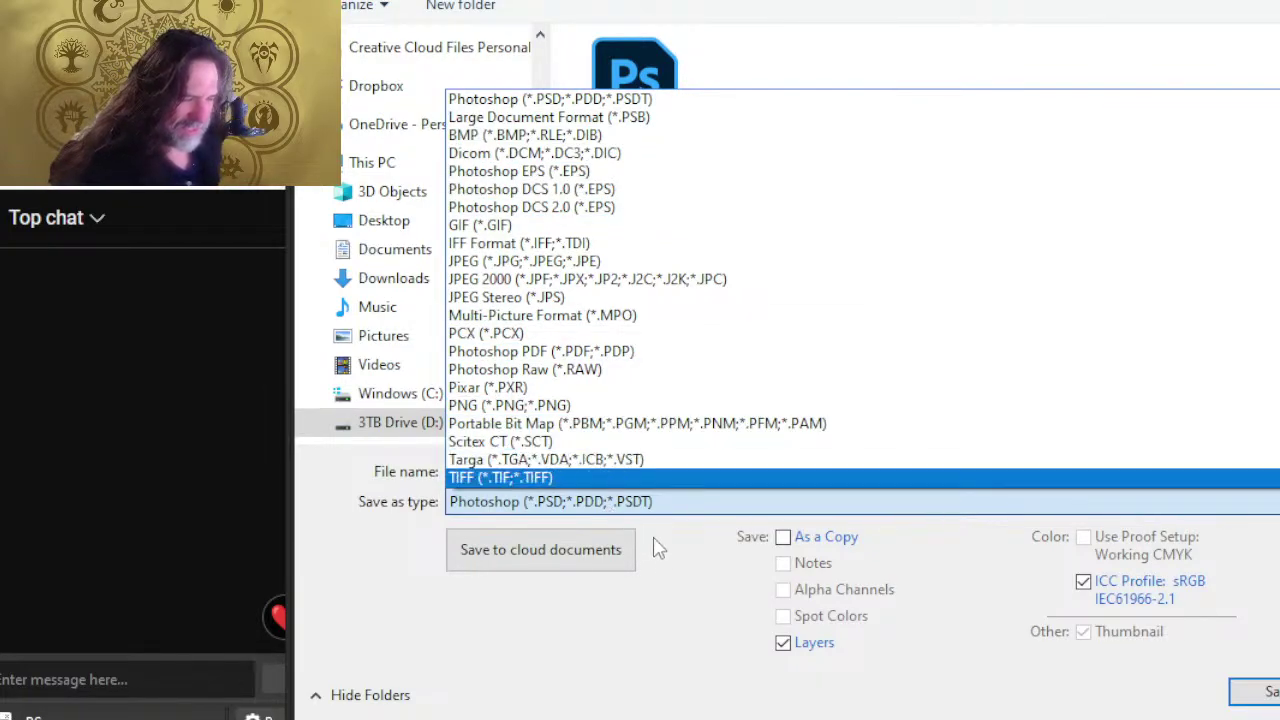
{"action": "left_click", "coordinate": [634, 501]}
{"action": "double_click", "coordinate": [603, 468]}
{"action": "type", "text": "el"}
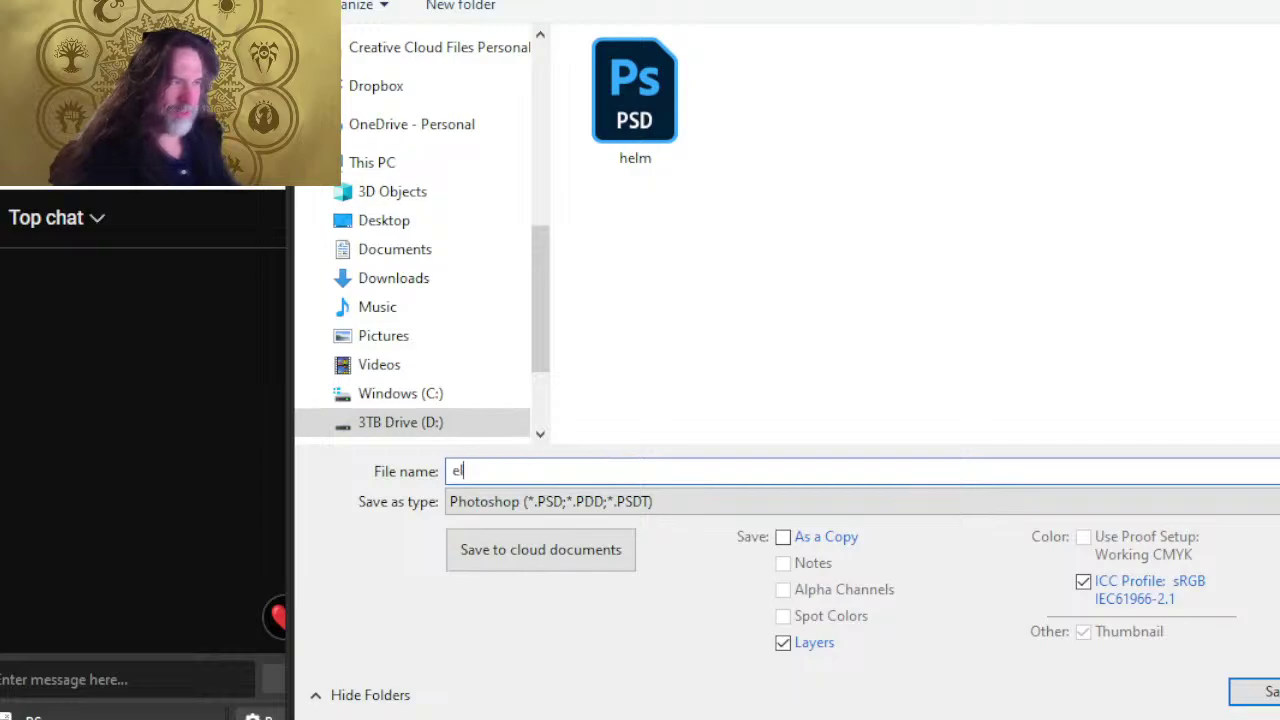
{"action": "type", "text": "dritch cannon"}
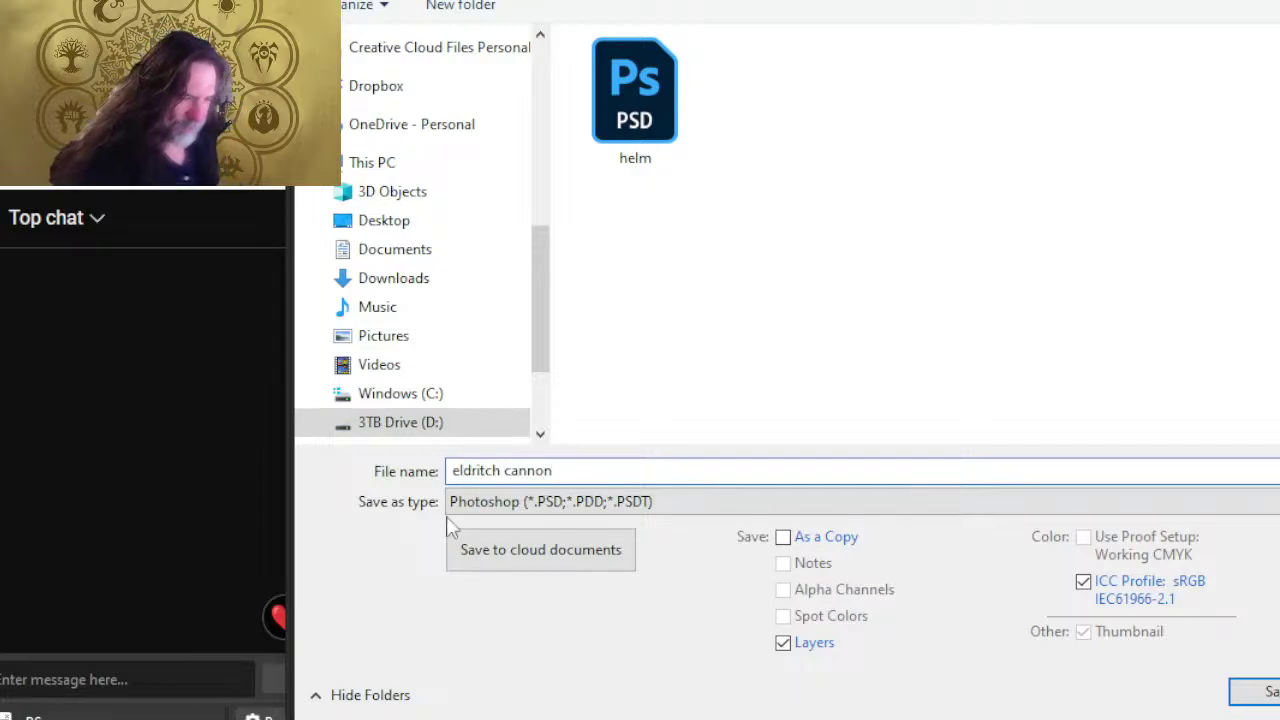
{"action": "key", "text": "Return"}
- Save a PNG copy of eldritch cannon, accepting the PNG compression options
{"action": "left_click", "coordinate": [348, 3]}
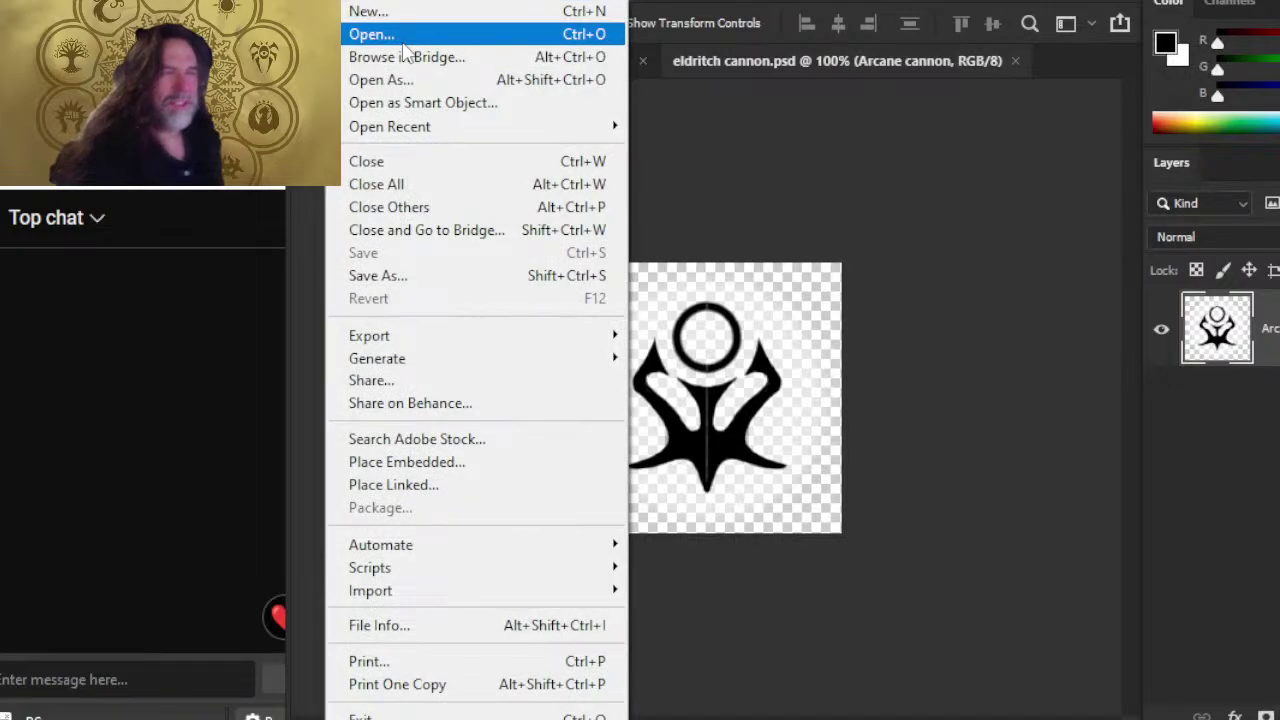
{"action": "left_click", "coordinate": [445, 276]}
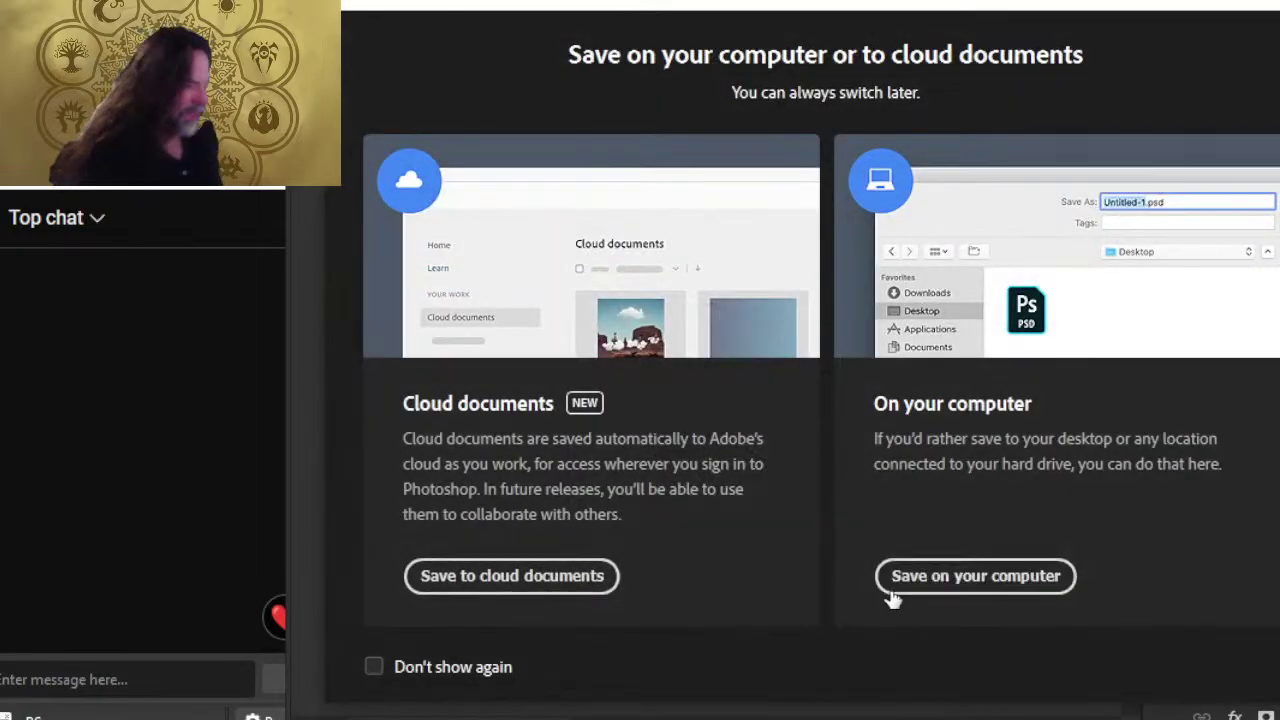
{"action": "left_click", "coordinate": [893, 588]}
{"action": "left_click", "coordinate": [543, 503]}
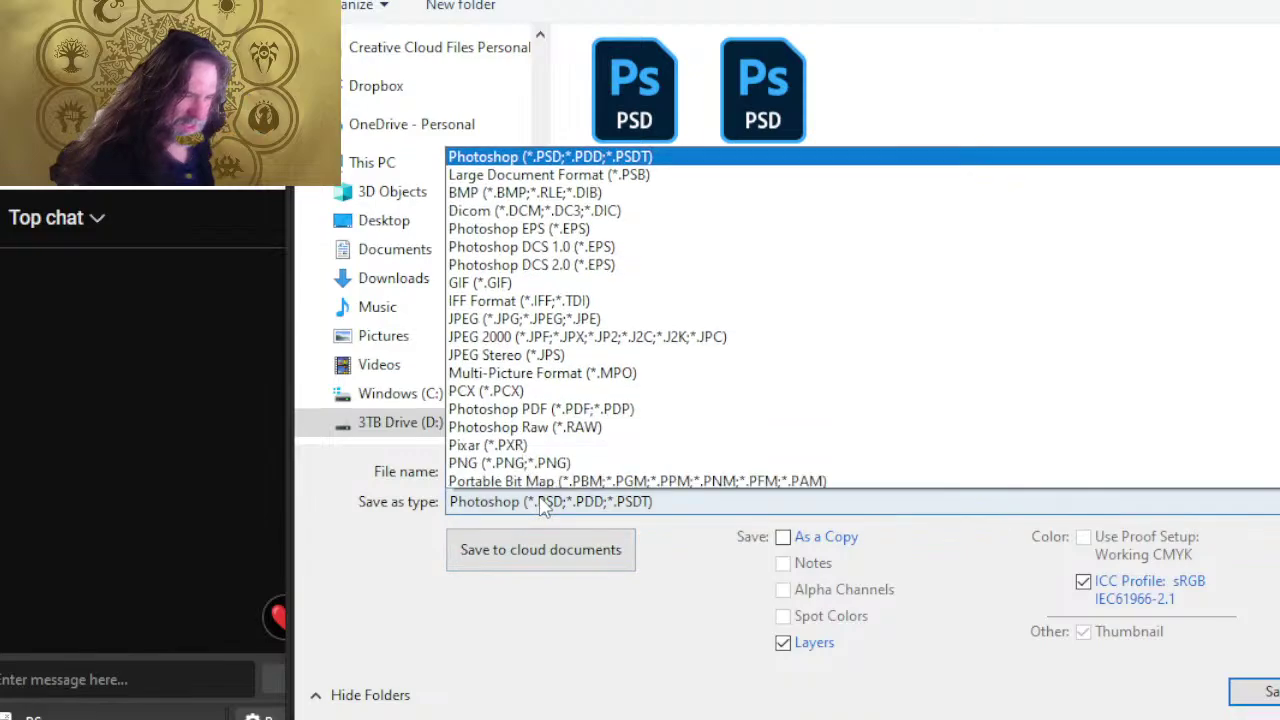
{"action": "scroll", "coordinate": [511, 470], "scroll_direction": "down", "scroll_amount": 1}
{"action": "left_click", "coordinate": [511, 406]}
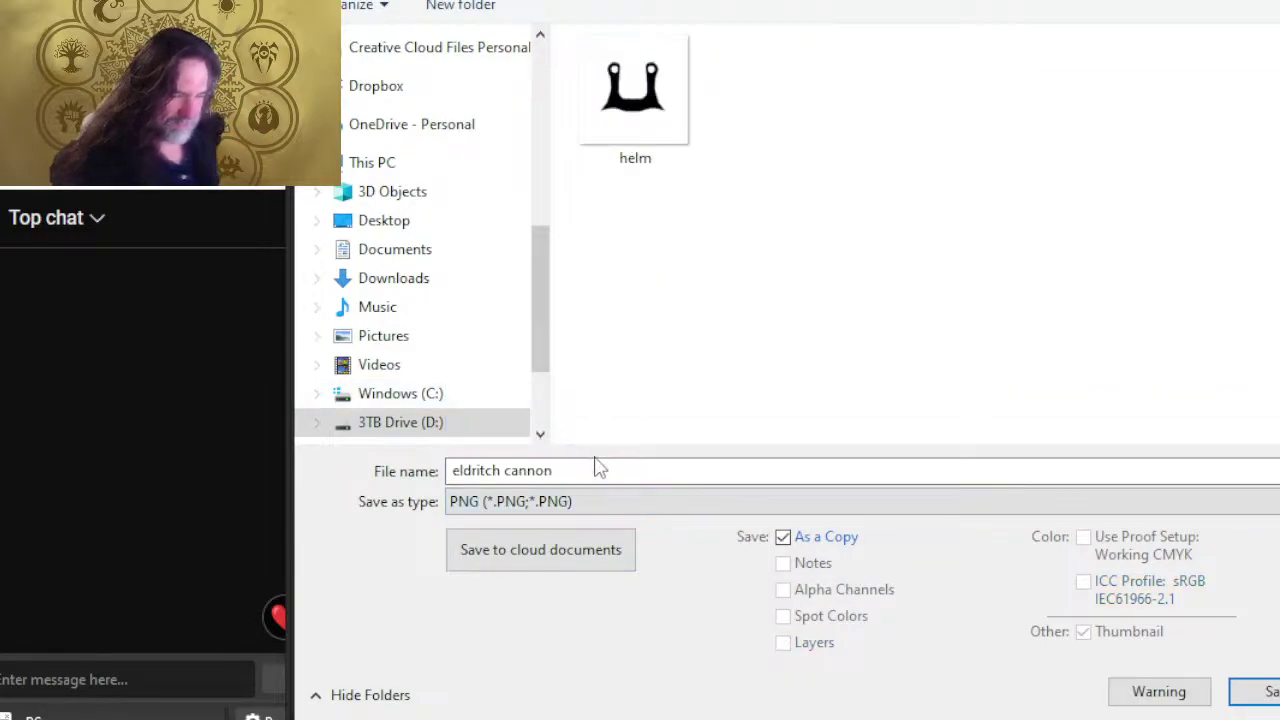
{"action": "left_click", "coordinate": [598, 468]}
{"action": "key", "text": "Return"}
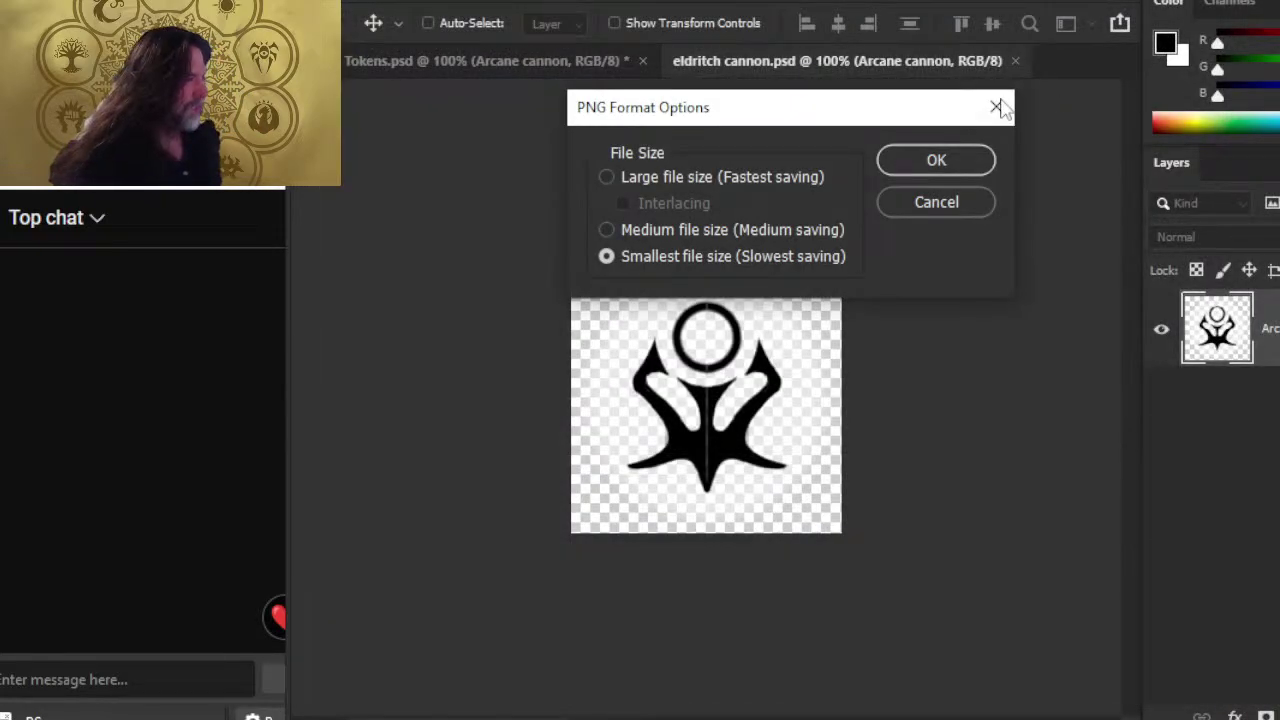
{"action": "left_click", "coordinate": [980, 165]}
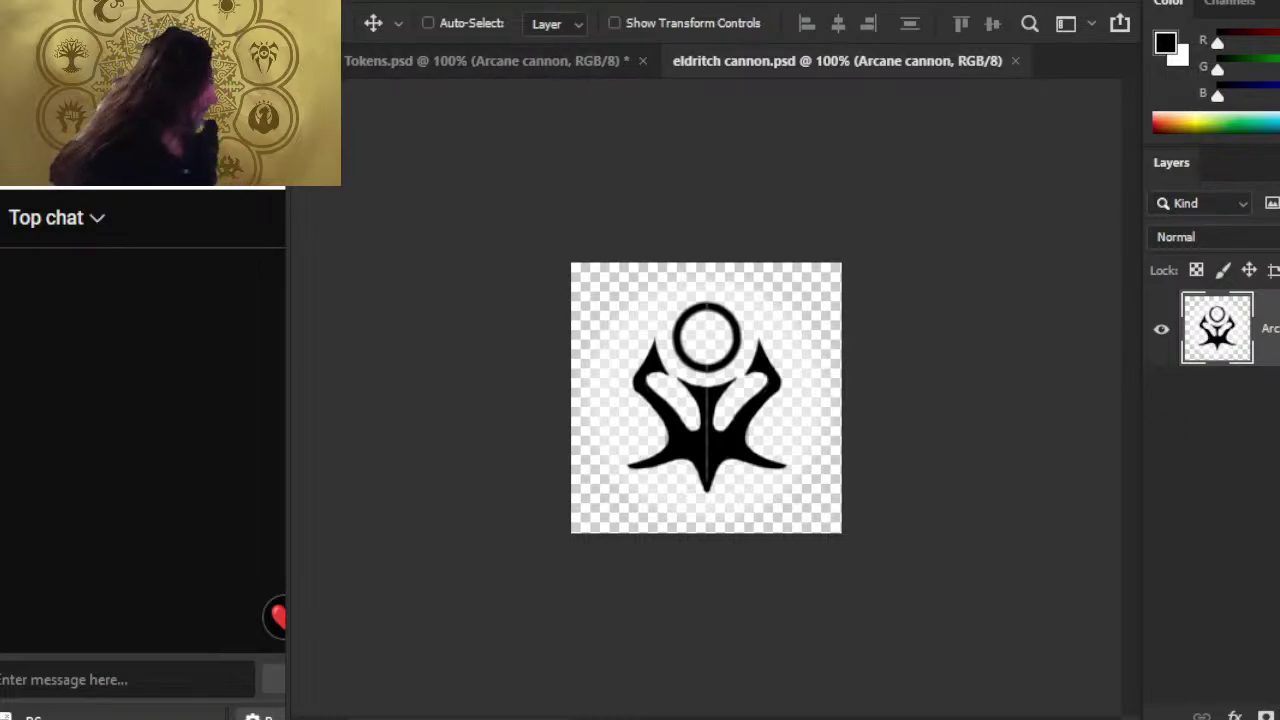
- In eldritch cannon.psd, add a black-filled layer and delete the Arcane cannon layer
{"action": "key", "text": "ctrl+shift+alt+n"}
{"action": "key", "text": "g"}
{"action": "left_click", "coordinate": [745, 440]}
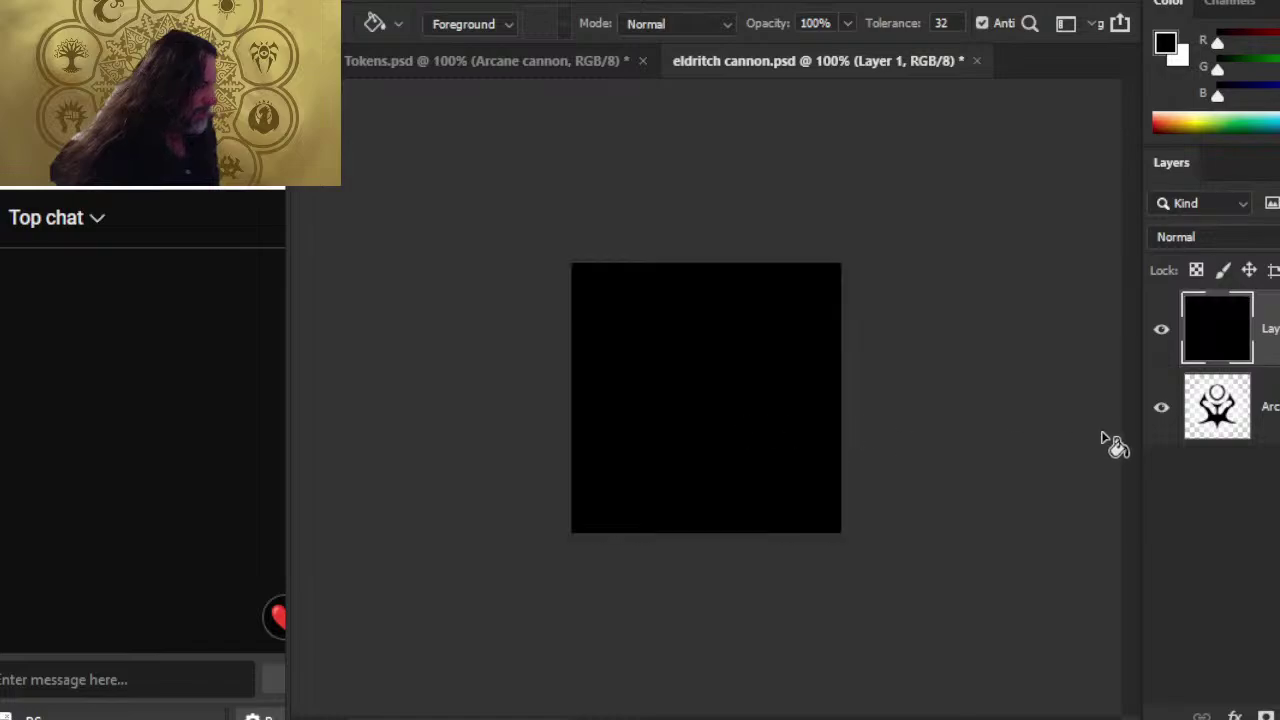
{"action": "left_click_drag", "start_coordinate": [1256, 414], "coordinate": [1245, 333]}
{"action": "key", "text": "Delete"}
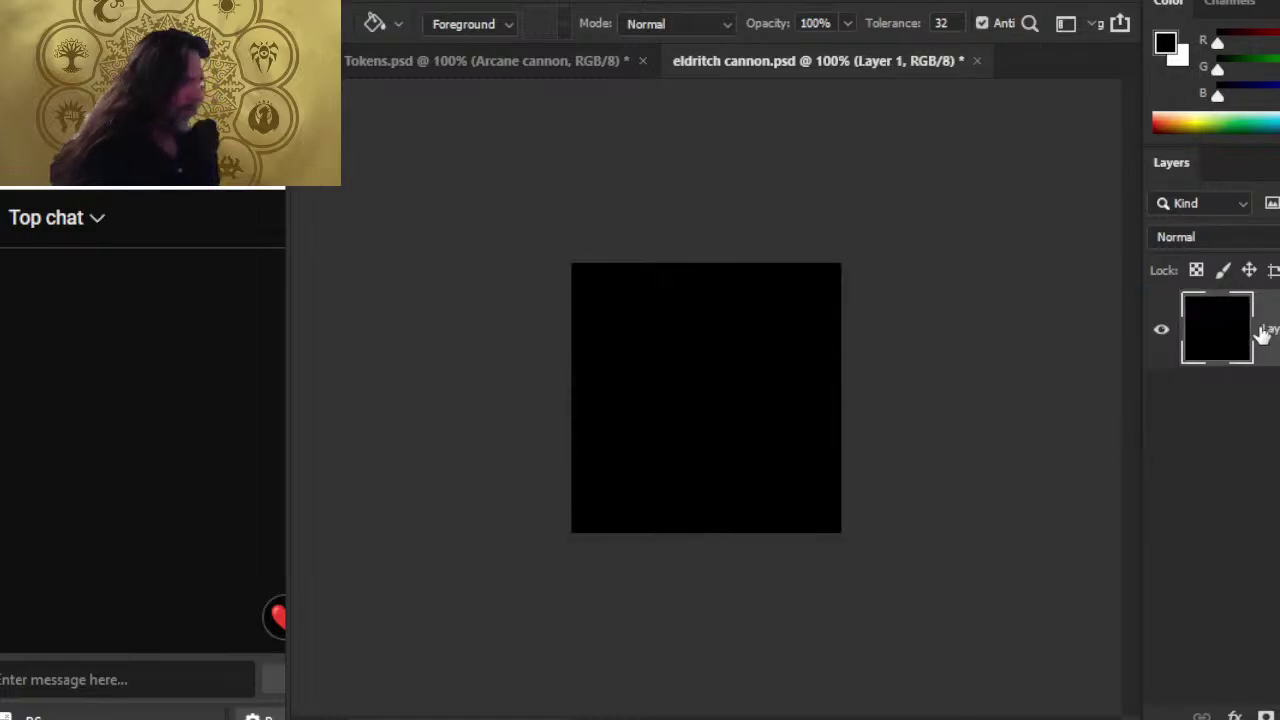
- In Tokens.psd, hide Arcane, show flinger, and duplicate the flinger group into eldritch cannon.psd
{"action": "left_click", "coordinate": [449, 62]}
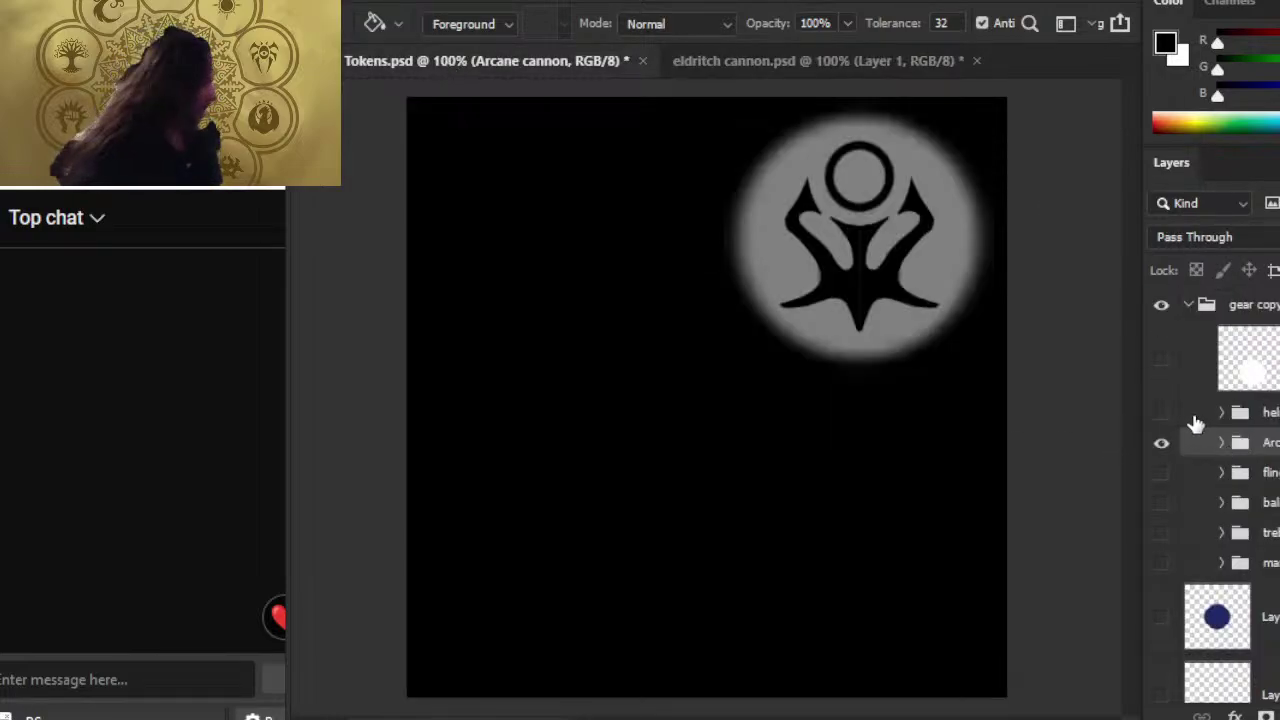
{"action": "left_click", "coordinate": [1161, 443]}
{"action": "left_click", "coordinate": [1161, 474]}
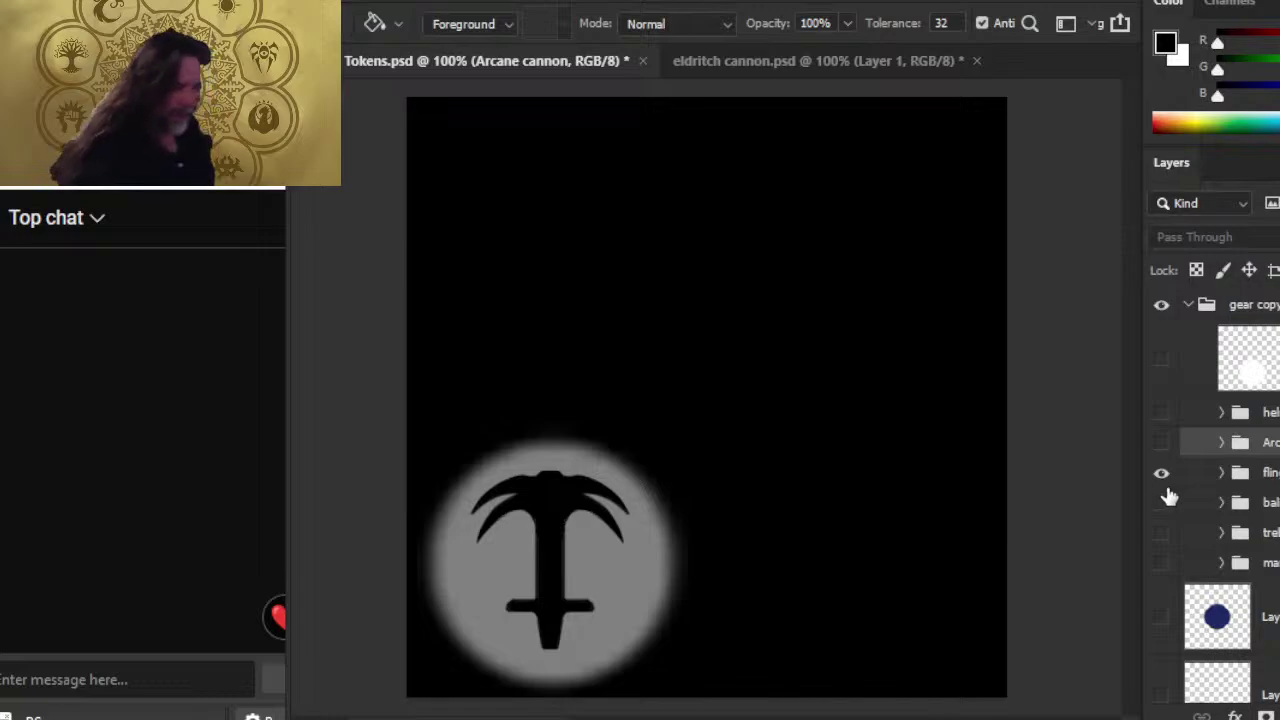
{"action": "left_click", "coordinate": [1265, 472]}
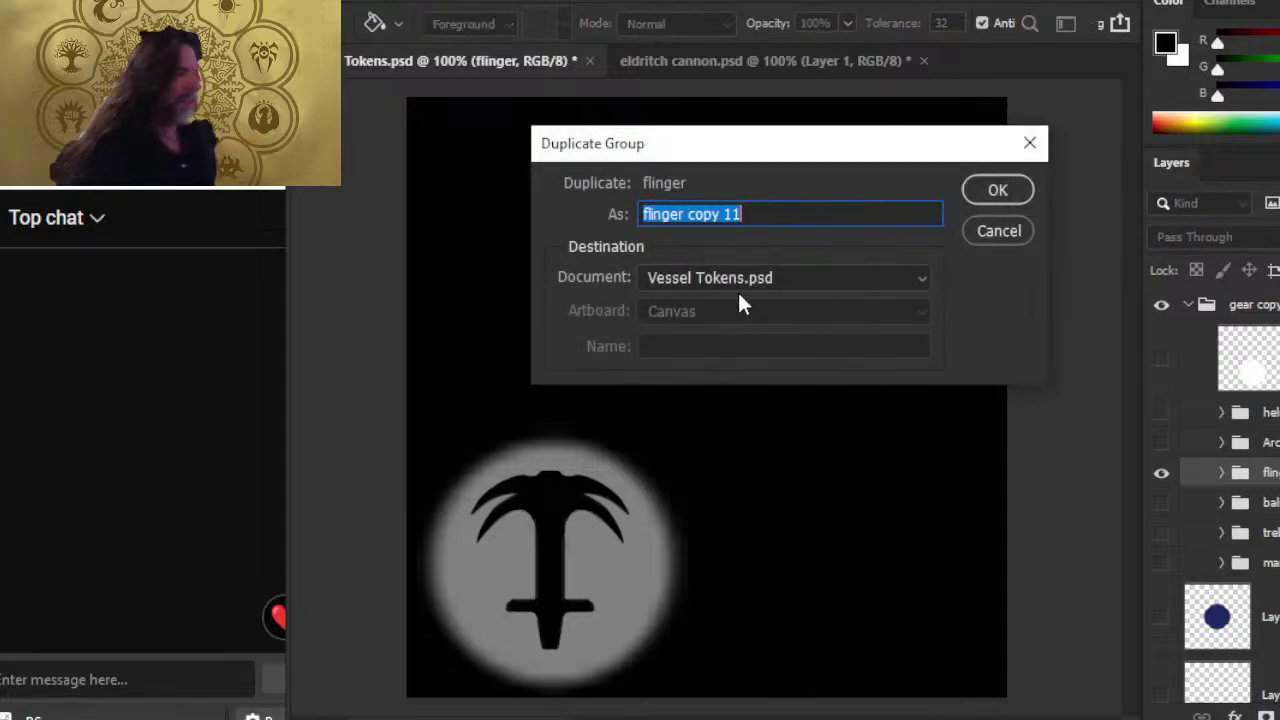
{"action": "left_click", "coordinate": [733, 286]}
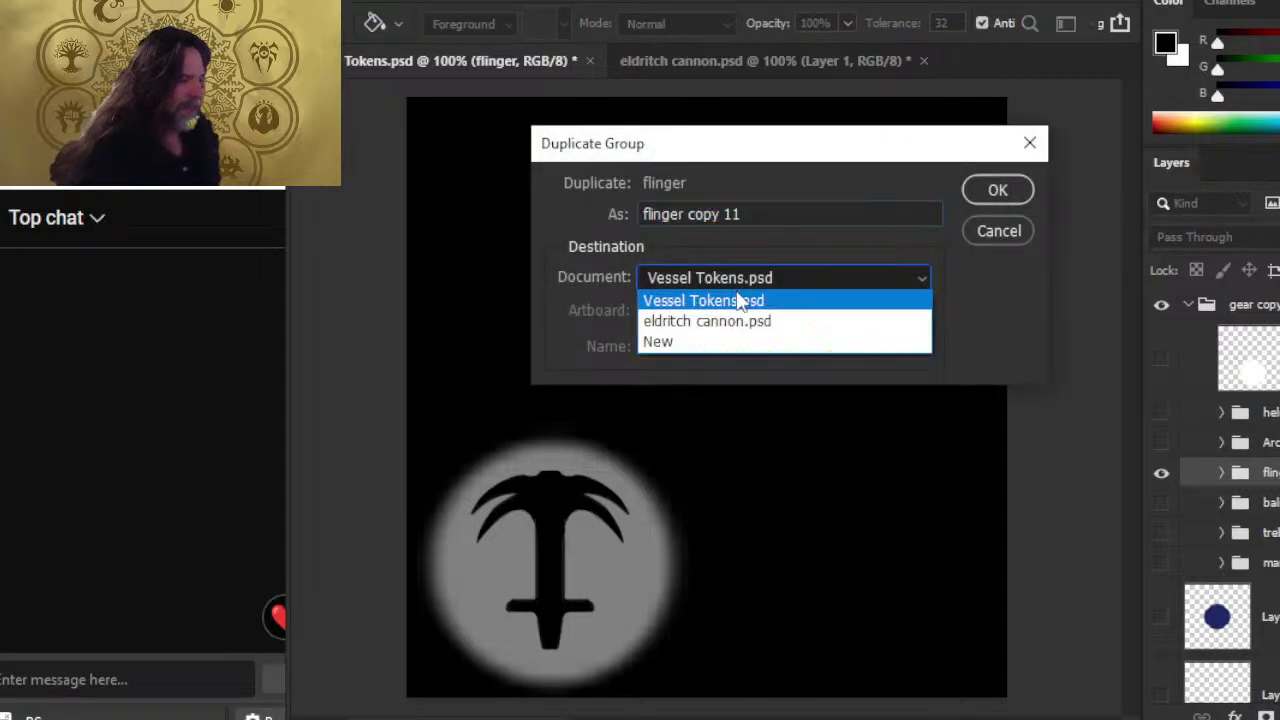
{"action": "left_click", "coordinate": [803, 321]}
{"action": "left_click", "coordinate": [997, 190]}
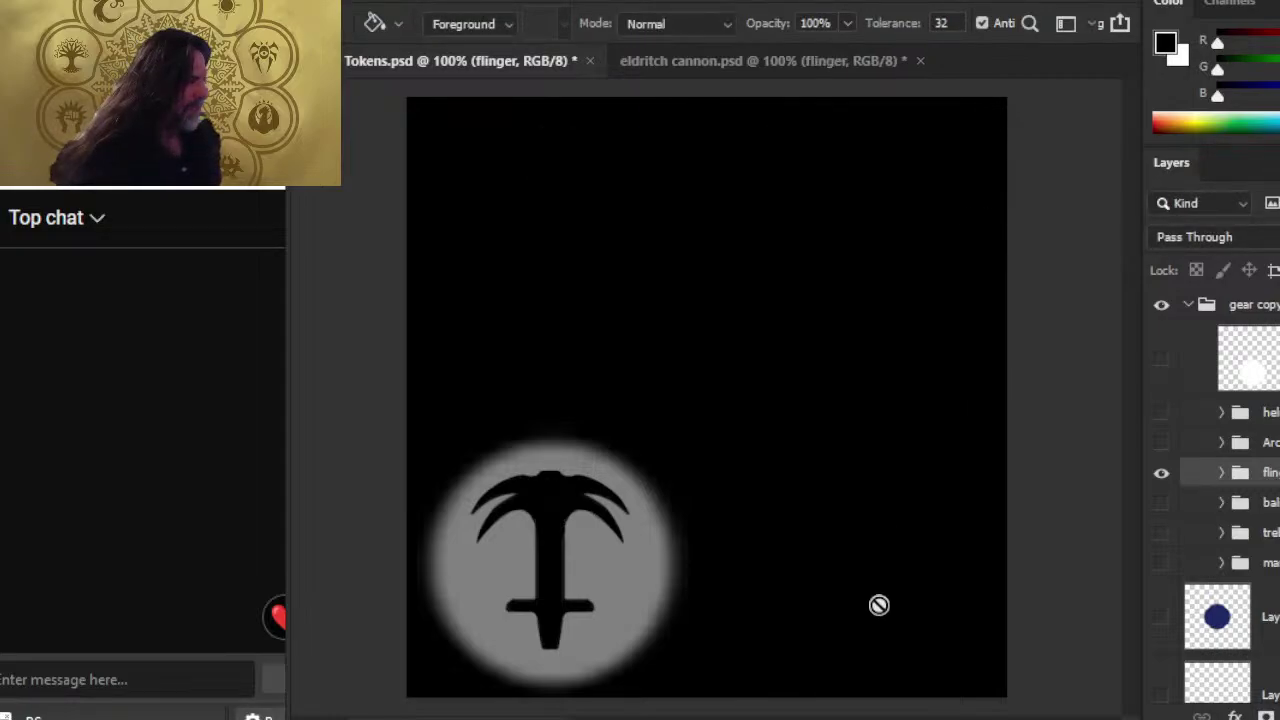
{"action": "left_click", "coordinate": [1161, 472]}
{"action": "left_click", "coordinate": [1161, 472]}
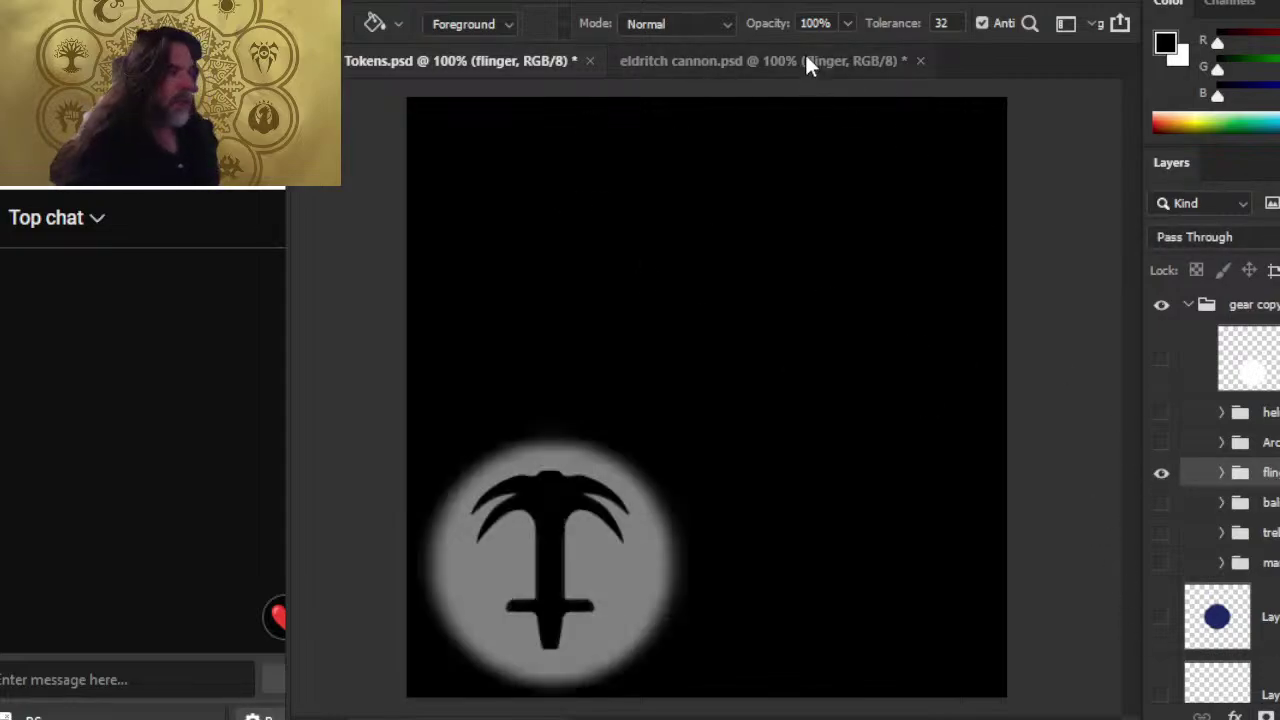
- Switch to eldritch cannon.psd to view the flinger symbol centred over the black layer
{"action": "left_click", "coordinate": [805, 55]}
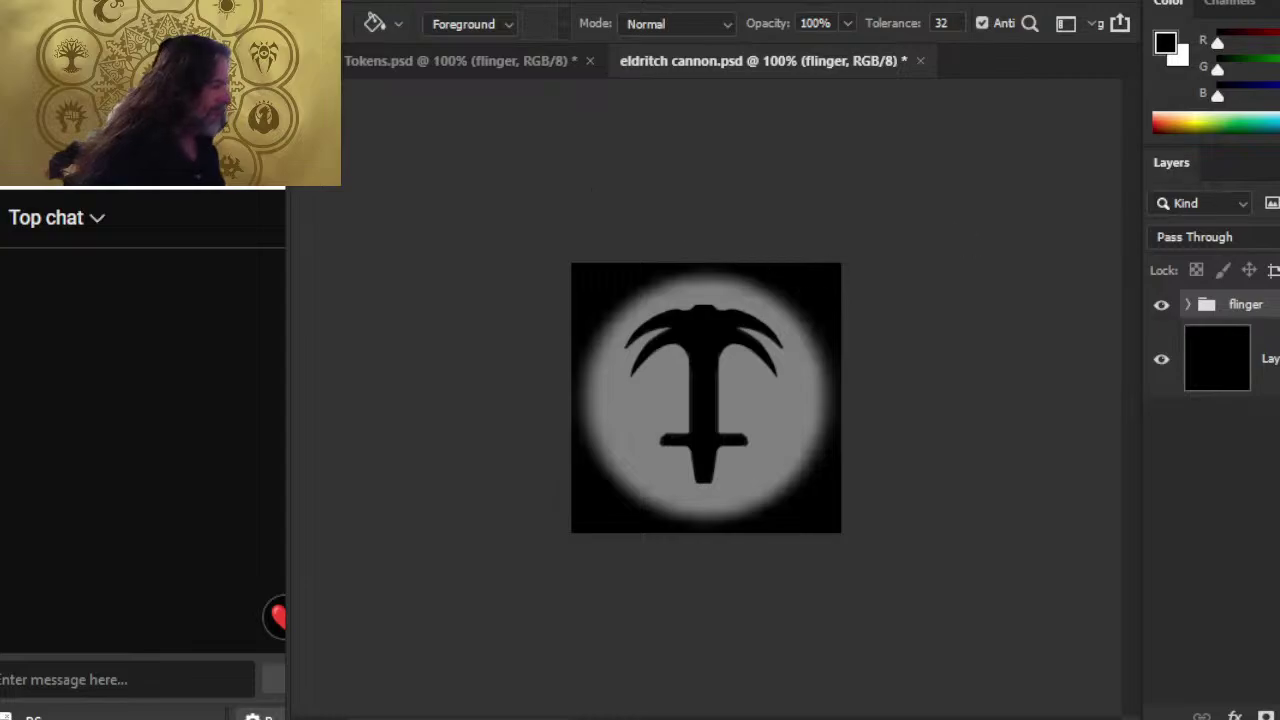
- Check the canvas size unchanged, merge the flinger group with Ctrl+E, and hide the black layer
{"action": "left_click", "coordinate": [445, 1]}
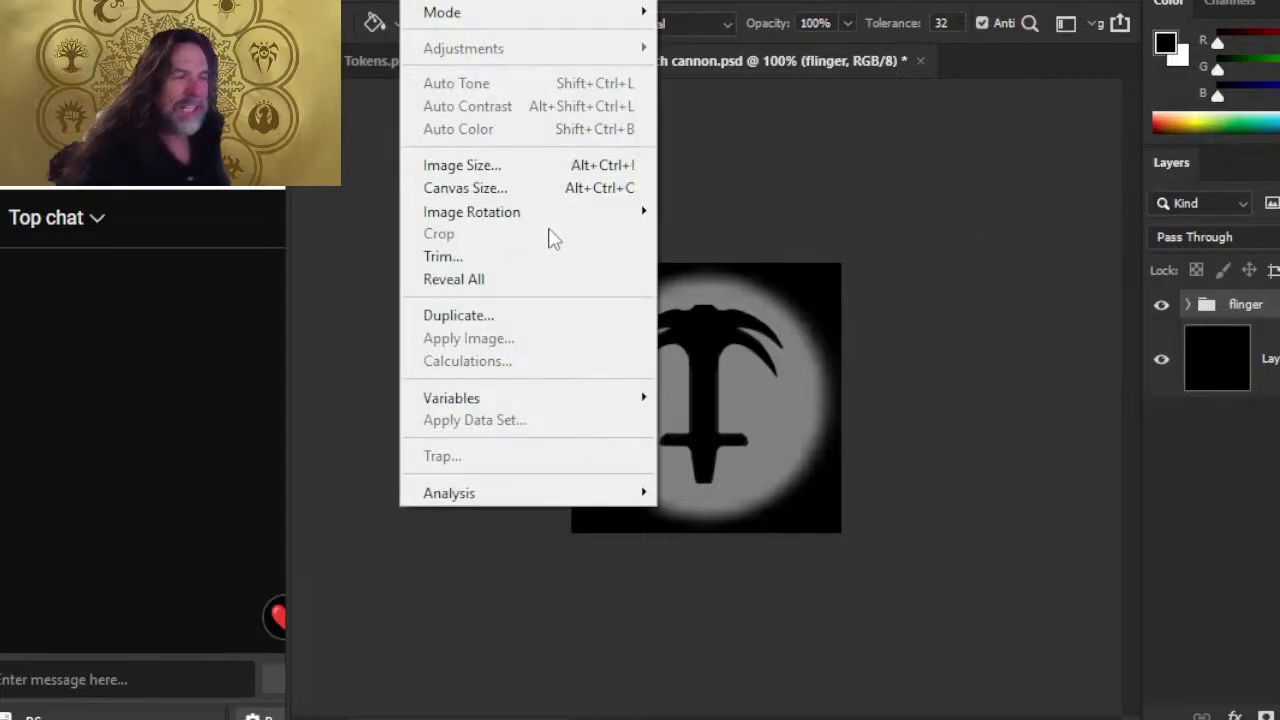
{"action": "left_click", "coordinate": [540, 190]}
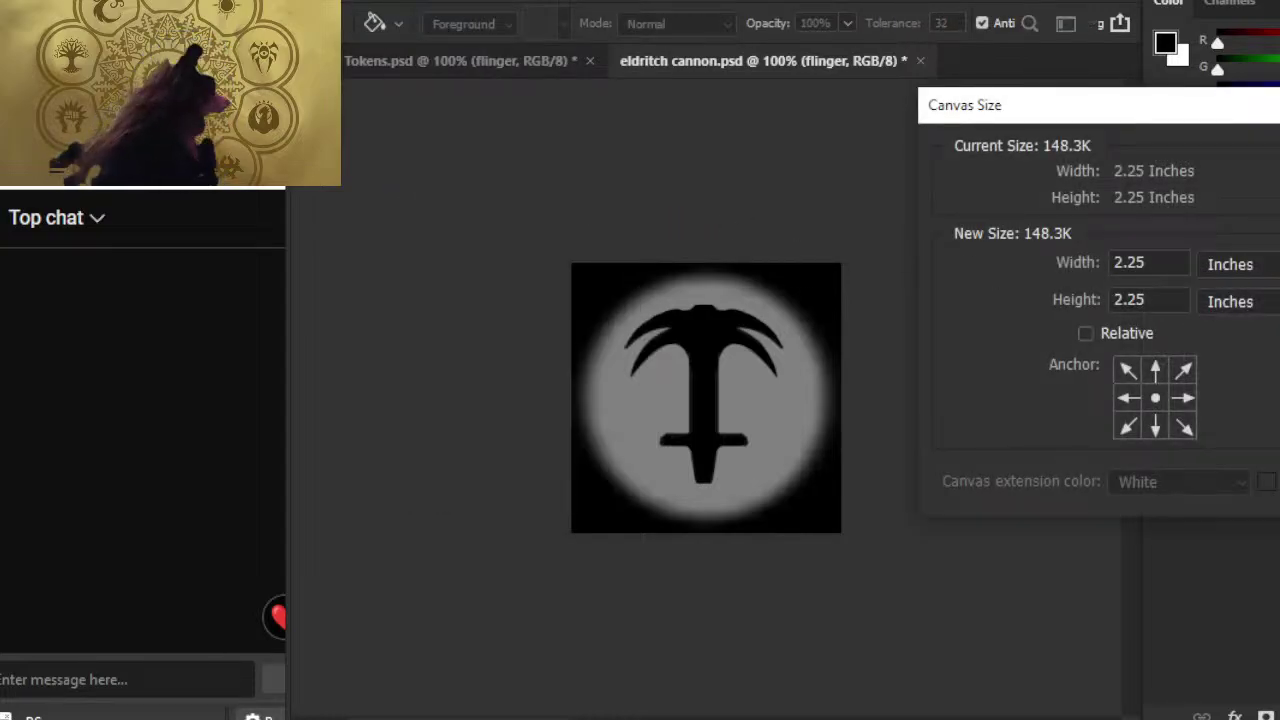
{"action": "key", "text": "Escape"}
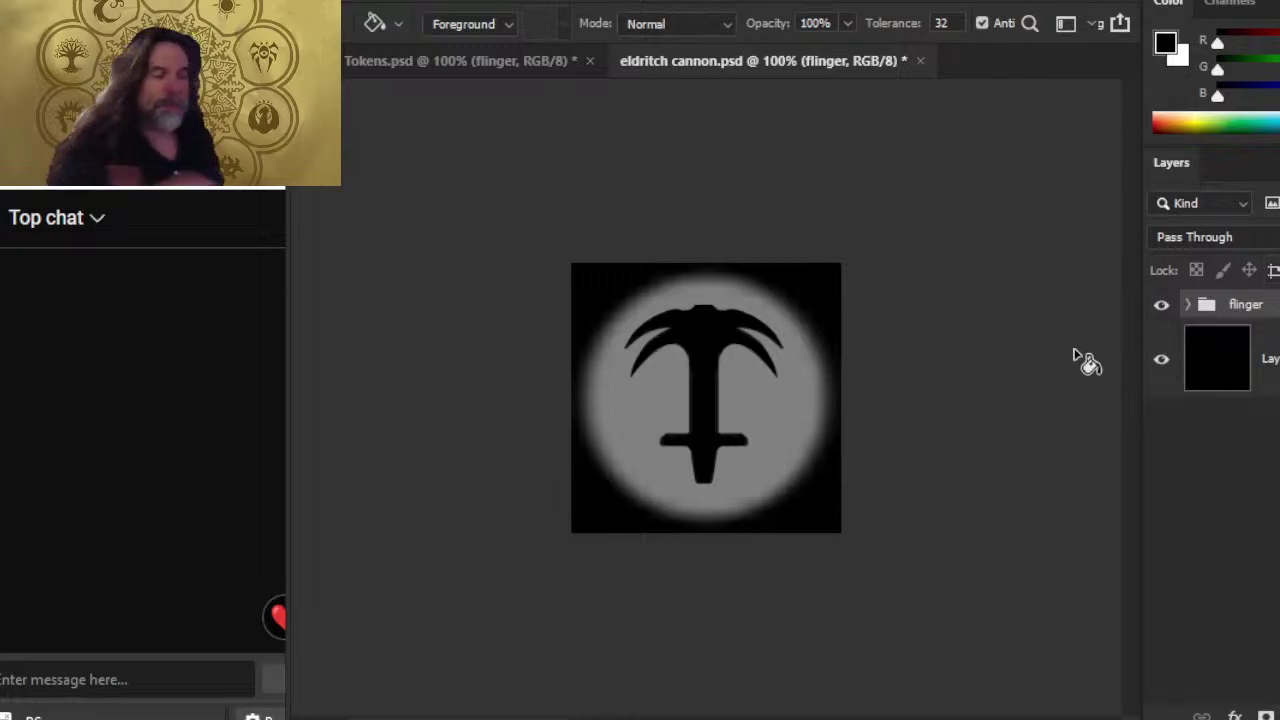
{"action": "key", "text": "v"}
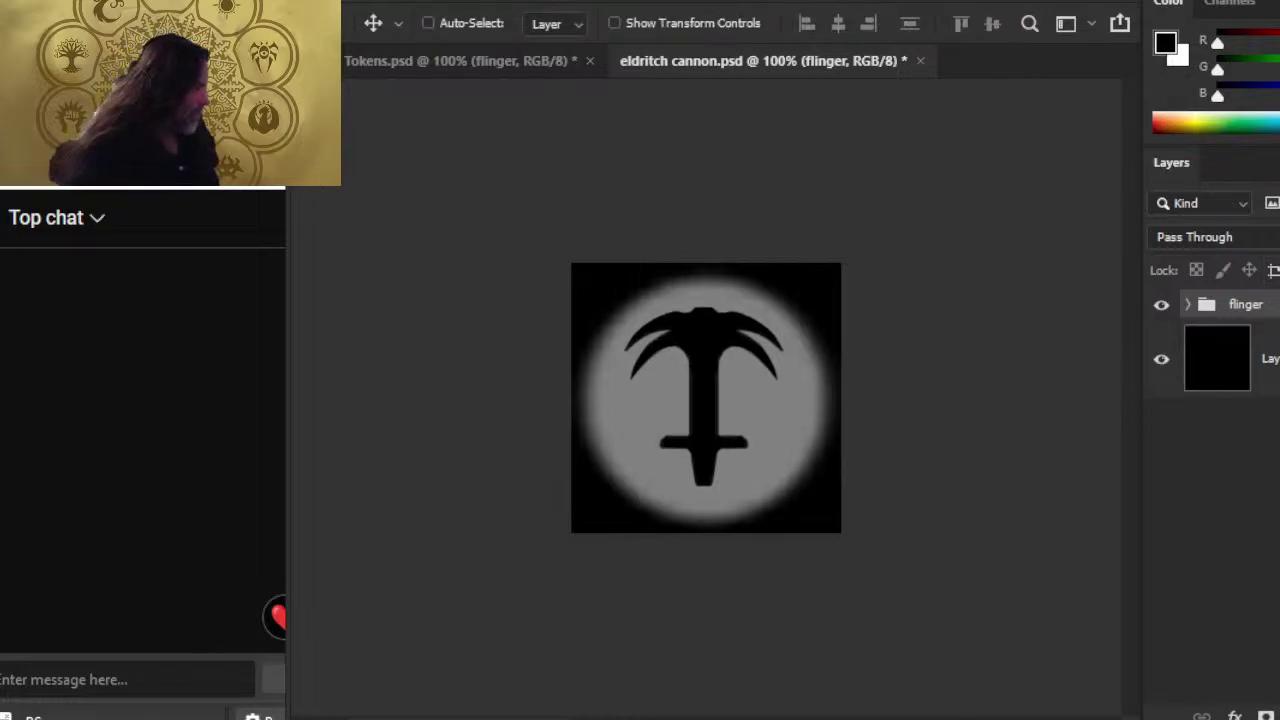
{"action": "key", "text": "ctrl+e"}
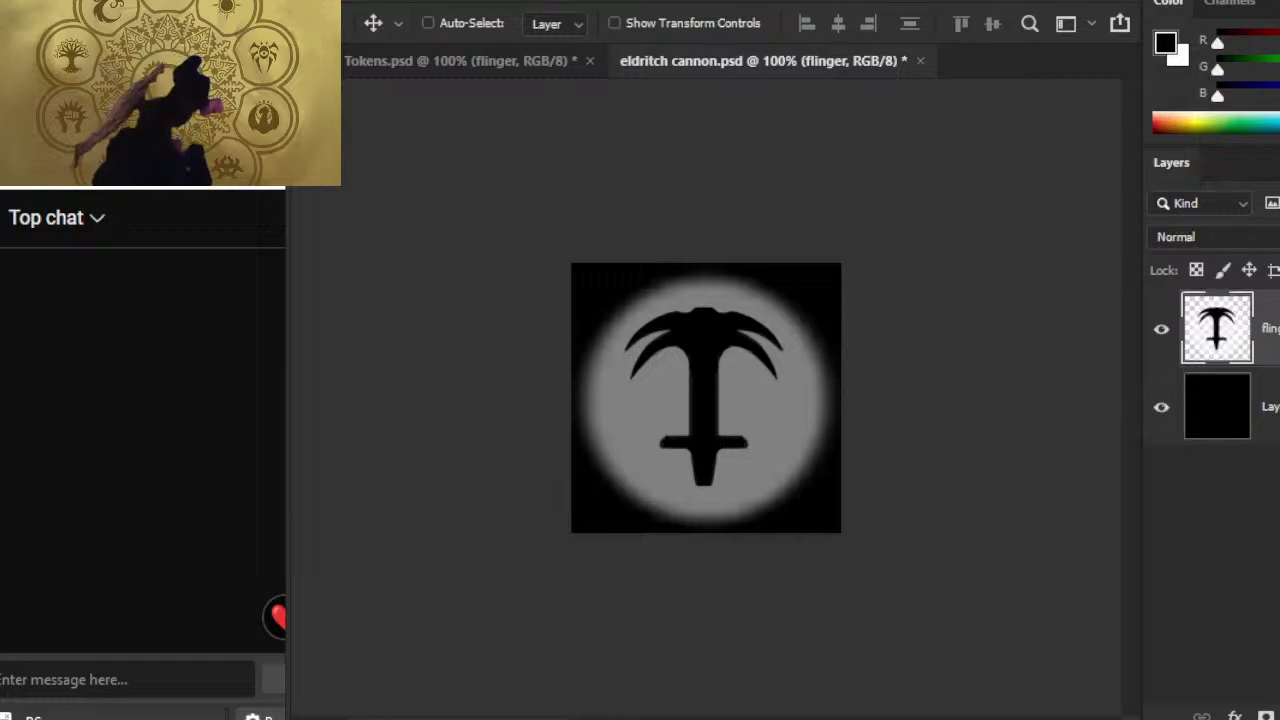
{"action": "left_click", "coordinate": [1161, 408]}
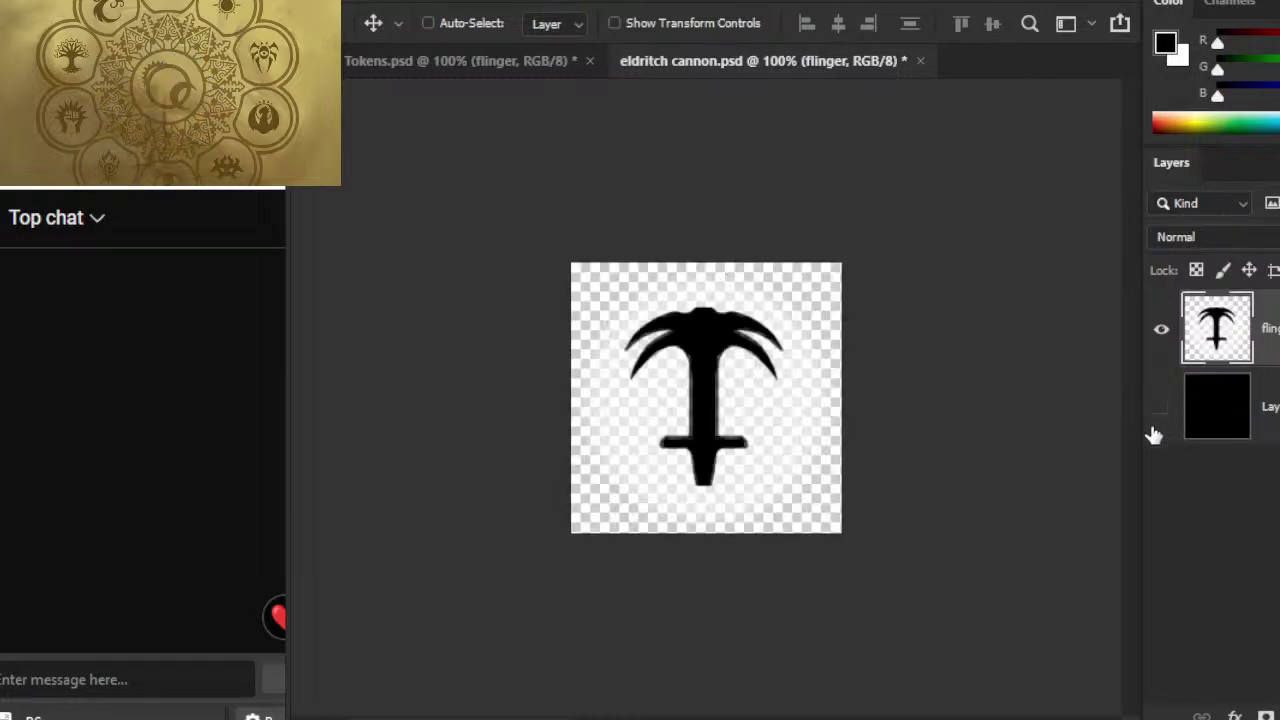
{"action": "left_click", "coordinate": [345, 3]}
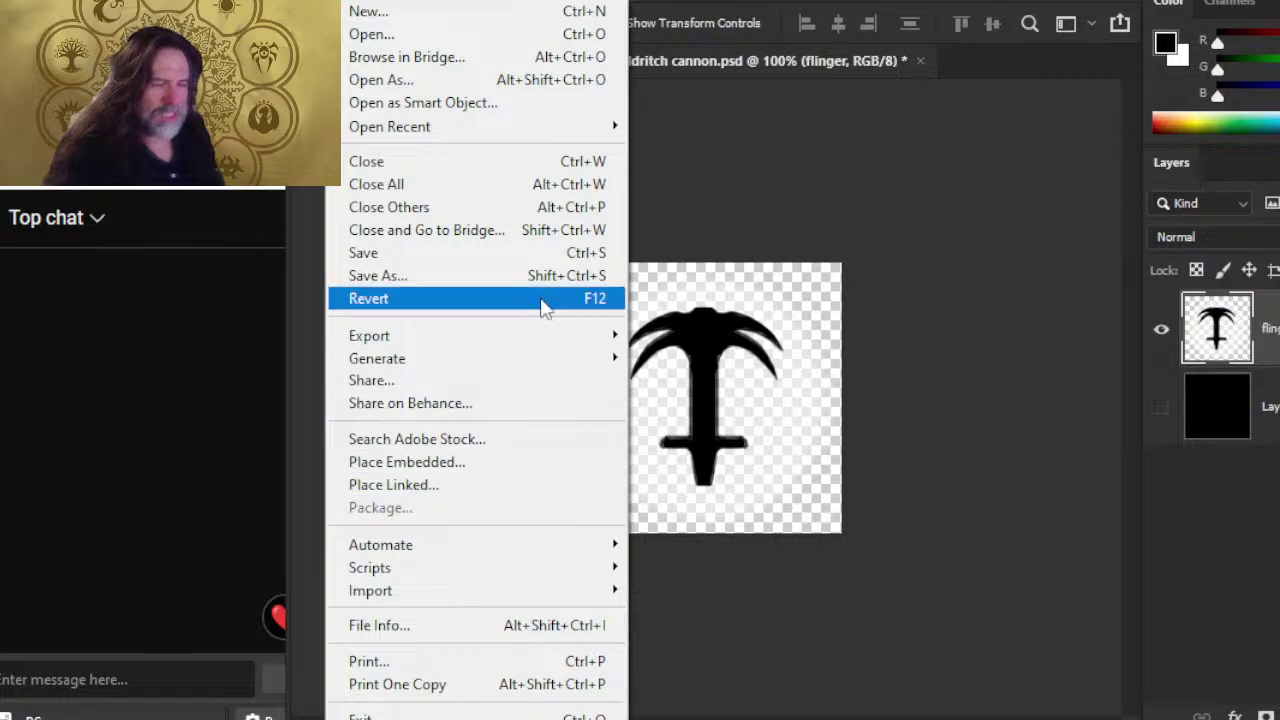
- Save the flinger token on the computer as harpoon flinger.psd
{"action": "left_click", "coordinate": [430, 285]}
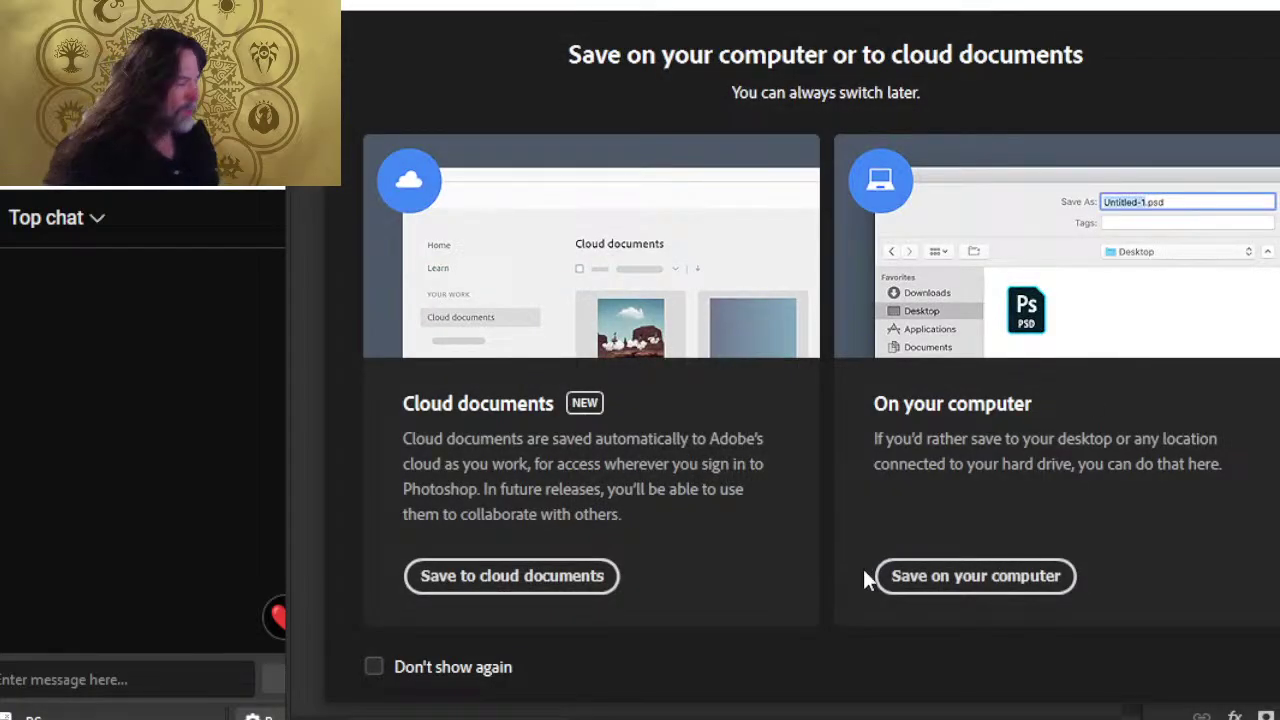
{"action": "left_click", "coordinate": [978, 588]}
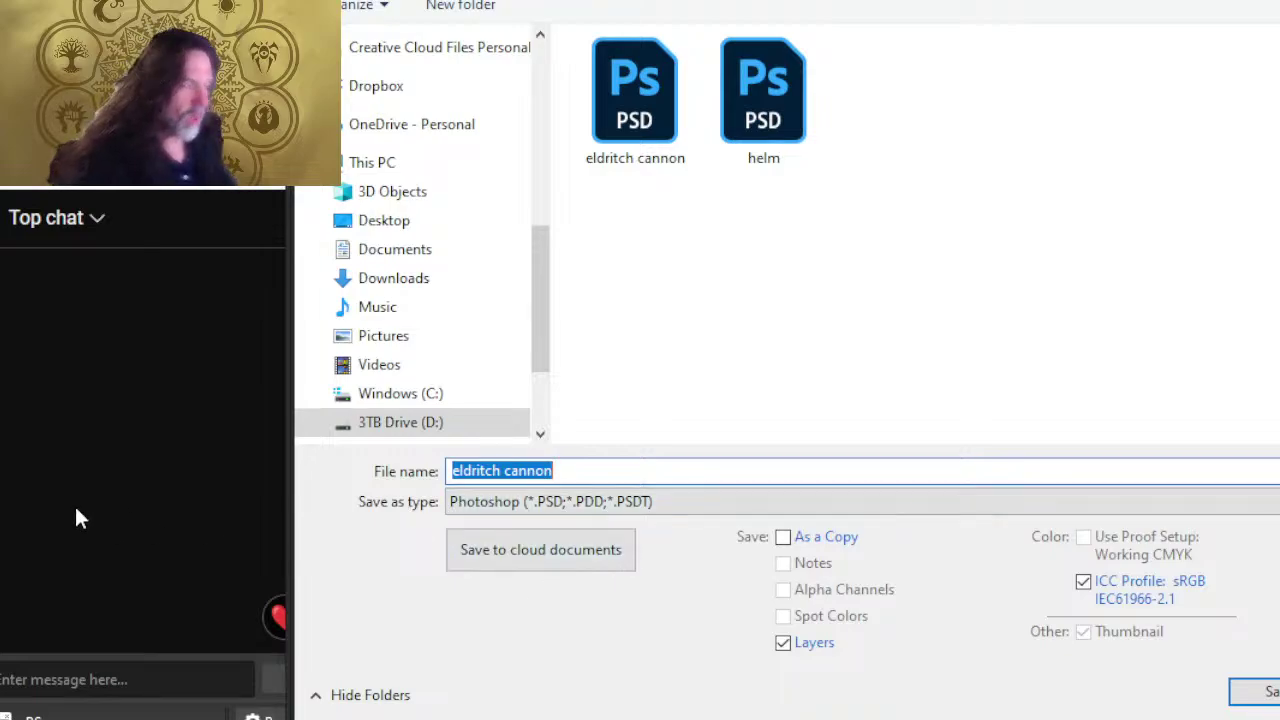
{"action": "type", "text": "harpoo"}
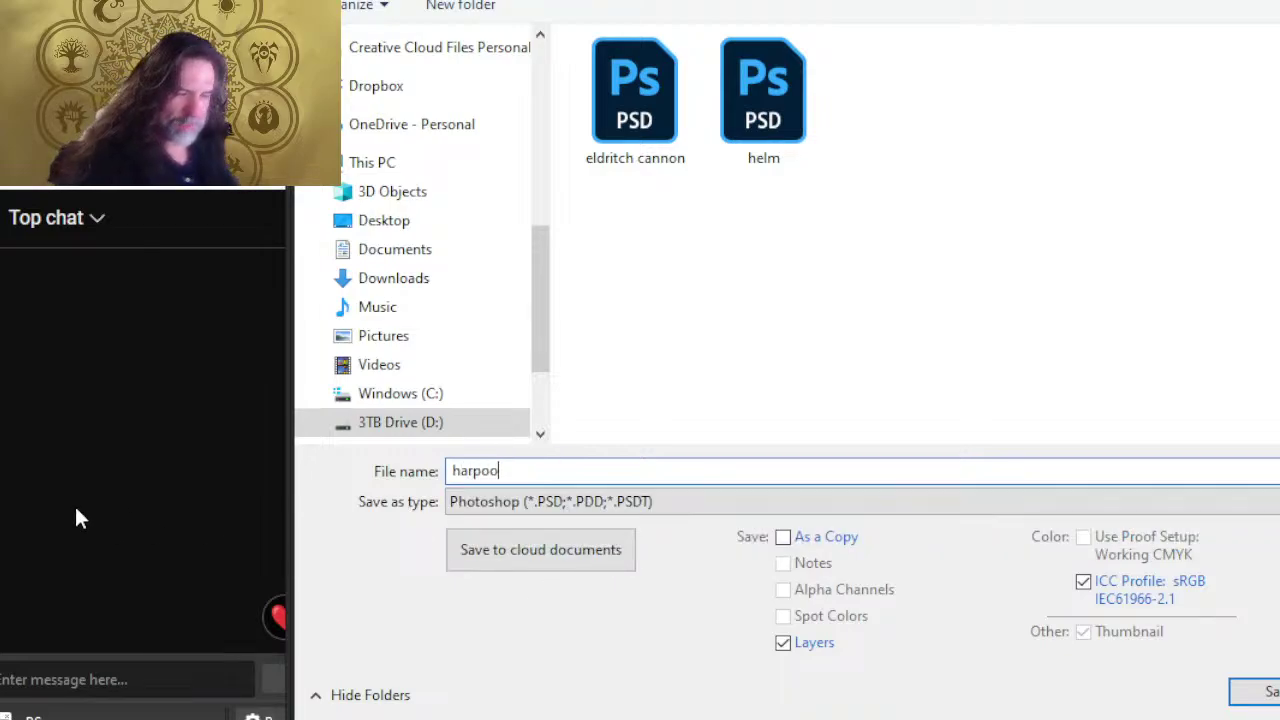
{"action": "type", "text": "n flinger"}
{"action": "key", "text": "Return"}
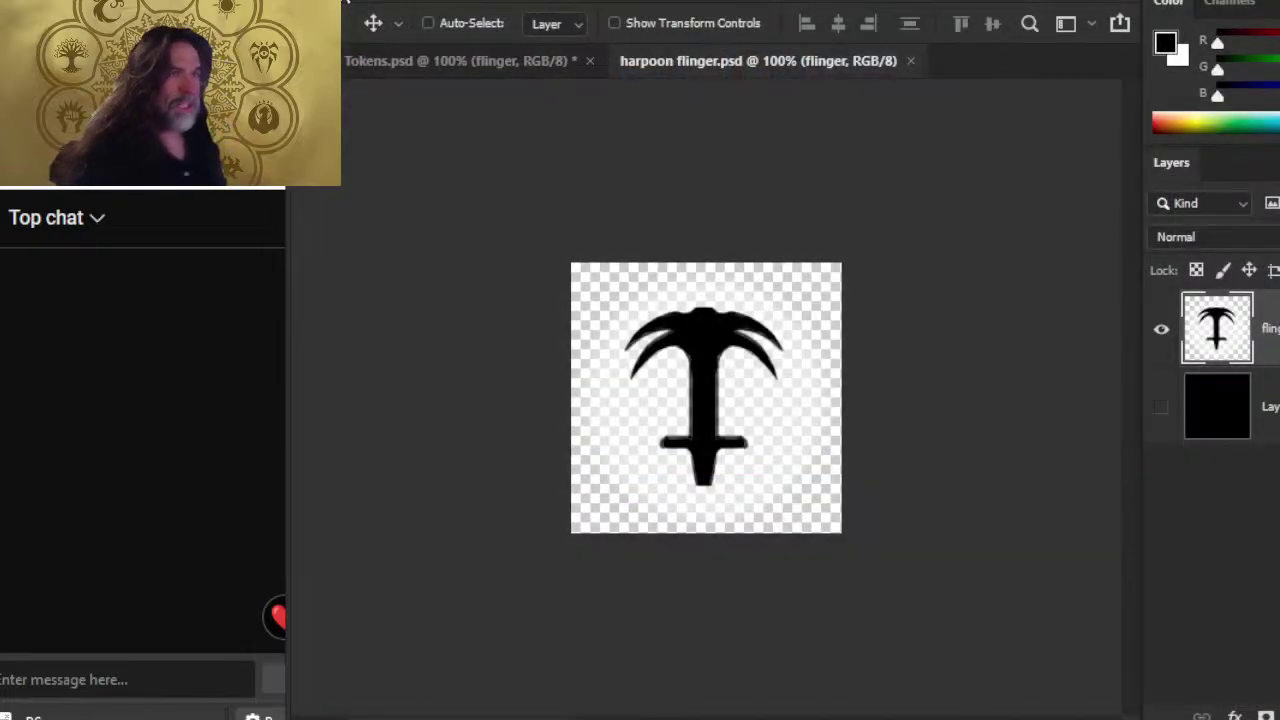
{"action": "left_click", "coordinate": [345, 3]}
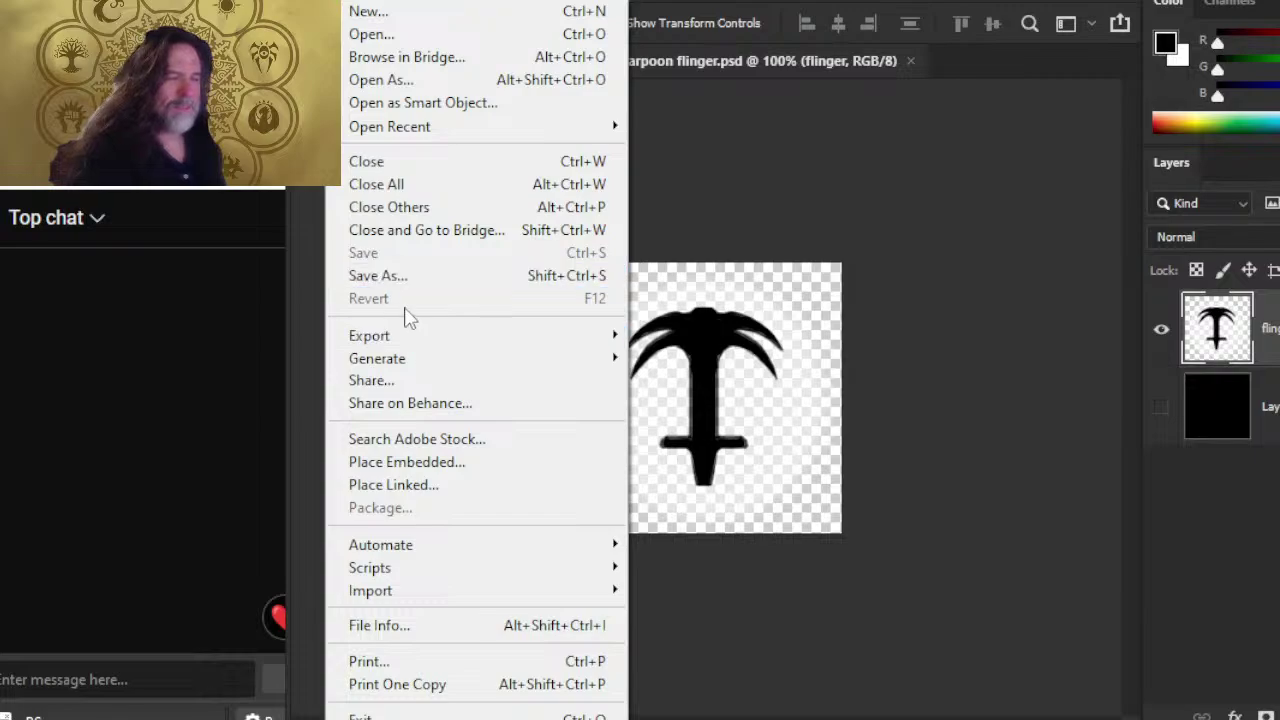
- Save a PNG copy of harpoon flinger, correcting the format from JPEG to PNG
{"action": "left_click", "coordinate": [410, 274]}
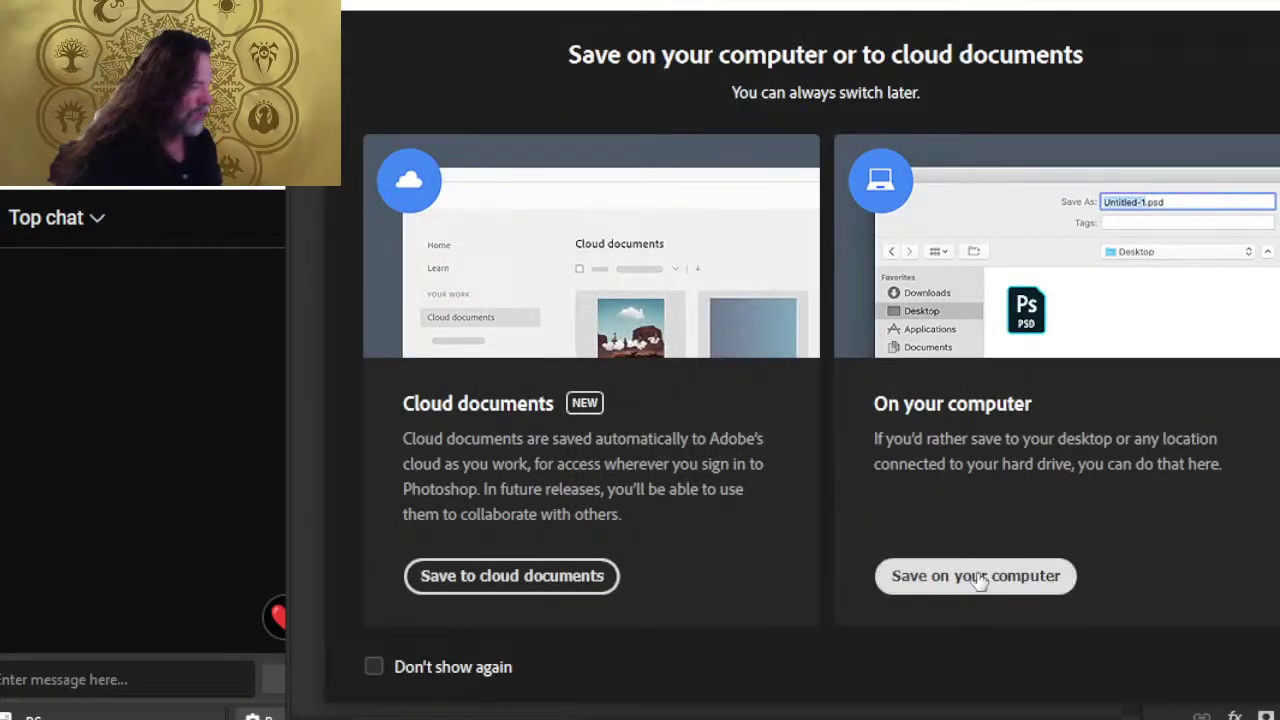
{"action": "left_click", "coordinate": [980, 577]}
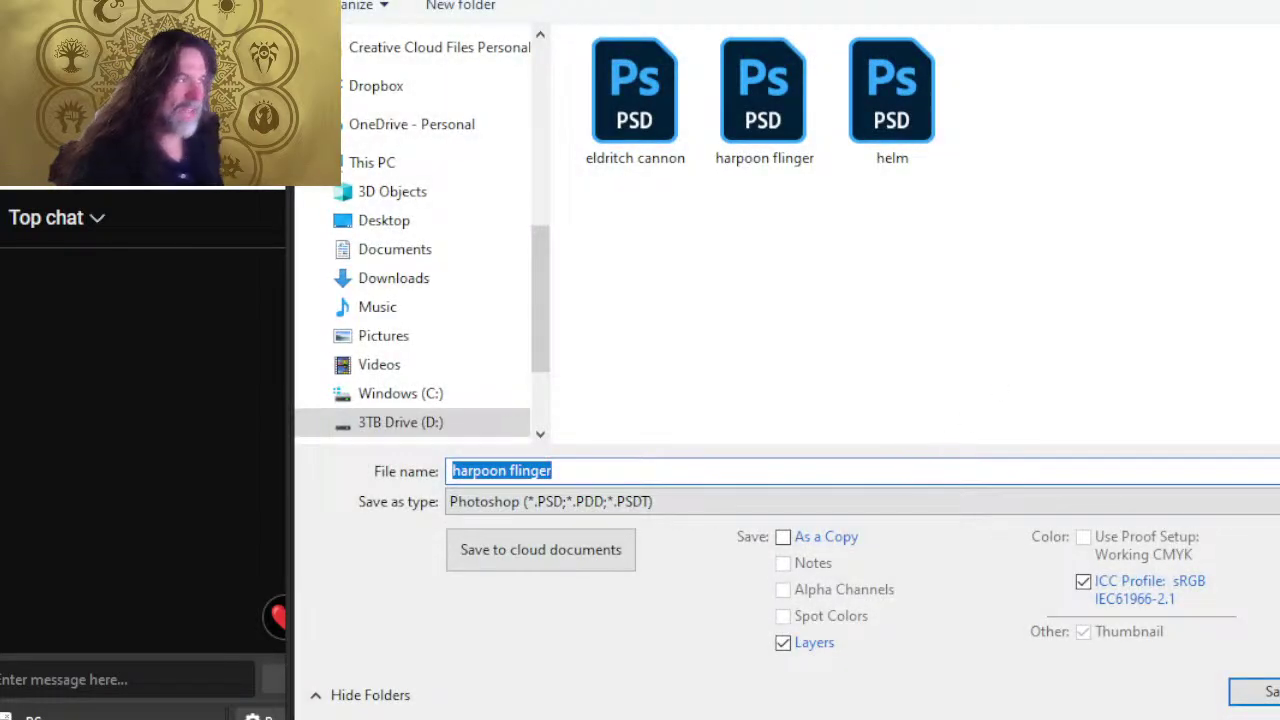
{"action": "left_click", "coordinate": [679, 502]}
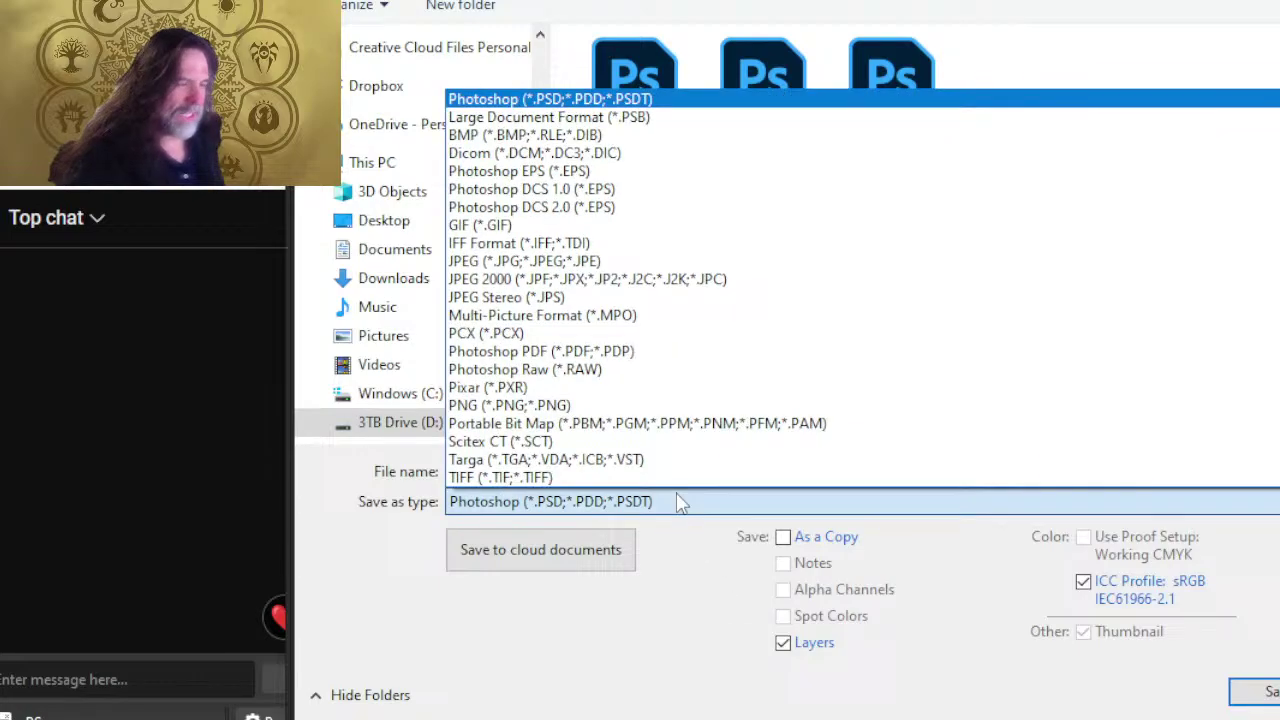
{"action": "left_click", "coordinate": [566, 264]}
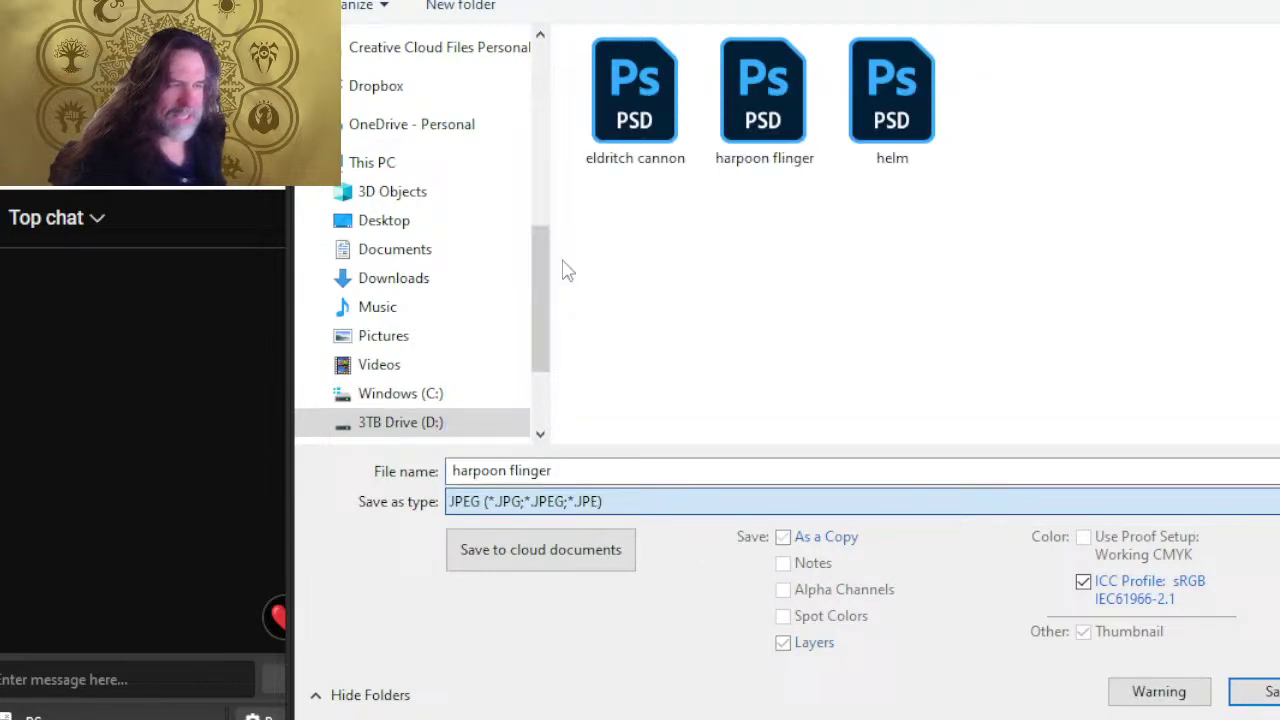
{"action": "left_click", "coordinate": [540, 503]}
{"action": "left_click", "coordinate": [555, 406]}
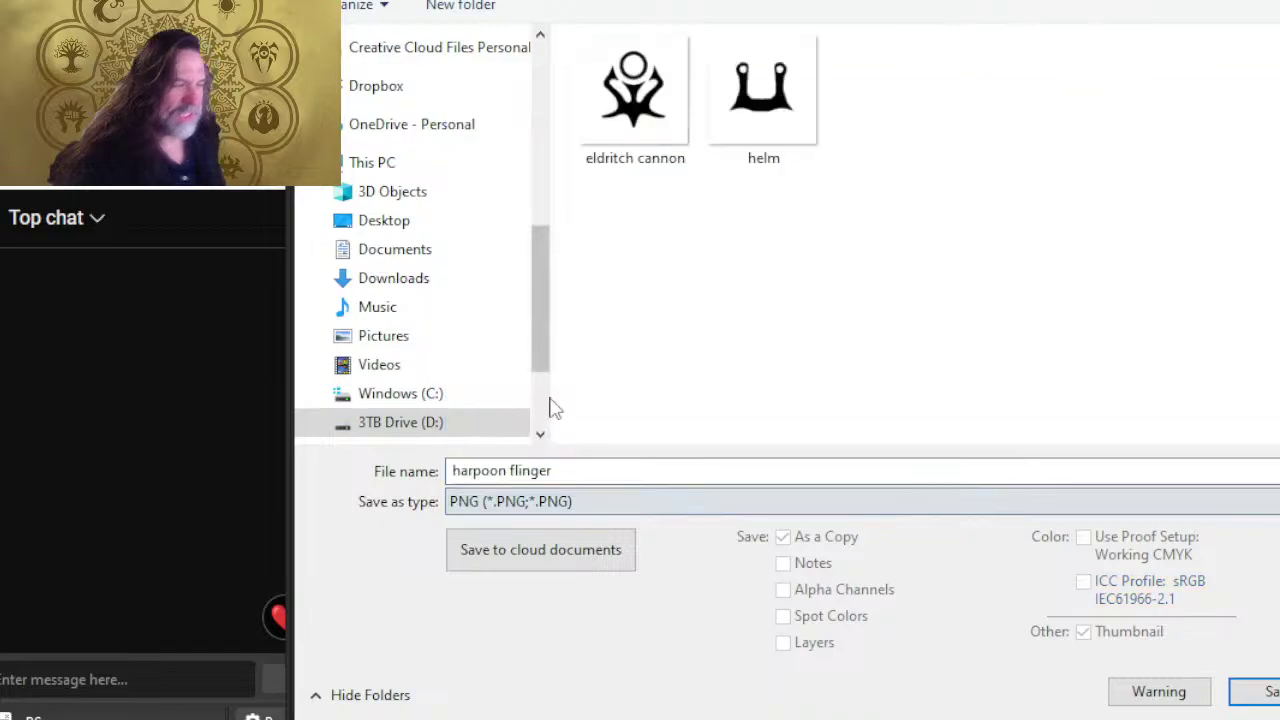
{"action": "left_click", "coordinate": [629, 470]}
{"action": "key", "text": "Return"}
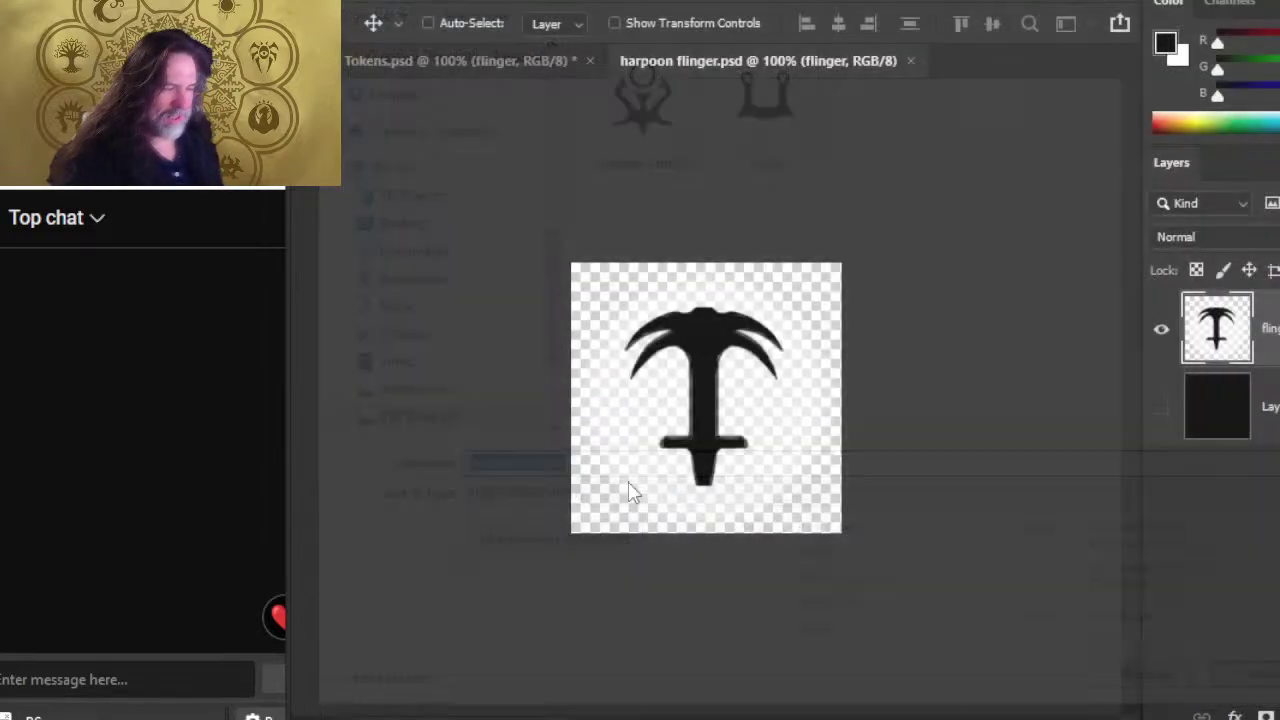
{"action": "left_click", "coordinate": [988, 158]}
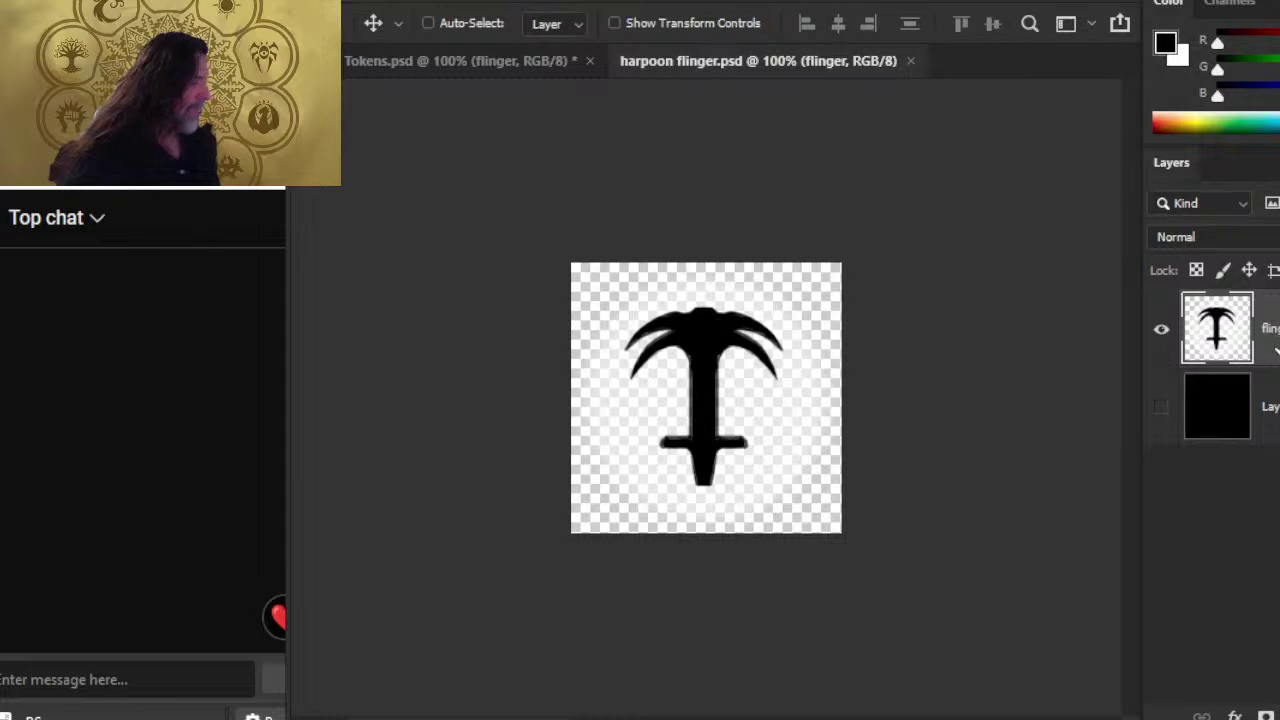
- Delete the flinger layer and return to the Tokens.psd document
{"action": "key", "text": "Delete"}
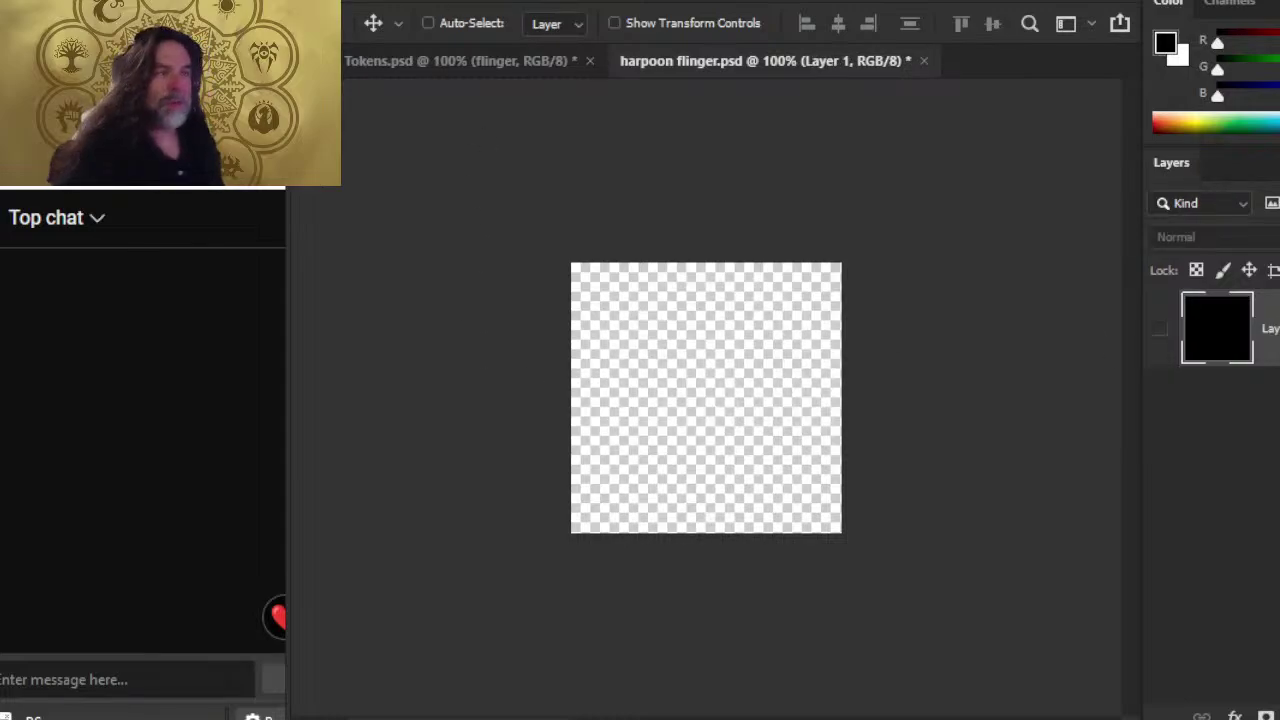
{"action": "left_click", "coordinate": [345, 3]}
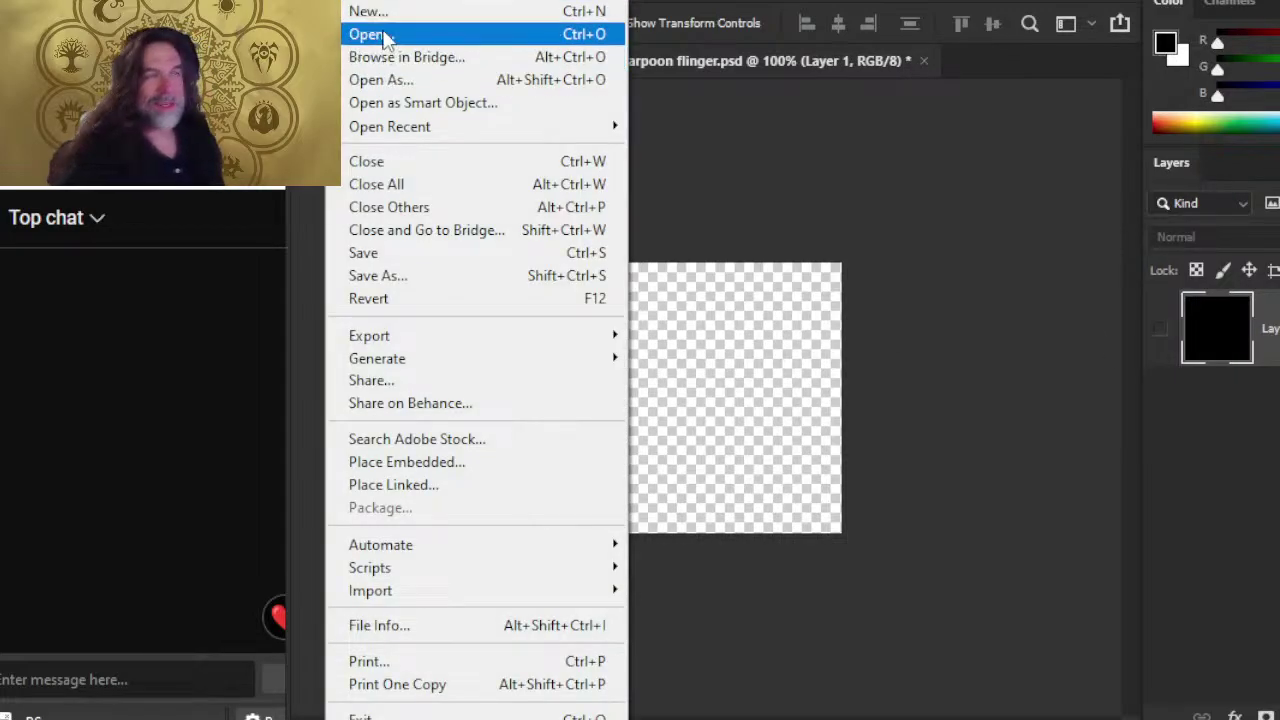
{"action": "left_click", "coordinate": [360, 62]}
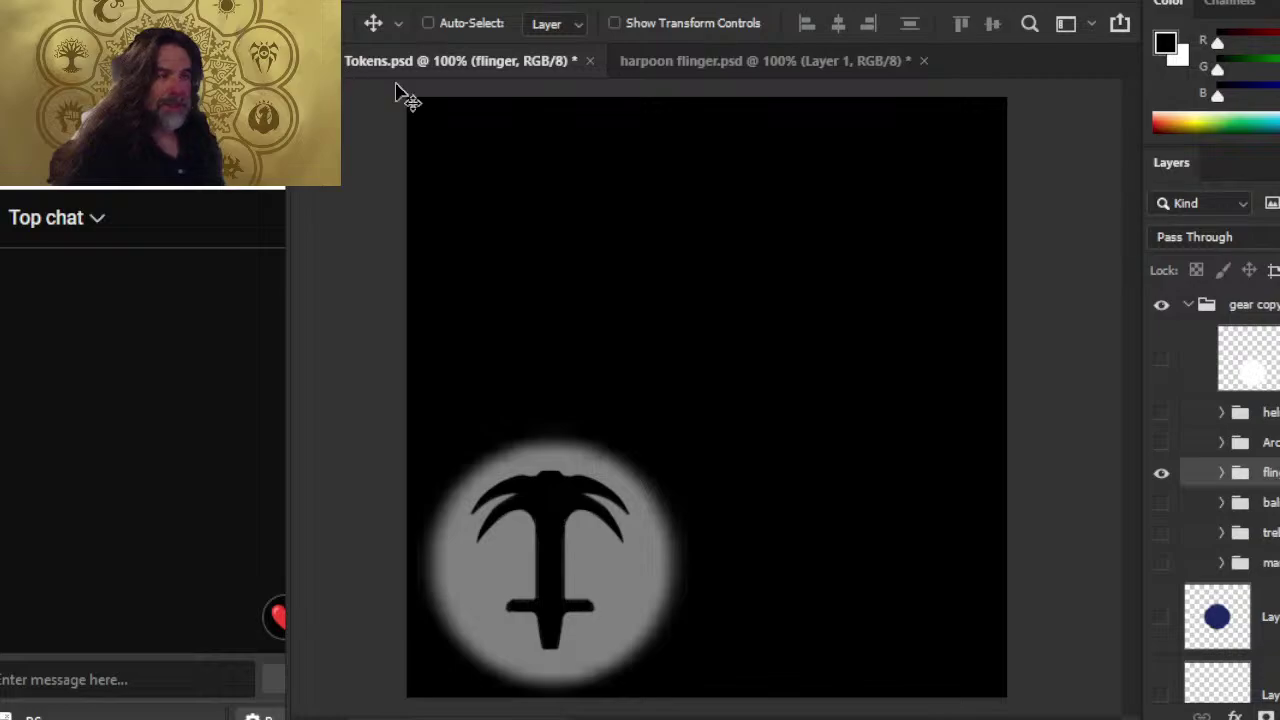
- Hide the flinger token group, then show and select the balista group
{"action": "left_click", "coordinate": [1162, 474]}
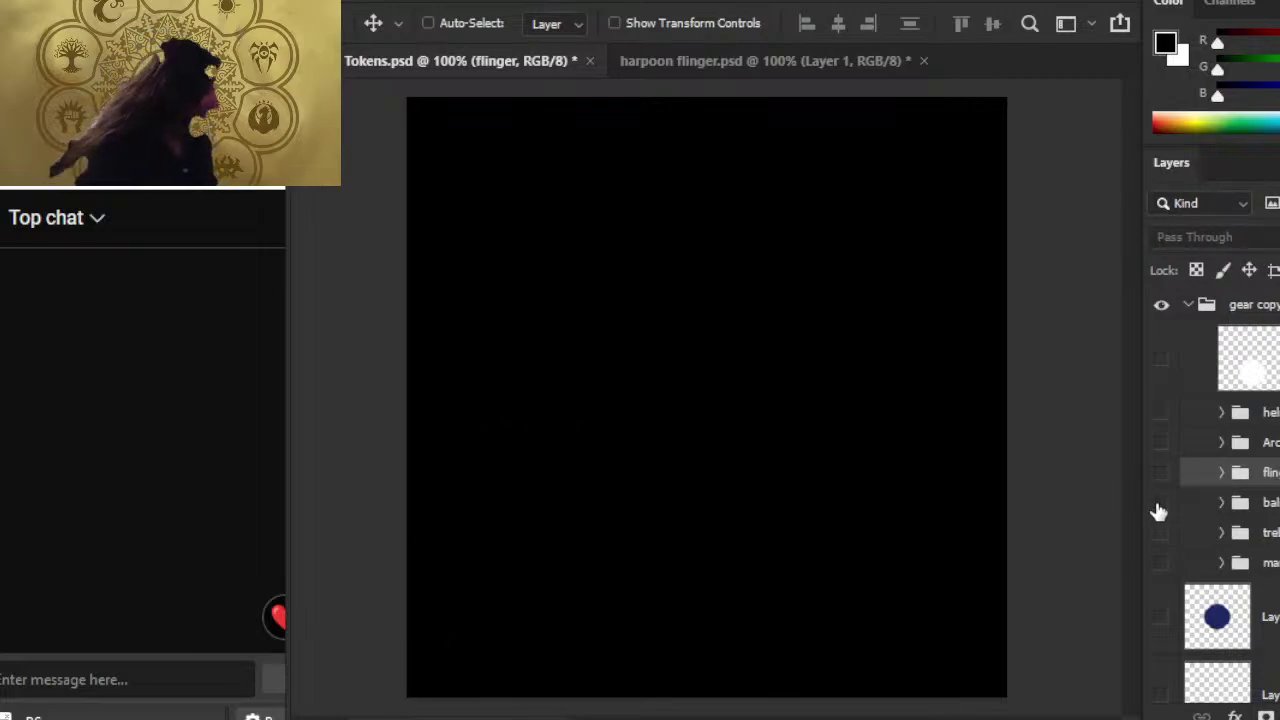
{"action": "left_click", "coordinate": [1161, 503]}
{"action": "left_click", "coordinate": [1262, 502]}
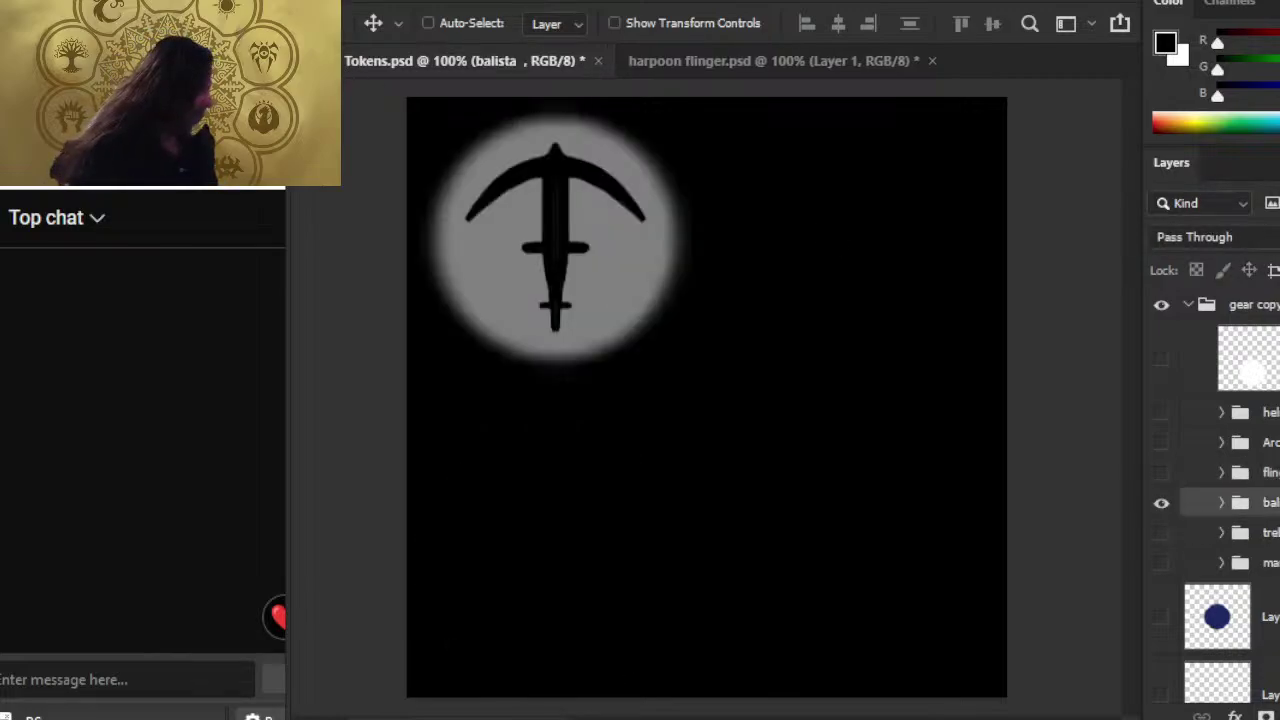
- Duplicate the balista group into harpoon flinger.psd and show that document's black layer
{"action": "left_click", "coordinate": [1272, 520]}
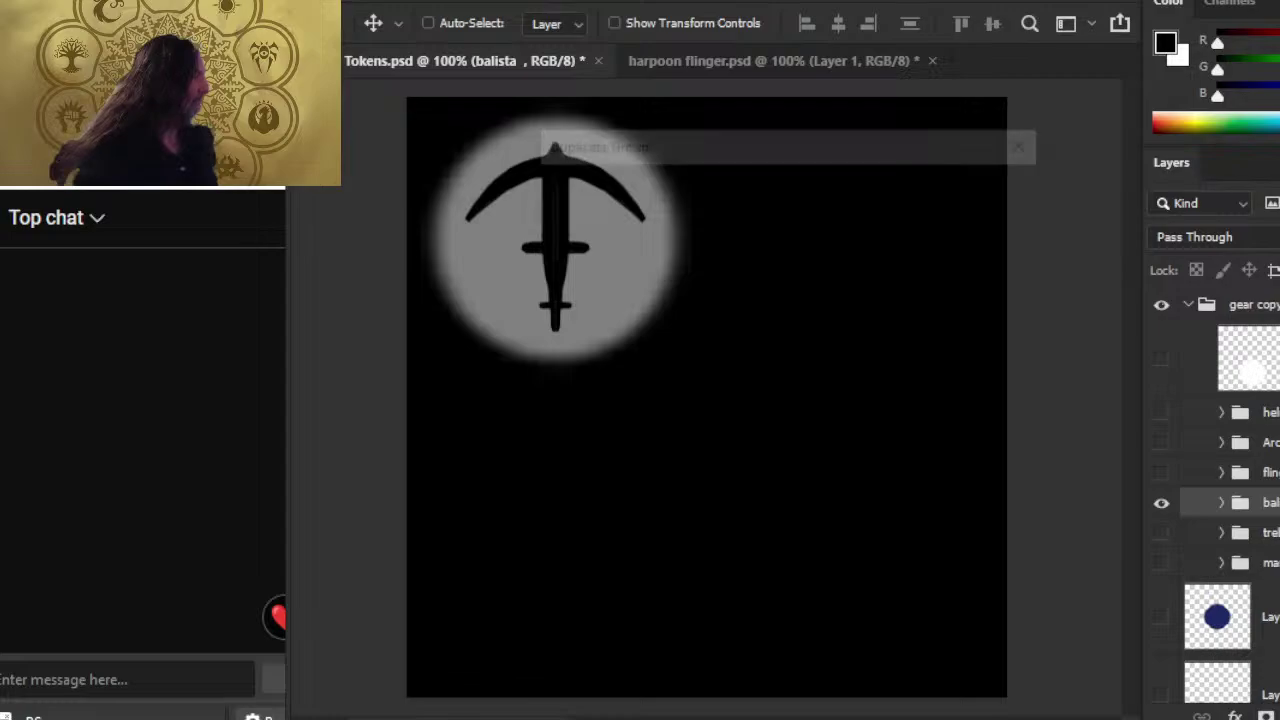
{"action": "left_click", "coordinate": [767, 278]}
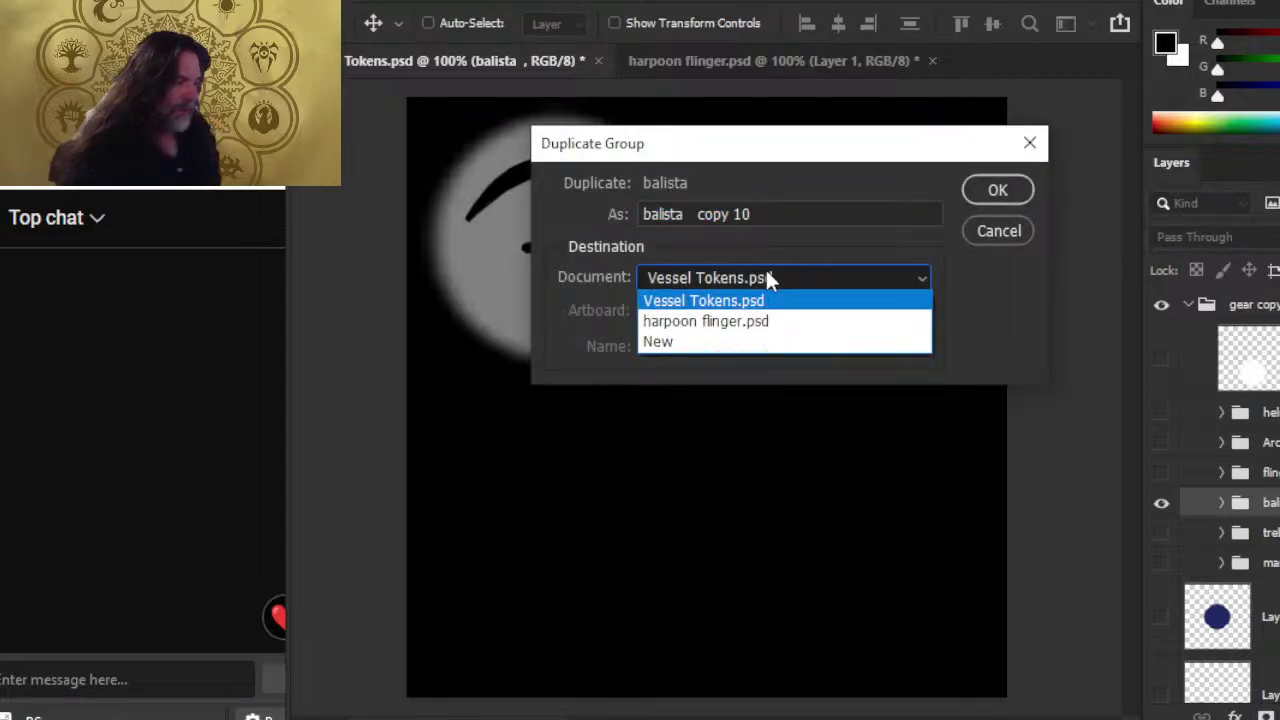
{"action": "left_click", "coordinate": [800, 323]}
{"action": "left_click", "coordinate": [998, 190]}
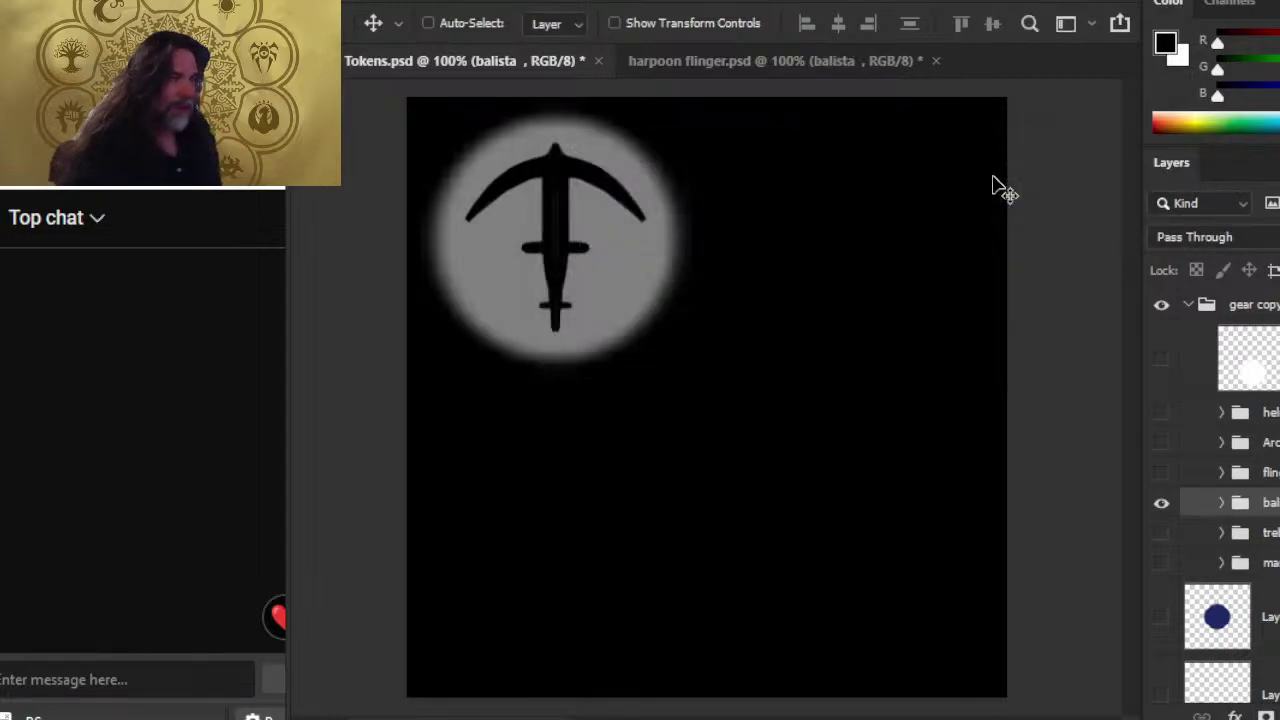
{"action": "left_click", "coordinate": [701, 60]}
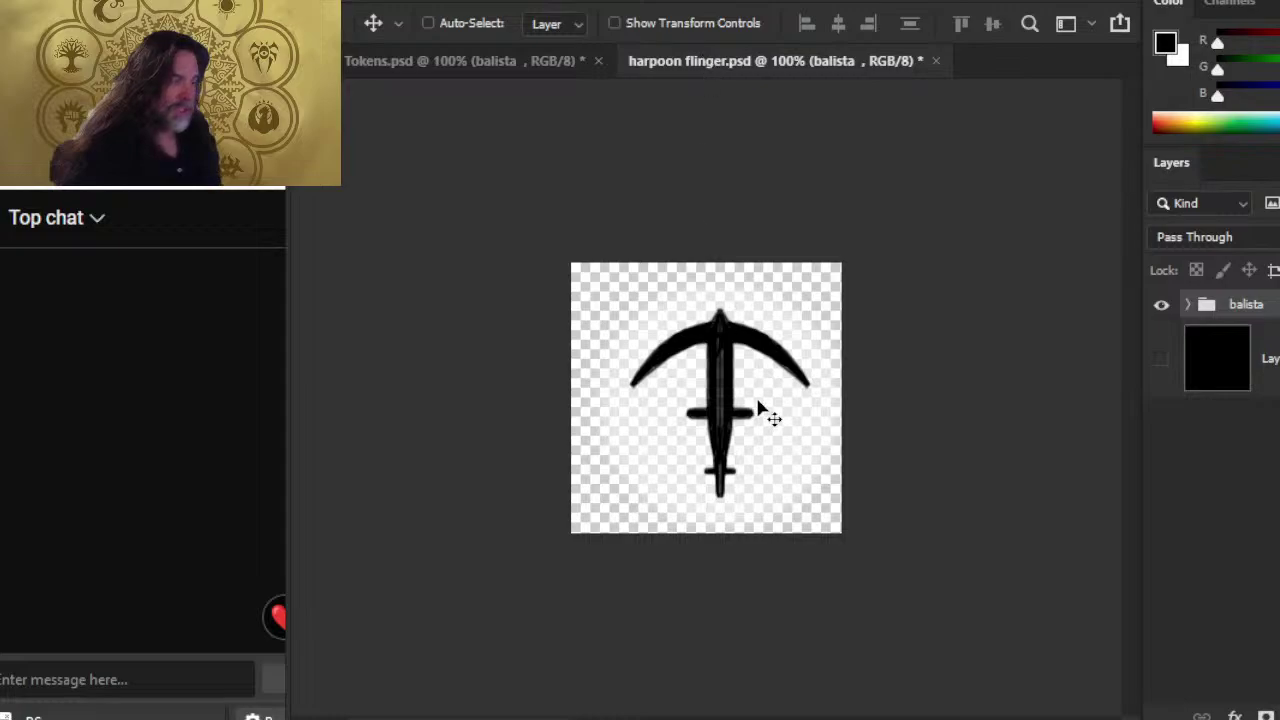
{"action": "left_click", "coordinate": [1161, 358]}
- In File Explorer's FINAL folder, open the Spelljammer PDF in Edge
{"action": "key", "text": "alt+Tab"}
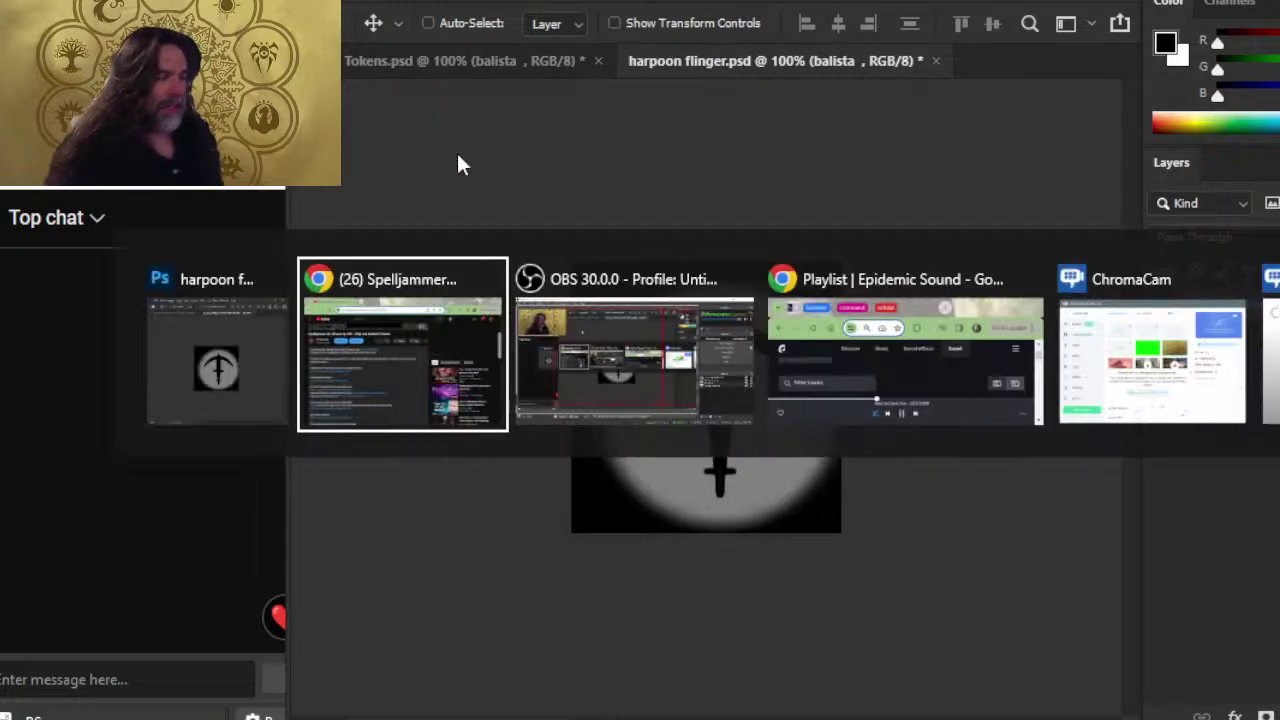
{"action": "key", "text": "Escape"}
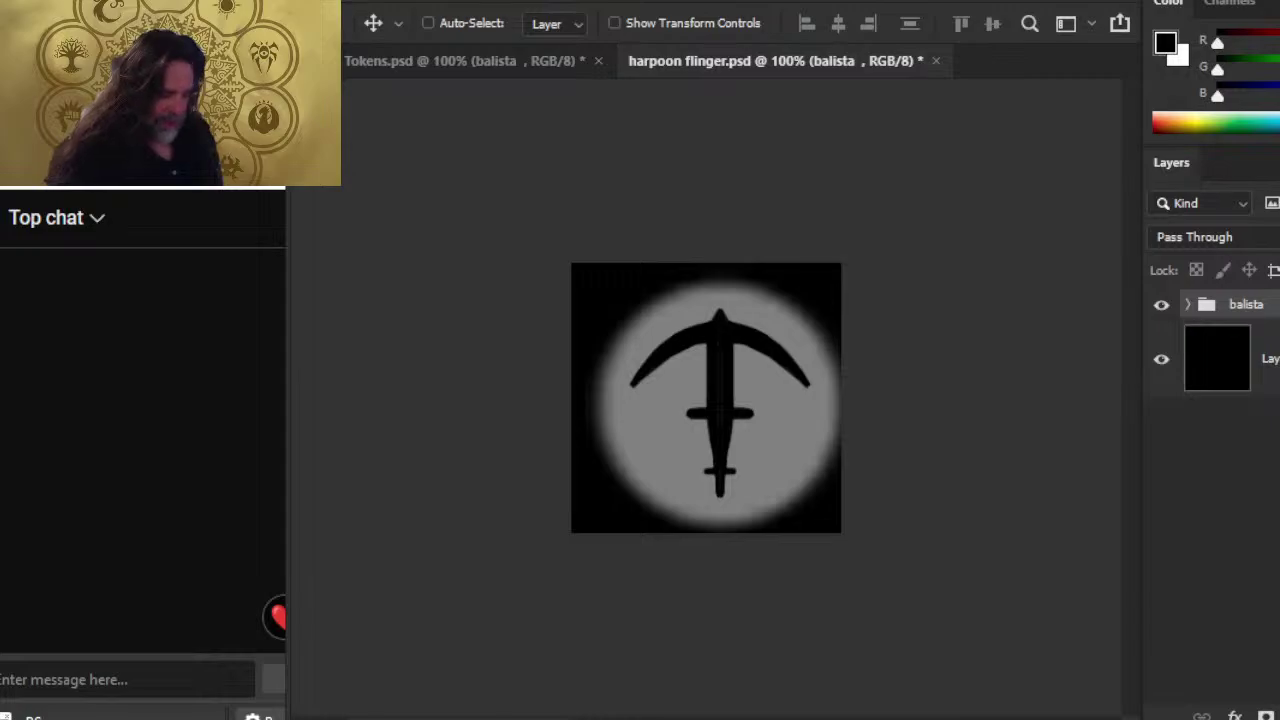
{"action": "key", "text": "super+e"}
{"action": "scroll", "coordinate": [143, 571], "scroll_direction": "down", "scroll_amount": 1}
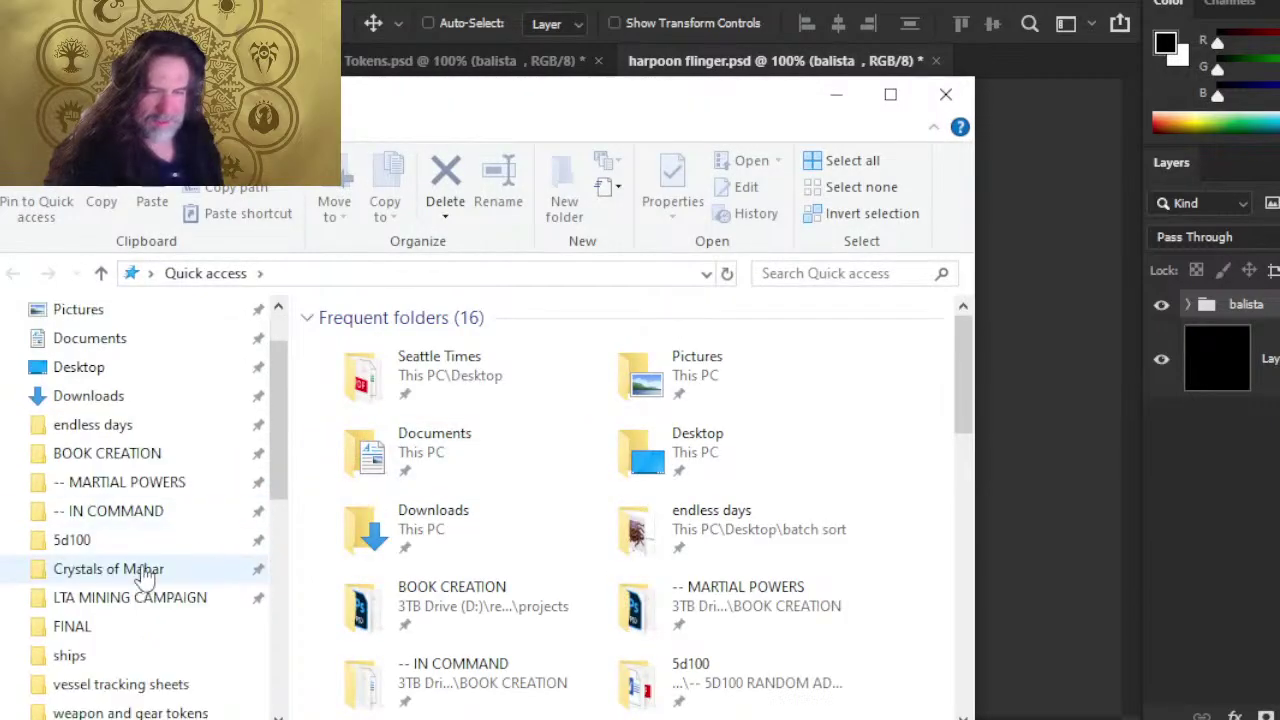
{"action": "scroll", "coordinate": [143, 545], "scroll_direction": "down", "scroll_amount": 4}
{"action": "scroll", "coordinate": [170, 515], "scroll_direction": "up", "scroll_amount": 1}
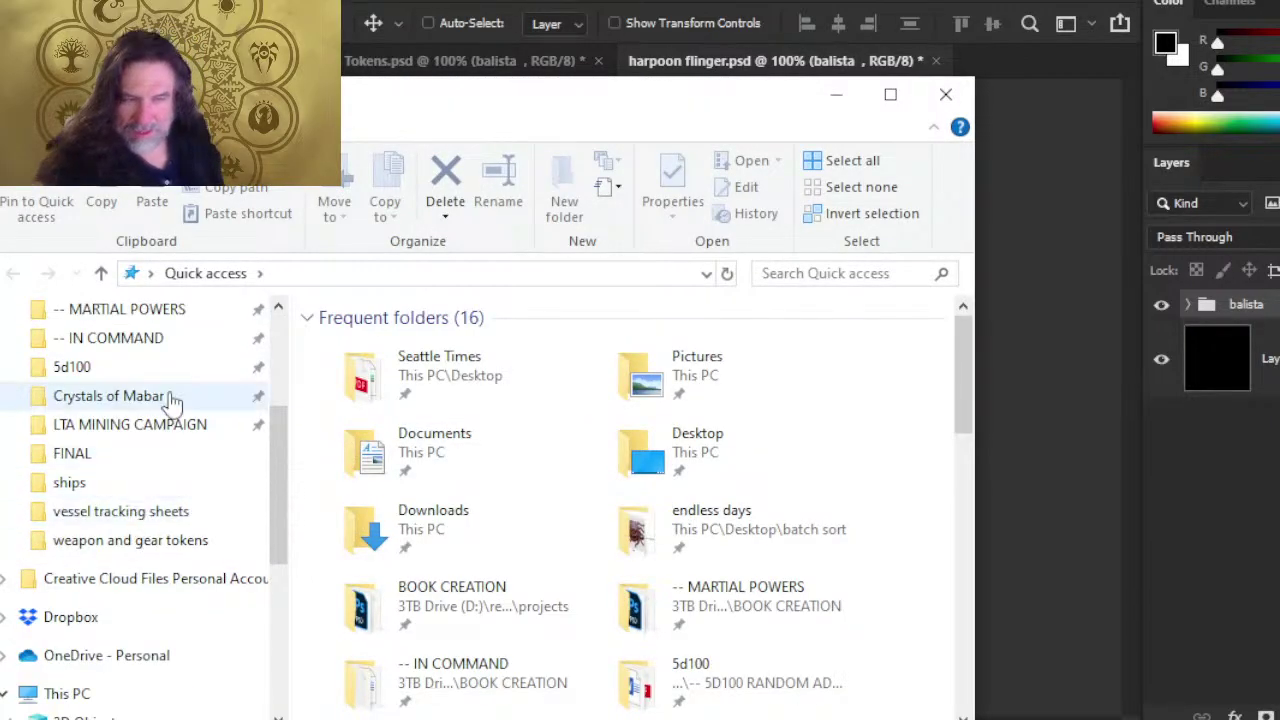
{"action": "left_click", "coordinate": [116, 457]}
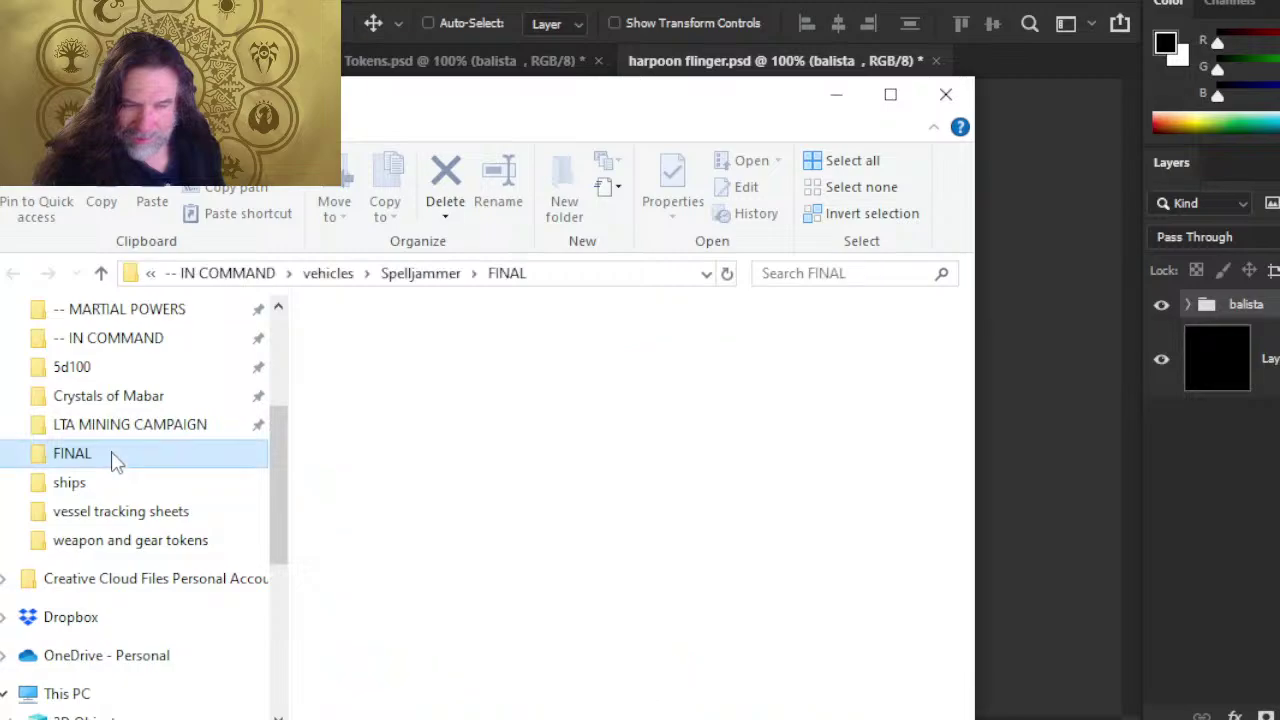
{"action": "double_click", "coordinate": [383, 400]}
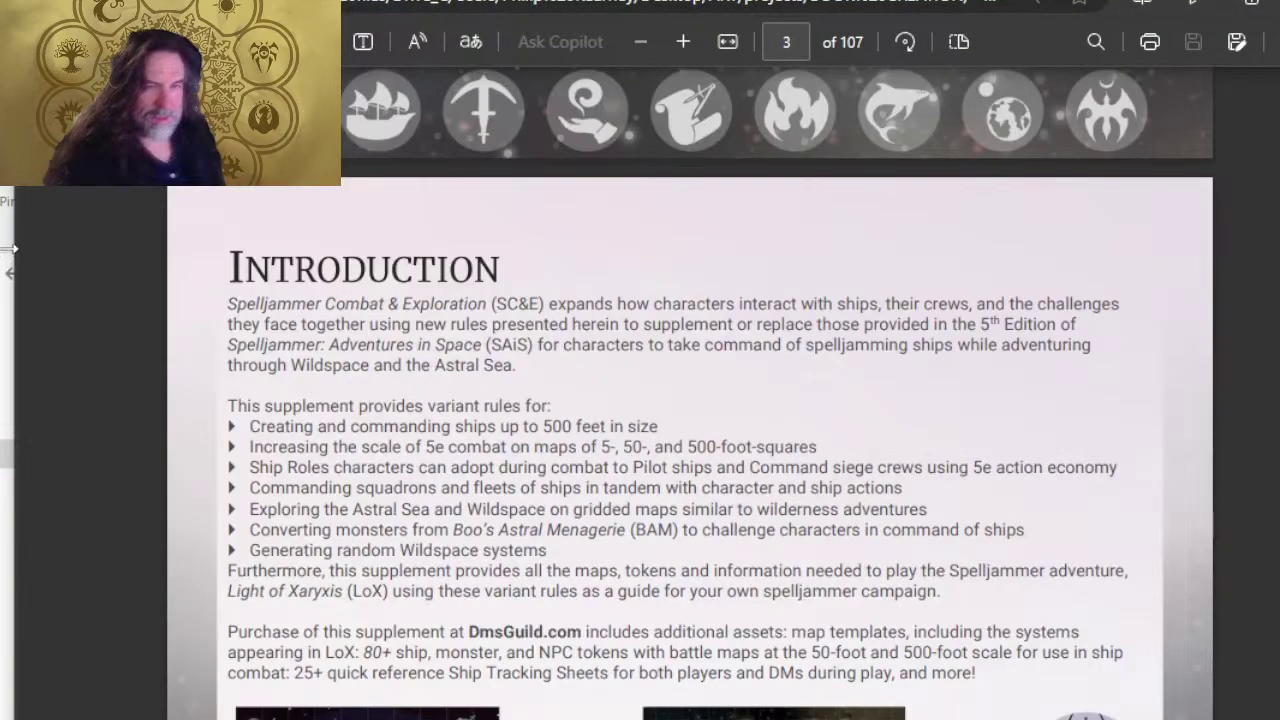
- Arrange the Edge PDF window beside the File Explorer window
{"action": "left_click_drag", "start_coordinate": [10, 249], "coordinate": [297, 243]}
{"action": "left_click_drag", "start_coordinate": [233, 160], "coordinate": [487, 186]}
{"action": "left_click", "coordinate": [638, 189]}
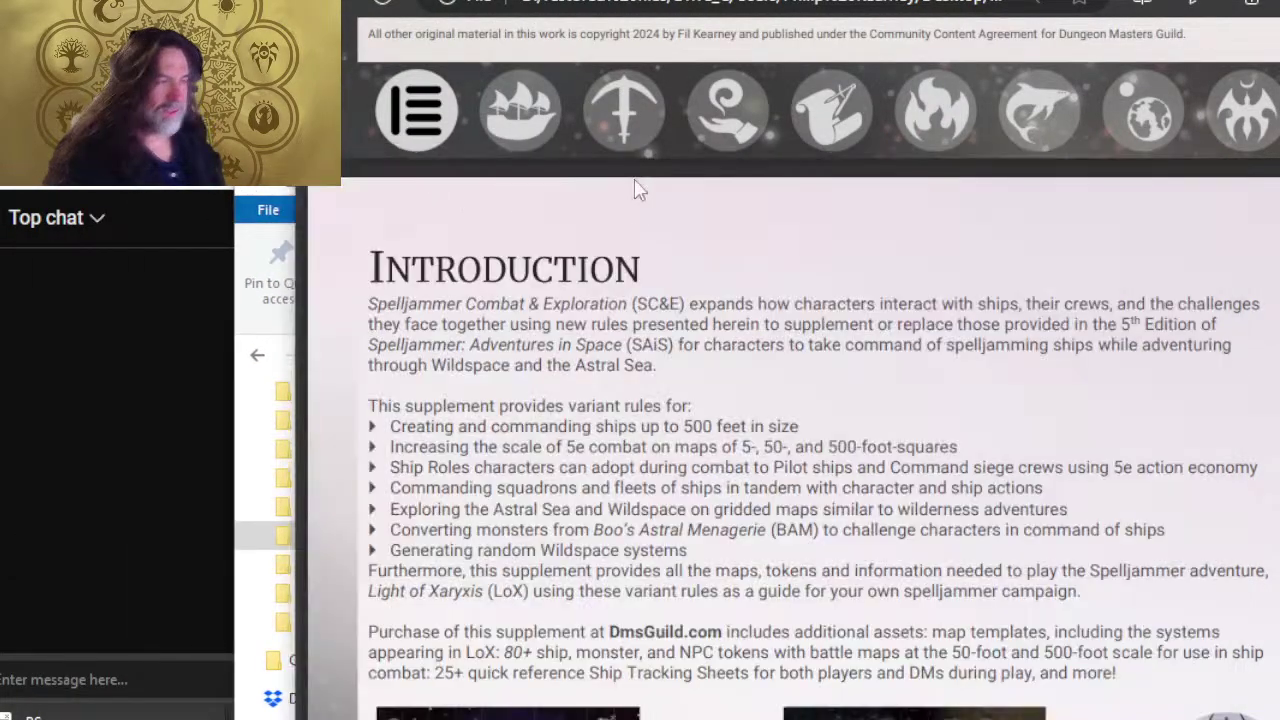
{"action": "left_click_drag", "start_coordinate": [700, 0], "coordinate": [754, 0]}
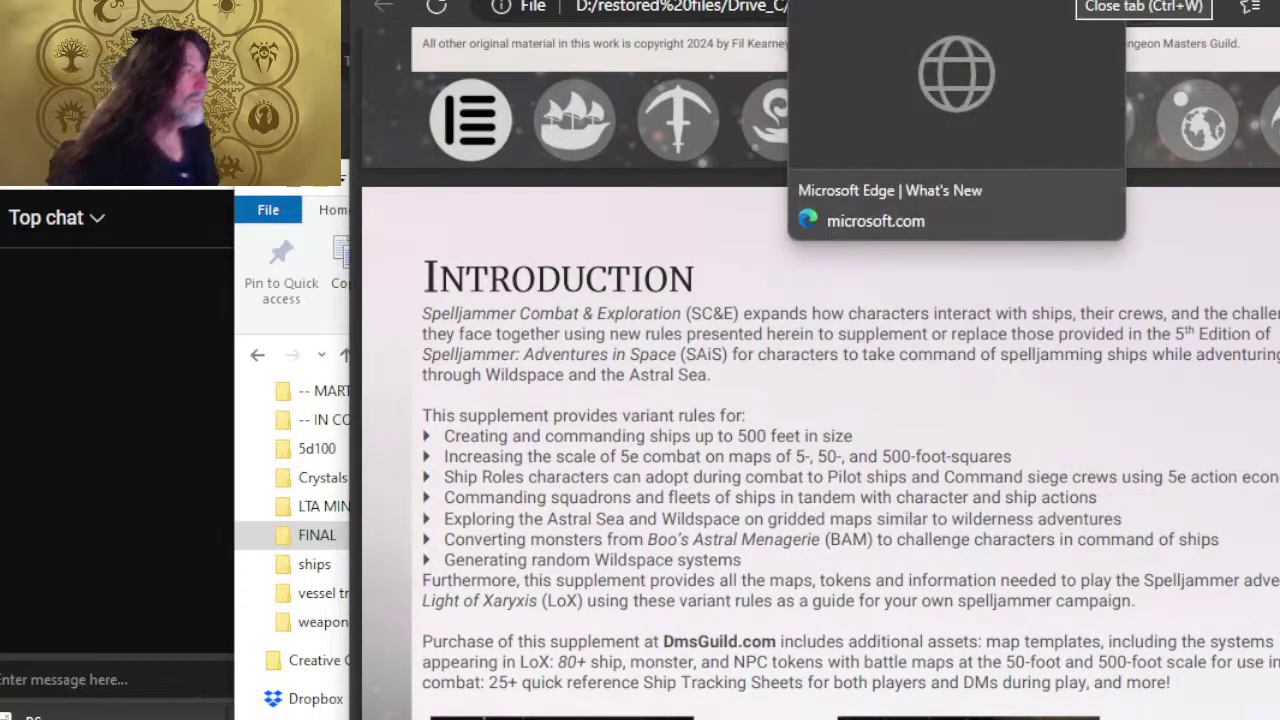
- Scroll the PDF from the Introduction to page 11's ship token illustrations
{"action": "scroll", "coordinate": [910, 248], "scroll_direction": "down", "scroll_amount": 10}
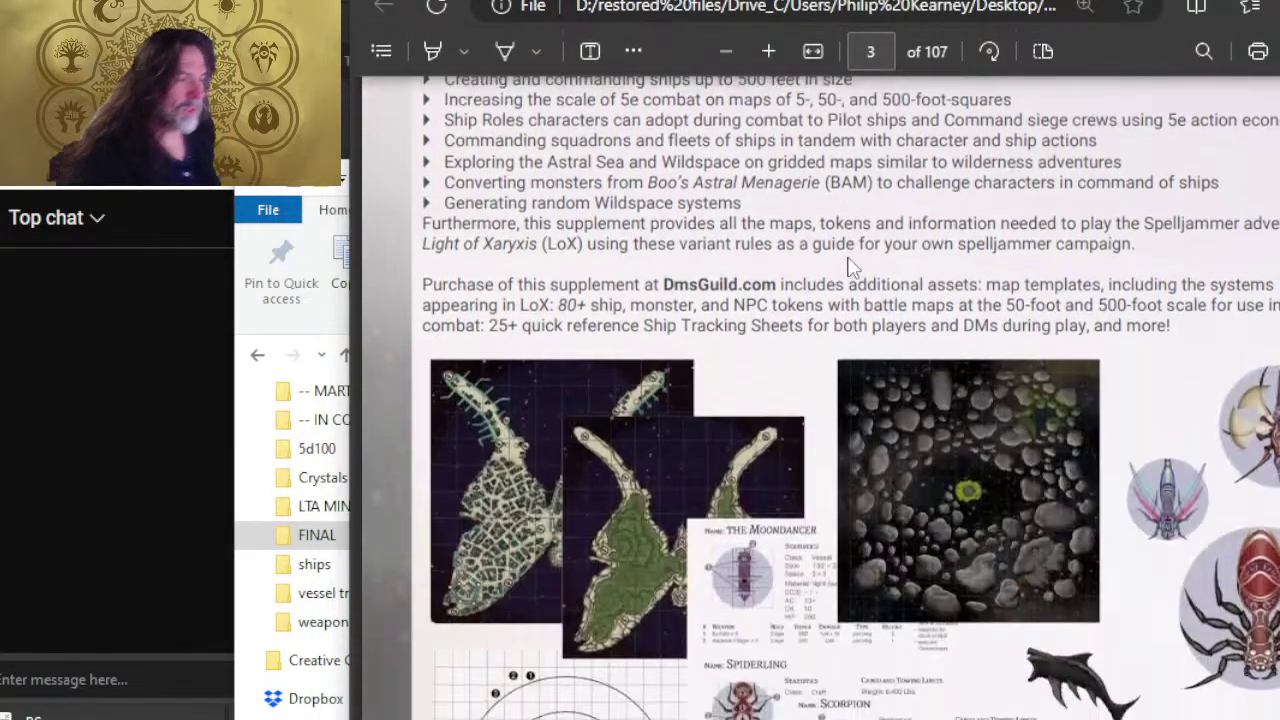
{"action": "scroll", "coordinate": [860, 290], "scroll_direction": "down", "scroll_amount": 10}
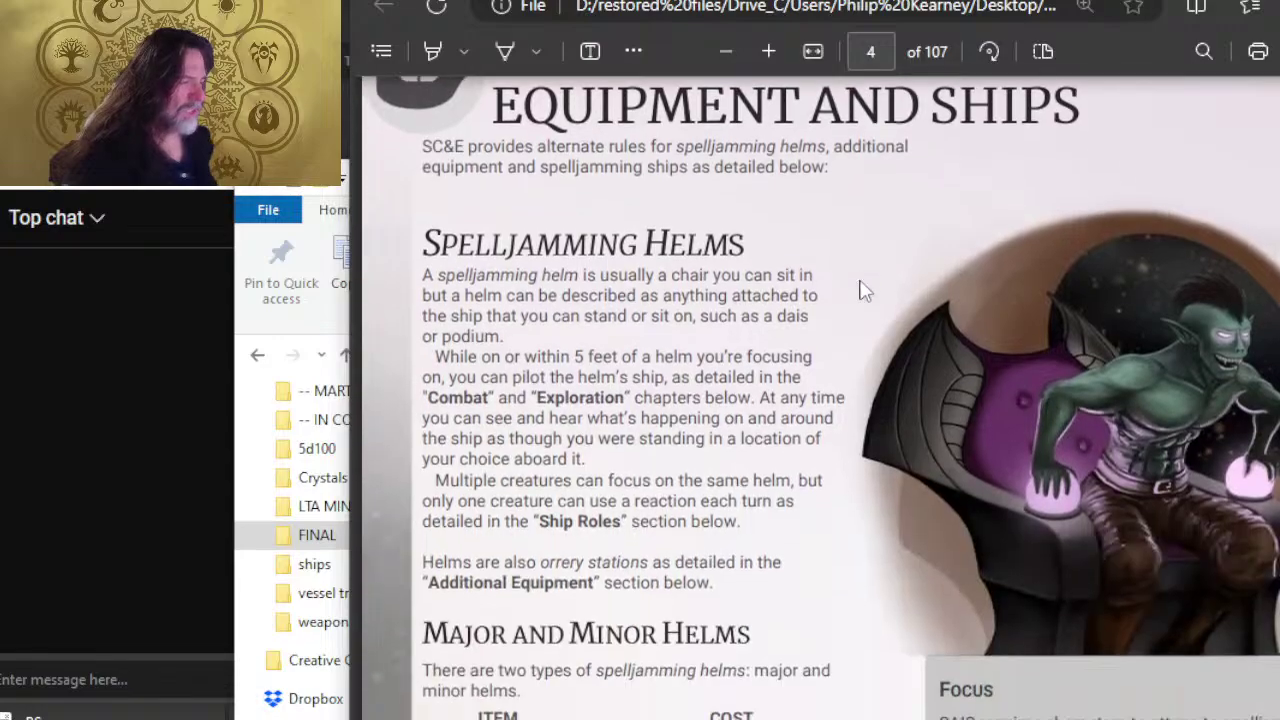
{"action": "scroll", "coordinate": [740, 337], "scroll_direction": "down", "scroll_amount": 10}
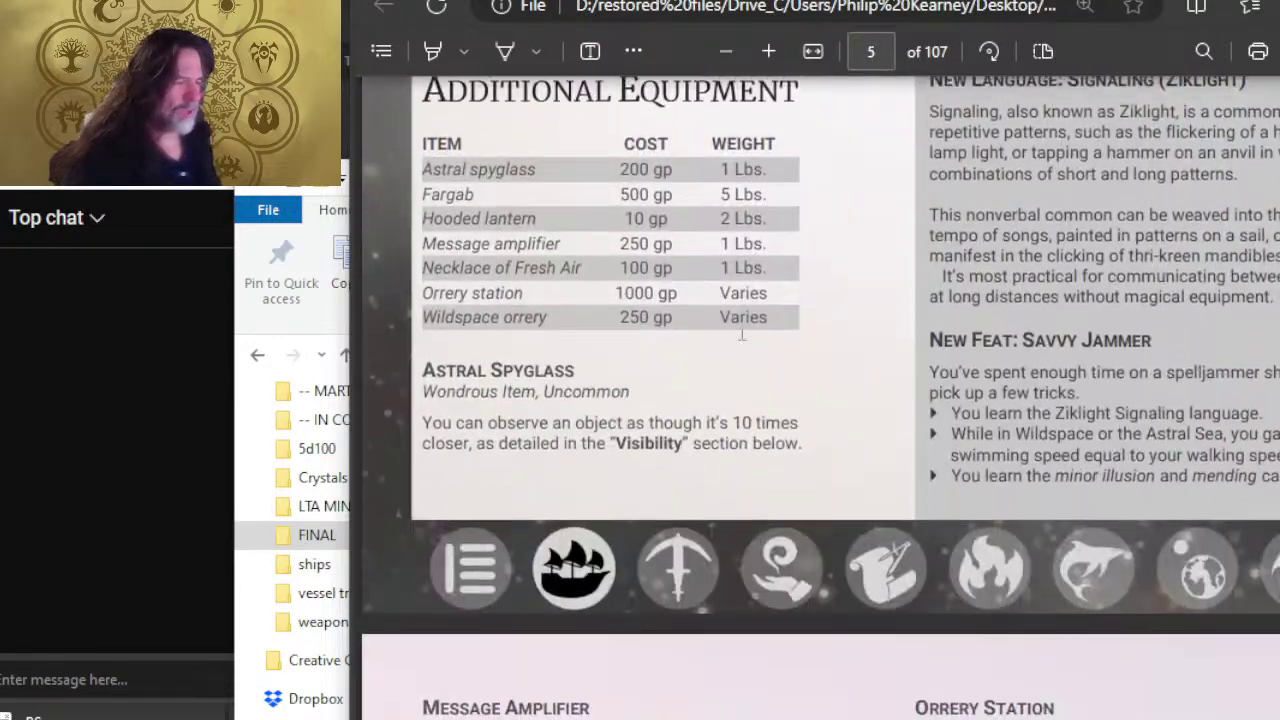
{"action": "scroll", "coordinate": [758, 298], "scroll_direction": "down", "scroll_amount": 2}
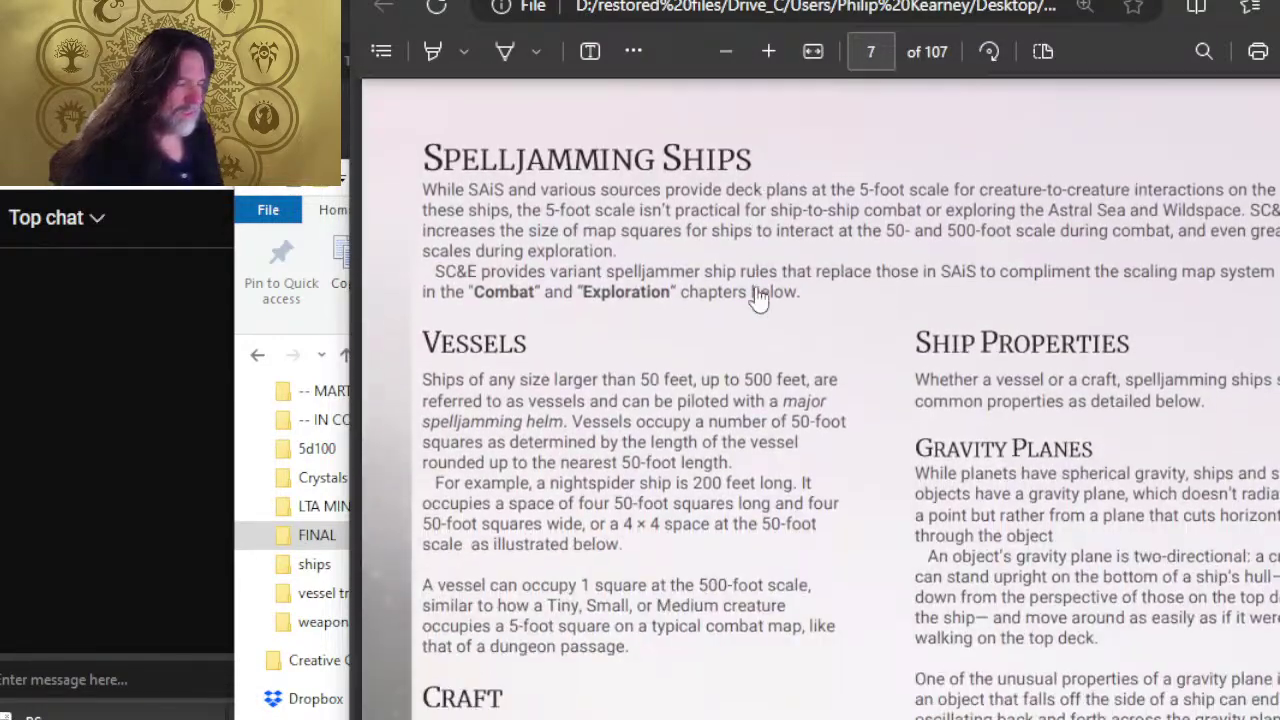
{"action": "scroll", "coordinate": [735, 465], "scroll_direction": "down", "scroll_amount": 2}
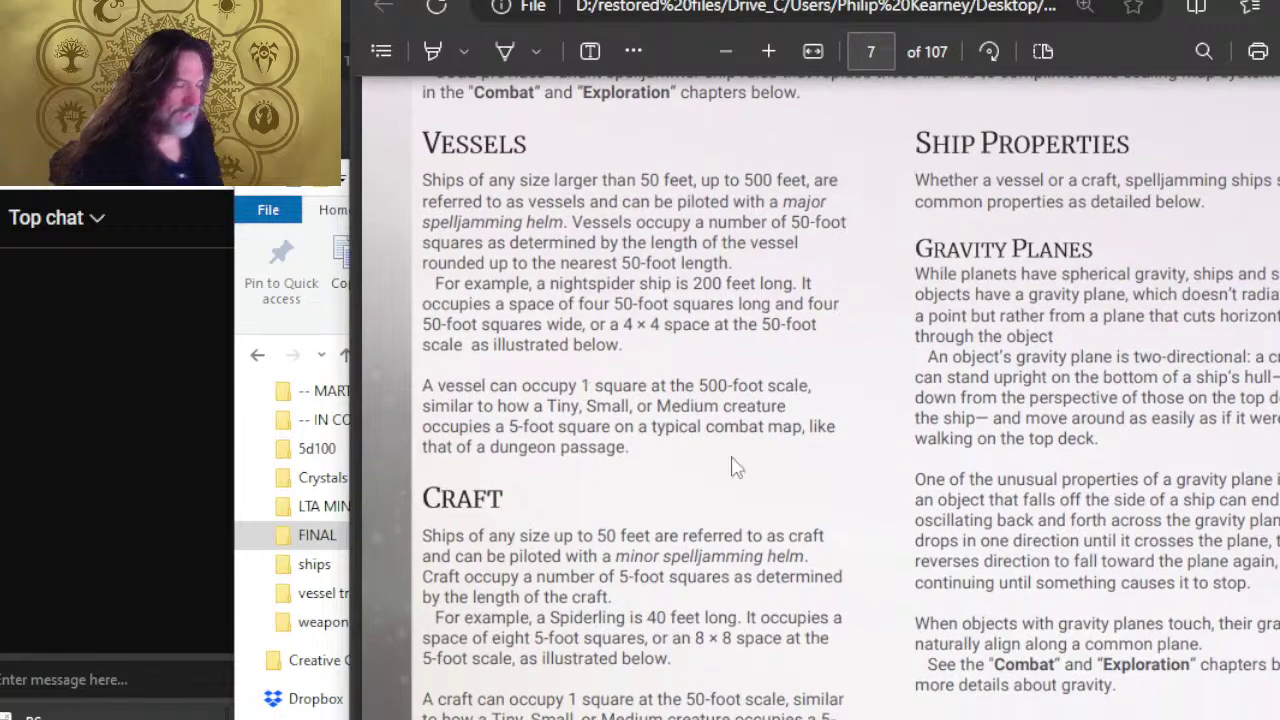
{"action": "scroll", "coordinate": [785, 511], "scroll_direction": "down", "scroll_amount": 4}
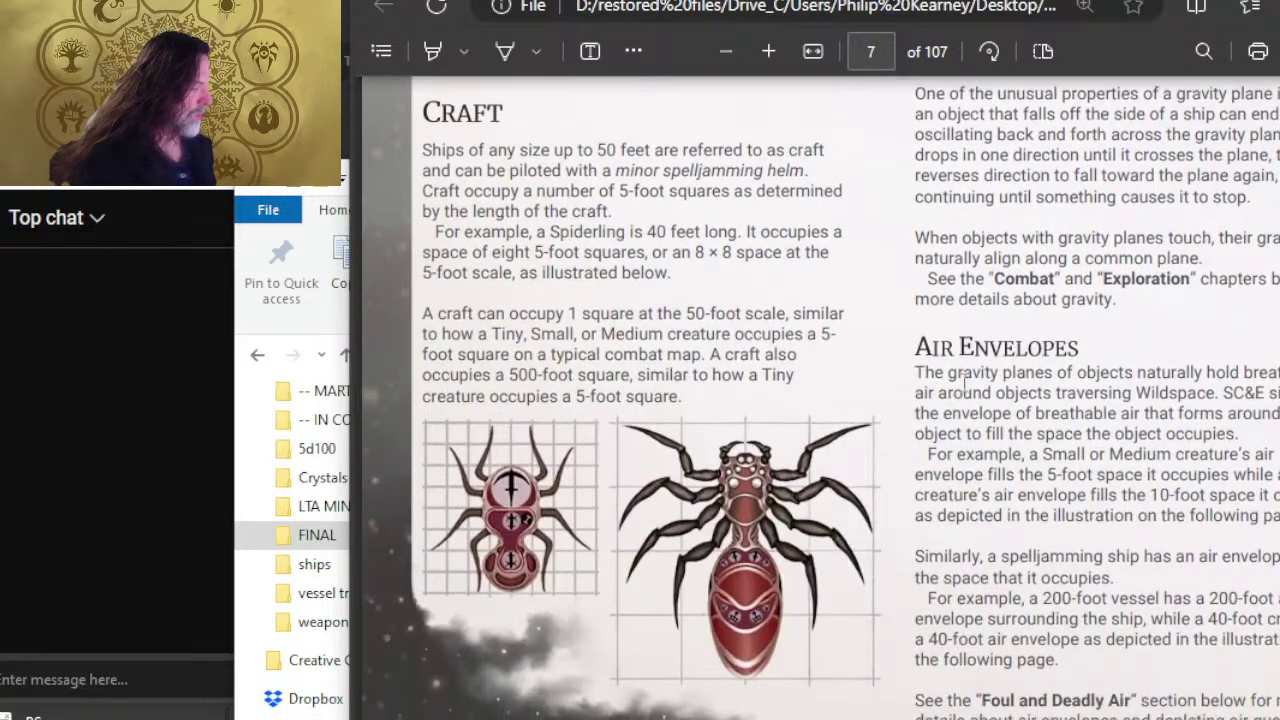
{"action": "scroll", "coordinate": [955, 368], "scroll_direction": "down", "scroll_amount": 6}
{"action": "scroll", "coordinate": [760, 389], "scroll_direction": "down", "scroll_amount": 5}
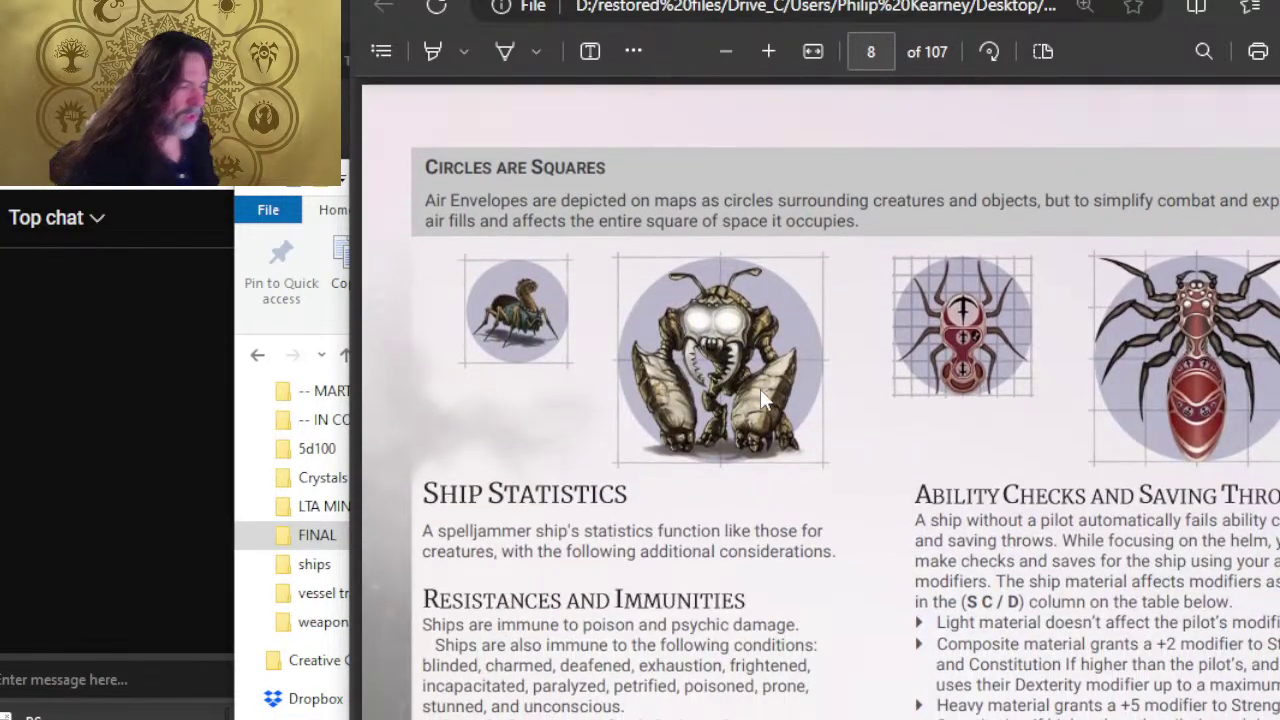
{"action": "scroll", "coordinate": [810, 432], "scroll_direction": "down", "scroll_amount": 4}
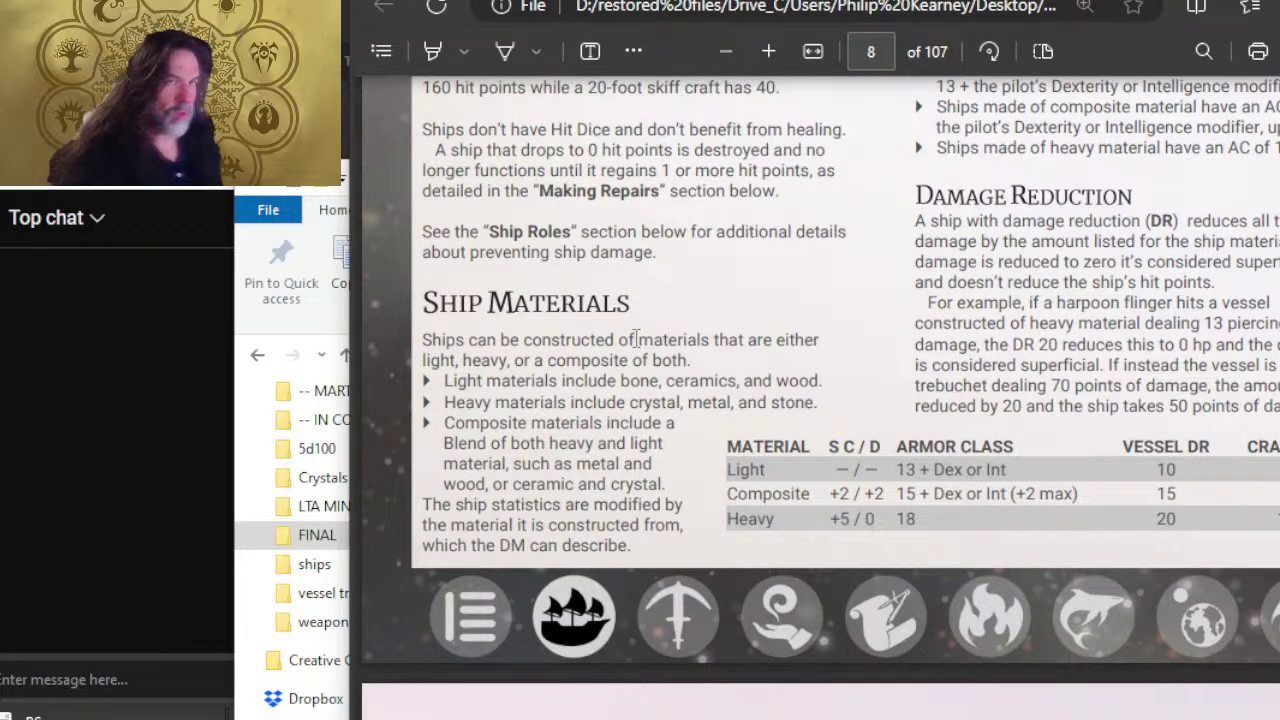
{"action": "scroll", "coordinate": [636, 370], "scroll_direction": "down", "scroll_amount": 1}
{"action": "scroll", "coordinate": [735, 414], "scroll_direction": "down", "scroll_amount": 3}
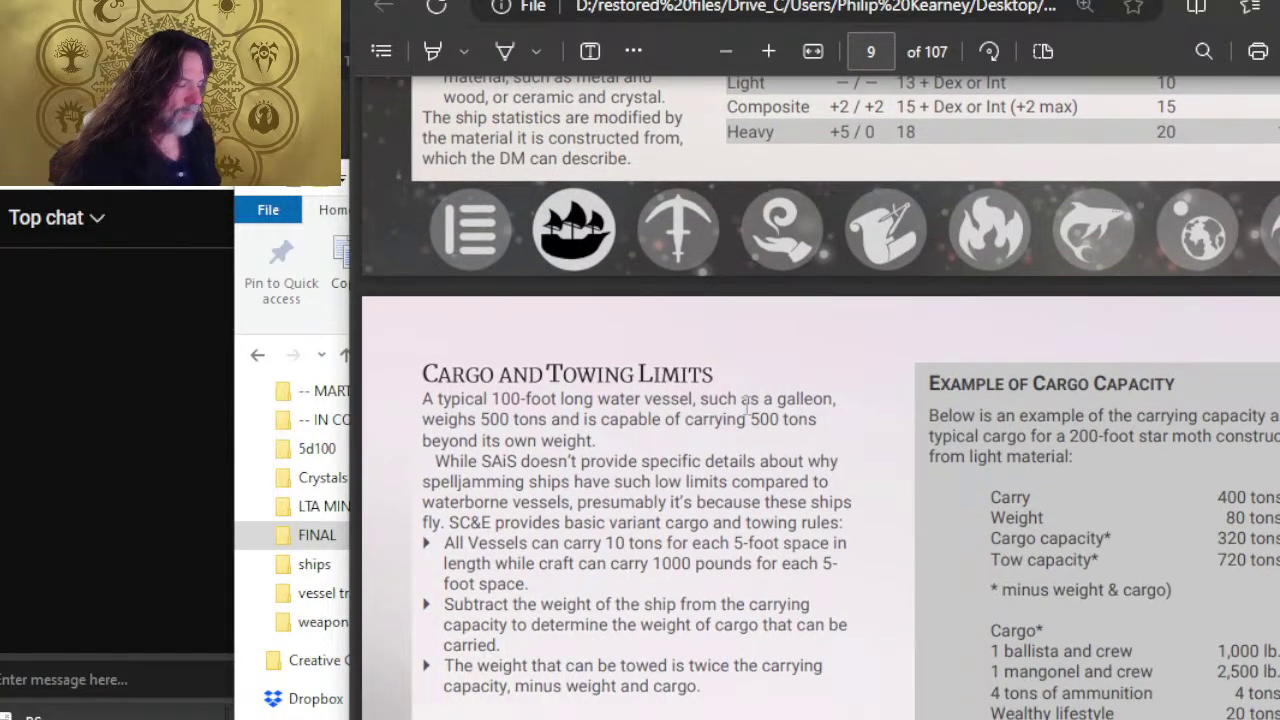
{"action": "scroll", "coordinate": [627, 480], "scroll_direction": "down", "scroll_amount": 2}
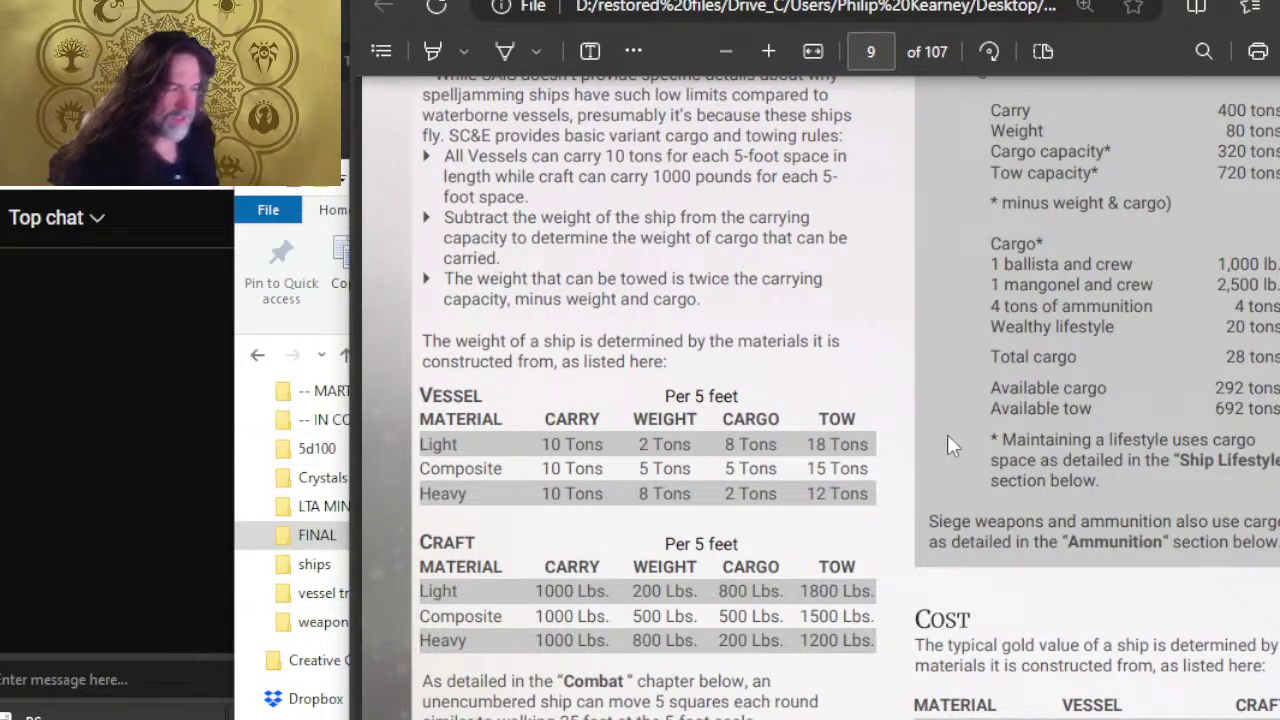
{"action": "scroll", "coordinate": [950, 443], "scroll_direction": "down", "scroll_amount": 2}
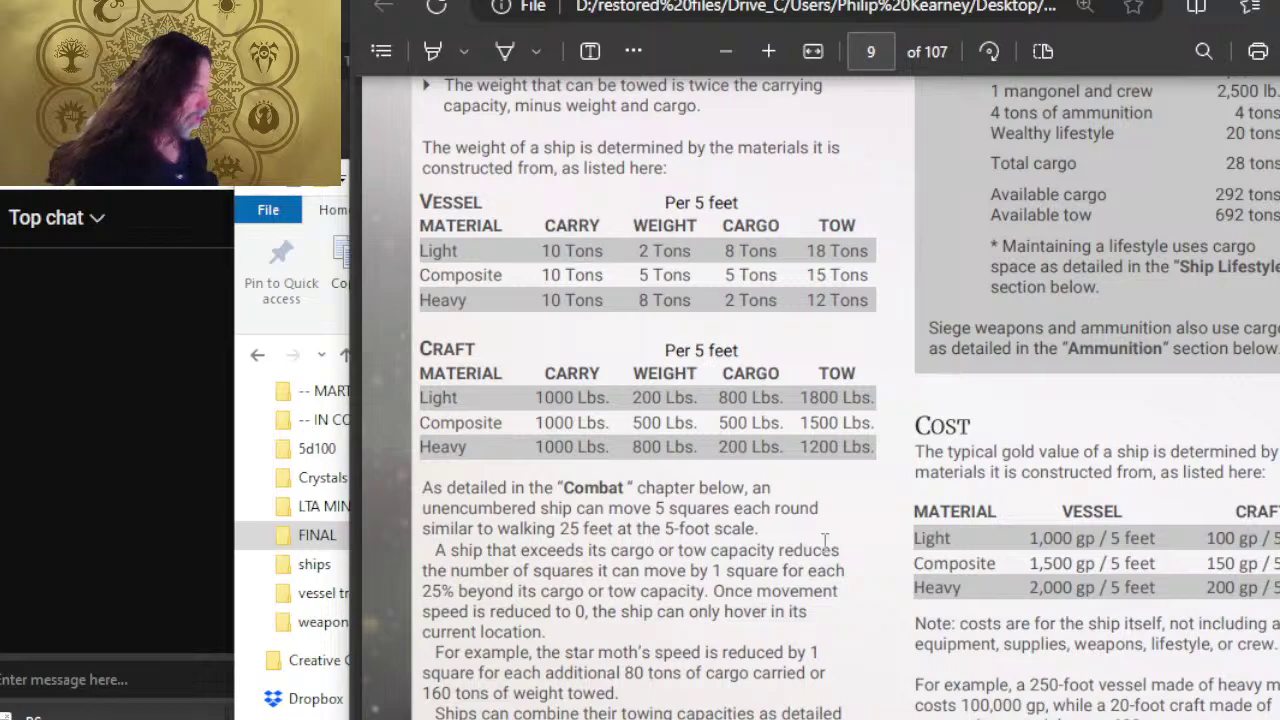
{"action": "scroll", "coordinate": [979, 503], "scroll_direction": "down", "scroll_amount": 2}
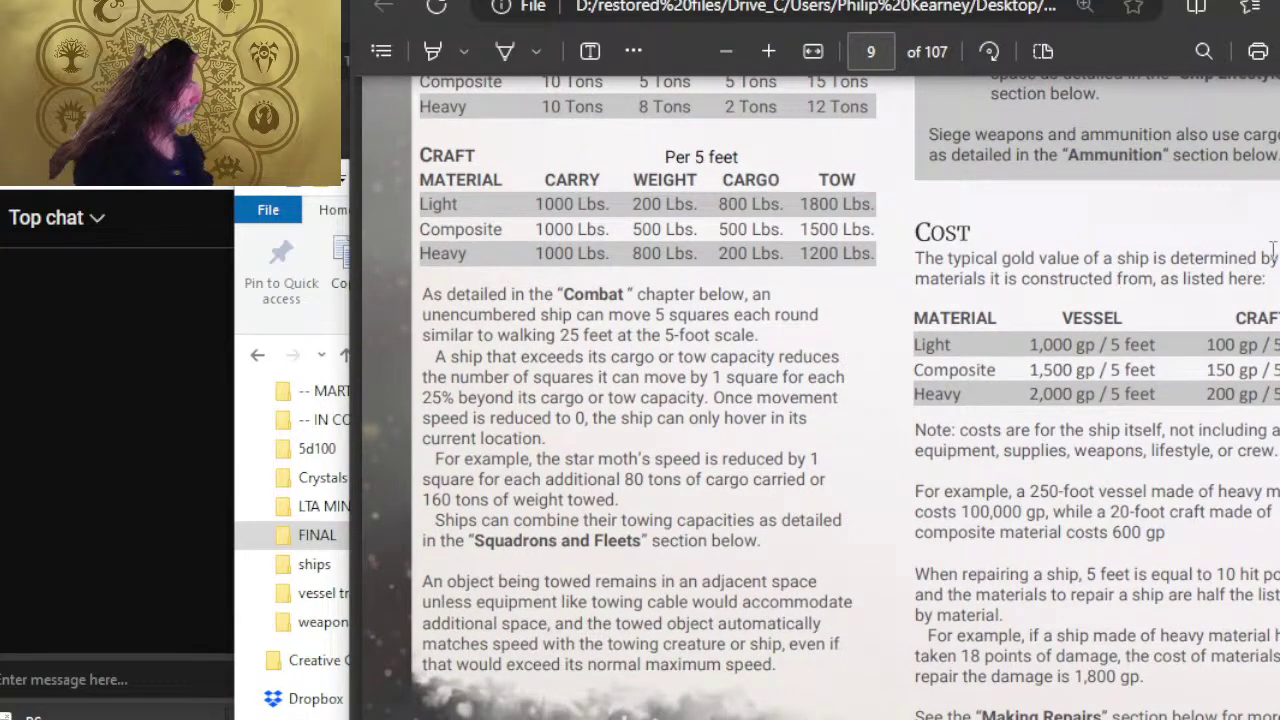
{"action": "scroll", "coordinate": [862, 545], "scroll_direction": "down", "scroll_amount": 8}
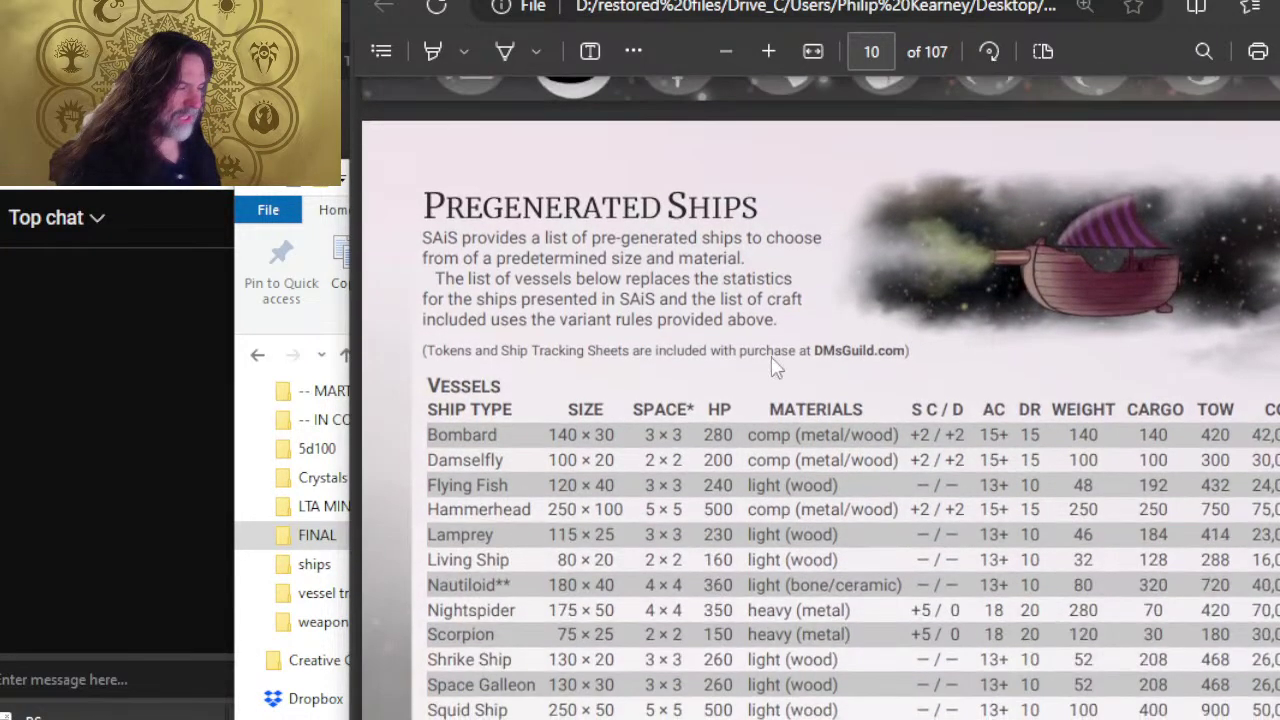
{"action": "scroll", "coordinate": [697, 337], "scroll_direction": "down", "scroll_amount": 2}
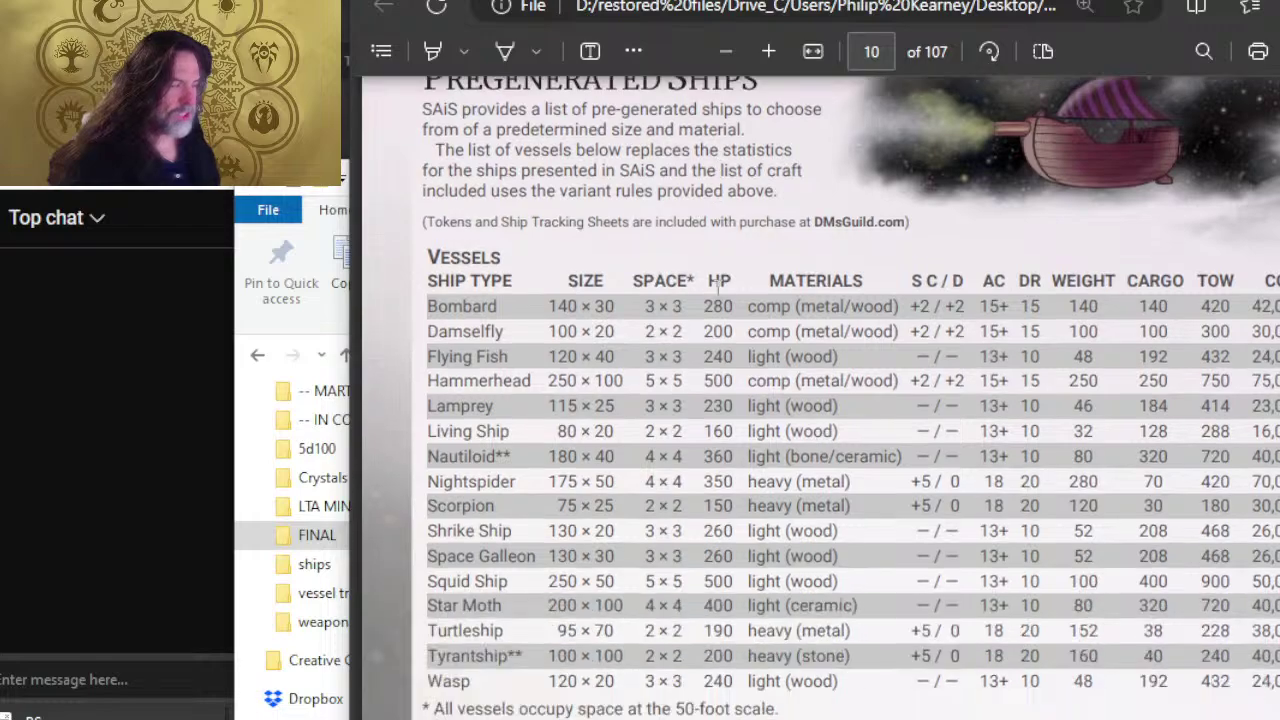
{"action": "scroll", "coordinate": [648, 213], "scroll_direction": "down", "scroll_amount": 6}
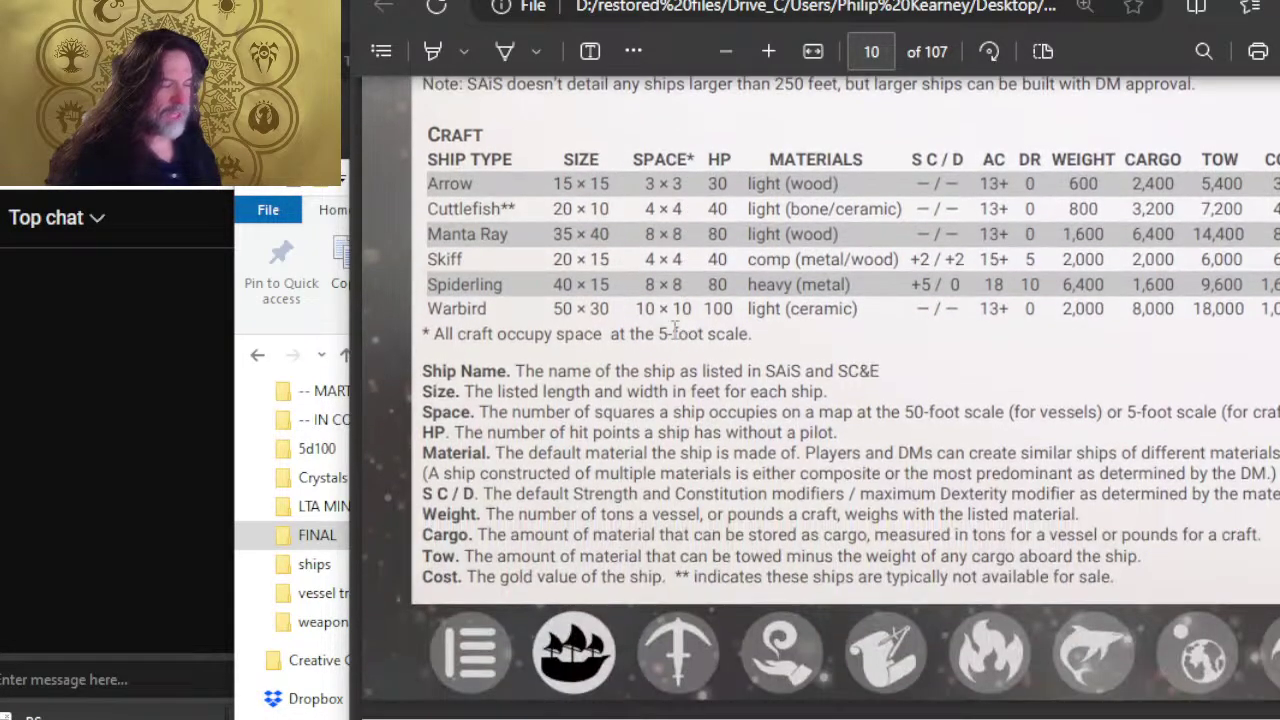
{"action": "scroll", "coordinate": [572, 262], "scroll_direction": "up", "scroll_amount": 2}
{"action": "scroll", "coordinate": [613, 373], "scroll_direction": "down", "scroll_amount": 10}
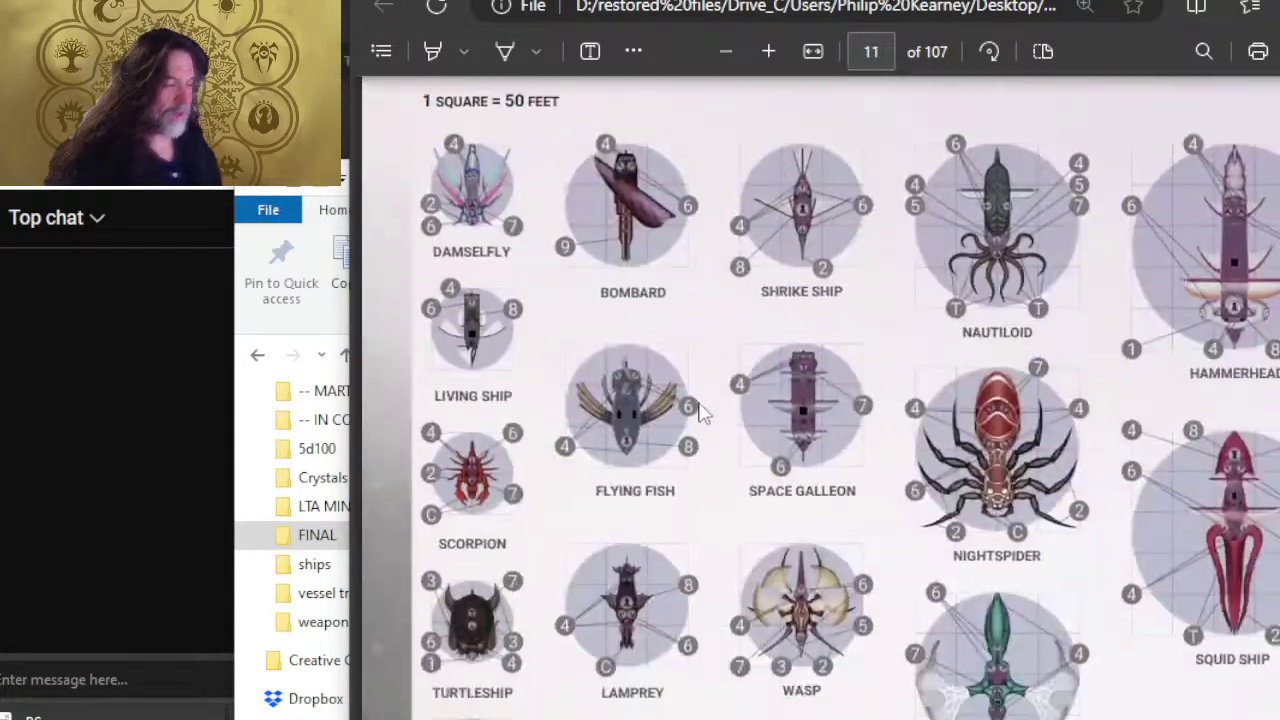
- Scroll through the Vessel and Craft icon pages down to Ship Facing and Maneuvering
{"action": "scroll", "coordinate": [715, 397], "scroll_direction": "up", "scroll_amount": 3}
{"action": "scroll", "coordinate": [712, 395], "scroll_direction": "down", "scroll_amount": 6}
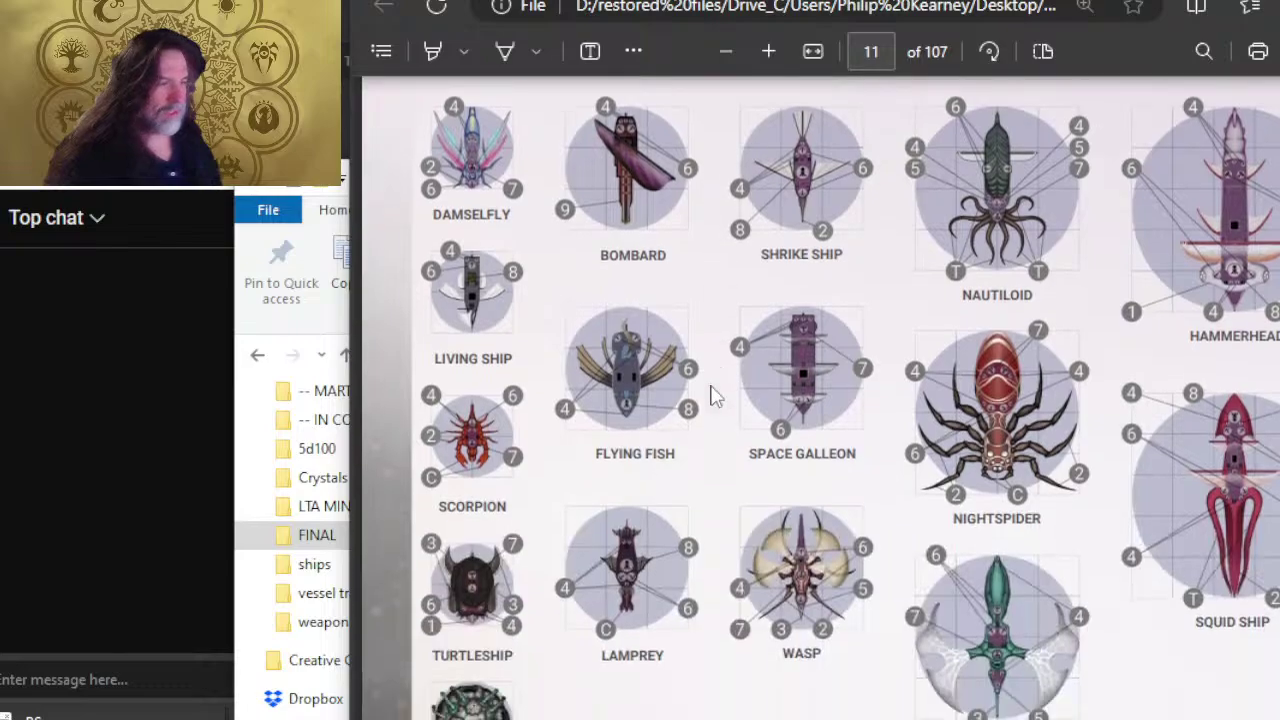
{"action": "scroll", "coordinate": [712, 395], "scroll_direction": "down", "scroll_amount": 2}
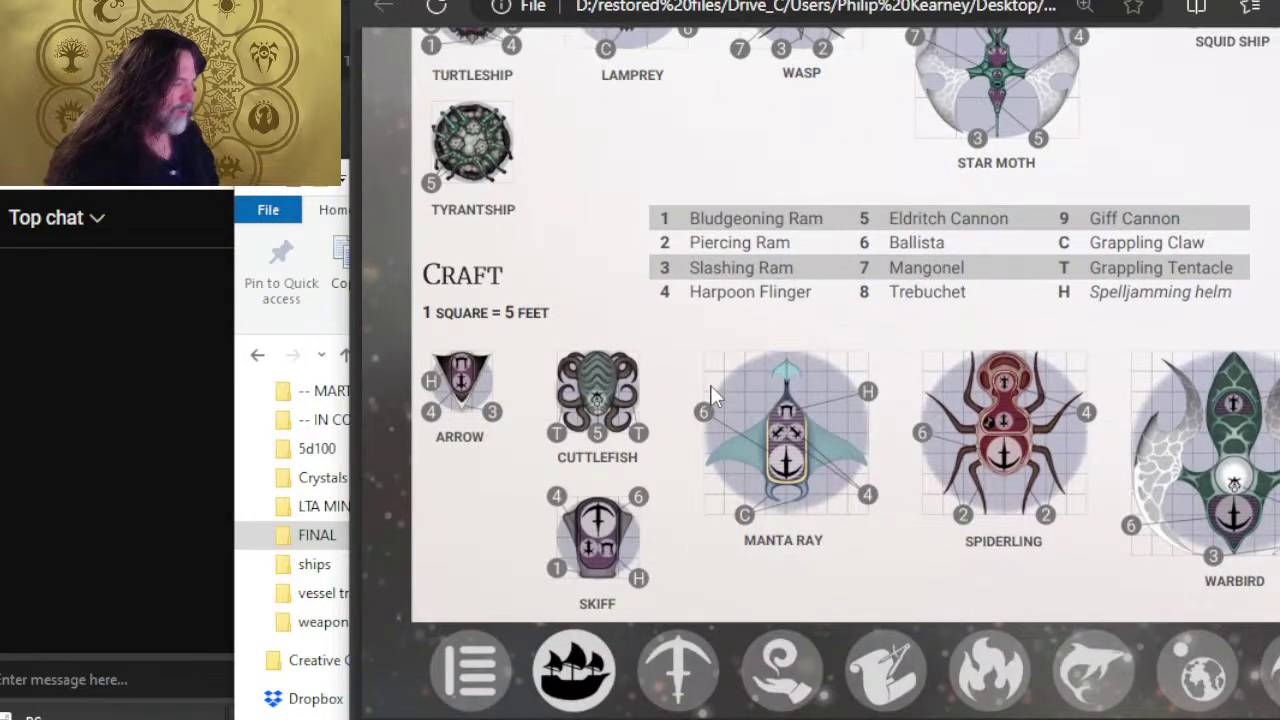
{"action": "scroll", "coordinate": [714, 396], "scroll_direction": "up", "scroll_amount": 6}
{"action": "scroll", "coordinate": [714, 396], "scroll_direction": "up", "scroll_amount": 2}
{"action": "scroll", "coordinate": [711, 385], "scroll_direction": "down", "scroll_amount": 2}
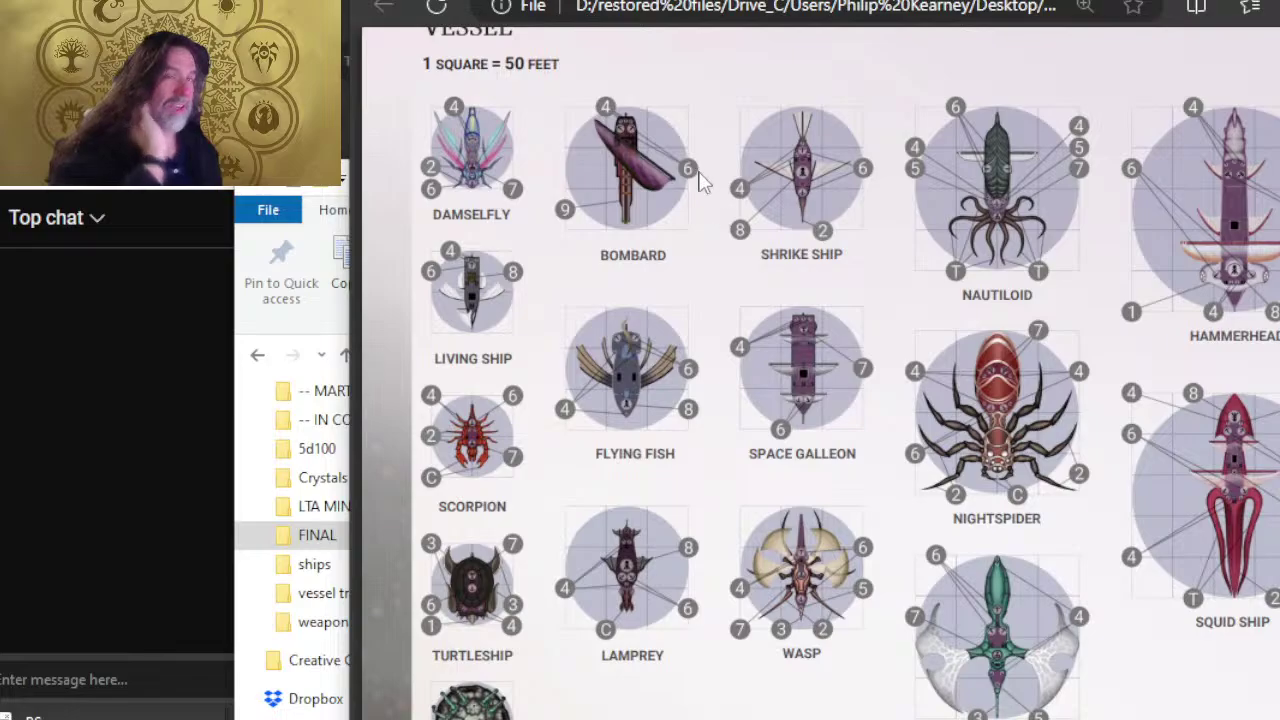
{"action": "scroll", "coordinate": [1000, 300], "scroll_direction": "down", "scroll_amount": 3}
{"action": "scroll", "coordinate": [940, 360], "scroll_direction": "up", "scroll_amount": 10}
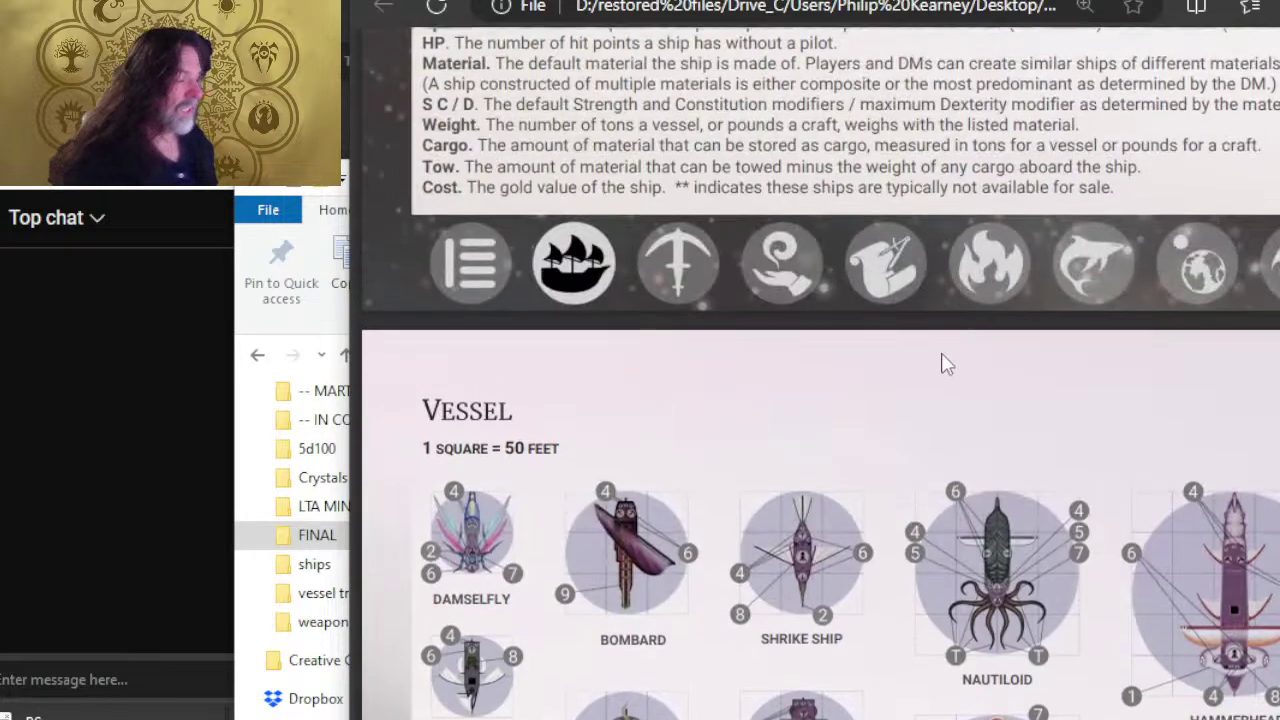
{"action": "scroll", "coordinate": [890, 328], "scroll_direction": "down", "scroll_amount": 10}
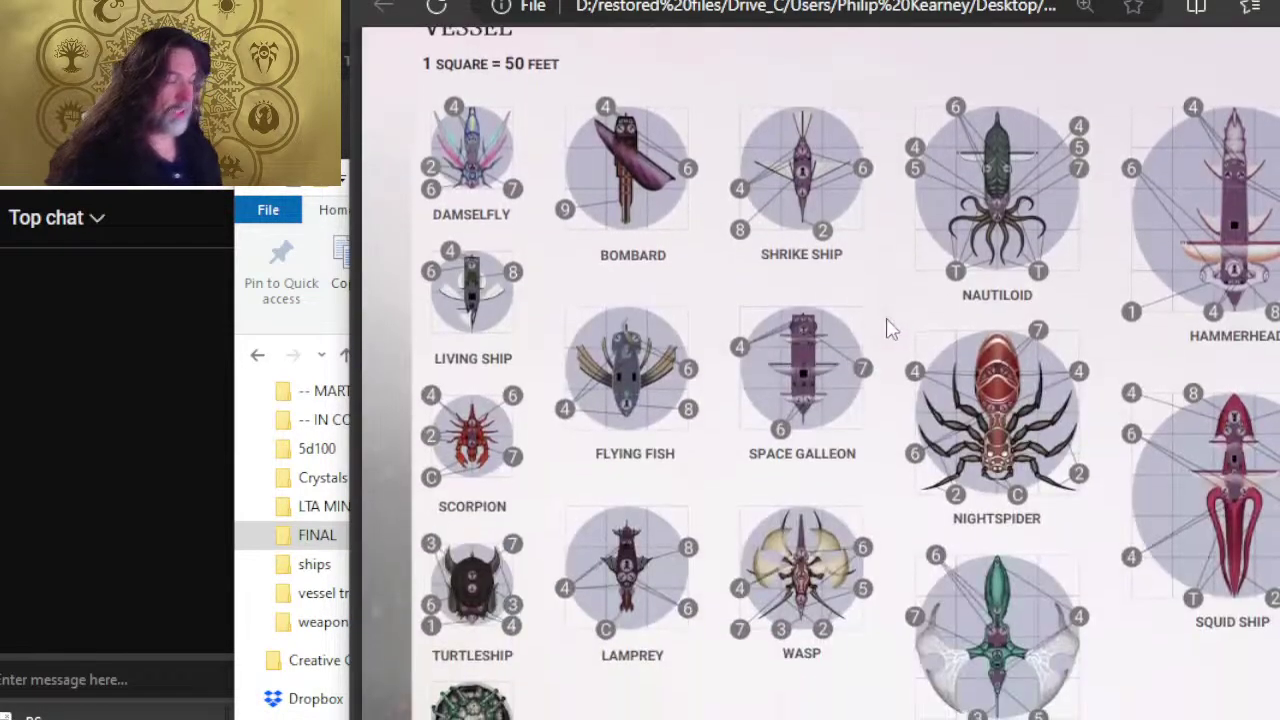
{"action": "scroll", "coordinate": [884, 325], "scroll_direction": "down", "scroll_amount": 3}
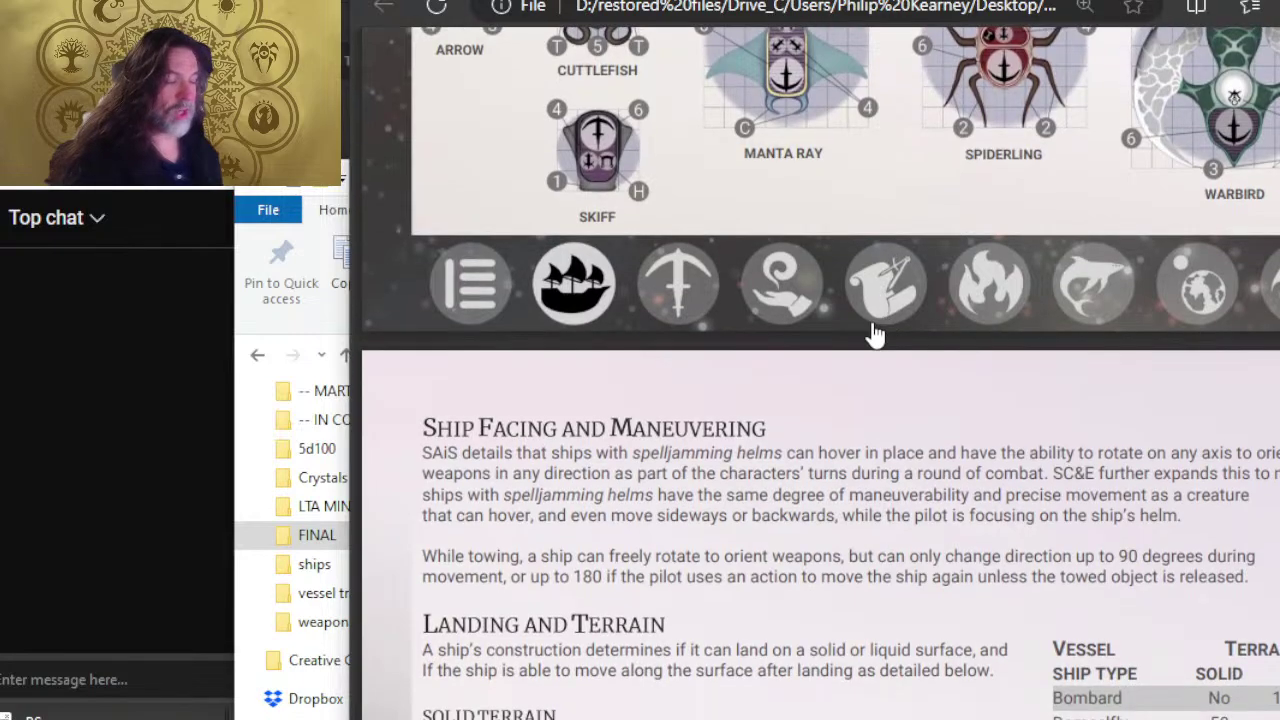
{"action": "scroll", "coordinate": [860, 335], "scroll_direction": "up", "scroll_amount": 5}
{"action": "scroll", "coordinate": [855, 328], "scroll_direction": "down", "scroll_amount": 6}
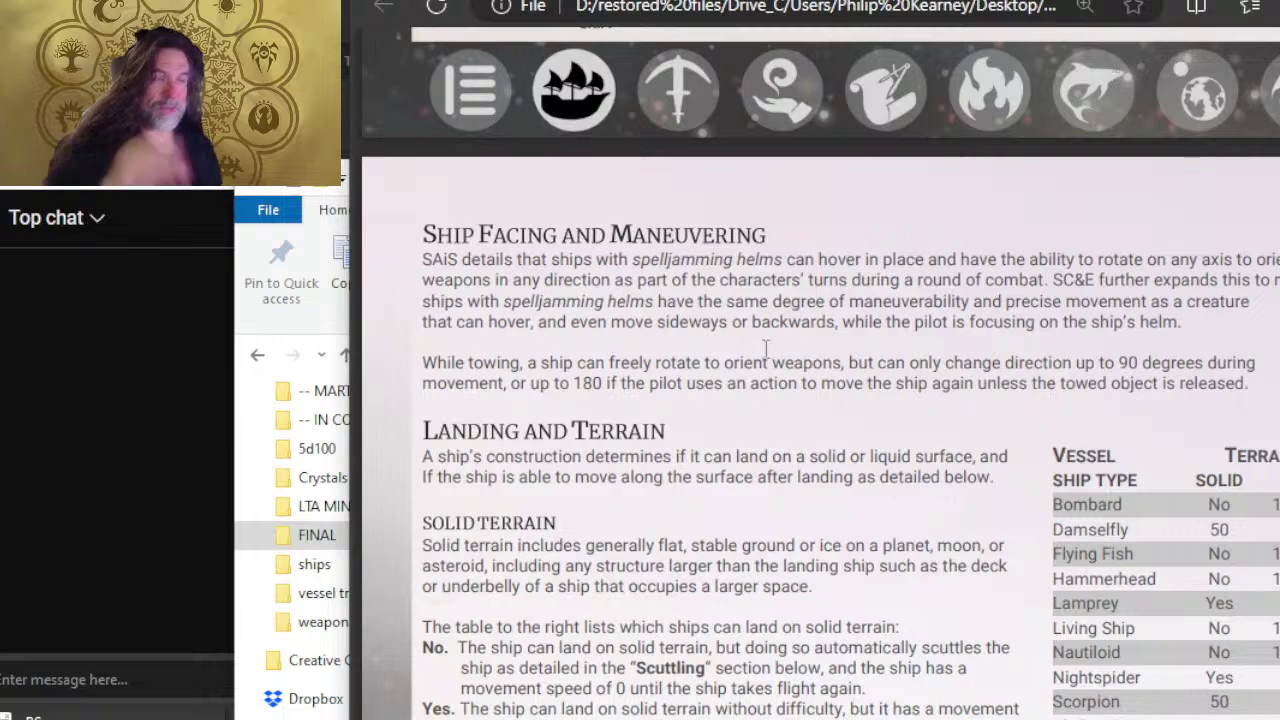
{"action": "key", "text": "alt+Tab"}
{"action": "key", "text": "alt+Tab"}
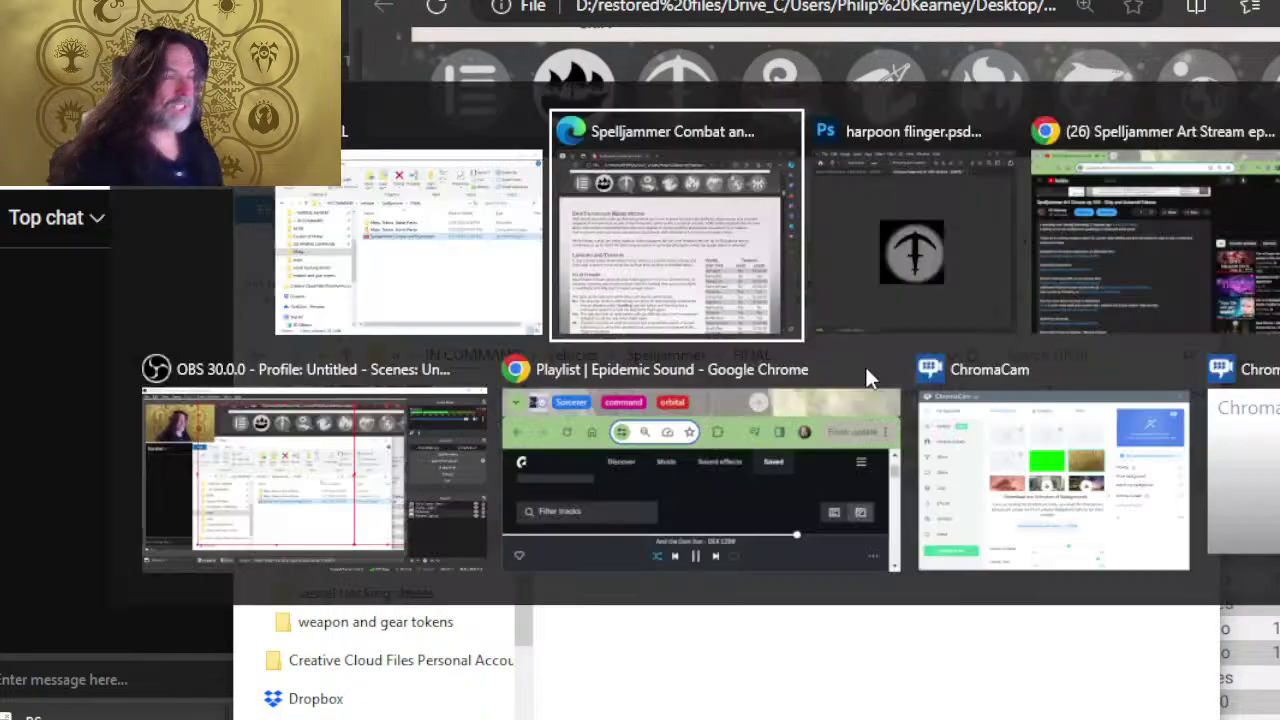
- Nudge the ballista symbol with arrow keys to centre it, then hide the black layer
{"action": "left_click", "coordinate": [955, 268]}
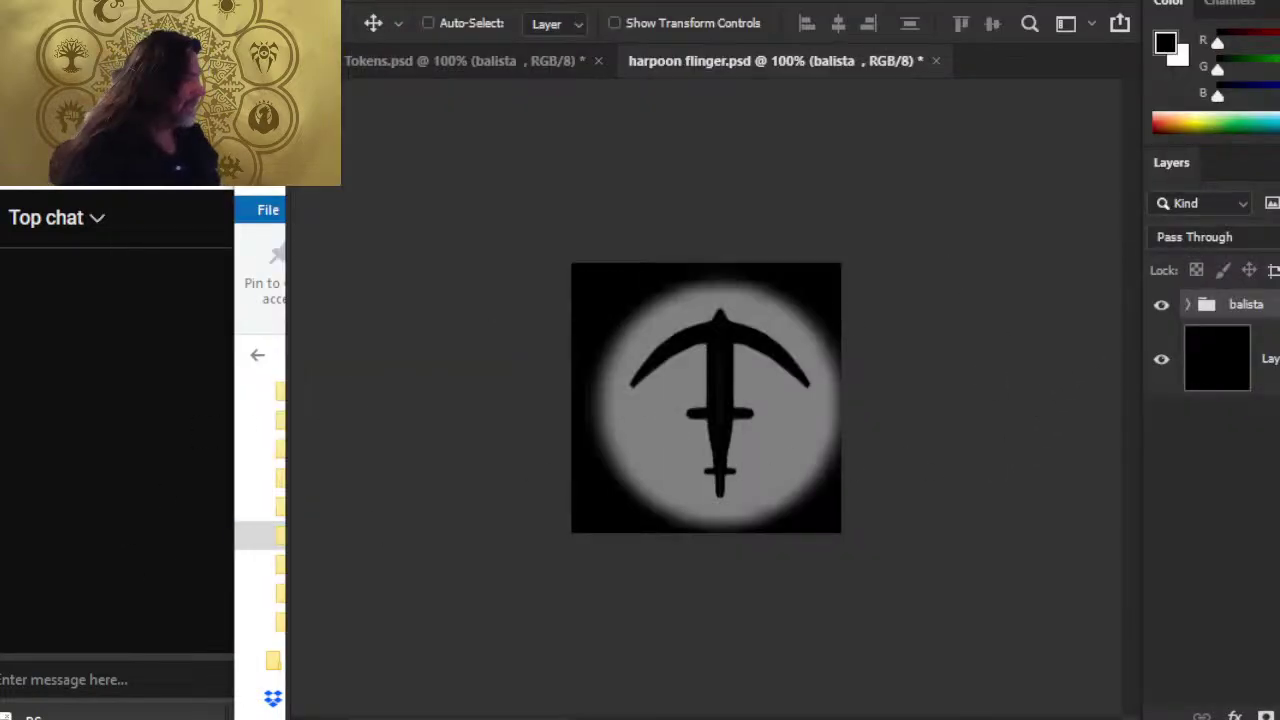
{"action": "key", "text": "Left"}
{"action": "key", "text": "Left"}
{"action": "key", "text": "Left"}
{"action": "key", "text": "Left"}
{"action": "key", "text": "Left"}
{"action": "key", "text": "Left"}
{"action": "key", "text": "Left"}
{"action": "key", "text": "Left"}
{"action": "key", "text": "Left"}
{"action": "key", "text": "Left"}
{"action": "key", "text": "Left"}
{"action": "key", "text": "Left"}
{"action": "key", "text": "Left"}
{"action": "key", "text": "Left"}
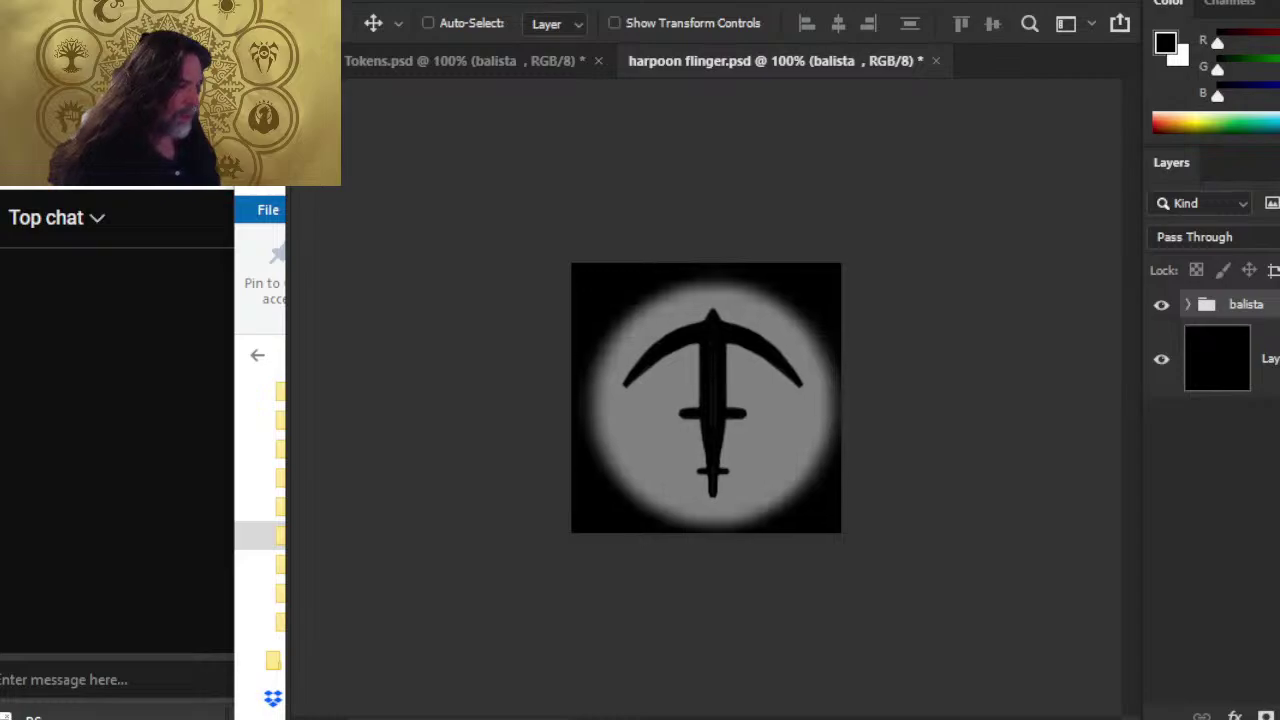
{"action": "key", "text": "Up"}
{"action": "key", "text": "Up"}
{"action": "key", "text": "Up"}
{"action": "key", "text": "Up"}
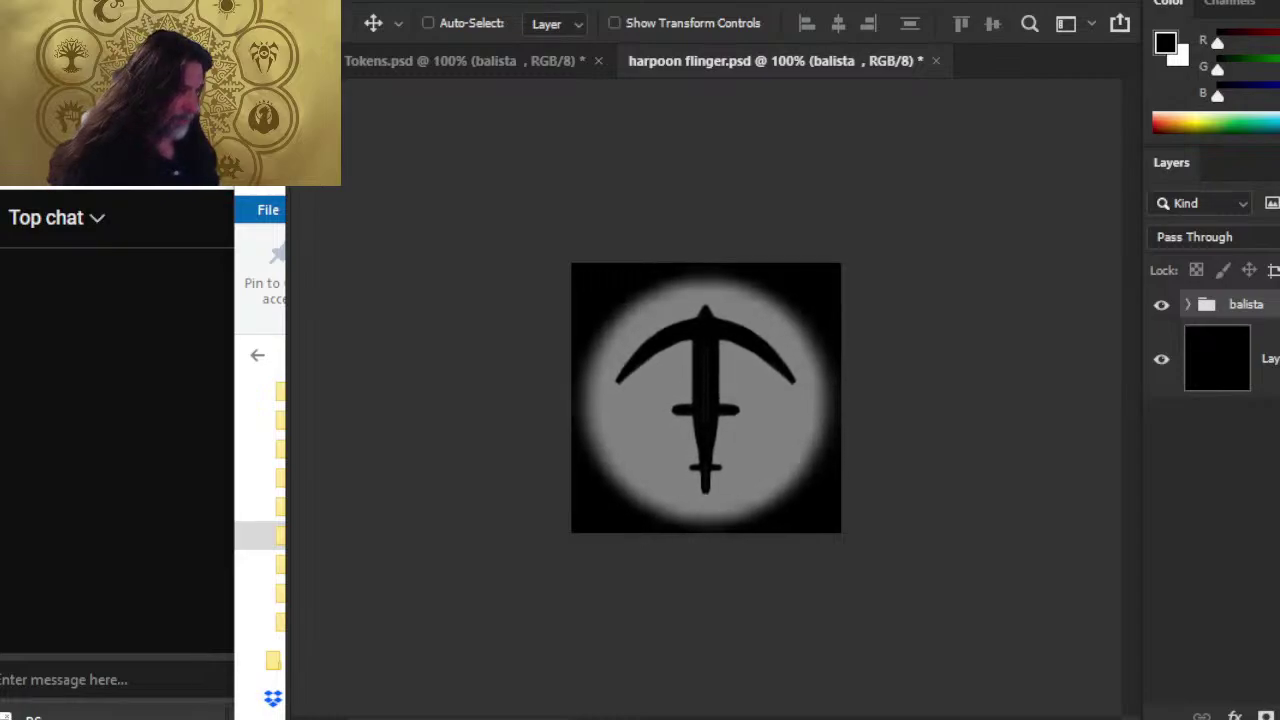
{"action": "key", "text": "Left"}
{"action": "key", "text": "Left"}
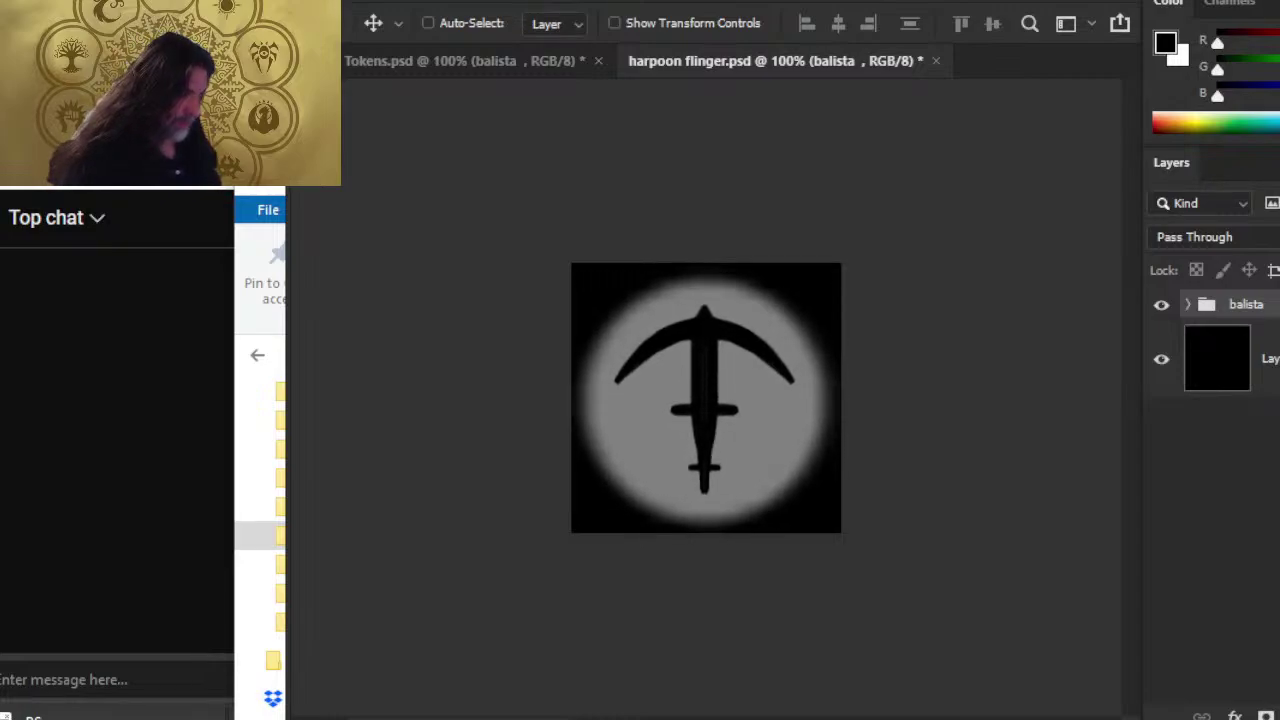
{"action": "key", "text": "Right"}
{"action": "key", "text": "Right"}
{"action": "key", "text": "Up"}
{"action": "key", "text": "Up"}
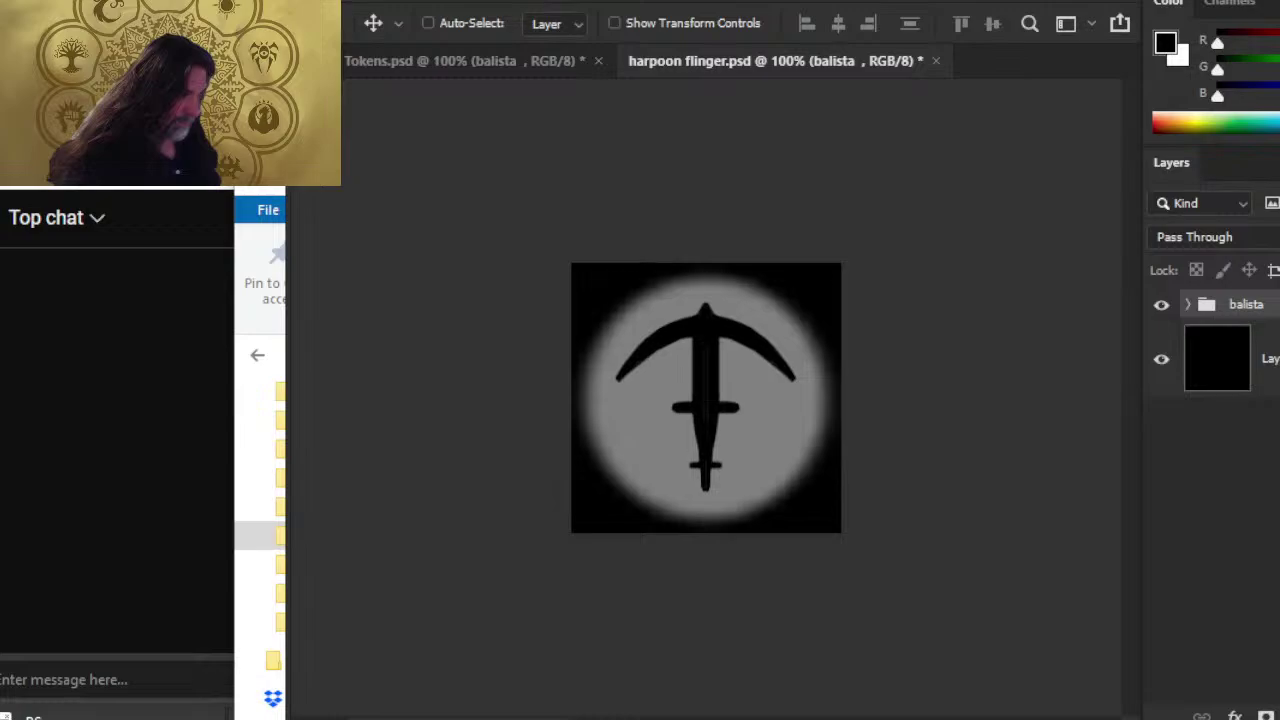
{"action": "key", "text": "Down"}
{"action": "key", "text": "Down"}
{"action": "key", "text": "Down"}
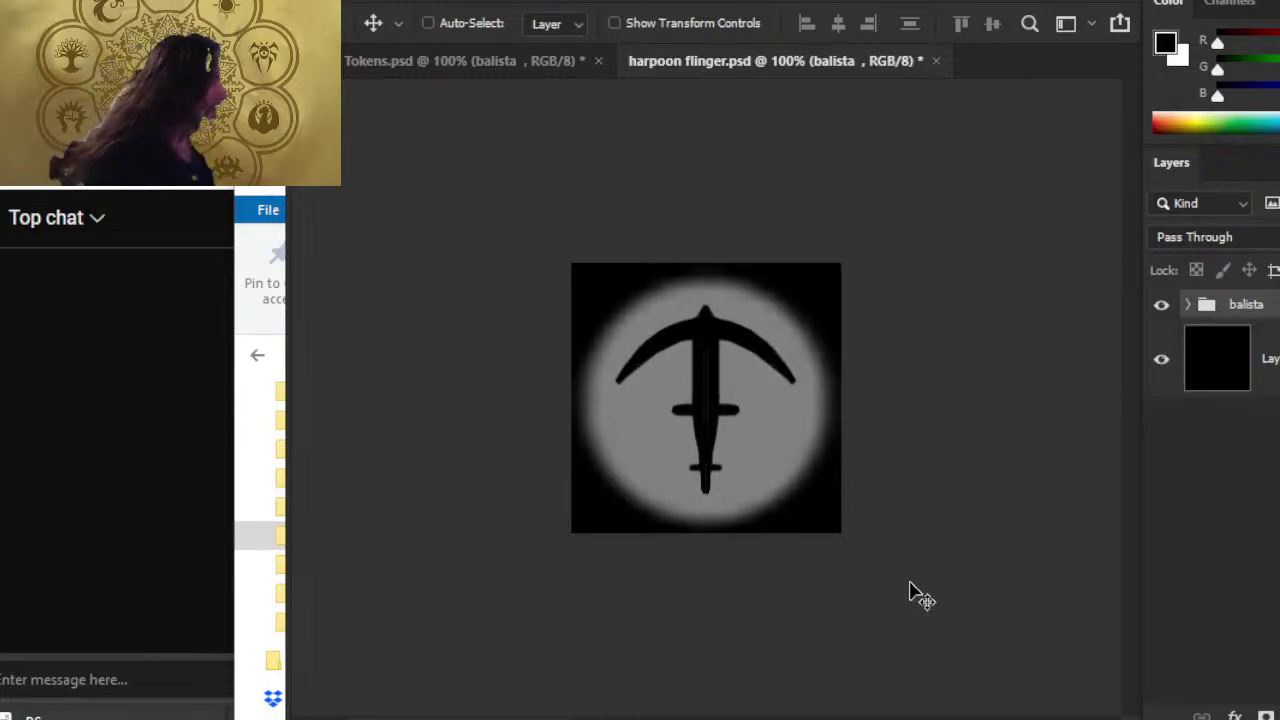
{"action": "left_click", "coordinate": [1160, 362]}
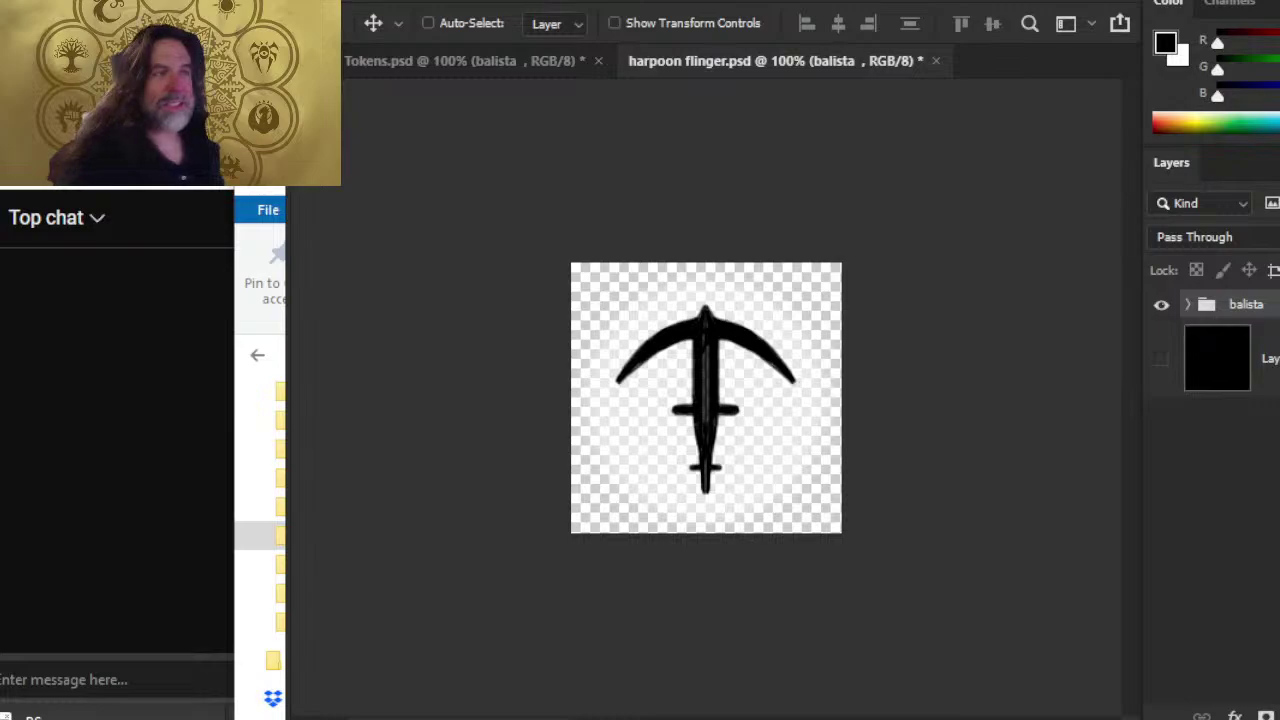
{"action": "key", "text": "alt+f"}
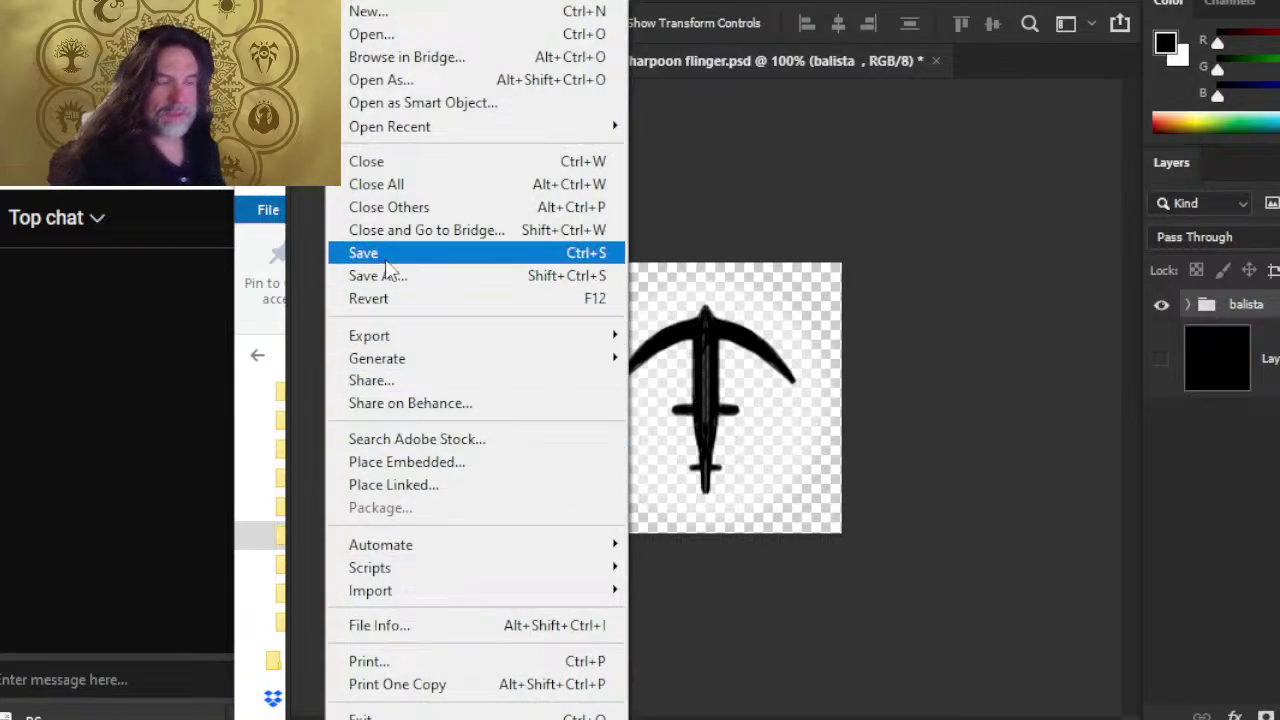
- Save the harpoon flinger document to this computer as Ballista.psd
{"action": "left_click", "coordinate": [399, 277]}
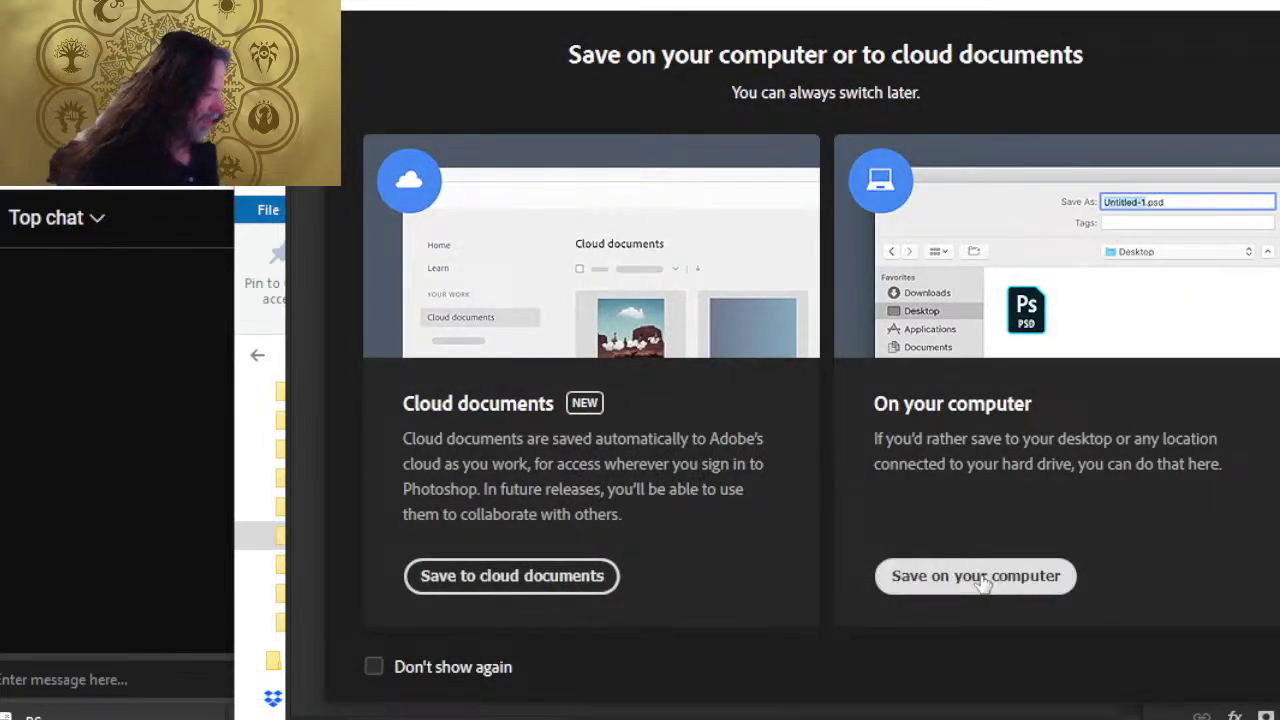
{"action": "left_click", "coordinate": [982, 578]}
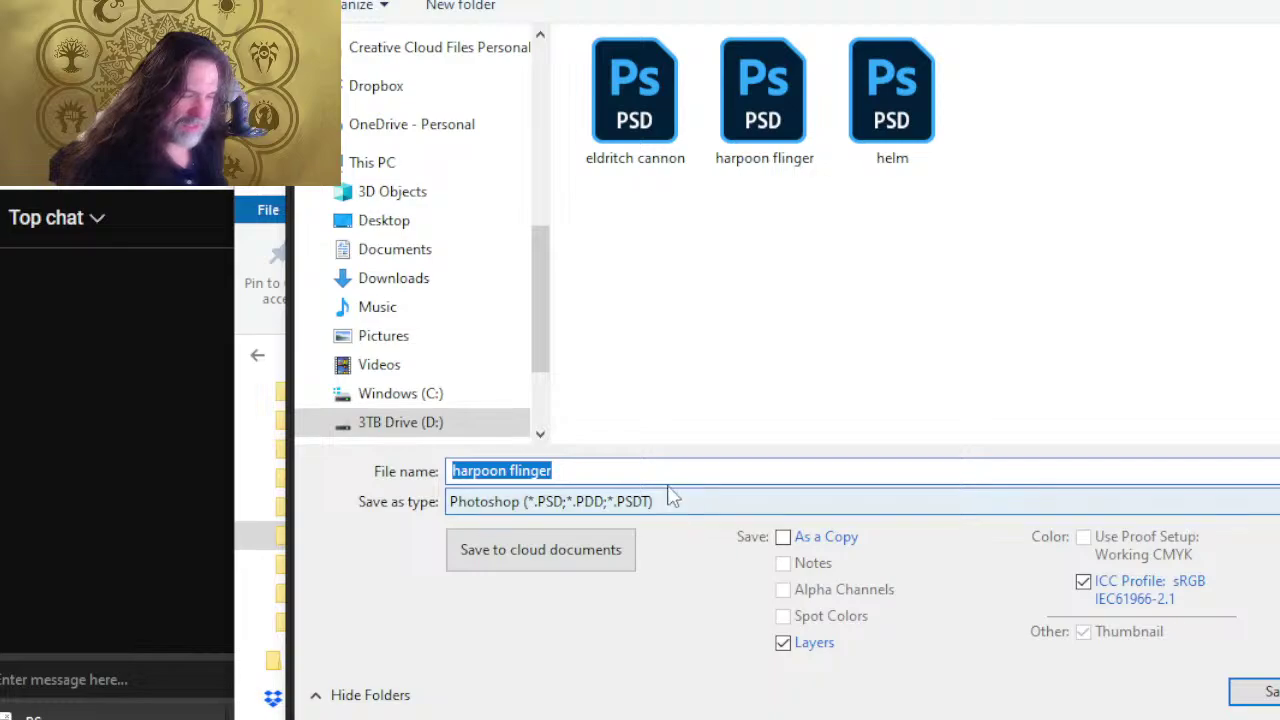
{"action": "type", "text": "Ballis"}
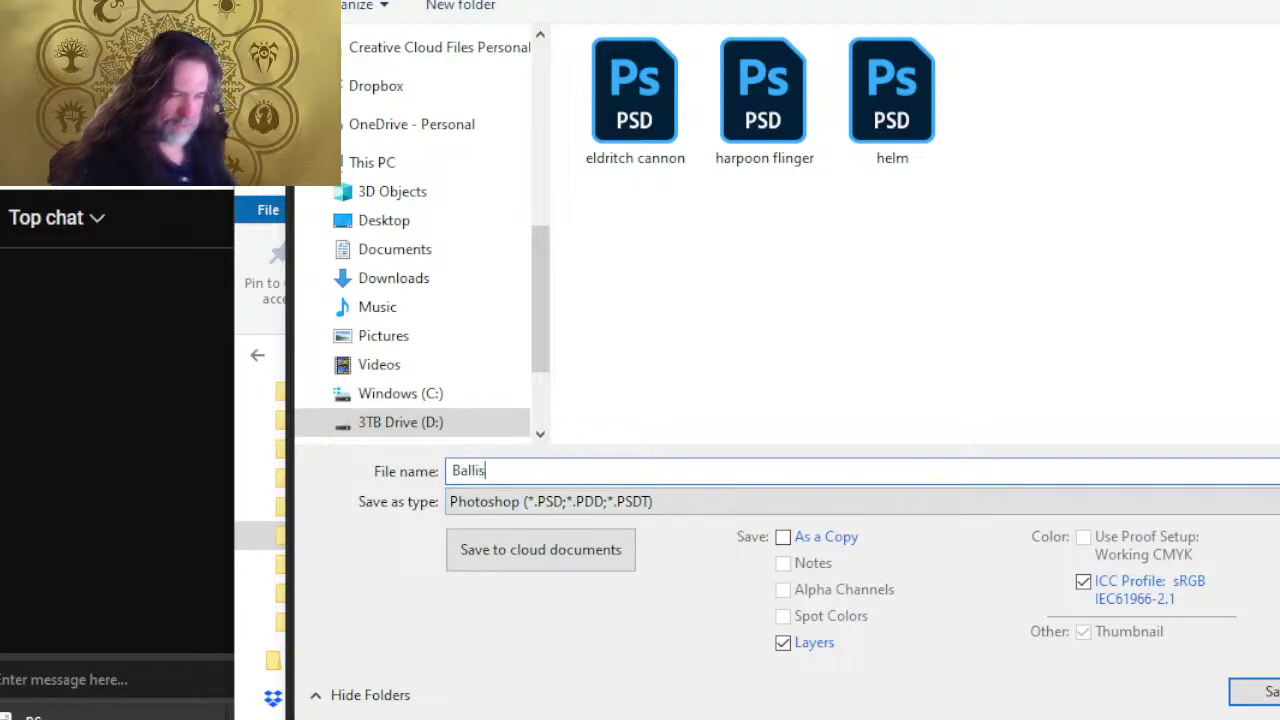
{"action": "type", "text": "ta"}
{"action": "key", "text": "Return"}
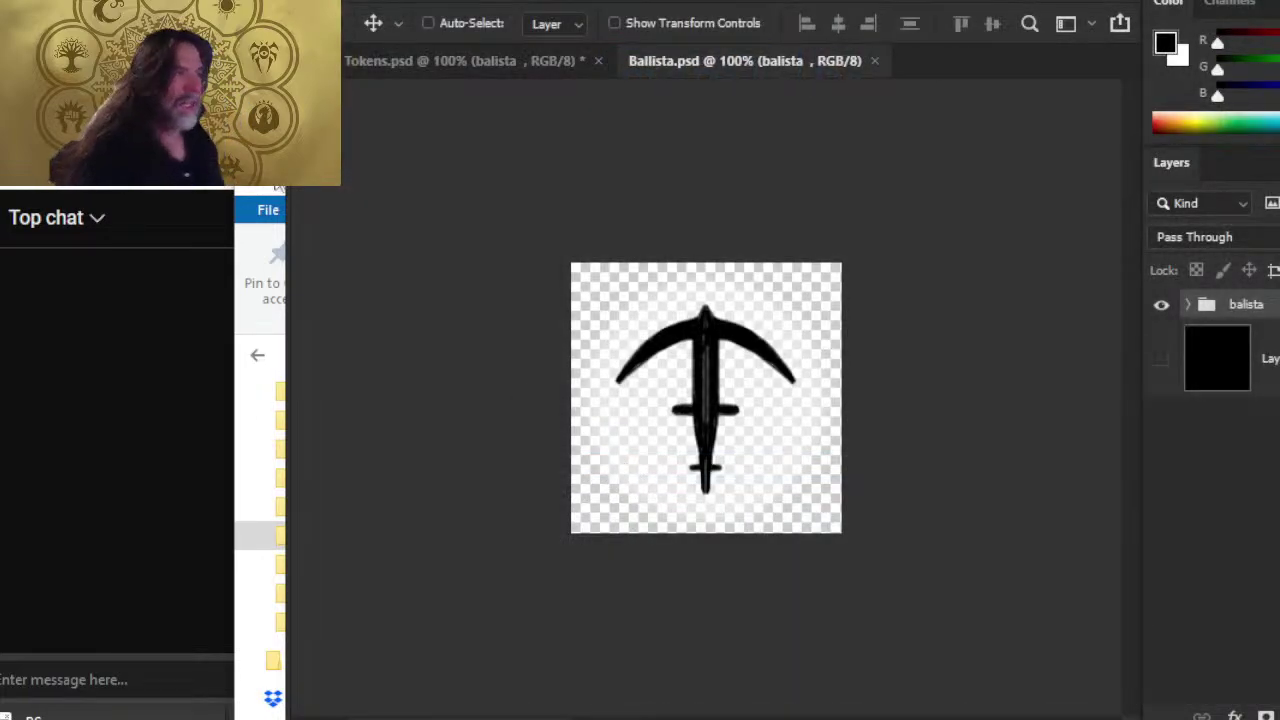
{"action": "left_click", "coordinate": [343, 10]}
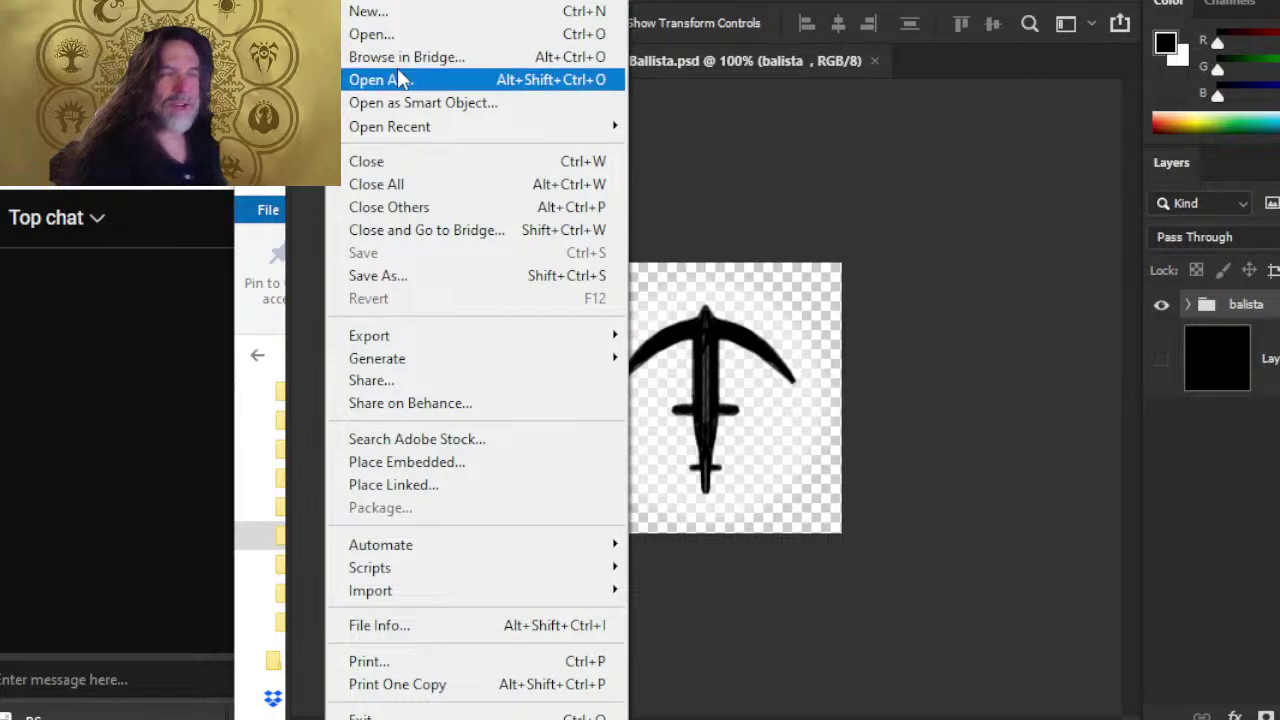
- Start saving a copy to this computer with PNG as the format
{"action": "left_click", "coordinate": [462, 279]}
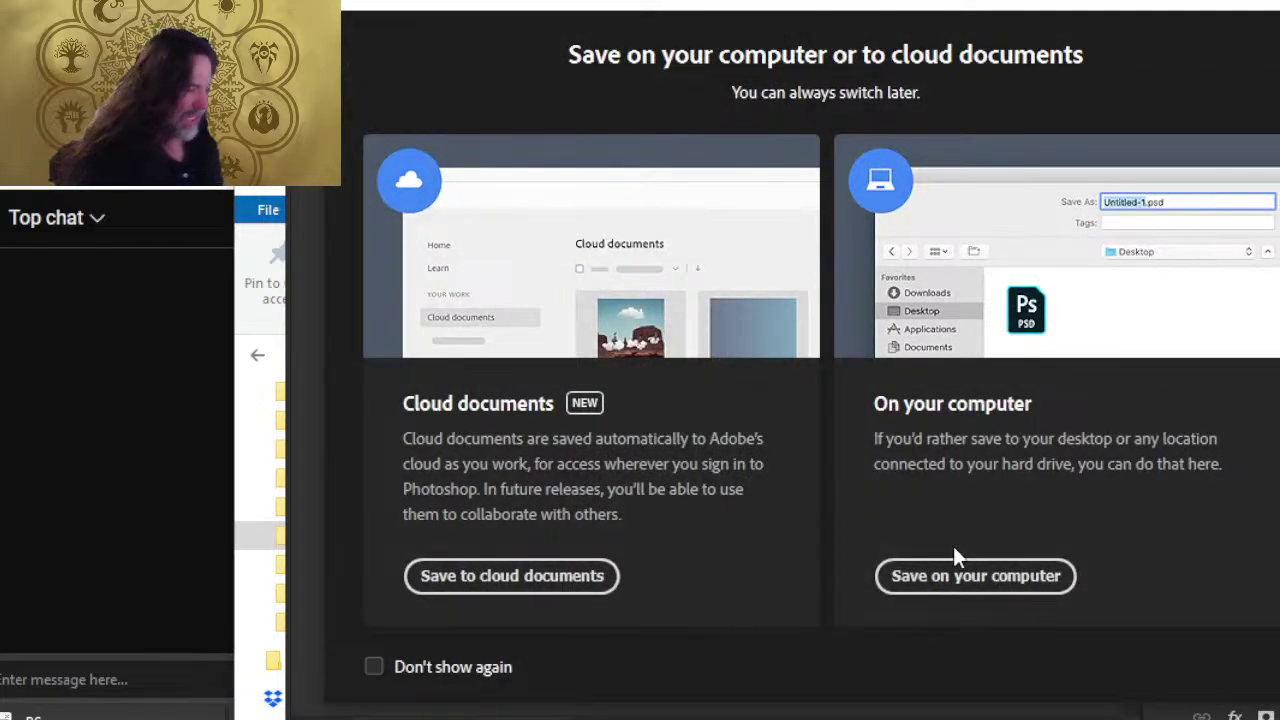
{"action": "left_click", "coordinate": [955, 573]}
{"action": "left_click", "coordinate": [624, 508]}
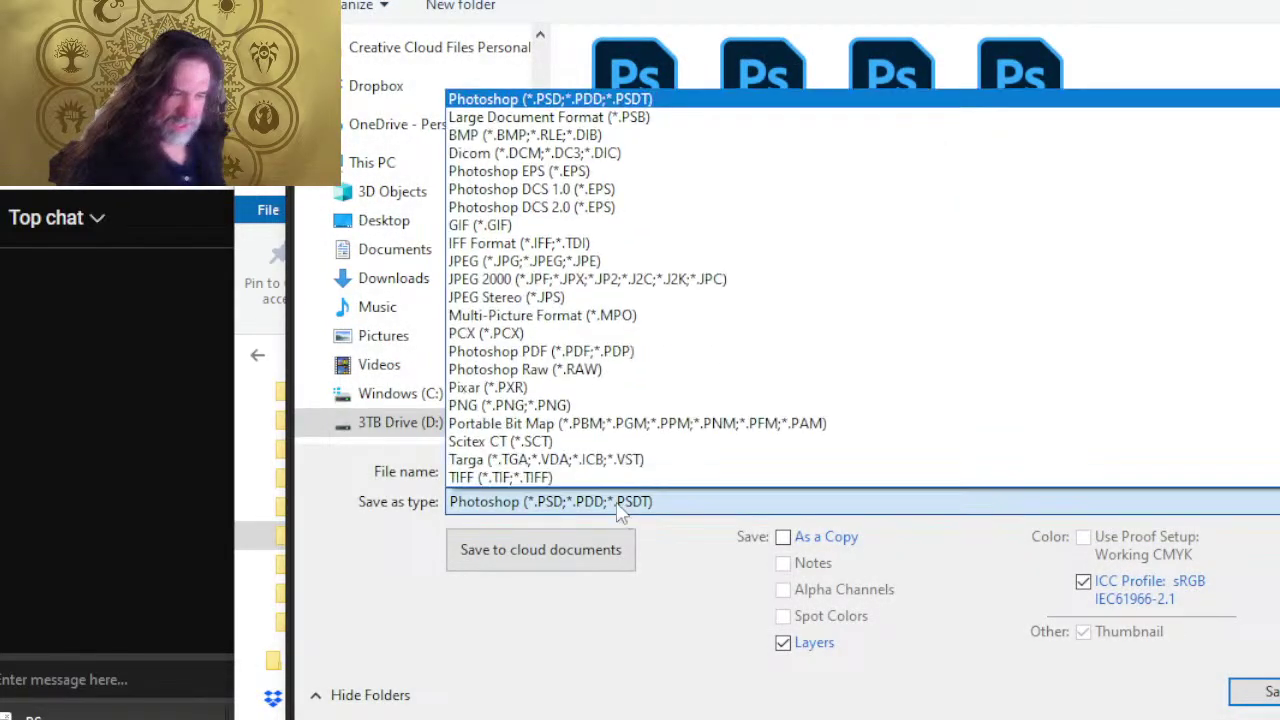
{"action": "left_click", "coordinate": [571, 406]}
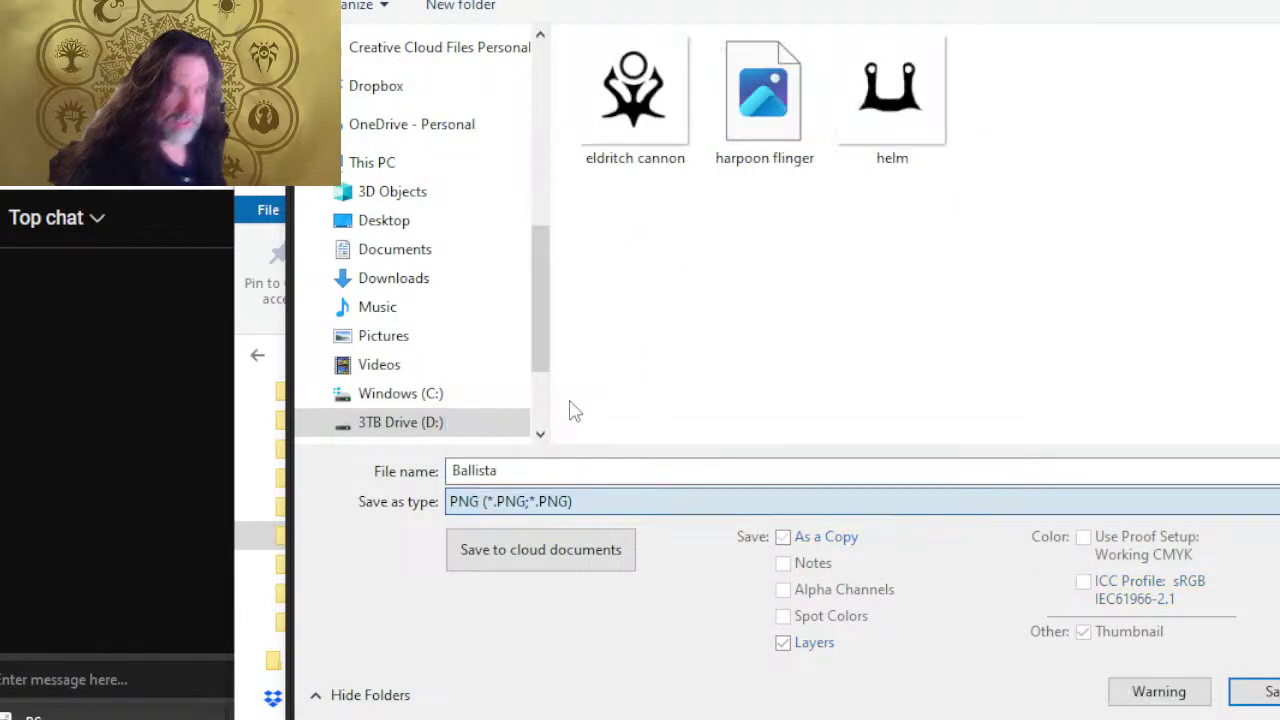
- Append '5ft' to the eldritch cannon, harpoon flinger and helm PNG file names
{"action": "left_click", "coordinate": [686, 168]}
{"action": "left_click", "coordinate": [677, 166]}
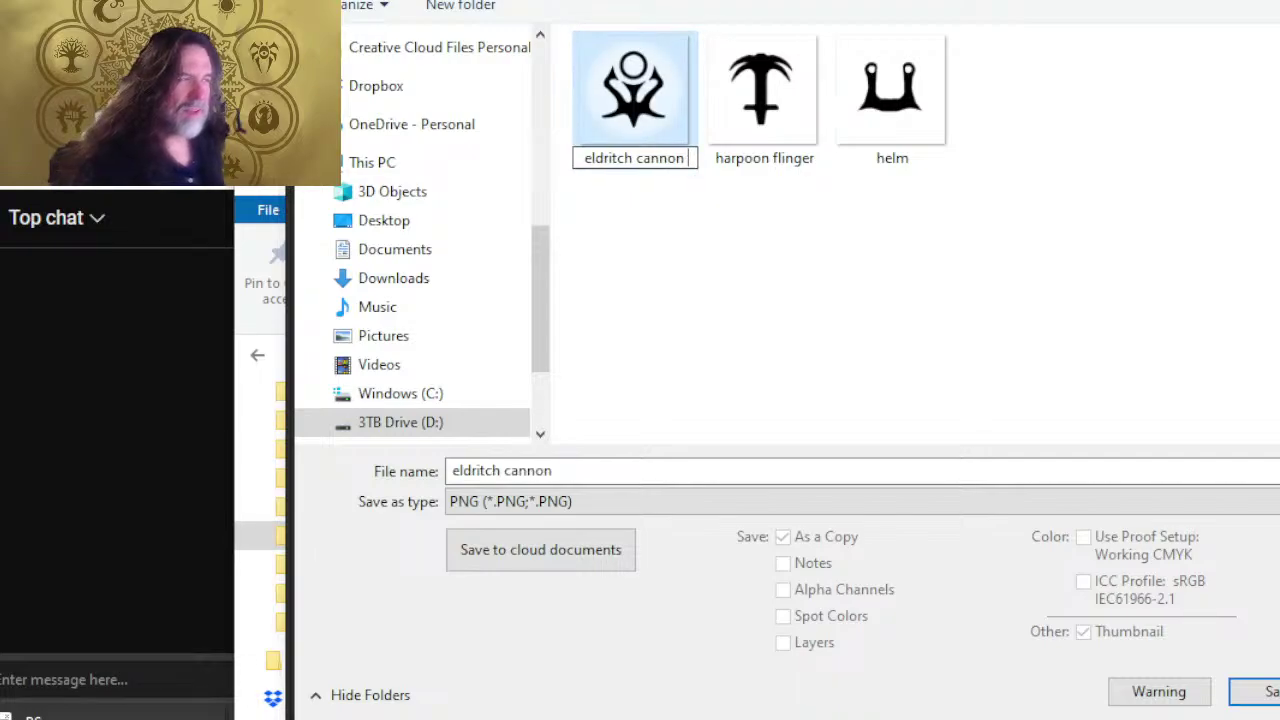
{"action": "type", "text": "5ft"}
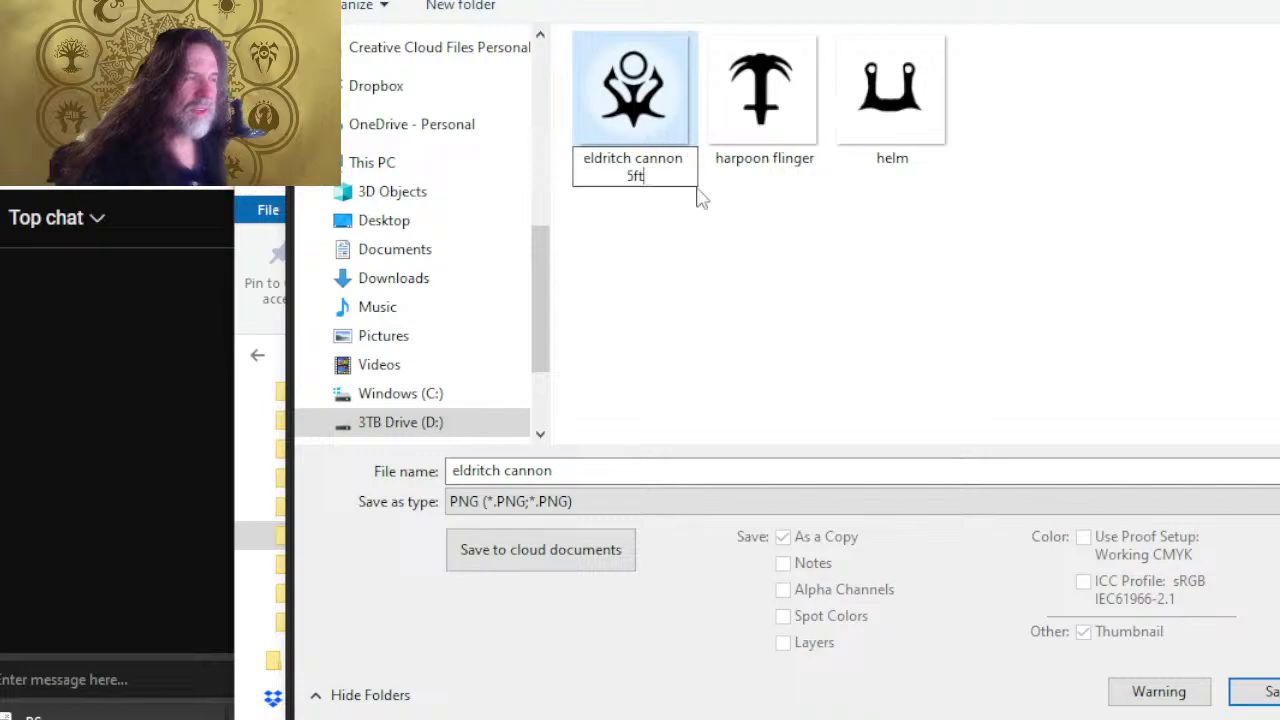
{"action": "key", "text": "Return"}
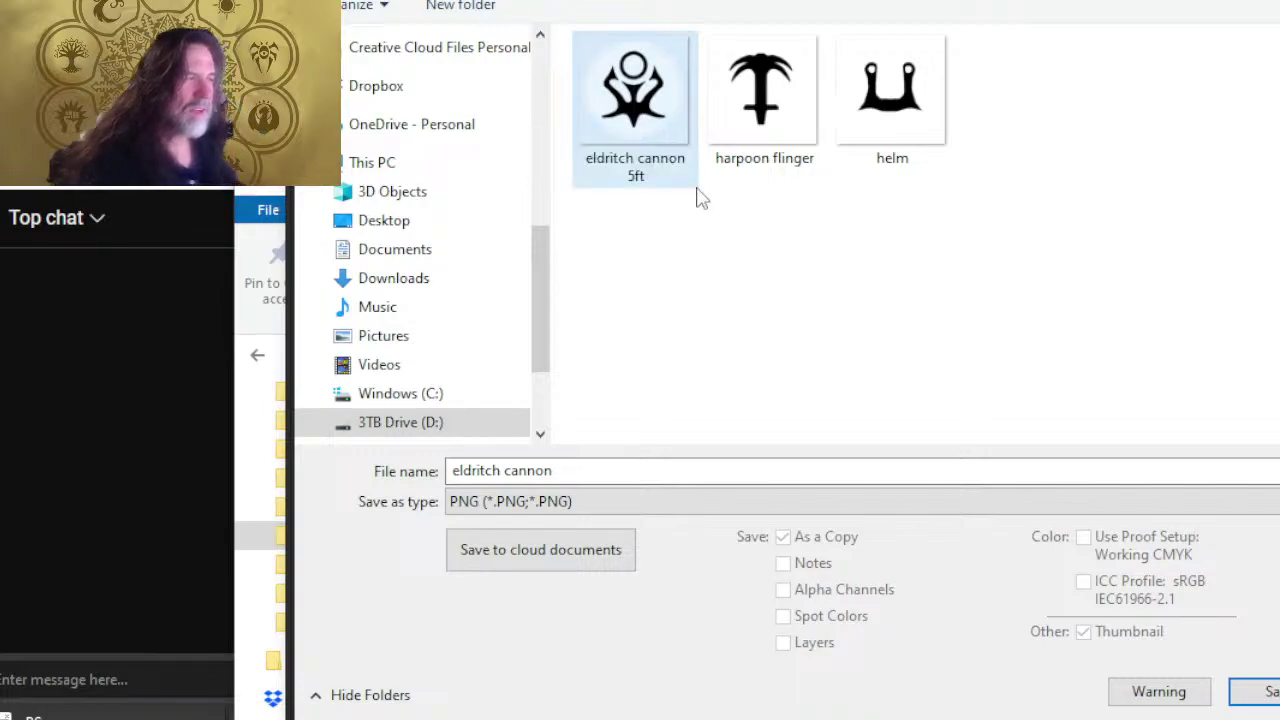
{"action": "left_click", "coordinate": [743, 167]}
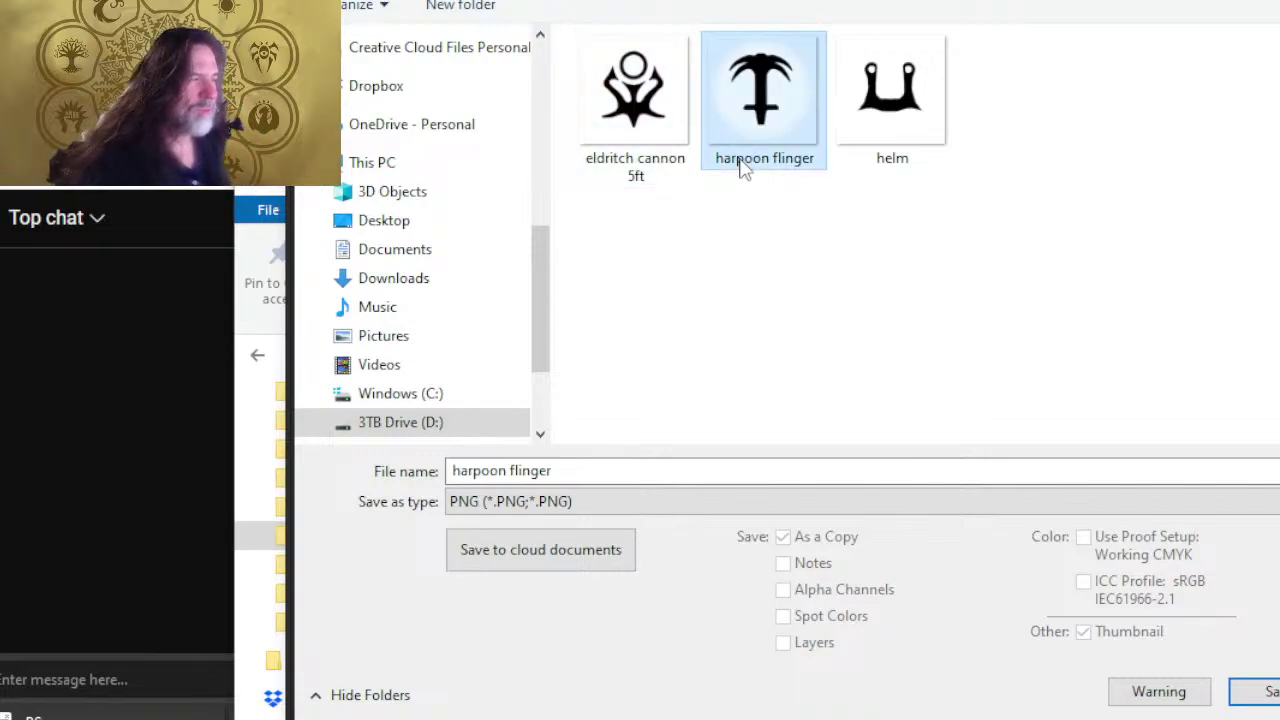
{"action": "left_click", "coordinate": [743, 160]}
{"action": "left_click", "coordinate": [737, 157]}
{"action": "left_click", "coordinate": [825, 168]}
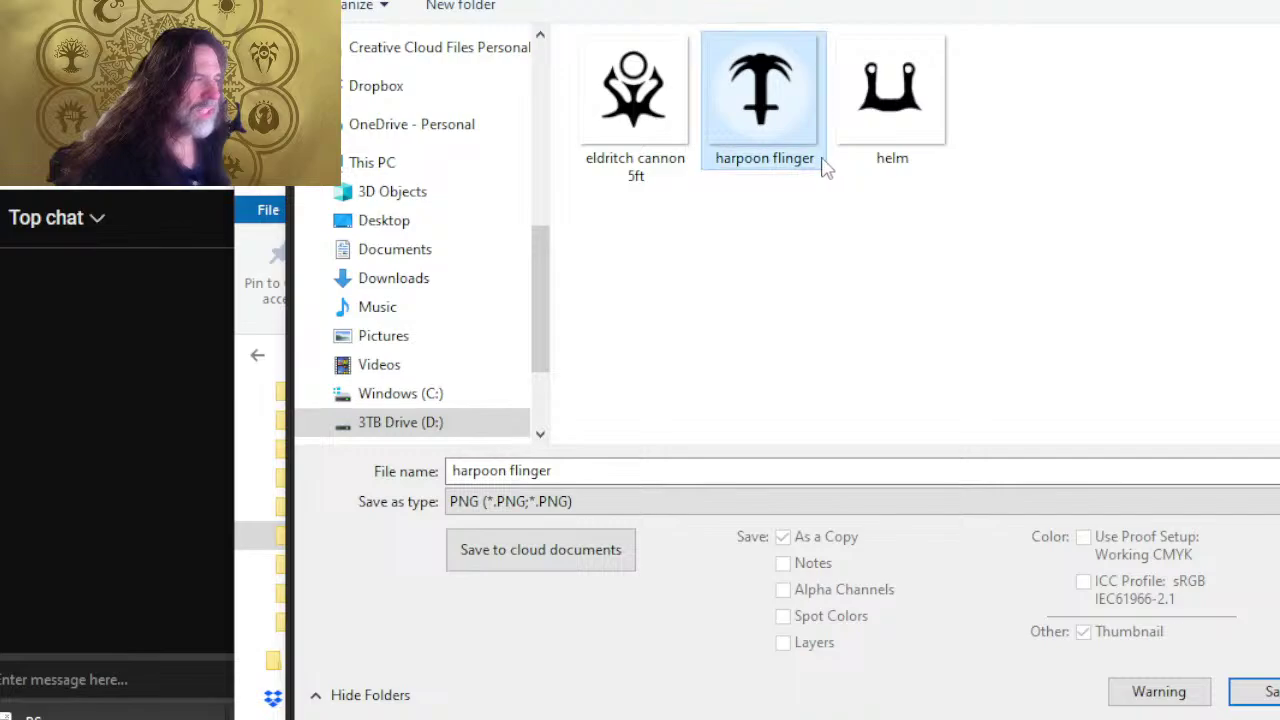
{"action": "left_click", "coordinate": [812, 163]}
{"action": "left_click", "coordinate": [815, 160]}
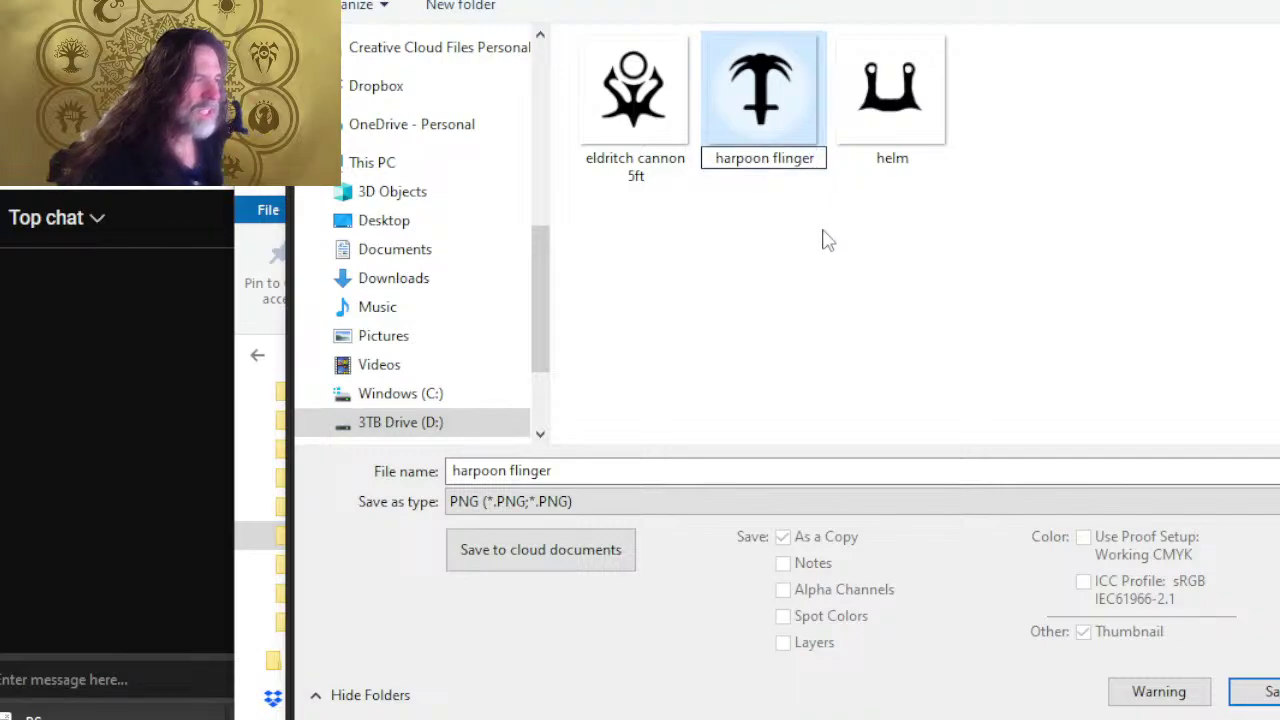
{"action": "type", "text": "5ft"}
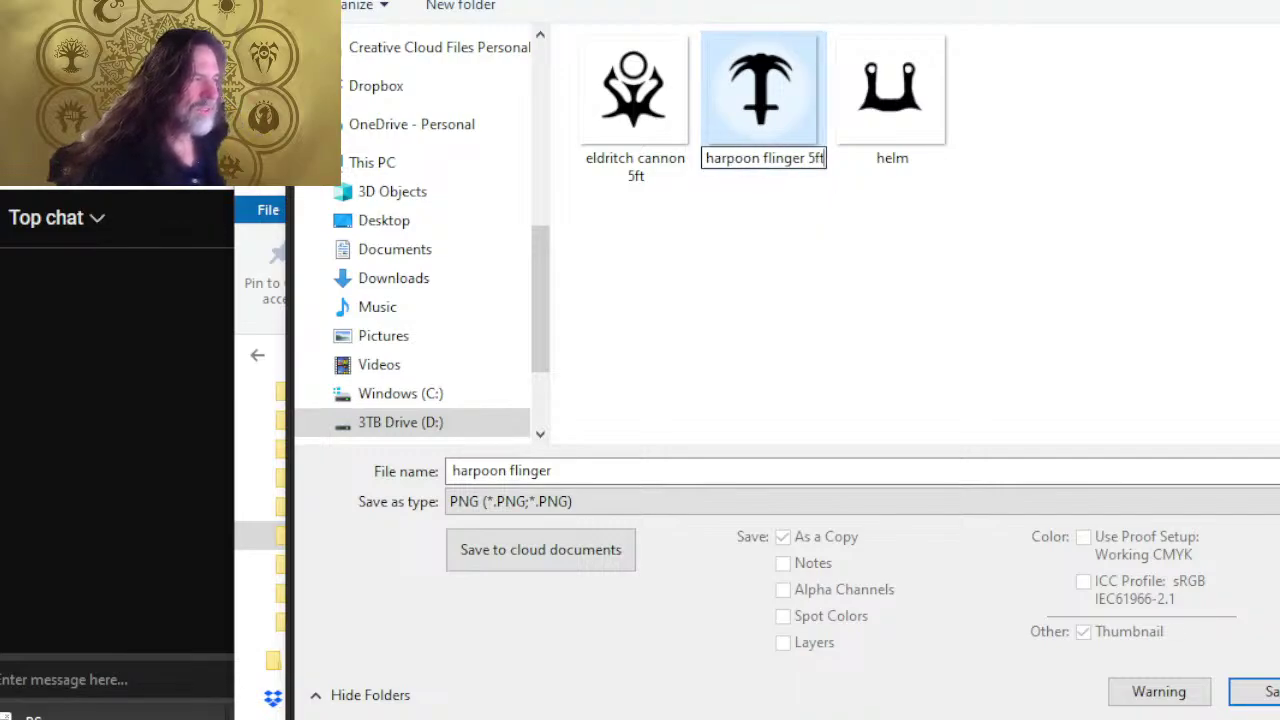
{"action": "key", "text": "Return"}
{"action": "left_click", "coordinate": [903, 170]}
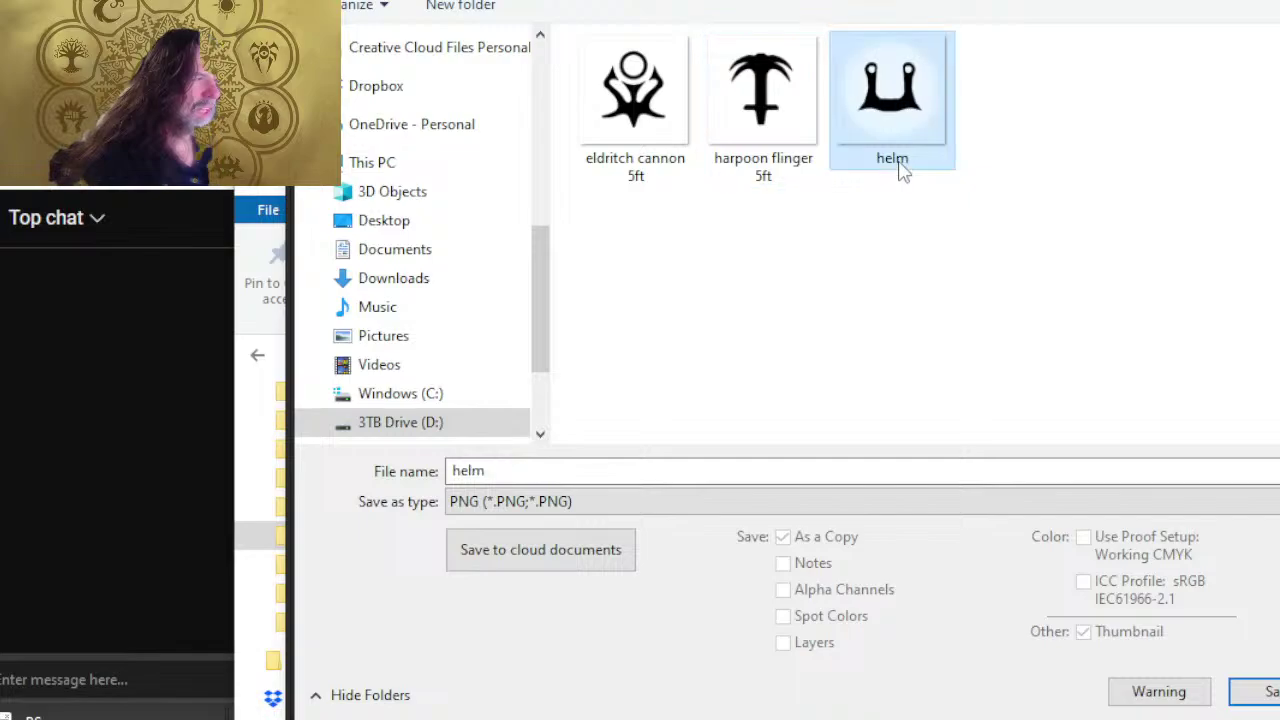
{"action": "left_click", "coordinate": [899, 163]}
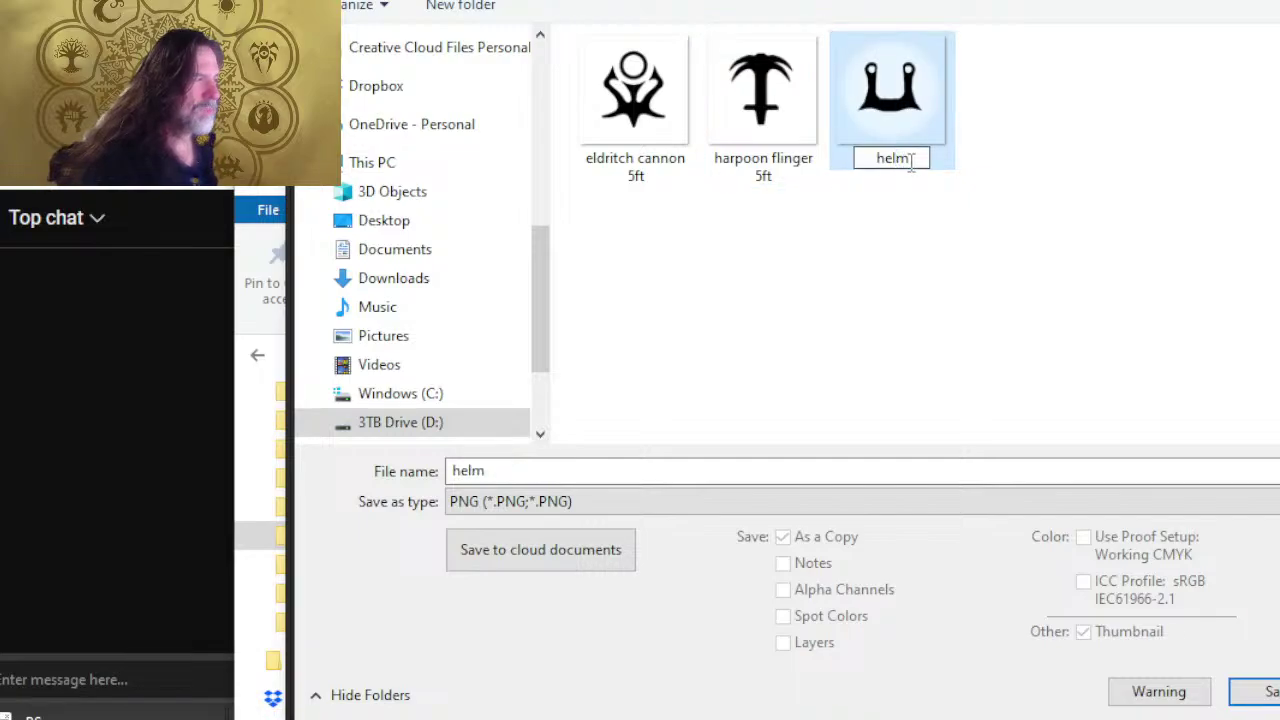
{"action": "type", "text": "5ft"}
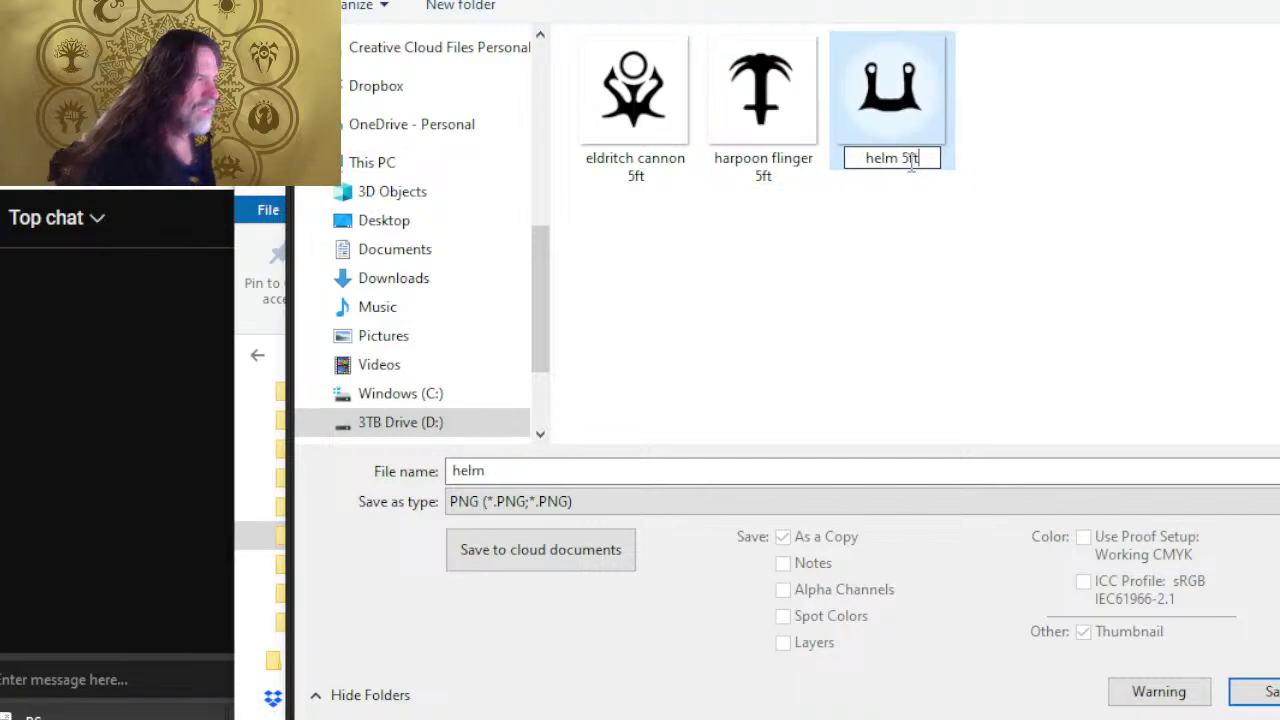
{"action": "key", "text": "Return"}
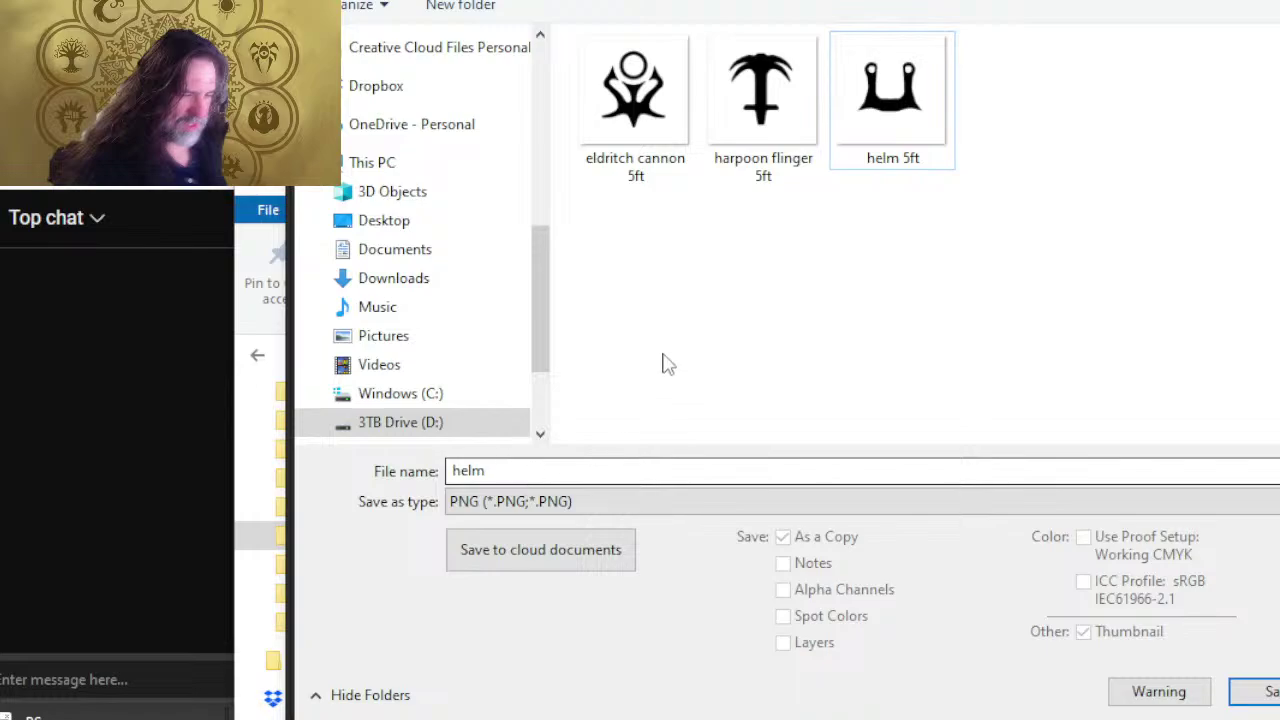
- Name the copy 'balis' and save it as PNG with the smallest file size
{"action": "double_click", "coordinate": [634, 467]}
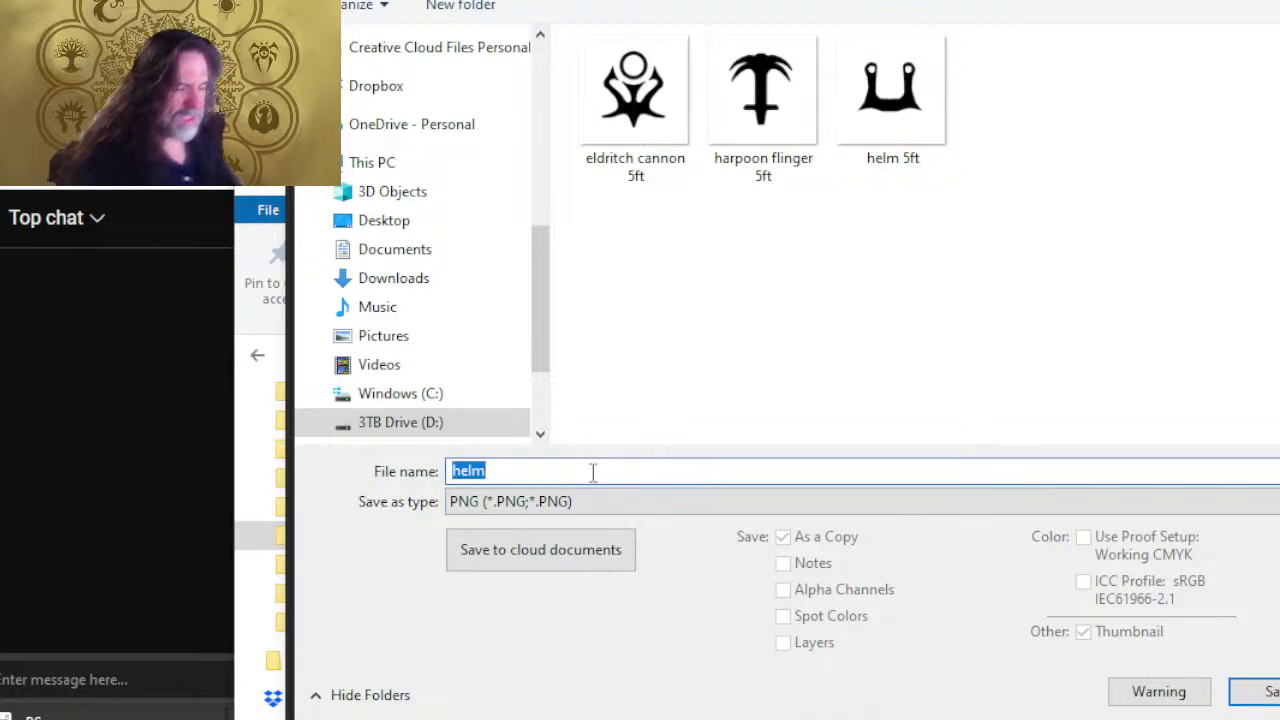
{"action": "type", "text": "balista 10ft"}
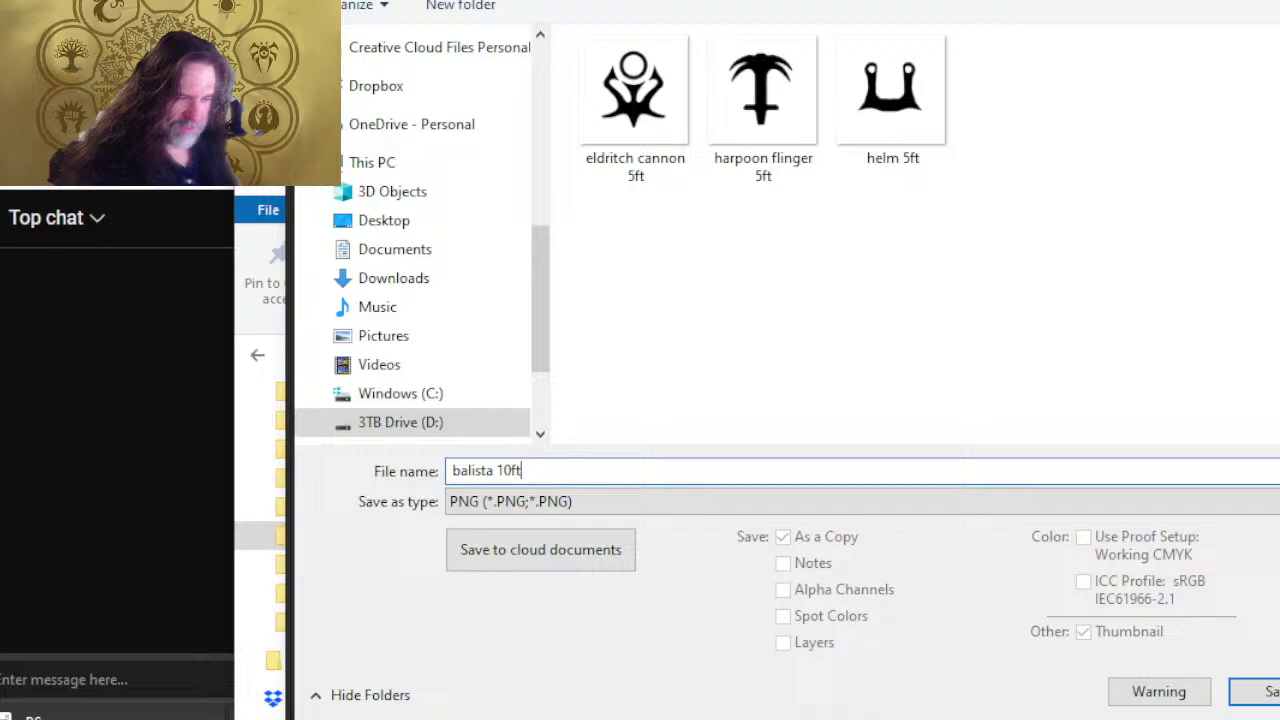
{"action": "key", "text": "Return"}
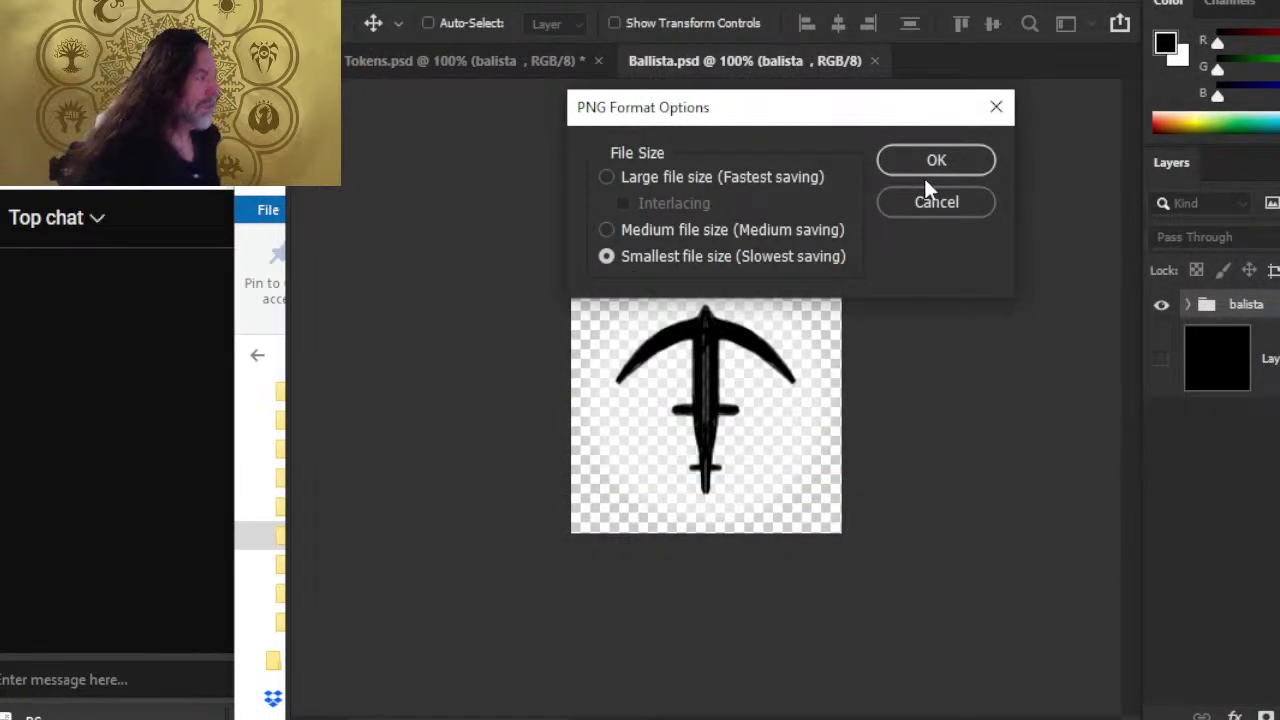
{"action": "left_click", "coordinate": [928, 163]}
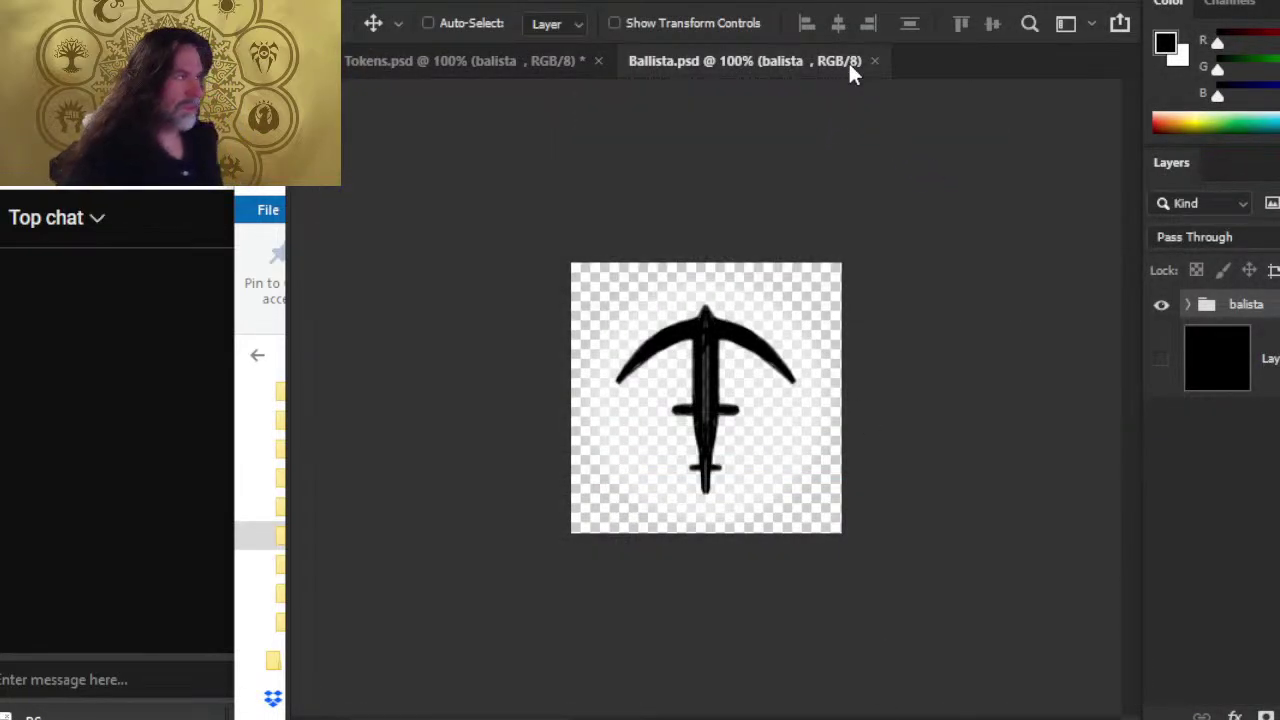
- Delete the balista group from the Ballista document
{"action": "left_click", "coordinate": [517, 59]}
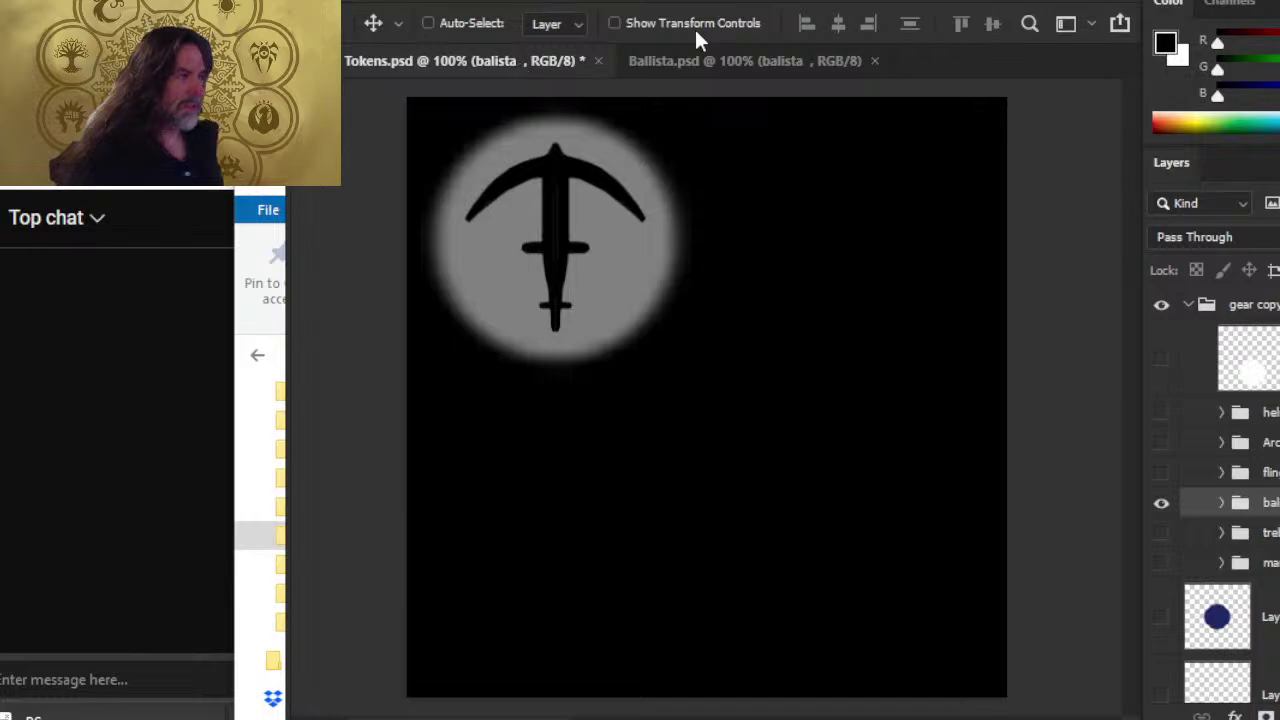
{"action": "left_click", "coordinate": [701, 60]}
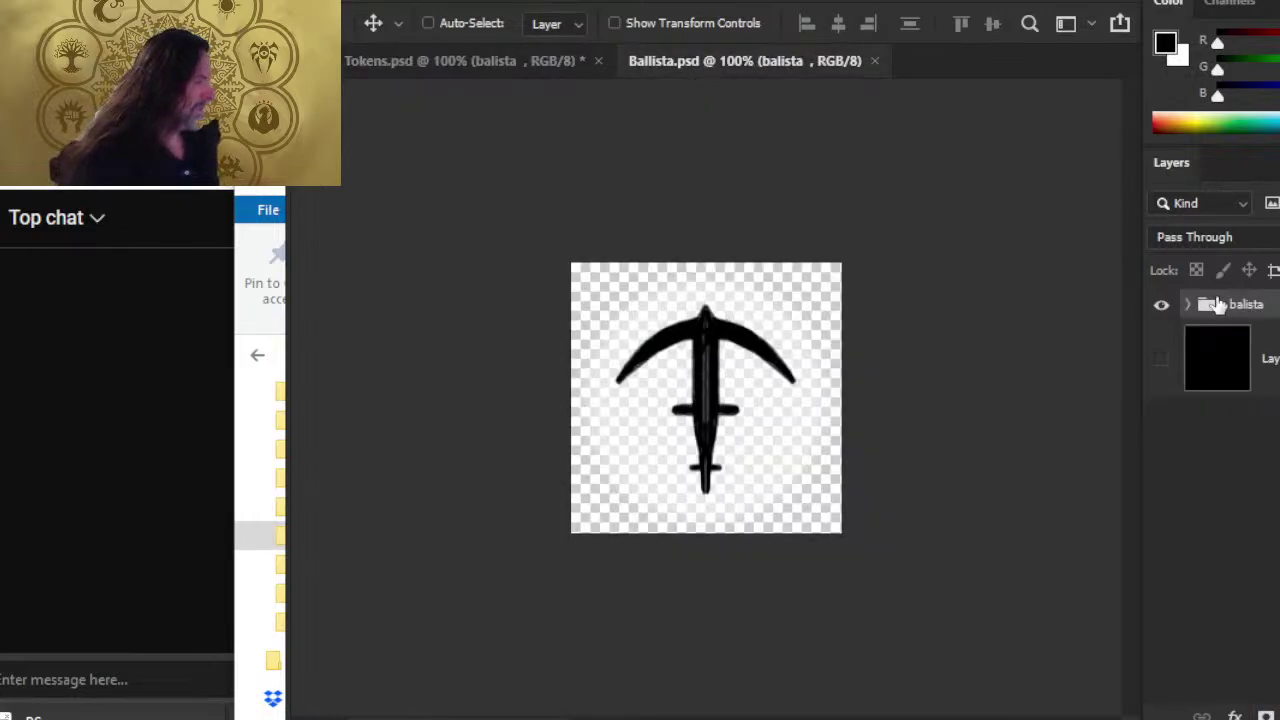
{"action": "key", "text": "Delete"}
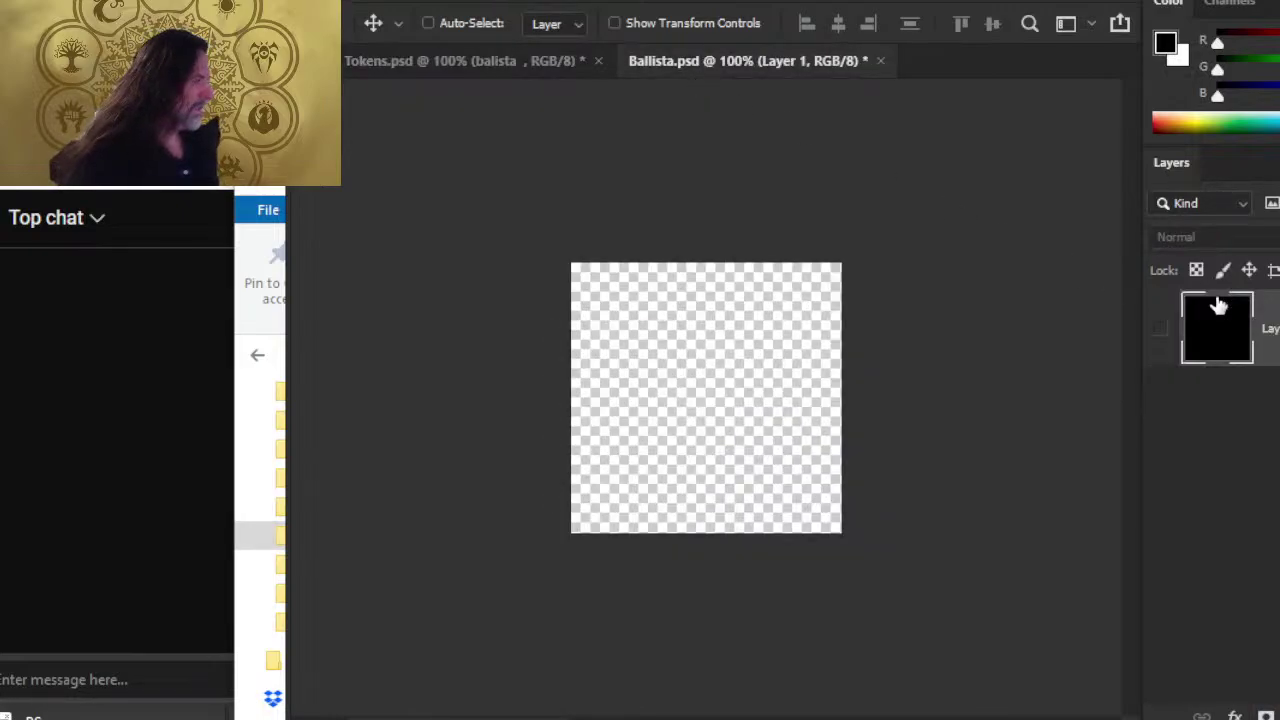
- In Vessel Tokens, show and select the trebuchet group and duplicate it into Ballista.psd
{"action": "left_click", "coordinate": [452, 64]}
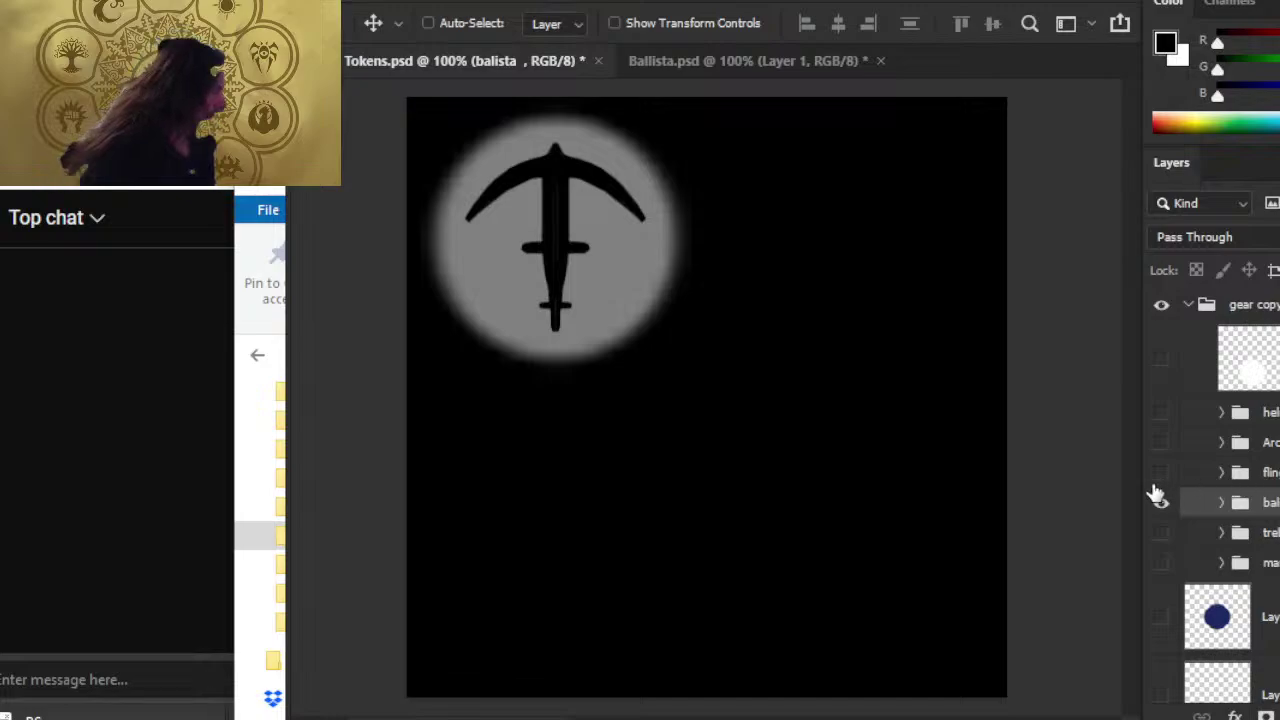
{"action": "left_click", "coordinate": [1161, 503]}
{"action": "left_click", "coordinate": [1161, 532]}
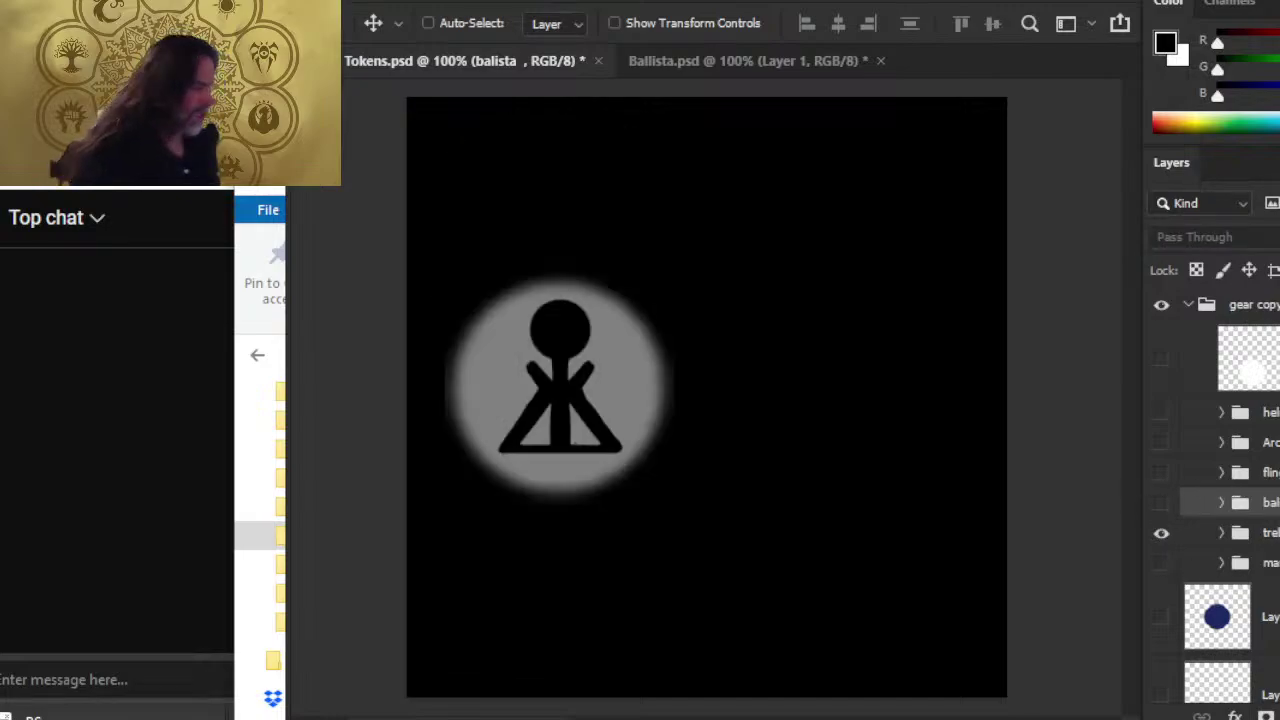
{"action": "left_click", "coordinate": [1265, 532], "text": "ctrl"}
{"action": "left_click", "coordinate": [1265, 532]}
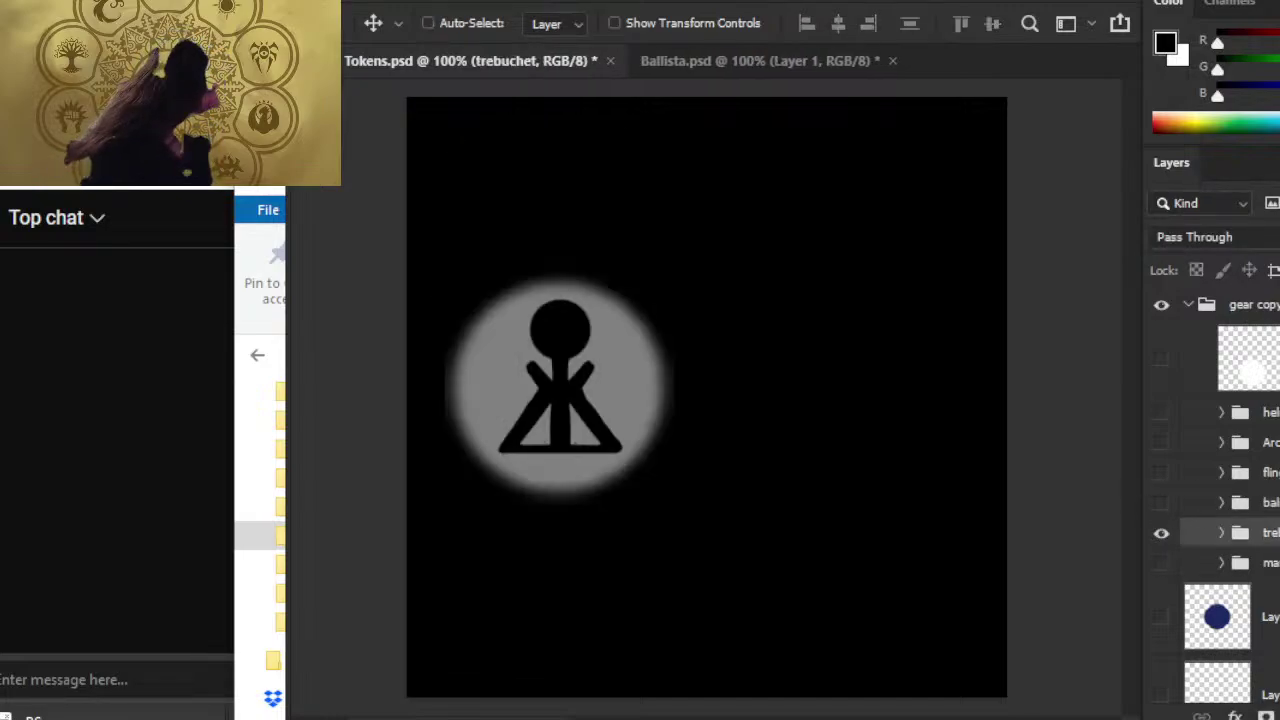
{"action": "key", "text": "ctrl+j"}
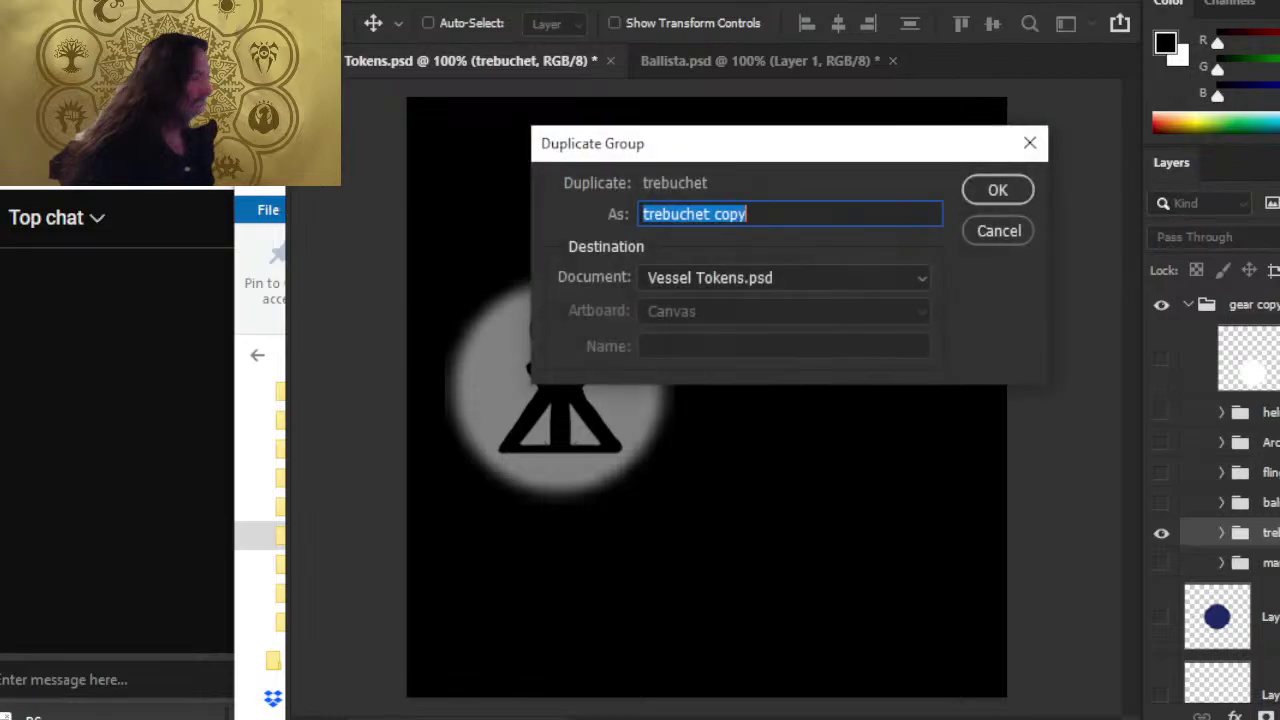
{"action": "key", "text": "Return"}
{"action": "key", "text": "ctrl+z"}
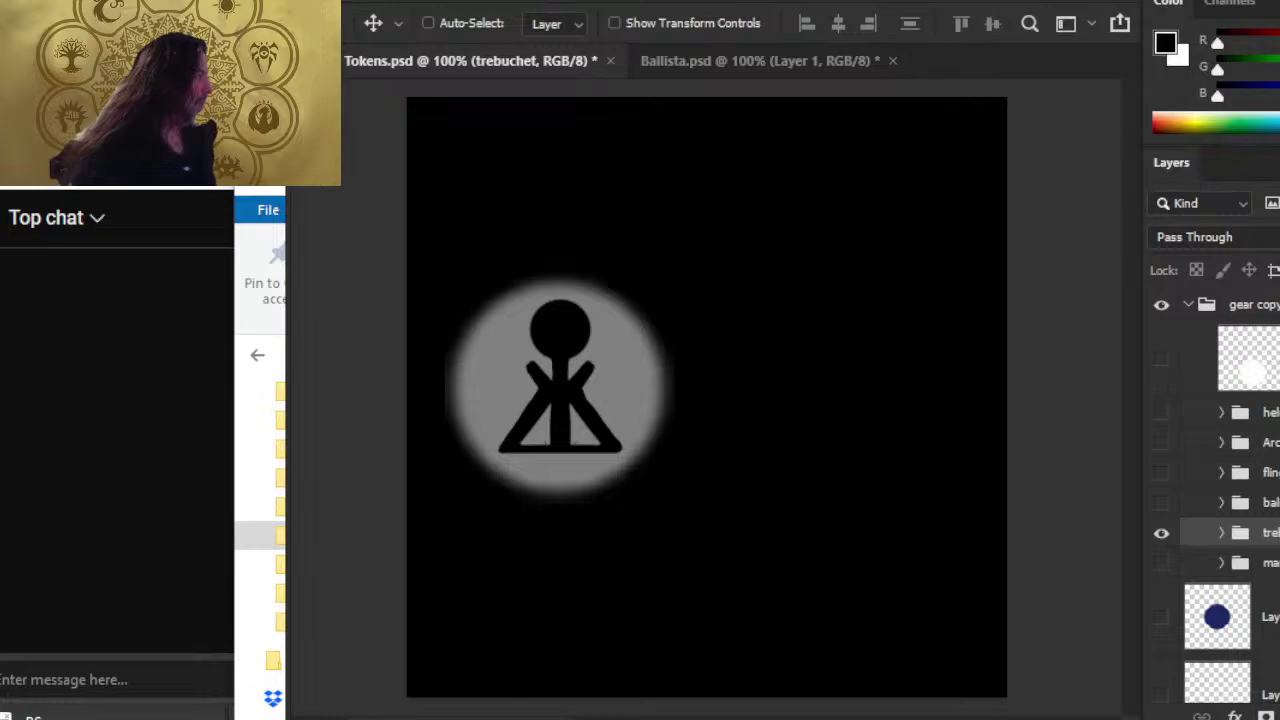
{"action": "key", "text": "ctrl+j"}
{"action": "left_click", "coordinate": [718, 280]}
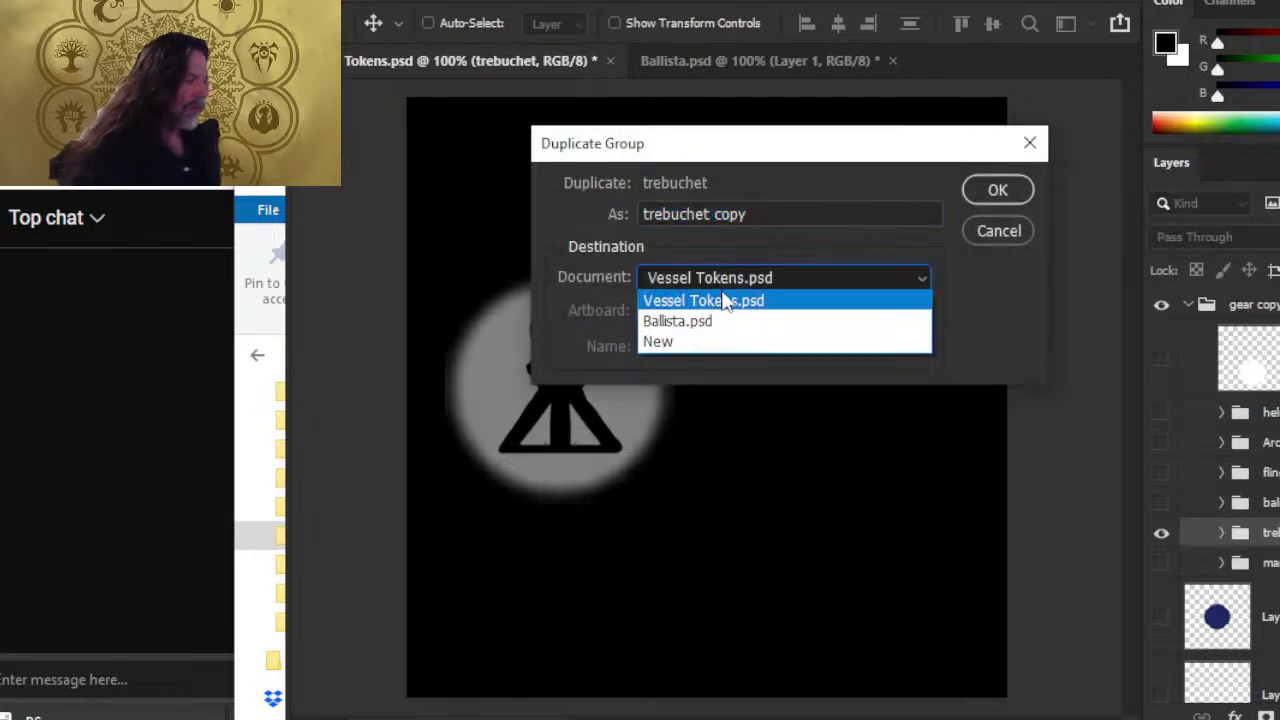
{"action": "left_click", "coordinate": [745, 322]}
{"action": "left_click", "coordinate": [990, 192]}
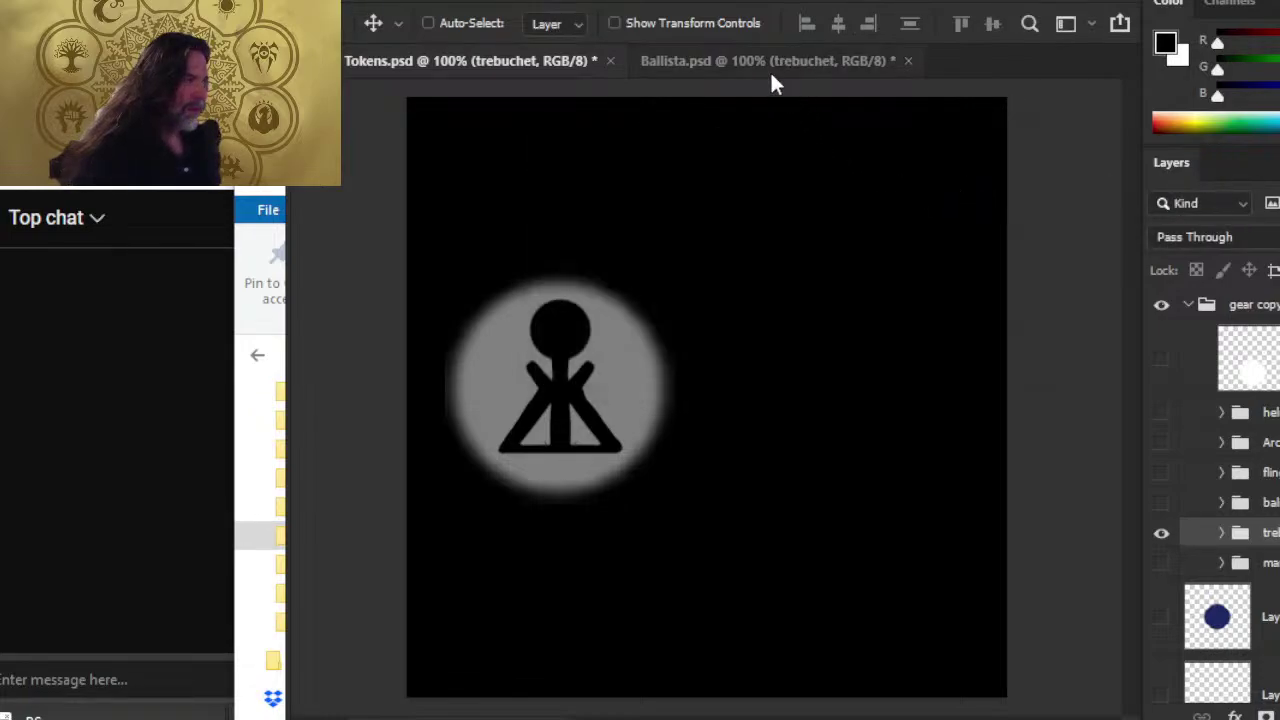
- Show the black layer, move the trebuchet up, scale it to about 109%, nudge left
{"action": "left_click", "coordinate": [765, 61]}
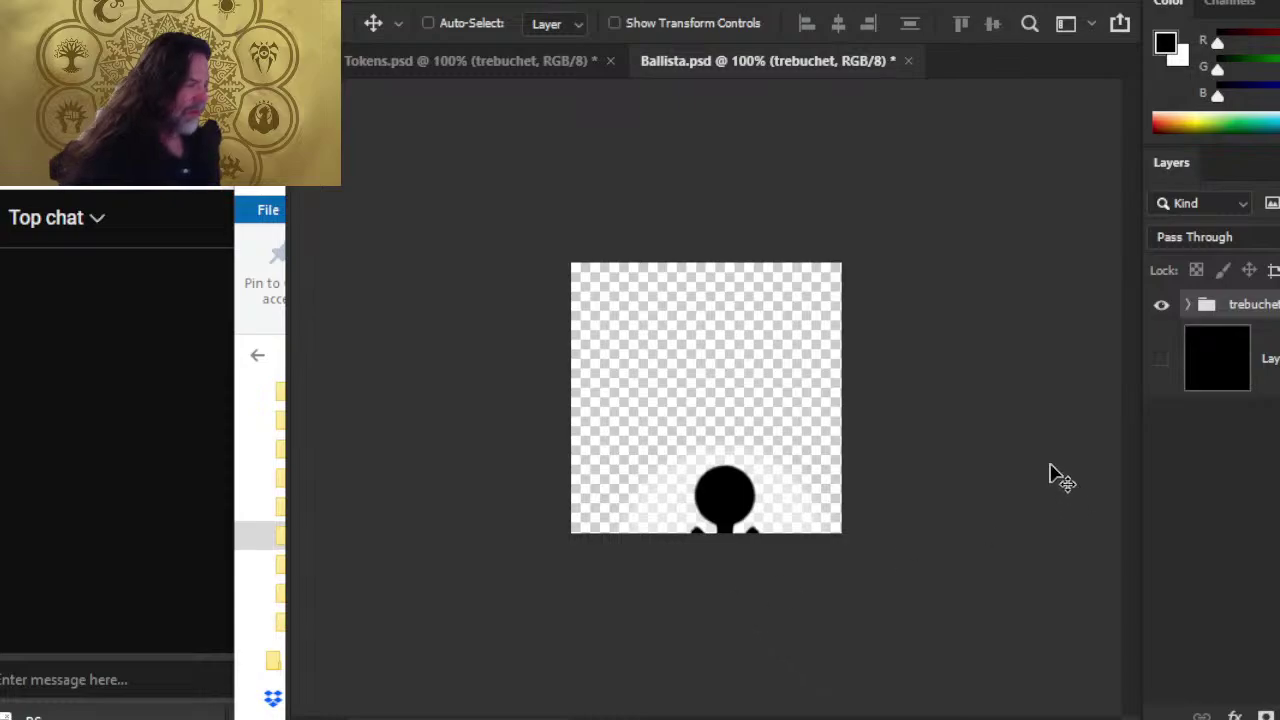
{"action": "left_click", "coordinate": [1161, 360]}
{"action": "left_click_drag", "start_coordinate": [795, 580], "coordinate": [770, 420]}
{"action": "key", "text": "l"}
{"action": "right_click", "coordinate": [739, 472]}
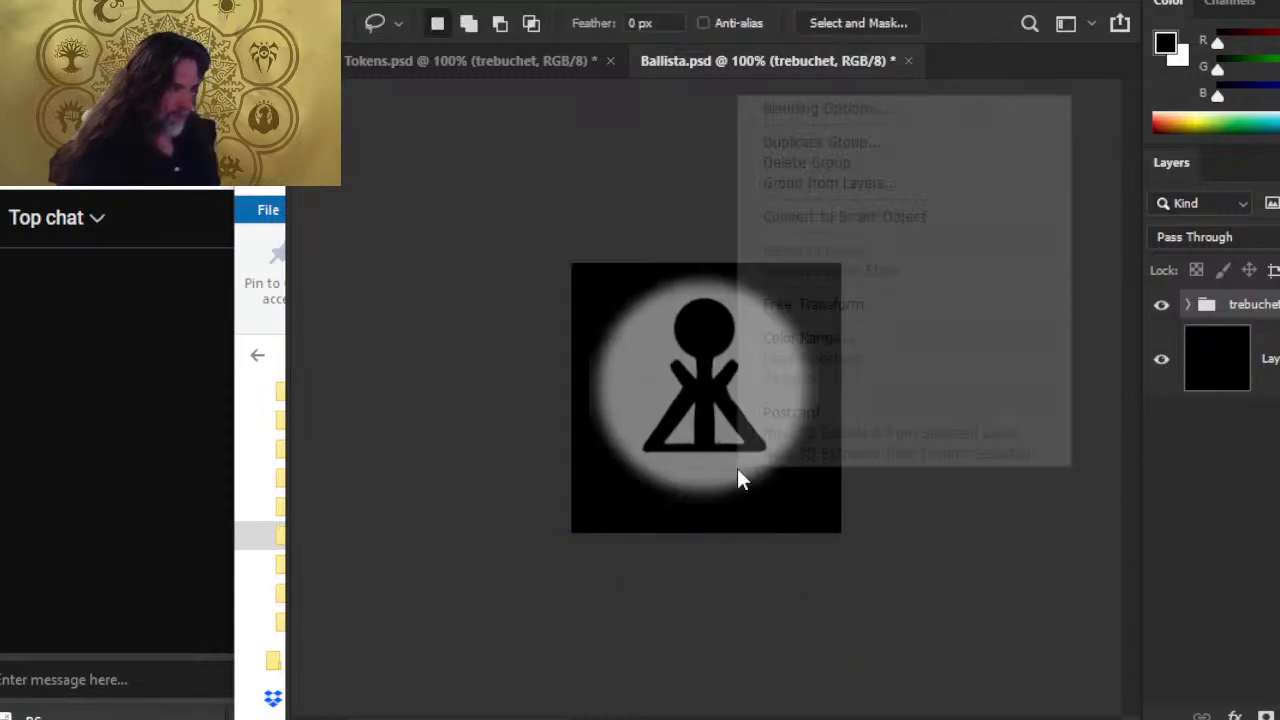
{"action": "left_click", "coordinate": [830, 304]}
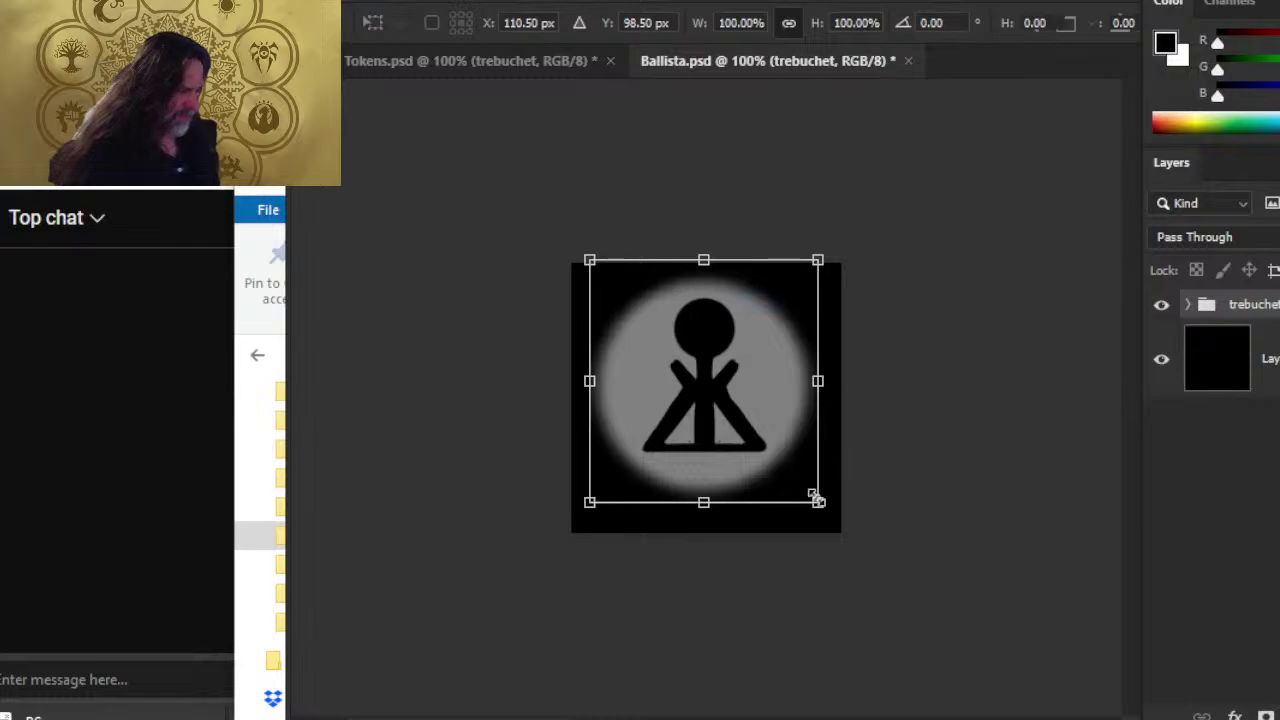
{"action": "left_click_drag", "start_coordinate": [818, 503], "coordinate": [846, 532]}
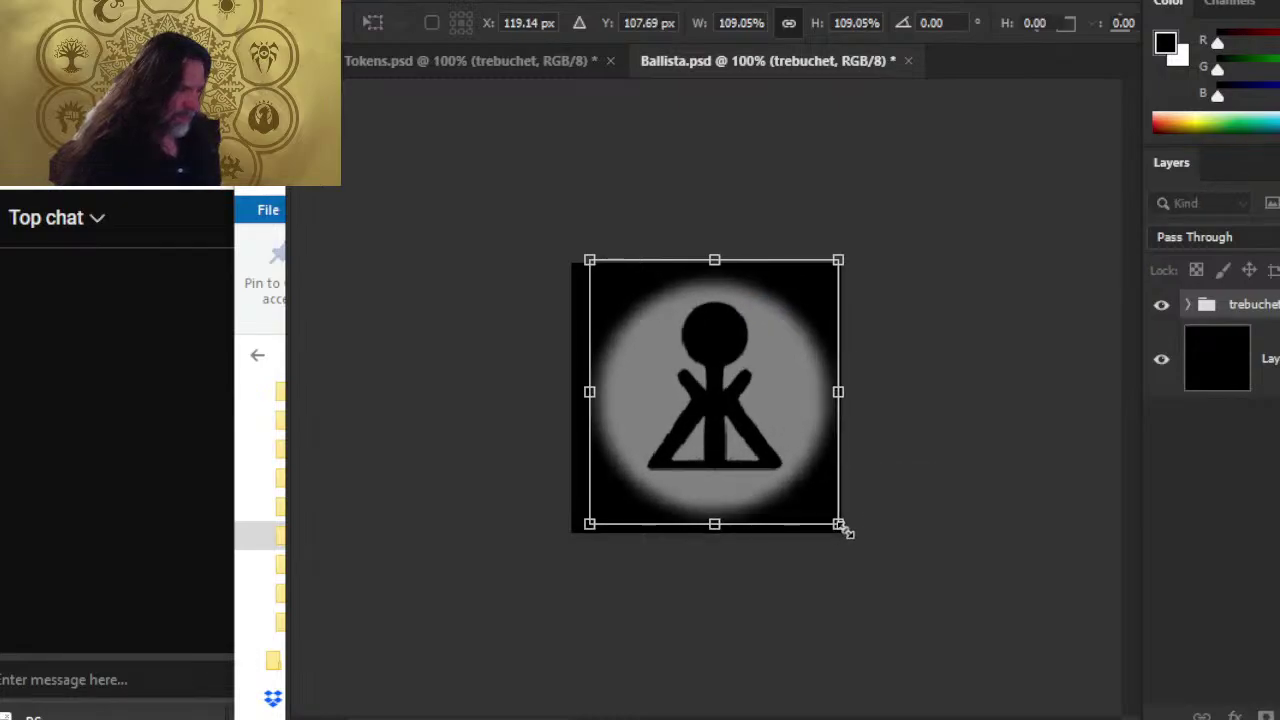
{"action": "key", "text": "Return"}
{"action": "key", "text": "v"}
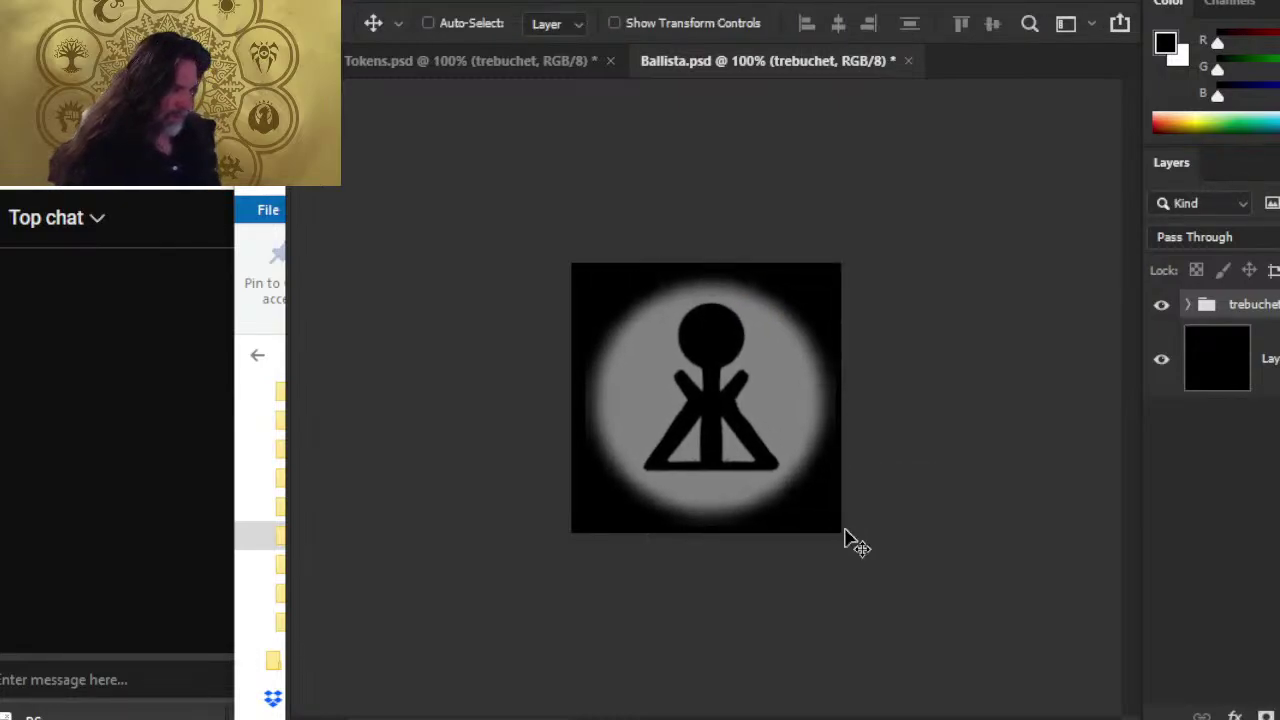
{"action": "key", "text": "Left"}
{"action": "key", "text": "Left"}
{"action": "key", "text": "Left"}
{"action": "key", "text": "Left"}
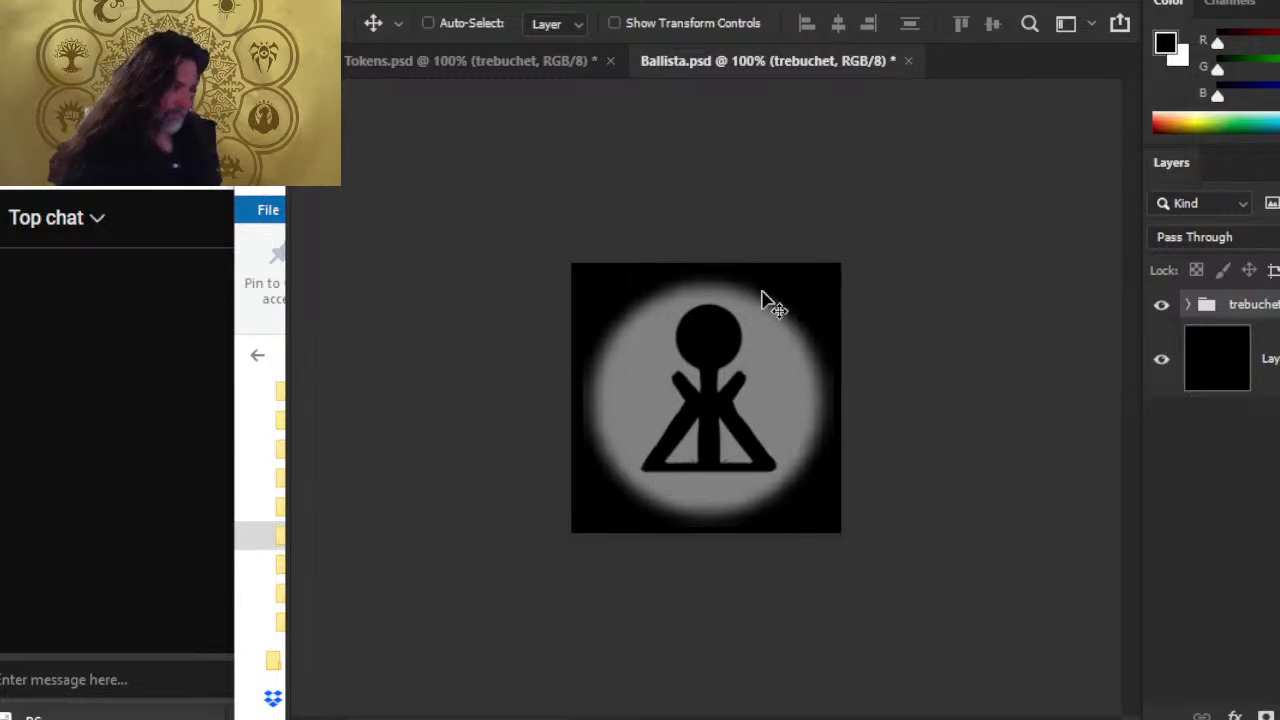
{"action": "key", "text": "Left"}
{"action": "key", "text": "Left"}
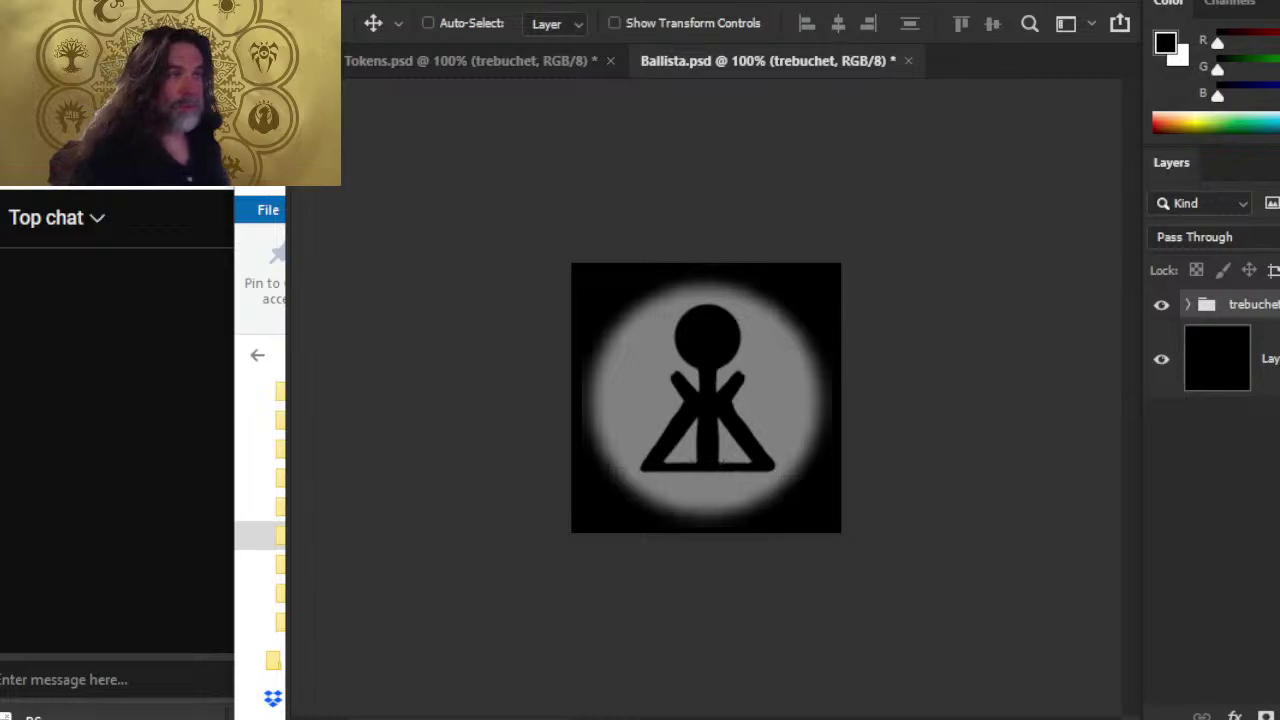
- Check Canvas Size without changes, then hide the black backing layer in Ballista.psd
{"action": "left_click", "coordinate": [423, 0]}
{"action": "left_click", "coordinate": [523, 187]}
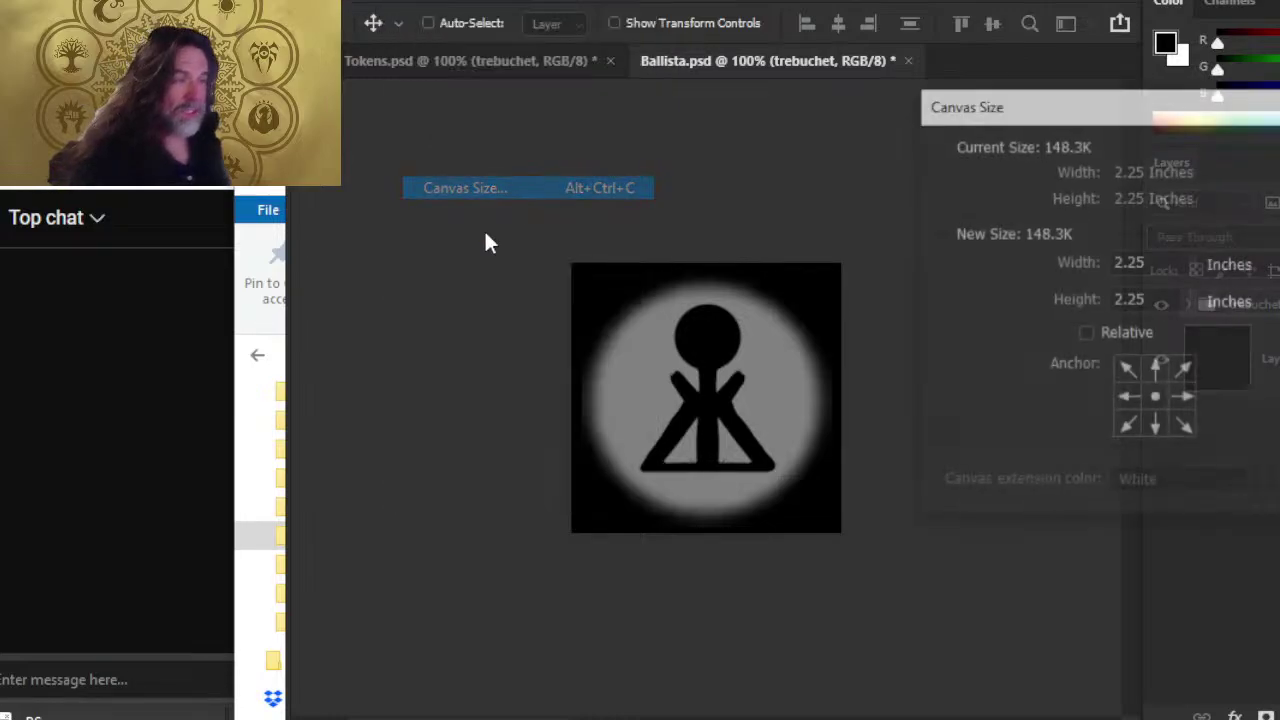
{"action": "key", "text": "Escape"}
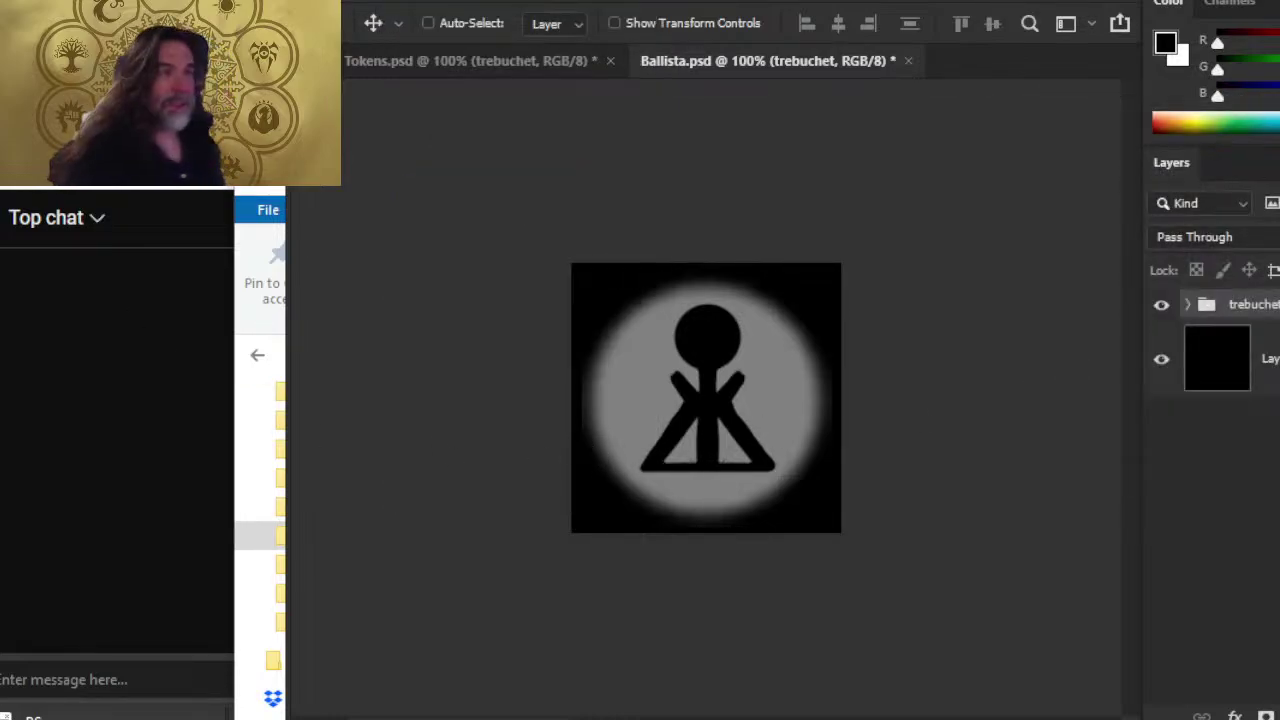
{"action": "left_click", "coordinate": [1161, 360]}
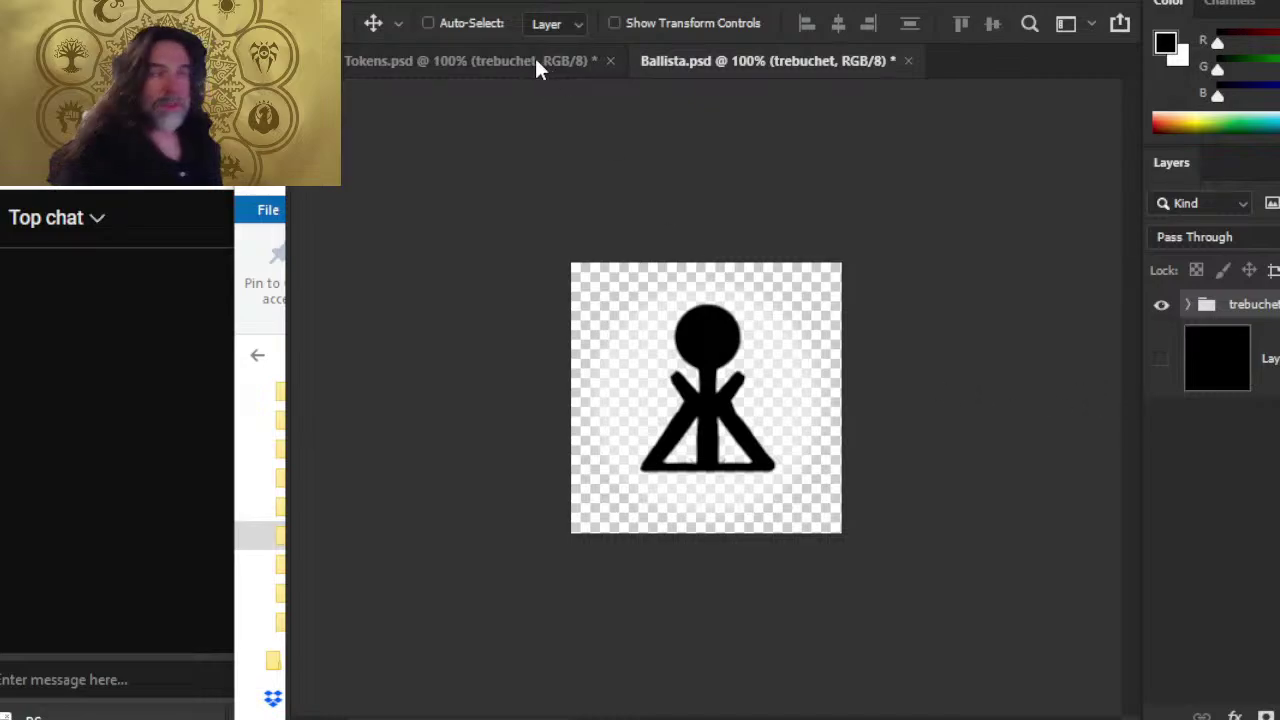
{"action": "left_click", "coordinate": [348, 3]}
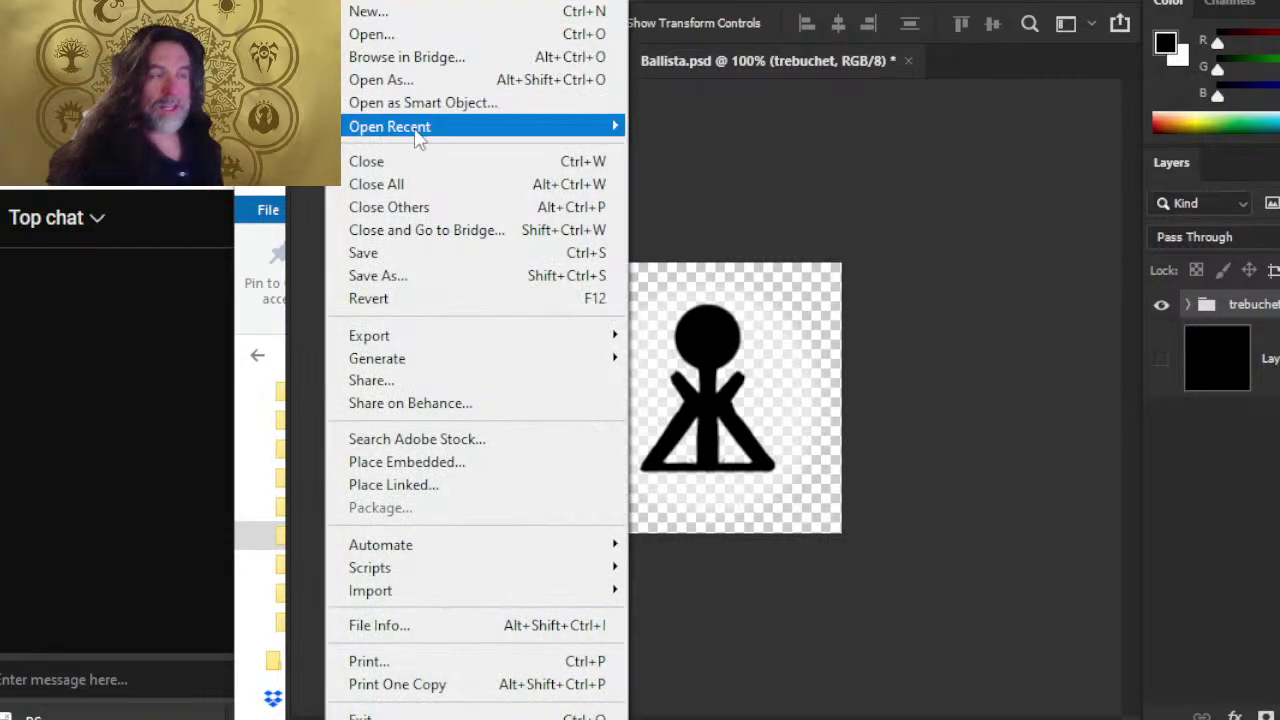
- Save a copy of the document on the computer as trebuchet.psd, replacing the Ballista name
{"action": "left_click", "coordinate": [432, 276]}
{"action": "left_click", "coordinate": [968, 590]}
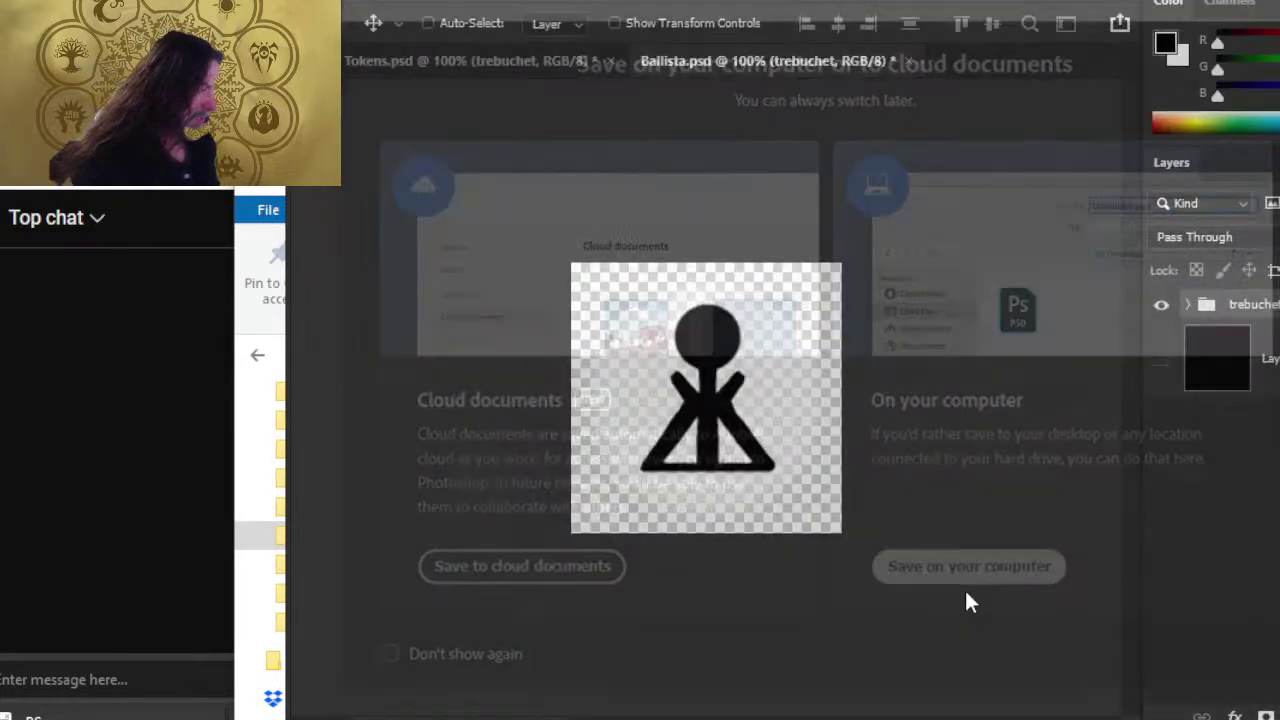
{"action": "left_click", "coordinate": [651, 468]}
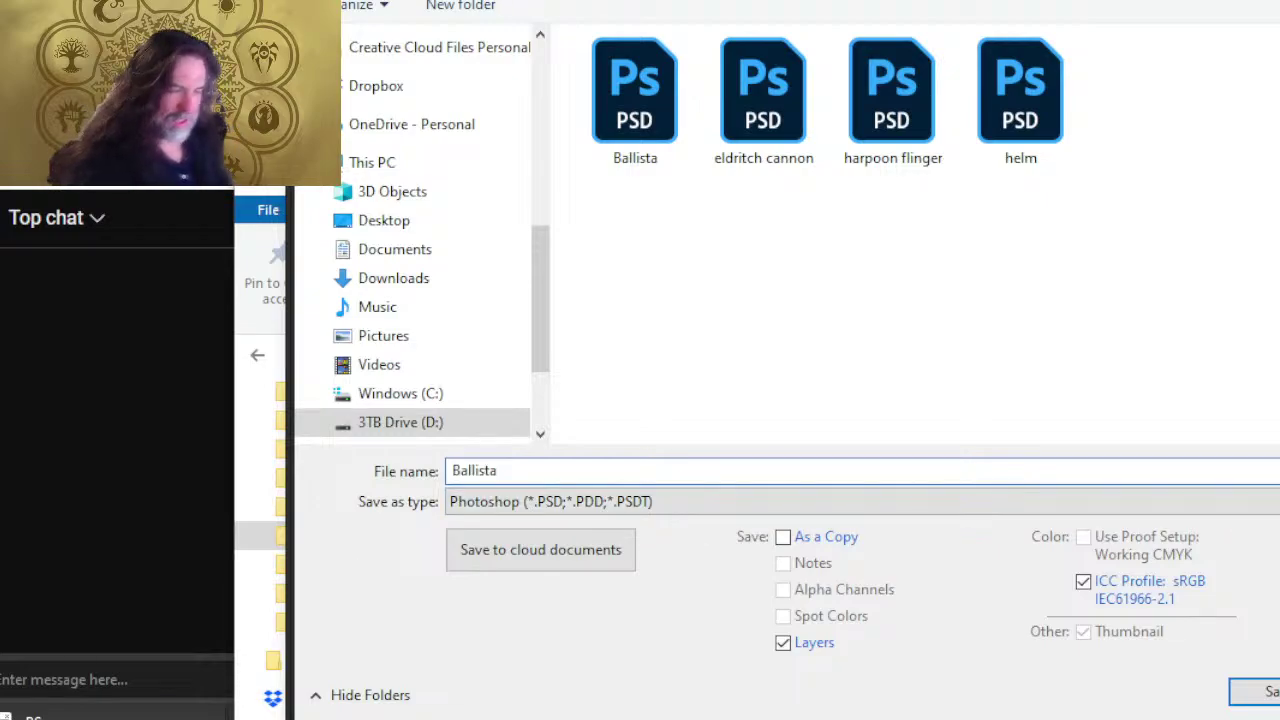
{"action": "key", "text": "BackSpace"}
{"action": "key", "text": "BackSpace"}
{"action": "key", "text": "BackSpace"}
{"action": "key", "text": "BackSpace"}
{"action": "key", "text": "BackSpace"}
{"action": "key", "text": "BackSpace"}
{"action": "key", "text": "BackSpace"}
{"action": "key", "text": "BackSpace"}
{"action": "type", "text": "trebud"}
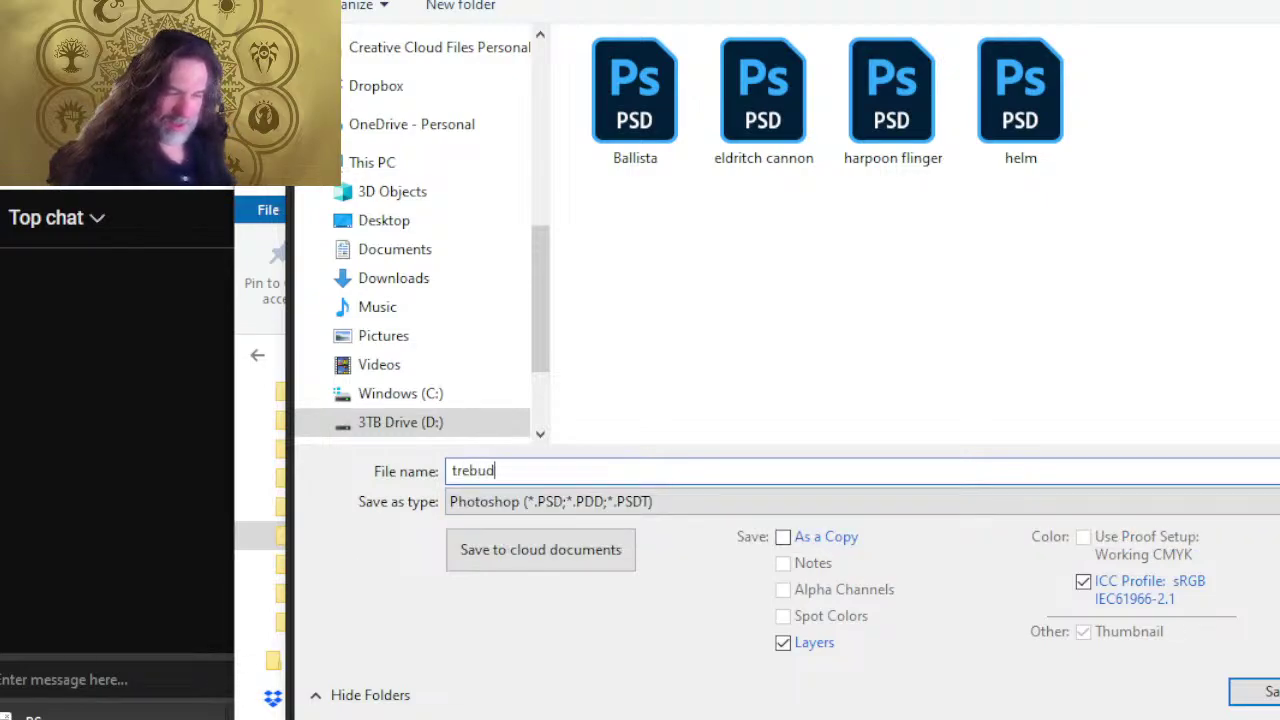
{"action": "key", "text": "BackSpace"}
{"action": "type", "text": "chet"}
{"action": "key", "text": "Return"}
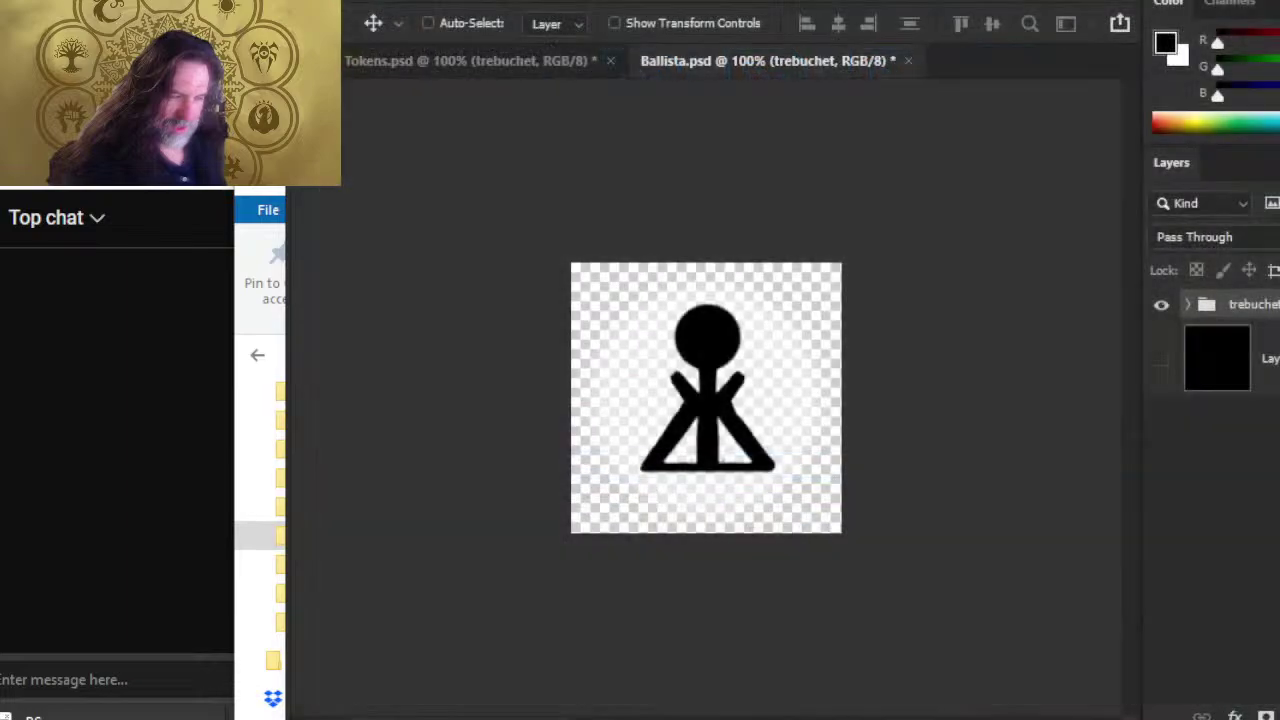
- Save the trebuchet document locally as a PNG named 'trebuchet 15ft' with default PNG options
{"action": "left_click", "coordinate": [342, 5]}
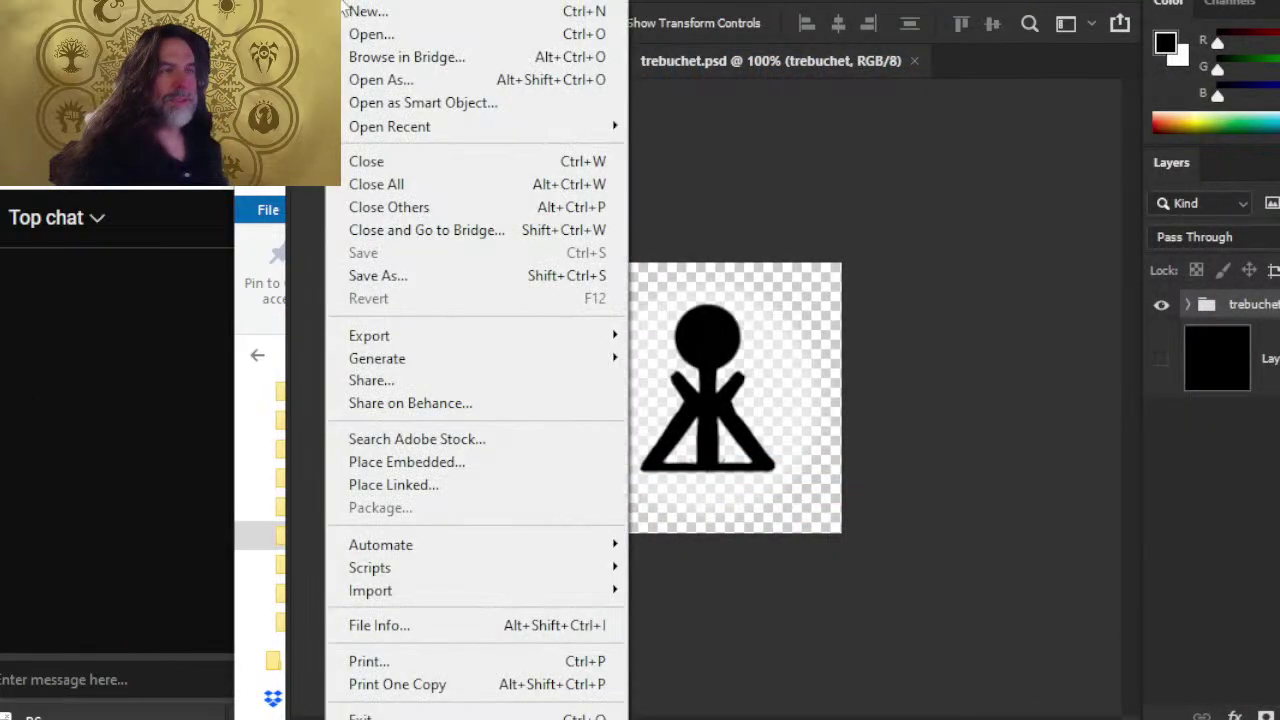
{"action": "left_click", "coordinate": [470, 275]}
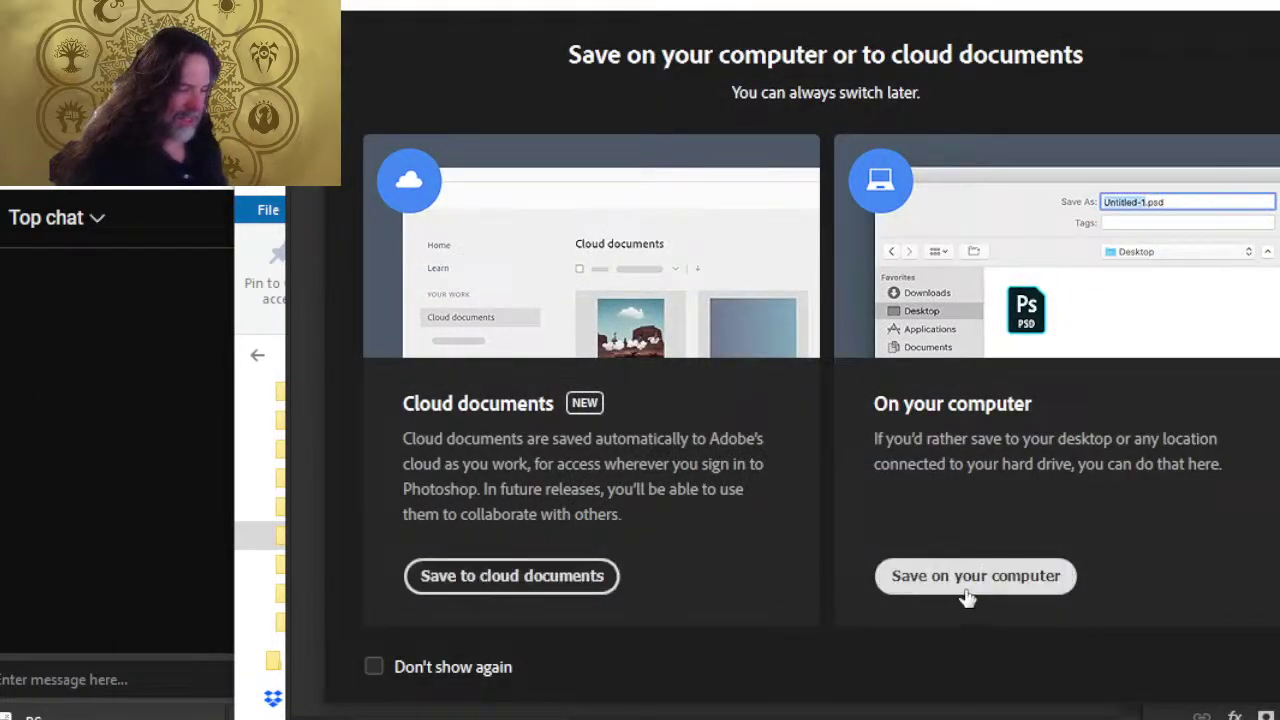
{"action": "left_click", "coordinate": [967, 590]}
{"action": "left_click", "coordinate": [601, 505]}
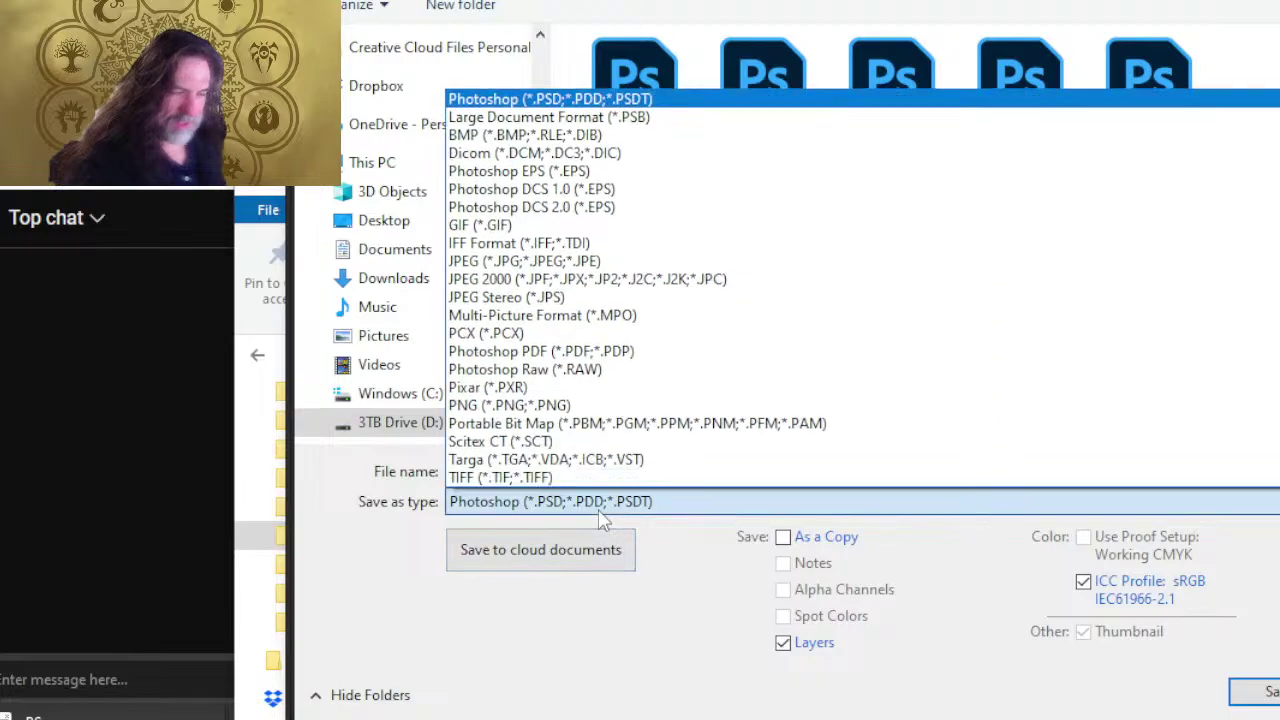
{"action": "left_click", "coordinate": [565, 390]}
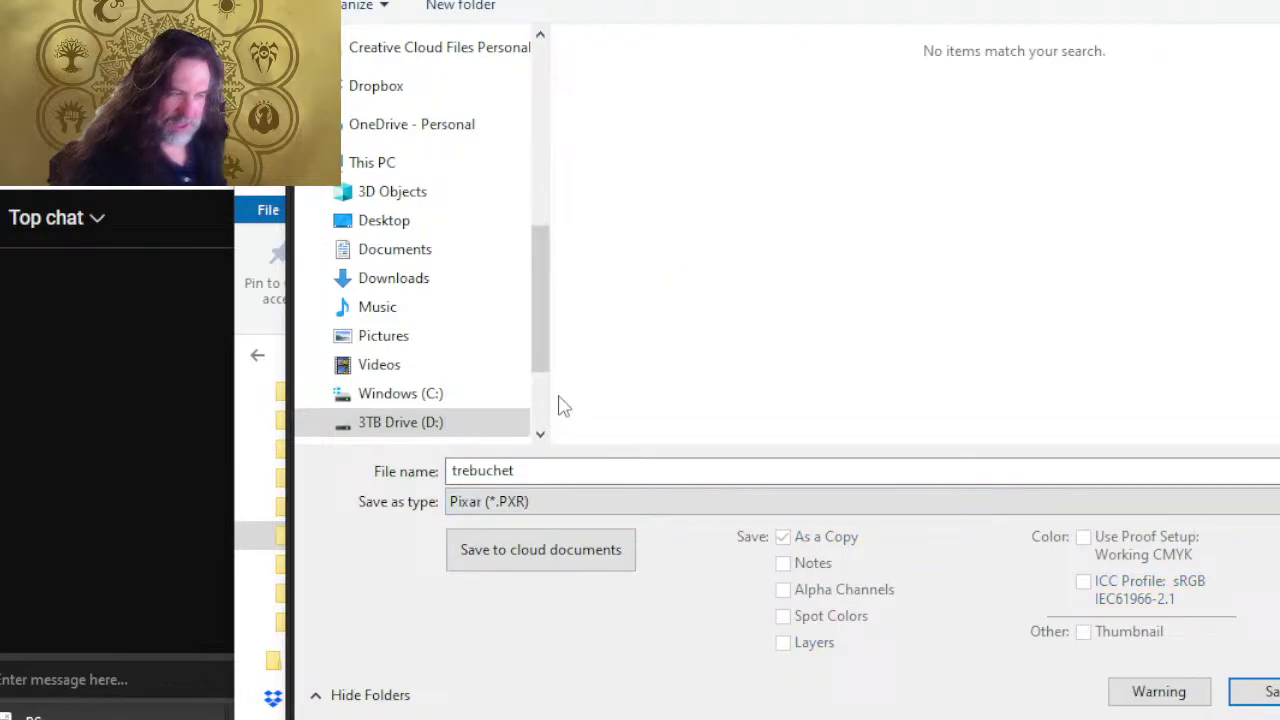
{"action": "left_click", "coordinate": [583, 500]}
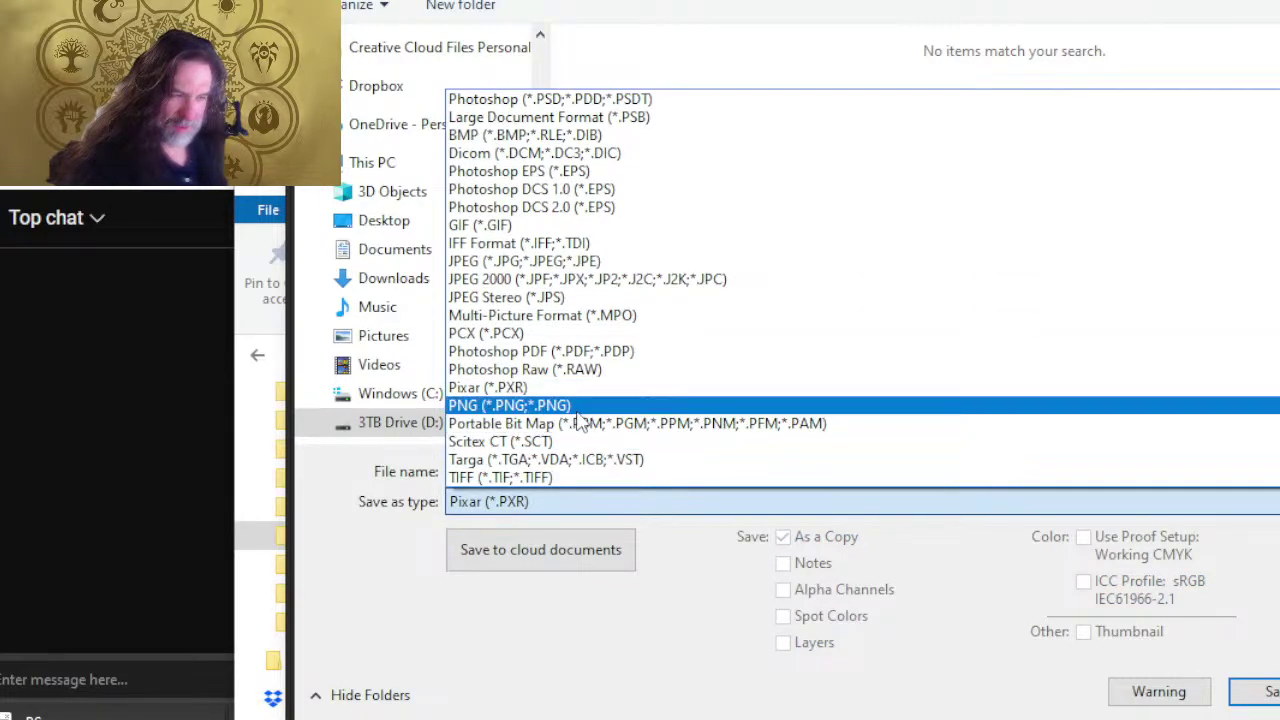
{"action": "left_click", "coordinate": [576, 410]}
{"action": "double_click", "coordinate": [592, 471]}
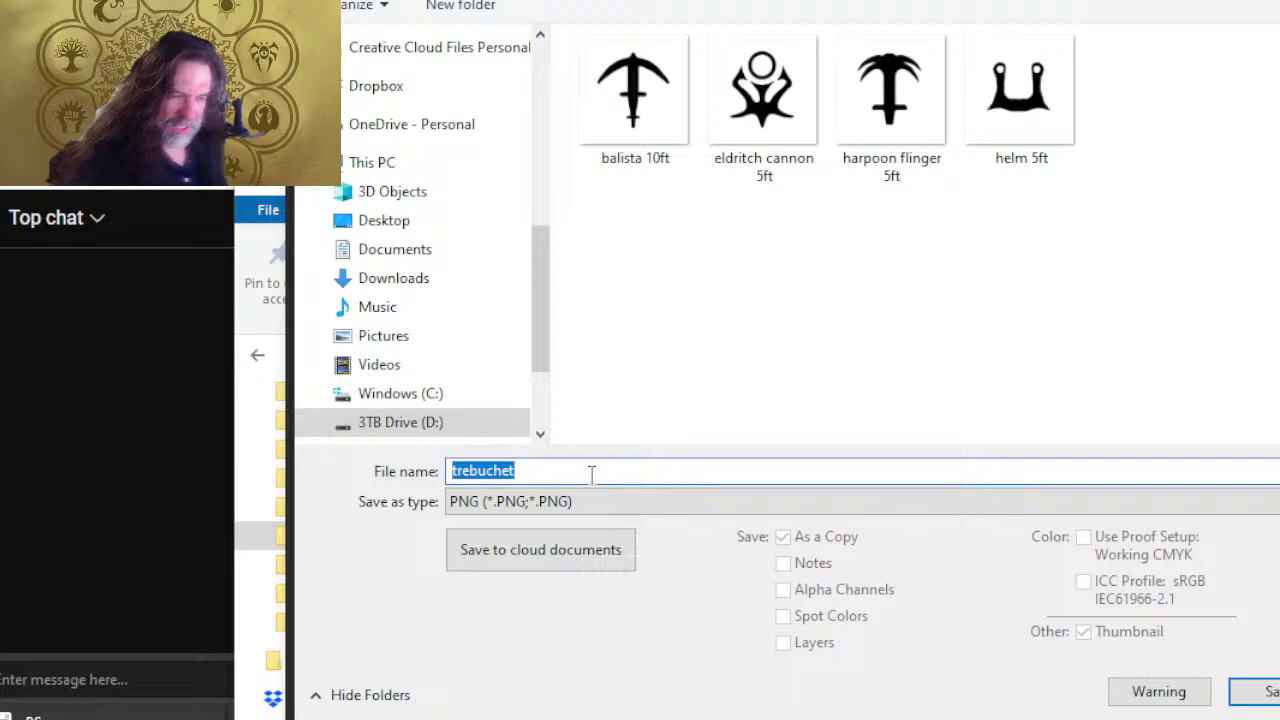
{"action": "left_click", "coordinate": [592, 474]}
{"action": "type", "text": "15ft"}
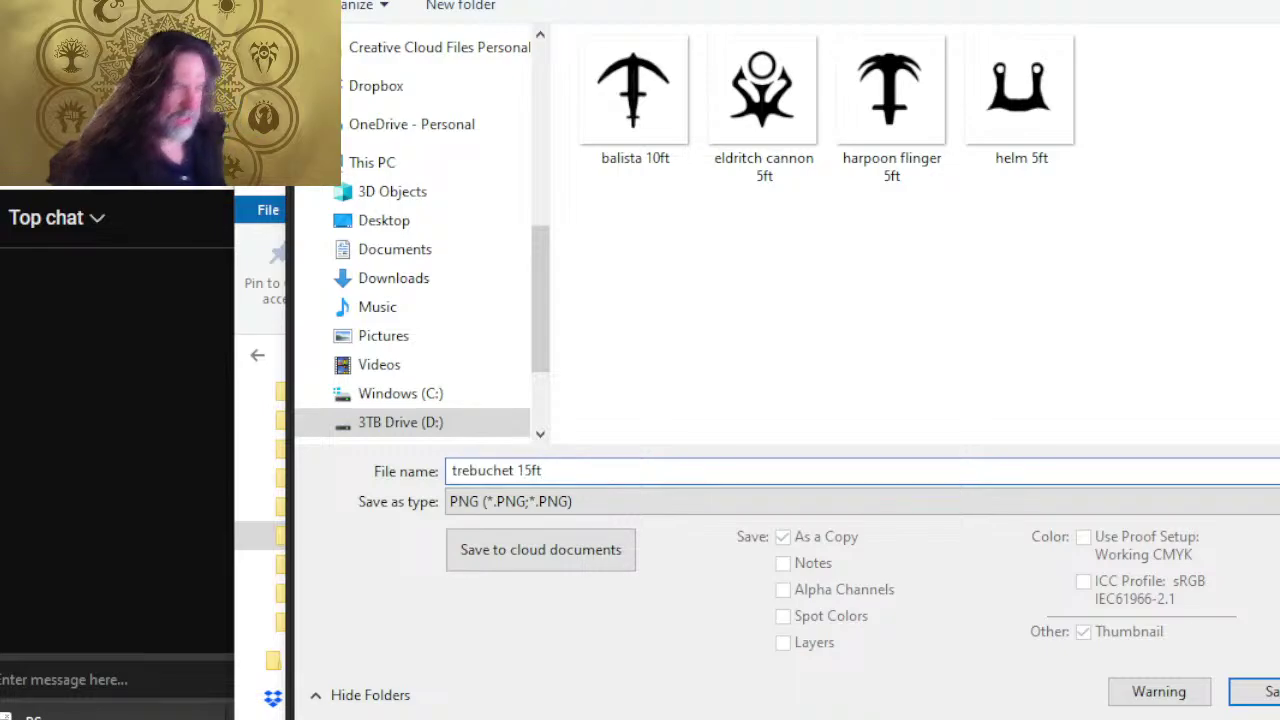
{"action": "key", "text": "Return"}
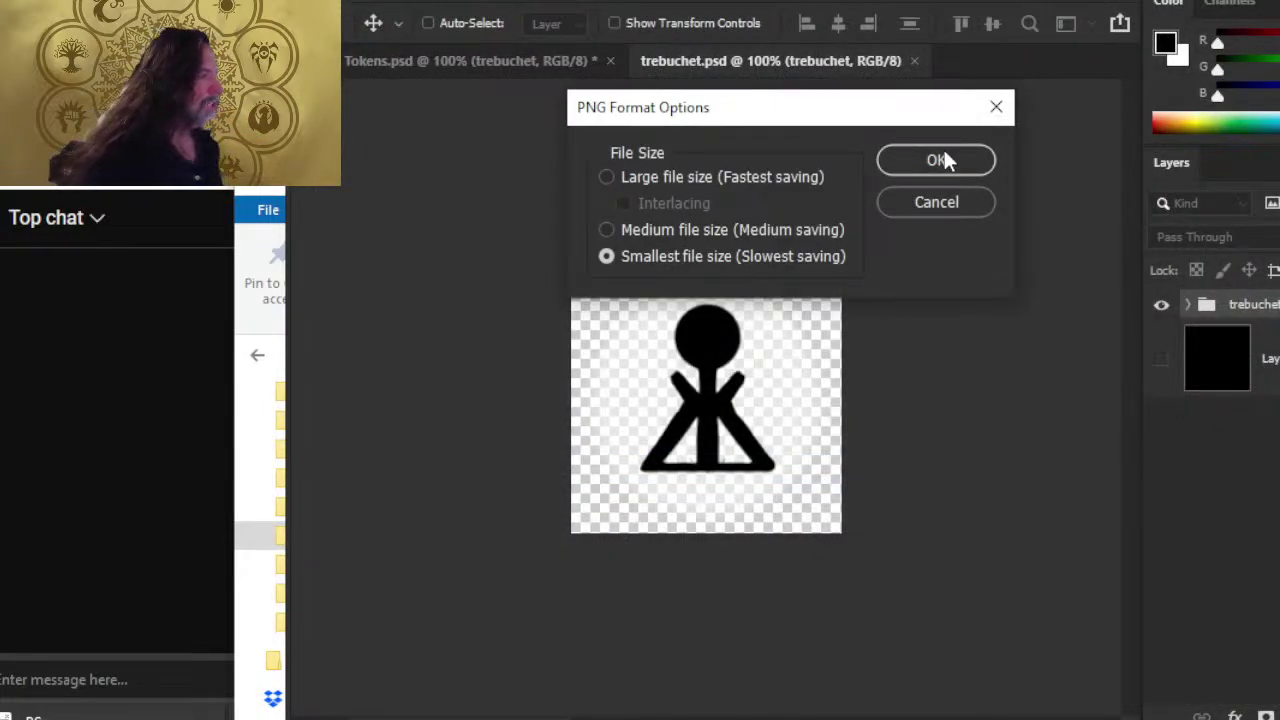
{"action": "left_click", "coordinate": [944, 163]}
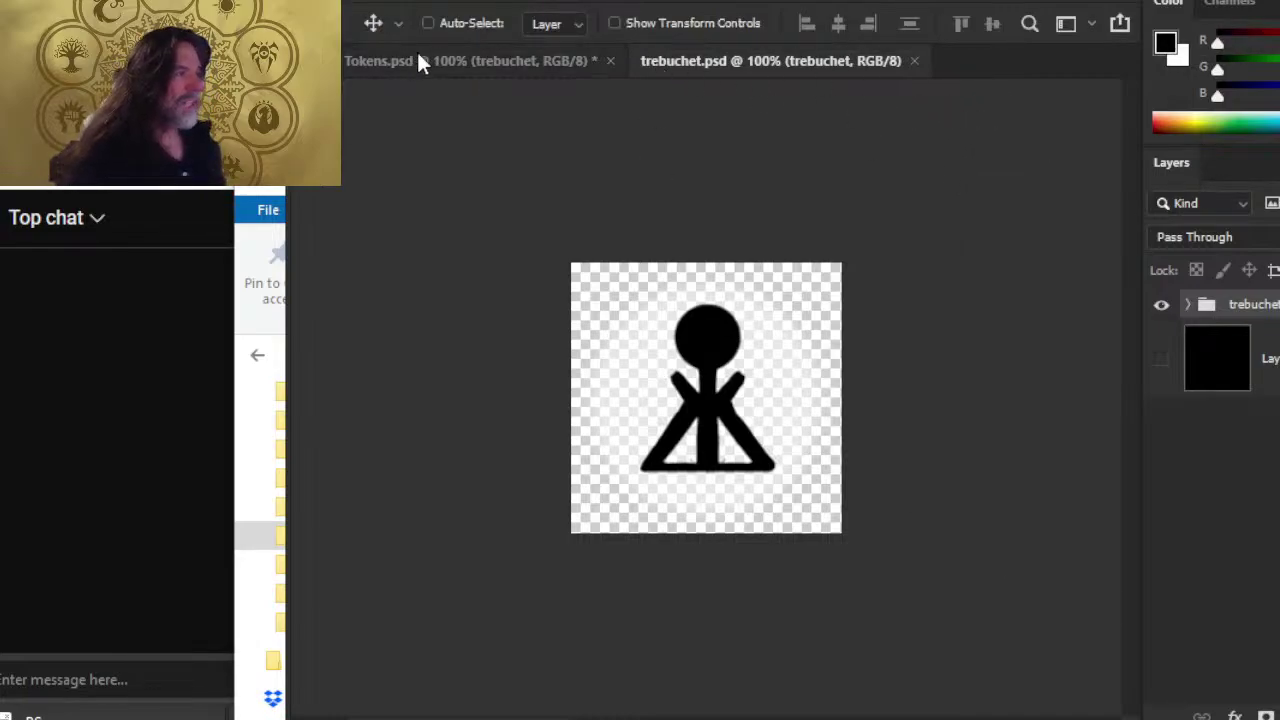
- Delete the trebuchet group, then in Tokens.psd hide trebuchet and show and select the mangonel group
{"action": "key", "text": "Delete"}
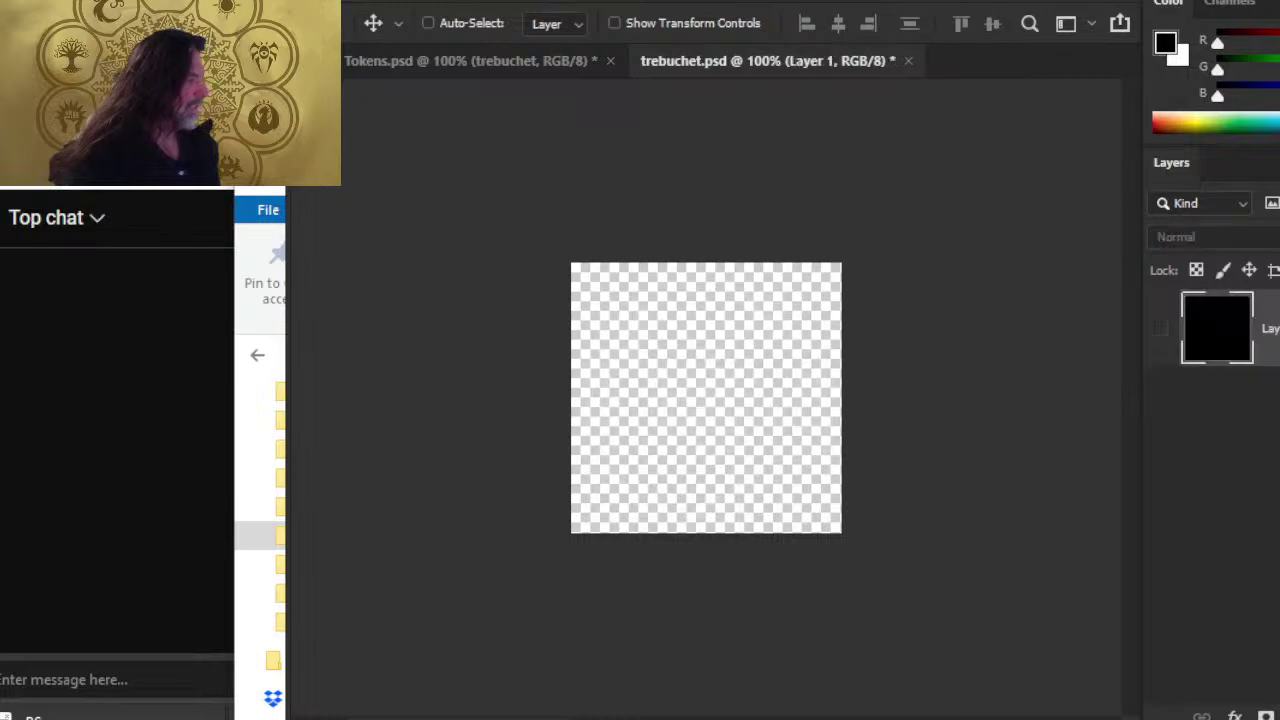
{"action": "left_click", "coordinate": [408, 57]}
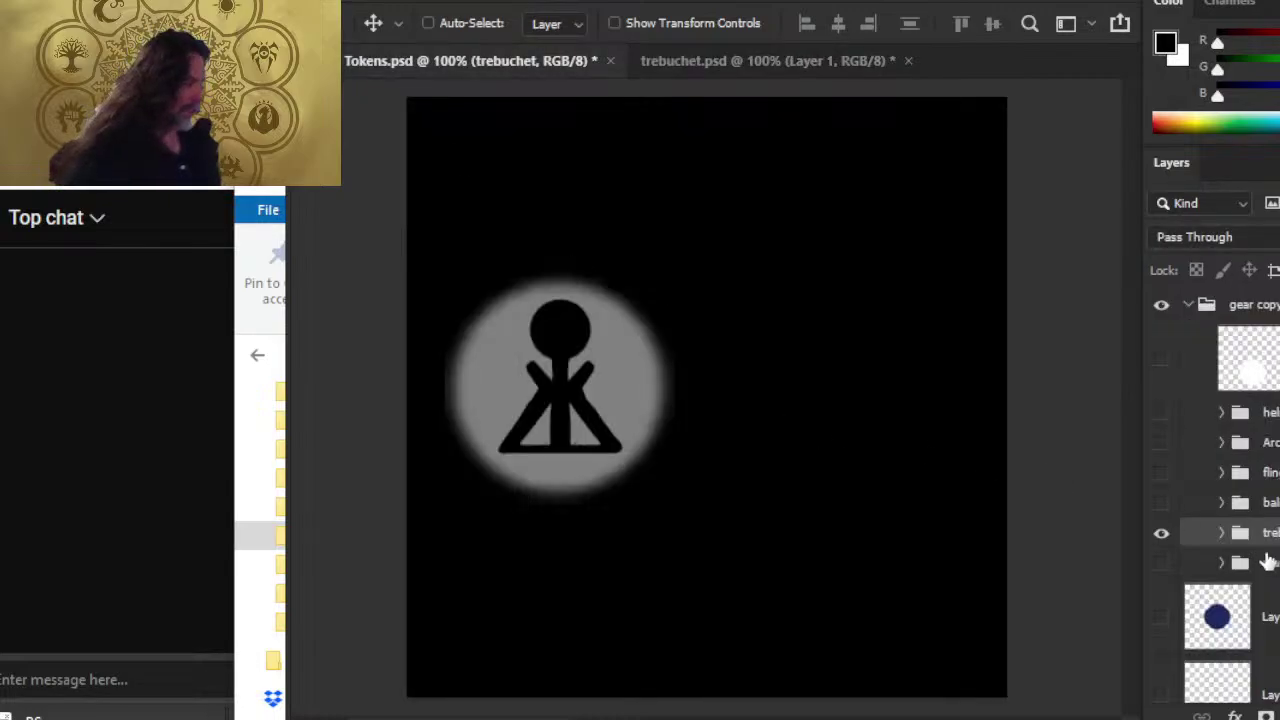
{"action": "left_click", "coordinate": [1161, 533]}
{"action": "left_click", "coordinate": [1161, 563]}
{"action": "left_click", "coordinate": [1270, 563]}
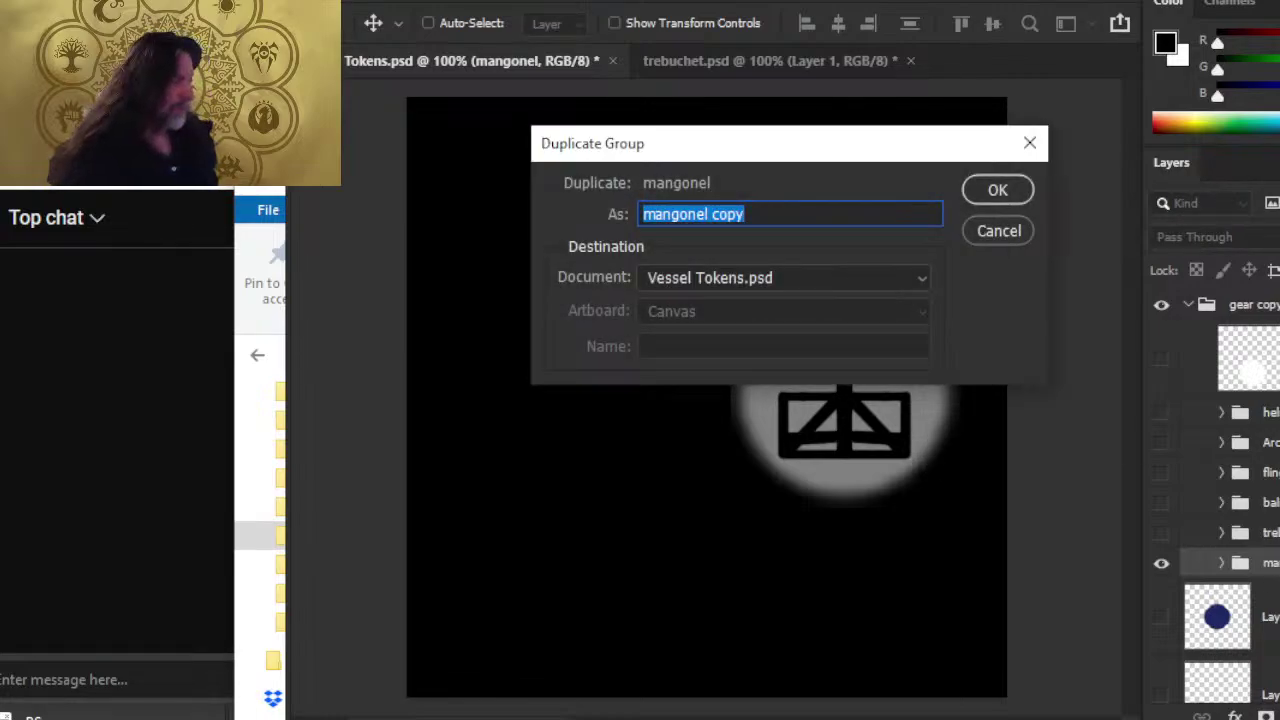
- Duplicate the mangonel group into trebuchet.psd and return to that document
{"action": "left_click", "coordinate": [766, 279]}
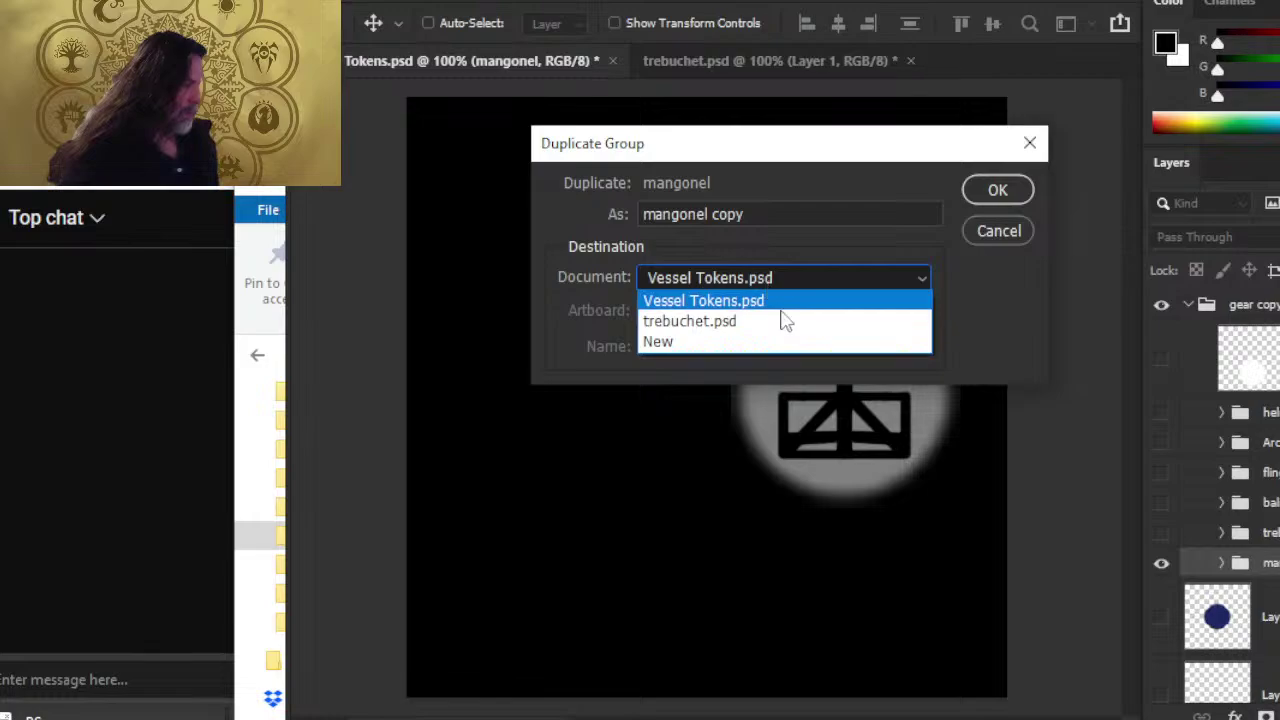
{"action": "left_click", "coordinate": [781, 322]}
{"action": "left_click", "coordinate": [1031, 185]}
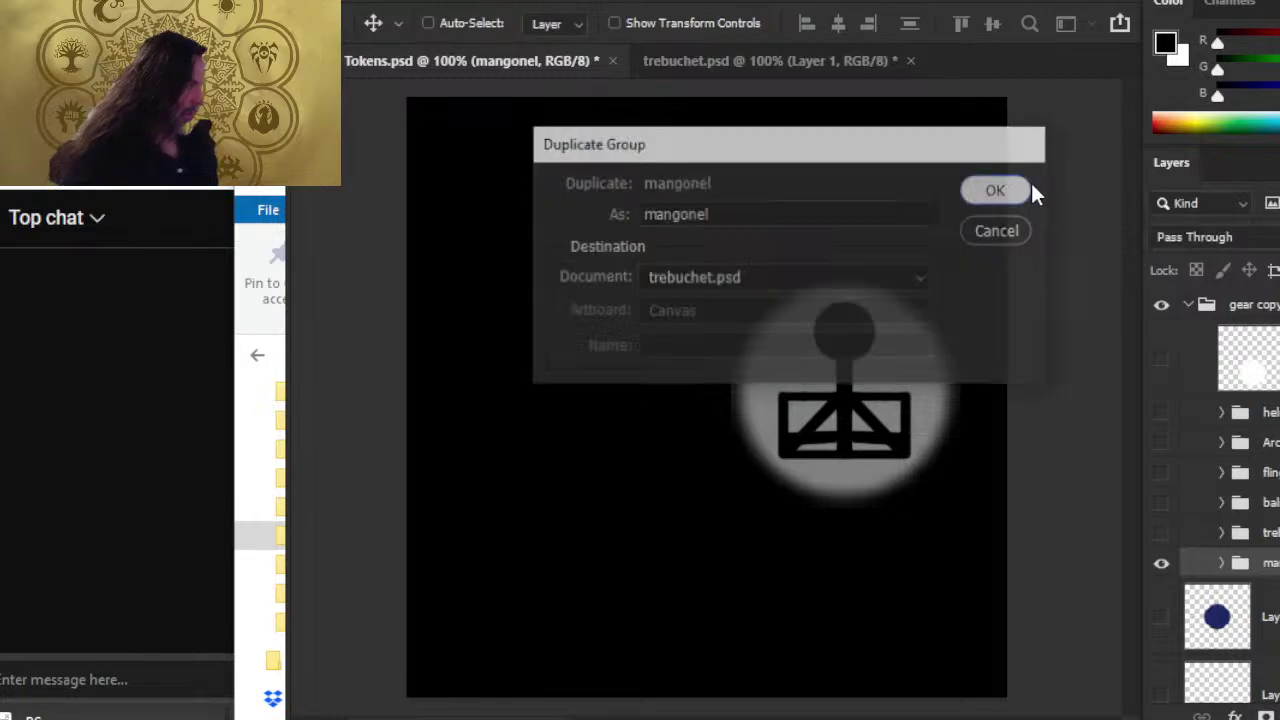
{"action": "left_click", "coordinate": [708, 62]}
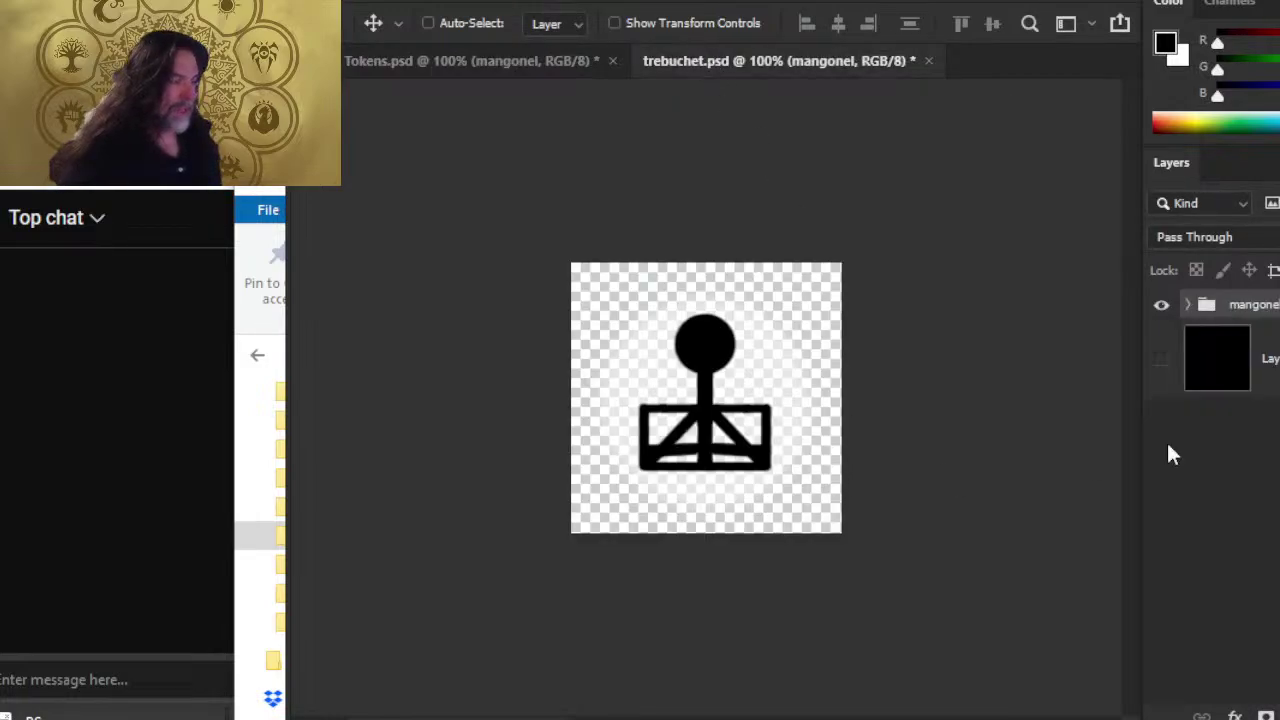
- Turn on the black vignette backing layer behind the mangonel token
{"action": "left_click", "coordinate": [1164, 362]}
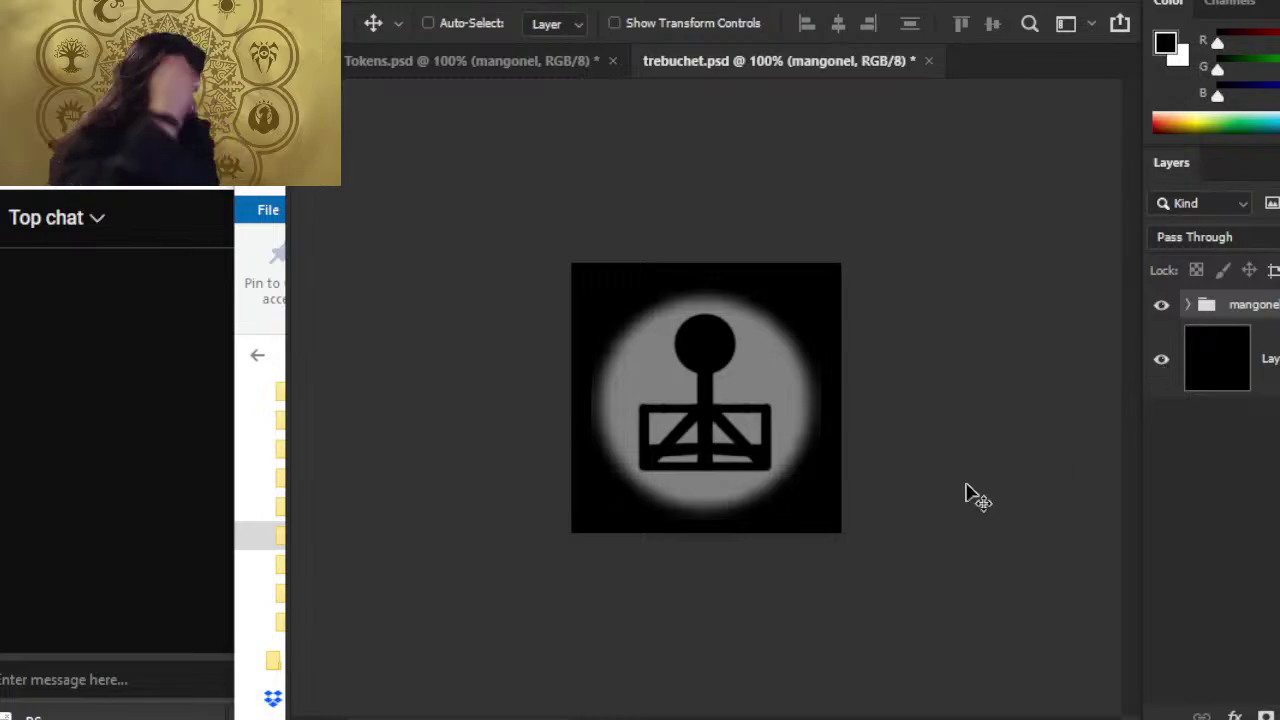
{"action": "key", "text": "l"}
{"action": "right_click", "coordinate": [684, 468]}
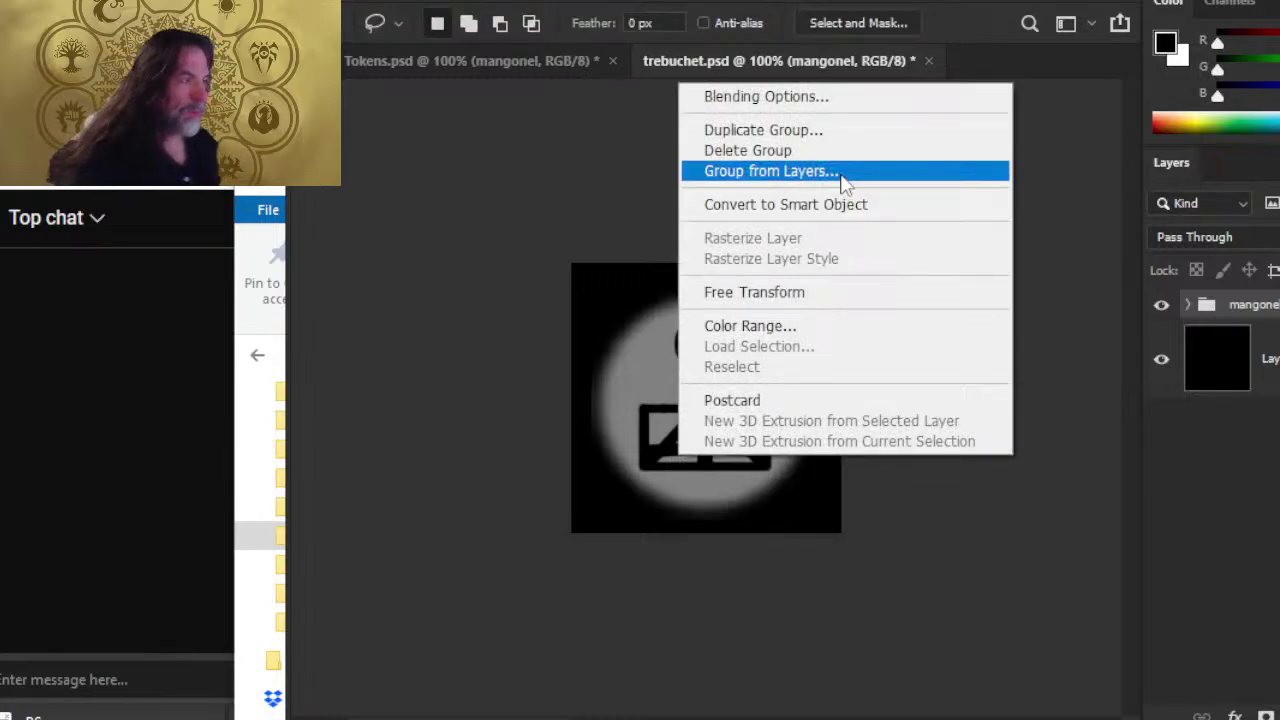
{"action": "left_click", "coordinate": [812, 140]}
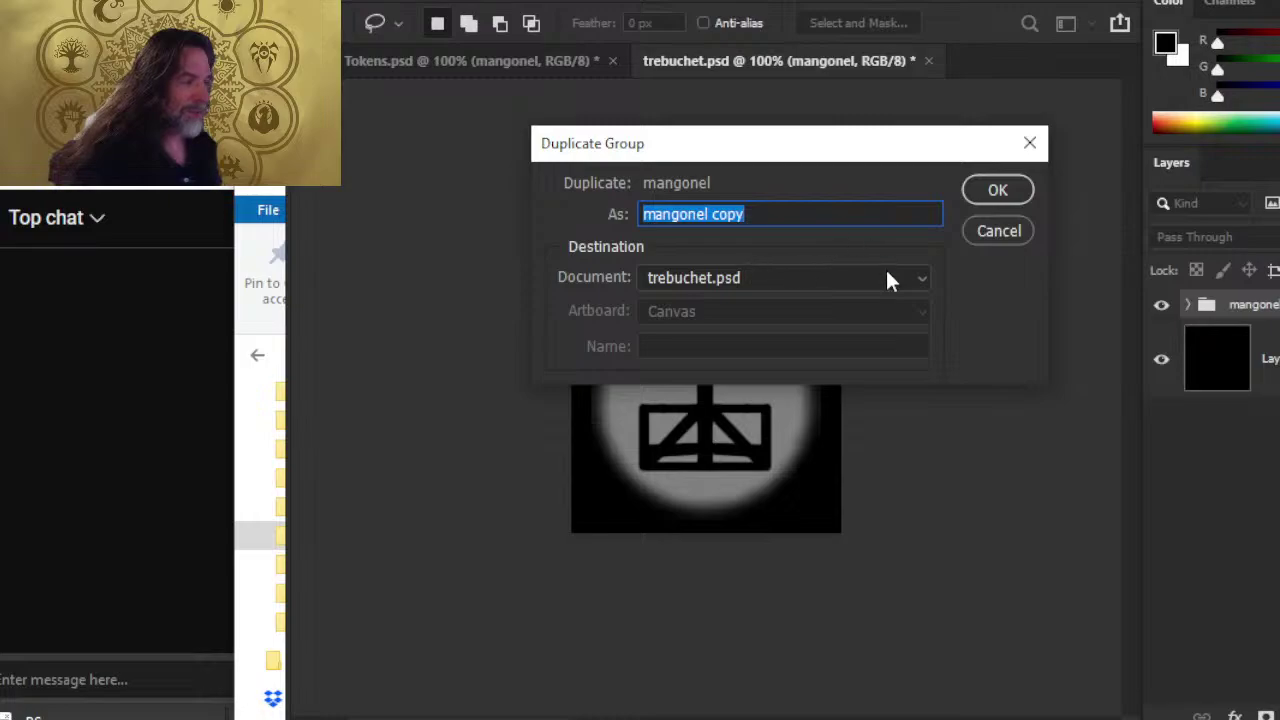
{"action": "key", "text": "Escape"}
- Free Transform the mangonel token to enlarge it slightly, about 106%
{"action": "right_click", "coordinate": [704, 428]}
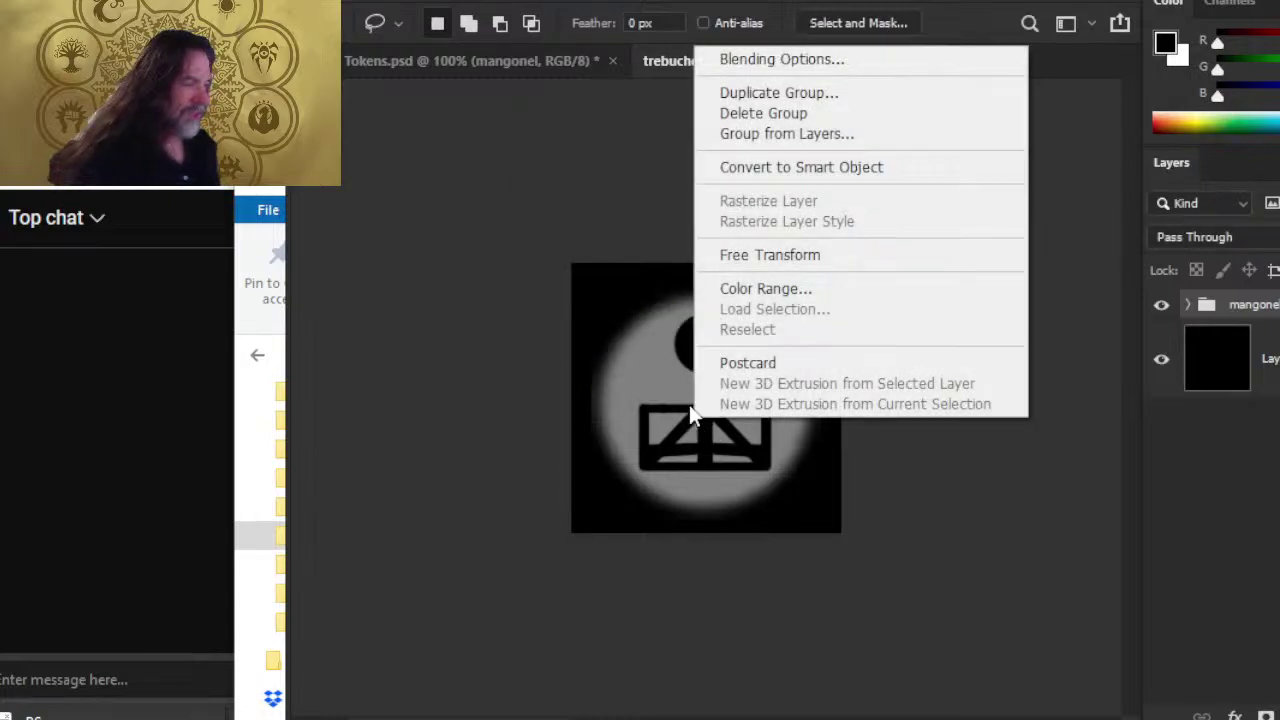
{"action": "left_click", "coordinate": [758, 258]}
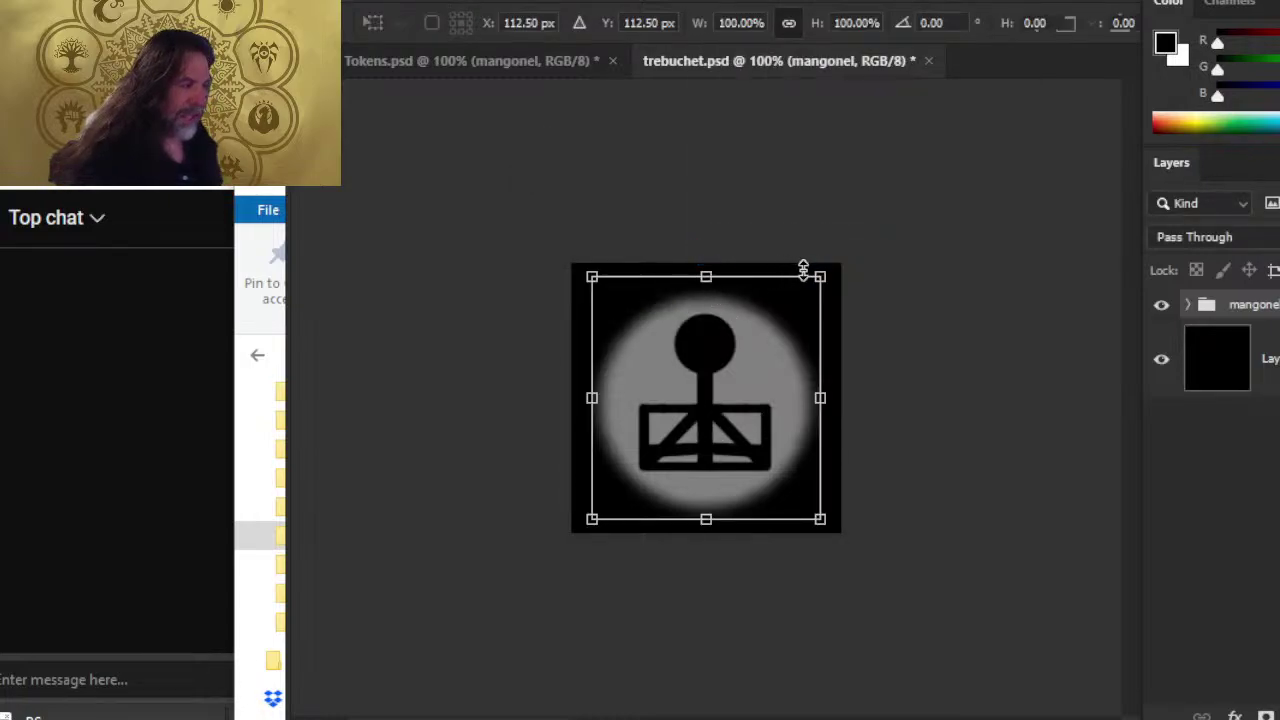
{"action": "left_click_drag", "start_coordinate": [819, 275], "coordinate": [828, 266]}
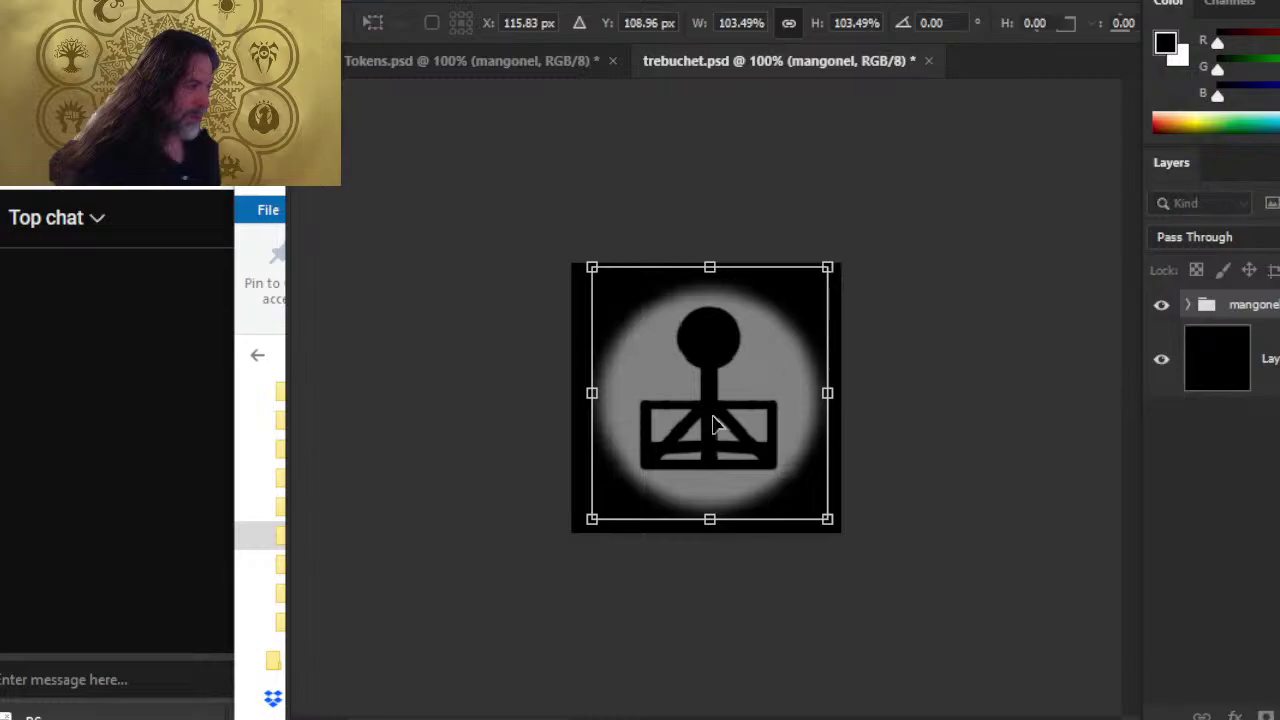
{"action": "left_click_drag", "start_coordinate": [586, 527], "coordinate": [582, 529]}
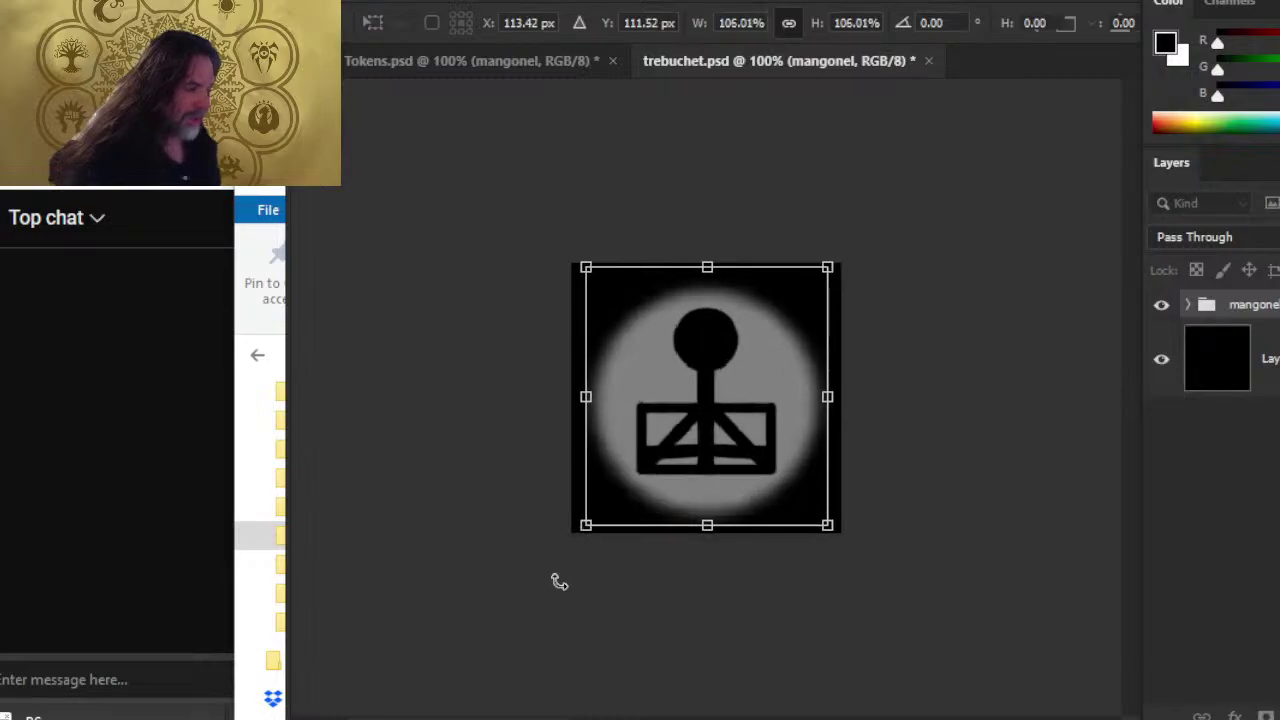
{"action": "key", "text": "Return"}
- Nudge the mangonel token two pixels left and one up to centre it
{"action": "key", "text": "v"}
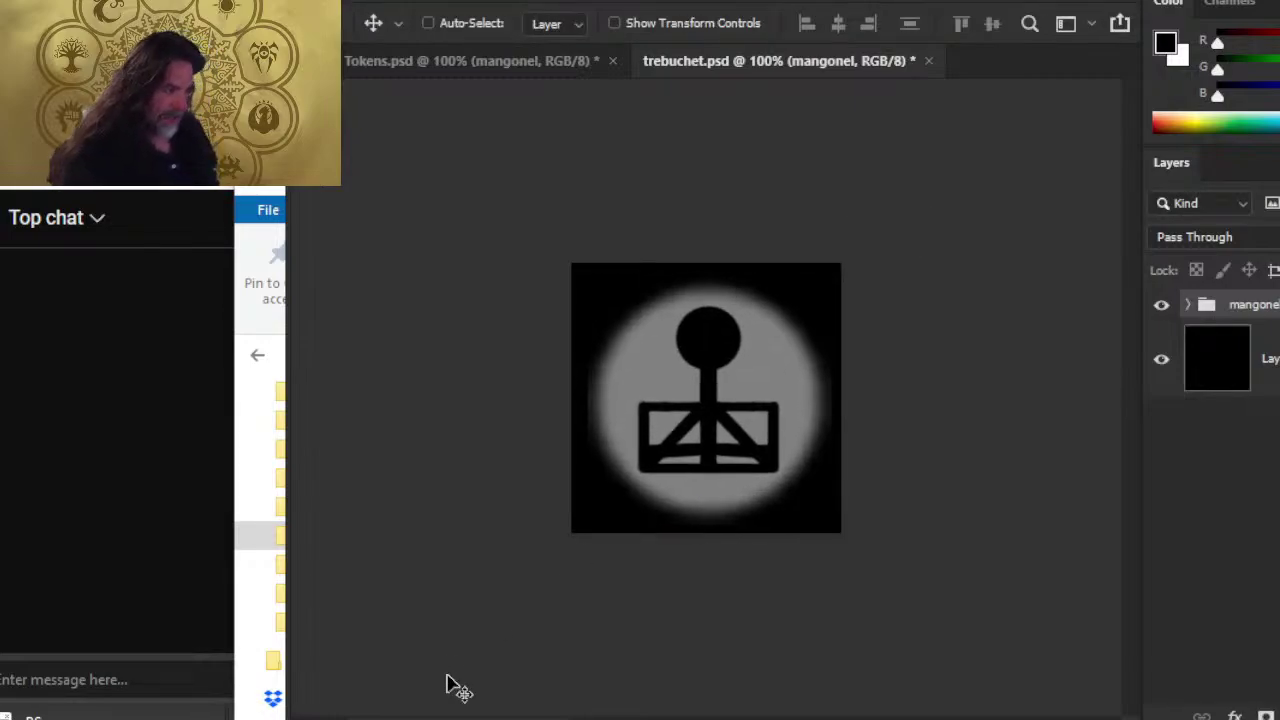
{"action": "key", "text": "Left"}
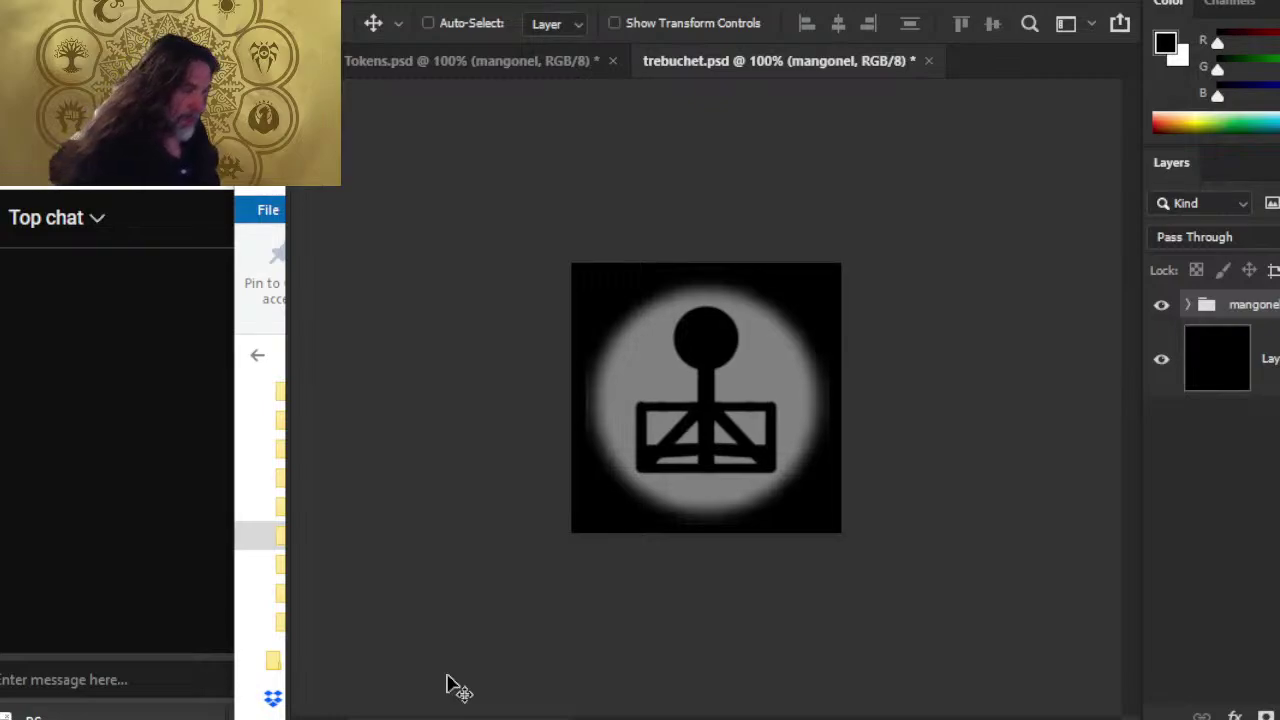
{"action": "key", "text": "Left"}
{"action": "key", "text": "Up"}
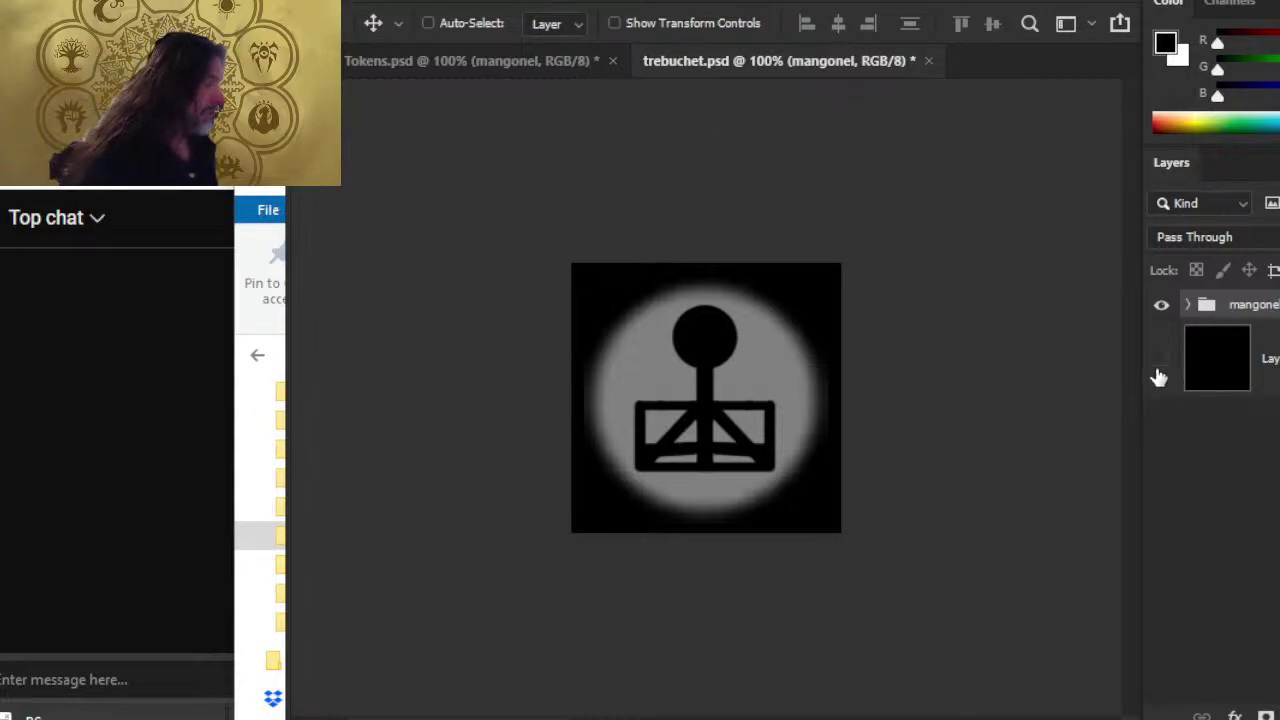
- Hide the black backing layer and start Save As to the computer rather than the cloud
{"action": "left_click", "coordinate": [1161, 360]}
{"action": "left_click", "coordinate": [345, 2]}
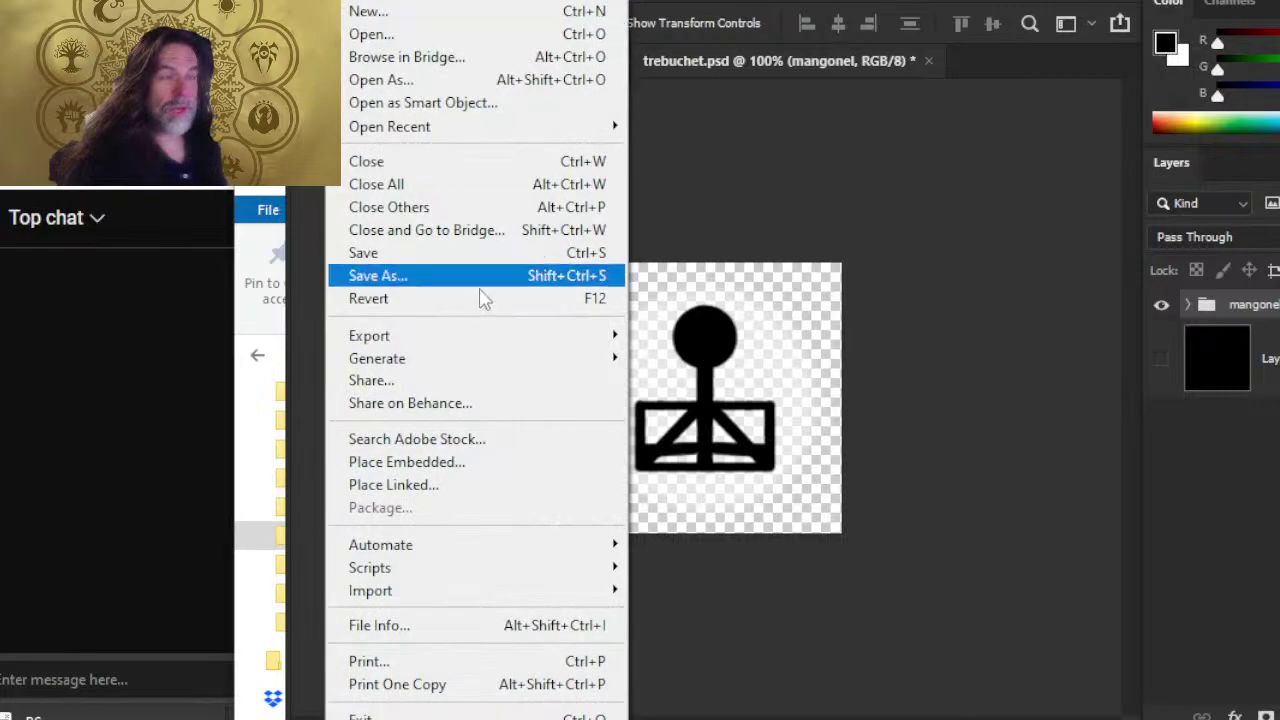
{"action": "left_click", "coordinate": [484, 279]}
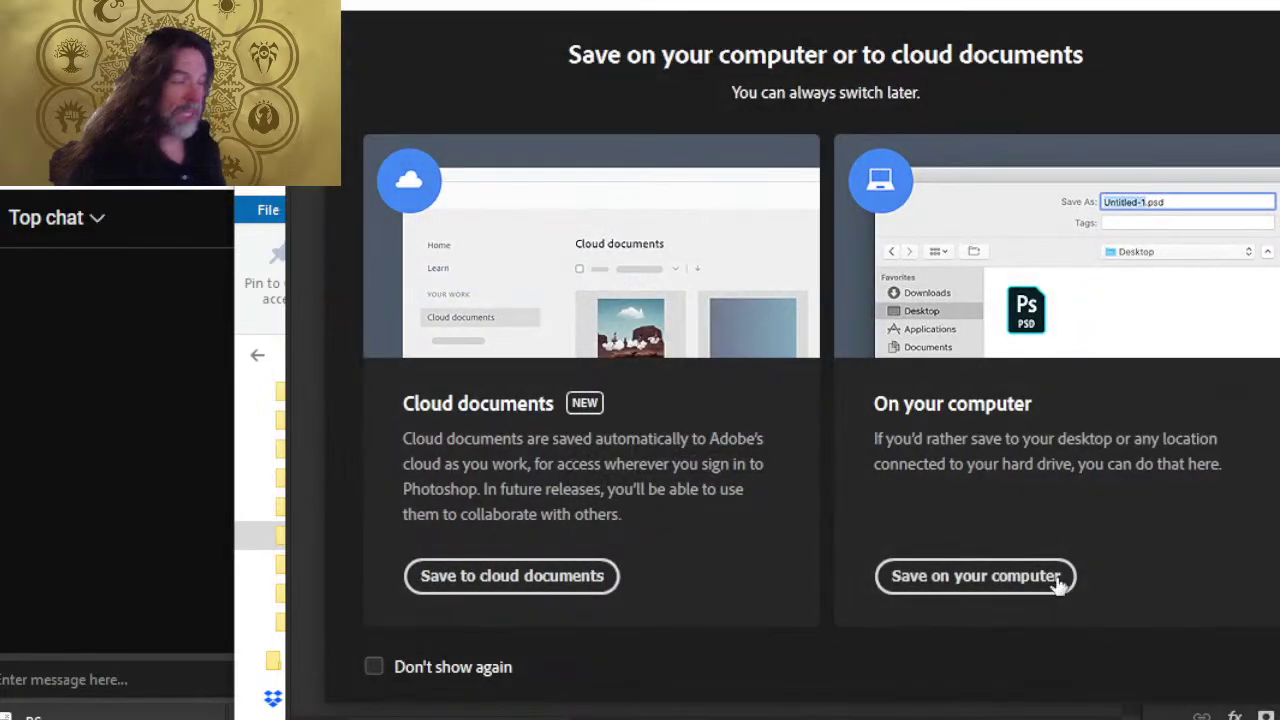
{"action": "left_click", "coordinate": [1015, 578]}
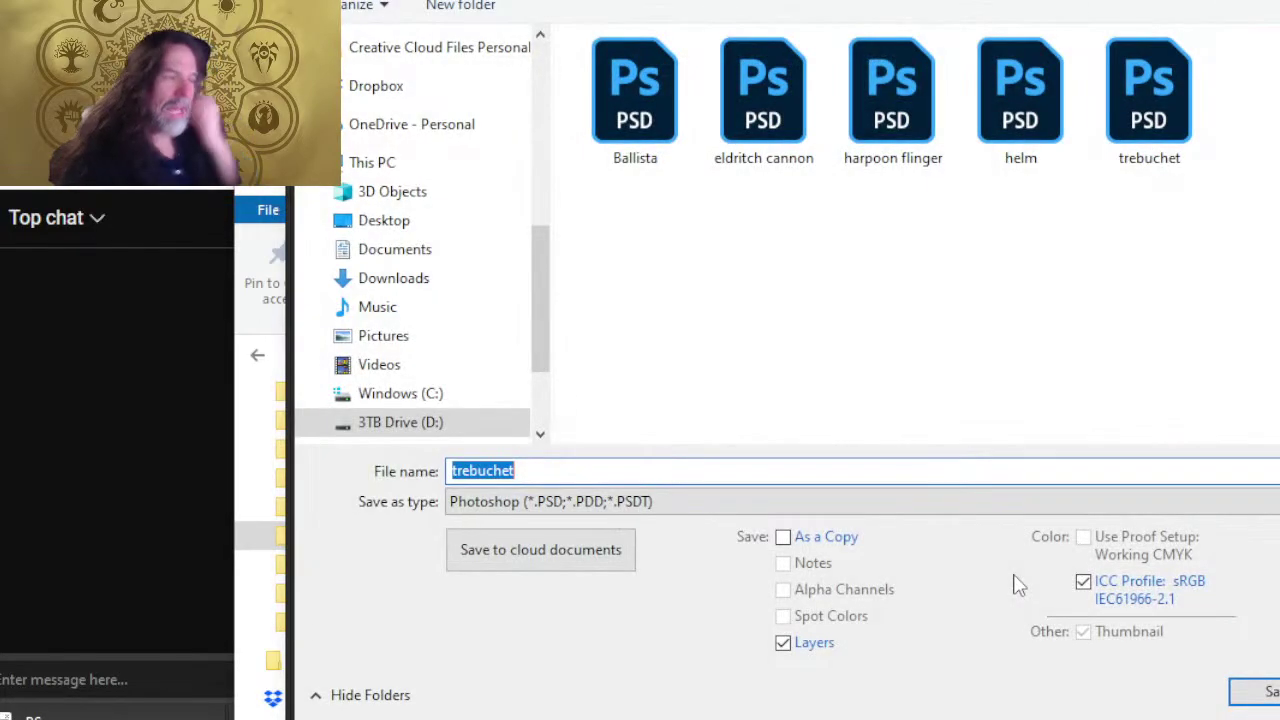
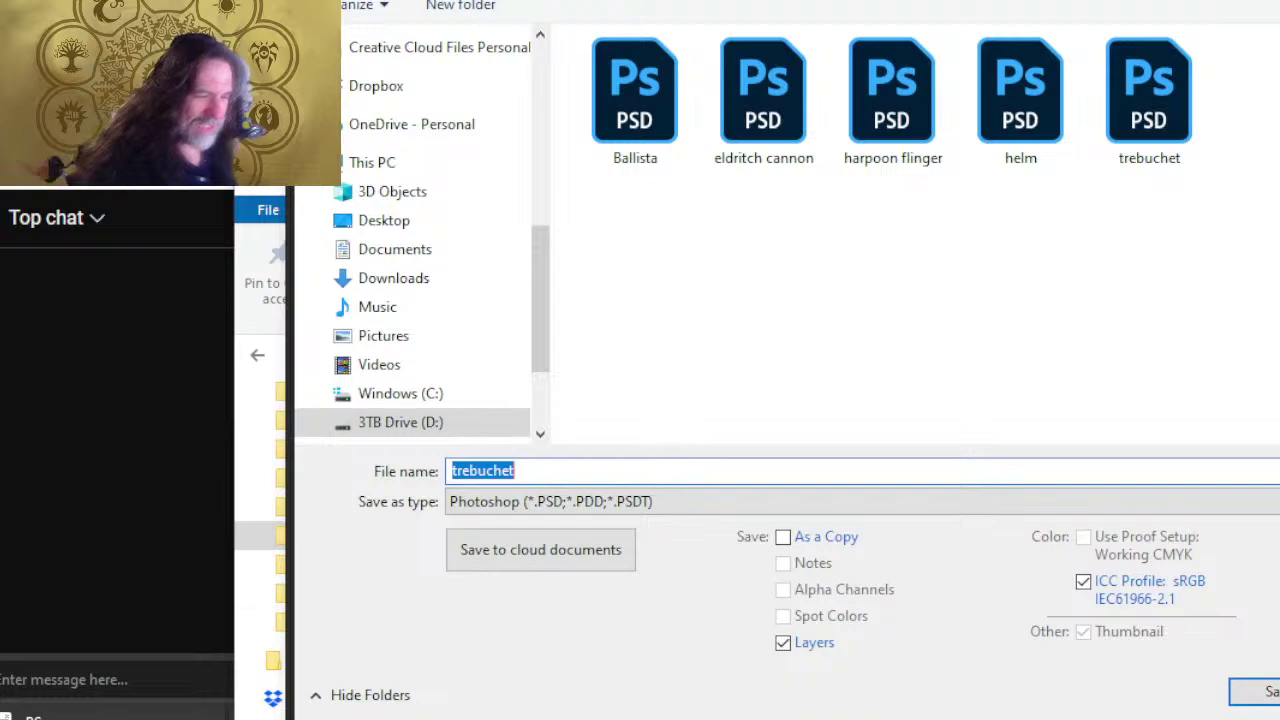
- Save the siege-engine icon as mangonel.psd, then as a mangonel PNG with smallest file size
{"action": "type", "text": "mangonel"}
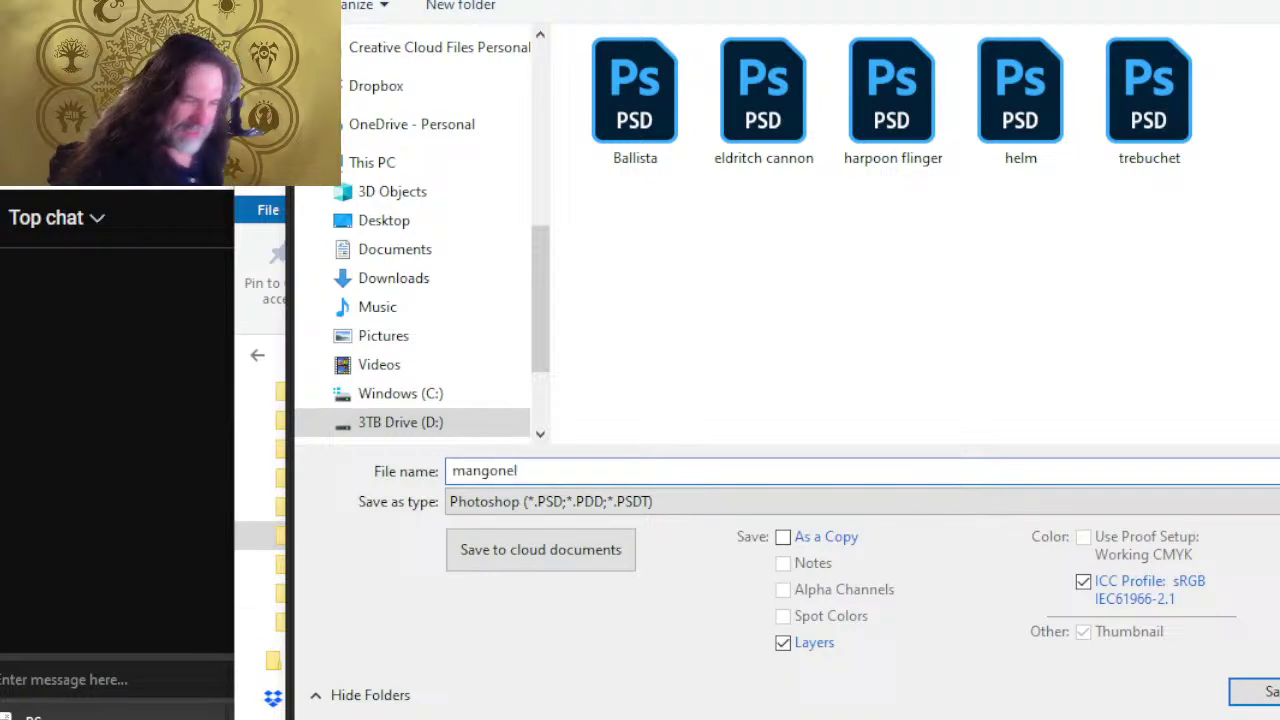
{"action": "key", "text": "Return"}
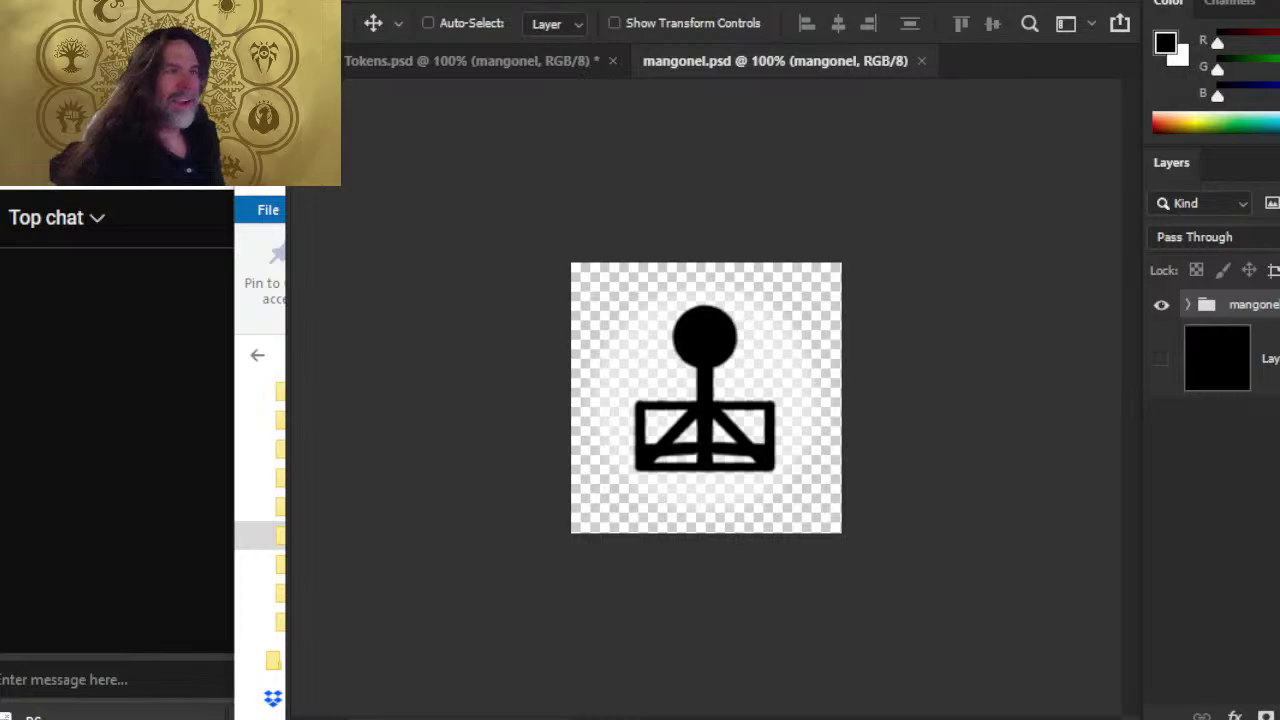
{"action": "left_click", "coordinate": [380, 5]}
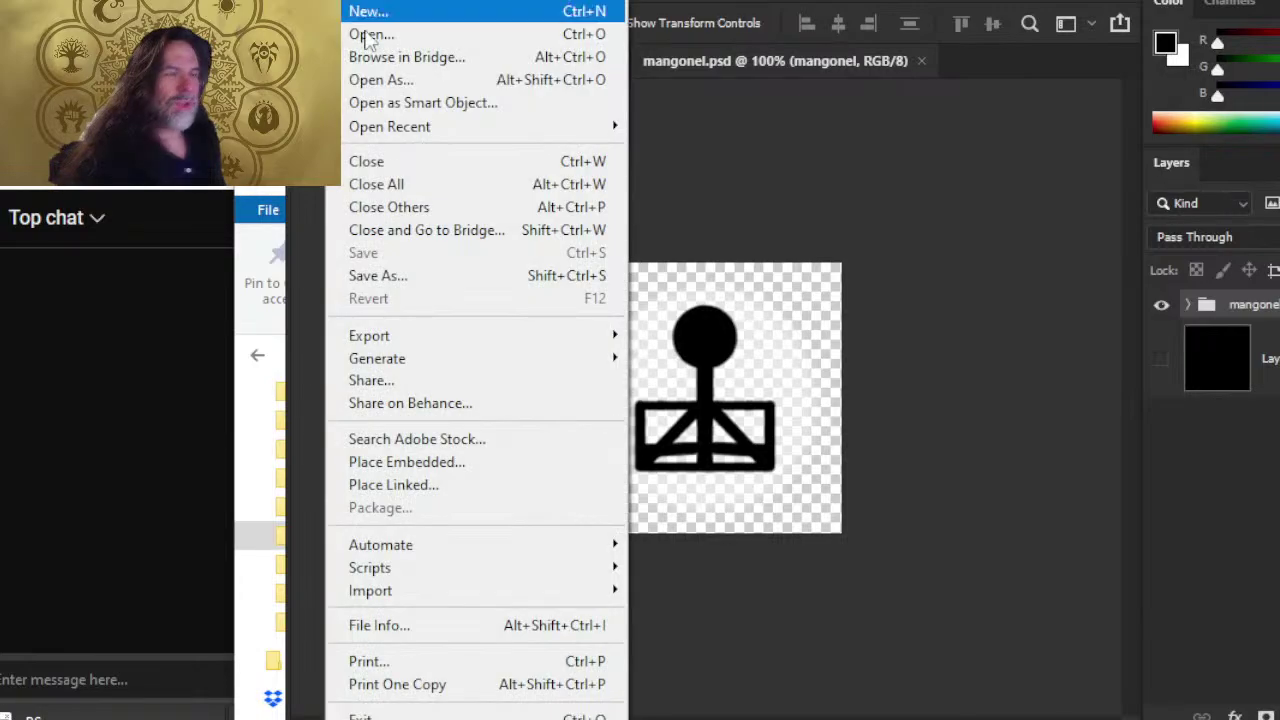
{"action": "left_click", "coordinate": [447, 288]}
{"action": "left_click", "coordinate": [937, 573]}
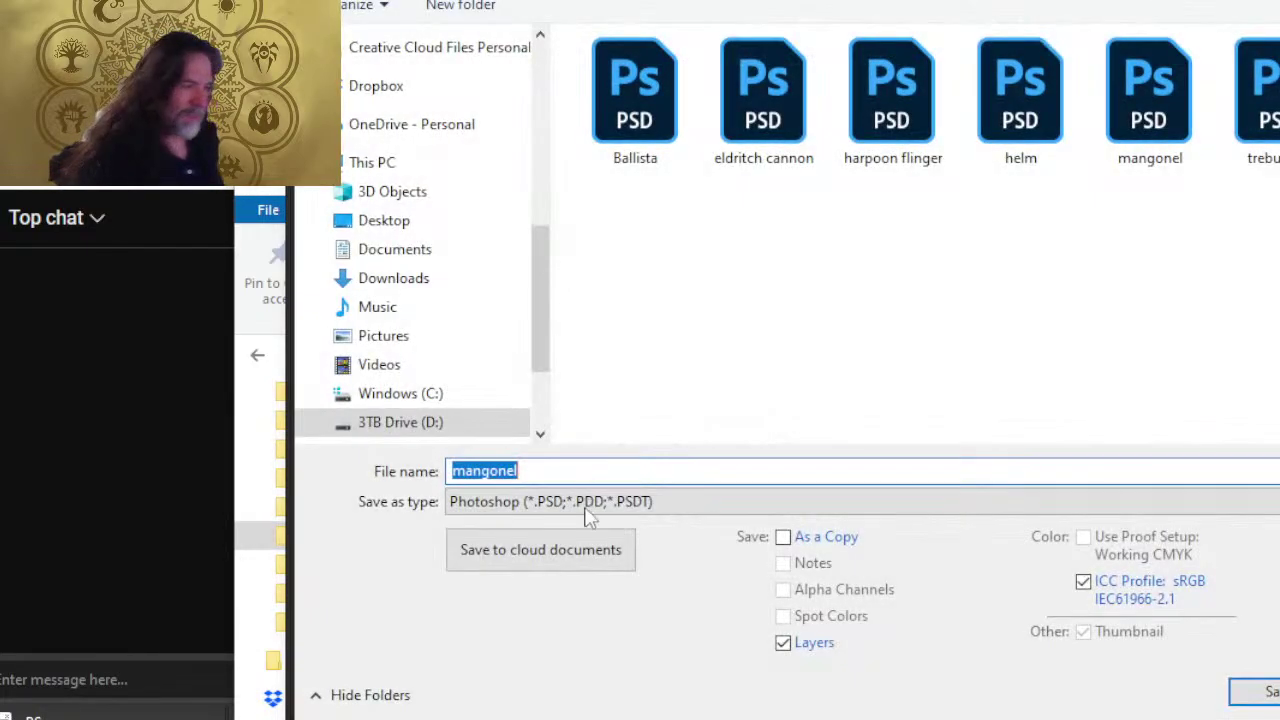
{"action": "left_click", "coordinate": [592, 510]}
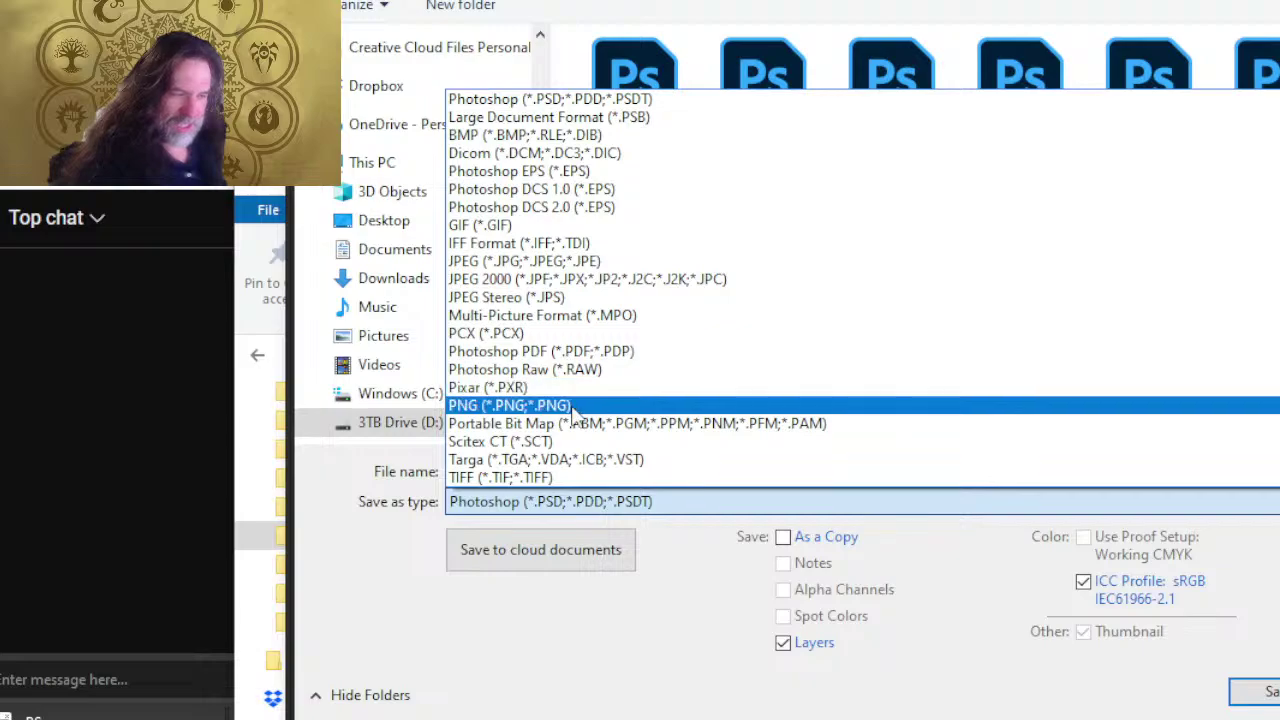
{"action": "left_click", "coordinate": [588, 403]}
{"action": "left_click", "coordinate": [589, 469]}
{"action": "left_click", "coordinate": [591, 470]}
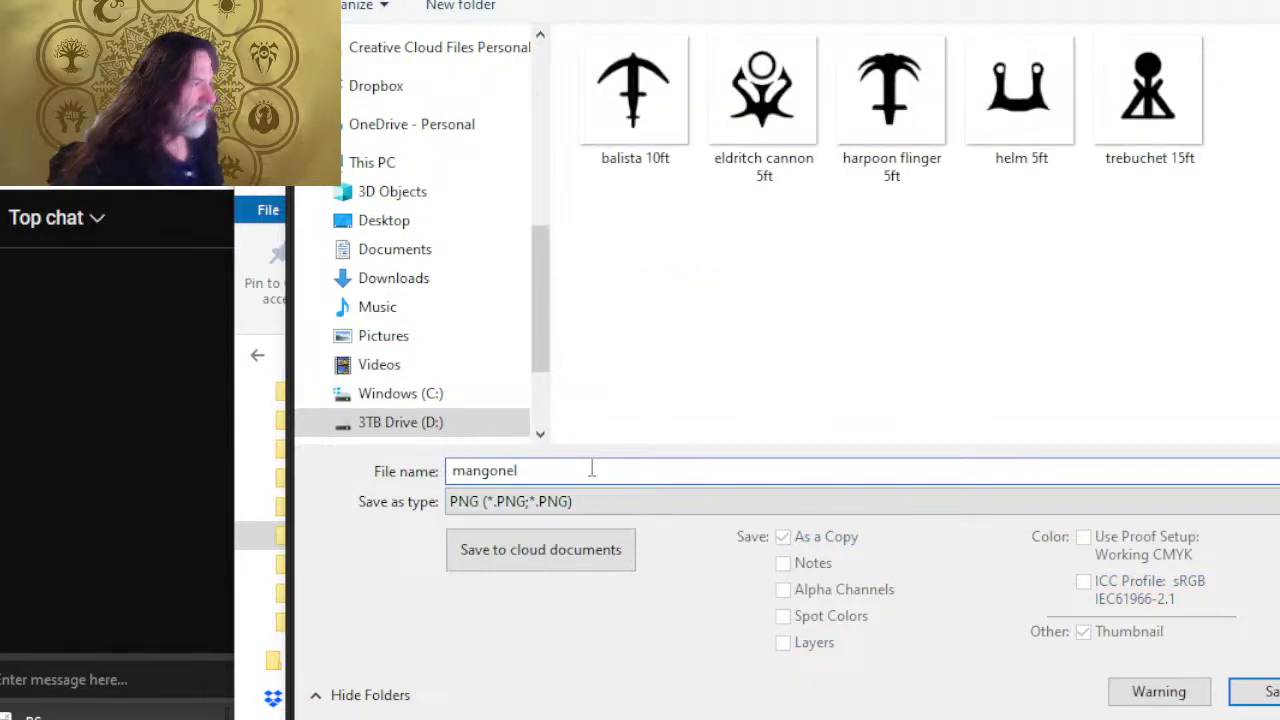
{"action": "key", "text": "Return"}
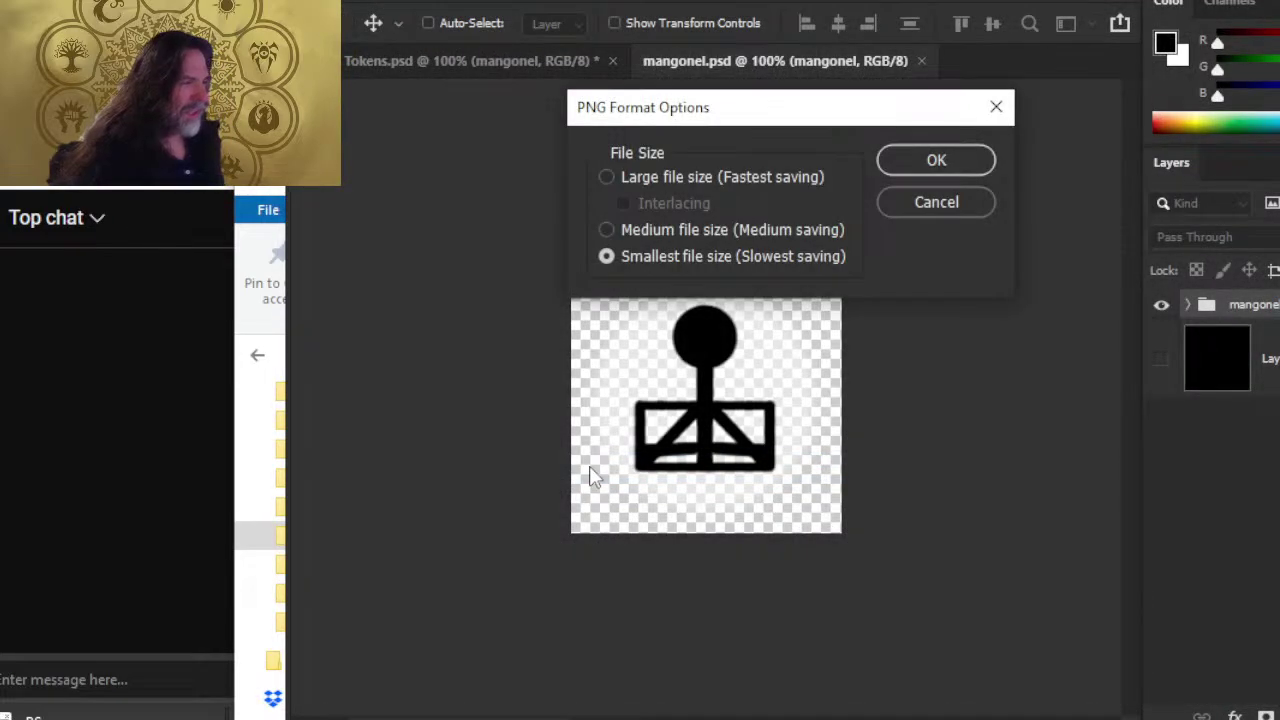
{"action": "left_click", "coordinate": [935, 170]}
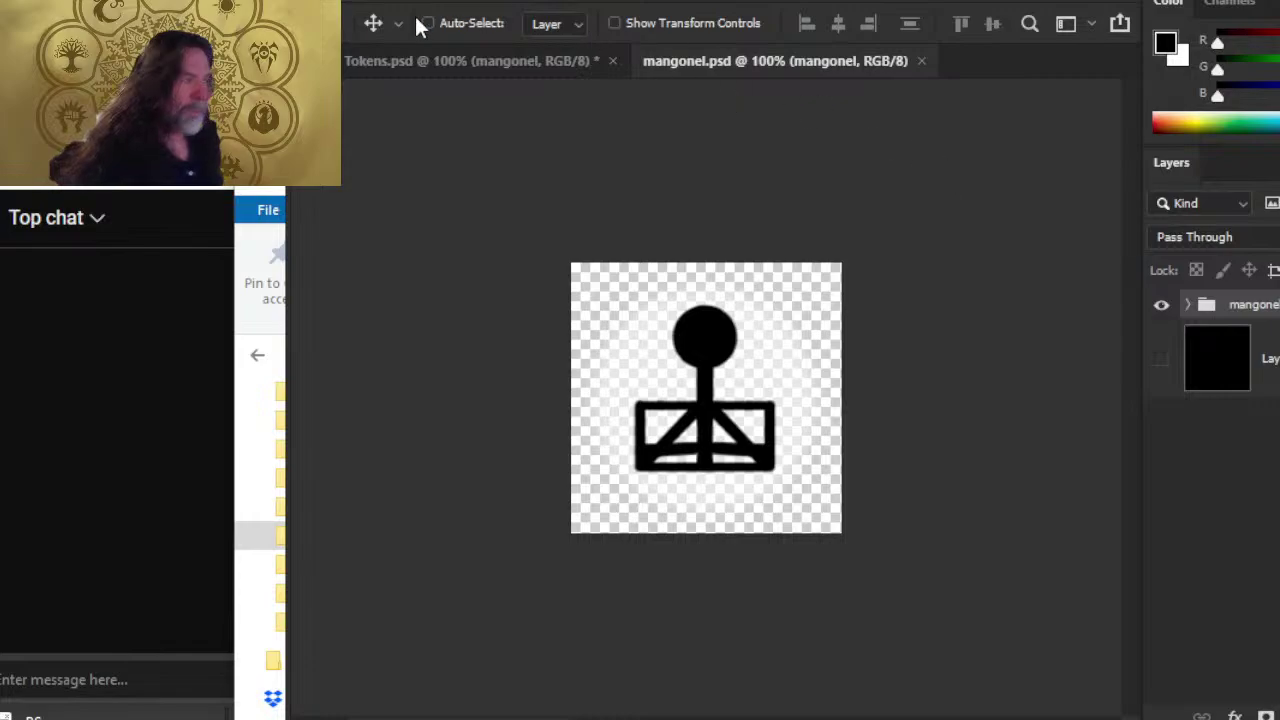
{"action": "left_click", "coordinate": [345, 4]}
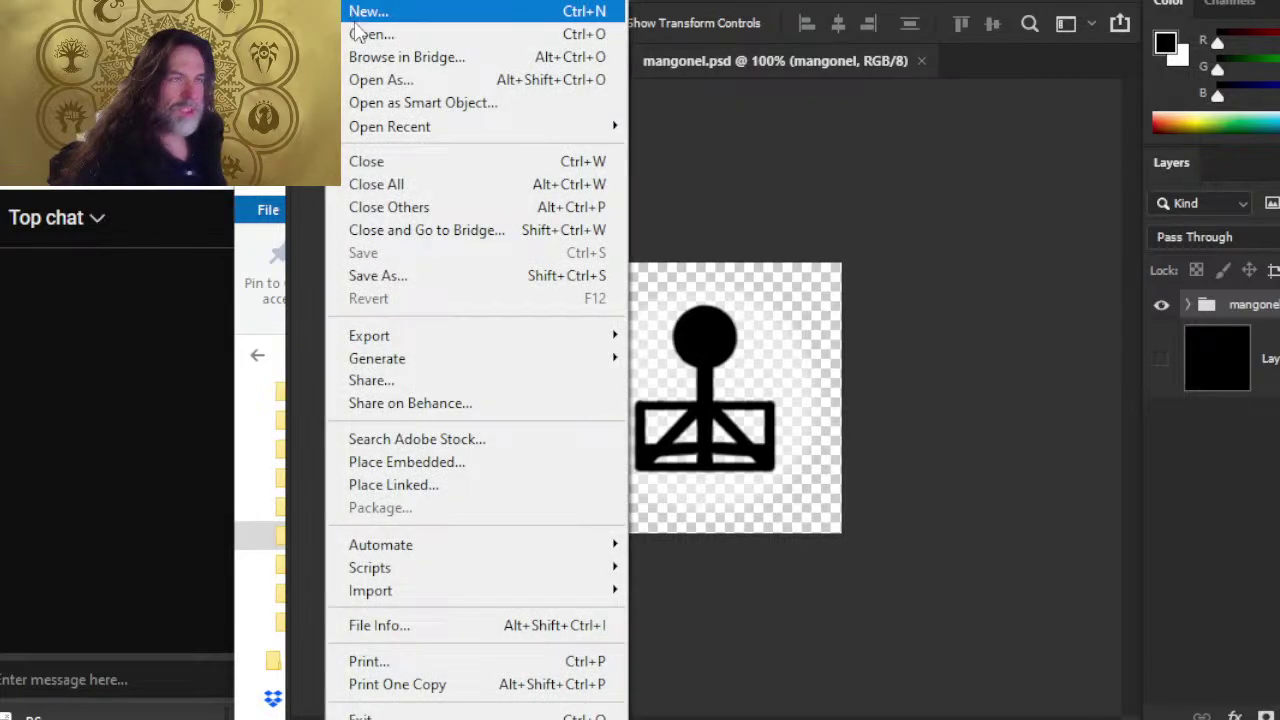
- In the Open dialog, rename the mangonel PNG to 'mangonel 10ft'
{"action": "left_click", "coordinate": [369, 34]}
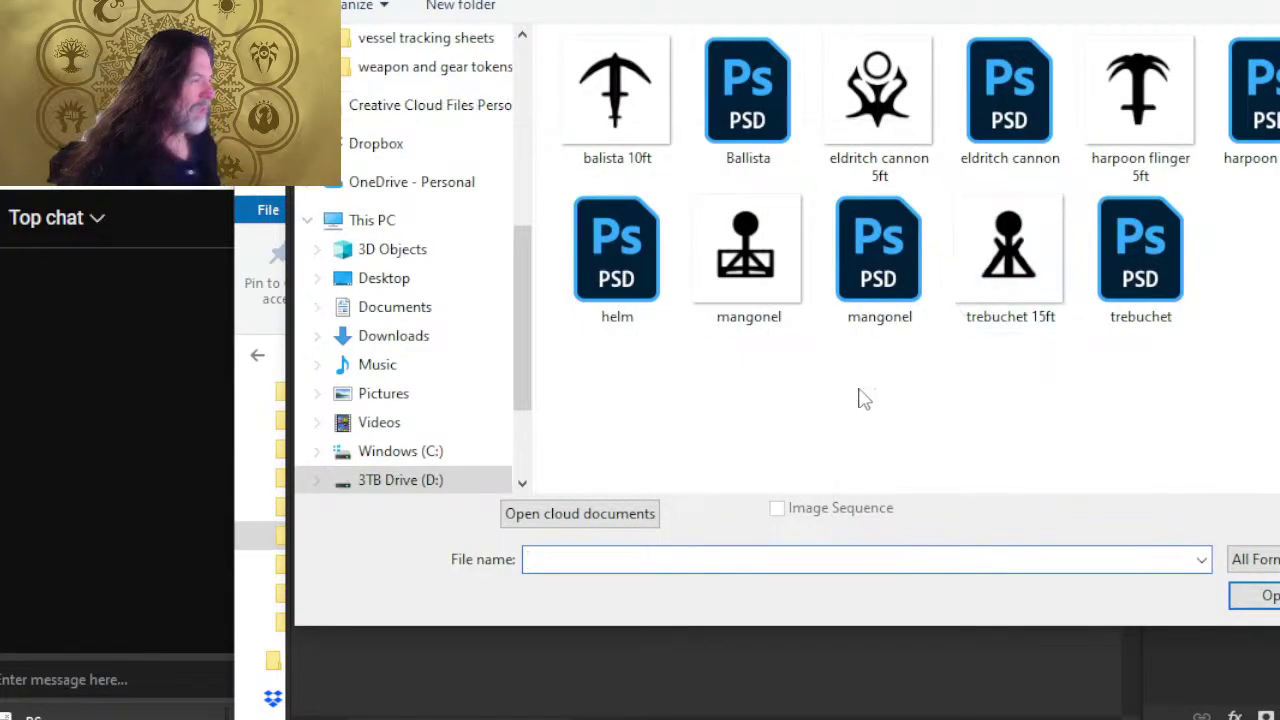
{"action": "left_click", "coordinate": [768, 316]}
{"action": "left_click", "coordinate": [768, 316]}
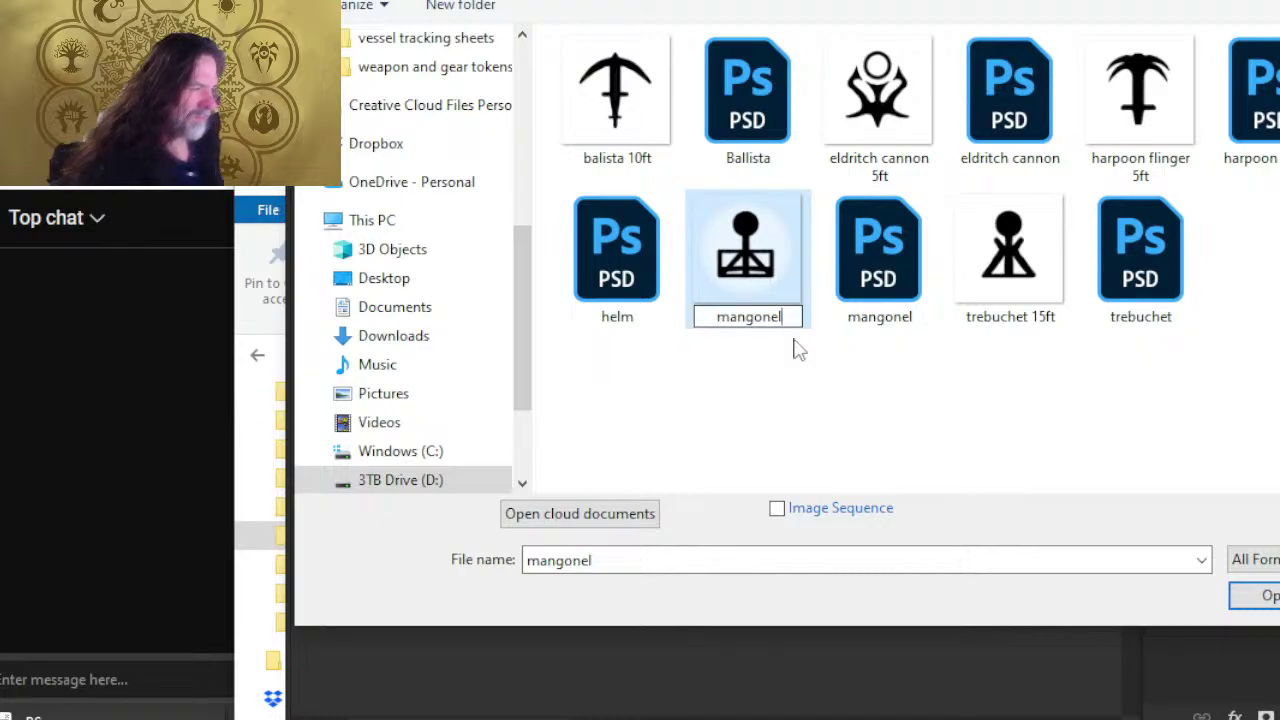
{"action": "type", "text": "10ft"}
{"action": "left_click", "coordinate": [795, 348]}
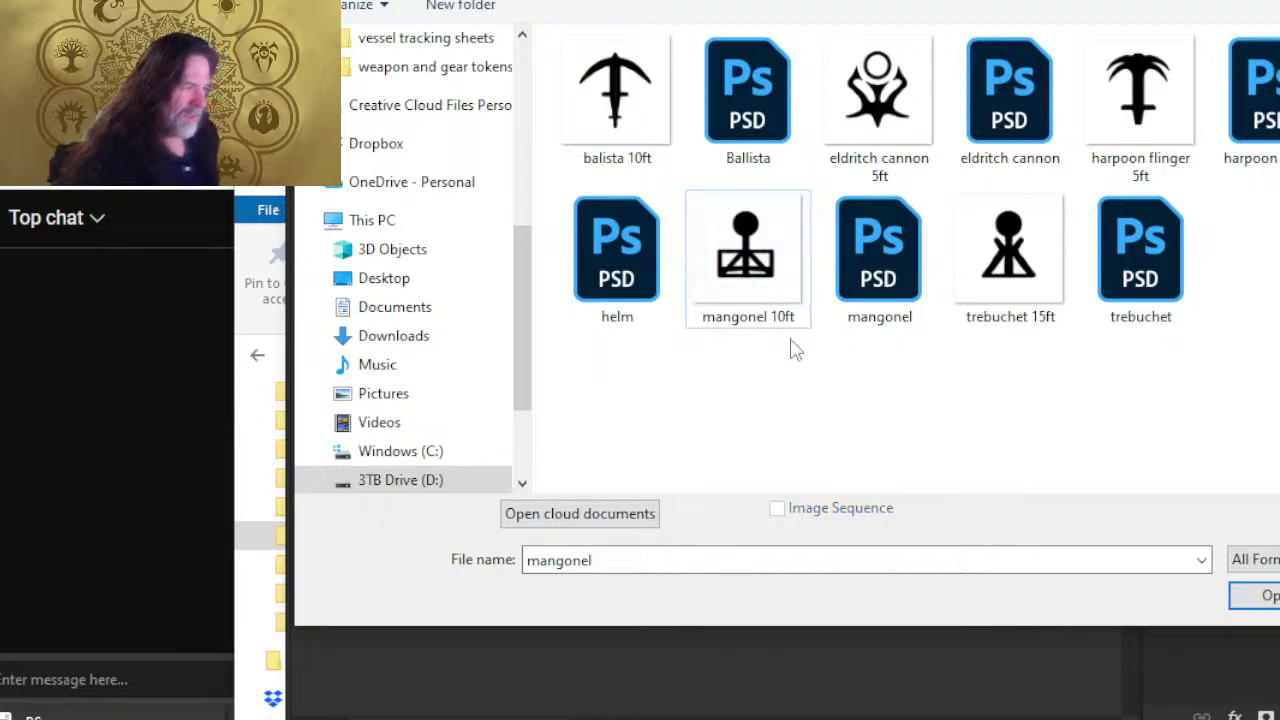
- Select the six token PNGs, try opening Maps, Tokens, Game Pieces, and dismiss the wrong-document error
{"action": "left_click", "coordinate": [1012, 256]}
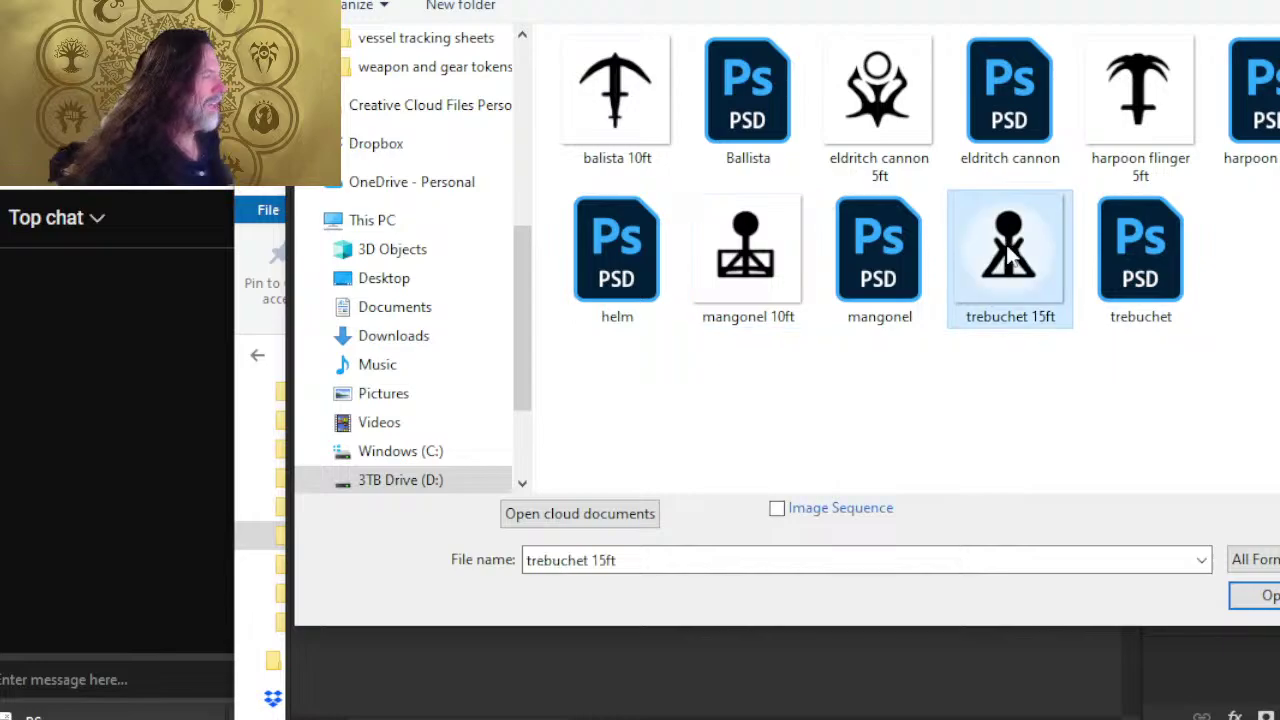
{"action": "left_click", "coordinate": [782, 280], "text": "ctrl"}
{"action": "left_click", "coordinate": [655, 135], "text": "ctrl"}
{"action": "left_click", "coordinate": [880, 110], "text": "ctrl"}
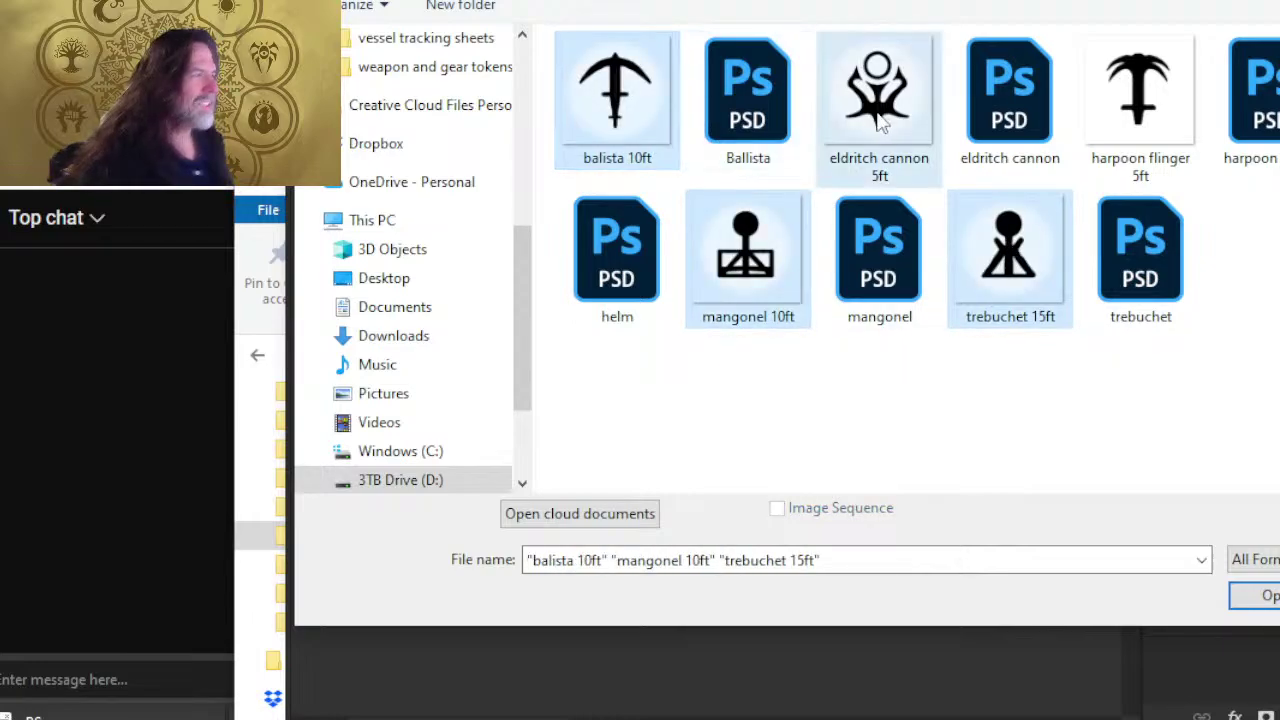
{"action": "left_click", "coordinate": [1147, 172], "text": "ctrl"}
{"action": "left_click", "coordinate": [1276, 100], "text": "ctrl"}
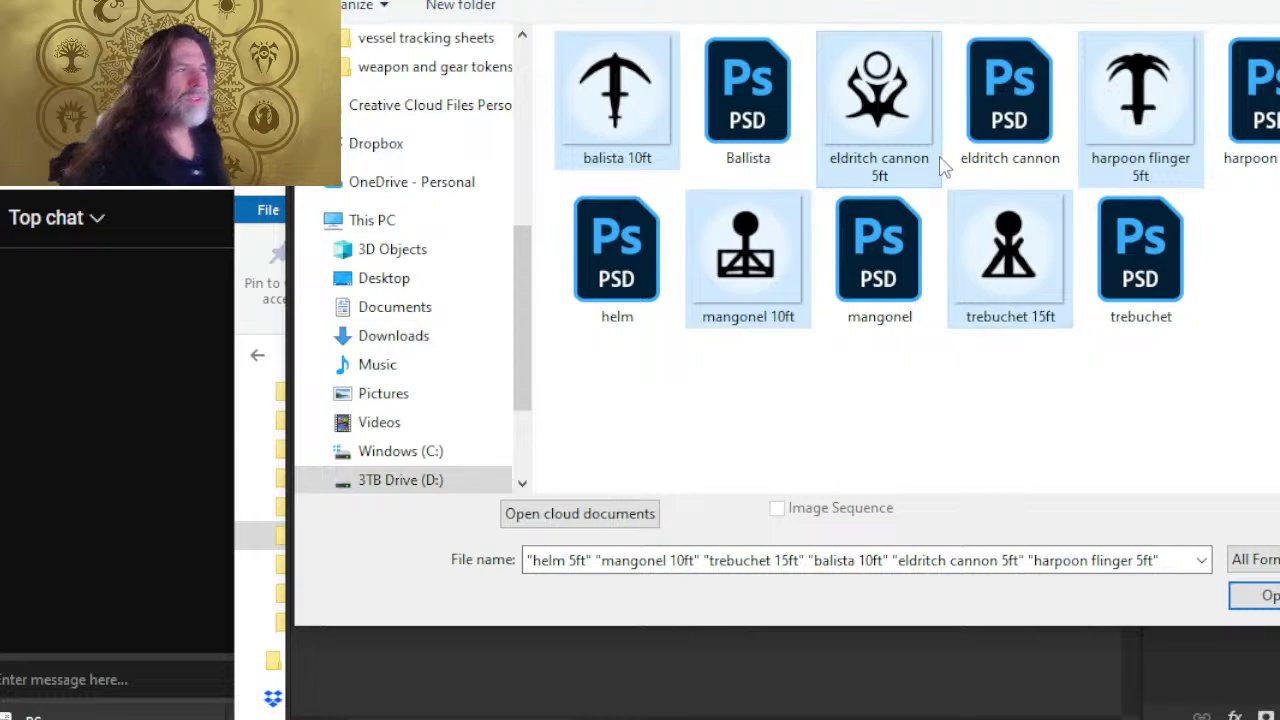
{"action": "key", "text": "alt+Up"}
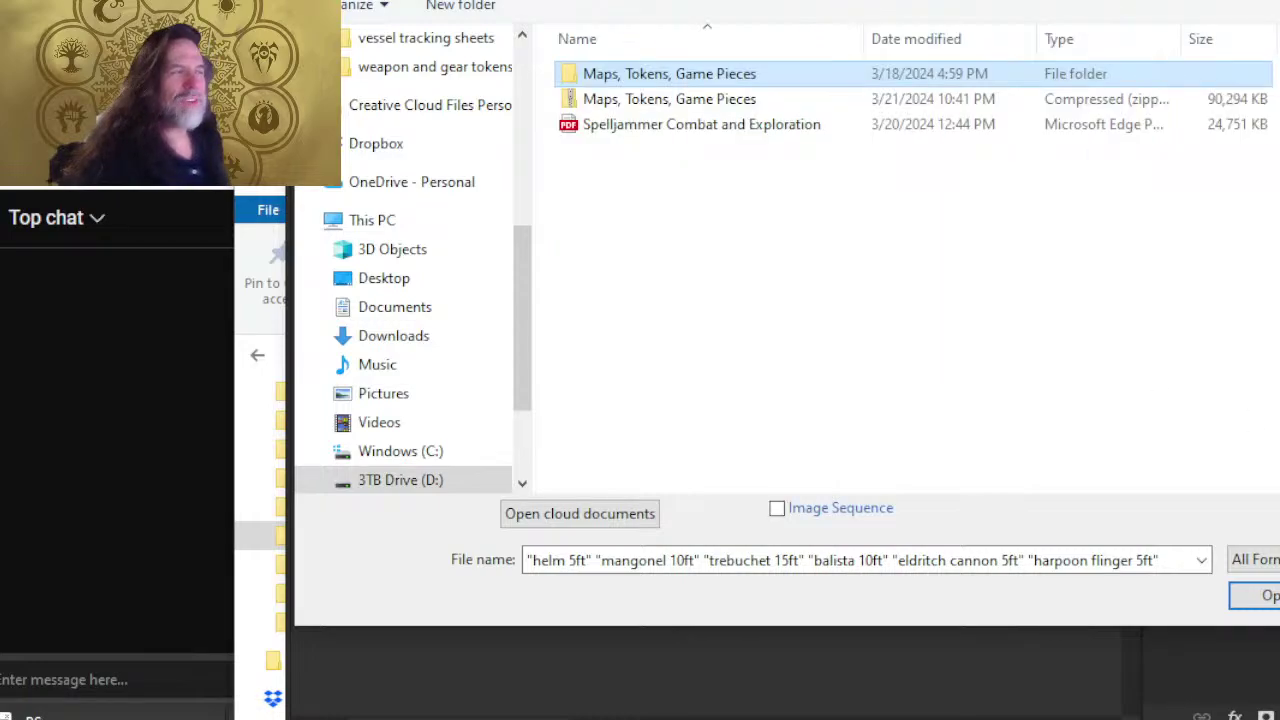
{"action": "double_click", "coordinate": [630, 104]}
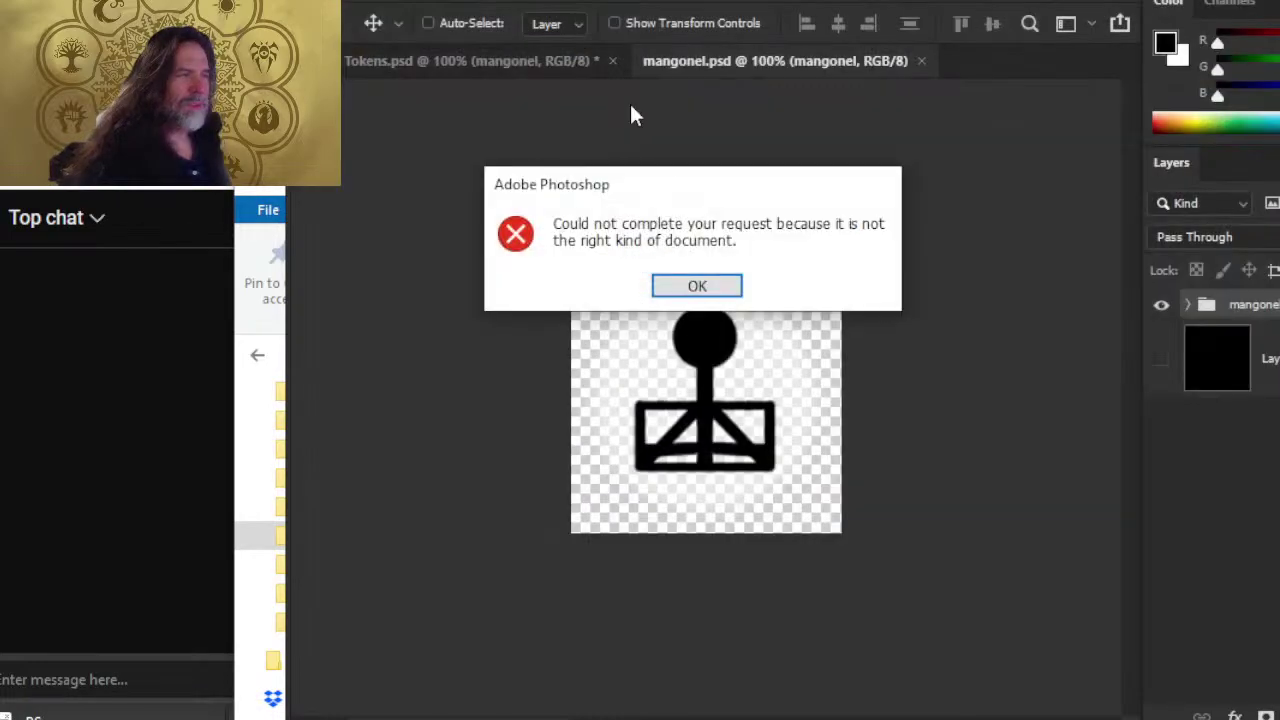
{"action": "left_click", "coordinate": [700, 290]}
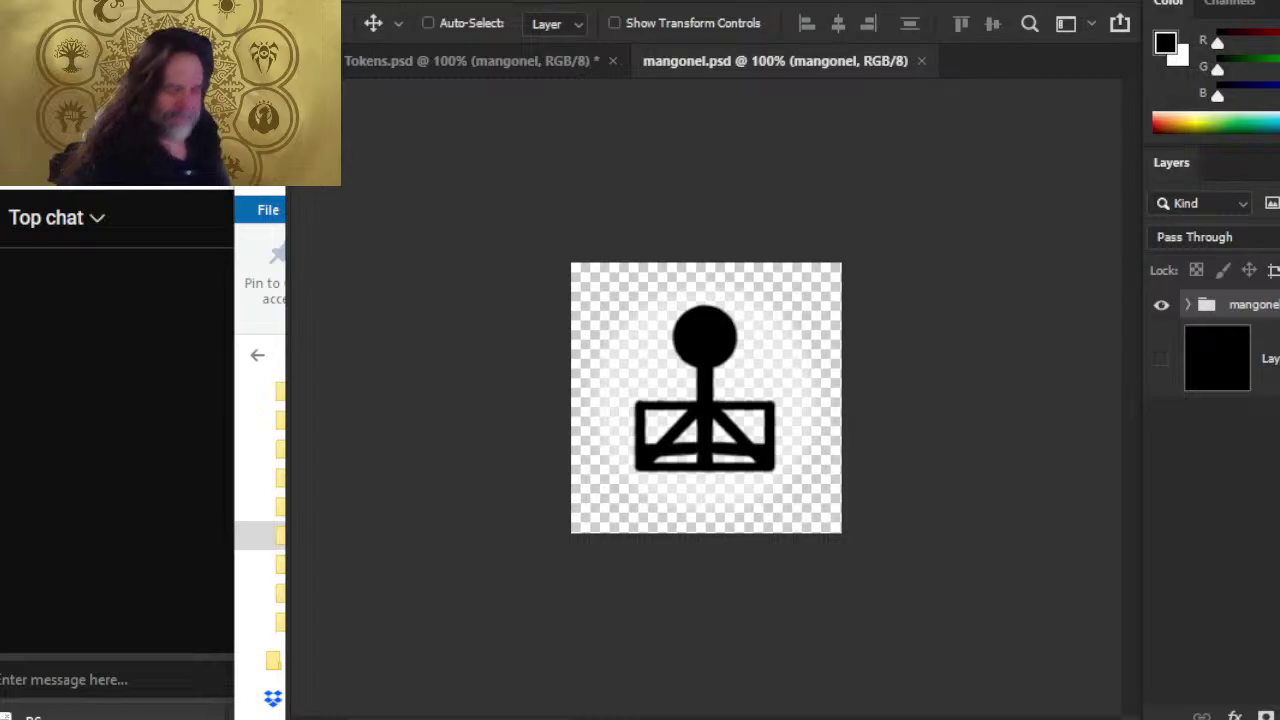
- Open the Maps, Tokens, Game Pieces zip down to its Ships folder and check its context options
{"action": "left_click", "coordinate": [251, 514]}
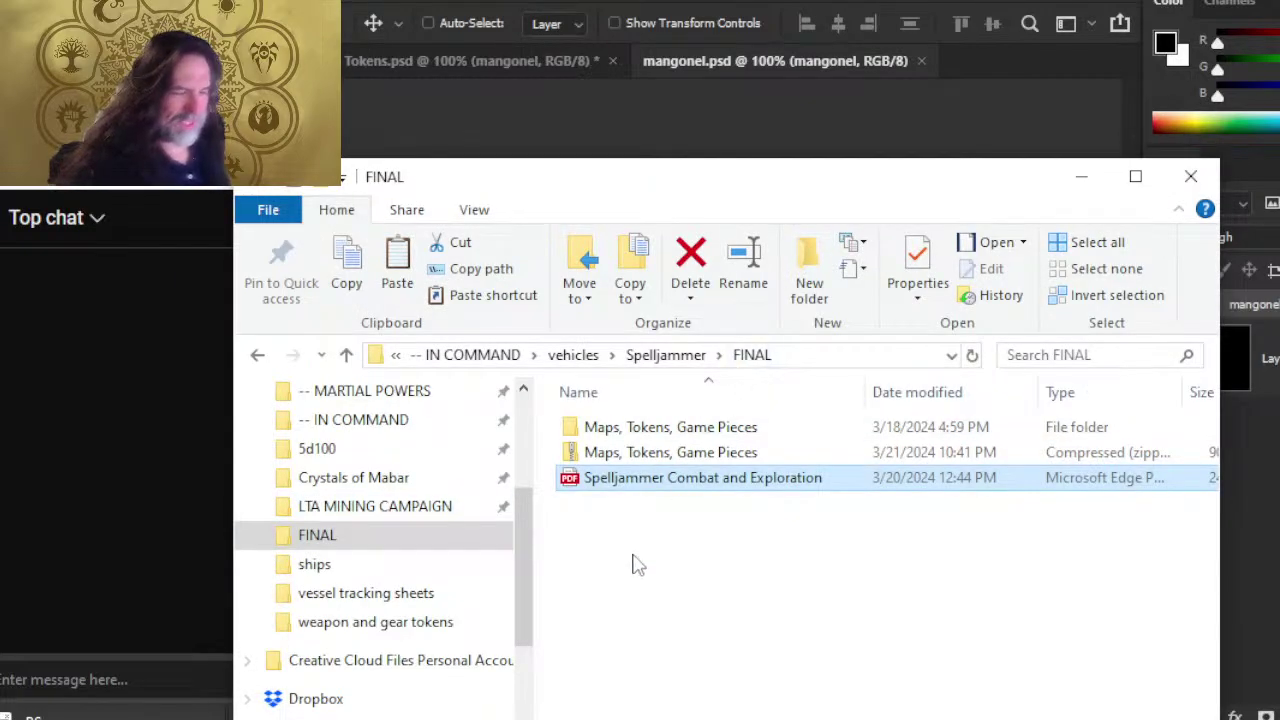
{"action": "double_click", "coordinate": [620, 455]}
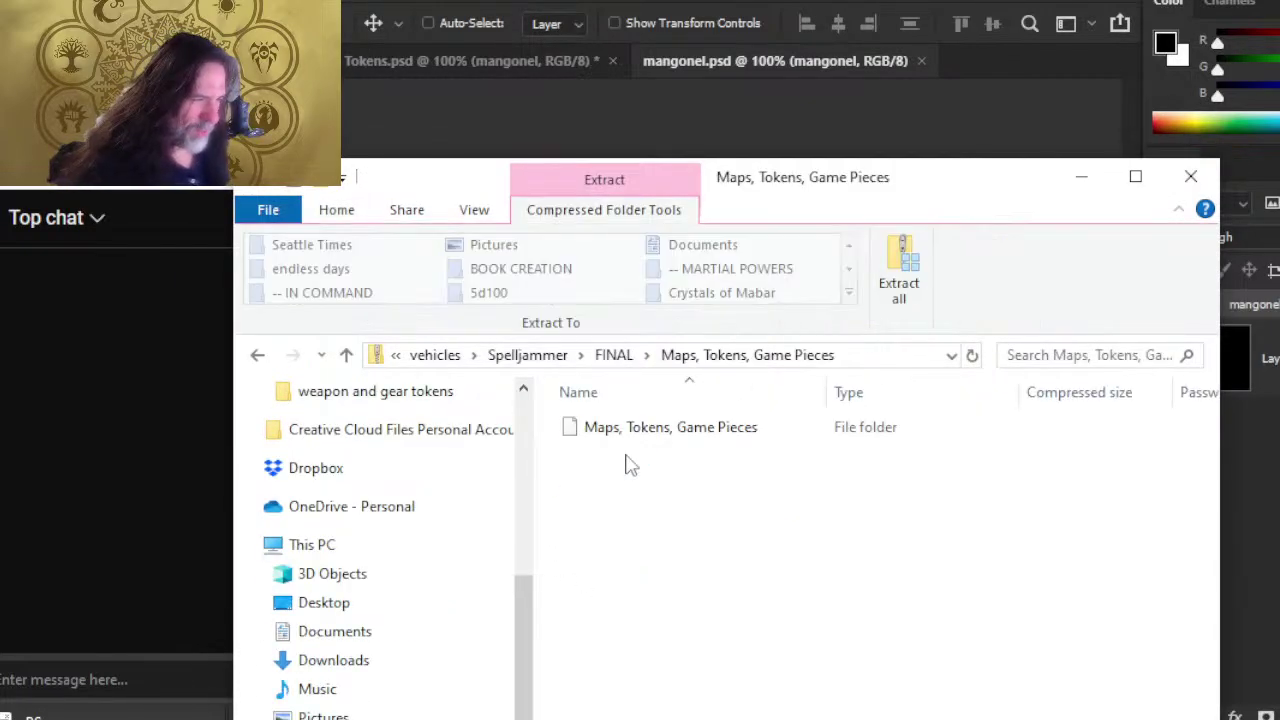
{"action": "double_click", "coordinate": [637, 432]}
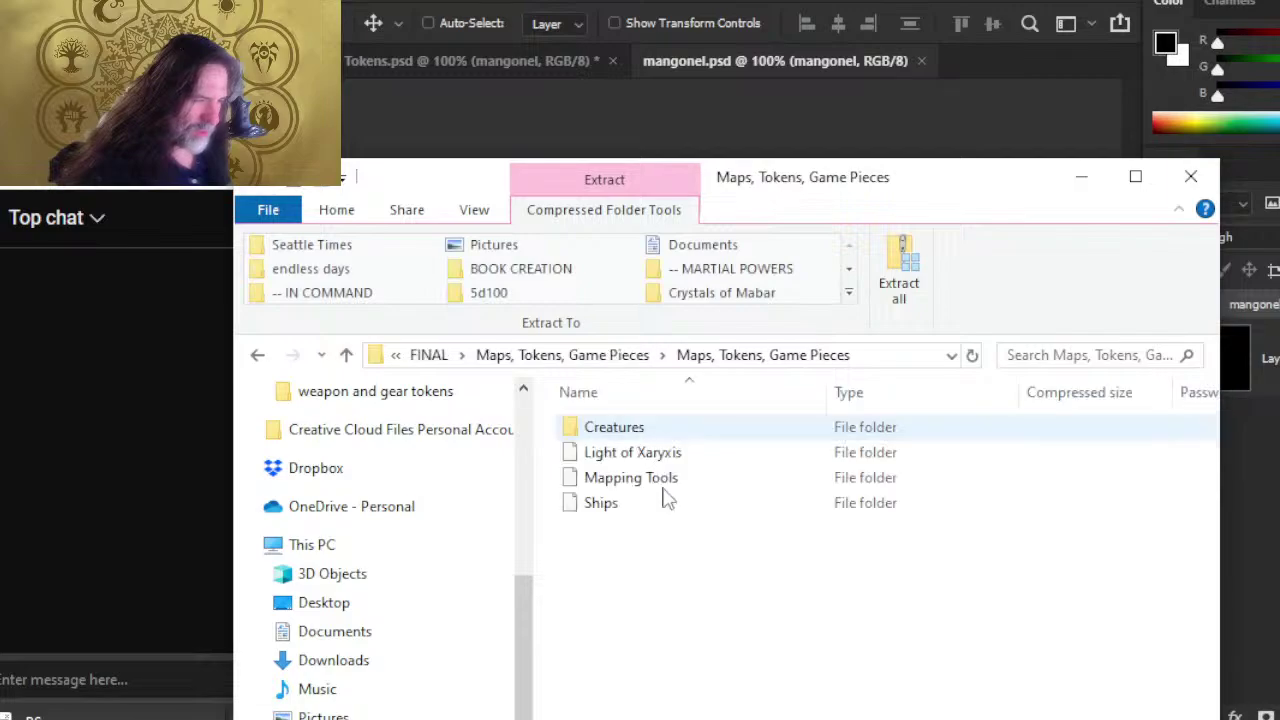
{"action": "double_click", "coordinate": [626, 506]}
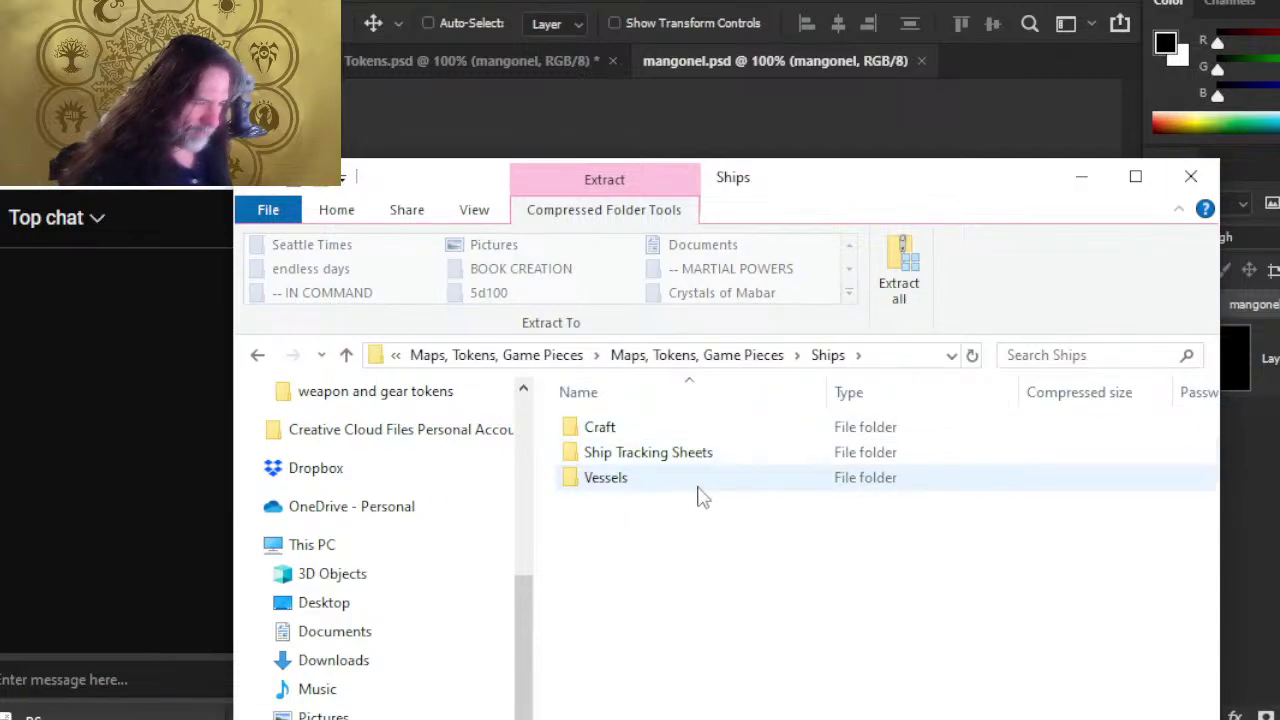
{"action": "right_click", "coordinate": [655, 560]}
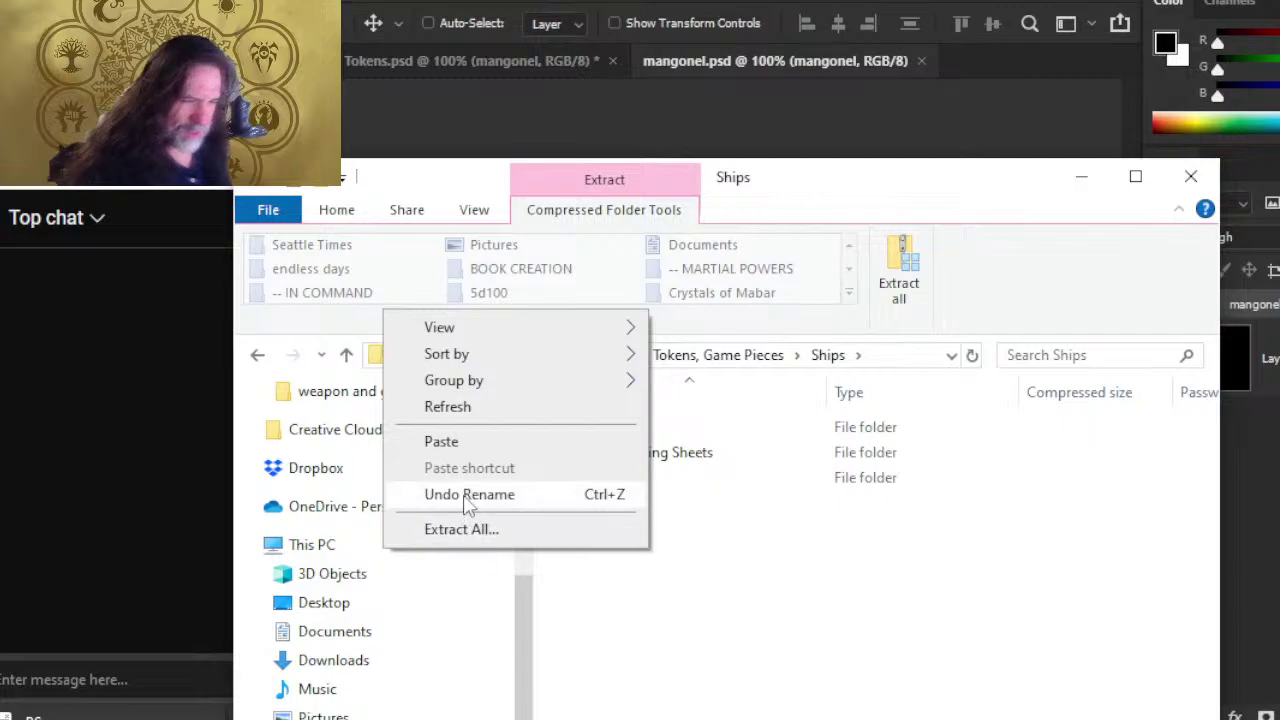
{"action": "mouse_move", "coordinate": [503, 366]}
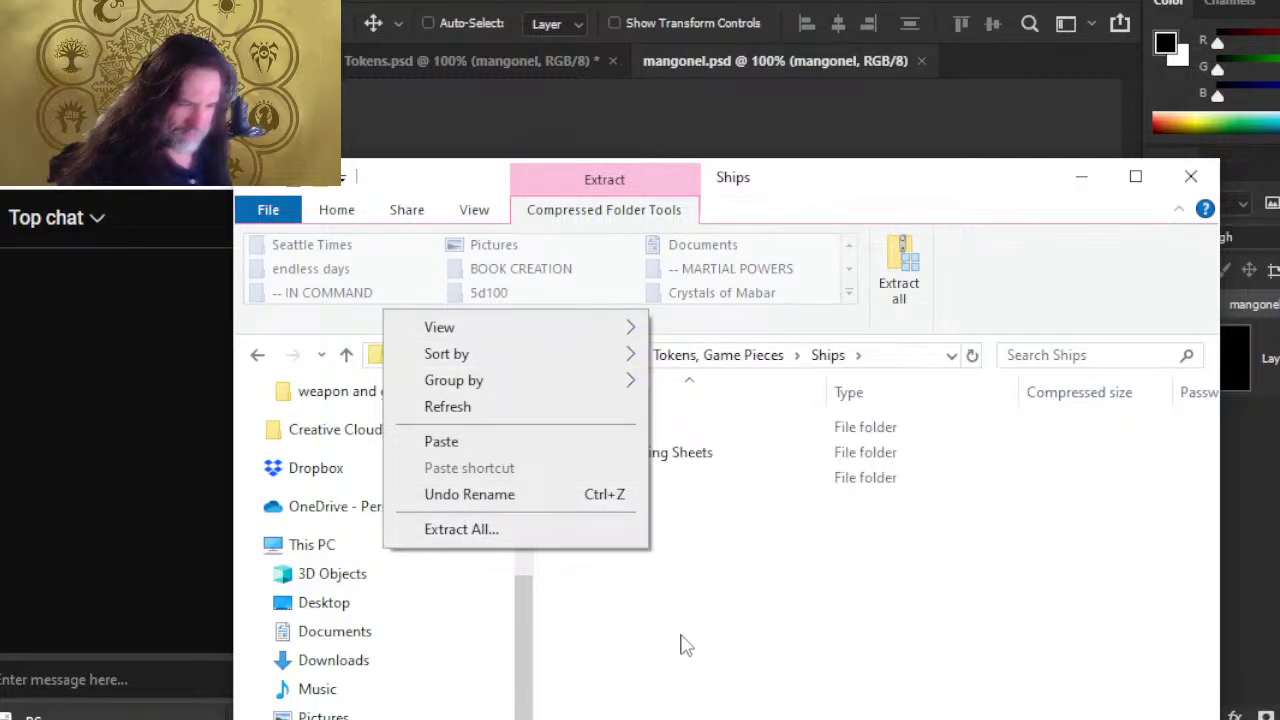
{"action": "left_click", "coordinate": [685, 645]}
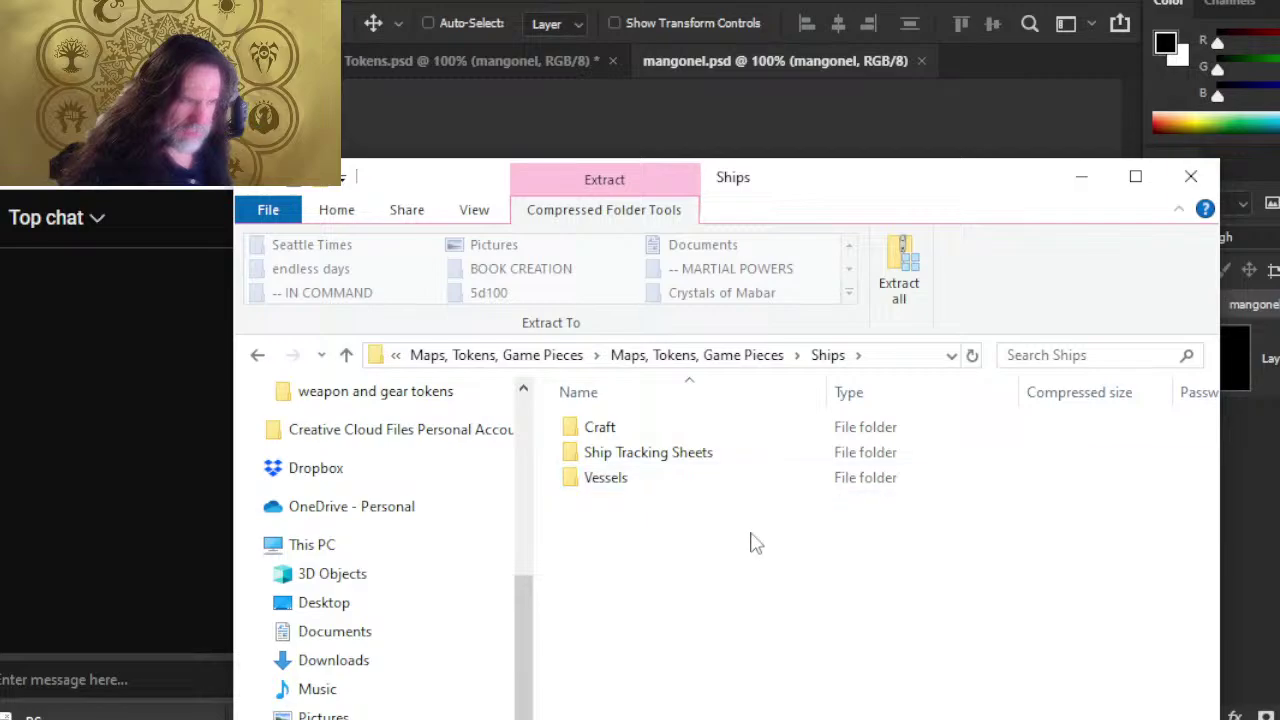
- Step back out through Ships and FINAL to Quick access
{"action": "key", "text": "BackSpace"}
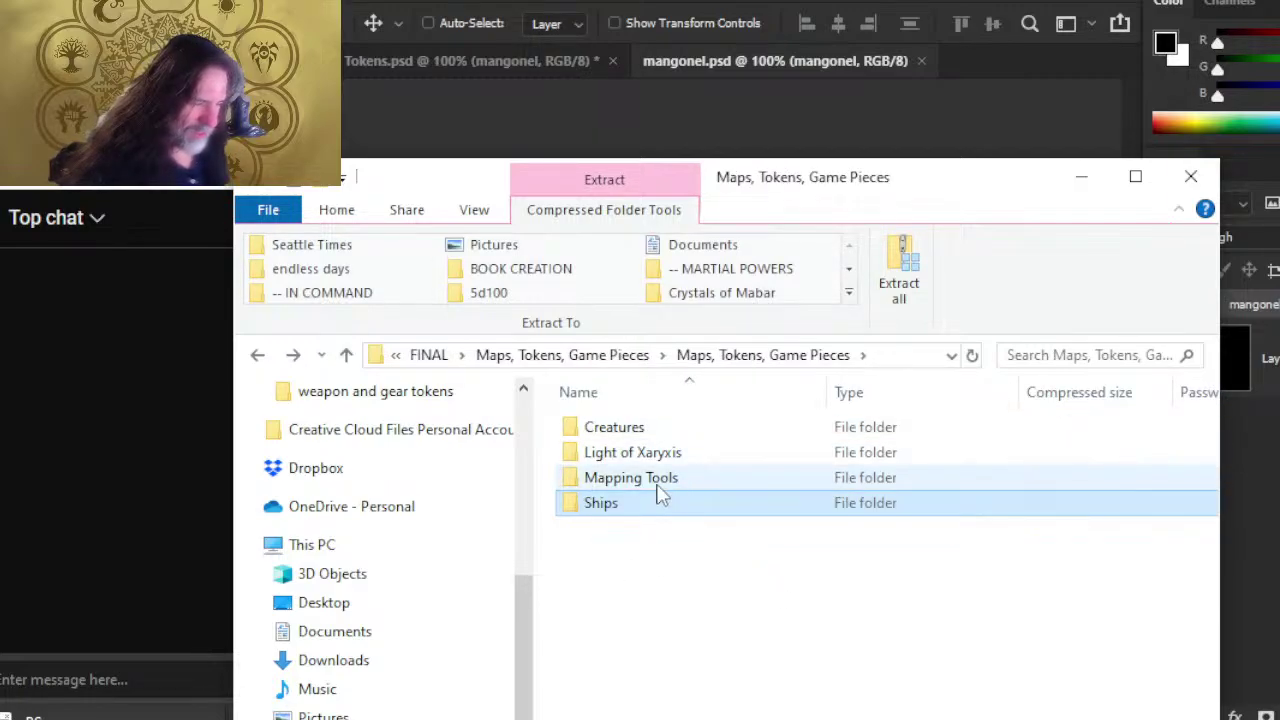
{"action": "double_click", "coordinate": [624, 506]}
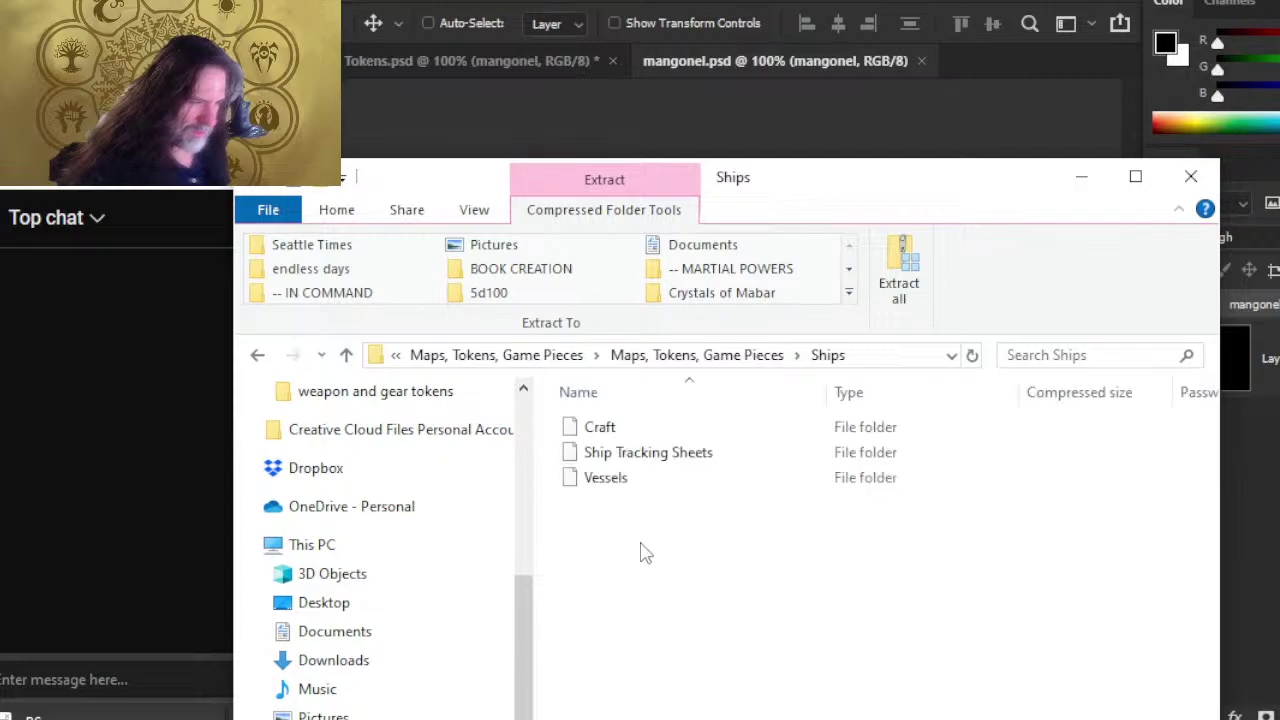
{"action": "key", "text": "BackSpace"}
{"action": "key", "text": "BackSpace"}
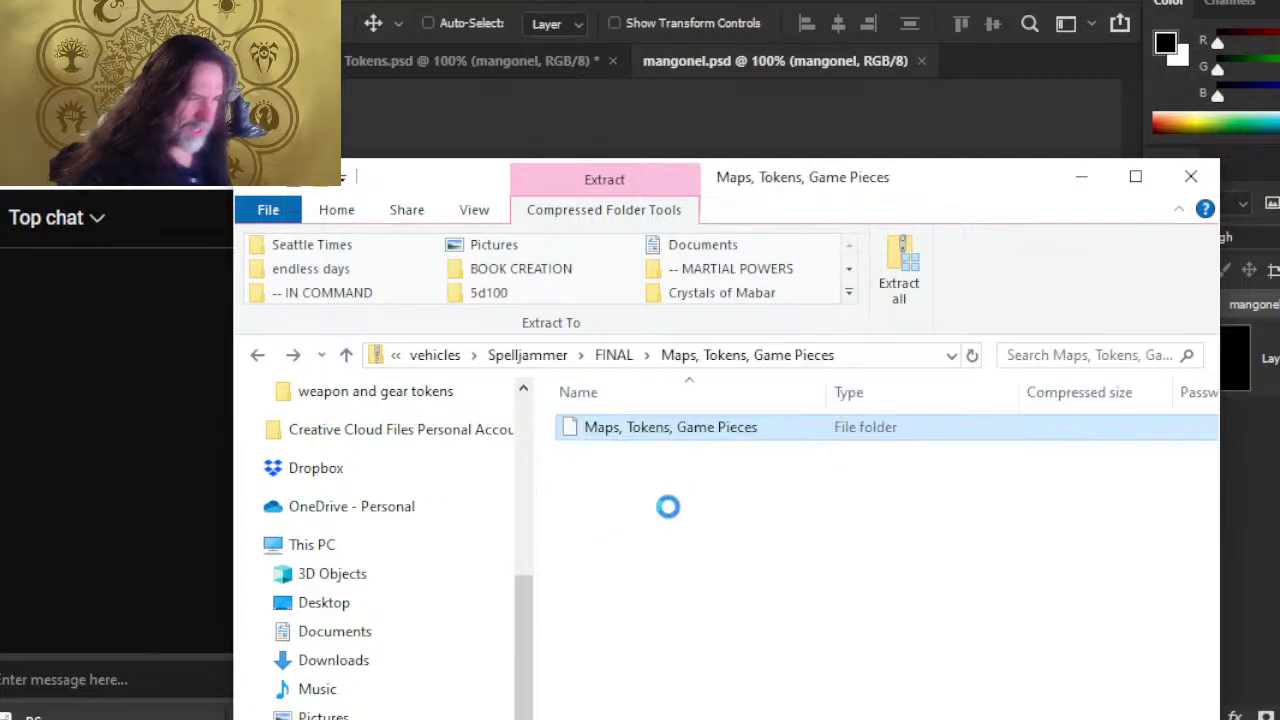
{"action": "key", "text": "BackSpace"}
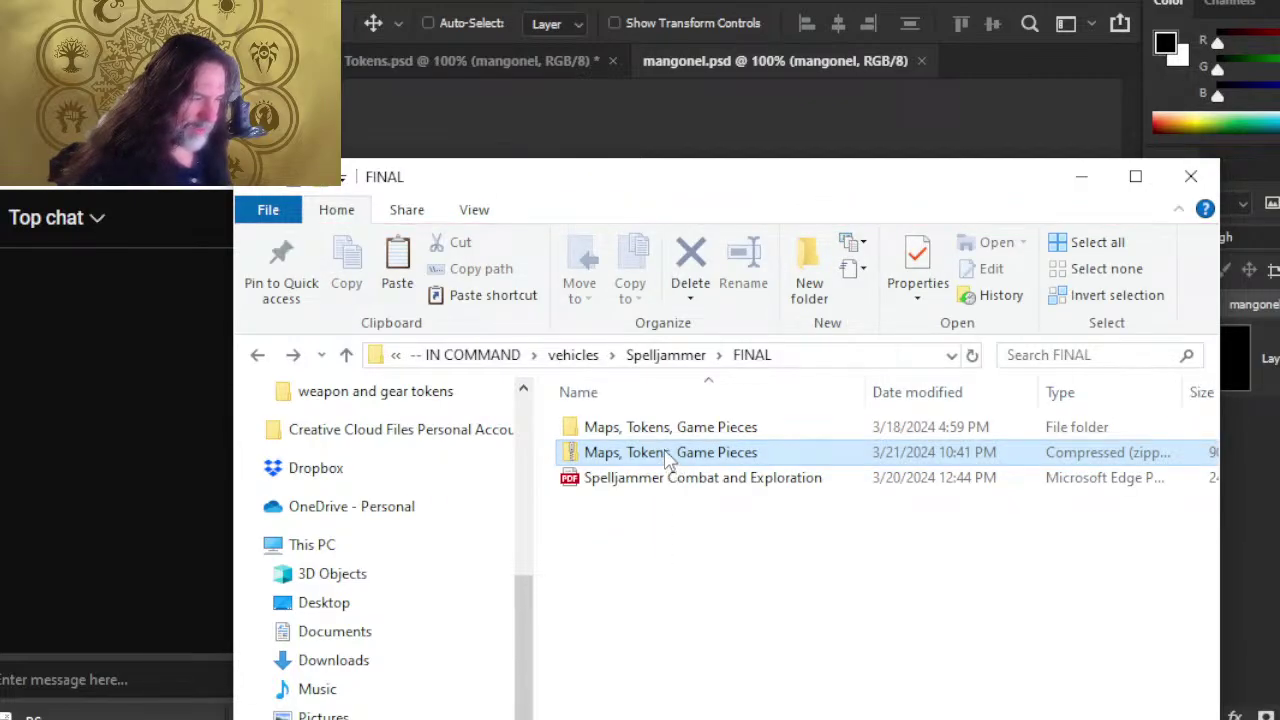
{"action": "key", "text": "BackSpace"}
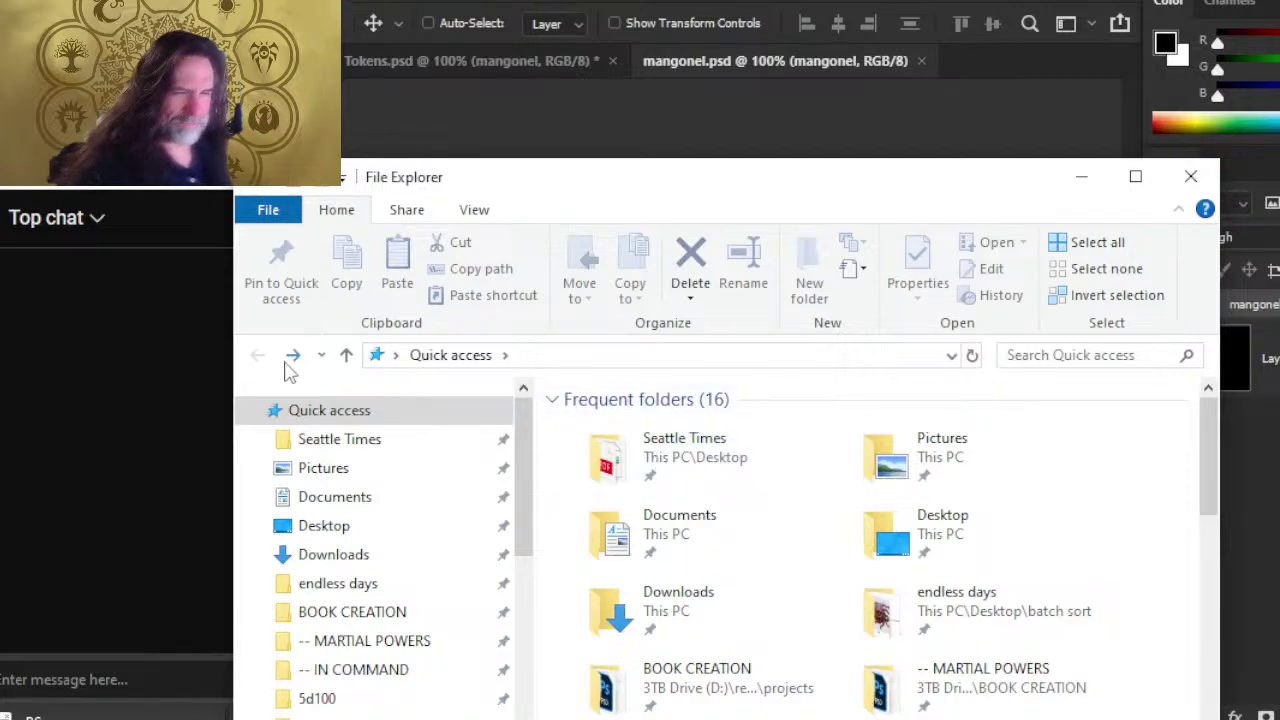
- Browse from FINAL into Maps, Tokens, Game Pieces > Ships > weapon and gear tokens, then back out
{"action": "left_click", "coordinate": [292, 355]}
{"action": "double_click", "coordinate": [706, 426]}
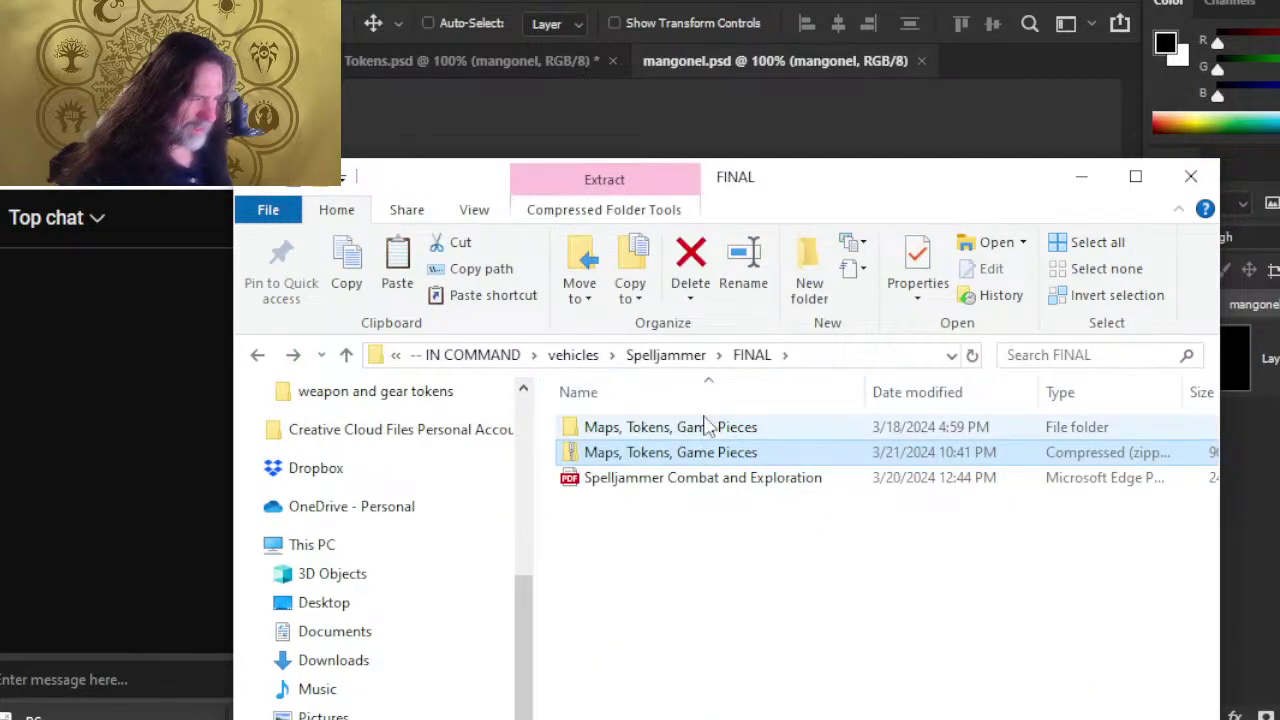
{"action": "double_click", "coordinate": [636, 508]}
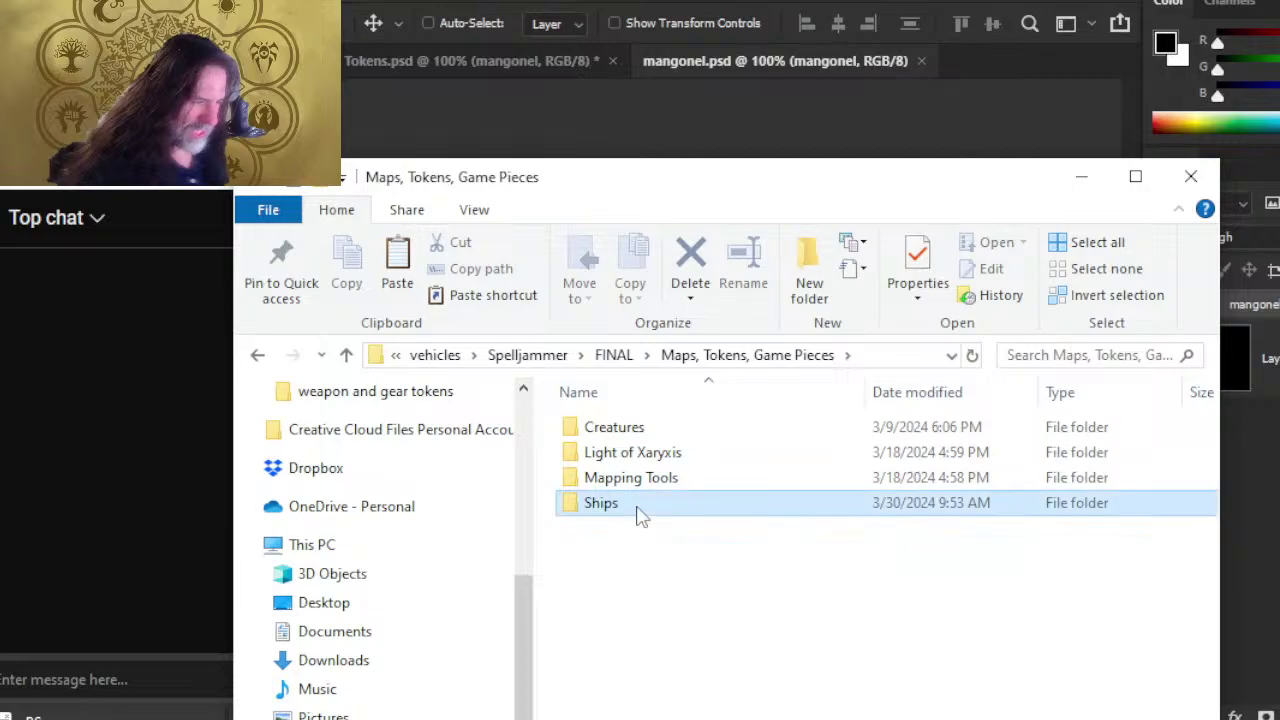
{"action": "double_click", "coordinate": [641, 506]}
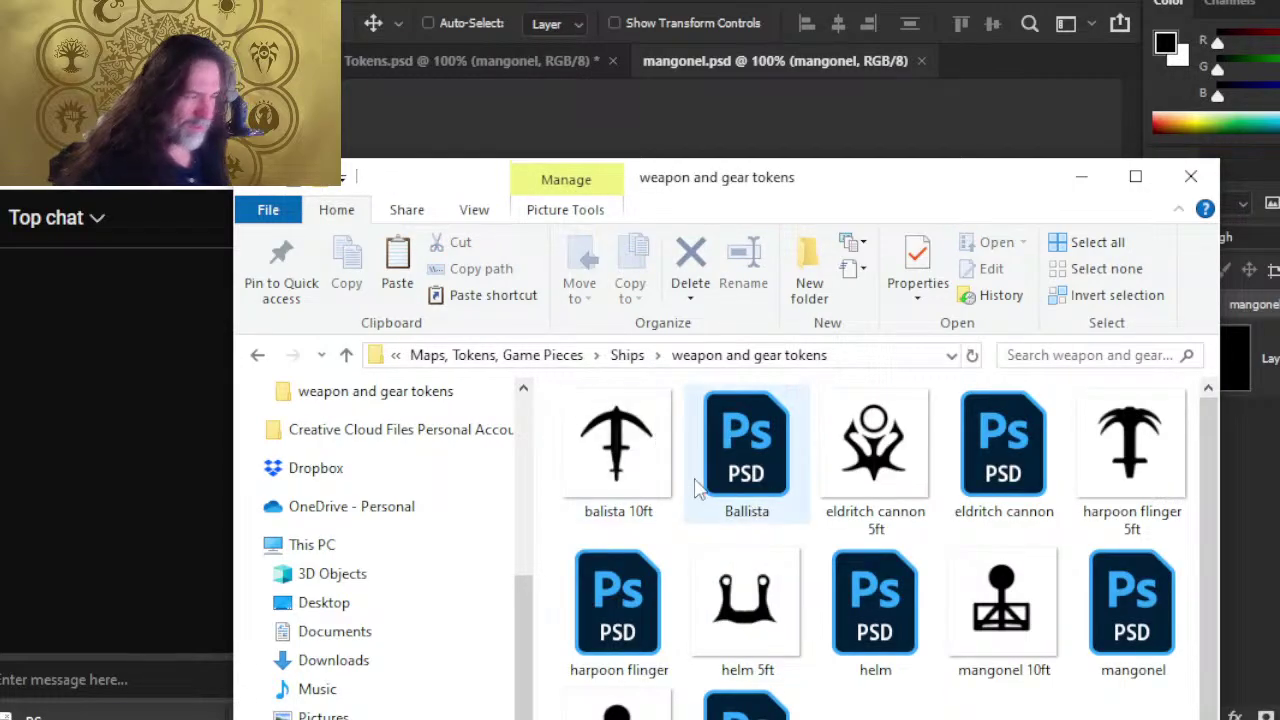
{"action": "key", "text": "alt+Left"}
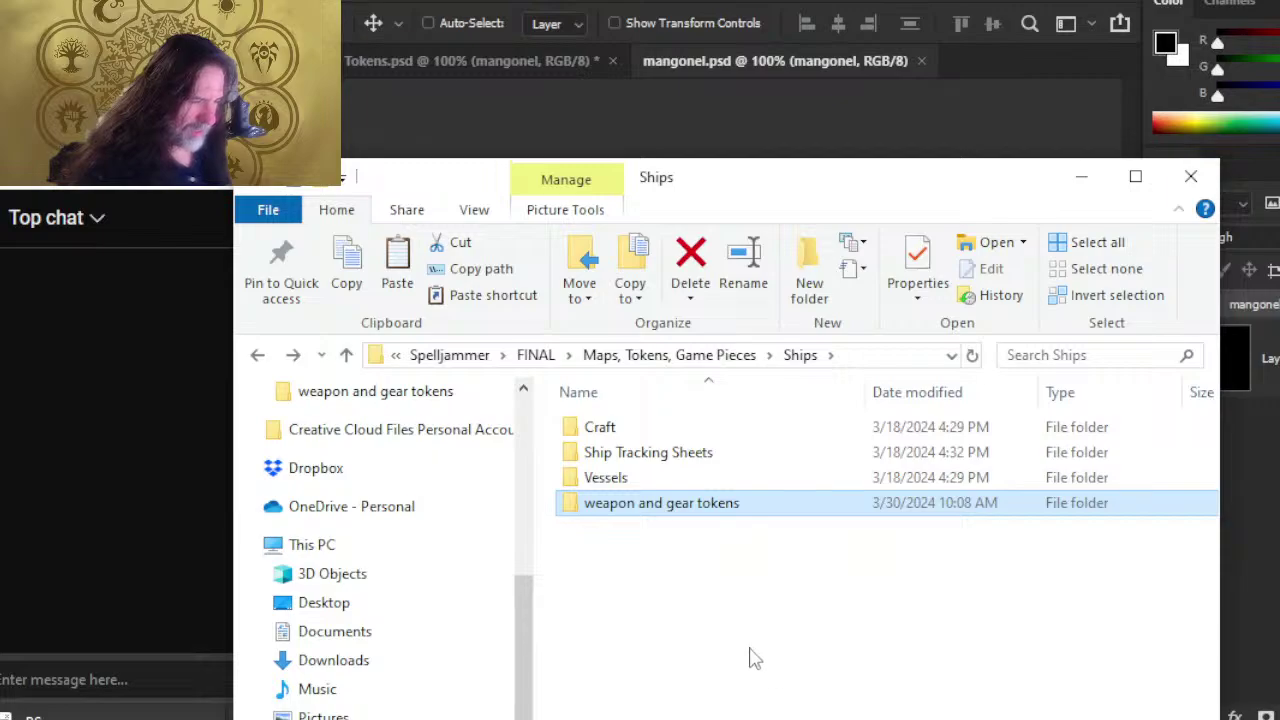
{"action": "key", "text": "alt+Left"}
{"action": "key", "text": "alt+Left"}
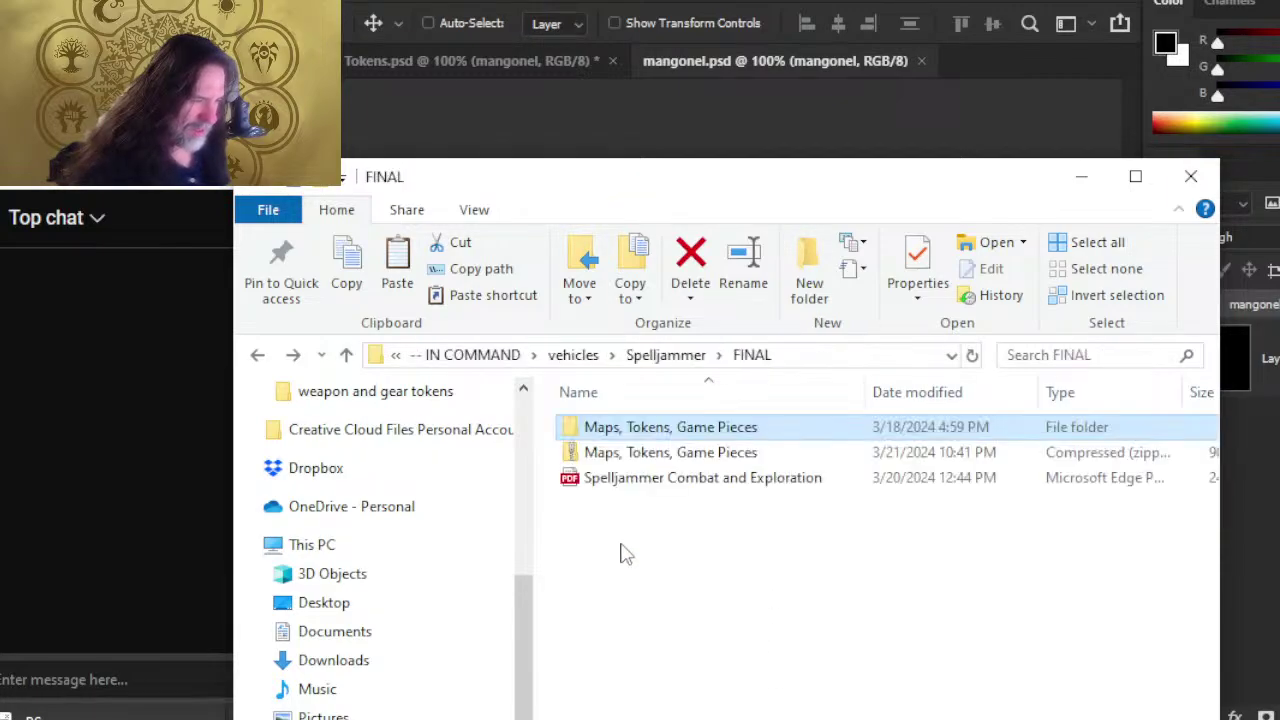
- Open the zipped archive down to Ships > weapon and gear tokens
{"action": "left_click", "coordinate": [668, 455]}
{"action": "double_click", "coordinate": [668, 455]}
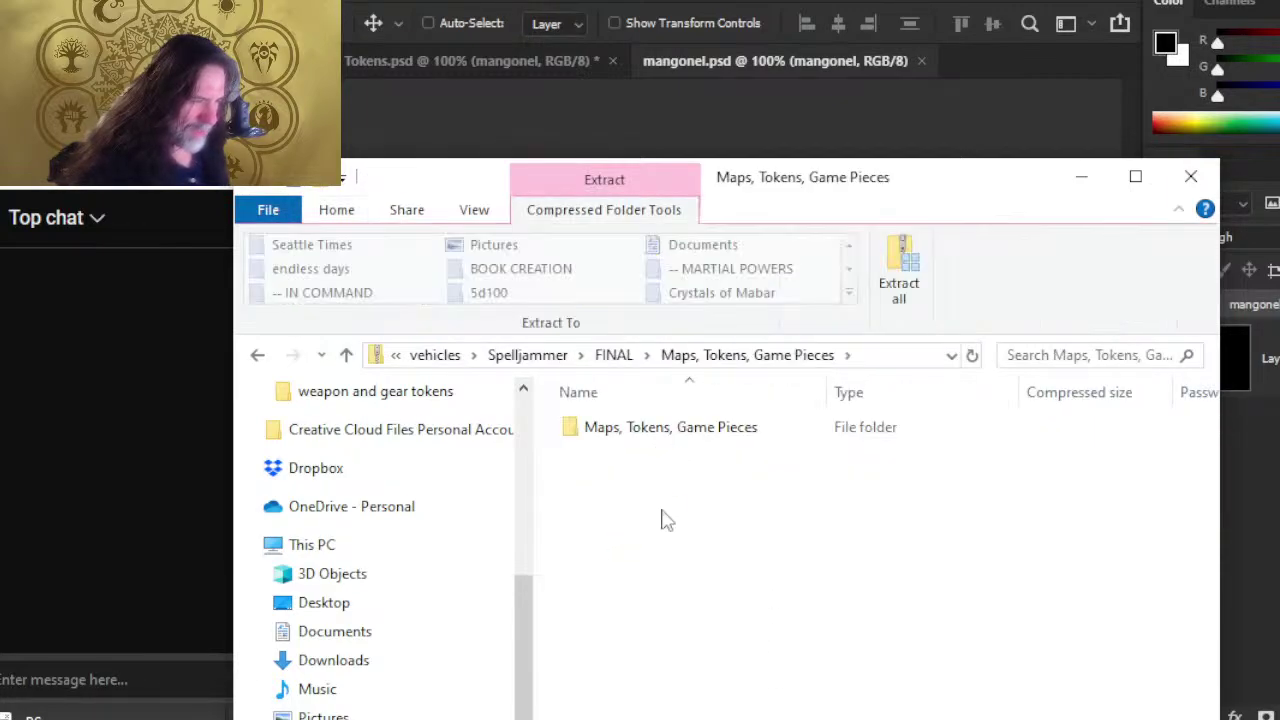
{"action": "left_click", "coordinate": [662, 430]}
{"action": "double_click", "coordinate": [662, 437]}
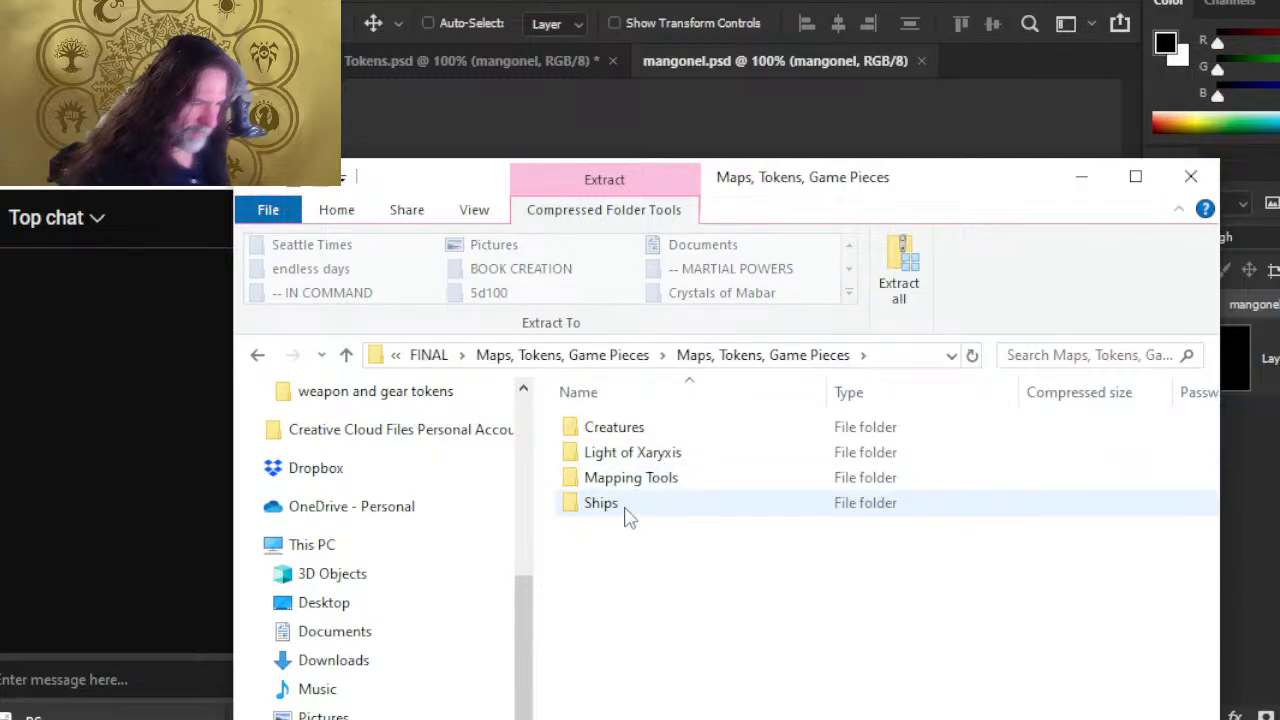
{"action": "double_click", "coordinate": [625, 511]}
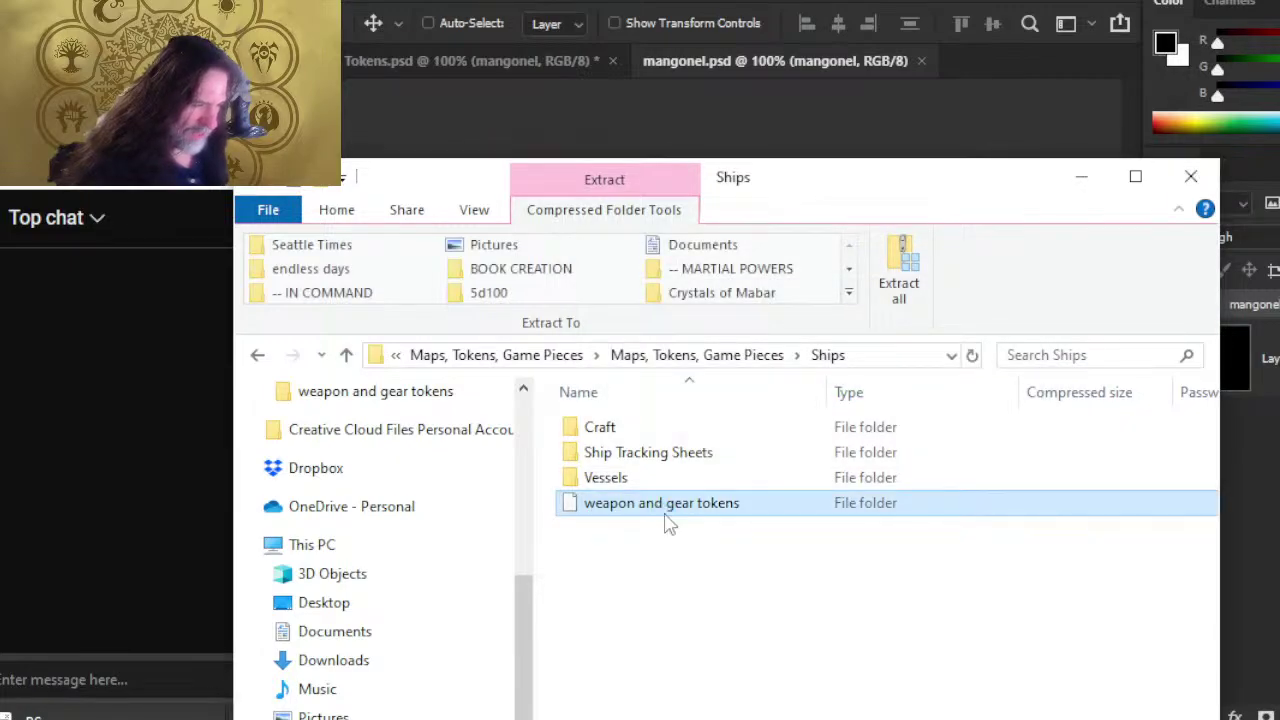
{"action": "double_click", "coordinate": [664, 510]}
- Delete the six PSDs: ballista, eldritch cannon, harpoon flinger, helm, mangonel, trebuchet
{"action": "double_click", "coordinate": [640, 450]}
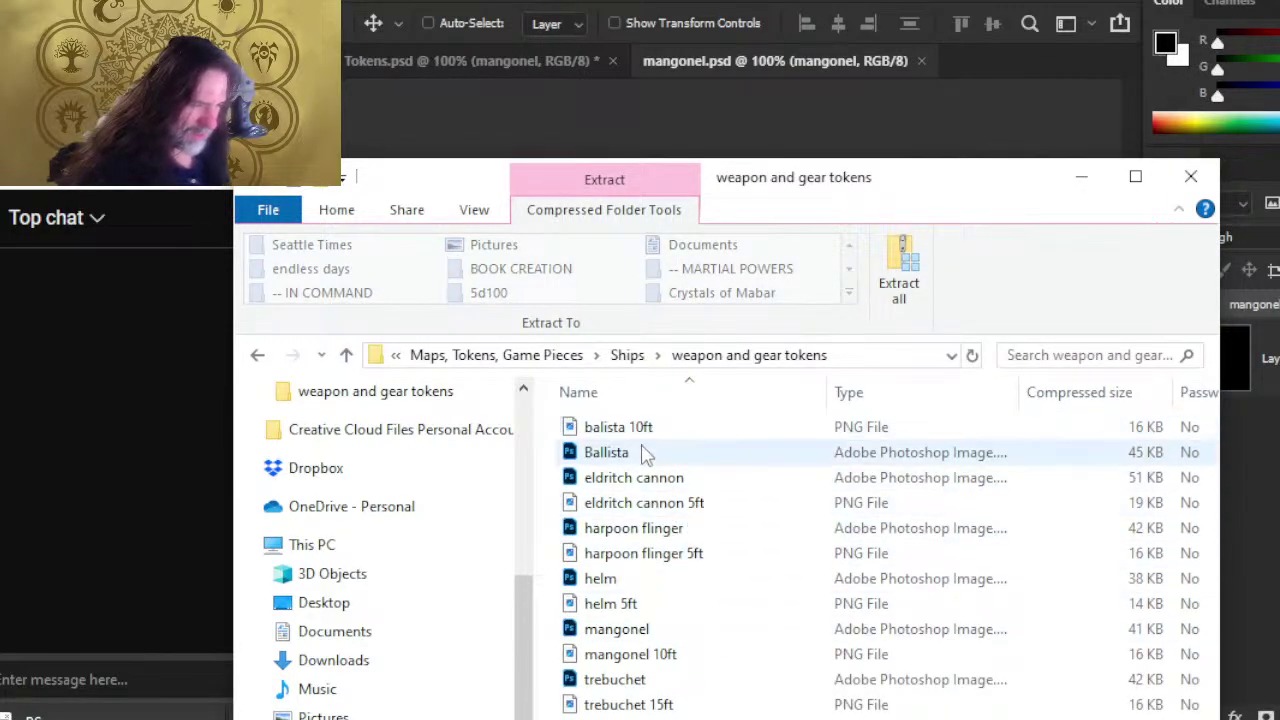
{"action": "left_click", "coordinate": [636, 480], "text": "ctrl"}
{"action": "left_click", "coordinate": [630, 530], "text": "ctrl"}
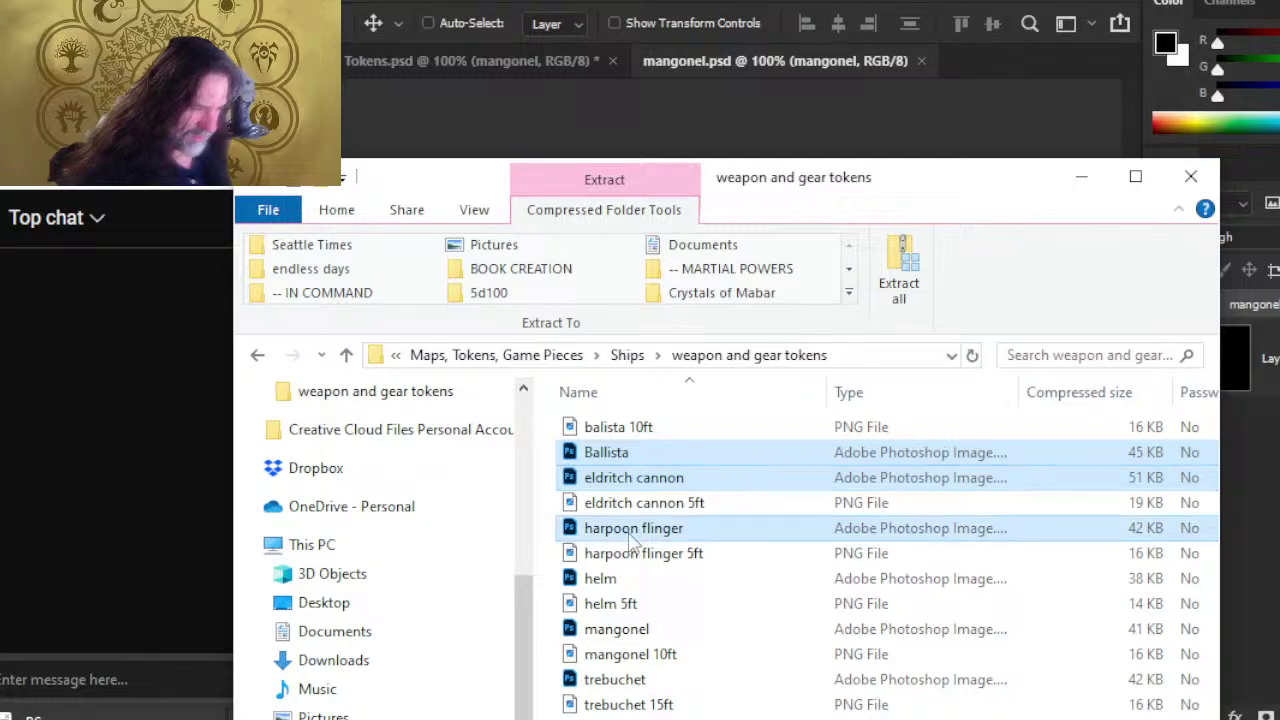
{"action": "left_click", "coordinate": [615, 578], "text": "ctrl"}
{"action": "left_click", "coordinate": [605, 632], "text": "ctrl"}
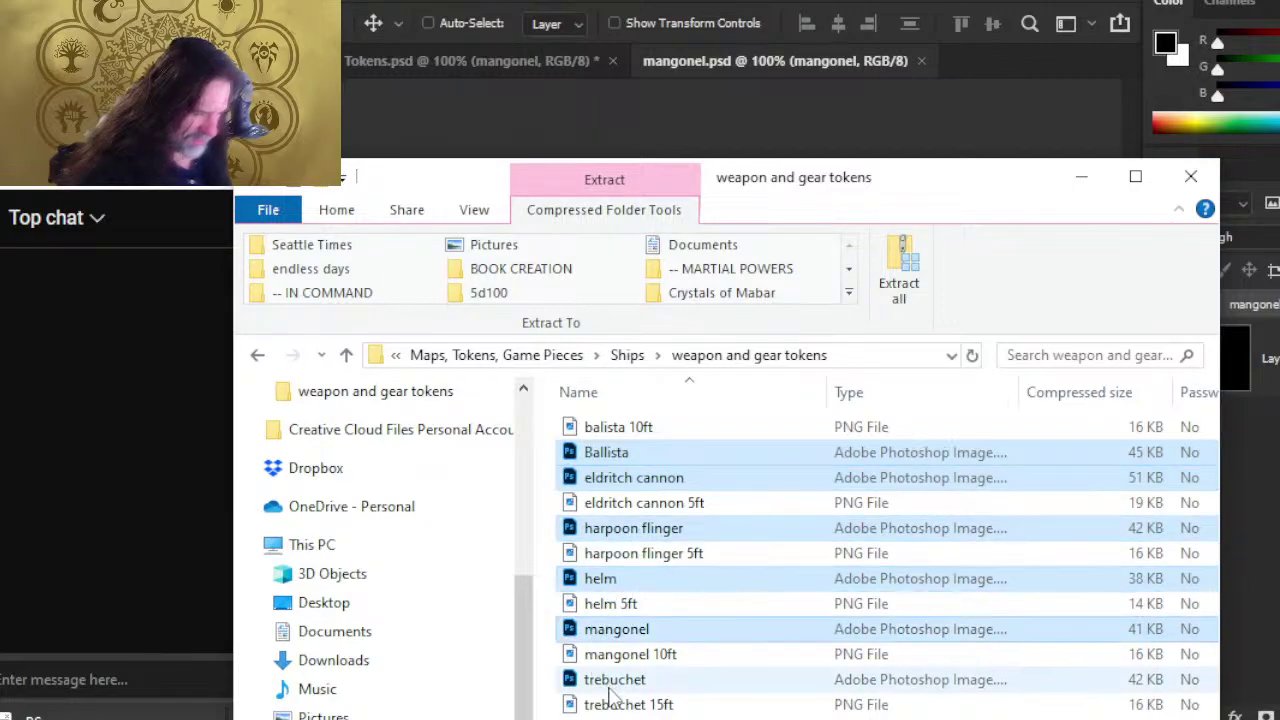
{"action": "left_click", "coordinate": [614, 684], "text": "ctrl"}
{"action": "key", "text": "Delete"}
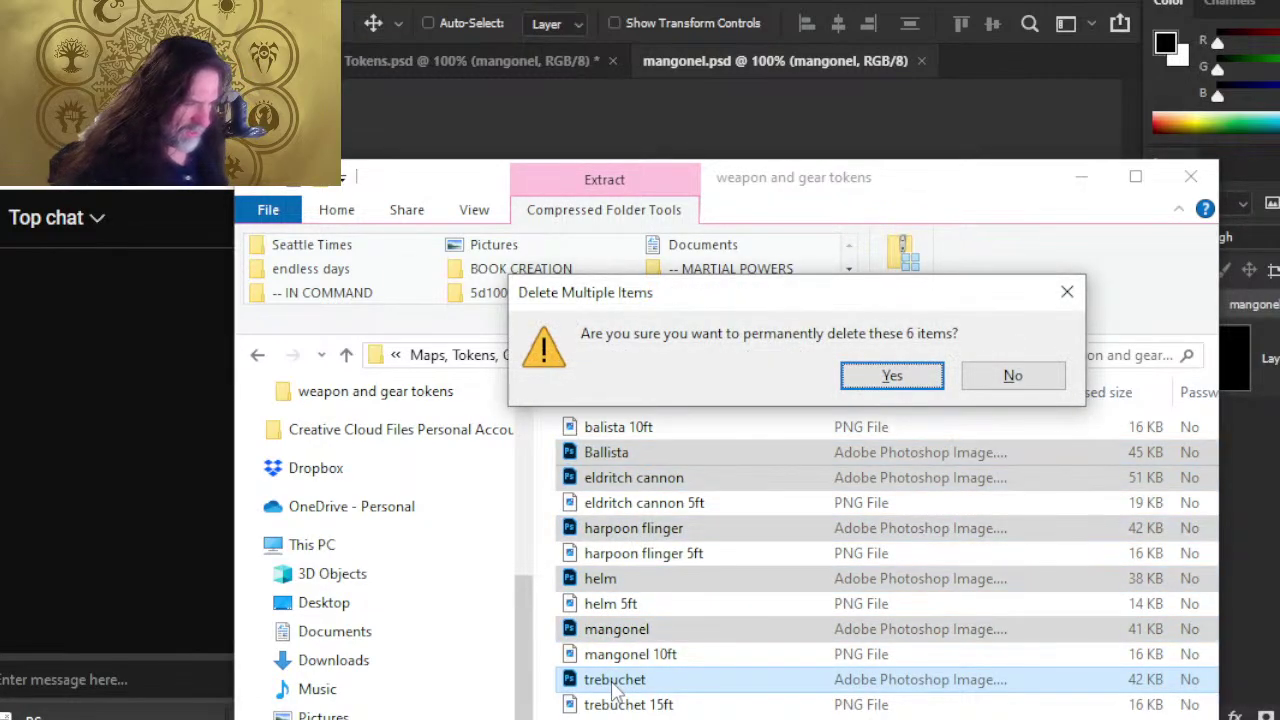
{"action": "left_click", "coordinate": [905, 376]}
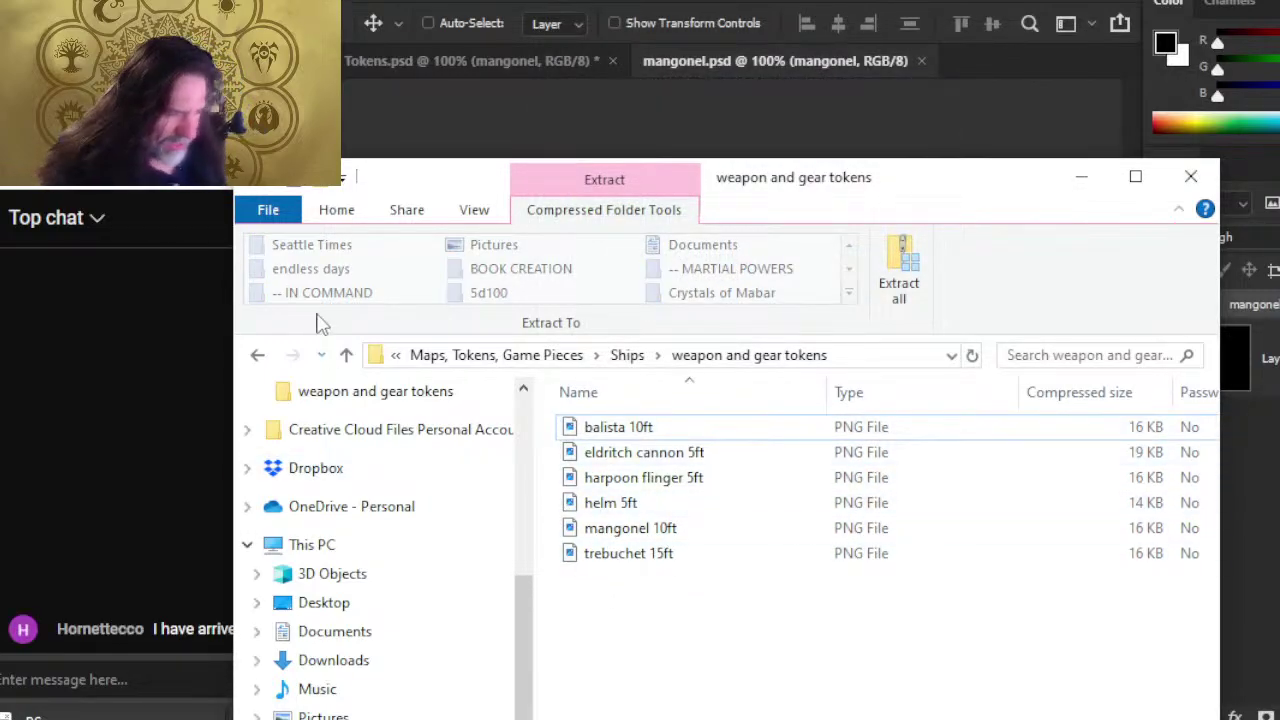
- Move the Explorer window, go up to the FINAL folder, and switch back to Photoshop
{"action": "left_click_drag", "start_coordinate": [464, 188], "coordinate": [546, 153]}
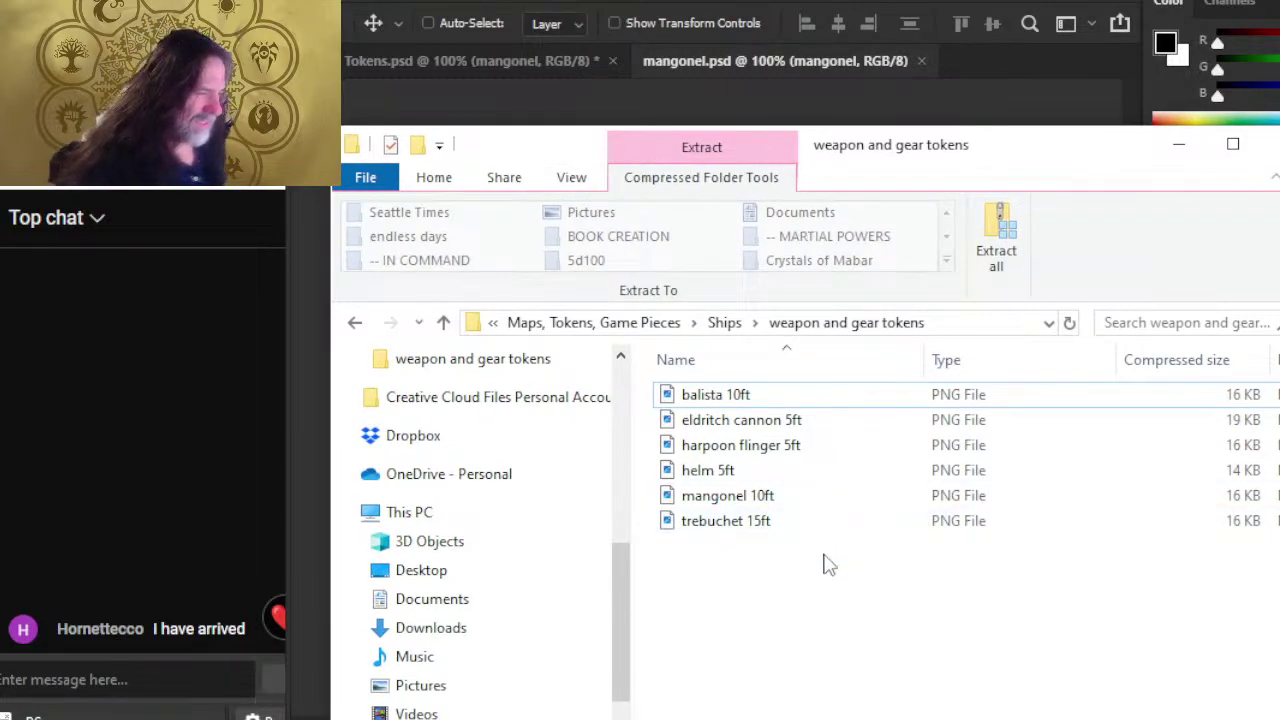
{"action": "key", "text": "BackSpace"}
{"action": "key", "text": "BackSpace"}
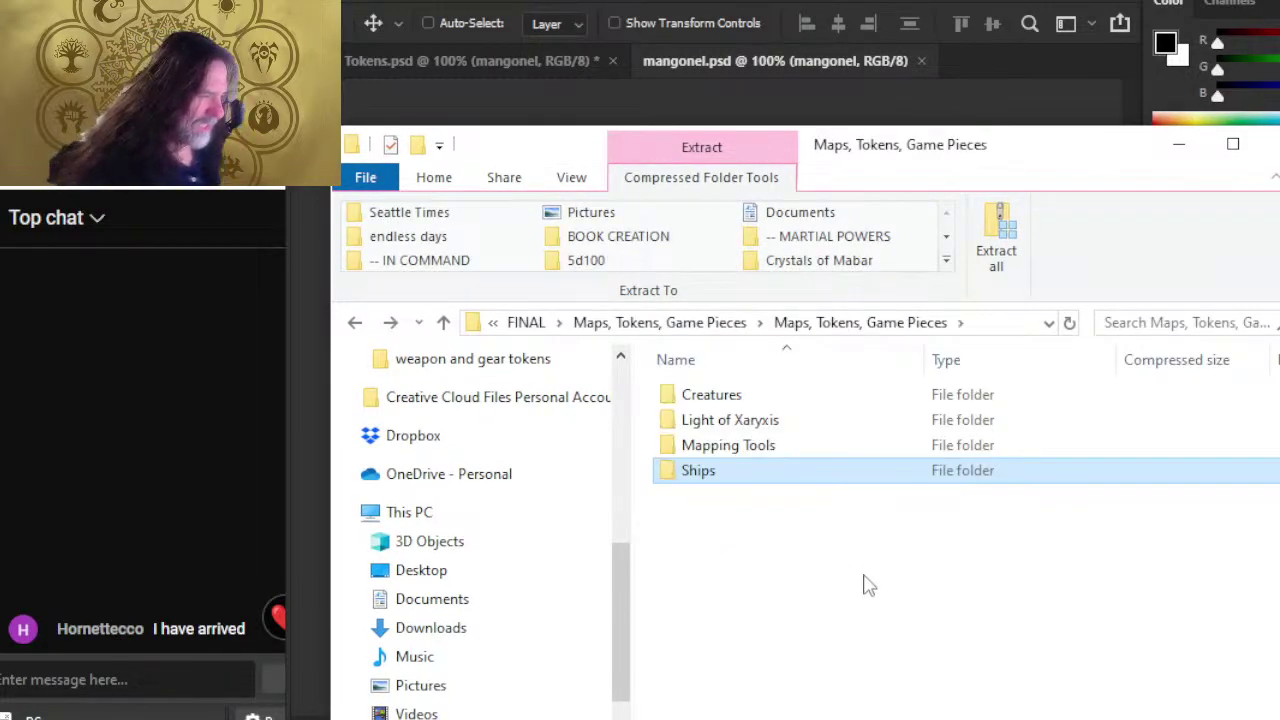
{"action": "key", "text": "BackSpace"}
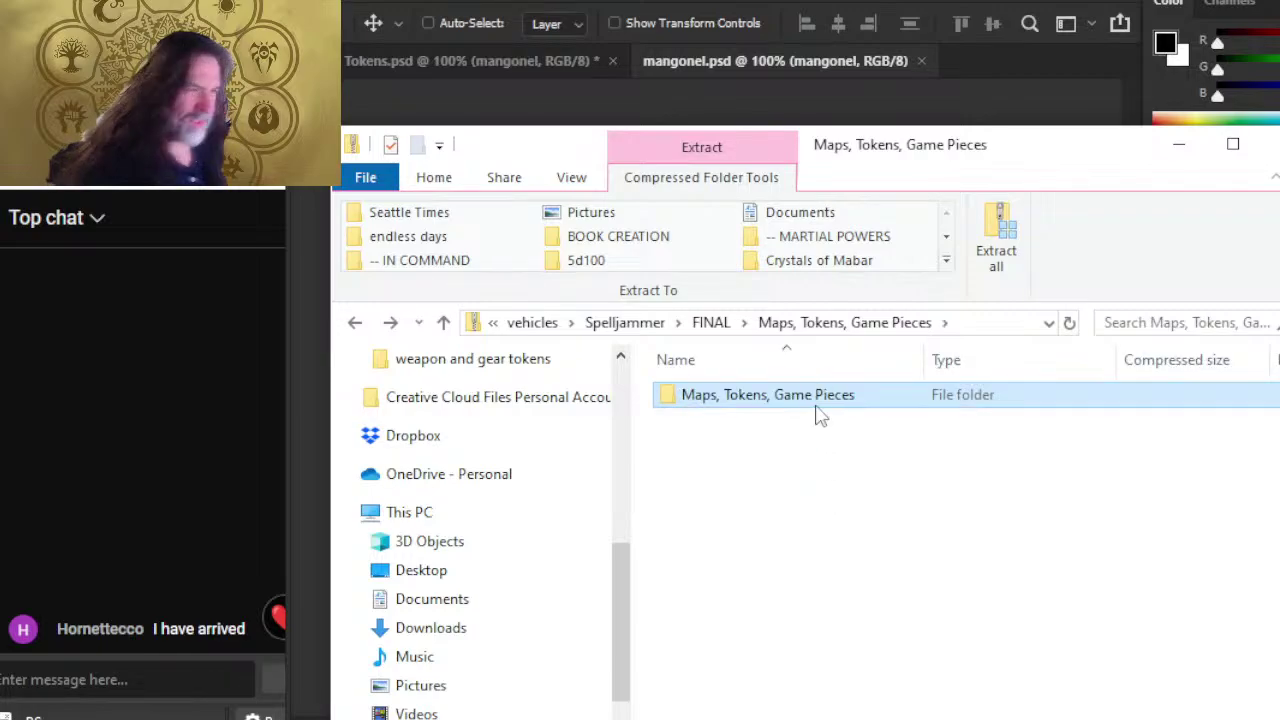
{"action": "key", "text": "BackSpace"}
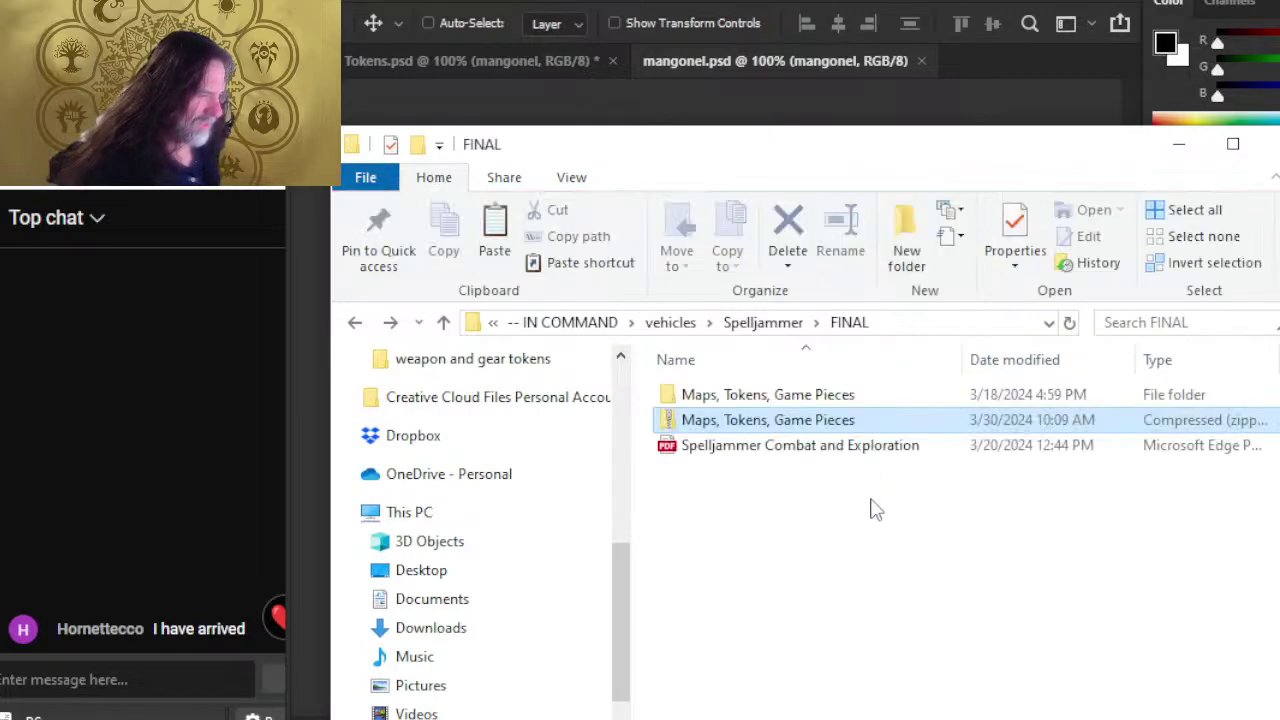
{"action": "key", "text": "alt+Tab"}
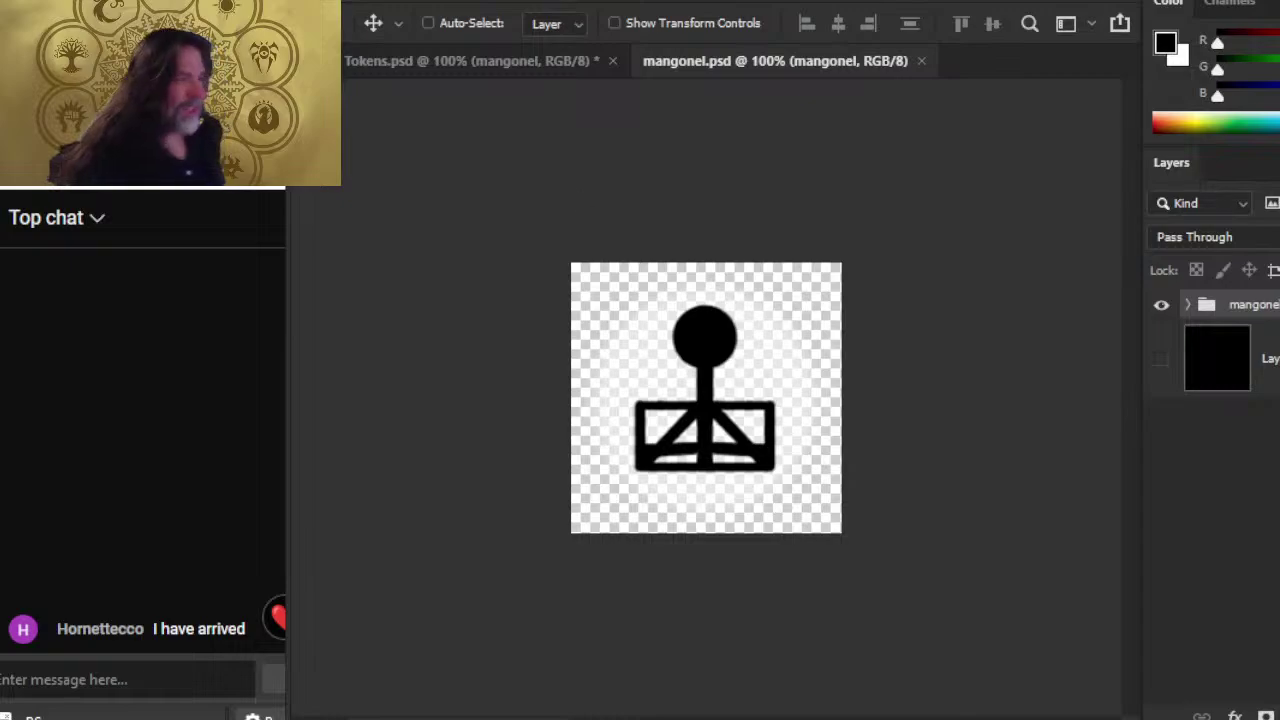
- Close mangonel.psd, then hide the gear copy group and black background and show the white background
{"action": "left_click", "coordinate": [921, 61]}
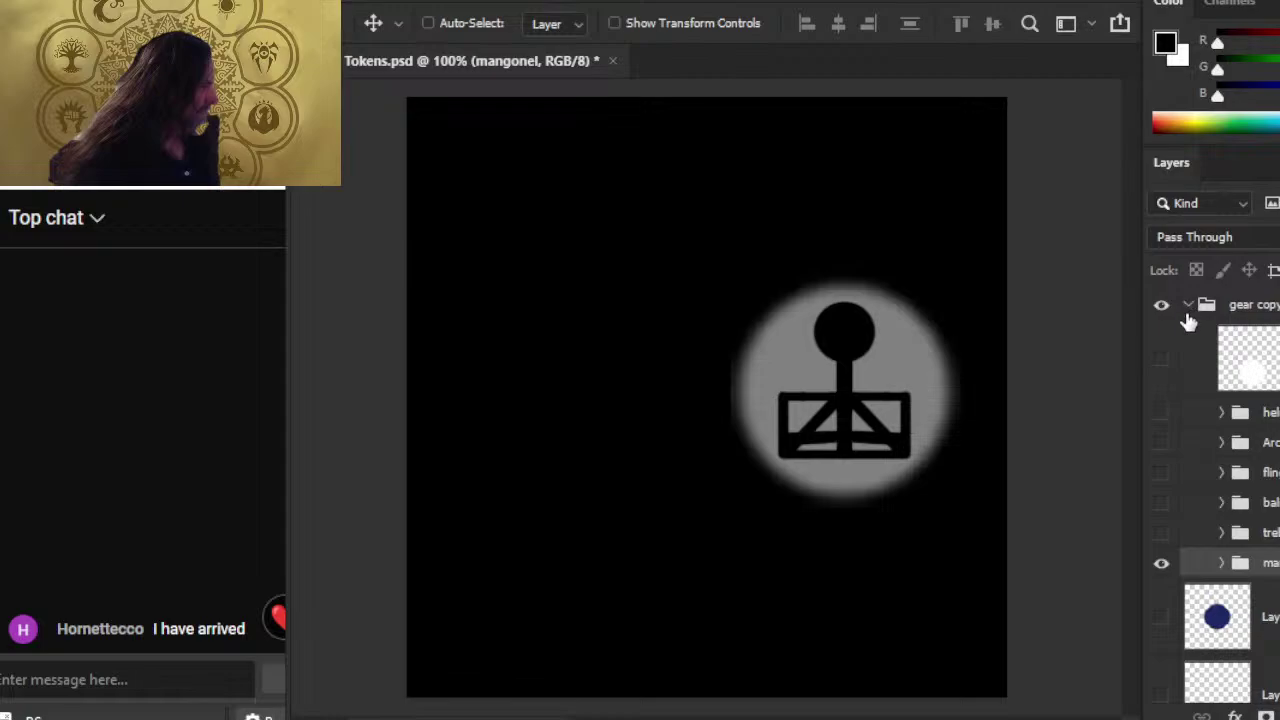
{"action": "left_click", "coordinate": [1190, 307]}
{"action": "left_click", "coordinate": [1163, 307]}
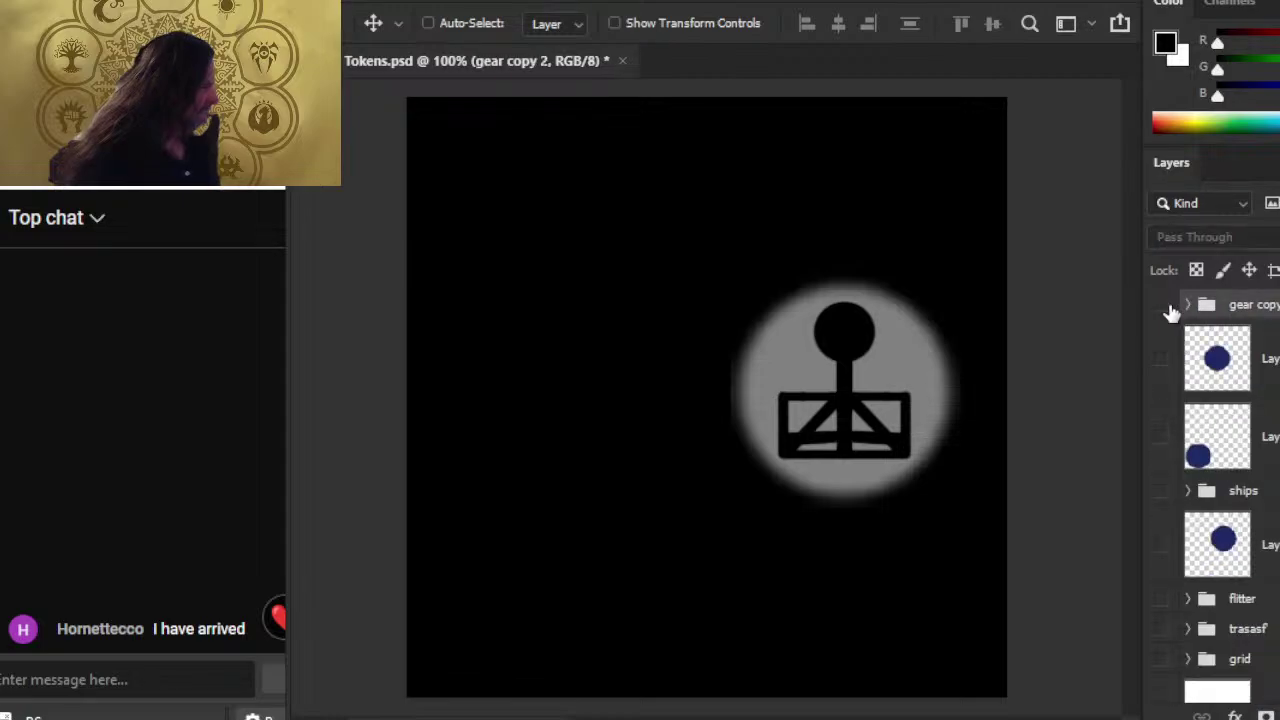
{"action": "scroll", "coordinate": [1268, 587], "scroll_direction": "down", "scroll_amount": 2}
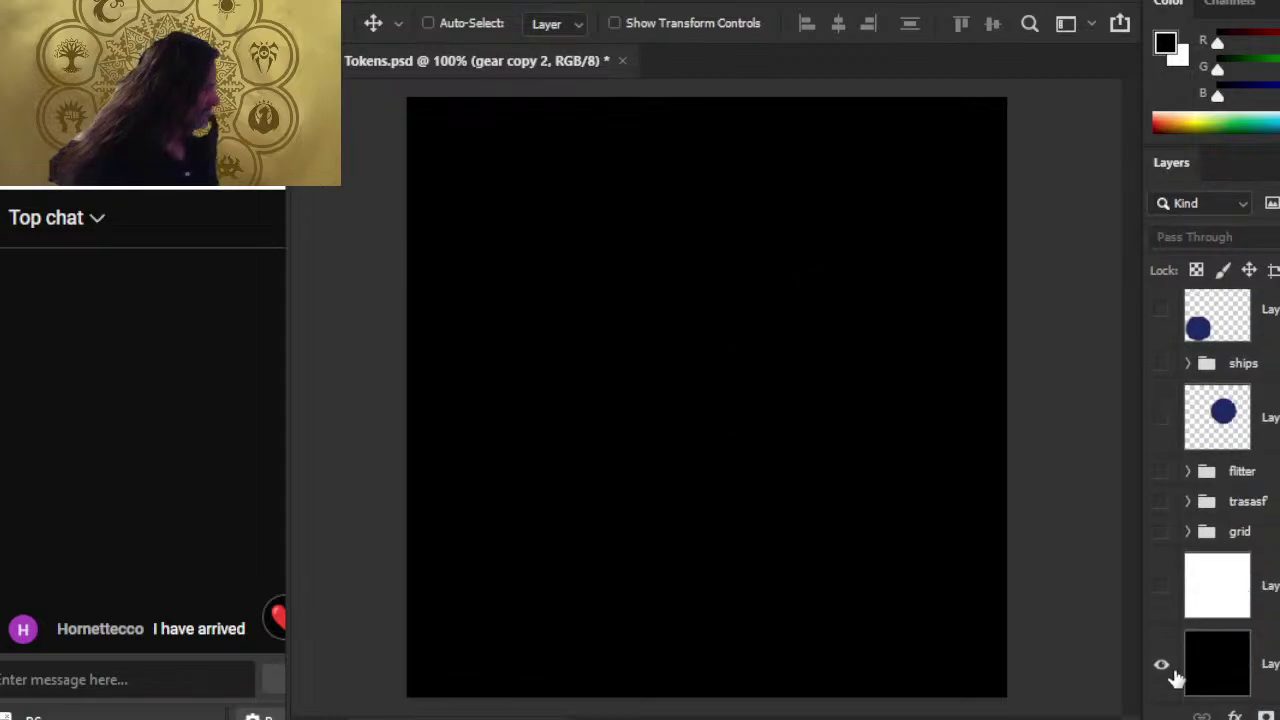
{"action": "left_click", "coordinate": [1162, 665]}
{"action": "left_click", "coordinate": [1162, 590]}
{"action": "scroll", "coordinate": [1166, 597], "scroll_direction": "up", "scroll_amount": 2}
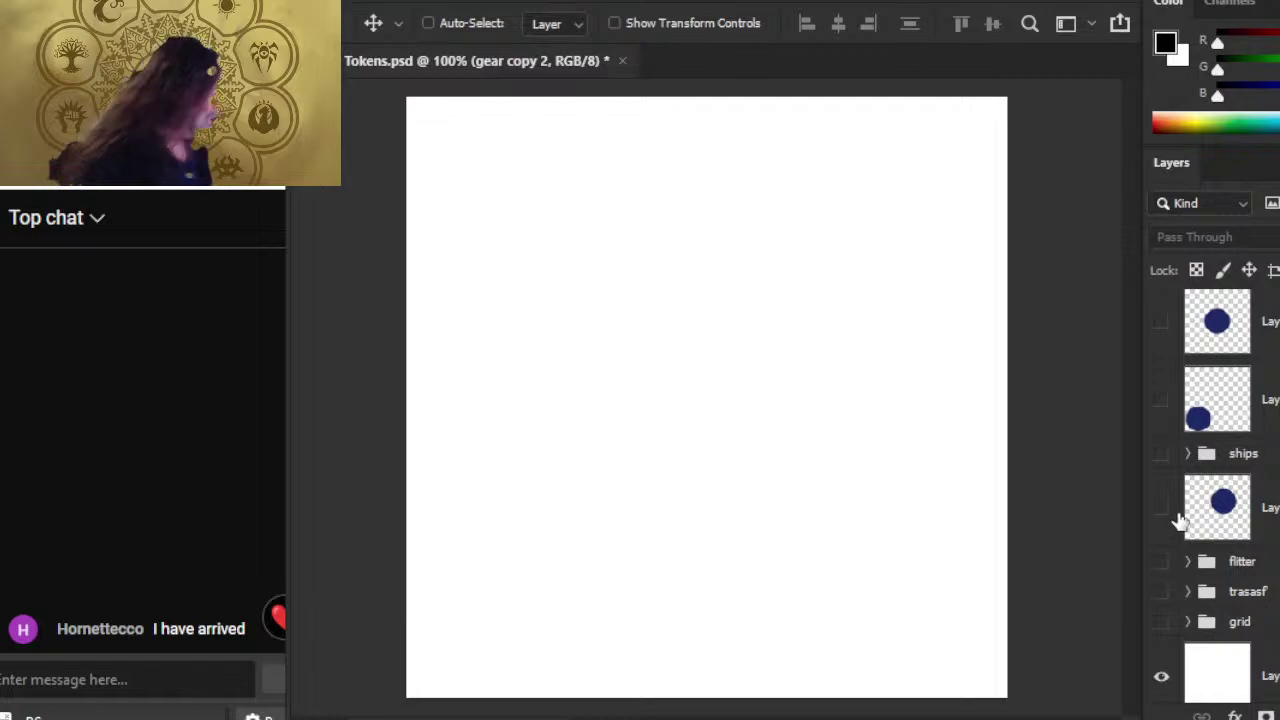
- Show the grid and red ship groups, keep the circle layer hidden, and save Tokens.psd
{"action": "left_click", "coordinate": [1162, 622]}
{"action": "scroll", "coordinate": [1168, 470], "scroll_direction": "up", "scroll_amount": 1}
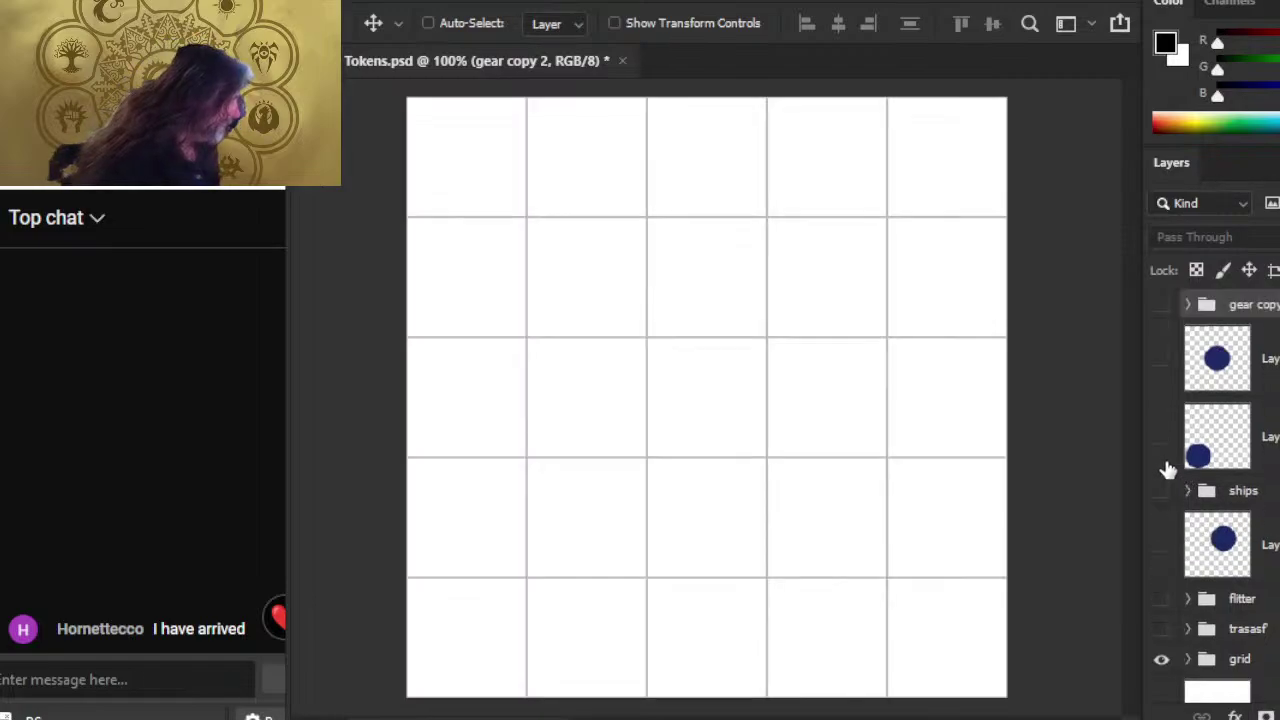
{"action": "left_click", "coordinate": [1161, 491]}
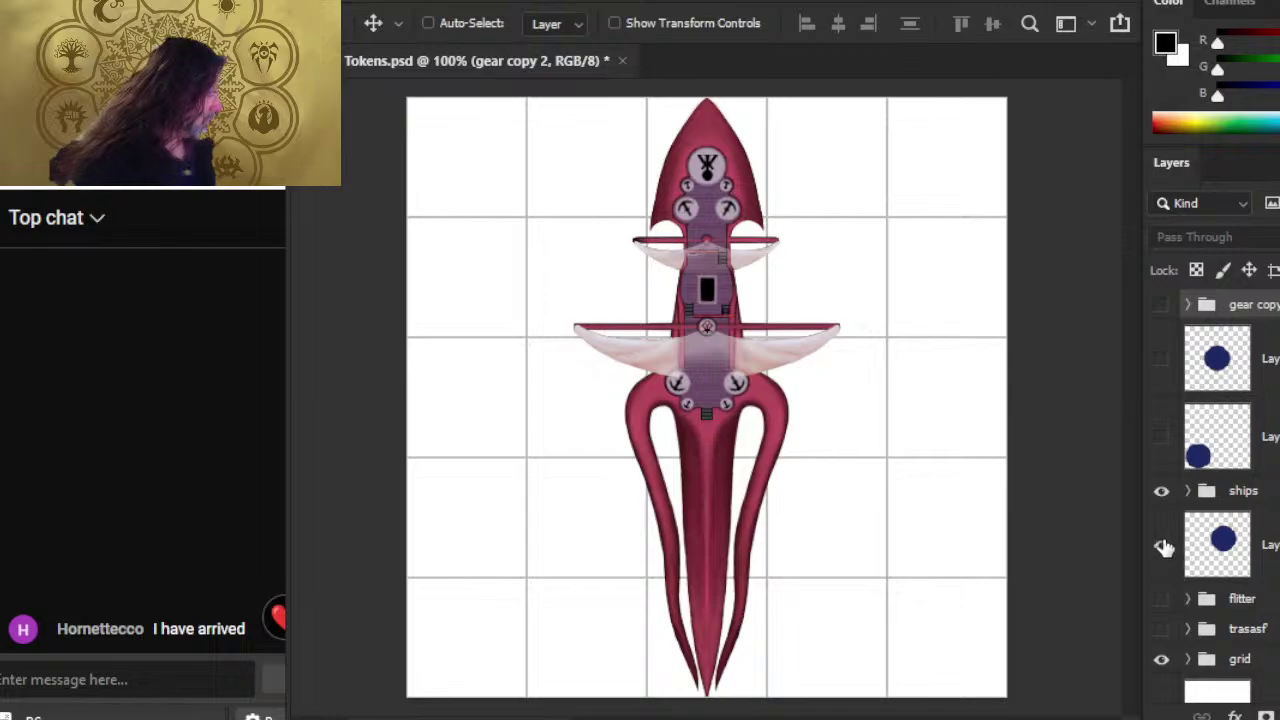
{"action": "left_click", "coordinate": [1162, 545]}
{"action": "left_click", "coordinate": [1163, 546]}
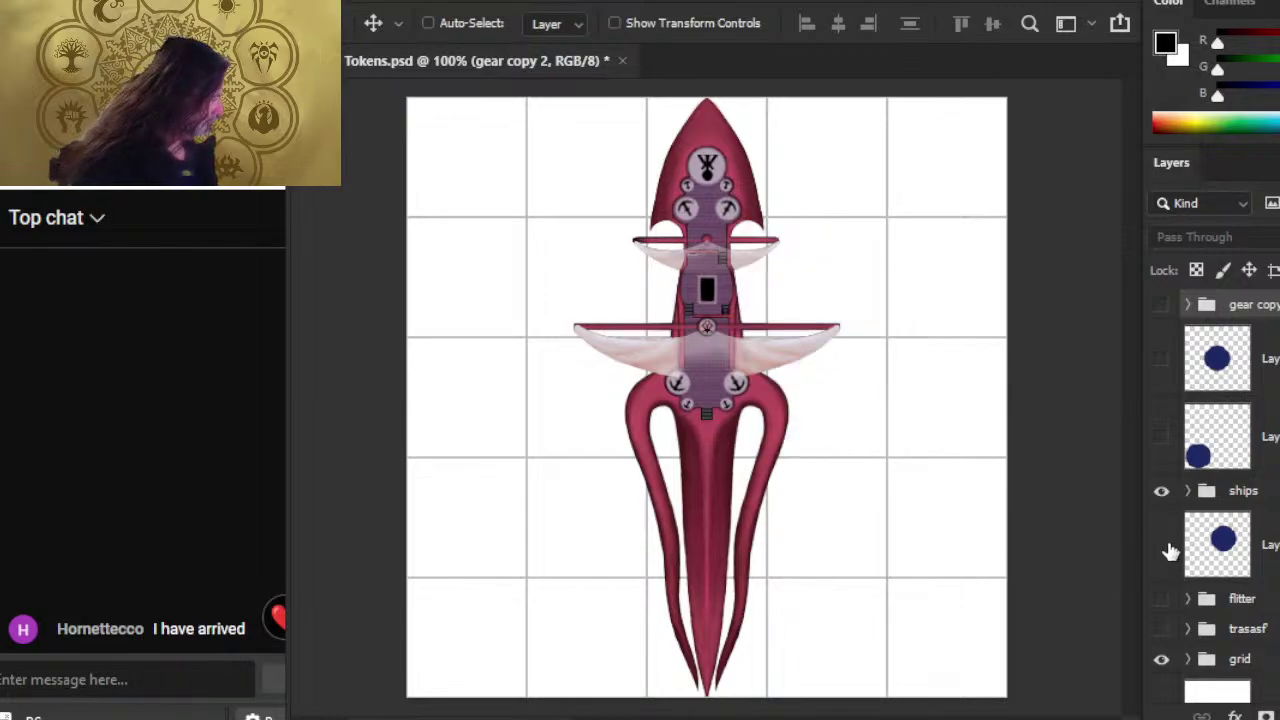
{"action": "left_click", "coordinate": [1187, 492]}
{"action": "left_click", "coordinate": [1187, 492]}
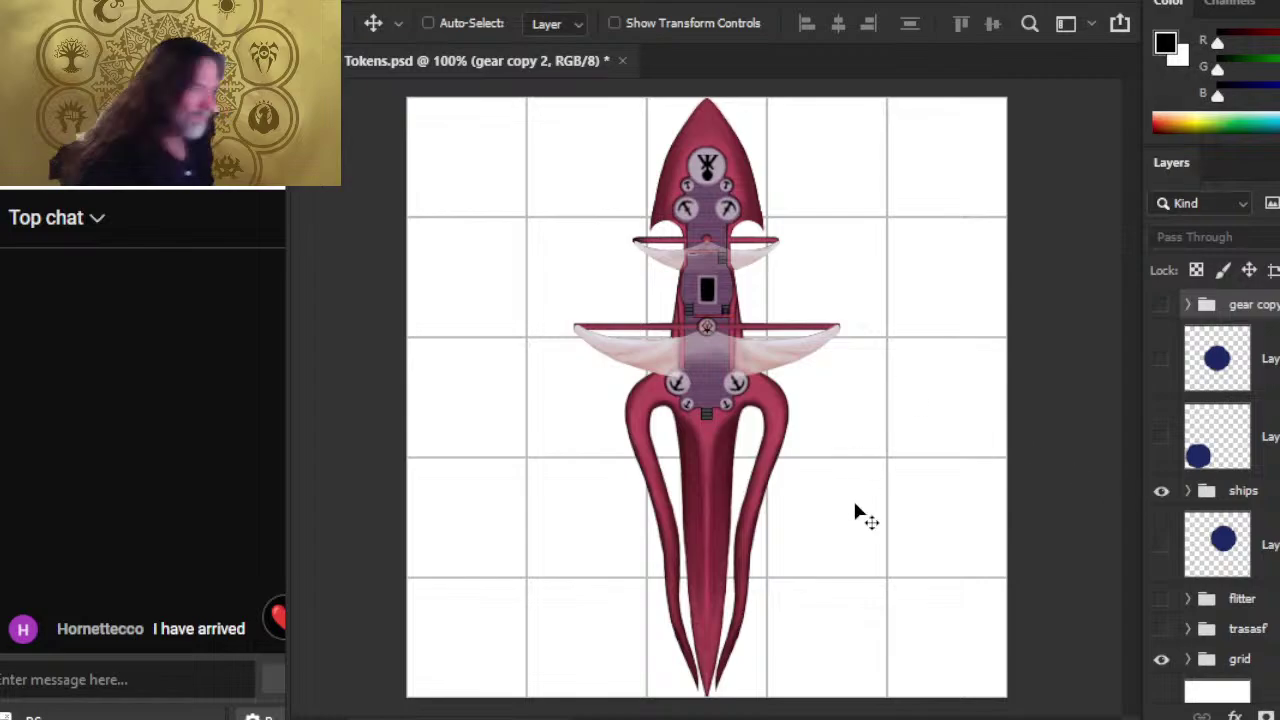
{"action": "key", "text": "ctrl+s"}
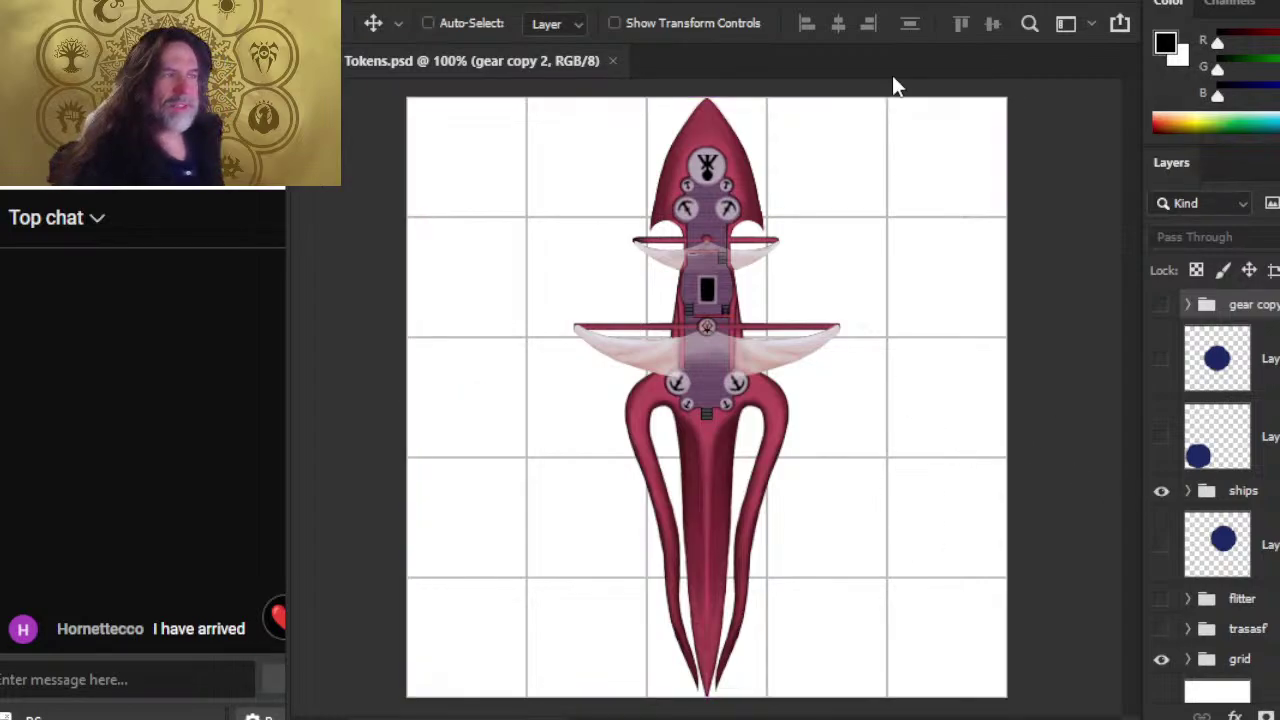
- Close Tokens.psd and browse to Spelljammer > production > interior pages > DONE > LoX
{"action": "left_click", "coordinate": [613, 61]}
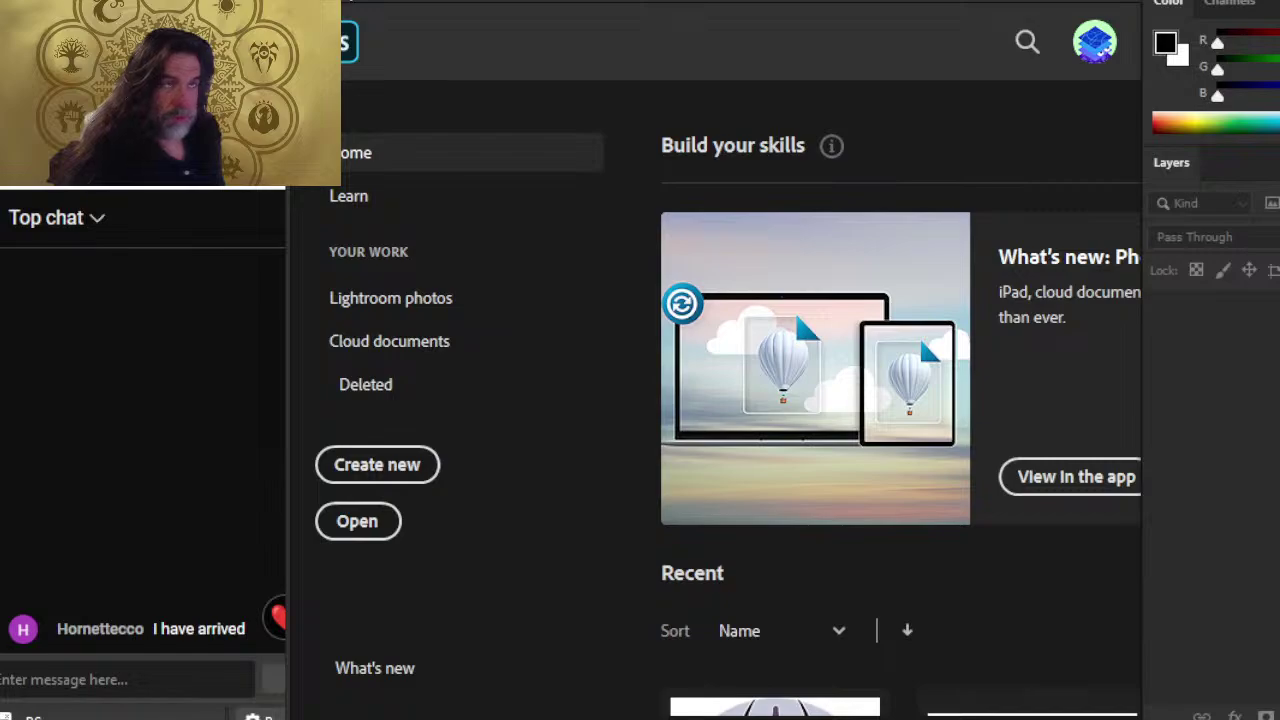
{"action": "left_click", "coordinate": [345, 2]}
{"action": "left_click", "coordinate": [371, 37]}
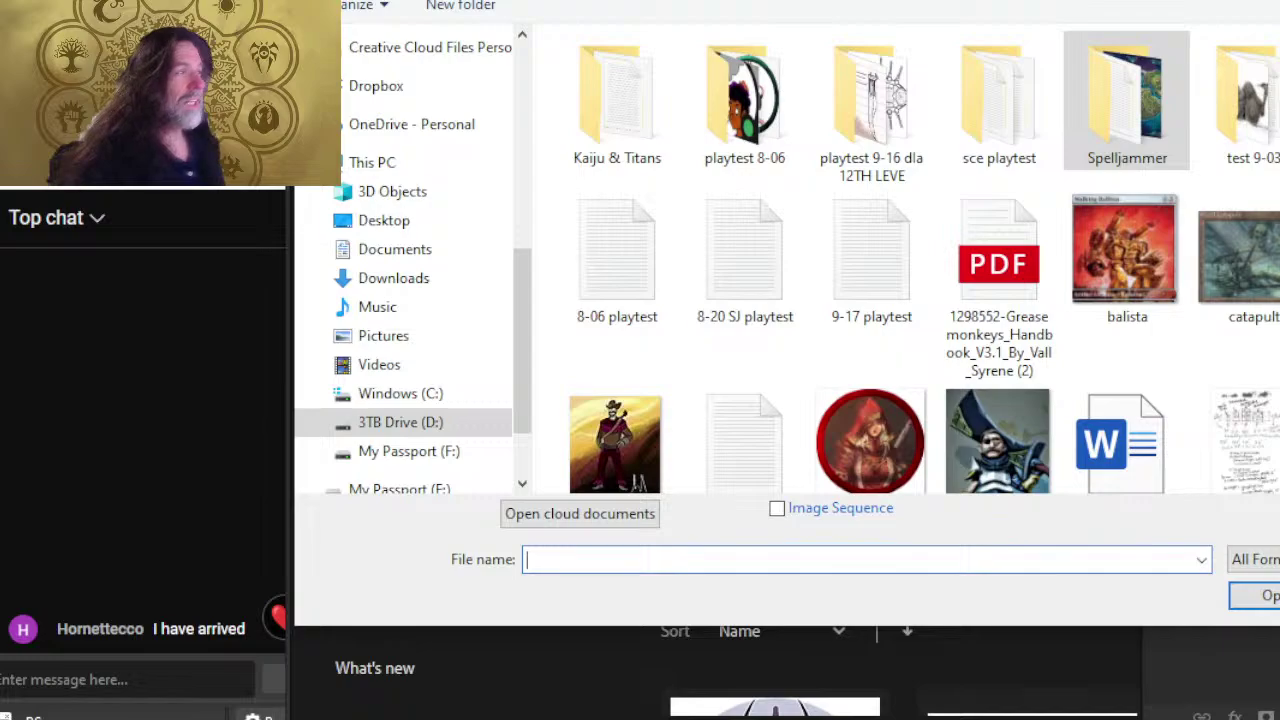
{"action": "double_click", "coordinate": [1085, 145]}
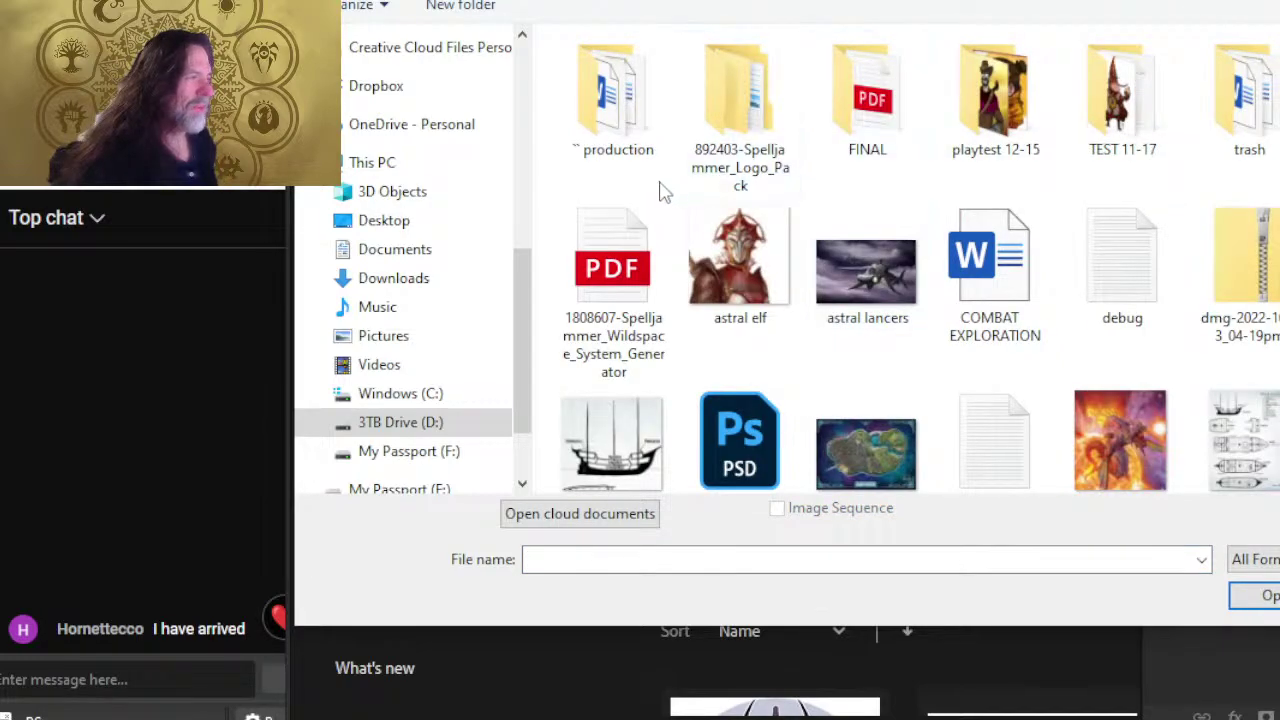
{"action": "double_click", "coordinate": [643, 152]}
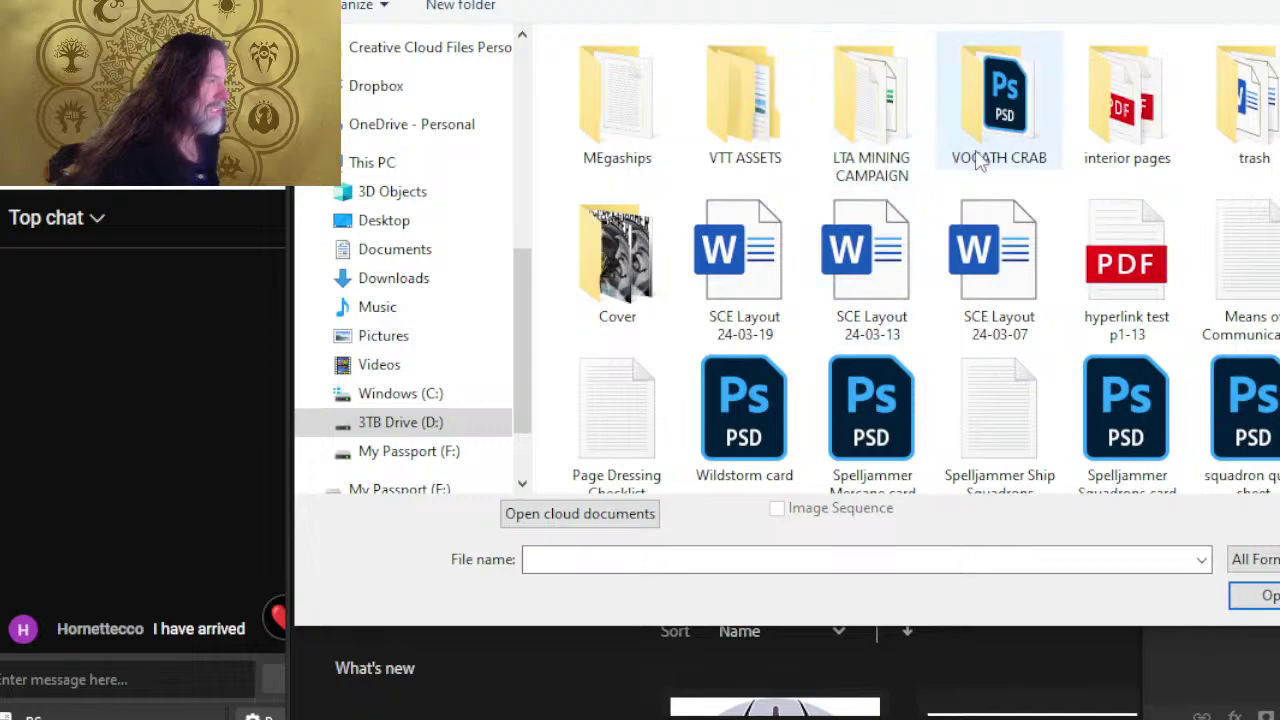
{"action": "double_click", "coordinate": [1165, 105]}
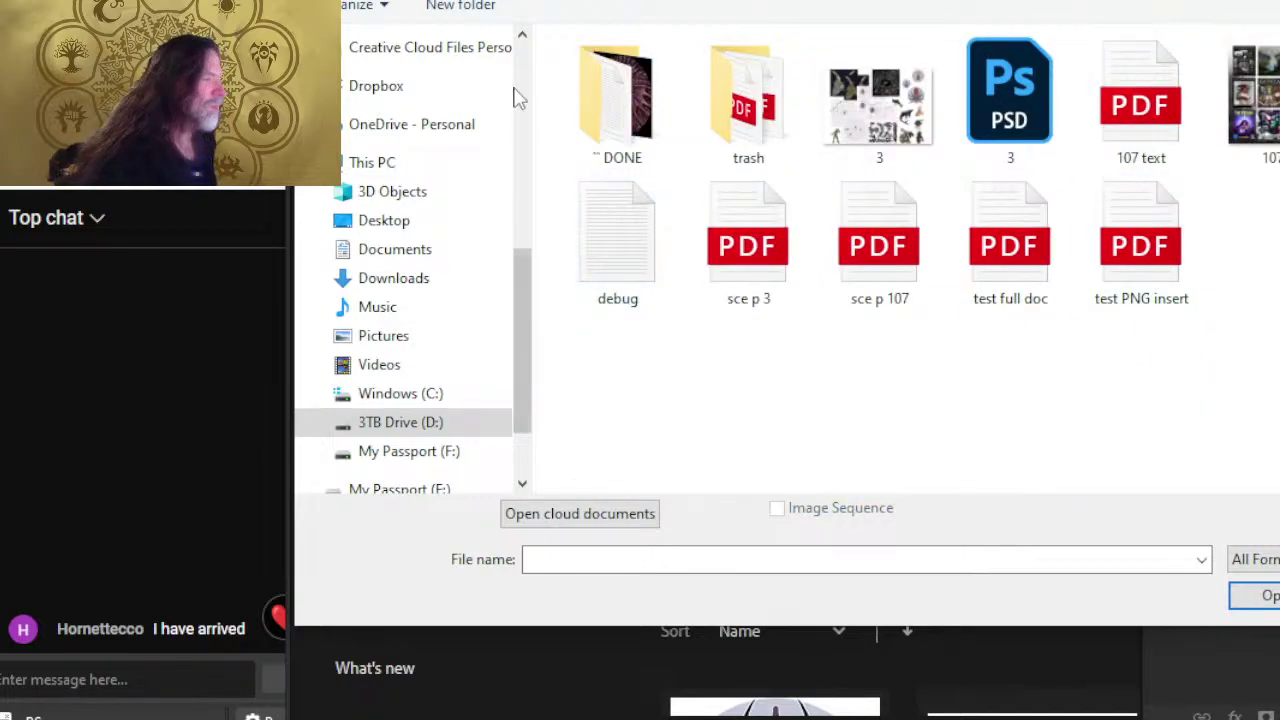
{"action": "double_click", "coordinate": [638, 122]}
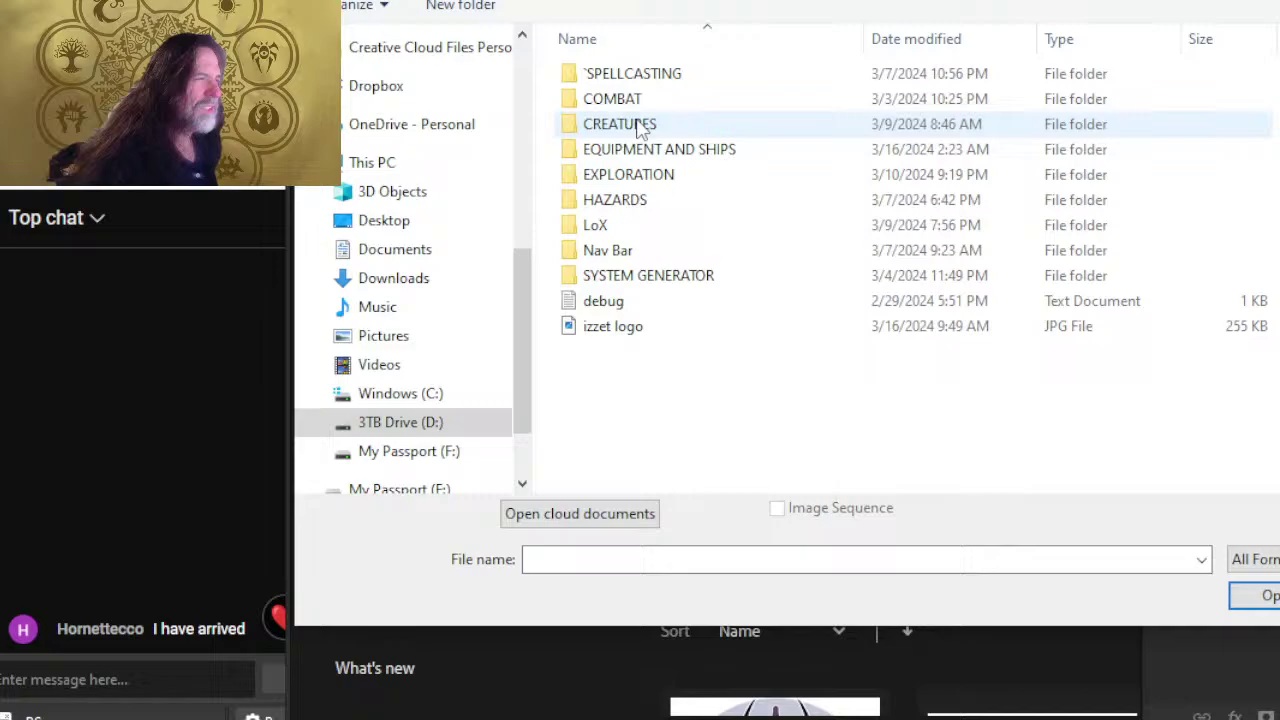
{"action": "double_click", "coordinate": [618, 228]}
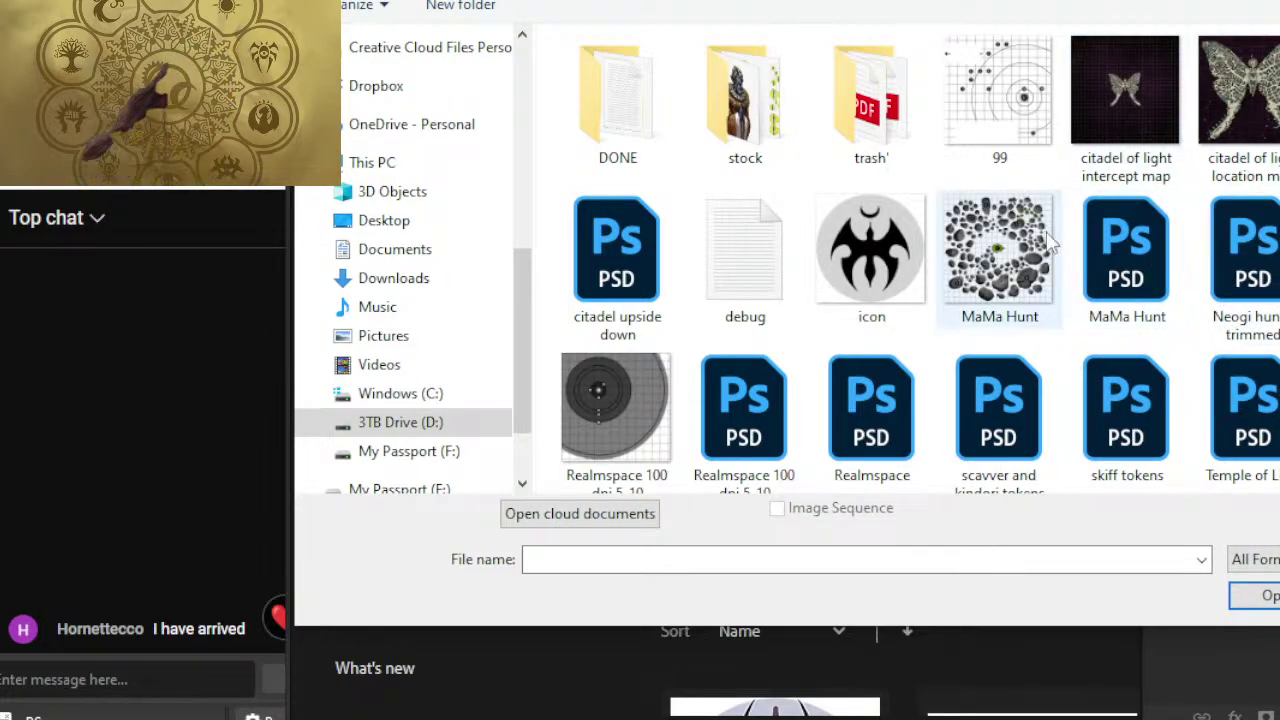
- Open MaMa Hunt.psd, zoom into the asteroid map, and switch to a blank Notepad window
{"action": "scroll", "coordinate": [1050, 238], "scroll_direction": "down", "scroll_amount": 1}
{"action": "double_click", "coordinate": [1120, 250]}
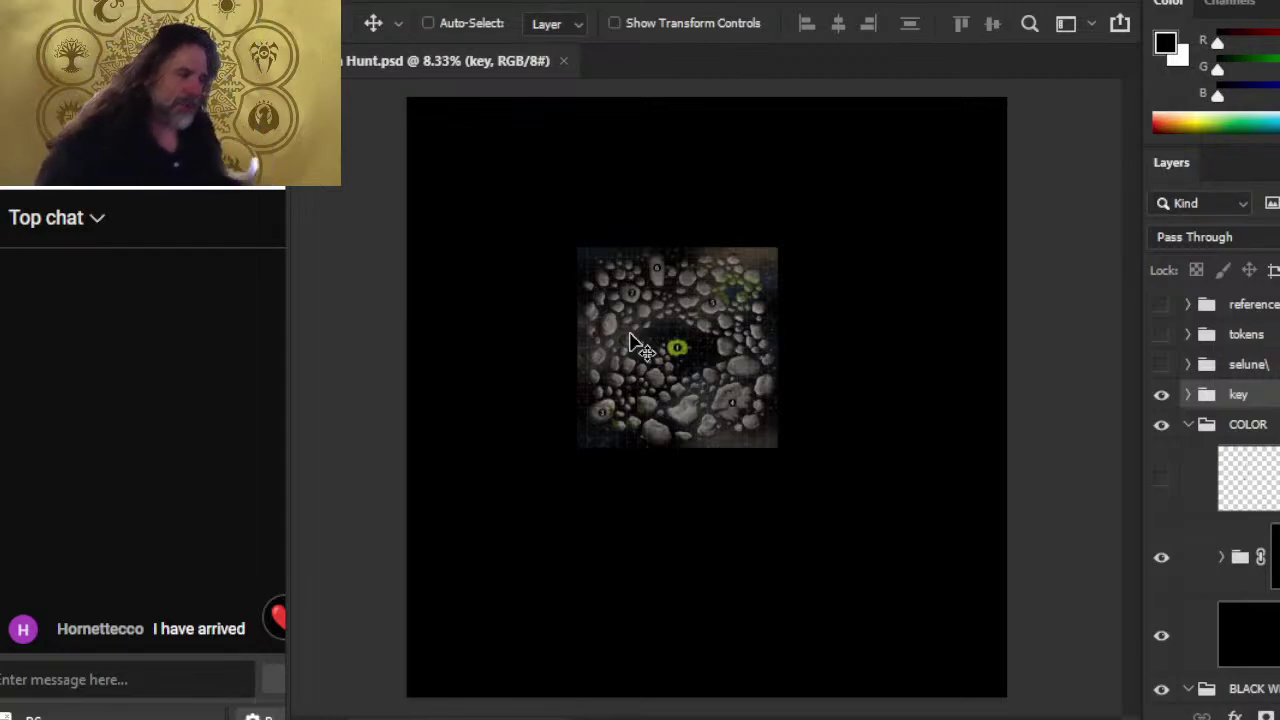
{"action": "key", "text": "z"}
{"action": "left_click_drag", "start_coordinate": [623, 344], "coordinate": [826, 440]}
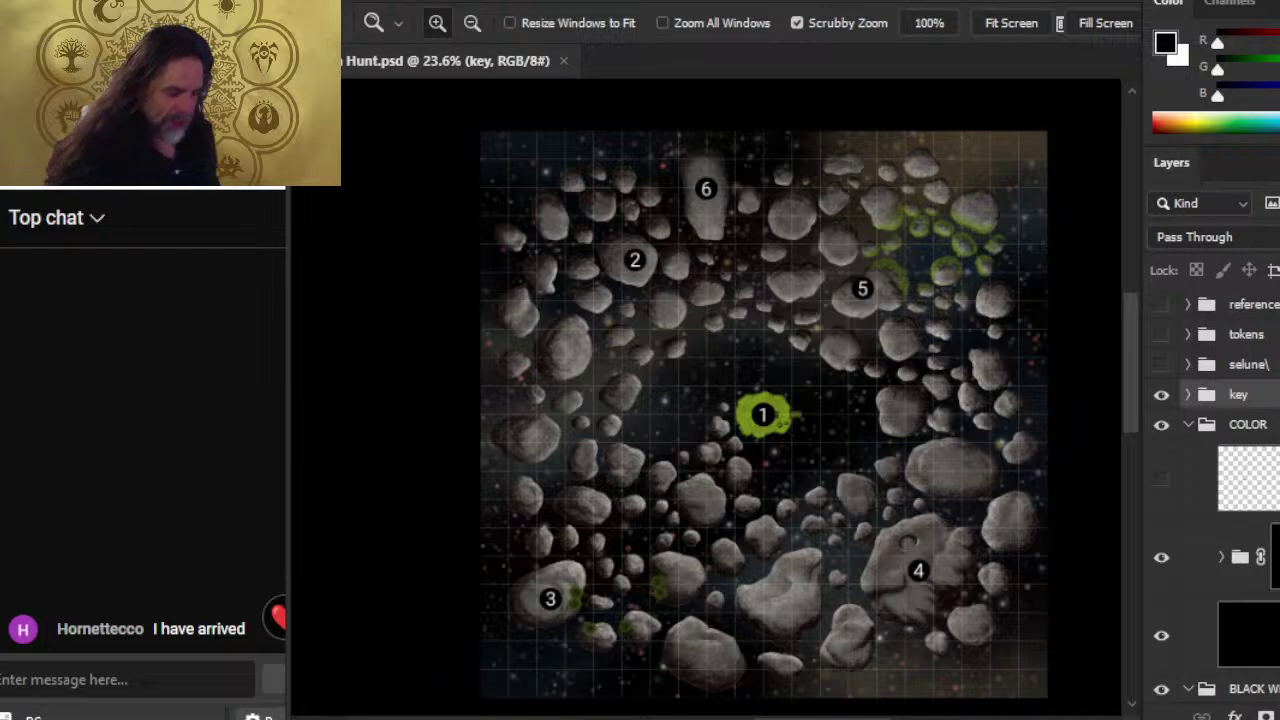
{"action": "key", "text": "alt+Tab"}
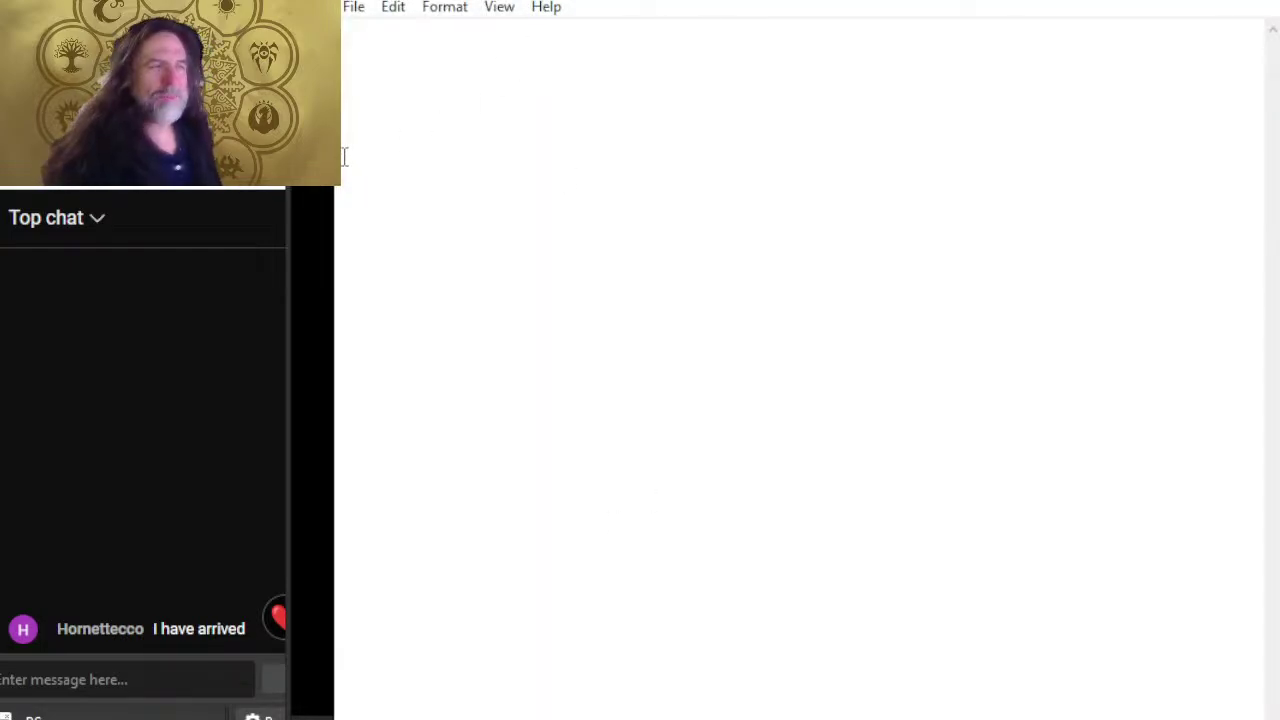
- Shrink Notepad to the right side of the screen and bring the Spelljammer PDF forward
{"action": "left_click_drag", "start_coordinate": [343, 132], "coordinate": [532, 136]}
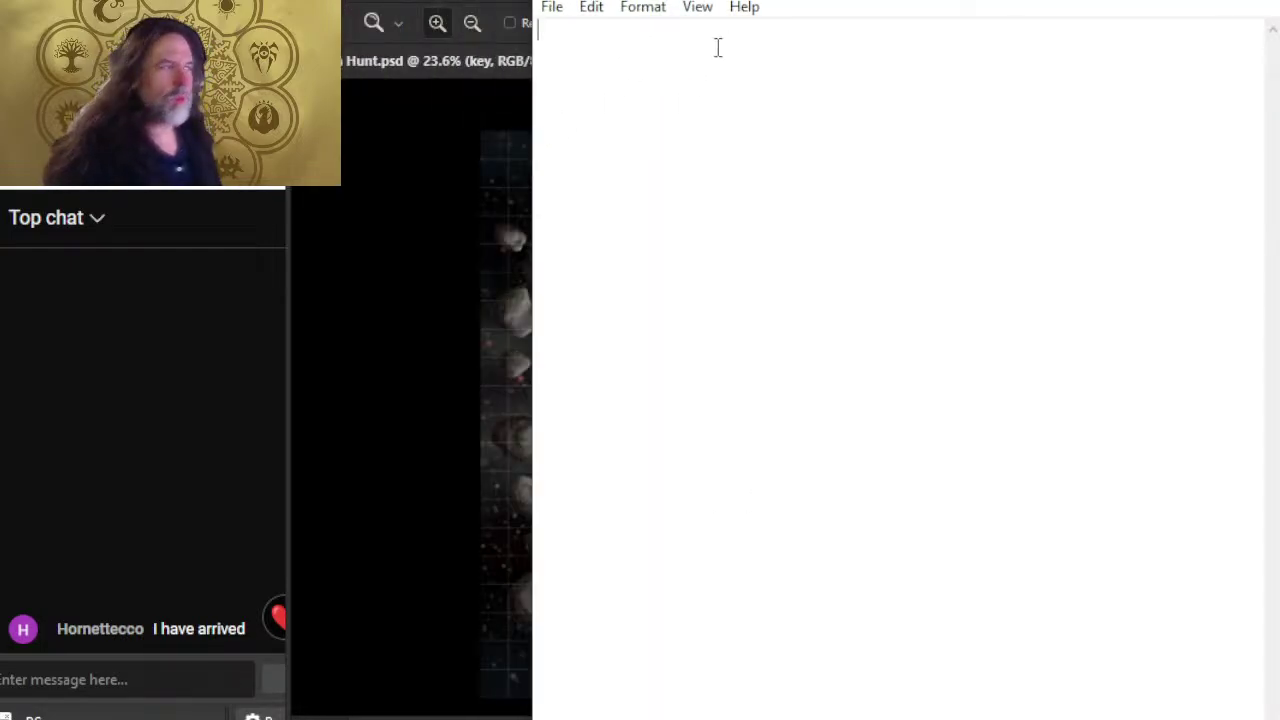
{"action": "left_click_drag", "start_coordinate": [538, 30], "coordinate": [880, 30]}
{"action": "left_click_drag", "start_coordinate": [1092, 0], "coordinate": [1080, 37]}
{"action": "key", "text": "alt+Tab"}
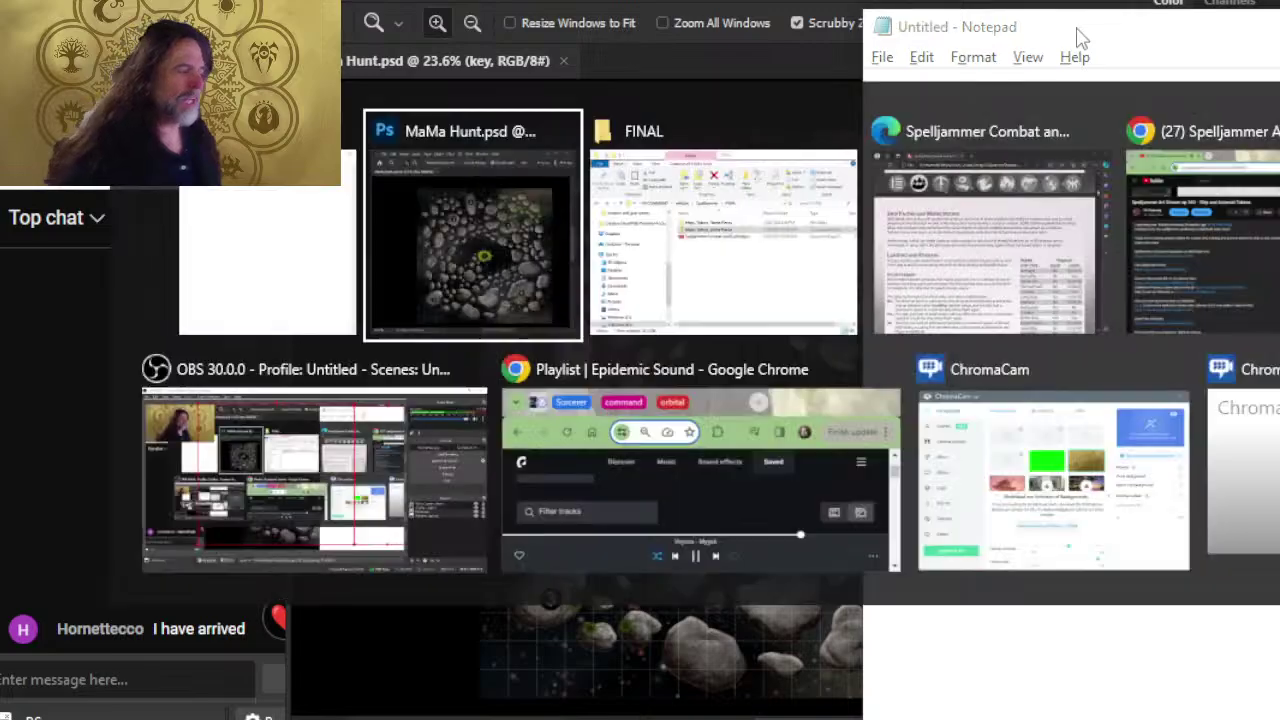
{"action": "left_click", "coordinate": [840, 150]}
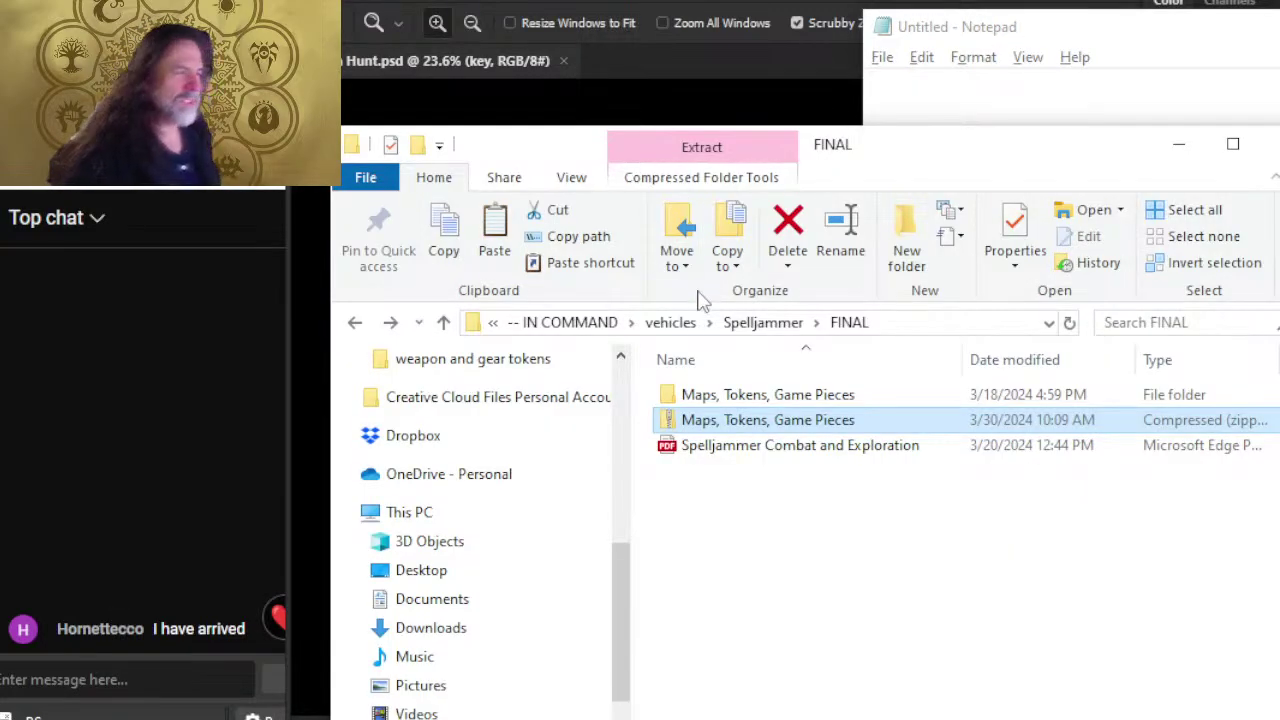
{"action": "key", "text": "alt+Tab"}
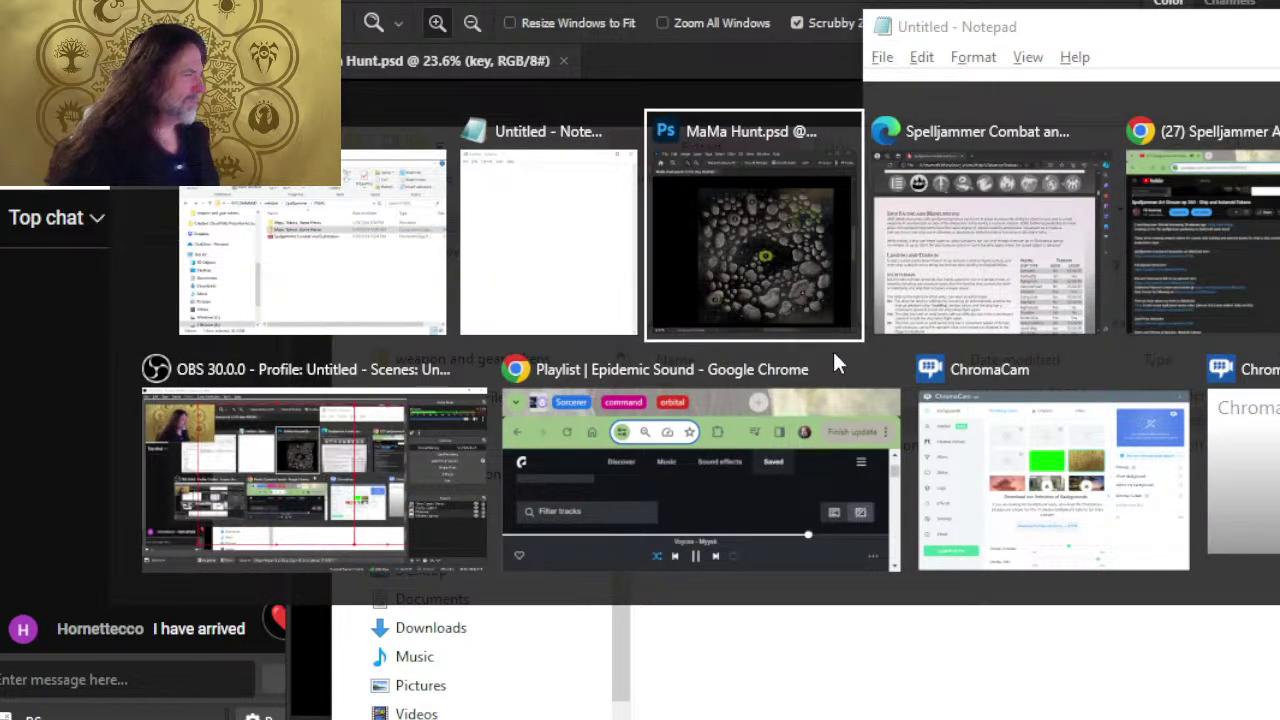
{"action": "key", "text": "alt+Tab"}
{"action": "key", "text": "alt+Tab"}
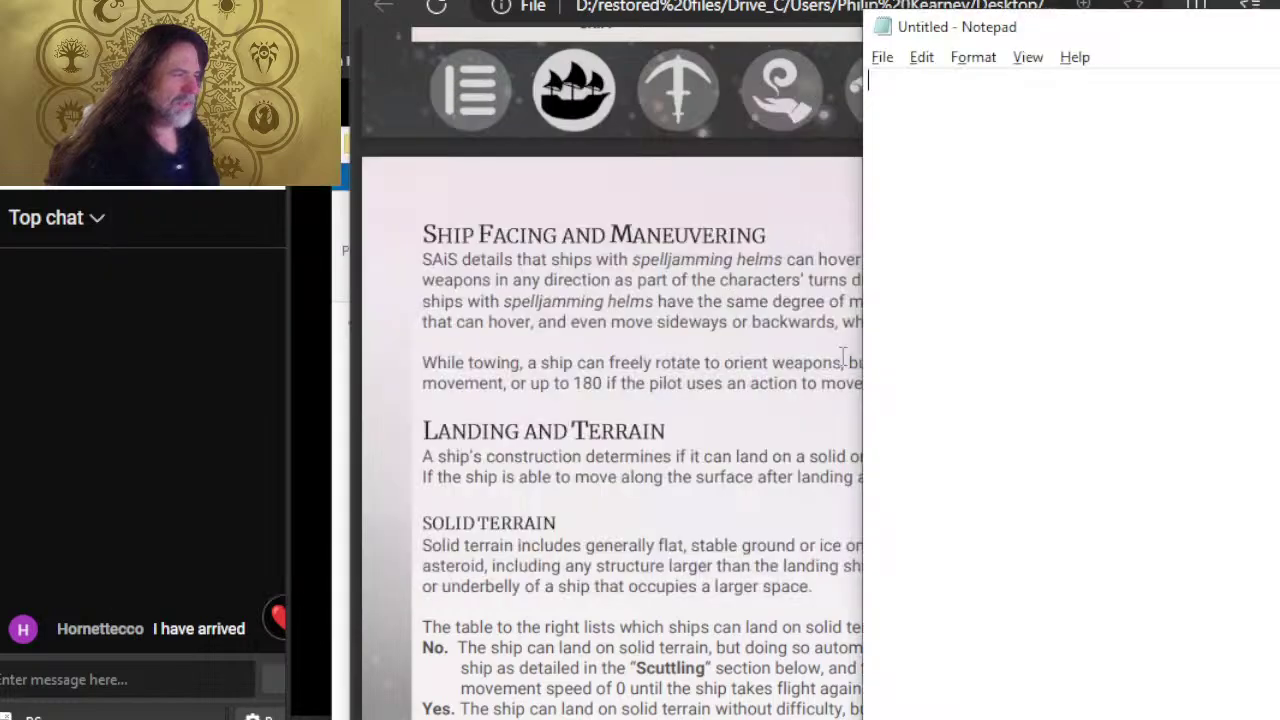
{"action": "left_click", "coordinate": [839, 352]}
- Scroll through the Spelljammer rulebook PDF looking for asteroid artwork
{"action": "scroll", "coordinate": [860, 326], "scroll_direction": "down", "scroll_amount": 3}
{"action": "scroll", "coordinate": [825, 365], "scroll_direction": "up", "scroll_amount": 6}
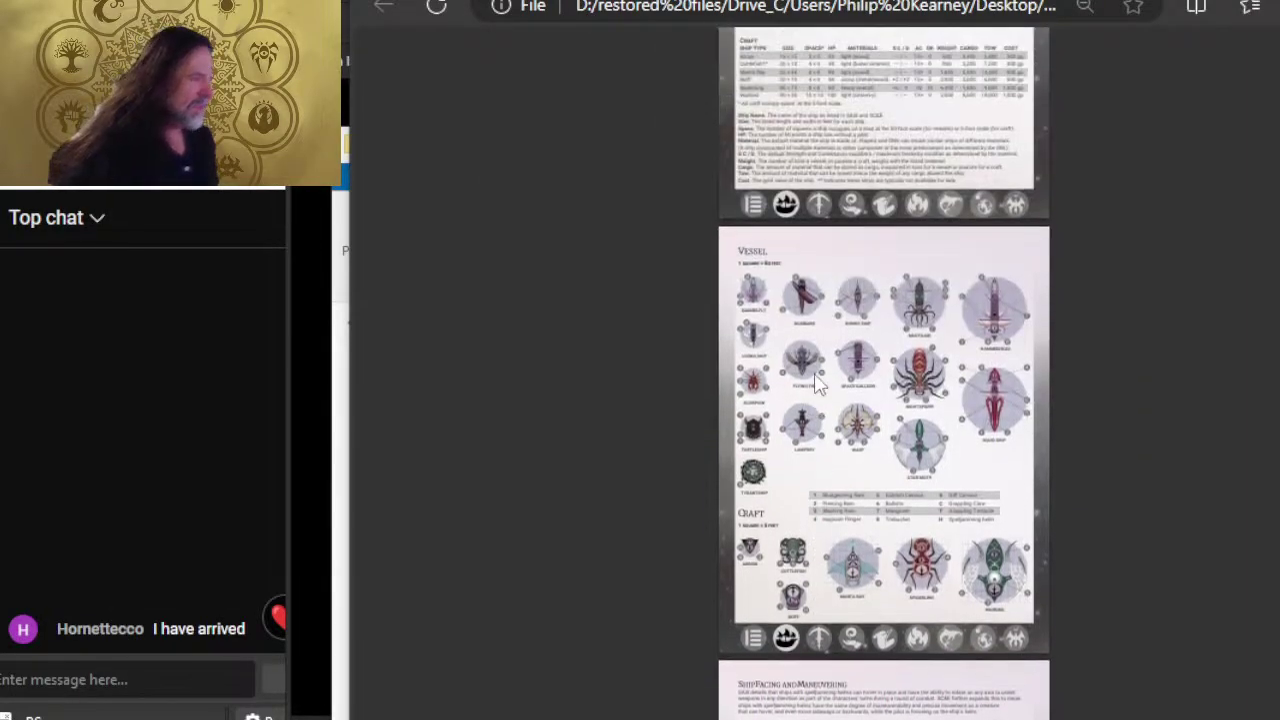
{"action": "scroll", "coordinate": [819, 372], "scroll_direction": "up", "scroll_amount": 3}
{"action": "scroll", "coordinate": [865, 323], "scroll_direction": "down", "scroll_amount": 10}
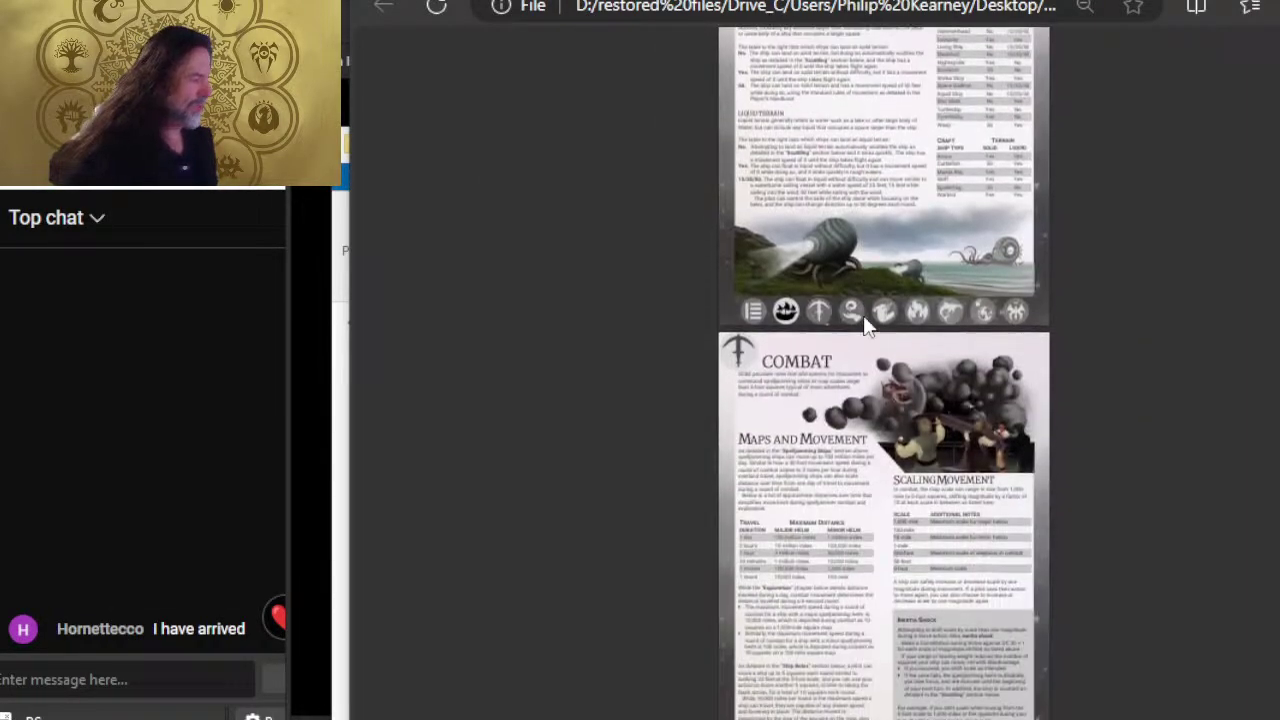
{"action": "scroll", "coordinate": [865, 323], "scroll_direction": "down", "scroll_amount": 10}
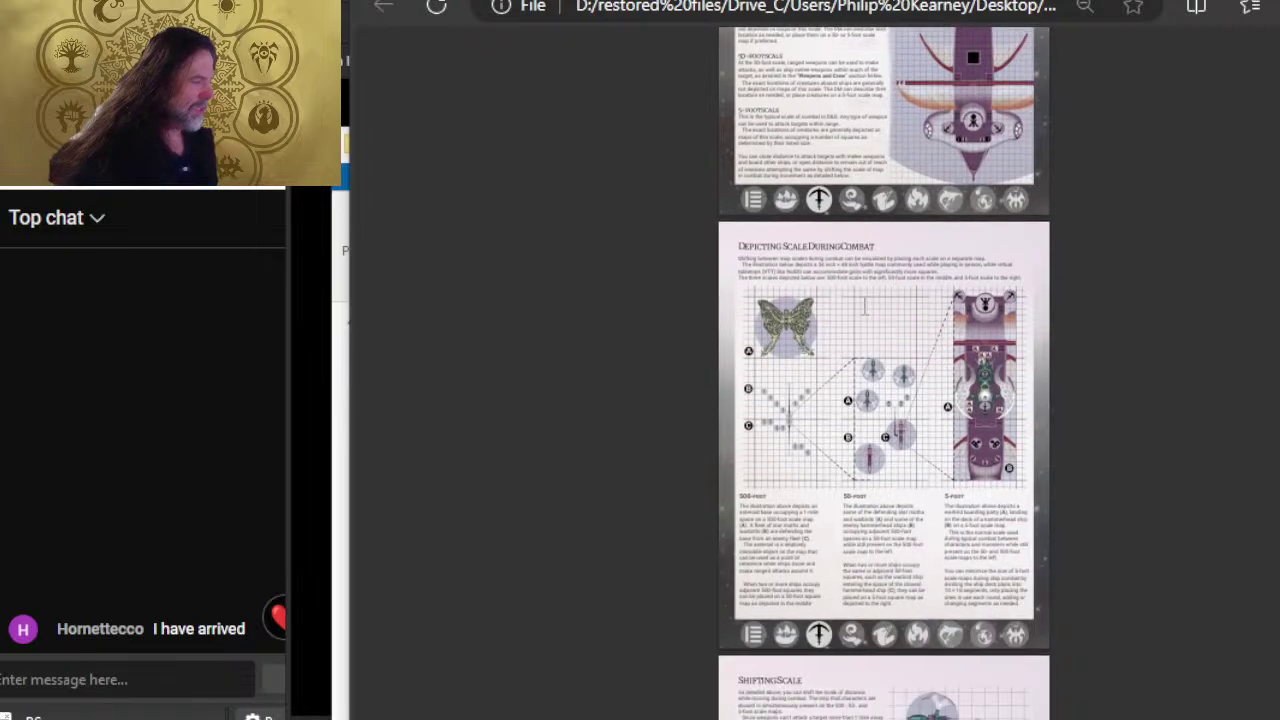
{"action": "scroll", "coordinate": [908, 380], "scroll_direction": "down", "scroll_amount": 15}
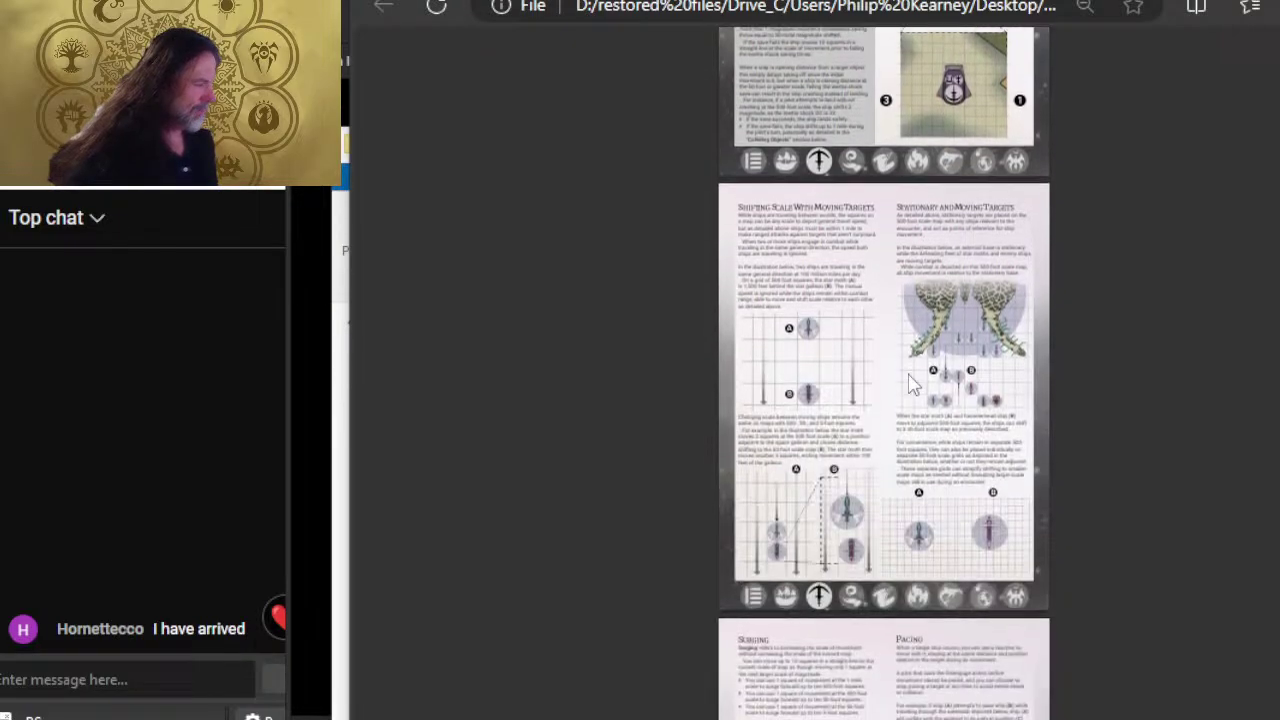
{"action": "scroll", "coordinate": [908, 380], "scroll_direction": "down", "scroll_amount": 5}
{"action": "scroll", "coordinate": [752, 360], "scroll_direction": "up", "scroll_amount": 5, "text": "ctrl"}
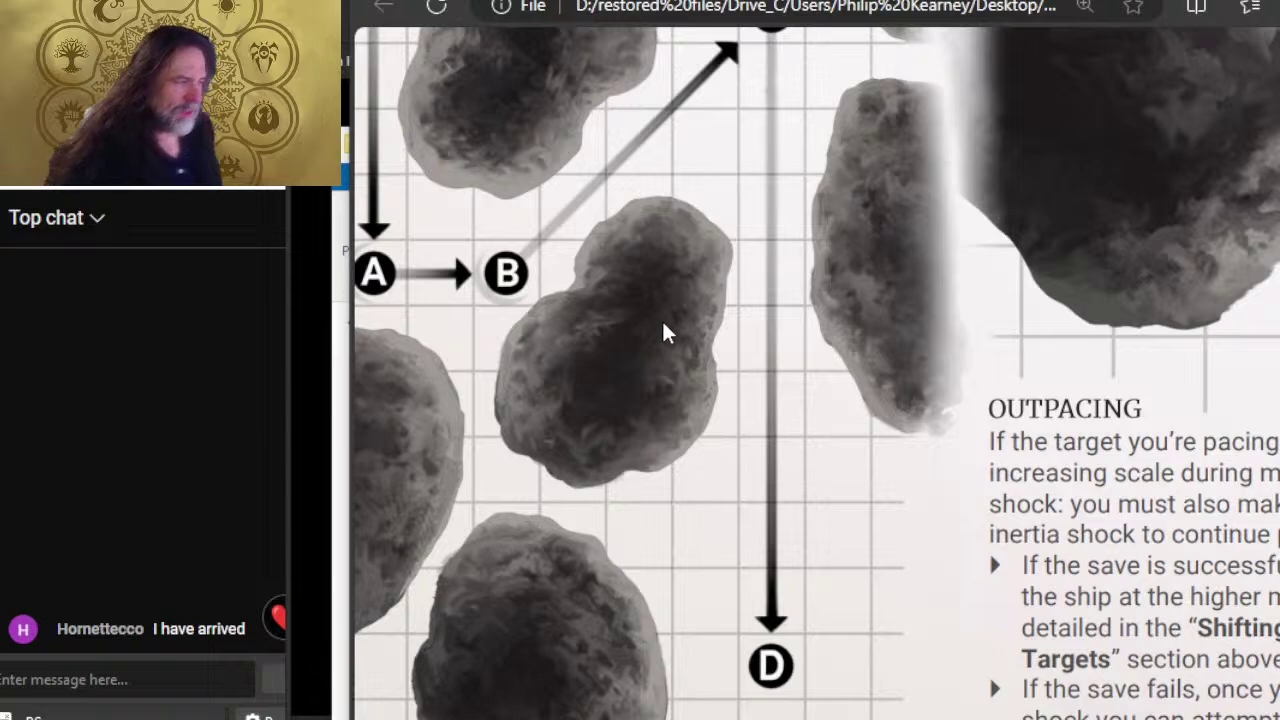
{"action": "scroll", "coordinate": [662, 333], "scroll_direction": "down", "scroll_amount": 5, "text": "ctrl"}
{"action": "scroll", "coordinate": [1237, 375], "scroll_direction": "up", "scroll_amount": 4}
{"action": "scroll", "coordinate": [1237, 375], "scroll_direction": "down", "scroll_amount": 1}
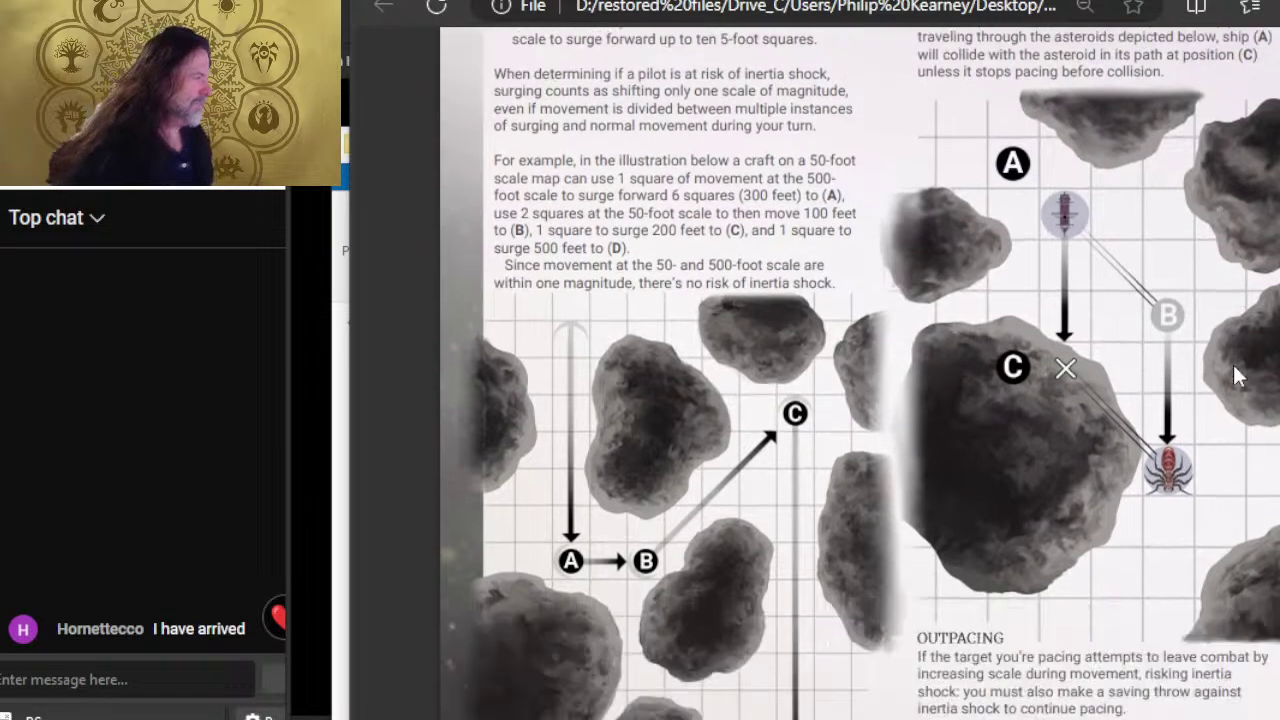
{"action": "scroll", "coordinate": [1237, 375], "scroll_direction": "down", "scroll_amount": 1}
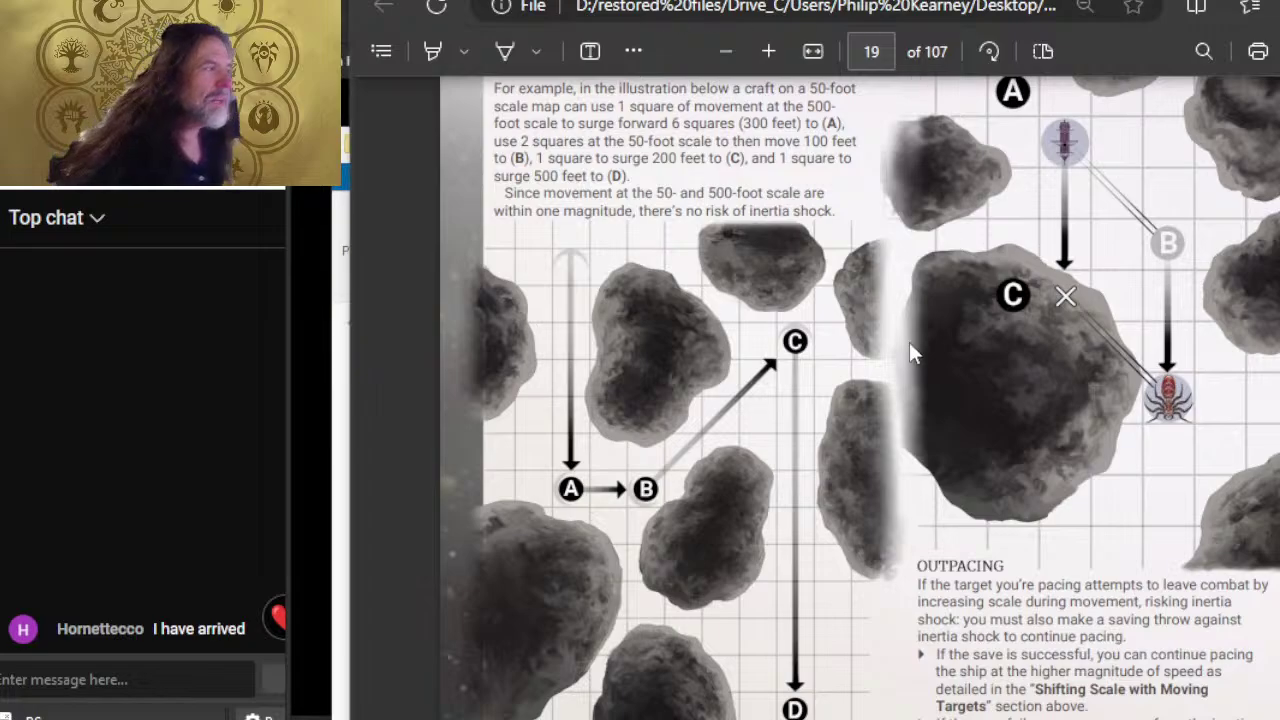
- Note page 19 in Notepad, then keep browsing the PDF
{"action": "key", "text": "alt+Tab"}
{"action": "type", "text": "19"}
{"action": "left_click", "coordinate": [848, 168]}
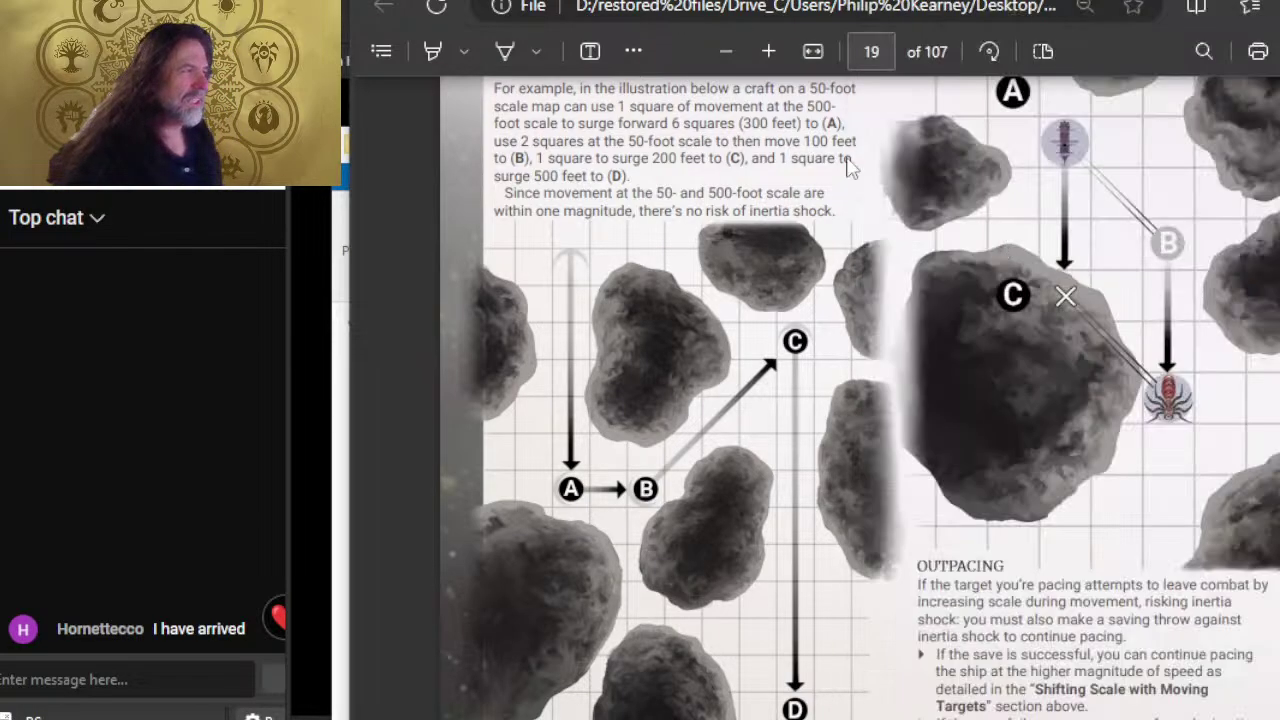
{"action": "scroll", "coordinate": [697, 360], "scroll_direction": "down", "scroll_amount": 20}
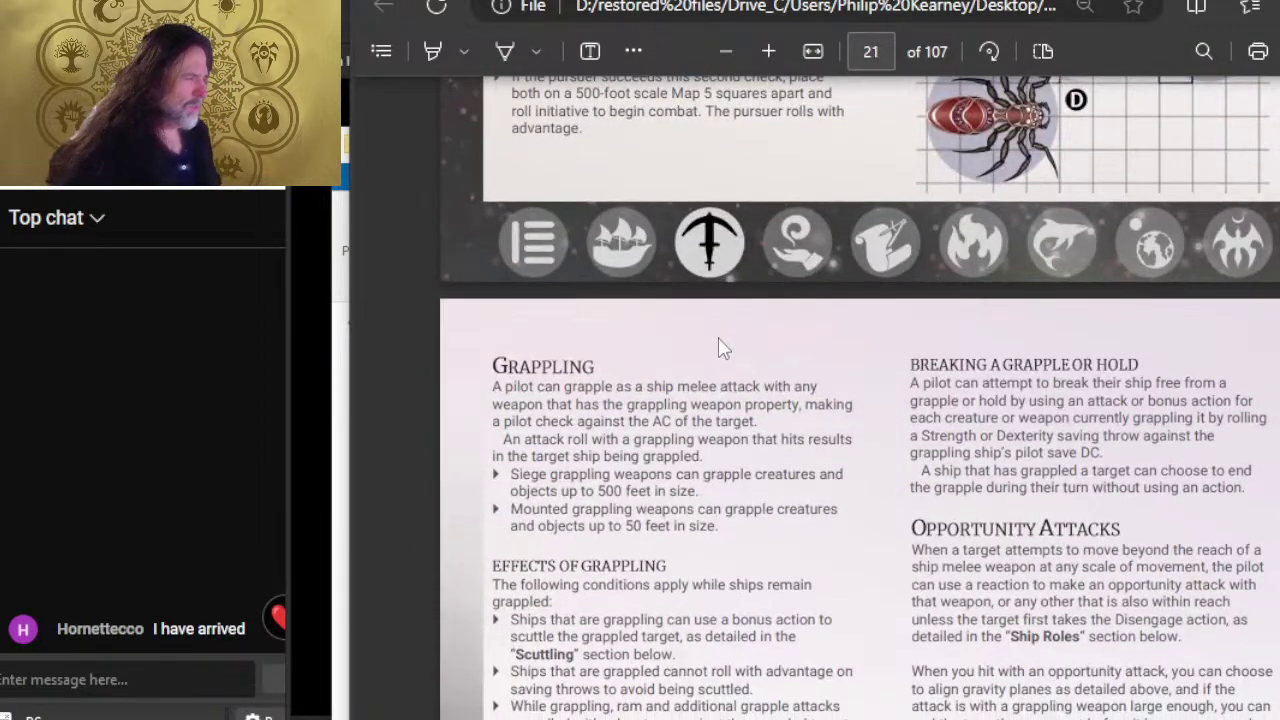
{"action": "scroll", "coordinate": [720, 343], "scroll_direction": "down", "scroll_amount": 15}
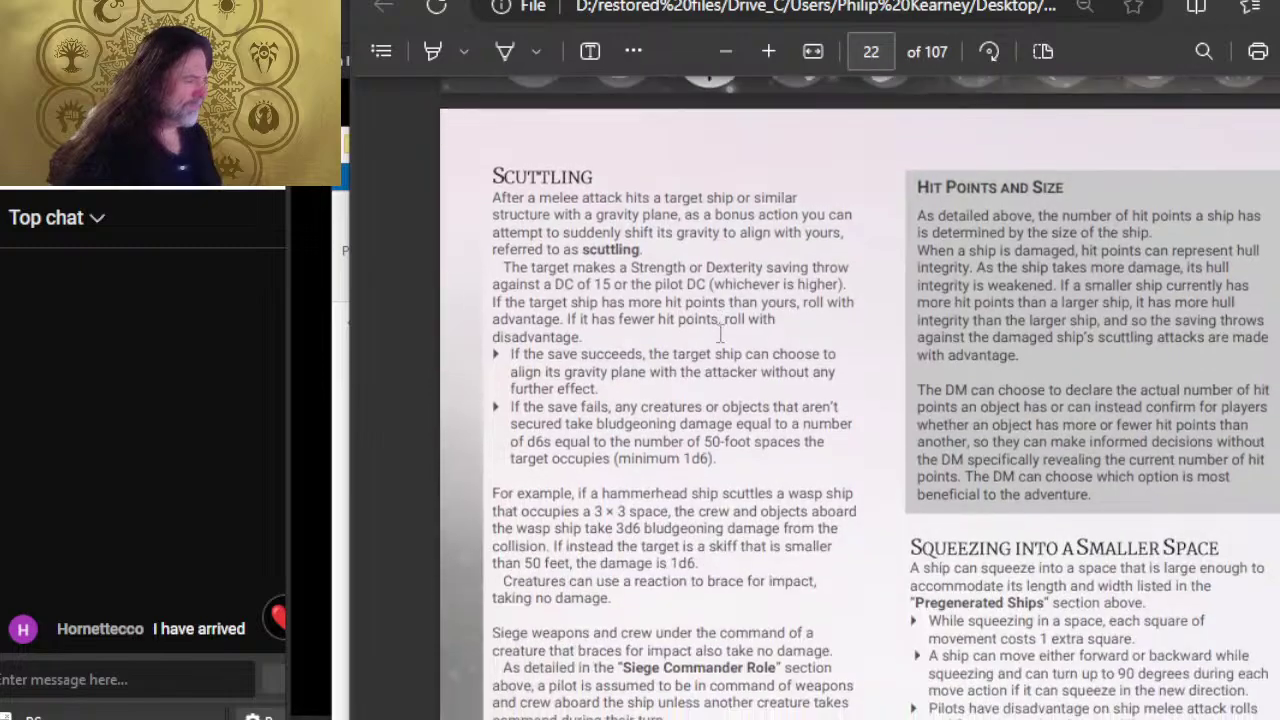
{"action": "scroll", "coordinate": [720, 333], "scroll_direction": "down", "scroll_amount": 1}
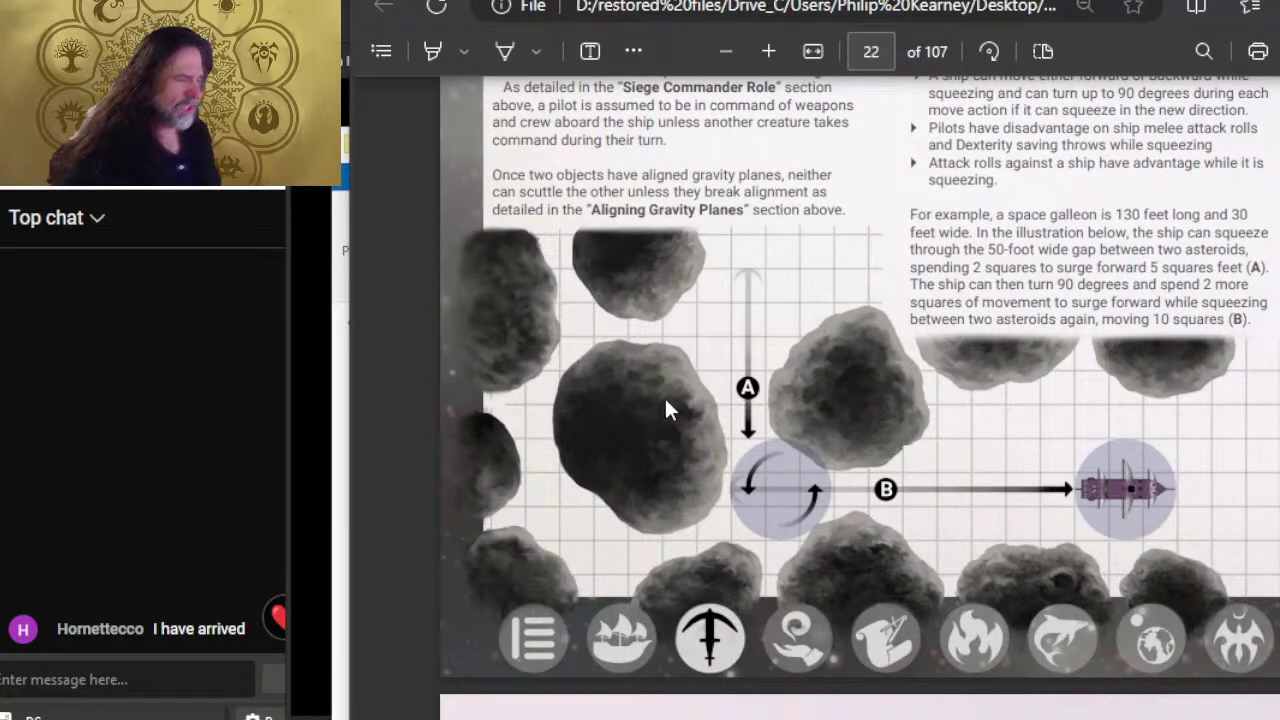
- Glance at the Notepad page list, then scroll further through the rulebook
{"action": "key", "text": "alt+Tab"}
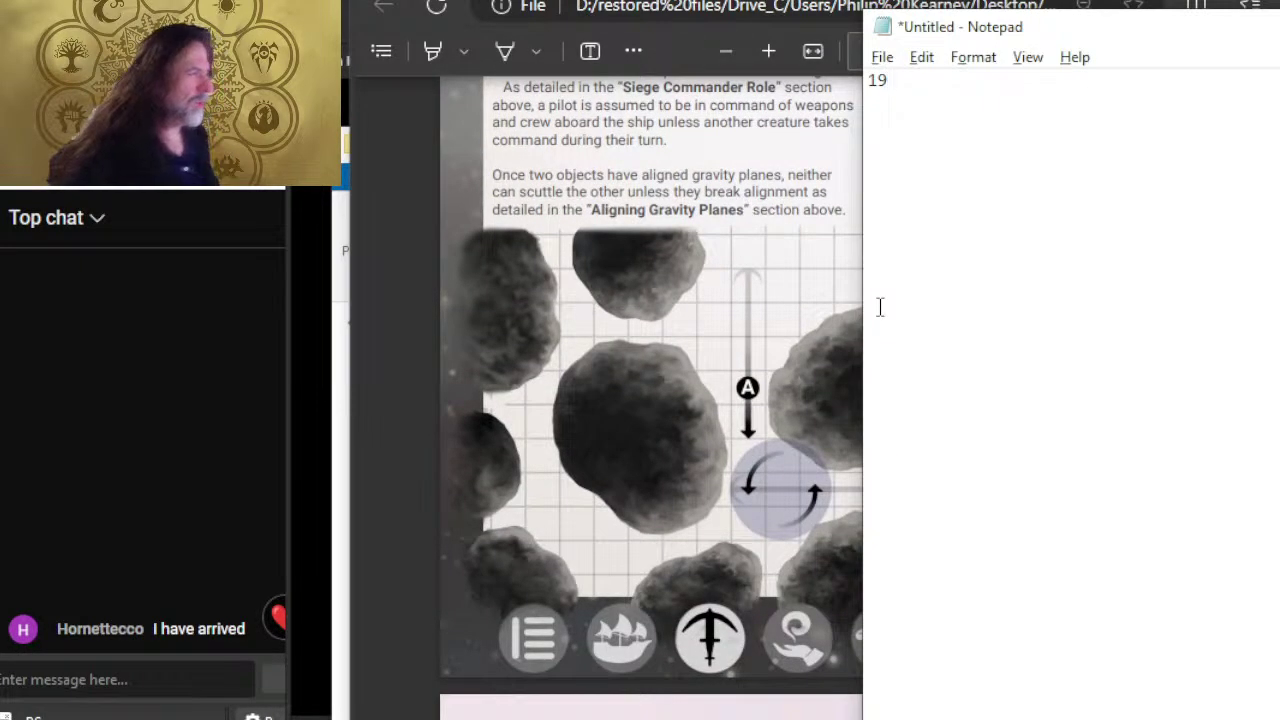
{"action": "key", "text": "alt+Tab"}
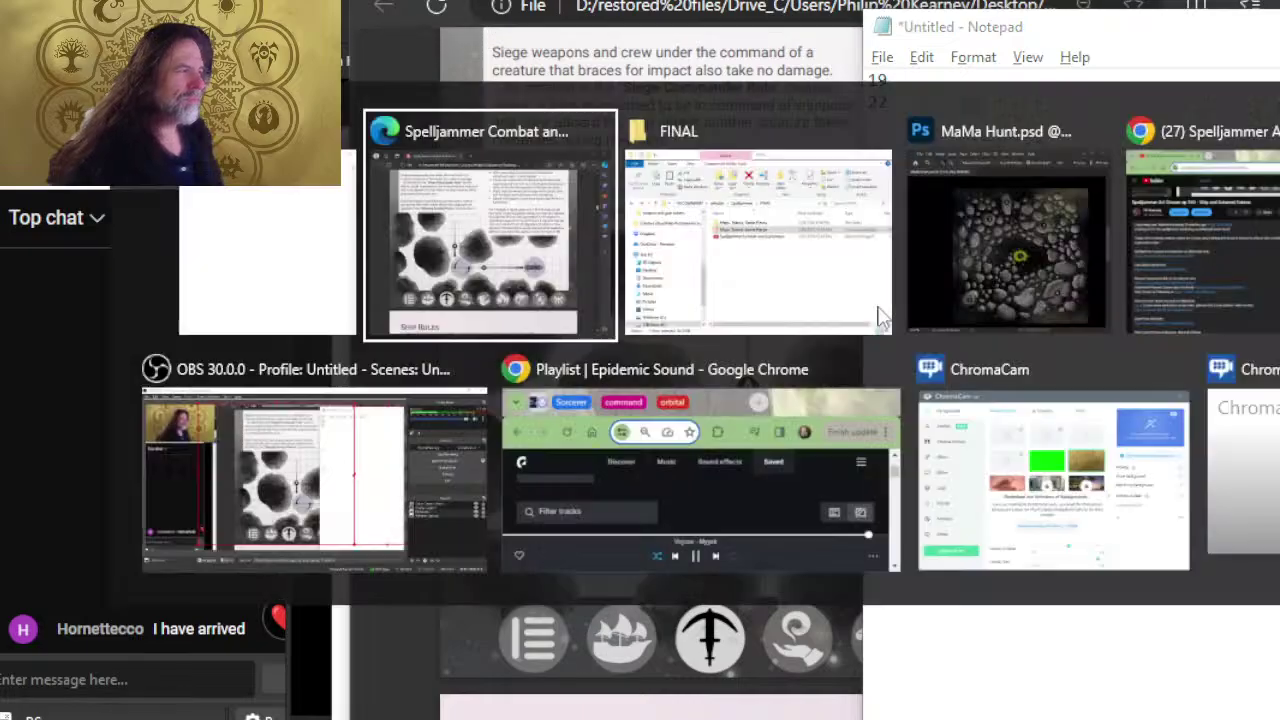
{"action": "scroll", "coordinate": [962, 365], "scroll_direction": "down", "scroll_amount": 5}
{"action": "scroll", "coordinate": [962, 374], "scroll_direction": "down", "scroll_amount": 15}
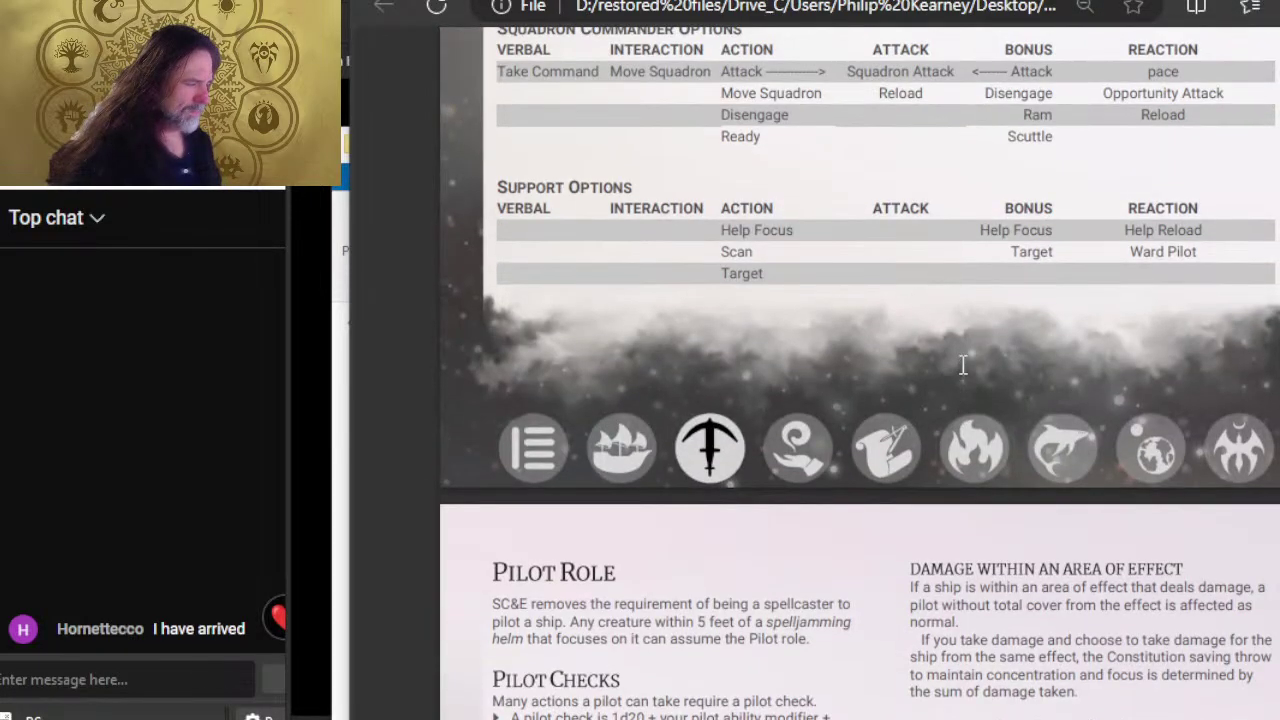
{"action": "scroll", "coordinate": [962, 365], "scroll_direction": "down", "scroll_amount": 12}
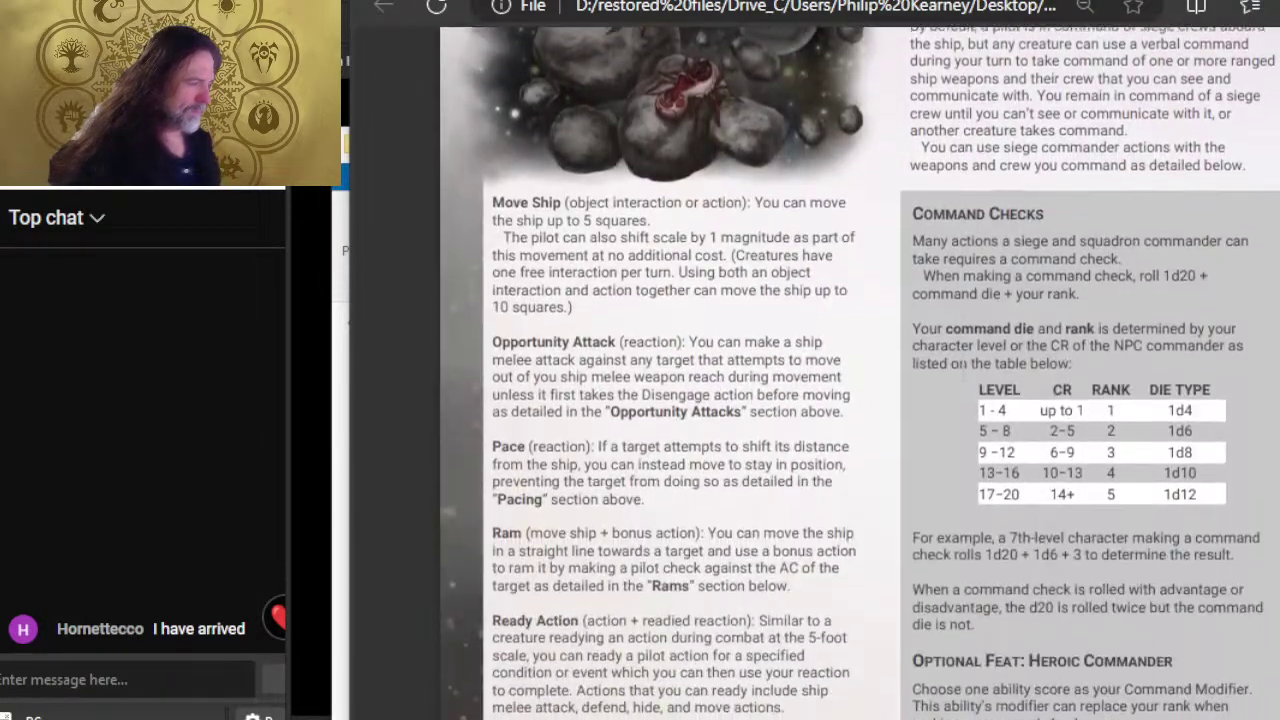
{"action": "scroll", "coordinate": [957, 366], "scroll_direction": "down", "scroll_amount": 15}
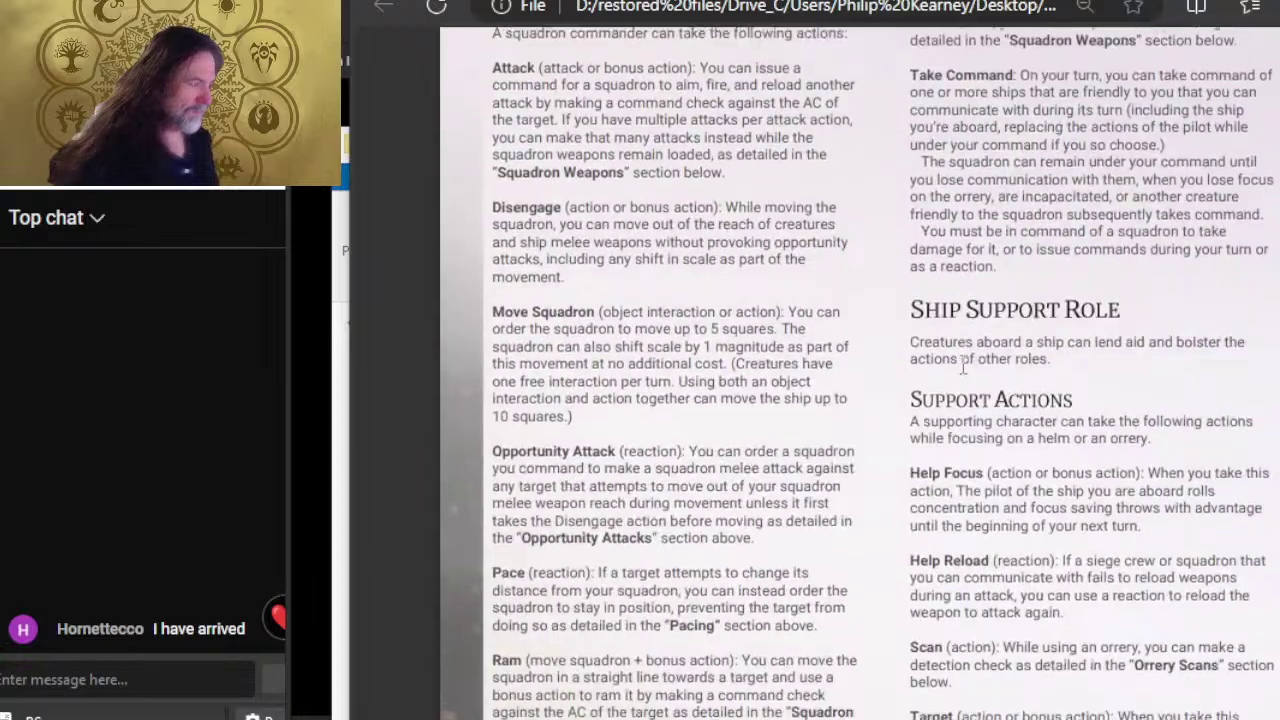
{"action": "scroll", "coordinate": [878, 398], "scroll_direction": "down", "scroll_amount": 15}
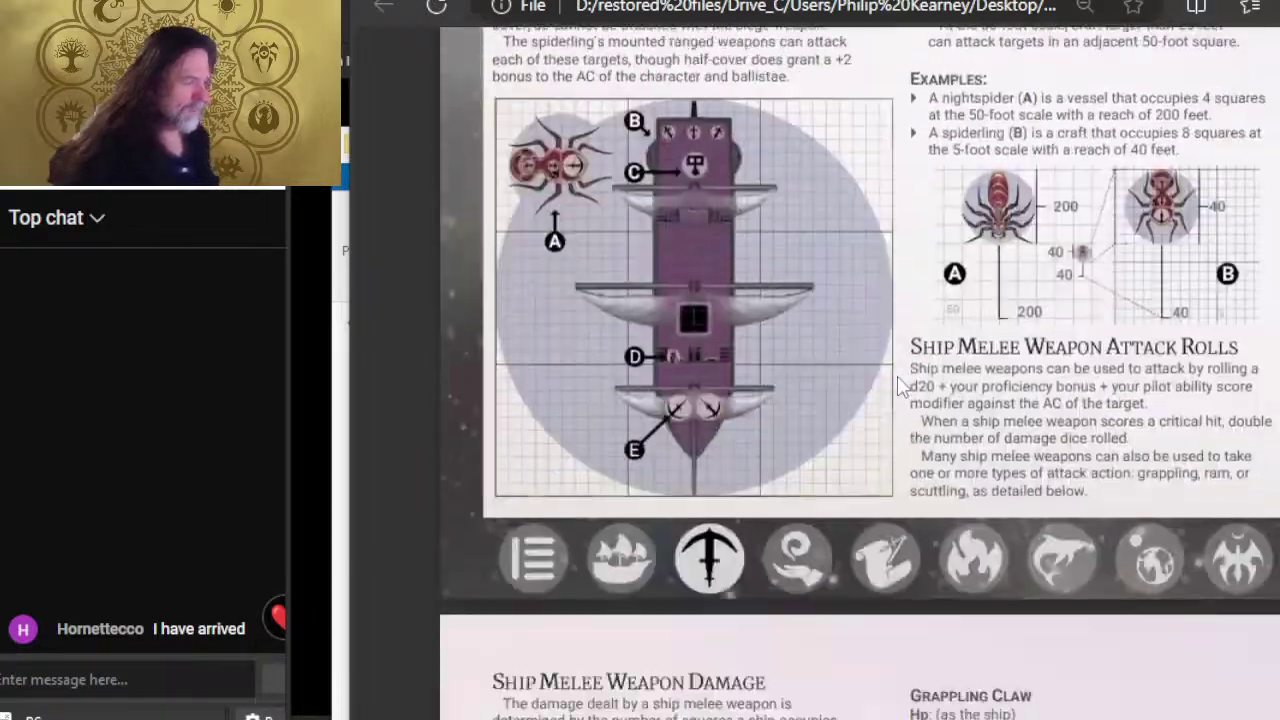
{"action": "scroll", "coordinate": [878, 398], "scroll_direction": "down", "scroll_amount": 15}
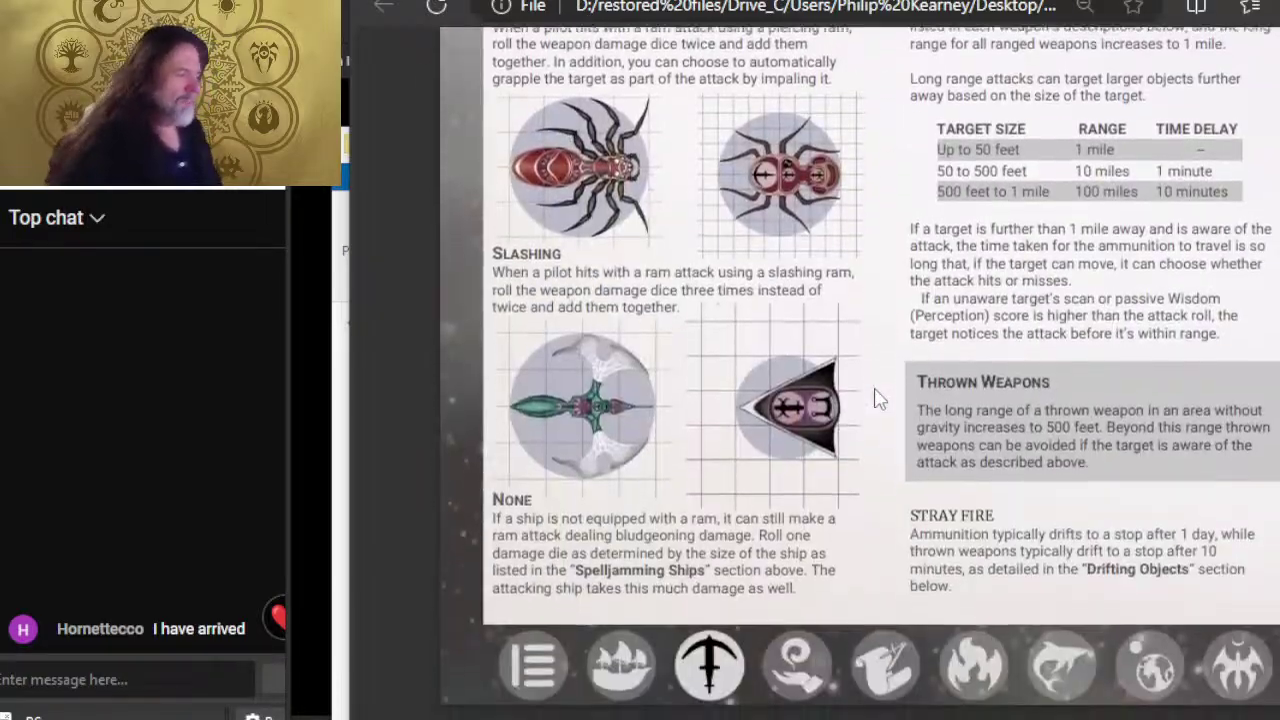
{"action": "scroll", "coordinate": [875, 385], "scroll_direction": "down", "scroll_amount": 15}
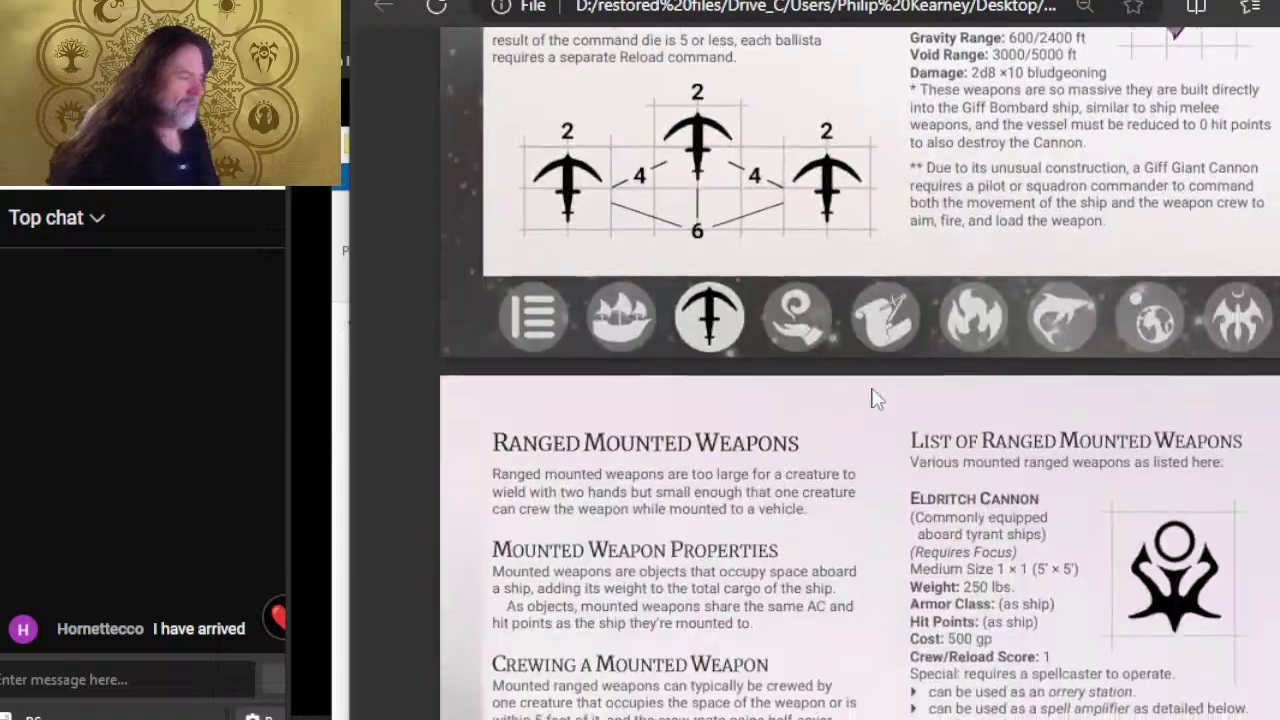
{"action": "scroll", "coordinate": [893, 378], "scroll_direction": "down", "scroll_amount": 15}
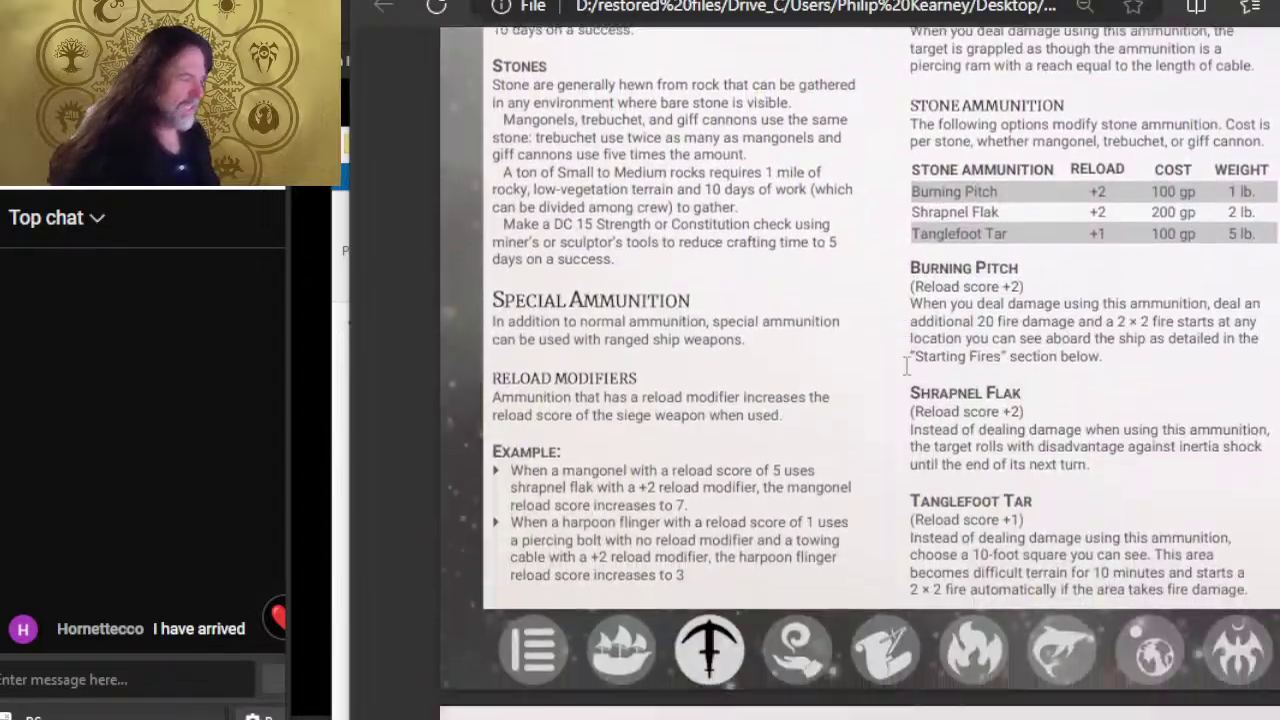
{"action": "scroll", "coordinate": [933, 358], "scroll_direction": "down", "scroll_amount": 15}
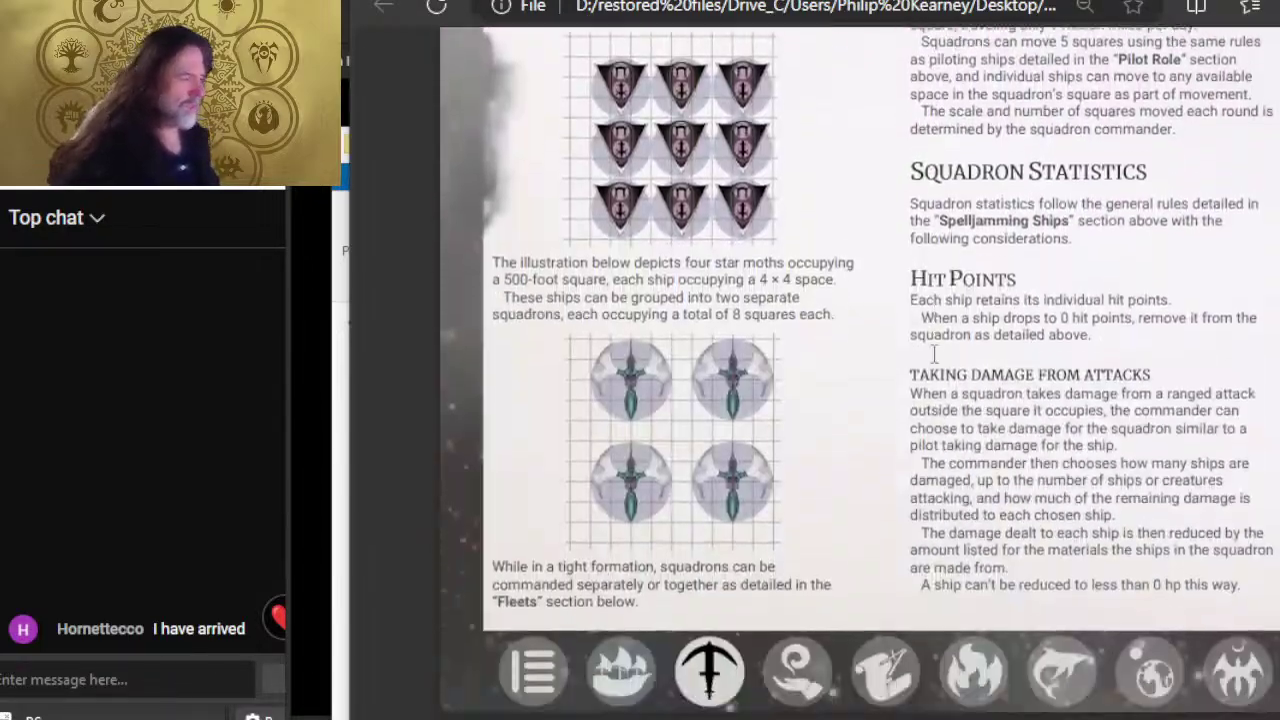
{"action": "scroll", "coordinate": [935, 351], "scroll_direction": "down", "scroll_amount": 15}
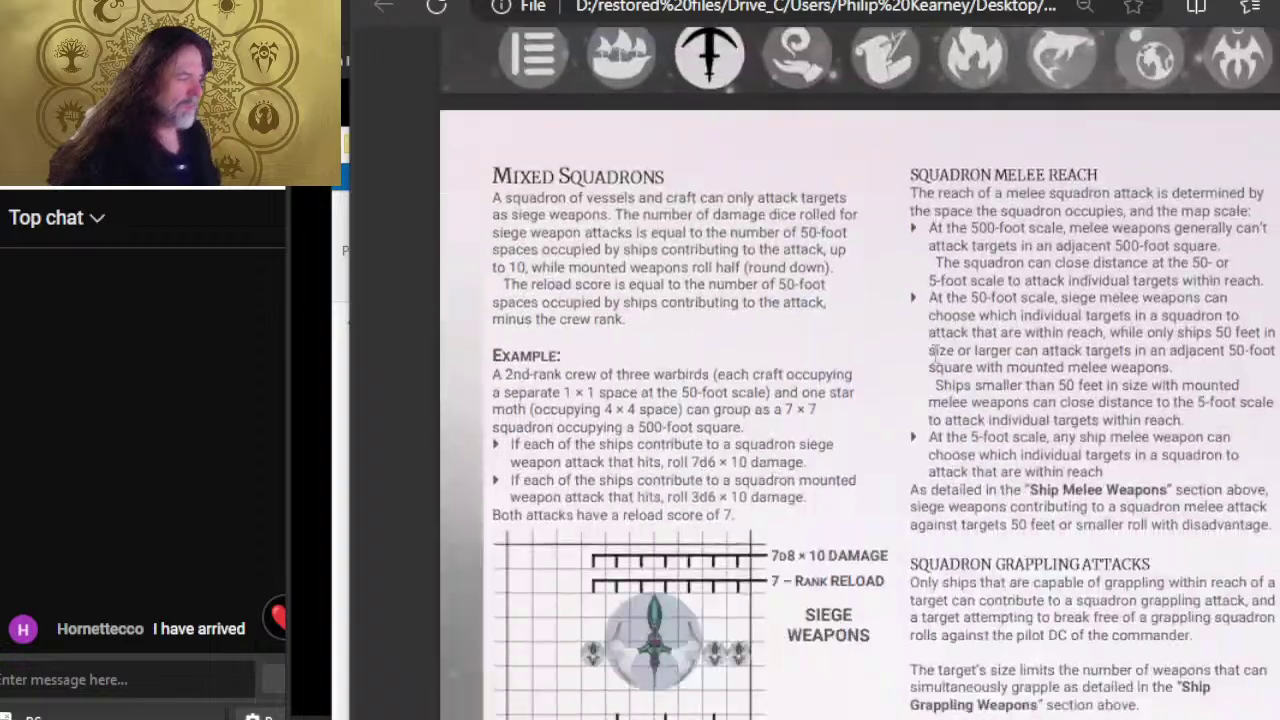
{"action": "scroll", "coordinate": [935, 351], "scroll_direction": "down", "scroll_amount": 15}
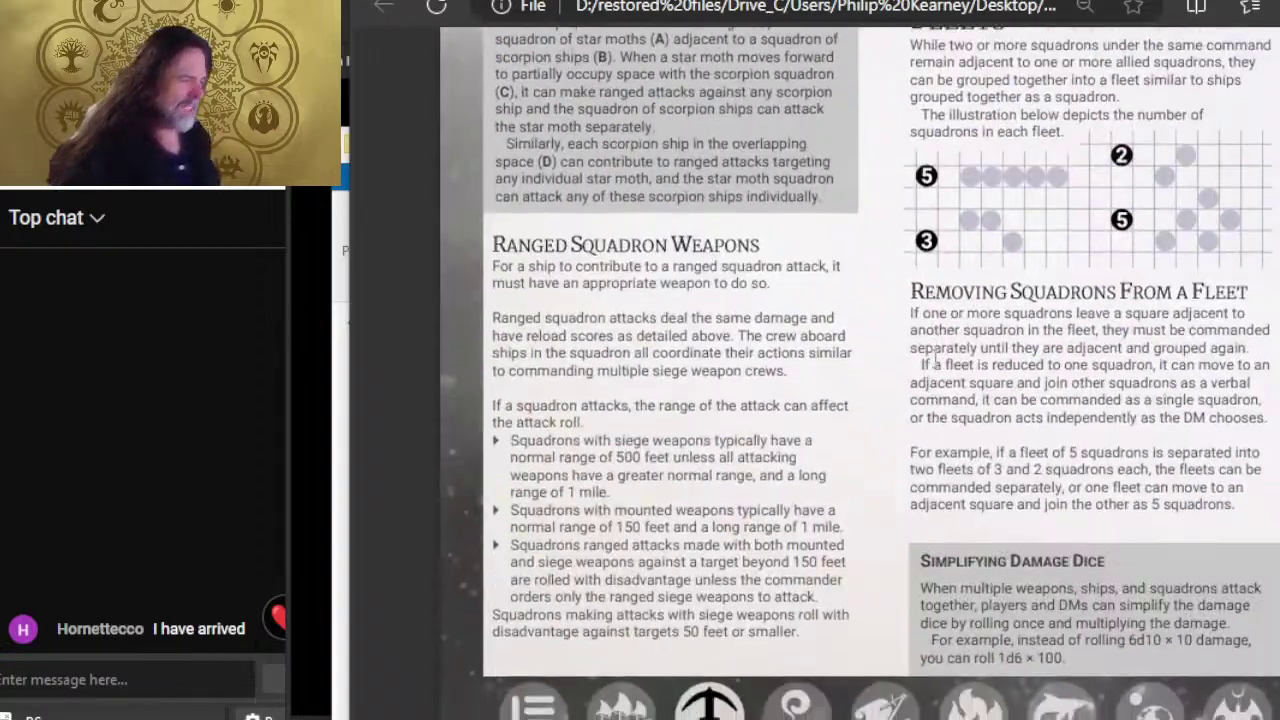
{"action": "scroll", "coordinate": [933, 390], "scroll_direction": "up", "scroll_amount": 4}
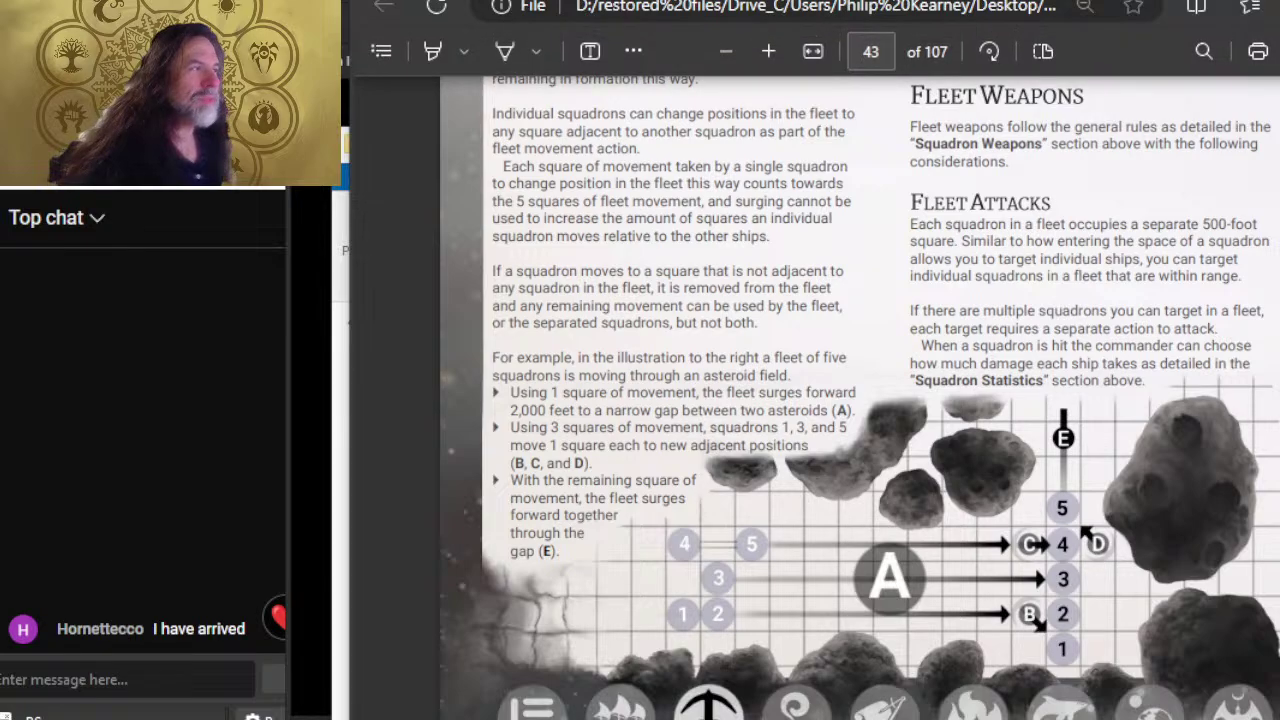
- Add page 43 to the Notepad list and continue scrolling the PDF
{"action": "key", "text": "alt+Tab"}
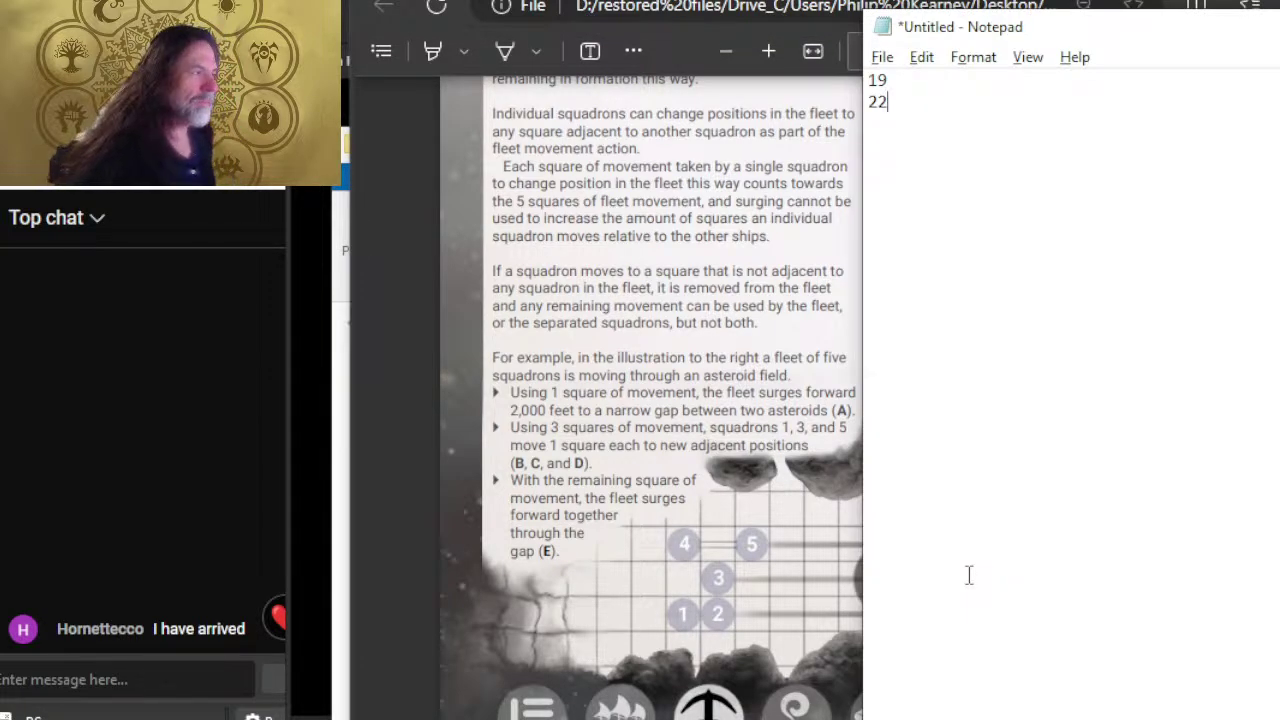
{"action": "type", "text": "43"}
{"action": "left_click", "coordinate": [686, 400]}
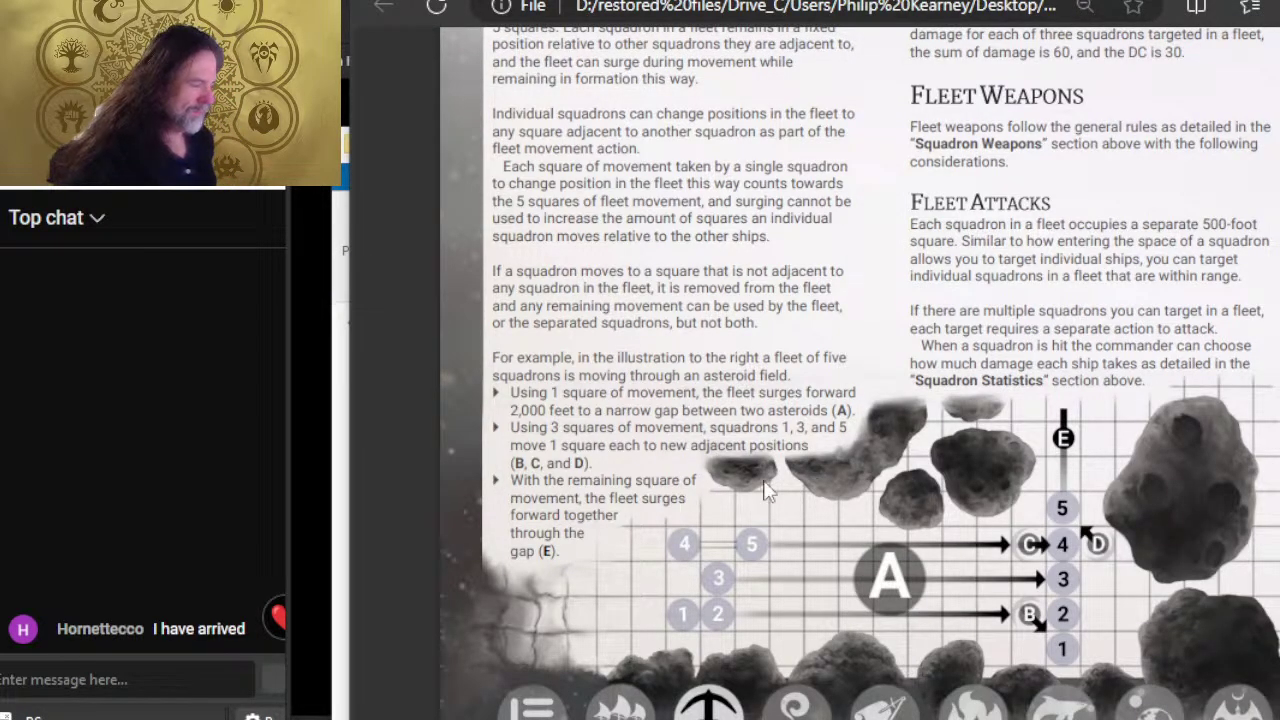
{"action": "scroll", "coordinate": [851, 451], "scroll_direction": "down", "scroll_amount": 15}
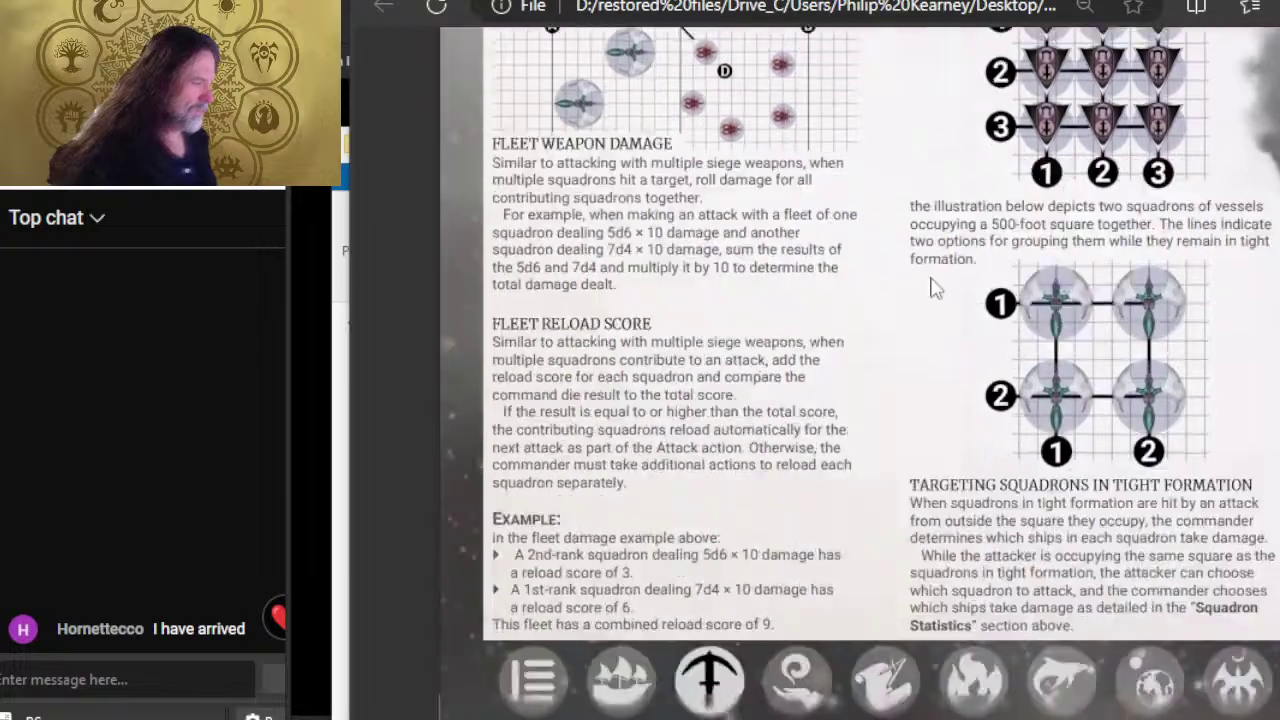
{"action": "scroll", "coordinate": [878, 300], "scroll_direction": "down", "scroll_amount": 15}
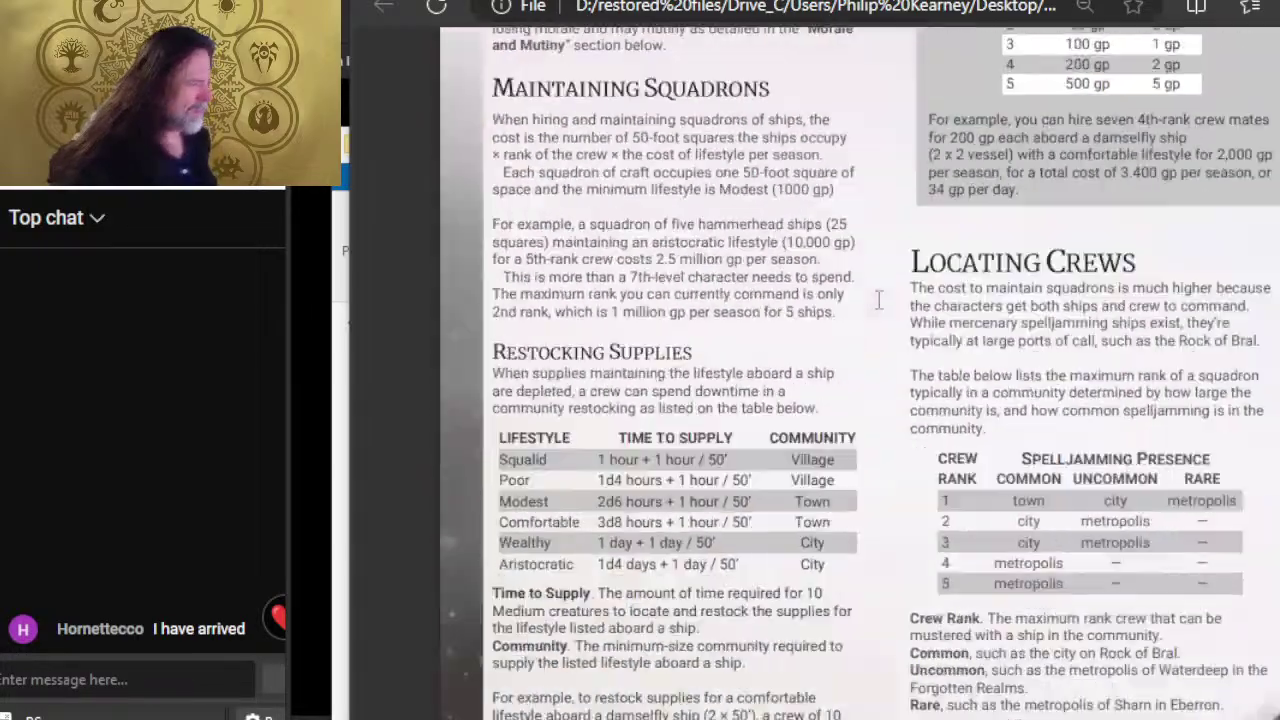
{"action": "scroll", "coordinate": [878, 300], "scroll_direction": "down", "scroll_amount": 15}
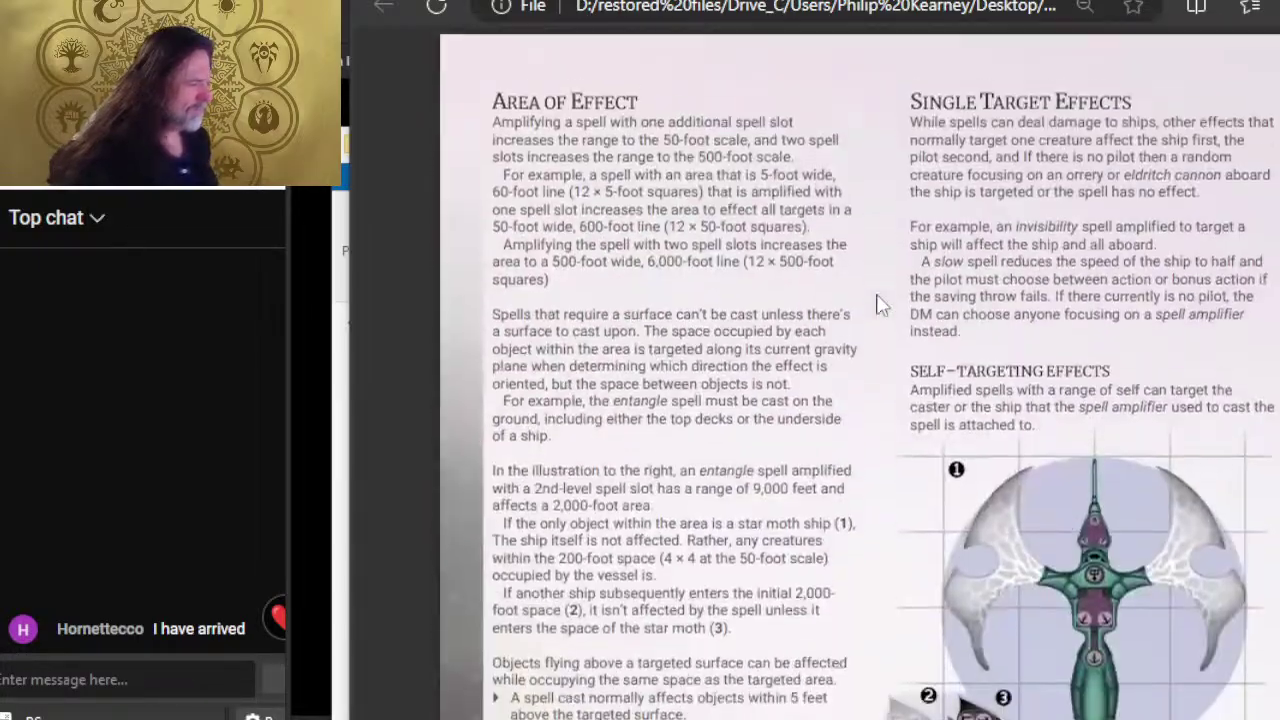
{"action": "scroll", "coordinate": [878, 303], "scroll_direction": "down", "scroll_amount": 15}
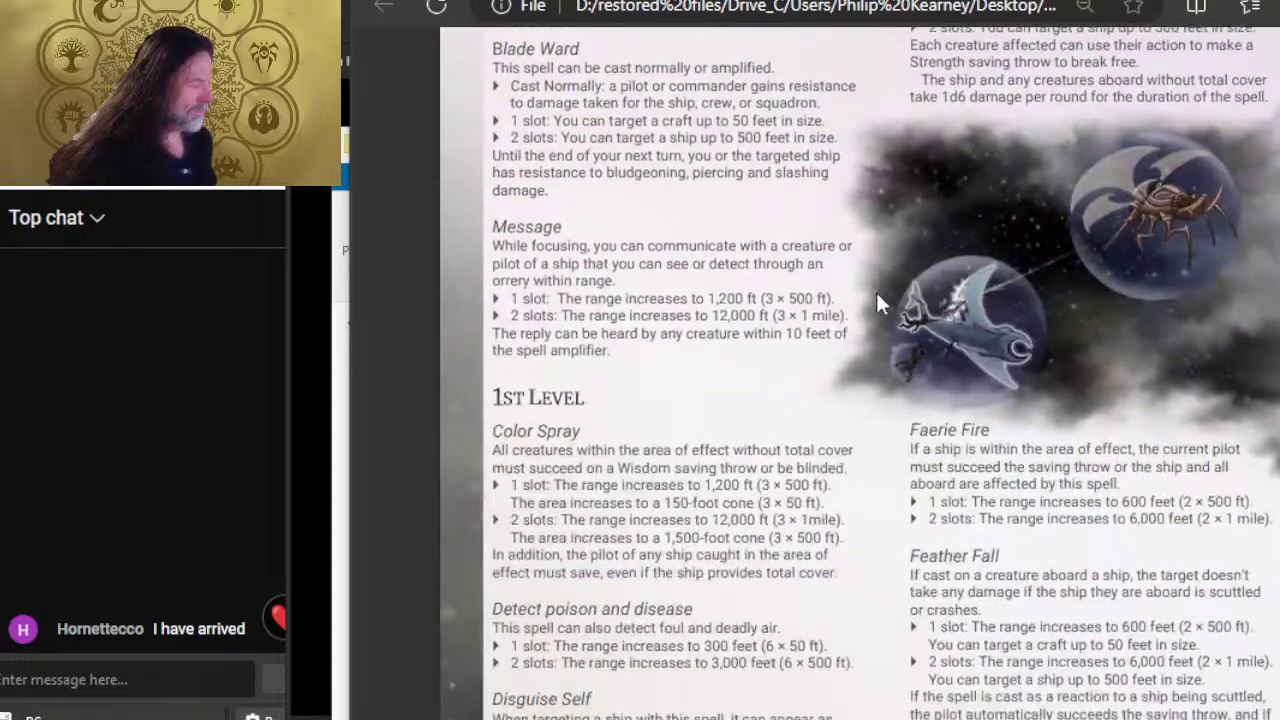
{"action": "scroll", "coordinate": [878, 303], "scroll_direction": "down", "scroll_amount": 15}
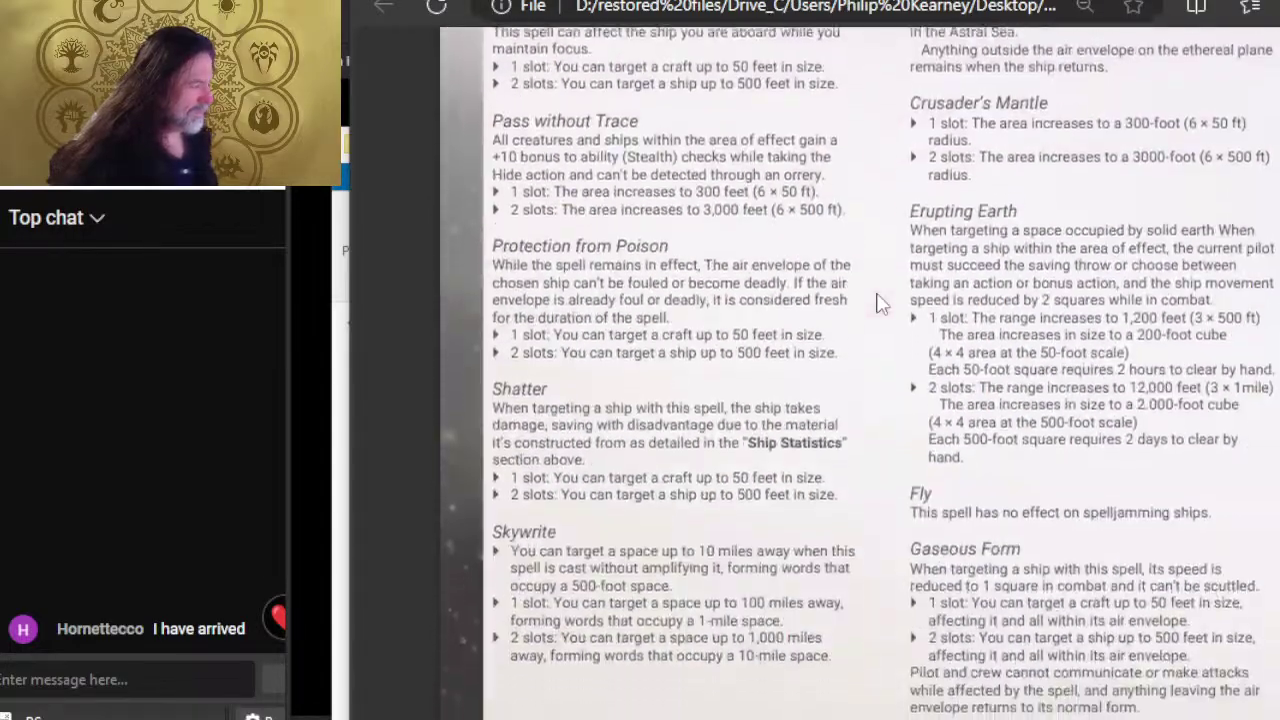
{"action": "scroll", "coordinate": [880, 303], "scroll_direction": "down", "scroll_amount": 15}
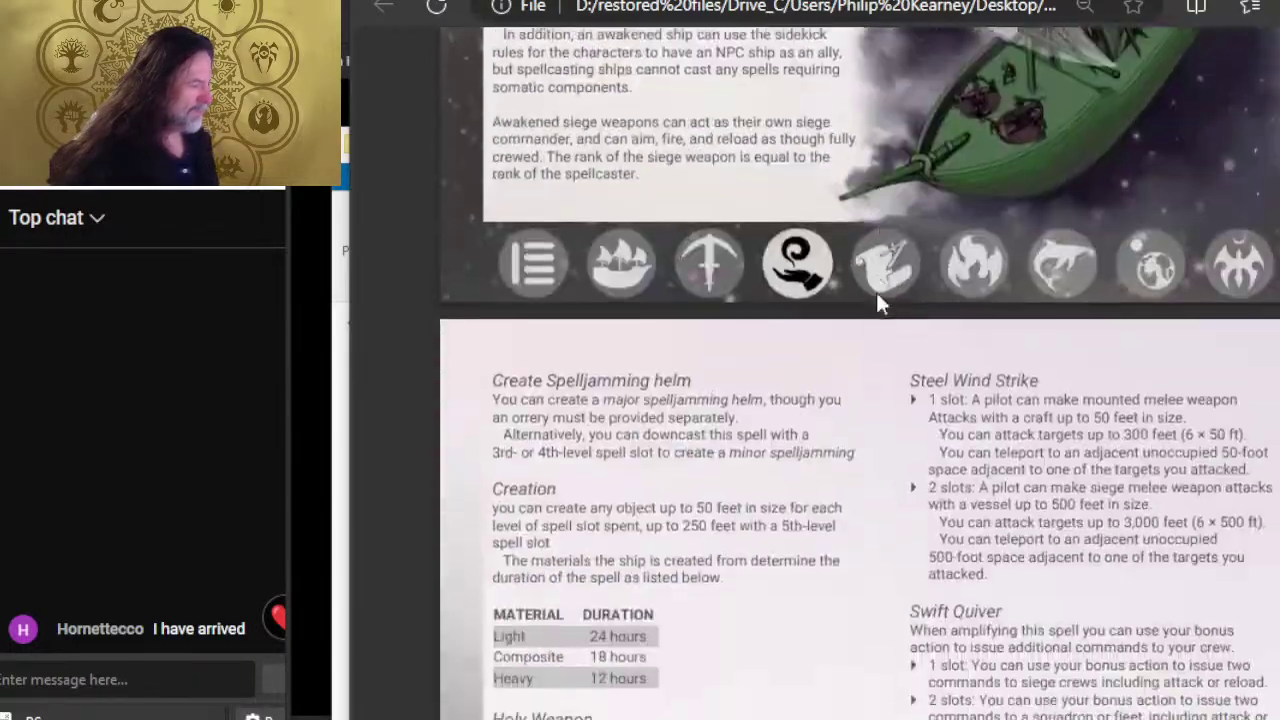
{"action": "scroll", "coordinate": [878, 303], "scroll_direction": "down", "scroll_amount": 15}
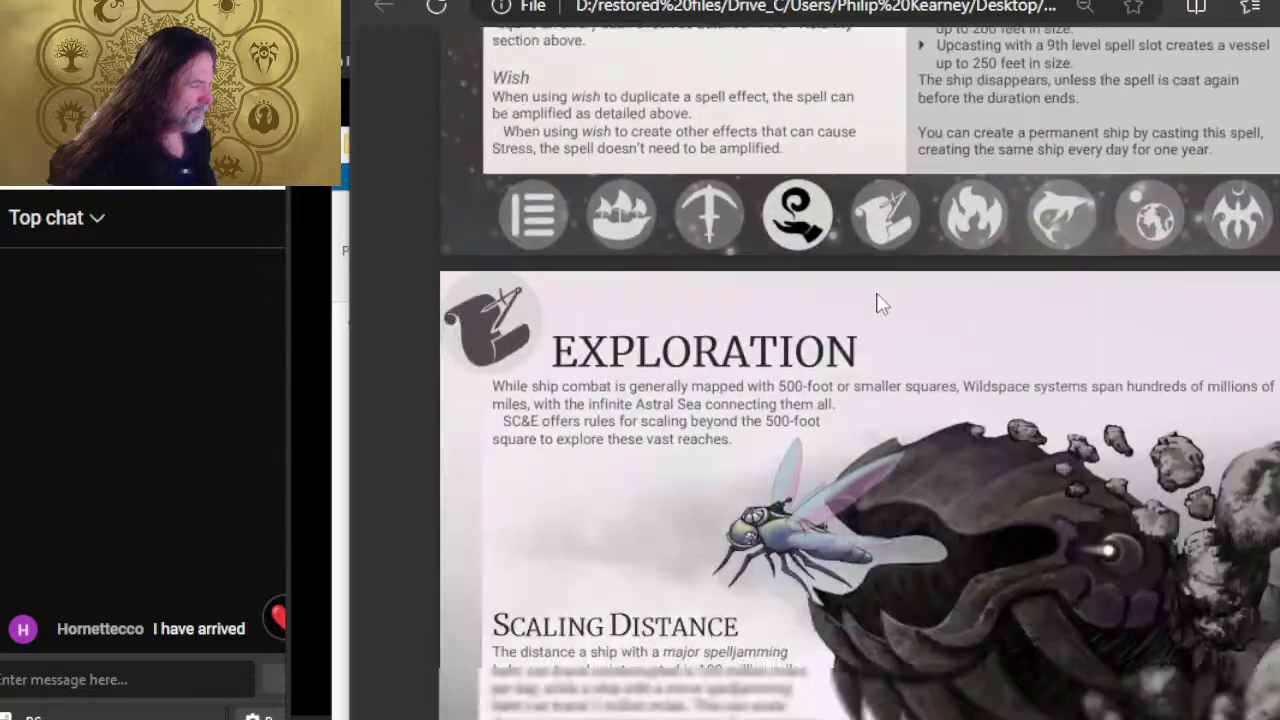
{"action": "scroll", "coordinate": [879, 303], "scroll_direction": "down", "scroll_amount": 5}
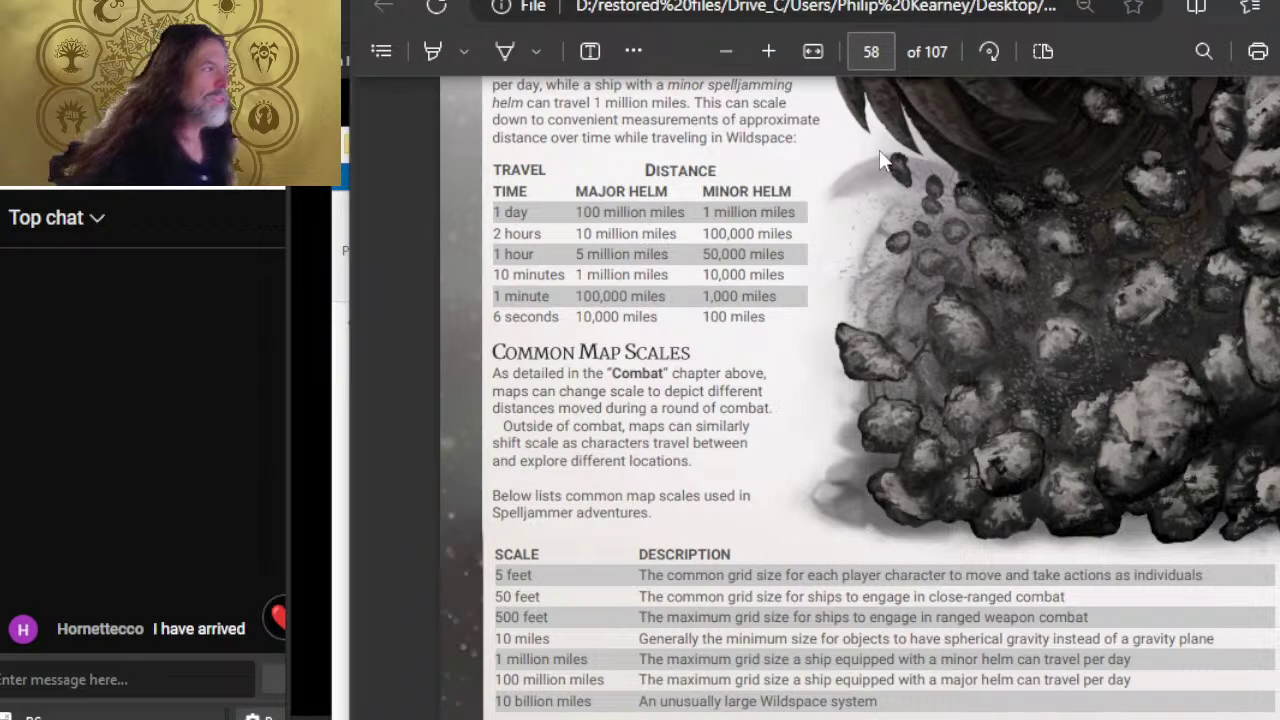
- Add page 58 to the Notepad list and return to the PDF
{"action": "key", "text": "alt+Tab"}
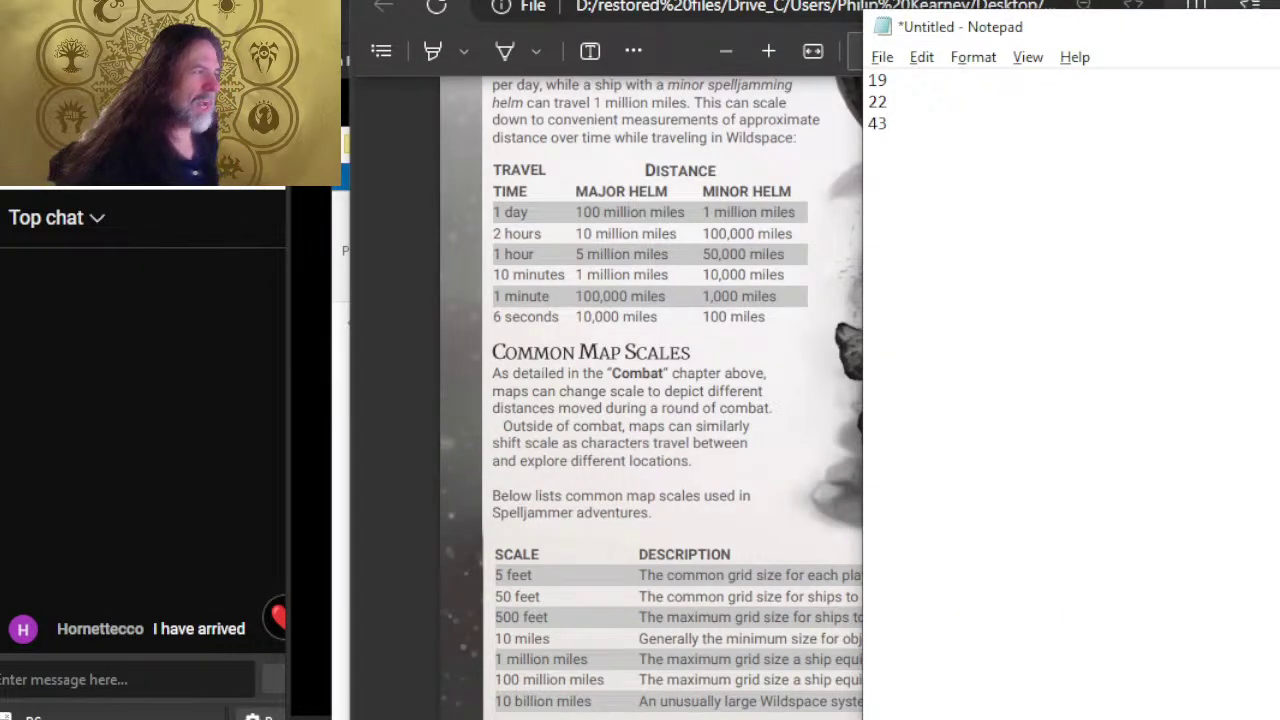
{"action": "type", "text": "58"}
{"action": "key", "text": "alt+Tab"}
{"action": "scroll", "coordinate": [960, 250], "scroll_direction": "down", "scroll_amount": 10}
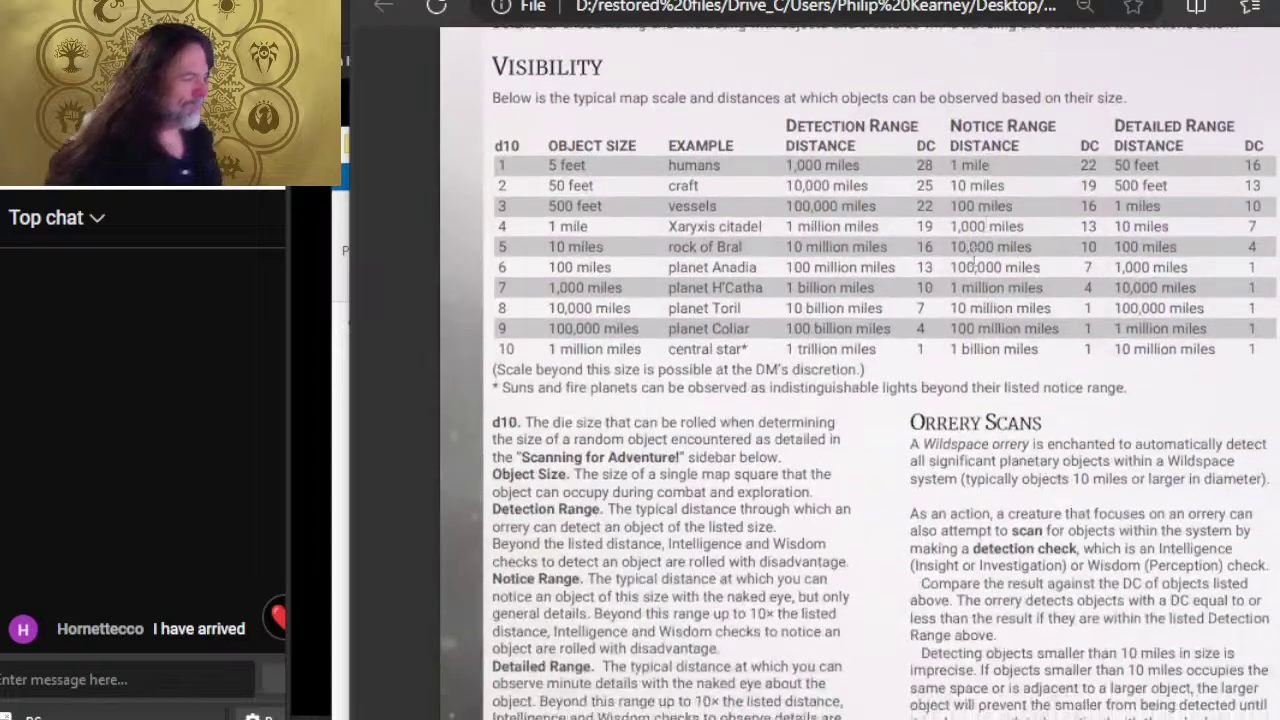
- Scroll to the Asteroid Size table and zoom in on its artwork
{"action": "scroll", "coordinate": [972, 252], "scroll_direction": "down", "scroll_amount": 20}
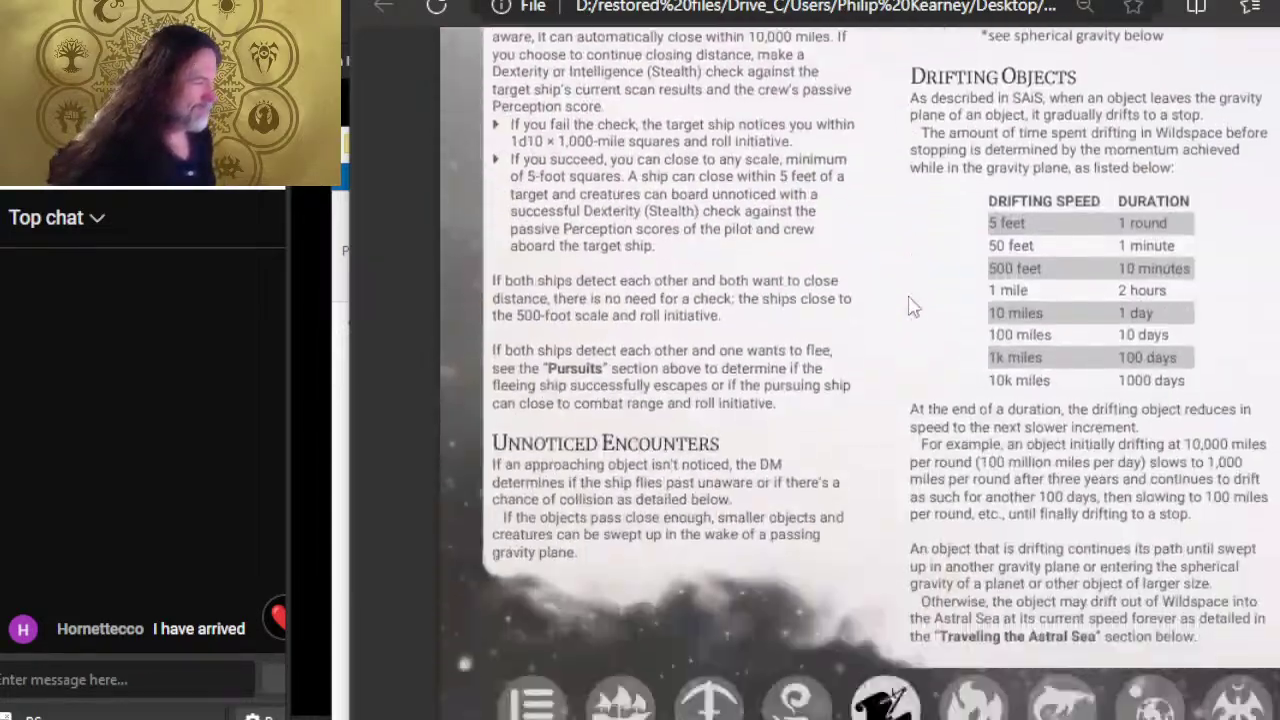
{"action": "scroll", "coordinate": [912, 306], "scroll_direction": "down", "scroll_amount": 20}
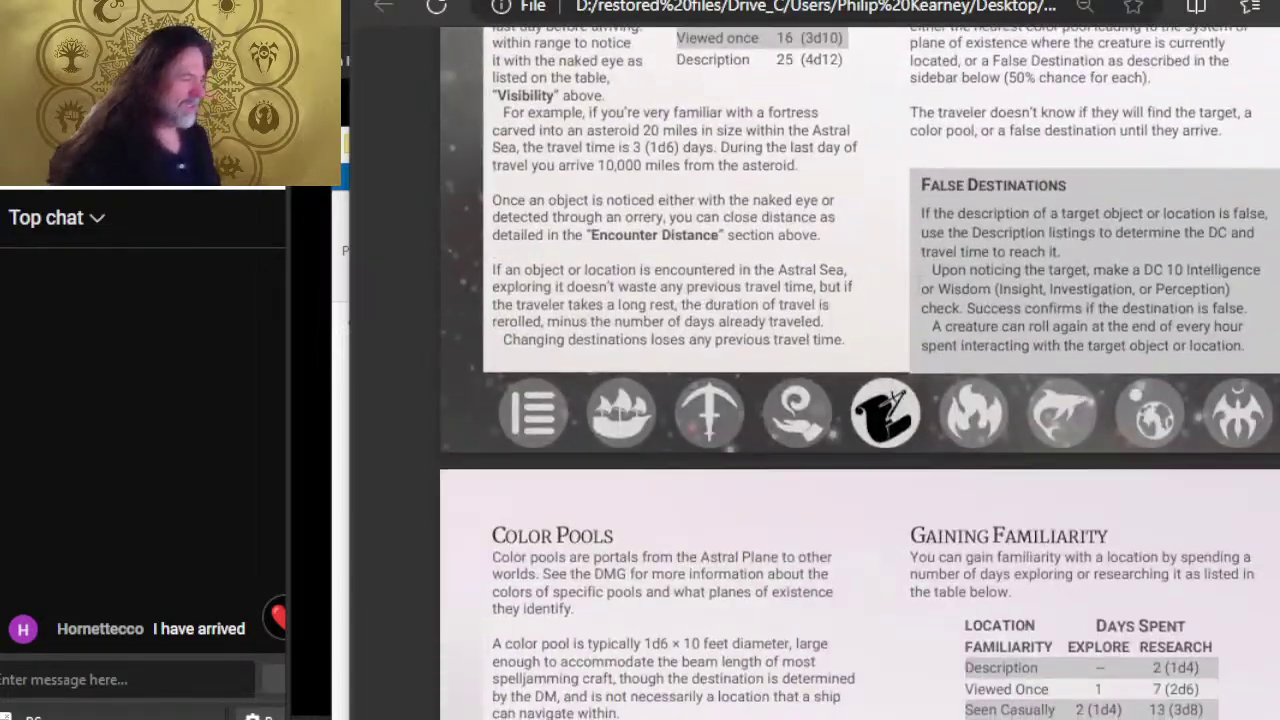
{"action": "scroll", "coordinate": [913, 278], "scroll_direction": "down", "scroll_amount": 20}
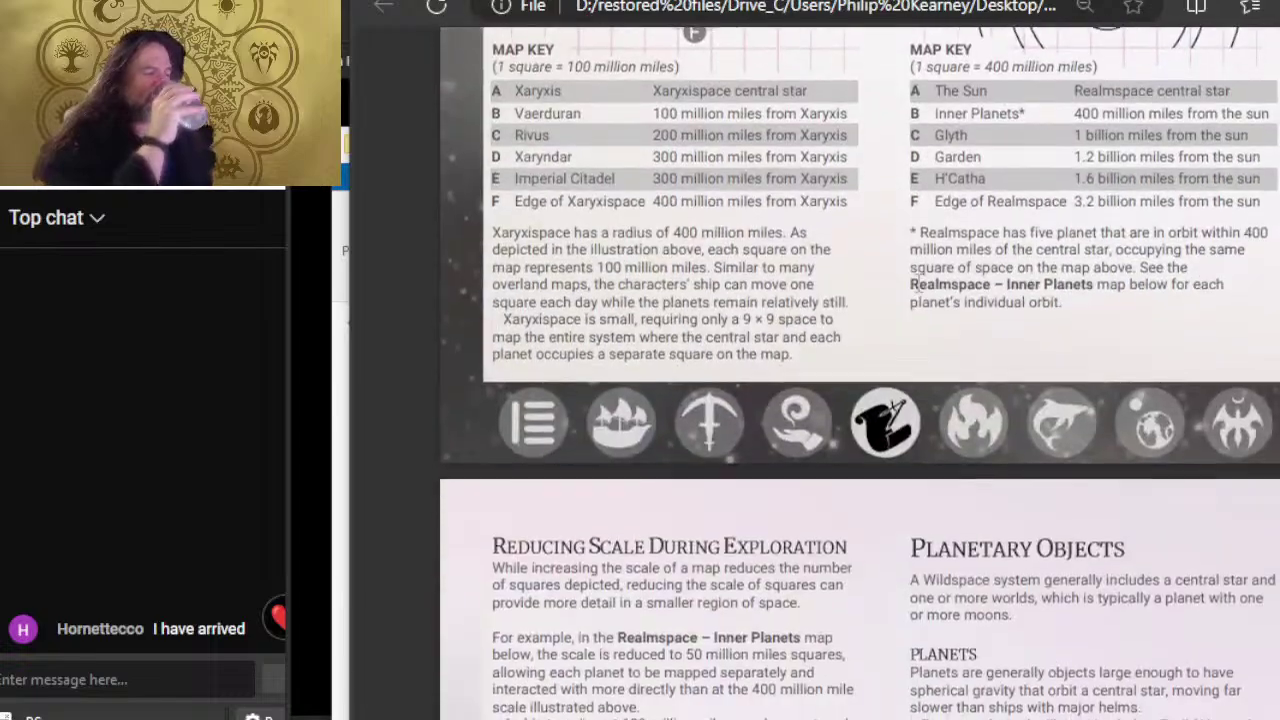
{"action": "scroll", "coordinate": [913, 278], "scroll_direction": "down", "scroll_amount": 20}
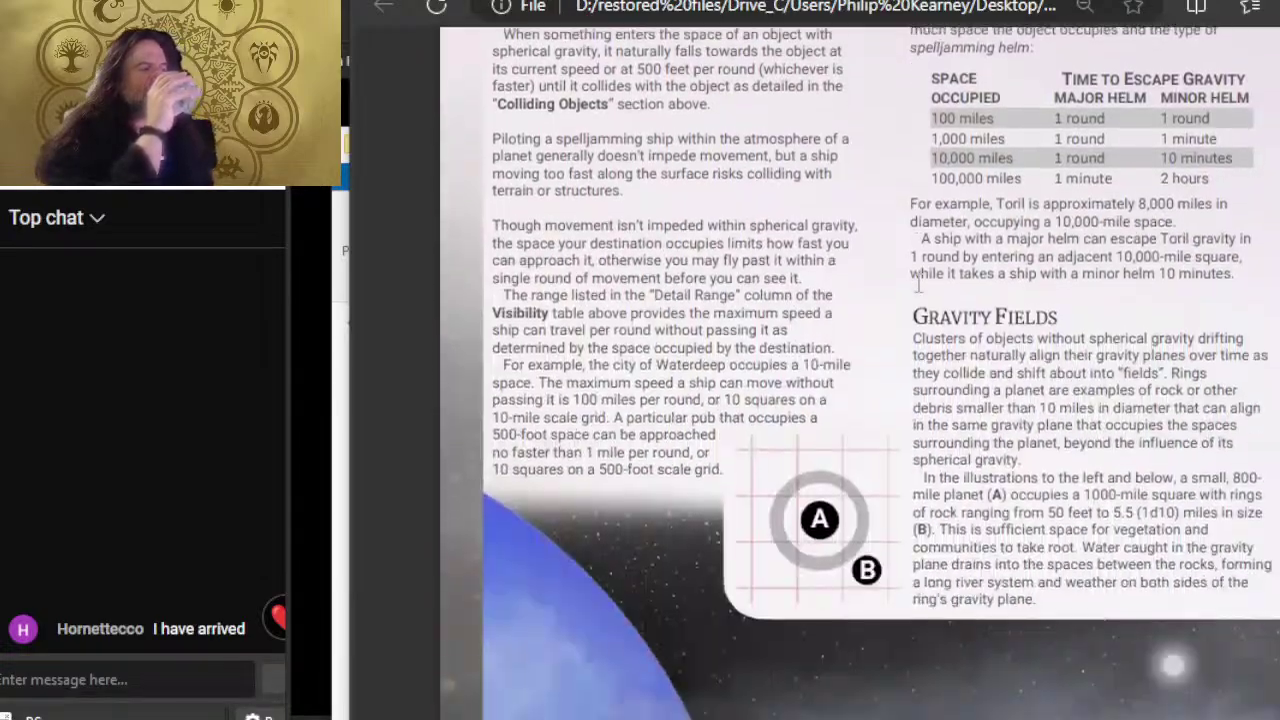
{"action": "scroll", "coordinate": [918, 285], "scroll_direction": "down", "scroll_amount": 20}
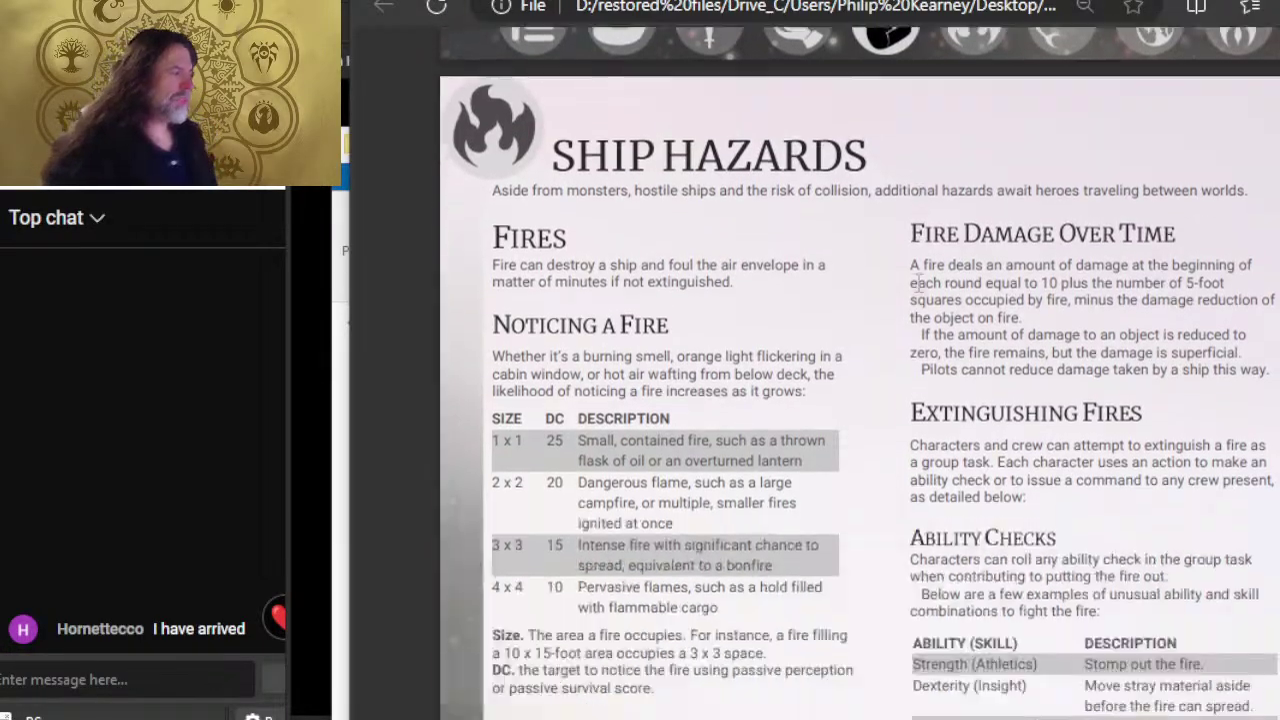
{"action": "scroll", "coordinate": [919, 282], "scroll_direction": "down", "scroll_amount": 15}
{"action": "scroll", "coordinate": [880, 292], "scroll_direction": "up", "scroll_amount": 18}
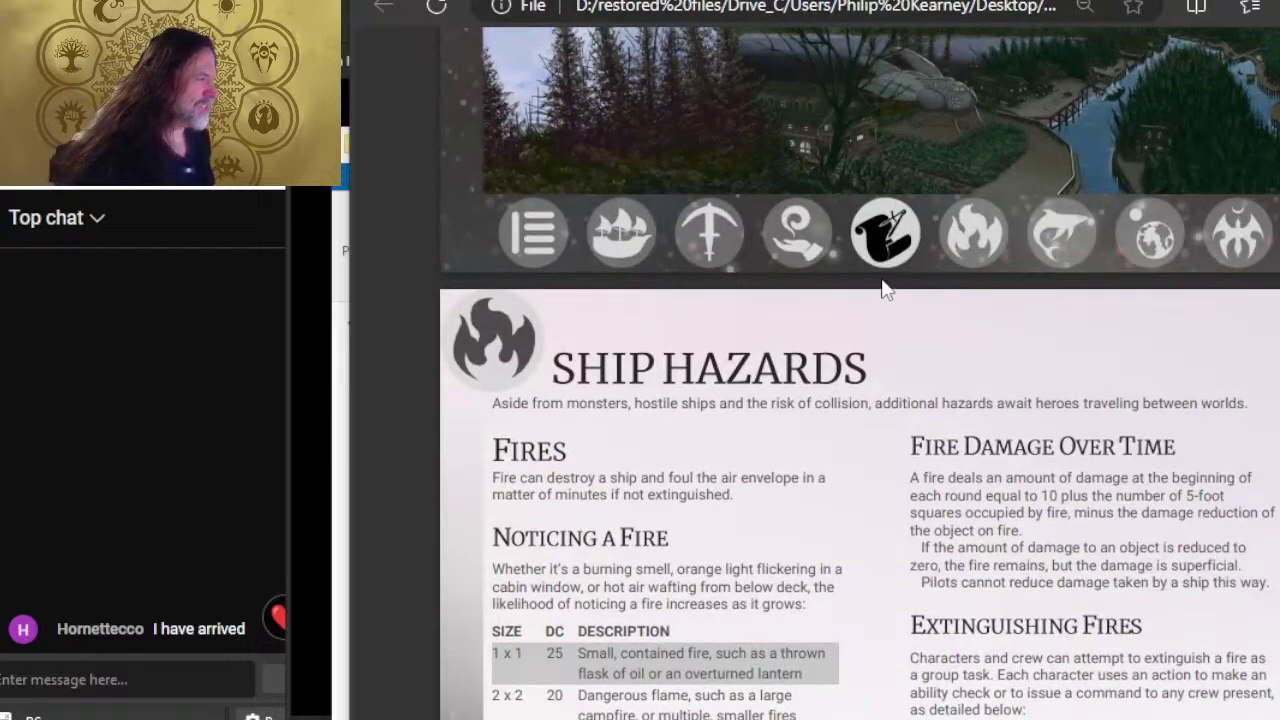
{"action": "scroll", "coordinate": [885, 288], "scroll_direction": "up", "scroll_amount": 3}
{"action": "scroll", "coordinate": [894, 272], "scroll_direction": "up", "scroll_amount": 1}
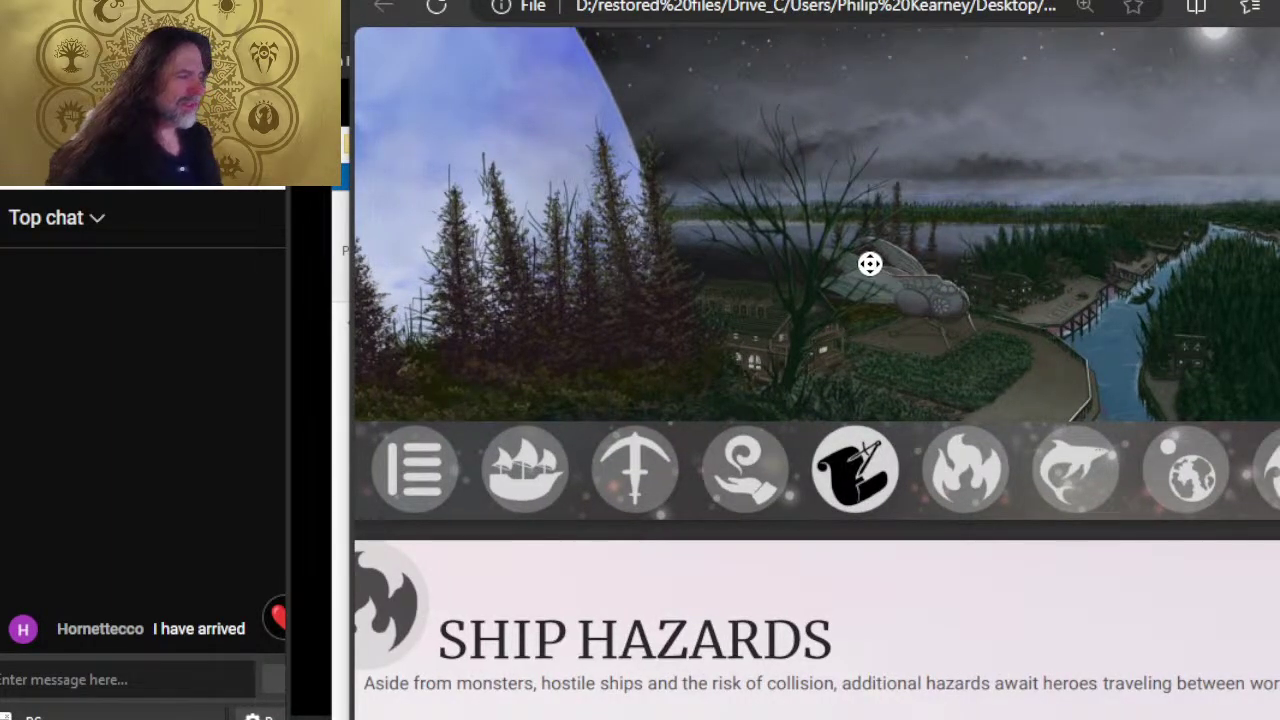
{"action": "scroll", "coordinate": [840, 262], "scroll_direction": "left", "scroll_amount": 2}
{"action": "scroll", "coordinate": [810, 253], "scroll_direction": "up", "scroll_amount": 4}
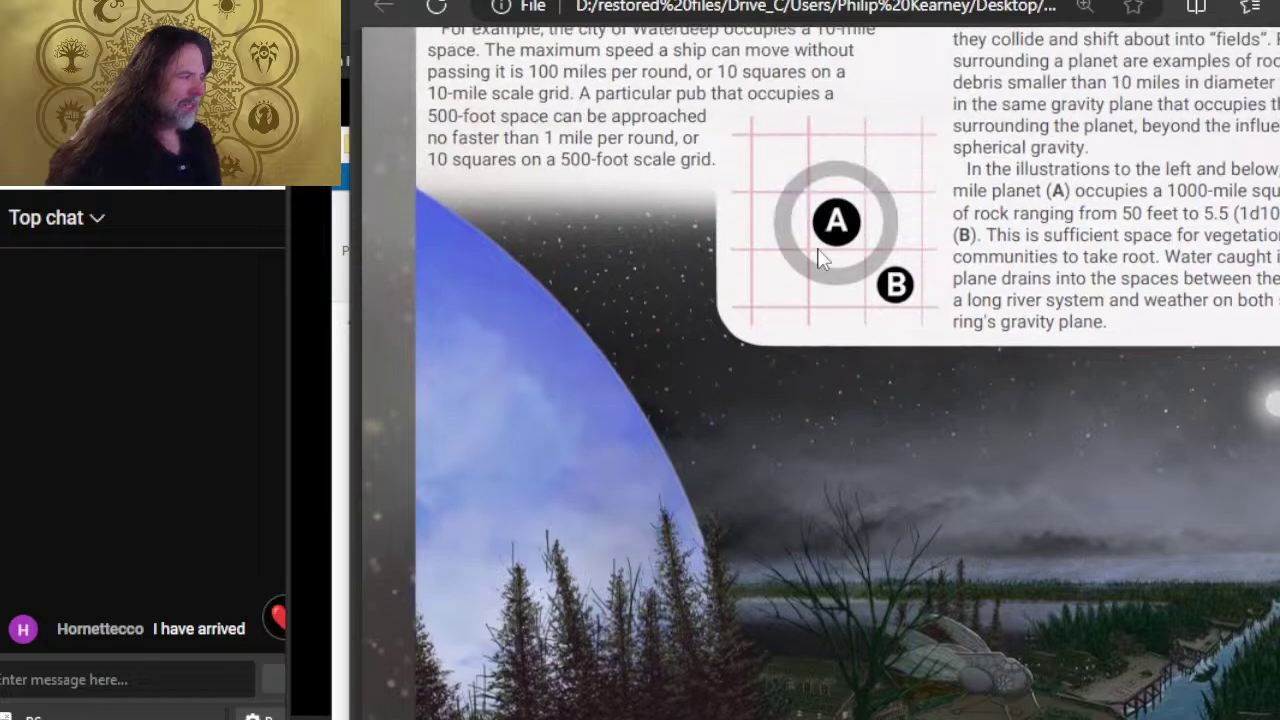
{"action": "scroll", "coordinate": [817, 255], "scroll_direction": "down", "scroll_amount": 2}
{"action": "scroll", "coordinate": [820, 258], "scroll_direction": "down", "scroll_amount": 3}
{"action": "scroll", "coordinate": [818, 275], "scroll_direction": "down", "scroll_amount": 8}
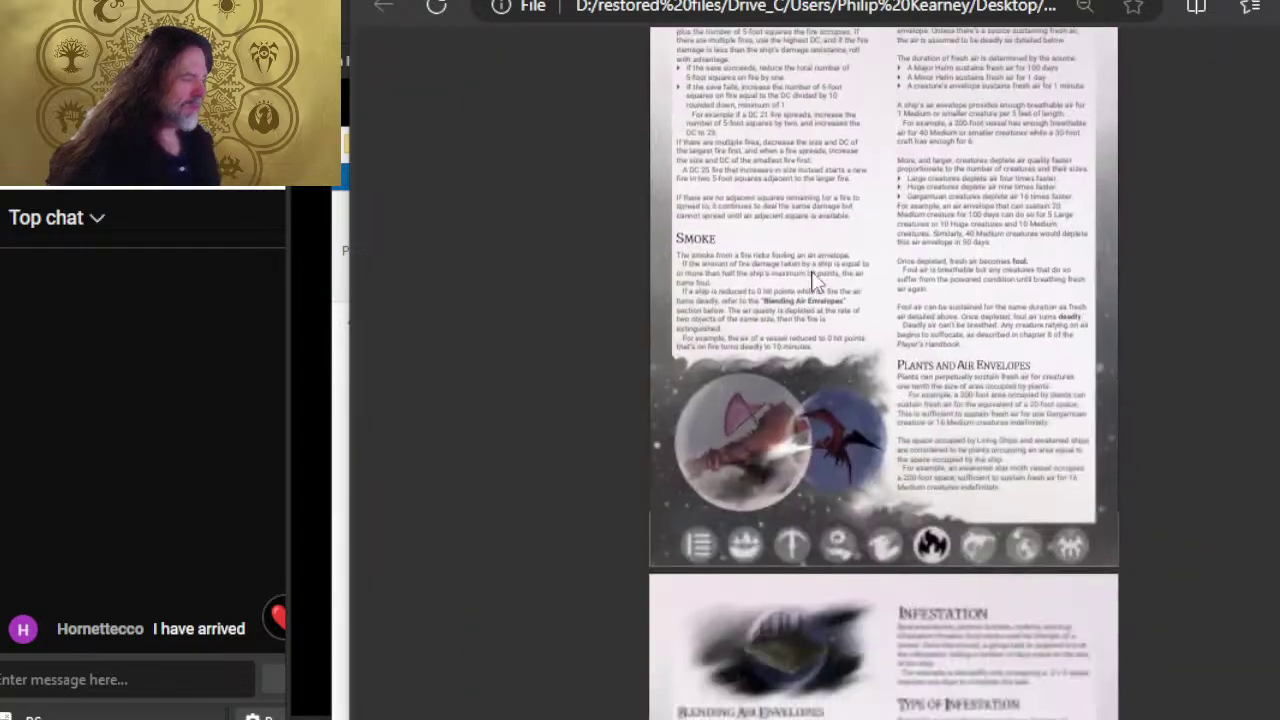
{"action": "scroll", "coordinate": [815, 280], "scroll_direction": "down", "scroll_amount": 15}
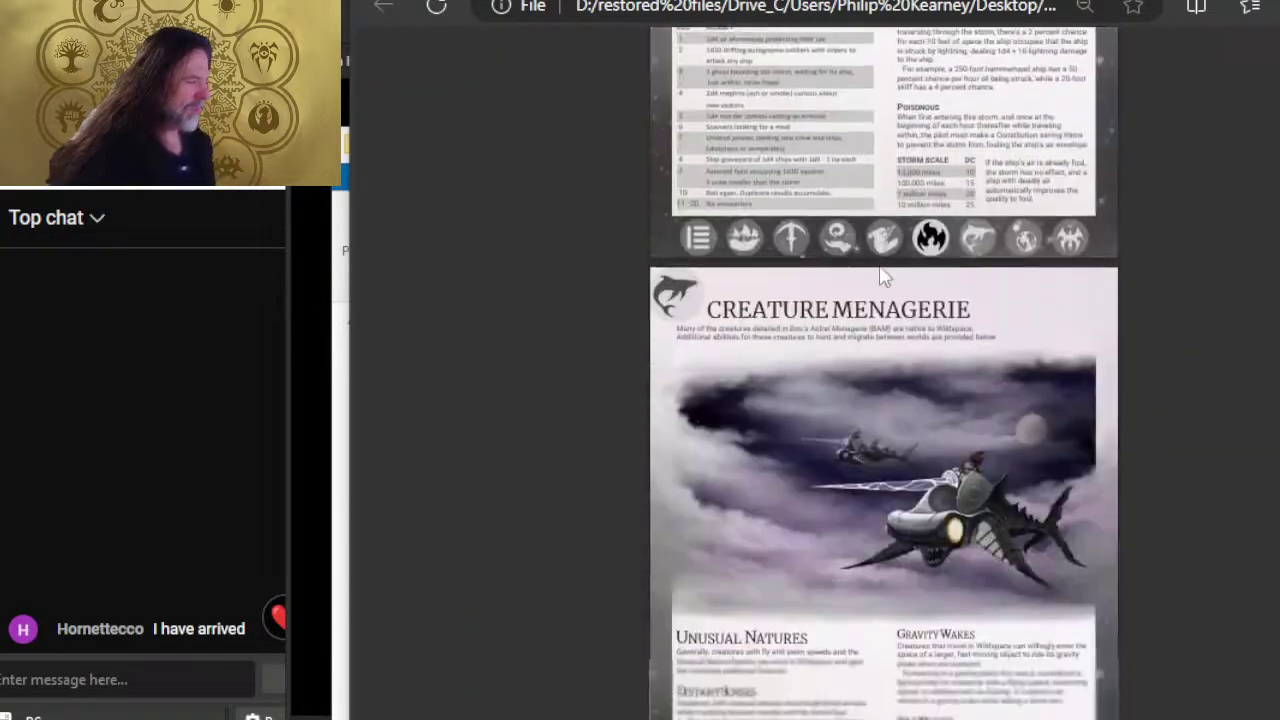
{"action": "scroll", "coordinate": [880, 278], "scroll_direction": "down", "scroll_amount": 15}
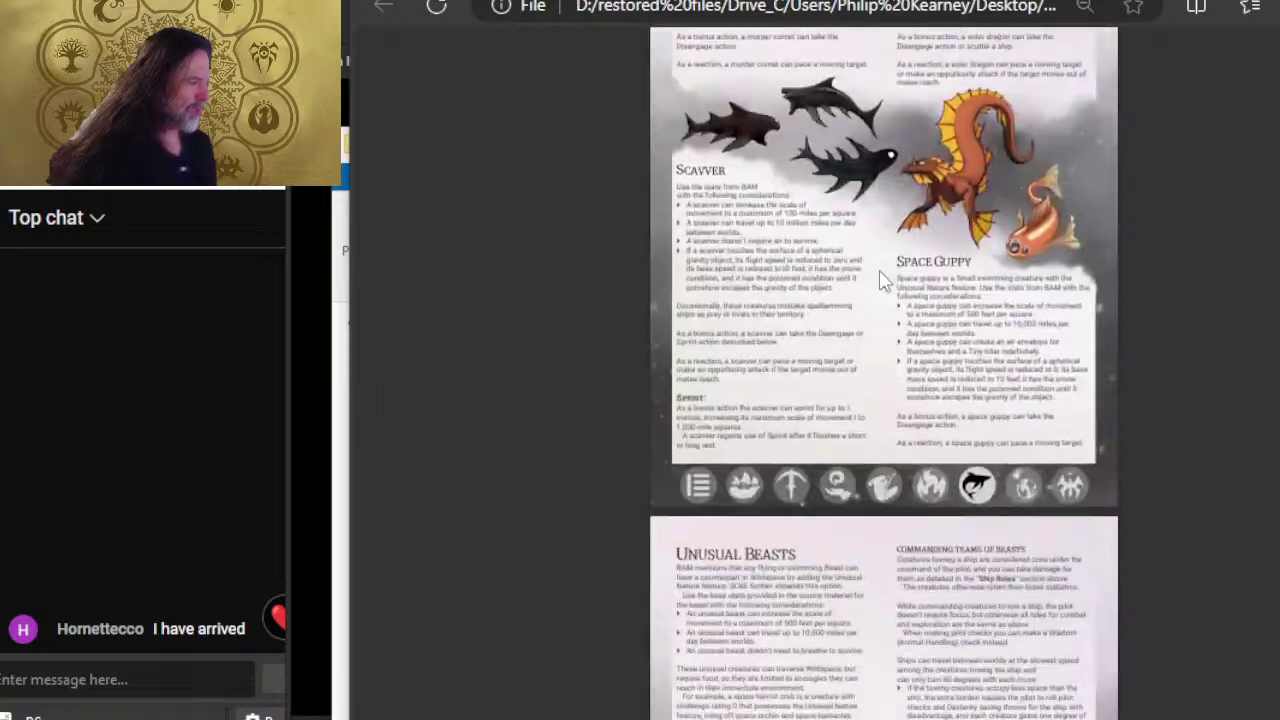
{"action": "scroll", "coordinate": [880, 280], "scroll_direction": "down", "scroll_amount": 15}
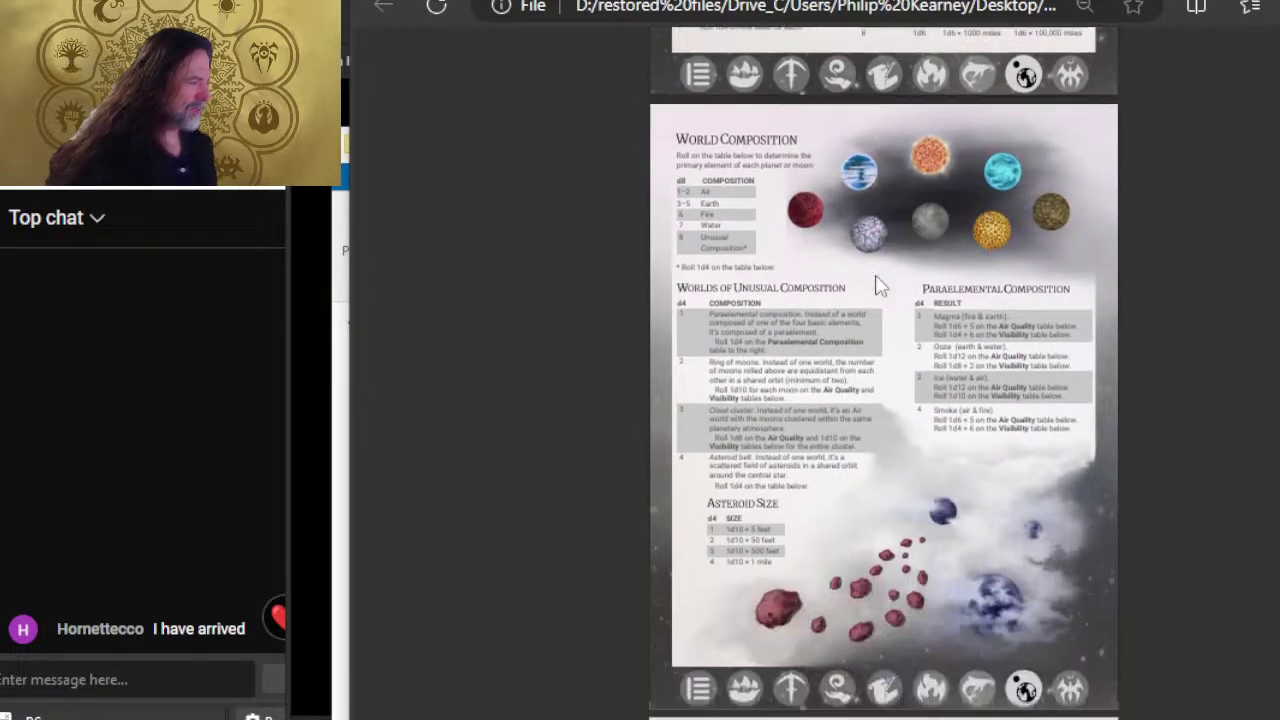
{"action": "scroll", "coordinate": [880, 285], "scroll_direction": "up", "scroll_amount": 5, "text": "ctrl"}
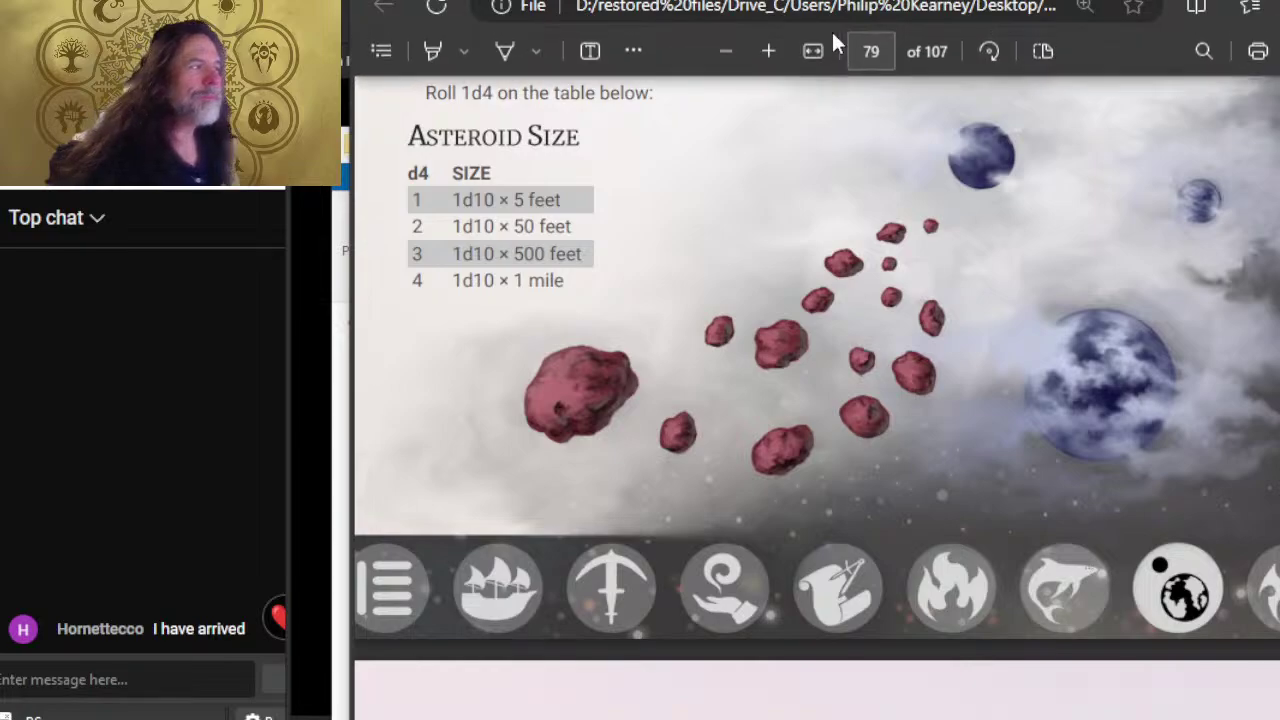
- Check the Notepad page list, then scroll on to page 82's Converting Light of Xaryxis appendix
{"action": "key", "text": "alt+Tab"}
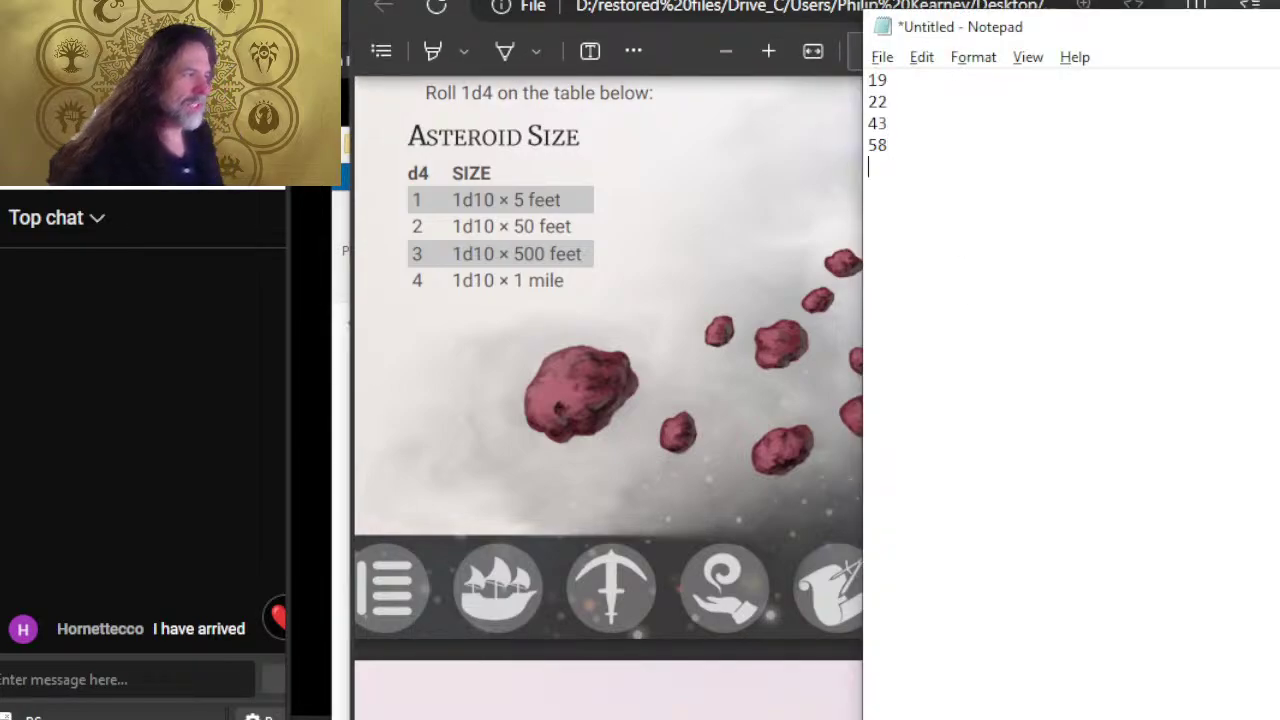
{"action": "key", "text": "alt+Tab"}
{"action": "scroll", "coordinate": [992, 386], "scroll_direction": "down", "scroll_amount": 2, "text": "ctrl"}
{"action": "scroll", "coordinate": [997, 402], "scroll_direction": "down", "scroll_amount": 3}
{"action": "scroll", "coordinate": [997, 402], "scroll_direction": "down", "scroll_amount": 2, "text": "ctrl"}
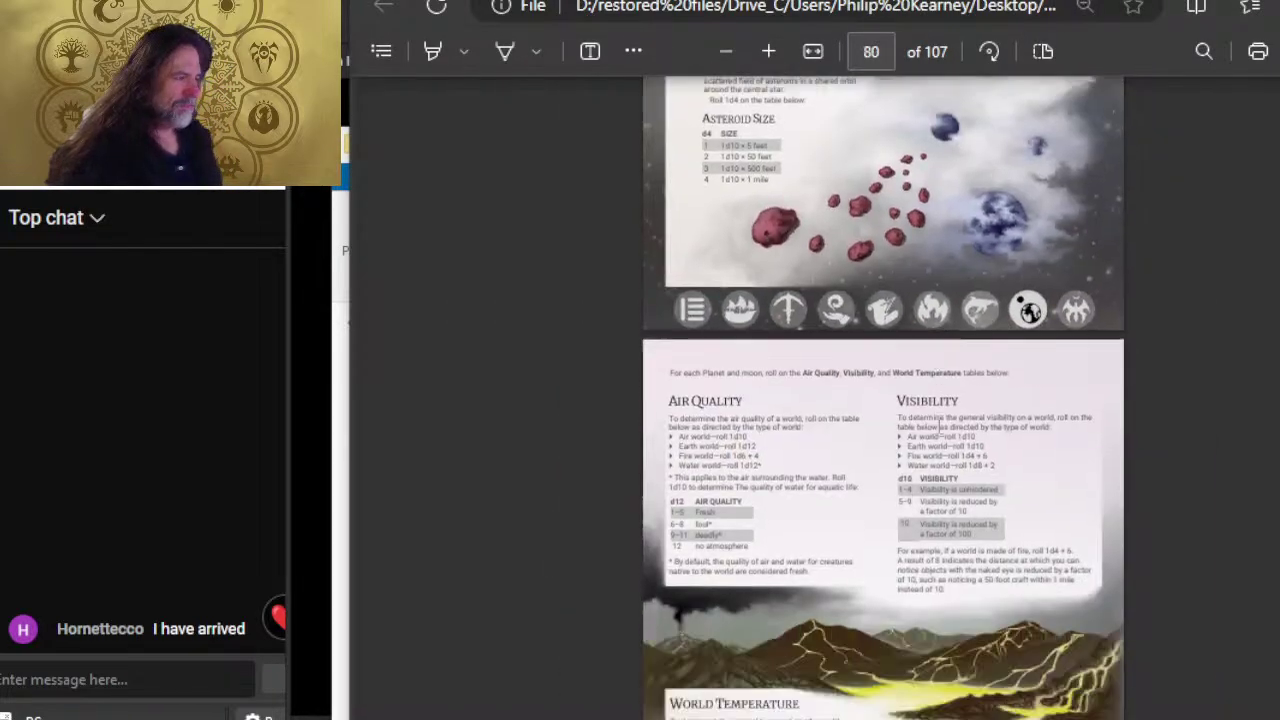
{"action": "scroll", "coordinate": [927, 369], "scroll_direction": "down", "scroll_amount": 5}
{"action": "scroll", "coordinate": [927, 369], "scroll_direction": "up", "scroll_amount": 1}
{"action": "scroll", "coordinate": [923, 363], "scroll_direction": "down", "scroll_amount": 10}
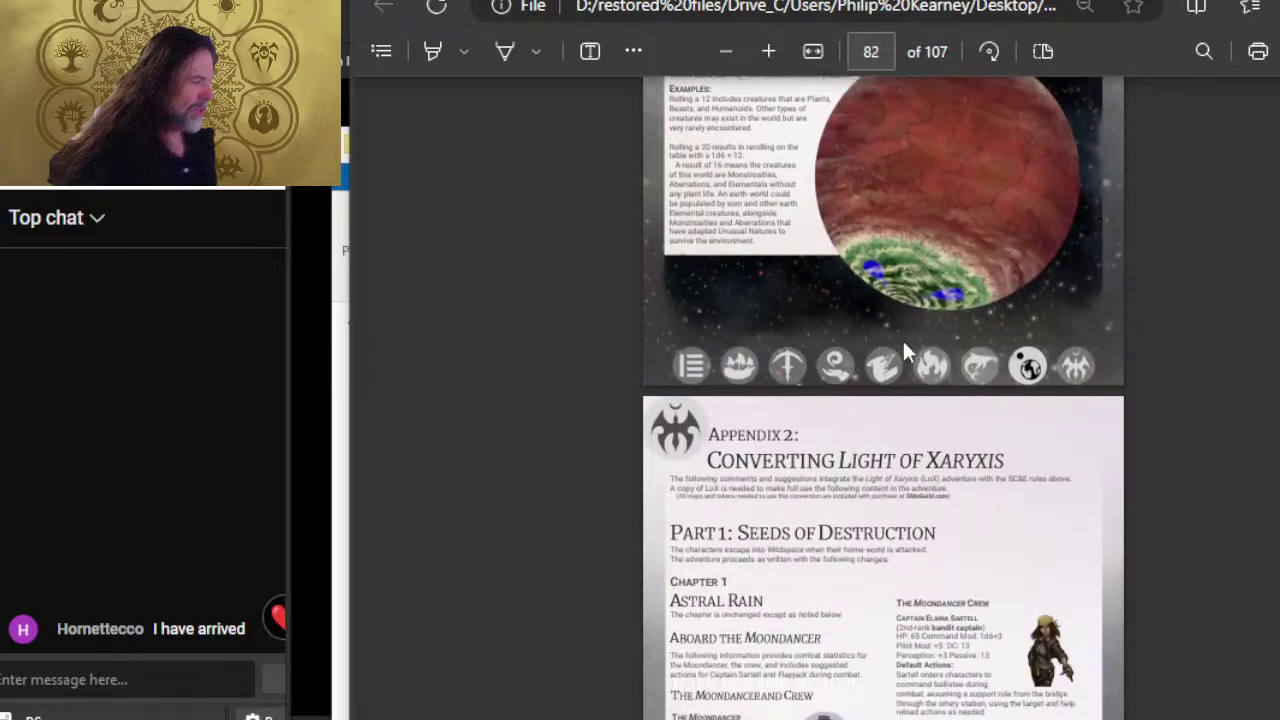
- Scroll past pages 85–86 to the Asteroid Cluster map on page 87
{"action": "scroll", "coordinate": [912, 312], "scroll_direction": "down", "scroll_amount": 15}
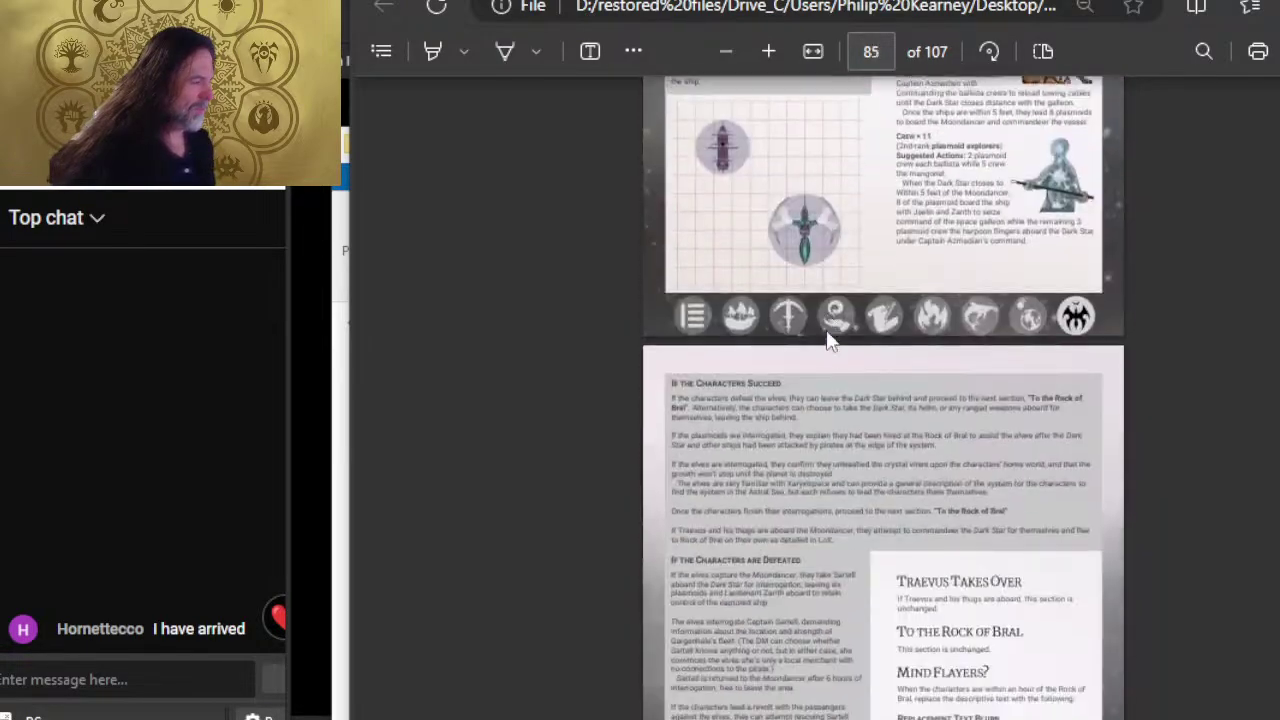
{"action": "scroll", "coordinate": [826, 340], "scroll_direction": "down", "scroll_amount": 5}
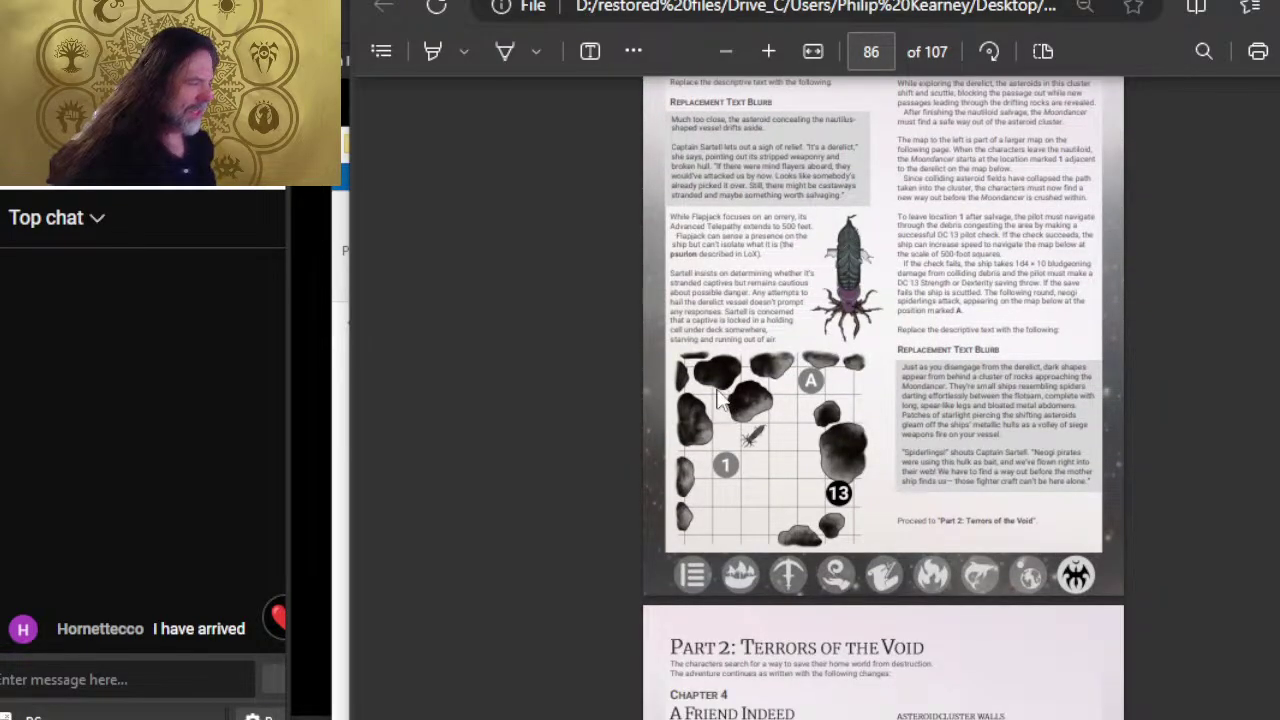
{"action": "scroll", "coordinate": [722, 398], "scroll_direction": "up", "scroll_amount": 3}
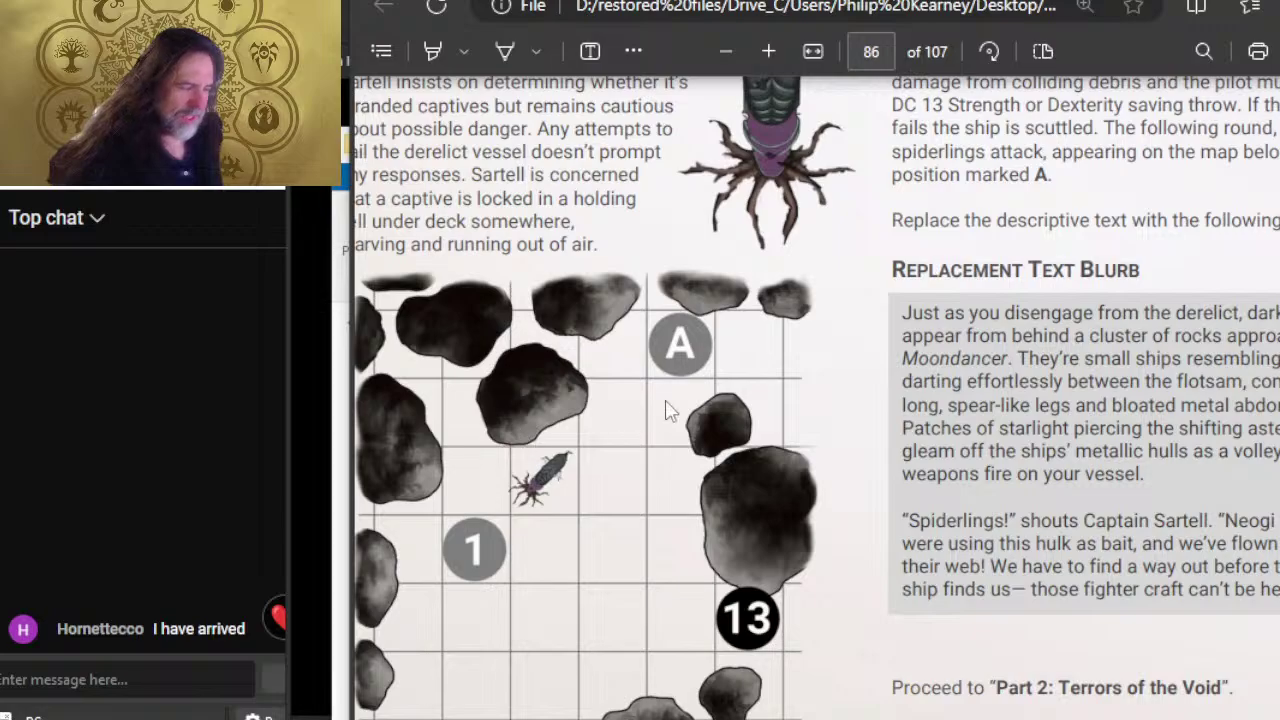
{"action": "scroll", "coordinate": [668, 410], "scroll_direction": "down", "scroll_amount": 3}
{"action": "scroll", "coordinate": [764, 378], "scroll_direction": "down", "scroll_amount": 10}
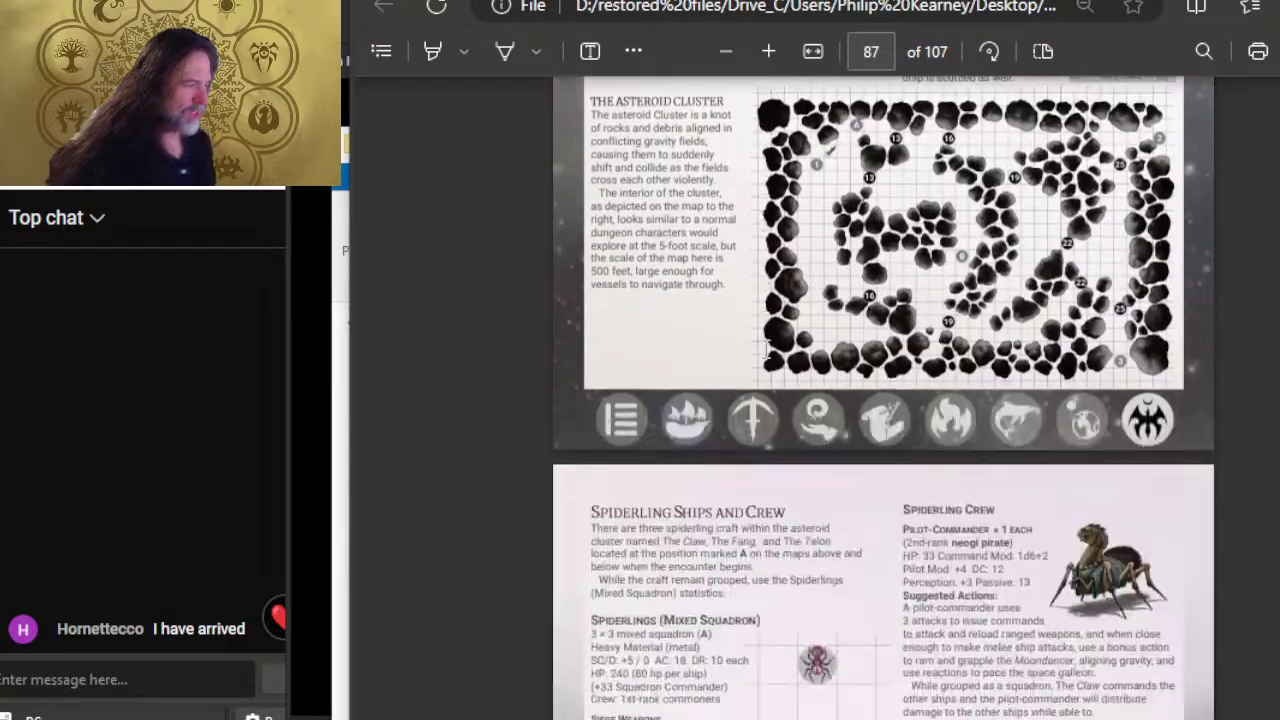
{"action": "scroll", "coordinate": [827, 288], "scroll_direction": "up", "scroll_amount": 5}
- Zoom in on the page 87 cluster map, then switch via Notepad to Hunt.psd in Photoshop
{"action": "scroll", "coordinate": [823, 491], "scroll_direction": "up", "scroll_amount": 4}
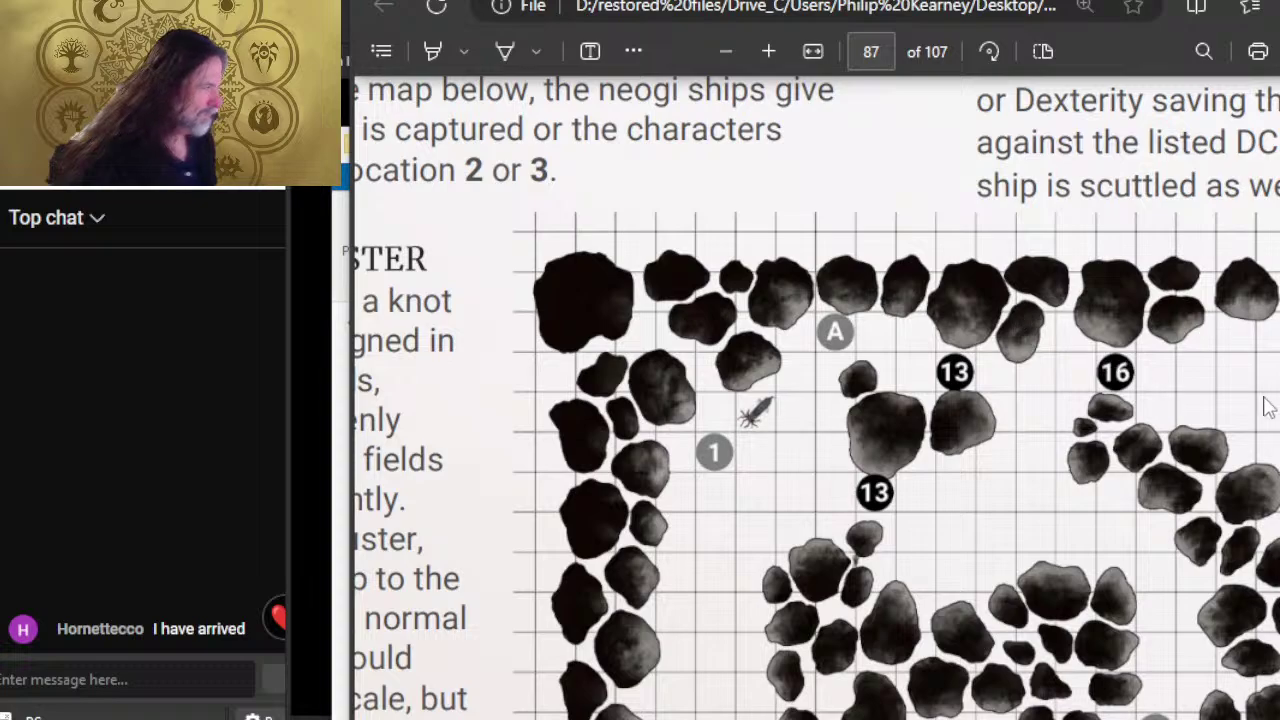
{"action": "scroll", "coordinate": [1258, 440], "scroll_direction": "down", "scroll_amount": 2}
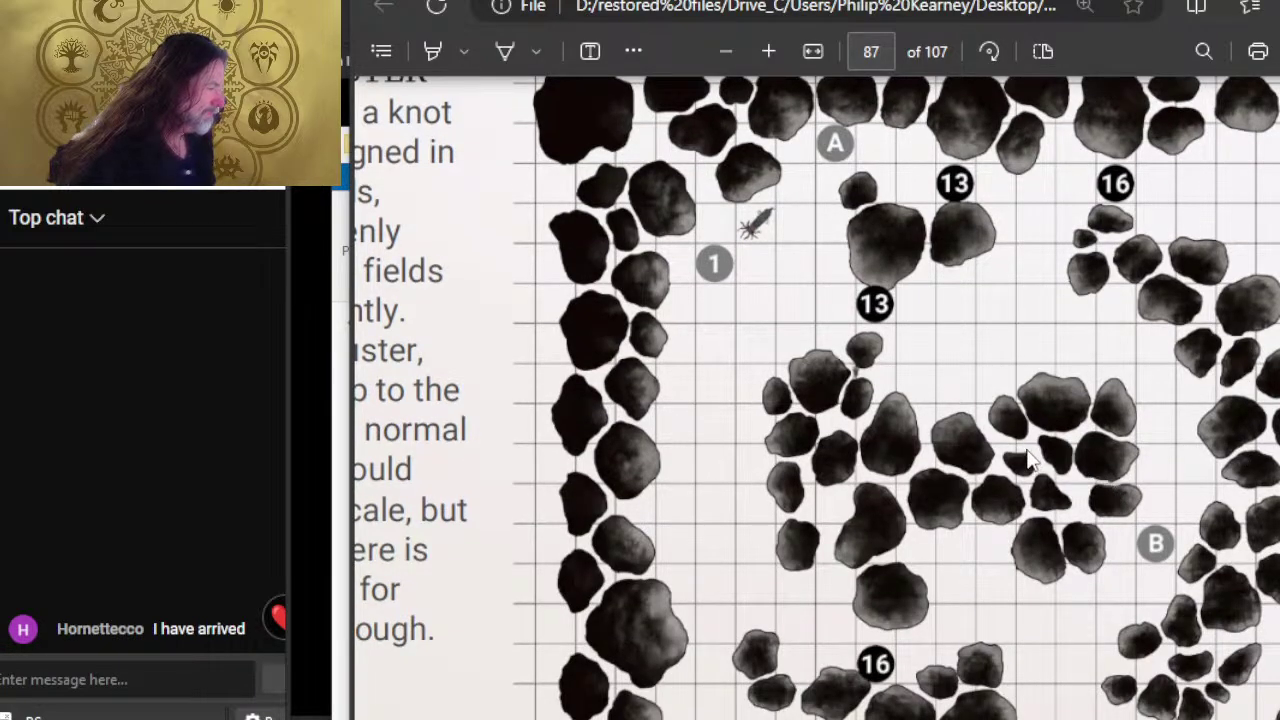
{"action": "key", "text": "alt+Tab"}
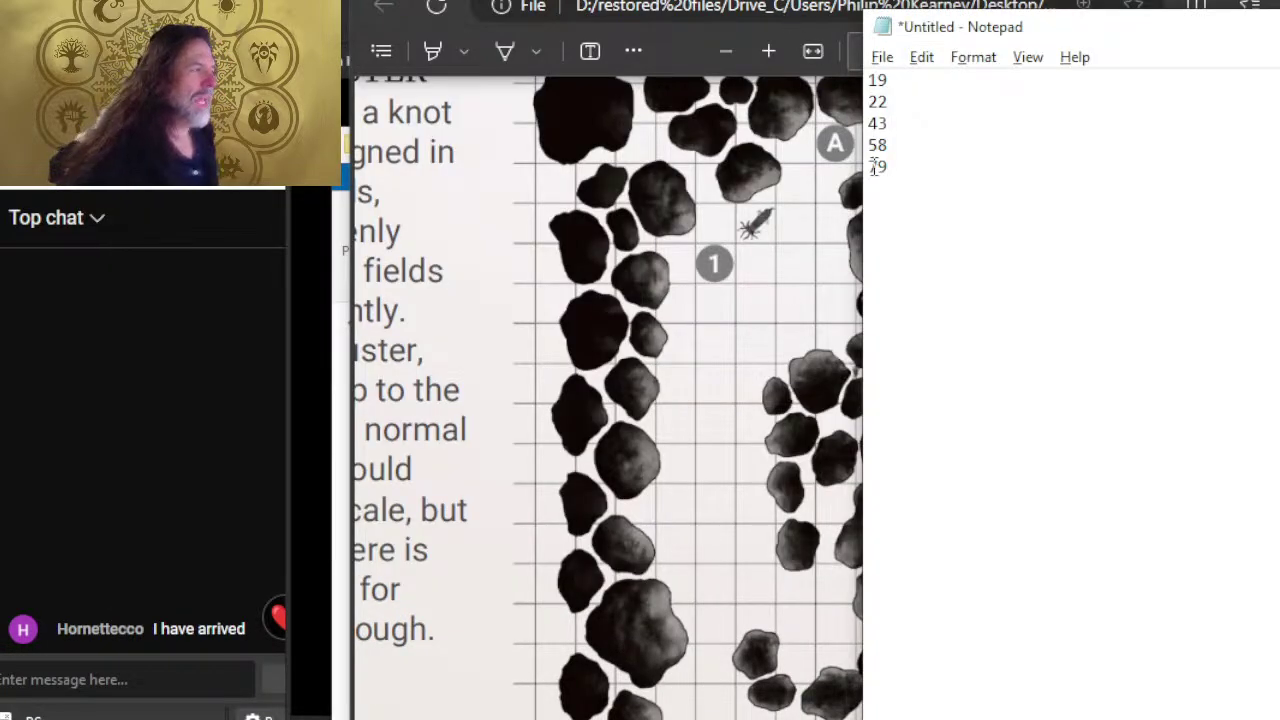
{"action": "key", "text": "alt+Tab"}
{"action": "key", "text": "alt+Tab"}
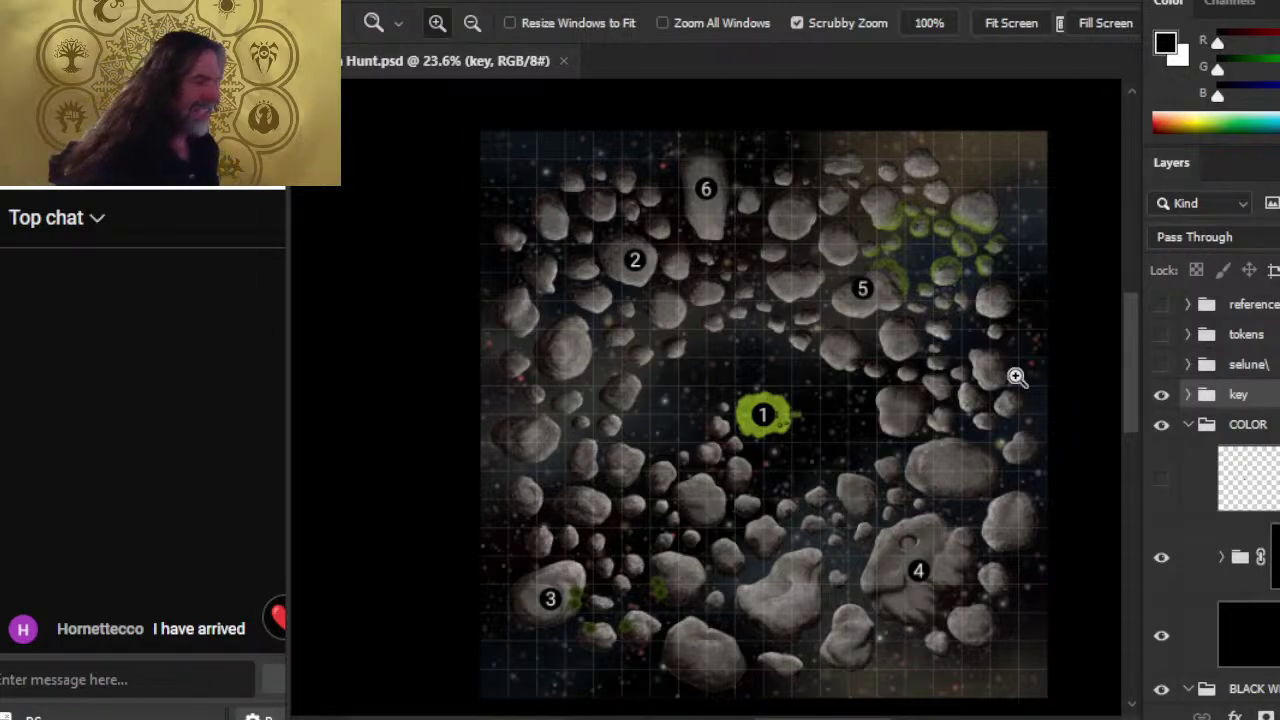
- Hide the key markers, the BLACK W line-art group and the trash group
{"action": "left_click", "coordinate": [1161, 396]}
{"action": "left_click", "coordinate": [1160, 428]}
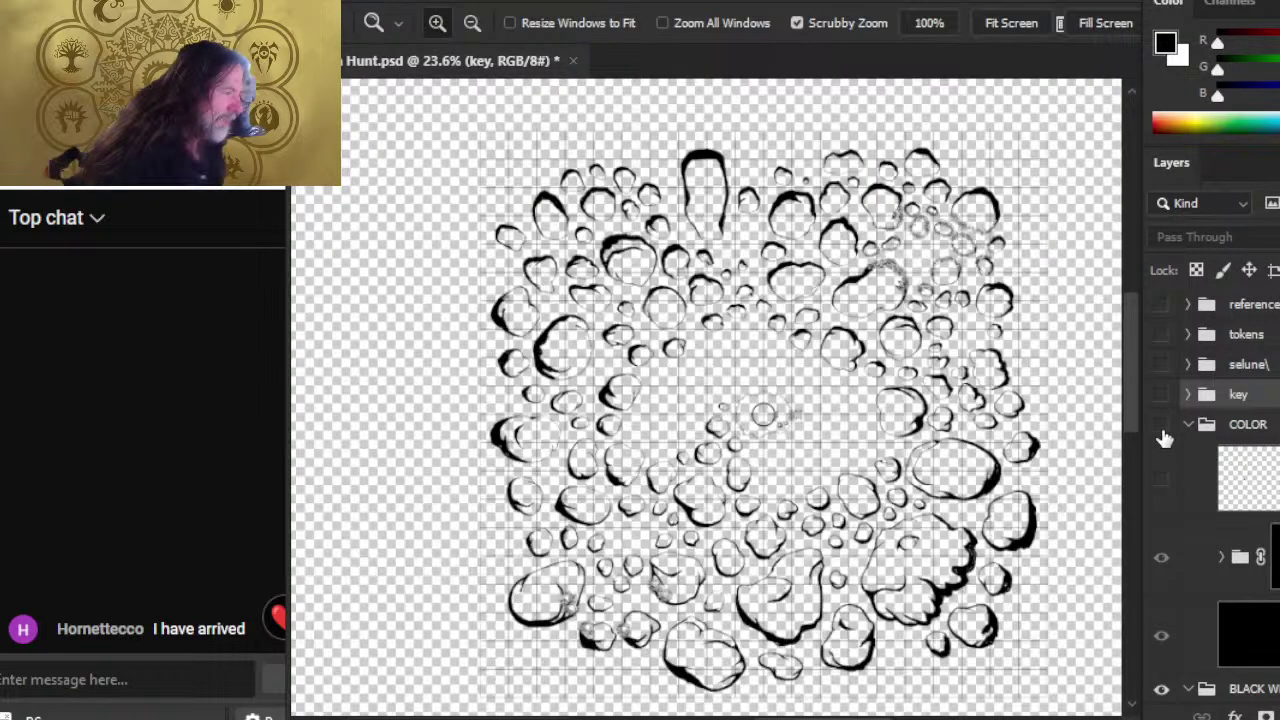
{"action": "left_click", "coordinate": [1161, 426]}
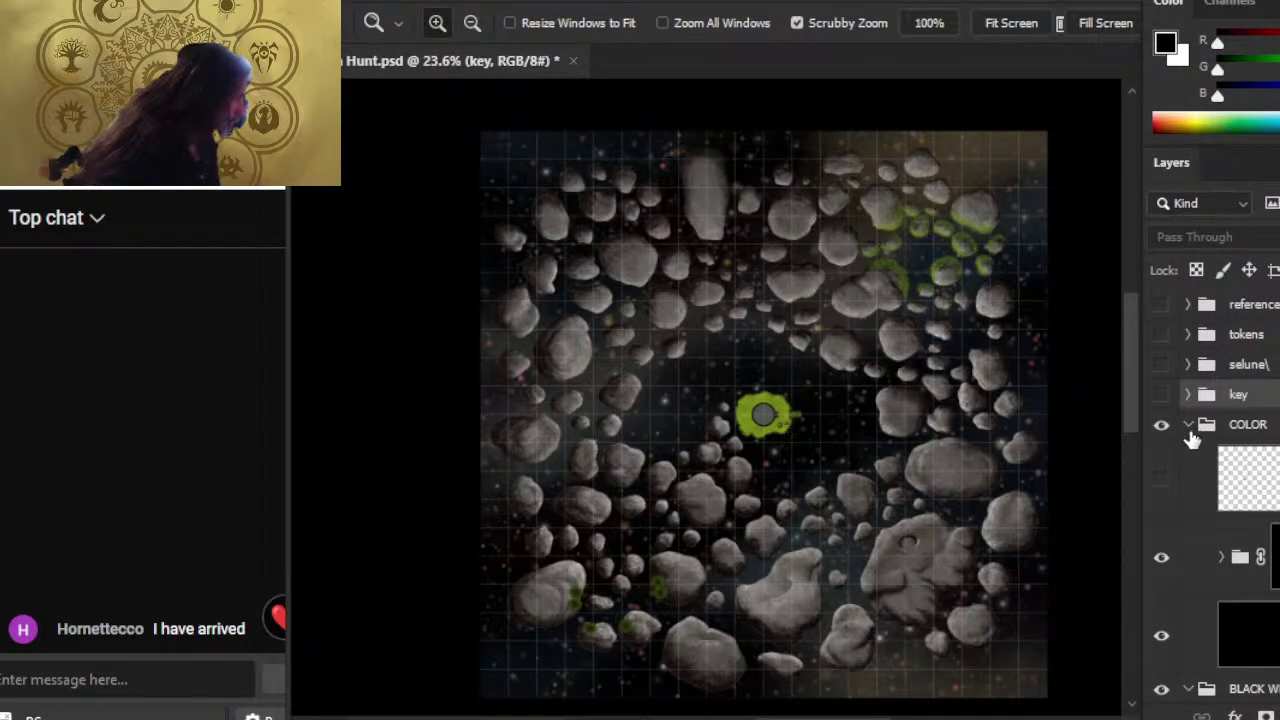
{"action": "left_click", "coordinate": [1188, 428]}
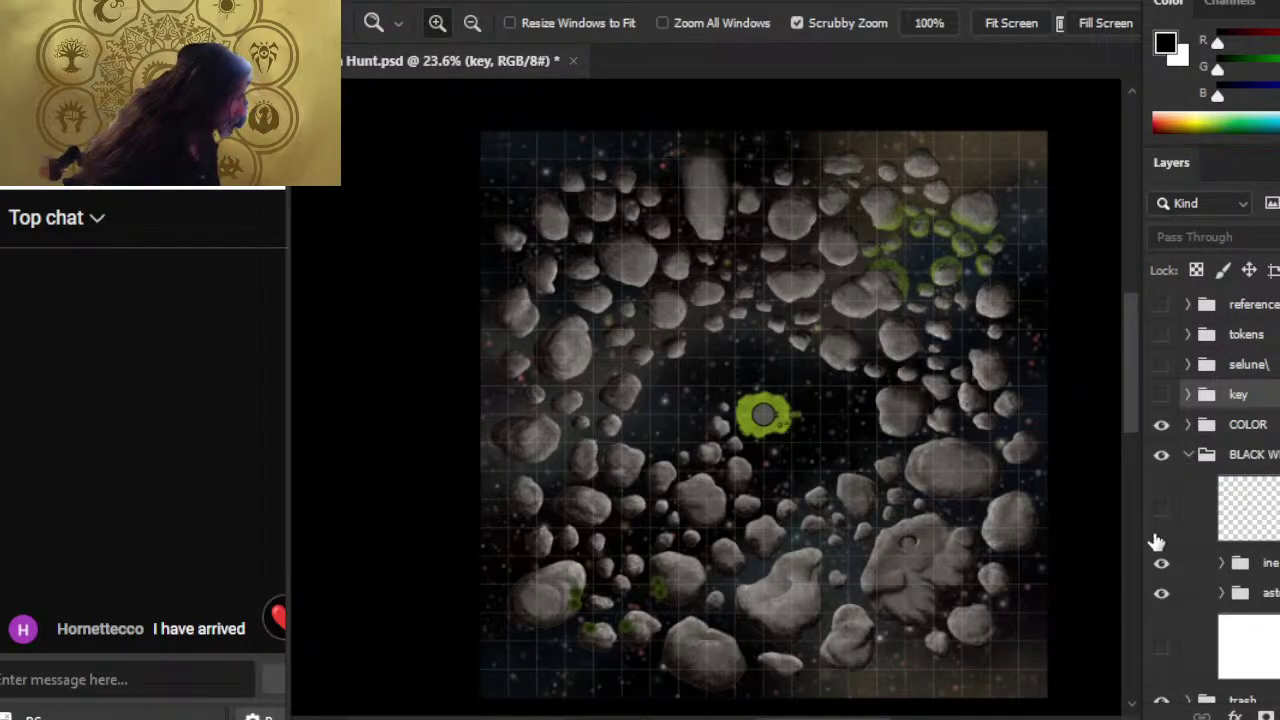
{"action": "left_click", "coordinate": [1162, 457]}
{"action": "left_click", "coordinate": [1163, 458]}
{"action": "left_click", "coordinate": [1164, 459]}
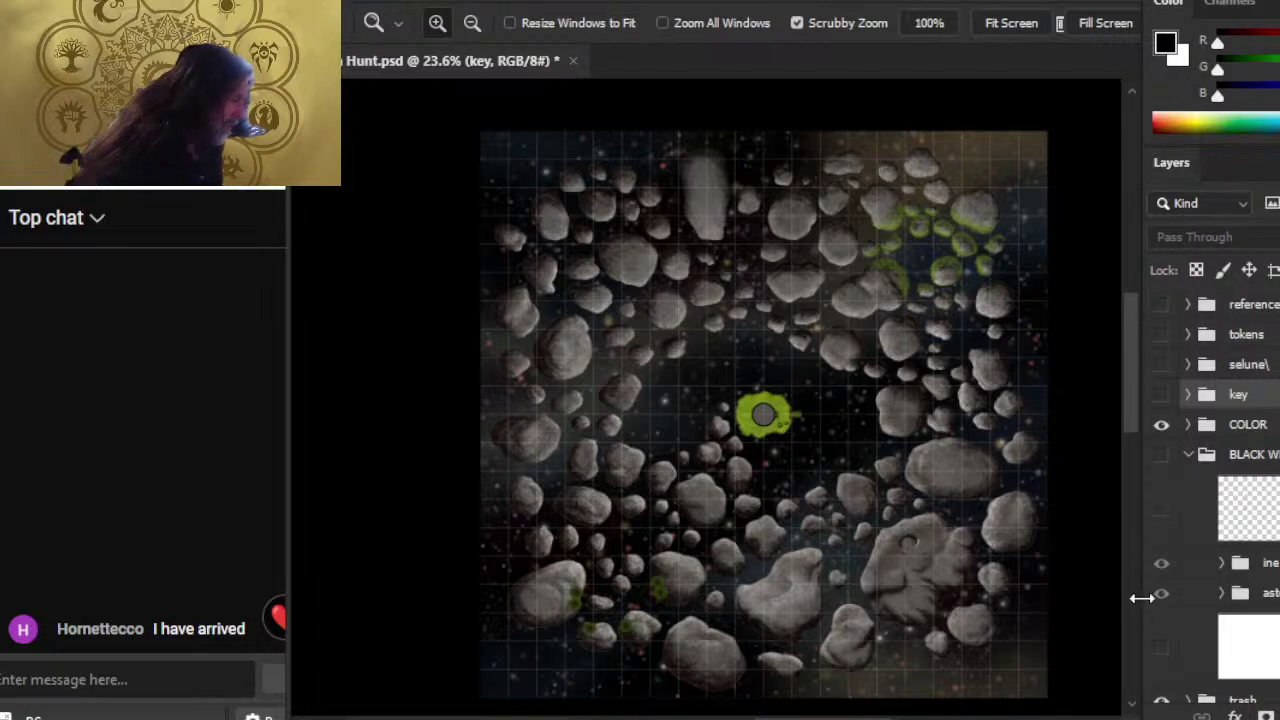
{"action": "left_click", "coordinate": [1159, 567]}
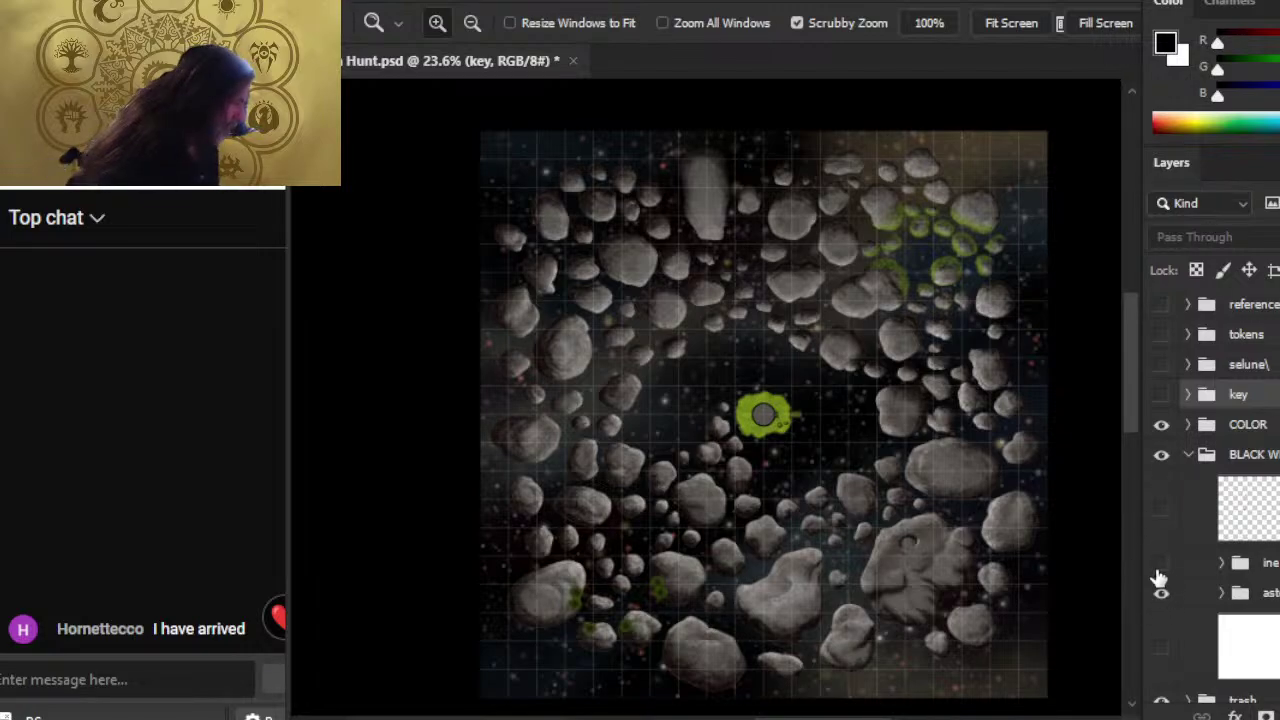
{"action": "left_click", "coordinate": [1188, 458]}
{"action": "left_click", "coordinate": [1162, 456]}
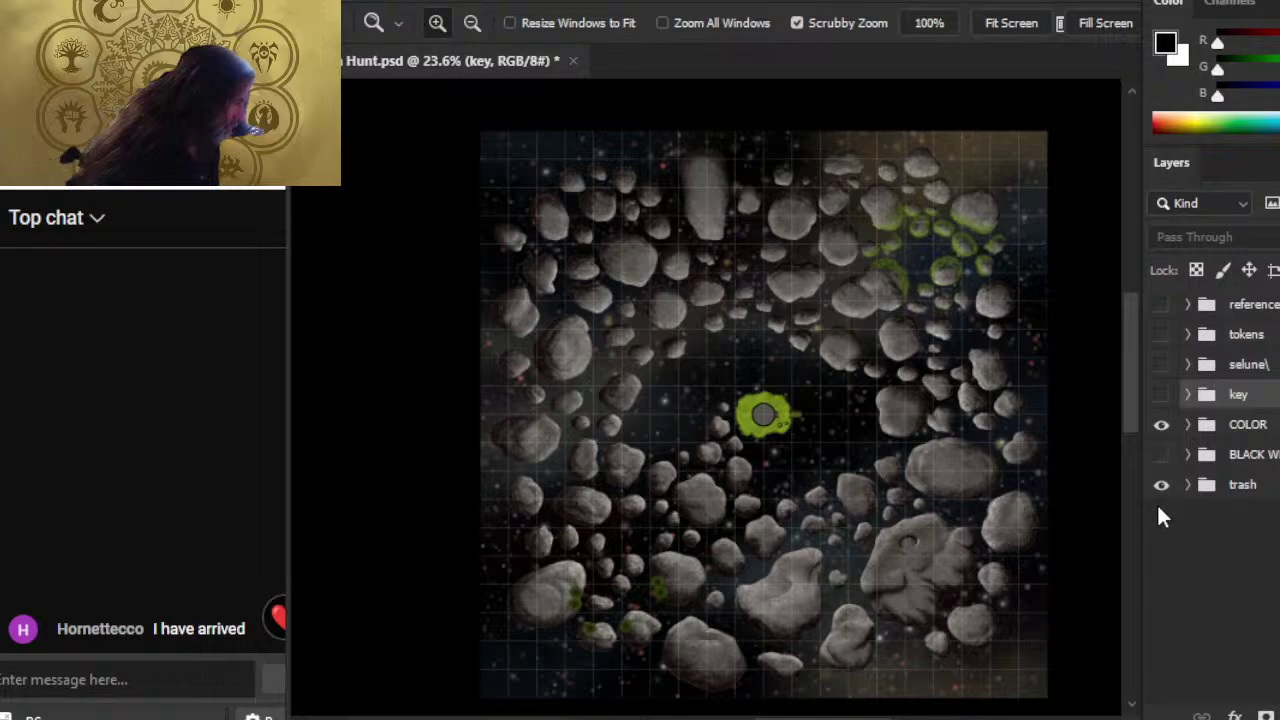
{"action": "left_click", "coordinate": [1161, 485]}
- Inside the COLOR group, hide the solid backdrop, dark space background and an overlay layer
{"action": "left_click", "coordinate": [1188, 424]}
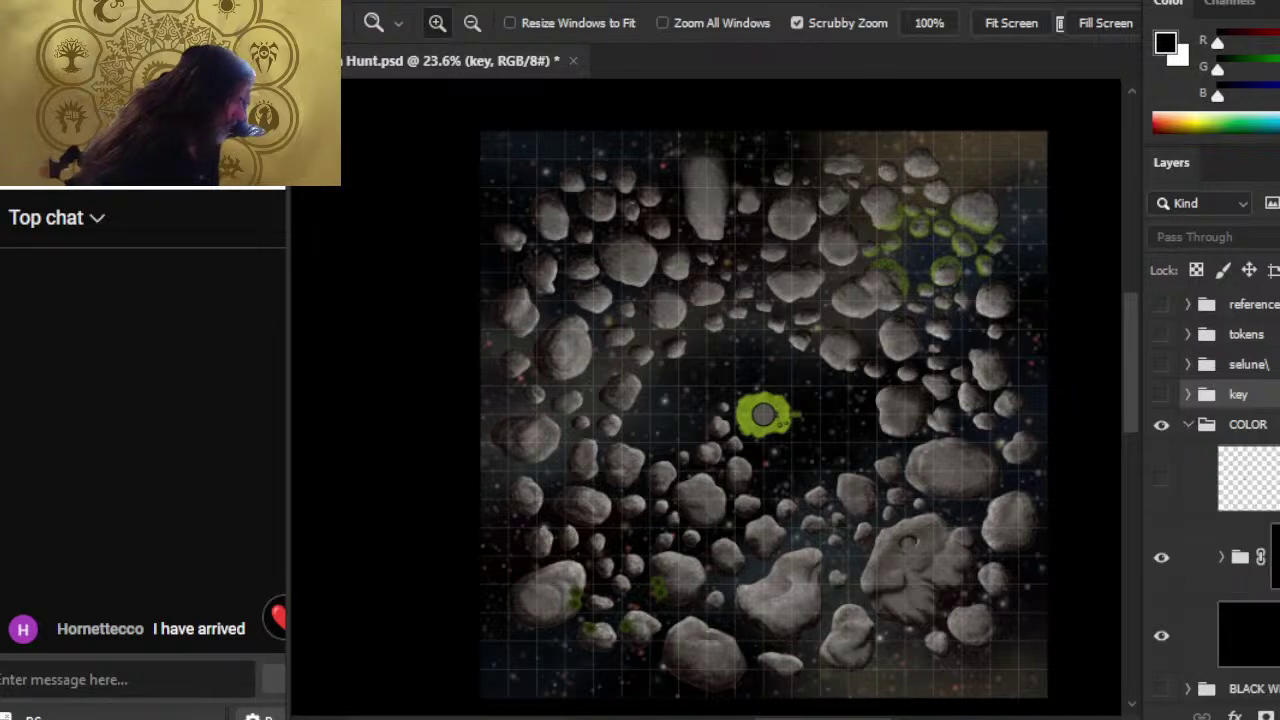
{"action": "scroll", "coordinate": [1210, 490], "scroll_direction": "down", "scroll_amount": 1}
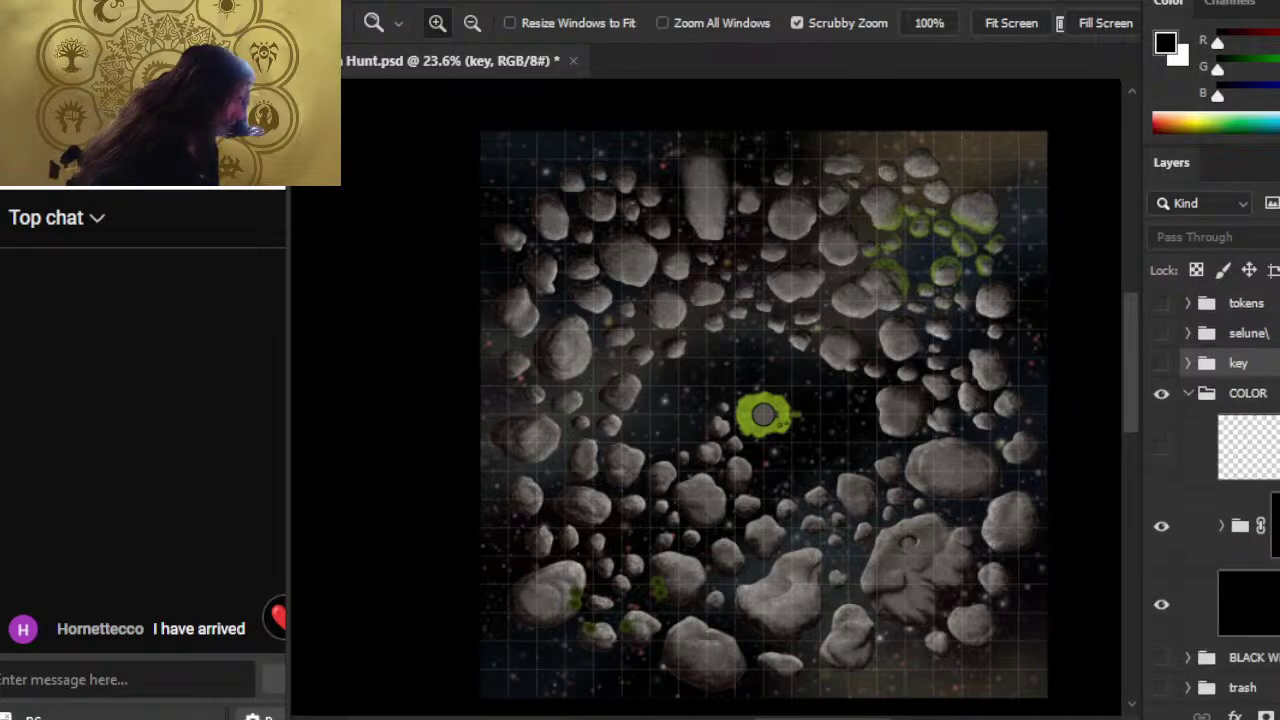
{"action": "left_click", "coordinate": [1163, 530]}
{"action": "left_click", "coordinate": [1163, 530]}
{"action": "left_click", "coordinate": [1162, 606]}
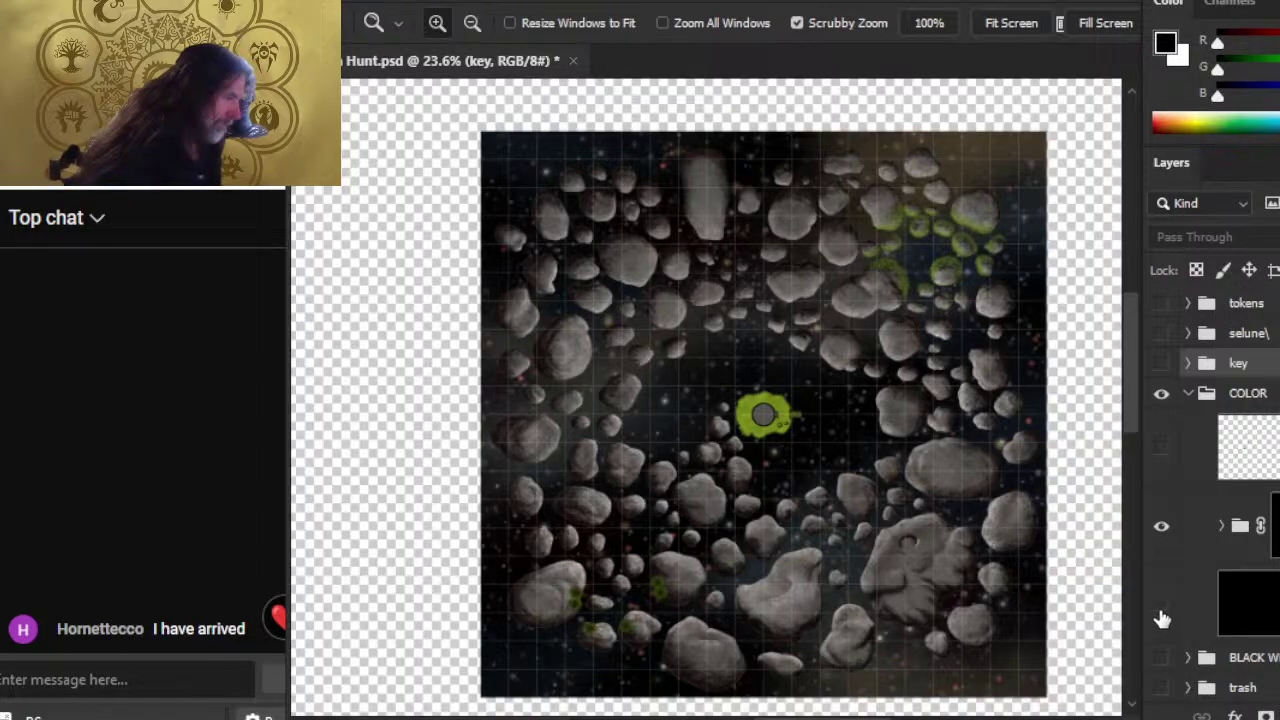
{"action": "left_click", "coordinate": [1221, 527]}
{"action": "scroll", "coordinate": [1210, 500], "scroll_direction": "down", "scroll_amount": 5}
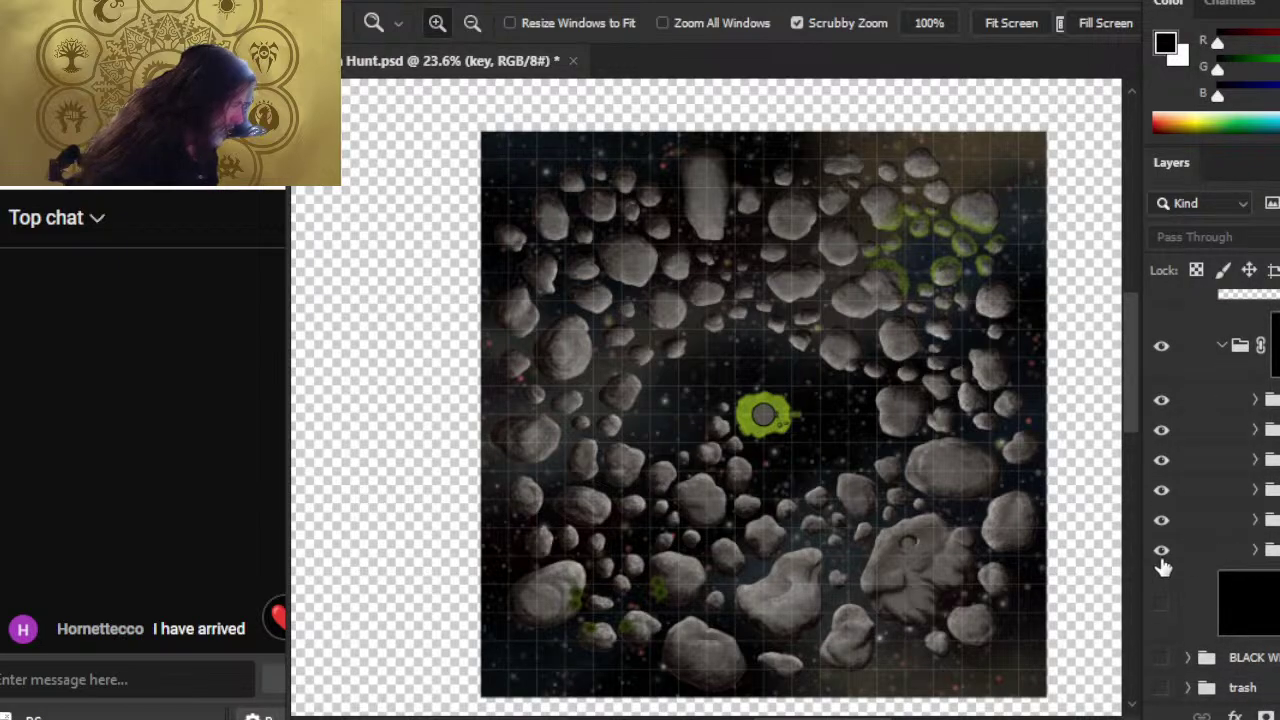
{"action": "left_click", "coordinate": [1161, 551]}
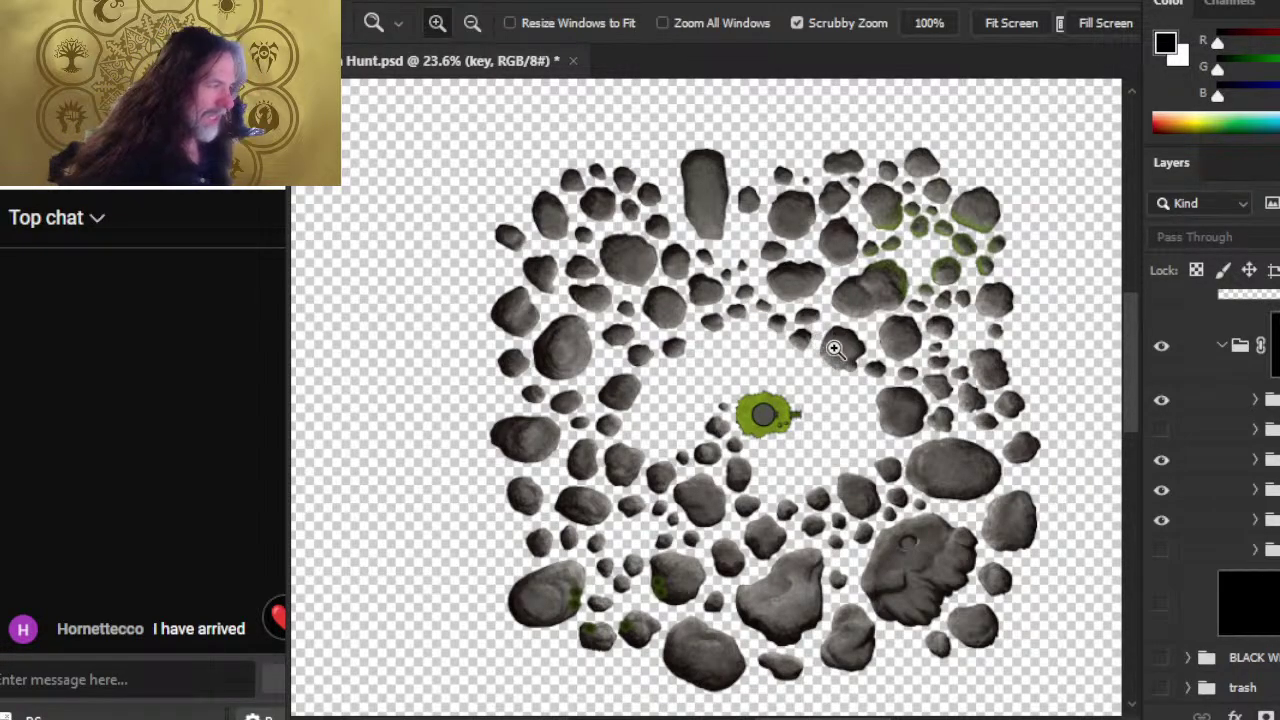
{"action": "left_click", "coordinate": [1161, 462]}
{"action": "left_click", "coordinate": [1160, 405]}
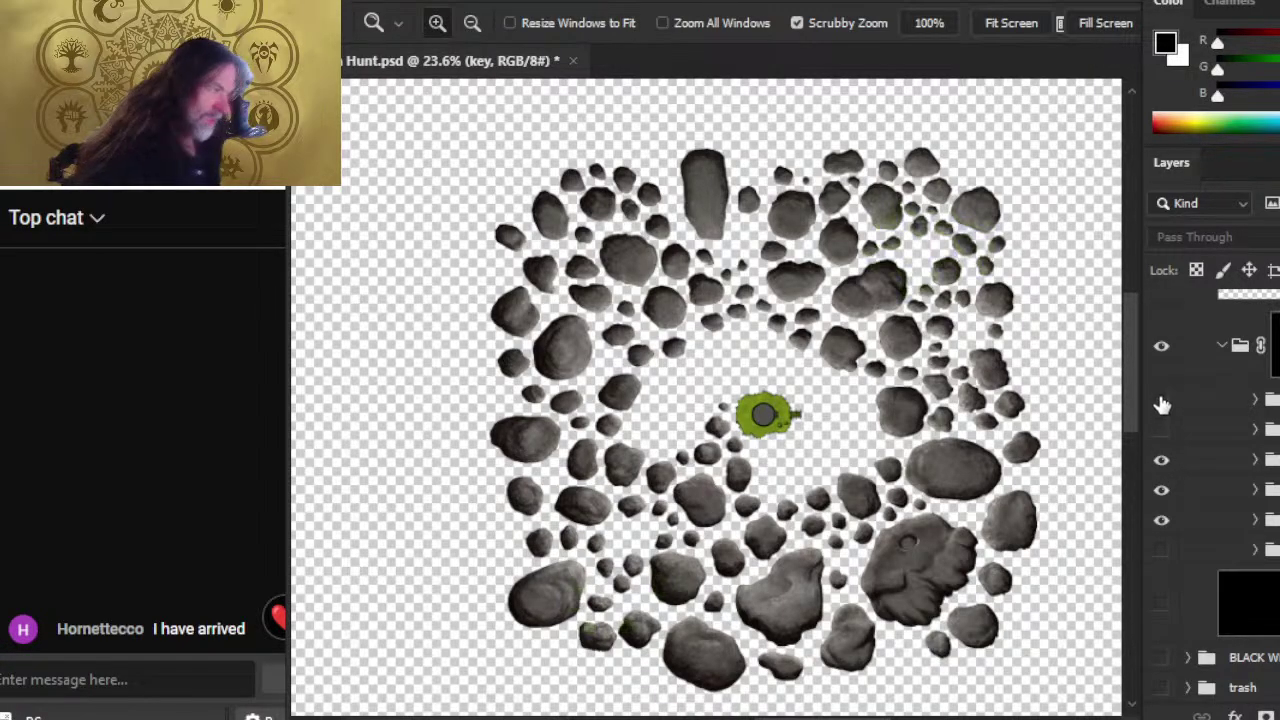
{"action": "left_click", "coordinate": [1160, 405]}
{"action": "left_click", "coordinate": [636, 476]}
- Lasso the central rock and copy it onto its own Layer 68
{"action": "left_click_drag", "start_coordinate": [542, 476], "coordinate": [699, 436]}
{"action": "mouse_move", "coordinate": [870, 480]}
{"action": "left_mouse_down"}
{"action": "mouse_move", "coordinate": [763, 386]}
{"action": "mouse_move", "coordinate": [740, 386]}
{"action": "mouse_move", "coordinate": [808, 363]}
{"action": "left_mouse_up"}
{"action": "key", "text": "l"}
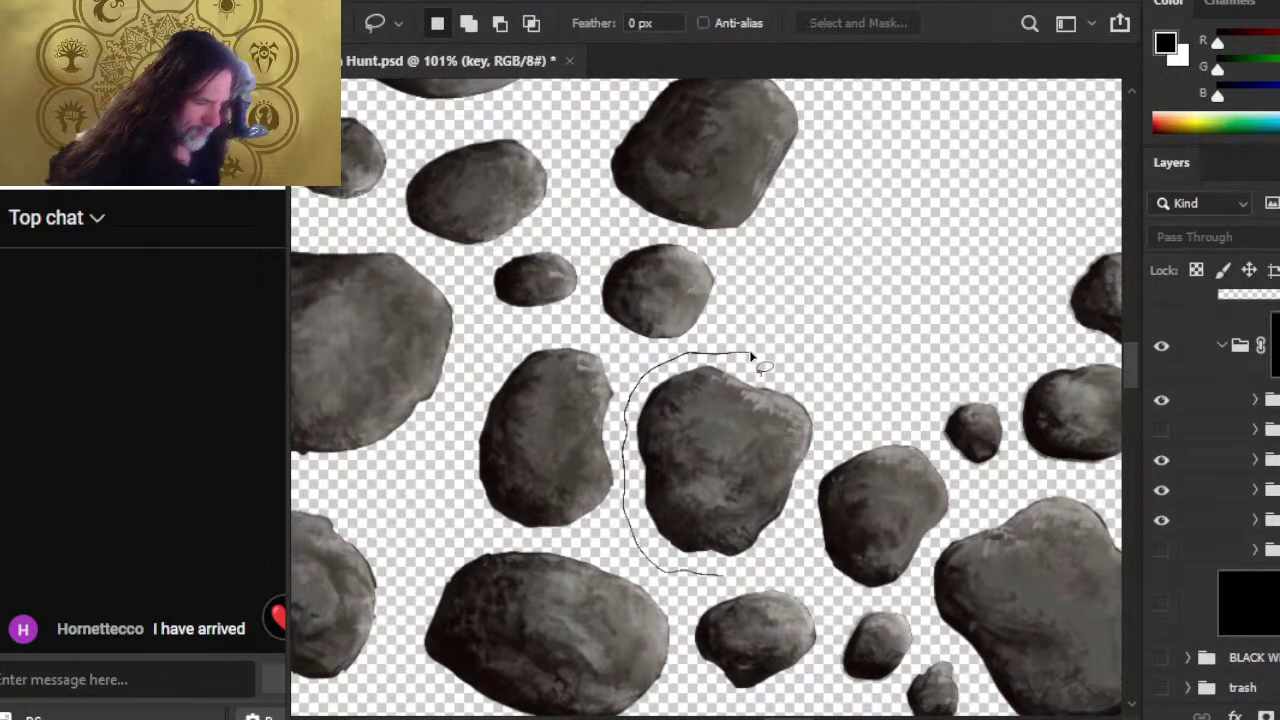
{"action": "left_click_drag", "start_coordinate": [753, 356], "coordinate": [758, 358]}
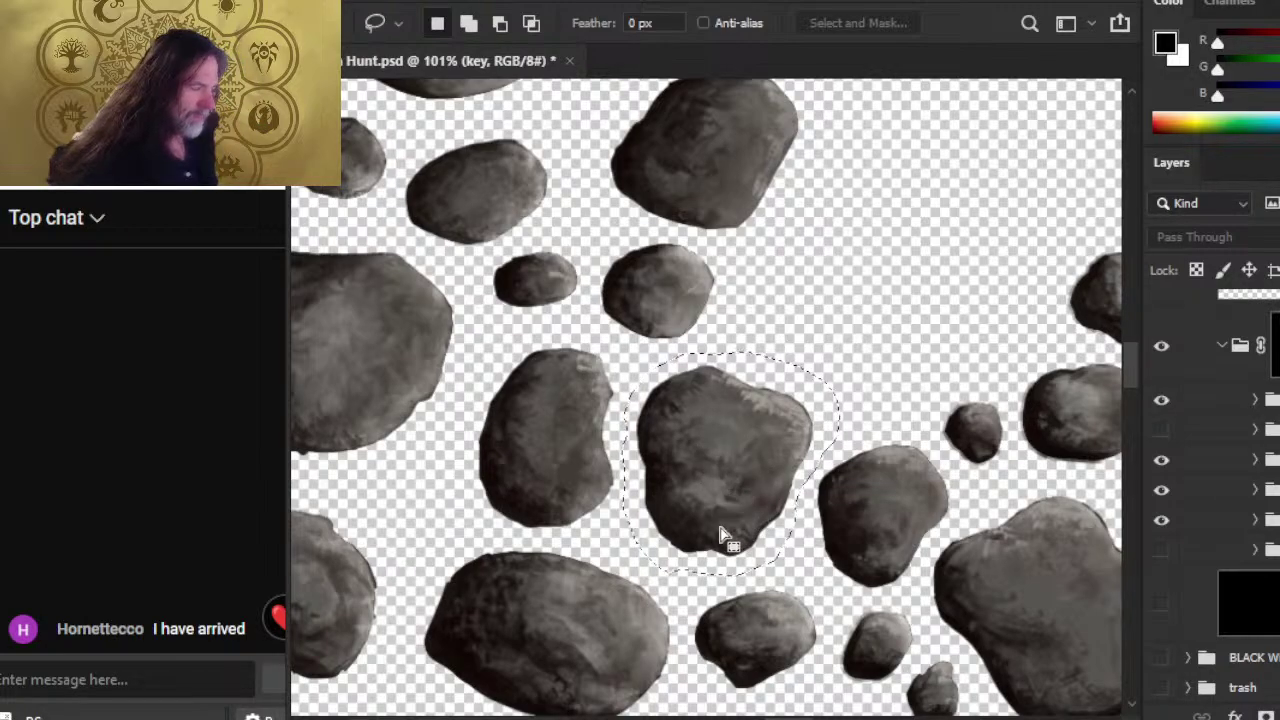
{"action": "right_click", "coordinate": [735, 487]}
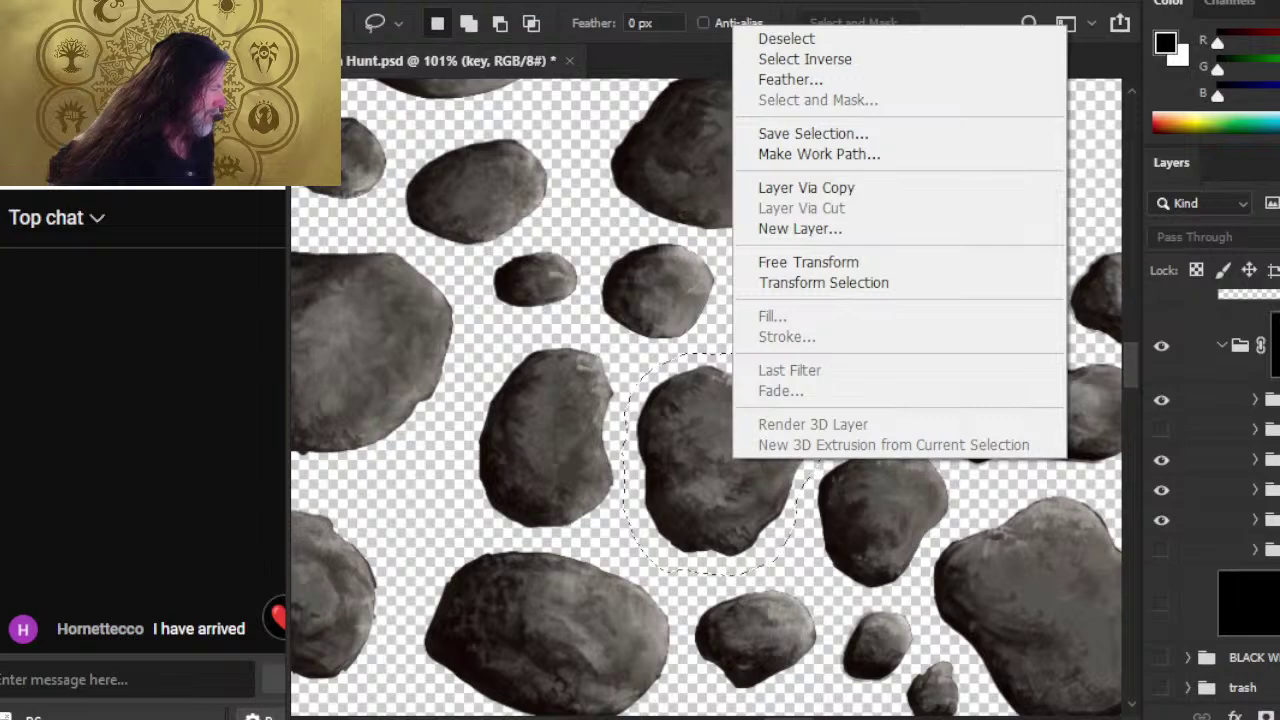
{"action": "key", "text": "Escape"}
{"action": "scroll", "coordinate": [1215, 450], "scroll_direction": "up", "scroll_amount": 5}
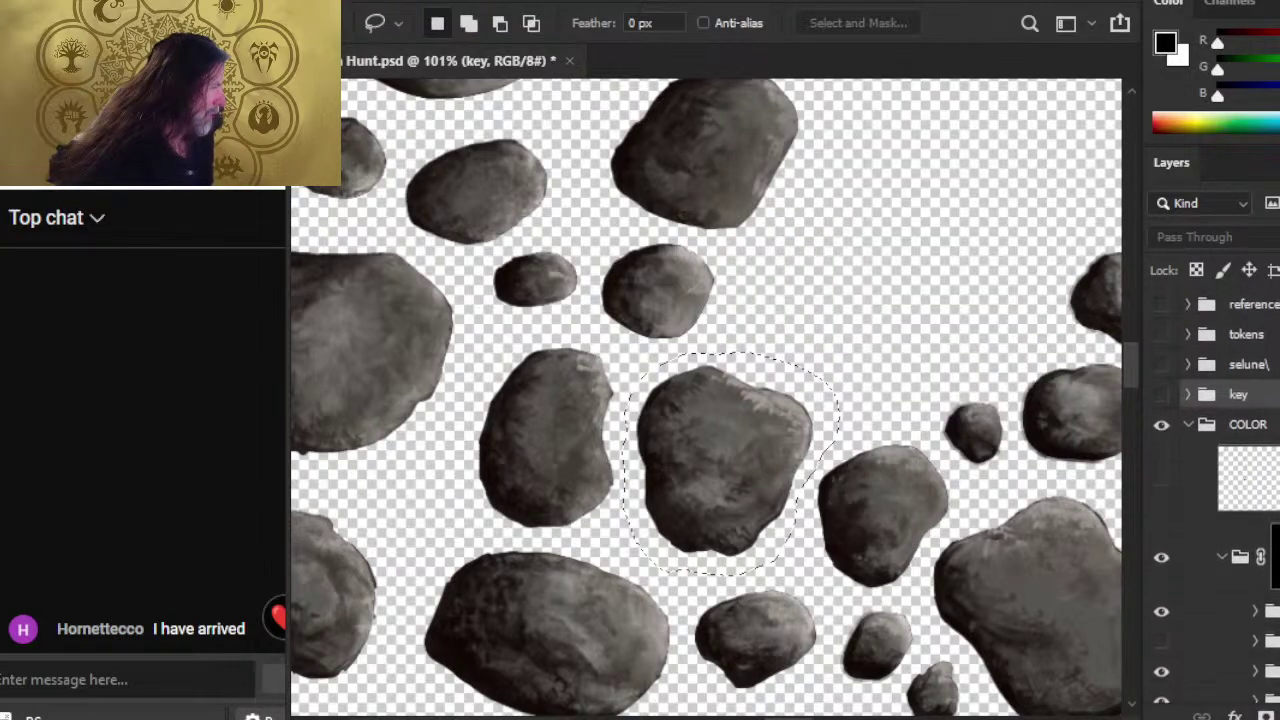
{"action": "left_click", "coordinate": [1188, 424]}
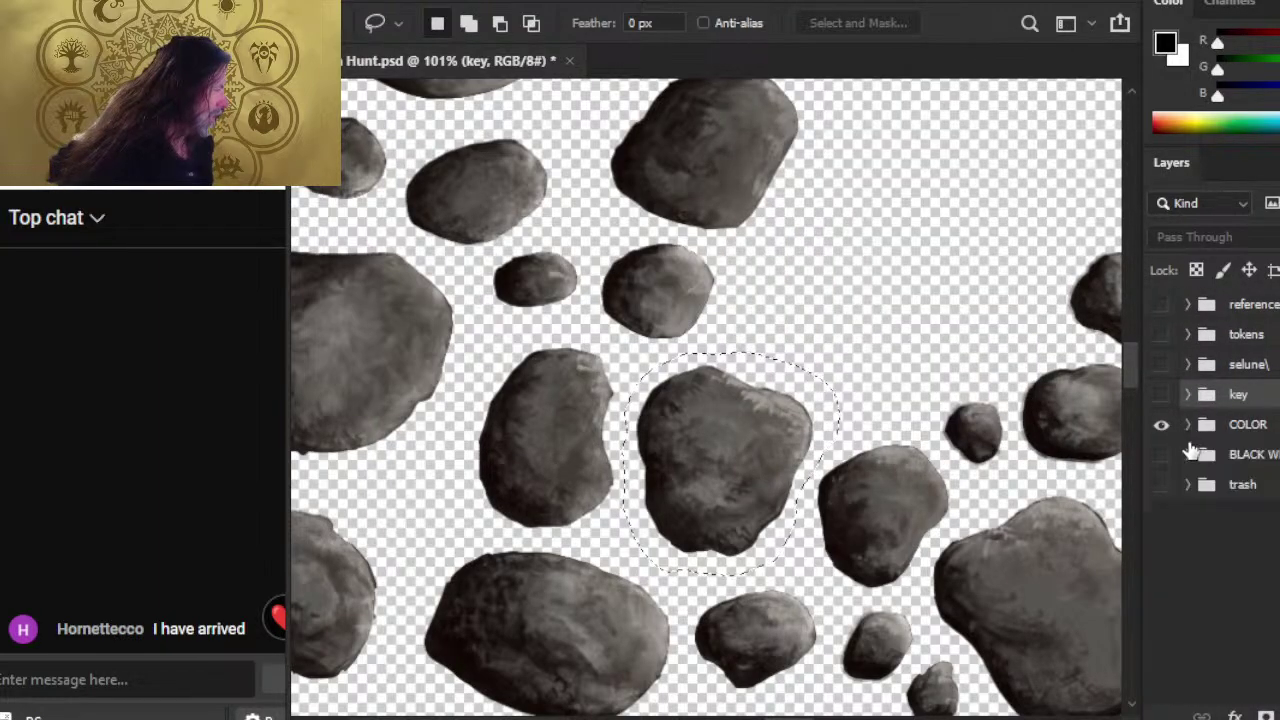
{"action": "left_click", "coordinate": [1250, 305]}
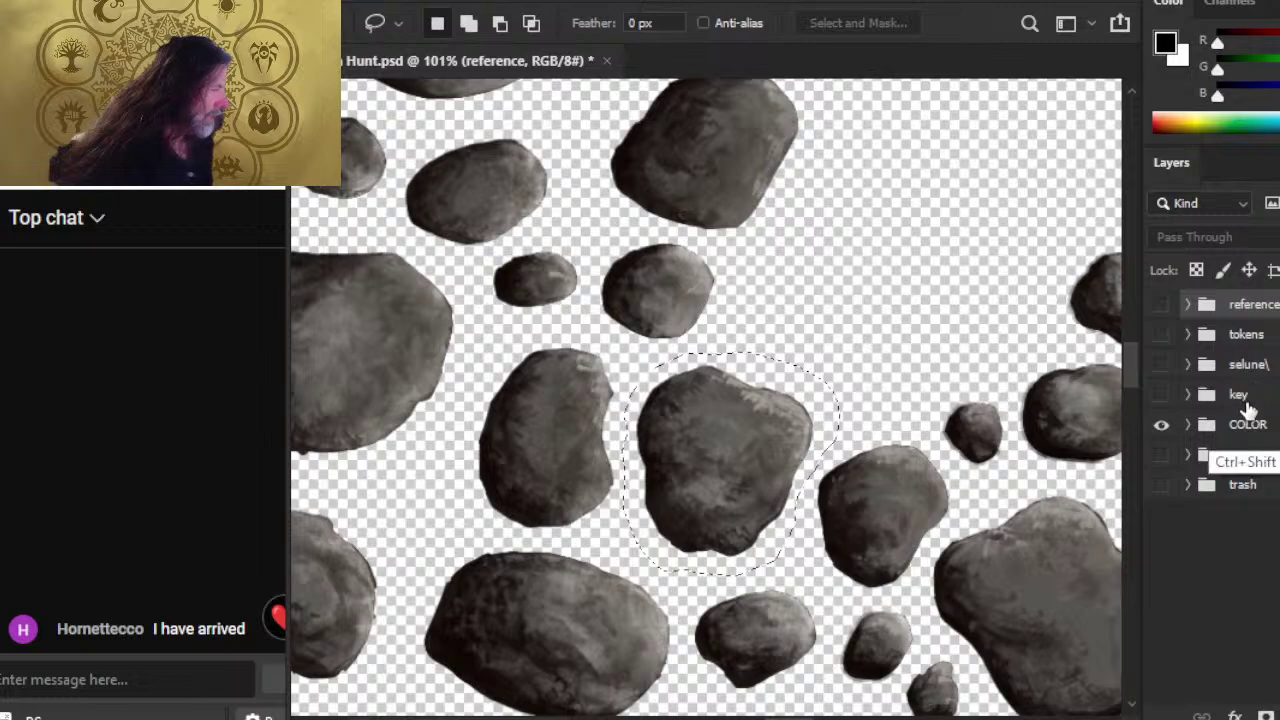
{"action": "key", "text": "ctrl+shift+j"}
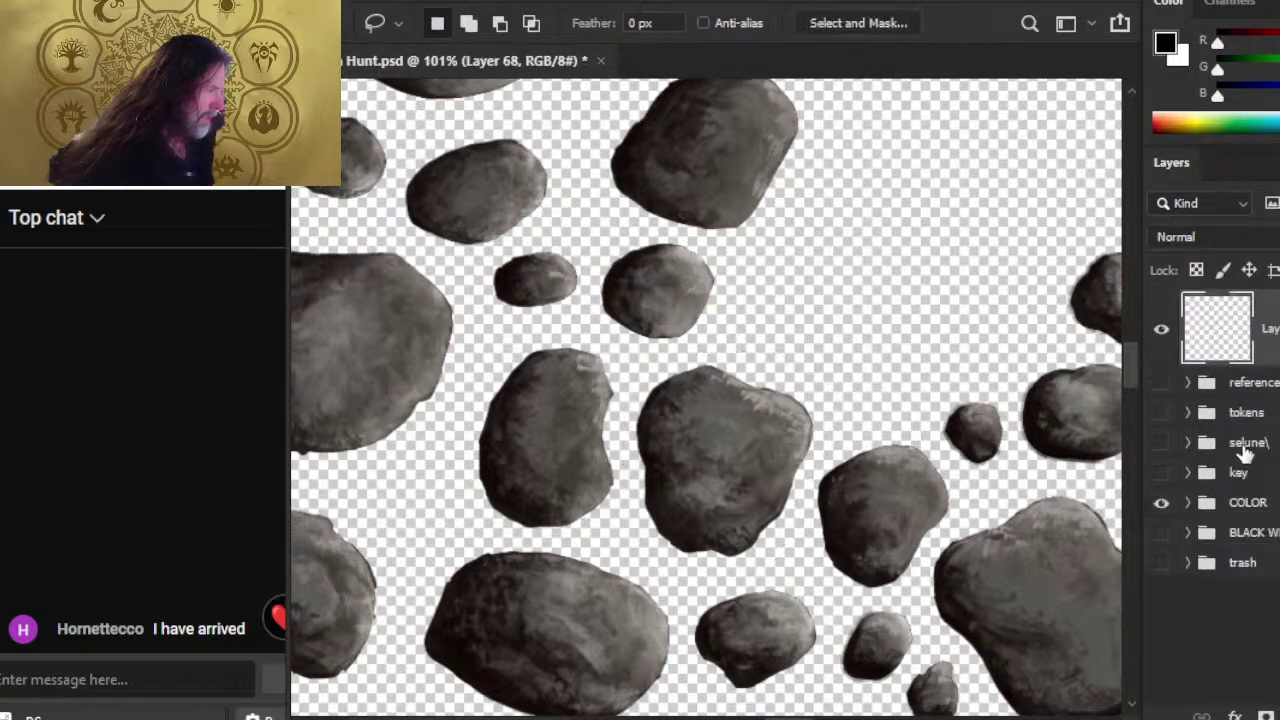
- Duplicate Layer 68 into a new document, creating Untitled-3
{"action": "right_click", "coordinate": [1218, 325]}
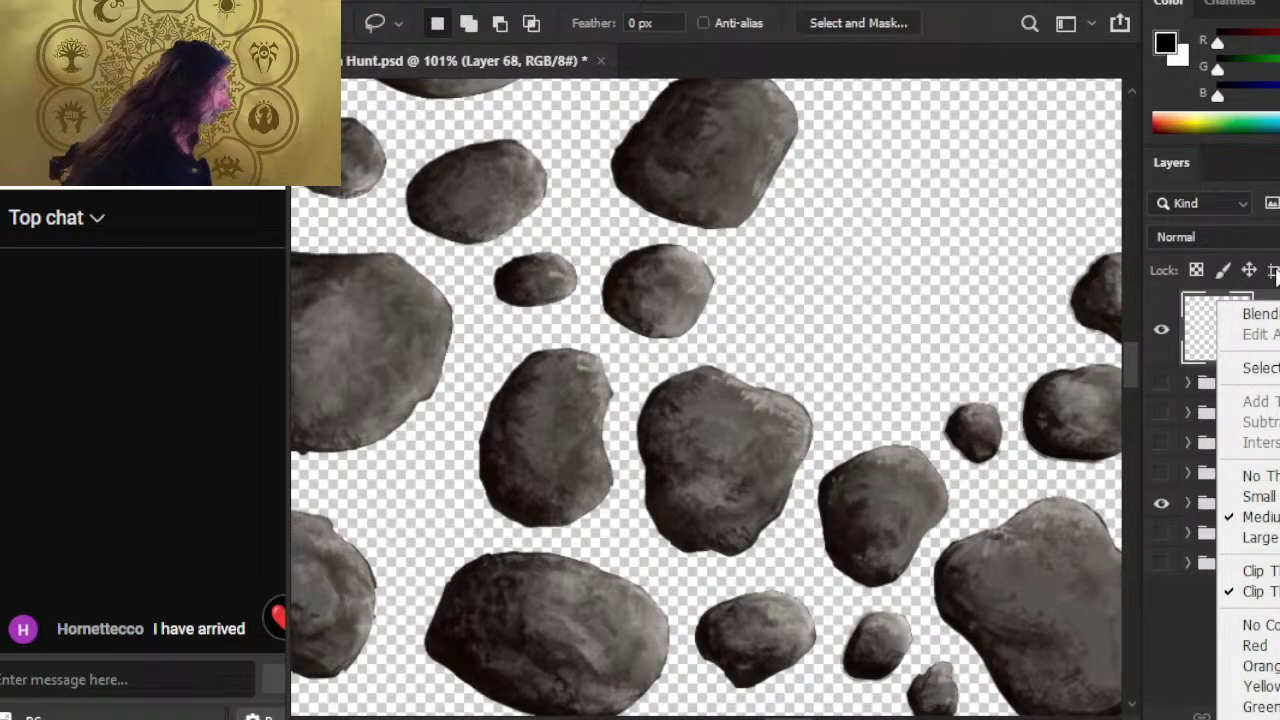
{"action": "left_click", "coordinate": [1212, 316]}
{"action": "right_click", "coordinate": [1250, 320]}
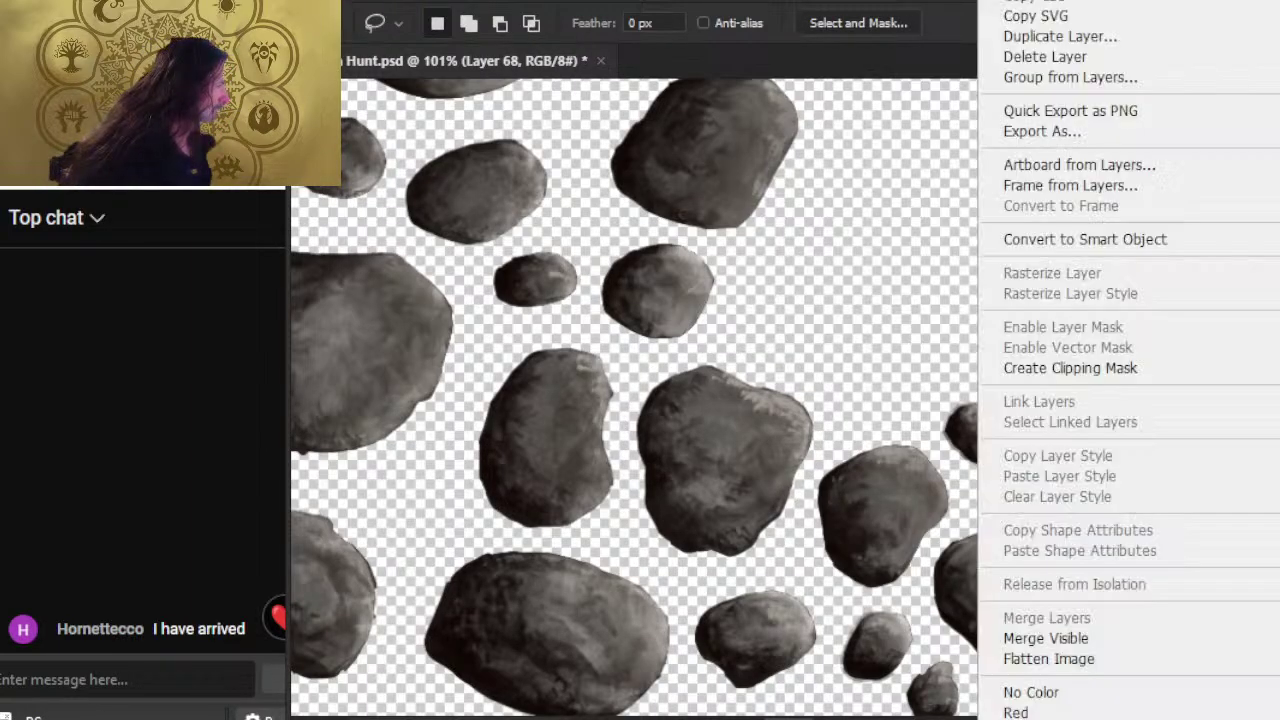
{"action": "left_click", "coordinate": [1112, 37]}
{"action": "left_click", "coordinate": [757, 280]}
{"action": "left_click", "coordinate": [757, 318]}
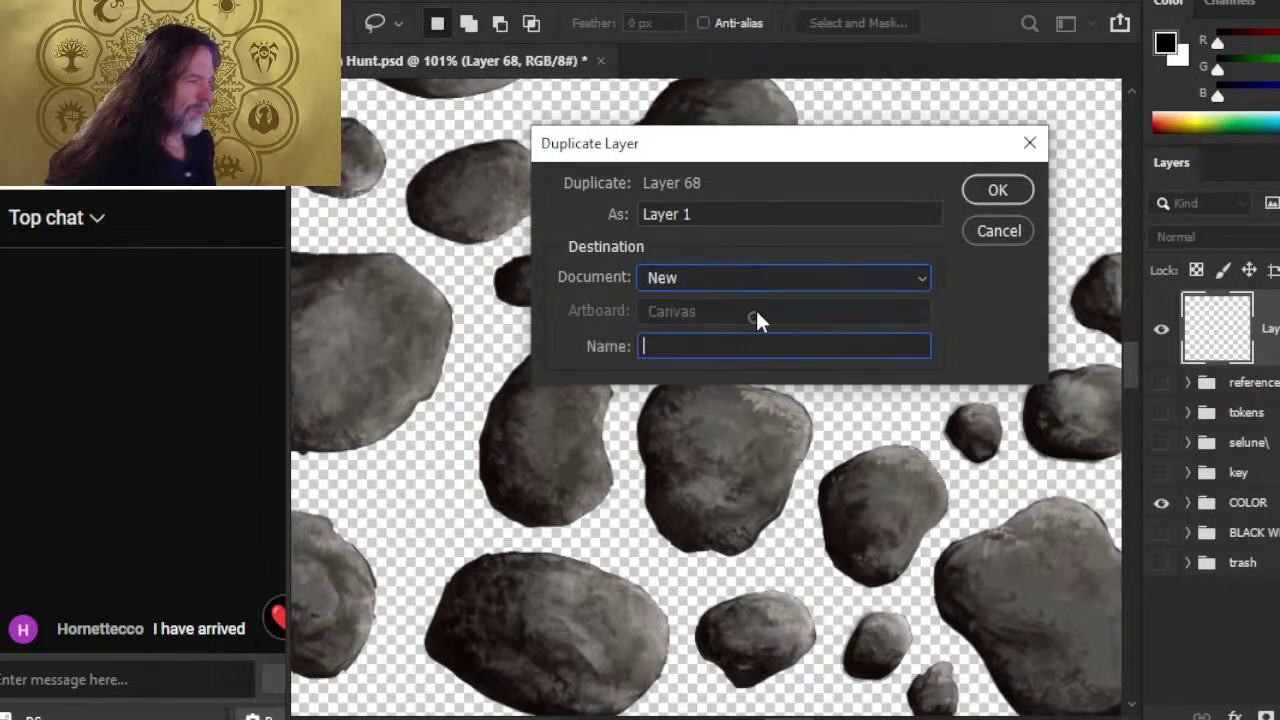
{"action": "left_click", "coordinate": [1004, 191]}
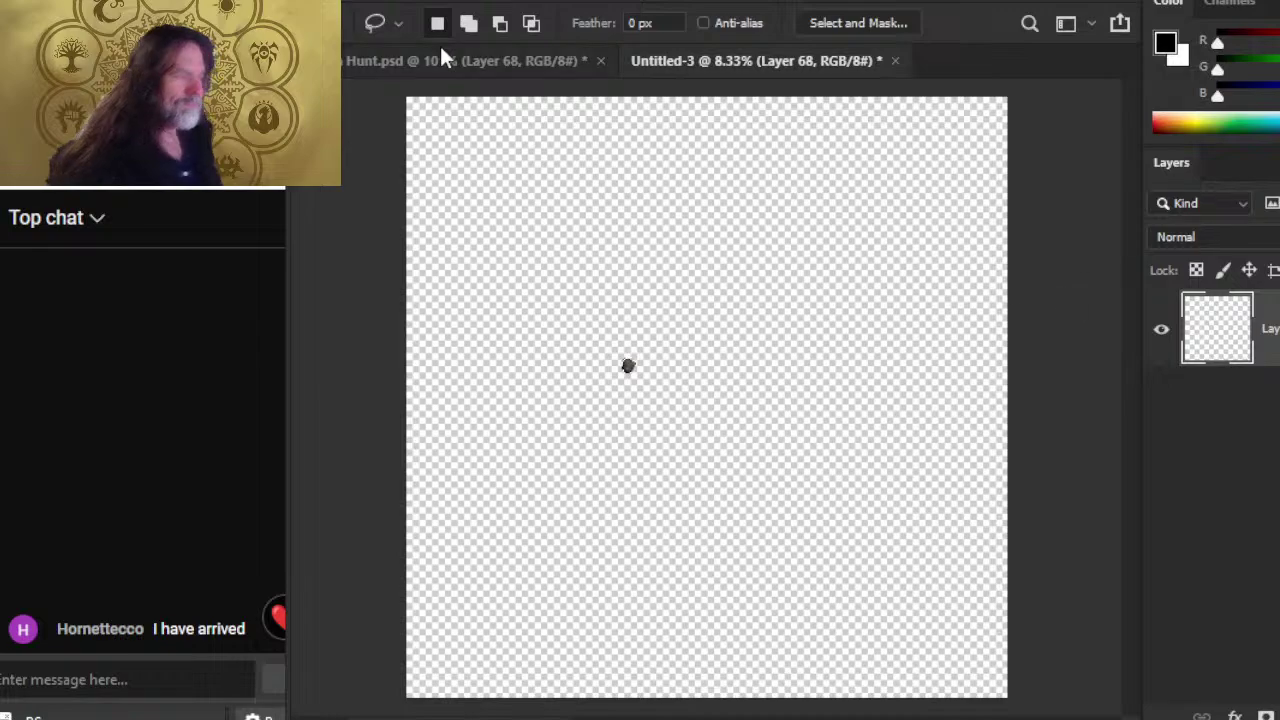
- Crop the new document down to the rock and zoom in on it
{"action": "left_click", "coordinate": [437, 3]}
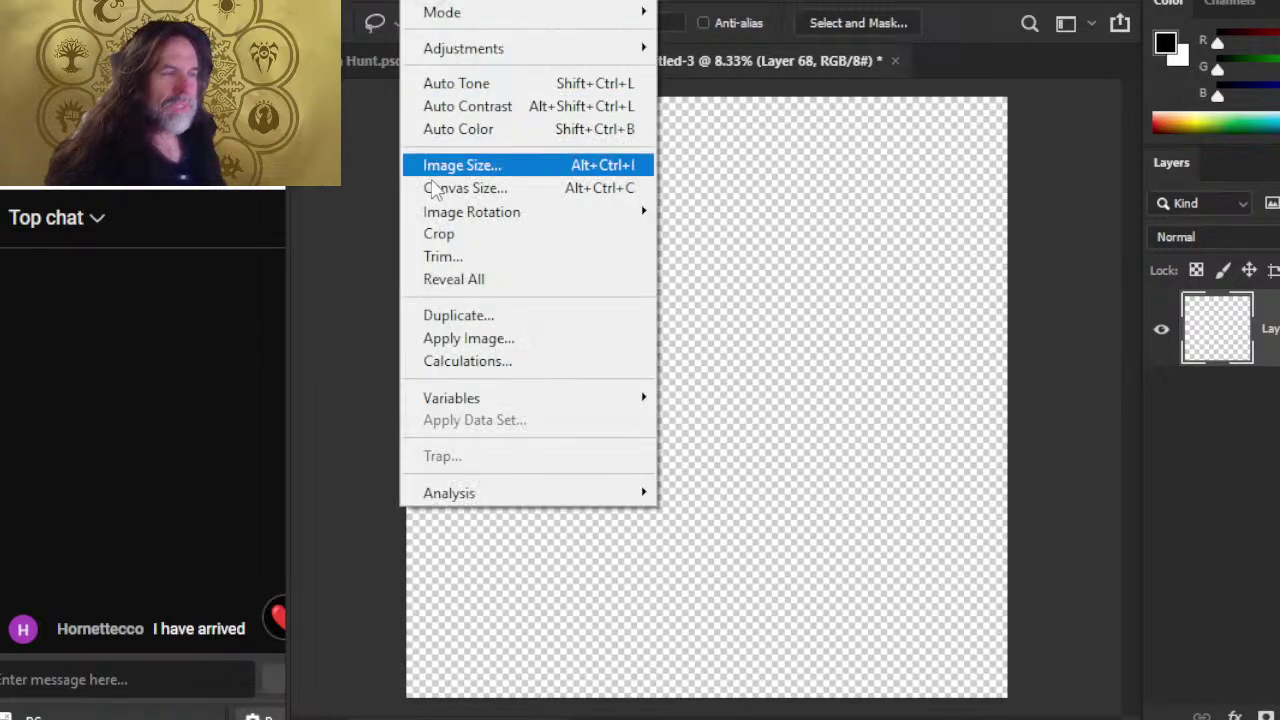
{"action": "left_click", "coordinate": [482, 233]}
{"action": "key", "text": "z"}
{"action": "left_click_drag", "start_coordinate": [771, 406], "coordinate": [937, 451]}
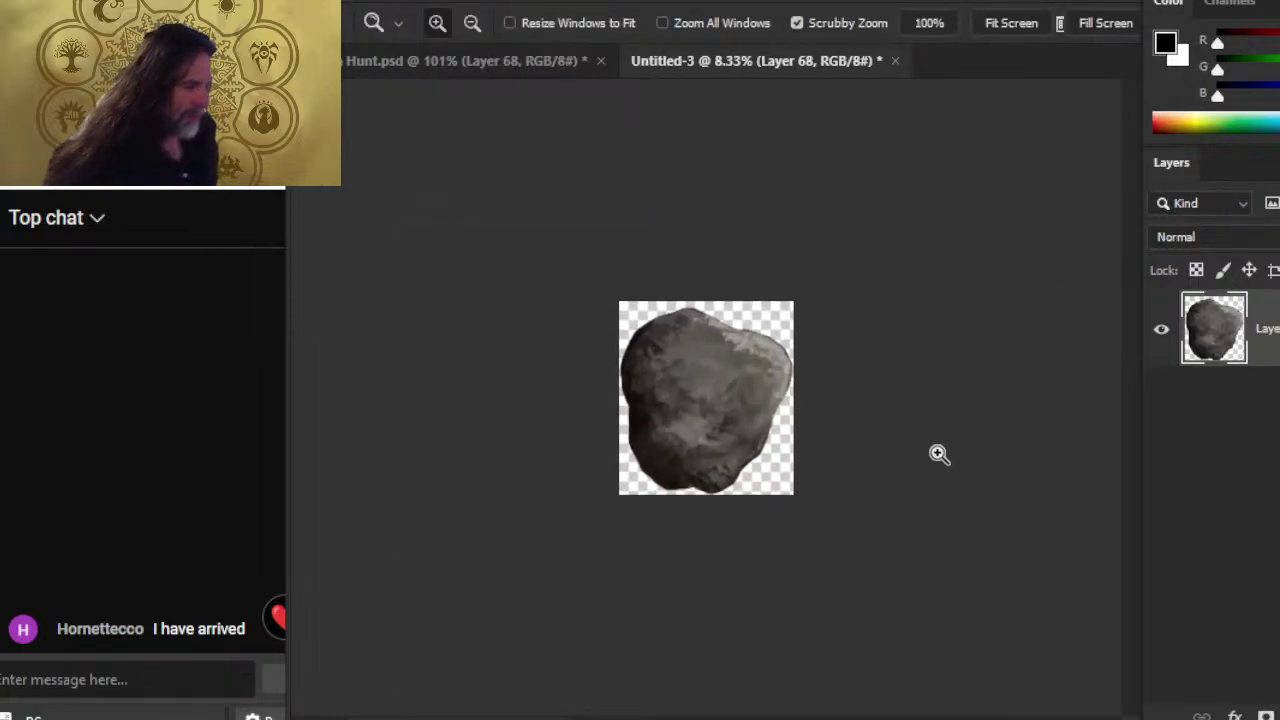
- Enlarge the canvas to 200 × 200 pixels and nudge the rock slightly up and right
{"action": "left_click", "coordinate": [441, 3]}
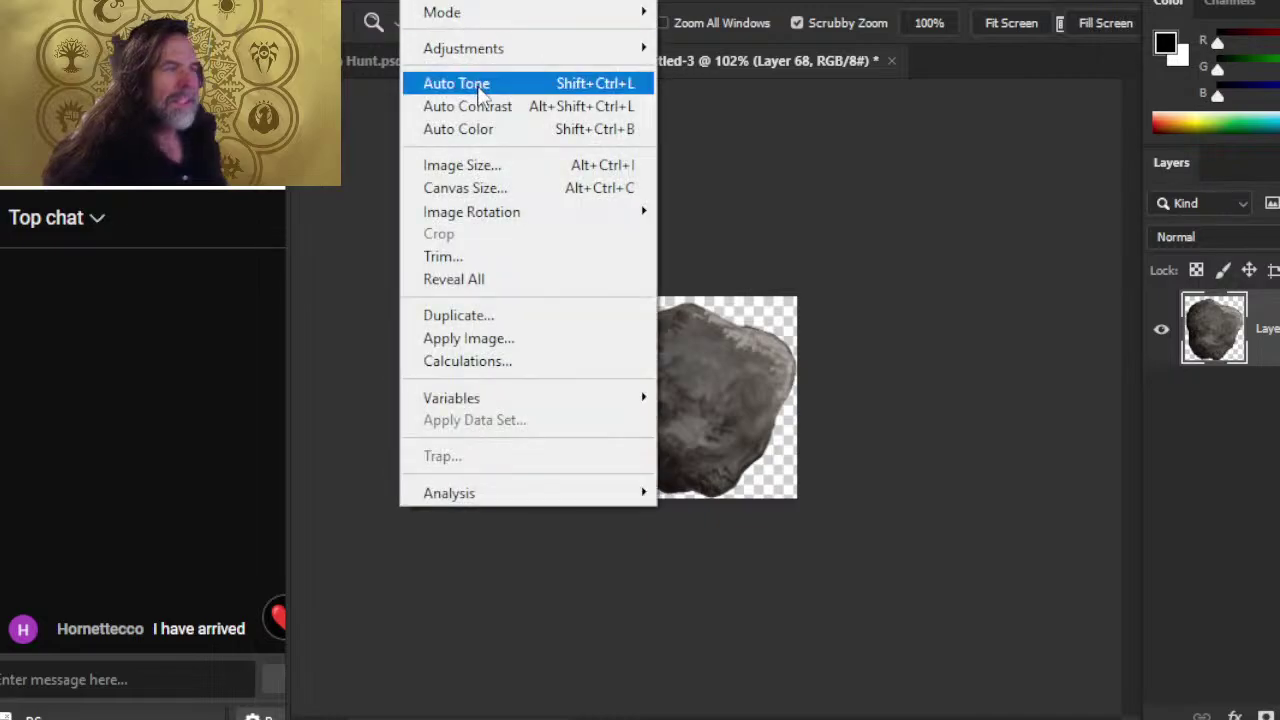
{"action": "left_click", "coordinate": [494, 190]}
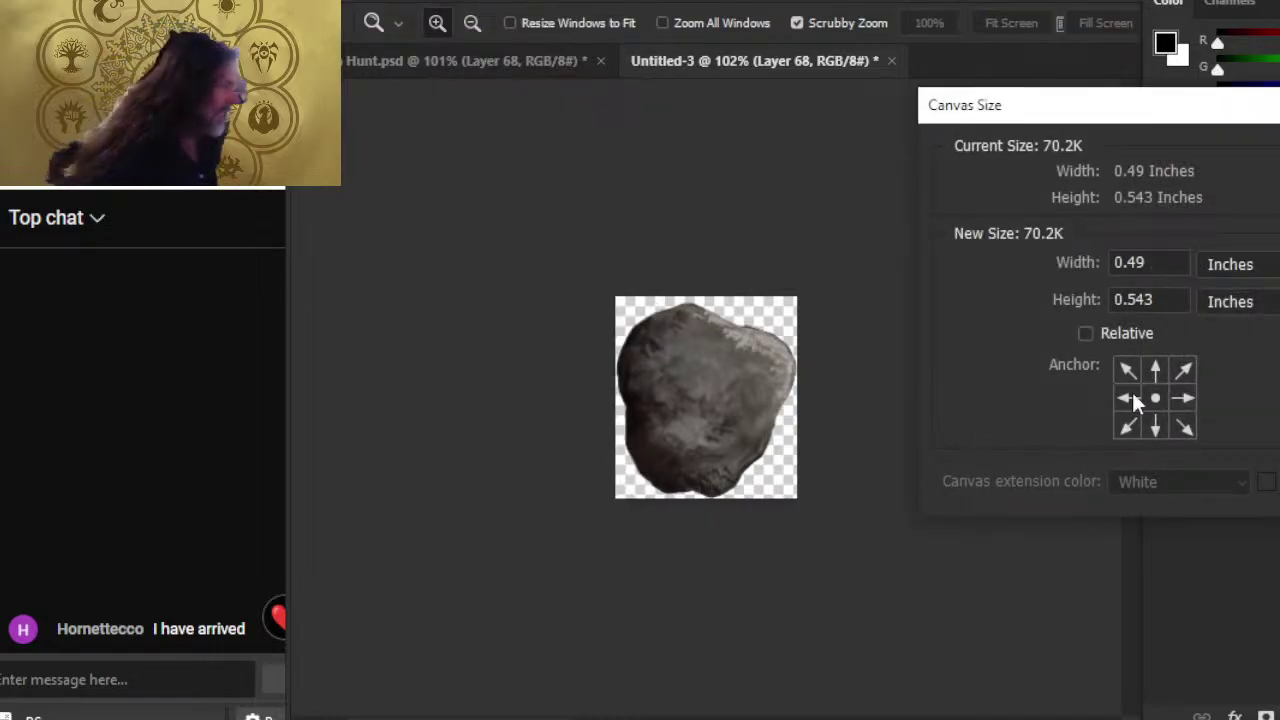
{"action": "left_click", "coordinate": [1245, 266]}
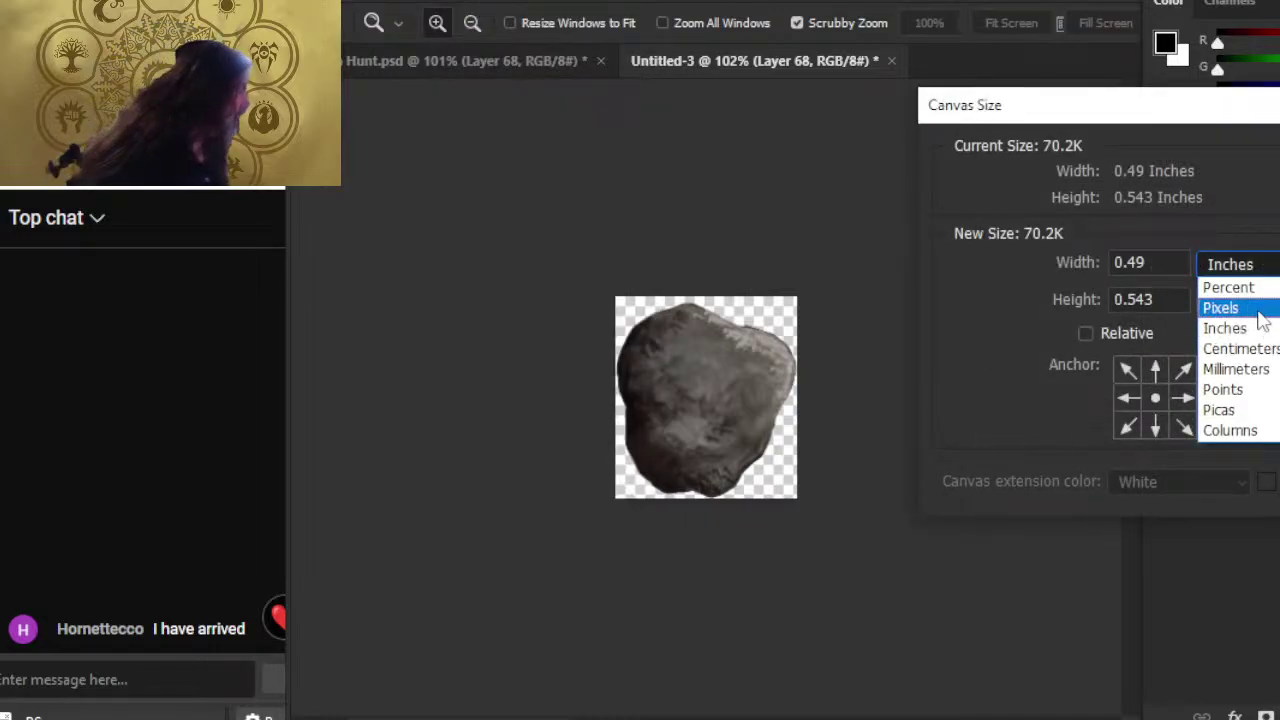
{"action": "left_click", "coordinate": [1256, 310]}
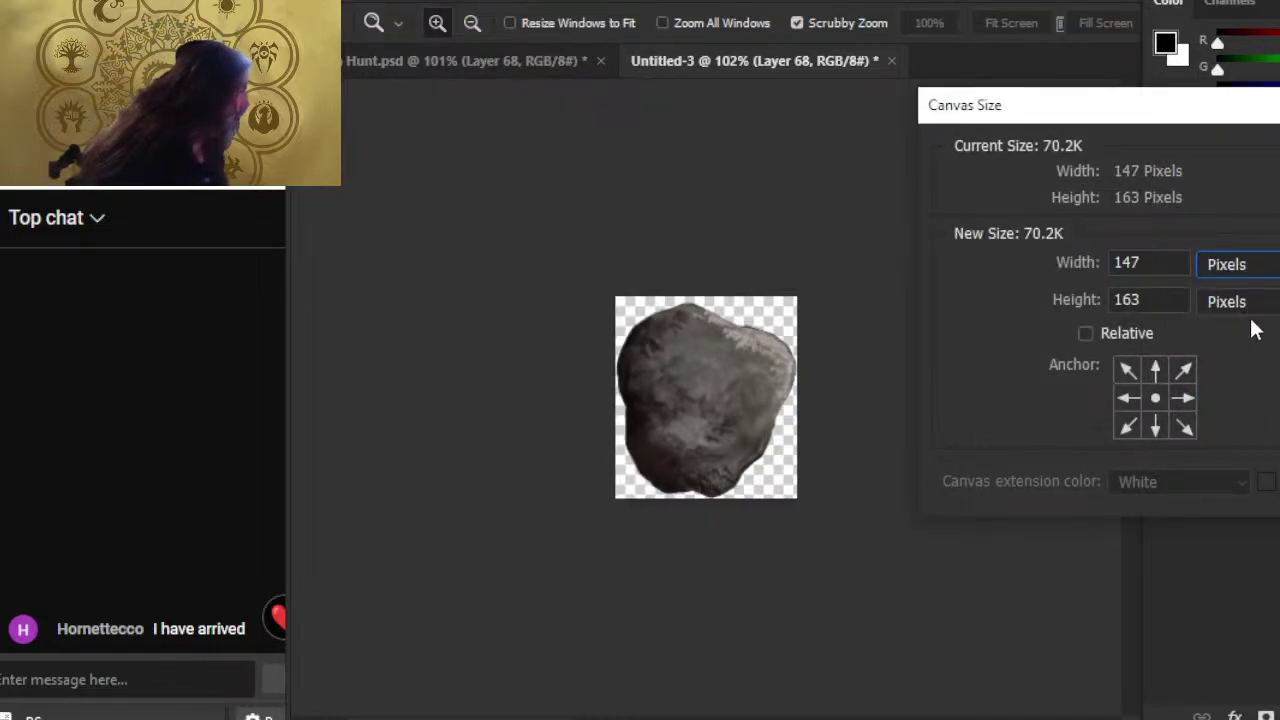
{"action": "double_click", "coordinate": [1158, 265]}
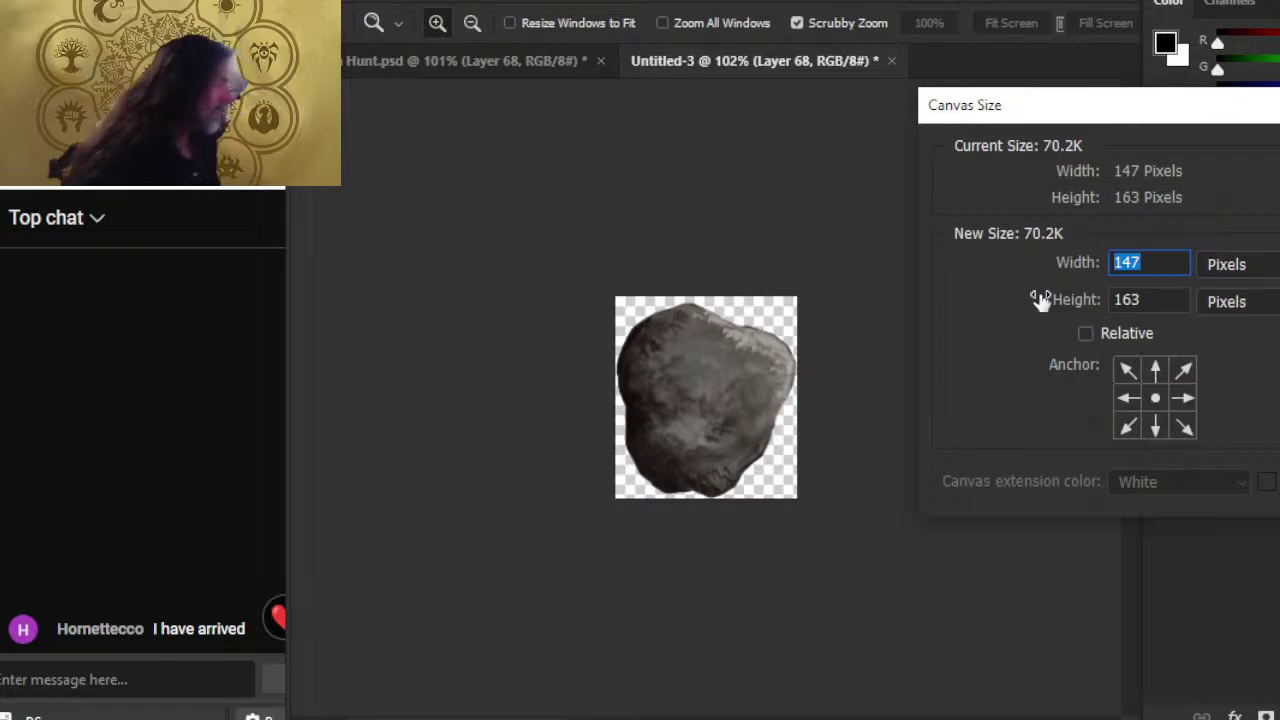
{"action": "type", "text": "200"}
{"action": "key", "text": "Tab"}
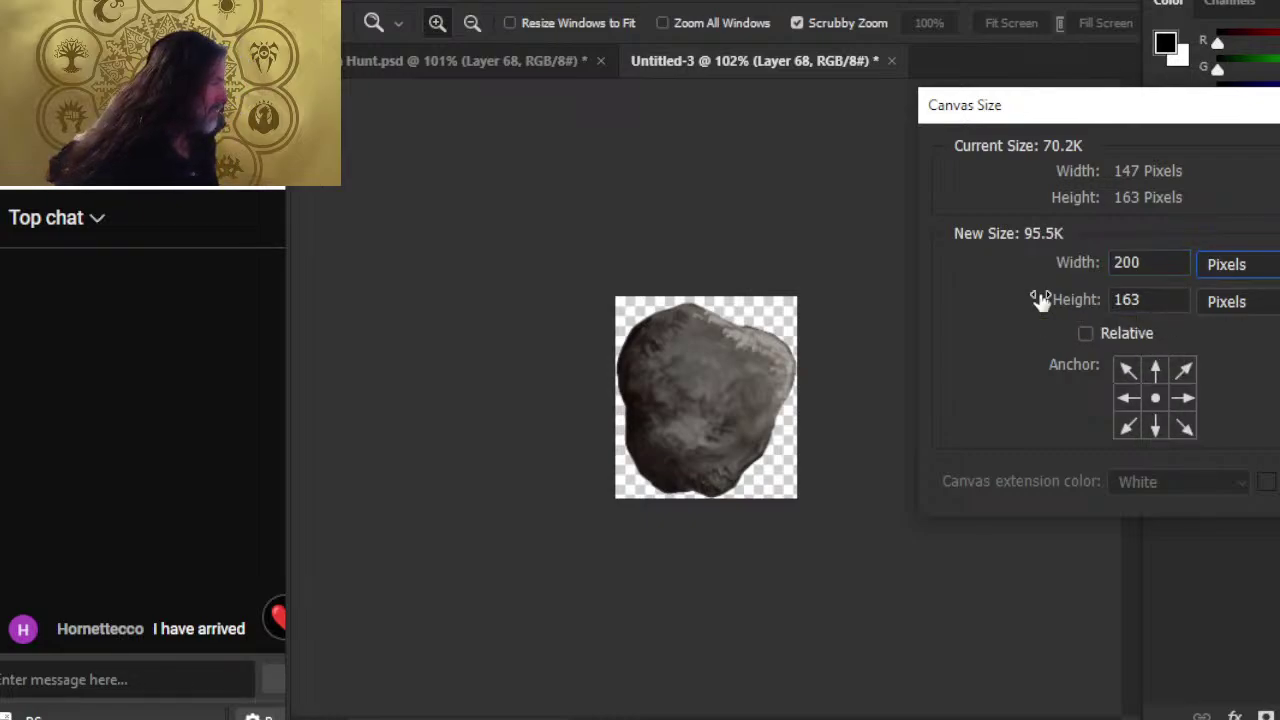
{"action": "type", "text": "200"}
{"action": "key", "text": "Return"}
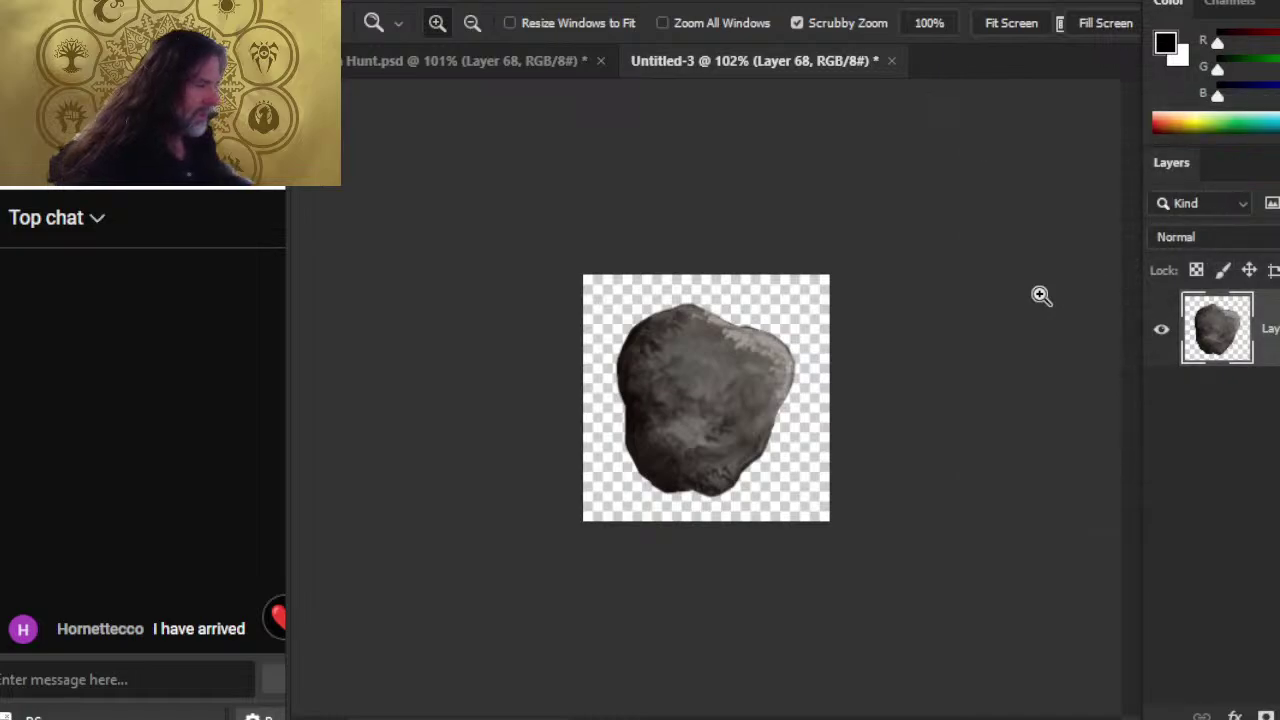
{"action": "key", "text": "v"}
{"action": "mouse_move", "coordinate": [780, 437]}
{"action": "left_mouse_down"}
{"action": "mouse_move", "coordinate": [763, 423]}
{"action": "mouse_move", "coordinate": [754, 434]}
{"action": "mouse_move", "coordinate": [783, 434]}
{"action": "left_mouse_up"}
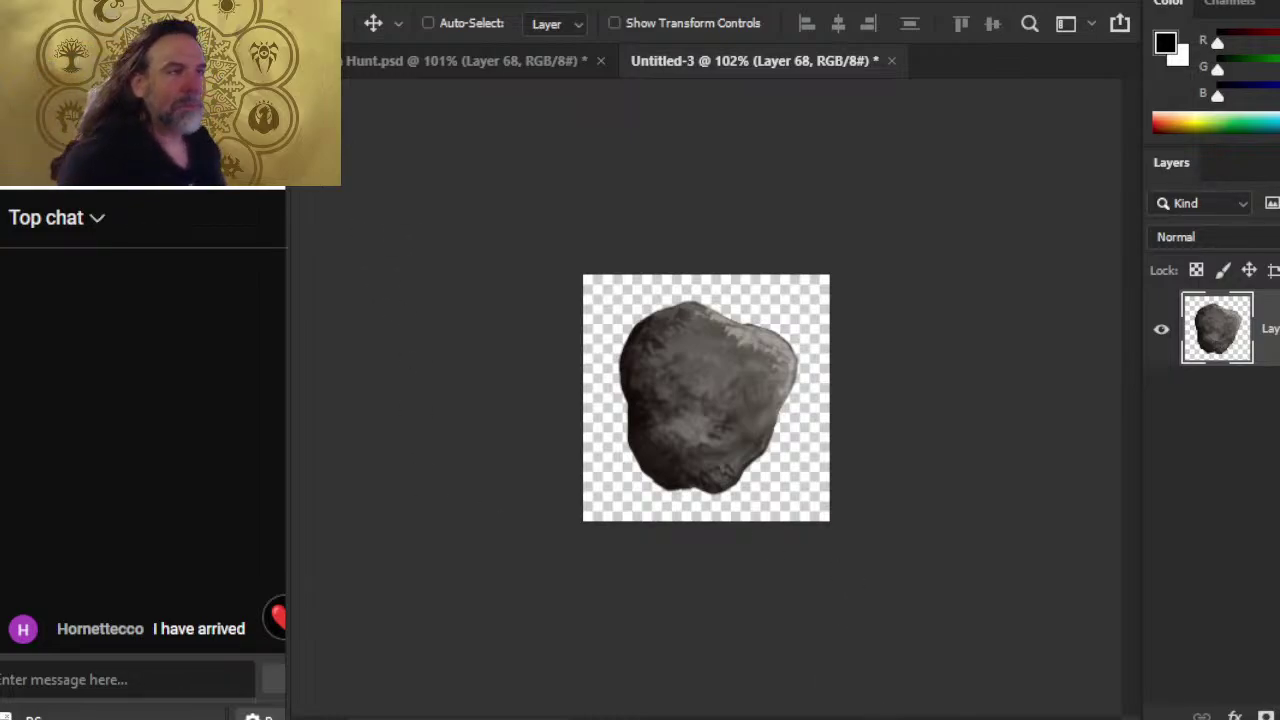
- Save As to this computer, browsing to FINAL > Maps, Tokens, Game Pieces > Mapping Tools > Icons
{"action": "left_click", "coordinate": [345, 2]}
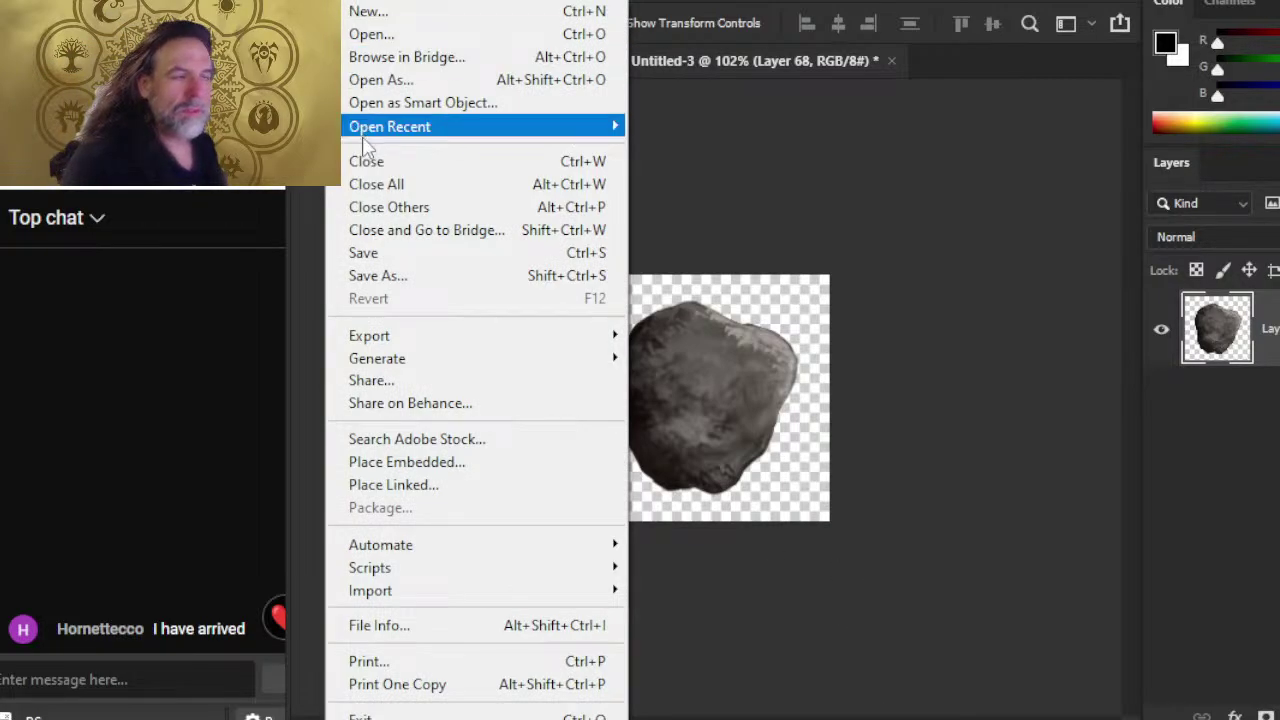
{"action": "left_click", "coordinate": [418, 276]}
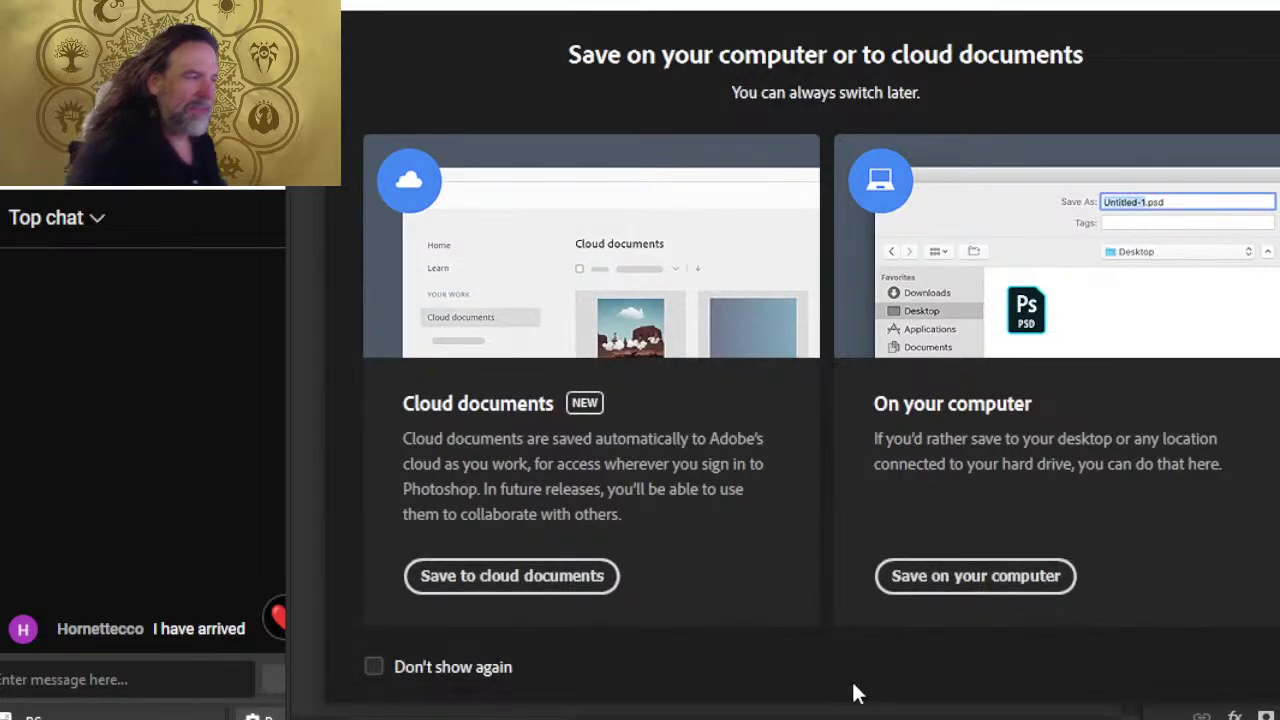
{"action": "left_click", "coordinate": [900, 583]}
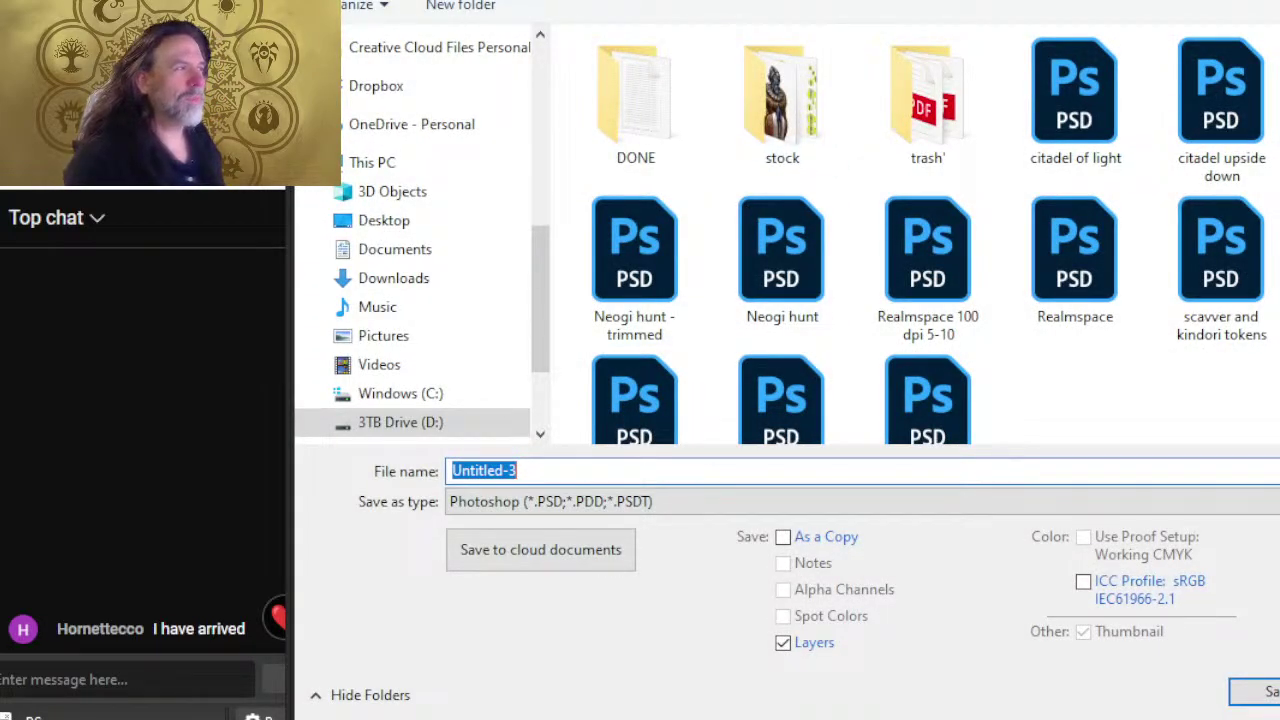
{"action": "key", "text": "alt+Up"}
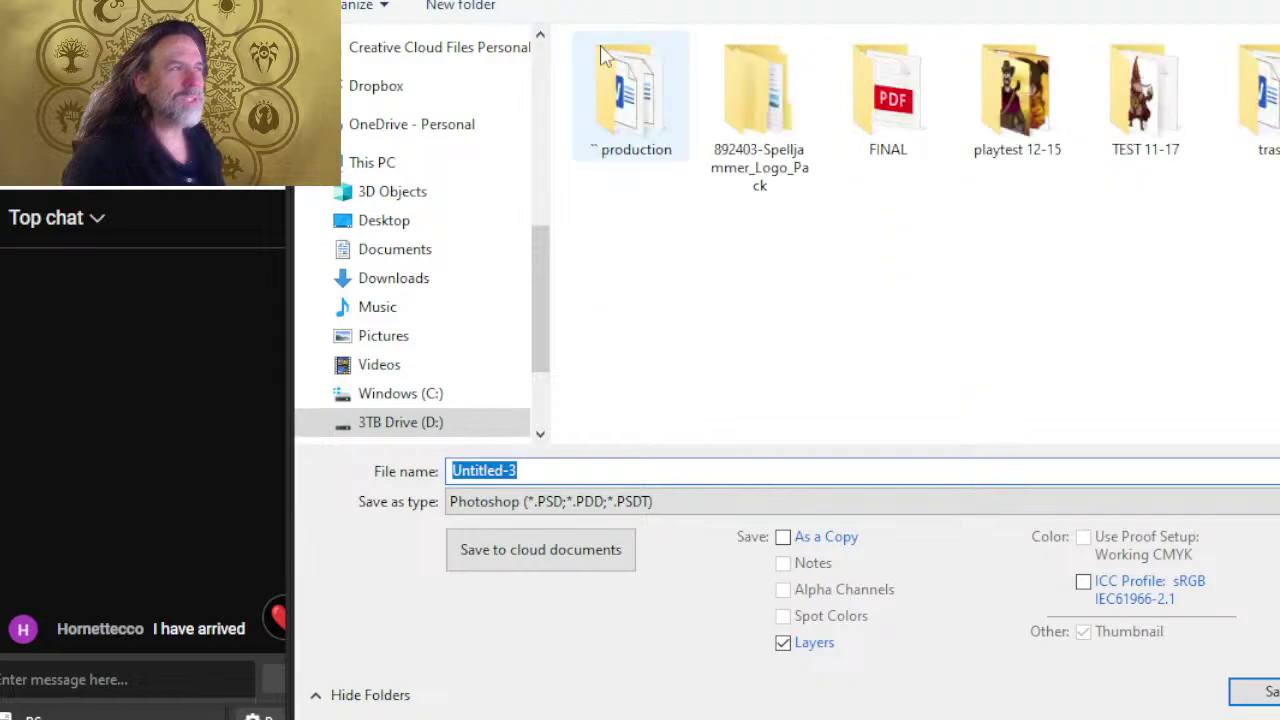
{"action": "double_click", "coordinate": [920, 148]}
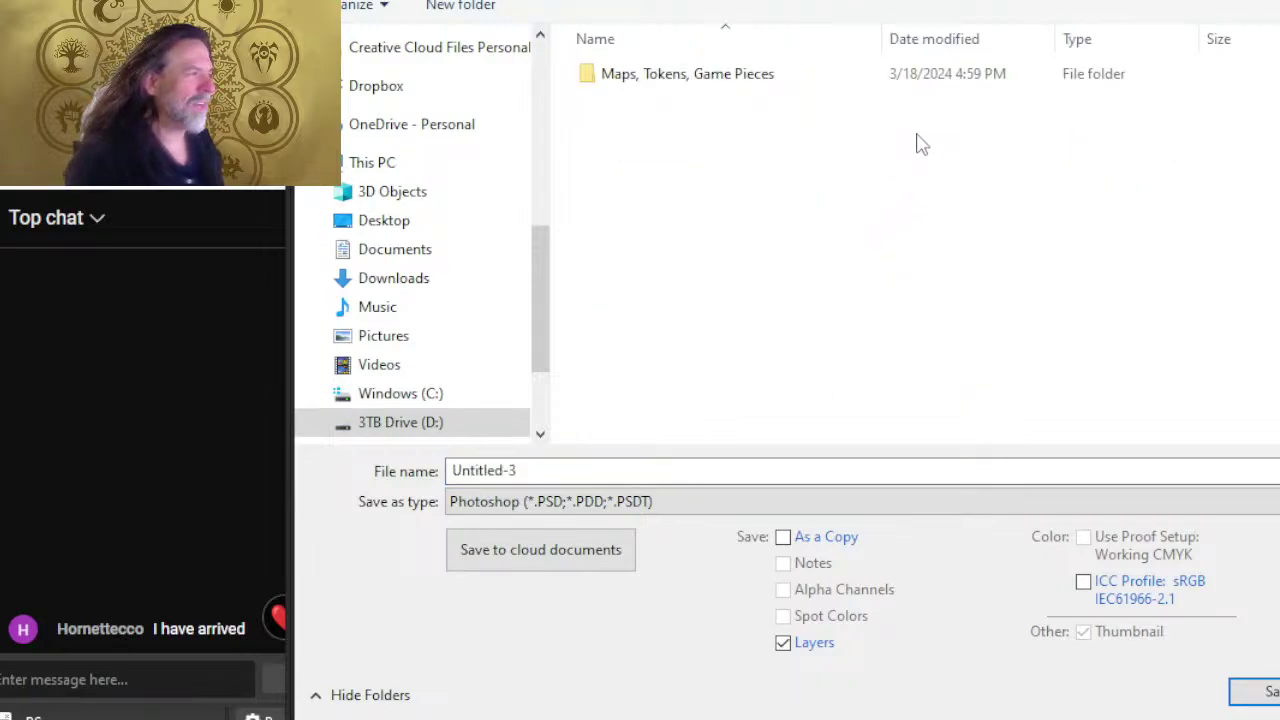
{"action": "double_click", "coordinate": [725, 85]}
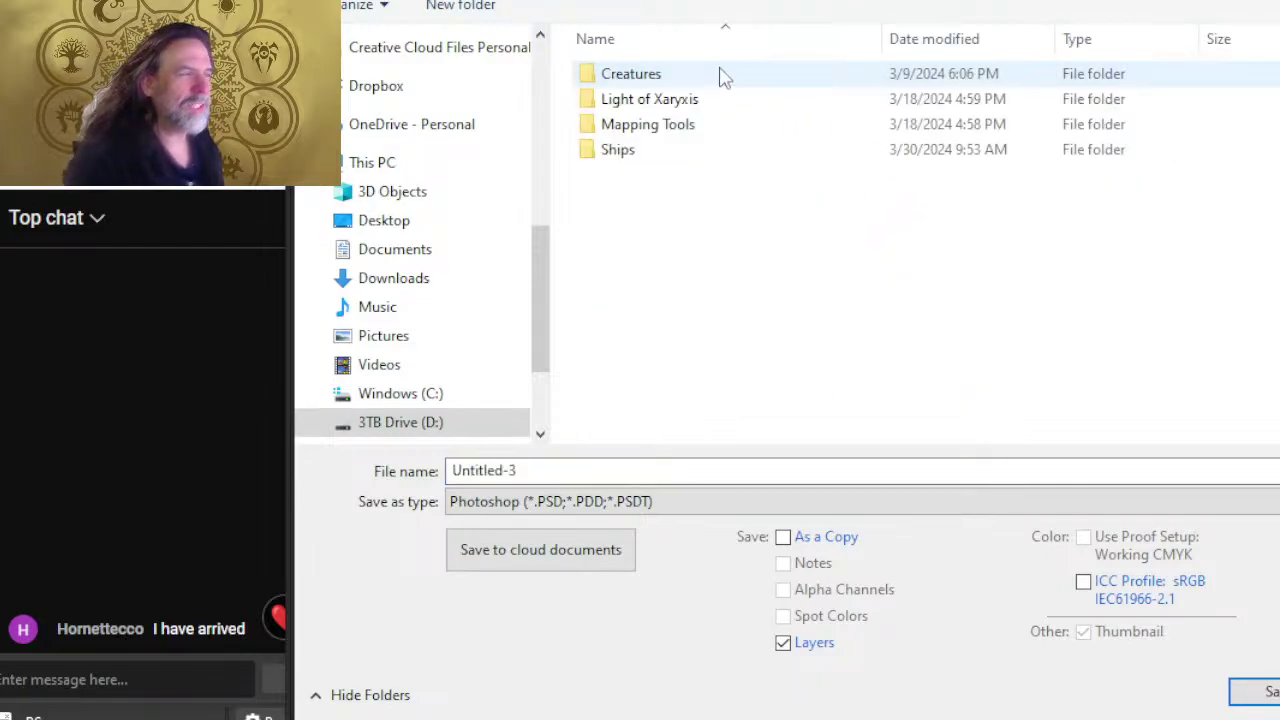
{"action": "double_click", "coordinate": [698, 127]}
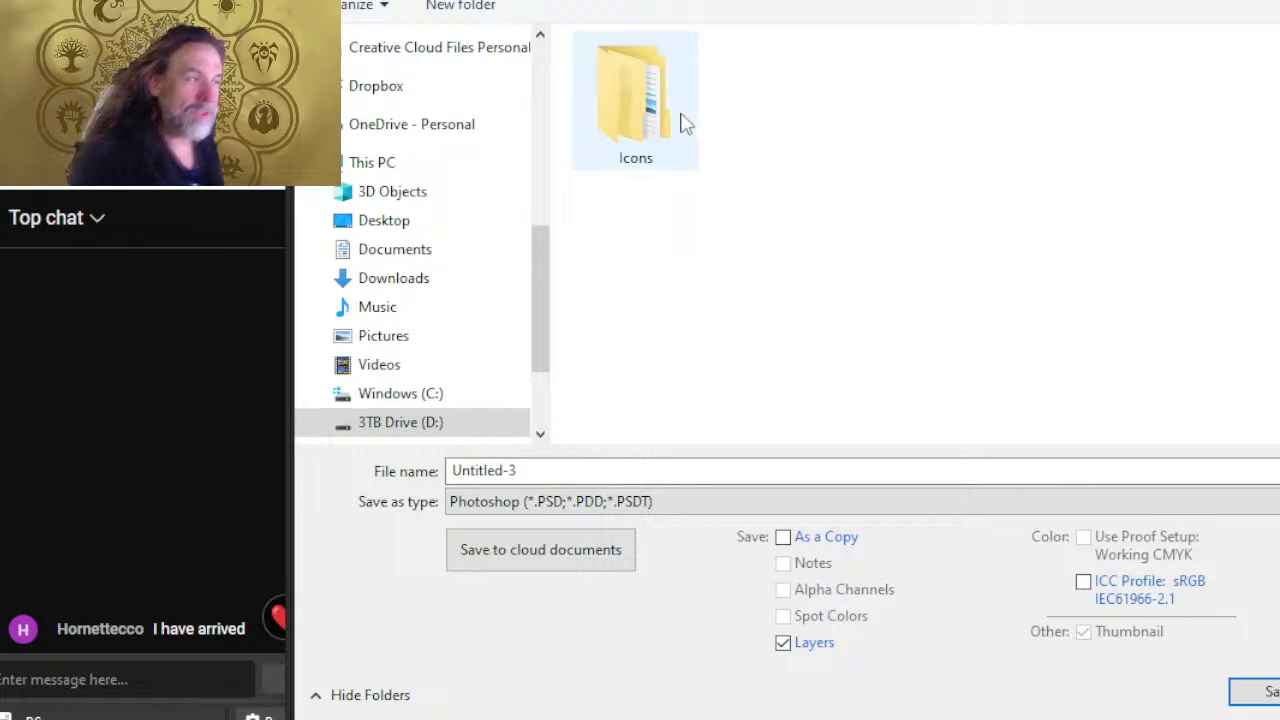
{"action": "double_click", "coordinate": [683, 123]}
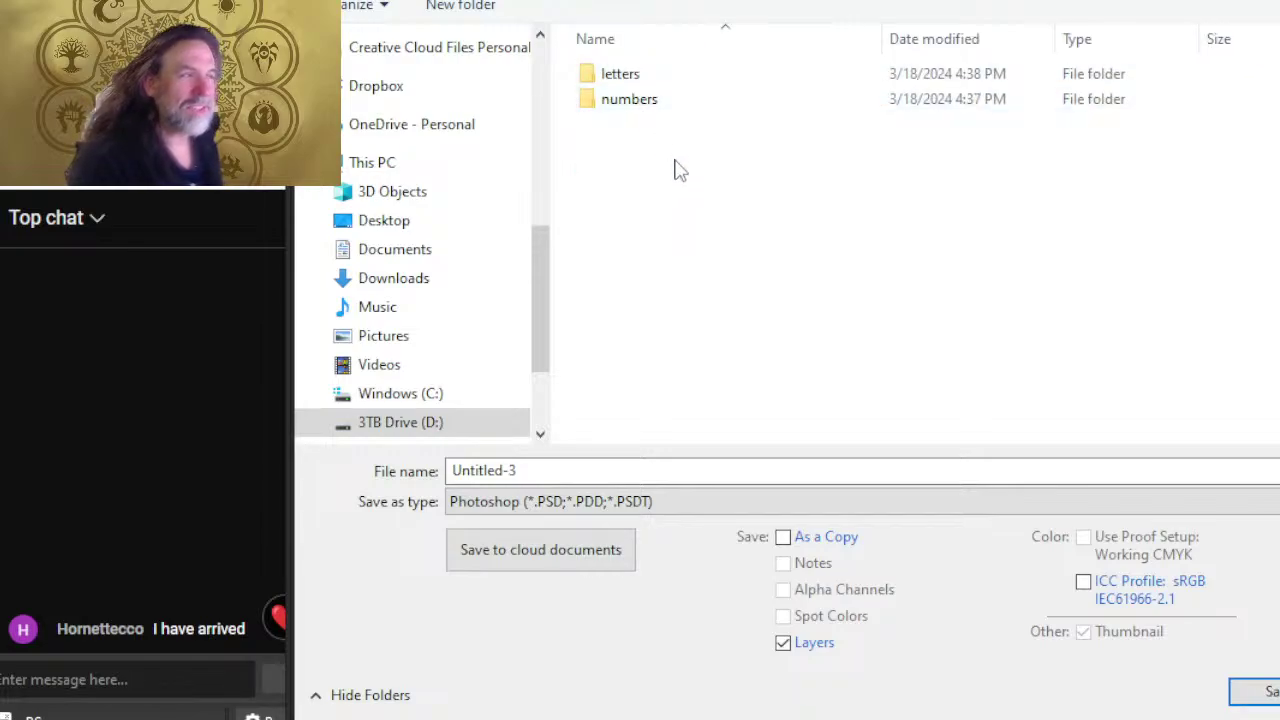
- Create a new 'asteroids' folder inside Icons and open it
{"action": "right_click", "coordinate": [676, 168]}
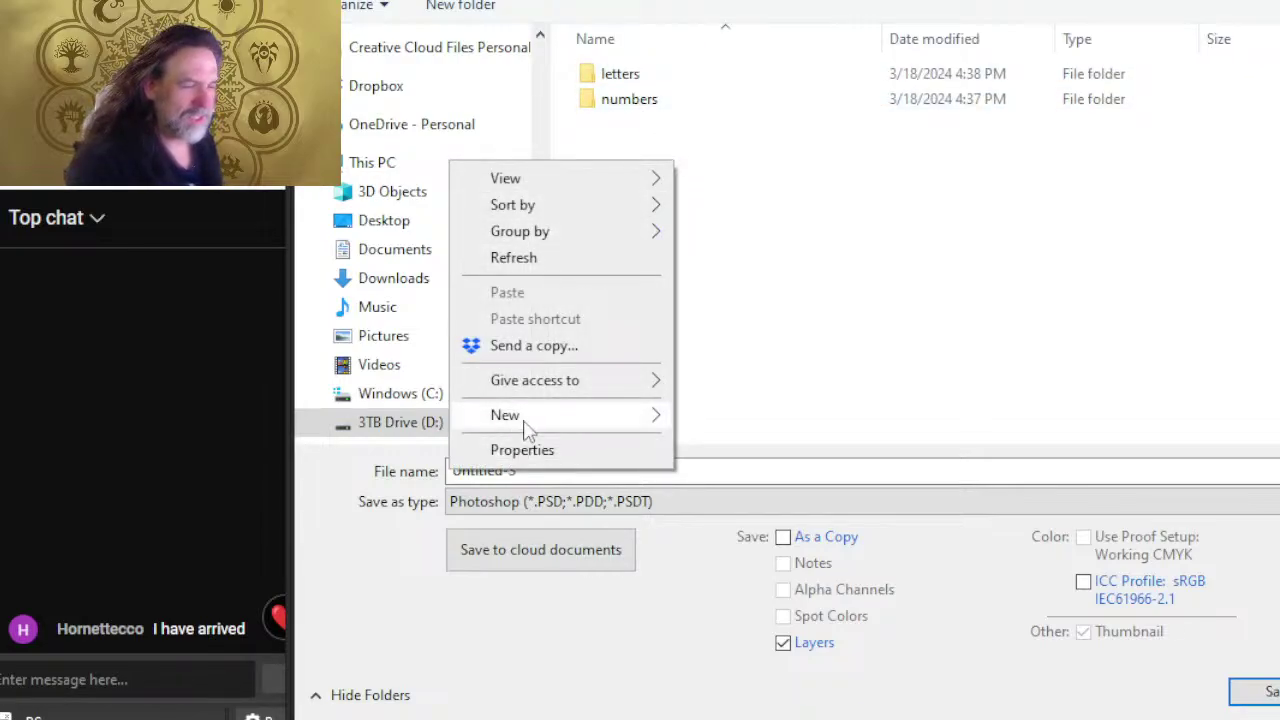
{"action": "mouse_move", "coordinate": [527, 425]}
{"action": "left_click", "coordinate": [783, 420]}
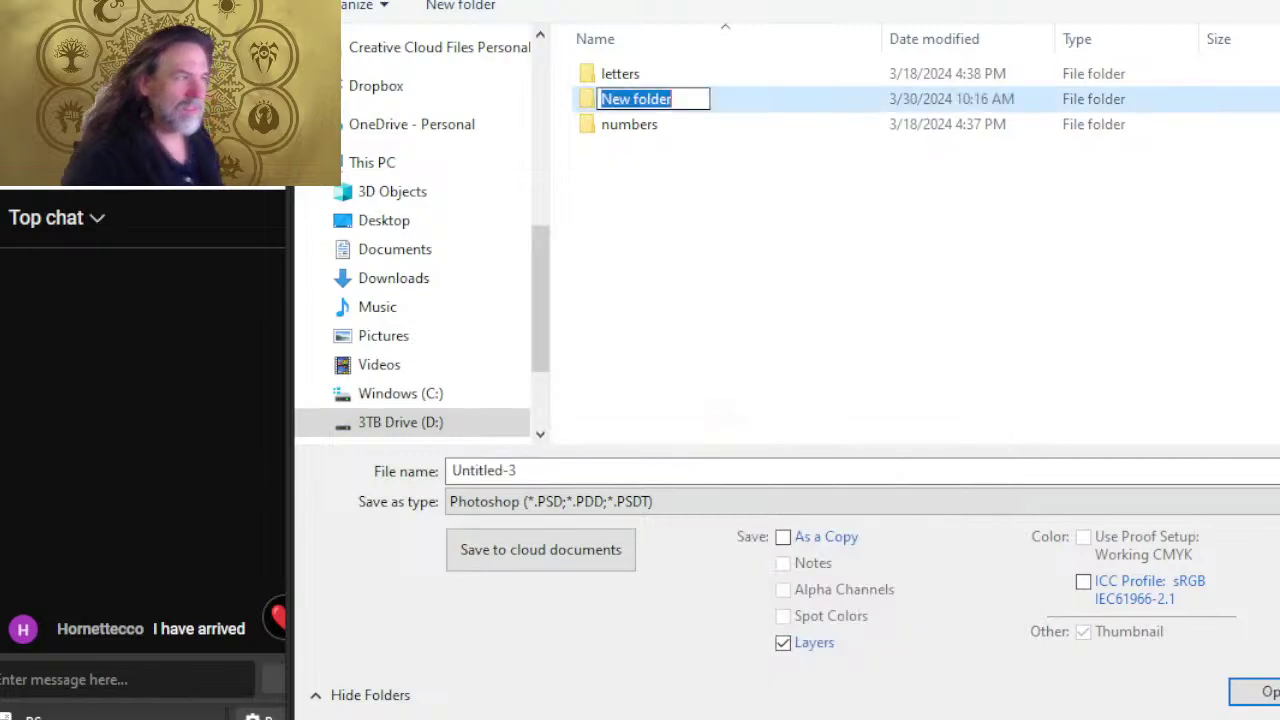
{"action": "type", "text": "asteroids"}
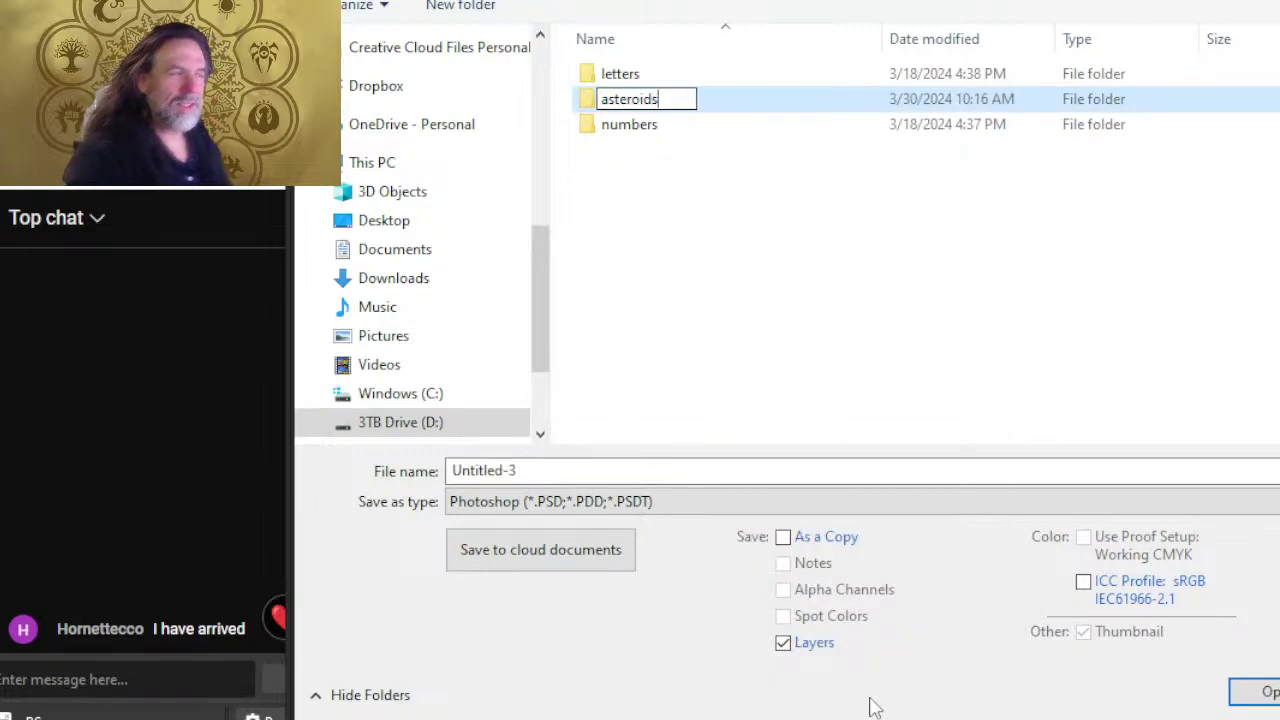
{"action": "key", "text": "Return"}
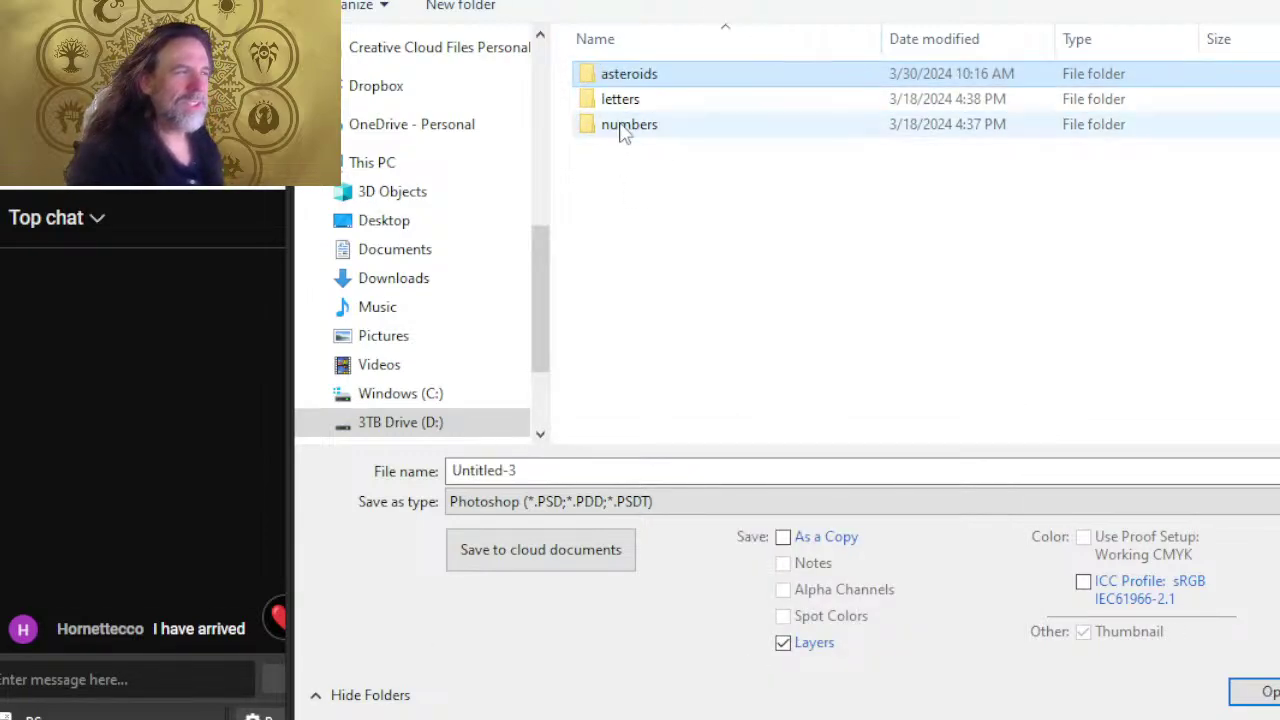
{"action": "double_click", "coordinate": [663, 94]}
{"action": "key", "text": "BackSpace"}
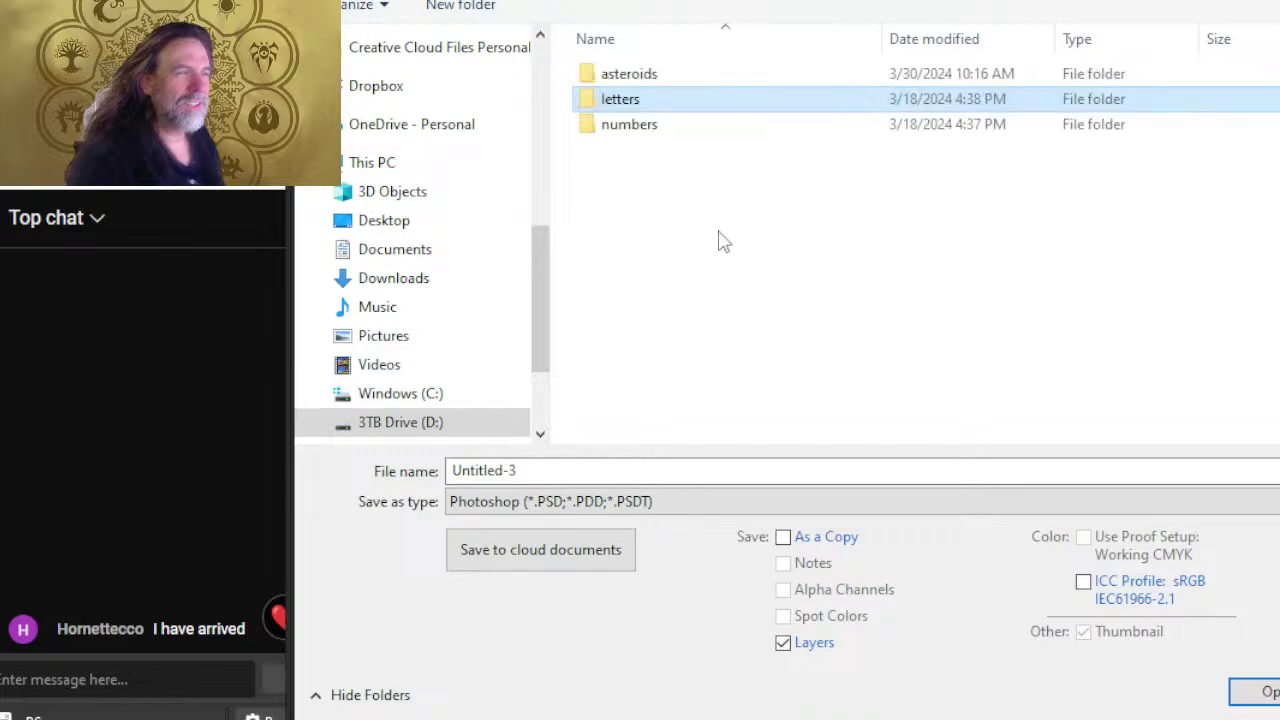
{"action": "double_click", "coordinate": [610, 77]}
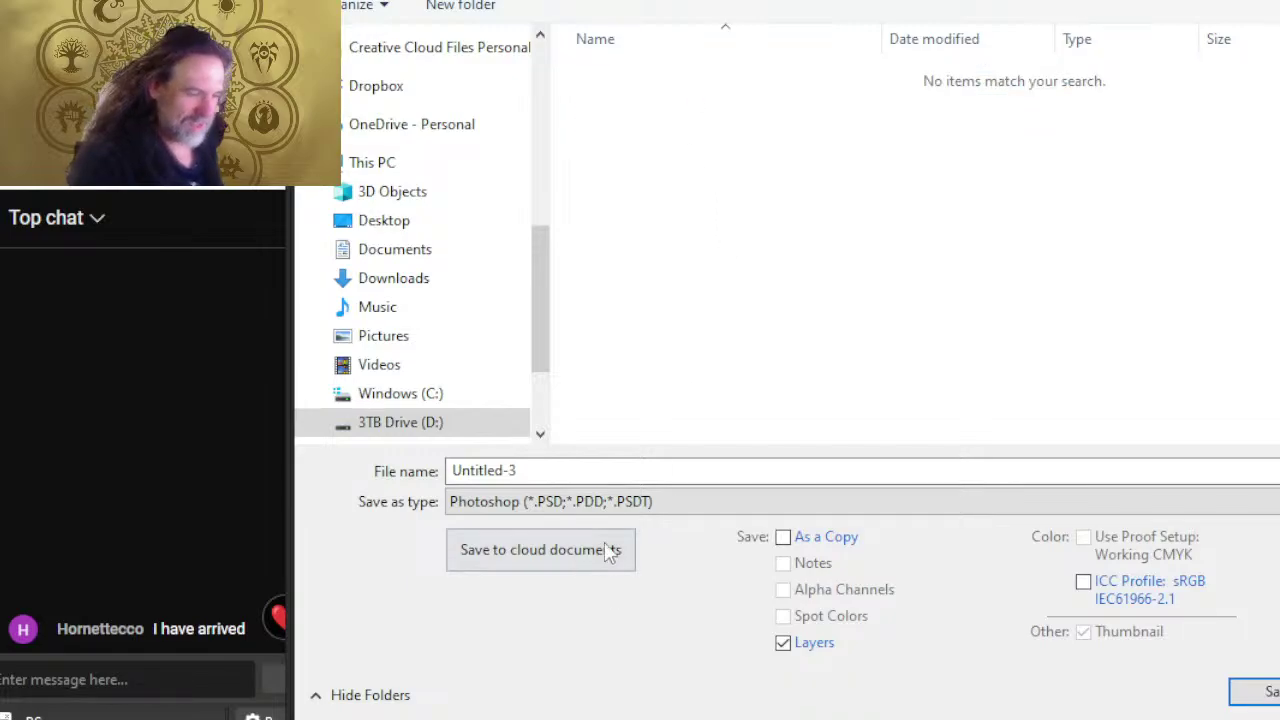
- Set the file type to PNG and start typing the name 'asteroid 1'
{"action": "left_click", "coordinate": [592, 503]}
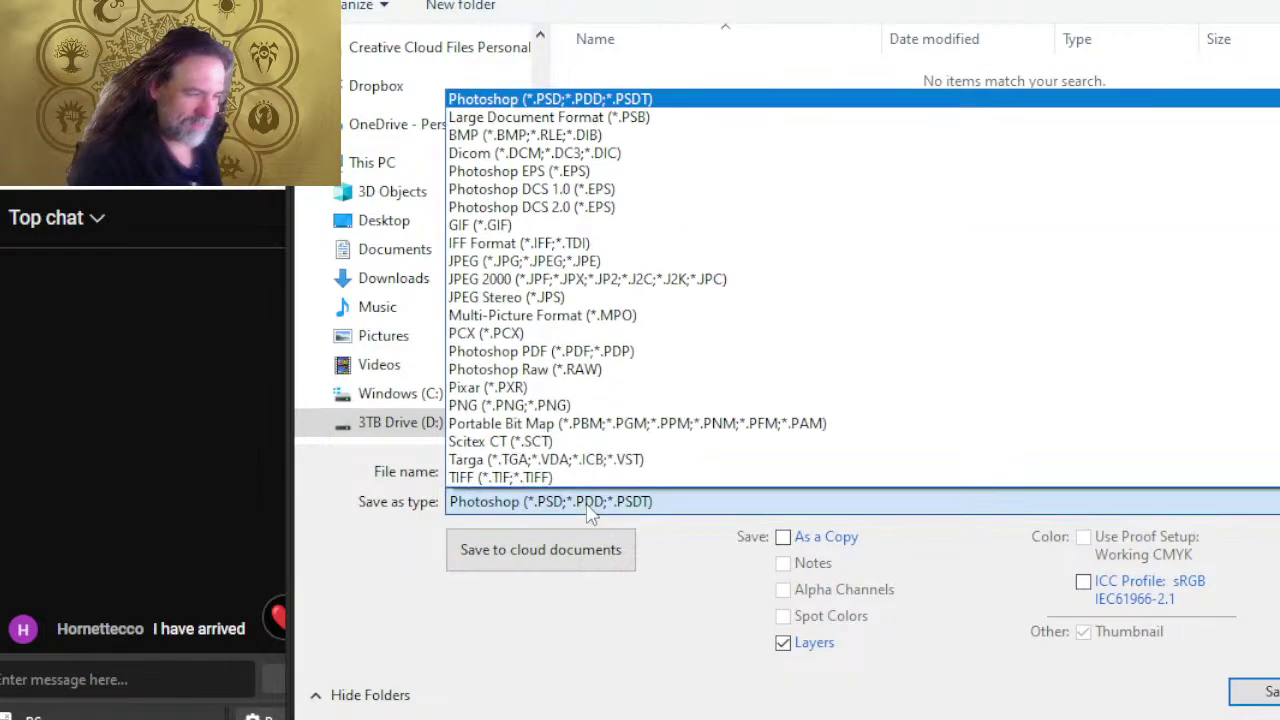
{"action": "left_click", "coordinate": [571, 405]}
{"action": "double_click", "coordinate": [559, 469]}
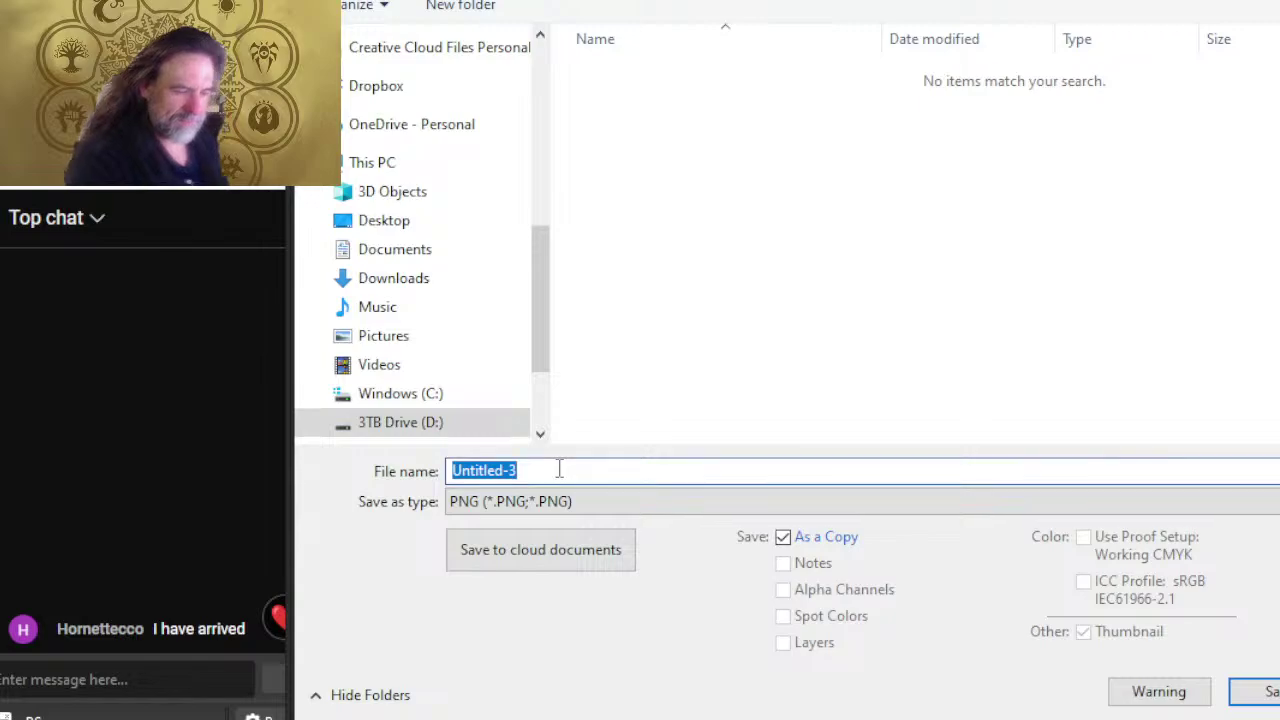
{"action": "type", "text": "asteroid 1"}
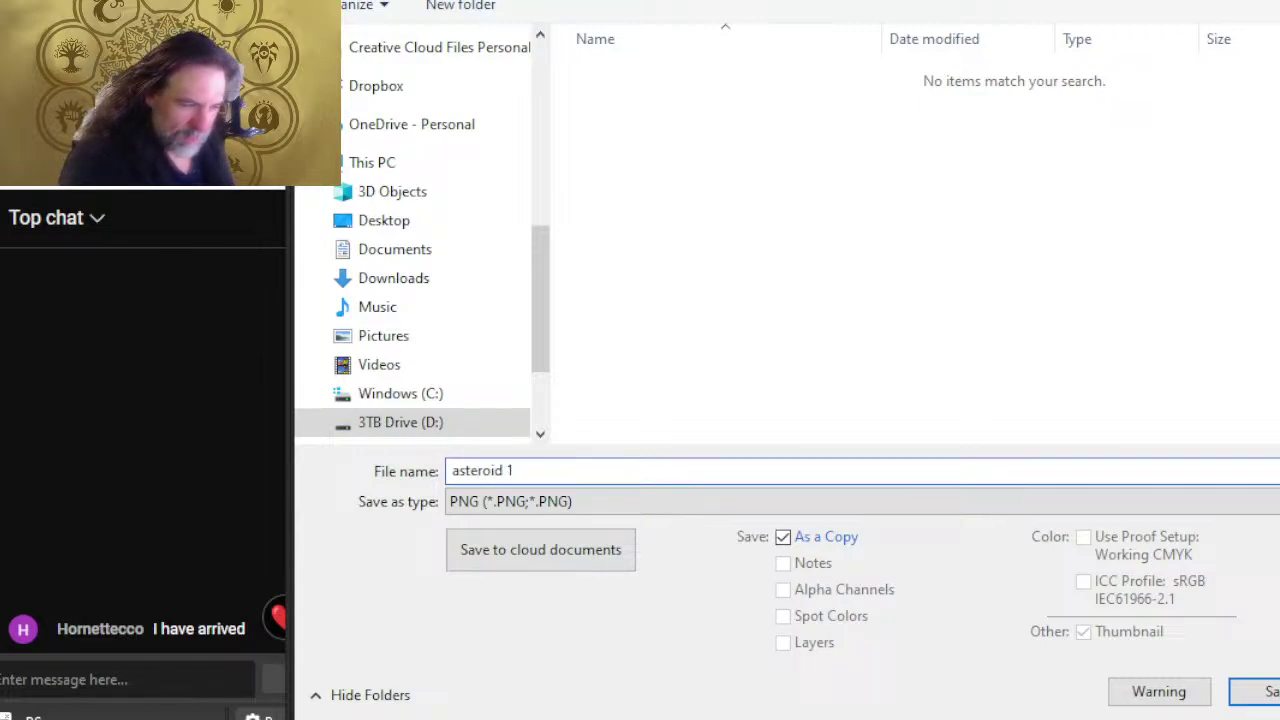
- Finish saving asteroid 1, then lasso the large rock on the Hunt map and copy merged
{"action": "key", "text": "Return"}
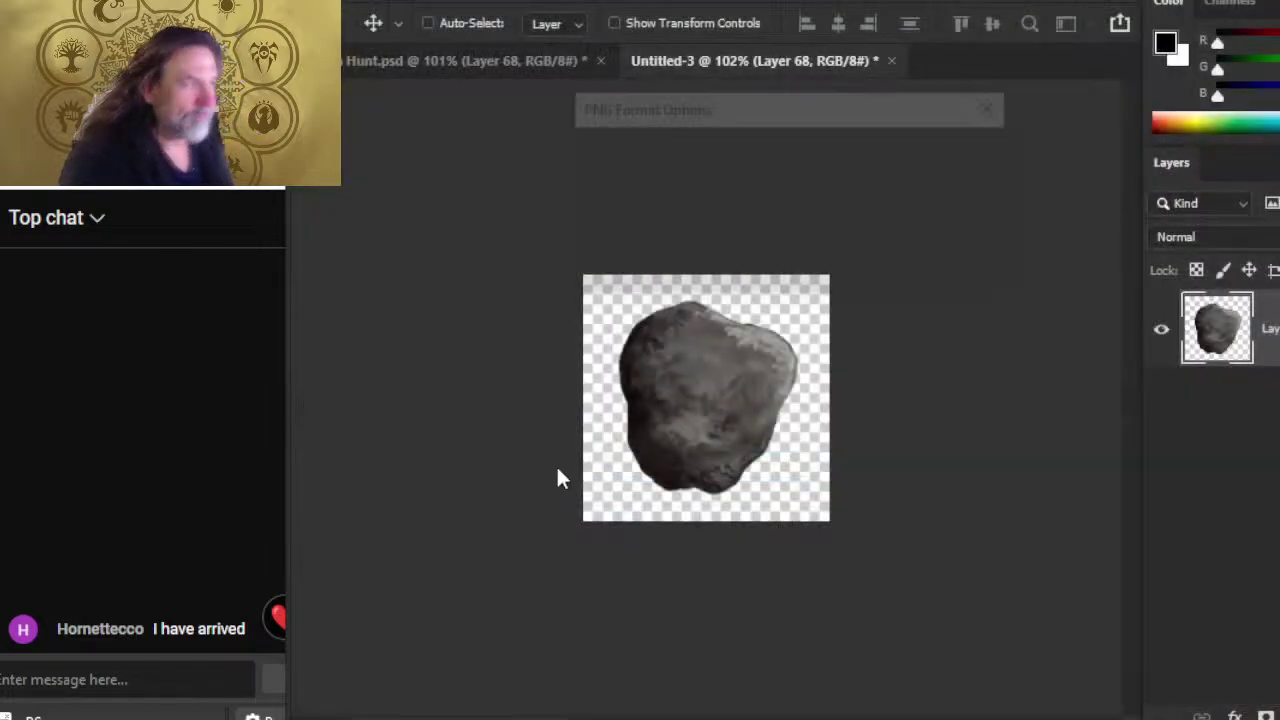
{"action": "left_click", "coordinate": [922, 172]}
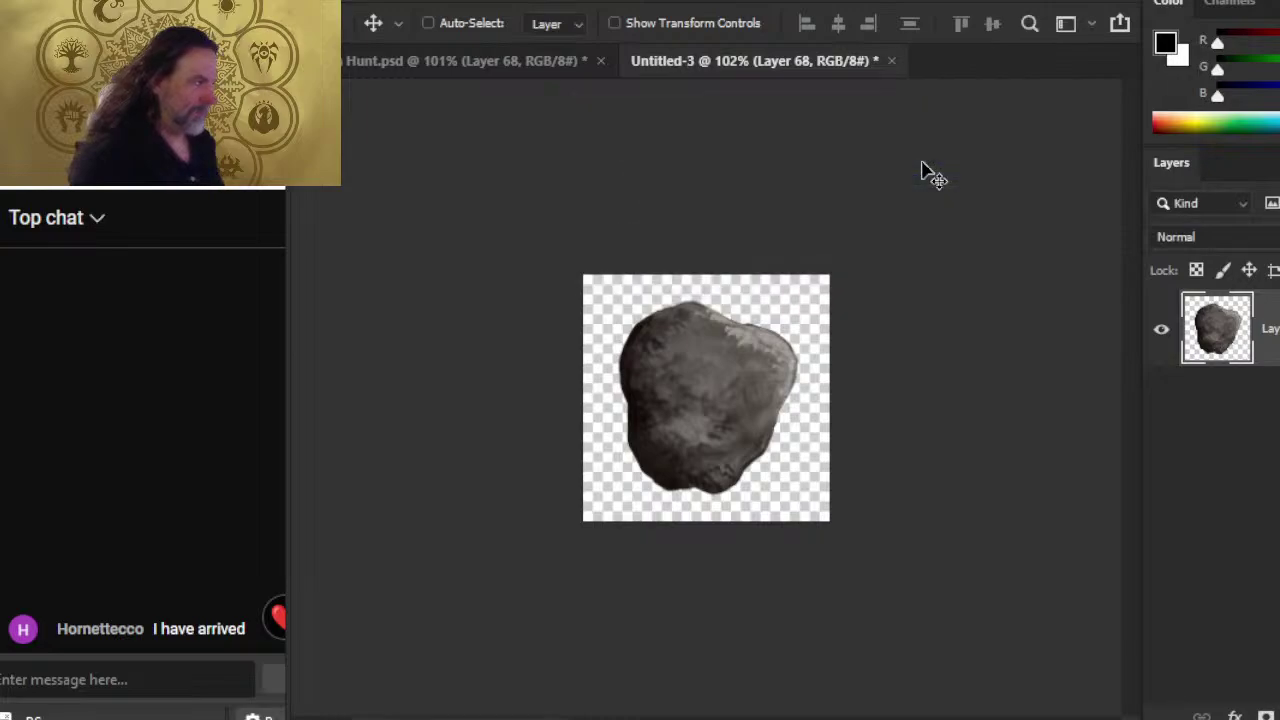
{"action": "left_click", "coordinate": [416, 62]}
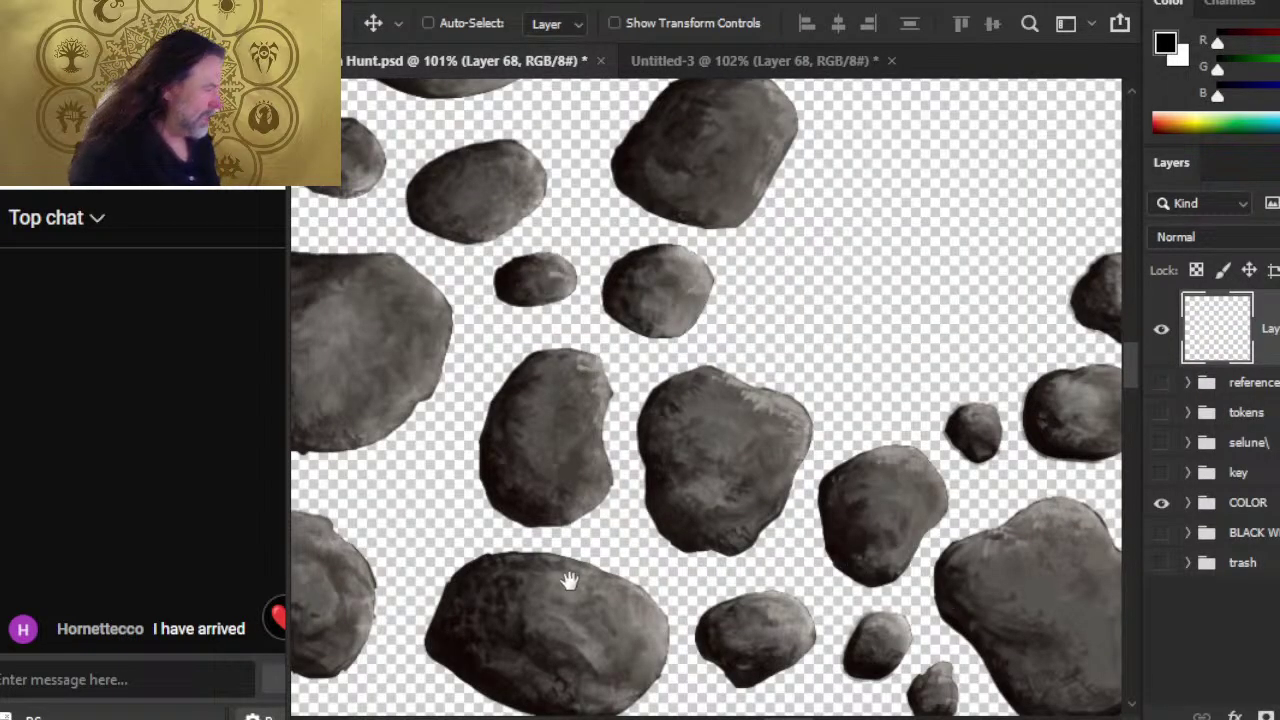
{"action": "left_click_drag", "start_coordinate": [569, 580], "coordinate": [700, 505]}
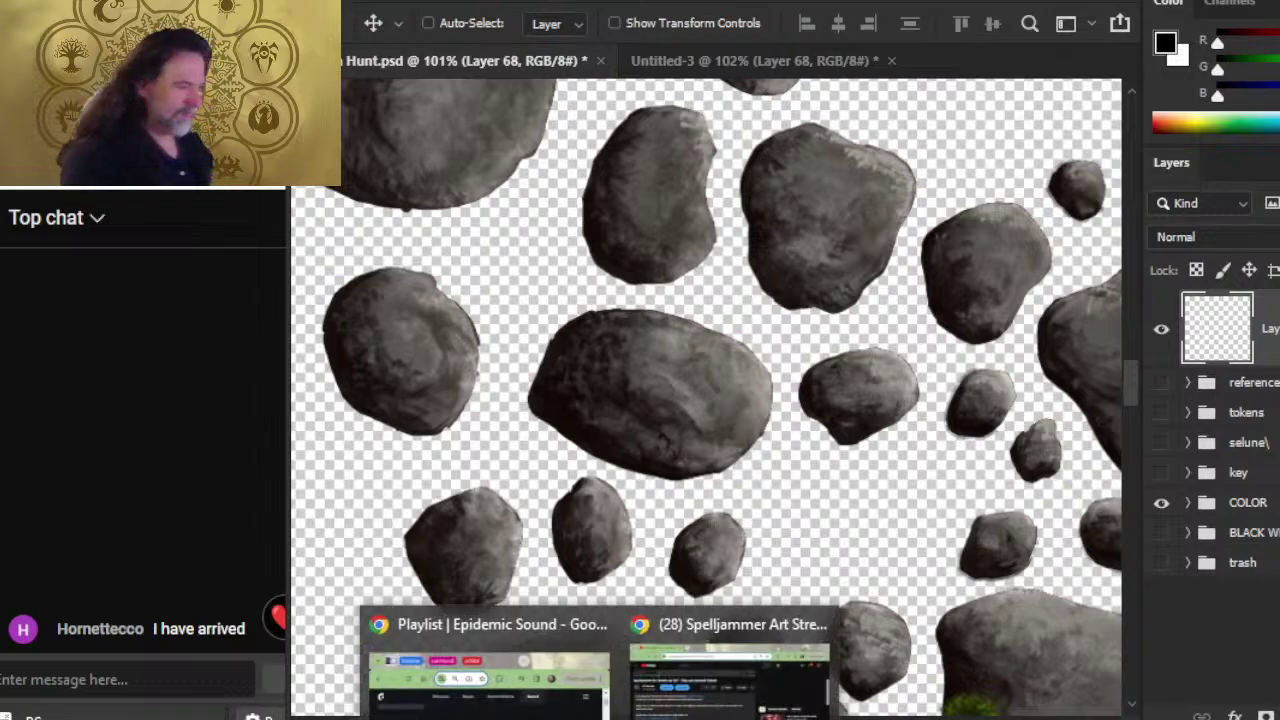
{"action": "key", "text": "l"}
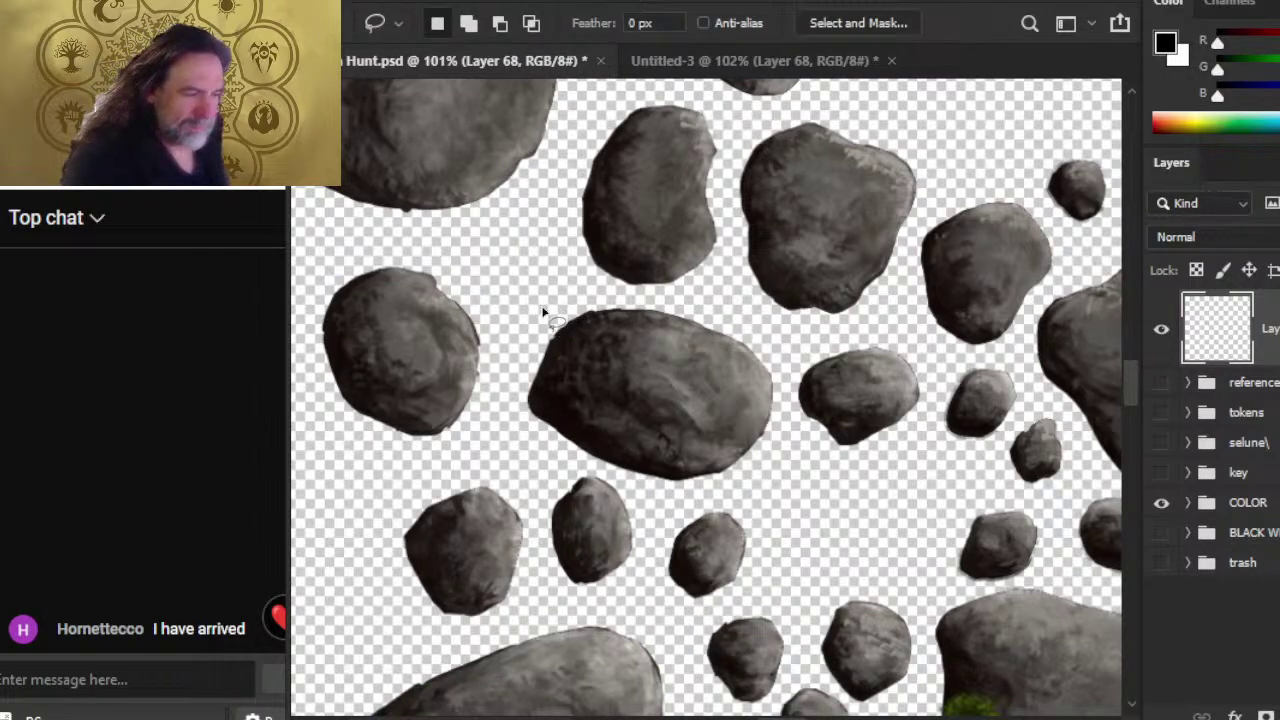
{"action": "mouse_move", "coordinate": [568, 288]}
{"action": "left_mouse_down"}
{"action": "mouse_move", "coordinate": [509, 331]}
{"action": "mouse_move", "coordinate": [492, 371]}
{"action": "mouse_move", "coordinate": [521, 433]}
{"action": "mouse_move", "coordinate": [646, 481]}
{"action": "left_mouse_up"}
{"action": "mouse_move", "coordinate": [783, 388]}
{"action": "left_mouse_down"}
{"action": "mouse_move", "coordinate": [731, 311]}
{"action": "mouse_move", "coordinate": [600, 292]}
{"action": "left_mouse_up"}
{"action": "key", "text": "ctrl+c"}
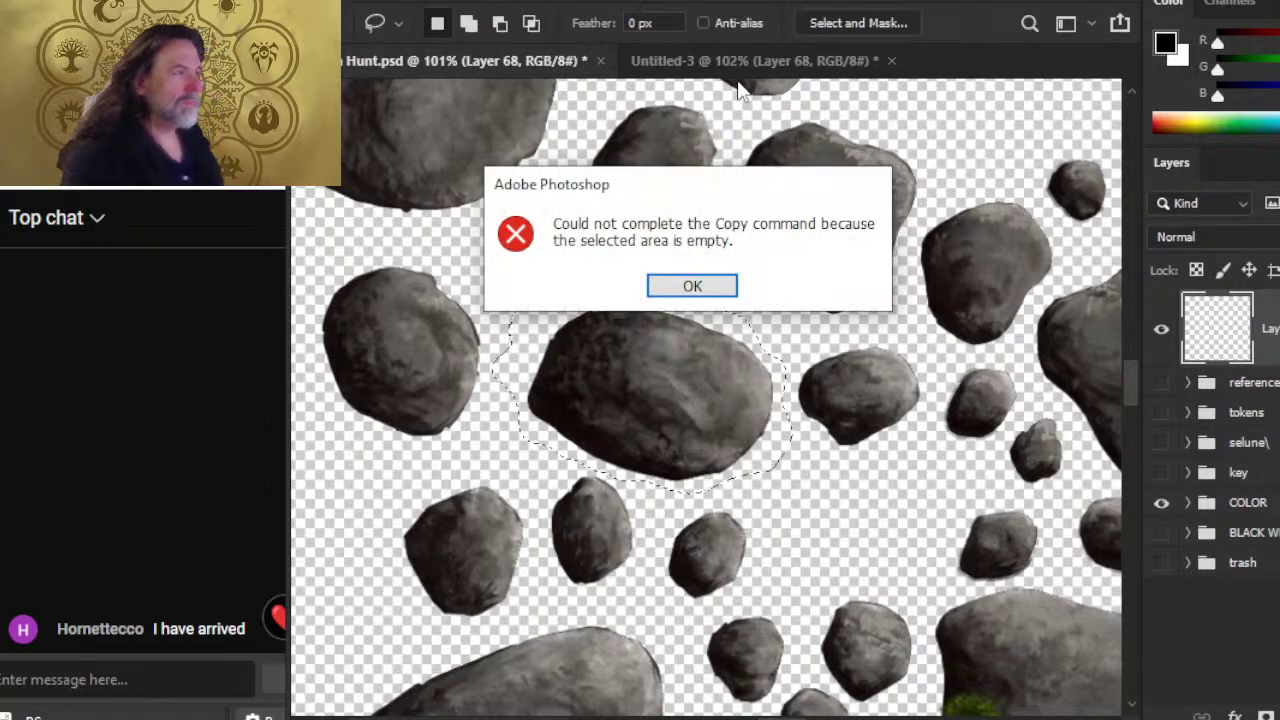
{"action": "key", "text": "Return"}
{"action": "key", "text": "ctrl+shift+c"}
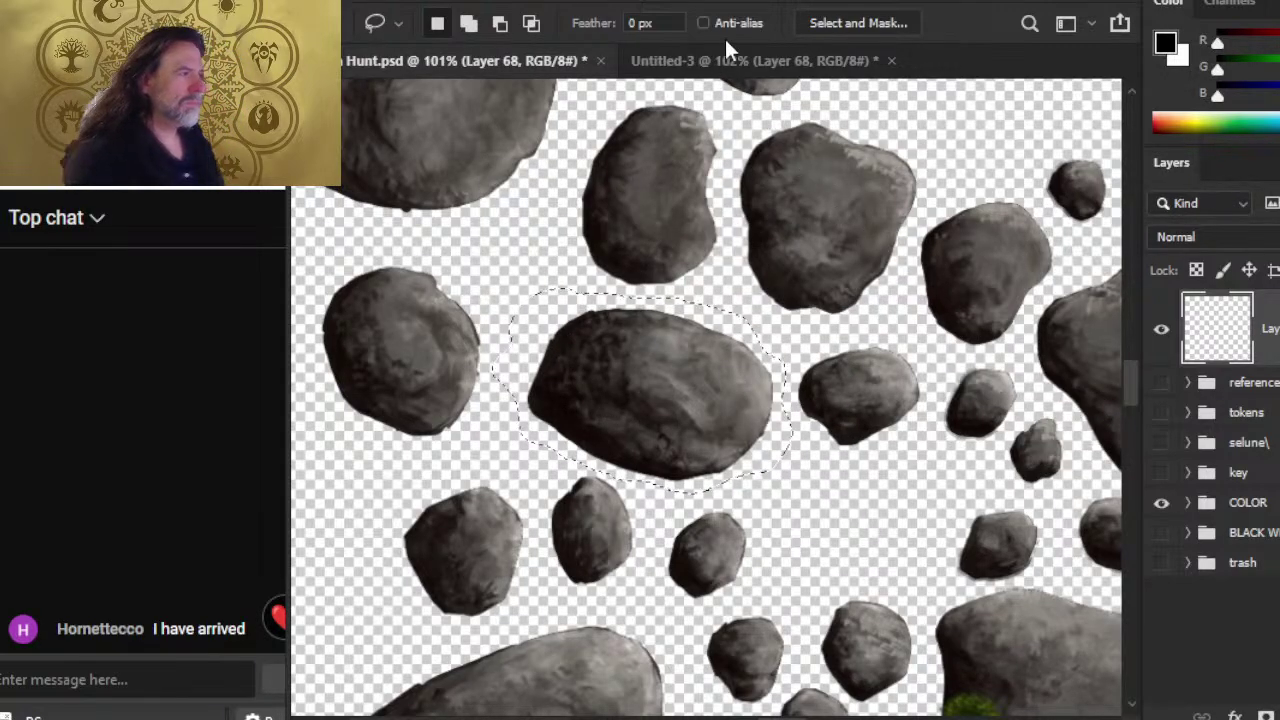
- Paste the rock into Untitled-3 as a new layer, position it, and hide the first asteroid
{"action": "left_click", "coordinate": [740, 60]}
{"action": "key", "text": "ctrl+shift+v"}
{"action": "key", "text": "v"}
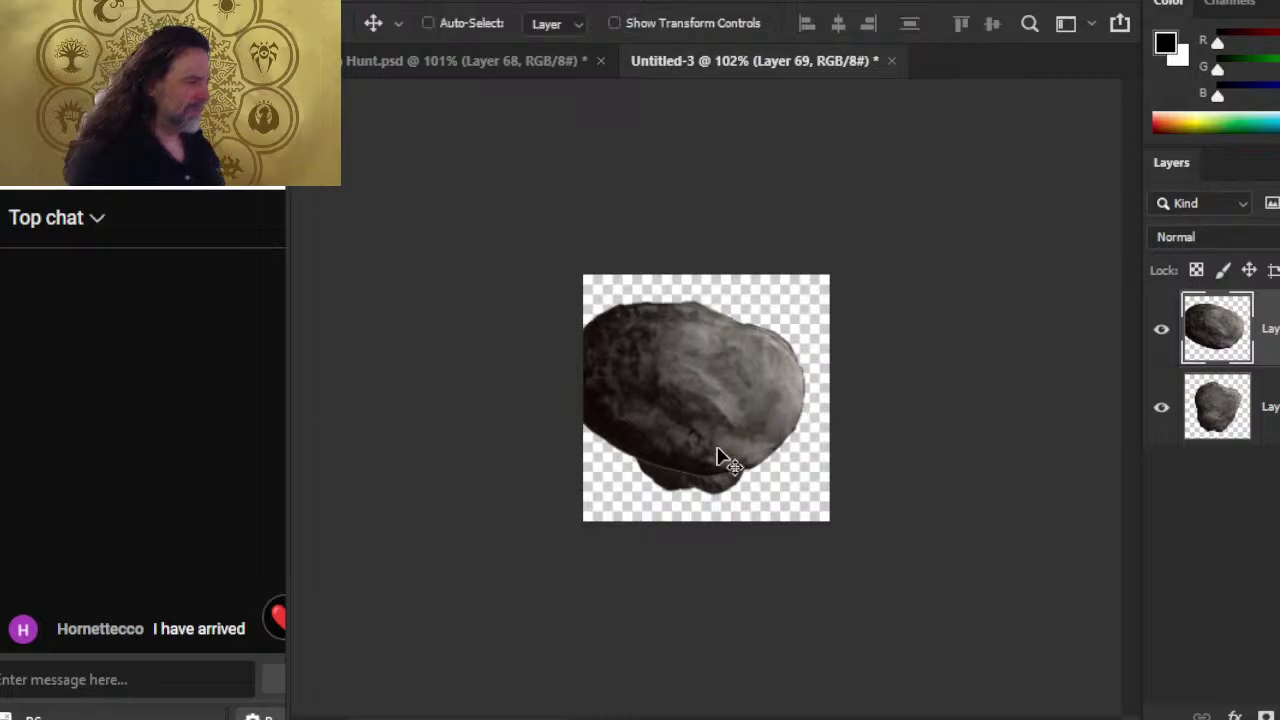
{"action": "left_click_drag", "start_coordinate": [720, 457], "coordinate": [750, 458]}
{"action": "left_click", "coordinate": [1161, 407]}
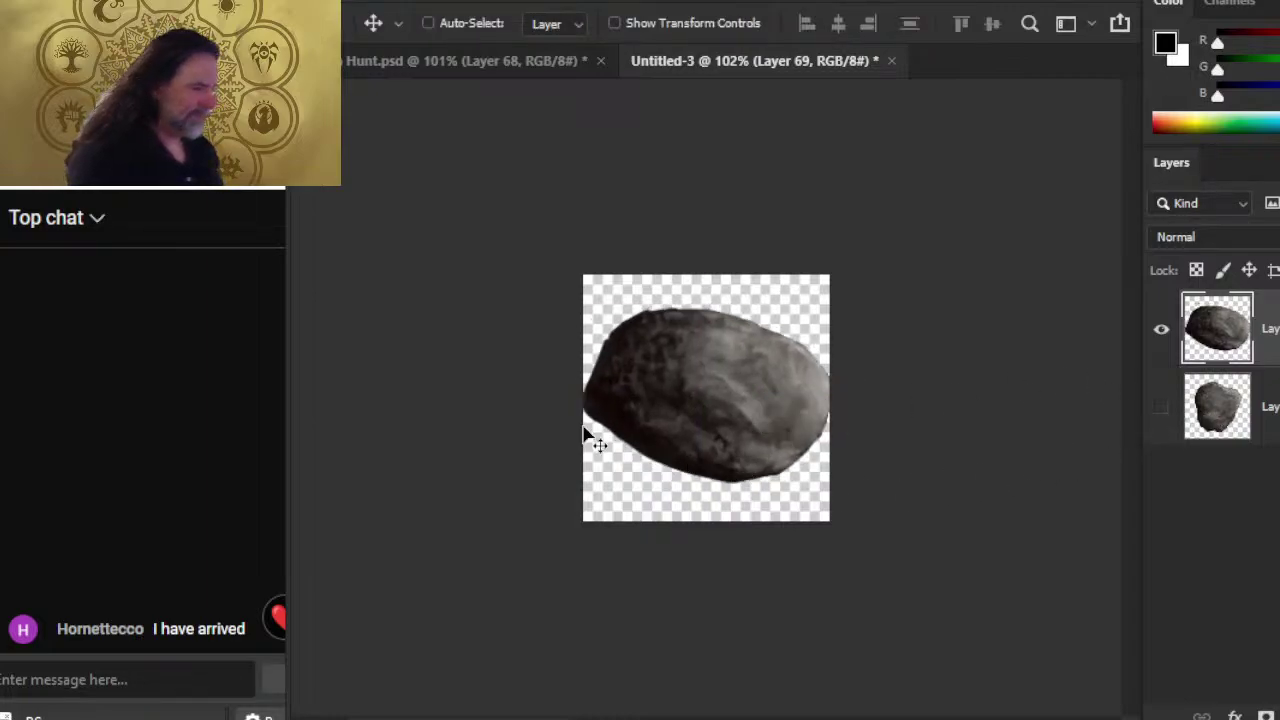
{"action": "left_click_drag", "start_coordinate": [591, 443], "coordinate": [575, 410]}
- Erase a strip from the rock's left edge with a size 10 eraser, then shift it left
{"action": "key", "text": "e"}
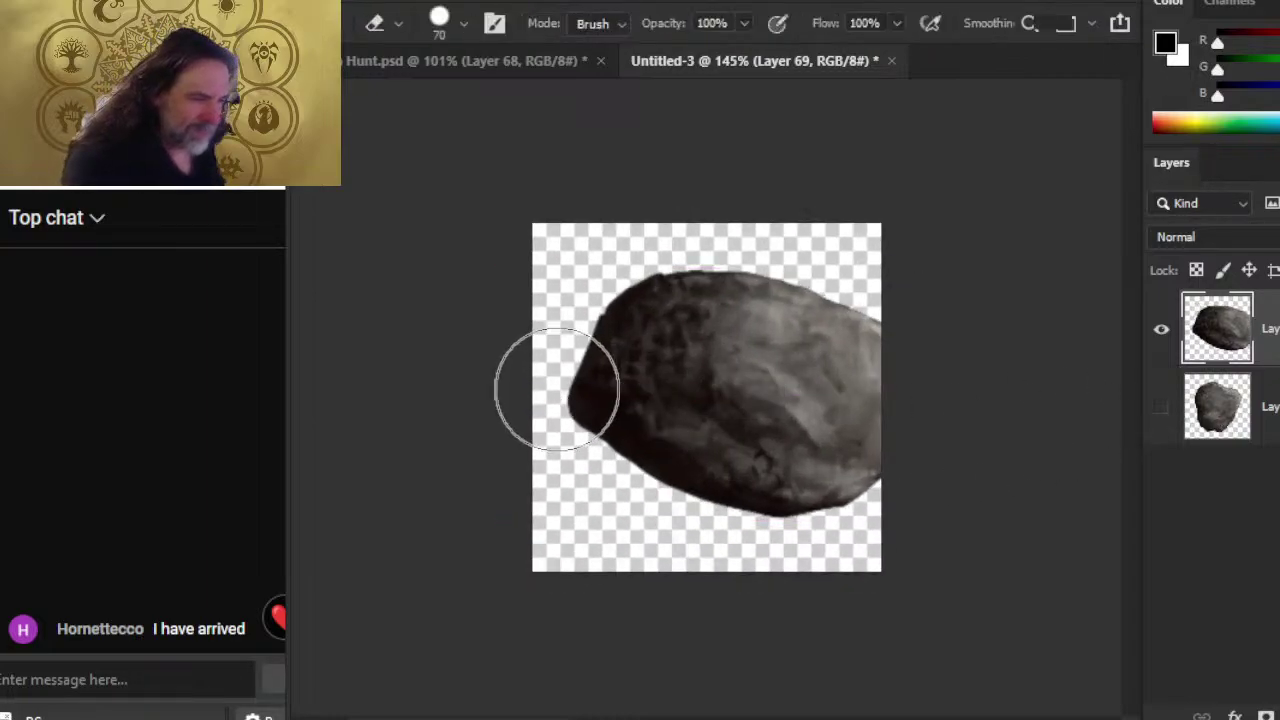
{"action": "key", "text": "["}
{"action": "key", "text": "["}
{"action": "key", "text": "["}
{"action": "key", "text": "["}
{"action": "key", "text": "["}
{"action": "key", "text": "["}
{"action": "key", "text": "["}
{"action": "left_click_drag", "start_coordinate": [570, 362], "coordinate": [579, 428]}
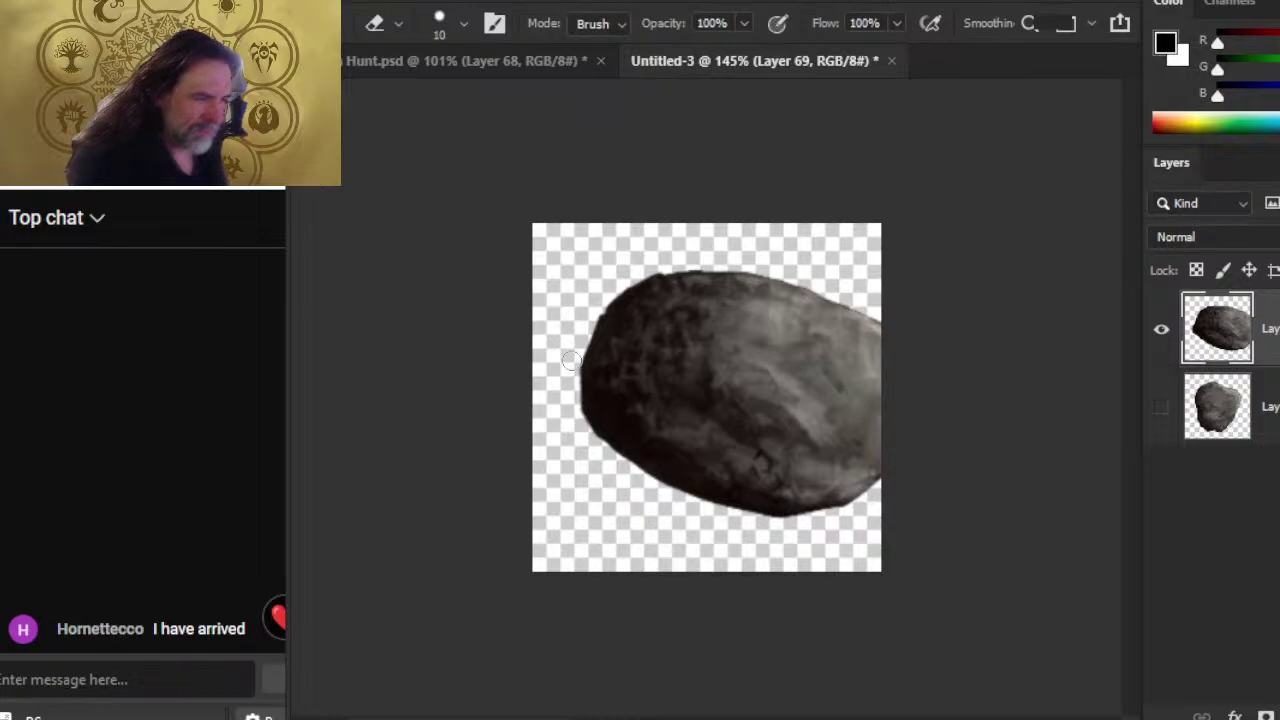
{"action": "key", "text": "v"}
{"action": "left_click_drag", "start_coordinate": [775, 455], "coordinate": [729, 451]}
- Rotate the rock about 21.62° with Free Transform and centre it on the canvas
{"action": "key", "text": "l"}
{"action": "right_click", "coordinate": [737, 362]}
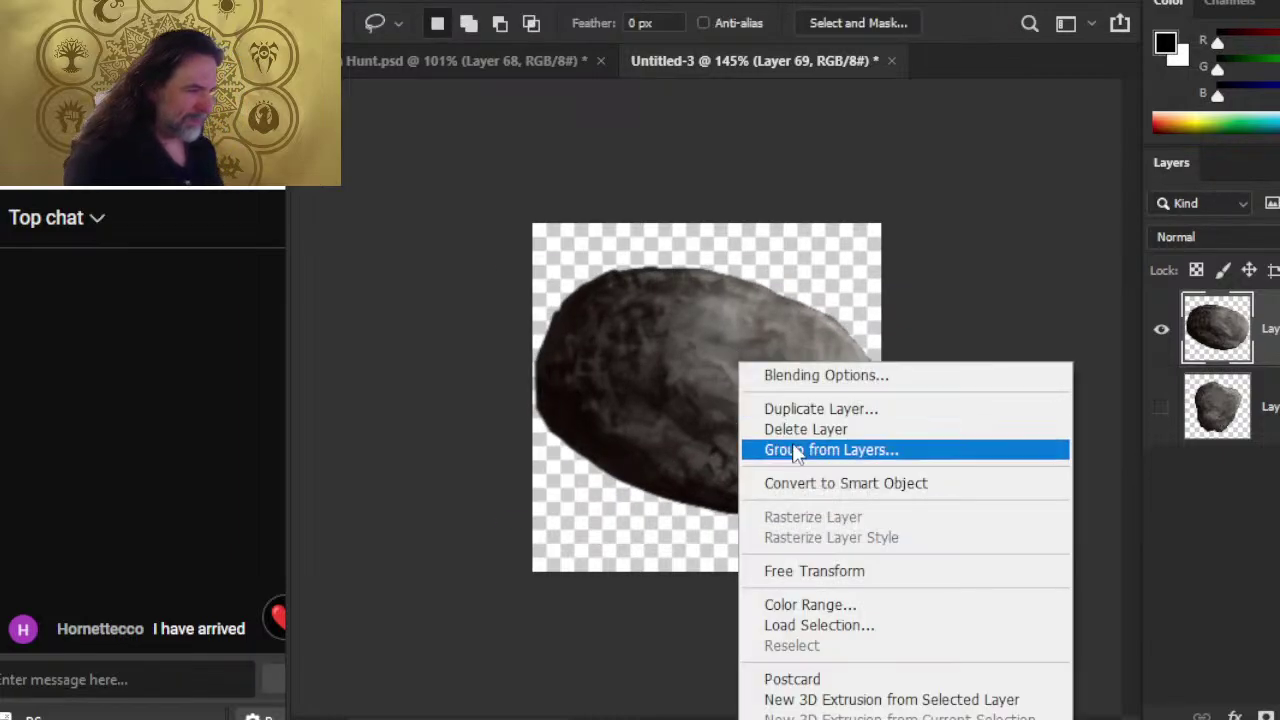
{"action": "left_click", "coordinate": [837, 571]}
{"action": "left_click_drag", "start_coordinate": [1014, 354], "coordinate": [1006, 466]}
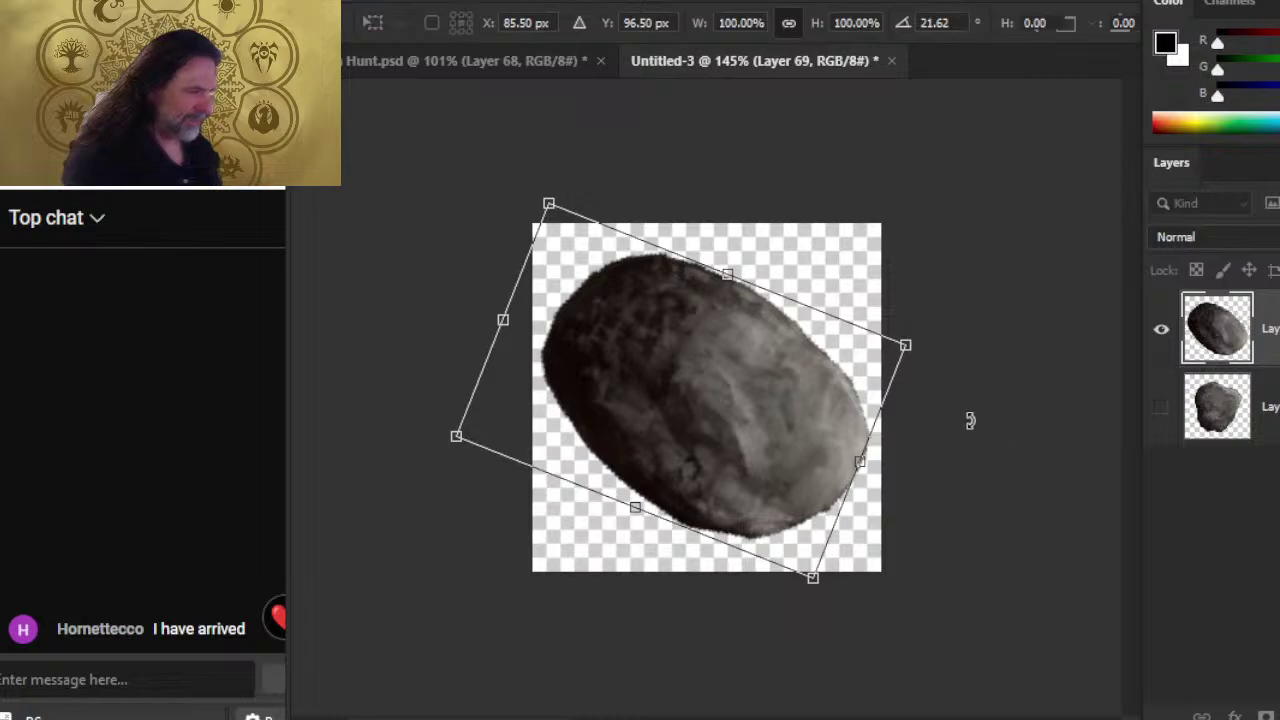
{"action": "key", "text": "Return"}
{"action": "key", "text": "v"}
{"action": "left_click_drag", "start_coordinate": [823, 557], "coordinate": [787, 527]}
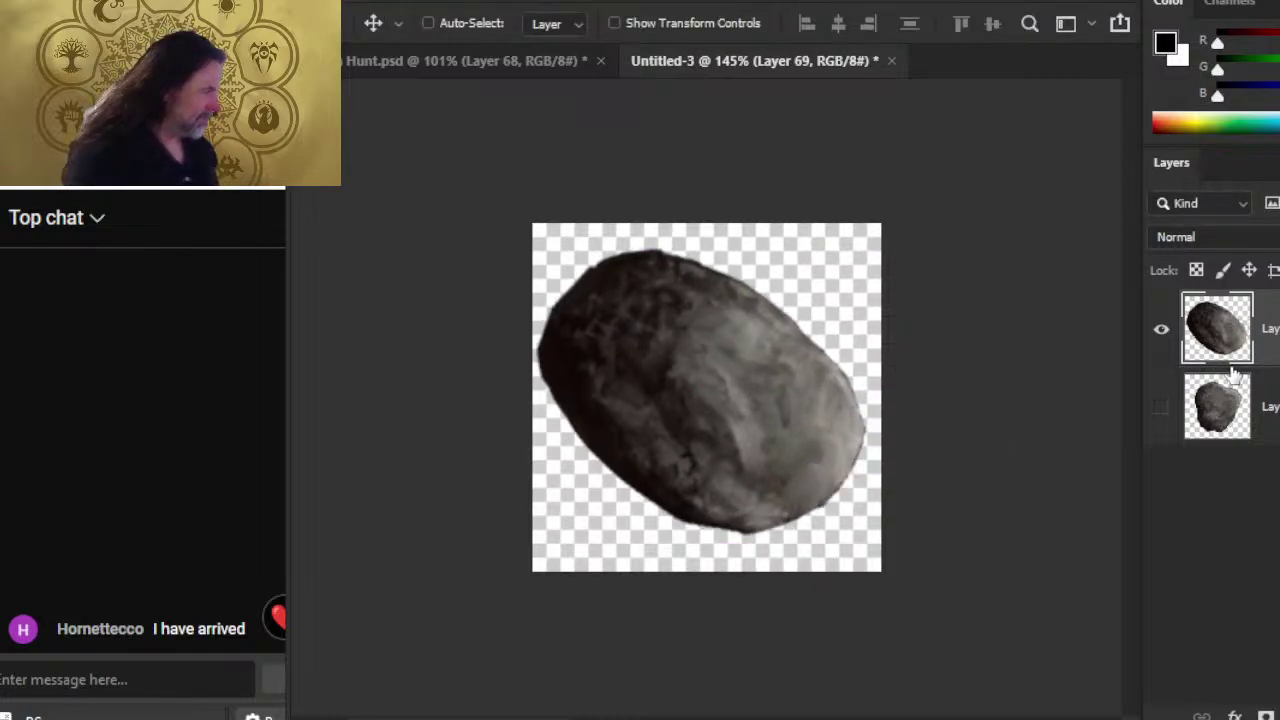
{"action": "left_click", "coordinate": [344, 2]}
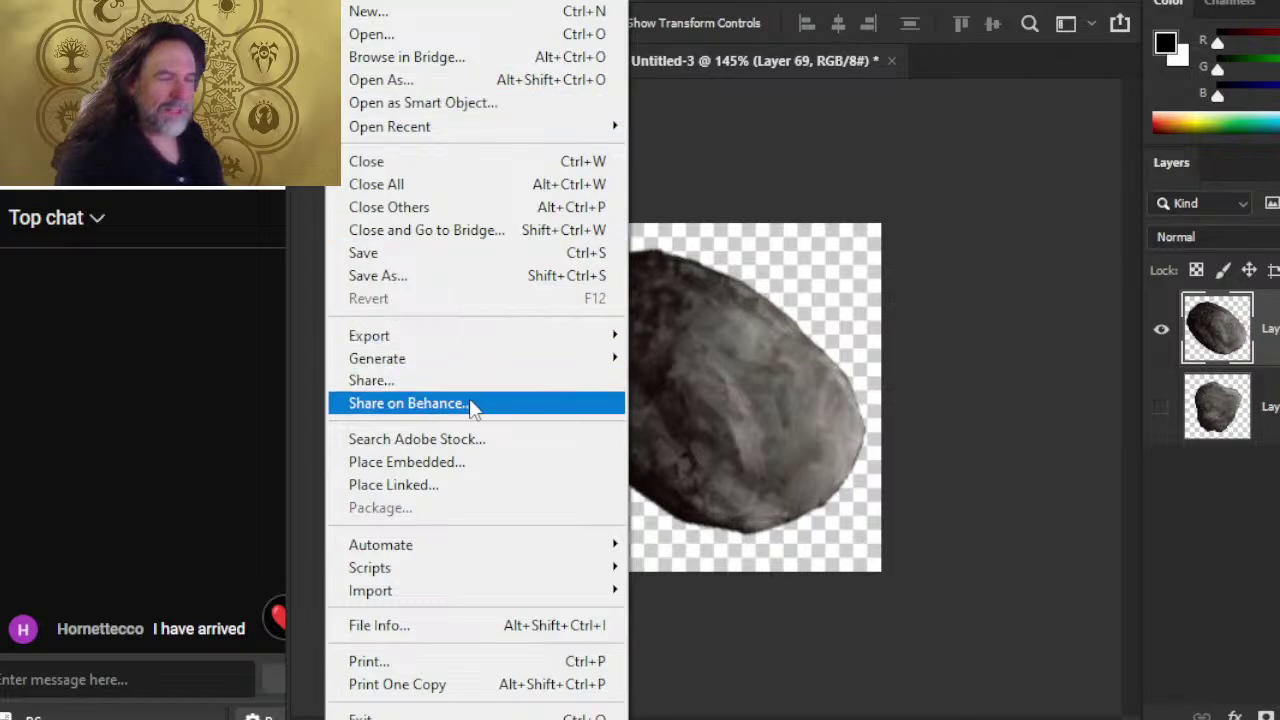
- Save the document to the computer as the PNG 'asteroid 2'
{"action": "left_click", "coordinate": [442, 264]}
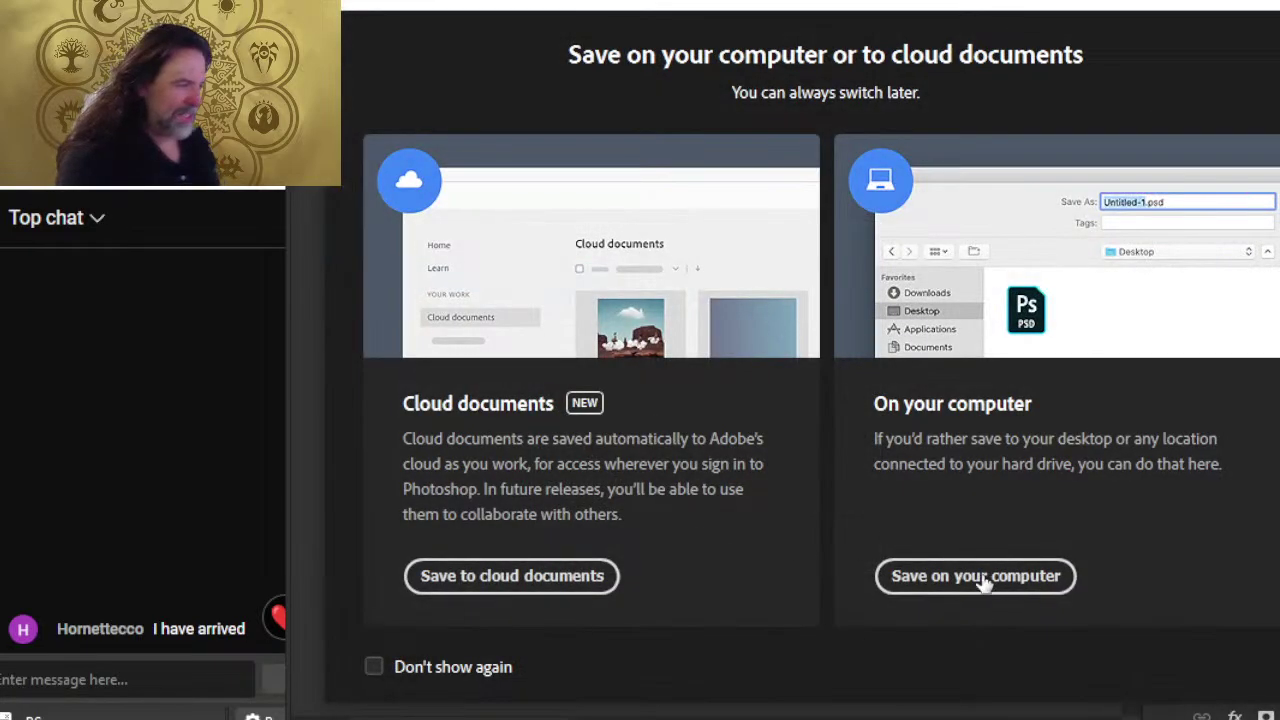
{"action": "left_click", "coordinate": [978, 577]}
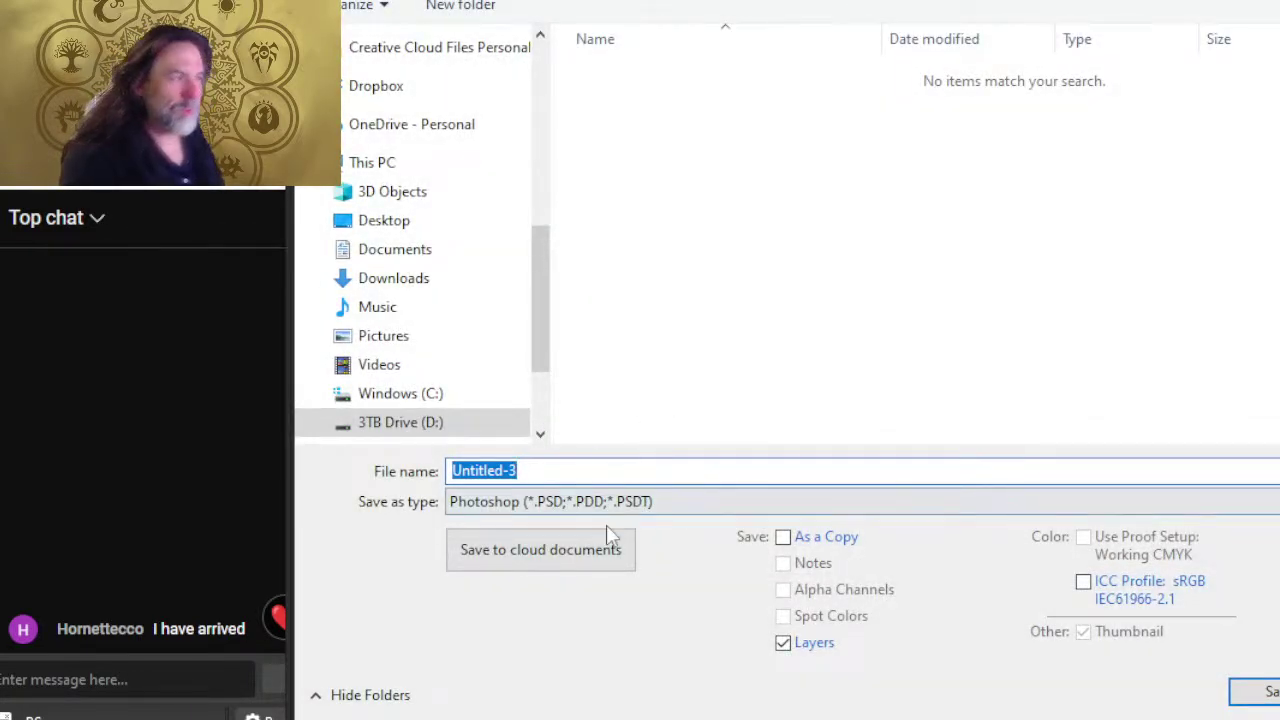
{"action": "left_click", "coordinate": [606, 506]}
{"action": "left_click", "coordinate": [516, 405]}
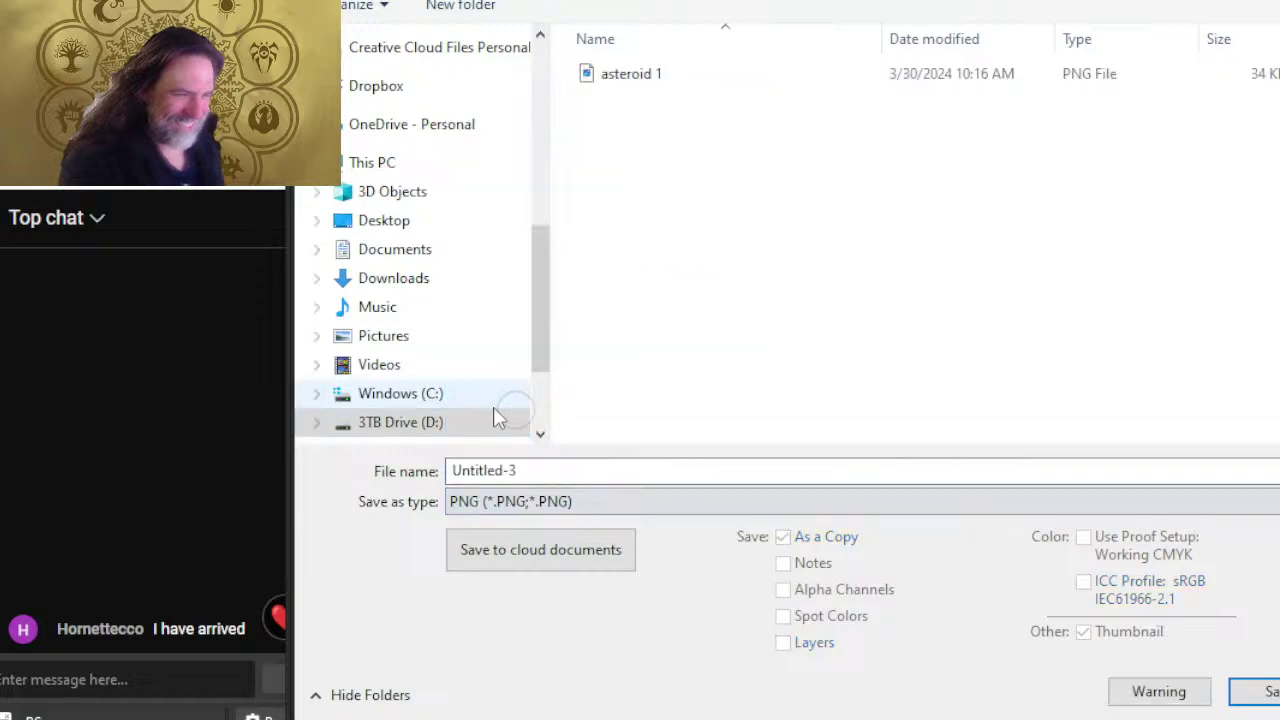
{"action": "left_click", "coordinate": [649, 74]}
{"action": "left_click", "coordinate": [577, 471]}
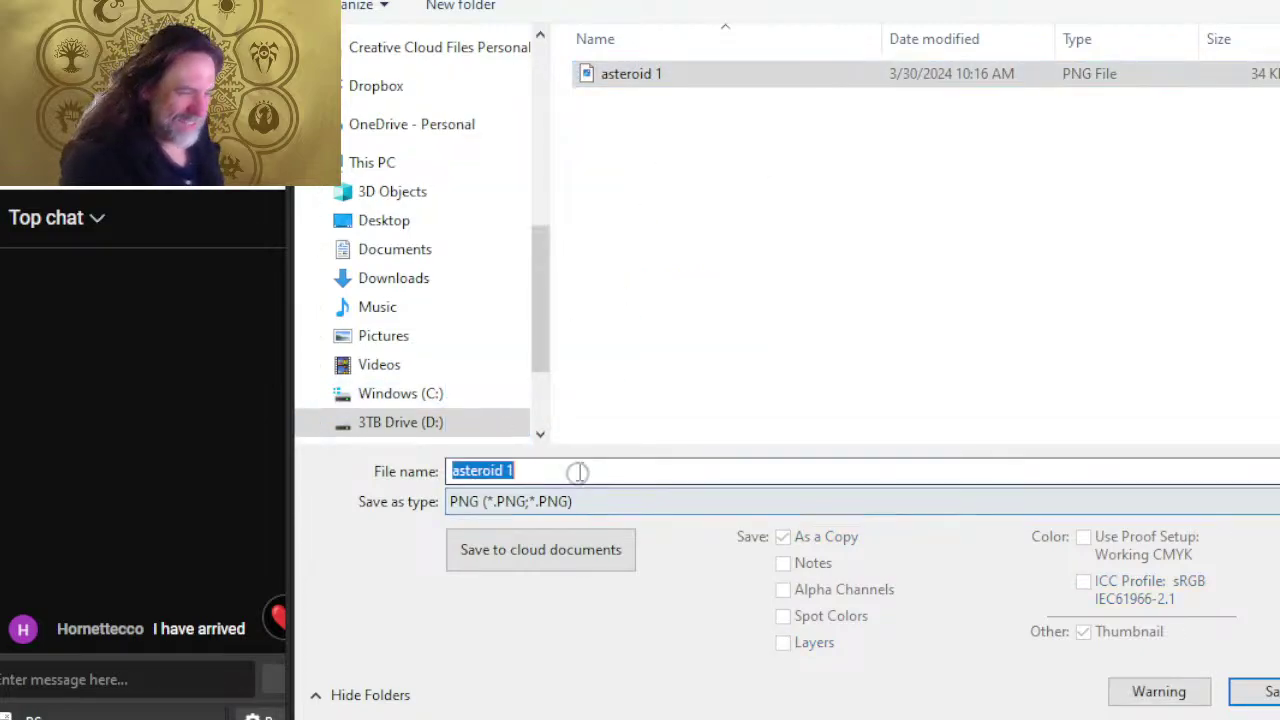
{"action": "left_click", "coordinate": [579, 471]}
{"action": "key", "text": "BackSpace"}
{"action": "type", "text": "2"}
{"action": "key", "text": "Return"}
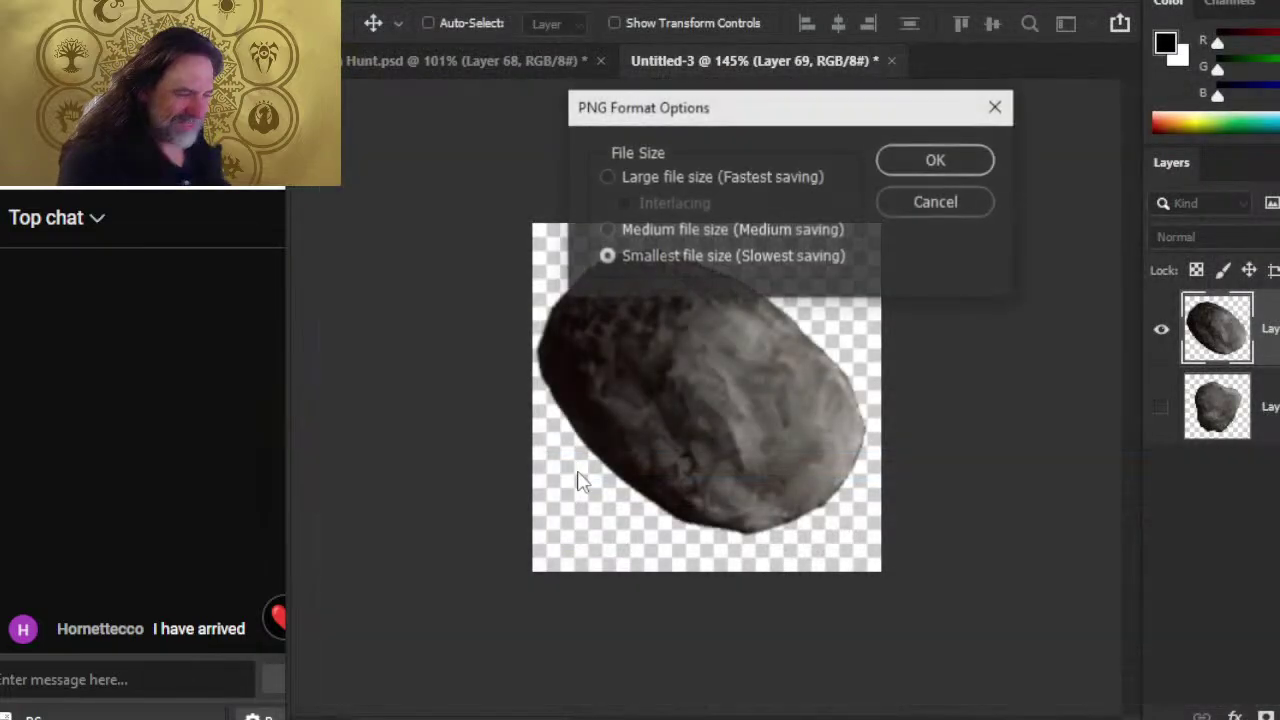
{"action": "left_click", "coordinate": [925, 167]}
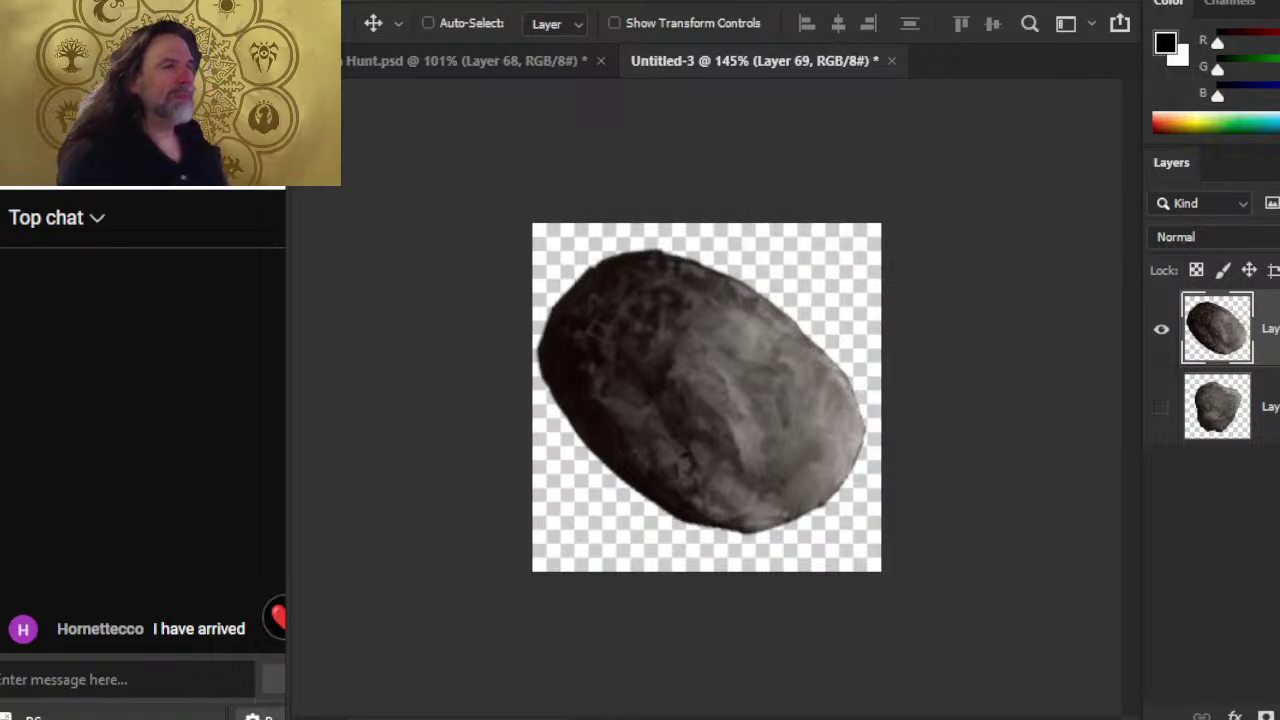
- Open asteroid 2.png to verify it, close it, and keep Untitled-3 open
{"action": "key", "text": "alt+f"}
{"action": "left_click", "coordinate": [429, 34]}
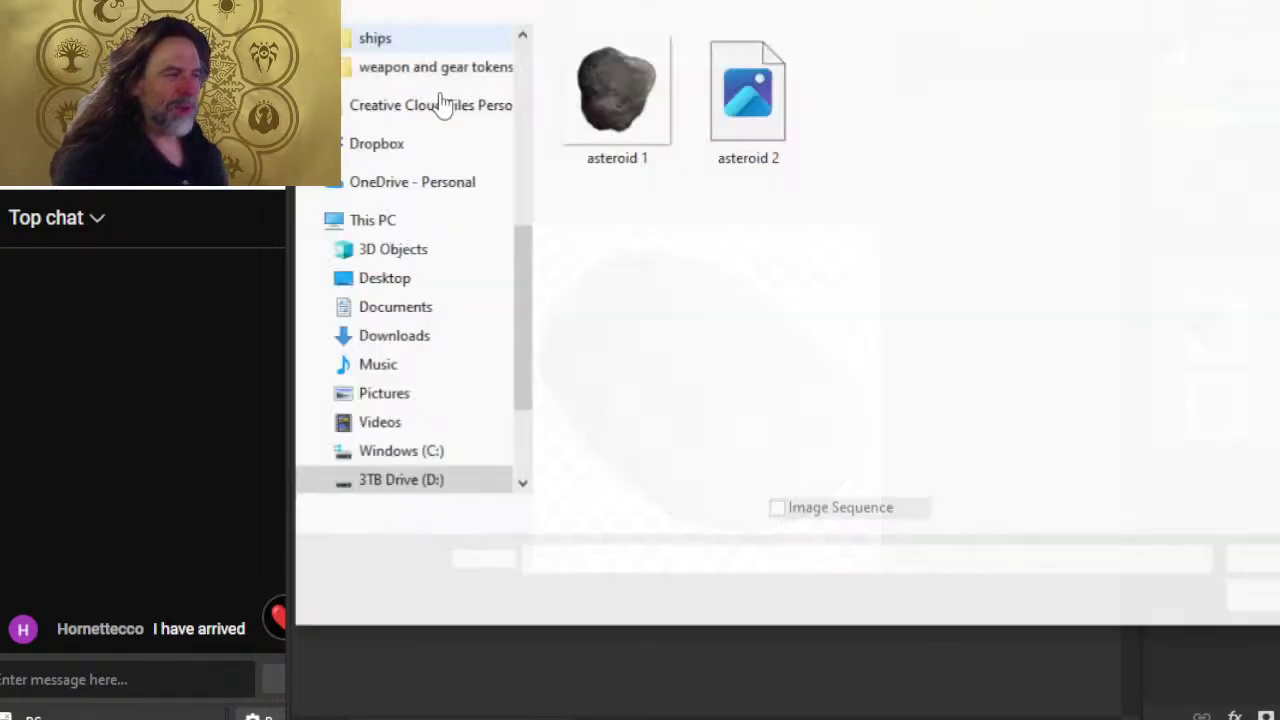
{"action": "double_click", "coordinate": [734, 121]}
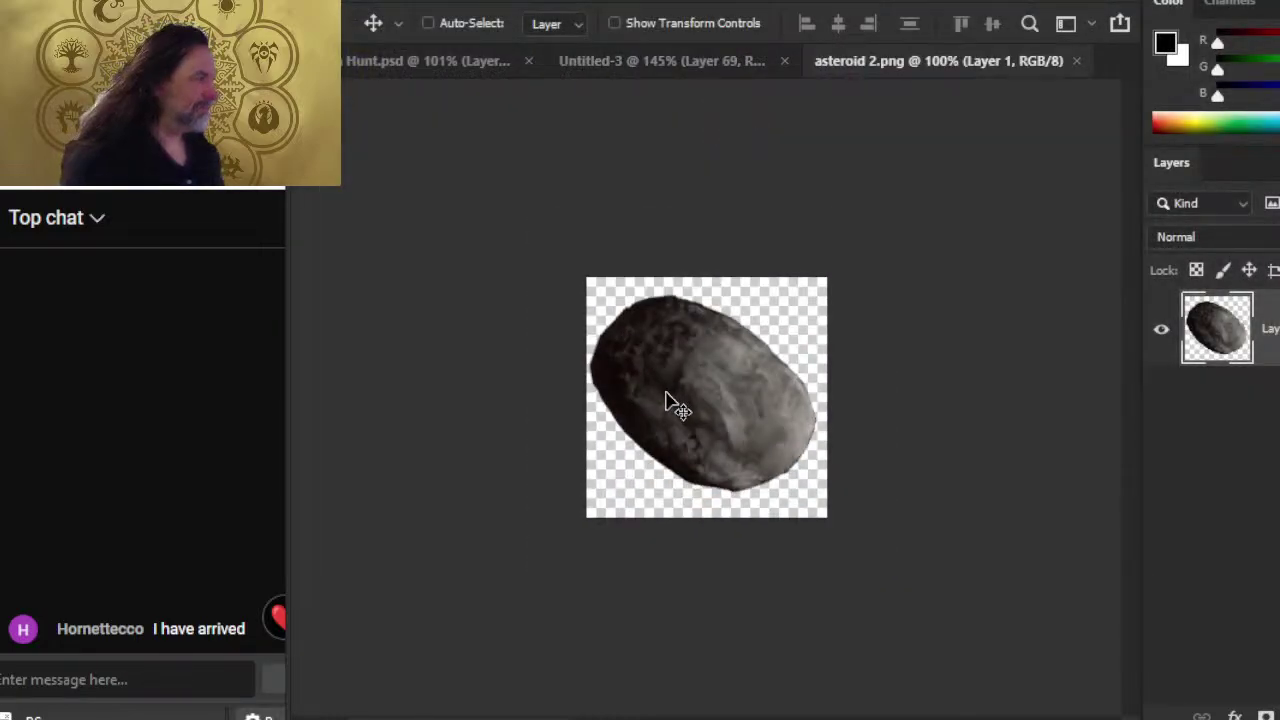
{"action": "left_click", "coordinate": [1078, 61]}
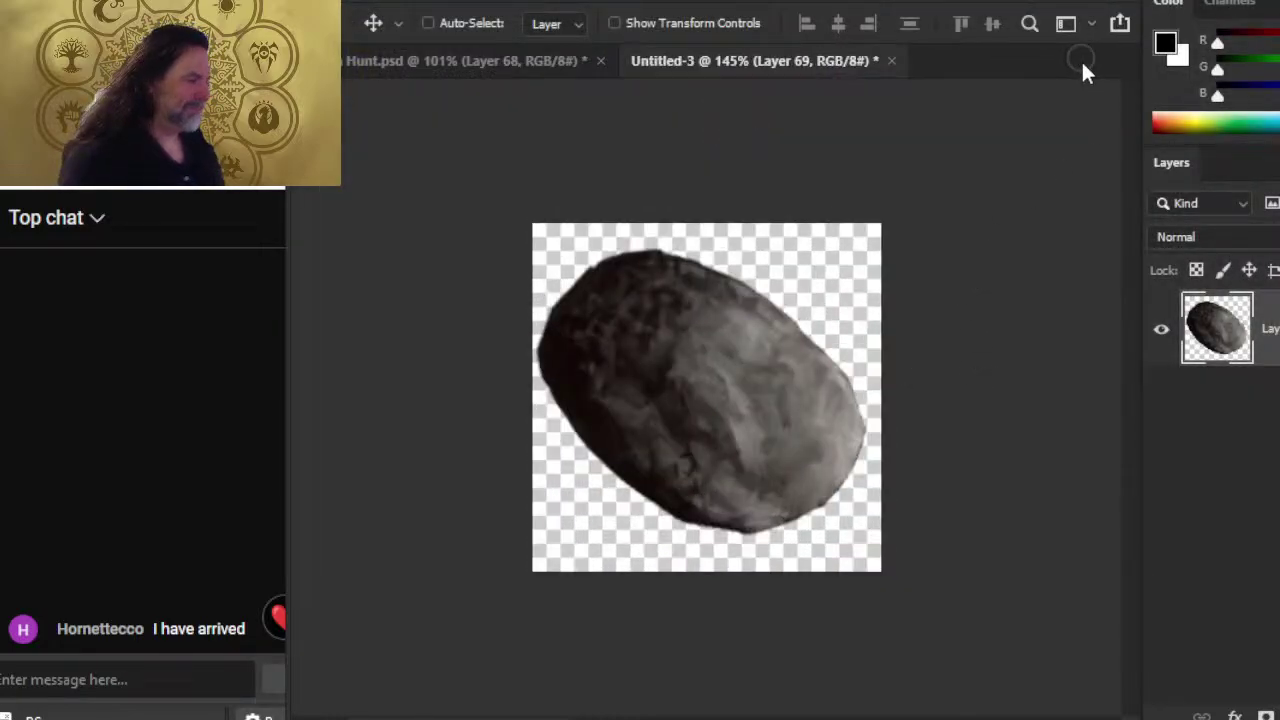
{"action": "left_click", "coordinate": [891, 61]}
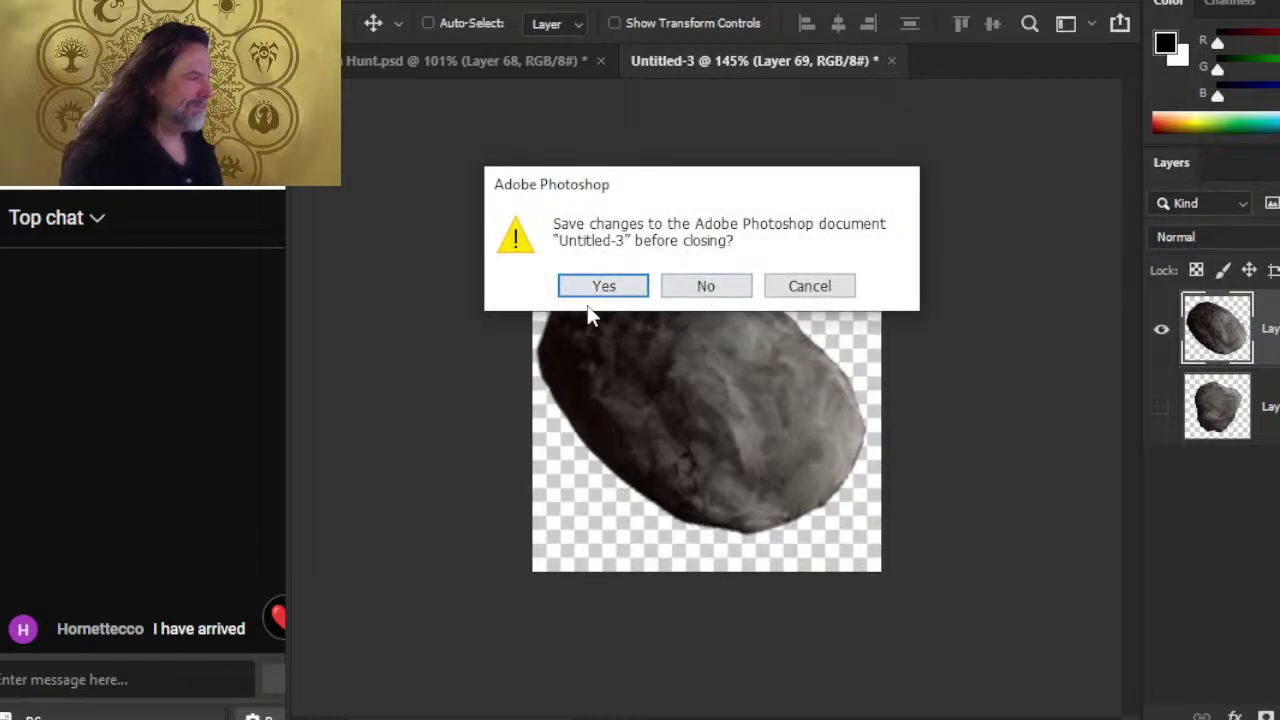
{"action": "key", "text": "Escape"}
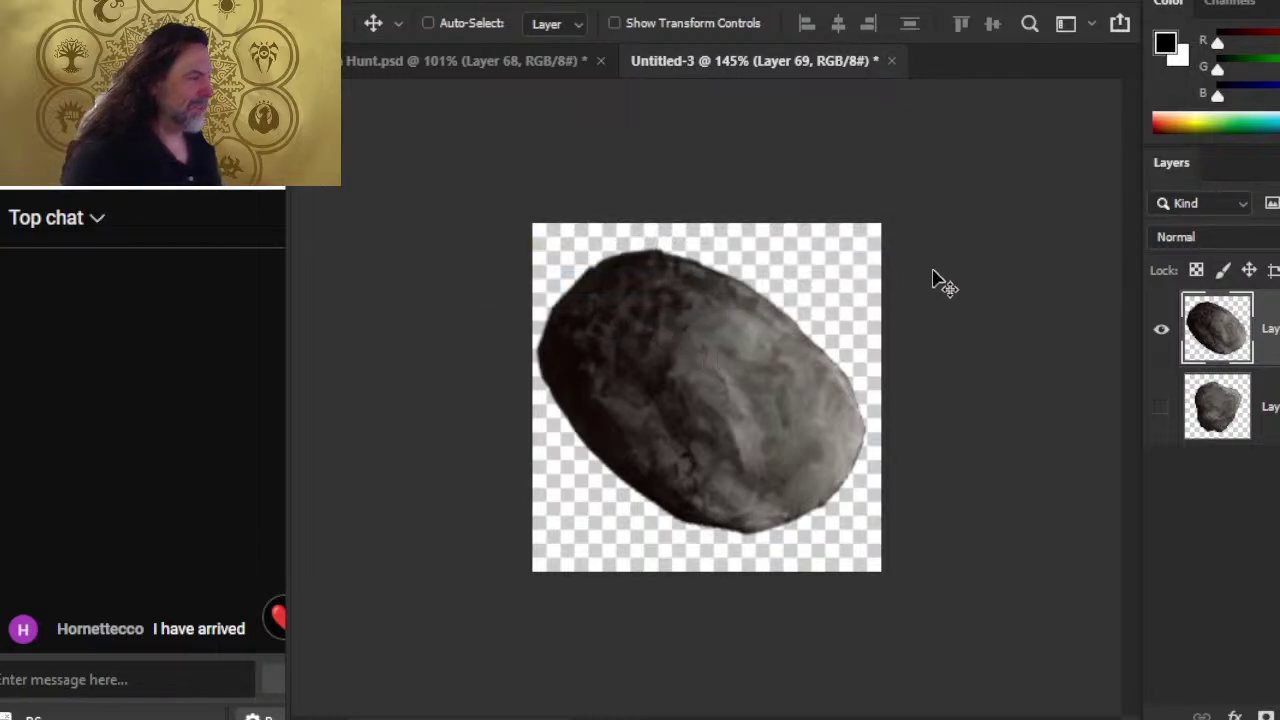
- Hide the tilted rock, then lasso another Hunt map rock and drag it centred into Untitled-3
{"action": "left_click", "coordinate": [1161, 329]}
{"action": "left_click", "coordinate": [507, 58]}
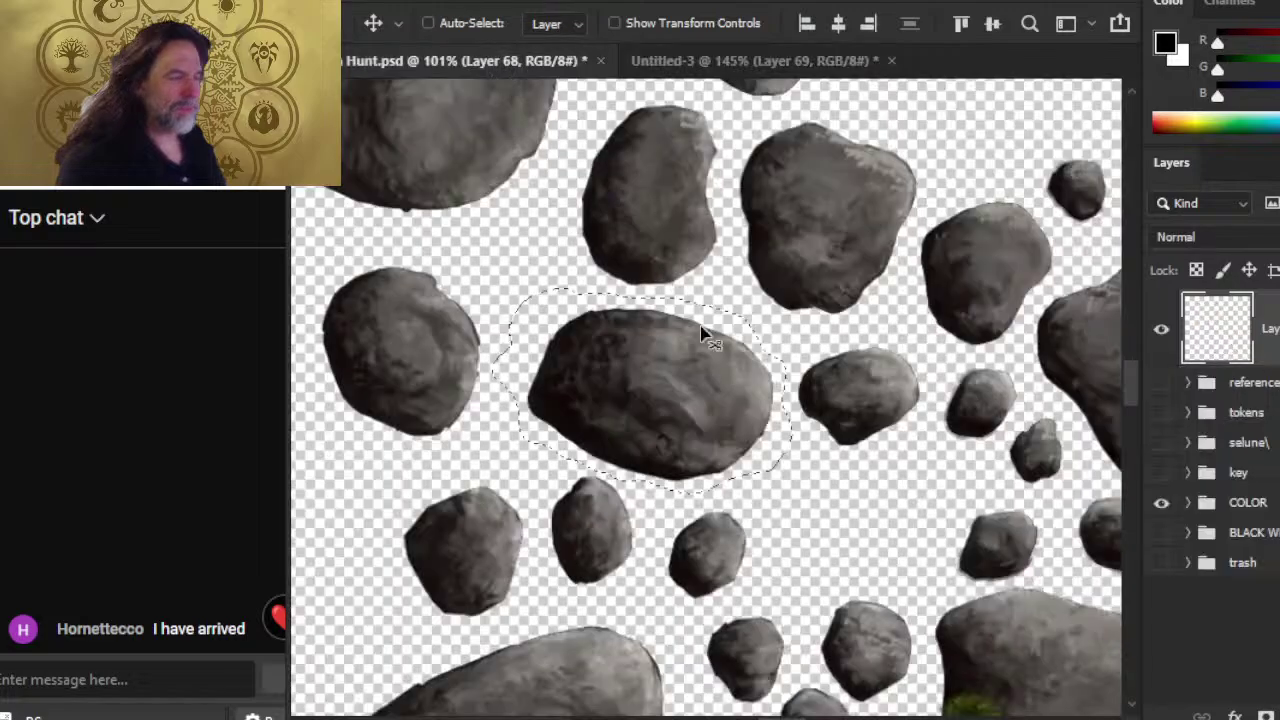
{"action": "scroll", "coordinate": [654, 443], "scroll_direction": "up", "scroll_amount": 3}
{"action": "key", "text": "l"}
{"action": "mouse_move", "coordinate": [705, 287]}
{"action": "left_mouse_down"}
{"action": "mouse_move", "coordinate": [618, 295]}
{"action": "mouse_move", "coordinate": [573, 464]}
{"action": "mouse_move", "coordinate": [674, 501]}
{"action": "mouse_move", "coordinate": [730, 505]}
{"action": "mouse_move", "coordinate": [784, 443]}
{"action": "mouse_move", "coordinate": [784, 344]}
{"action": "mouse_move", "coordinate": [754, 290]}
{"action": "mouse_move", "coordinate": [705, 287]}
{"action": "left_mouse_up"}
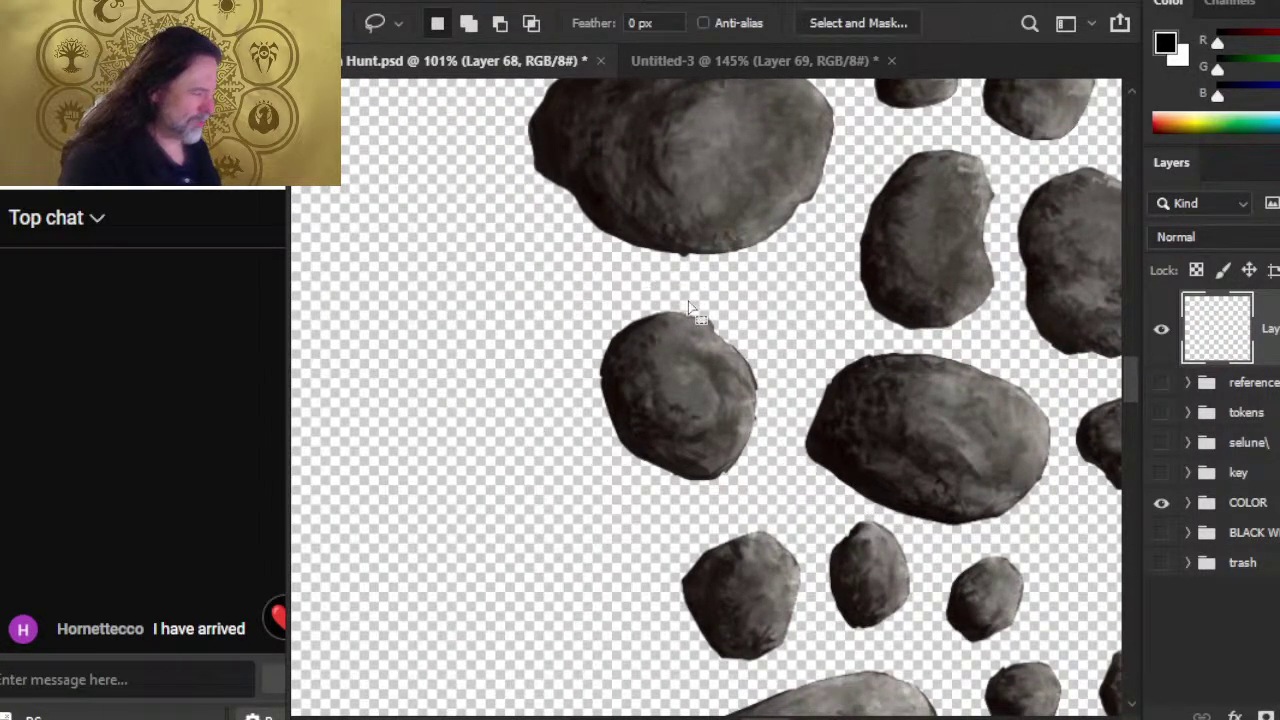
{"action": "left_click_drag", "start_coordinate": [727, 368], "coordinate": [785, 425]}
{"action": "left_click_drag", "start_coordinate": [687, 450], "coordinate": [771, 449]}
{"action": "key", "text": "e"}
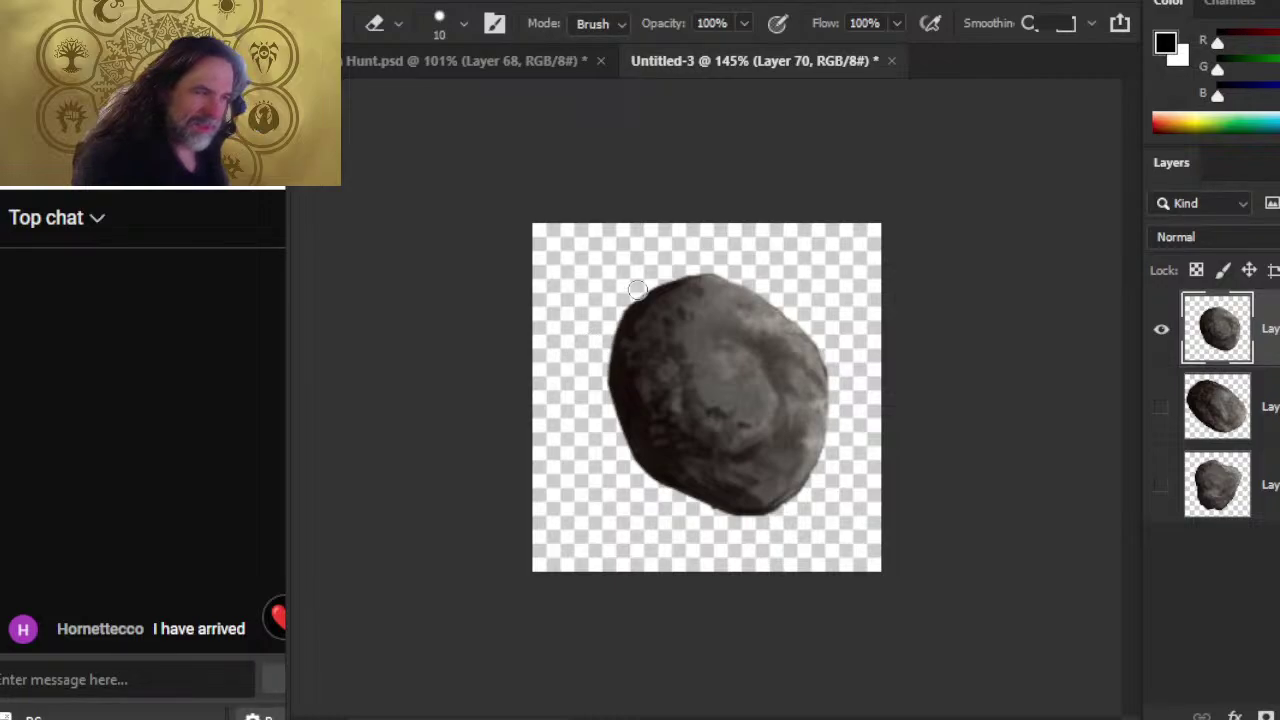
- Save a PNG copy named 'asteroid 3' to the computer's asteroids folder
{"action": "left_click", "coordinate": [359, 4]}
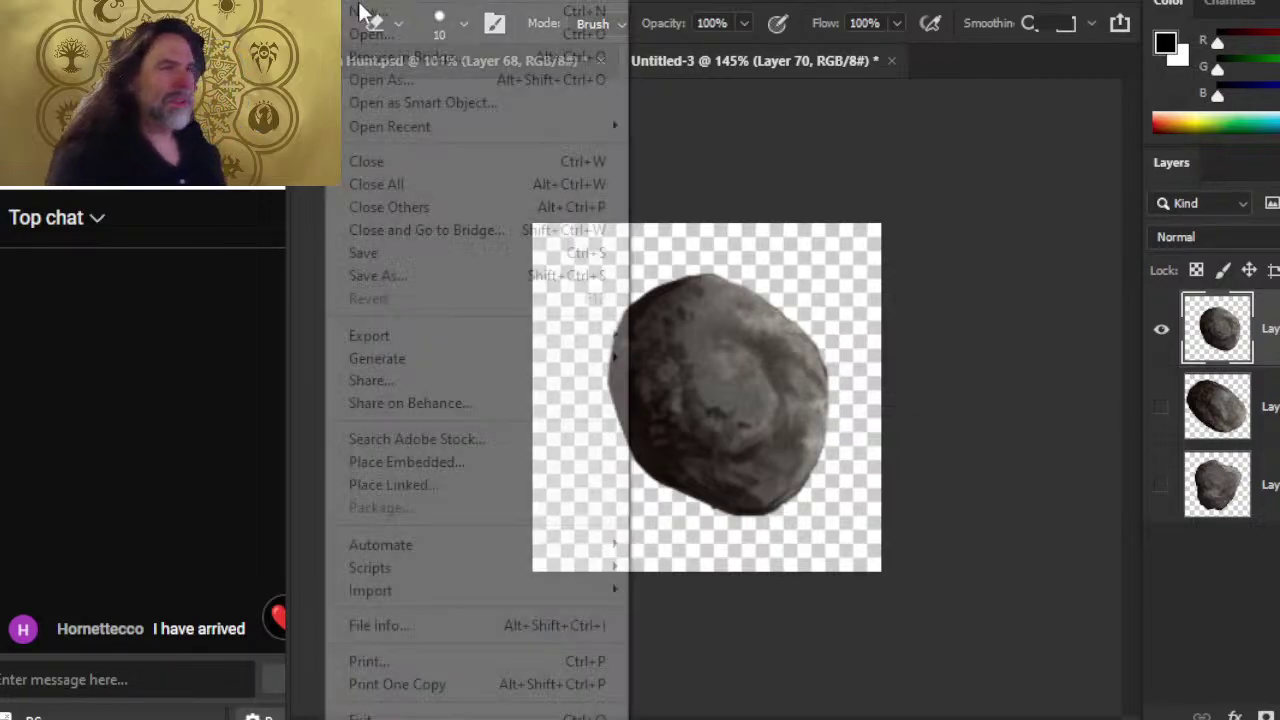
{"action": "left_click", "coordinate": [470, 276]}
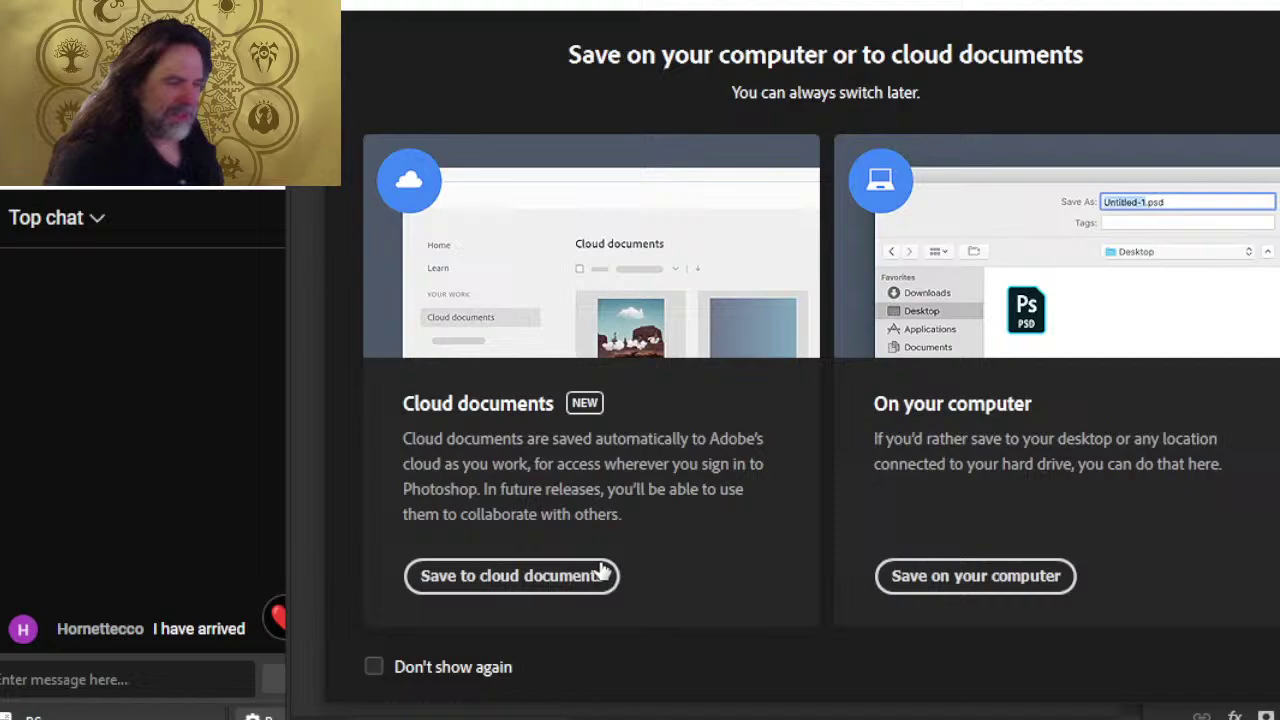
{"action": "left_click", "coordinate": [943, 590]}
{"action": "left_click", "coordinate": [560, 508]}
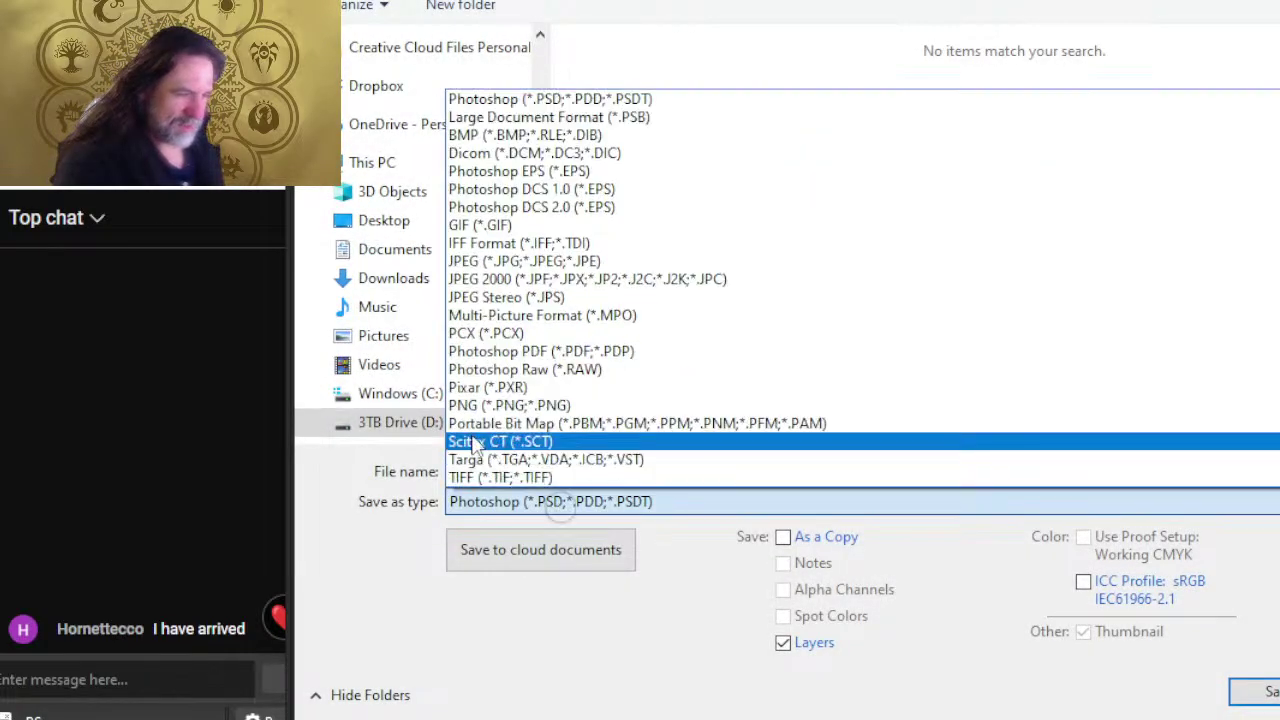
{"action": "left_click", "coordinate": [488, 405]}
{"action": "left_click", "coordinate": [762, 135]}
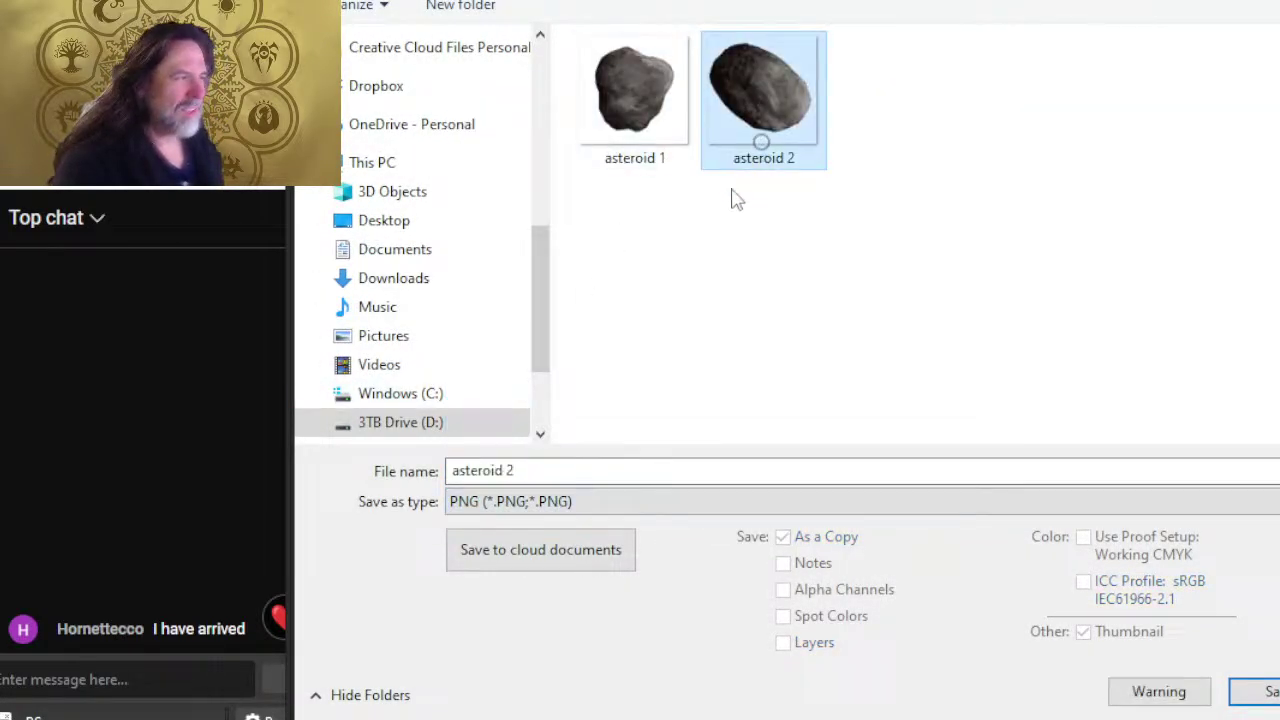
{"action": "left_click", "coordinate": [590, 472]}
{"action": "key", "text": "BackSpace"}
{"action": "type", "text": "3"}
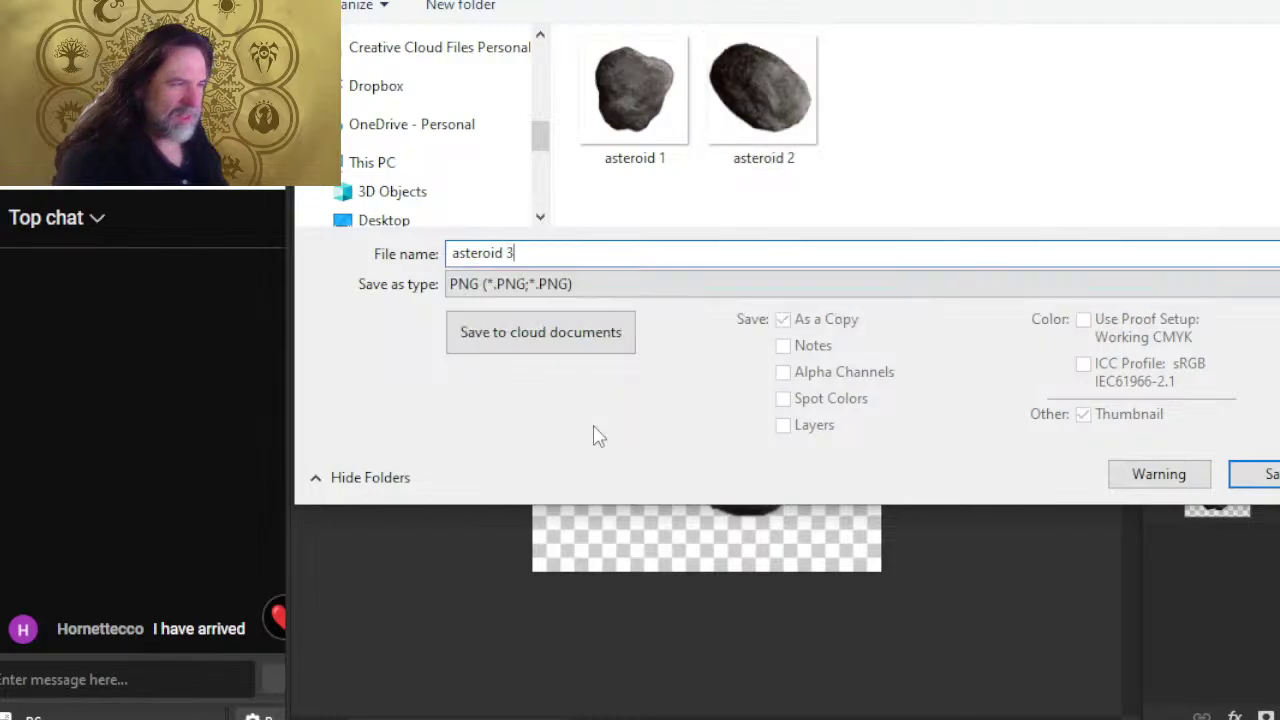
{"action": "key", "text": "Return"}
- Finish the PNG save, hide Layer 70, and zoom the Hunt map onto a group of small rocks
{"action": "left_click", "coordinate": [925, 163]}
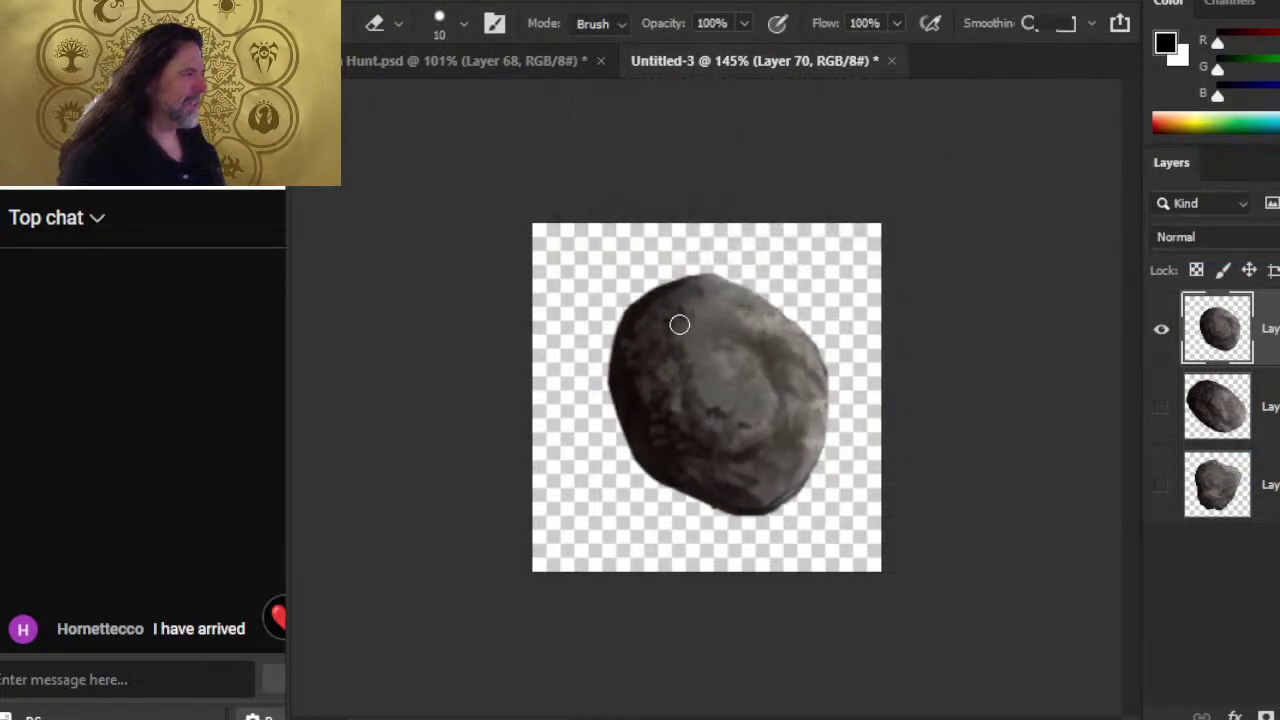
{"action": "left_click", "coordinate": [1161, 329]}
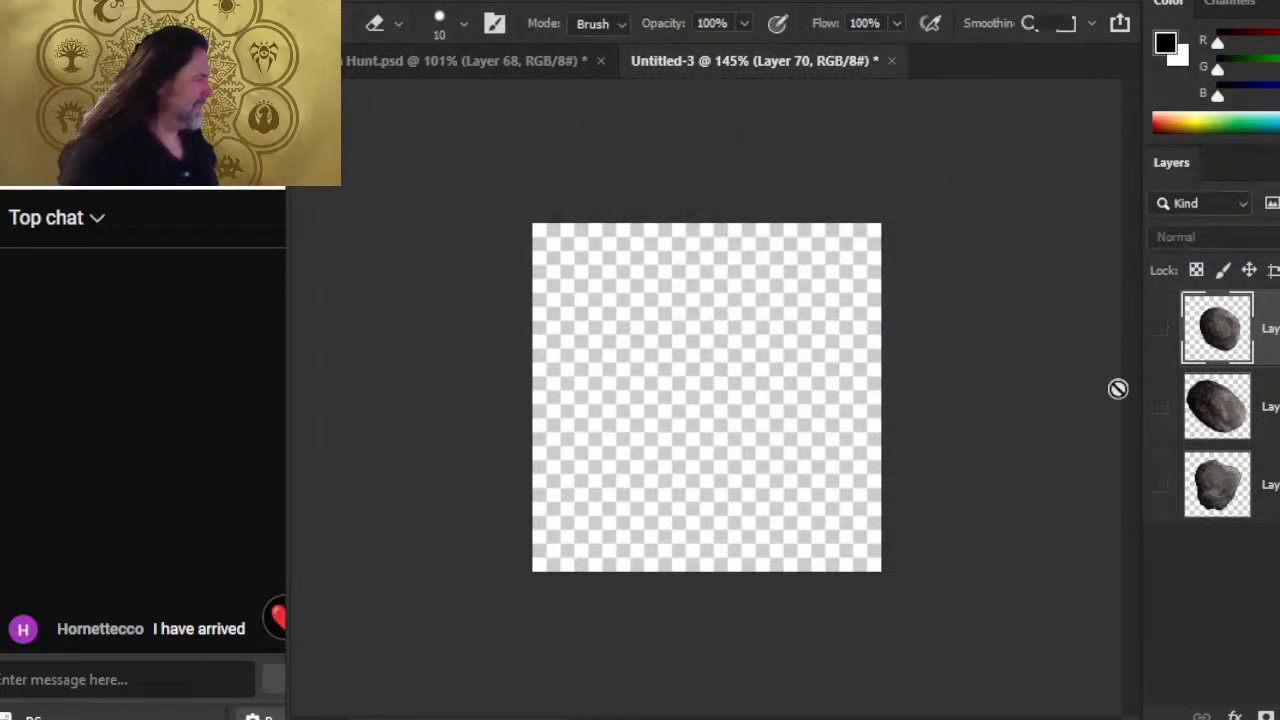
{"action": "left_click", "coordinate": [493, 60]}
{"action": "key", "text": "z"}
{"action": "left_click_drag", "start_coordinate": [929, 449], "coordinate": [860, 449]}
{"action": "left_click_drag", "start_coordinate": [940, 270], "coordinate": [689, 280]}
{"action": "mouse_move", "coordinate": [948, 253]}
{"action": "left_mouse_down"}
{"action": "mouse_move", "coordinate": [727, 385]}
{"action": "mouse_move", "coordinate": [671, 449]}
{"action": "left_mouse_up"}
- Lasso three small rocks, paste them into Untitled-3, shift them right and zoom in
{"action": "key", "text": "l"}
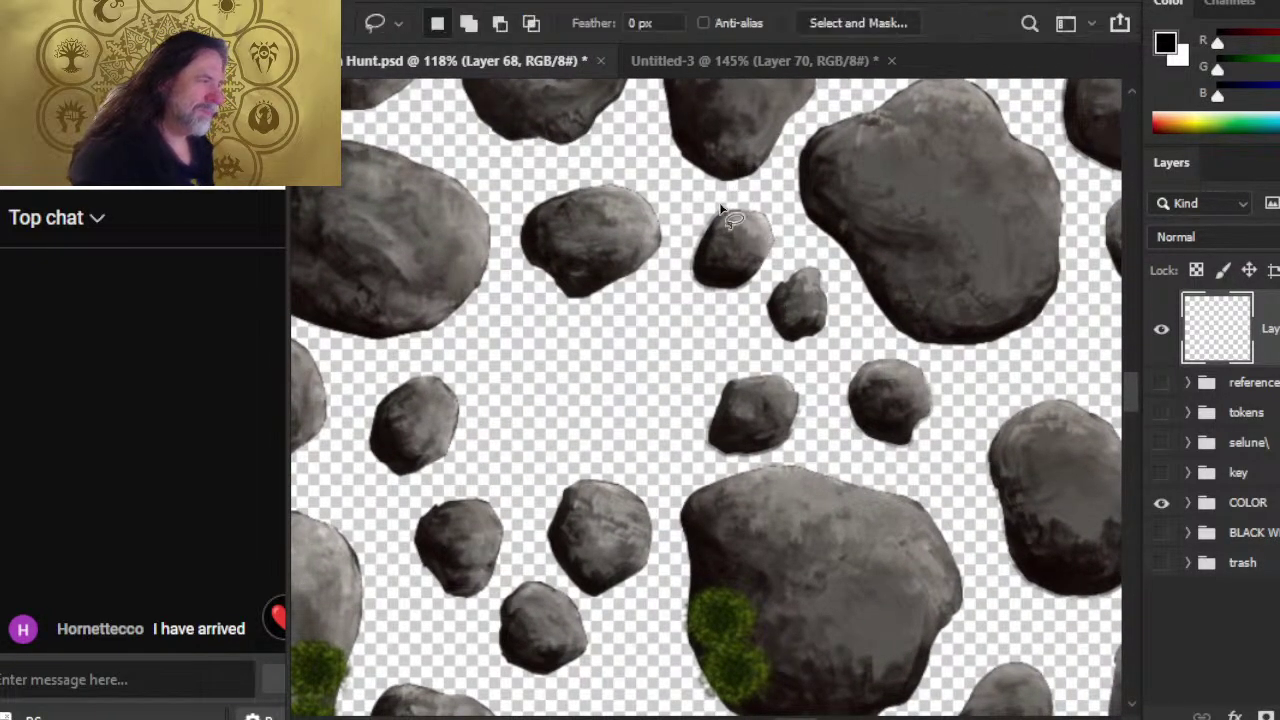
{"action": "left_click_drag", "start_coordinate": [766, 206], "coordinate": [771, 206]}
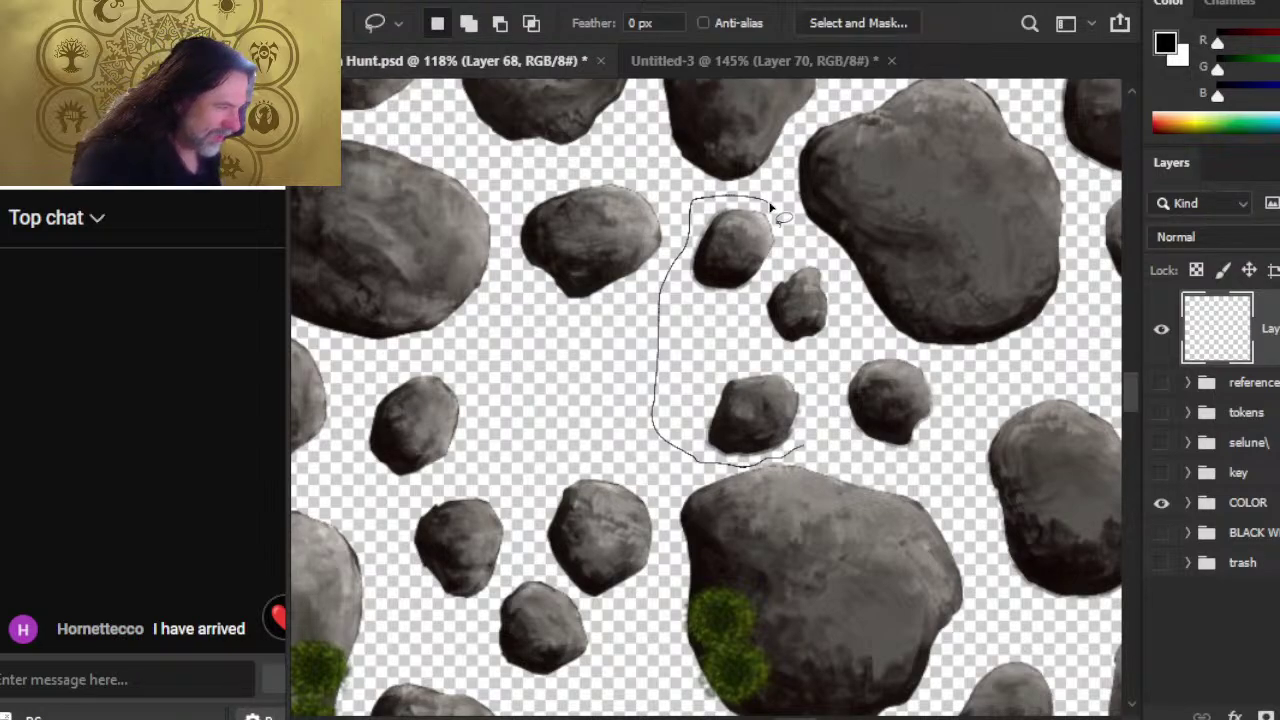
{"action": "left_click_drag", "start_coordinate": [772, 207], "coordinate": [774, 209]}
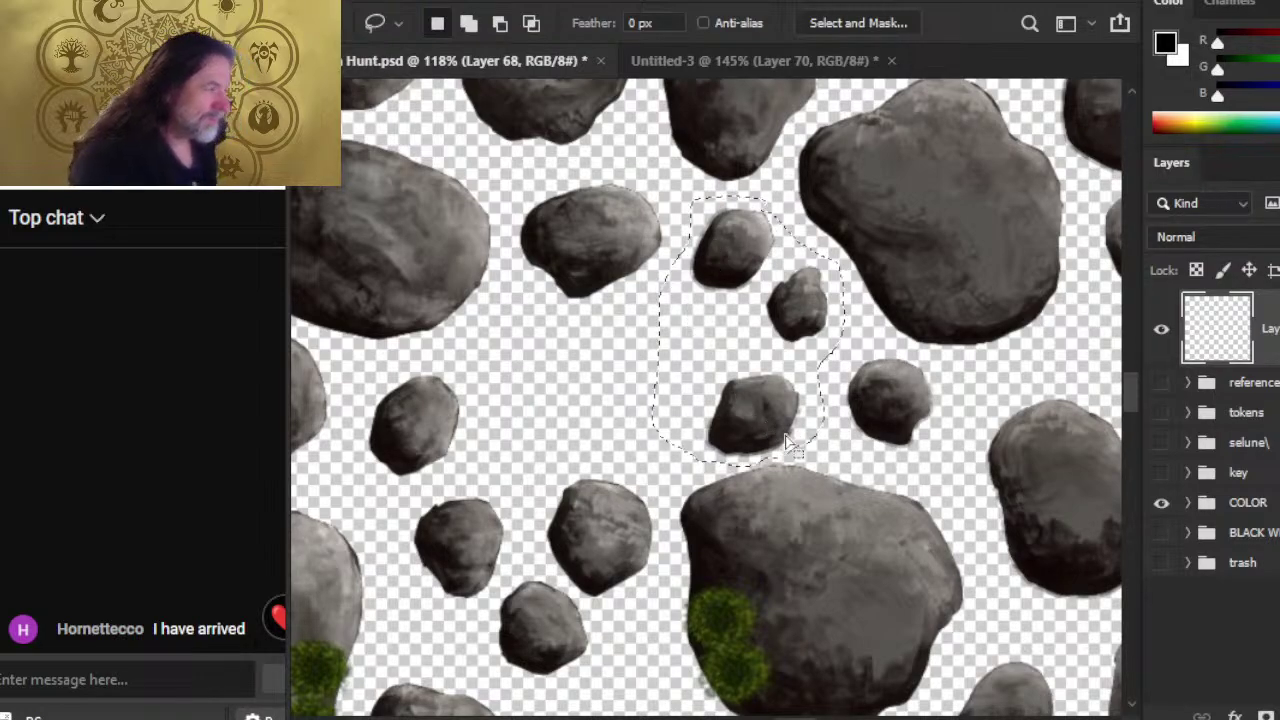
{"action": "key", "text": "ctrl+c"}
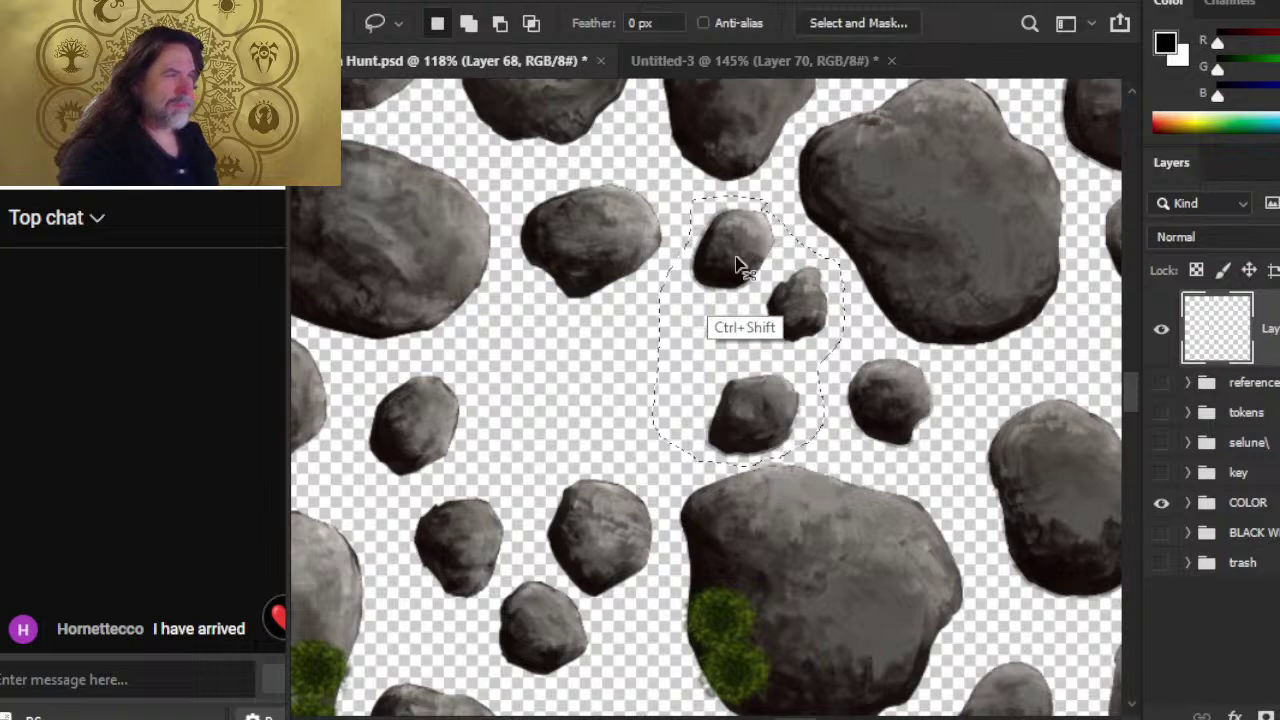
{"action": "left_click", "coordinate": [707, 61]}
{"action": "key", "text": "ctrl+v"}
{"action": "key", "text": "v"}
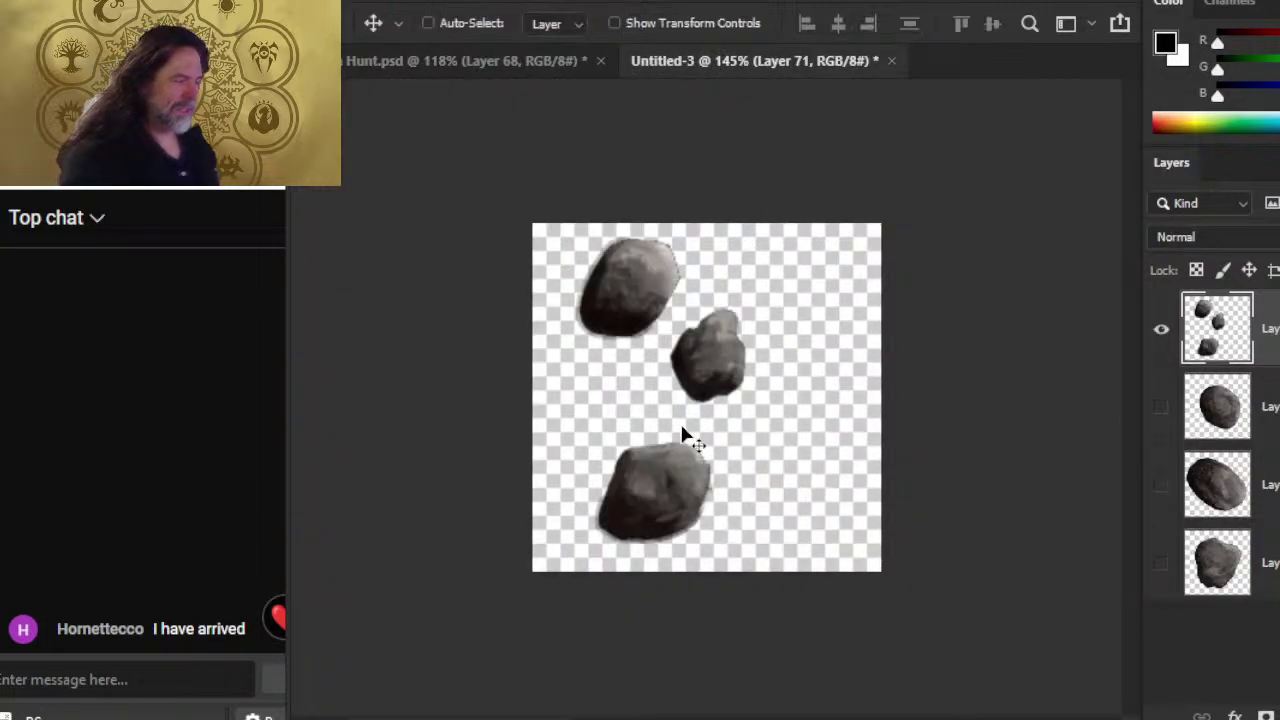
{"action": "left_click_drag", "start_coordinate": [694, 376], "coordinate": [784, 372]}
{"action": "key", "text": "l"}
{"action": "key", "text": "z"}
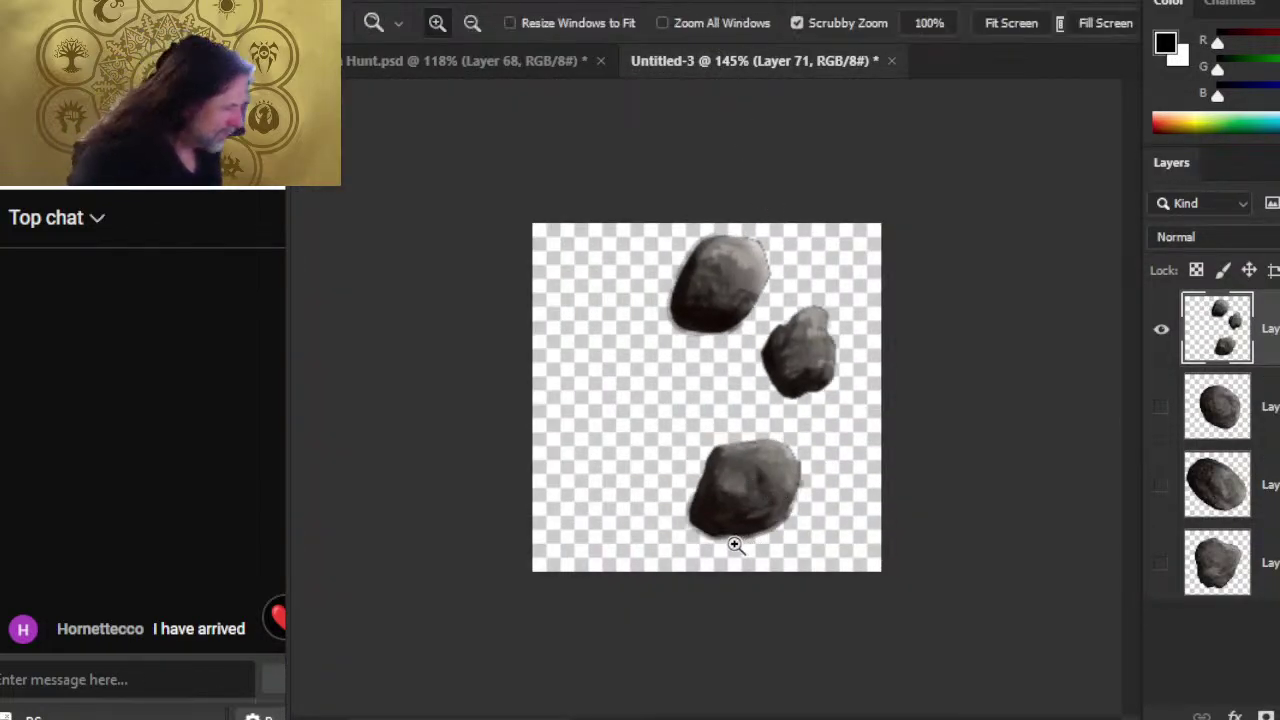
{"action": "left_click", "coordinate": [740, 538]}
- Erase leftover edges on the top rock's lower-left, right and upper-left sides, then zoom out
{"action": "key", "text": "e"}
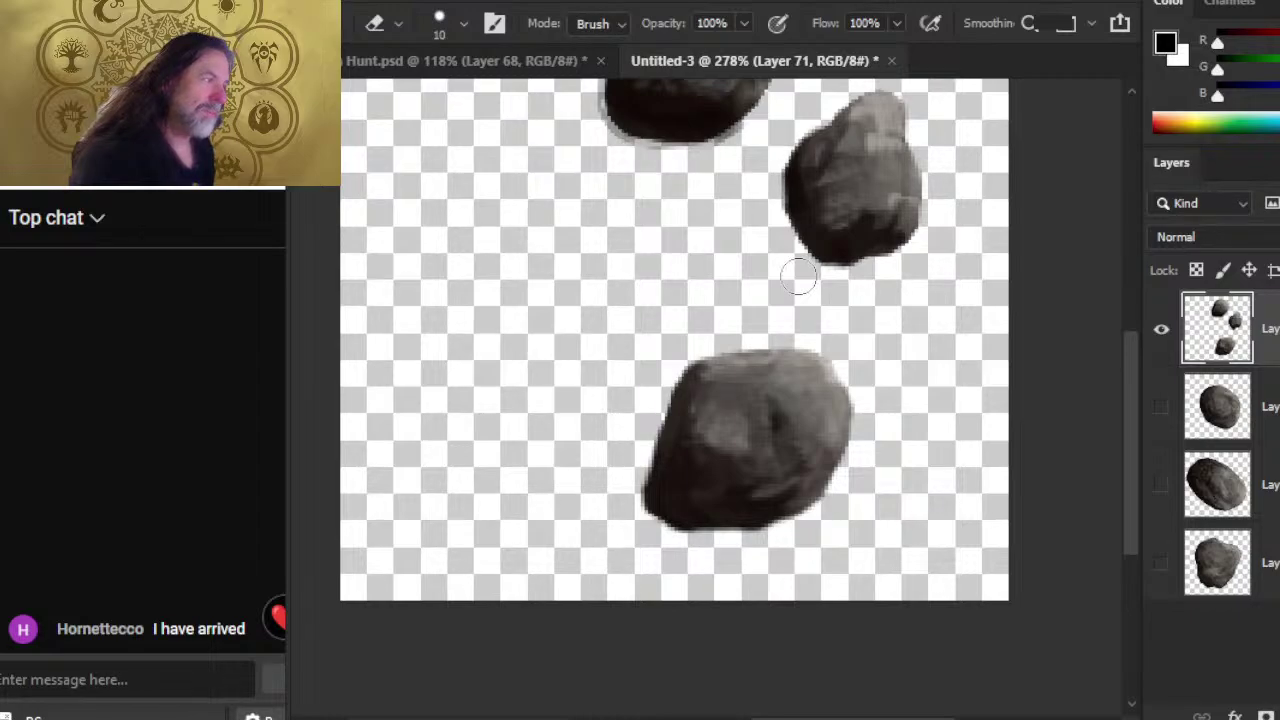
{"action": "scroll", "coordinate": [691, 251], "scroll_direction": "up", "scroll_amount": 5}
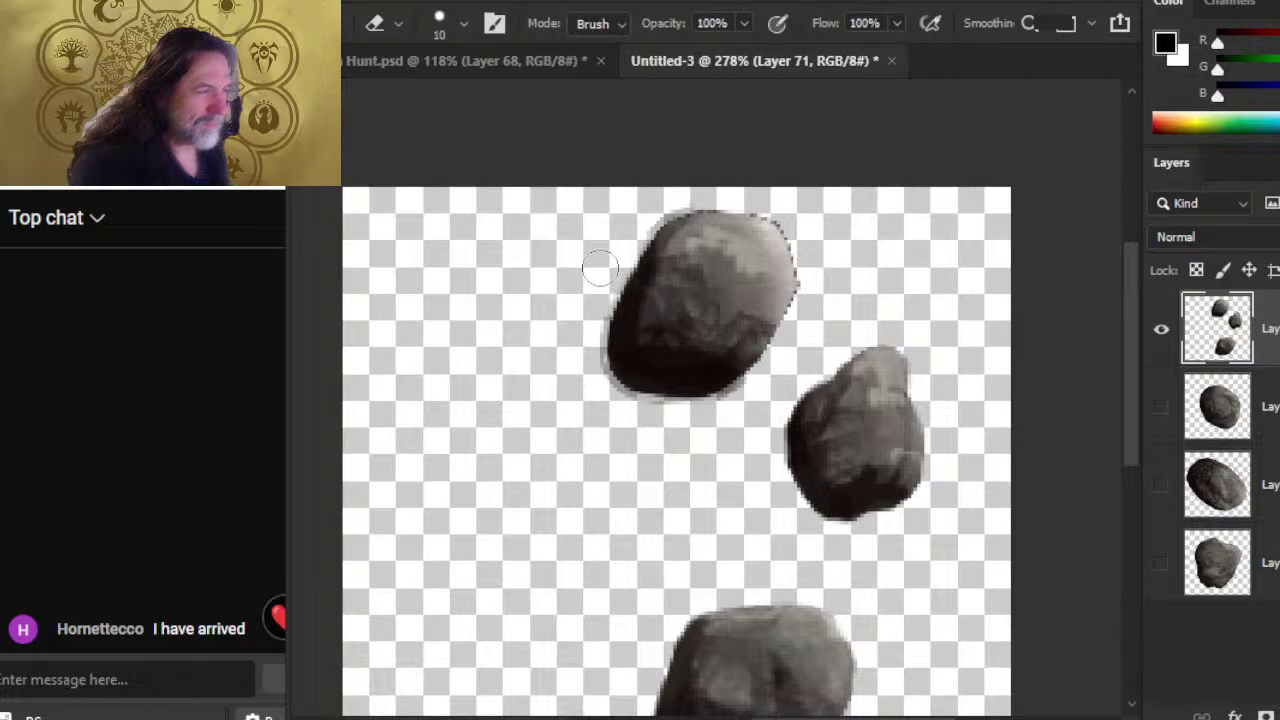
{"action": "mouse_move", "coordinate": [608, 300]}
{"action": "left_mouse_down"}
{"action": "mouse_move", "coordinate": [616, 390]}
{"action": "mouse_move", "coordinate": [726, 396]}
{"action": "left_mouse_up"}
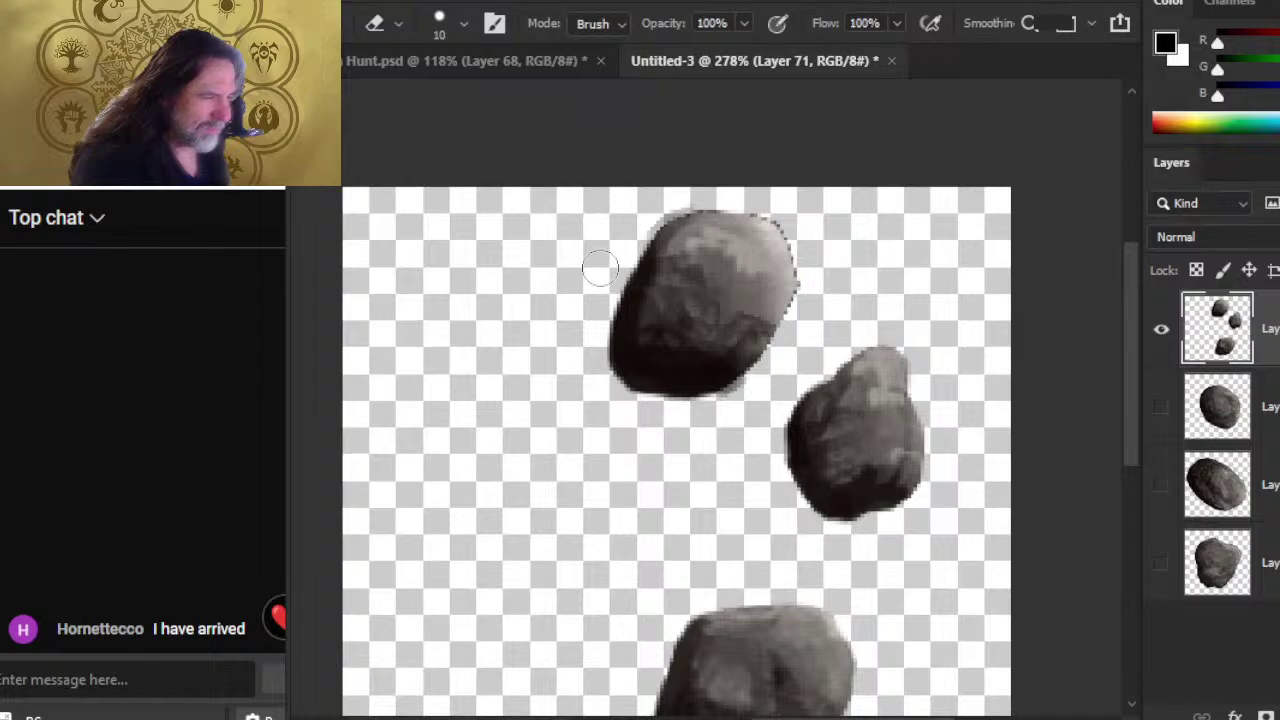
{"action": "mouse_move", "coordinate": [772, 332]}
{"action": "left_mouse_down"}
{"action": "mouse_move", "coordinate": [790, 298]}
{"action": "mouse_move", "coordinate": [787, 245]}
{"action": "left_mouse_up"}
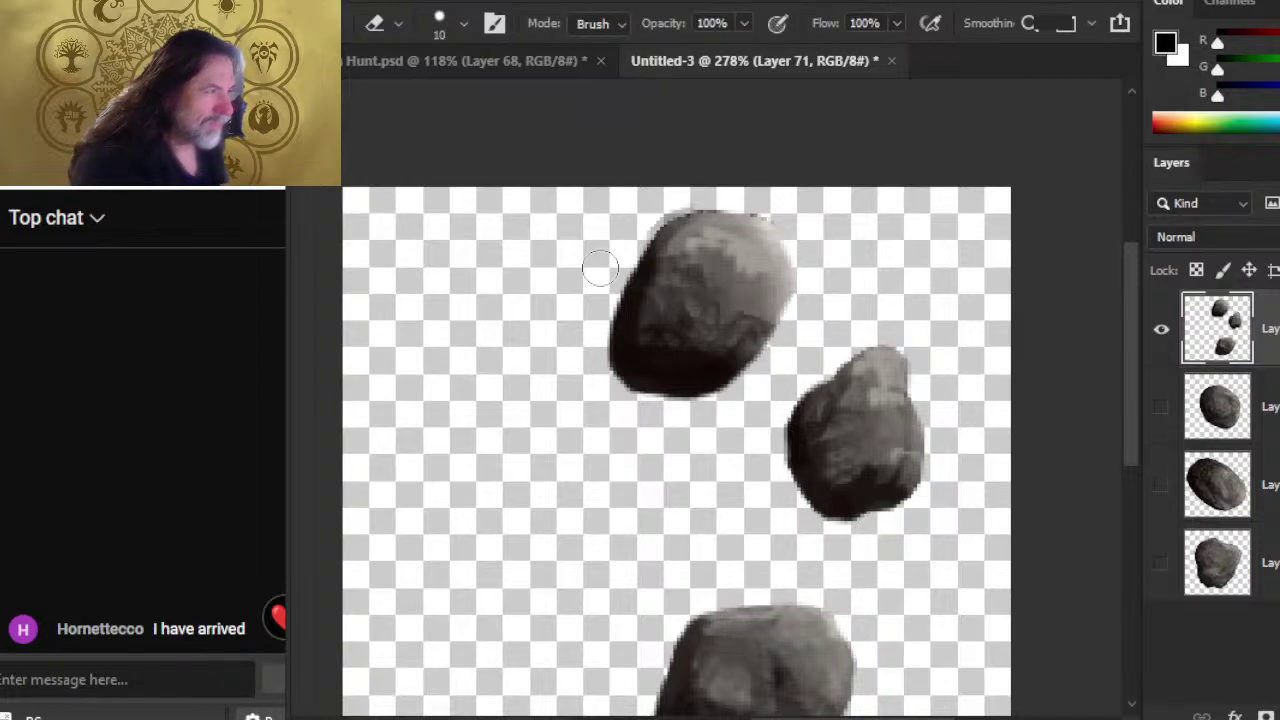
{"action": "left_click_drag", "start_coordinate": [694, 212], "coordinate": [652, 234]}
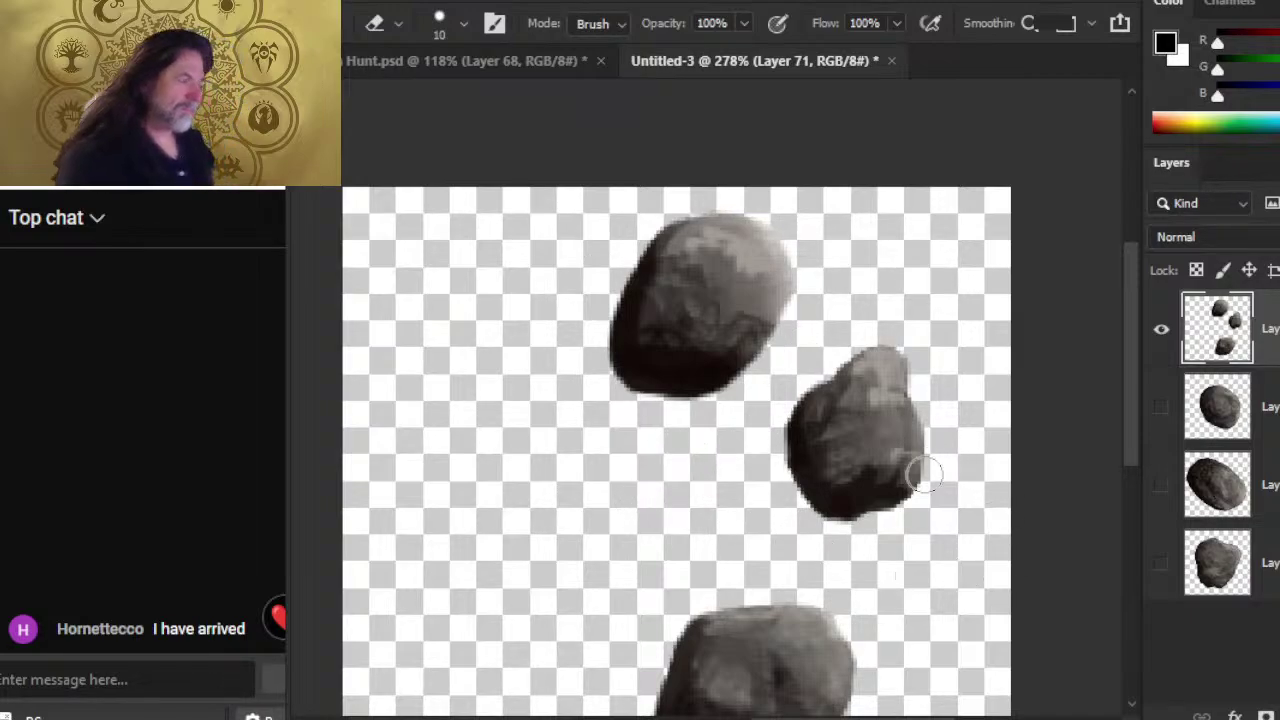
{"action": "key", "text": "z"}
{"action": "left_click_drag", "start_coordinate": [866, 600], "coordinate": [840, 589]}
- Nudge the three-rock cluster right, then lasso a single rock on the Hunt map
{"action": "key", "text": "v"}
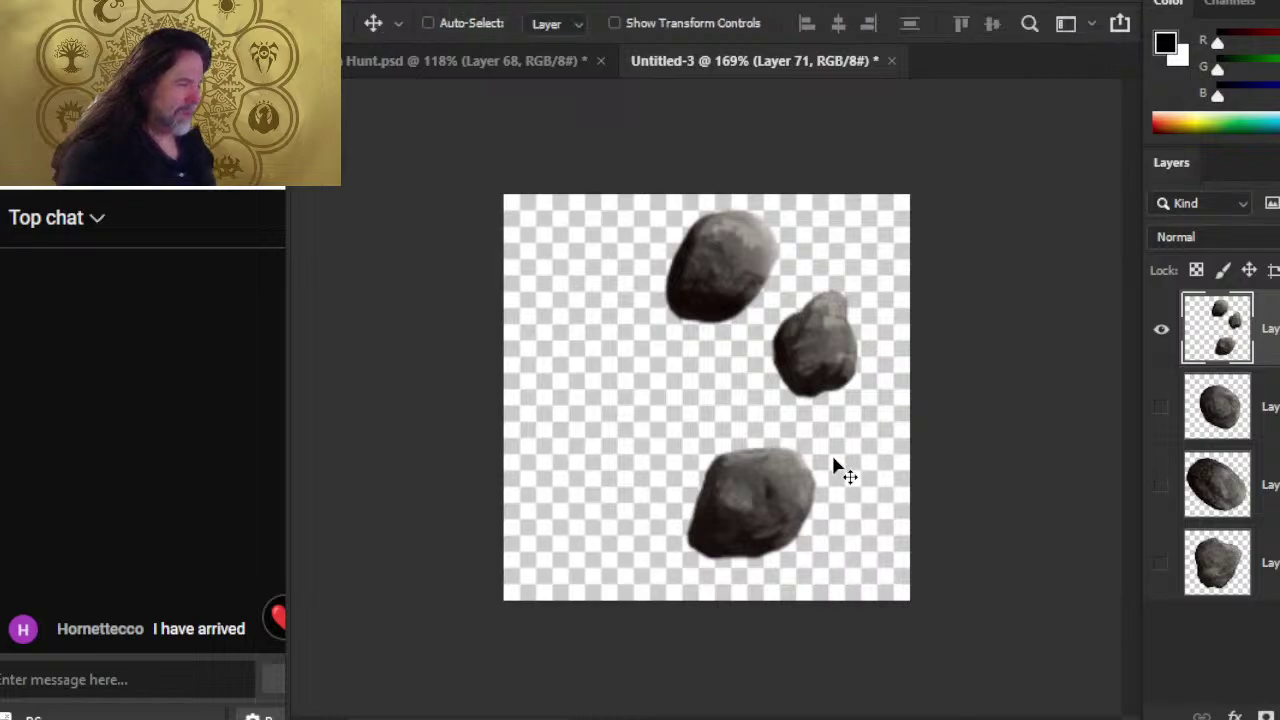
{"action": "left_click_drag", "start_coordinate": [834, 466], "coordinate": [846, 466]}
{"action": "left_click", "coordinate": [505, 63]}
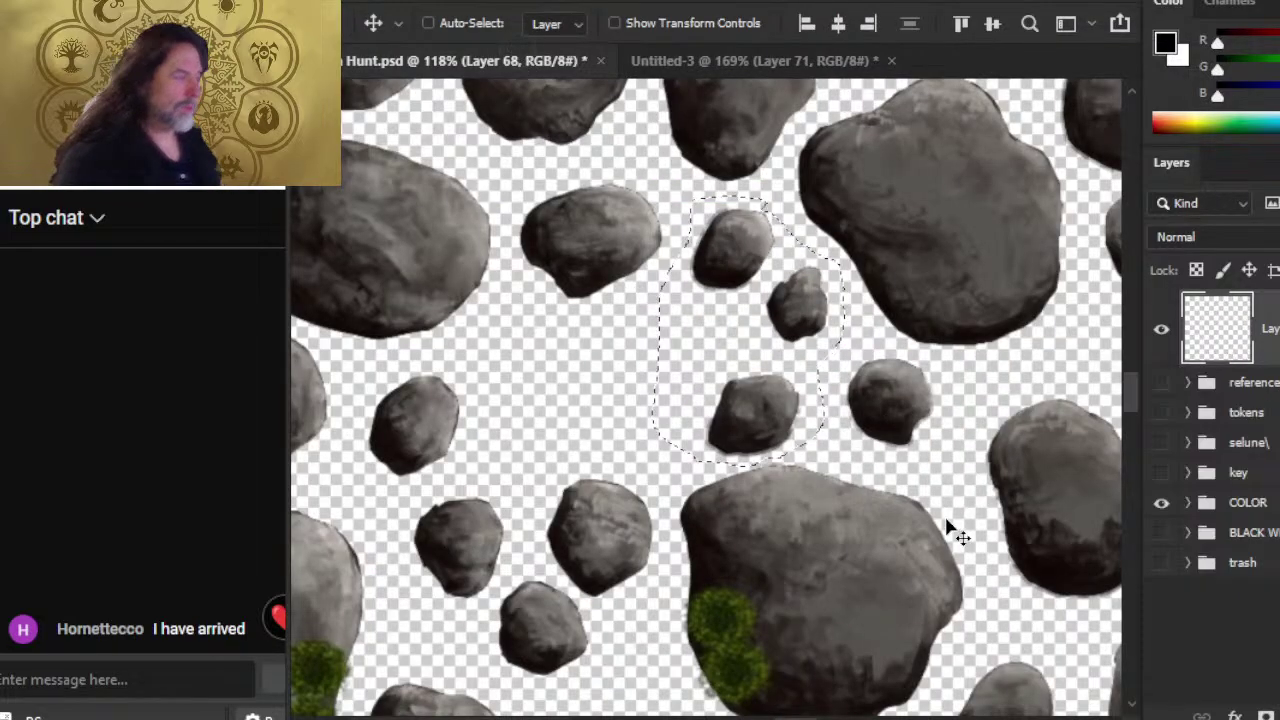
{"action": "left_click_drag", "start_coordinate": [623, 580], "coordinate": [712, 405]}
{"action": "key", "text": "z"}
{"action": "mouse_move", "coordinate": [606, 455]}
{"action": "left_mouse_down"}
{"action": "mouse_move", "coordinate": [677, 451]}
{"action": "mouse_move", "coordinate": [594, 550]}
{"action": "left_mouse_up"}
{"action": "key", "text": "l"}
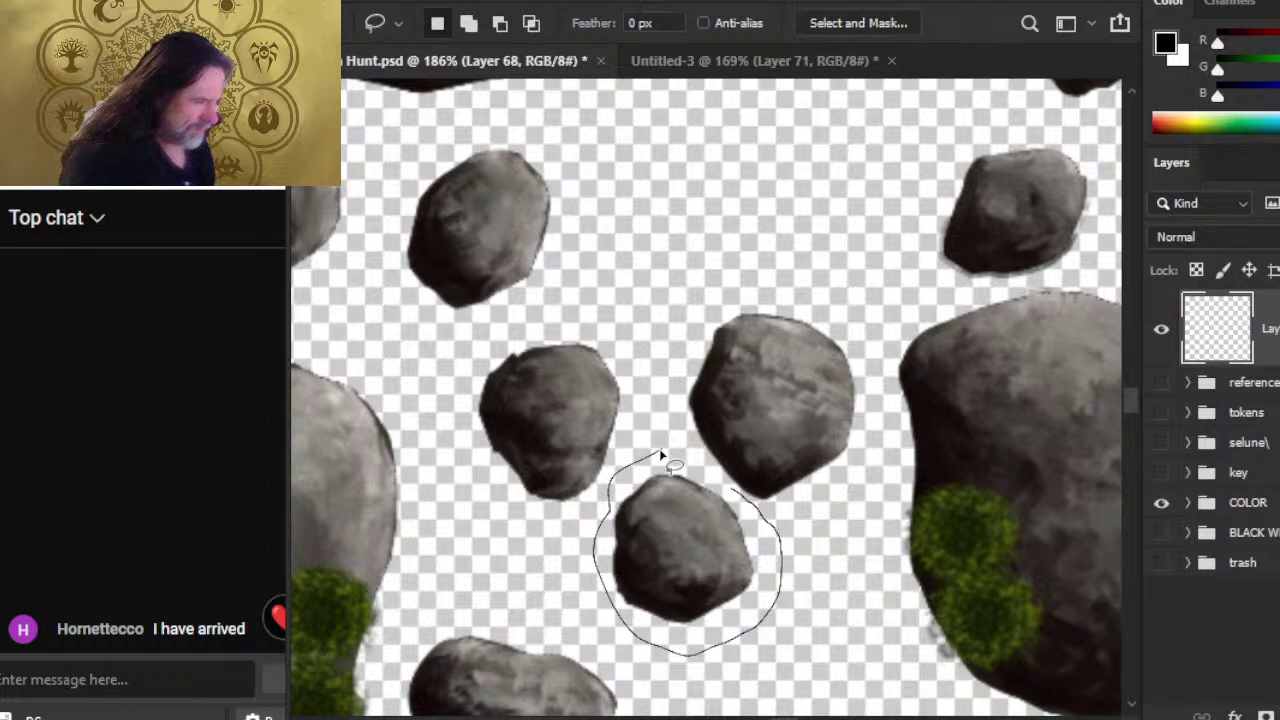
{"action": "left_click_drag", "start_coordinate": [660, 456], "coordinate": [670, 462]}
- Paste the rock into Untitled-3, rotate it about -98° and move it down-left
{"action": "left_click", "coordinate": [716, 64]}
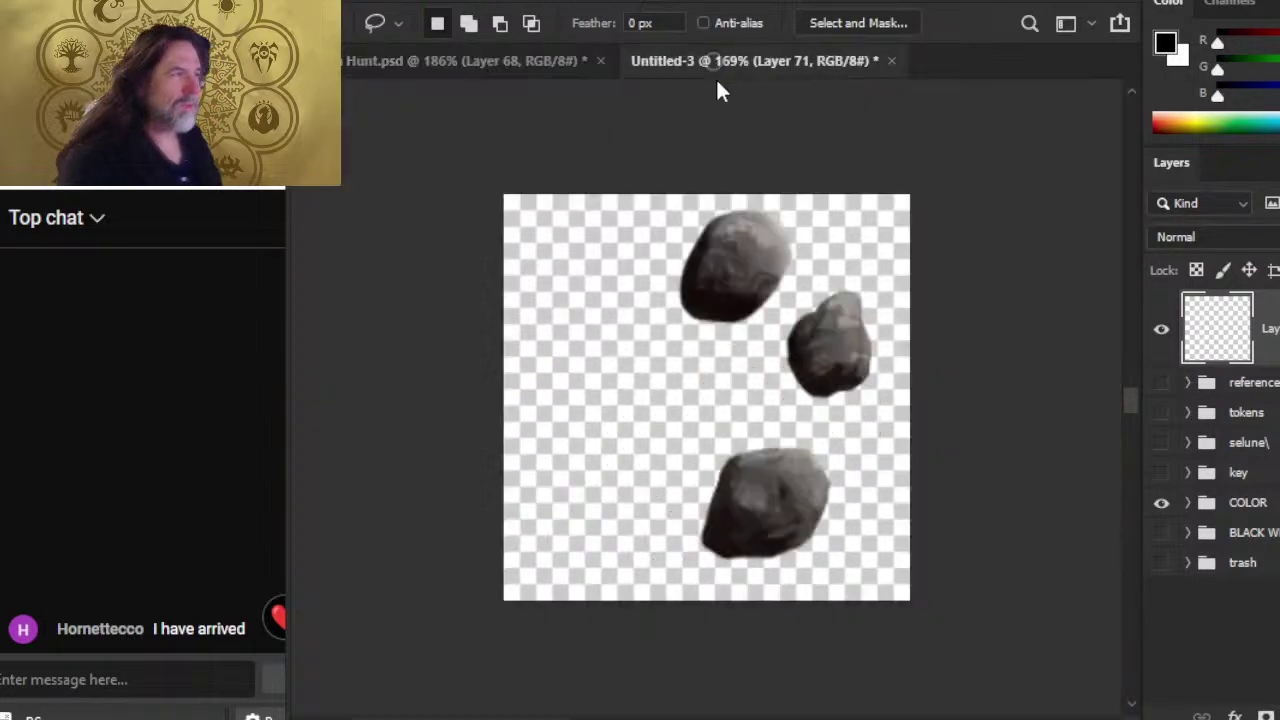
{"action": "key", "text": "ctrl+v"}
{"action": "right_click", "coordinate": [692, 428]}
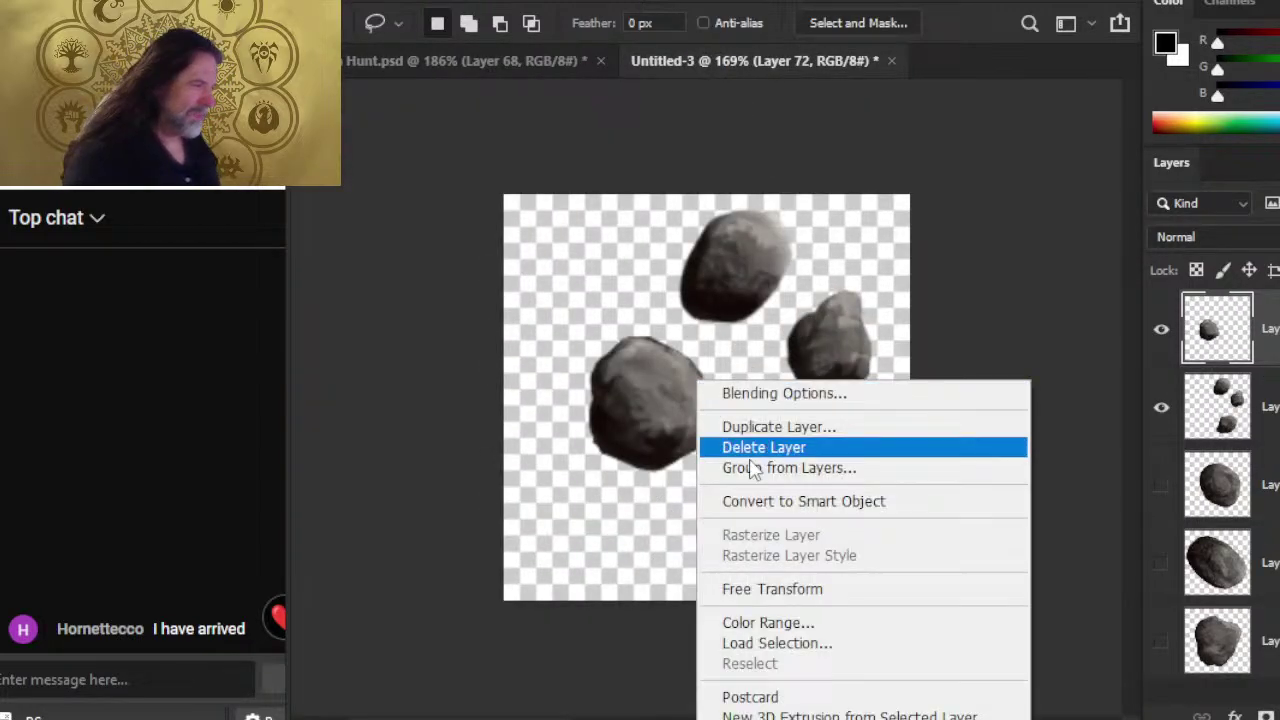
{"action": "left_click", "coordinate": [800, 595]}
{"action": "left_click_drag", "start_coordinate": [657, 549], "coordinate": [836, 395]}
{"action": "left_click_drag", "start_coordinate": [674, 418], "coordinate": [655, 443]}
{"action": "key", "text": "Return"}
{"action": "key", "text": "z"}
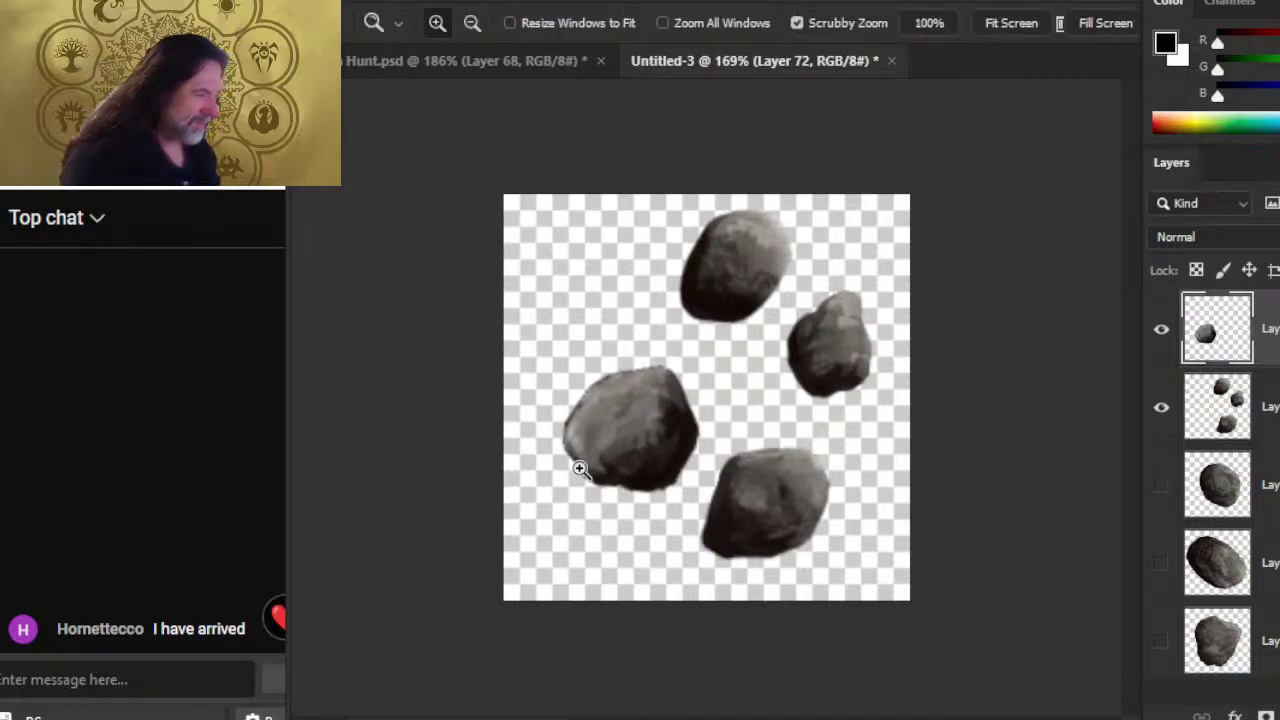
{"action": "left_click_drag", "start_coordinate": [571, 457], "coordinate": [605, 457]}
{"action": "key", "text": "e"}
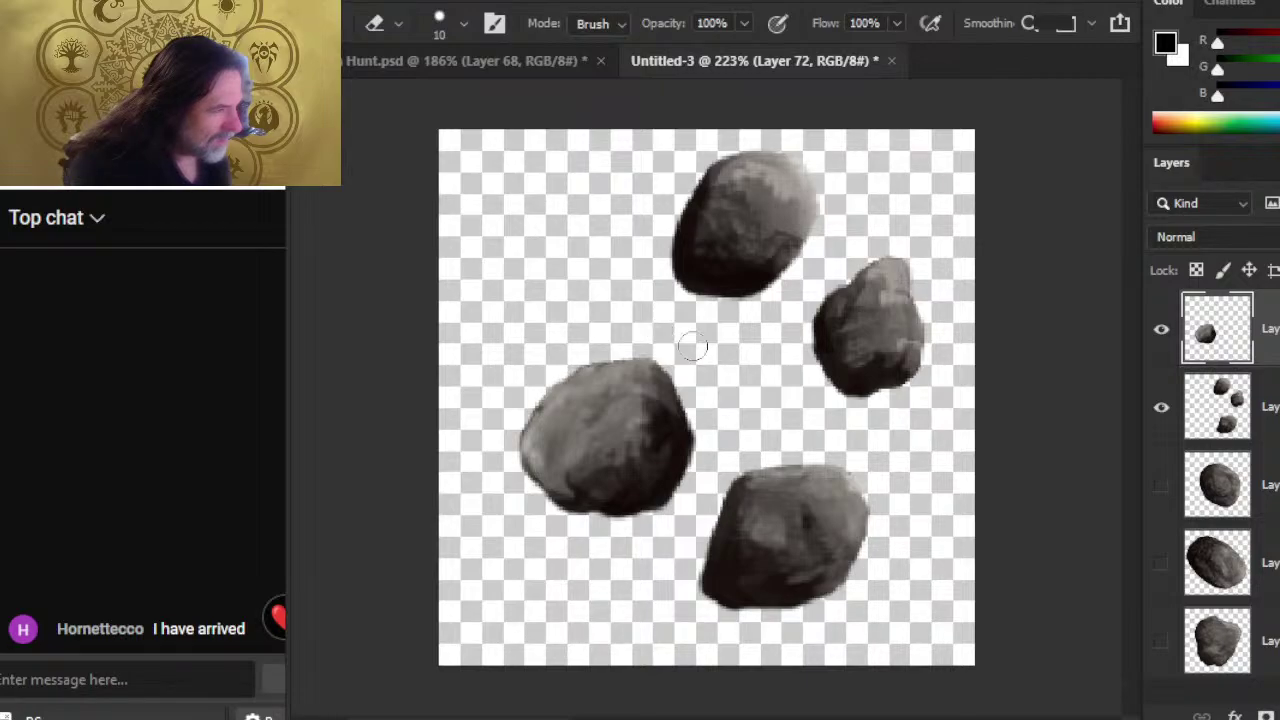
- Nudge the left rock down-left and tilt it slightly with Free Transform
{"action": "key", "text": "v"}
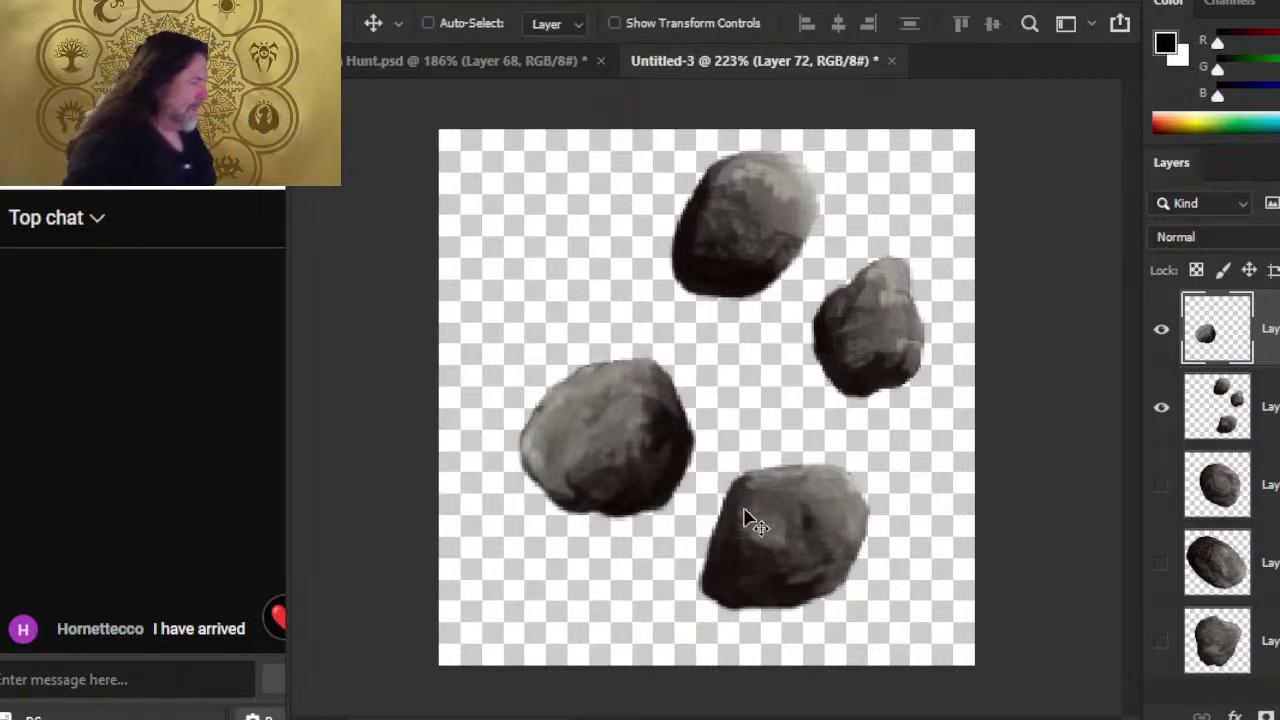
{"action": "left_click_drag", "start_coordinate": [814, 514], "coordinate": [803, 543]}
{"action": "key", "text": "l"}
{"action": "right_click", "coordinate": [850, 495]}
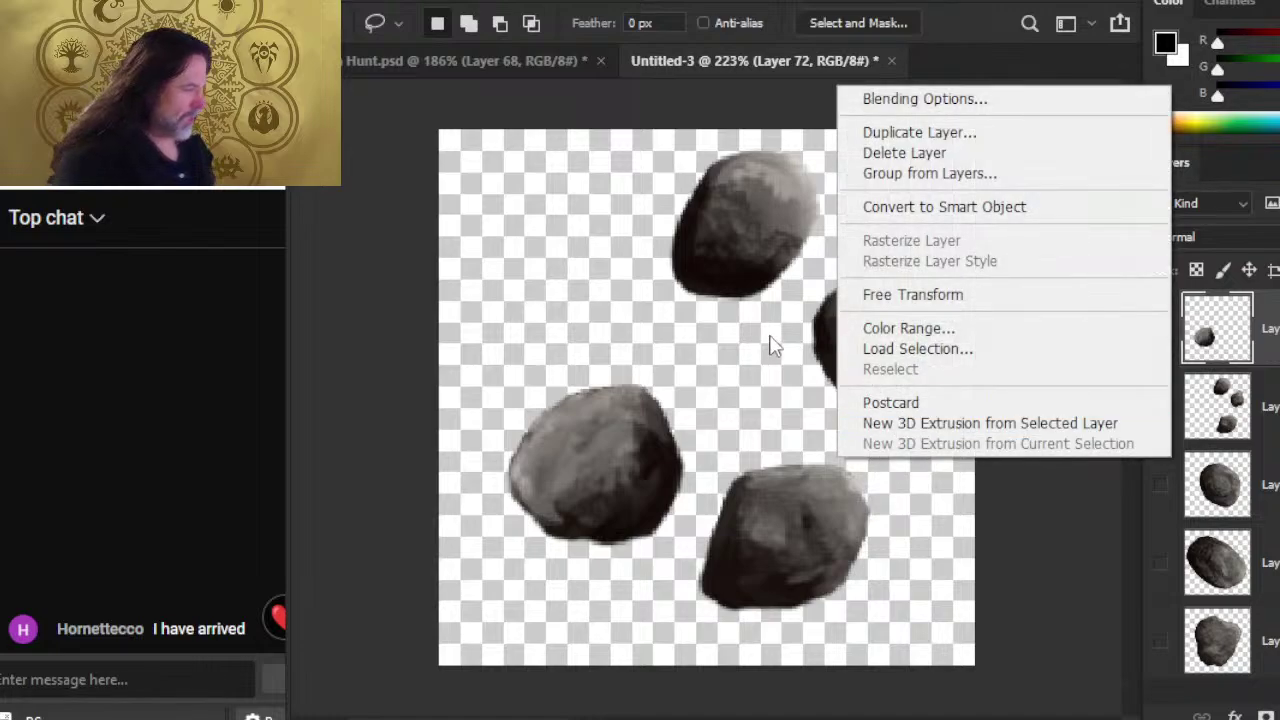
{"action": "left_click", "coordinate": [770, 345]}
{"action": "right_click", "coordinate": [816, 383]}
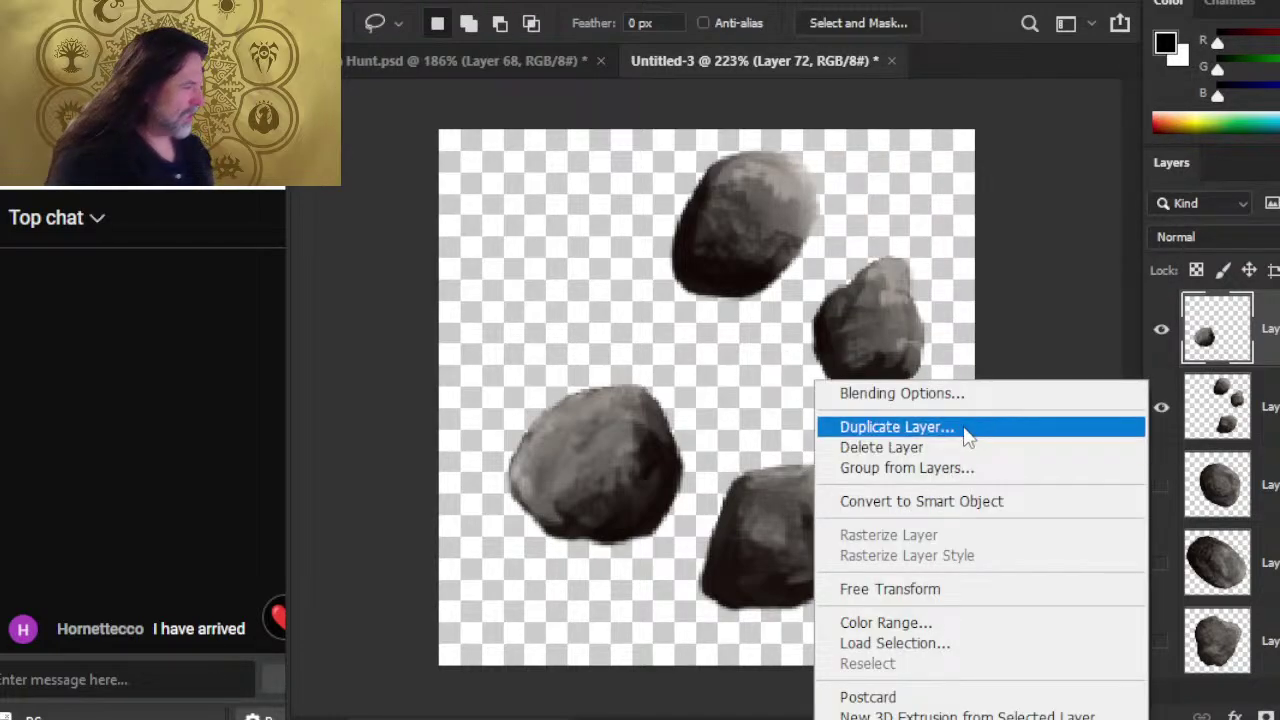
{"action": "left_click", "coordinate": [920, 592]}
{"action": "left_click_drag", "start_coordinate": [920, 595], "coordinate": [922, 538]}
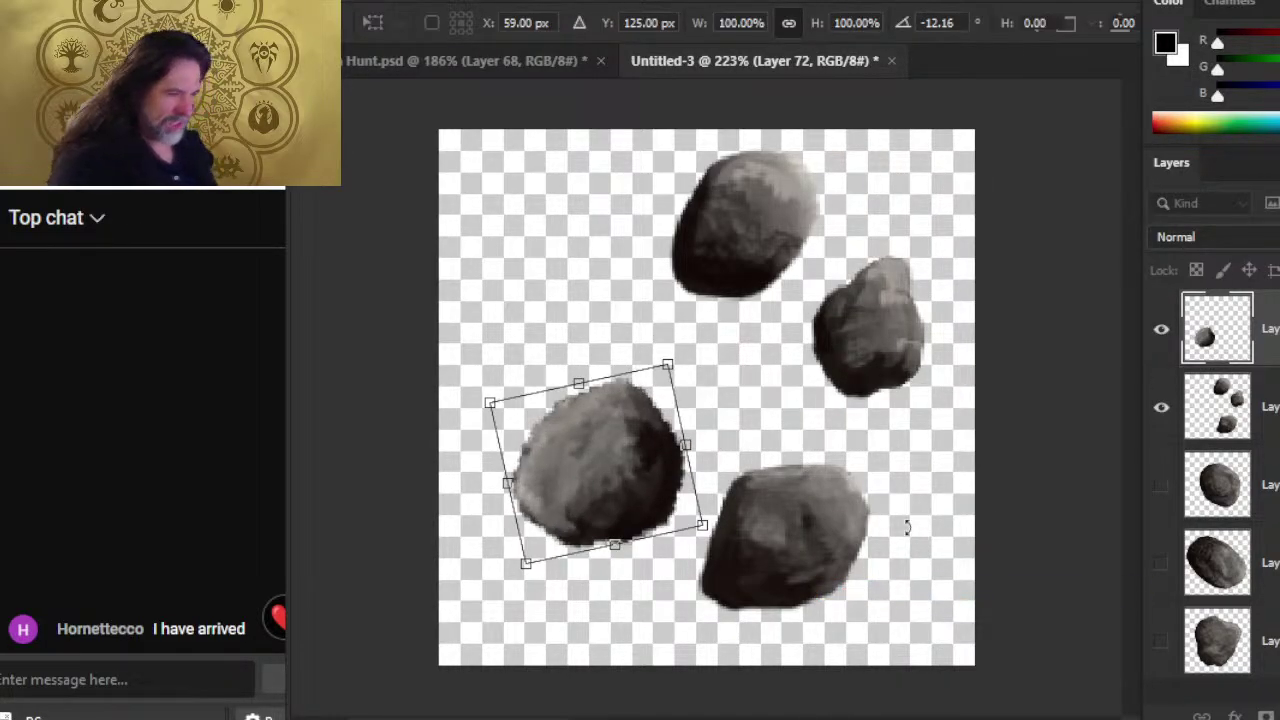
{"action": "key", "text": "Return"}
- Shift the three-rock layer right and down and reposition the lower-left rock
{"action": "left_click_drag", "start_coordinate": [766, 517], "coordinate": [789, 607]}
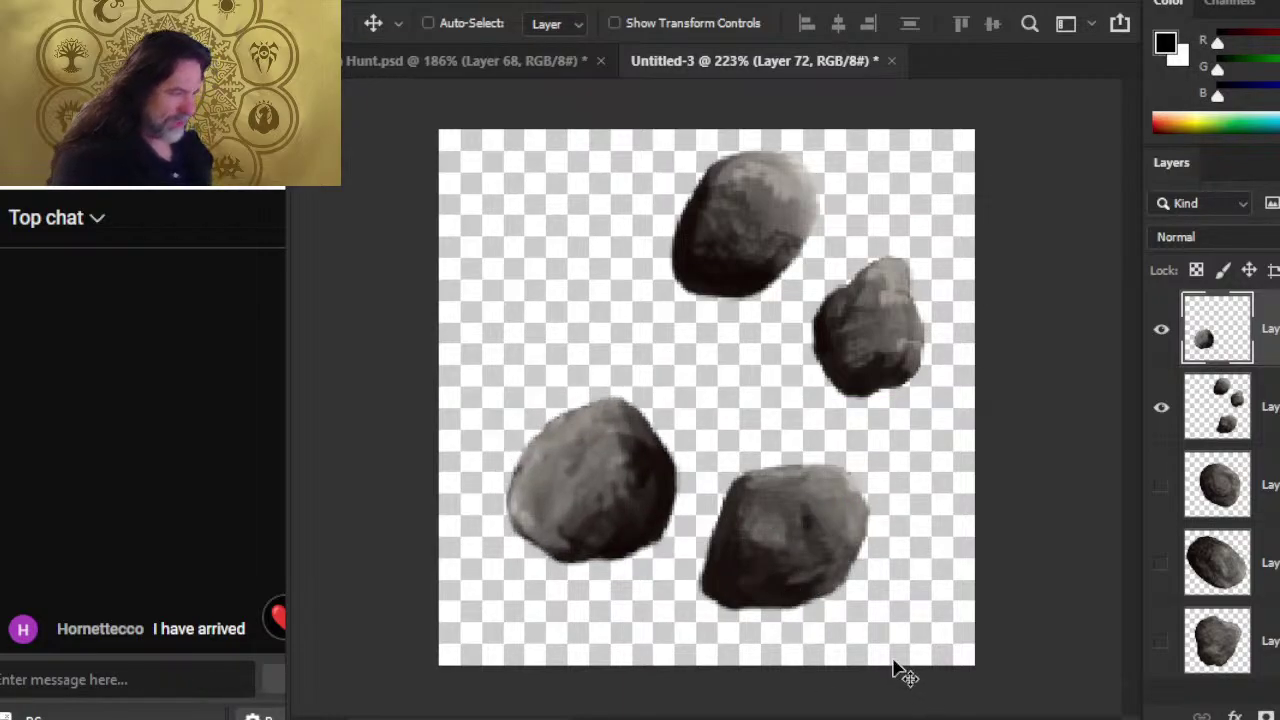
{"action": "left_click", "coordinate": [875, 565], "text": "ctrl"}
{"action": "left_click_drag", "start_coordinate": [843, 537], "coordinate": [864, 553]}
{"action": "key", "text": "alt+bracketright"}
{"action": "left_click_drag", "start_coordinate": [751, 531], "coordinate": [792, 530]}
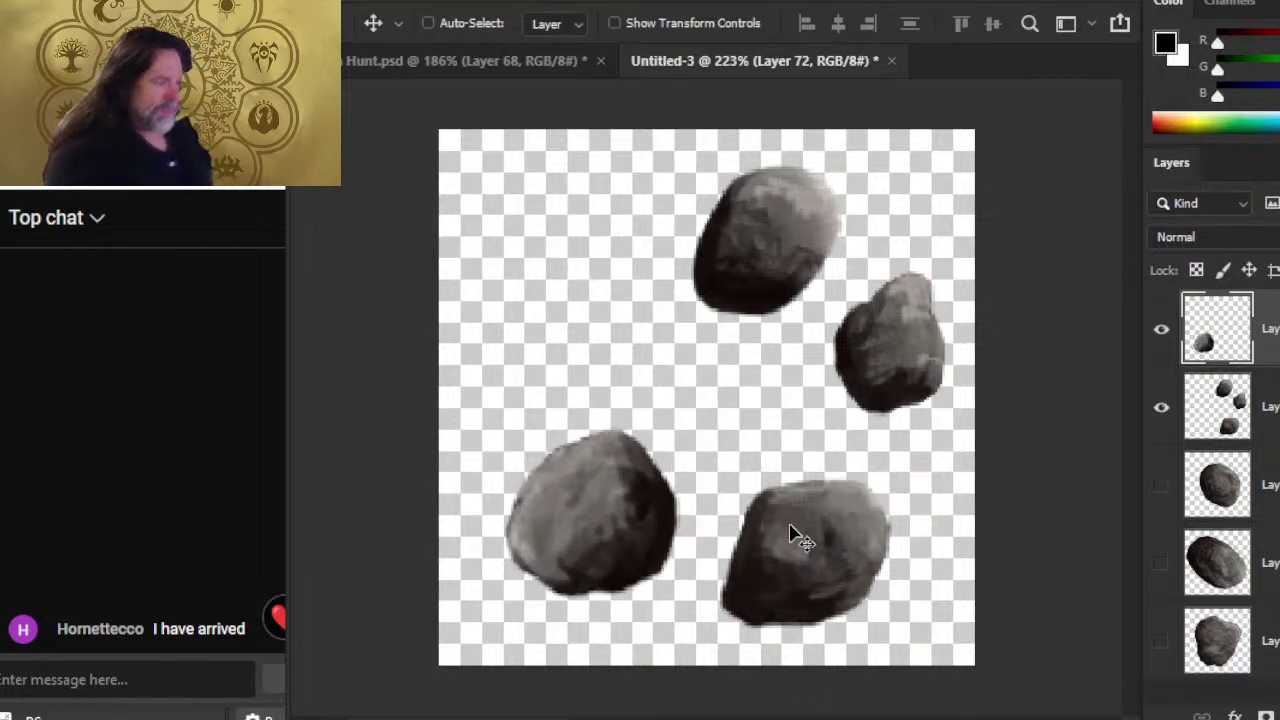
- Return to the Hunt.psd map and zoom out to see more of it
{"action": "key", "text": "alt+Tab"}
{"action": "key", "text": "alt+Tab"}
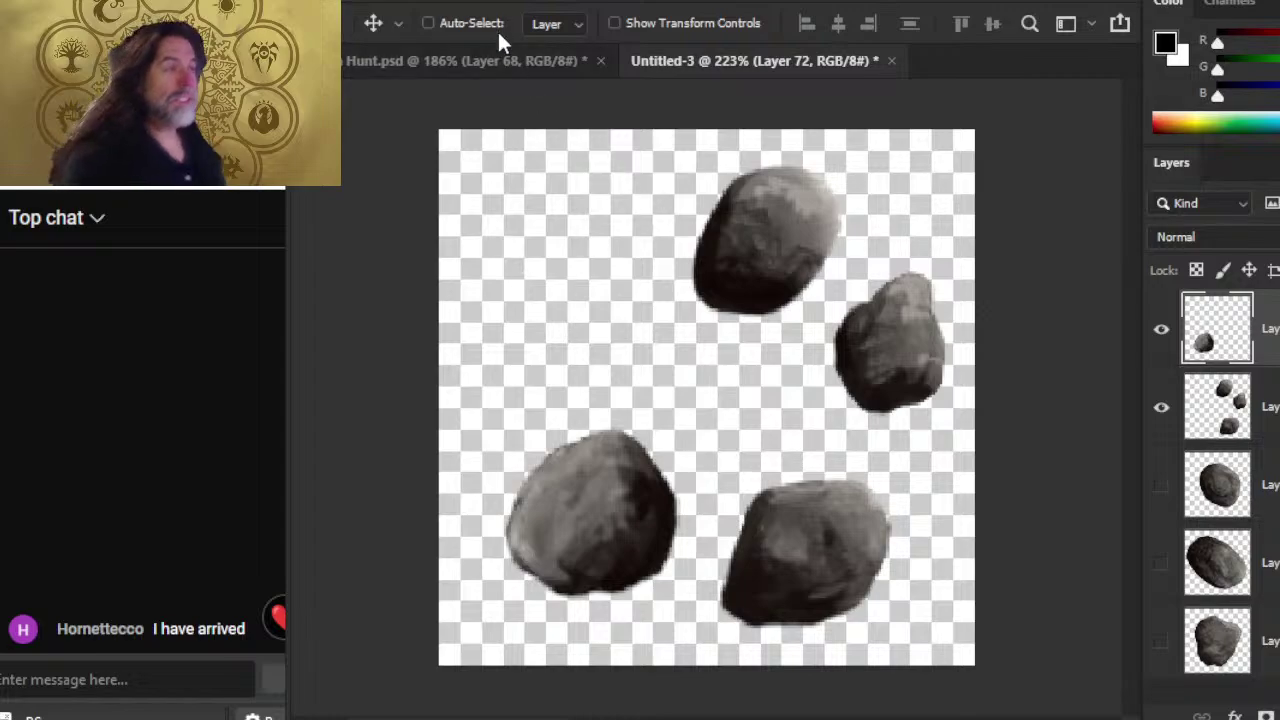
{"action": "left_click", "coordinate": [500, 60]}
{"action": "key", "text": "z"}
{"action": "left_click_drag", "start_coordinate": [840, 479], "coordinate": [686, 480]}
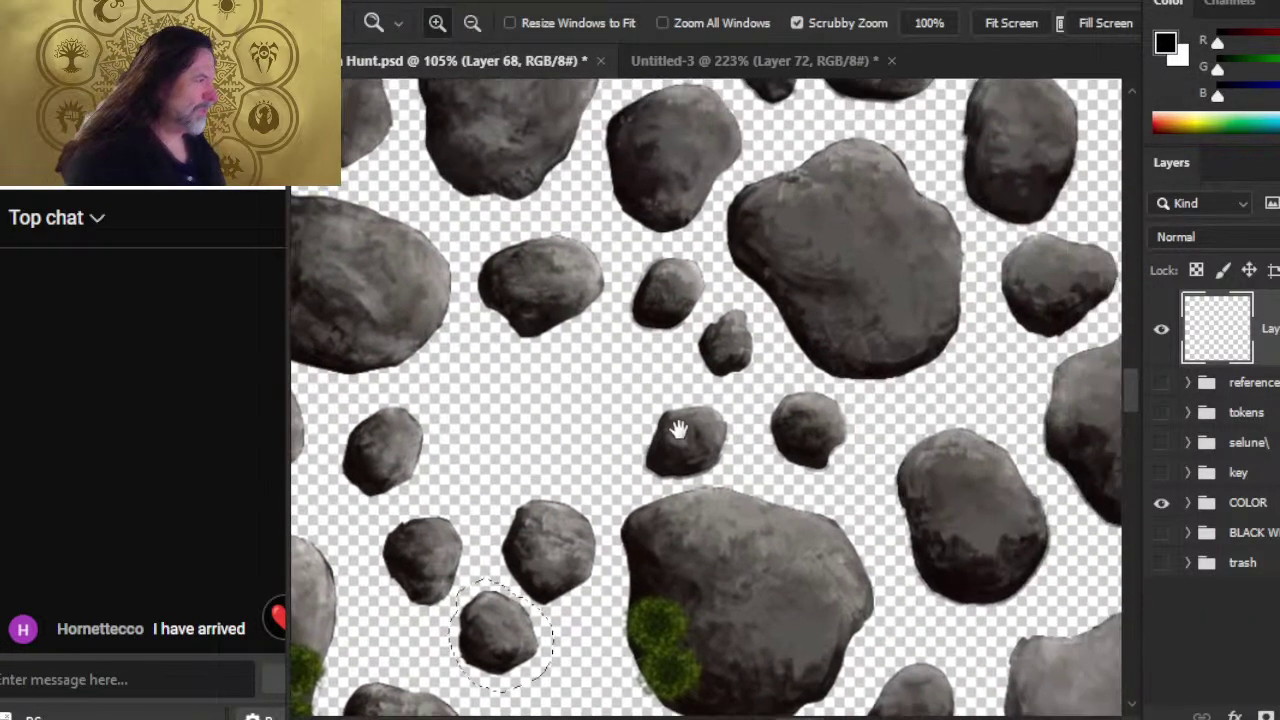
- Lasso a small asteroid on the Hunt map and copy it
{"action": "scroll", "coordinate": [743, 343], "scroll_direction": "up", "scroll_amount": 5}
{"action": "key", "text": "l"}
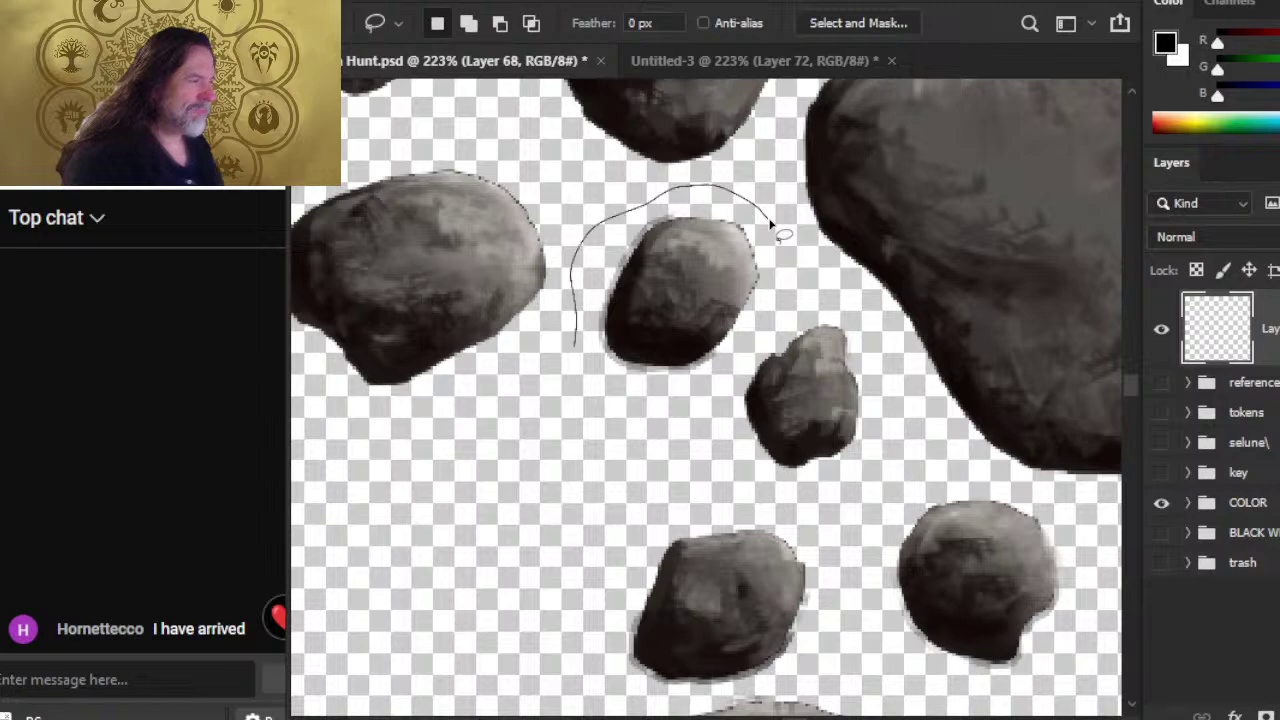
{"action": "left_click_drag", "start_coordinate": [770, 225], "coordinate": [663, 286]}
{"action": "key", "text": "z"}
{"action": "mouse_move", "coordinate": [706, 329]}
{"action": "left_mouse_down"}
{"action": "mouse_move", "coordinate": [656, 463]}
{"action": "mouse_move", "coordinate": [771, 371]}
{"action": "left_mouse_up"}
{"action": "key", "text": "l"}
{"action": "mouse_move", "coordinate": [612, 385]}
{"action": "left_mouse_down"}
{"action": "mouse_move", "coordinate": [669, 429]}
{"action": "mouse_move", "coordinate": [727, 432]}
{"action": "left_mouse_up"}
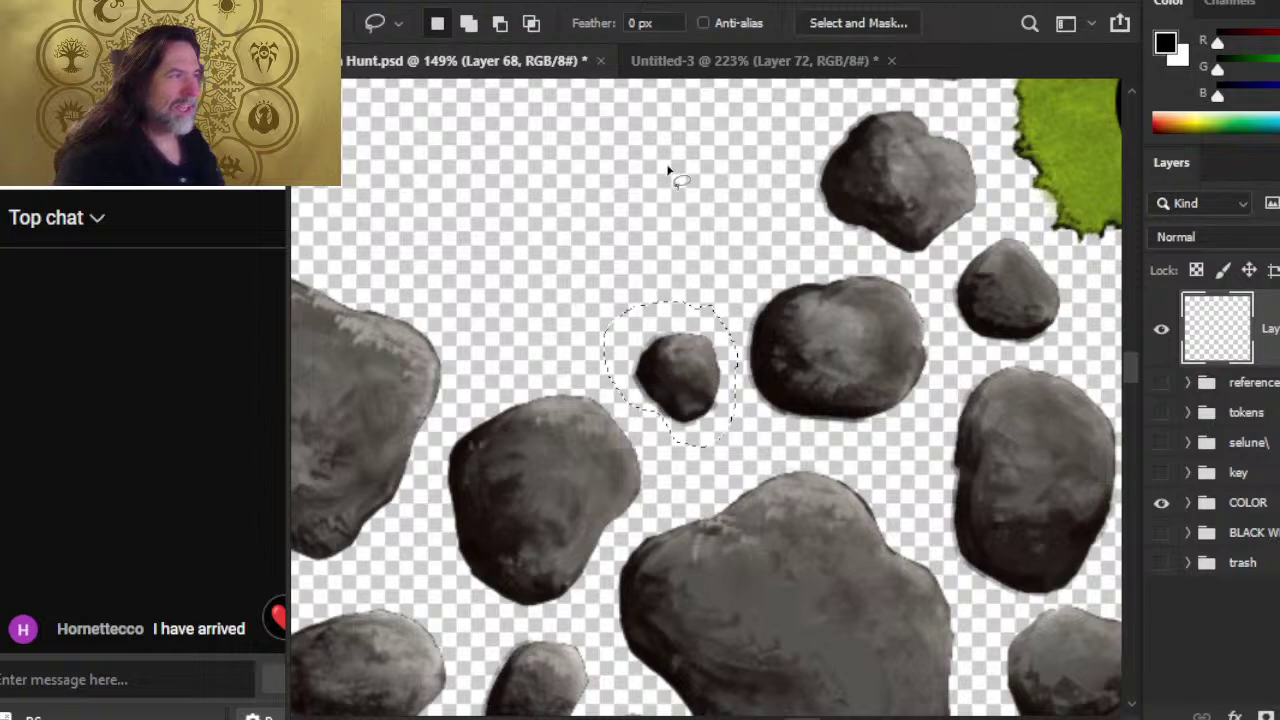
{"action": "key", "text": "ctrl+c"}
- Paste the small asteroid into Untitled-3, move it upper left and rotate it about -93°
{"action": "left_click", "coordinate": [690, 62]}
{"action": "key", "text": "ctrl+v"}
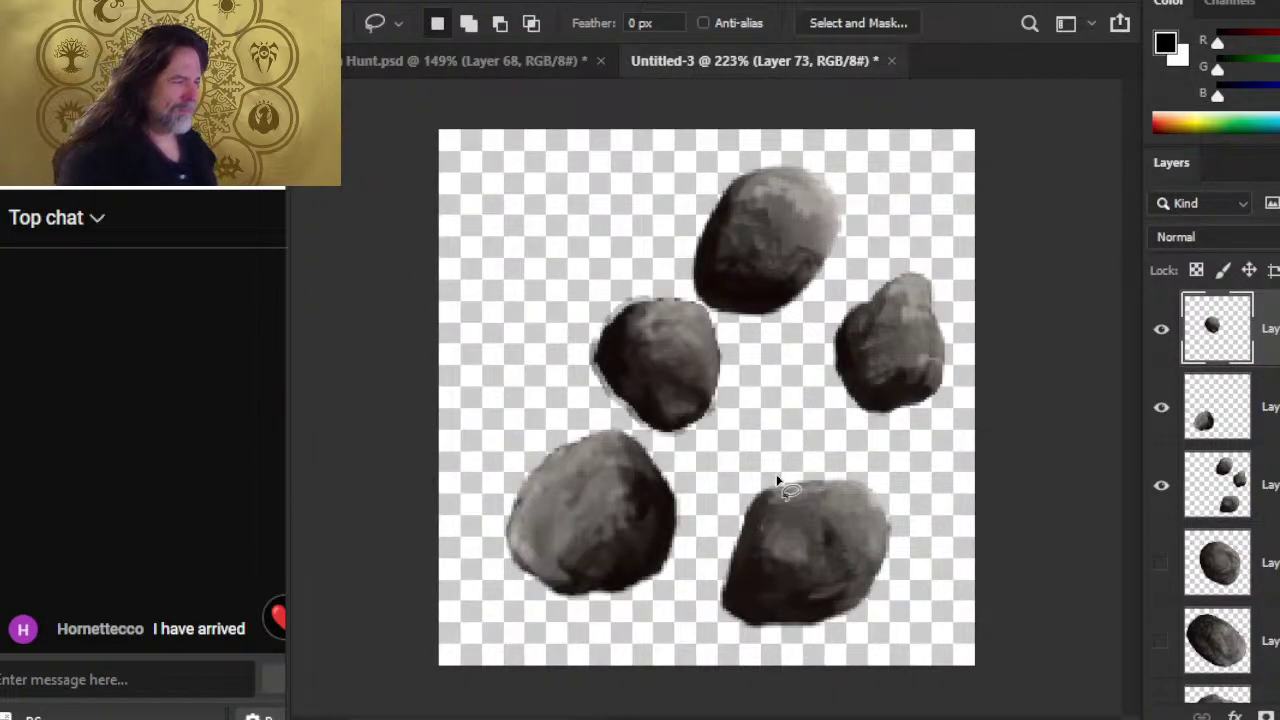
{"action": "mouse_move", "coordinate": [778, 482]}
{"action": "left_mouse_down"}
{"action": "mouse_move", "coordinate": [748, 423]}
{"action": "mouse_move", "coordinate": [703, 402]}
{"action": "left_mouse_up"}
{"action": "right_click", "coordinate": [703, 337]}
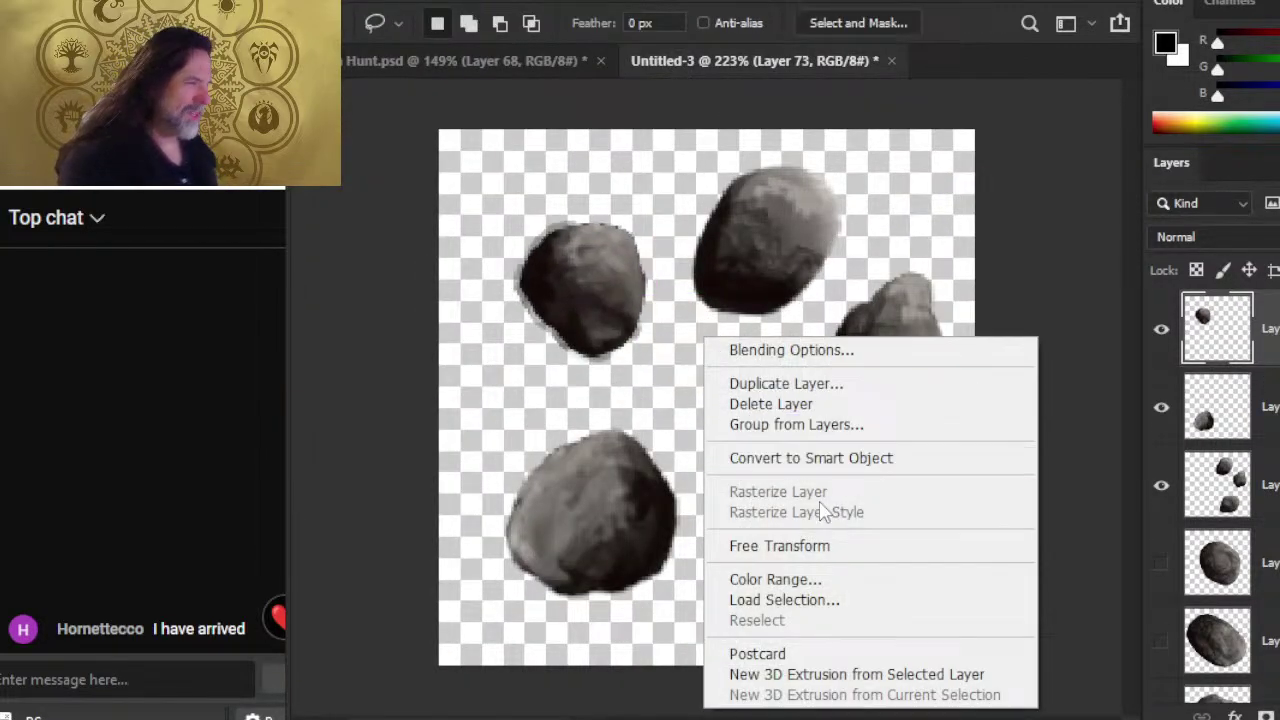
{"action": "left_click", "coordinate": [779, 546]}
{"action": "left_click_drag", "start_coordinate": [631, 435], "coordinate": [820, 233]}
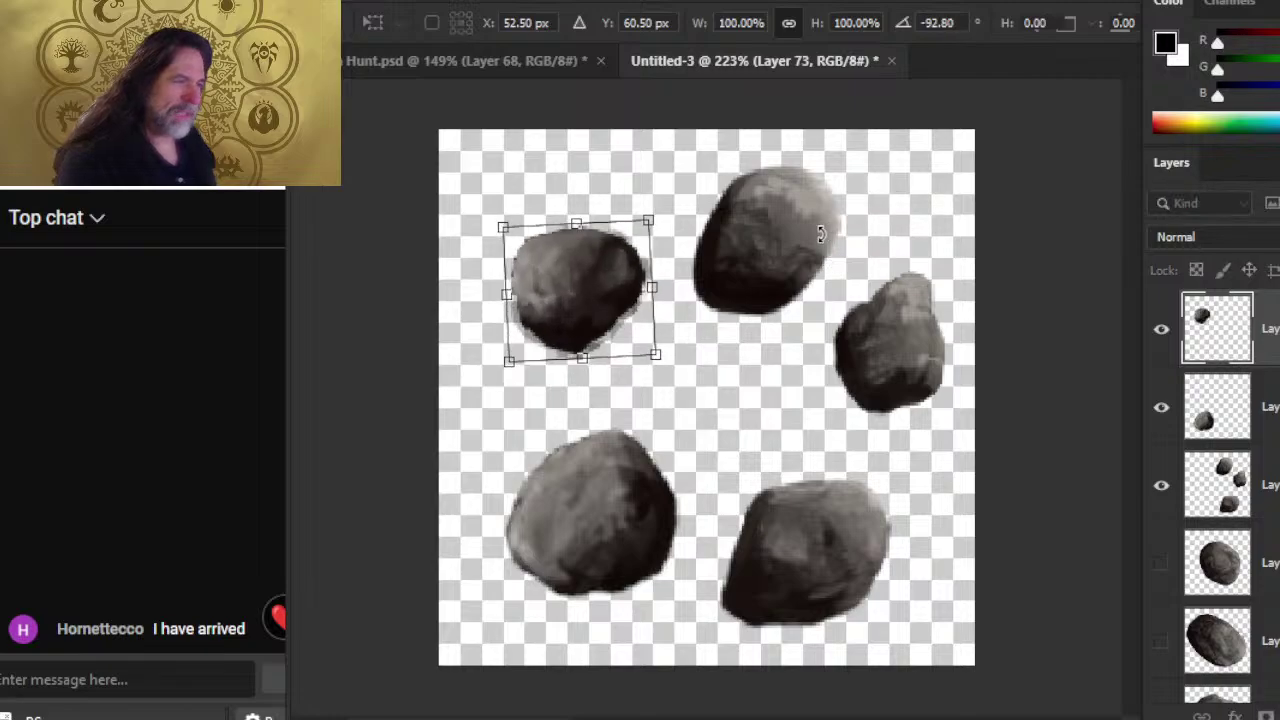
{"action": "key", "text": "Return"}
{"action": "key", "text": "z"}
{"action": "left_click", "coordinate": [545, 378]}
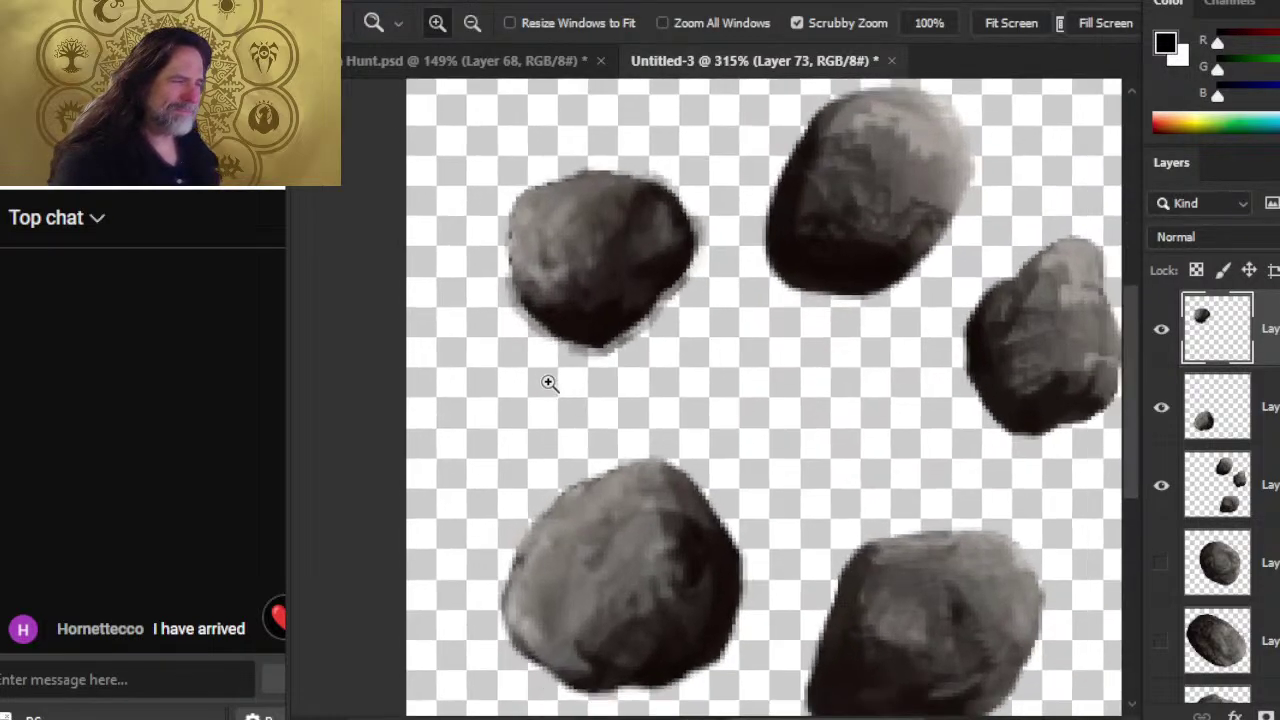
- Erase a stray fringe from the new asteroid's edge
{"action": "key", "text": "e"}
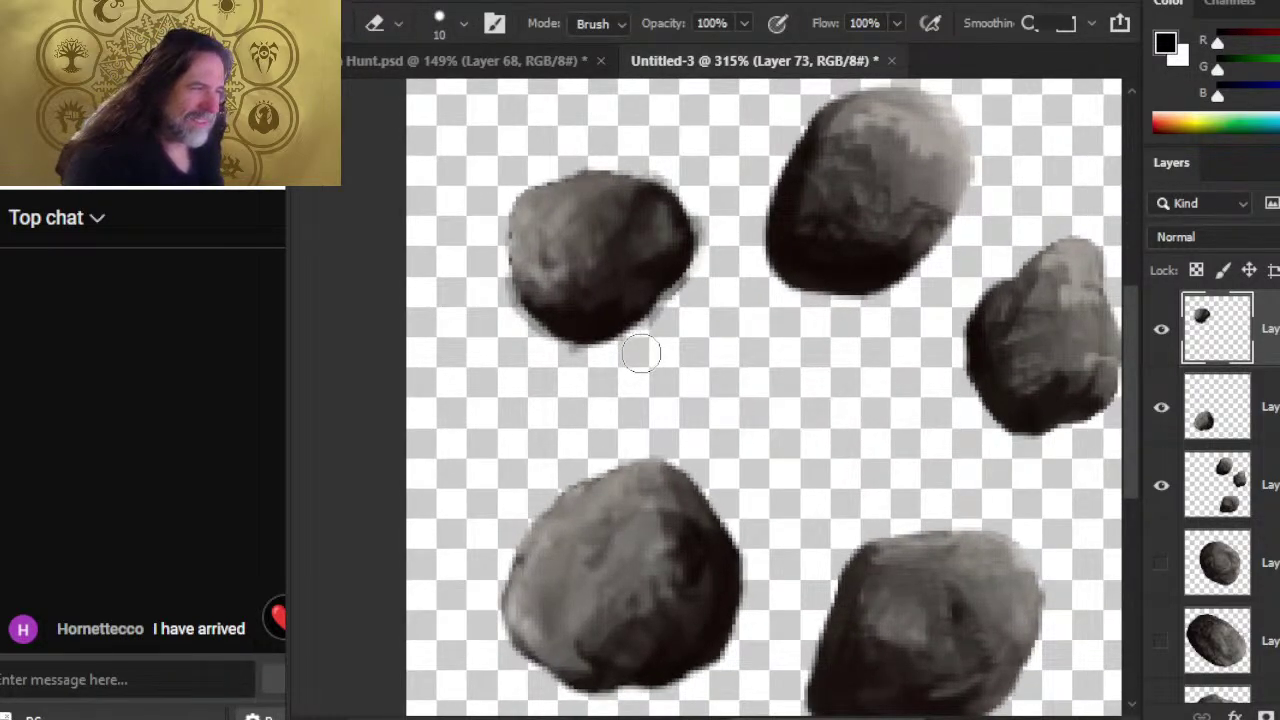
{"action": "left_click_drag", "start_coordinate": [641, 352], "coordinate": [641, 352]}
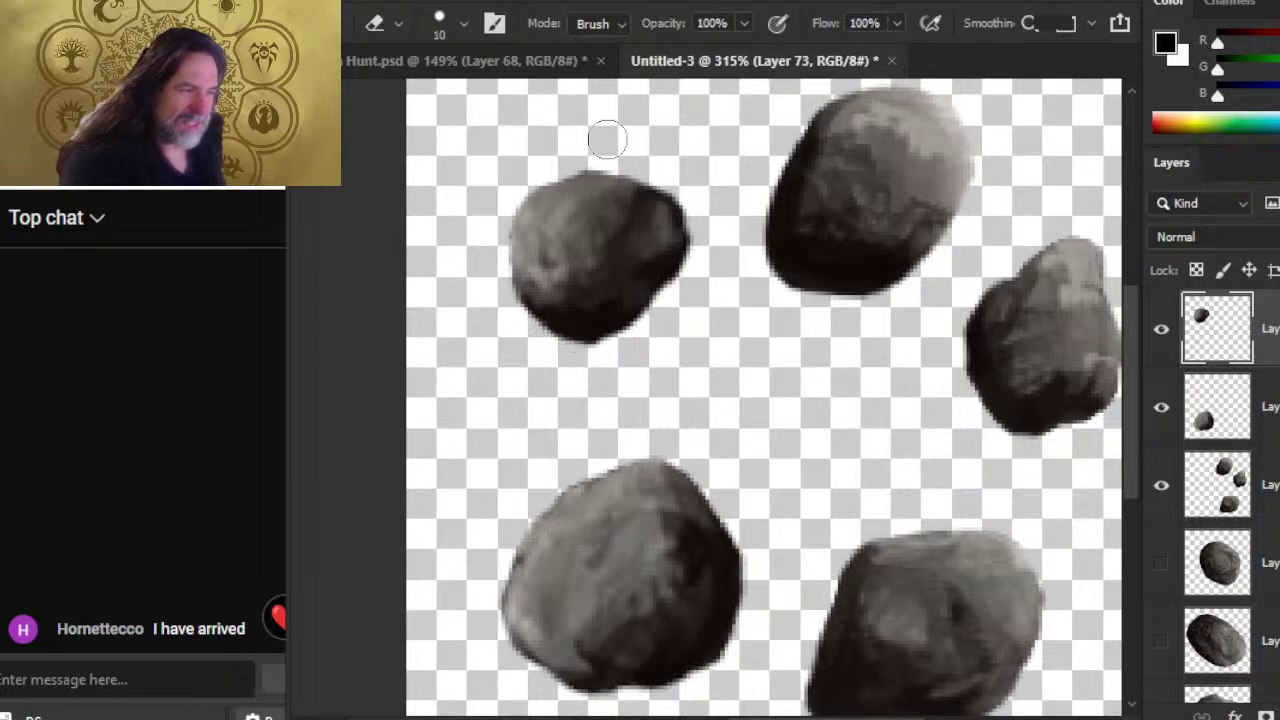
{"action": "key", "text": "z"}
{"action": "mouse_move", "coordinate": [748, 463]}
{"action": "left_mouse_down"}
{"action": "mouse_move", "coordinate": [729, 457]}
{"action": "mouse_move", "coordinate": [713, 516]}
{"action": "left_mouse_up"}
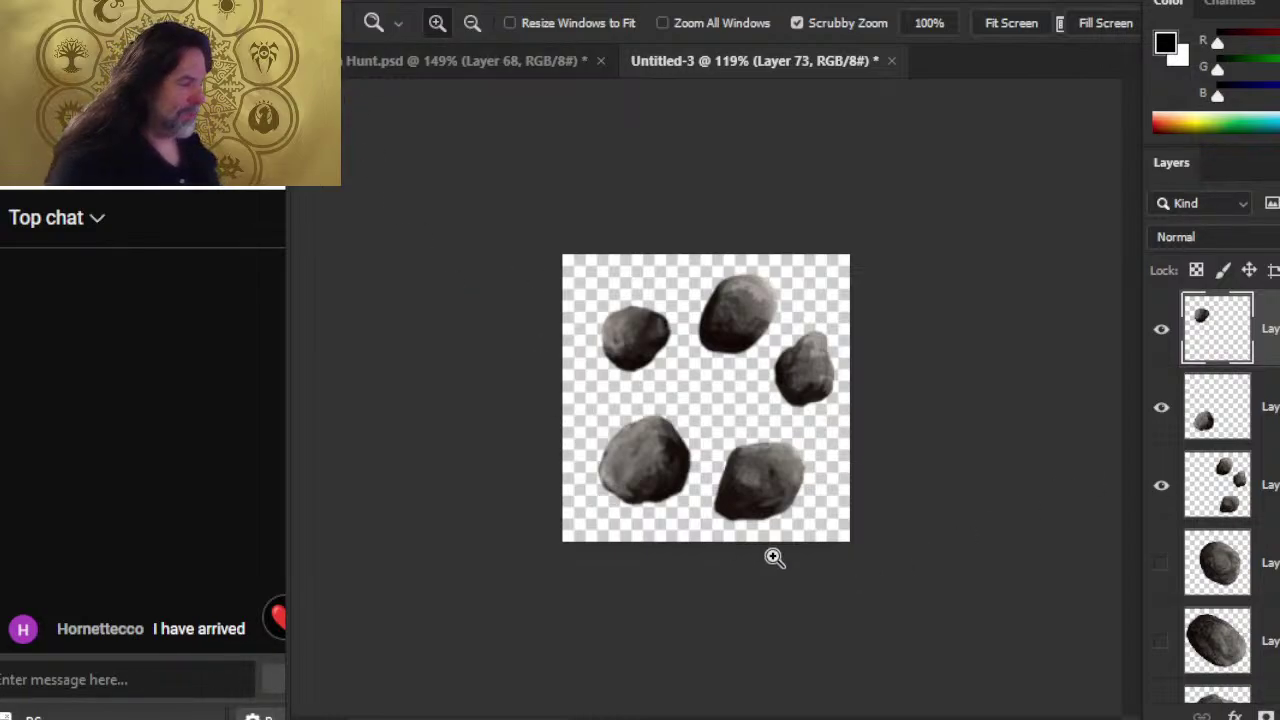
- Shift the lower-left asteroid up-right, then rotate the middle asteroid about 44° and nudge it down-right
{"action": "left_click", "coordinate": [1252, 422]}
{"action": "key", "text": "v"}
{"action": "left_click_drag", "start_coordinate": [720, 548], "coordinate": [770, 485]}
{"action": "key", "text": "l"}
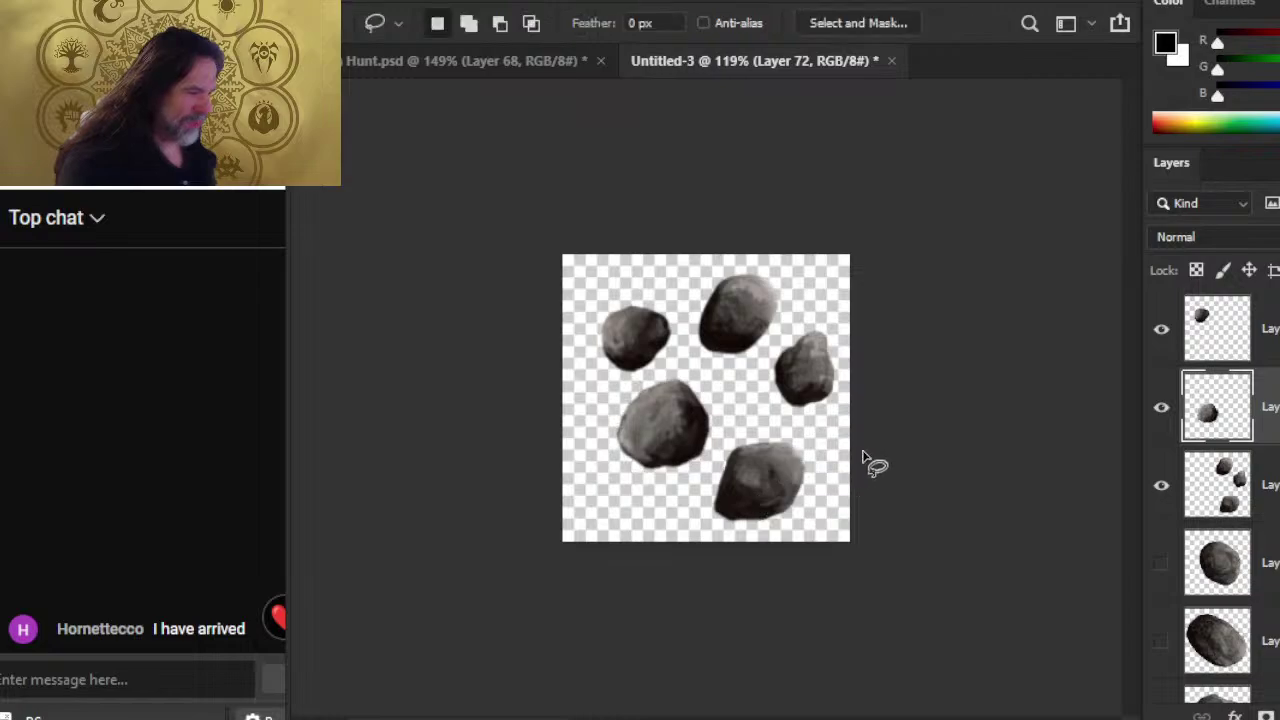
{"action": "right_click", "coordinate": [858, 458]}
{"action": "right_click", "coordinate": [784, 400]}
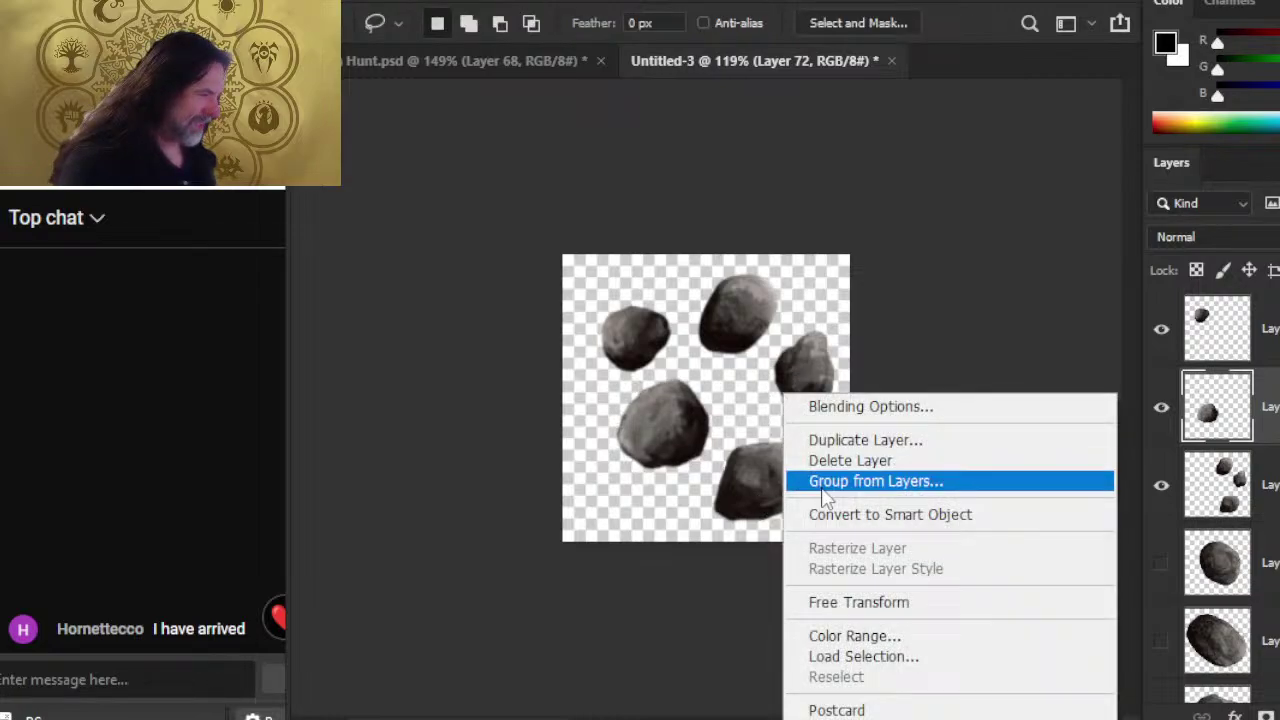
{"action": "left_click", "coordinate": [858, 602]}
{"action": "left_click_drag", "start_coordinate": [705, 585], "coordinate": [776, 514]}
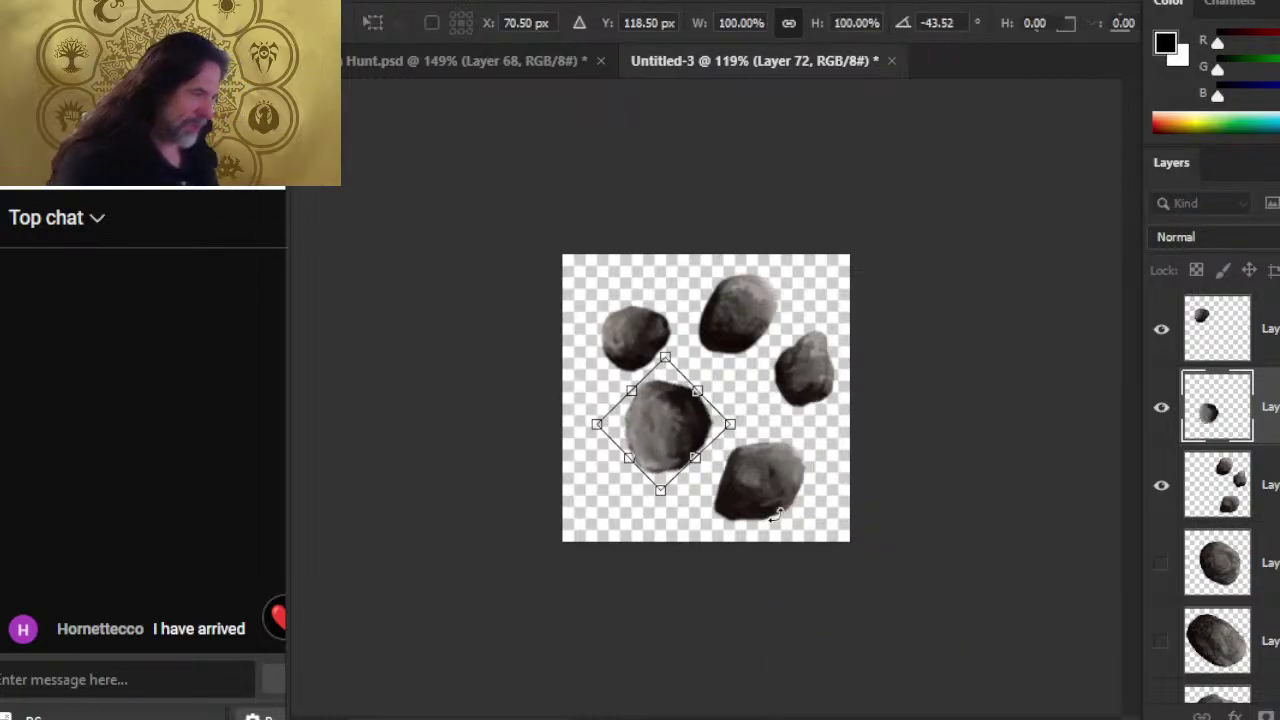
{"action": "key", "text": "Return"}
{"action": "left_click_drag", "start_coordinate": [737, 471], "coordinate": [763, 478]}
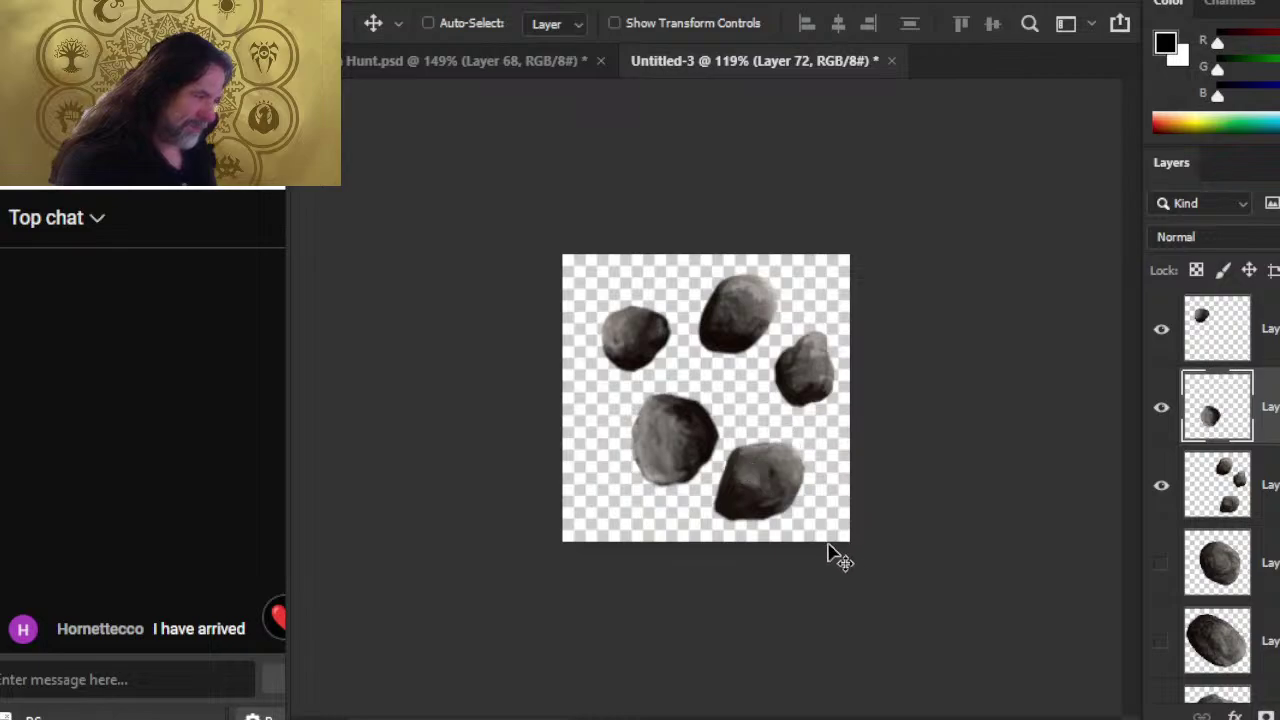
- Lasso the lower-right asteroid on the three-rock layer, rotate it about 44° and move it up-right
{"action": "key", "text": "alt+bracketleft"}
{"action": "key", "text": "l"}
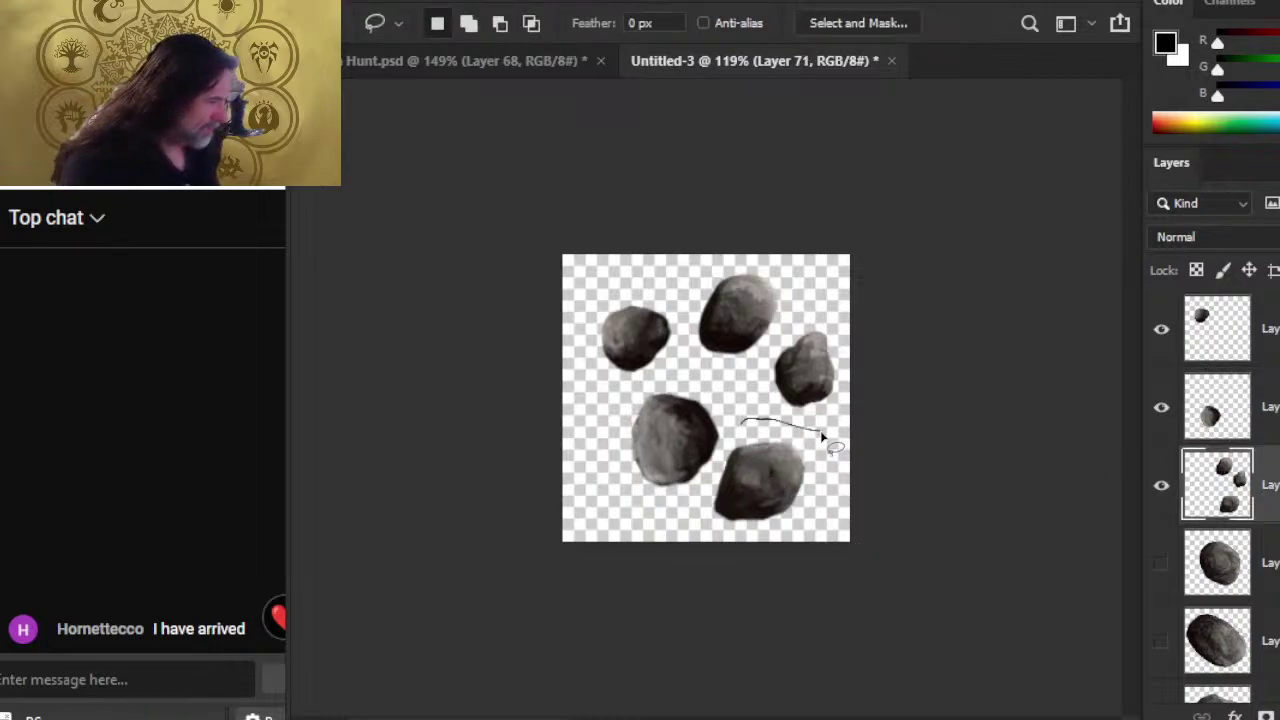
{"action": "left_click_drag", "start_coordinate": [822, 437], "coordinate": [712, 528]}
{"action": "right_click", "coordinate": [740, 340]}
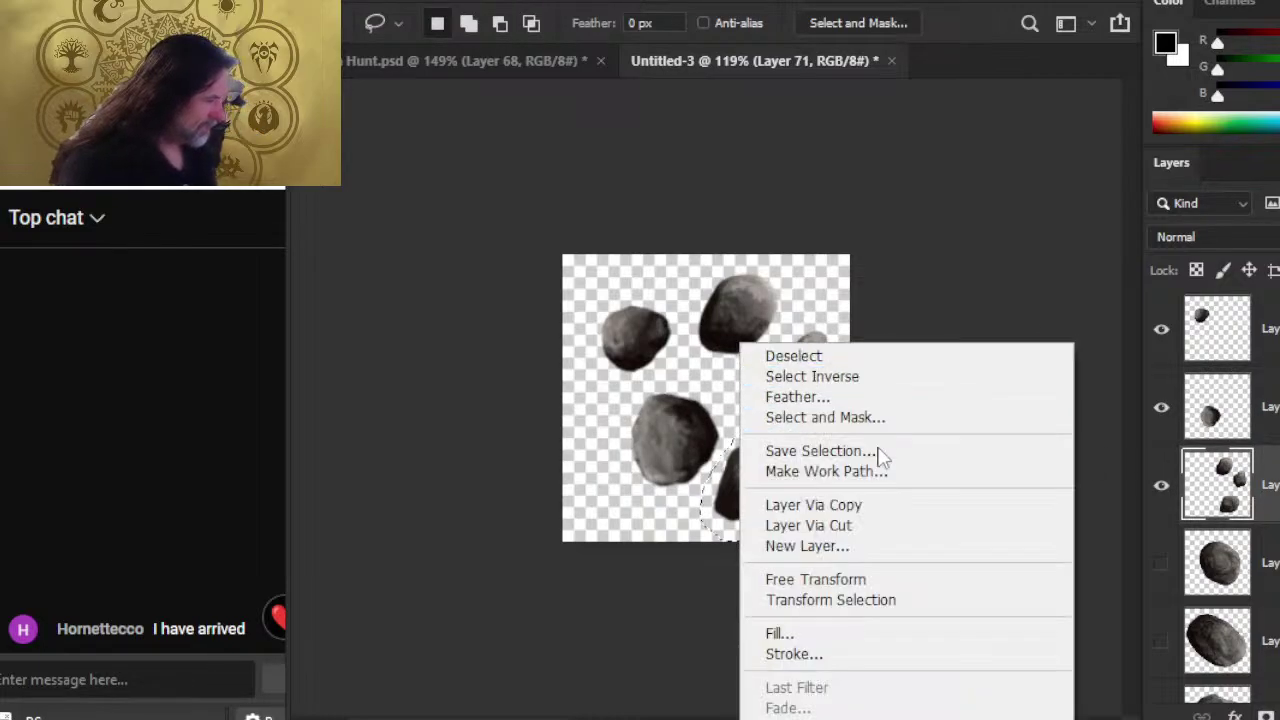
{"action": "left_click", "coordinate": [889, 580]}
{"action": "left_click_drag", "start_coordinate": [856, 452], "coordinate": [897, 374]}
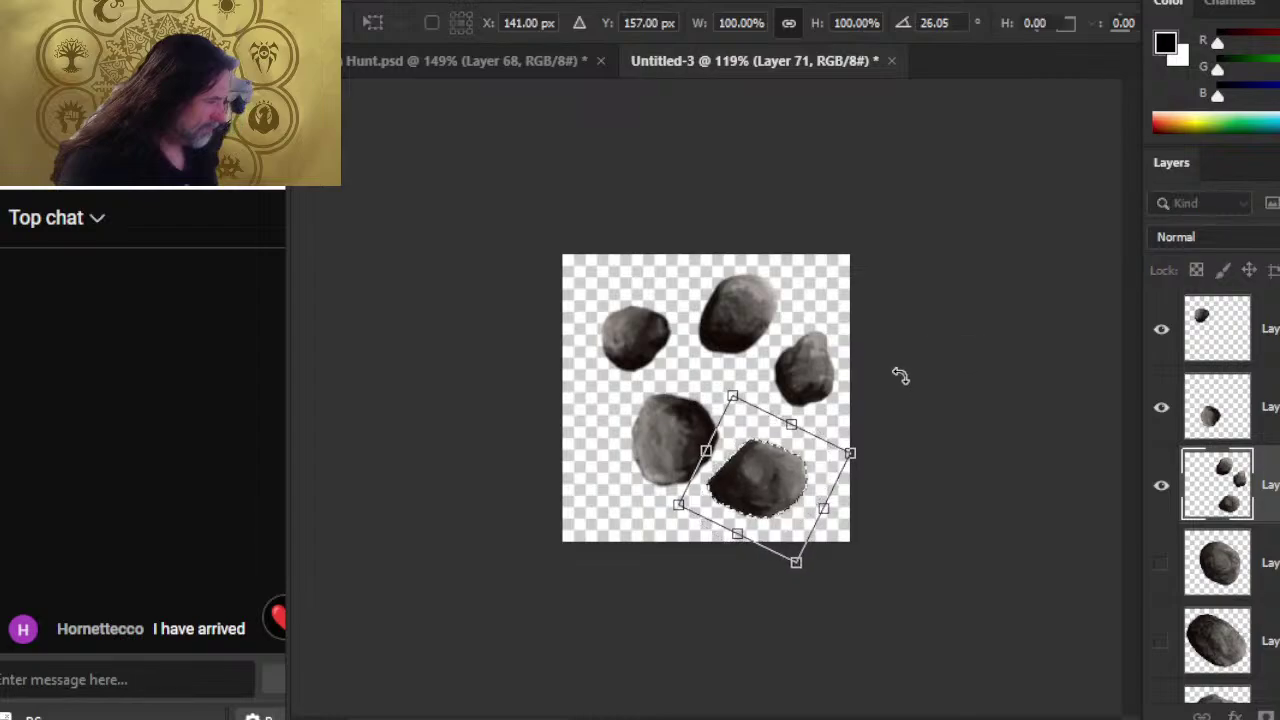
{"action": "key", "text": "Return"}
{"action": "left_click_drag", "start_coordinate": [728, 500], "coordinate": [750, 480]}
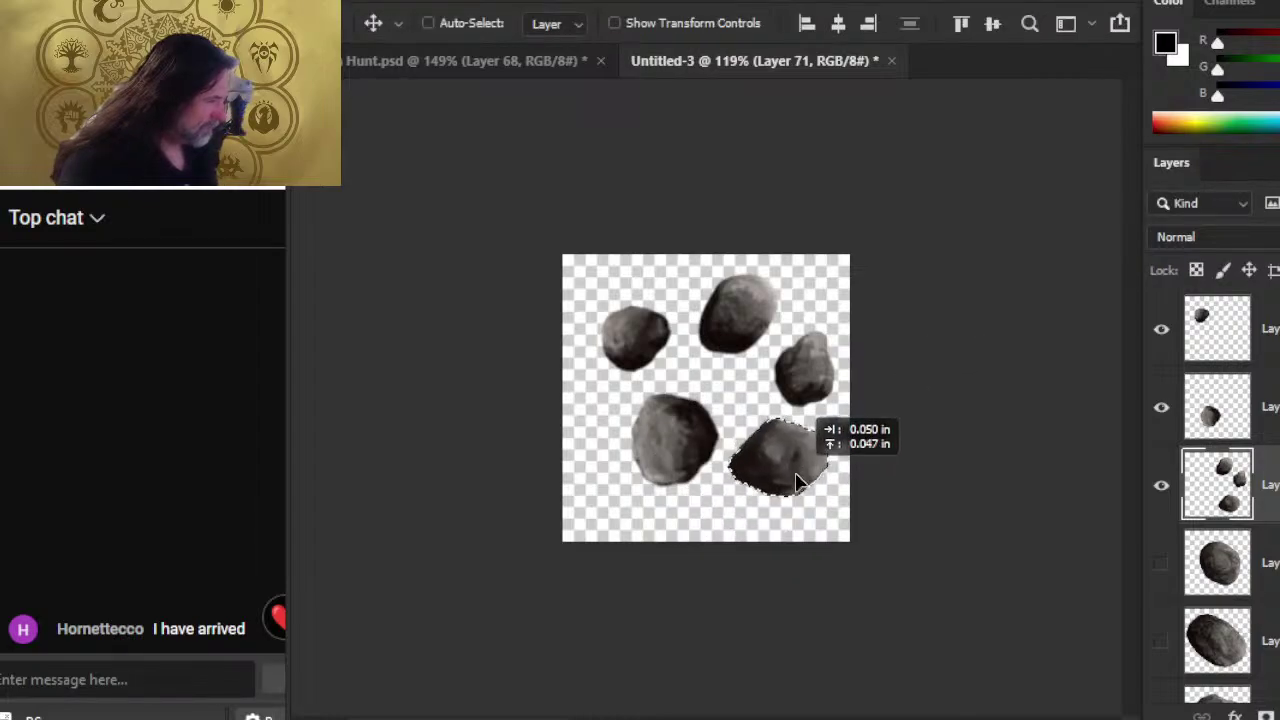
{"action": "key", "text": "l"}
{"action": "right_click", "coordinate": [788, 424]}
{"action": "left_click", "coordinate": [941, 176]}
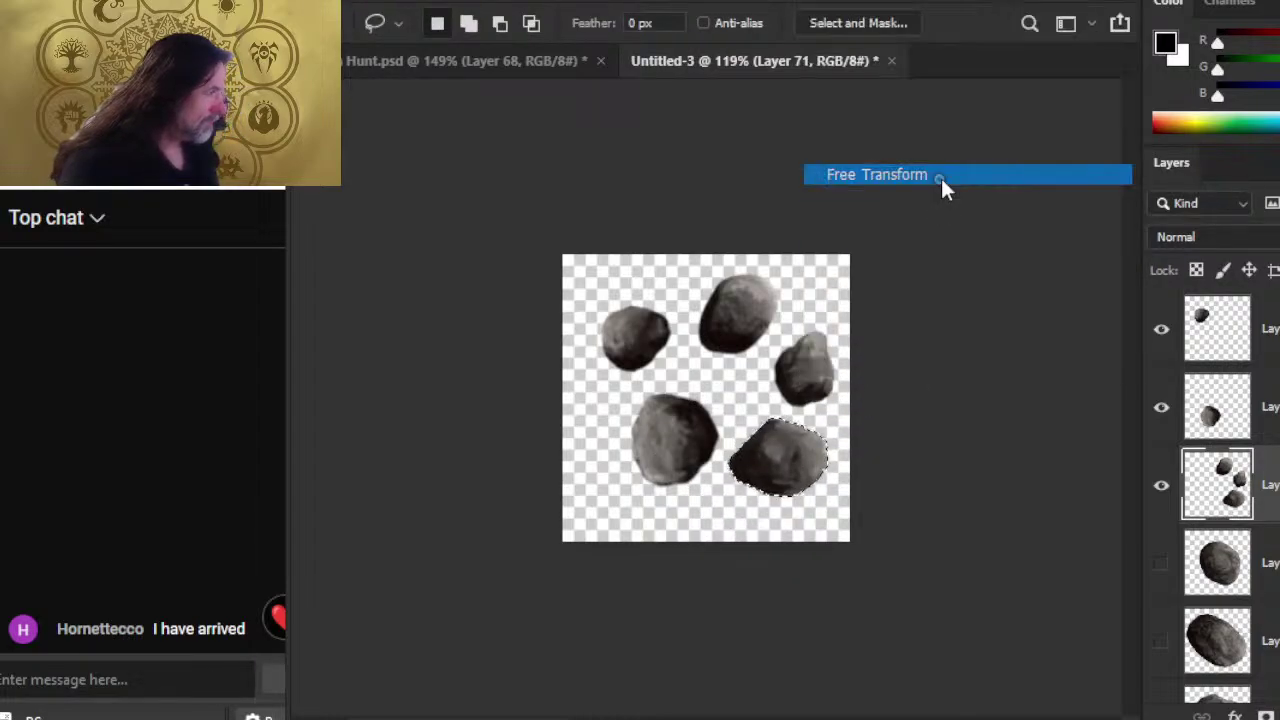
{"action": "mouse_move", "coordinate": [820, 265]}
{"action": "left_mouse_down"}
{"action": "mouse_move", "coordinate": [897, 283]}
{"action": "mouse_move", "coordinate": [929, 339]}
{"action": "mouse_move", "coordinate": [917, 331]}
{"action": "left_mouse_up"}
{"action": "key", "text": "Return"}
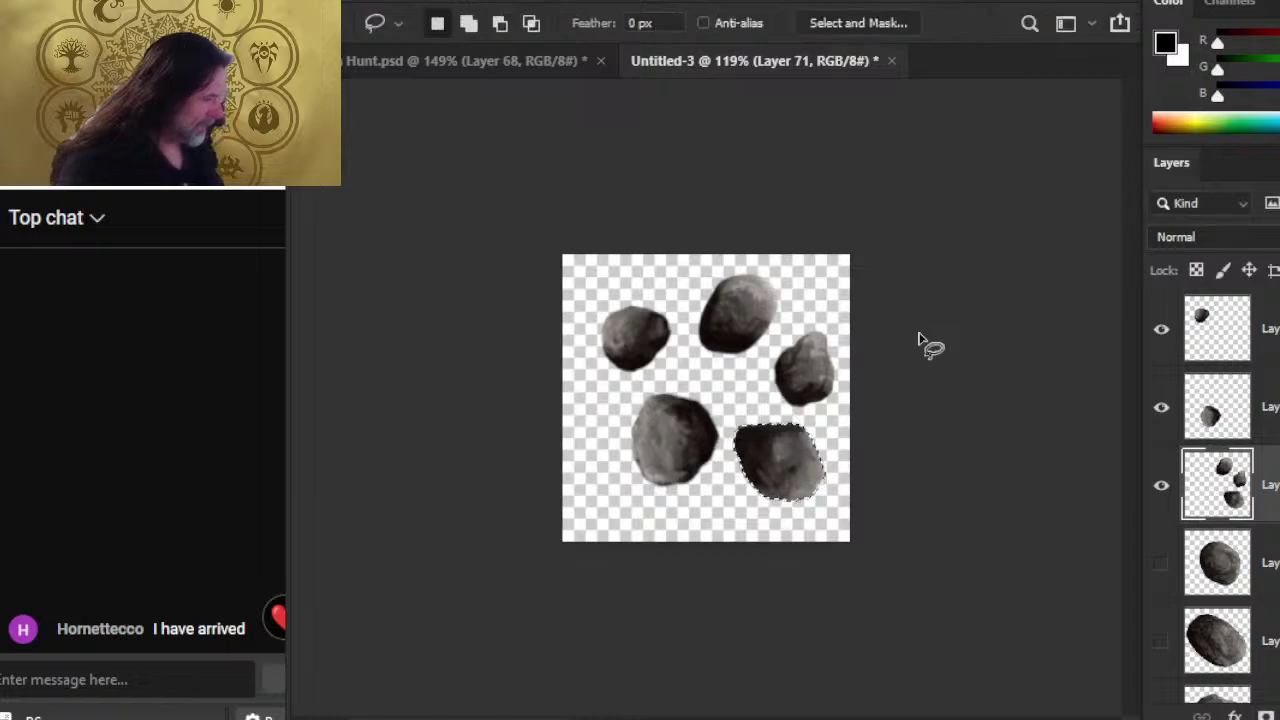
- Move the lower-left asteroid slightly and lower the top-left asteroid about 22 px
{"action": "key", "text": "v"}
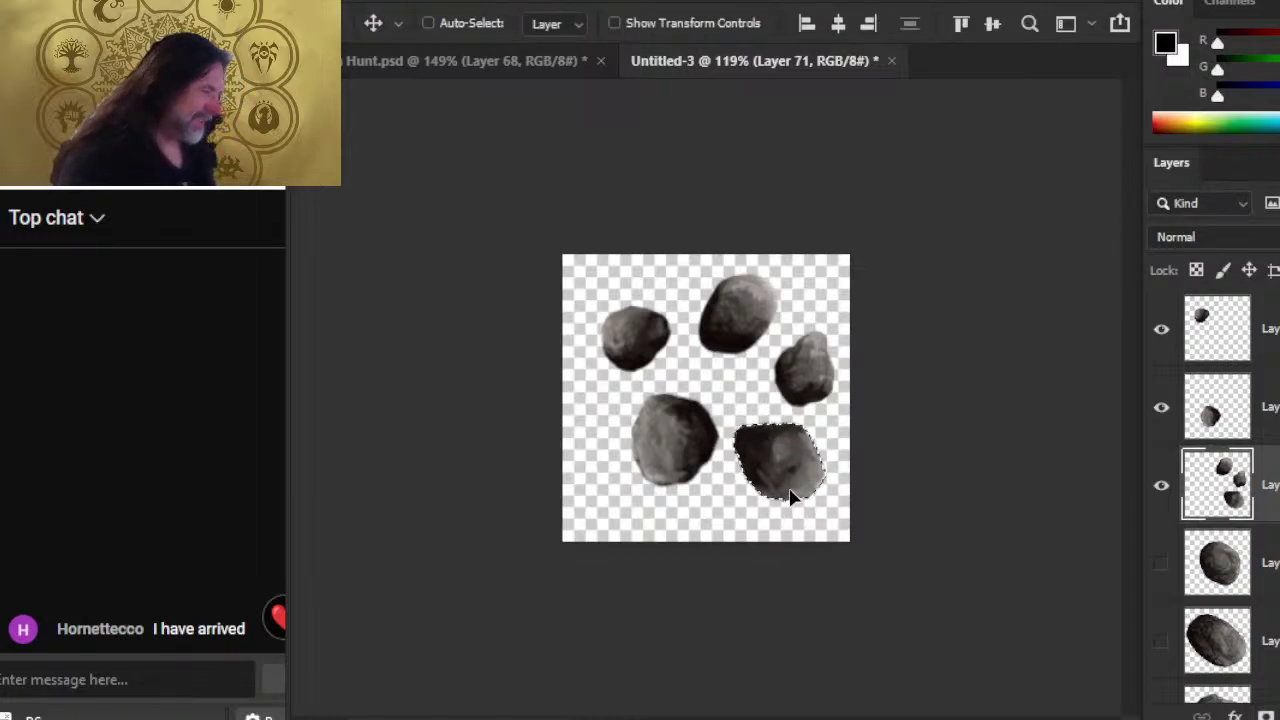
{"action": "key", "text": "l"}
{"action": "left_click", "coordinate": [986, 471]}
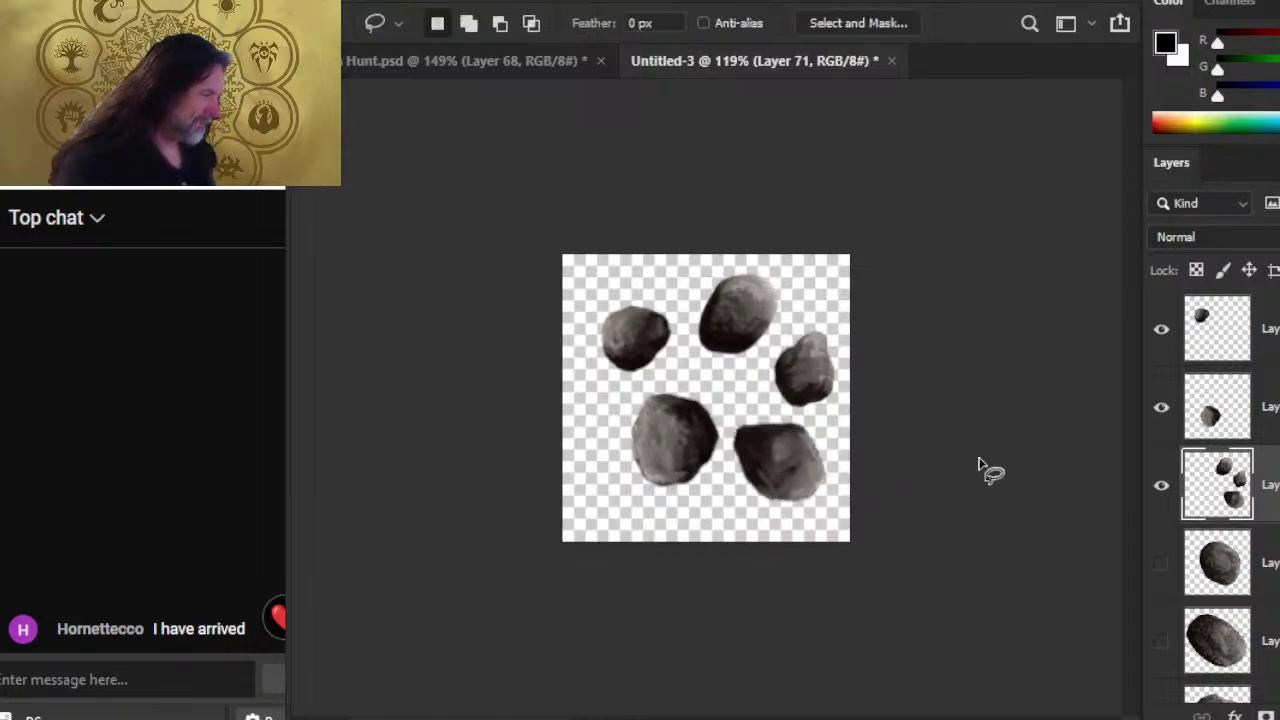
{"action": "left_click", "coordinate": [1268, 425]}
{"action": "key", "text": "v"}
{"action": "mouse_move", "coordinate": [807, 505]}
{"action": "left_mouse_down"}
{"action": "mouse_move", "coordinate": [798, 530]}
{"action": "mouse_move", "coordinate": [808, 498]}
{"action": "left_mouse_up"}
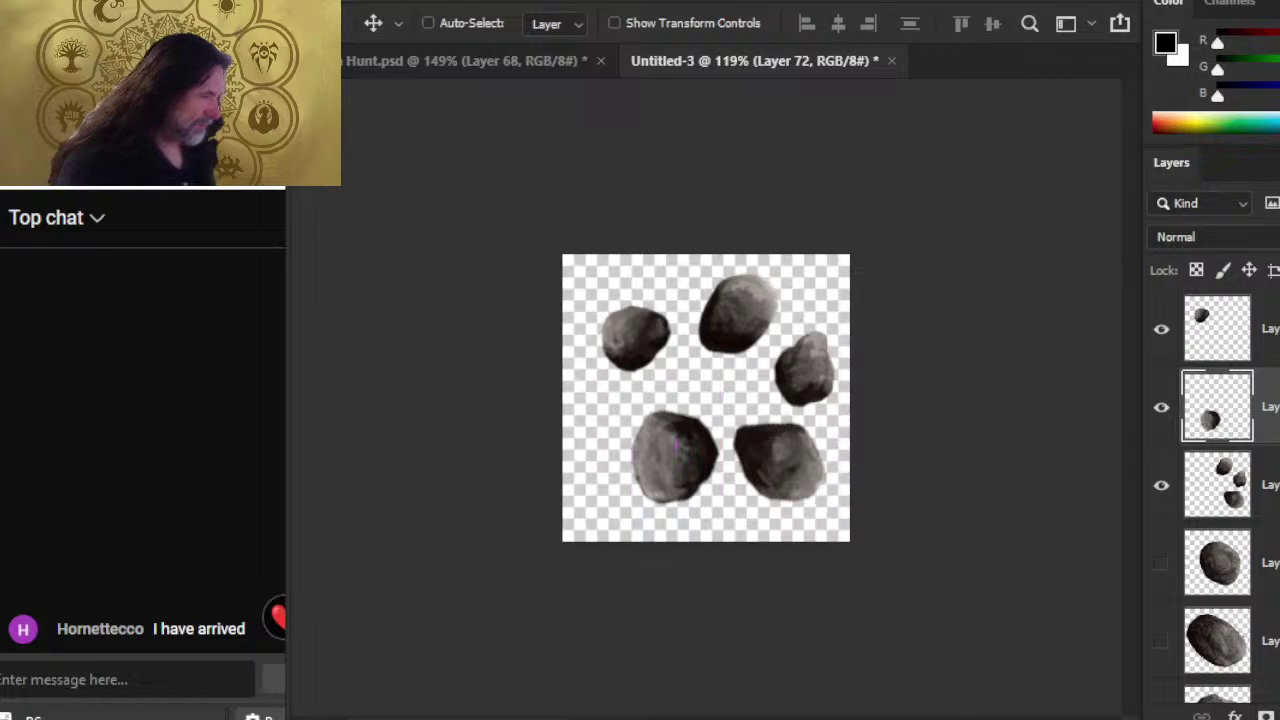
{"action": "key", "text": "alt+bracketright"}
{"action": "left_click_drag", "start_coordinate": [786, 406], "coordinate": [784, 428]}
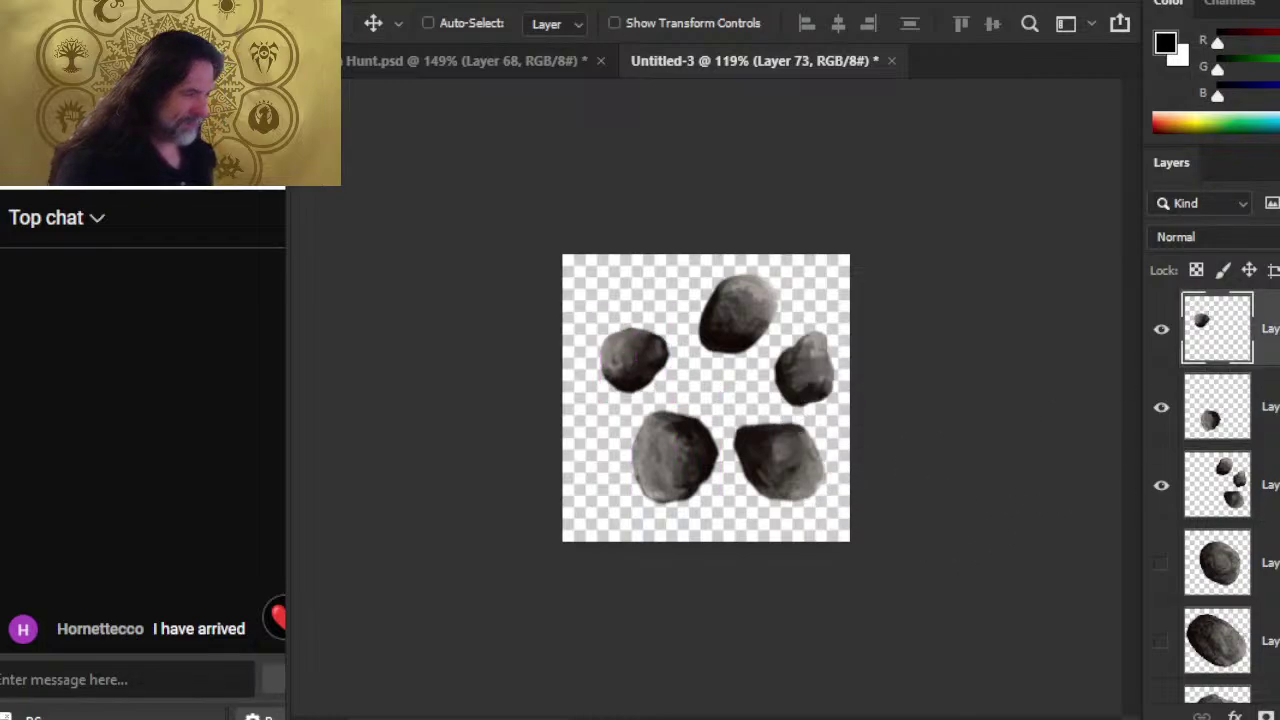
- Lasso the right asteroid on the three-rock layer and rotate it about 49°
{"action": "key", "text": "alt+bracketleft"}
{"action": "key", "text": "alt+bracketleft"}
{"action": "key", "text": "l"}
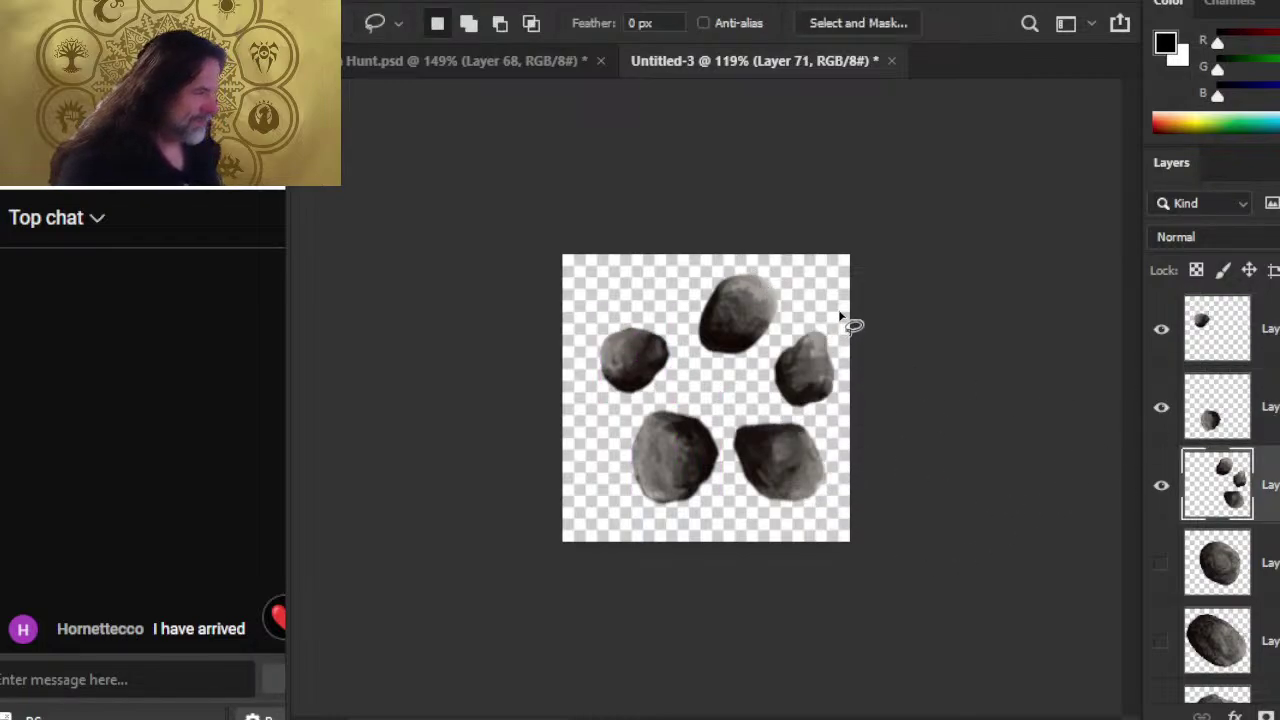
{"action": "mouse_move", "coordinate": [840, 317]}
{"action": "left_mouse_down"}
{"action": "mouse_move", "coordinate": [796, 318]}
{"action": "mouse_move", "coordinate": [767, 343]}
{"action": "mouse_move", "coordinate": [760, 391]}
{"action": "mouse_move", "coordinate": [776, 410]}
{"action": "mouse_move", "coordinate": [829, 410]}
{"action": "mouse_move", "coordinate": [840, 318]}
{"action": "left_mouse_up"}
{"action": "right_click", "coordinate": [780, 335]}
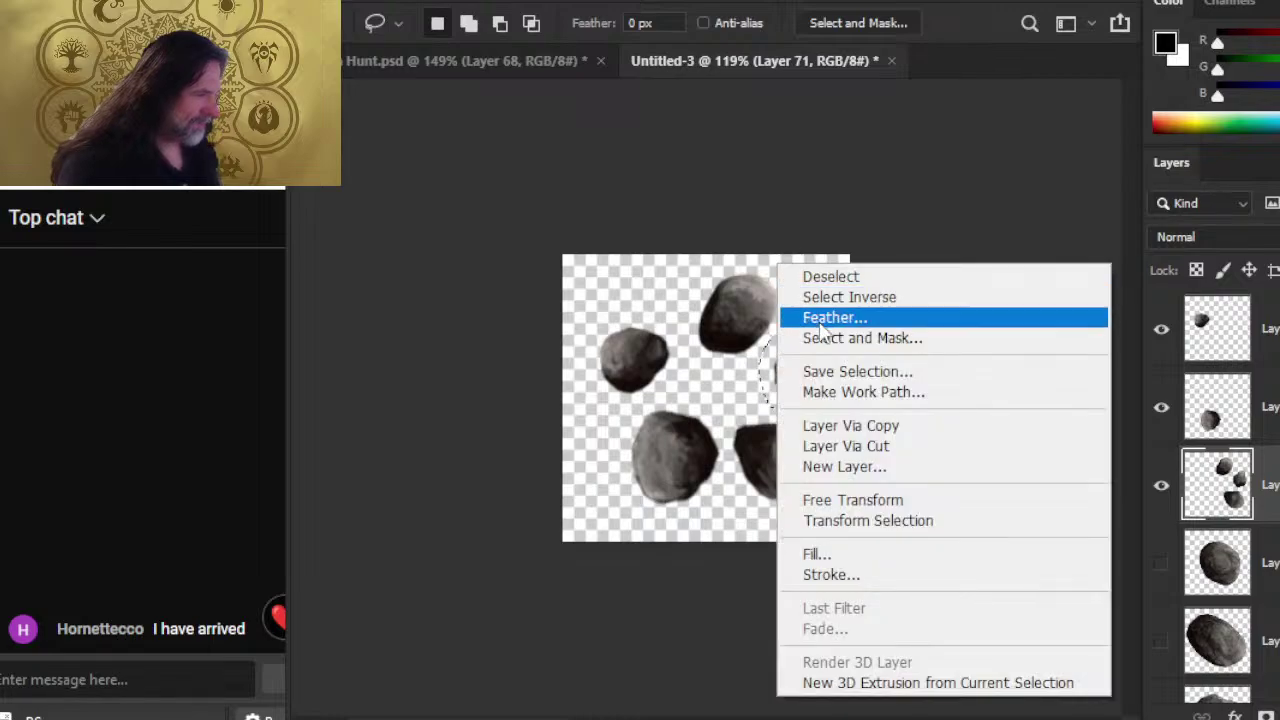
{"action": "left_click", "coordinate": [917, 498]}
{"action": "mouse_move", "coordinate": [905, 255]}
{"action": "left_mouse_down"}
{"action": "mouse_move", "coordinate": [965, 355]}
{"action": "mouse_move", "coordinate": [955, 338]}
{"action": "left_mouse_up"}
{"action": "key", "text": "Return"}
- Rotate the top rock about -17.79°, nudge it left and down, and deselect
{"action": "mouse_move", "coordinate": [692, 254]}
{"action": "left_mouse_down"}
{"action": "mouse_move", "coordinate": [795, 270]}
{"action": "mouse_move", "coordinate": [691, 256]}
{"action": "left_mouse_up"}
{"action": "right_click", "coordinate": [691, 256]}
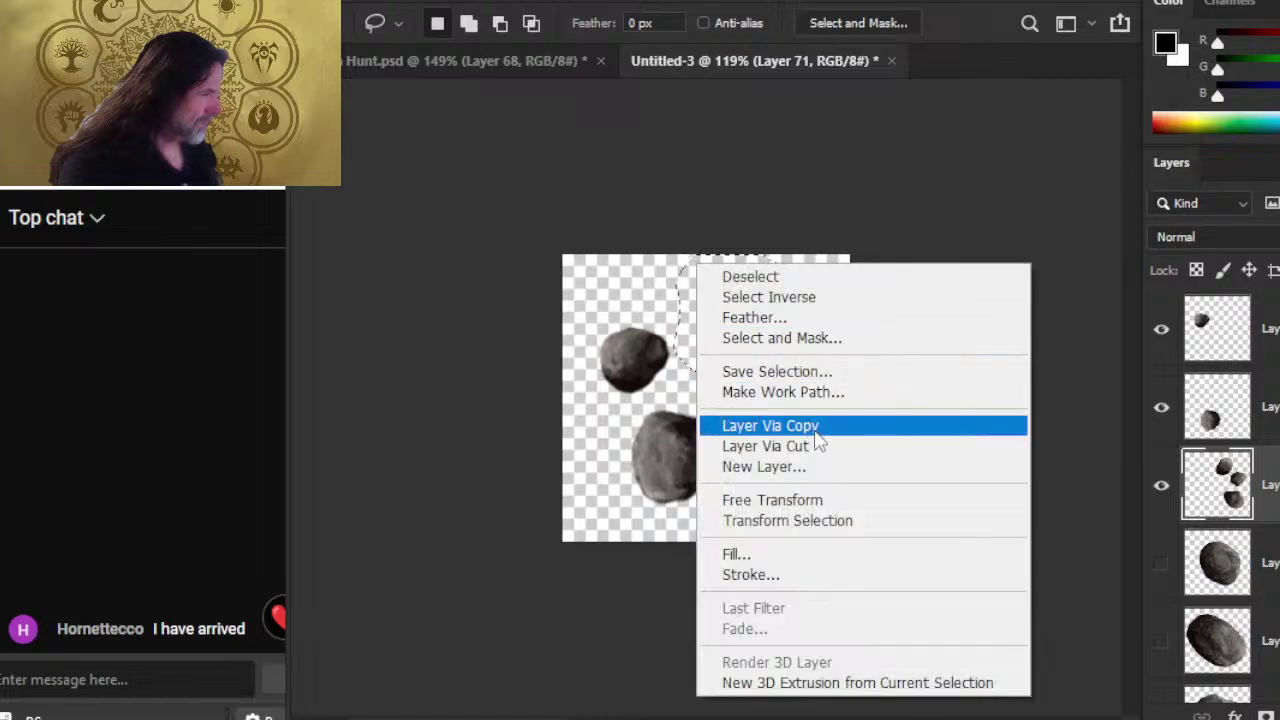
{"action": "left_click", "coordinate": [840, 498]}
{"action": "mouse_move", "coordinate": [851, 468]}
{"action": "left_mouse_down"}
{"action": "mouse_move", "coordinate": [871, 477]}
{"action": "mouse_move", "coordinate": [863, 457]}
{"action": "left_mouse_up"}
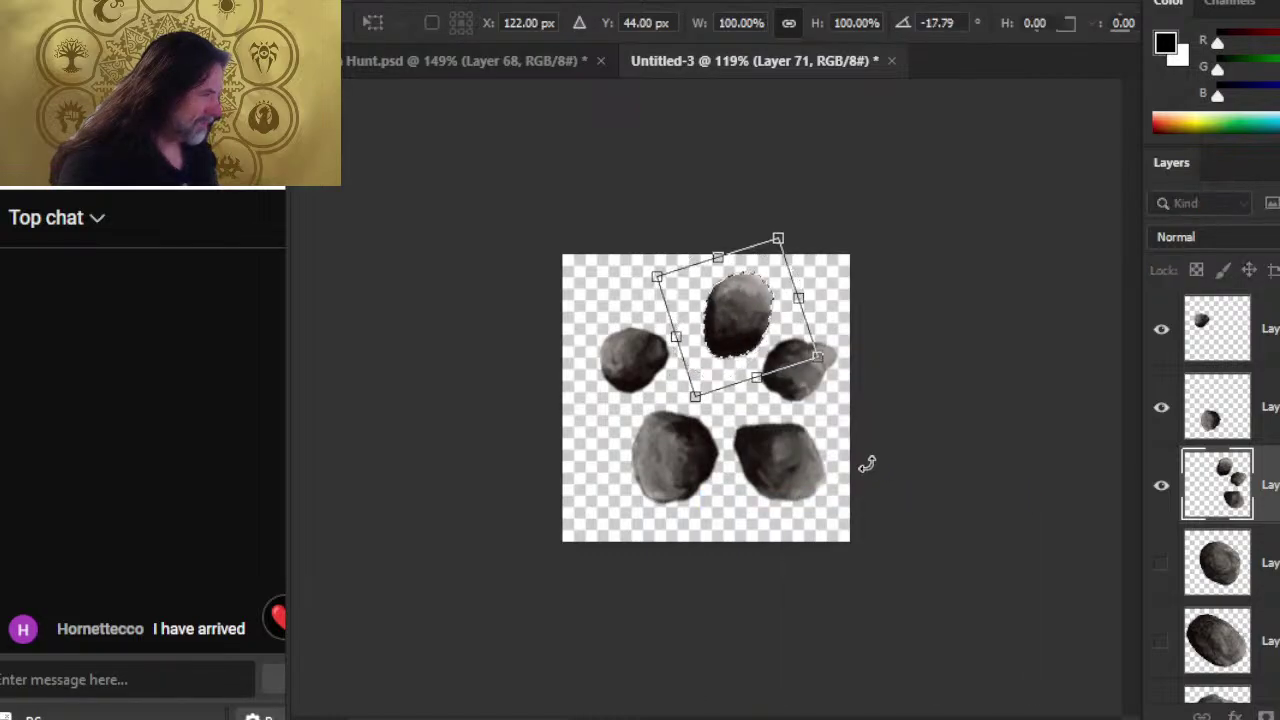
{"action": "key", "text": "Return"}
{"action": "key", "text": "v"}
{"action": "key", "text": "Left"}
{"action": "key", "text": "Left"}
{"action": "key", "text": "Left"}
{"action": "key", "text": "Left"}
{"action": "key", "text": "Left"}
{"action": "key", "text": "Left"}
{"action": "key", "text": "Left"}
{"action": "key", "text": "Left"}
{"action": "key", "text": "Down"}
{"action": "key", "text": "Down"}
{"action": "key", "text": "Down"}
{"action": "key", "text": "Down"}
{"action": "key", "text": "Down"}
{"action": "key", "text": "Down"}
{"action": "key", "text": "Down"}
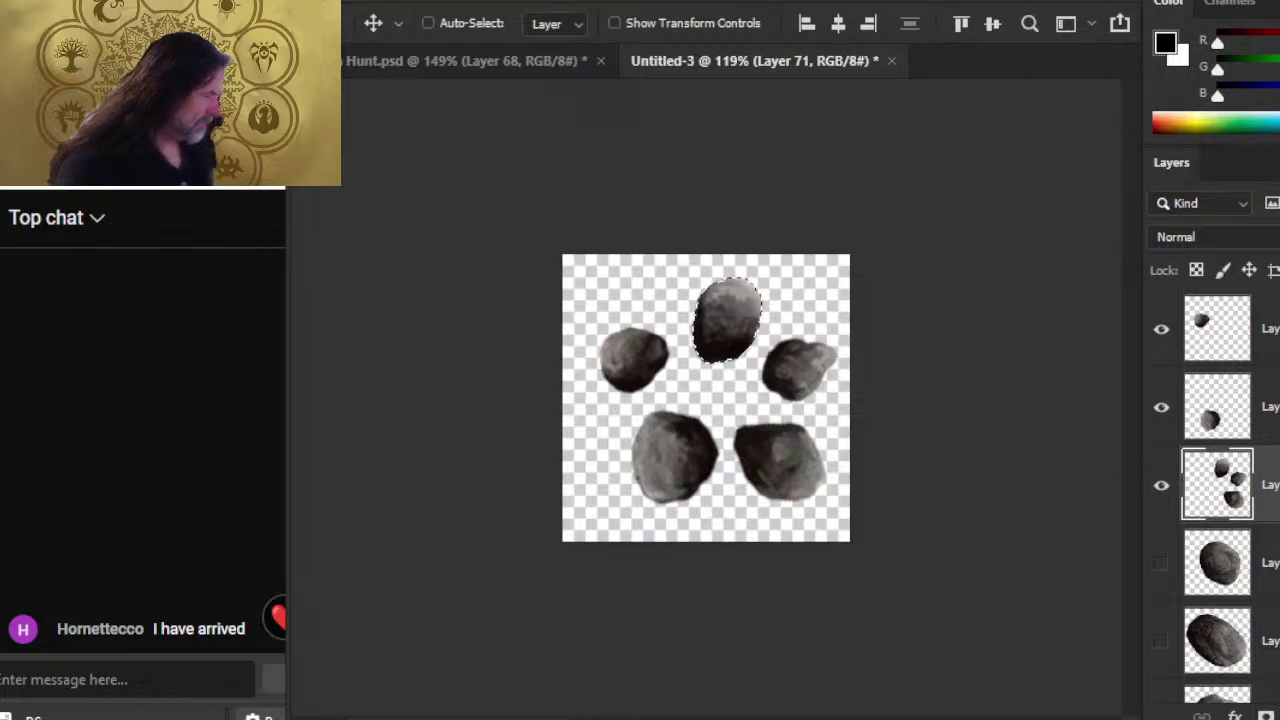
{"action": "key", "text": "ctrl+d"}
- Select all rock layers and shift the five-rock cluster slightly left
{"action": "key", "text": "l"}
{"action": "key", "text": "v"}
{"action": "key", "text": "ctrl+alt+a"}
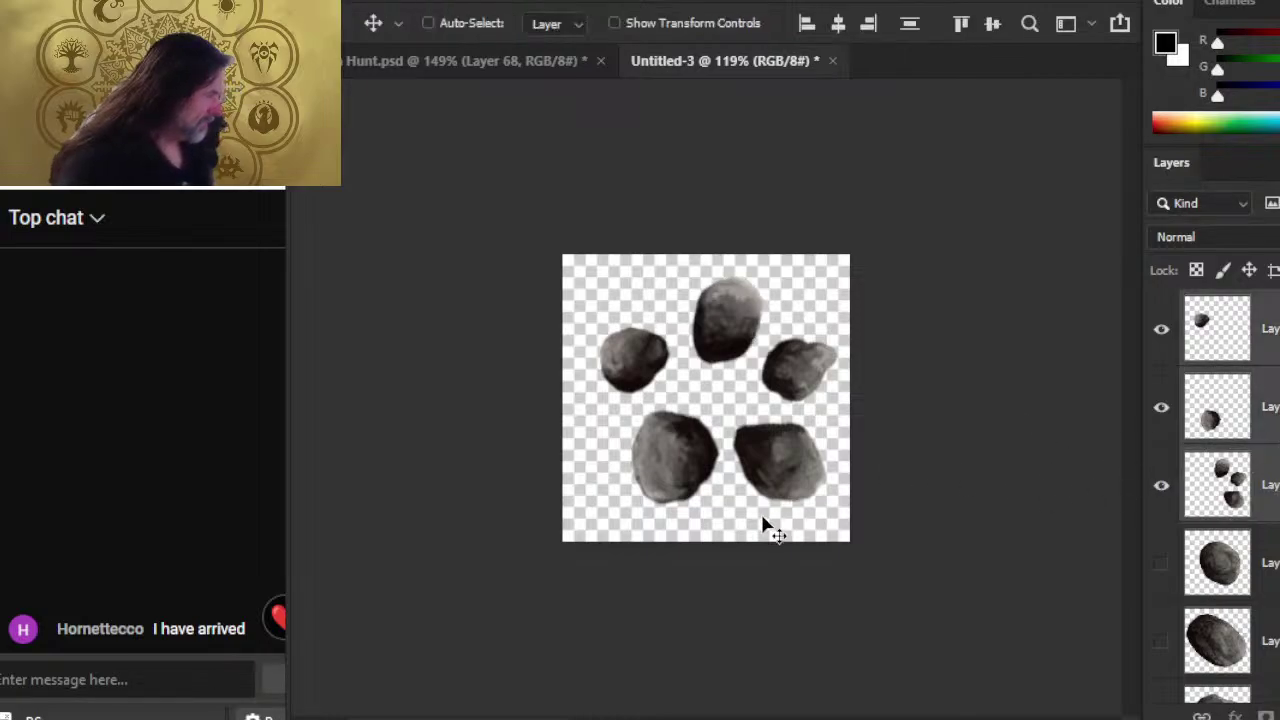
{"action": "mouse_move", "coordinate": [773, 528]}
{"action": "left_mouse_down"}
{"action": "mouse_move", "coordinate": [770, 488]}
{"action": "mouse_move", "coordinate": [760, 526]}
{"action": "left_mouse_up"}
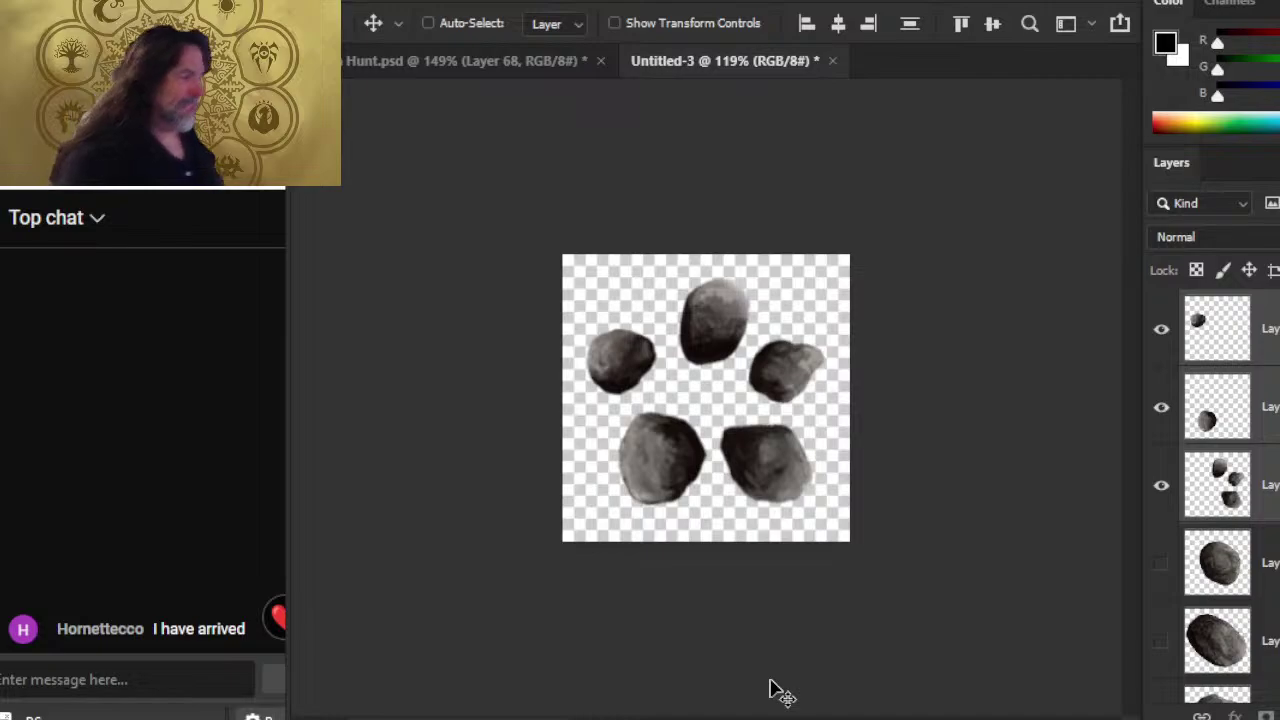
- Save the cluster as a PNG named 'asteroid cluster 1', accepting the PNG options
{"action": "left_click", "coordinate": [352, 2]}
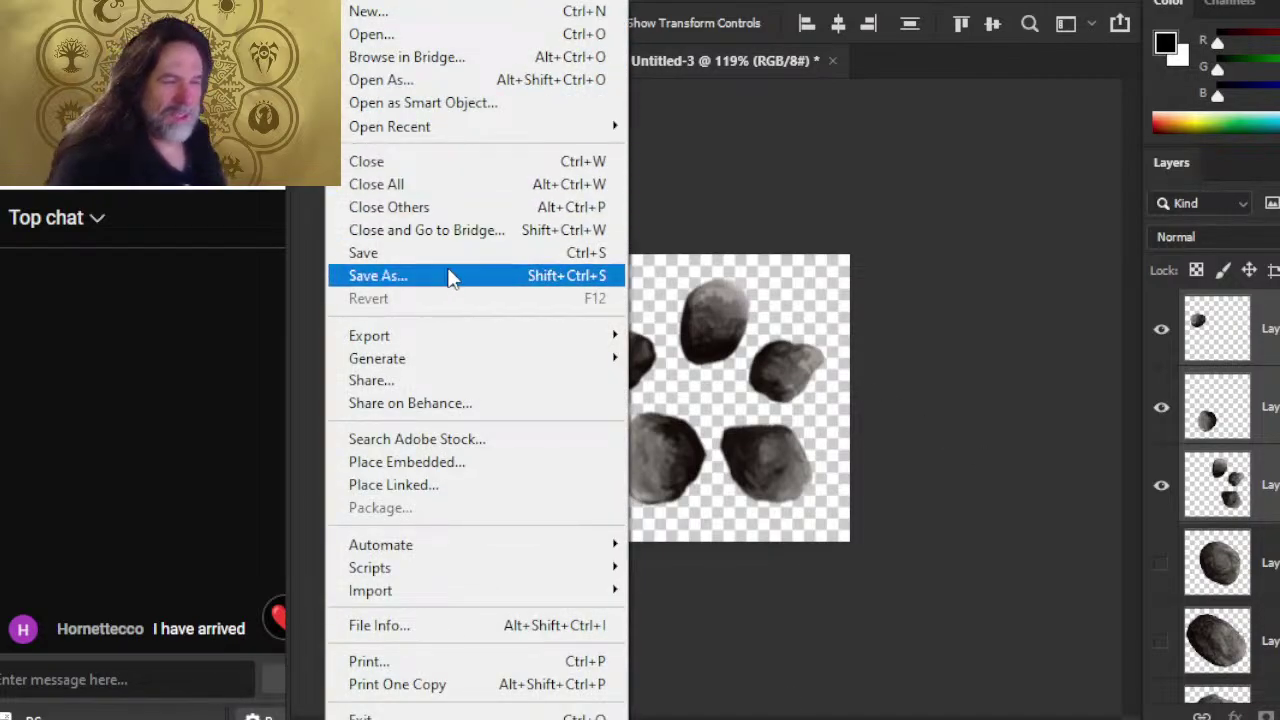
{"action": "left_click", "coordinate": [380, 274]}
{"action": "left_click", "coordinate": [900, 587]}
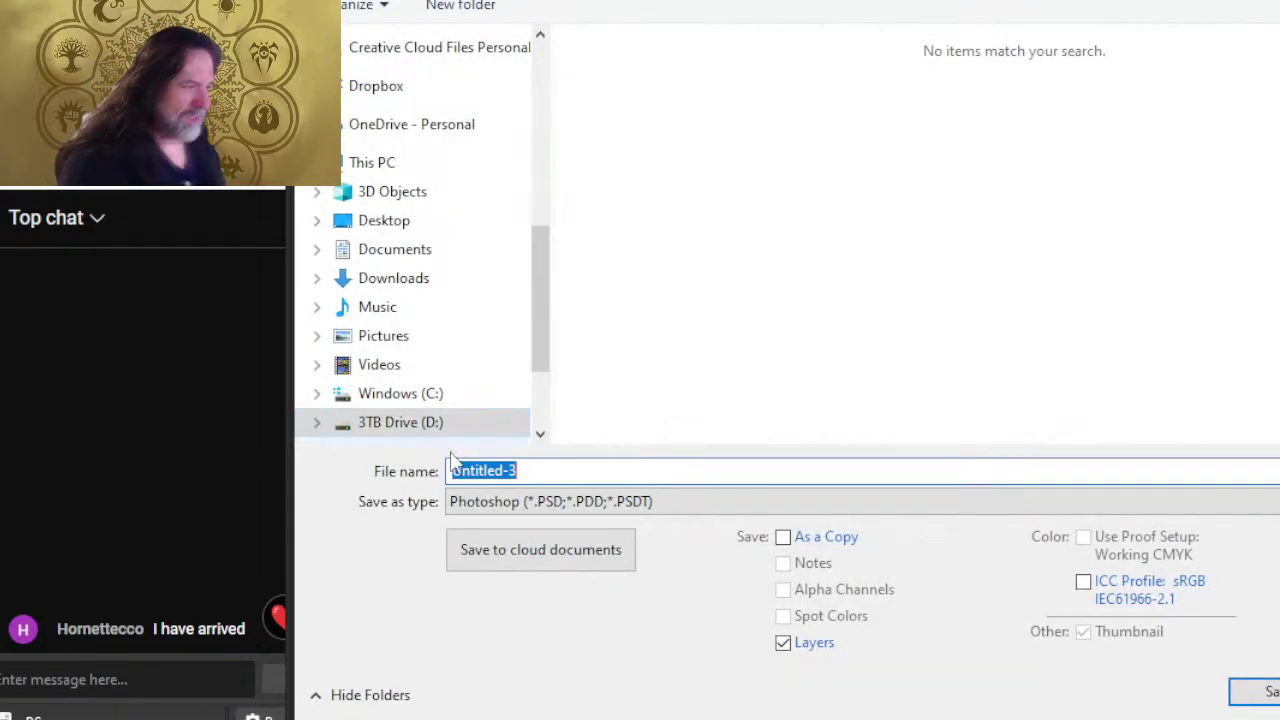
{"action": "left_click", "coordinate": [540, 501]}
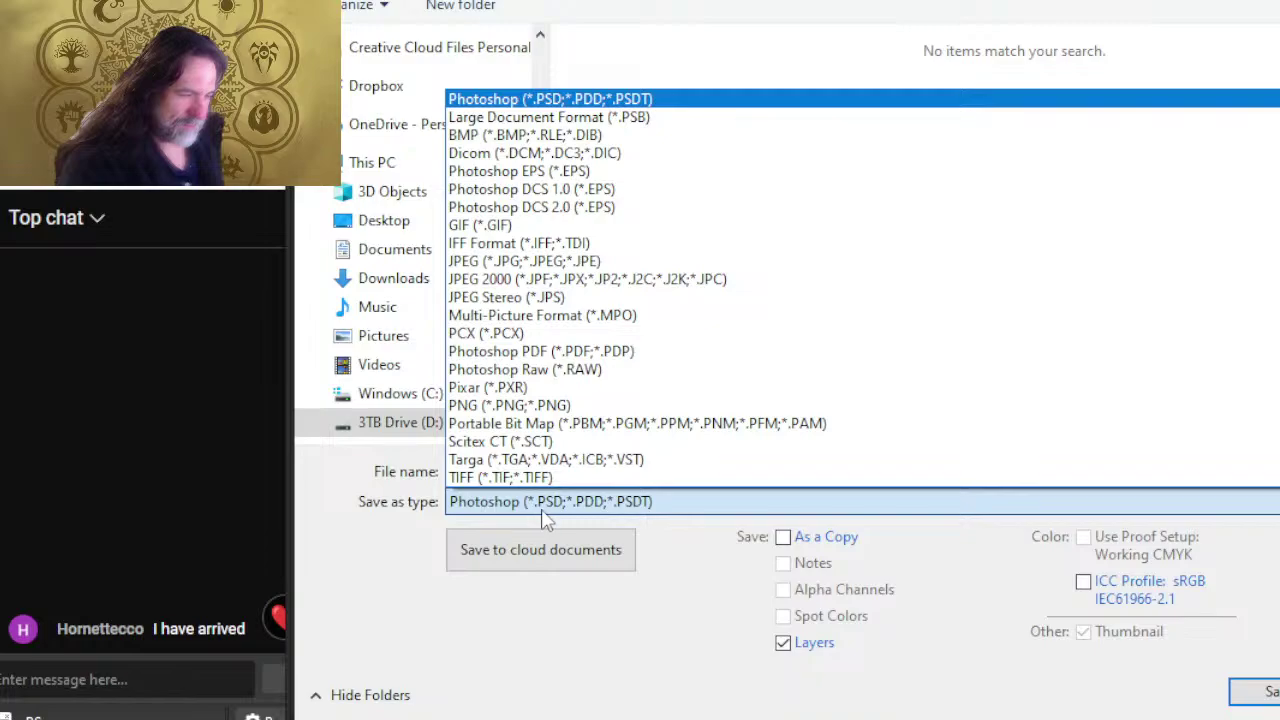
{"action": "left_click", "coordinate": [531, 410]}
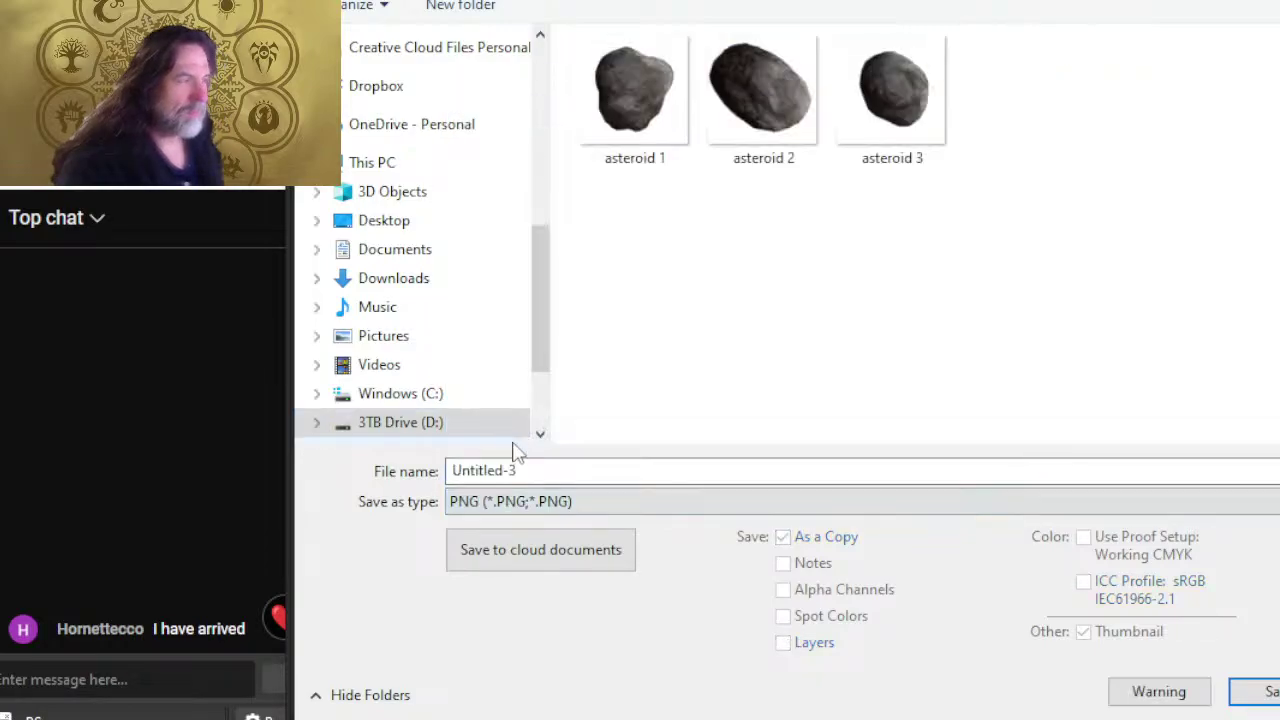
{"action": "left_click", "coordinate": [893, 150]}
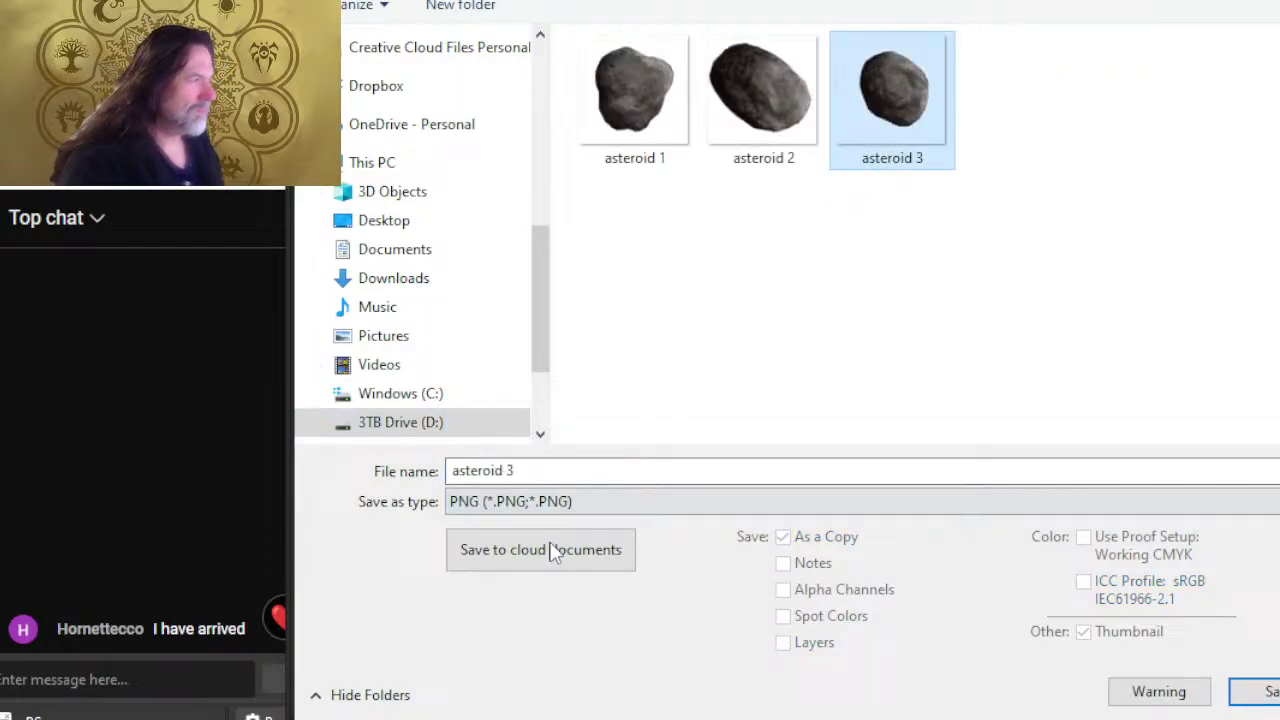
{"action": "left_click", "coordinate": [566, 471]}
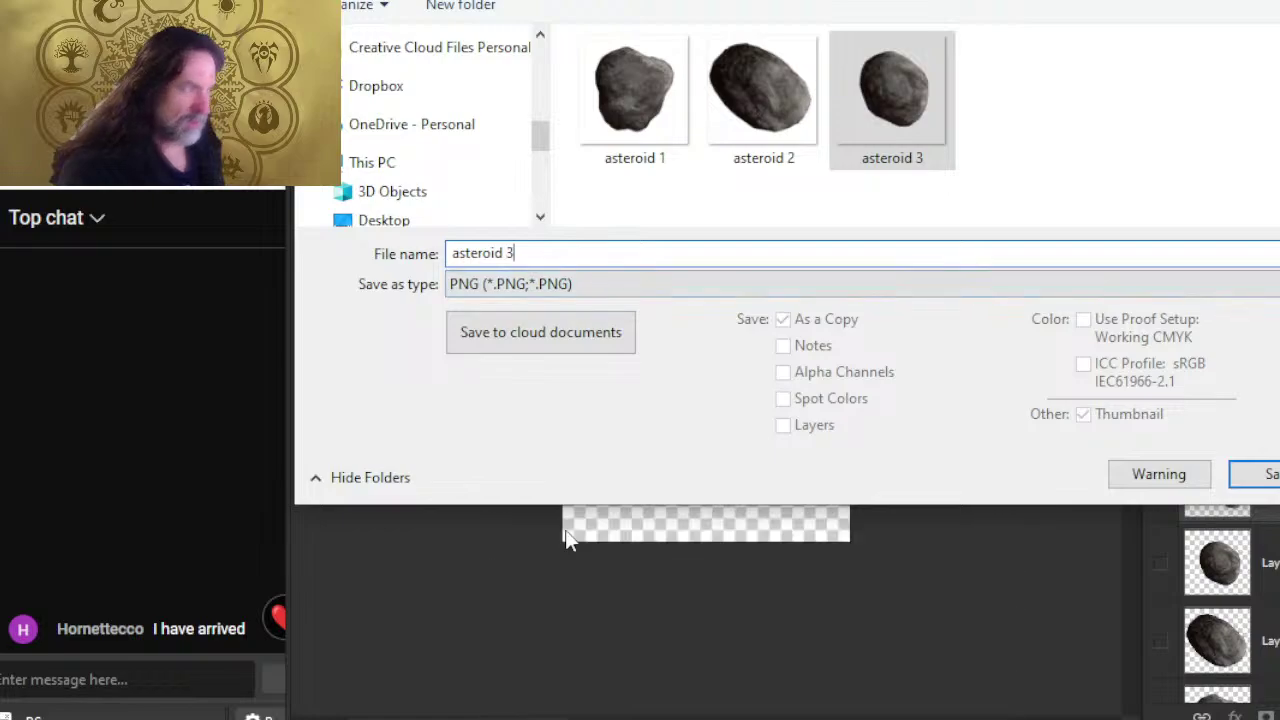
{"action": "key", "text": "BackSpace"}
{"action": "type", "text": "cluster 1"}
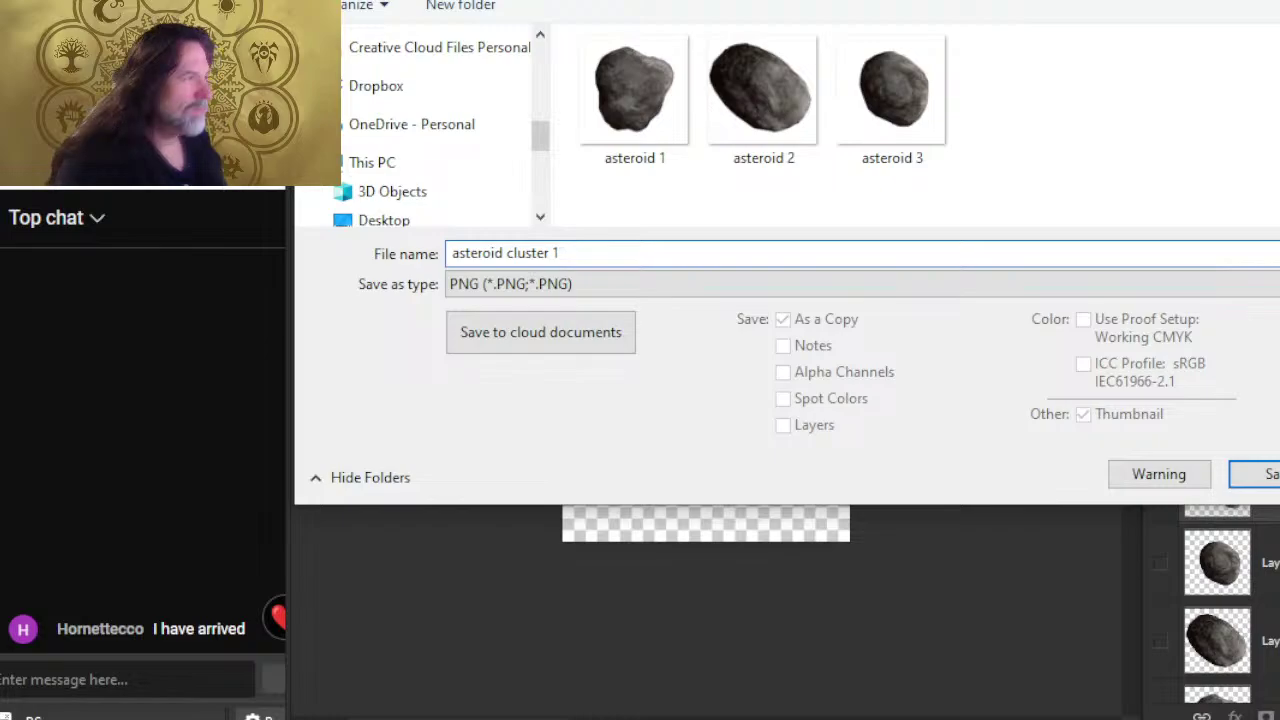
{"action": "key", "text": "Return"}
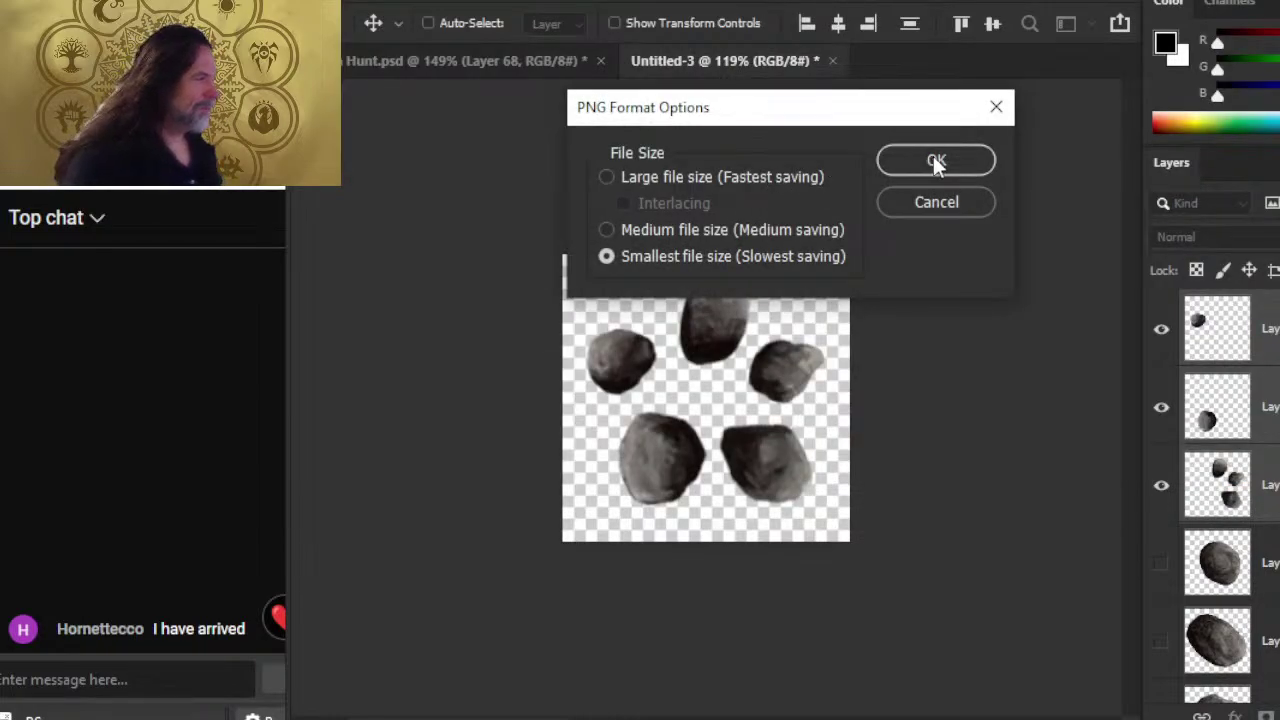
{"action": "left_click", "coordinate": [936, 161]}
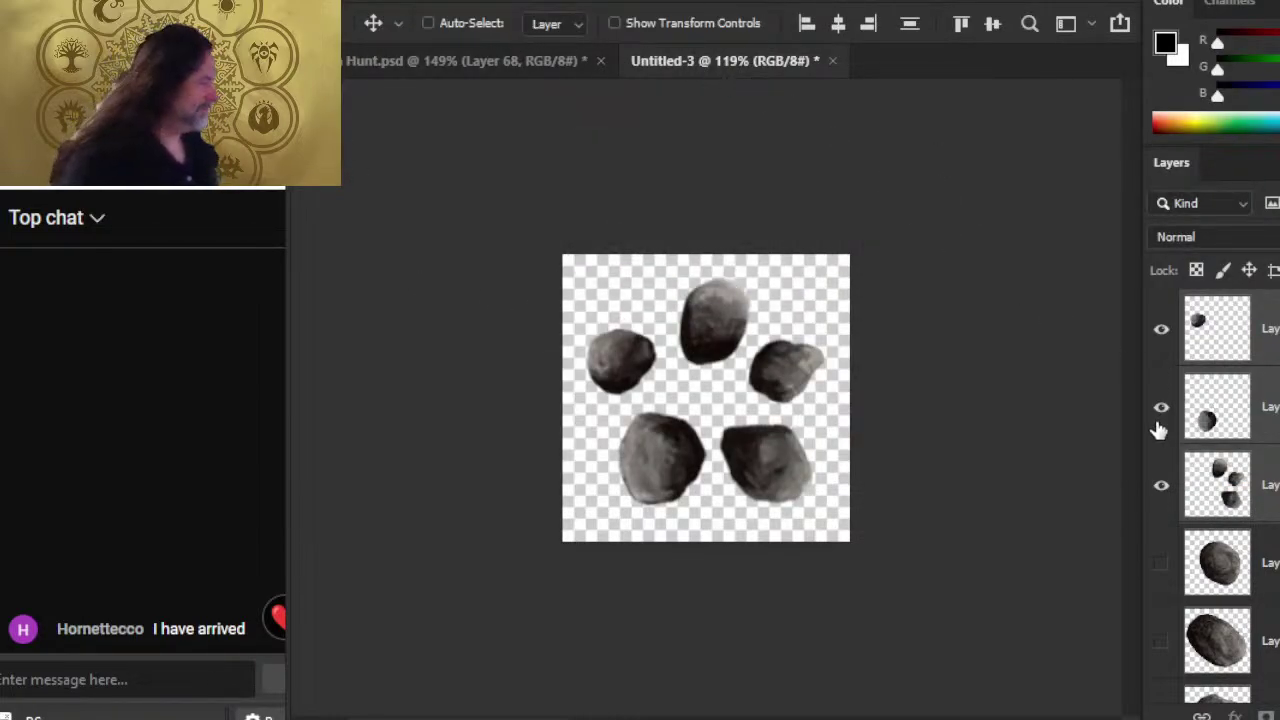
- Hide the cluster's rock layers and return to the zoomed-out Hunt.psd map
{"action": "left_click_drag", "start_coordinate": [1160, 485], "coordinate": [1158, 340]}
{"action": "left_click", "coordinate": [426, 52]}
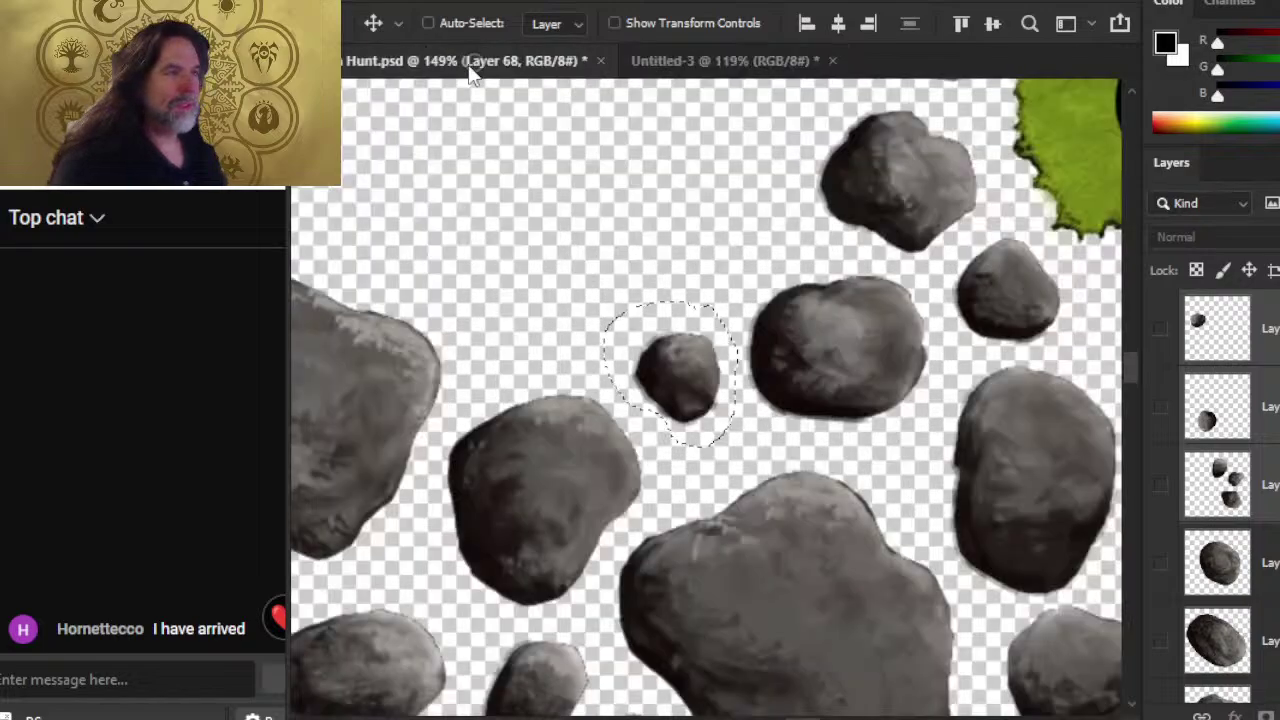
{"action": "key", "text": "z"}
{"action": "left_click_drag", "start_coordinate": [871, 457], "coordinate": [671, 364]}
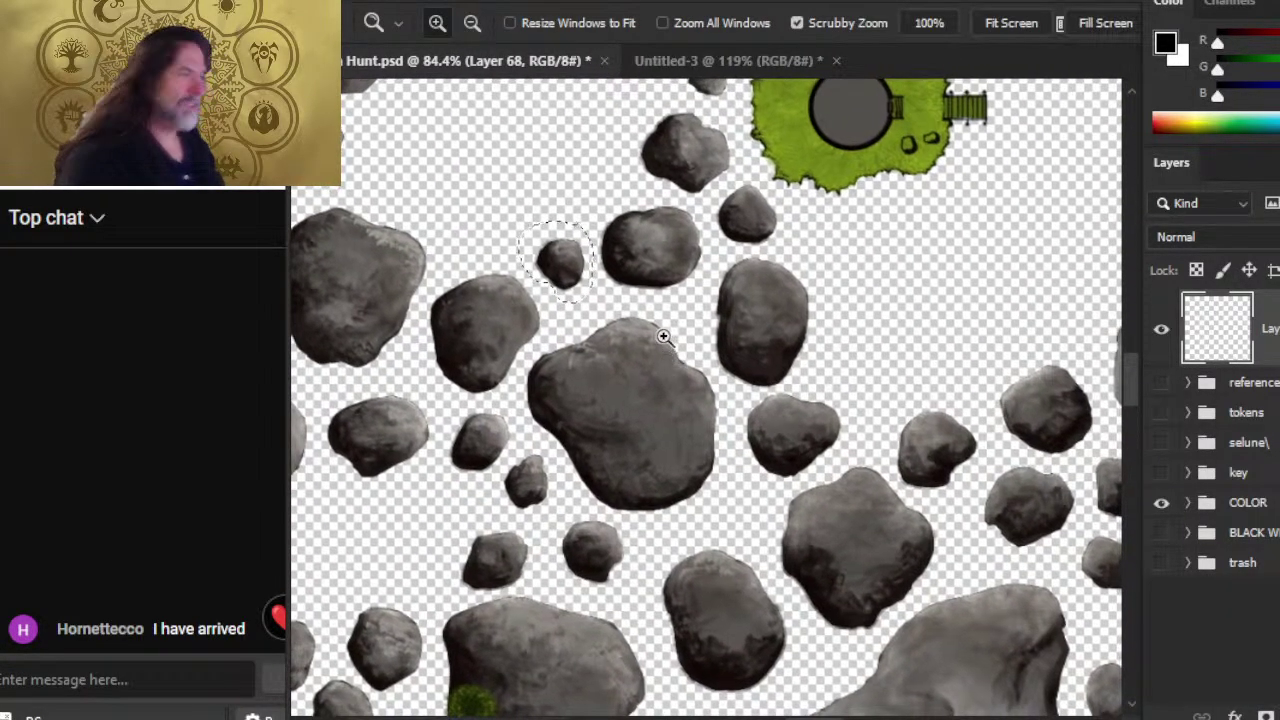
- In File Explorer, browse Maps, Tokens, Game Pieces > Mapping Tools > Icons > asteroids
{"action": "key", "text": "alt+Tab"}
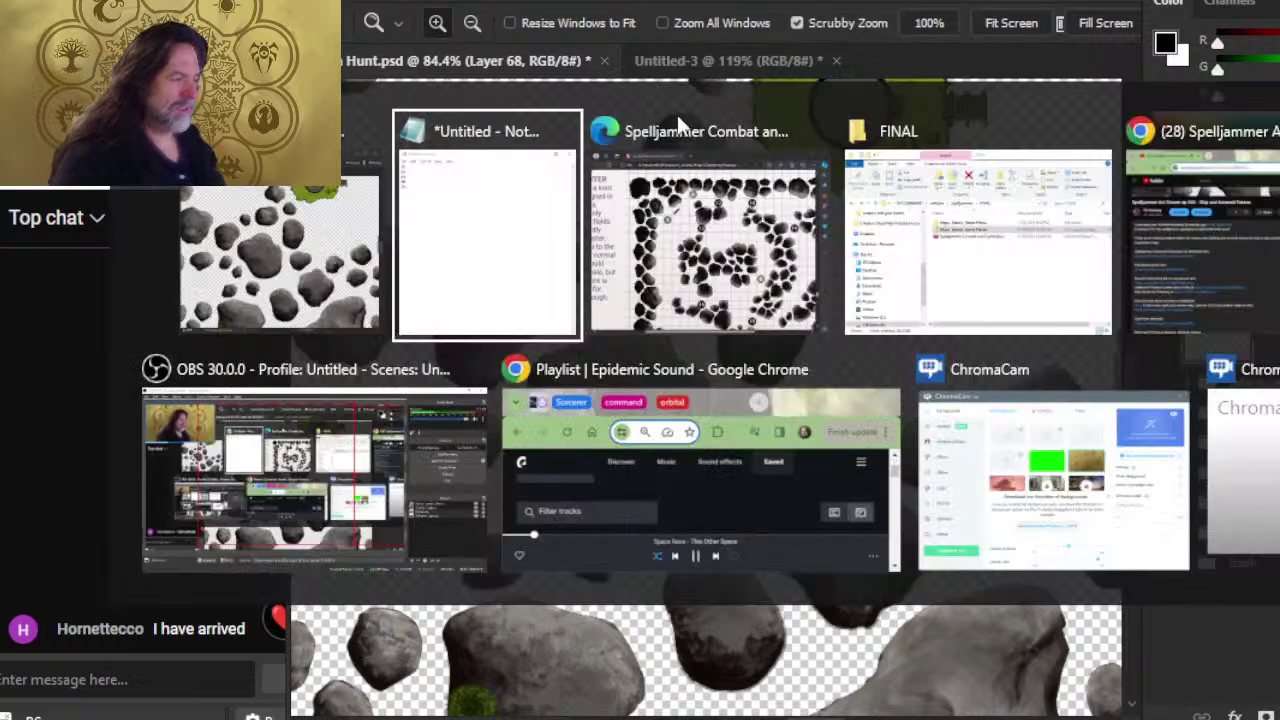
{"action": "key", "text": "alt+Tab"}
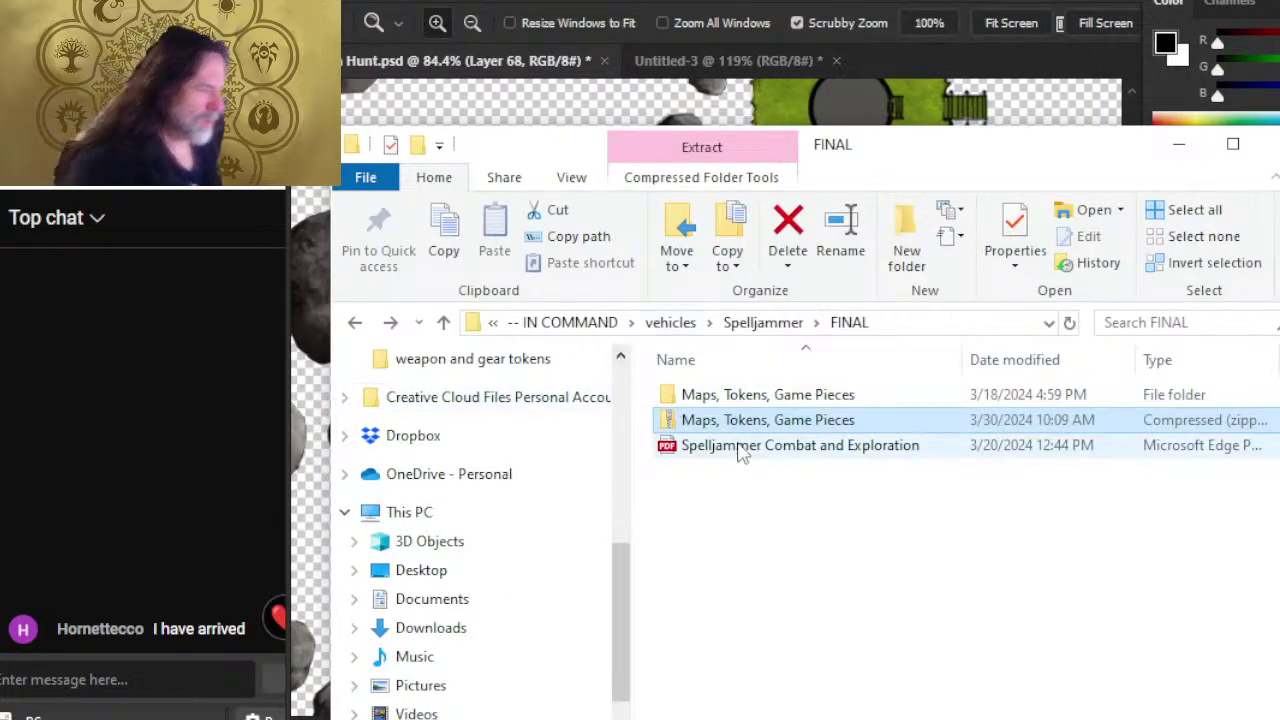
{"action": "double_click", "coordinate": [755, 396]}
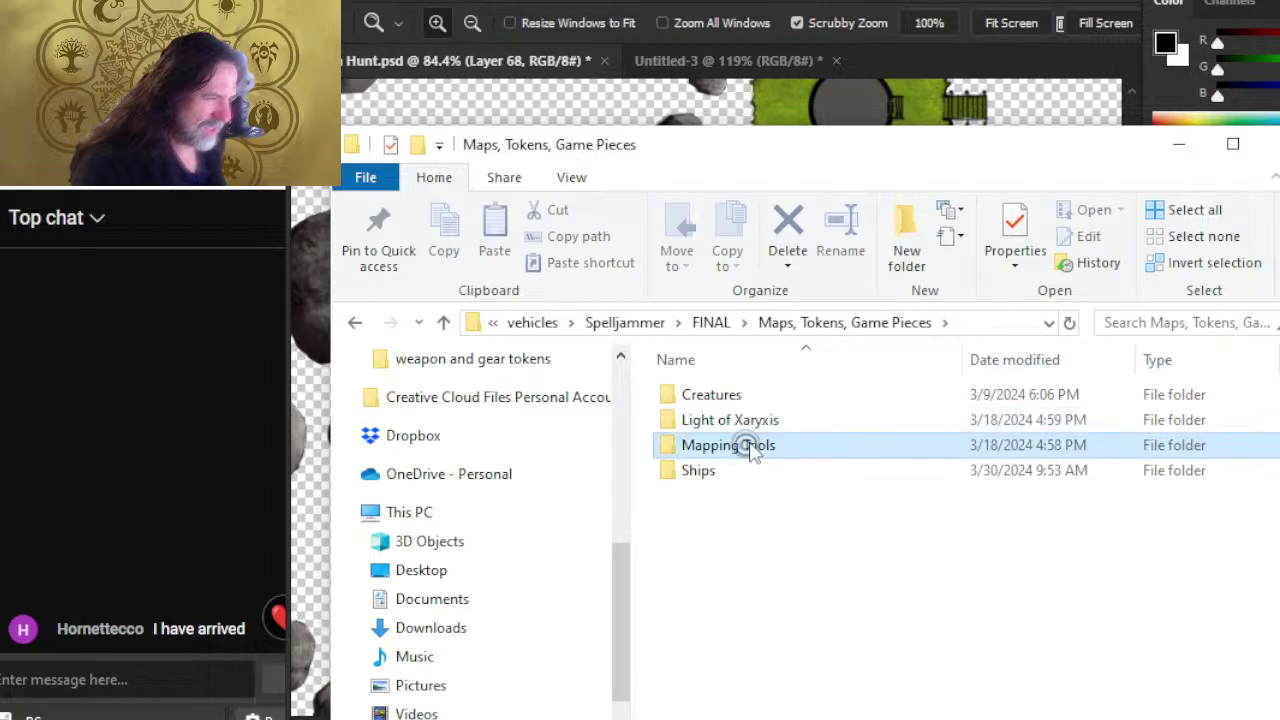
{"action": "double_click", "coordinate": [750, 447]}
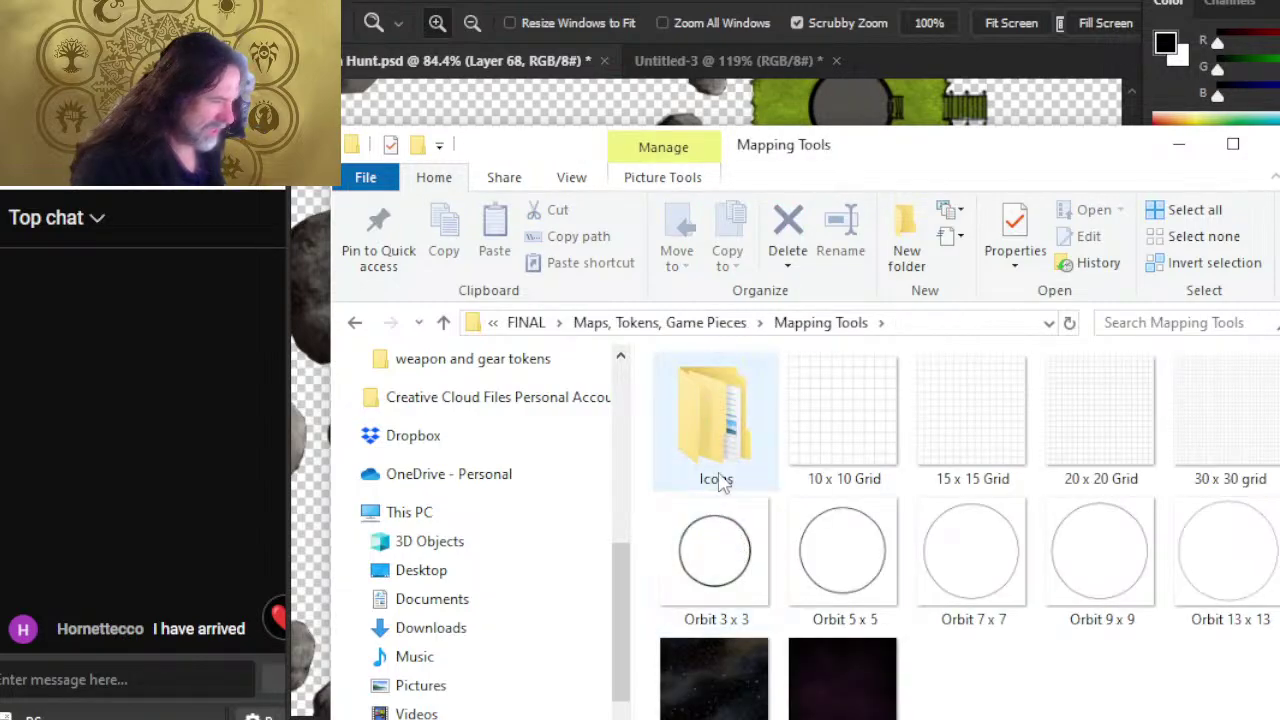
{"action": "double_click", "coordinate": [720, 437]}
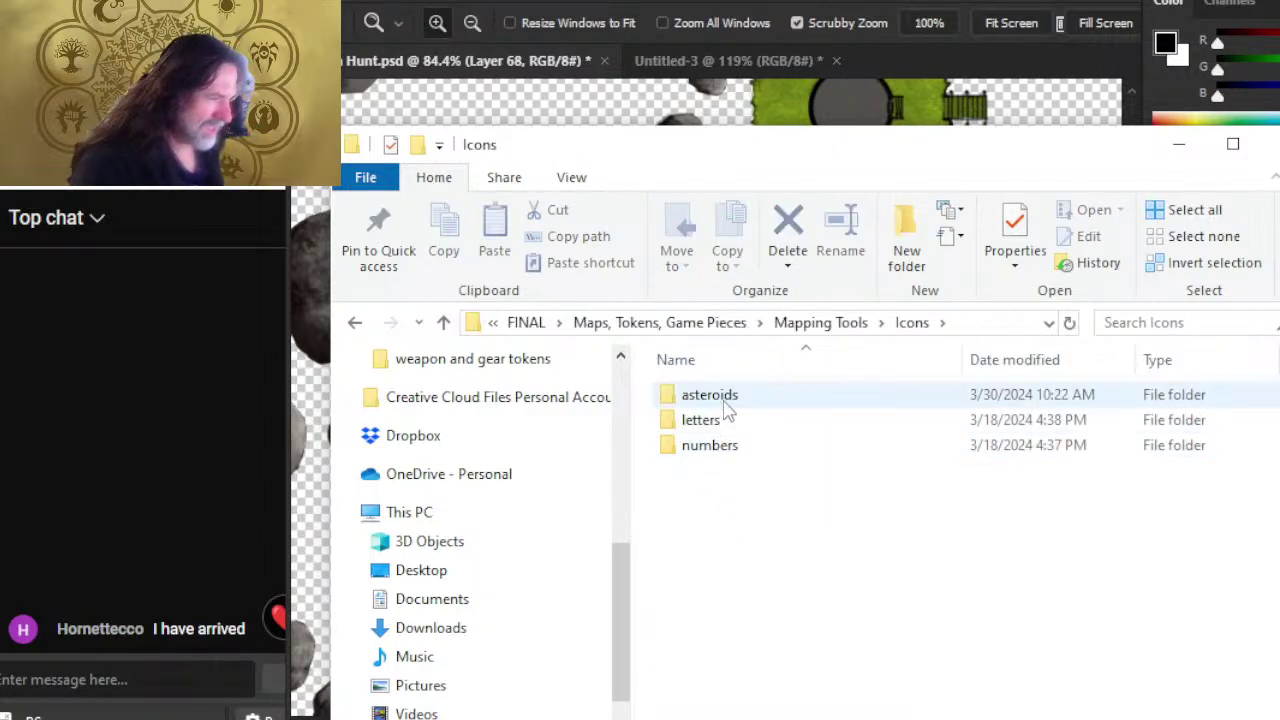
{"action": "double_click", "coordinate": [728, 402]}
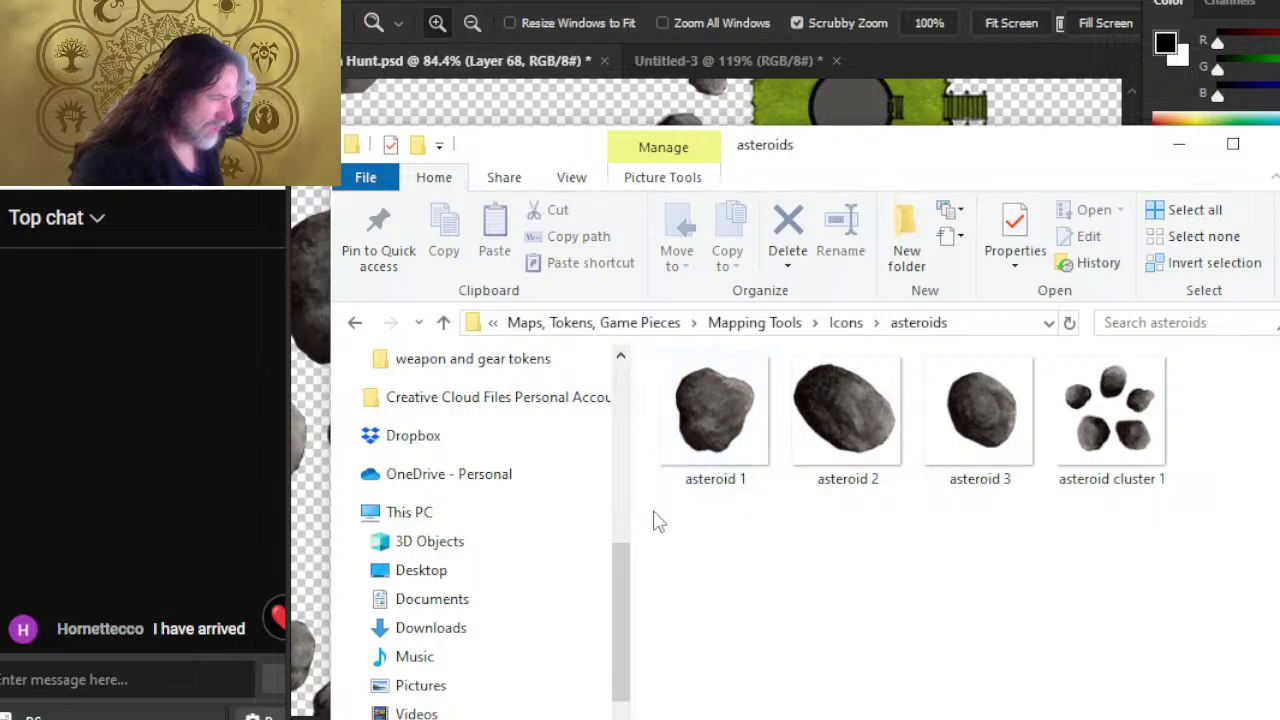
- Lasso the large central rock on the Hunt map and copy it
{"action": "key", "text": "alt+Tab"}
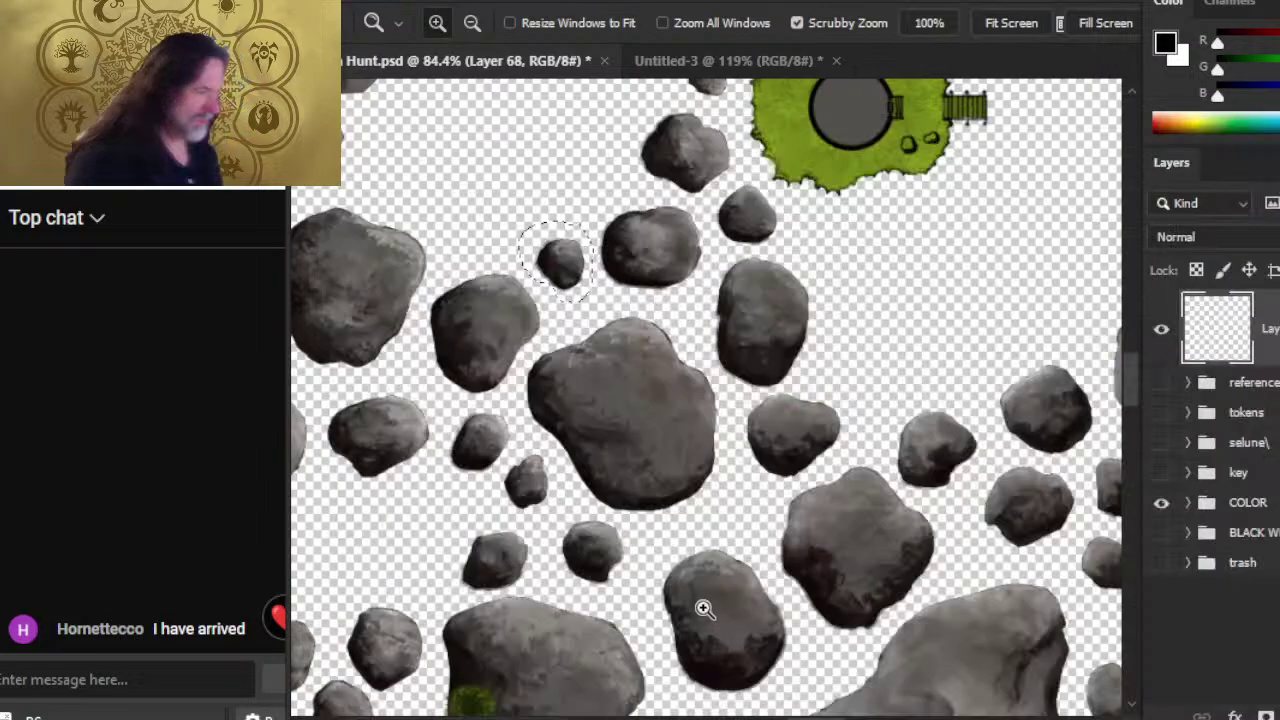
{"action": "key", "text": "alt+Tab"}
{"action": "key", "text": "alt+Tab"}
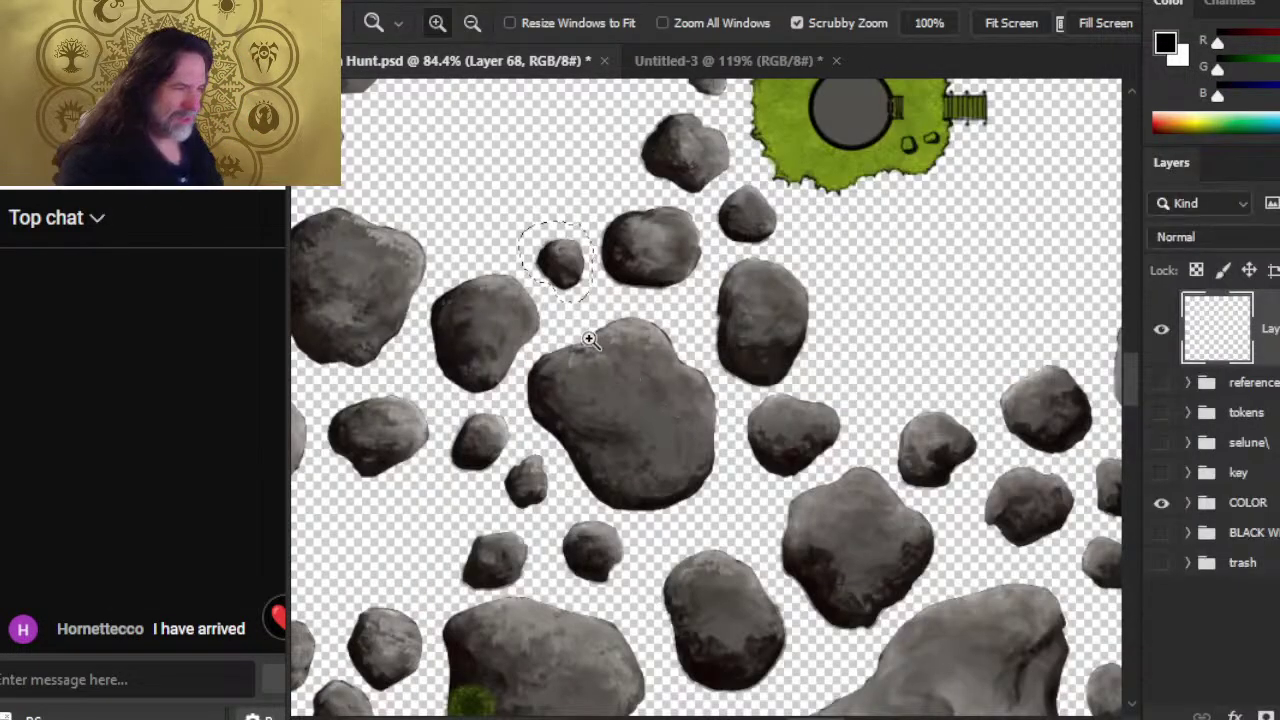
{"action": "key", "text": "l"}
{"action": "left_click_drag", "start_coordinate": [546, 346], "coordinate": [595, 328]}
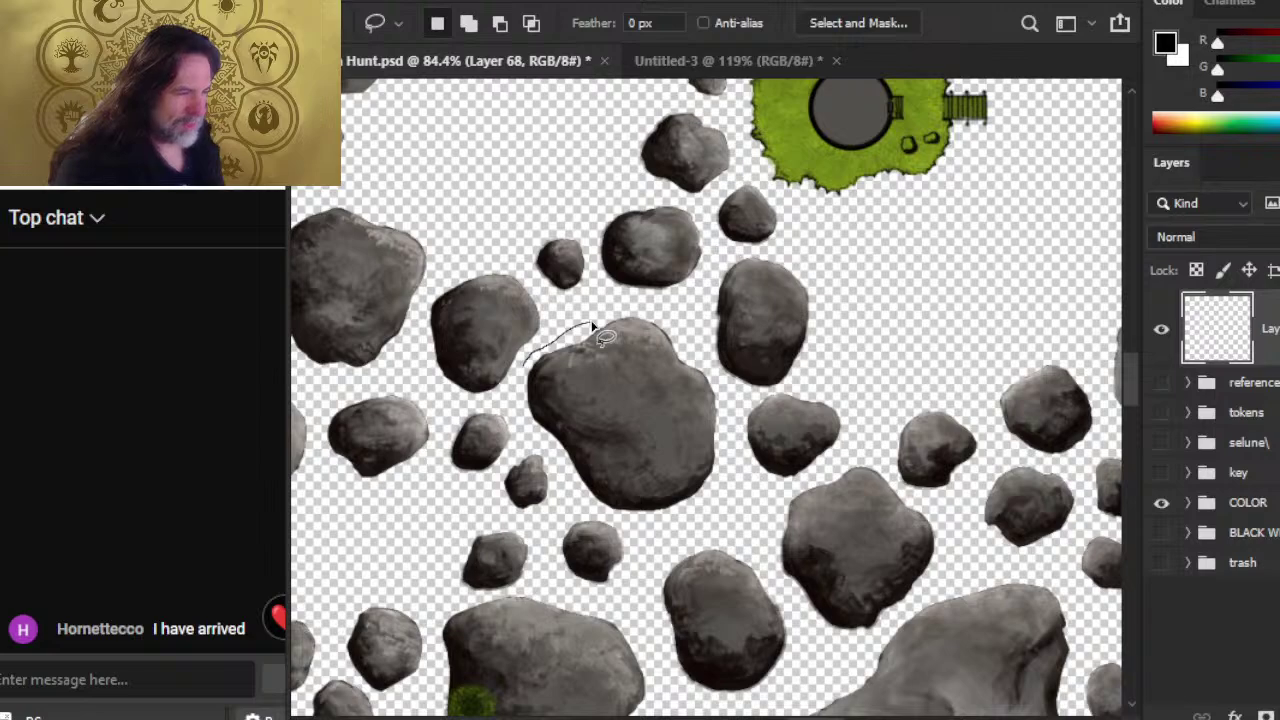
{"action": "mouse_move", "coordinate": [522, 364]}
{"action": "left_mouse_down"}
{"action": "mouse_move", "coordinate": [520, 432]}
{"action": "mouse_move", "coordinate": [579, 495]}
{"action": "mouse_move", "coordinate": [614, 517]}
{"action": "mouse_move", "coordinate": [716, 508]}
{"action": "mouse_move", "coordinate": [733, 388]}
{"action": "mouse_move", "coordinate": [677, 320]}
{"action": "mouse_move", "coordinate": [596, 326]}
{"action": "left_mouse_up"}
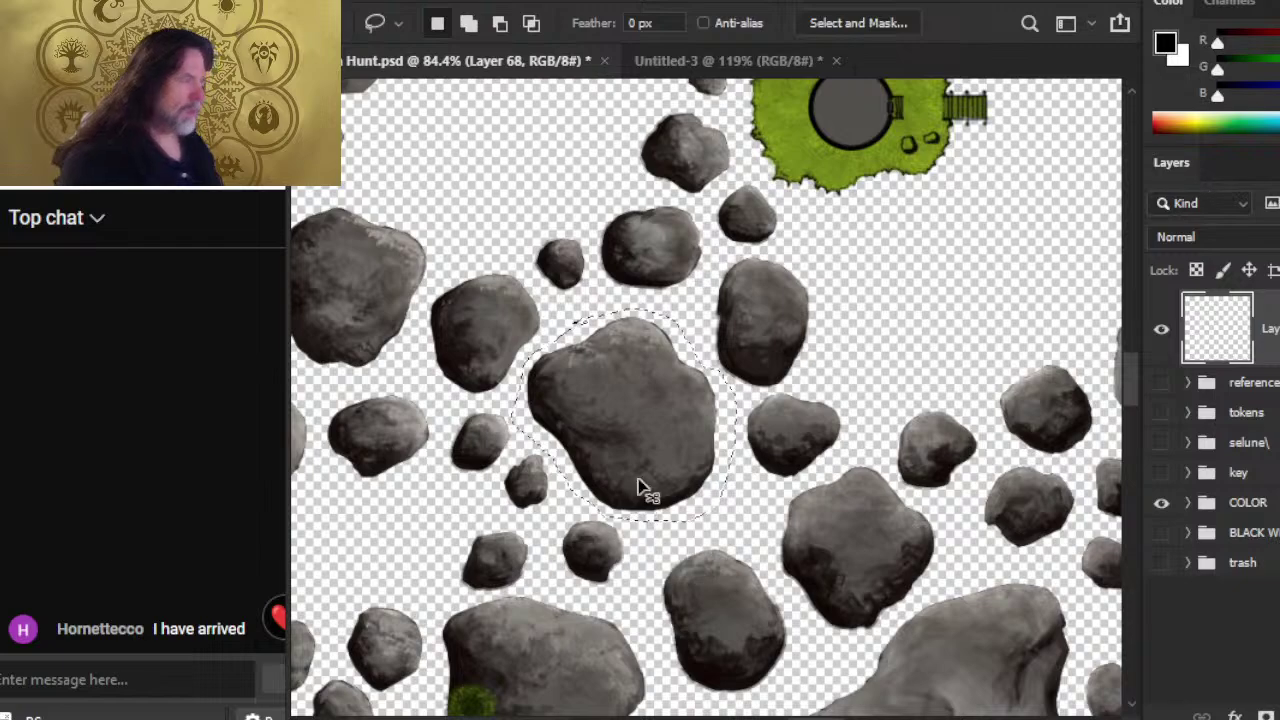
{"action": "key", "text": "ctrl+c"}
- Paste the large rock into Untitled-3 as a new layer and centre it on the canvas
{"action": "left_click", "coordinate": [752, 62]}
{"action": "key", "text": "ctrl+shift+v"}
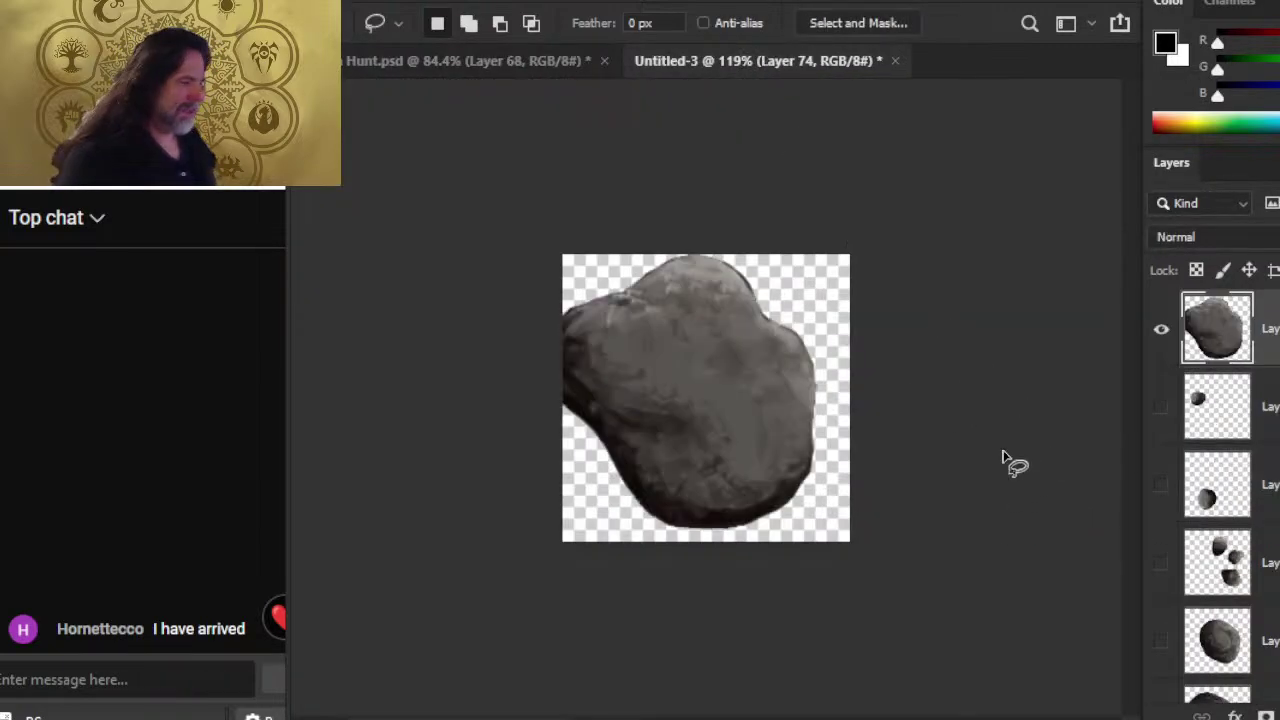
{"action": "key", "text": "v"}
{"action": "left_click_drag", "start_coordinate": [737, 429], "coordinate": [757, 431]}
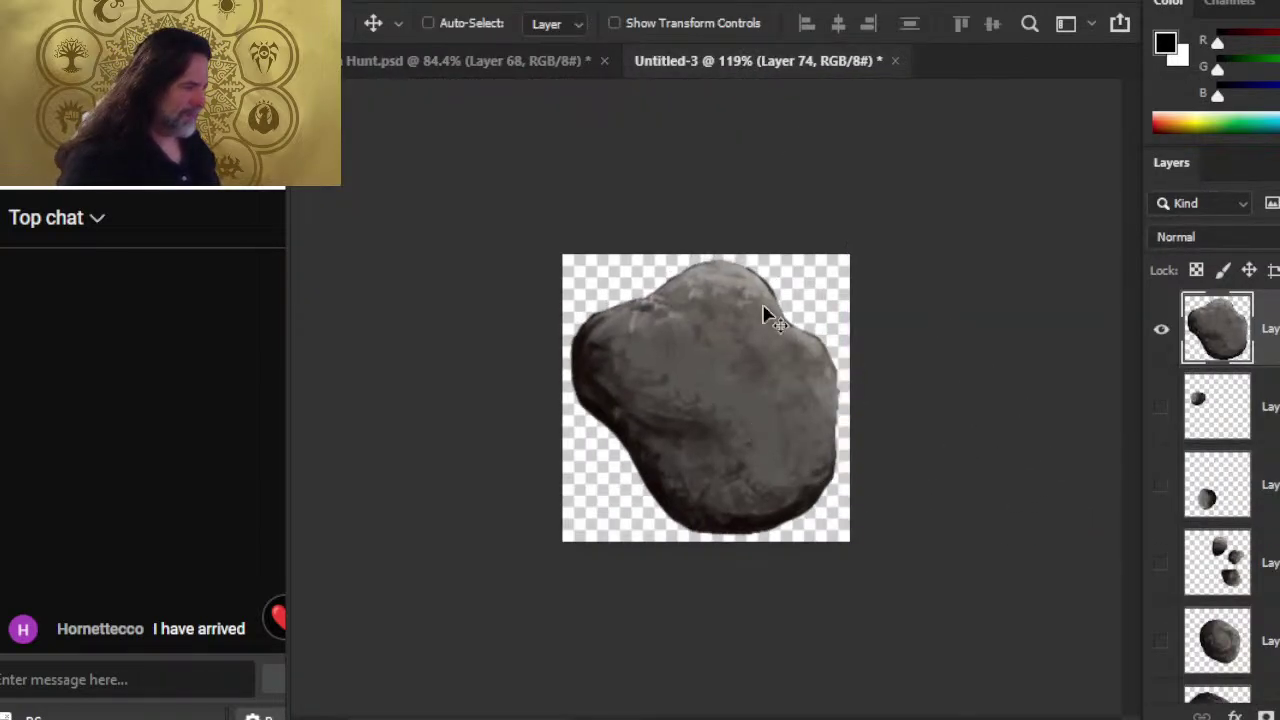
{"action": "key", "text": "e"}
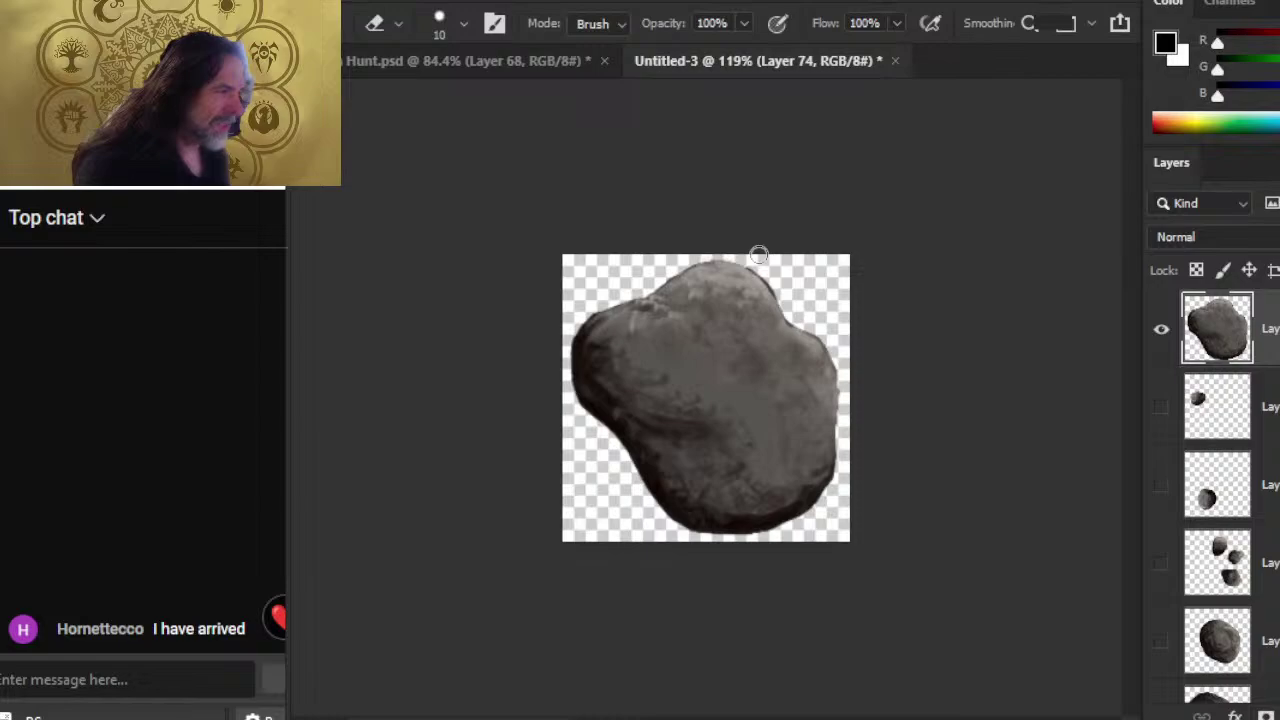
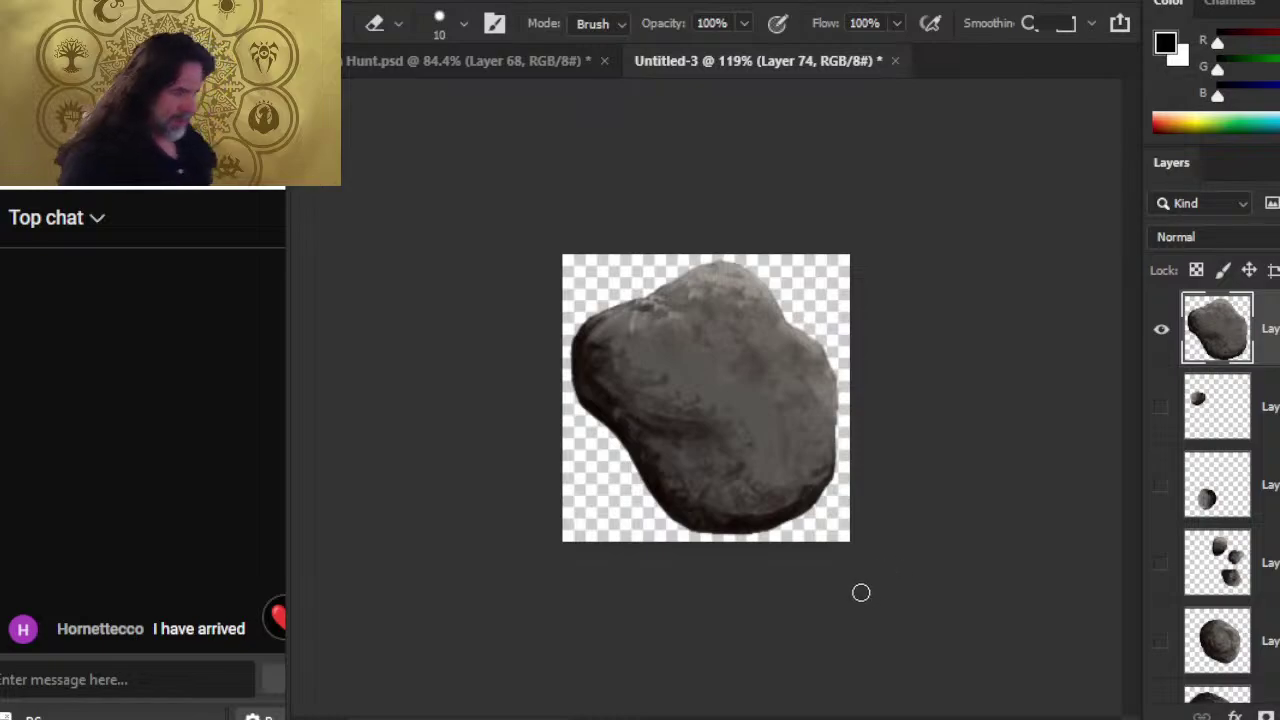
- Save the isolated rock on the computer as a PNG copy, based on the asteroid 3 file name
{"action": "left_click", "coordinate": [360, 5]}
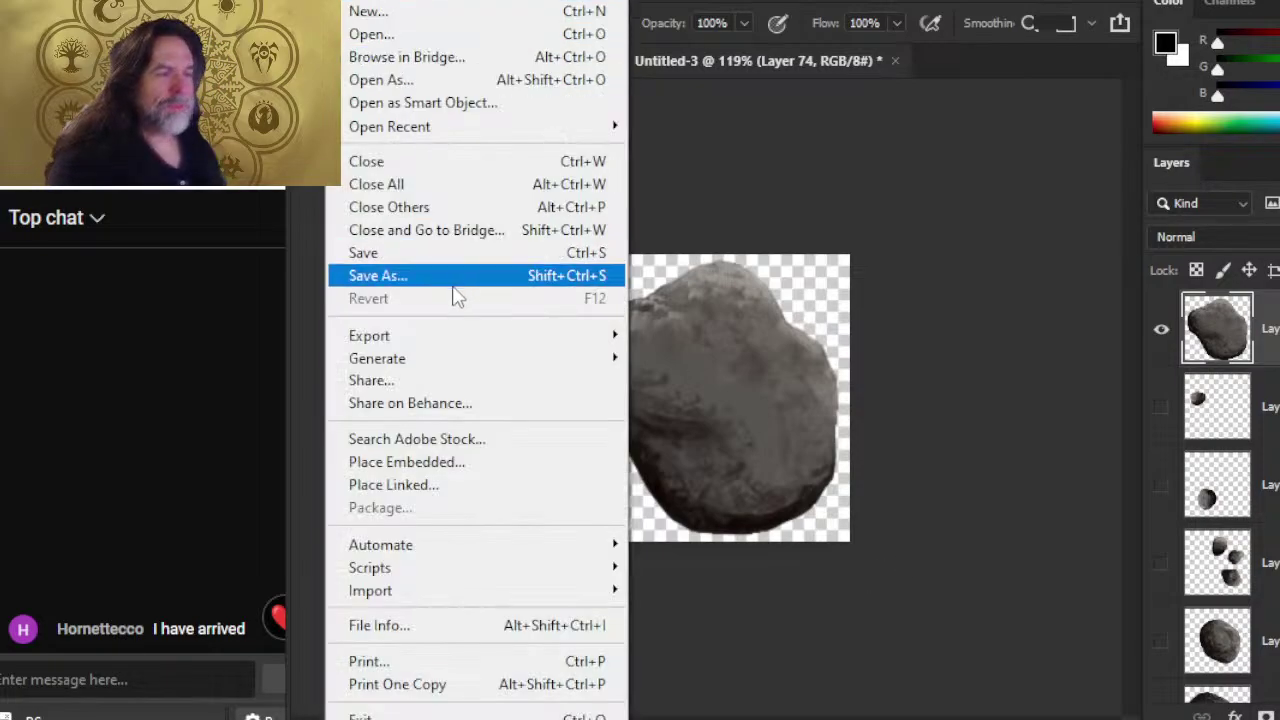
{"action": "left_click", "coordinate": [443, 276]}
{"action": "left_click", "coordinate": [937, 584]}
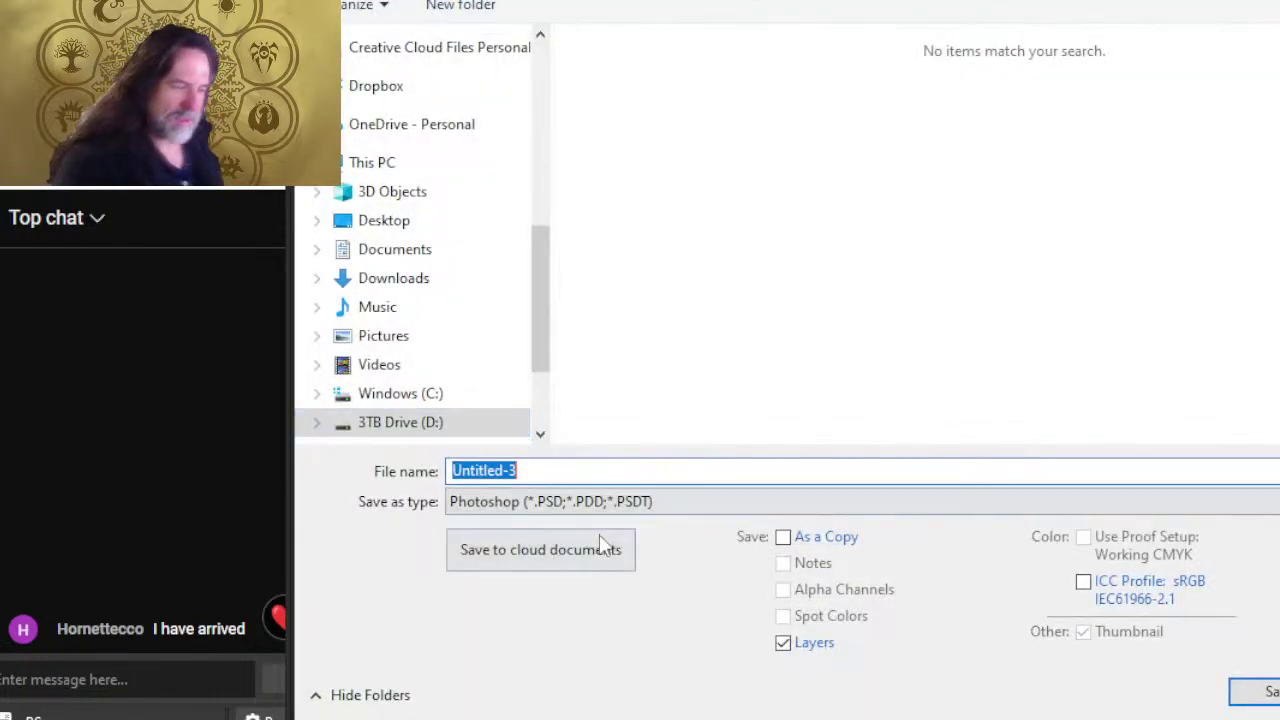
{"action": "left_click", "coordinate": [588, 505]}
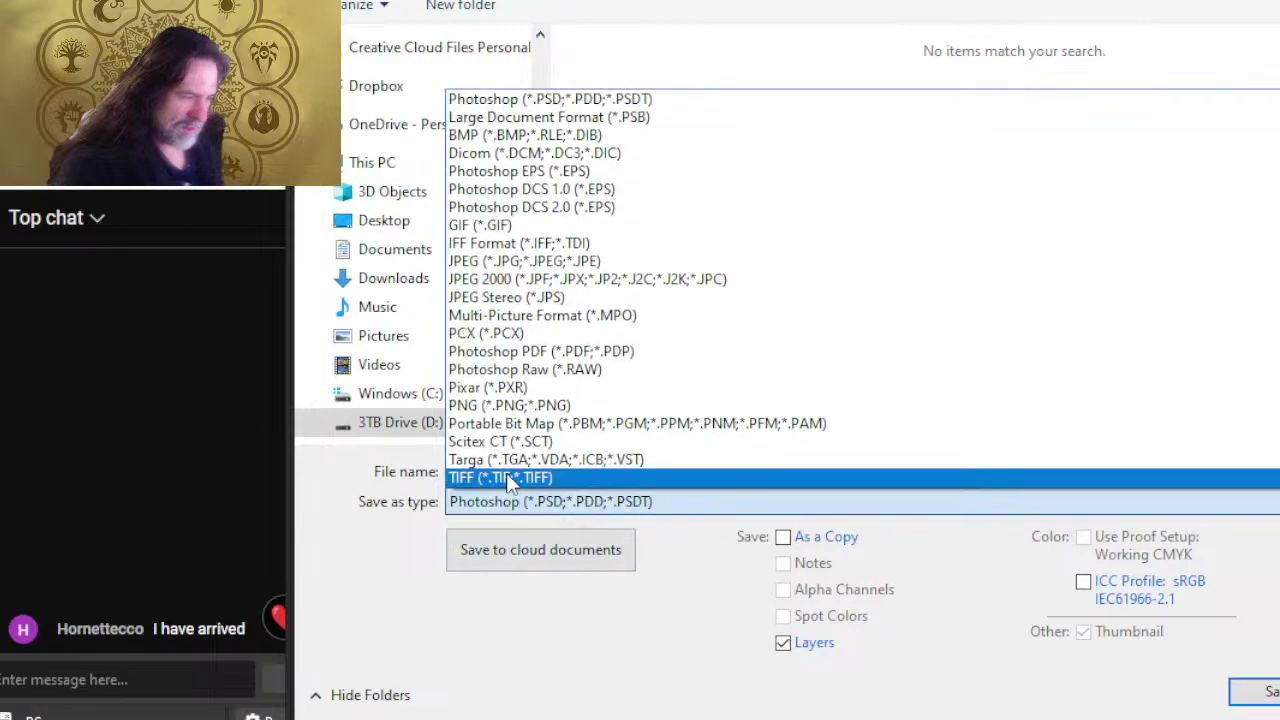
{"action": "left_click", "coordinate": [508, 405]}
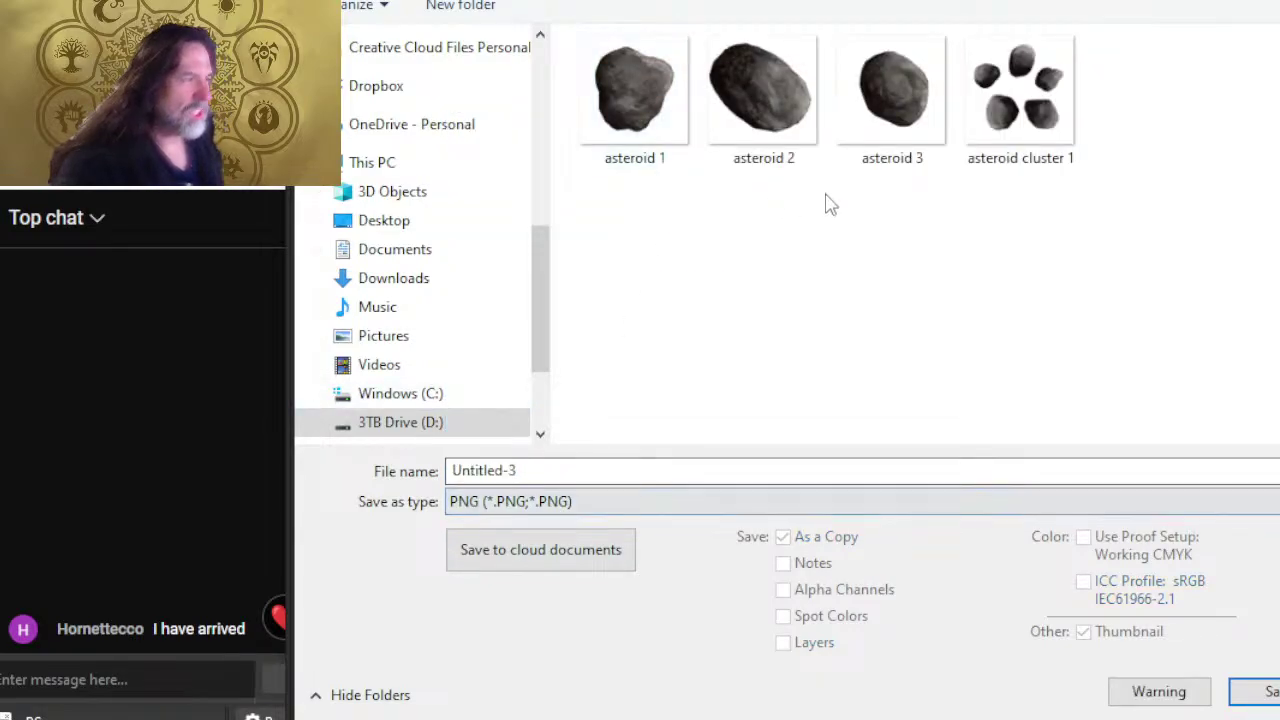
{"action": "left_click", "coordinate": [868, 150]}
{"action": "left_click", "coordinate": [594, 471]}
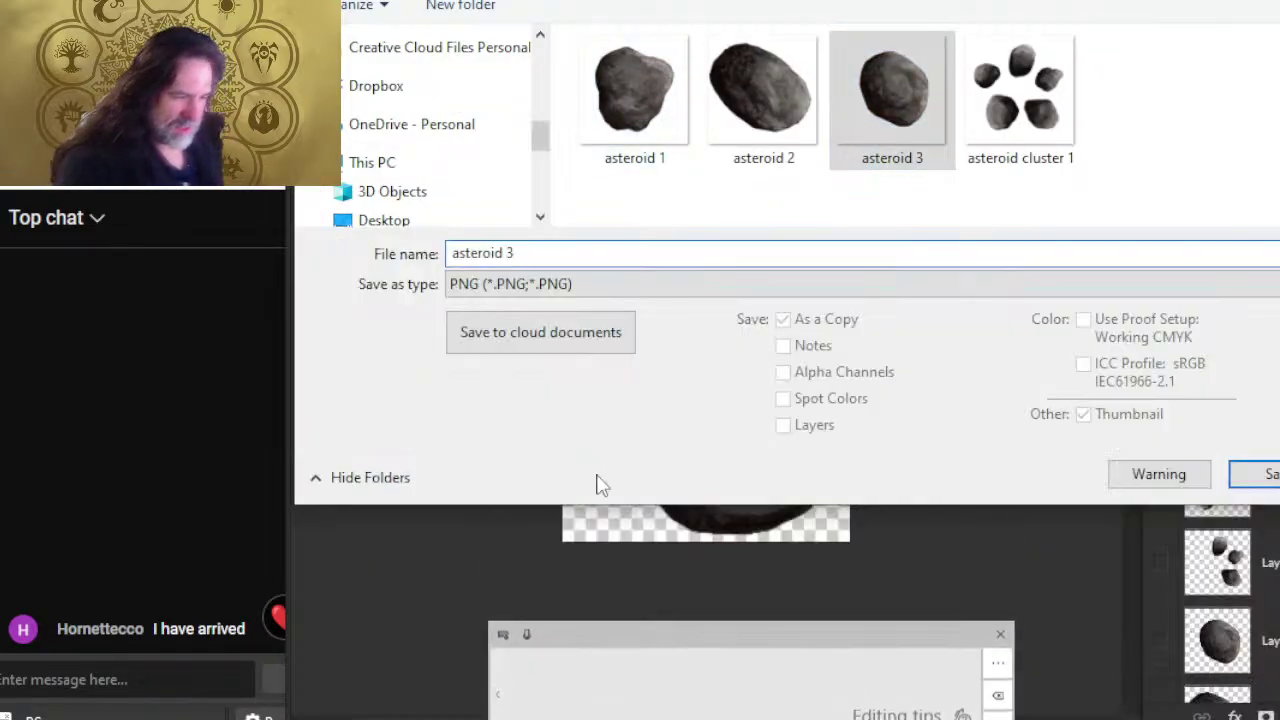
{"action": "key", "text": "BackSpace"}
{"action": "key", "text": "Return"}
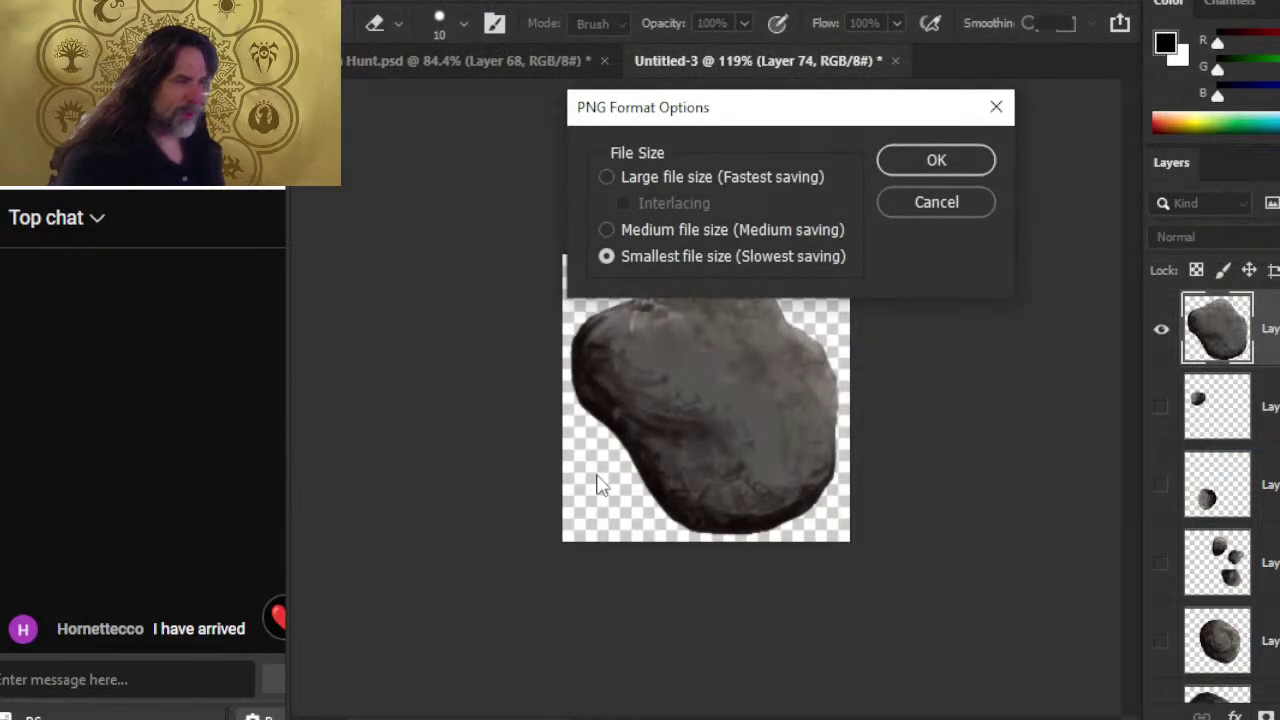
{"action": "left_click", "coordinate": [950, 158]}
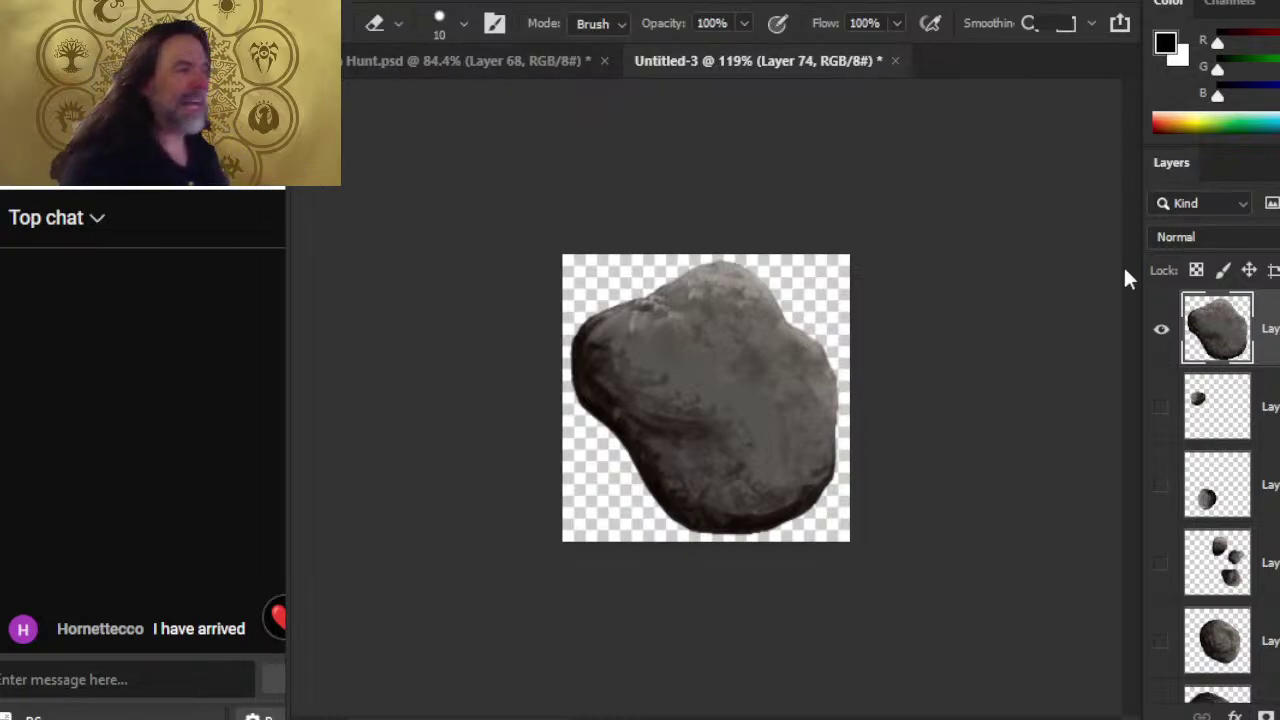
- Hide the saved rock's top layer in Untitled-3 and switch to the Hunt.psd map
{"action": "left_click", "coordinate": [1161, 329]}
{"action": "left_click", "coordinate": [530, 62]}
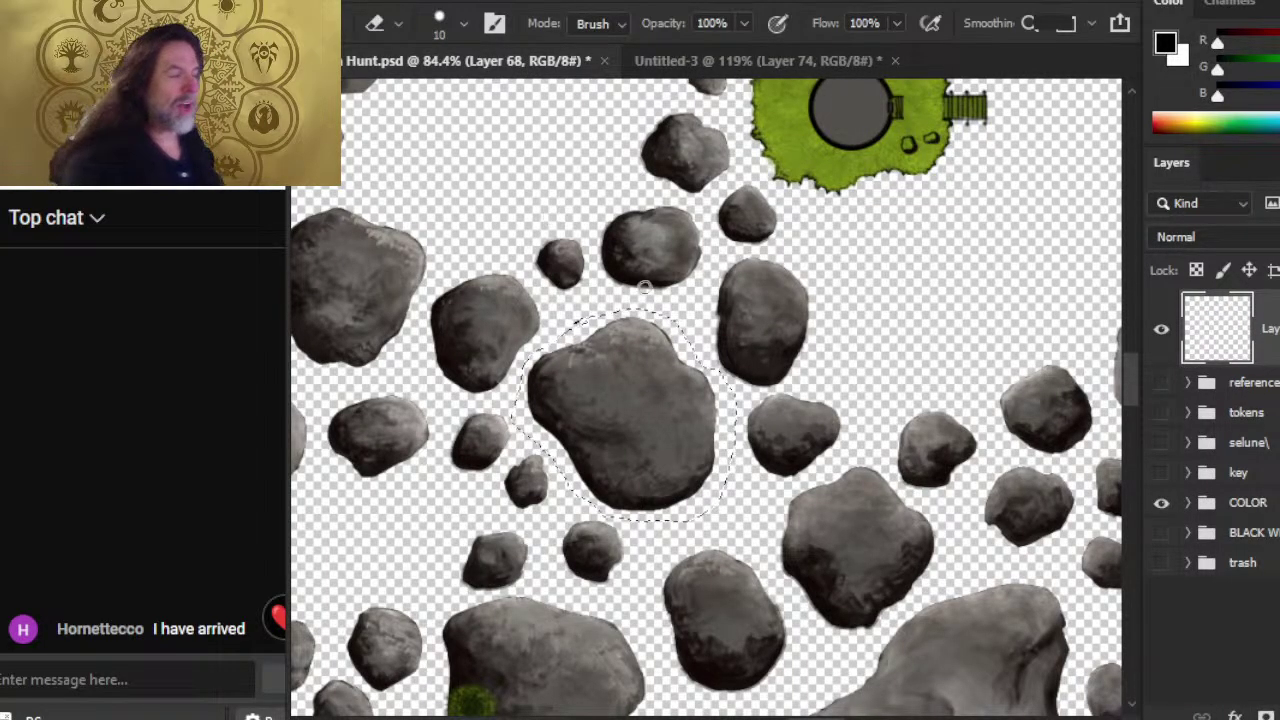
- Zoom in on the Hunt map and lasso around the rounded central rock
{"action": "key", "text": "l"}
{"action": "key", "text": "ctrl+d"}
{"action": "scroll", "coordinate": [865, 323], "scroll_direction": "right", "scroll_amount": 5}
{"action": "scroll", "coordinate": [865, 323], "scroll_direction": "down", "scroll_amount": 3}
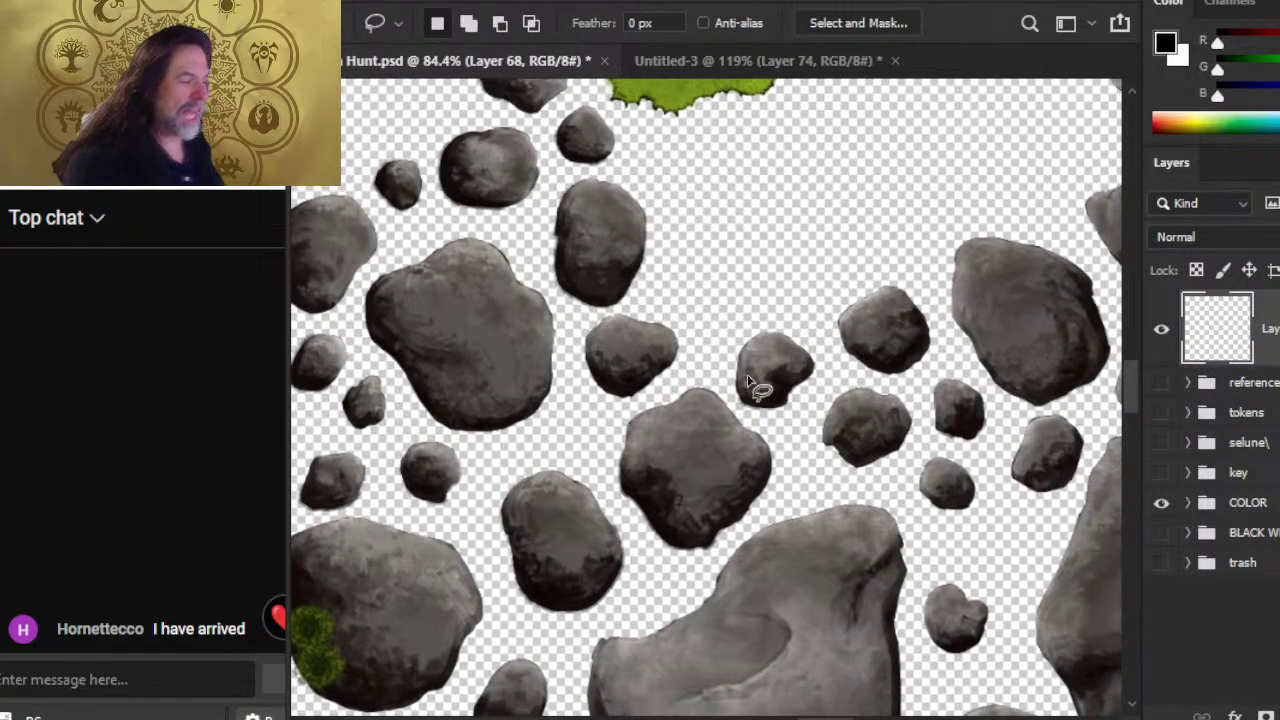
{"action": "left_click_drag", "start_coordinate": [747, 380], "coordinate": [757, 423]}
{"action": "scroll", "coordinate": [737, 423], "scroll_direction": "down", "scroll_amount": 2}
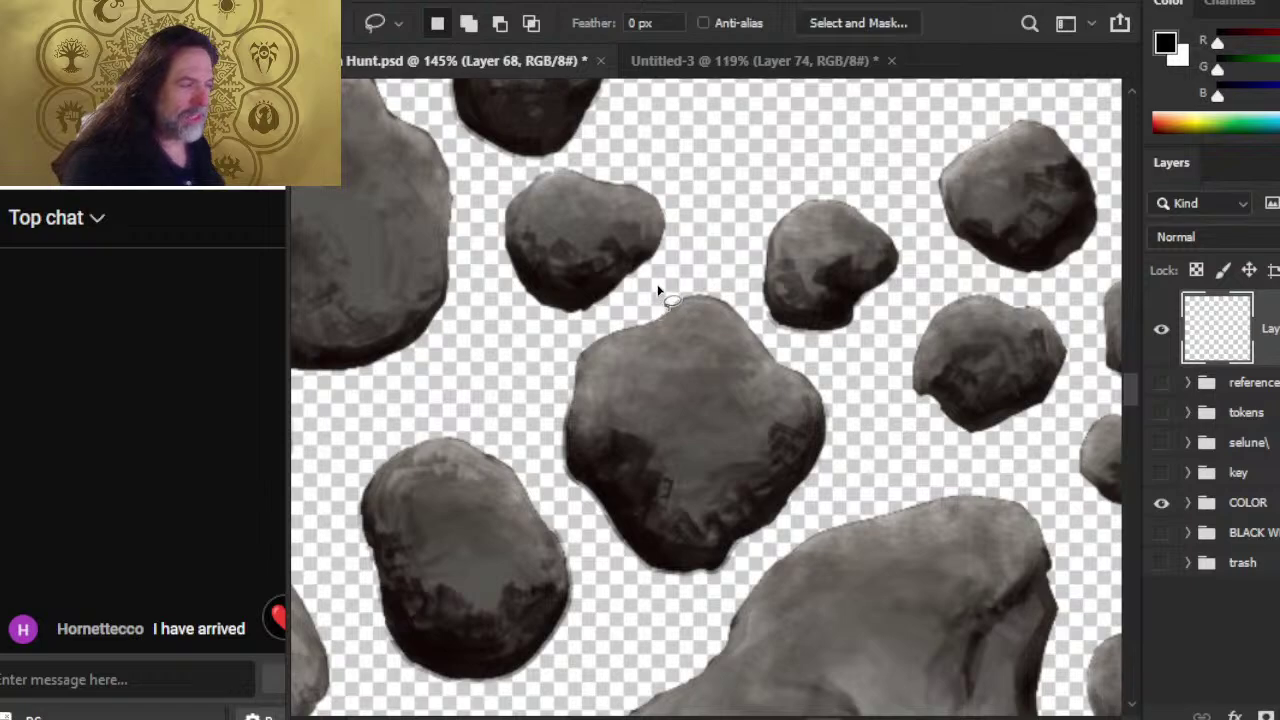
{"action": "mouse_move", "coordinate": [658, 290]}
{"action": "left_mouse_down"}
{"action": "mouse_move", "coordinate": [554, 331]}
{"action": "mouse_move", "coordinate": [533, 405]}
{"action": "mouse_move", "coordinate": [571, 509]}
{"action": "mouse_move", "coordinate": [669, 606]}
{"action": "mouse_move", "coordinate": [719, 591]}
{"action": "mouse_move", "coordinate": [850, 448]}
{"action": "mouse_move", "coordinate": [844, 389]}
{"action": "mouse_move", "coordinate": [817, 358]}
{"action": "mouse_move", "coordinate": [721, 282]}
{"action": "mouse_move", "coordinate": [660, 288]}
{"action": "left_mouse_up"}
- Copy the selection merged from all visible layers and return to Untitled-3
{"action": "key", "text": "ctrl"}
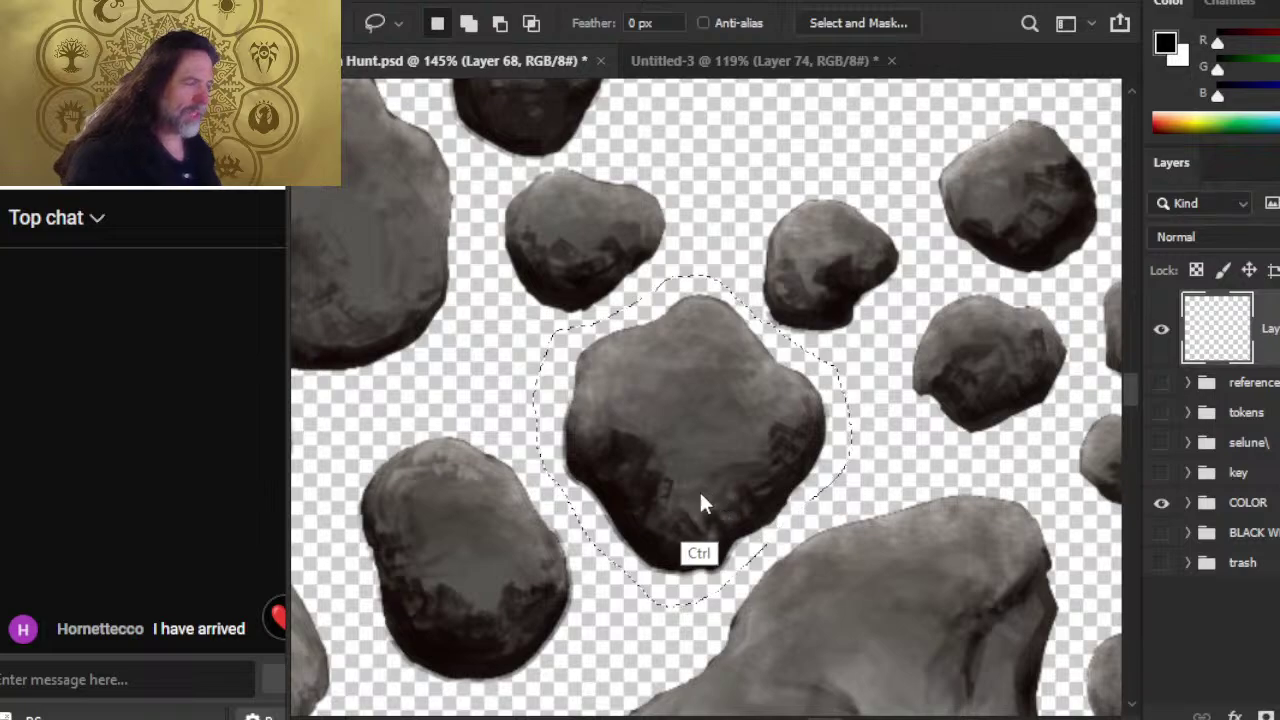
{"action": "key", "text": "ctrl+c"}
{"action": "key", "text": "Return"}
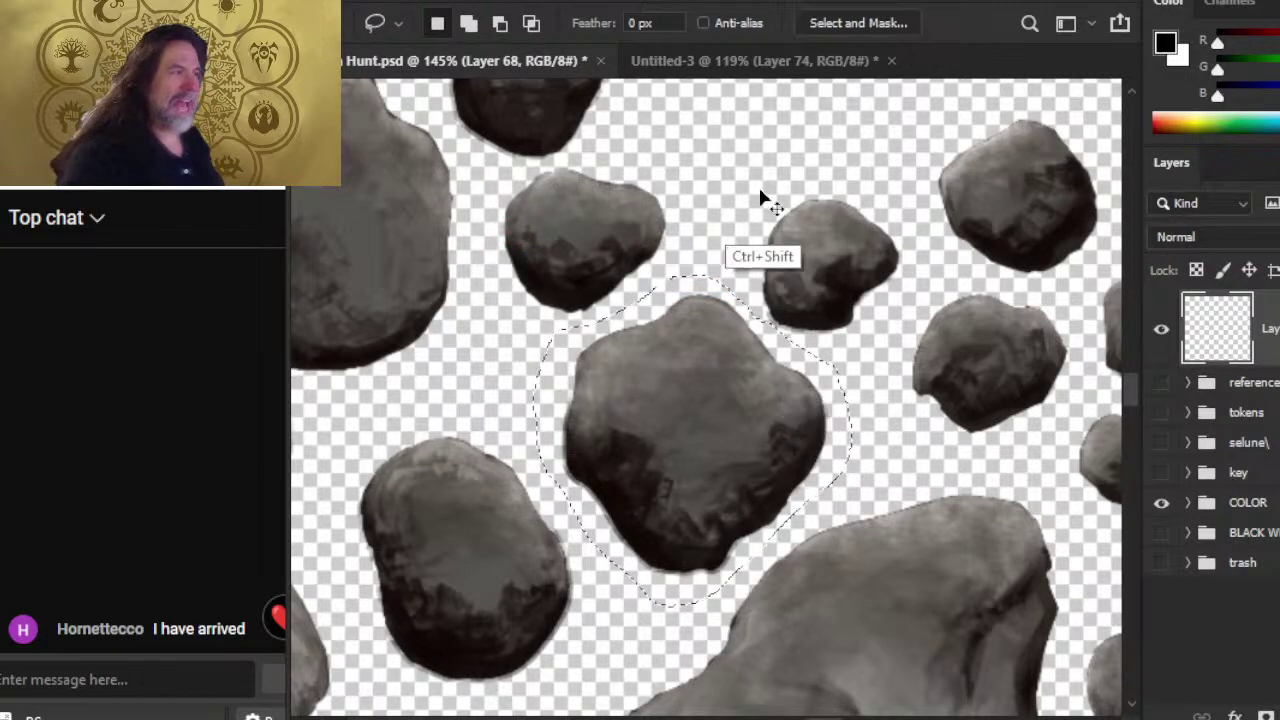
{"action": "left_click", "coordinate": [712, 63]}
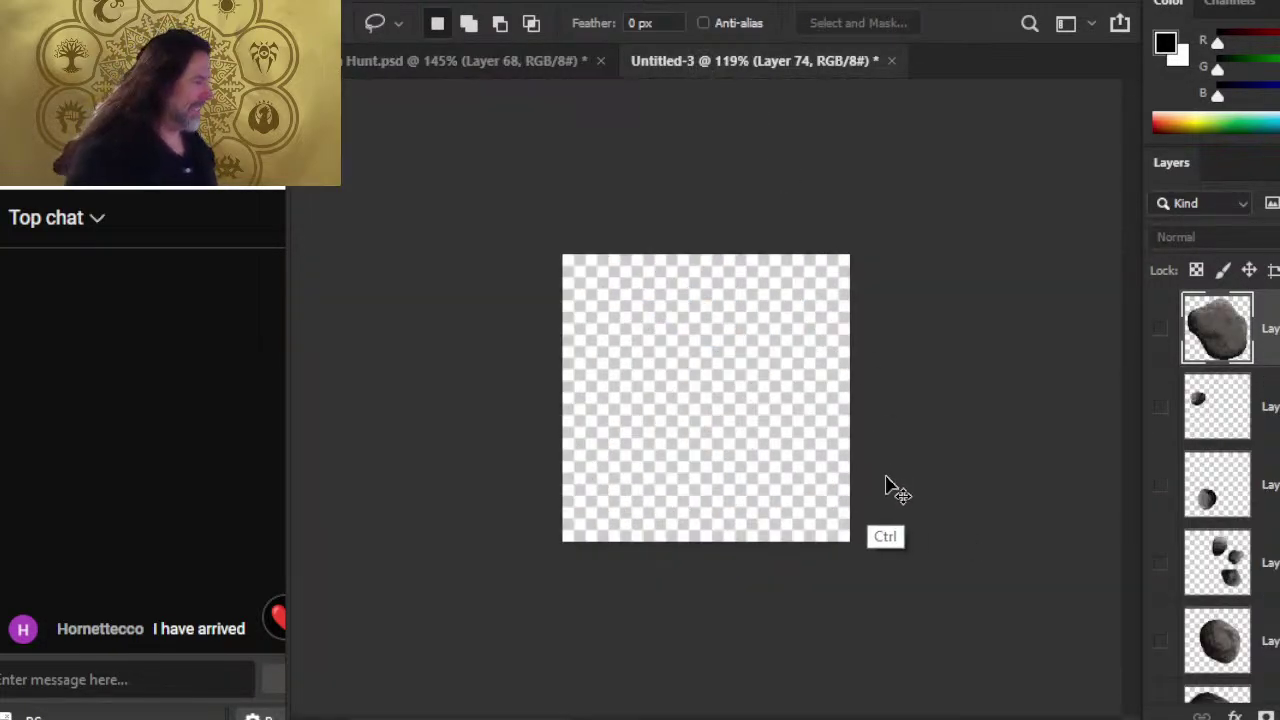
- Paste the rock as a new layer, centre it on the canvas, and zoom to 226%
{"action": "key", "text": "ctrl+v"}
{"action": "key", "text": "v"}
{"action": "left_click_drag", "start_coordinate": [777, 434], "coordinate": [771, 440]}
{"action": "key", "text": "z"}
{"action": "key", "text": "ctrl+0"}
- Erase the rock's rough bottom-right, right, top and lower-left edges
{"action": "key", "text": "e"}
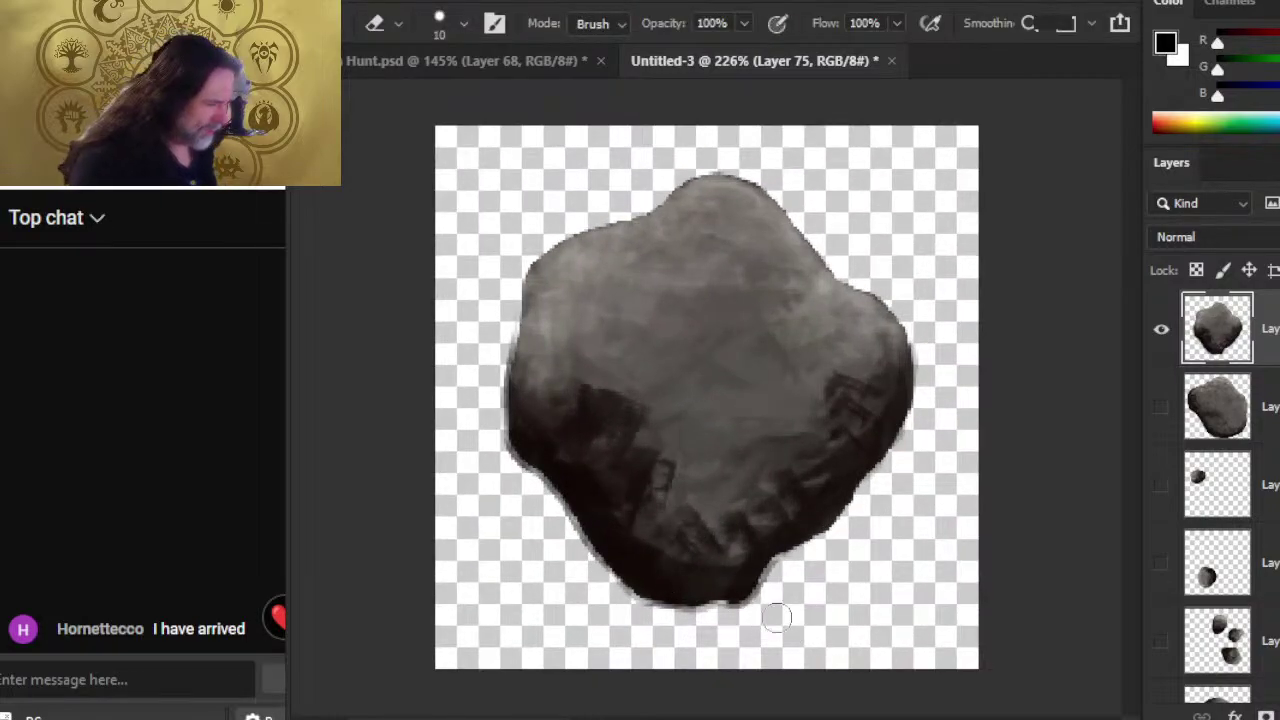
{"action": "mouse_move", "coordinate": [714, 604]}
{"action": "left_mouse_down"}
{"action": "mouse_move", "coordinate": [760, 594]}
{"action": "mouse_move", "coordinate": [900, 438]}
{"action": "mouse_move", "coordinate": [908, 290]}
{"action": "left_mouse_up"}
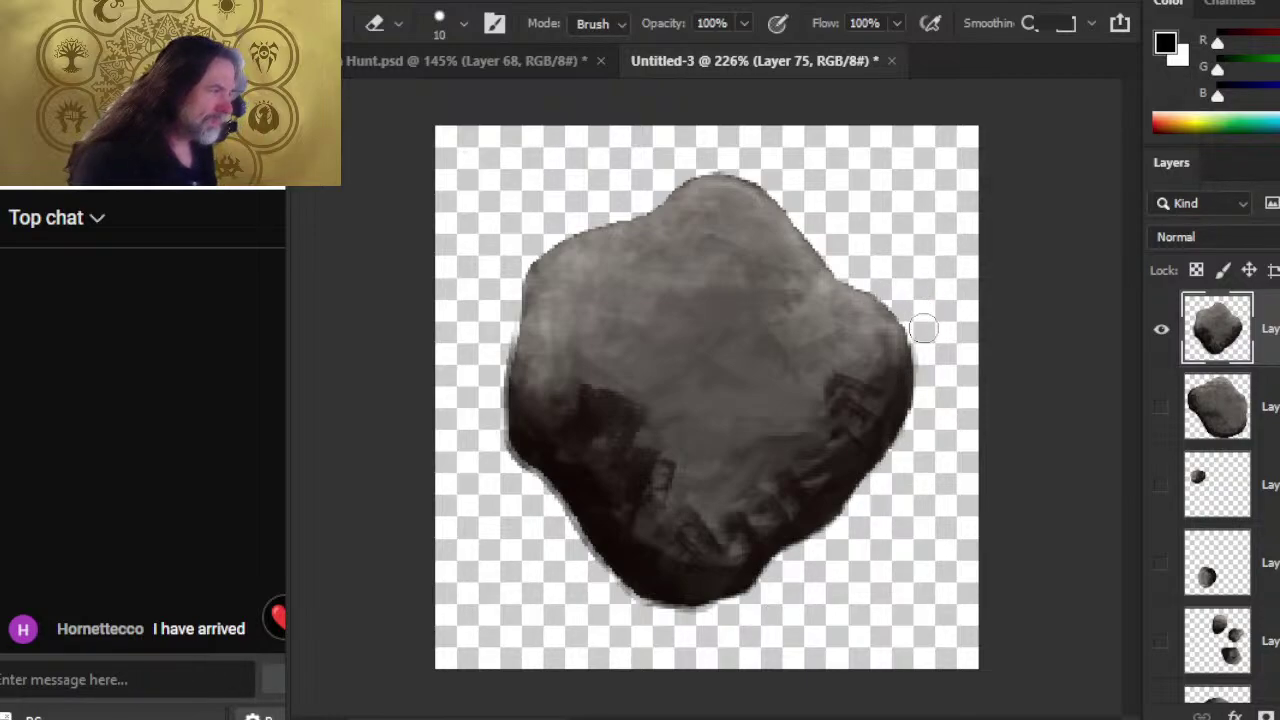
{"action": "left_click", "coordinate": [922, 329]}
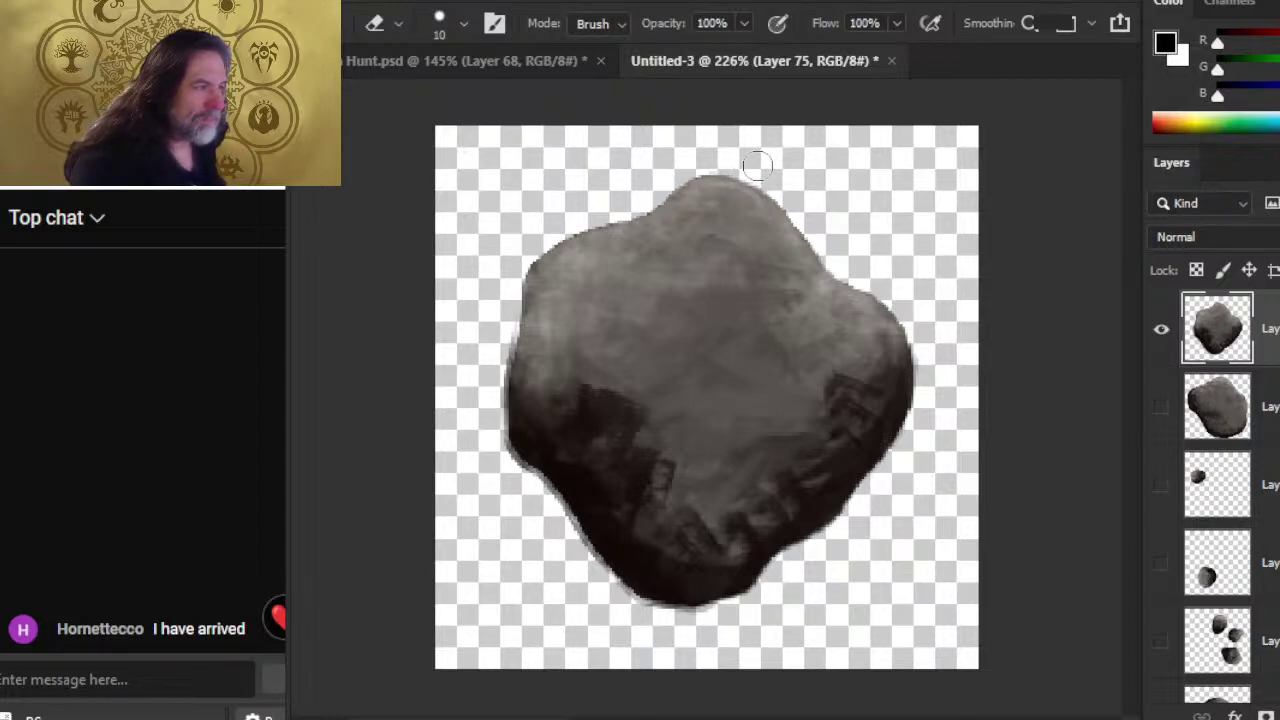
{"action": "left_click_drag", "start_coordinate": [757, 165], "coordinate": [757, 171]}
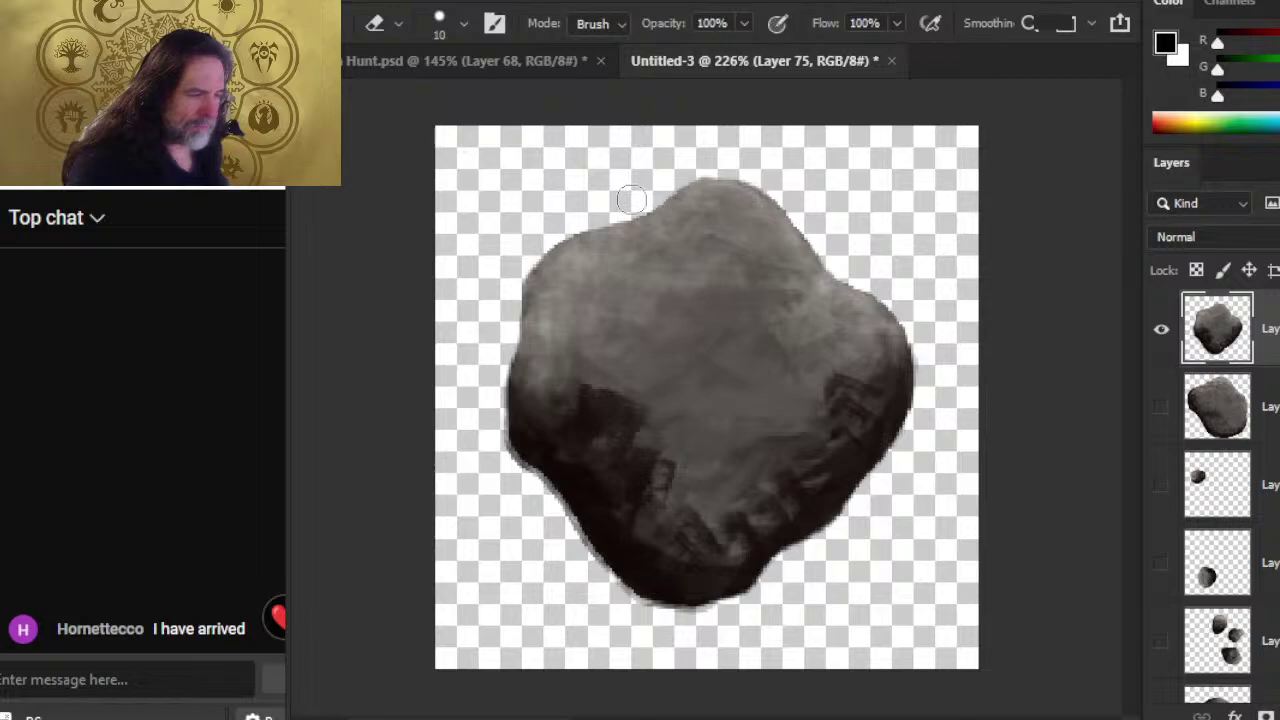
{"action": "mouse_move", "coordinate": [522, 462]}
{"action": "left_mouse_down"}
{"action": "mouse_move", "coordinate": [640, 598]}
{"action": "mouse_move", "coordinate": [697, 608]}
{"action": "mouse_move", "coordinate": [758, 580]}
{"action": "left_mouse_up"}
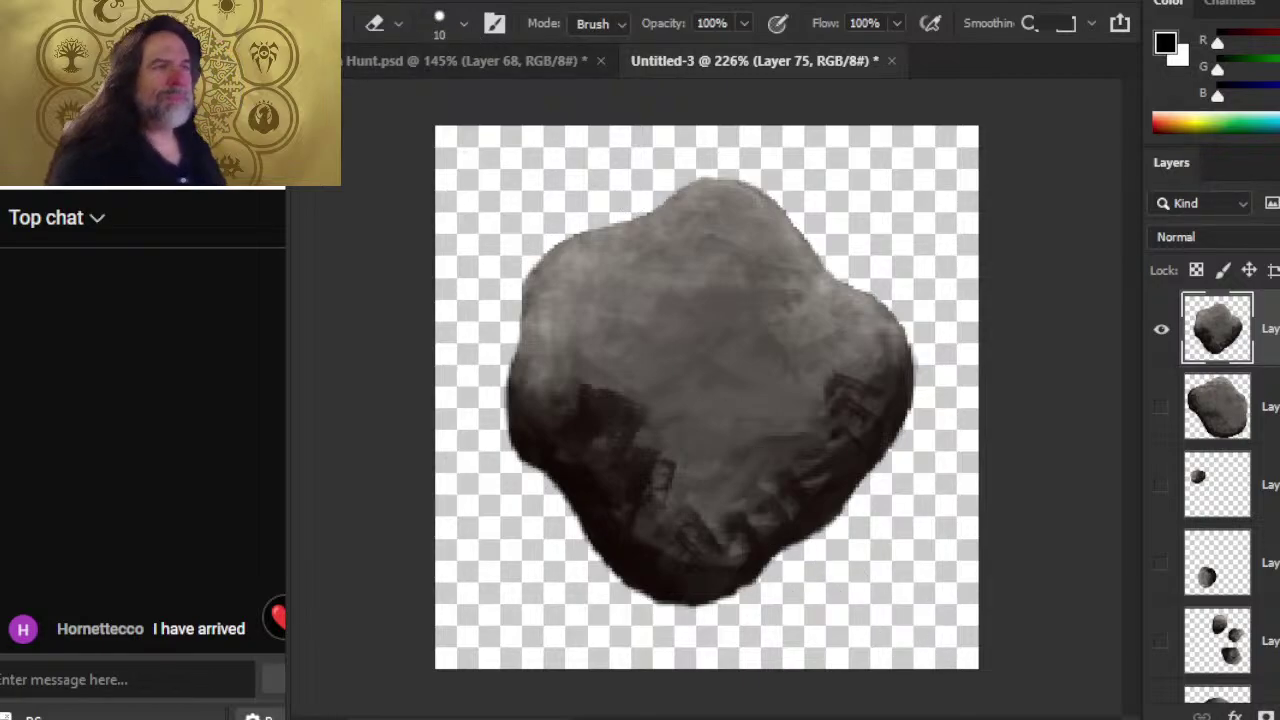
{"action": "key", "text": "alt+f"}
- Save a PNG copy on the computer, renaming asteroid 4 to 'asteroid 5'
{"action": "left_click", "coordinate": [449, 276]}
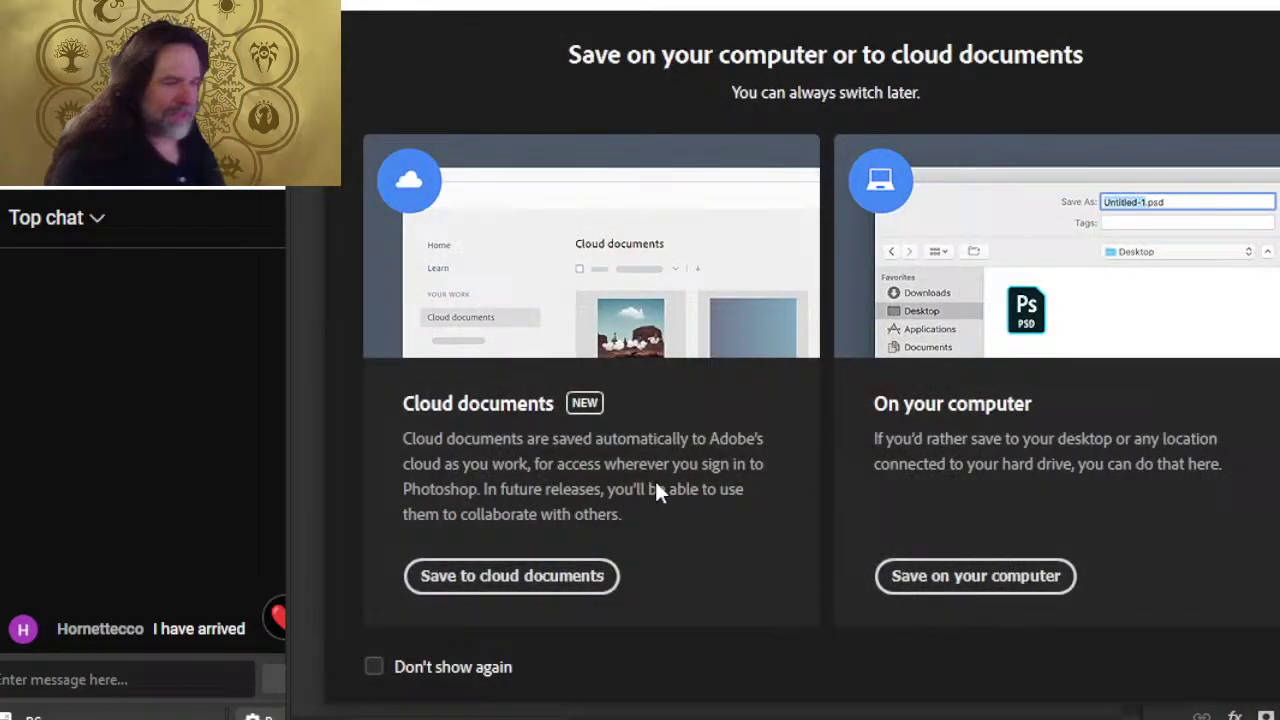
{"action": "left_click", "coordinate": [968, 575]}
{"action": "left_click", "coordinate": [575, 500]}
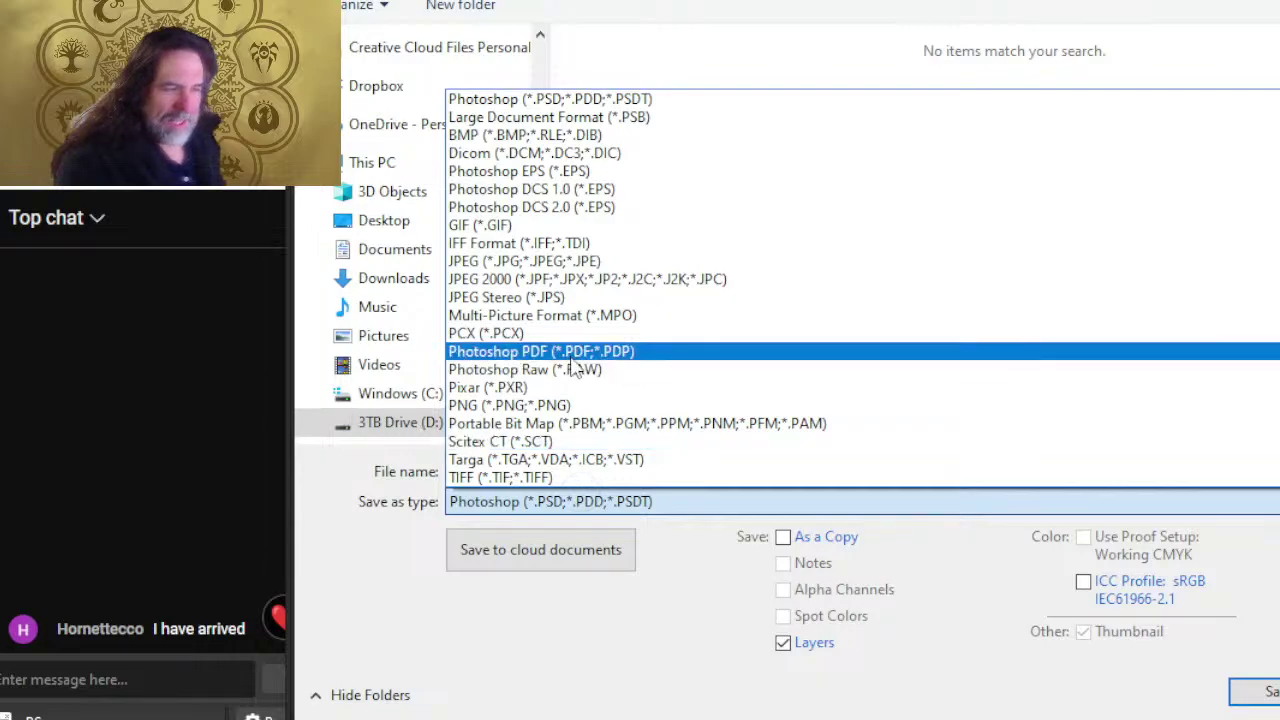
{"action": "left_click", "coordinate": [565, 405]}
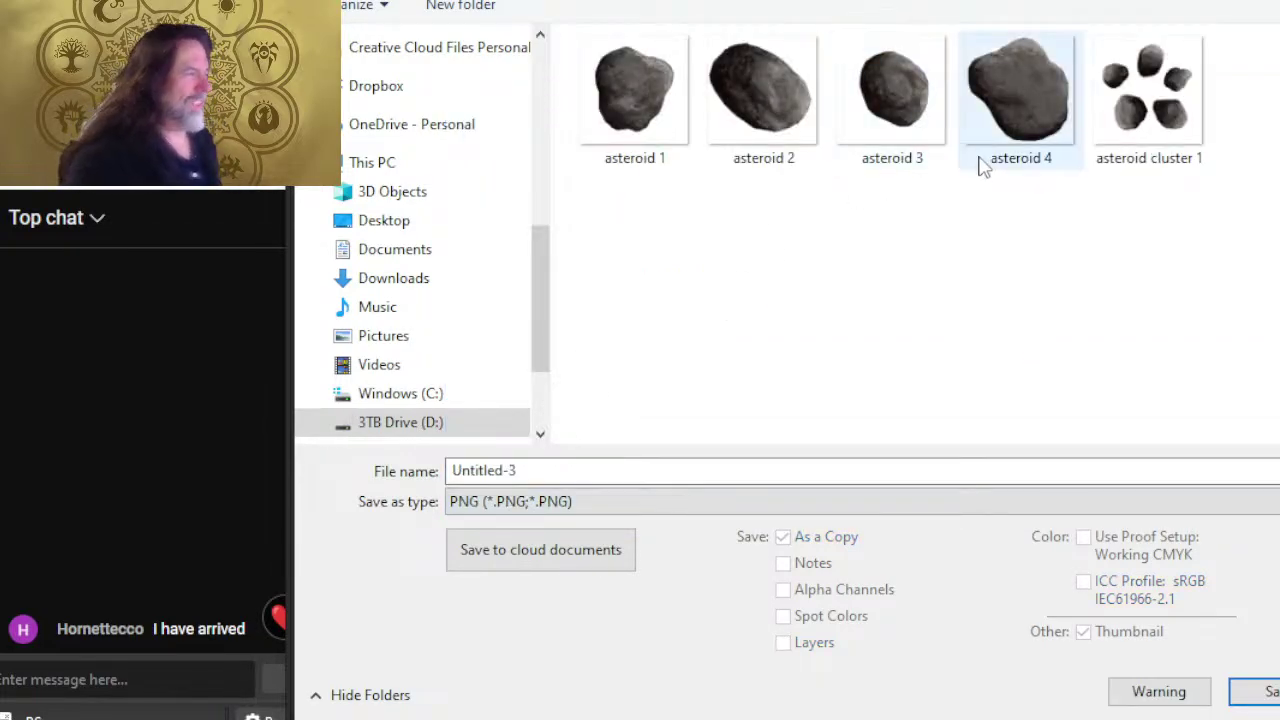
{"action": "left_click", "coordinate": [983, 168]}
{"action": "left_click", "coordinate": [608, 470]}
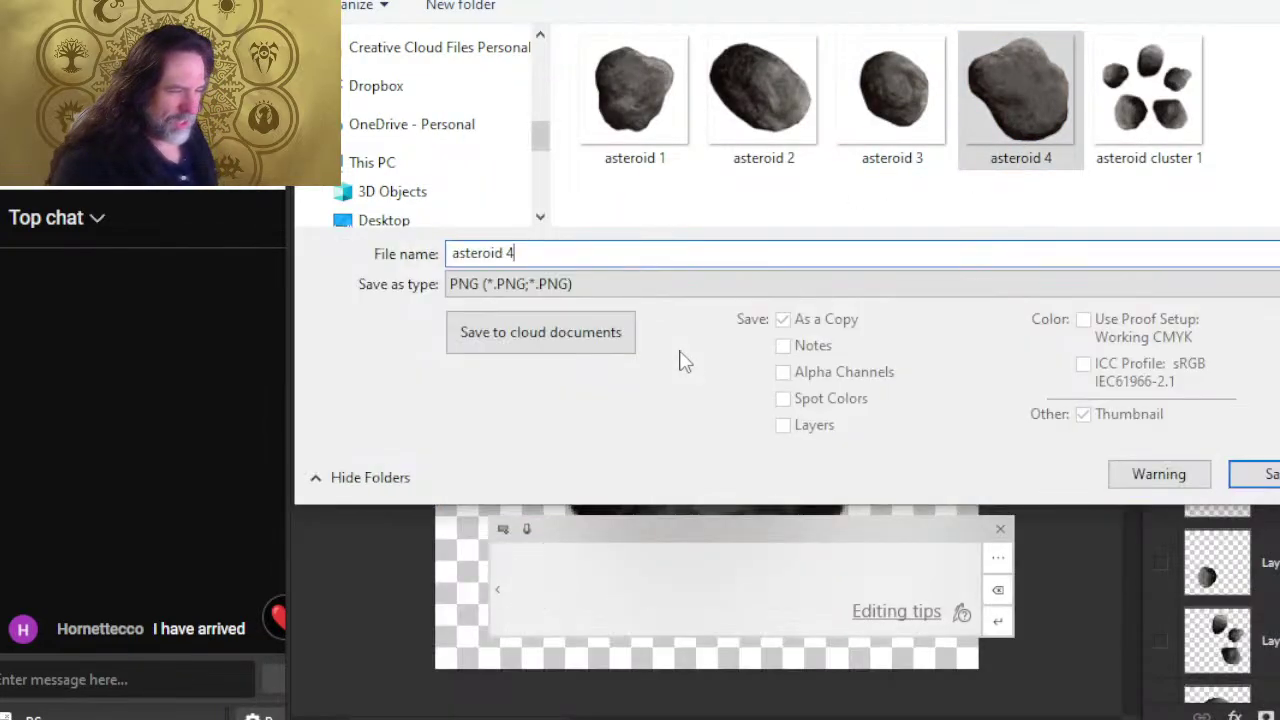
{"action": "key", "text": "BackSpace"}
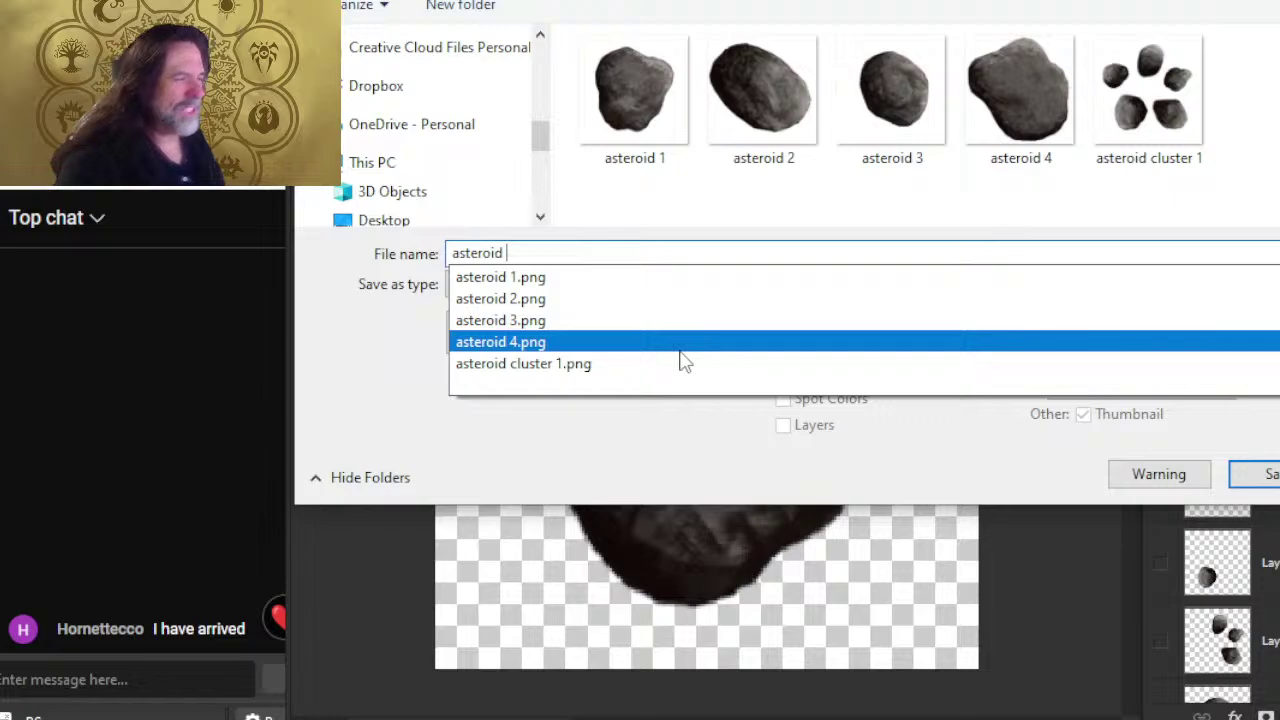
{"action": "type", "text": "5"}
{"action": "key", "text": "Return"}
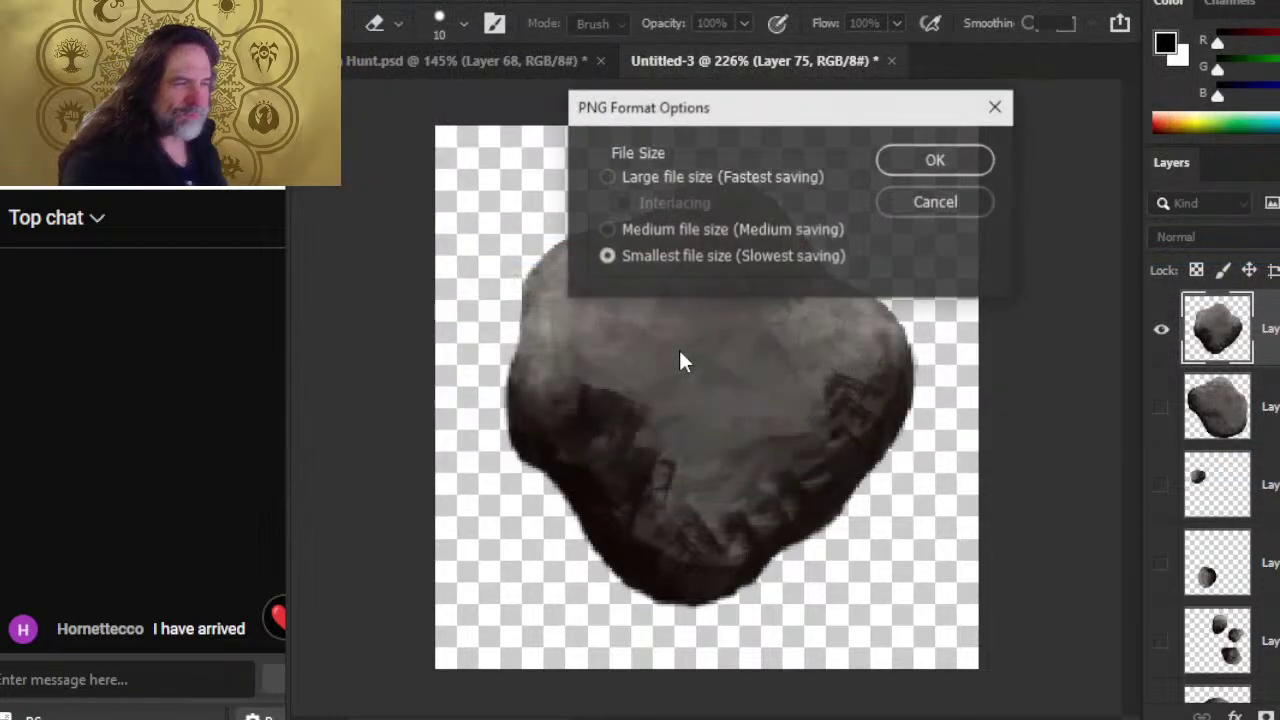
{"action": "left_click", "coordinate": [937, 160]}
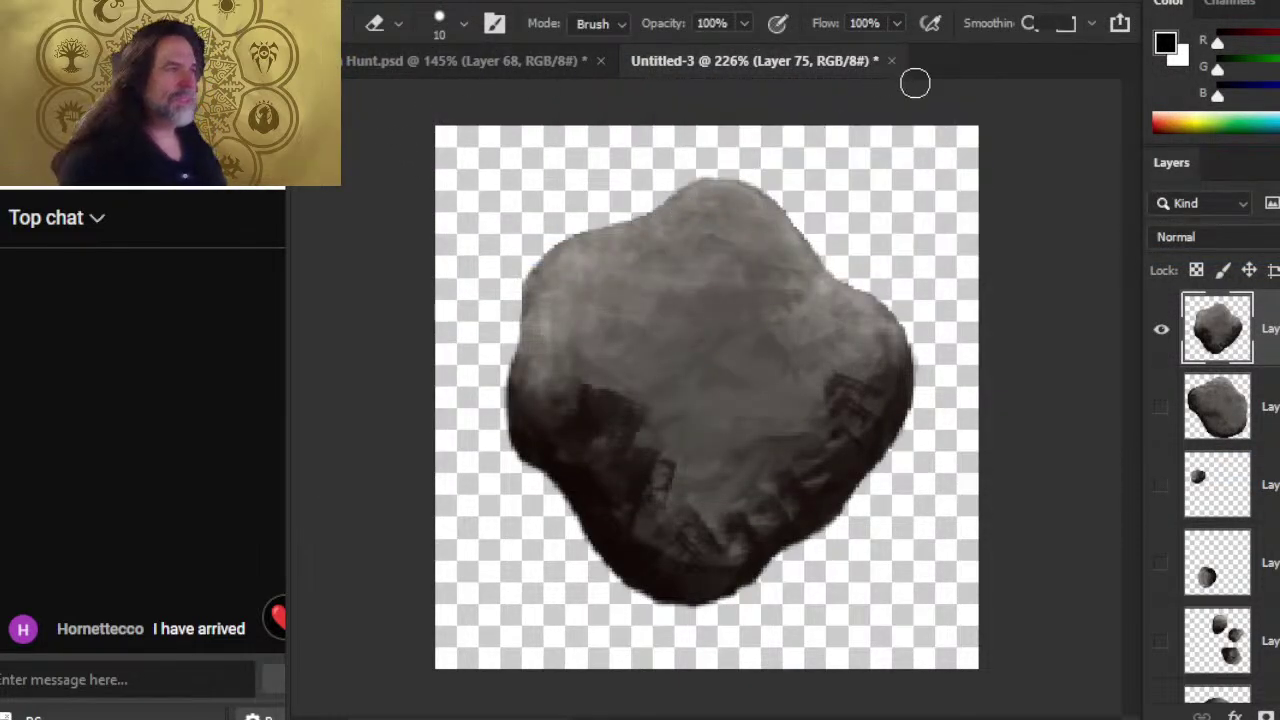
- Hide the cleaned rock's layer and return to the Hunt map, zoomed out to see more rocks
{"action": "left_click", "coordinate": [1161, 329]}
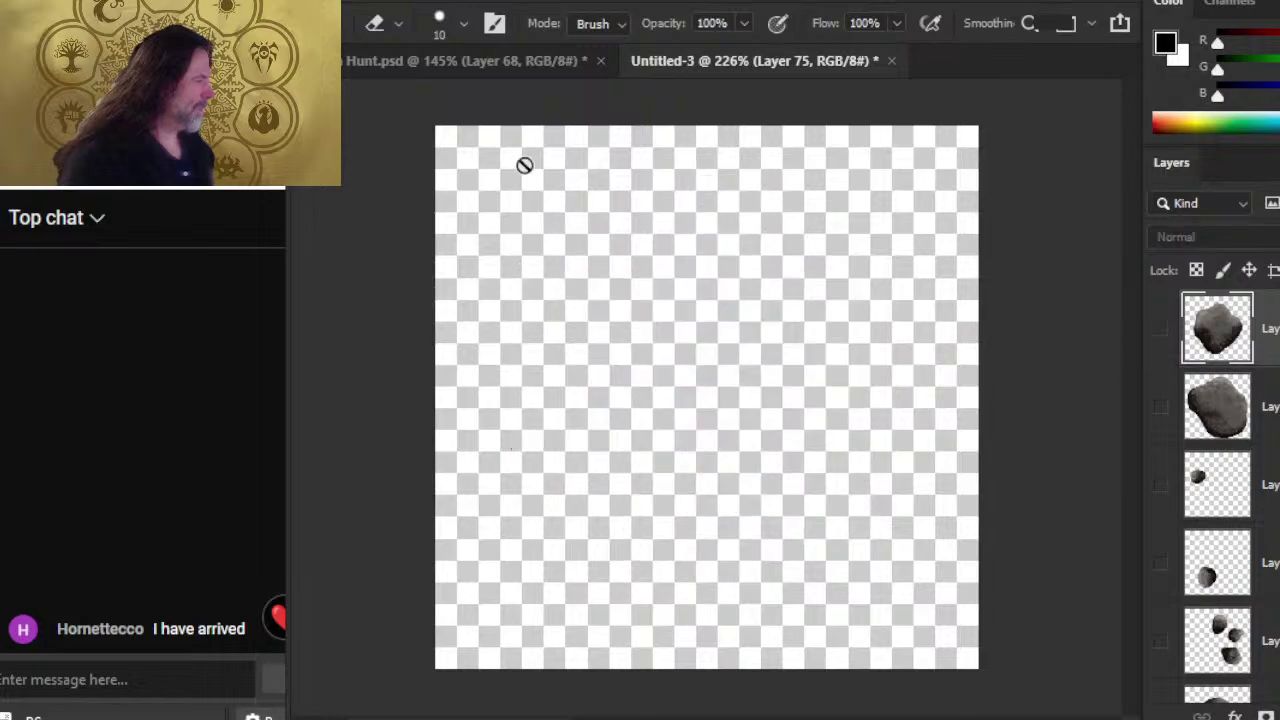
{"action": "left_click", "coordinate": [490, 62]}
{"action": "mouse_move", "coordinate": [920, 480]}
{"action": "left_mouse_down"}
{"action": "mouse_move", "coordinate": [676, 308]}
{"action": "mouse_move", "coordinate": [538, 289]}
{"action": "mouse_move", "coordinate": [777, 389]}
{"action": "mouse_move", "coordinate": [942, 395]}
{"action": "left_mouse_up"}
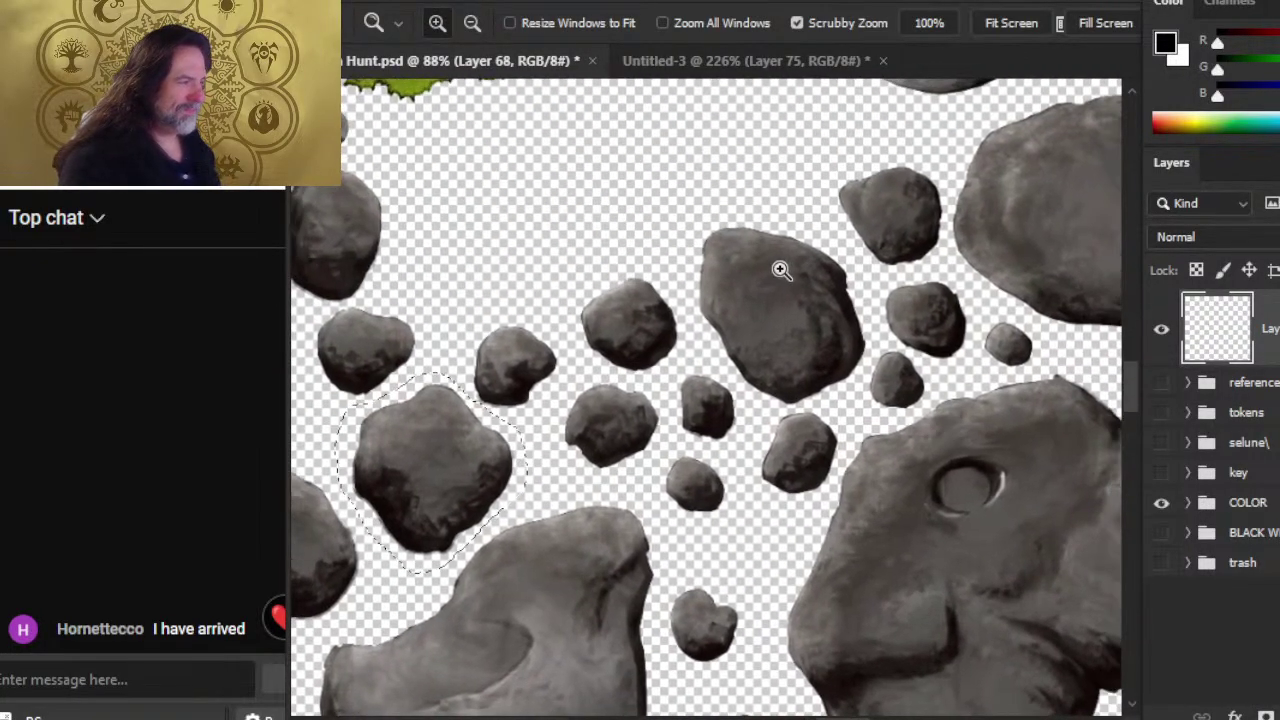
{"action": "scroll", "coordinate": [780, 266], "scroll_direction": "up", "scroll_amount": 3}
- Lasso the large rock and drag it into Untitled-3 as Layer 76
{"action": "key", "text": "l"}
{"action": "mouse_move", "coordinate": [602, 162]}
{"action": "left_mouse_down"}
{"action": "mouse_move", "coordinate": [572, 320]}
{"action": "mouse_move", "coordinate": [610, 378]}
{"action": "left_mouse_up"}
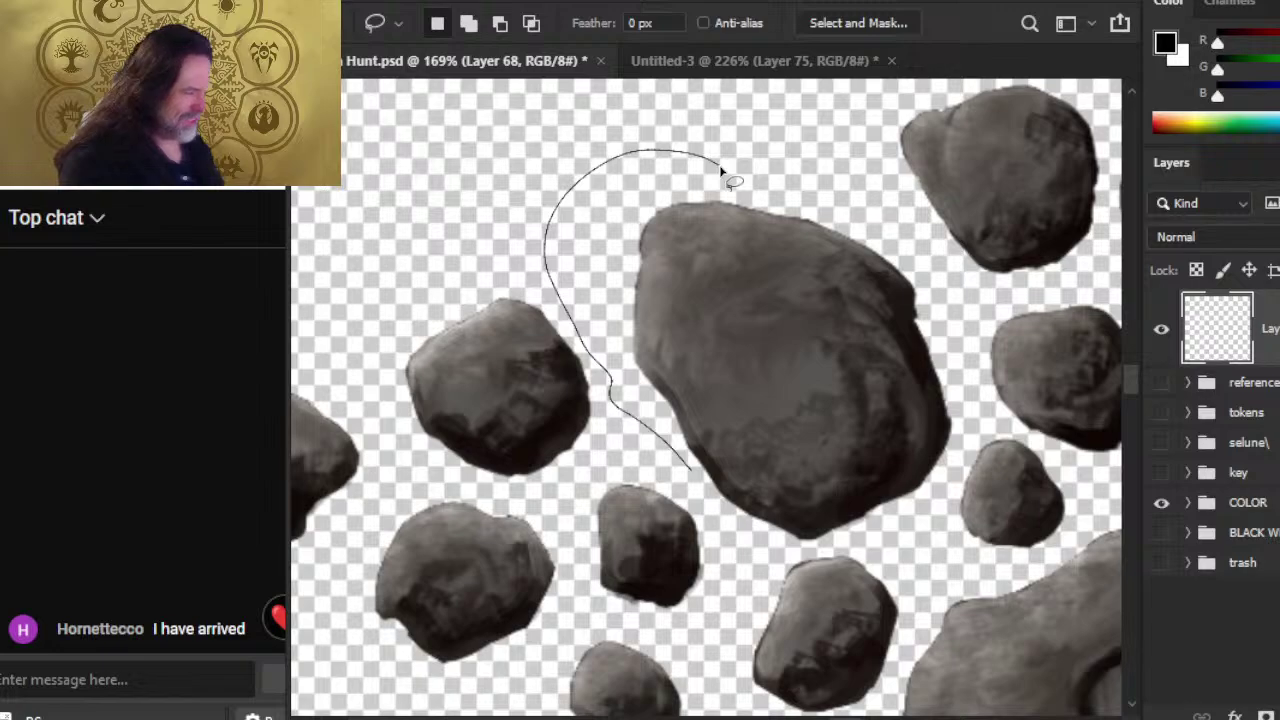
{"action": "mouse_move", "coordinate": [853, 545]}
{"action": "left_mouse_down"}
{"action": "mouse_move", "coordinate": [940, 508]}
{"action": "mouse_move", "coordinate": [964, 460]}
{"action": "left_mouse_up"}
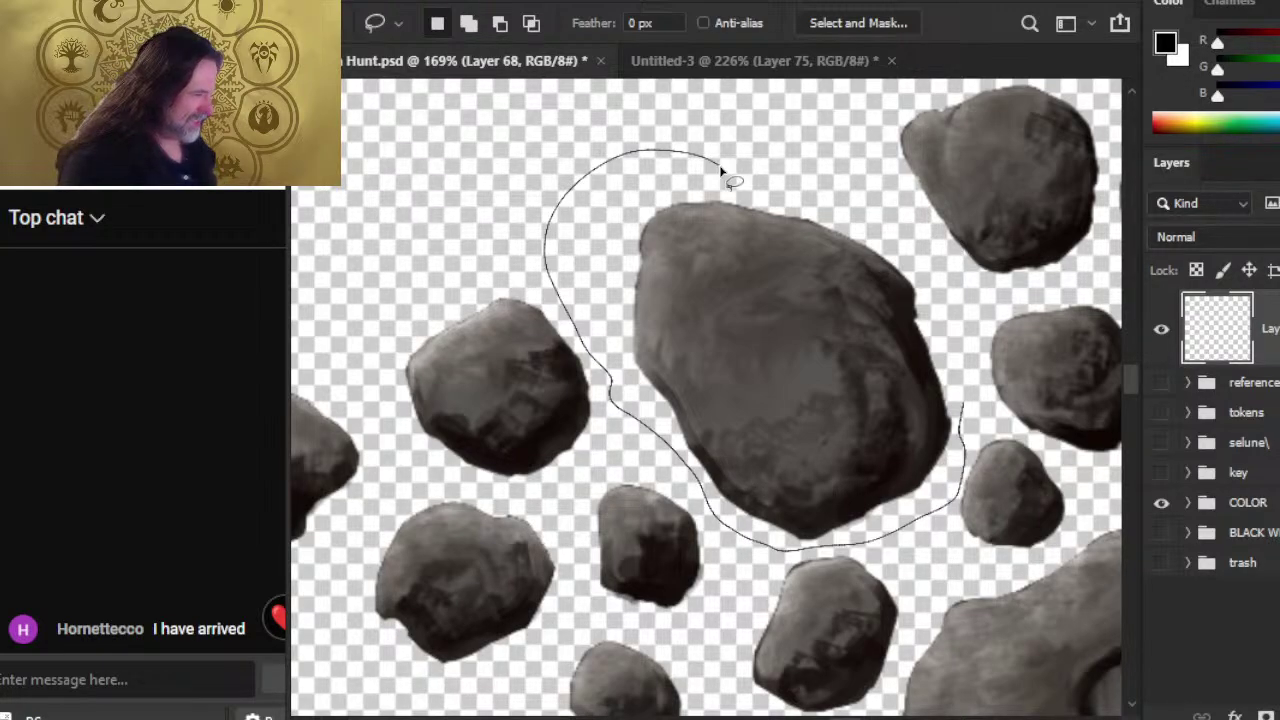
{"action": "mouse_move", "coordinate": [964, 404]}
{"action": "left_mouse_down"}
{"action": "mouse_move", "coordinate": [965, 322]}
{"action": "mouse_move", "coordinate": [930, 242]}
{"action": "mouse_move", "coordinate": [860, 185]}
{"action": "mouse_move", "coordinate": [745, 155]}
{"action": "left_mouse_up"}
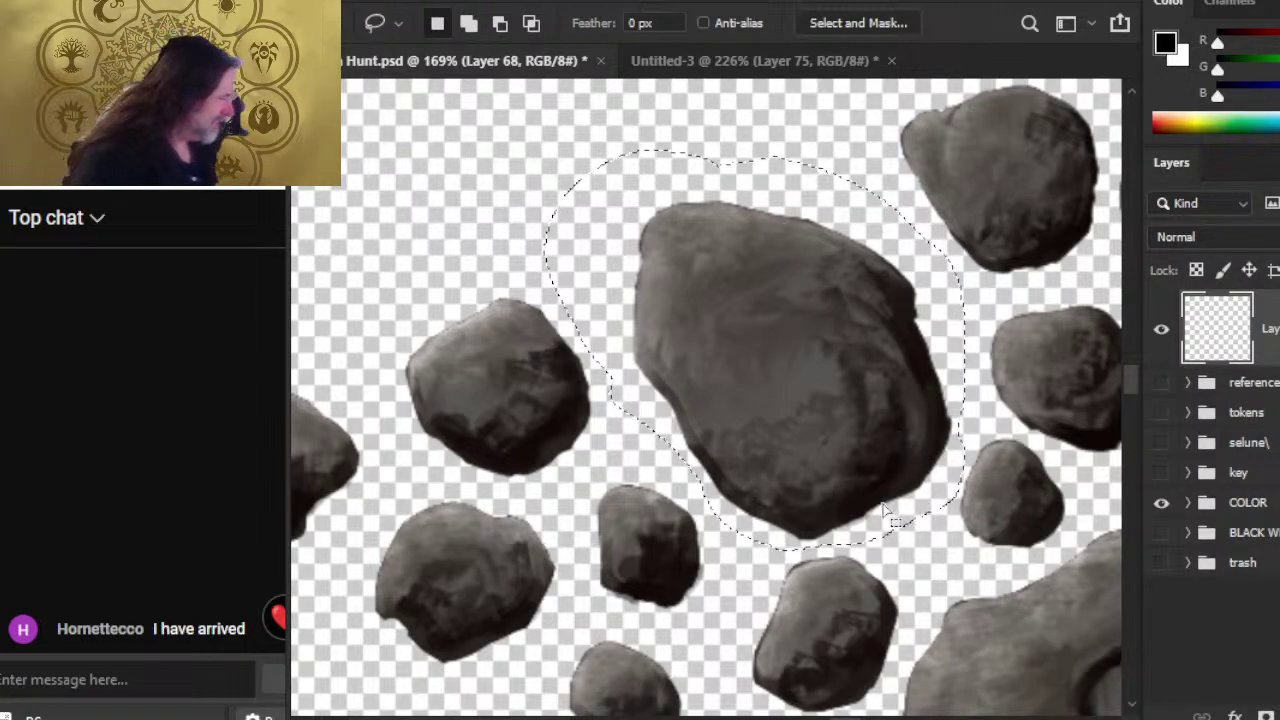
{"action": "left_click_drag", "start_coordinate": [885, 510], "coordinate": [700, 124]}
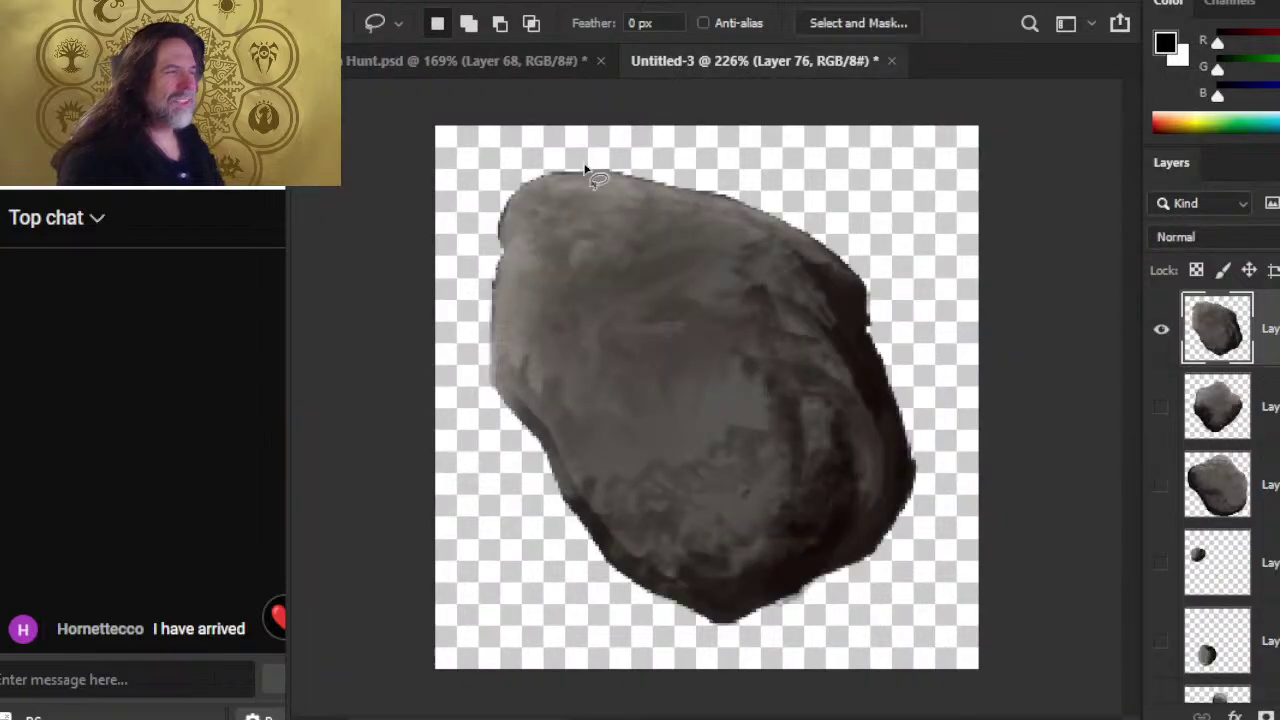
- Check the canvas size with units switched to Pixels, closing without resizing
{"action": "left_click", "coordinate": [436, 2]}
{"action": "left_click", "coordinate": [488, 190]}
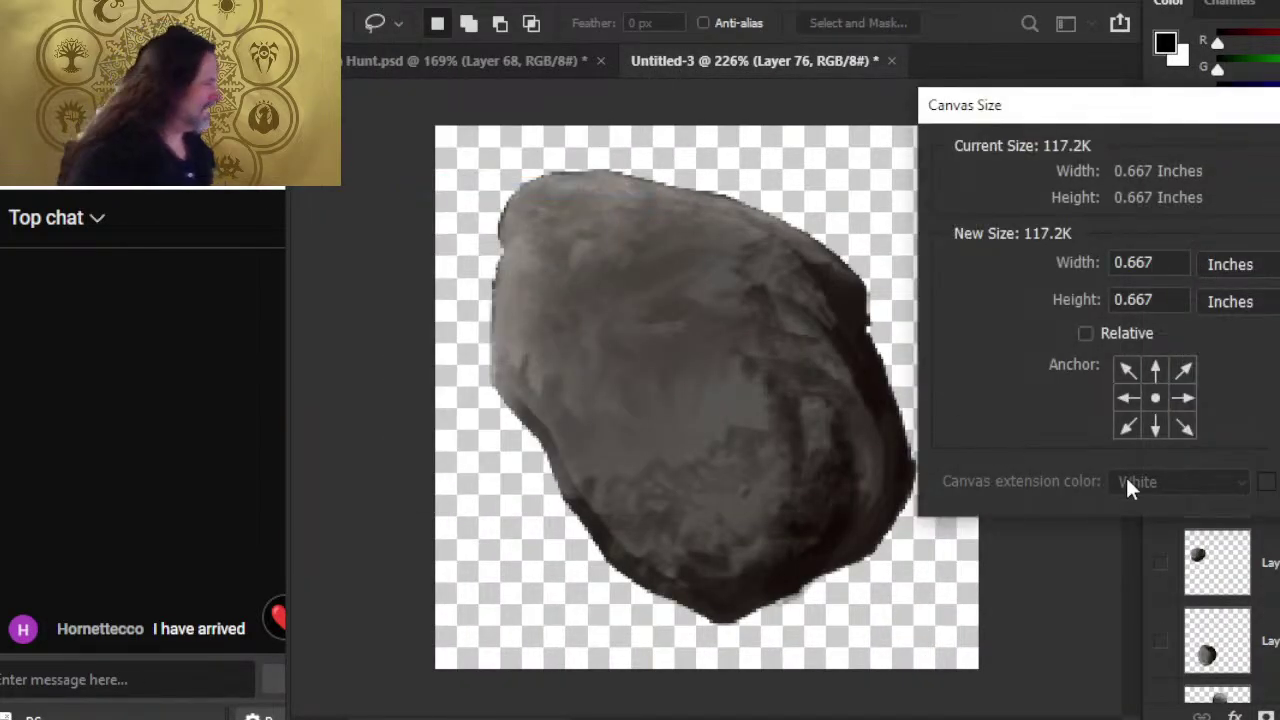
{"action": "left_click", "coordinate": [1232, 310]}
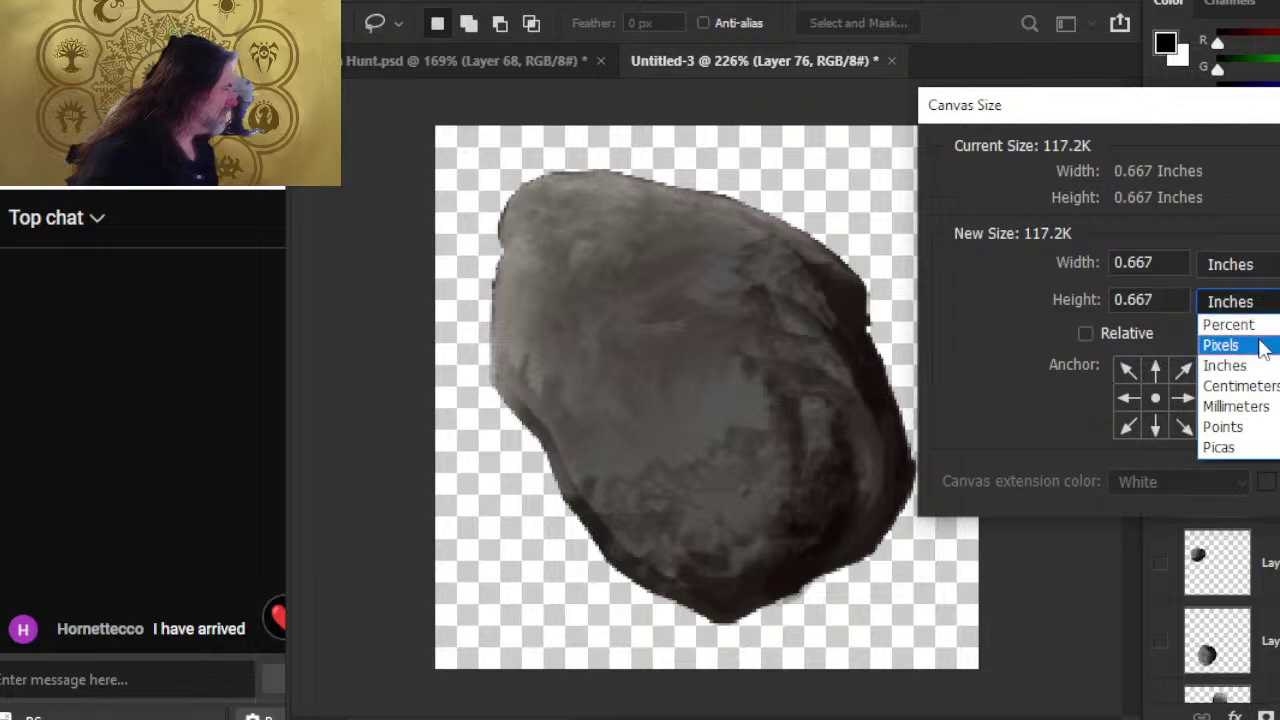
{"action": "left_click", "coordinate": [1228, 342]}
{"action": "key", "text": "Return"}
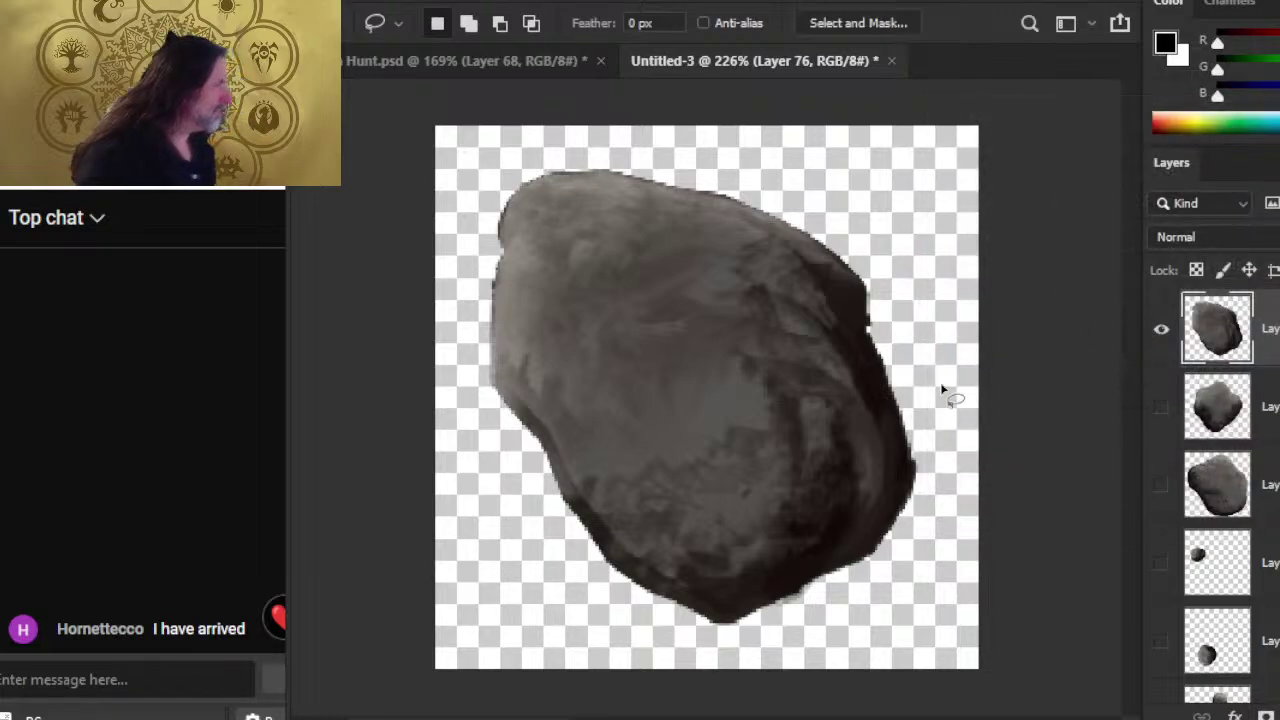
- Erase the ragged bits at the rock's bottom-left tip and along its bottom edge
{"action": "key", "text": "e"}
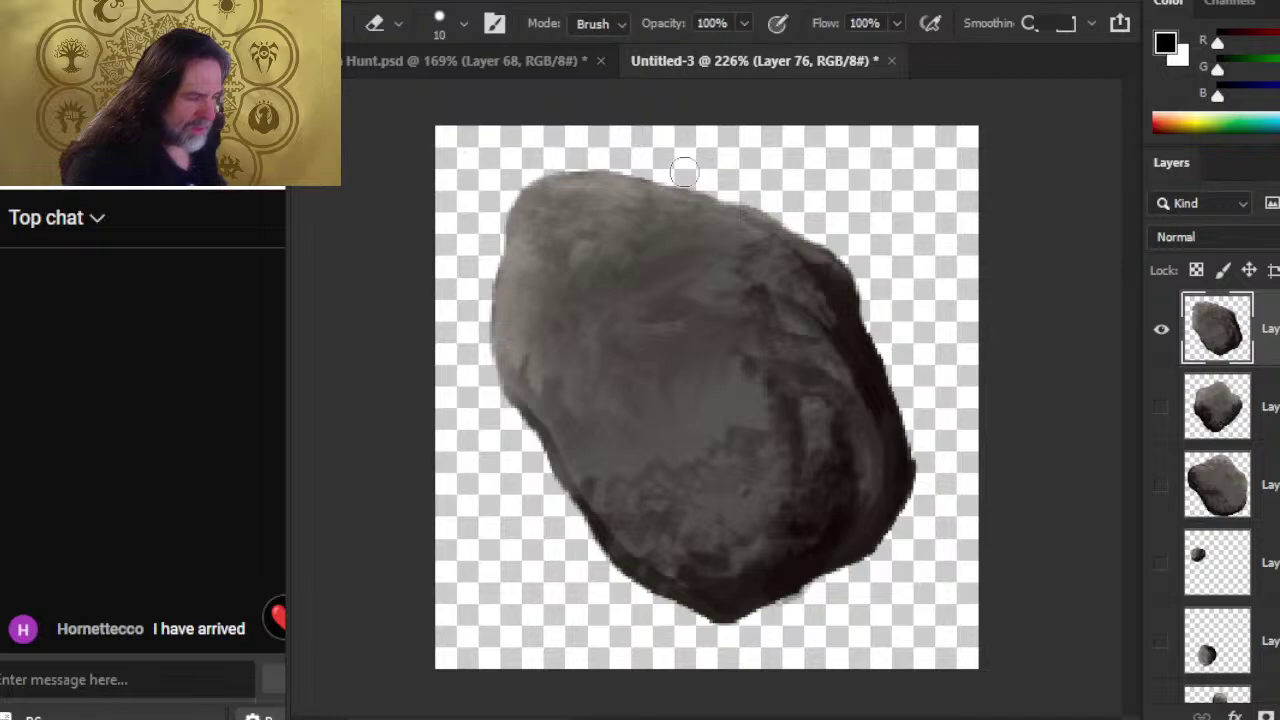
{"action": "left_click_drag", "start_coordinate": [682, 610], "coordinate": [734, 620]}
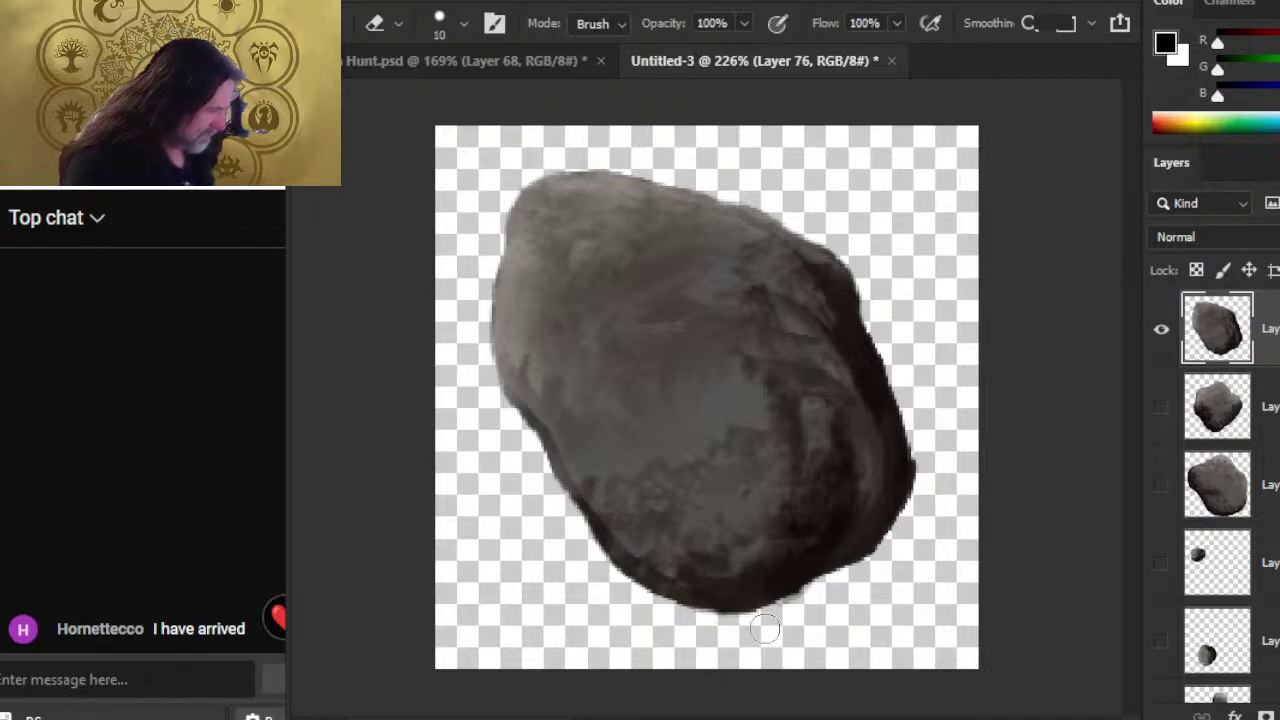
{"action": "left_click_drag", "start_coordinate": [740, 620], "coordinate": [878, 546]}
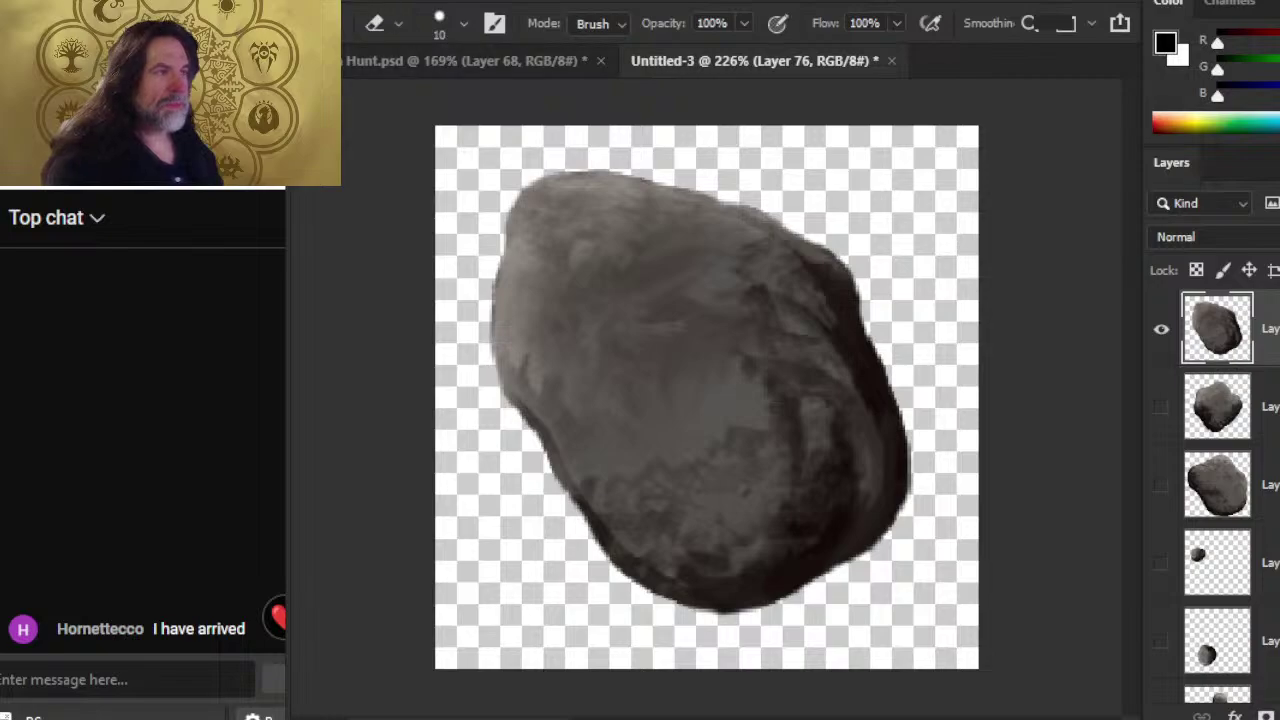
- Save a PNG copy on the computer named 'asteroid 6', accepting the PNG options
{"action": "left_click", "coordinate": [360, 2]}
{"action": "left_click", "coordinate": [471, 278]}
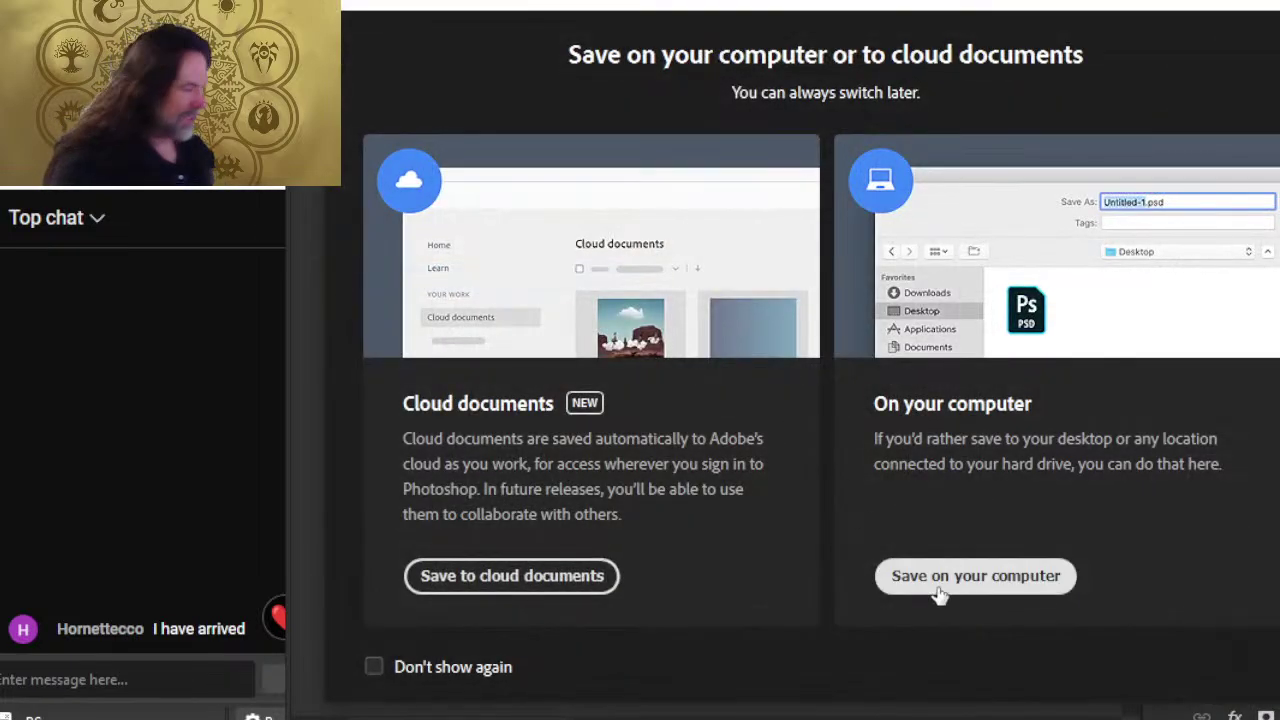
{"action": "left_click", "coordinate": [940, 576]}
{"action": "left_click", "coordinate": [590, 501]}
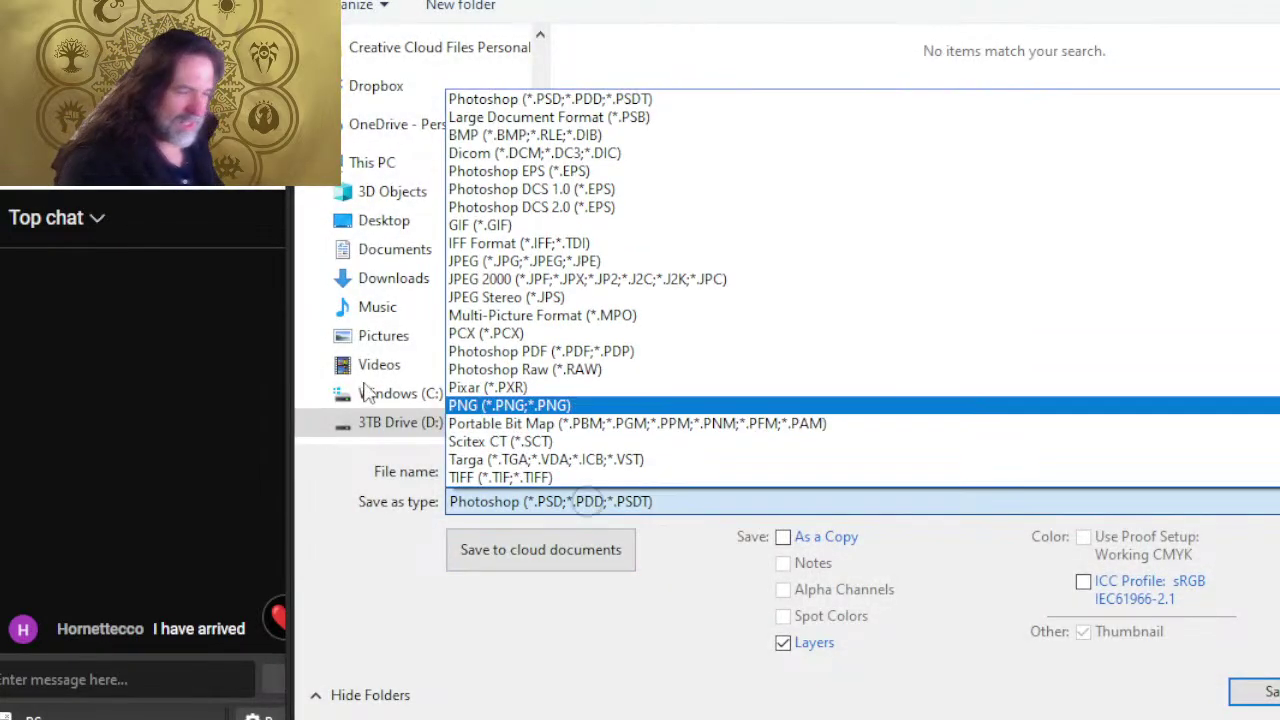
{"action": "left_click", "coordinate": [540, 405]}
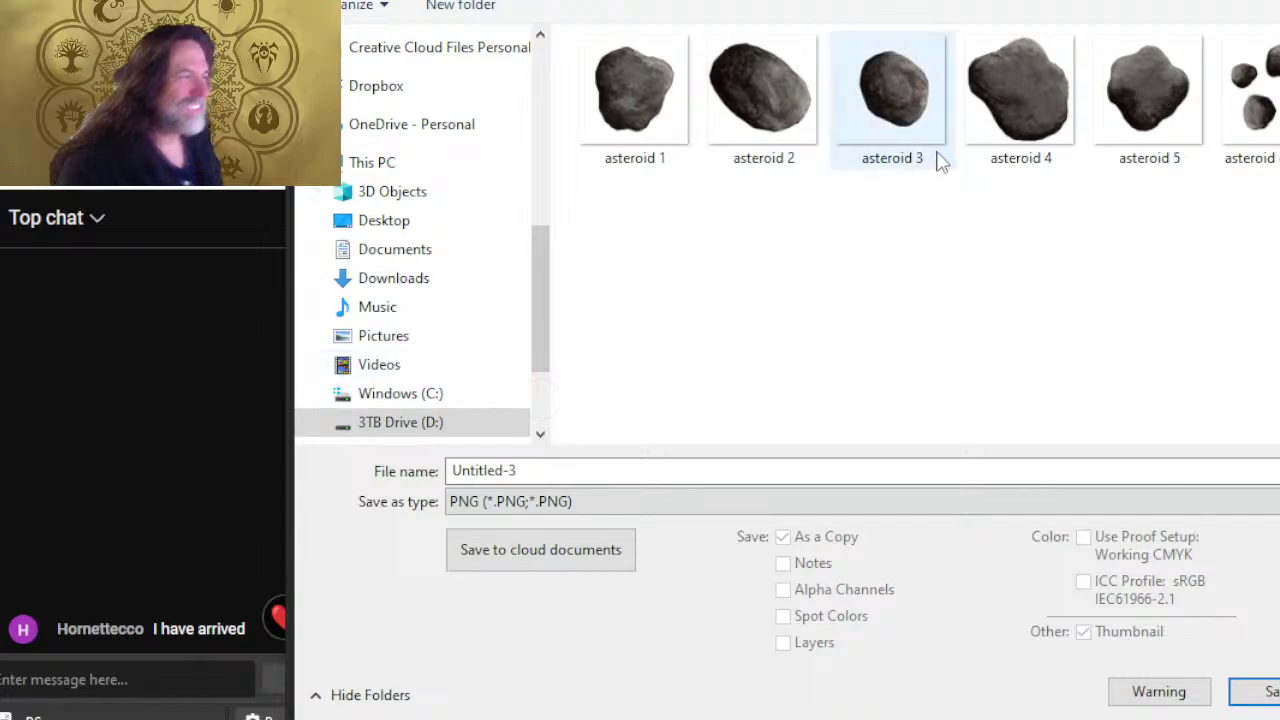
{"action": "left_click", "coordinate": [1160, 100]}
{"action": "left_click", "coordinate": [565, 470]}
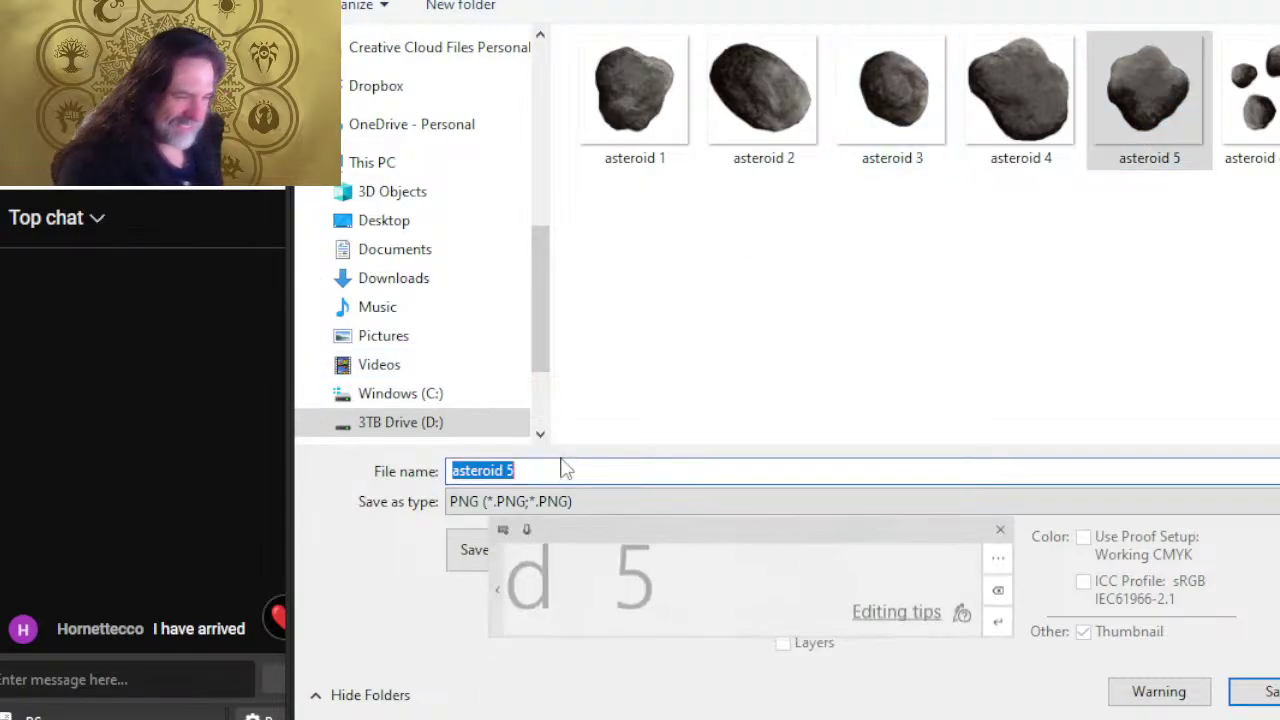
{"action": "key", "text": "BackSpace"}
{"action": "type", "text": "6"}
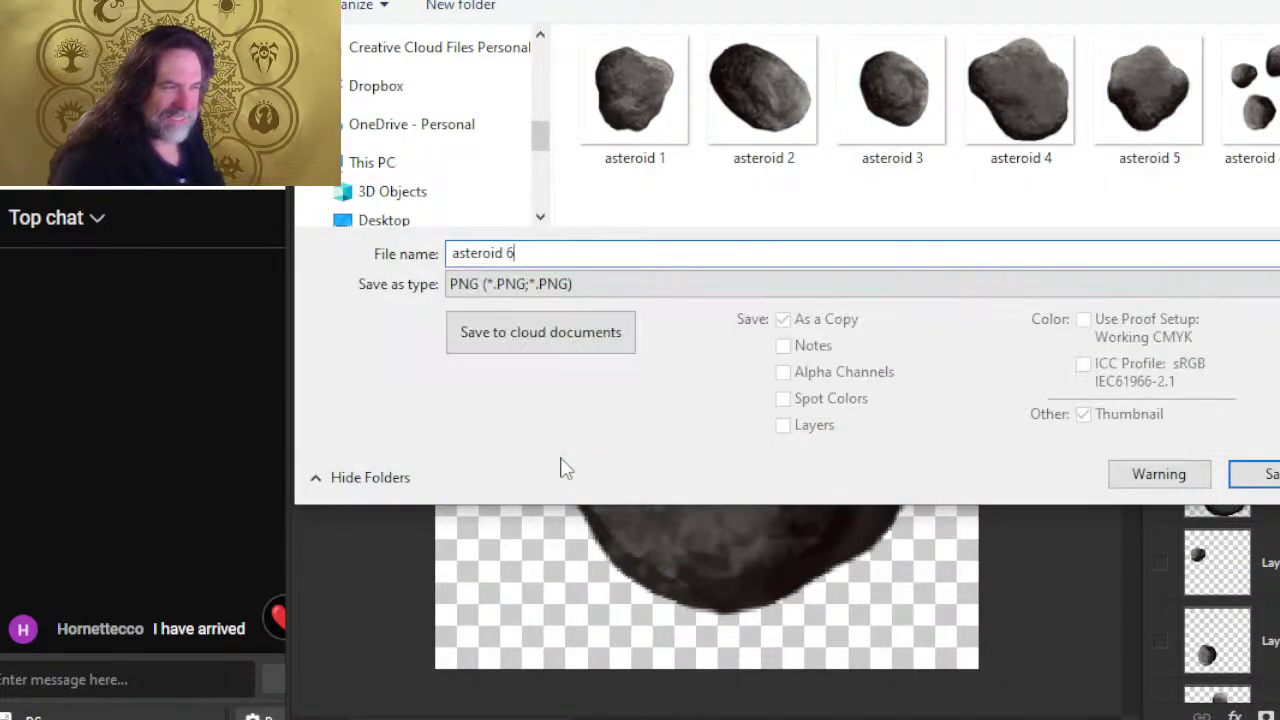
{"action": "key", "text": "Return"}
{"action": "left_click", "coordinate": [936, 162]}
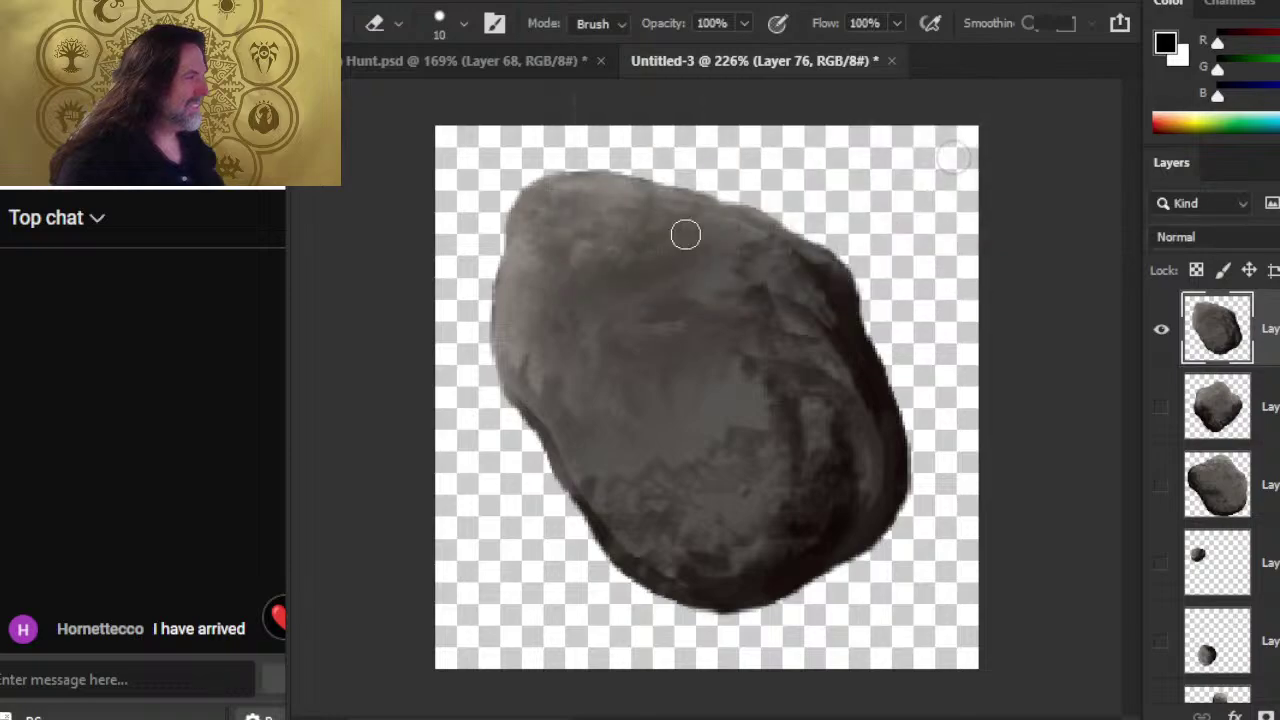
- Hide the saved rock's layer, leaving Untitled-3 blank
{"action": "left_click", "coordinate": [340, 5]}
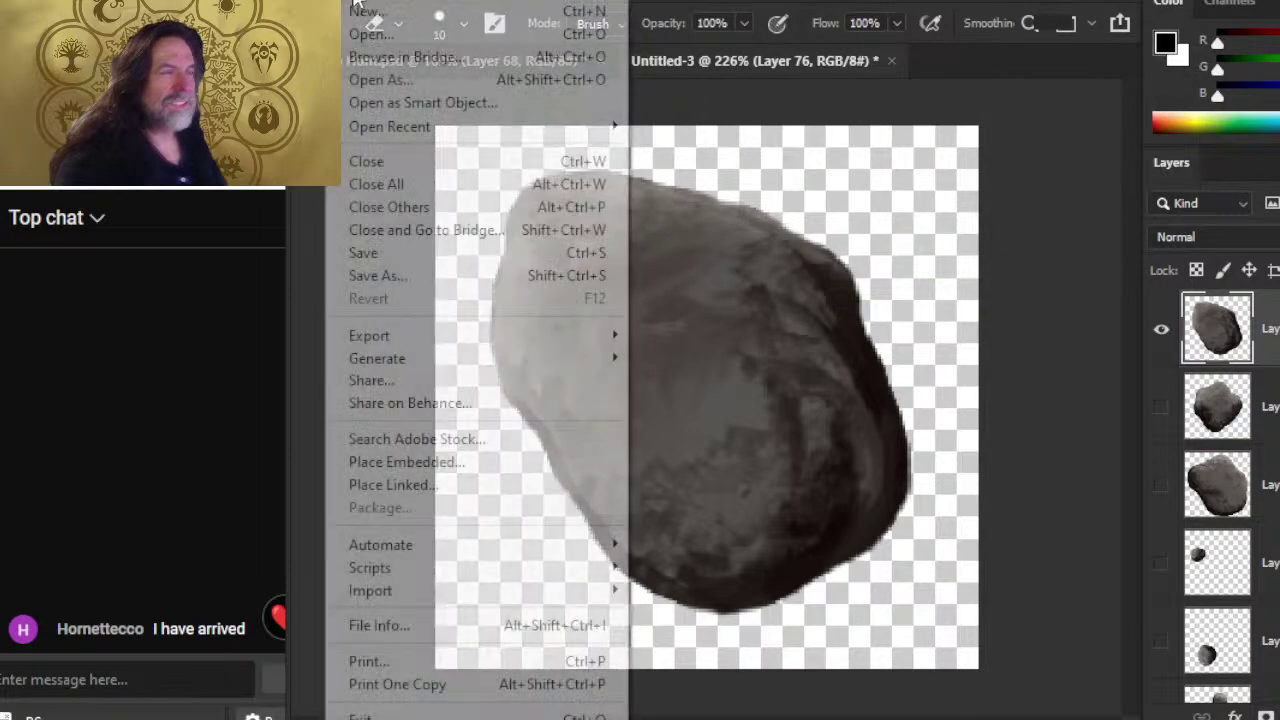
{"action": "left_click", "coordinate": [1142, 348]}
{"action": "left_click", "coordinate": [1158, 335]}
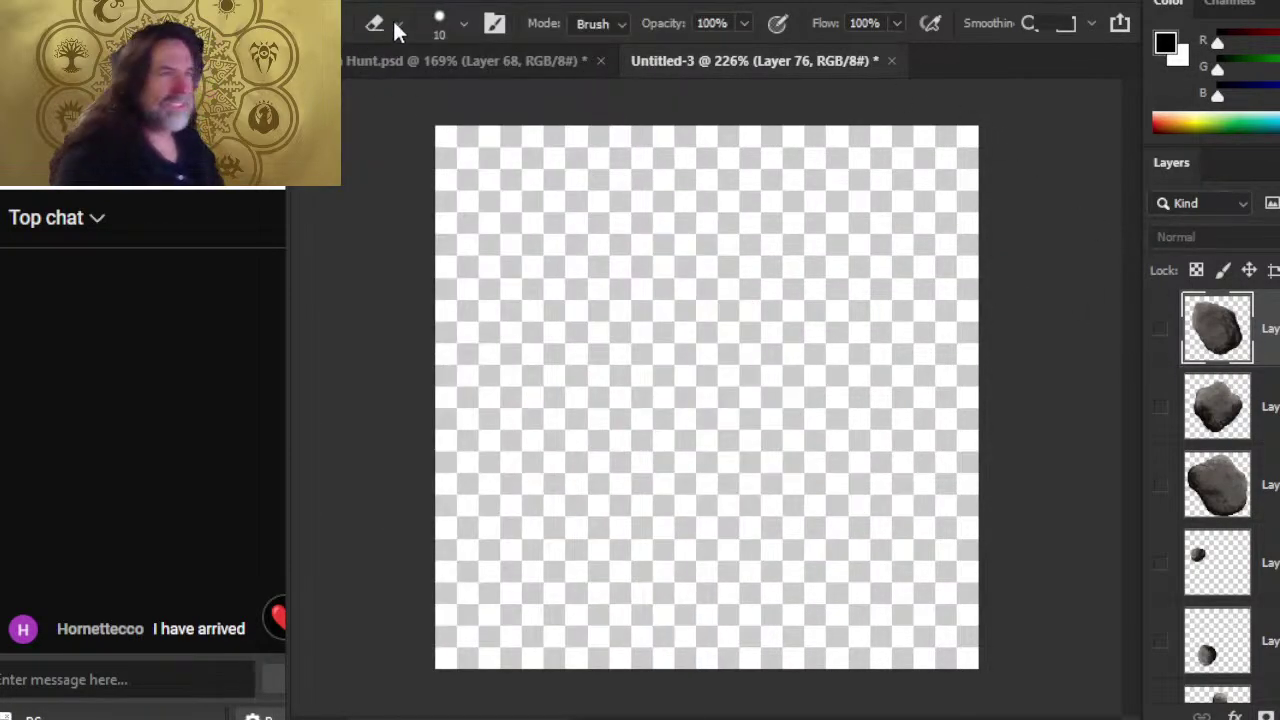
- Bring the hunt map back to the front and zoom in on the rocks at left
{"action": "left_click", "coordinate": [352, 8]}
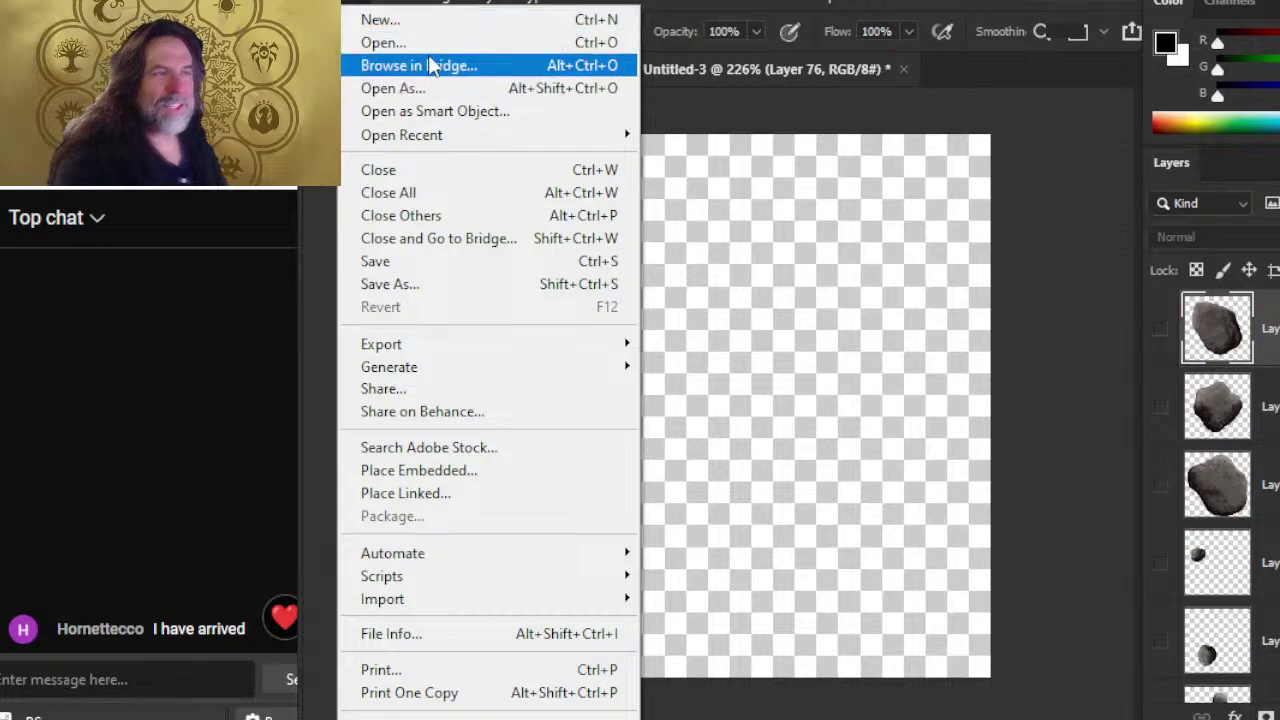
{"action": "left_click", "coordinate": [430, 40]}
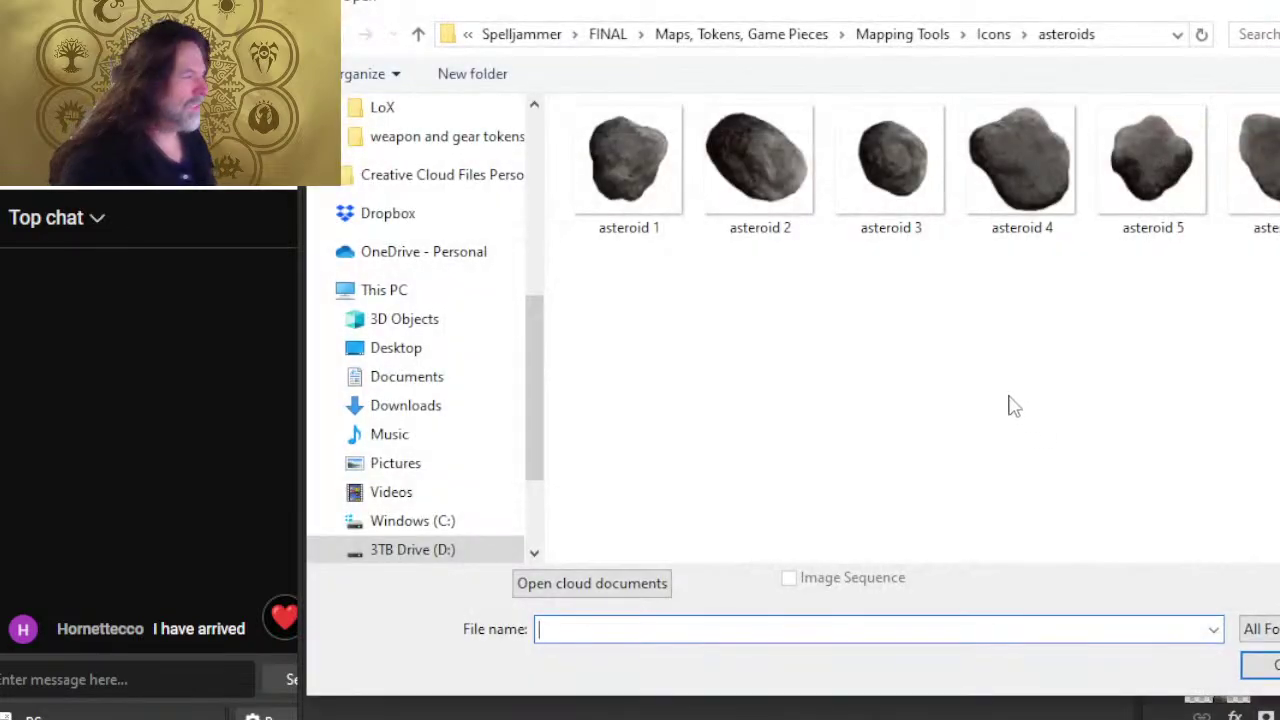
{"action": "double_click", "coordinate": [666, 197]}
{"action": "left_click", "coordinate": [450, 72]}
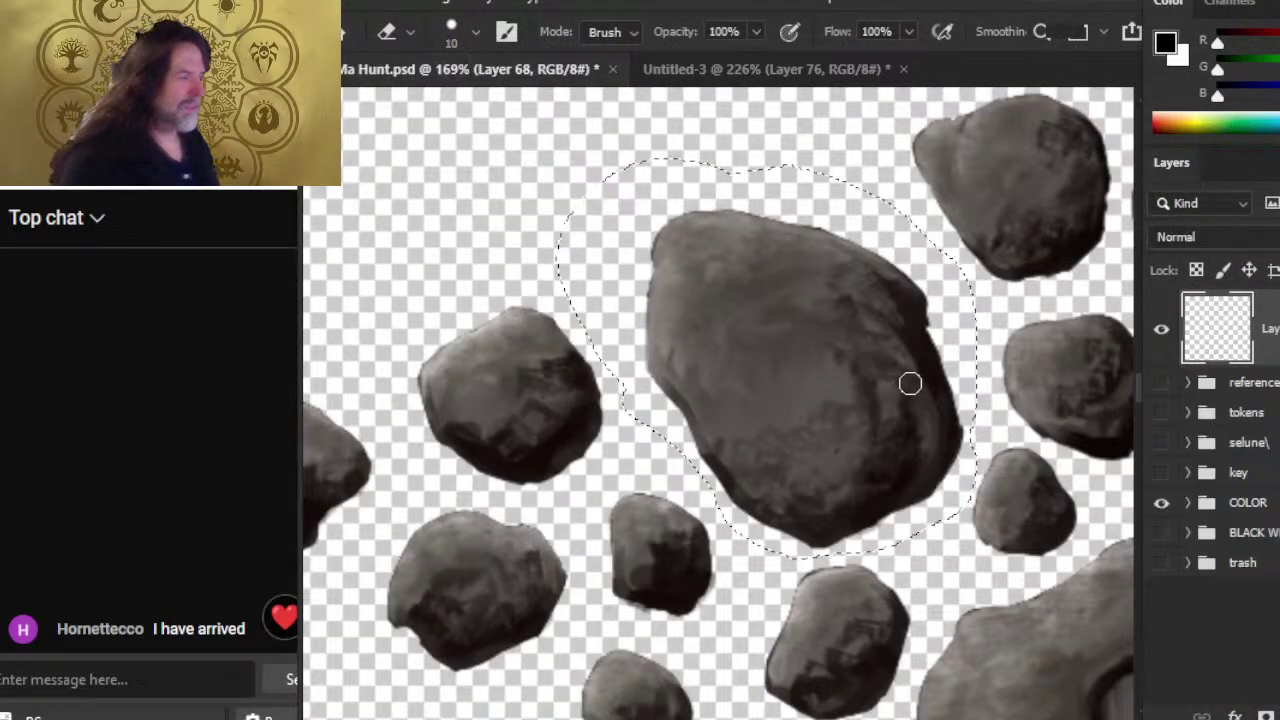
{"action": "key", "text": "z"}
{"action": "left_click_drag", "start_coordinate": [908, 380], "coordinate": [707, 172]}
{"action": "left_click_drag", "start_coordinate": [502, 274], "coordinate": [706, 306]}
- Lasso two rocks, drag them into Untitled-3 as a new layer, and move them up-left
{"action": "key", "text": "l"}
{"action": "mouse_move", "coordinate": [635, 143]}
{"action": "left_mouse_down"}
{"action": "mouse_move", "coordinate": [591, 185]}
{"action": "mouse_move", "coordinate": [585, 289]}
{"action": "mouse_move", "coordinate": [566, 343]}
{"action": "left_mouse_up"}
{"action": "mouse_move", "coordinate": [571, 412]}
{"action": "left_mouse_down"}
{"action": "mouse_move", "coordinate": [592, 520]}
{"action": "mouse_move", "coordinate": [726, 400]}
{"action": "mouse_move", "coordinate": [714, 318]}
{"action": "mouse_move", "coordinate": [731, 235]}
{"action": "mouse_move", "coordinate": [714, 195]}
{"action": "mouse_move", "coordinate": [674, 152]}
{"action": "left_mouse_up"}
{"action": "mouse_move", "coordinate": [635, 266]}
{"action": "left_mouse_down"}
{"action": "mouse_move", "coordinate": [675, 285]}
{"action": "mouse_move", "coordinate": [725, 180]}
{"action": "mouse_move", "coordinate": [743, 80]}
{"action": "mouse_move", "coordinate": [800, 257]}
{"action": "left_mouse_up"}
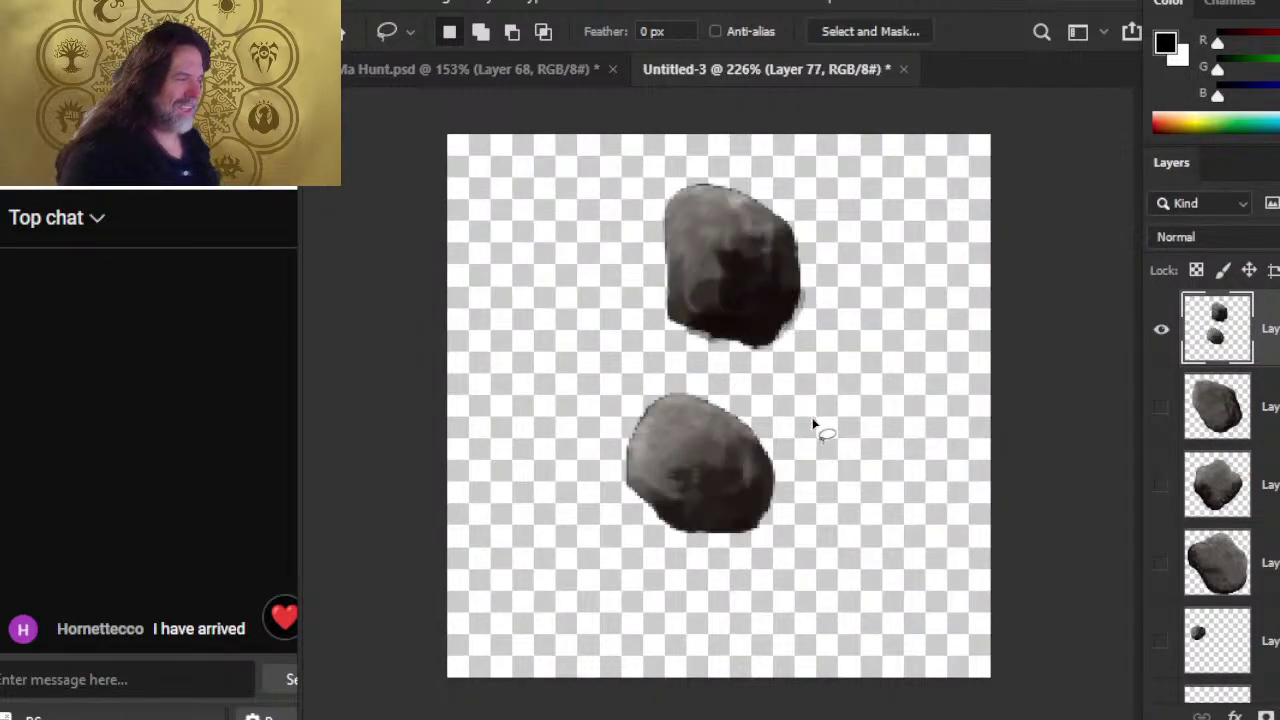
{"action": "key", "text": "v"}
{"action": "left_click_drag", "start_coordinate": [806, 334], "coordinate": [677, 301]}
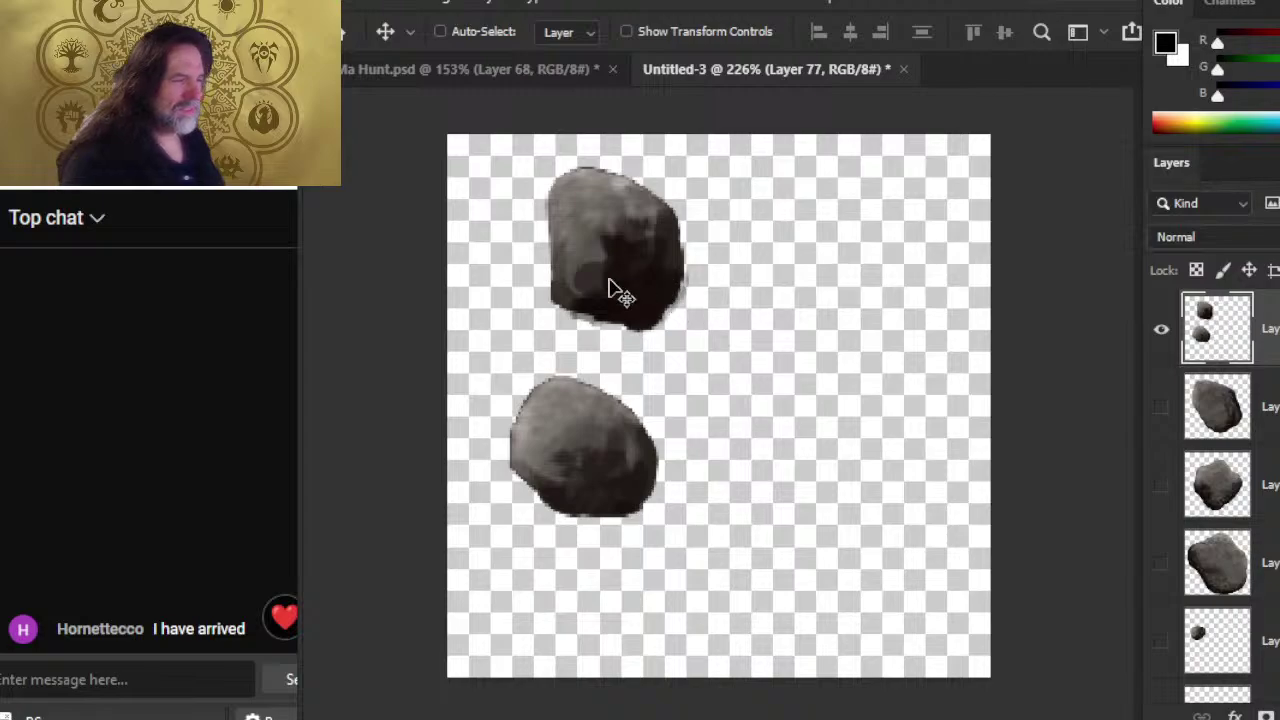
- Erase rough bits on the top rock's edge and the bottom rock's edge
{"action": "key", "text": "e"}
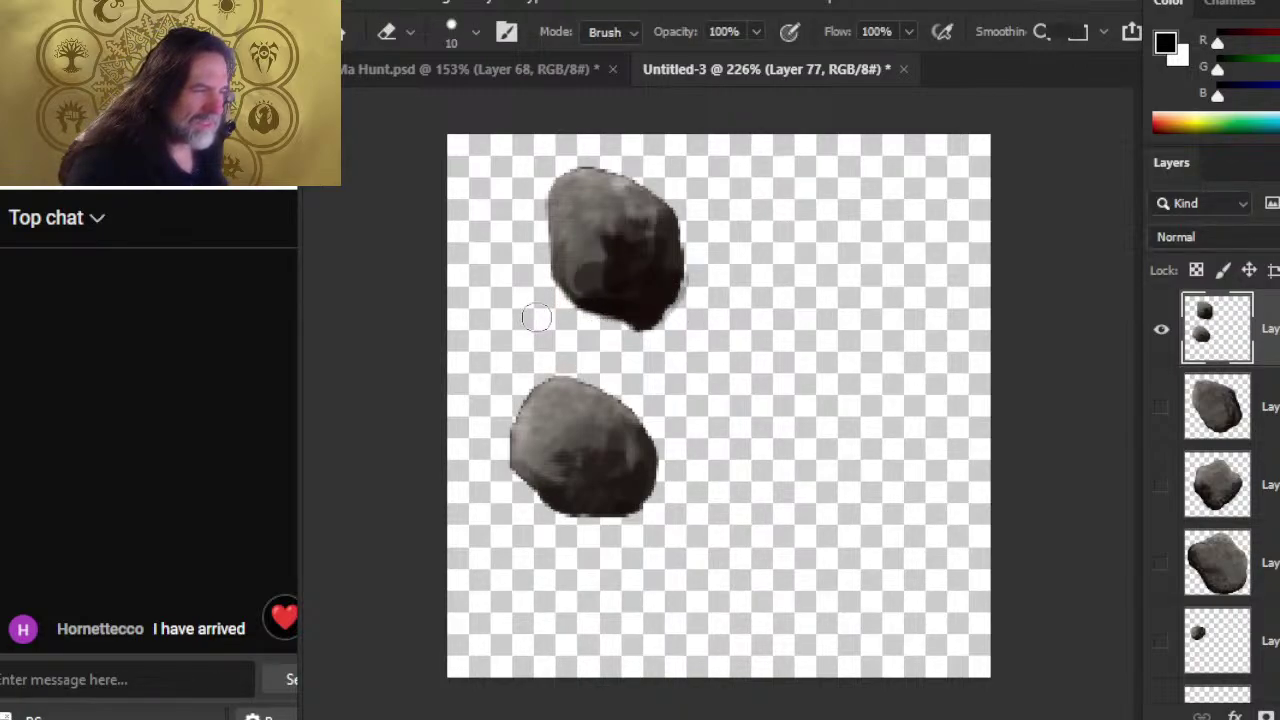
{"action": "mouse_move", "coordinate": [640, 326]}
{"action": "left_mouse_down"}
{"action": "mouse_move", "coordinate": [674, 312]}
{"action": "mouse_move", "coordinate": [680, 244]}
{"action": "mouse_move", "coordinate": [677, 212]}
{"action": "mouse_move", "coordinate": [629, 177]}
{"action": "left_mouse_up"}
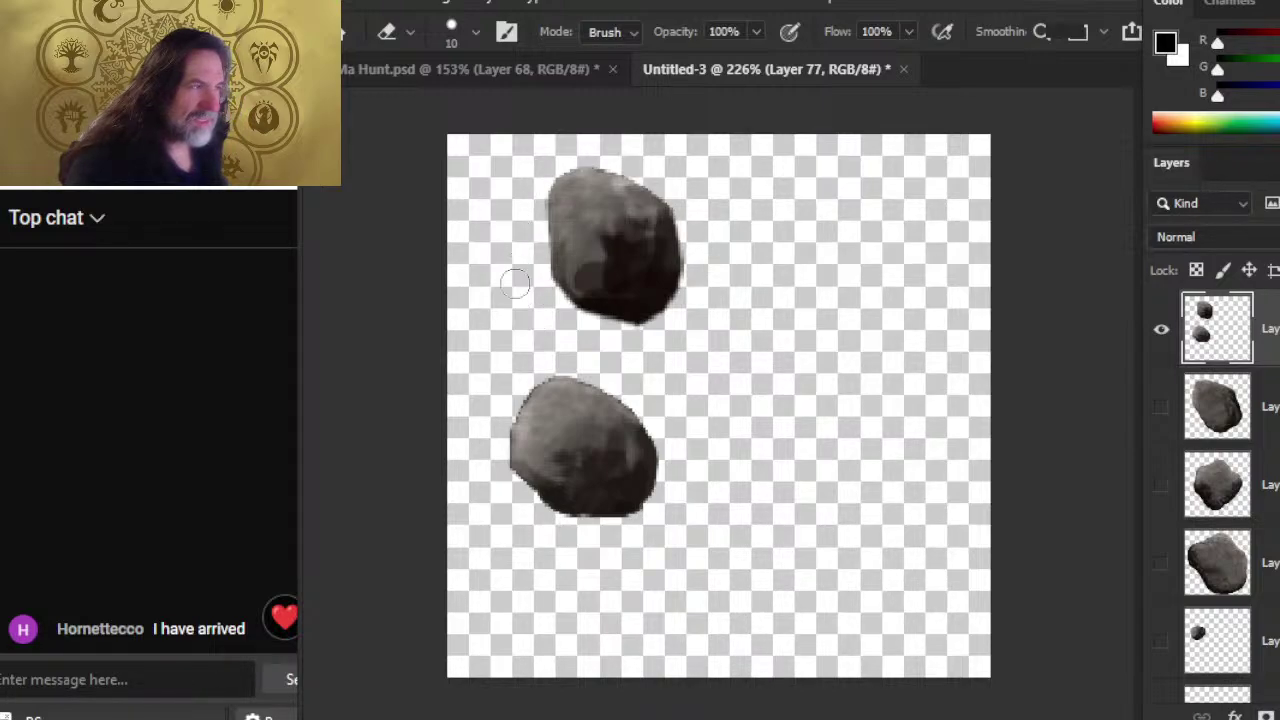
{"action": "left_click_drag", "start_coordinate": [658, 455], "coordinate": [654, 490]}
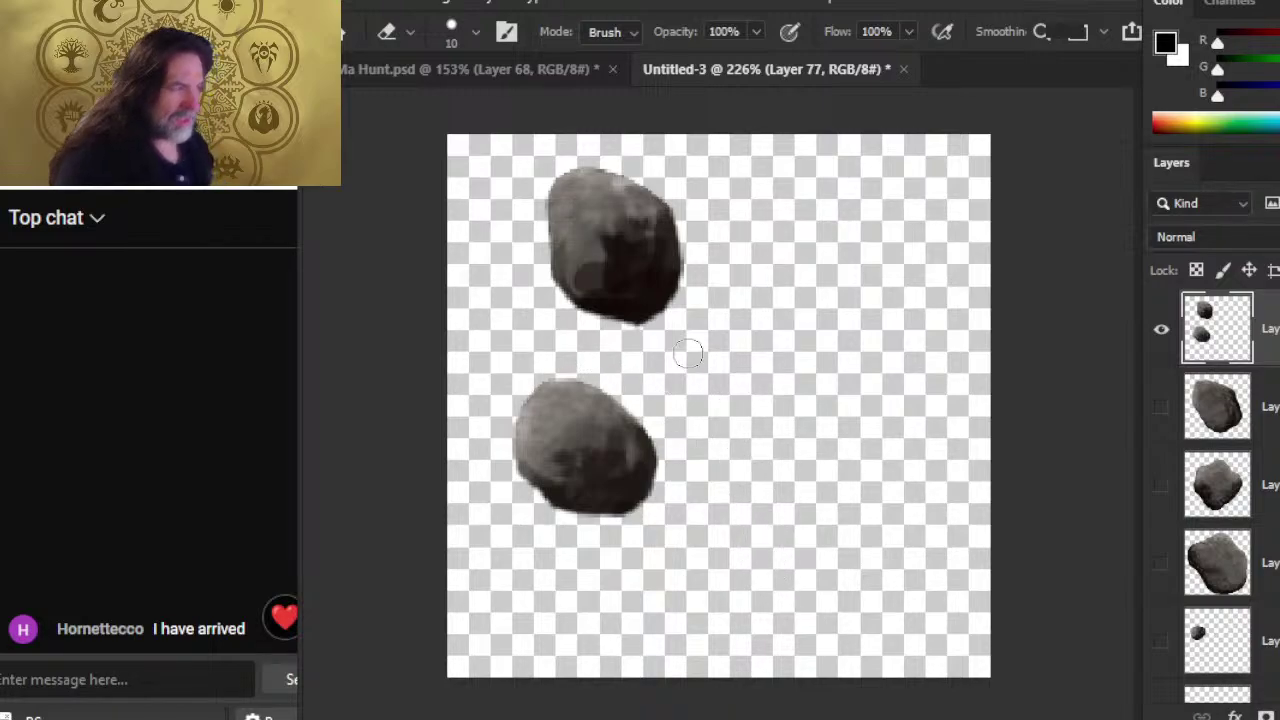
- On the hunt map, lasso another cluster of rocks and copy it
{"action": "left_click", "coordinate": [509, 72]}
{"action": "left_click_drag", "start_coordinate": [660, 262], "coordinate": [515, 410]}
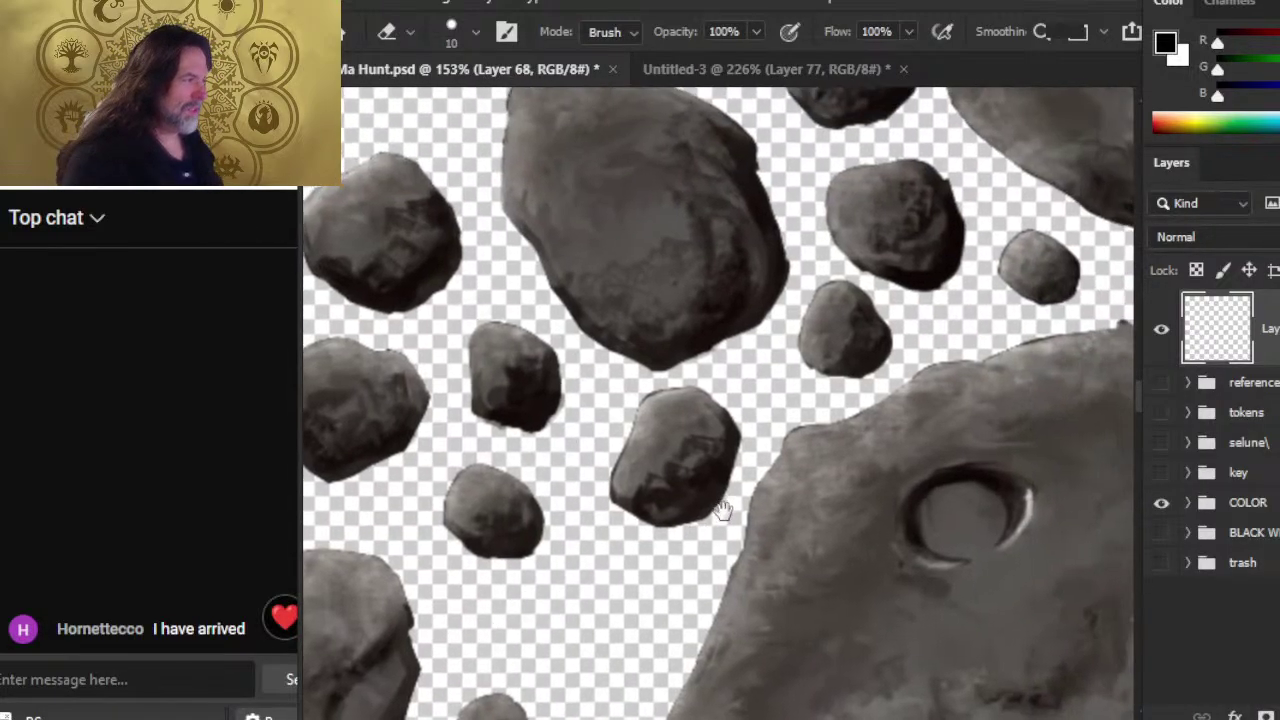
{"action": "key", "text": "l"}
{"action": "left_click_drag", "start_coordinate": [870, 135], "coordinate": [941, 140]}
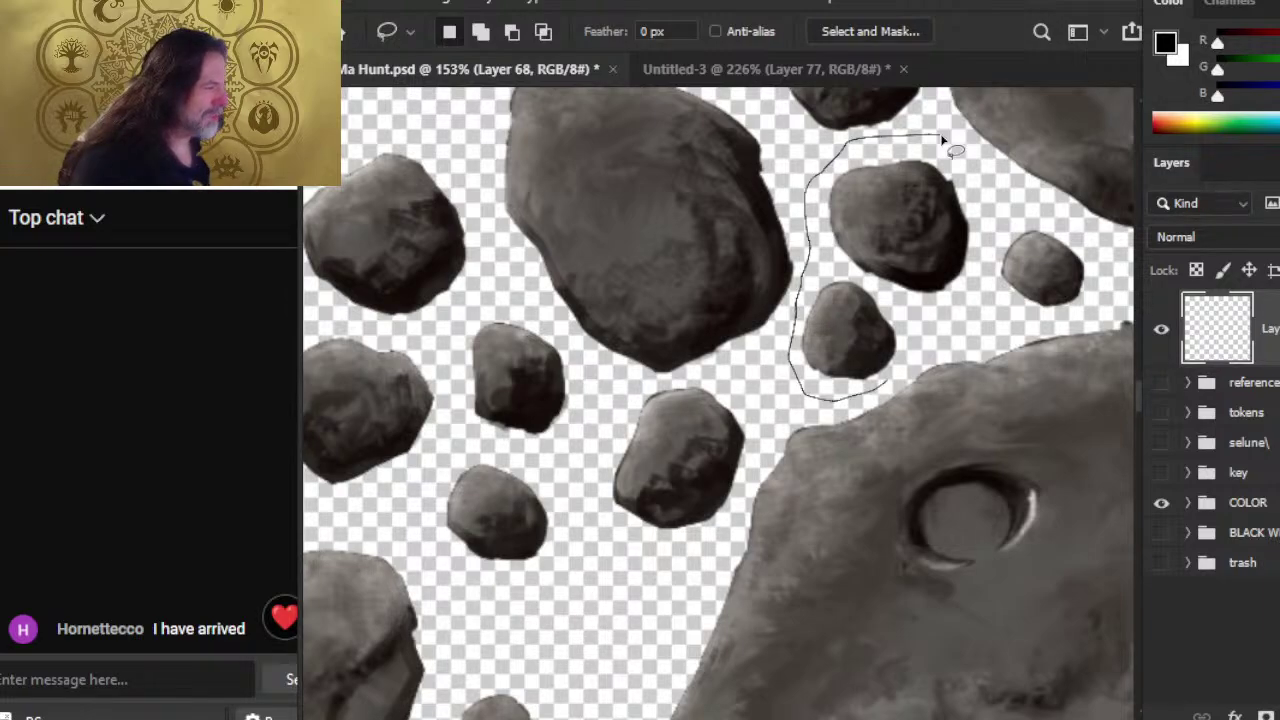
{"action": "left_click_drag", "start_coordinate": [941, 140], "coordinate": [990, 185]}
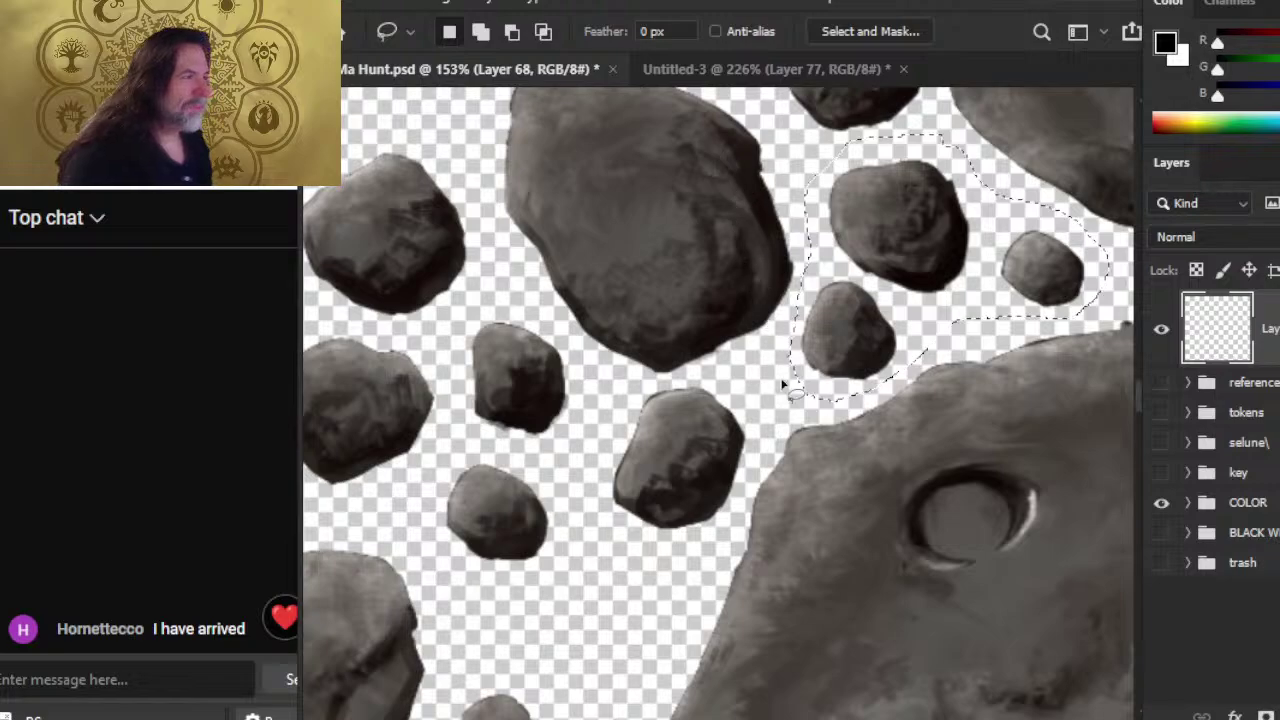
{"action": "key", "text": "ctrl+c"}
- Paste the rocks into Untitled-3, rotate them about 135° and shift them down-right
{"action": "left_click", "coordinate": [740, 72]}
{"action": "key", "text": "ctrl+v"}
{"action": "key", "text": "ctrl+v"}
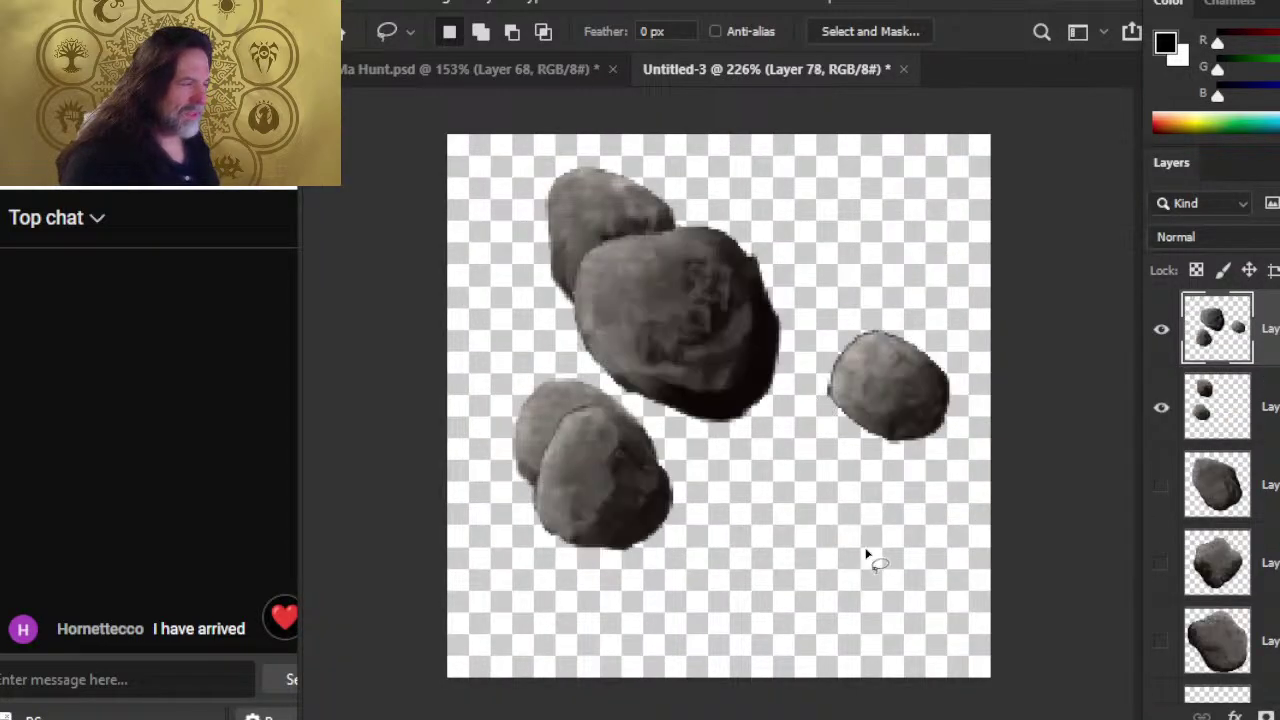
{"action": "right_click", "coordinate": [818, 452]}
{"action": "left_click", "coordinate": [910, 563]}
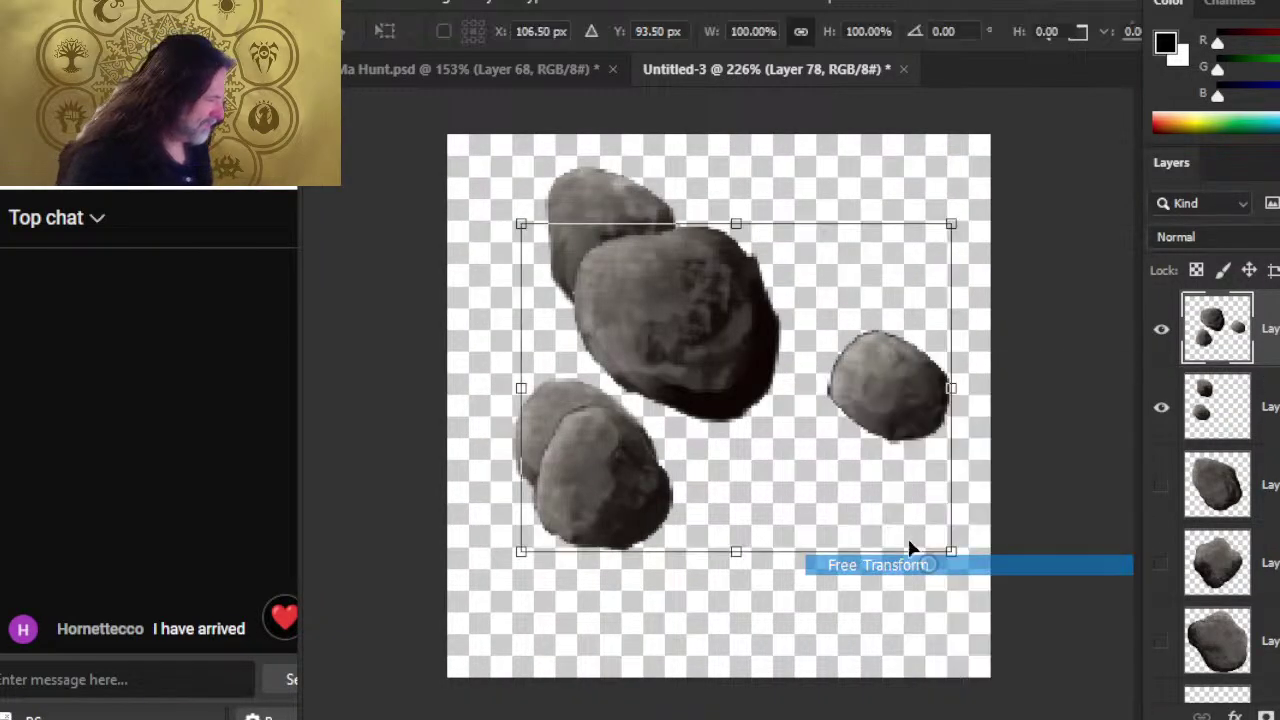
{"action": "left_click_drag", "start_coordinate": [768, 157], "coordinate": [895, 565]}
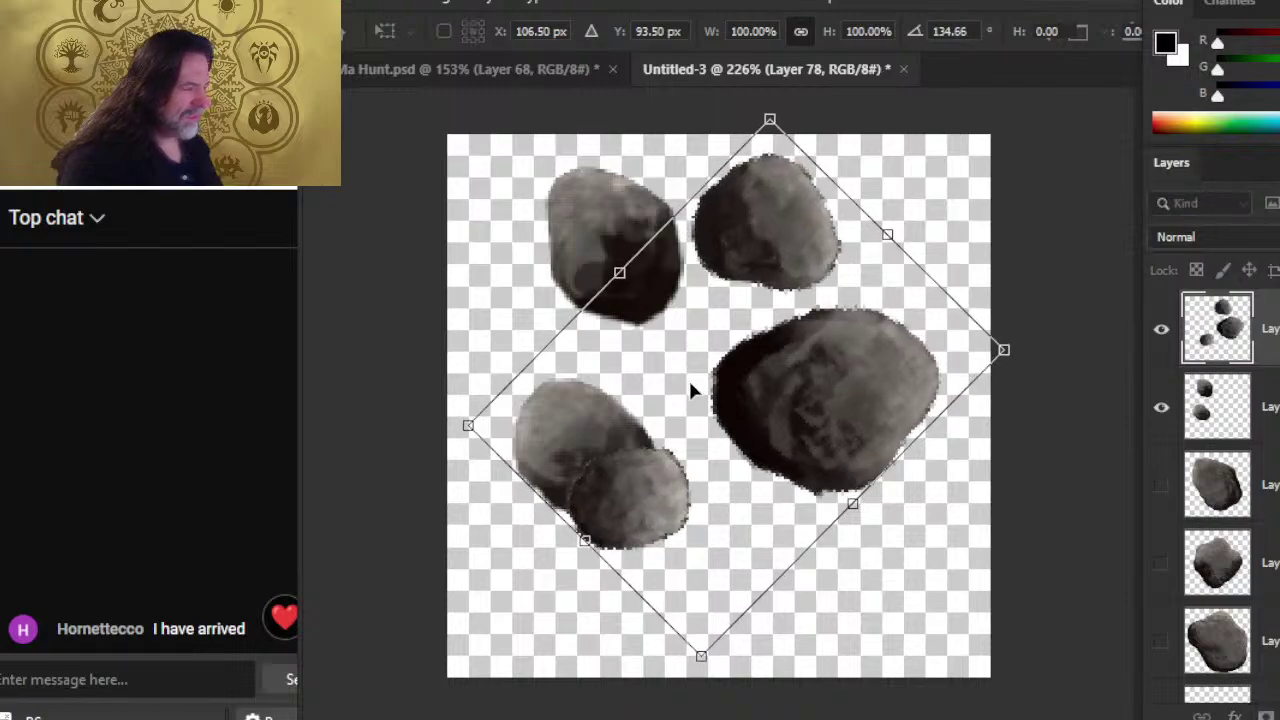
{"action": "mouse_move", "coordinate": [691, 389]}
{"action": "left_mouse_down"}
{"action": "mouse_move", "coordinate": [730, 470]}
{"action": "mouse_move", "coordinate": [724, 451]}
{"action": "left_mouse_up"}
{"action": "key", "text": "Return"}
{"action": "key", "text": "l"}
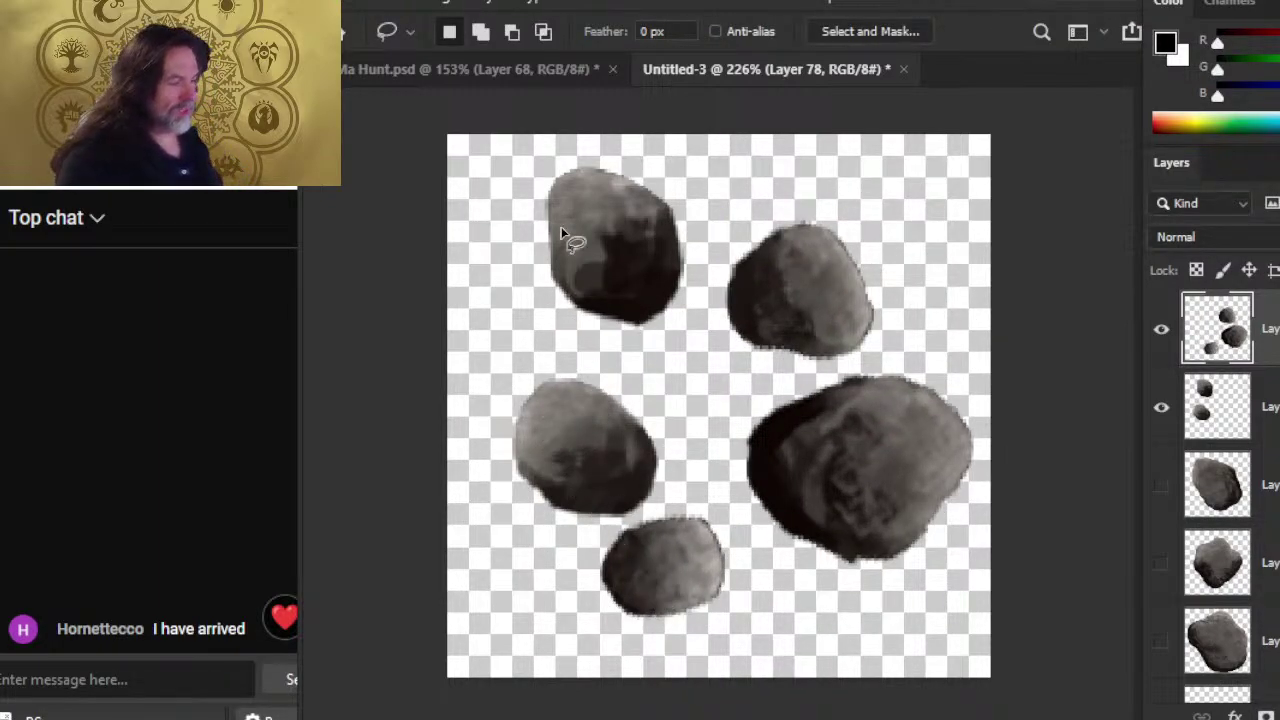
- Check the asteroid cluster 1 file in File Explorer, then return to the Ma Hunt.psd map
{"action": "key", "text": "alt+Tab"}
{"action": "left_click", "coordinate": [845, 555]}
{"action": "key", "text": "alt+Tab"}
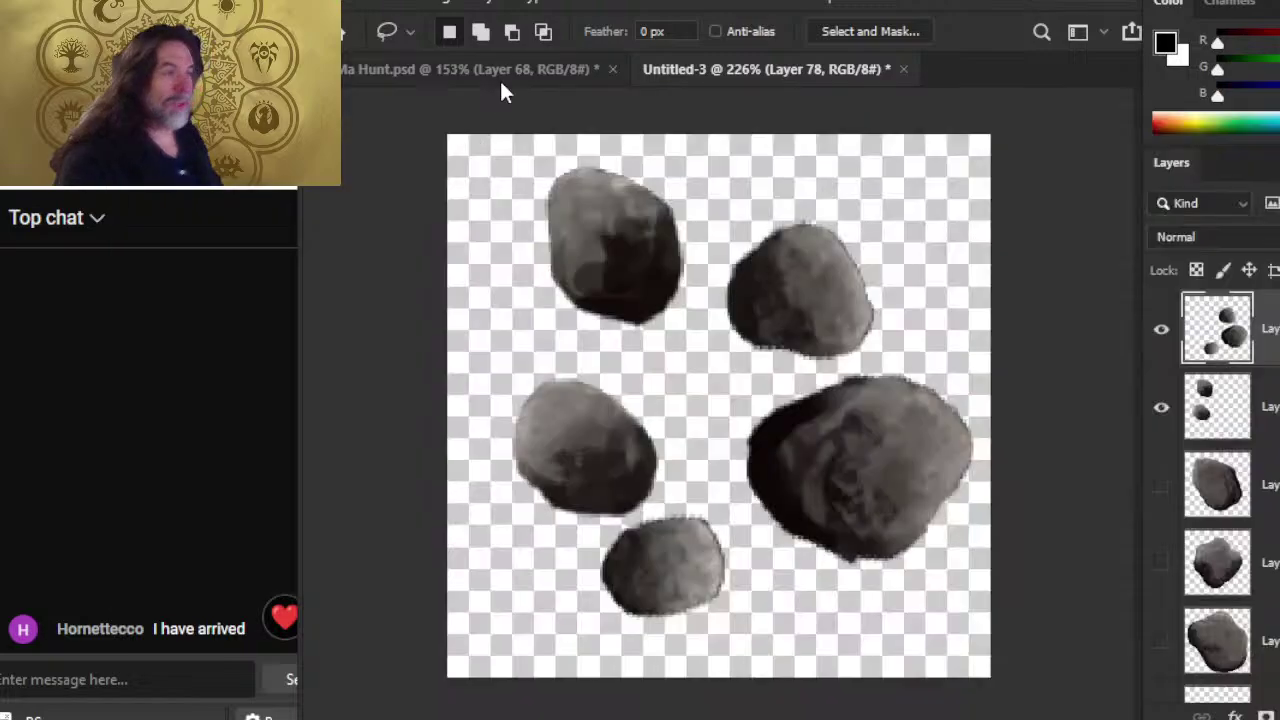
{"action": "left_click", "coordinate": [499, 72]}
{"action": "key", "text": "z"}
{"action": "scroll", "coordinate": [845, 512], "scroll_direction": "down", "scroll_amount": 6}
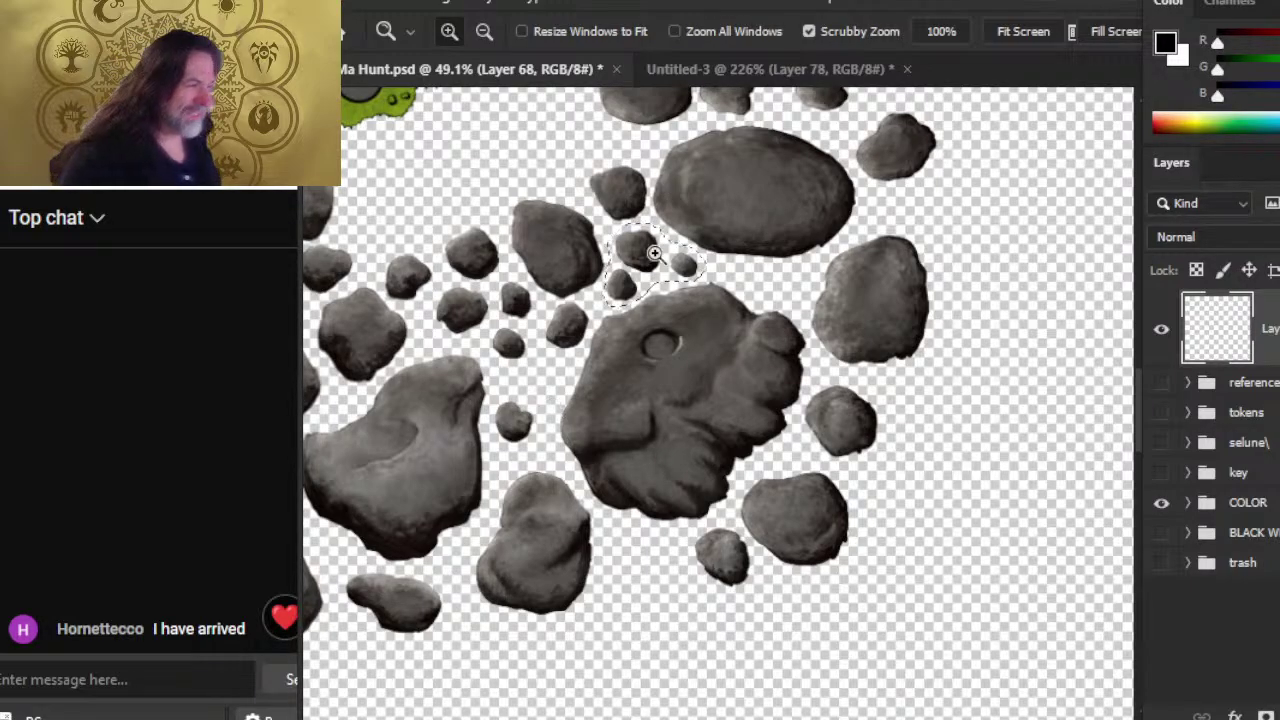
- Copy the three small rocks beside the big cratered rock and paste them into Untitled-3
{"action": "left_click_drag", "start_coordinate": [750, 425], "coordinate": [655, 426]}
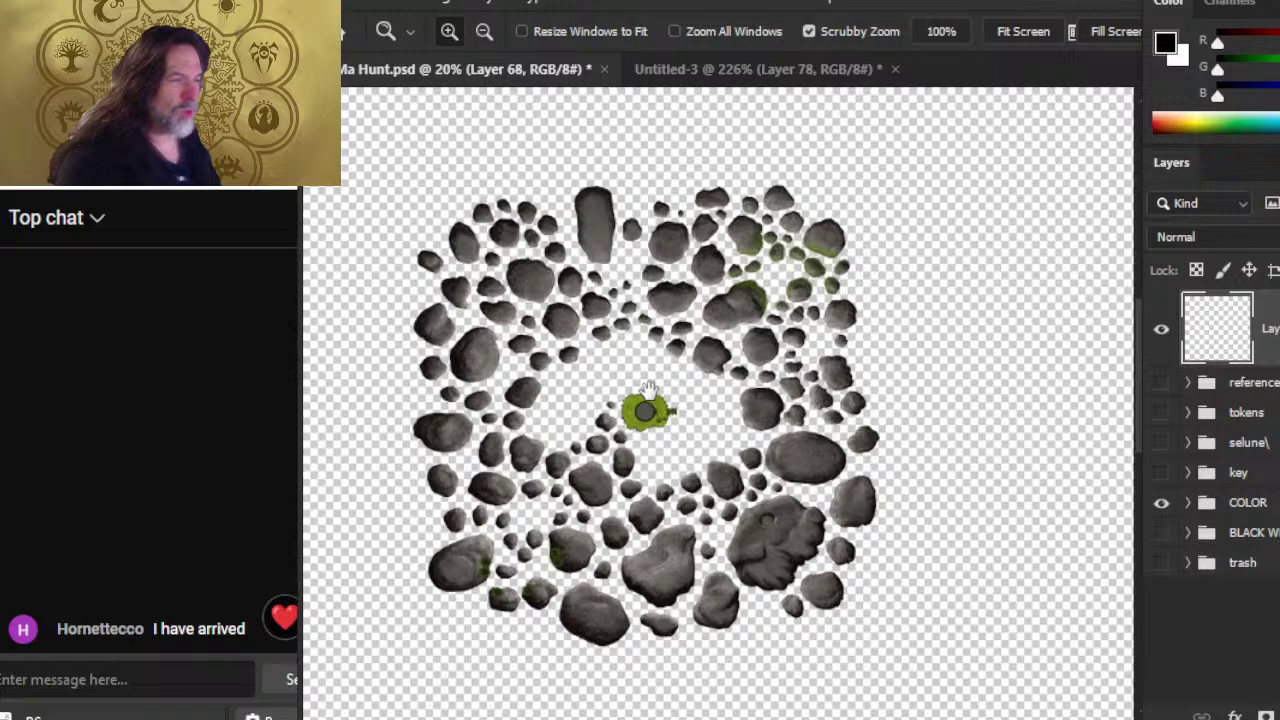
{"action": "left_click_drag", "start_coordinate": [531, 235], "coordinate": [588, 362]}
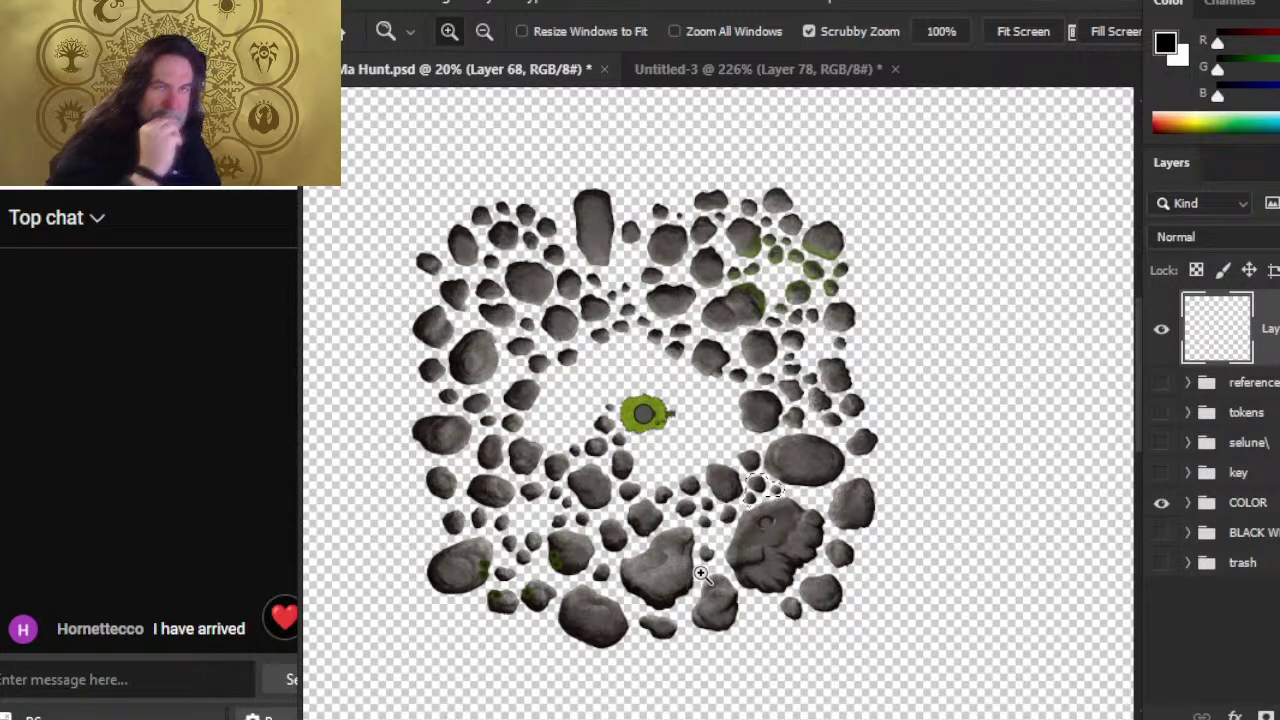
{"action": "left_click_drag", "start_coordinate": [806, 552], "coordinate": [866, 529]}
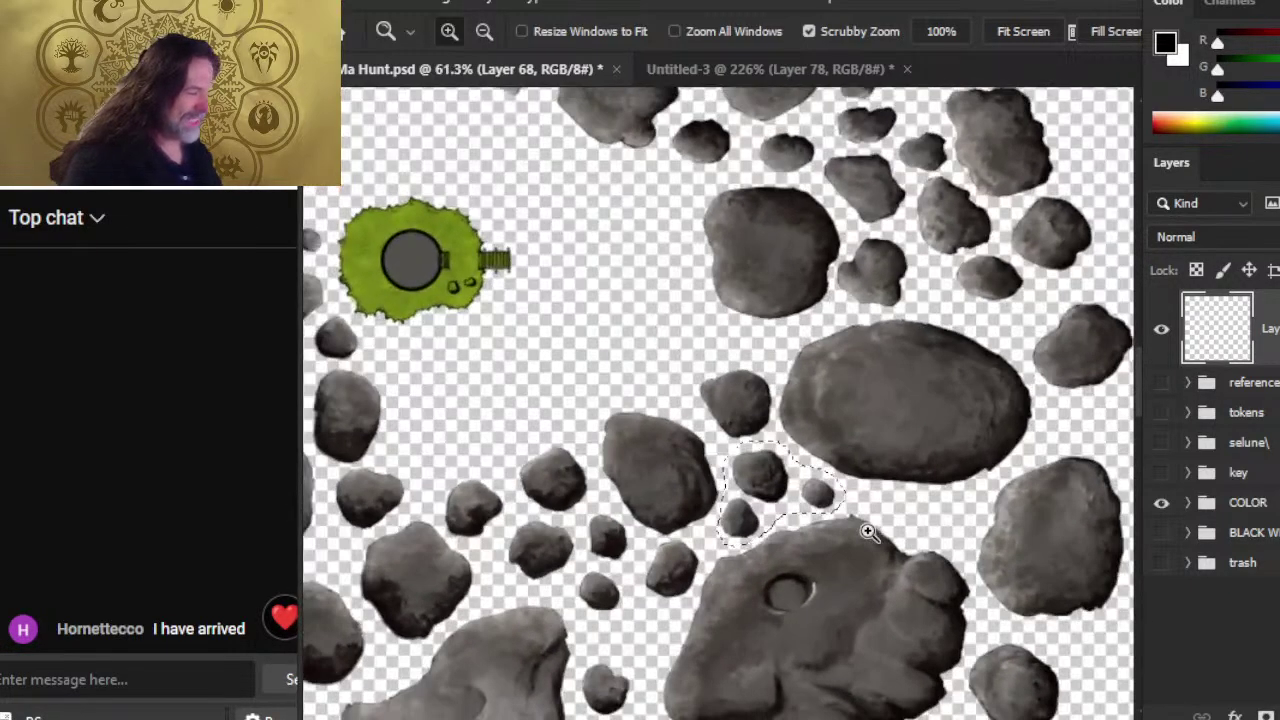
{"action": "key", "text": "ctrl+shift+c"}
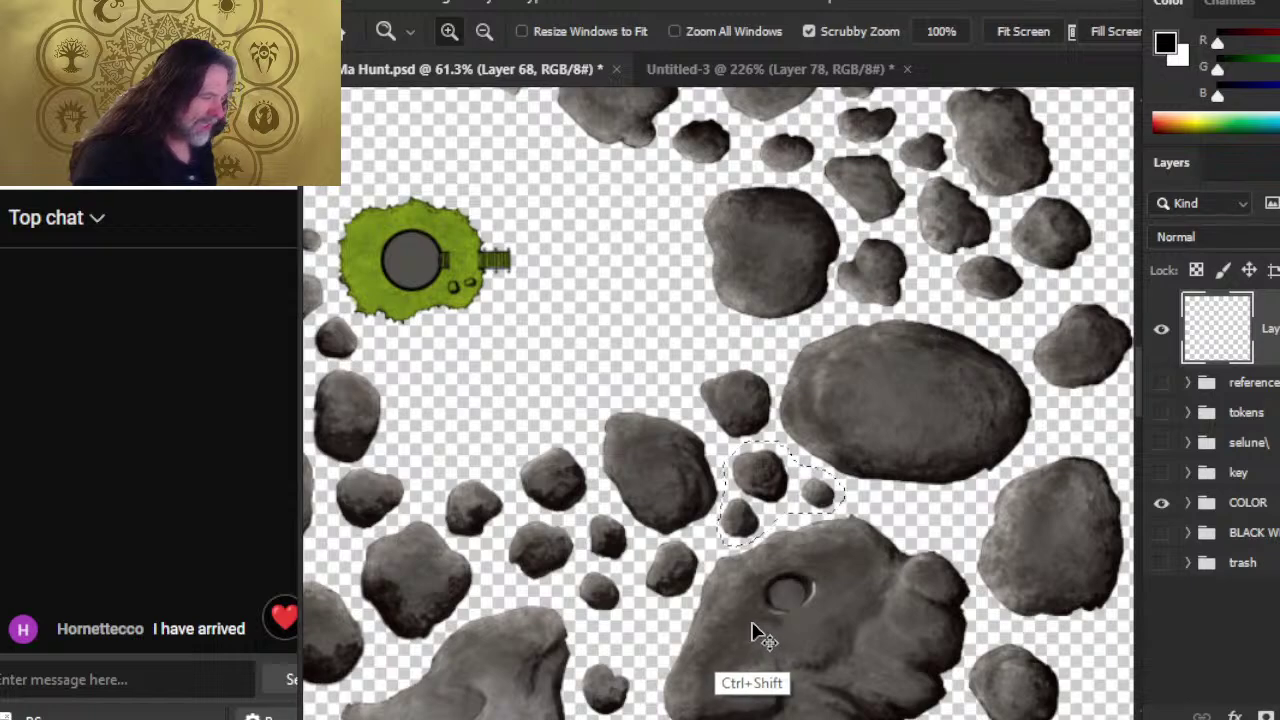
{"action": "left_click", "coordinate": [735, 69]}
{"action": "key", "text": "ctrl+v"}
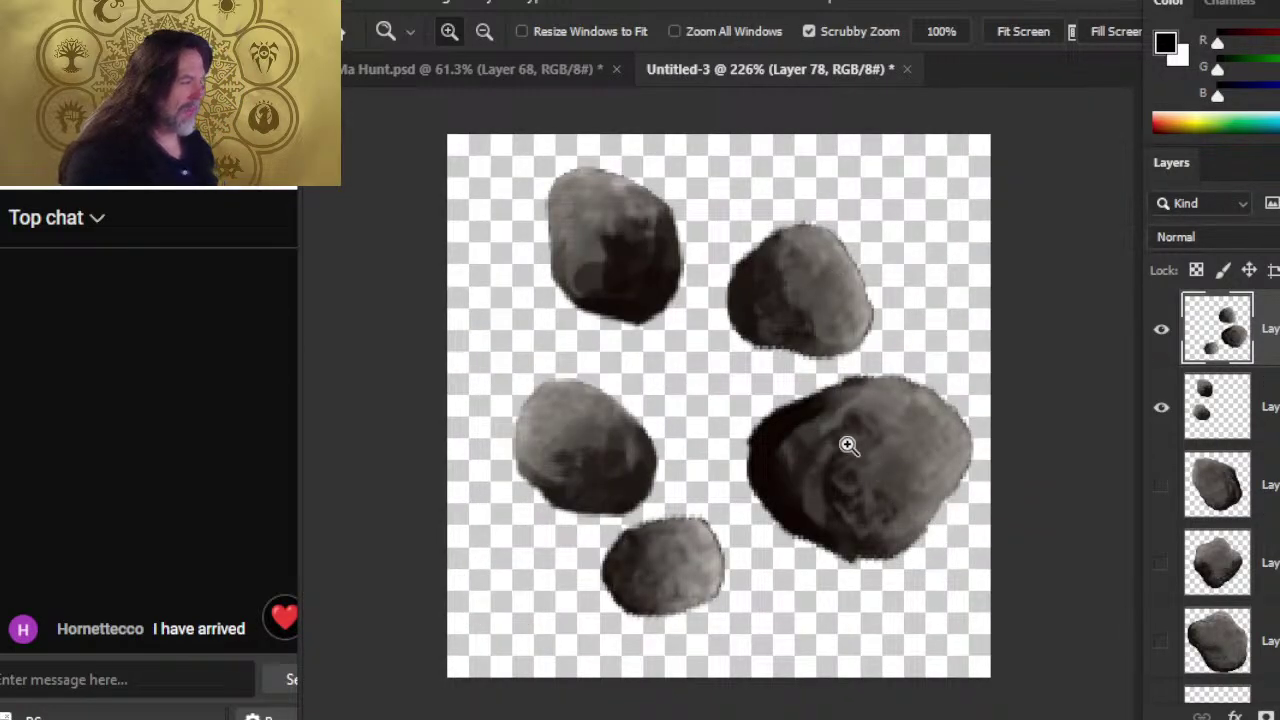
- Erase stray rock edges with a smaller eraser, then merge the pasted layer down
{"action": "key", "text": "e"}
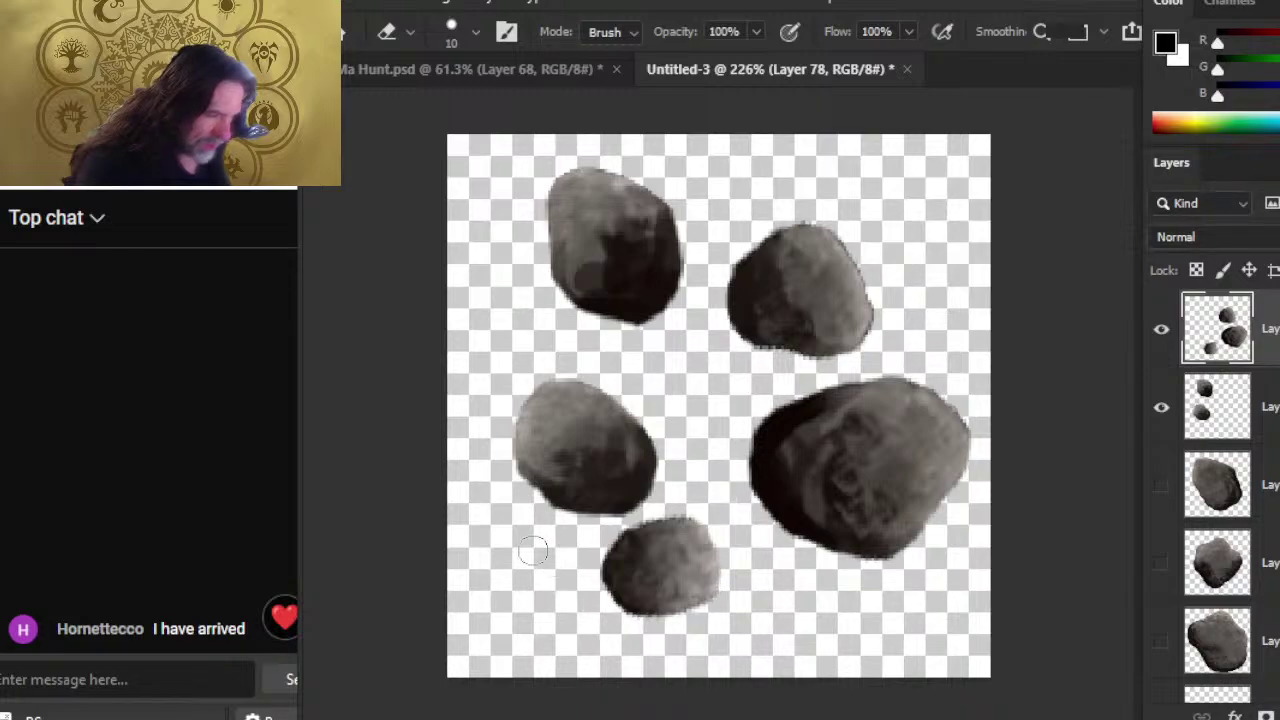
{"action": "key", "text": "bracketleft"}
{"action": "key", "text": "bracketleft"}
{"action": "key", "text": "bracketleft"}
{"action": "key", "text": "bracketleft"}
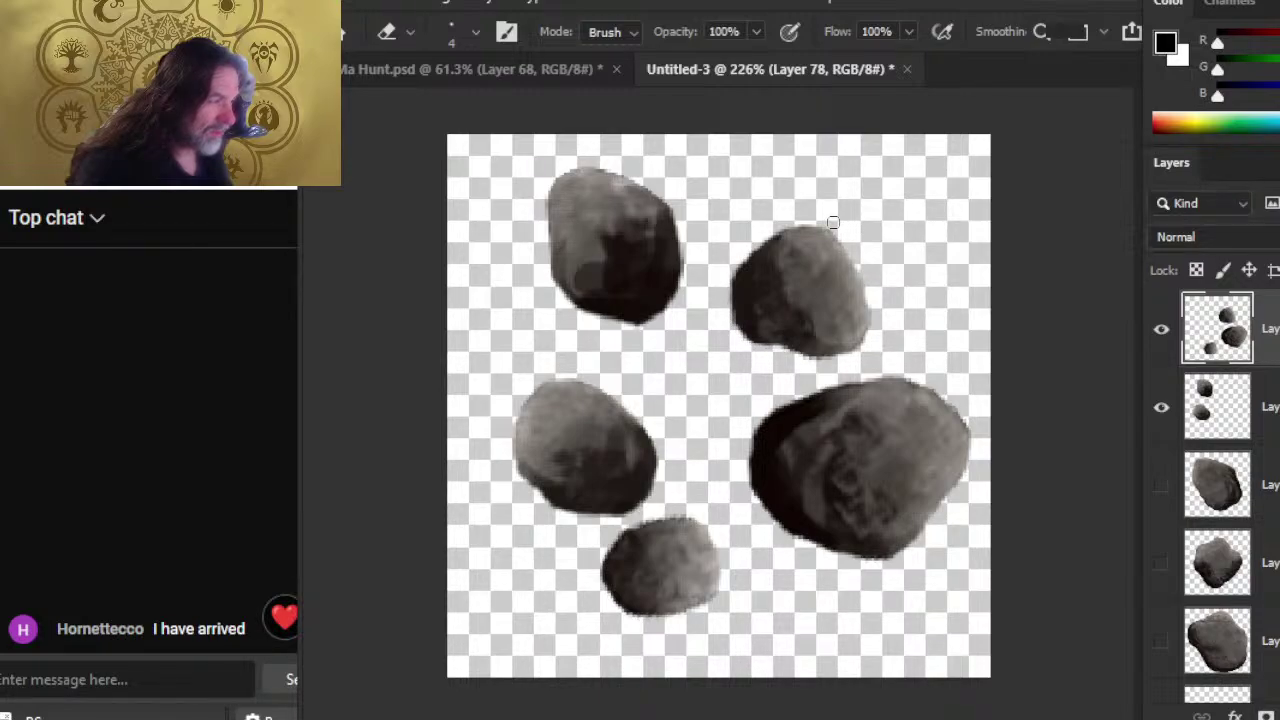
{"action": "right_click", "coordinate": [1240, 406]}
{"action": "left_click", "coordinate": [1223, 623]}
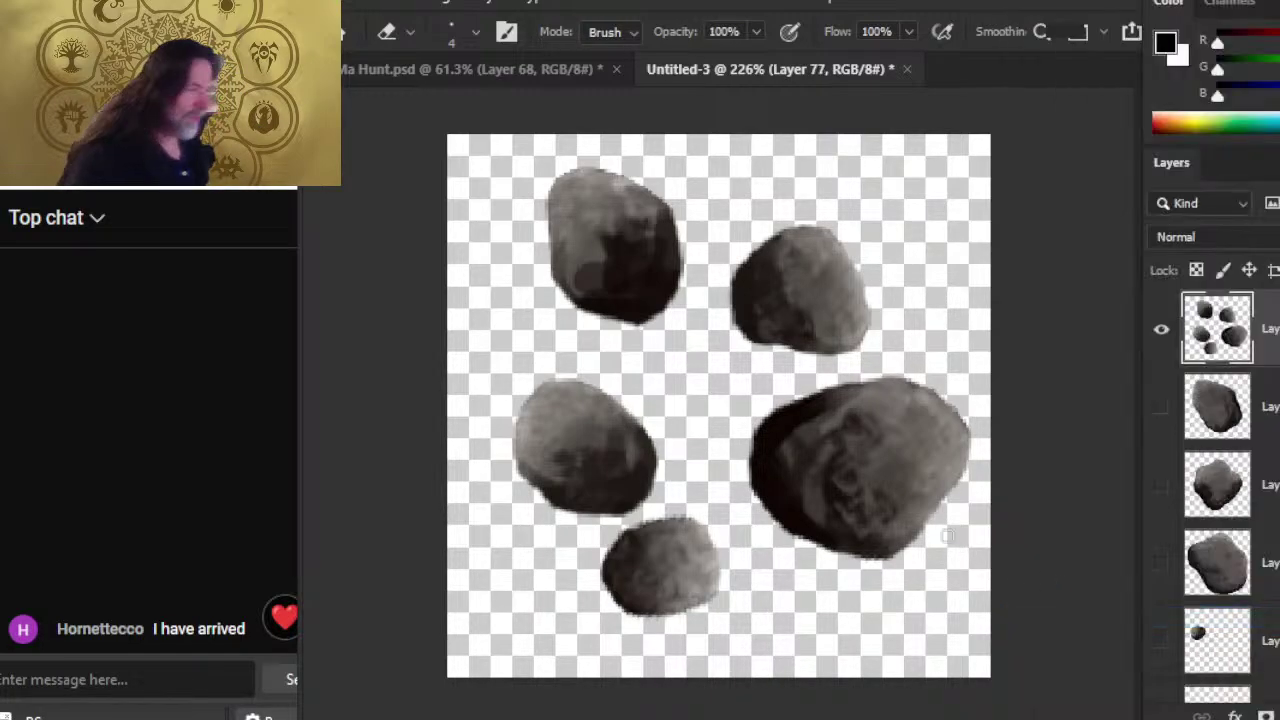
- Rotate the upper-right rock slightly and move it up and right
{"action": "key", "text": "l"}
{"action": "mouse_move", "coordinate": [874, 206]}
{"action": "left_mouse_down"}
{"action": "mouse_move", "coordinate": [814, 194]}
{"action": "mouse_move", "coordinate": [734, 376]}
{"action": "mouse_move", "coordinate": [862, 368]}
{"action": "mouse_move", "coordinate": [843, 197]}
{"action": "left_mouse_up"}
{"action": "right_click", "coordinate": [850, 201]}
{"action": "left_click", "coordinate": [1014, 434]}
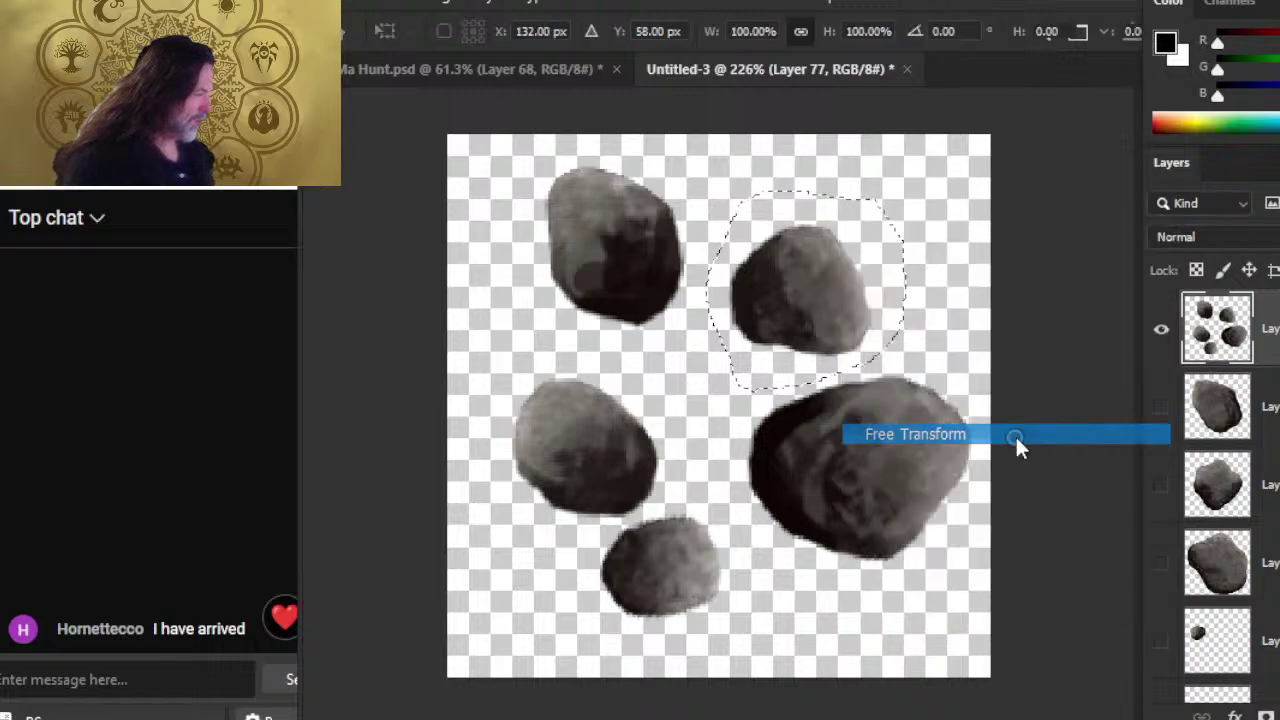
{"action": "left_click_drag", "start_coordinate": [905, 558], "coordinate": [938, 538]}
{"action": "key", "text": "Return"}
{"action": "key", "text": "v"}
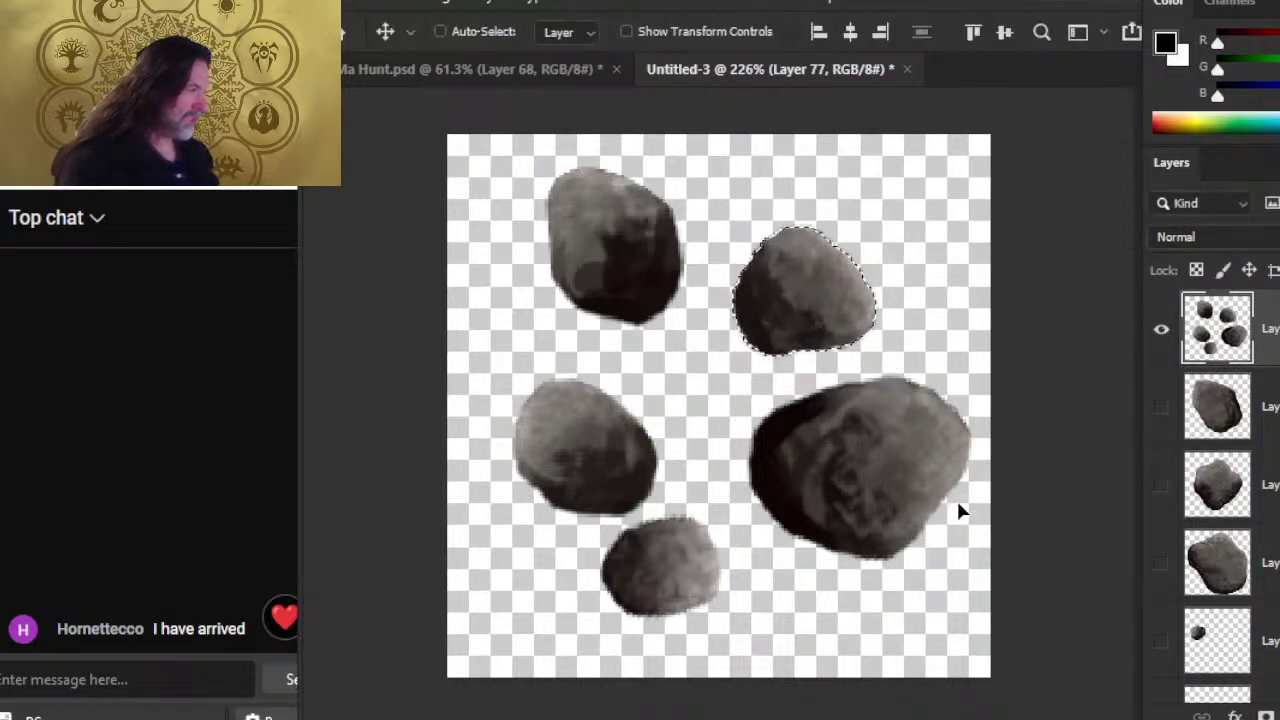
{"action": "left_click_drag", "start_coordinate": [868, 462], "coordinate": [903, 412]}
- Rotate the left rock and shift it up and left
{"action": "key", "text": "l"}
{"action": "key", "text": "ctrl+d"}
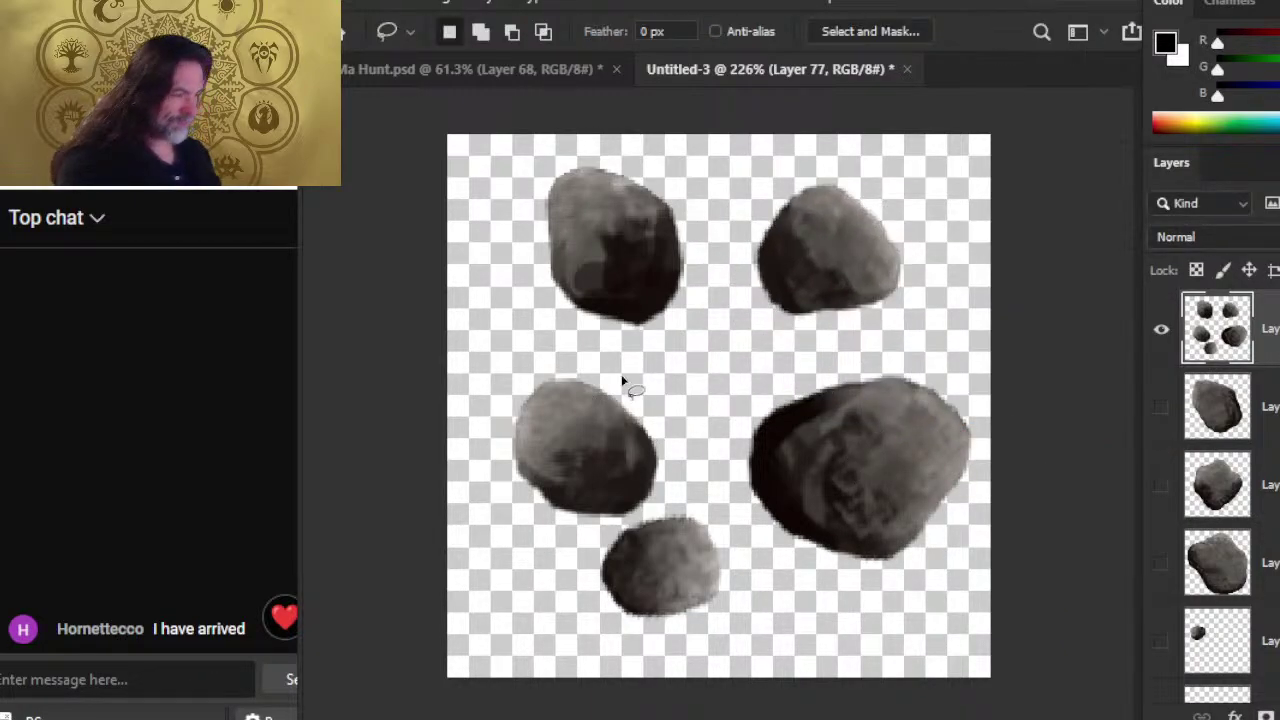
{"action": "mouse_move", "coordinate": [621, 376]}
{"action": "left_mouse_down"}
{"action": "mouse_move", "coordinate": [515, 530]}
{"action": "mouse_move", "coordinate": [602, 535]}
{"action": "mouse_move", "coordinate": [670, 484]}
{"action": "mouse_move", "coordinate": [682, 402]}
{"action": "left_mouse_up"}
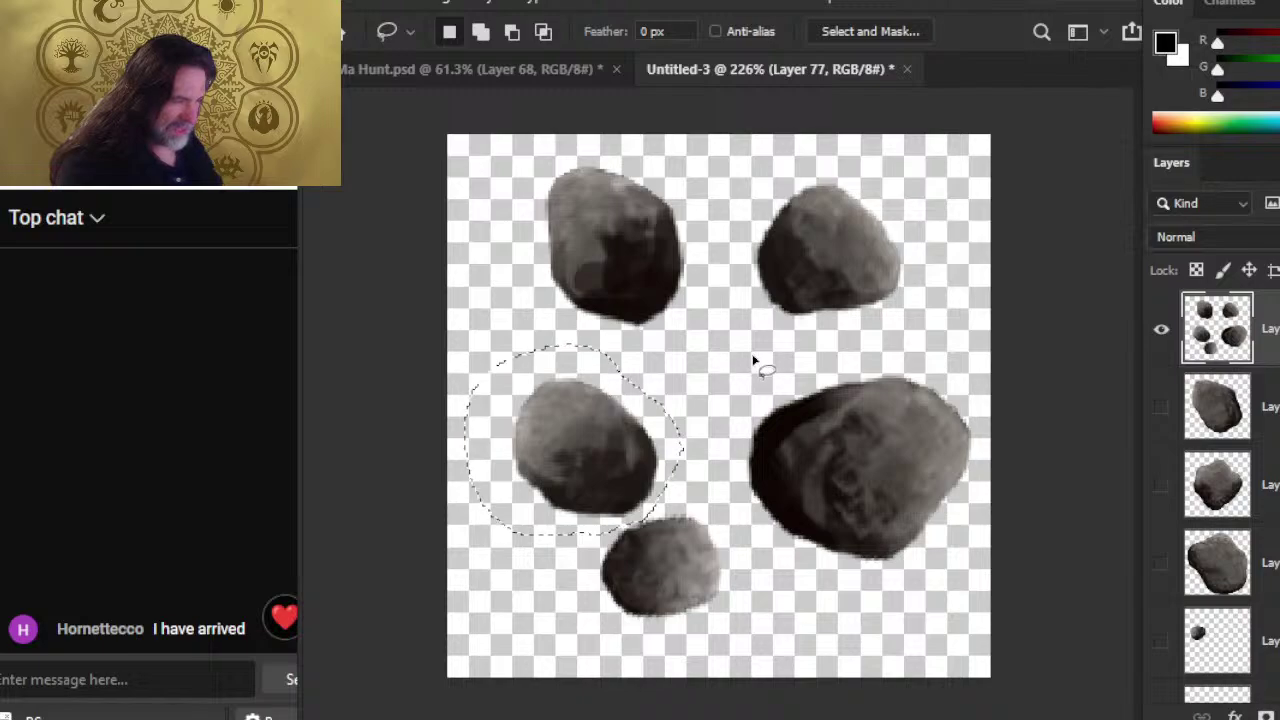
{"action": "right_click", "coordinate": [757, 358]}
{"action": "left_click", "coordinate": [886, 157]}
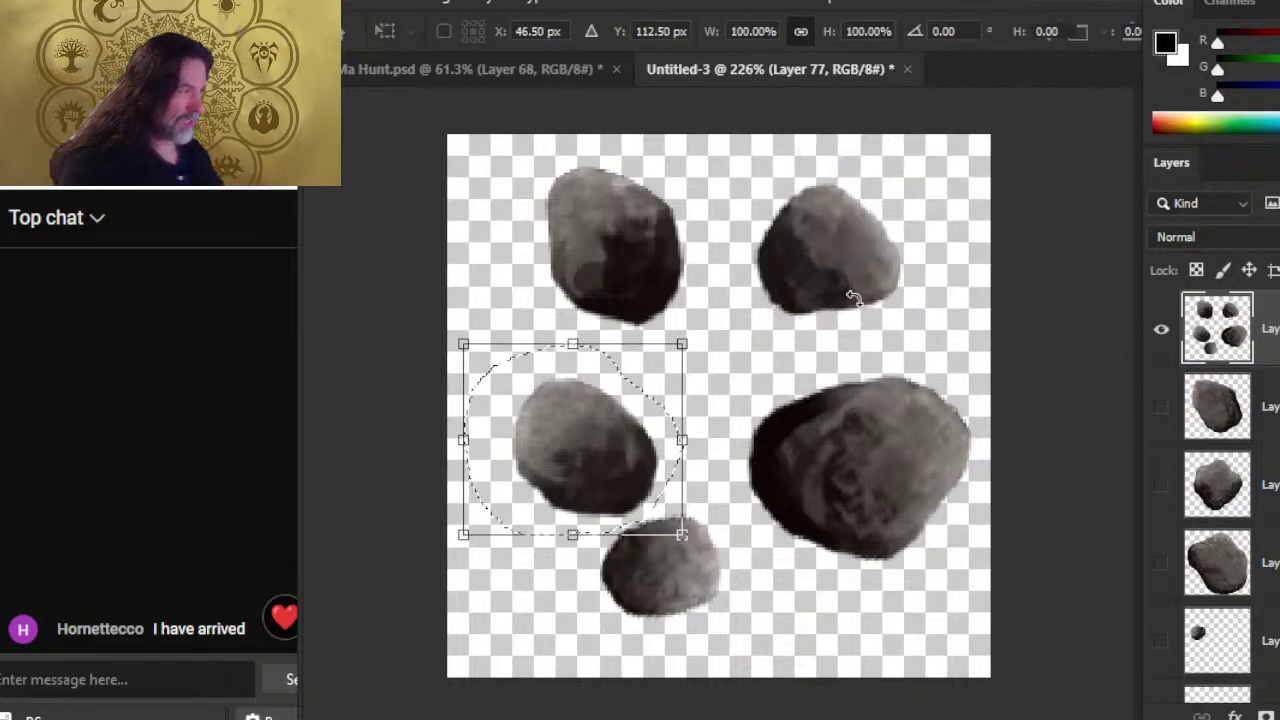
{"action": "left_click_drag", "start_coordinate": [851, 294], "coordinate": [831, 277]}
{"action": "key", "text": "Return"}
{"action": "key", "text": "v"}
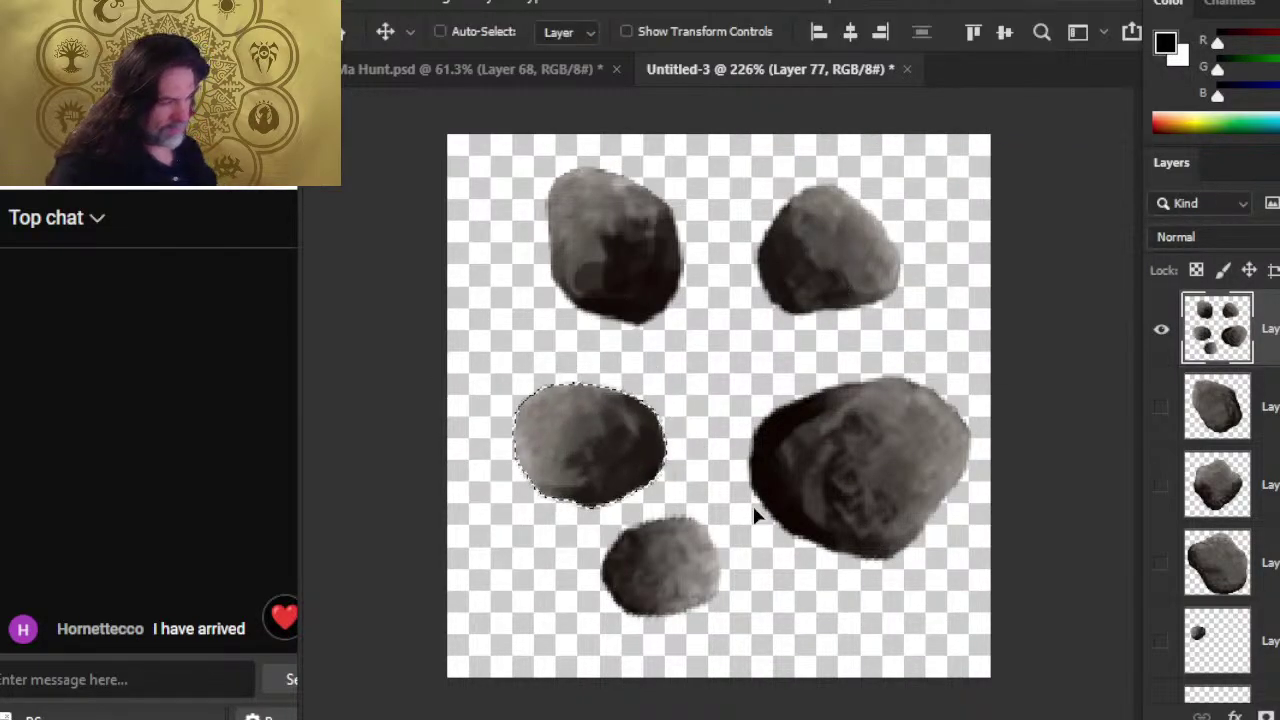
{"action": "mouse_move", "coordinate": [753, 525]}
{"action": "left_mouse_down"}
{"action": "mouse_move", "coordinate": [729, 491]}
{"action": "mouse_move", "coordinate": [742, 570]}
{"action": "left_mouse_up"}
- Rotate the bottom rock about 125°
{"action": "key", "text": "l"}
{"action": "left_click_drag", "start_coordinate": [687, 488], "coordinate": [690, 492]}
{"action": "right_click", "coordinate": [657, 439]}
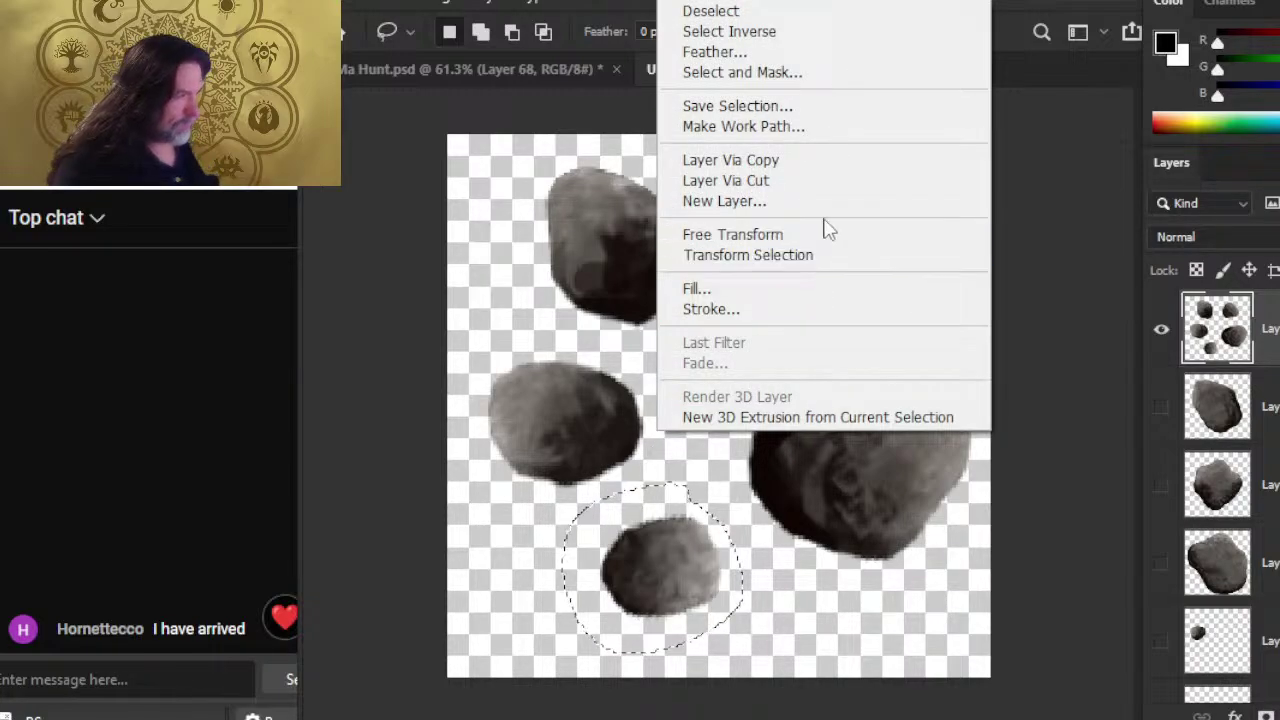
{"action": "left_click", "coordinate": [820, 236]}
{"action": "mouse_move", "coordinate": [818, 242]}
{"action": "left_mouse_down"}
{"action": "mouse_move", "coordinate": [791, 606]}
{"action": "mouse_move", "coordinate": [686, 608]}
{"action": "mouse_move", "coordinate": [689, 586]}
{"action": "mouse_move", "coordinate": [682, 611]}
{"action": "left_mouse_up"}
{"action": "key", "text": "Return"}
- Move the large right rock up and left, nudging it in closer to the cluster
{"action": "key", "text": "l"}
{"action": "mouse_move", "coordinate": [838, 358]}
{"action": "left_mouse_down"}
{"action": "mouse_move", "coordinate": [700, 488]}
{"action": "mouse_move", "coordinate": [890, 602]}
{"action": "mouse_move", "coordinate": [975, 390]}
{"action": "mouse_move", "coordinate": [892, 360]}
{"action": "mouse_move", "coordinate": [948, 277]}
{"action": "left_mouse_up"}
{"action": "right_click", "coordinate": [910, 278]}
{"action": "left_click", "coordinate": [1030, 516]}
{"action": "key", "text": "Return"}
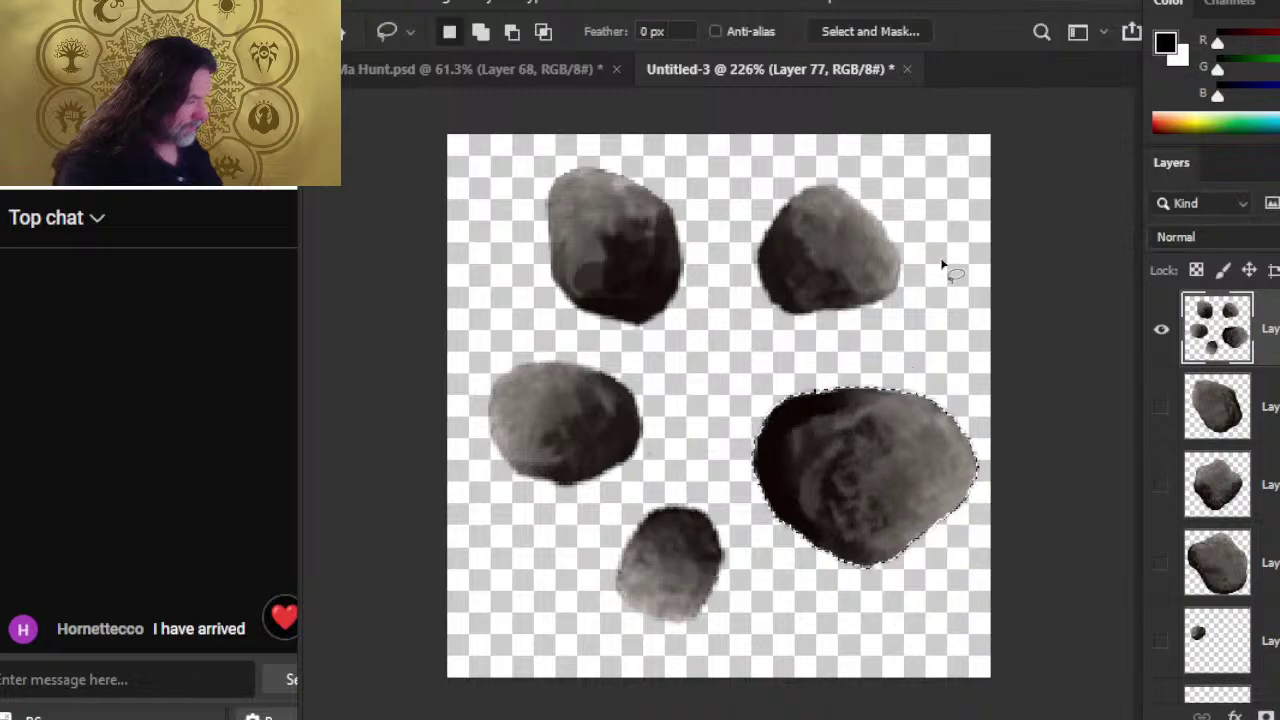
{"action": "key", "text": "v"}
{"action": "left_click_drag", "start_coordinate": [967, 549], "coordinate": [894, 523]}
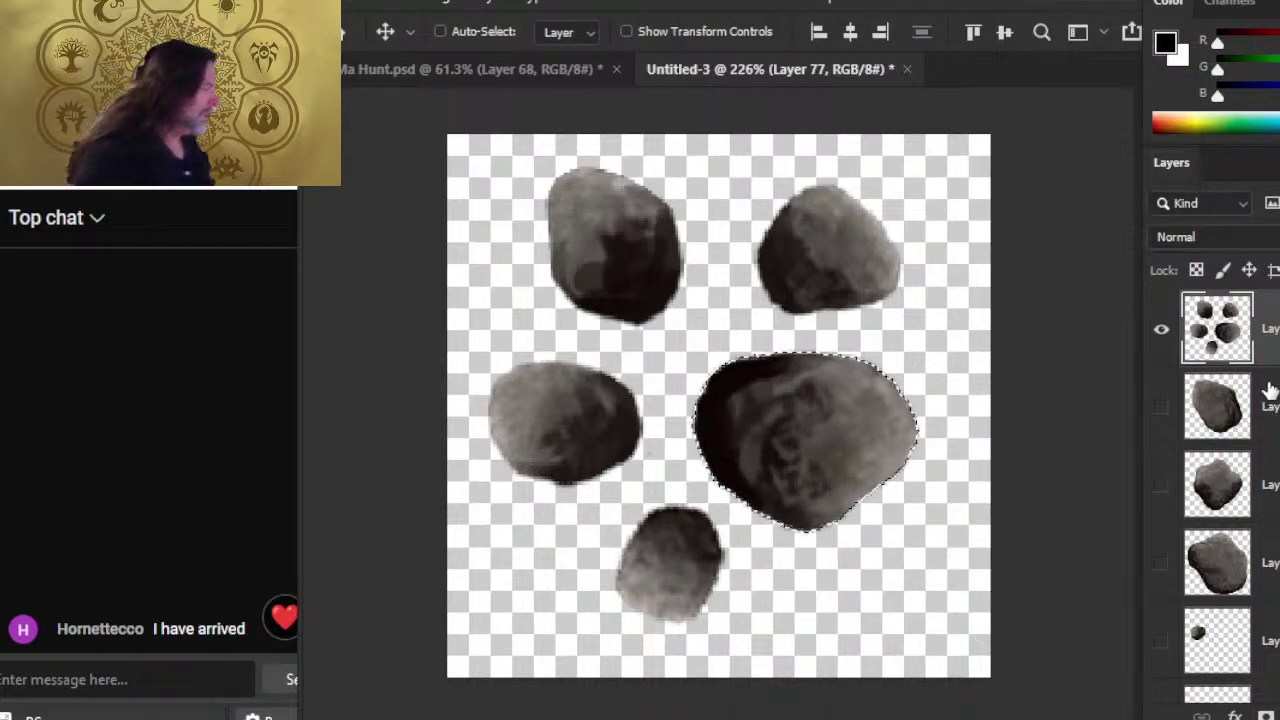
{"action": "key", "text": "ctrl+d"}
{"action": "key", "text": "l"}
{"action": "key", "text": "v"}
{"action": "mouse_move", "coordinate": [889, 428]}
{"action": "left_mouse_down"}
{"action": "mouse_move", "coordinate": [891, 446]}
{"action": "mouse_move", "coordinate": [880, 434]}
{"action": "left_mouse_up"}
{"action": "key", "text": "z"}
{"action": "left_click_drag", "start_coordinate": [882, 530], "coordinate": [851, 700]}
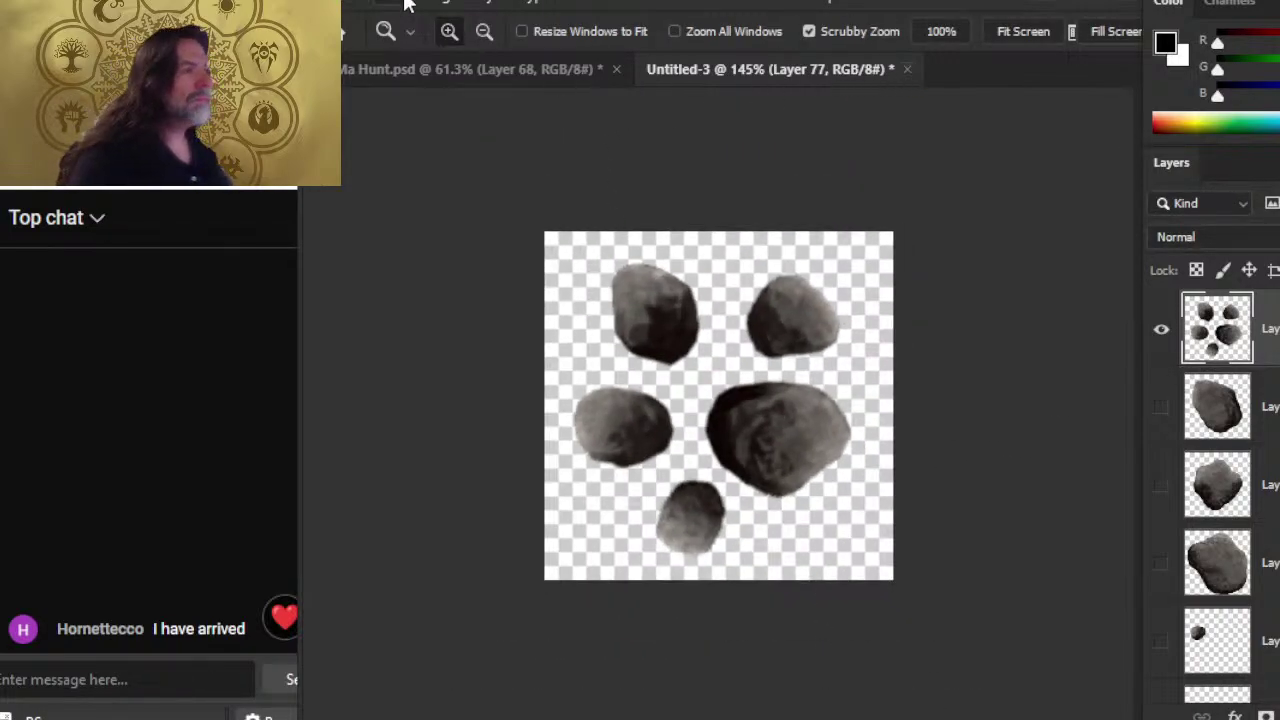
- Save the cluster to the computer as the PNG 'asteroid cluster 2'
{"action": "left_click", "coordinate": [350, 8]}
{"action": "left_click", "coordinate": [497, 286]}
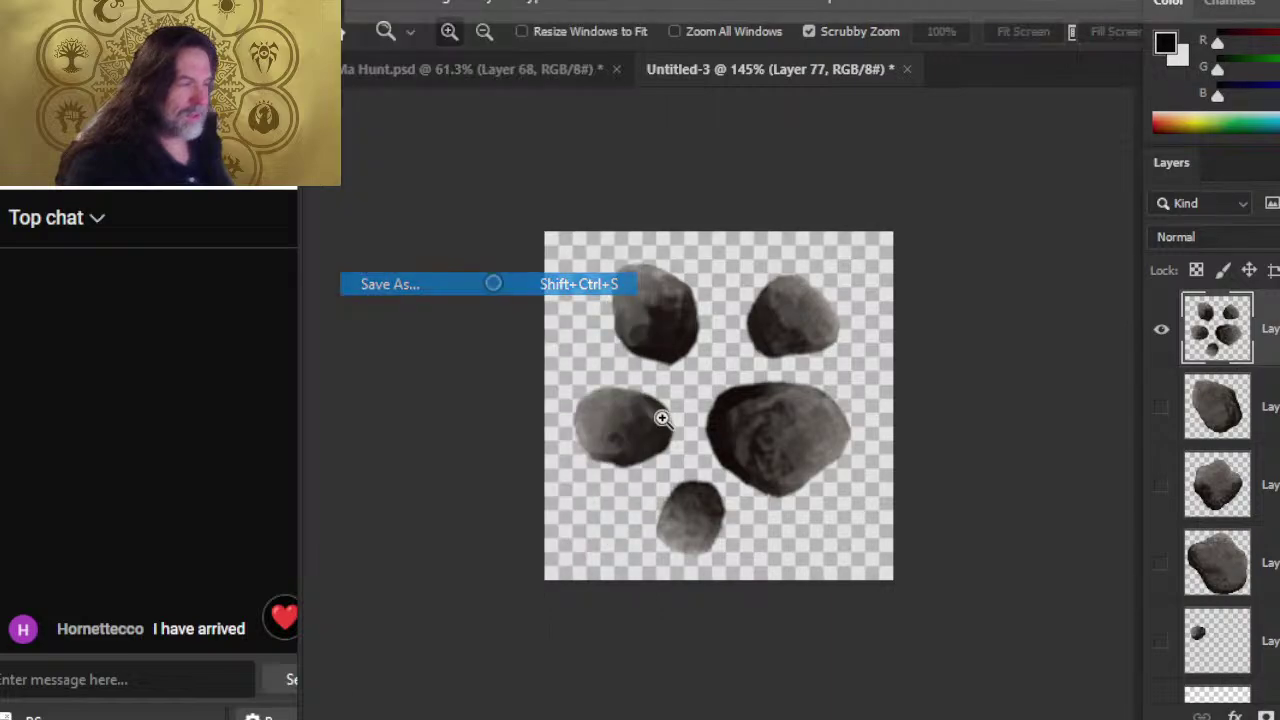
{"action": "left_click", "coordinate": [917, 568]}
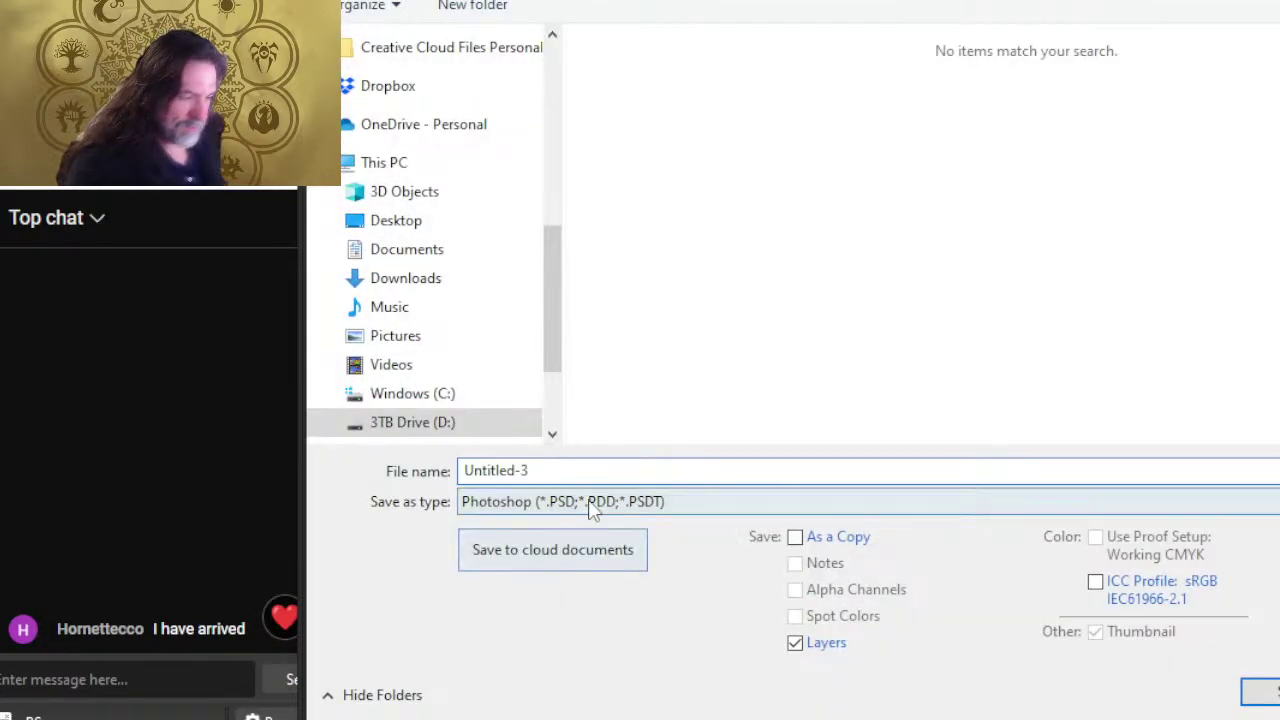
{"action": "left_click", "coordinate": [590, 510]}
{"action": "left_click", "coordinate": [520, 405]}
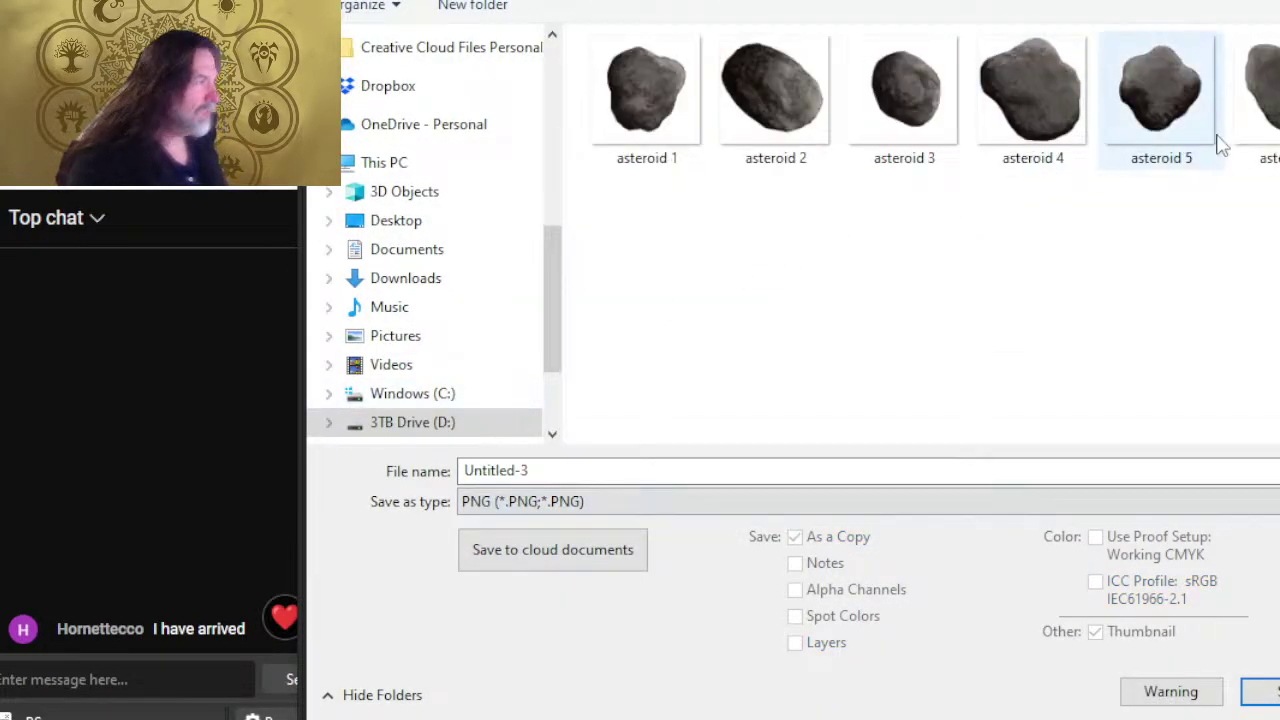
{"action": "left_click", "coordinate": [1278, 100]}
{"action": "triple_click", "coordinate": [667, 463]}
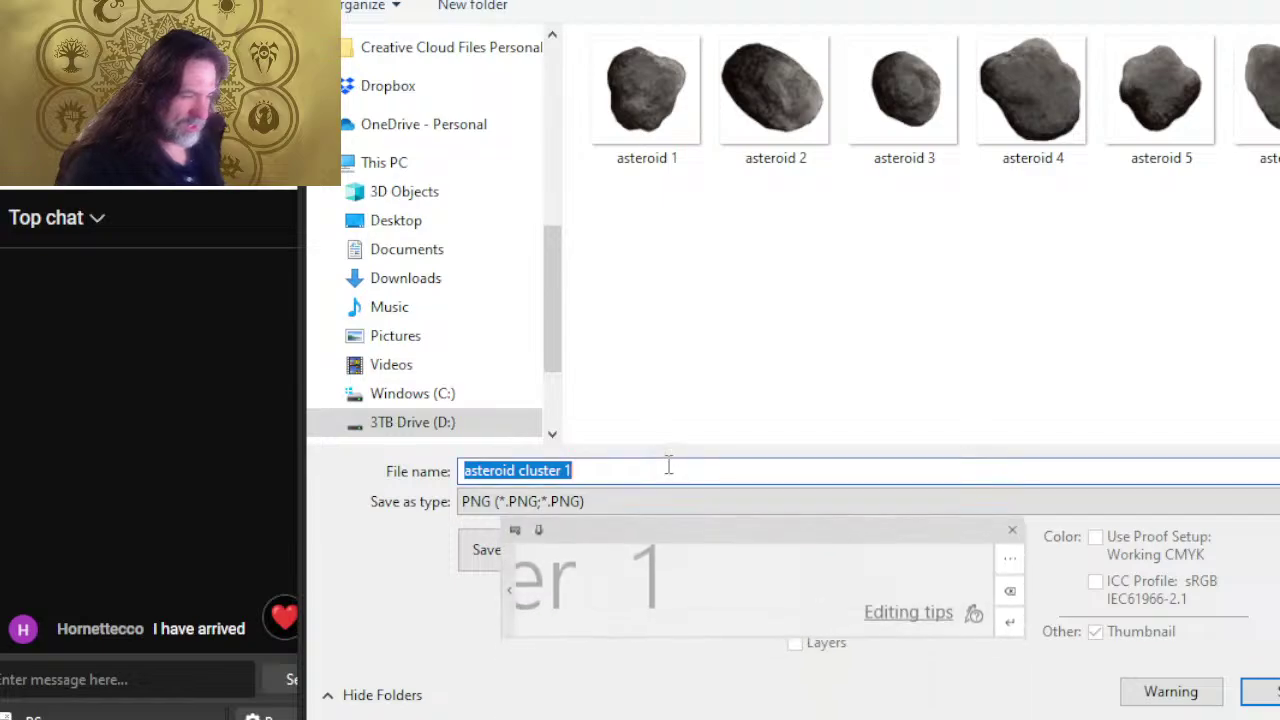
{"action": "left_click", "coordinate": [666, 469]}
{"action": "key", "text": "BackSpace"}
{"action": "type", "text": "2"}
{"action": "key", "text": "Return"}
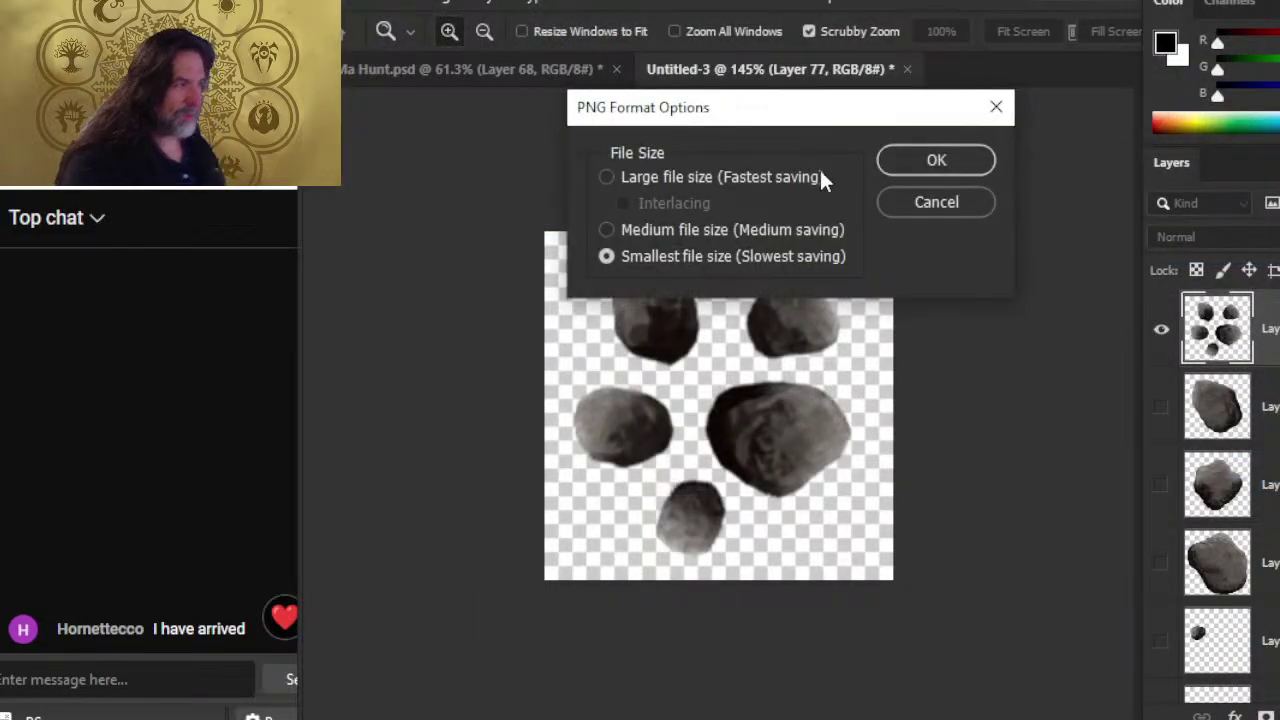
{"action": "left_click", "coordinate": [917, 161]}
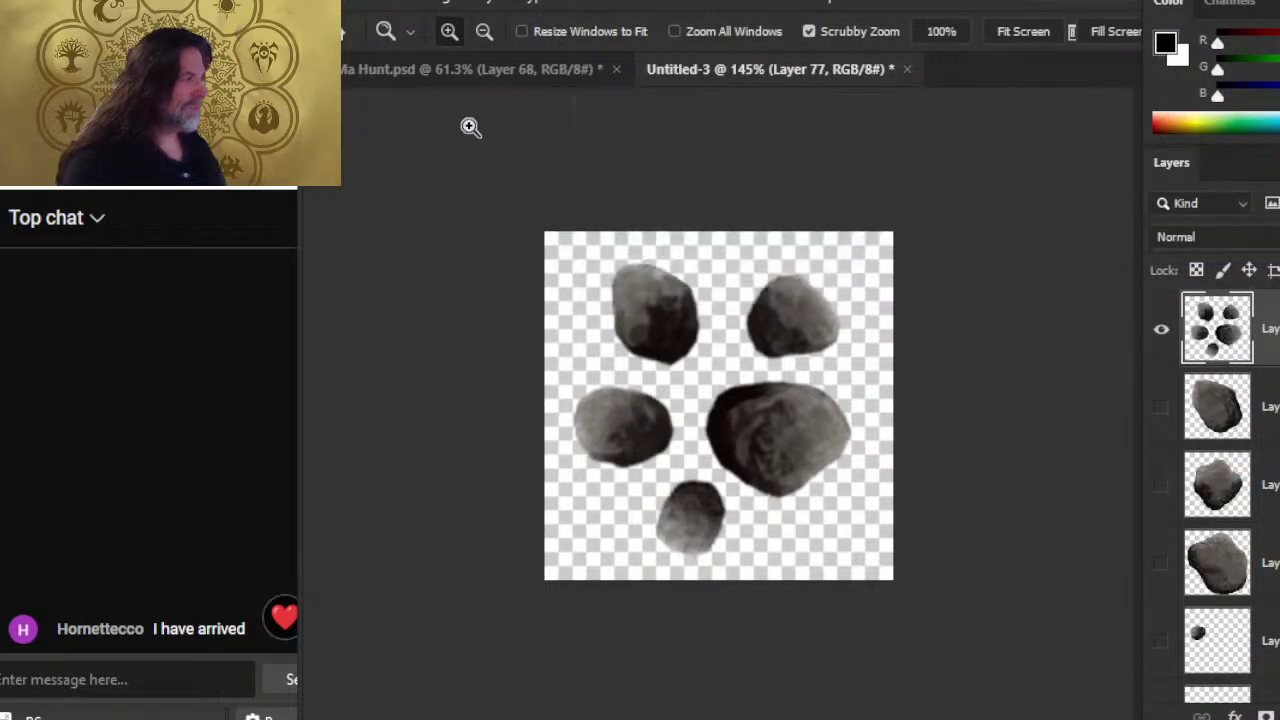
- Hide the five-rock layer and return to Ma Hunt.psd, panning to the central rock
{"action": "left_click", "coordinate": [1163, 338]}
{"action": "left_click", "coordinate": [357, 6]}
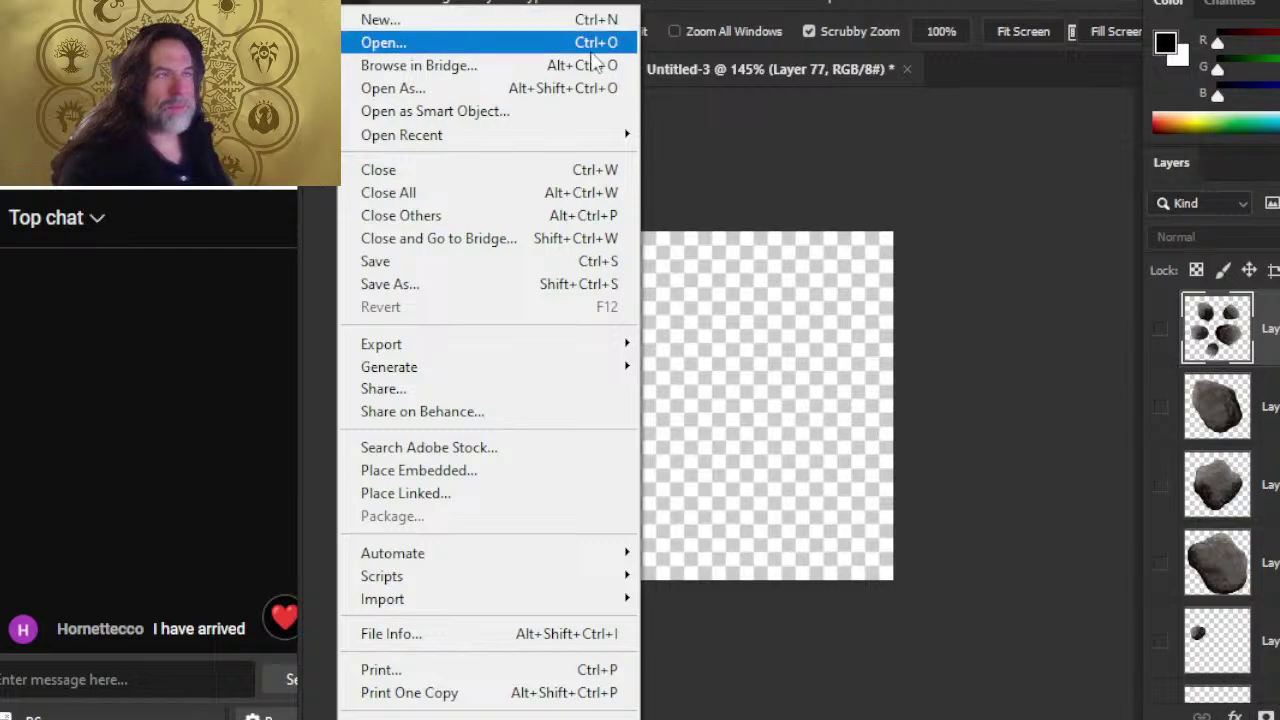
{"action": "left_click", "coordinate": [823, 149]}
{"action": "key", "text": "ctrl+Tab"}
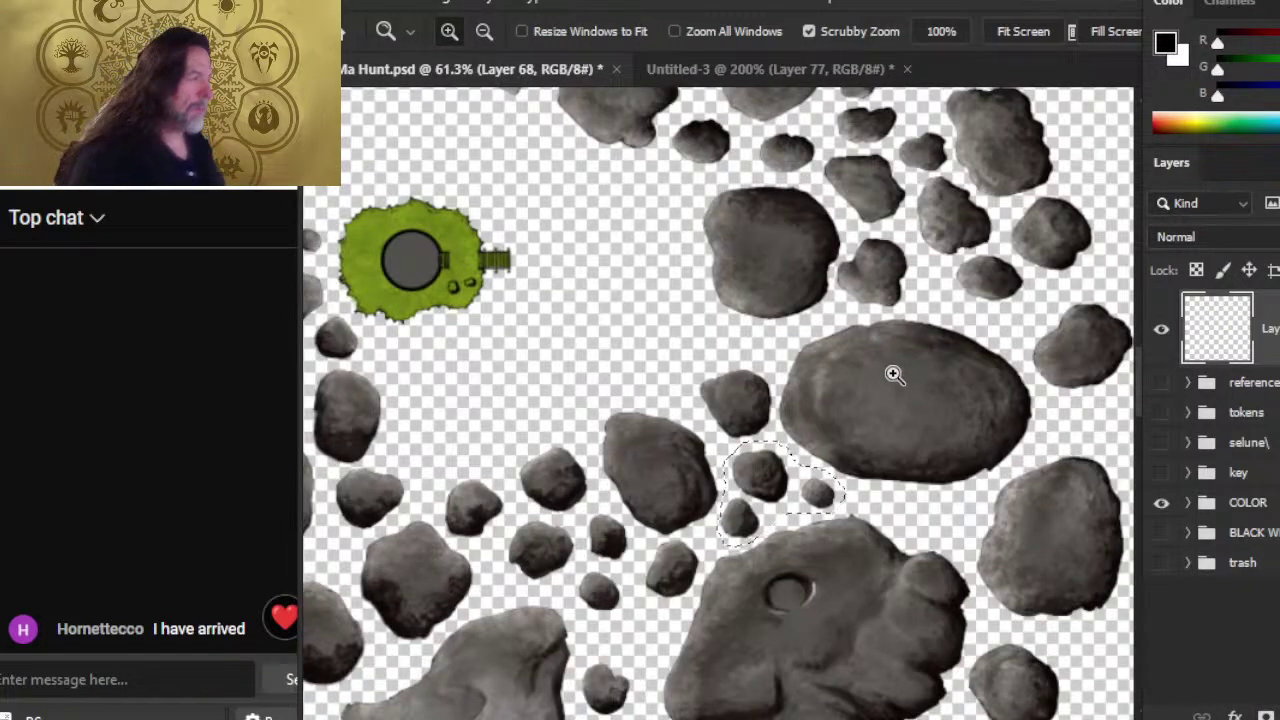
{"action": "scroll", "coordinate": [894, 374], "scroll_direction": "up", "scroll_amount": 3}
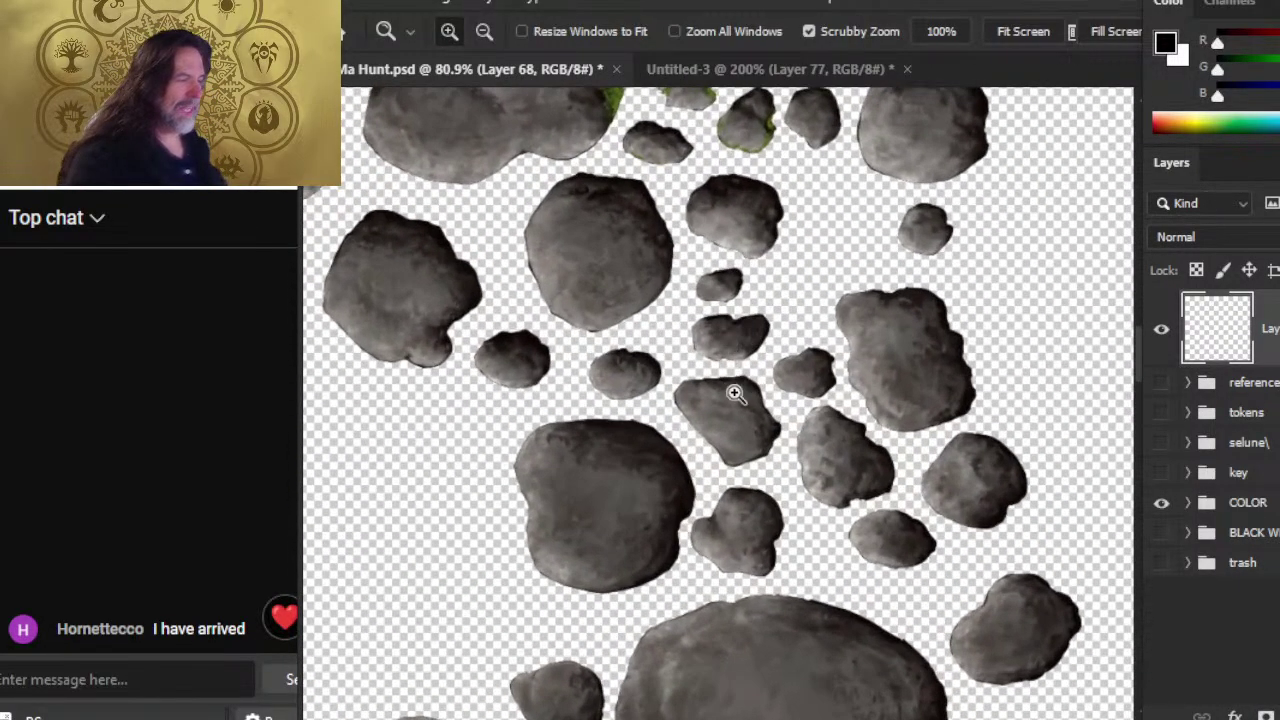
{"action": "left_click_drag", "start_coordinate": [743, 243], "coordinate": [857, 371]}
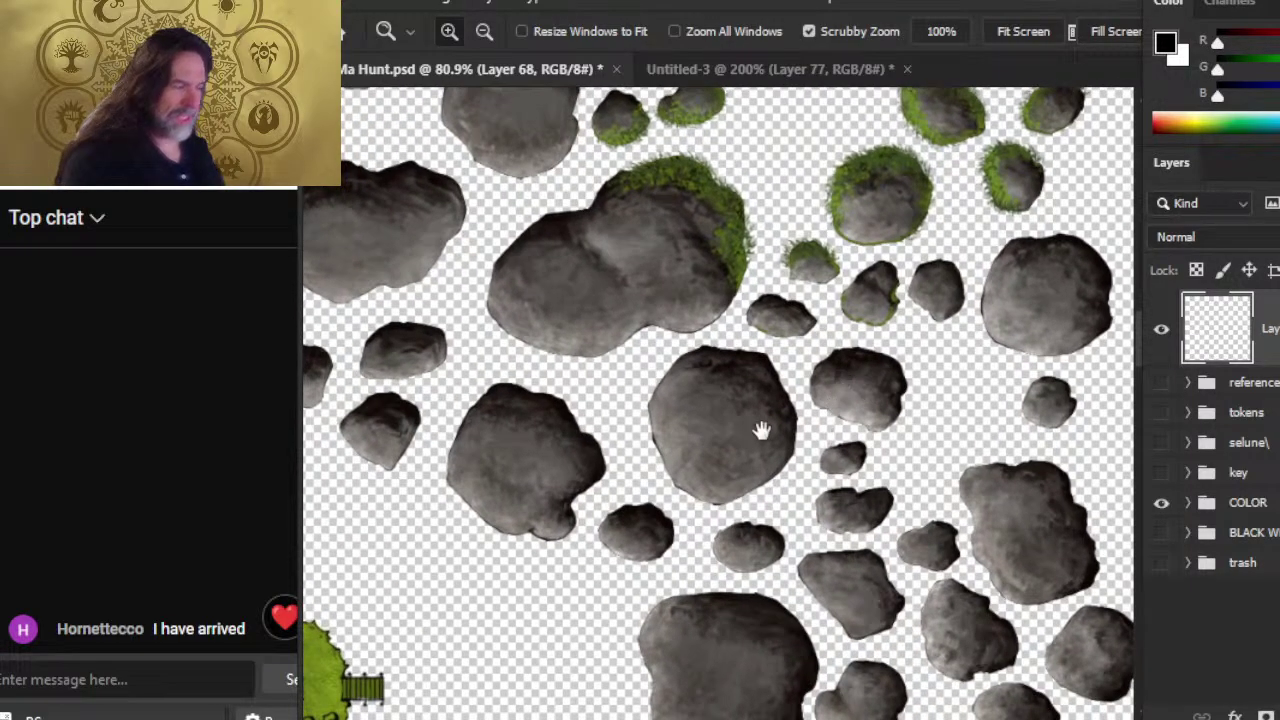
{"action": "scroll", "coordinate": [674, 371], "scroll_direction": "up", "scroll_amount": 2}
{"action": "left_click_drag", "start_coordinate": [551, 386], "coordinate": [695, 408]}
- Lasso the central rock on the map and paste it into Untitled-3 as a new layer
{"action": "key", "text": "l"}
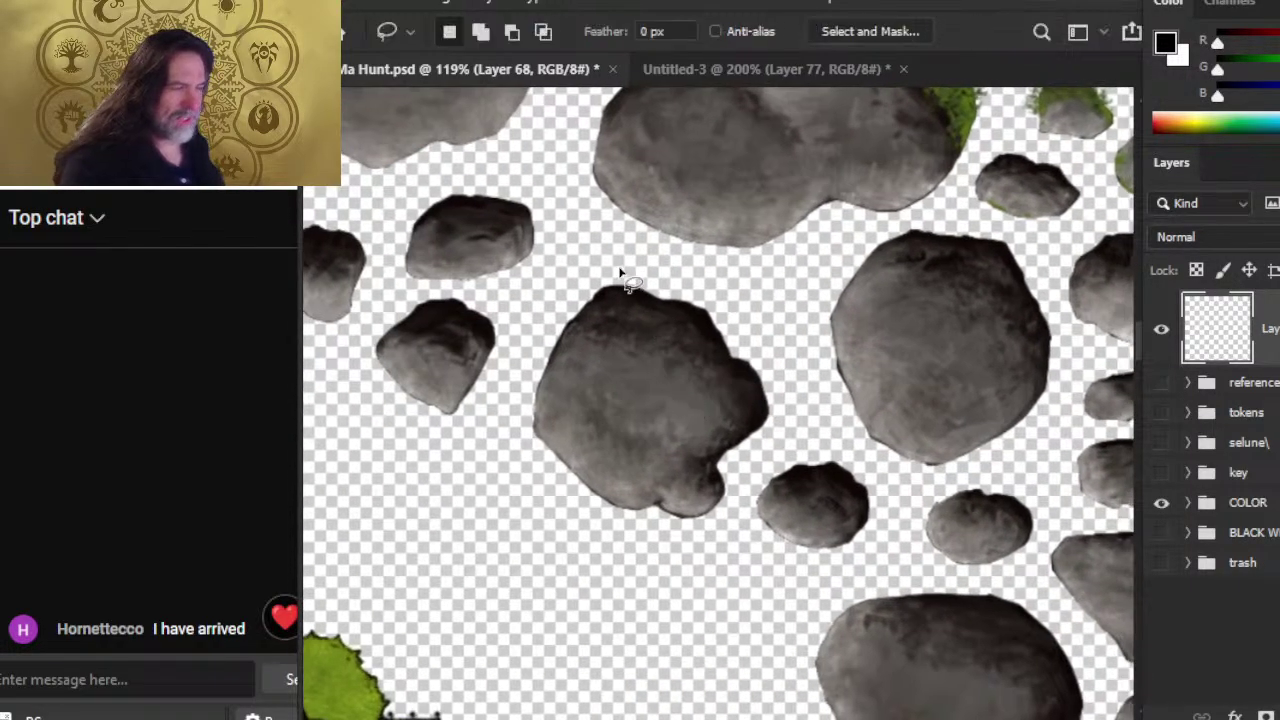
{"action": "mouse_move", "coordinate": [624, 256]}
{"action": "left_mouse_down"}
{"action": "mouse_move", "coordinate": [563, 272]}
{"action": "mouse_move", "coordinate": [528, 357]}
{"action": "mouse_move", "coordinate": [540, 486]}
{"action": "mouse_move", "coordinate": [607, 547]}
{"action": "mouse_move", "coordinate": [683, 553]}
{"action": "left_mouse_up"}
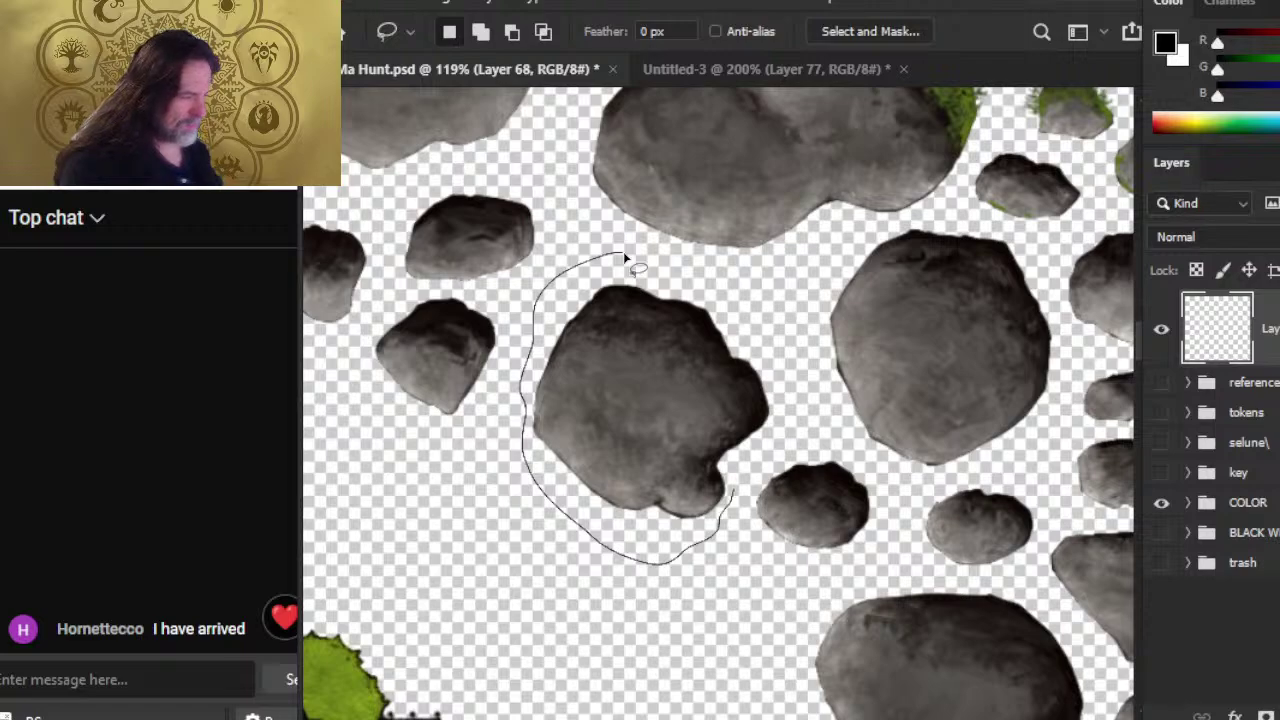
{"action": "mouse_move", "coordinate": [733, 490]}
{"action": "left_mouse_down"}
{"action": "mouse_move", "coordinate": [785, 375]}
{"action": "mouse_move", "coordinate": [700, 282]}
{"action": "mouse_move", "coordinate": [624, 256]}
{"action": "left_mouse_up"}
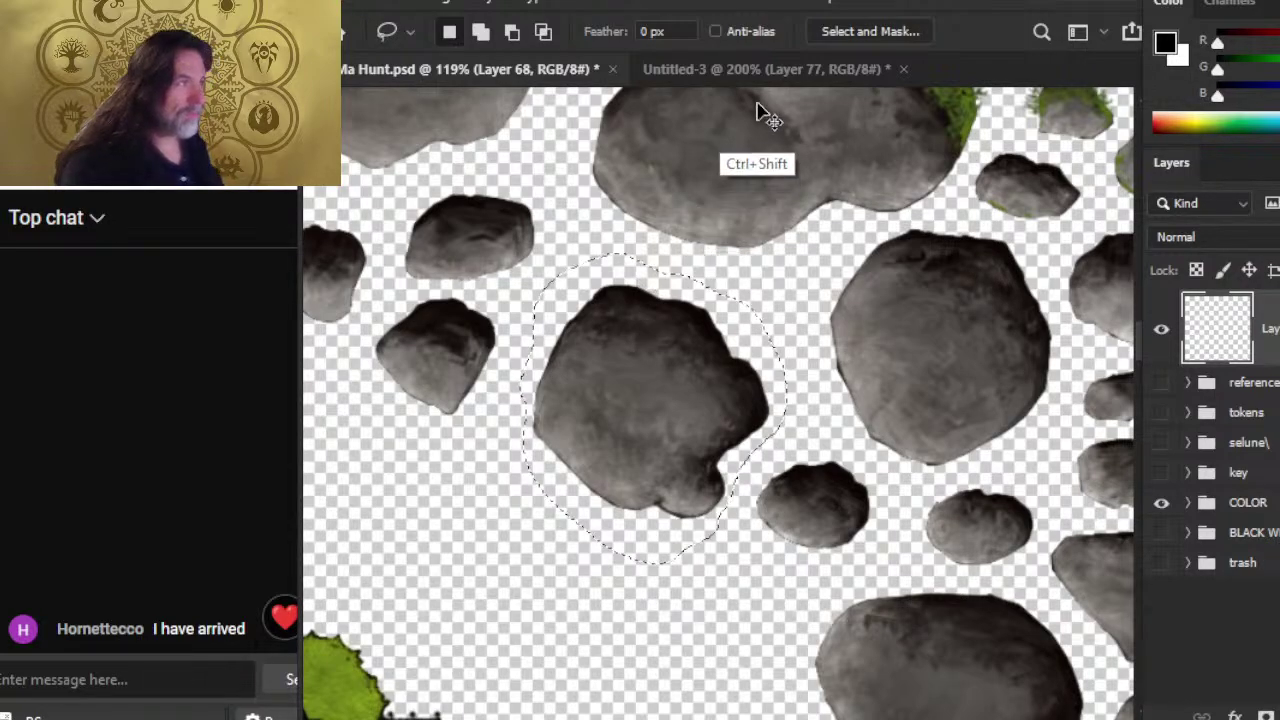
{"action": "key", "text": "ctrl+shift+c"}
{"action": "left_click", "coordinate": [757, 69]}
{"action": "key", "text": "ctrl+shift+v"}
{"action": "key", "text": "v"}
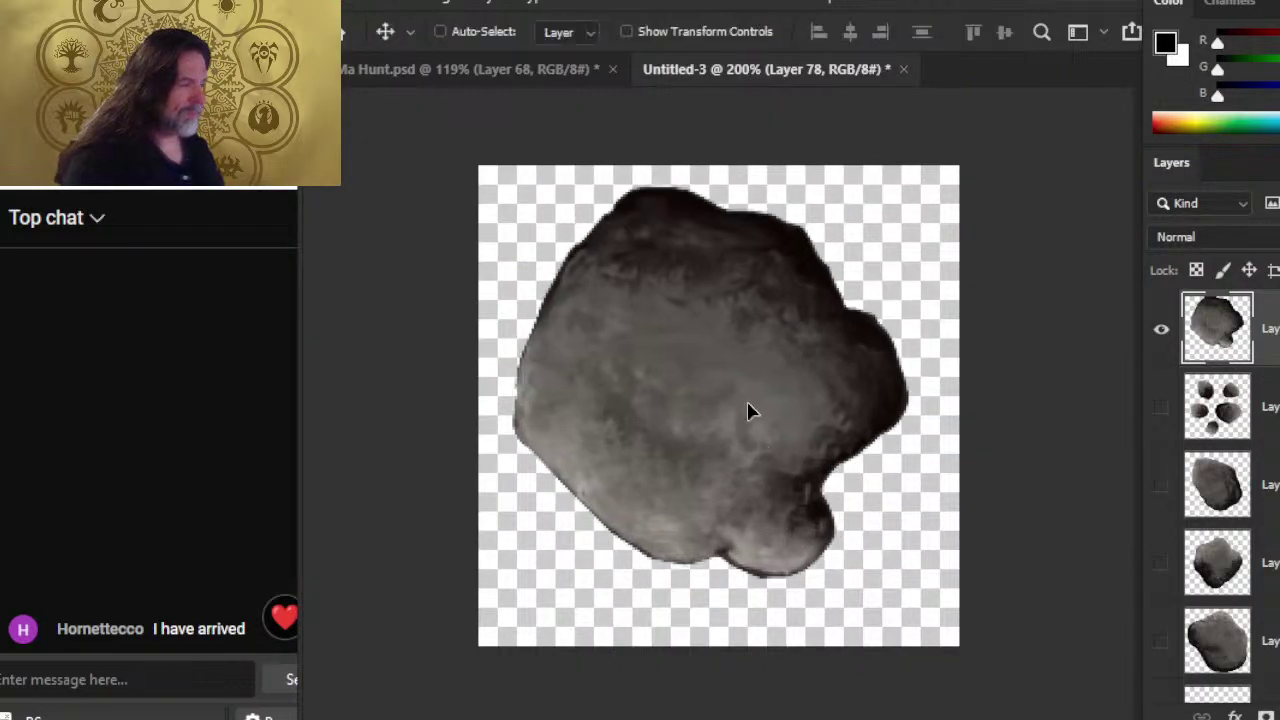
{"action": "left_click_drag", "start_coordinate": [752, 411], "coordinate": [757, 421]}
- Erase the rock's rough lower-left edge, then zoom out and shift it slightly lower
{"action": "key", "text": "e"}
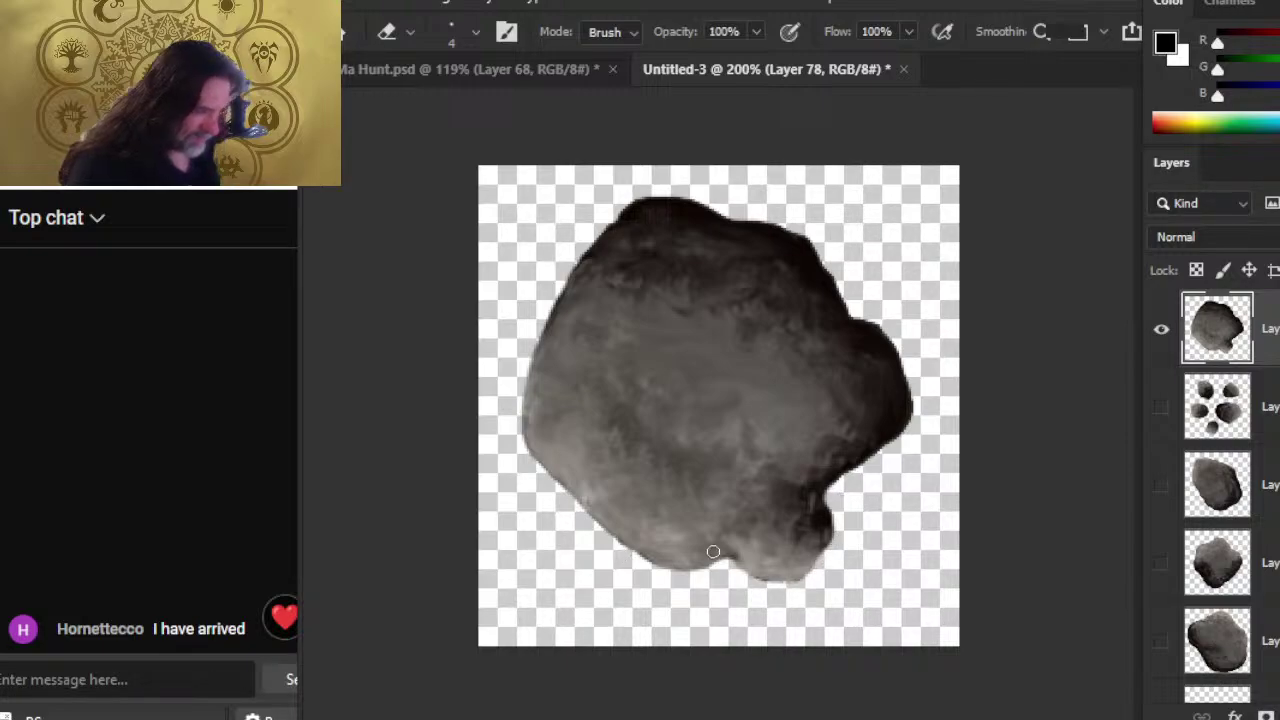
{"action": "key", "text": "z"}
{"action": "scroll", "coordinate": [837, 500], "scroll_direction": "down", "scroll_amount": 3}
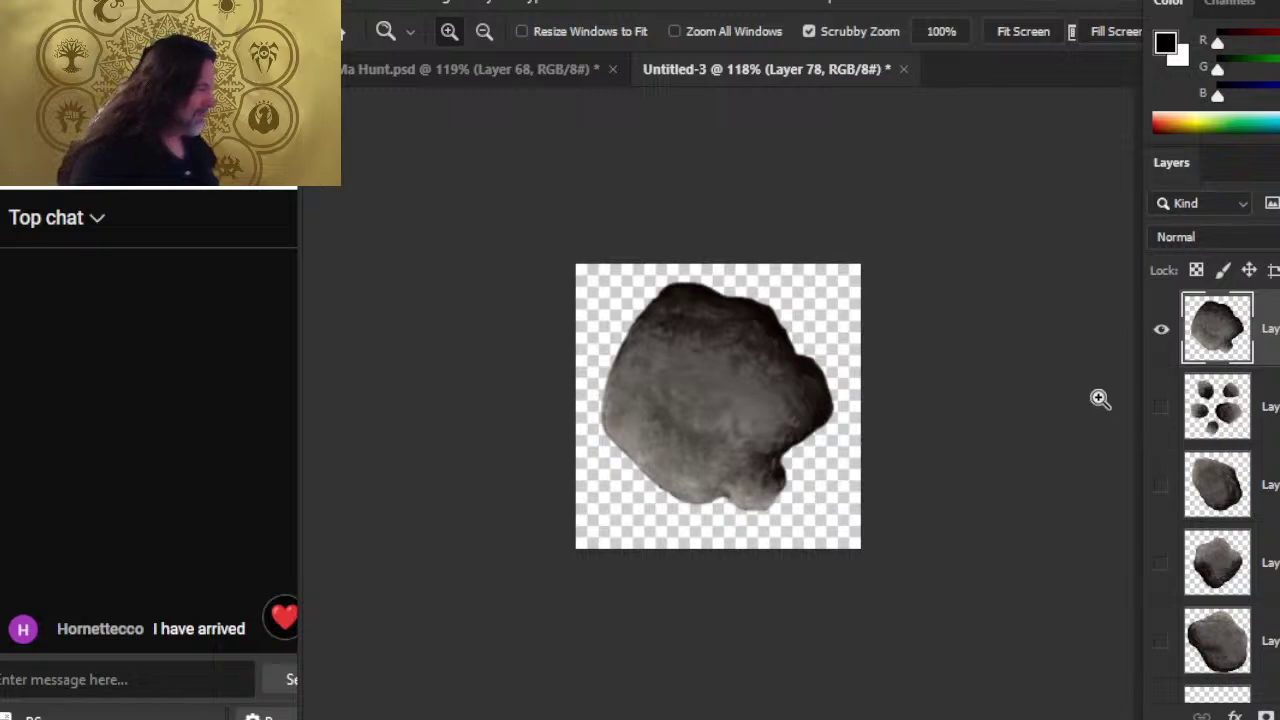
{"action": "key", "text": "v"}
{"action": "left_click_drag", "start_coordinate": [777, 403], "coordinate": [783, 410]}
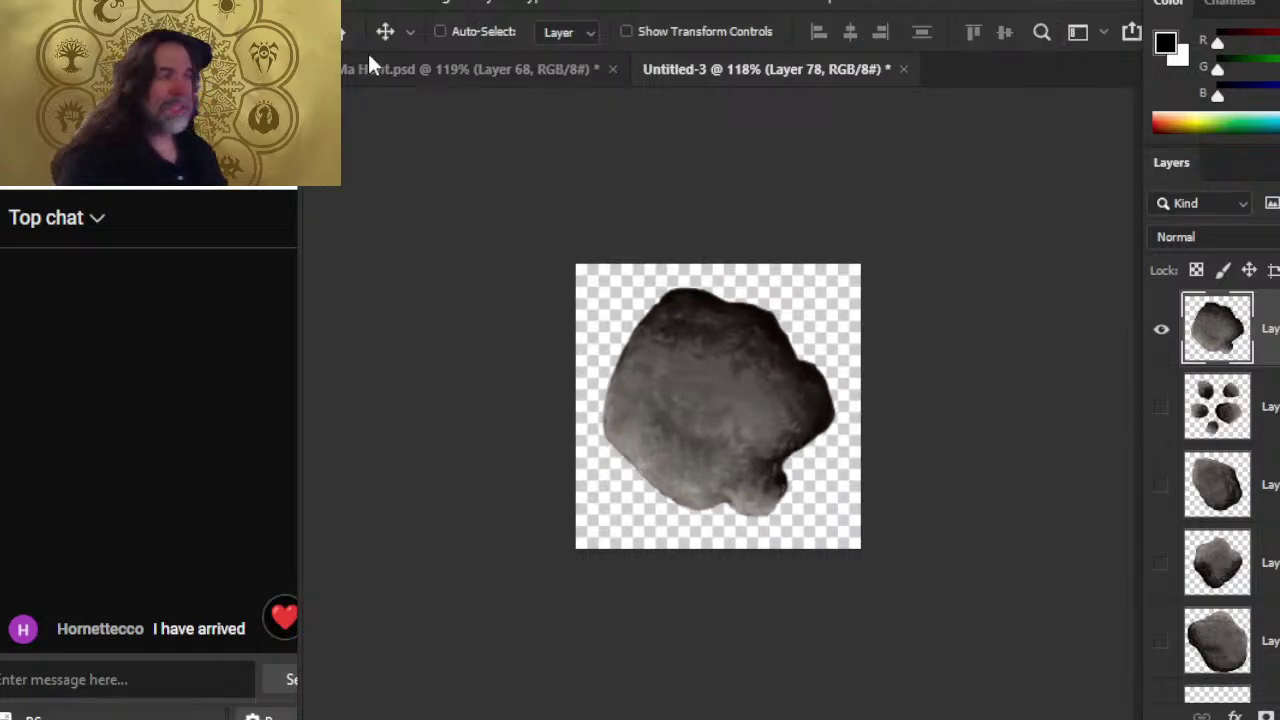
- Save the boulder as the PNG 'asteroid 7', then hide its layer
{"action": "left_click", "coordinate": [352, 10]}
{"action": "left_click", "coordinate": [509, 297]}
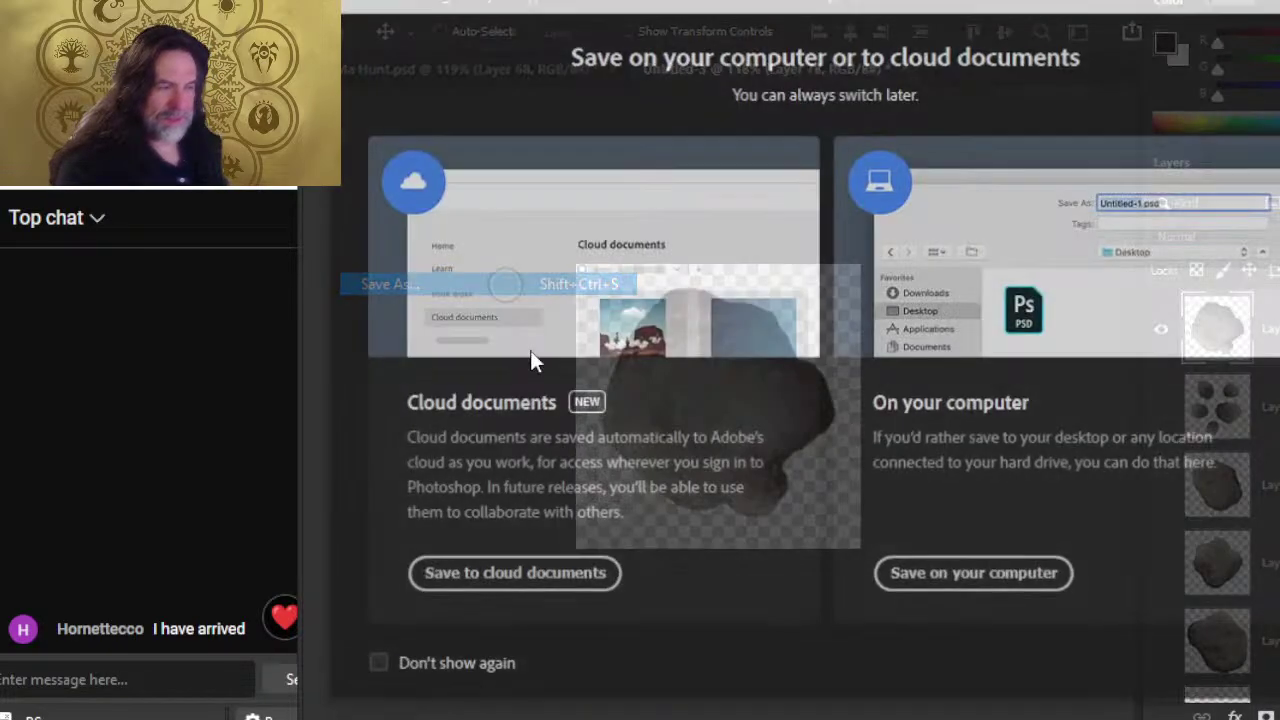
{"action": "left_click", "coordinate": [990, 578]}
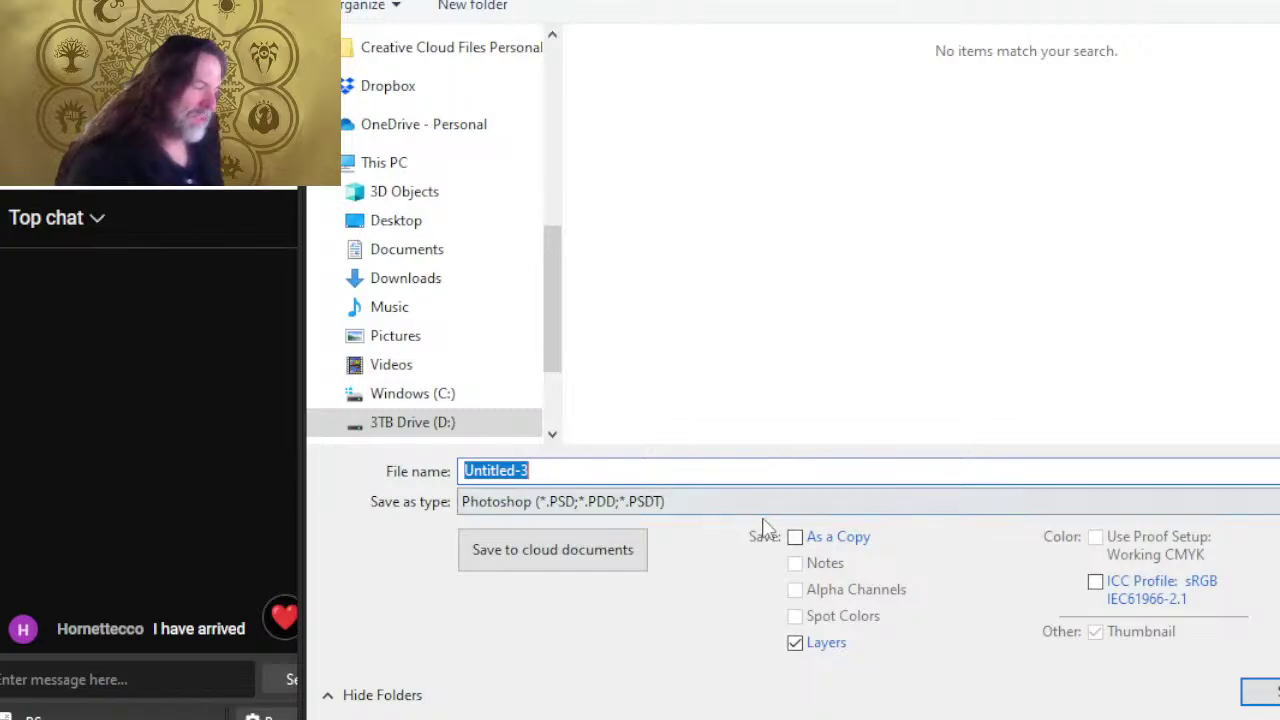
{"action": "left_click", "coordinate": [757, 502]}
{"action": "left_click", "coordinate": [530, 406]}
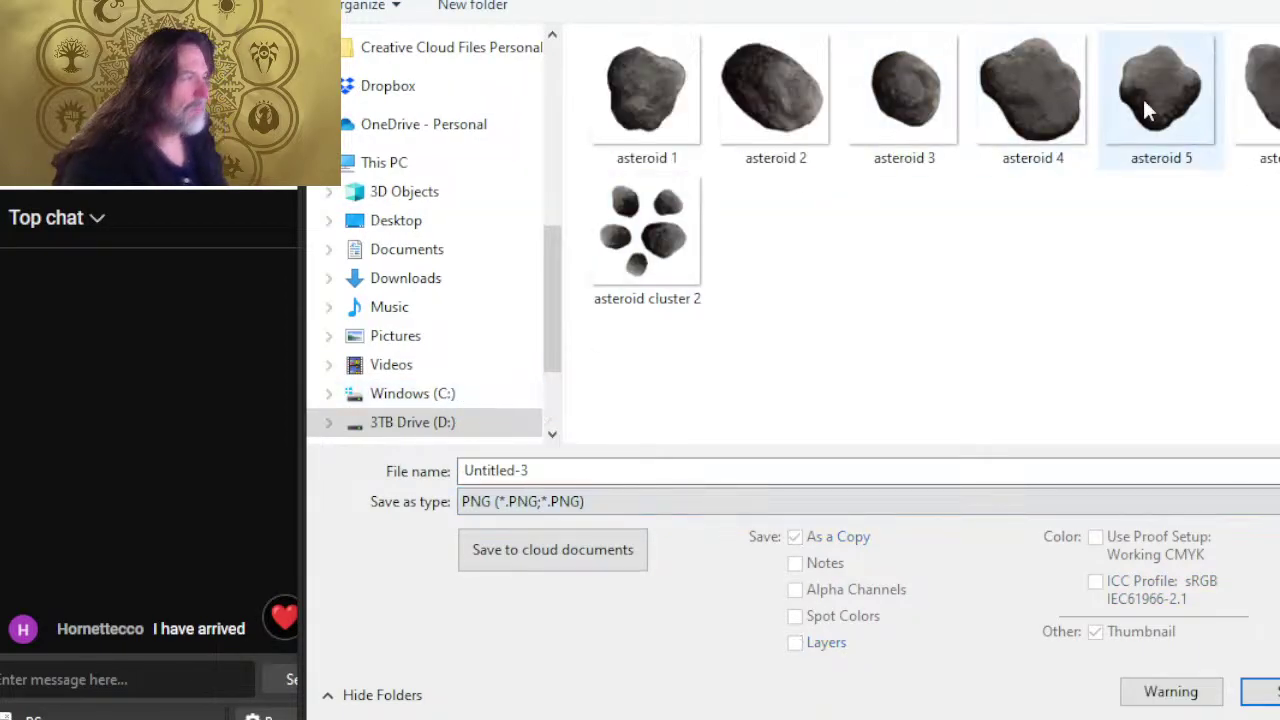
{"action": "left_click", "coordinate": [1234, 152]}
{"action": "left_click", "coordinate": [580, 472]}
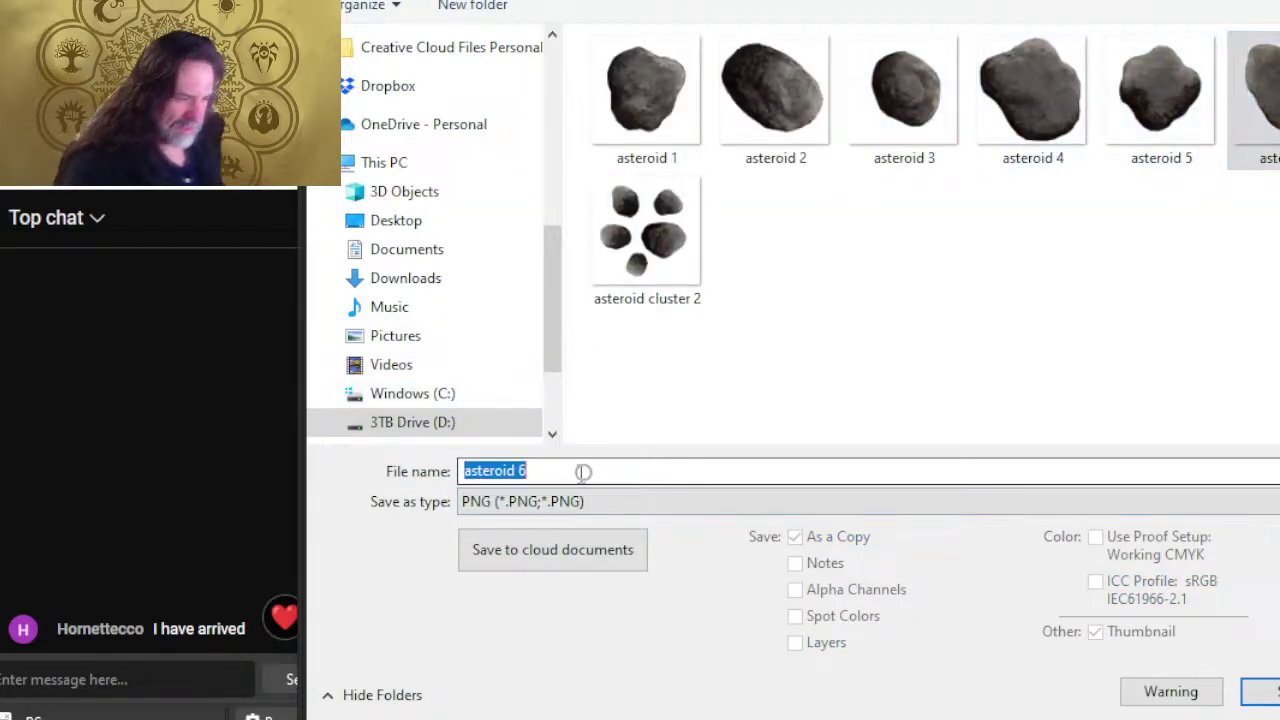
{"action": "left_click", "coordinate": [580, 472]}
{"action": "key", "text": "BackSpace"}
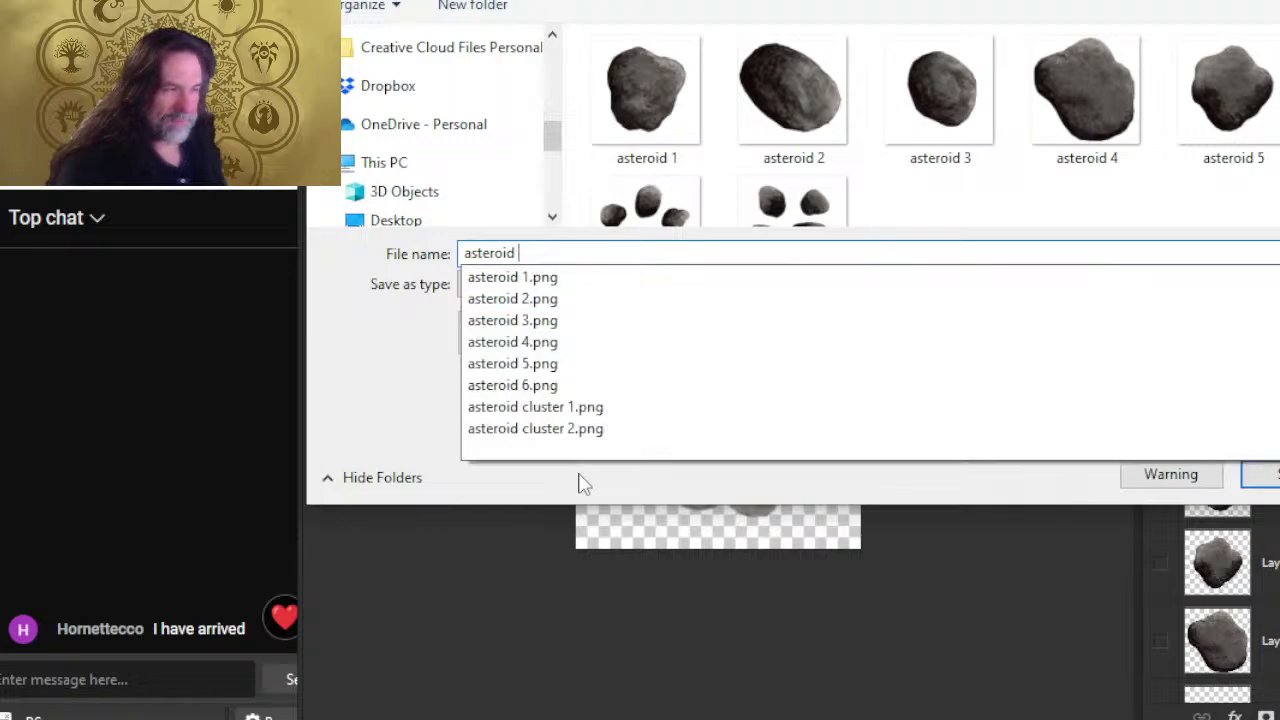
{"action": "type", "text": "7"}
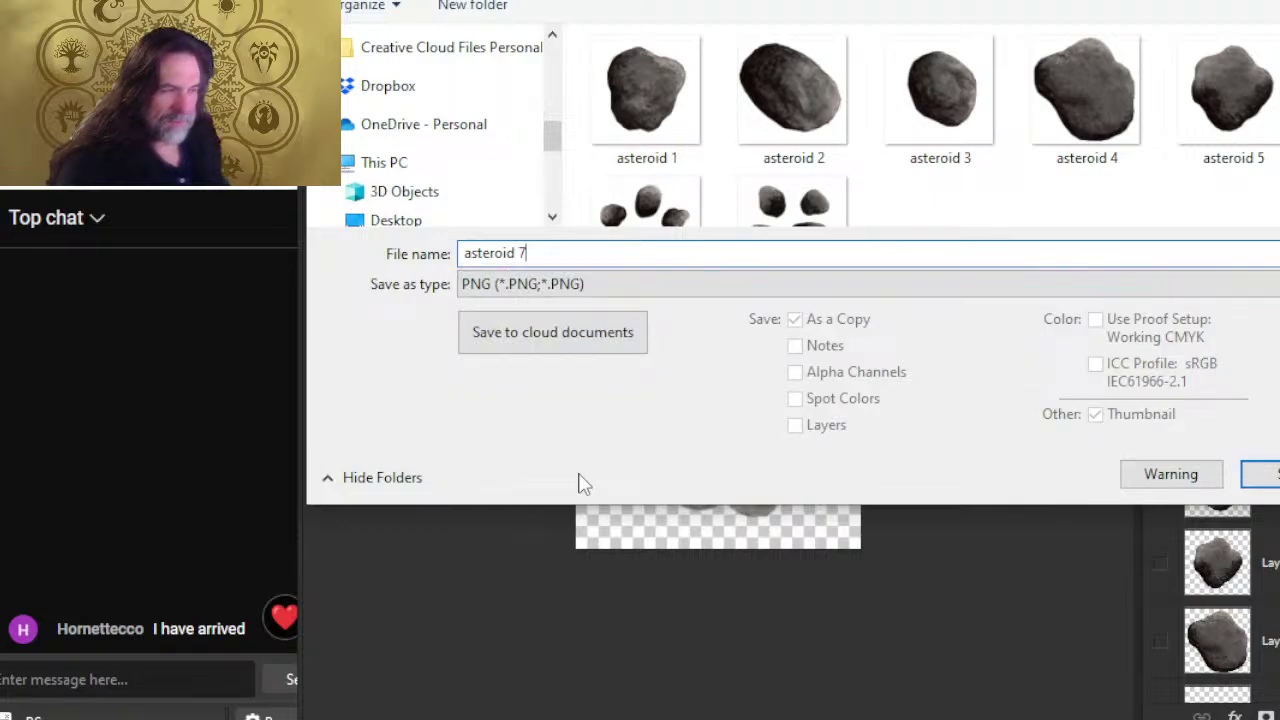
{"action": "key", "text": "Return"}
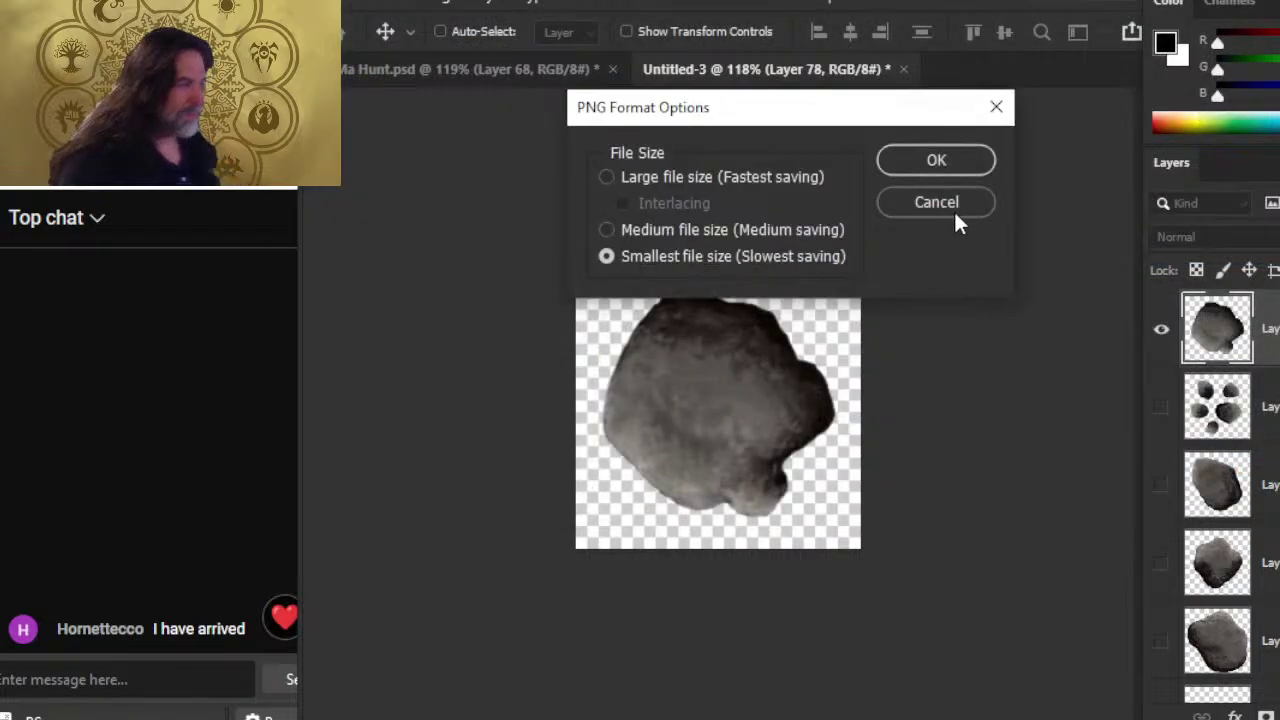
{"action": "left_click", "coordinate": [936, 163]}
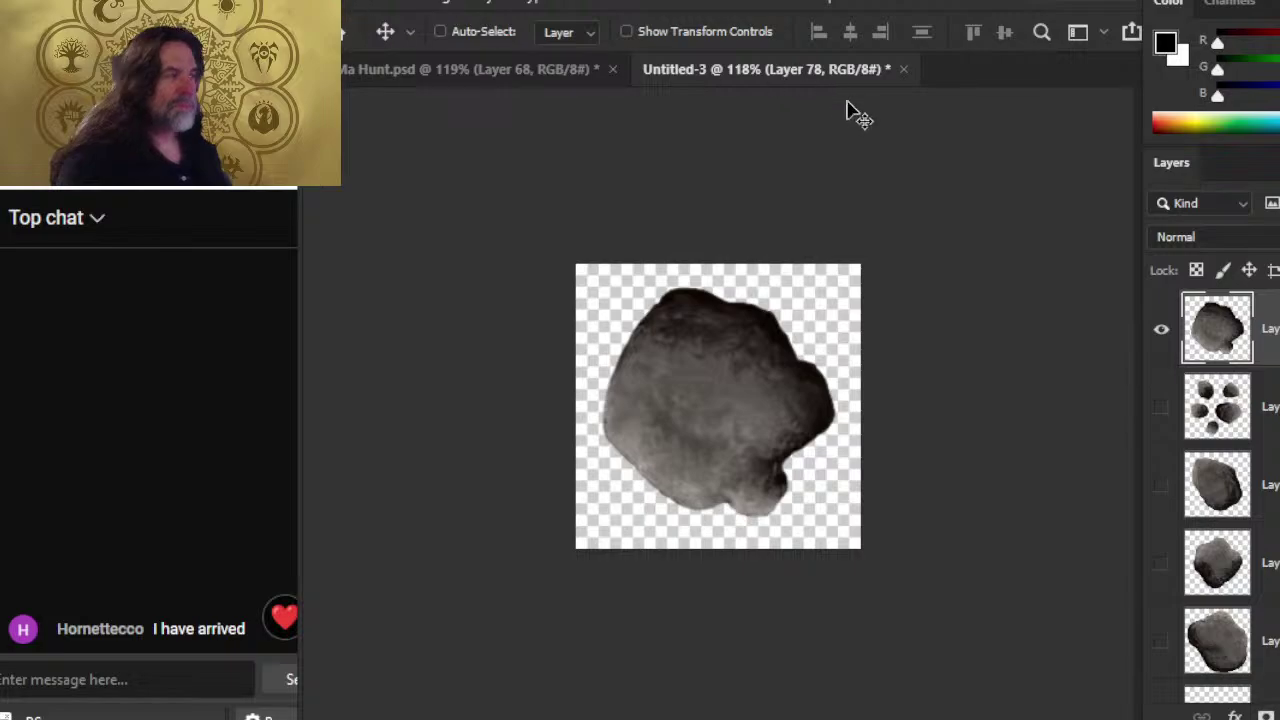
{"action": "left_click", "coordinate": [1161, 331]}
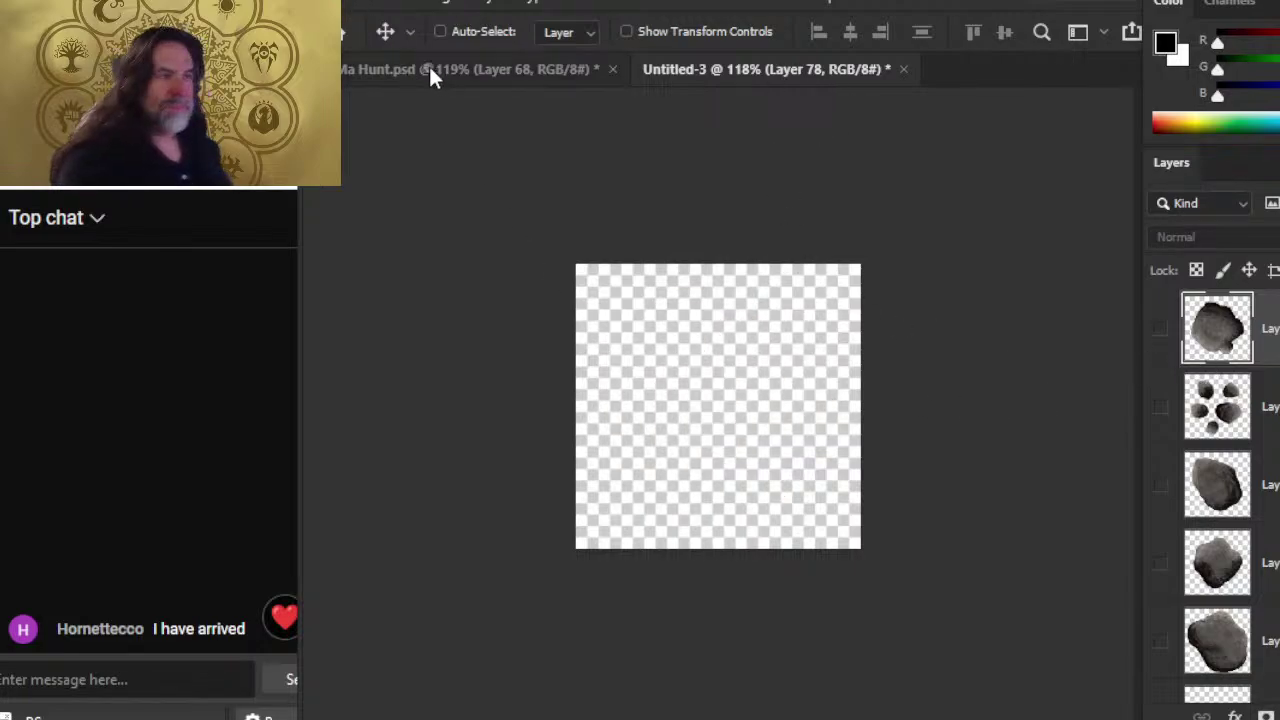
- Return to the hunt map, cancel the Open window, and zoom into the upper rock cluster
{"action": "left_click", "coordinate": [429, 69]}
{"action": "key", "text": "alt+f"}
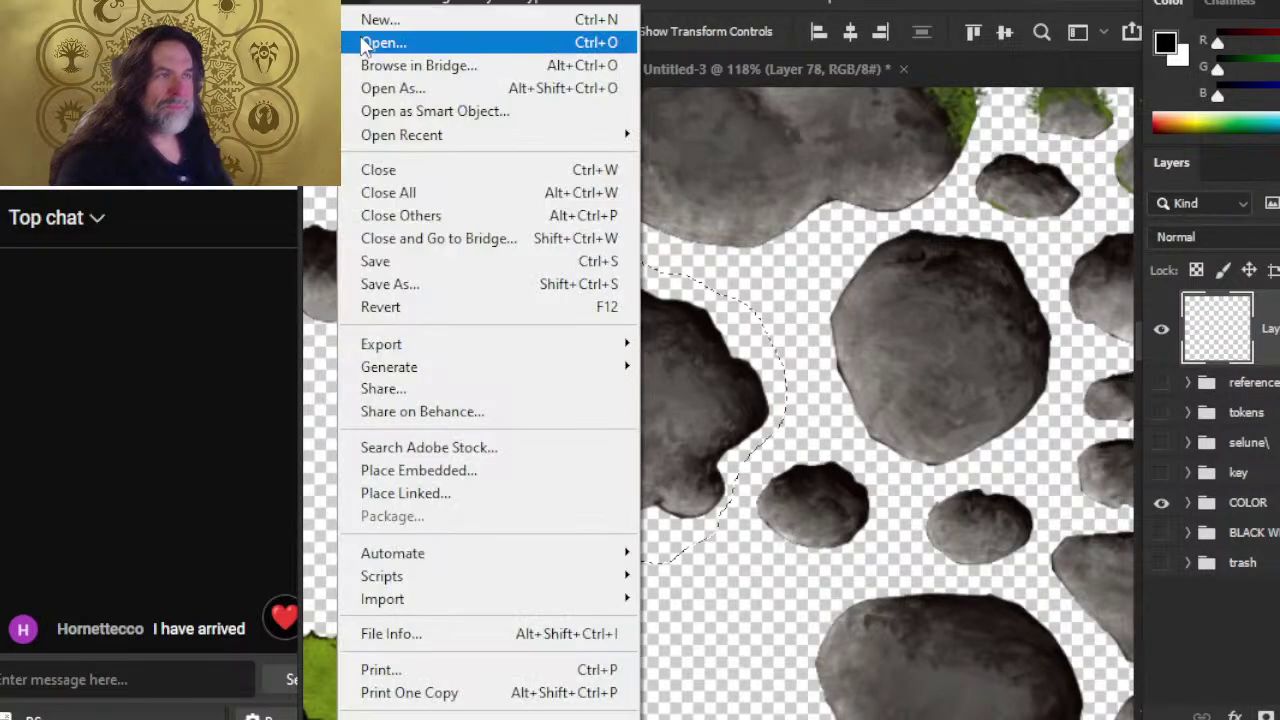
{"action": "left_click", "coordinate": [440, 43]}
{"action": "key", "text": "Escape"}
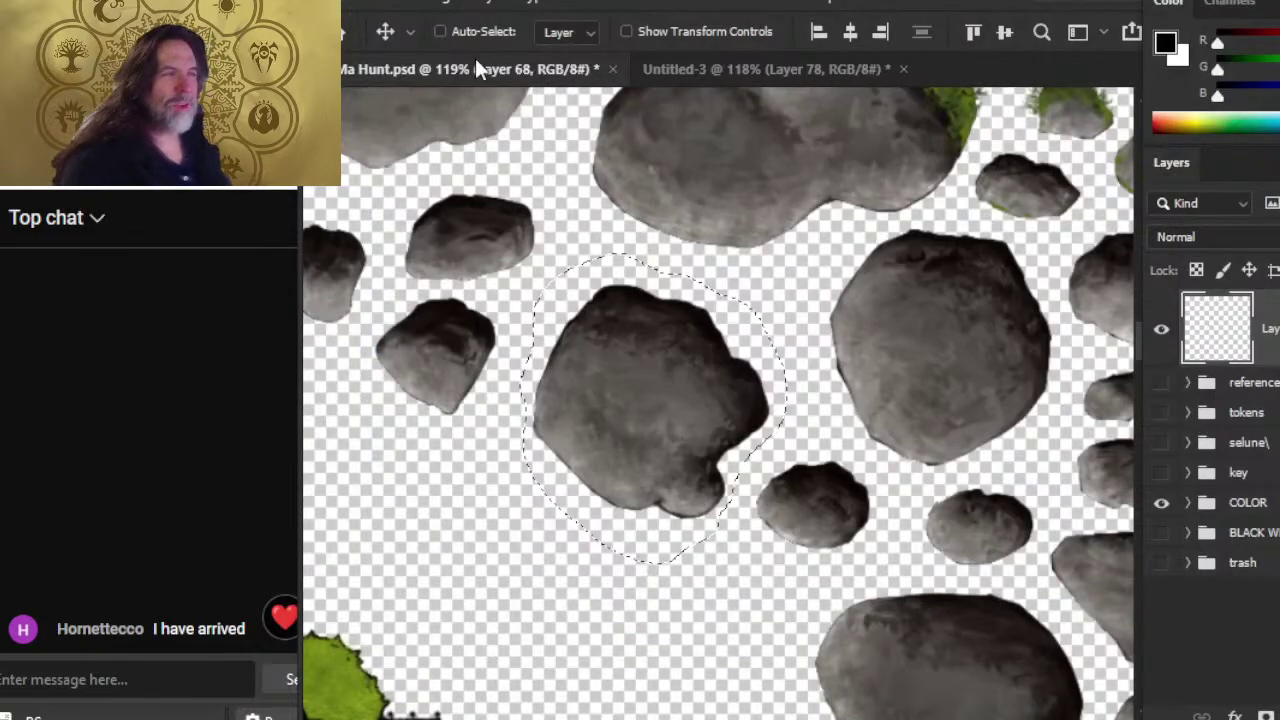
{"action": "key", "text": "z"}
{"action": "left_click_drag", "start_coordinate": [886, 491], "coordinate": [786, 443]}
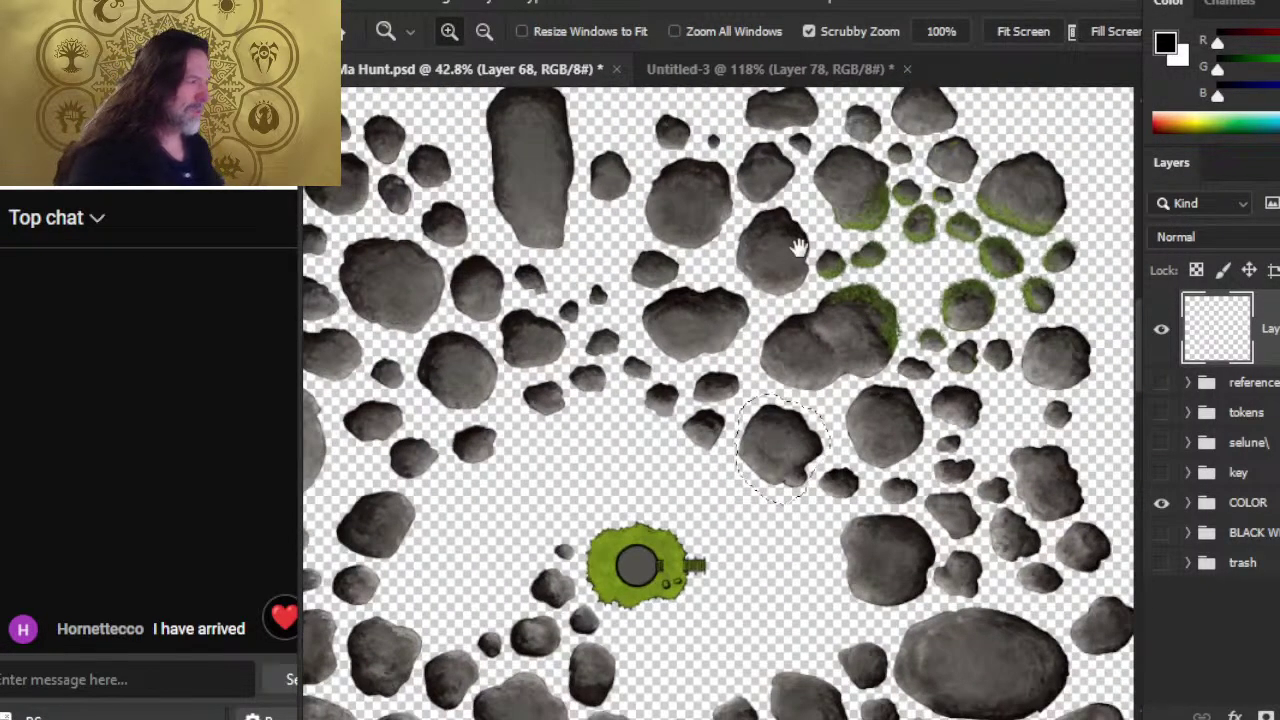
{"action": "left_click_drag", "start_coordinate": [798, 248], "coordinate": [658, 392]}
{"action": "left_click_drag", "start_coordinate": [729, 346], "coordinate": [800, 368]}
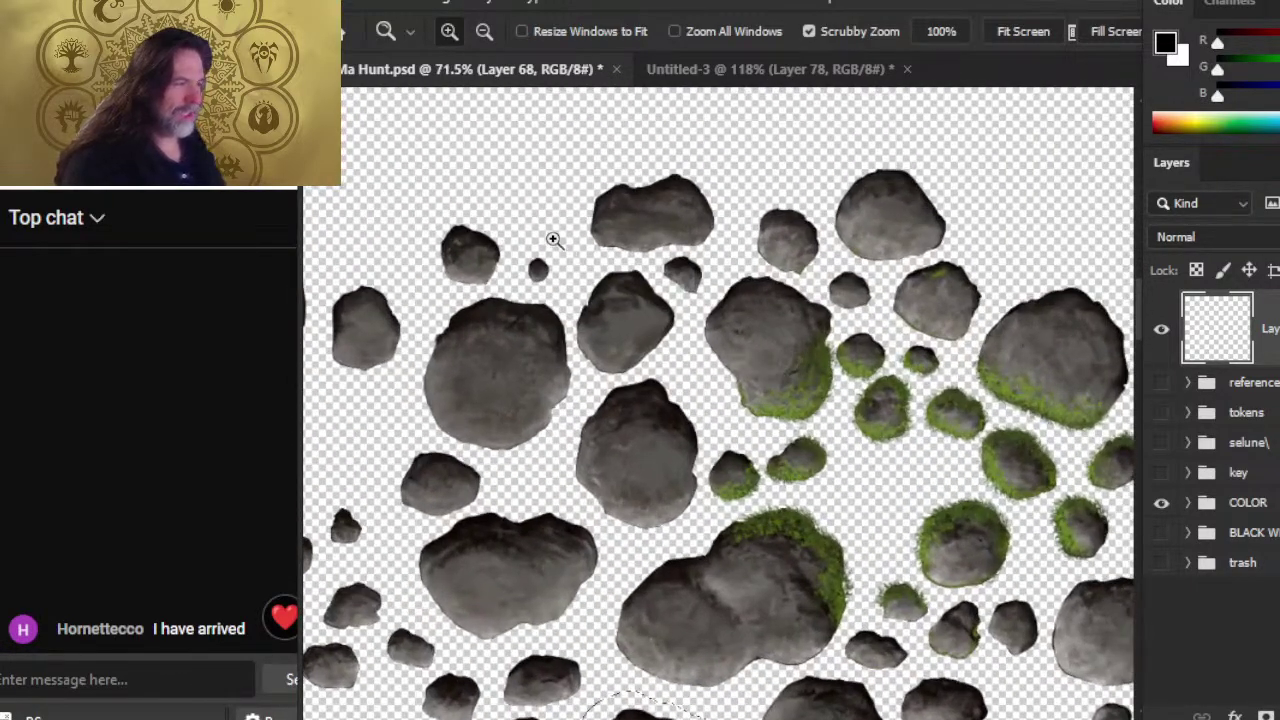
{"action": "mouse_move", "coordinate": [553, 240]}
{"action": "left_mouse_down"}
{"action": "mouse_move", "coordinate": [657, 257]}
{"action": "mouse_move", "coordinate": [803, 316]}
{"action": "left_mouse_up"}
- Bring the top-left rock and small pebble into Untitled-3 at the canvas bottom
{"action": "key", "text": "l"}
{"action": "mouse_move", "coordinate": [532, 197]}
{"action": "left_mouse_down"}
{"action": "mouse_move", "coordinate": [410, 334]}
{"action": "mouse_move", "coordinate": [638, 366]}
{"action": "mouse_move", "coordinate": [548, 205]}
{"action": "left_mouse_up"}
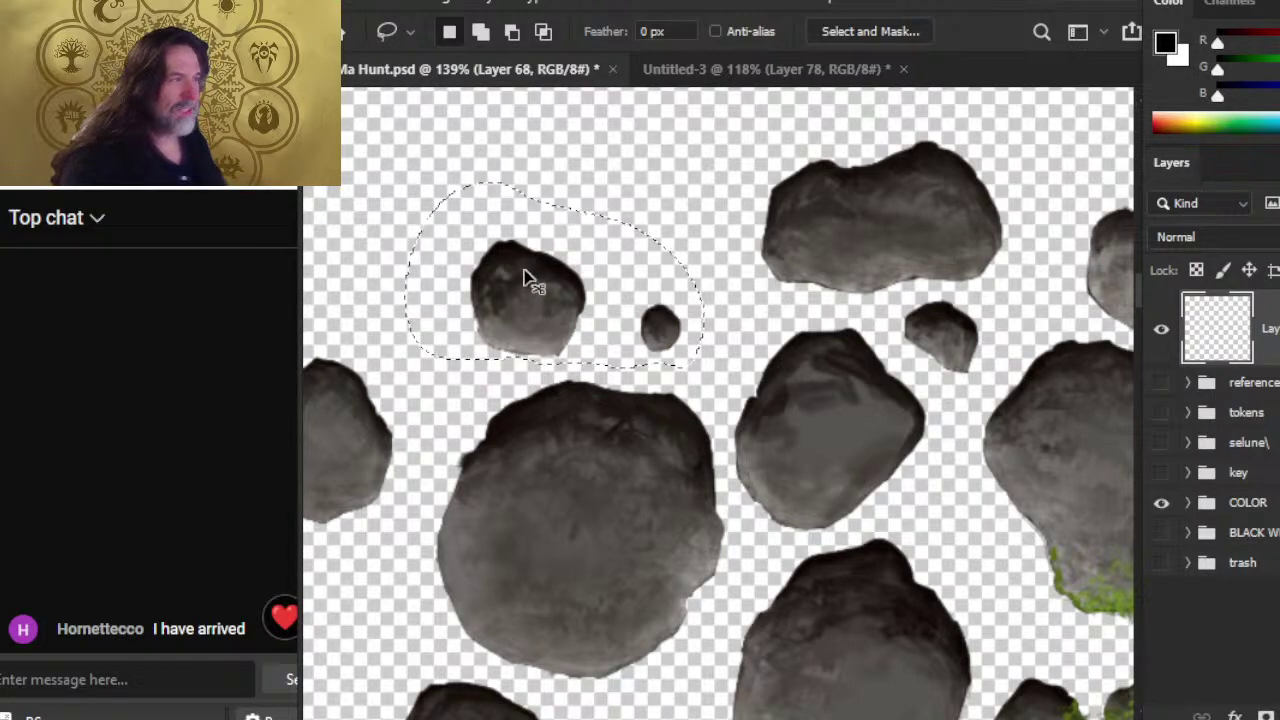
{"action": "mouse_move", "coordinate": [527, 278]}
{"action": "left_mouse_down"}
{"action": "mouse_move", "coordinate": [709, 94]}
{"action": "mouse_move", "coordinate": [817, 497]}
{"action": "left_mouse_up"}
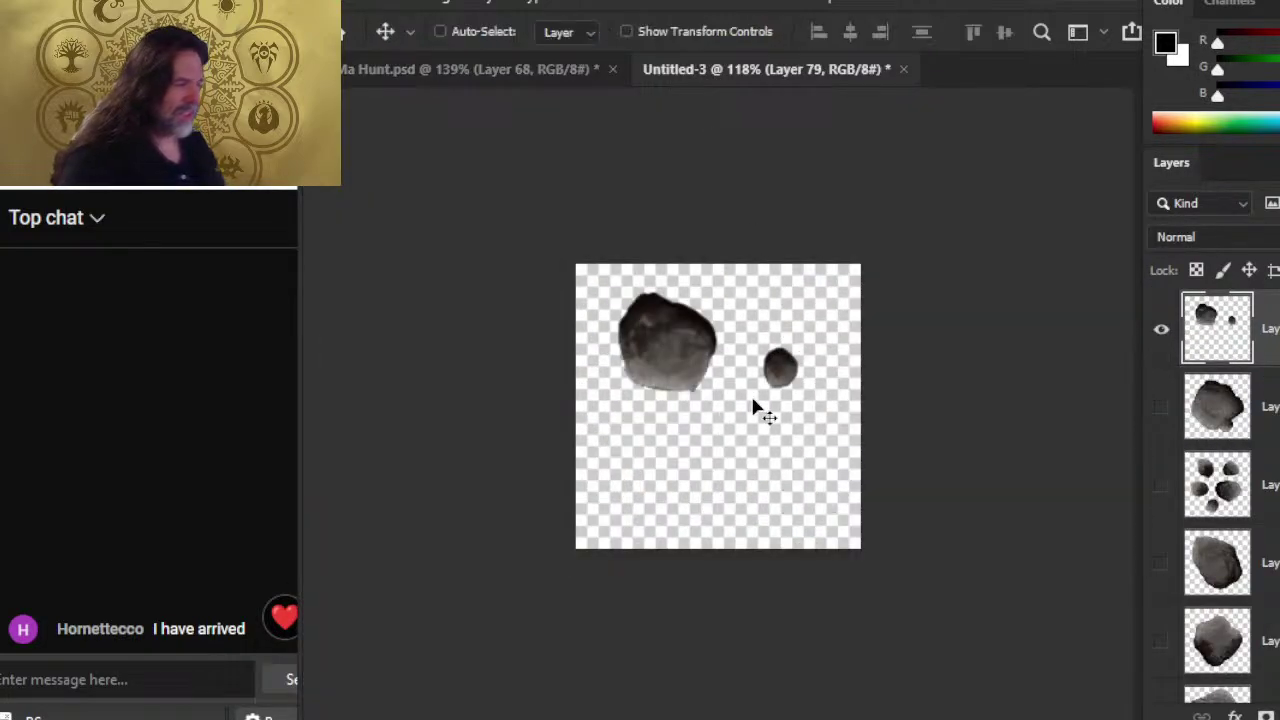
{"action": "left_click_drag", "start_coordinate": [755, 404], "coordinate": [766, 553]}
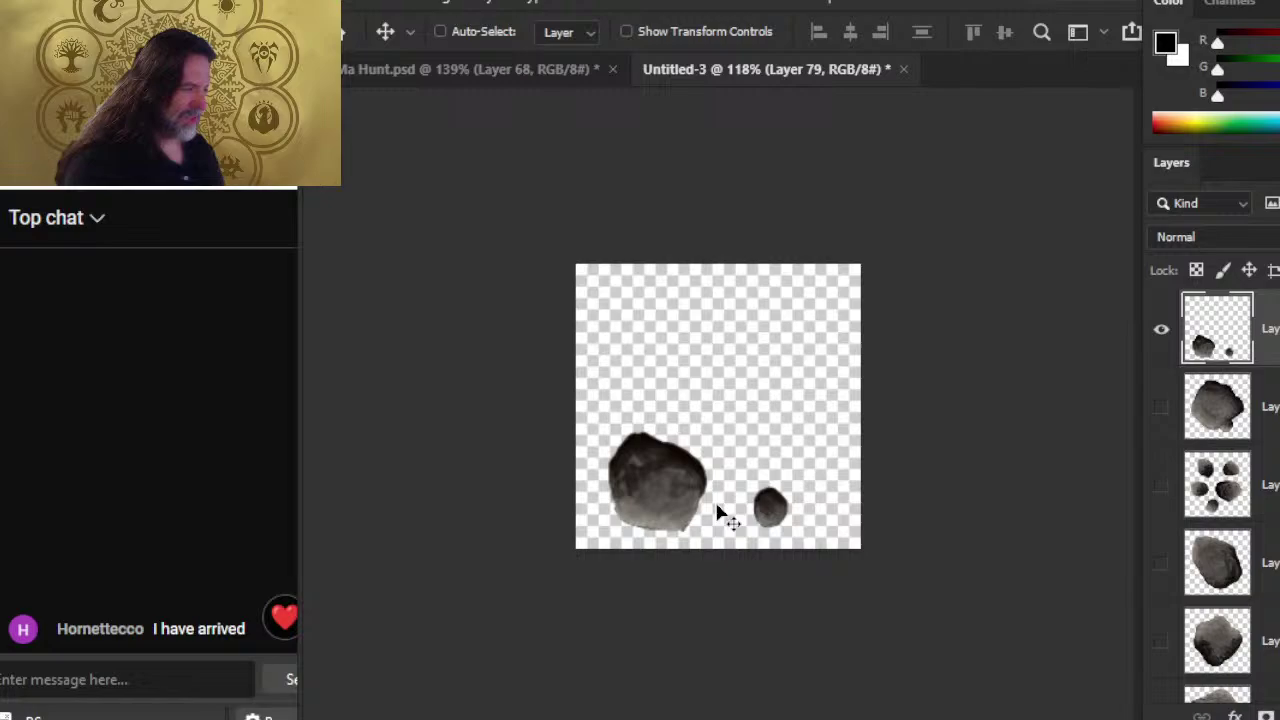
- Bring the elongated upper-right rock into Untitled-3, nudge it down-right, and rotate it
{"action": "left_click", "coordinate": [573, 86]}
{"action": "key", "text": "l"}
{"action": "mouse_move", "coordinate": [826, 135]}
{"action": "left_mouse_down"}
{"action": "mouse_move", "coordinate": [780, 308]}
{"action": "mouse_move", "coordinate": [876, 310]}
{"action": "mouse_move", "coordinate": [985, 285]}
{"action": "mouse_move", "coordinate": [970, 126]}
{"action": "mouse_move", "coordinate": [828, 133]}
{"action": "left_mouse_up"}
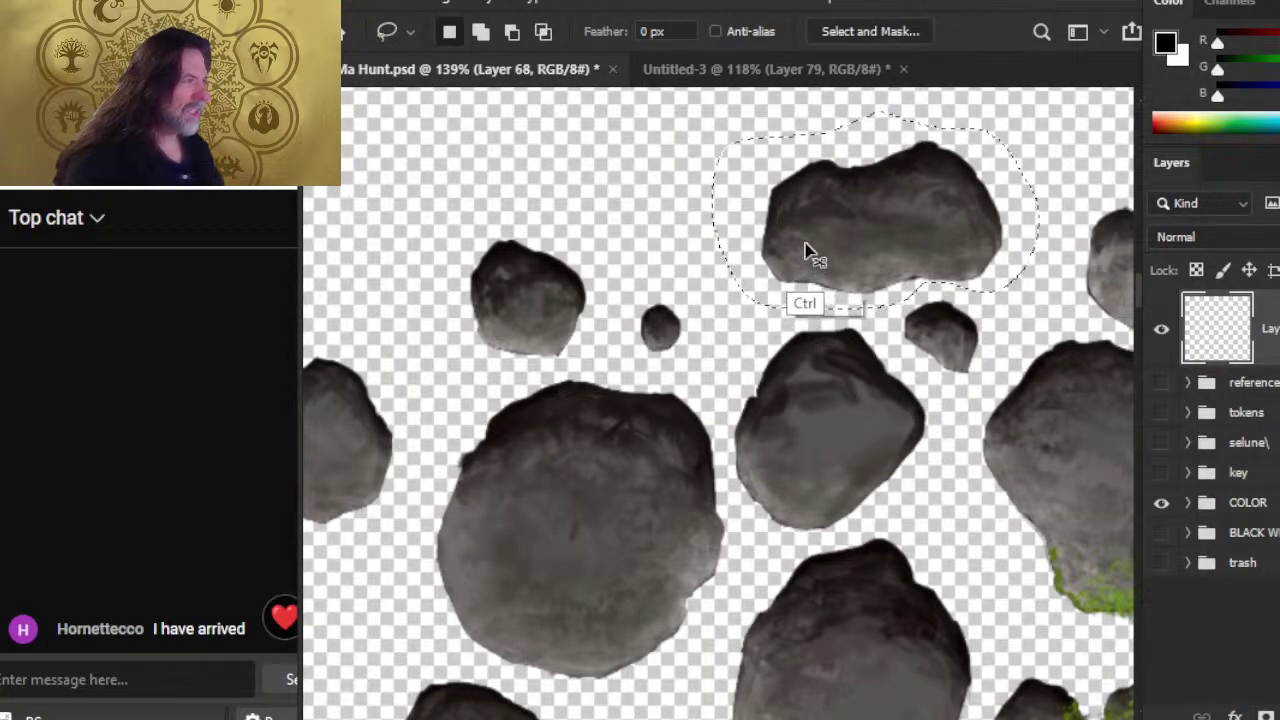
{"action": "mouse_move", "coordinate": [808, 250]}
{"action": "left_mouse_down"}
{"action": "mouse_move", "coordinate": [725, 75]}
{"action": "mouse_move", "coordinate": [770, 300]}
{"action": "left_mouse_up"}
{"action": "key", "text": "v"}
{"action": "key", "text": "shift+Right"}
{"action": "key", "text": "shift+Down"}
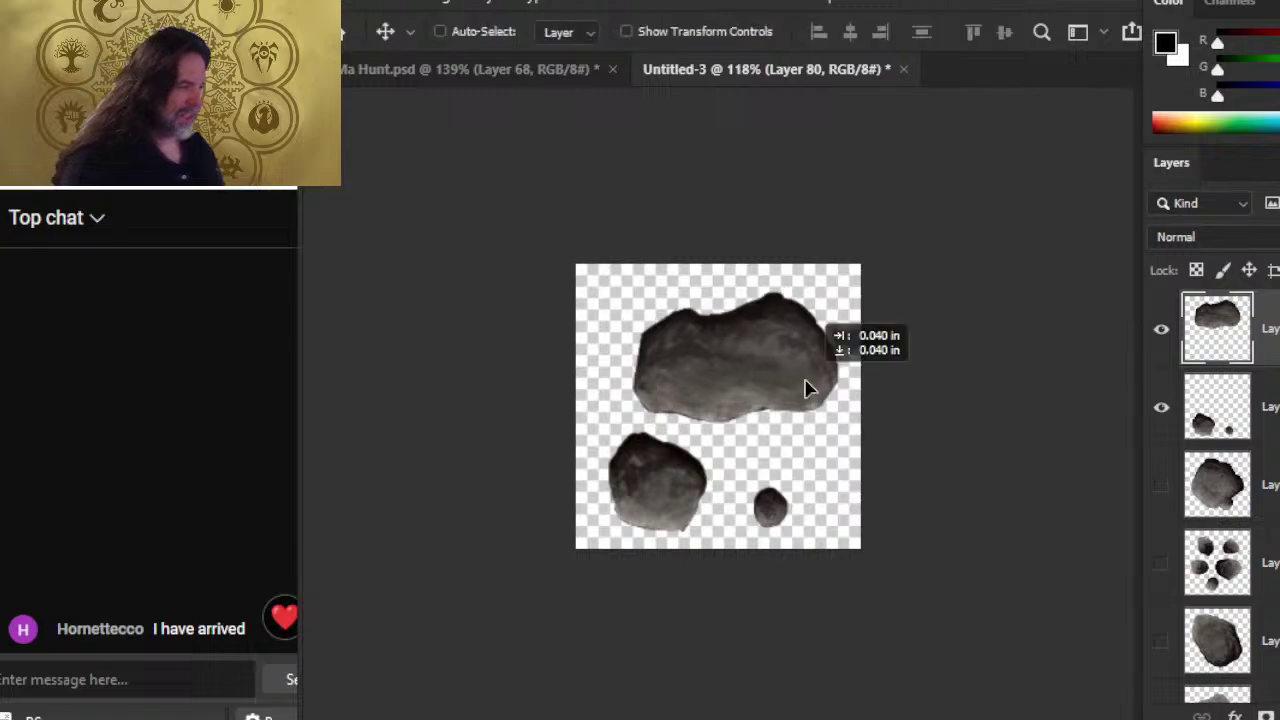
{"action": "right_click", "coordinate": [770, 336]}
{"action": "left_click", "coordinate": [888, 546]}
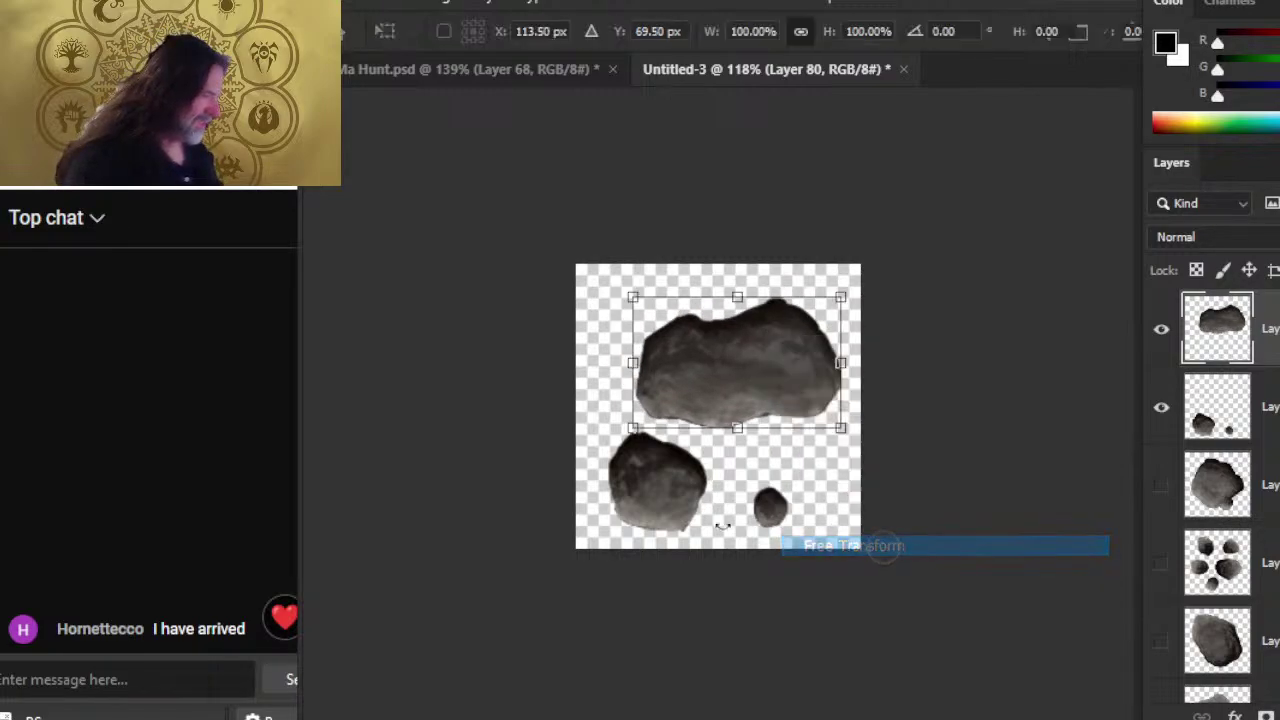
{"action": "mouse_move", "coordinate": [722, 527]}
{"action": "left_mouse_down"}
{"action": "mouse_move", "coordinate": [928, 314]}
{"action": "mouse_move", "coordinate": [866, 234]}
{"action": "mouse_move", "coordinate": [870, 244]}
{"action": "left_mouse_up"}
{"action": "key", "text": "Return"}
- Flip the two lower rocks horizontally, rotate them, and move them slightly up
{"action": "left_click", "coordinate": [1216, 406]}
{"action": "right_click", "coordinate": [742, 427]}
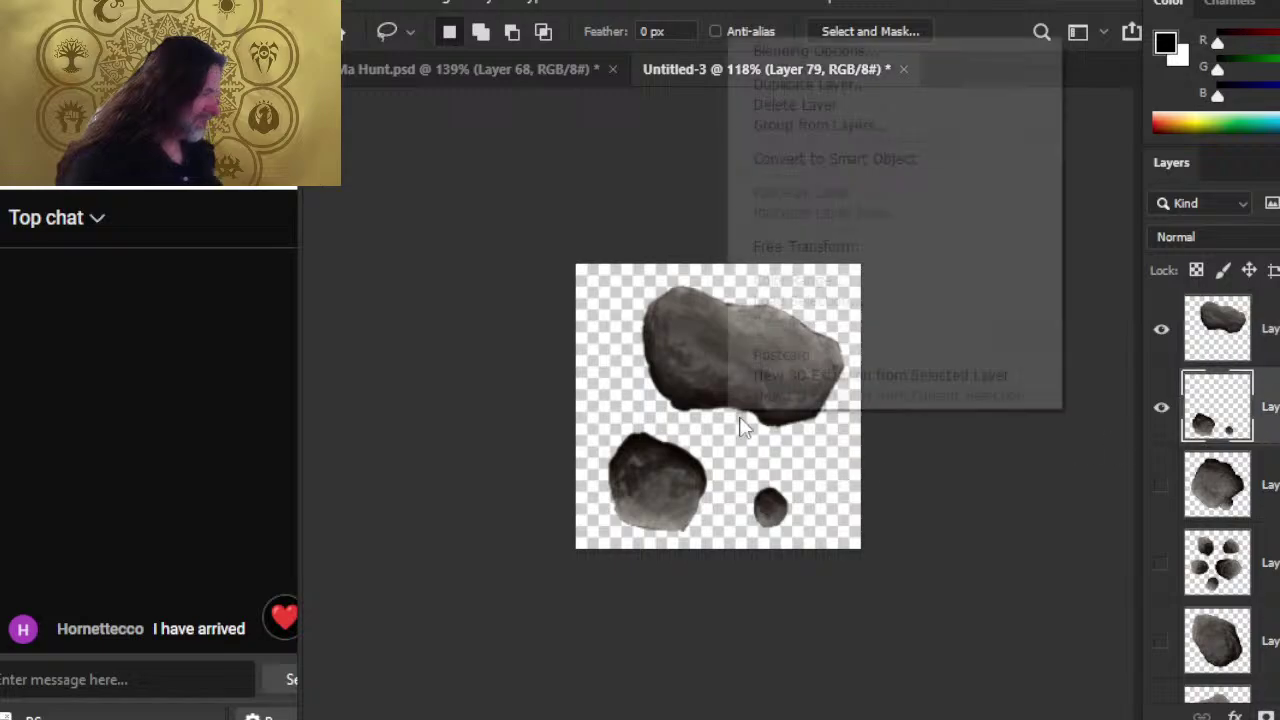
{"action": "left_click", "coordinate": [890, 258]}
{"action": "right_click", "coordinate": [738, 332]}
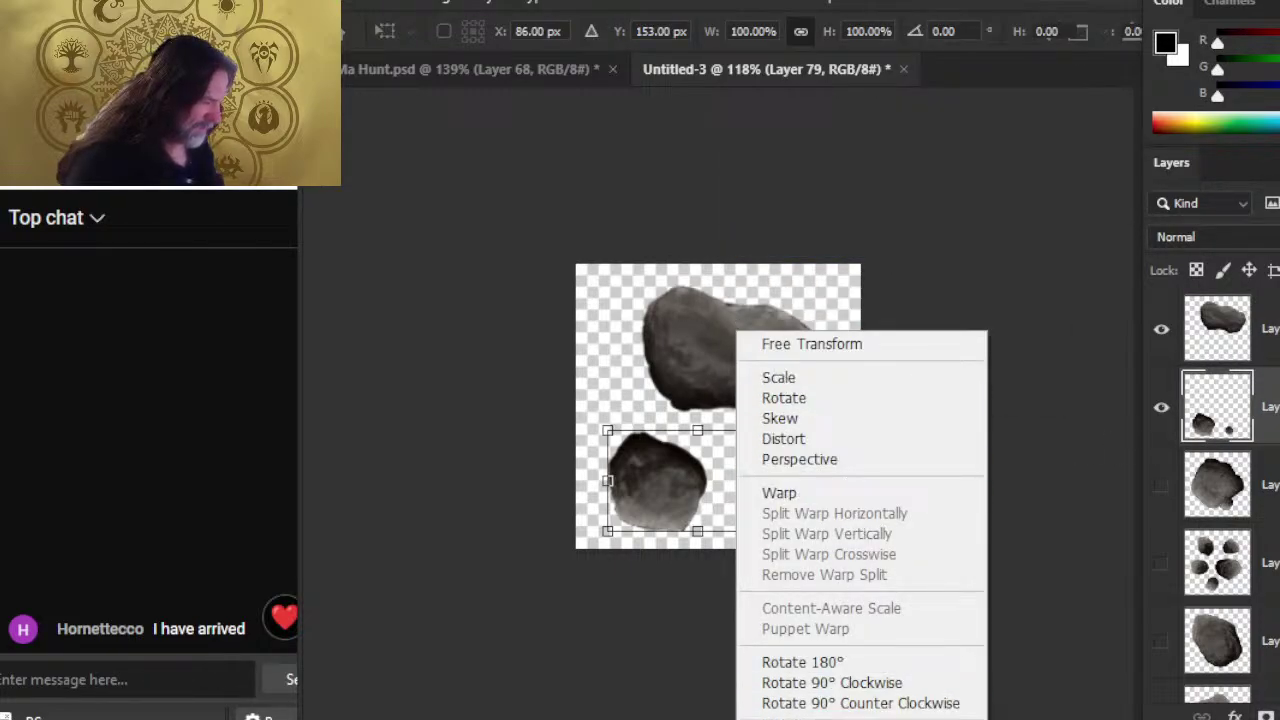
{"action": "left_click", "coordinate": [813, 714]}
{"action": "mouse_move", "coordinate": [759, 345]}
{"action": "left_mouse_down"}
{"action": "mouse_move", "coordinate": [814, 357]}
{"action": "mouse_move", "coordinate": [789, 371]}
{"action": "left_mouse_up"}
{"action": "key", "text": "Return"}
{"action": "key", "text": "v"}
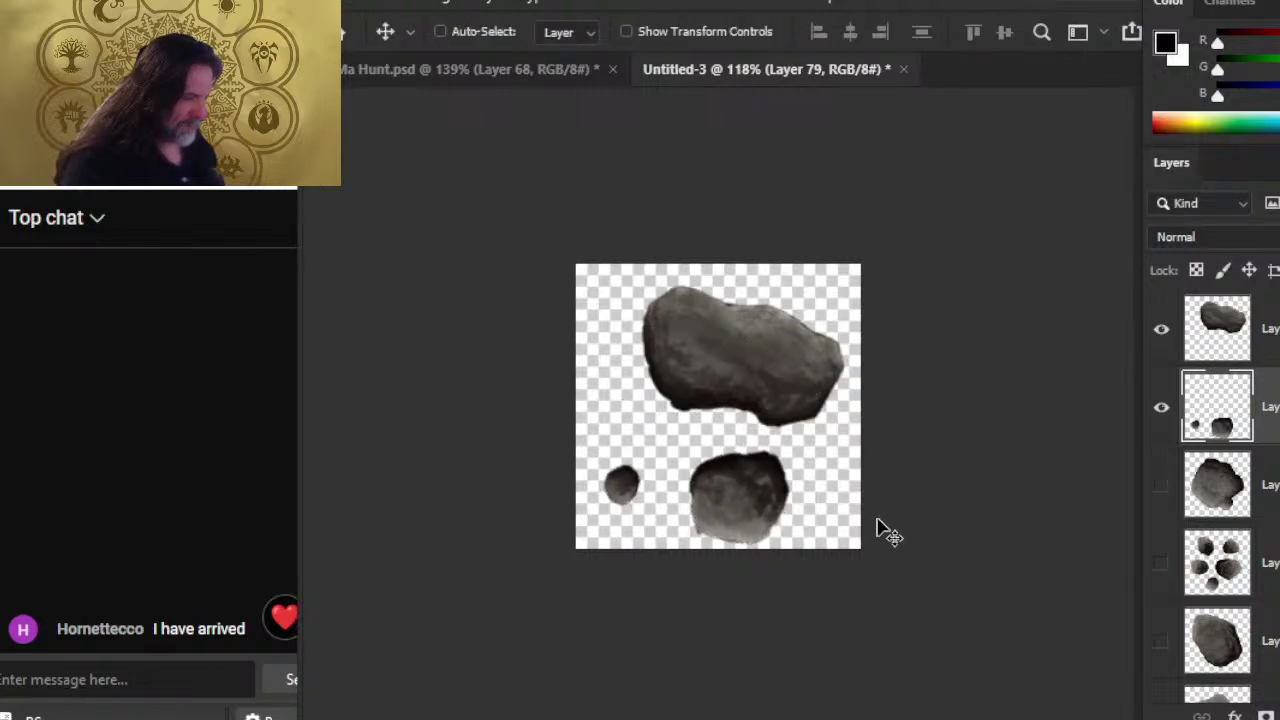
{"action": "left_click_drag", "start_coordinate": [880, 528], "coordinate": [938, 441]}
- Reposition the elongated rock and merge its layer down into the lower rocks' layer
{"action": "left_click", "coordinate": [1147, 358]}
{"action": "right_click", "coordinate": [752, 320]}
{"action": "left_click", "coordinate": [903, 528]}
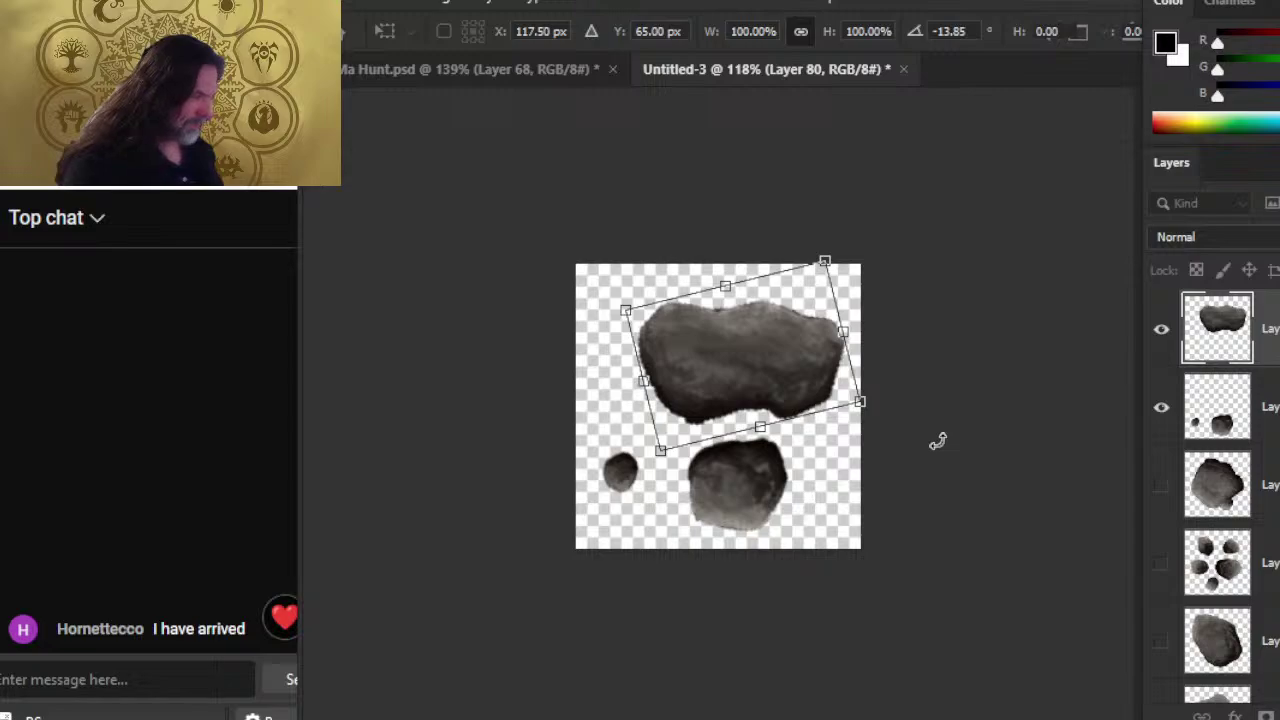
{"action": "key", "text": "Return"}
{"action": "mouse_move", "coordinate": [846, 538]}
{"action": "left_mouse_down"}
{"action": "mouse_move", "coordinate": [794, 506]}
{"action": "mouse_move", "coordinate": [843, 531]}
{"action": "left_mouse_up"}
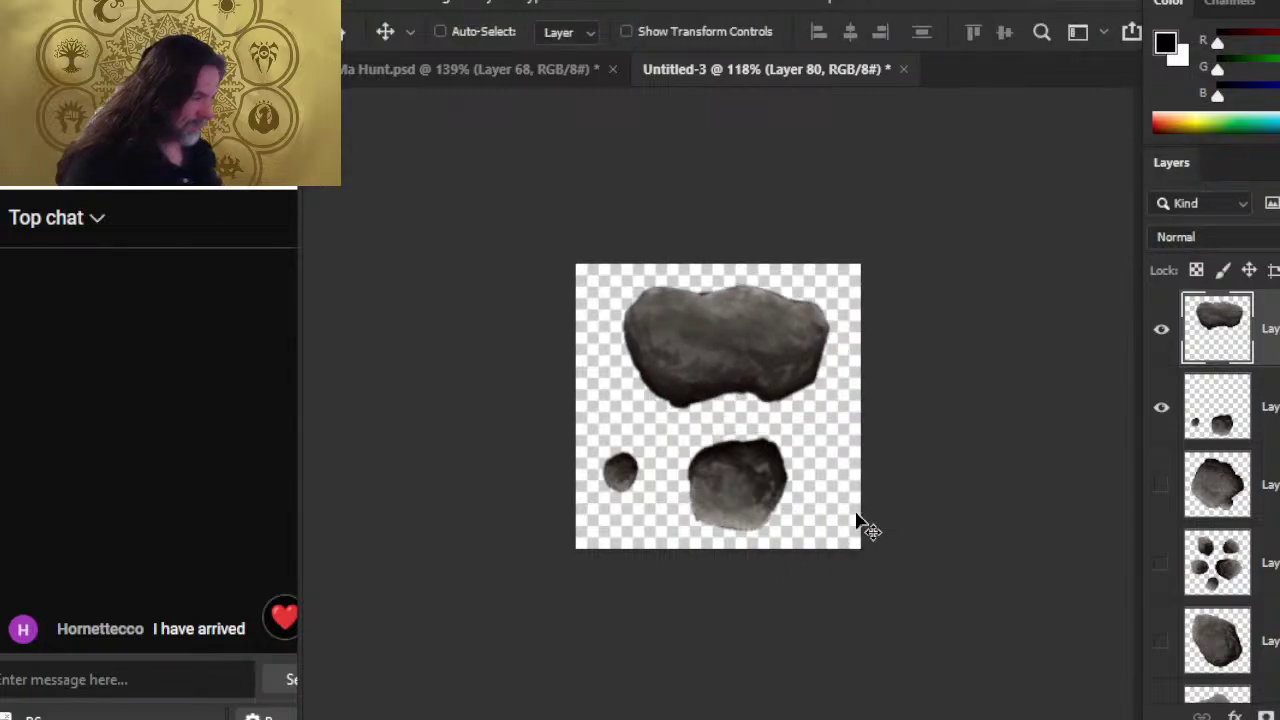
{"action": "right_click", "coordinate": [1265, 354]}
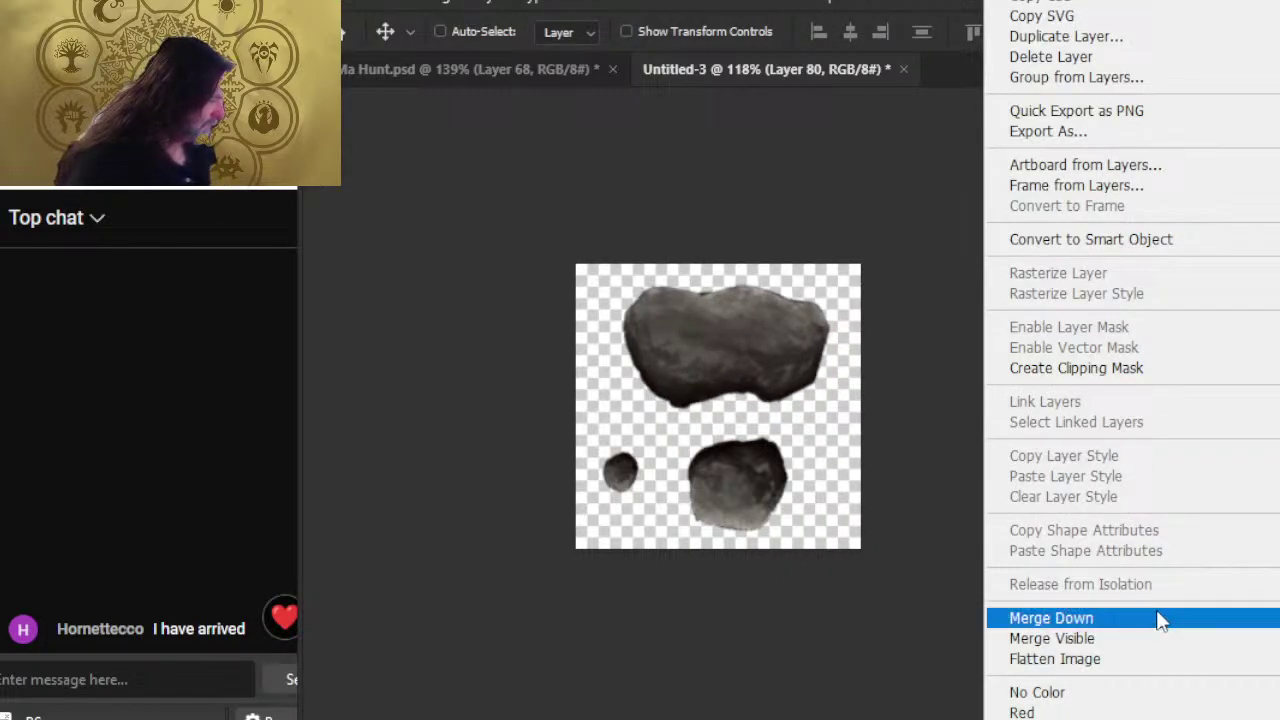
{"action": "left_click", "coordinate": [1060, 618]}
{"action": "key", "text": "z"}
{"action": "left_click", "coordinate": [723, 486]}
- Lasso the small rock and move it upward
{"action": "key", "text": "e"}
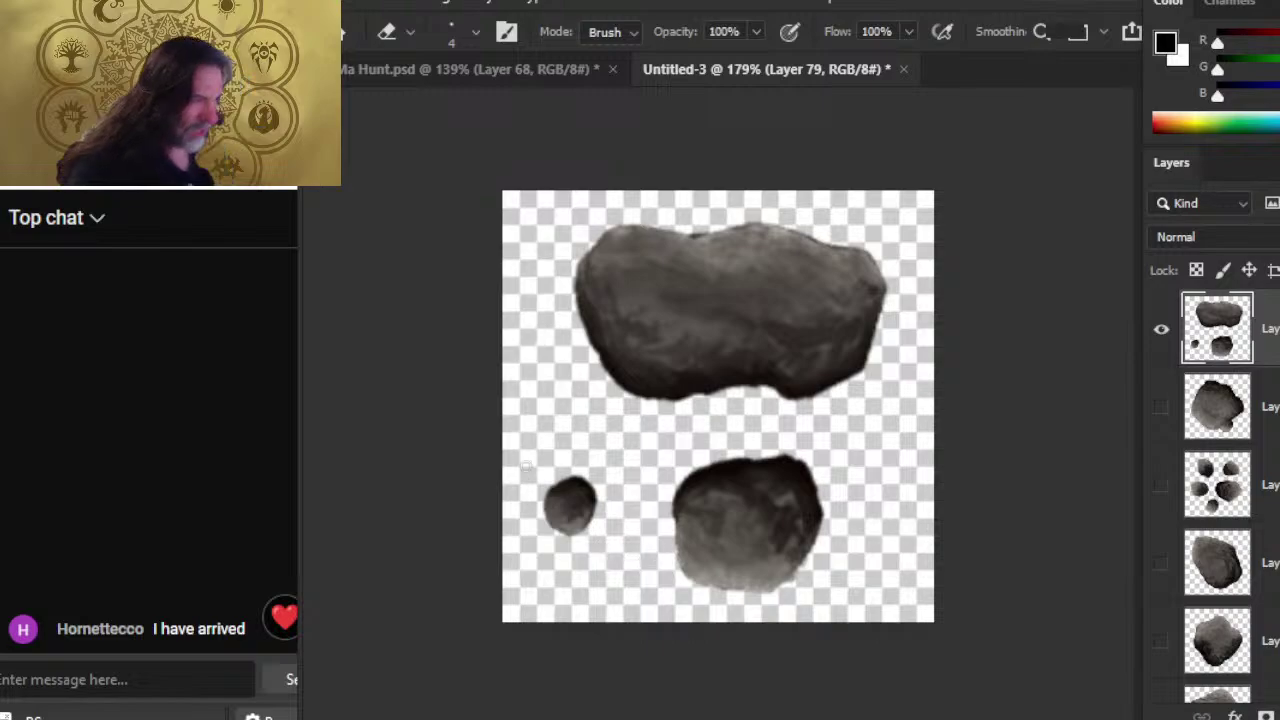
{"action": "key", "text": "l"}
{"action": "left_click_drag", "start_coordinate": [586, 441], "coordinate": [594, 452]}
{"action": "key", "text": "v"}
{"action": "mouse_move", "coordinate": [572, 505]}
{"action": "left_mouse_down"}
{"action": "mouse_move", "coordinate": [580, 440]}
{"action": "mouse_move", "coordinate": [572, 455]}
{"action": "left_mouse_up"}
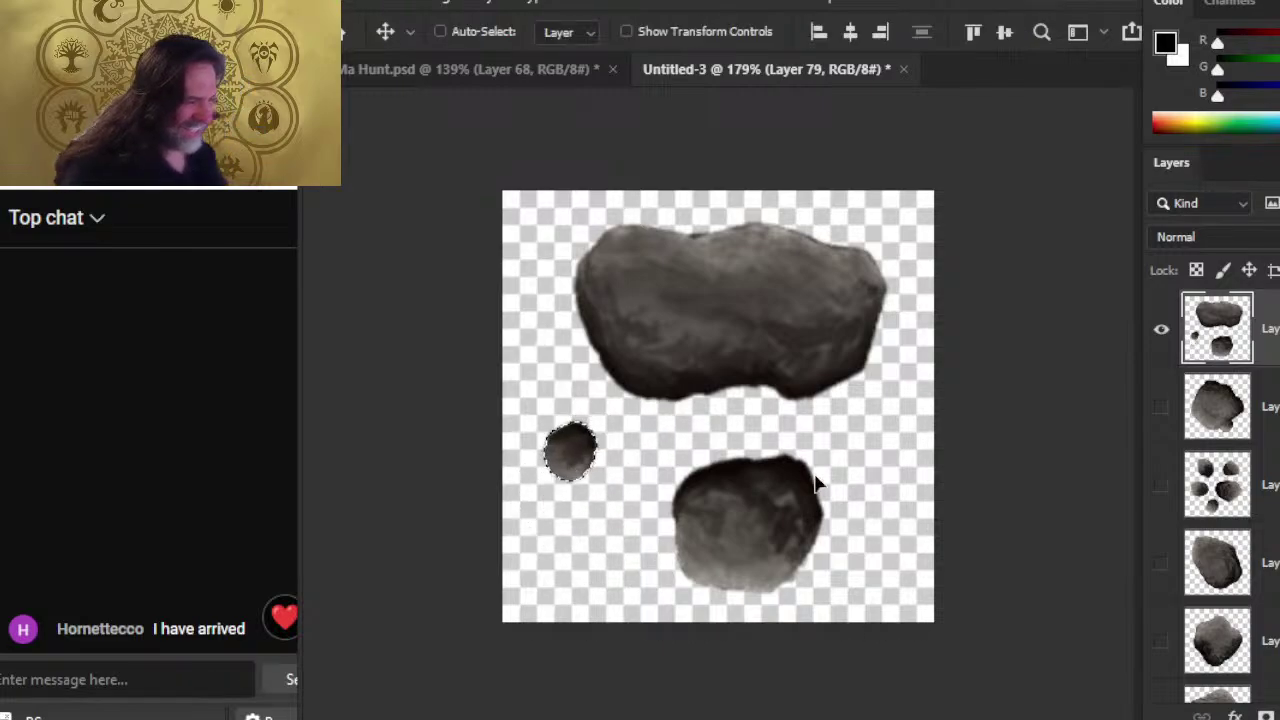
- Lasso the lower rock and shift it slightly to the right
{"action": "key", "text": "l"}
{"action": "mouse_move", "coordinate": [754, 424]}
{"action": "left_mouse_down"}
{"action": "mouse_move", "coordinate": [641, 504]}
{"action": "mouse_move", "coordinate": [778, 615]}
{"action": "left_mouse_up"}
{"action": "left_click_drag", "start_coordinate": [748, 420], "coordinate": [750, 424]}
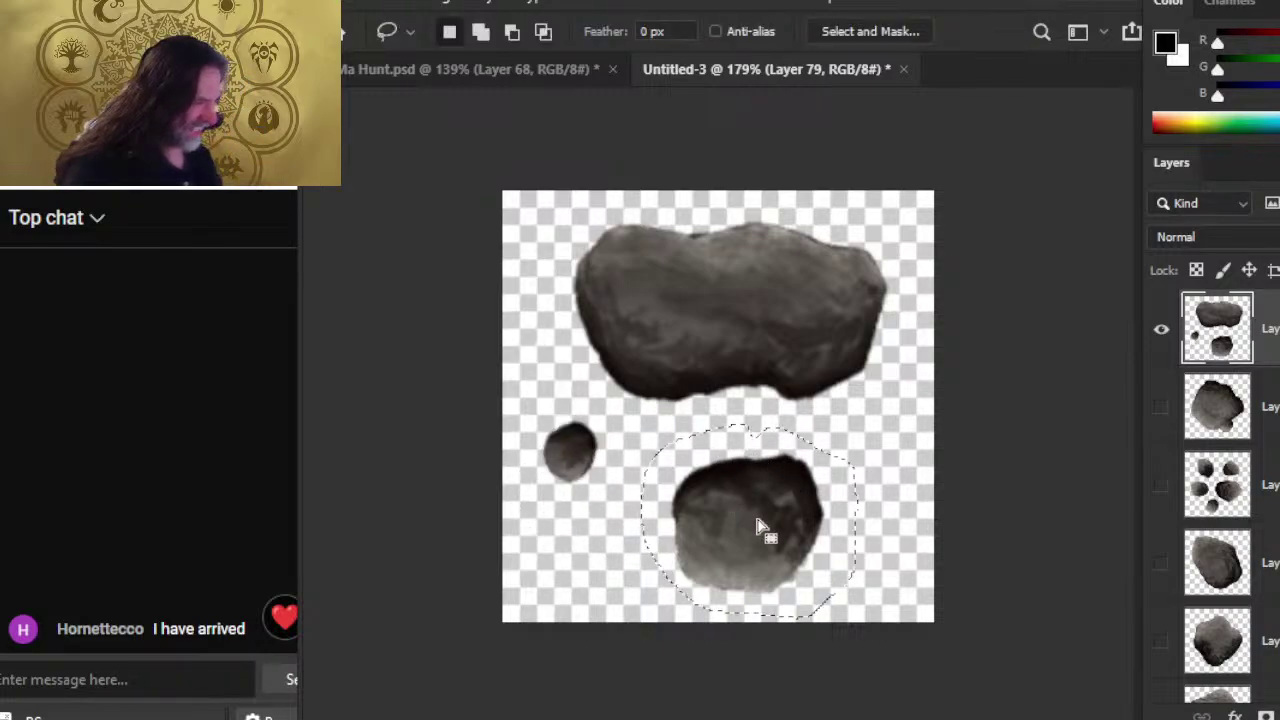
{"action": "key", "text": "v"}
{"action": "left_click_drag", "start_coordinate": [766, 529], "coordinate": [826, 512]}
- Rotate the lower rock -34.21° with Free Transform, nudge it into place, and deselect
{"action": "key", "text": "l"}
{"action": "right_click", "coordinate": [870, 455]}
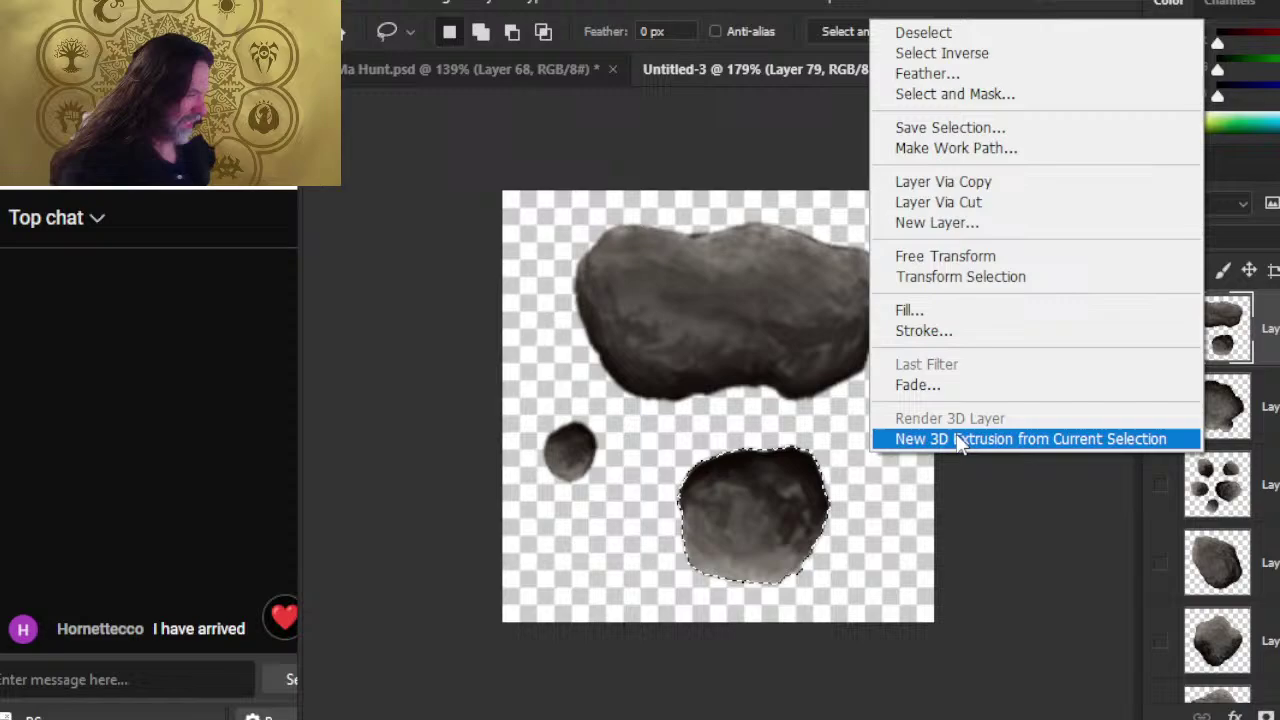
{"action": "left_click", "coordinate": [986, 256]}
{"action": "left_click_drag", "start_coordinate": [962, 352], "coordinate": [866, 258]}
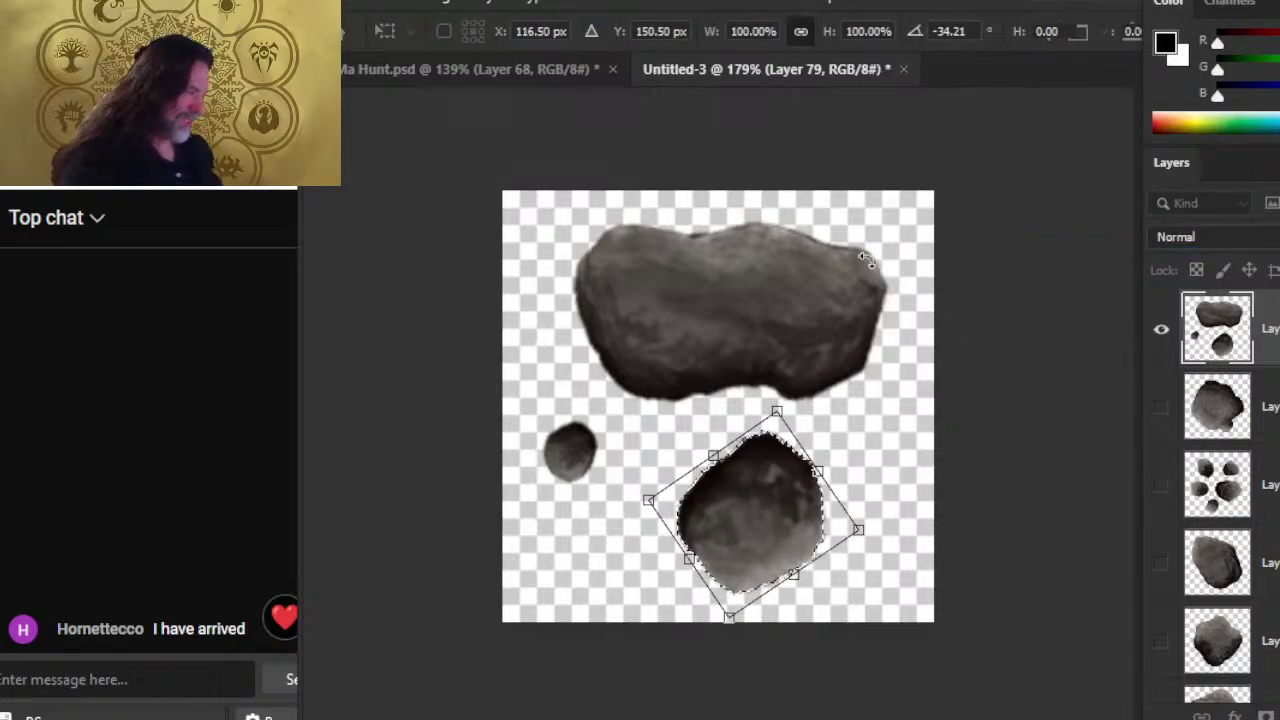
{"action": "key", "text": "Return"}
{"action": "key", "text": "v"}
{"action": "left_click_drag", "start_coordinate": [905, 547], "coordinate": [918, 551]}
{"action": "key", "text": "ctrl+d"}
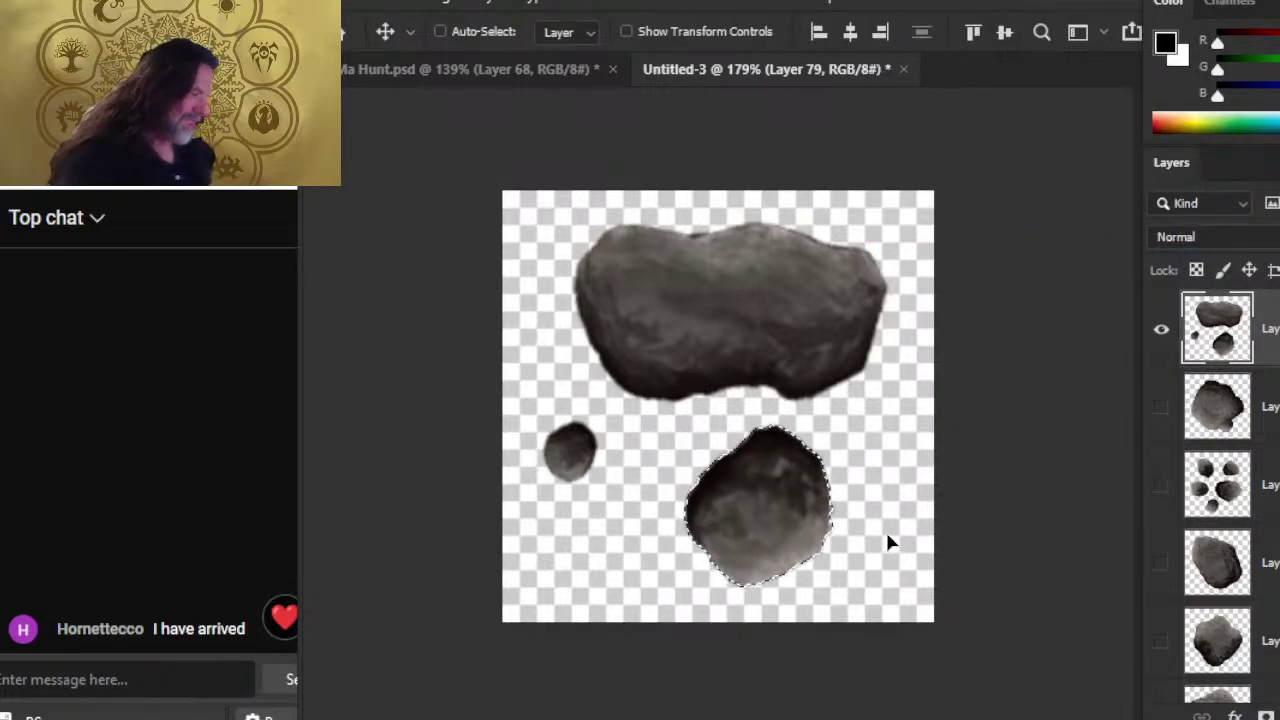
- Lasso the small rock, move it to the canvas's lower left, and deselect
{"action": "key", "text": "l"}
{"action": "mouse_move", "coordinate": [613, 460]}
{"action": "left_mouse_down"}
{"action": "mouse_move", "coordinate": [593, 400]}
{"action": "mouse_move", "coordinate": [600, 412]}
{"action": "left_mouse_up"}
{"action": "key", "text": "v"}
{"action": "mouse_move", "coordinate": [584, 484]}
{"action": "left_mouse_down"}
{"action": "mouse_move", "coordinate": [557, 429]}
{"action": "mouse_move", "coordinate": [632, 577]}
{"action": "left_mouse_up"}
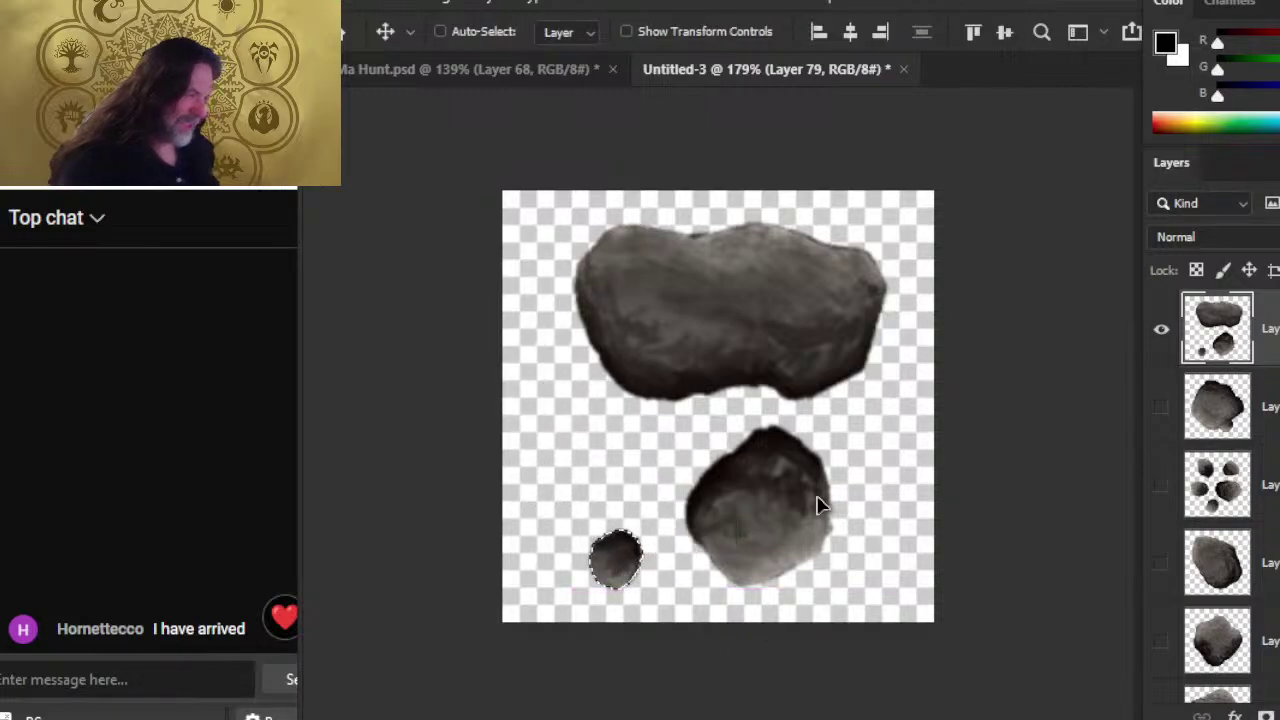
{"action": "key", "text": "ctrl+d"}
- Go back to the hunt map and lasso a small rock there
{"action": "key", "text": "l"}
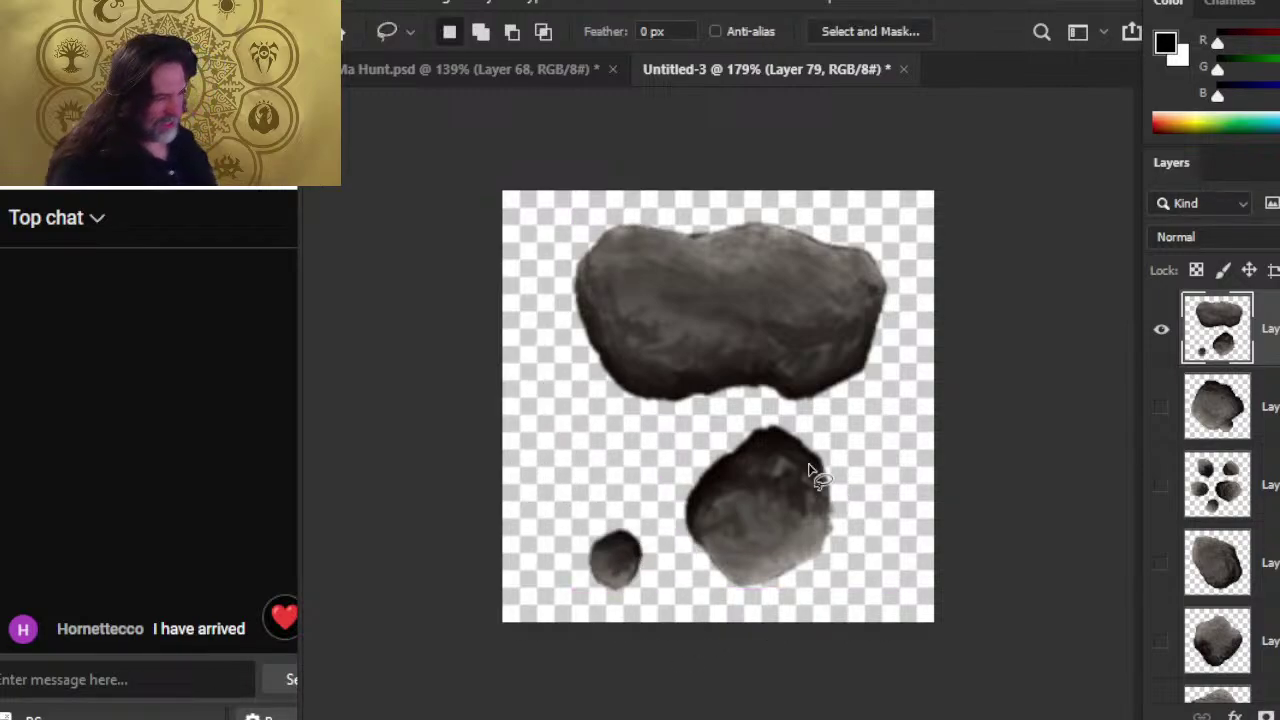
{"action": "left_click", "coordinate": [545, 66]}
{"action": "scroll", "coordinate": [877, 449], "scroll_direction": "down", "scroll_amount": 3}
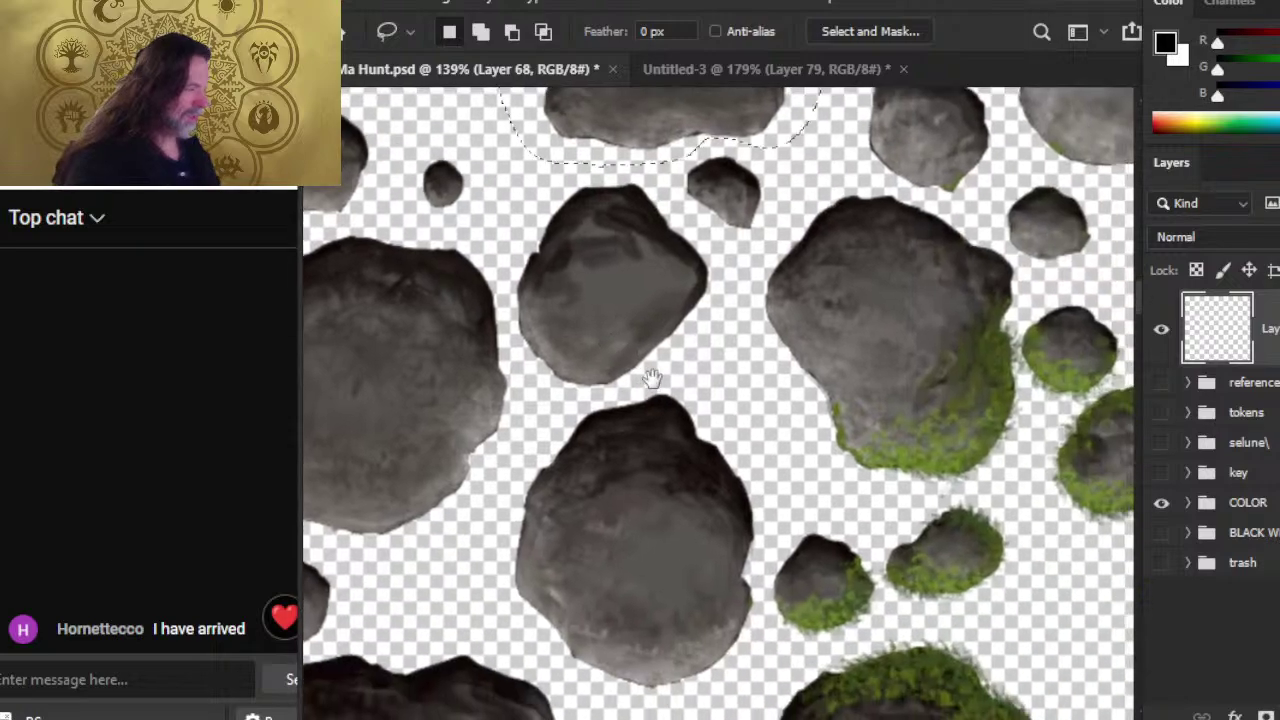
{"action": "key", "text": "alt+Tab"}
{"action": "key", "text": "alt+Tab"}
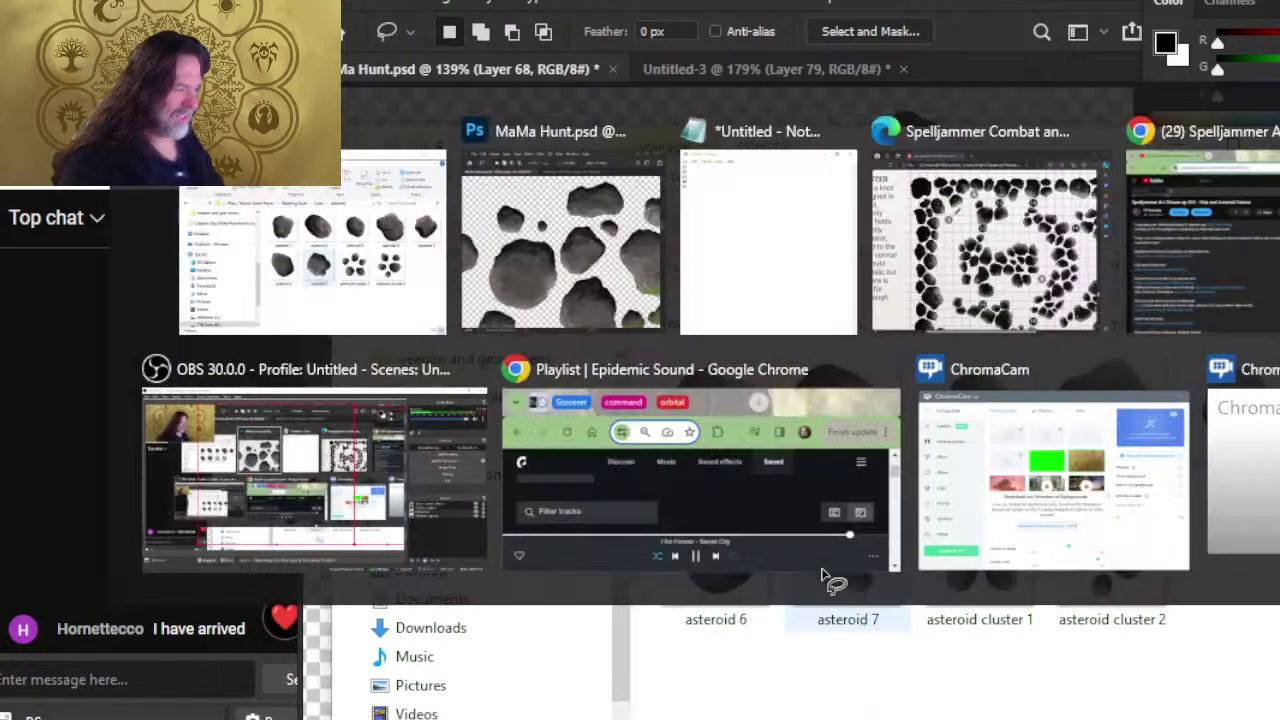
{"action": "left_click", "coordinate": [713, 74]}
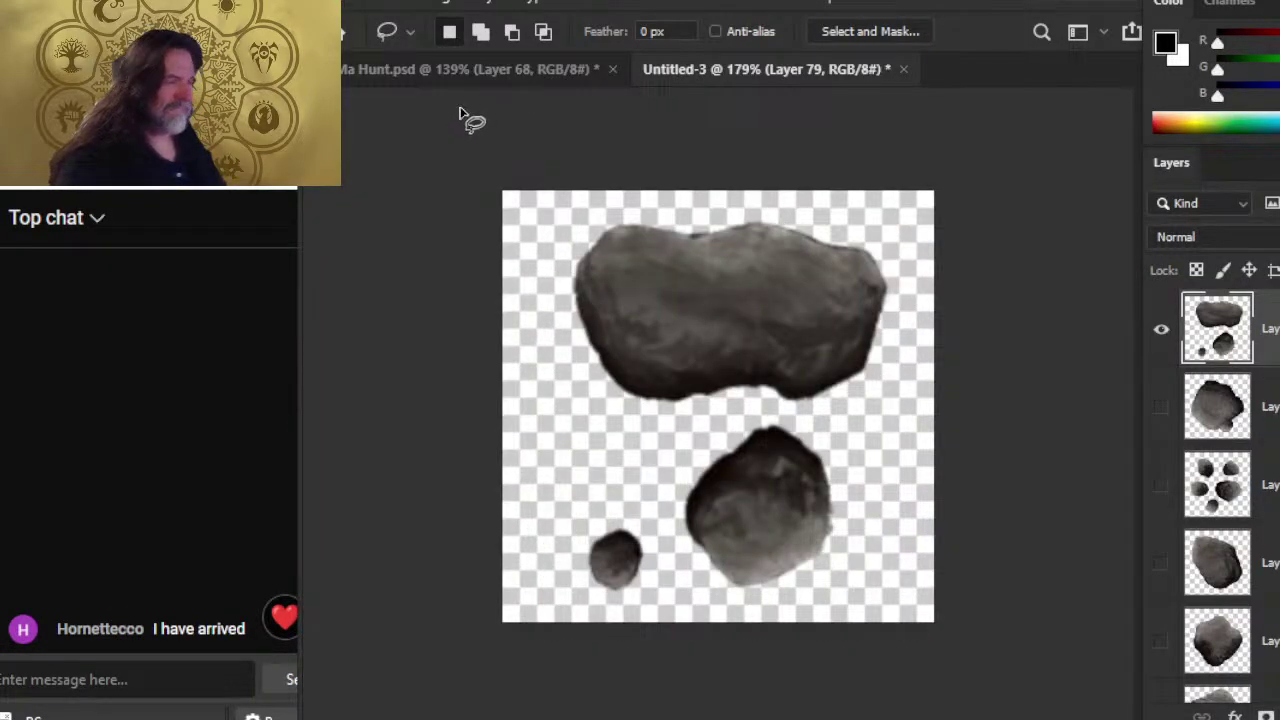
{"action": "left_click", "coordinate": [476, 72]}
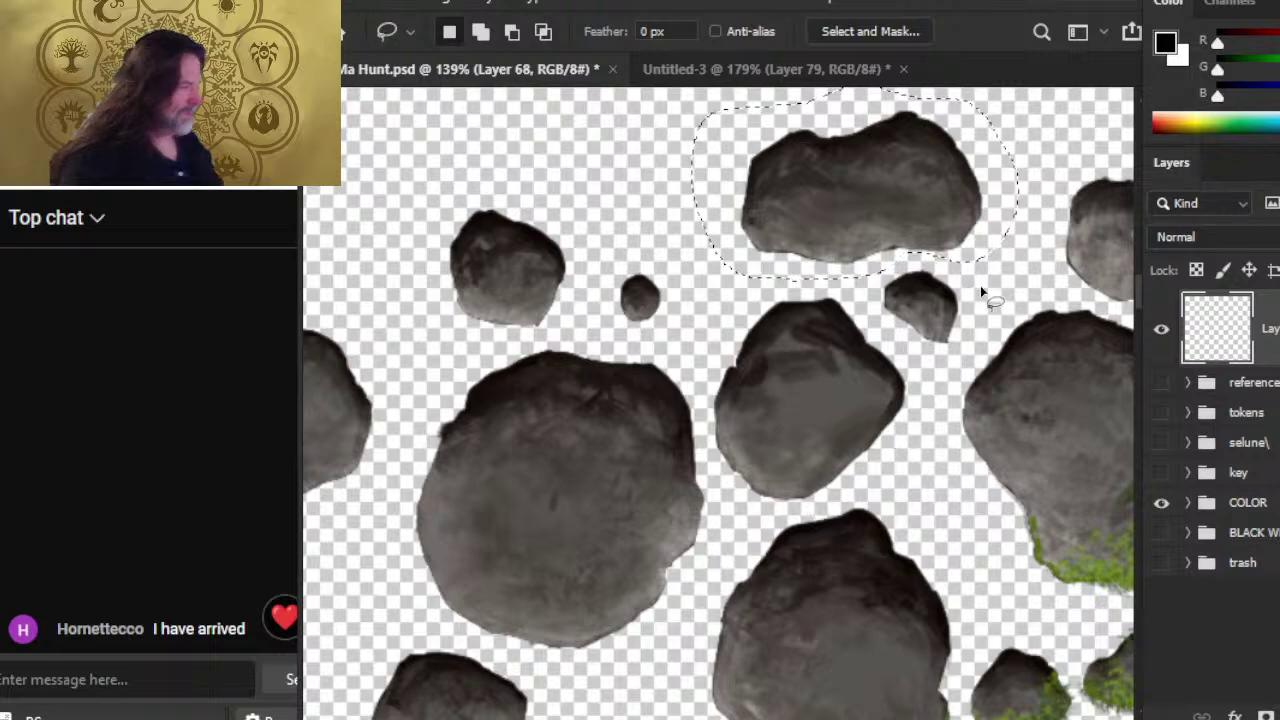
{"action": "left_click_drag", "start_coordinate": [997, 293], "coordinate": [972, 348]}
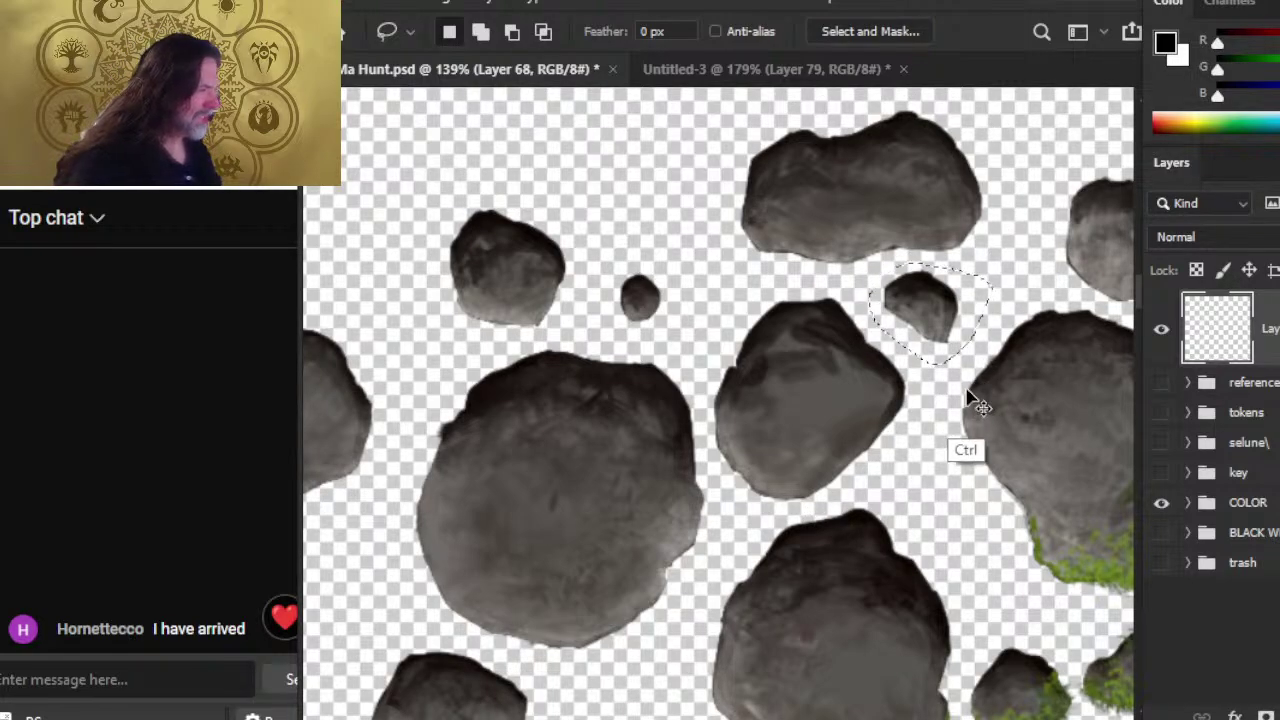
- Paste the rock into Untitled-3, move it to the cluster's left side, and zoom in to erase
{"action": "left_click", "coordinate": [713, 74]}
{"action": "key", "text": "ctrl+v"}
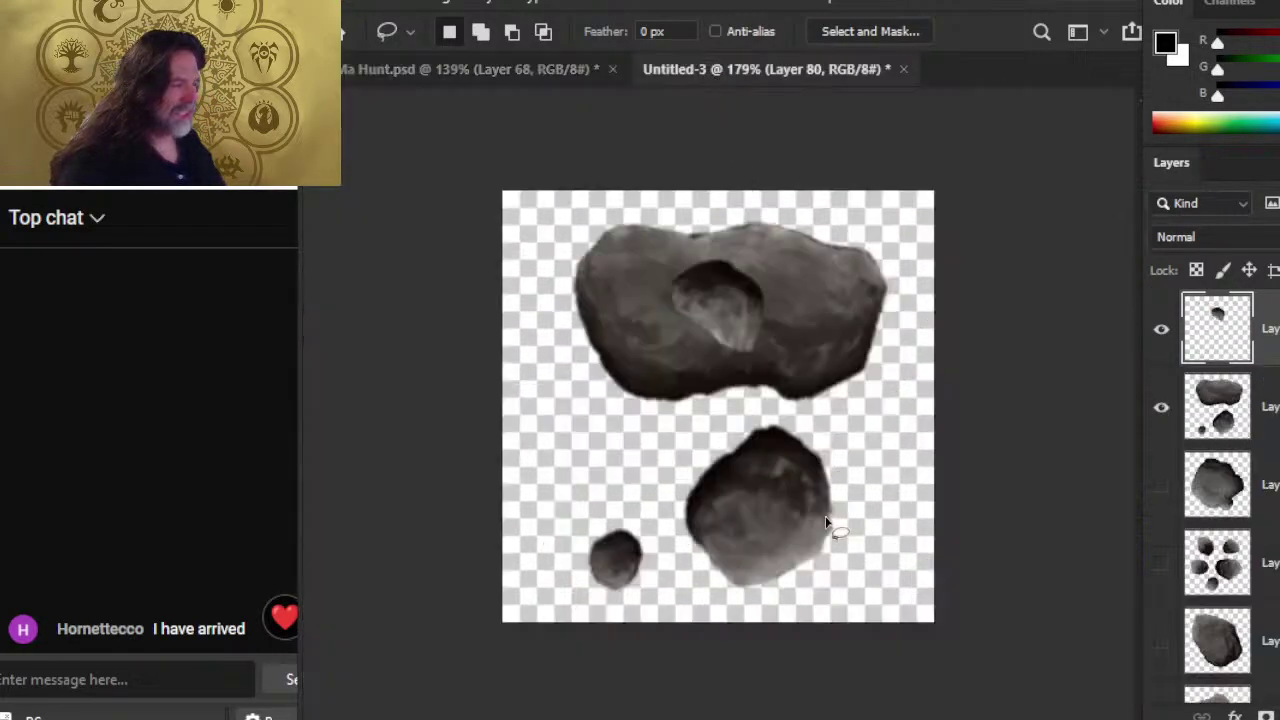
{"action": "key", "text": "v"}
{"action": "left_click_drag", "start_coordinate": [789, 517], "coordinate": [716, 573]}
{"action": "key", "text": "z"}
{"action": "left_click", "coordinate": [597, 518]}
{"action": "key", "text": "e"}
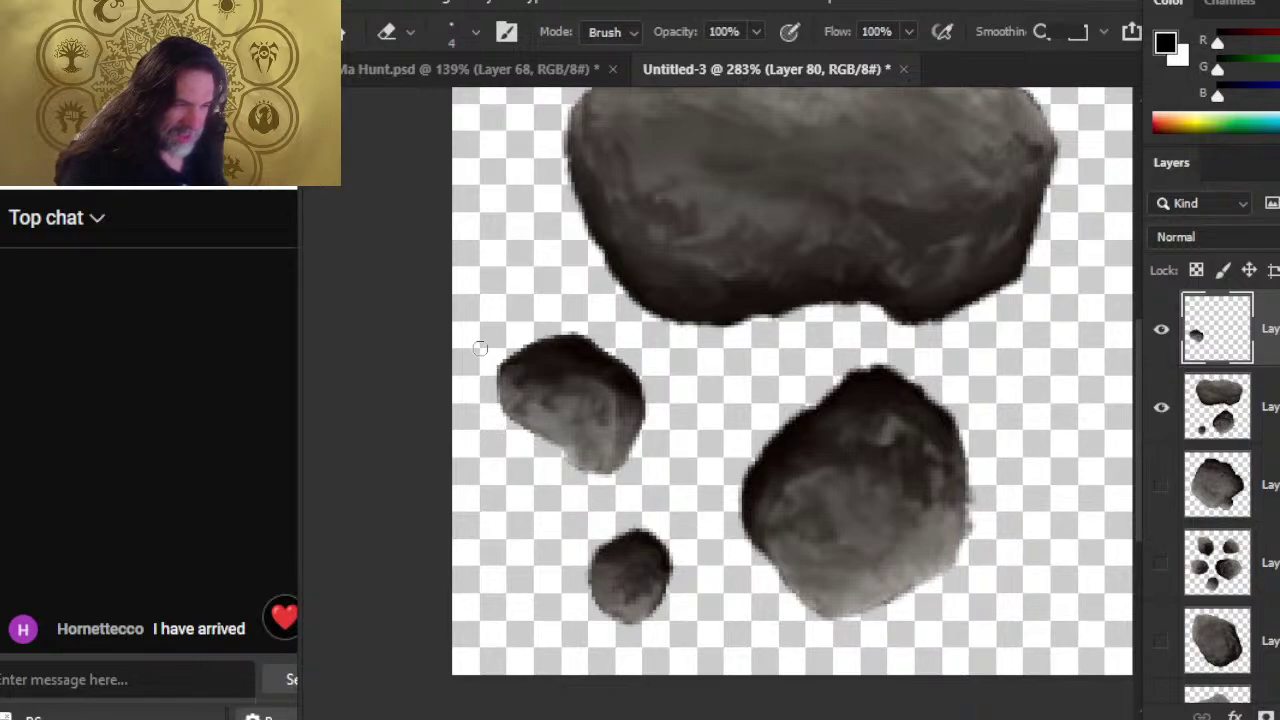
- Merge Layer 80 down into the cluster layer and shift the merged cluster slightly right and down
{"action": "key", "text": "z"}
{"action": "scroll", "coordinate": [851, 466], "scroll_direction": "down", "scroll_amount": 5}
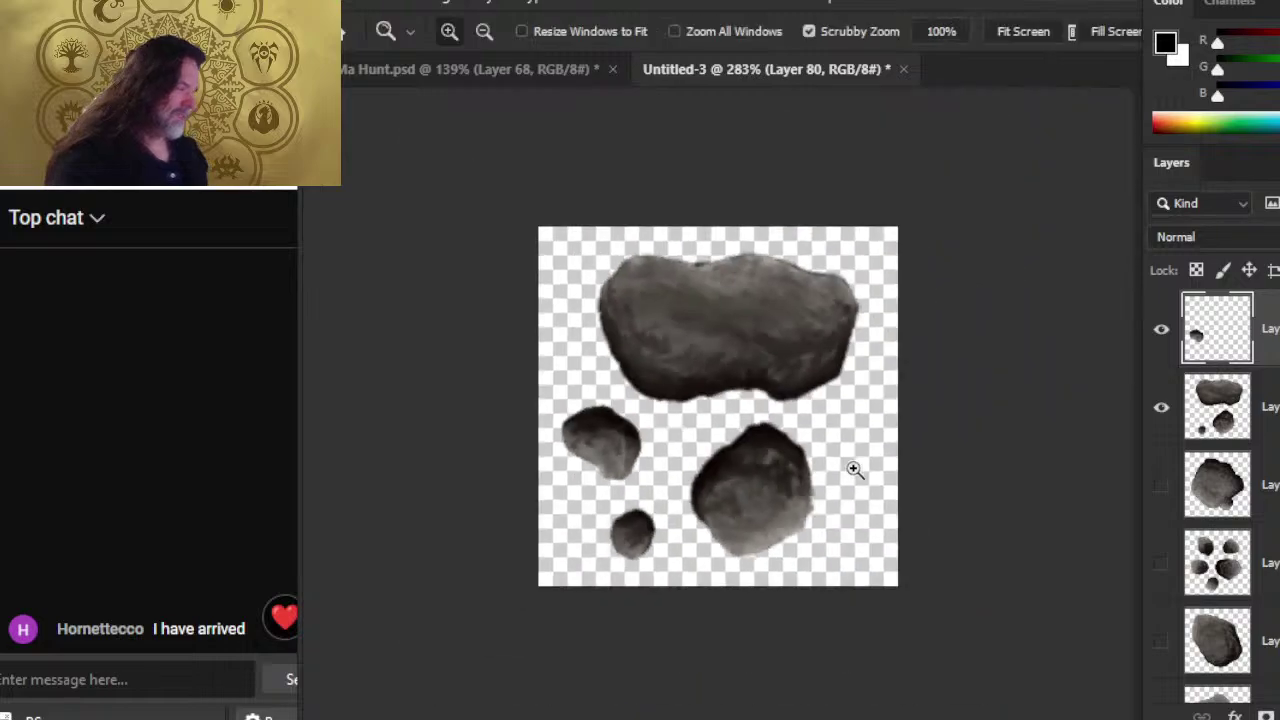
{"action": "right_click", "coordinate": [1273, 379]}
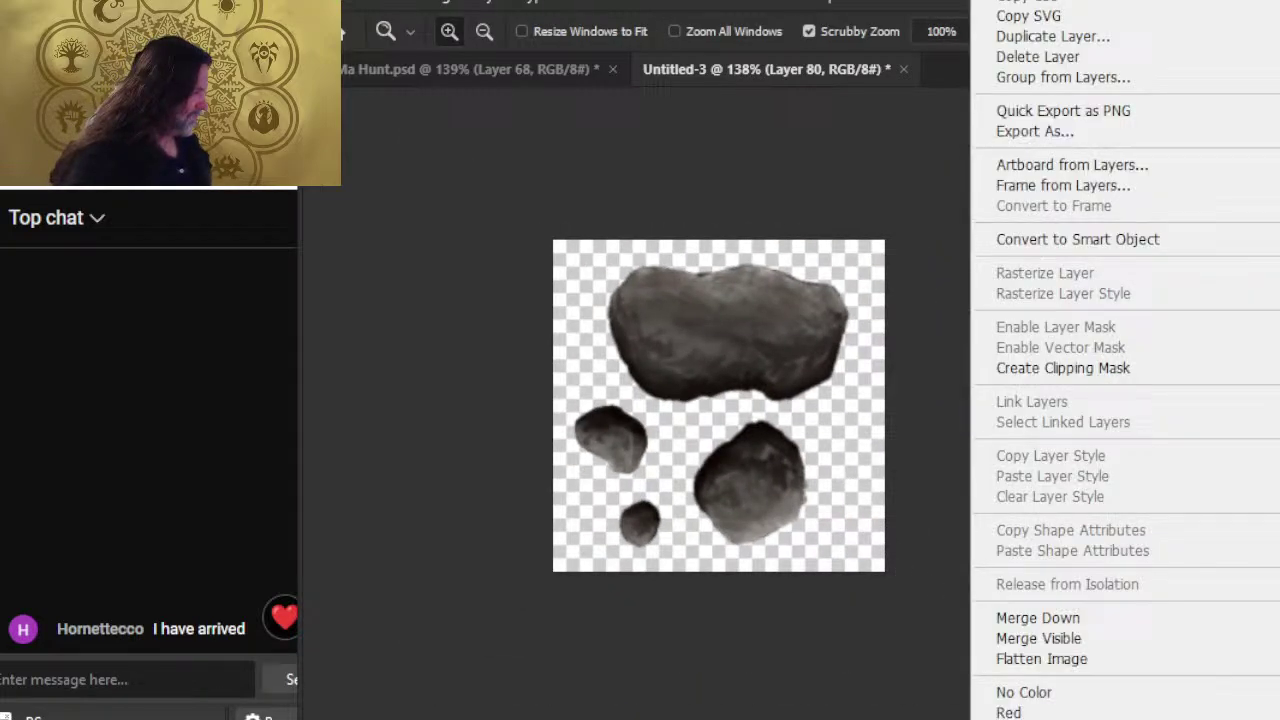
{"action": "left_click", "coordinate": [1171, 615]}
{"action": "key", "text": "v"}
{"action": "left_click_drag", "start_coordinate": [834, 443], "coordinate": [843, 449]}
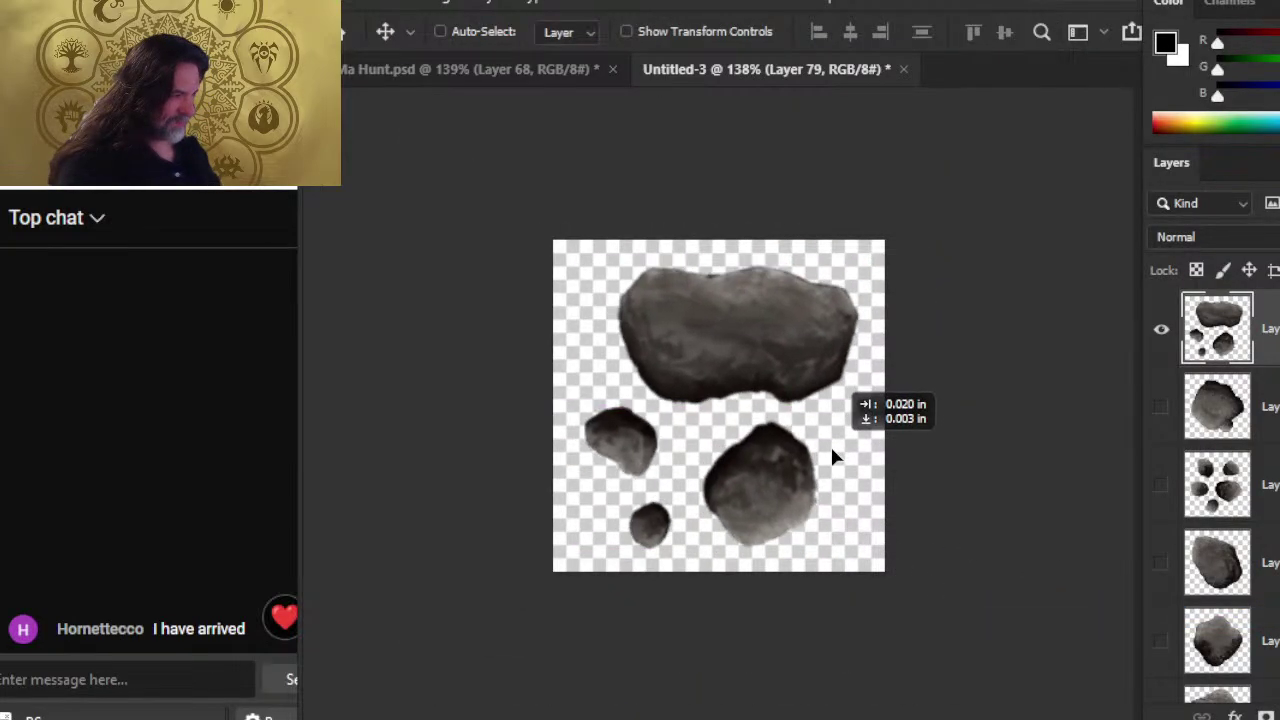
{"action": "left_click", "coordinate": [355, 5]}
- Save the cluster on this computer as PNG 'asteroid cluster 3', accepting the PNG options
{"action": "left_click", "coordinate": [455, 280]}
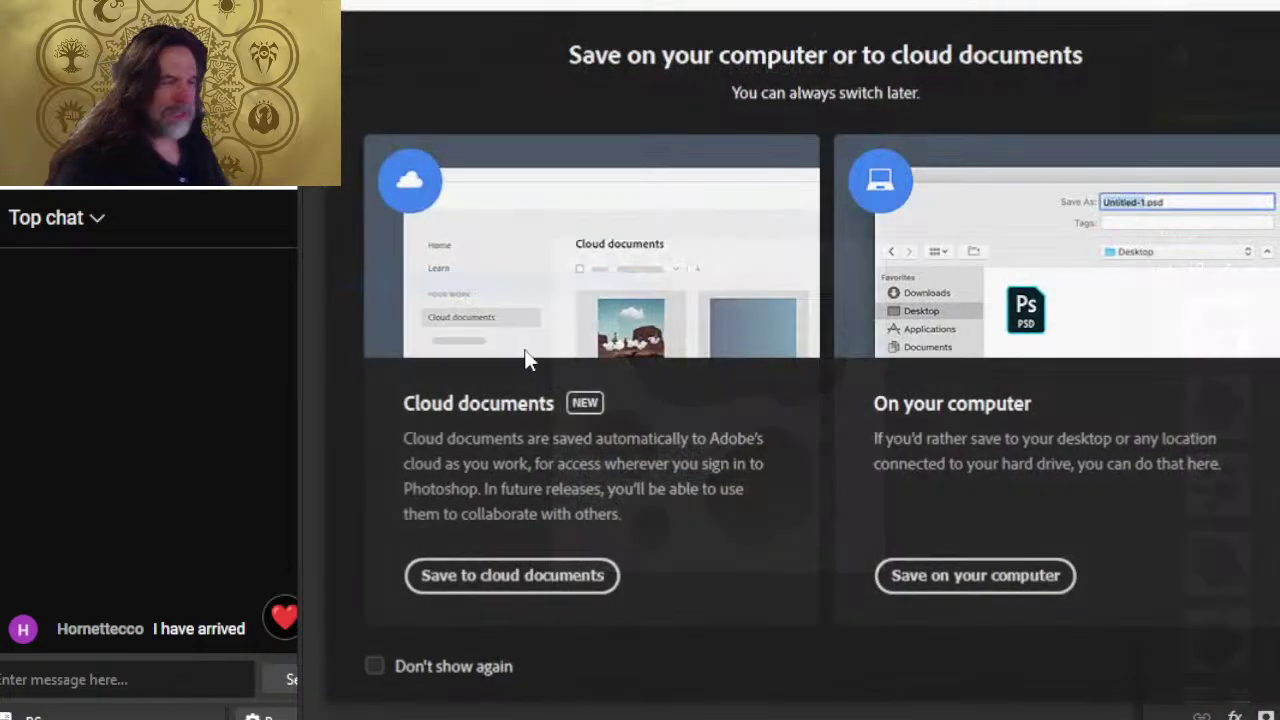
{"action": "left_click", "coordinate": [935, 575]}
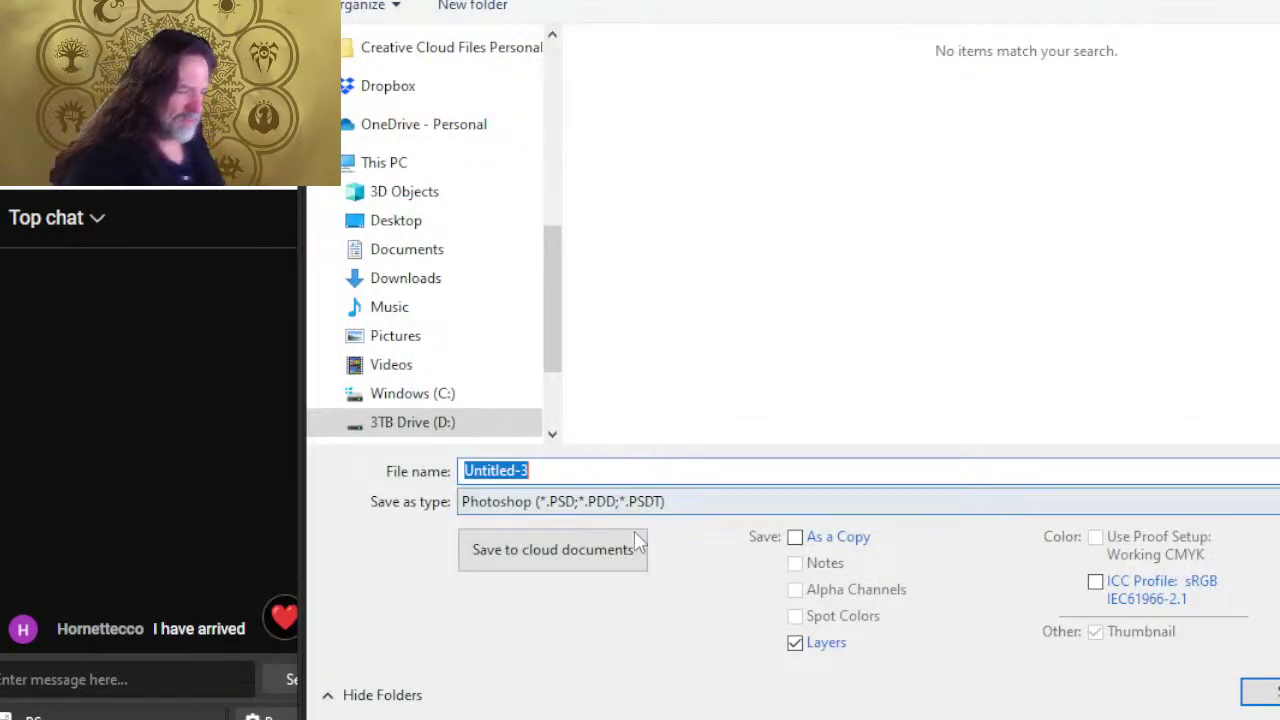
{"action": "left_click", "coordinate": [636, 503]}
{"action": "left_click", "coordinate": [545, 408]}
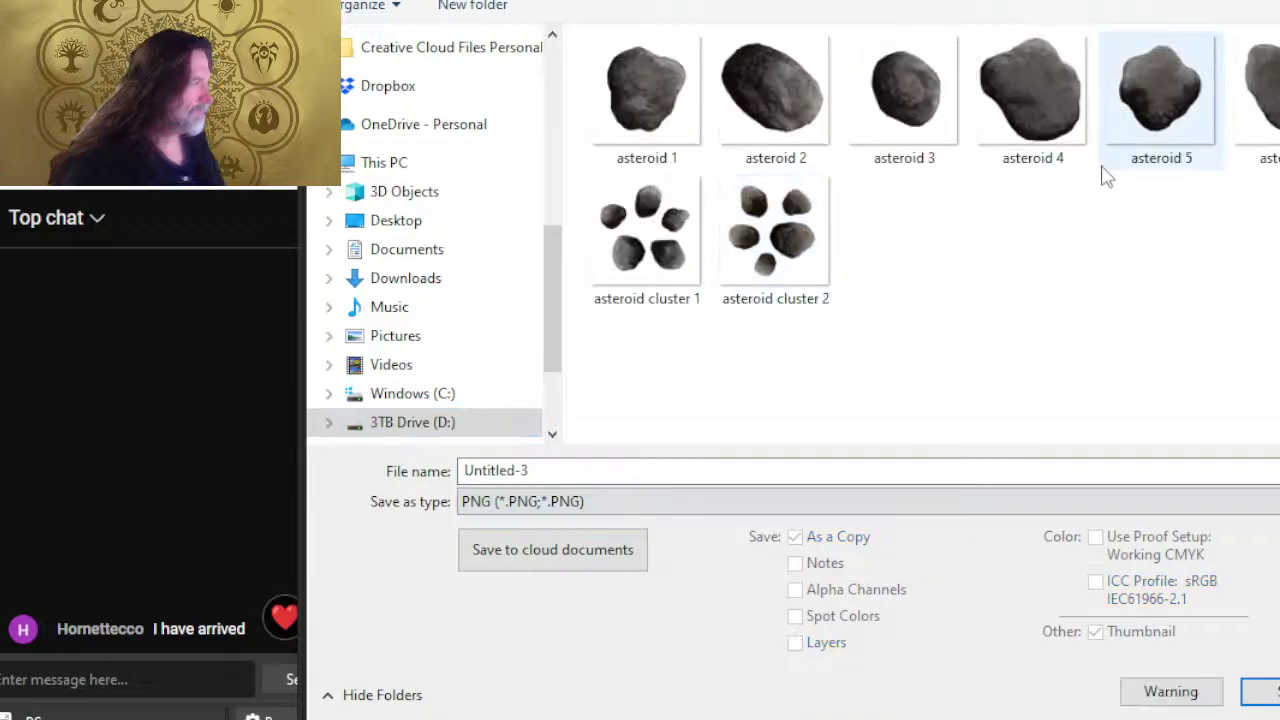
{"action": "left_click", "coordinate": [772, 285]}
{"action": "left_click", "coordinate": [616, 468]}
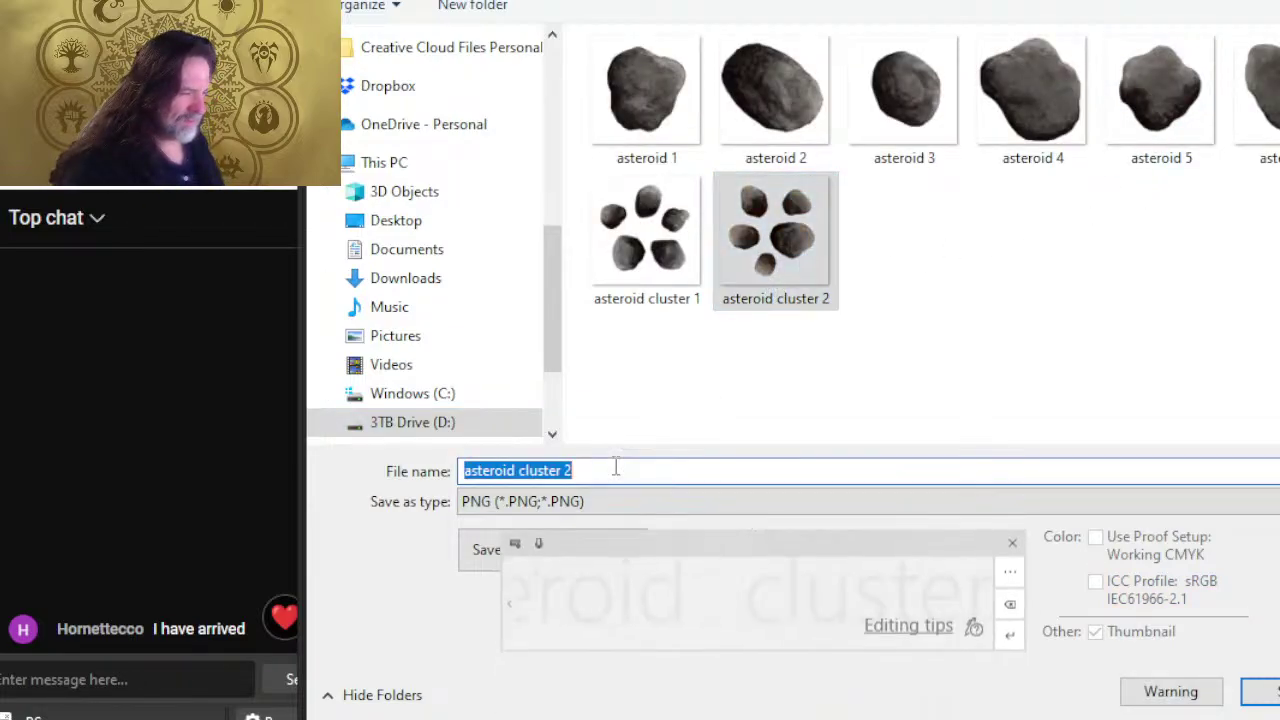
{"action": "key", "text": "Right"}
{"action": "key", "text": "BackSpace"}
{"action": "type", "text": "3"}
{"action": "key", "text": "Return"}
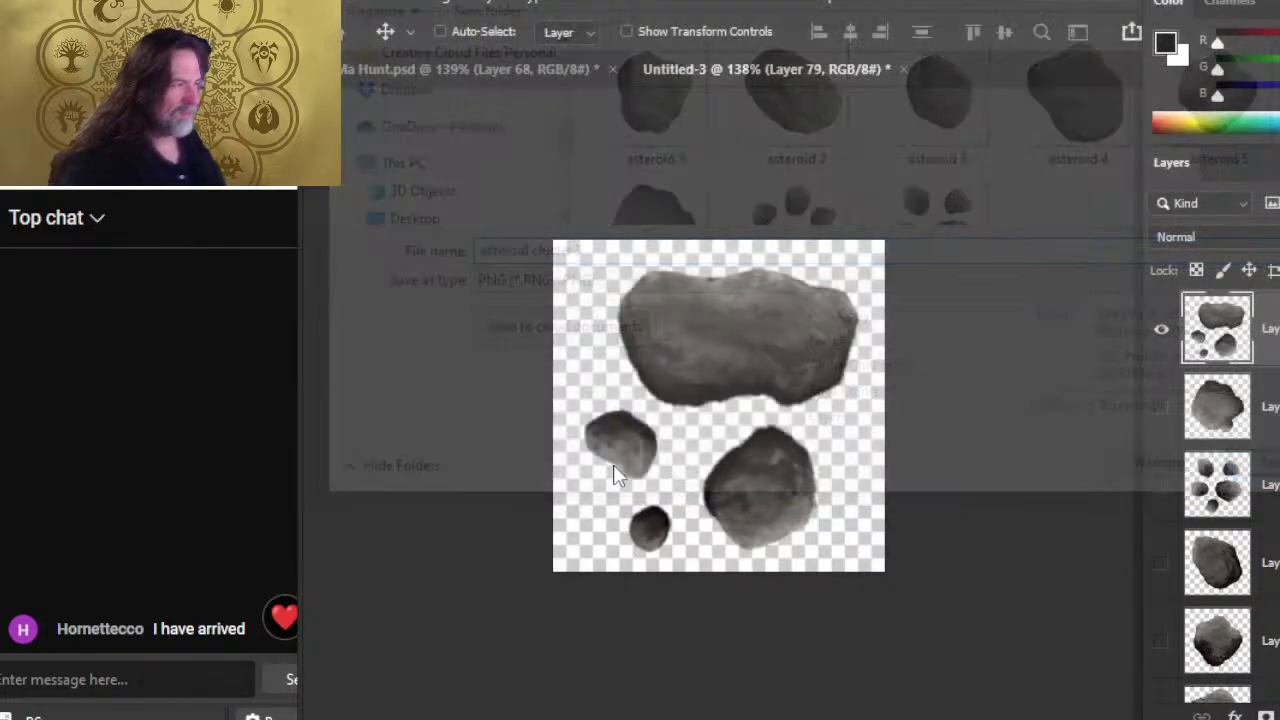
{"action": "left_click", "coordinate": [930, 170]}
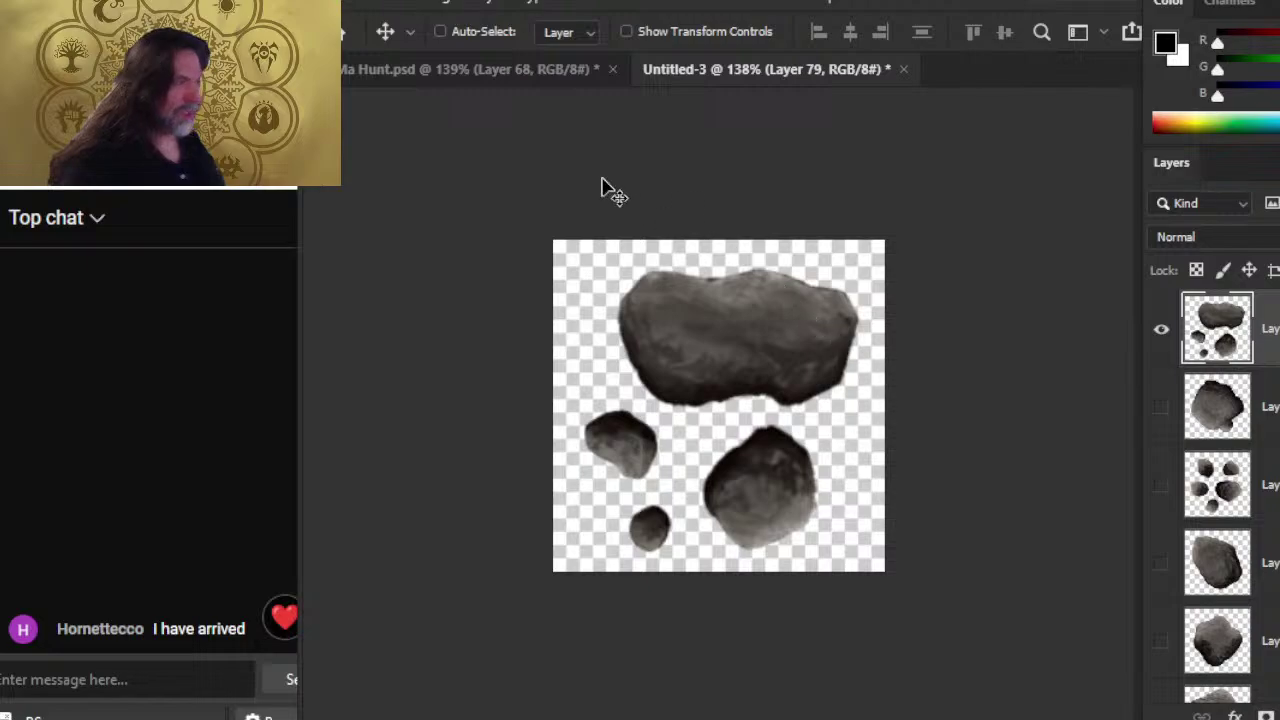
- Check the saved file in the File > Open browser, then cancel
{"action": "left_click", "coordinate": [367, 8]}
{"action": "left_click", "coordinate": [423, 43]}
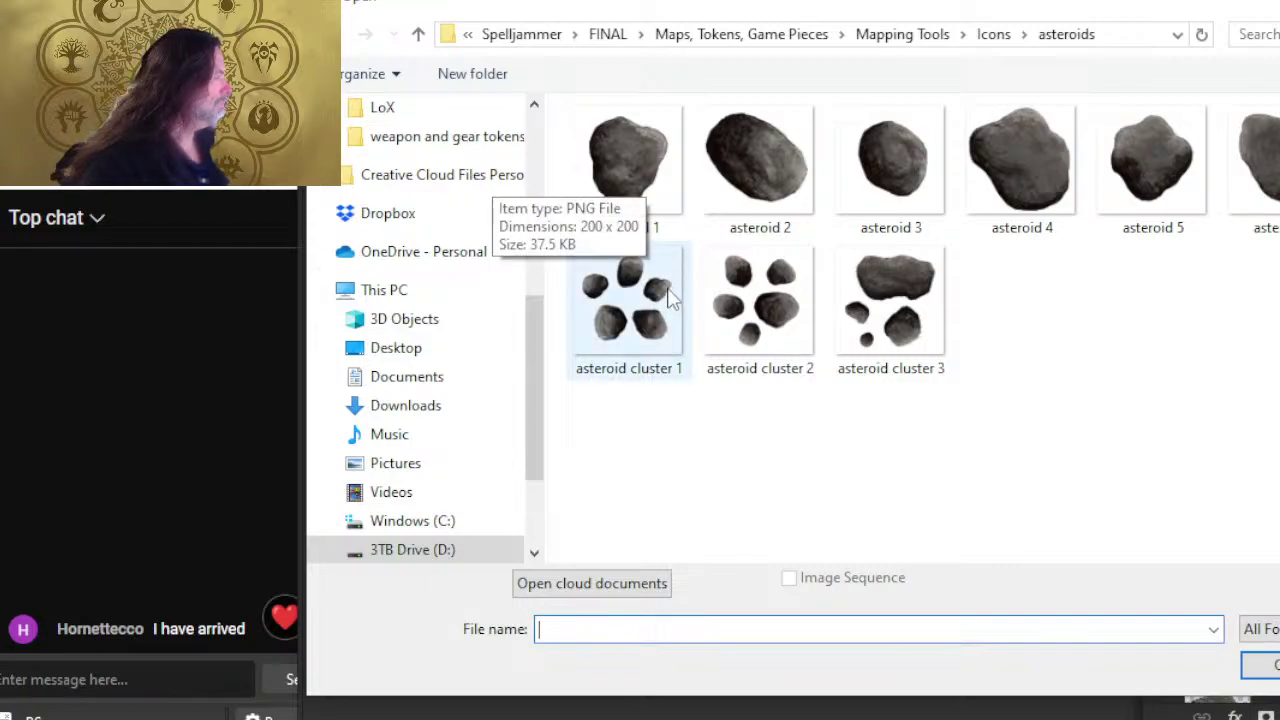
{"action": "key", "text": "Escape"}
- Zoom out and pan the hunt map to bring the rock field into view
{"action": "left_click", "coordinate": [520, 70]}
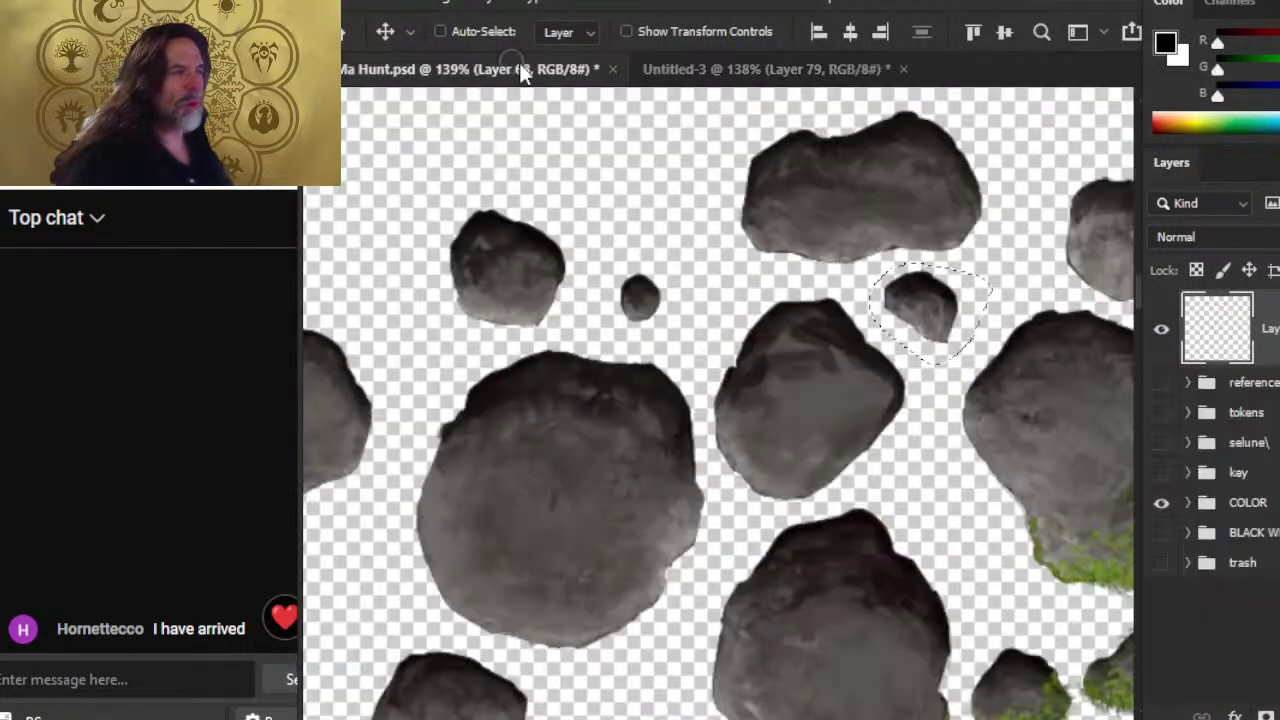
{"action": "scroll", "coordinate": [757, 400], "scroll_direction": "left", "scroll_amount": 8}
{"action": "scroll", "coordinate": [829, 337], "scroll_direction": "down", "scroll_amount": 2}
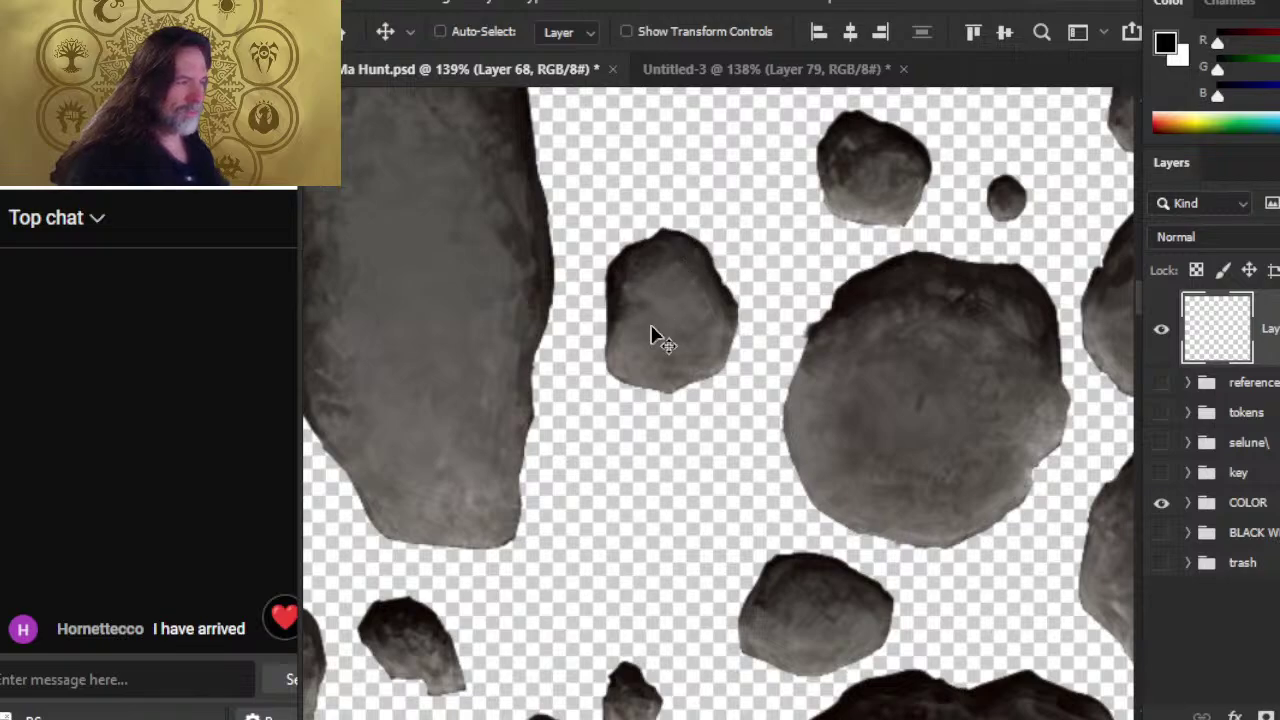
{"action": "key", "text": "z"}
{"action": "left_click_drag", "start_coordinate": [723, 489], "coordinate": [980, 383]}
{"action": "mouse_move", "coordinate": [457, 391]}
{"action": "left_mouse_down"}
{"action": "mouse_move", "coordinate": [674, 366]}
{"action": "mouse_move", "coordinate": [634, 366]}
{"action": "mouse_move", "coordinate": [606, 294]}
{"action": "left_mouse_up"}
- Lasso the large central rock and copy it
{"action": "key", "text": "l"}
{"action": "left_click_drag", "start_coordinate": [685, 318], "coordinate": [760, 318]}
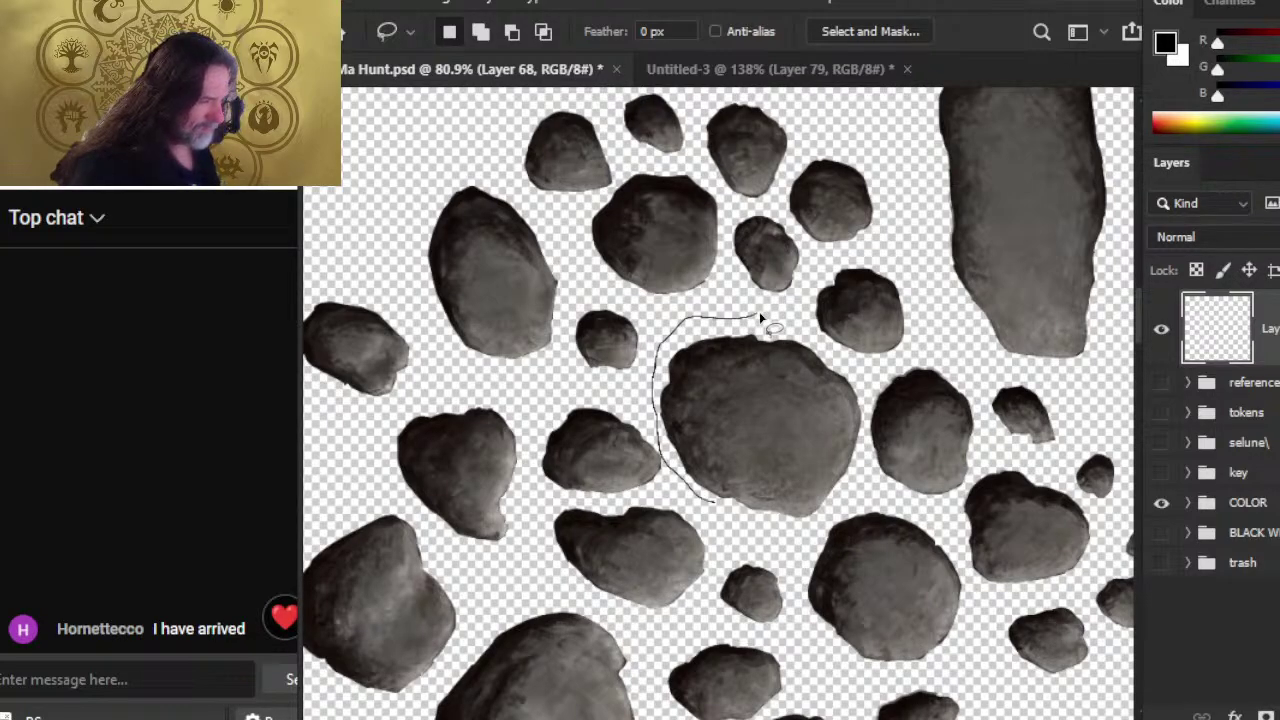
{"action": "left_click_drag", "start_coordinate": [760, 318], "coordinate": [671, 302]}
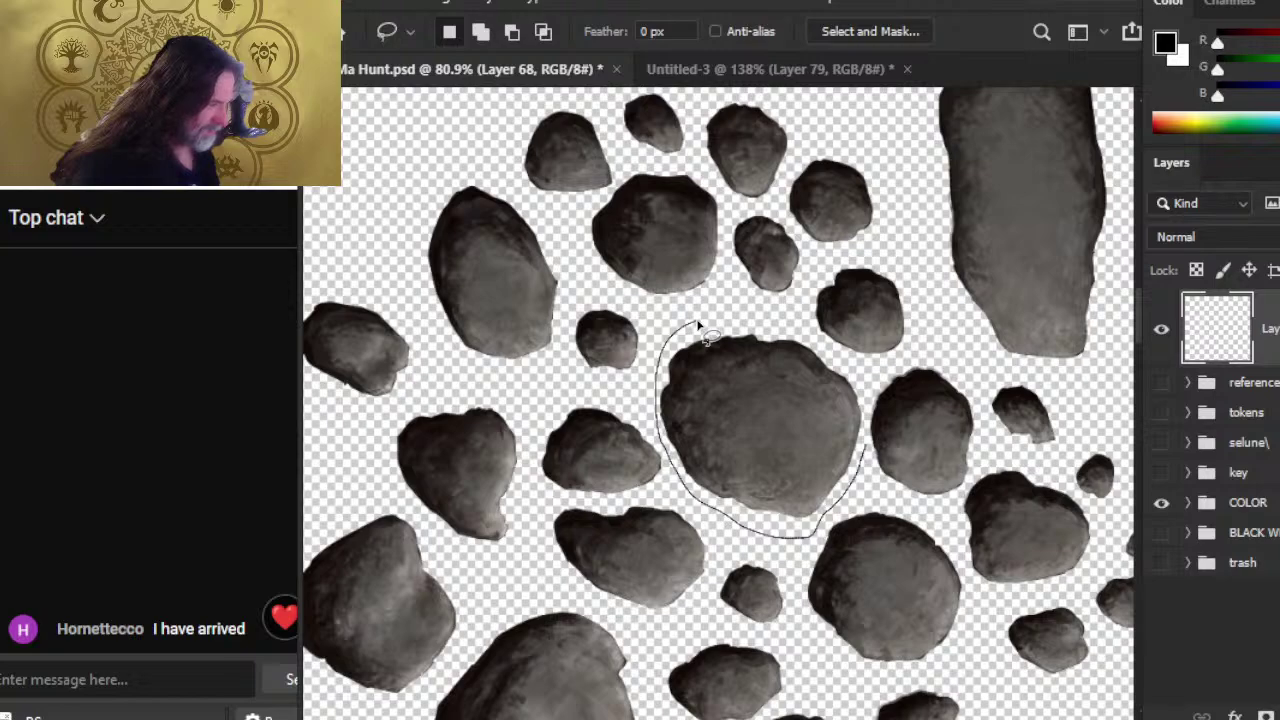
{"action": "left_click_drag", "start_coordinate": [700, 325], "coordinate": [785, 326]}
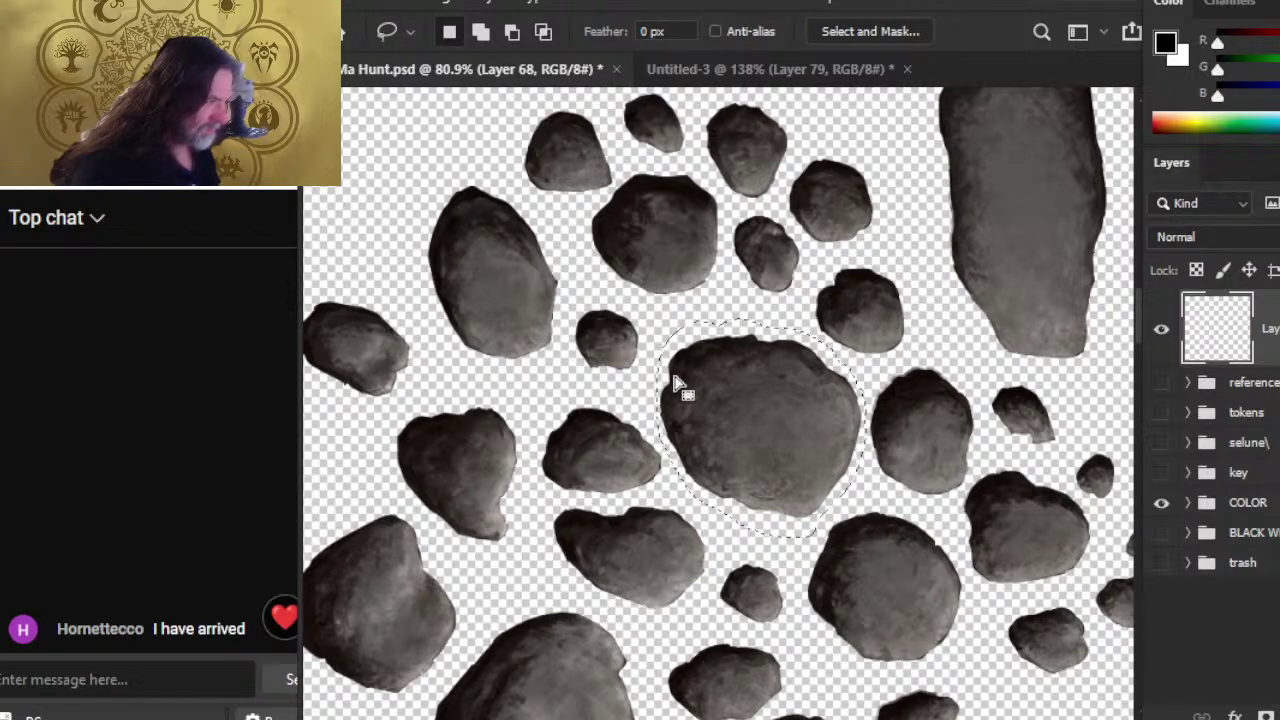
{"action": "key", "text": "ctrl+c"}
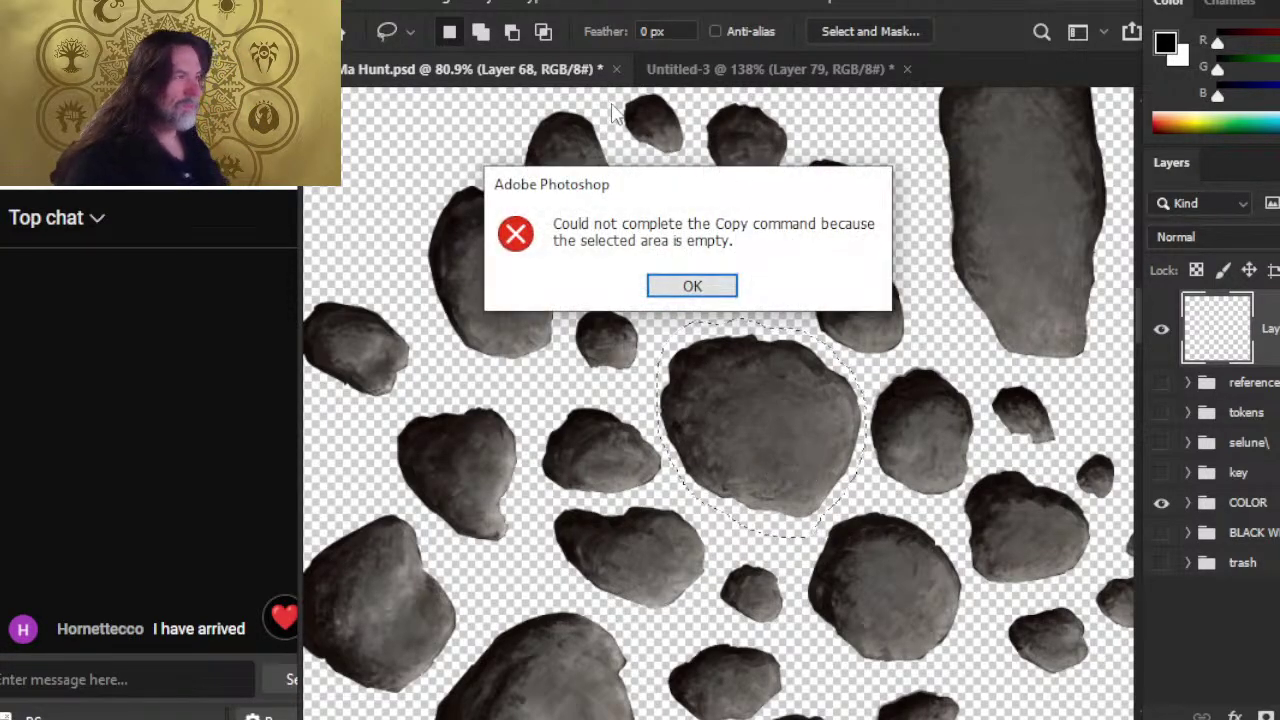
- Dismiss the copy error, reselect the central rock, and drag it into Untitled-3
{"action": "key", "text": "Return"}
{"action": "key", "text": "ctrl+d"}
{"action": "key", "text": "ctrl+shift+alt+n"}
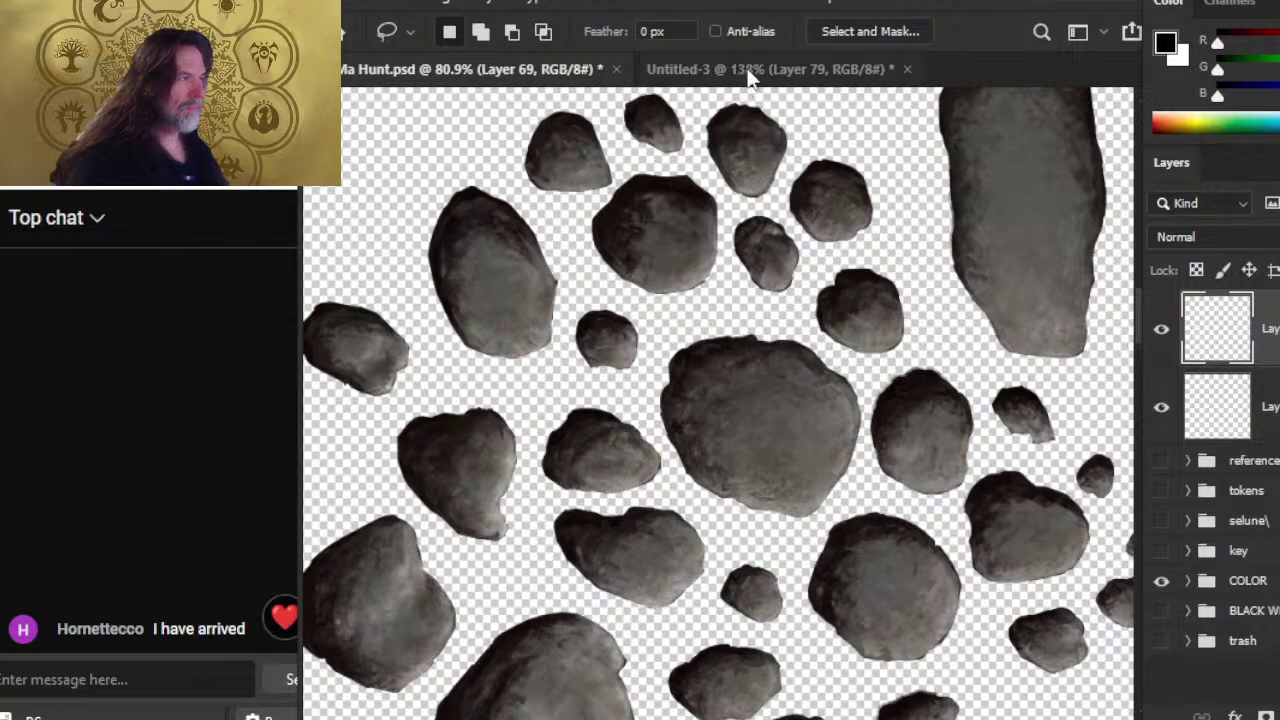
{"action": "left_click", "coordinate": [749, 70]}
{"action": "left_click", "coordinate": [520, 69]}
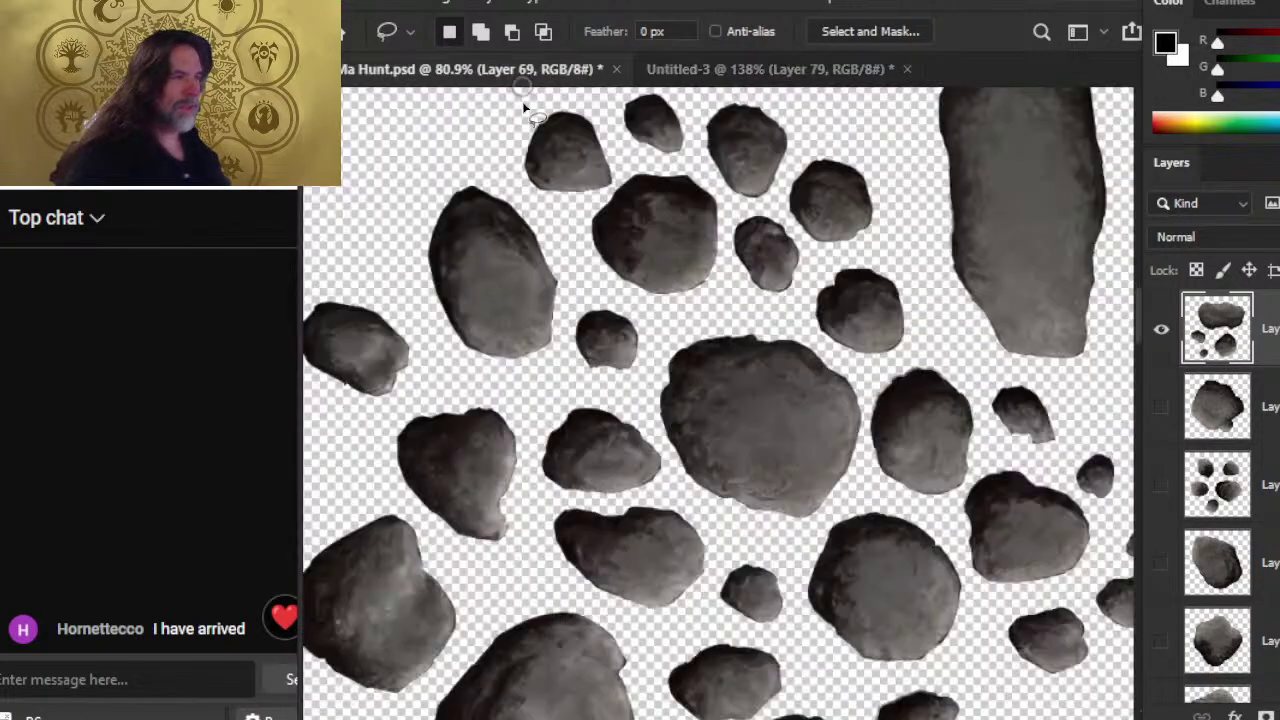
{"action": "key", "text": "ctrl+shift+d"}
{"action": "left_click_drag", "start_coordinate": [803, 463], "coordinate": [931, 331]}
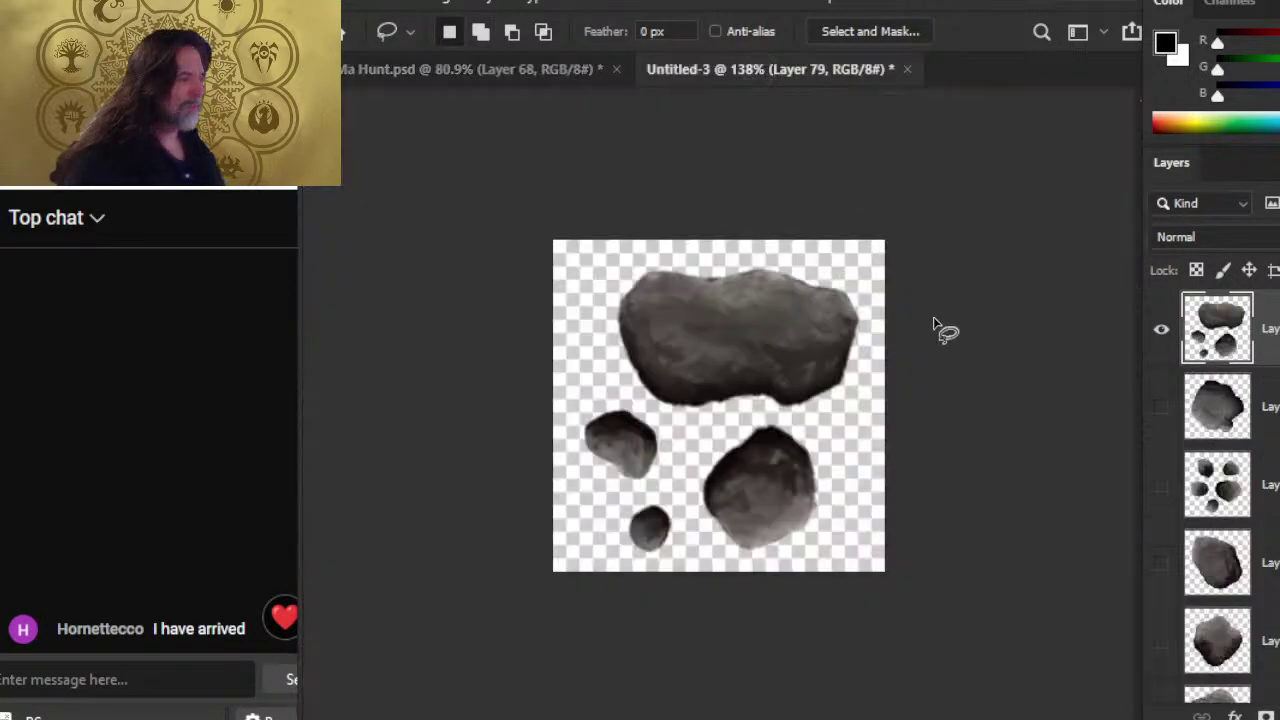
- Hide the cluster layer, paste the central rock, and centre it on the canvas
{"action": "left_click", "coordinate": [1160, 330]}
{"action": "key", "text": "ctrl+v"}
{"action": "key", "text": "v"}
{"action": "mouse_move", "coordinate": [755, 385]}
{"action": "left_mouse_down"}
{"action": "mouse_move", "coordinate": [794, 417]}
{"action": "mouse_move", "coordinate": [854, 423]}
{"action": "left_mouse_up"}
- Scale the rock down to about 96% with Free Transform, nudge it, and erase its edges
{"action": "key", "text": "l"}
{"action": "right_click", "coordinate": [783, 386]}
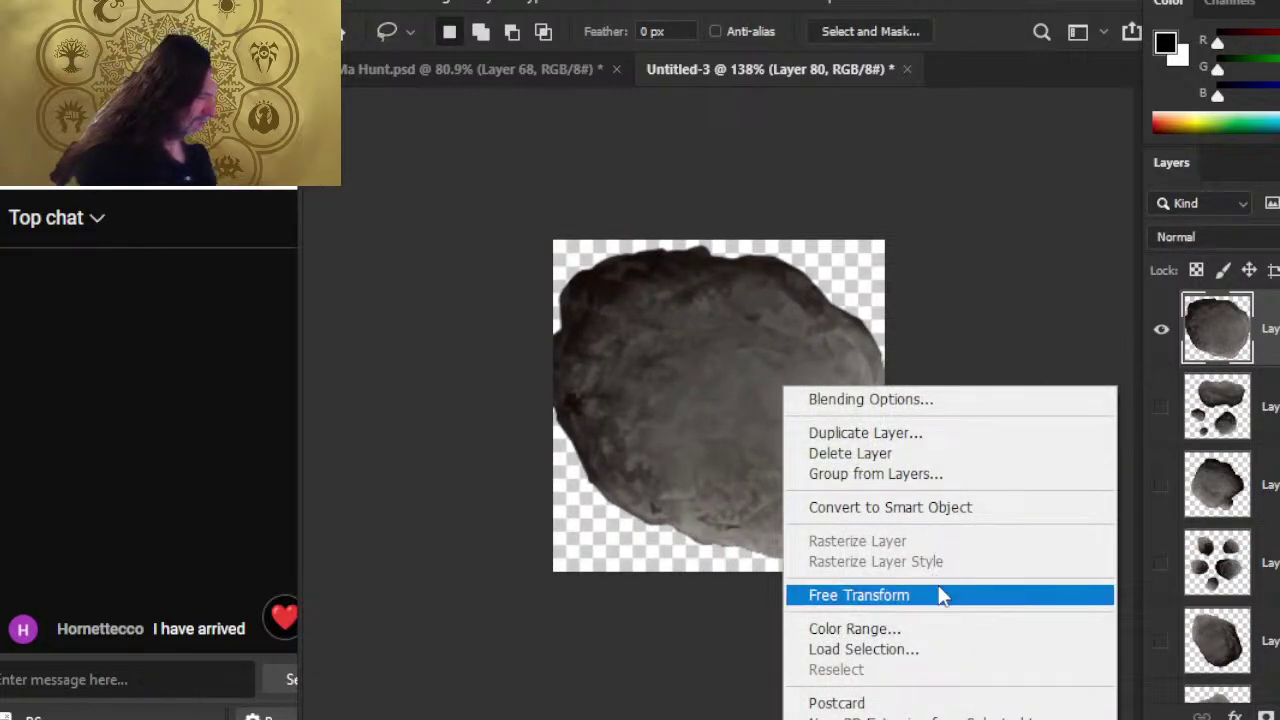
{"action": "left_click", "coordinate": [941, 595]}
{"action": "left_click_drag", "start_coordinate": [881, 247], "coordinate": [863, 260]}
{"action": "key", "text": "Return"}
{"action": "key", "text": "v"}
{"action": "mouse_move", "coordinate": [727, 505]}
{"action": "left_mouse_down"}
{"action": "mouse_move", "coordinate": [737, 497]}
{"action": "mouse_move", "coordinate": [726, 497]}
{"action": "left_mouse_up"}
{"action": "key", "text": "l"}
{"action": "key", "text": "e"}
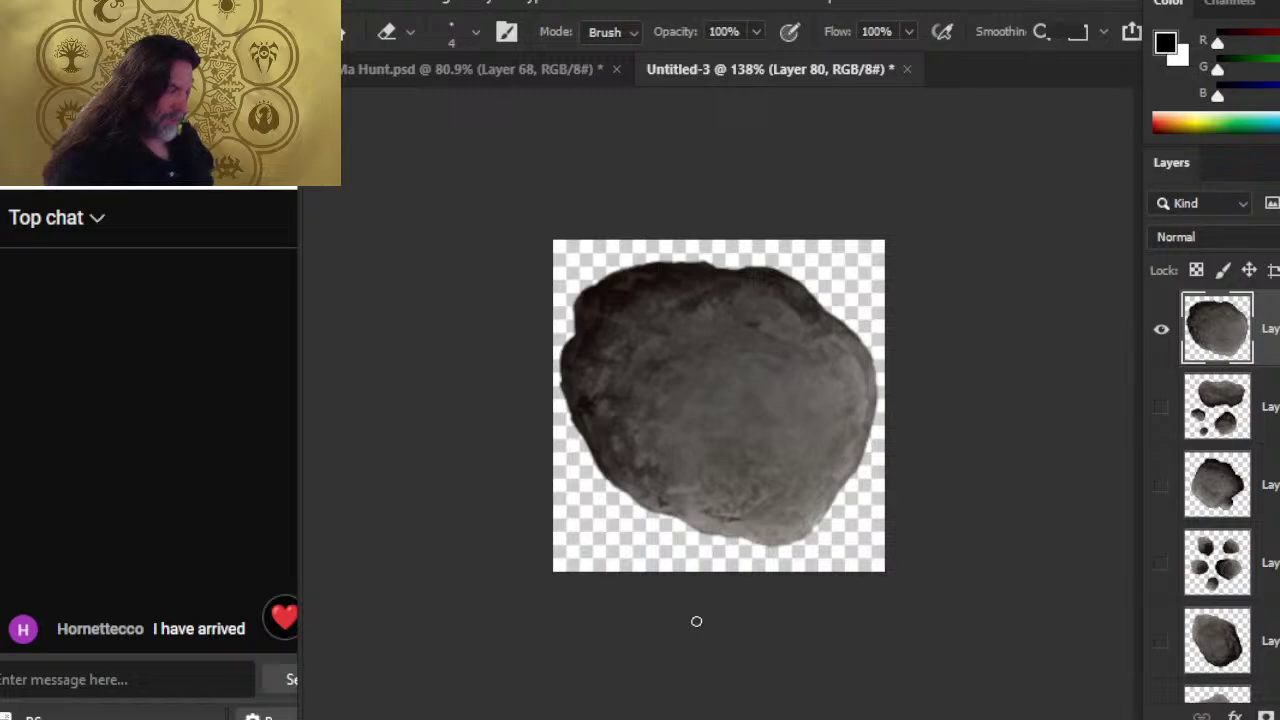
- Save the rock on this computer as PNG 'asteroid 8', accepting the PNG options
{"action": "left_click", "coordinate": [350, 6]}
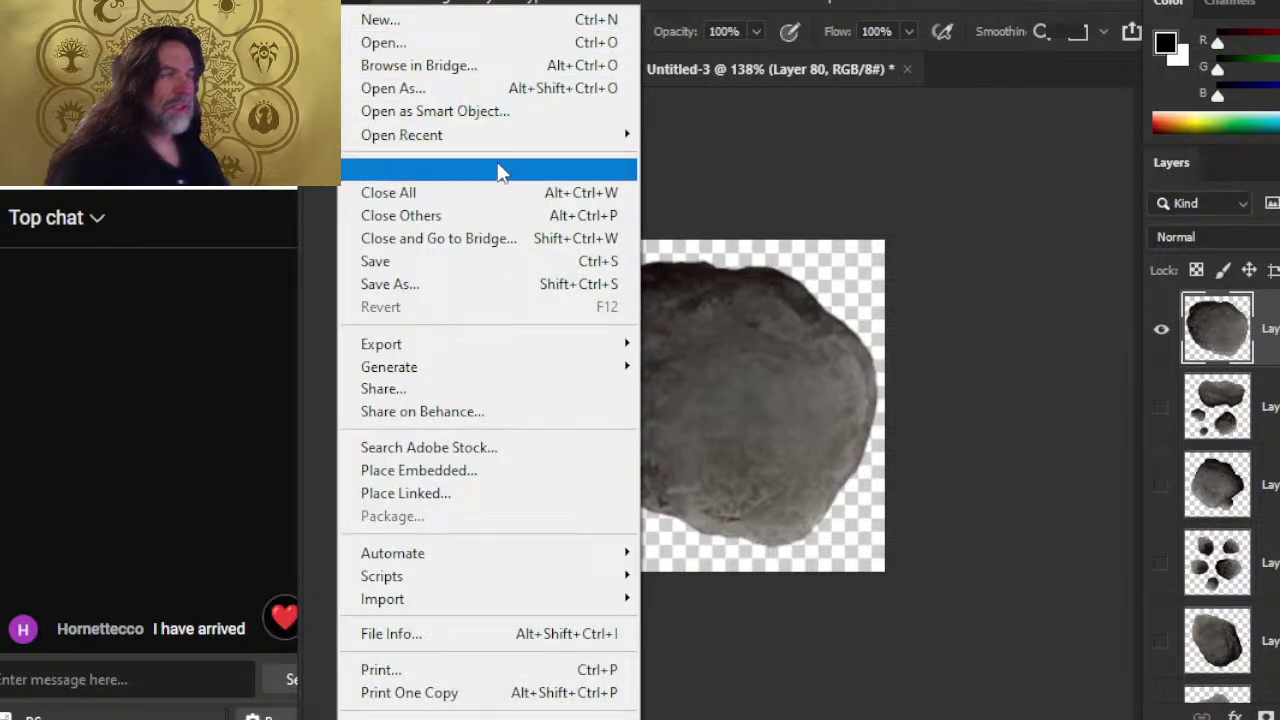
{"action": "left_click", "coordinate": [458, 288]}
{"action": "left_click", "coordinate": [905, 575]}
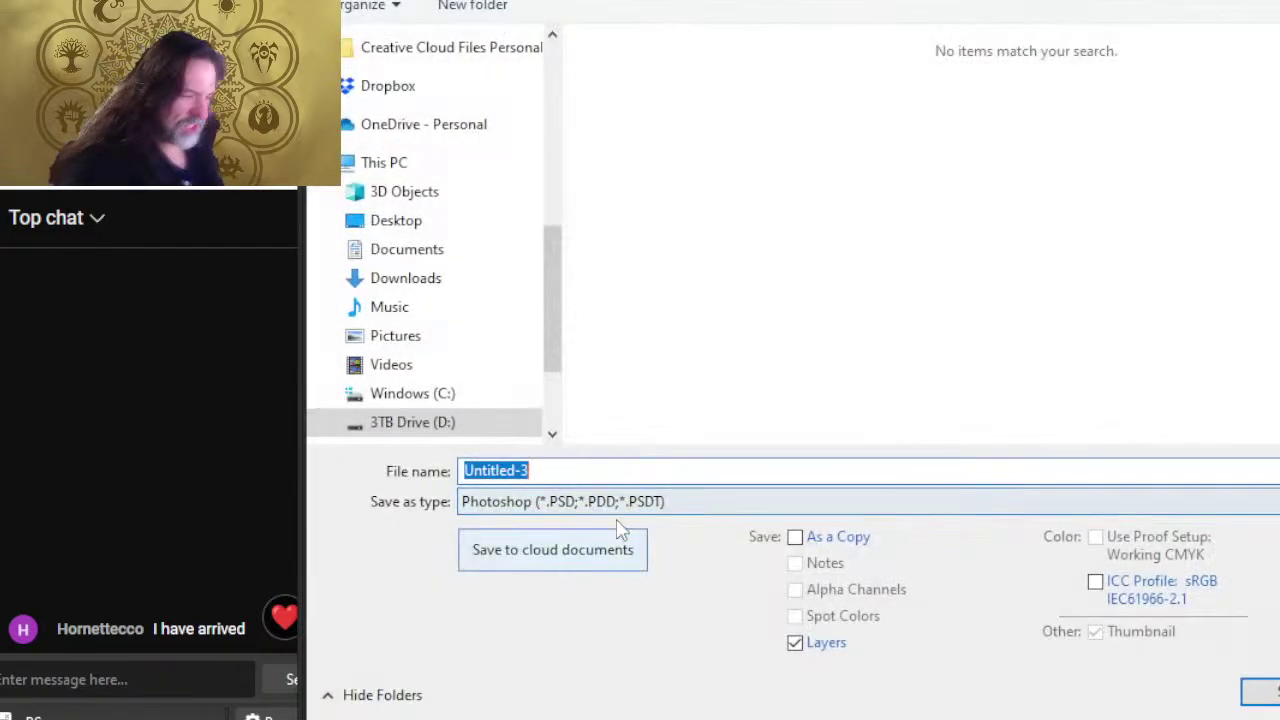
{"action": "left_click", "coordinate": [618, 506]}
{"action": "left_click", "coordinate": [522, 401]}
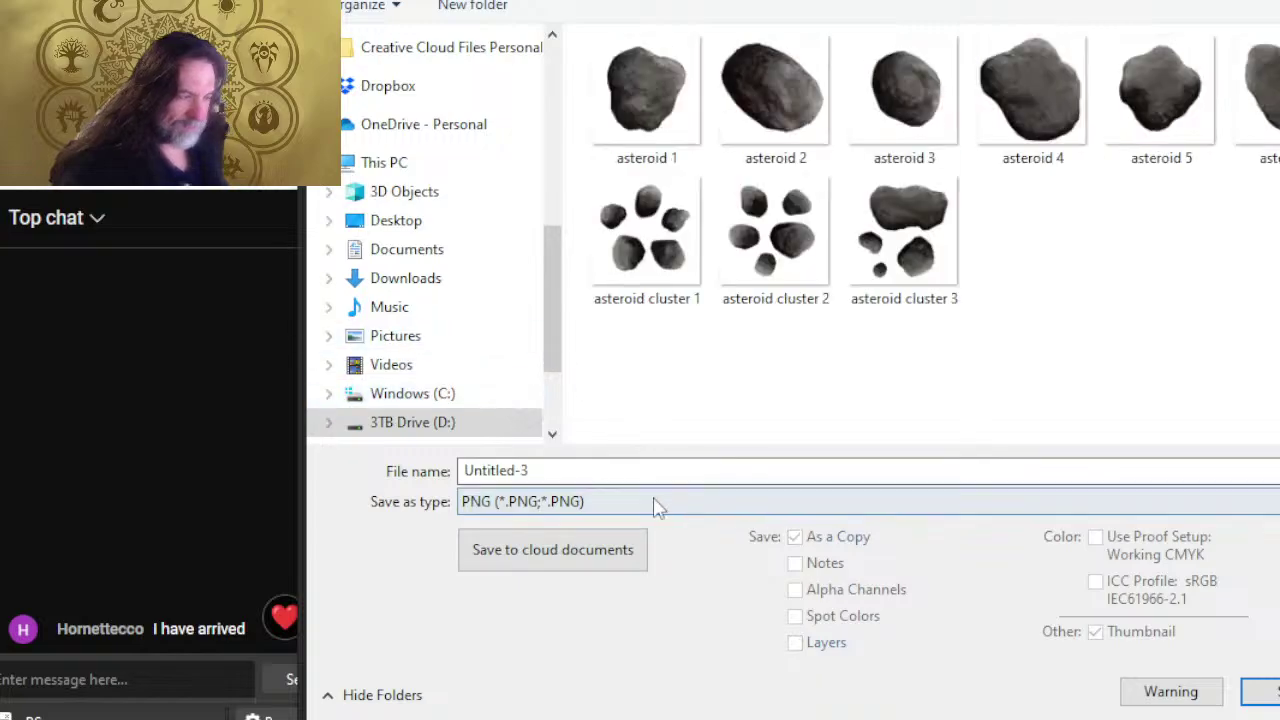
{"action": "left_click", "coordinate": [571, 471]}
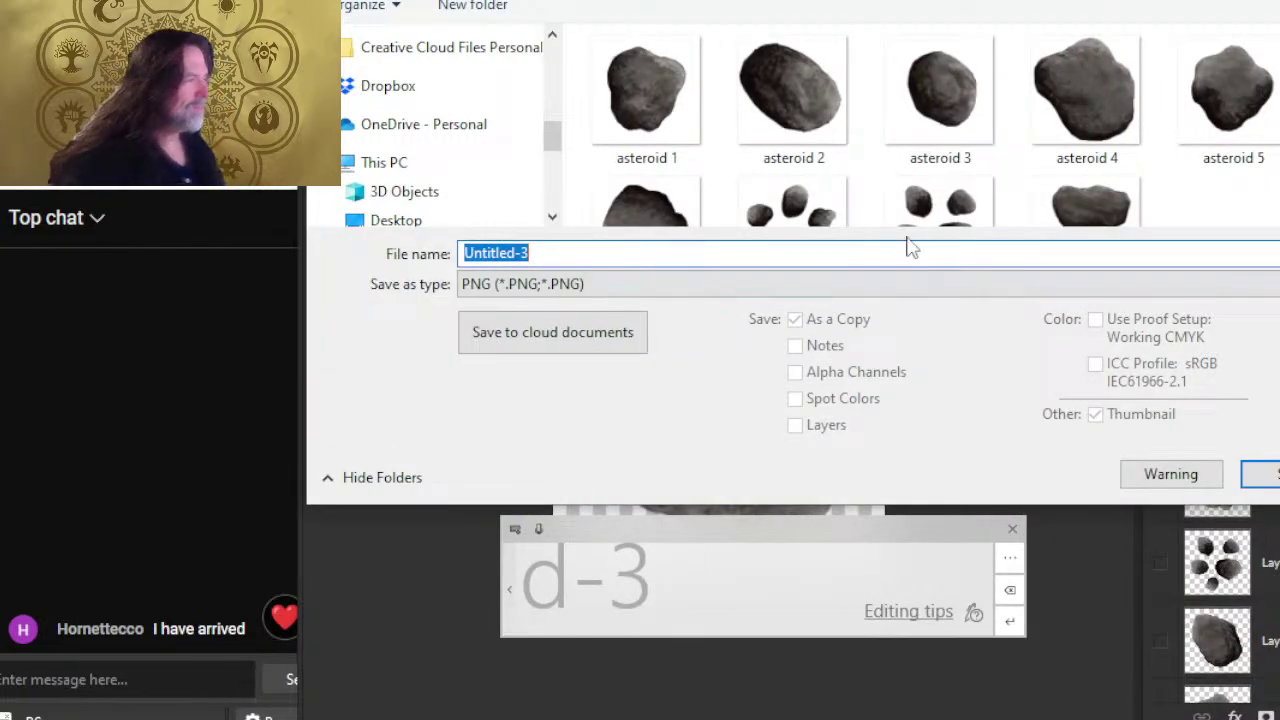
{"action": "type", "text": "asteroid 6"}
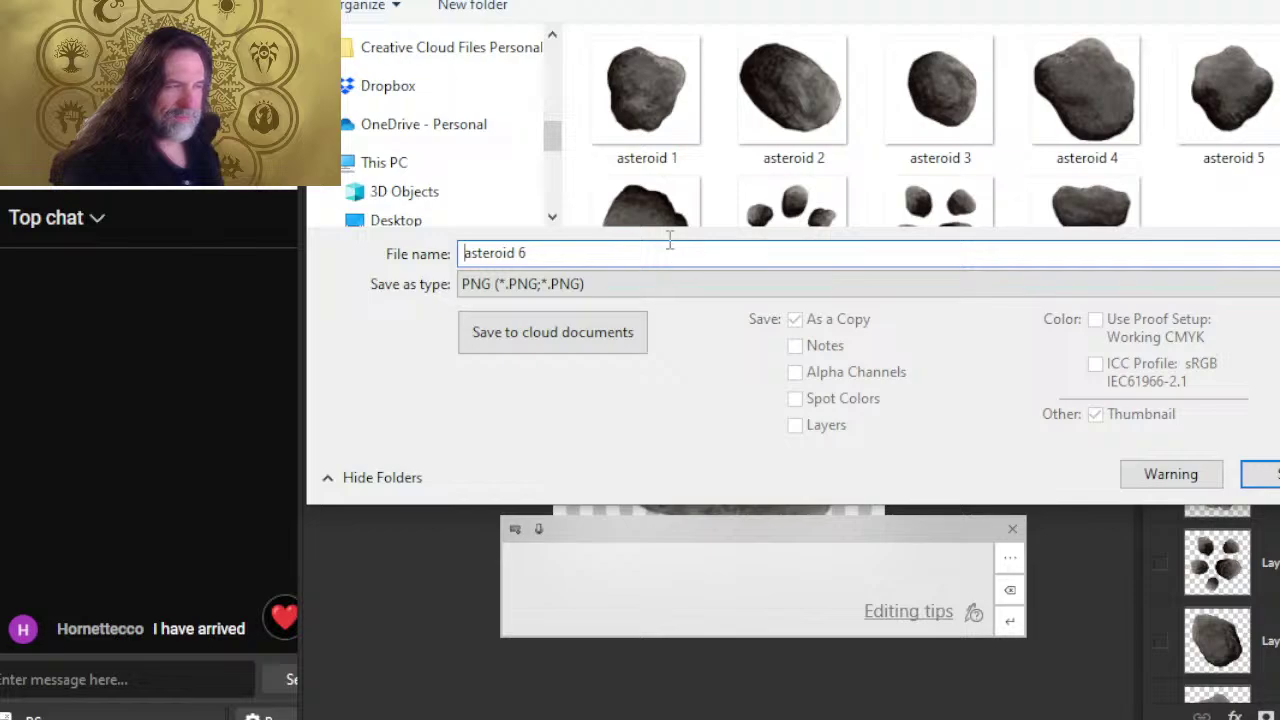
{"action": "left_click", "coordinate": [735, 260]}
{"action": "key", "text": "BackSpace"}
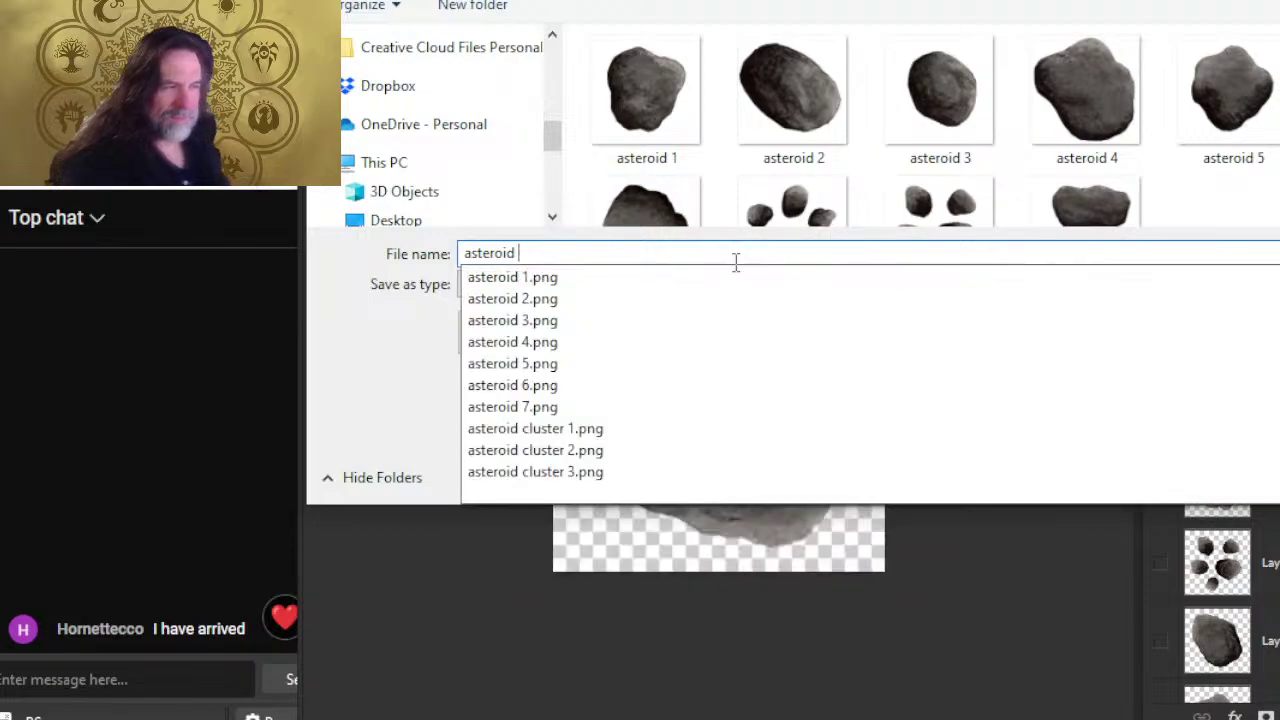
{"action": "type", "text": "8"}
{"action": "key", "text": "Return"}
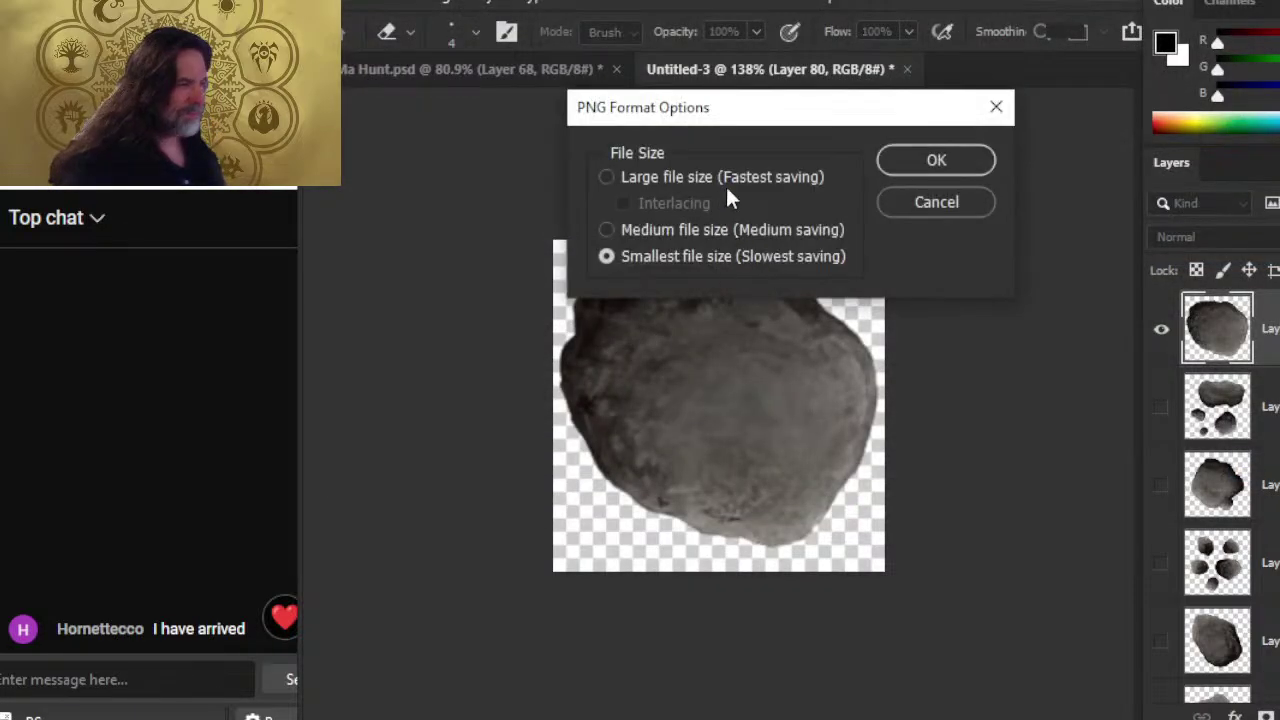
{"action": "left_click", "coordinate": [937, 162]}
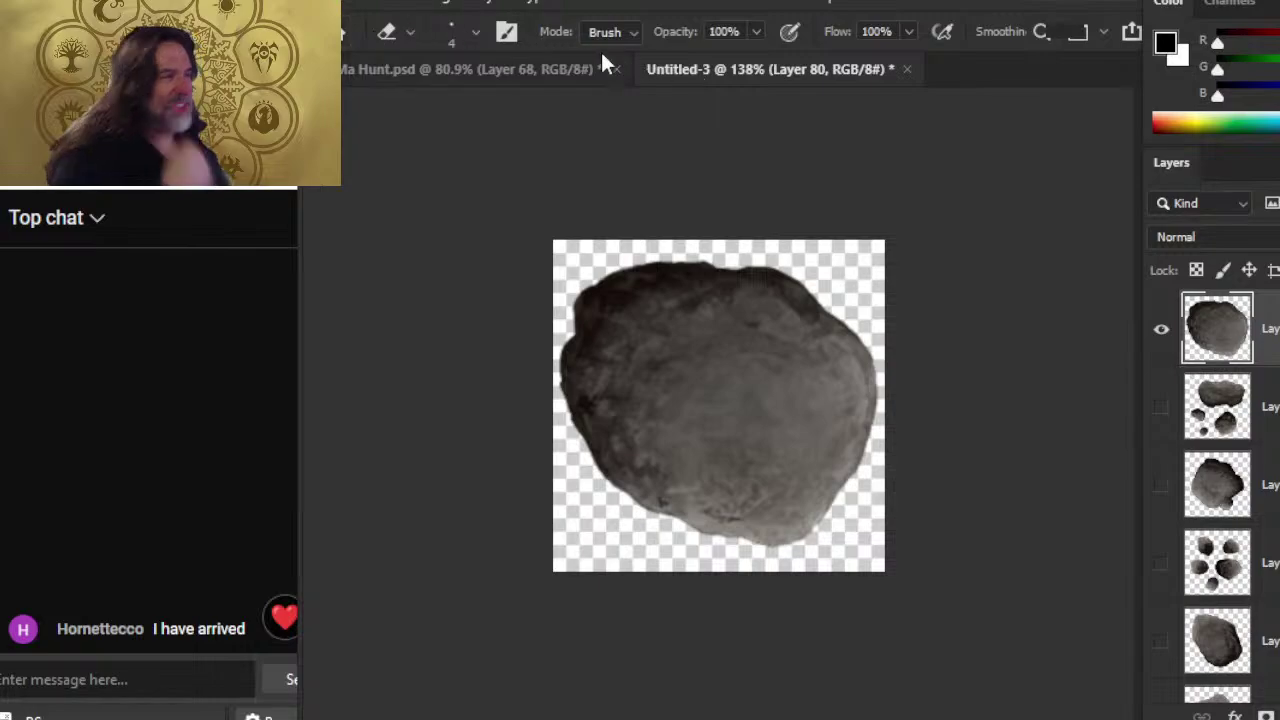
- Hide Layer 80, then pan around the hunt map to find another rock
{"action": "left_click", "coordinate": [1161, 329]}
{"action": "left_click", "coordinate": [446, 70]}
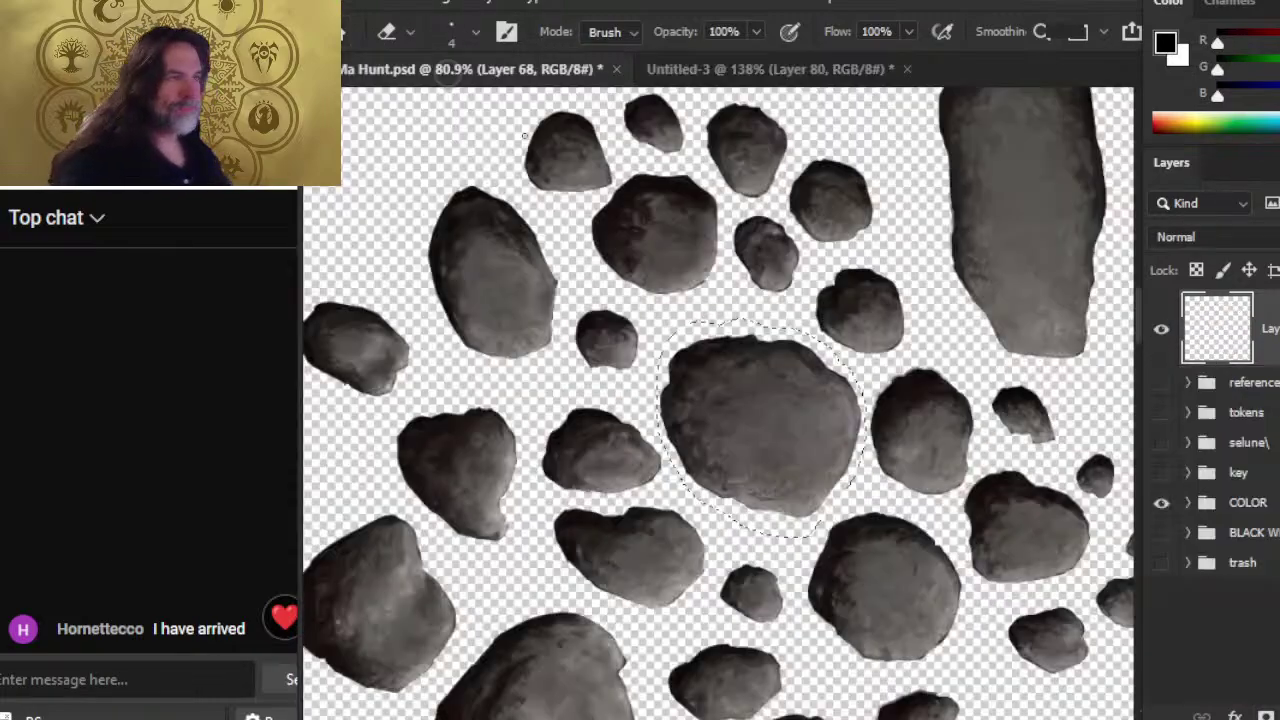
{"action": "scroll", "coordinate": [760, 425], "scroll_direction": "down", "scroll_amount": 3}
{"action": "left_click_drag", "start_coordinate": [861, 398], "coordinate": [460, 293]}
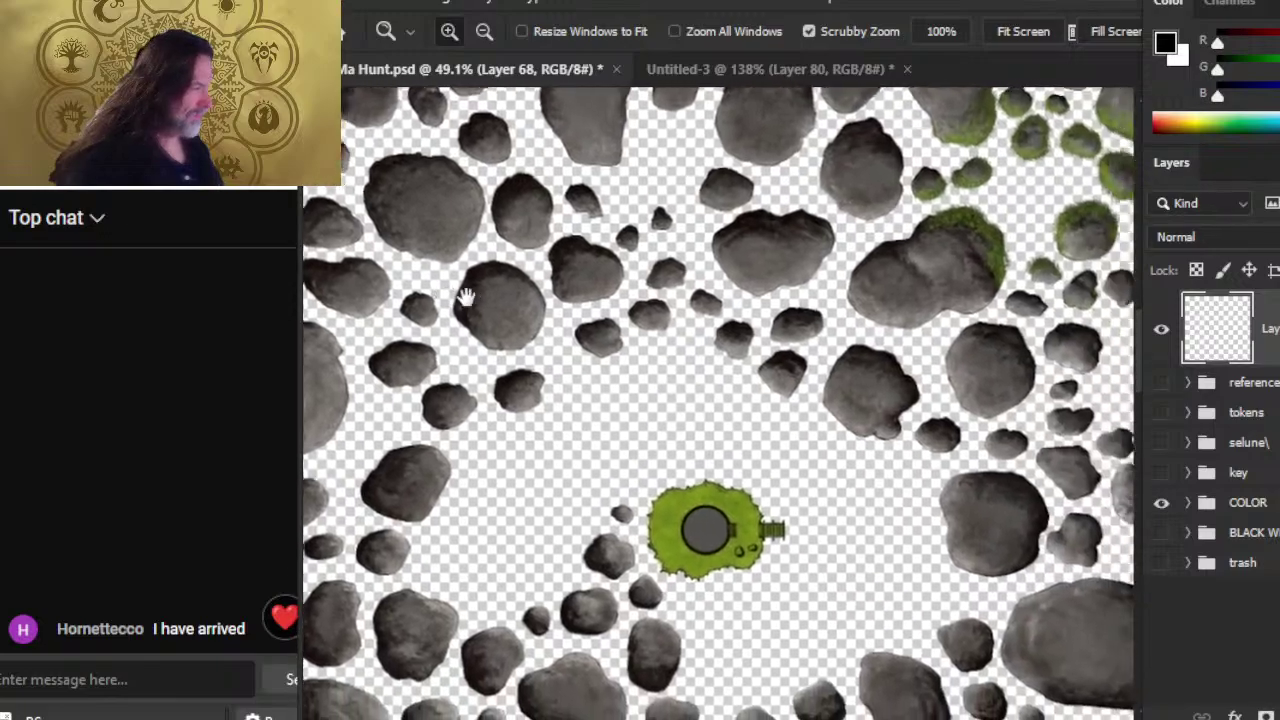
{"action": "left_click_drag", "start_coordinate": [550, 346], "coordinate": [1025, 467]}
{"action": "scroll", "coordinate": [760, 420], "scroll_direction": "up", "scroll_amount": 5}
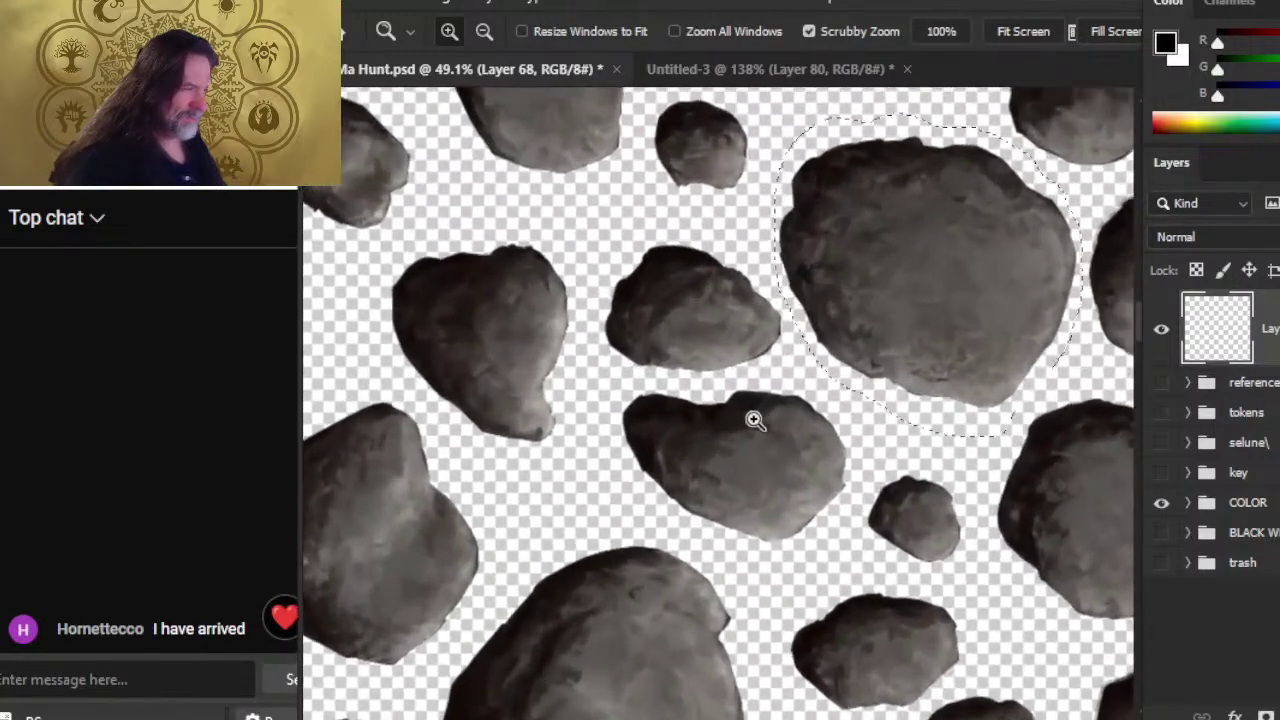
- Lasso a single lone rock on the map and copy it
{"action": "mouse_move", "coordinate": [665, 212]}
{"action": "left_mouse_down"}
{"action": "mouse_move", "coordinate": [581, 266]}
{"action": "mouse_move", "coordinate": [588, 402]}
{"action": "left_mouse_up"}
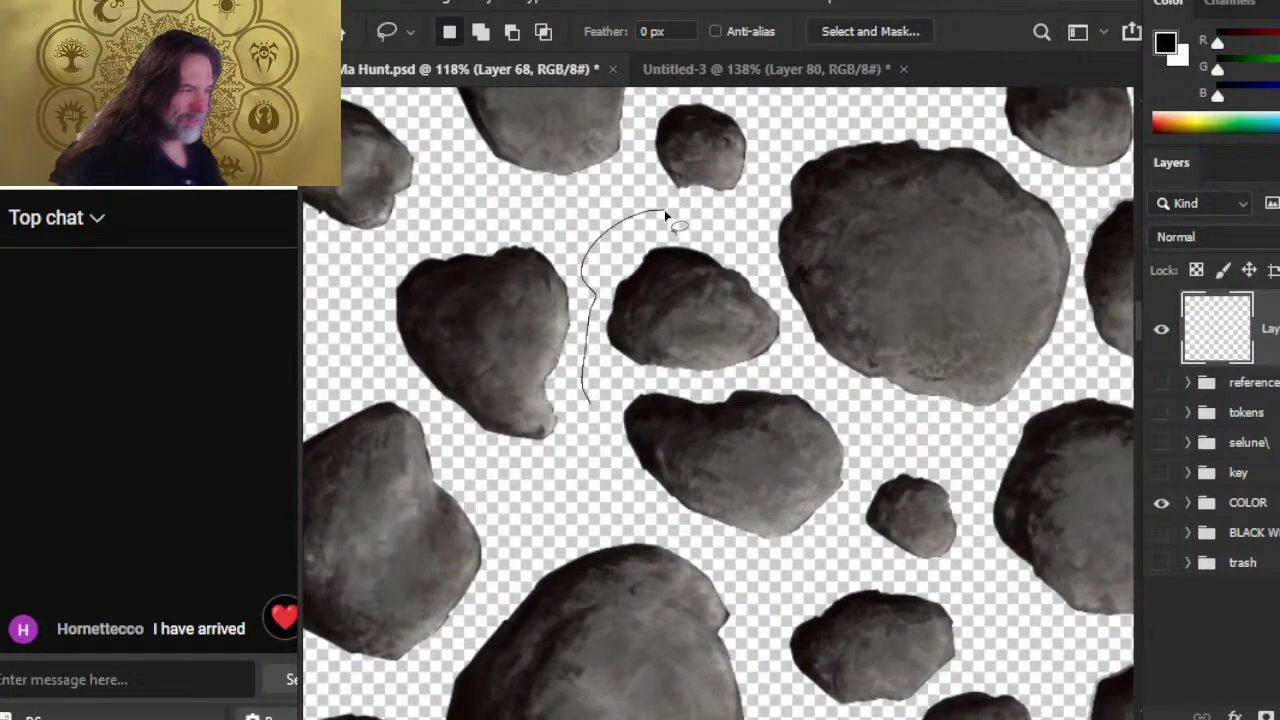
{"action": "mouse_move", "coordinate": [860, 450]}
{"action": "left_mouse_down"}
{"action": "mouse_move", "coordinate": [756, 267]}
{"action": "mouse_move", "coordinate": [705, 228]}
{"action": "left_mouse_up"}
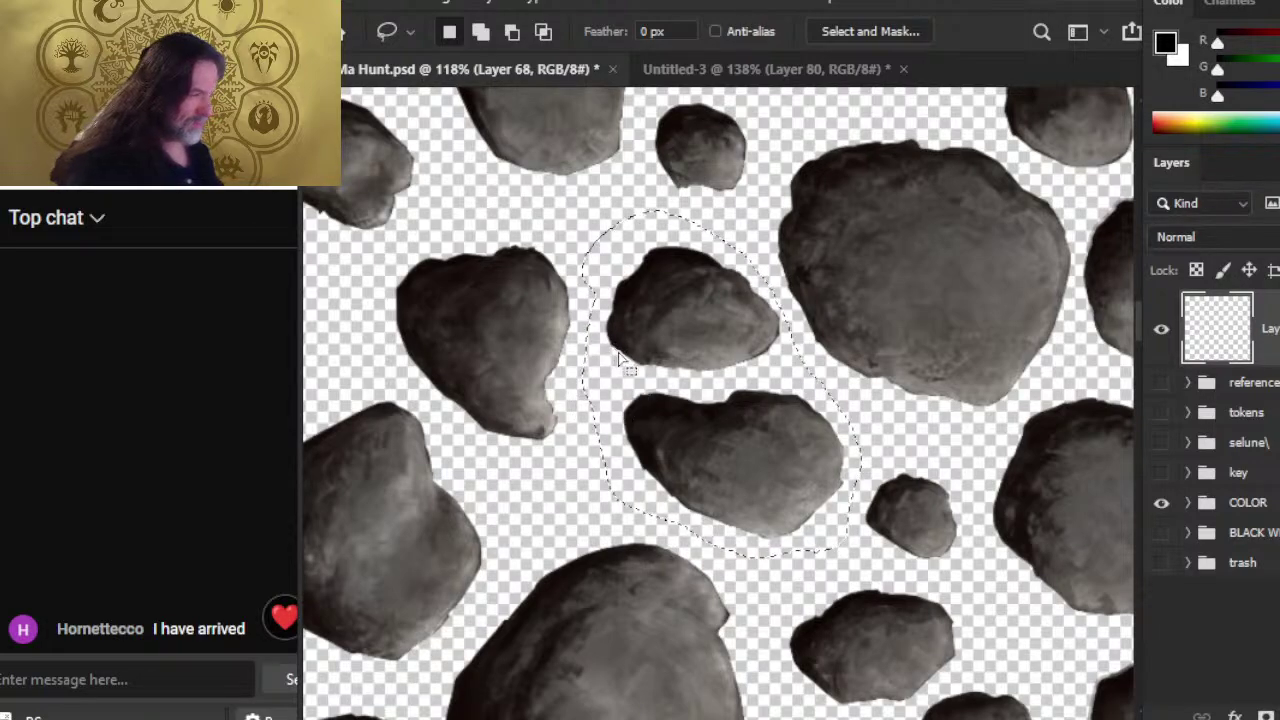
{"action": "mouse_move", "coordinate": [605, 420]}
{"action": "left_mouse_down"}
{"action": "mouse_move", "coordinate": [755, 95]}
{"action": "mouse_move", "coordinate": [727, 59]}
{"action": "mouse_move", "coordinate": [670, 398]}
{"action": "mouse_move", "coordinate": [657, 309]}
{"action": "left_mouse_up"}
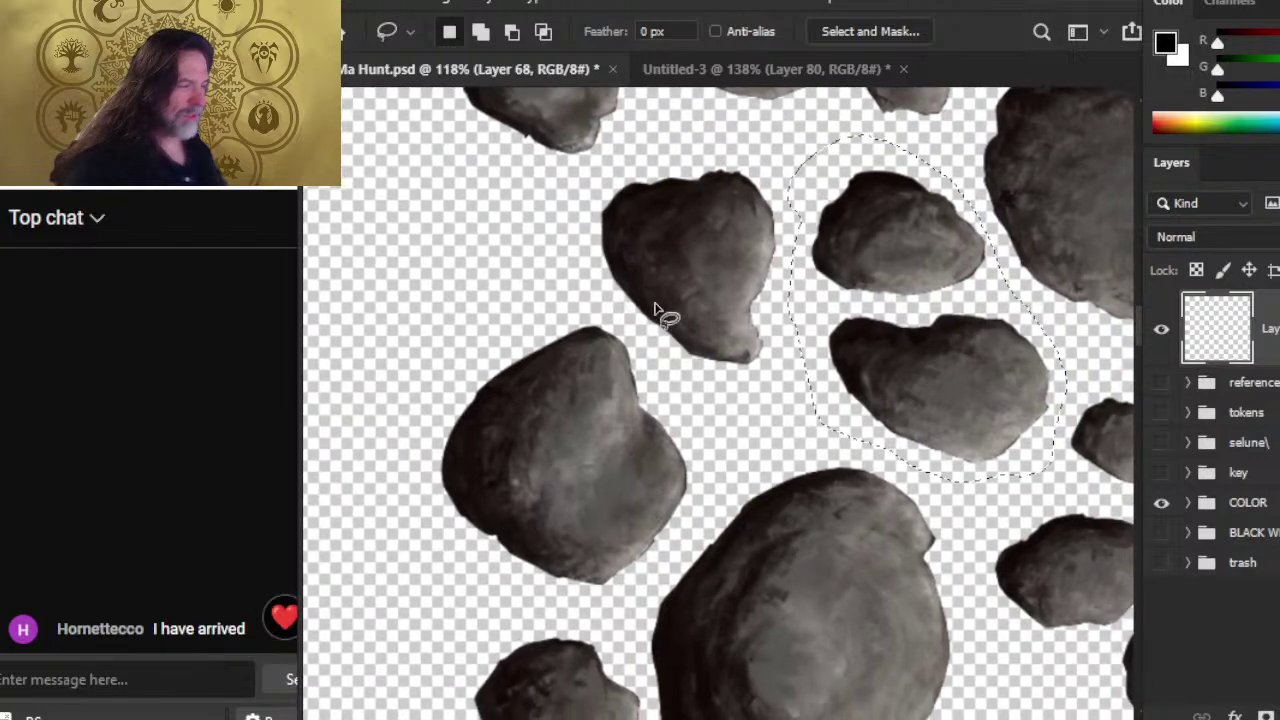
{"action": "mouse_move", "coordinate": [662, 368]}
{"action": "left_mouse_down"}
{"action": "mouse_move", "coordinate": [613, 292]}
{"action": "mouse_move", "coordinate": [437, 357]}
{"action": "mouse_move", "coordinate": [417, 493]}
{"action": "mouse_move", "coordinate": [568, 606]}
{"action": "left_mouse_up"}
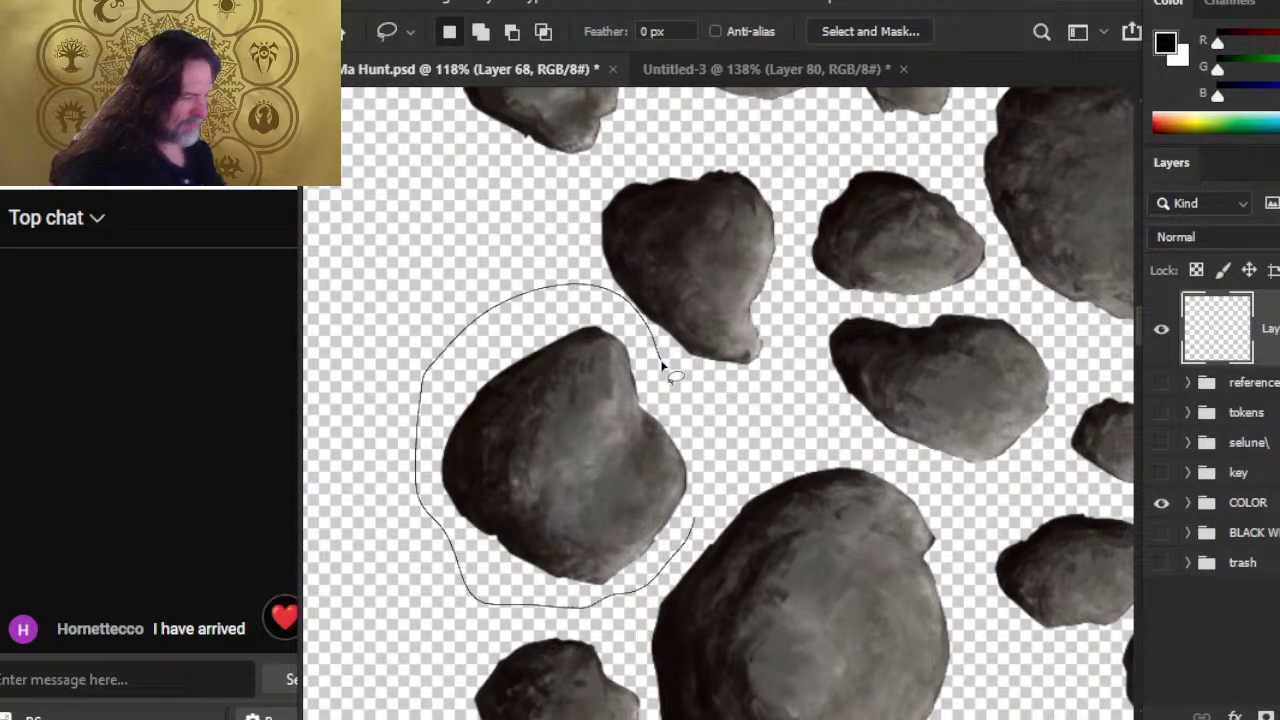
{"action": "left_click_drag", "start_coordinate": [662, 368], "coordinate": [664, 370]}
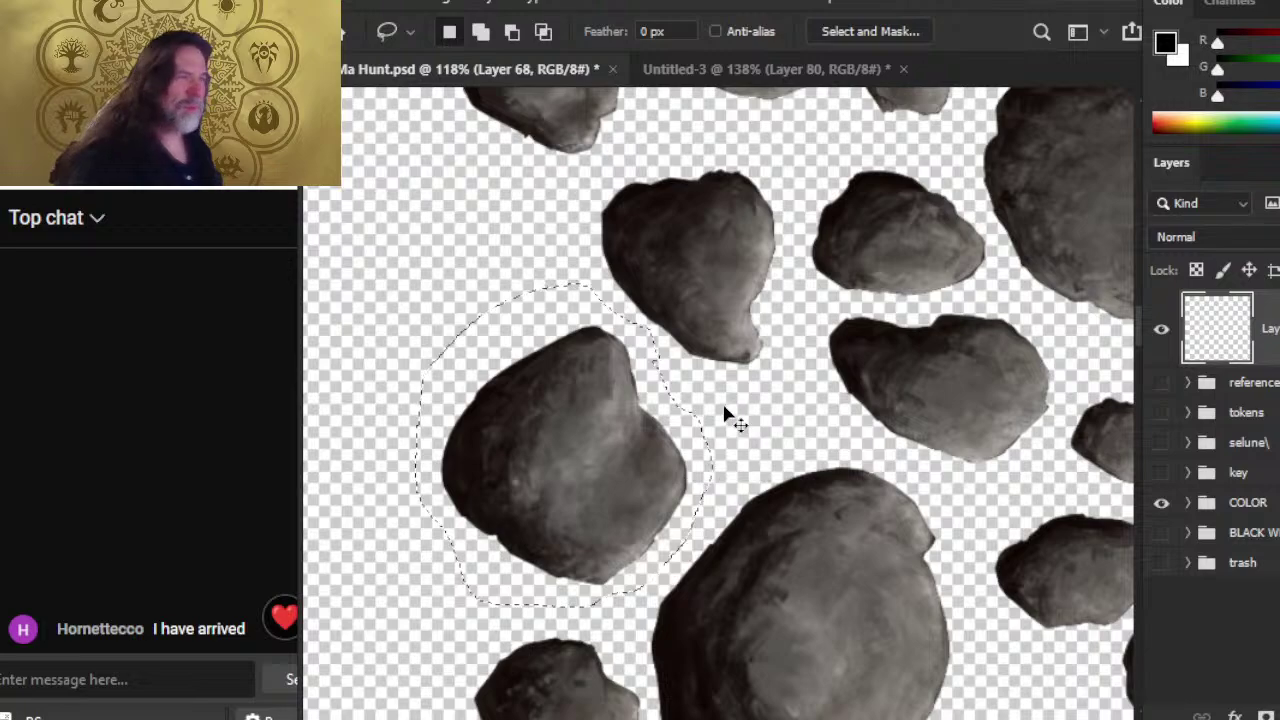
{"action": "key", "text": "ctrl+c"}
- Paste the rock into Untitled-3 as Layer 81, centre it, erase its edges, nudge it right-down
{"action": "left_click", "coordinate": [677, 69]}
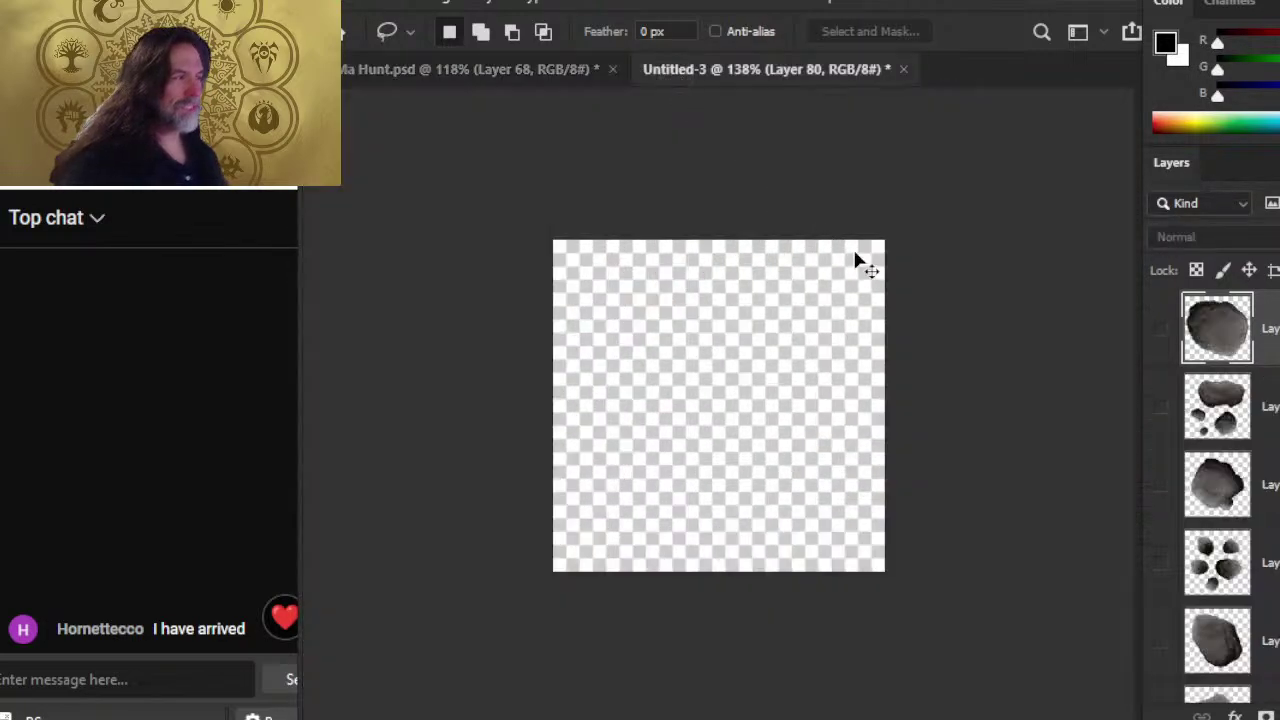
{"action": "key", "text": "ctrl+v"}
{"action": "key", "text": "v"}
{"action": "left_click_drag", "start_coordinate": [762, 409], "coordinate": [763, 429]}
{"action": "key", "text": "e"}
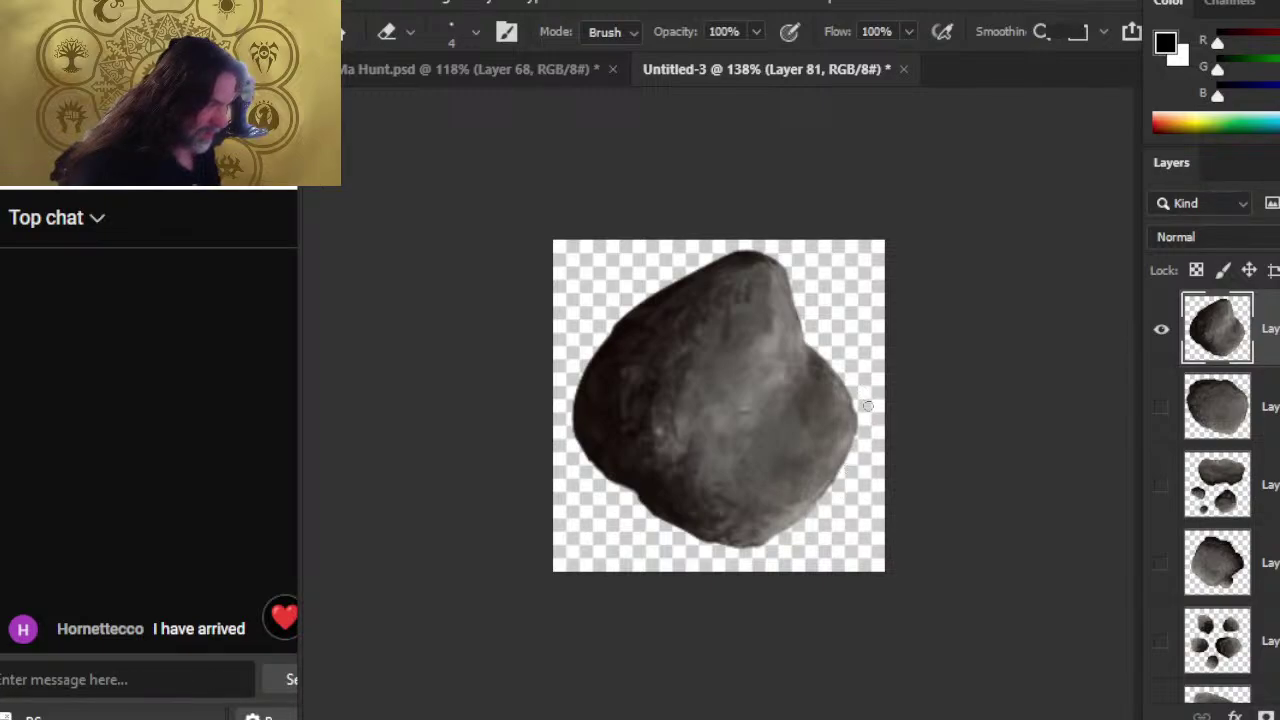
{"action": "key", "text": "v"}
{"action": "mouse_move", "coordinate": [812, 432]}
{"action": "left_mouse_down"}
{"action": "mouse_move", "coordinate": [800, 420]}
{"action": "mouse_move", "coordinate": [794, 451]}
{"action": "left_mouse_up"}
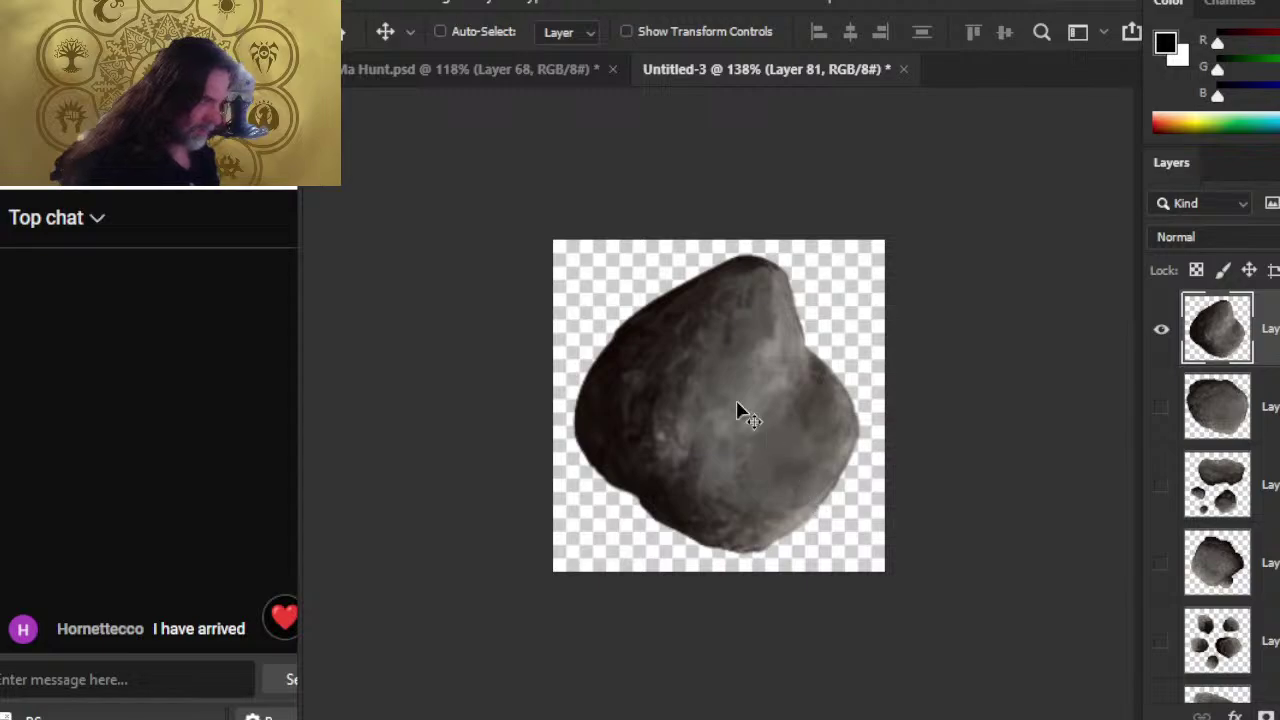
- Save the rock on this computer as PNG 'asteroid 9' with smallest file size settings
{"action": "left_click", "coordinate": [381, 2]}
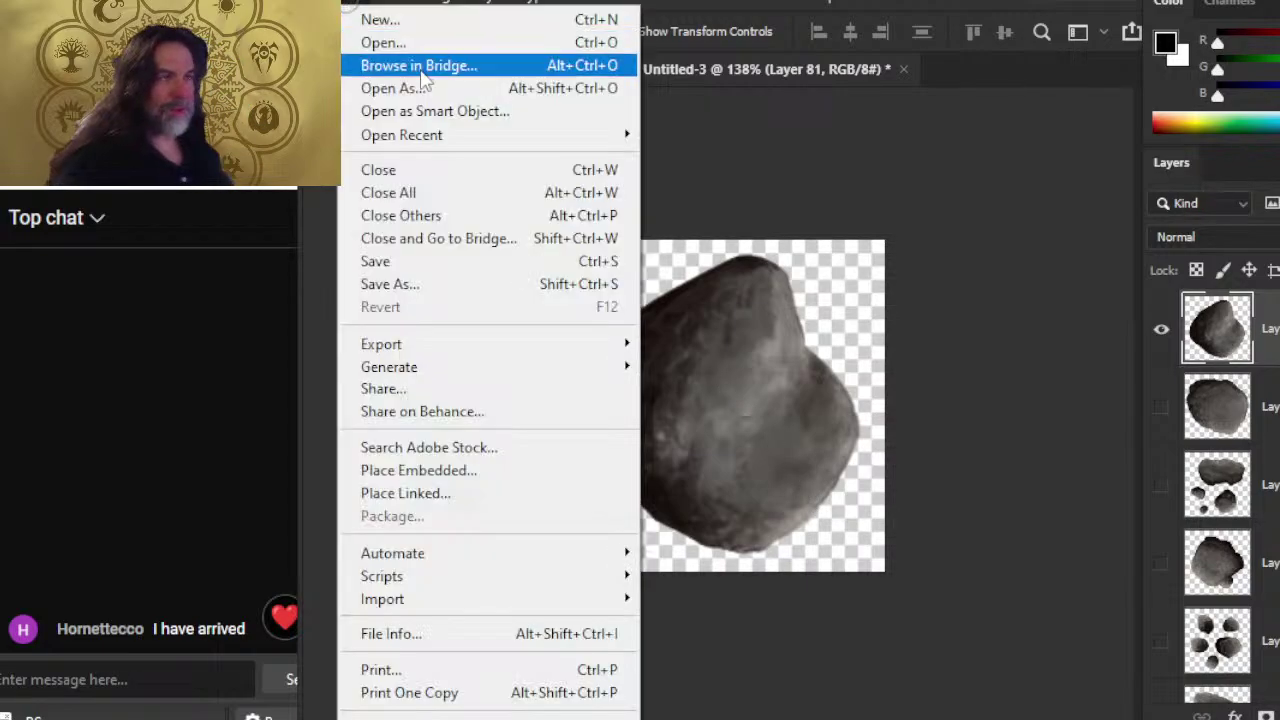
{"action": "left_click", "coordinate": [465, 284]}
{"action": "left_click", "coordinate": [985, 575]}
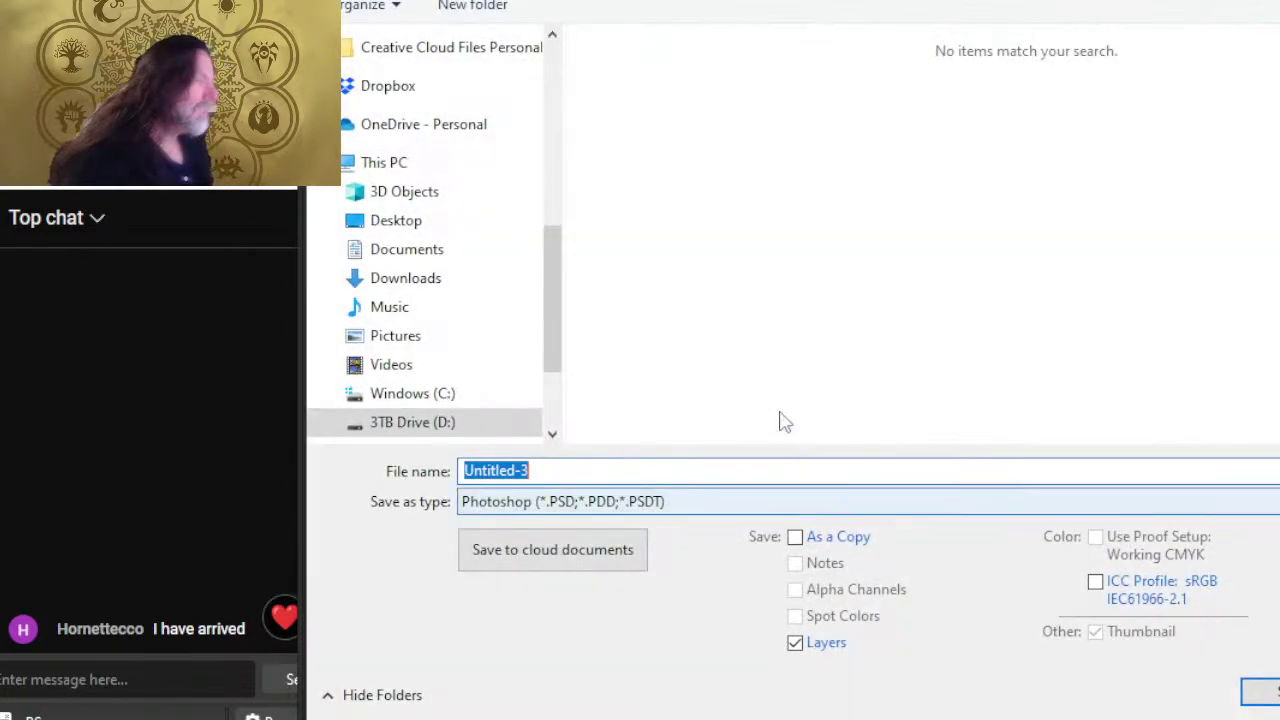
{"action": "left_click", "coordinate": [657, 500]}
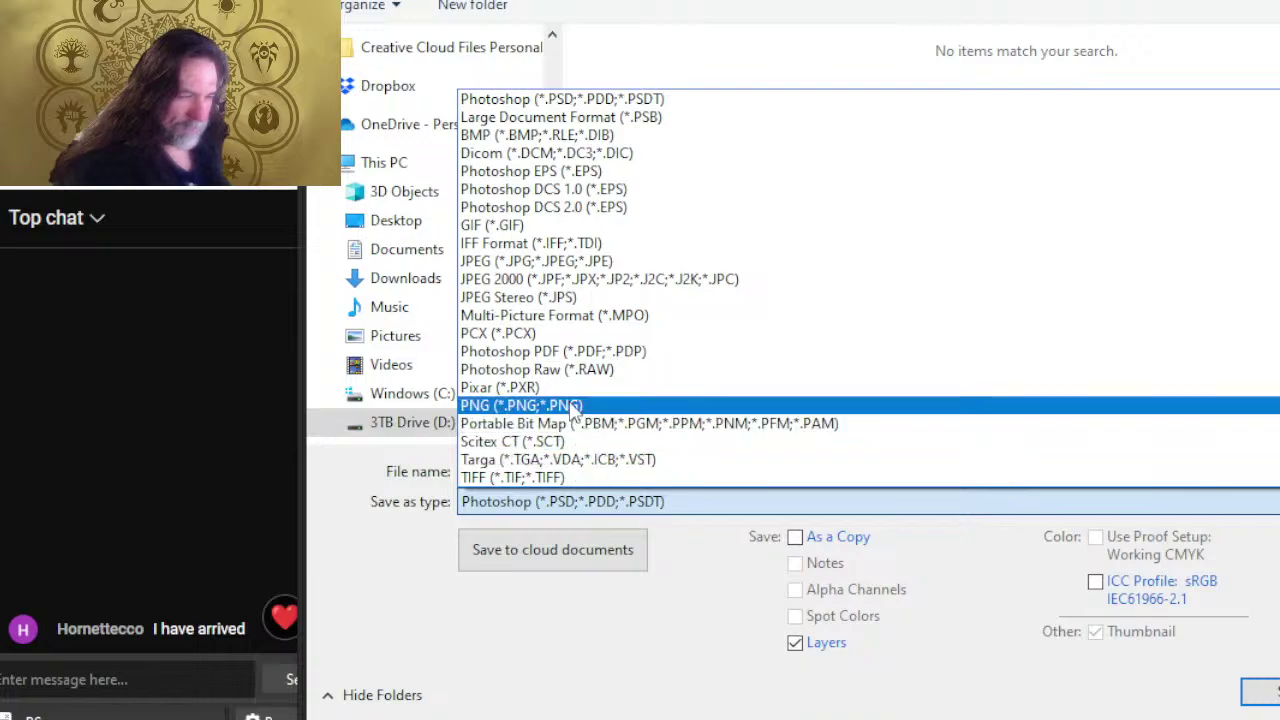
{"action": "left_click", "coordinate": [540, 408]}
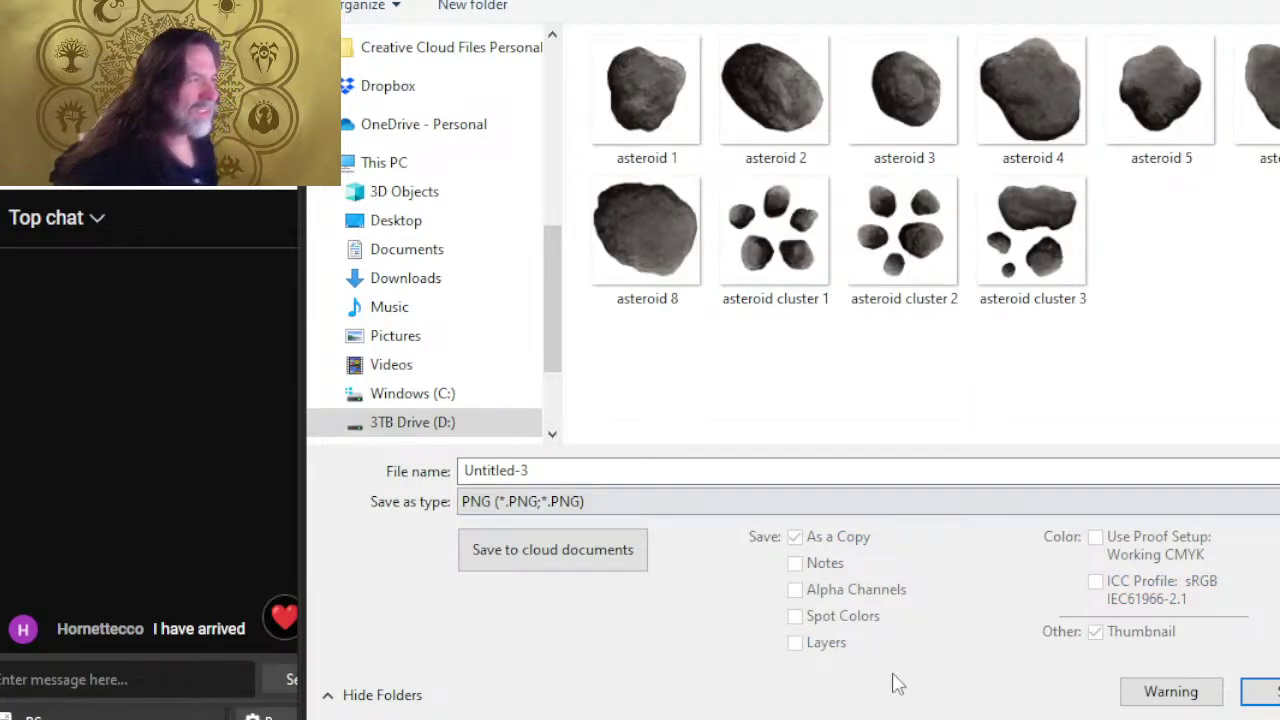
{"action": "left_click", "coordinate": [642, 243]}
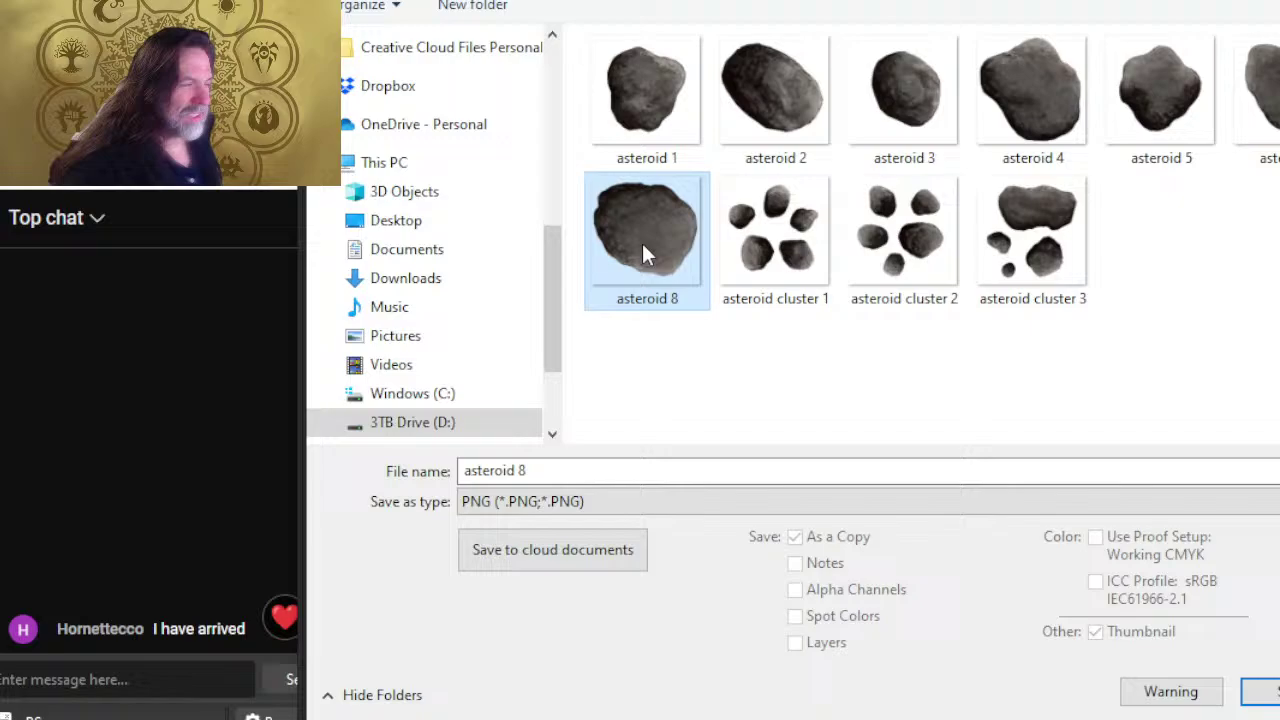
{"action": "left_click", "coordinate": [644, 472]}
{"action": "left_click", "coordinate": [644, 476]}
{"action": "key", "text": "End"}
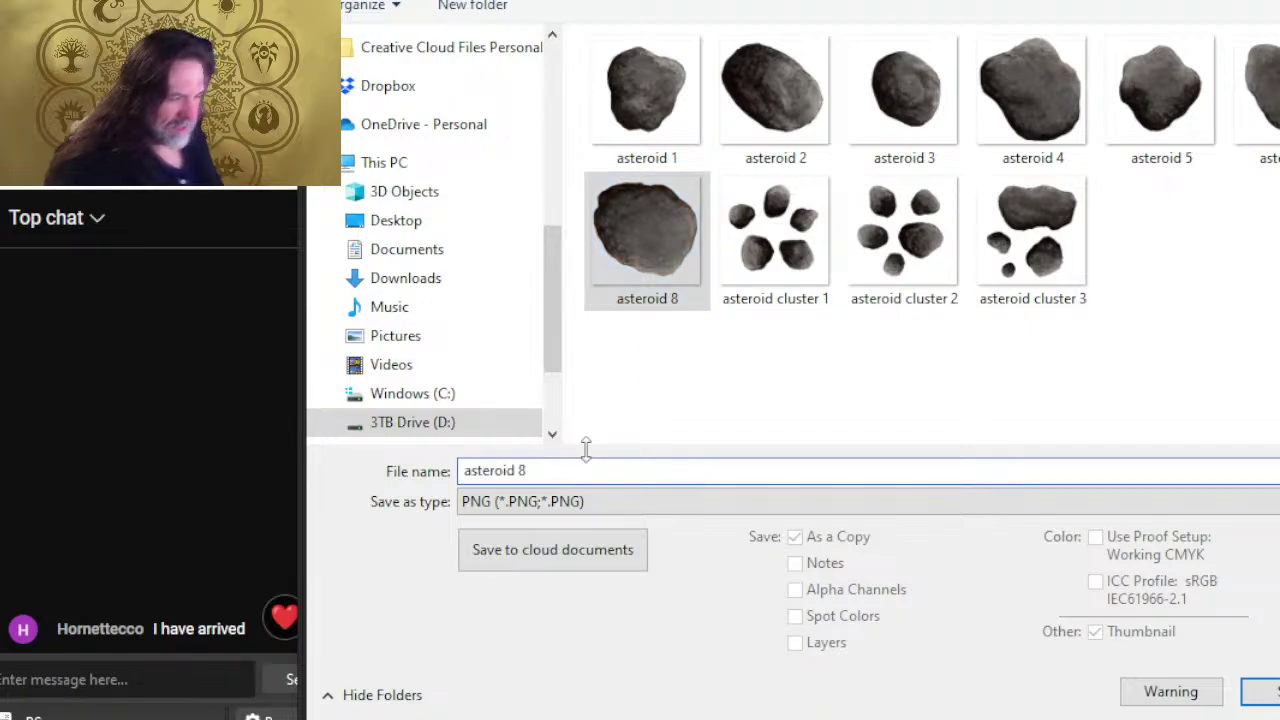
{"action": "key", "text": "BackSpace"}
{"action": "type", "text": "9"}
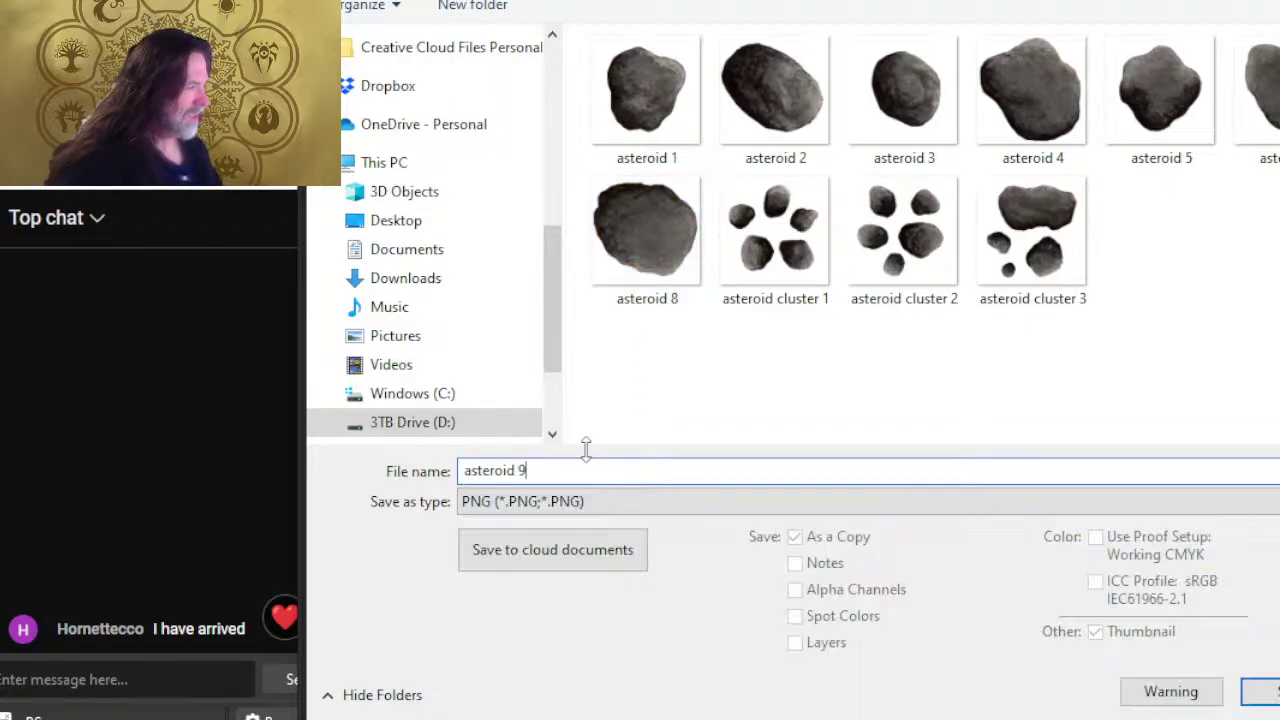
{"action": "key", "text": "Return"}
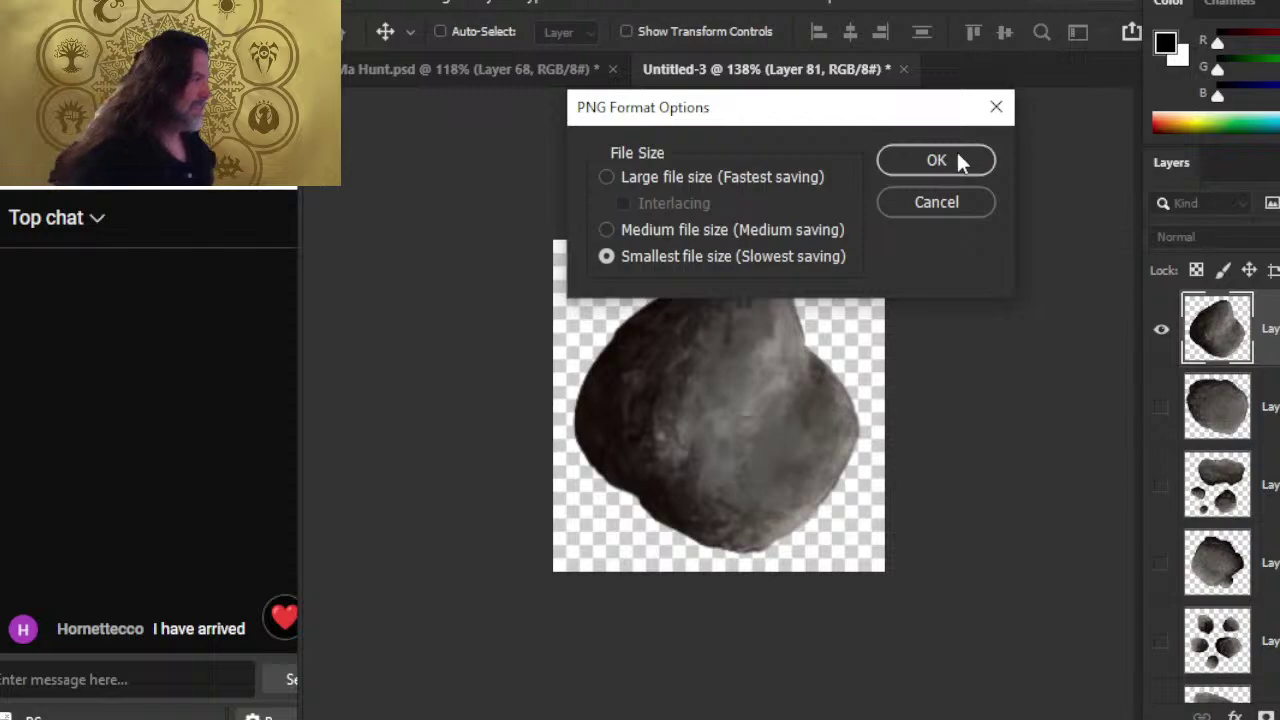
{"action": "left_click", "coordinate": [958, 162]}
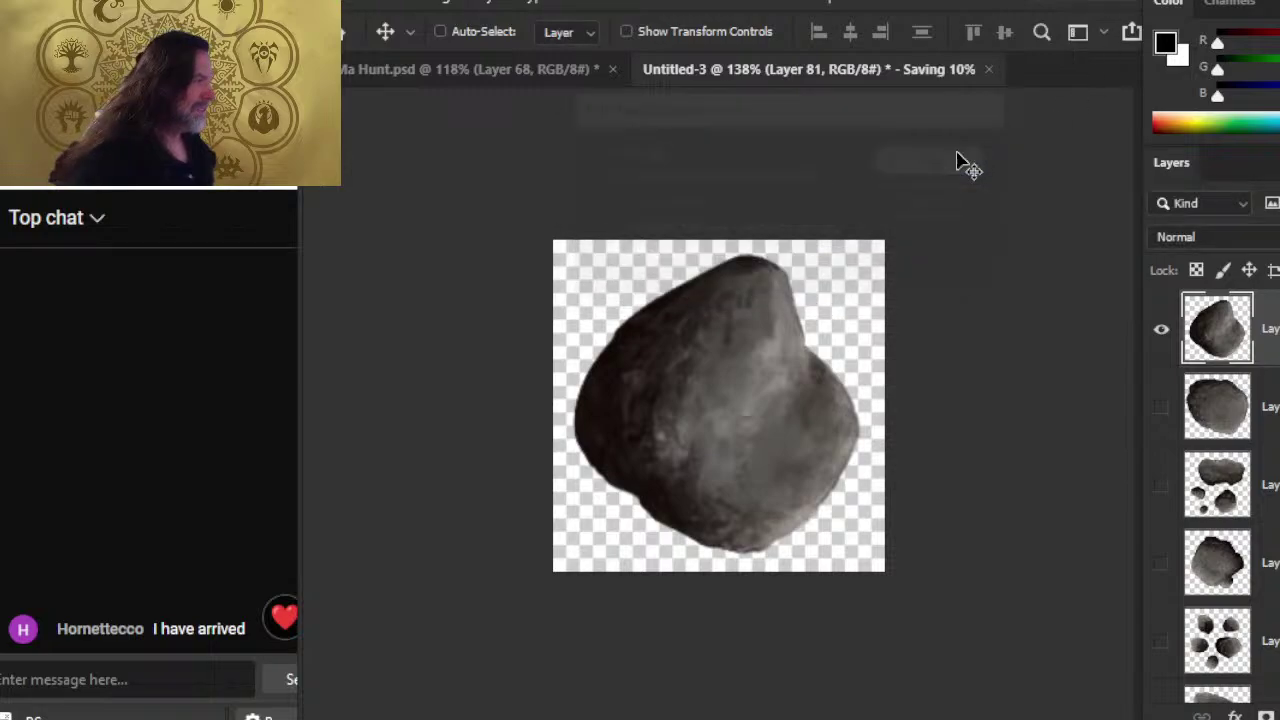
- Hide asteroid 9, group every rock layer as 'mana asteroids', and hide that group
{"action": "left_click", "coordinate": [1161, 329]}
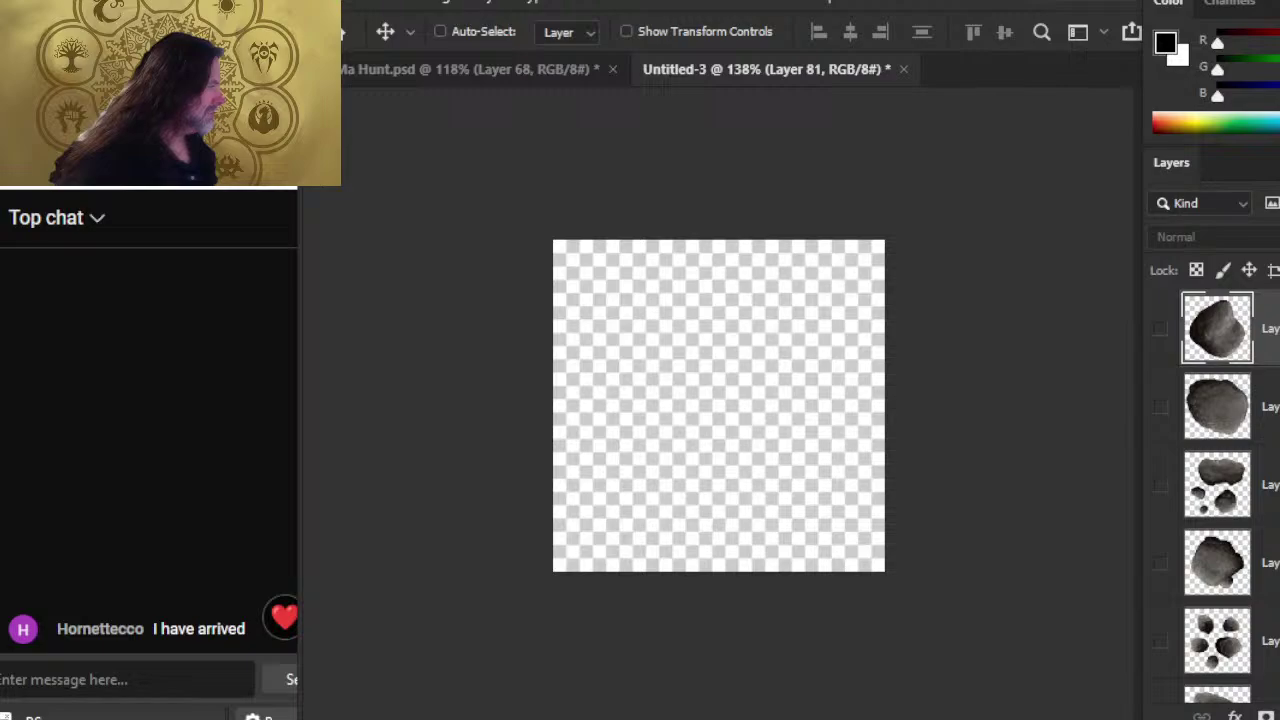
{"action": "scroll", "coordinate": [1217, 496], "scroll_direction": "down", "scroll_amount": 5}
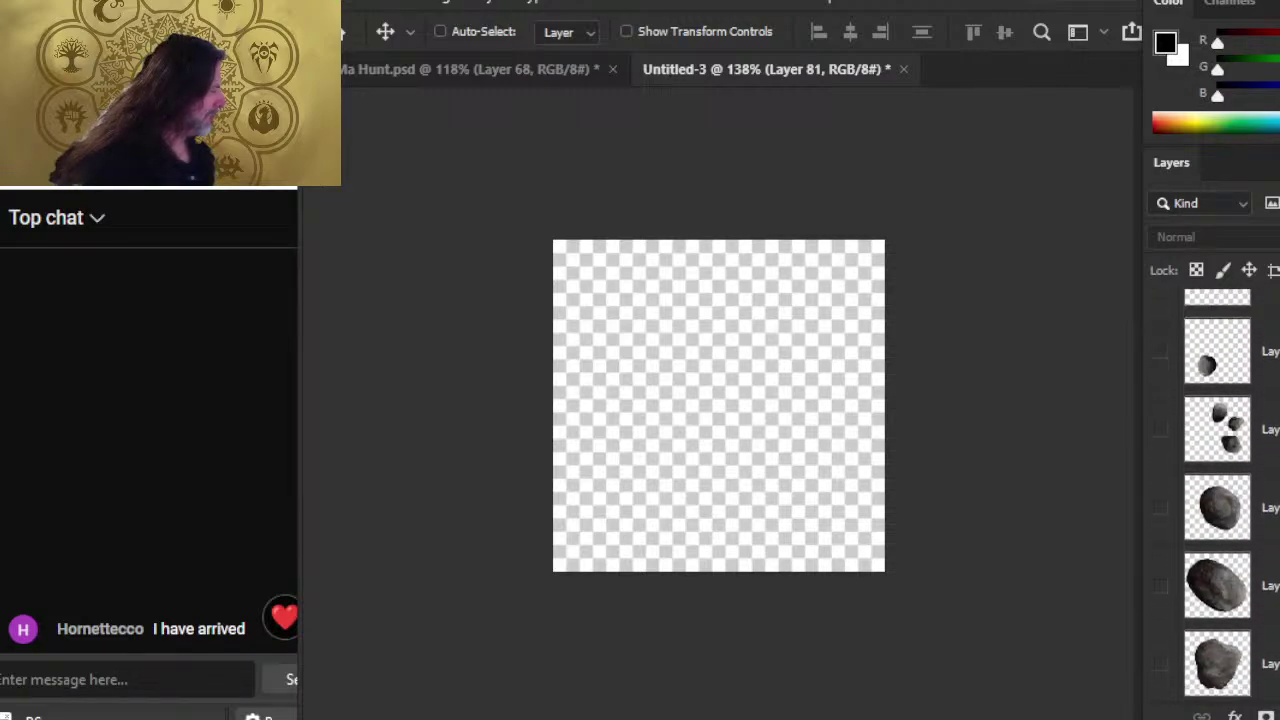
{"action": "key", "text": "ctrl+alt+a"}
{"action": "key", "text": "ctrl+g"}
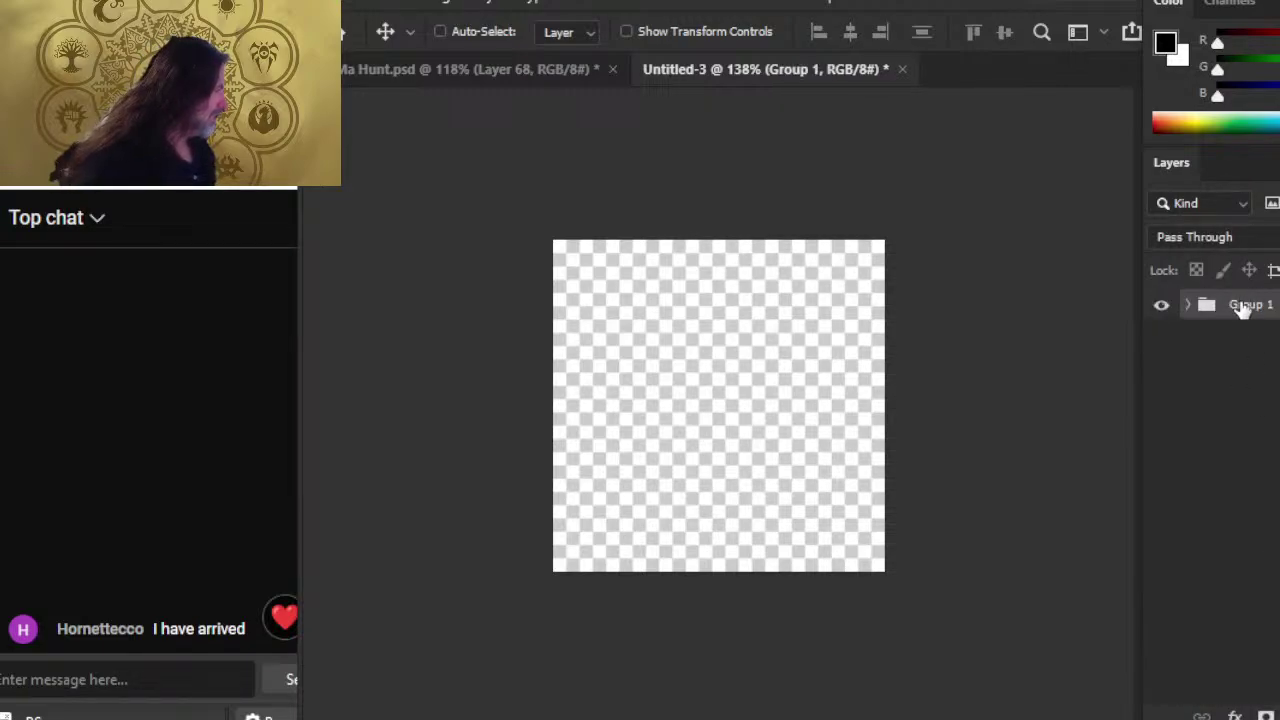
{"action": "type", "text": "mana"}
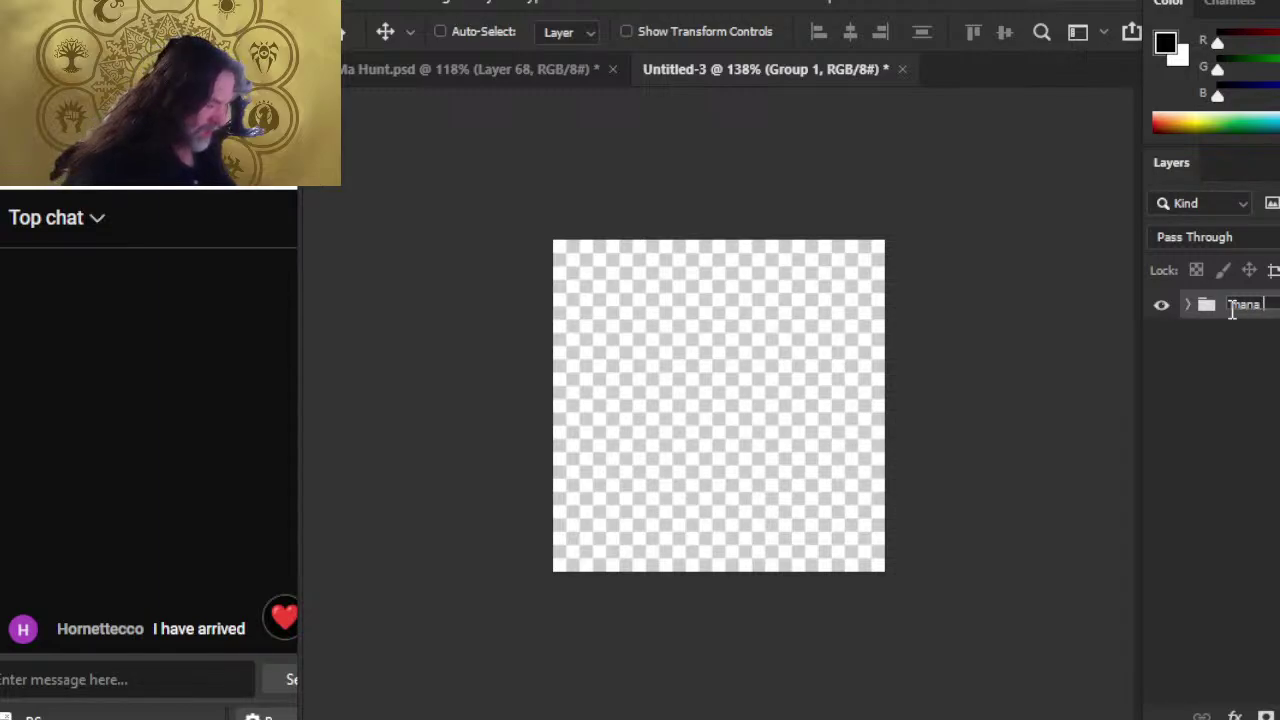
{"action": "type", "text": " asteroids"}
{"action": "key", "text": "Return"}
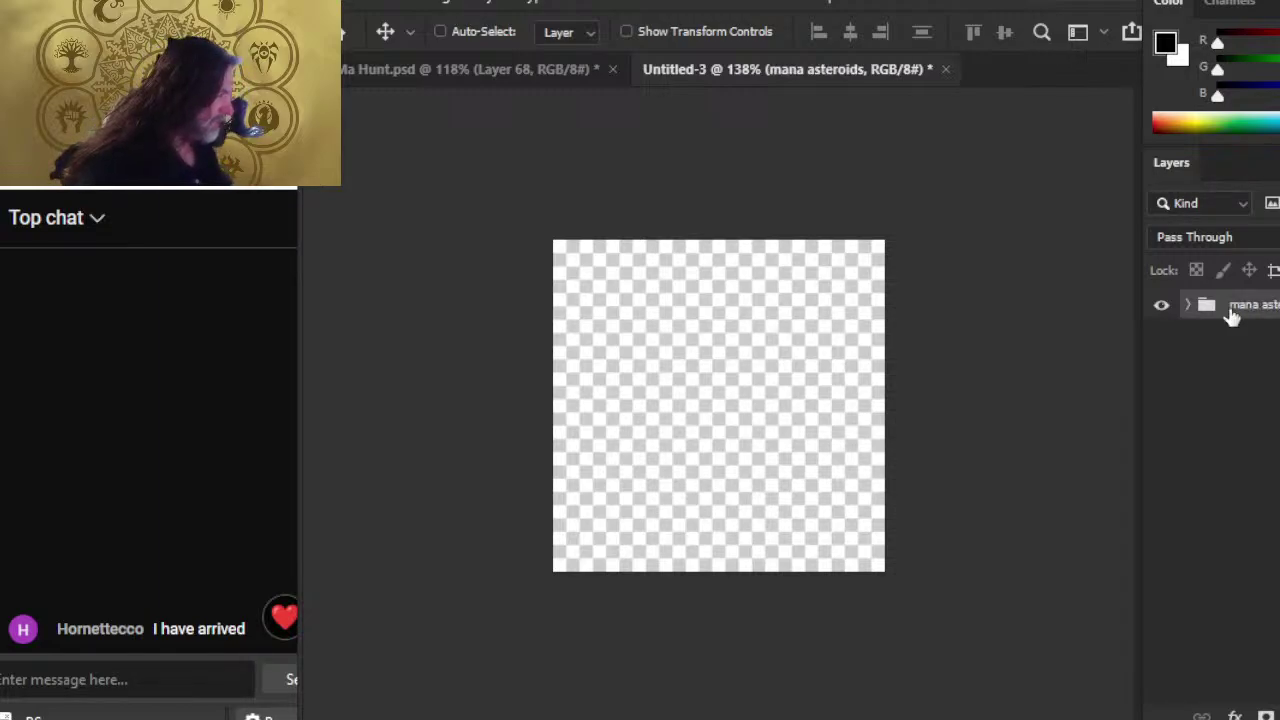
{"action": "left_click", "coordinate": [1161, 305]}
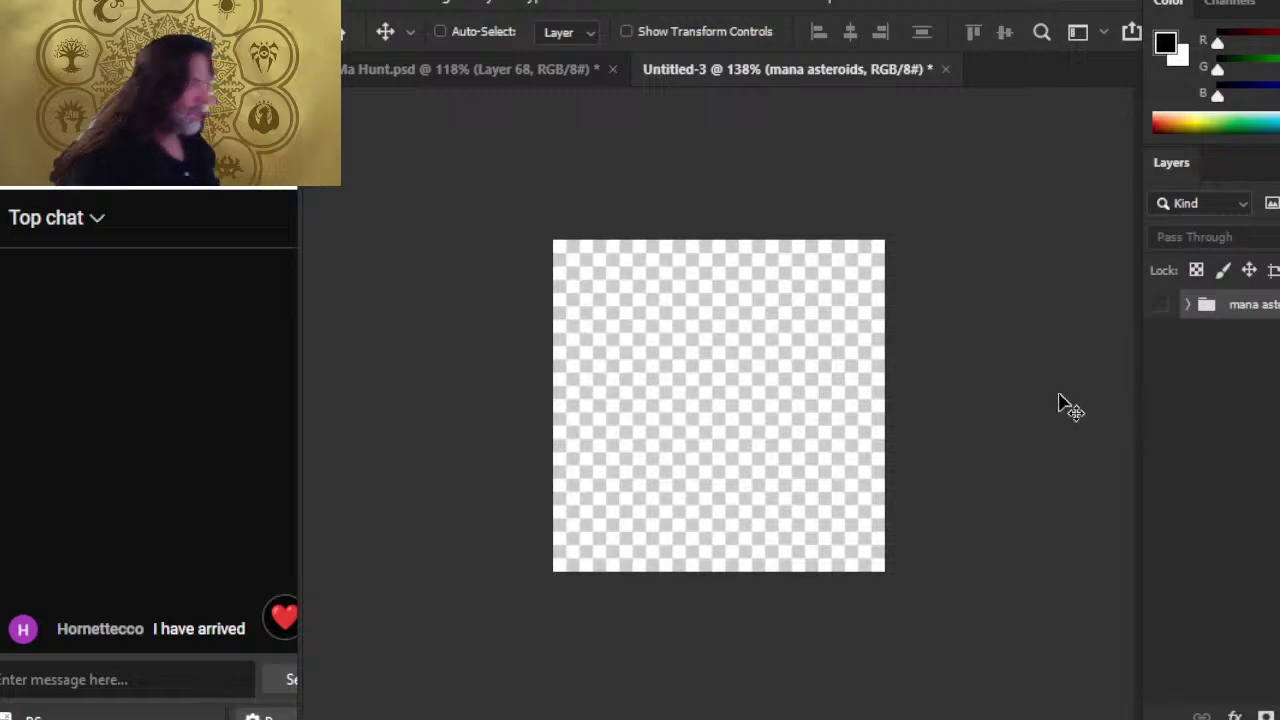
- Return to the Hunt map and zoom to show the whole rock field
{"action": "left_click", "coordinate": [509, 70]}
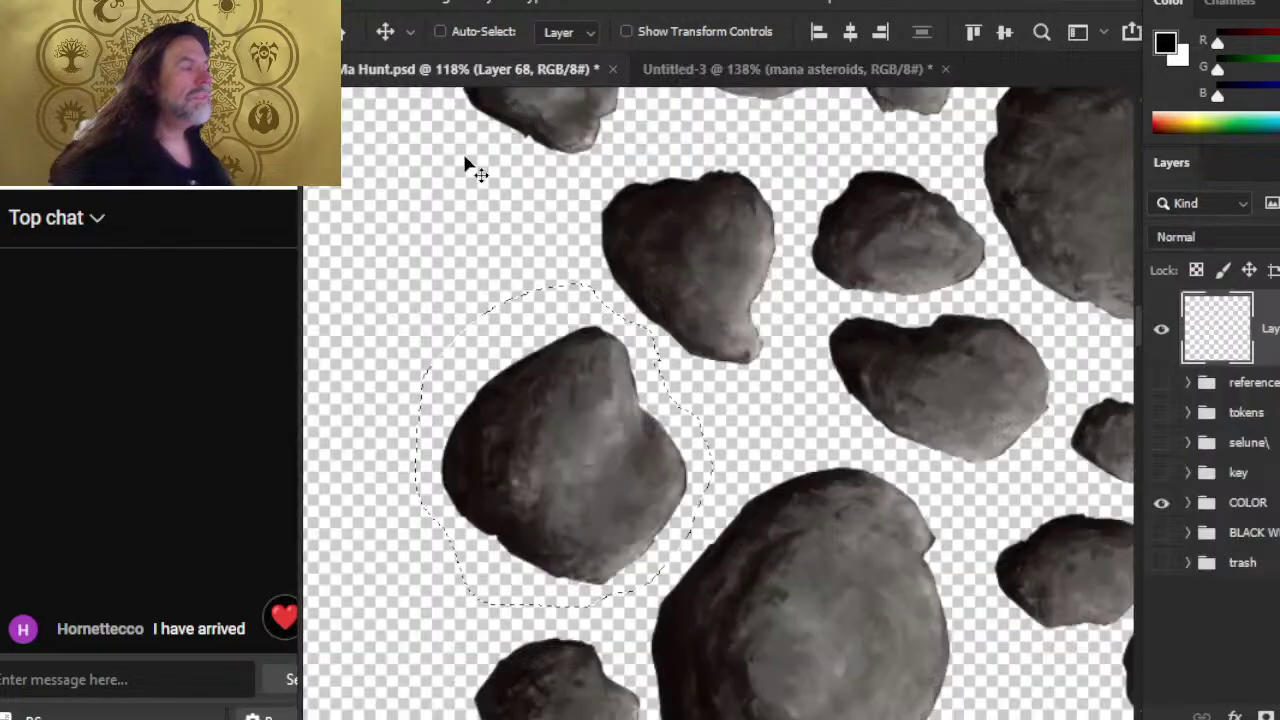
{"action": "key", "text": "z"}
{"action": "scroll", "coordinate": [714, 350], "scroll_direction": "down", "scroll_amount": 5}
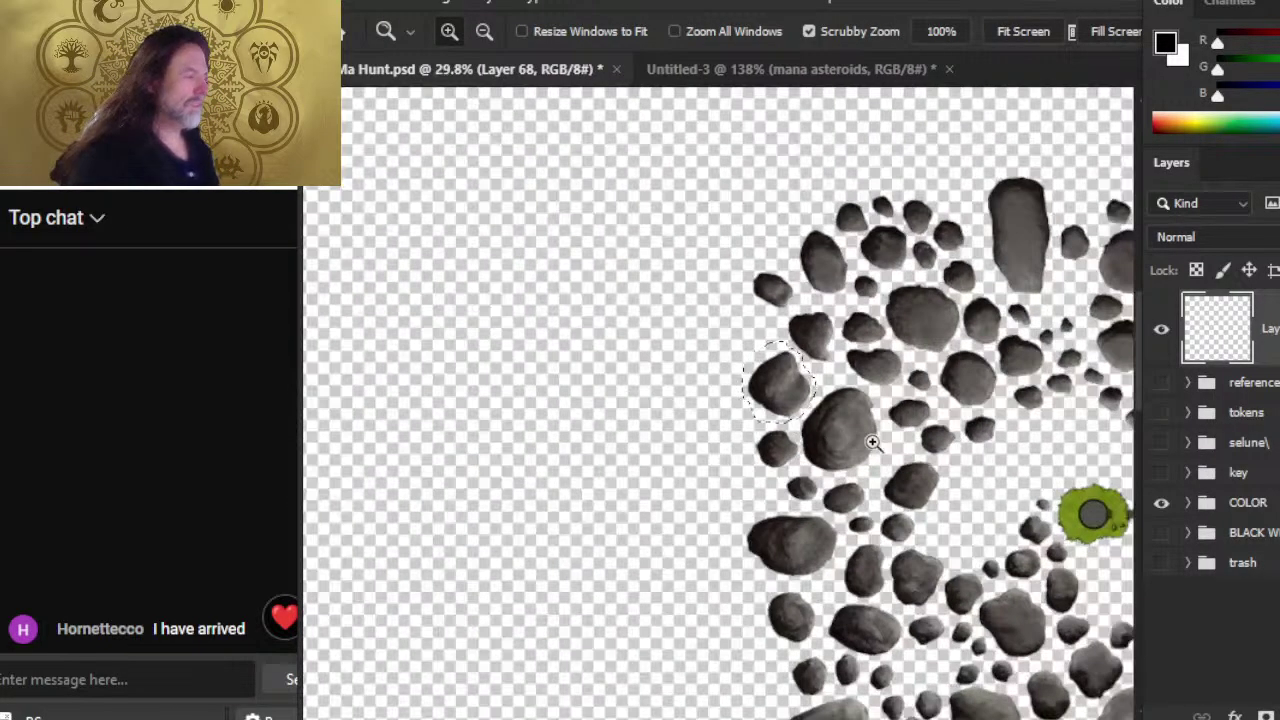
{"action": "left_click_drag", "start_coordinate": [960, 440], "coordinate": [730, 365]}
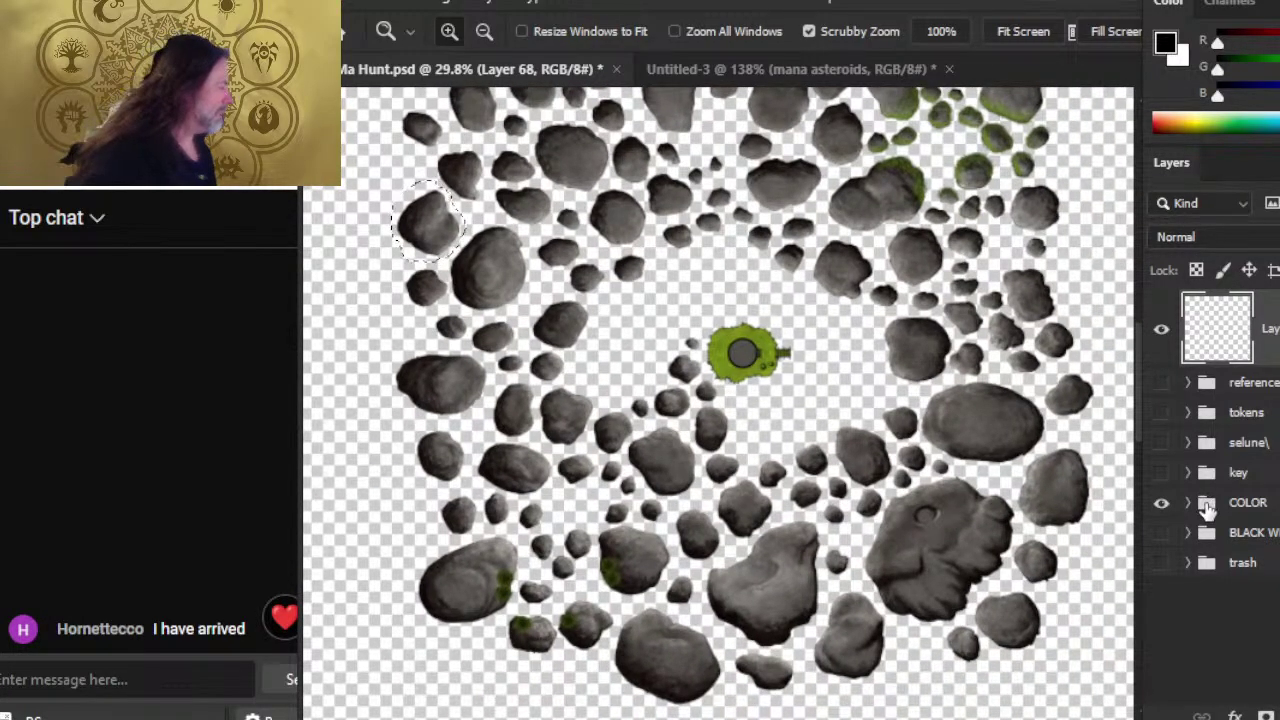
- Save As to the computer in FINAL/Maps, Tokens, Game Pieces/Mapping Tools/Icons/asteroids
{"action": "left_click", "coordinate": [366, 8]}
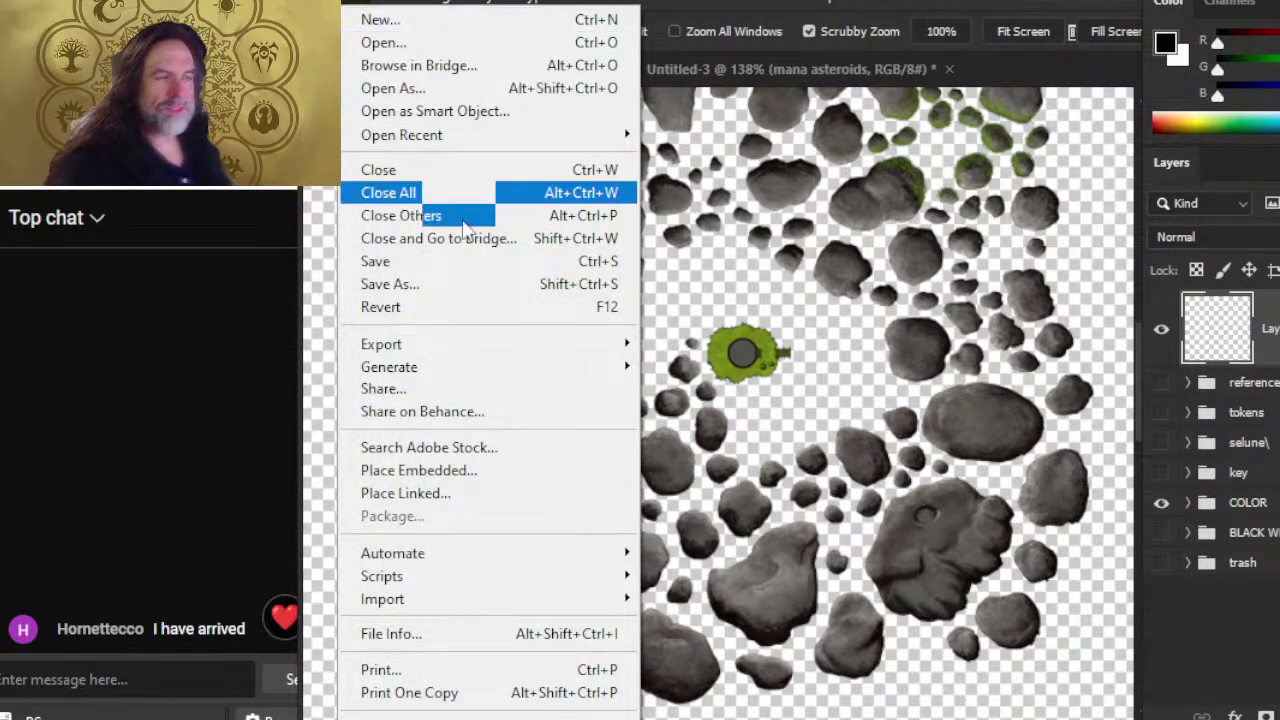
{"action": "left_click", "coordinate": [436, 286]}
{"action": "left_click", "coordinate": [930, 578]}
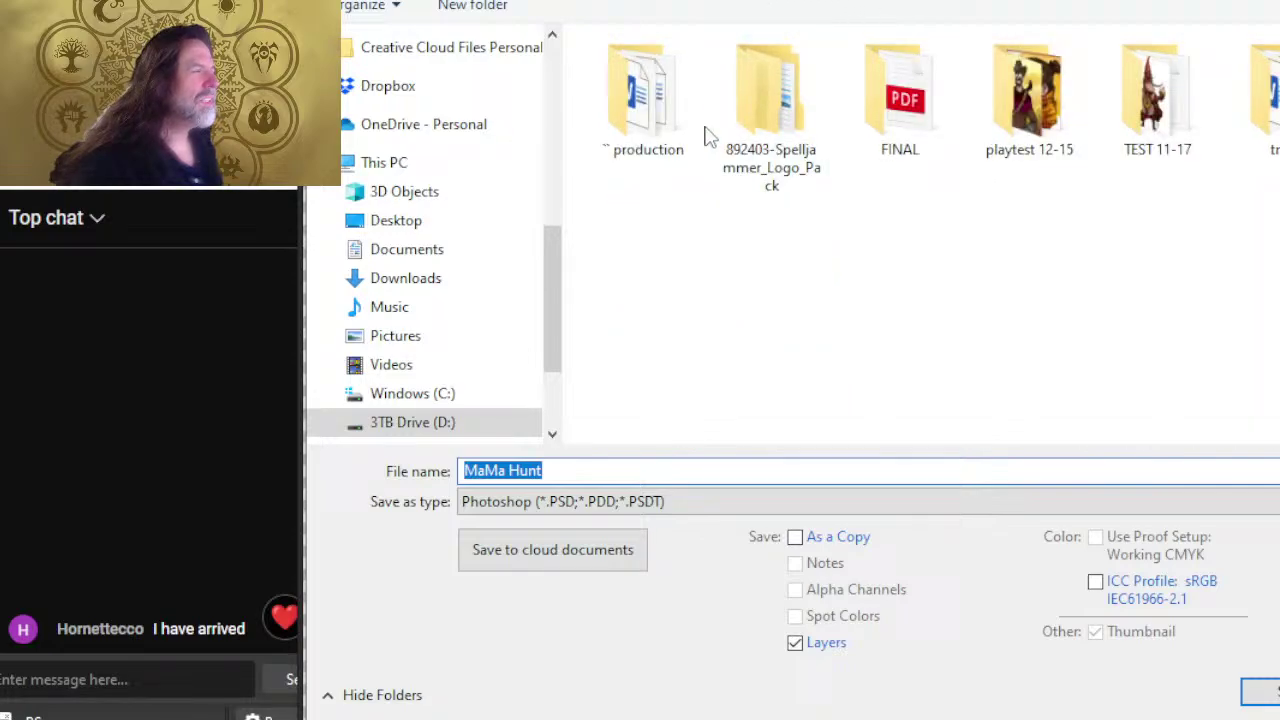
{"action": "double_click", "coordinate": [914, 137]}
{"action": "double_click", "coordinate": [724, 78]}
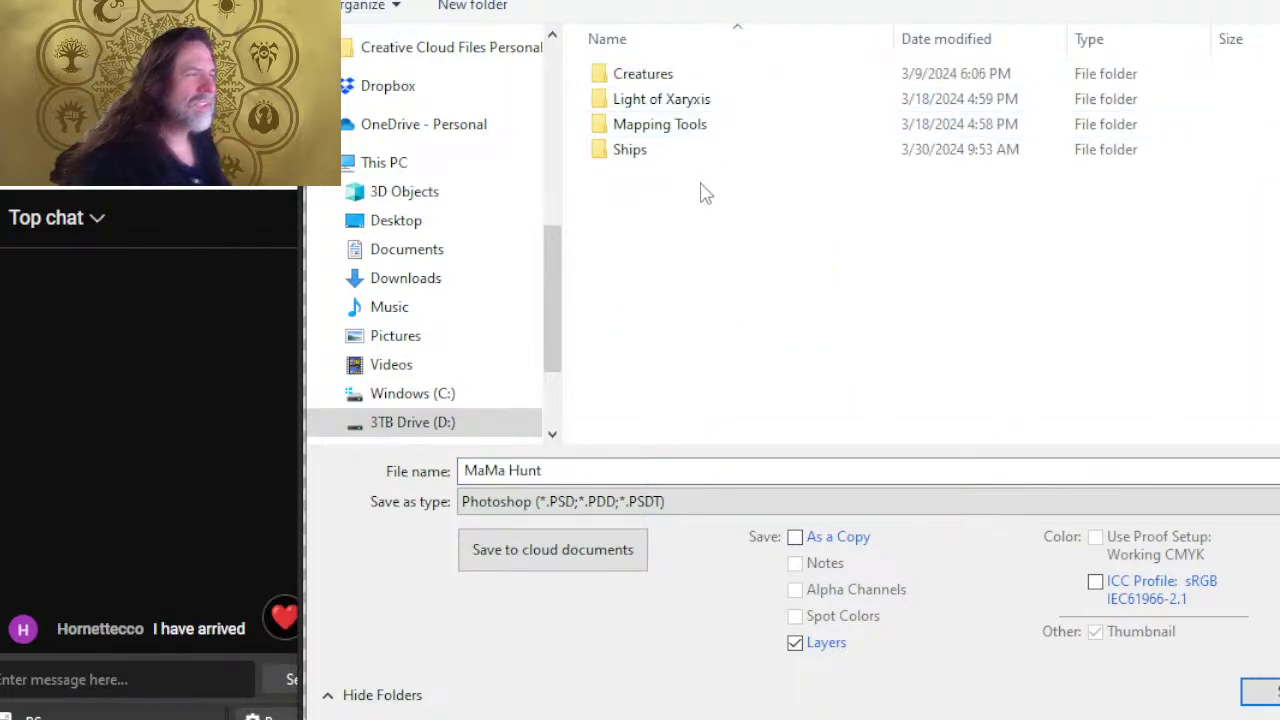
{"action": "double_click", "coordinate": [683, 131]}
{"action": "double_click", "coordinate": [653, 138]}
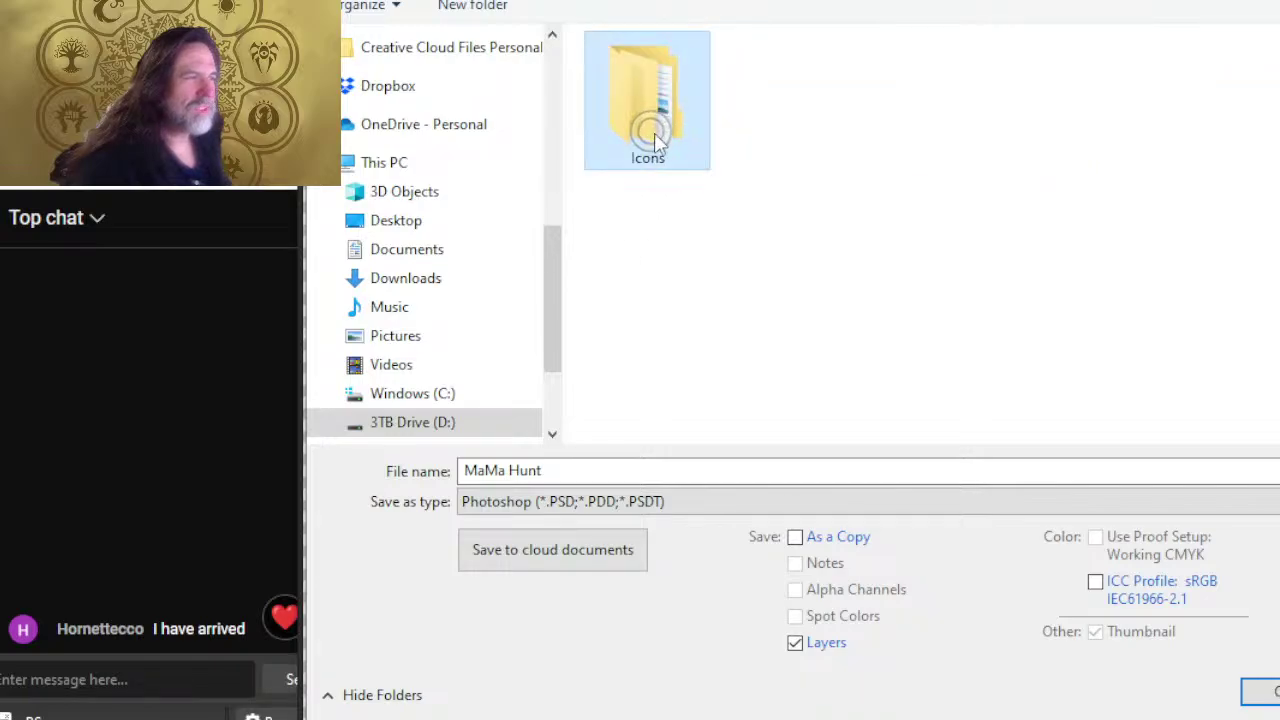
{"action": "double_click", "coordinate": [648, 76]}
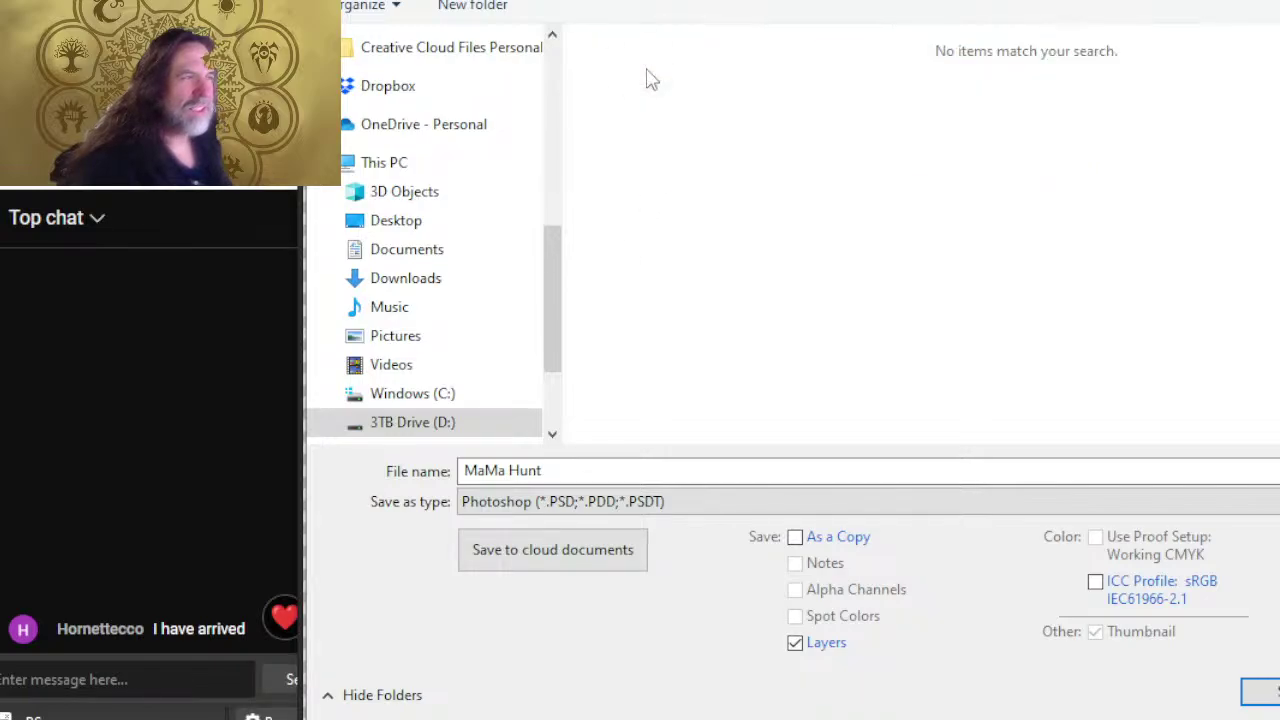
- Name the file MaMa rocks and save it
{"action": "left_click", "coordinate": [644, 470]}
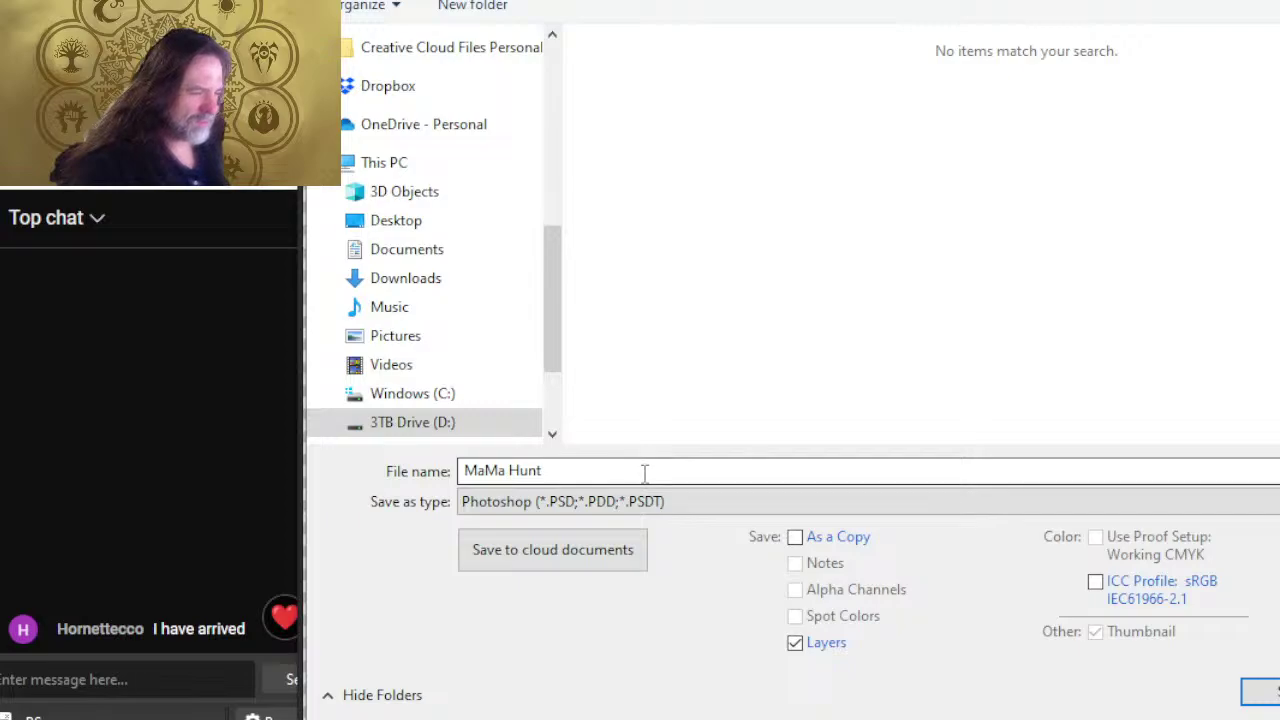
{"action": "key", "text": "ctrl+a"}
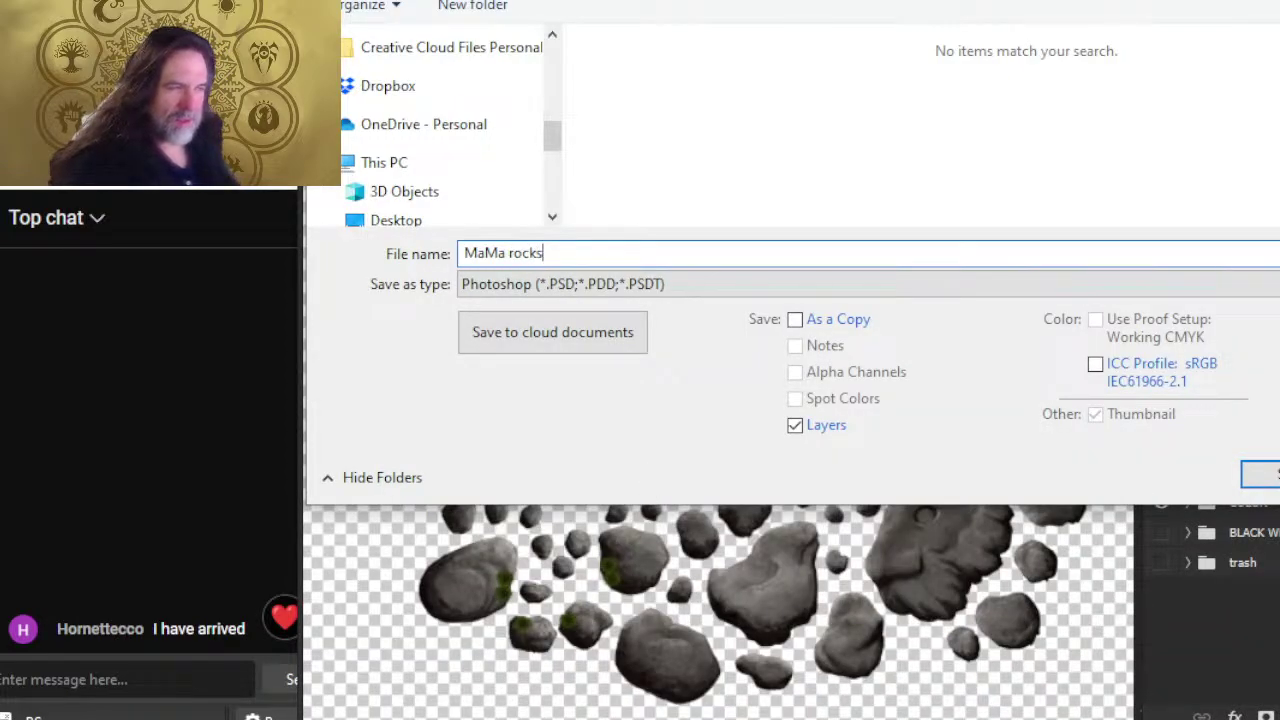
{"action": "key", "text": "Return"}
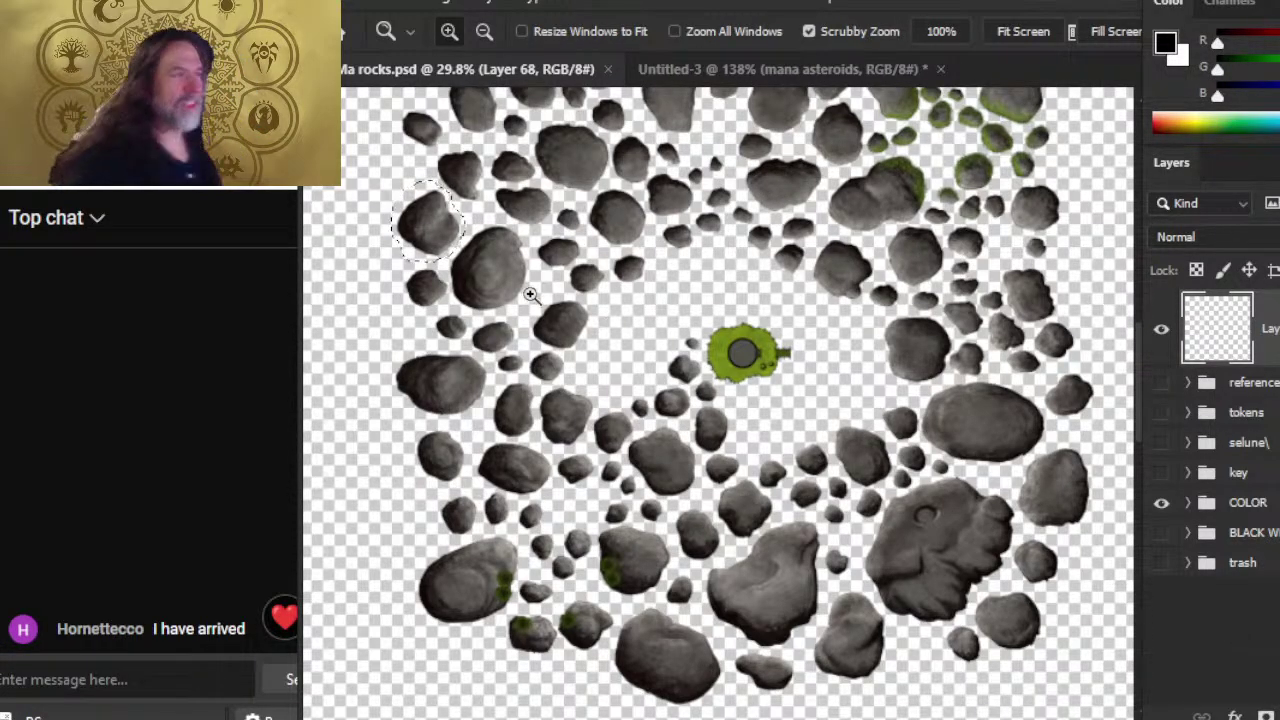
- Close MaMa rocks and bring up the Open dialog at the main project folder
{"action": "left_click", "coordinate": [607, 69]}
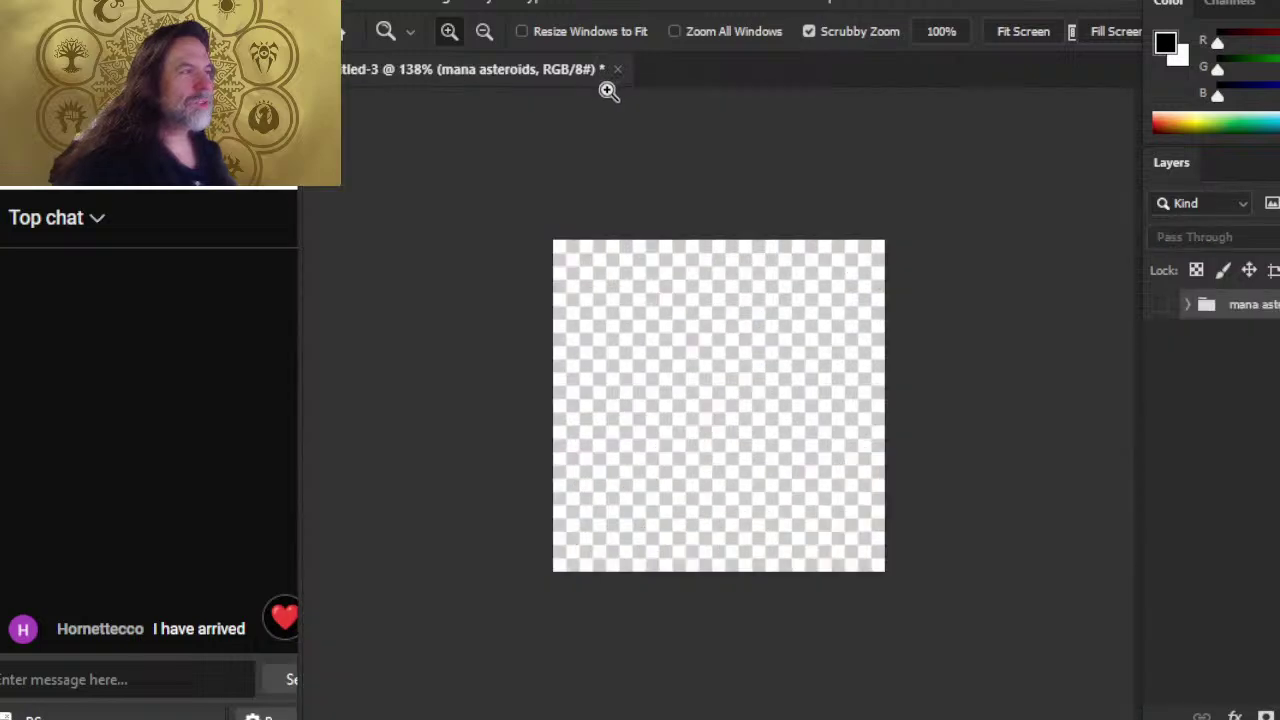
{"action": "left_click", "coordinate": [362, 5]}
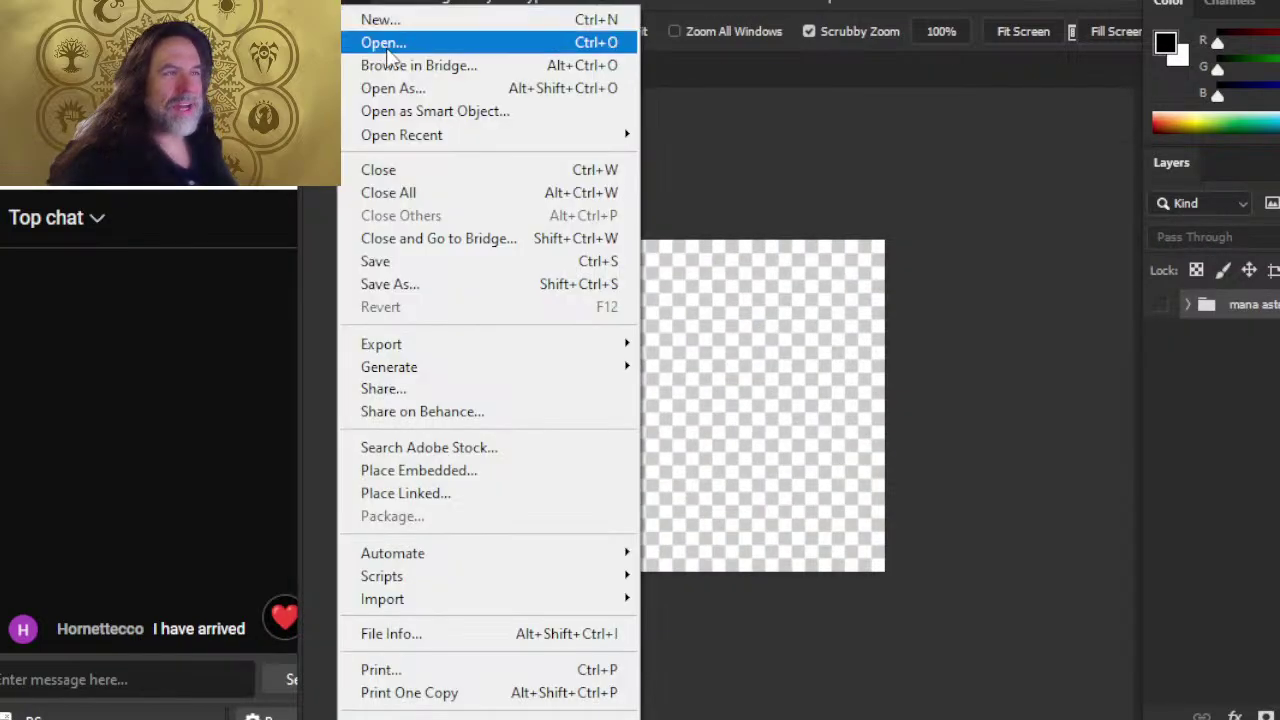
{"action": "left_click", "coordinate": [383, 43]}
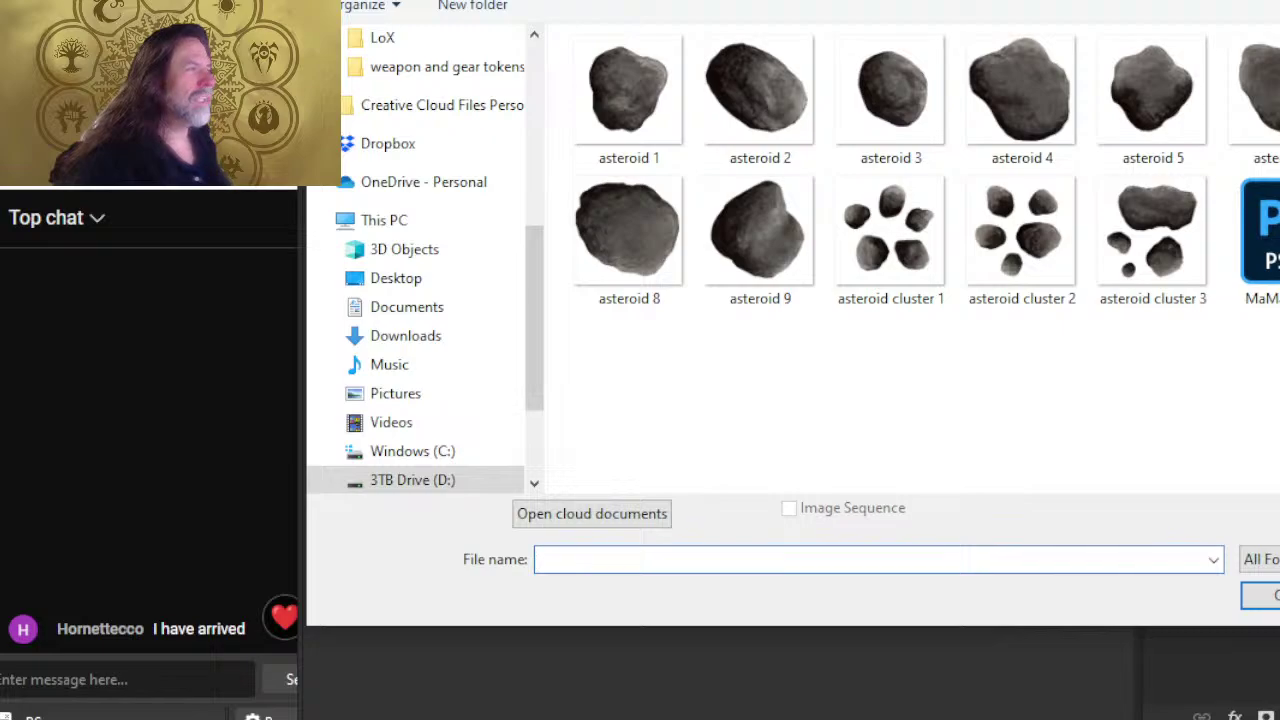
{"action": "key", "text": "alt+Up"}
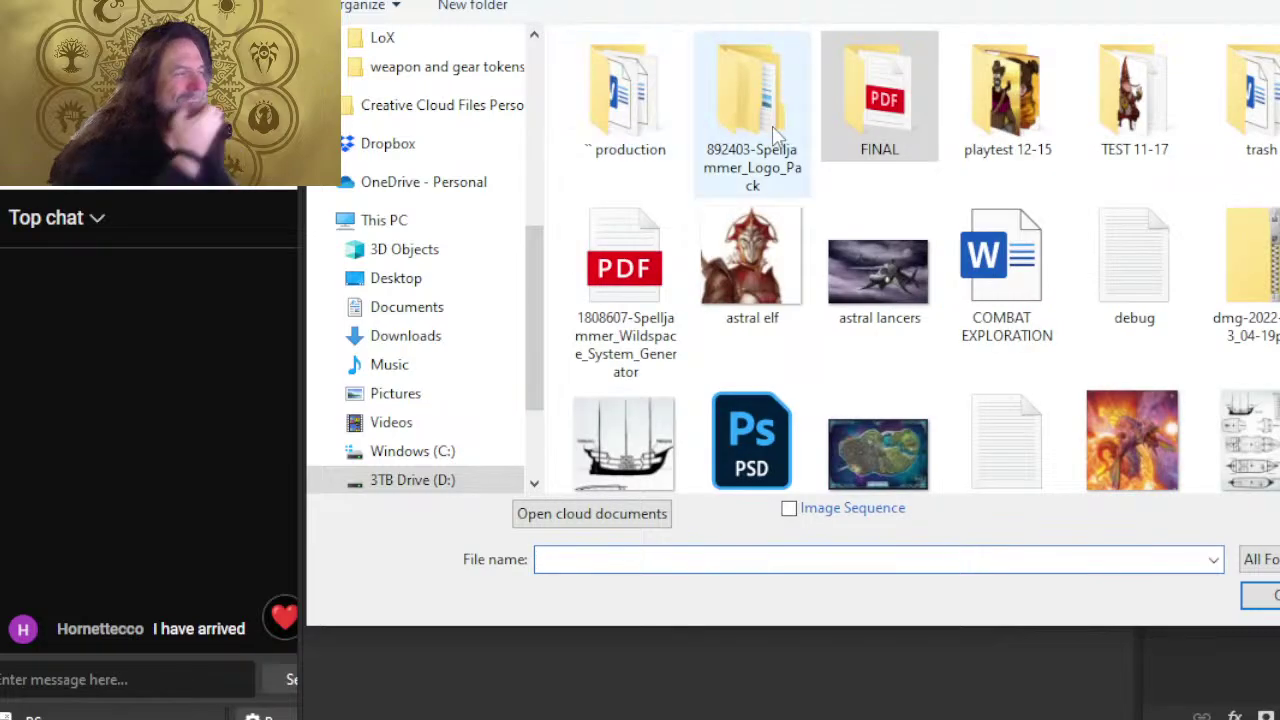
- Open Neogi hunt from the production > interior pages > DONE > LoX folder
{"action": "double_click", "coordinate": [598, 128]}
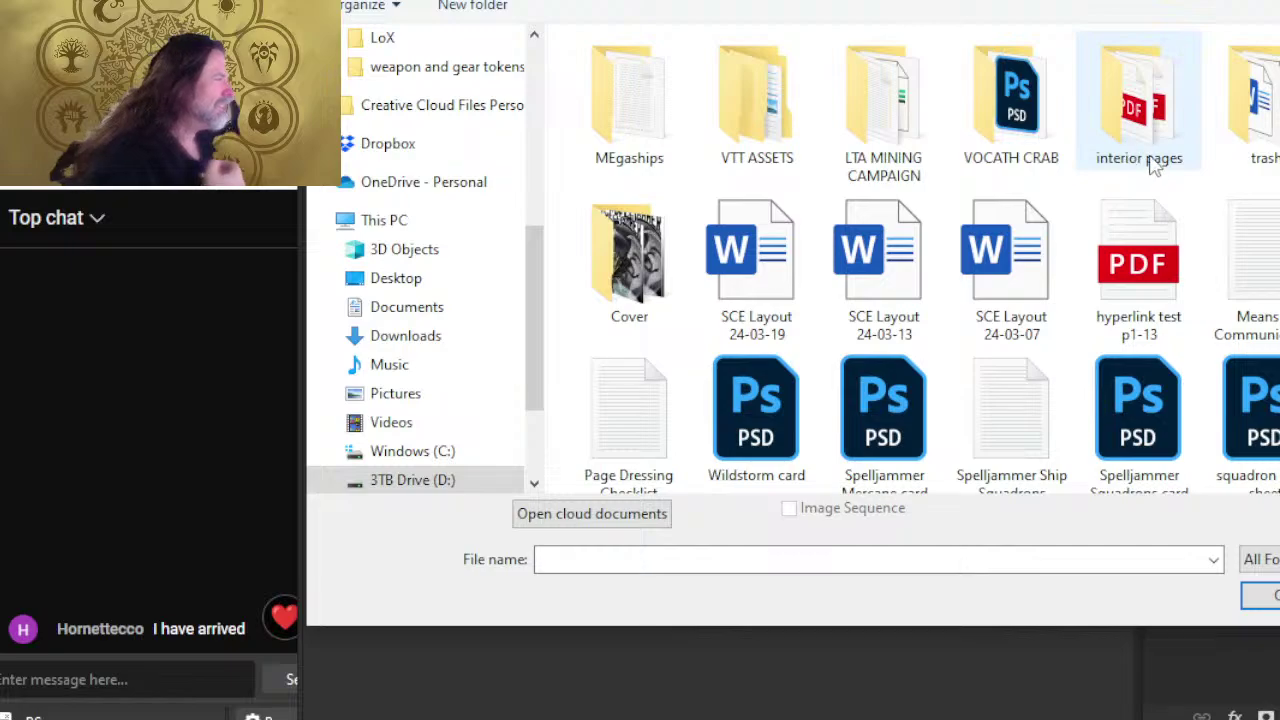
{"action": "double_click", "coordinate": [1136, 118]}
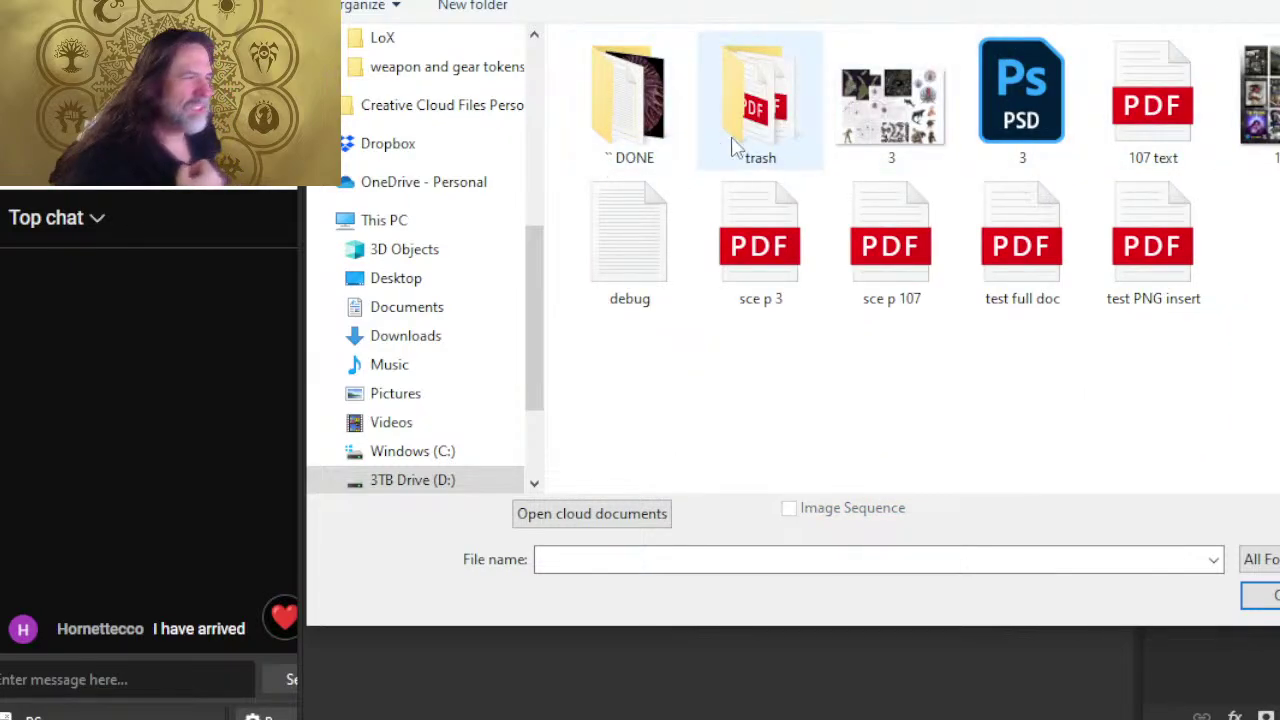
{"action": "double_click", "coordinate": [625, 135]}
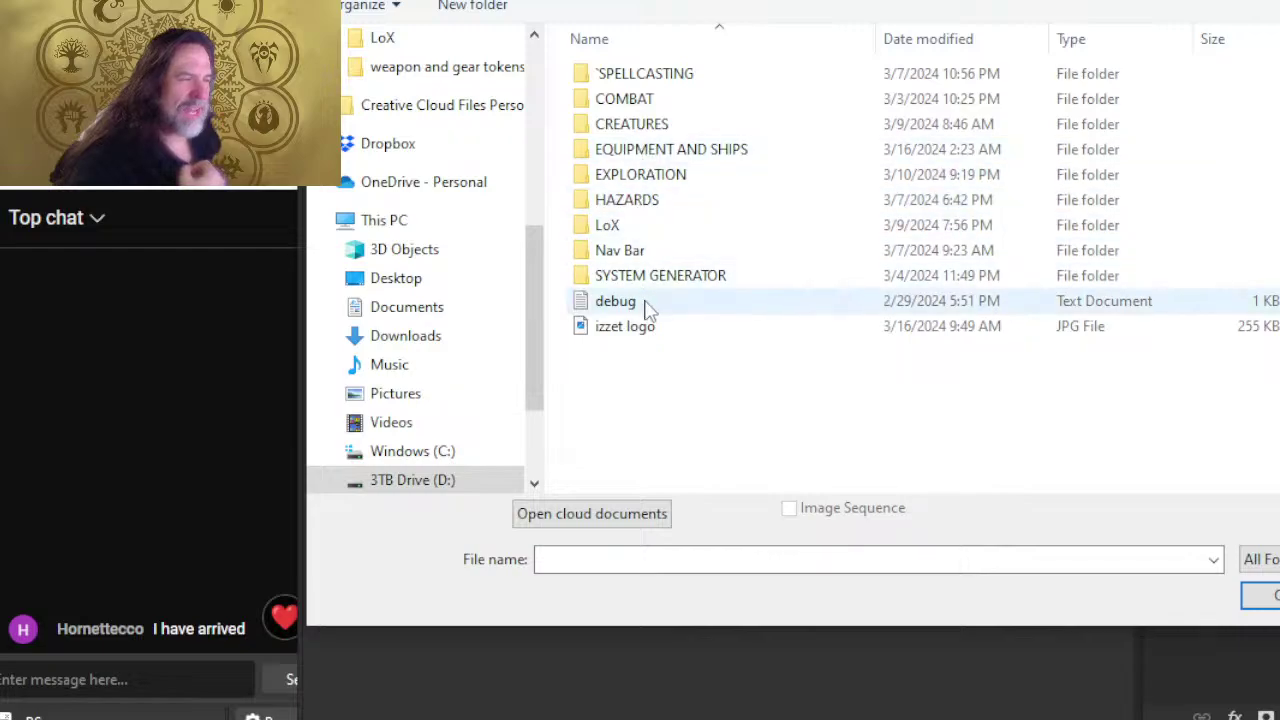
{"action": "double_click", "coordinate": [607, 225]}
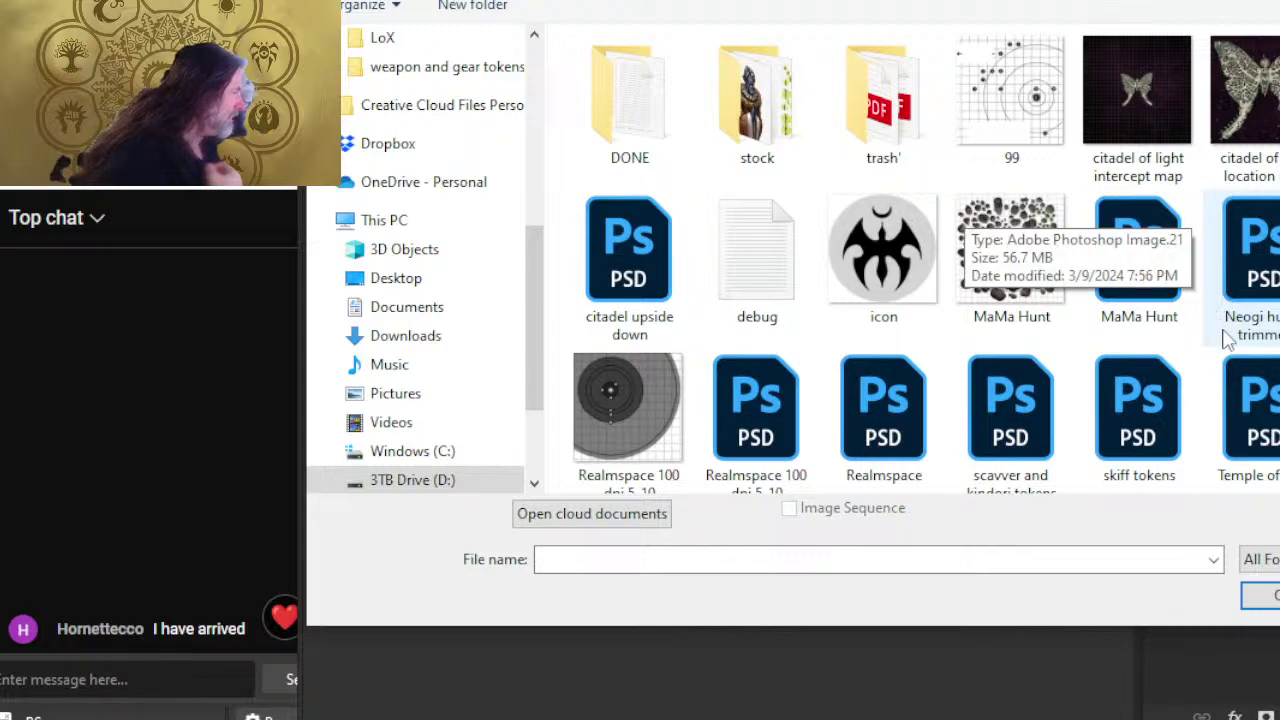
{"action": "type", "text": "Neogi hunt"}
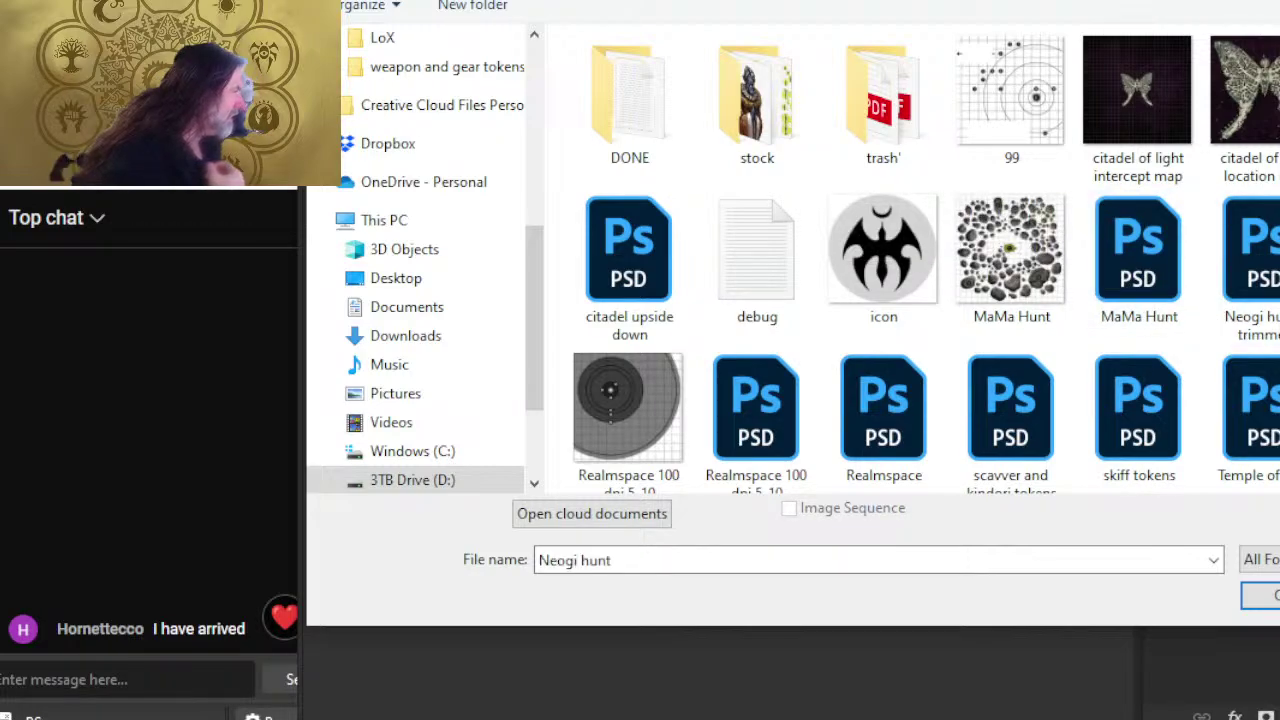
{"action": "key", "text": "Return"}
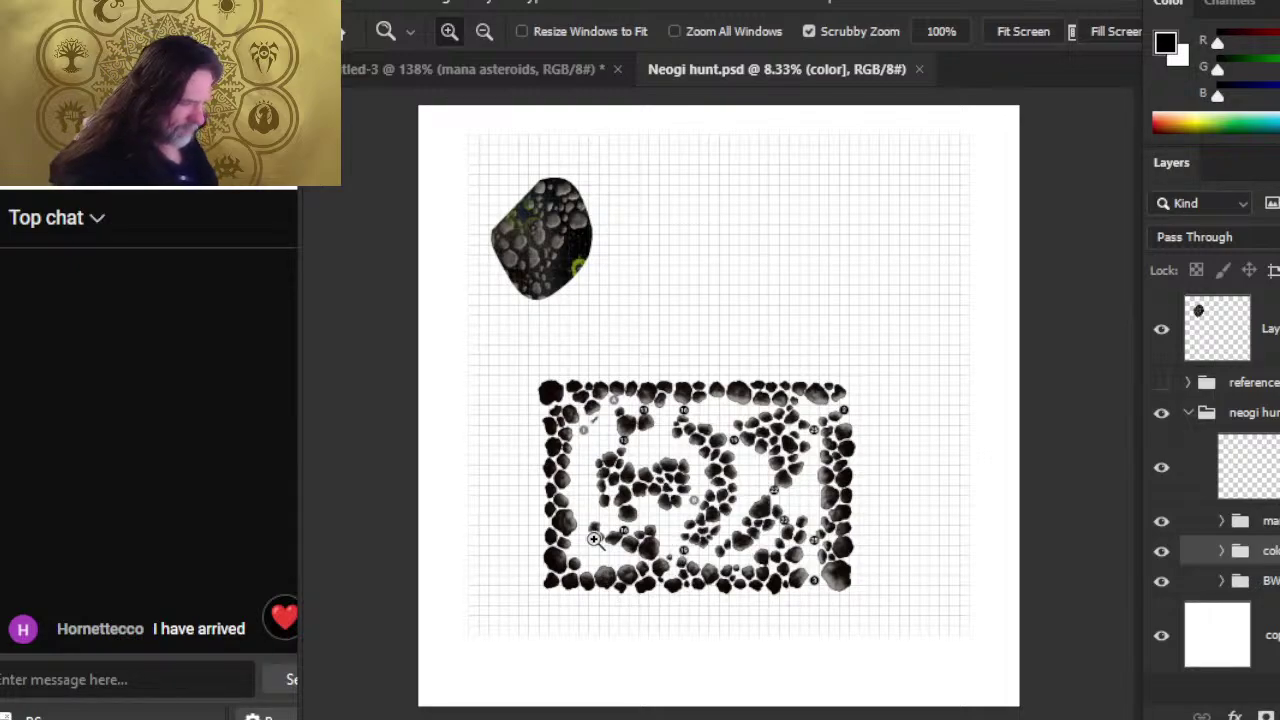
- Close Neogi hunt and open Neogi hunt - trimmed instead
{"action": "left_click_drag", "start_coordinate": [626, 516], "coordinate": [667, 536]}
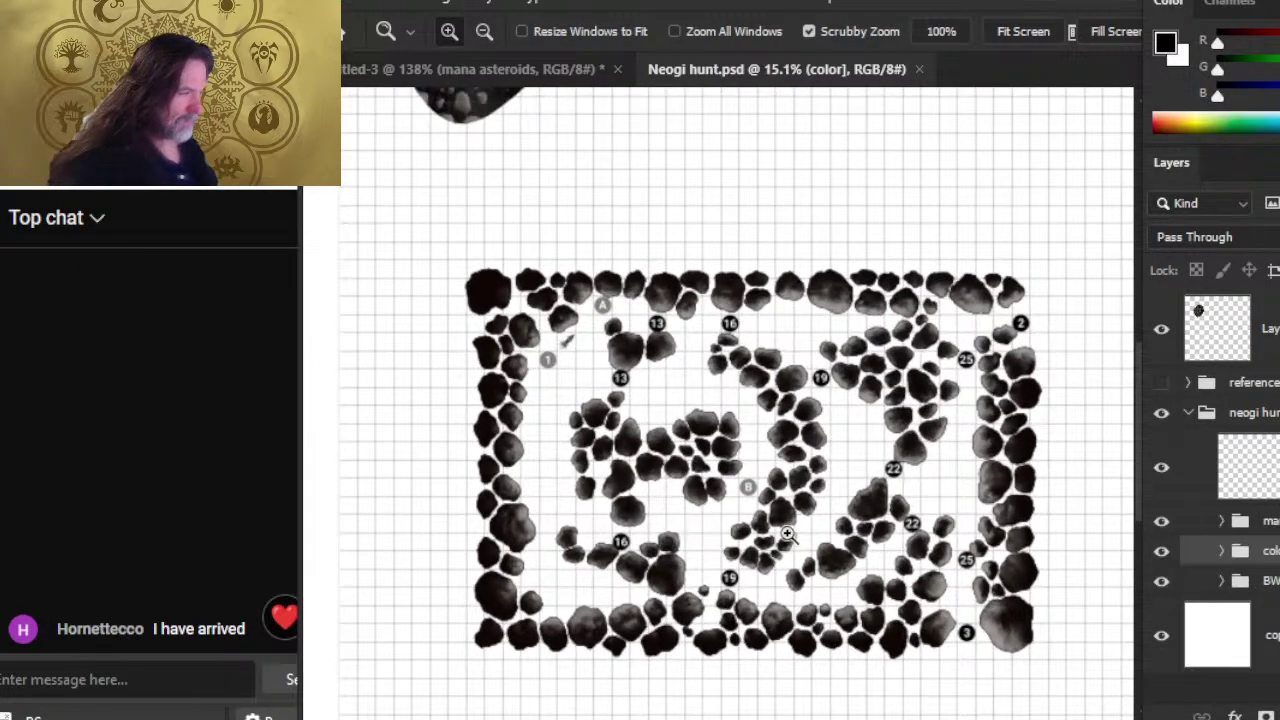
{"action": "scroll", "coordinate": [940, 557], "scroll_direction": "down", "scroll_amount": 2}
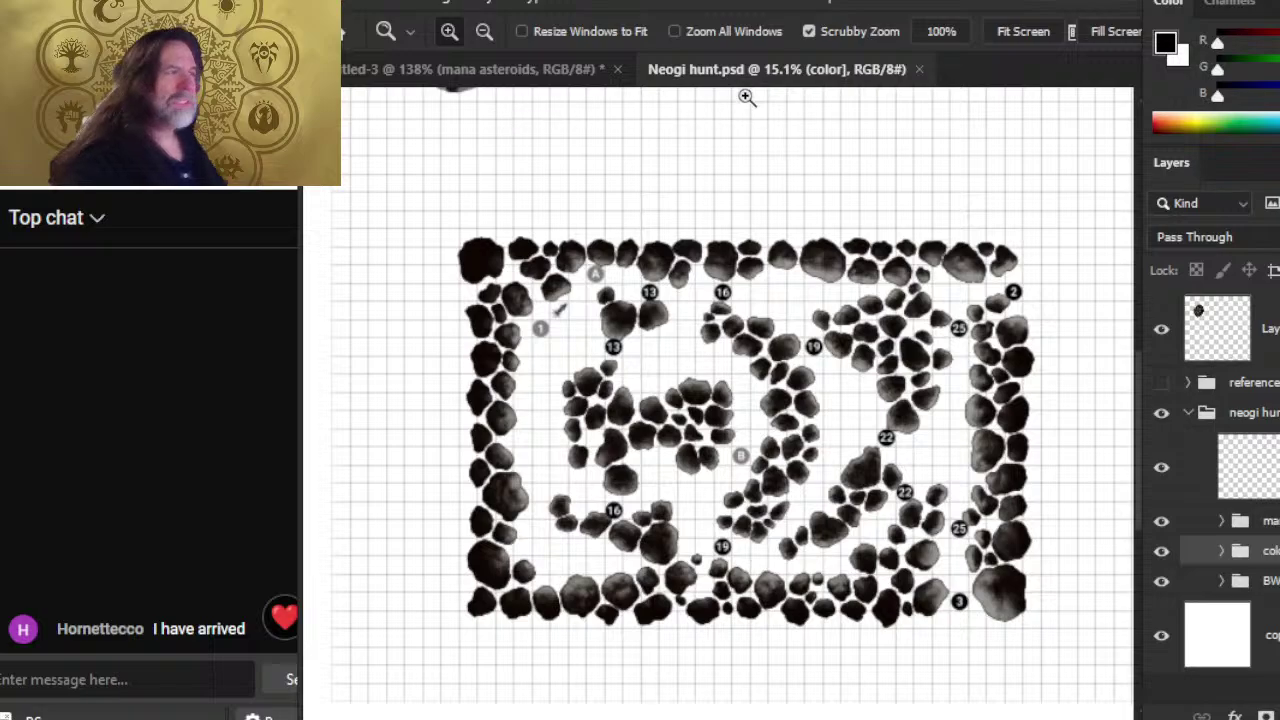
{"action": "left_click", "coordinate": [918, 70]}
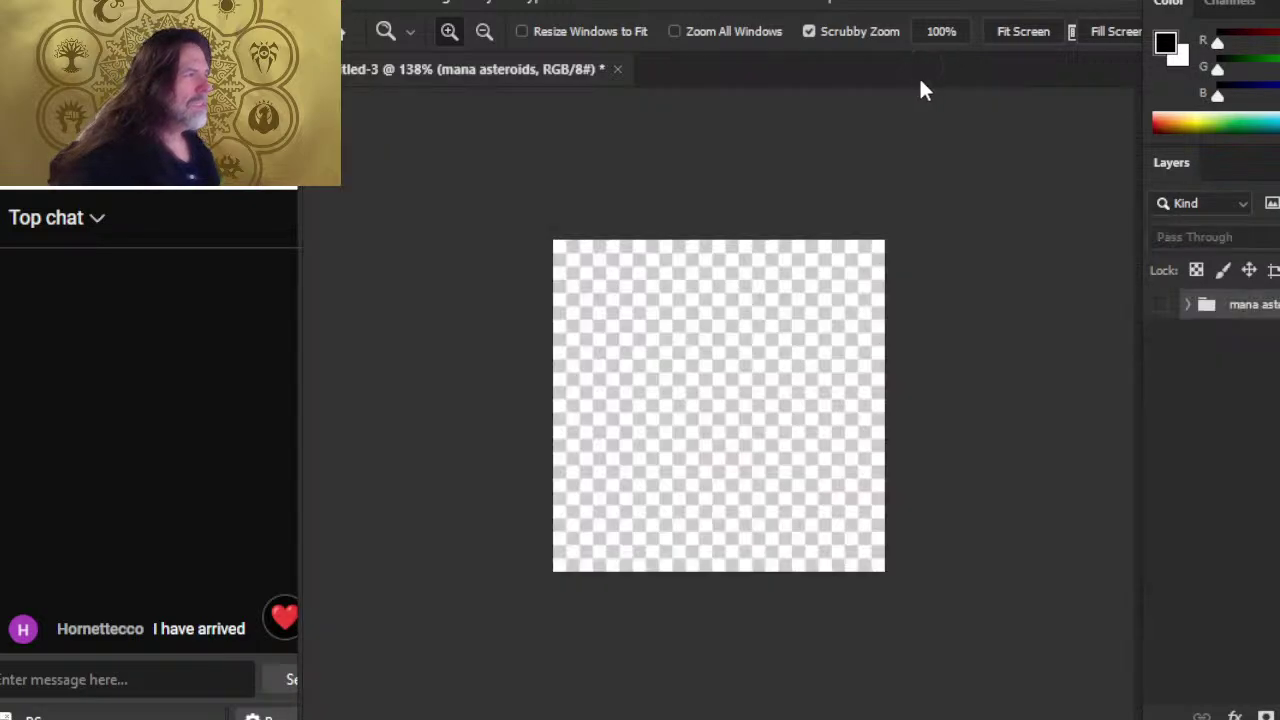
{"action": "left_click", "coordinate": [352, 8]}
{"action": "left_click", "coordinate": [390, 38]}
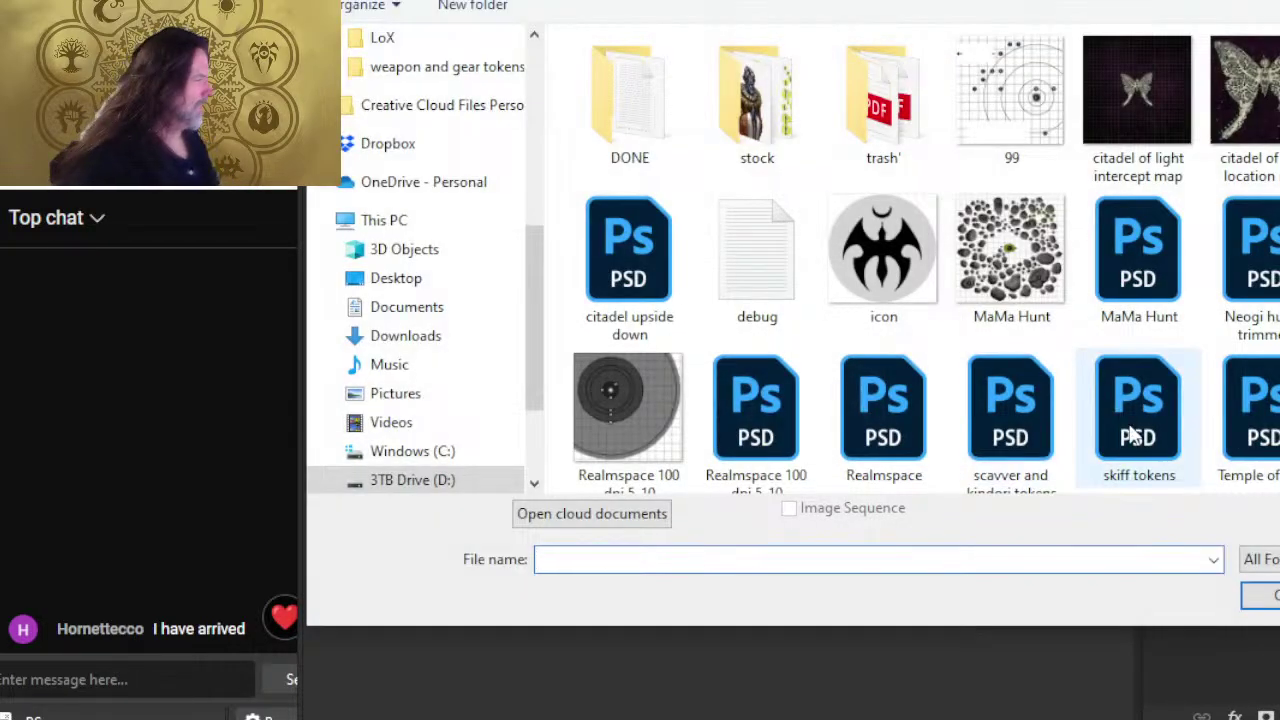
{"action": "double_click", "coordinate": [1250, 260]}
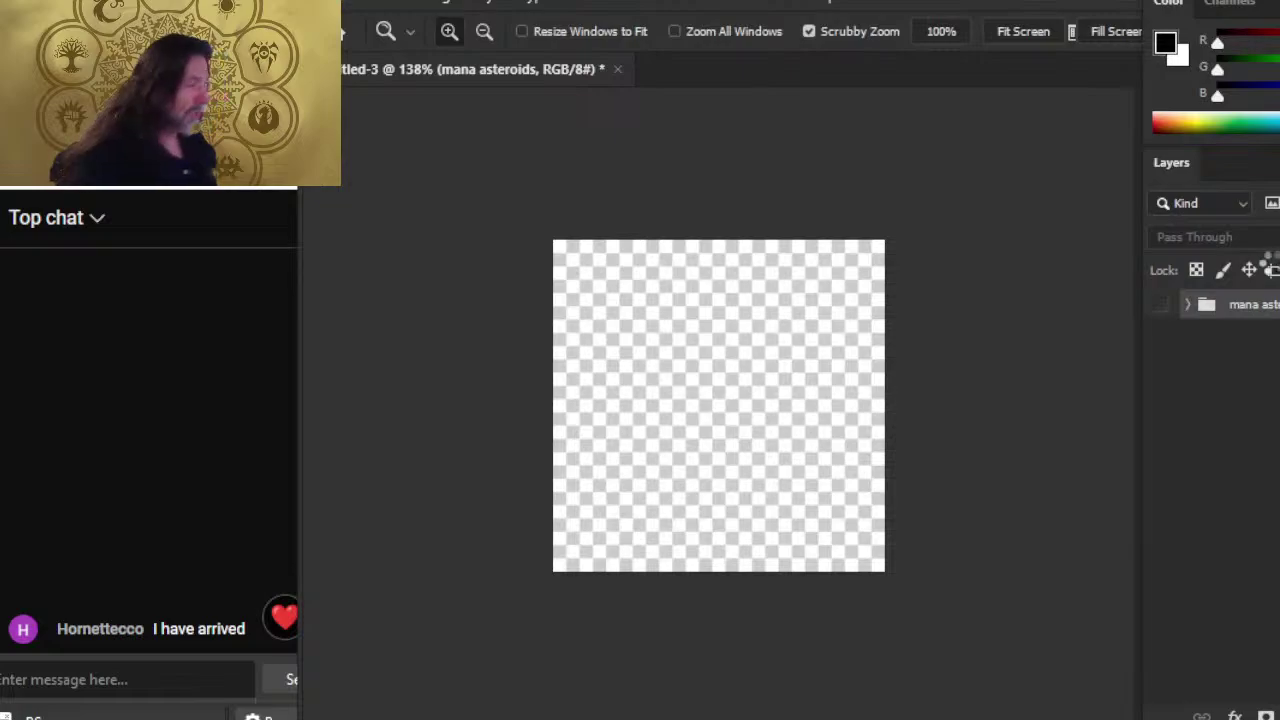
- Hide the BW grid, colour, floor texture and black background layers
{"action": "left_click", "coordinate": [1187, 305]}
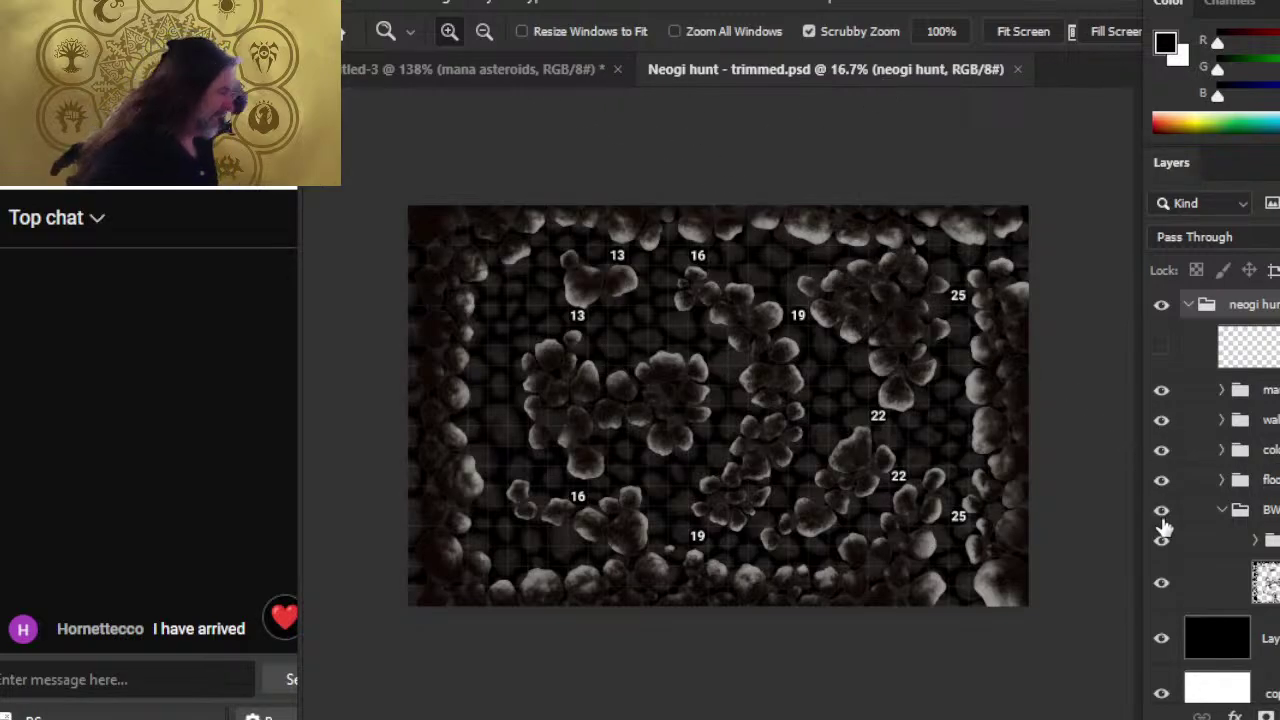
{"action": "left_click", "coordinate": [1236, 518]}
{"action": "left_click", "coordinate": [1222, 510]}
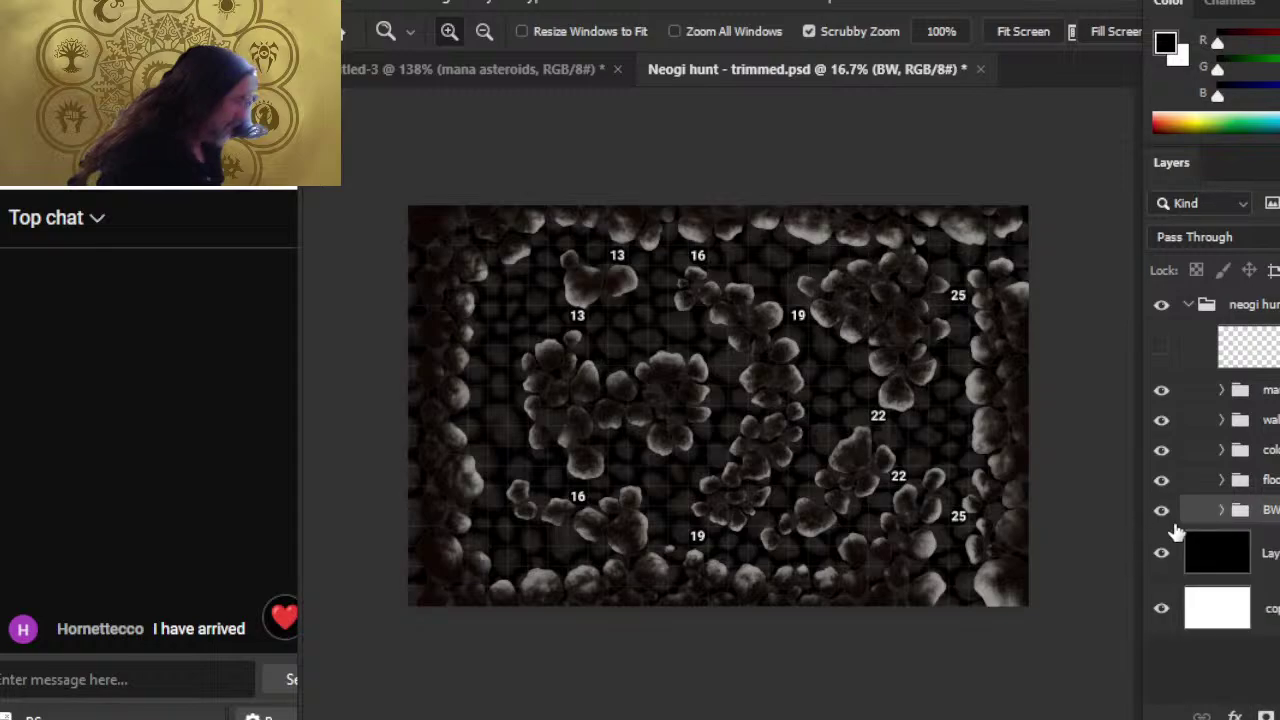
{"action": "left_click", "coordinate": [1161, 511]}
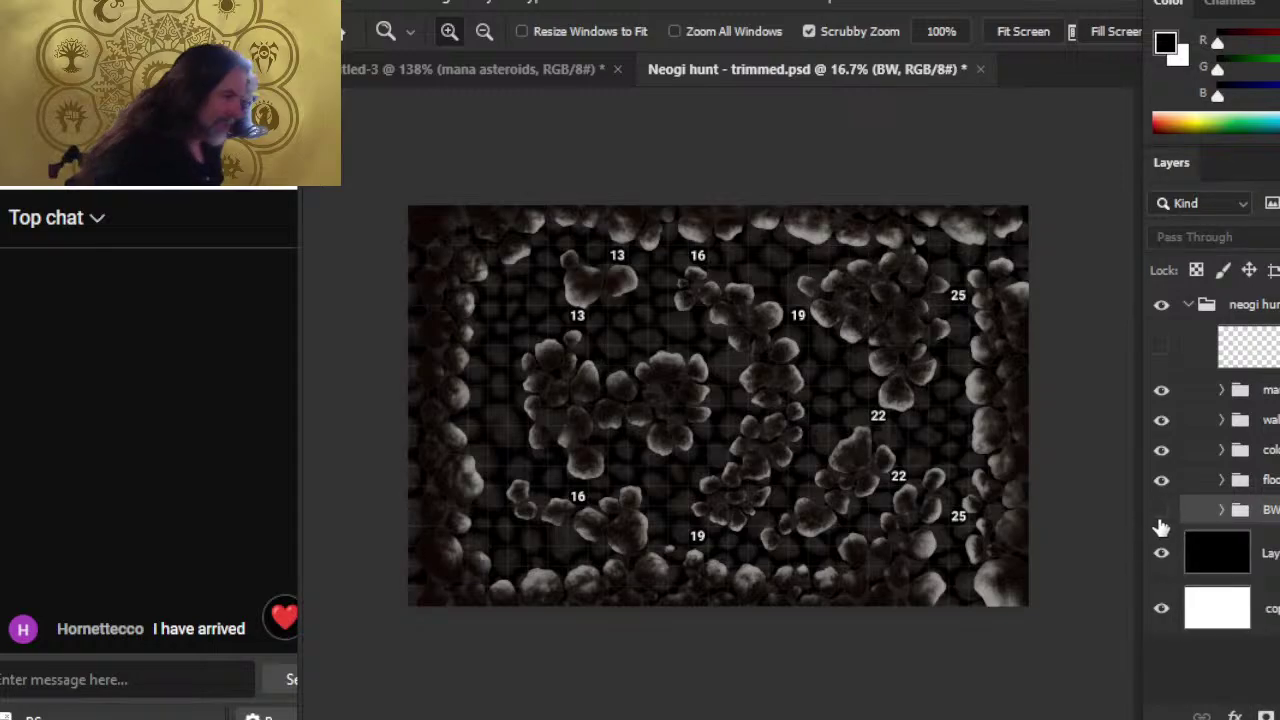
{"action": "left_click", "coordinate": [1162, 451]}
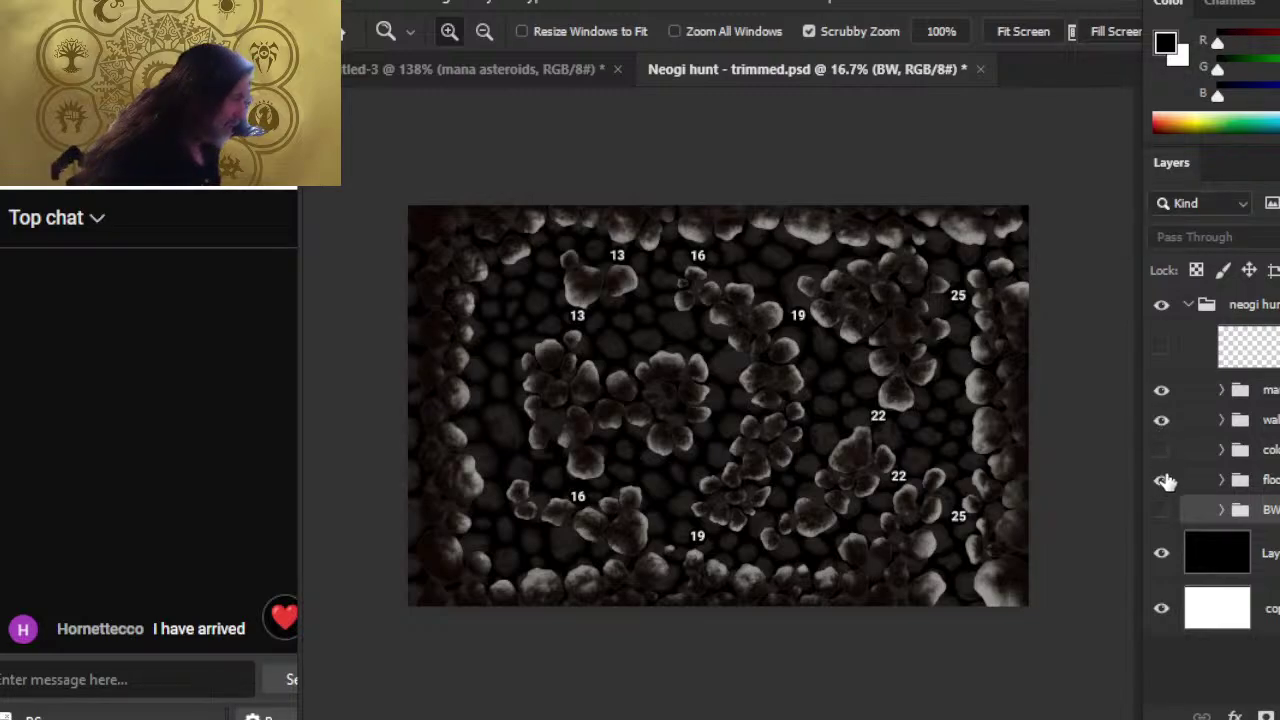
{"action": "left_click", "coordinate": [1162, 480]}
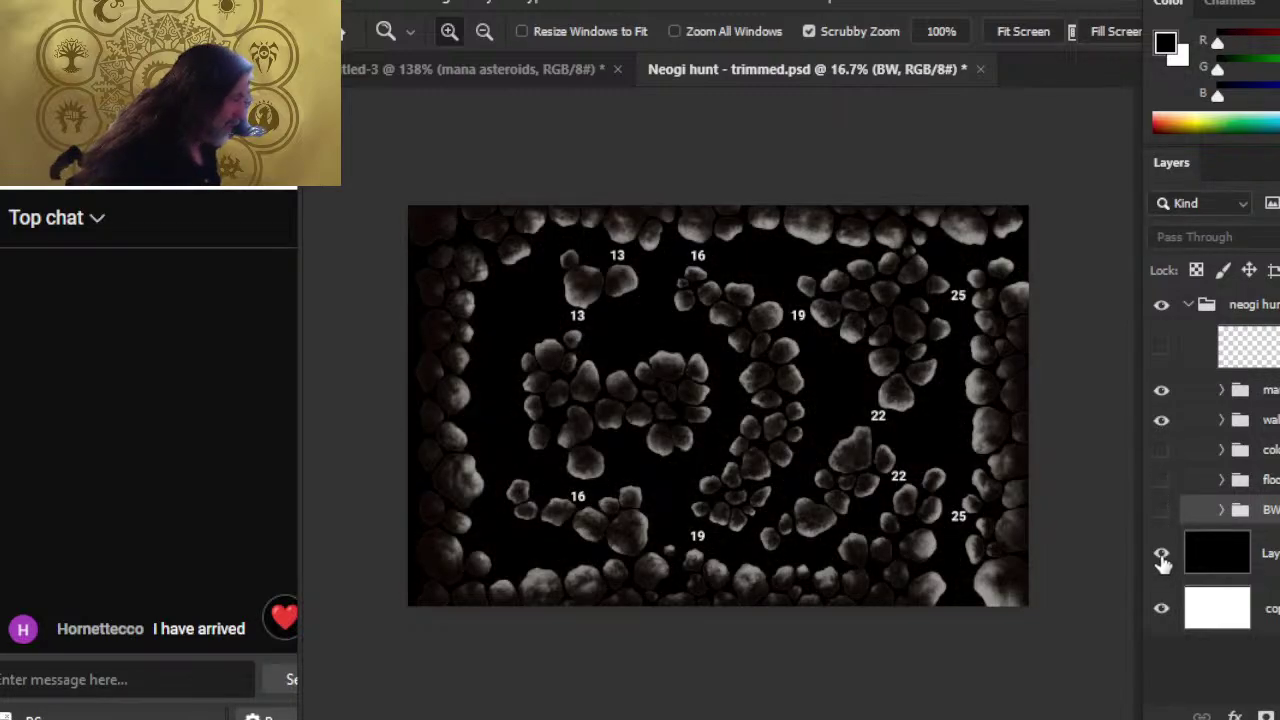
{"action": "left_click", "coordinate": [1162, 556]}
- Recheck grid, floor, walls and background visibility, then hide the numbered markers
{"action": "left_click", "coordinate": [1163, 510]}
{"action": "left_click", "coordinate": [1162, 512]}
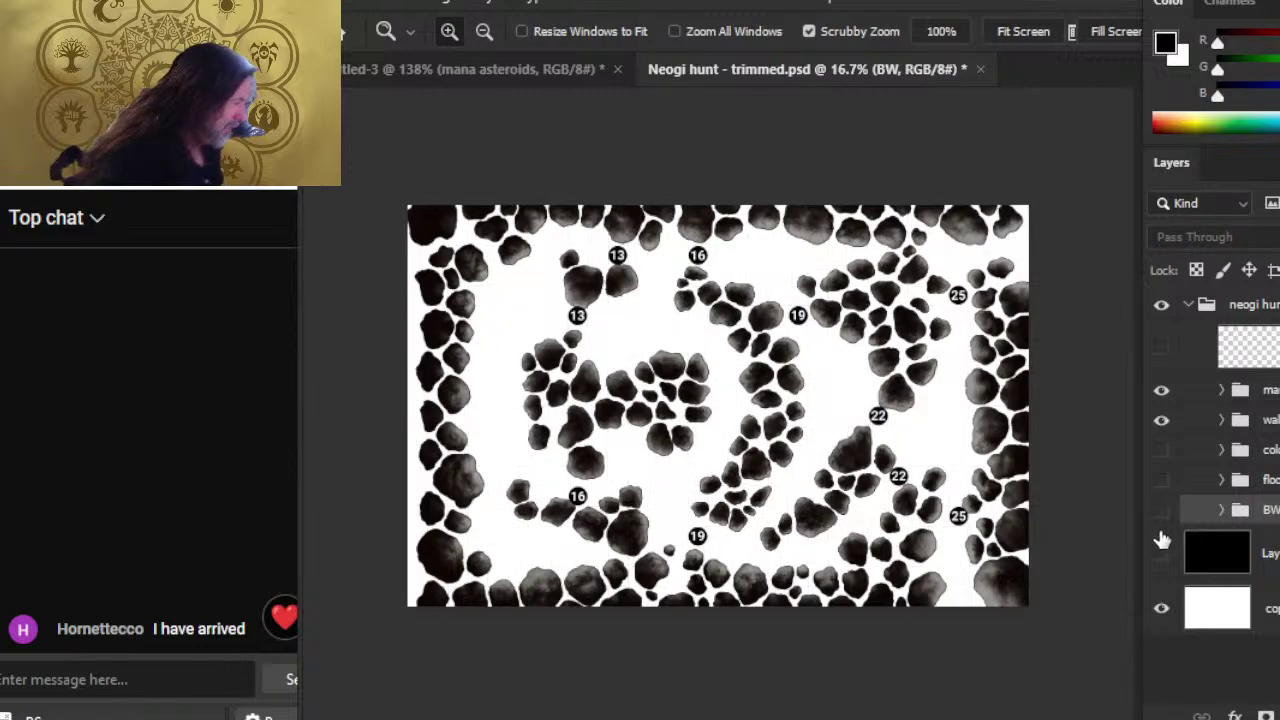
{"action": "left_click", "coordinate": [1161, 482]}
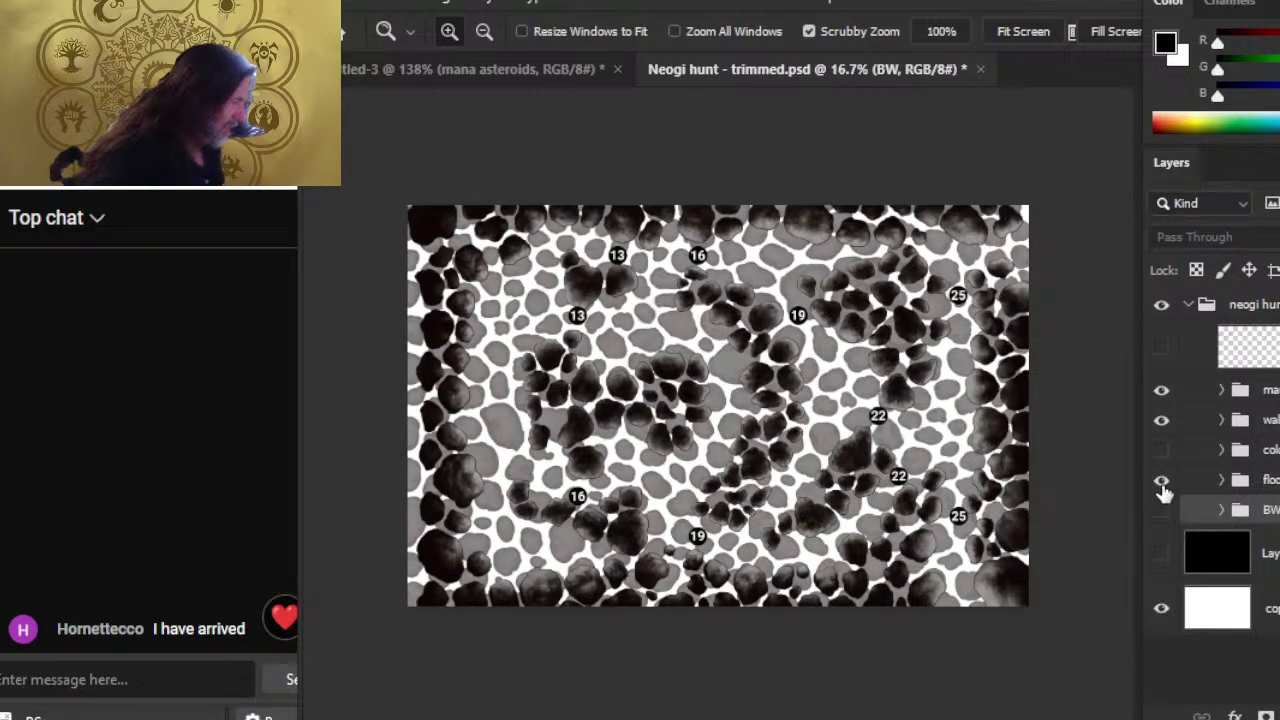
{"action": "left_click", "coordinate": [1162, 483]}
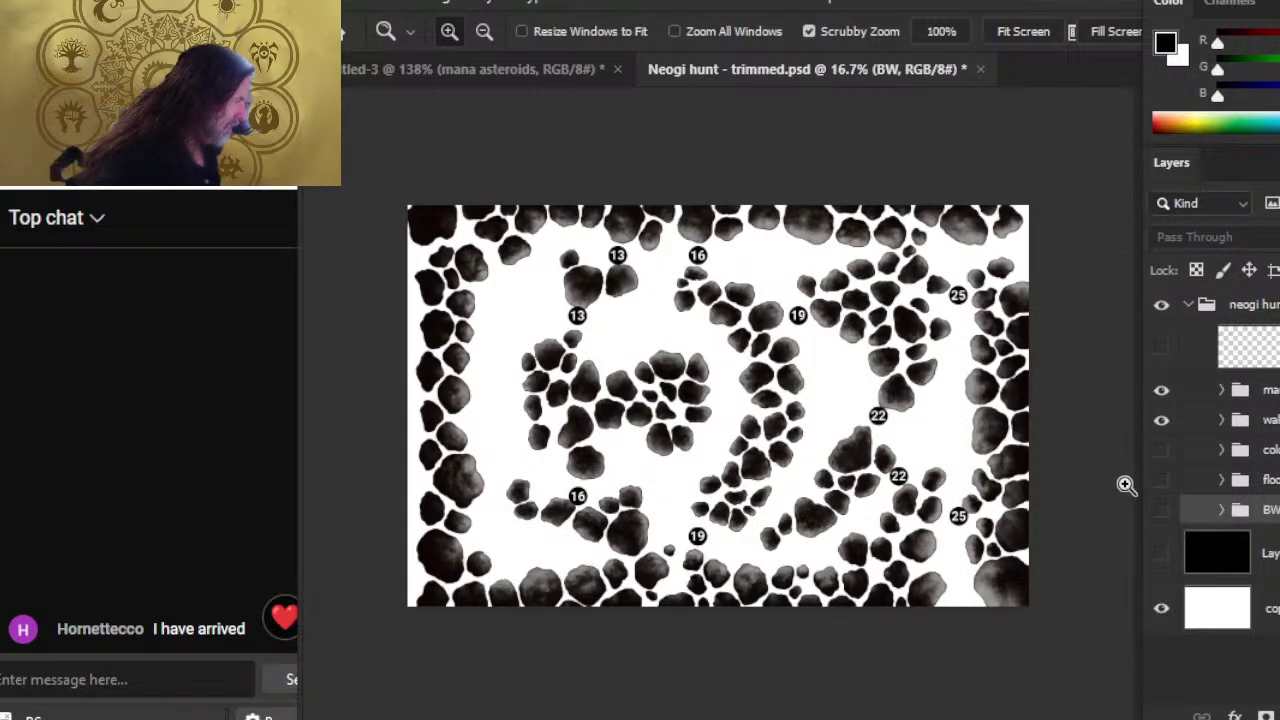
{"action": "left_click", "coordinate": [1162, 421]}
{"action": "left_click", "coordinate": [1162, 421]}
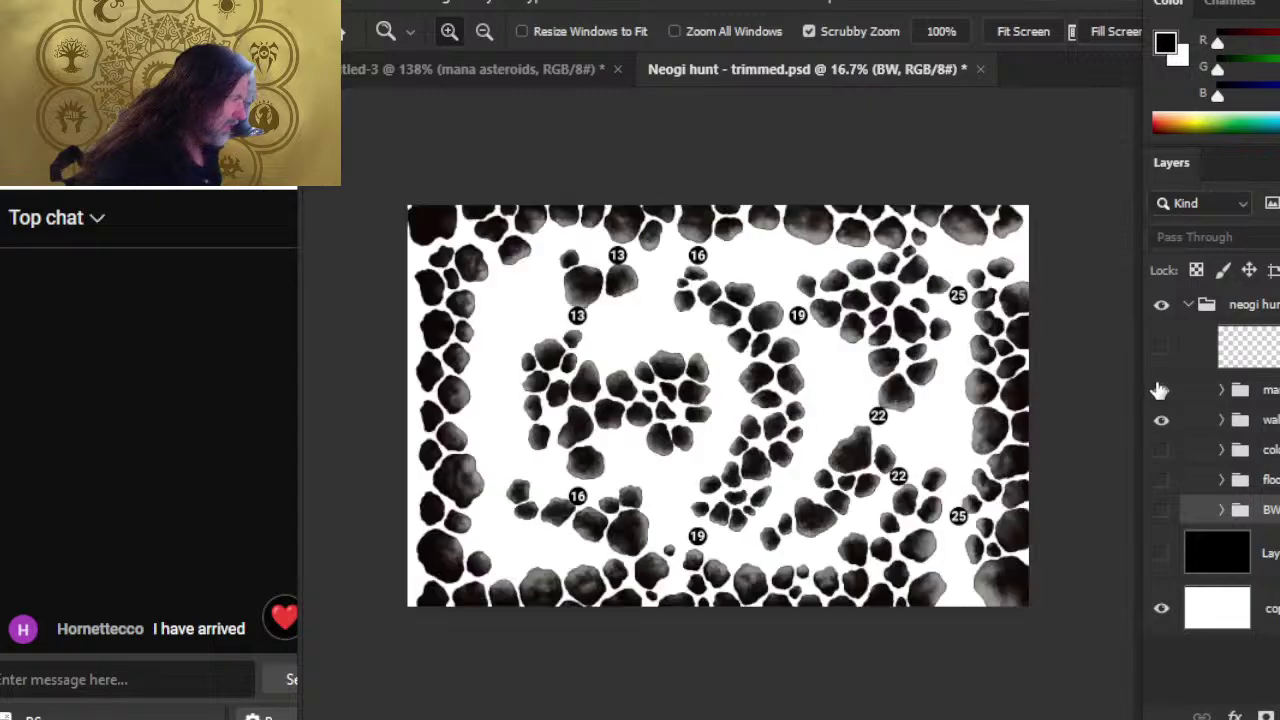
{"action": "left_click", "coordinate": [1161, 390]}
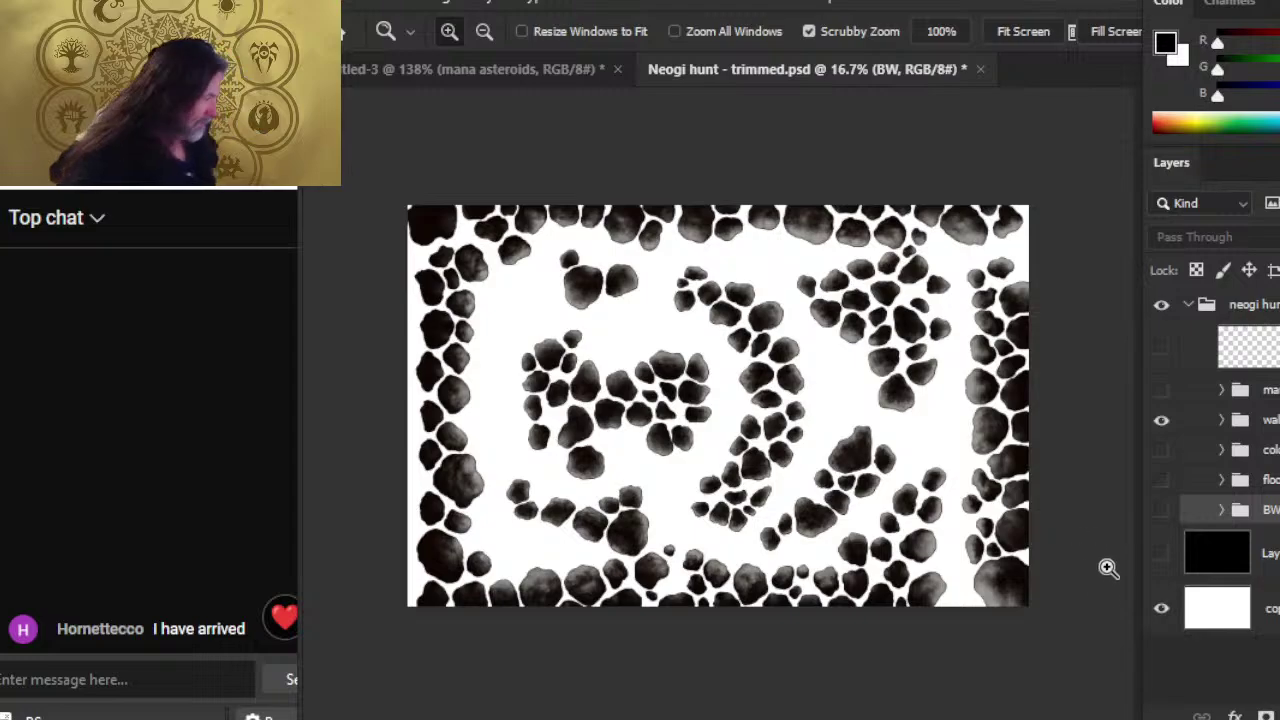
{"action": "left_click", "coordinate": [1166, 557]}
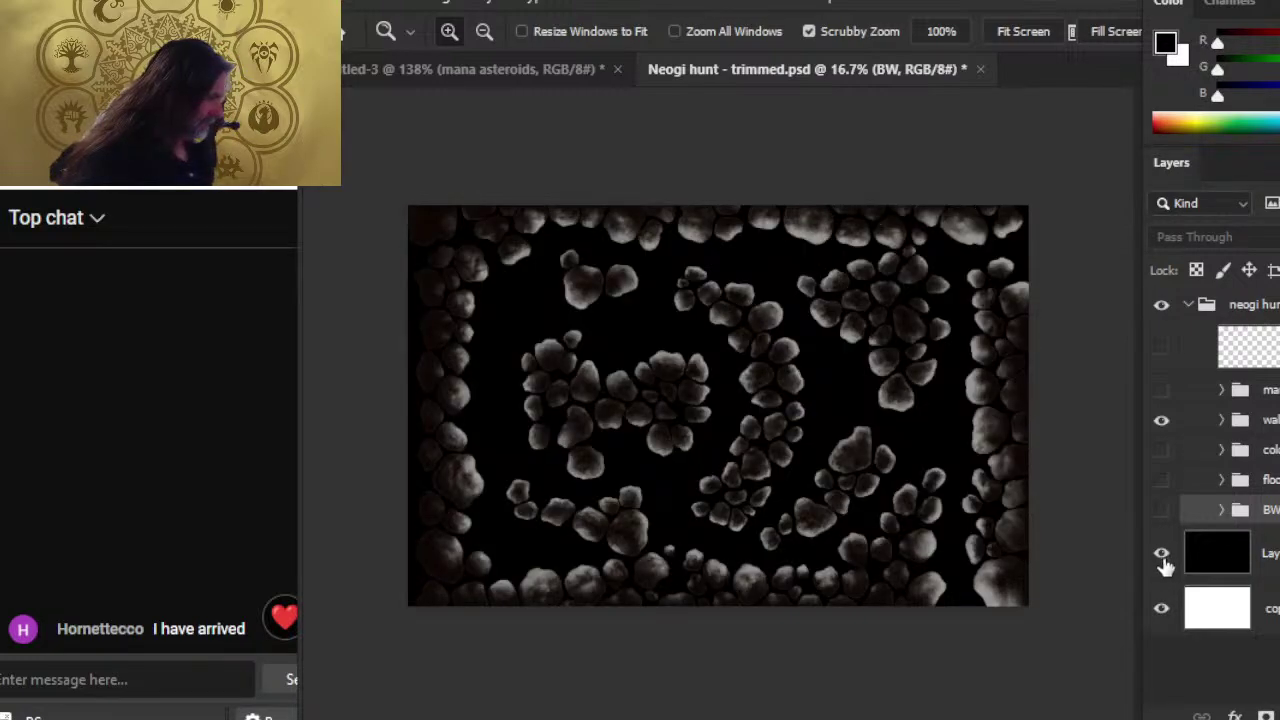
{"action": "left_click", "coordinate": [1163, 557]}
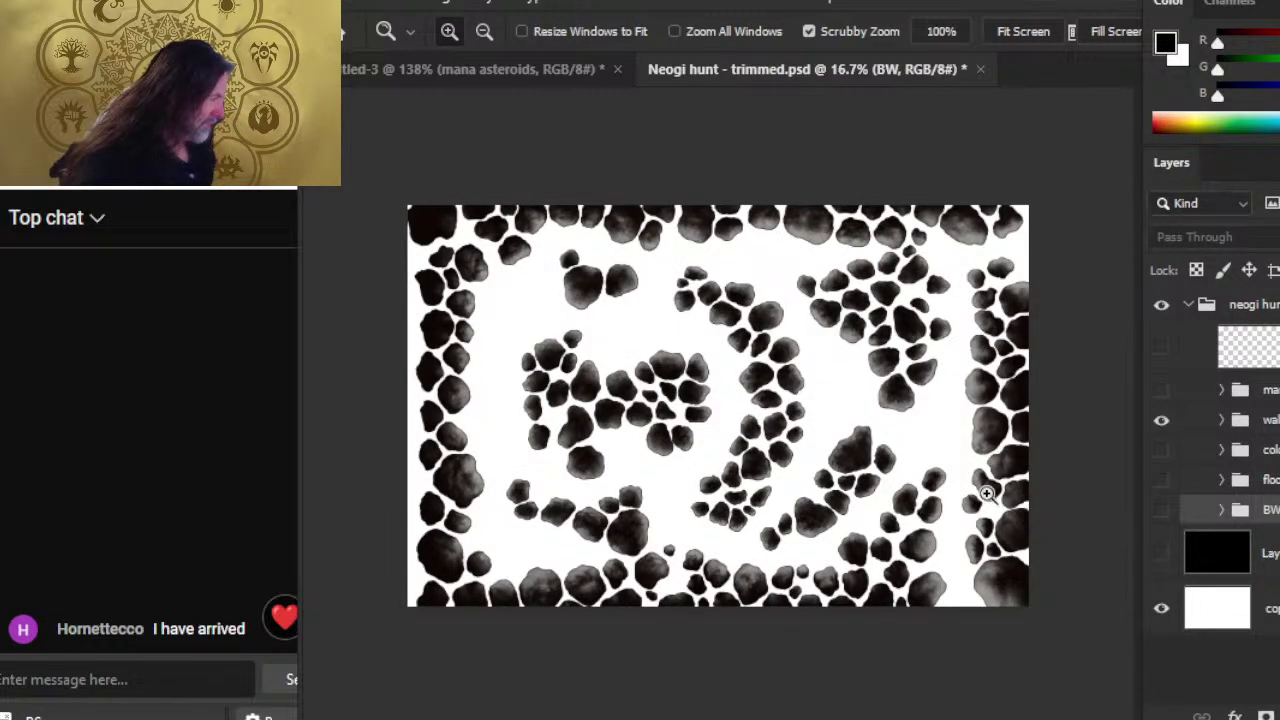
{"action": "left_click_drag", "start_coordinate": [807, 392], "coordinate": [913, 436]}
- Hide the white background layer so the walls' rocks sit on transparency
{"action": "left_click_drag", "start_coordinate": [740, 305], "coordinate": [771, 429]}
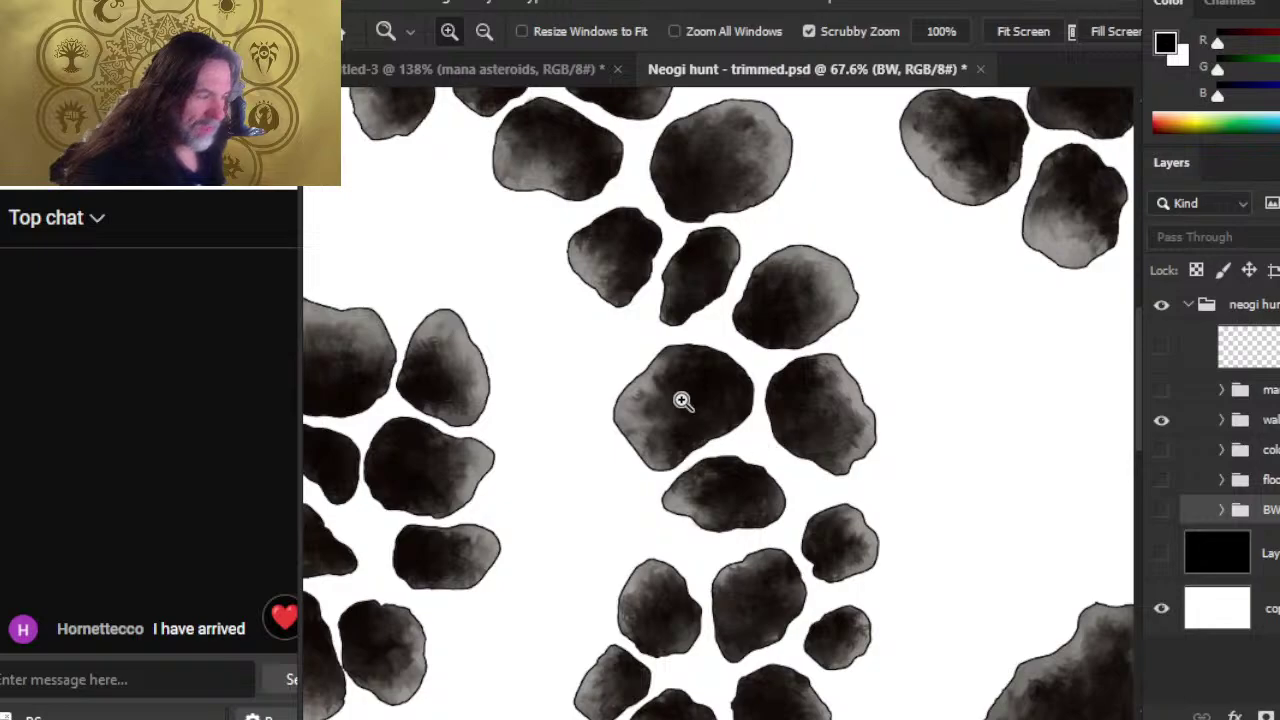
{"action": "left_click_drag", "start_coordinate": [850, 505], "coordinate": [650, 610]}
{"action": "left_click_drag", "start_coordinate": [579, 350], "coordinate": [698, 325]}
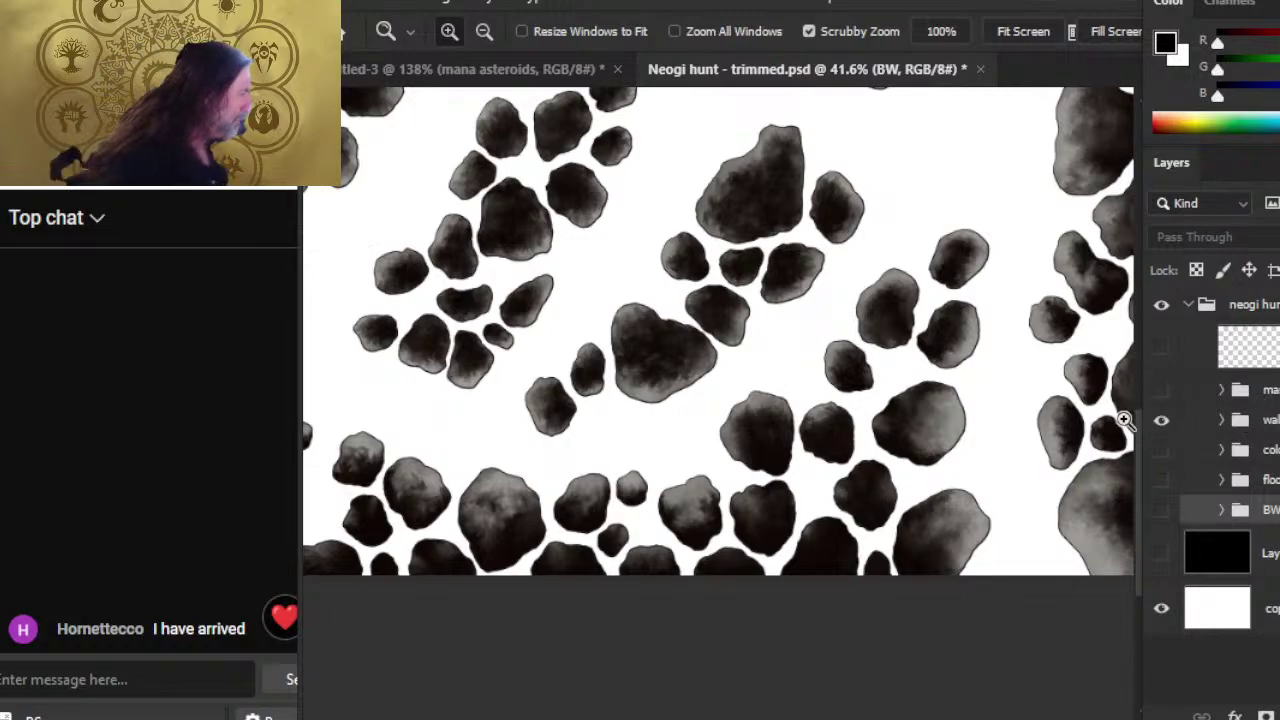
{"action": "left_click", "coordinate": [1240, 420]}
{"action": "left_click", "coordinate": [1164, 624]}
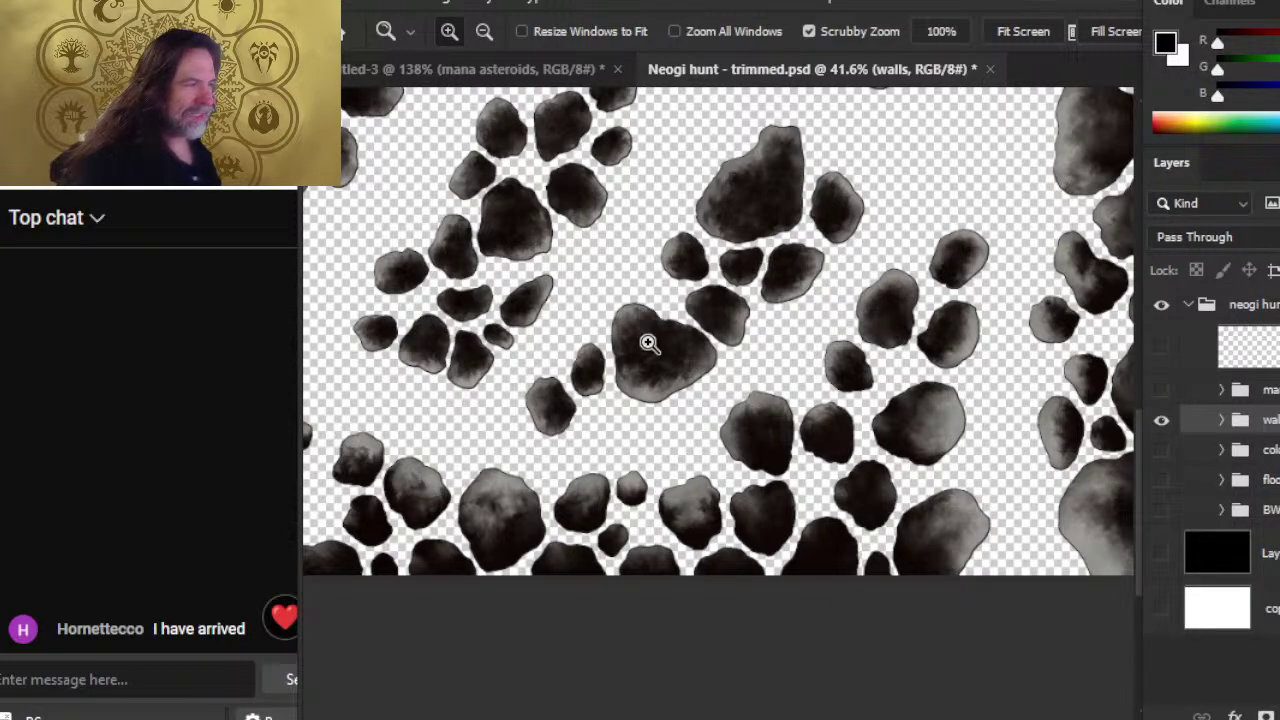
{"action": "scroll", "coordinate": [623, 374], "scroll_direction": "up", "scroll_amount": 3}
{"action": "scroll", "coordinate": [623, 374], "scroll_direction": "right", "scroll_amount": 6}
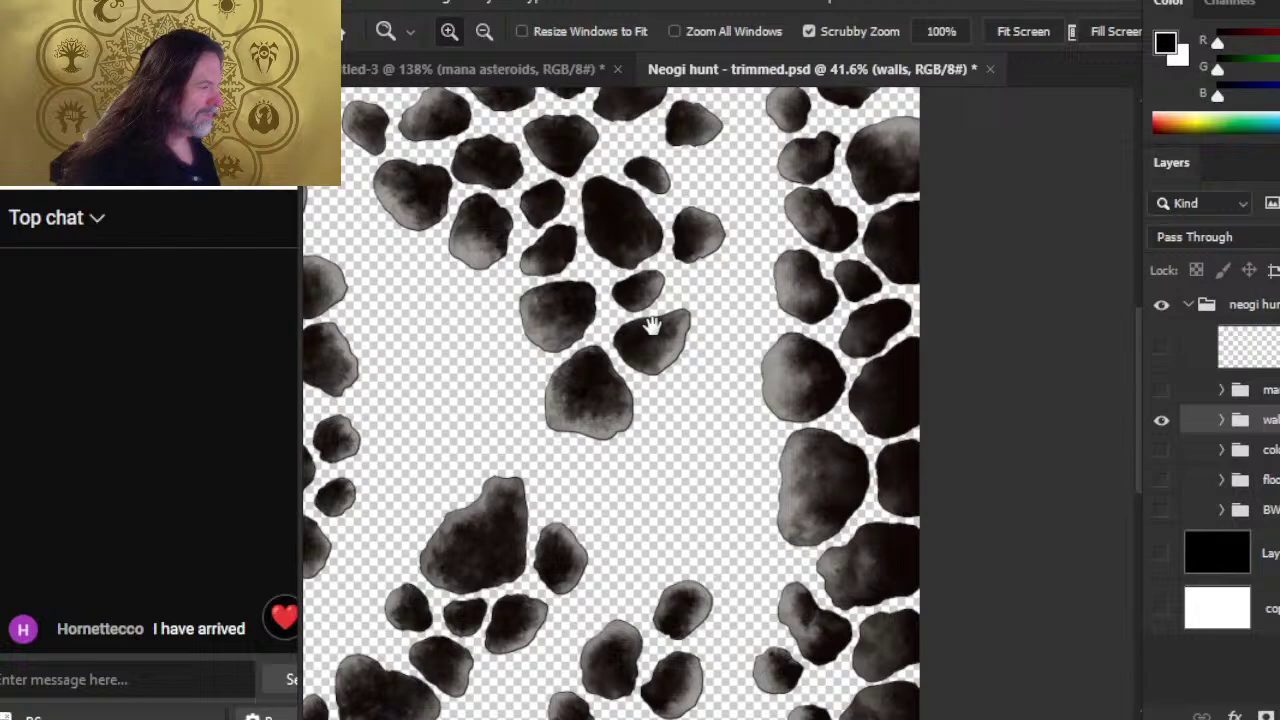
{"action": "left_click_drag", "start_coordinate": [651, 326], "coordinate": [943, 566]}
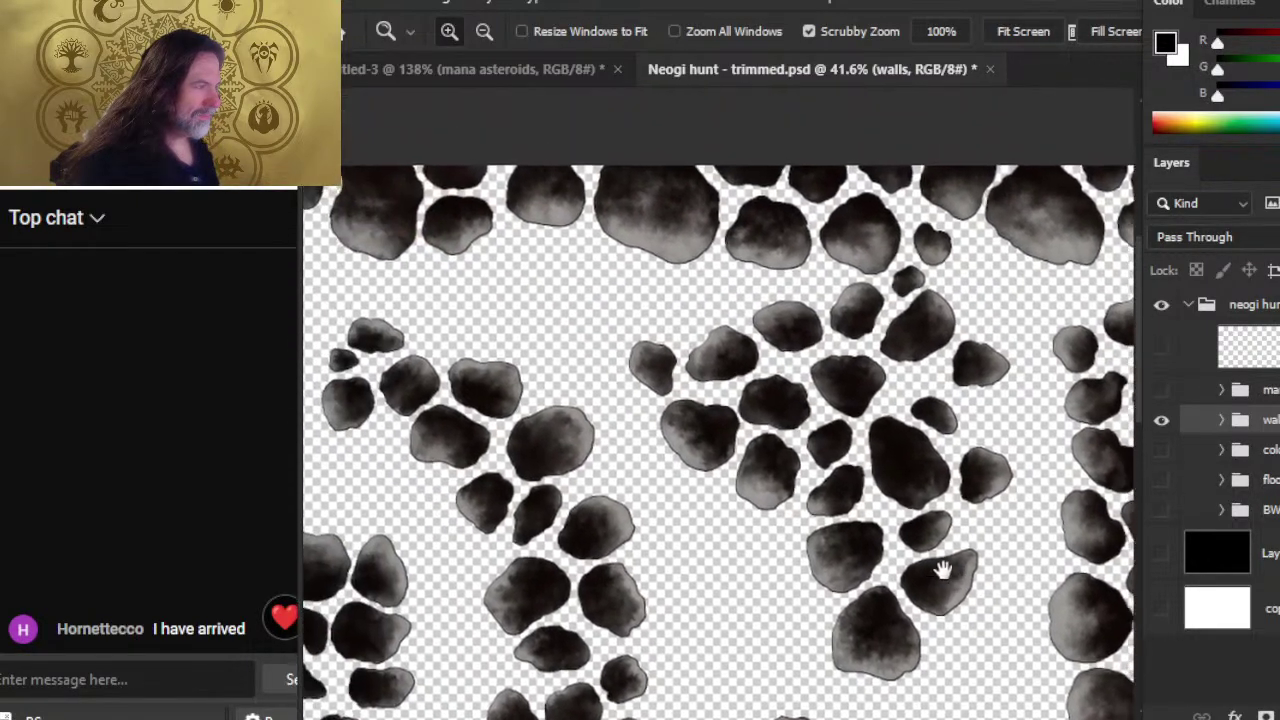
{"action": "mouse_move", "coordinate": [671, 423]}
{"action": "left_mouse_down"}
{"action": "mouse_move", "coordinate": [871, 320]}
{"action": "mouse_move", "coordinate": [680, 408]}
{"action": "mouse_move", "coordinate": [755, 405]}
{"action": "left_mouse_up"}
- Lasso the upper rock cluster, cut it to its own layer, and drag it into Untitled-3
{"action": "key", "text": "l"}
{"action": "mouse_move", "coordinate": [645, 172]}
{"action": "left_mouse_down"}
{"action": "mouse_move", "coordinate": [563, 243]}
{"action": "mouse_move", "coordinate": [718, 370]}
{"action": "left_mouse_up"}
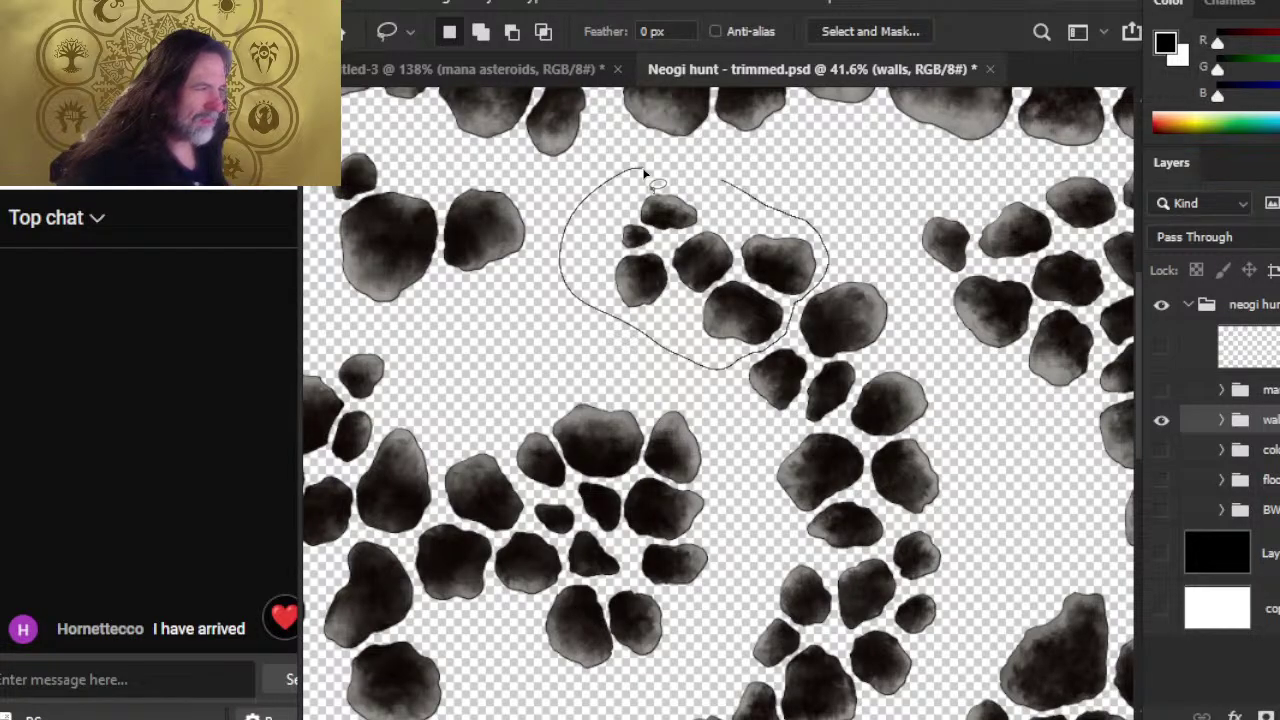
{"action": "left_click_drag", "start_coordinate": [645, 175], "coordinate": [646, 178]}
{"action": "key", "text": "ctrl+shift+j"}
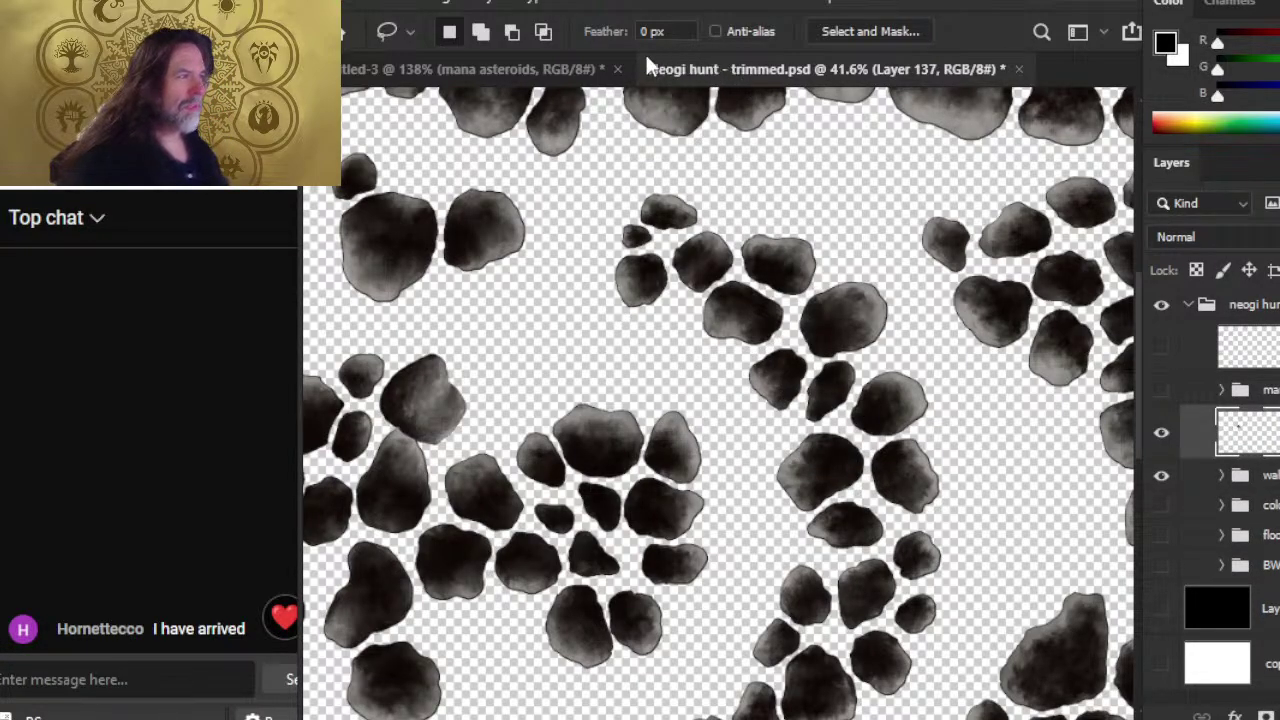
{"action": "left_click_drag", "start_coordinate": [645, 62], "coordinate": [723, 526]}
{"action": "key", "text": "v"}
{"action": "key", "text": "ctrl+z"}
{"action": "key", "text": "ctrl+z"}
{"action": "key", "text": "ctrl+z"}
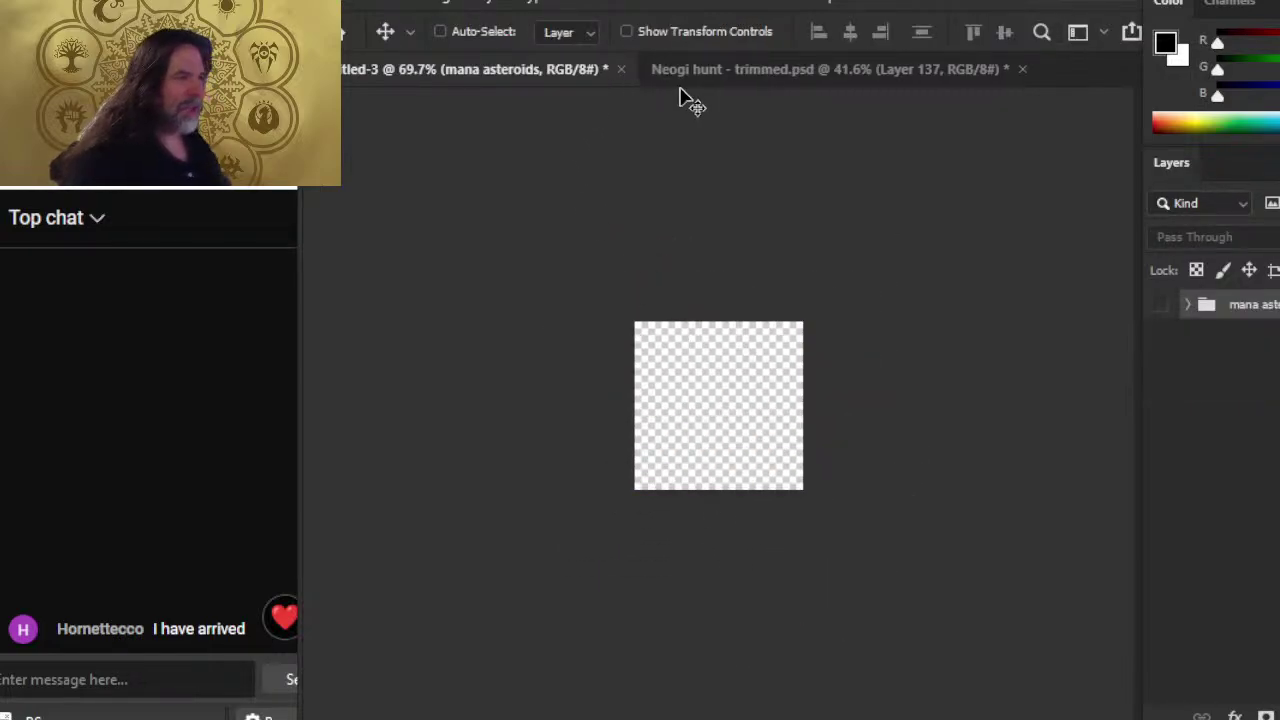
{"action": "key", "text": "ctrl+Tab"}
{"action": "left_click", "coordinate": [957, 553], "text": "ctrl"}
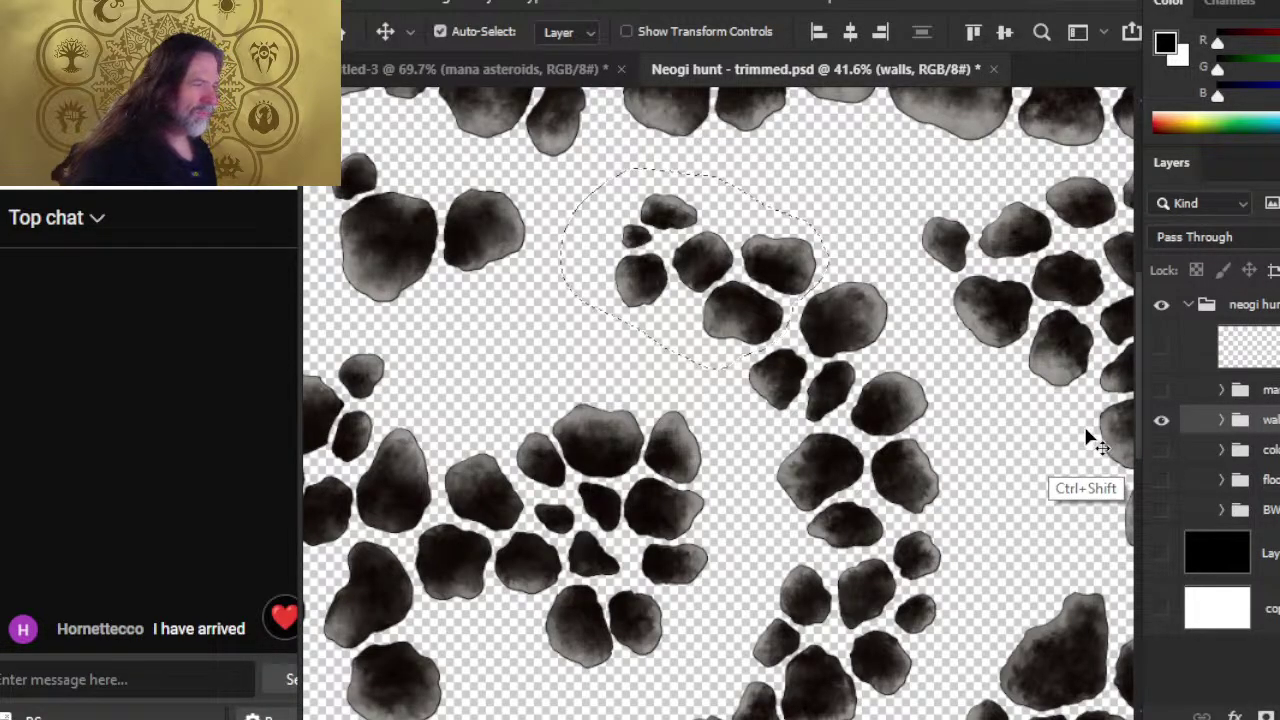
{"action": "left_click_drag", "start_coordinate": [1093, 441], "coordinate": [891, 471]}
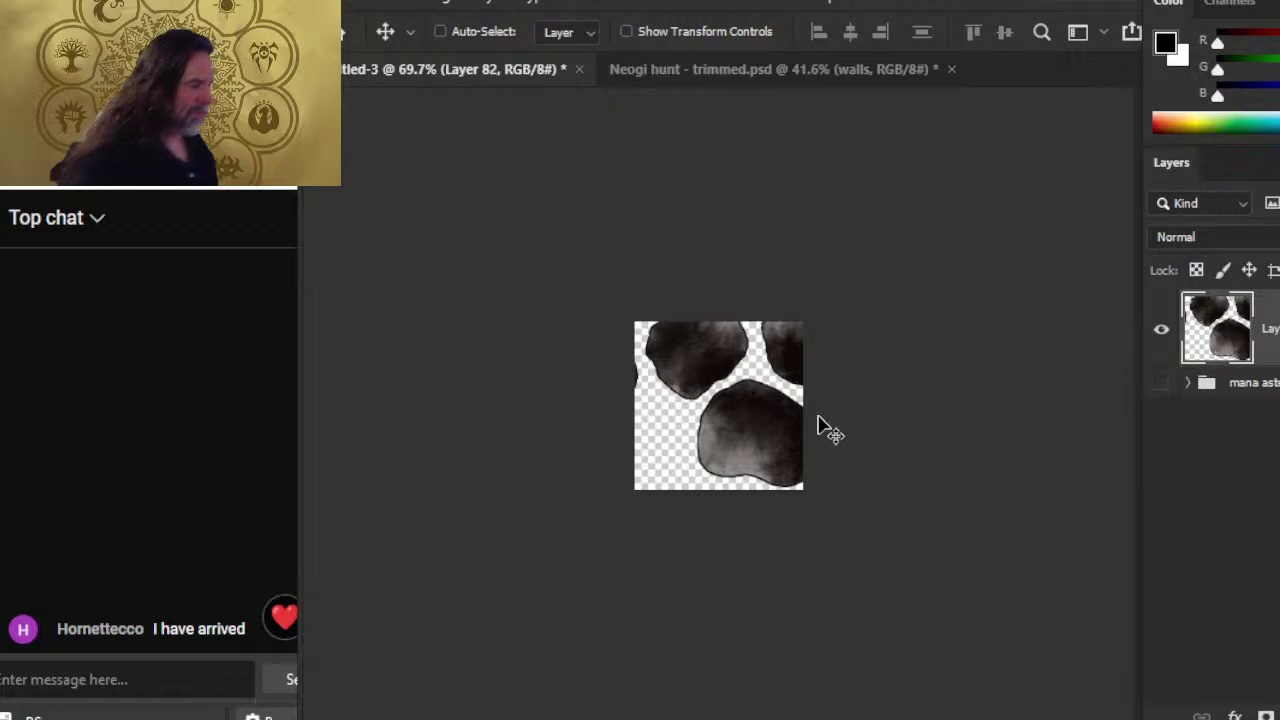
- Try scaling the rocks to about 68% with Free Transform, then cancel it
{"action": "key", "text": "l"}
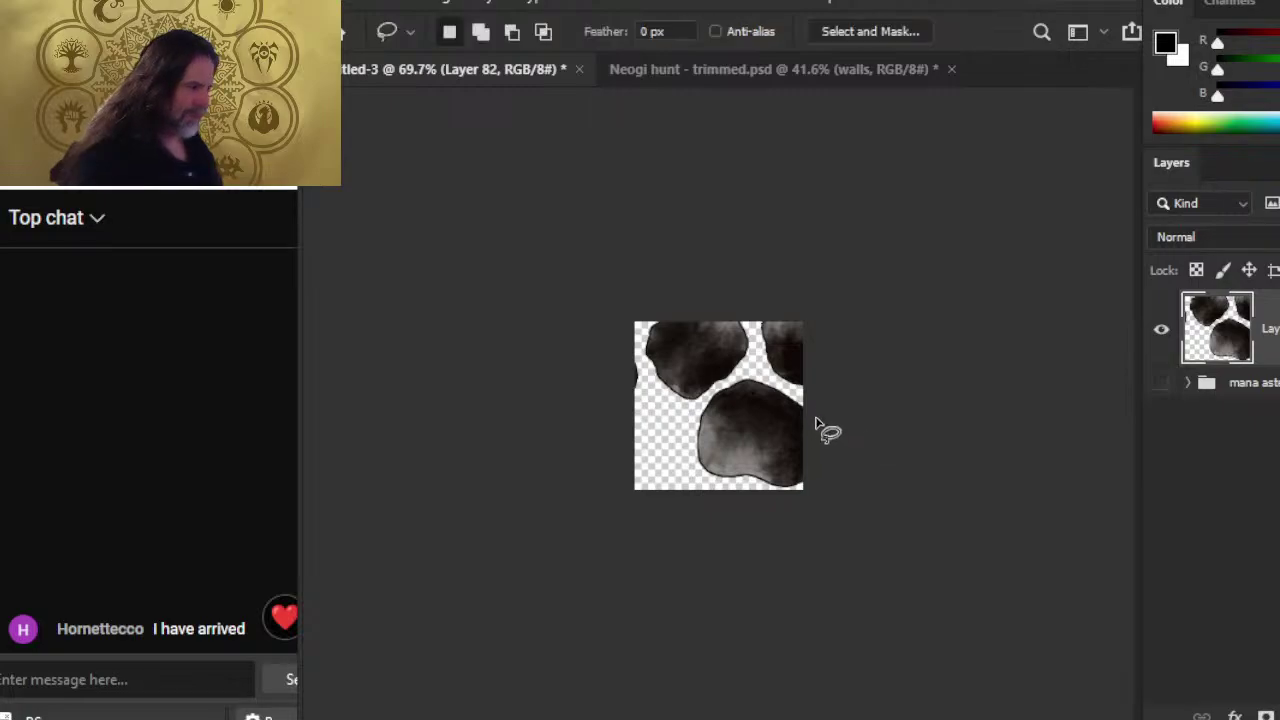
{"action": "right_click", "coordinate": [820, 430]}
{"action": "right_click", "coordinate": [772, 465]}
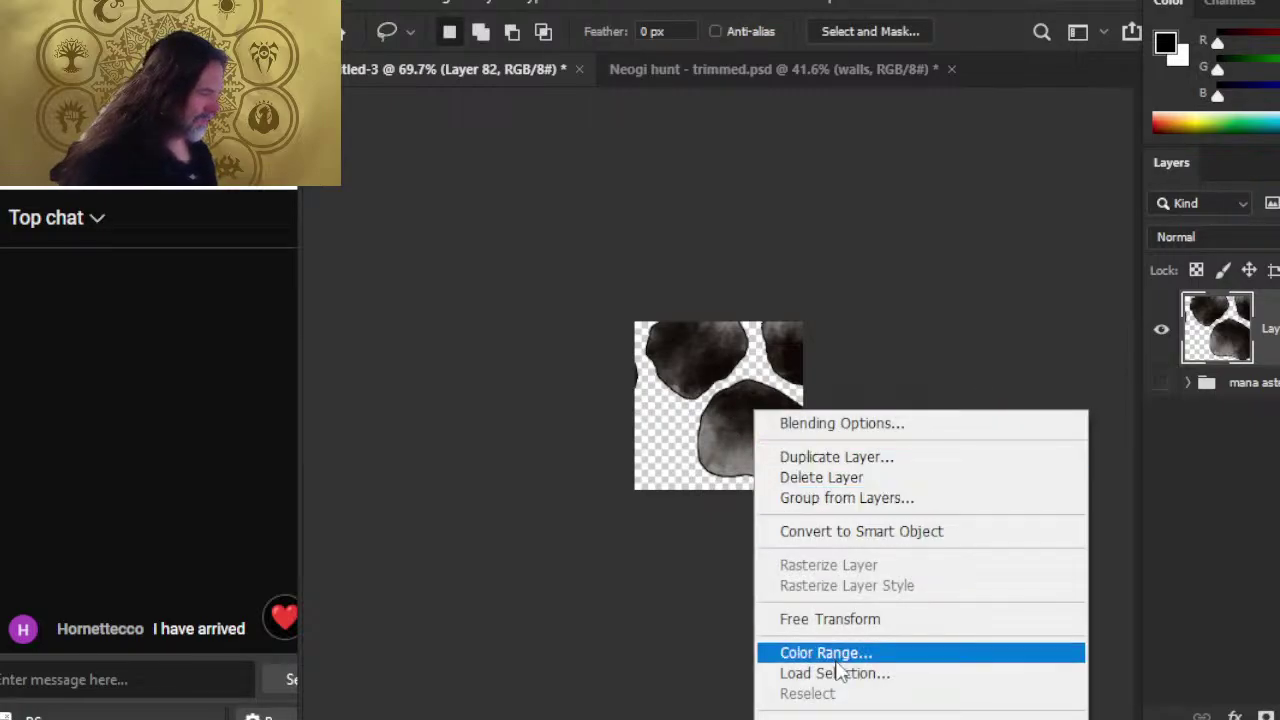
{"action": "left_click", "coordinate": [833, 618]}
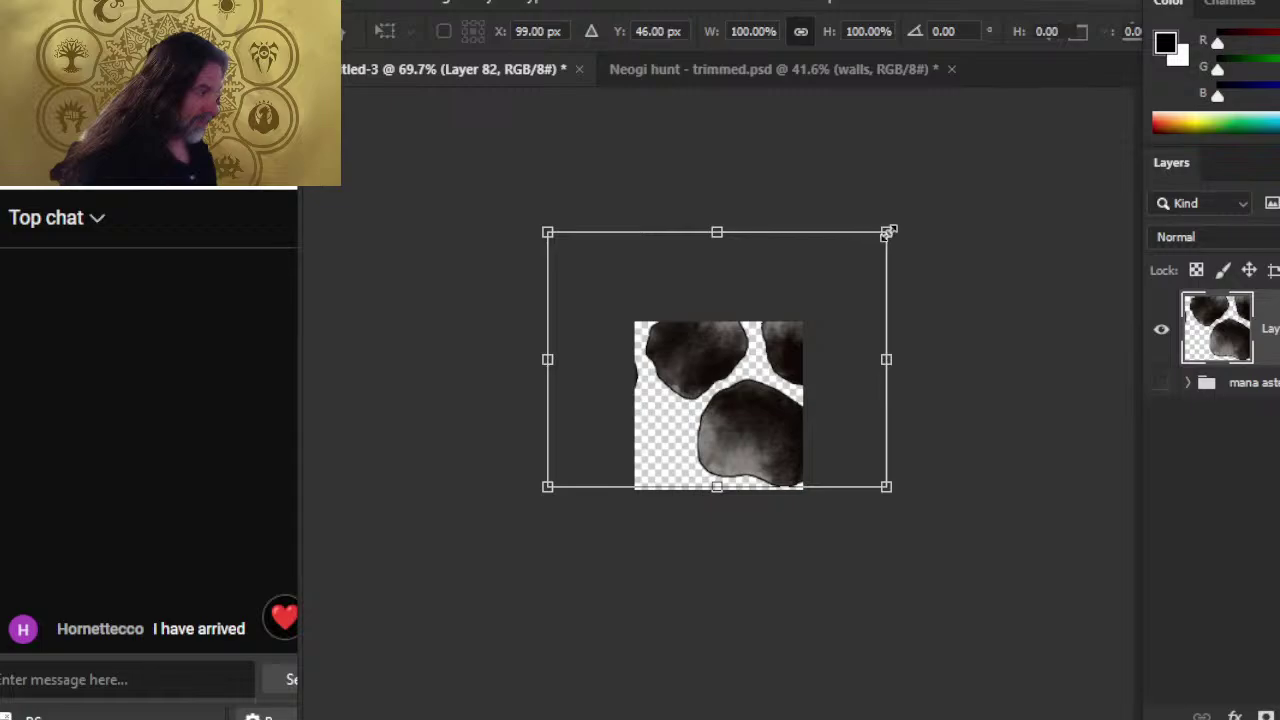
{"action": "left_click_drag", "start_coordinate": [888, 233], "coordinate": [782, 316]}
{"action": "mouse_move", "coordinate": [708, 372]}
{"action": "left_mouse_down"}
{"action": "mouse_move", "coordinate": [806, 376]}
{"action": "mouse_move", "coordinate": [790, 382]}
{"action": "left_mouse_up"}
{"action": "key", "text": "Escape"}
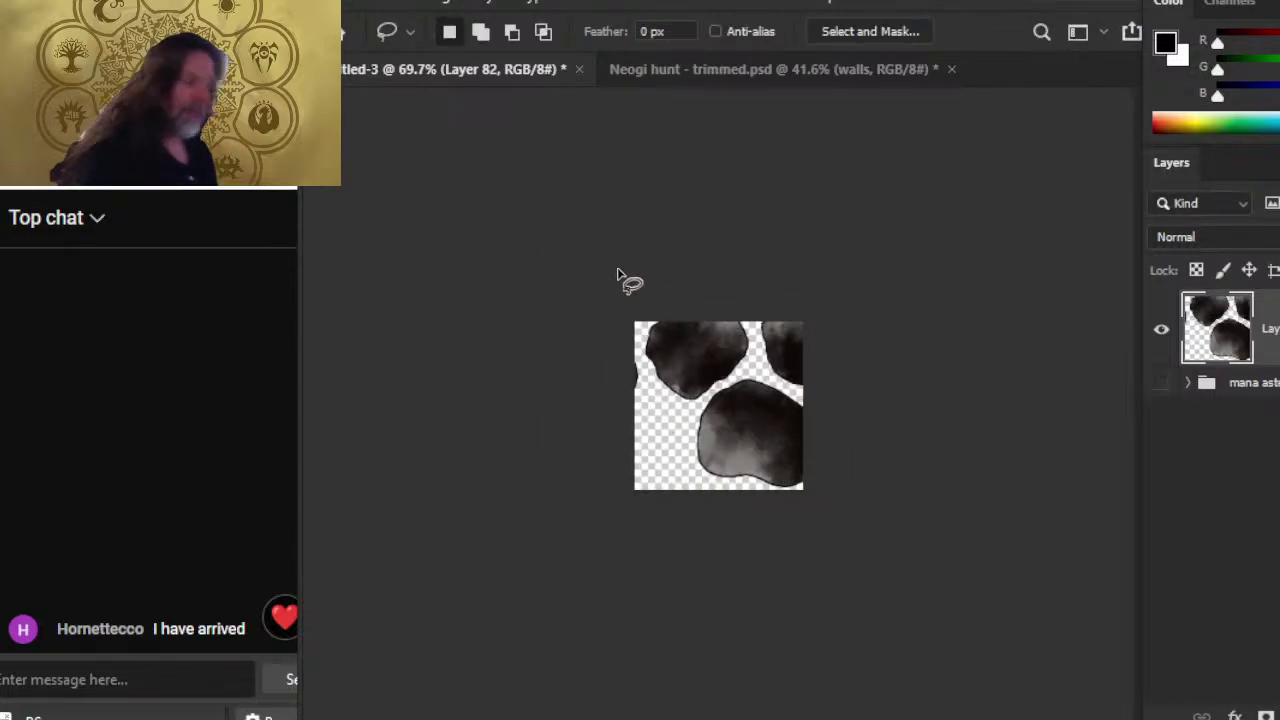
{"action": "left_click", "coordinate": [514, 8]}
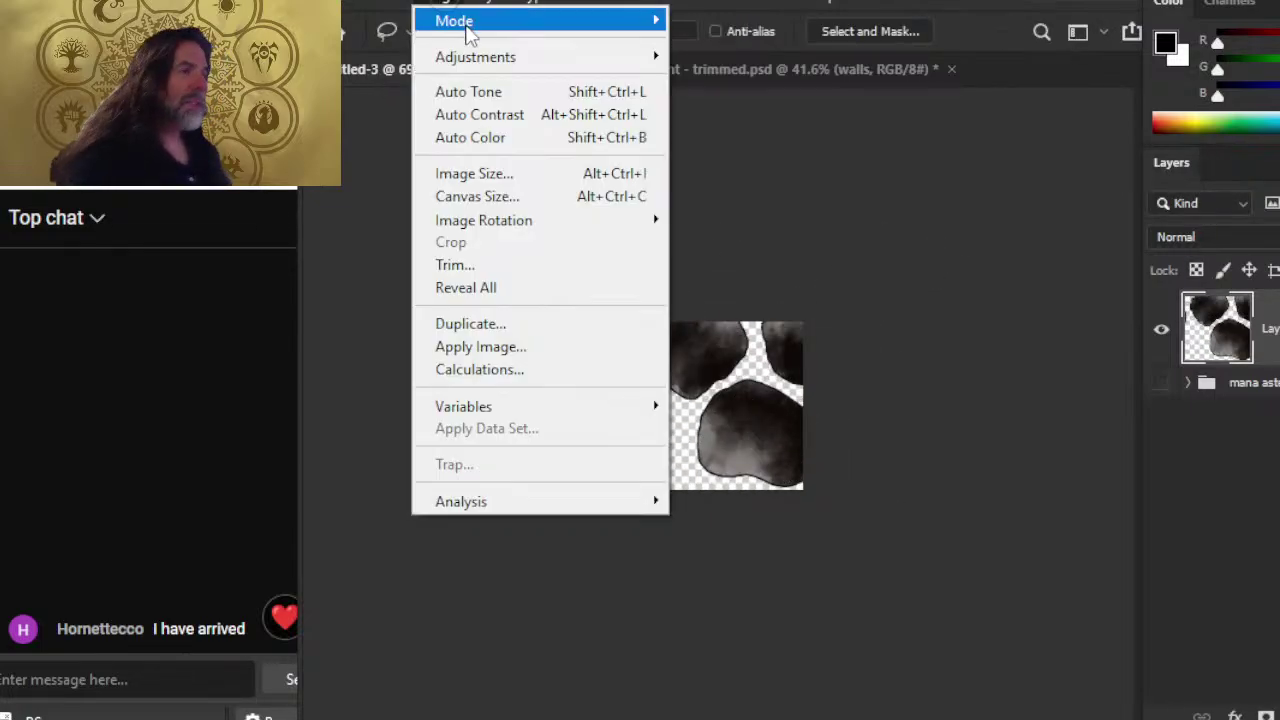
- Set the canvas size to 600 × 600 pixels
{"action": "left_click", "coordinate": [483, 192]}
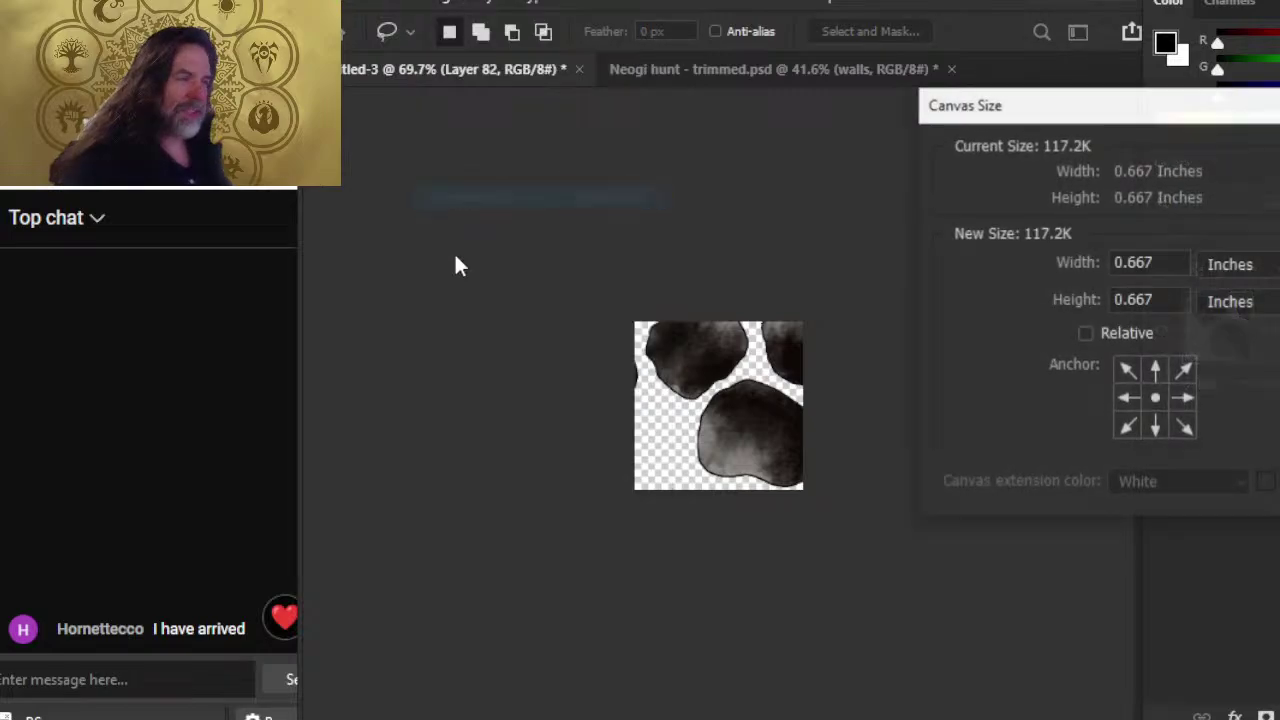
{"action": "left_click", "coordinate": [1262, 278]}
{"action": "left_click", "coordinate": [1232, 306]}
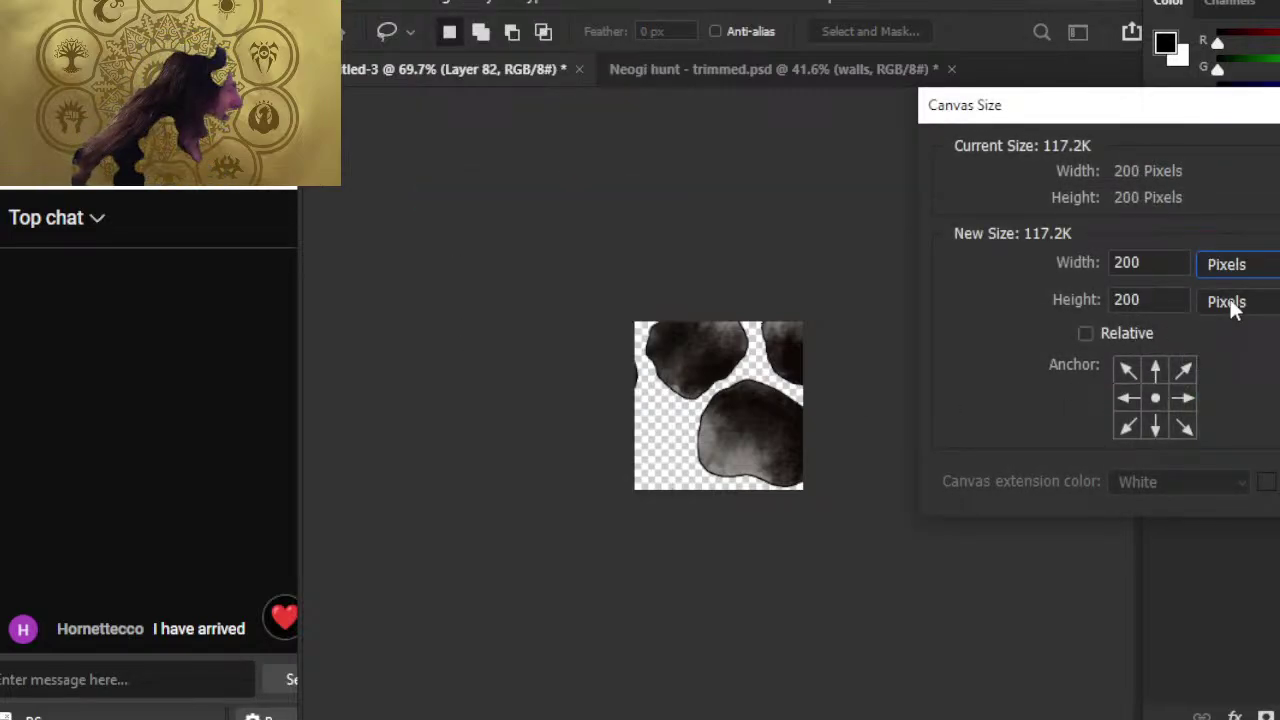
{"action": "double_click", "coordinate": [1175, 268]}
{"action": "type", "text": "600"}
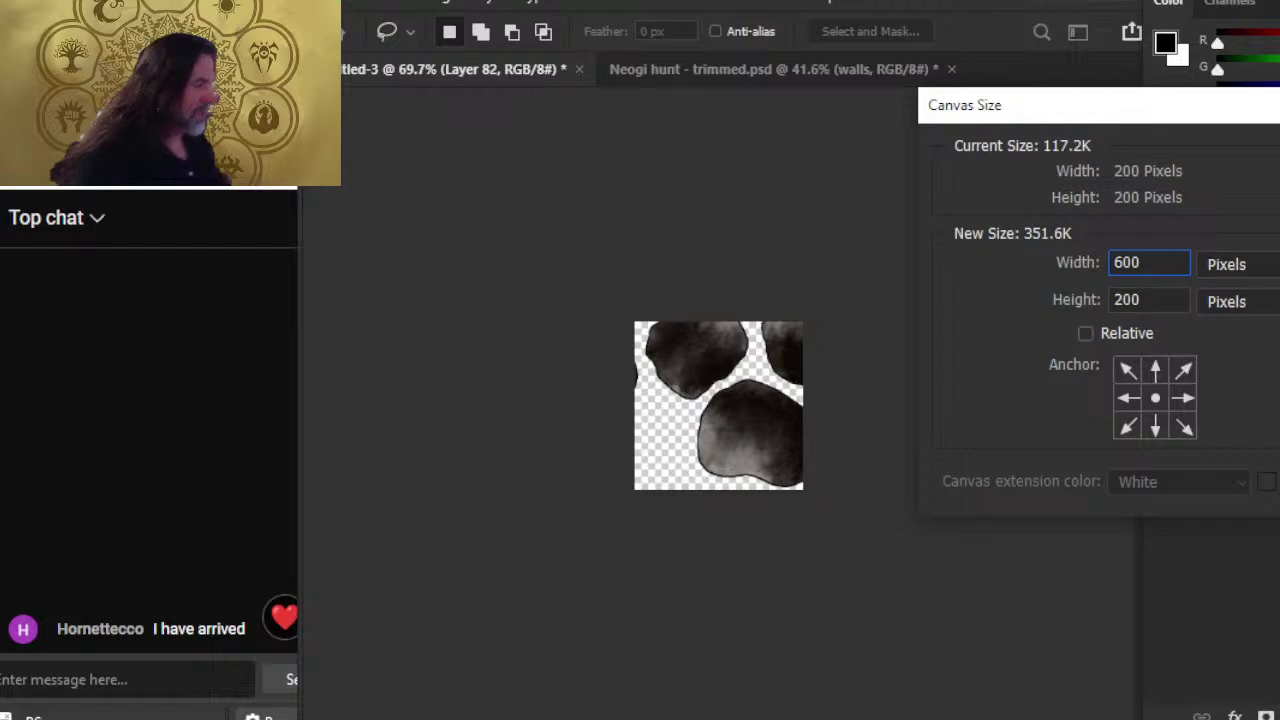
{"action": "key", "text": "Tab"}
{"action": "type", "text": "60"}
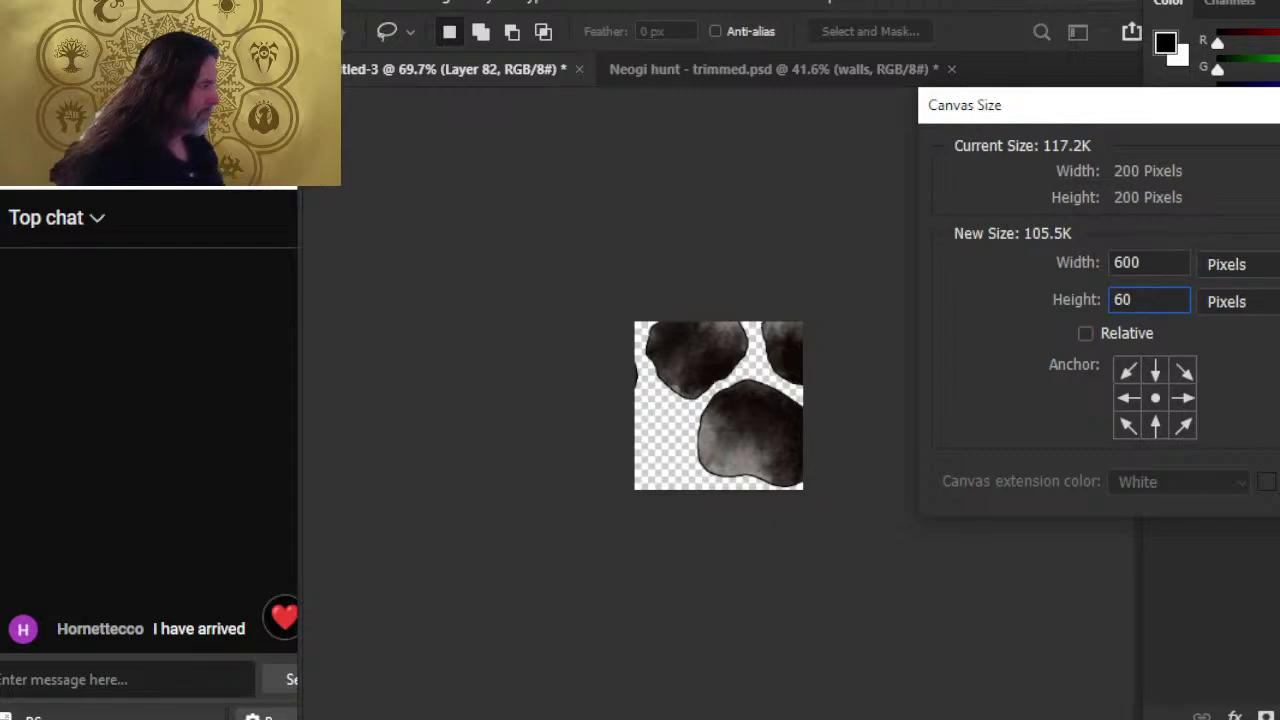
{"action": "type", "text": "0"}
{"action": "key", "text": "Return"}
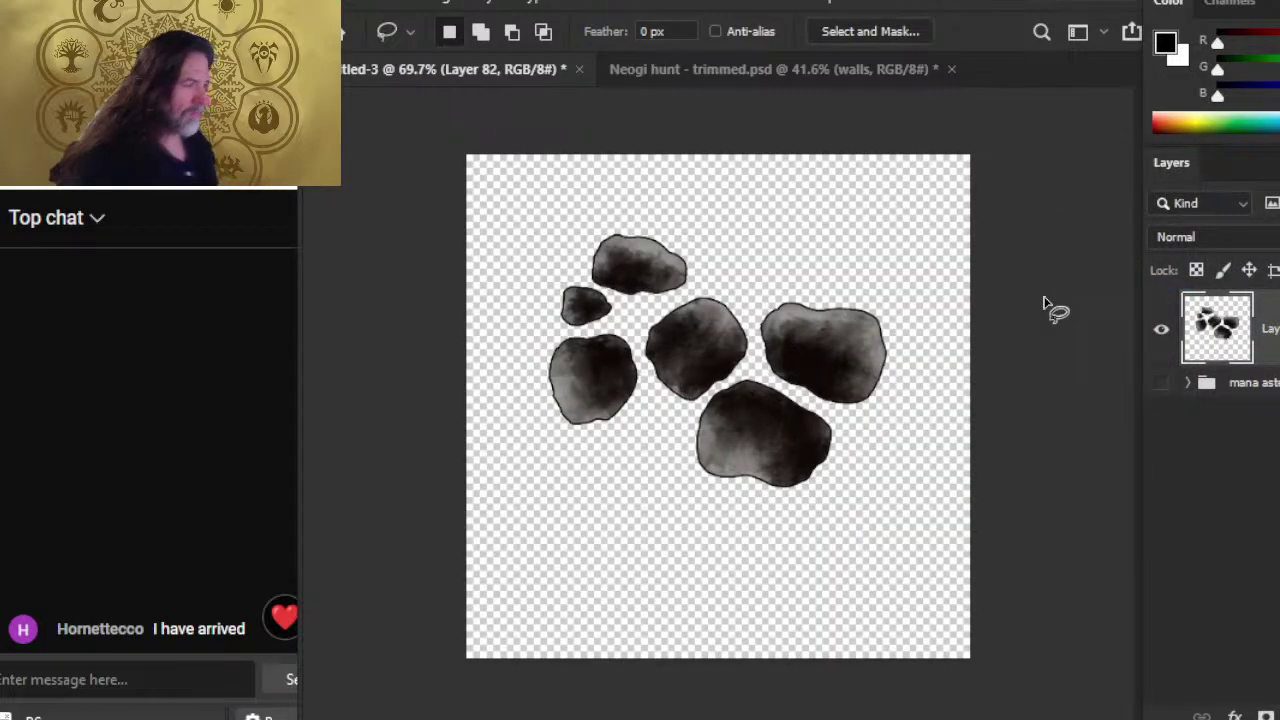
- Move the rocks down toward the canvas centre and zoom in on the middle rock
{"action": "key", "text": "v"}
{"action": "left_click_drag", "start_coordinate": [775, 362], "coordinate": [819, 455]}
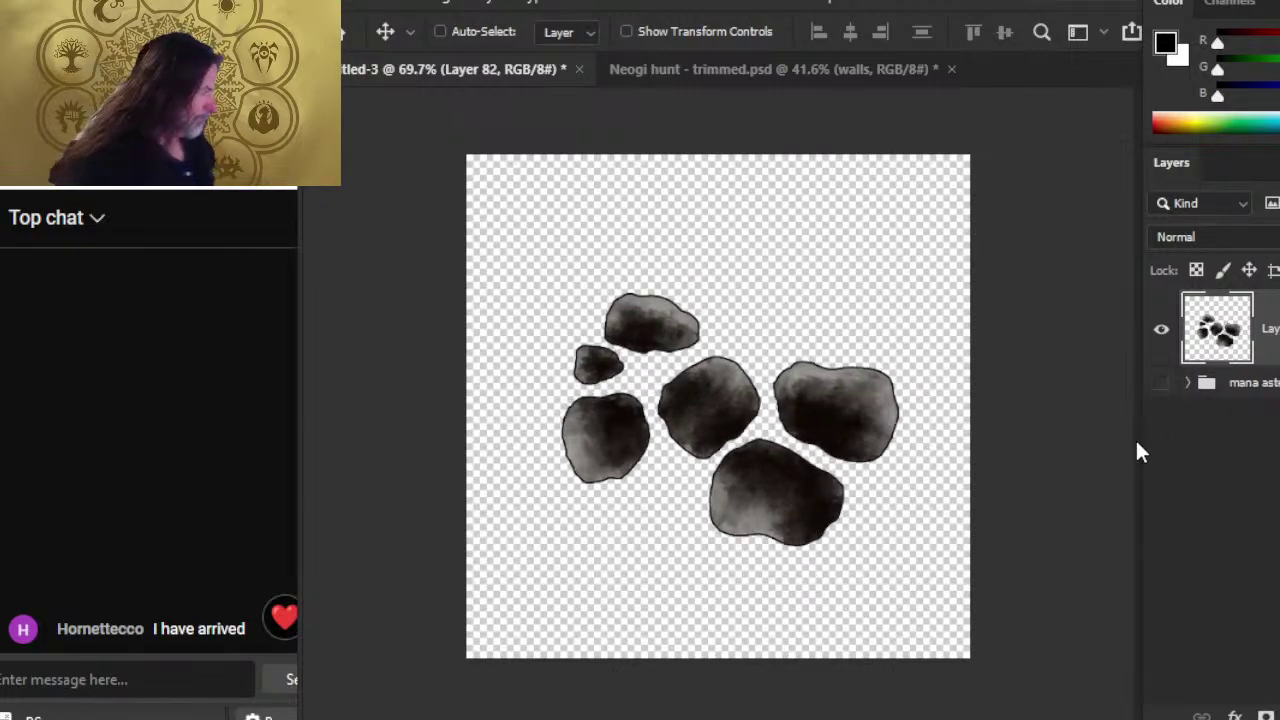
{"action": "key", "text": "z"}
{"action": "left_click_drag", "start_coordinate": [712, 350], "coordinate": [731, 410]}
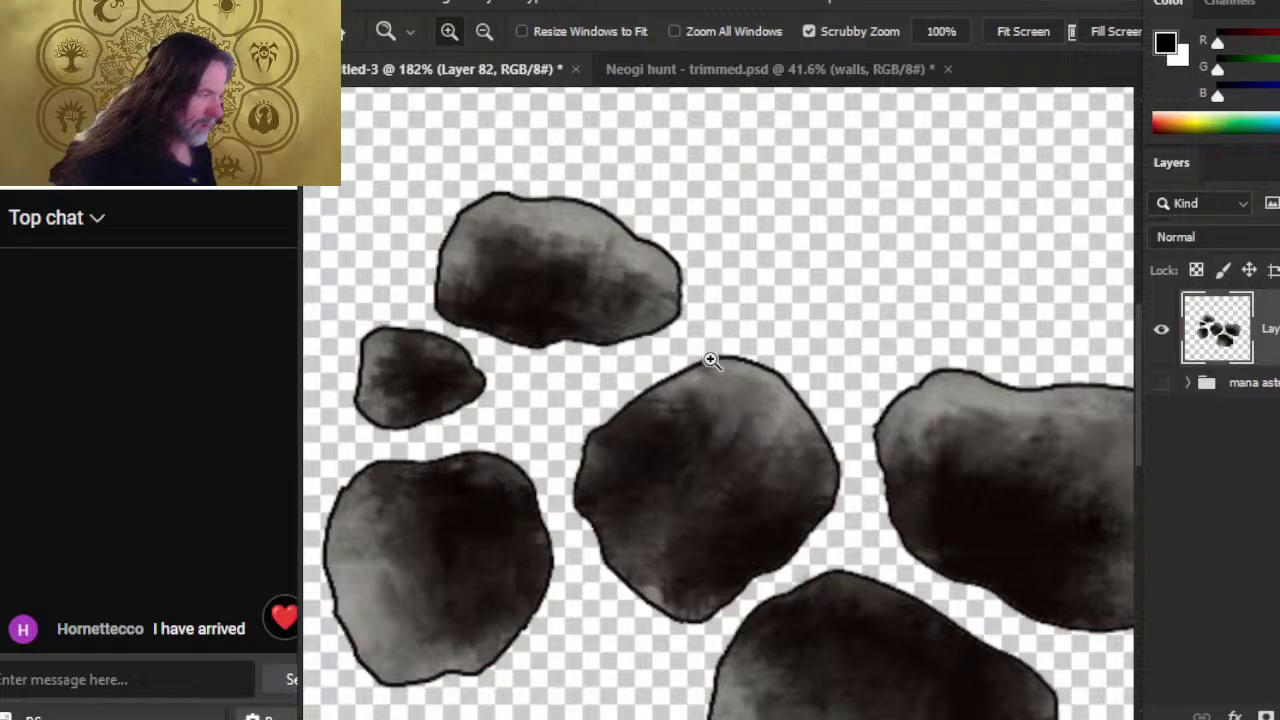
- Pick the Eraser, then expand and collapse the walls group in Neogi hunt - trimmed
{"action": "key", "text": "e"}
{"action": "key", "text": "alt+Tab"}
{"action": "key", "text": "alt+Tab"}
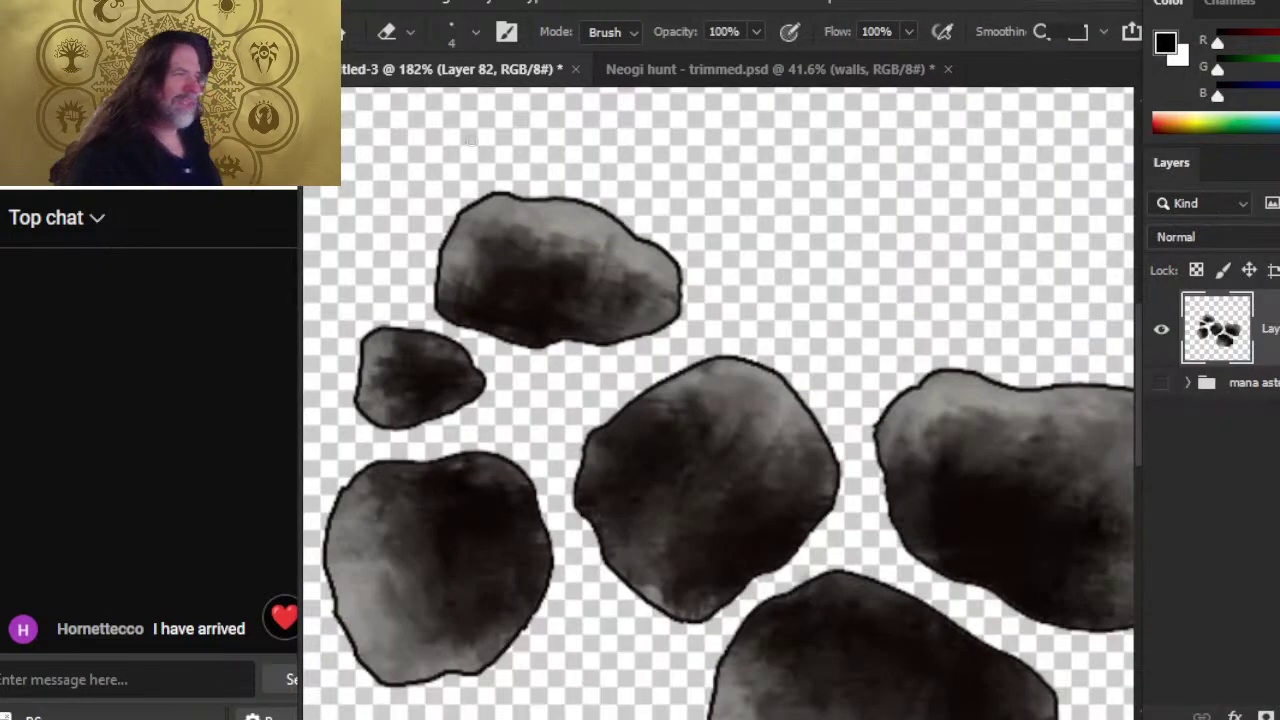
{"action": "left_click", "coordinate": [693, 64]}
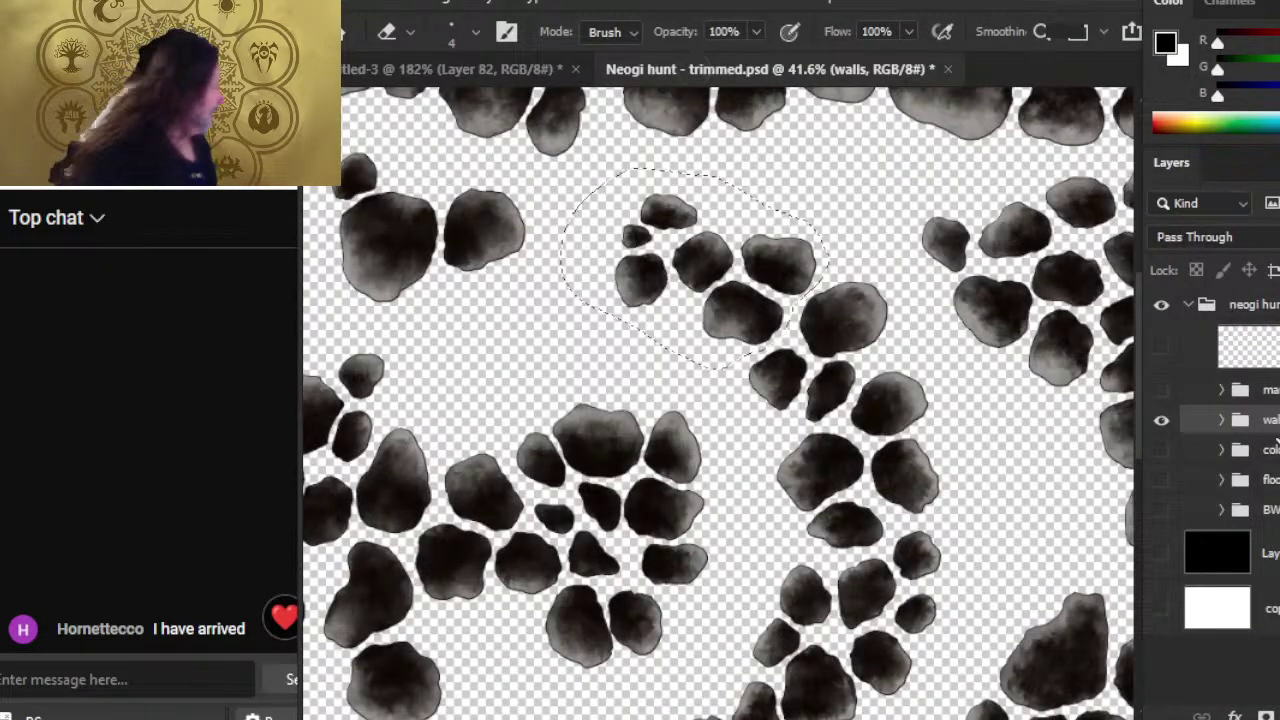
{"action": "left_click", "coordinate": [1222, 420]}
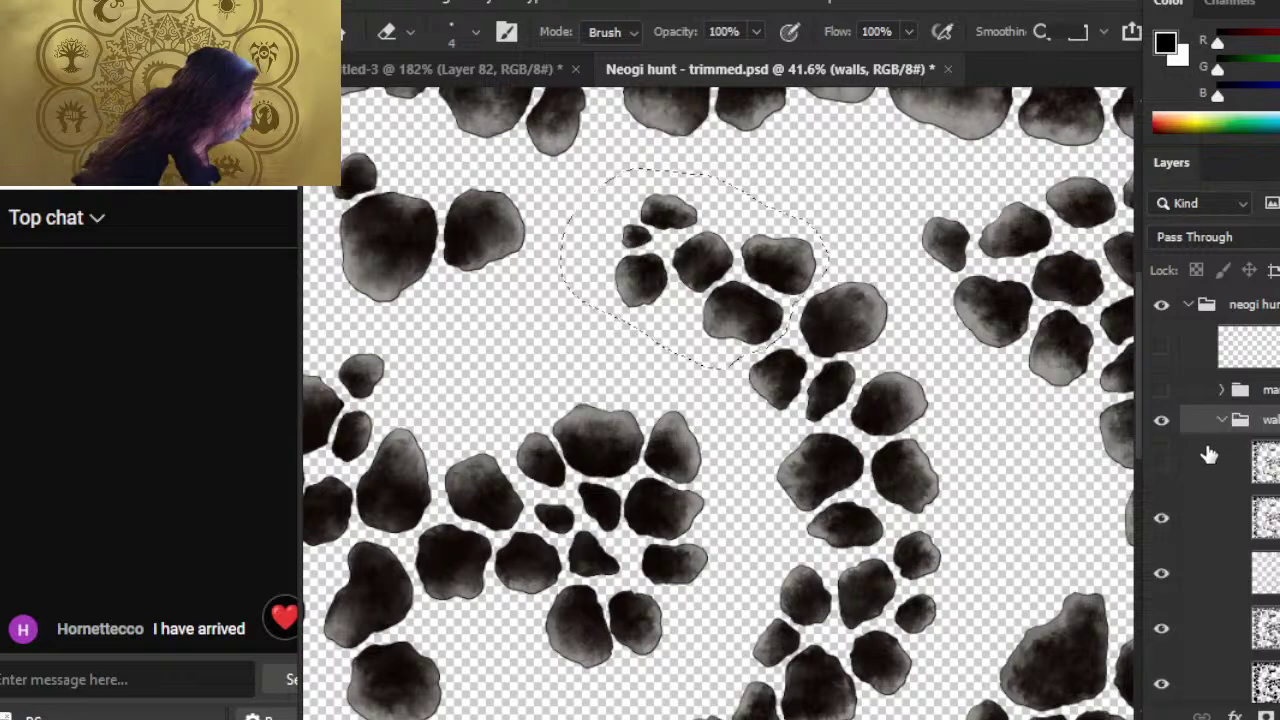
{"action": "scroll", "coordinate": [1210, 480], "scroll_direction": "down", "scroll_amount": 3}
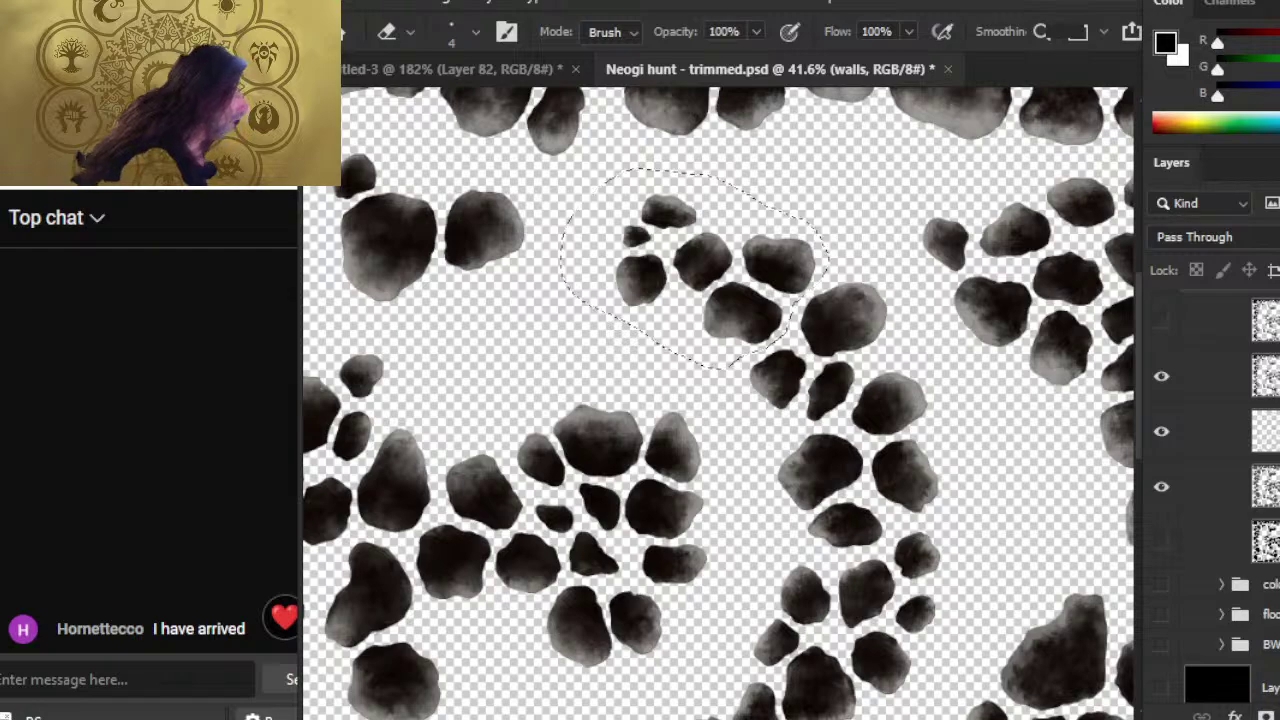
{"action": "scroll", "coordinate": [1230, 444], "scroll_direction": "up", "scroll_amount": 3}
{"action": "left_click", "coordinate": [1221, 420]}
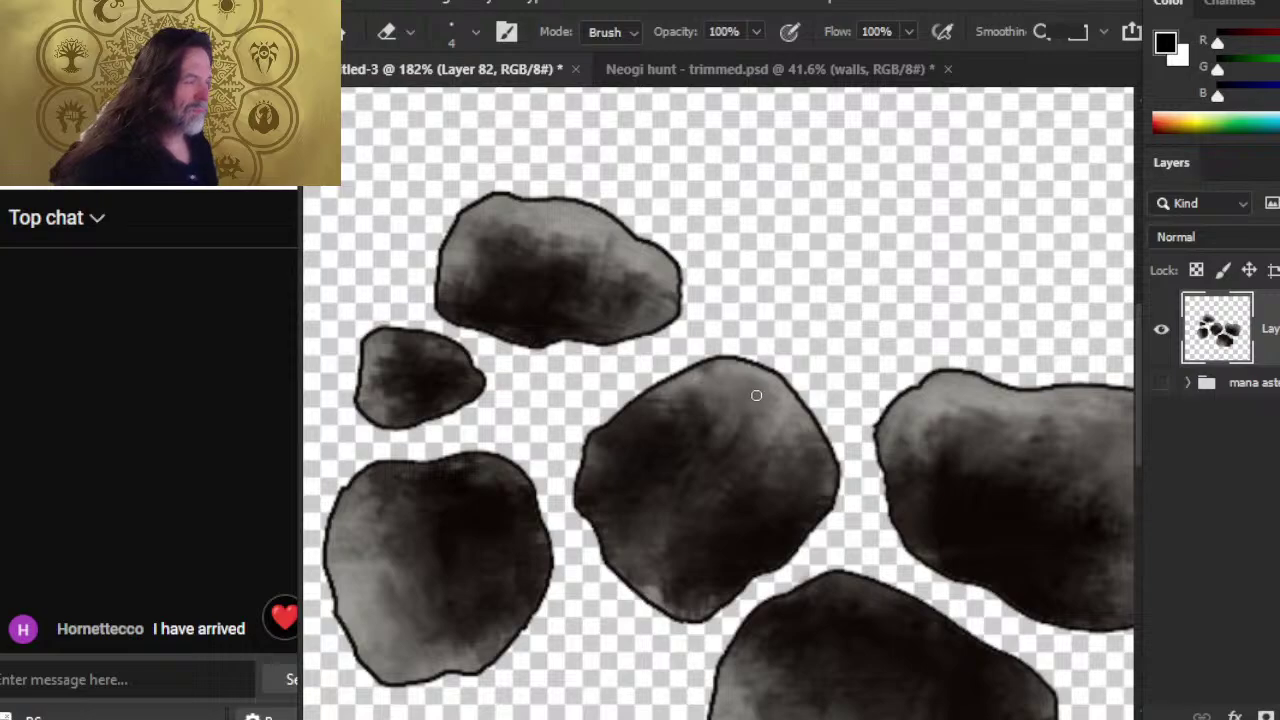
- Centre Layer 82's rocks on the canvas and zoom in on their edges
{"action": "key", "text": "ctrl+z"}
{"action": "key", "text": "ctrl+shift+z"}
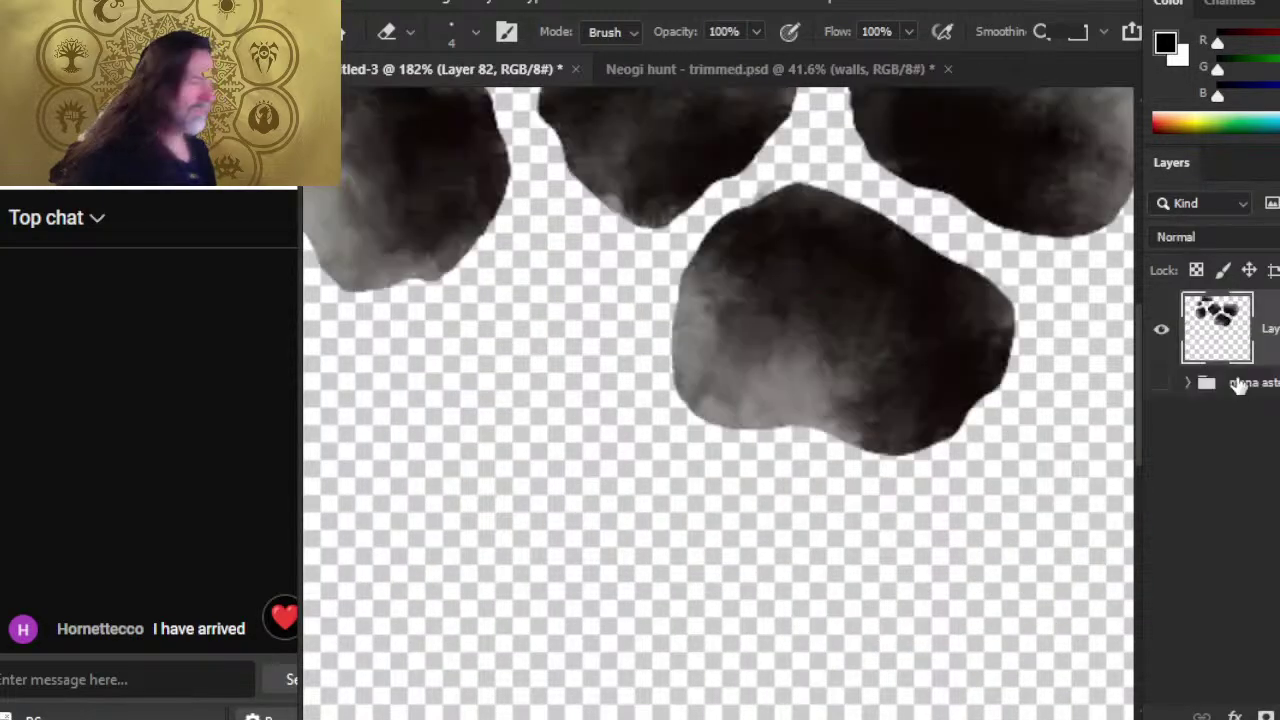
{"action": "key", "text": "z"}
{"action": "left_click_drag", "start_coordinate": [851, 326], "coordinate": [692, 405]}
{"action": "key", "text": "v"}
{"action": "left_click_drag", "start_coordinate": [791, 371], "coordinate": [816, 438]}
{"action": "key", "text": "z"}
{"action": "left_click_drag", "start_coordinate": [777, 503], "coordinate": [837, 491]}
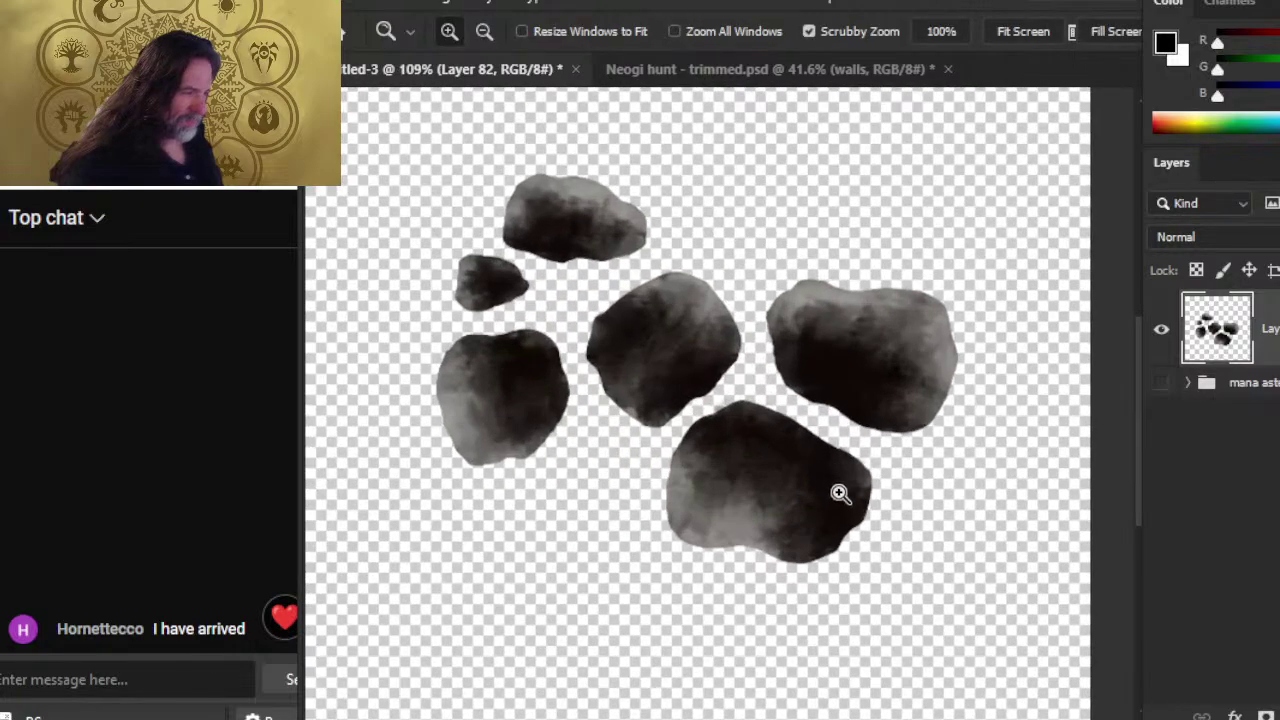
{"action": "left_click", "coordinate": [672, 462]}
- Set the Eraser to size 3 and erase ragged bits on the middle rock's bottom and top
{"action": "key", "text": "e"}
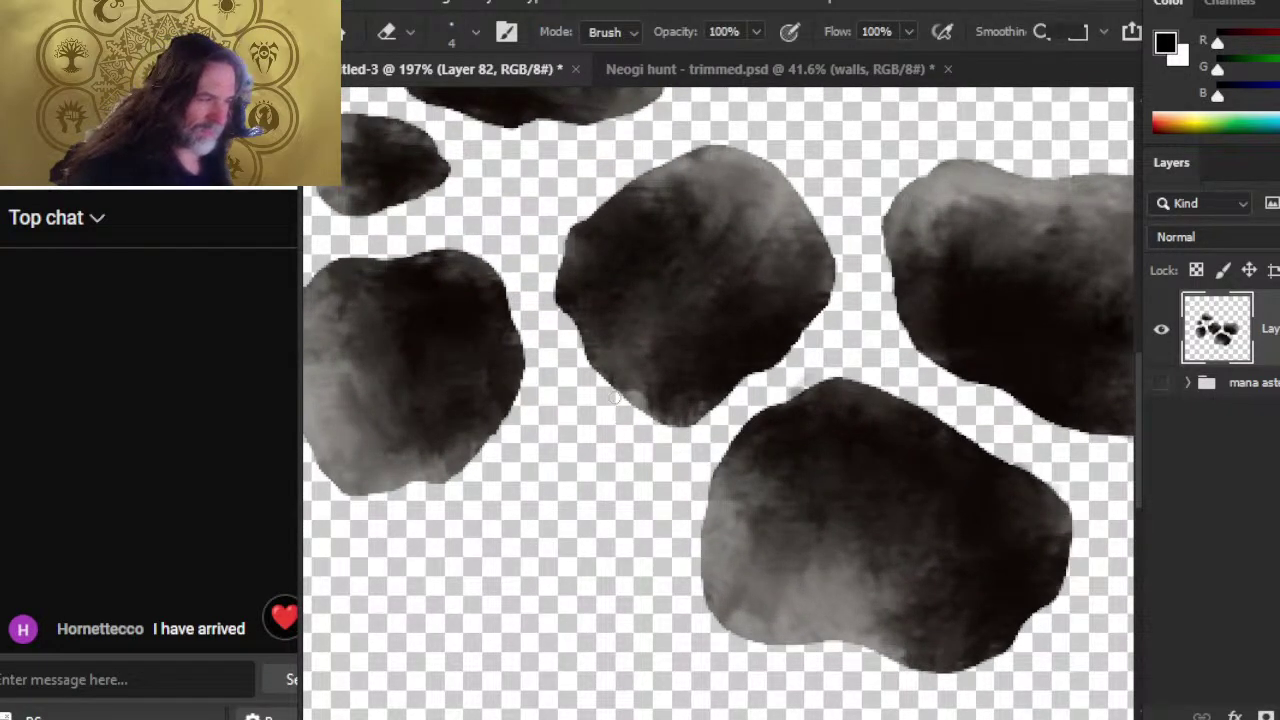
{"action": "key", "text": "r"}
{"action": "key", "text": "bracketleft"}
{"action": "key", "text": "bracketleft"}
{"action": "key", "text": "bracketleft"}
{"action": "key", "text": "bracketleft"}
{"action": "key", "text": "bracketleft"}
{"action": "key", "text": "bracketleft"}
{"action": "key", "text": "bracketleft"}
{"action": "key", "text": "bracketleft"}
{"action": "key", "text": "bracketleft"}
{"action": "key", "text": "bracketleft"}
{"action": "key", "text": "bracketleft"}
{"action": "key", "text": "bracketleft"}
{"action": "key", "text": "bracketleft"}
{"action": "key", "text": "bracketleft"}
{"action": "key", "text": "bracketleft"}
{"action": "key", "text": "bracketleft"}
{"action": "key", "text": "bracketleft"}
{"action": "key", "text": "bracketleft"}
{"action": "key", "text": "bracketleft"}
{"action": "key", "text": "bracketleft"}
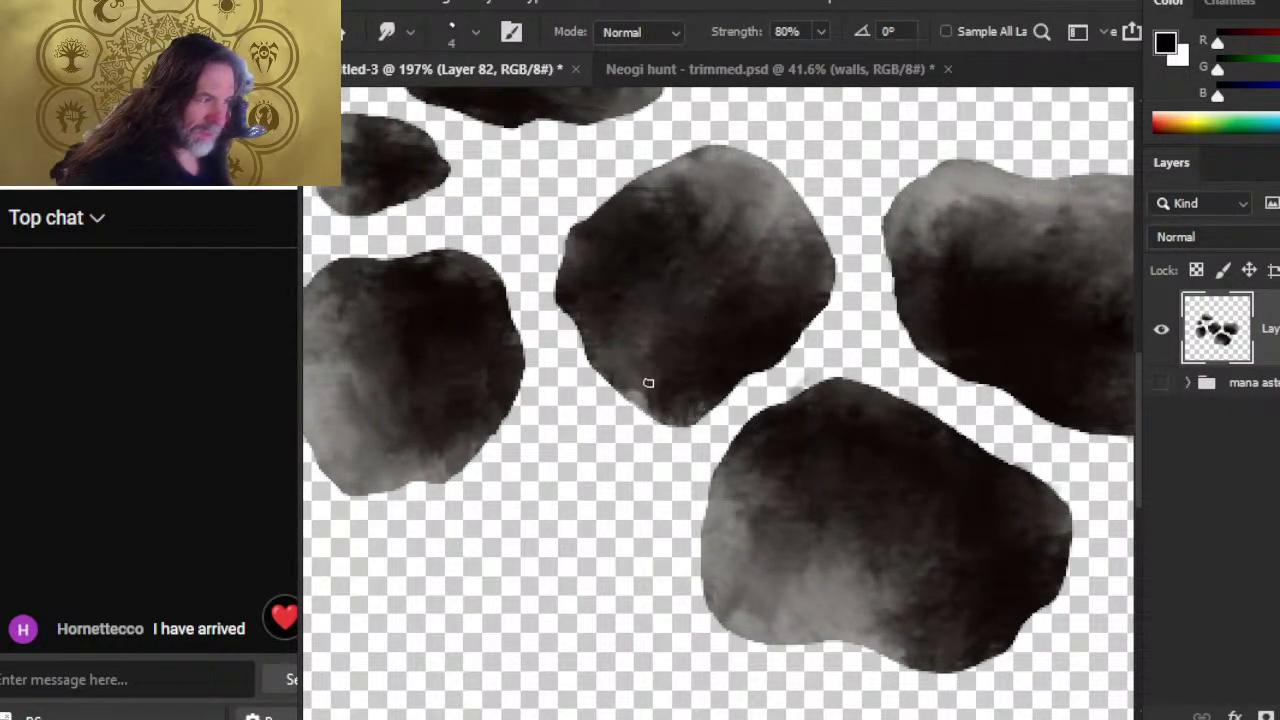
{"action": "key", "text": "e"}
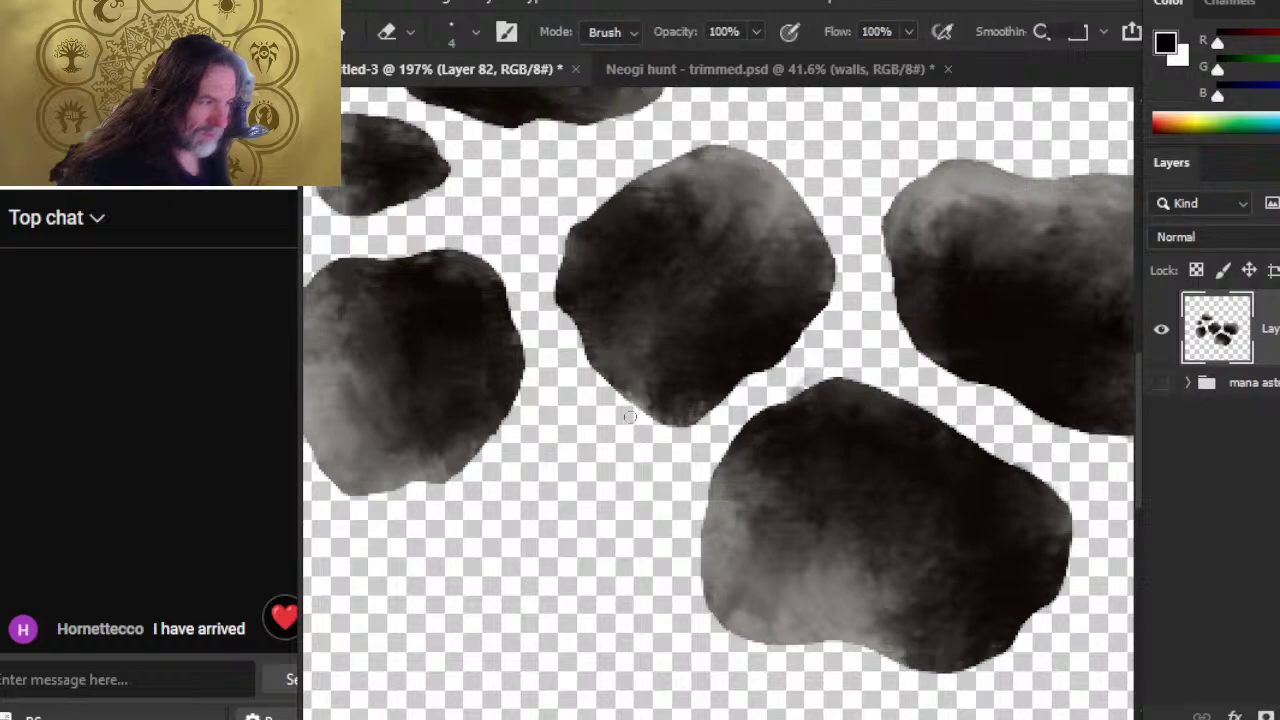
{"action": "mouse_move", "coordinate": [629, 416]}
{"action": "left_mouse_down"}
{"action": "mouse_move", "coordinate": [690, 422]}
{"action": "mouse_move", "coordinate": [629, 416]}
{"action": "left_mouse_up"}
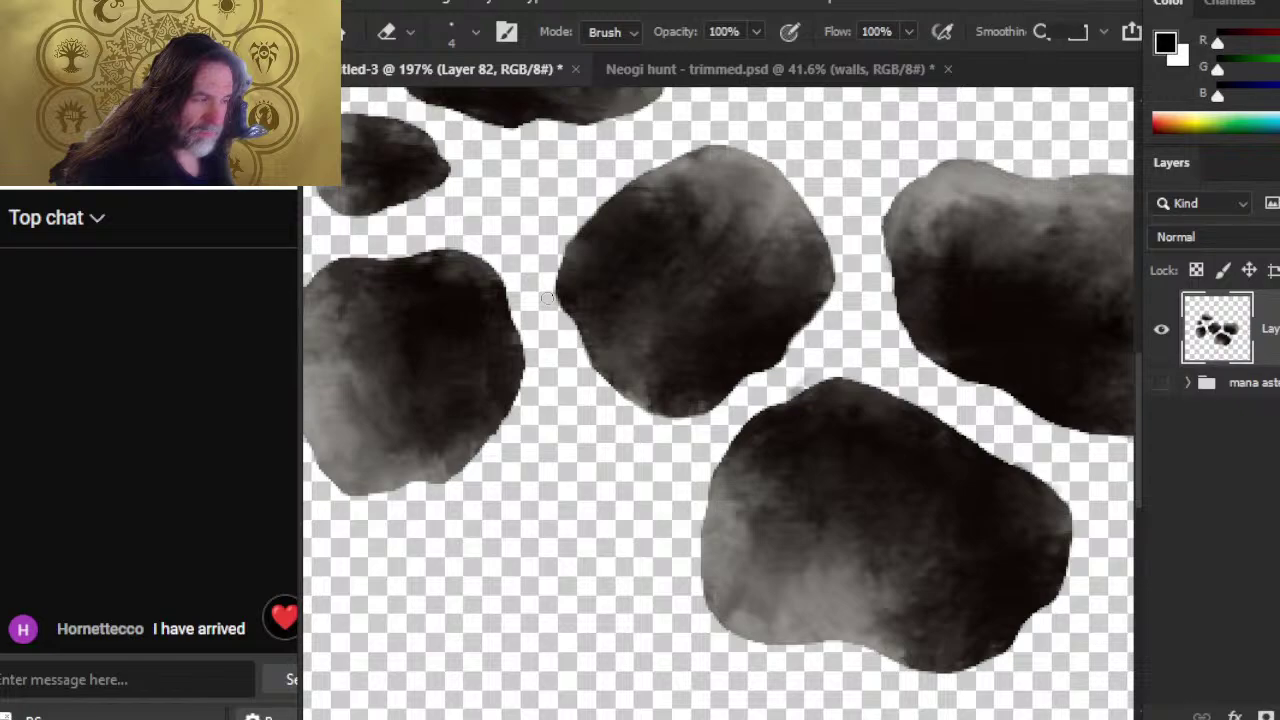
{"action": "left_click_drag", "start_coordinate": [471, 520], "coordinate": [720, 529]}
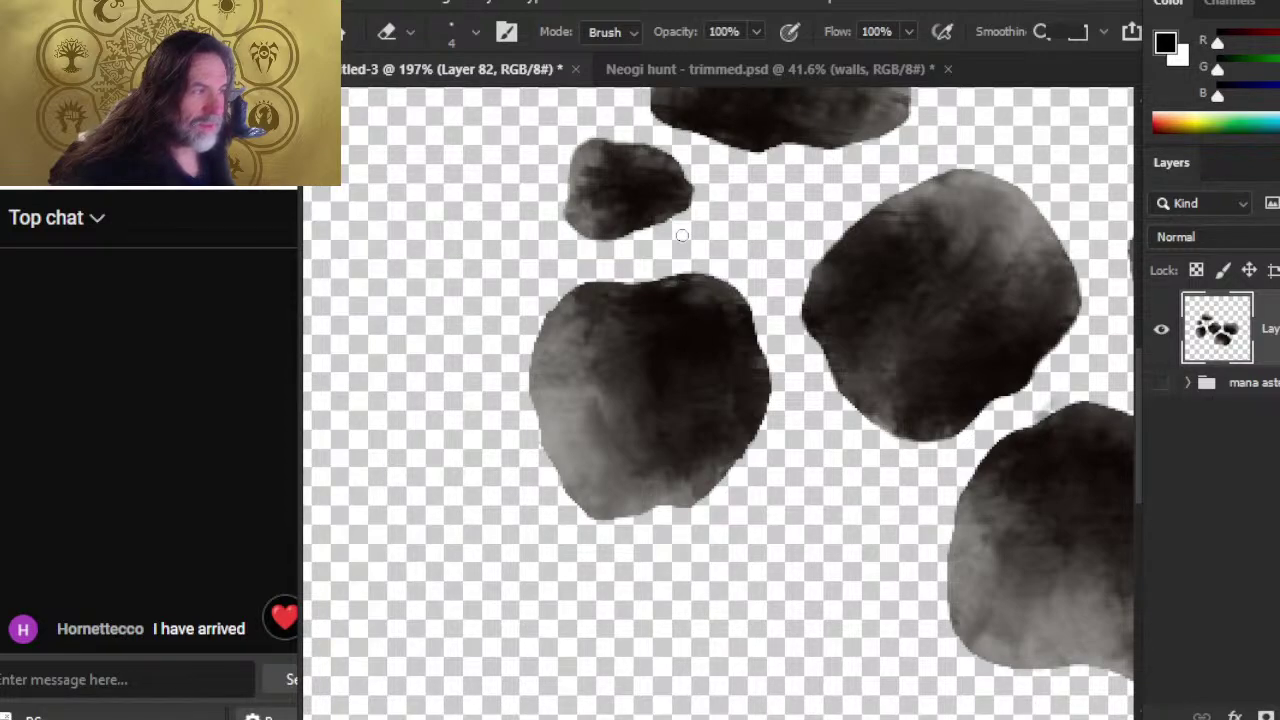
{"action": "mouse_move", "coordinate": [606, 286]}
{"action": "left_mouse_down"}
{"action": "mouse_move", "coordinate": [636, 286]}
{"action": "mouse_move", "coordinate": [621, 274]}
{"action": "left_mouse_up"}
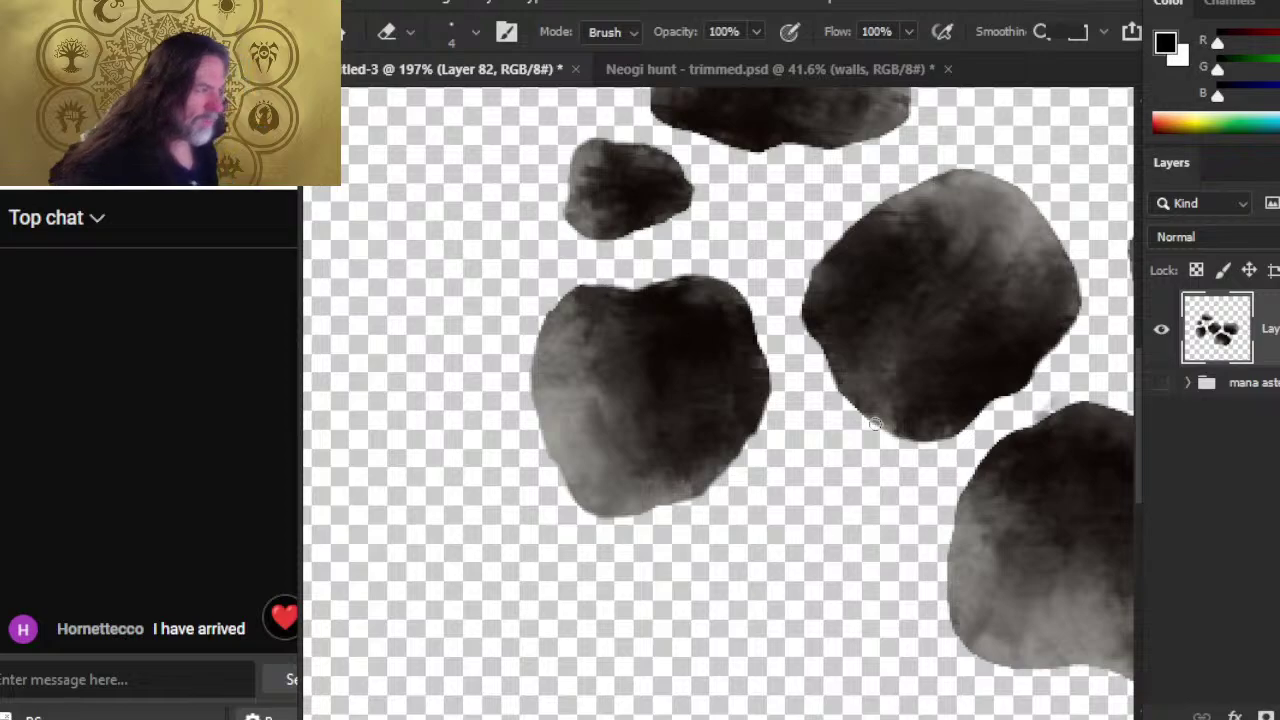
- Erase rough edges on the middle rock's upper-right and bottom and the centre rock's upper-left
{"action": "scroll", "coordinate": [660, 360], "scroll_direction": "right", "scroll_amount": 3}
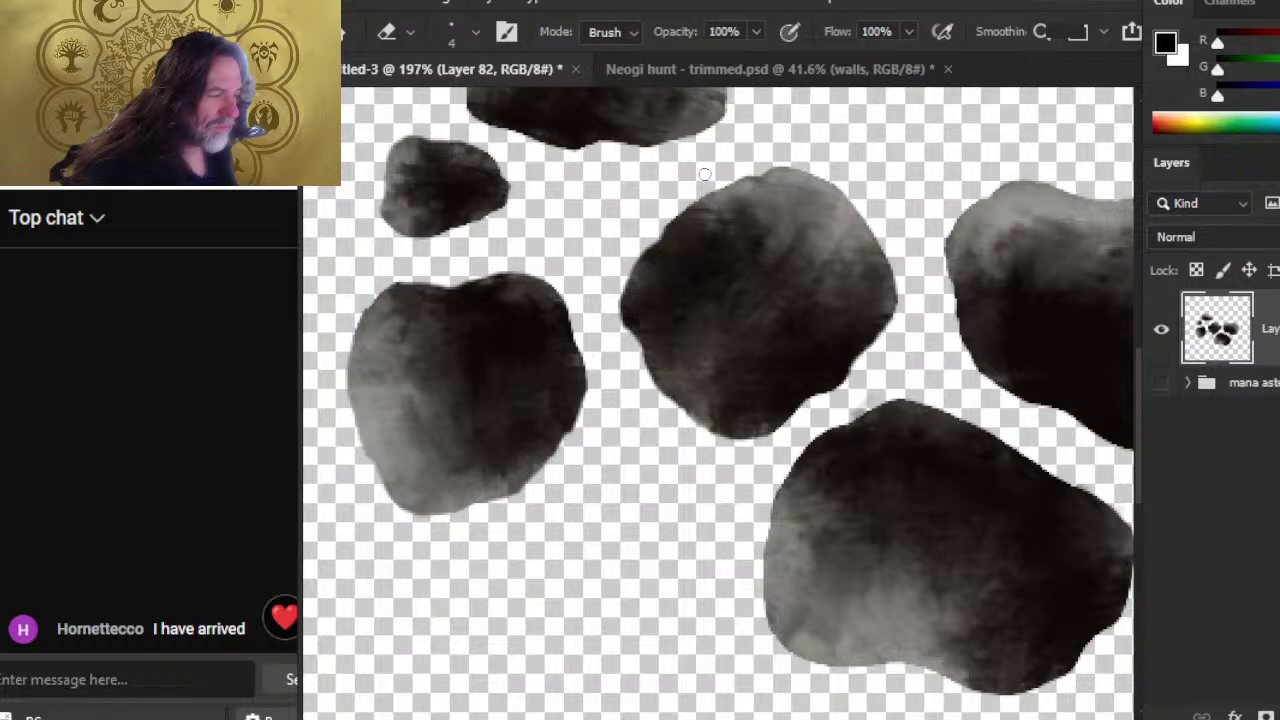
{"action": "left_click_drag", "start_coordinate": [852, 498], "coordinate": [686, 339]}
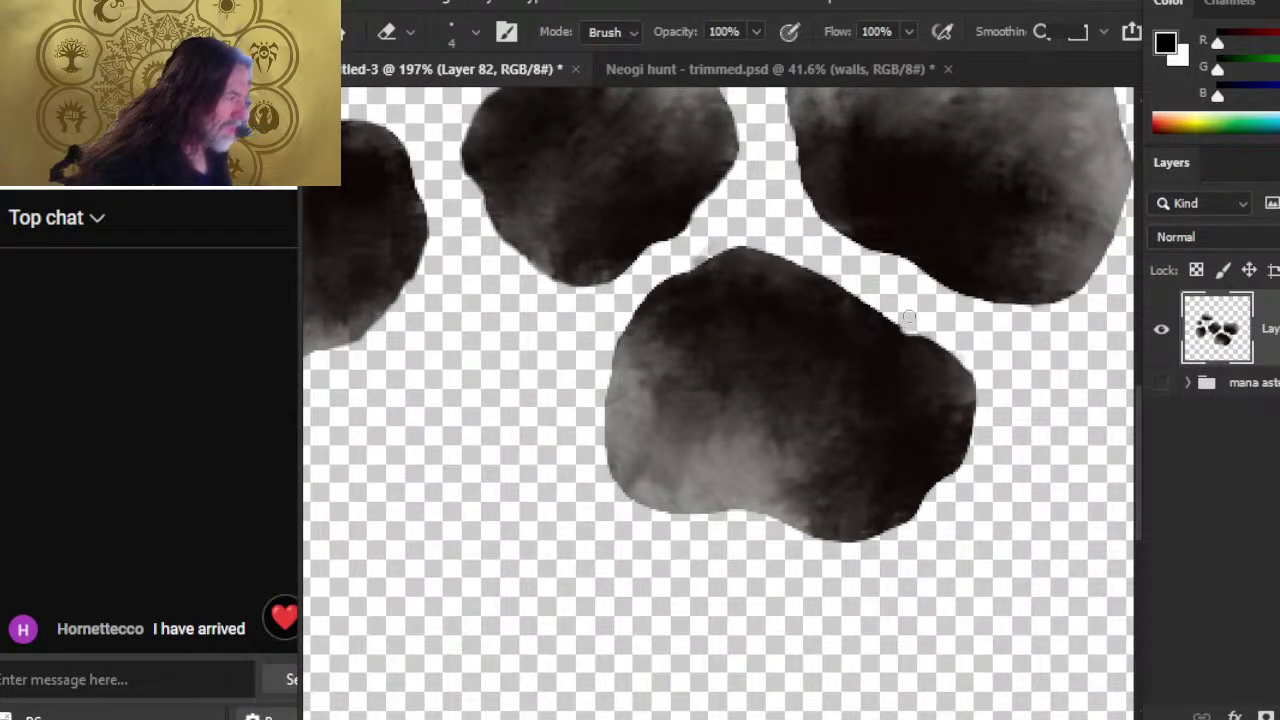
{"action": "mouse_move", "coordinate": [887, 318]}
{"action": "left_mouse_down"}
{"action": "mouse_move", "coordinate": [962, 366]}
{"action": "mouse_move", "coordinate": [972, 392]}
{"action": "mouse_move", "coordinate": [970, 446]}
{"action": "mouse_move", "coordinate": [945, 478]}
{"action": "left_mouse_up"}
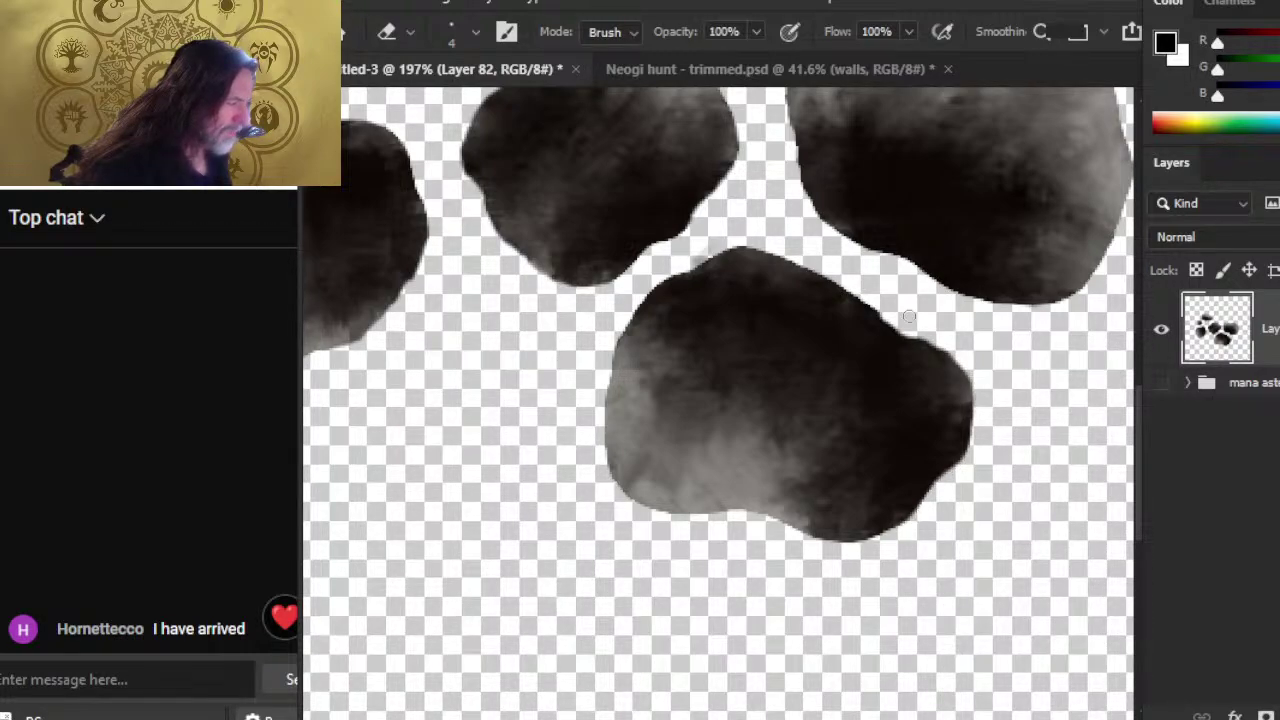
{"action": "left_click_drag", "start_coordinate": [872, 540], "coordinate": [824, 540]}
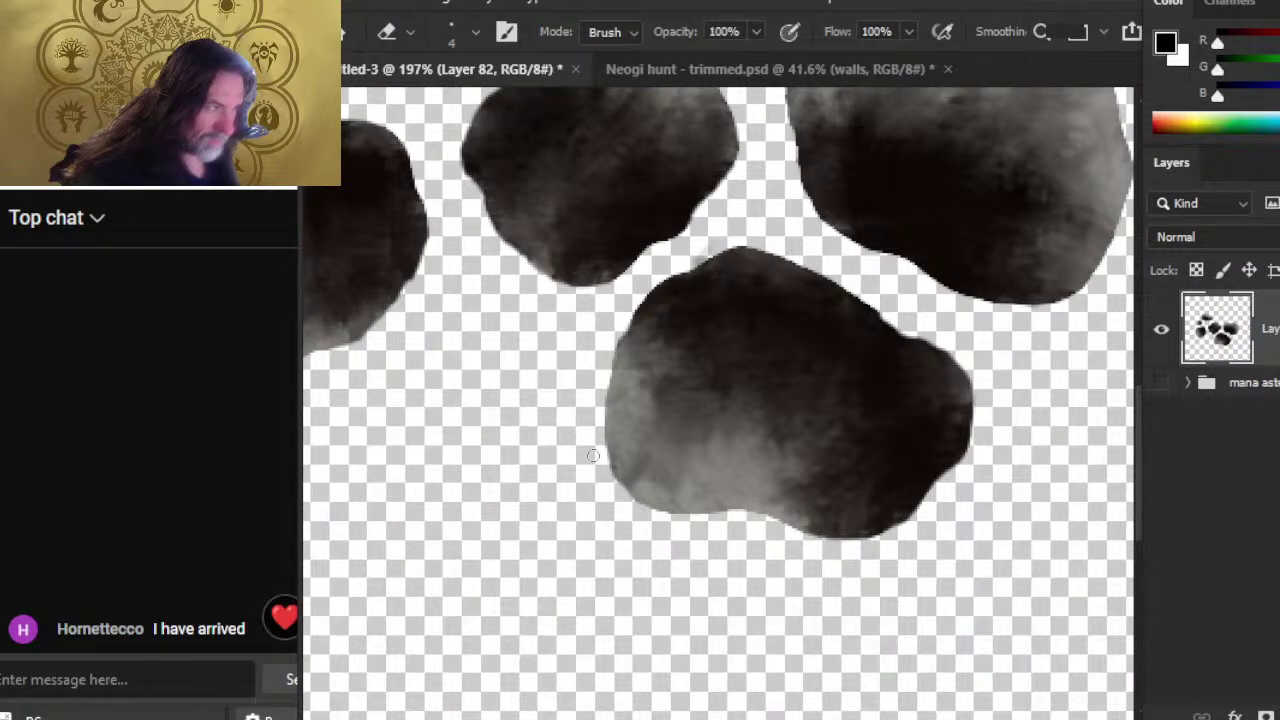
{"action": "left_click_drag", "start_coordinate": [655, 292], "coordinate": [740, 248]}
{"action": "left_click_drag", "start_coordinate": [855, 270], "coordinate": [657, 357]}
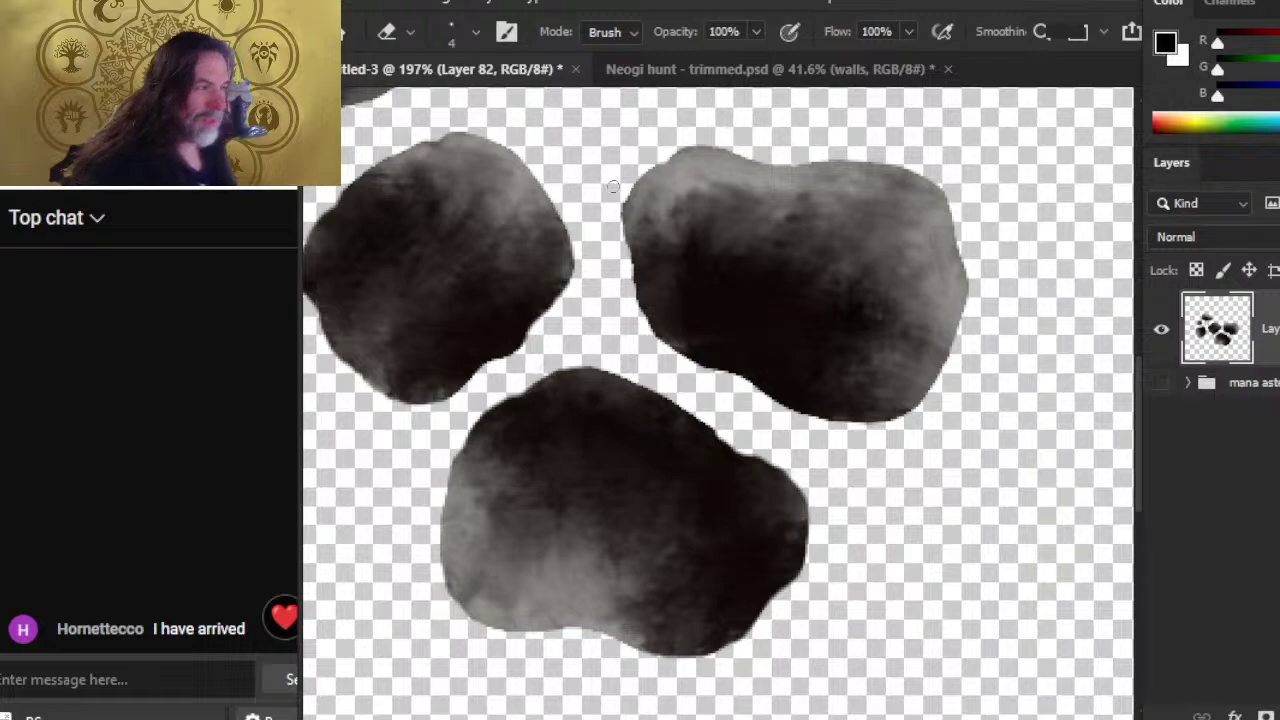
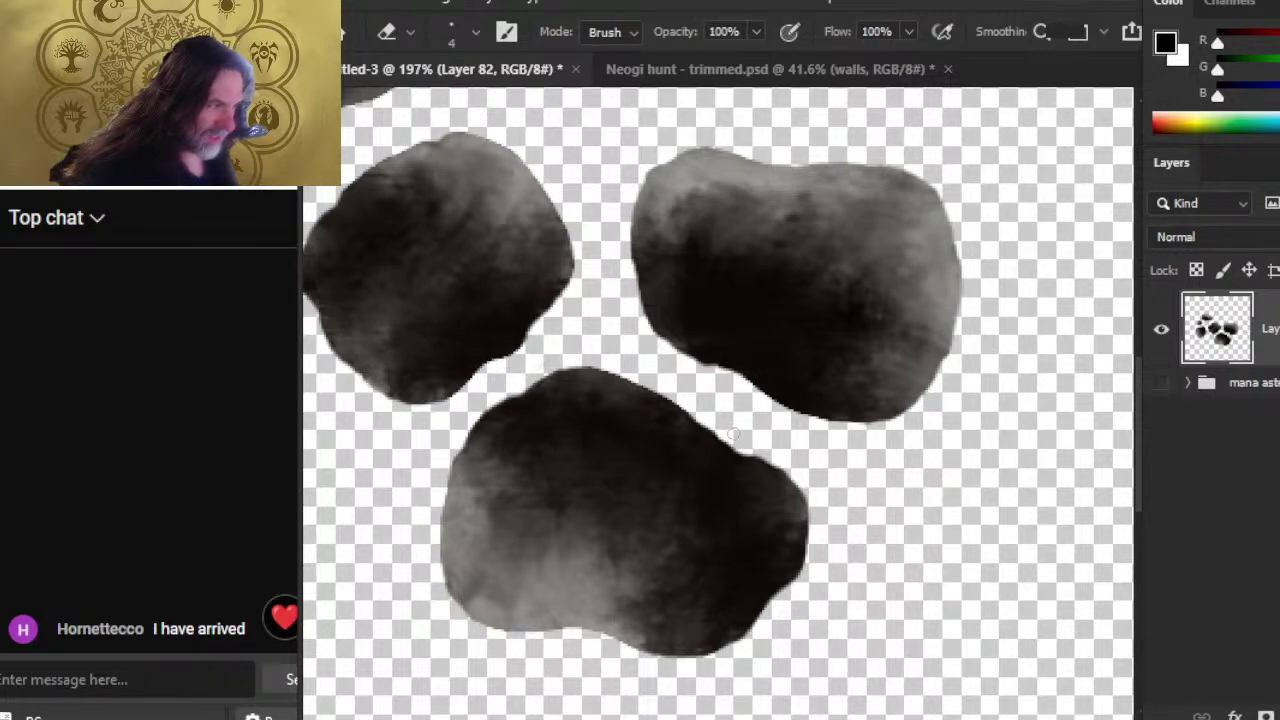
- Zoom in on the upper rocks and erase the pointed tip off the upper rock
{"action": "key", "text": "z"}
{"action": "left_click_drag", "start_coordinate": [706, 354], "coordinate": [563, 371]}
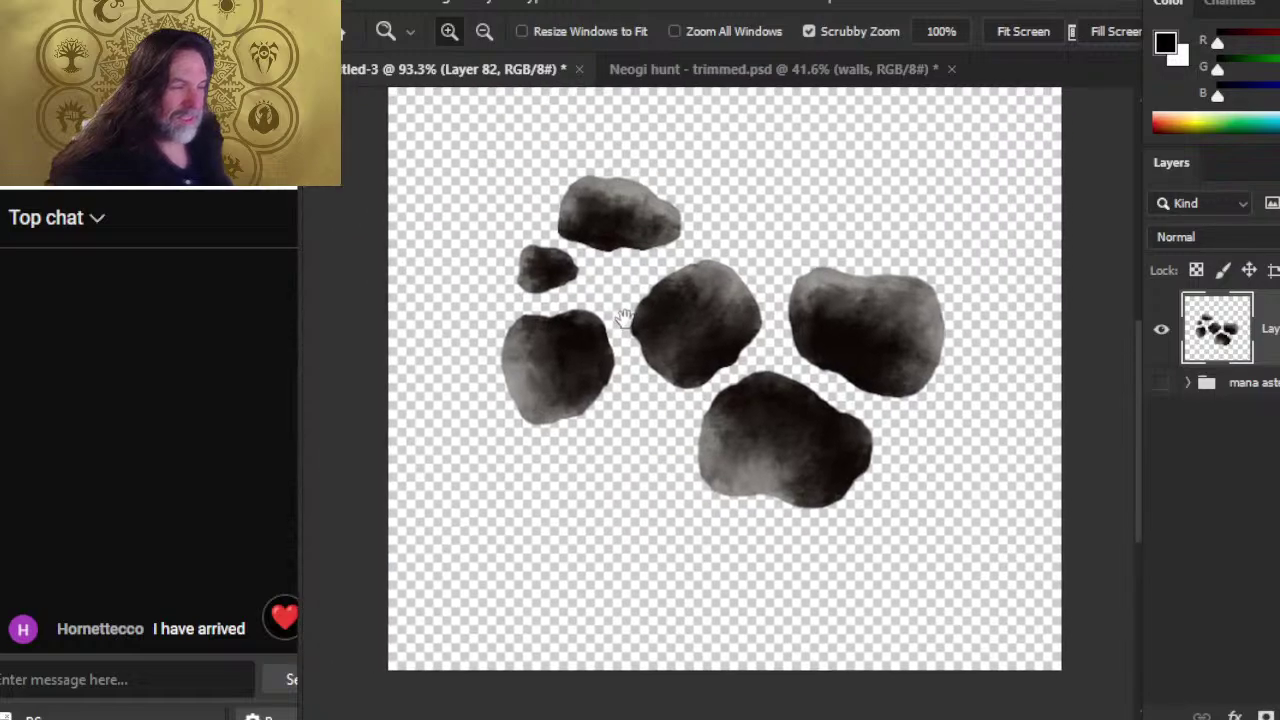
{"action": "left_click_drag", "start_coordinate": [558, 200], "coordinate": [700, 205]}
{"action": "key", "text": "e"}
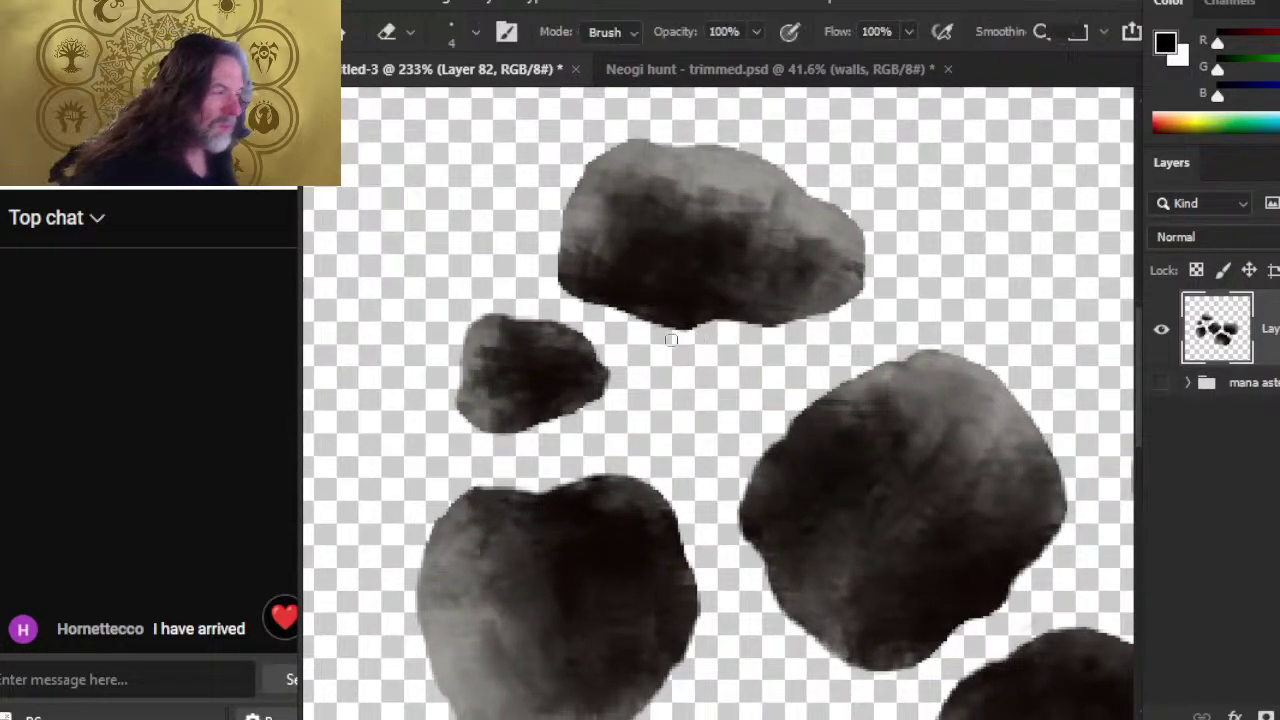
{"action": "left_click_drag", "start_coordinate": [662, 328], "coordinate": [705, 324]}
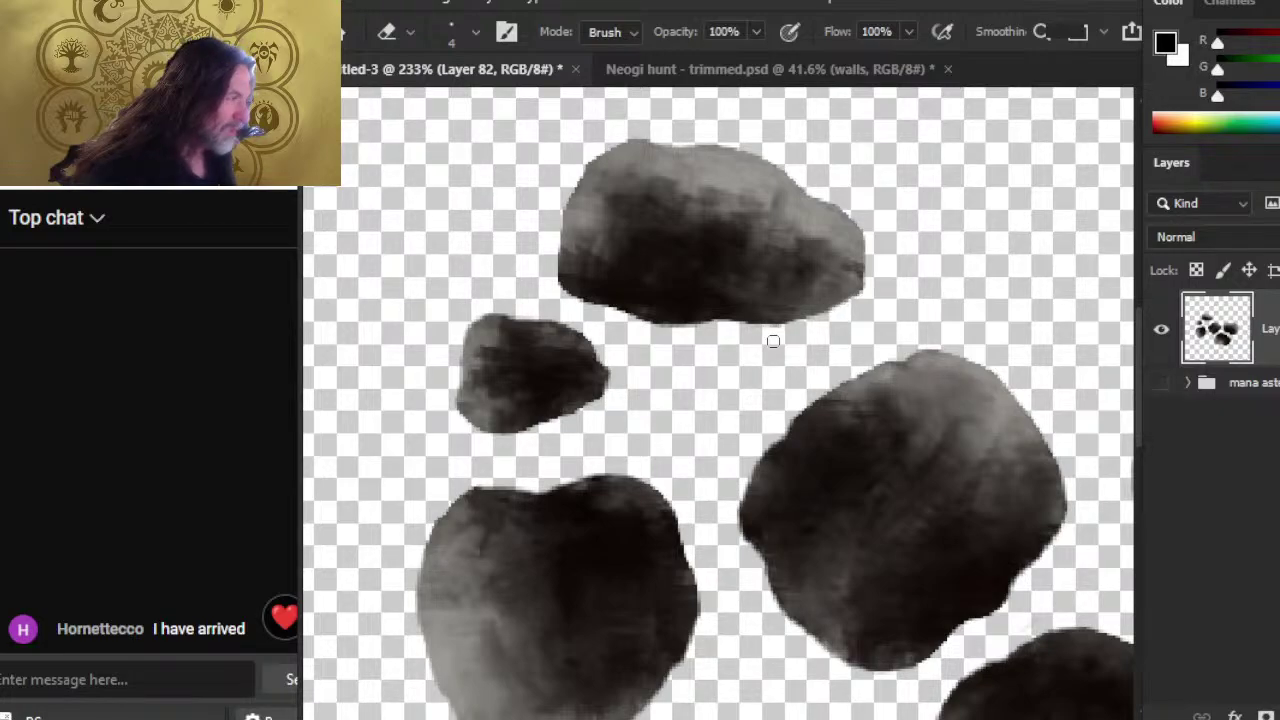
- Lasso the bottom rock, drag it slightly lower, and deselect
{"action": "key", "text": "z"}
{"action": "mouse_move", "coordinate": [903, 289]}
{"action": "left_mouse_down"}
{"action": "mouse_move", "coordinate": [890, 417]}
{"action": "mouse_move", "coordinate": [871, 440]}
{"action": "left_mouse_up"}
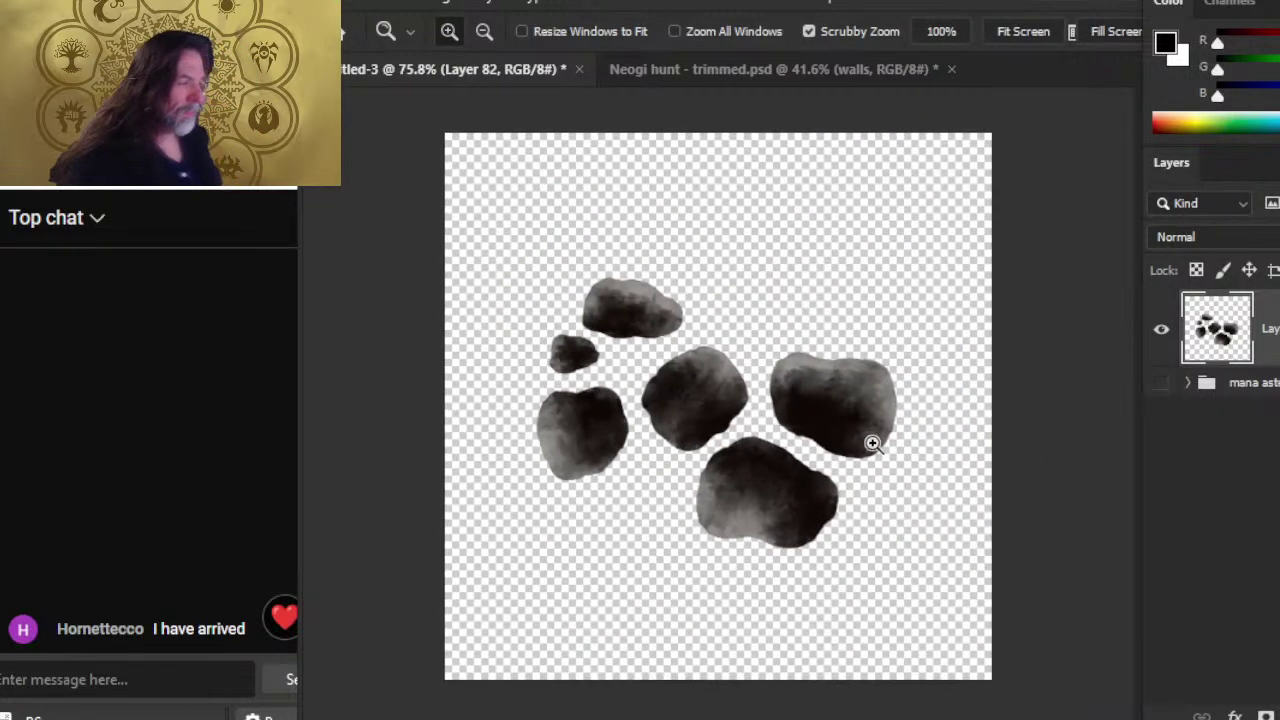
{"action": "key", "text": "l"}
{"action": "mouse_move", "coordinate": [766, 430]}
{"action": "left_mouse_down"}
{"action": "mouse_move", "coordinate": [702, 454]}
{"action": "mouse_move", "coordinate": [678, 538]}
{"action": "mouse_move", "coordinate": [794, 587]}
{"action": "mouse_move", "coordinate": [864, 542]}
{"action": "mouse_move", "coordinate": [855, 486]}
{"action": "mouse_move", "coordinate": [762, 432]}
{"action": "left_mouse_up"}
{"action": "left_click_drag", "start_coordinate": [777, 494], "coordinate": [780, 514]}
{"action": "key", "text": "ctrl+d"}
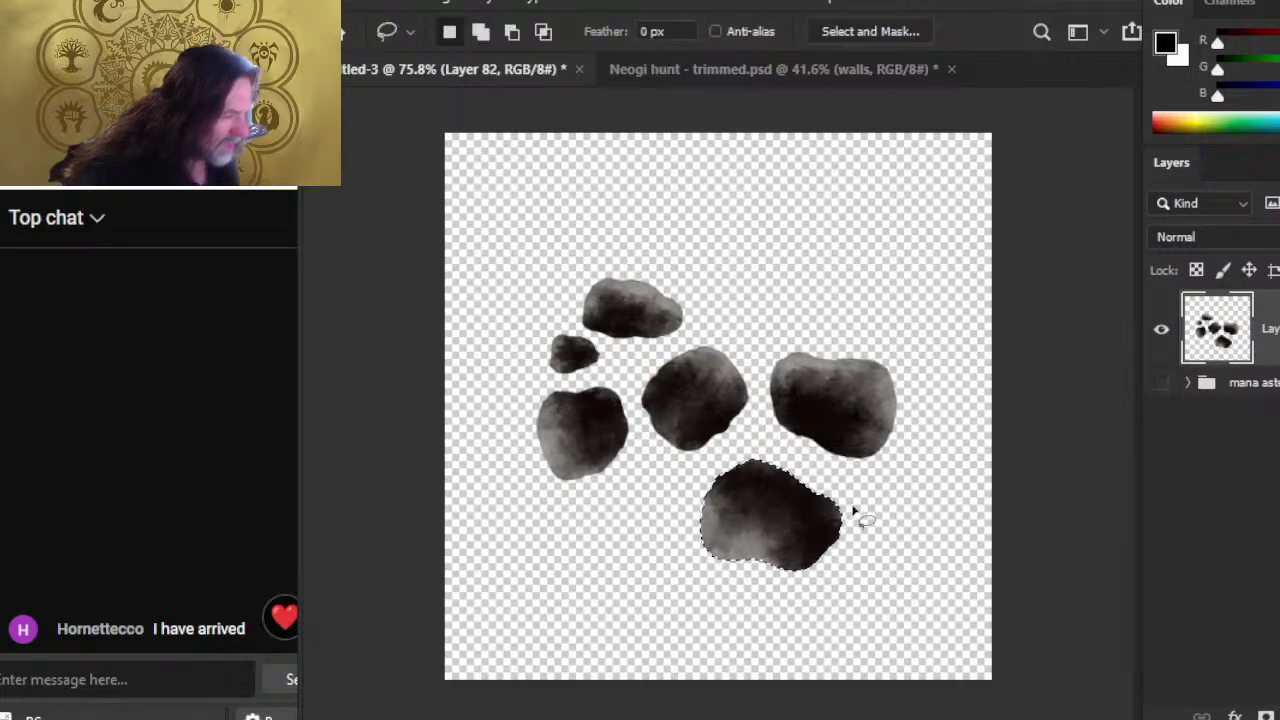
{"action": "key", "text": "e"}
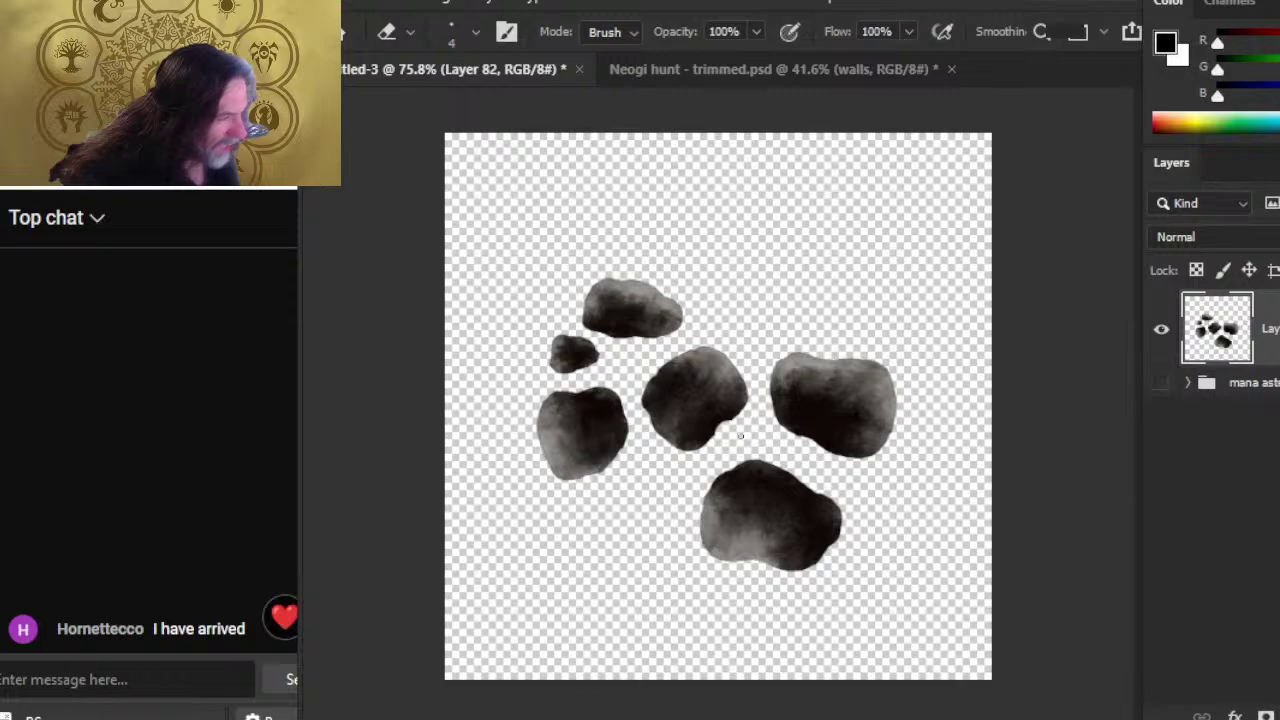
- Lasso the upper rock and move it up and to the right
{"action": "key", "text": "l"}
{"action": "mouse_move", "coordinate": [663, 236]}
{"action": "left_mouse_down"}
{"action": "mouse_move", "coordinate": [578, 243]}
{"action": "mouse_move", "coordinate": [548, 268]}
{"action": "mouse_move", "coordinate": [527, 328]}
{"action": "left_mouse_up"}
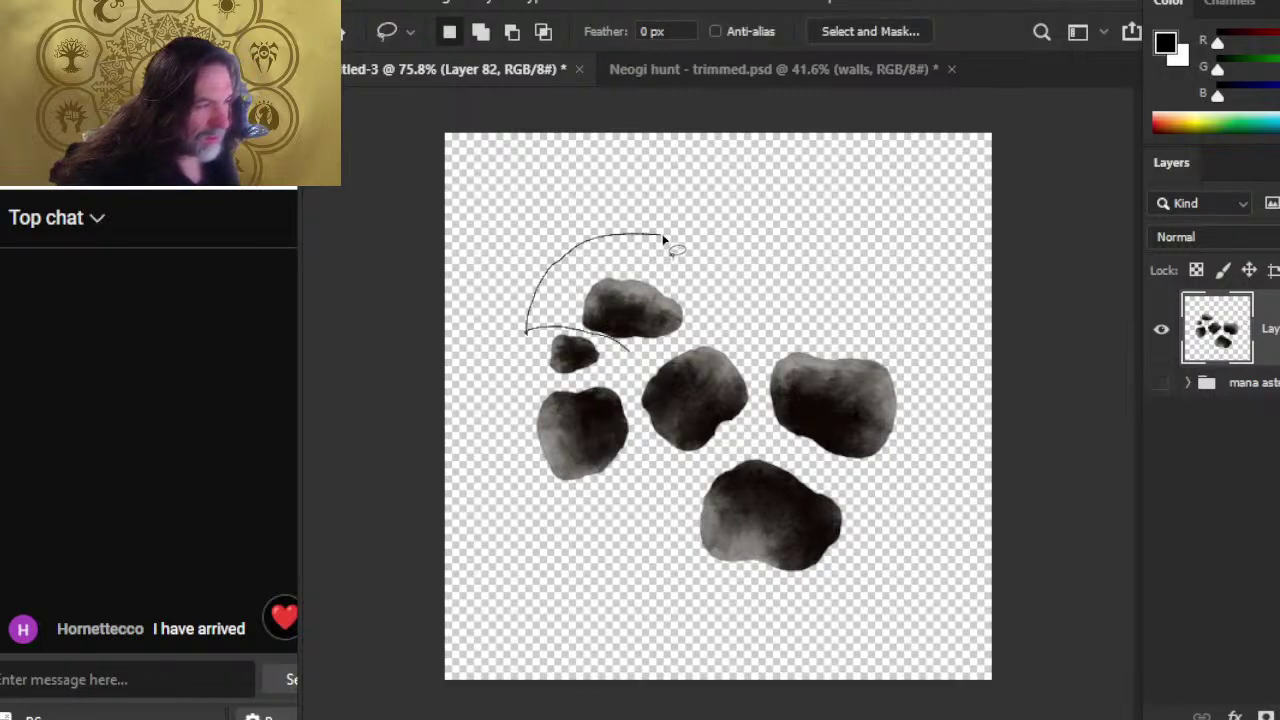
{"action": "mouse_move", "coordinate": [628, 350]}
{"action": "left_mouse_down"}
{"action": "mouse_move", "coordinate": [690, 330]}
{"action": "mouse_move", "coordinate": [663, 240]}
{"action": "left_mouse_up"}
{"action": "left_click_drag", "start_coordinate": [654, 330], "coordinate": [691, 321]}
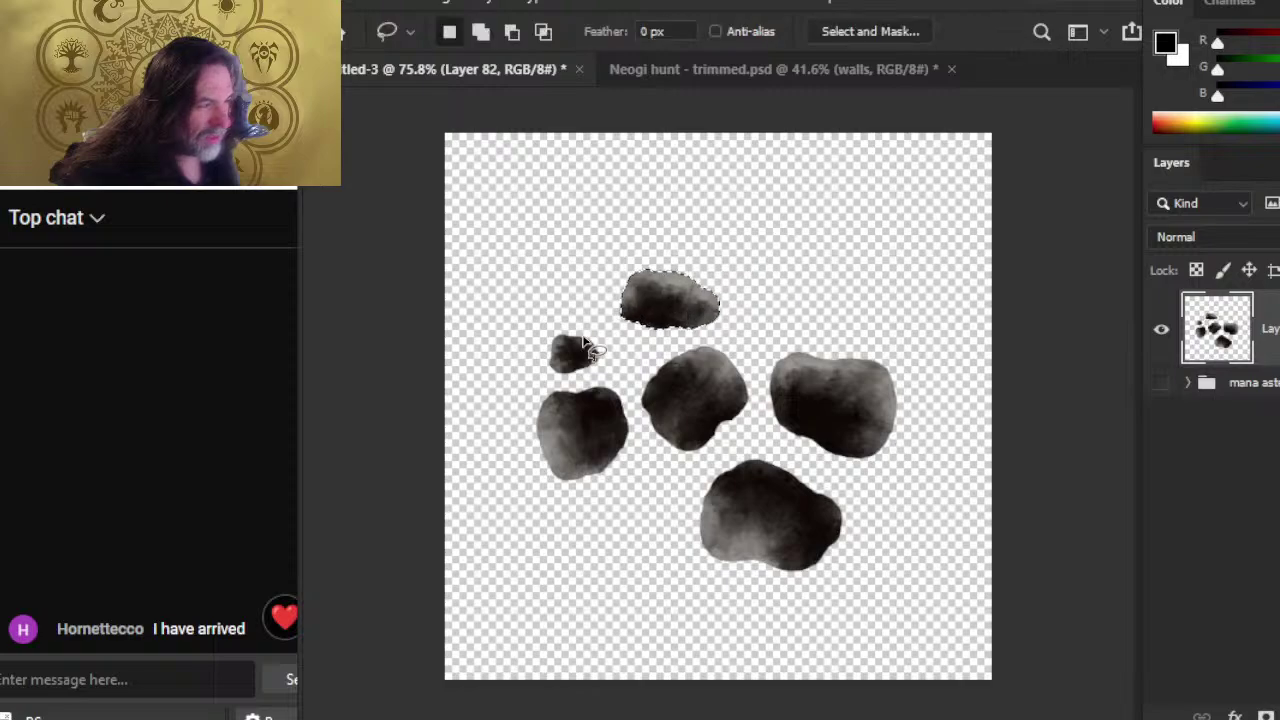
- Rotate the small rock with Free Transform and move it up and right
{"action": "mouse_move", "coordinate": [588, 345]}
{"action": "left_mouse_down"}
{"action": "mouse_move", "coordinate": [535, 365]}
{"action": "mouse_move", "coordinate": [604, 362]}
{"action": "mouse_move", "coordinate": [590, 340]}
{"action": "mouse_move", "coordinate": [700, 310]}
{"action": "mouse_move", "coordinate": [648, 318]}
{"action": "left_mouse_up"}
{"action": "right_click", "coordinate": [545, 255]}
{"action": "left_click", "coordinate": [718, 493]}
{"action": "key", "text": "Return"}
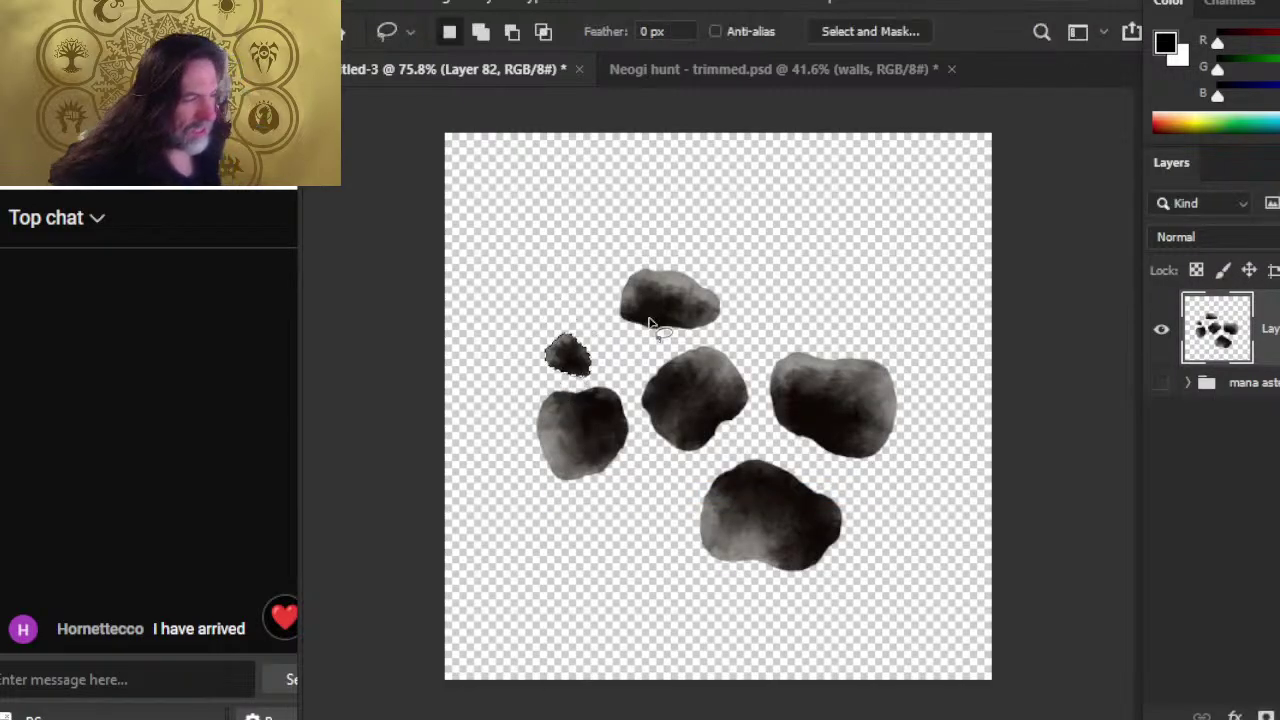
{"action": "left_click_drag", "start_coordinate": [630, 436], "coordinate": [694, 429]}
- Lasso the lower-left rock and shift it slightly down
{"action": "mouse_move", "coordinate": [510, 382]}
{"action": "left_mouse_down"}
{"action": "mouse_move", "coordinate": [558, 366]}
{"action": "mouse_move", "coordinate": [641, 462]}
{"action": "left_mouse_up"}
{"action": "left_click_drag", "start_coordinate": [557, 366], "coordinate": [560, 368]}
{"action": "left_click_drag", "start_coordinate": [590, 440], "coordinate": [602, 458]}
- Rotate the large bottom pad about -11° and nudge it left and down
{"action": "mouse_move", "coordinate": [688, 460]}
{"action": "left_mouse_down"}
{"action": "mouse_move", "coordinate": [741, 617]}
{"action": "mouse_move", "coordinate": [872, 524]}
{"action": "mouse_move", "coordinate": [848, 484]}
{"action": "left_mouse_up"}
{"action": "right_click", "coordinate": [710, 410]}
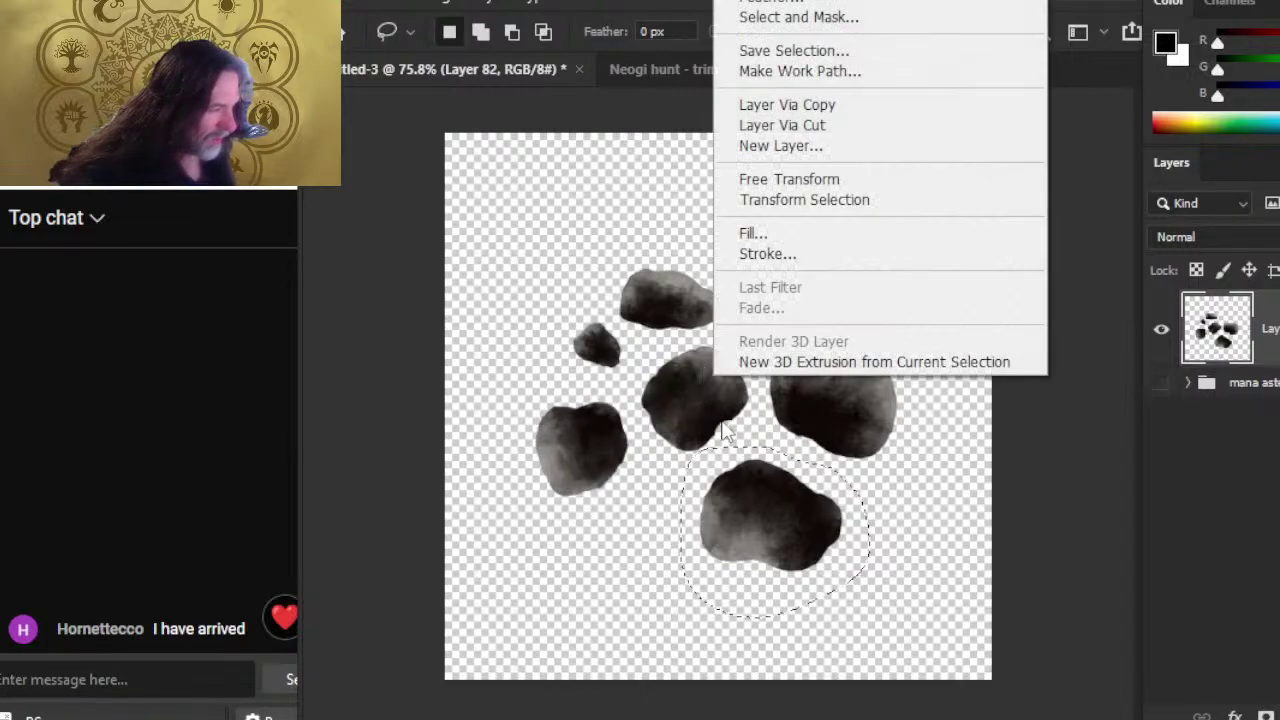
{"action": "left_click", "coordinate": [808, 179]}
{"action": "left_click_drag", "start_coordinate": [820, 272], "coordinate": [777, 280]}
{"action": "key", "text": "Return"}
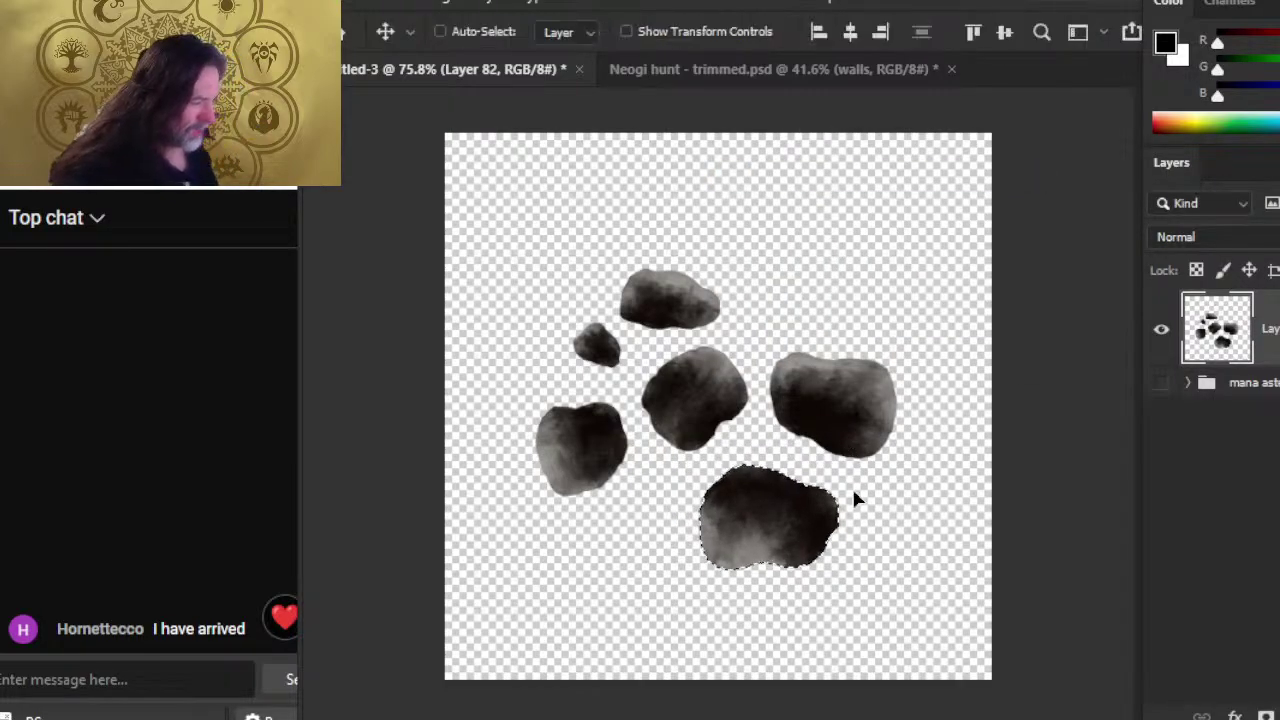
{"action": "left_click_drag", "start_coordinate": [851, 500], "coordinate": [895, 565]}
- Reselect the right toe rock, rotate the selection, move the rock down slightly, and deselect
{"action": "mouse_move", "coordinate": [776, 325]}
{"action": "left_mouse_down"}
{"action": "mouse_move", "coordinate": [758, 356]}
{"action": "mouse_move", "coordinate": [757, 418]}
{"action": "mouse_move", "coordinate": [815, 463]}
{"action": "mouse_move", "coordinate": [894, 465]}
{"action": "left_mouse_up"}
{"action": "right_click", "coordinate": [820, 262]}
{"action": "left_click", "coordinate": [903, 371]}
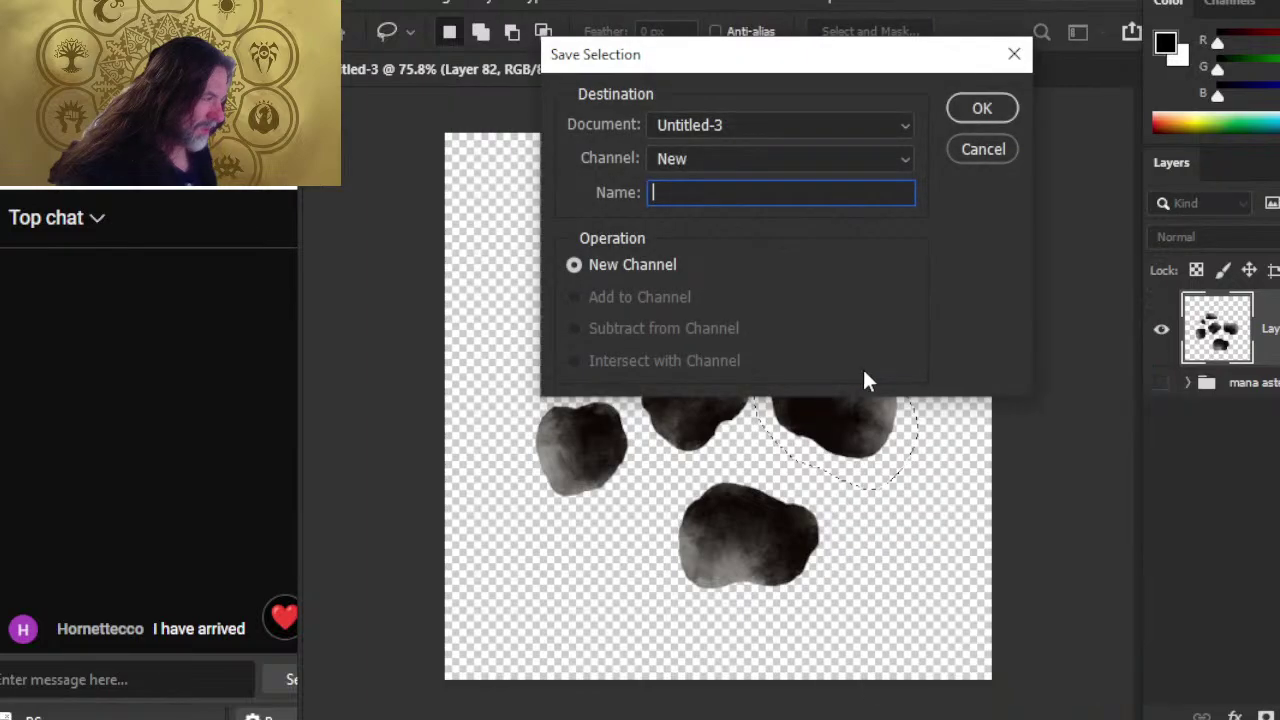
{"action": "key", "text": "Return"}
{"action": "mouse_move", "coordinate": [896, 324]}
{"action": "left_mouse_down"}
{"action": "mouse_move", "coordinate": [781, 314]}
{"action": "mouse_move", "coordinate": [765, 404]}
{"action": "mouse_move", "coordinate": [807, 482]}
{"action": "mouse_move", "coordinate": [904, 480]}
{"action": "left_mouse_up"}
{"action": "right_click", "coordinate": [831, 294]}
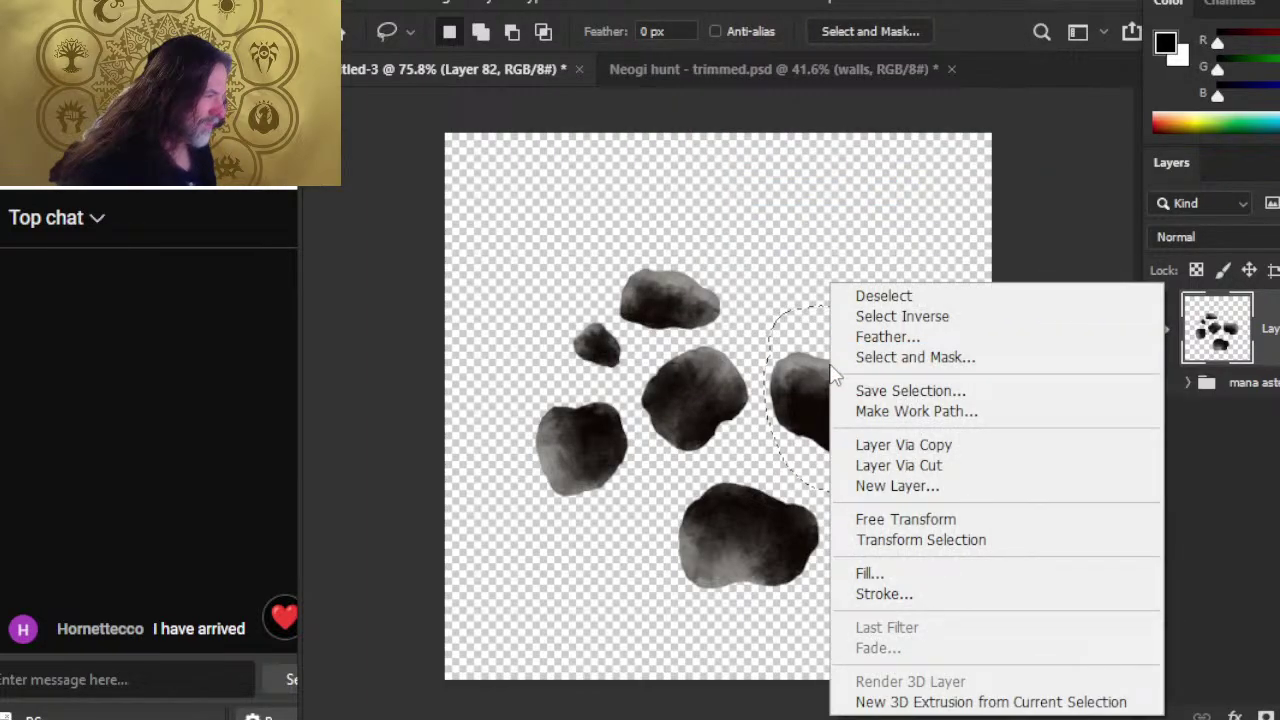
{"action": "left_click", "coordinate": [955, 541]}
{"action": "mouse_move", "coordinate": [922, 282]}
{"action": "left_mouse_down"}
{"action": "mouse_move", "coordinate": [943, 308]}
{"action": "mouse_move", "coordinate": [931, 294]}
{"action": "left_mouse_up"}
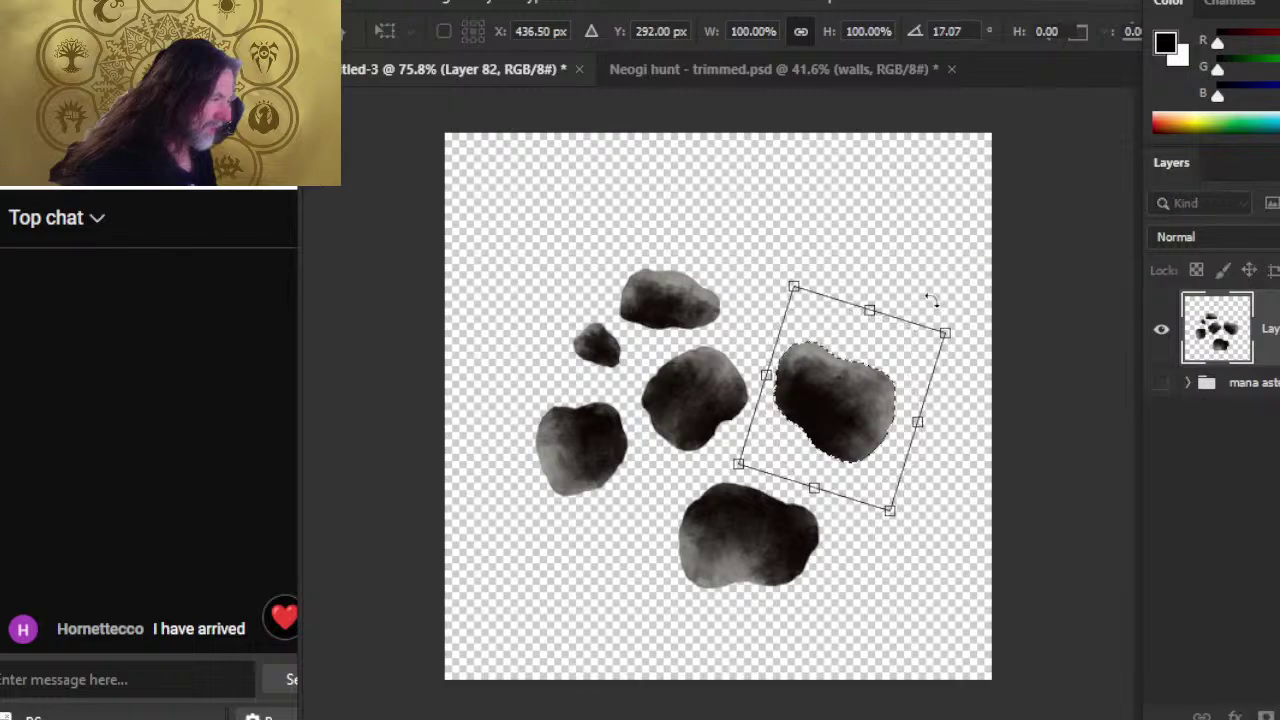
{"action": "key", "text": "Return"}
{"action": "key", "text": "v"}
{"action": "left_click_drag", "start_coordinate": [908, 400], "coordinate": [925, 460]}
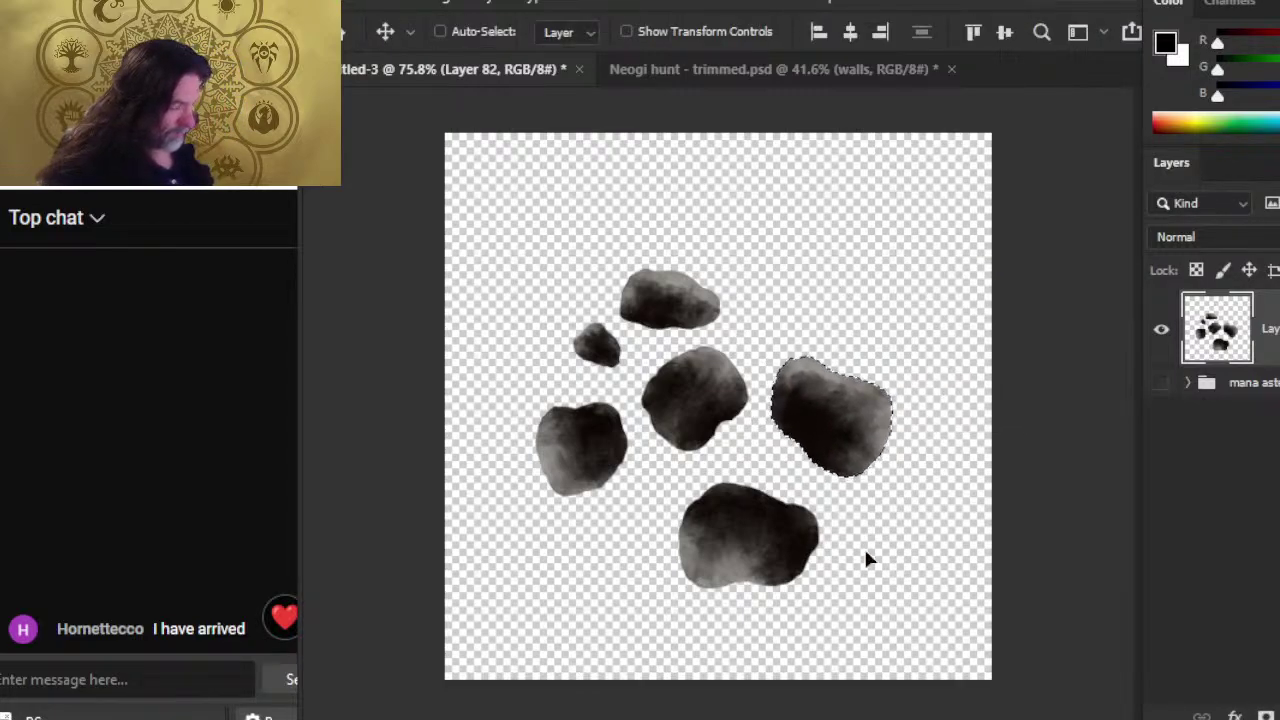
{"action": "key", "text": "ctrl+d"}
{"action": "key", "text": "l"}
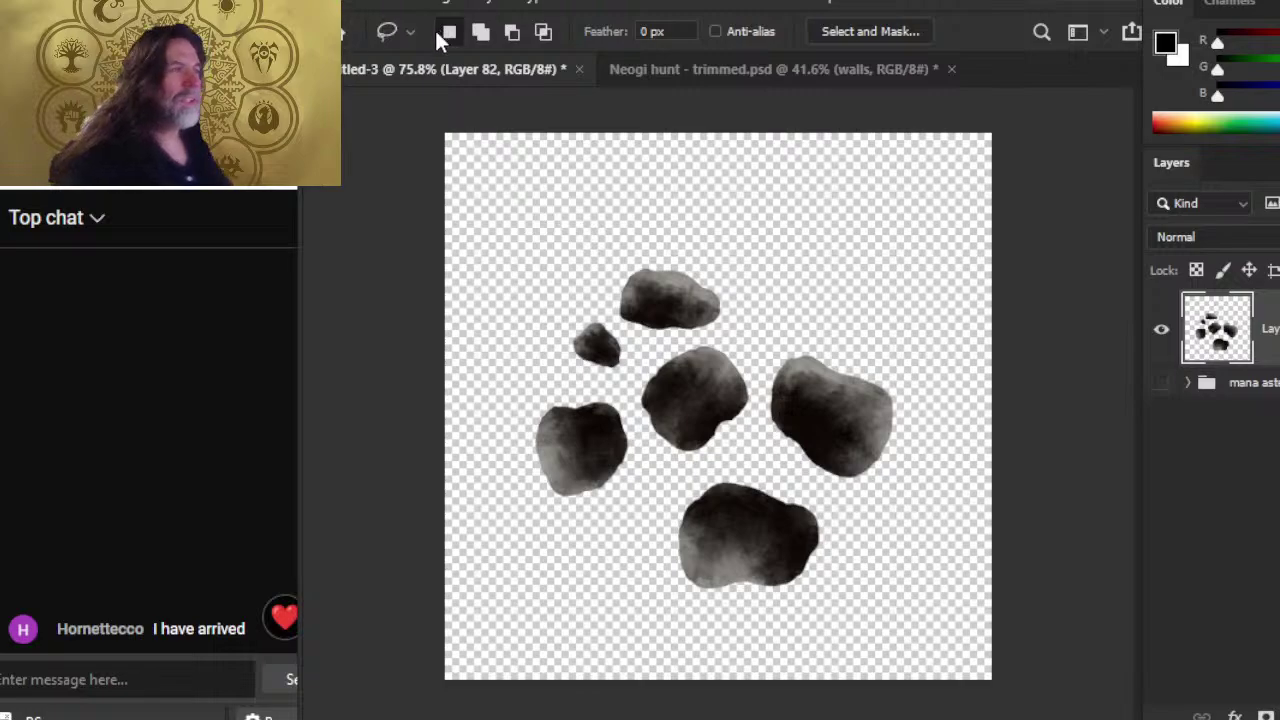
- Select the layer's rock pixels and crop the image to them with Image > Crop
{"action": "left_click", "coordinate": [1187, 385]}
{"action": "left_click", "coordinate": [1161, 437]}
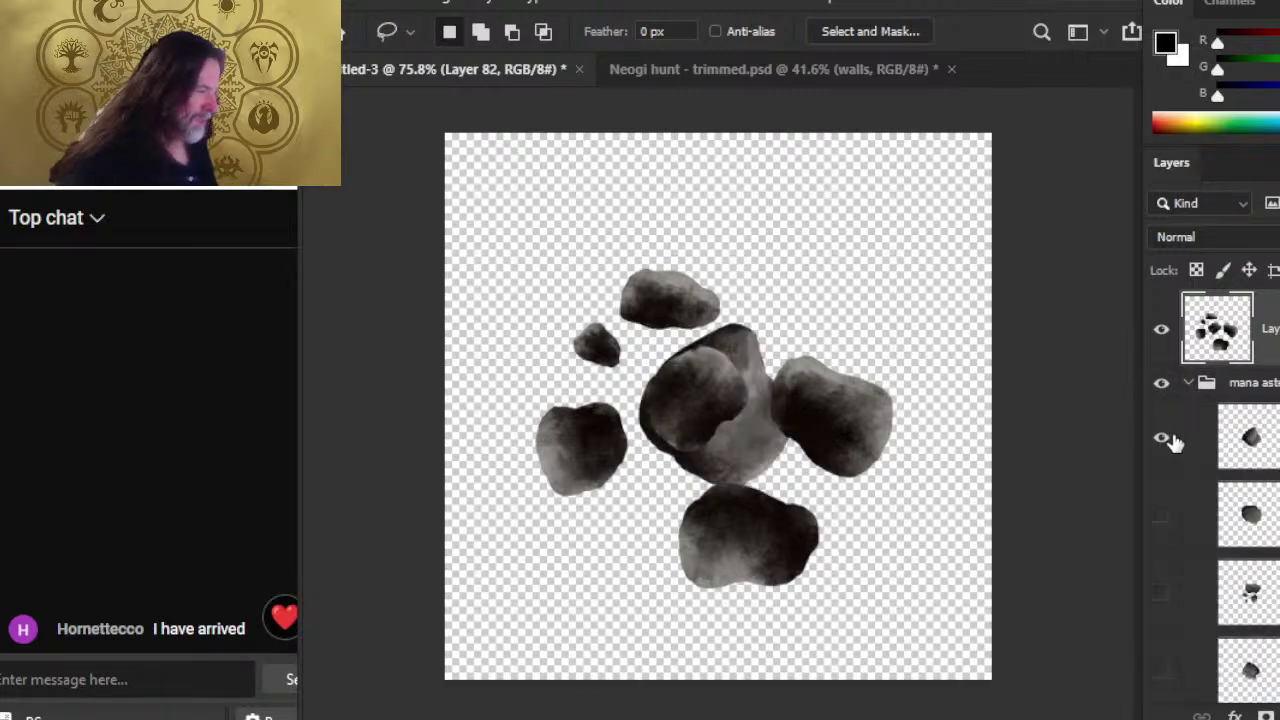
{"action": "left_click", "coordinate": [1163, 438]}
{"action": "left_click", "coordinate": [1189, 384]}
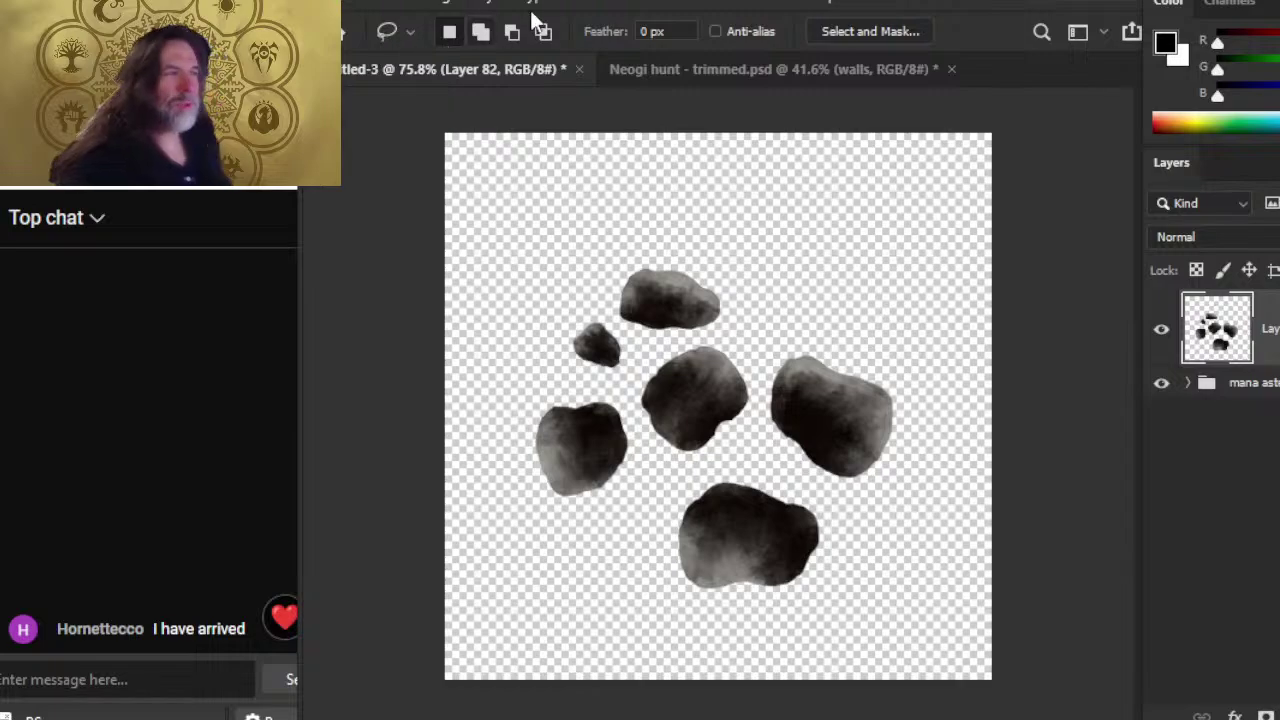
{"action": "left_click", "coordinate": [440, 3]}
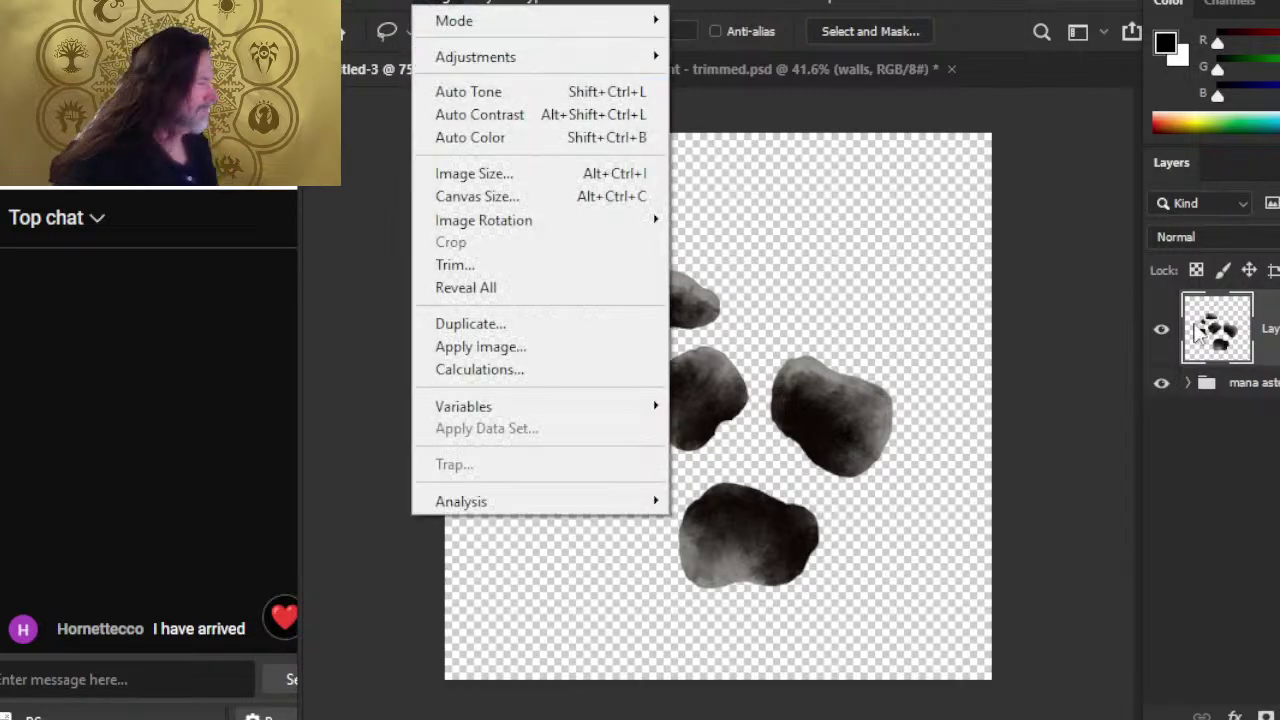
{"action": "left_click", "coordinate": [1224, 345], "text": "ctrl"}
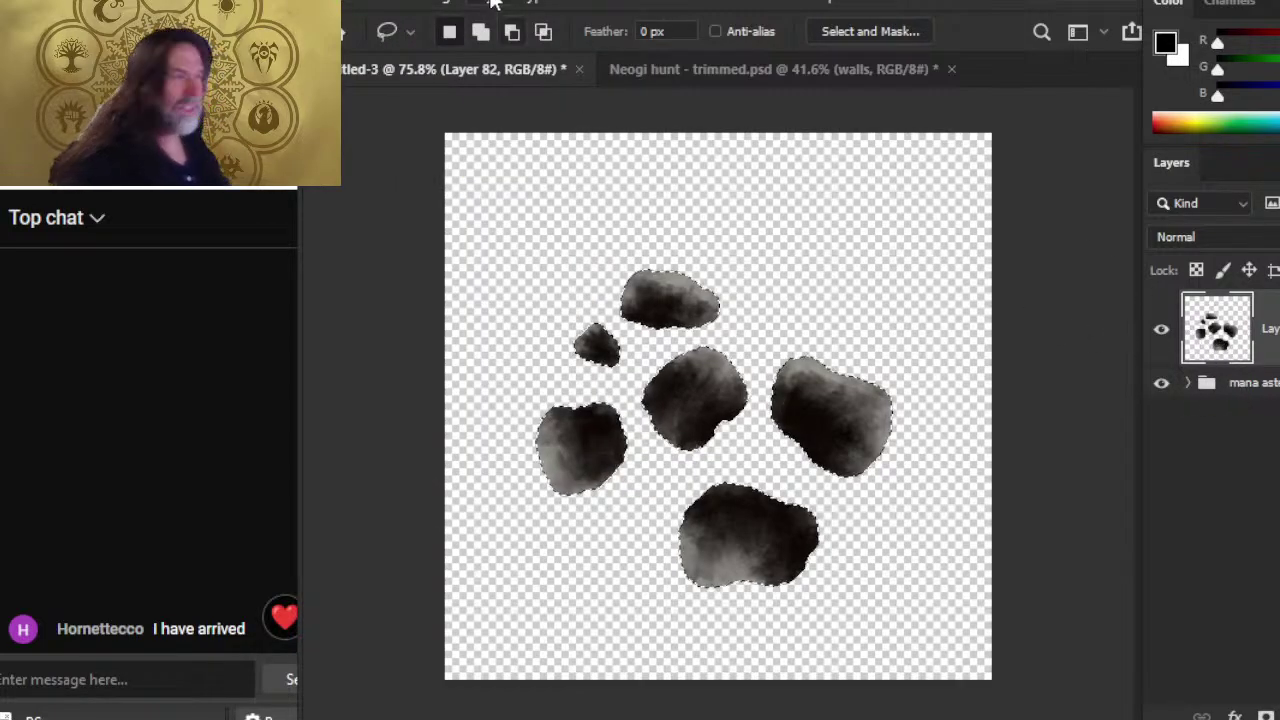
{"action": "left_click", "coordinate": [434, 4]}
{"action": "left_click", "coordinate": [450, 242]}
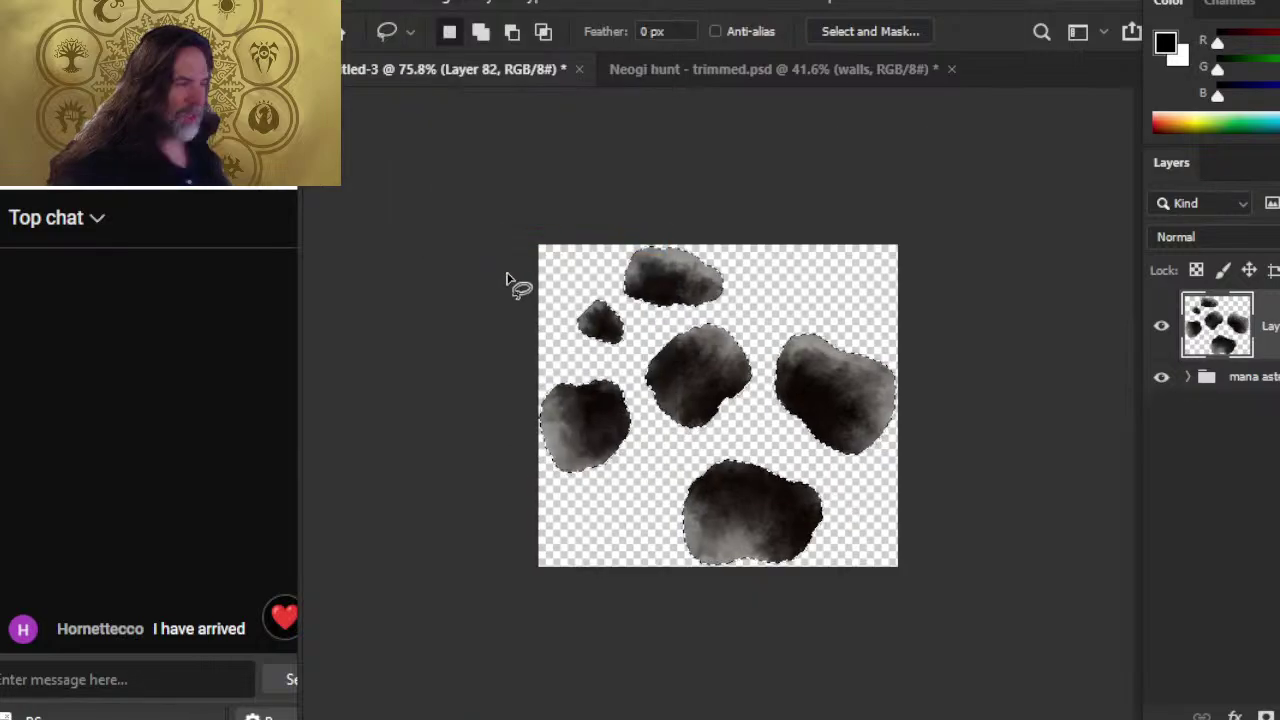
- Set the canvas size to 400 × 400 pixels
{"action": "left_click", "coordinate": [438, 8]}
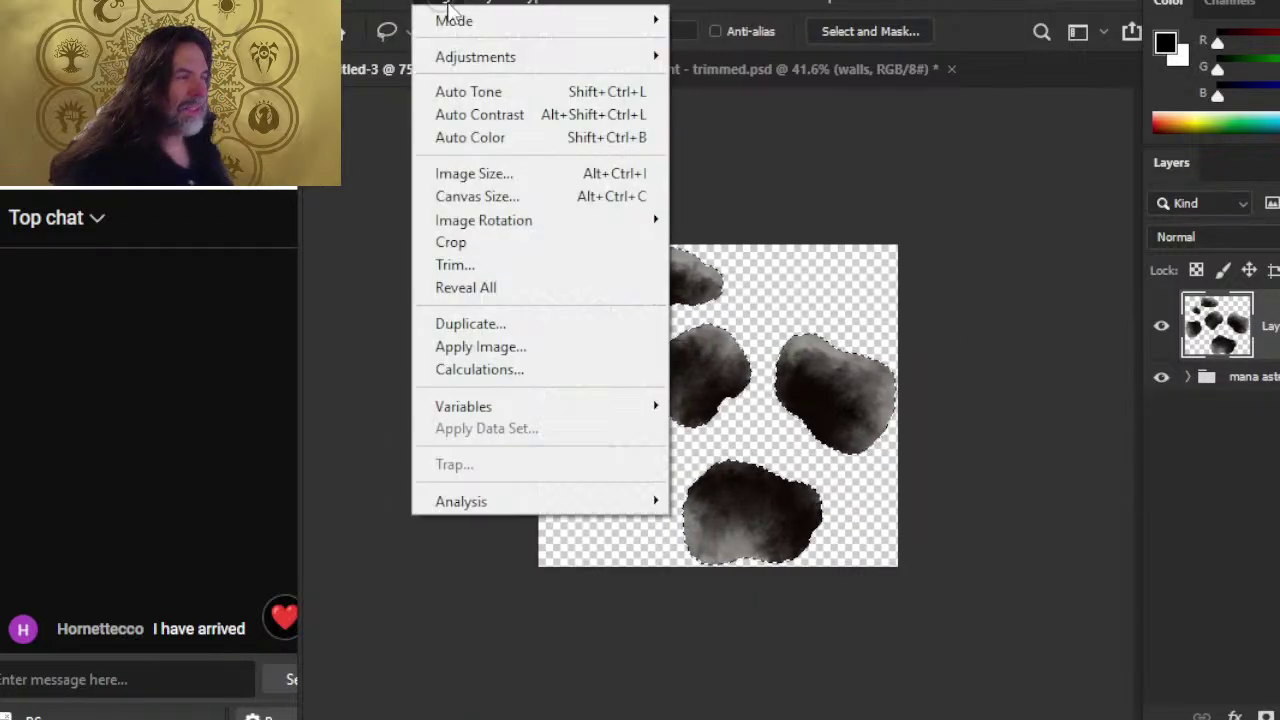
{"action": "left_click", "coordinate": [472, 196]}
{"action": "left_click", "coordinate": [1265, 265]}
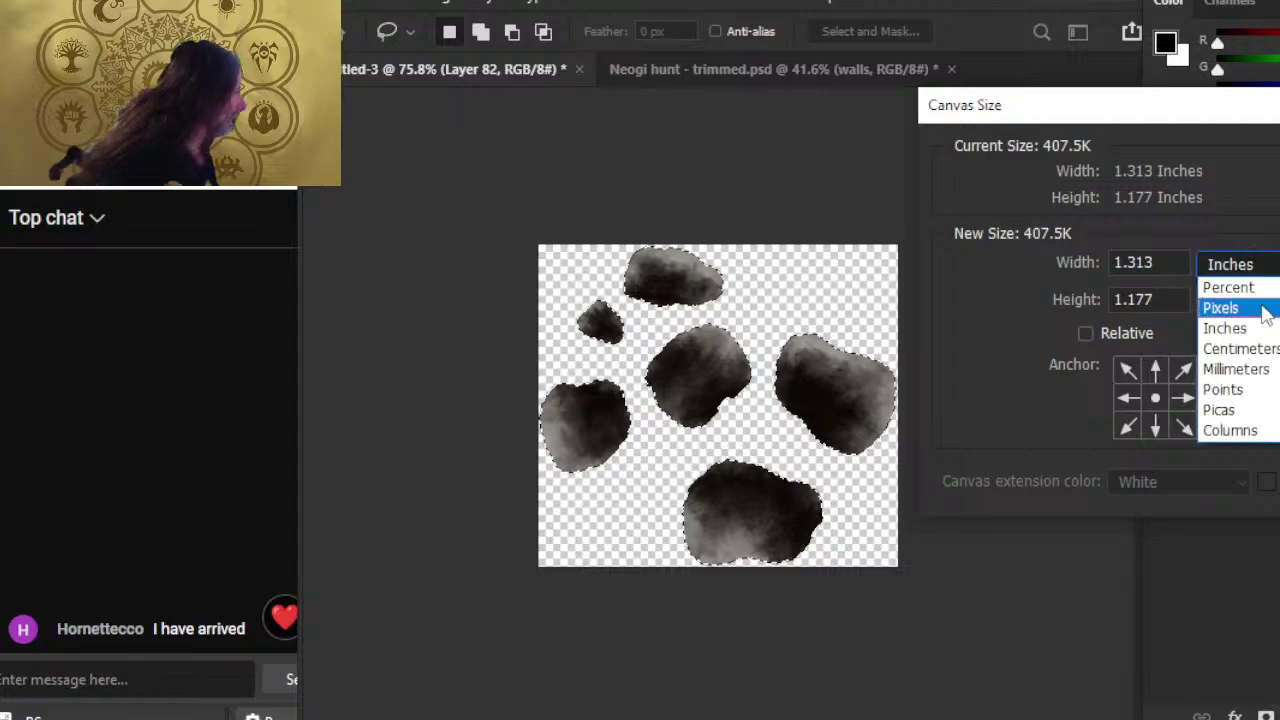
{"action": "left_click", "coordinate": [1259, 334]}
{"action": "left_click", "coordinate": [1265, 305]}
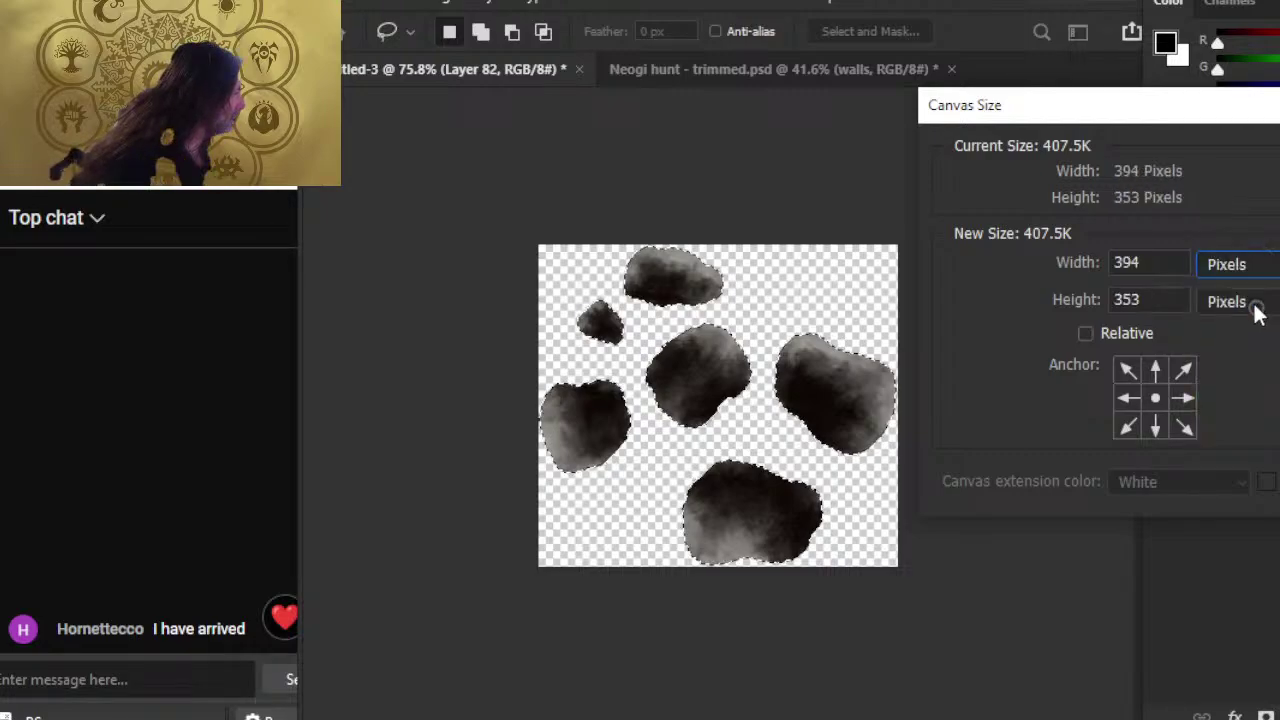
{"action": "left_click", "coordinate": [1150, 250]}
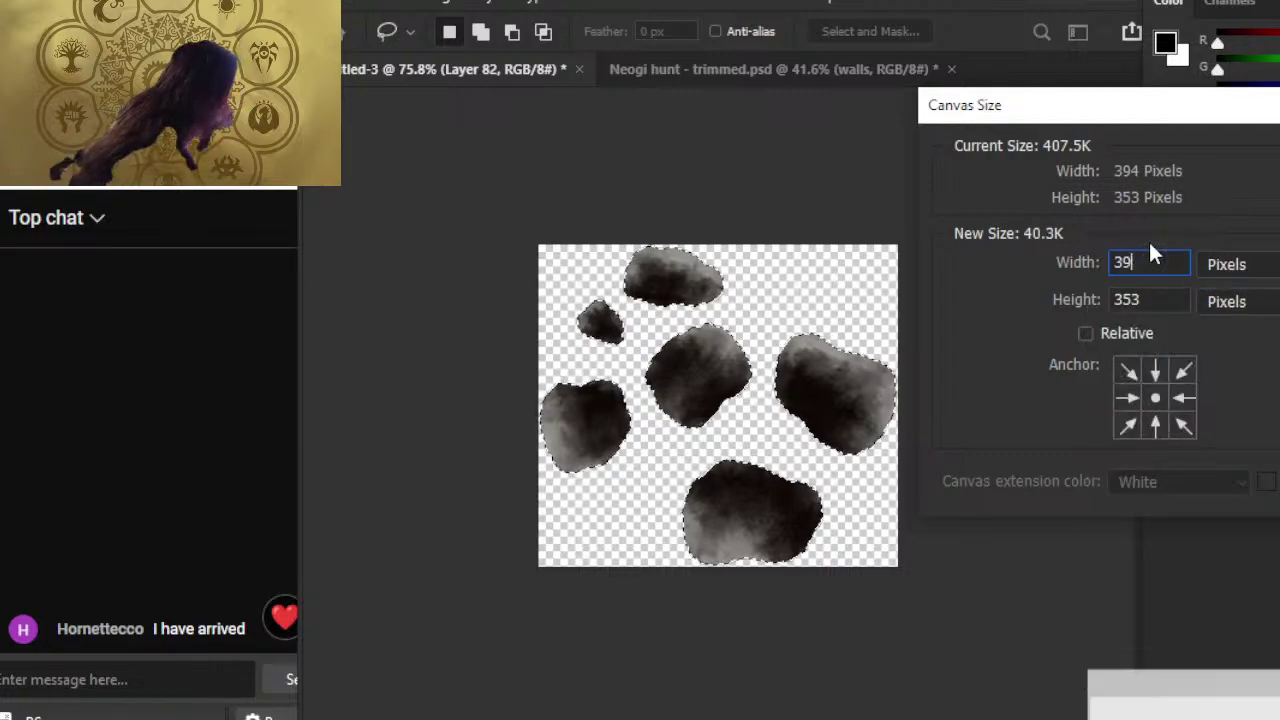
{"action": "key", "text": "BackSpace"}
{"action": "key", "text": "BackSpace"}
{"action": "key", "text": "BackSpace"}
{"action": "type", "text": "400"}
{"action": "key", "text": "Tab"}
{"action": "key", "text": "Tab"}
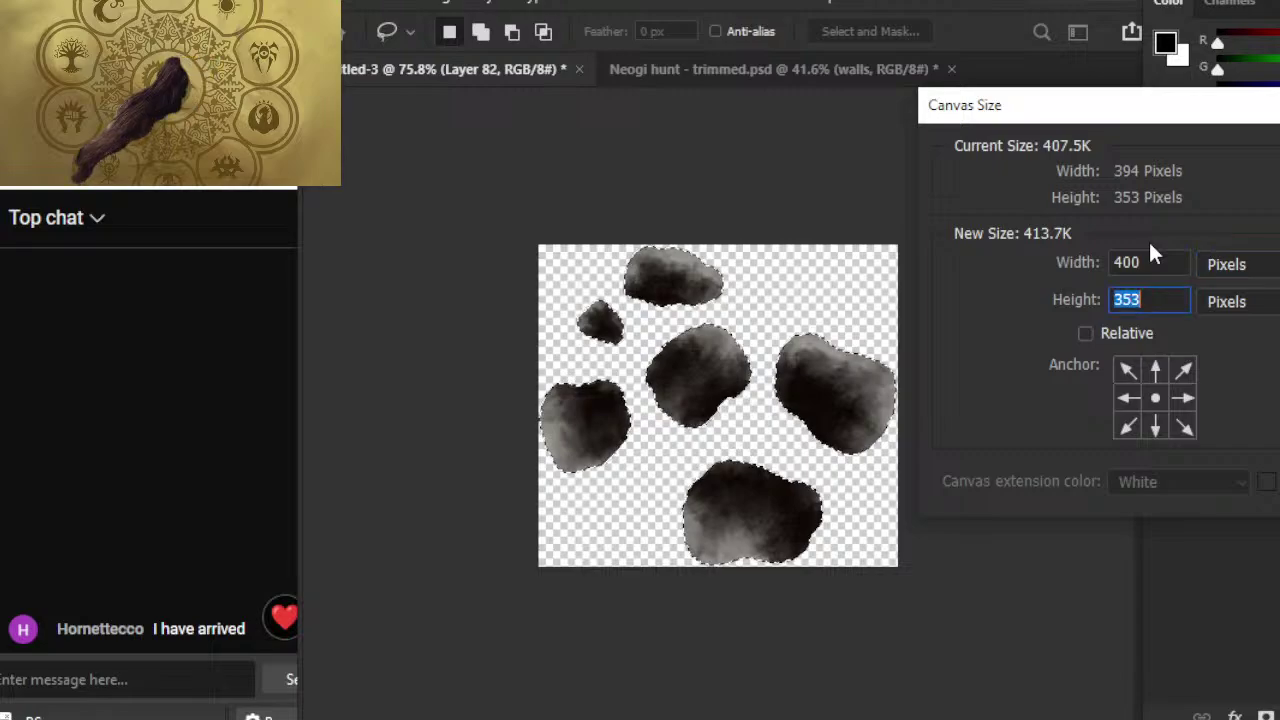
{"action": "type", "text": "400"}
{"action": "key", "text": "Return"}
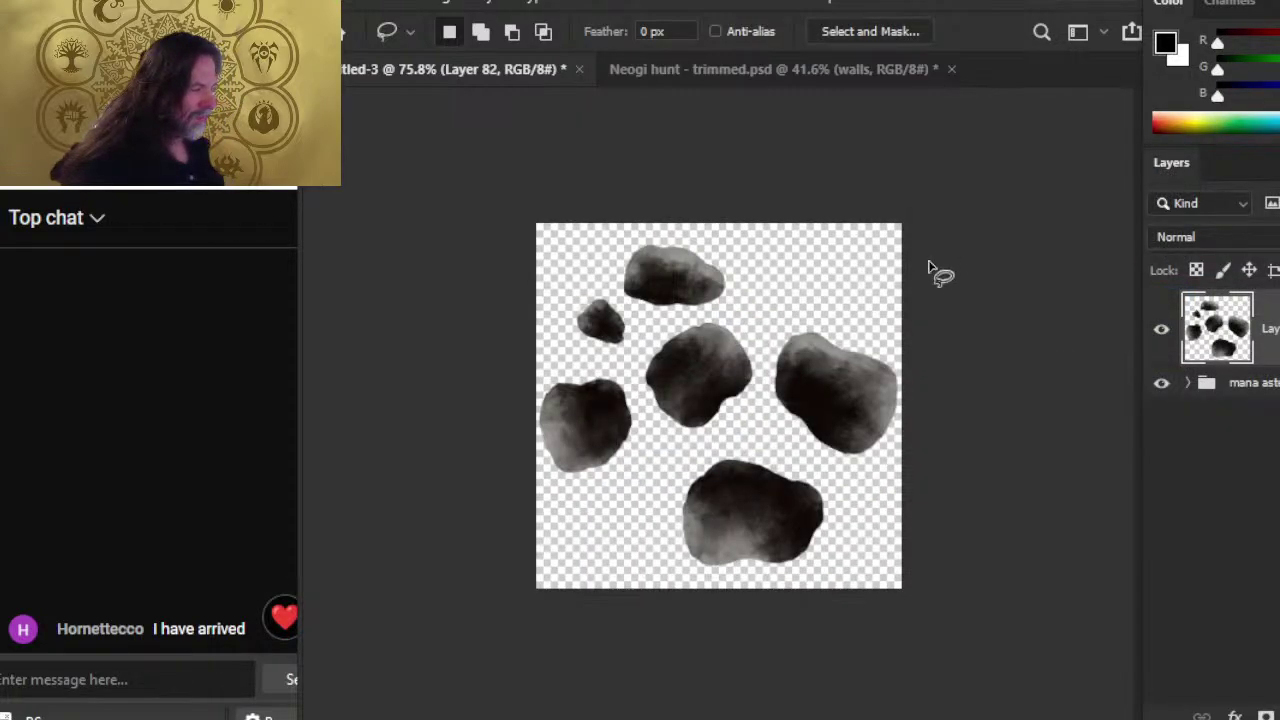
- Cancel a trial rotation of the paw print and move the rock layer up about 10 px
{"action": "right_click", "coordinate": [819, 294]}
{"action": "left_click", "coordinate": [958, 505]}
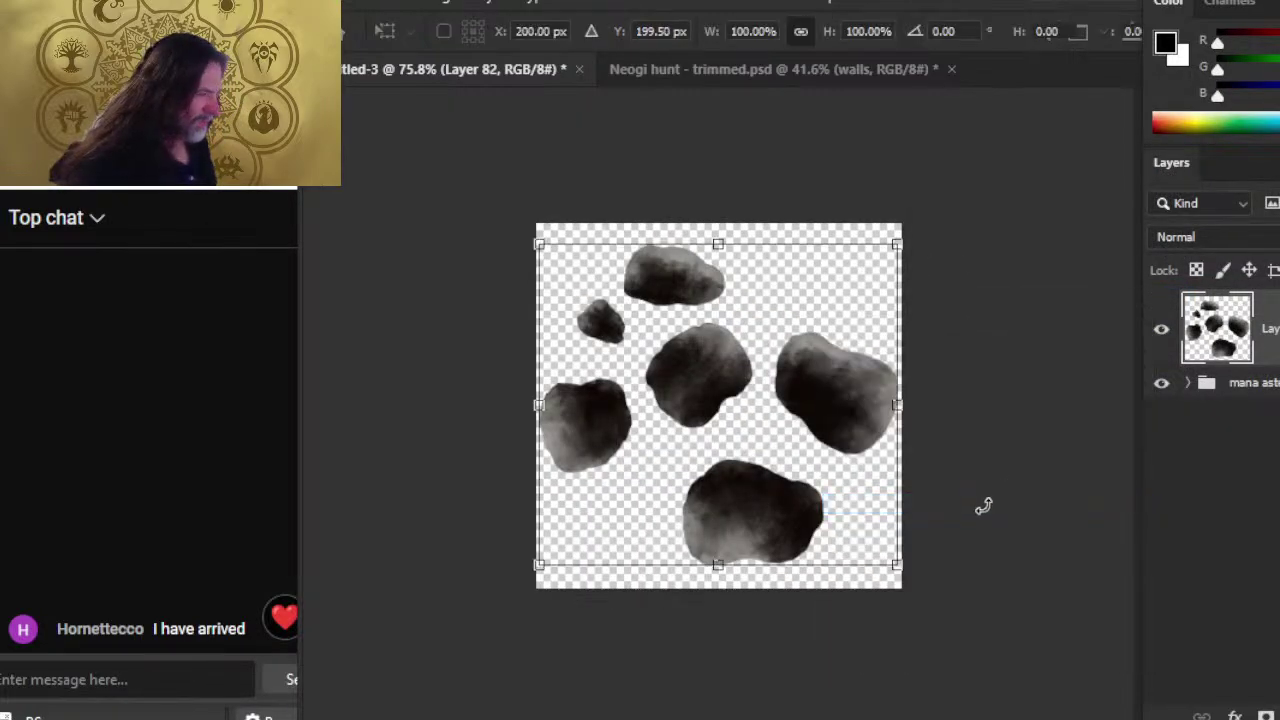
{"action": "left_click_drag", "start_coordinate": [983, 503], "coordinate": [965, 315]}
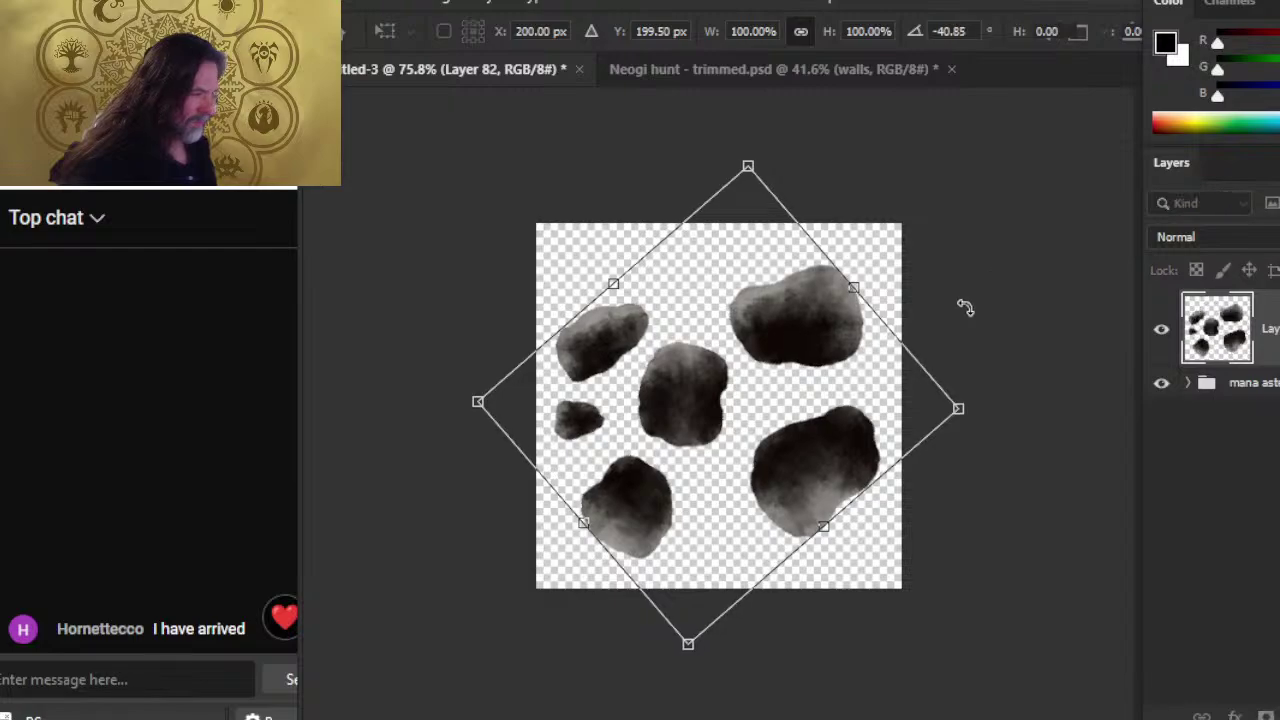
{"action": "key", "text": "Escape"}
{"action": "key", "text": "v"}
{"action": "left_click_drag", "start_coordinate": [879, 482], "coordinate": [868, 472]}
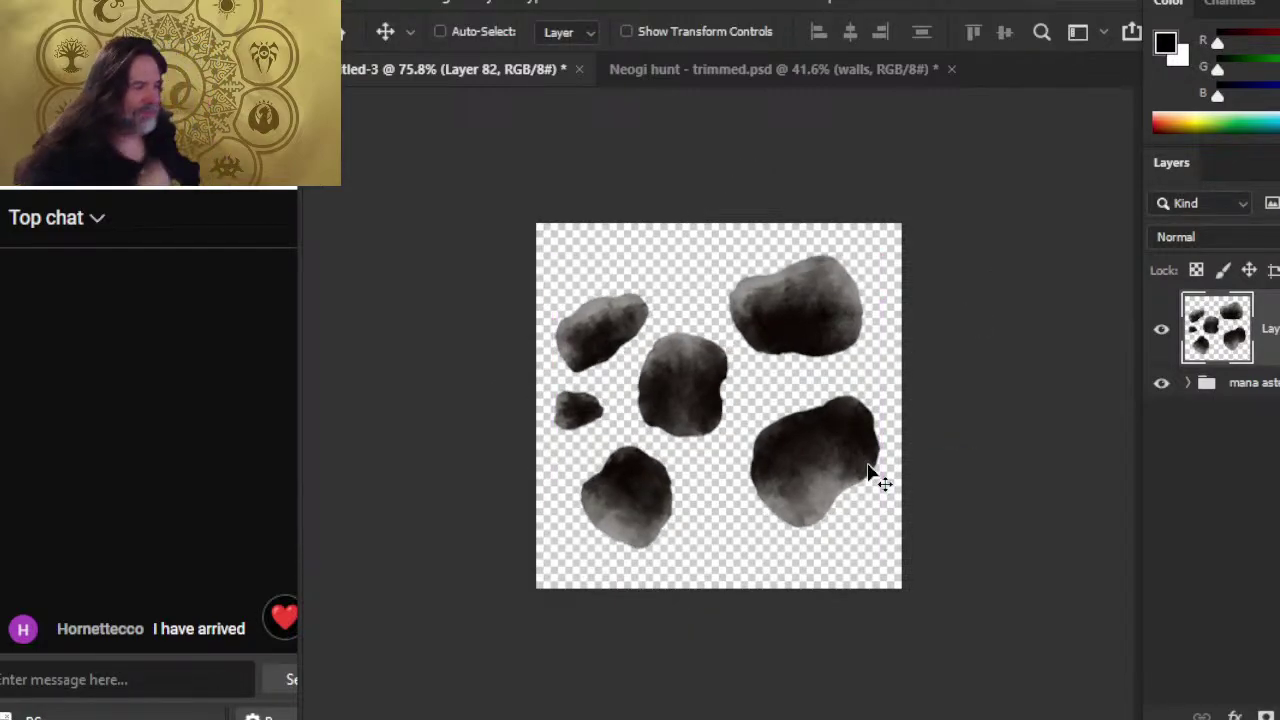
- Zoom in to about 134% on the six-rock cluster, ready to erase
{"action": "key", "text": "z"}
{"action": "left_click_drag", "start_coordinate": [733, 392], "coordinate": [795, 391]}
{"action": "key", "text": "e"}
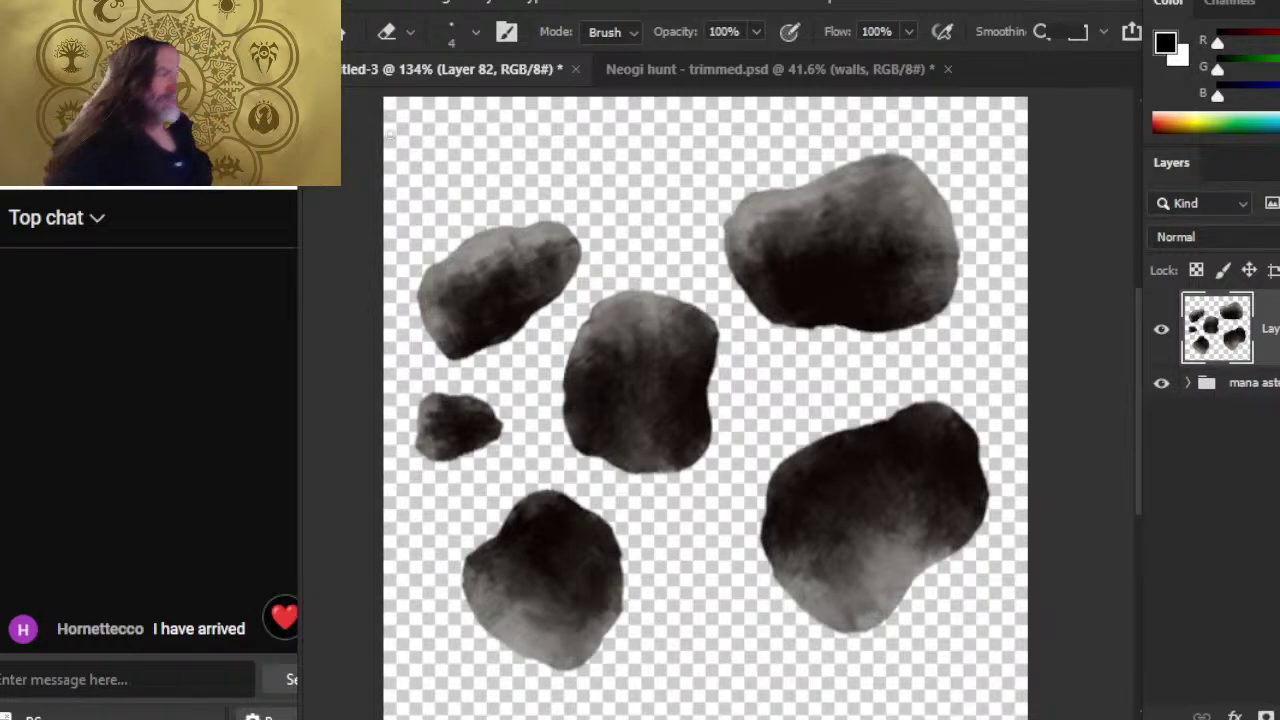
- Start Save As to the computer as PNG in the asteroids folder
{"action": "left_click", "coordinate": [356, 6]}
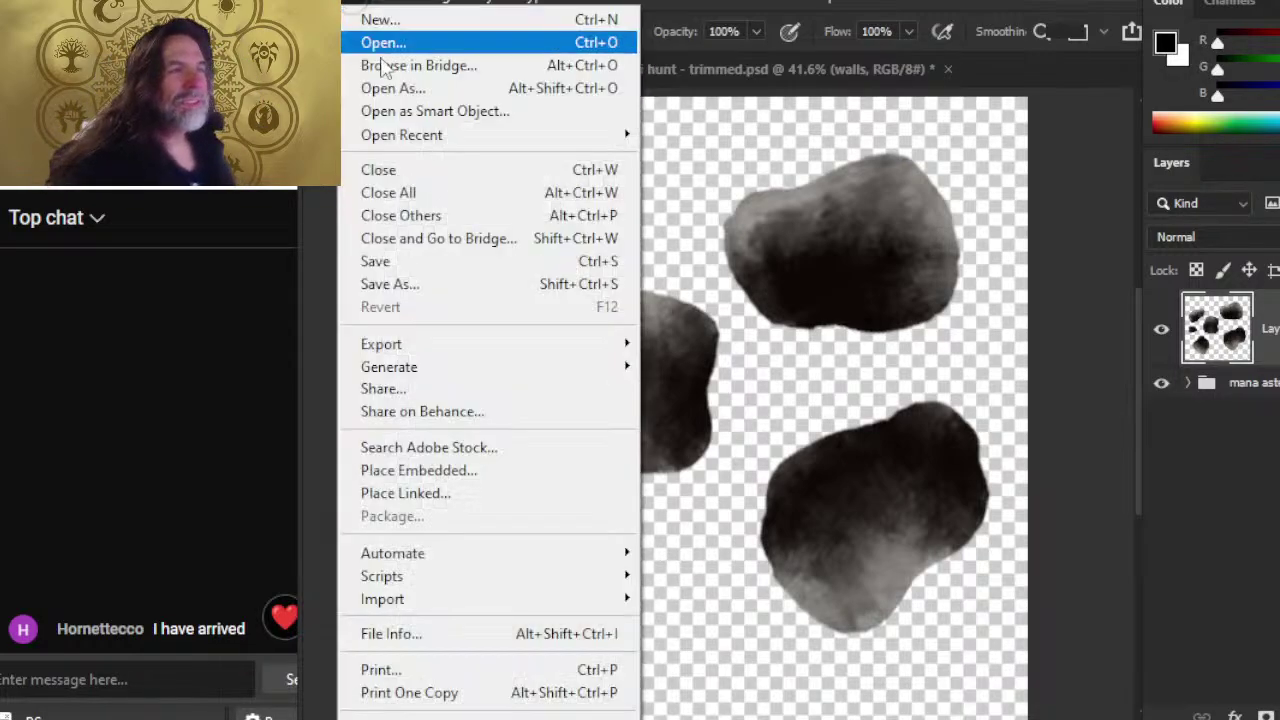
{"action": "left_click", "coordinate": [439, 290]}
{"action": "left_click", "coordinate": [985, 572]}
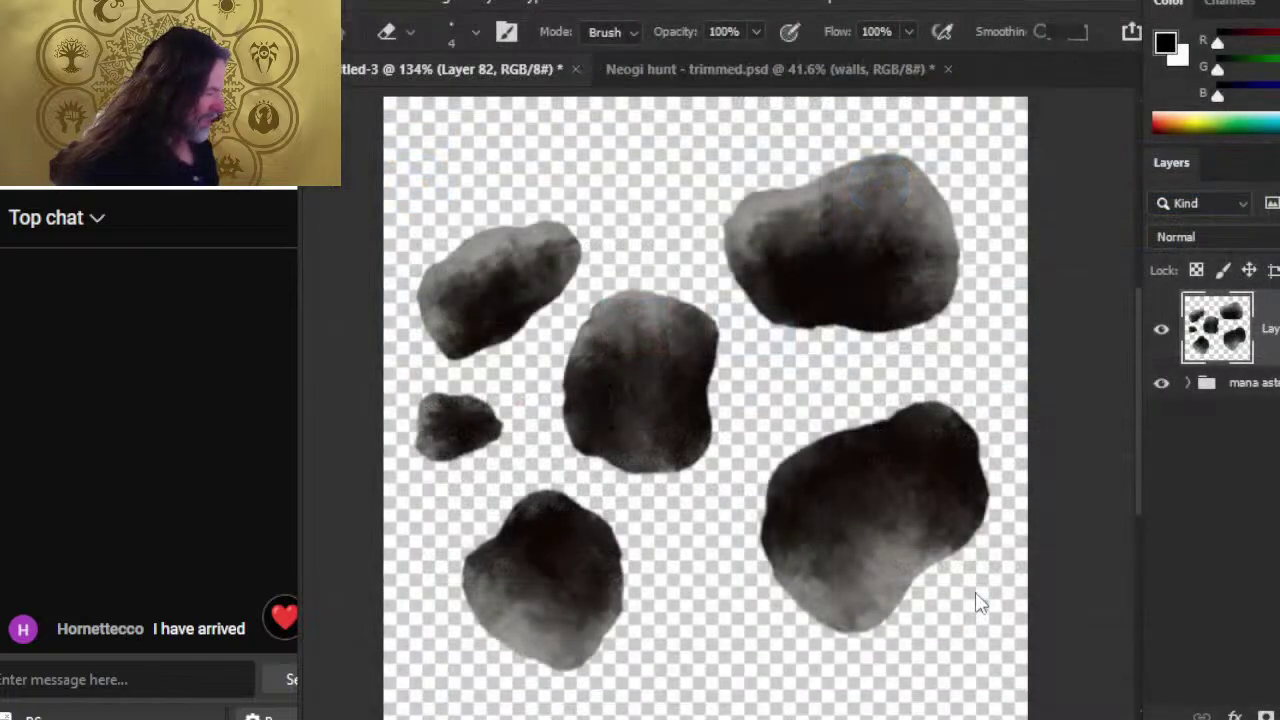
{"action": "left_click", "coordinate": [752, 508]}
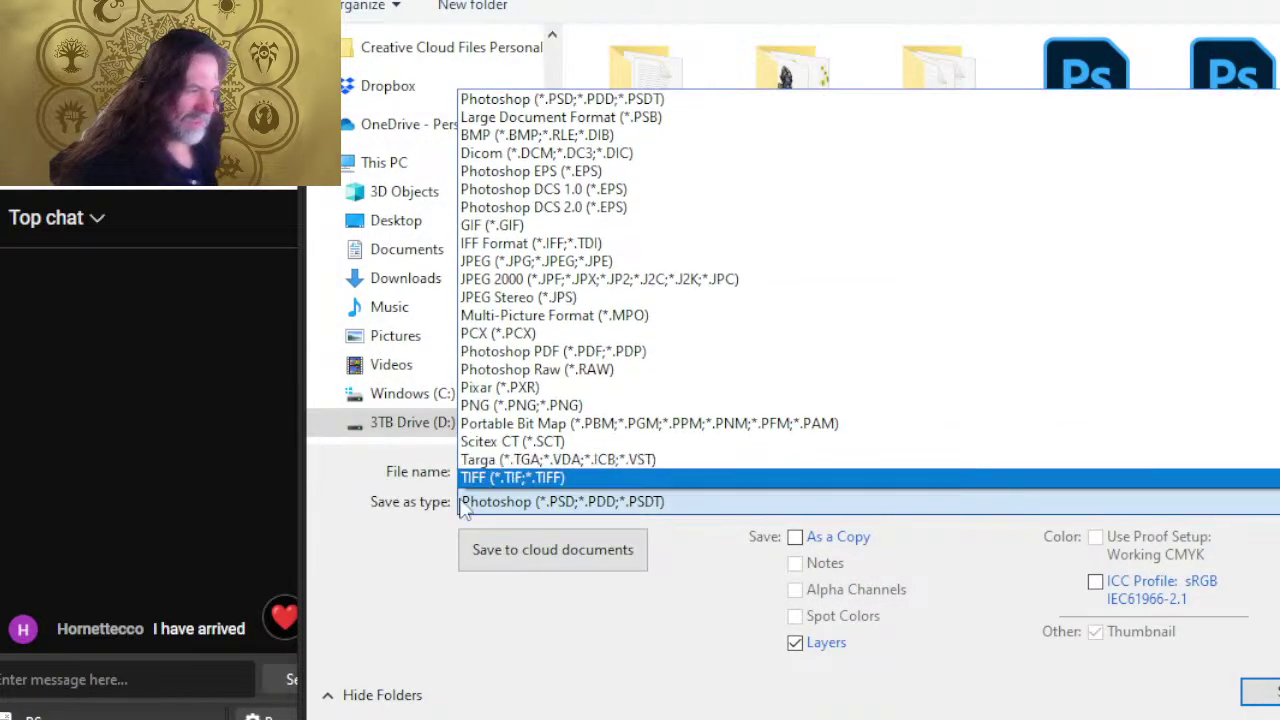
{"action": "left_click", "coordinate": [521, 405]}
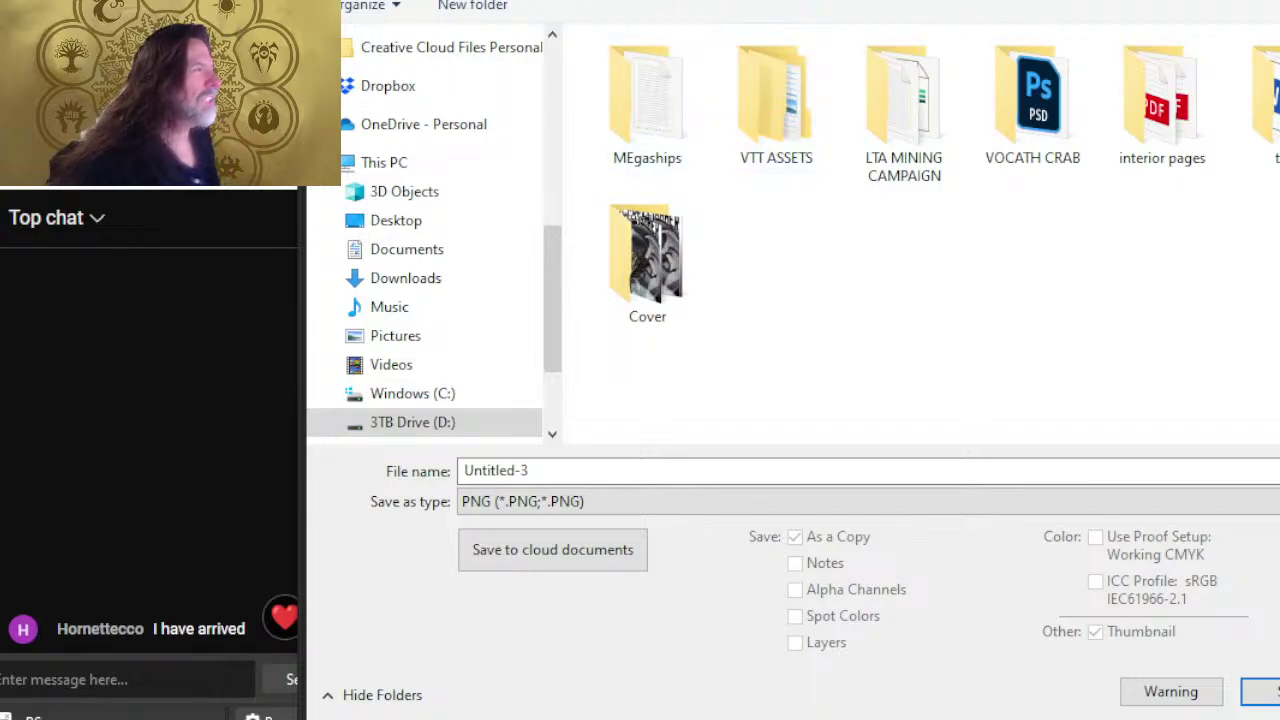
{"action": "double_click", "coordinate": [905, 125]}
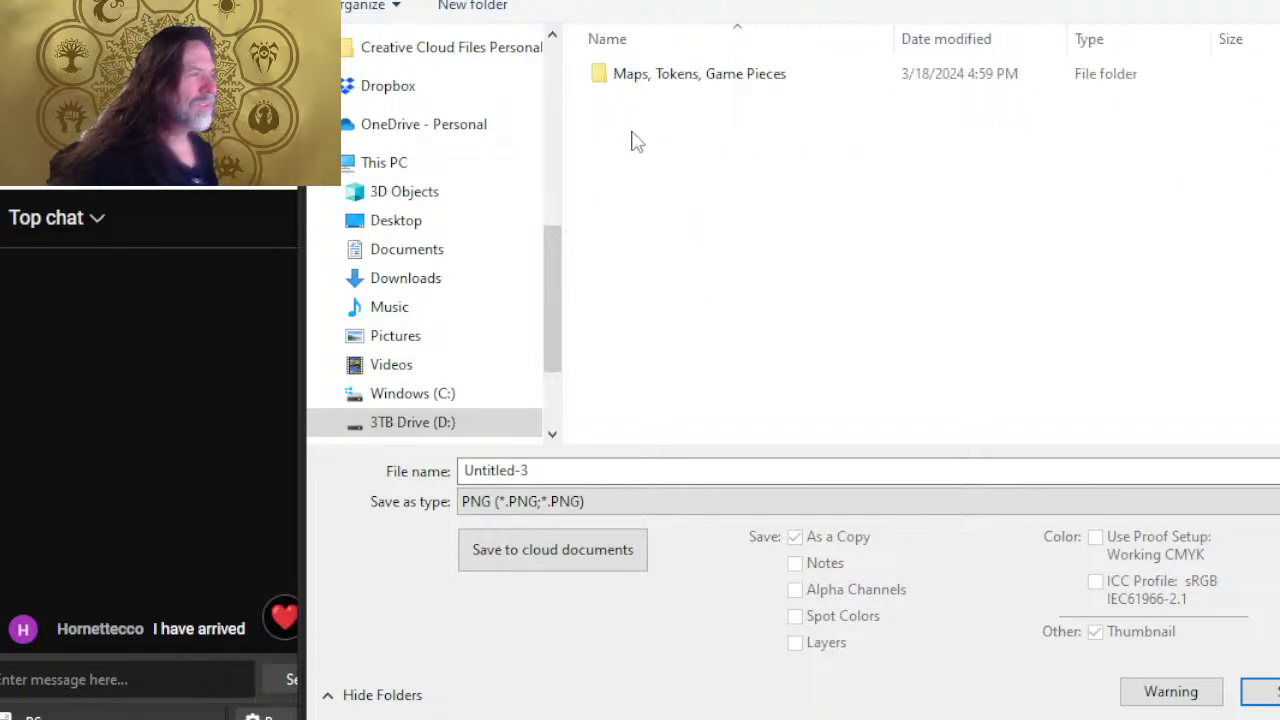
{"action": "double_click", "coordinate": [680, 84]}
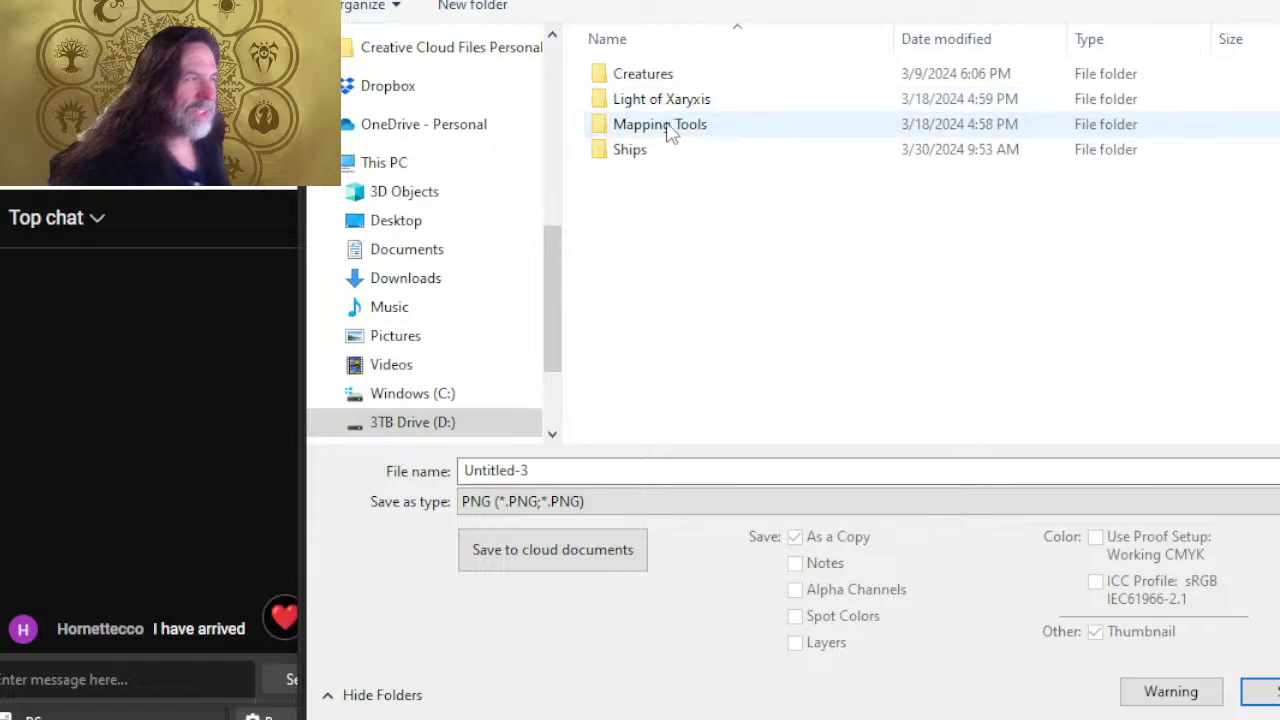
{"action": "double_click", "coordinate": [668, 126]}
{"action": "double_click", "coordinate": [649, 114]}
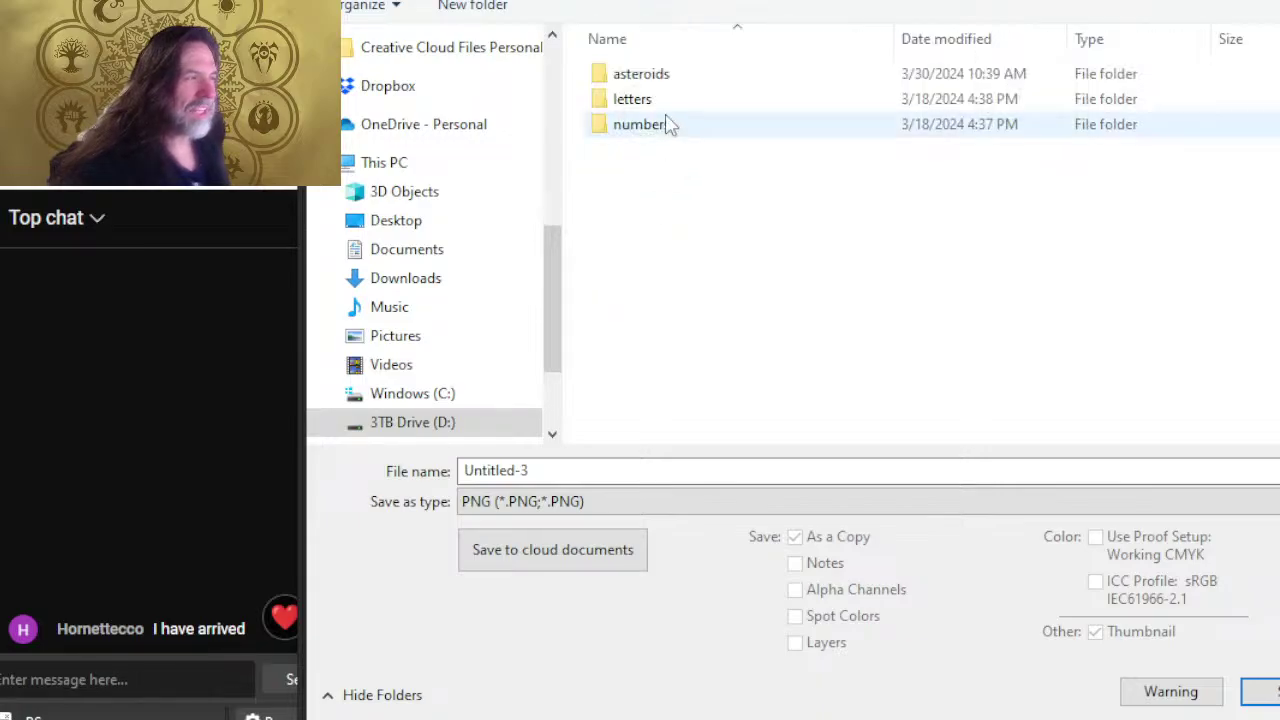
{"action": "double_click", "coordinate": [664, 84]}
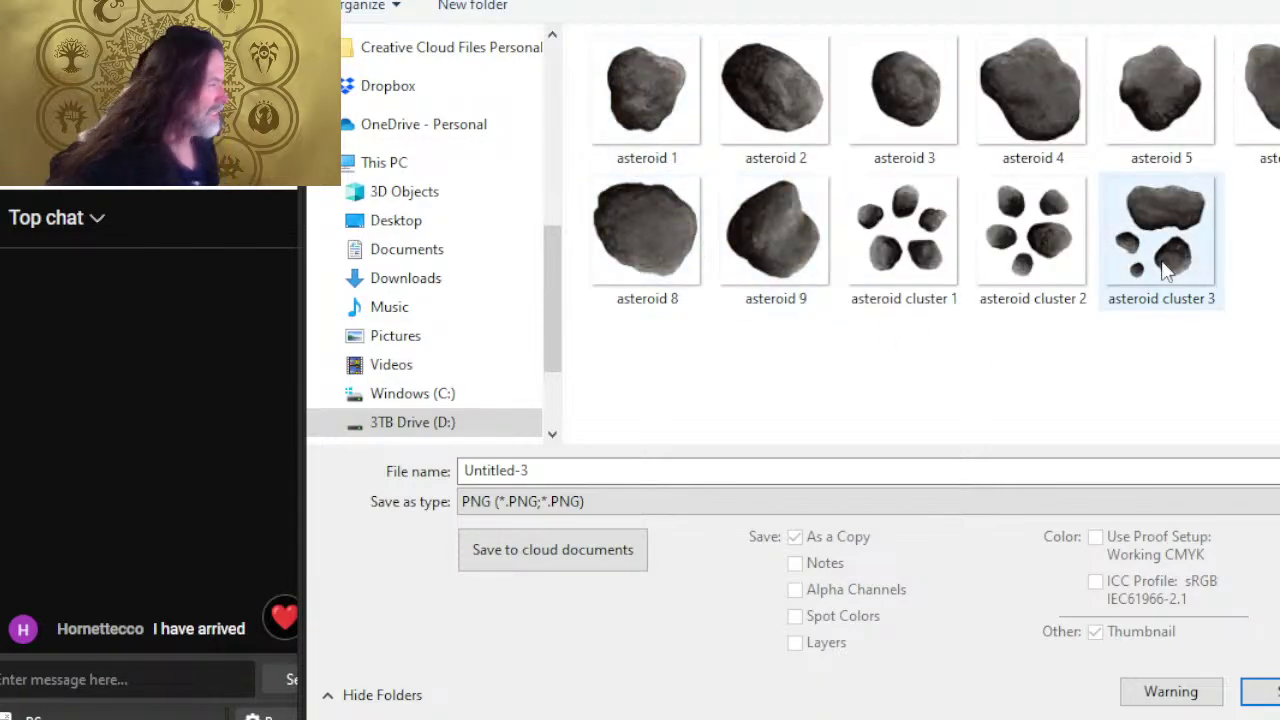
- Name the file 'asteroid cluster 4' and save it with the PNG settings
{"action": "left_click", "coordinate": [1160, 235]}
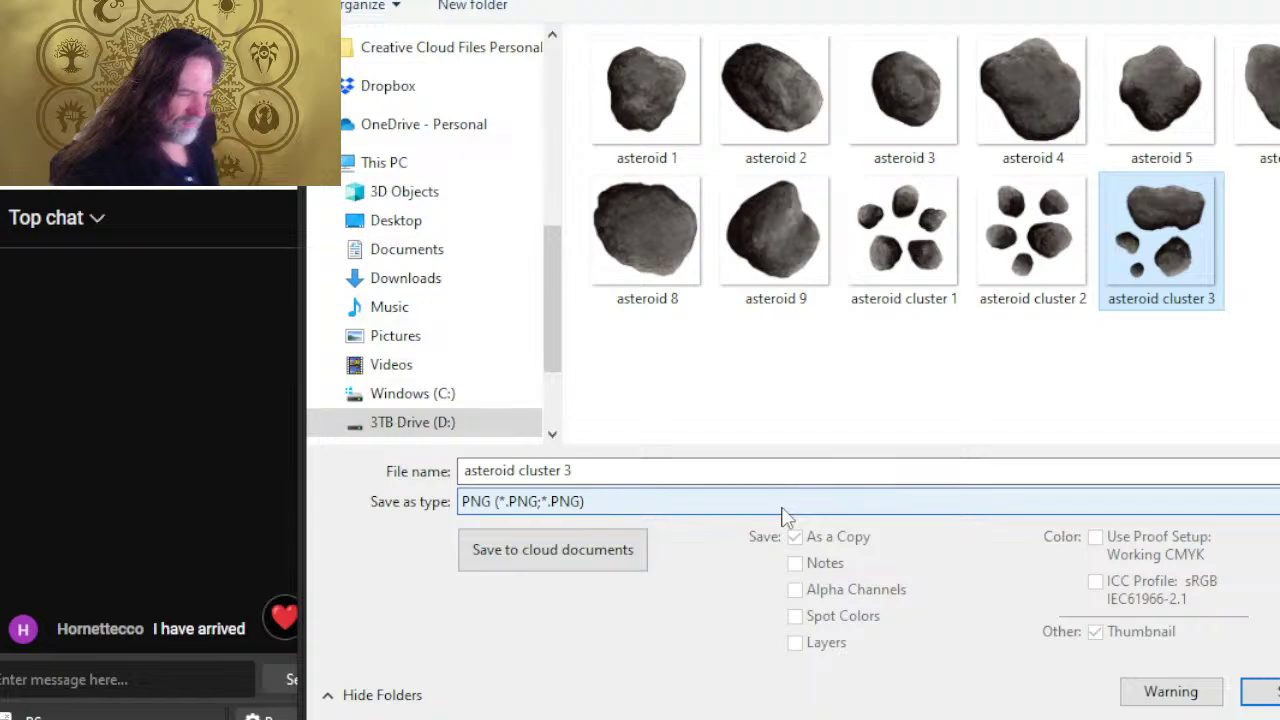
{"action": "left_click", "coordinate": [686, 471]}
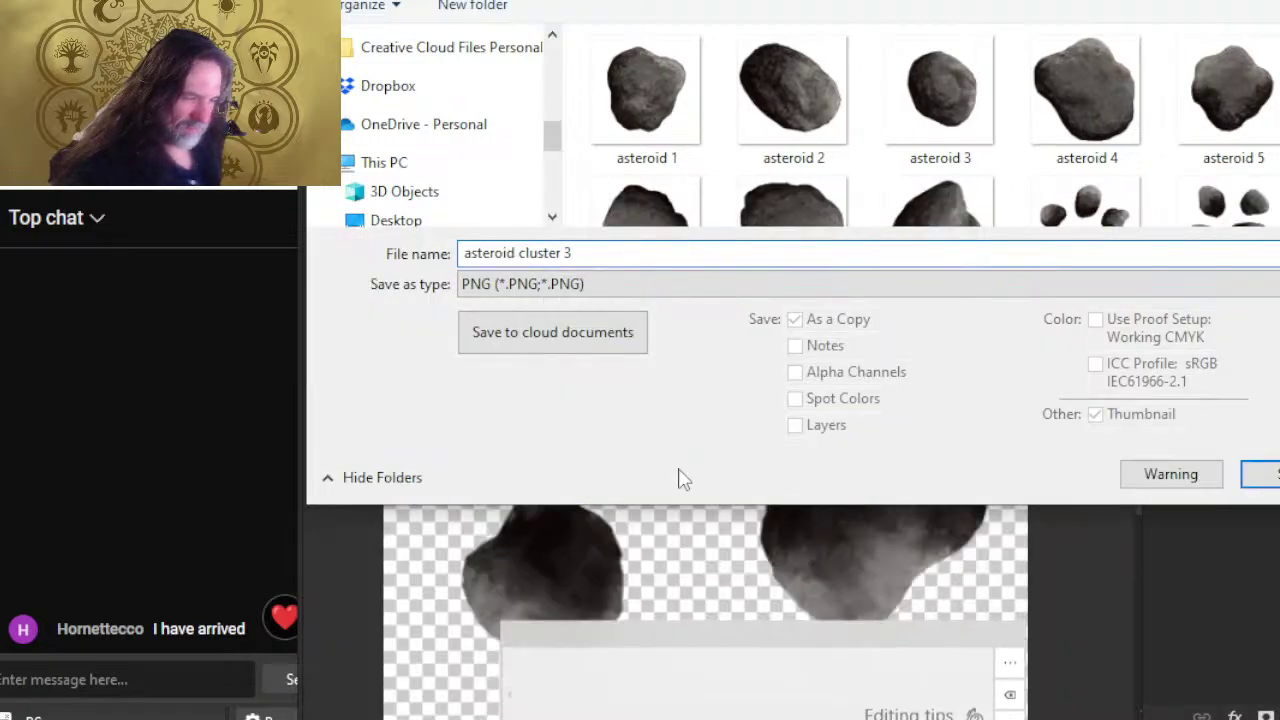
{"action": "key", "text": "BackSpace"}
{"action": "type", "text": "4"}
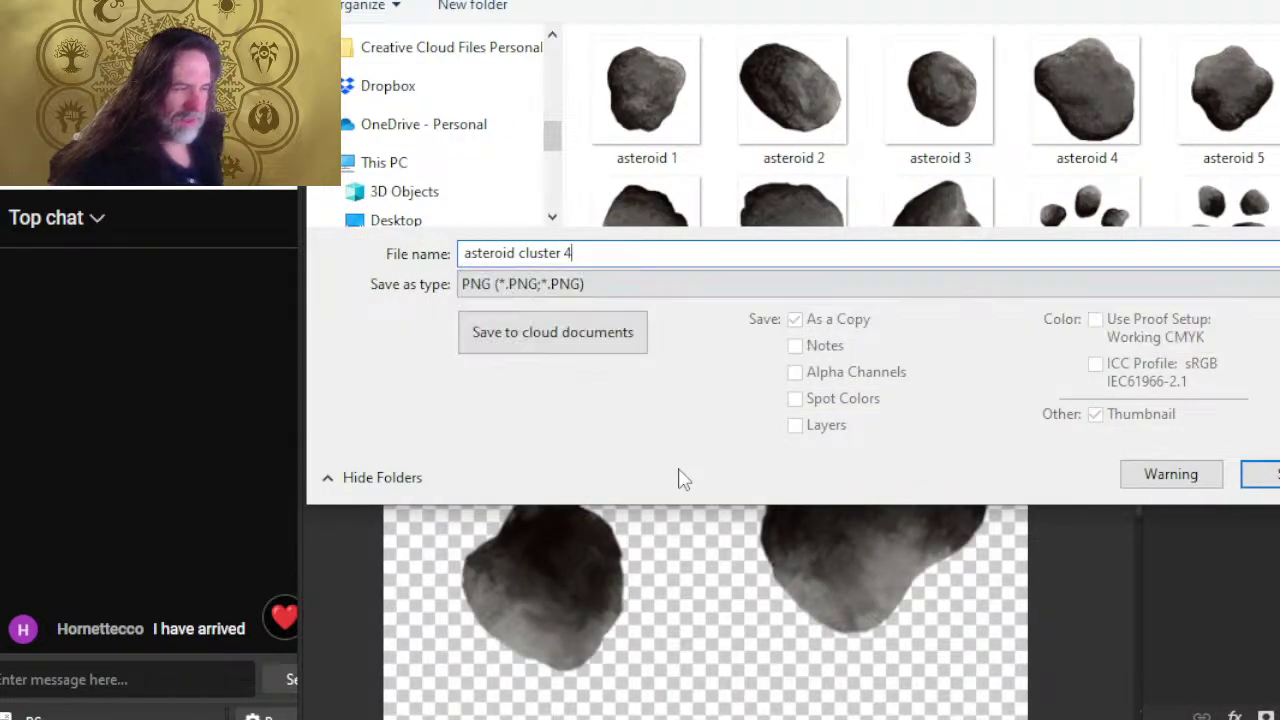
{"action": "key", "text": "Return"}
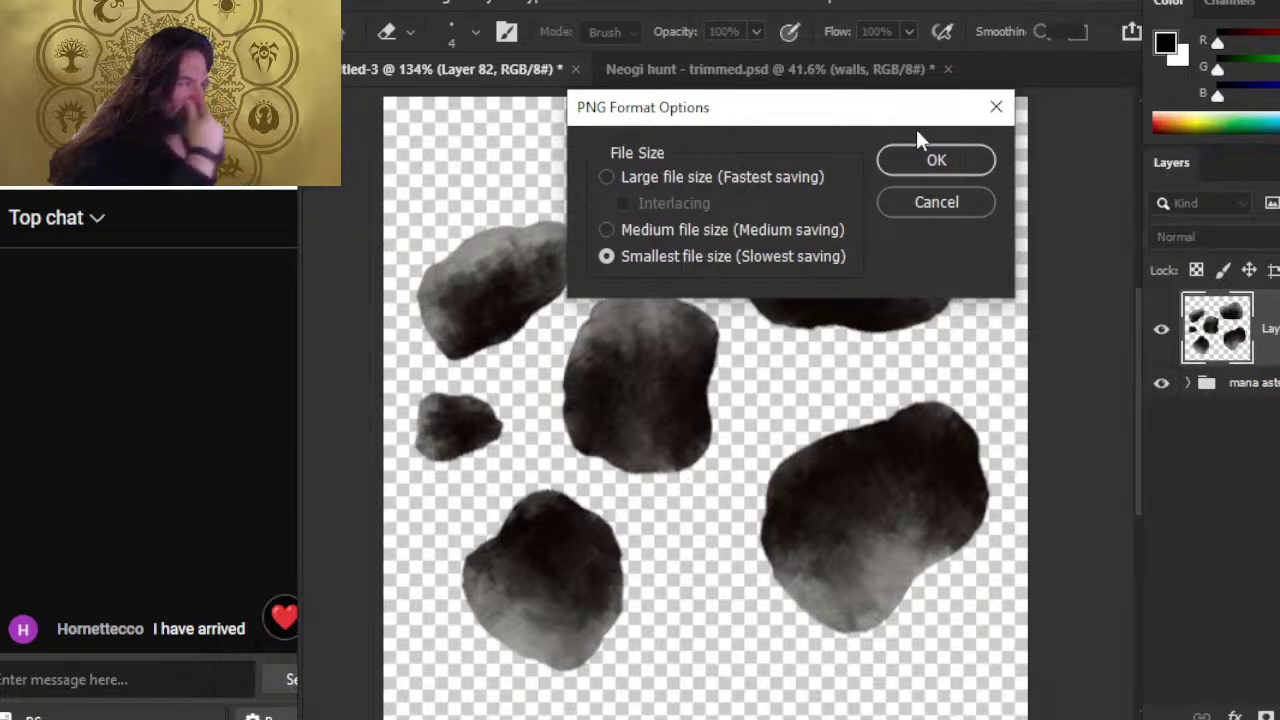
{"action": "left_click", "coordinate": [930, 176]}
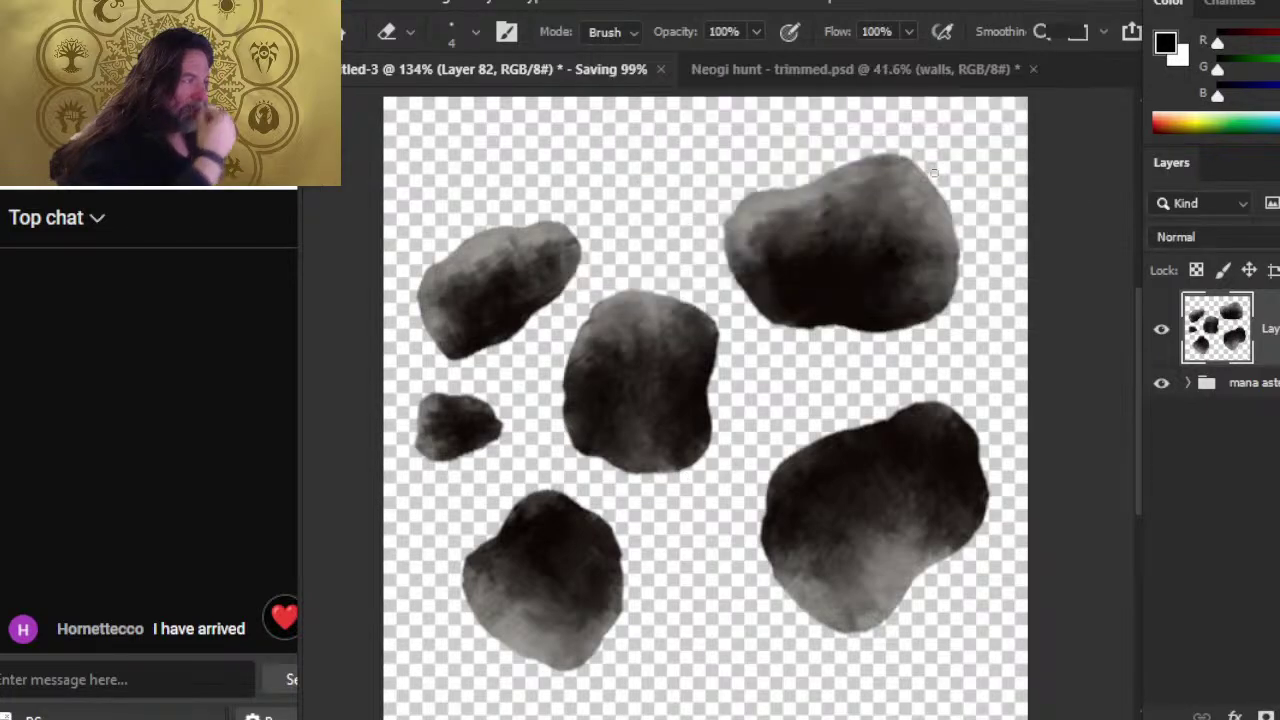
- Hide the six-rock layer and lasso three rocks on the Neogi hunt map
{"action": "left_click", "coordinate": [1161, 329]}
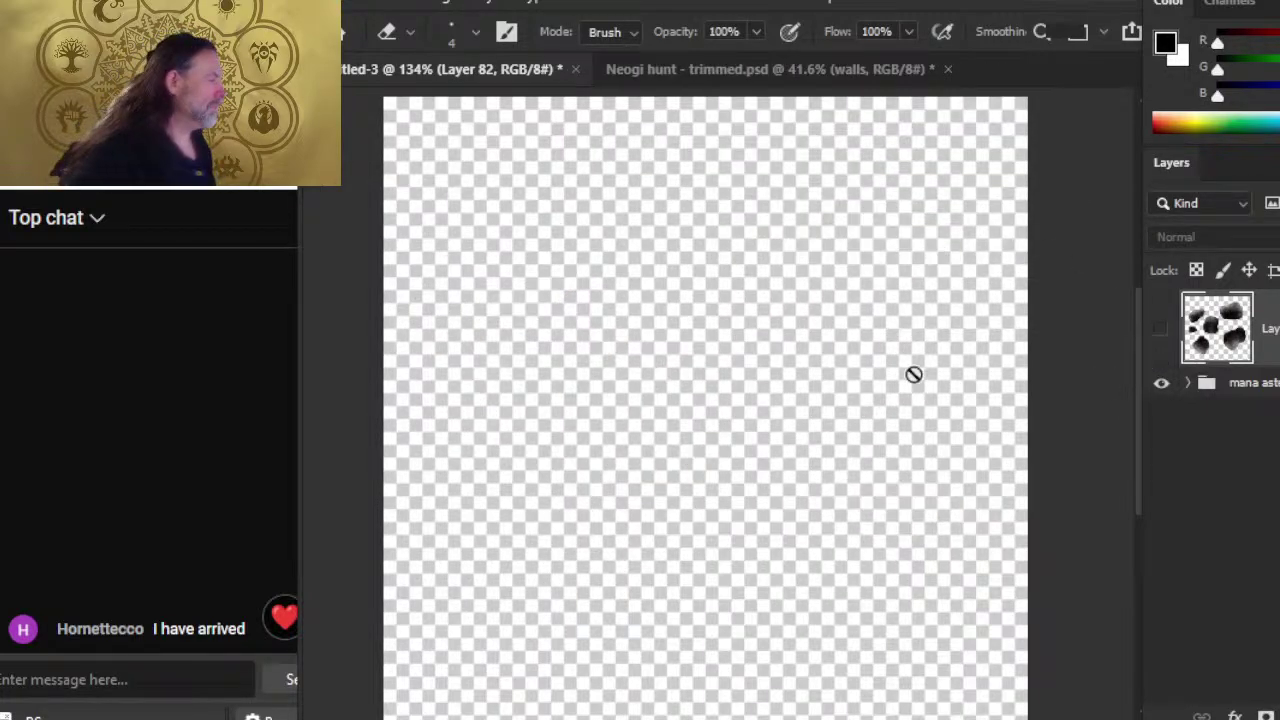
{"action": "left_click", "coordinate": [655, 68]}
{"action": "scroll", "coordinate": [755, 381], "scroll_direction": "up", "scroll_amount": 3}
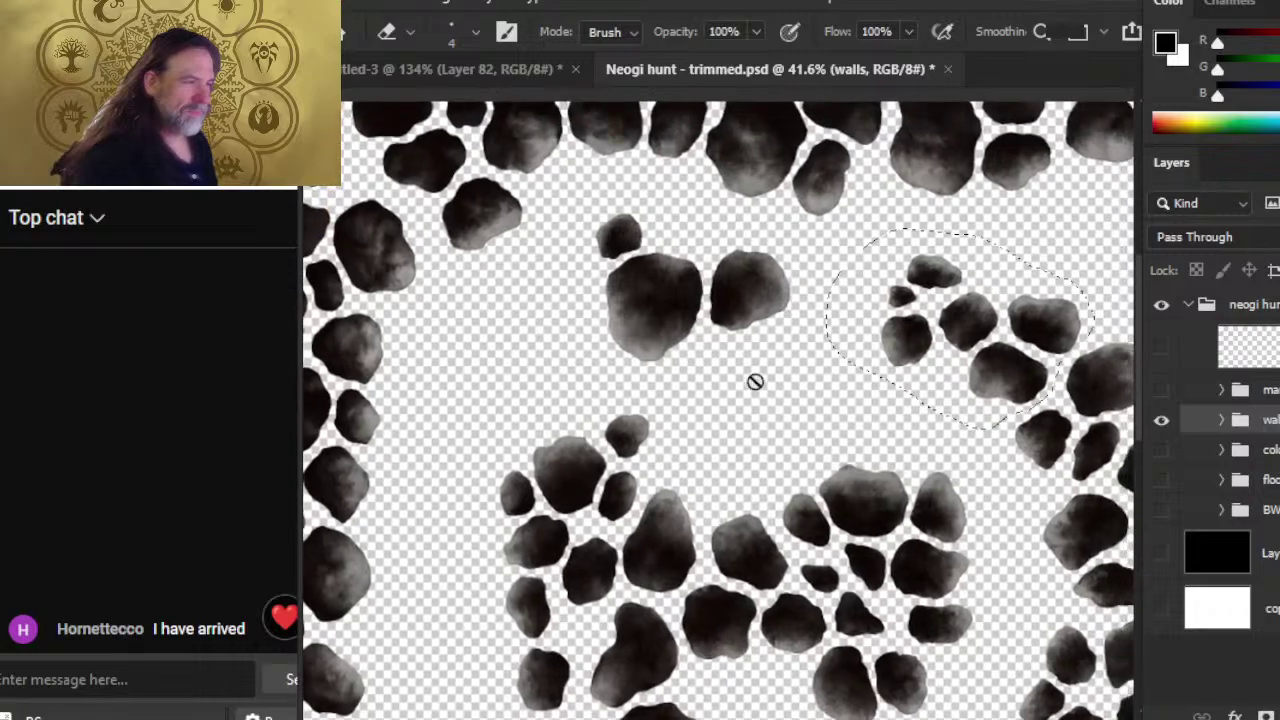
{"action": "key", "text": "l"}
{"action": "mouse_move", "coordinate": [663, 198]}
{"action": "left_mouse_down"}
{"action": "mouse_move", "coordinate": [618, 369]}
{"action": "mouse_move", "coordinate": [776, 356]}
{"action": "mouse_move", "coordinate": [809, 322]}
{"action": "mouse_move", "coordinate": [790, 228]}
{"action": "mouse_move", "coordinate": [663, 196]}
{"action": "left_mouse_up"}
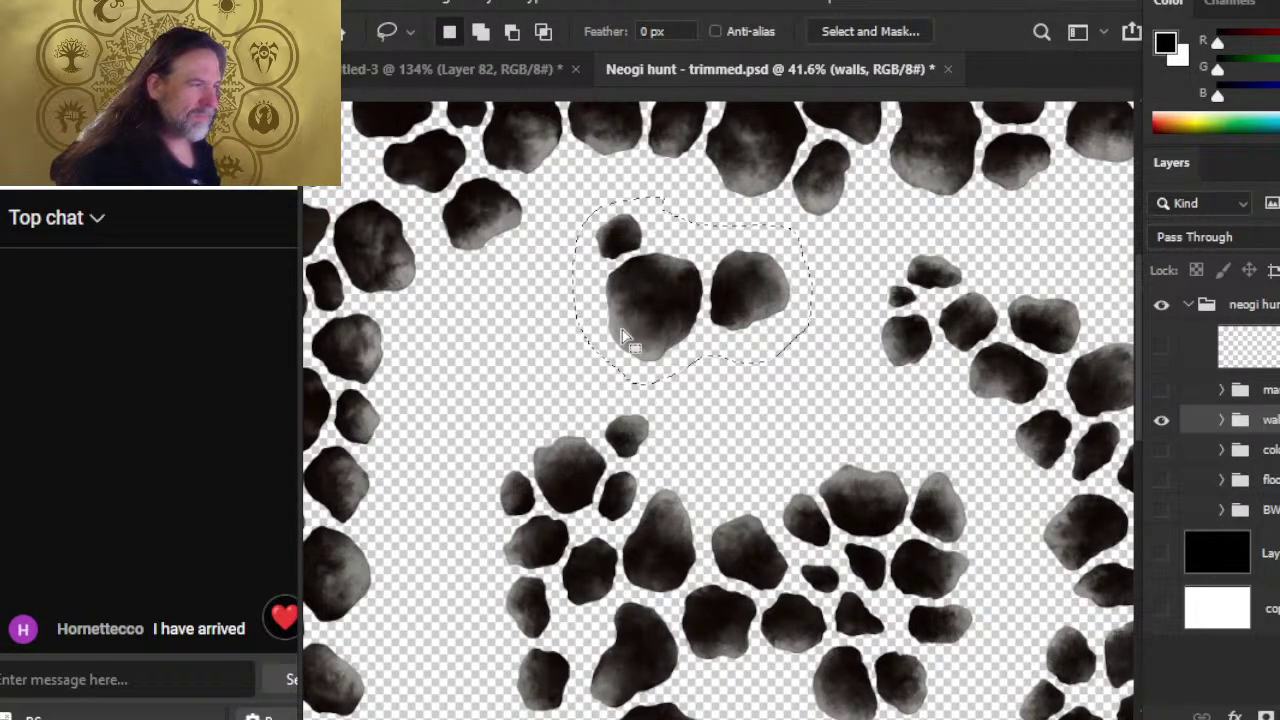
- Copy the three rocks into Untitled-3 as a new layer and position them
{"action": "key", "text": "ctrl+c"}
{"action": "left_click", "coordinate": [537, 66]}
{"action": "key", "text": "ctrl+v"}
{"action": "key", "text": "v"}
{"action": "key", "text": "z"}
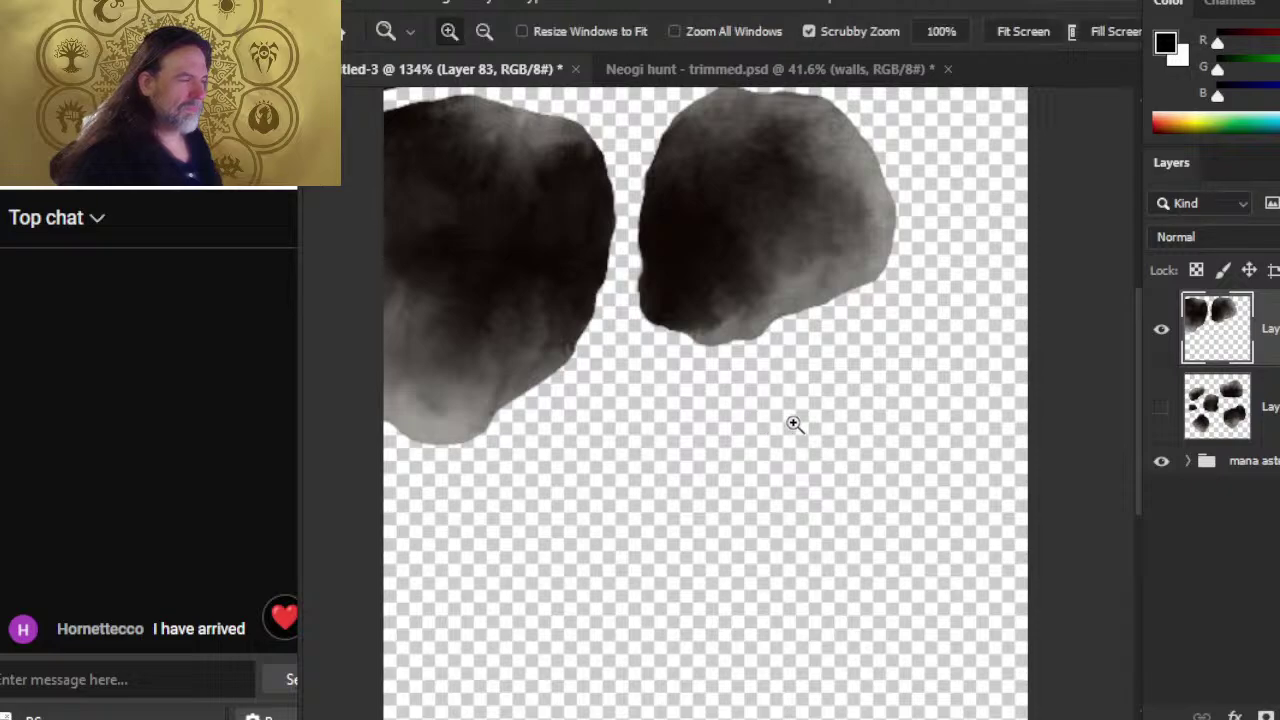
{"action": "key", "text": "v"}
{"action": "left_click_drag", "start_coordinate": [794, 424], "coordinate": [783, 509]}
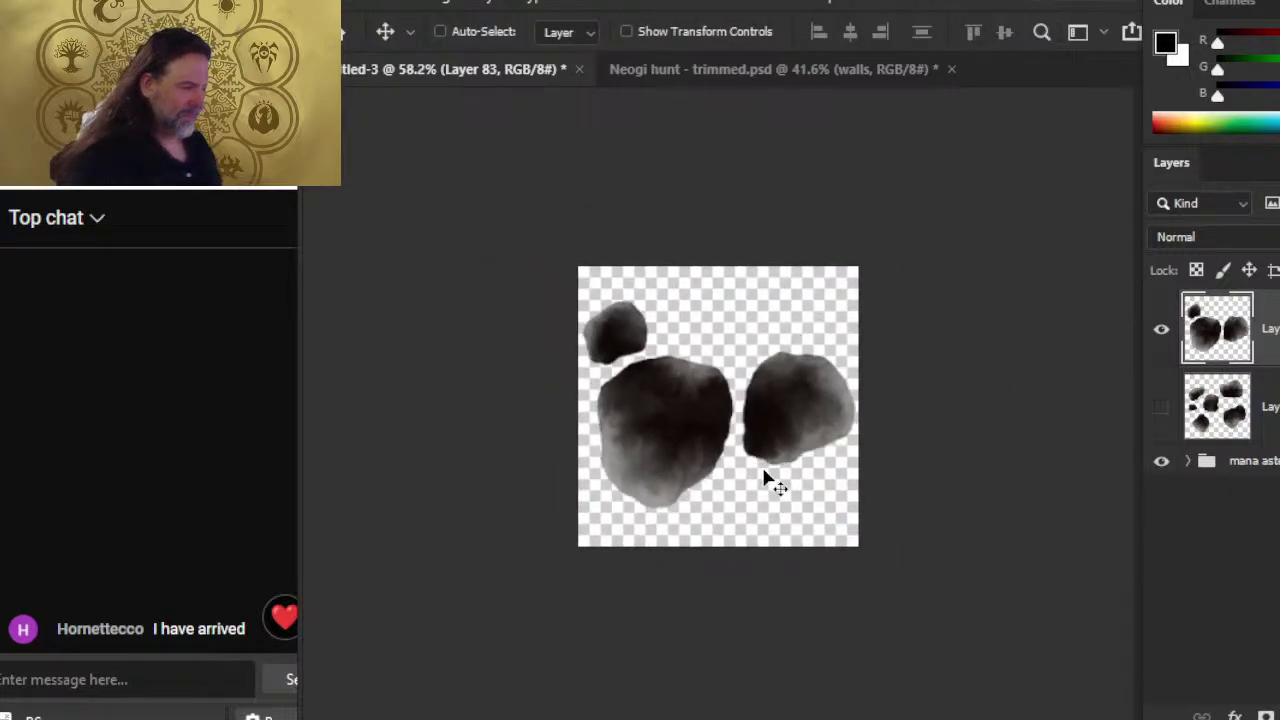
- Rotate the pasted rocks about -75° with Free Transform and centre them in the square
{"action": "key", "text": "l"}
{"action": "right_click", "coordinate": [776, 476]}
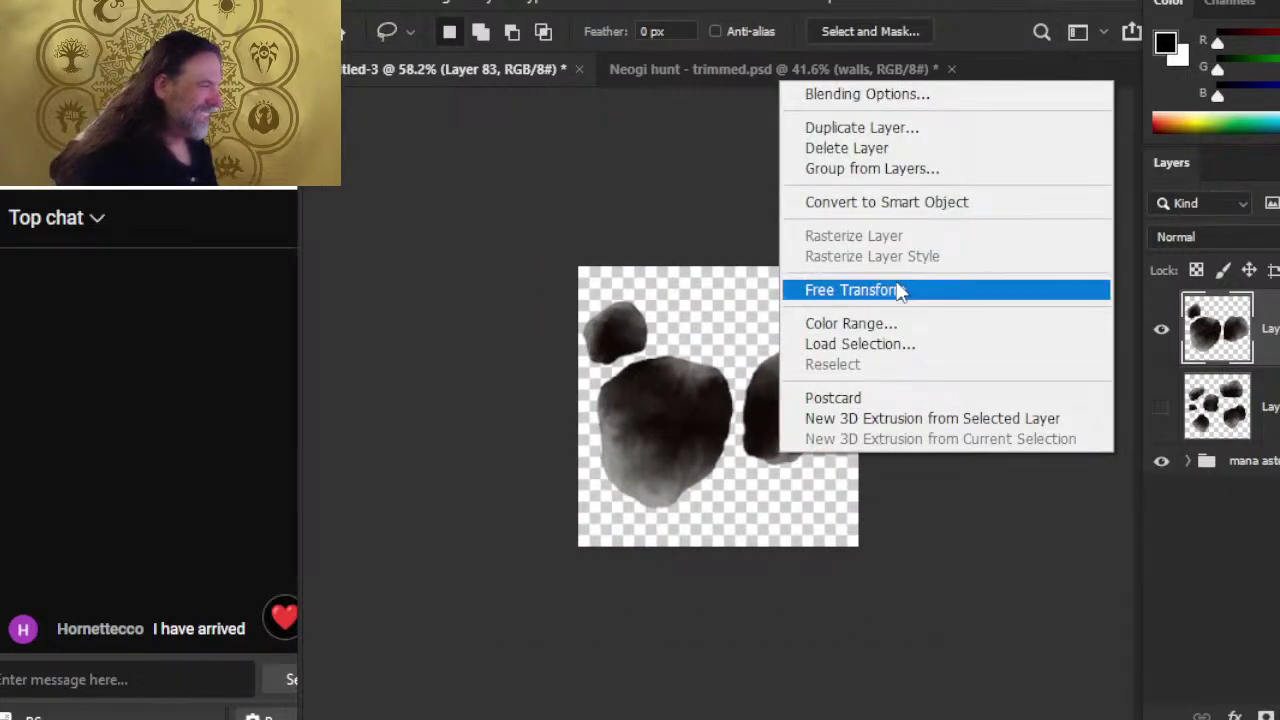
{"action": "left_click", "coordinate": [898, 290]}
{"action": "left_click_drag", "start_coordinate": [898, 290], "coordinate": [781, 218]}
{"action": "key", "text": "Return"}
{"action": "key", "text": "v"}
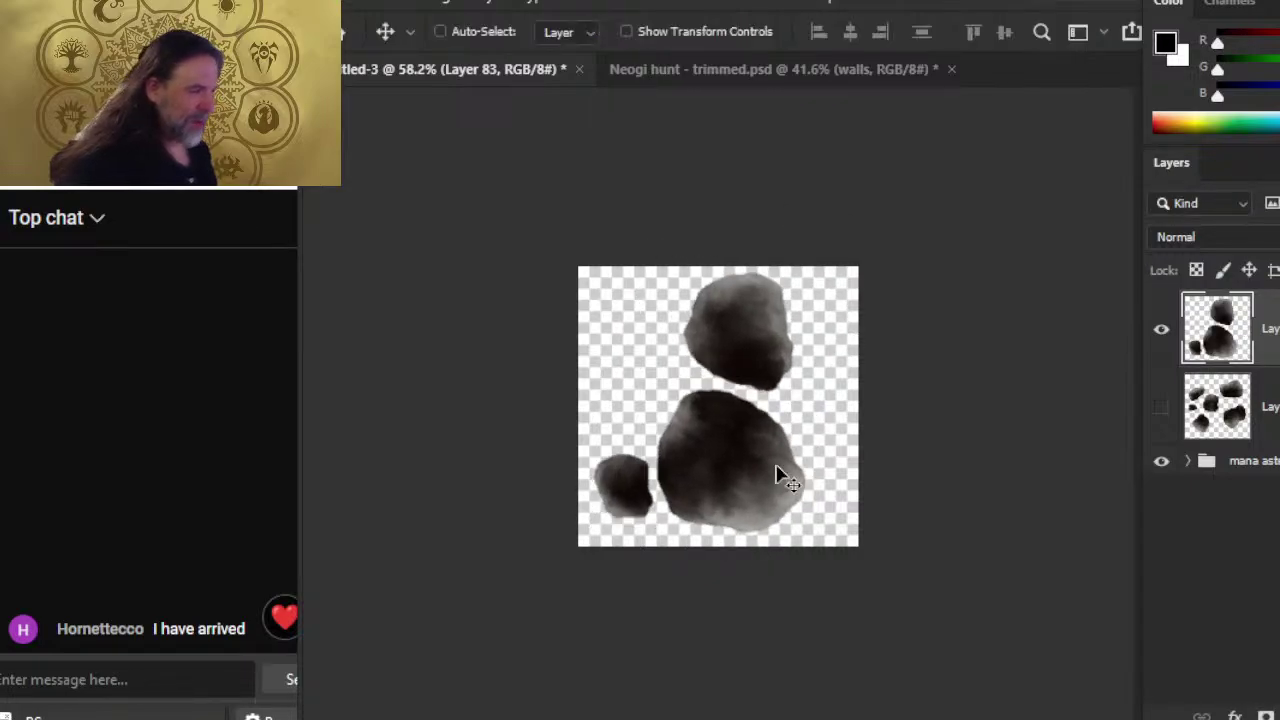
{"action": "mouse_move", "coordinate": [820, 466]}
{"action": "left_mouse_down"}
{"action": "mouse_move", "coordinate": [823, 450]}
{"action": "mouse_move", "coordinate": [826, 460]}
{"action": "left_mouse_up"}
{"action": "key", "text": "z"}
{"action": "left_click_drag", "start_coordinate": [629, 434], "coordinate": [720, 463]}
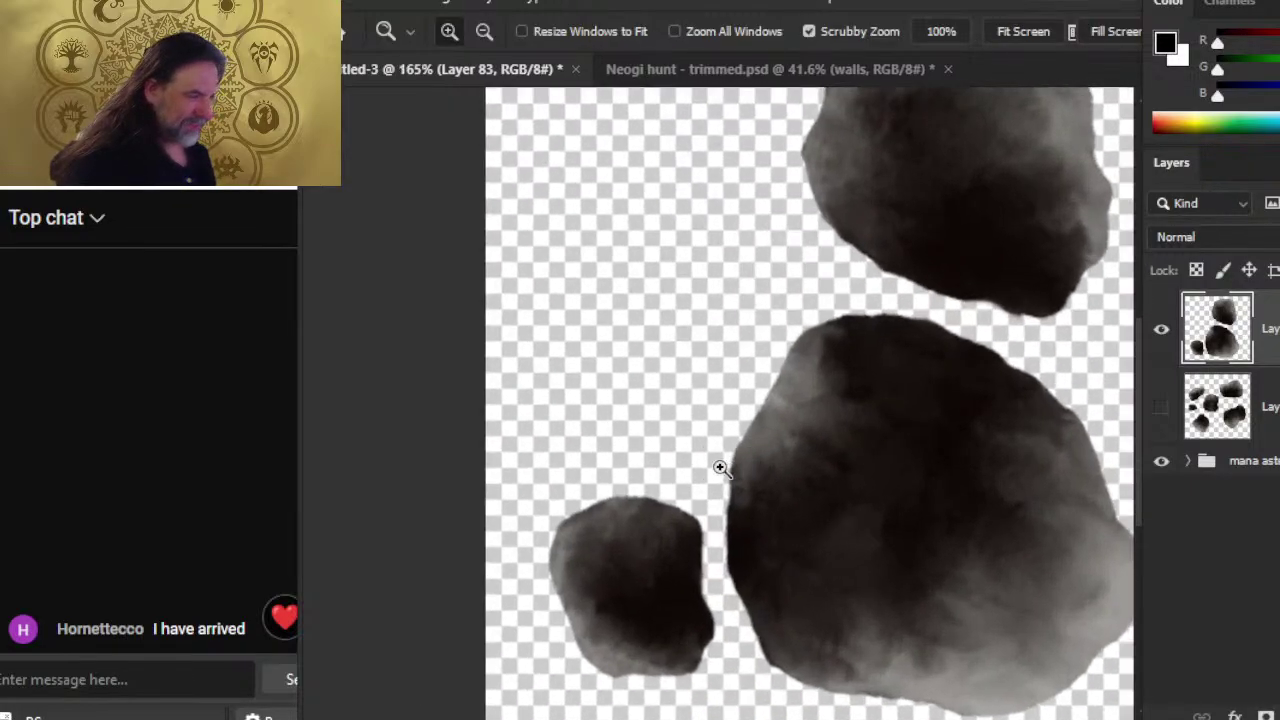
- Erase stray edges on the small, large and top rocks, then zoom out to the whole cluster
{"action": "key", "text": "e"}
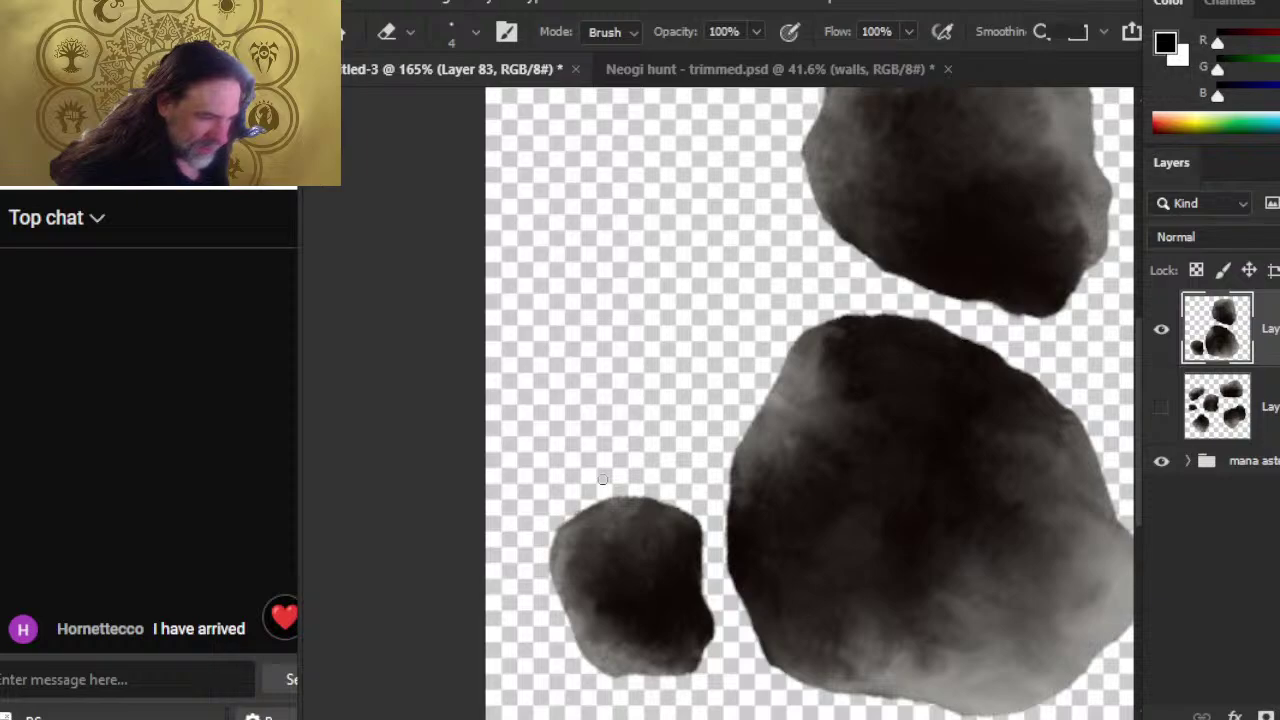
{"action": "left_click_drag", "start_coordinate": [602, 496], "coordinate": [652, 498]}
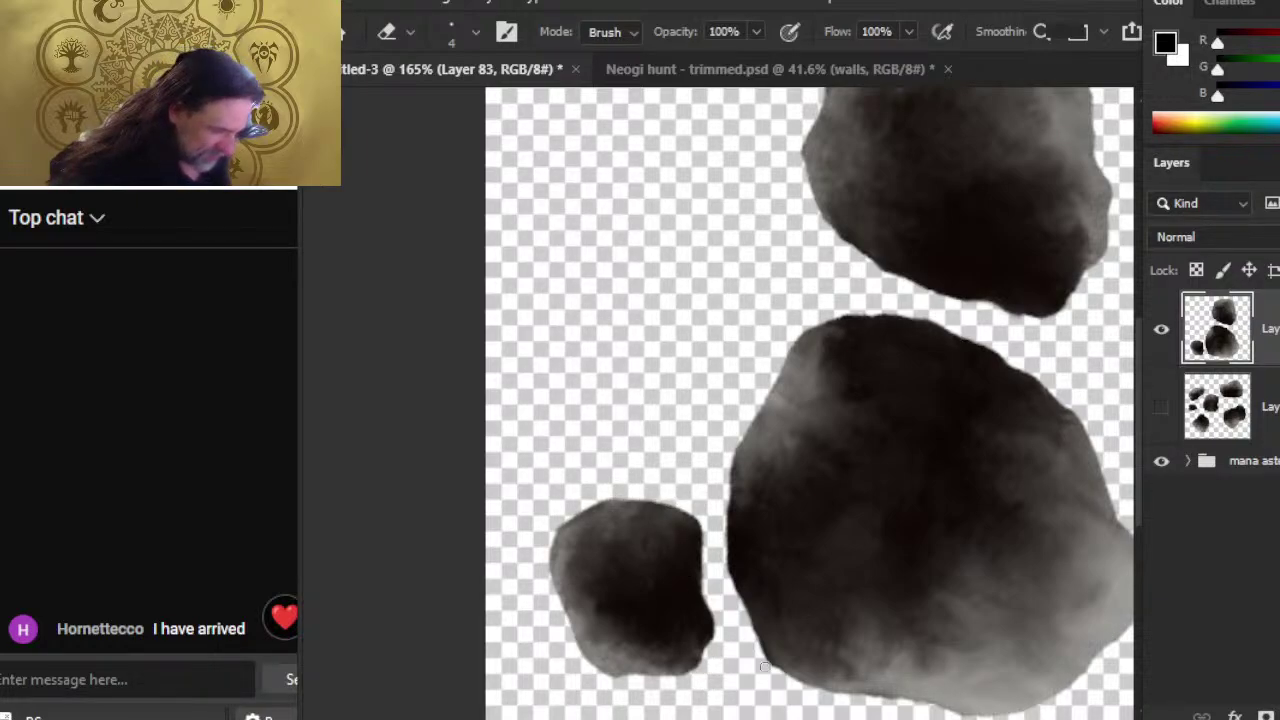
{"action": "left_click_drag", "start_coordinate": [754, 645], "coordinate": [754, 646]}
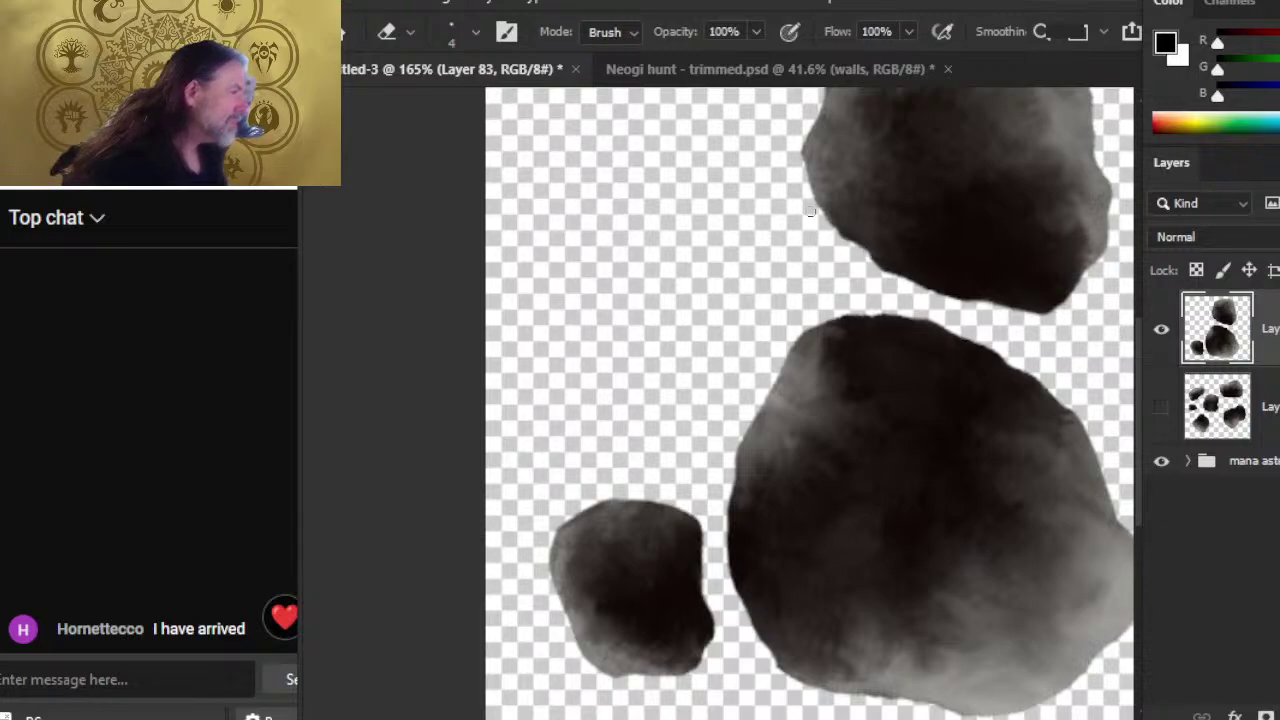
{"action": "scroll", "coordinate": [790, 214], "scroll_direction": "up", "scroll_amount": 3}
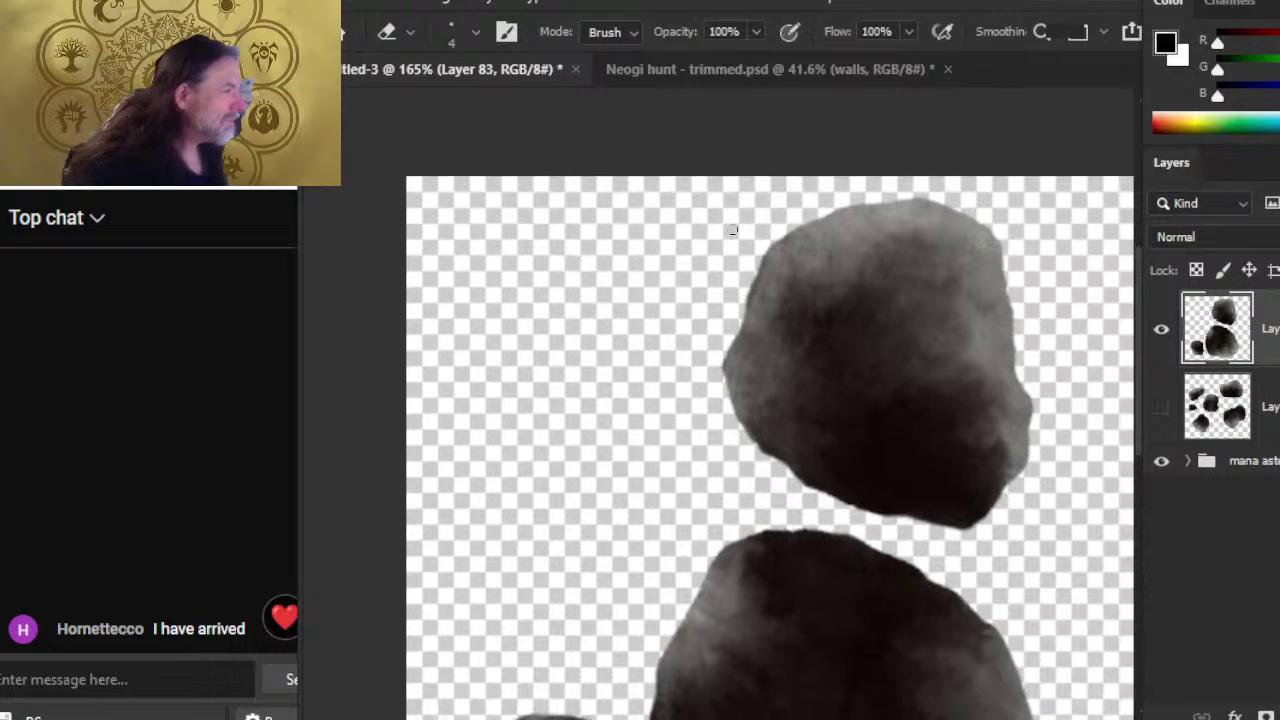
{"action": "left_click_drag", "start_coordinate": [760, 256], "coordinate": [750, 306]}
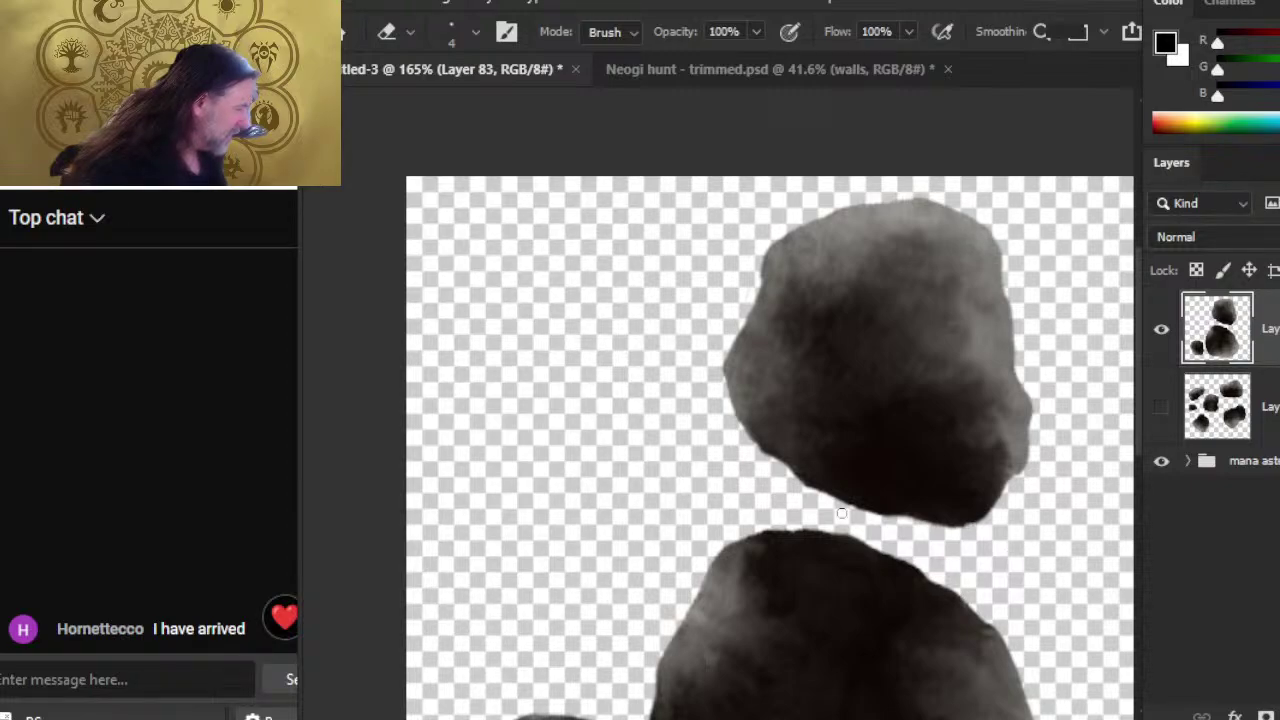
{"action": "left_click_drag", "start_coordinate": [842, 513], "coordinate": [674, 237]}
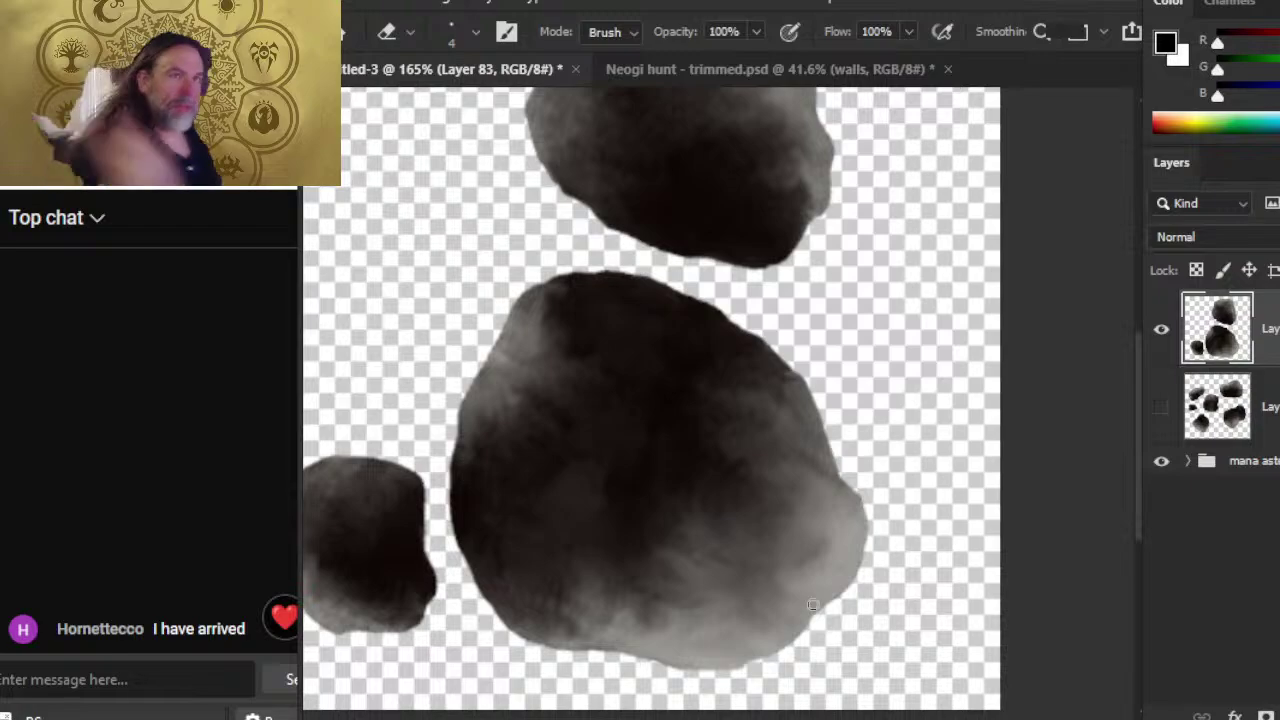
{"action": "key", "text": "z"}
{"action": "left_click_drag", "start_coordinate": [823, 363], "coordinate": [629, 263]}
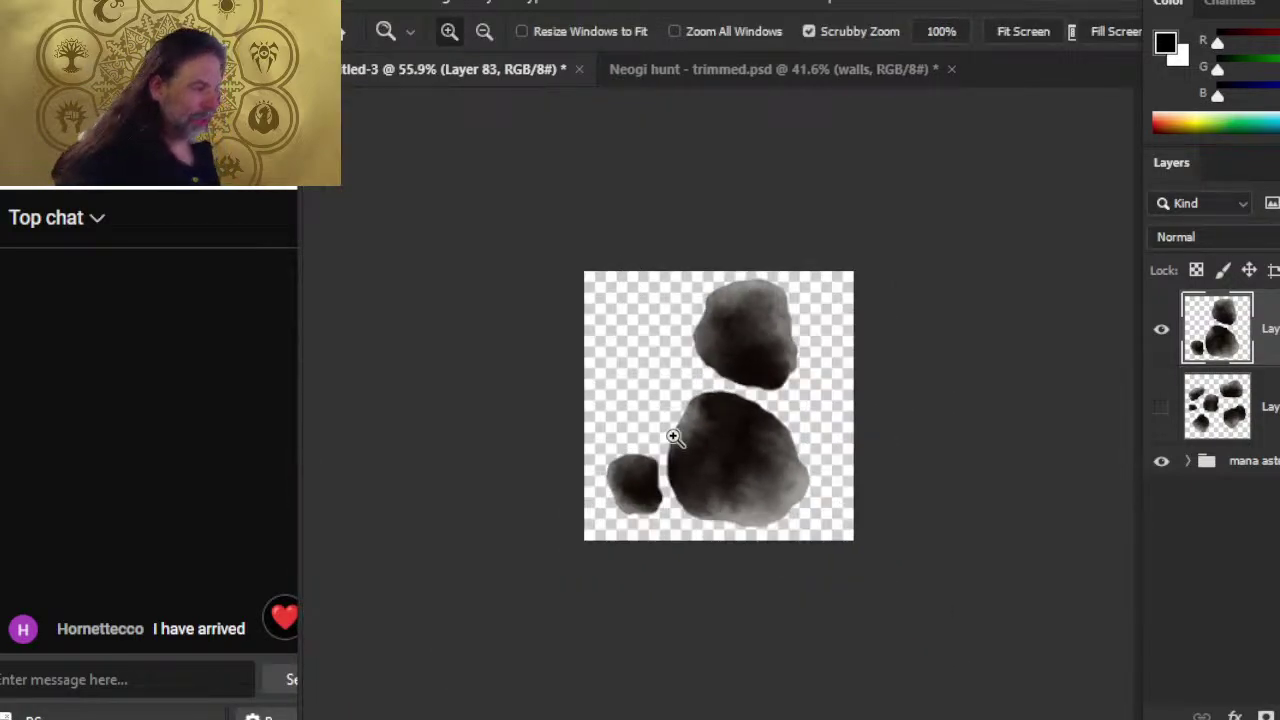
- Nudge the cluster slightly, then lasso the small blob and shift it left
{"action": "key", "text": "v"}
{"action": "left_click_drag", "start_coordinate": [766, 420], "coordinate": [773, 425]}
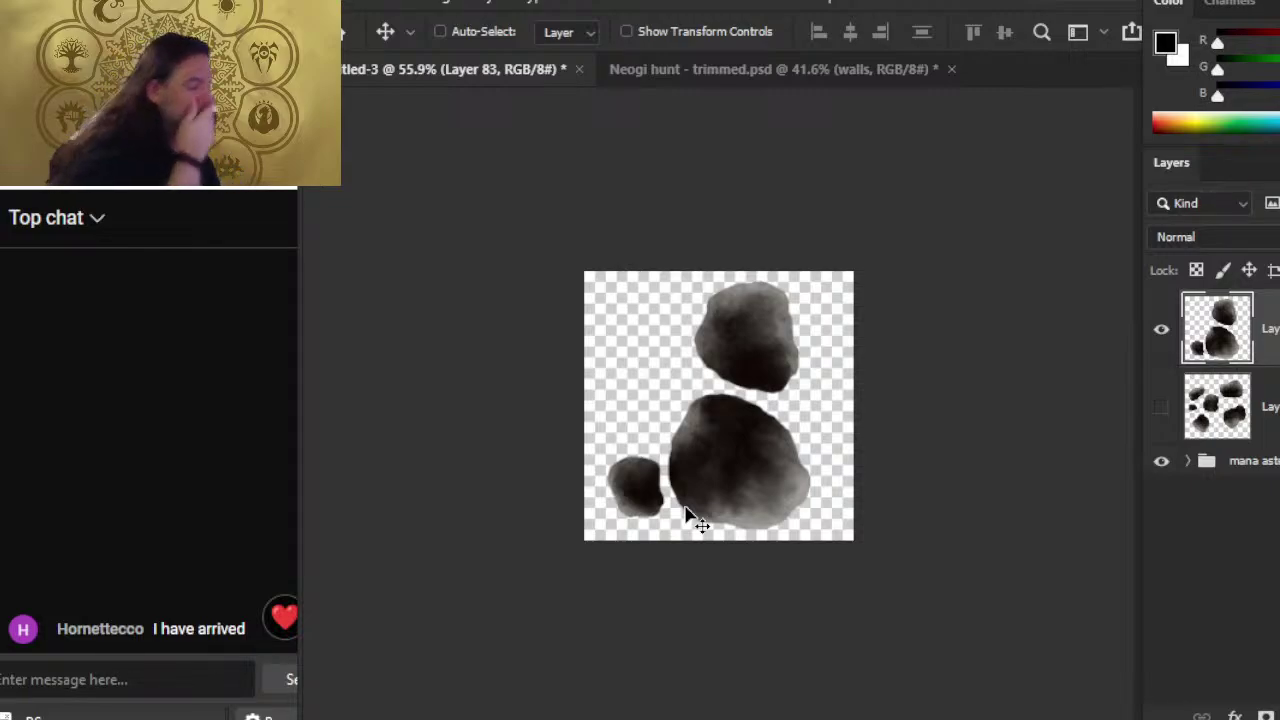
{"action": "key", "text": "l"}
{"action": "mouse_move", "coordinate": [629, 434]}
{"action": "left_mouse_down"}
{"action": "mouse_move", "coordinate": [589, 448]}
{"action": "mouse_move", "coordinate": [628, 537]}
{"action": "left_mouse_up"}
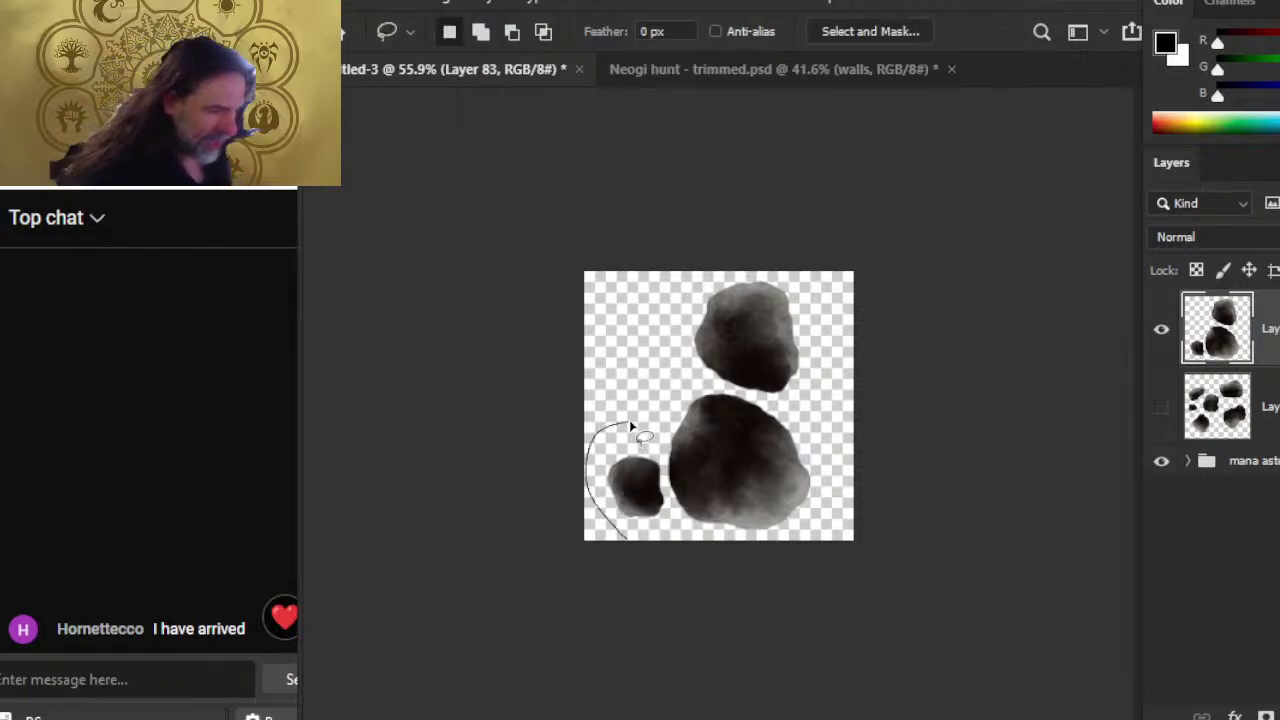
{"action": "left_click_drag", "start_coordinate": [629, 420], "coordinate": [630, 426]}
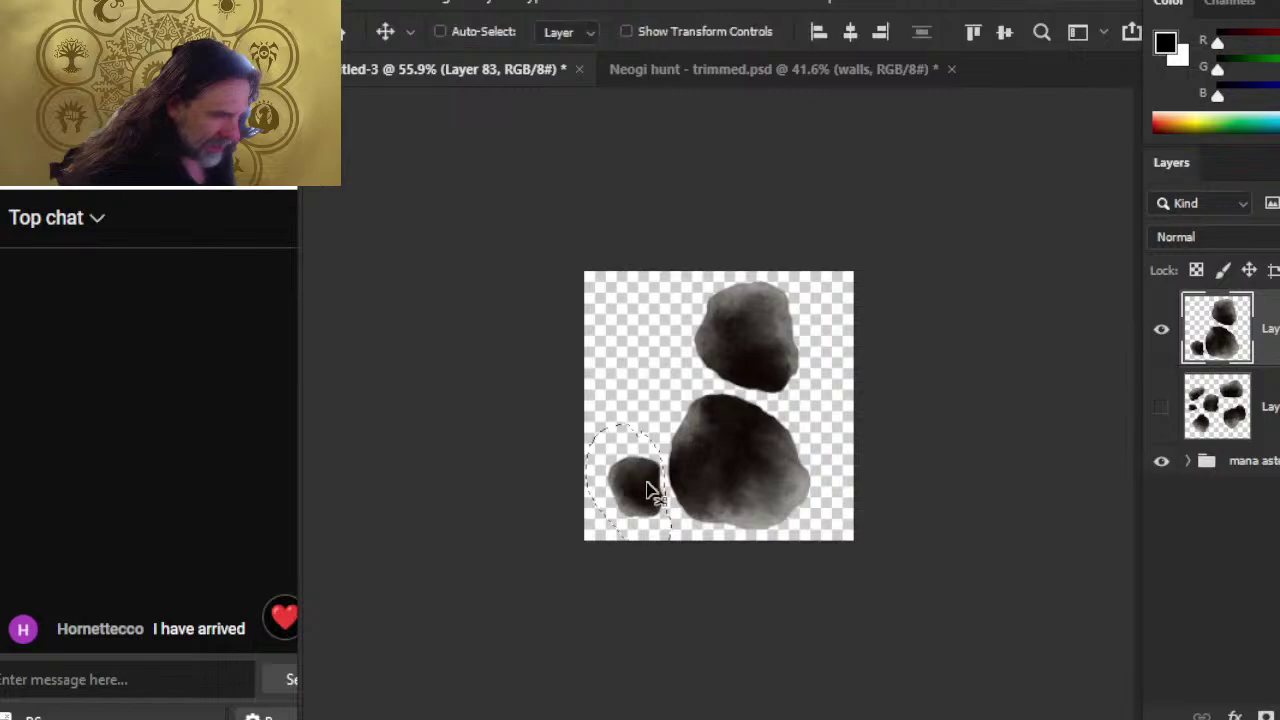
{"action": "mouse_move", "coordinate": [651, 491]}
{"action": "left_mouse_down", "text": "ctrl"}
{"action": "mouse_move", "coordinate": [634, 486]}
{"action": "mouse_move", "coordinate": [681, 393]}
{"action": "left_mouse_up", "text": "ctrl"}
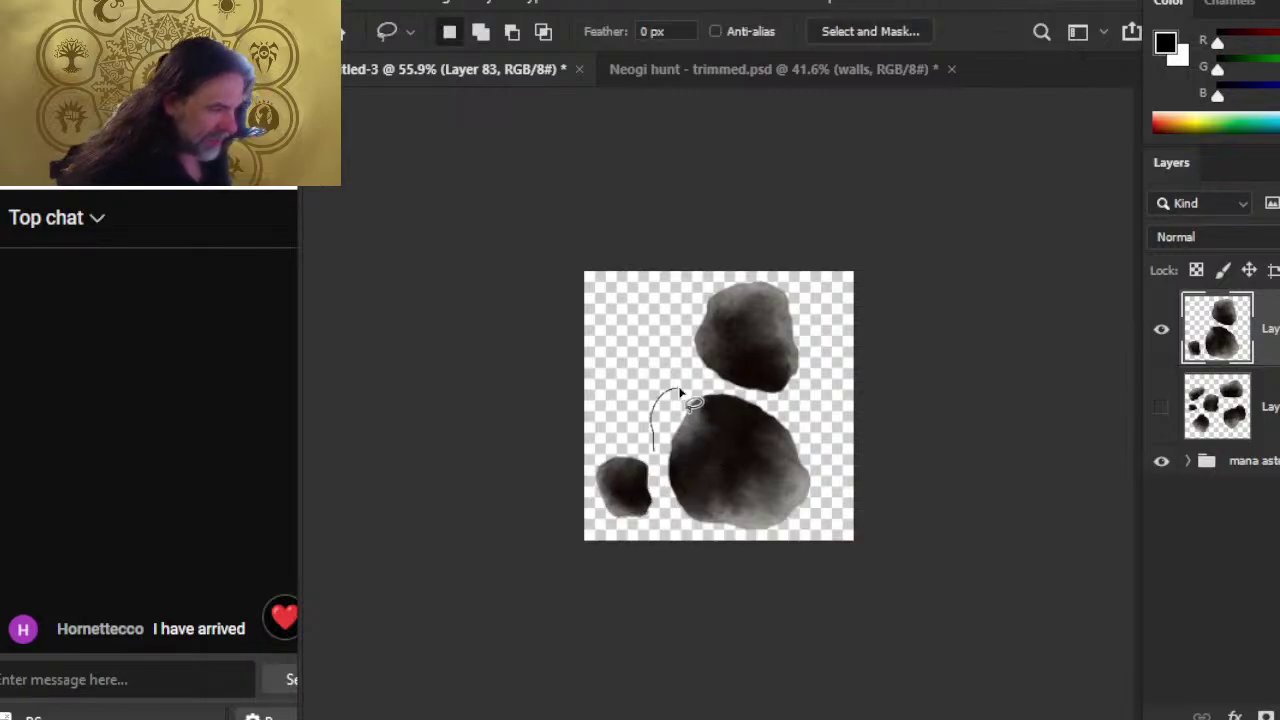
- Shift the large blob slightly right, deselect, and start File > Save As
{"action": "mouse_move", "coordinate": [685, 525]}
{"action": "left_mouse_down"}
{"action": "mouse_move", "coordinate": [780, 535]}
{"action": "mouse_move", "coordinate": [843, 497]}
{"action": "mouse_move", "coordinate": [815, 428]}
{"action": "left_mouse_up"}
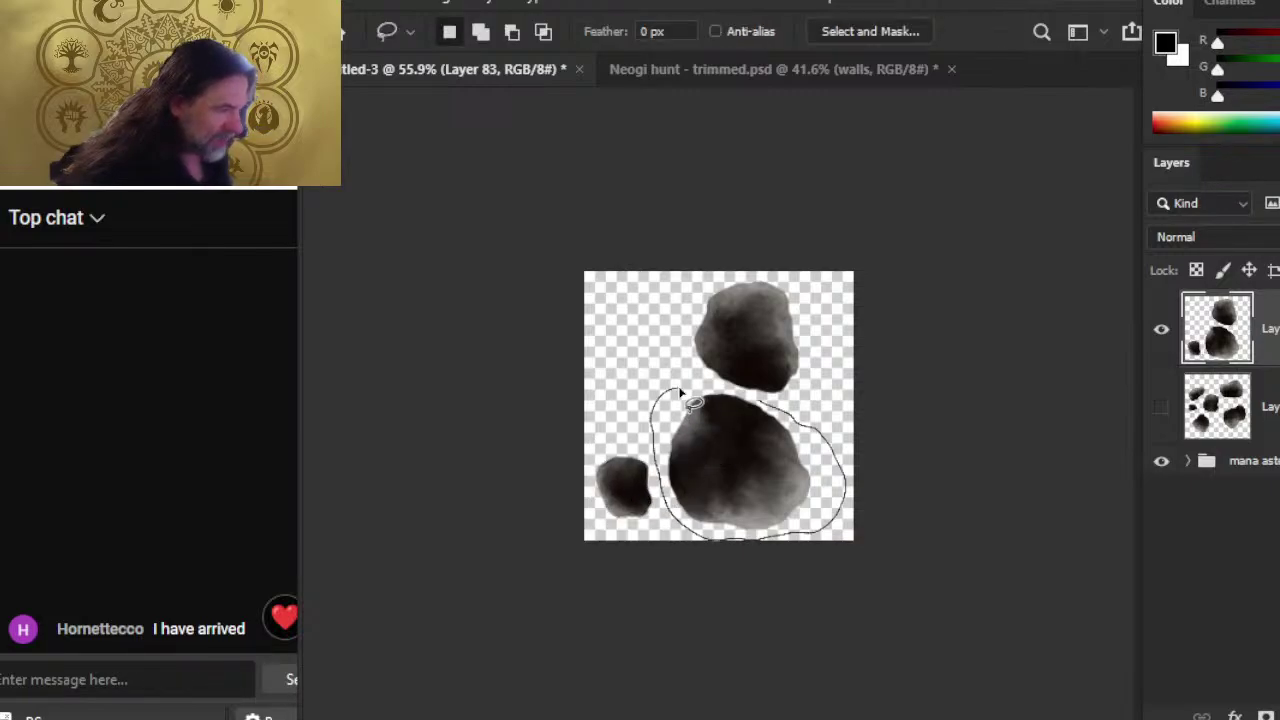
{"action": "left_click_drag", "start_coordinate": [681, 393], "coordinate": [684, 395]}
{"action": "mouse_move", "coordinate": [752, 463]}
{"action": "left_mouse_down", "text": "ctrl"}
{"action": "mouse_move", "coordinate": [777, 434]}
{"action": "mouse_move", "coordinate": [790, 466]}
{"action": "left_mouse_up", "text": "ctrl"}
{"action": "key", "text": "ctrl+d"}
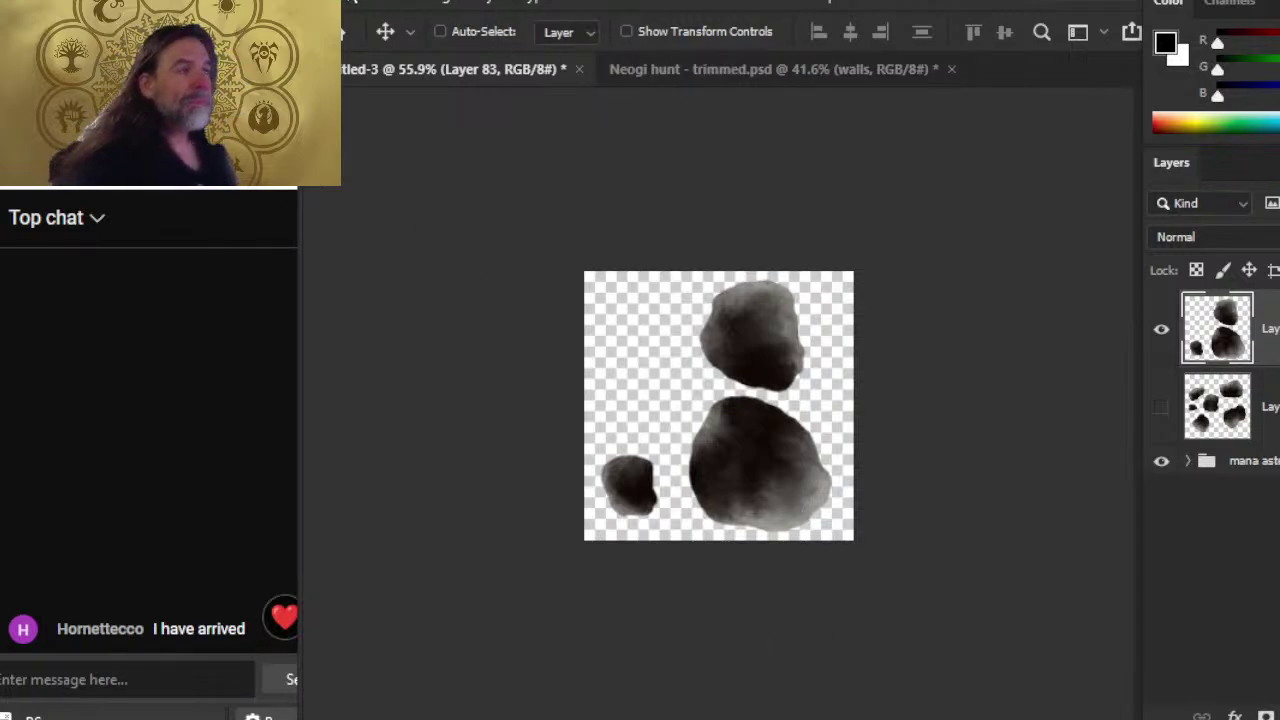
{"action": "left_click", "coordinate": [420, 3]}
{"action": "left_click", "coordinate": [463, 285]}
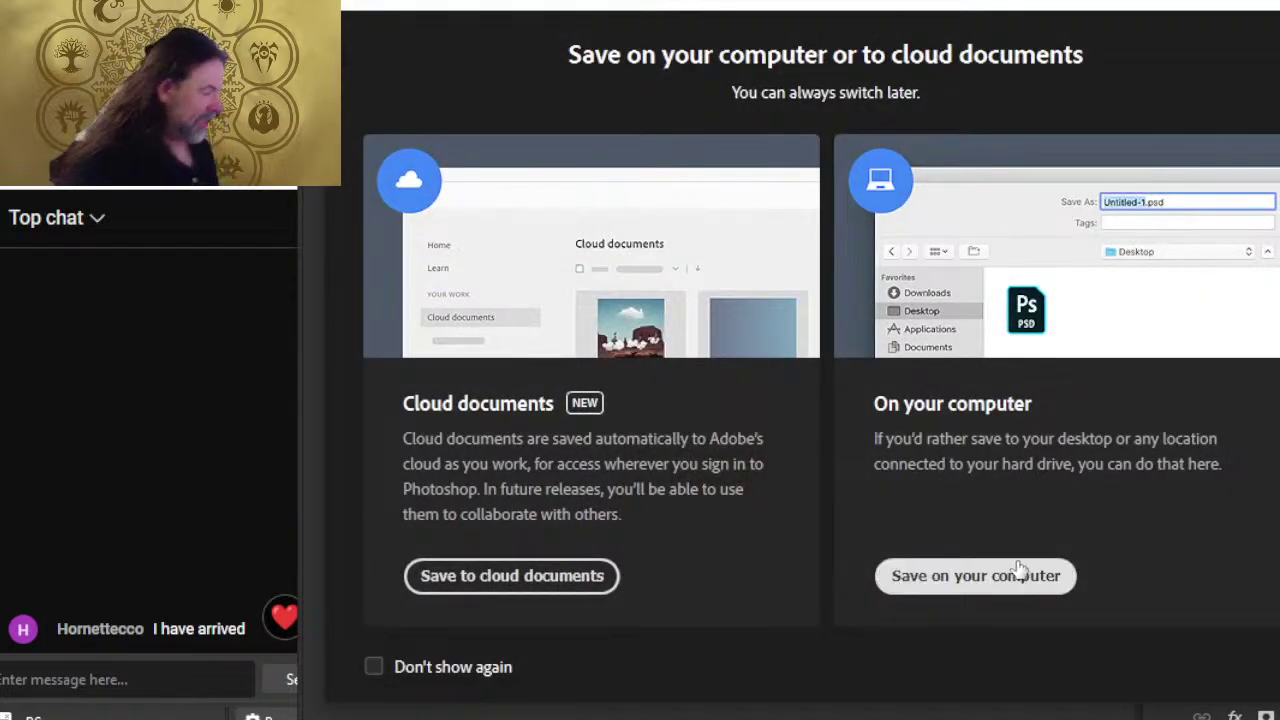
- Cancel the save, lasso the pointed Neogi hunt wall blob, and drag it into Untitled-3 as Layer 84
{"action": "key", "text": "Escape"}
{"action": "left_click", "coordinate": [680, 69]}
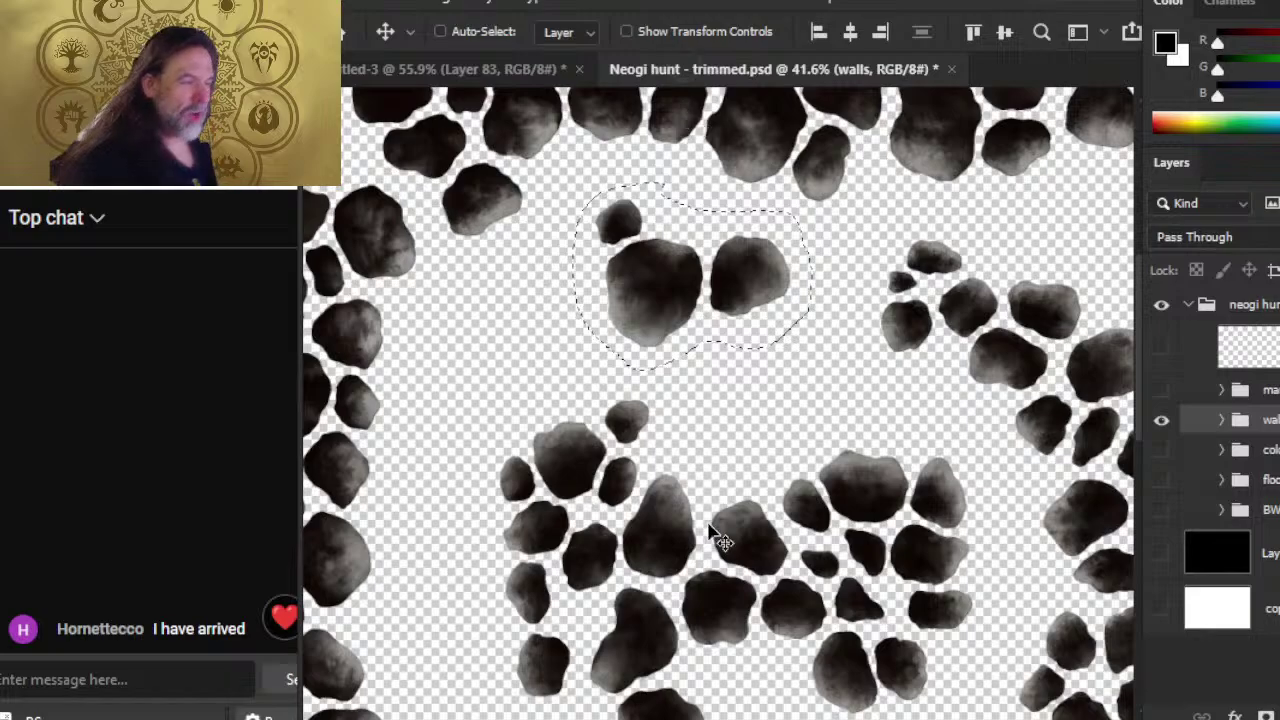
{"action": "key", "text": "z"}
{"action": "mouse_move", "coordinate": [531, 300]}
{"action": "left_mouse_down"}
{"action": "mouse_move", "coordinate": [550, 332]}
{"action": "mouse_move", "coordinate": [551, 409]}
{"action": "mouse_move", "coordinate": [420, 372]}
{"action": "mouse_move", "coordinate": [557, 349]}
{"action": "mouse_move", "coordinate": [503, 326]}
{"action": "mouse_move", "coordinate": [666, 363]}
{"action": "mouse_move", "coordinate": [656, 441]}
{"action": "mouse_move", "coordinate": [520, 383]}
{"action": "mouse_move", "coordinate": [466, 334]}
{"action": "mouse_move", "coordinate": [400, 229]}
{"action": "mouse_move", "coordinate": [838, 430]}
{"action": "mouse_move", "coordinate": [631, 329]}
{"action": "mouse_move", "coordinate": [617, 346]}
{"action": "left_mouse_up"}
{"action": "key", "text": "l"}
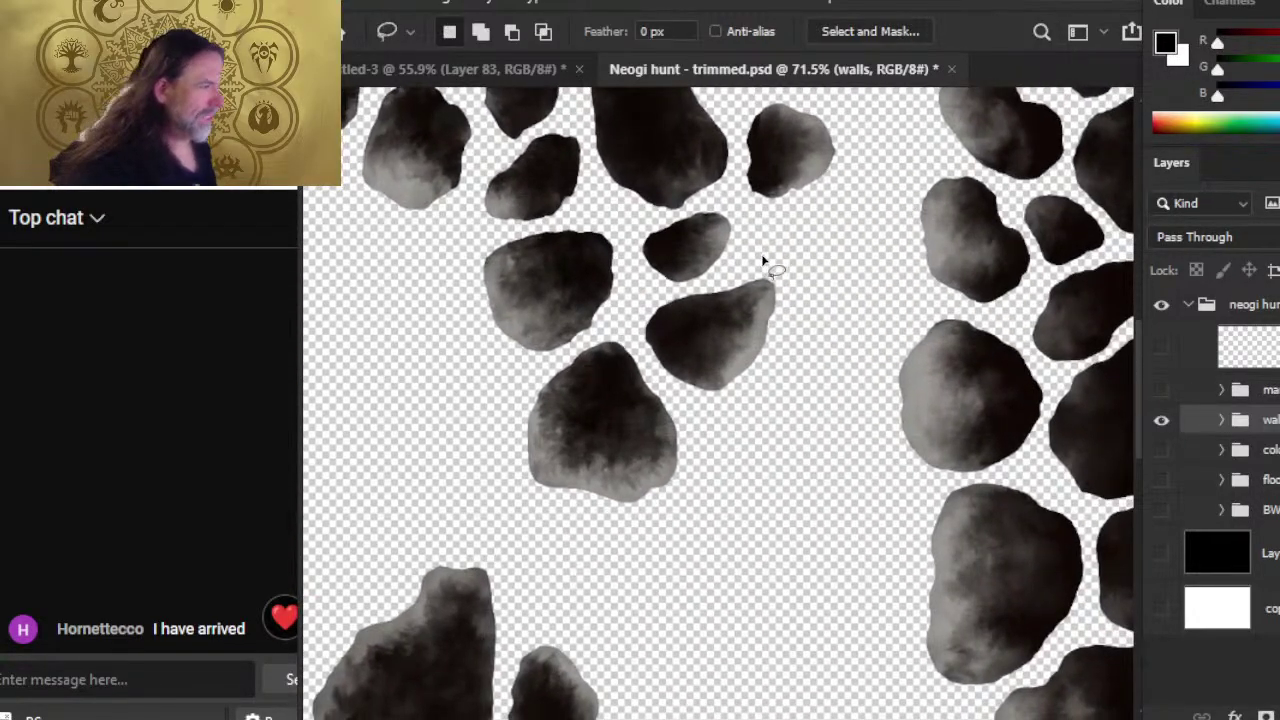
{"action": "mouse_move", "coordinate": [686, 280]}
{"action": "left_mouse_down"}
{"action": "mouse_move", "coordinate": [762, 262]}
{"action": "mouse_move", "coordinate": [685, 314]}
{"action": "left_mouse_up"}
{"action": "mouse_move", "coordinate": [757, 271]}
{"action": "left_mouse_down"}
{"action": "mouse_move", "coordinate": [800, 320]}
{"action": "mouse_move", "coordinate": [760, 265]}
{"action": "left_mouse_up"}
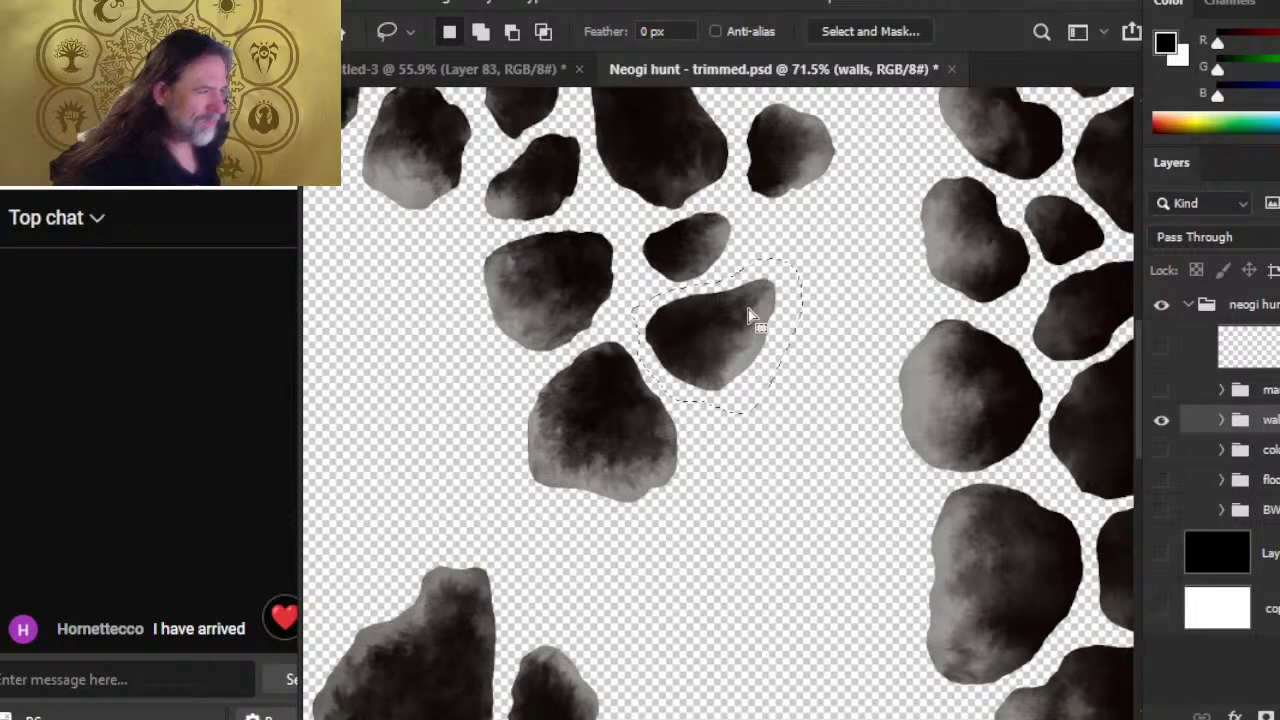
{"action": "mouse_move", "coordinate": [675, 205]}
{"action": "left_mouse_down"}
{"action": "mouse_move", "coordinate": [523, 72]}
{"action": "mouse_move", "coordinate": [737, 345]}
{"action": "mouse_move", "coordinate": [807, 465]}
{"action": "left_mouse_up"}
{"action": "right_click", "coordinate": [797, 428]}
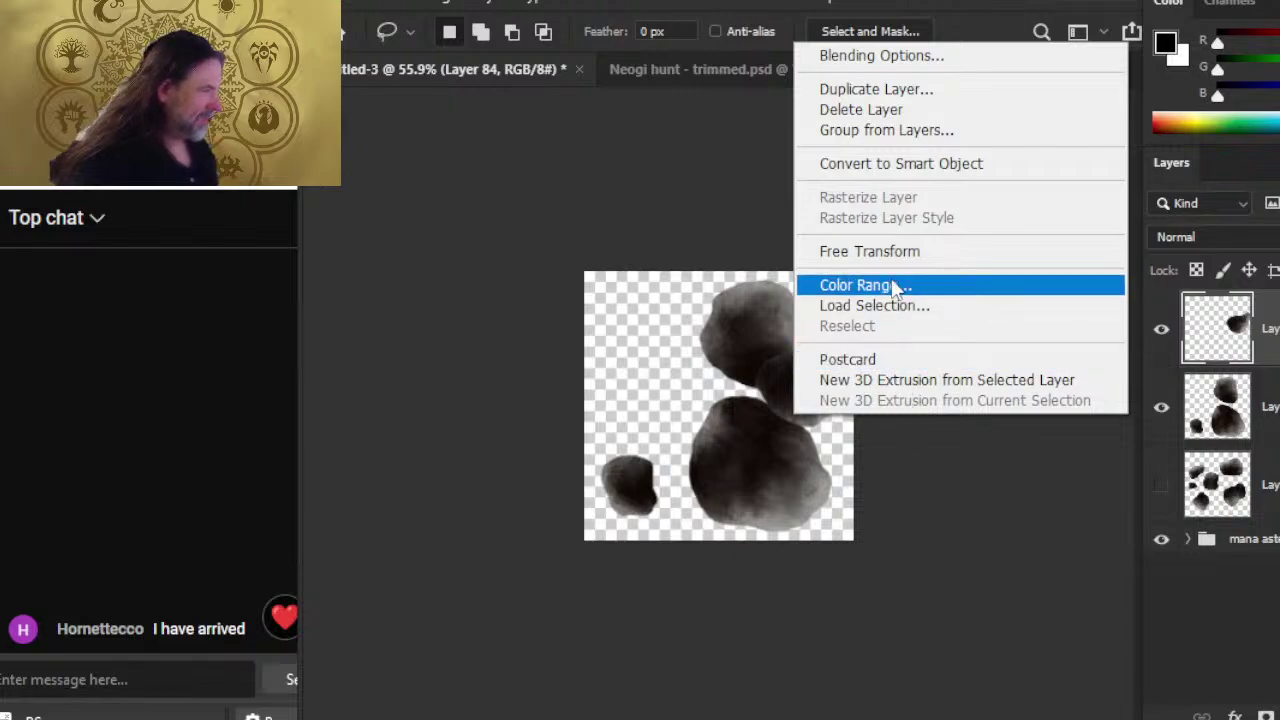
- Rotate the newly imported blob and move it into the upper-left gap of the cluster
{"action": "left_click", "coordinate": [891, 250]}
{"action": "mouse_move", "coordinate": [891, 250]}
{"action": "left_mouse_down"}
{"action": "mouse_move", "coordinate": [957, 453]}
{"action": "mouse_move", "coordinate": [830, 518]}
{"action": "mouse_move", "coordinate": [771, 486]}
{"action": "left_mouse_up"}
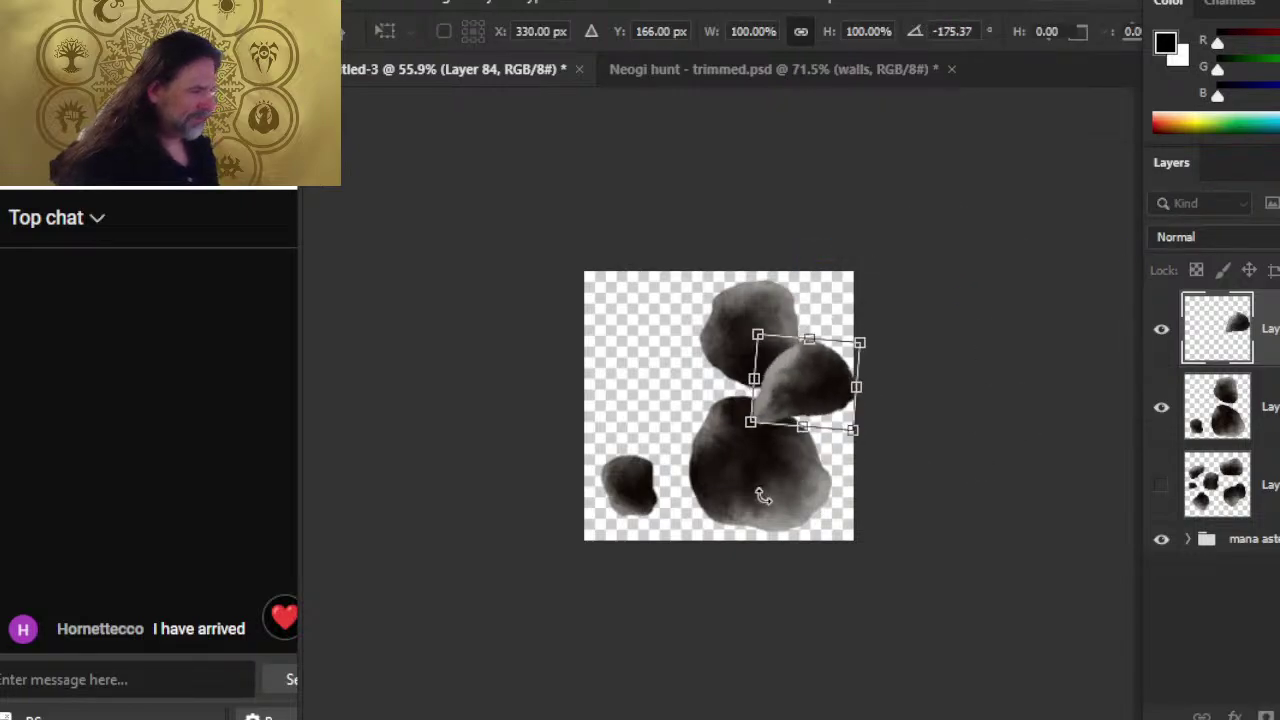
{"action": "key", "text": "Return"}
{"action": "key", "text": "v"}
{"action": "left_click_drag", "start_coordinate": [683, 487], "coordinate": [681, 495]}
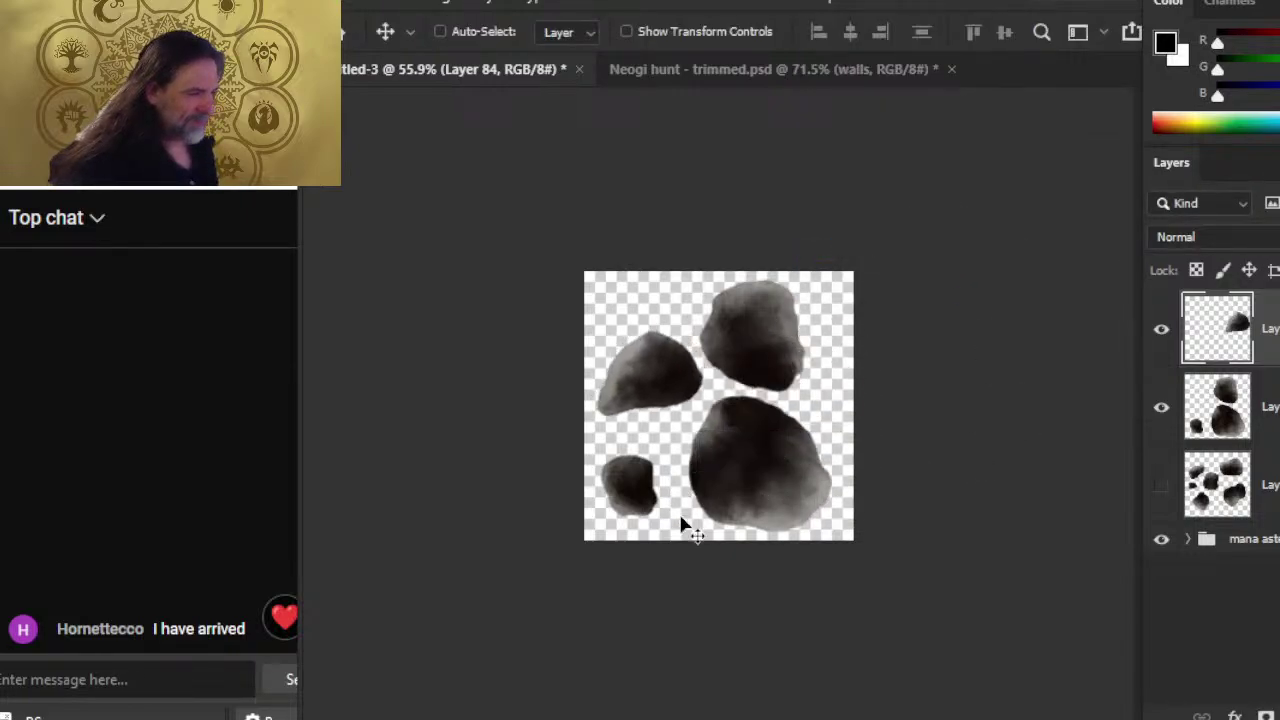
{"action": "left_click_drag", "start_coordinate": [762, 520], "coordinate": [758, 507]}
- Lasso the large bottom blob on the original layer, tilt it, and nudge it up-left
{"action": "left_click", "coordinate": [1188, 444]}
{"action": "key", "text": "l"}
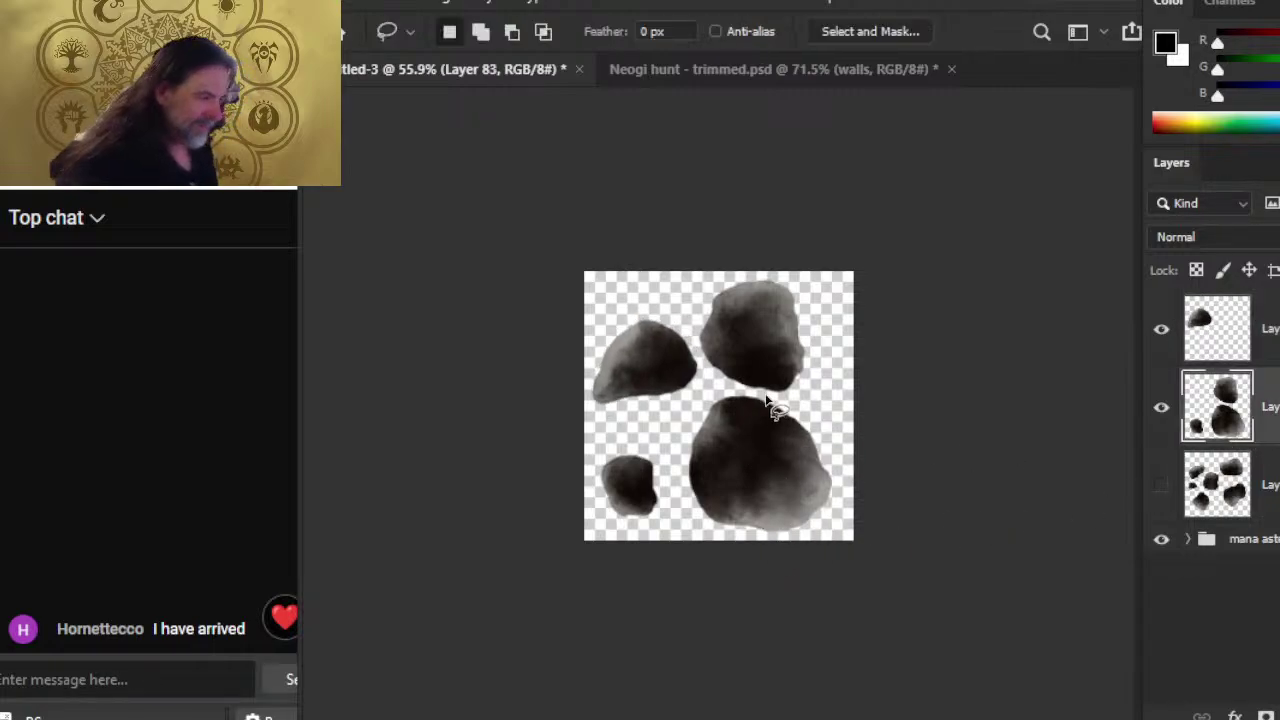
{"action": "mouse_move", "coordinate": [760, 390]}
{"action": "left_mouse_down"}
{"action": "mouse_move", "coordinate": [699, 400]}
{"action": "mouse_move", "coordinate": [670, 496]}
{"action": "mouse_move", "coordinate": [778, 542]}
{"action": "mouse_move", "coordinate": [852, 440]}
{"action": "mouse_move", "coordinate": [765, 392]}
{"action": "left_mouse_up"}
{"action": "right_click", "coordinate": [737, 343]}
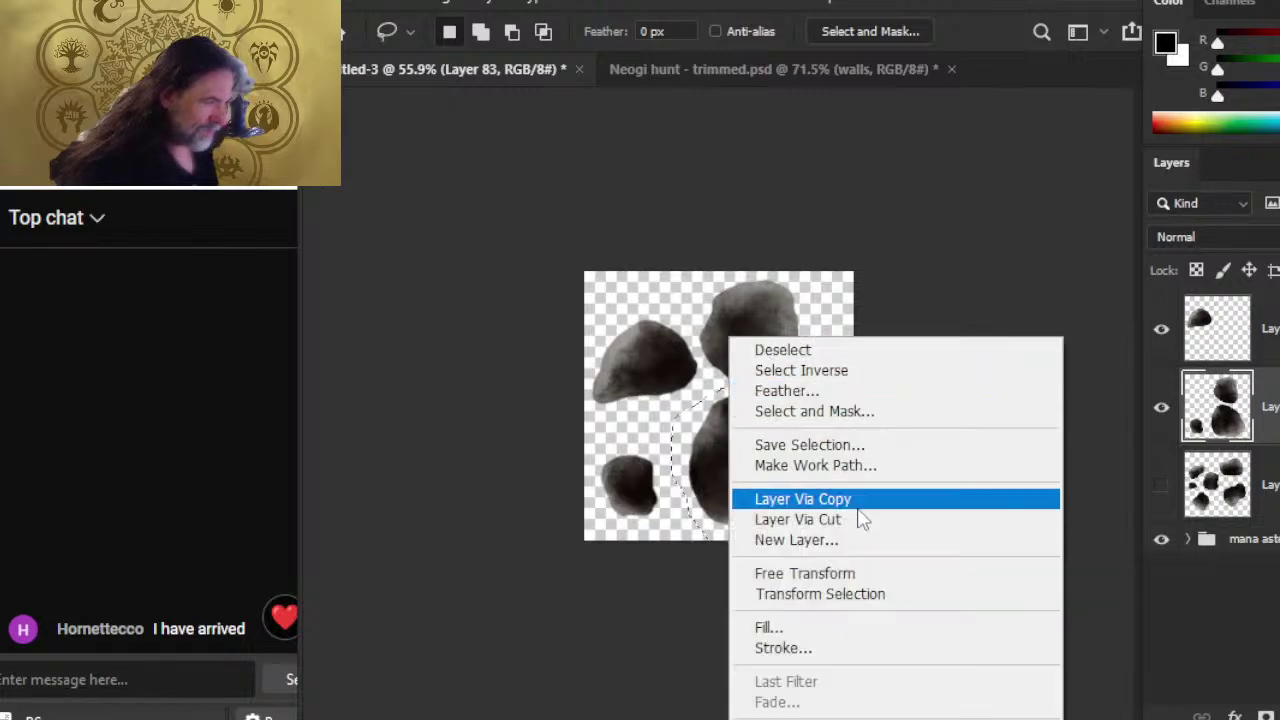
{"action": "left_click", "coordinate": [880, 580]}
{"action": "left_click_drag", "start_coordinate": [936, 540], "coordinate": [934, 483]}
{"action": "key", "text": "Return"}
{"action": "left_click_drag", "start_coordinate": [860, 530], "coordinate": [854, 523]}
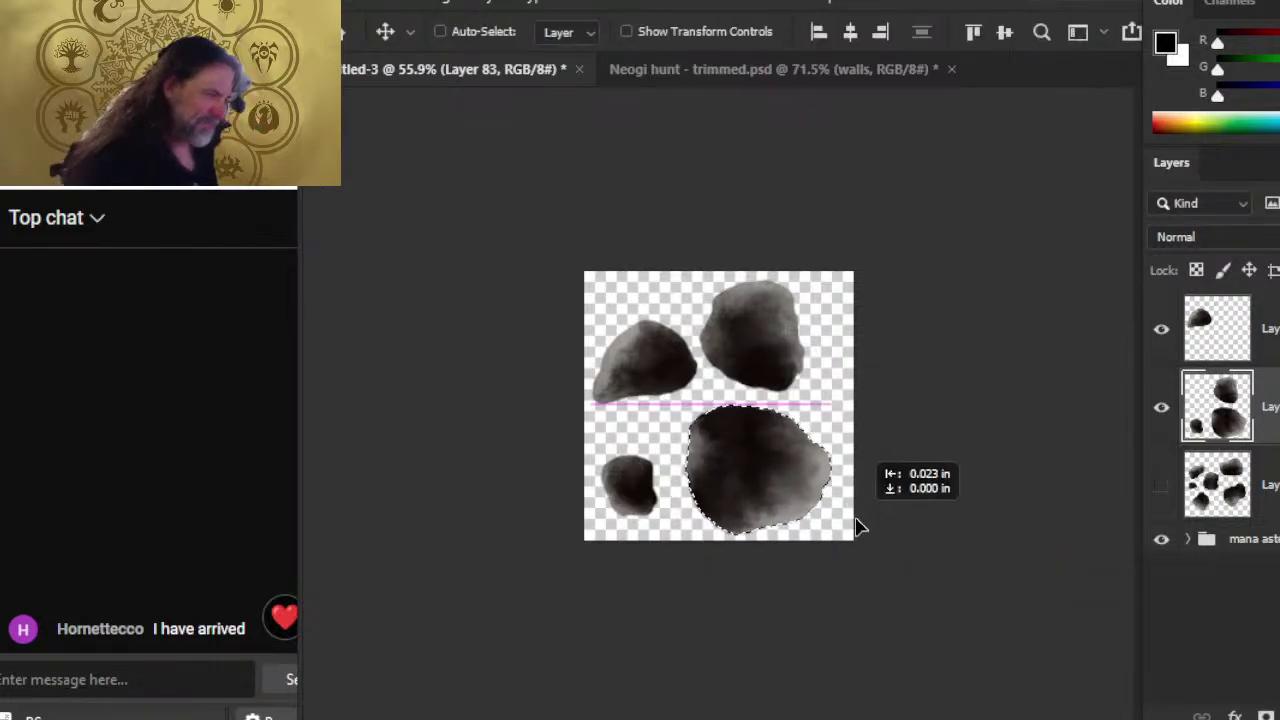
{"action": "key", "text": "ctrl+d"}
- Zoom in, nudge the upper-left blob slightly down and rotate it about 10 degrees
{"action": "key", "text": "z"}
{"action": "left_click", "coordinate": [600, 390]}
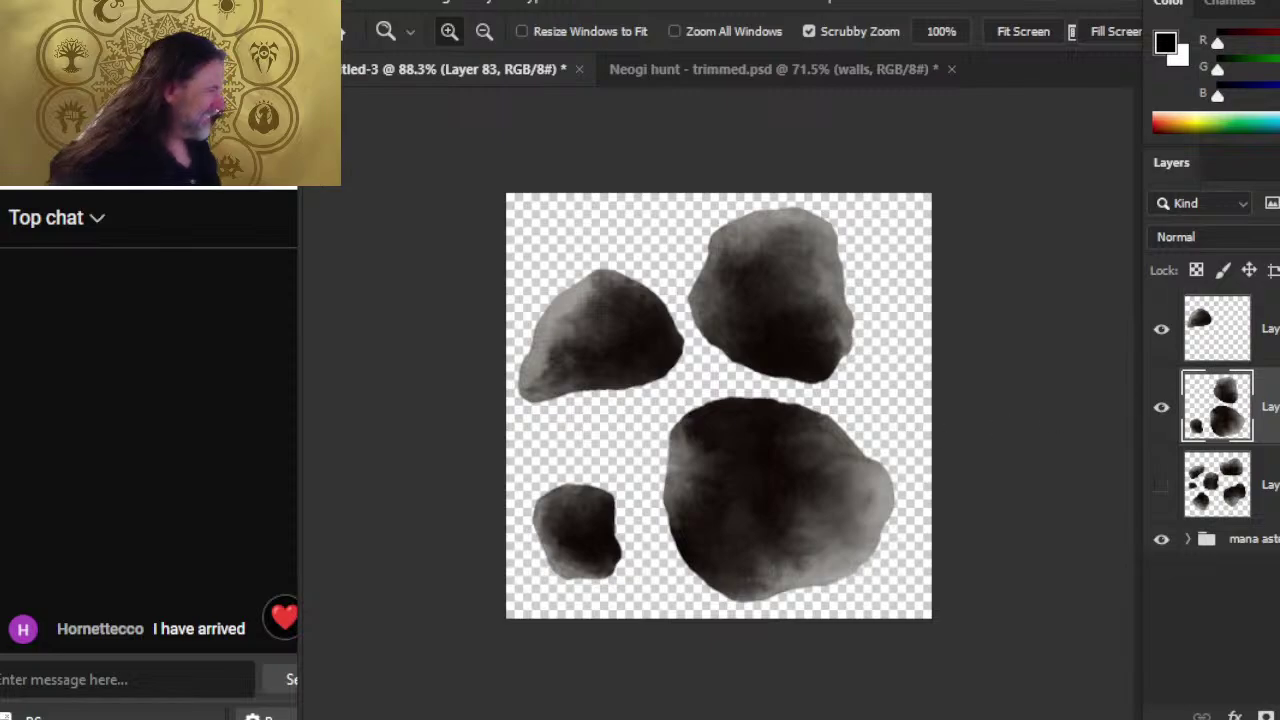
{"action": "left_click_drag", "start_coordinate": [711, 374], "coordinate": [713, 395]}
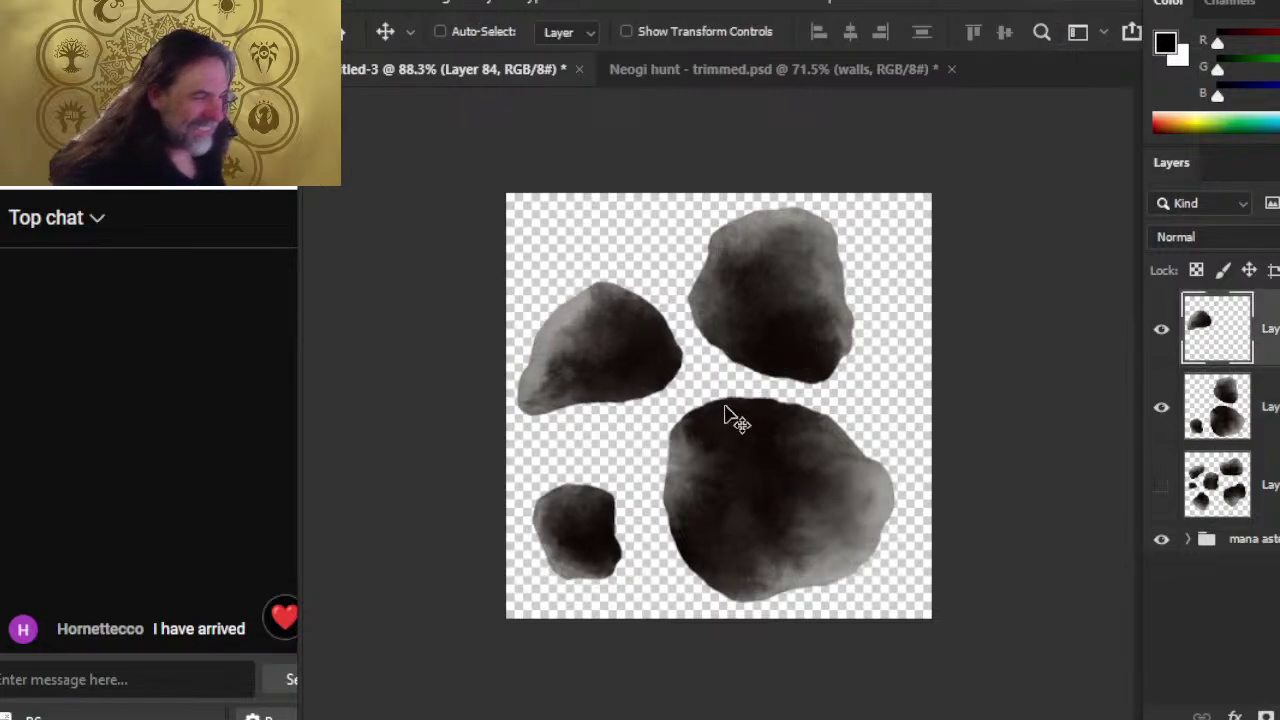
{"action": "key", "text": "l"}
{"action": "right_click", "coordinate": [676, 280]}
{"action": "left_click", "coordinate": [851, 492]}
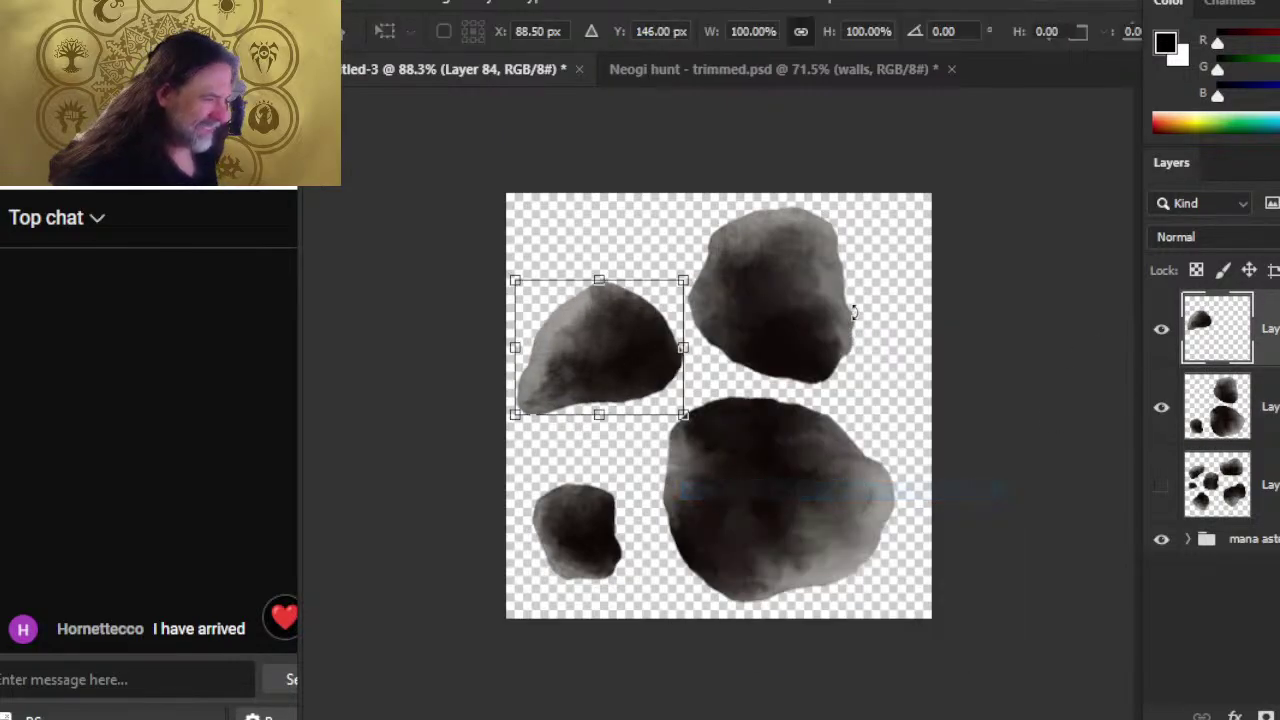
{"action": "left_click_drag", "start_coordinate": [872, 298], "coordinate": [877, 344]}
{"action": "key", "text": "Return"}
- Begin lassoing the top-right blob on the original blobs layer
{"action": "left_click", "coordinate": [709, 466]}
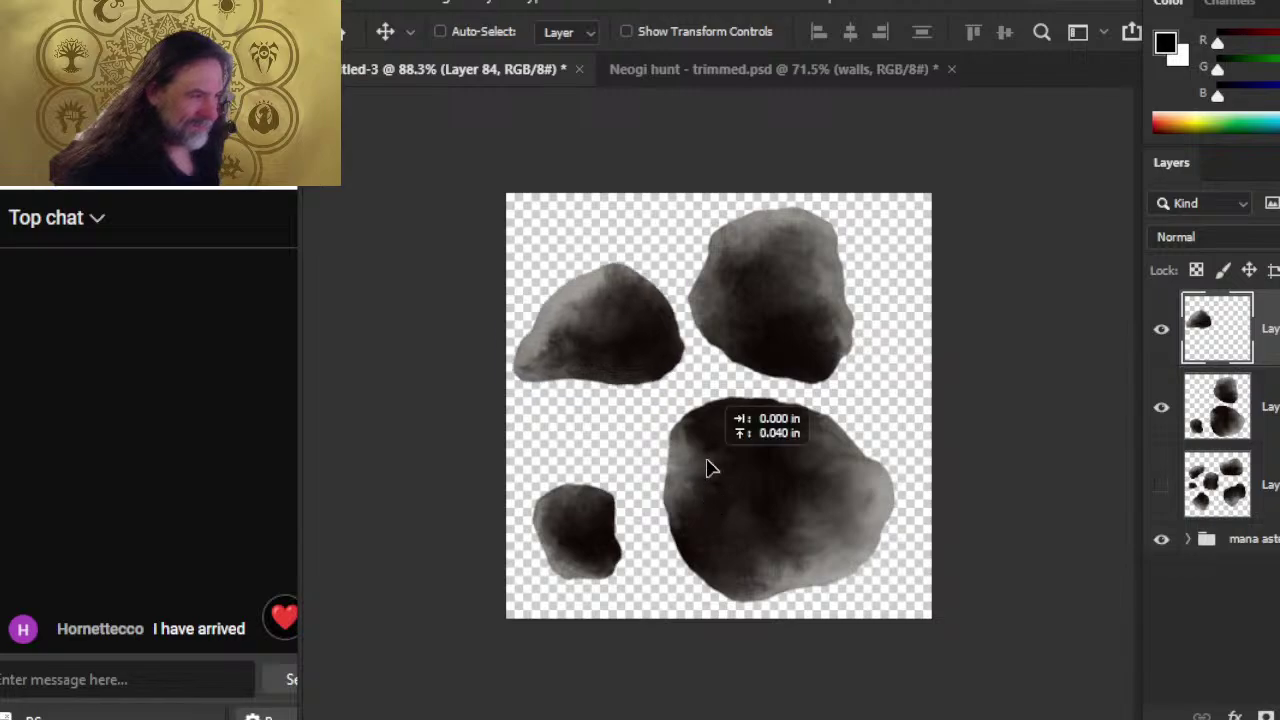
{"action": "key", "text": "l"}
{"action": "mouse_move", "coordinate": [893, 285]}
{"action": "left_mouse_down"}
{"action": "mouse_move", "coordinate": [861, 199]}
{"action": "mouse_move", "coordinate": [728, 193]}
{"action": "mouse_move", "coordinate": [696, 265]}
{"action": "mouse_move", "coordinate": [694, 218]}
{"action": "mouse_move", "coordinate": [678, 294]}
{"action": "mouse_move", "coordinate": [730, 389]}
{"action": "mouse_move", "coordinate": [856, 382]}
{"action": "mouse_move", "coordinate": [880, 270]}
{"action": "mouse_move", "coordinate": [865, 218]}
{"action": "mouse_move", "coordinate": [750, 200]}
{"action": "left_mouse_up"}
{"action": "key", "text": "alt+bracketleft"}
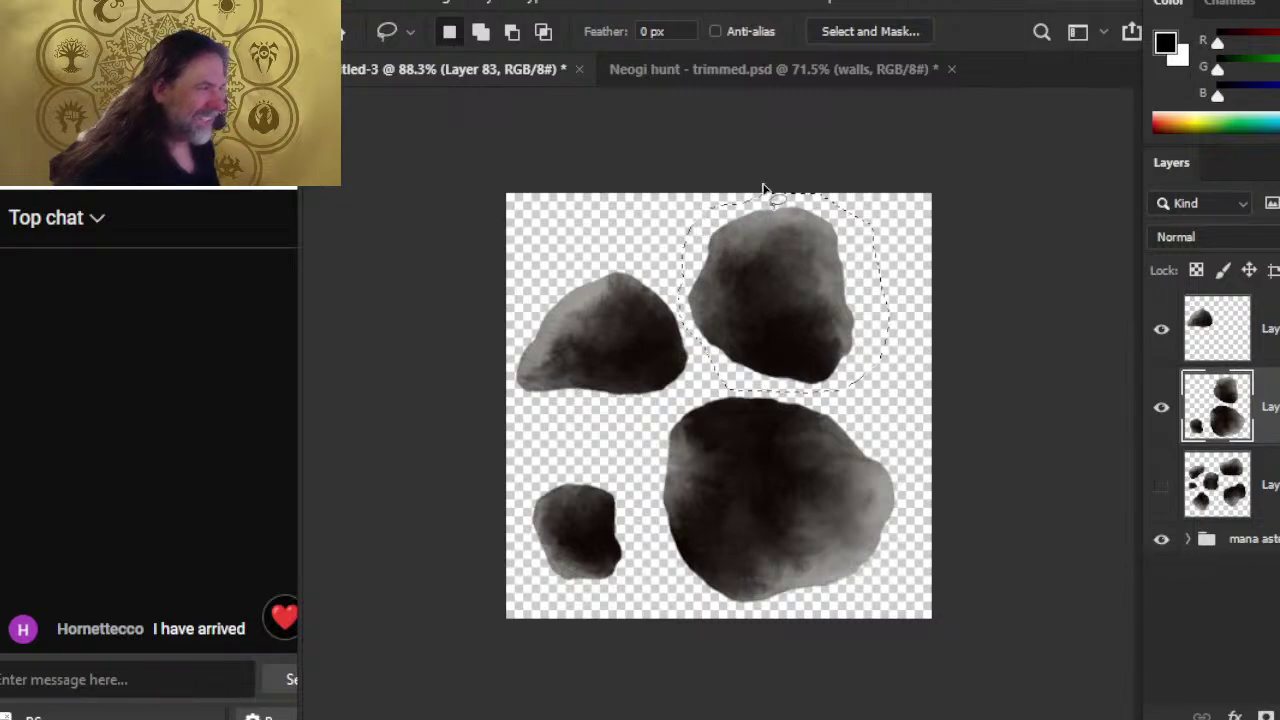
- Try enlarging the top-right blob, then cancel the transform and drop the selection
{"action": "right_click", "coordinate": [770, 180]}
{"action": "right_click", "coordinate": [897, 385]}
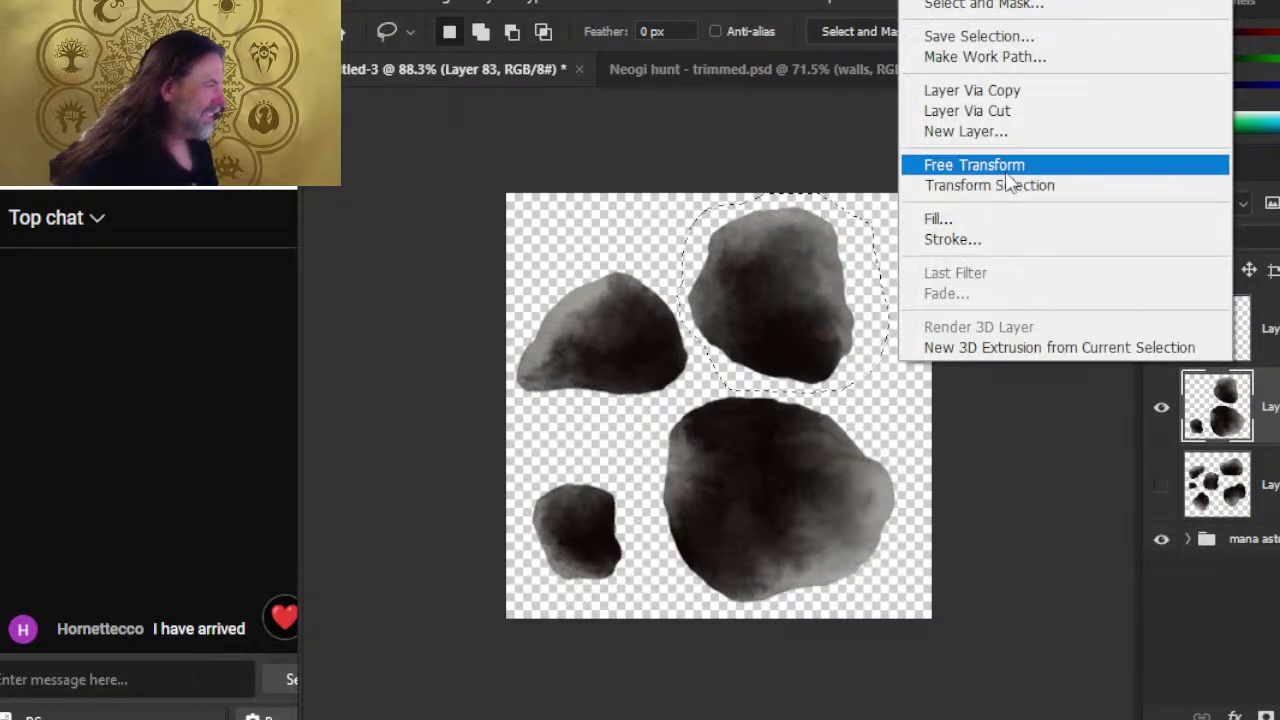
{"action": "left_click", "coordinate": [974, 164]}
{"action": "left_click_drag", "start_coordinate": [892, 293], "coordinate": [930, 270]}
{"action": "left_click_drag", "start_coordinate": [810, 277], "coordinate": [808, 278]}
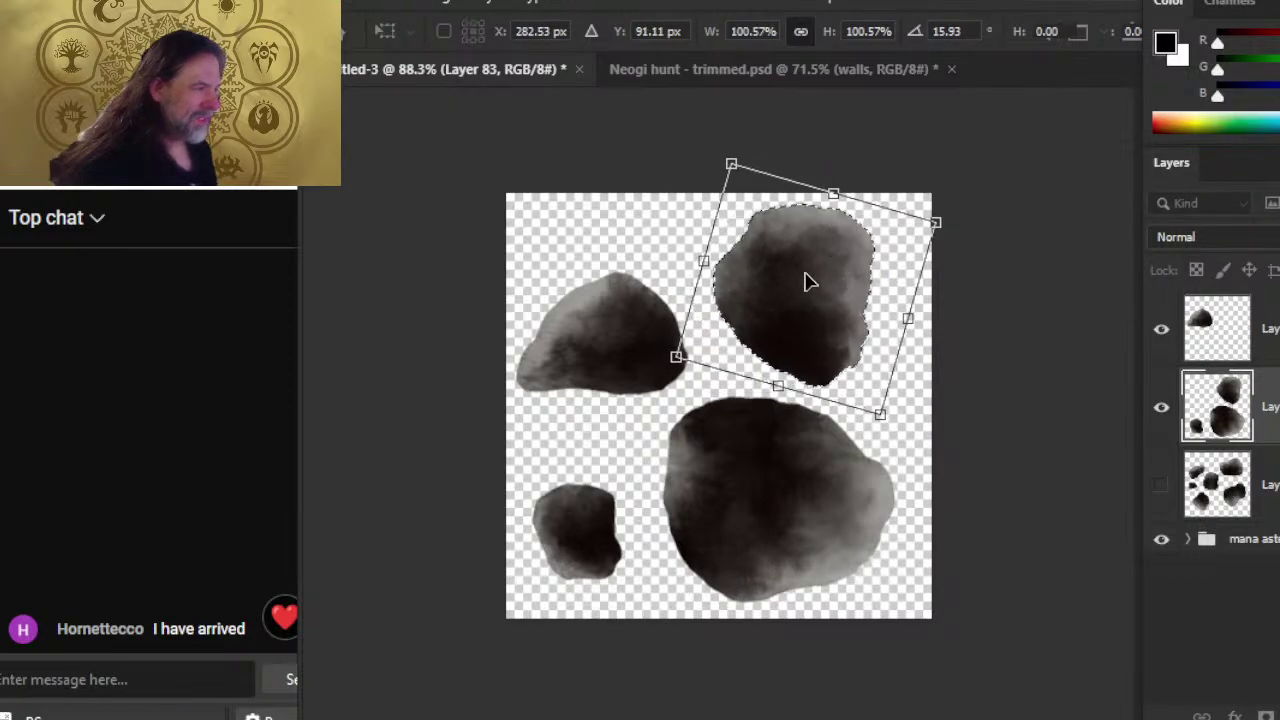
{"action": "key", "text": "Escape"}
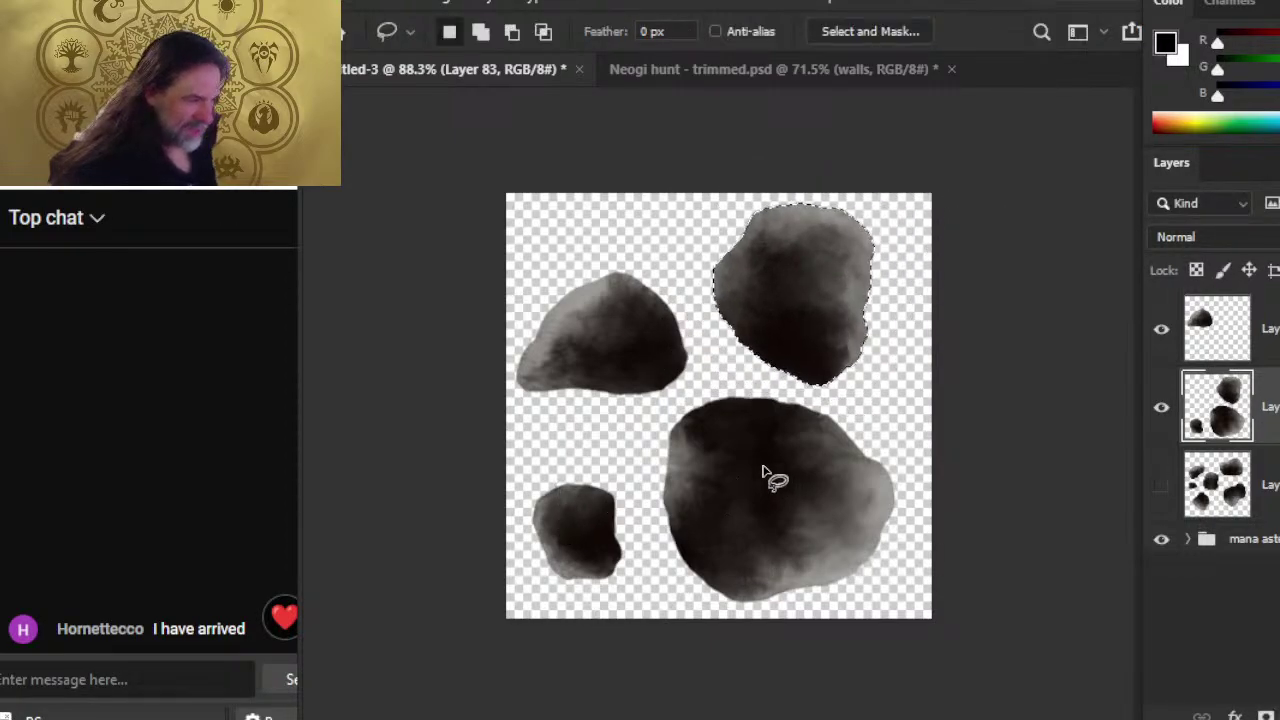
{"action": "key", "text": "ctrl+d"}
- Rotate the large bottom blob to about 38 degrees, shifting it slightly down-left
{"action": "mouse_move", "coordinate": [711, 383]}
{"action": "left_mouse_down"}
{"action": "mouse_move", "coordinate": [650, 468]}
{"action": "mouse_move", "coordinate": [722, 618]}
{"action": "mouse_move", "coordinate": [930, 535]}
{"action": "mouse_move", "coordinate": [864, 414]}
{"action": "mouse_move", "coordinate": [711, 387]}
{"action": "left_mouse_up"}
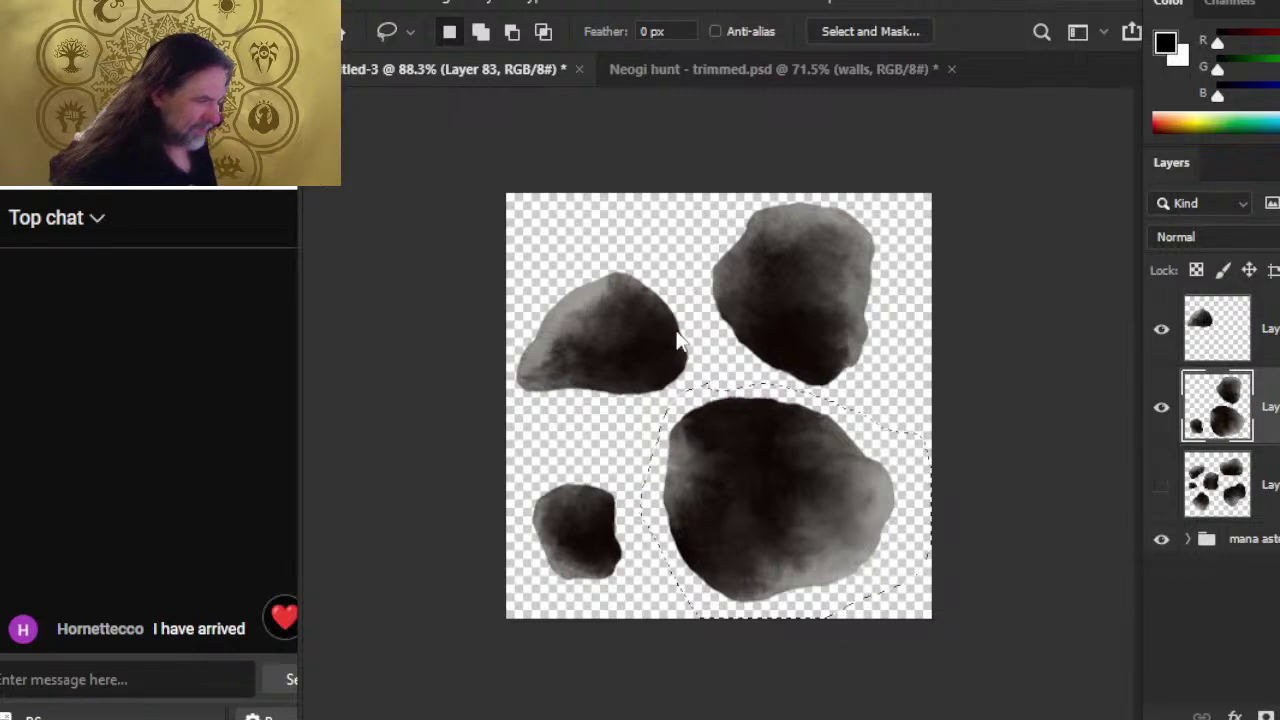
{"action": "right_click", "coordinate": [680, 430]}
{"action": "left_click", "coordinate": [752, 568]}
{"action": "left_click_drag", "start_coordinate": [845, 312], "coordinate": [912, 378]}
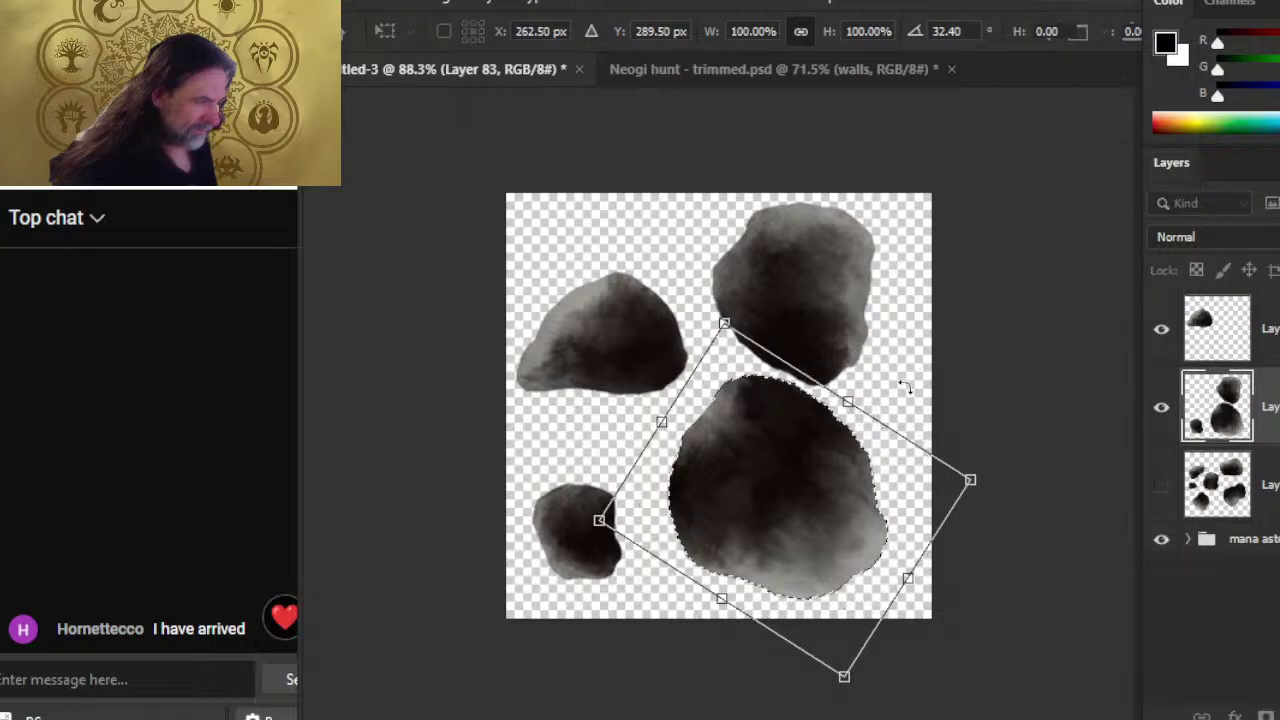
{"action": "left_click_drag", "start_coordinate": [812, 537], "coordinate": [799, 543]}
{"action": "left_click_drag", "start_coordinate": [894, 380], "coordinate": [916, 364]}
{"action": "key", "text": "Return"}
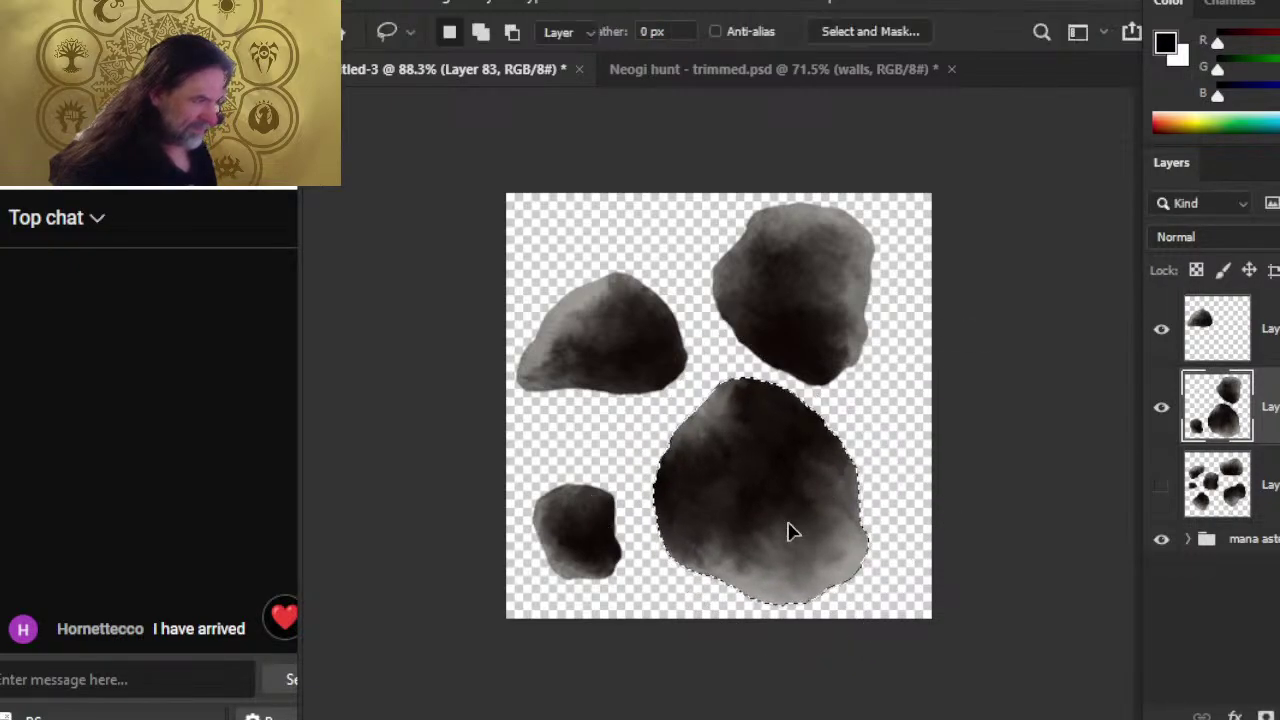
- Rotate the upper-left stone's layer about 29 degrees and nudge it slightly right
{"action": "key", "text": "v"}
{"action": "key", "text": "alt+]"}
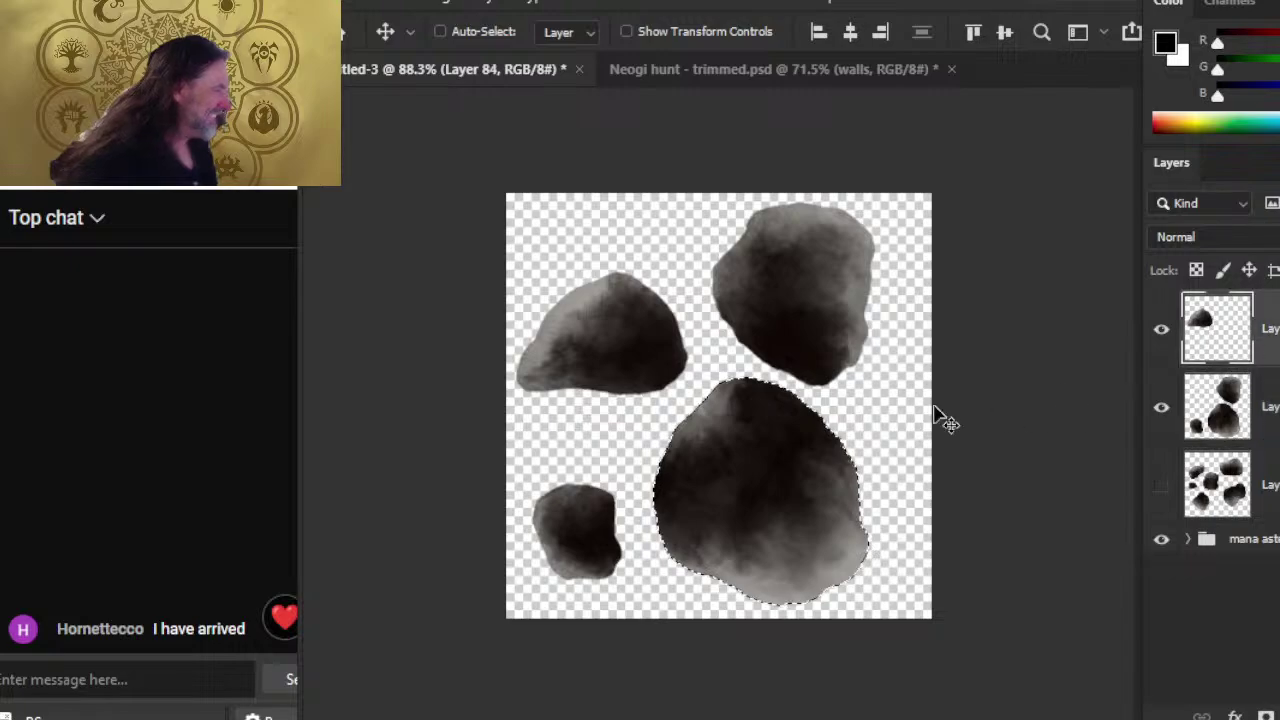
{"action": "key", "text": "l"}
{"action": "right_click", "coordinate": [697, 300]}
{"action": "left_click", "coordinate": [570, 480]}
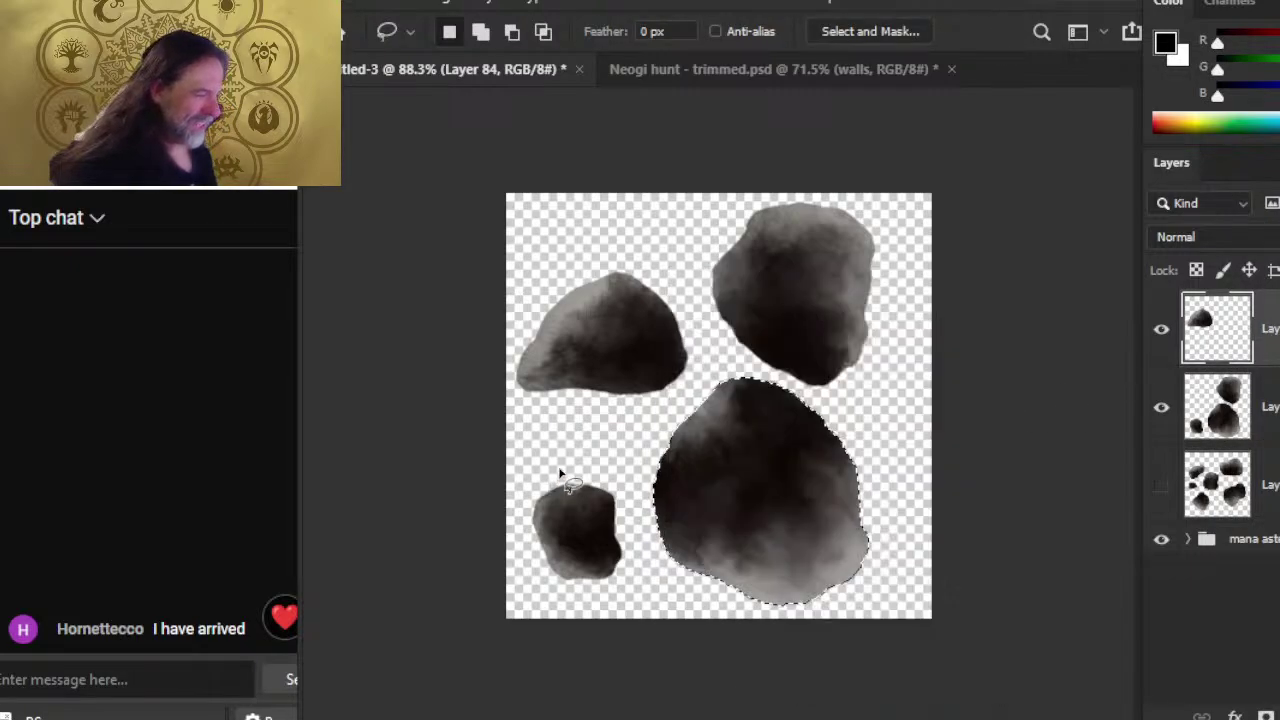
{"action": "right_click", "coordinate": [600, 442]}
{"action": "left_click", "coordinate": [694, 280]}
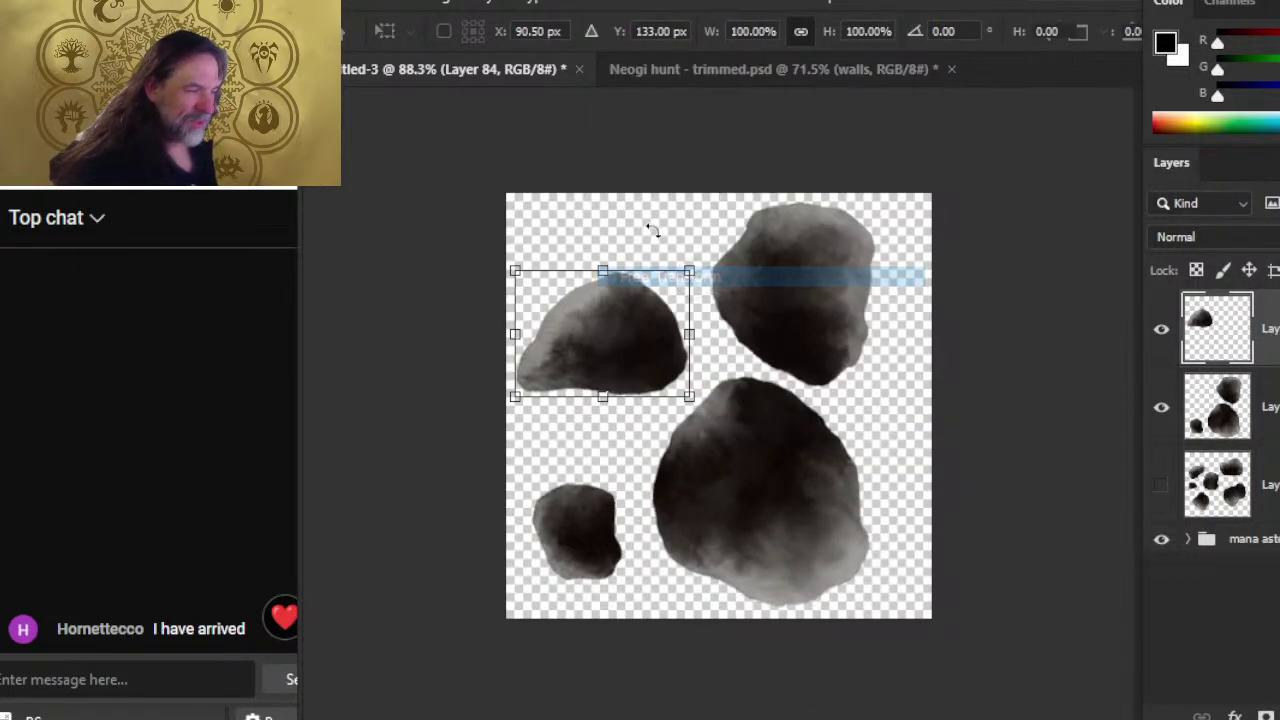
{"action": "left_click_drag", "start_coordinate": [651, 223], "coordinate": [705, 248]}
{"action": "key", "text": "Return"}
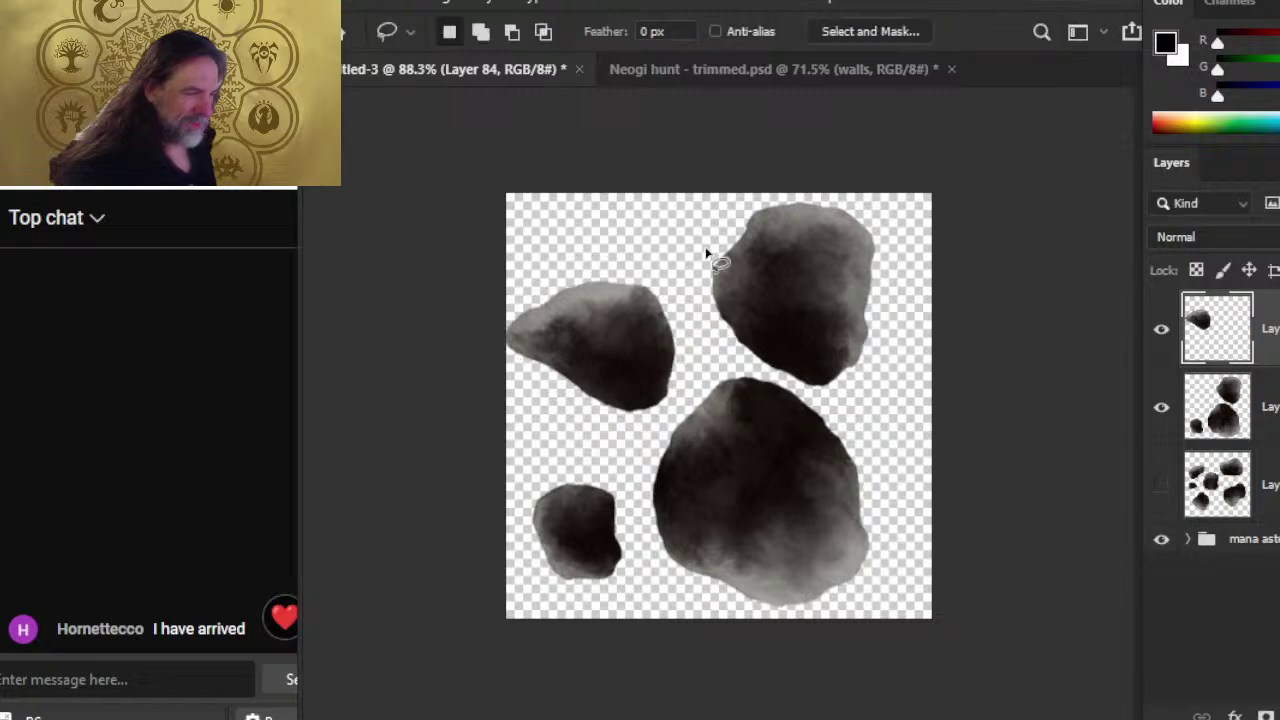
{"action": "key", "text": "v"}
{"action": "left_click_drag", "start_coordinate": [714, 409], "coordinate": [726, 414]}
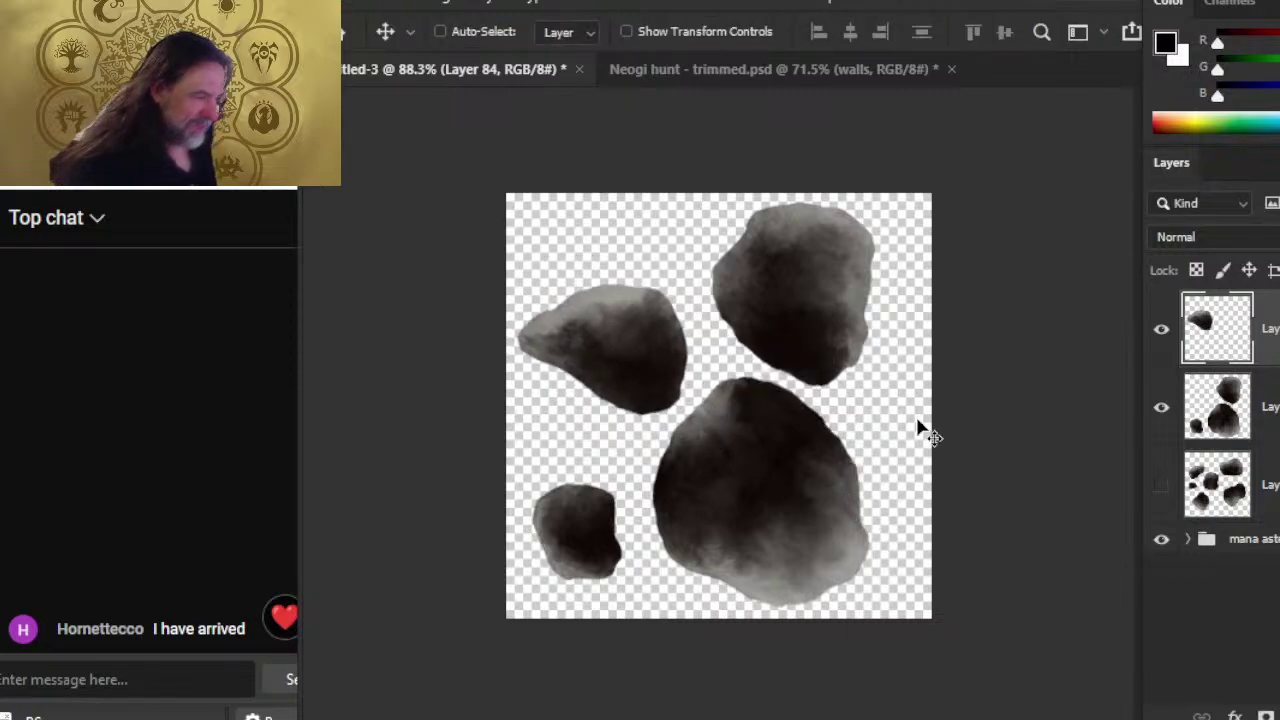
- On Layer 83, rotate the big stone about 10 degrees and nudge it slightly
{"action": "left_click", "coordinate": [1220, 420]}
{"action": "key", "text": "l"}
{"action": "left_click_drag", "start_coordinate": [822, 406], "coordinate": [866, 425]}
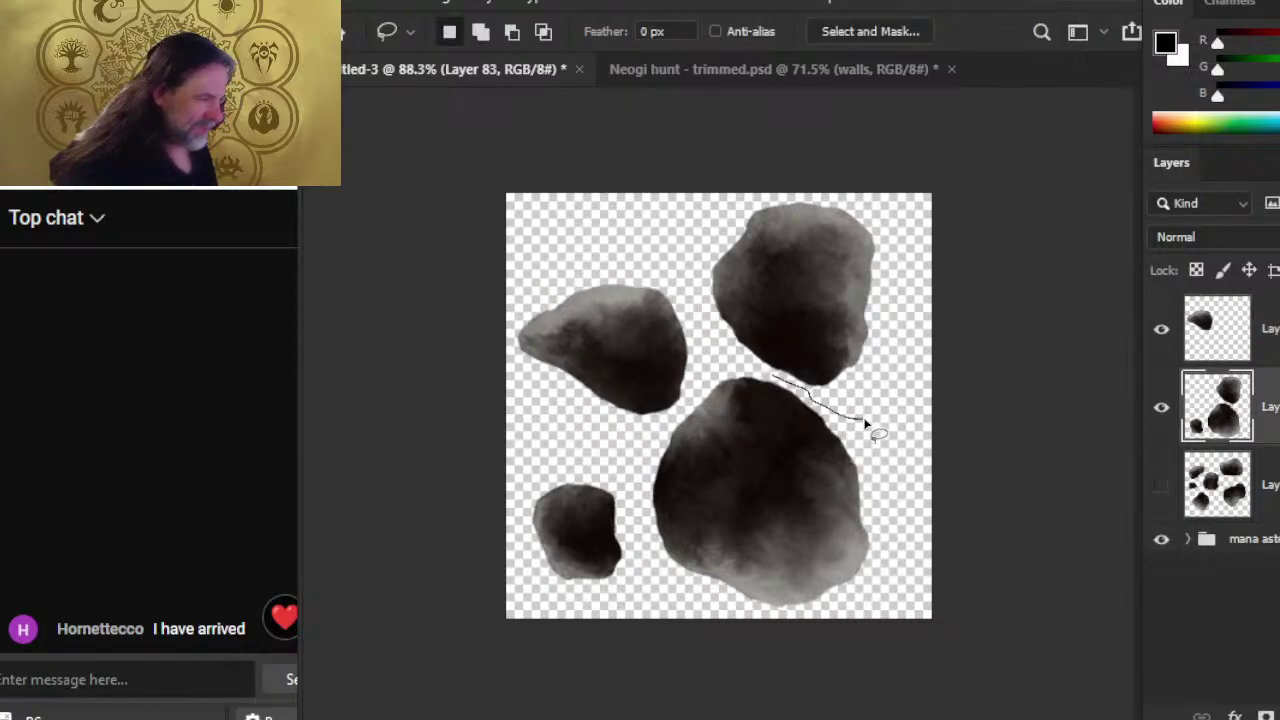
{"action": "mouse_move", "coordinate": [772, 377]}
{"action": "left_mouse_down"}
{"action": "mouse_move", "coordinate": [697, 382]}
{"action": "mouse_move", "coordinate": [648, 455]}
{"action": "mouse_move", "coordinate": [632, 542]}
{"action": "mouse_move", "coordinate": [680, 608]}
{"action": "mouse_move", "coordinate": [837, 618]}
{"action": "mouse_move", "coordinate": [866, 425]}
{"action": "left_mouse_up"}
{"action": "right_click", "coordinate": [800, 412]}
{"action": "left_click", "coordinate": [840, 203]}
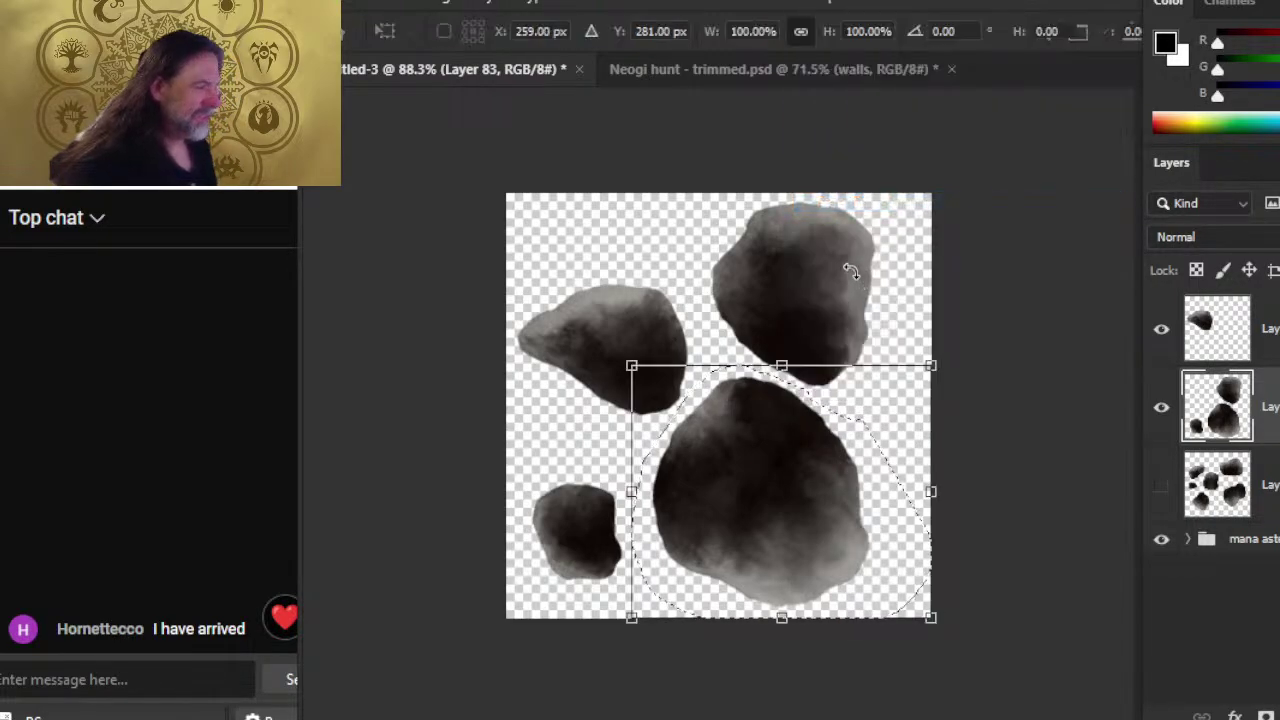
{"action": "left_click_drag", "start_coordinate": [849, 271], "coordinate": [878, 285]}
{"action": "key", "text": "Return"}
{"action": "key", "text": "v"}
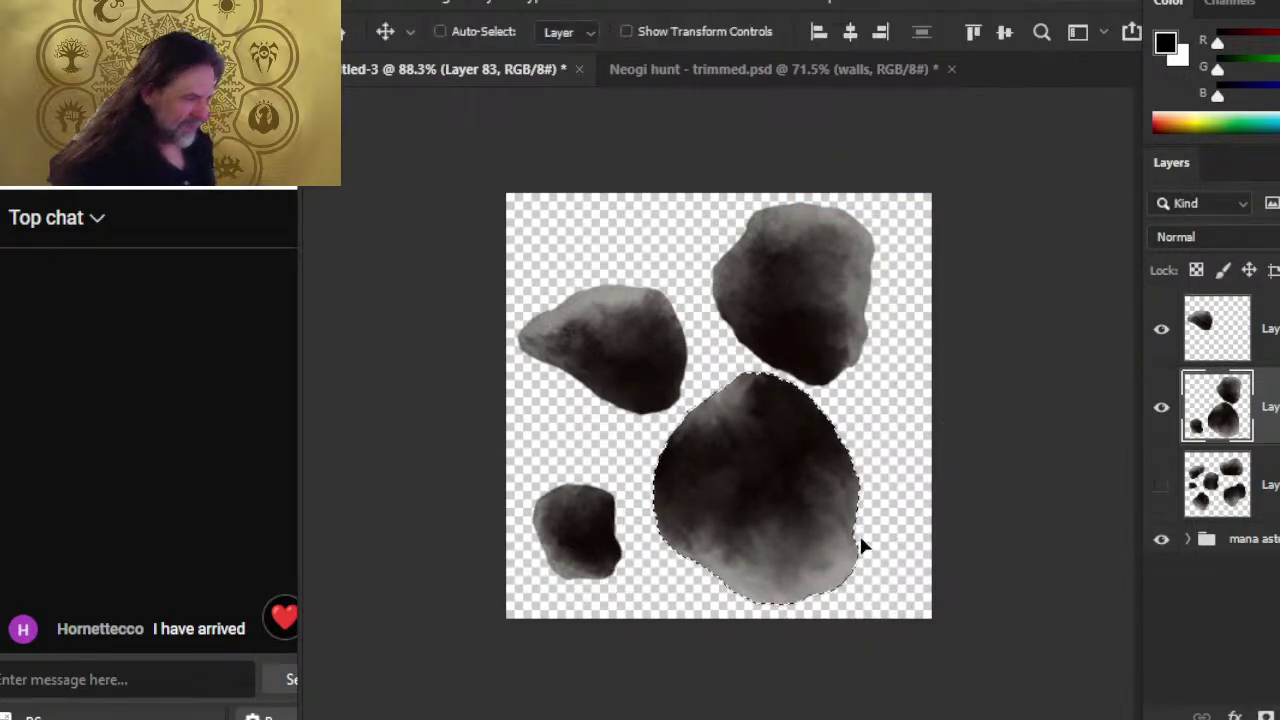
{"action": "left_click_drag", "start_coordinate": [860, 543], "coordinate": [872, 538]}
{"action": "key", "text": "ctrl+d"}
- Move the small lower-left stone up about 30 px
{"action": "key", "text": "l"}
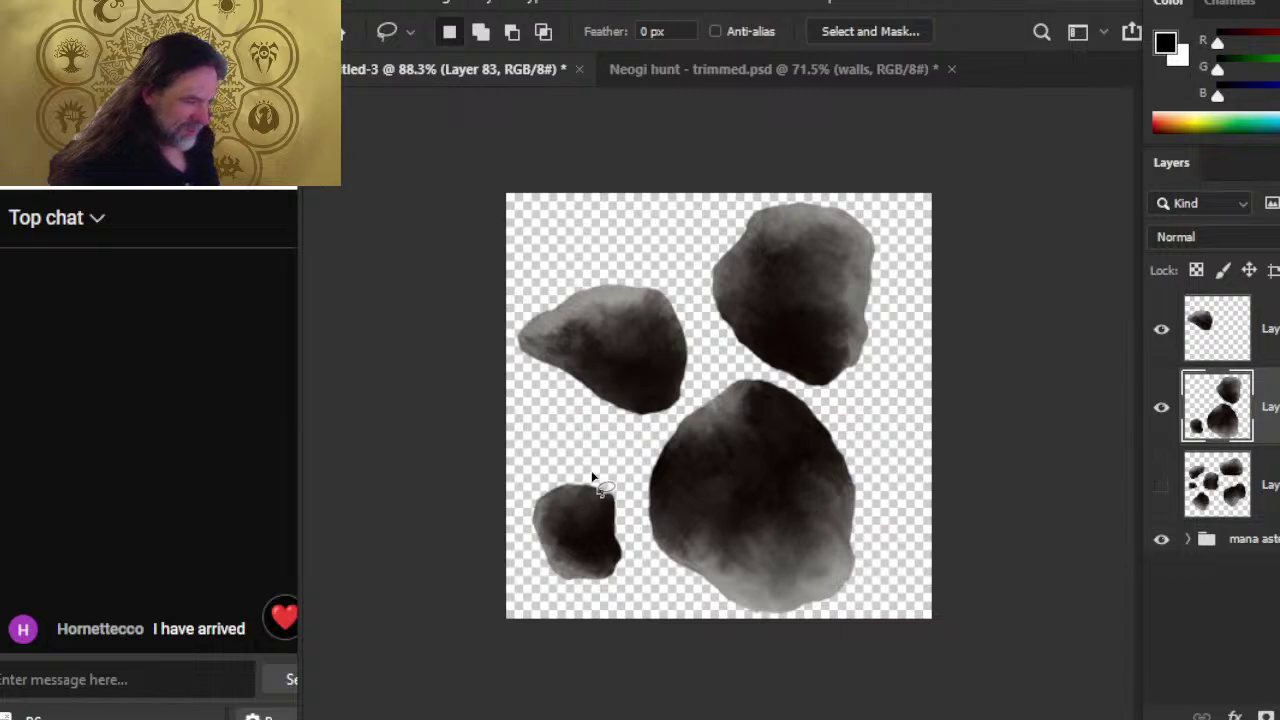
{"action": "mouse_move", "coordinate": [591, 463]}
{"action": "left_mouse_down"}
{"action": "mouse_move", "coordinate": [553, 610]}
{"action": "mouse_move", "coordinate": [630, 520]}
{"action": "mouse_move", "coordinate": [590, 465]}
{"action": "left_mouse_up"}
{"action": "key", "text": "v"}
{"action": "left_click_drag", "start_coordinate": [580, 563], "coordinate": [591, 530]}
{"action": "key", "text": "ctrl+d"}
{"action": "key", "text": "l"}
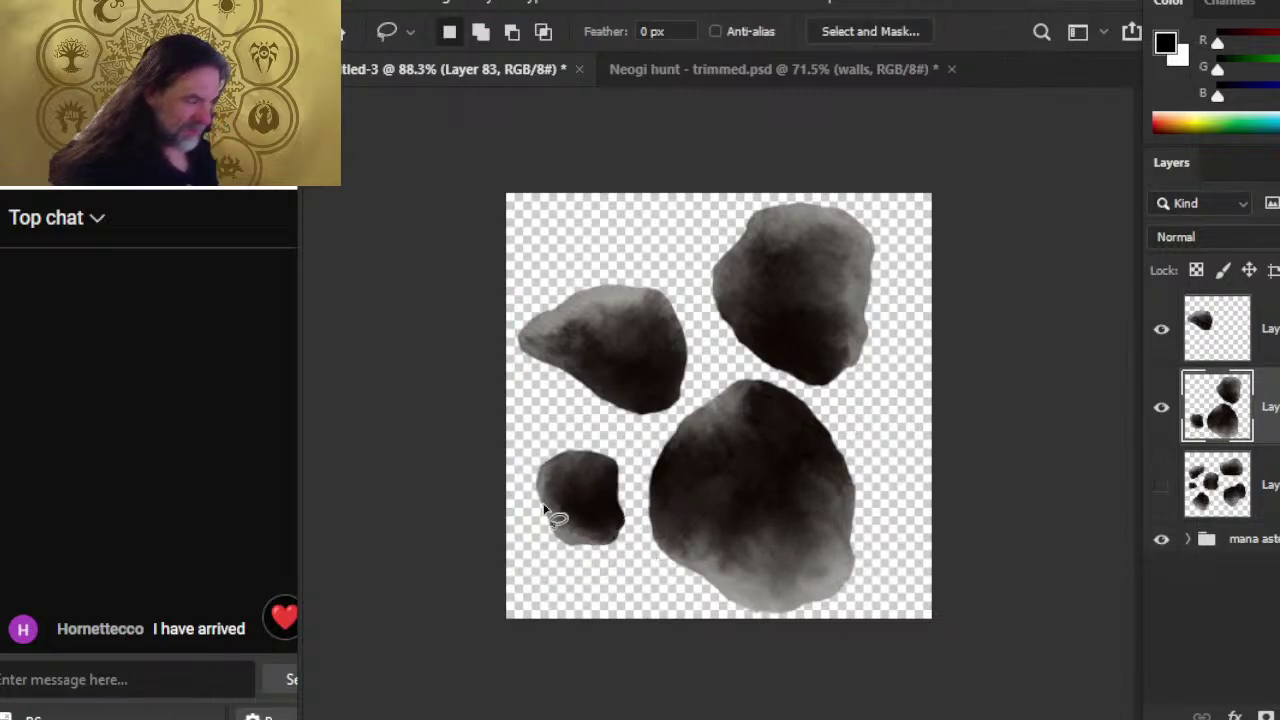
- Merge the separate small-stone layer down into Layer 83
{"action": "key", "text": "e"}
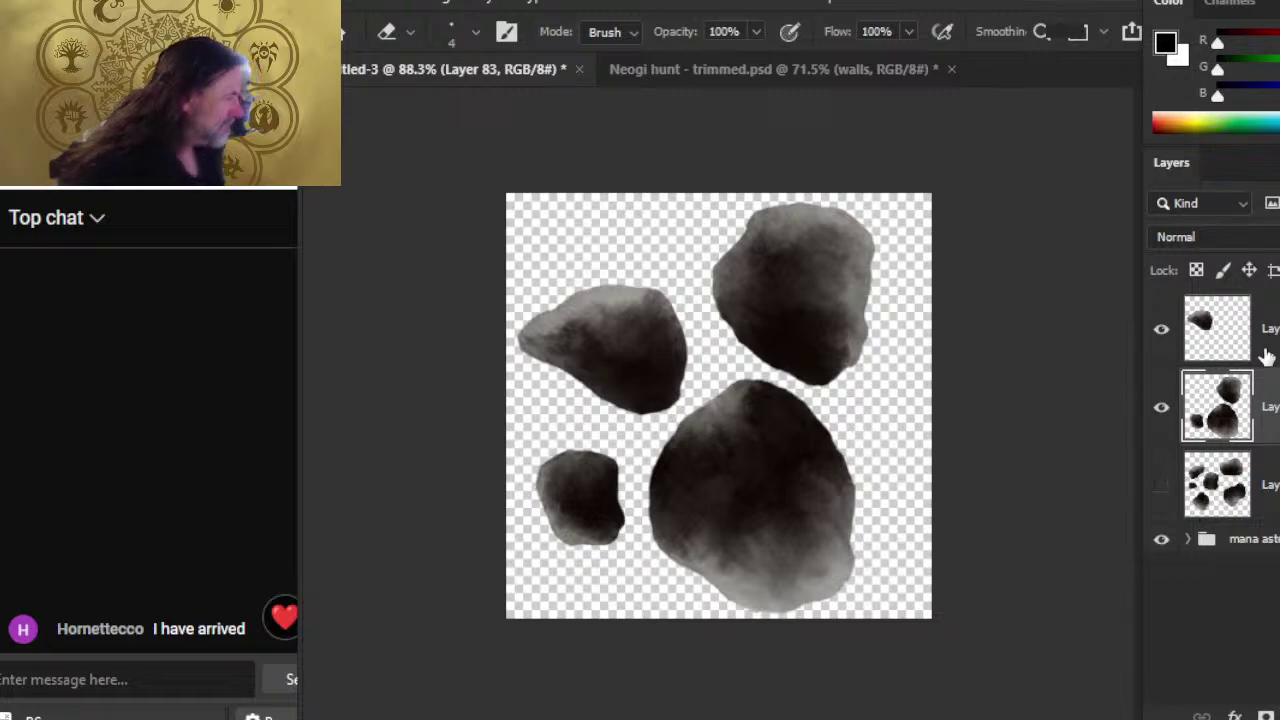
{"action": "left_click", "coordinate": [1188, 345]}
{"action": "key", "text": "ctrl+e"}
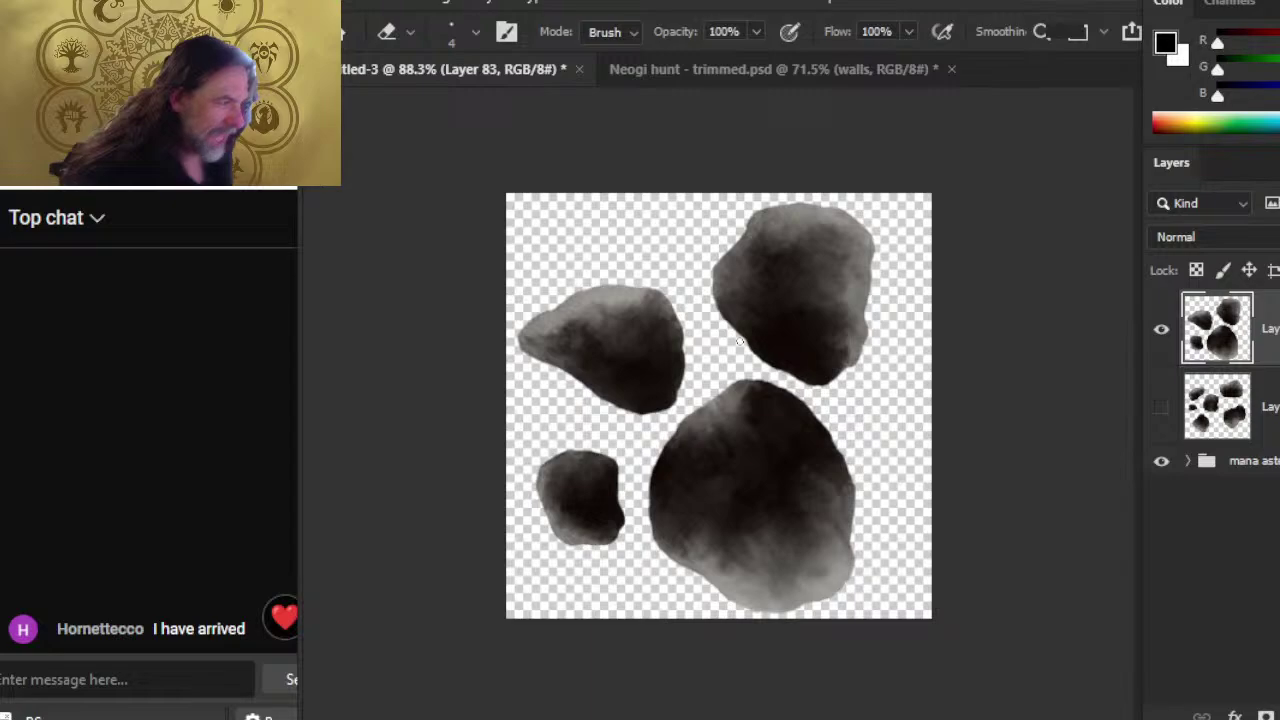
- Erase the upper-right stone's bottom edge softer and shift the small lower-left stone up-left
{"action": "left_click_drag", "start_coordinate": [782, 371], "coordinate": [806, 381]}
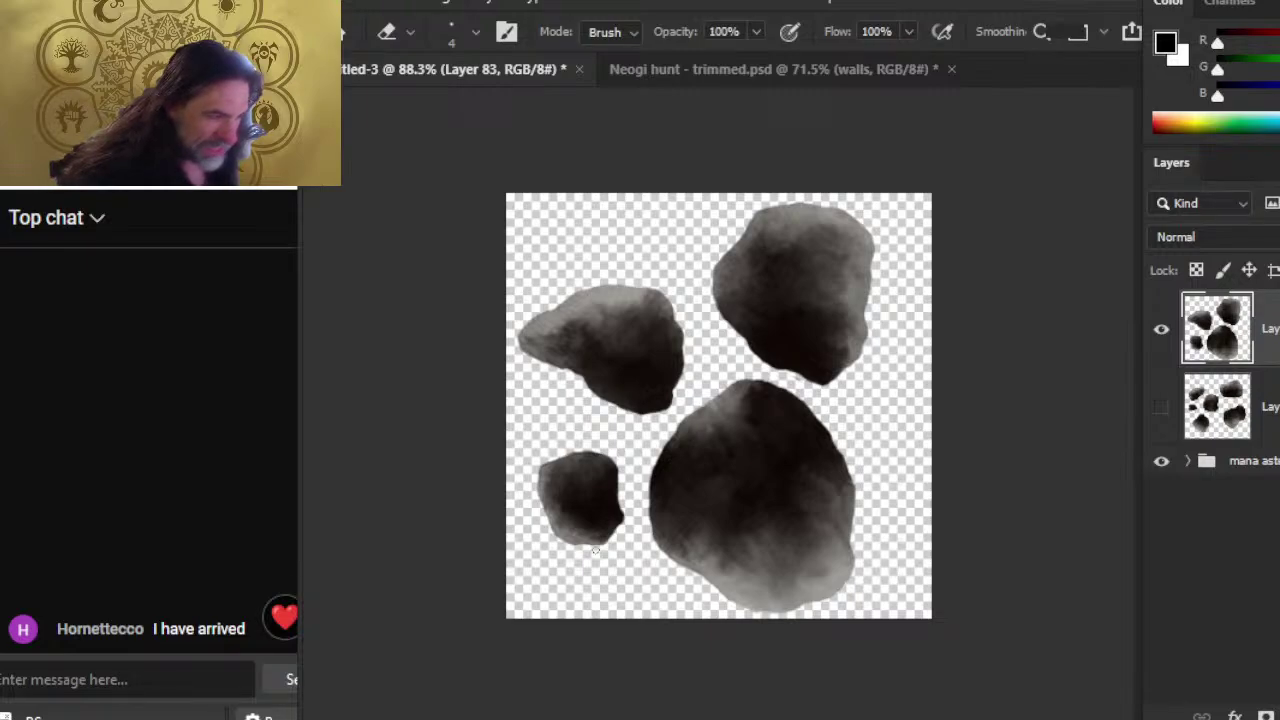
{"action": "key", "text": "l"}
{"action": "mouse_move", "coordinate": [600, 444]}
{"action": "left_mouse_down"}
{"action": "mouse_move", "coordinate": [512, 494]}
{"action": "mouse_move", "coordinate": [592, 571]}
{"action": "mouse_move", "coordinate": [630, 526]}
{"action": "mouse_move", "coordinate": [598, 440]}
{"action": "left_mouse_up"}
{"action": "key", "text": "v"}
{"action": "key", "text": "l"}
{"action": "key", "text": "ctrl+d"}
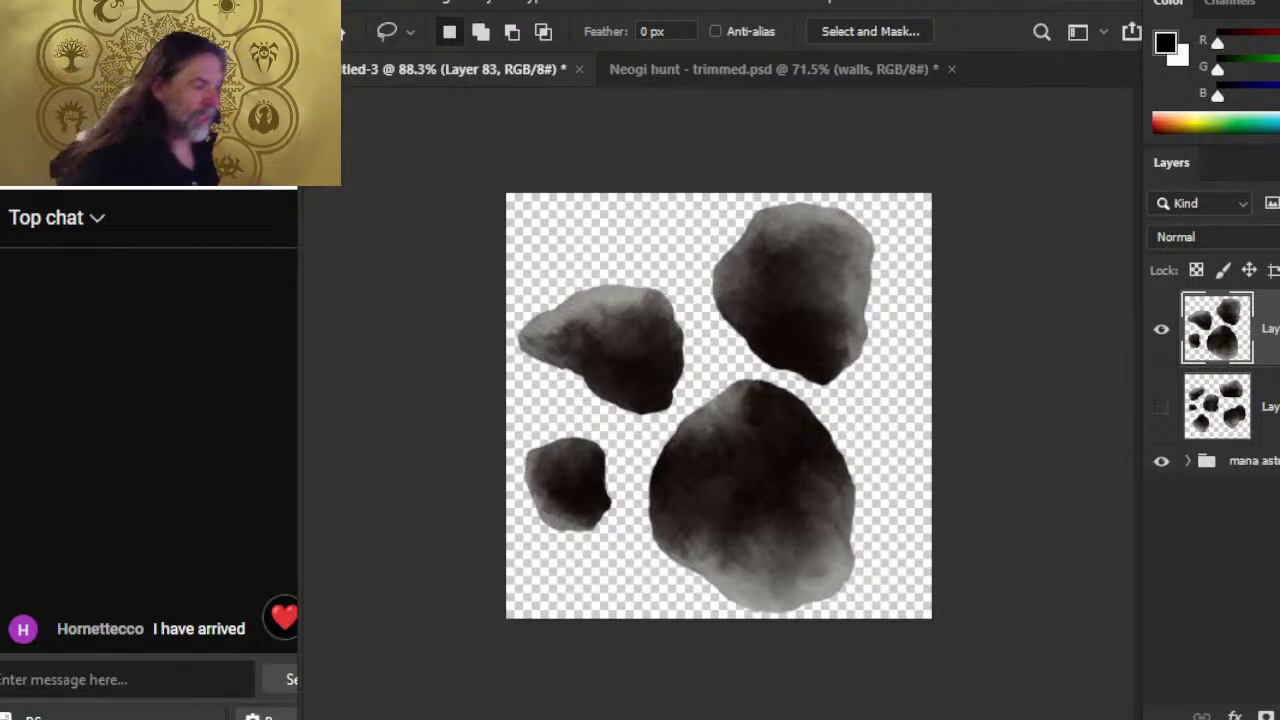
{"action": "key", "text": "e"}
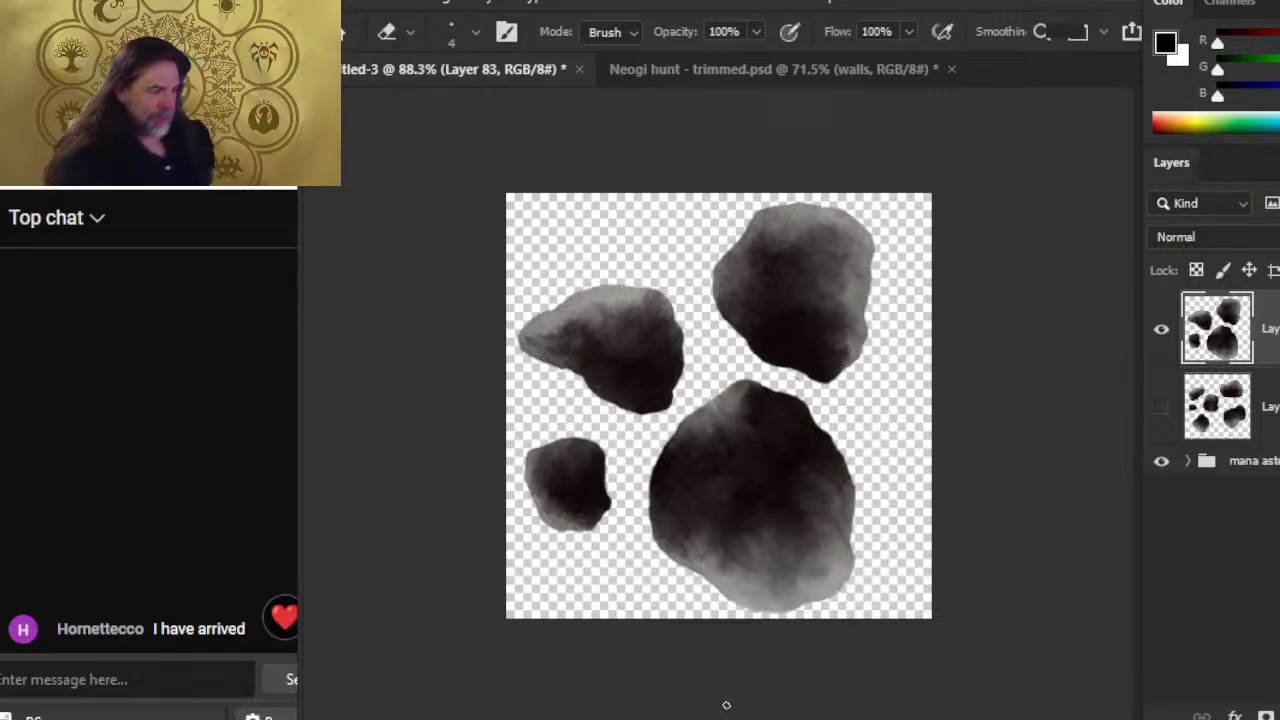
- Save the paw-print cluster to the computer as PNG 'asteroid cluster 5' with default PNG options
{"action": "left_click", "coordinate": [366, 5]}
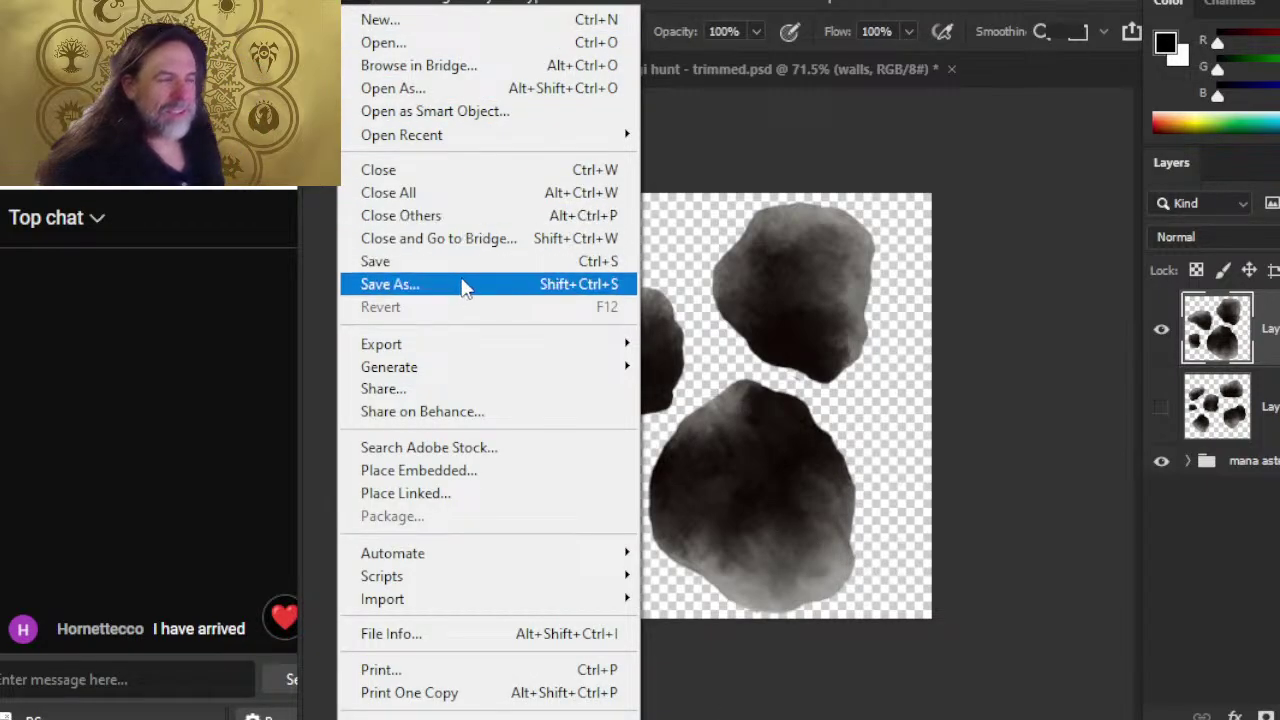
{"action": "left_click", "coordinate": [410, 157]}
{"action": "left_click", "coordinate": [972, 580]}
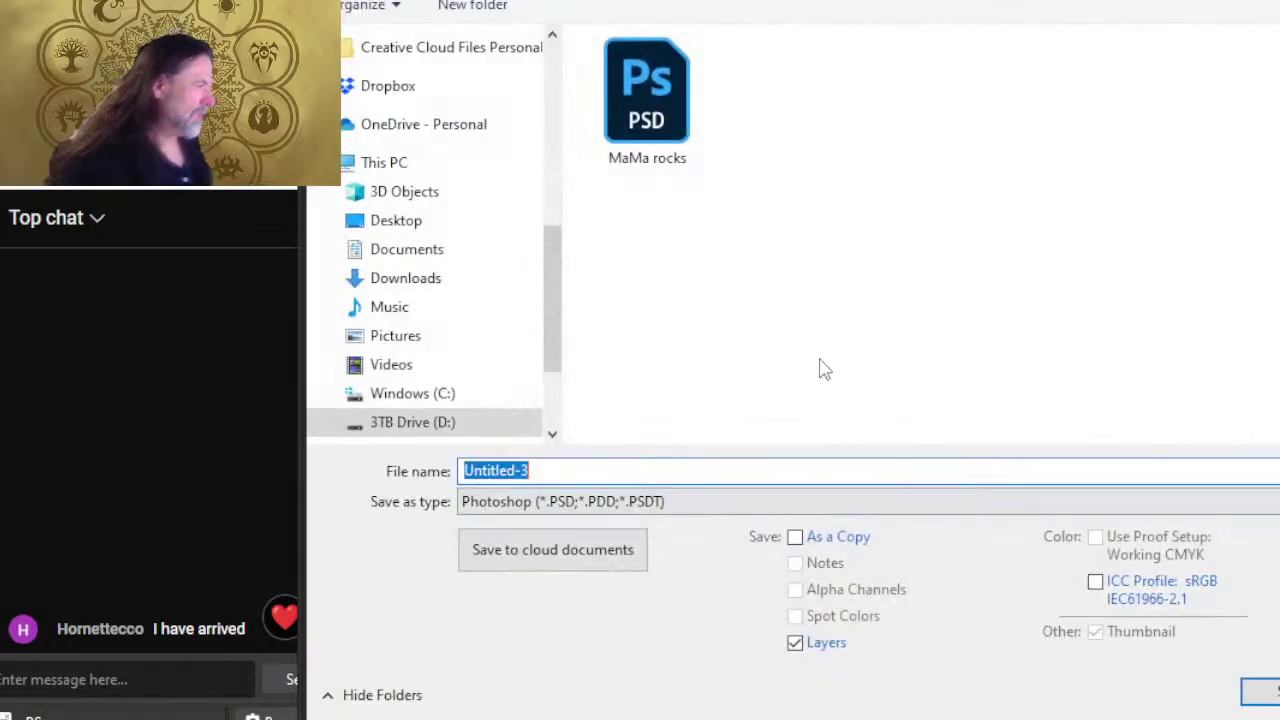
{"action": "left_click", "coordinate": [750, 508]}
{"action": "left_click", "coordinate": [572, 407]}
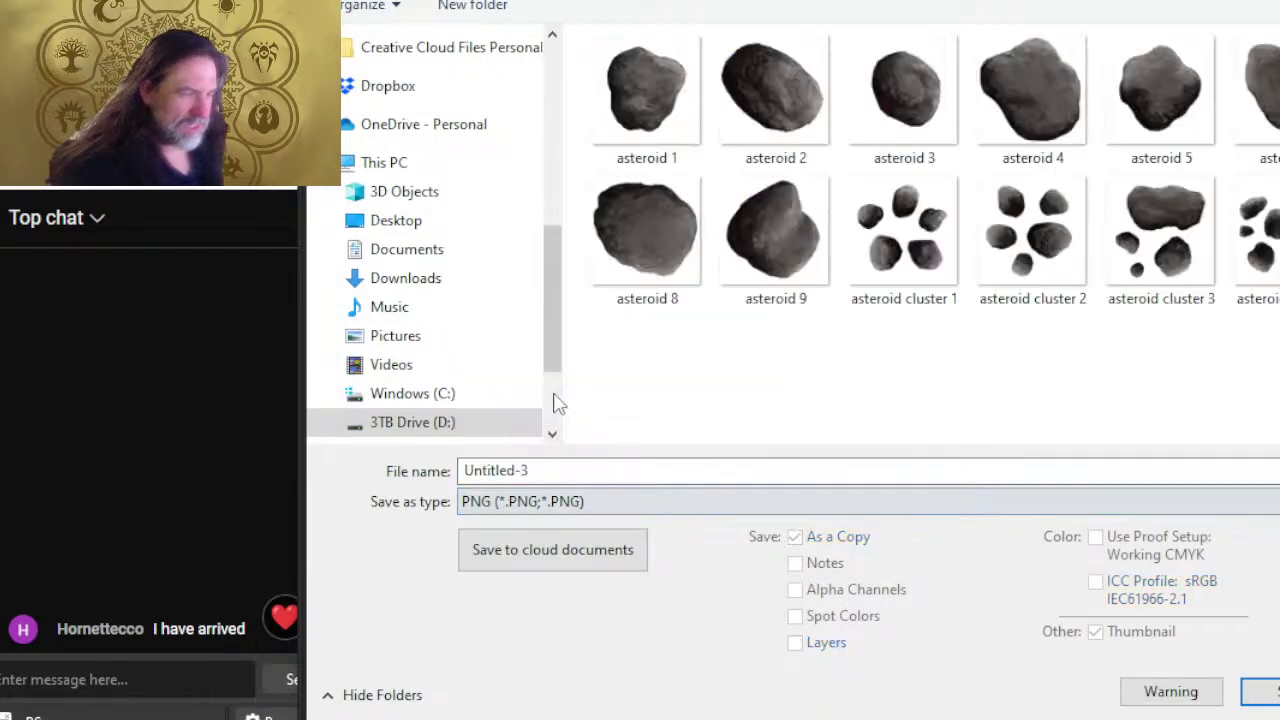
{"action": "left_click", "coordinate": [1255, 245]}
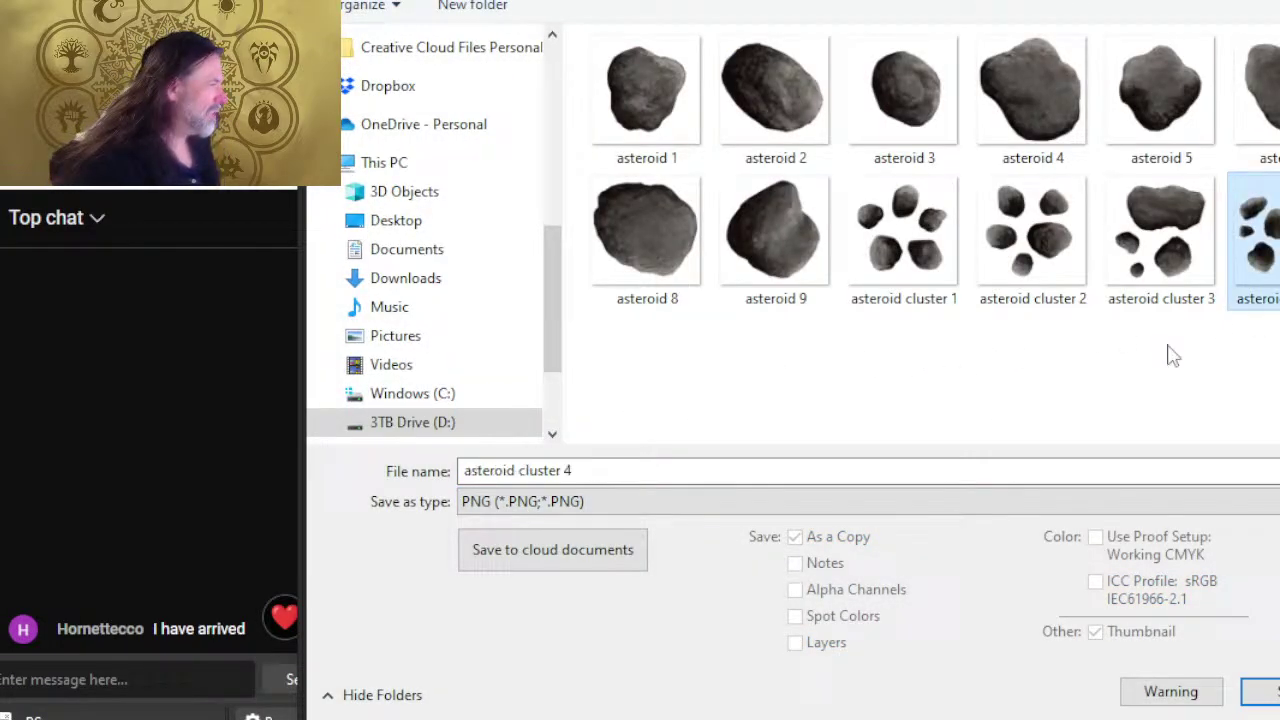
{"action": "left_click", "coordinate": [687, 475]}
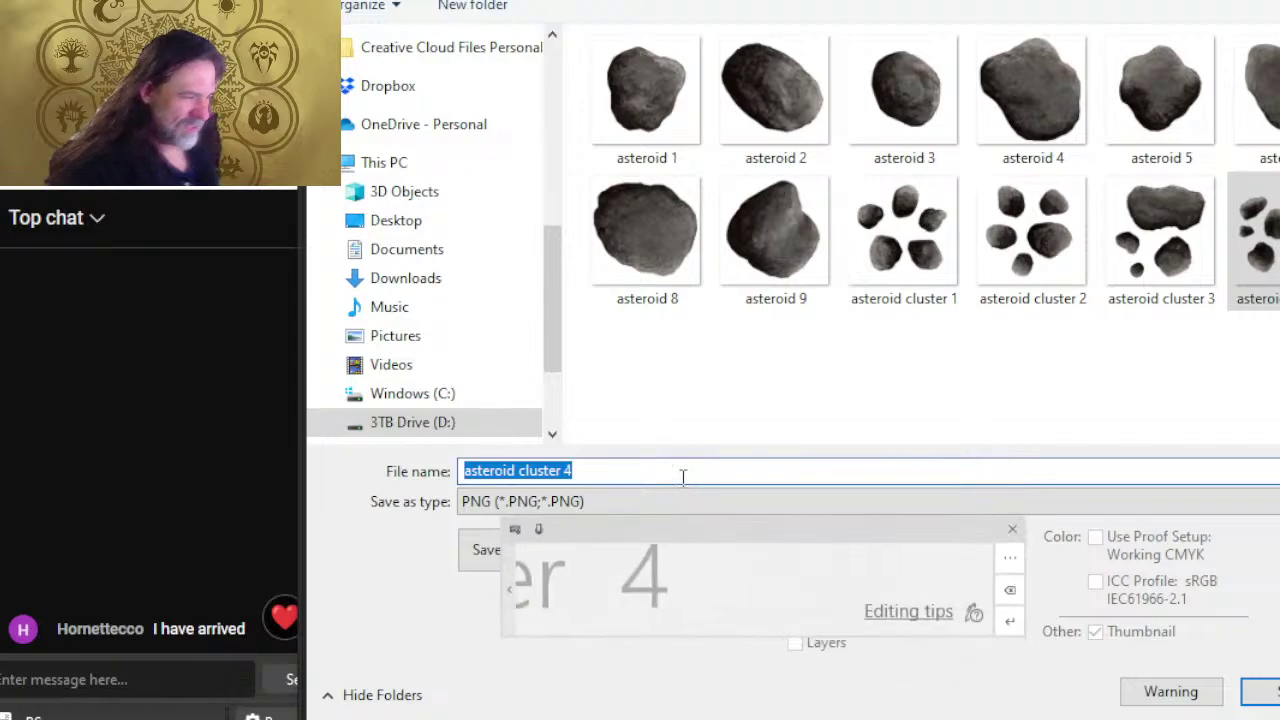
{"action": "key", "text": "BackSpace"}
{"action": "type", "text": "5"}
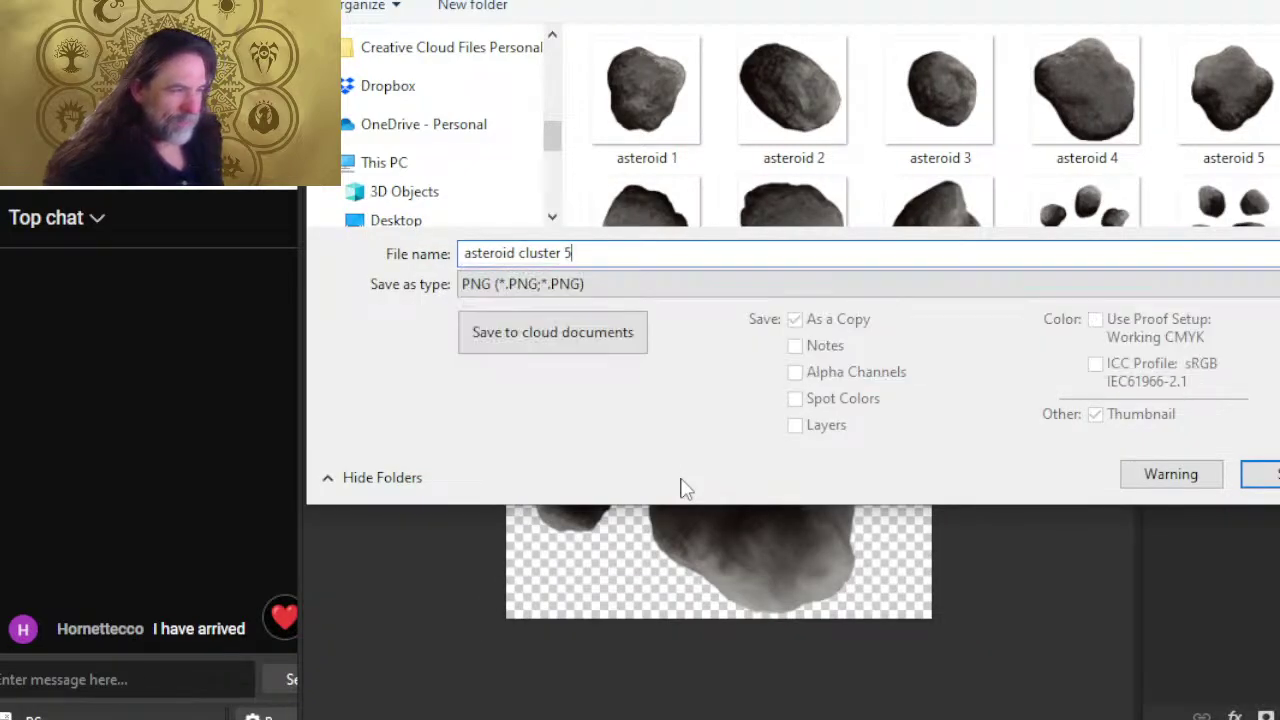
{"action": "key", "text": "Return"}
{"action": "left_click", "coordinate": [918, 163]}
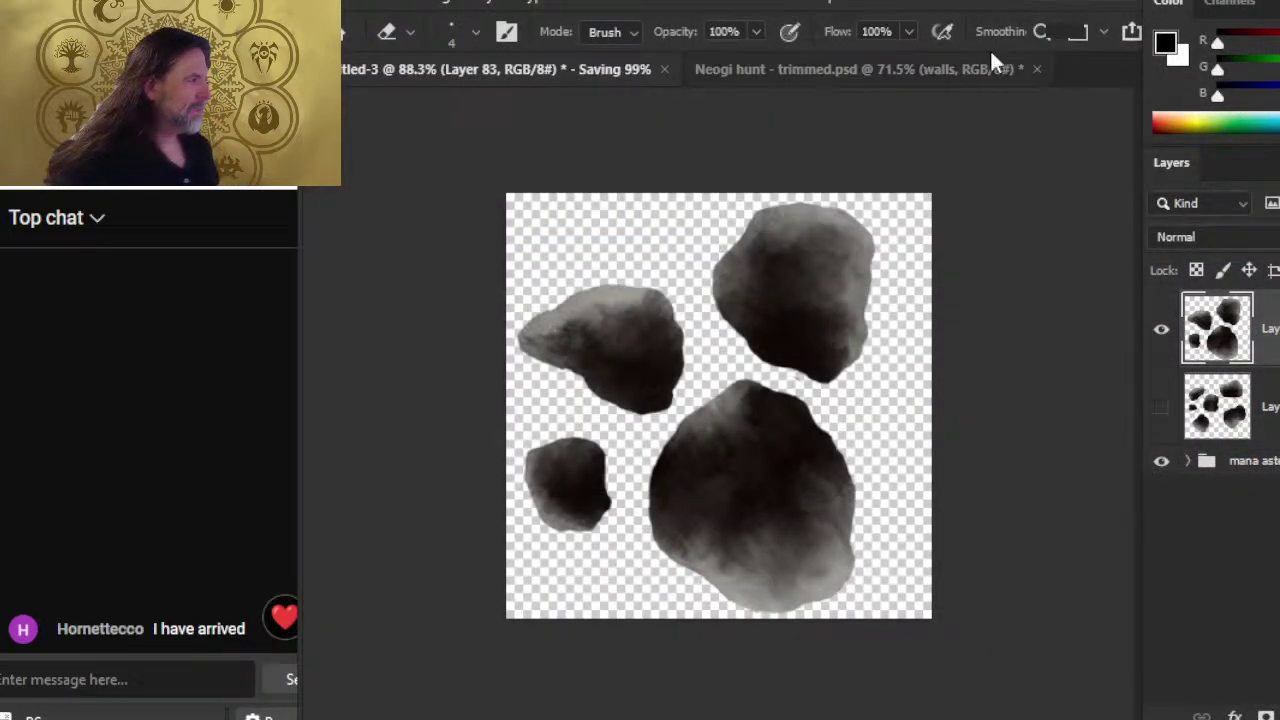
- Hide the finished cluster layer and view the Neogi hunt map's stones at 60.5%
{"action": "left_click", "coordinate": [1161, 328]}
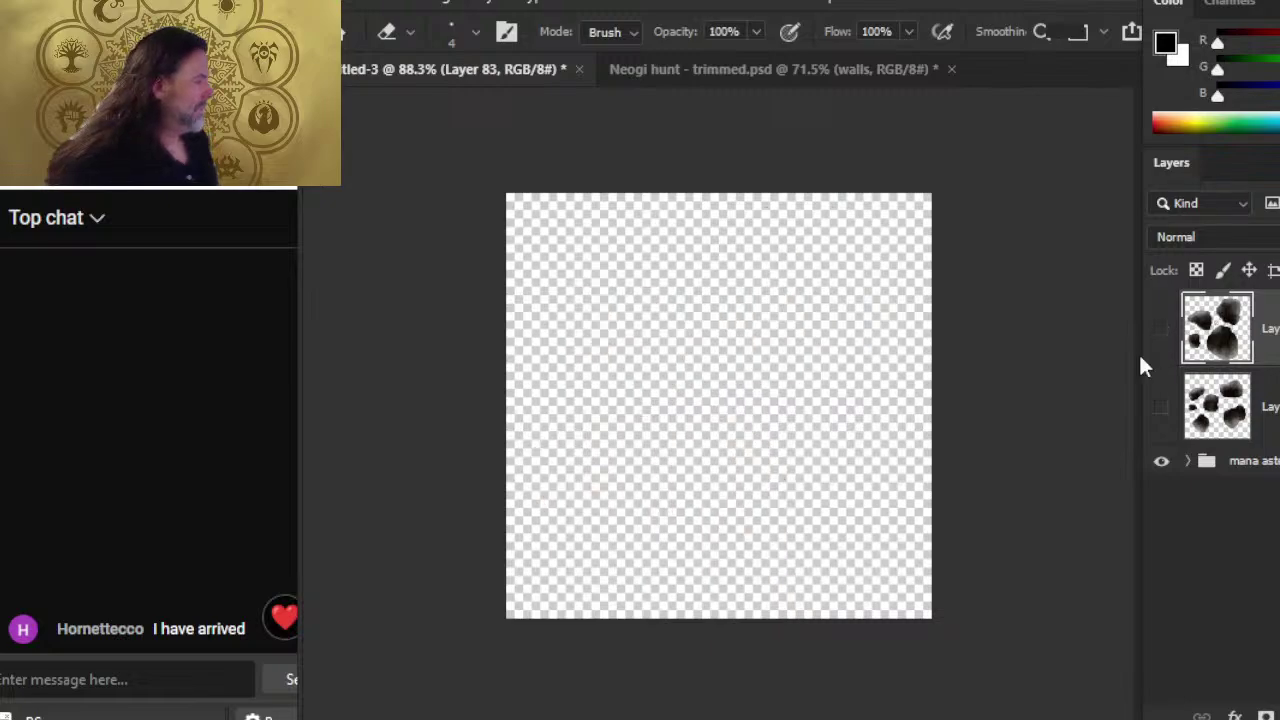
{"action": "left_click", "coordinate": [674, 71]}
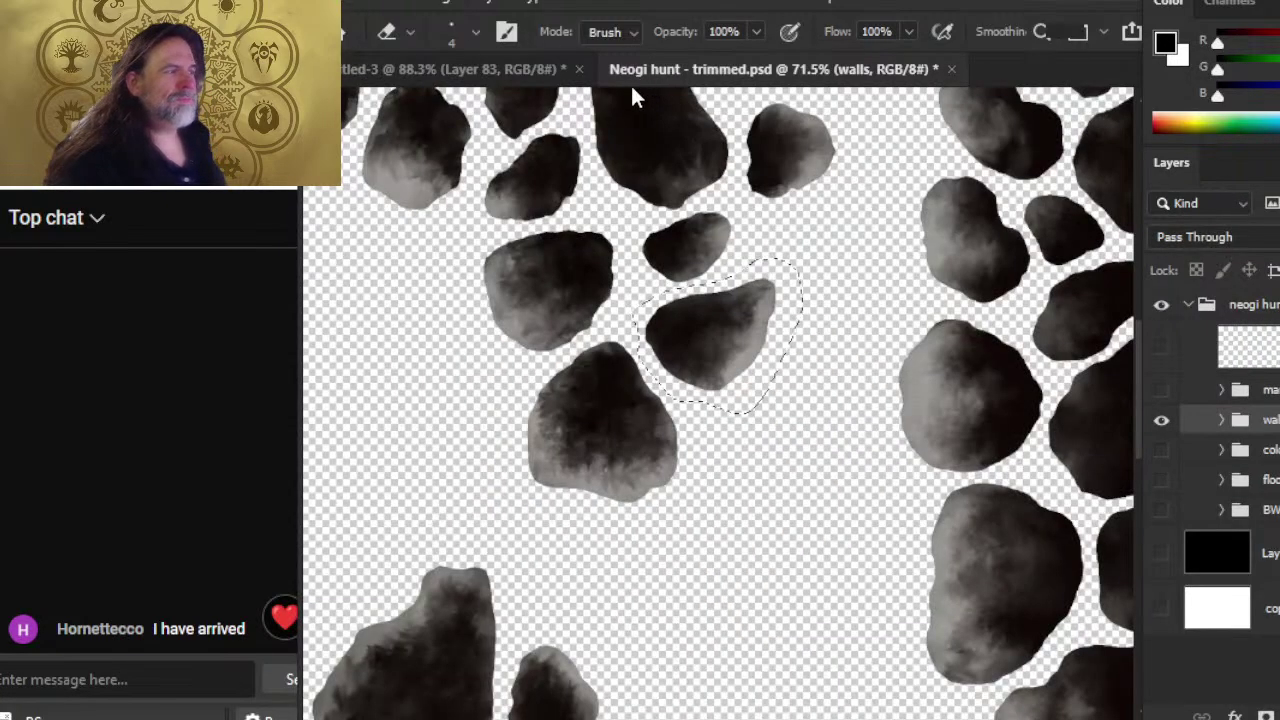
{"action": "left_click_drag", "start_coordinate": [832, 443], "coordinate": [571, 423]}
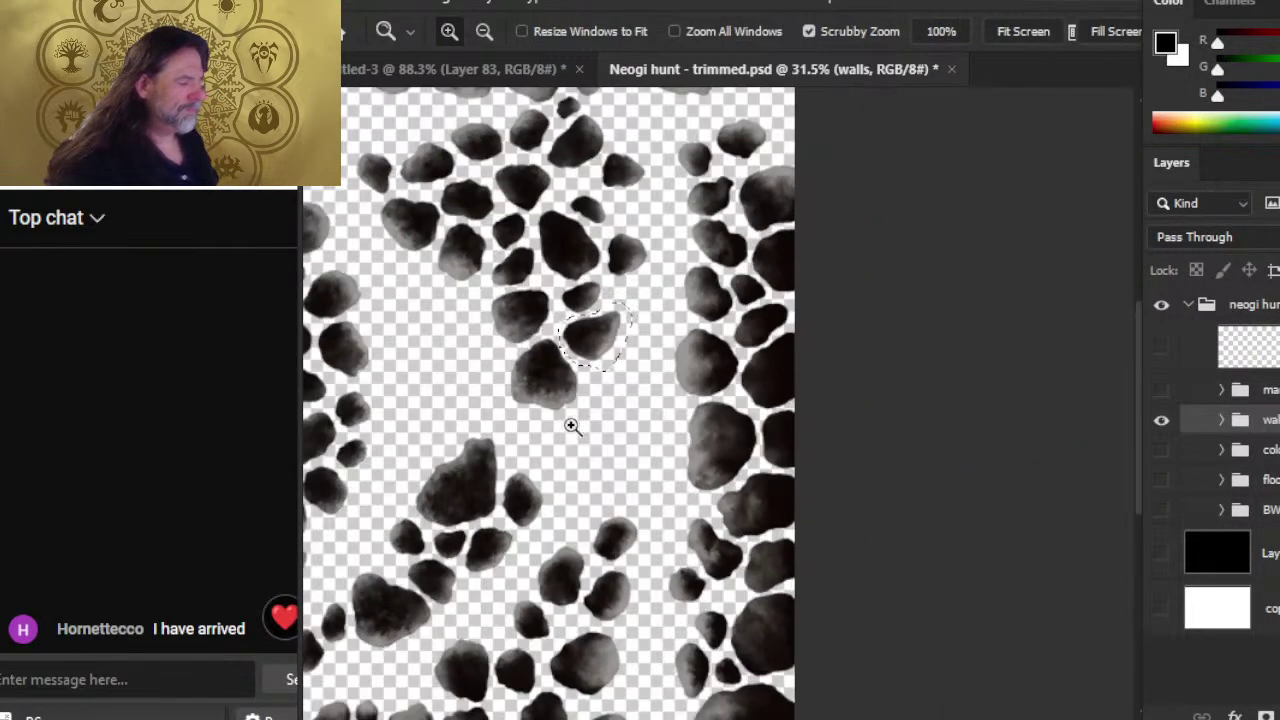
{"action": "left_click_drag", "start_coordinate": [414, 434], "coordinate": [771, 337]}
{"action": "left_click_drag", "start_coordinate": [474, 360], "coordinate": [615, 372]}
- Lasso the large five-lobed rock and carry it over to the Untitled-3 tab
{"action": "key", "text": "l"}
{"action": "left_click_drag", "start_coordinate": [680, 337], "coordinate": [681, 336]}
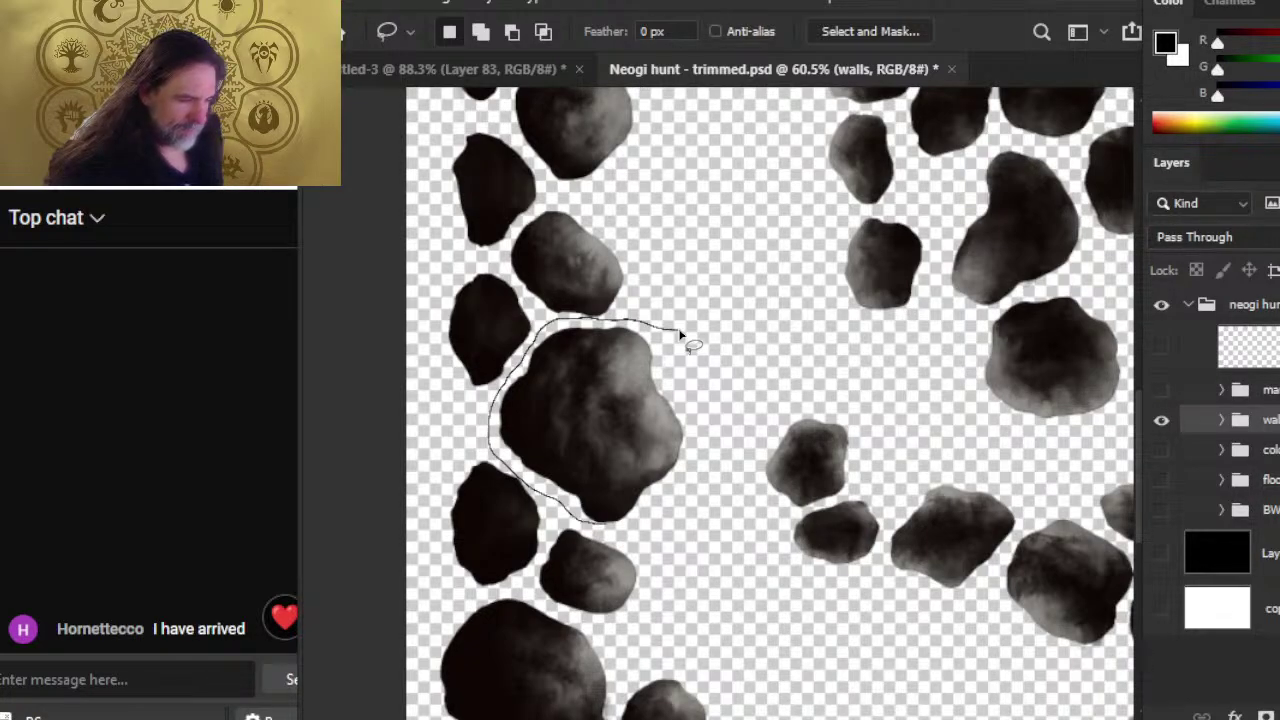
{"action": "mouse_move", "coordinate": [606, 521]}
{"action": "left_mouse_down"}
{"action": "mouse_move", "coordinate": [653, 518]}
{"action": "mouse_move", "coordinate": [685, 493]}
{"action": "mouse_move", "coordinate": [707, 442]}
{"action": "mouse_move", "coordinate": [705, 390]}
{"action": "left_mouse_up"}
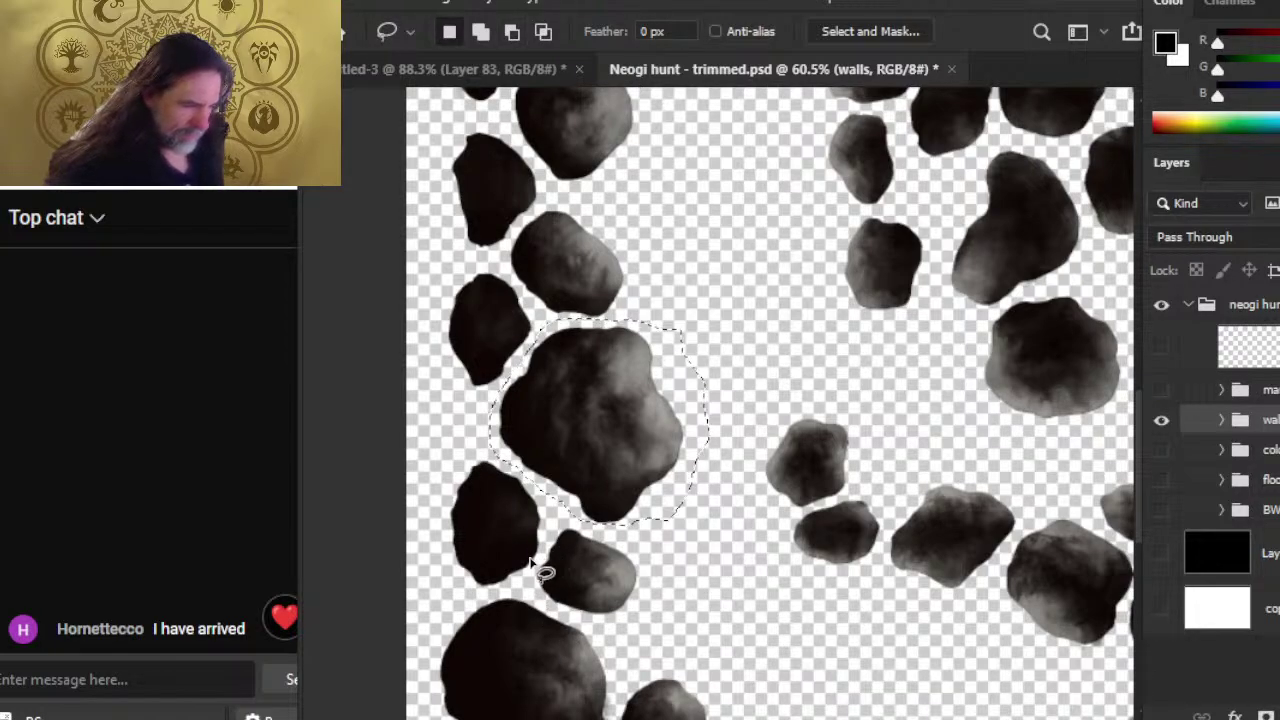
{"action": "key", "text": "shift"}
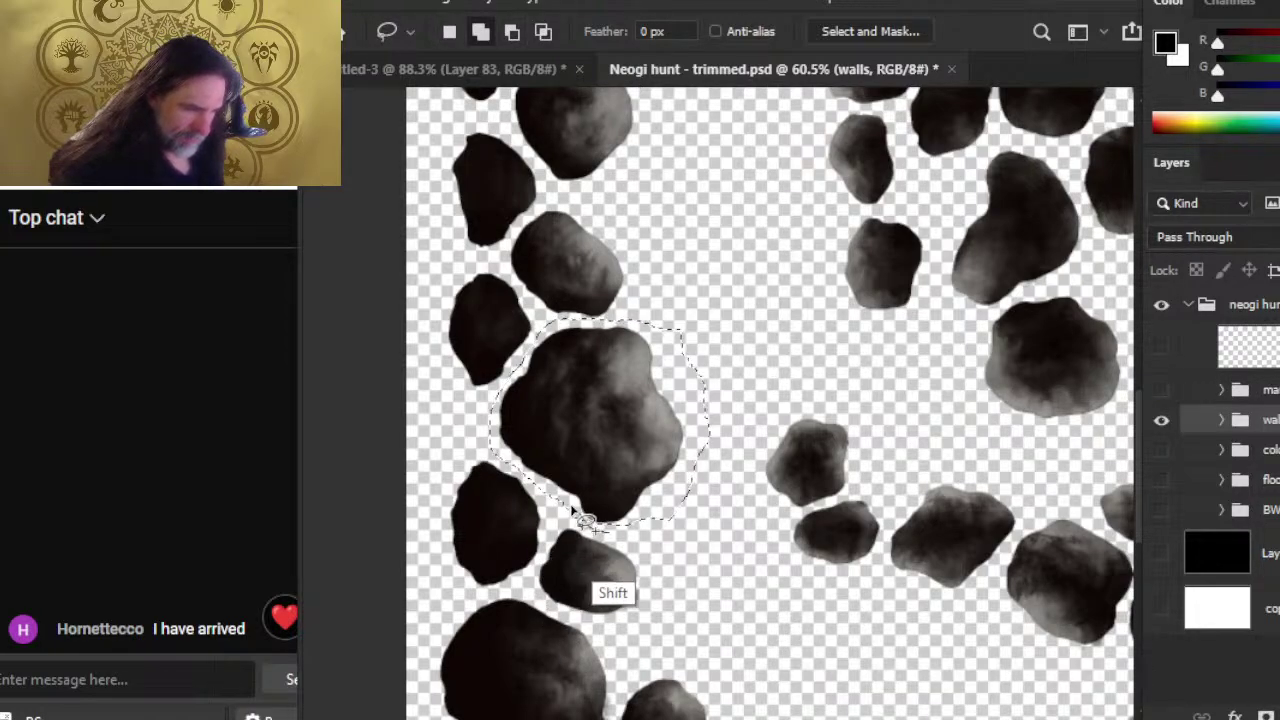
{"action": "key", "text": "ctrl"}
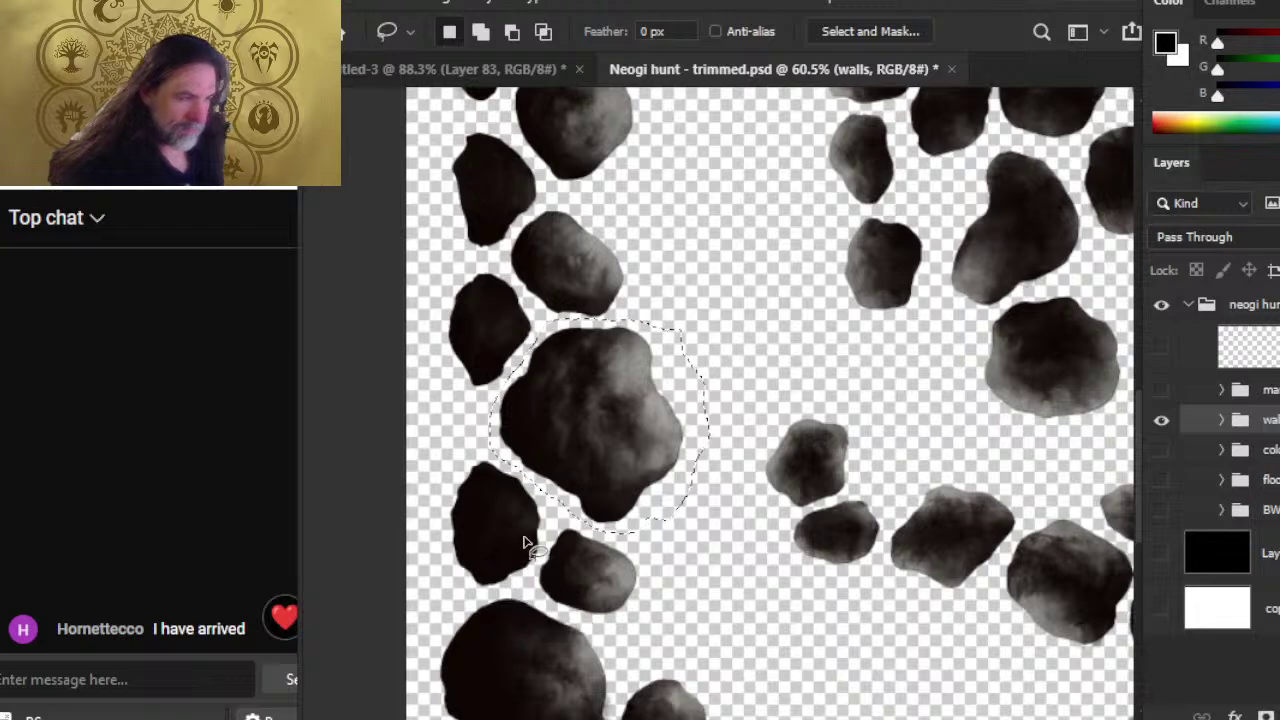
{"action": "left_click", "coordinate": [486, 72]}
- Drop the rock in as Layer 84, centre it, smooth its lower-left edge and nudge it up-right
{"action": "left_click_drag", "start_coordinate": [779, 370], "coordinate": [846, 503]}
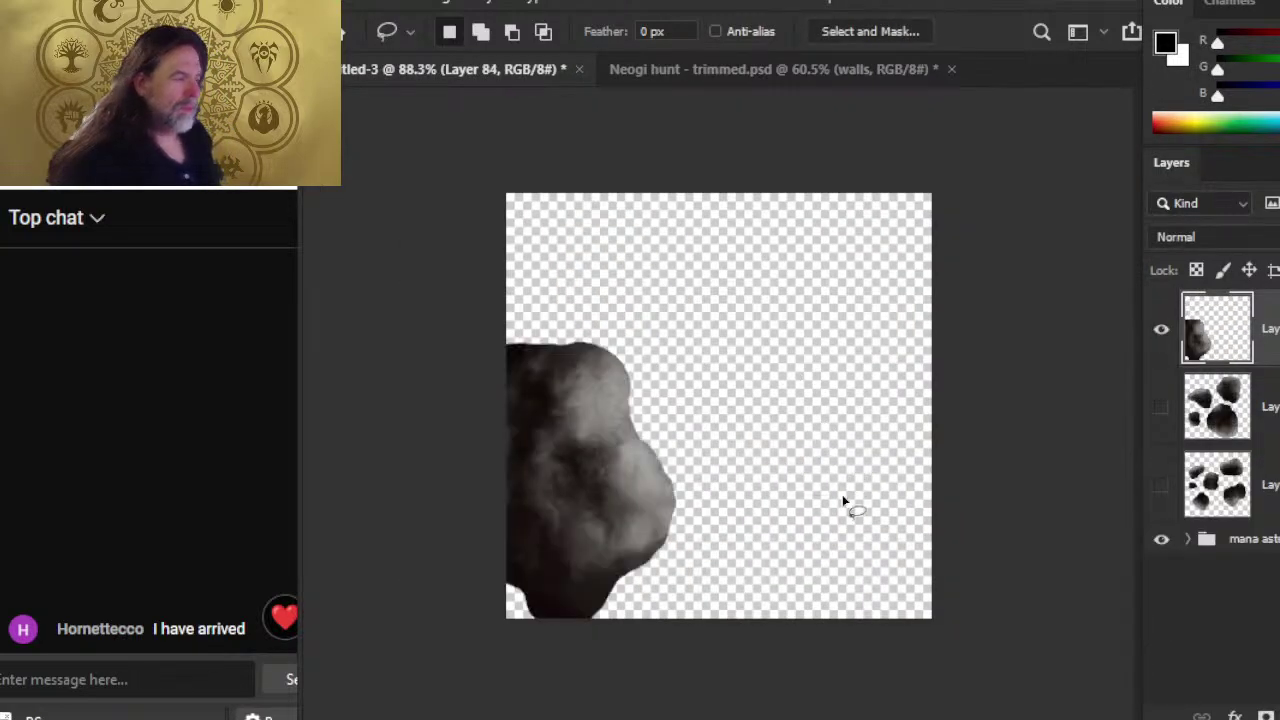
{"action": "key", "text": "v"}
{"action": "left_click_drag", "start_coordinate": [637, 537], "coordinate": [806, 490]}
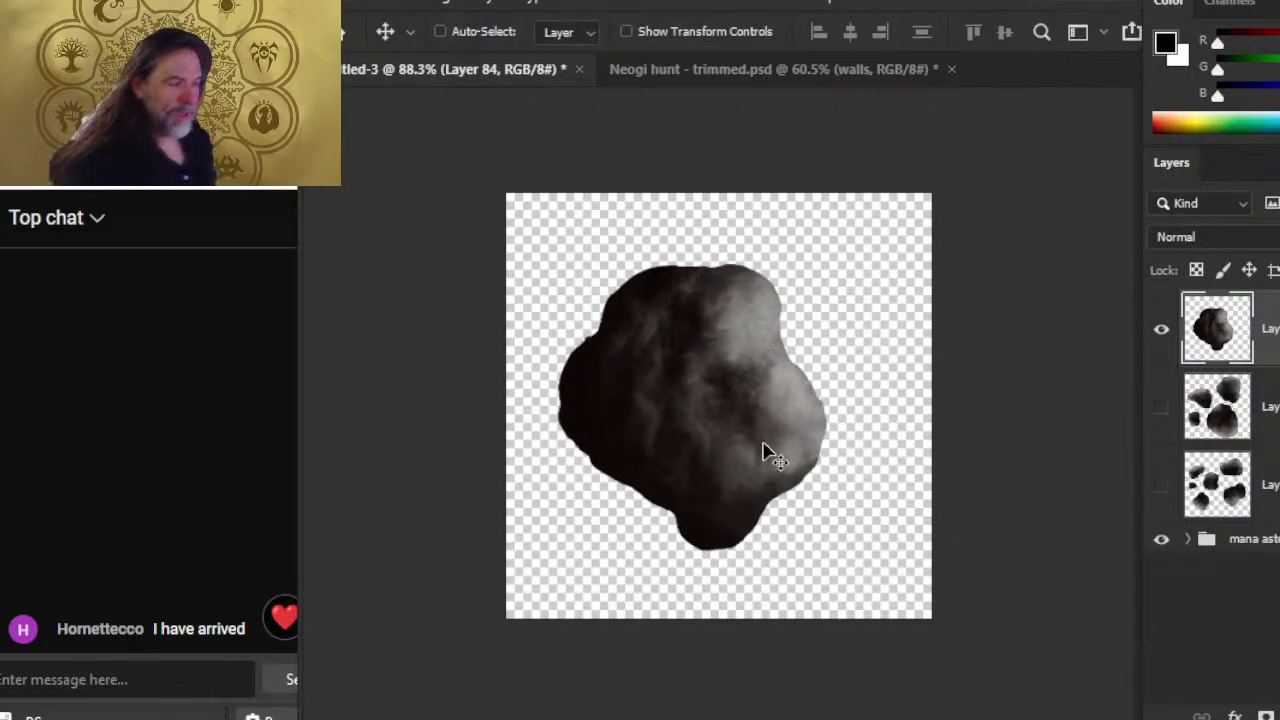
{"action": "mouse_move", "coordinate": [766, 449]}
{"action": "left_mouse_down"}
{"action": "mouse_move", "coordinate": [829, 443]}
{"action": "mouse_move", "coordinate": [834, 423]}
{"action": "left_mouse_up"}
{"action": "key", "text": "e"}
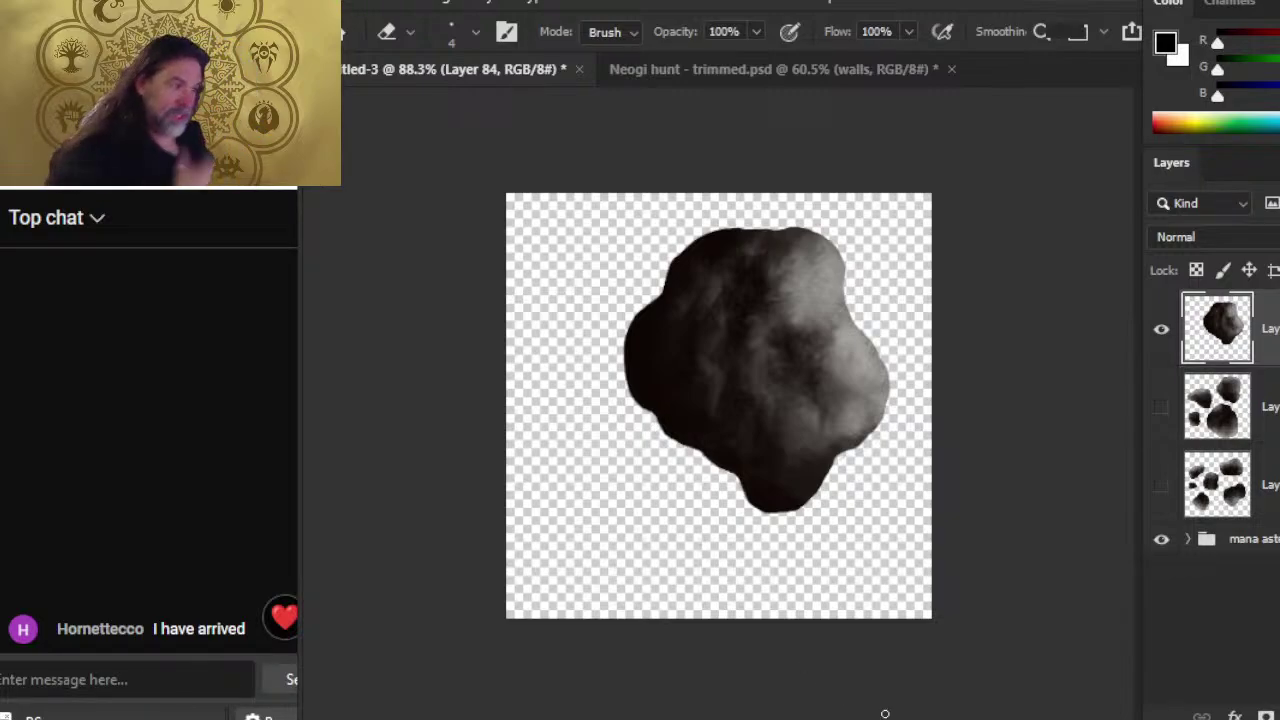
{"action": "key", "text": "v"}
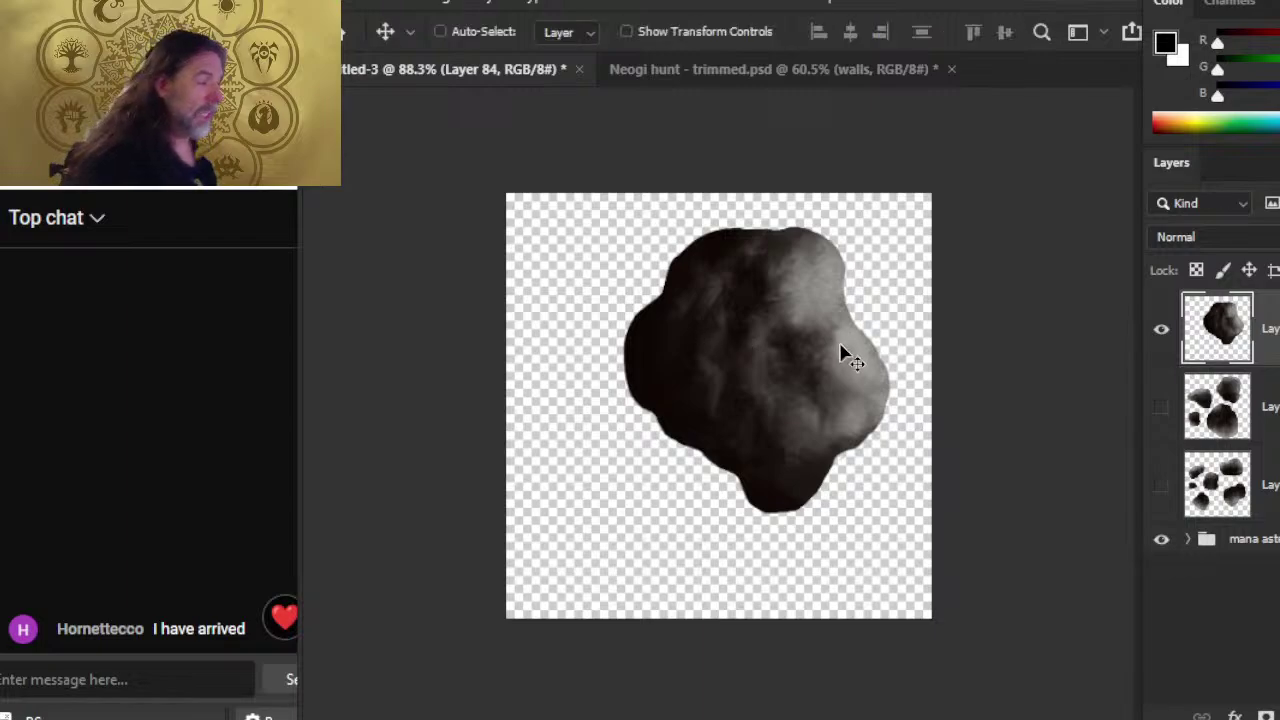
{"action": "mouse_move", "coordinate": [843, 349]}
{"action": "left_mouse_down"}
{"action": "mouse_move", "coordinate": [829, 343]}
{"action": "mouse_move", "coordinate": [823, 406]}
{"action": "left_mouse_up"}
{"action": "mouse_move", "coordinate": [823, 343]}
{"action": "left_mouse_down"}
{"action": "mouse_move", "coordinate": [820, 360]}
{"action": "mouse_move", "coordinate": [805, 352]}
{"action": "left_mouse_up"}
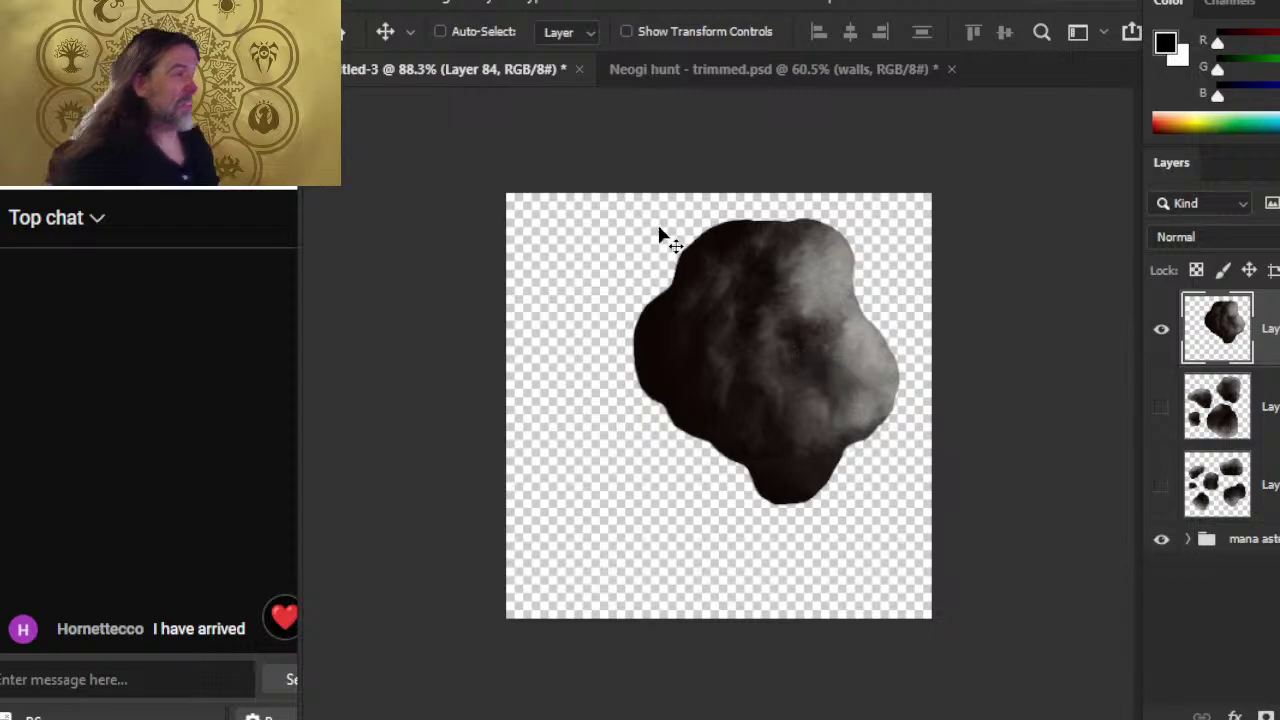
- In the Neogi hunt walls artwork, lasso and copy a medium rock blob from the left side
{"action": "left_click", "coordinate": [752, 68]}
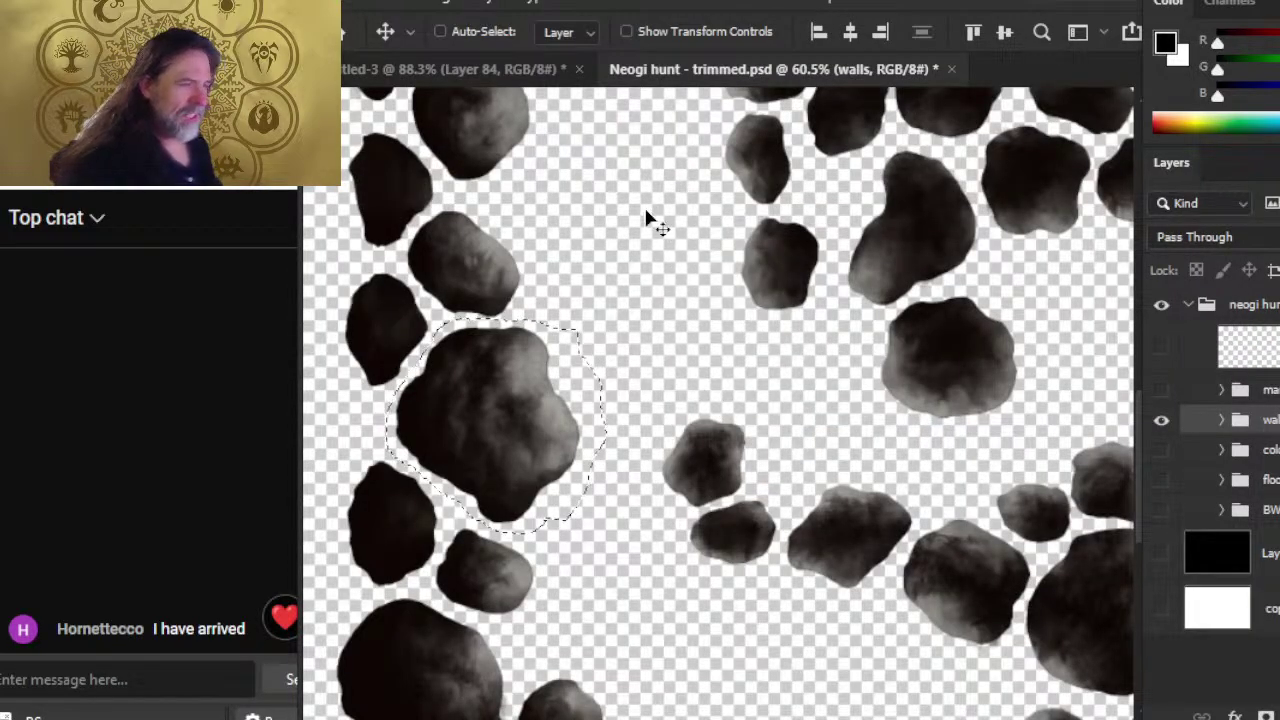
{"action": "key", "text": "l"}
{"action": "key", "text": "ctrl+d"}
{"action": "left_click_drag", "start_coordinate": [506, 212], "coordinate": [586, 297]}
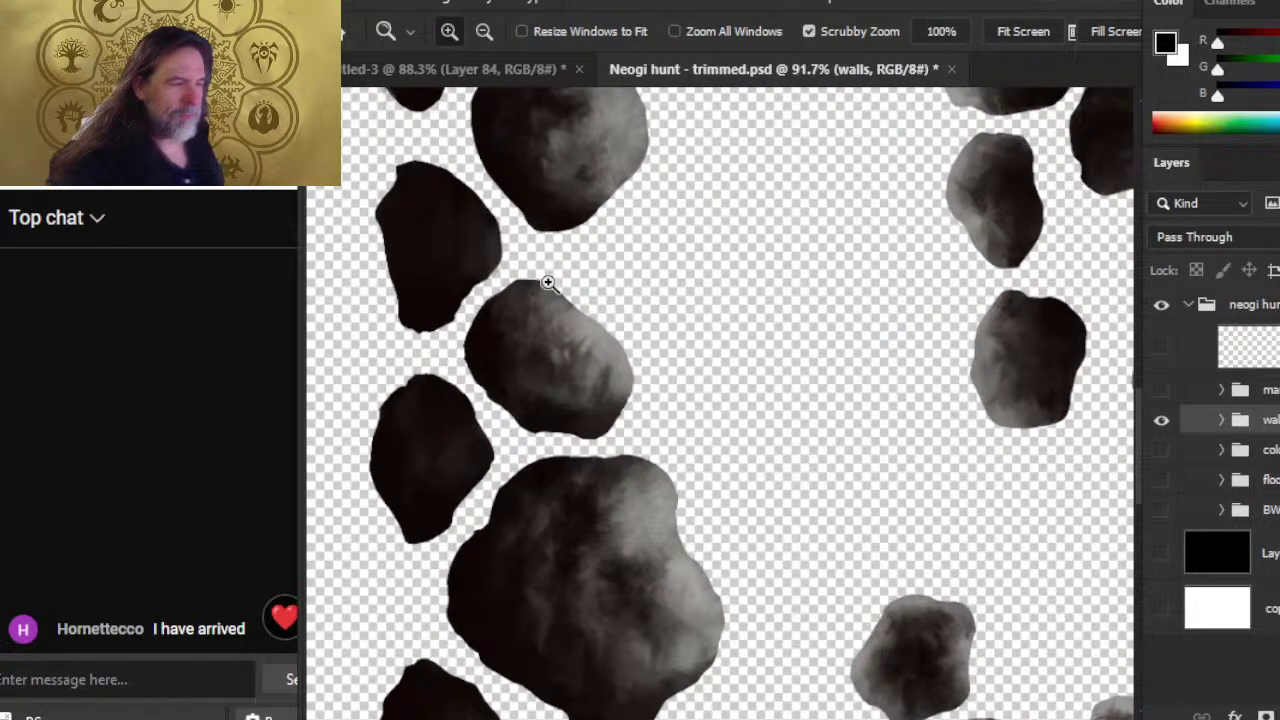
{"action": "left_click", "coordinate": [558, 300], "text": "ctrl"}
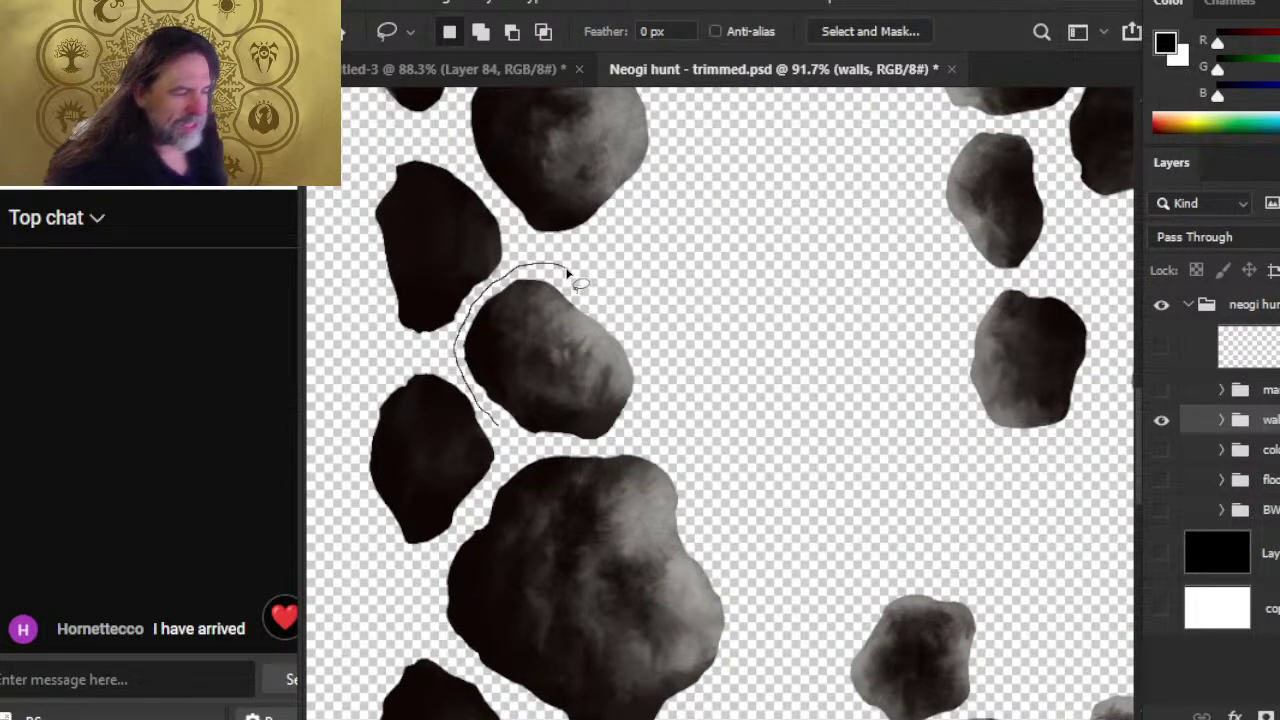
{"action": "mouse_move", "coordinate": [498, 424]}
{"action": "left_mouse_down"}
{"action": "mouse_move", "coordinate": [611, 452]}
{"action": "mouse_move", "coordinate": [645, 413]}
{"action": "mouse_move", "coordinate": [644, 345]}
{"action": "mouse_move", "coordinate": [644, 300]}
{"action": "left_mouse_up"}
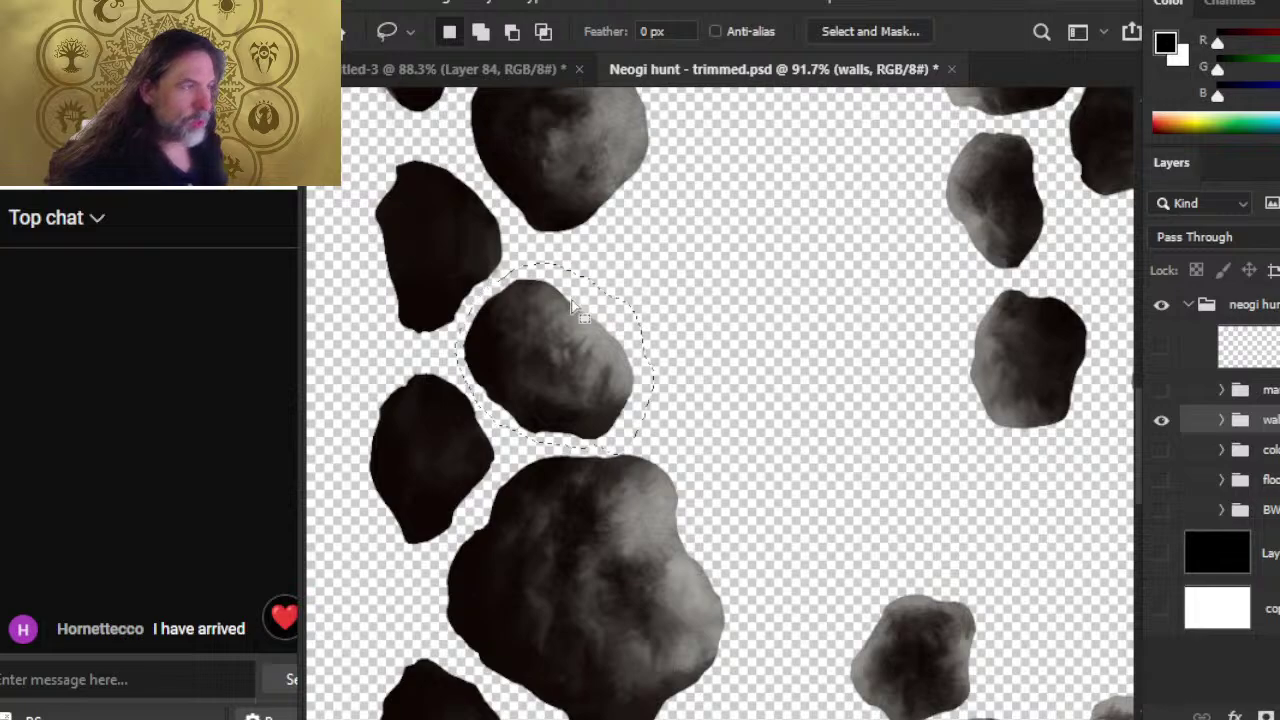
{"action": "left_click_drag", "start_coordinate": [623, 363], "coordinate": [755, 268]}
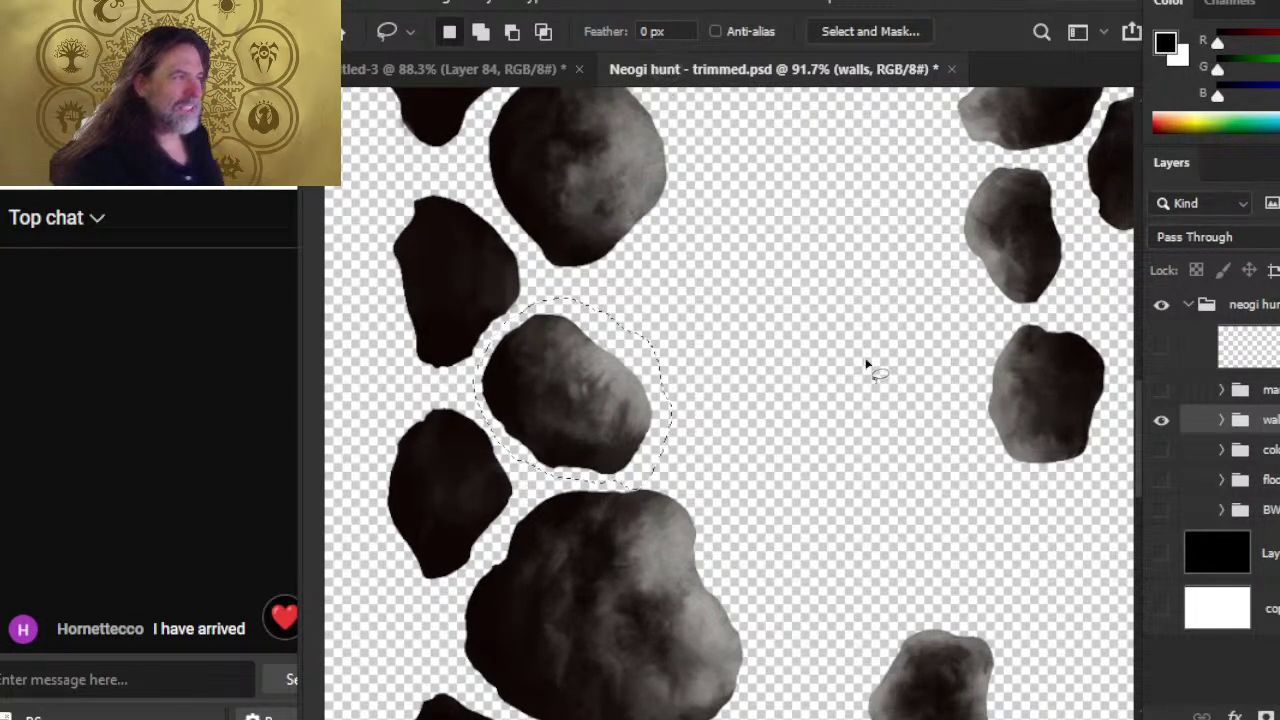
{"action": "key", "text": "ctrl+c"}
- Paste the rock into Untitled-3 as Layer 85, rotate it about -158° and place it lower-left
{"action": "key", "text": "ctrl+Tab"}
{"action": "key", "text": "ctrl+v"}
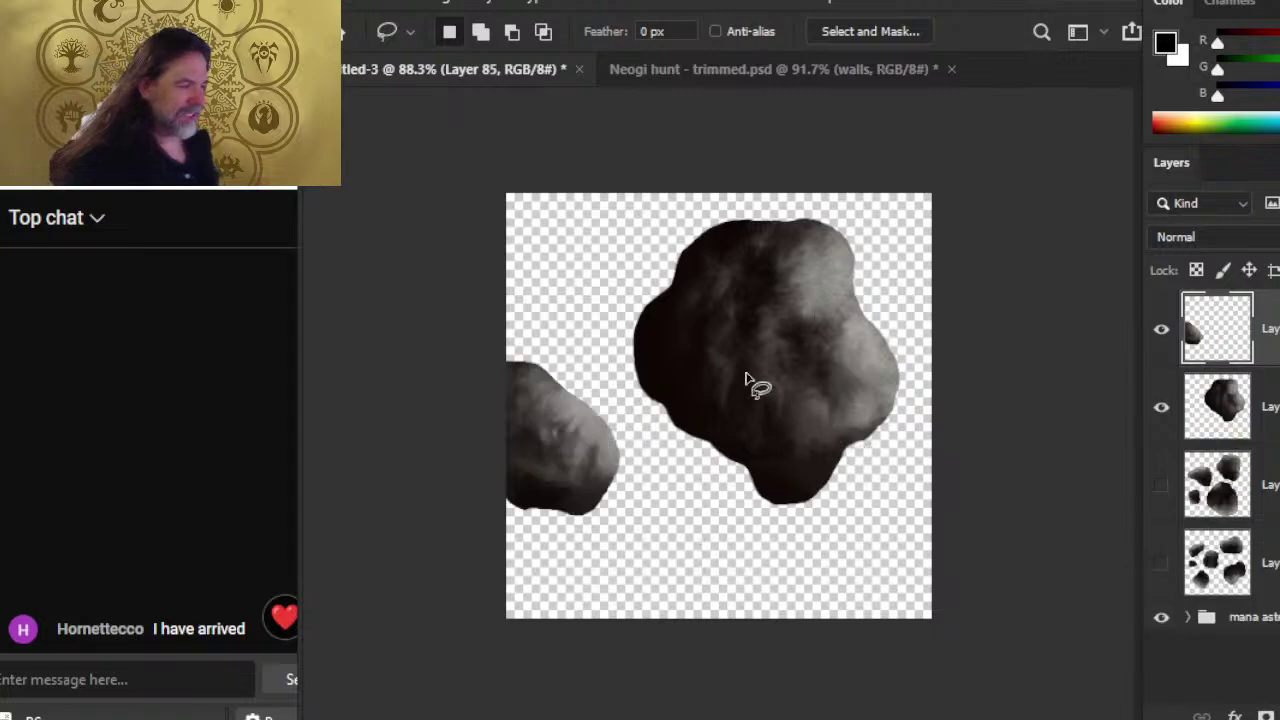
{"action": "left_click_drag", "start_coordinate": [665, 446], "coordinate": [750, 462]}
{"action": "right_click", "coordinate": [750, 462]}
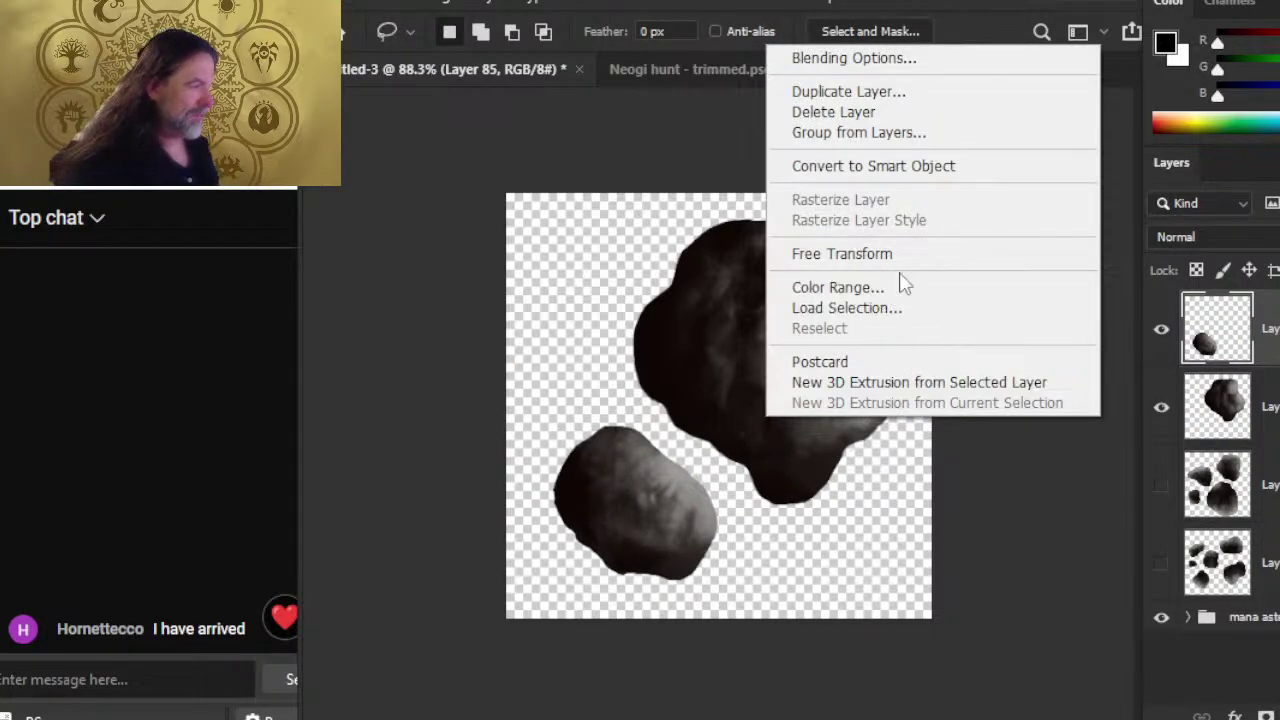
{"action": "left_click", "coordinate": [842, 254]}
{"action": "left_click_drag", "start_coordinate": [665, 300], "coordinate": [889, 455]}
{"action": "key", "text": "Return"}
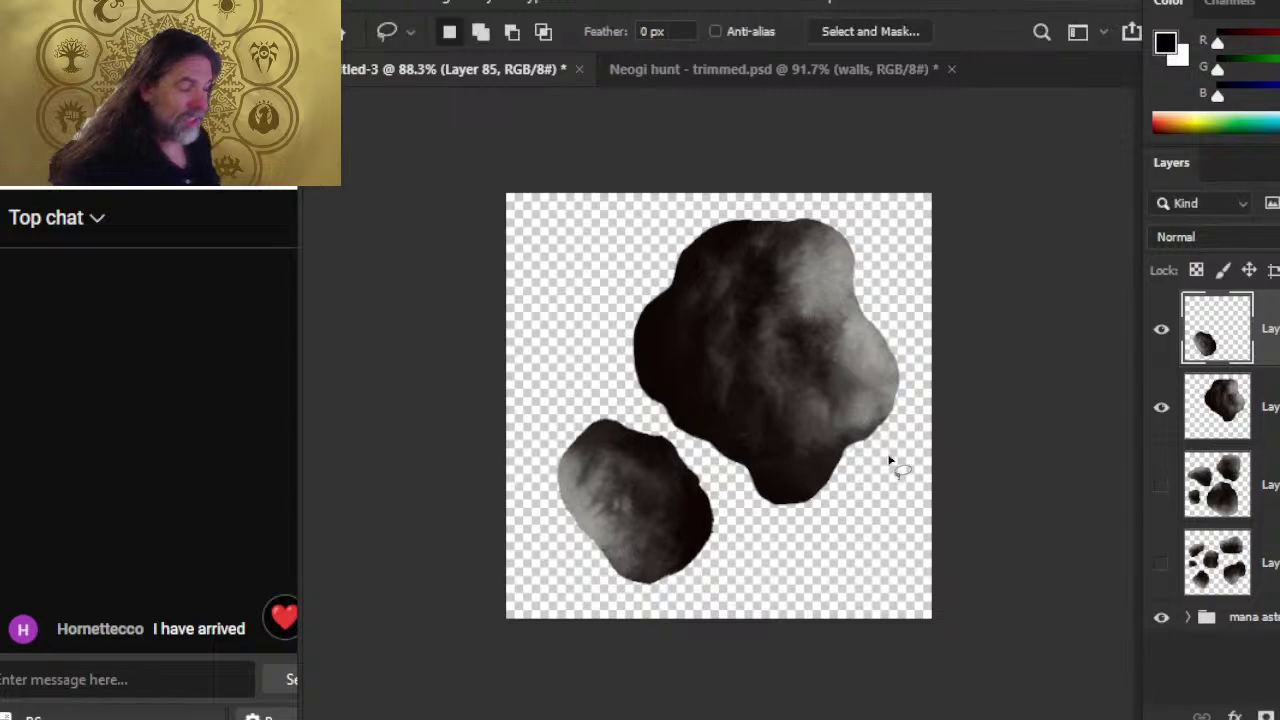
{"action": "key", "text": "v"}
{"action": "left_click_drag", "start_coordinate": [700, 500], "coordinate": [737, 517]}
- Zoom in on the two rocks, erase along their edges, then zoom back out
{"action": "key", "text": "z"}
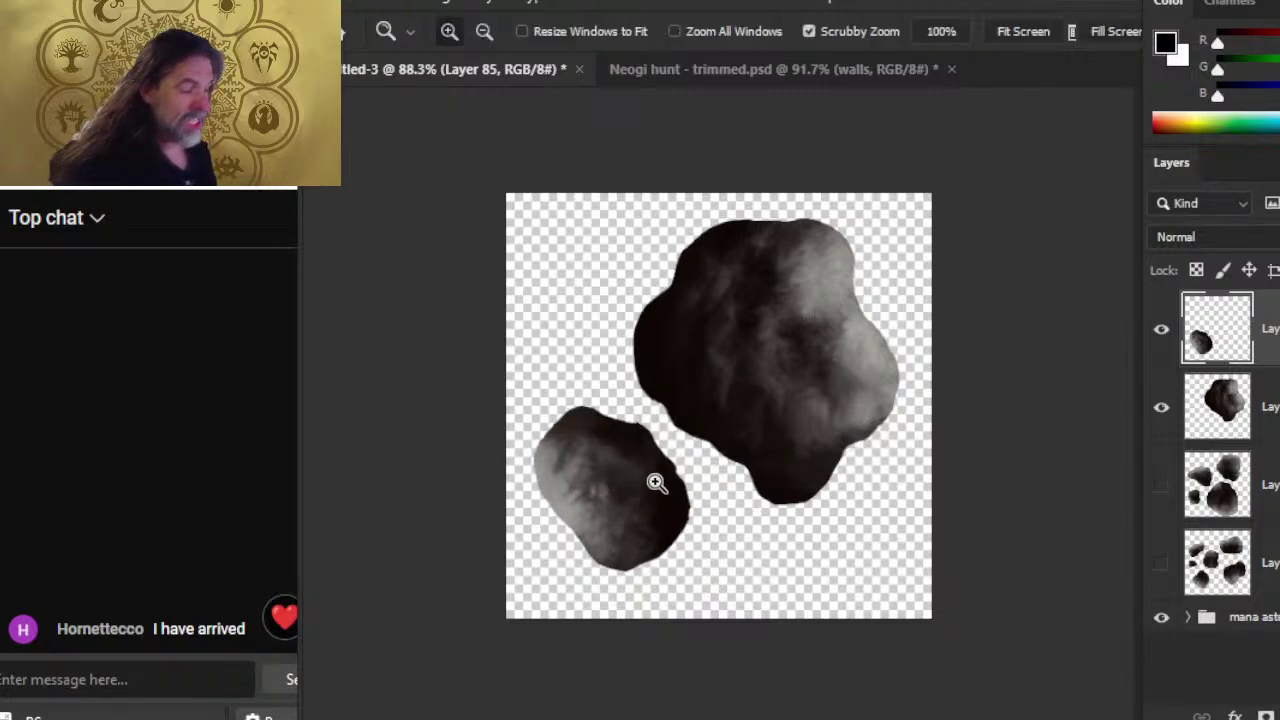
{"action": "left_click", "coordinate": [651, 483]}
{"action": "key", "text": "e"}
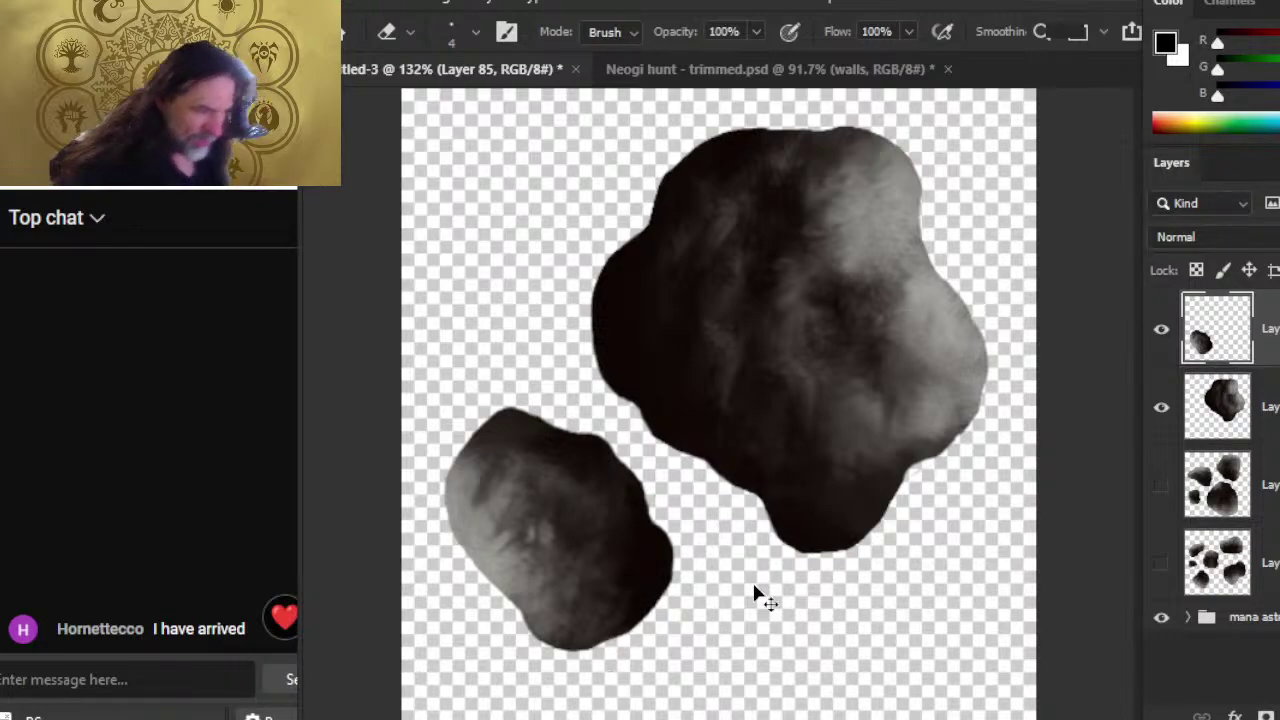
{"action": "key", "text": "v"}
{"action": "mouse_move", "coordinate": [703, 549]}
{"action": "left_mouse_down"}
{"action": "mouse_move", "coordinate": [701, 577]}
{"action": "mouse_move", "coordinate": [728, 549]}
{"action": "mouse_move", "coordinate": [717, 580]}
{"action": "mouse_move", "coordinate": [734, 514]}
{"action": "mouse_move", "coordinate": [742, 522]}
{"action": "left_mouse_up"}
- Rotate the small rock about 10° and nudge it left and up
{"action": "key", "text": "l"}
{"action": "right_click", "coordinate": [742, 397]}
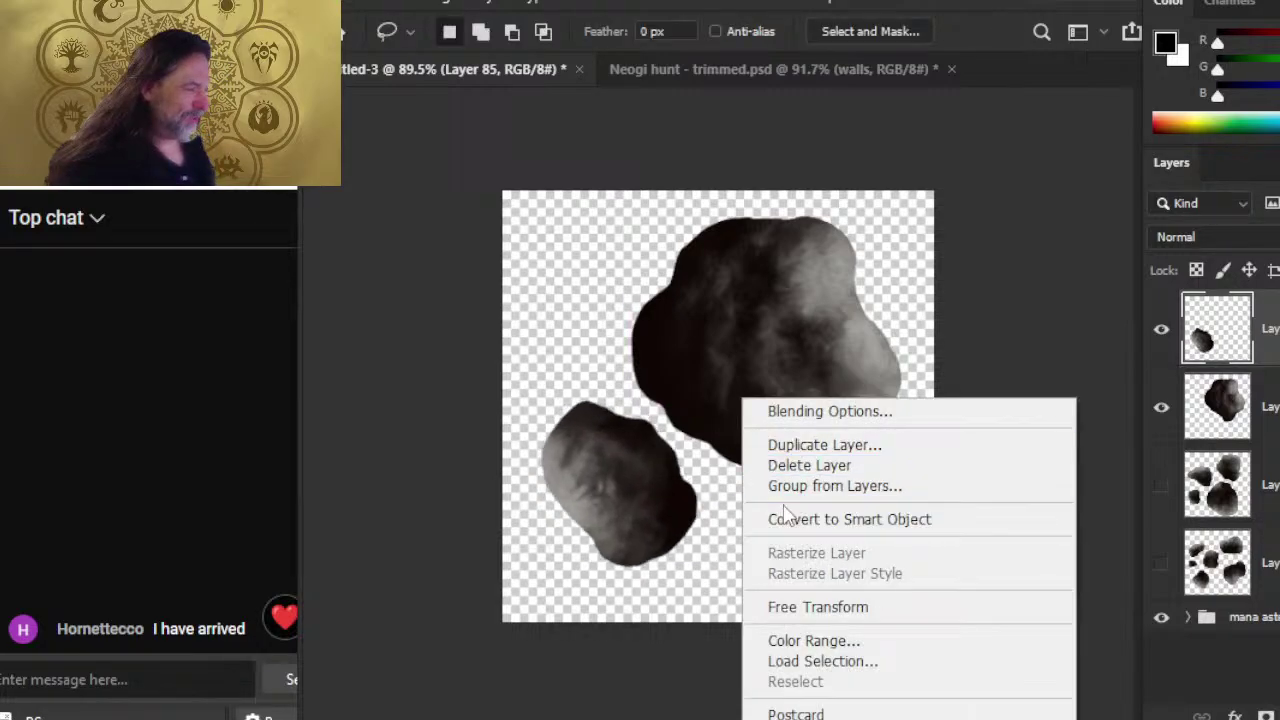
{"action": "left_click", "coordinate": [889, 609]}
{"action": "mouse_move", "coordinate": [830, 352]}
{"action": "left_mouse_down"}
{"action": "mouse_move", "coordinate": [851, 351]}
{"action": "mouse_move", "coordinate": [845, 365]}
{"action": "left_mouse_up"}
{"action": "key", "text": "Return"}
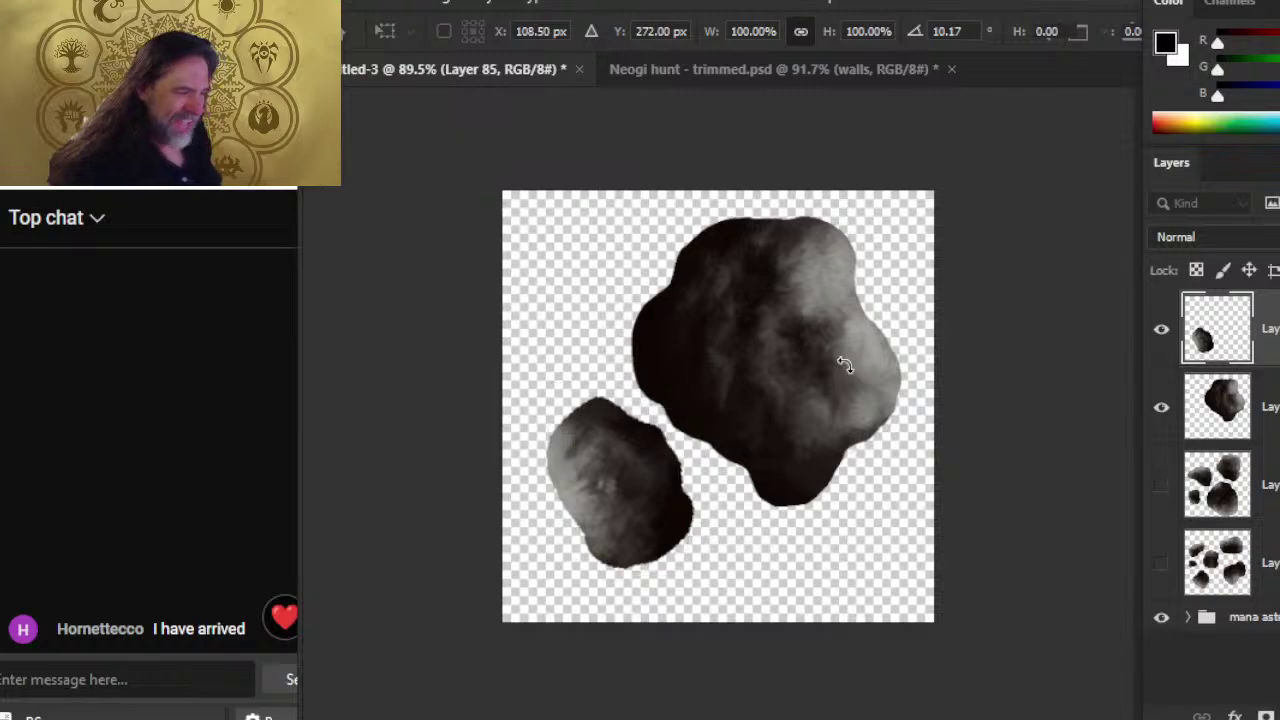
{"action": "key", "text": "v"}
{"action": "key", "text": "Left"}
{"action": "key", "text": "Left"}
{"action": "key", "text": "Left"}
{"action": "key", "text": "Left"}
{"action": "key", "text": "Left"}
{"action": "key", "text": "Left"}
{"action": "key", "text": "Left"}
{"action": "key", "text": "Left"}
{"action": "key", "text": "Left"}
{"action": "key", "text": "Left"}
{"action": "key", "text": "Left"}
{"action": "key", "text": "Left"}
{"action": "key", "text": "Up"}
{"action": "key", "text": "Up"}
{"action": "key", "text": "Up"}
{"action": "key", "text": "Up"}
{"action": "key", "text": "Up"}
{"action": "key", "text": "Up"}
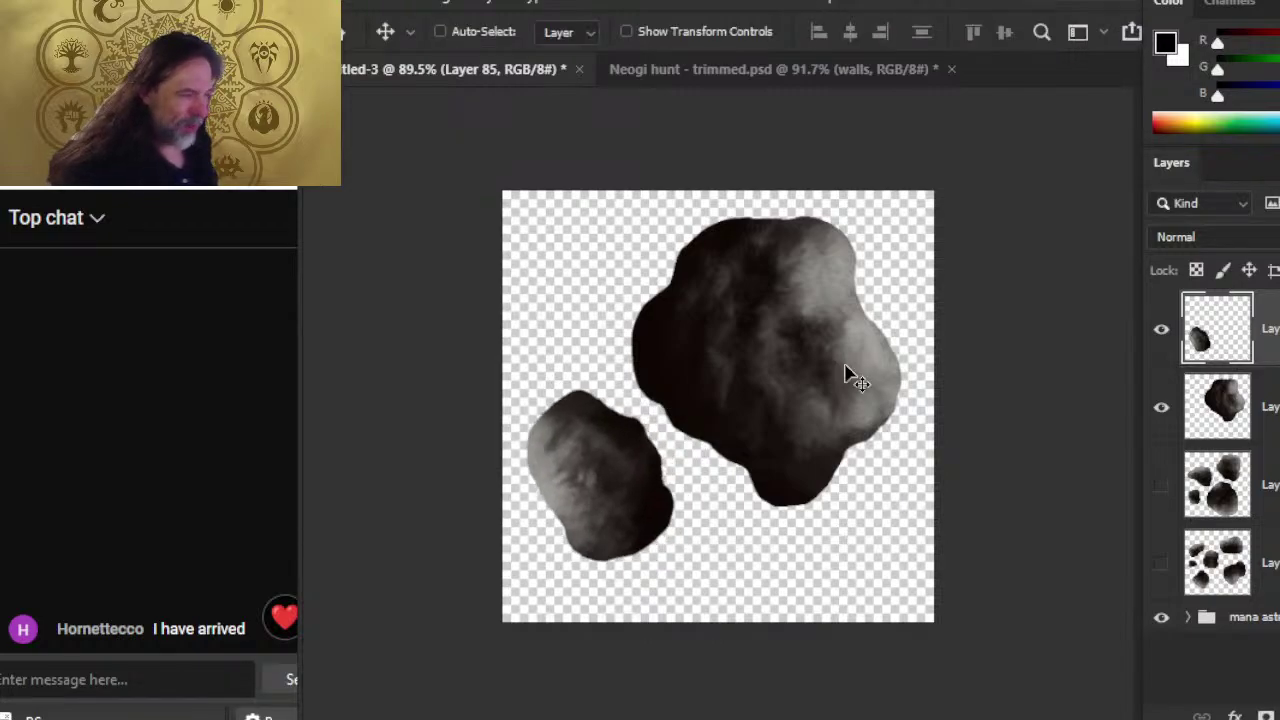
- Rotate the small rock a further 15.2° and nudge it up slightly
{"action": "key", "text": "l"}
{"action": "right_click", "coordinate": [716, 304]}
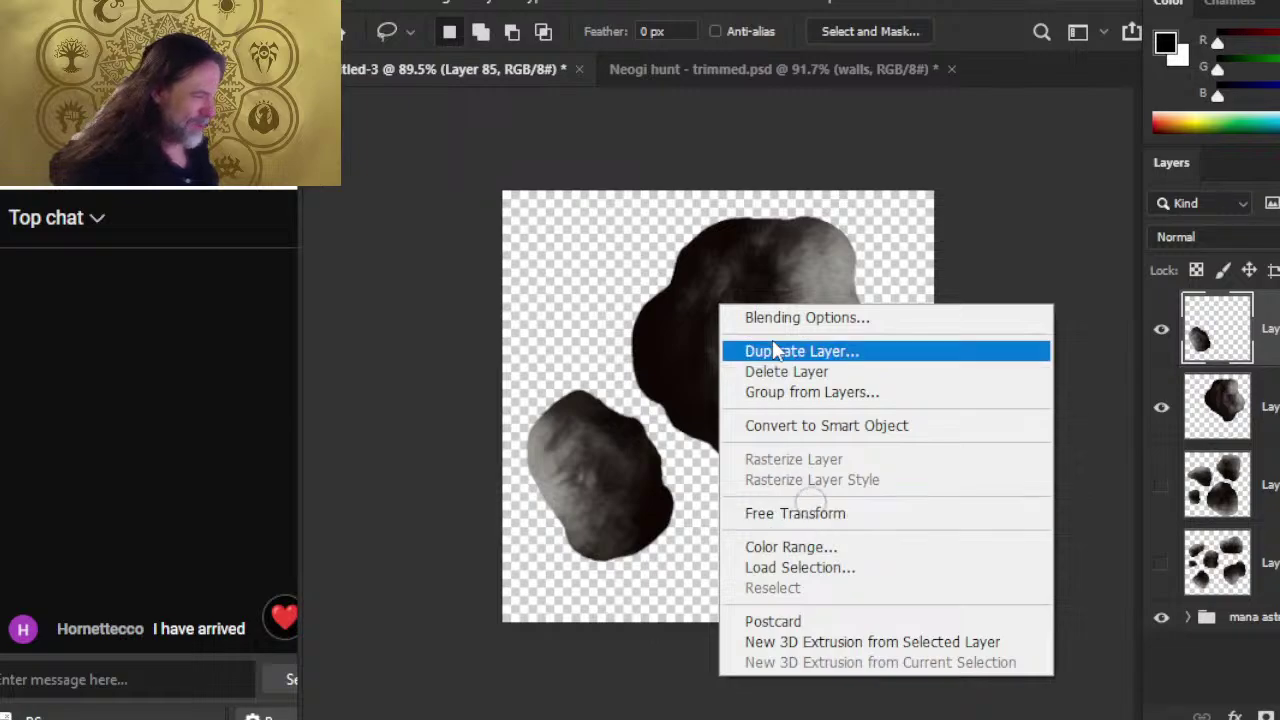
{"action": "key", "text": "Escape"}
{"action": "right_click", "coordinate": [766, 378]}
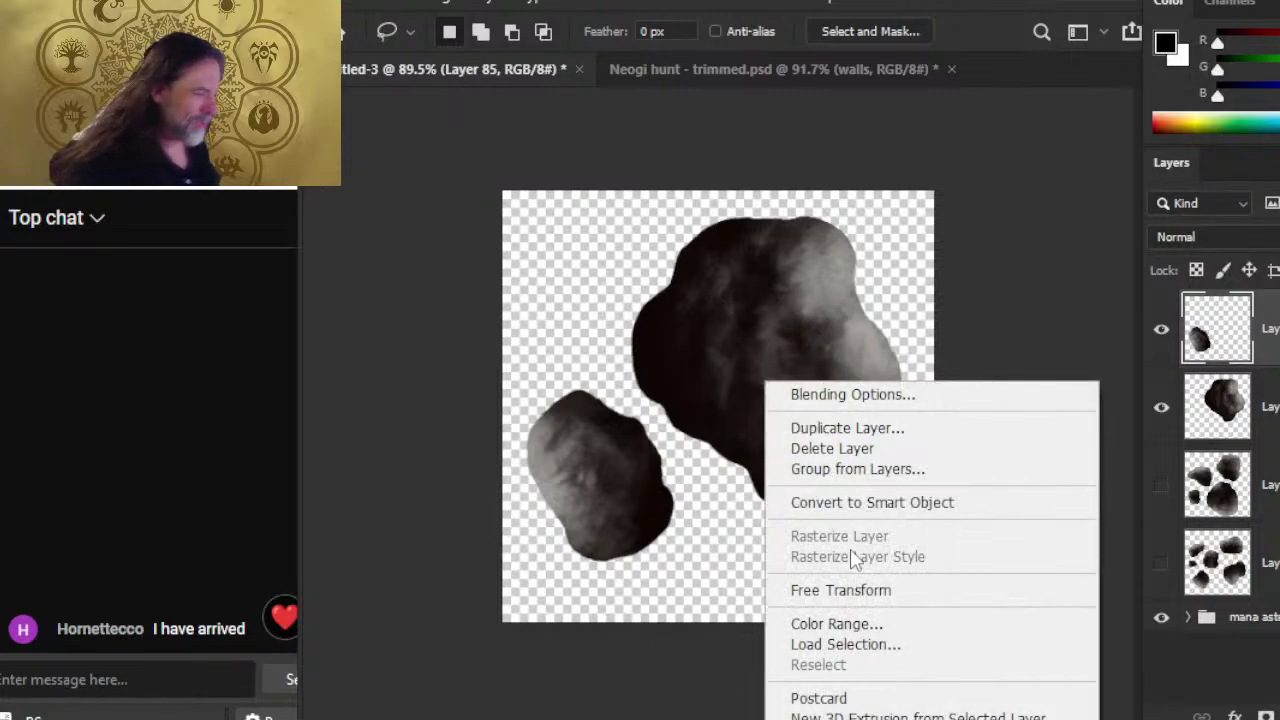
{"action": "left_click", "coordinate": [854, 590]}
{"action": "left_click_drag", "start_coordinate": [806, 349], "coordinate": [837, 394]}
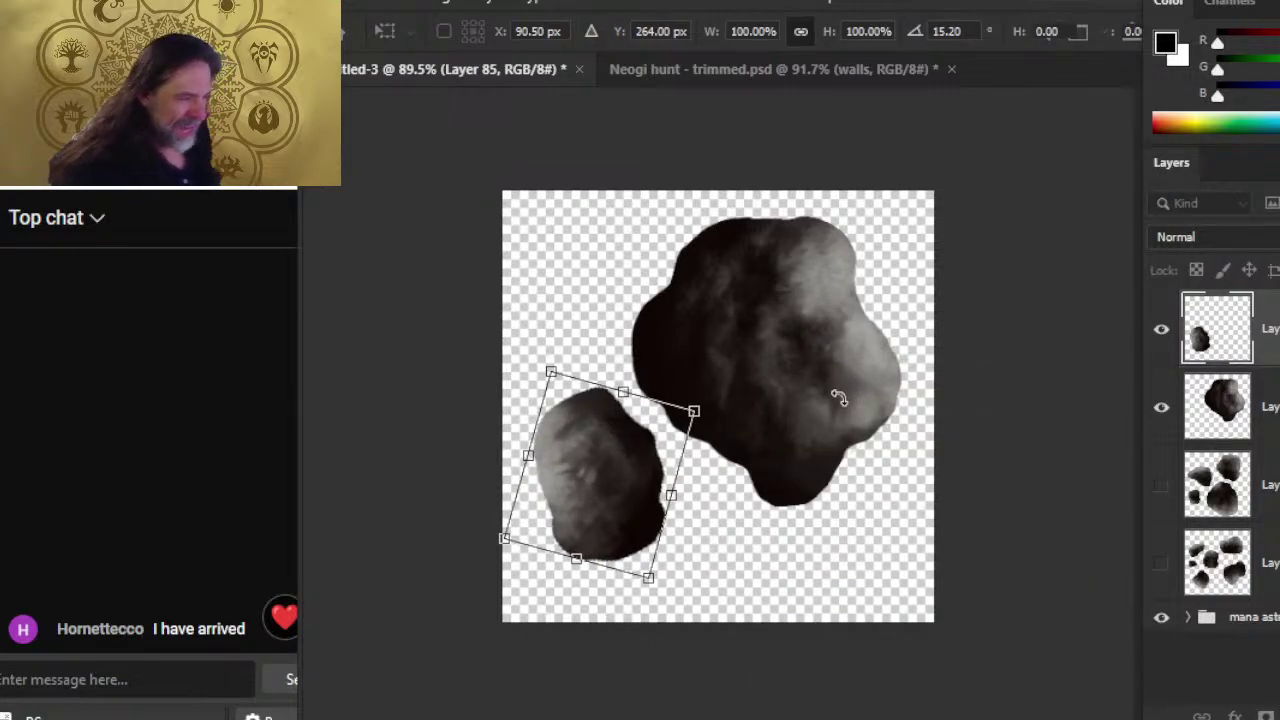
{"action": "key", "text": "Return"}
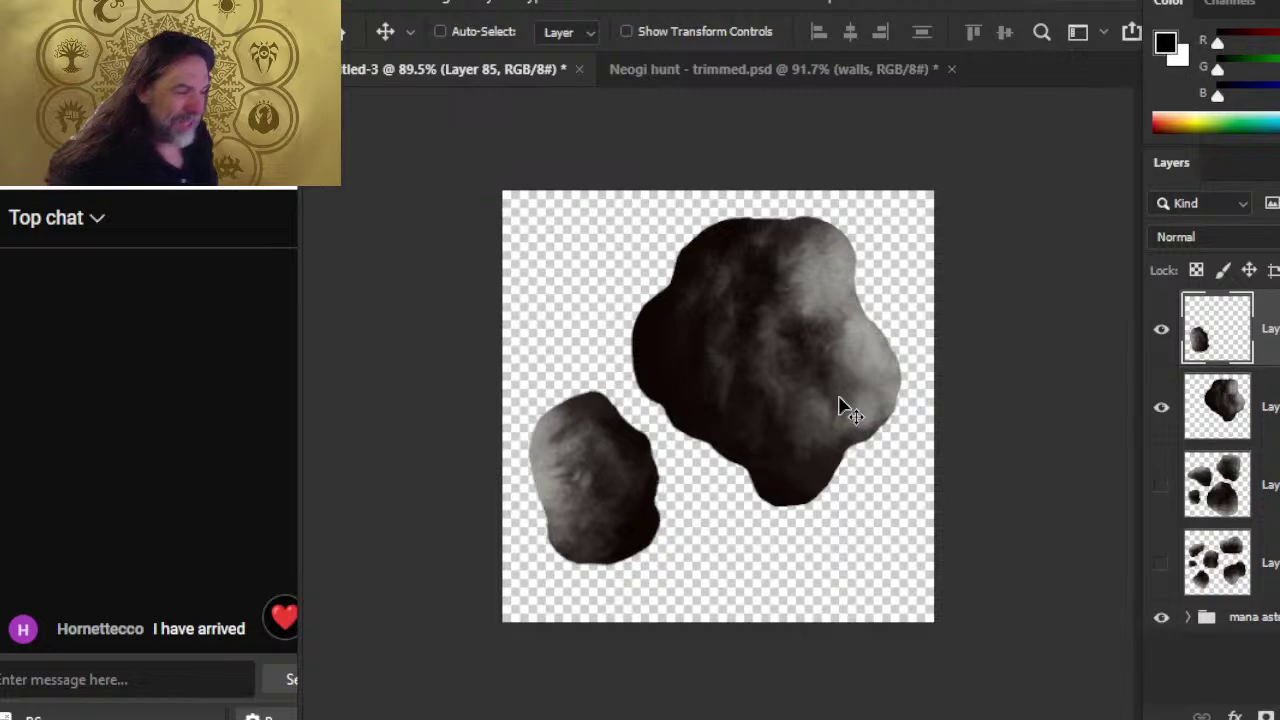
{"action": "key", "text": "Up"}
{"action": "key", "text": "Up"}
{"action": "key", "text": "Up"}
{"action": "key", "text": "Up"}
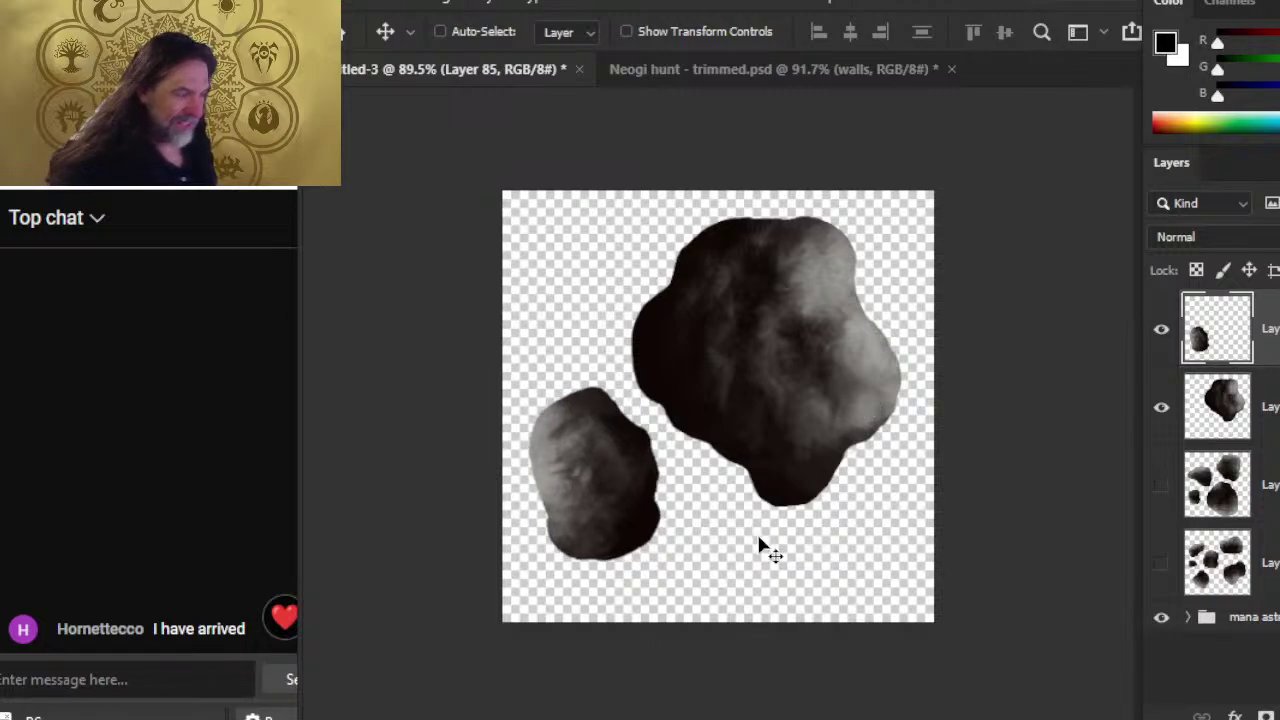
- Merge the small rock into the big rock's layer and move both down about 25 px
{"action": "right_click", "coordinate": [1228, 345]}
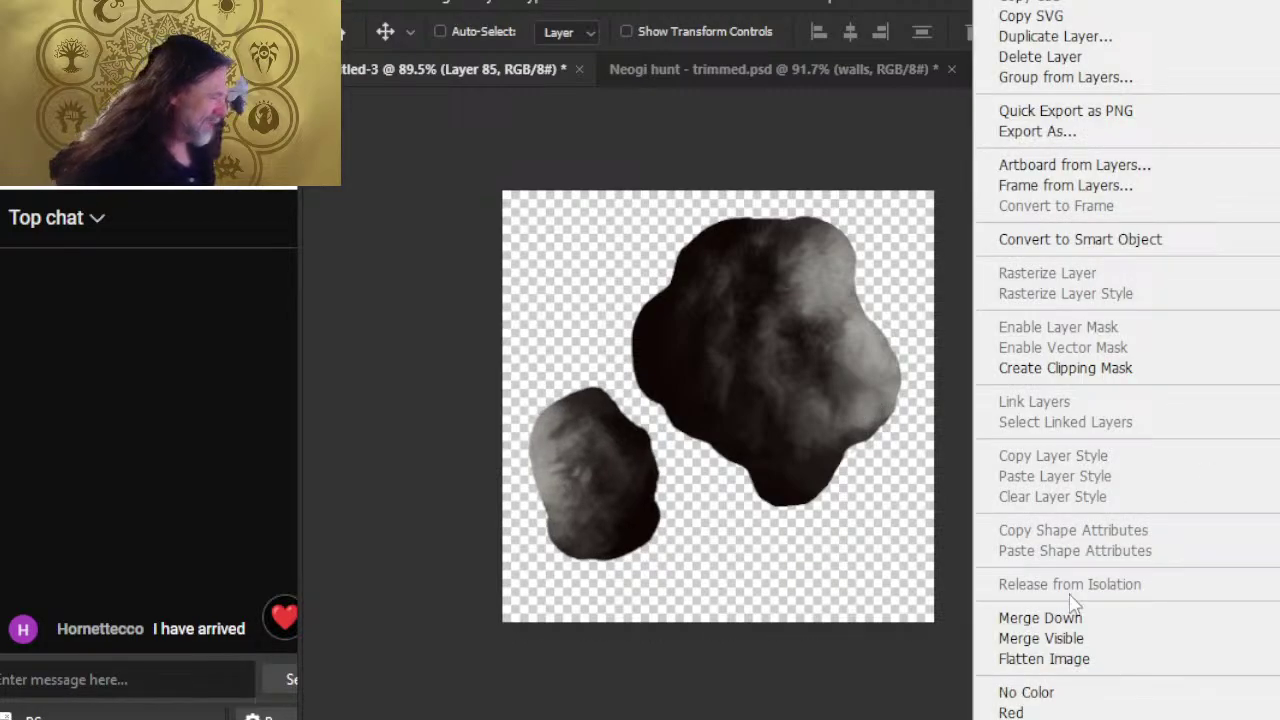
{"action": "left_click", "coordinate": [1005, 614]}
{"action": "left_click_drag", "start_coordinate": [835, 364], "coordinate": [832, 390]}
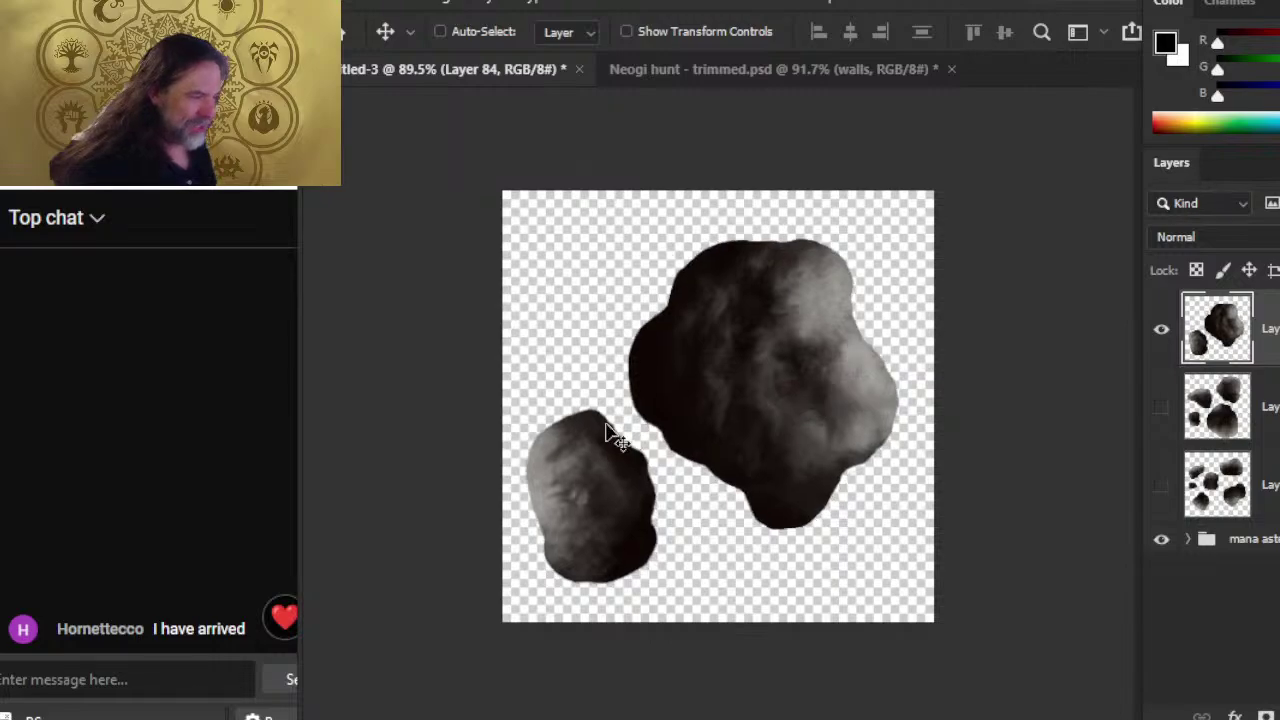
- Erase a bit off the small rock's top edge, then shift the pair slightly right and up
{"action": "key", "text": "z"}
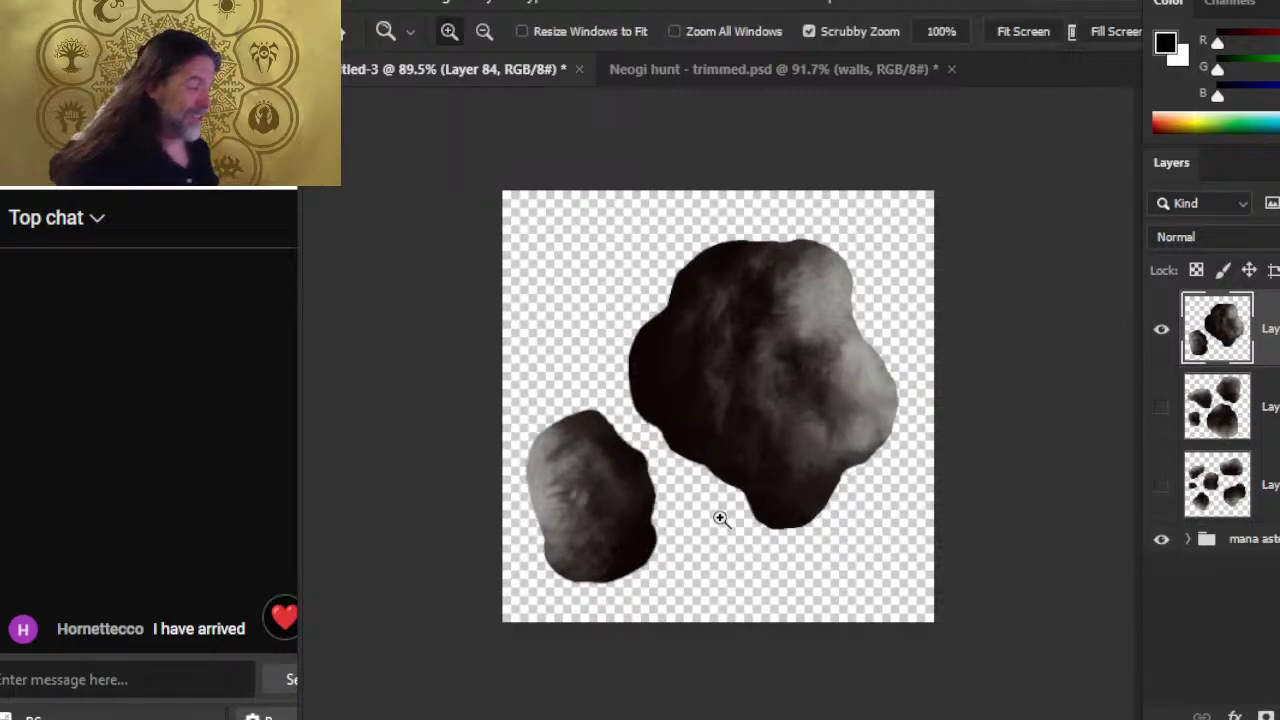
{"action": "left_click", "coordinate": [760, 530]}
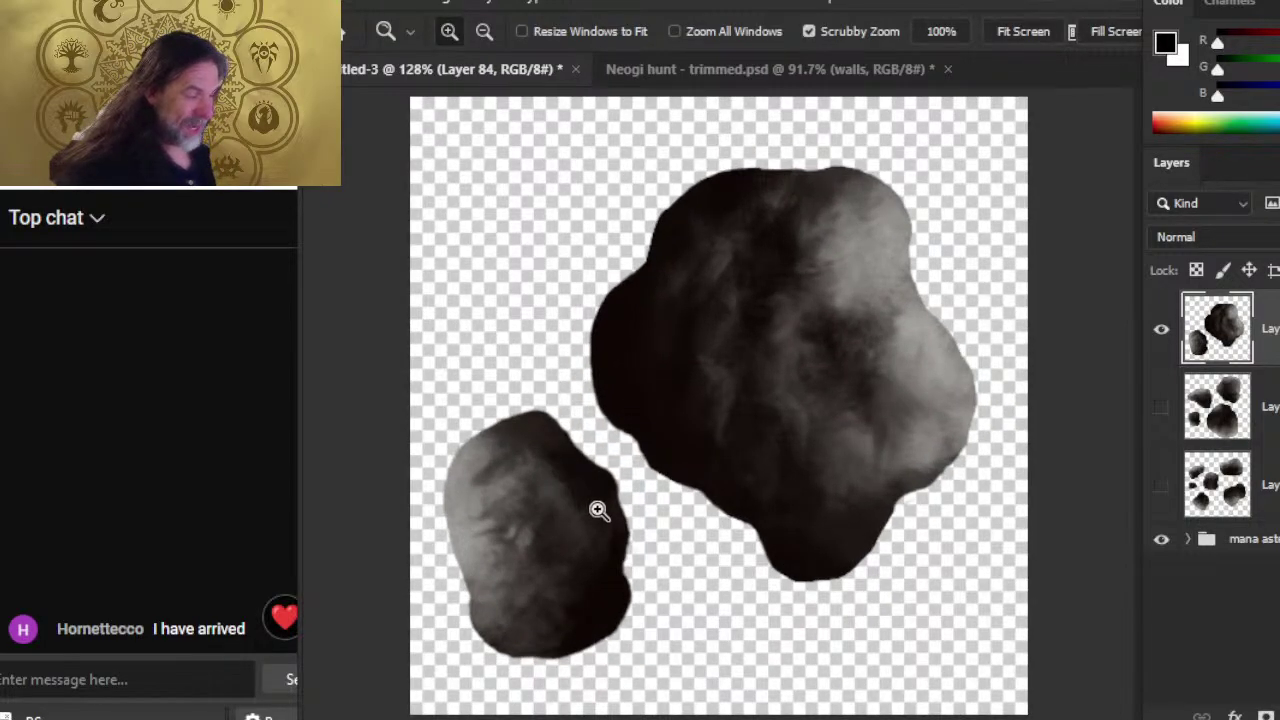
{"action": "key", "text": "e"}
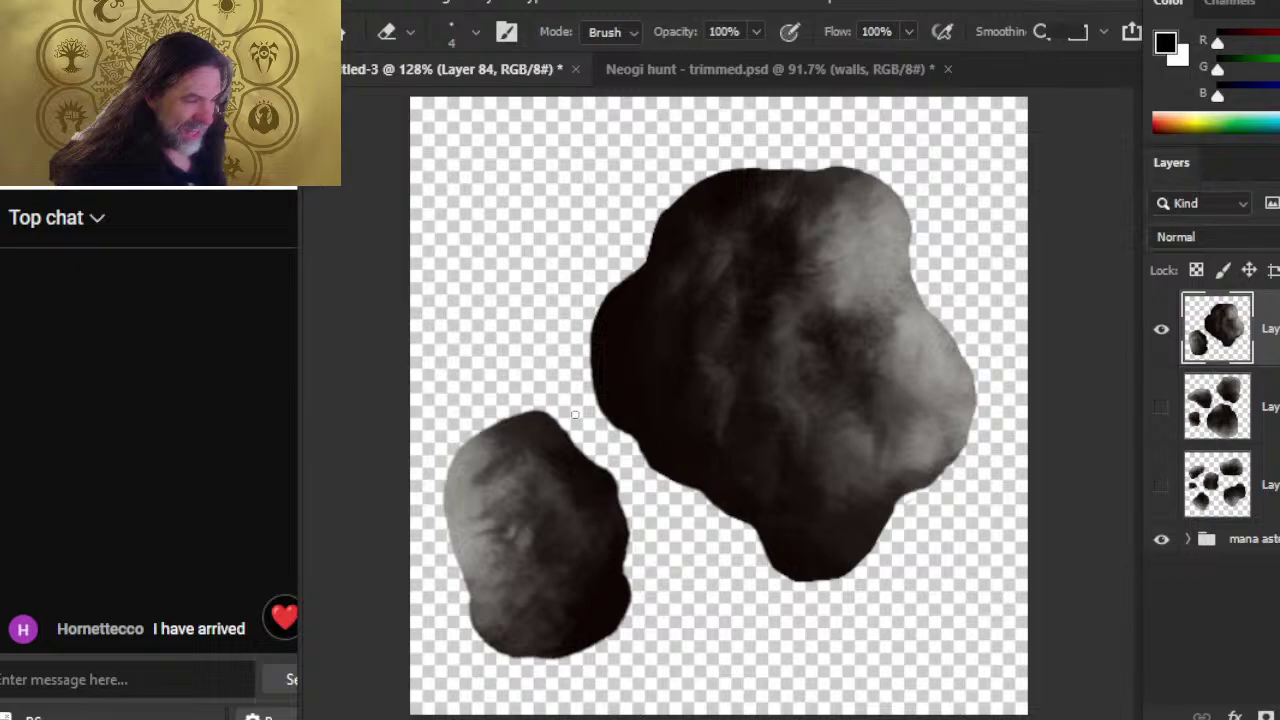
{"action": "left_click_drag", "start_coordinate": [530, 411], "coordinate": [575, 413]}
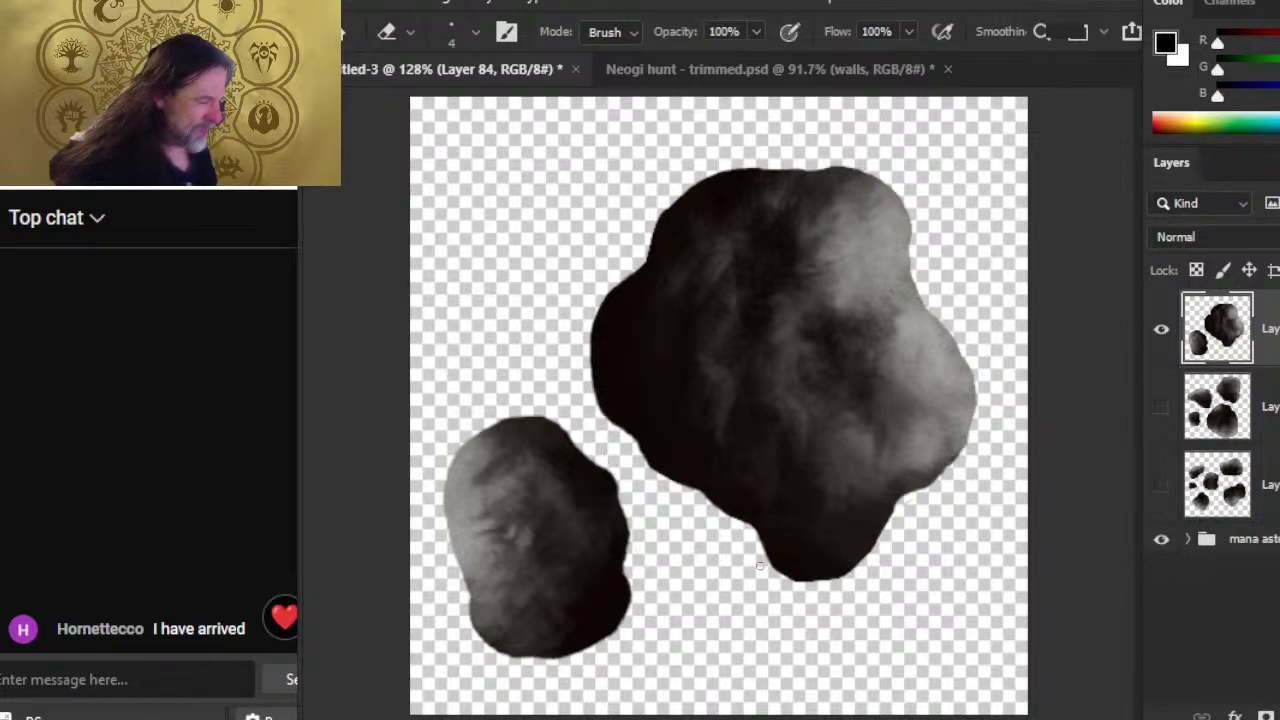
{"action": "key", "text": "z"}
{"action": "left_click_drag", "start_coordinate": [794, 596], "coordinate": [742, 604]}
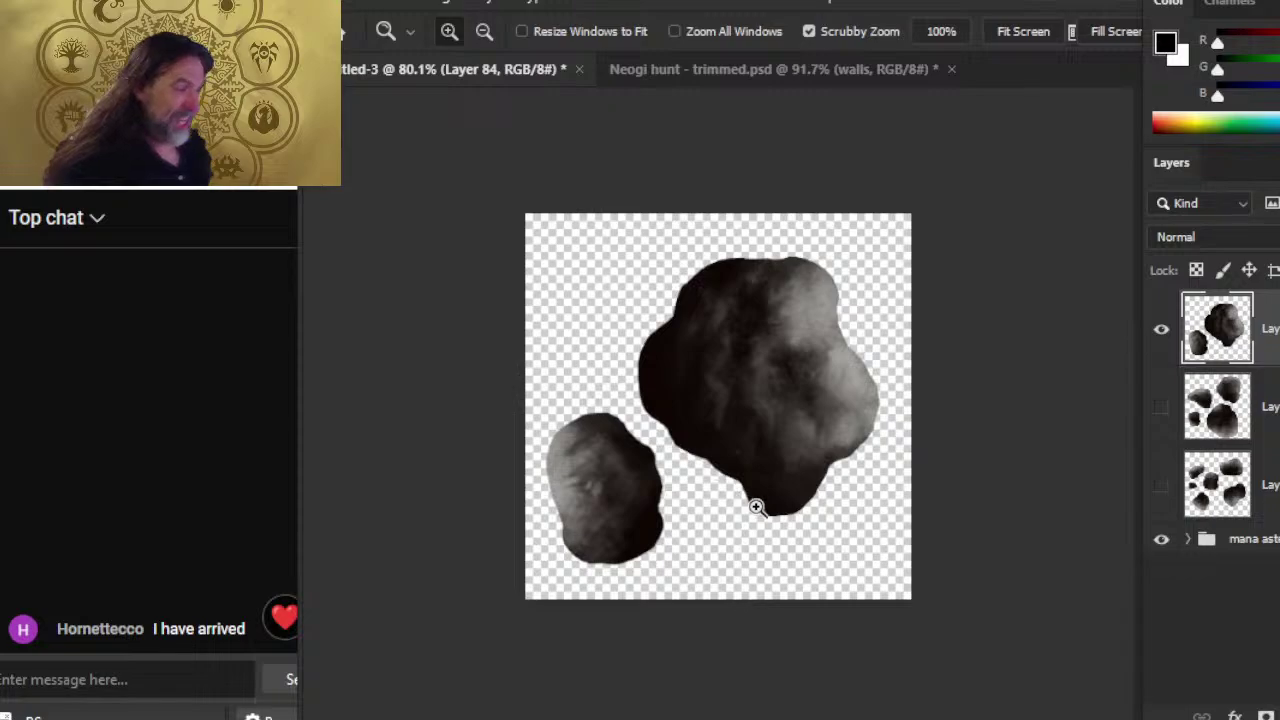
{"action": "key", "text": "v"}
{"action": "left_click_drag", "start_coordinate": [839, 501], "coordinate": [846, 491]}
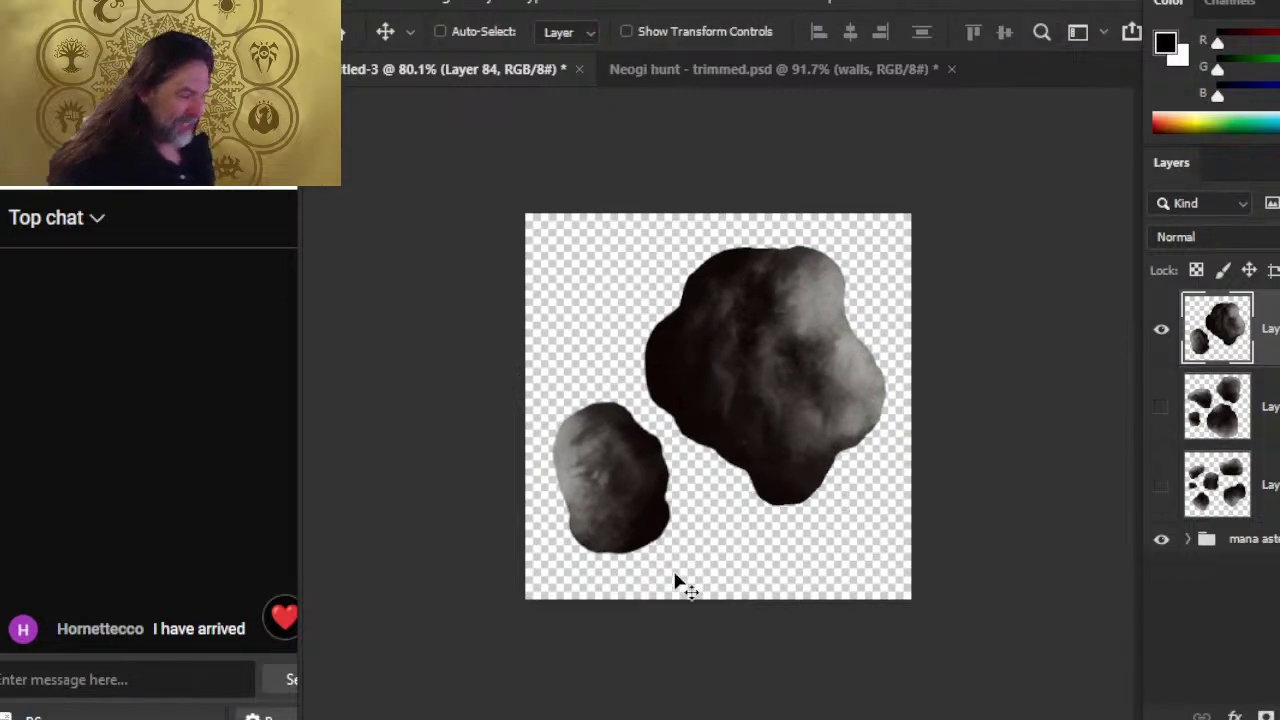
- Erase more of the rock edges up close, then reposition the rock pair on the canvas
{"action": "key", "text": "z"}
{"action": "left_click_drag", "start_coordinate": [569, 531], "coordinate": [634, 574]}
{"action": "key", "text": "e"}
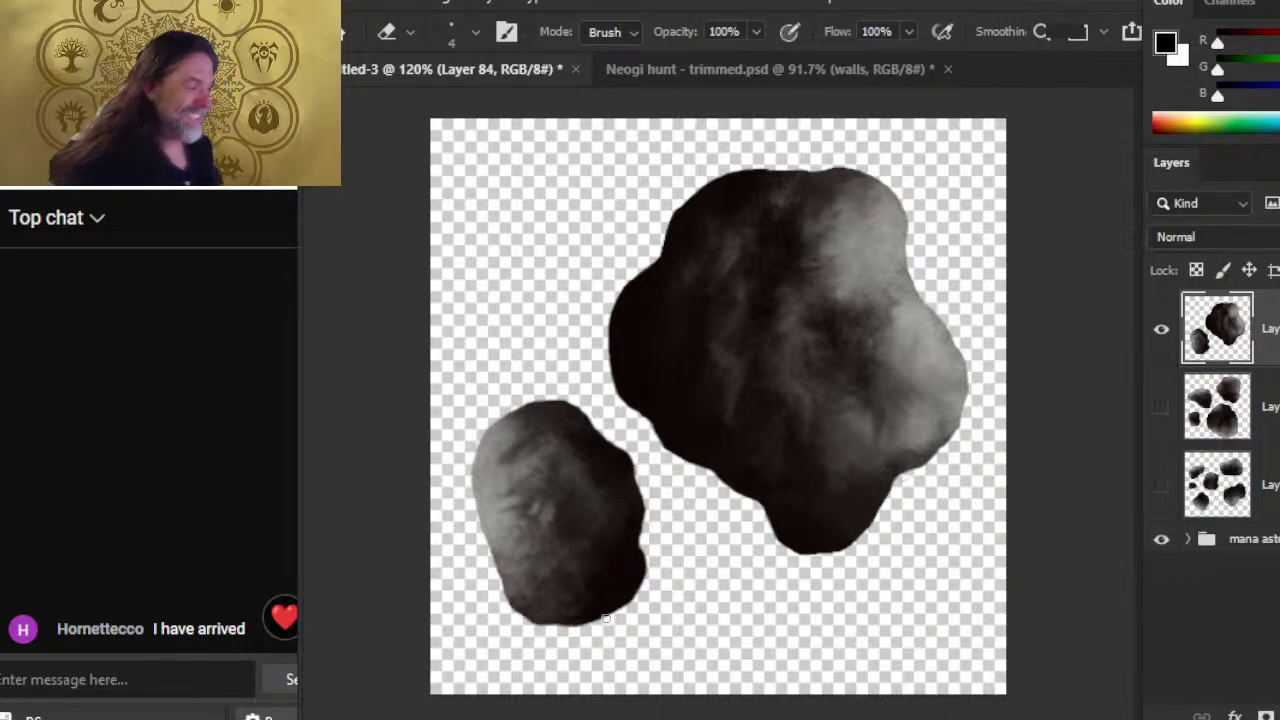
{"action": "key", "text": "z"}
{"action": "left_click_drag", "start_coordinate": [680, 594], "coordinate": [617, 603]}
{"action": "key", "text": "v"}
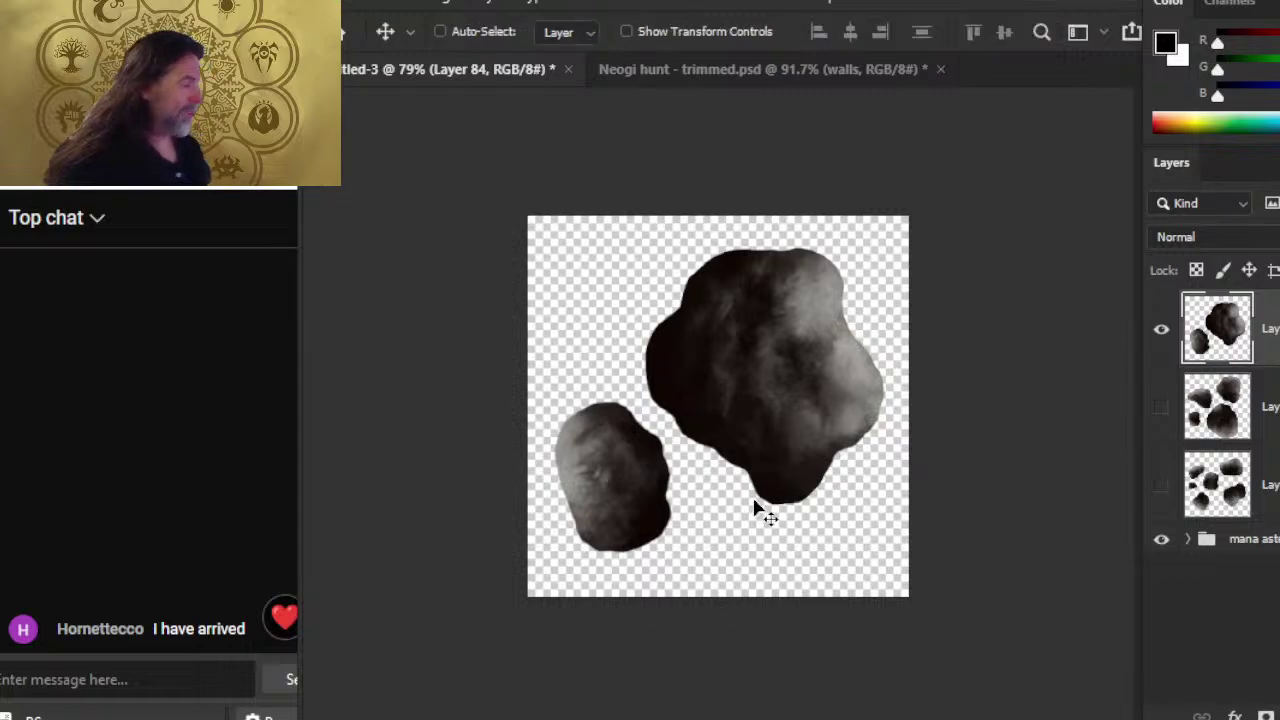
{"action": "left_click_drag", "start_coordinate": [786, 478], "coordinate": [803, 531]}
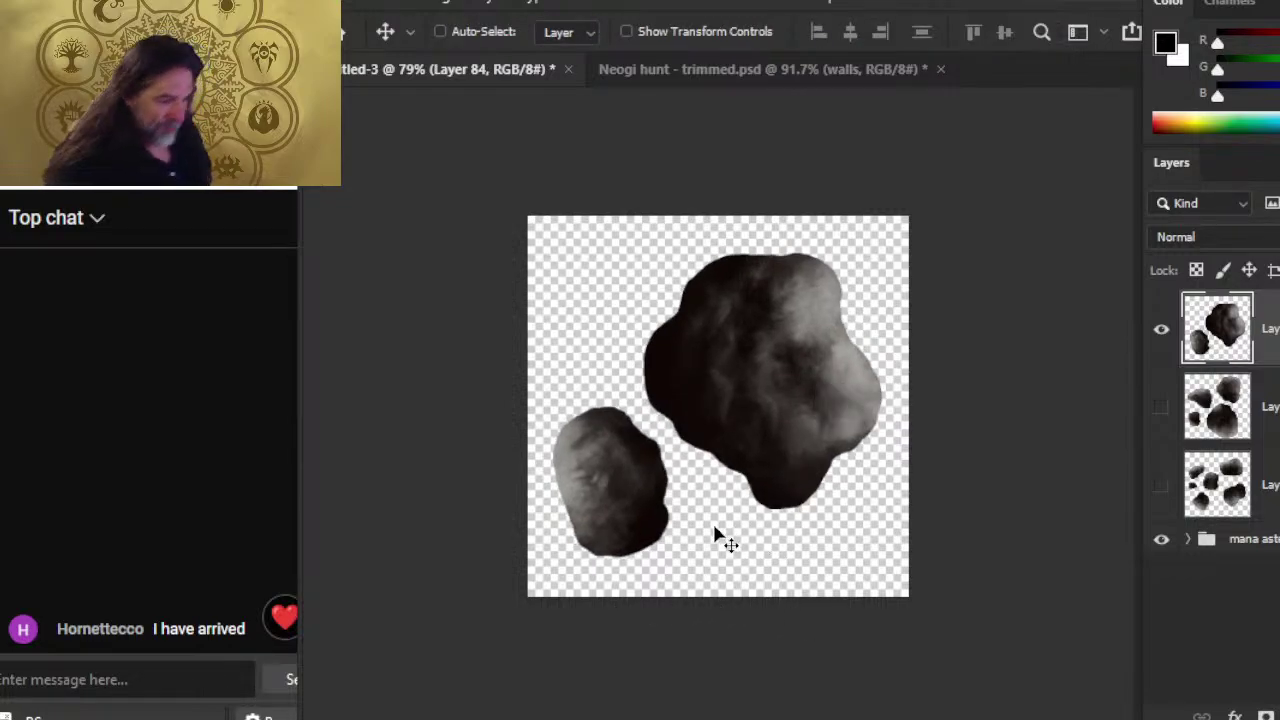
- Smudge and erase the rock edges, then zoom out to view the whole cluster
{"action": "key", "text": "z"}
{"action": "left_click_drag", "start_coordinate": [686, 503], "coordinate": [680, 511]}
{"action": "key", "text": "r"}
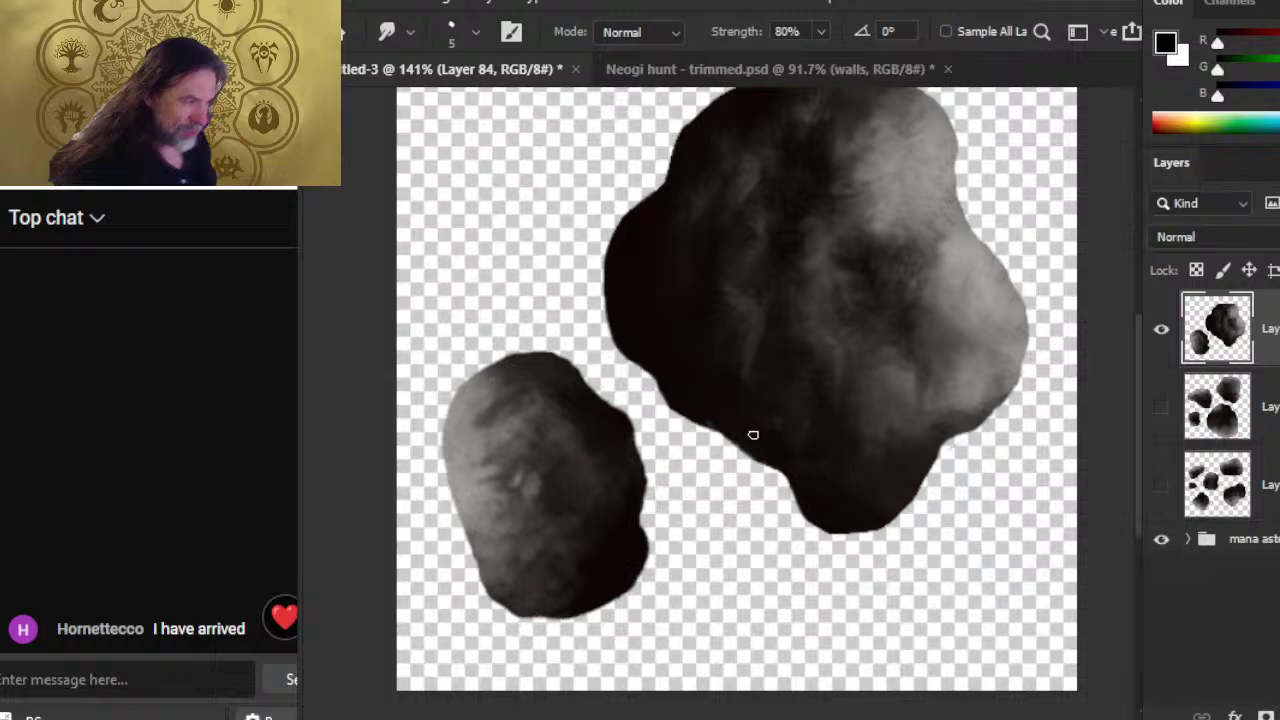
{"action": "key", "text": "e"}
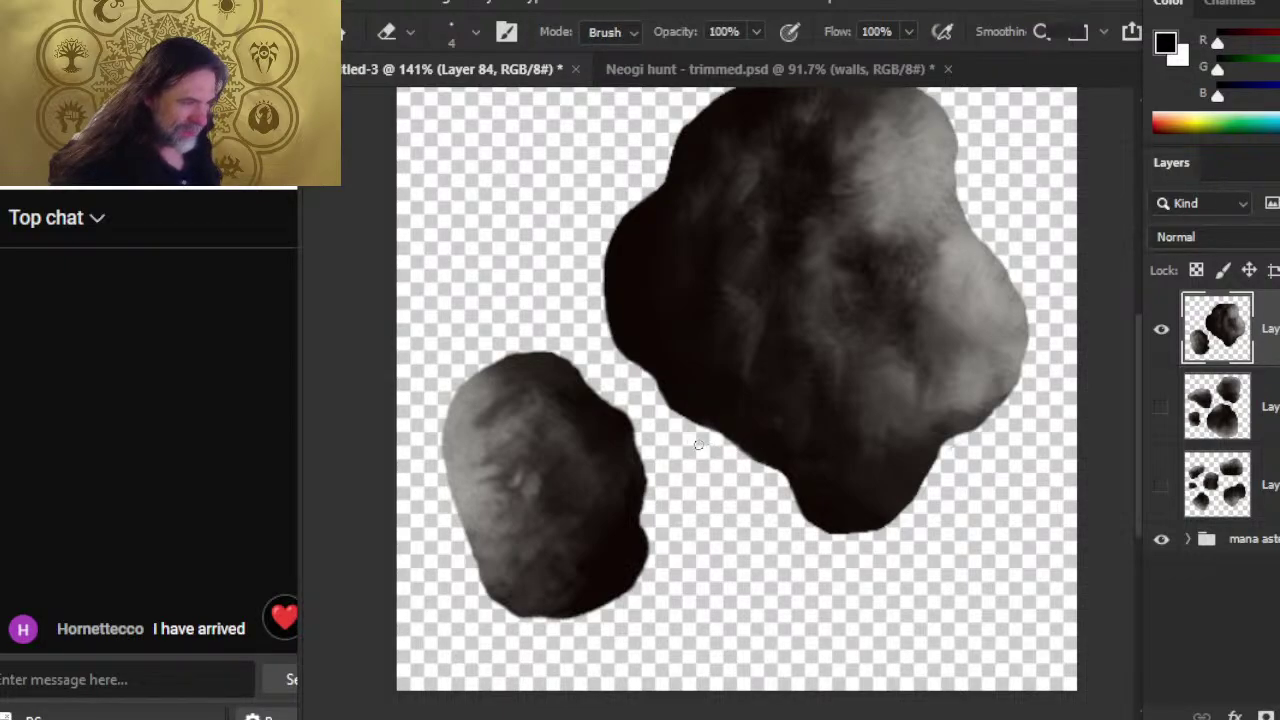
{"action": "key", "text": "z"}
{"action": "mouse_move", "coordinate": [671, 441]}
{"action": "left_mouse_down"}
{"action": "mouse_move", "coordinate": [666, 491]}
{"action": "mouse_move", "coordinate": [634, 531]}
{"action": "left_mouse_up"}
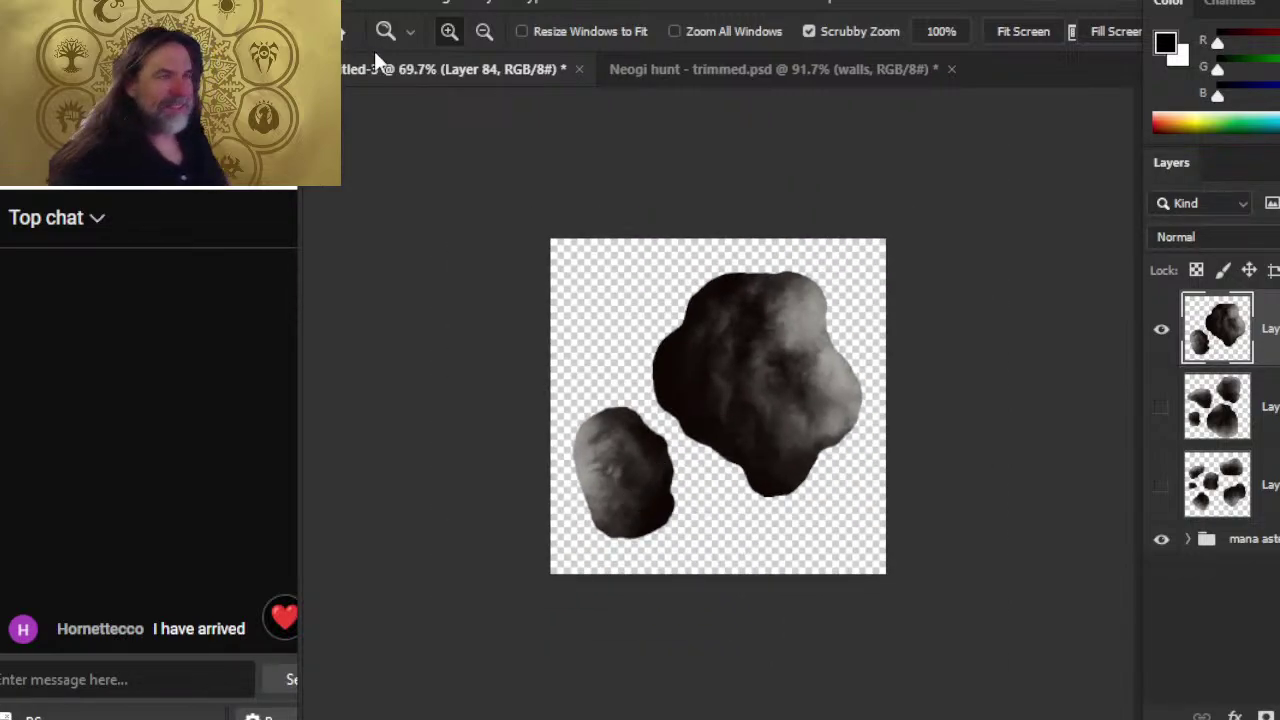
- Save the canvas on this computer as a PNG named Untitled-4, accepting the compression options
{"action": "left_click", "coordinate": [363, 5]}
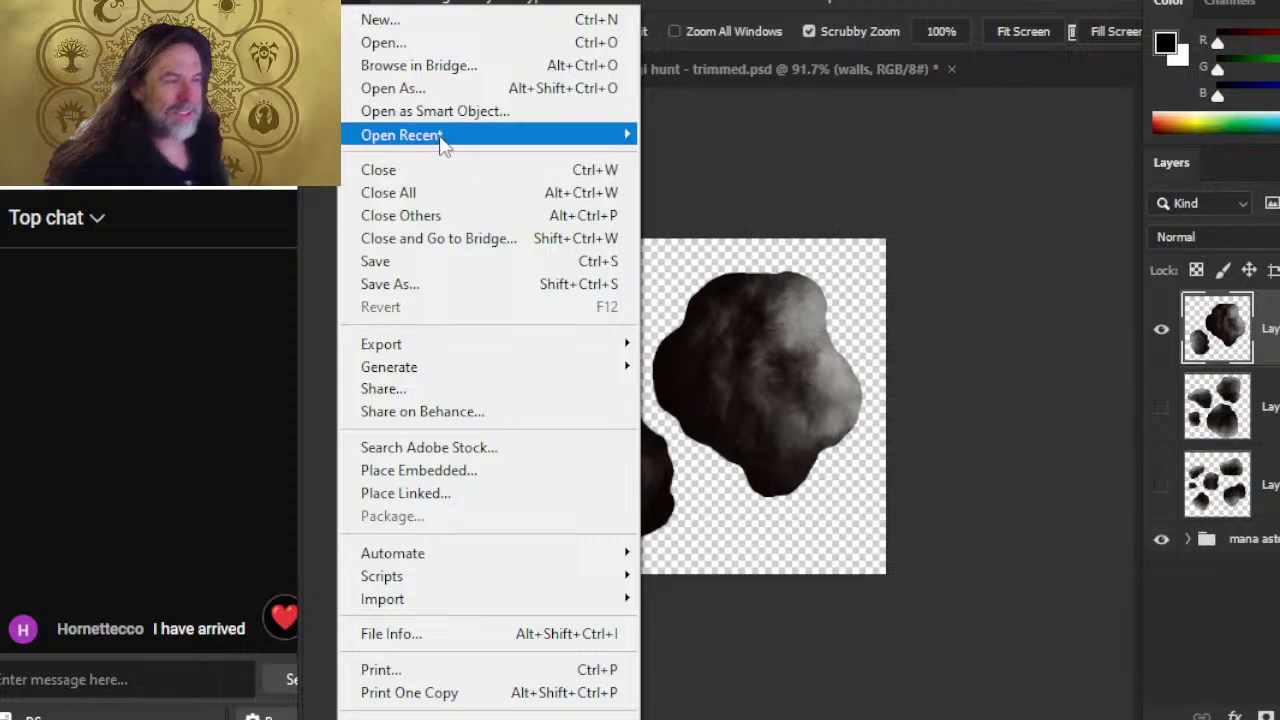
{"action": "left_click", "coordinate": [461, 288]}
{"action": "left_click", "coordinate": [940, 580]}
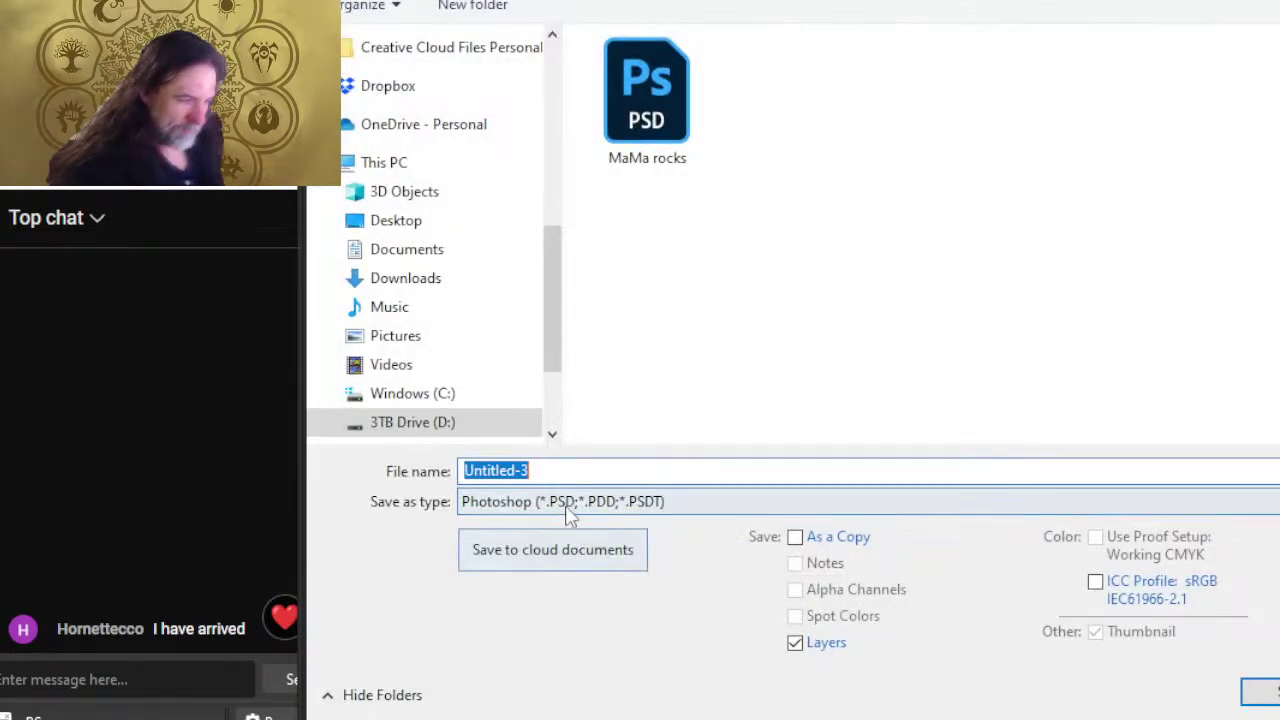
{"action": "left_click", "coordinate": [568, 510]}
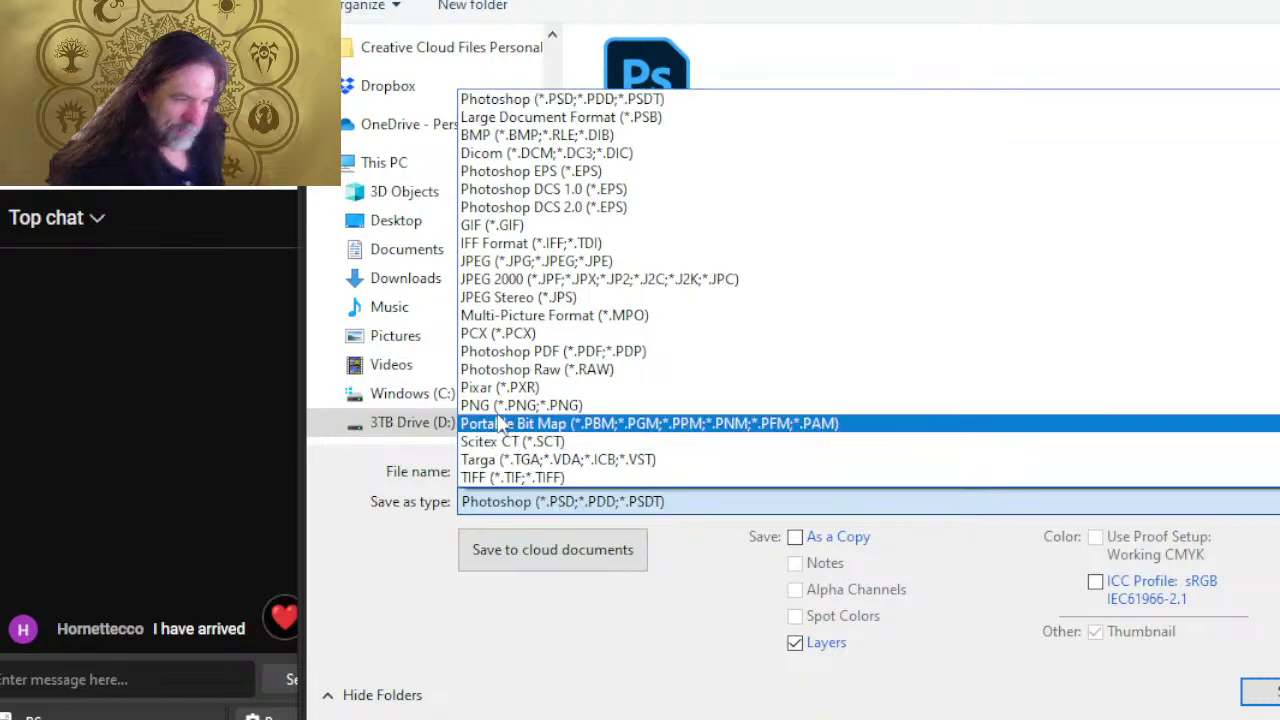
{"action": "left_click", "coordinate": [495, 482]}
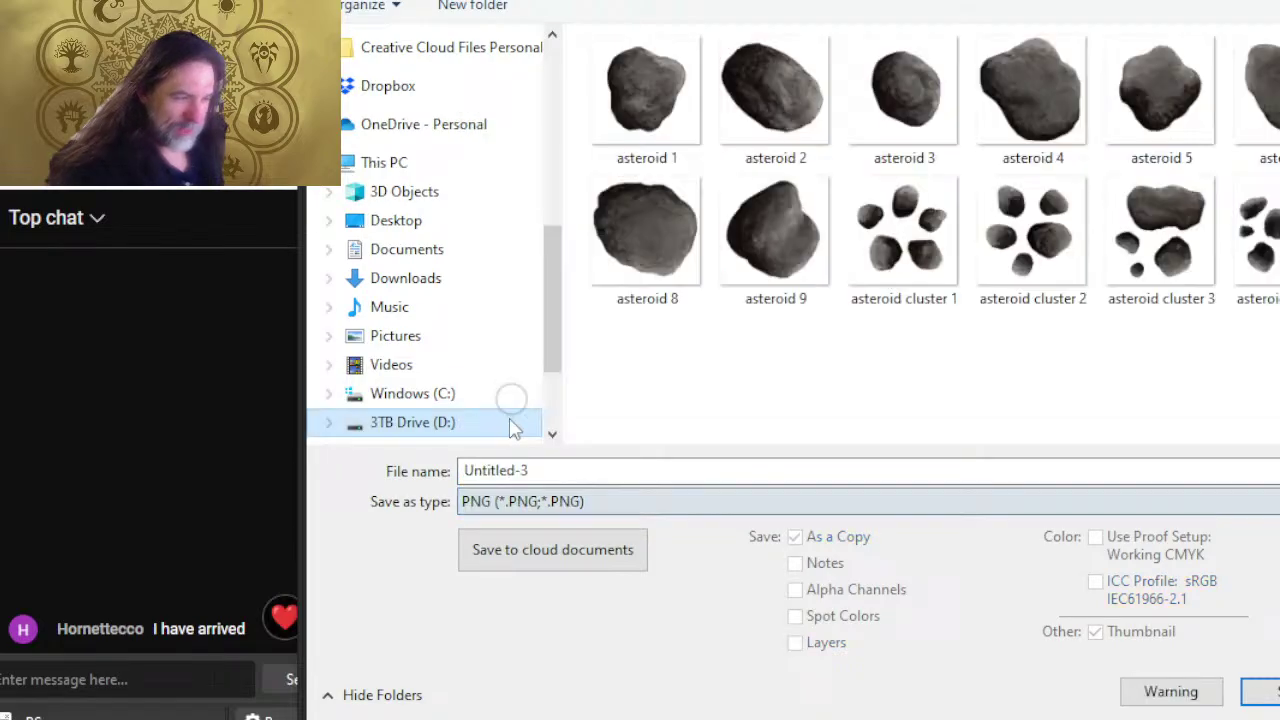
{"action": "left_click", "coordinate": [609, 472]}
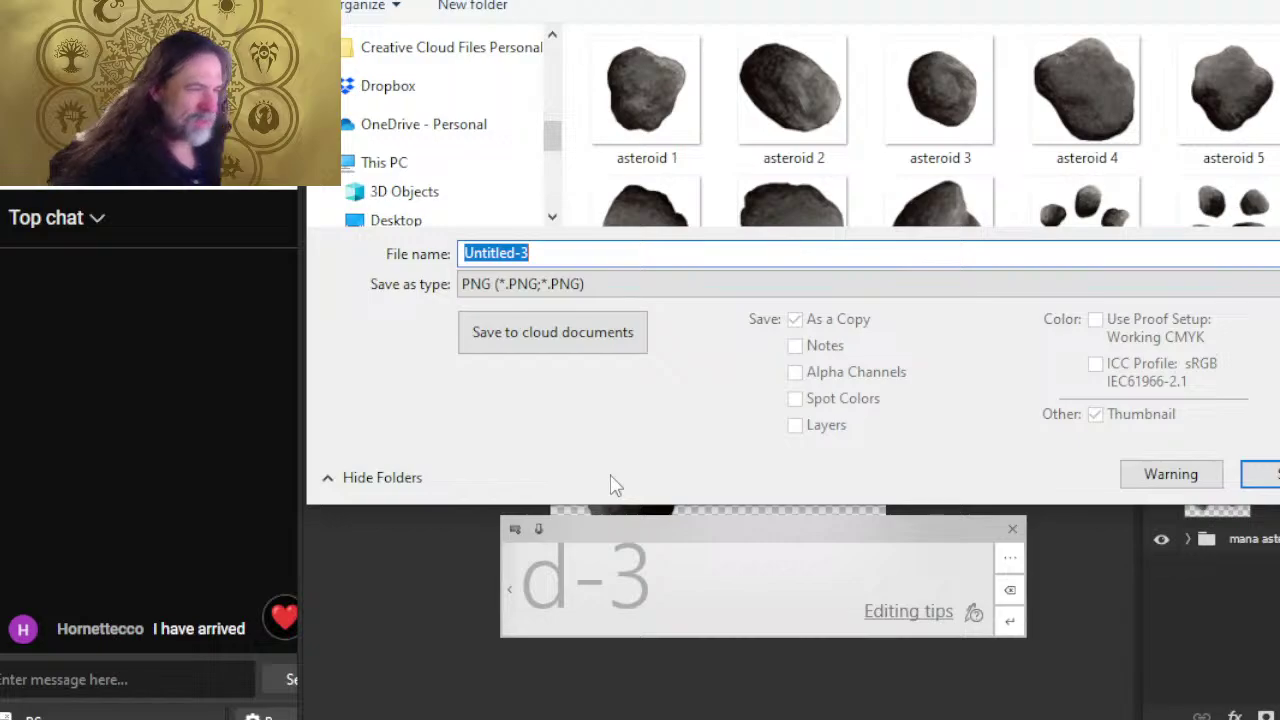
{"action": "key", "text": "End"}
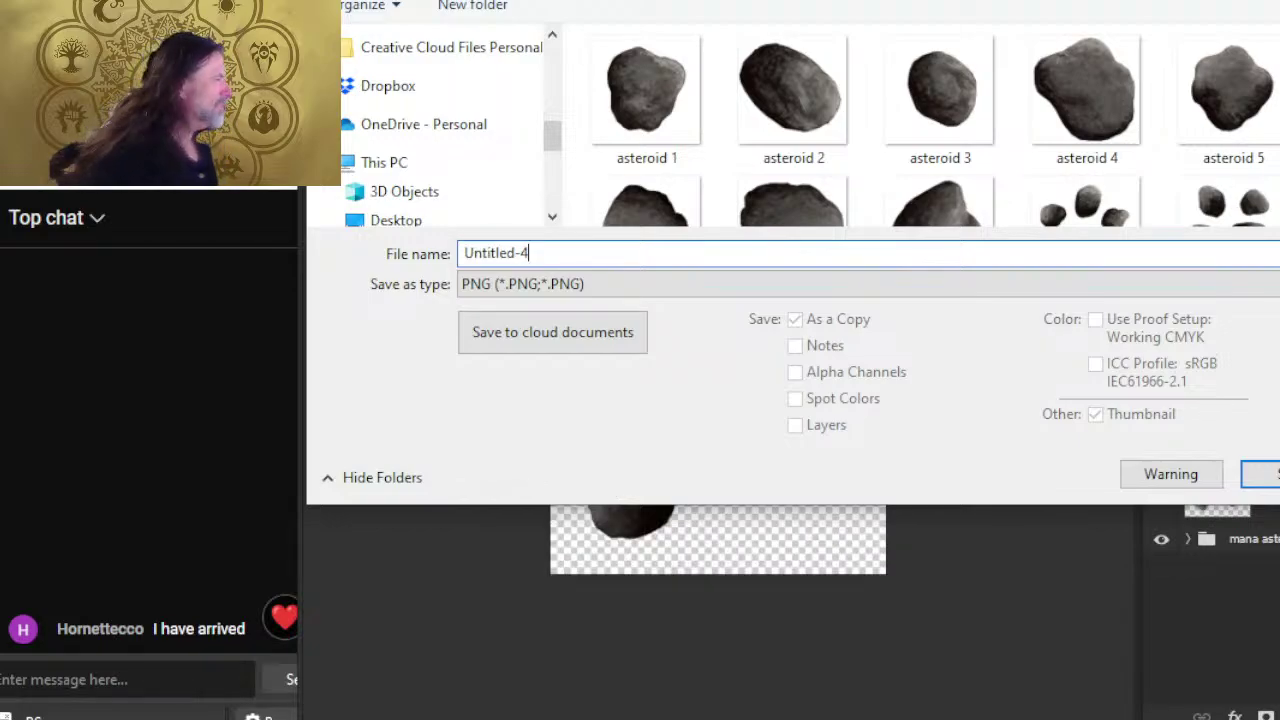
{"action": "key", "text": "Return"}
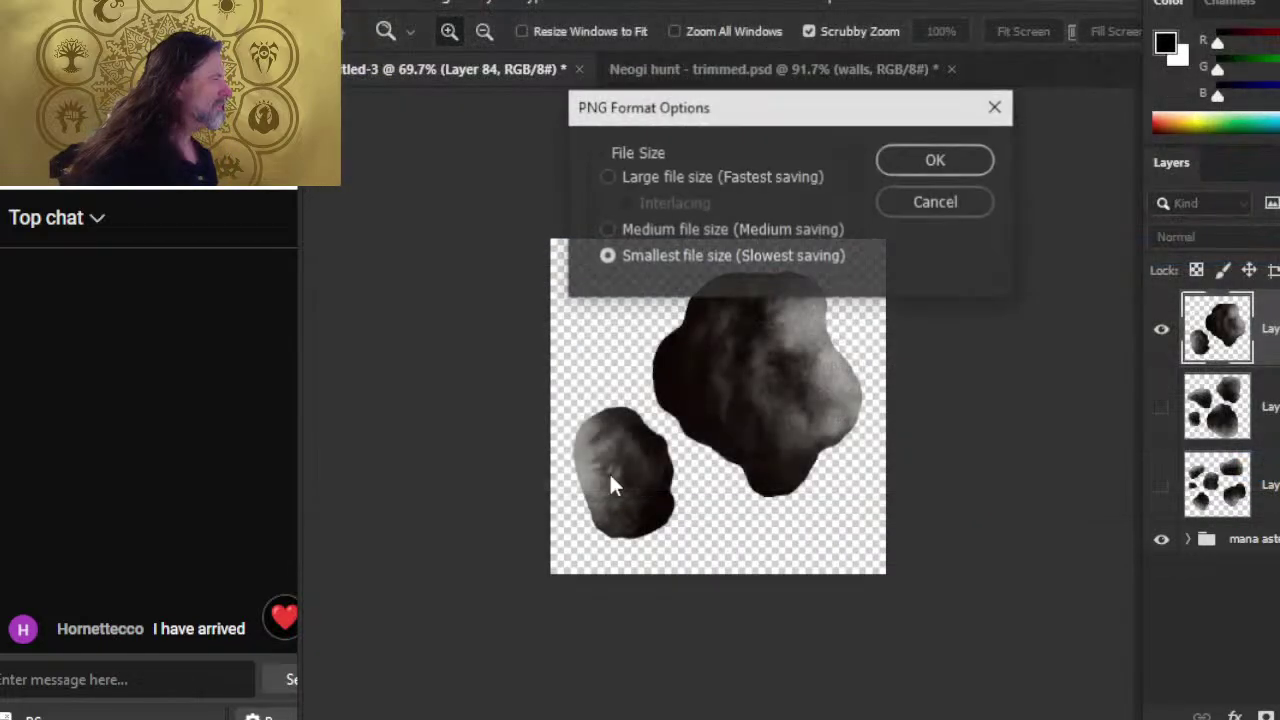
{"action": "key", "text": "Return"}
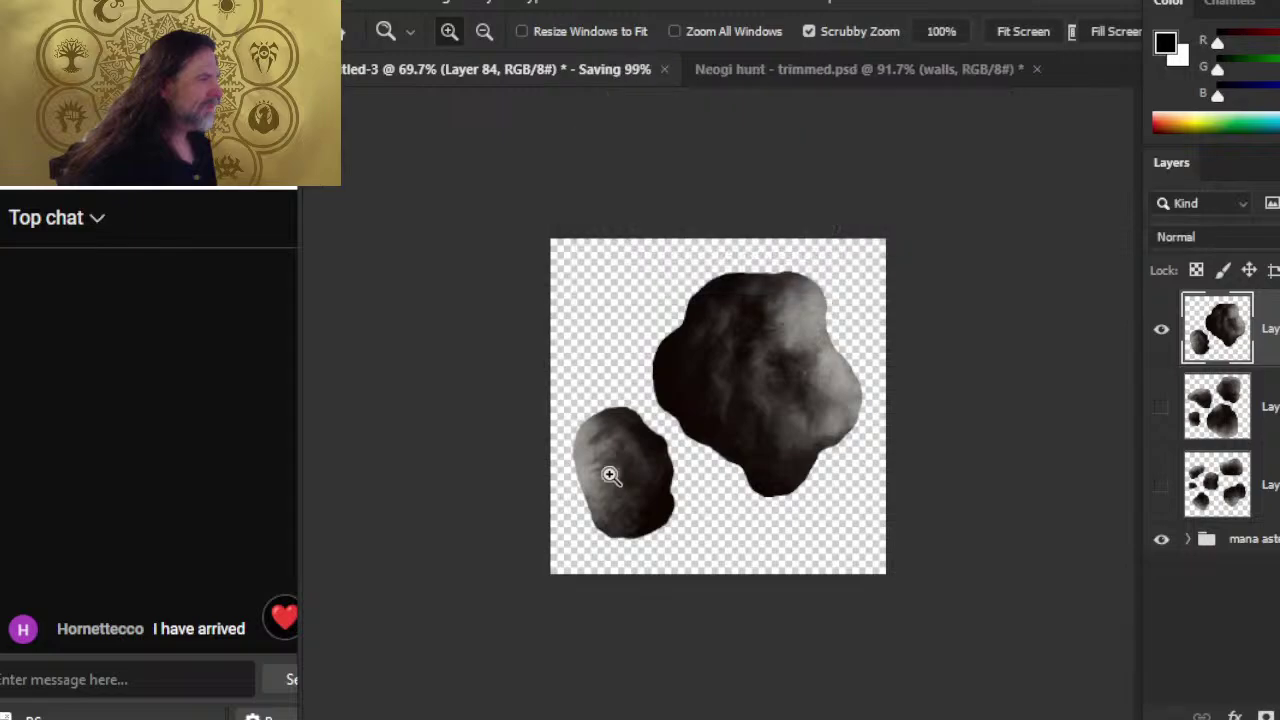
- Rename the saved Untitled-4 file to 'asteroid cluster 6' in the Open dialog, then cancel it
{"action": "left_click", "coordinate": [366, 8]}
{"action": "left_click", "coordinate": [385, 42]}
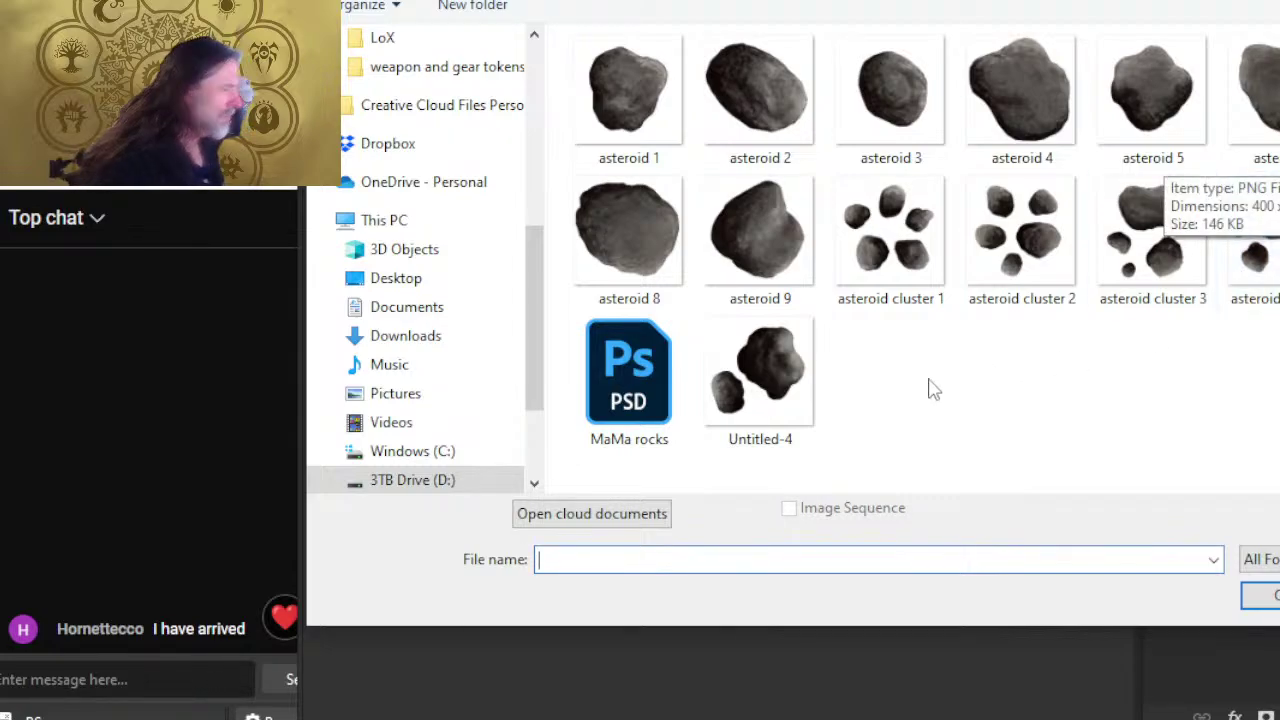
{"action": "left_click", "coordinate": [781, 449]}
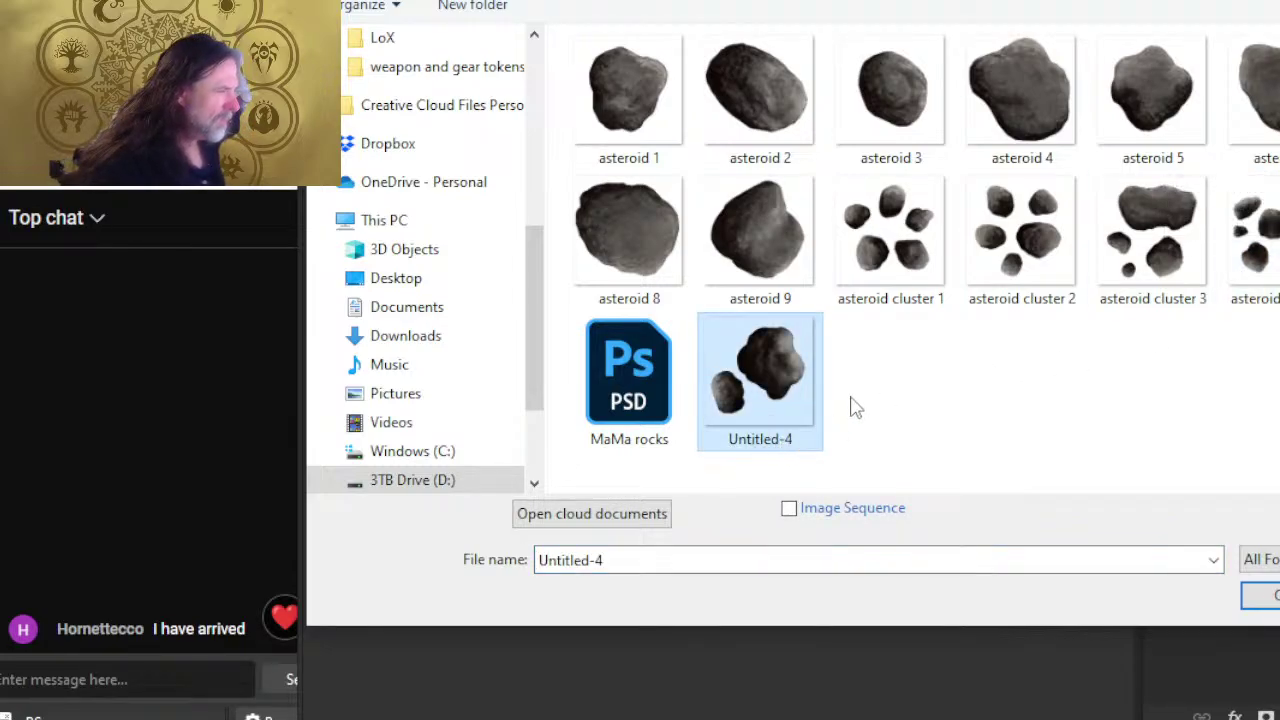
{"action": "left_click", "coordinate": [786, 446]}
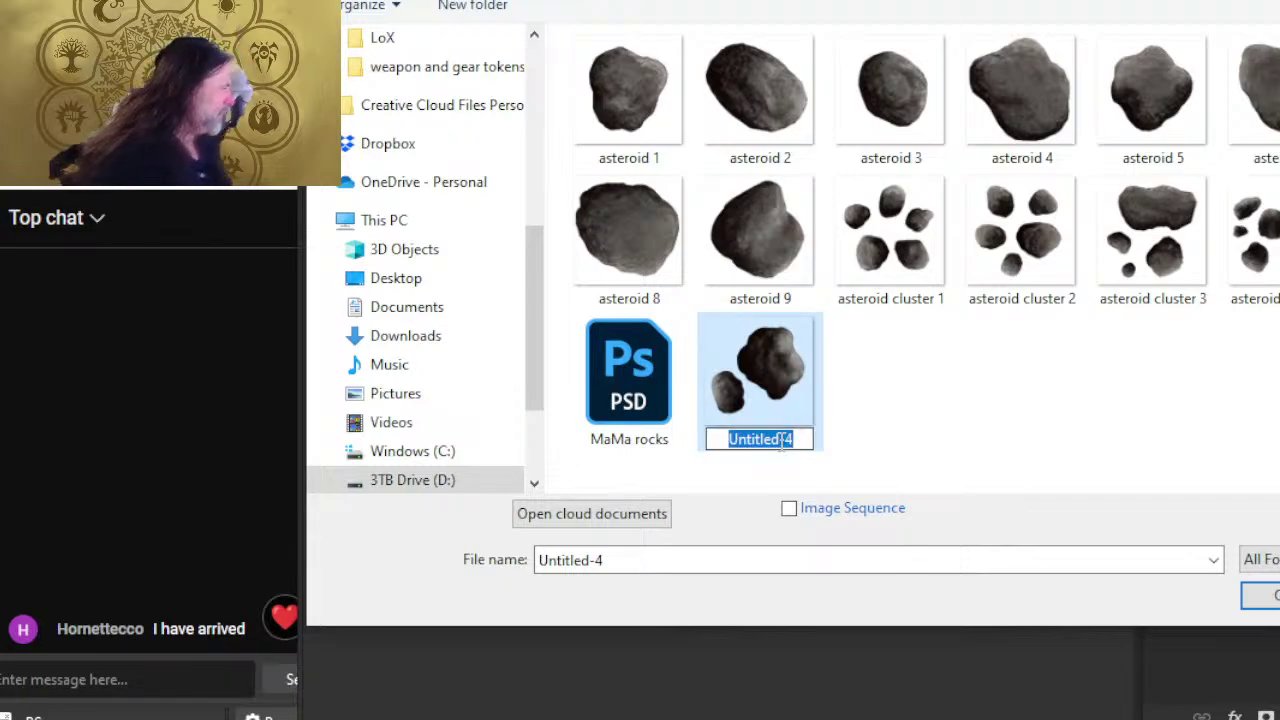
{"action": "type", "text": "asteroid clust"}
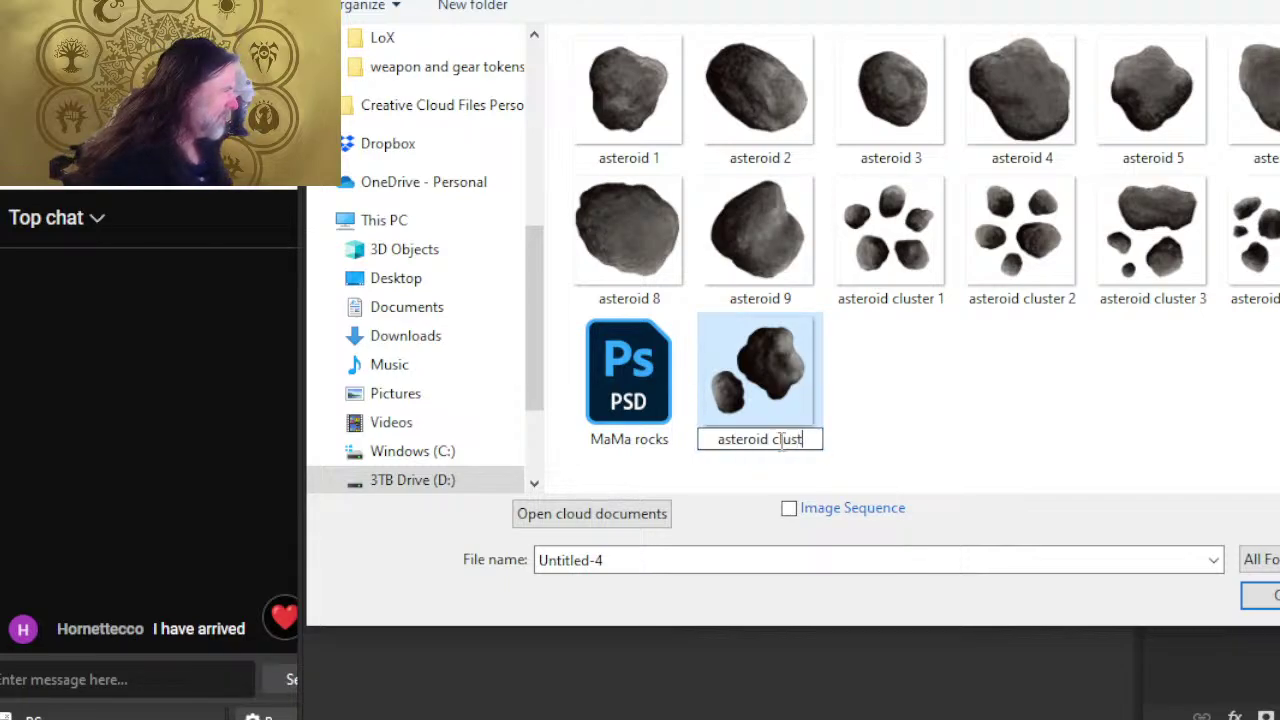
{"action": "type", "text": "er 6"}
{"action": "key", "text": "Return"}
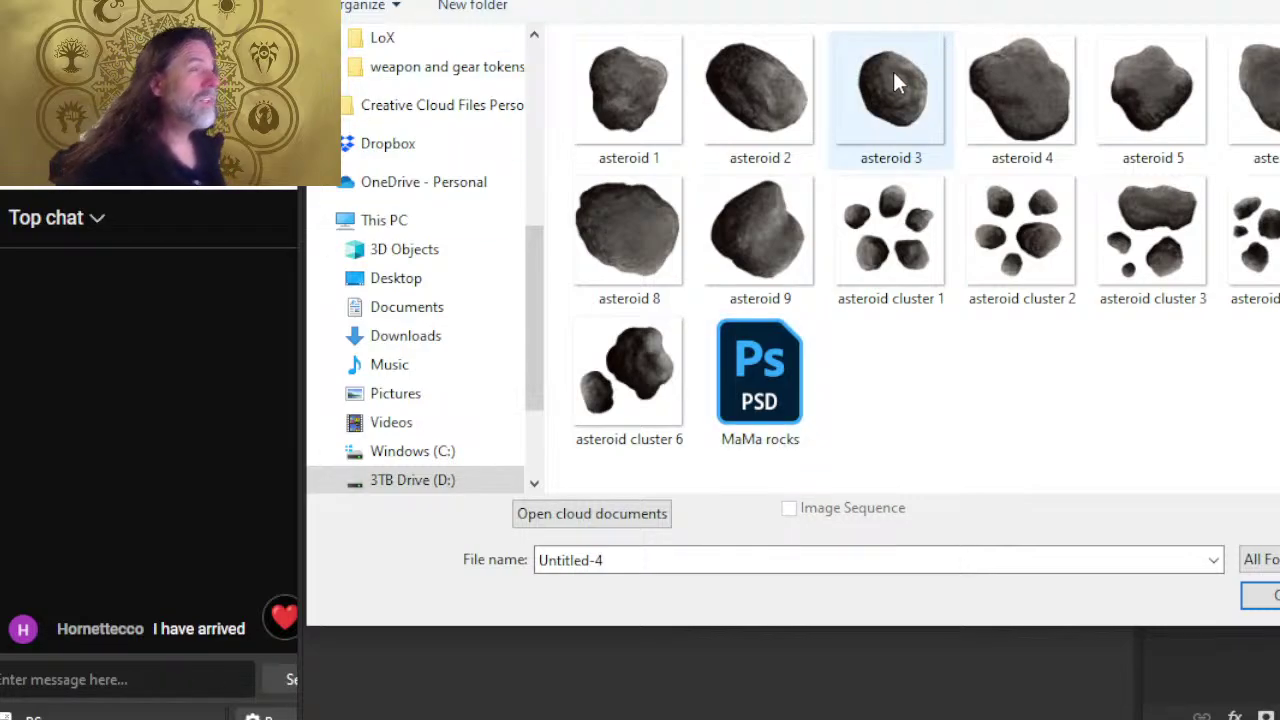
{"action": "key", "text": "Escape"}
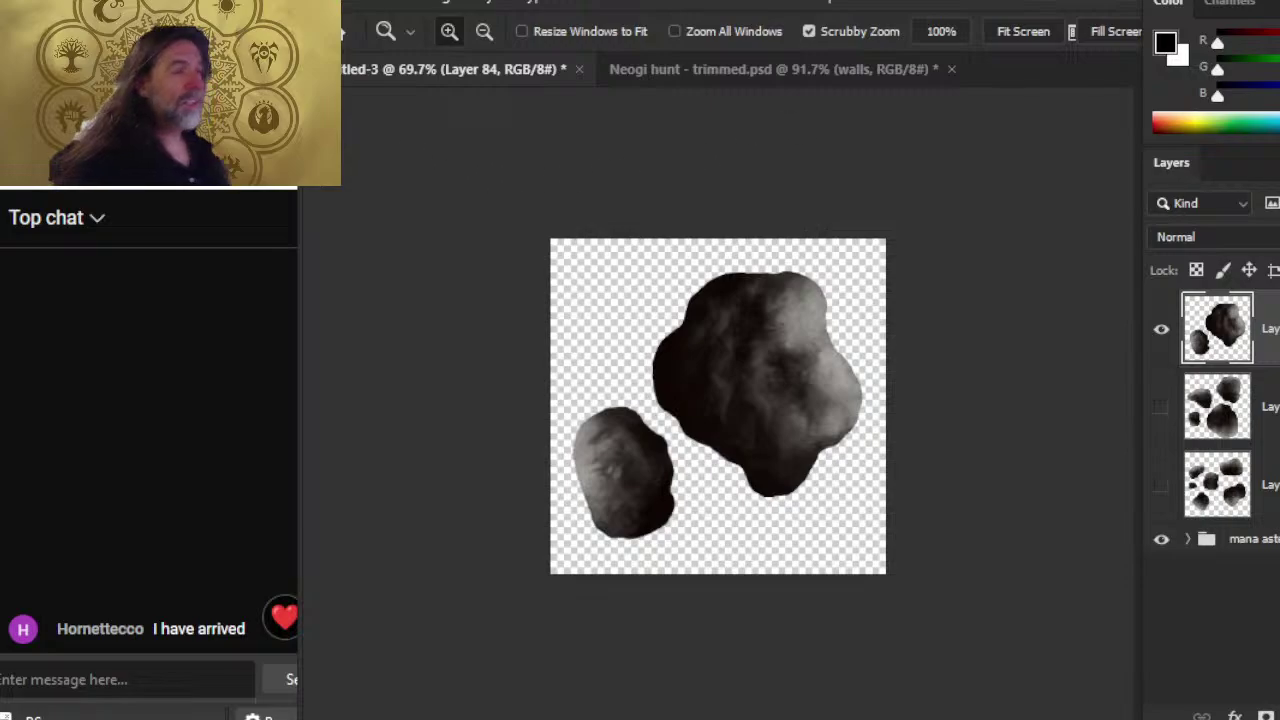
- Dismiss the Open dialog without opening anything and switch to the Neogi hunt - trimmed.psd tab
{"action": "left_click", "coordinate": [362, 5]}
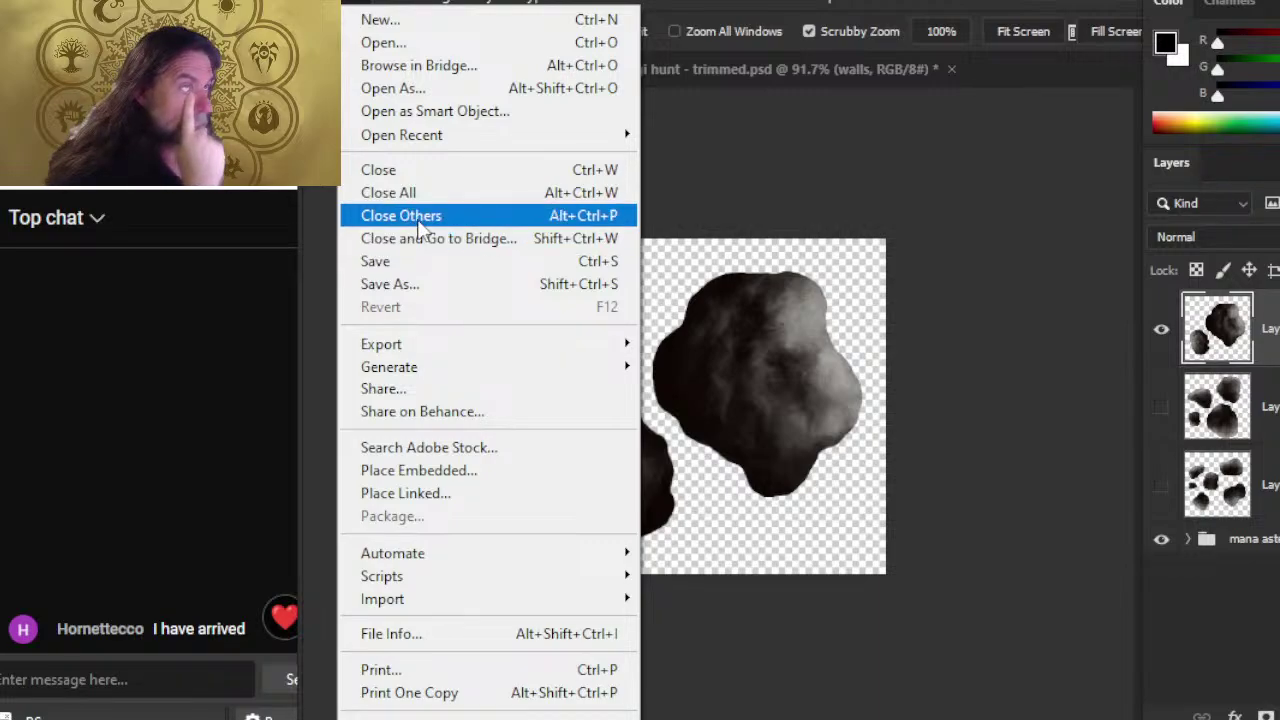
{"action": "left_click", "coordinate": [404, 46]}
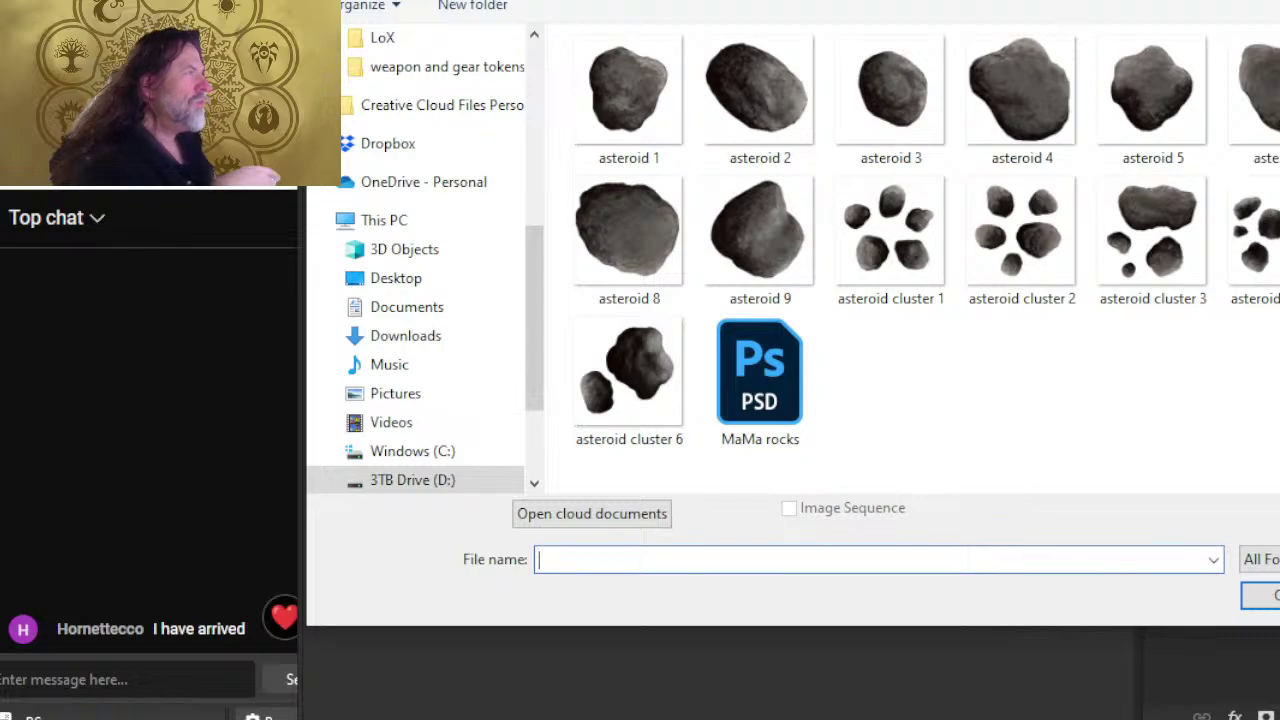
{"action": "double_click", "coordinate": [790, 162]}
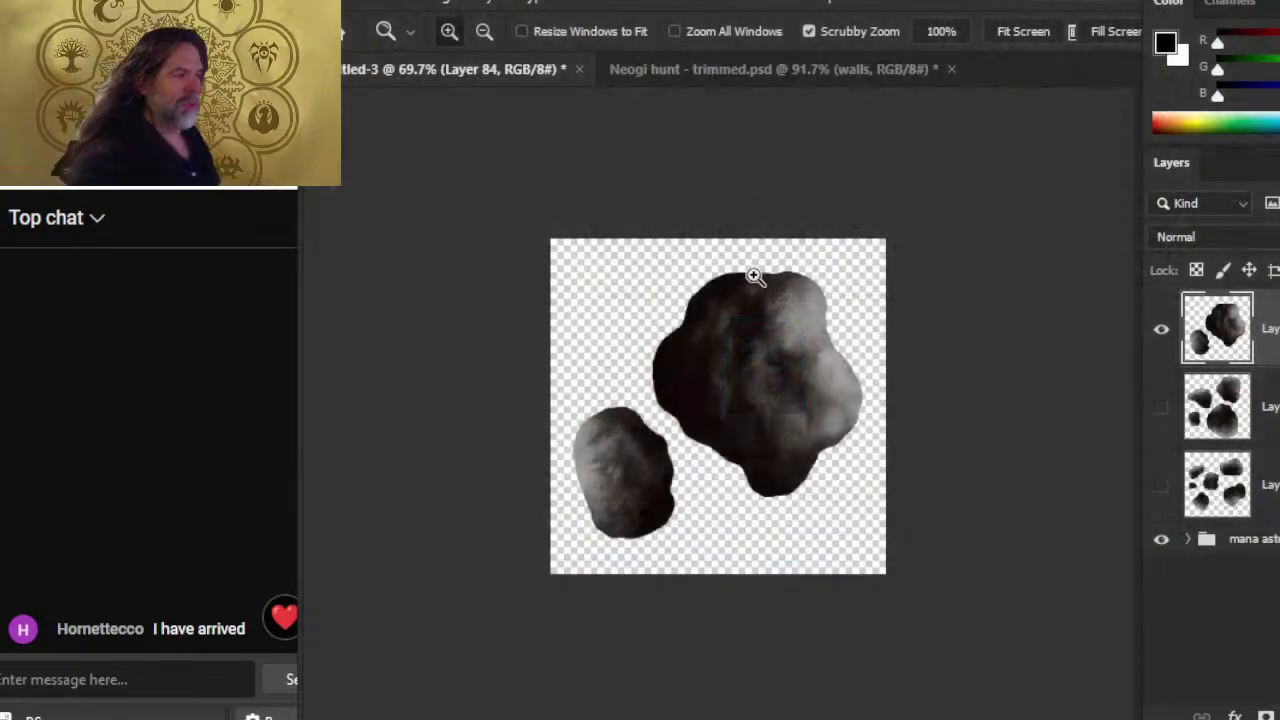
{"action": "left_click", "coordinate": [767, 70]}
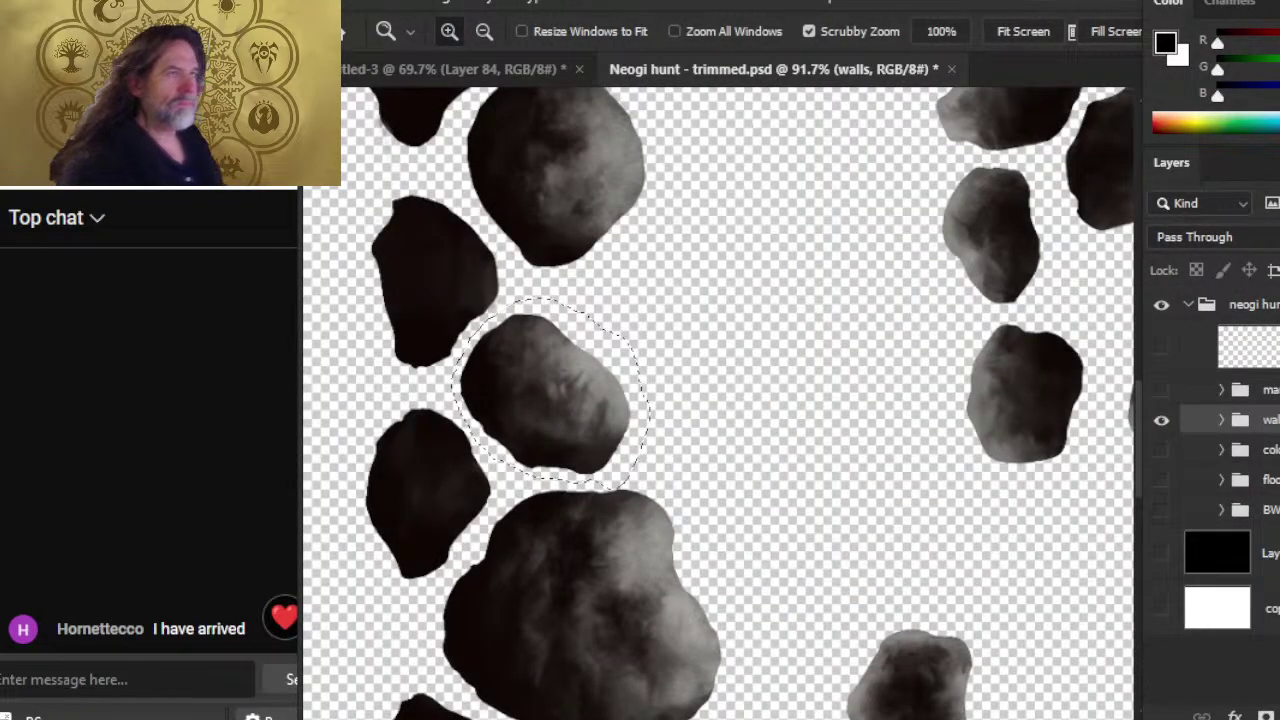
- Save the walls map as 'Neogi rocks' in FINAL > Maps, Tokens, Game Pieces > Mapping Tools > Icons > asteroids
{"action": "key", "text": "alt+f"}
{"action": "left_click", "coordinate": [471, 284]}
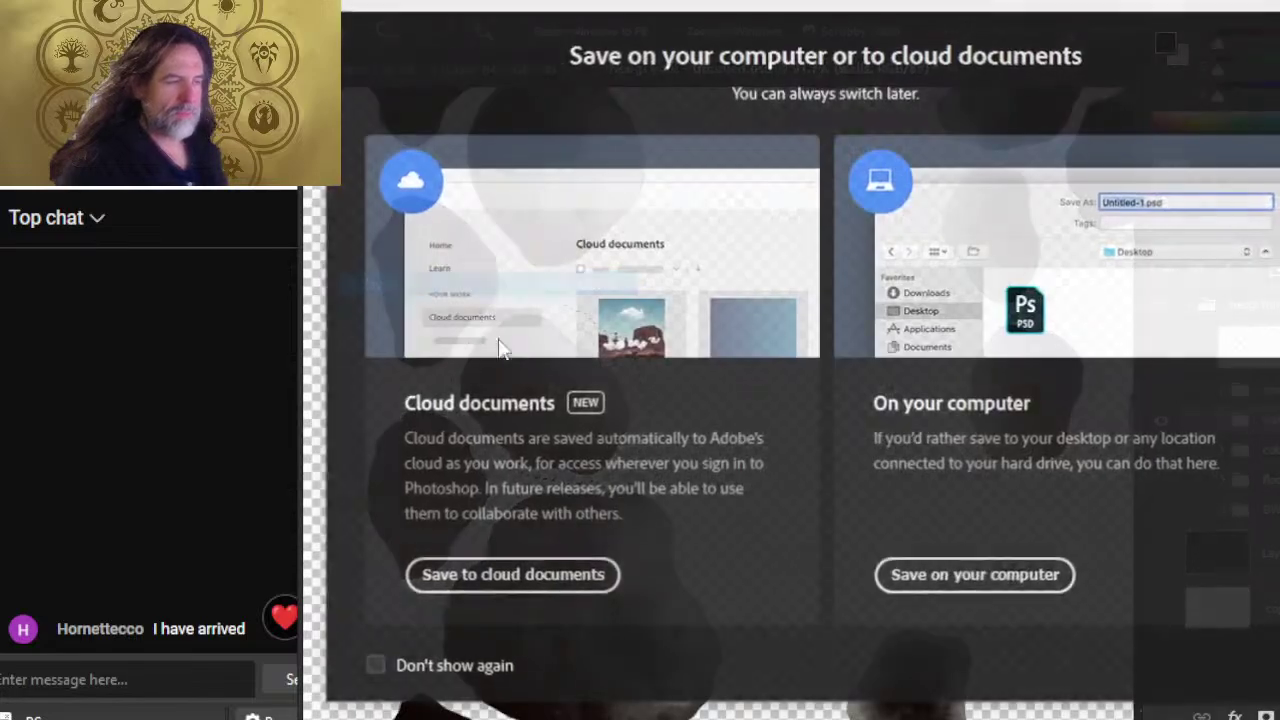
{"action": "left_click", "coordinate": [968, 583]}
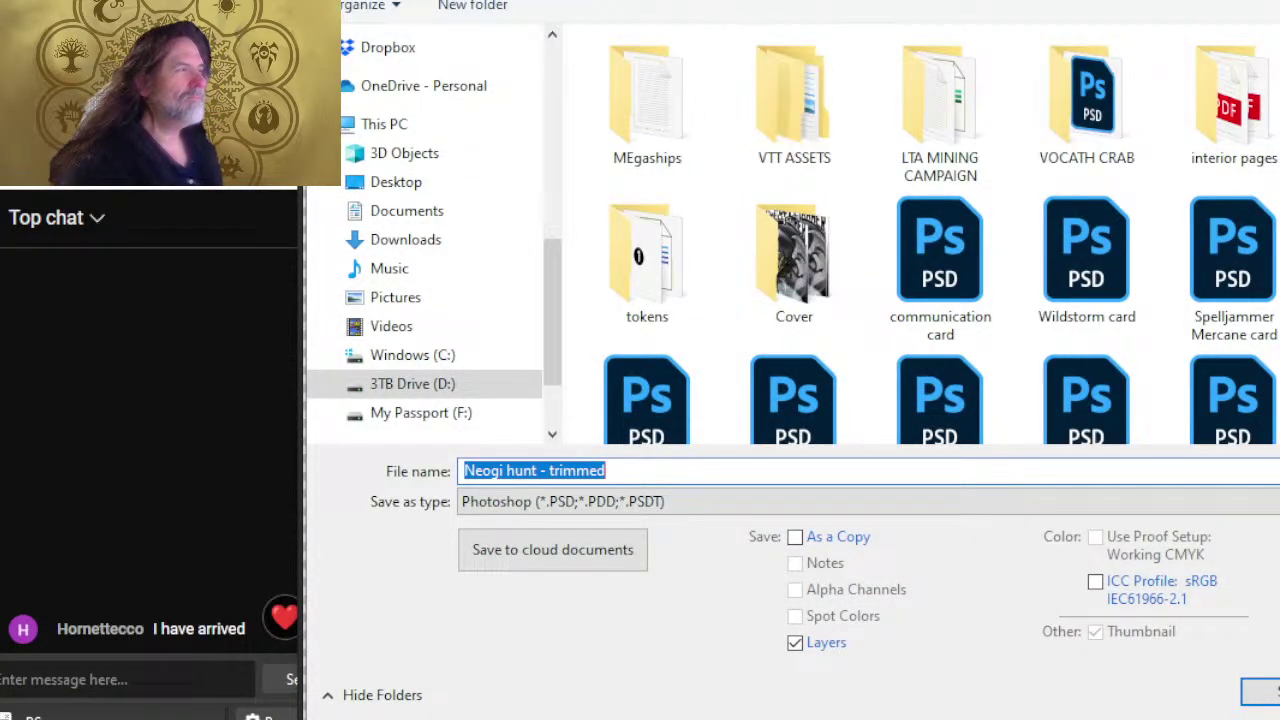
{"action": "double_click", "coordinate": [900, 105]}
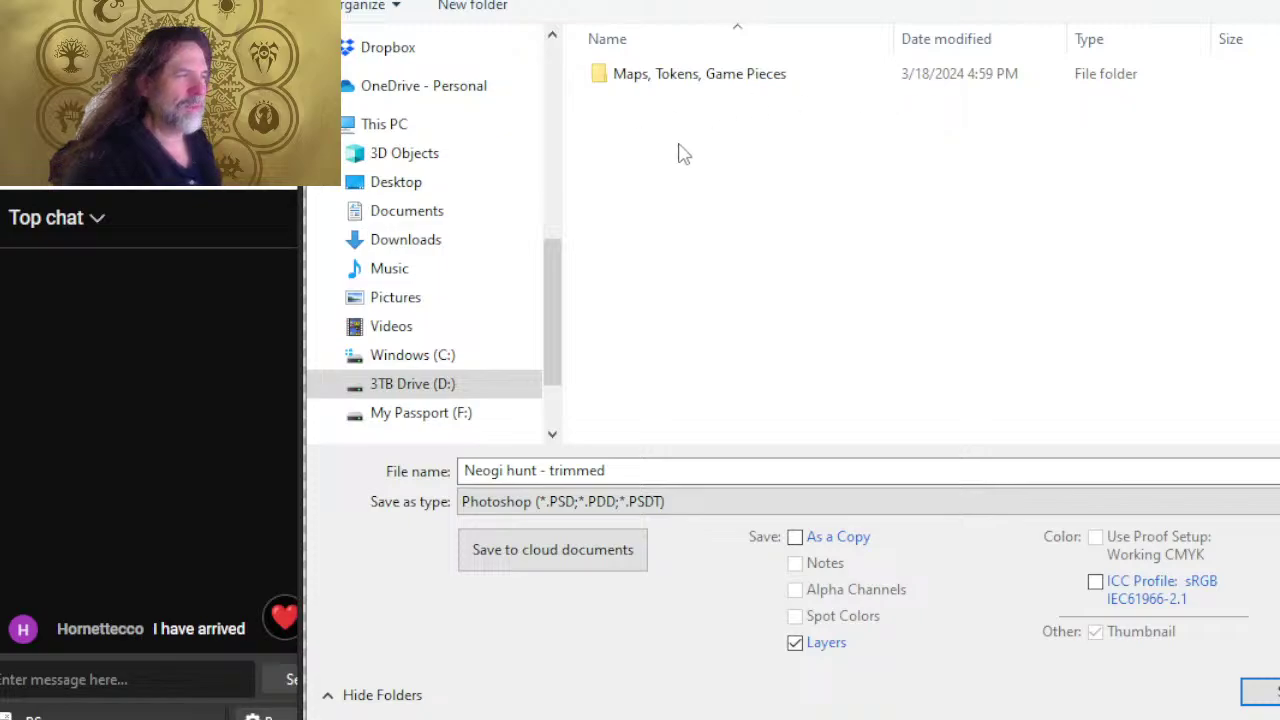
{"action": "double_click", "coordinate": [690, 82]}
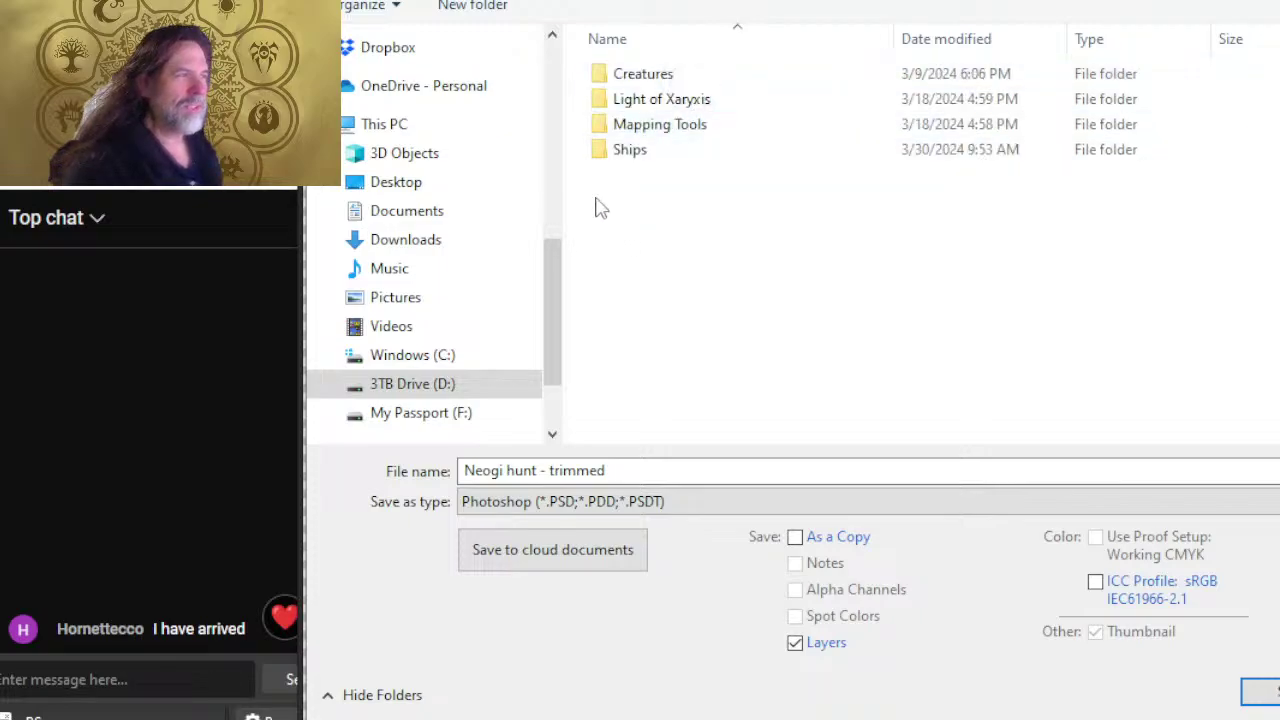
{"action": "double_click", "coordinate": [704, 126]}
{"action": "double_click", "coordinate": [650, 122]}
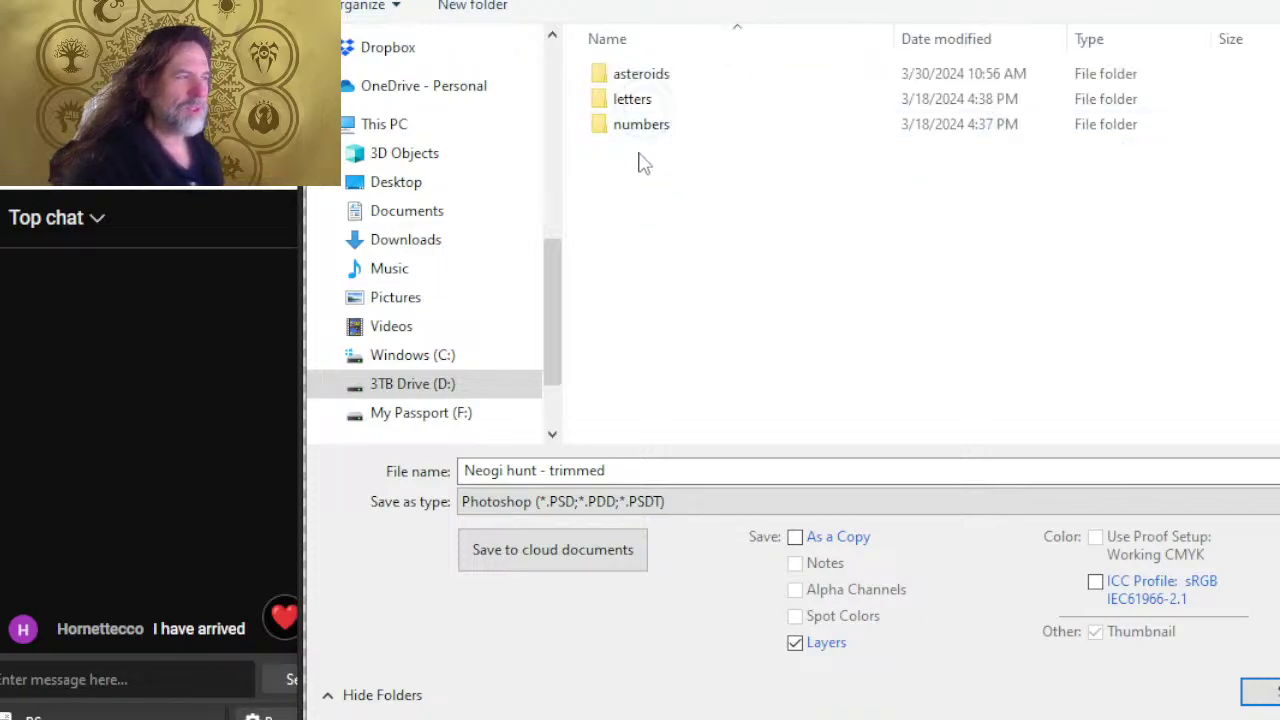
{"action": "double_click", "coordinate": [648, 84]}
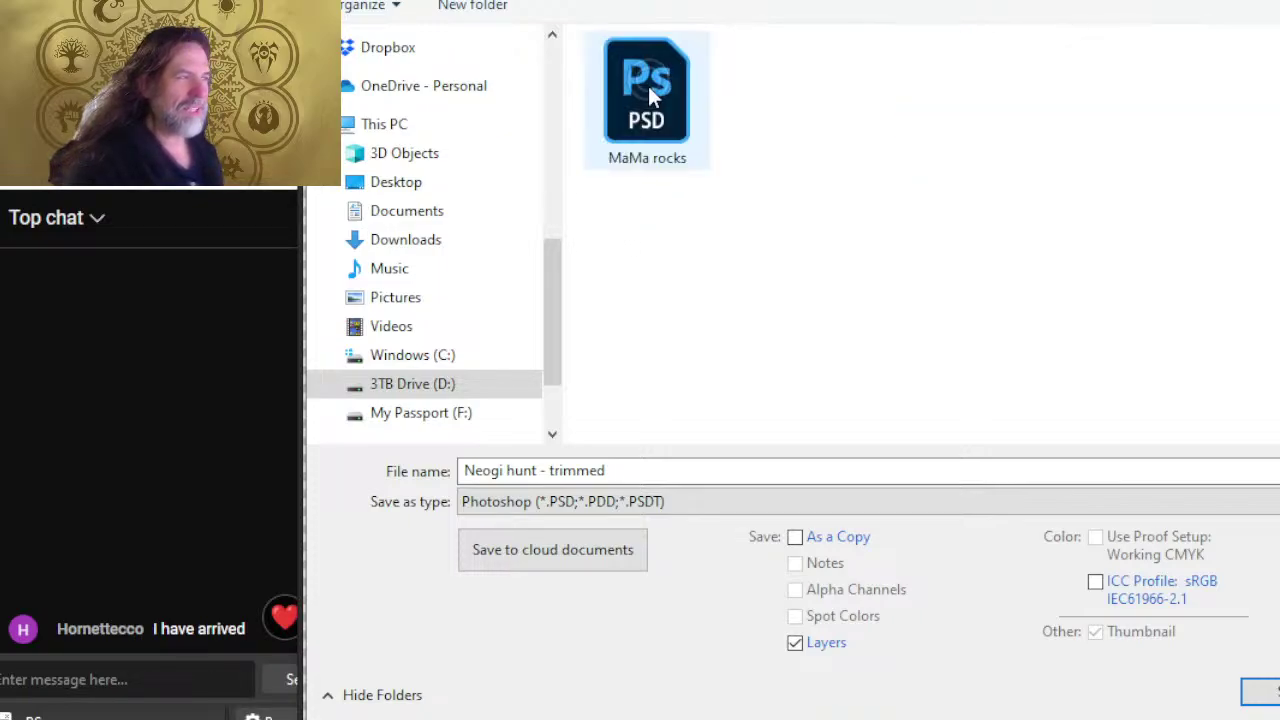
{"action": "left_click", "coordinate": [665, 470]}
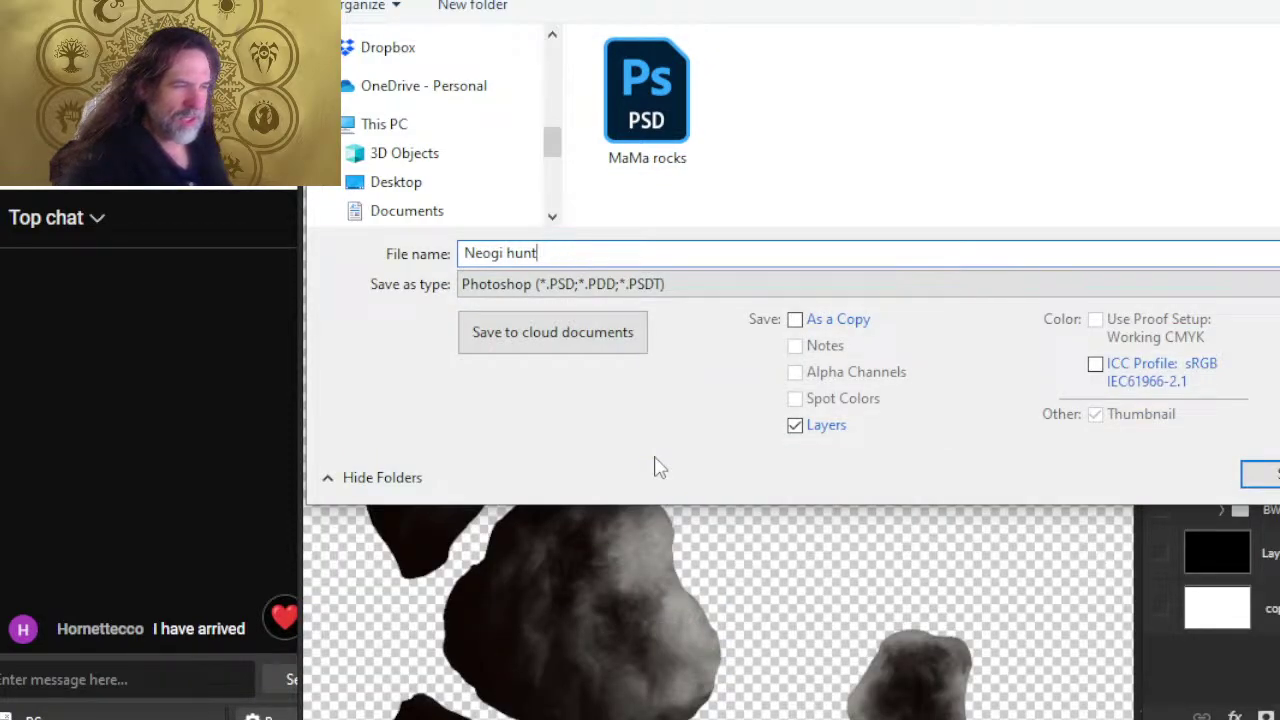
{"action": "type", "text": "Neogi roc"}
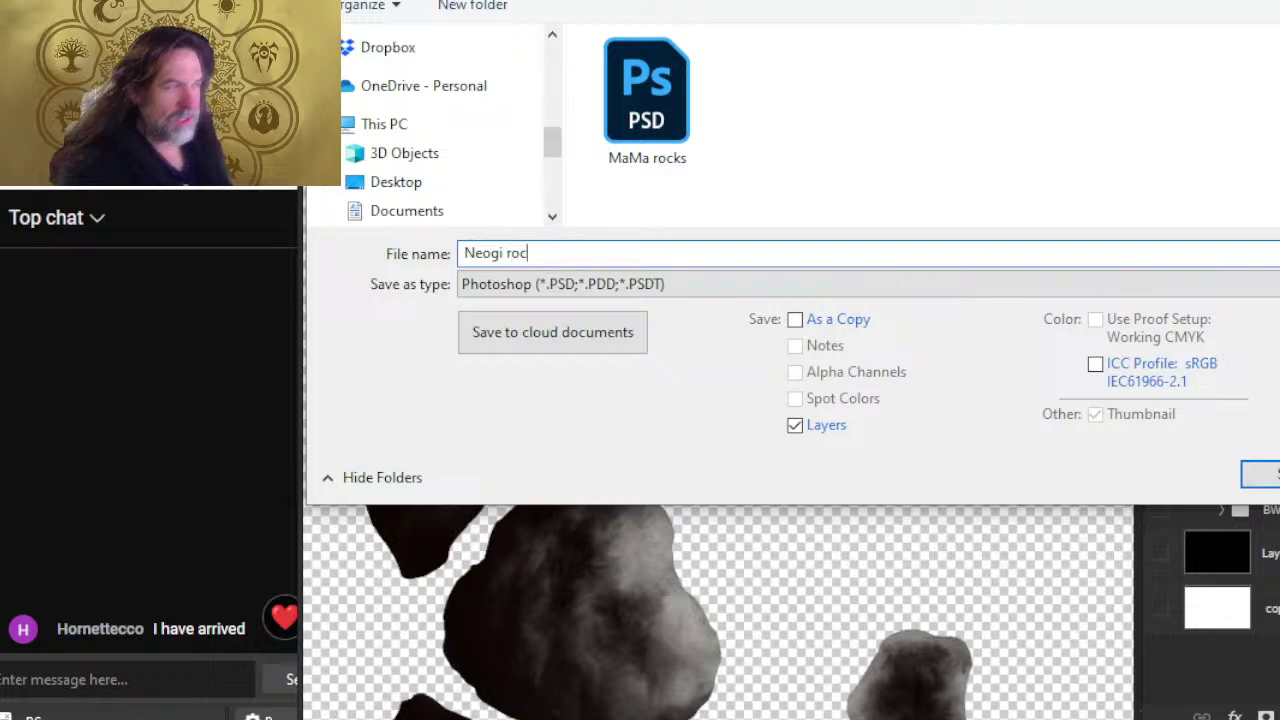
{"action": "type", "text": "ks"}
{"action": "key", "text": "Return"}
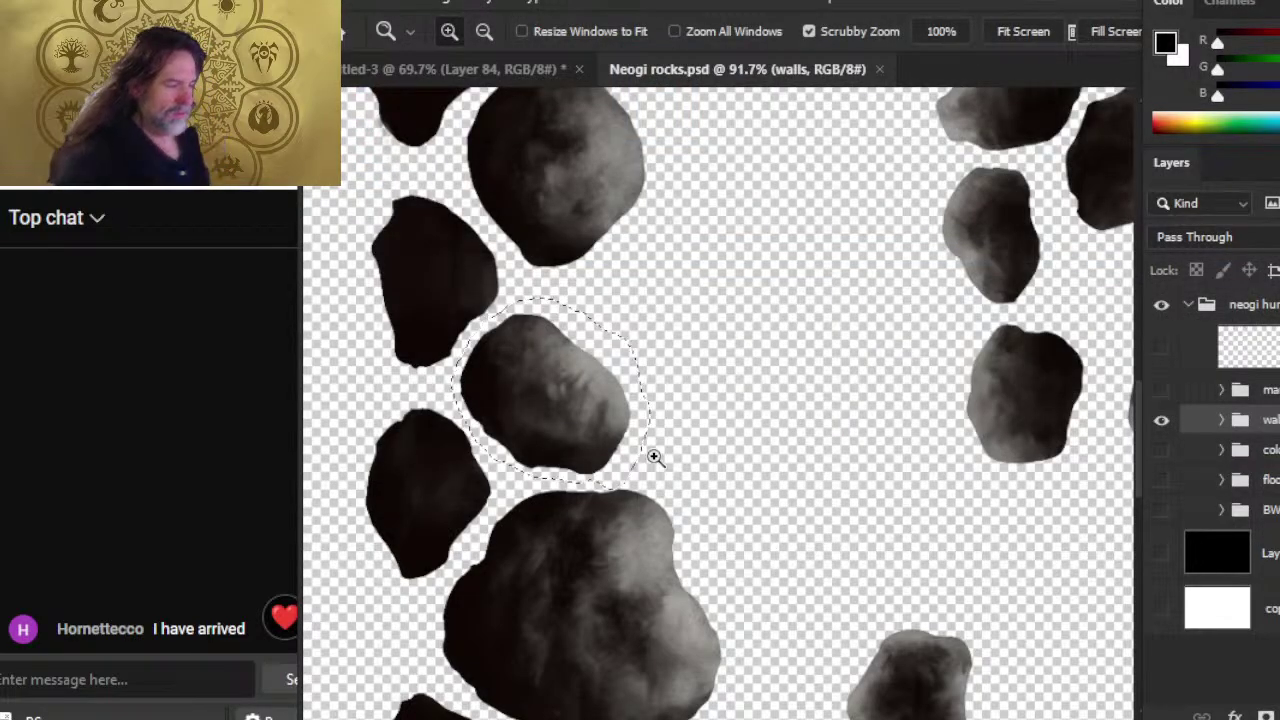
{"action": "left_click", "coordinate": [654, 457]}
- Lasso the large rock in Neogi rocks and paste it into Untitled-3 as a new layer
{"action": "key", "text": "l"}
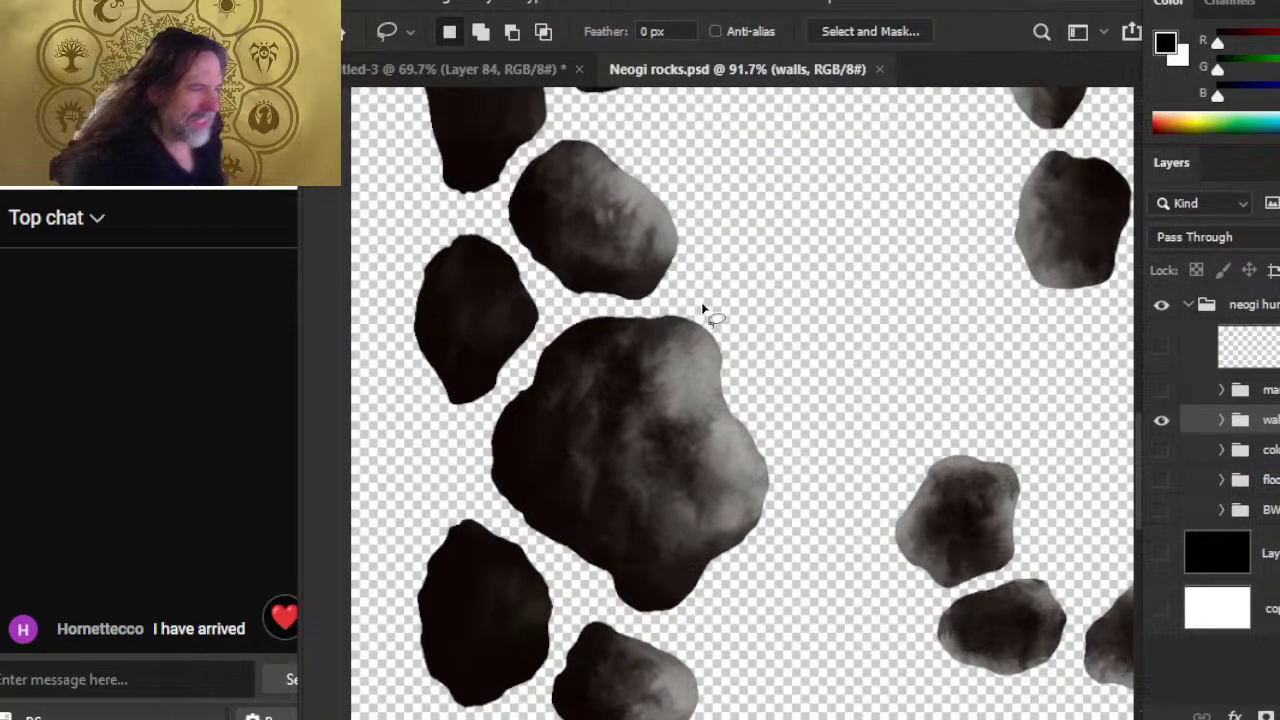
{"action": "mouse_move", "coordinate": [703, 309]}
{"action": "left_mouse_down"}
{"action": "mouse_move", "coordinate": [622, 304]}
{"action": "mouse_move", "coordinate": [553, 320]}
{"action": "left_mouse_up"}
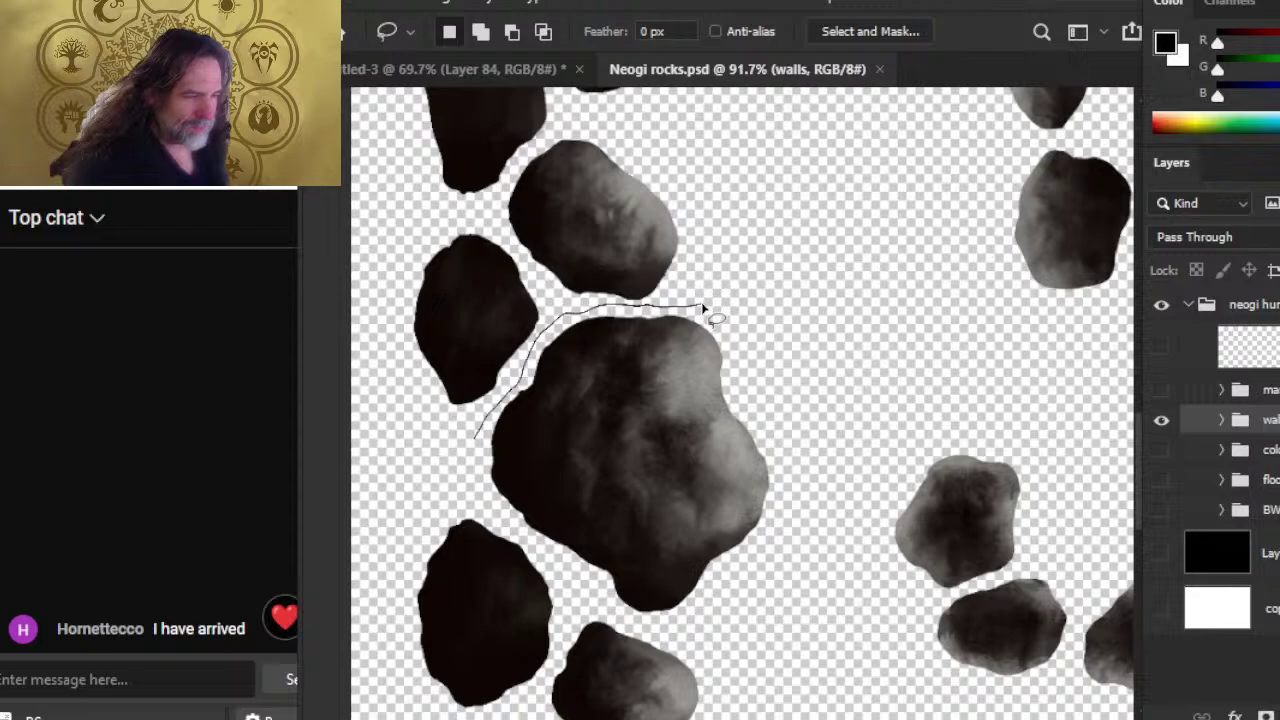
{"action": "mouse_move", "coordinate": [618, 605]}
{"action": "left_mouse_down"}
{"action": "mouse_move", "coordinate": [680, 621]}
{"action": "mouse_move", "coordinate": [787, 543]}
{"action": "left_mouse_up"}
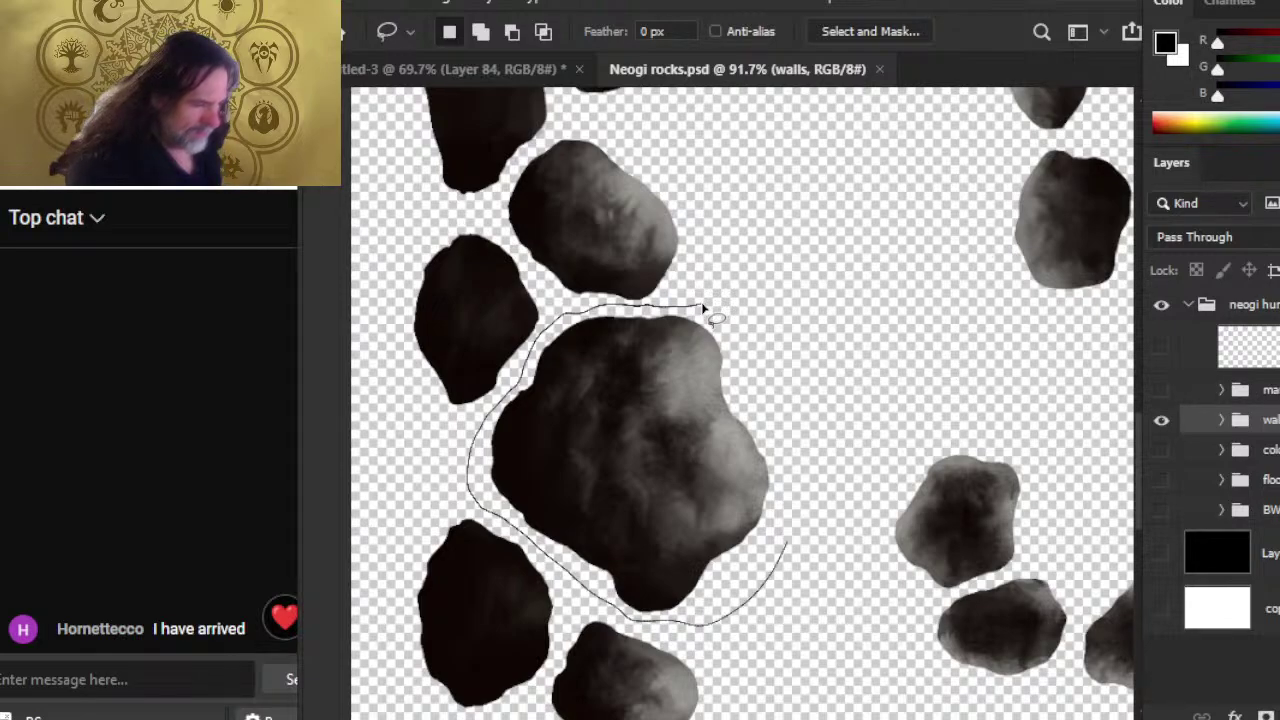
{"action": "left_click_drag", "start_coordinate": [703, 310], "coordinate": [705, 312]}
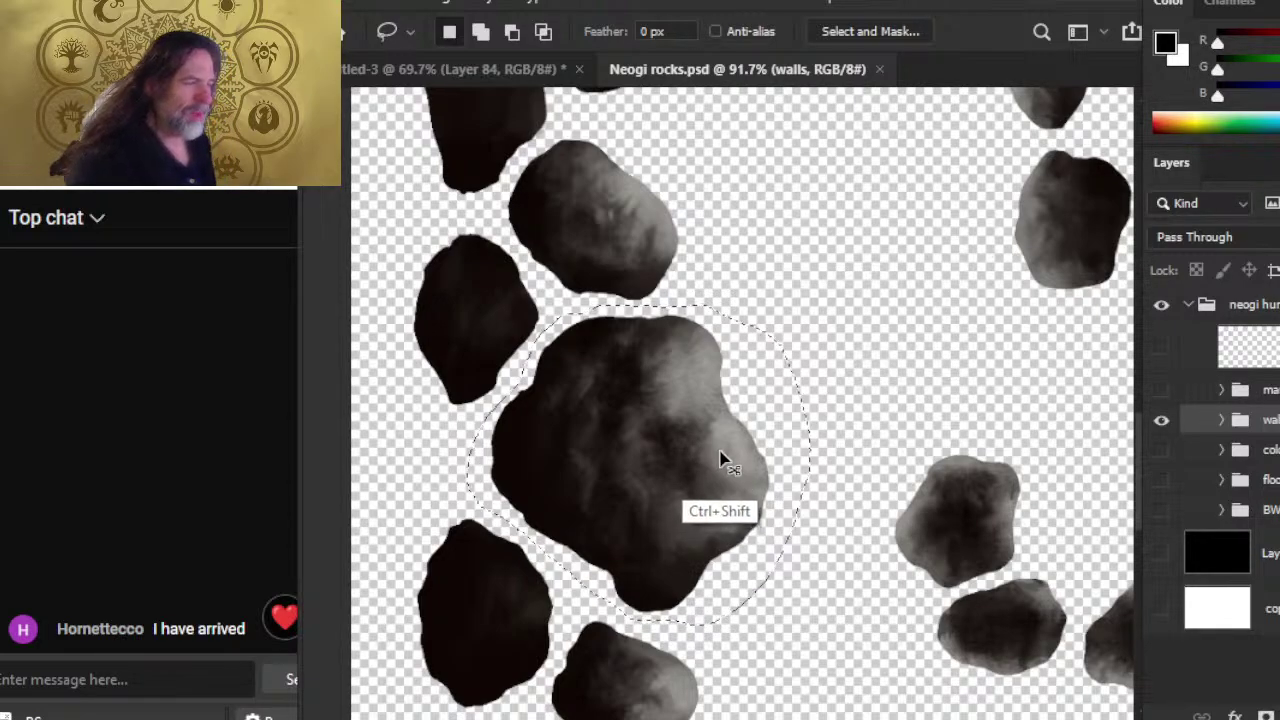
{"action": "key", "text": "ctrl+c"}
{"action": "left_click", "coordinate": [484, 68]}
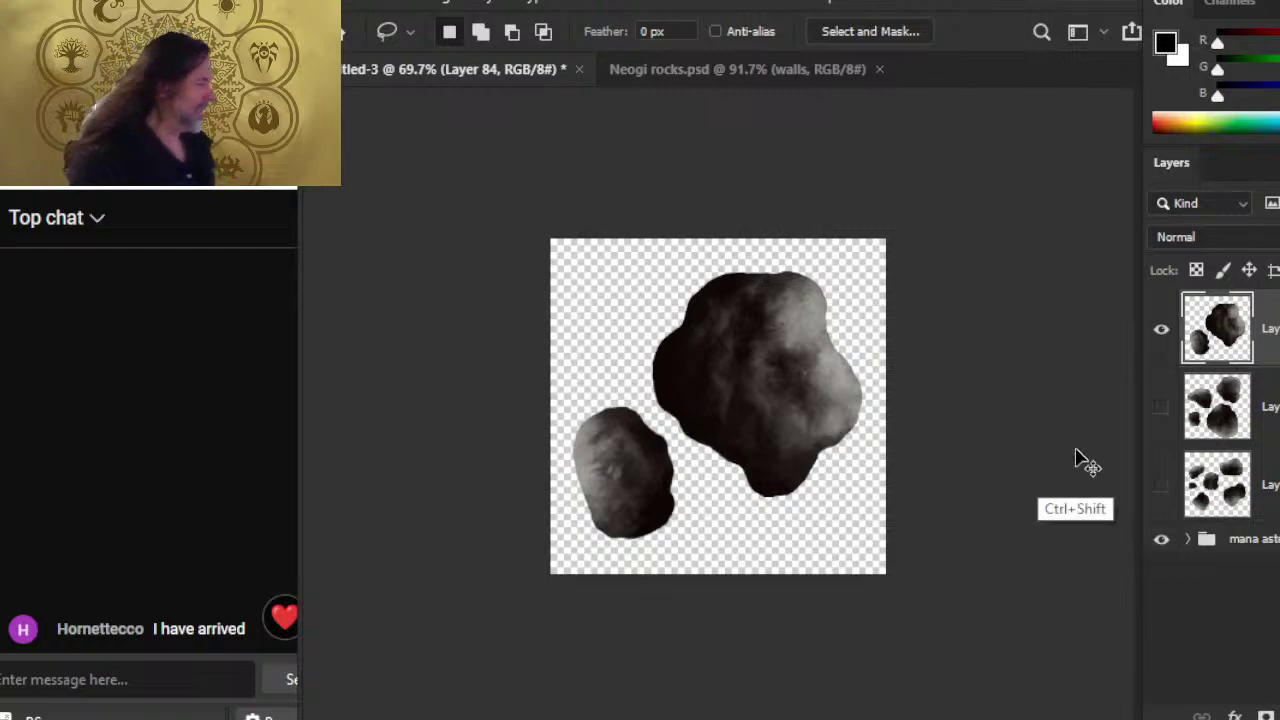
{"action": "key", "text": "ctrl+v"}
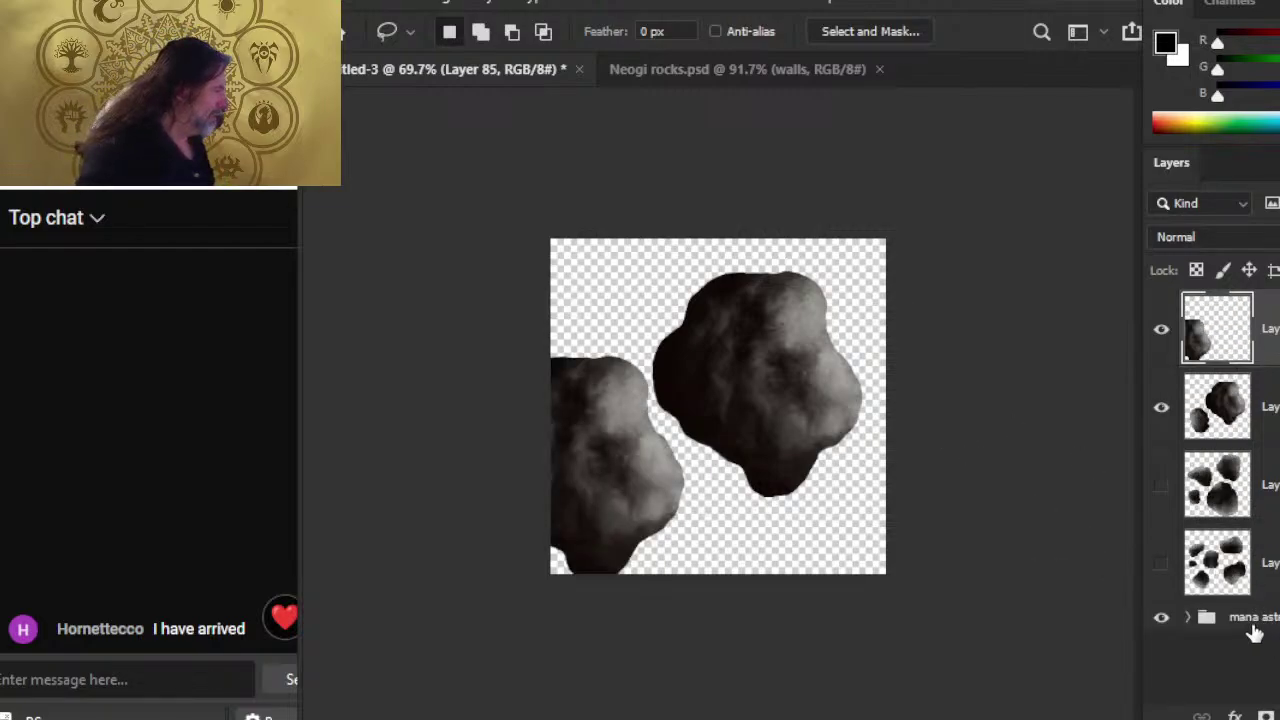
- Delete the pasted rock layer and hide the two-rock Layer 84, leaving Untitled-3 blank
{"action": "key", "text": "v"}
{"action": "mouse_move", "coordinate": [705, 472]}
{"action": "left_mouse_down"}
{"action": "mouse_move", "coordinate": [785, 450]}
{"action": "mouse_move", "coordinate": [851, 374]}
{"action": "mouse_move", "coordinate": [874, 400]}
{"action": "mouse_move", "coordinate": [822, 427]}
{"action": "mouse_move", "coordinate": [830, 444]}
{"action": "left_mouse_up"}
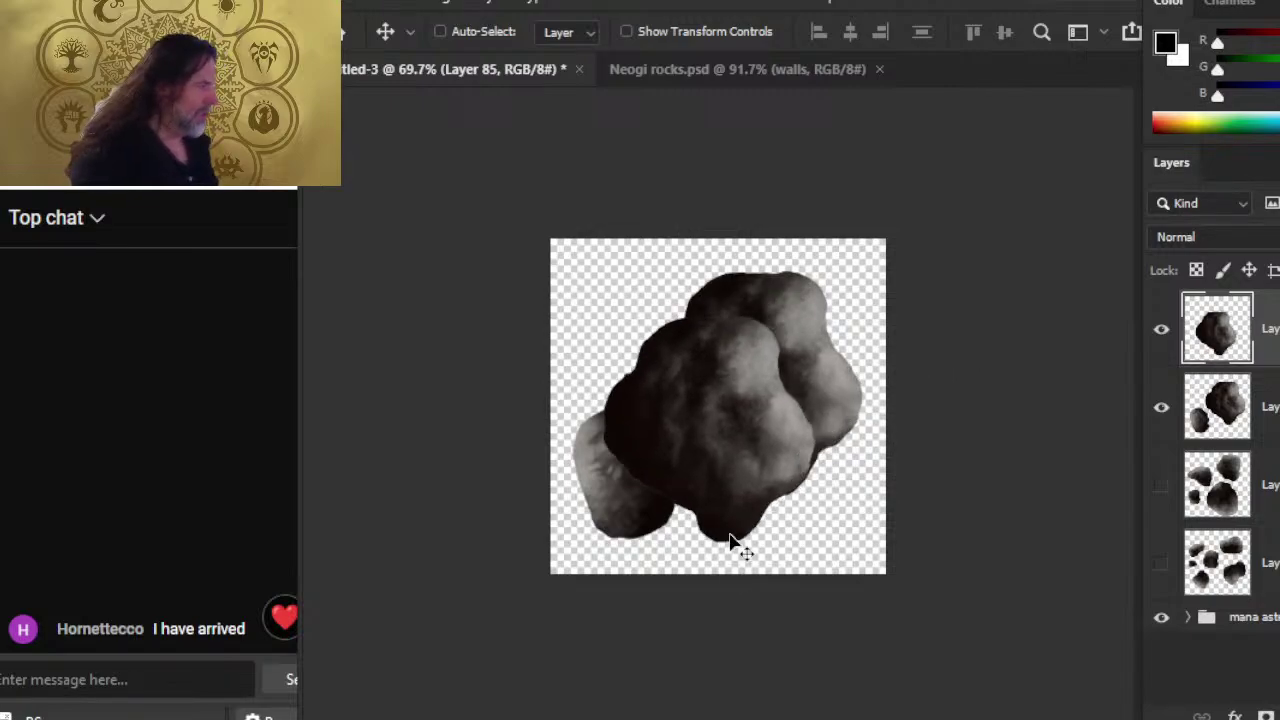
{"action": "key", "text": "Delete"}
{"action": "left_click", "coordinate": [1158, 333]}
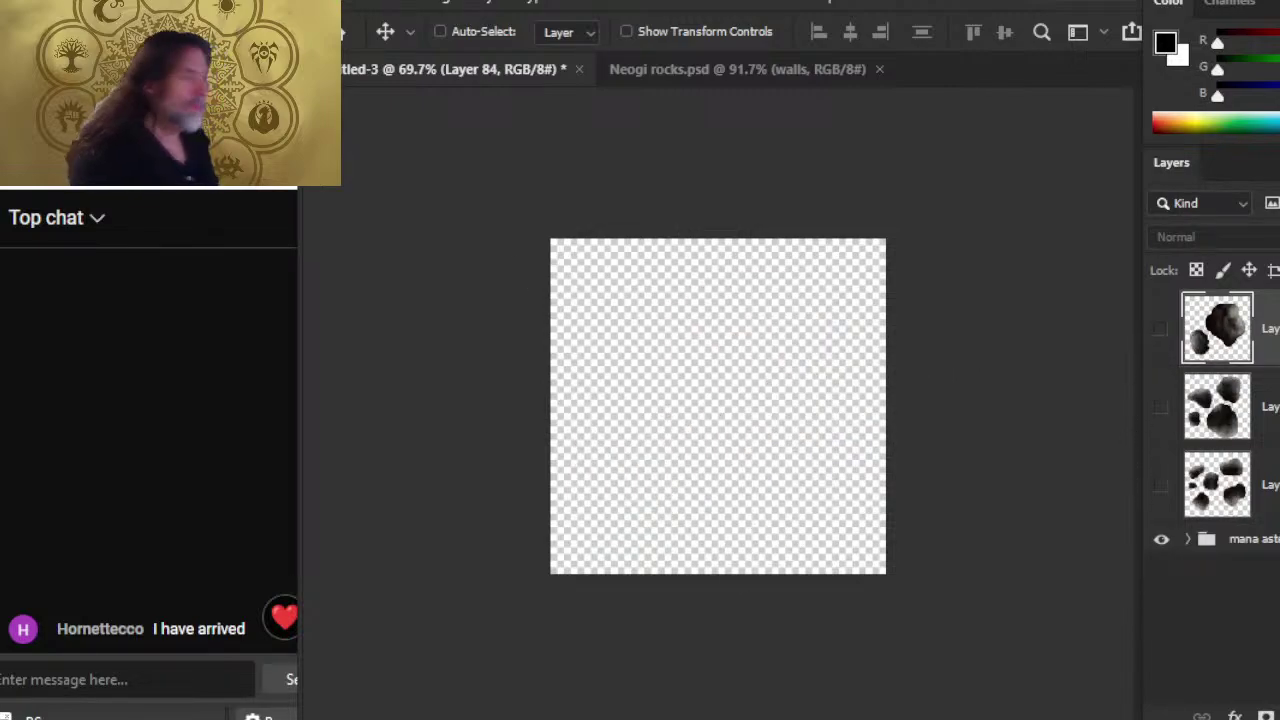
- Back in Neogi rocks, zoom out to the sheet's right edge and lasso the bottom-right rocks
{"action": "left_click", "coordinate": [699, 64]}
{"action": "key", "text": "z"}
{"action": "left_click_drag", "start_coordinate": [820, 471], "coordinate": [528, 620]}
{"action": "left_click_drag", "start_coordinate": [893, 262], "coordinate": [544, 134]}
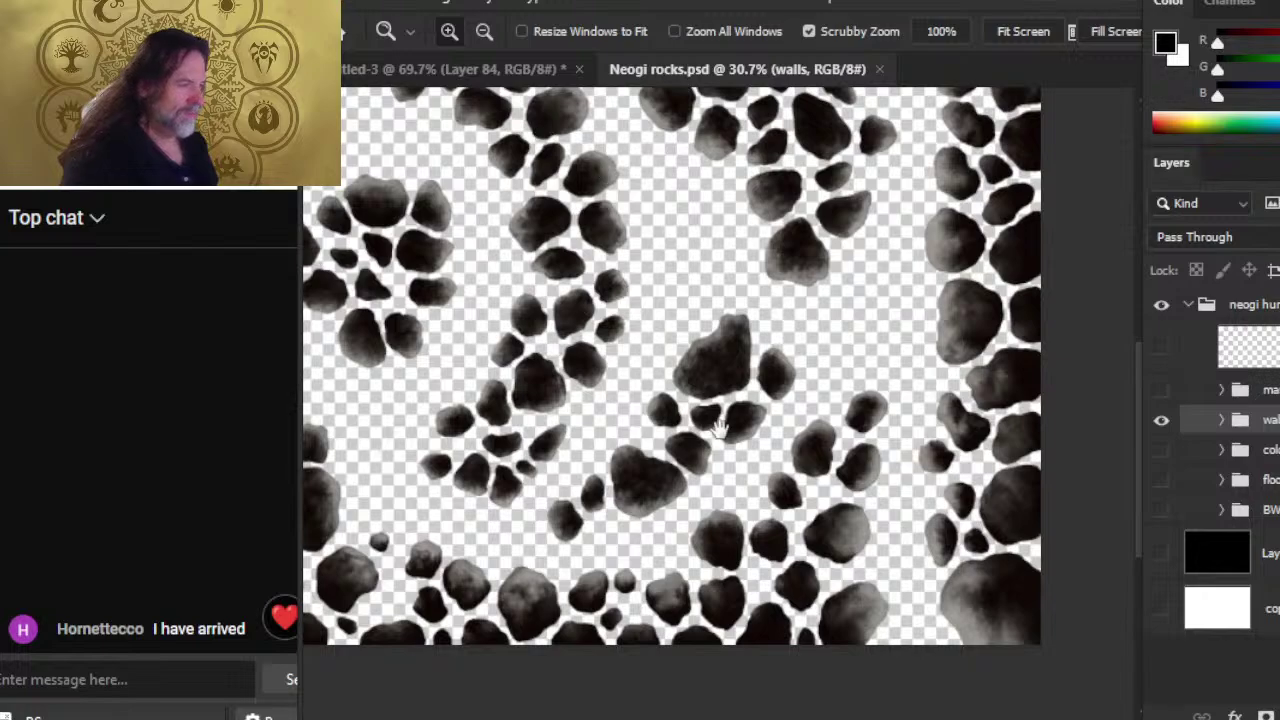
{"action": "scroll", "coordinate": [893, 535], "scroll_direction": "up", "scroll_amount": 5}
{"action": "key", "text": "l"}
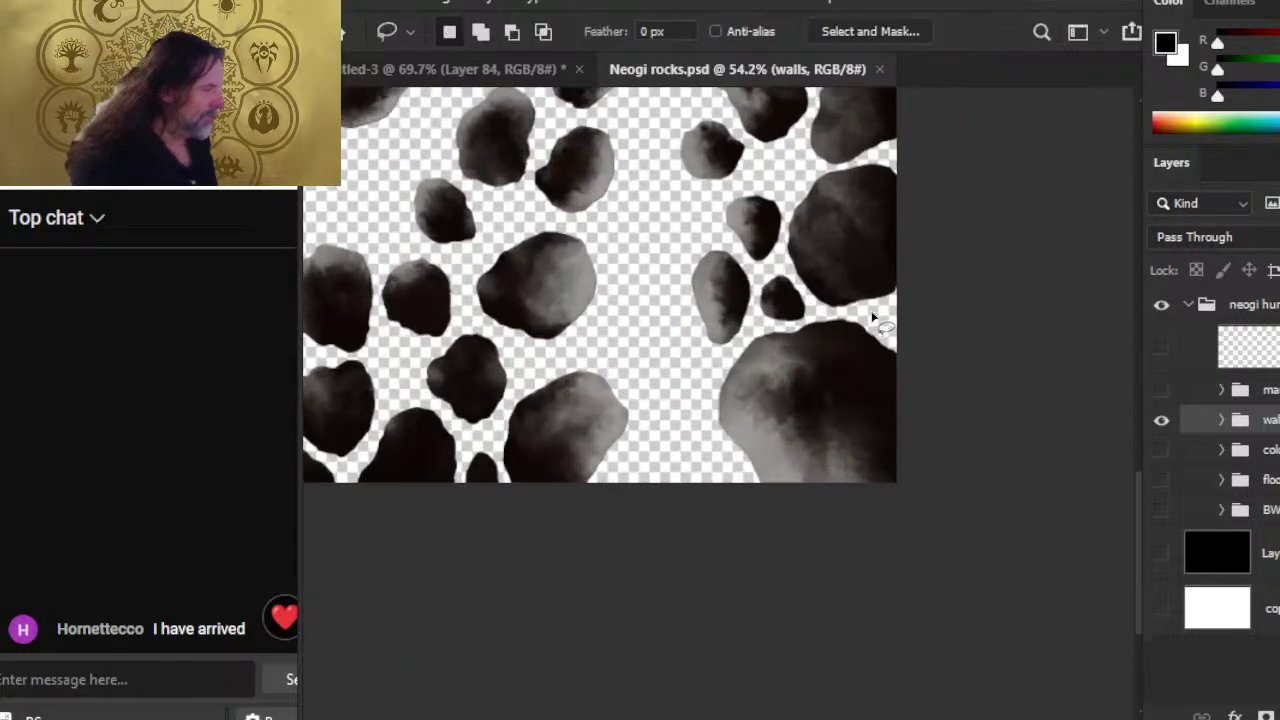
{"action": "left_click_drag", "start_coordinate": [856, 313], "coordinate": [885, 322]}
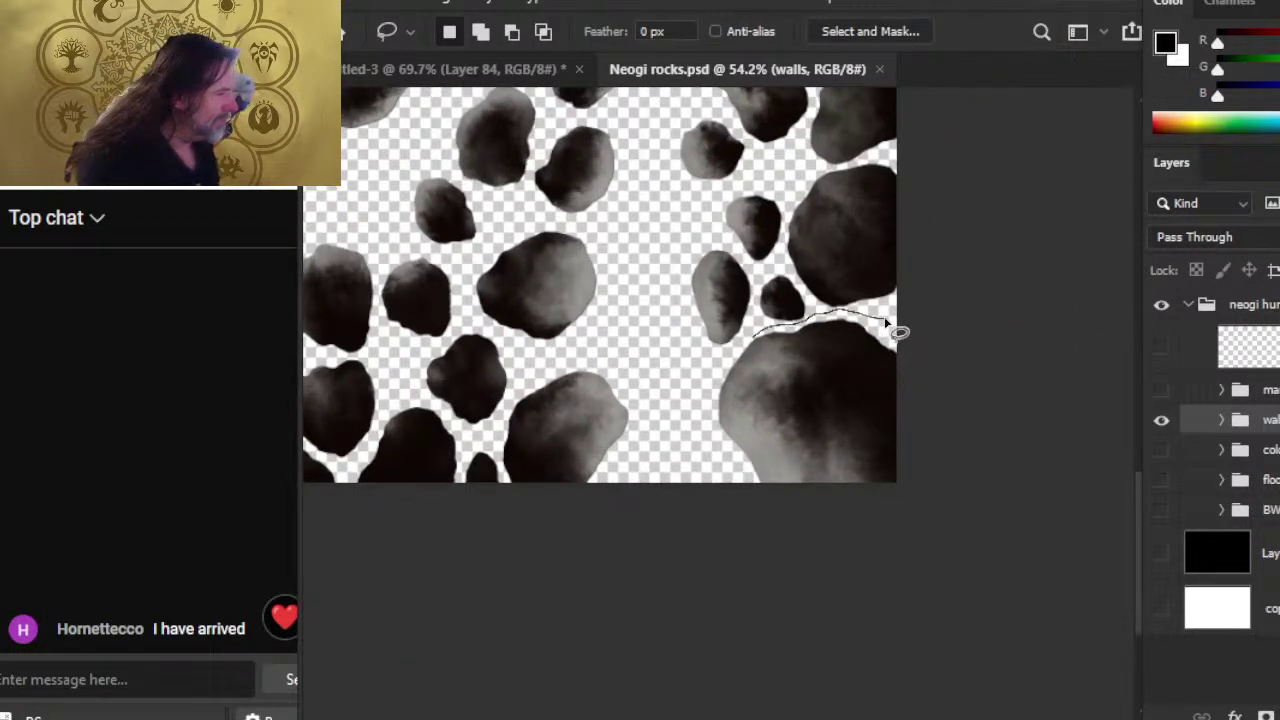
{"action": "left_click_drag", "start_coordinate": [704, 426], "coordinate": [896, 483]}
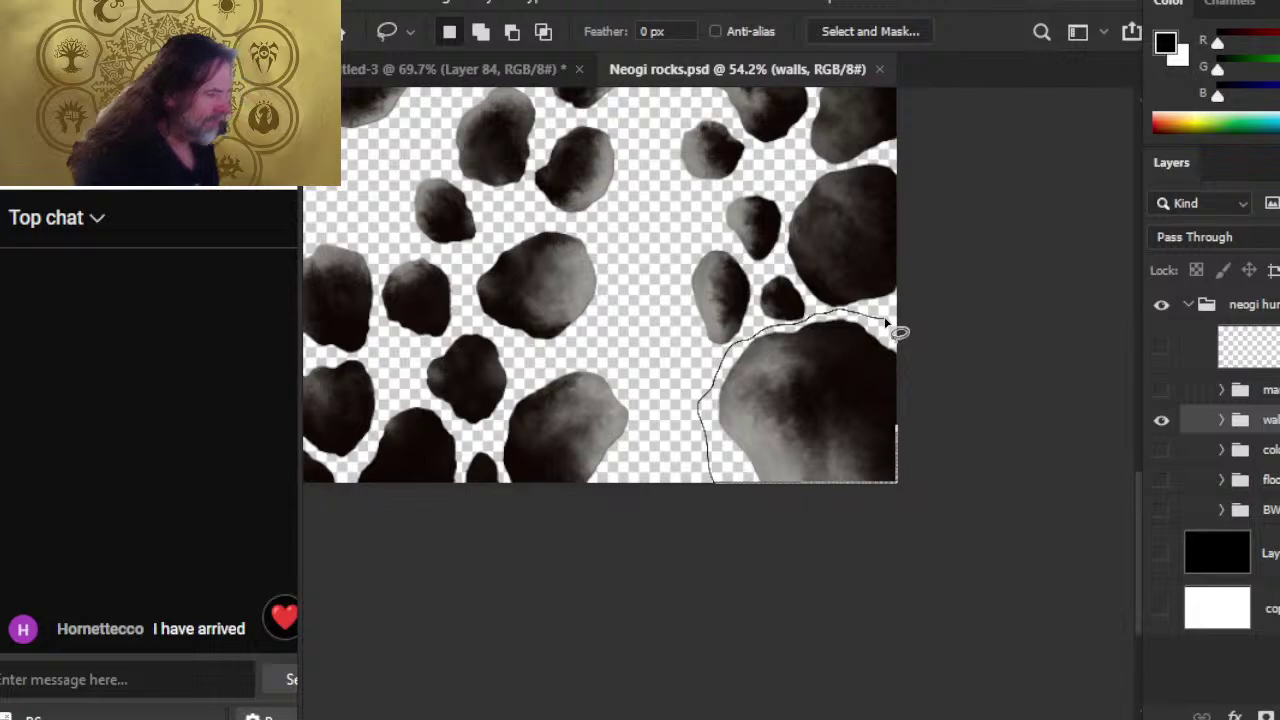
{"action": "left_click_drag", "start_coordinate": [897, 331], "coordinate": [898, 332]}
- Lasso a larger cluster of rocks instead and copy it
{"action": "key", "text": "z"}
{"action": "scroll", "coordinate": [625, 355], "scroll_direction": "down", "scroll_amount": 2}
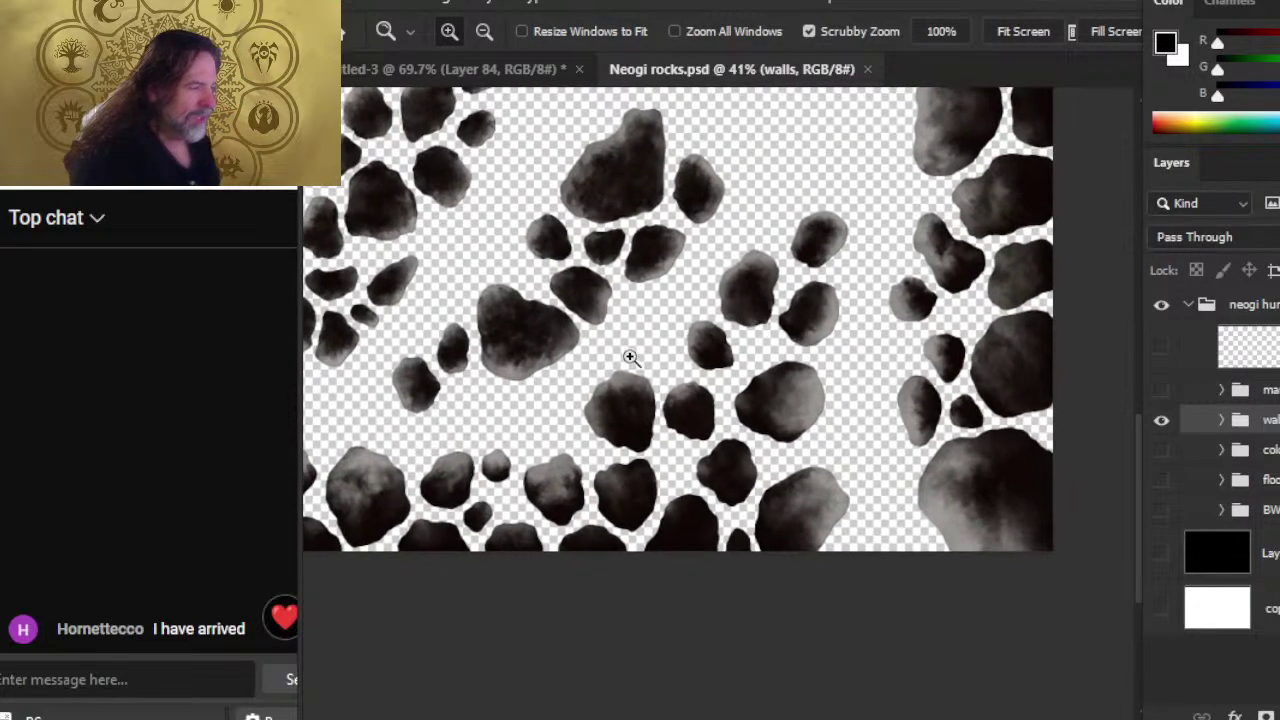
{"action": "scroll", "coordinate": [705, 350], "scroll_direction": "up", "scroll_amount": 3}
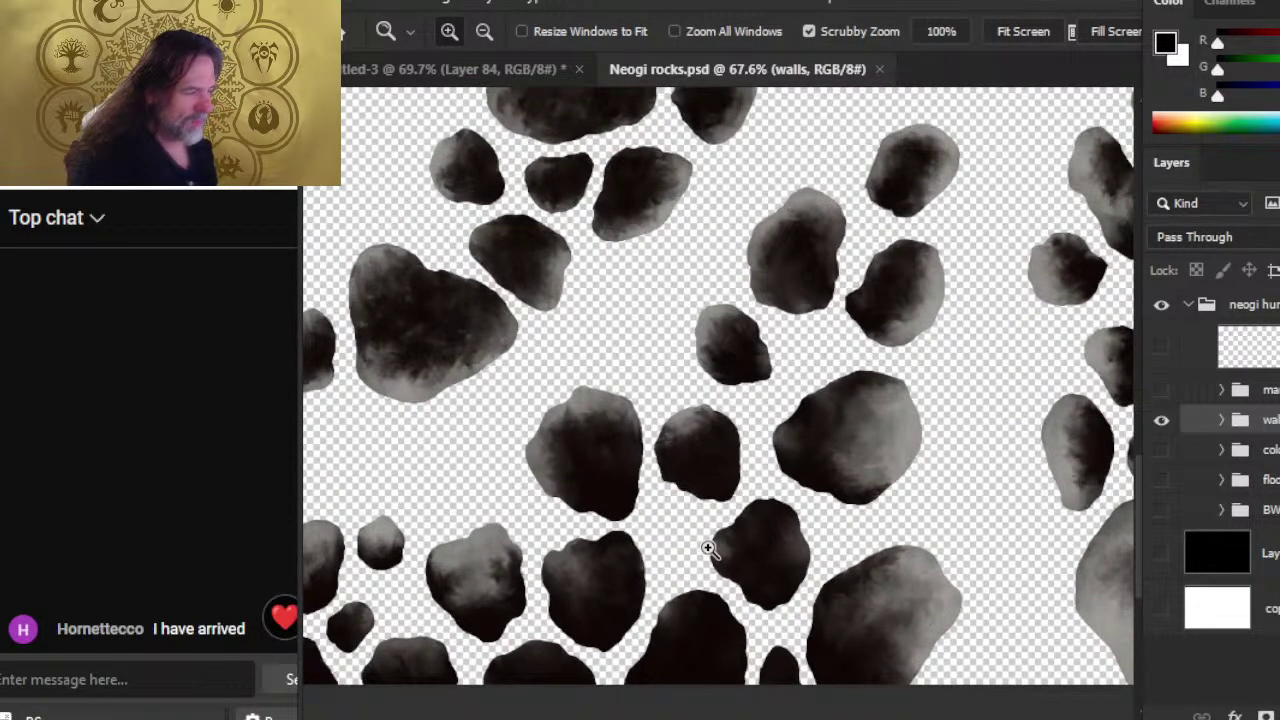
{"action": "key", "text": "l"}
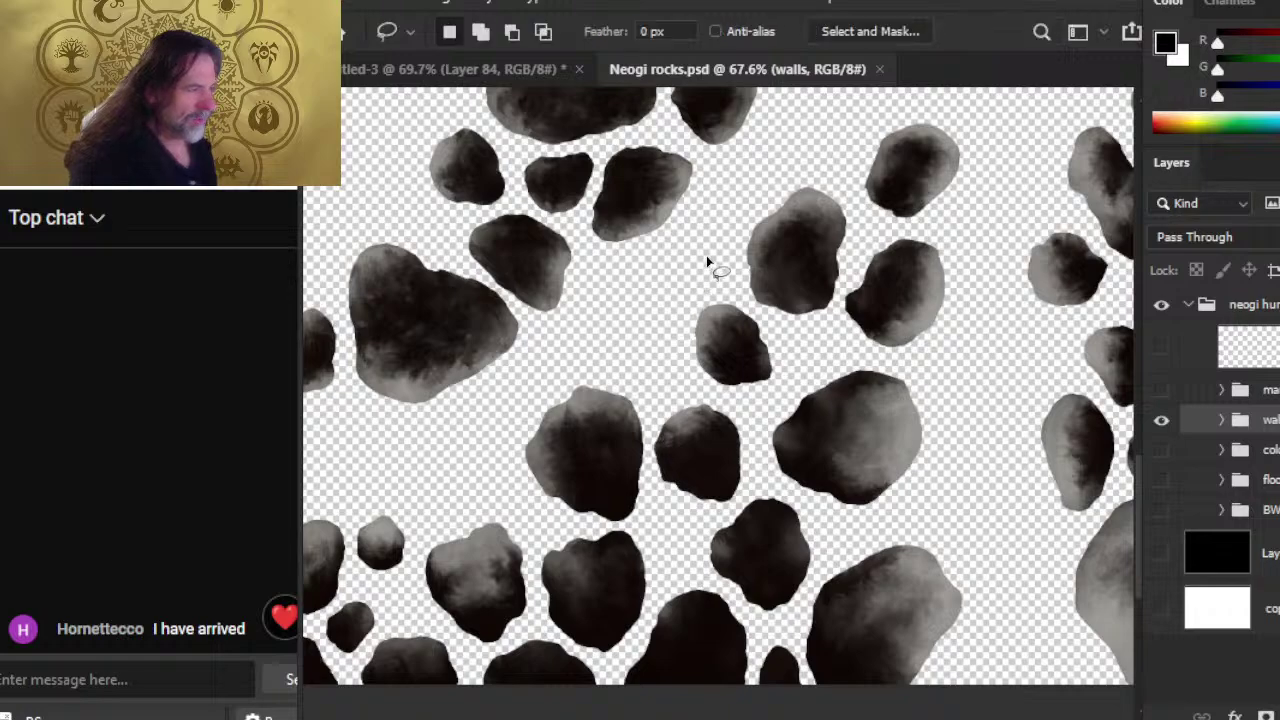
{"action": "mouse_move", "coordinate": [707, 262]}
{"action": "left_mouse_down"}
{"action": "mouse_move", "coordinate": [664, 275]}
{"action": "mouse_move", "coordinate": [657, 357]}
{"action": "left_mouse_up"}
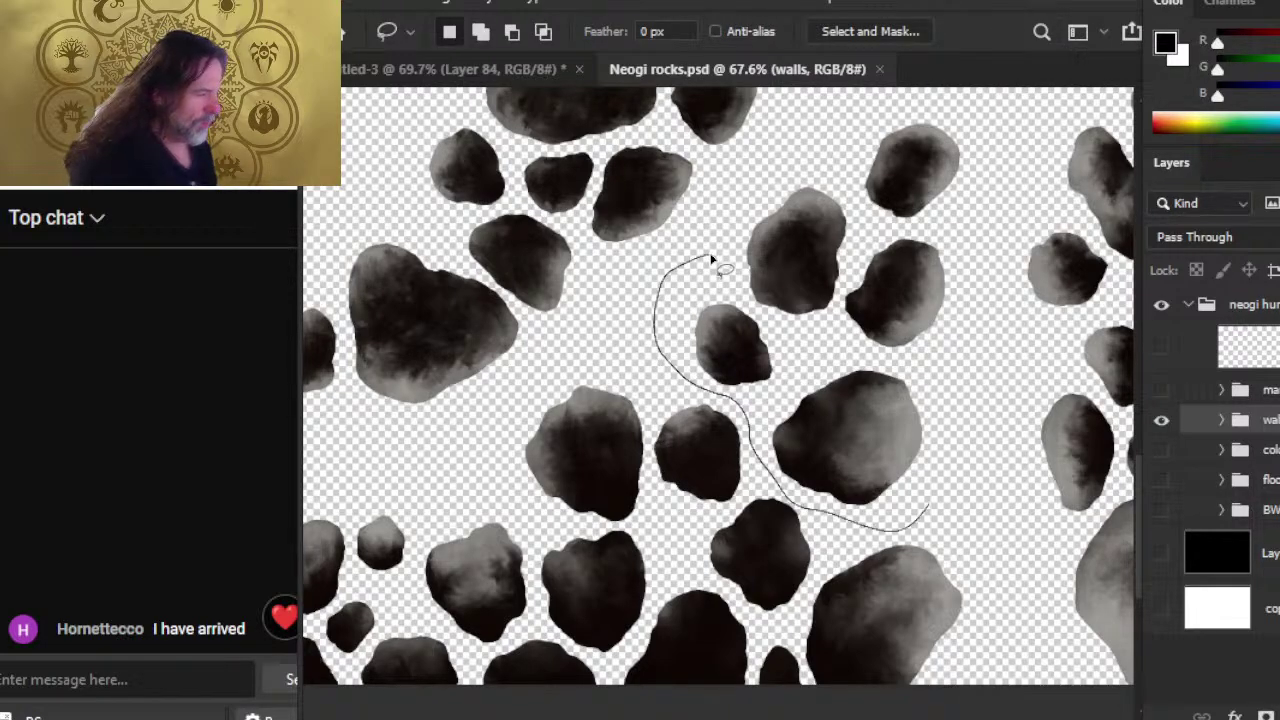
{"action": "mouse_move", "coordinate": [928, 508]}
{"action": "left_mouse_down"}
{"action": "mouse_move", "coordinate": [1018, 345]}
{"action": "mouse_move", "coordinate": [975, 268]}
{"action": "left_mouse_up"}
{"action": "left_click_drag", "start_coordinate": [712, 262], "coordinate": [710, 262]}
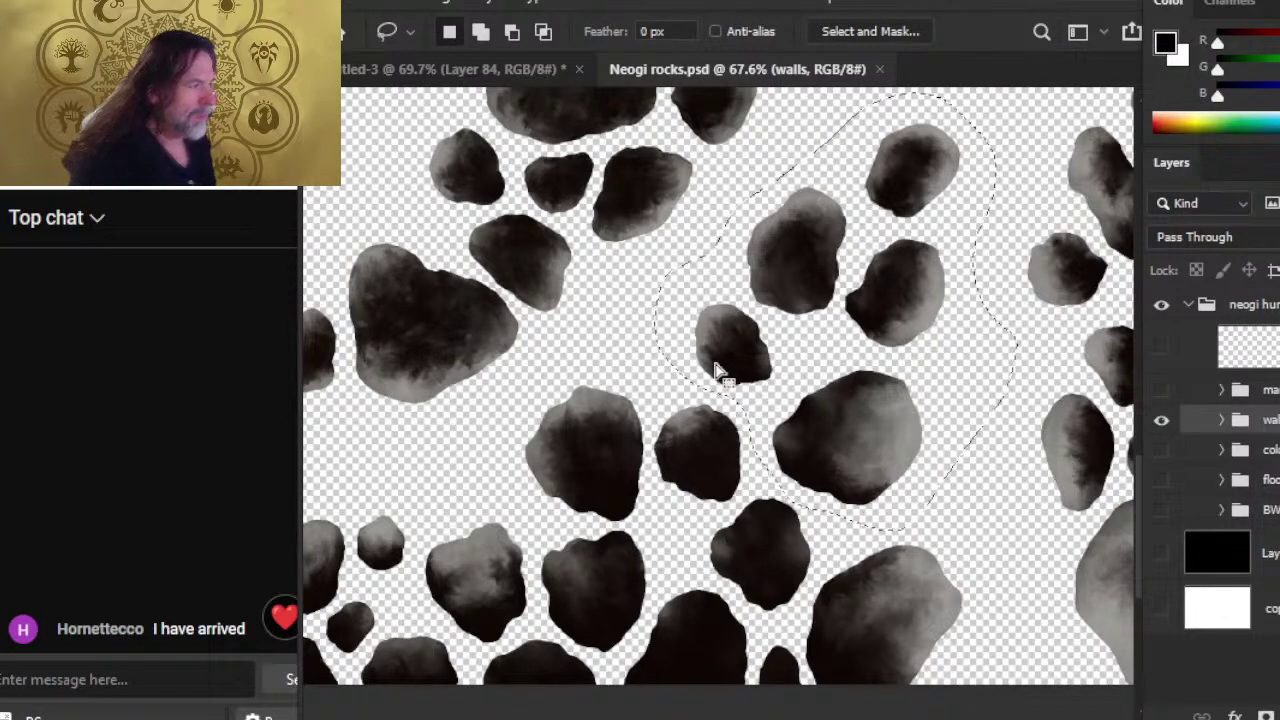
{"action": "key", "text": "ctrl+c"}
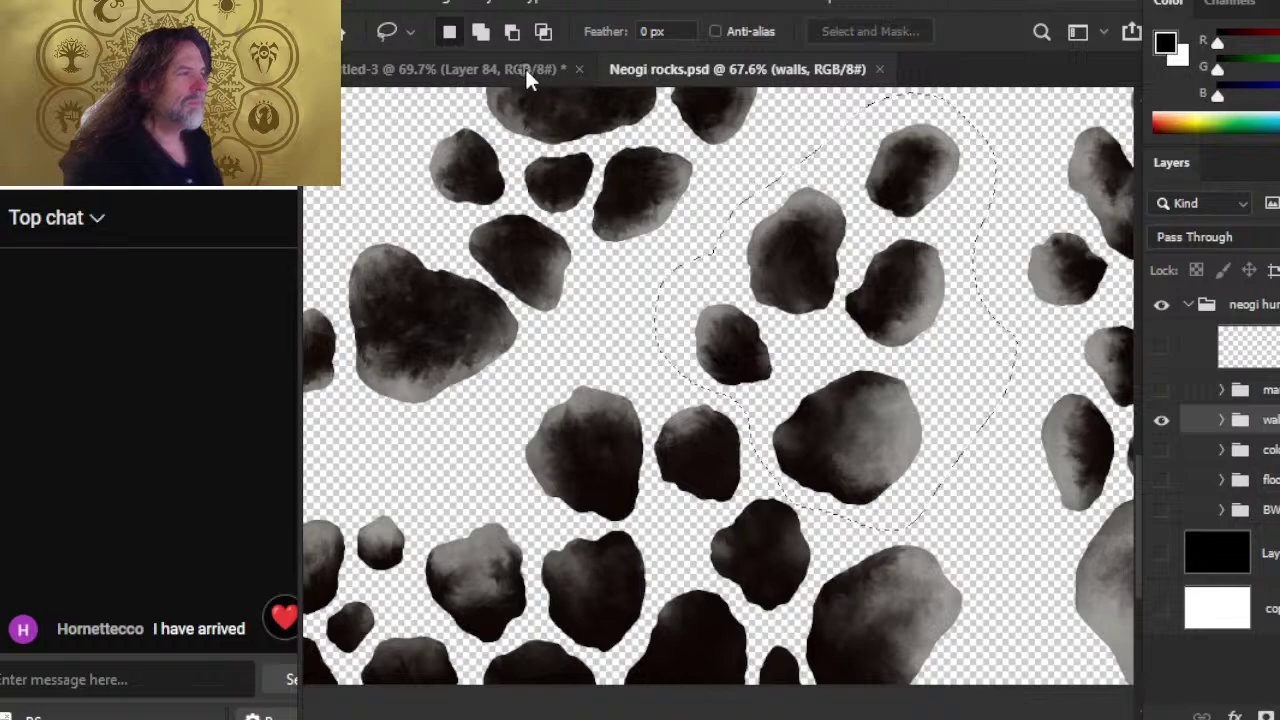
{"action": "left_click", "coordinate": [525, 69]}
- Paste the rock cluster as a new layer and position it on the square
{"action": "key", "text": "ctrl+v"}
{"action": "key", "text": "v"}
{"action": "mouse_move", "coordinate": [675, 366]}
{"action": "left_mouse_down"}
{"action": "mouse_move", "coordinate": [732, 395]}
{"action": "mouse_move", "coordinate": [706, 364]}
{"action": "left_mouse_up"}
{"action": "key", "text": "l"}
{"action": "mouse_move", "coordinate": [768, 240]}
{"action": "left_mouse_down"}
{"action": "mouse_move", "coordinate": [732, 271]}
{"action": "mouse_move", "coordinate": [750, 352]}
{"action": "mouse_move", "coordinate": [817, 352]}
{"action": "mouse_move", "coordinate": [869, 272]}
{"action": "mouse_move", "coordinate": [812, 304]}
{"action": "left_mouse_up"}
{"action": "key", "text": "v"}
- Move the upper-left rock up and left and the lower-left rock up
{"action": "key", "text": "l"}
{"action": "left_click_drag", "start_coordinate": [570, 392], "coordinate": [680, 273]}
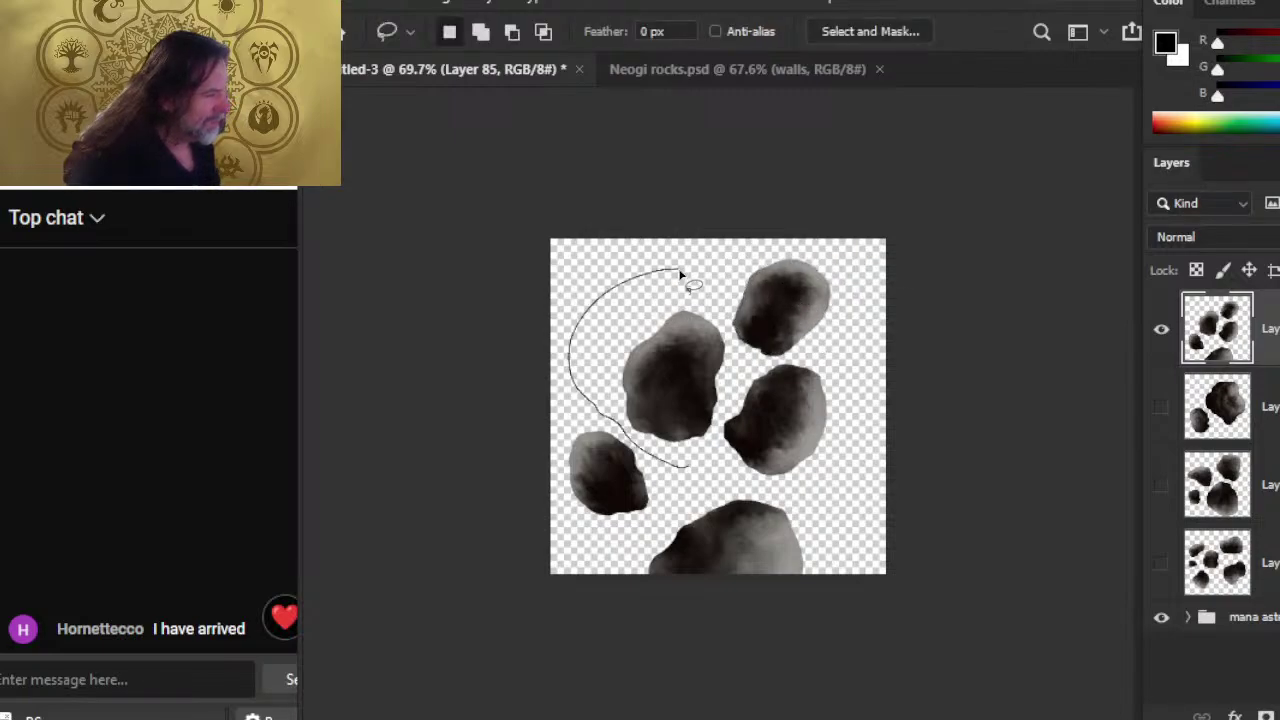
{"action": "left_click_drag", "start_coordinate": [680, 272], "coordinate": [692, 290]}
{"action": "key", "text": "v"}
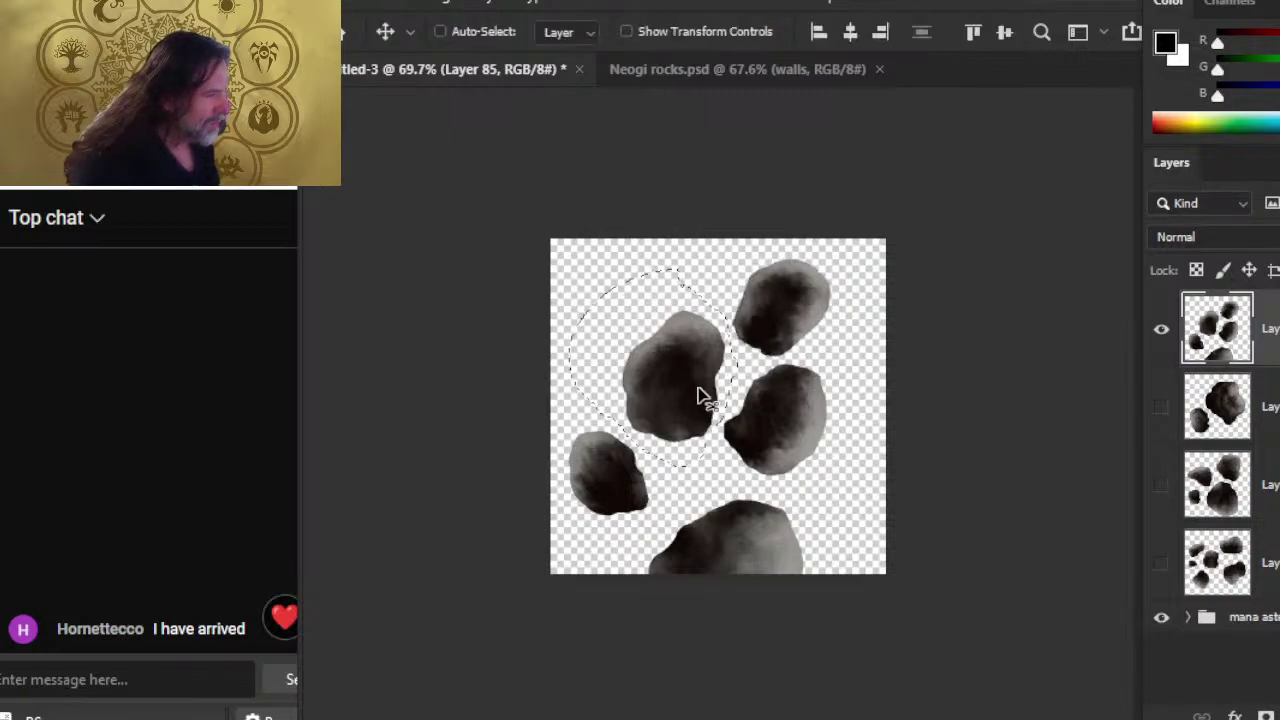
{"action": "mouse_move", "coordinate": [700, 391]}
{"action": "left_mouse_down"}
{"action": "mouse_move", "coordinate": [663, 323]}
{"action": "mouse_move", "coordinate": [674, 309]}
{"action": "left_mouse_up"}
{"action": "key", "text": "l"}
{"action": "mouse_move", "coordinate": [643, 423]}
{"action": "left_mouse_down"}
{"action": "mouse_move", "coordinate": [571, 409]}
{"action": "mouse_move", "coordinate": [640, 420]}
{"action": "left_mouse_up"}
{"action": "key", "text": "v"}
{"action": "left_click_drag", "start_coordinate": [609, 491], "coordinate": [610, 448]}
{"action": "key", "text": "ctrl+d"}
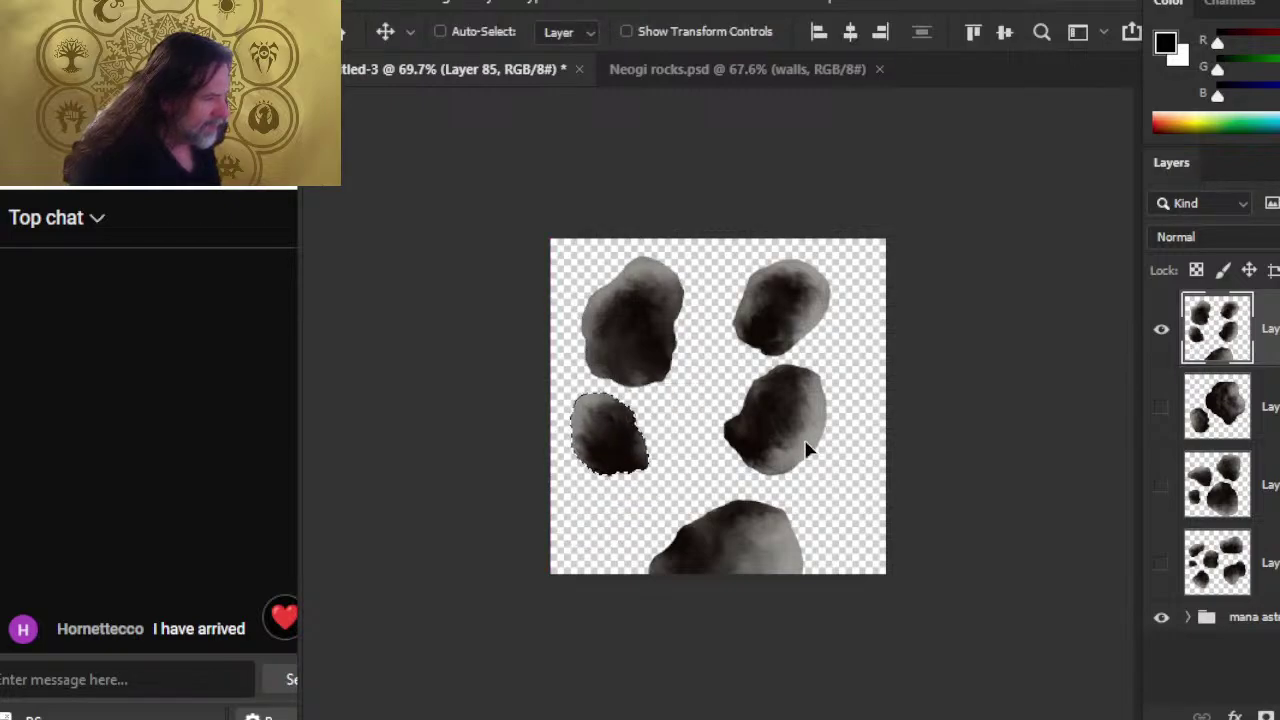
- Move the upper-right rock up and right, then shift all rocks up about 80 px
{"action": "key", "text": "l"}
{"action": "mouse_move", "coordinate": [792, 354]}
{"action": "left_mouse_down"}
{"action": "mouse_move", "coordinate": [843, 358]}
{"action": "mouse_move", "coordinate": [830, 354]}
{"action": "left_mouse_up"}
{"action": "key", "text": "v"}
{"action": "mouse_move", "coordinate": [780, 422]}
{"action": "left_mouse_down"}
{"action": "mouse_move", "coordinate": [823, 409]}
{"action": "mouse_move", "coordinate": [821, 398]}
{"action": "left_mouse_up"}
{"action": "key", "text": "ctrl+d"}
{"action": "key", "text": "l"}
{"action": "key", "text": "v"}
{"action": "left_click_drag", "start_coordinate": [774, 538], "coordinate": [778, 458]}
- Rotate the bottom rock about 74° and raise it, then lower the whole paw about 65 px
{"action": "key", "text": "l"}
{"action": "mouse_move", "coordinate": [757, 400]}
{"action": "left_mouse_down"}
{"action": "mouse_move", "coordinate": [737, 398]}
{"action": "mouse_move", "coordinate": [620, 572]}
{"action": "mouse_move", "coordinate": [760, 402]}
{"action": "left_mouse_up"}
{"action": "left_click_drag", "start_coordinate": [737, 483], "coordinate": [740, 455]}
{"action": "right_click", "coordinate": [706, 314]}
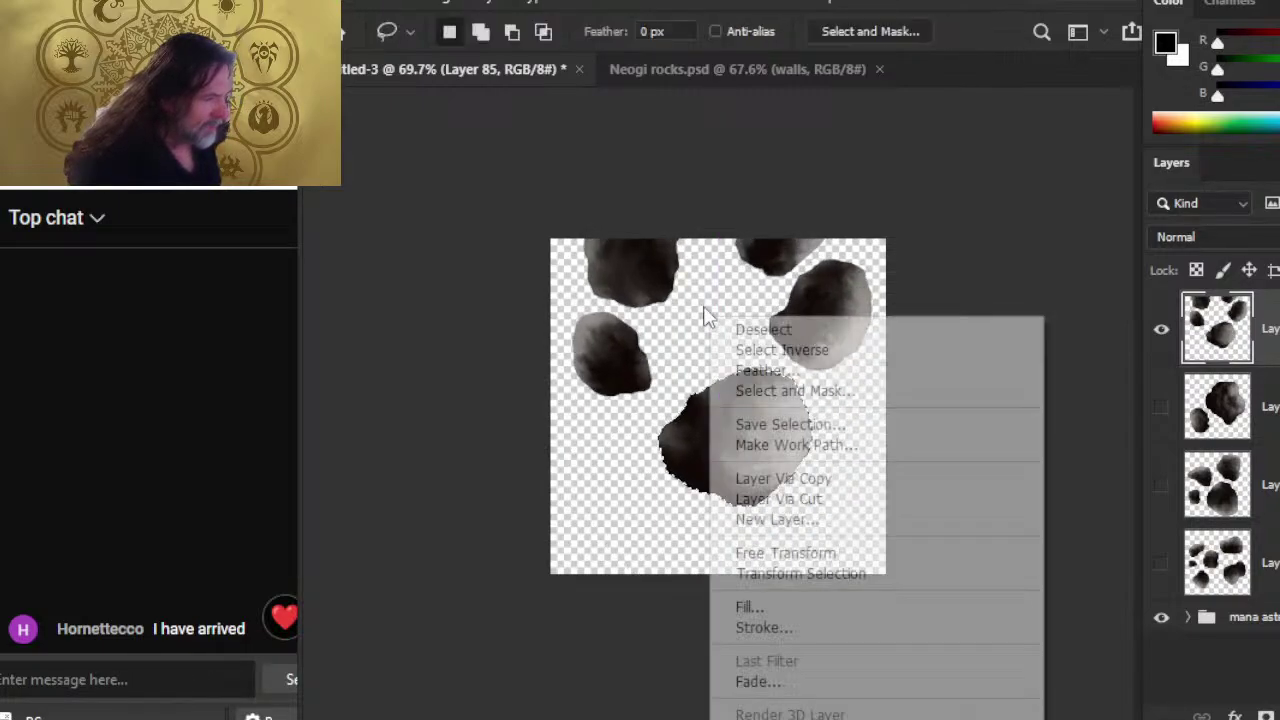
{"action": "left_click", "coordinate": [829, 561]}
{"action": "mouse_move", "coordinate": [835, 330]}
{"action": "left_mouse_down"}
{"action": "mouse_move", "coordinate": [877, 463]}
{"action": "mouse_move", "coordinate": [853, 485]}
{"action": "left_mouse_up"}
{"action": "key", "text": "Return"}
{"action": "key", "text": "v"}
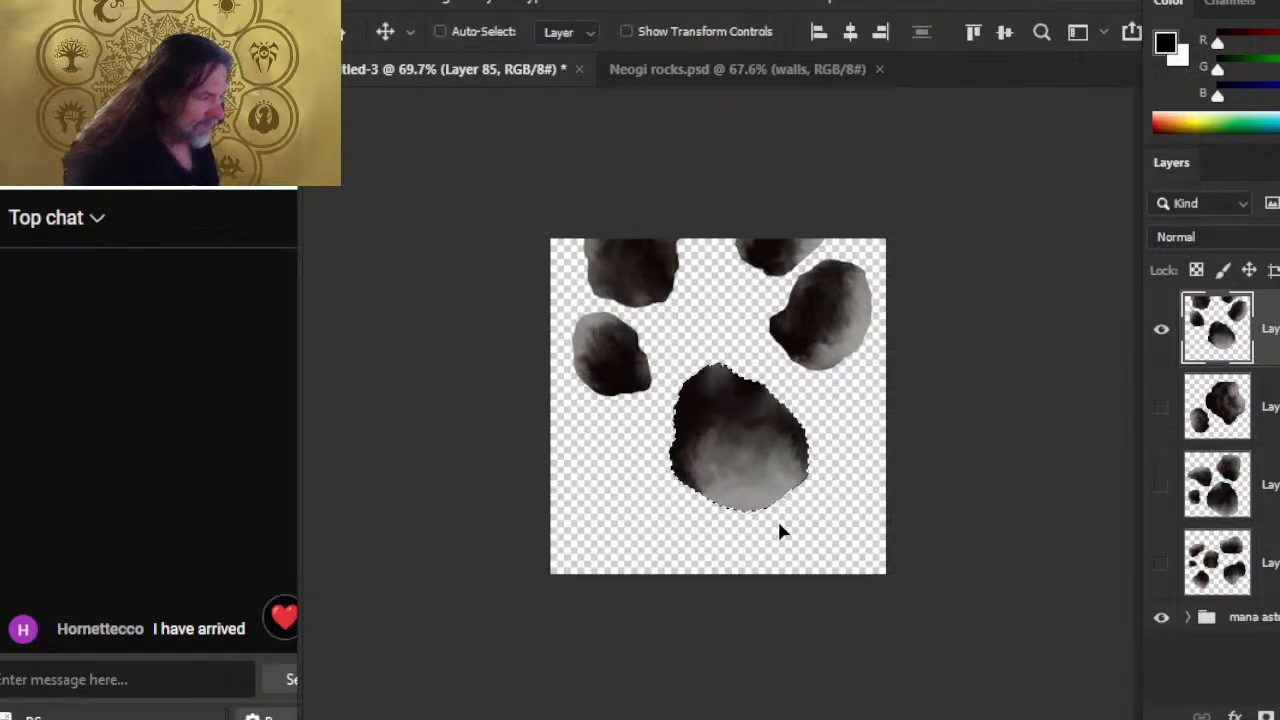
{"action": "left_click_drag", "start_coordinate": [777, 531], "coordinate": [774, 501]}
{"action": "key", "text": "ctrl+d"}
{"action": "left_click_drag", "start_coordinate": [814, 392], "coordinate": [823, 474]}
- Lasso-select the small left toe
{"action": "key", "text": "l"}
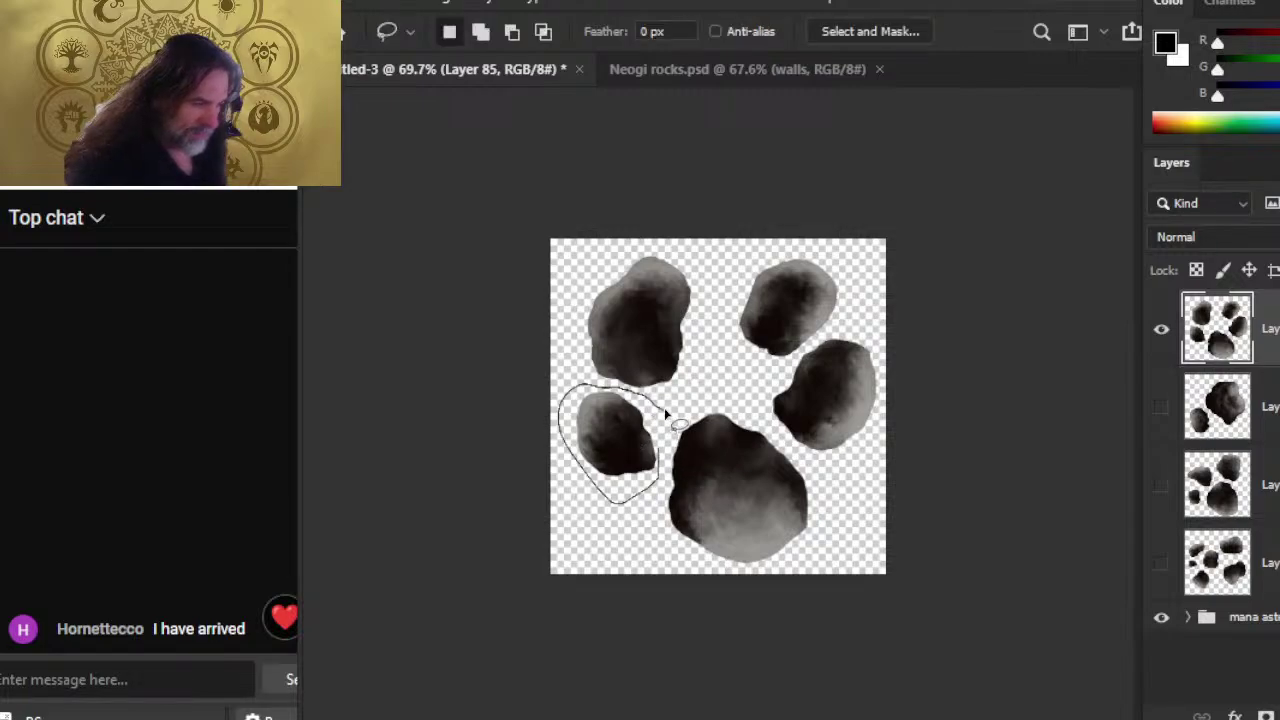
{"action": "left_click_drag", "start_coordinate": [665, 413], "coordinate": [613, 452]}
{"action": "key", "text": "v"}
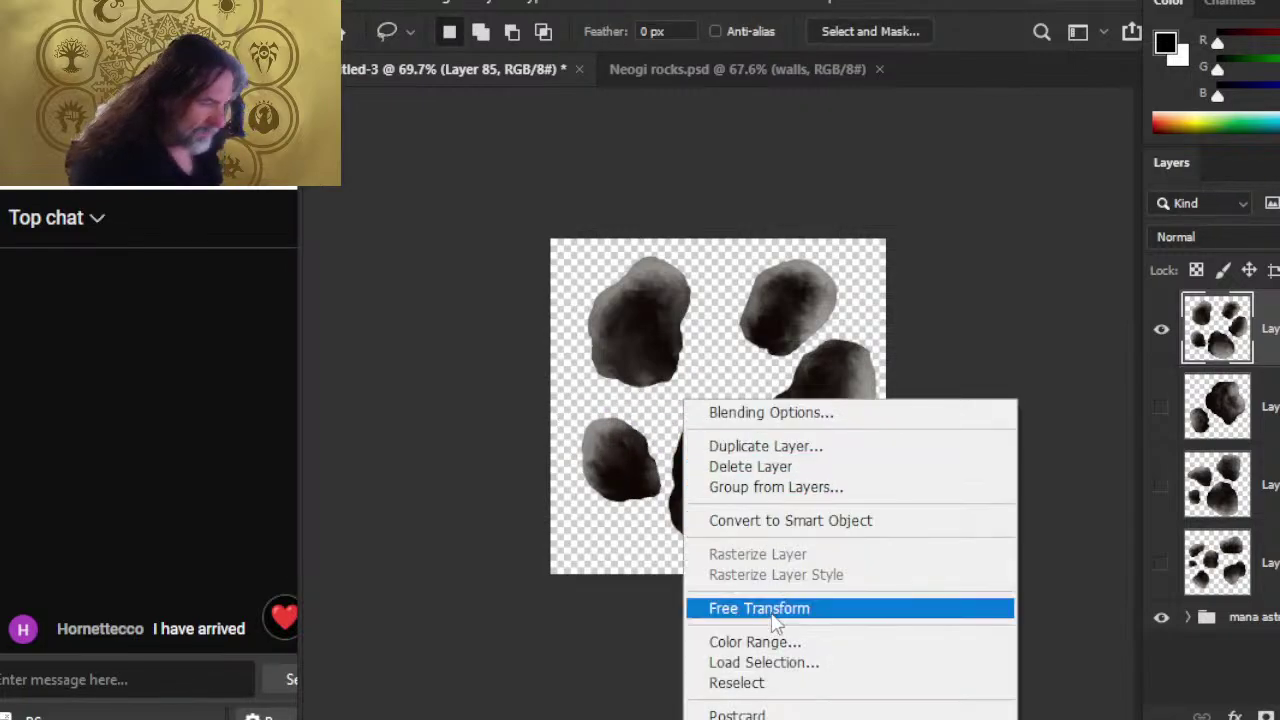
{"action": "left_click", "coordinate": [766, 610]}
{"action": "key", "text": "Return"}
{"action": "key", "text": "l"}
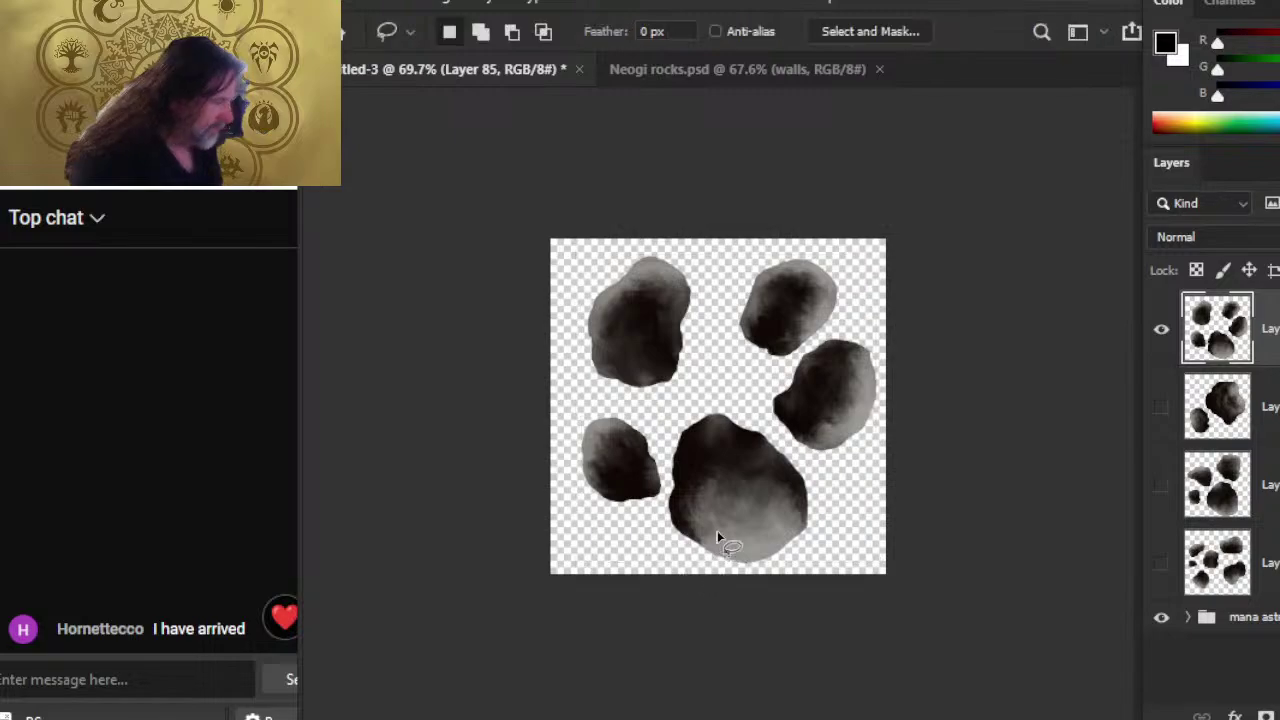
{"action": "mouse_move", "coordinate": [636, 412]}
{"action": "left_mouse_down"}
{"action": "mouse_move", "coordinate": [568, 474]}
{"action": "mouse_move", "coordinate": [627, 525]}
{"action": "mouse_move", "coordinate": [662, 497]}
{"action": "mouse_move", "coordinate": [666, 460]}
{"action": "mouse_move", "coordinate": [636, 414]}
{"action": "left_mouse_up"}
- Rotate the small left toe about -53° and shift it slightly right and down
{"action": "right_click", "coordinate": [575, 381]}
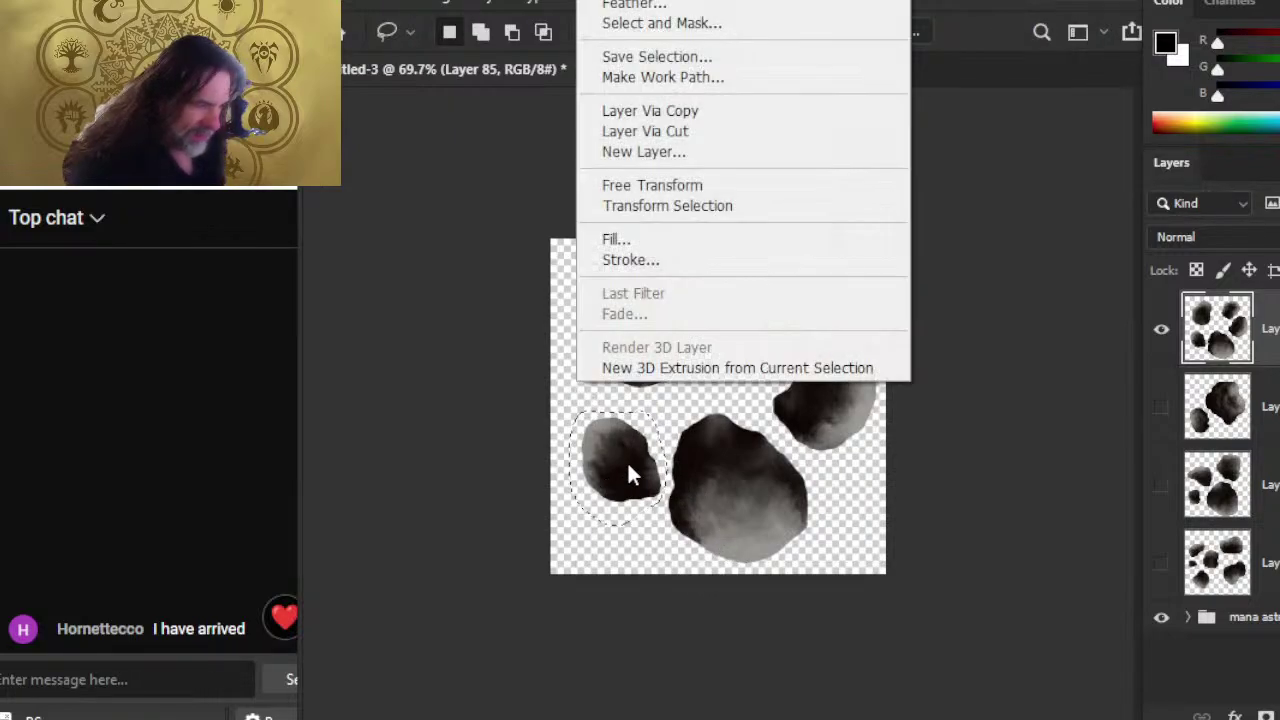
{"action": "left_click", "coordinate": [702, 187]}
{"action": "mouse_move", "coordinate": [643, 362]}
{"action": "left_mouse_down"}
{"action": "mouse_move", "coordinate": [548, 382]}
{"action": "mouse_move", "coordinate": [543, 449]}
{"action": "left_mouse_up"}
{"action": "key", "text": "Return"}
{"action": "key", "text": "v"}
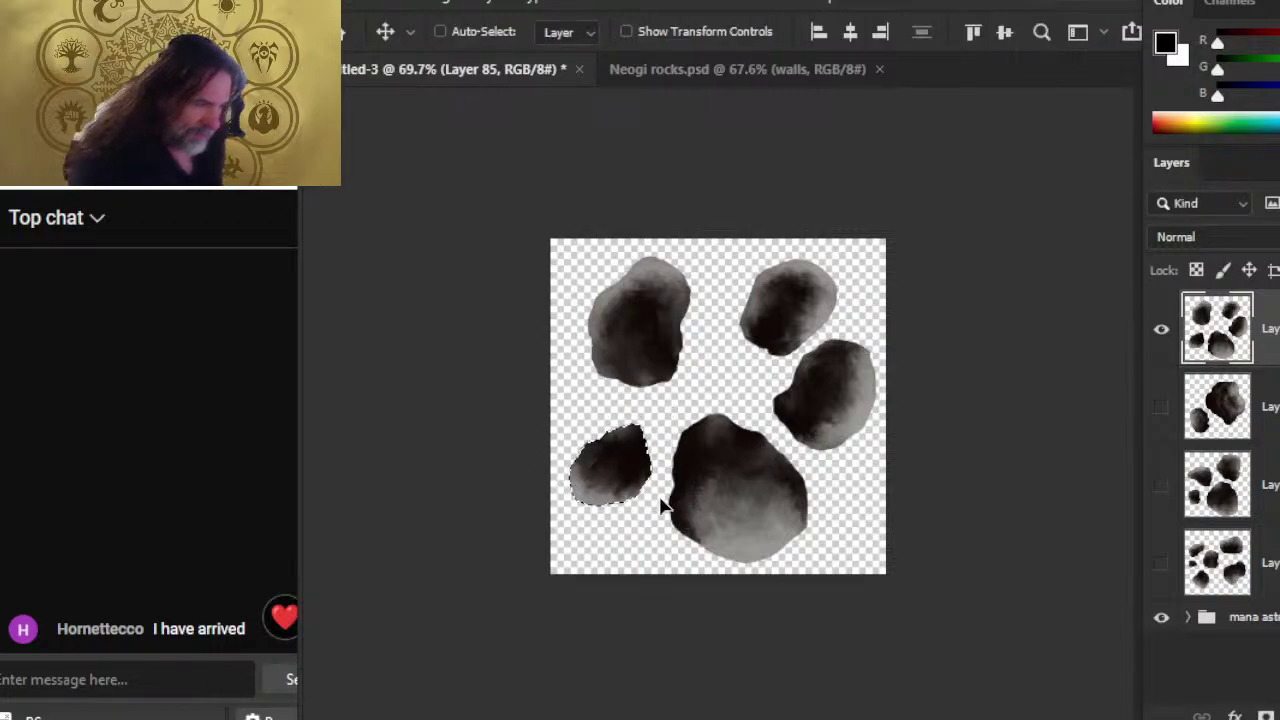
{"action": "left_click_drag", "start_coordinate": [663, 504], "coordinate": [674, 524]}
{"action": "key", "text": "l"}
{"action": "key", "text": "ctrl+d"}
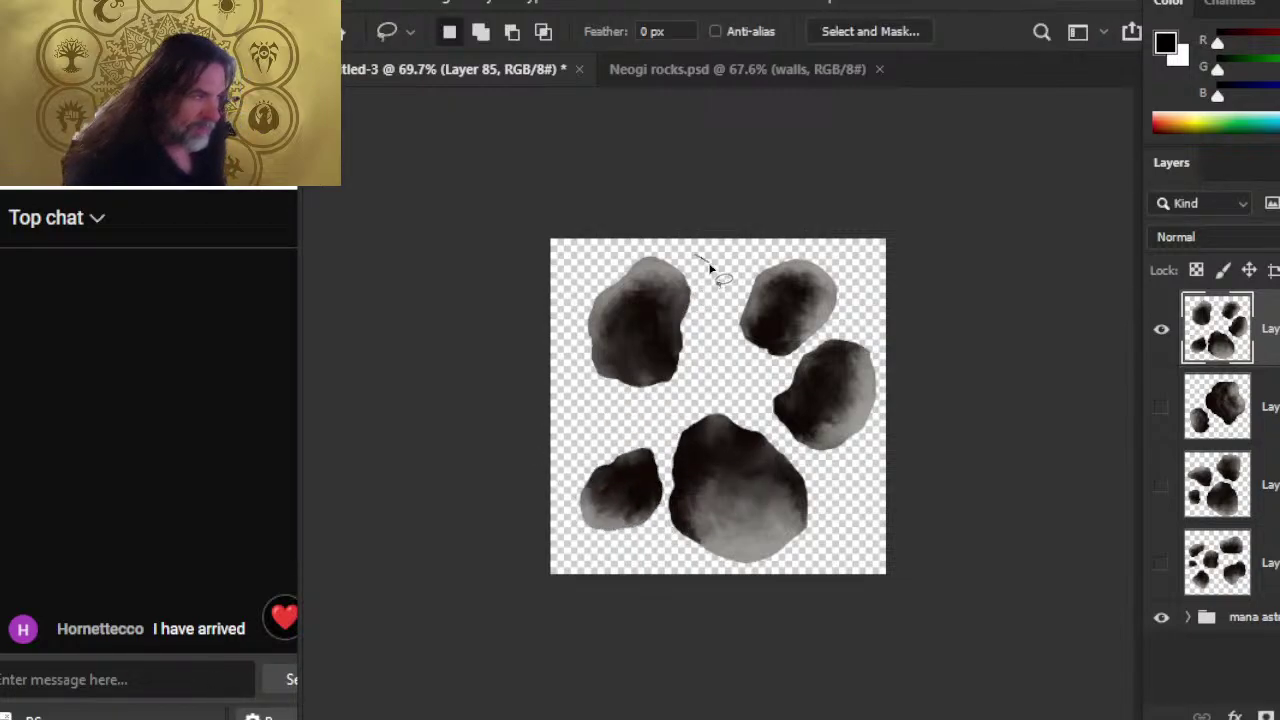
- Move the top-left toe down and left and rotate it about -25°
{"action": "mouse_move", "coordinate": [709, 265]}
{"action": "left_mouse_down"}
{"action": "mouse_move", "coordinate": [575, 410]}
{"action": "mouse_move", "coordinate": [700, 318]}
{"action": "mouse_move", "coordinate": [703, 262]}
{"action": "left_mouse_up"}
{"action": "key", "text": "v"}
{"action": "left_click_drag", "start_coordinate": [651, 314], "coordinate": [624, 372]}
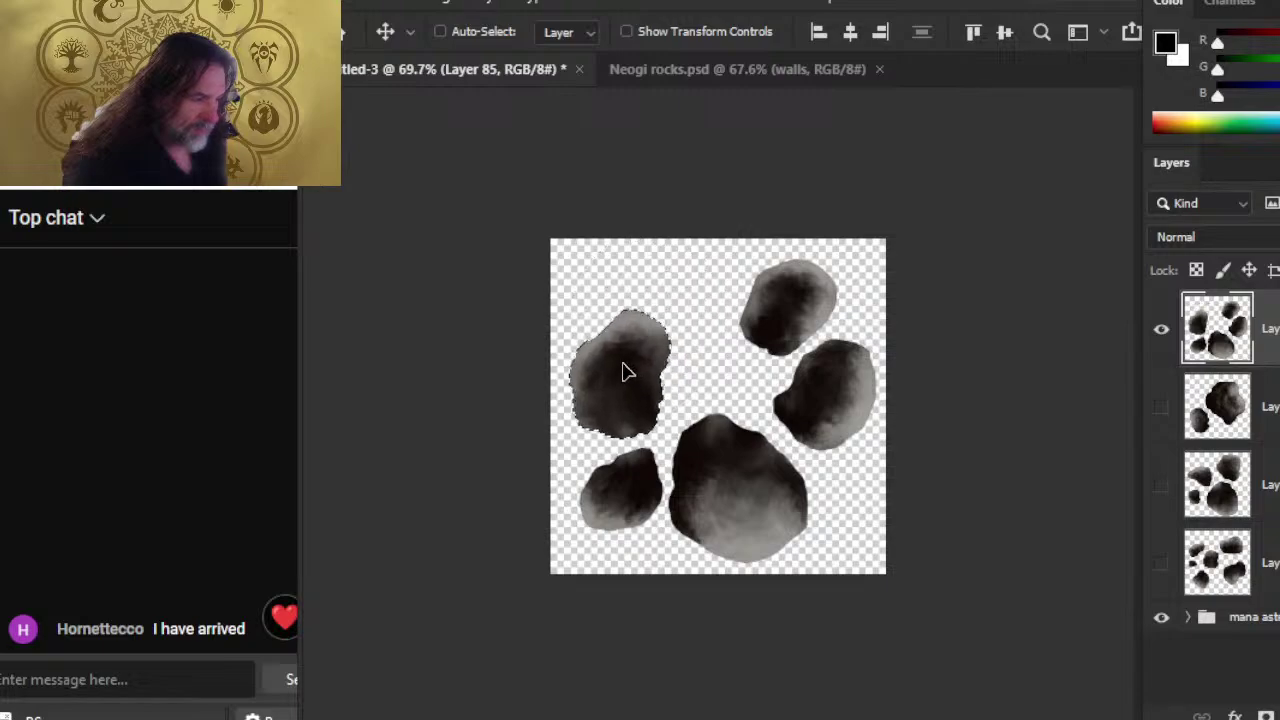
{"action": "key", "text": "l"}
{"action": "right_click", "coordinate": [700, 285]}
{"action": "left_click", "coordinate": [822, 514]}
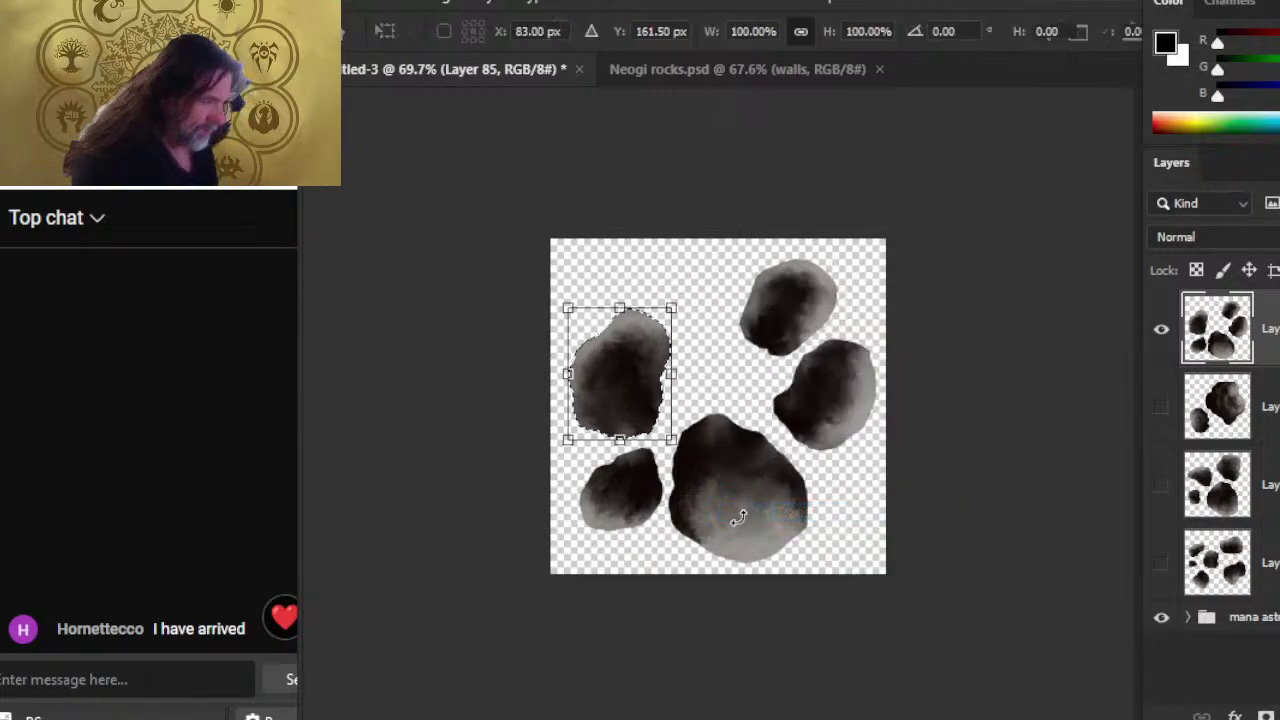
{"action": "left_click_drag", "start_coordinate": [738, 517], "coordinate": [820, 434]}
{"action": "key", "text": "Return"}
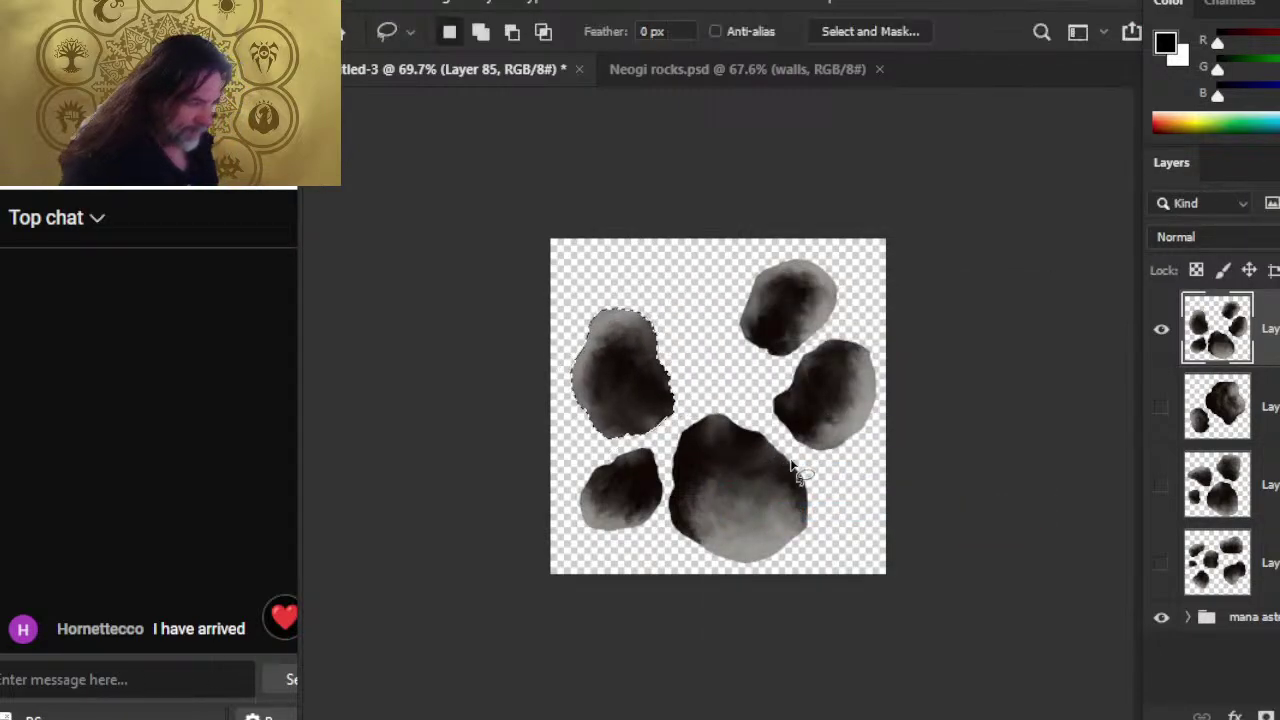
- Move the right toes down about 20 px
{"action": "mouse_move", "coordinate": [708, 315]}
{"action": "left_mouse_down"}
{"action": "mouse_move", "coordinate": [868, 262]}
{"action": "mouse_move", "coordinate": [745, 408]}
{"action": "mouse_move", "coordinate": [822, 462]}
{"action": "mouse_move", "coordinate": [885, 300]}
{"action": "mouse_move", "coordinate": [870, 255]}
{"action": "left_mouse_up"}
{"action": "key", "text": "v"}
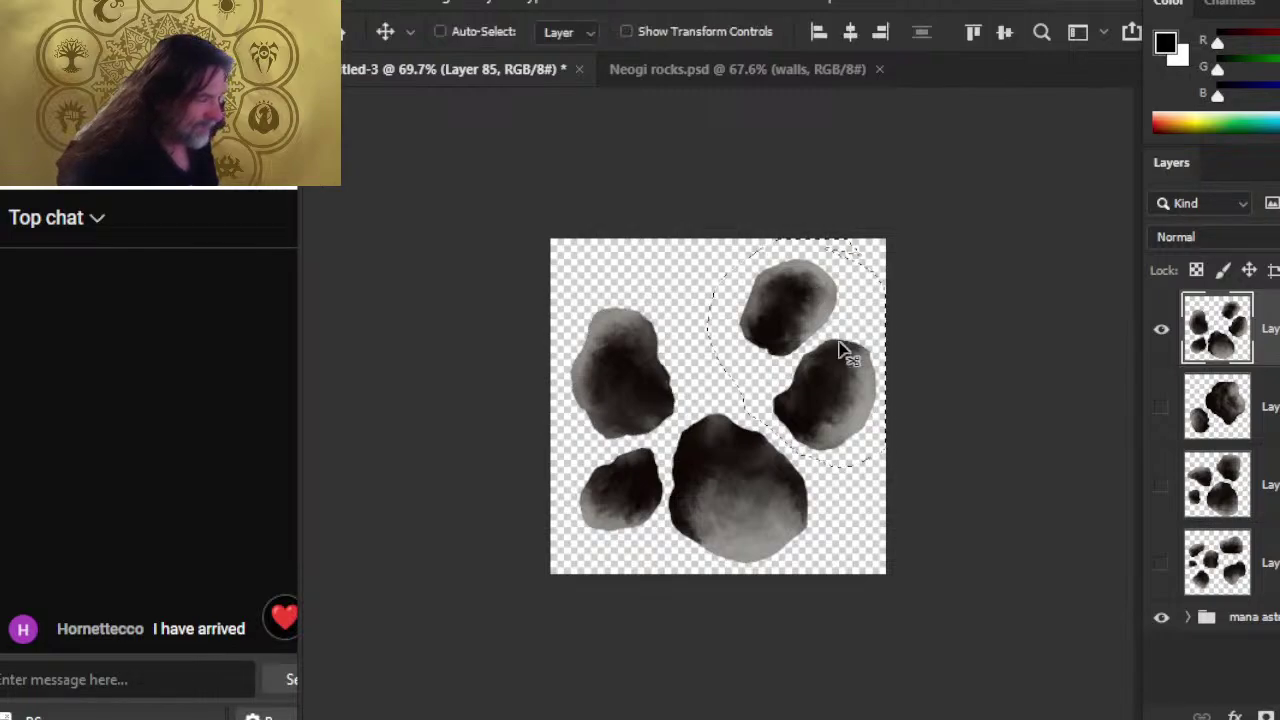
{"action": "left_click_drag", "start_coordinate": [845, 352], "coordinate": [840, 372]}
{"action": "key", "text": "ctrl+d"}
{"action": "key", "text": "l"}
- Raise the top toe up and to the right, then return to Neogi rocks.psd
{"action": "mouse_move", "coordinate": [715, 325]}
{"action": "left_mouse_down"}
{"action": "mouse_move", "coordinate": [812, 268]}
{"action": "mouse_move", "coordinate": [775, 384]}
{"action": "left_mouse_up"}
{"action": "left_click_drag", "start_coordinate": [812, 268], "coordinate": [814, 266]}
{"action": "key", "text": "v"}
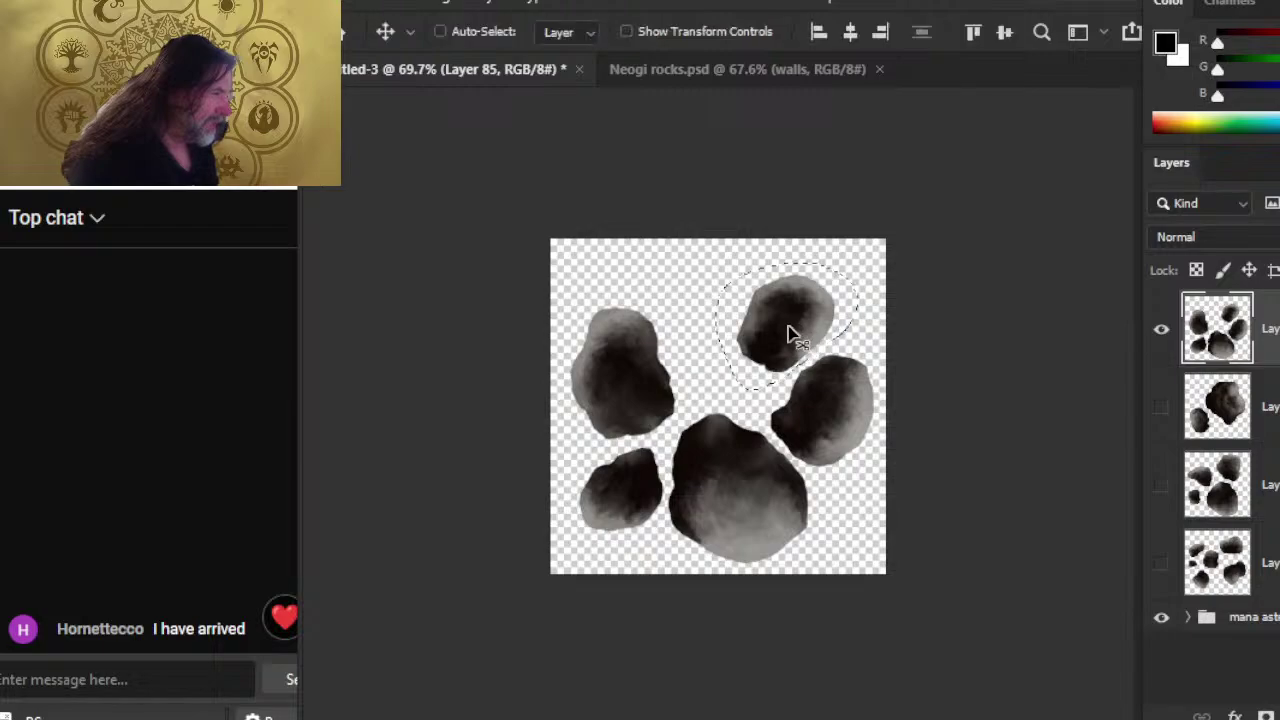
{"action": "left_click_drag", "start_coordinate": [789, 334], "coordinate": [830, 303]}
{"action": "key", "text": "l"}
{"action": "key", "text": "ctrl+d"}
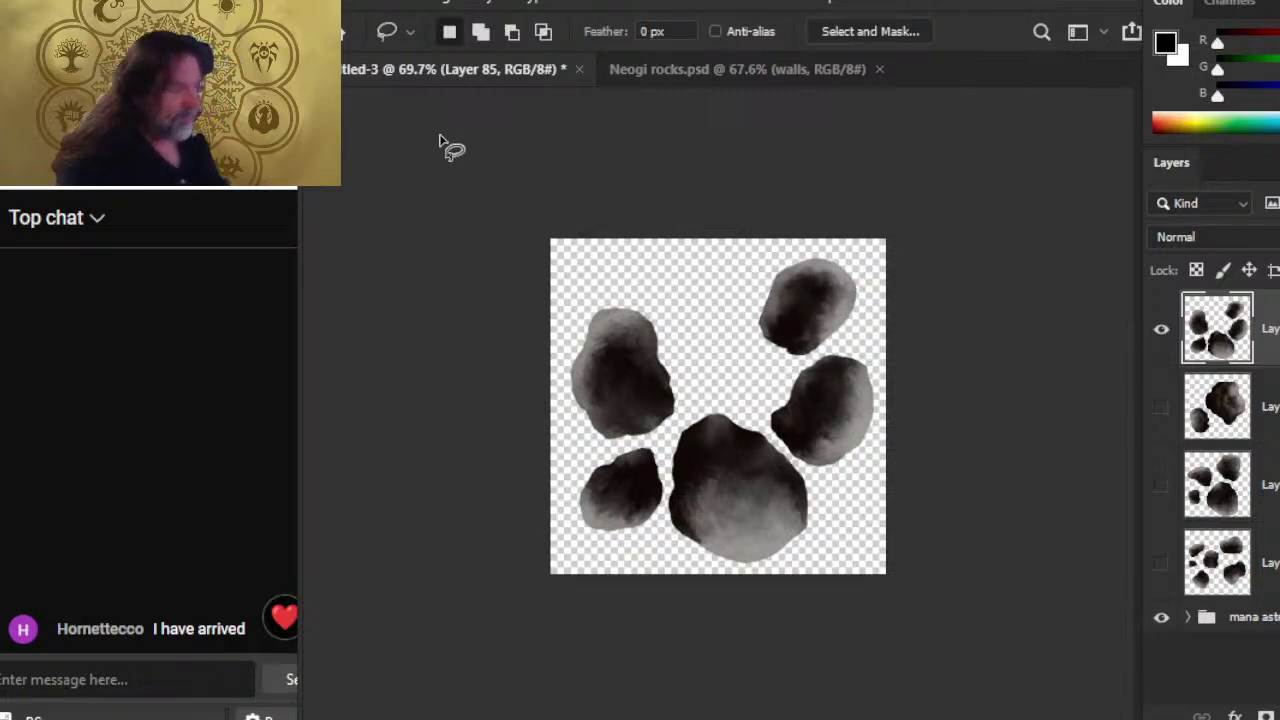
{"action": "left_click", "coordinate": [729, 72]}
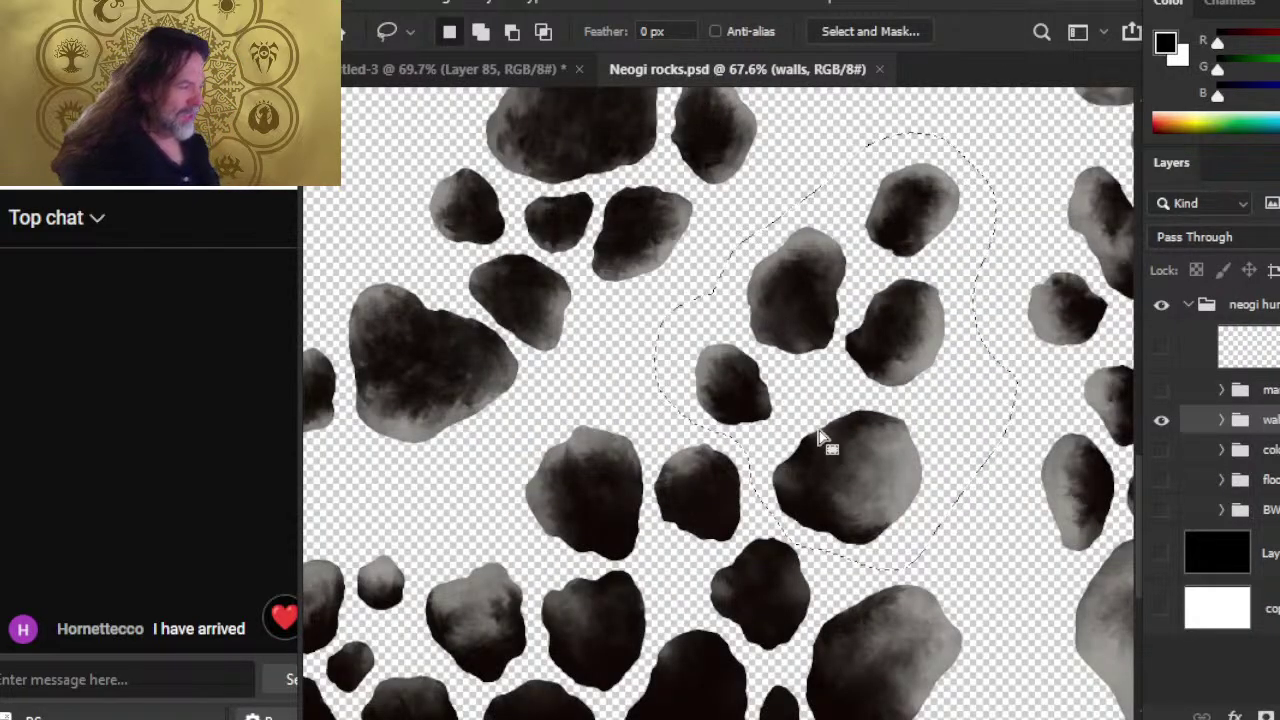
- Copy a rock from Neogi rocks.psd into Untitled-3 and rotate it to about -160°
{"action": "mouse_move", "coordinate": [829, 437]}
{"action": "left_mouse_down"}
{"action": "mouse_move", "coordinate": [711, 323]}
{"action": "mouse_move", "coordinate": [690, 350]}
{"action": "mouse_move", "coordinate": [578, 362]}
{"action": "mouse_move", "coordinate": [545, 475]}
{"action": "left_mouse_up"}
{"action": "mouse_move", "coordinate": [648, 386]}
{"action": "left_mouse_down"}
{"action": "mouse_move", "coordinate": [591, 356]}
{"action": "mouse_move", "coordinate": [538, 375]}
{"action": "mouse_move", "coordinate": [533, 410]}
{"action": "mouse_move", "coordinate": [546, 426]}
{"action": "mouse_move", "coordinate": [676, 407]}
{"action": "mouse_move", "coordinate": [626, 418]}
{"action": "mouse_move", "coordinate": [684, 120]}
{"action": "mouse_move", "coordinate": [661, 85]}
{"action": "mouse_move", "coordinate": [513, 70]}
{"action": "mouse_move", "coordinate": [755, 410]}
{"action": "left_mouse_up"}
{"action": "right_click", "coordinate": [755, 410]}
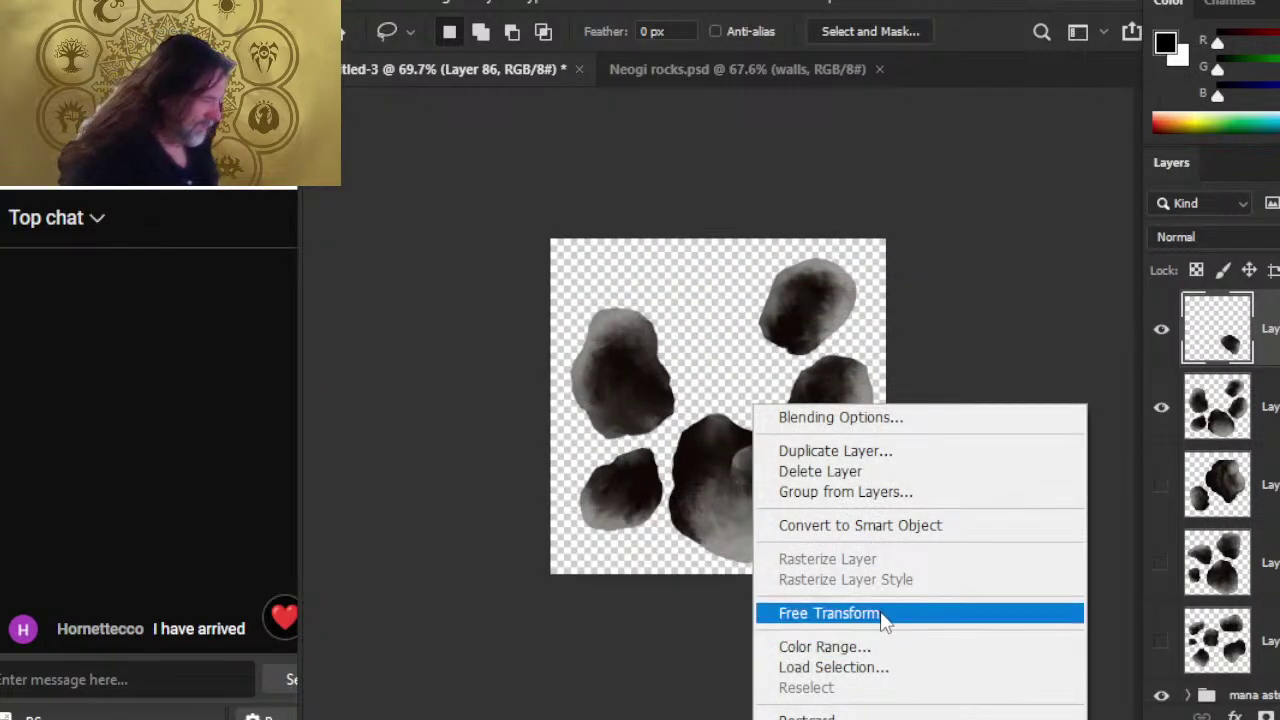
{"action": "left_click", "coordinate": [880, 611]}
{"action": "right_click", "coordinate": [843, 453]}
{"action": "left_click", "coordinate": [834, 397]}
{"action": "left_click_drag", "start_coordinate": [836, 575], "coordinate": [727, 334]}
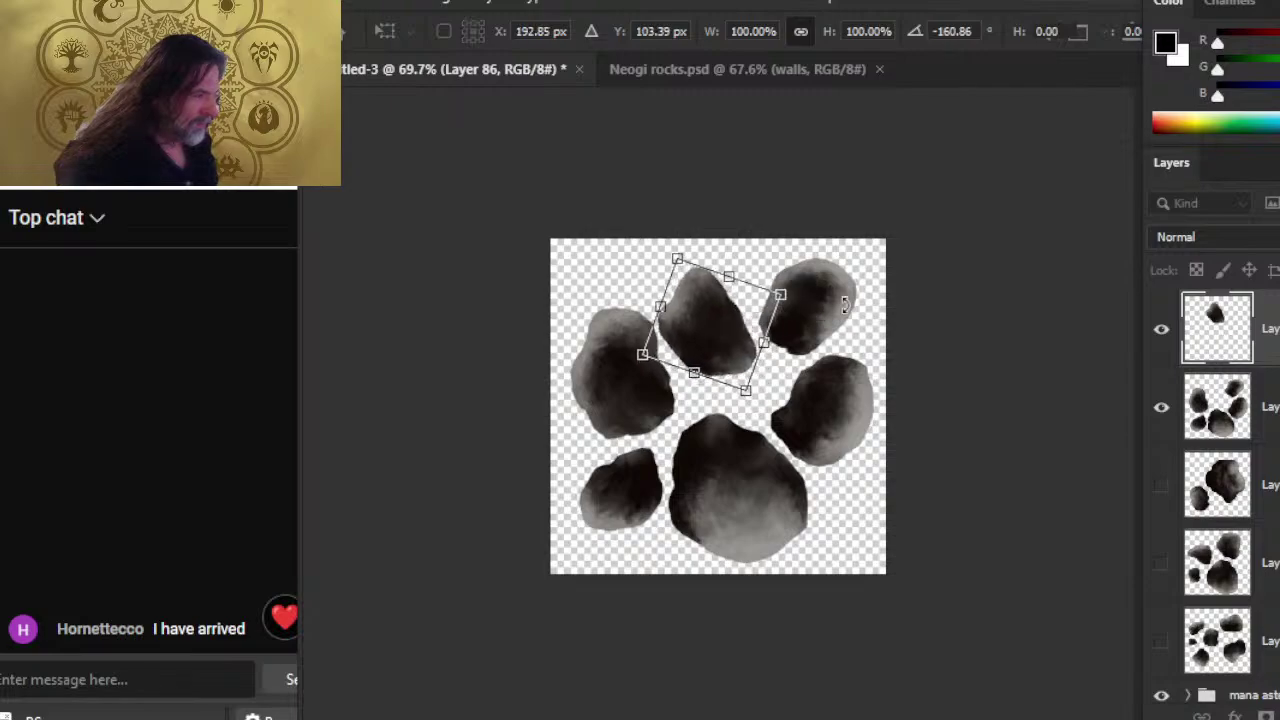
- Place the new rock between the top toes and merge it down into the paw layer
{"action": "left_click_drag", "start_coordinate": [876, 304], "coordinate": [875, 336]}
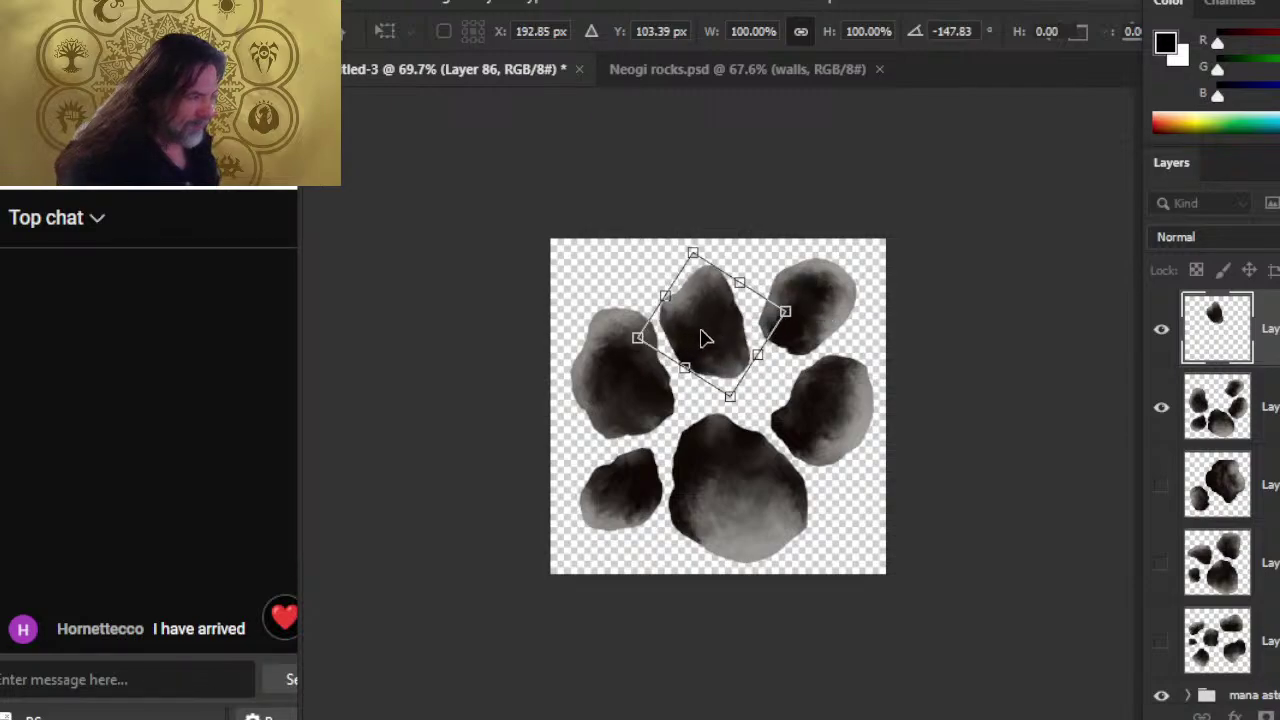
{"action": "left_click_drag", "start_coordinate": [708, 340], "coordinate": [709, 334]}
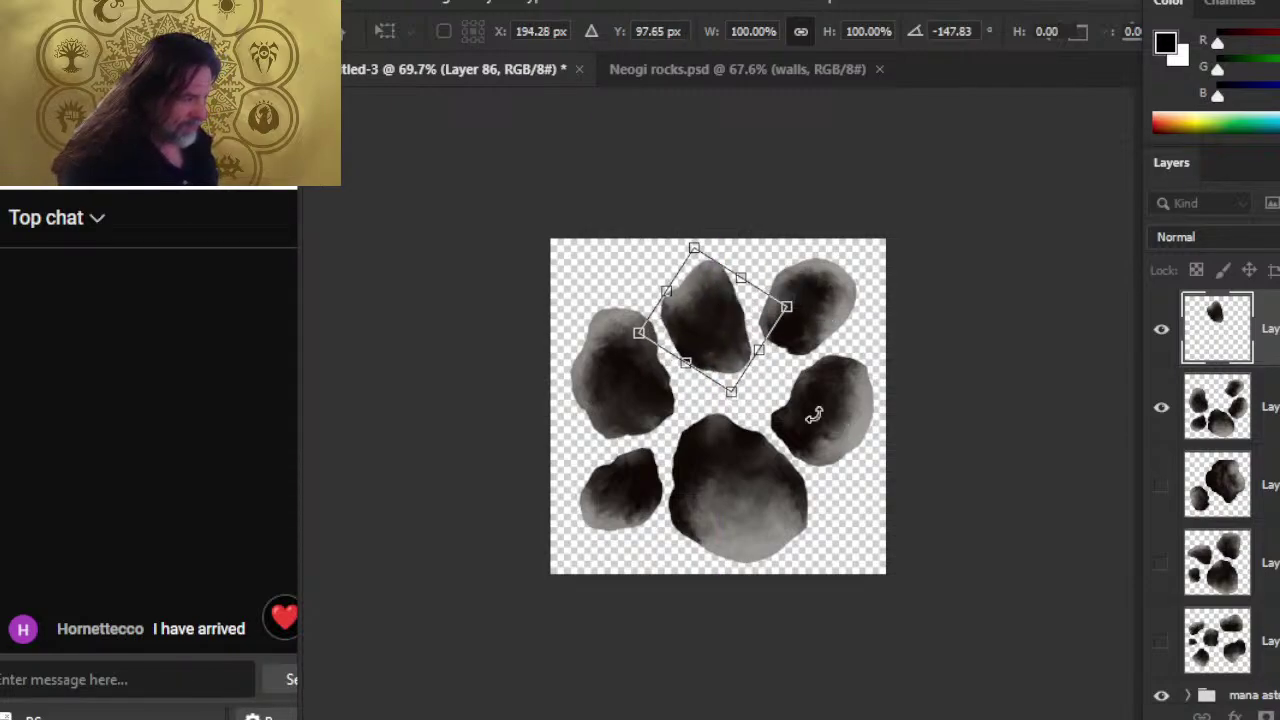
{"action": "key", "text": "Return"}
{"action": "key", "text": "v"}
{"action": "left_click_drag", "start_coordinate": [778, 458], "coordinate": [778, 486]}
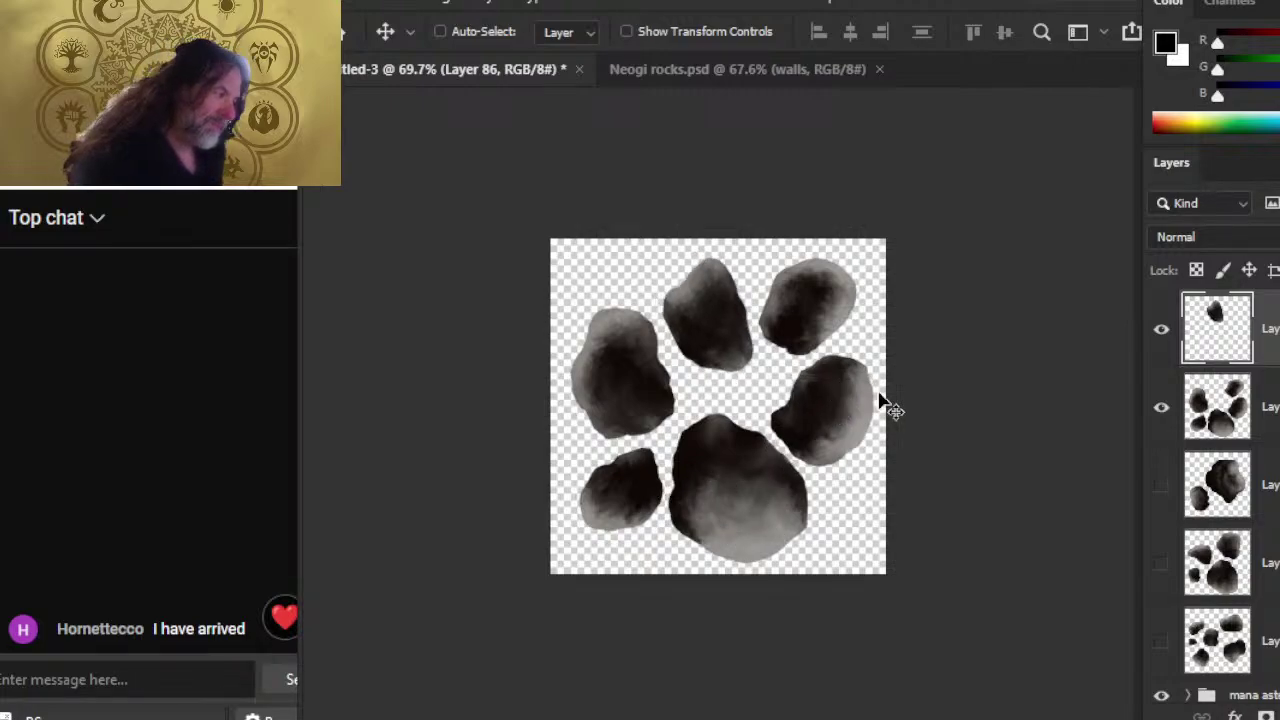
{"action": "right_click", "coordinate": [1216, 328]}
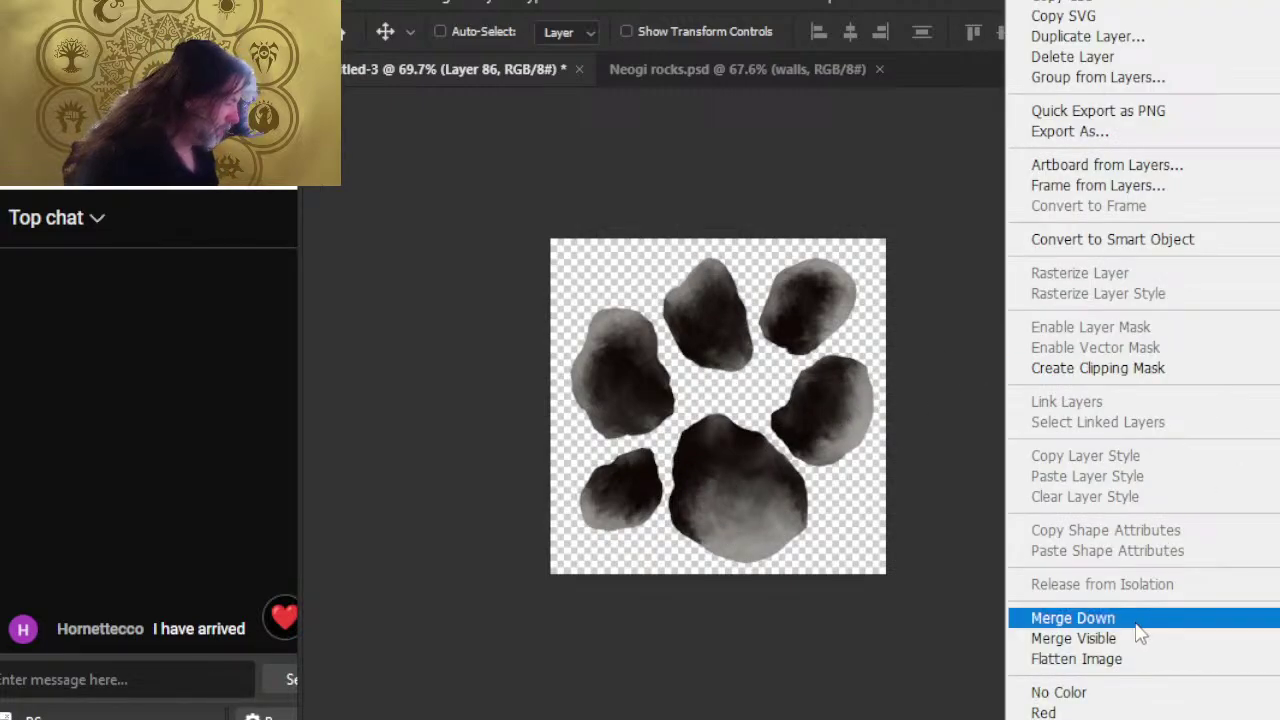
{"action": "left_click", "coordinate": [1055, 620]}
- Lasso-select the top-right toe for transforming
{"action": "key", "text": "l"}
{"action": "mouse_move", "coordinate": [802, 243]}
{"action": "left_mouse_down"}
{"action": "mouse_move", "coordinate": [750, 298]}
{"action": "mouse_move", "coordinate": [767, 355]}
{"action": "mouse_move", "coordinate": [794, 363]}
{"action": "mouse_move", "coordinate": [874, 305]}
{"action": "mouse_move", "coordinate": [882, 257]}
{"action": "mouse_move", "coordinate": [960, 278]}
{"action": "left_mouse_up"}
{"action": "right_click", "coordinate": [816, 262]}
- Rotate the top-right toe about 20° and shift it slightly up
{"action": "left_click", "coordinate": [935, 502]}
{"action": "key", "text": "Return"}
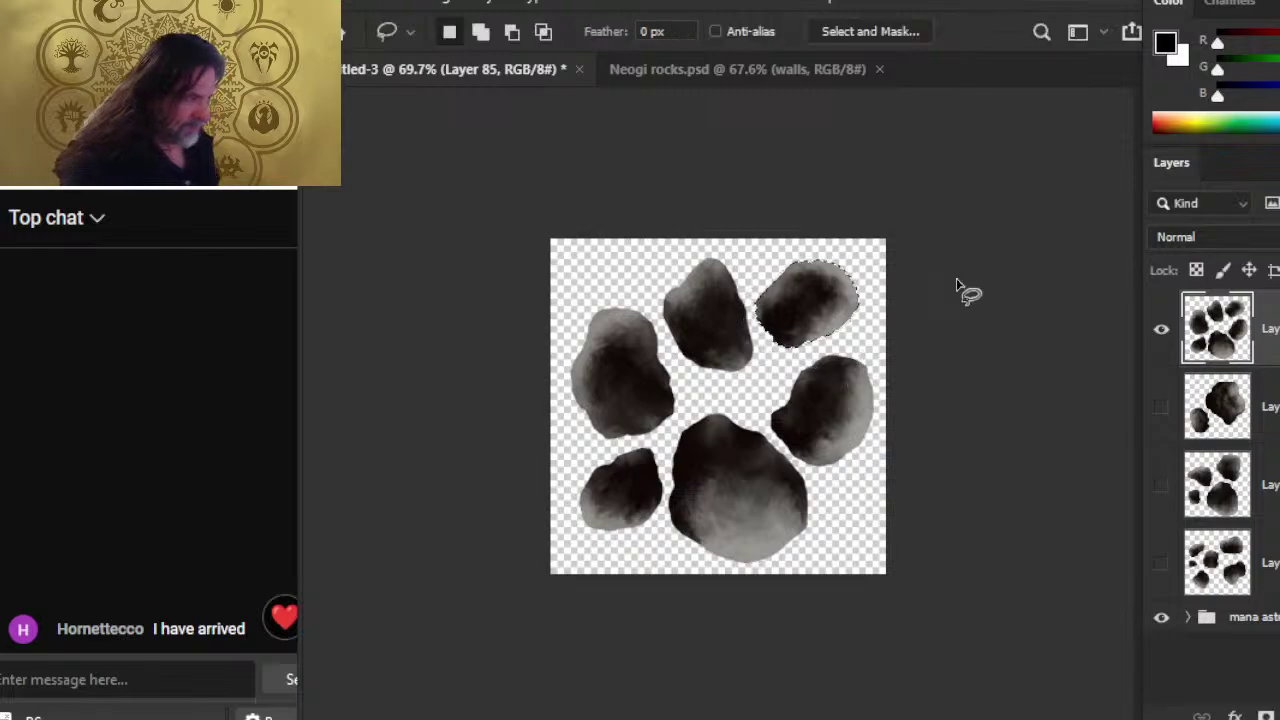
{"action": "key", "text": "v"}
{"action": "mouse_move", "coordinate": [816, 374]}
{"action": "left_mouse_down"}
{"action": "mouse_move", "coordinate": [873, 367]}
{"action": "mouse_move", "coordinate": [800, 398]}
{"action": "mouse_move", "coordinate": [872, 362]}
{"action": "left_mouse_up"}
{"action": "key", "text": "ctrl+d"}
{"action": "key", "text": "l"}
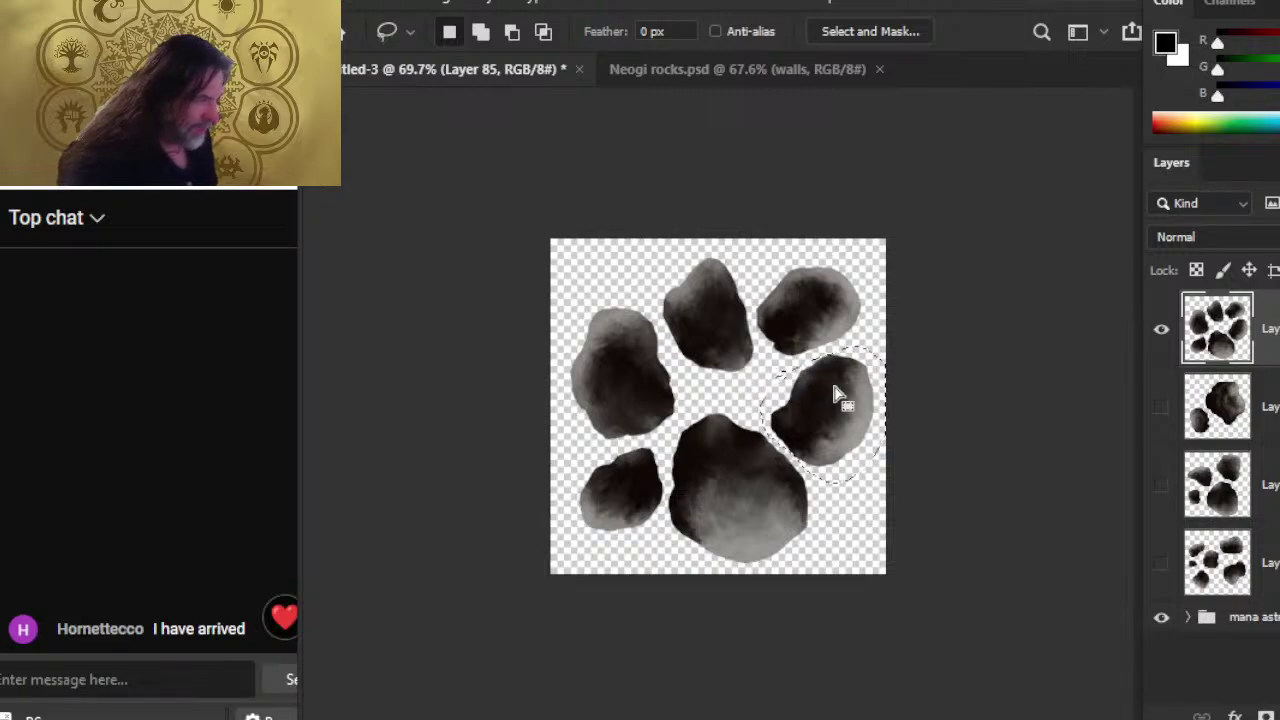
- Rotate the right toe about 20° and nudge it up and left
{"action": "key", "text": "shift"}
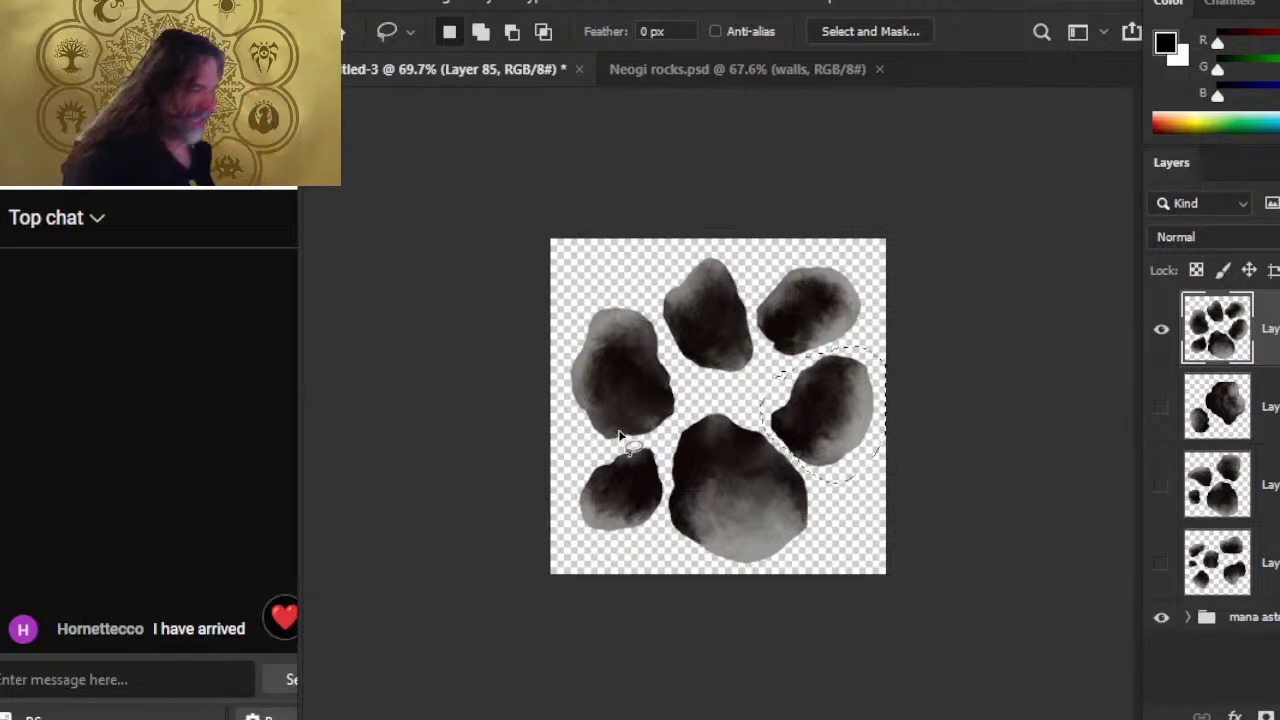
{"action": "right_click", "coordinate": [705, 338]}
{"action": "left_click", "coordinate": [801, 558]}
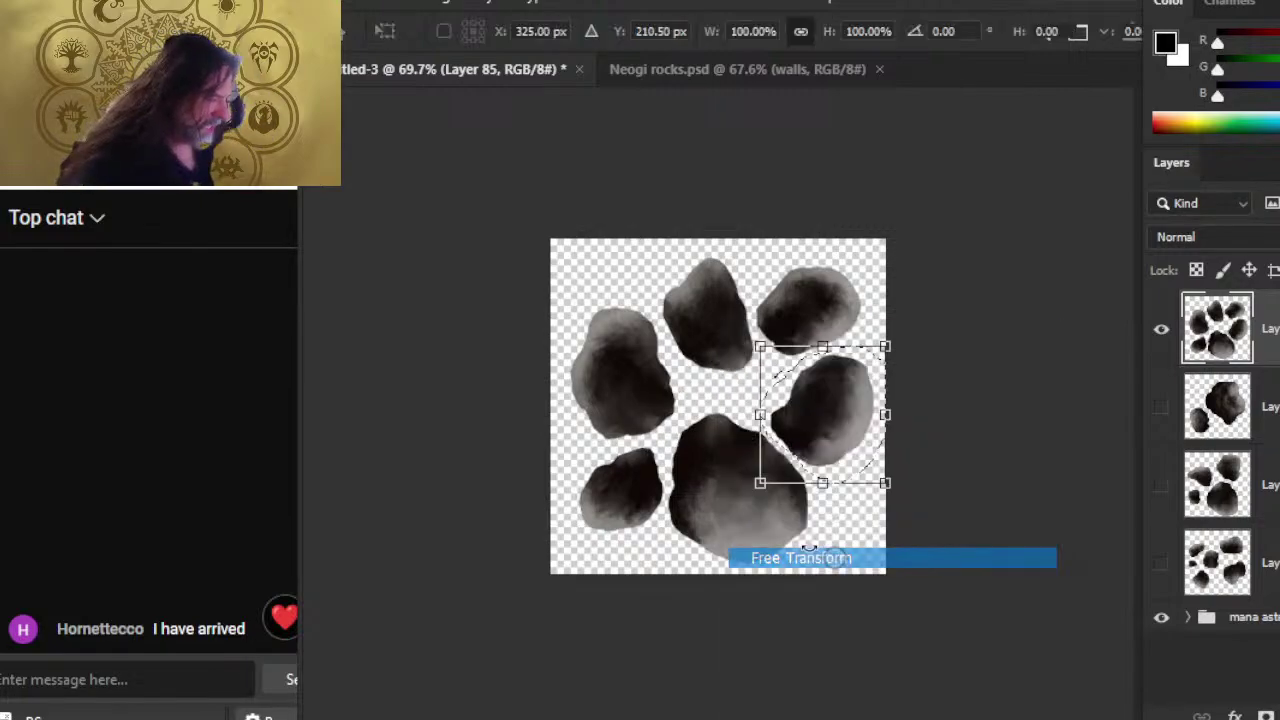
{"action": "left_click_drag", "start_coordinate": [826, 298], "coordinate": [855, 305]}
{"action": "key", "text": "Return"}
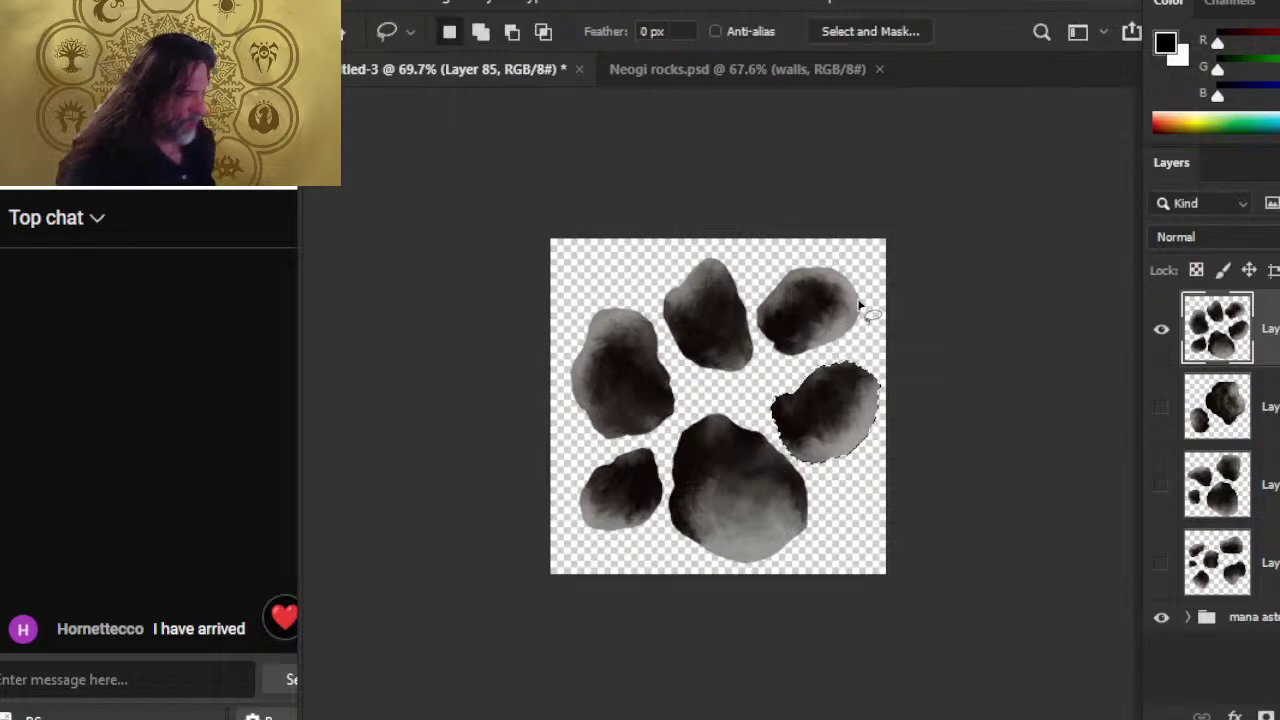
{"action": "key", "text": "v"}
{"action": "key", "text": "Up"}
{"action": "key", "text": "Up"}
{"action": "key", "text": "Up"}
{"action": "key", "text": "Up"}
{"action": "key", "text": "Left"}
{"action": "key", "text": "Left"}
{"action": "key", "text": "Left"}
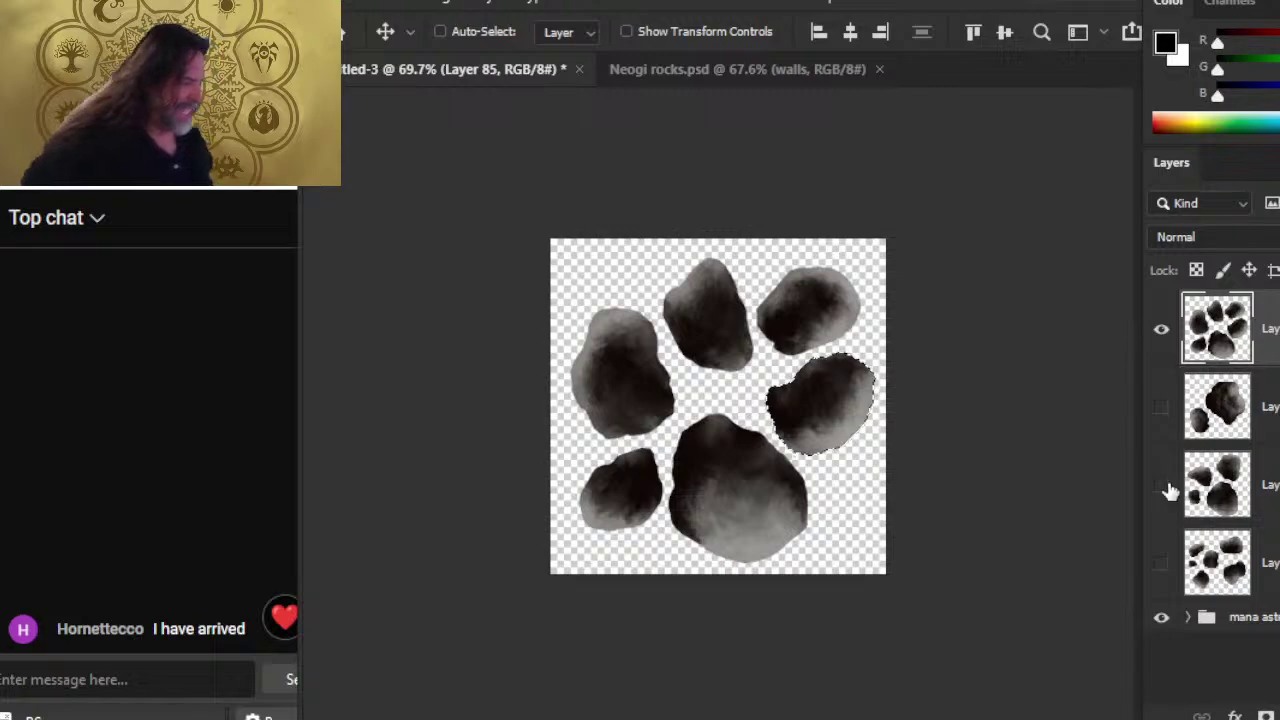
{"action": "key", "text": "l"}
{"action": "key", "text": "ctrl+d"}
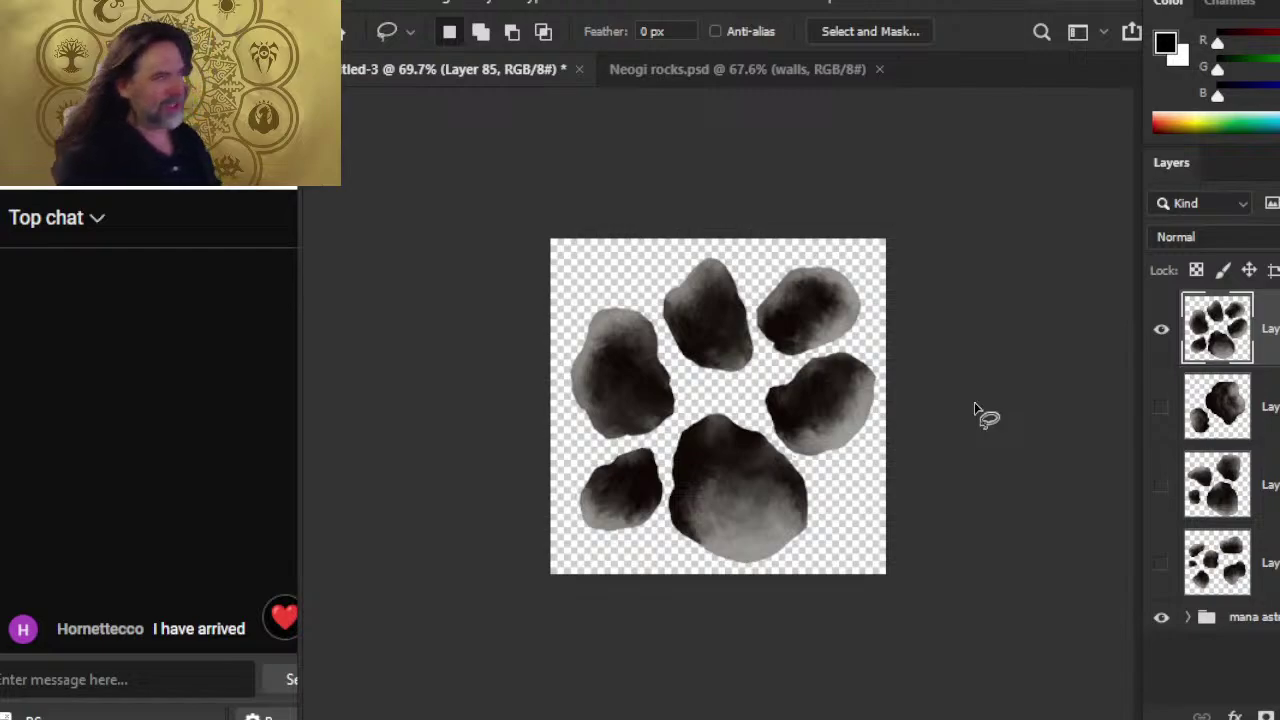
- Shift the whole paw print up and left, then zoom in on its centre
{"action": "key", "text": "v"}
{"action": "left_click_drag", "start_coordinate": [834, 474], "coordinate": [816, 462]}
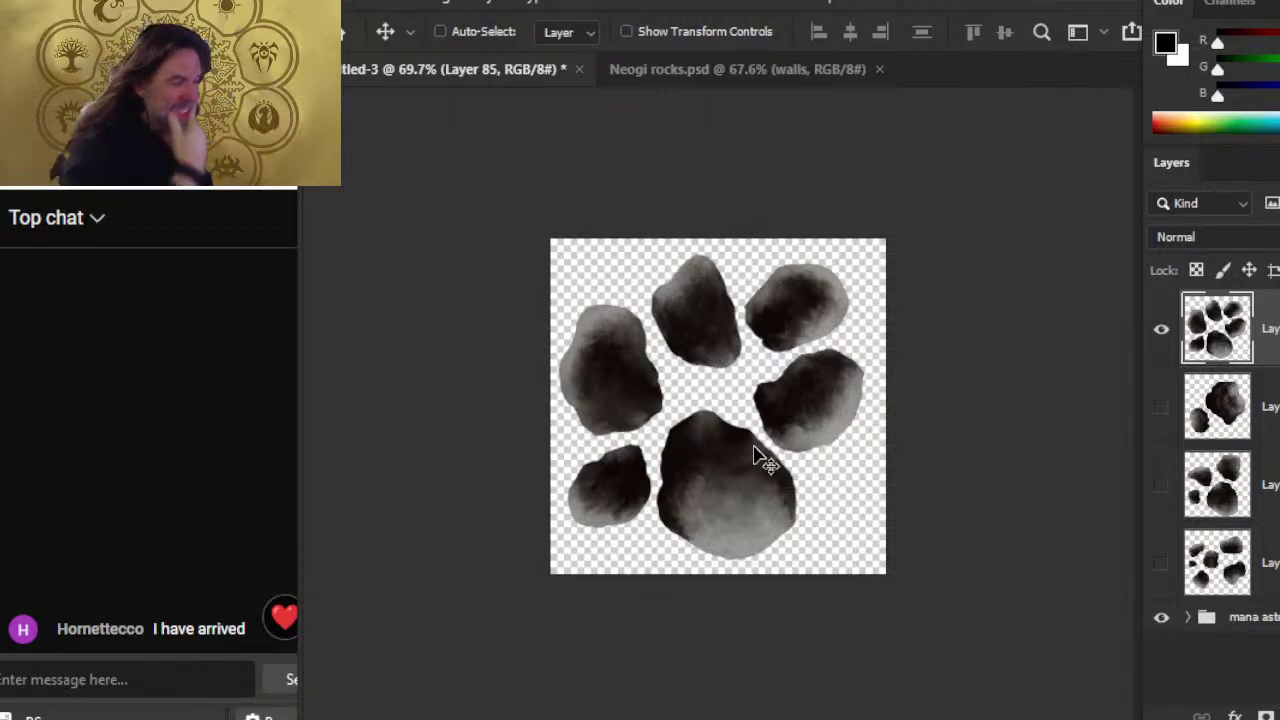
{"action": "key", "text": "z"}
{"action": "left_click_drag", "start_coordinate": [766, 363], "coordinate": [803, 357]}
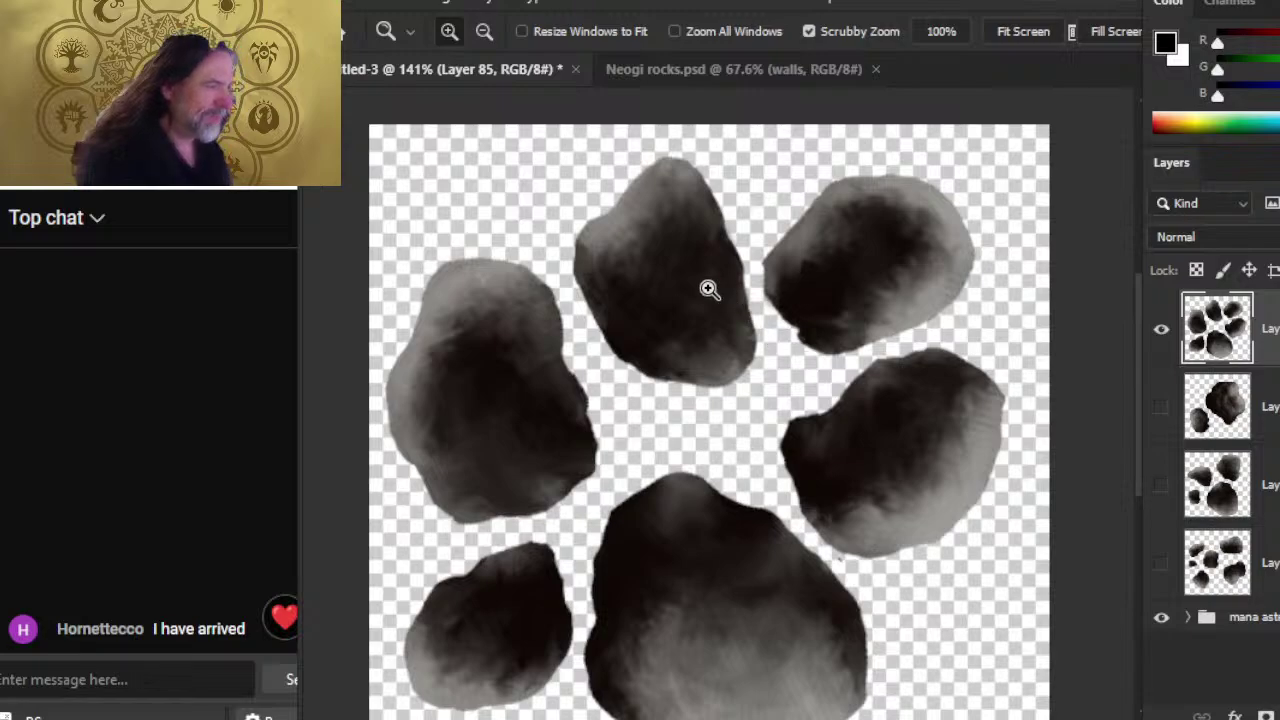
- Erase rough edges on the six paw rocks, then take the Smudge tool at 80% strength
{"action": "key", "text": "e"}
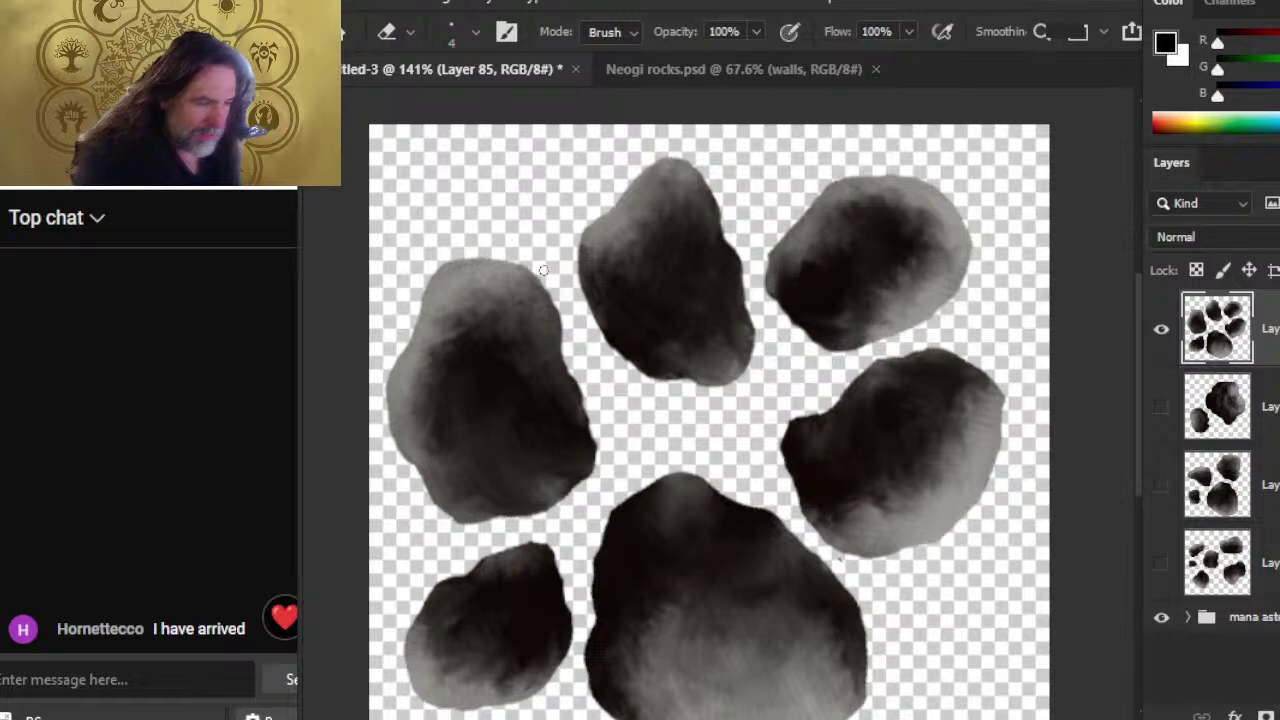
{"action": "scroll", "coordinate": [580, 370], "scroll_direction": "down", "scroll_amount": 2}
{"action": "scroll", "coordinate": [600, 360], "scroll_direction": "left", "scroll_amount": 2}
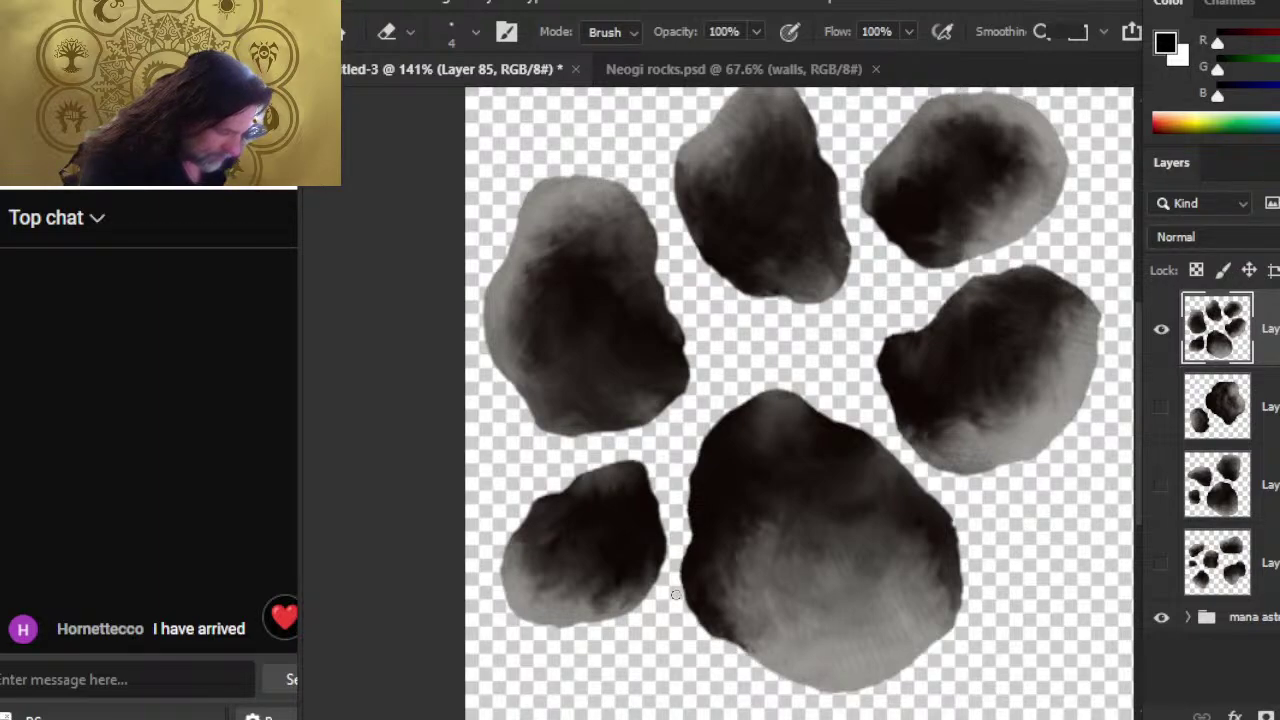
{"action": "key", "text": "r"}
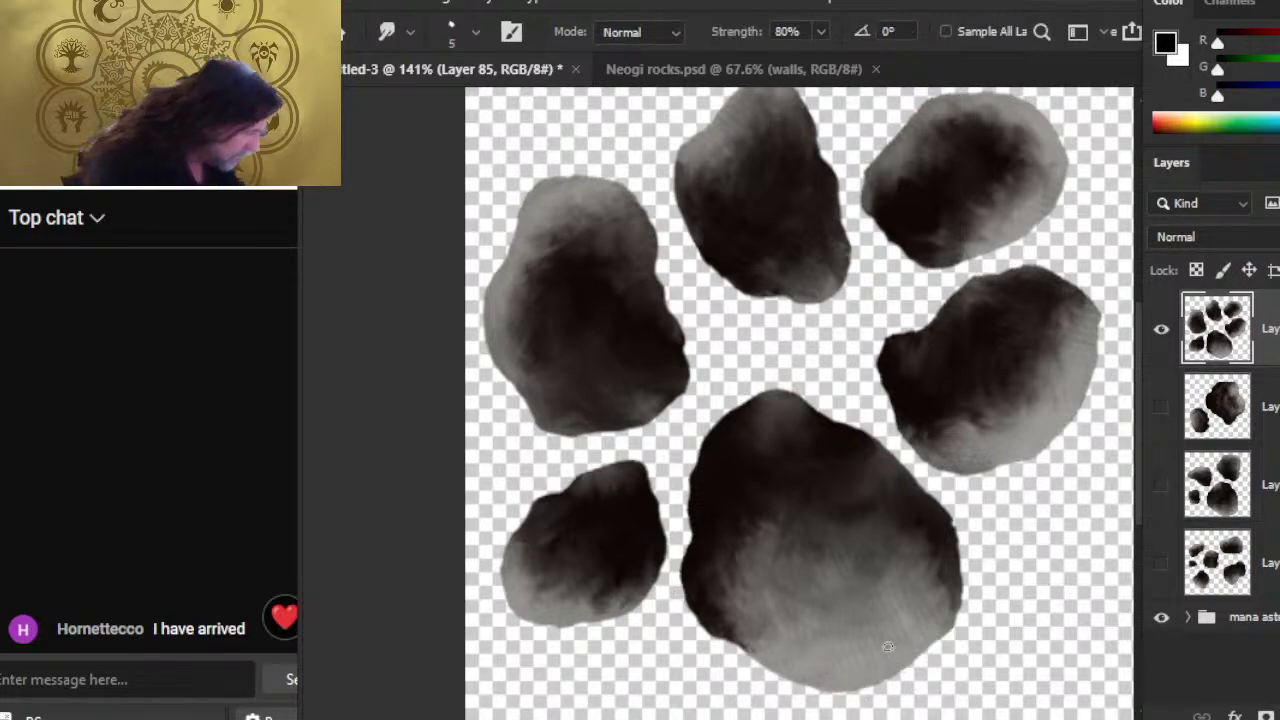
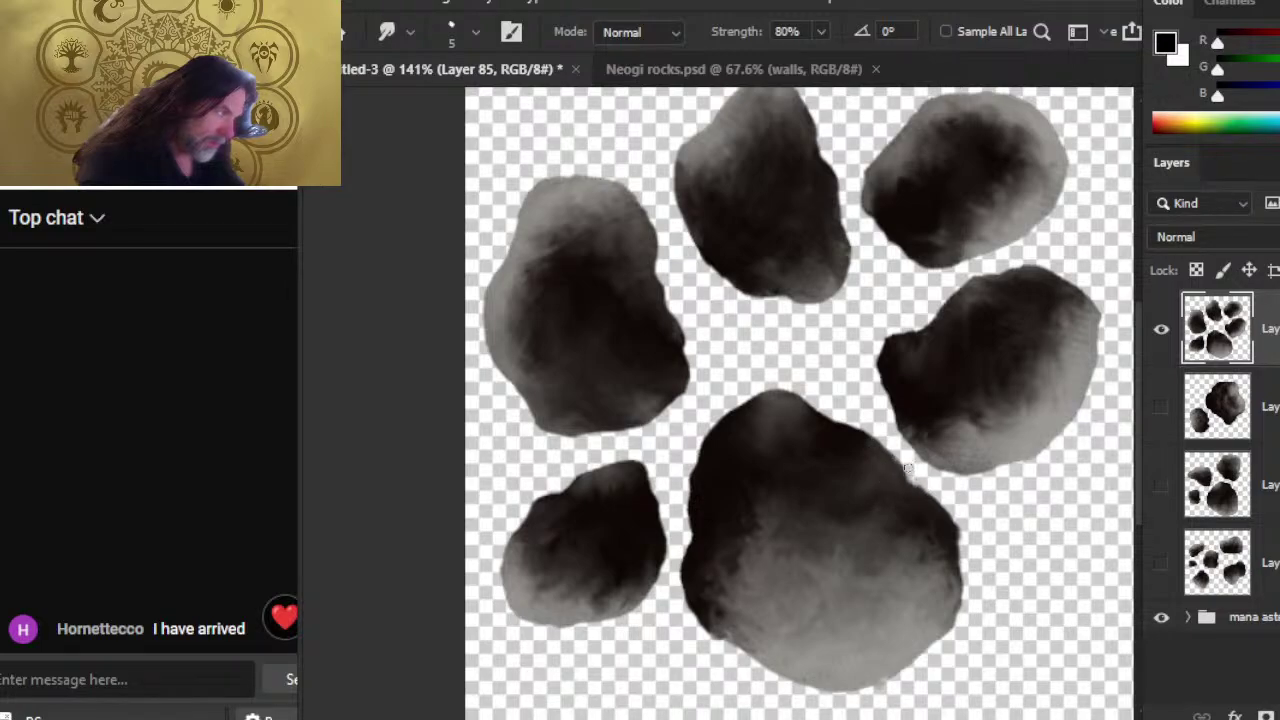
- Erase and smudge stray paint off the rock edges, trimming the top-right rock's left side
{"action": "key", "text": "e"}
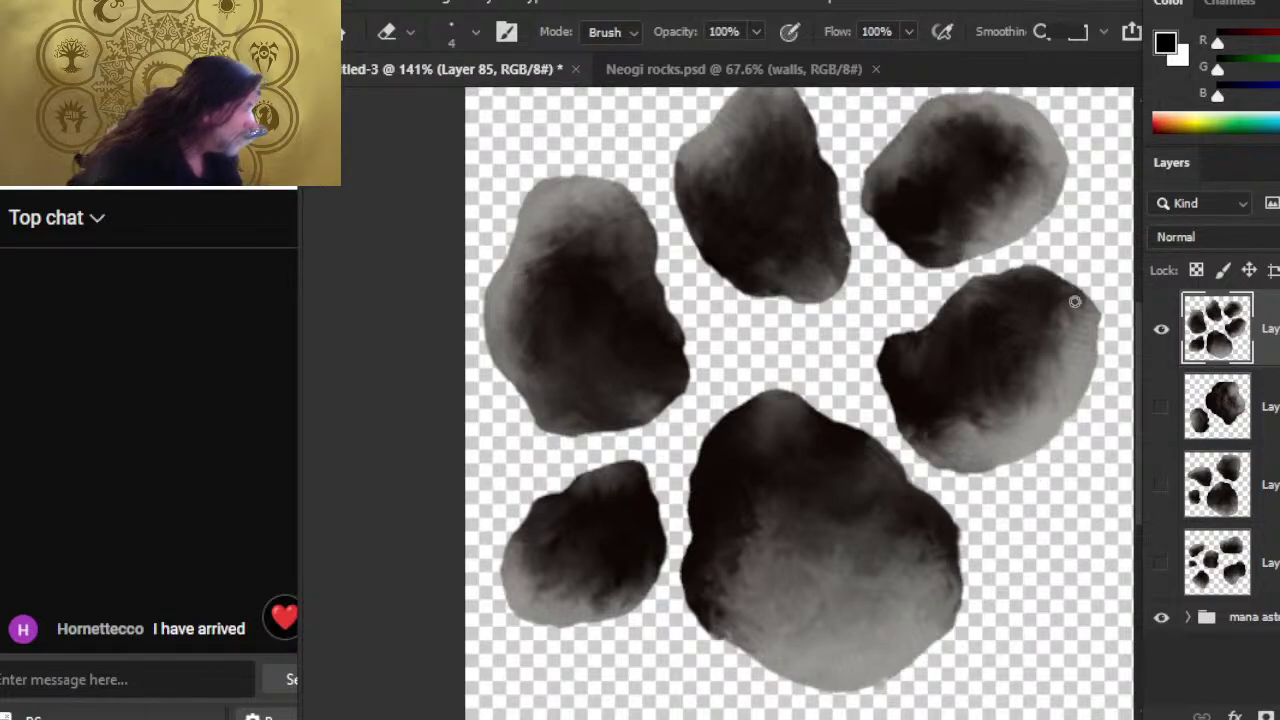
{"action": "key", "text": "r"}
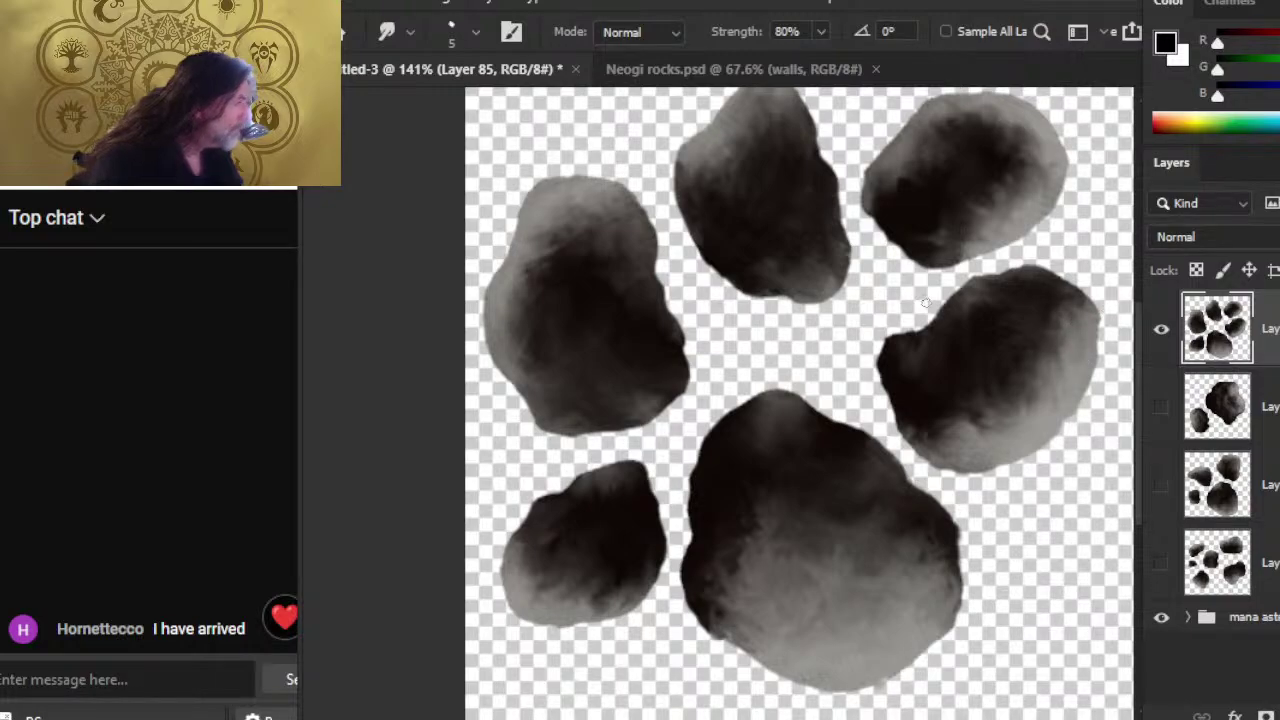
{"action": "key", "text": "e"}
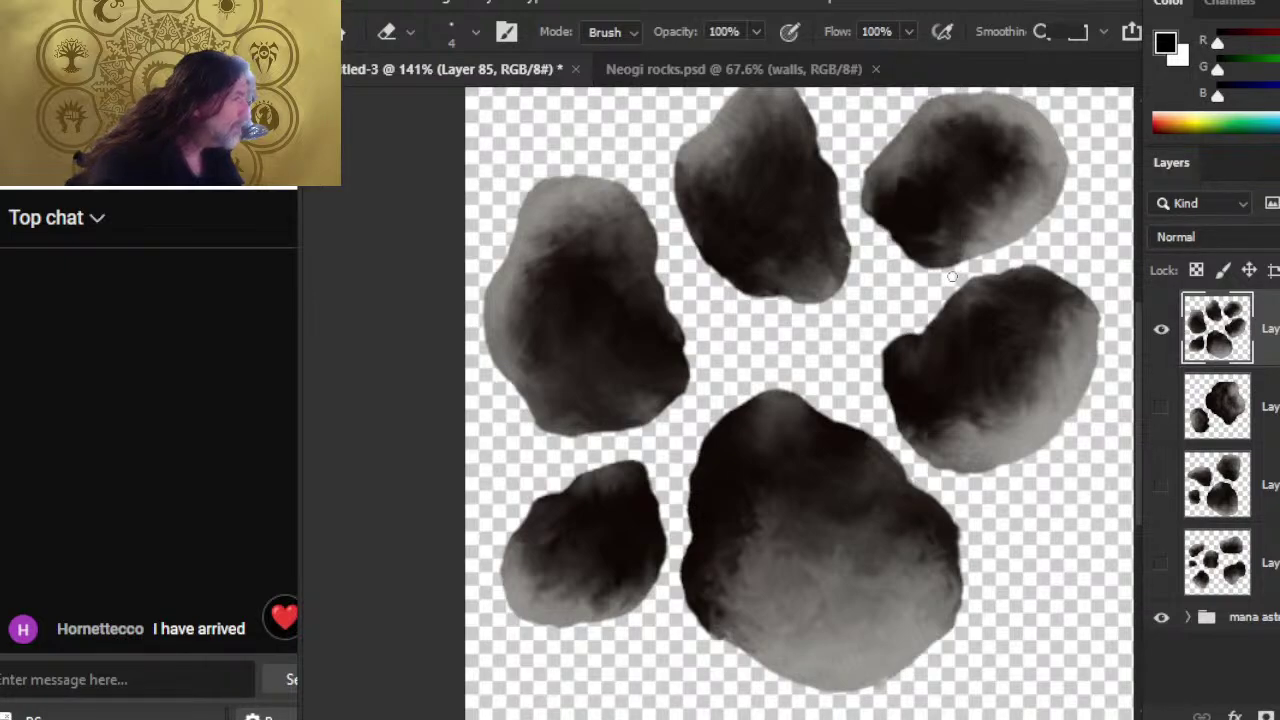
{"action": "key", "text": "r"}
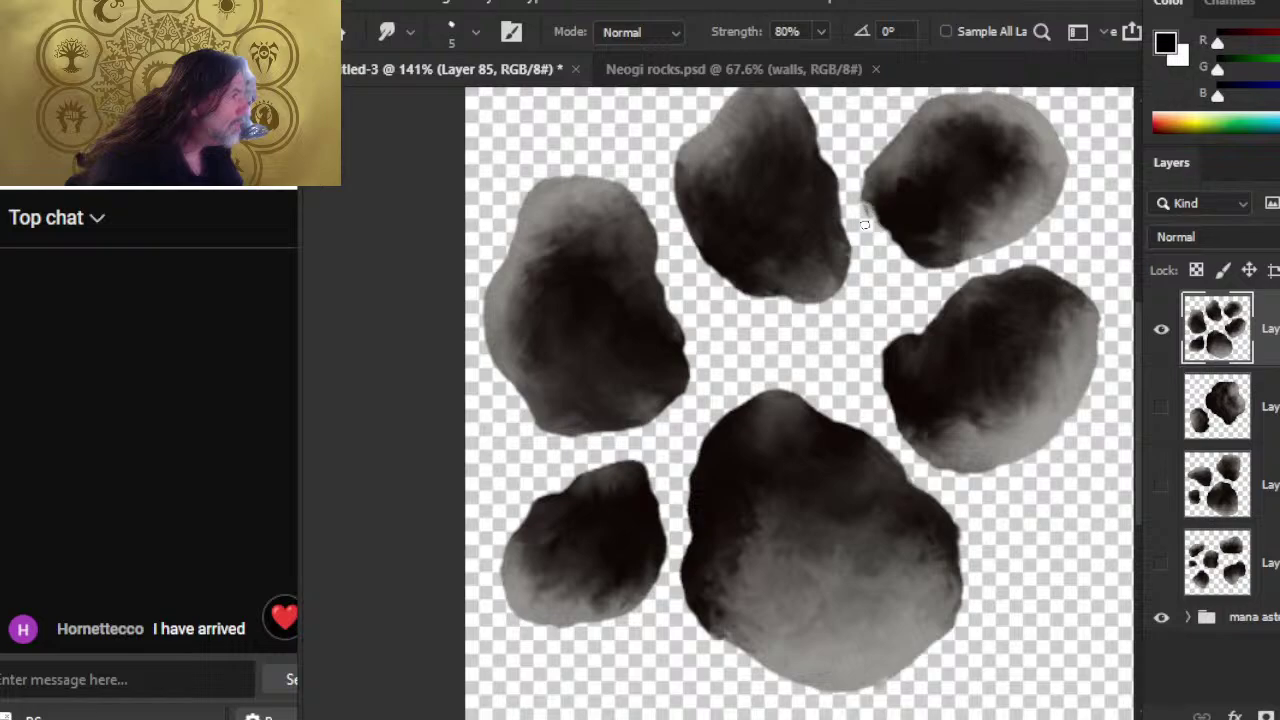
{"action": "key", "text": "e"}
{"action": "left_click_drag", "start_coordinate": [866, 228], "coordinate": [866, 228]}
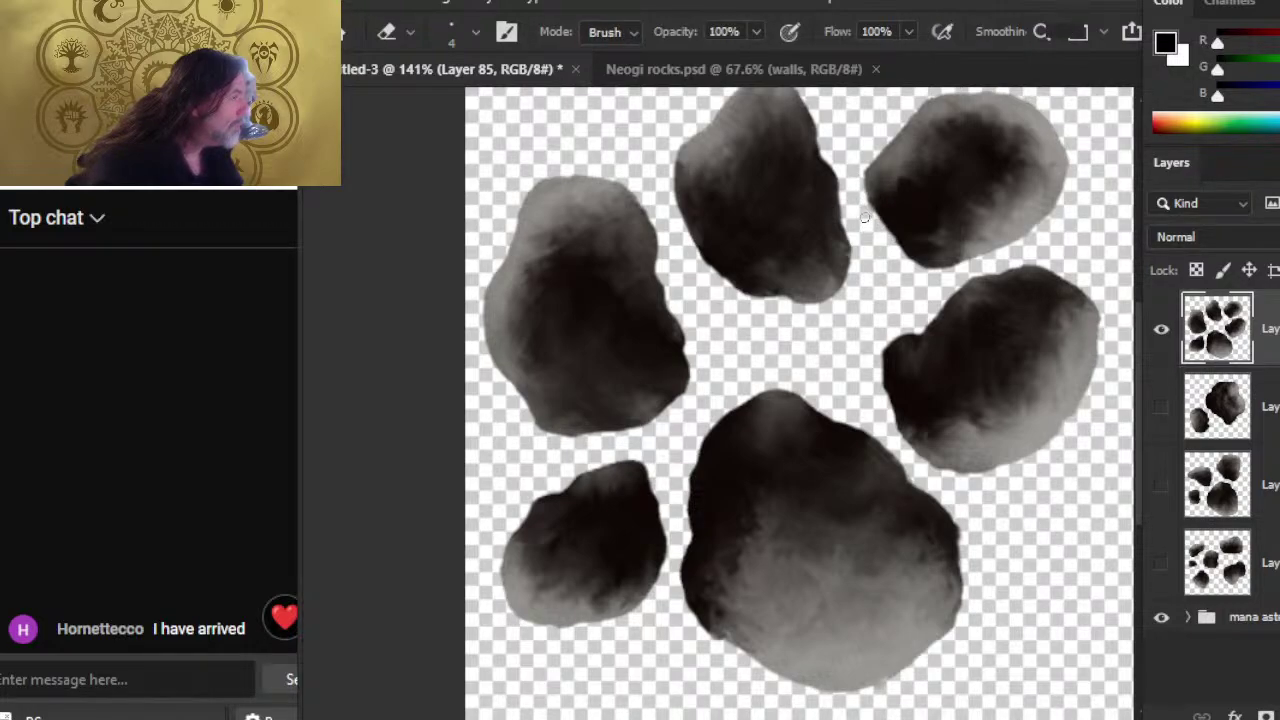
{"action": "key", "text": "r"}
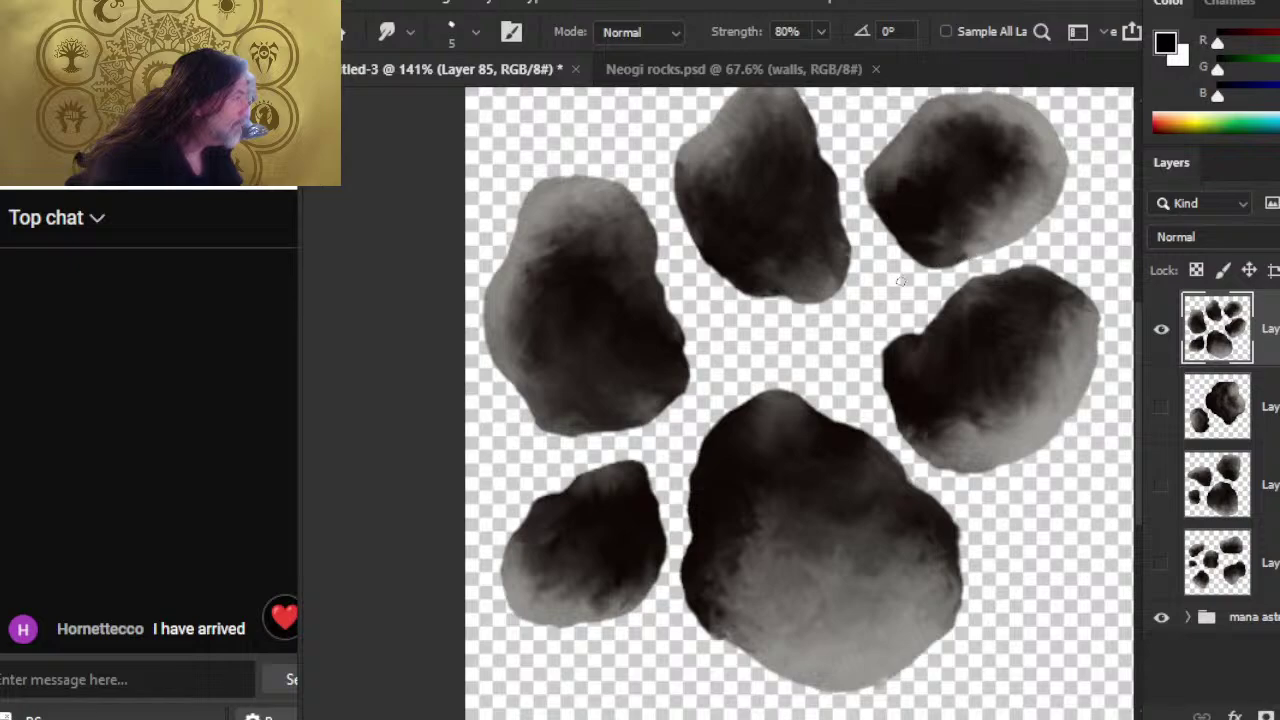
{"action": "left_click_drag", "start_coordinate": [740, 288], "coordinate": [775, 338]}
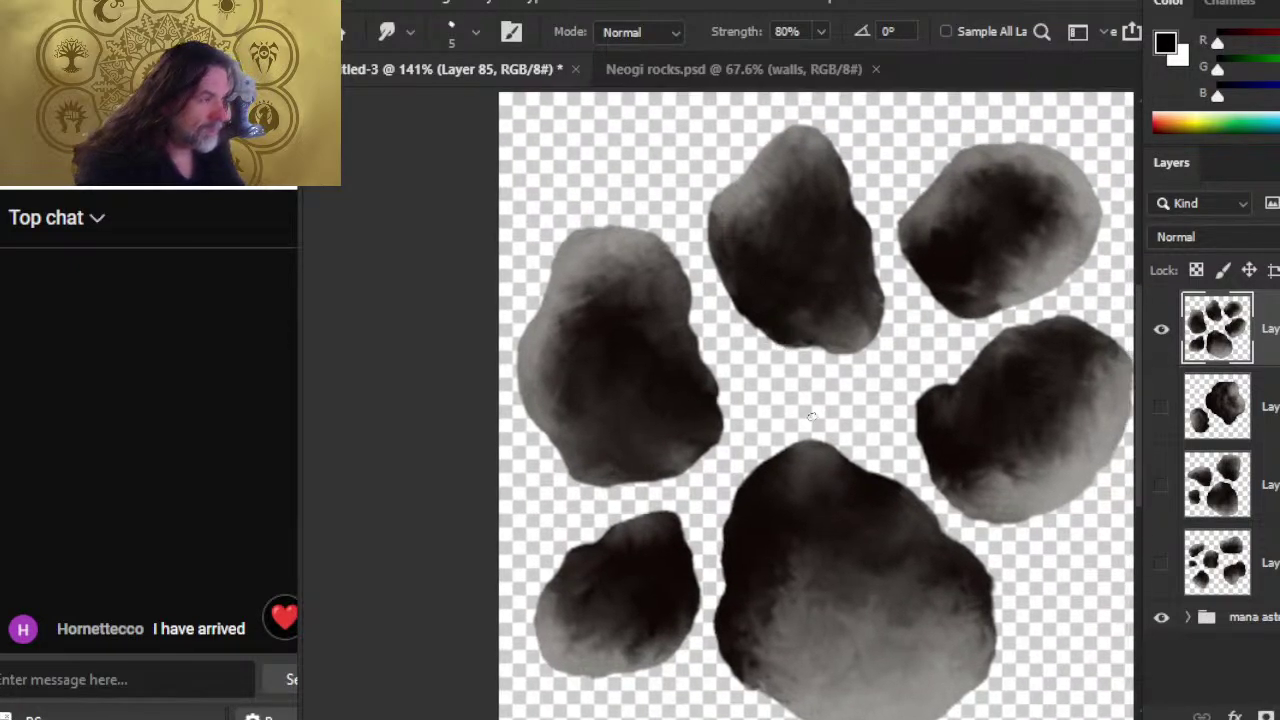
{"action": "key", "text": "z"}
{"action": "key", "text": "r"}
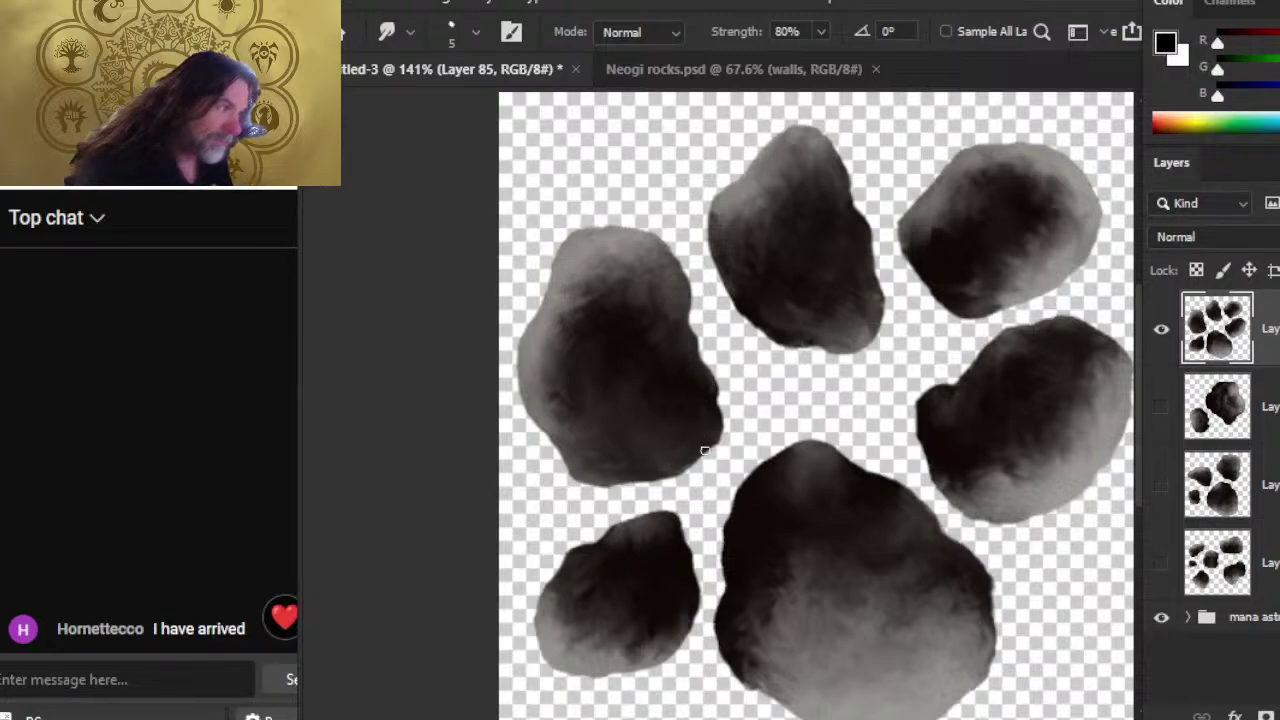
- Zoom out to the whole cluster and start a local Save As with PNG format
{"action": "key", "text": "z"}
{"action": "left_click_drag", "start_coordinate": [754, 500], "coordinate": [709, 651]}
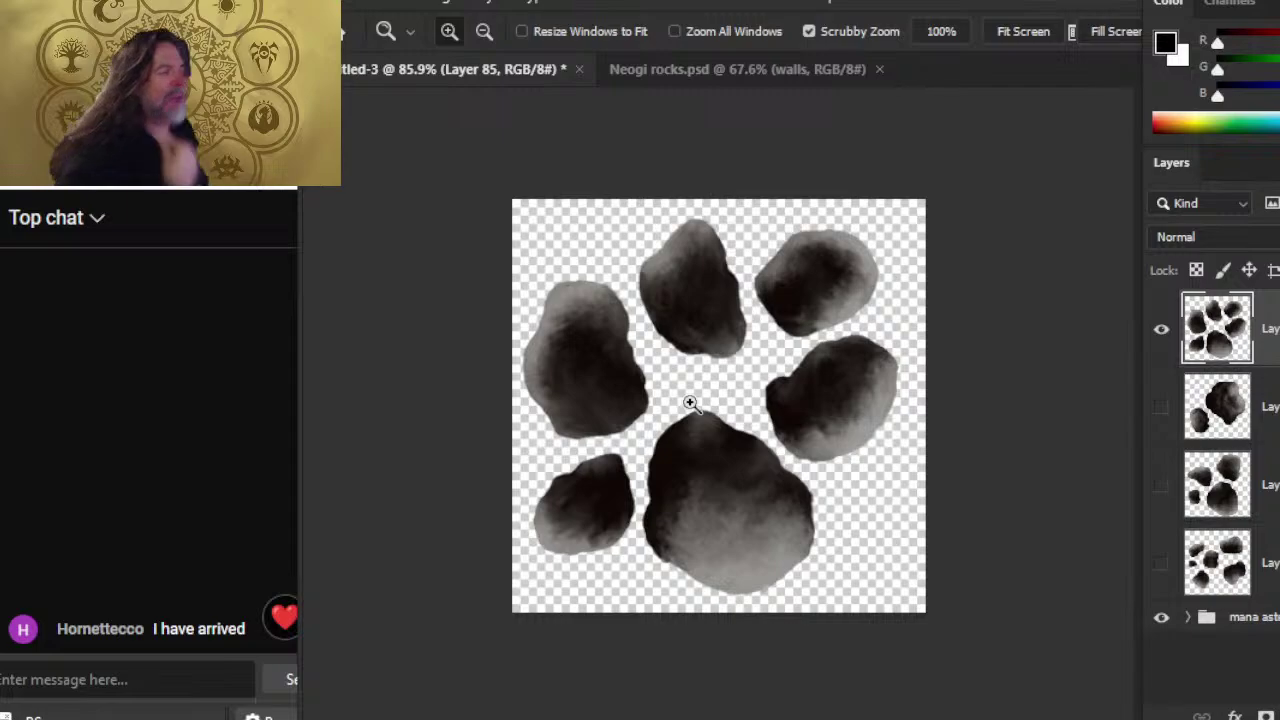
{"action": "left_click", "coordinate": [354, 7]}
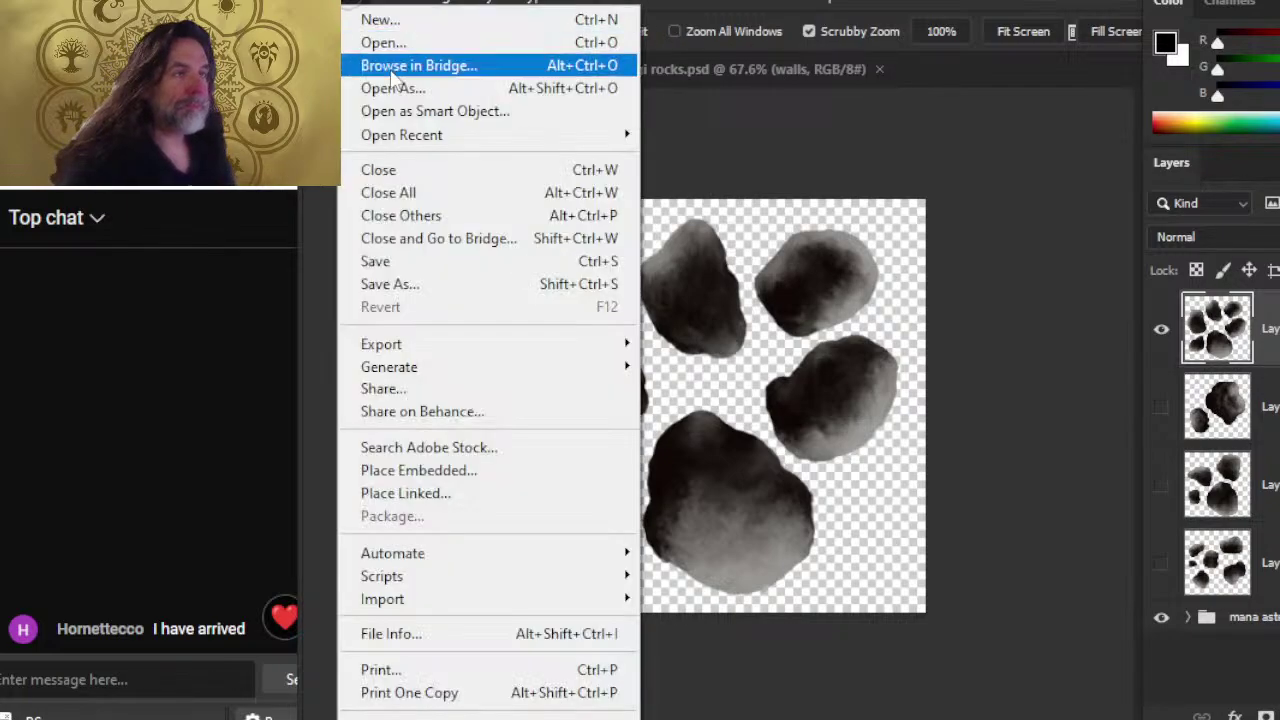
{"action": "left_click", "coordinate": [491, 280]}
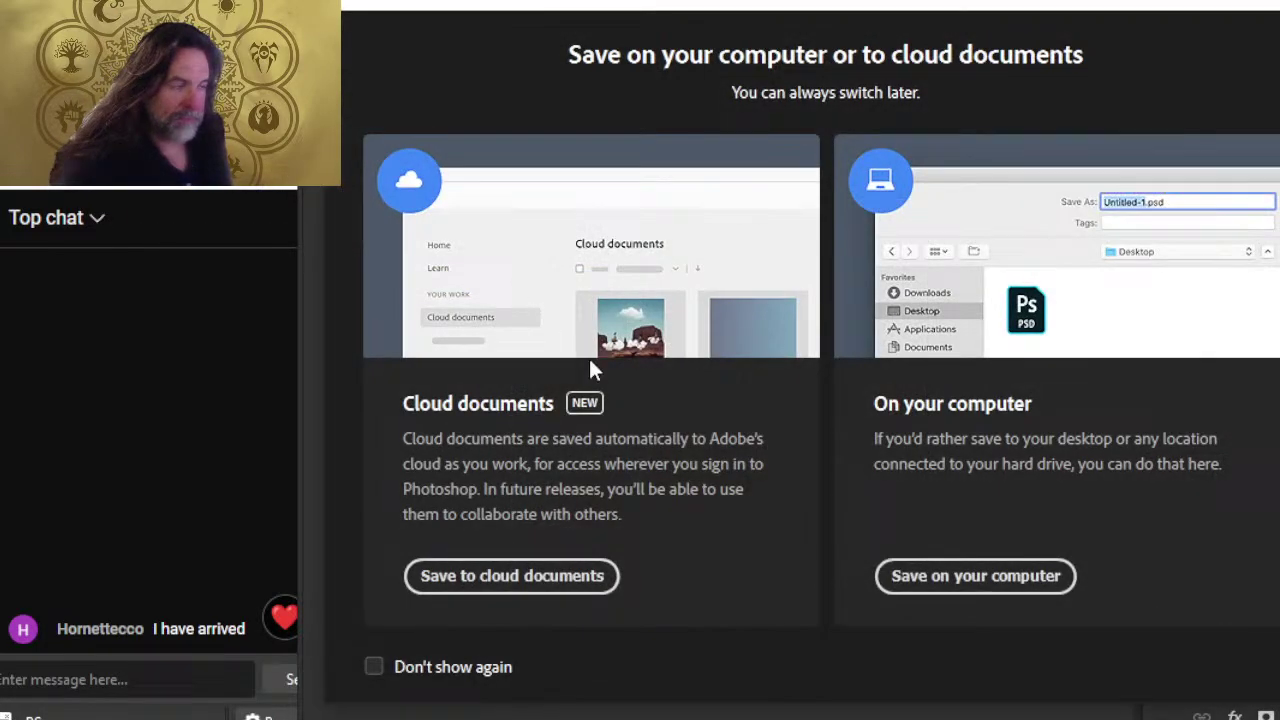
{"action": "left_click", "coordinate": [975, 576]}
{"action": "left_click", "coordinate": [591, 503]}
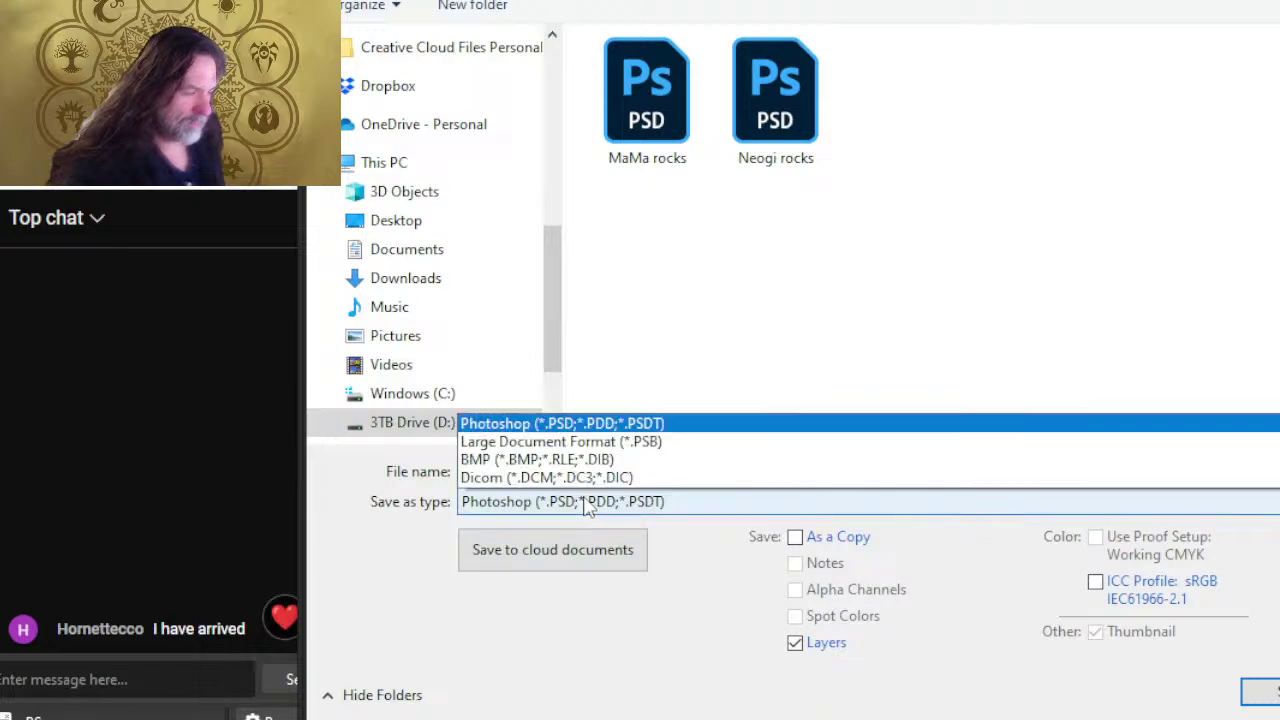
{"action": "left_click", "coordinate": [513, 404]}
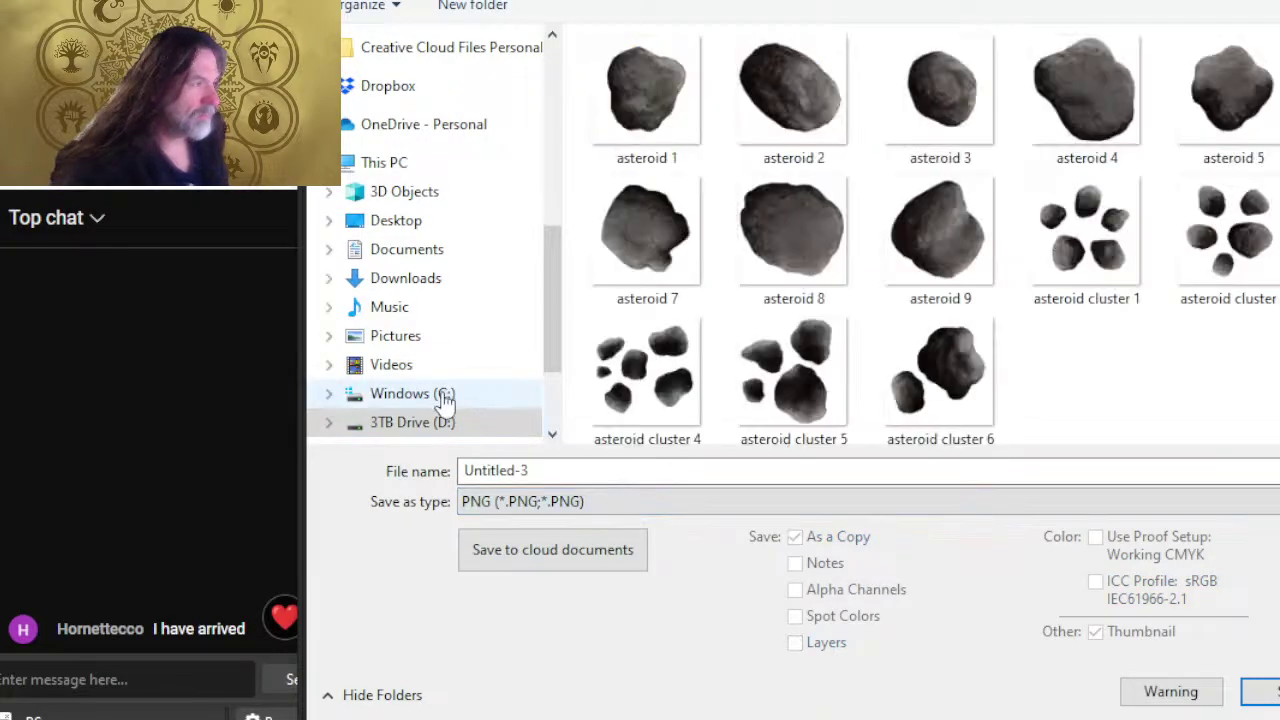
- Name the copy 'asteroid cluster 7' and save it, accepting the PNG options
{"action": "left_click", "coordinate": [898, 422]}
{"action": "left_click", "coordinate": [781, 473]}
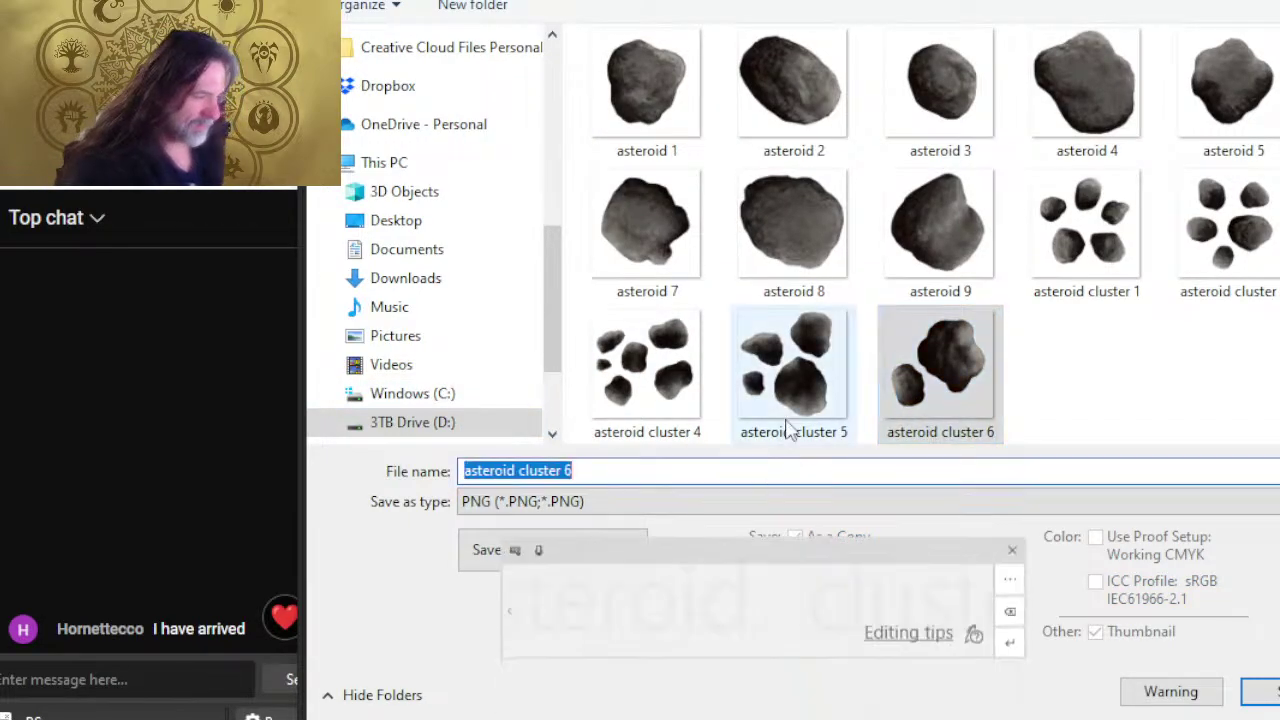
{"action": "key", "text": "BackSpace"}
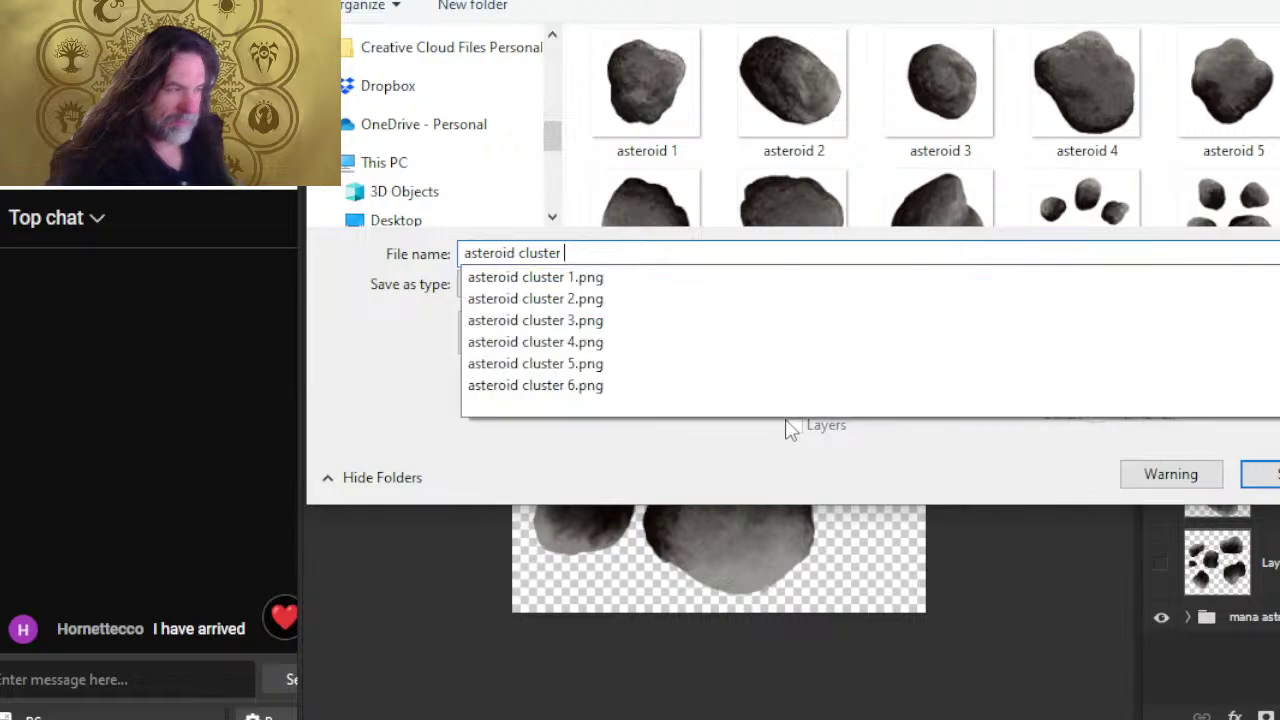
{"action": "type", "text": "7"}
{"action": "key", "text": "Return"}
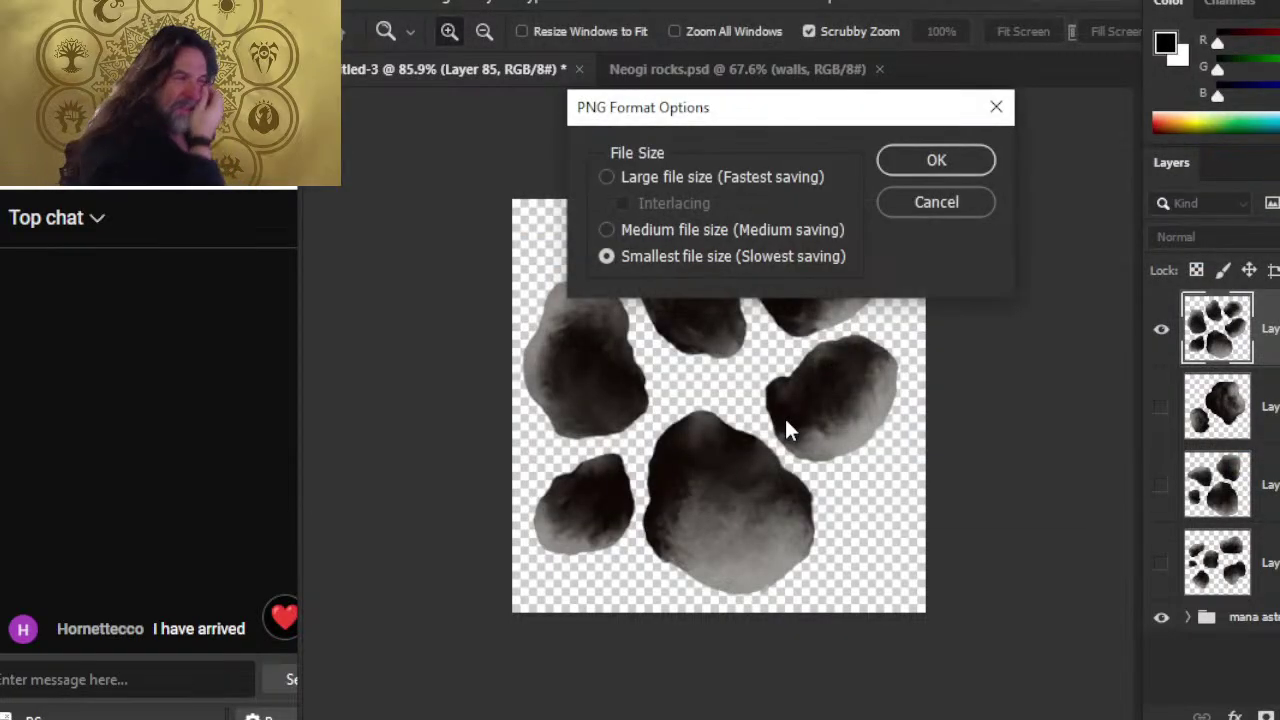
{"action": "left_click", "coordinate": [940, 160]}
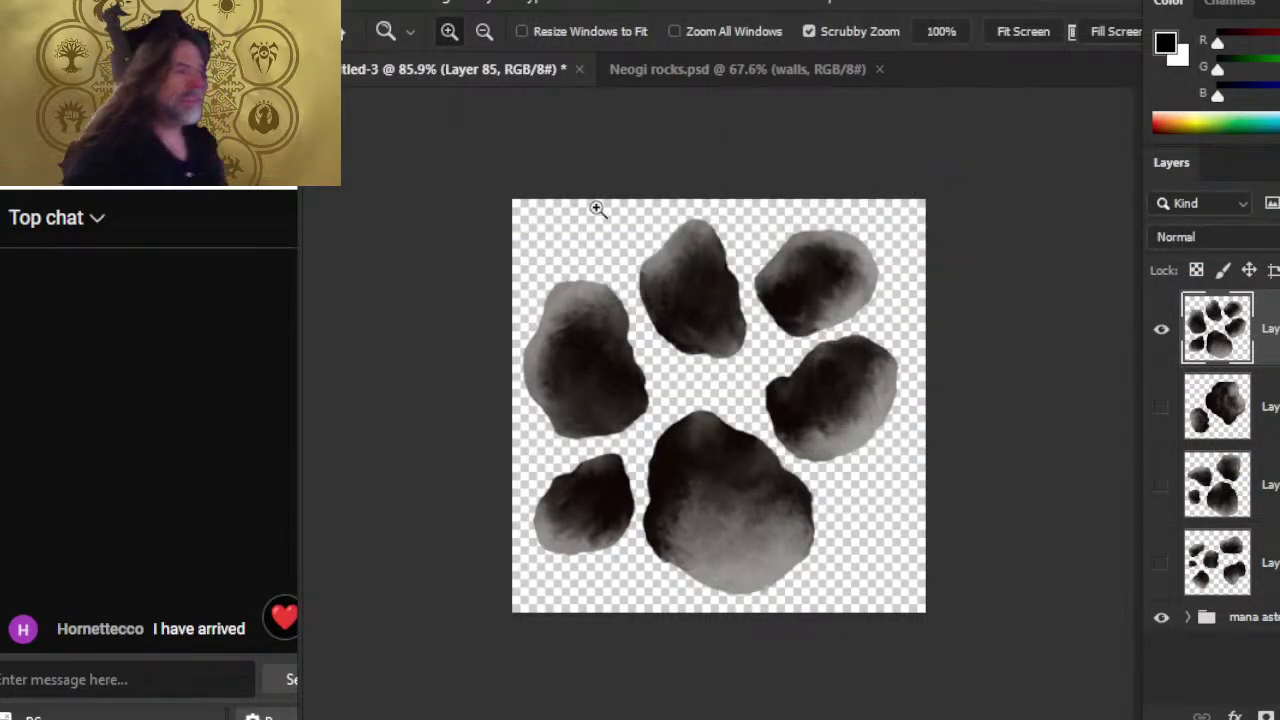
- Hide the paw-shaped cluster layer and bring up the Open dialog
{"action": "left_click", "coordinate": [1160, 331]}
{"action": "left_click", "coordinate": [352, 8]}
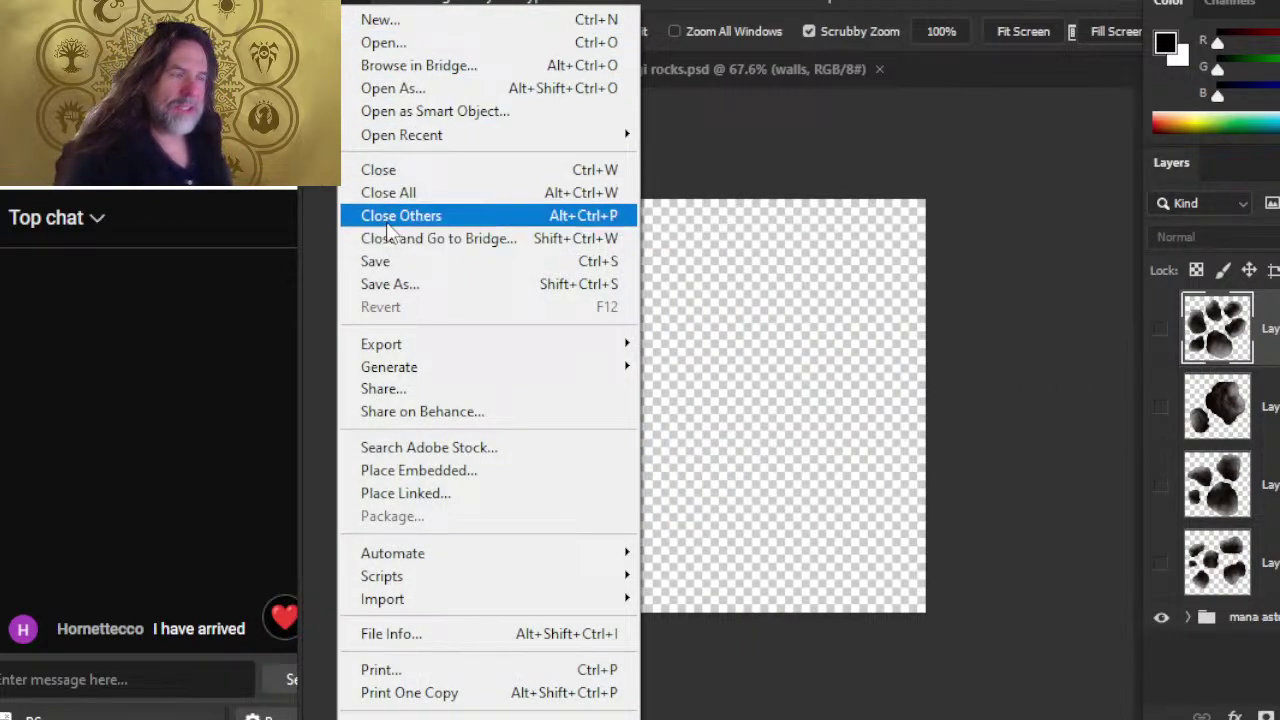
{"action": "left_click", "coordinate": [462, 44]}
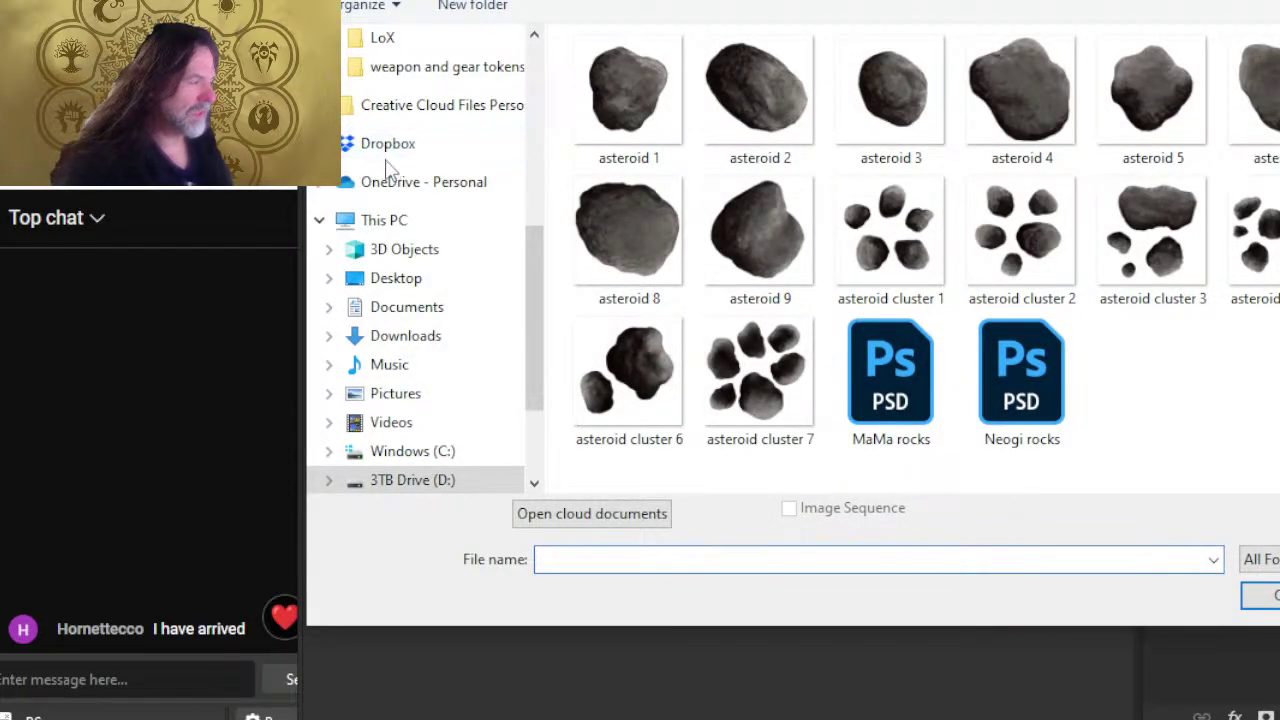
{"action": "key", "text": "Escape"}
{"action": "left_click", "coordinate": [355, 5]}
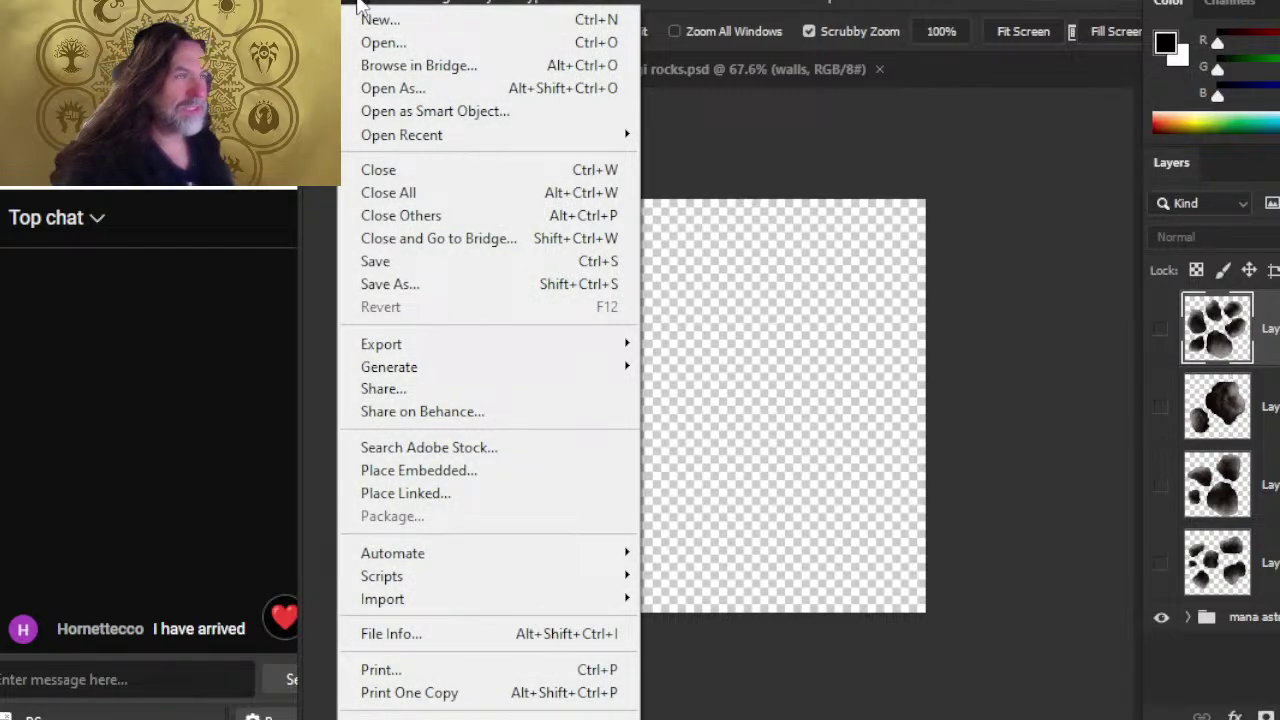
{"action": "left_click", "coordinate": [355, 5]}
{"action": "left_click", "coordinate": [355, 5]}
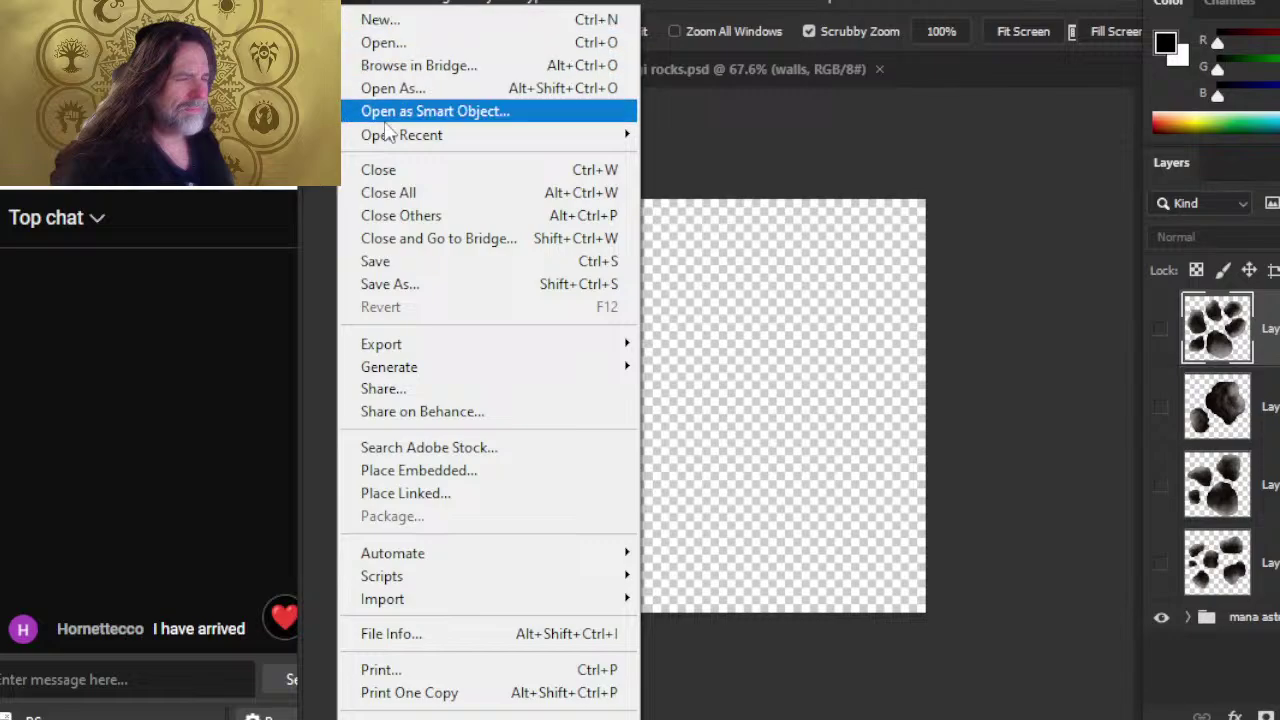
{"action": "left_click", "coordinate": [386, 40]}
{"action": "key", "text": "alt+Tab"}
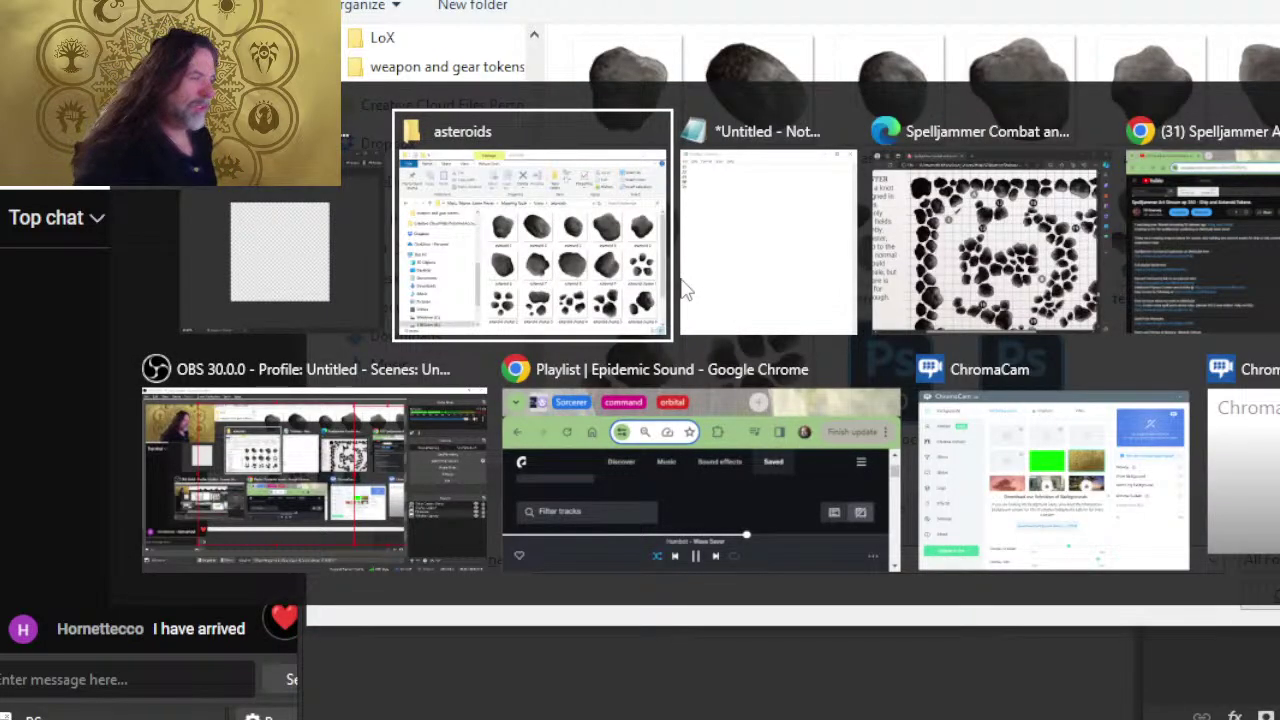
{"action": "left_click", "coordinate": [686, 290]}
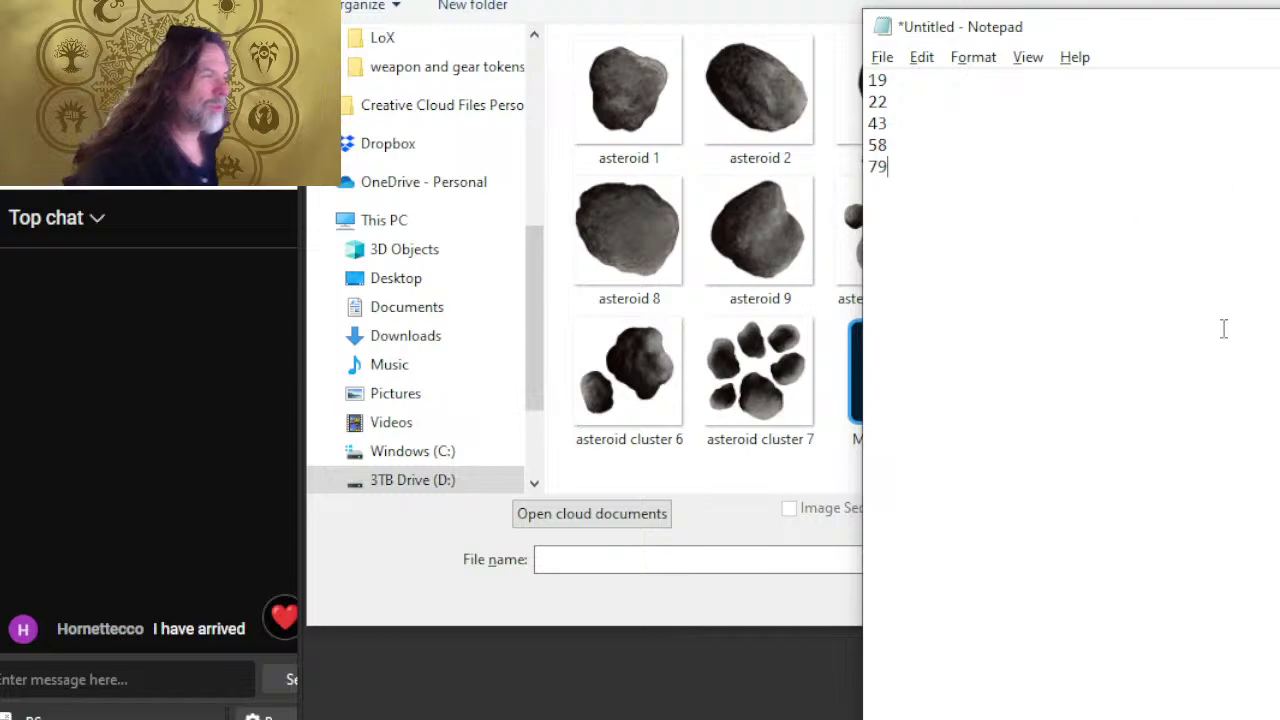
{"action": "key", "text": "alt+Tab"}
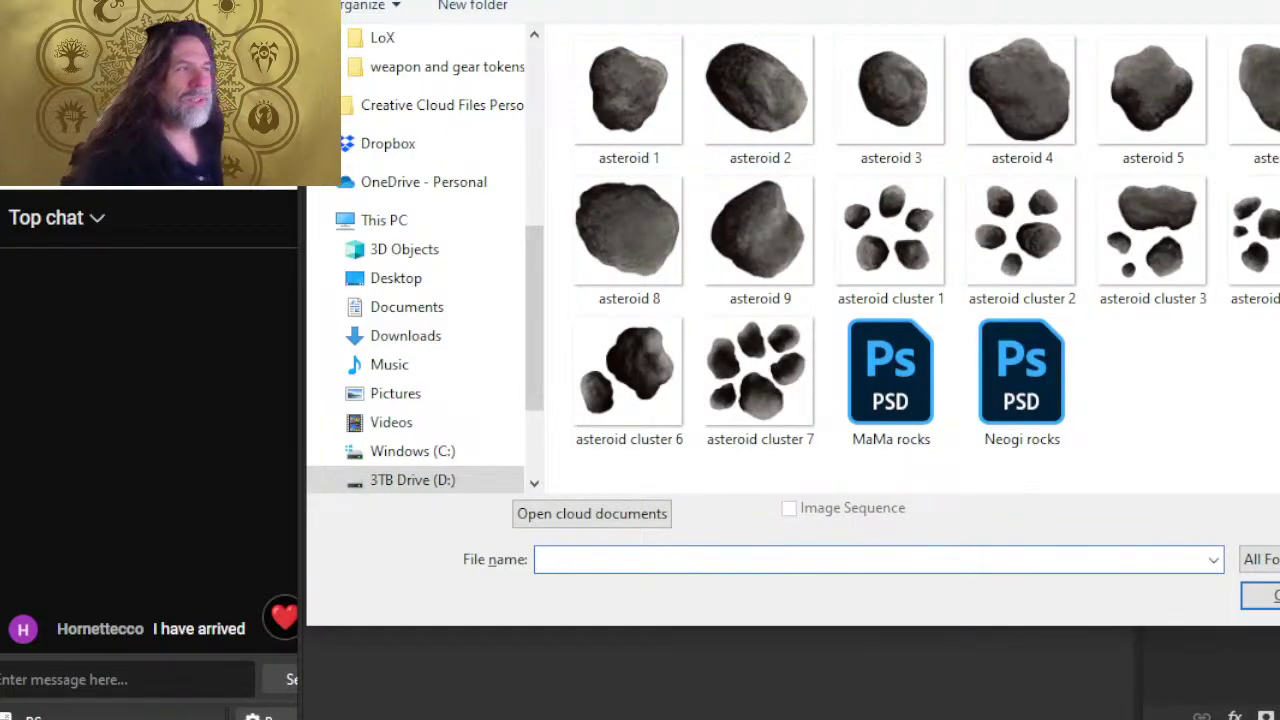
- Browse through the production folders to SYSTEM GENERATOR and open the System Generator file
{"action": "key", "text": "alt+Up"}
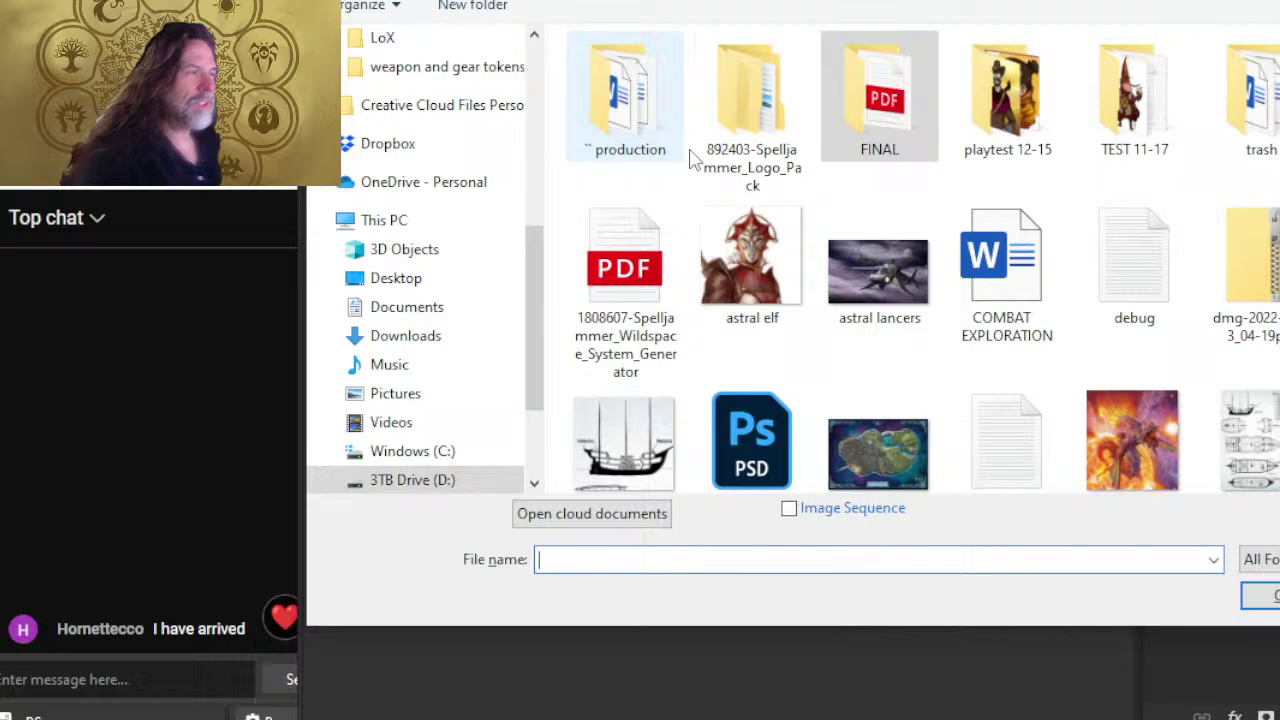
{"action": "double_click", "coordinate": [595, 125]}
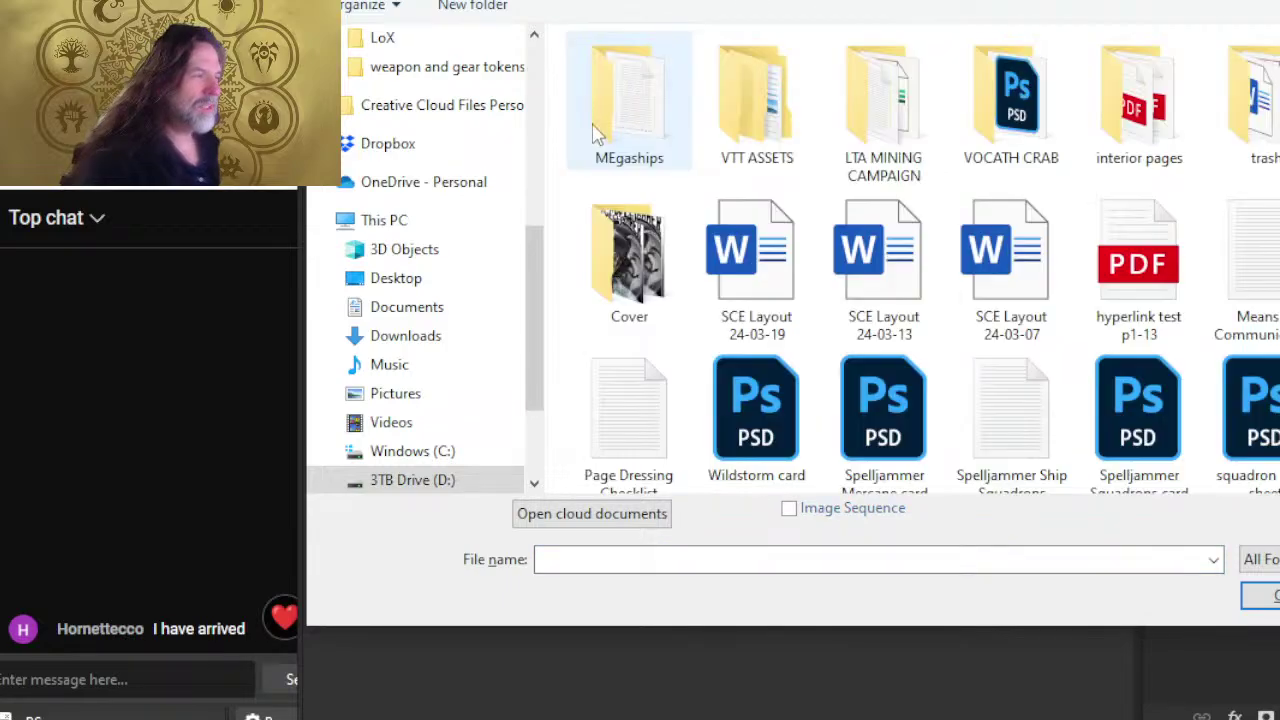
{"action": "left_click", "coordinate": [1198, 146]}
{"action": "double_click", "coordinate": [1150, 148]}
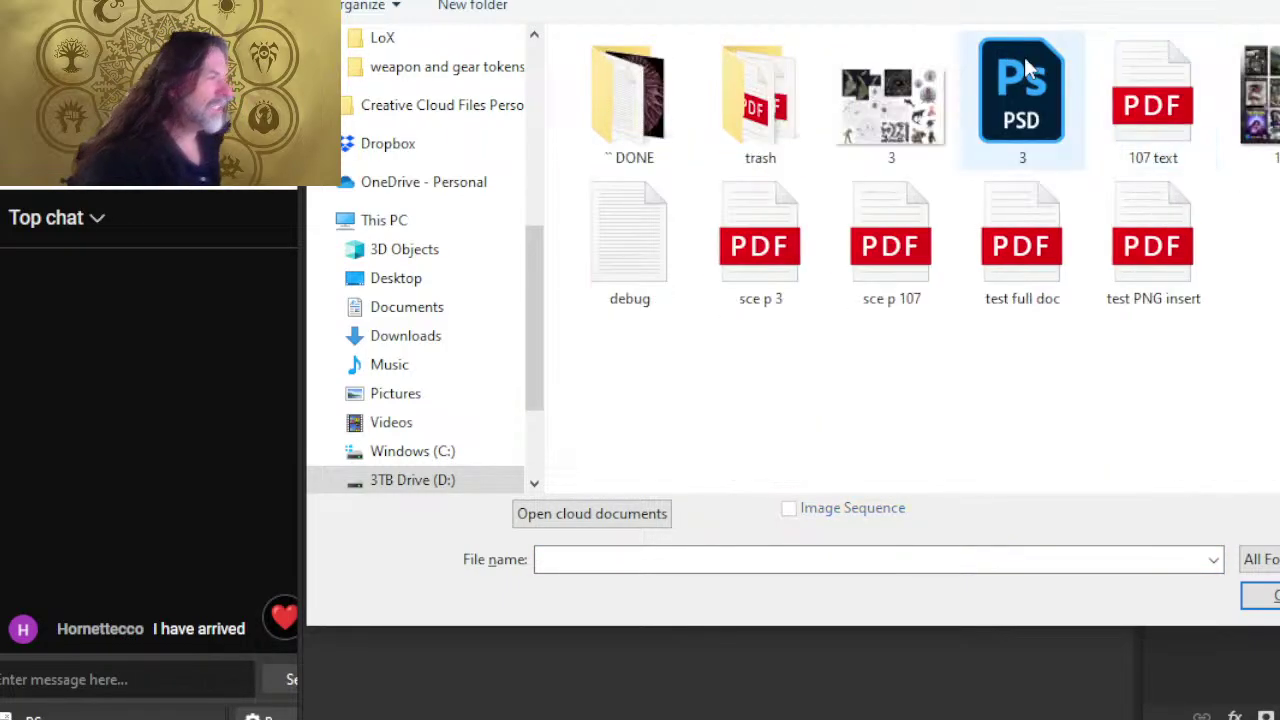
{"action": "double_click", "coordinate": [628, 100]}
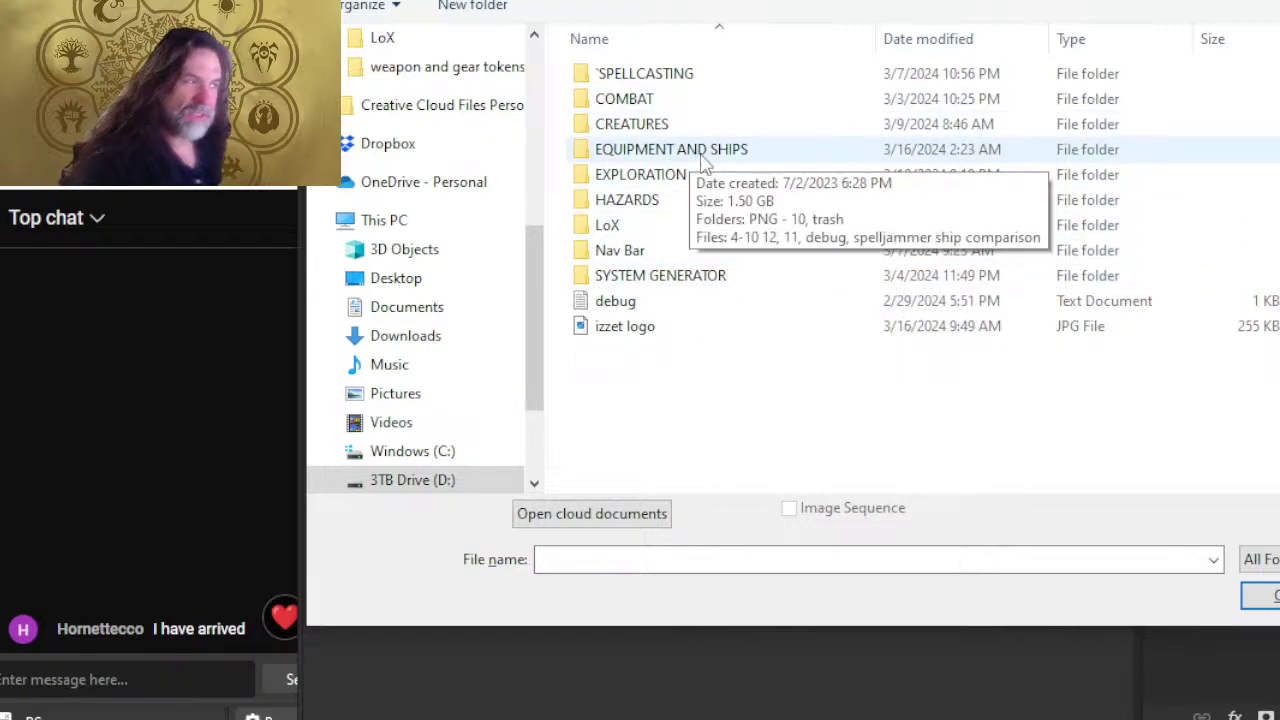
{"action": "double_click", "coordinate": [646, 177]}
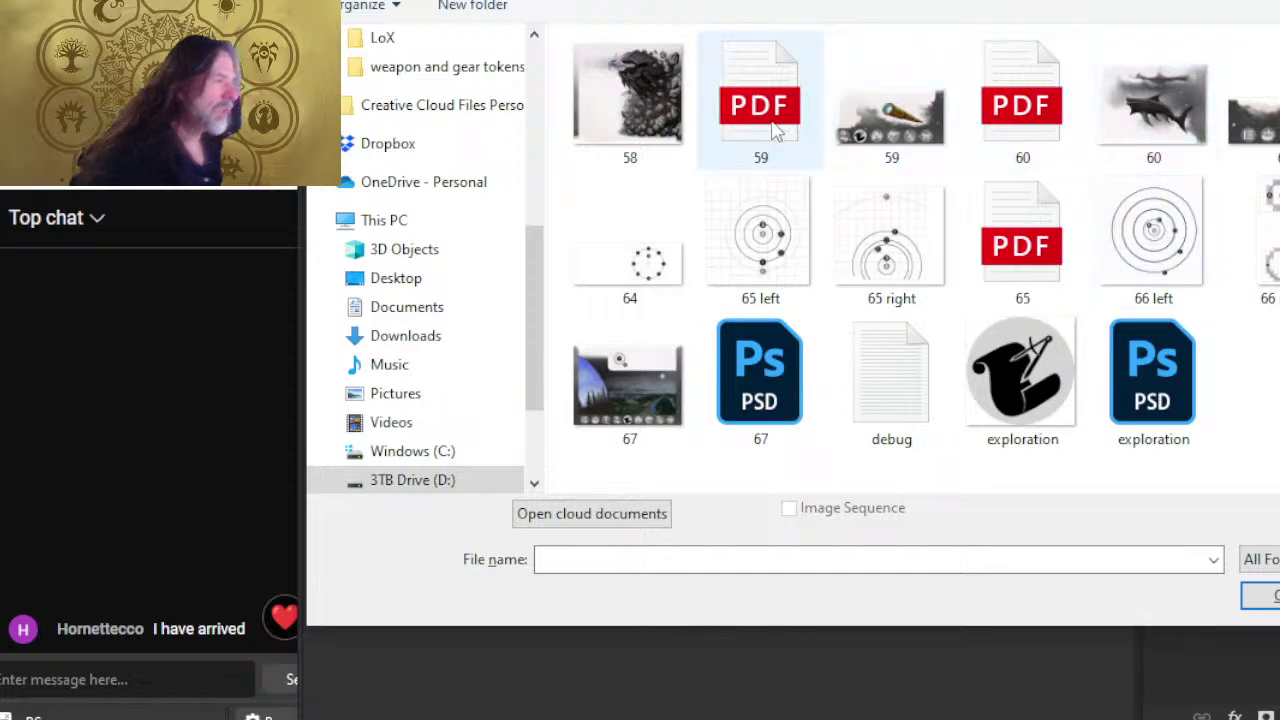
{"action": "key", "text": "alt+Left"}
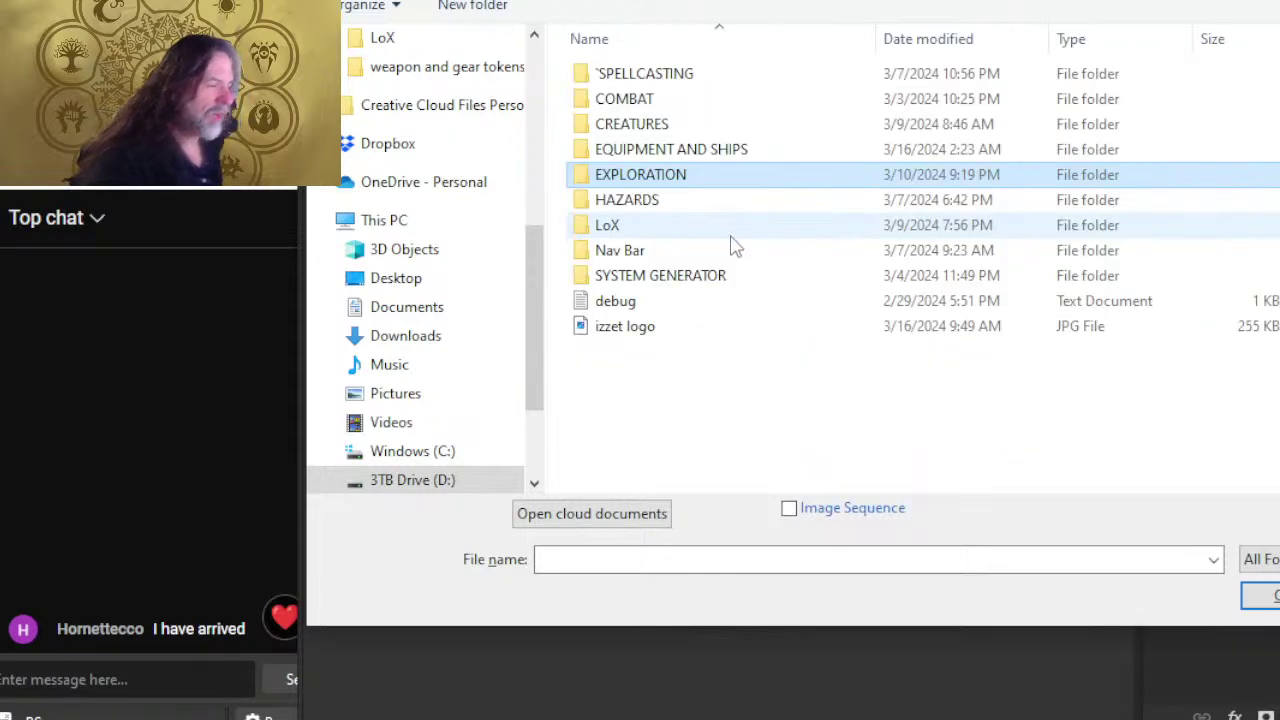
{"action": "left_click", "coordinate": [625, 201]}
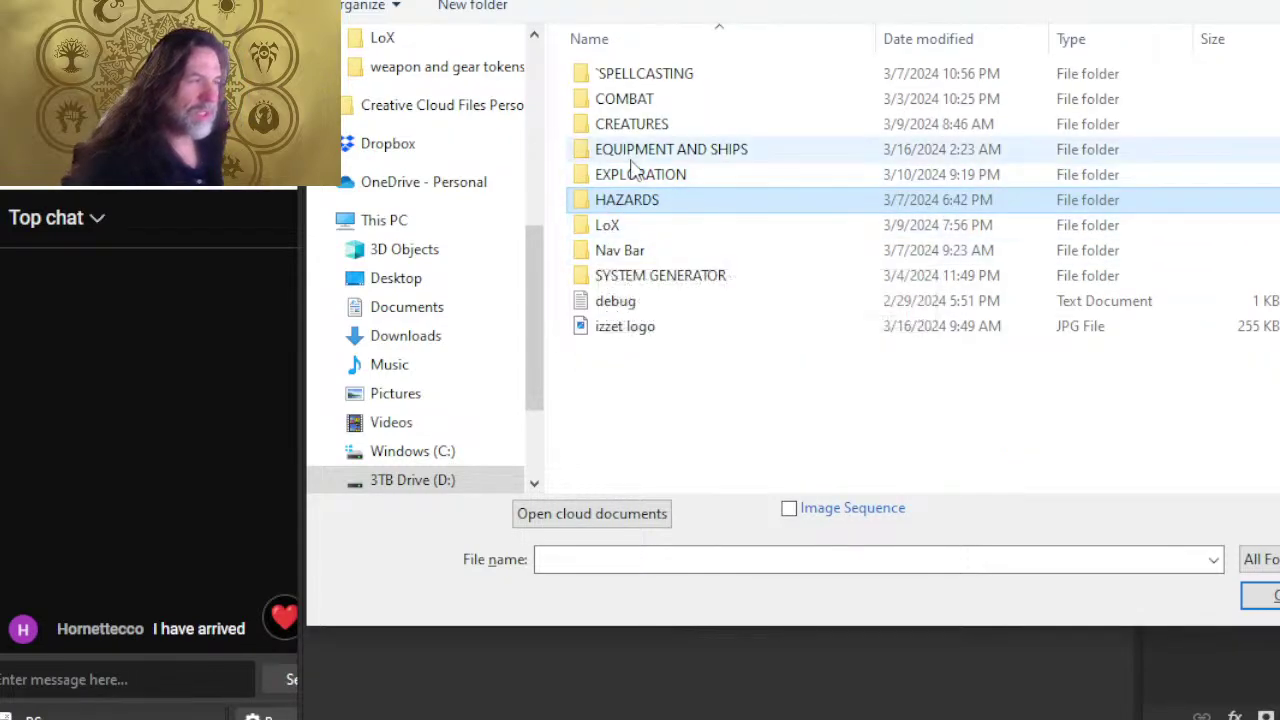
{"action": "double_click", "coordinate": [608, 280]}
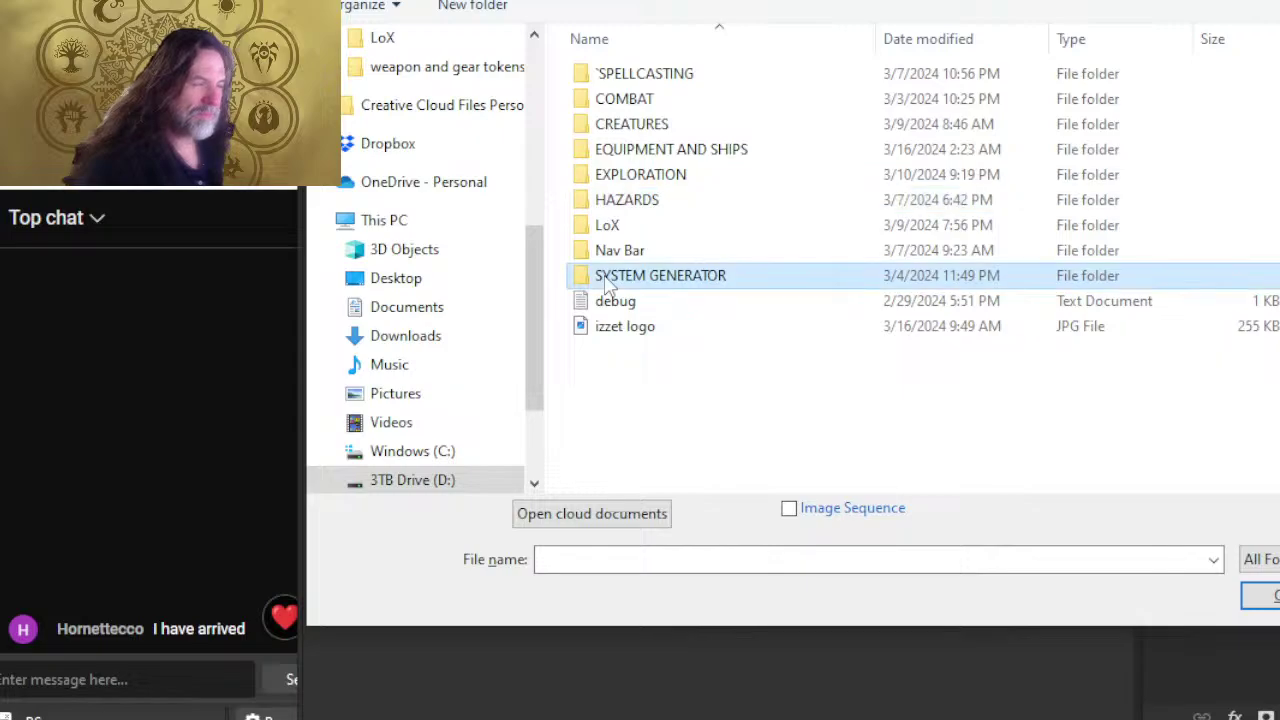
{"action": "double_click", "coordinate": [1145, 110]}
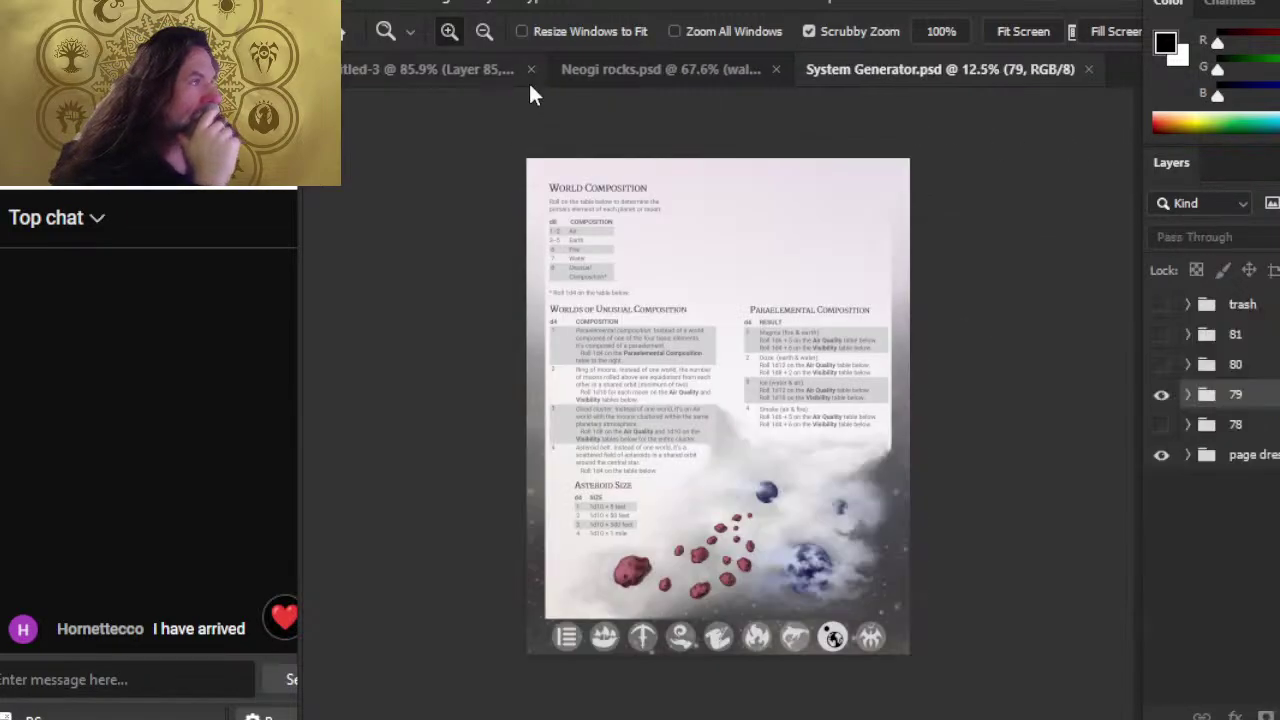
- Deselect and close the Neogi rocks document, then switch to System Generator
{"action": "left_click", "coordinate": [494, 69]}
{"action": "left_click", "coordinate": [655, 70]}
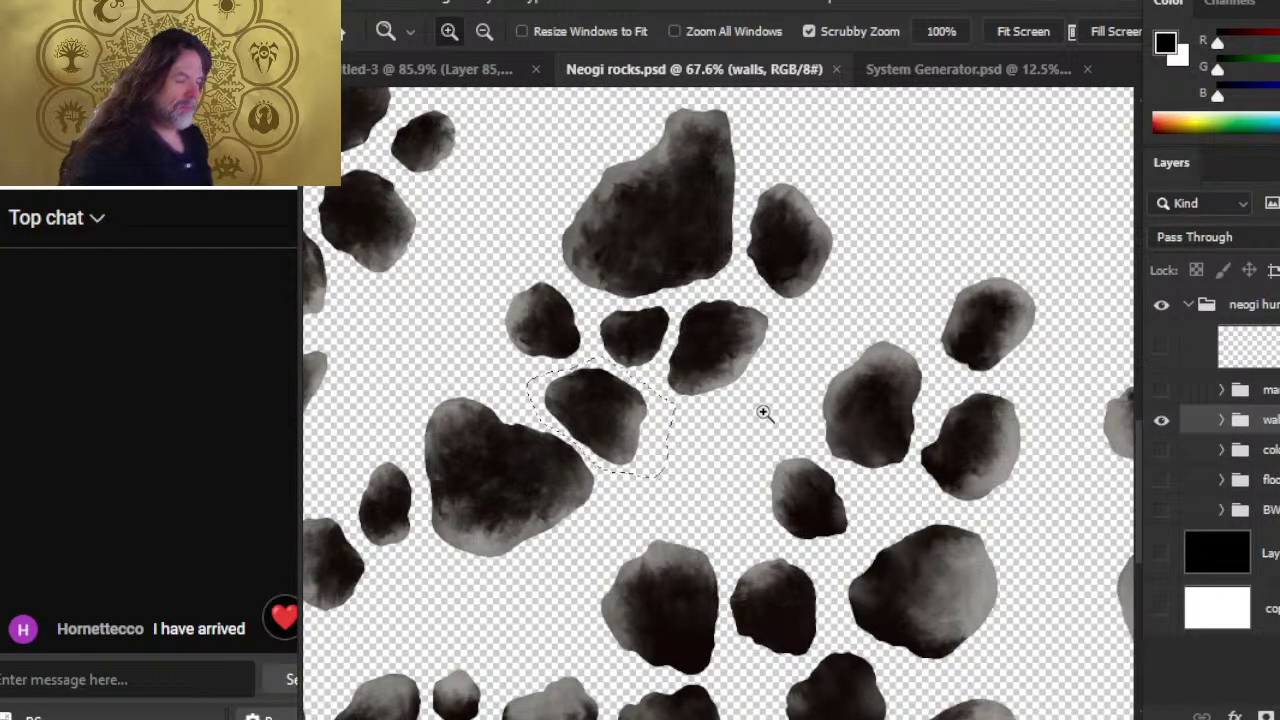
{"action": "key", "text": "l"}
{"action": "key", "text": "ctrl+d"}
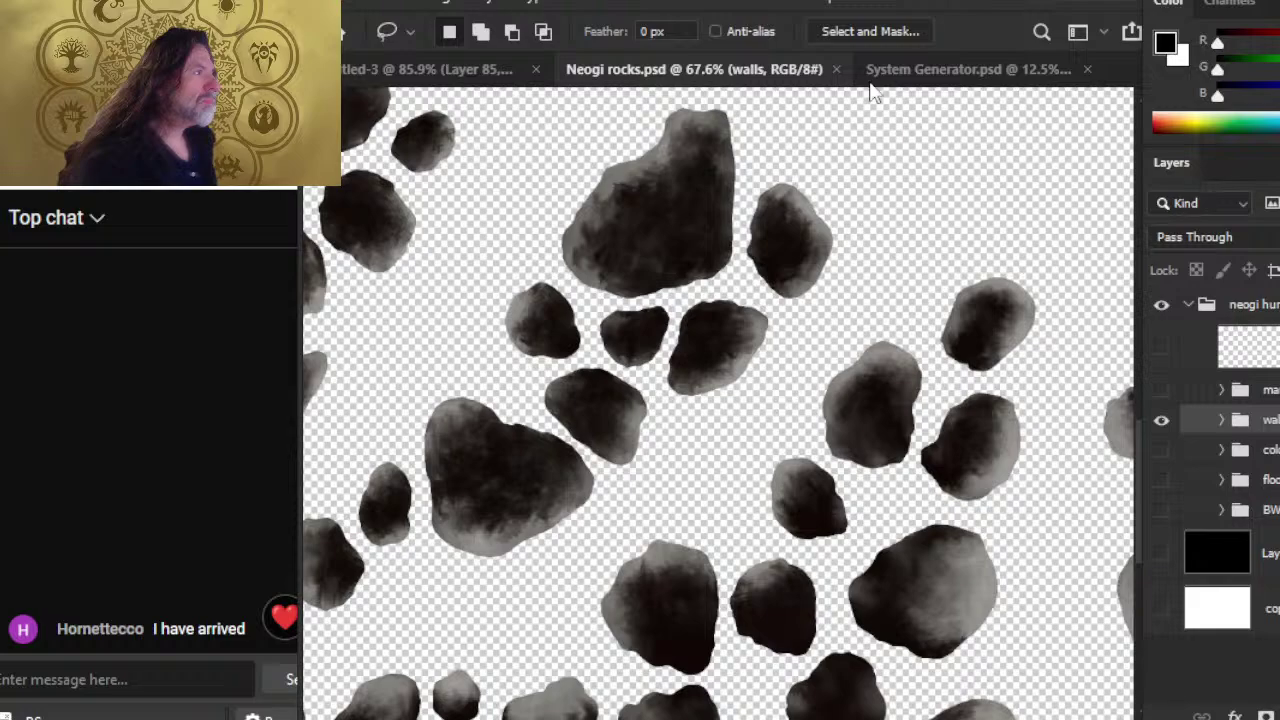
{"action": "left_click", "coordinate": [836, 70]}
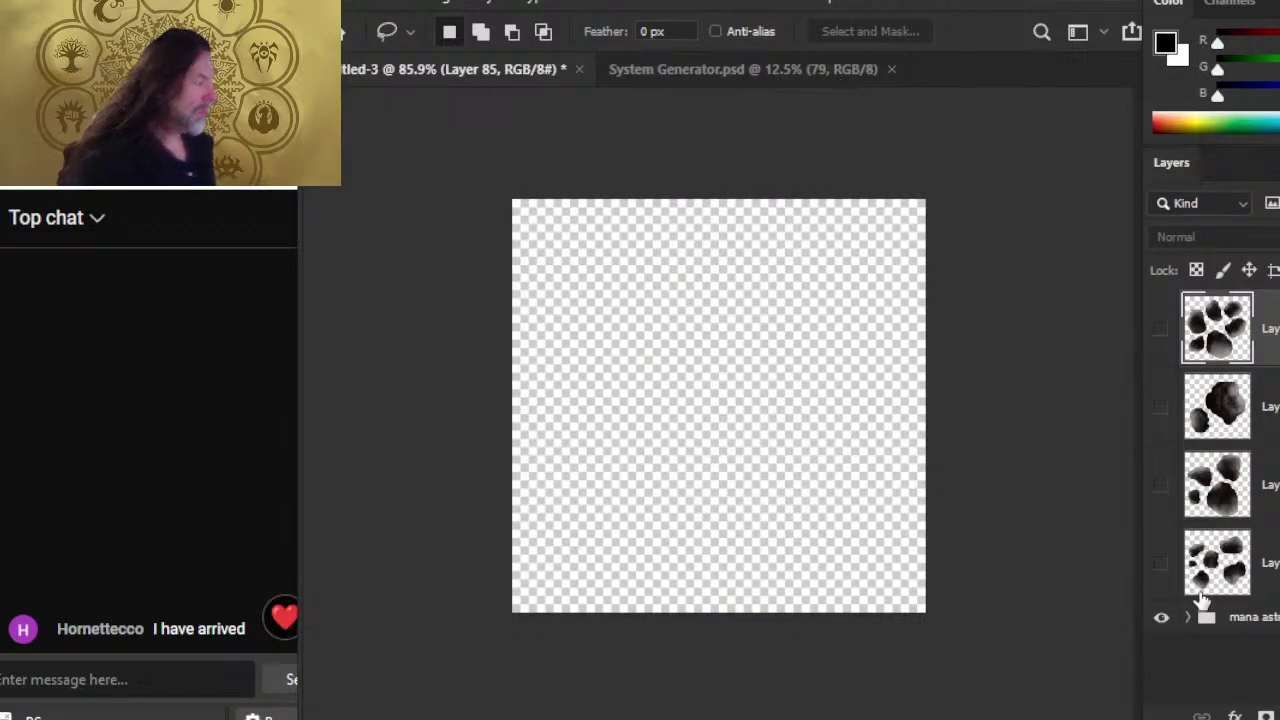
{"action": "left_click", "coordinate": [805, 72]}
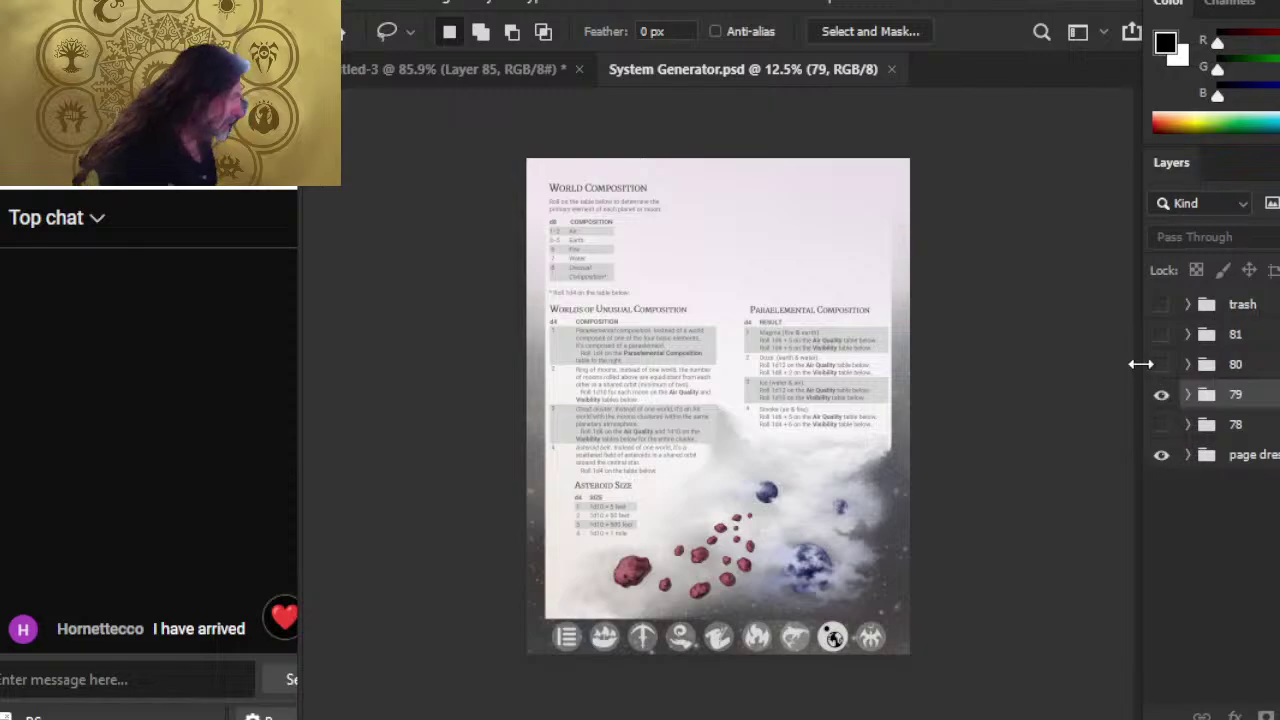
- Hide the page dress and page text layers and zoom in on the asteroid illustration
{"action": "key", "text": "alt+Tab"}
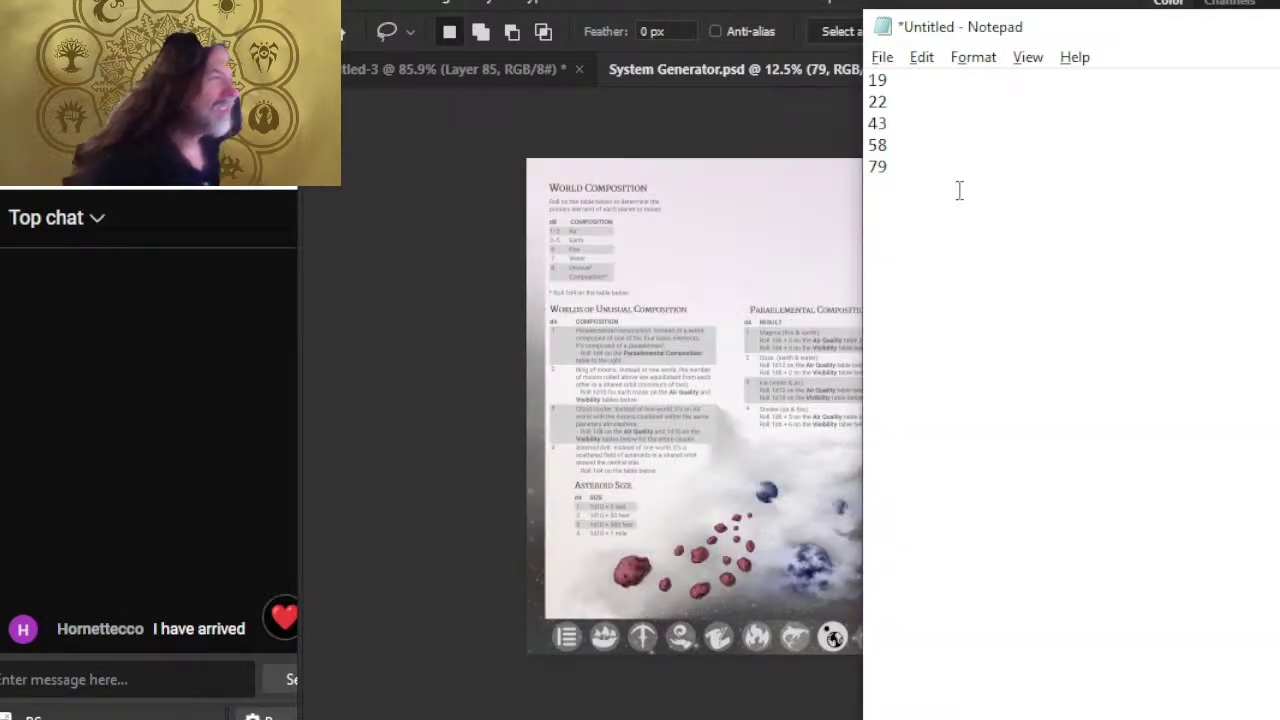
{"action": "key", "text": "alt+Tab"}
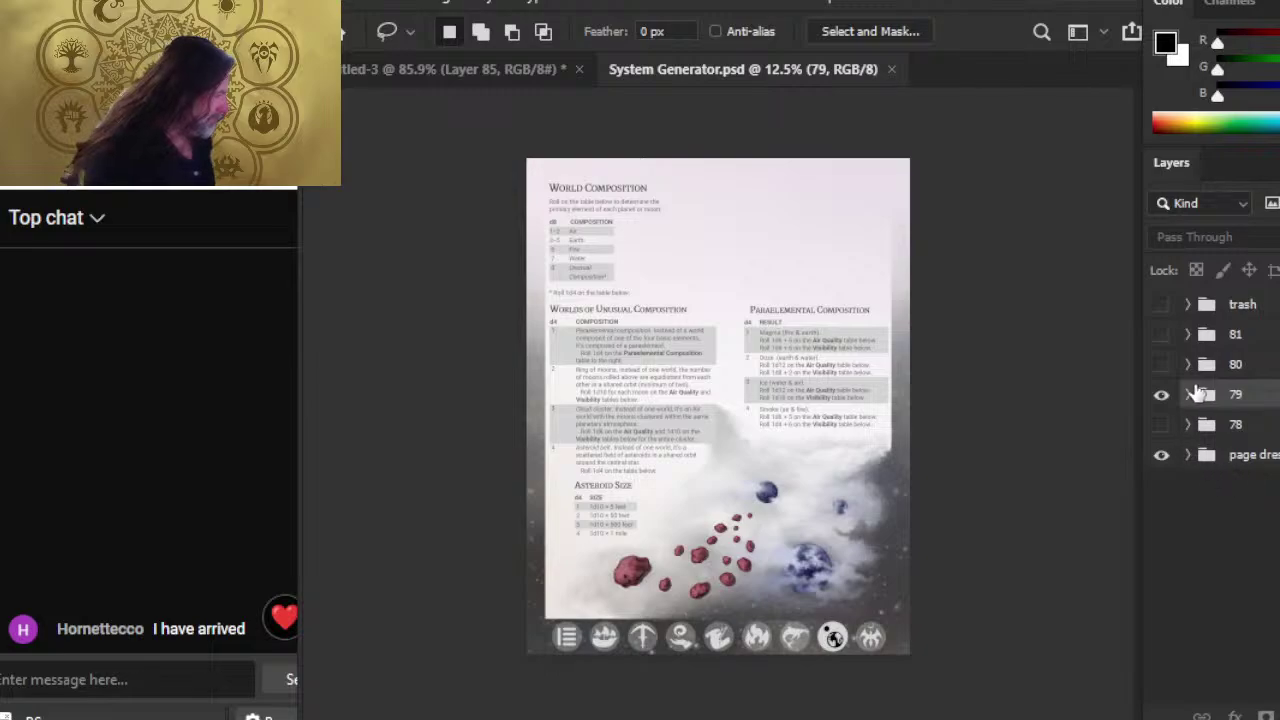
{"action": "left_click", "coordinate": [1161, 456]}
{"action": "left_click", "coordinate": [1188, 395]}
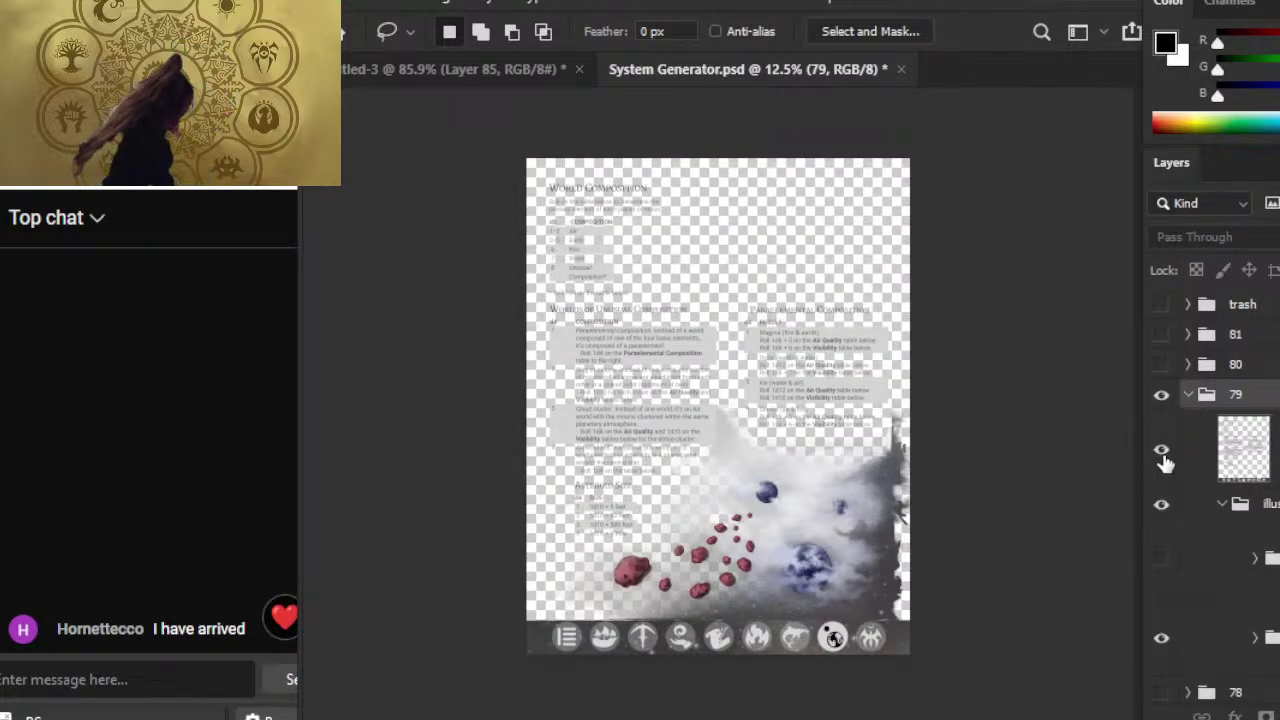
{"action": "left_click", "coordinate": [1161, 452]}
{"action": "key", "text": "z"}
{"action": "left_click_drag", "start_coordinate": [771, 591], "coordinate": [811, 412]}
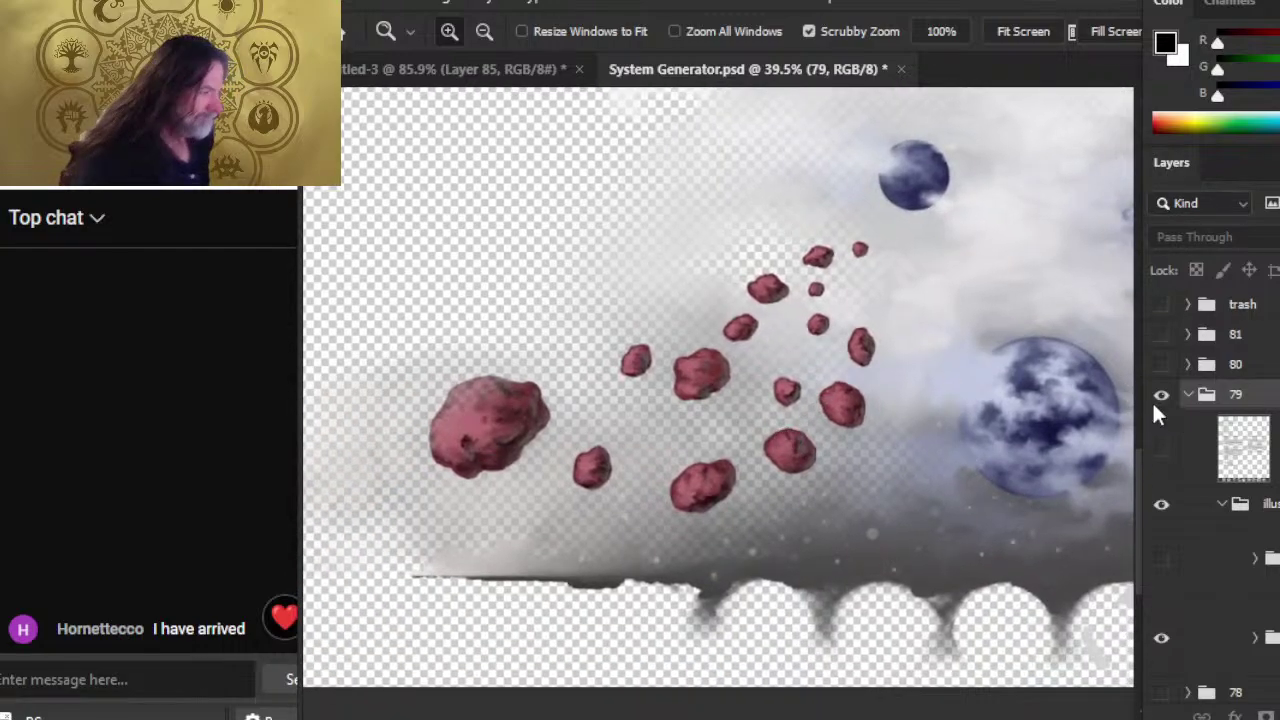
- Toggle the illus group and its sublayers on and off to inspect their contents
{"action": "left_click", "coordinate": [1163, 510]}
{"action": "left_click", "coordinate": [1163, 510]}
{"action": "scroll", "coordinate": [1215, 500], "scroll_direction": "down", "scroll_amount": 1}
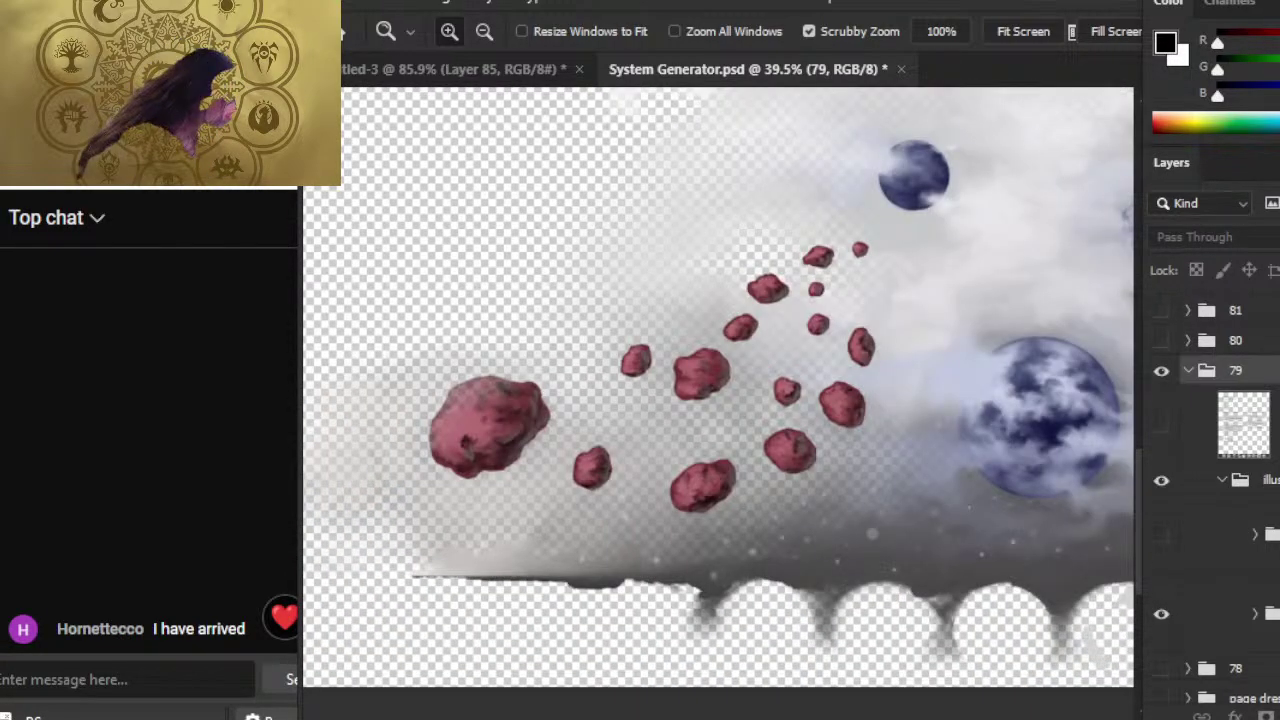
{"action": "left_click", "coordinate": [1163, 610]}
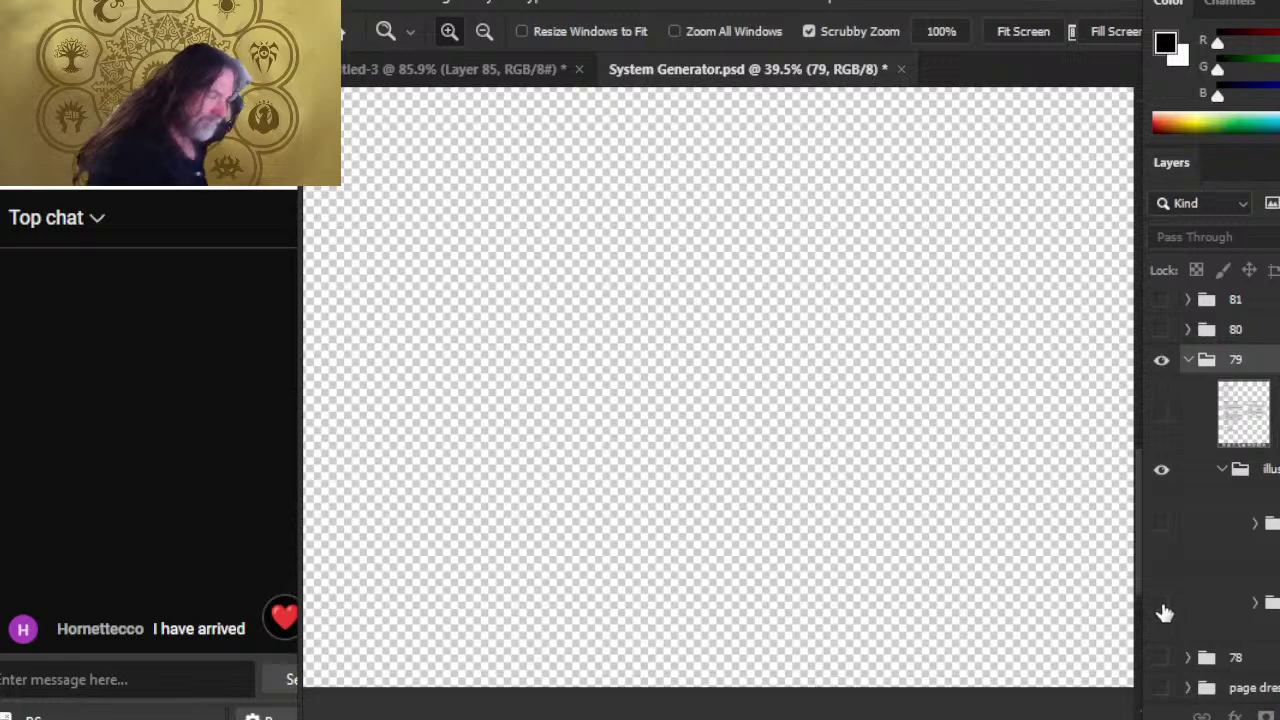
{"action": "left_click", "coordinate": [1163, 610]}
{"action": "left_click", "coordinate": [1256, 603]}
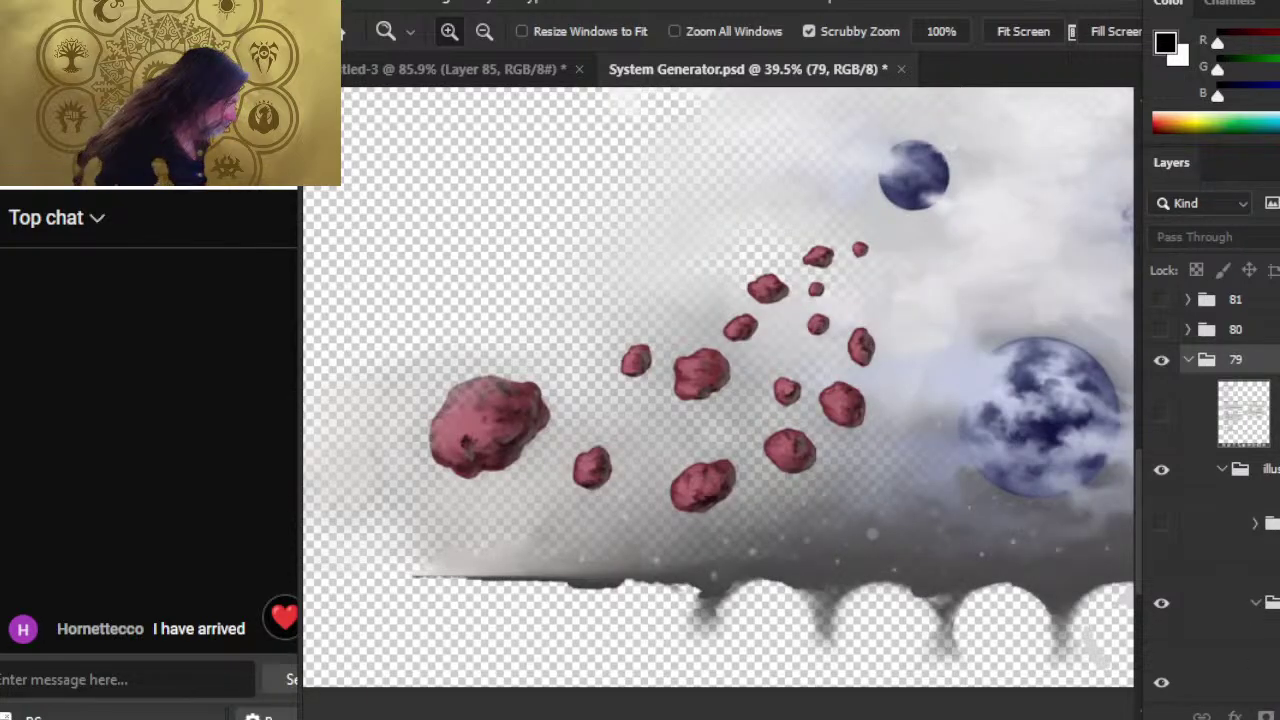
{"action": "scroll", "coordinate": [1215, 490], "scroll_direction": "down", "scroll_amount": 4}
{"action": "left_click", "coordinate": [1163, 610]}
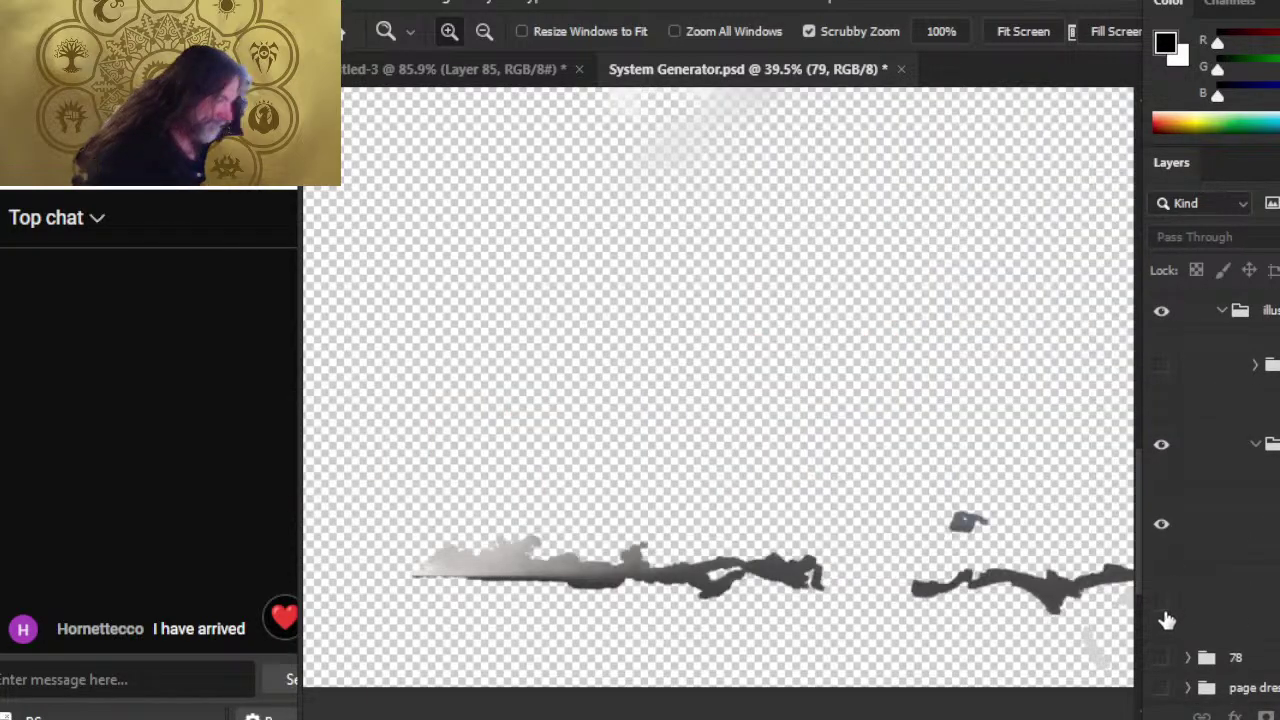
{"action": "left_click", "coordinate": [1163, 606]}
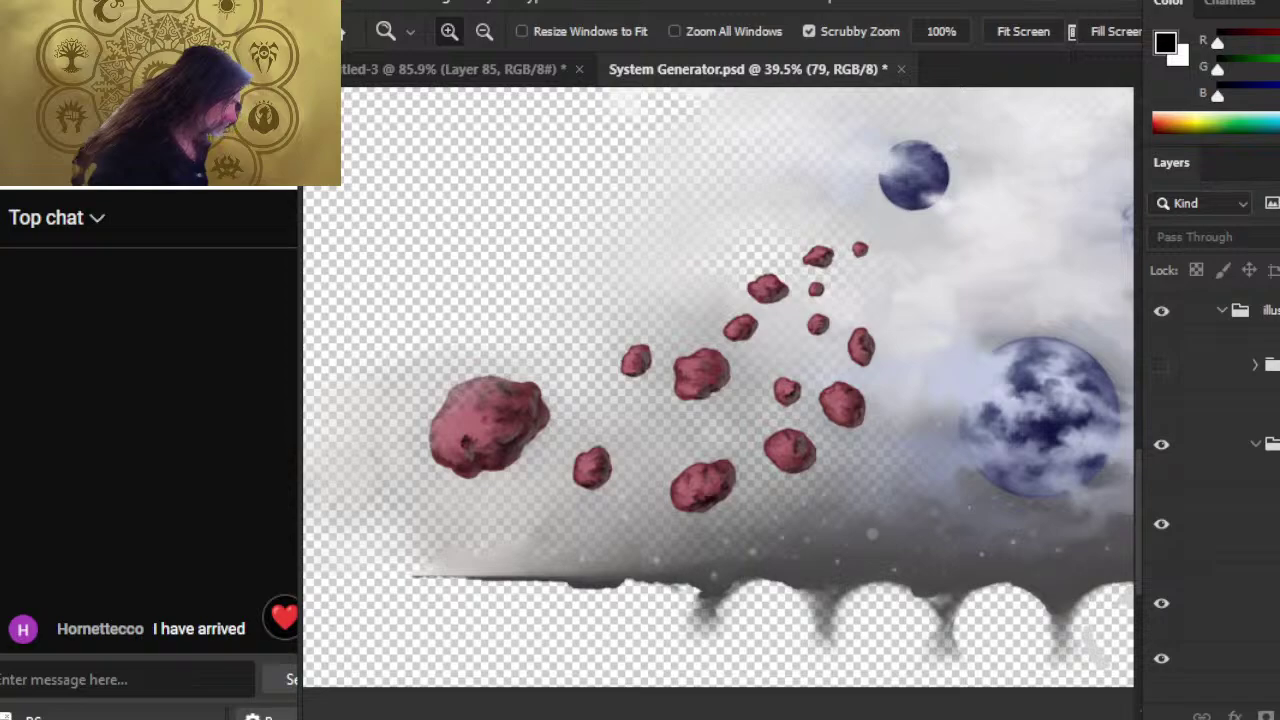
{"action": "scroll", "coordinate": [1160, 470], "scroll_direction": "up", "scroll_amount": 3}
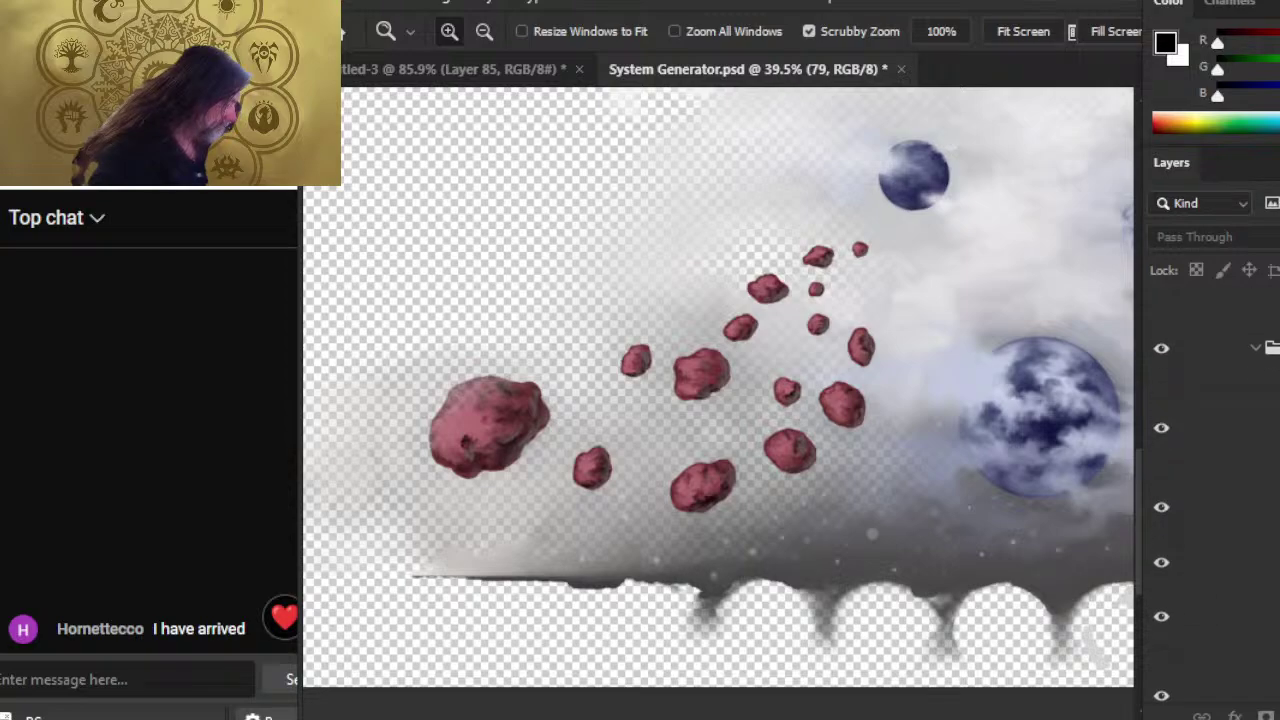
- Toggle the clouds, planets and hidden layers to locate the rocks layer
{"action": "left_click", "coordinate": [1164, 457]}
{"action": "left_click", "coordinate": [1160, 528]}
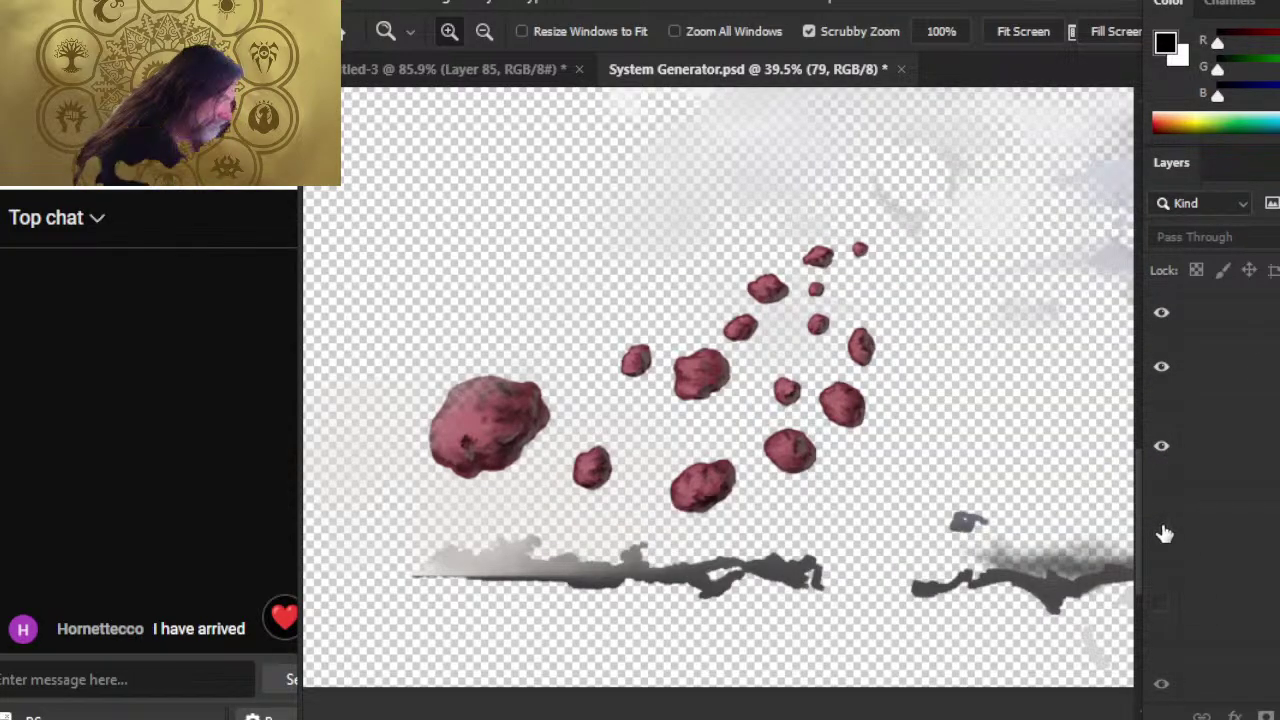
{"action": "left_click", "coordinate": [1162, 528]}
{"action": "left_click", "coordinate": [1166, 372]}
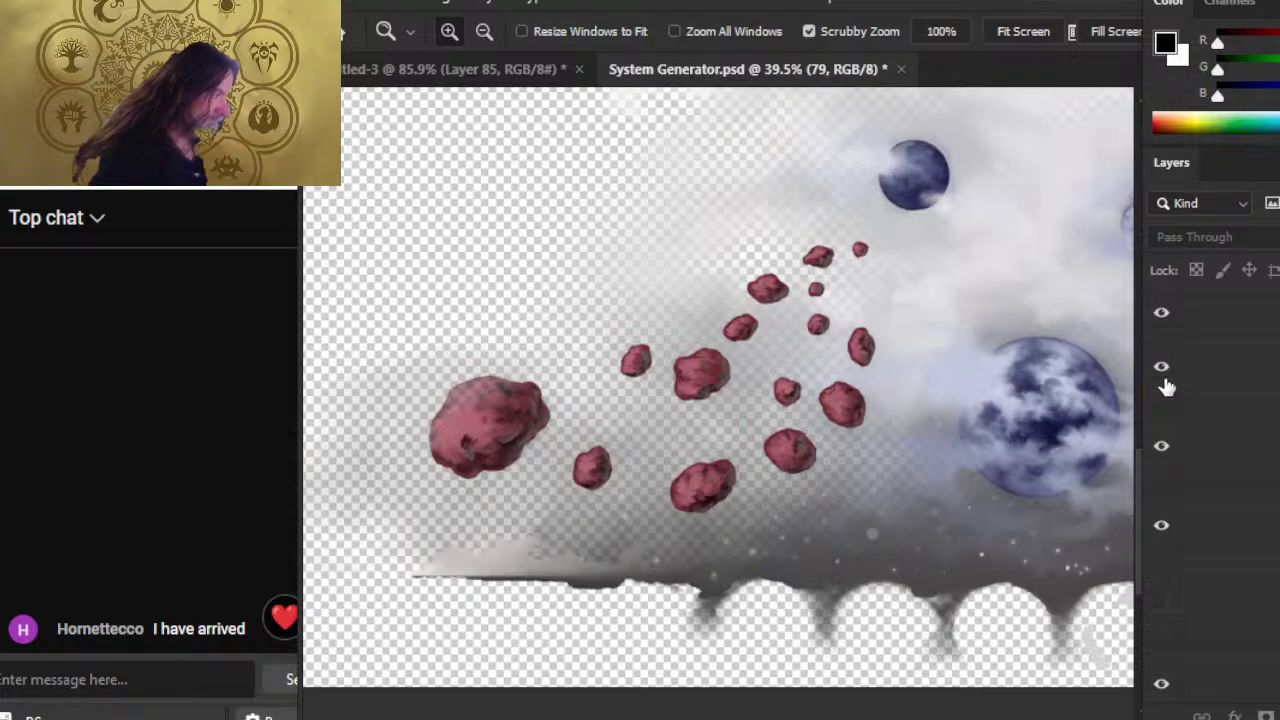
{"action": "left_click", "coordinate": [1163, 457]}
{"action": "left_click", "coordinate": [1163, 455]}
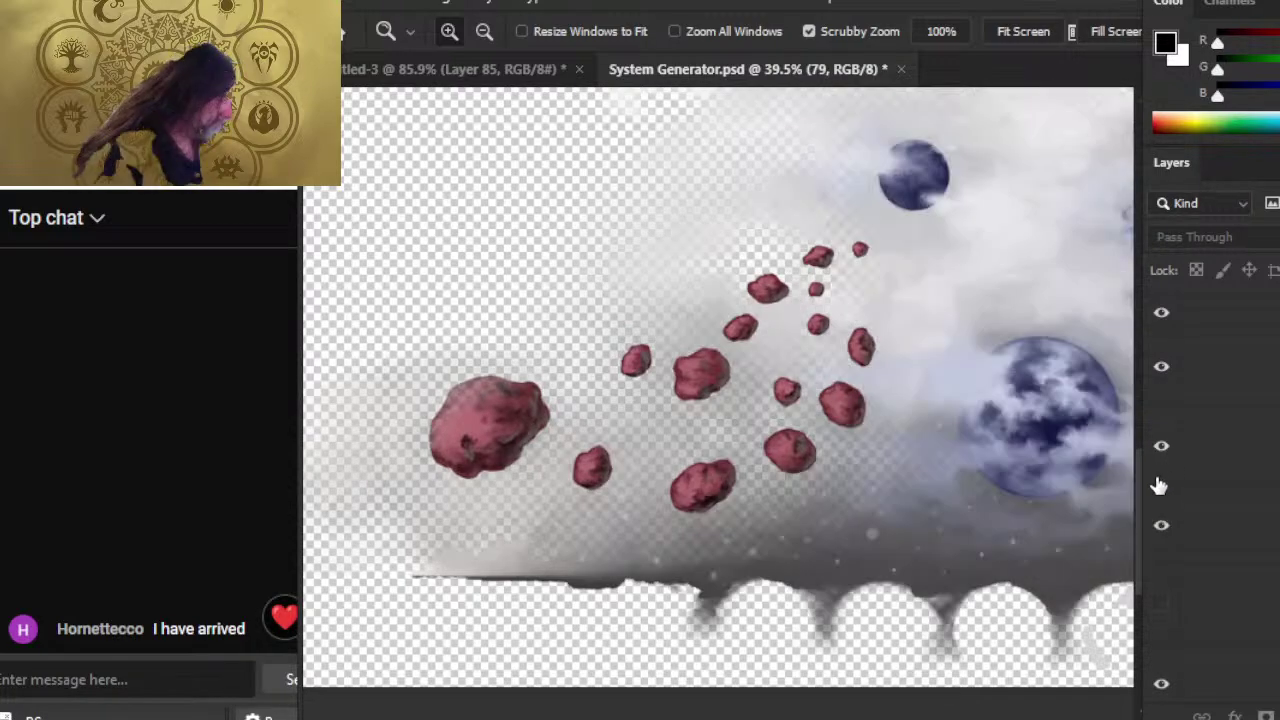
{"action": "left_click", "coordinate": [1167, 331]}
- Duplicate the rocks group into the Untitled-3 document
{"action": "left_click", "coordinate": [1167, 331]}
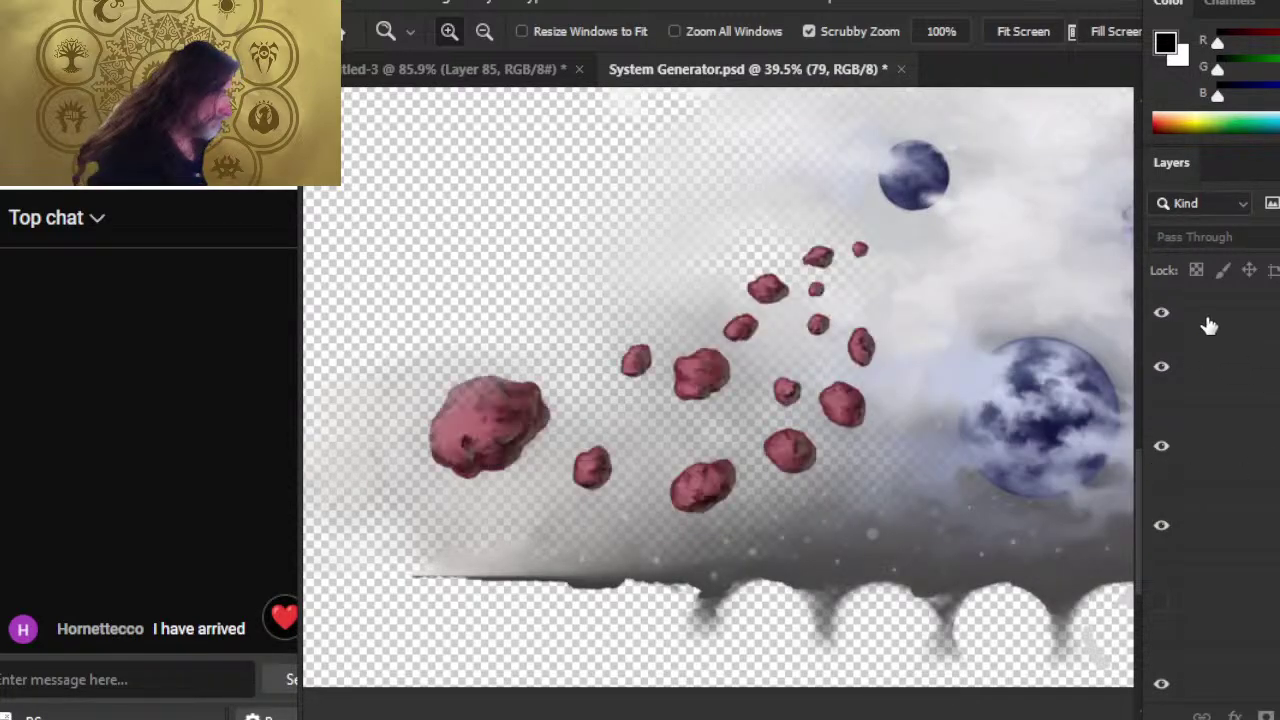
{"action": "right_click", "coordinate": [1216, 333]}
{"action": "left_click", "coordinate": [1262, 16]}
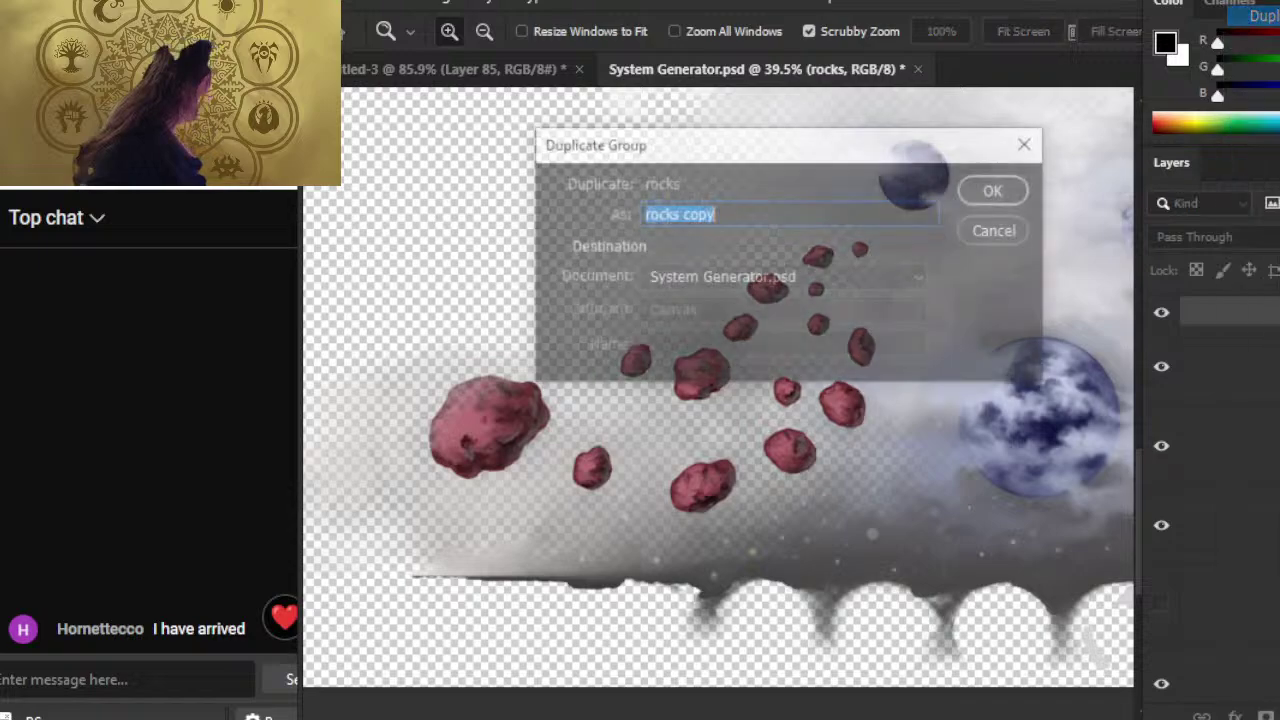
{"action": "left_click", "coordinate": [766, 279]}
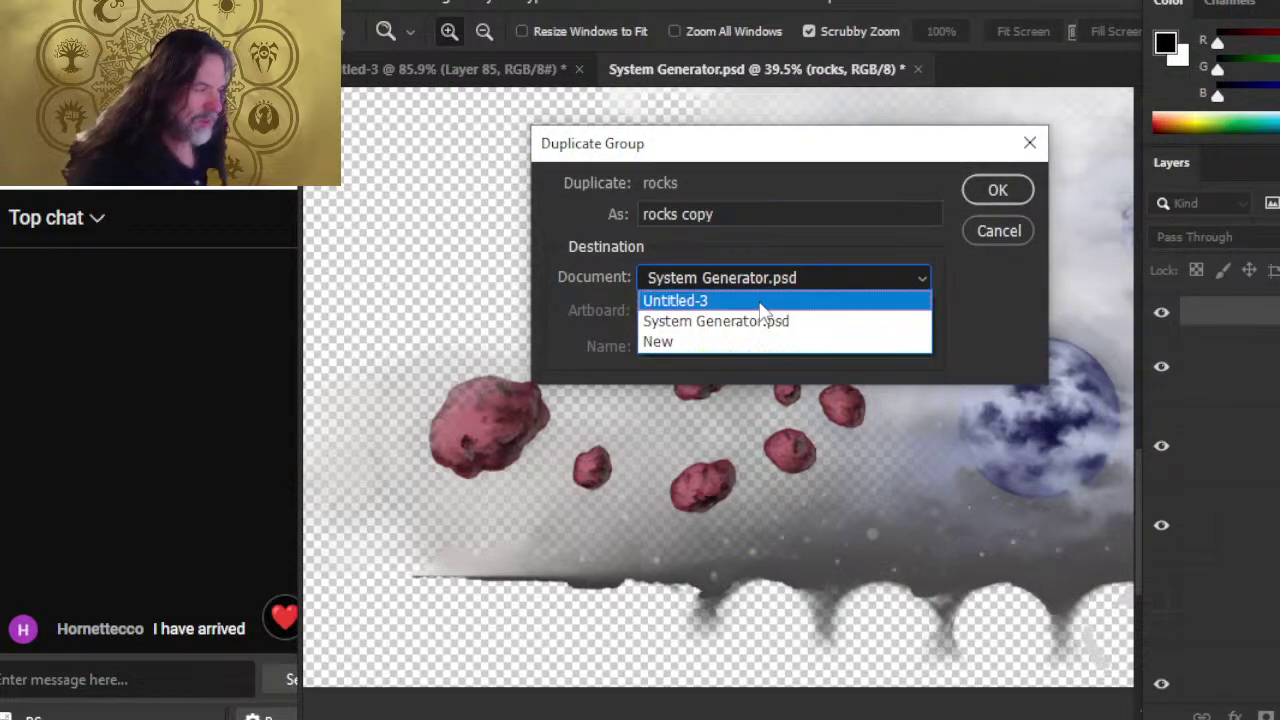
{"action": "left_click", "coordinate": [760, 302]}
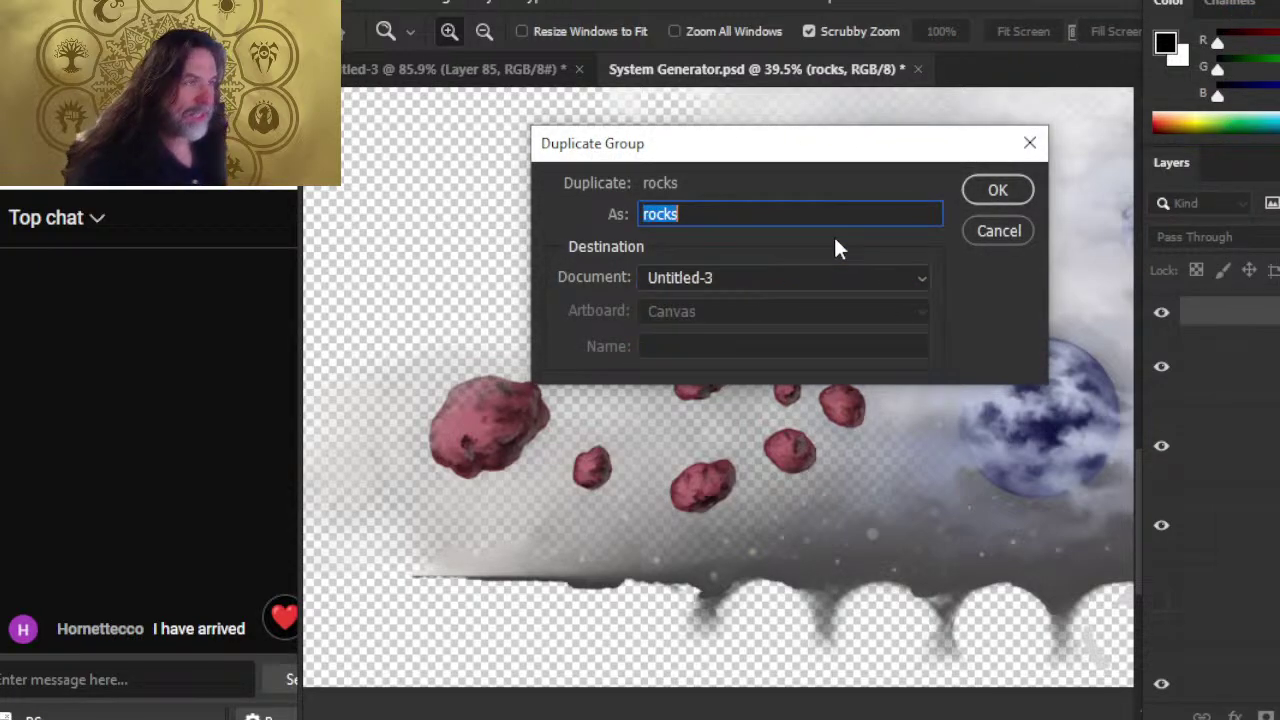
{"action": "left_click", "coordinate": [1027, 186]}
- Check the copy in Untitled-3, then close System Generator without saving
{"action": "left_click", "coordinate": [478, 80]}
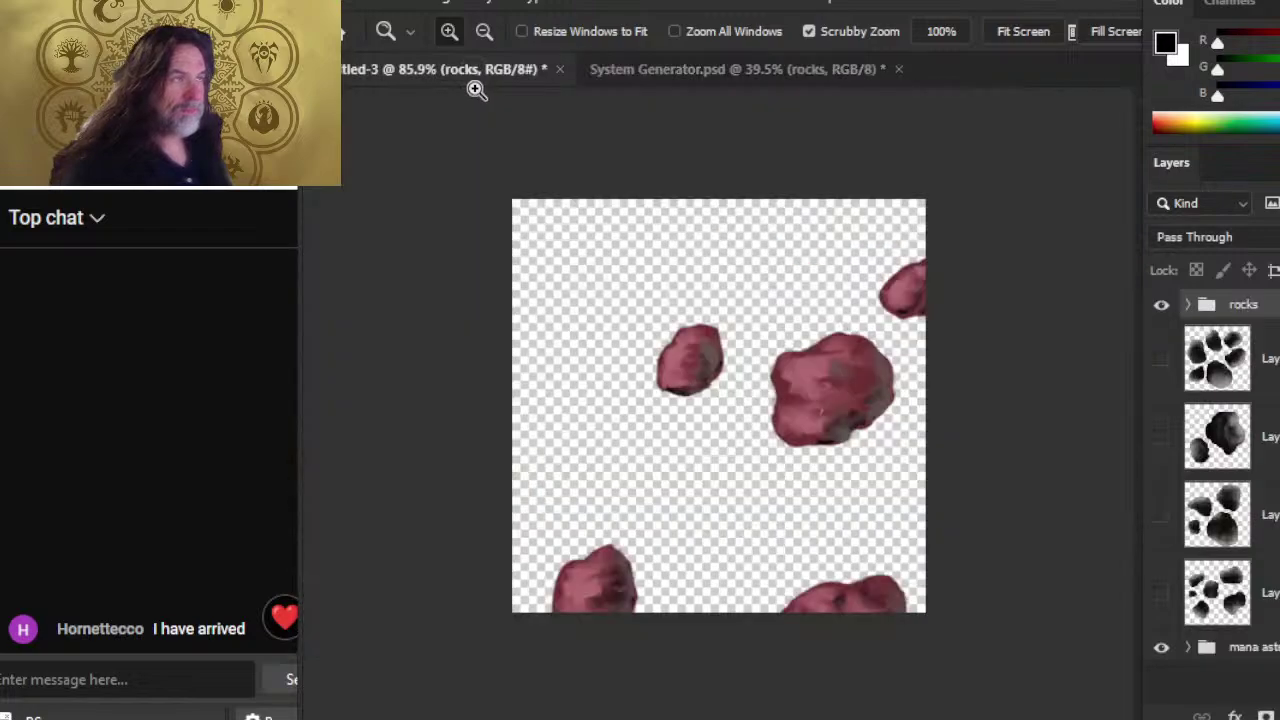
{"action": "left_click", "coordinate": [880, 70]}
{"action": "left_click", "coordinate": [898, 72]}
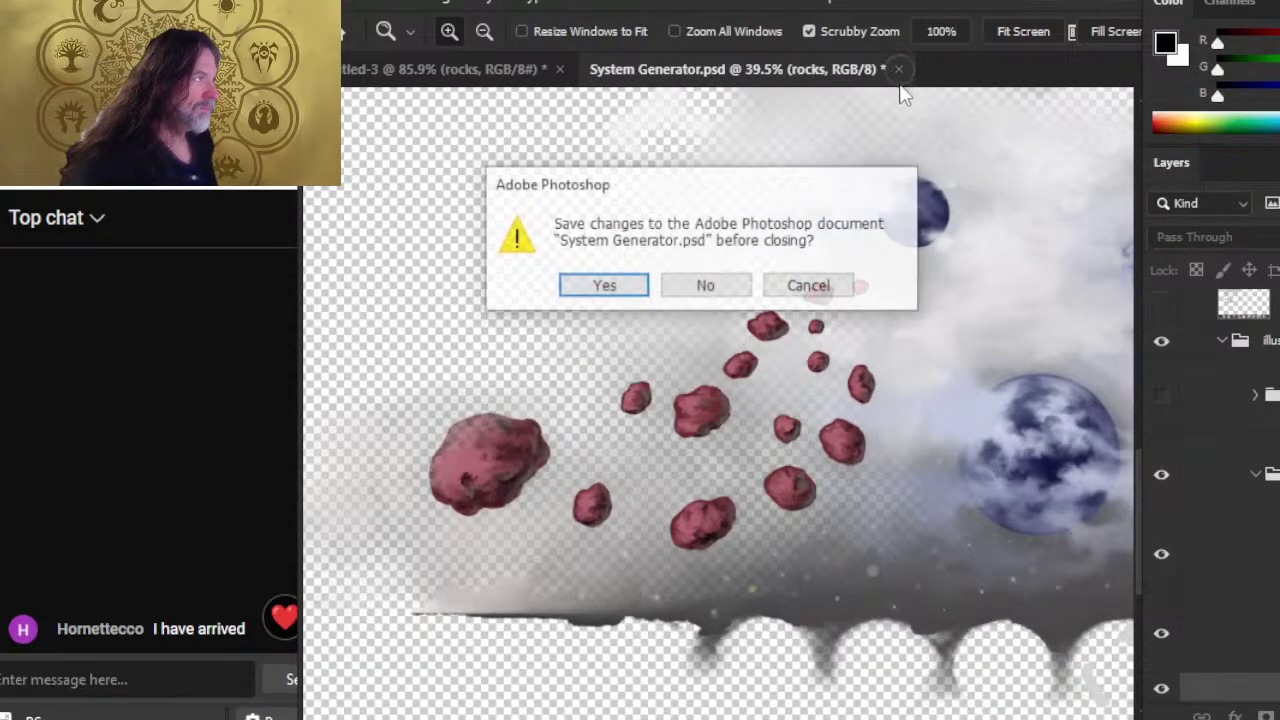
{"action": "left_click", "coordinate": [727, 284]}
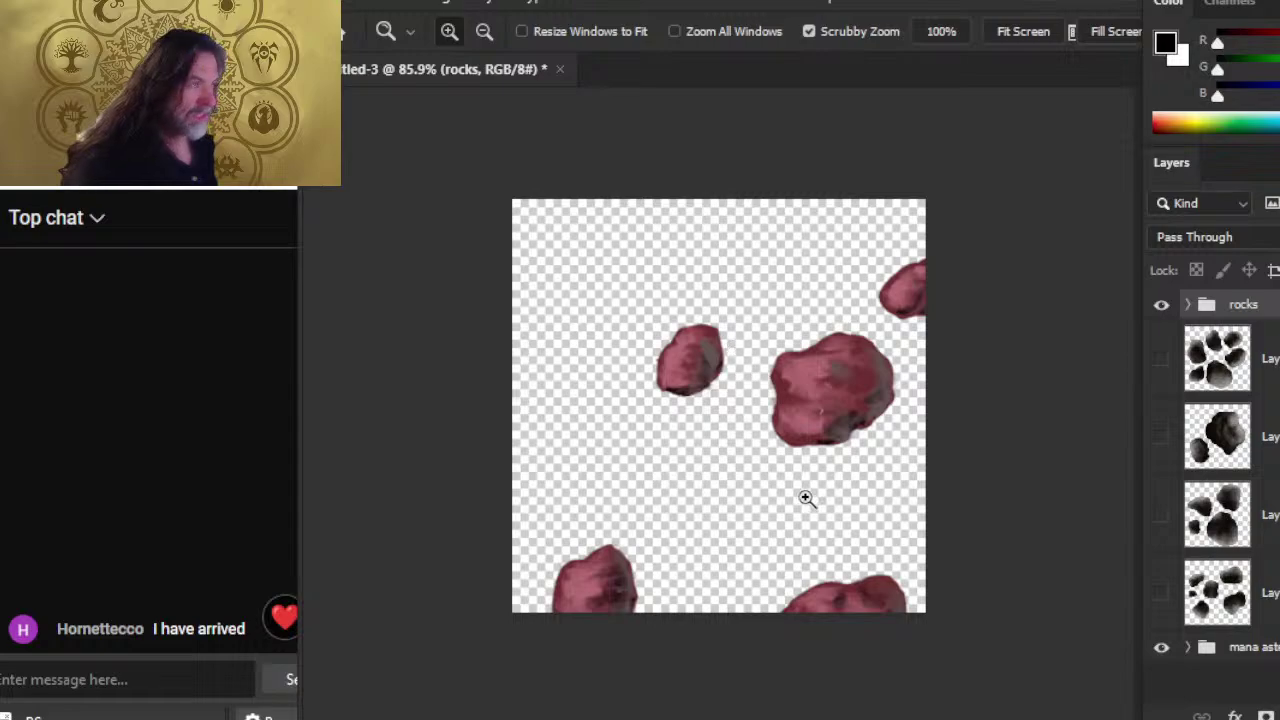
- Free-transform the rocks group to move it on the canvas, and commit
{"action": "left_click_drag", "start_coordinate": [806, 498], "coordinate": [689, 478]}
{"action": "key", "text": "l"}
{"action": "right_click", "coordinate": [742, 403]}
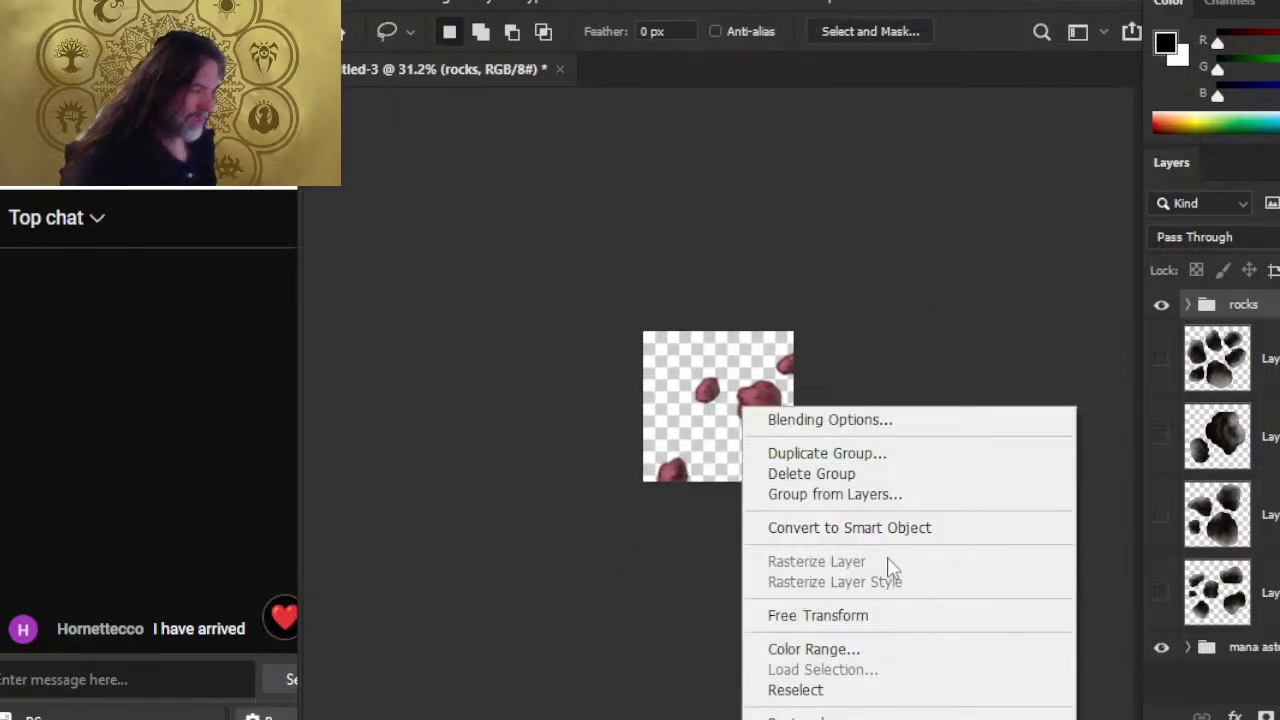
{"action": "left_click", "coordinate": [928, 617]}
{"action": "left_click_drag", "start_coordinate": [785, 405], "coordinate": [903, 400]}
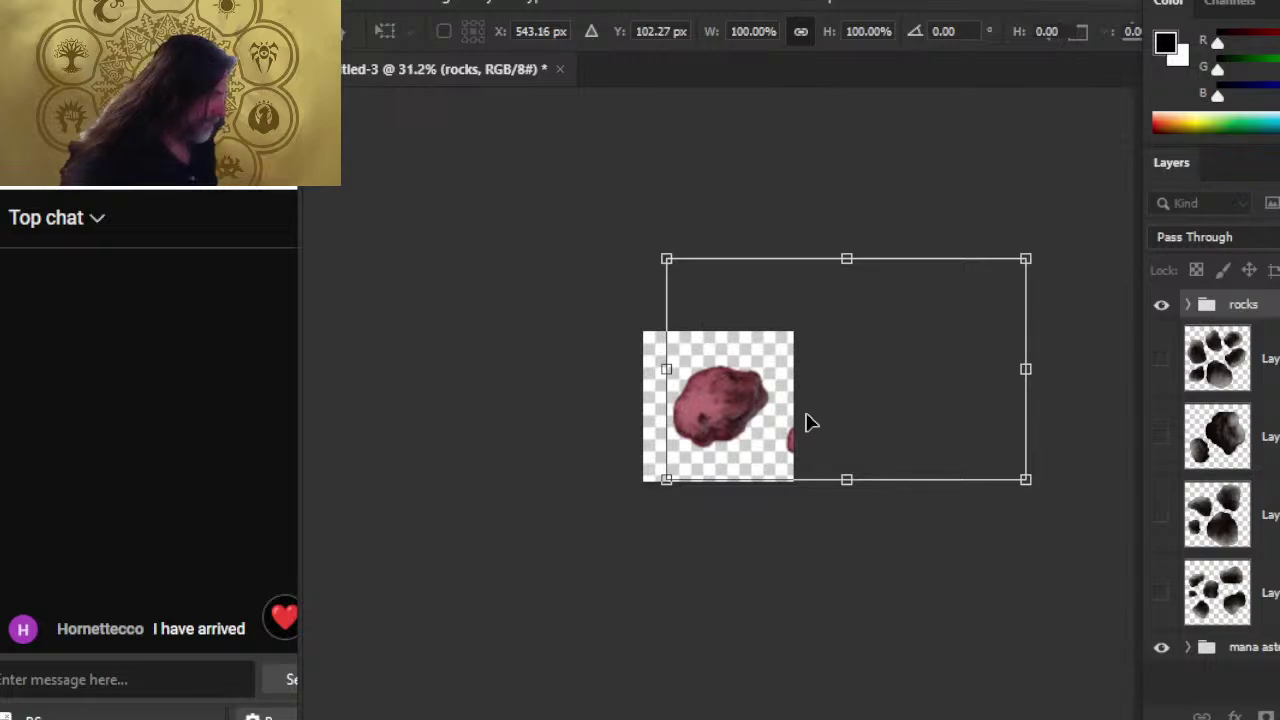
{"action": "key", "text": "Return"}
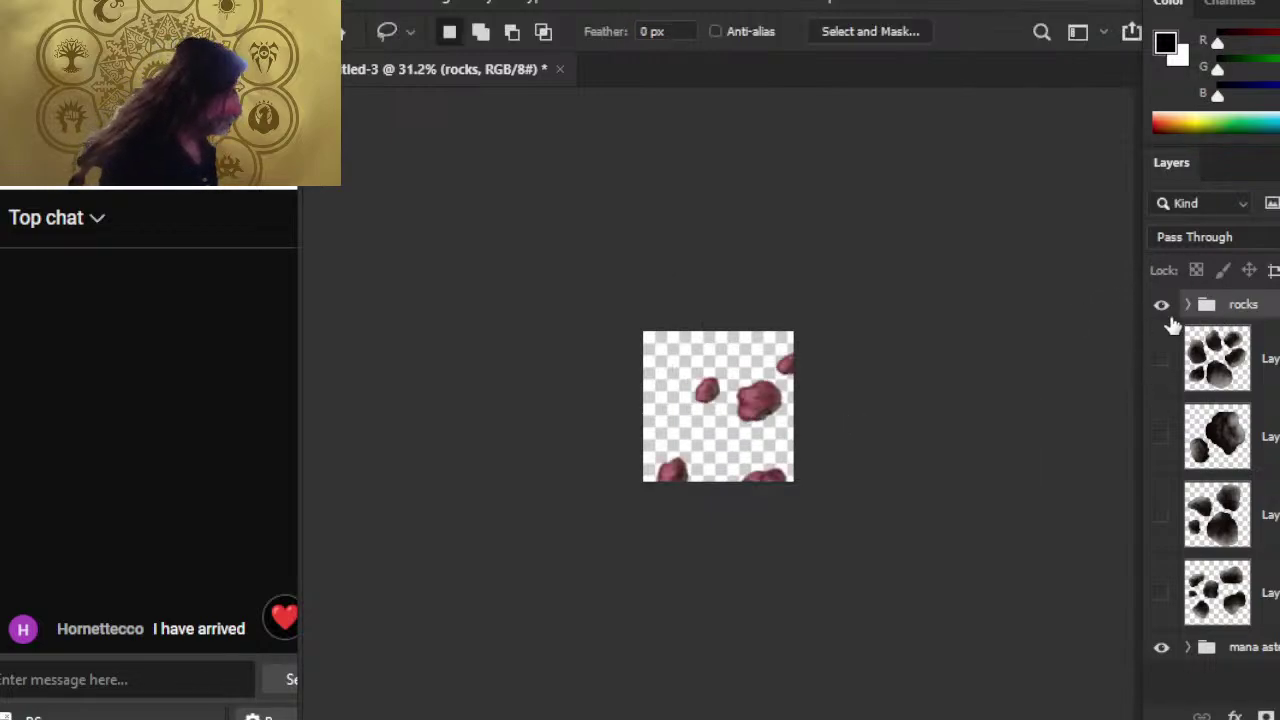
- Check each of the four rock layers in the group, then merge the group with Ctrl+E
{"action": "left_click", "coordinate": [1188, 305]}
{"action": "left_click", "coordinate": [1166, 368]}
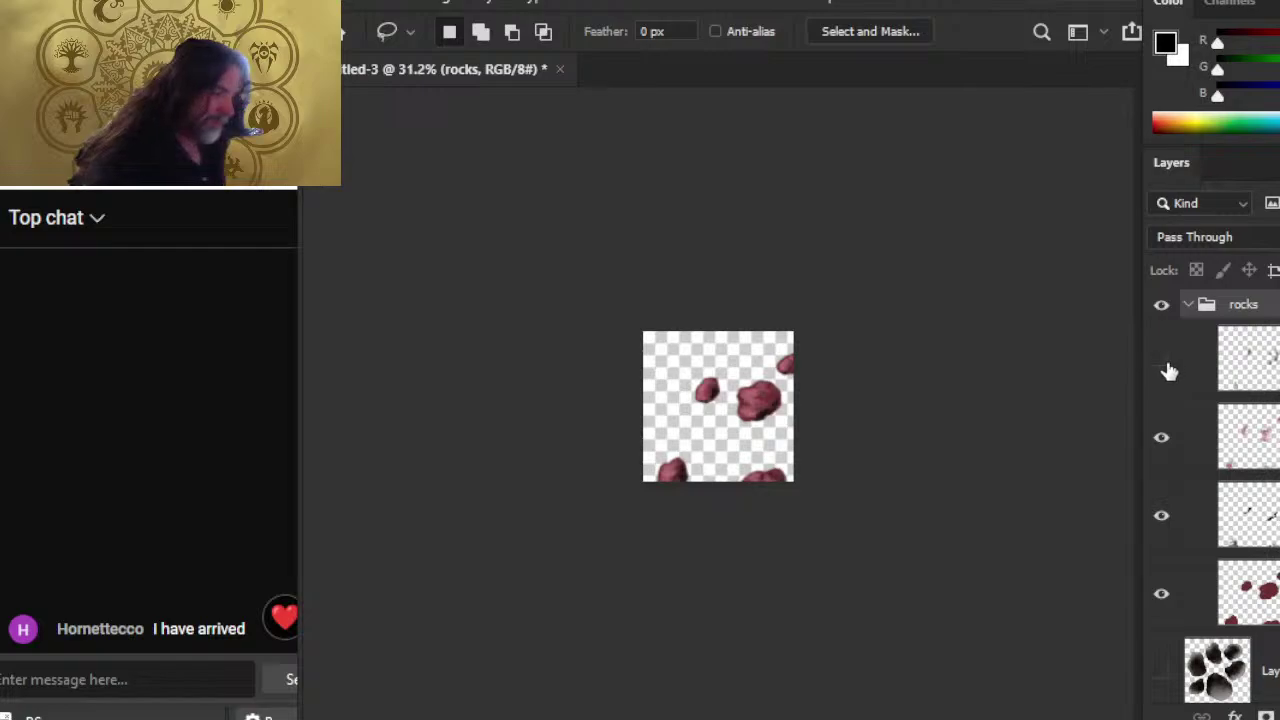
{"action": "left_click", "coordinate": [1167, 369]}
{"action": "left_click", "coordinate": [1163, 439]}
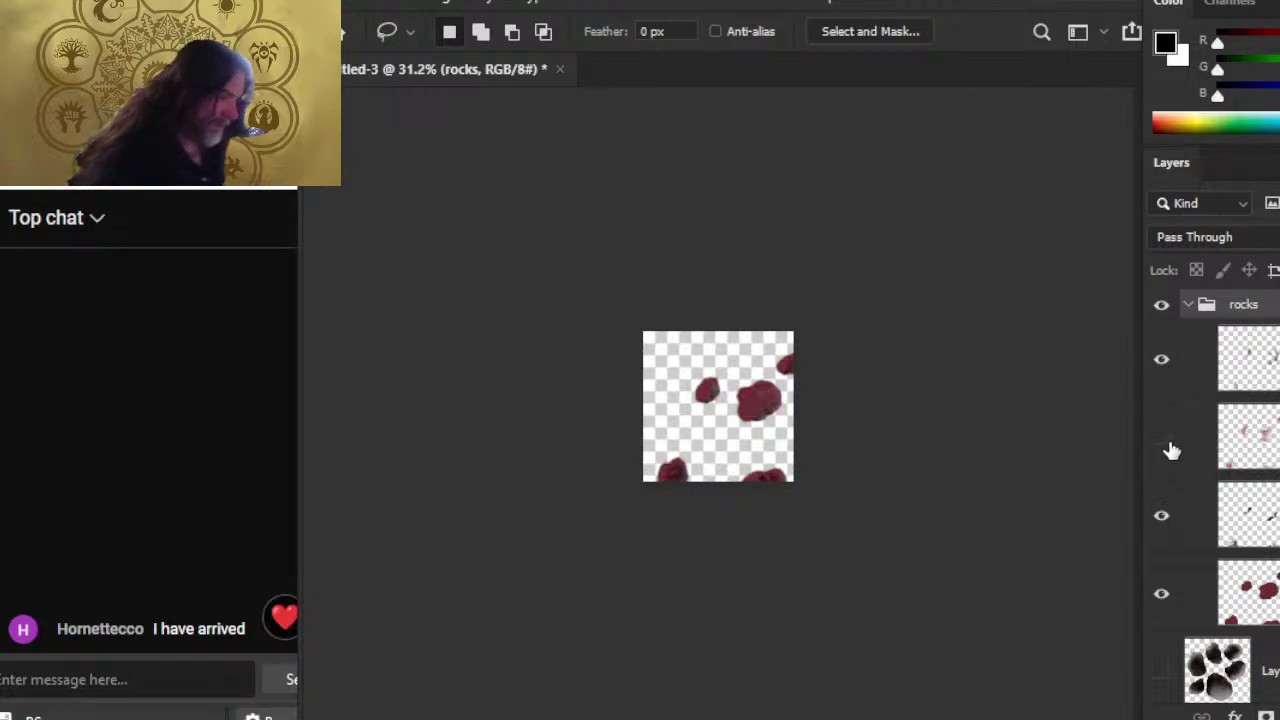
{"action": "left_click", "coordinate": [1167, 443]}
{"action": "left_click", "coordinate": [1164, 520]}
{"action": "left_click", "coordinate": [1166, 528]}
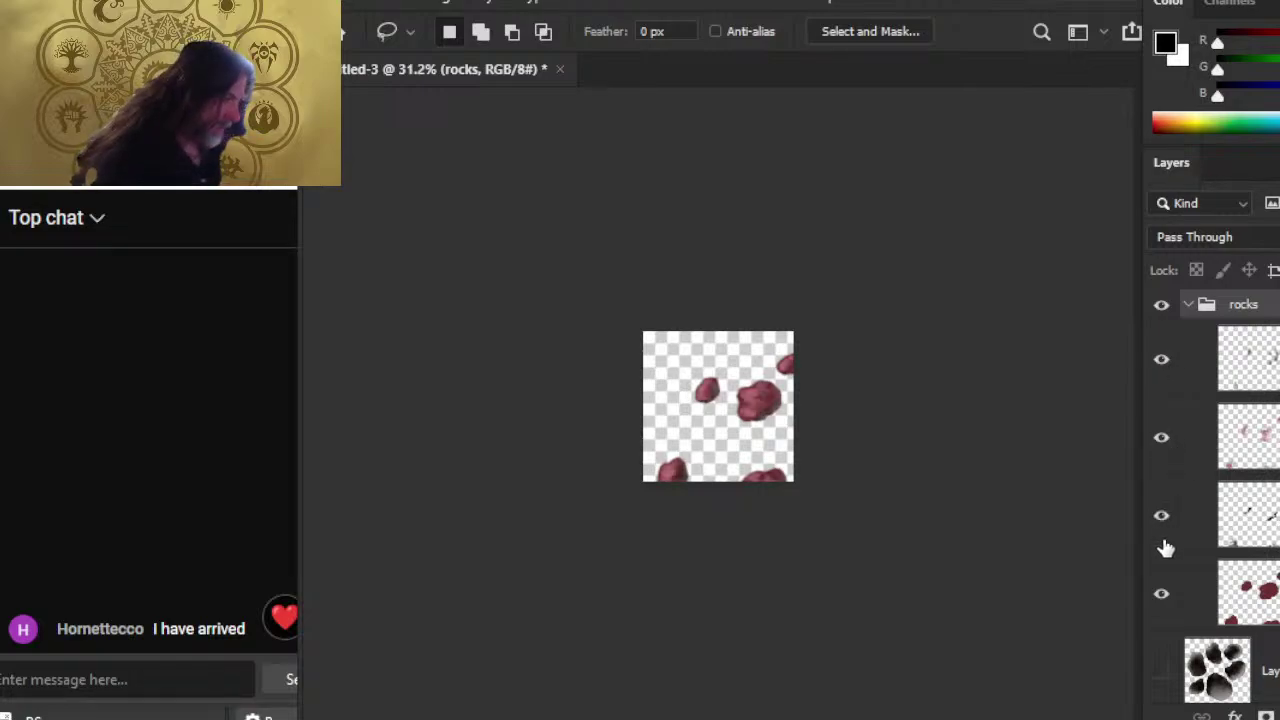
{"action": "left_click", "coordinate": [1163, 598]}
{"action": "left_click", "coordinate": [1165, 600]}
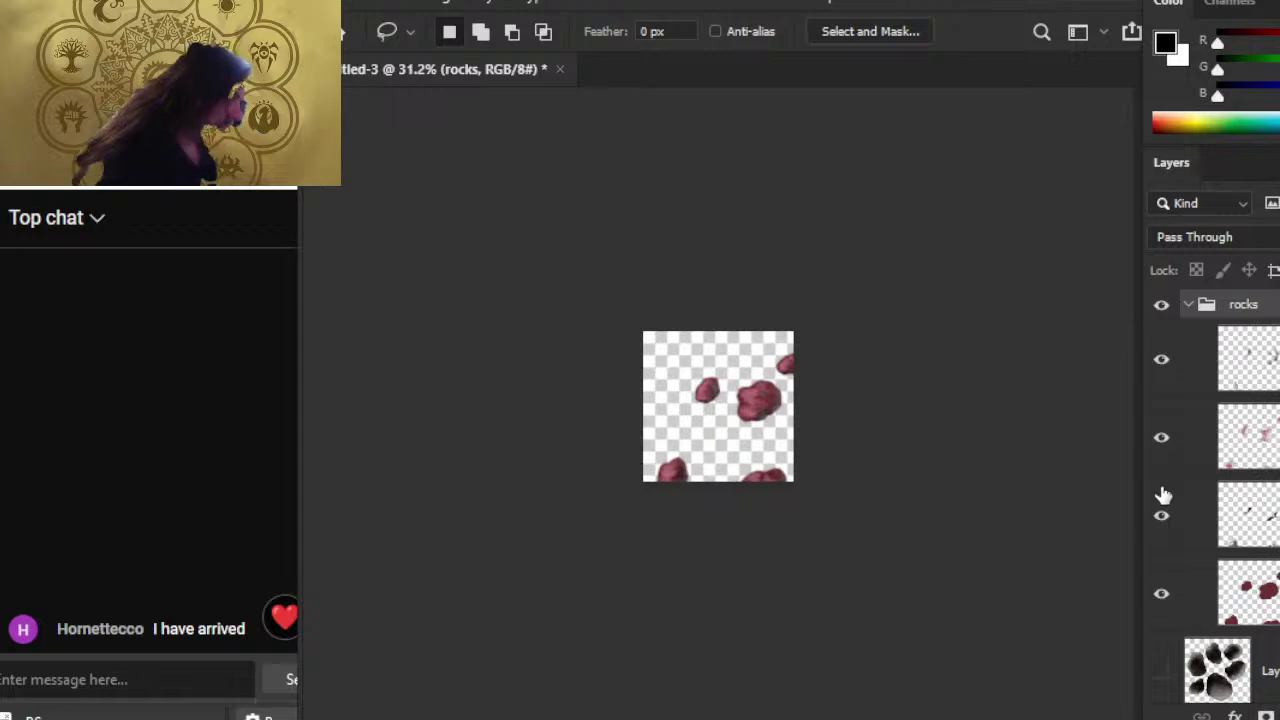
{"action": "left_click", "coordinate": [1188, 308]}
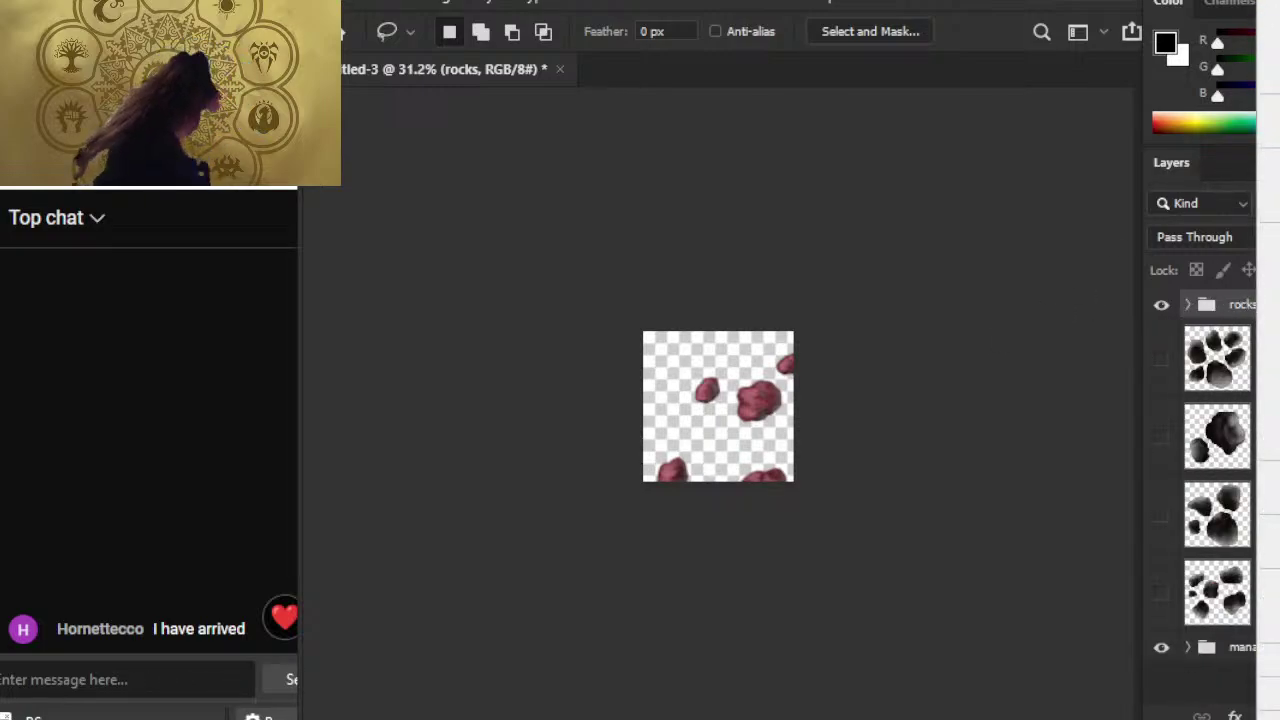
{"action": "key", "text": "ctrl+e"}
- Shift the rocks and cut a single lone rock onto its own layer, Layer 86
{"action": "key", "text": "v"}
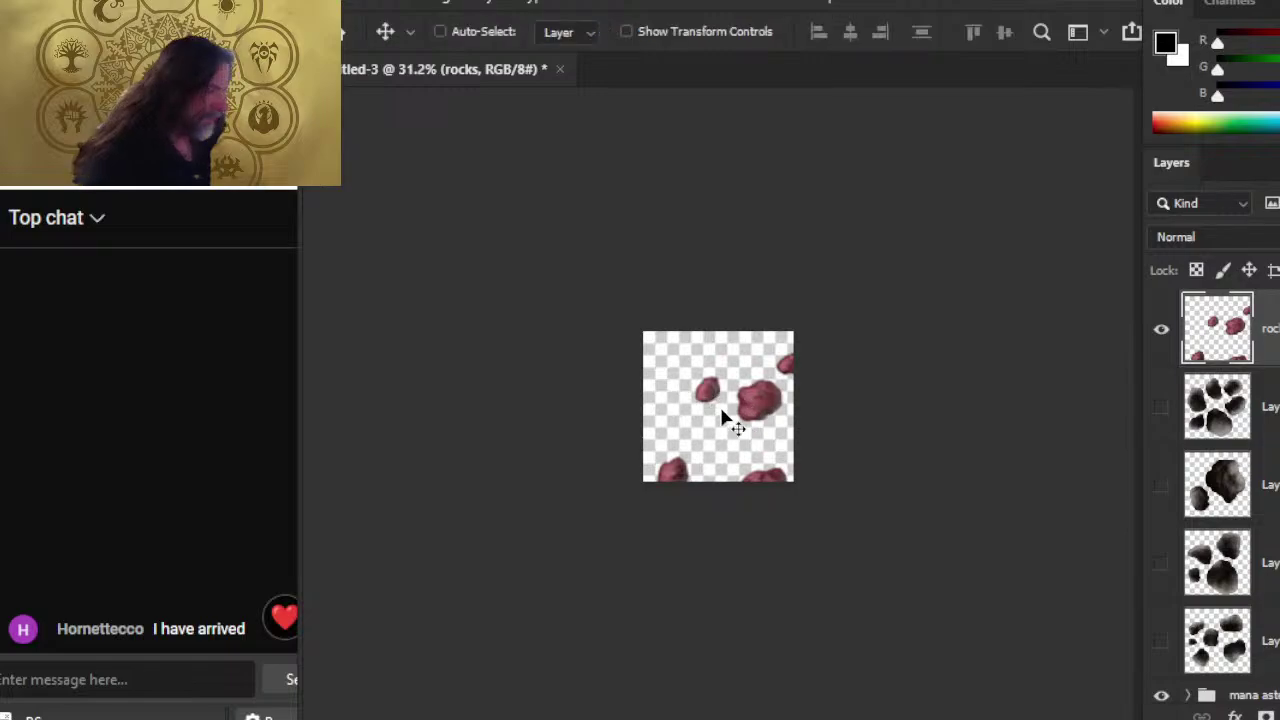
{"action": "mouse_move", "coordinate": [726, 420]}
{"action": "left_mouse_down"}
{"action": "mouse_move", "coordinate": [837, 323]}
{"action": "mouse_move", "coordinate": [847, 379]}
{"action": "left_mouse_up"}
{"action": "key", "text": "l"}
{"action": "mouse_move", "coordinate": [742, 343]}
{"action": "left_mouse_down"}
{"action": "mouse_move", "coordinate": [690, 470]}
{"action": "mouse_move", "coordinate": [771, 418]}
{"action": "mouse_move", "coordinate": [760, 350]}
{"action": "left_mouse_up"}
{"action": "key", "text": "ctrl+shift+j"}
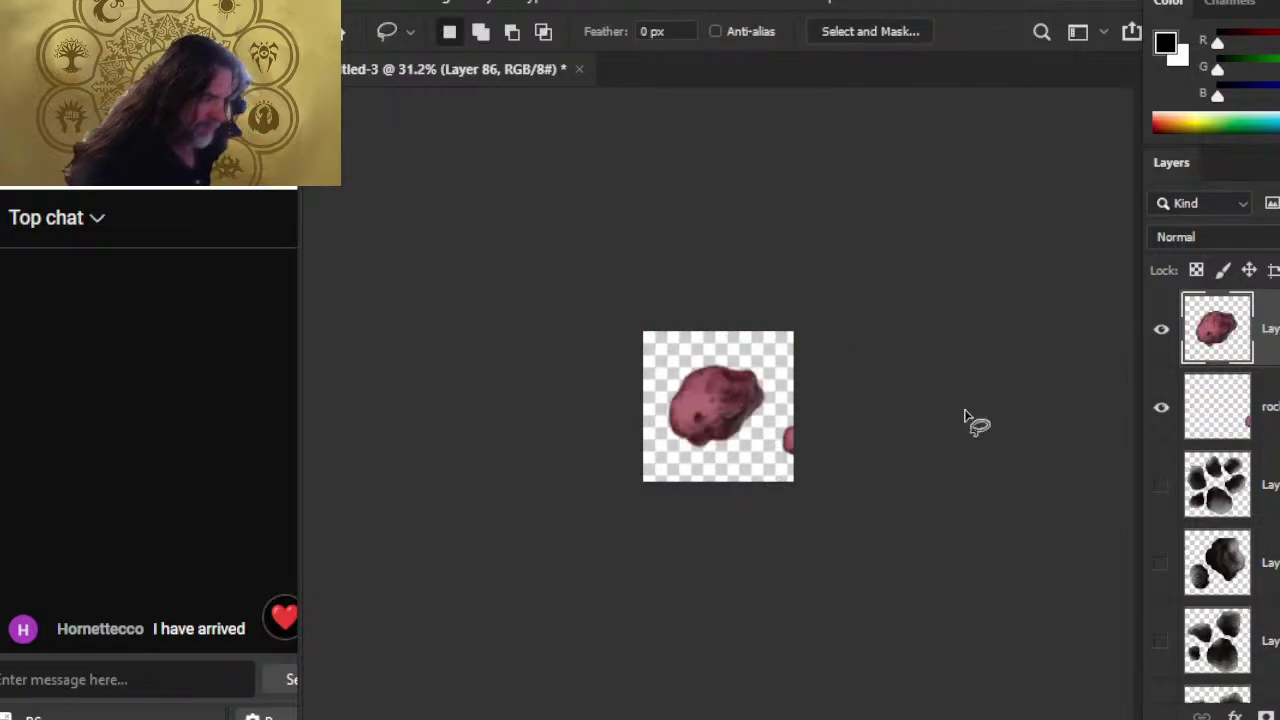
- Hide Layer 86, reposition the remaining rocks, and cut a rock cluster to Layer 87
{"action": "key", "text": "alt+bracketleft"}
{"action": "key", "text": "v"}
{"action": "left_click", "coordinate": [1161, 328]}
{"action": "mouse_move", "coordinate": [915, 440]}
{"action": "left_mouse_down"}
{"action": "mouse_move", "coordinate": [789, 443]}
{"action": "mouse_move", "coordinate": [762, 477]}
{"action": "mouse_move", "coordinate": [806, 437]}
{"action": "mouse_move", "coordinate": [775, 400]}
{"action": "left_mouse_up"}
{"action": "key", "text": "l"}
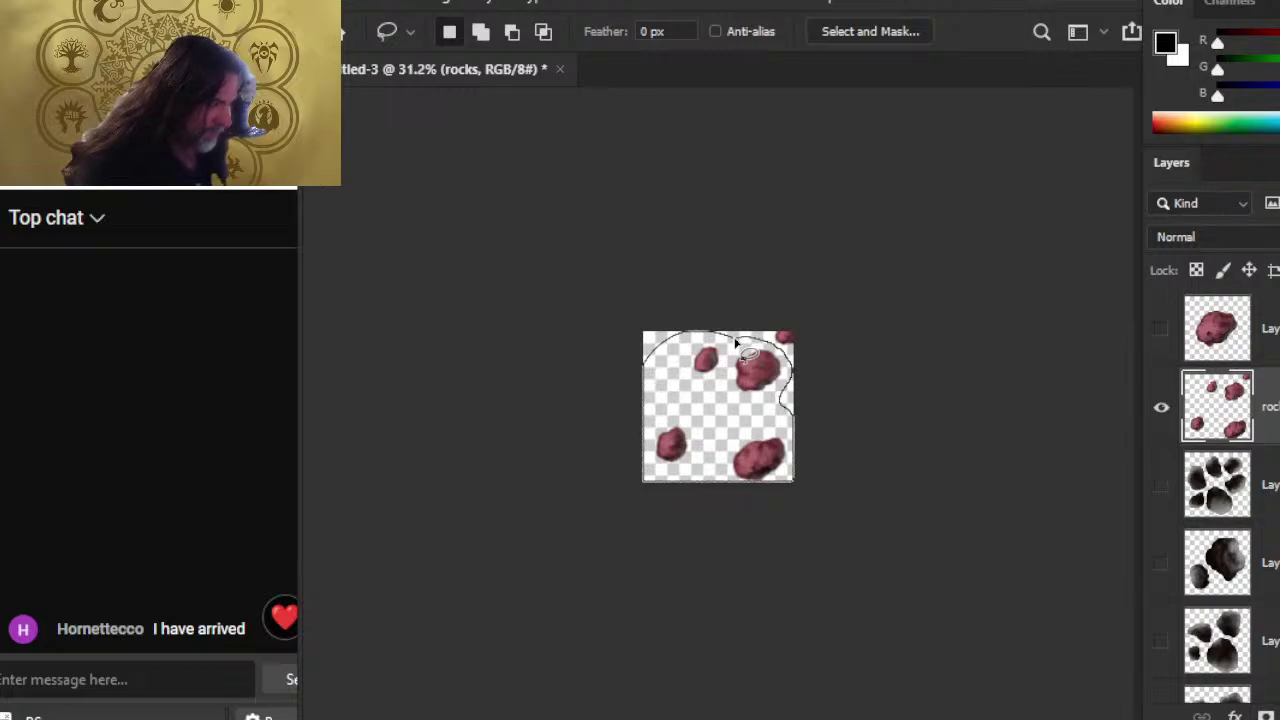
{"action": "left_click_drag", "start_coordinate": [735, 343], "coordinate": [740, 366]}
{"action": "key", "text": "ctrl+shift+j"}
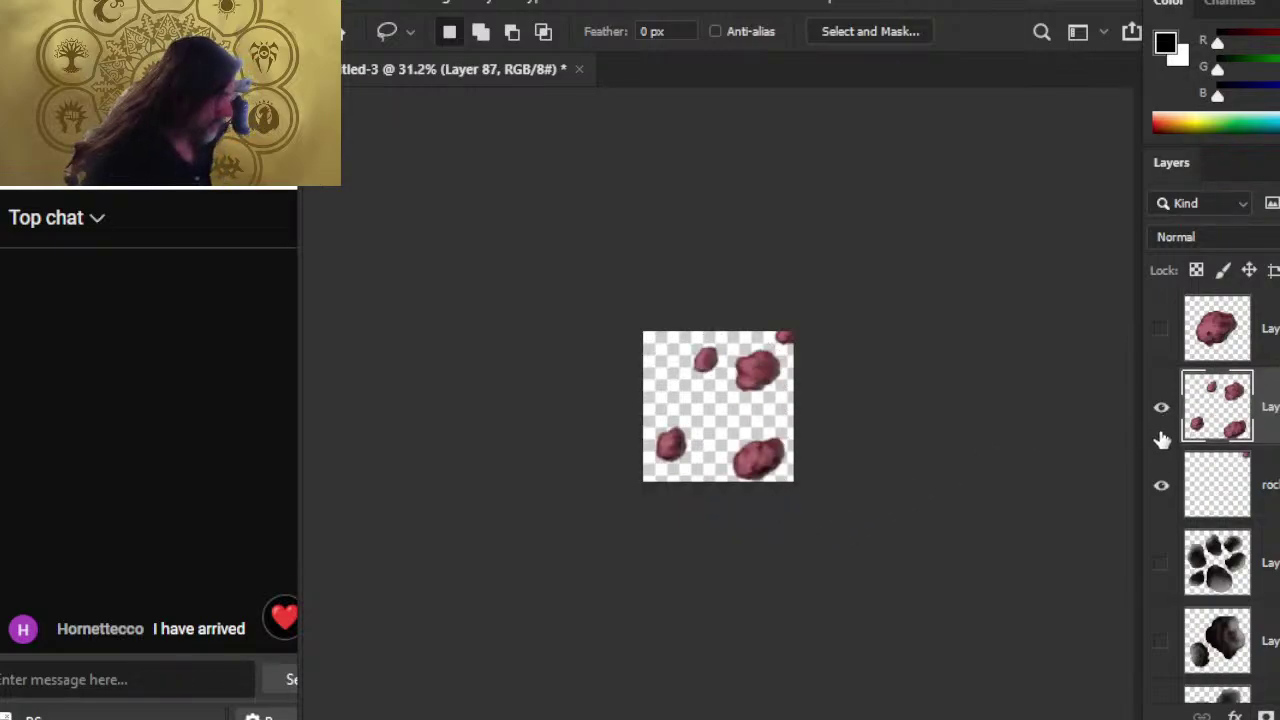
- Hide Layer 87, cut another group of rocks into Layer 88, and hide it
{"action": "left_click", "coordinate": [1161, 438]}
{"action": "key", "text": "v"}
{"action": "mouse_move", "coordinate": [851, 420]}
{"action": "left_mouse_down"}
{"action": "mouse_move", "coordinate": [749, 480]}
{"action": "mouse_move", "coordinate": [716, 521]}
{"action": "mouse_move", "coordinate": [751, 511]}
{"action": "mouse_move", "coordinate": [761, 526]}
{"action": "mouse_move", "coordinate": [783, 415]}
{"action": "mouse_move", "coordinate": [771, 443]}
{"action": "left_mouse_up"}
{"action": "key", "text": "l"}
{"action": "mouse_move", "coordinate": [745, 357]}
{"action": "left_mouse_down"}
{"action": "mouse_move", "coordinate": [780, 354]}
{"action": "mouse_move", "coordinate": [729, 451]}
{"action": "mouse_move", "coordinate": [748, 443]}
{"action": "left_mouse_up"}
{"action": "key", "text": "v"}
{"action": "key", "text": "l"}
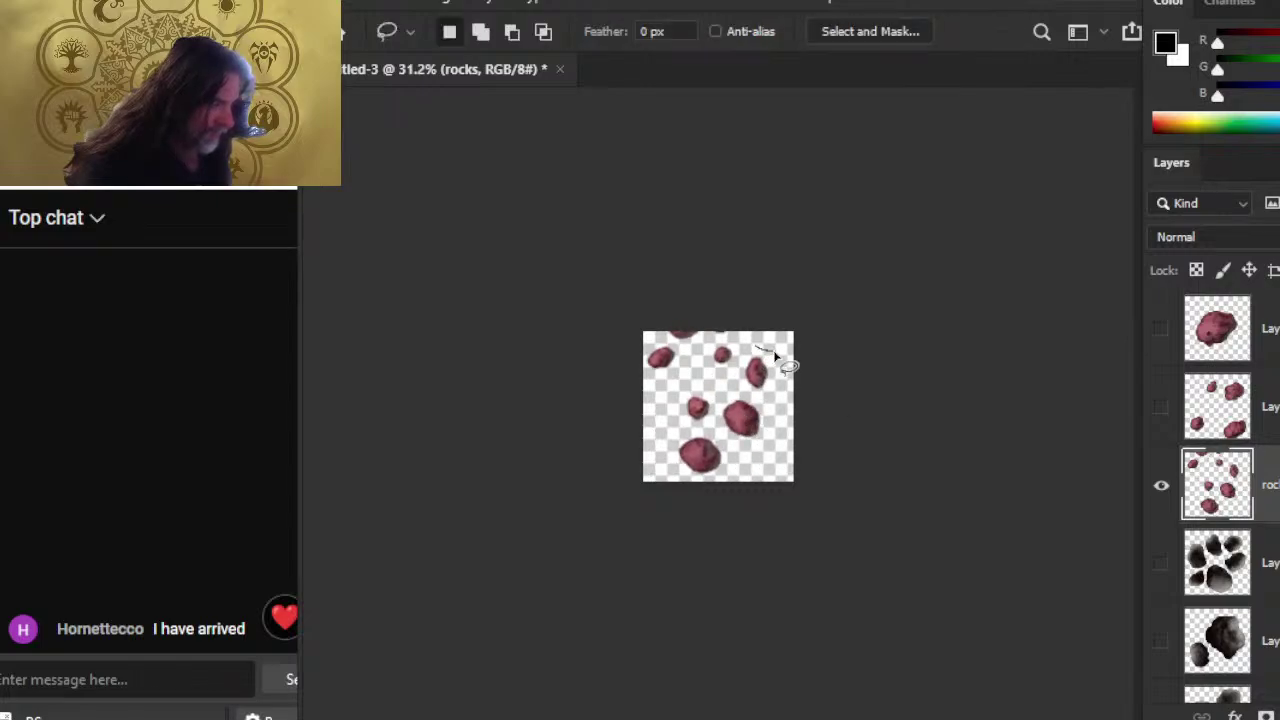
{"action": "left_click_drag", "start_coordinate": [773, 350], "coordinate": [777, 420]}
{"action": "key", "text": "ctrl+x"}
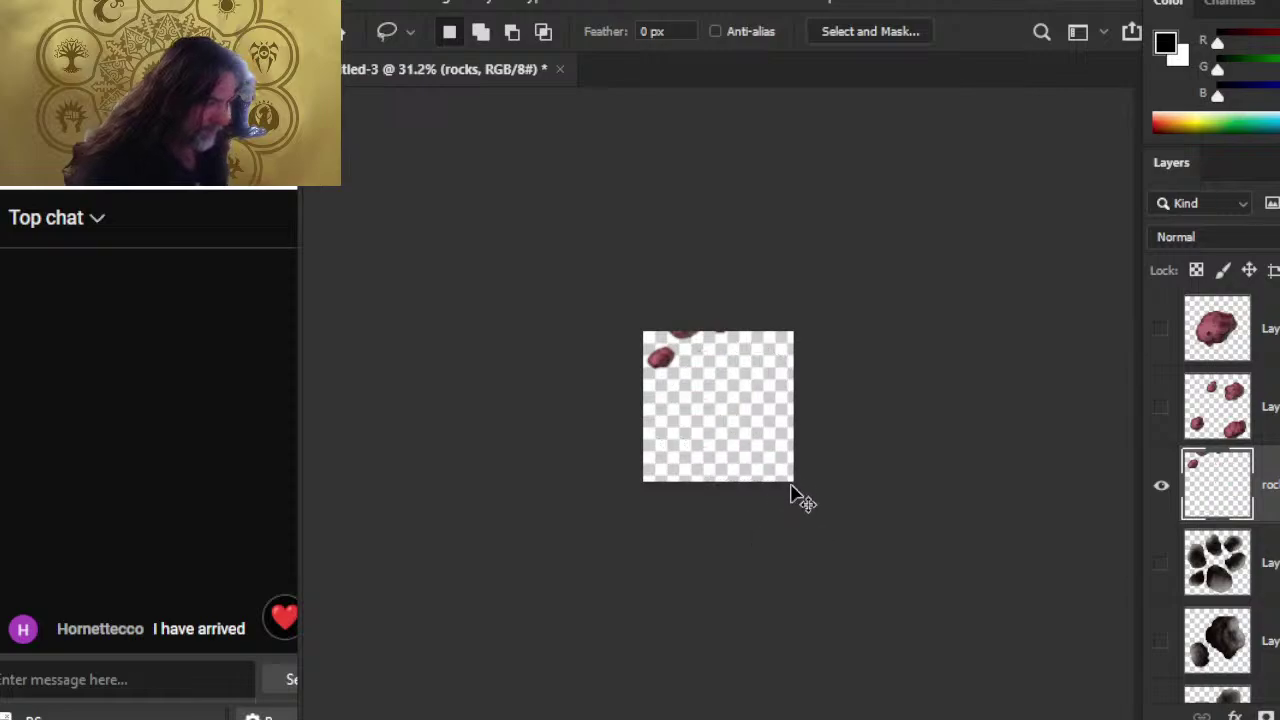
{"action": "key", "text": "ctrl+shift+v"}
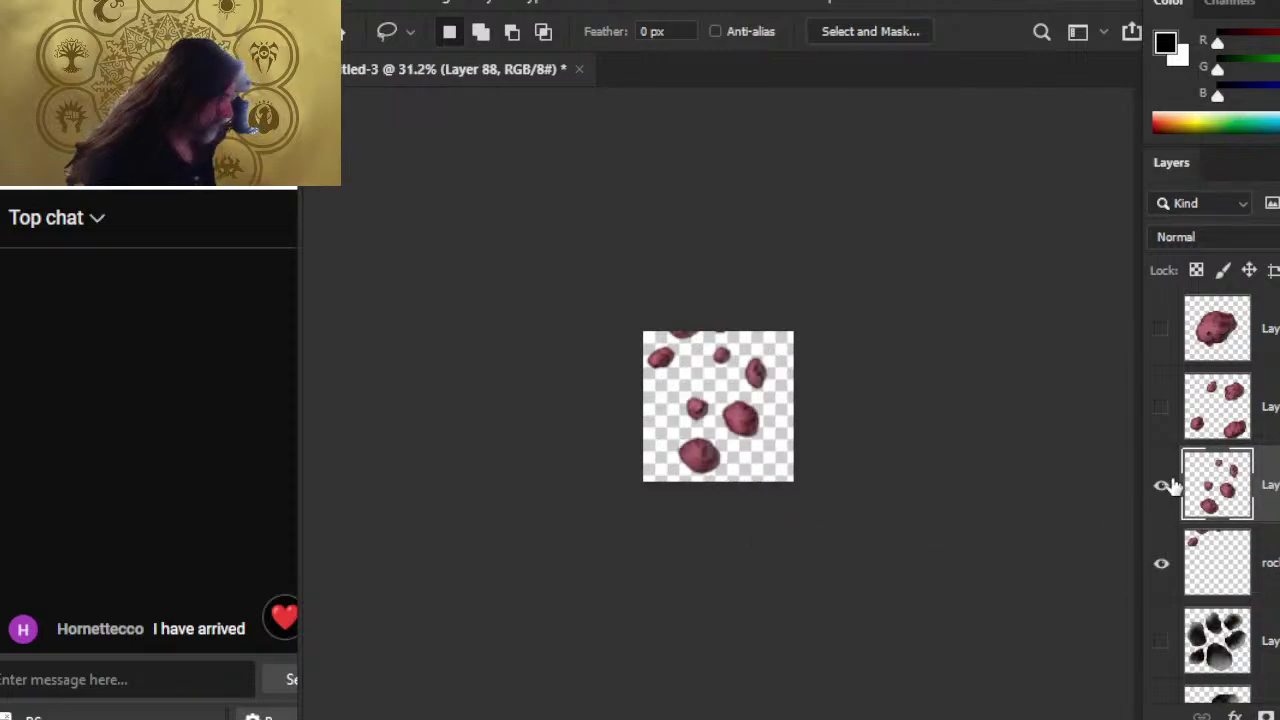
{"action": "left_click", "coordinate": [1161, 485]}
- Move the rocks layer down-right, stack it above Layer 87, and reposition Layer 87's rocks
{"action": "left_click", "coordinate": [1216, 562]}
{"action": "key", "text": "v"}
{"action": "left_click_drag", "start_coordinate": [751, 400], "coordinate": [780, 478]}
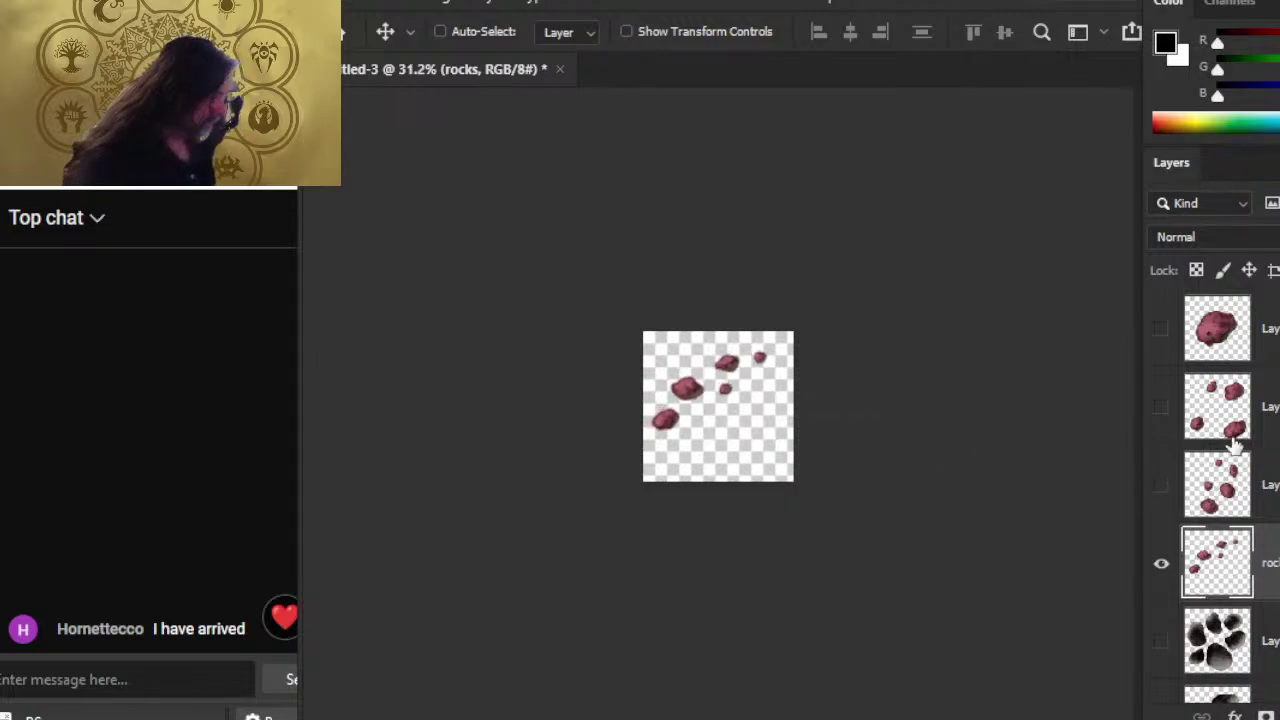
{"action": "left_click_drag", "start_coordinate": [1216, 560], "coordinate": [1215, 380]}
{"action": "left_click", "coordinate": [1161, 485]}
{"action": "left_click", "coordinate": [1262, 495]}
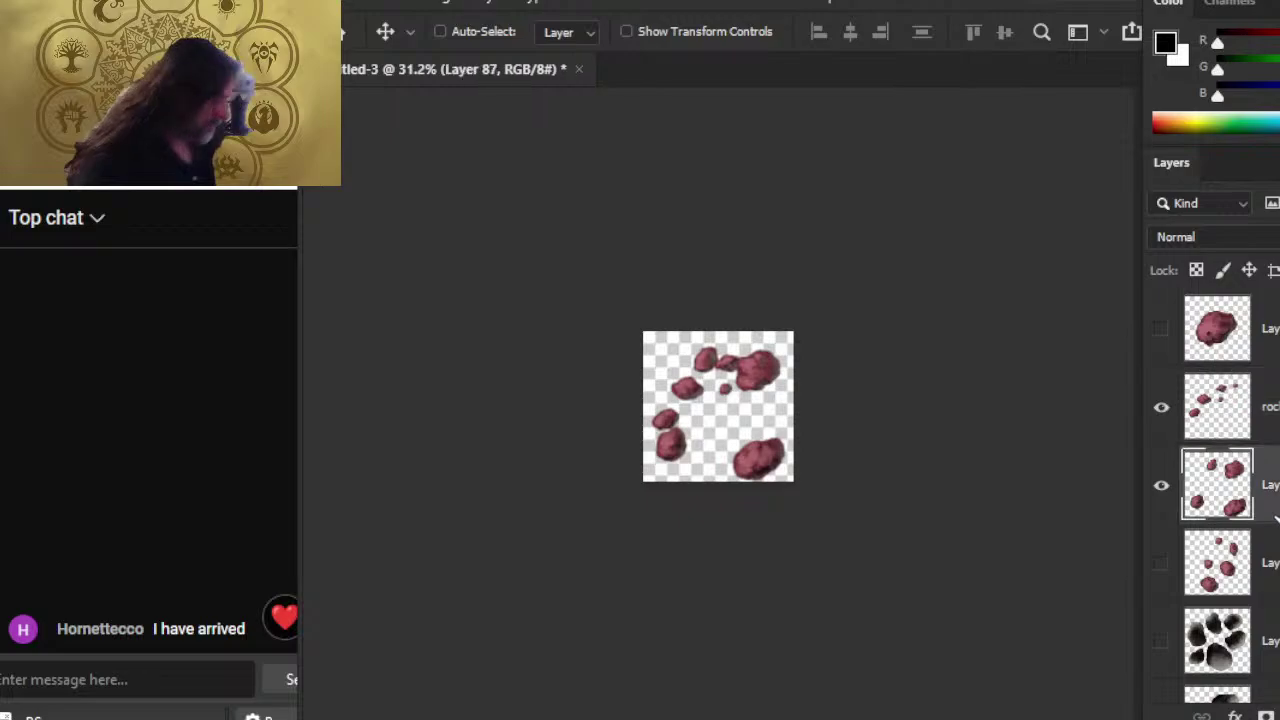
{"action": "mouse_move", "coordinate": [808, 400]}
{"action": "left_mouse_down"}
{"action": "mouse_move", "coordinate": [814, 429]}
{"action": "mouse_move", "coordinate": [780, 386]}
{"action": "mouse_move", "coordinate": [800, 402]}
{"action": "left_mouse_up"}
- Make the rocks layer active, zoom in, and lasso and move the lower-left rock
{"action": "left_click", "coordinate": [1270, 428]}
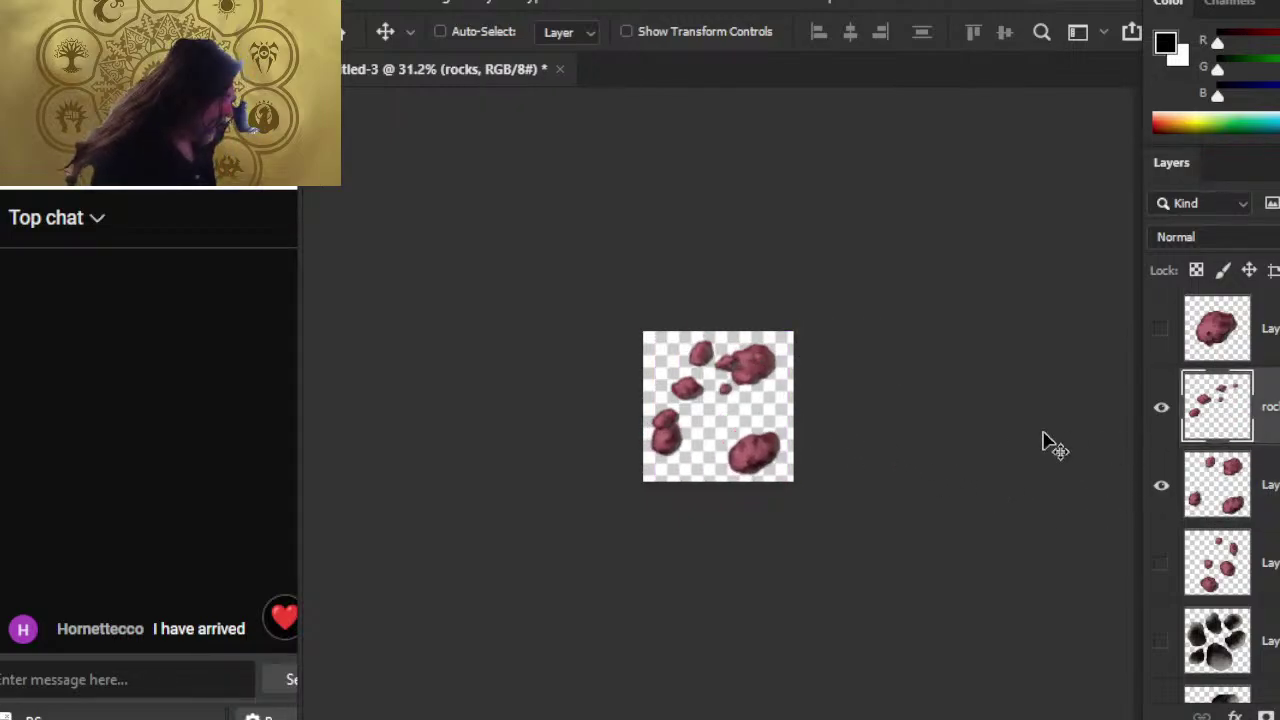
{"action": "key", "text": "z"}
{"action": "left_click", "coordinate": [766, 386]}
{"action": "key", "text": "l"}
{"action": "left_click_drag", "start_coordinate": [610, 412], "coordinate": [698, 522]}
{"action": "key", "text": "v"}
- Lasso and move three small rocks beside the big rock to new positions
{"action": "key", "text": "l"}
{"action": "mouse_move", "coordinate": [750, 290]}
{"action": "left_mouse_down"}
{"action": "mouse_move", "coordinate": [698, 320]}
{"action": "mouse_move", "coordinate": [750, 345]}
{"action": "mouse_move", "coordinate": [752, 300]}
{"action": "mouse_move", "coordinate": [634, 326]}
{"action": "left_mouse_up"}
{"action": "key", "text": "v"}
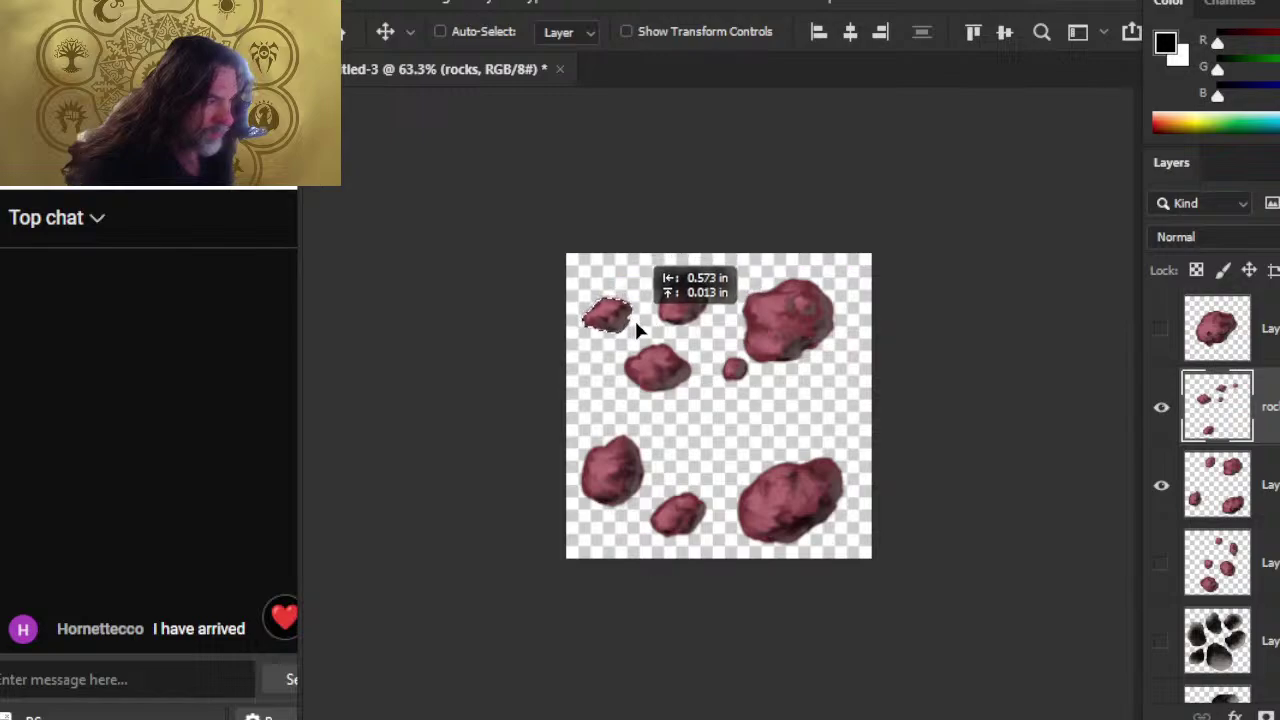
{"action": "key", "text": "l"}
{"action": "mouse_move", "coordinate": [760, 345]}
{"action": "left_mouse_down"}
{"action": "mouse_move", "coordinate": [777, 349]}
{"action": "mouse_move", "coordinate": [712, 440]}
{"action": "left_mouse_up"}
{"action": "key", "text": "v"}
{"action": "key", "text": "l"}
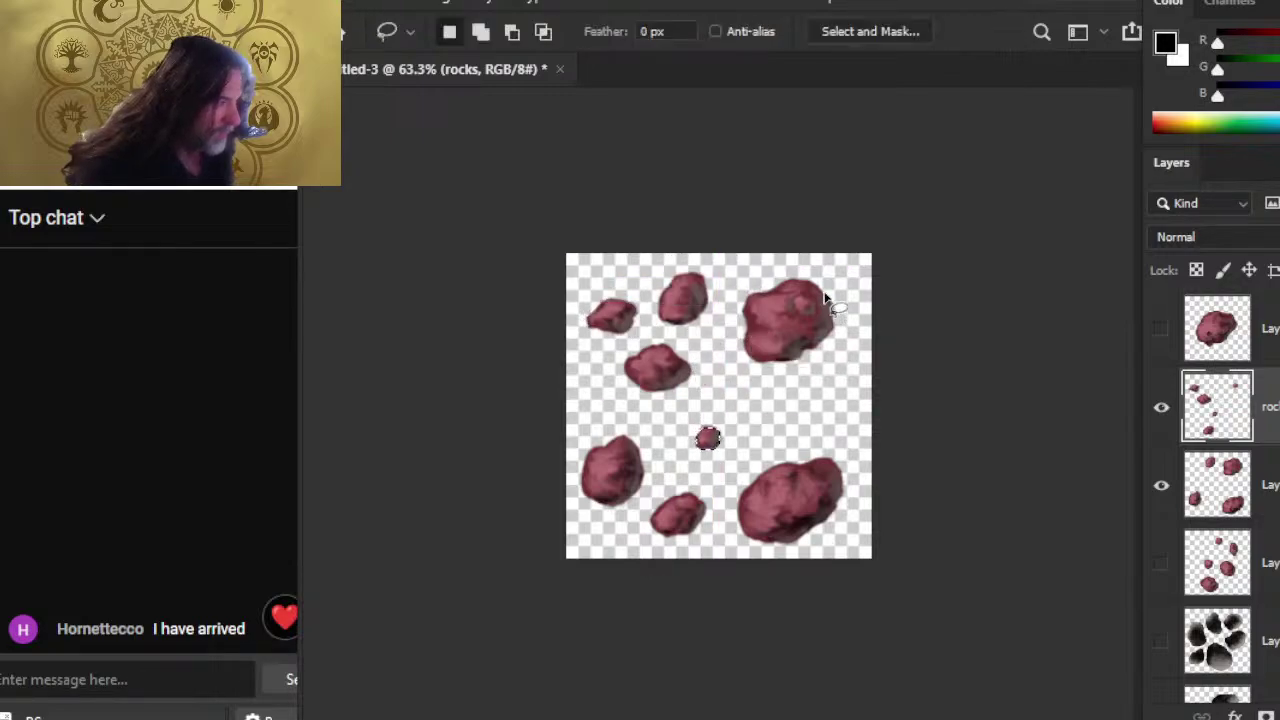
{"action": "left_click_drag", "start_coordinate": [823, 295], "coordinate": [825, 393]}
{"action": "key", "text": "v"}
- Merge the rocks layer down into Layer 87 and move the big top-right rock down-left
{"action": "left_click", "coordinate": [1161, 485]}
{"action": "left_click", "coordinate": [1161, 485]}
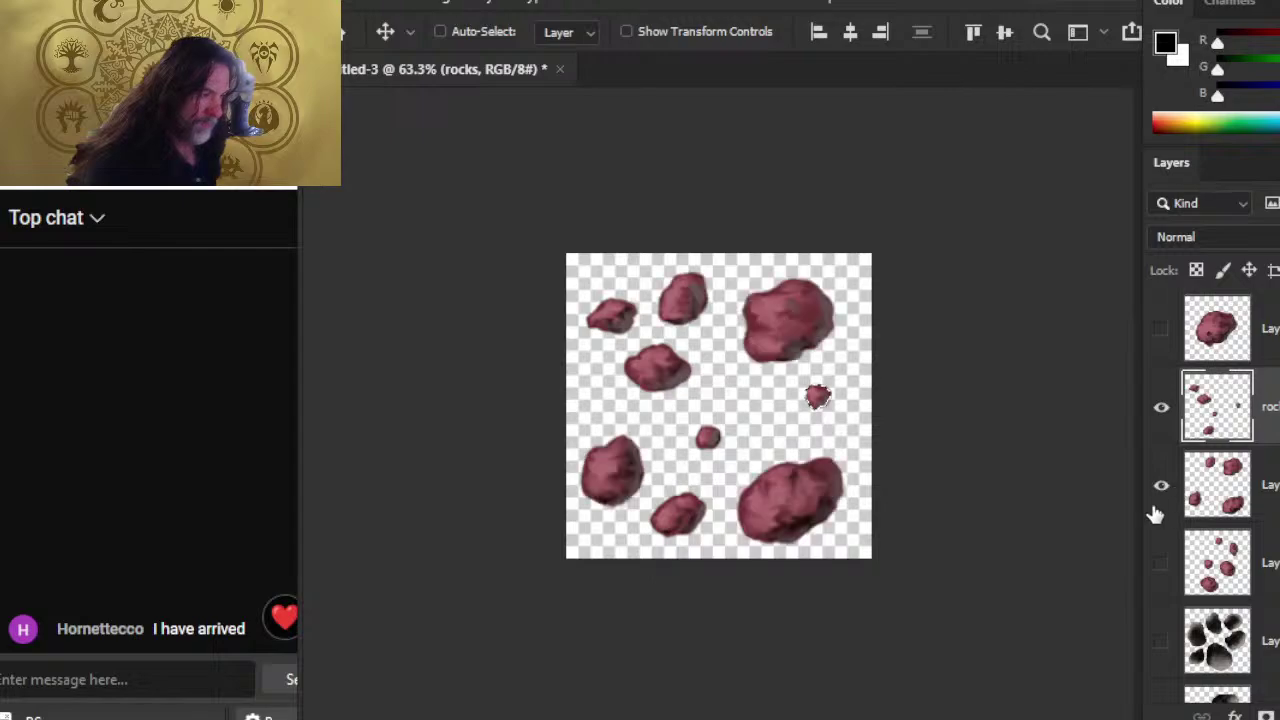
{"action": "key", "text": "l"}
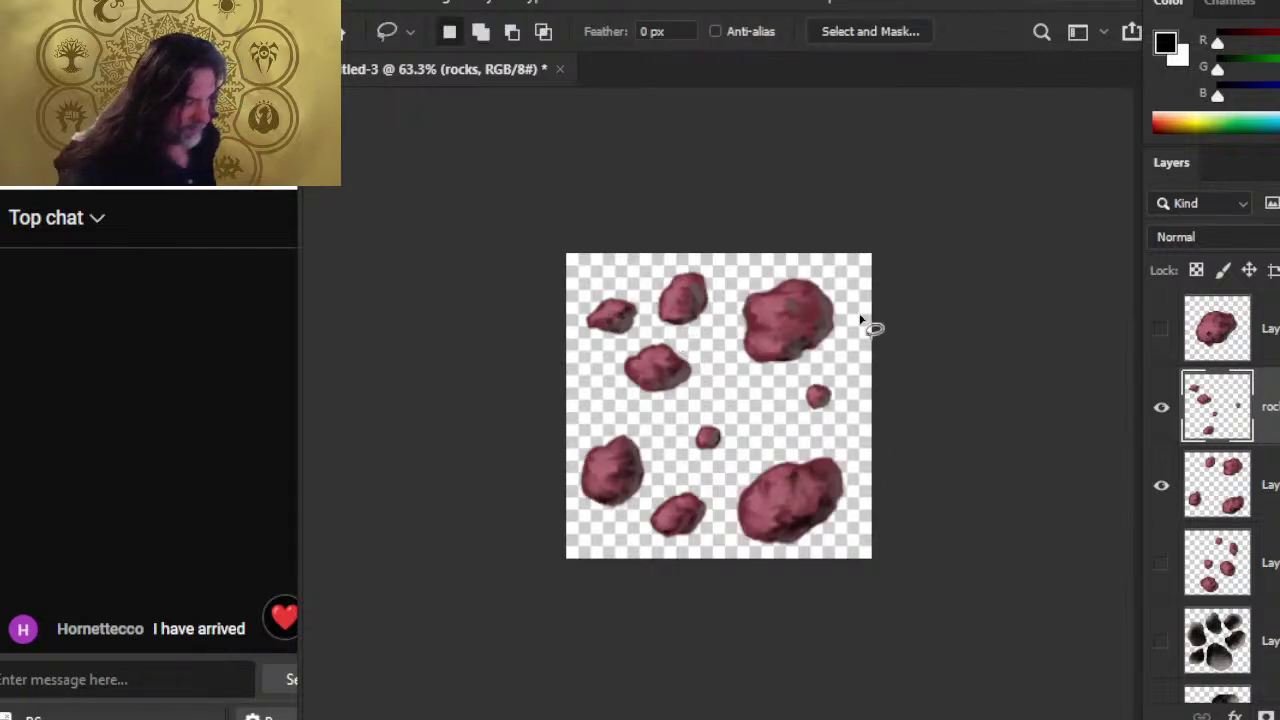
{"action": "left_click_drag", "start_coordinate": [807, 268], "coordinate": [835, 360]}
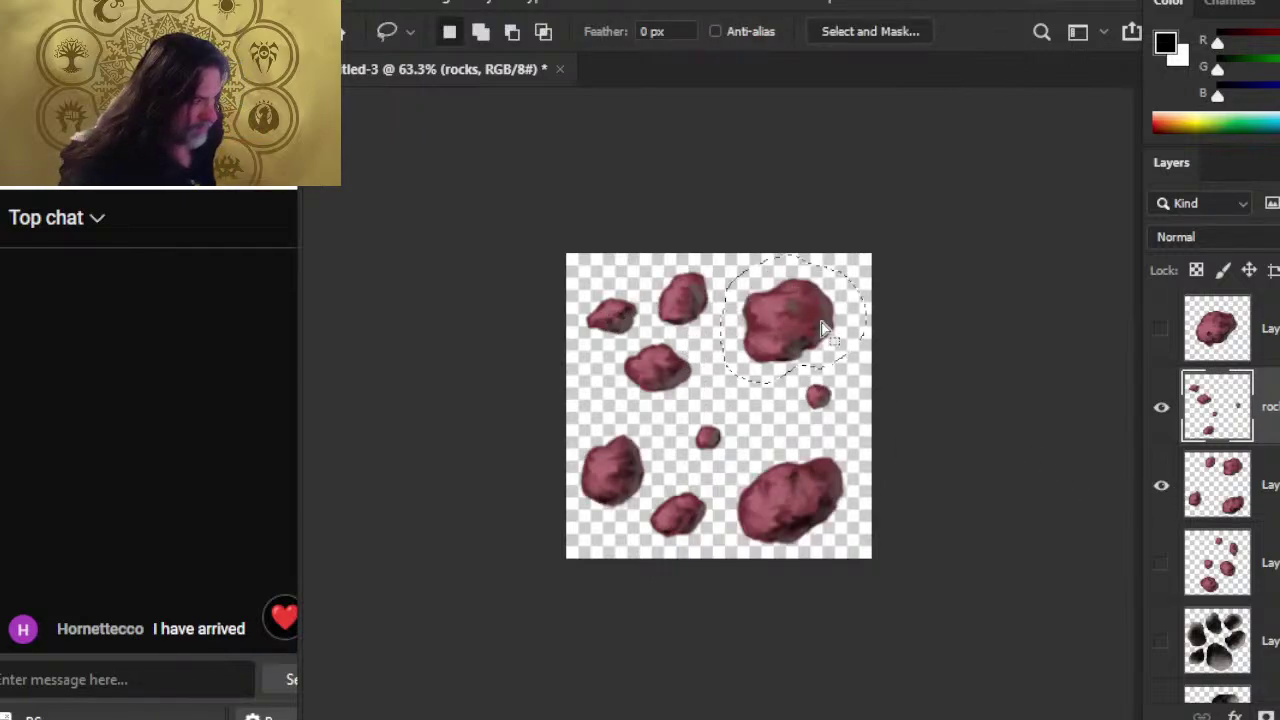
{"action": "right_click", "coordinate": [1242, 428]}
{"action": "left_click", "coordinate": [1174, 626]}
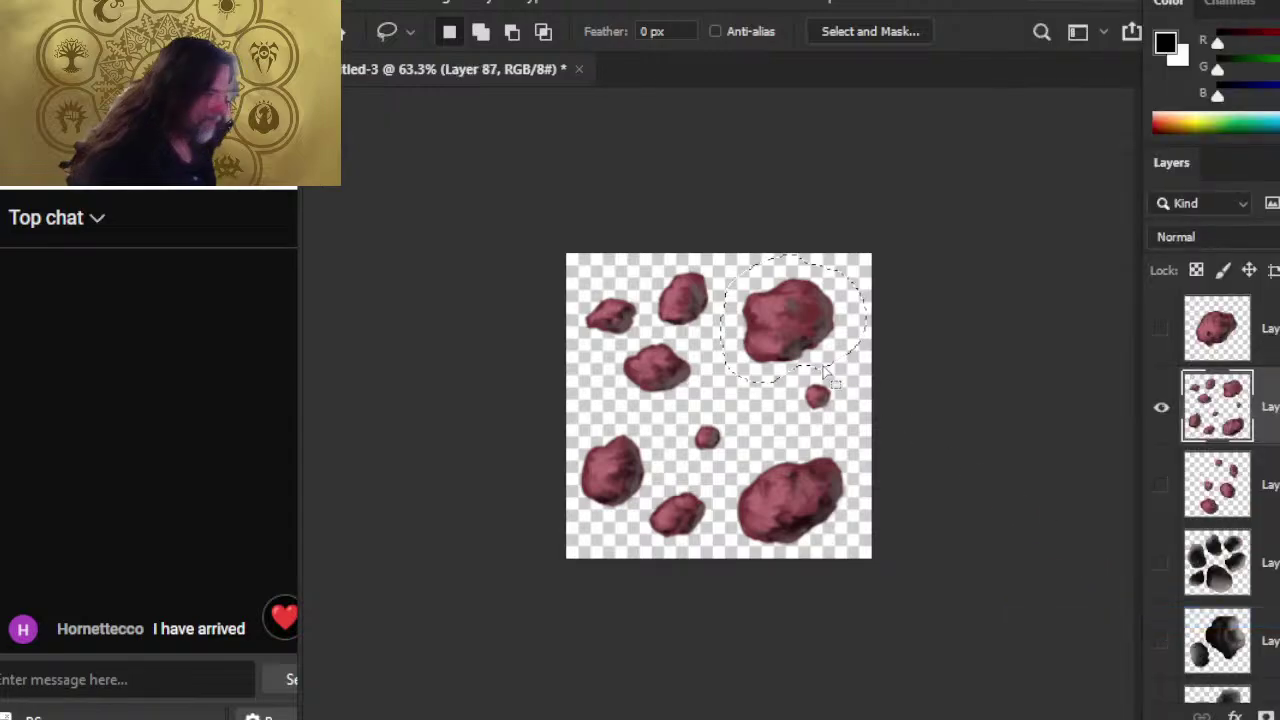
{"action": "key", "text": "v"}
{"action": "left_click_drag", "start_coordinate": [803, 331], "coordinate": [785, 355]}
{"action": "key", "text": "ctrl+d"}
- Lasso the left-middle rock and nudge it down and right
{"action": "key", "text": "l"}
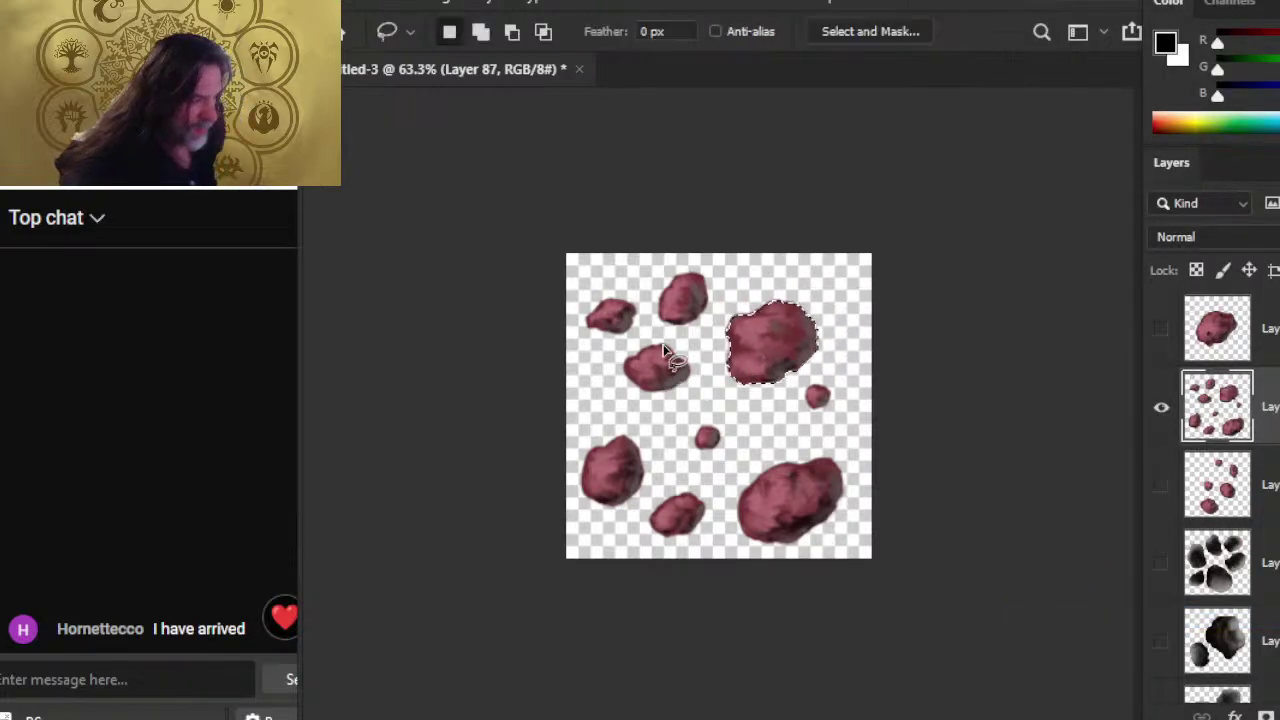
{"action": "mouse_move", "coordinate": [645, 339]}
{"action": "left_mouse_down"}
{"action": "mouse_move", "coordinate": [692, 349]}
{"action": "mouse_move", "coordinate": [668, 405]}
{"action": "mouse_move", "coordinate": [674, 384]}
{"action": "mouse_move", "coordinate": [680, 394]}
{"action": "left_mouse_up"}
{"action": "key", "text": "v"}
{"action": "key", "text": "ctrl+d"}
{"action": "key", "text": "l"}
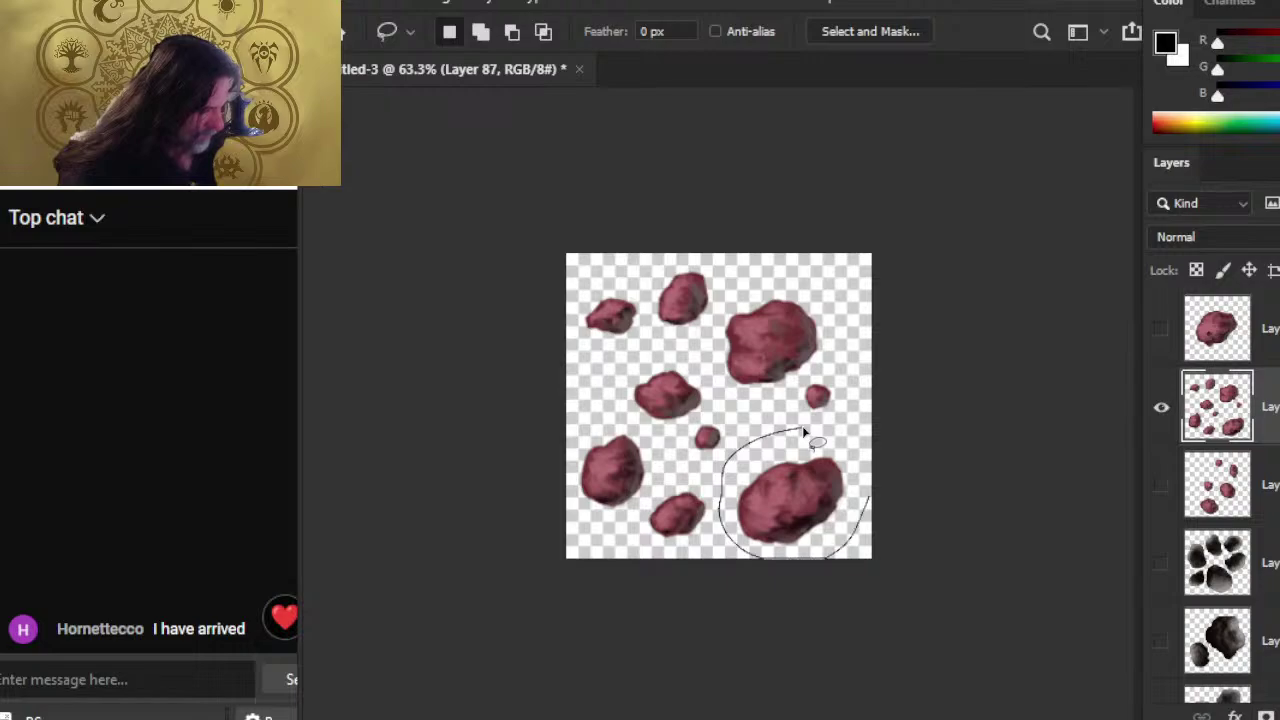
- Rotate the bottom-right rock with Free Transform and nudge it left
{"action": "left_click_drag", "start_coordinate": [805, 432], "coordinate": [868, 496]}
{"action": "right_click", "coordinate": [790, 368]}
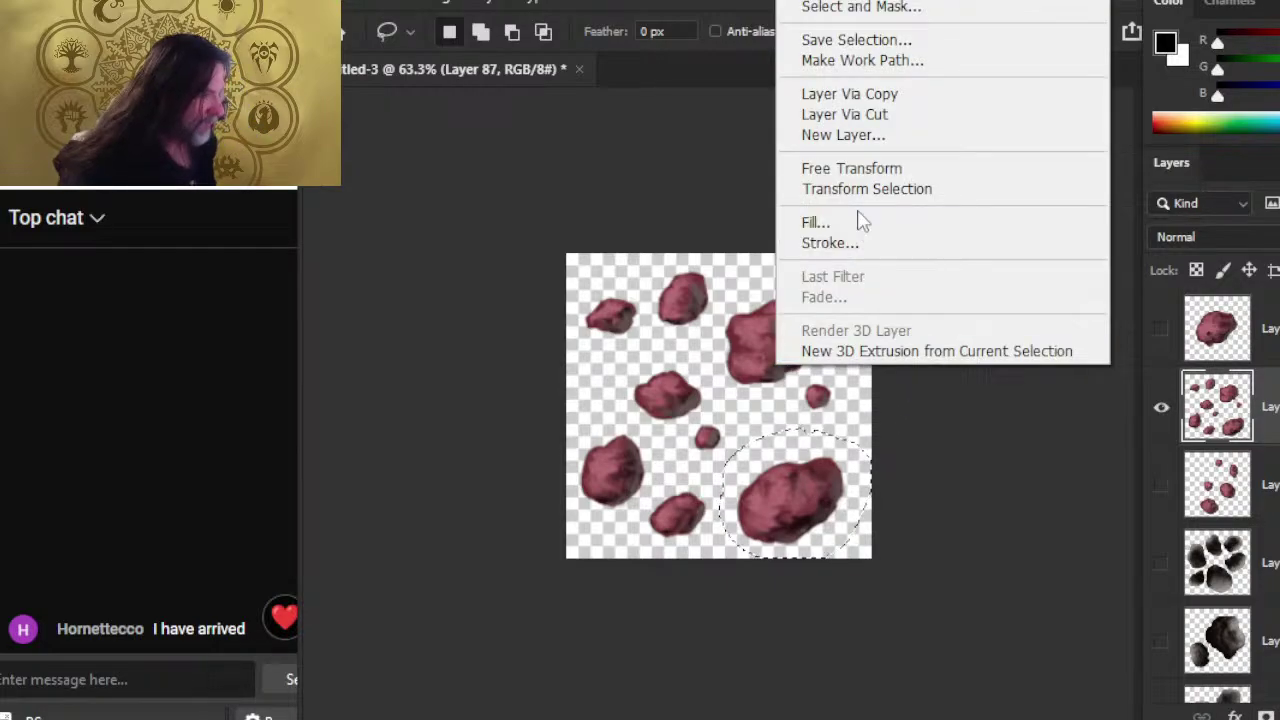
{"action": "left_click", "coordinate": [870, 171]}
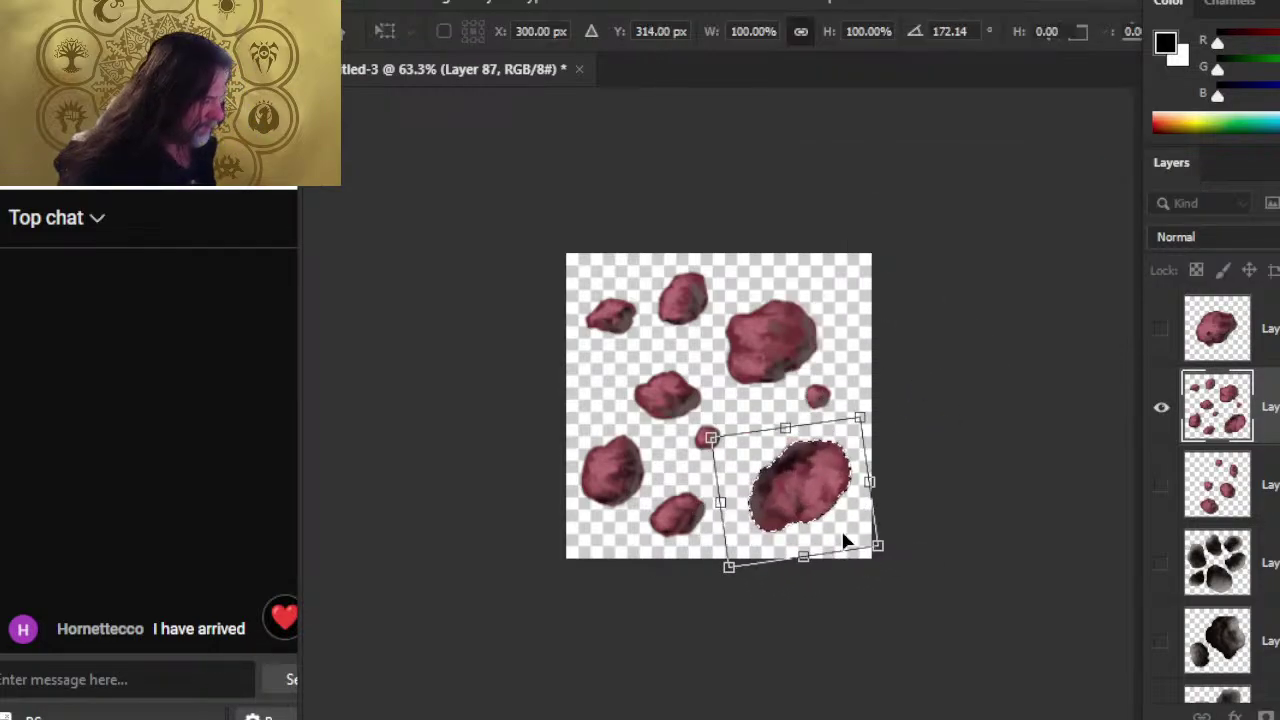
{"action": "key", "text": "Return"}
{"action": "key", "text": "shift+Left"}
{"action": "key", "text": "shift+Left"}
{"action": "key", "text": "shift+Left"}
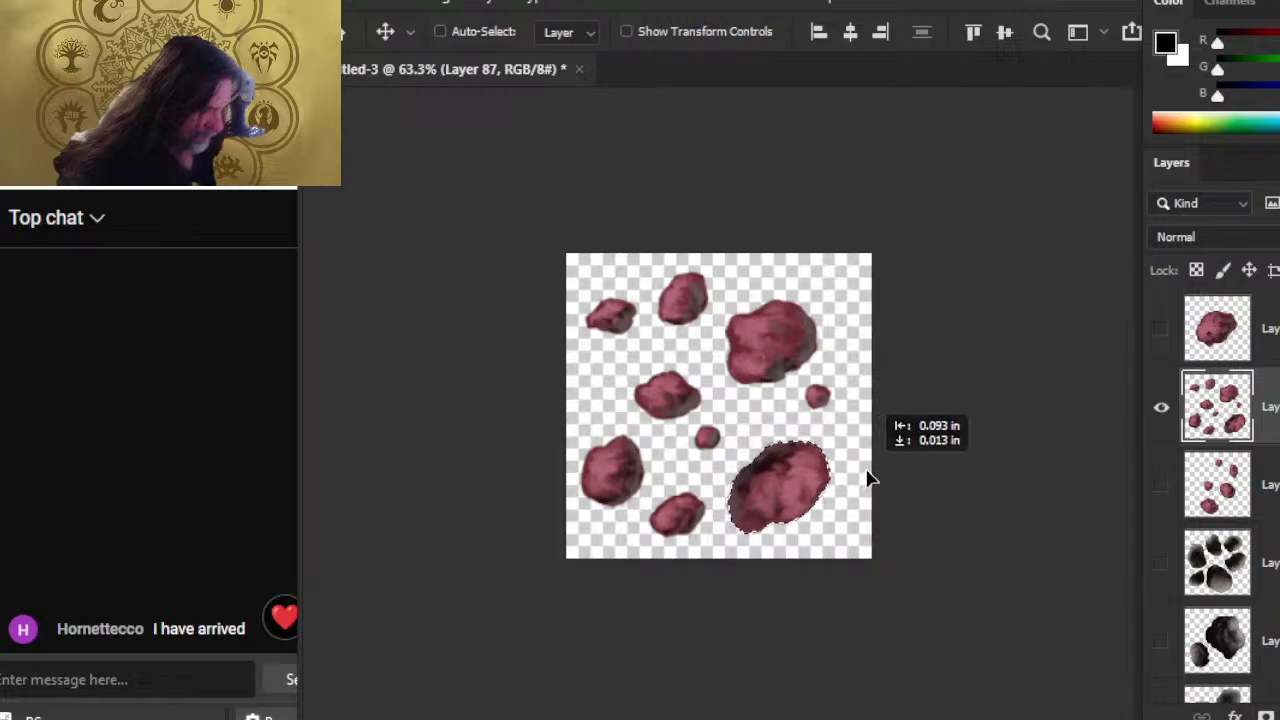
- Rotate the small rock with Free Transform and nudge it left and down
{"action": "key", "text": "l"}
{"action": "left_click_drag", "start_coordinate": [850, 382], "coordinate": [832, 366]}
{"action": "right_click", "coordinate": [800, 330]}
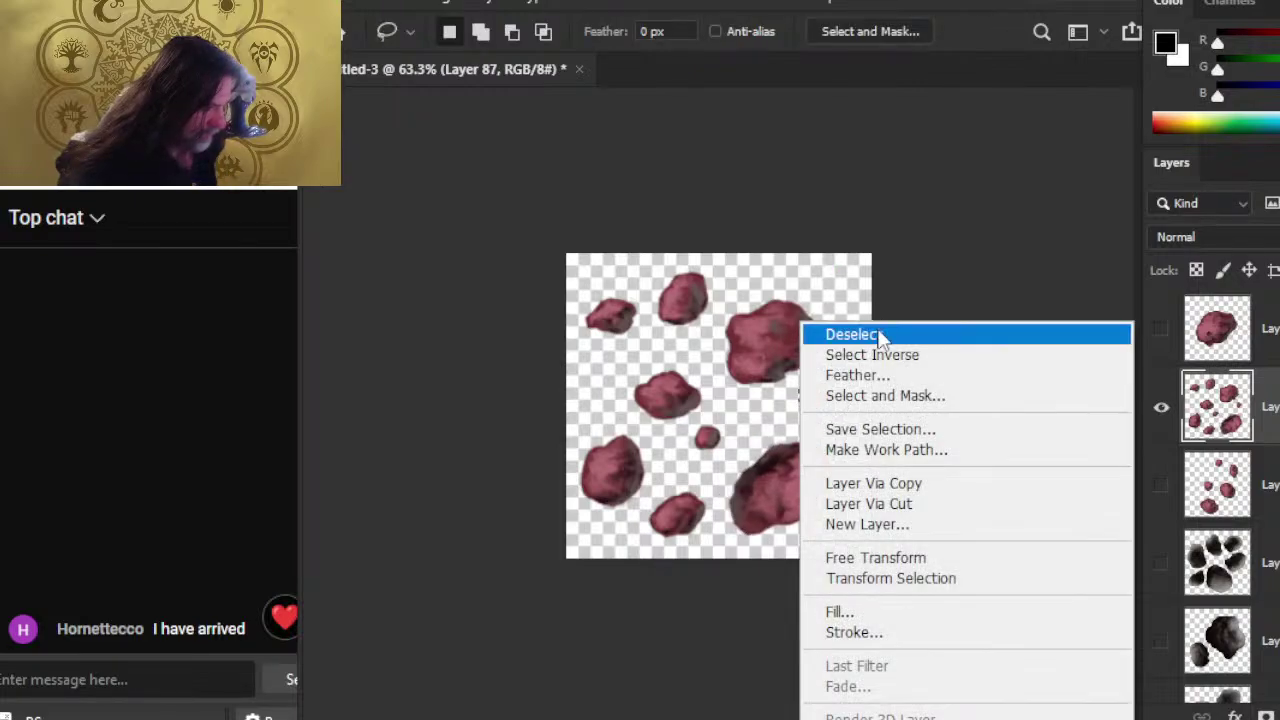
{"action": "left_click", "coordinate": [914, 558]}
{"action": "mouse_move", "coordinate": [841, 318]}
{"action": "left_mouse_down"}
{"action": "mouse_move", "coordinate": [914, 451]}
{"action": "mouse_move", "coordinate": [923, 446]}
{"action": "left_mouse_up"}
{"action": "key", "text": "Return"}
{"action": "key", "text": "v"}
{"action": "key", "text": "shift+Left"}
{"action": "key", "text": "shift+Left"}
{"action": "key", "text": "shift+Left"}
{"action": "key", "text": "shift+Left"}
{"action": "key", "text": "shift+Down"}
{"action": "key", "text": "shift+Down"}
{"action": "key", "text": "shift+Down"}
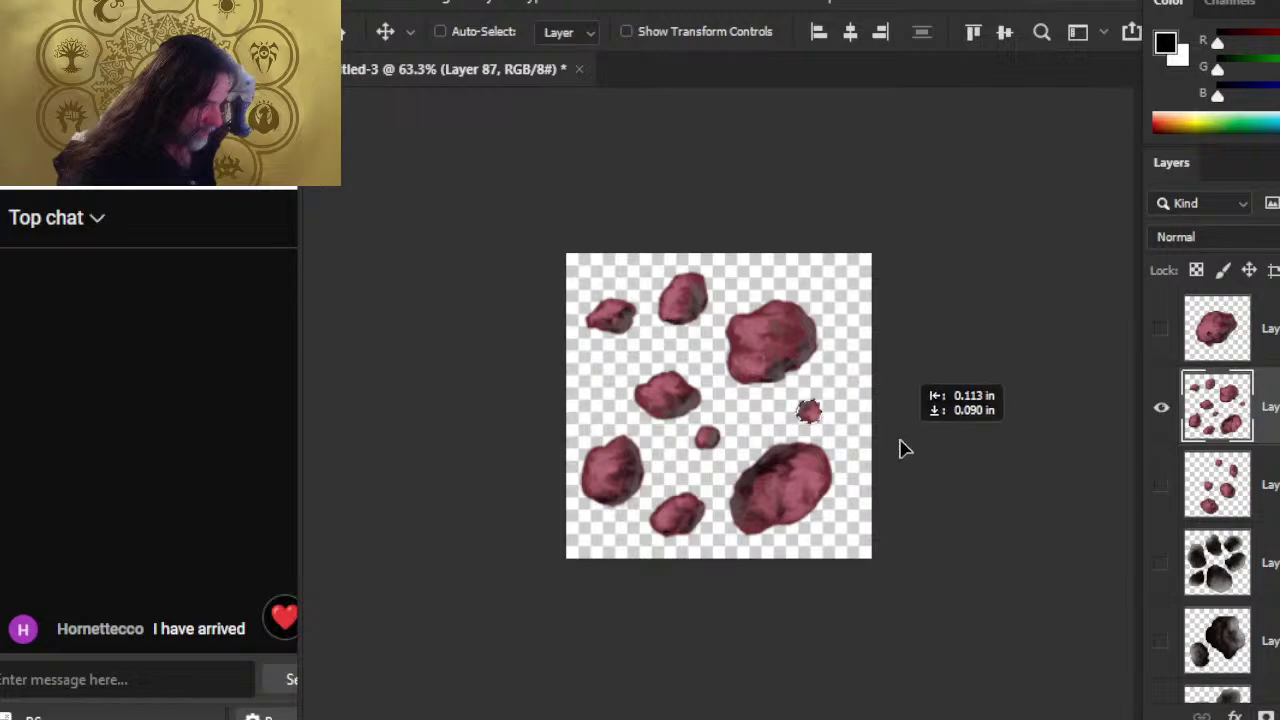
- Nudge the left-middle rock left and the upper middle rock down
{"action": "key", "text": "l"}
{"action": "left_click", "coordinate": [636, 360]}
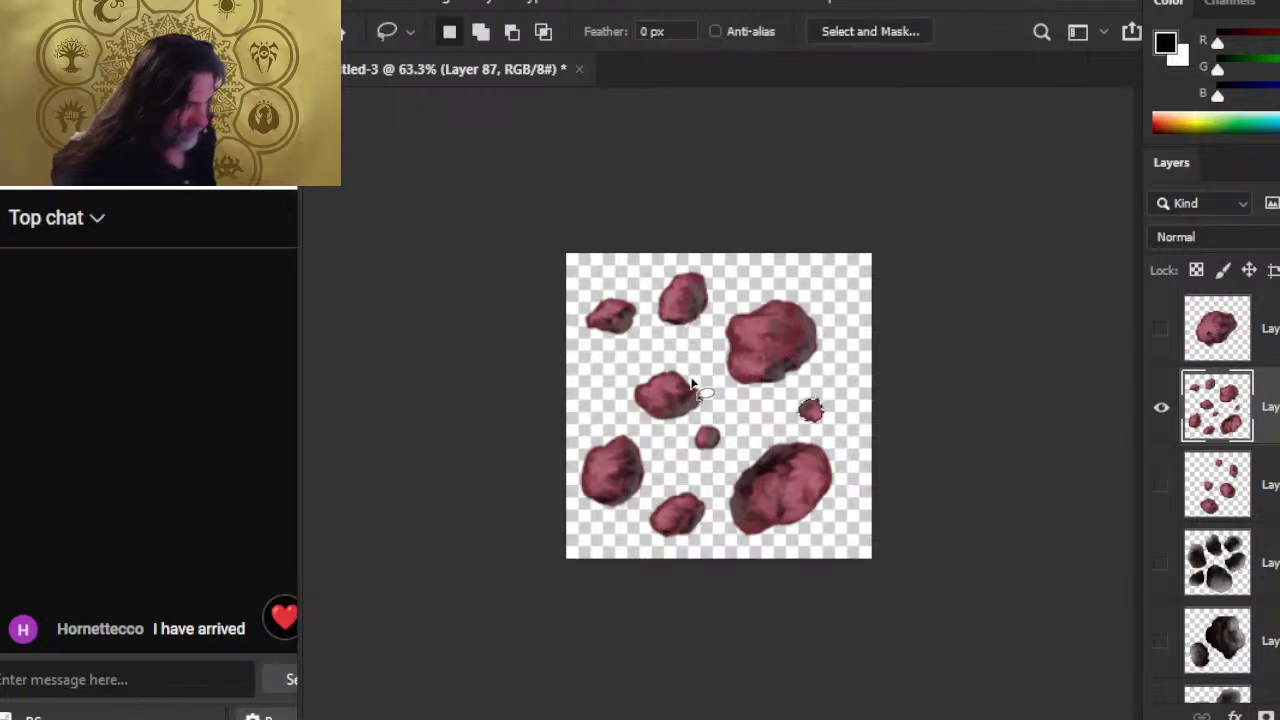
{"action": "left_click_drag", "start_coordinate": [631, 356], "coordinate": [688, 356]}
{"action": "key", "text": "v"}
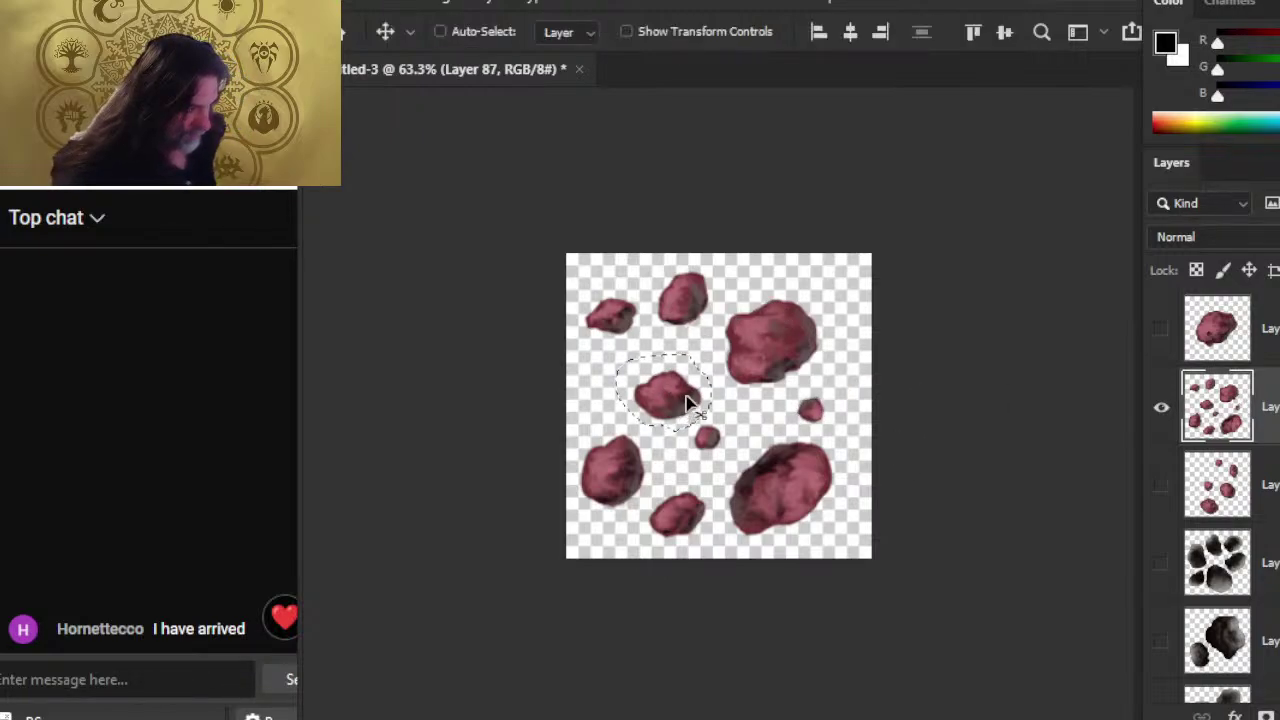
{"action": "key", "text": "shift+Left"}
{"action": "key", "text": "shift+Left"}
{"action": "key", "text": "shift+Left"}
{"action": "key", "text": "shift+Left"}
{"action": "key", "text": "shift+Left"}
{"action": "key", "text": "shift+Left"}
{"action": "key", "text": "l"}
{"action": "mouse_move", "coordinate": [641, 298]}
{"action": "left_mouse_down"}
{"action": "mouse_move", "coordinate": [712, 257]}
{"action": "mouse_move", "coordinate": [700, 336]}
{"action": "mouse_move", "coordinate": [724, 298]}
{"action": "left_mouse_up"}
{"action": "key", "text": "v"}
{"action": "key", "text": "shift+Down"}
{"action": "key", "text": "shift+Down"}
{"action": "key", "text": "shift+Down"}
{"action": "key", "text": "shift+Down"}
{"action": "key", "text": "shift+Down"}
{"action": "key", "text": "shift+Down"}
{"action": "key", "text": "shift+Down"}
- Reposition the small top-left rock, deselect, and zoom in on the rearranged cluster
{"action": "key", "text": "l"}
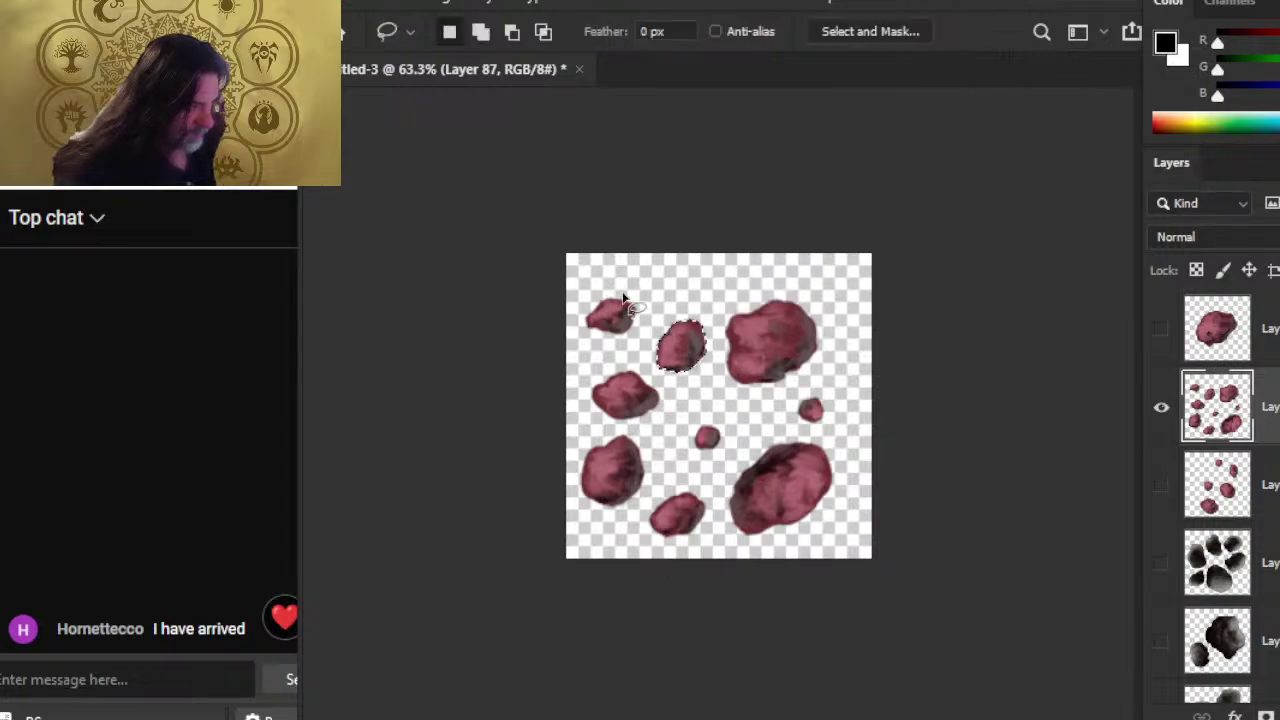
{"action": "mouse_move", "coordinate": [620, 294]}
{"action": "left_mouse_down"}
{"action": "mouse_move", "coordinate": [600, 330]}
{"action": "mouse_move", "coordinate": [622, 305]}
{"action": "left_mouse_up"}
{"action": "key", "text": "v"}
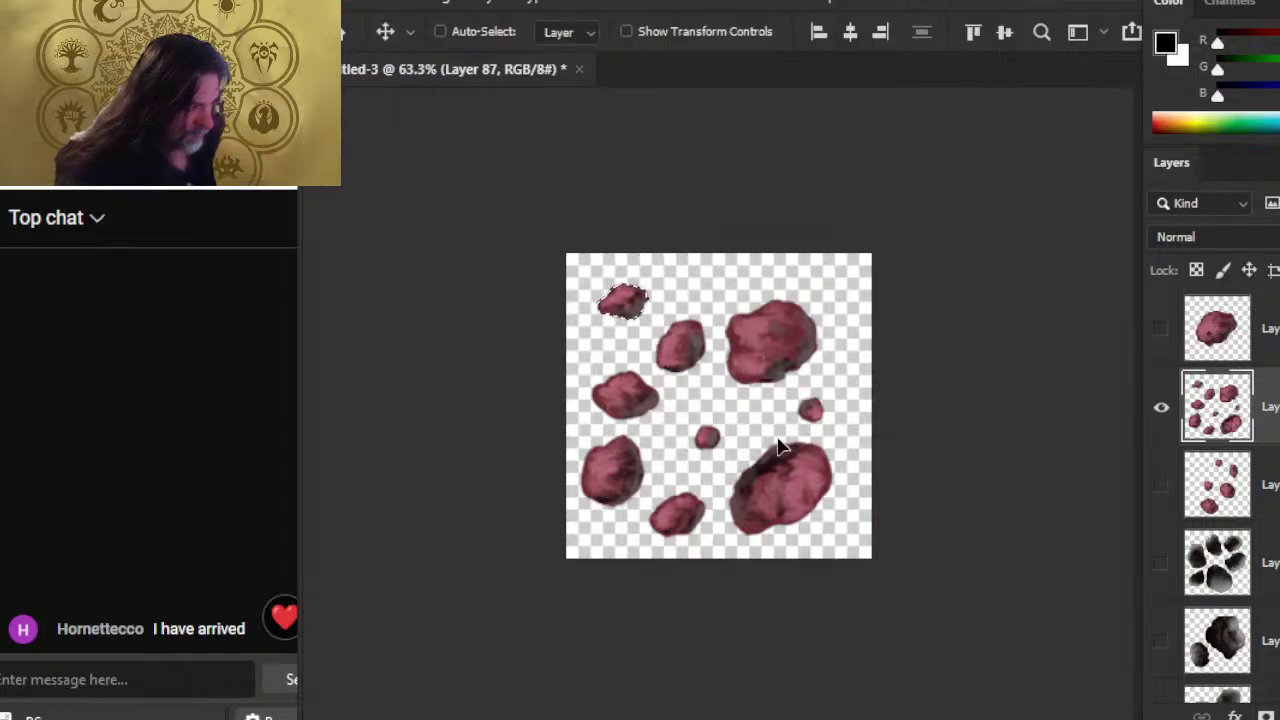
{"action": "key", "text": "ctrl+d"}
{"action": "key", "text": "l"}
{"action": "key", "text": "z"}
{"action": "left_click", "coordinate": [566, 343]}
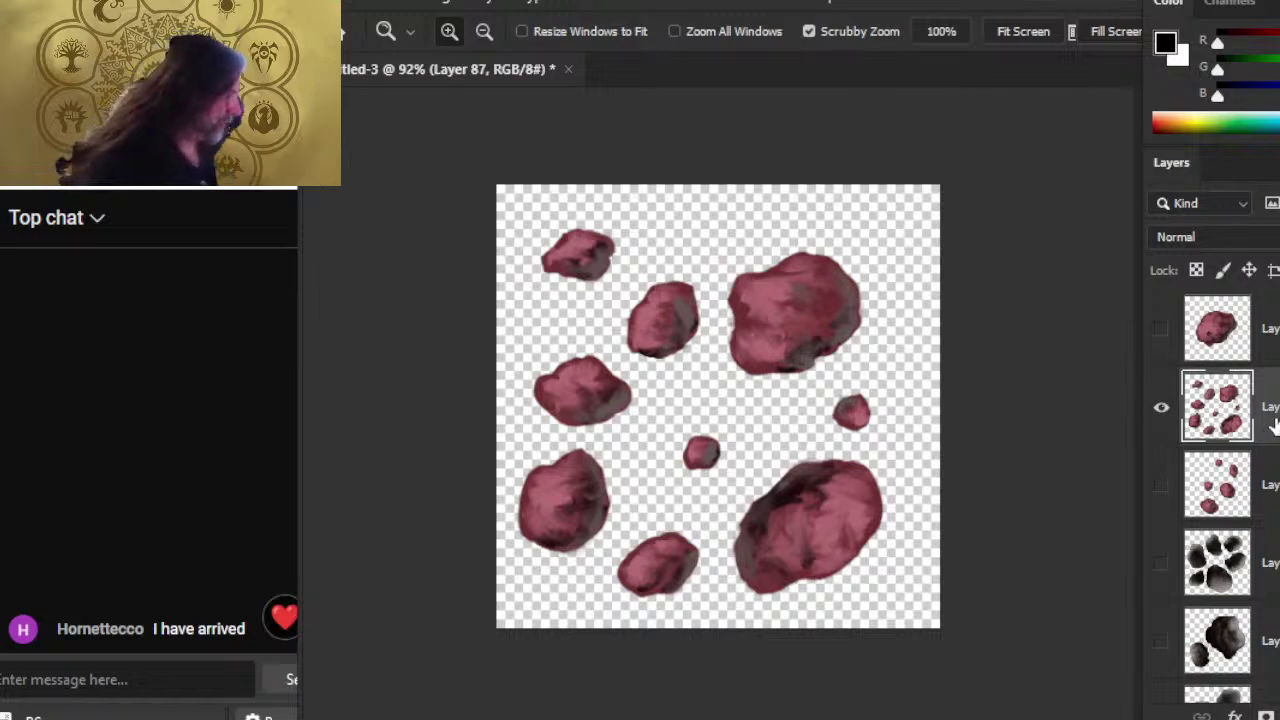
- Hide the cluster layers and drag Layer 86's large red rock slightly into place
{"action": "left_click", "coordinate": [1161, 407]}
{"action": "left_click", "coordinate": [1161, 484]}
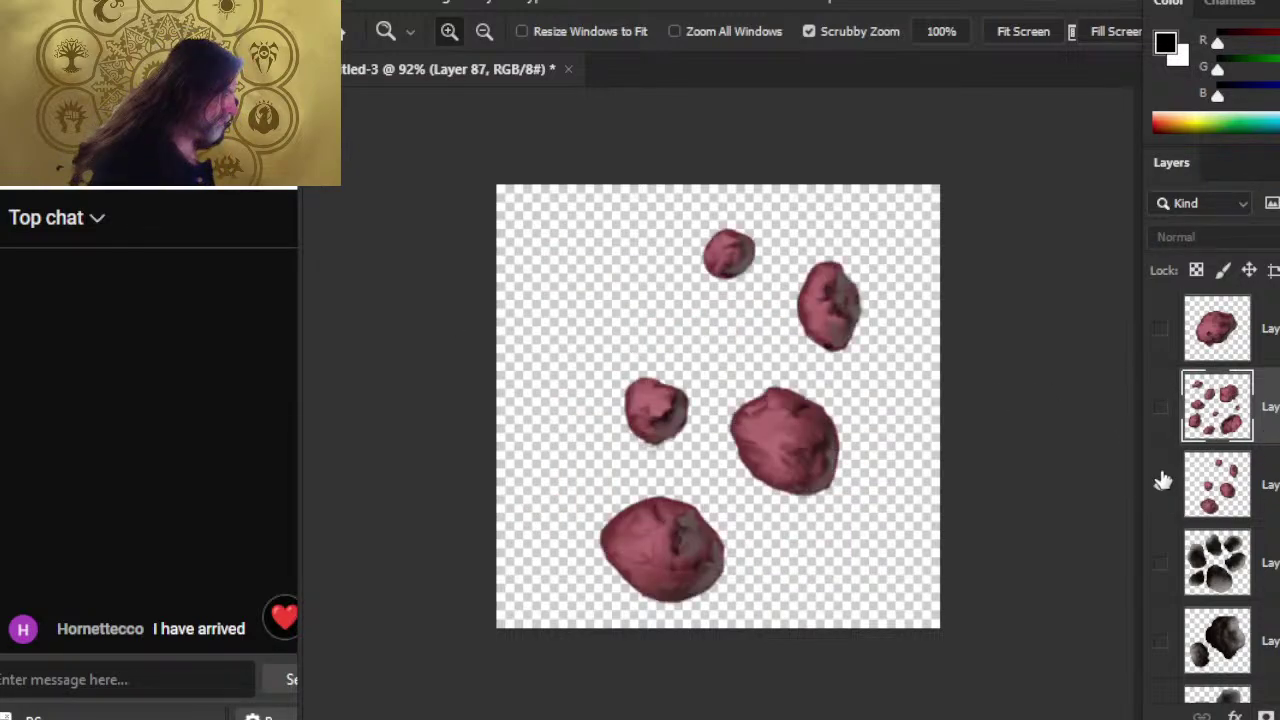
{"action": "left_click", "coordinate": [1162, 330]}
{"action": "left_click", "coordinate": [1205, 352]}
{"action": "key", "text": "v"}
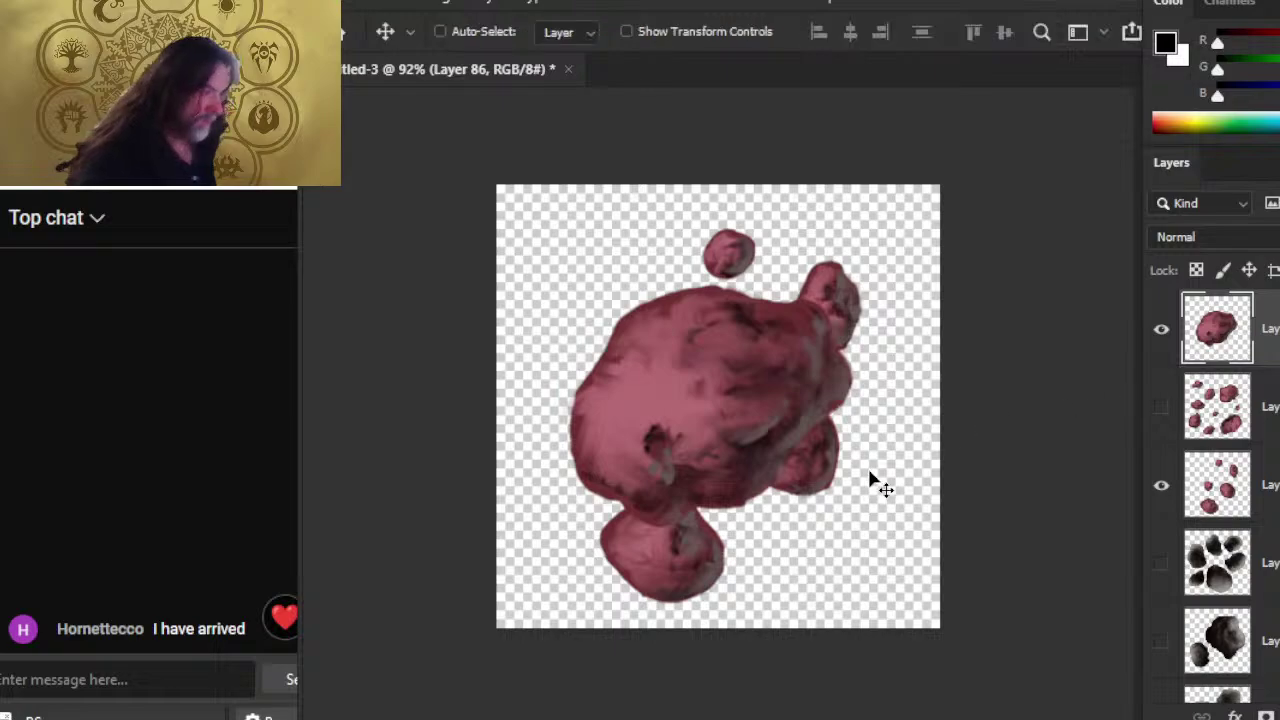
{"action": "mouse_move", "coordinate": [871, 486]}
{"action": "left_mouse_down"}
{"action": "mouse_move", "coordinate": [814, 443]}
{"action": "mouse_move", "coordinate": [897, 511]}
{"action": "mouse_move", "coordinate": [888, 502]}
{"action": "mouse_move", "coordinate": [894, 549]}
{"action": "mouse_move", "coordinate": [879, 473]}
{"action": "left_mouse_up"}
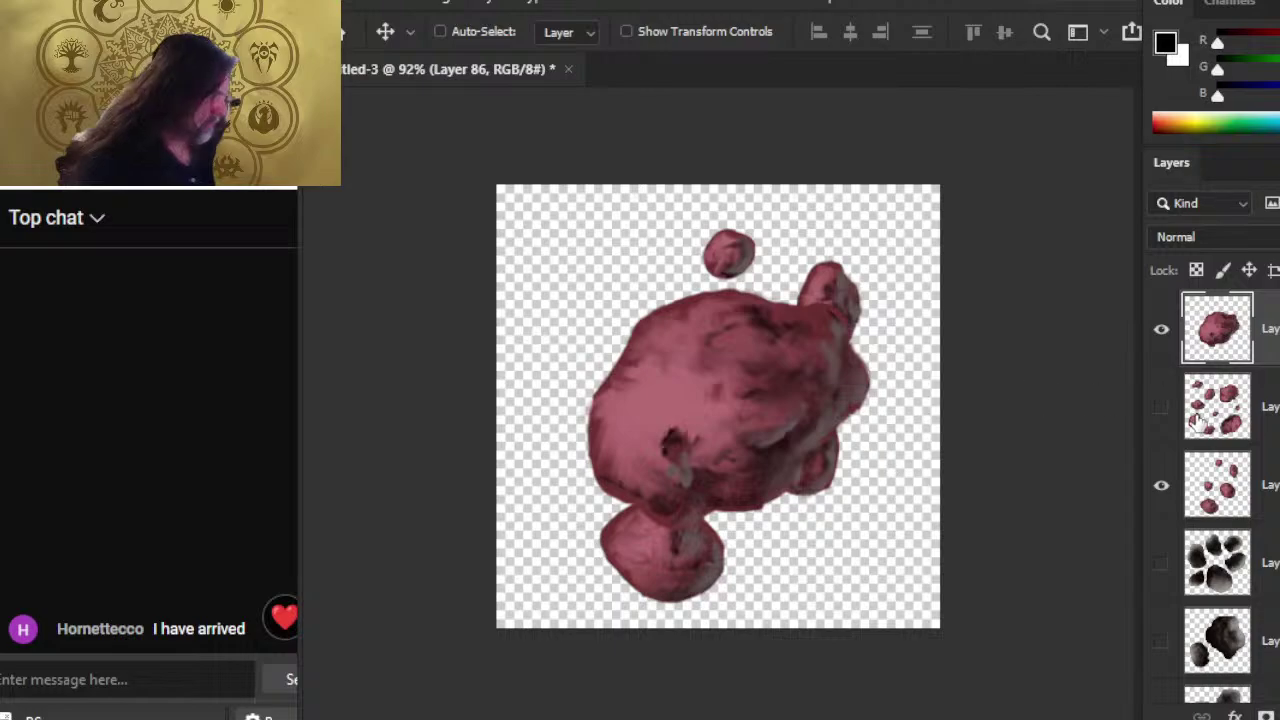
{"action": "left_click", "coordinate": [1161, 485]}
{"action": "left_click", "coordinate": [1163, 333]}
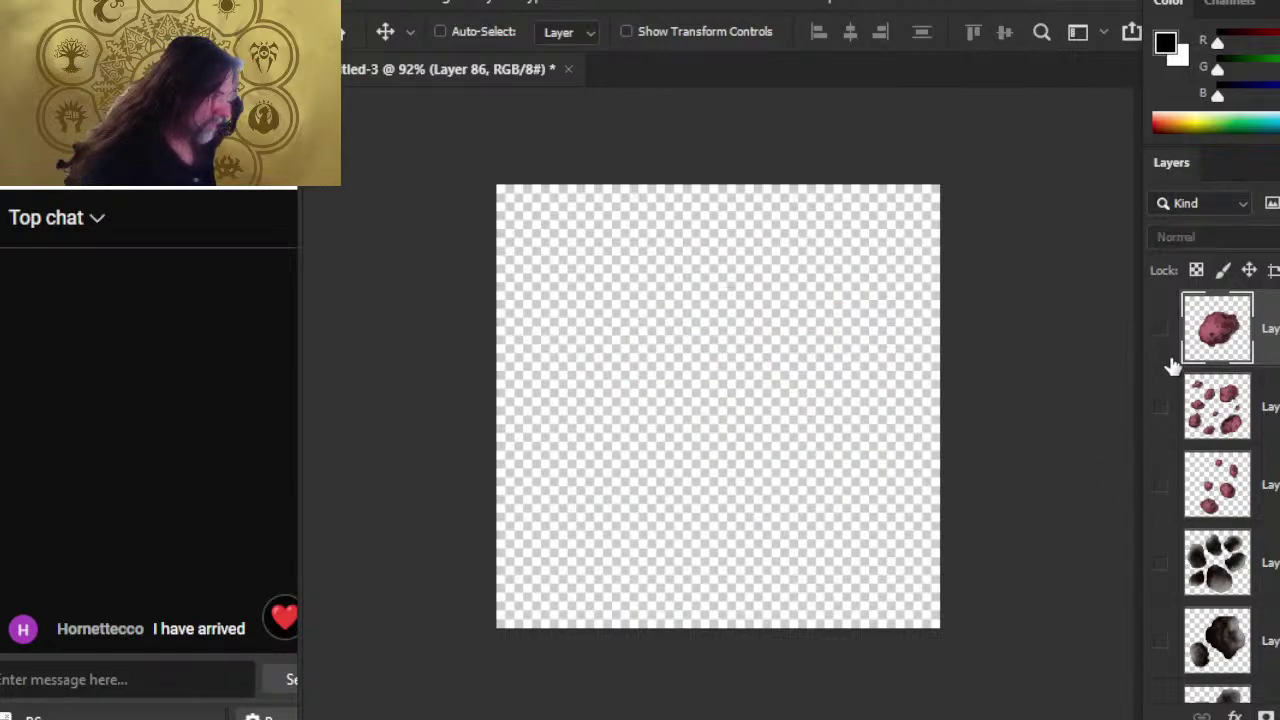
{"action": "left_click", "coordinate": [1164, 334]}
- Start a Save As copy on this computer with the PNG format
{"action": "left_click", "coordinate": [360, 3]}
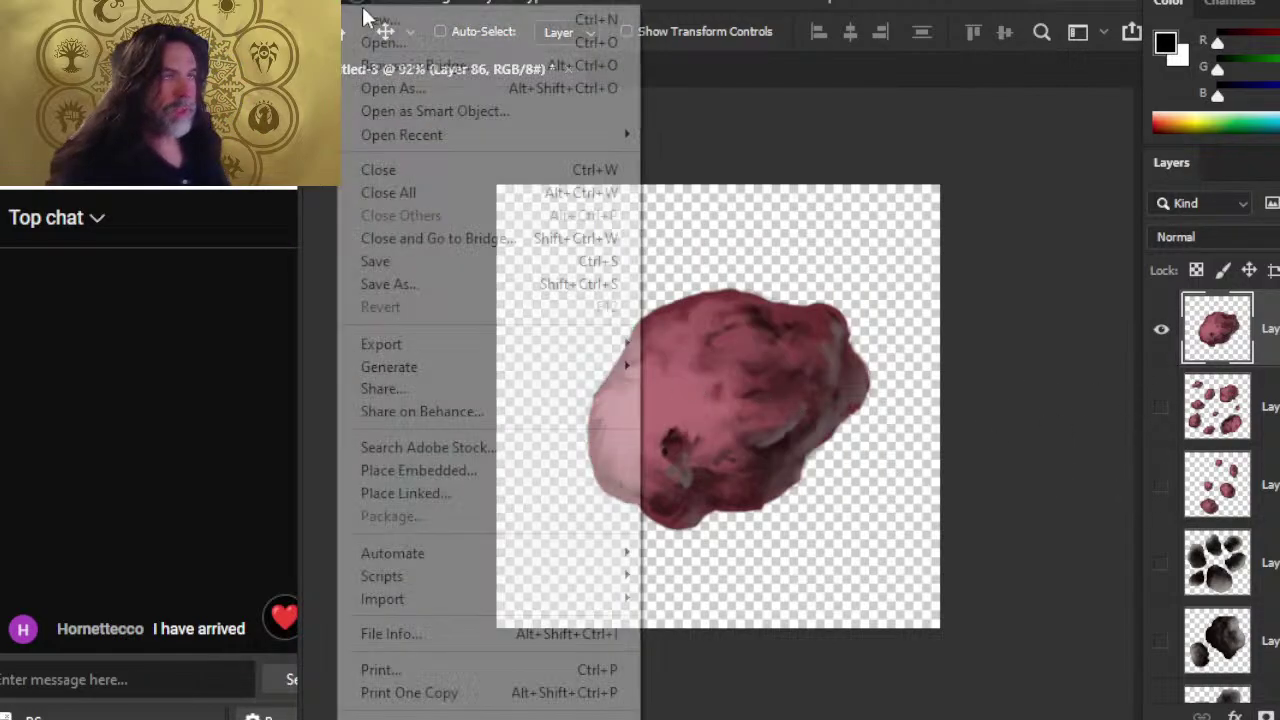
{"action": "left_click", "coordinate": [466, 287]}
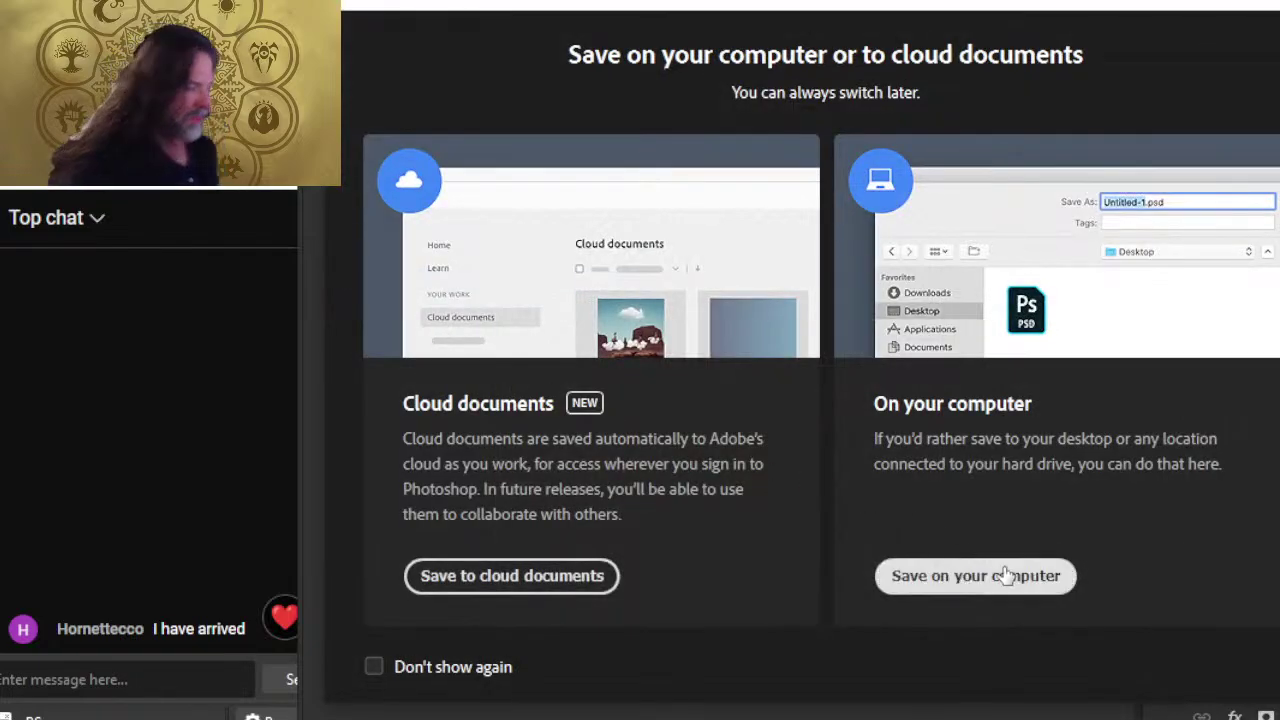
{"action": "left_click", "coordinate": [954, 574]}
{"action": "left_click", "coordinate": [698, 510]}
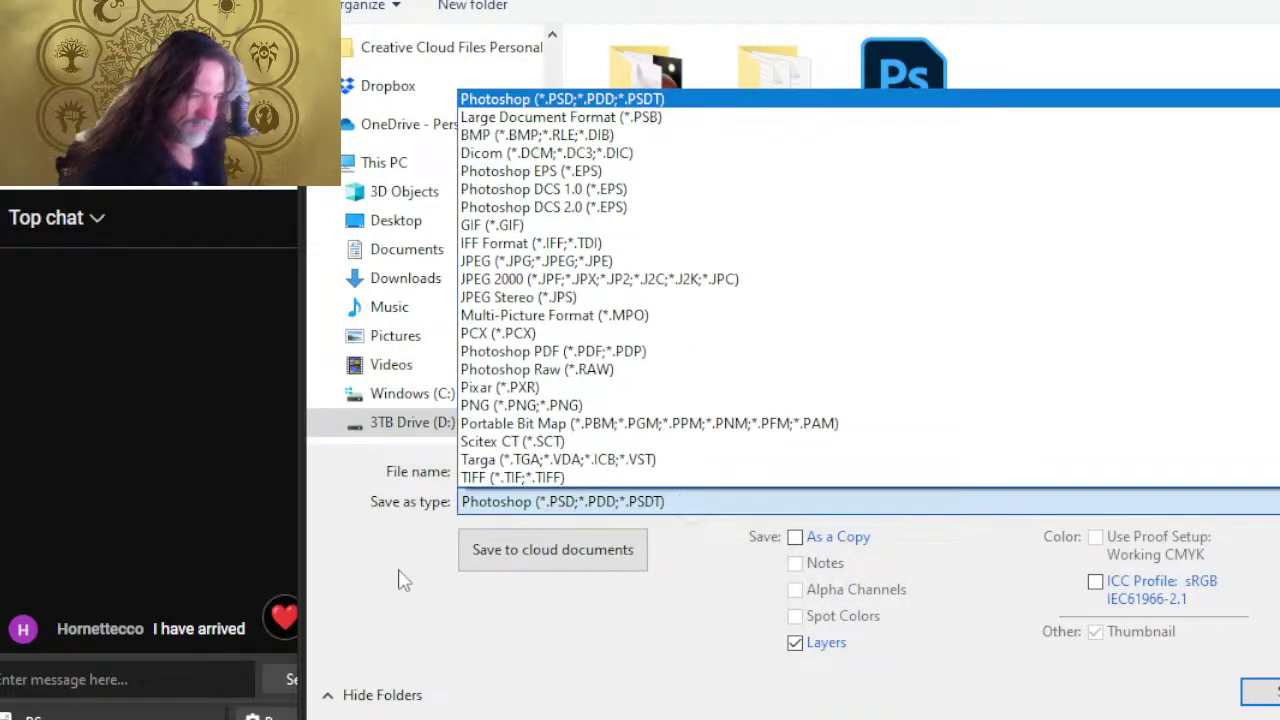
{"action": "left_click", "coordinate": [593, 407]}
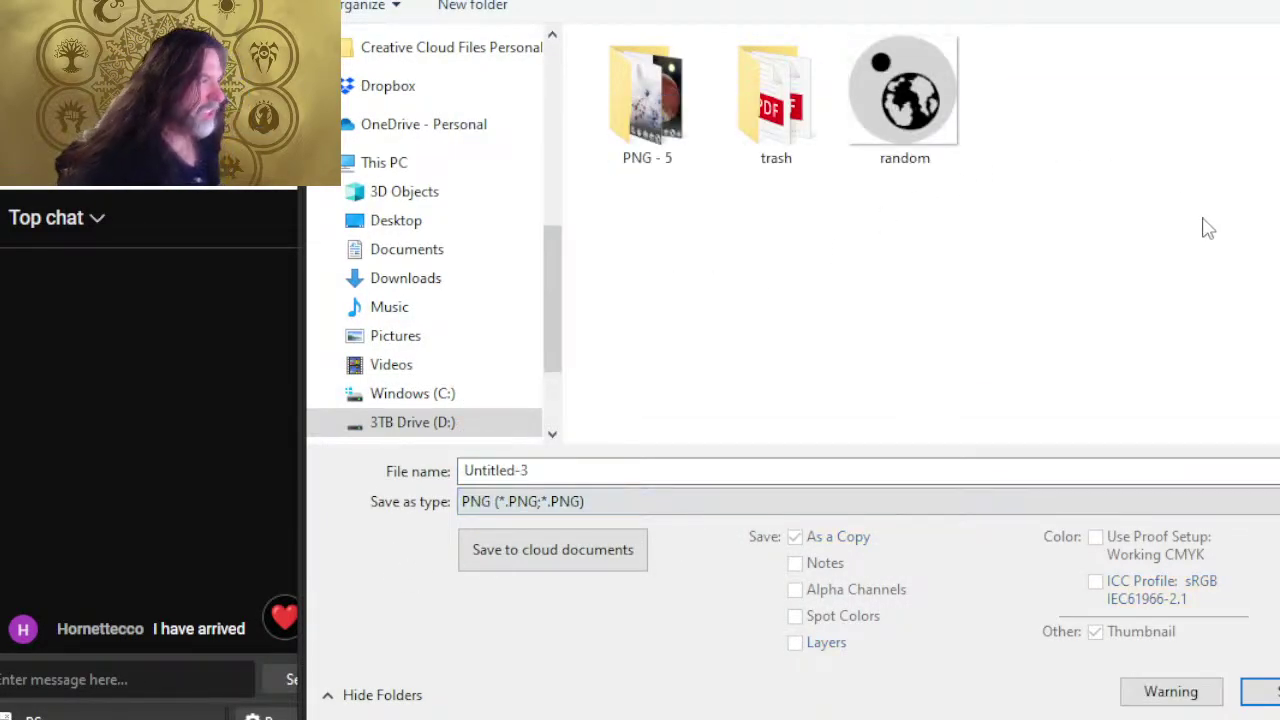
- Browse through FINAL, Maps, Tokens, Game Pieces, Mapping Tools and Icons to the asteroids folder
{"action": "key", "text": "alt+Up"}
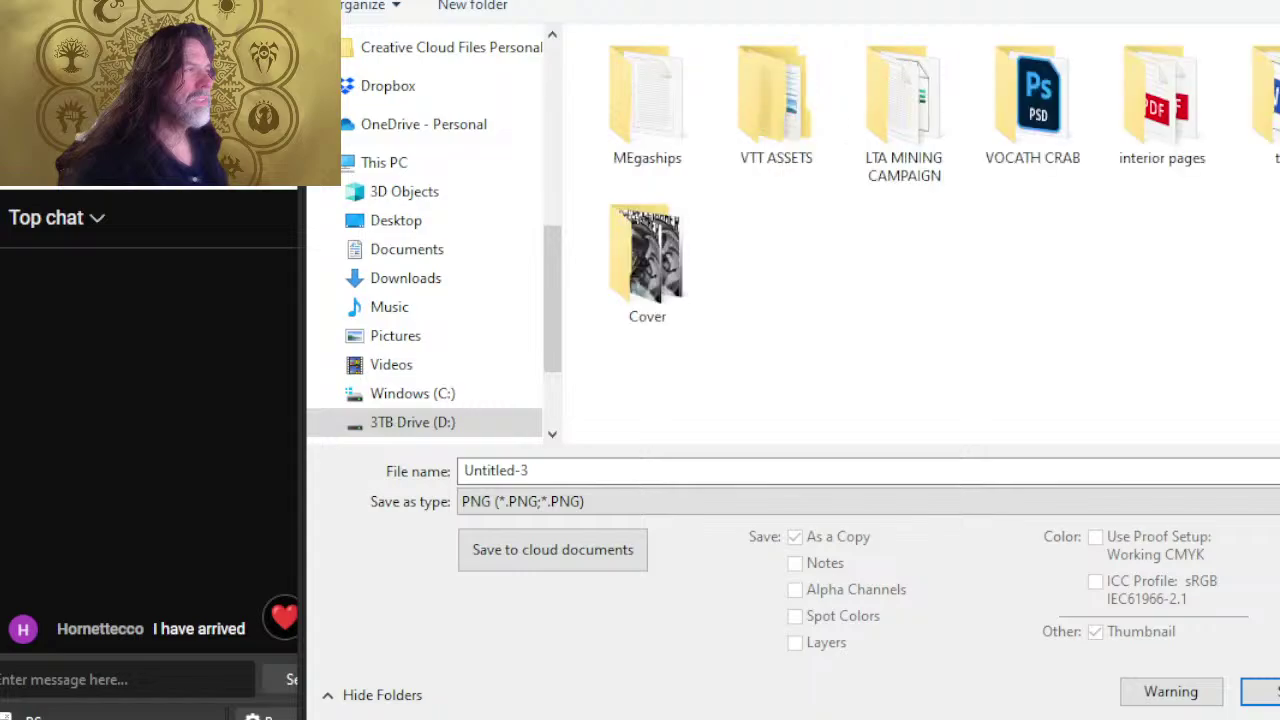
{"action": "double_click", "coordinate": [843, 60]}
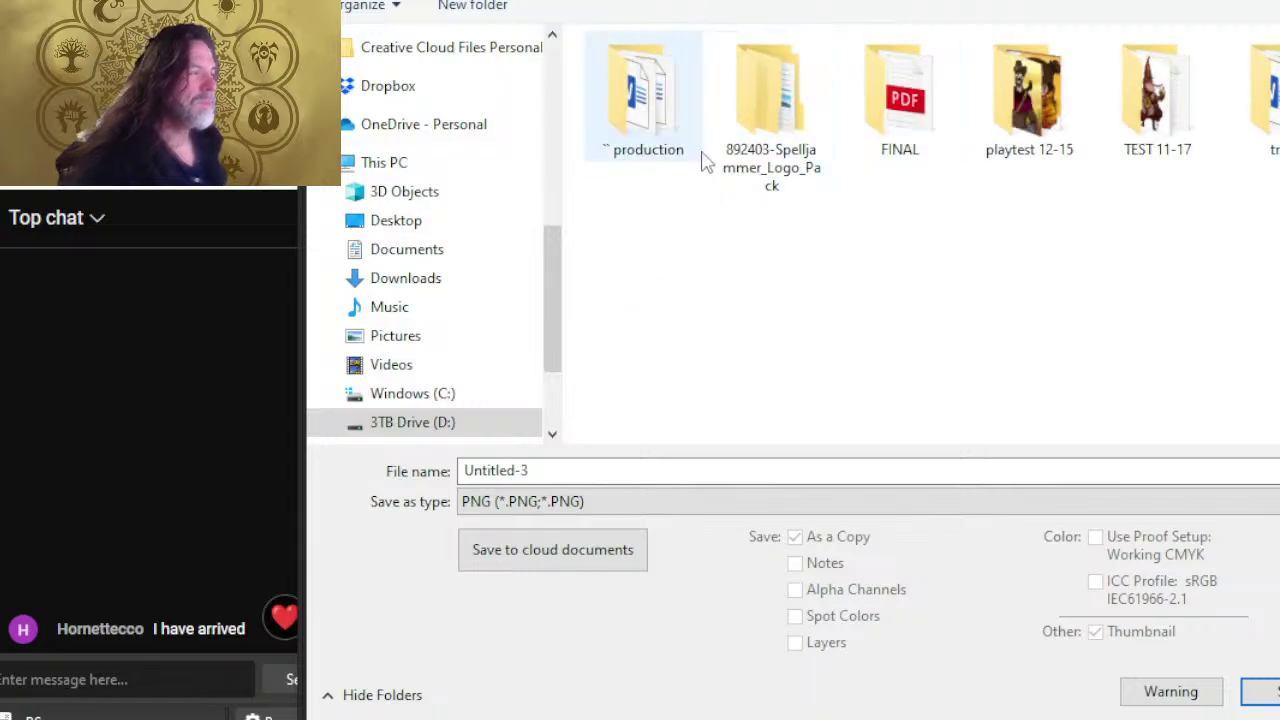
{"action": "double_click", "coordinate": [900, 140]}
{"action": "double_click", "coordinate": [682, 78]}
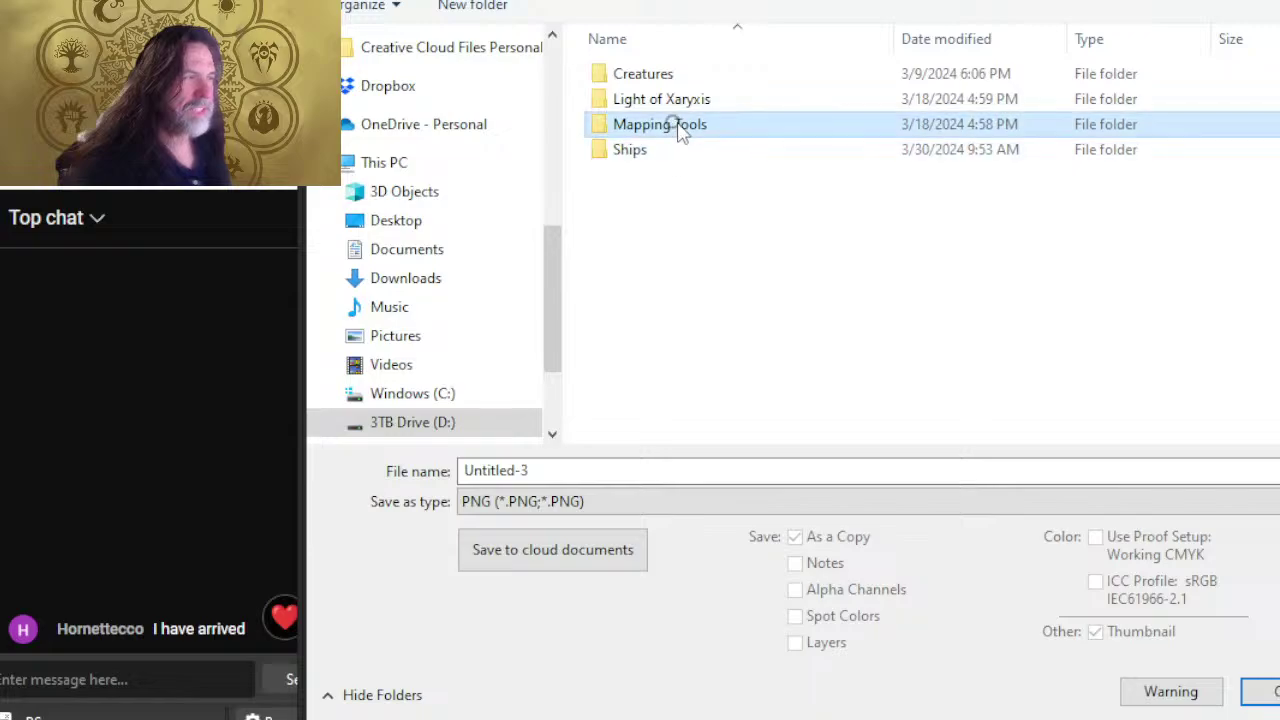
{"action": "double_click", "coordinate": [678, 128]}
{"action": "double_click", "coordinate": [658, 160]}
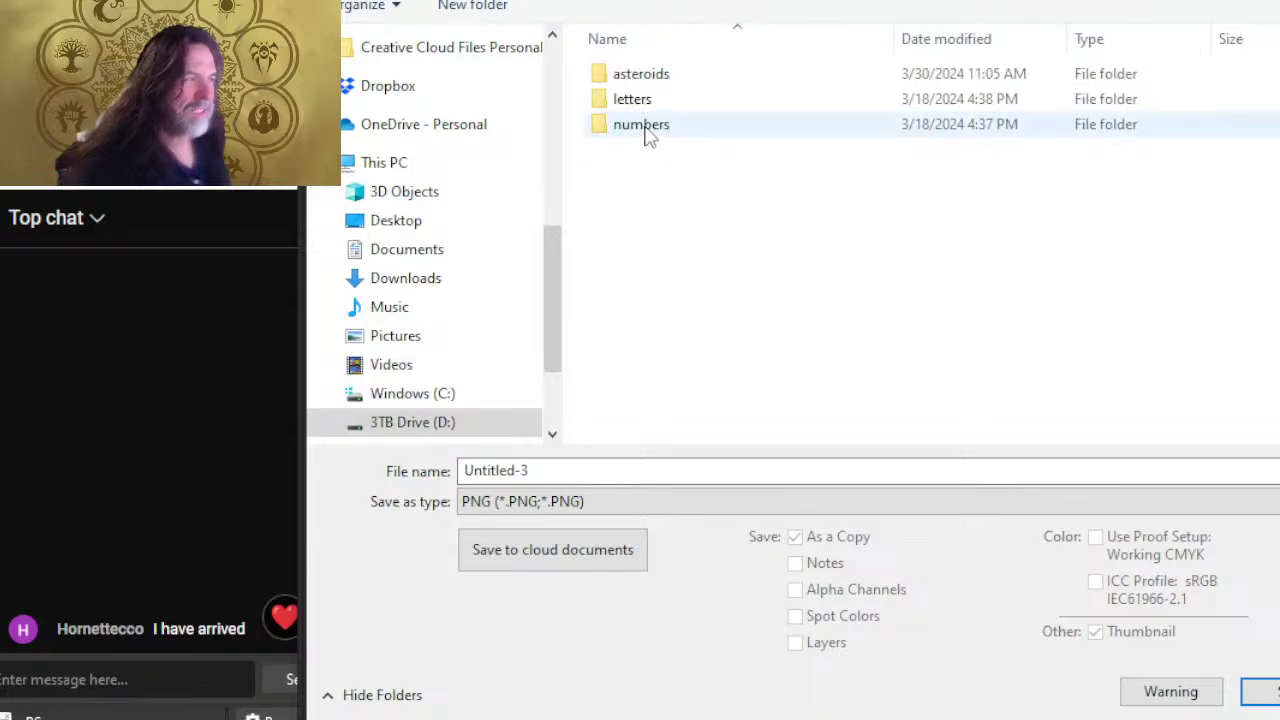
{"action": "left_click", "coordinate": [668, 84]}
{"action": "double_click", "coordinate": [670, 82]}
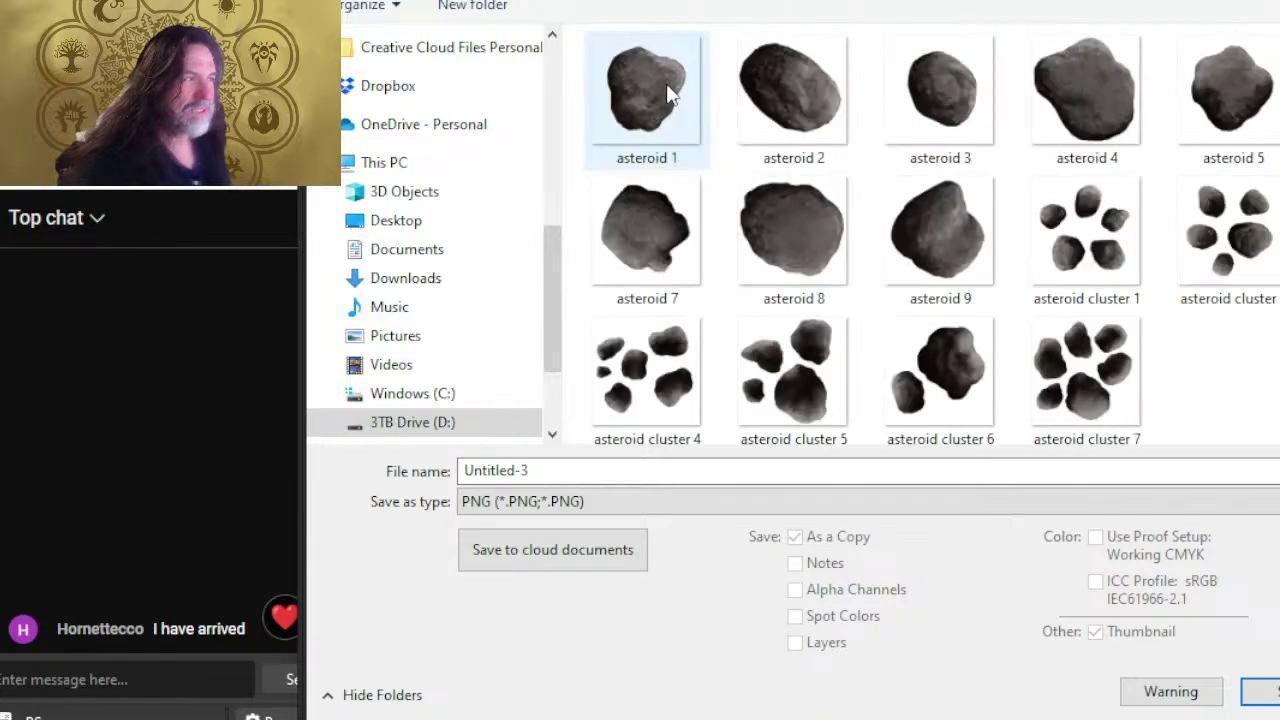
- Name the file 'asteroid 10', save it, and accept the PNG options
{"action": "left_click", "coordinate": [982, 272]}
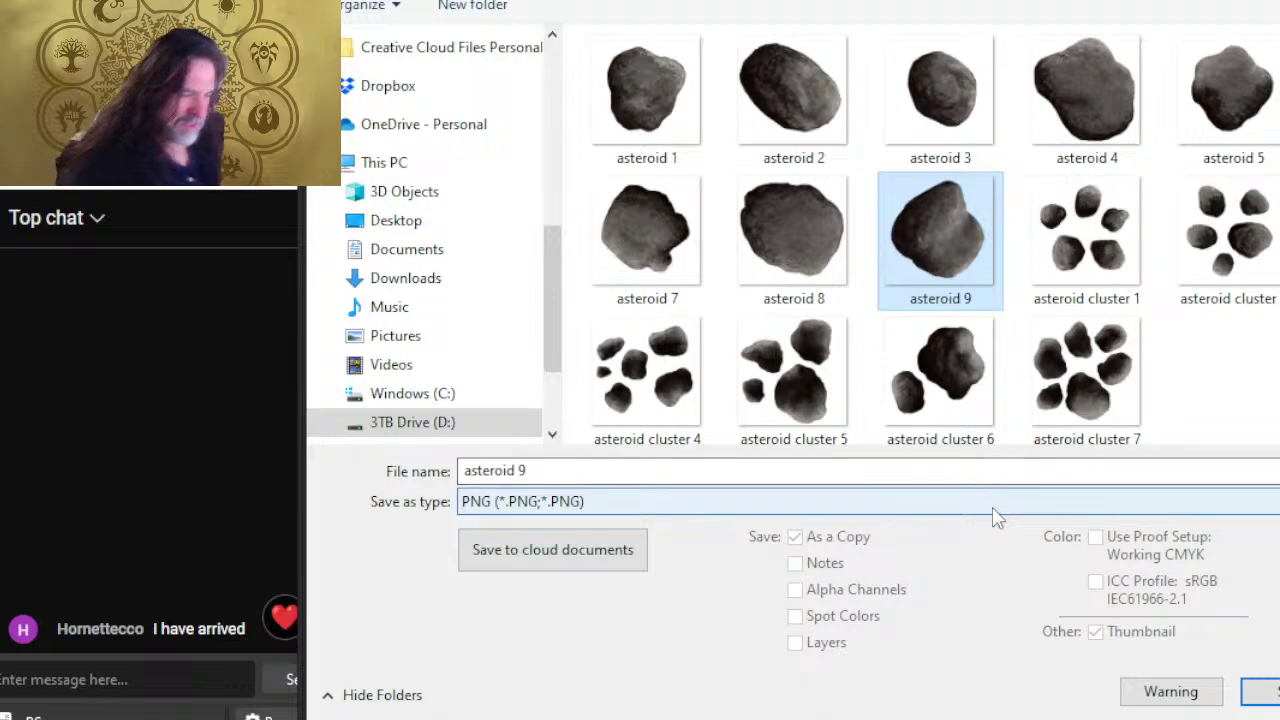
{"action": "left_click", "coordinate": [603, 471]}
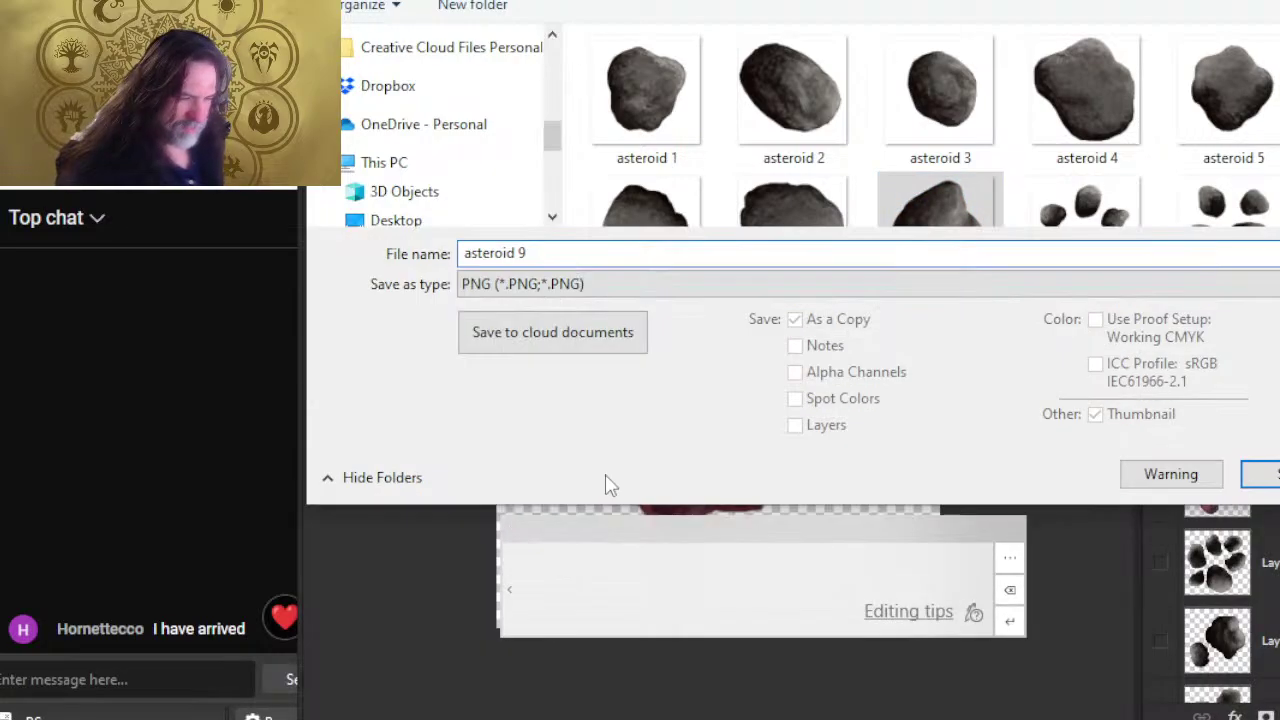
{"action": "key", "text": "BackSpace"}
{"action": "type", "text": "10"}
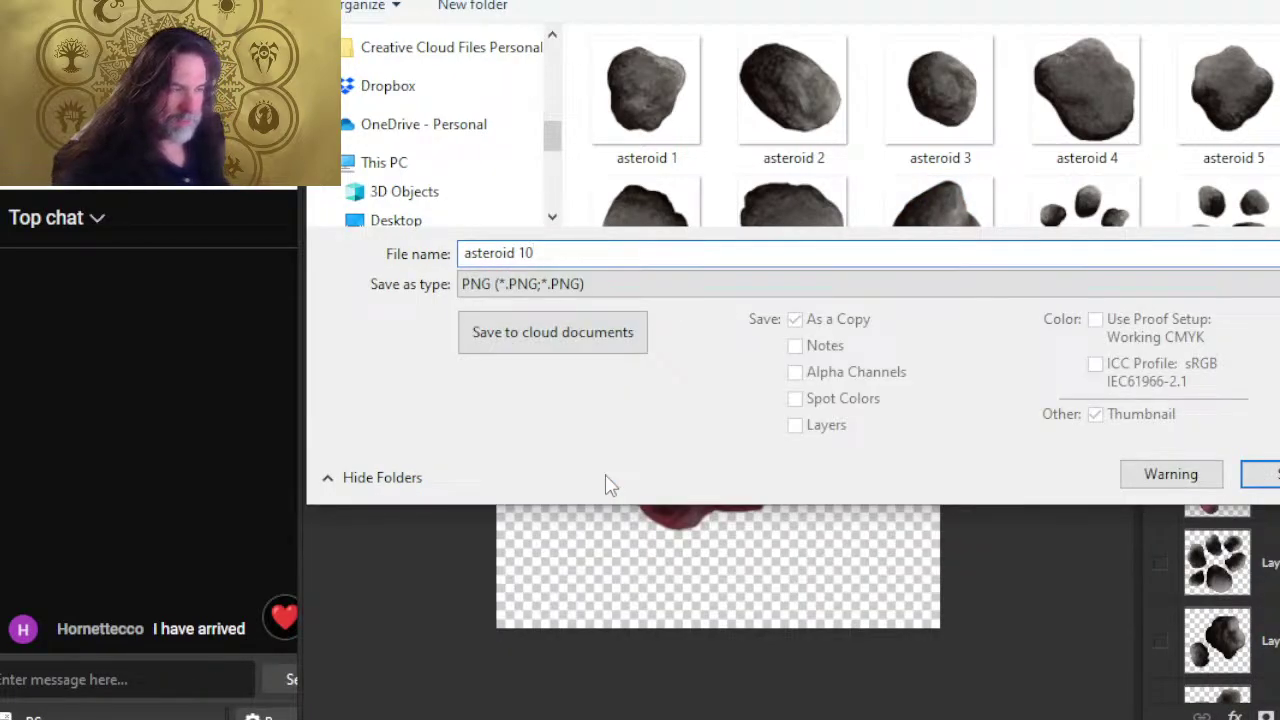
{"action": "key", "text": "Return"}
{"action": "left_click", "coordinate": [914, 162]}
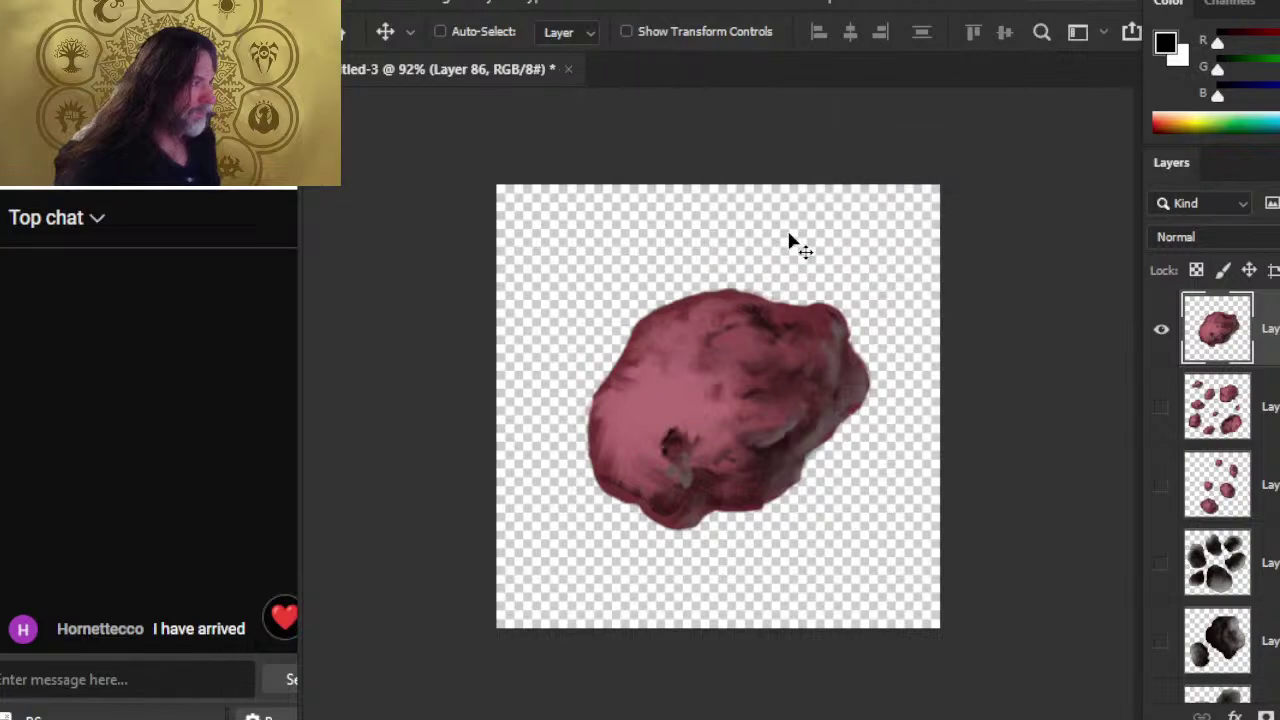
- Hide the large rock layer, move it below the cluster layers, and show the red cluster
{"action": "left_click", "coordinate": [1161, 329]}
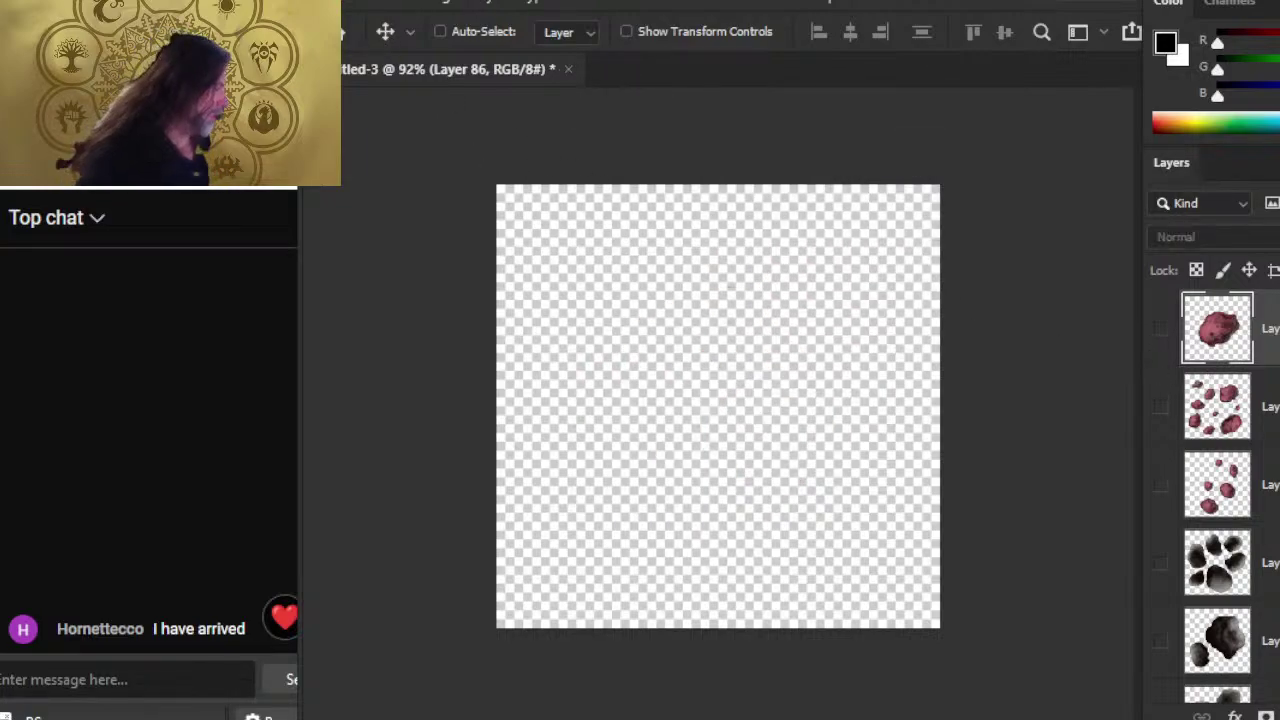
{"action": "left_click_drag", "start_coordinate": [1268, 486], "coordinate": [1275, 530]}
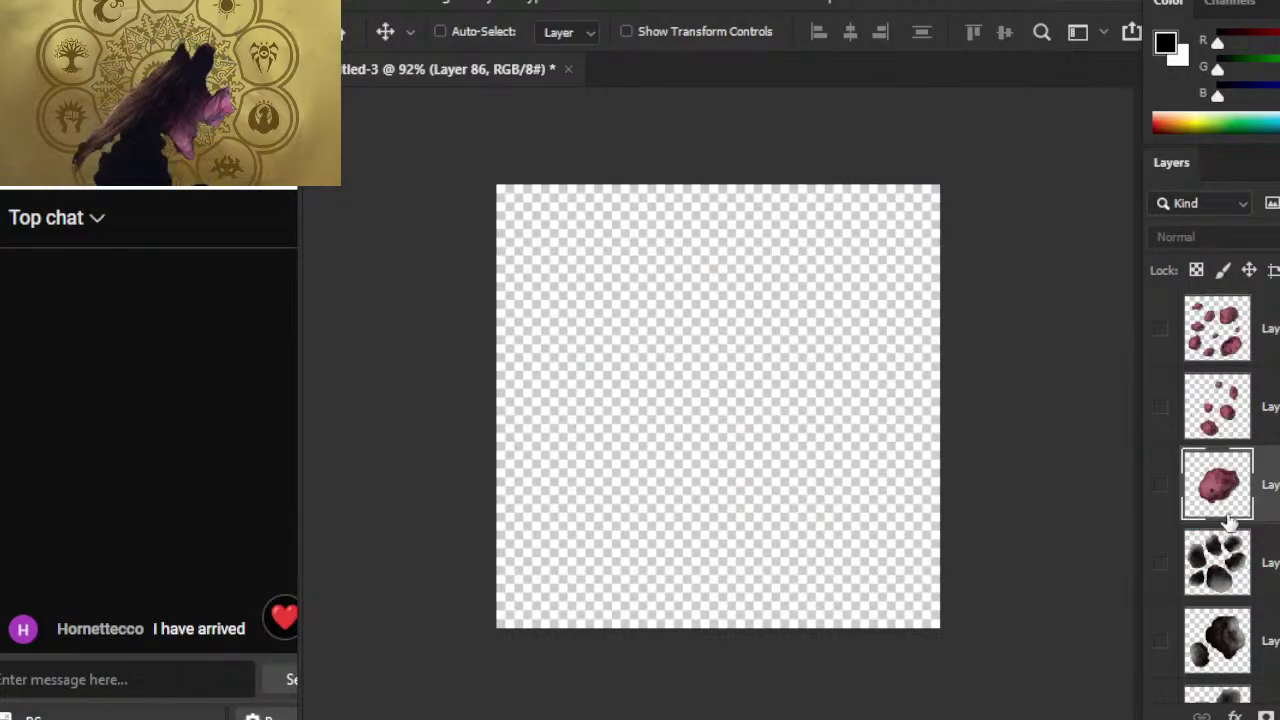
{"action": "left_click", "coordinate": [1161, 329]}
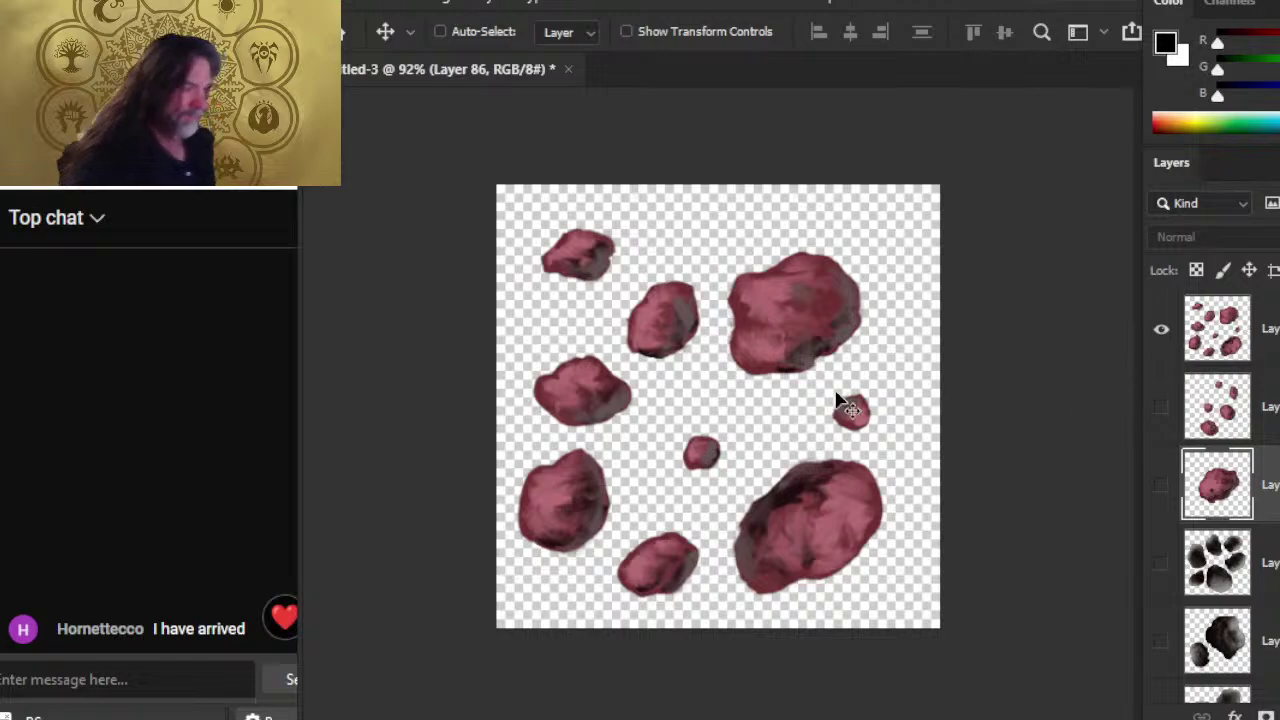
- Open the saved asteroid 10.png file
{"action": "left_click", "coordinate": [368, 6]}
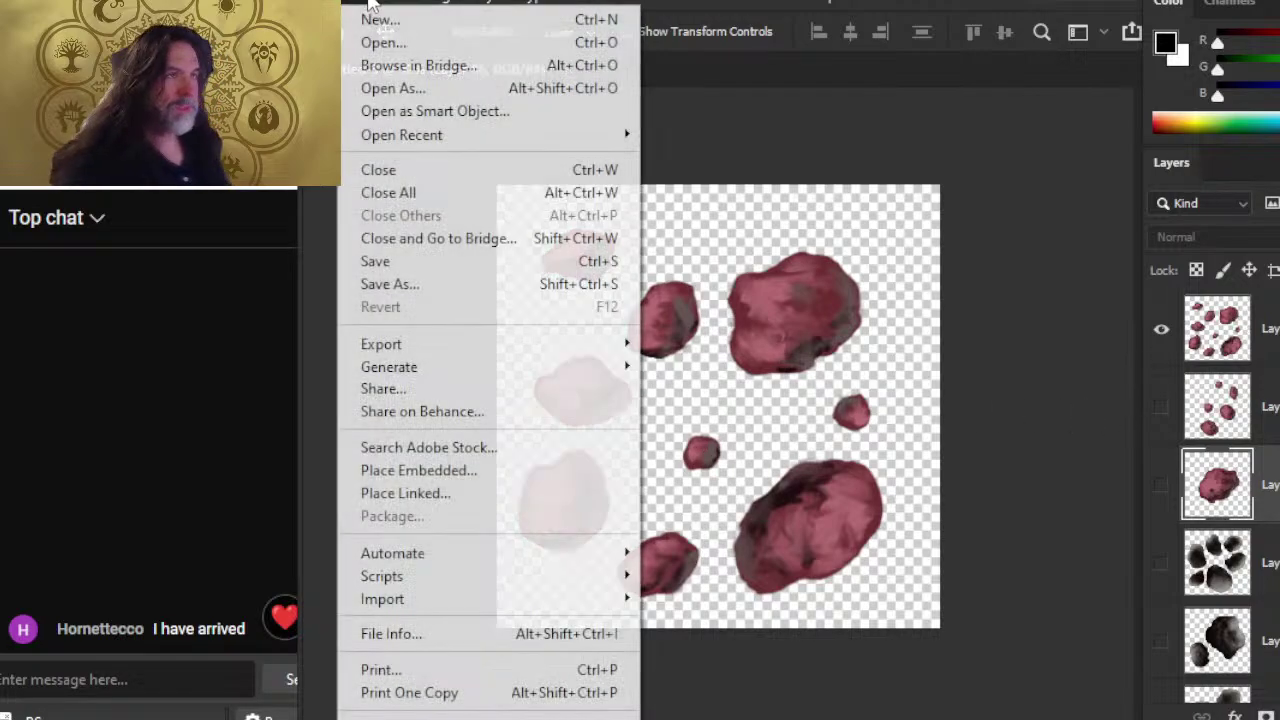
{"action": "left_click", "coordinate": [386, 40]}
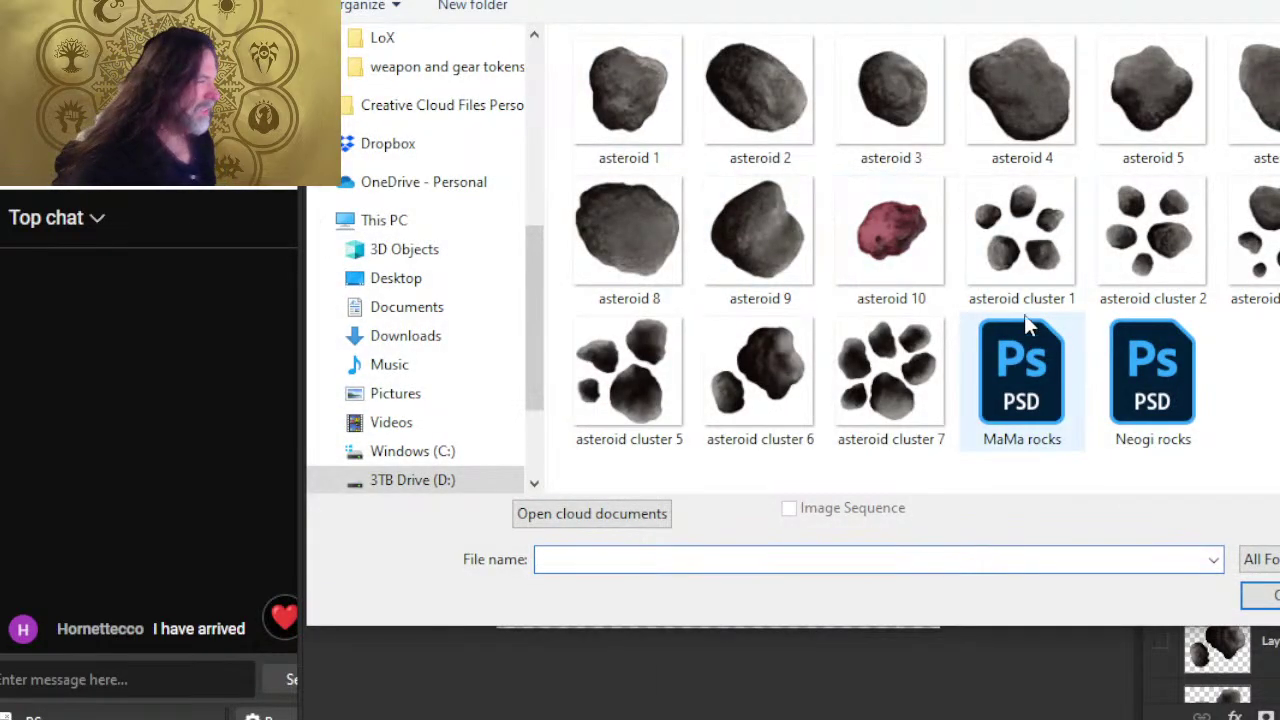
{"action": "double_click", "coordinate": [888, 240]}
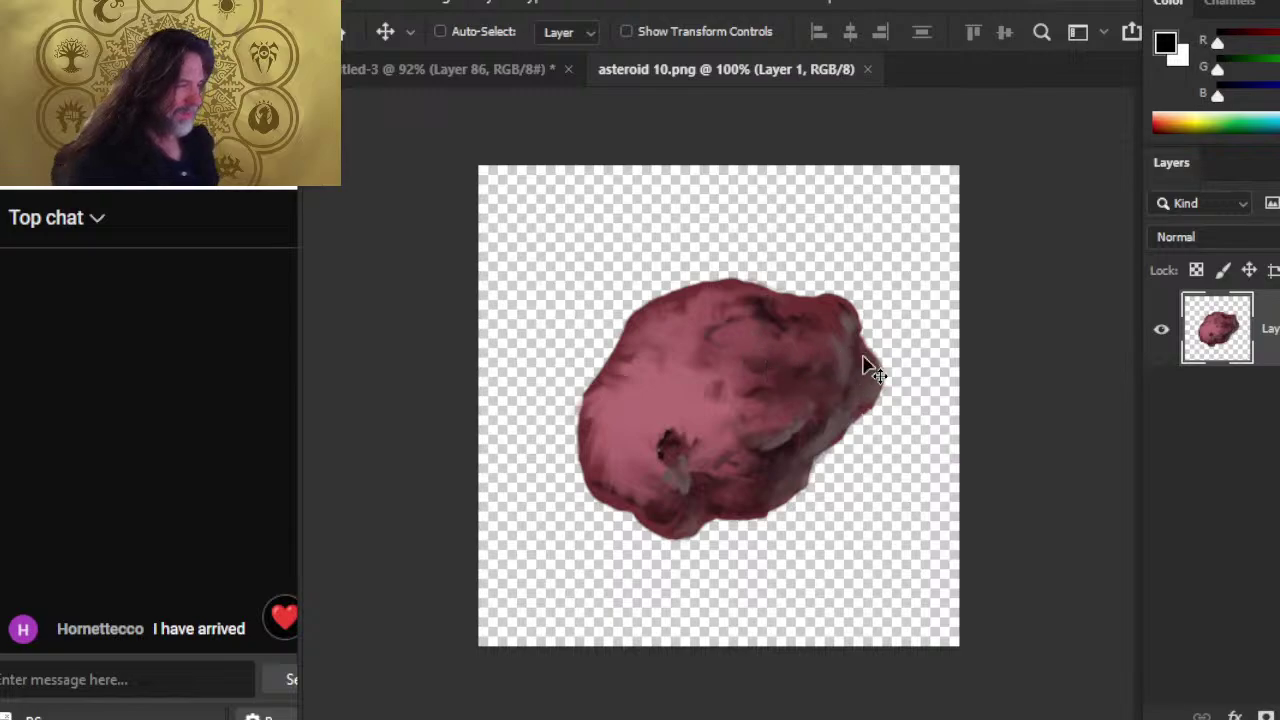
- Select the asteroid's outline from its layer and crop the canvas to it
{"action": "left_click", "coordinate": [431, 5]}
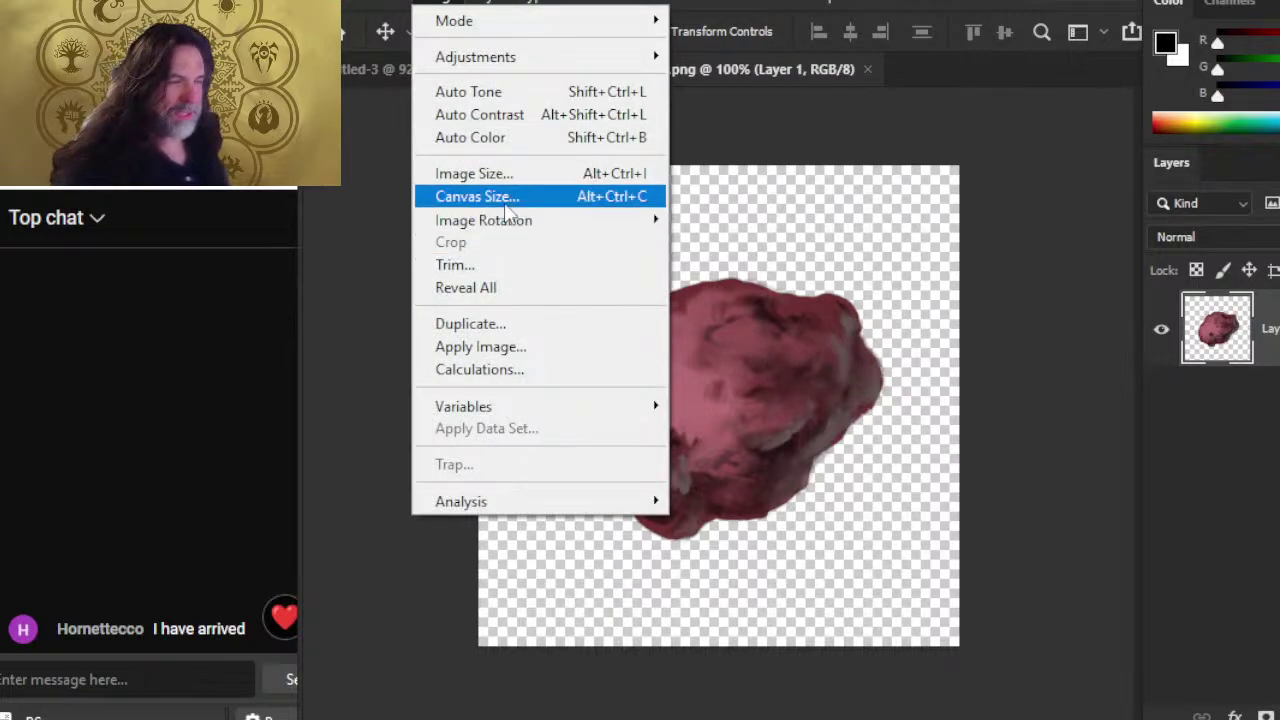
{"action": "left_click", "coordinate": [1245, 340]}
{"action": "left_click", "coordinate": [1245, 340], "text": "ctrl"}
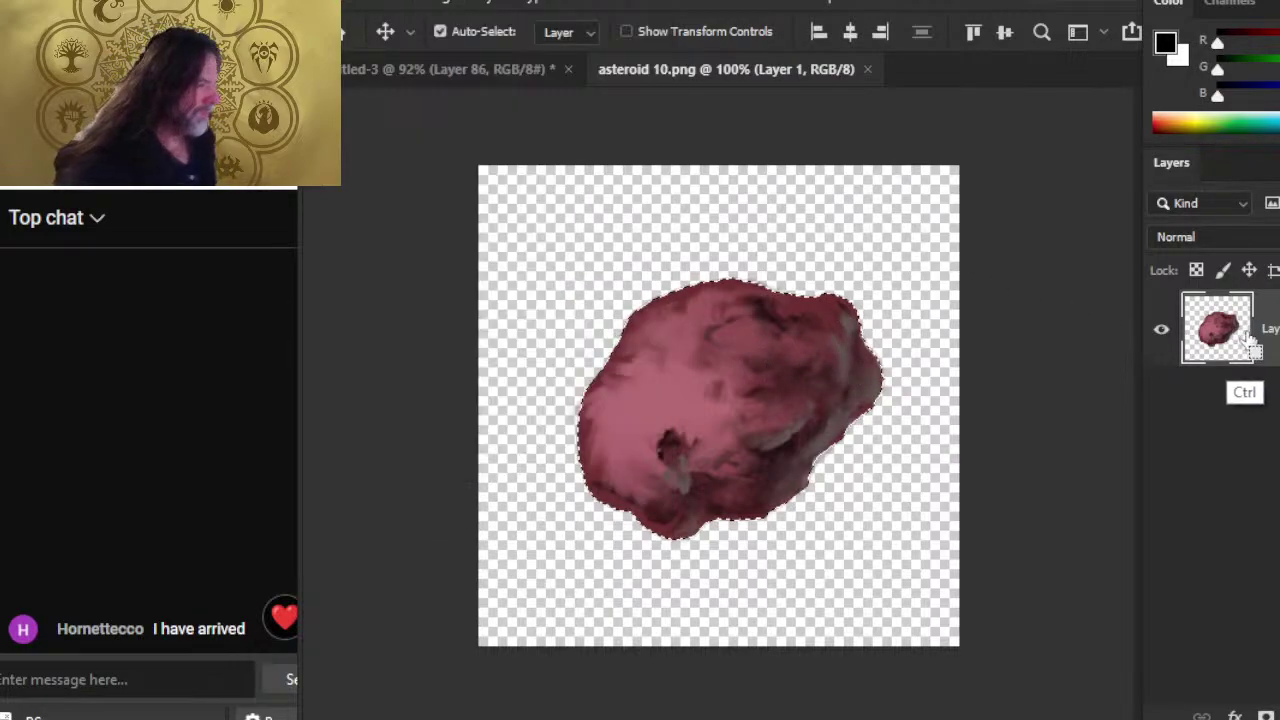
{"action": "key", "text": "Escape"}
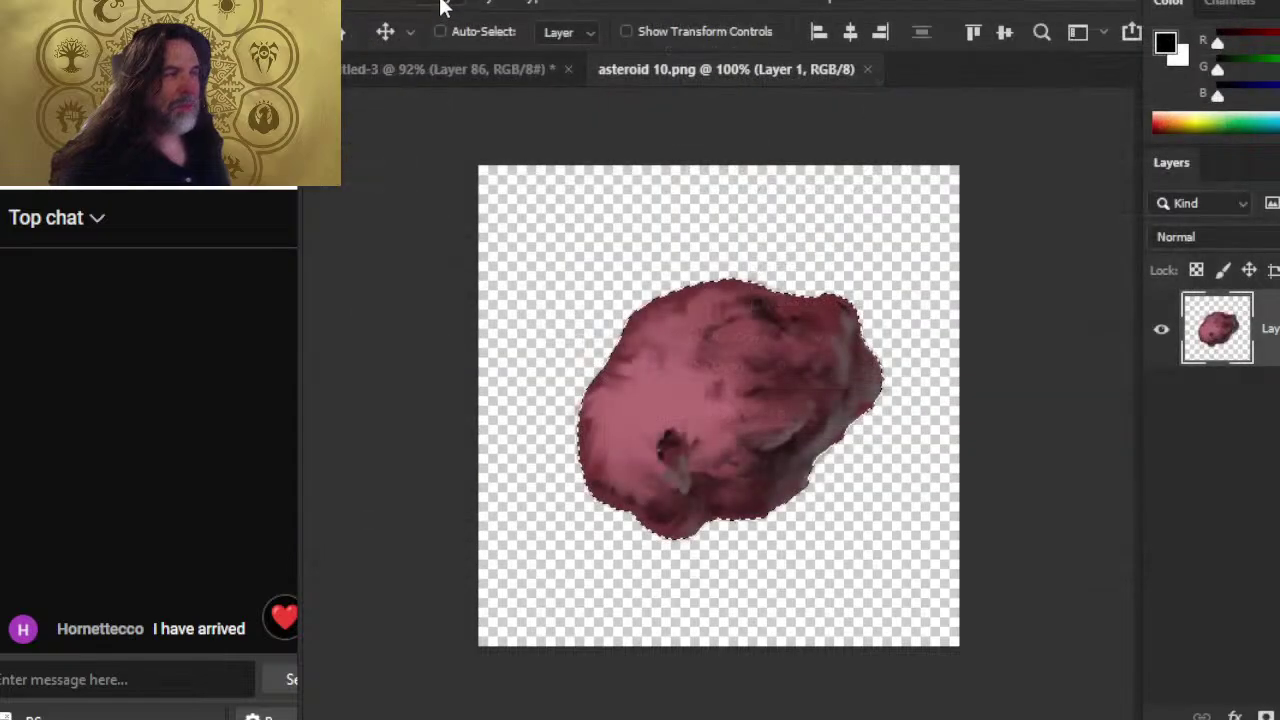
{"action": "left_click", "coordinate": [443, 5]}
{"action": "left_click", "coordinate": [567, 247]}
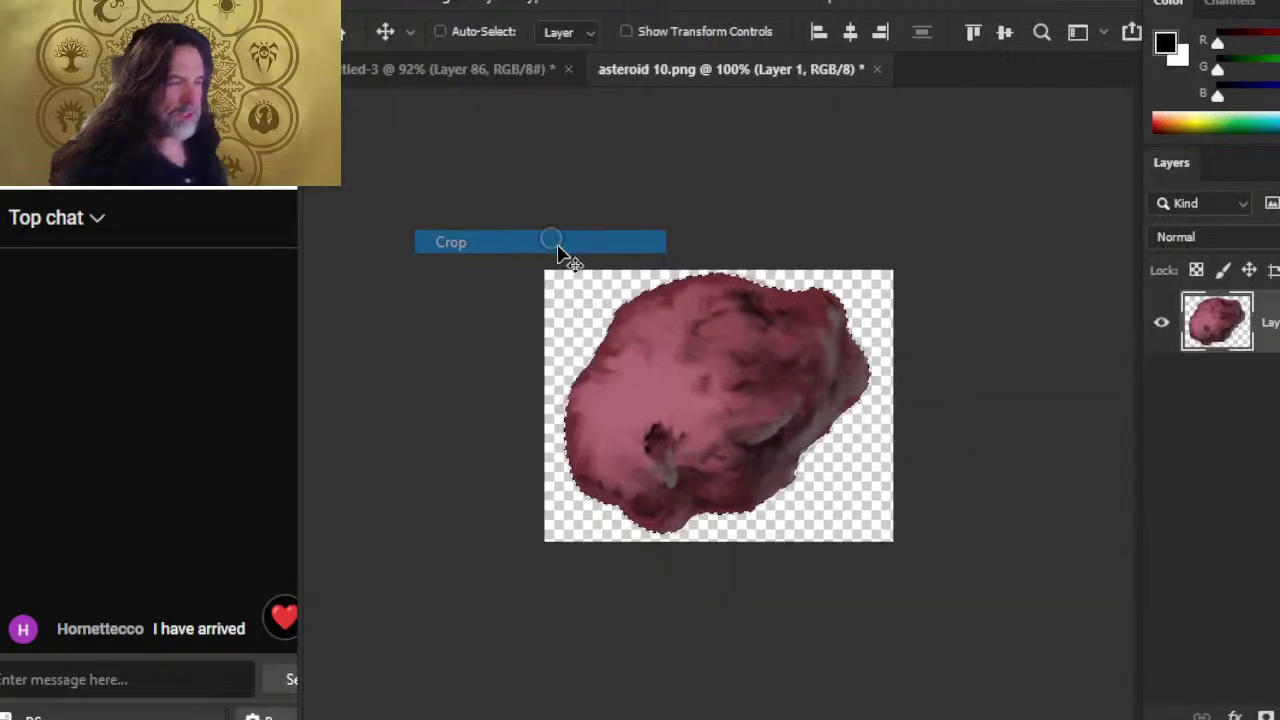
- Set the canvas size to 300 × 300 pixels and shift the asteroid slightly
{"action": "left_click", "coordinate": [443, 5]}
{"action": "left_click", "coordinate": [472, 195]}
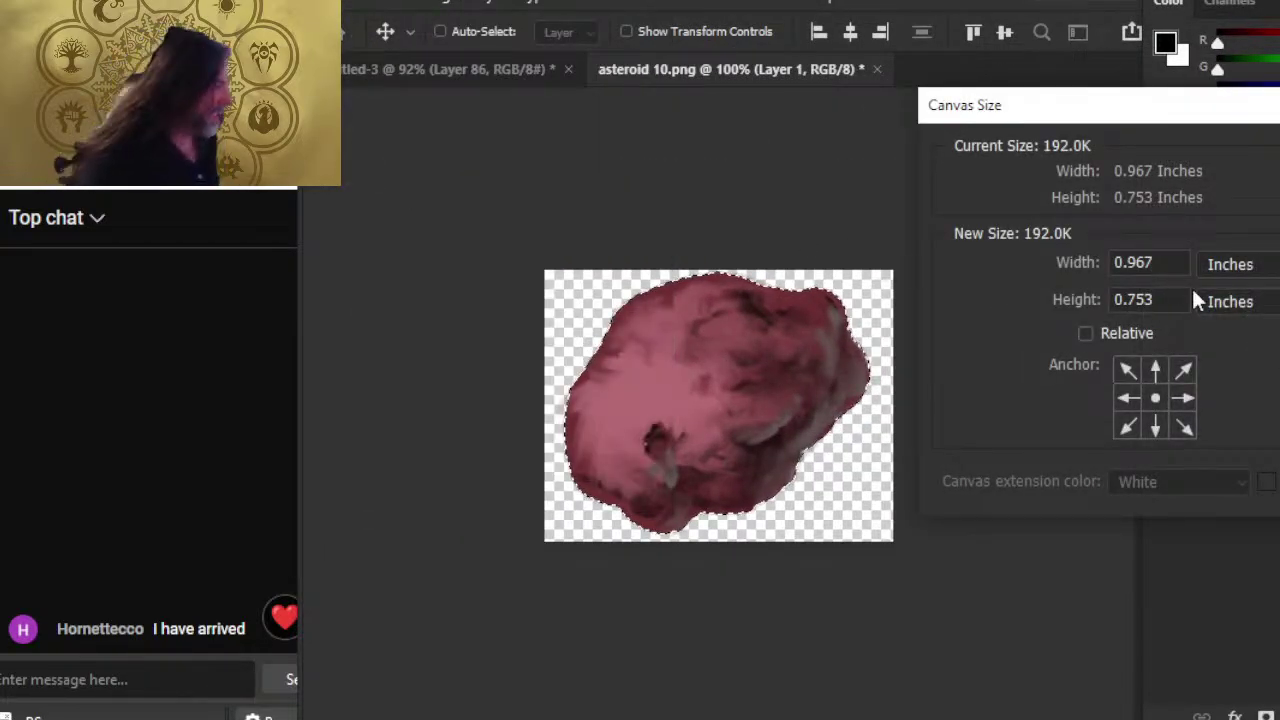
{"action": "left_click", "coordinate": [1260, 301]}
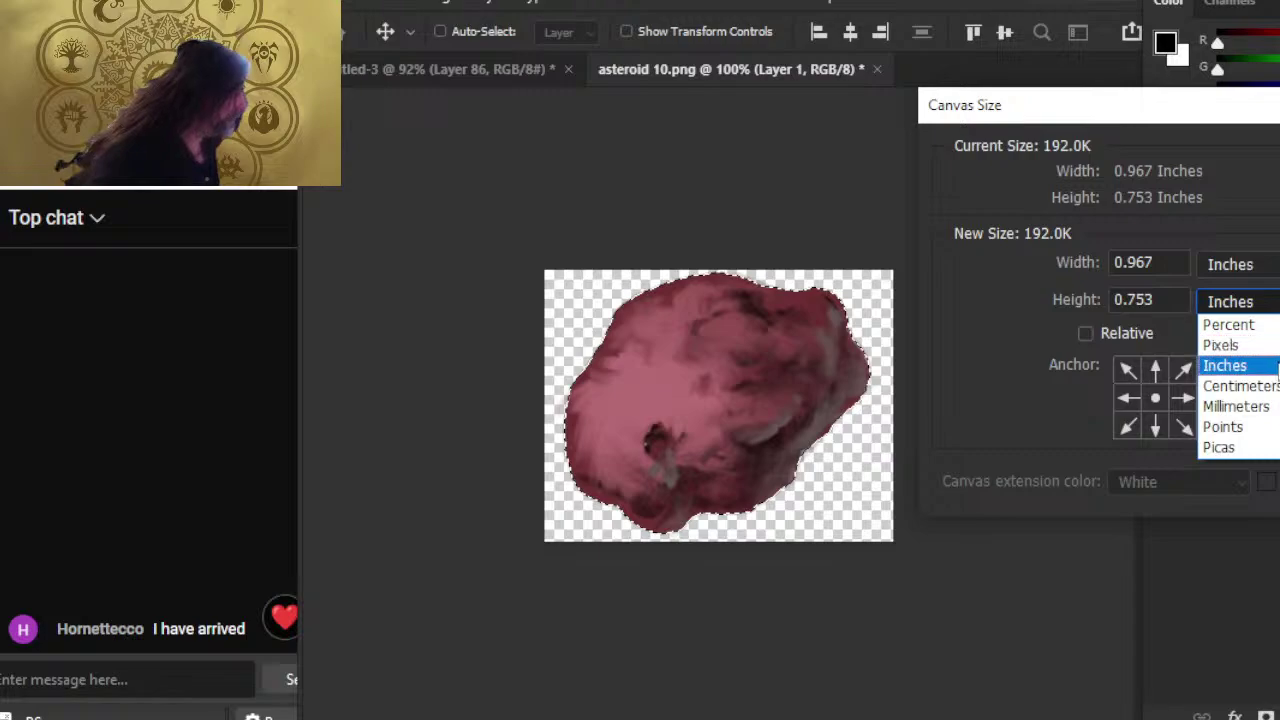
{"action": "left_click", "coordinate": [1245, 345]}
{"action": "left_click", "coordinate": [1118, 256]}
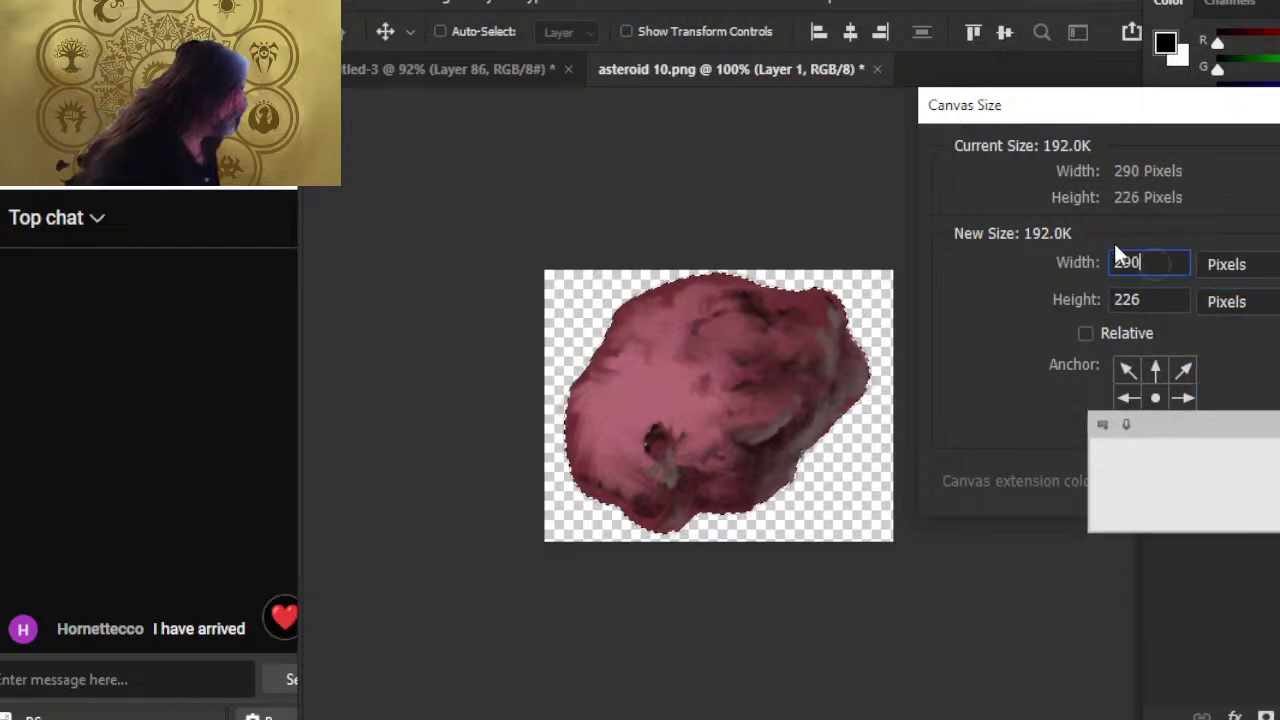
{"action": "key", "text": "BackSpace"}
{"action": "type", "text": "3"}
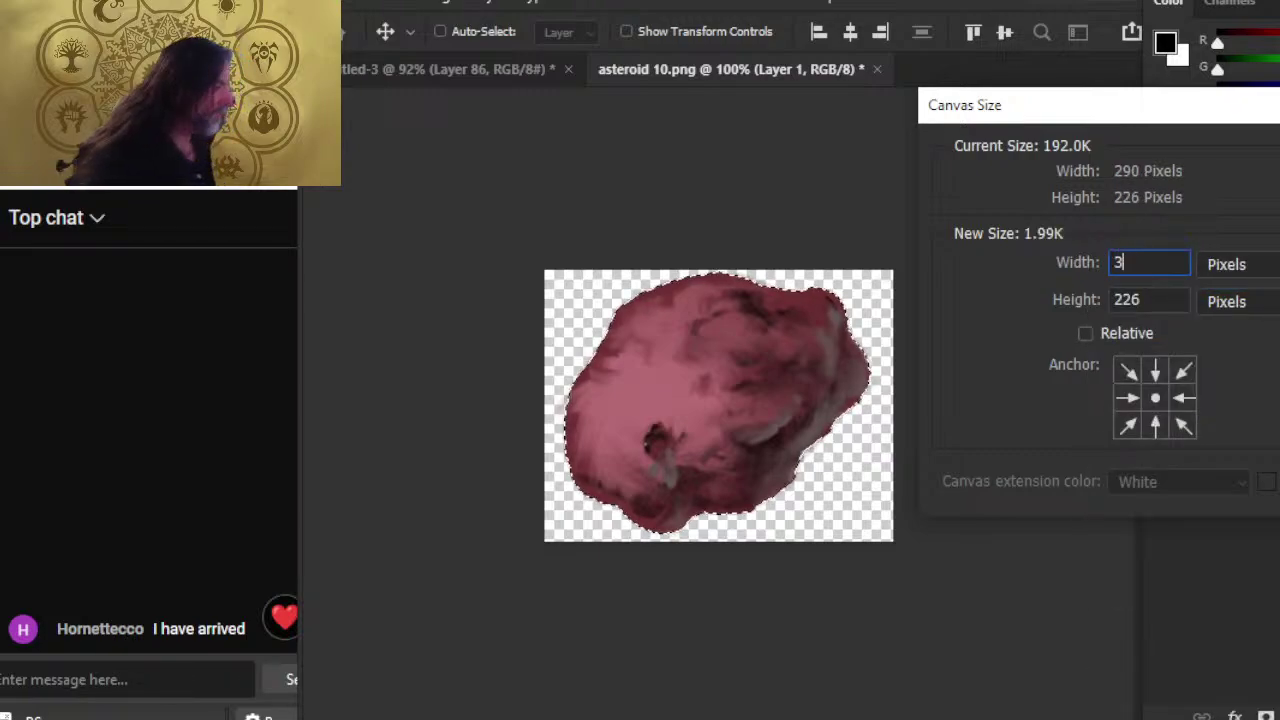
{"action": "type", "text": "00"}
{"action": "key", "text": "Tab"}
{"action": "key", "text": "BackSpace"}
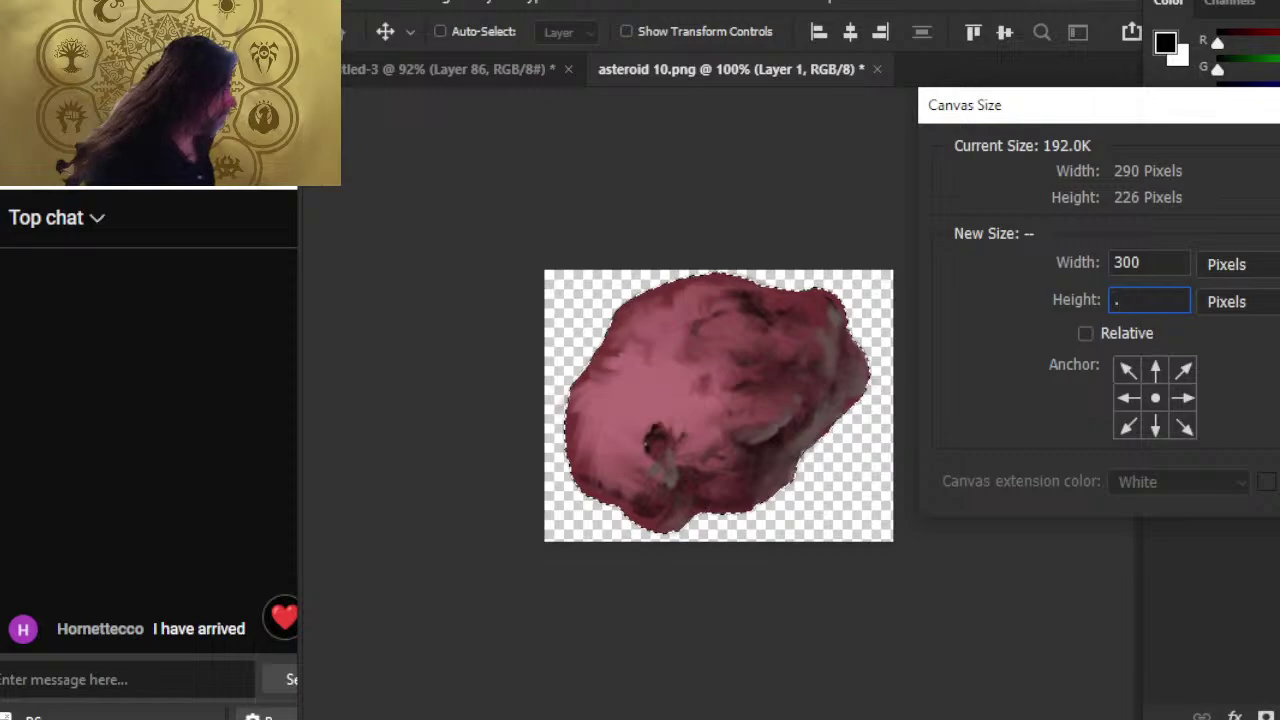
{"action": "type", "text": "300"}
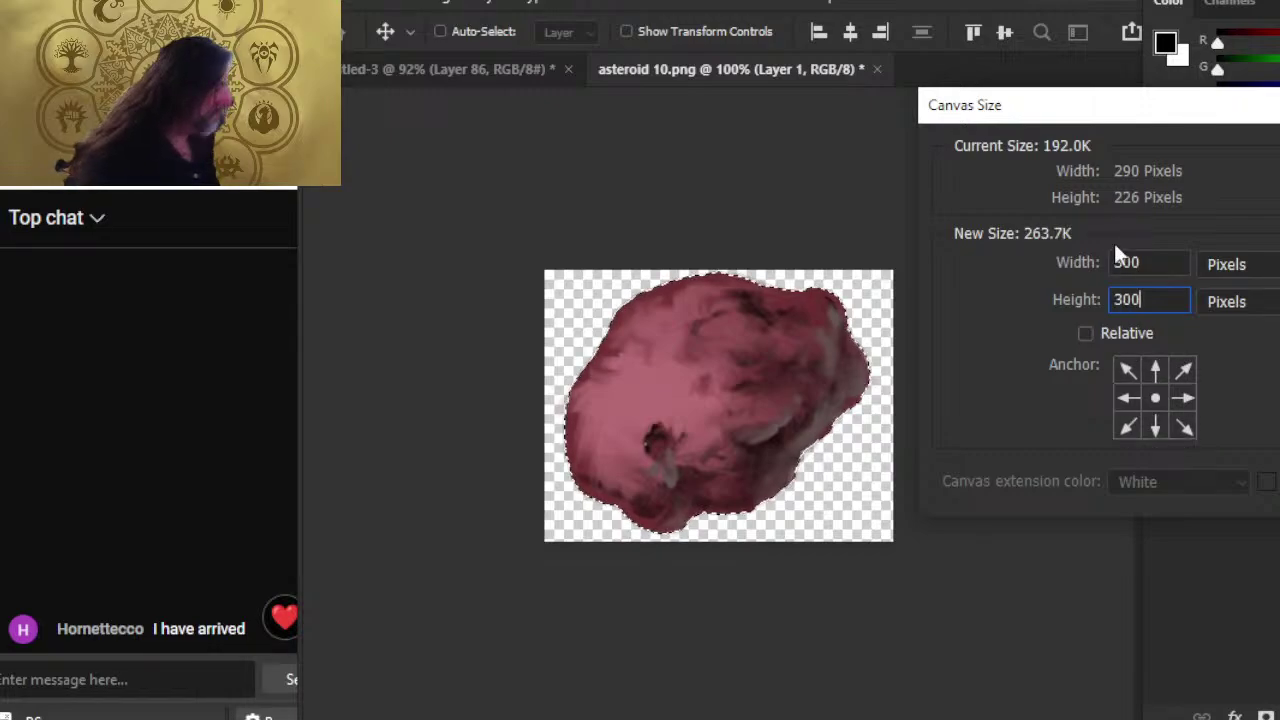
{"action": "key", "text": "Return"}
{"action": "mouse_move", "coordinate": [797, 412]}
{"action": "left_mouse_down"}
{"action": "mouse_move", "coordinate": [817, 430]}
{"action": "mouse_move", "coordinate": [815, 412]}
{"action": "left_mouse_up"}
{"action": "key", "text": "l"}
{"action": "key", "text": "e"}
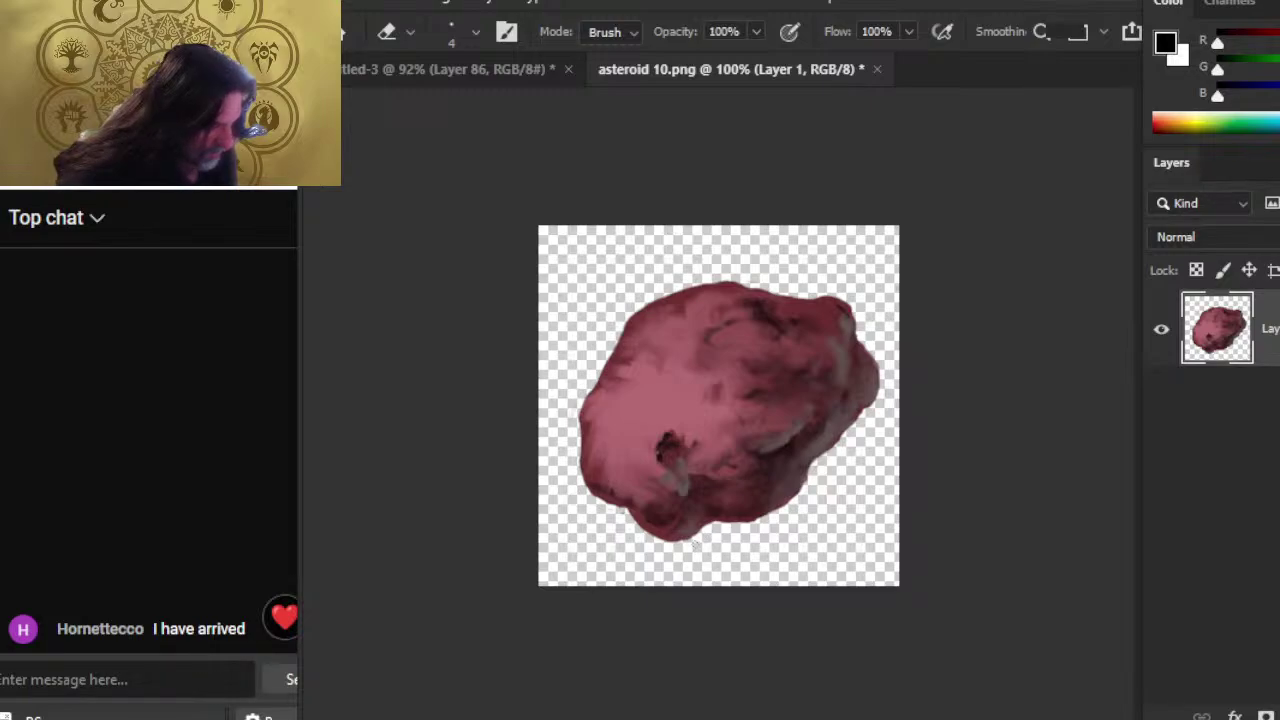
- Smudge and erase the lone rock's edges and crater, then save asteroid 10.png
{"action": "key", "text": "r"}
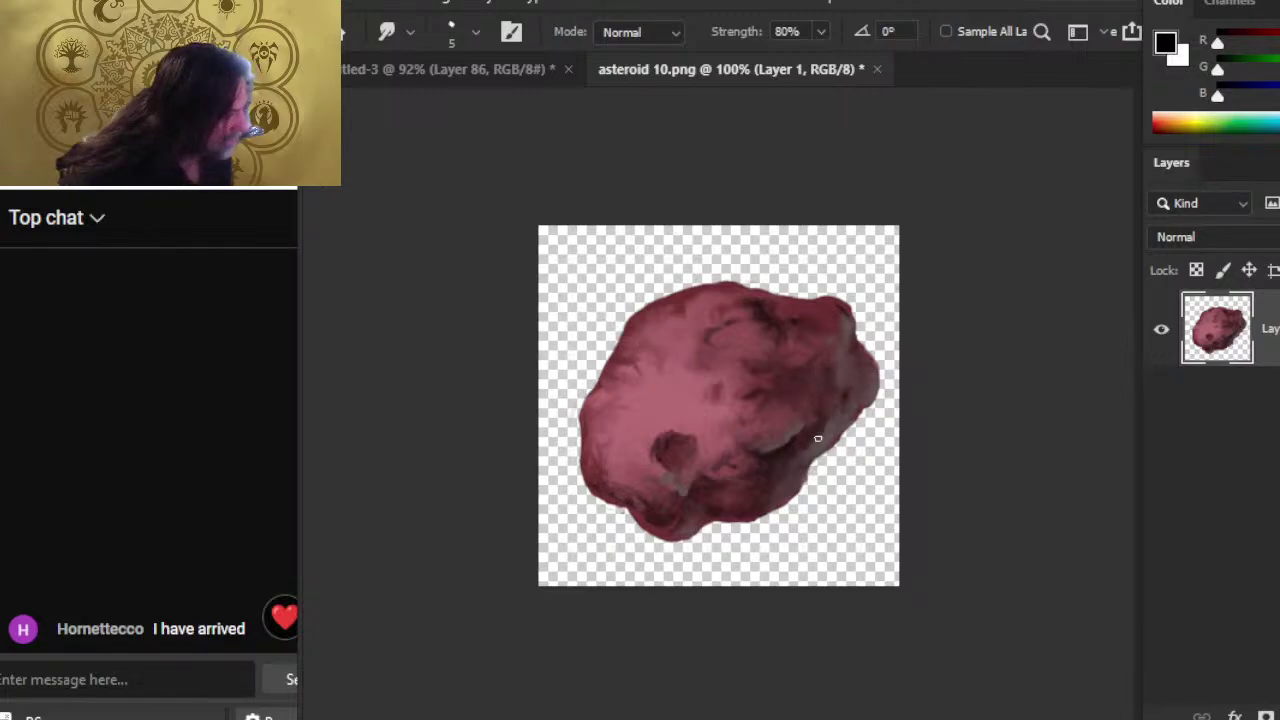
{"action": "key", "text": "e"}
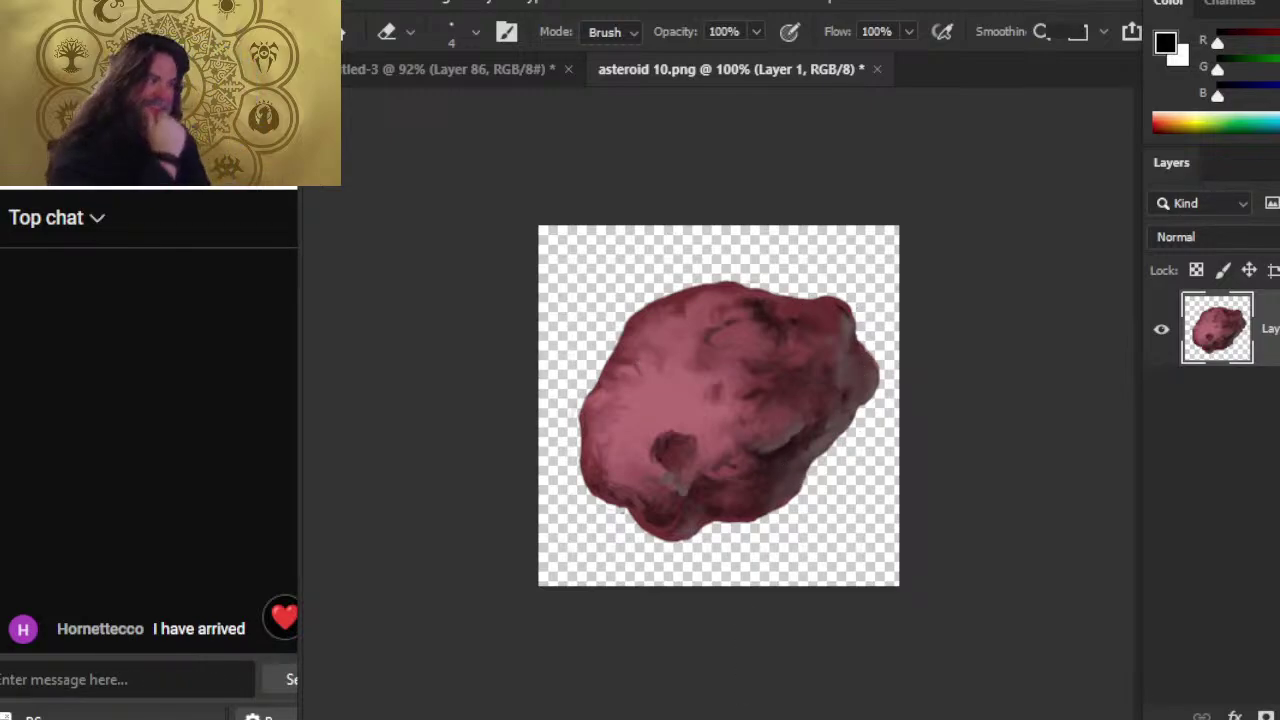
{"action": "key", "text": "ctrl+s"}
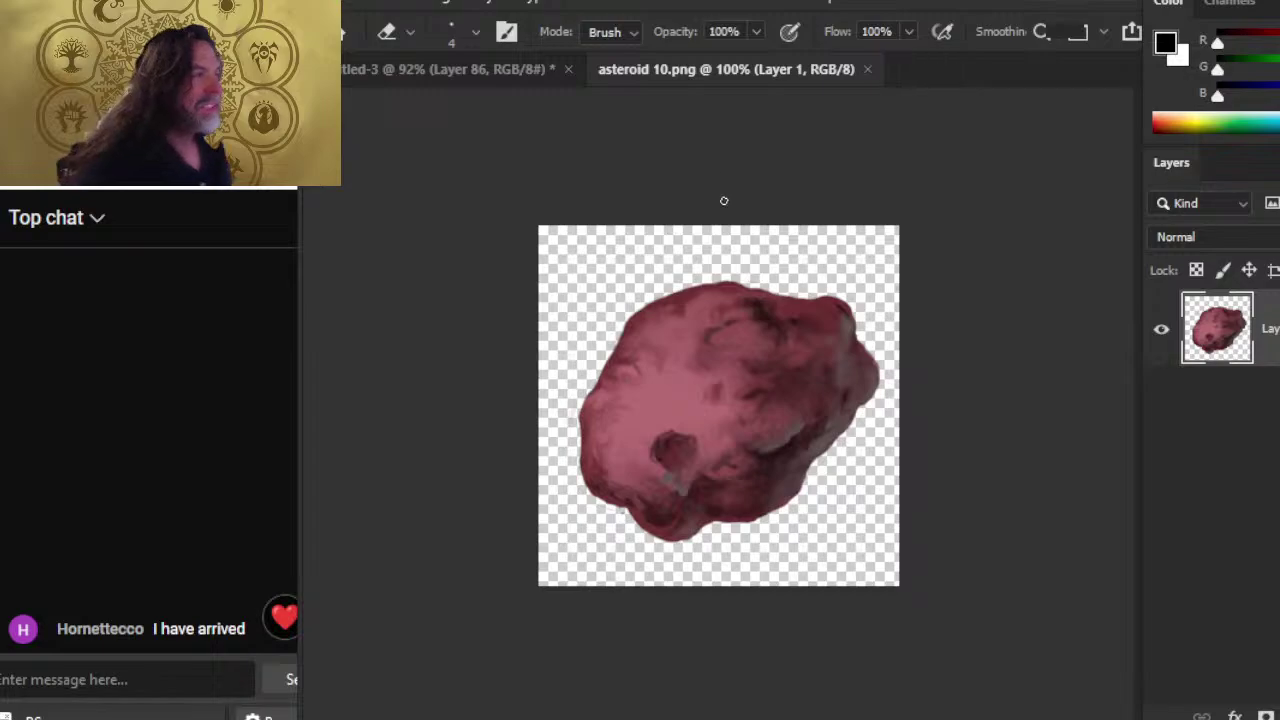
- Close asteroid 10.png, nudge Layer 87's rocks slightly right, and zoom in on the cluster
{"action": "left_click", "coordinate": [867, 69]}
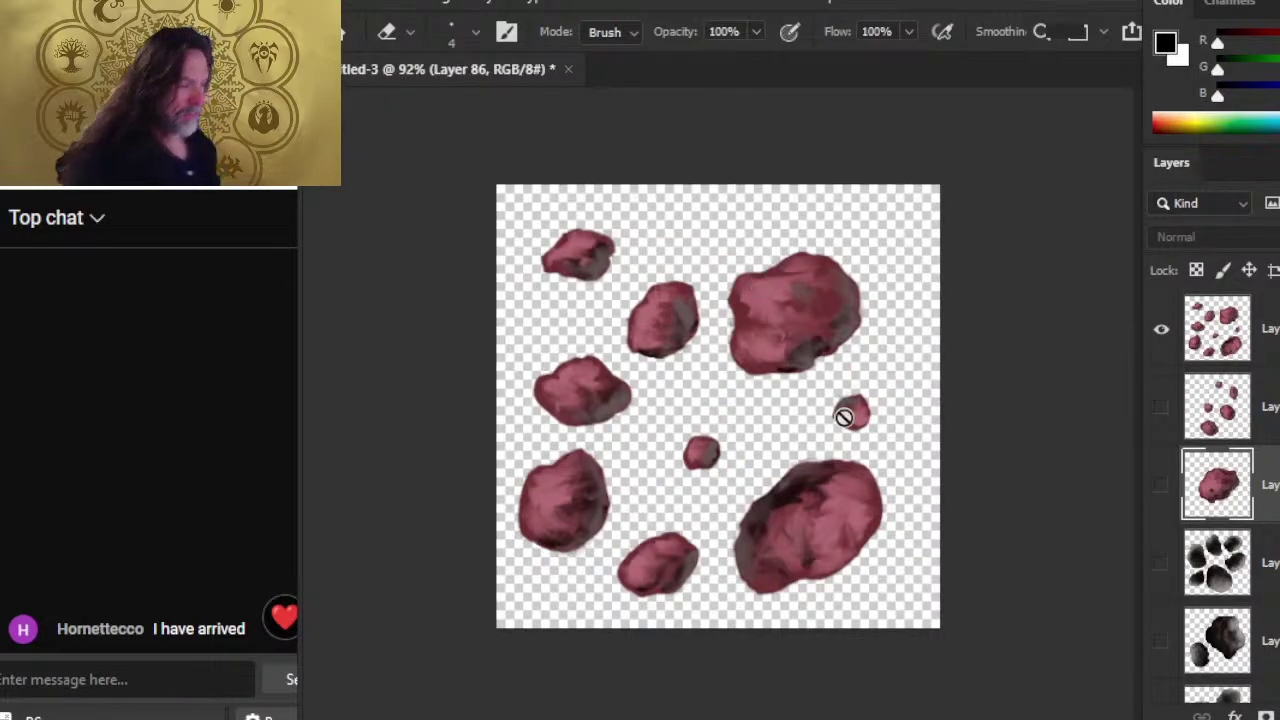
{"action": "key", "text": "alt+period"}
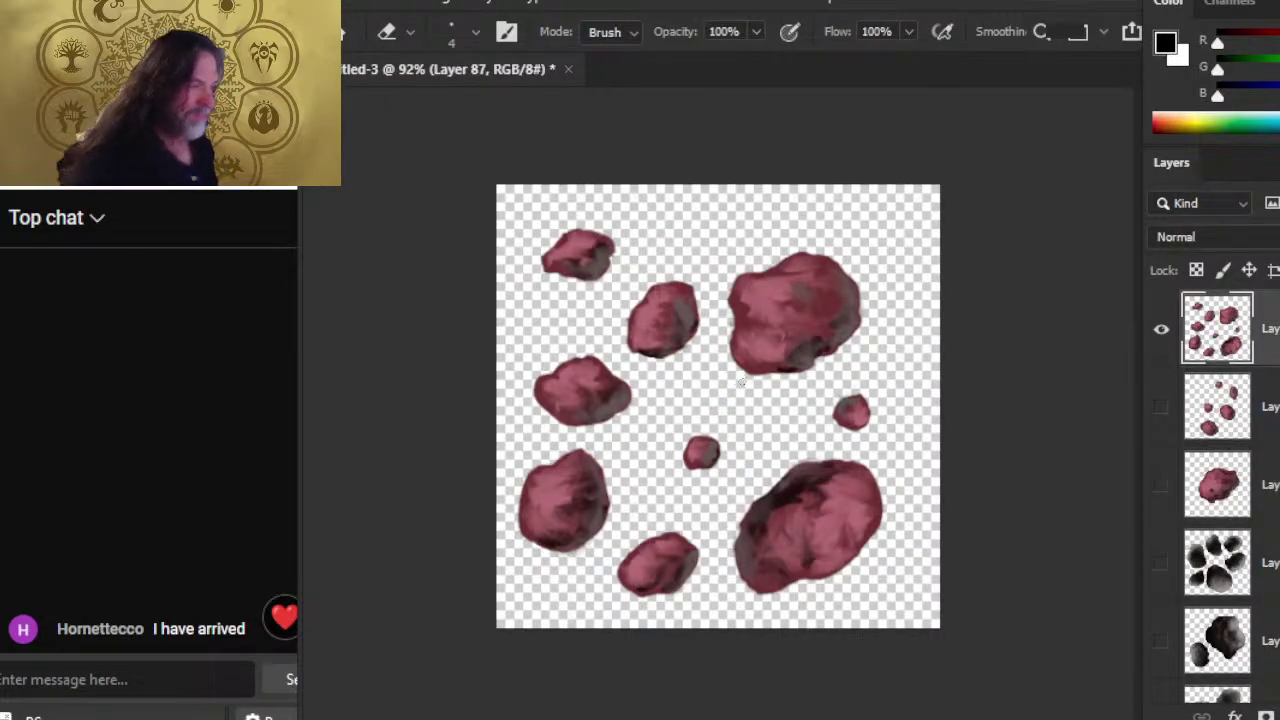
{"action": "left_click_drag", "start_coordinate": [741, 383], "coordinate": [790, 366]}
{"action": "left_click_drag", "start_coordinate": [651, 343], "coordinate": [666, 289]}
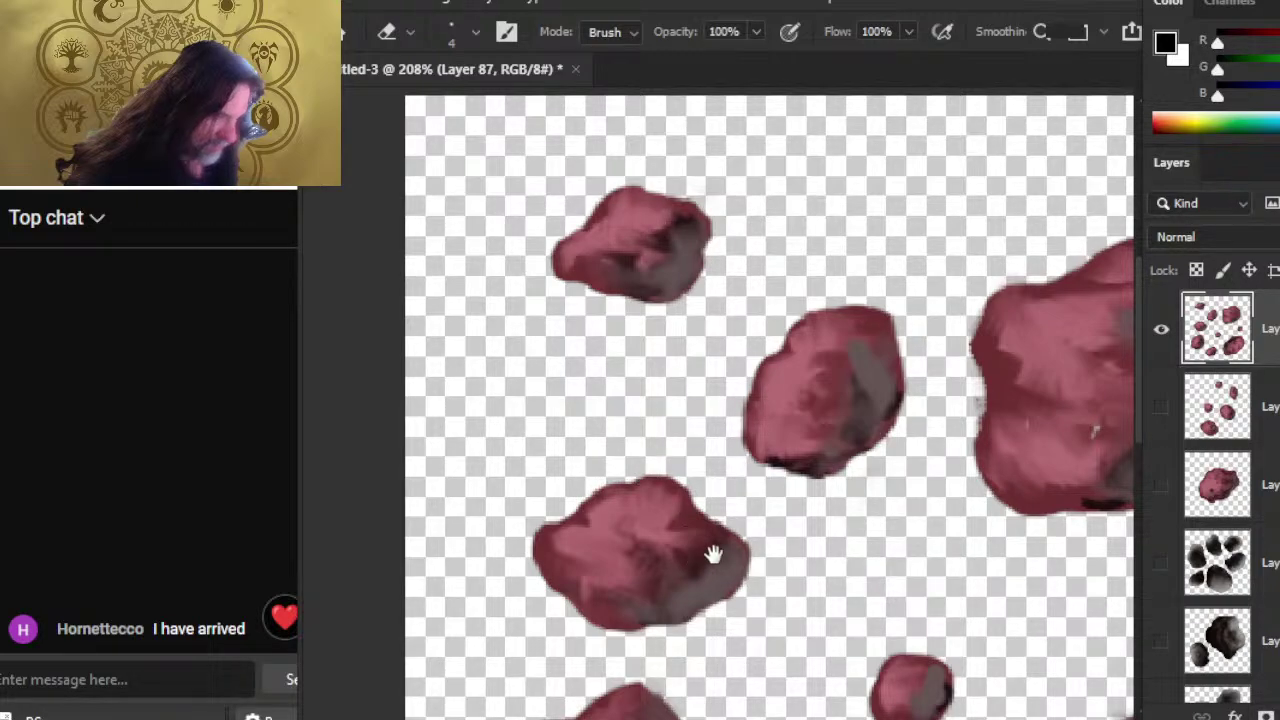
- Erase the lower-left rock's top edge and smudge its shading to blend it
{"action": "scroll", "coordinate": [655, 455], "scroll_direction": "down", "scroll_amount": 5}
{"action": "mouse_move", "coordinate": [632, 461]}
{"action": "left_mouse_down"}
{"action": "mouse_move", "coordinate": [645, 466]}
{"action": "mouse_move", "coordinate": [630, 475]}
{"action": "mouse_move", "coordinate": [655, 465]}
{"action": "mouse_move", "coordinate": [622, 467]}
{"action": "left_mouse_up"}
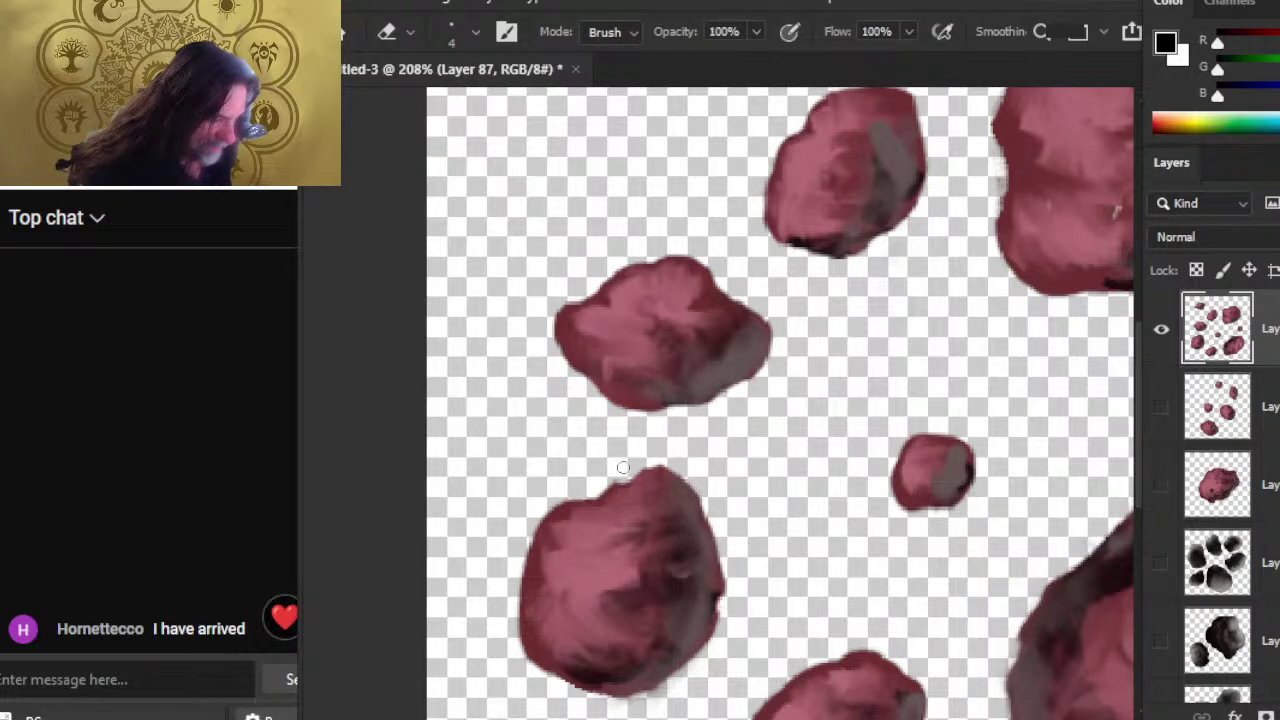
{"action": "key", "text": "r"}
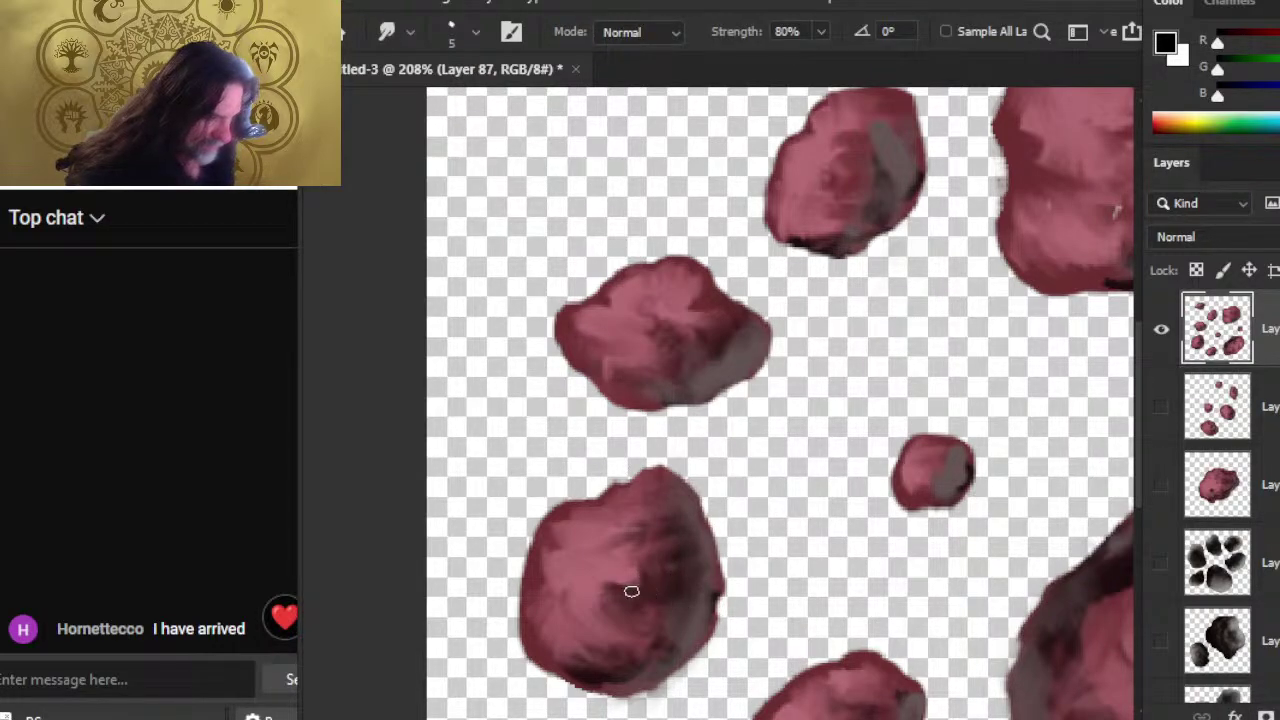
{"action": "mouse_move", "coordinate": [631, 591]}
{"action": "left_mouse_down"}
{"action": "mouse_move", "coordinate": [612, 588]}
{"action": "mouse_move", "coordinate": [609, 537]}
{"action": "mouse_move", "coordinate": [620, 546]}
{"action": "mouse_move", "coordinate": [570, 562]}
{"action": "left_mouse_up"}
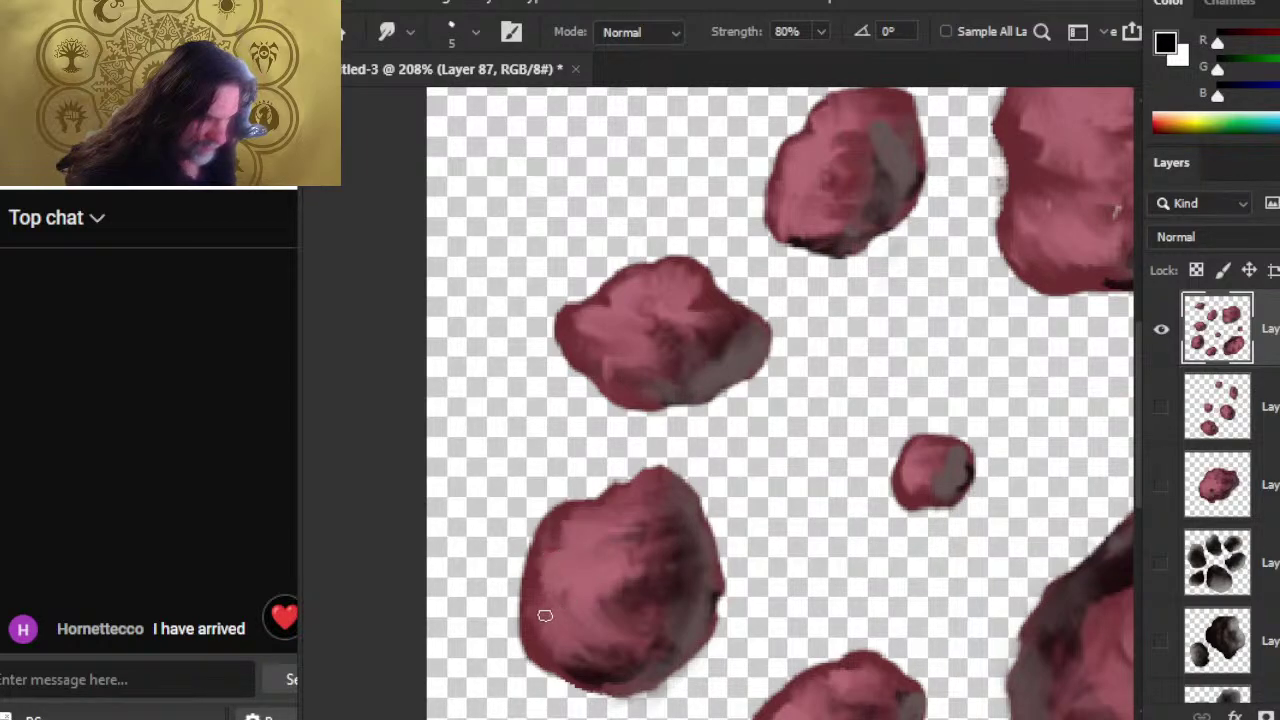
{"action": "key", "text": "e"}
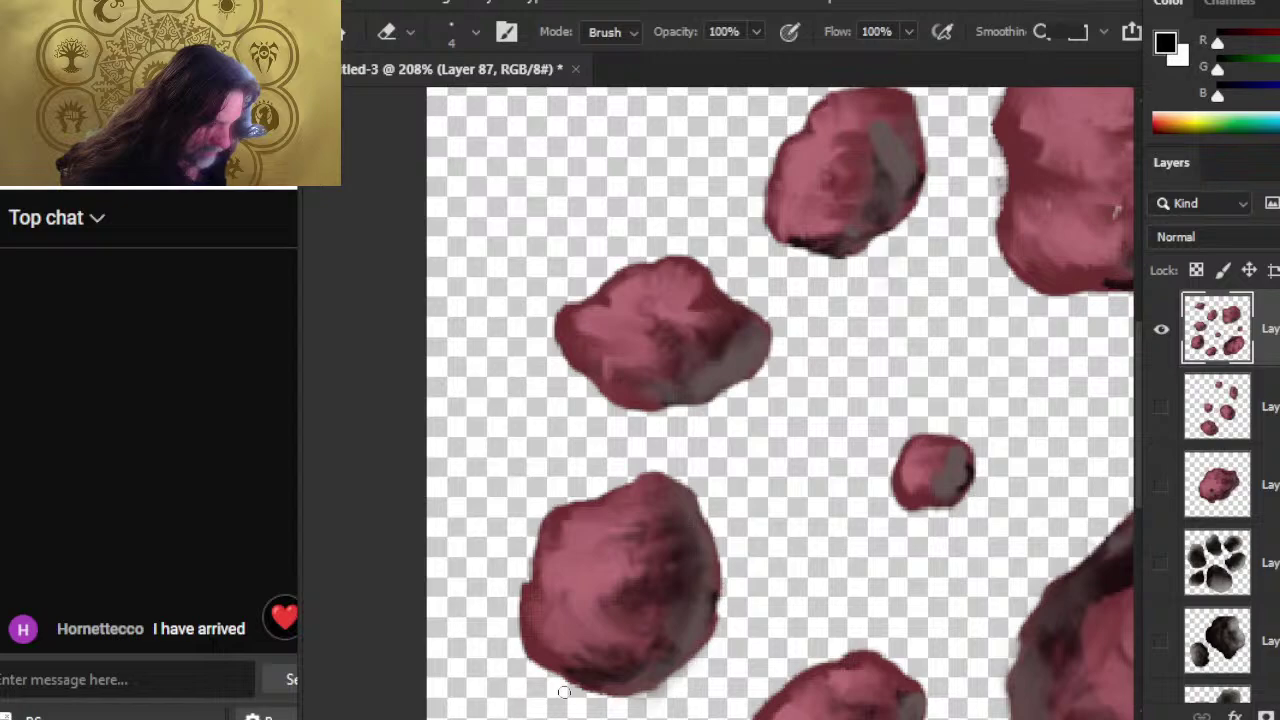
{"action": "left_click_drag", "start_coordinate": [724, 673], "coordinate": [686, 468]}
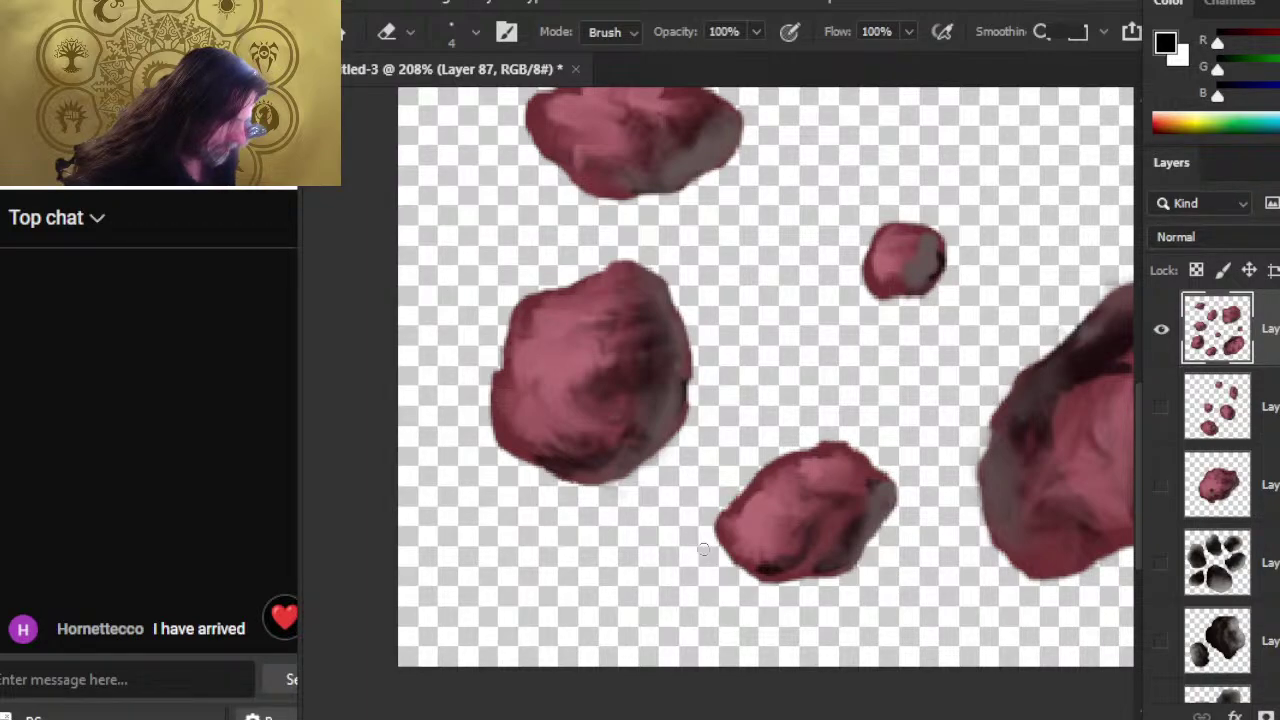
- Smudge the dark shading across the large right rock's upper area
{"action": "left_click_drag", "start_coordinate": [757, 600], "coordinate": [491, 503]}
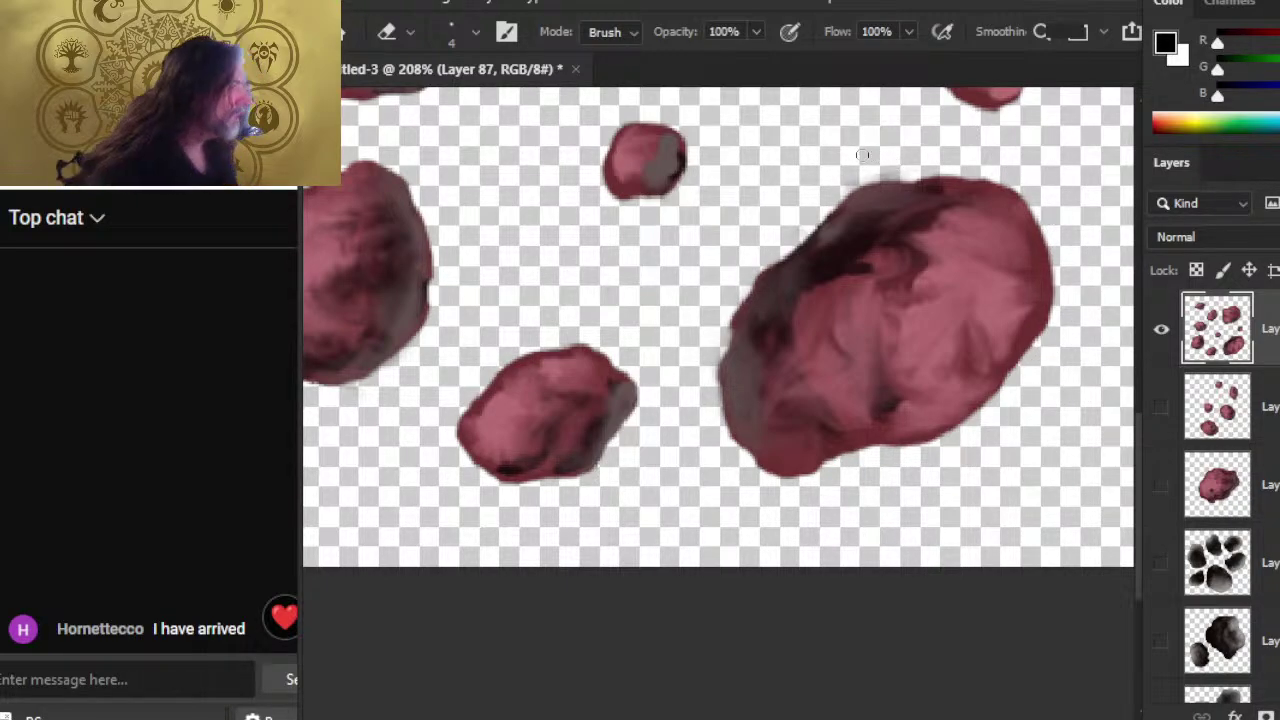
{"action": "key", "text": "b"}
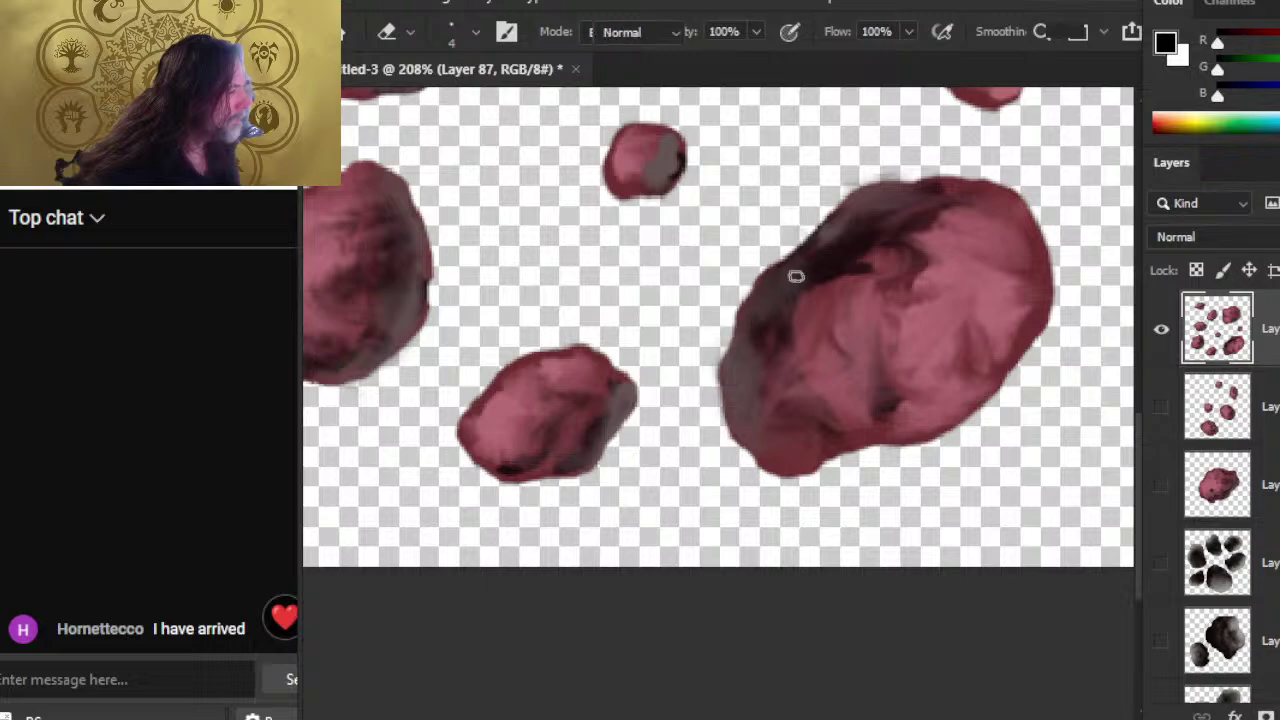
{"action": "key", "text": "r"}
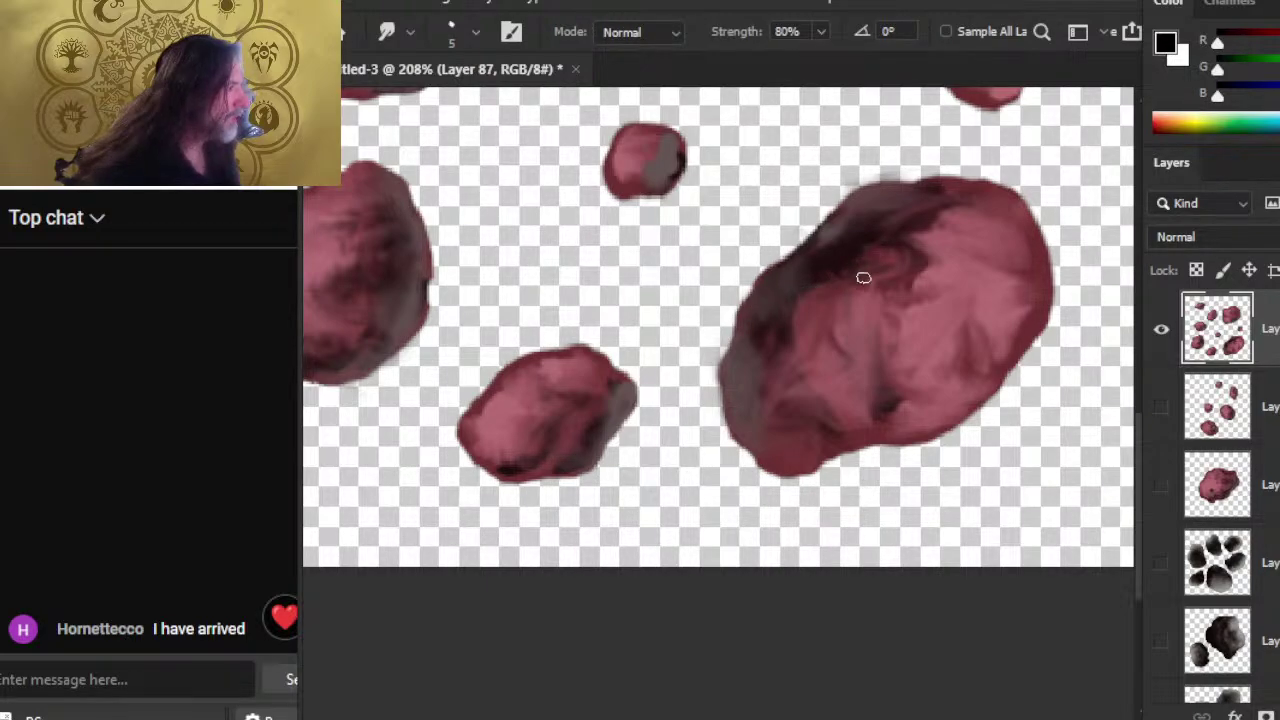
{"action": "mouse_move", "coordinate": [822, 253]}
{"action": "left_mouse_down"}
{"action": "mouse_move", "coordinate": [929, 243]}
{"action": "mouse_move", "coordinate": [920, 221]}
{"action": "mouse_move", "coordinate": [922, 291]}
{"action": "mouse_move", "coordinate": [920, 258]}
{"action": "mouse_move", "coordinate": [937, 251]}
{"action": "mouse_move", "coordinate": [927, 222]}
{"action": "mouse_move", "coordinate": [1009, 226]}
{"action": "mouse_move", "coordinate": [969, 210]}
{"action": "mouse_move", "coordinate": [1013, 223]}
{"action": "mouse_move", "coordinate": [1002, 311]}
{"action": "mouse_move", "coordinate": [1021, 324]}
{"action": "mouse_move", "coordinate": [977, 345]}
{"action": "mouse_move", "coordinate": [998, 351]}
{"action": "mouse_move", "coordinate": [999, 326]}
{"action": "mouse_move", "coordinate": [984, 357]}
{"action": "mouse_move", "coordinate": [962, 335]}
{"action": "mouse_move", "coordinate": [902, 374]}
{"action": "mouse_move", "coordinate": [840, 317]}
{"action": "mouse_move", "coordinate": [819, 345]}
{"action": "mouse_move", "coordinate": [780, 337]}
{"action": "mouse_move", "coordinate": [808, 282]}
{"action": "mouse_move", "coordinate": [804, 341]}
{"action": "mouse_move", "coordinate": [838, 270]}
{"action": "mouse_move", "coordinate": [868, 267]}
{"action": "mouse_move", "coordinate": [845, 251]}
{"action": "mouse_move", "coordinate": [858, 308]}
{"action": "mouse_move", "coordinate": [883, 307]}
{"action": "mouse_move", "coordinate": [851, 287]}
{"action": "mouse_move", "coordinate": [881, 270]}
{"action": "mouse_move", "coordinate": [866, 294]}
{"action": "mouse_move", "coordinate": [886, 289]}
{"action": "mouse_move", "coordinate": [895, 315]}
{"action": "mouse_move", "coordinate": [910, 265]}
{"action": "mouse_move", "coordinate": [945, 273]}
{"action": "mouse_move", "coordinate": [956, 262]}
{"action": "mouse_move", "coordinate": [940, 266]}
{"action": "mouse_move", "coordinate": [934, 244]}
{"action": "mouse_move", "coordinate": [966, 233]}
{"action": "mouse_move", "coordinate": [987, 272]}
{"action": "mouse_move", "coordinate": [963, 242]}
{"action": "mouse_move", "coordinate": [1000, 244]}
{"action": "mouse_move", "coordinate": [935, 245]}
{"action": "mouse_move", "coordinate": [995, 244]}
{"action": "mouse_move", "coordinate": [946, 235]}
{"action": "mouse_move", "coordinate": [959, 226]}
{"action": "mouse_move", "coordinate": [937, 241]}
{"action": "mouse_move", "coordinate": [973, 224]}
{"action": "mouse_move", "coordinate": [956, 233]}
{"action": "mouse_move", "coordinate": [964, 271]}
{"action": "mouse_move", "coordinate": [931, 225]}
{"action": "mouse_move", "coordinate": [974, 234]}
{"action": "mouse_move", "coordinate": [963, 265]}
{"action": "mouse_move", "coordinate": [975, 227]}
{"action": "mouse_move", "coordinate": [914, 274]}
{"action": "mouse_move", "coordinate": [926, 309]}
{"action": "mouse_move", "coordinate": [963, 300]}
{"action": "mouse_move", "coordinate": [1003, 349]}
{"action": "mouse_move", "coordinate": [1029, 323]}
{"action": "mouse_move", "coordinate": [1010, 307]}
{"action": "mouse_move", "coordinate": [1001, 364]}
{"action": "mouse_move", "coordinate": [966, 398]}
{"action": "mouse_move", "coordinate": [857, 403]}
{"action": "mouse_move", "coordinate": [840, 443]}
{"action": "mouse_move", "coordinate": [817, 411]}
{"action": "mouse_move", "coordinate": [876, 410]}
{"action": "mouse_move", "coordinate": [914, 423]}
{"action": "mouse_move", "coordinate": [909, 434]}
{"action": "mouse_move", "coordinate": [963, 387]}
{"action": "mouse_move", "coordinate": [932, 411]}
{"action": "mouse_move", "coordinate": [968, 314]}
{"action": "mouse_move", "coordinate": [963, 329]}
{"action": "mouse_move", "coordinate": [1006, 354]}
{"action": "mouse_move", "coordinate": [1000, 340]}
{"action": "mouse_move", "coordinate": [897, 368]}
{"action": "mouse_move", "coordinate": [837, 346]}
{"action": "mouse_move", "coordinate": [786, 357]}
{"action": "mouse_move", "coordinate": [828, 322]}
{"action": "mouse_move", "coordinate": [781, 386]}
{"action": "mouse_move", "coordinate": [815, 388]}
{"action": "mouse_move", "coordinate": [766, 386]}
{"action": "mouse_move", "coordinate": [771, 366]}
{"action": "mouse_move", "coordinate": [755, 378]}
{"action": "mouse_move", "coordinate": [766, 320]}
{"action": "mouse_move", "coordinate": [823, 286]}
{"action": "mouse_move", "coordinate": [814, 301]}
{"action": "mouse_move", "coordinate": [857, 260]}
{"action": "mouse_move", "coordinate": [820, 280]}
{"action": "mouse_move", "coordinate": [857, 274]}
{"action": "mouse_move", "coordinate": [829, 234]}
{"action": "mouse_move", "coordinate": [811, 280]}
{"action": "mouse_move", "coordinate": [841, 194]}
{"action": "left_mouse_up"}
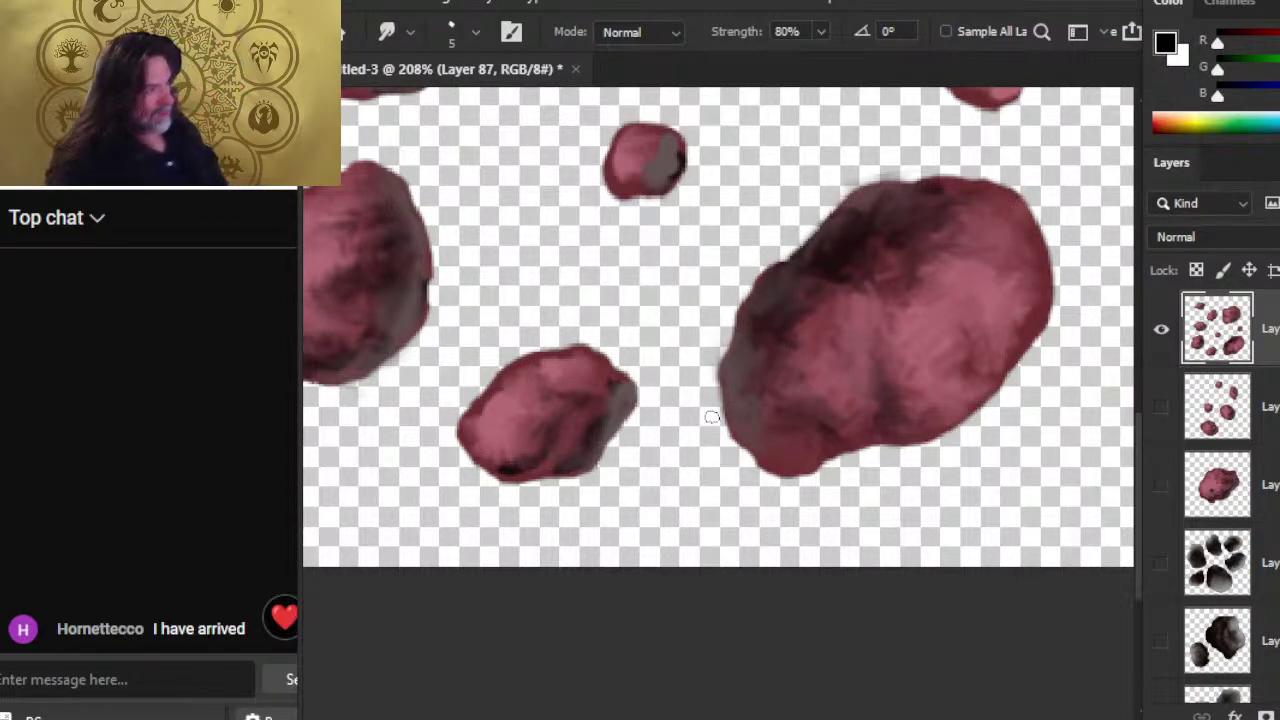
{"action": "key", "text": "z"}
{"action": "scroll", "coordinate": [809, 426], "scroll_direction": "down", "scroll_amount": 2}
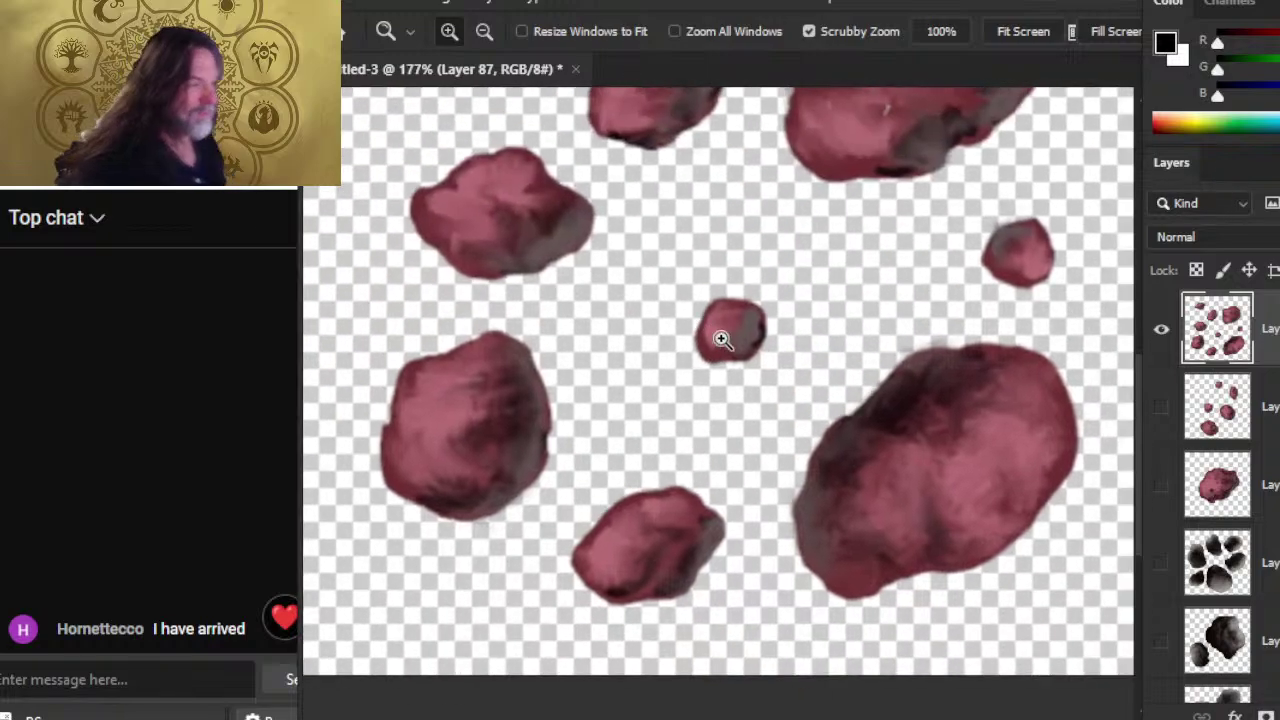
- Pan to the upper rock and alternate smudging and erasing to clean its edge
{"action": "scroll", "coordinate": [720, 337], "scroll_direction": "up", "scroll_amount": 3}
{"action": "key", "text": "e"}
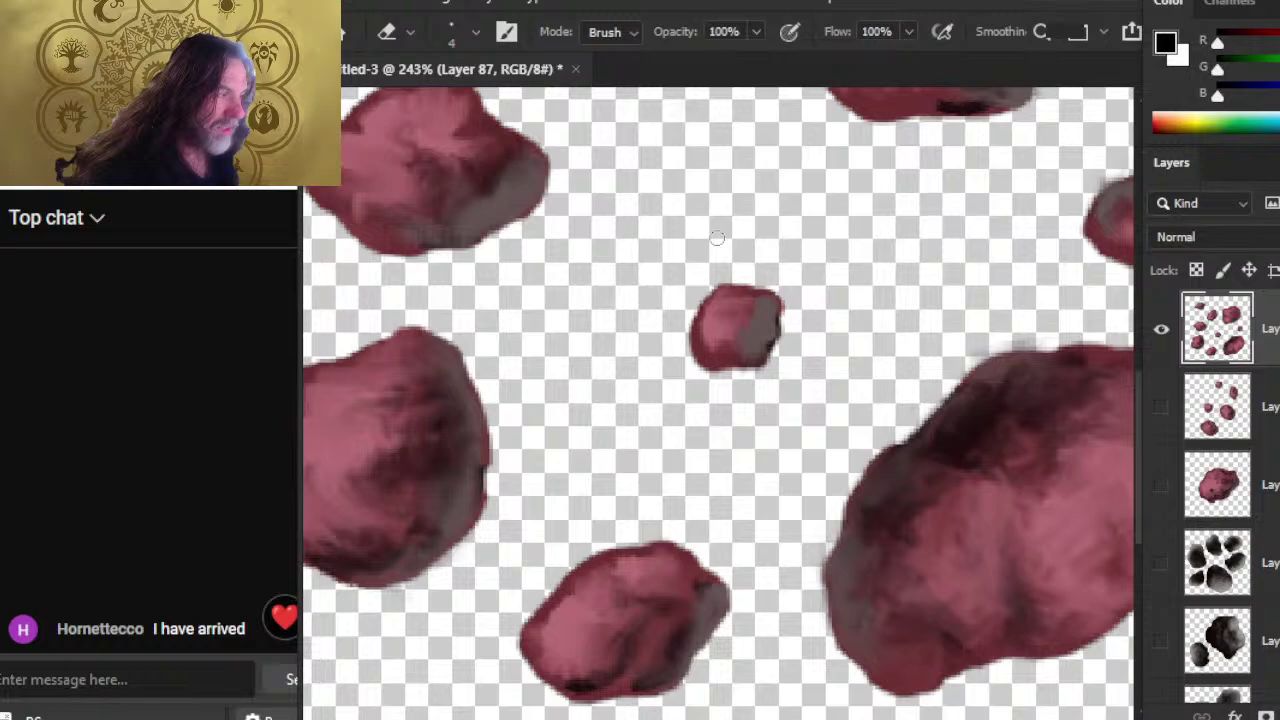
{"action": "scroll", "coordinate": [717, 238], "scroll_direction": "right", "scroll_amount": 5}
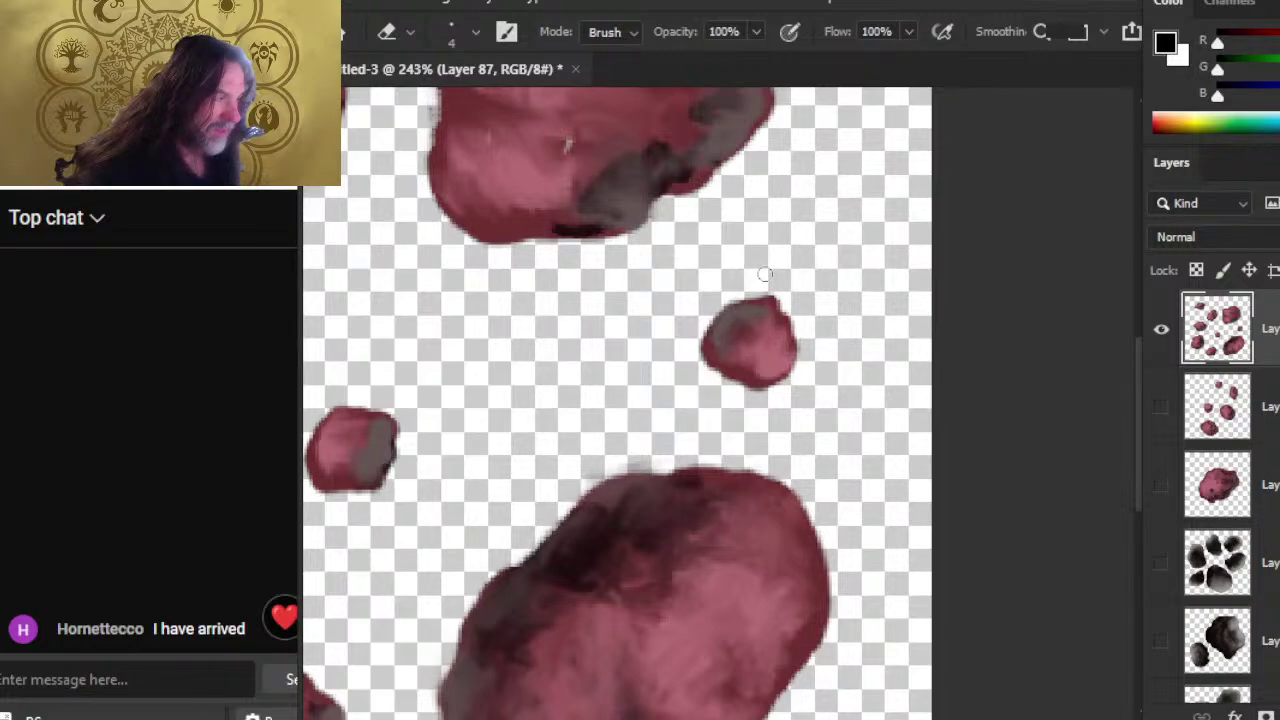
{"action": "scroll", "coordinate": [690, 324], "scroll_direction": "up", "scroll_amount": 3}
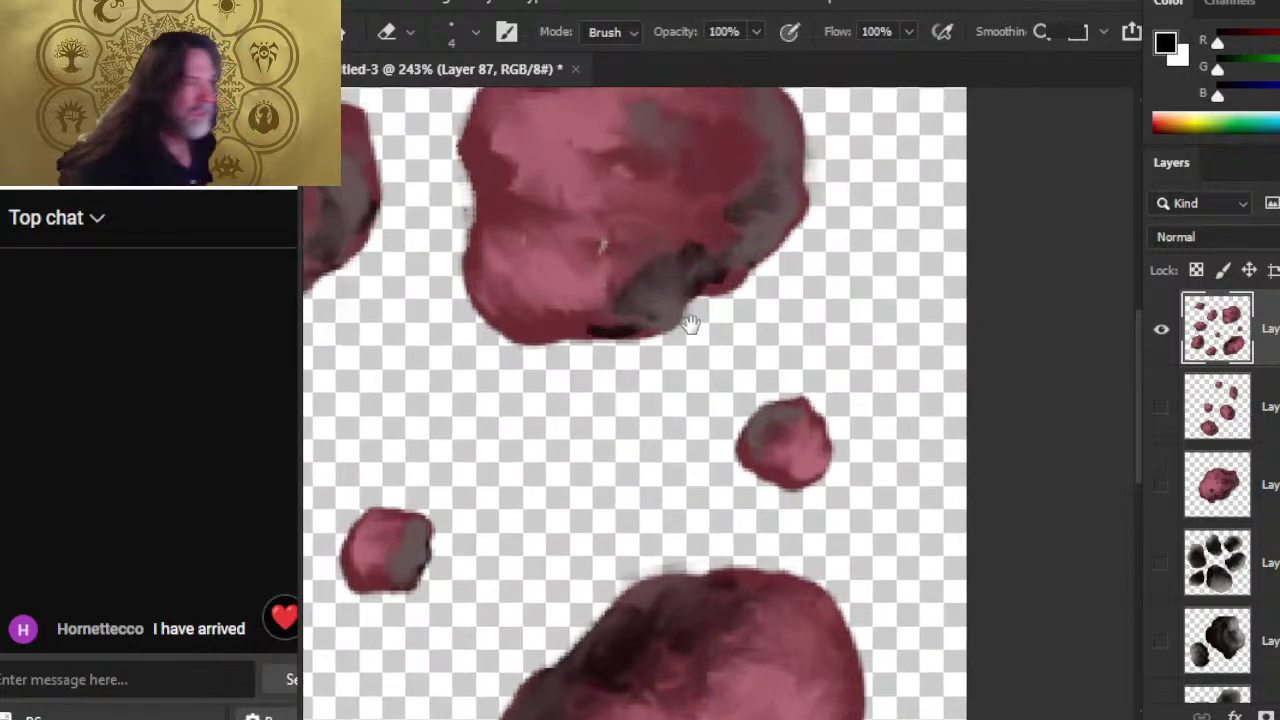
{"action": "key", "text": "r"}
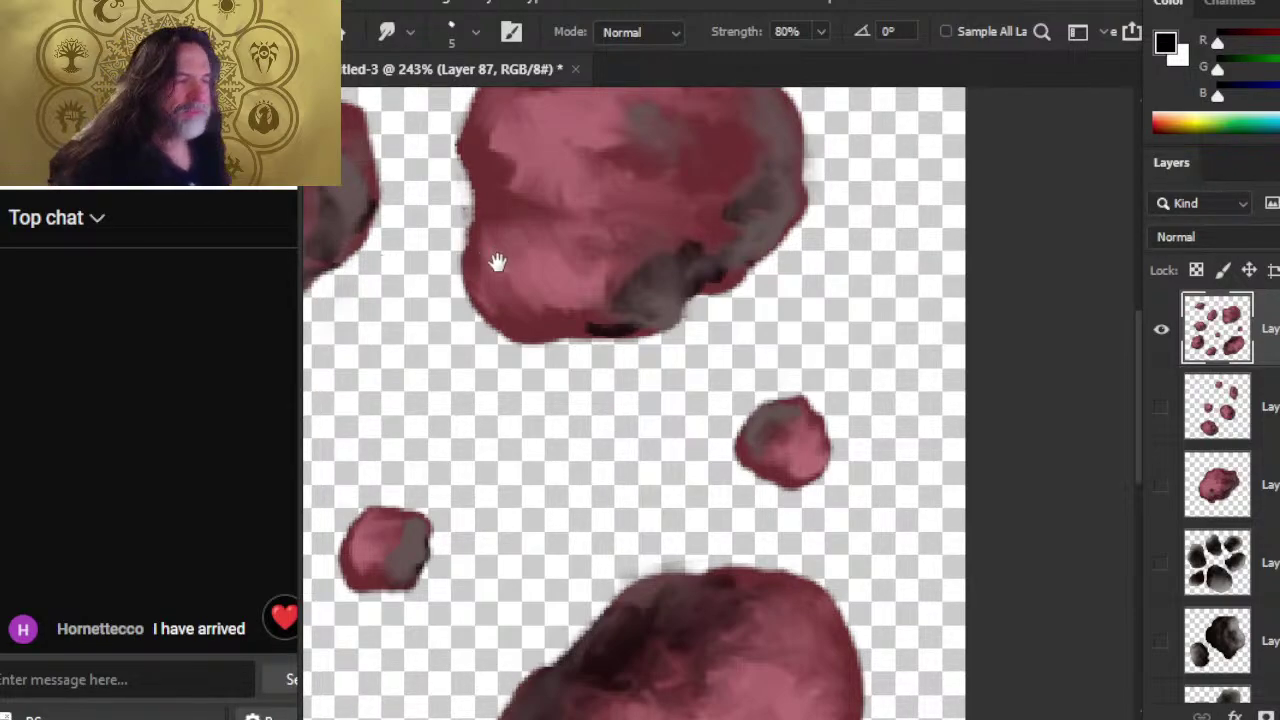
{"action": "left_click_drag", "start_coordinate": [494, 260], "coordinate": [562, 360]}
{"action": "key", "text": "e"}
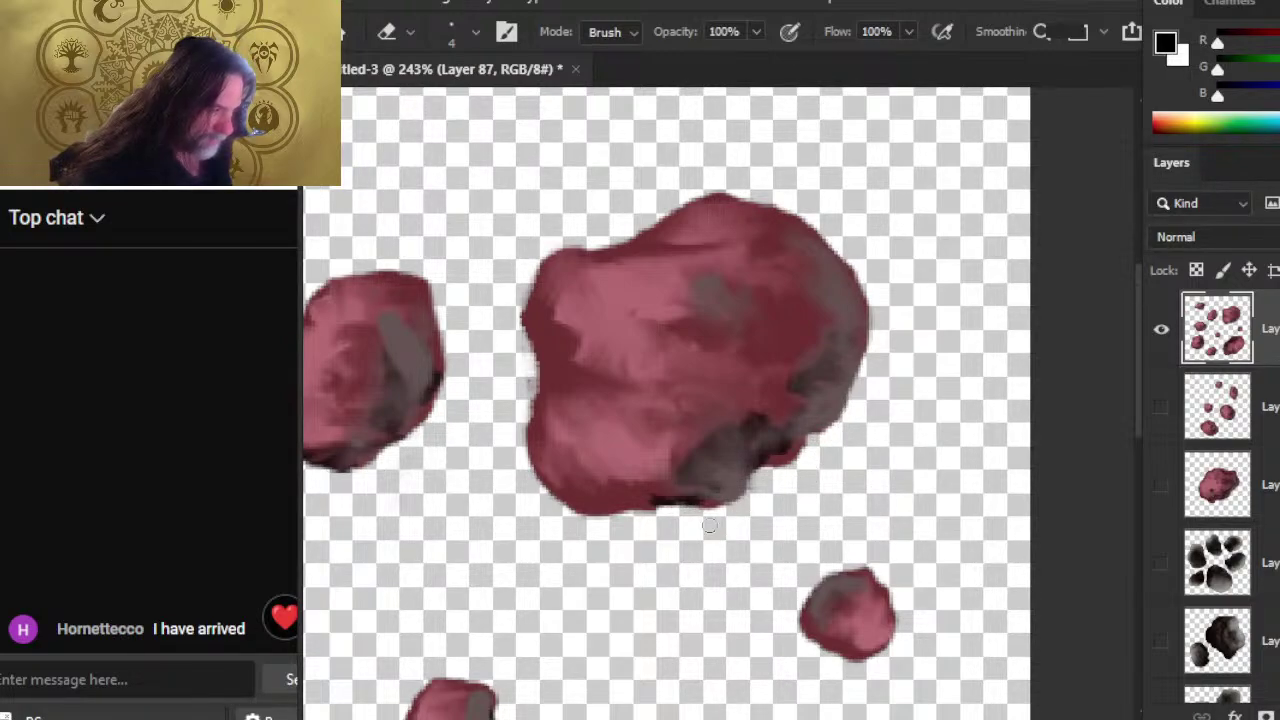
- Smudge the big rock's bottom marks, top edge and lower-right bump on Layer 87
{"action": "key", "text": "r"}
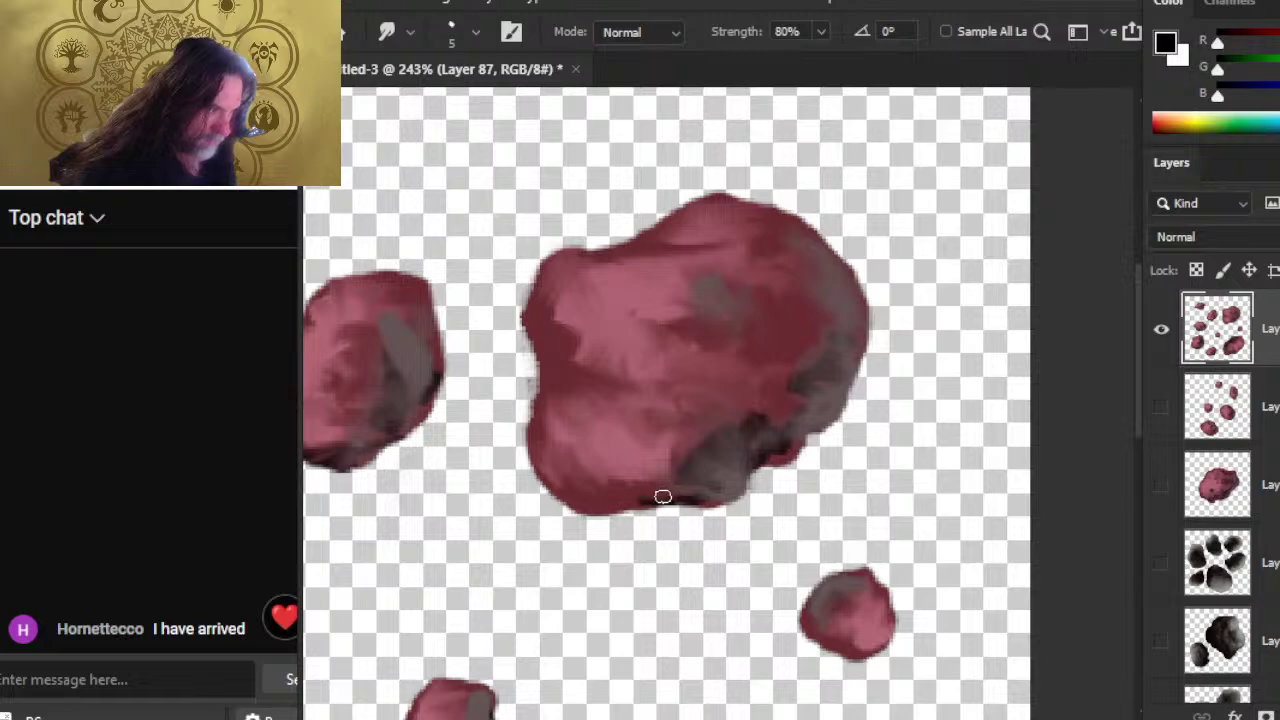
{"action": "mouse_move", "coordinate": [663, 494]}
{"action": "left_mouse_down"}
{"action": "mouse_move", "coordinate": [602, 471]}
{"action": "mouse_move", "coordinate": [690, 471]}
{"action": "left_mouse_up"}
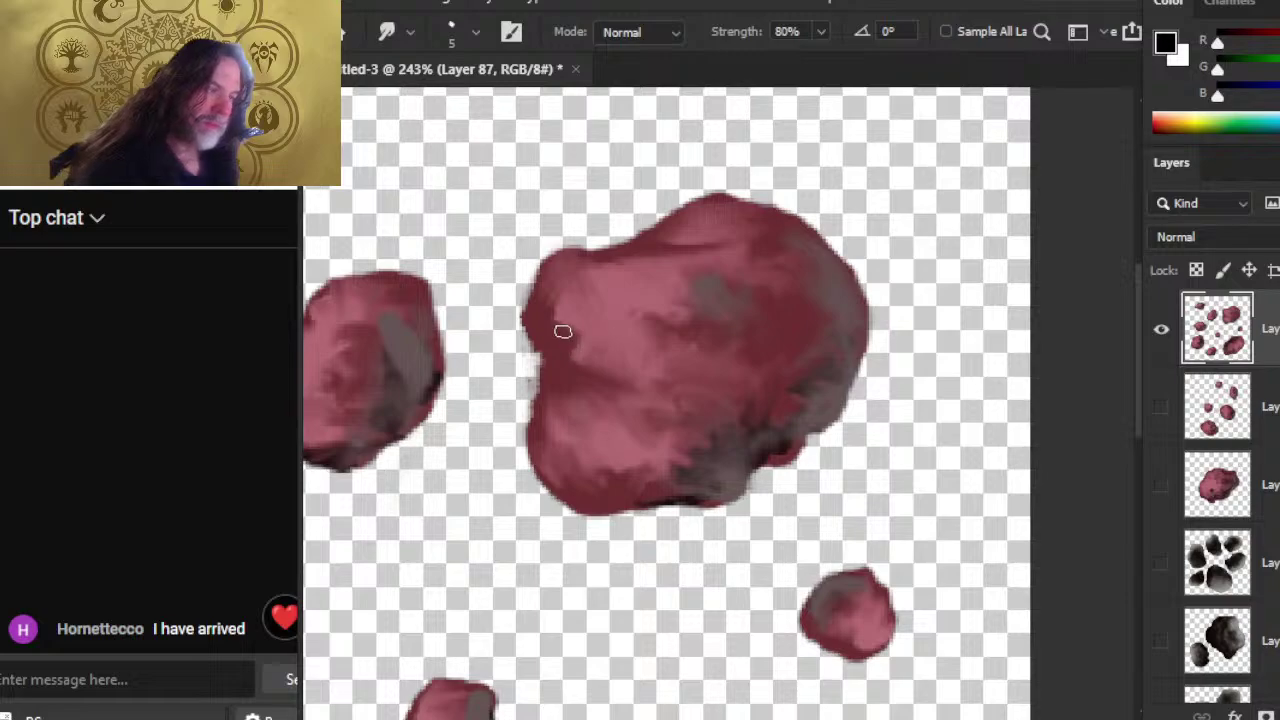
{"action": "key", "text": "e"}
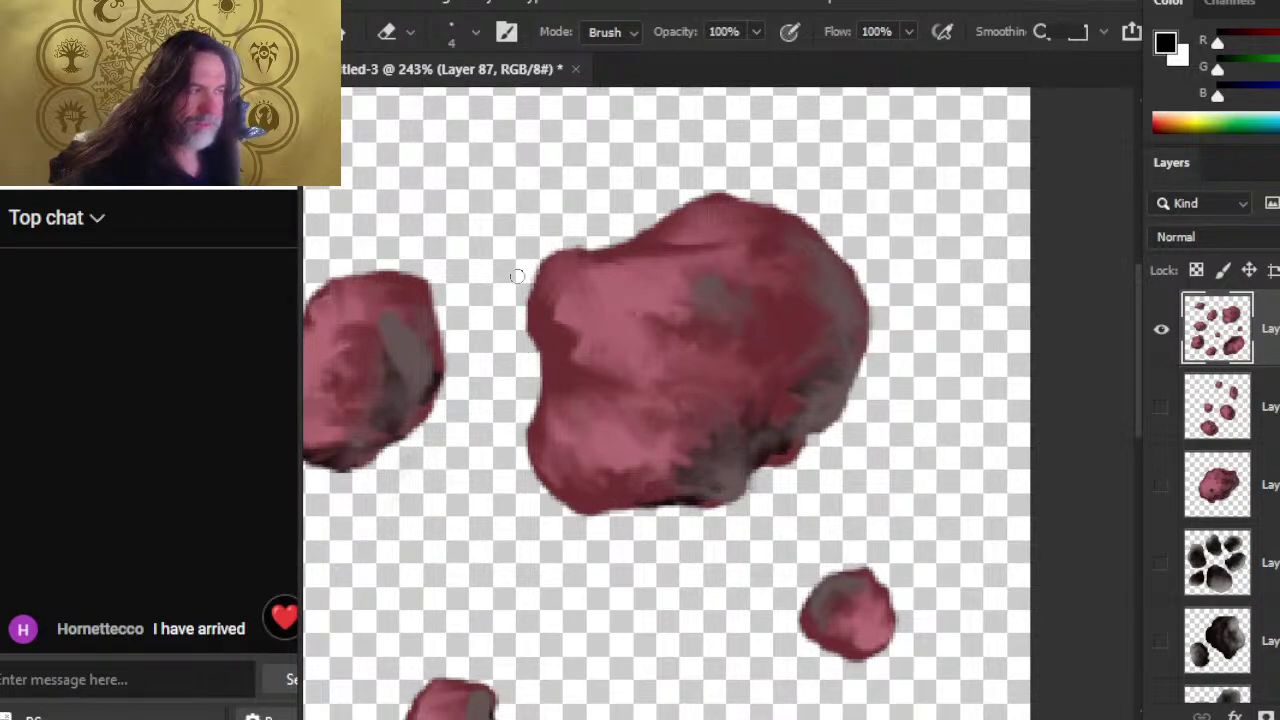
{"action": "key", "text": "r"}
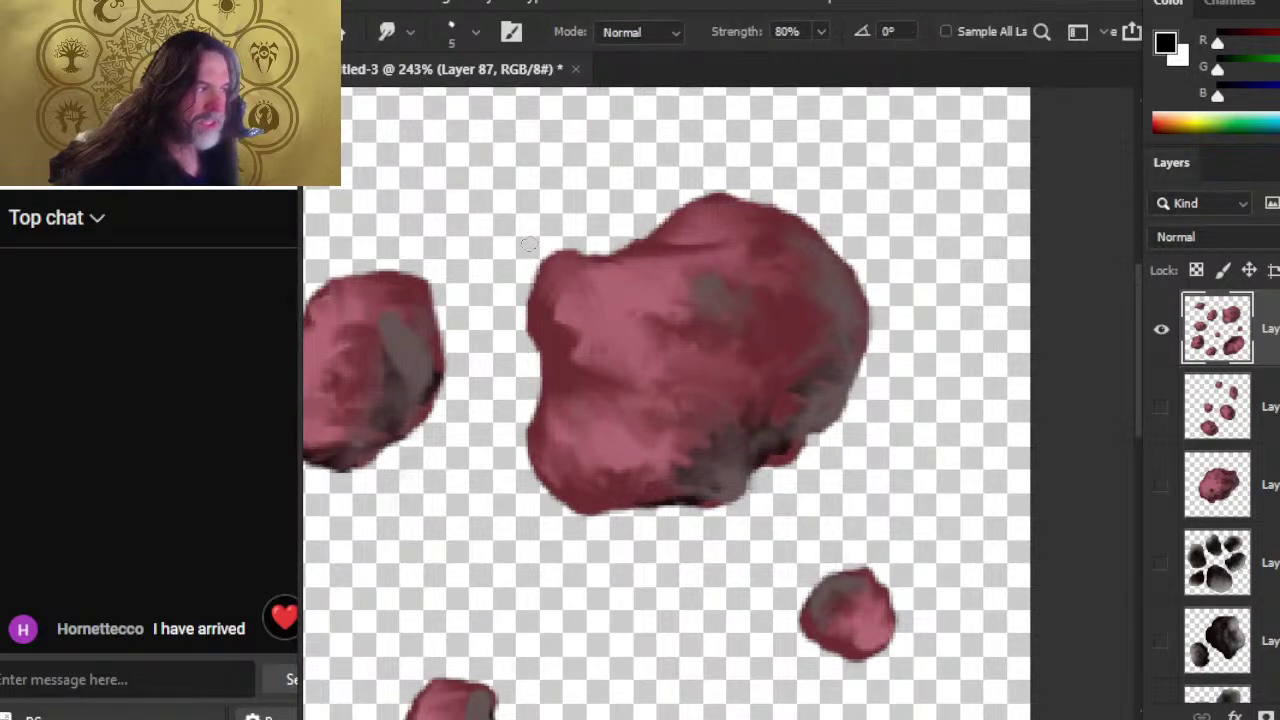
{"action": "left_click_drag", "start_coordinate": [651, 249], "coordinate": [698, 247]}
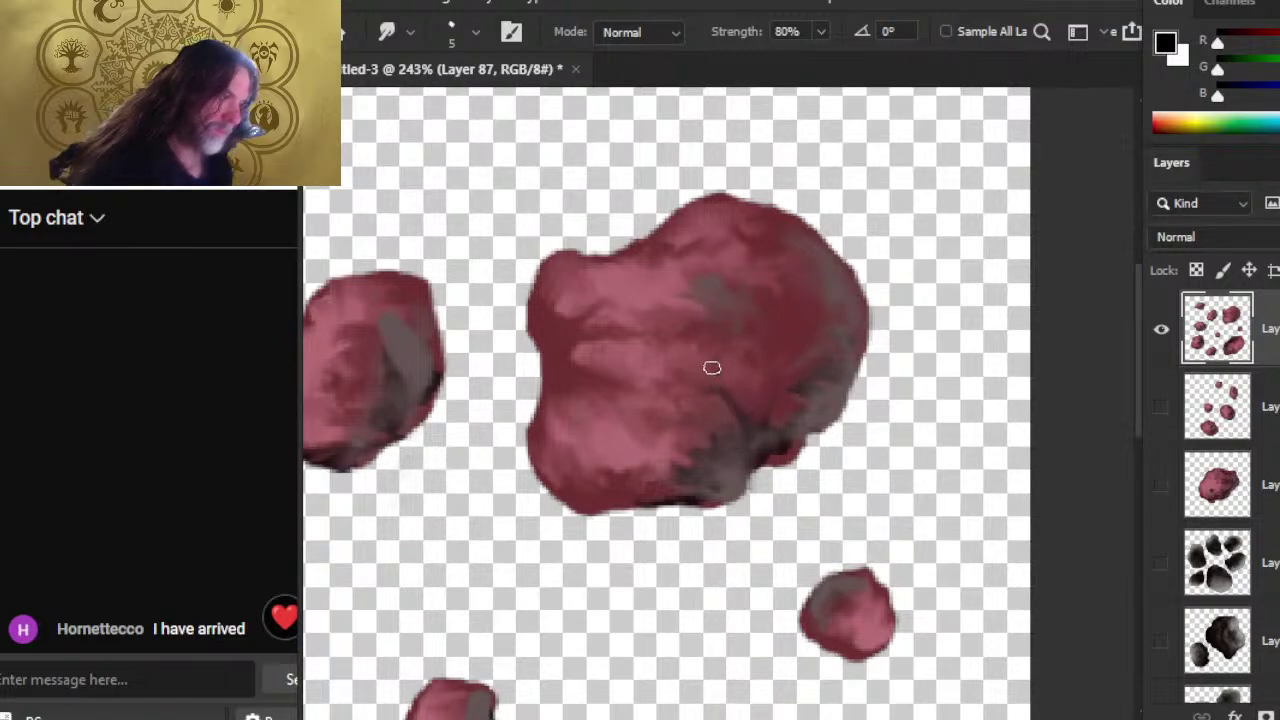
{"action": "mouse_move", "coordinate": [769, 449]}
{"action": "left_mouse_down"}
{"action": "mouse_move", "coordinate": [786, 457]}
{"action": "mouse_move", "coordinate": [769, 459]}
{"action": "left_mouse_up"}
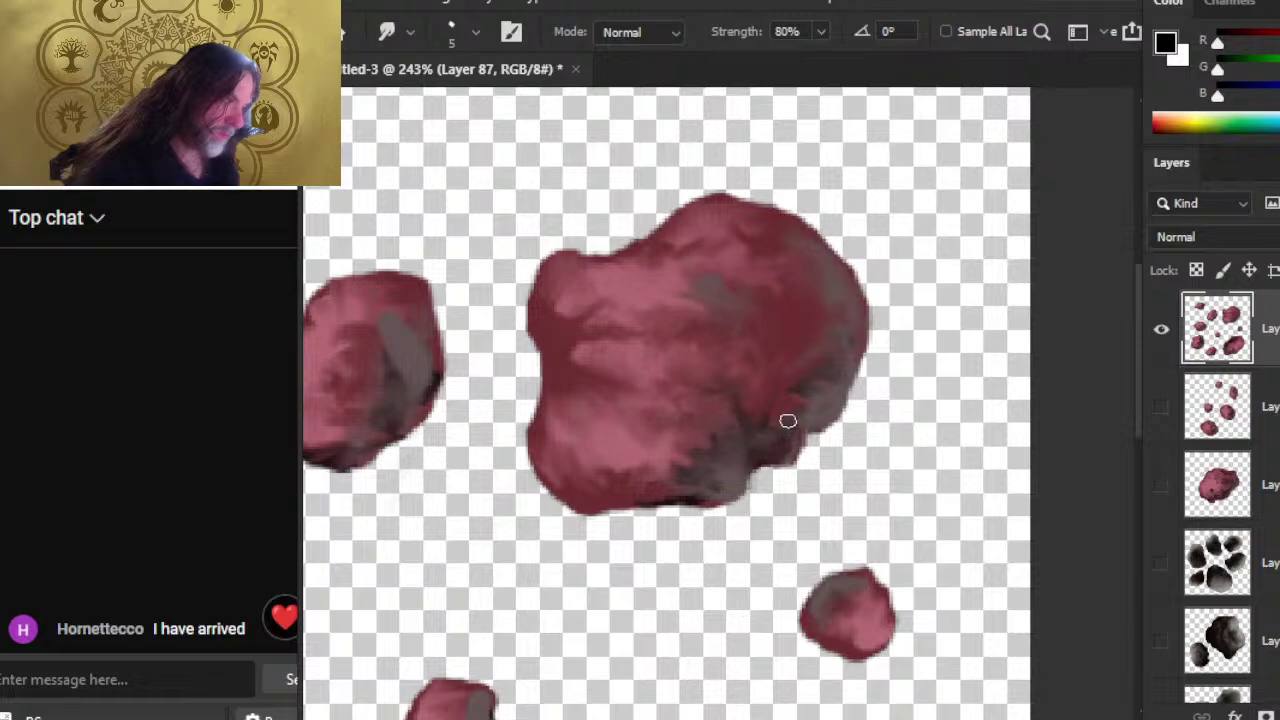
- Sample the rock's dark red with the brush, touch up, then zoom out to the whole cluster
{"action": "key", "text": "b"}
{"action": "left_click", "coordinate": [756, 423], "text": "alt"}
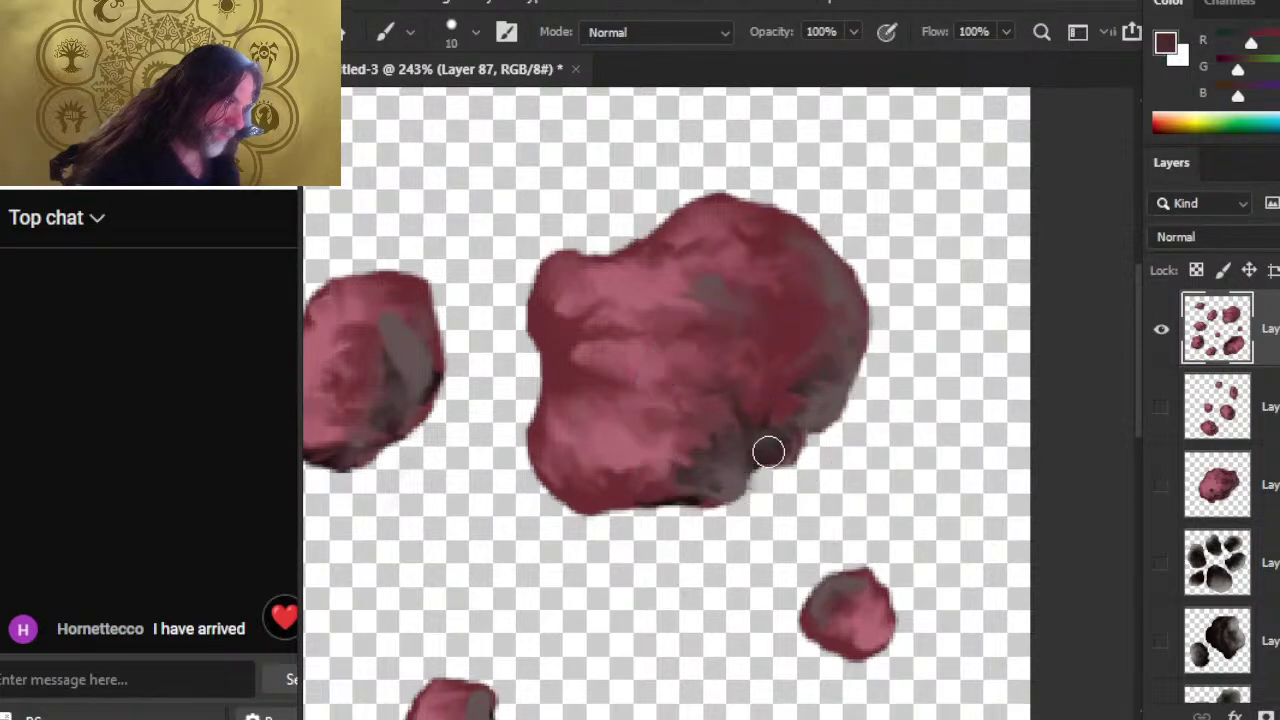
{"action": "key", "text": "bracketleft"}
{"action": "key", "text": "bracketleft"}
{"action": "key", "text": "bracketleft"}
{"action": "key", "text": "r"}
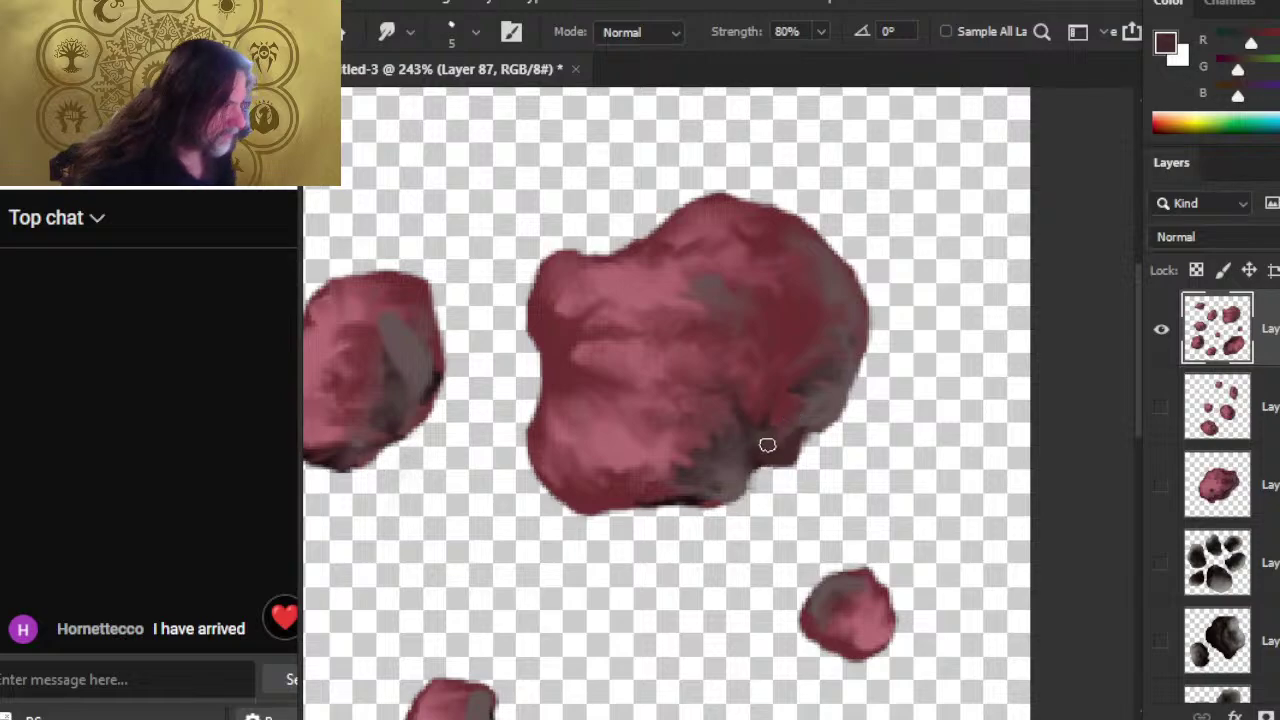
{"action": "key", "text": "e"}
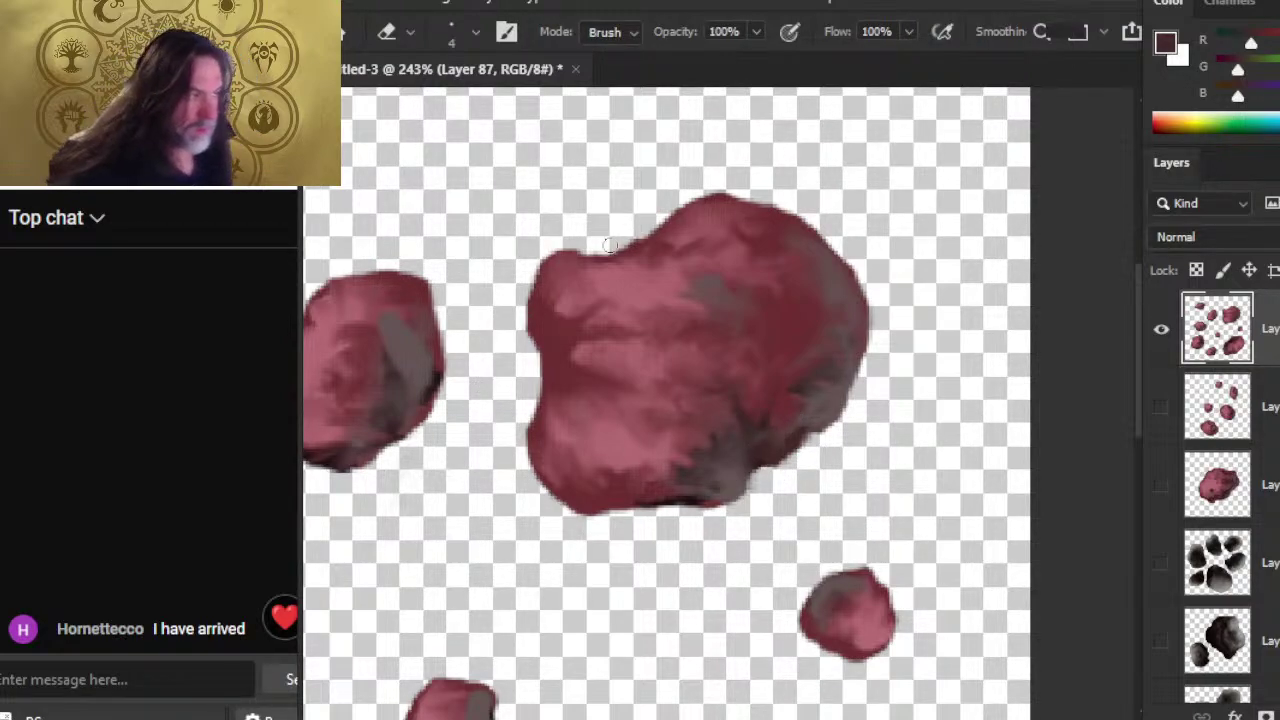
{"action": "key", "text": "z"}
{"action": "left_click_drag", "start_coordinate": [609, 245], "coordinate": [586, 271]}
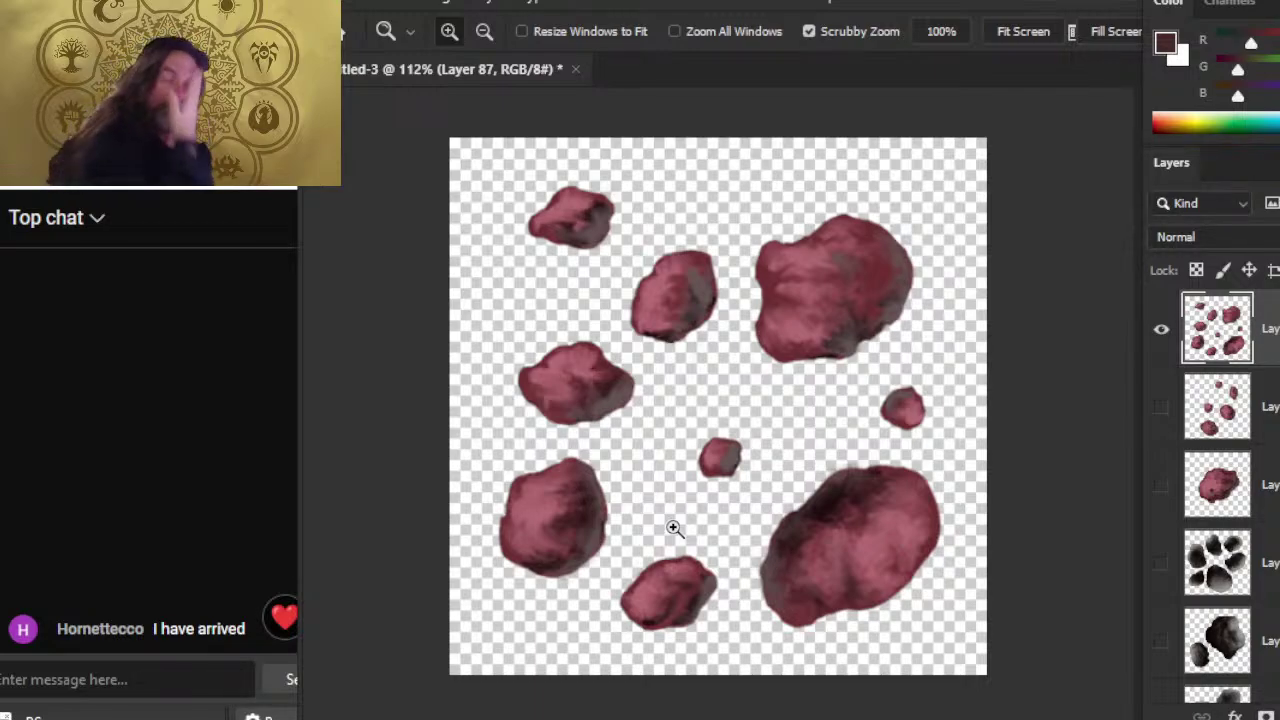
- Start a Save As to the computer with PNG chosen as the file format
{"action": "left_click", "coordinate": [350, 5]}
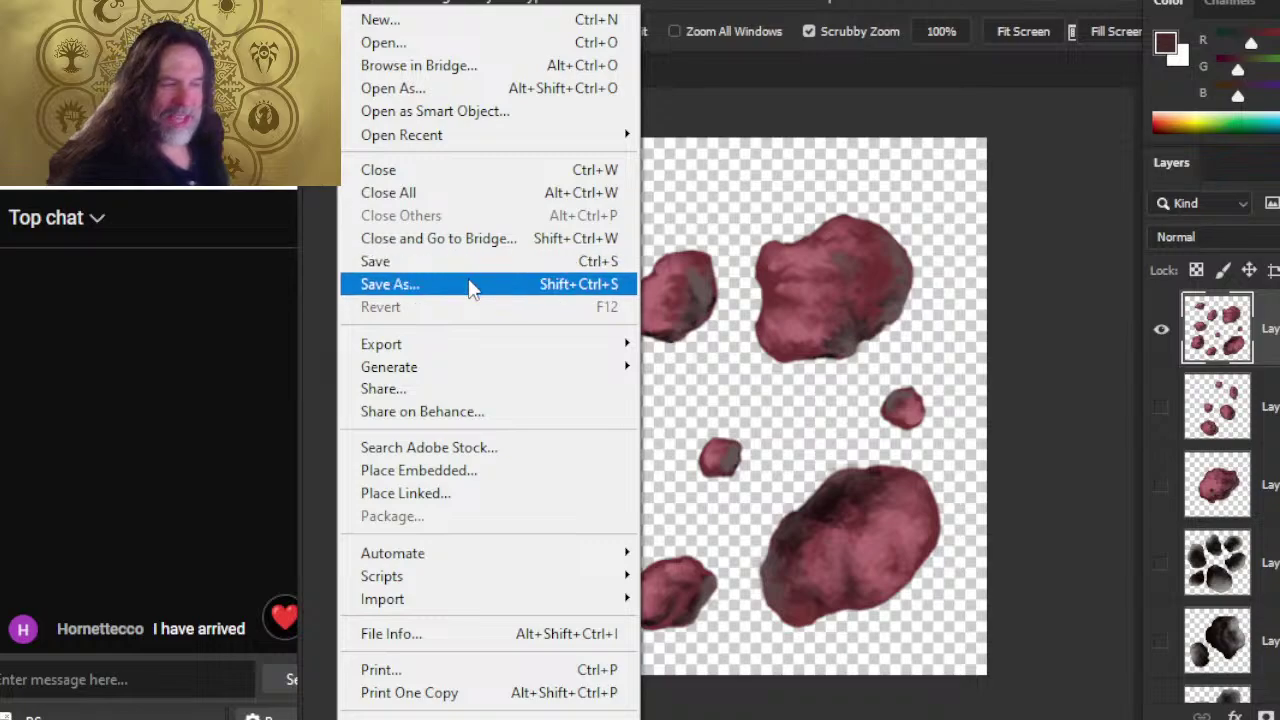
{"action": "left_click", "coordinate": [478, 285]}
{"action": "left_click", "coordinate": [900, 578]}
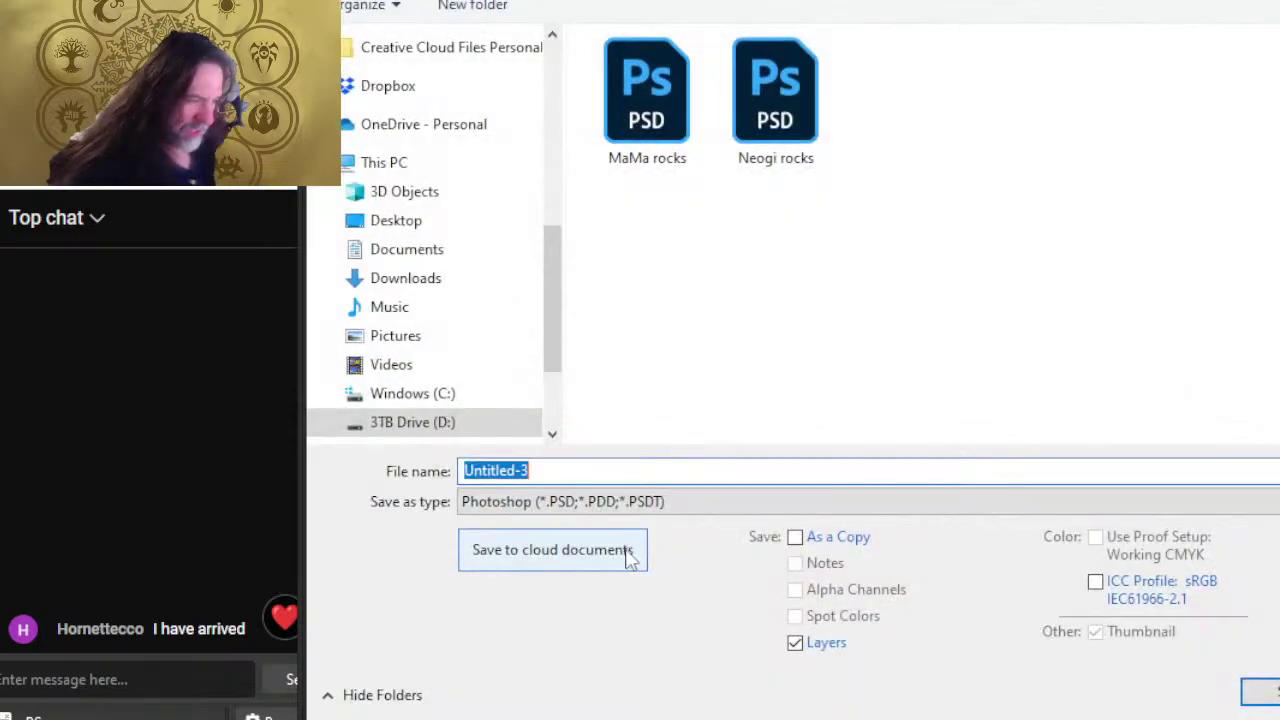
{"action": "left_click", "coordinate": [560, 501]}
{"action": "left_click", "coordinate": [520, 405]}
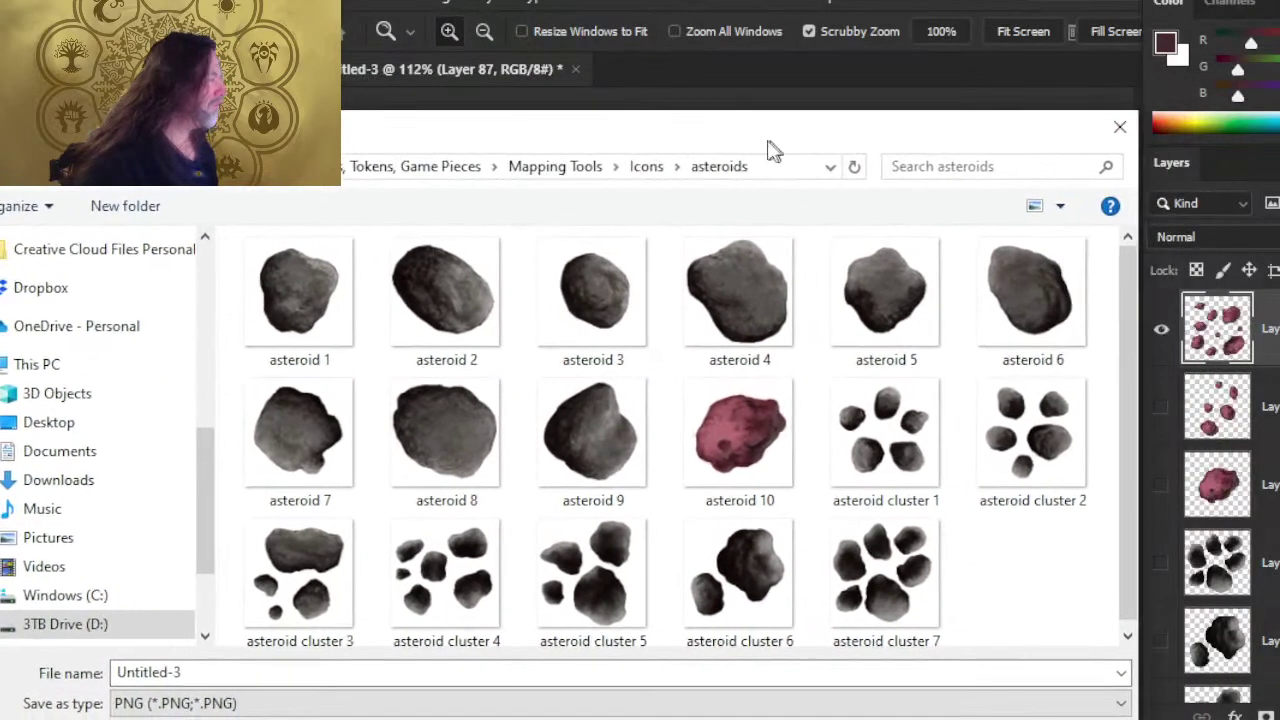
- Save as 'asteroid cluster 8' in the asteroids folder, hide Layer 87, and raise the next layer
{"action": "left_click_drag", "start_coordinate": [766, 149], "coordinate": [803, 113]}
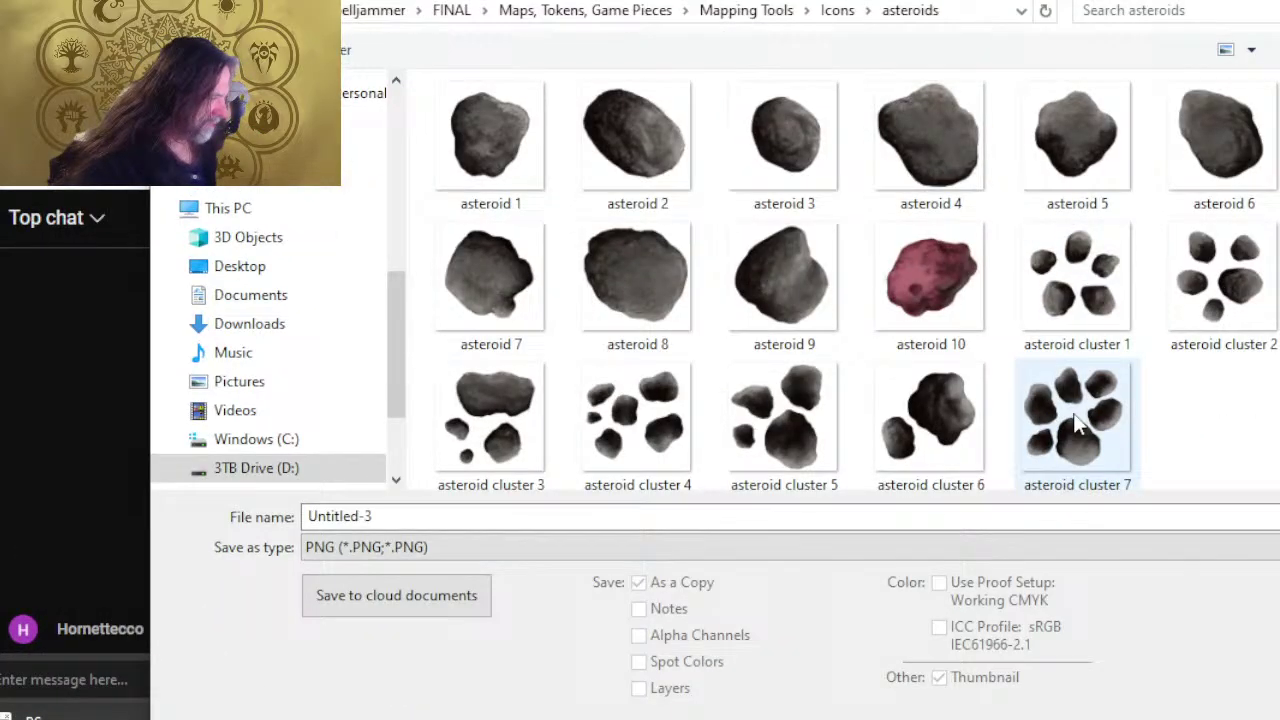
{"action": "left_click", "coordinate": [1077, 424]}
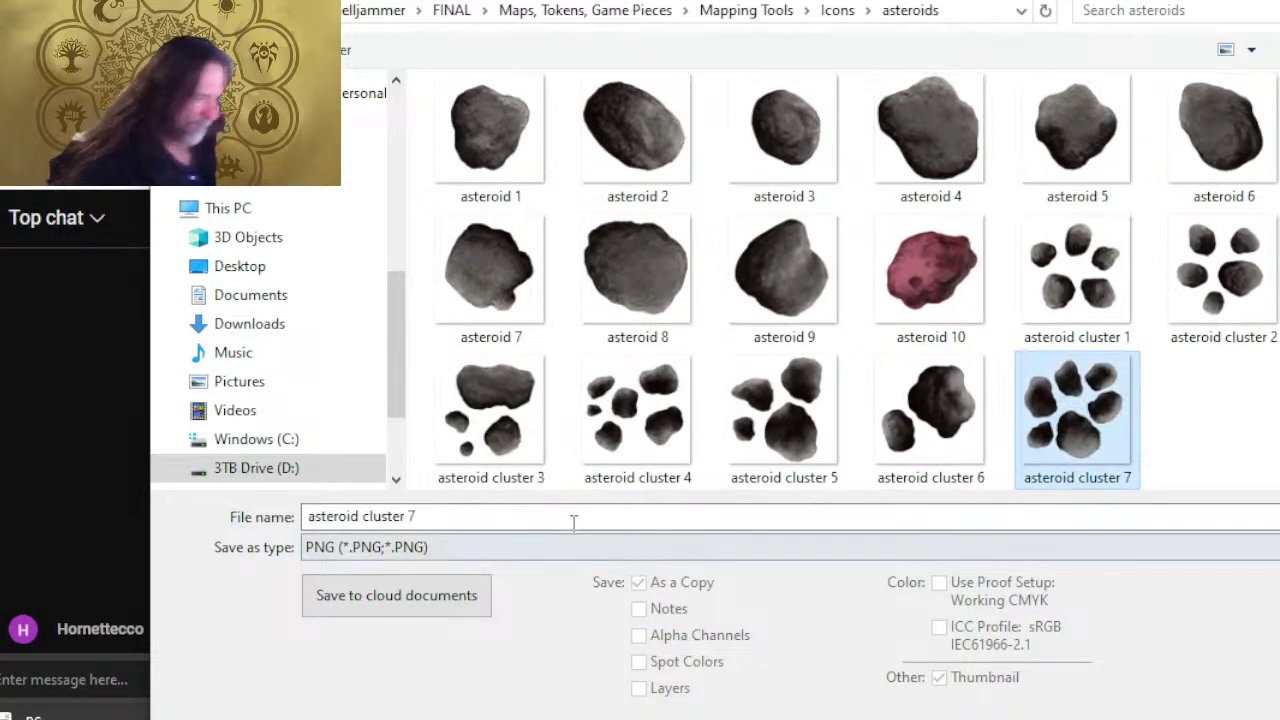
{"action": "left_click", "coordinate": [551, 517]}
{"action": "key", "text": "BackSpace"}
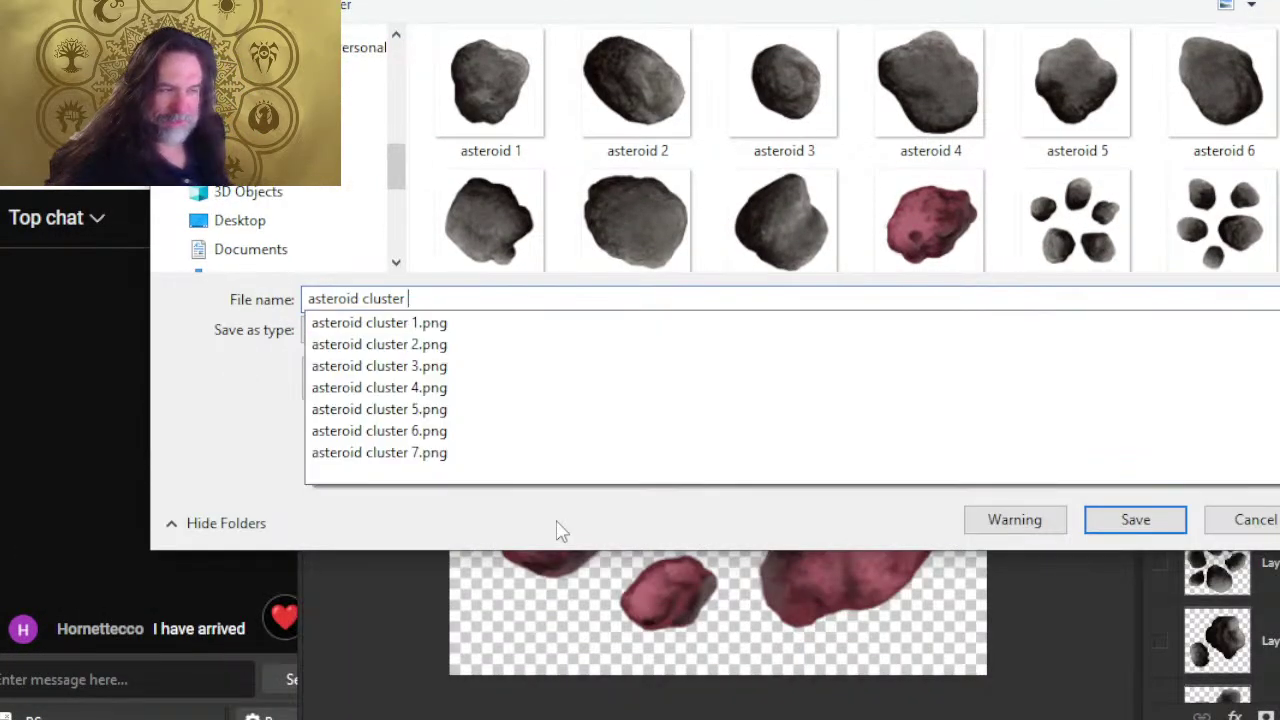
{"action": "type", "text": "8"}
{"action": "key", "text": "Return"}
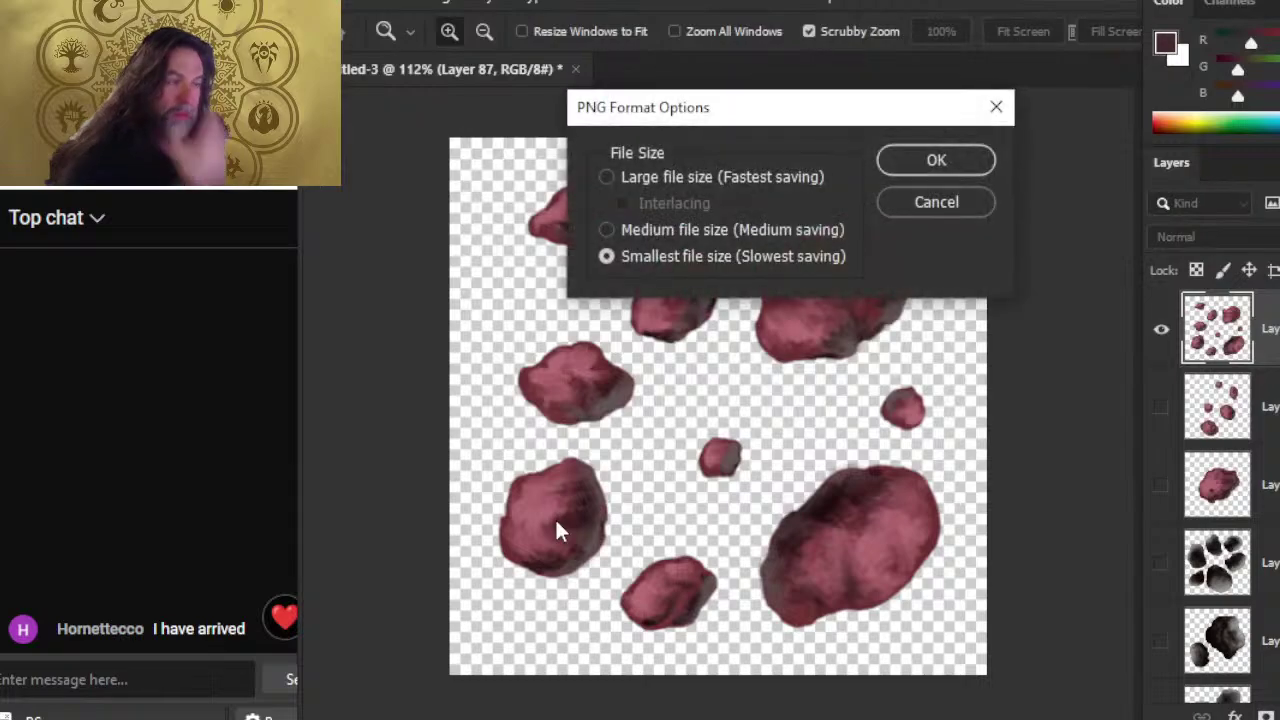
{"action": "left_click", "coordinate": [937, 160]}
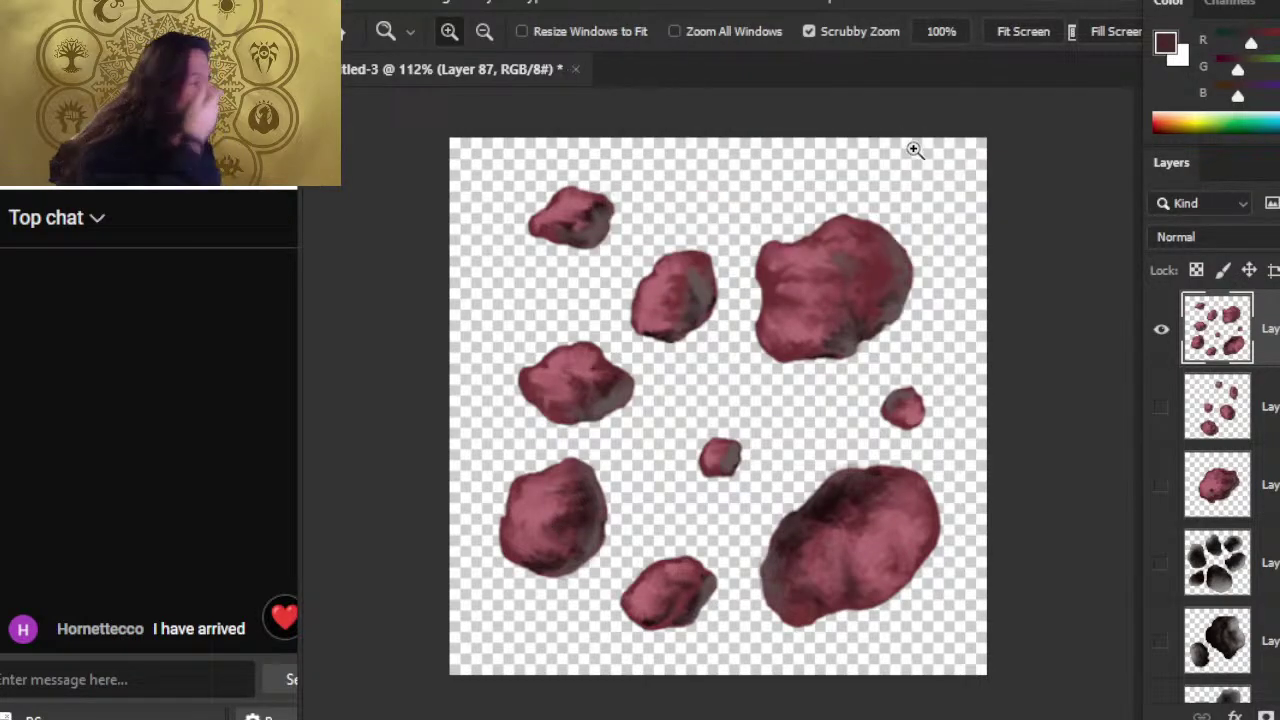
{"action": "left_click", "coordinate": [1161, 329]}
{"action": "left_click_drag", "start_coordinate": [1266, 432], "coordinate": [1228, 332]}
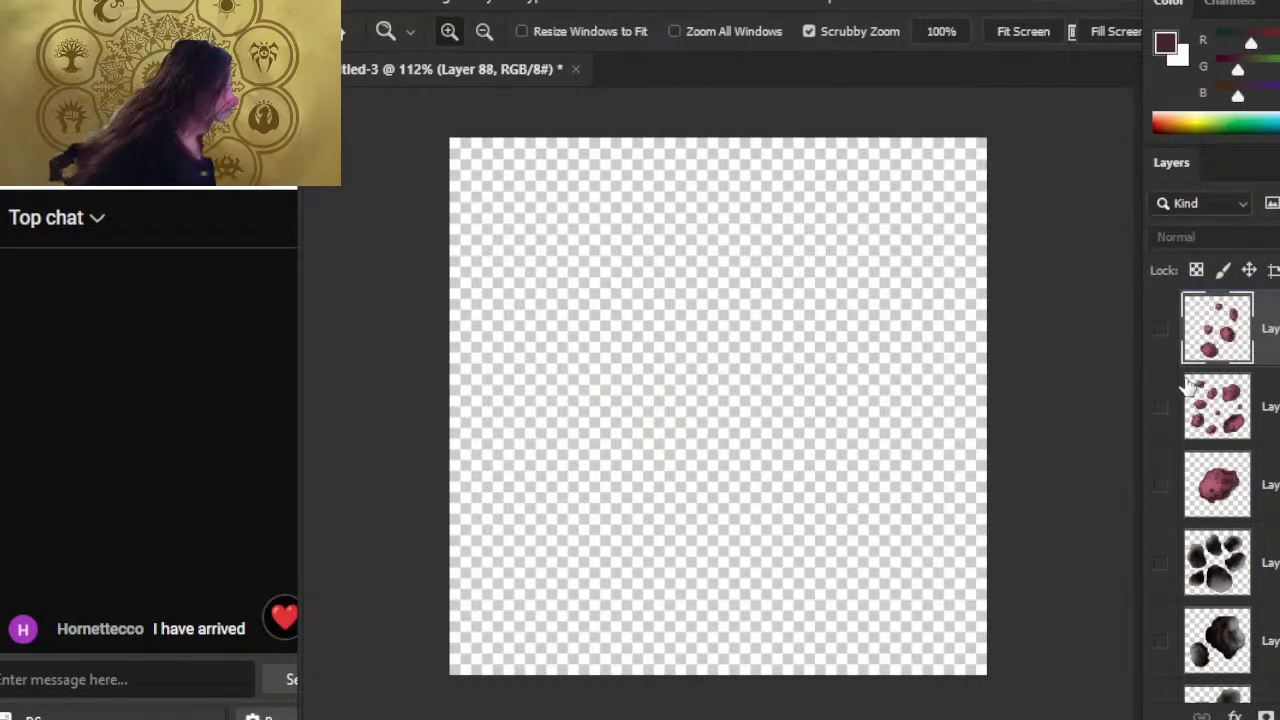
- Show Layer 88's five rocks and erase faint pixels below the small rock, panning to the others
{"action": "left_click", "coordinate": [1161, 329]}
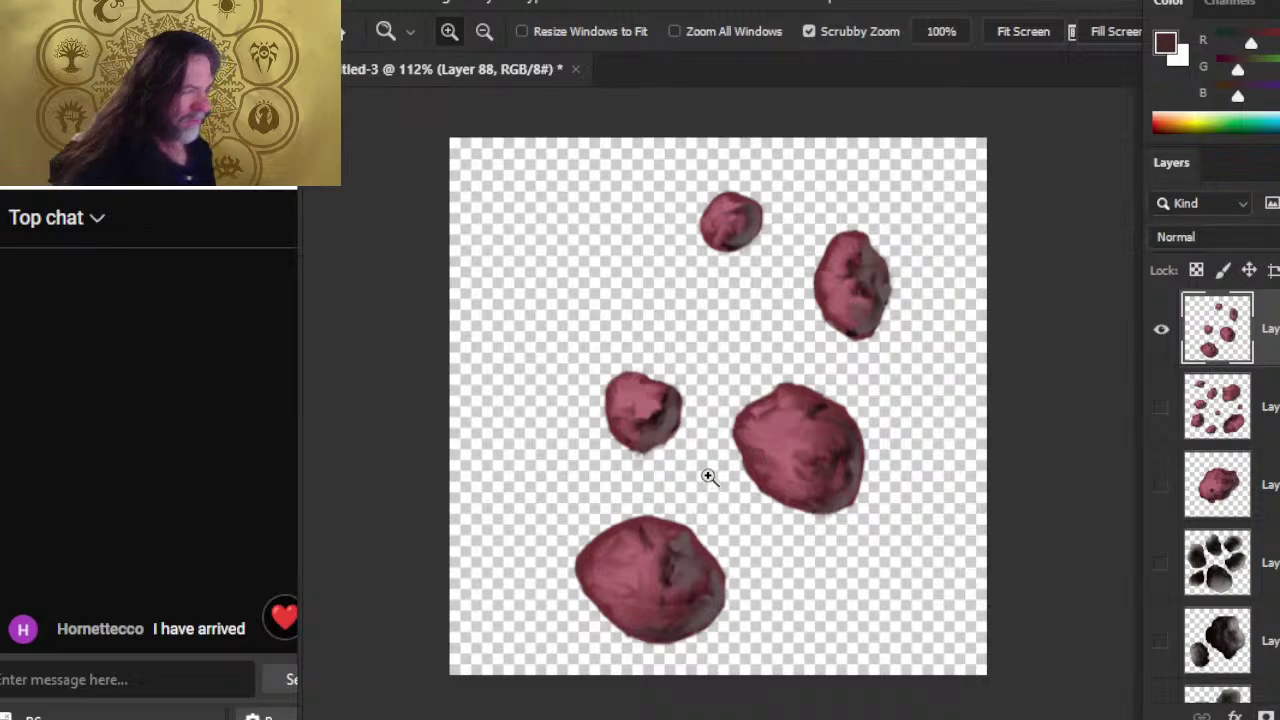
{"action": "left_click_drag", "start_coordinate": [620, 436], "coordinate": [691, 449]}
{"action": "key", "text": "e"}
{"action": "left_click_drag", "start_coordinate": [684, 498], "coordinate": [679, 497]}
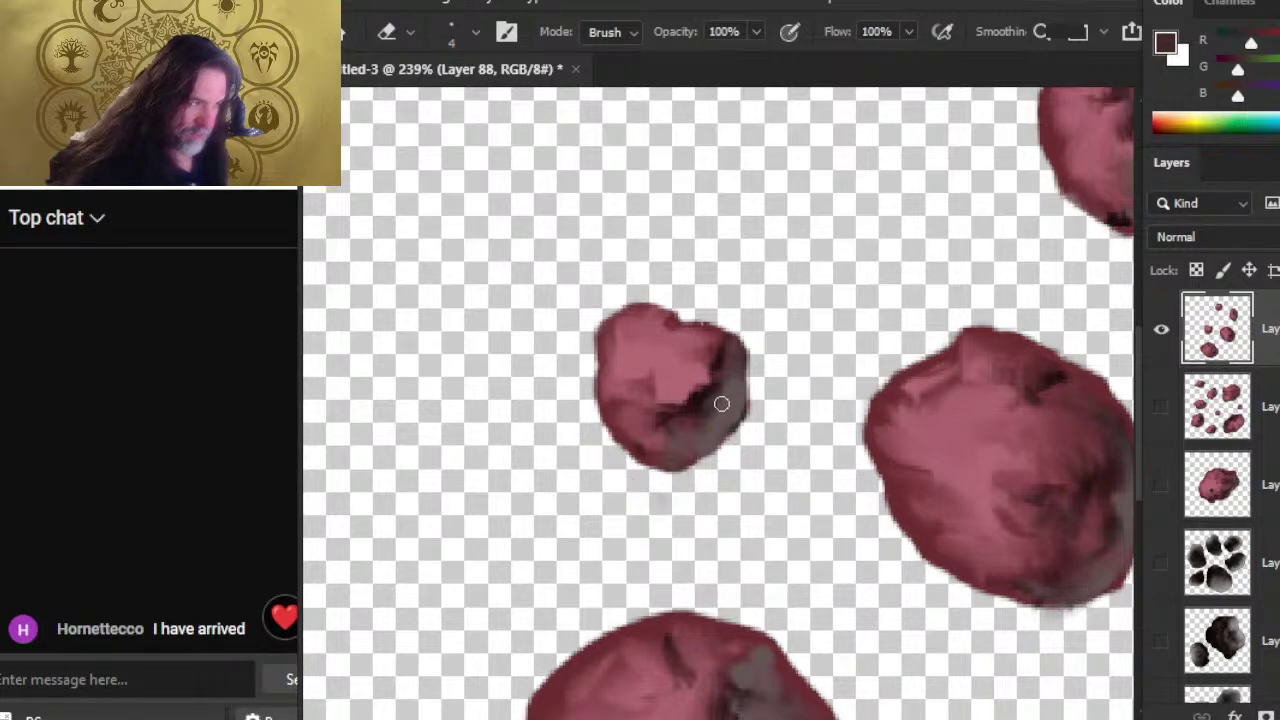
{"action": "left_click_drag", "start_coordinate": [937, 489], "coordinate": [737, 483]}
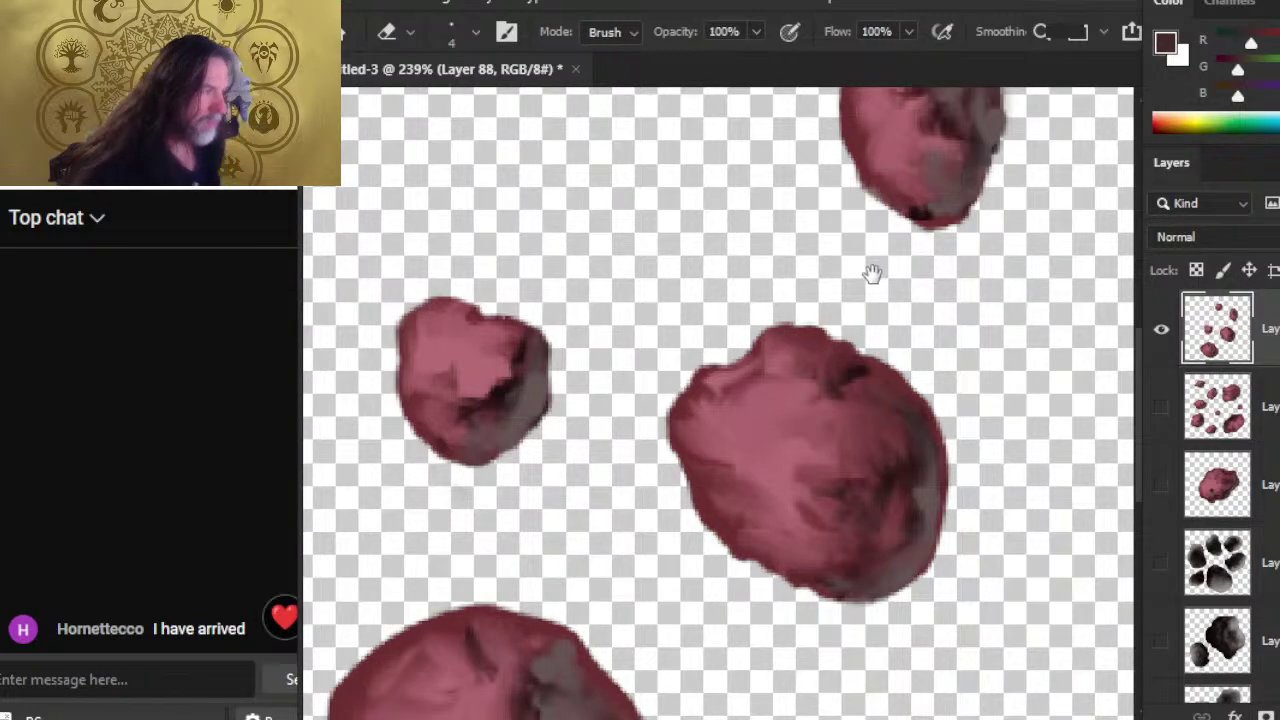
{"action": "mouse_move", "coordinate": [871, 271]}
{"action": "left_mouse_down"}
{"action": "mouse_move", "coordinate": [849, 283]}
{"action": "mouse_move", "coordinate": [811, 549]}
{"action": "mouse_move", "coordinate": [971, 366]}
{"action": "mouse_move", "coordinate": [963, 157]}
{"action": "mouse_move", "coordinate": [803, 332]}
{"action": "left_mouse_up"}
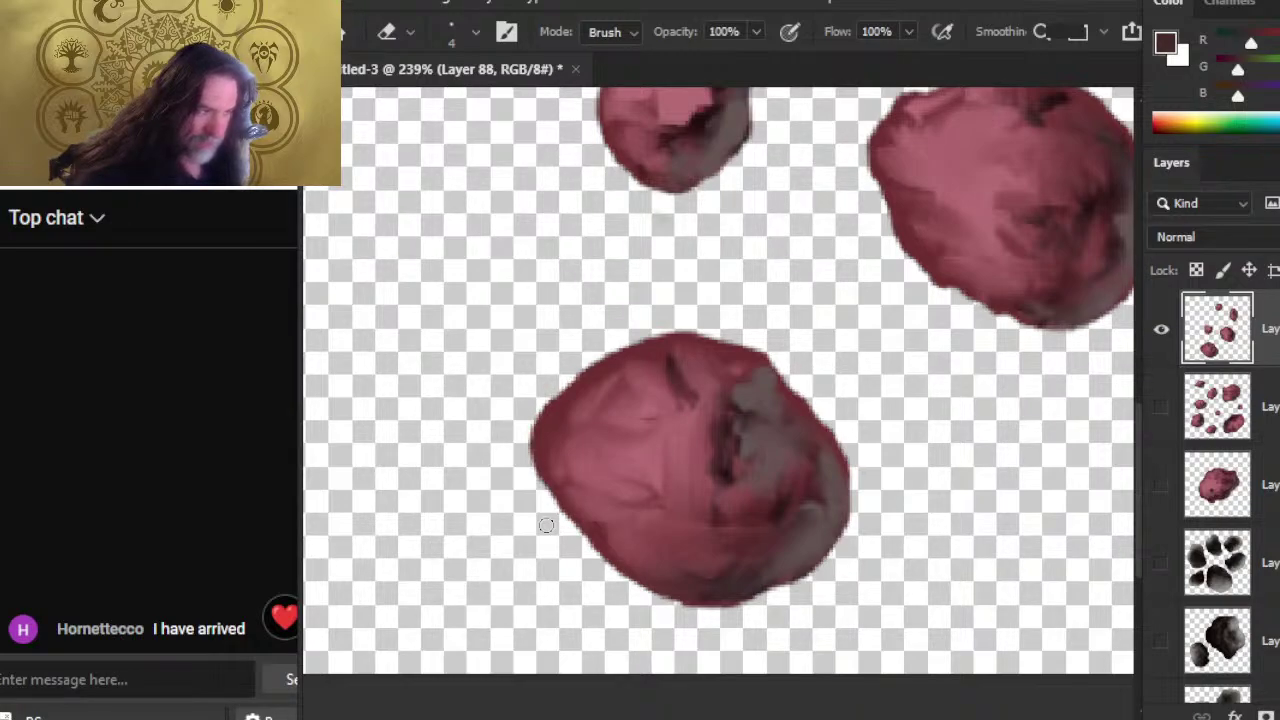
- Smudge the grey shading across the central rock's upper right
{"action": "key", "text": "r"}
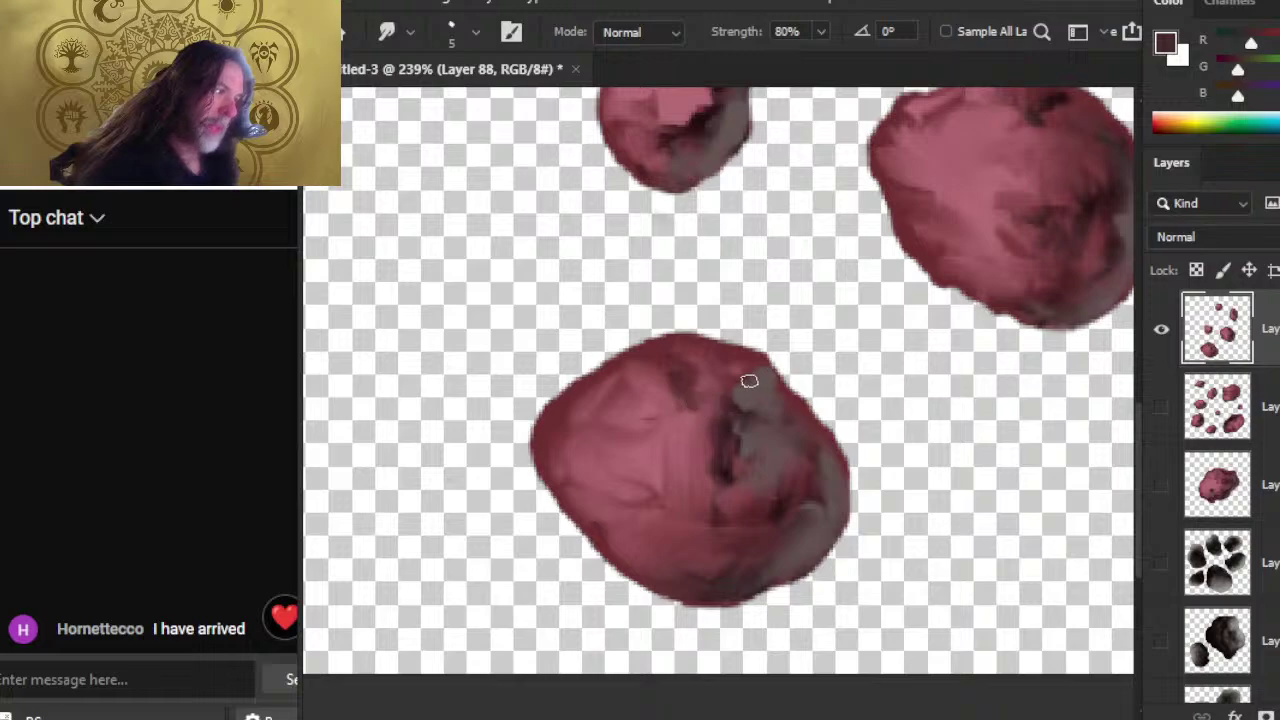
{"action": "mouse_move", "coordinate": [754, 394]}
{"action": "left_mouse_down"}
{"action": "mouse_move", "coordinate": [747, 428]}
{"action": "mouse_move", "coordinate": [720, 419]}
{"action": "mouse_move", "coordinate": [734, 441]}
{"action": "mouse_move", "coordinate": [731, 412]}
{"action": "mouse_move", "coordinate": [738, 433]}
{"action": "mouse_move", "coordinate": [761, 429]}
{"action": "mouse_move", "coordinate": [785, 447]}
{"action": "mouse_move", "coordinate": [765, 412]}
{"action": "mouse_move", "coordinate": [724, 441]}
{"action": "mouse_move", "coordinate": [713, 427]}
{"action": "mouse_move", "coordinate": [726, 450]}
{"action": "mouse_move", "coordinate": [704, 481]}
{"action": "left_mouse_up"}
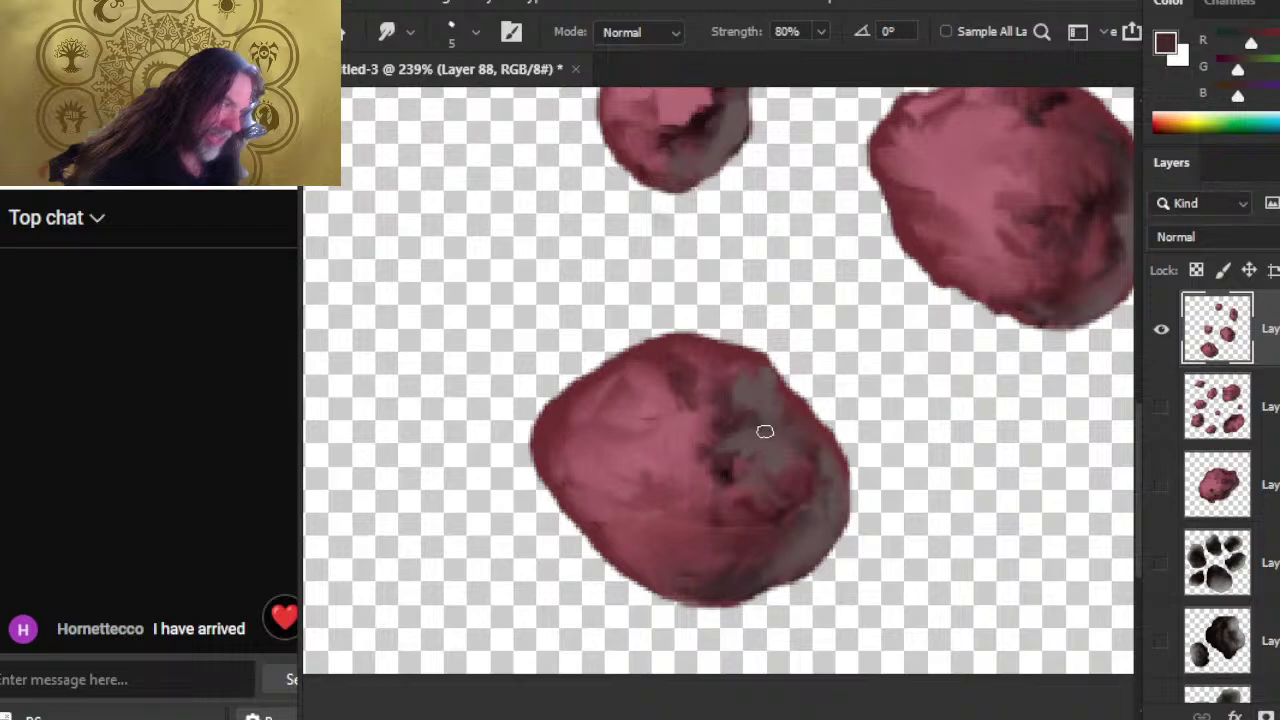
{"action": "left_click_drag", "start_coordinate": [753, 421], "coordinate": [808, 443]}
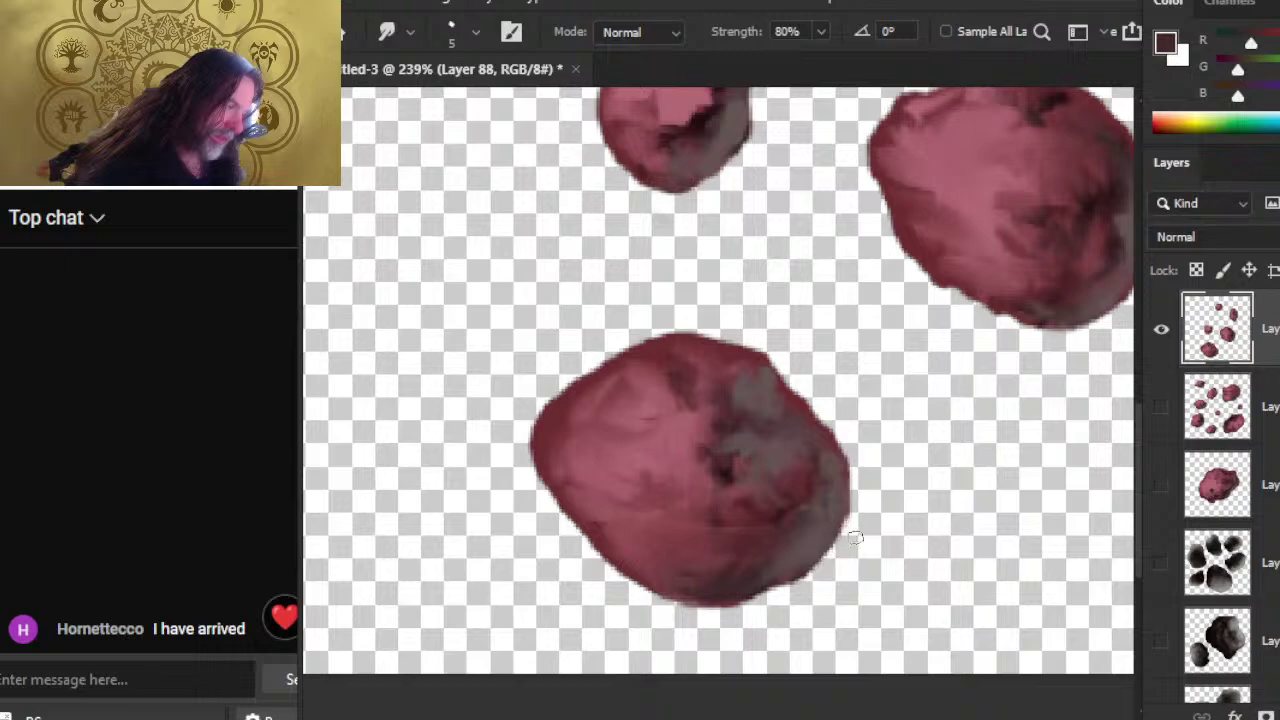
- Erase a notch from the central rock's top edge, switching among eraser, smudge and brush
{"action": "key", "text": "e"}
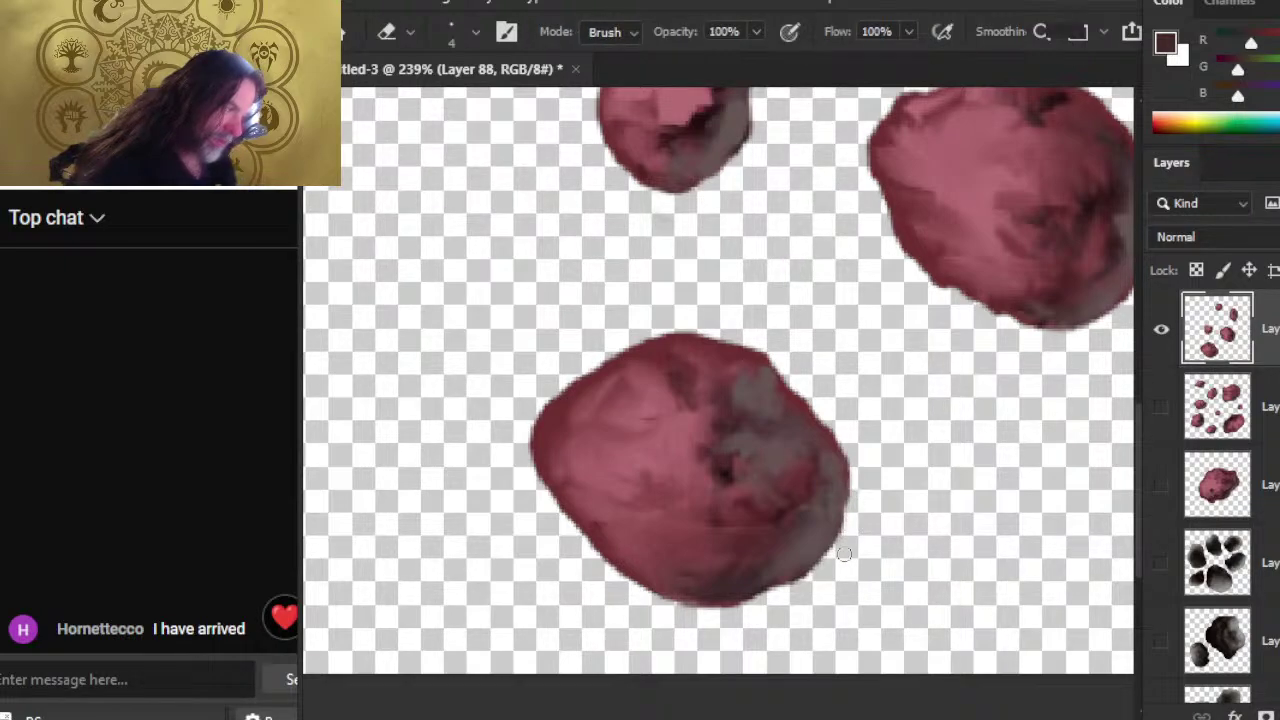
{"action": "key", "text": "r"}
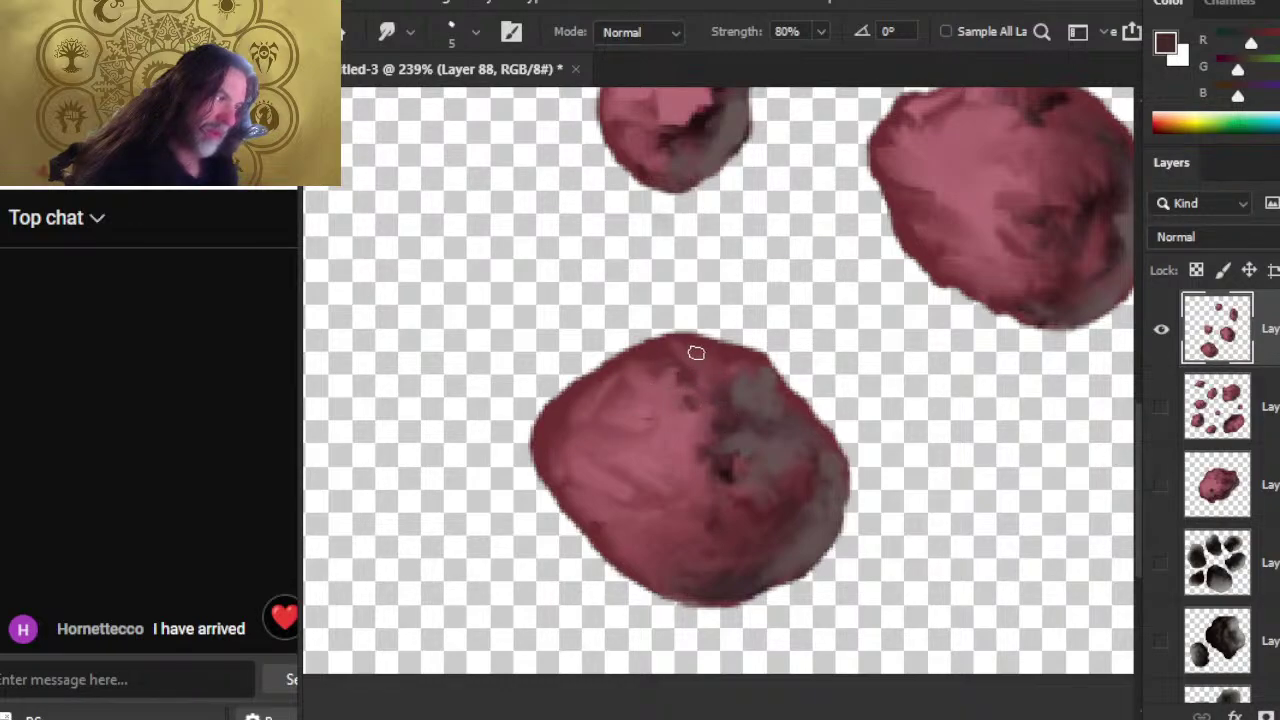
{"action": "key", "text": "e"}
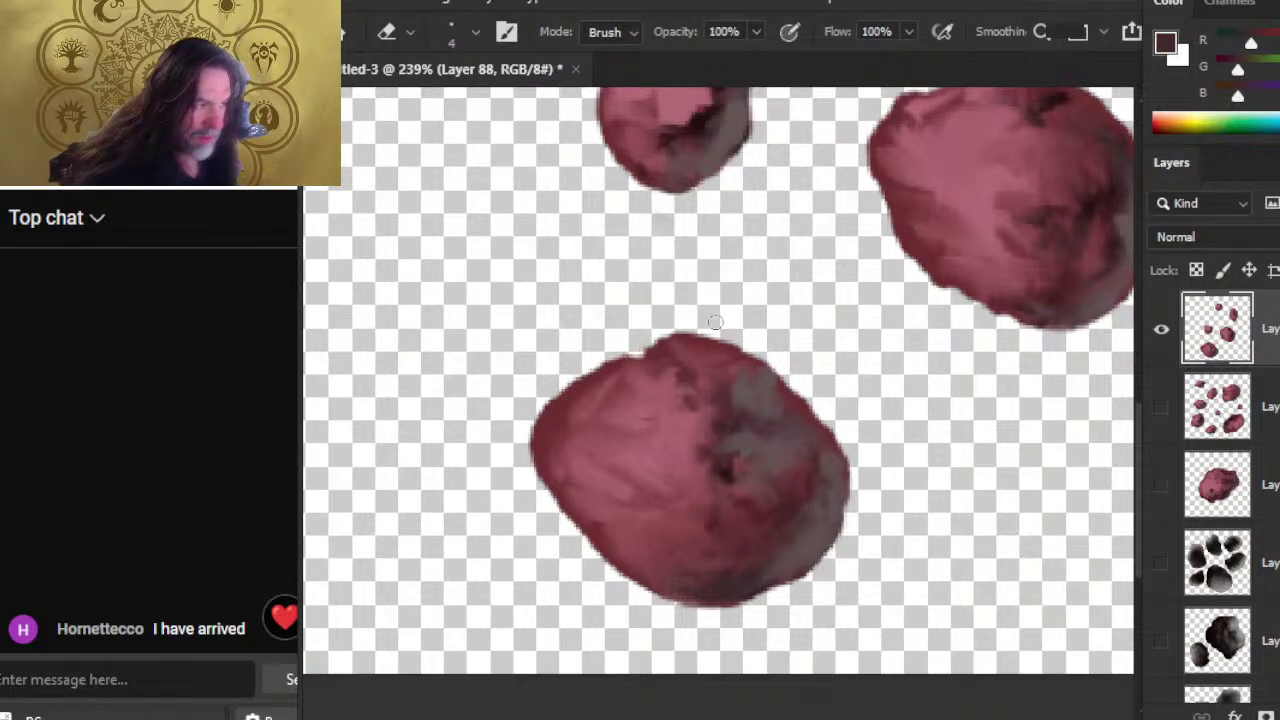
{"action": "left_click_drag", "start_coordinate": [642, 358], "coordinate": [662, 342]}
{"action": "key", "text": "r"}
{"action": "key", "text": "b"}
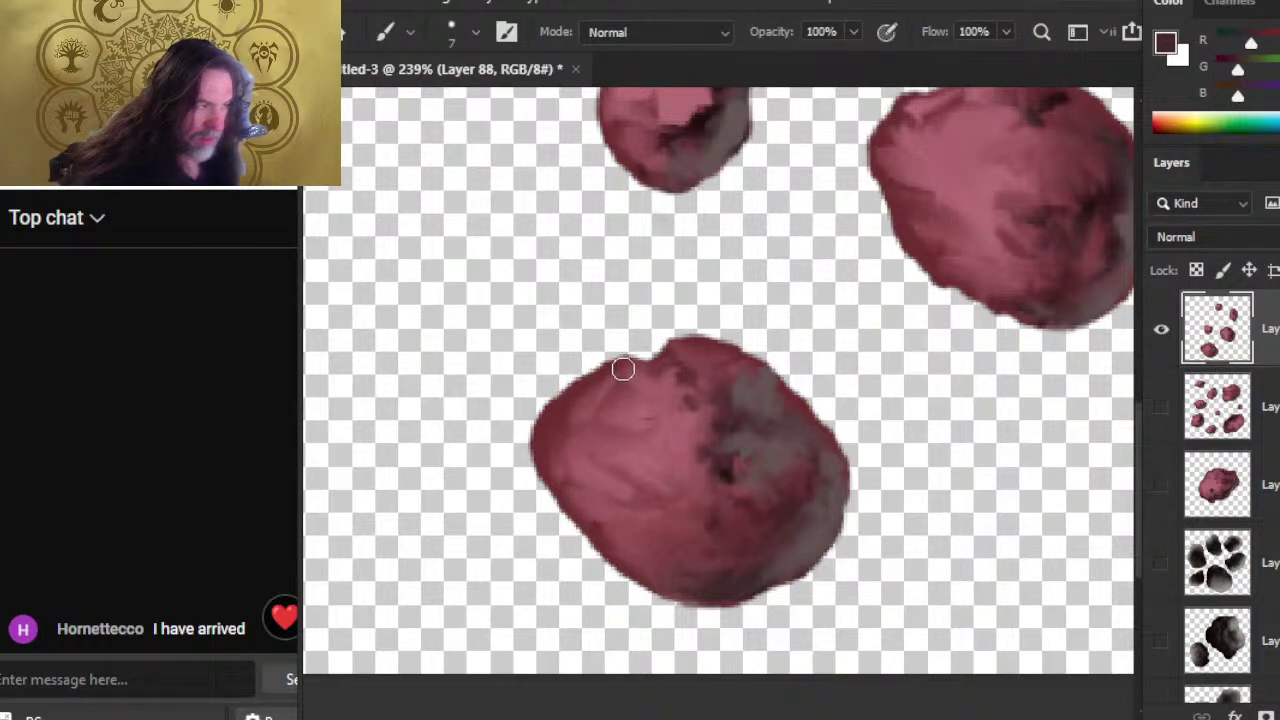
{"action": "key", "text": "r"}
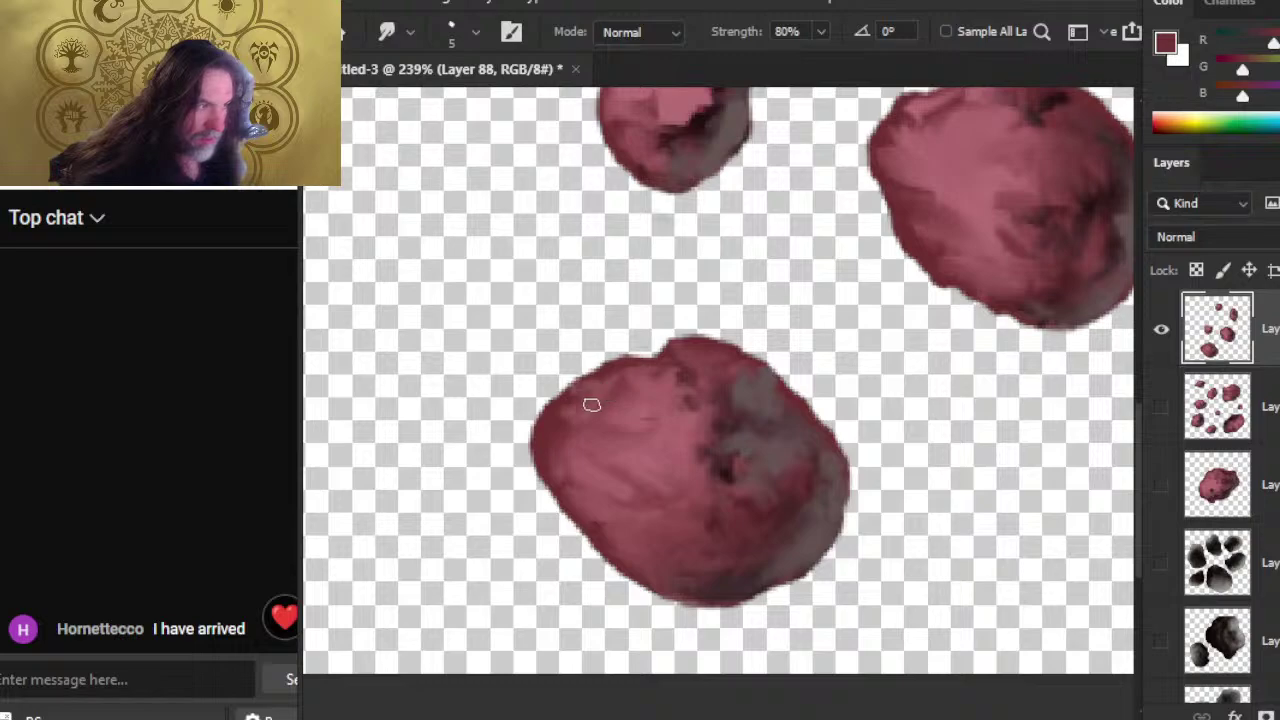
{"action": "key", "text": "b"}
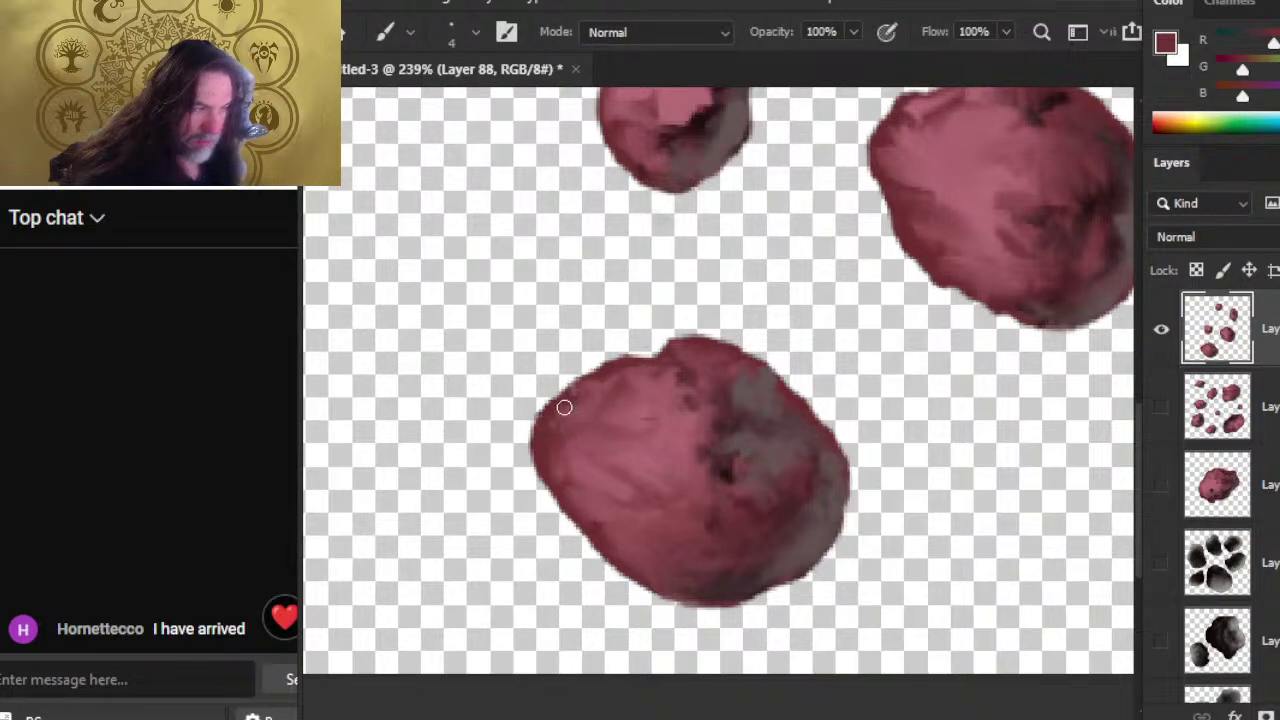
{"action": "key", "text": "e"}
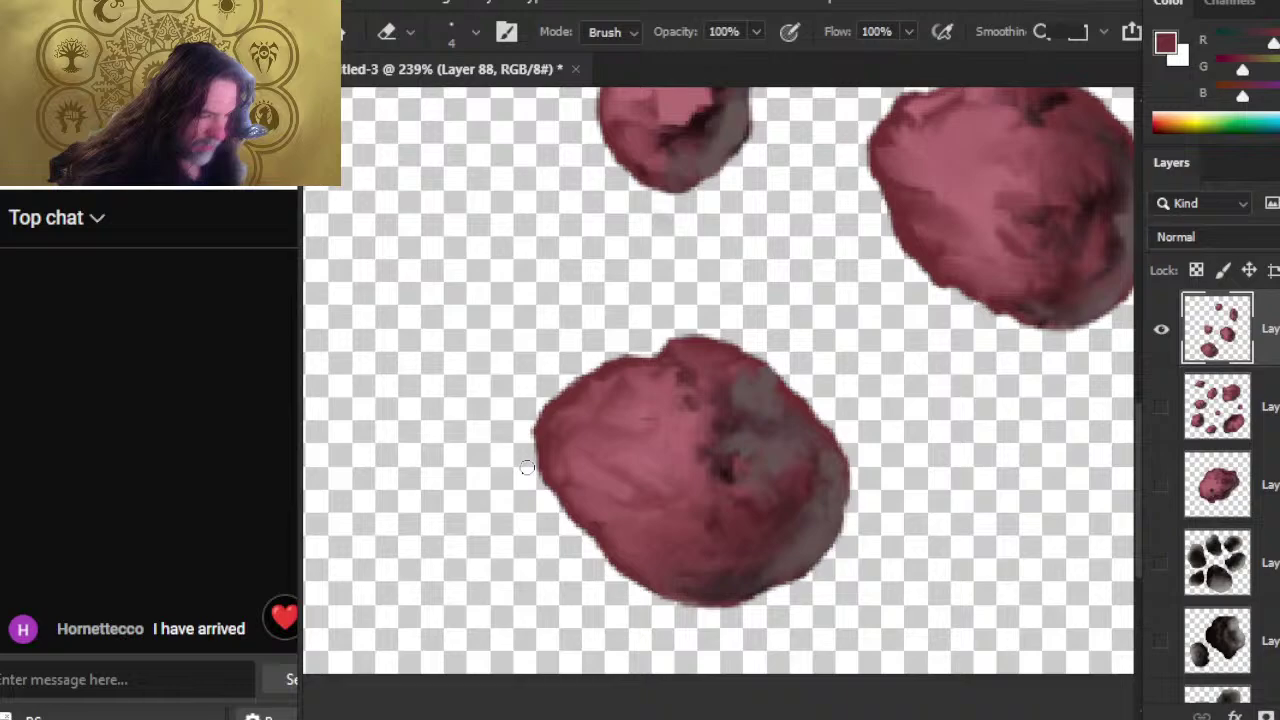
- Zoom in on the tall middle rock and erase along its lower edge
{"action": "key", "text": "z"}
{"action": "left_click_drag", "start_coordinate": [791, 617], "coordinate": [711, 640]}
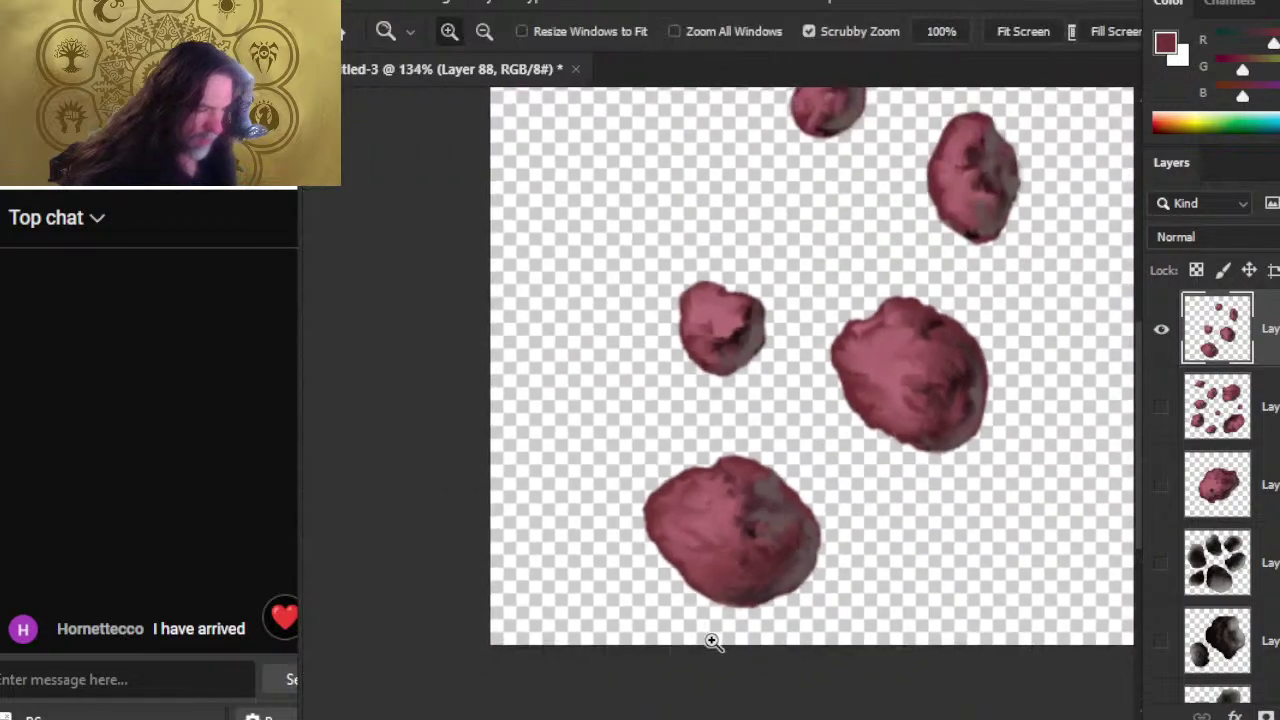
{"action": "left_click_drag", "start_coordinate": [861, 428], "coordinate": [661, 518]}
{"action": "mouse_move", "coordinate": [661, 300]}
{"action": "left_mouse_down"}
{"action": "mouse_move", "coordinate": [691, 294]}
{"action": "mouse_move", "coordinate": [814, 357]}
{"action": "left_mouse_up"}
{"action": "key", "text": "e"}
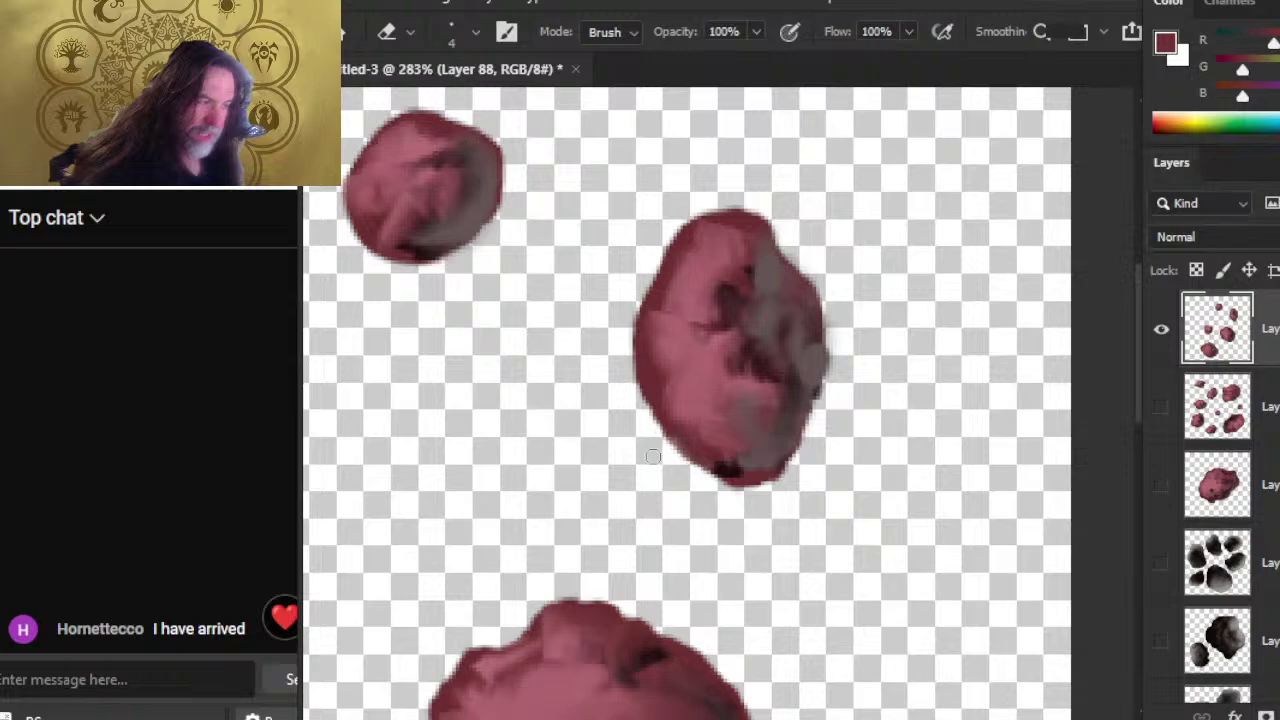
{"action": "mouse_move", "coordinate": [652, 456]}
{"action": "left_mouse_down"}
{"action": "mouse_move", "coordinate": [748, 486]}
{"action": "mouse_move", "coordinate": [744, 502]}
{"action": "mouse_move", "coordinate": [777, 500]}
{"action": "mouse_move", "coordinate": [762, 496]}
{"action": "left_mouse_up"}
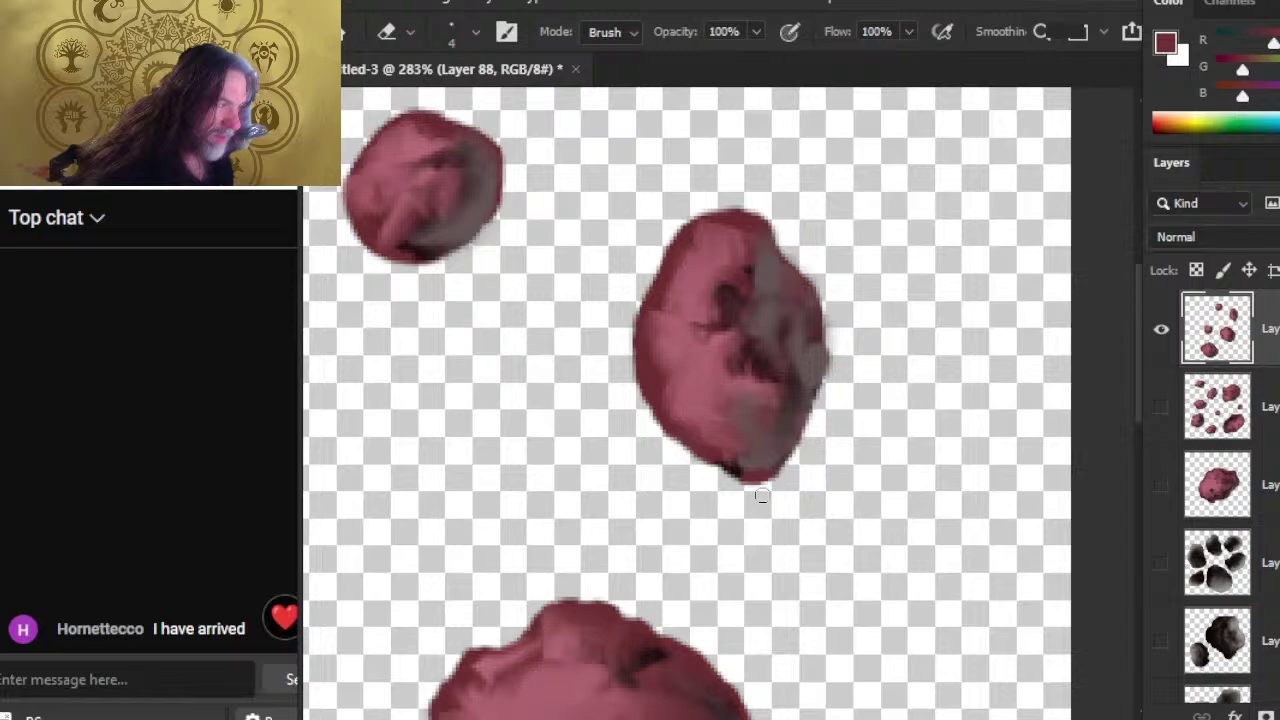
- Smear the shading in the middle rock's centre with the Smudge tool
{"action": "key", "text": "r"}
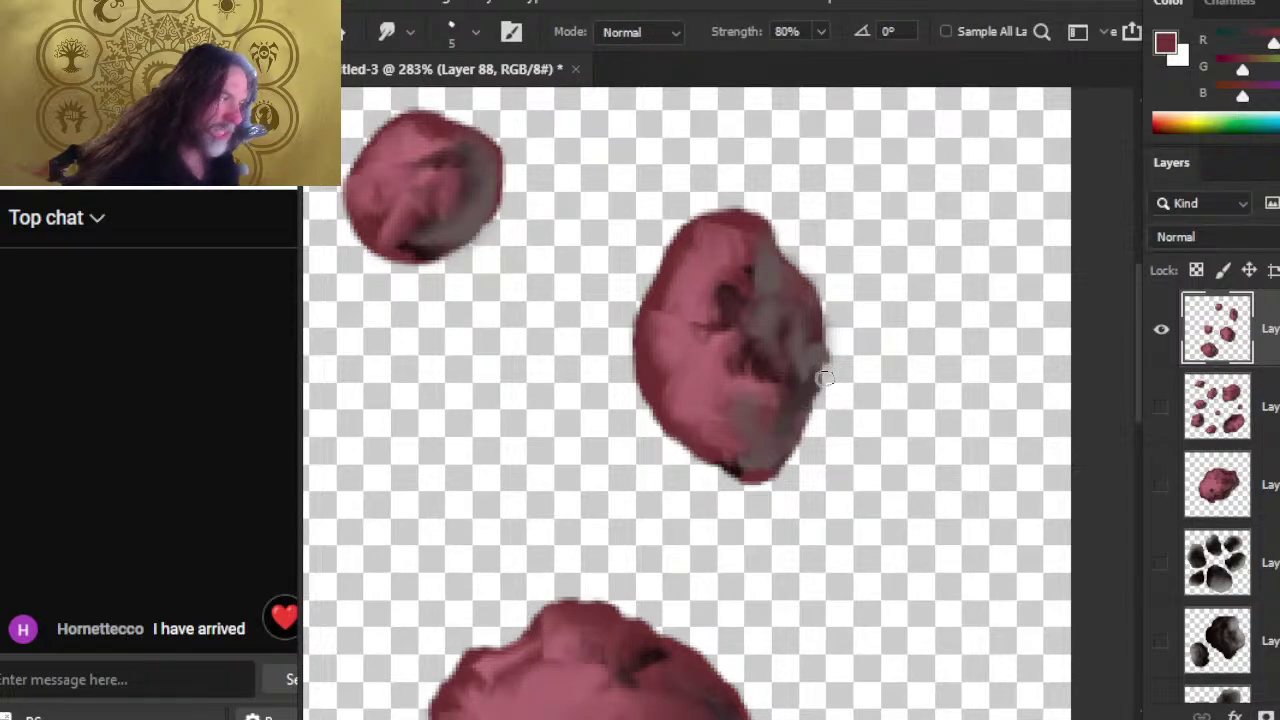
{"action": "key", "text": "e"}
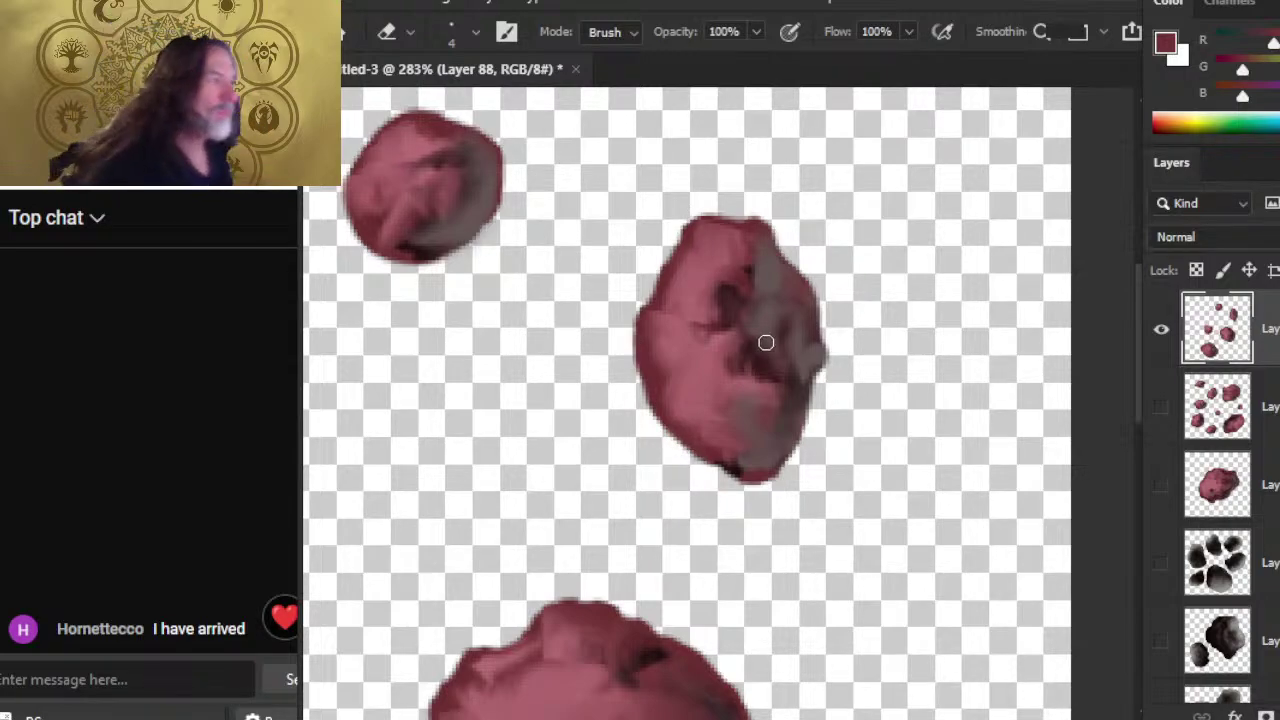
{"action": "key", "text": "r"}
{"action": "mouse_move", "coordinate": [717, 309]}
{"action": "left_mouse_down"}
{"action": "mouse_move", "coordinate": [764, 298]}
{"action": "mouse_move", "coordinate": [734, 307]}
{"action": "mouse_move", "coordinate": [766, 274]}
{"action": "mouse_move", "coordinate": [747, 303]}
{"action": "mouse_move", "coordinate": [761, 244]}
{"action": "mouse_move", "coordinate": [797, 287]}
{"action": "mouse_move", "coordinate": [739, 304]}
{"action": "mouse_move", "coordinate": [758, 342]}
{"action": "mouse_move", "coordinate": [744, 348]}
{"action": "mouse_move", "coordinate": [737, 314]}
{"action": "mouse_move", "coordinate": [784, 380]}
{"action": "mouse_move", "coordinate": [752, 361]}
{"action": "mouse_move", "coordinate": [792, 419]}
{"action": "mouse_move", "coordinate": [768, 378]}
{"action": "mouse_move", "coordinate": [796, 363]}
{"action": "mouse_move", "coordinate": [794, 389]}
{"action": "mouse_move", "coordinate": [793, 378]}
{"action": "mouse_move", "coordinate": [749, 424]}
{"action": "mouse_move", "coordinate": [752, 394]}
{"action": "mouse_move", "coordinate": [782, 414]}
{"action": "mouse_move", "coordinate": [769, 345]}
{"action": "mouse_move", "coordinate": [726, 377]}
{"action": "mouse_move", "coordinate": [712, 371]}
{"action": "mouse_move", "coordinate": [758, 419]}
{"action": "mouse_move", "coordinate": [749, 360]}
{"action": "mouse_move", "coordinate": [771, 416]}
{"action": "mouse_move", "coordinate": [753, 379]}
{"action": "mouse_move", "coordinate": [702, 455]}
{"action": "mouse_move", "coordinate": [701, 440]}
{"action": "mouse_move", "coordinate": [756, 416]}
{"action": "mouse_move", "coordinate": [729, 436]}
{"action": "mouse_move", "coordinate": [737, 426]}
{"action": "mouse_move", "coordinate": [756, 484]}
{"action": "mouse_move", "coordinate": [758, 453]}
{"action": "mouse_move", "coordinate": [749, 459]}
{"action": "mouse_move", "coordinate": [786, 420]}
{"action": "mouse_move", "coordinate": [782, 385]}
{"action": "mouse_move", "coordinate": [792, 373]}
{"action": "mouse_move", "coordinate": [786, 395]}
{"action": "mouse_move", "coordinate": [806, 313]}
{"action": "mouse_move", "coordinate": [791, 397]}
{"action": "mouse_move", "coordinate": [690, 357]}
{"action": "mouse_move", "coordinate": [708, 335]}
{"action": "mouse_move", "coordinate": [689, 318]}
{"action": "mouse_move", "coordinate": [673, 328]}
{"action": "mouse_move", "coordinate": [666, 311]}
{"action": "mouse_move", "coordinate": [705, 372]}
{"action": "mouse_move", "coordinate": [697, 302]}
{"action": "mouse_move", "coordinate": [707, 324]}
{"action": "mouse_move", "coordinate": [757, 338]}
{"action": "mouse_move", "coordinate": [727, 319]}
{"action": "mouse_move", "coordinate": [738, 370]}
{"action": "mouse_move", "coordinate": [739, 301]}
{"action": "mouse_move", "coordinate": [708, 369]}
{"action": "mouse_move", "coordinate": [674, 370]}
{"action": "mouse_move", "coordinate": [740, 297]}
{"action": "mouse_move", "coordinate": [709, 363]}
{"action": "mouse_move", "coordinate": [666, 345]}
{"action": "mouse_move", "coordinate": [671, 383]}
{"action": "mouse_move", "coordinate": [706, 403]}
{"action": "mouse_move", "coordinate": [729, 383]}
{"action": "mouse_move", "coordinate": [727, 361]}
{"action": "mouse_move", "coordinate": [694, 349]}
{"action": "mouse_move", "coordinate": [731, 417]}
{"action": "mouse_move", "coordinate": [737, 360]}
{"action": "mouse_move", "coordinate": [741, 411]}
{"action": "mouse_move", "coordinate": [723, 389]}
{"action": "mouse_move", "coordinate": [740, 397]}
{"action": "mouse_move", "coordinate": [757, 346]}
{"action": "mouse_move", "coordinate": [778, 378]}
{"action": "mouse_move", "coordinate": [737, 449]}
{"action": "left_mouse_up"}
- Smudge the small top rock's shading into streaks, alternating with eraser strokes on its outline
{"action": "left_click_drag", "start_coordinate": [569, 277], "coordinate": [680, 258]}
{"action": "key", "text": "e"}
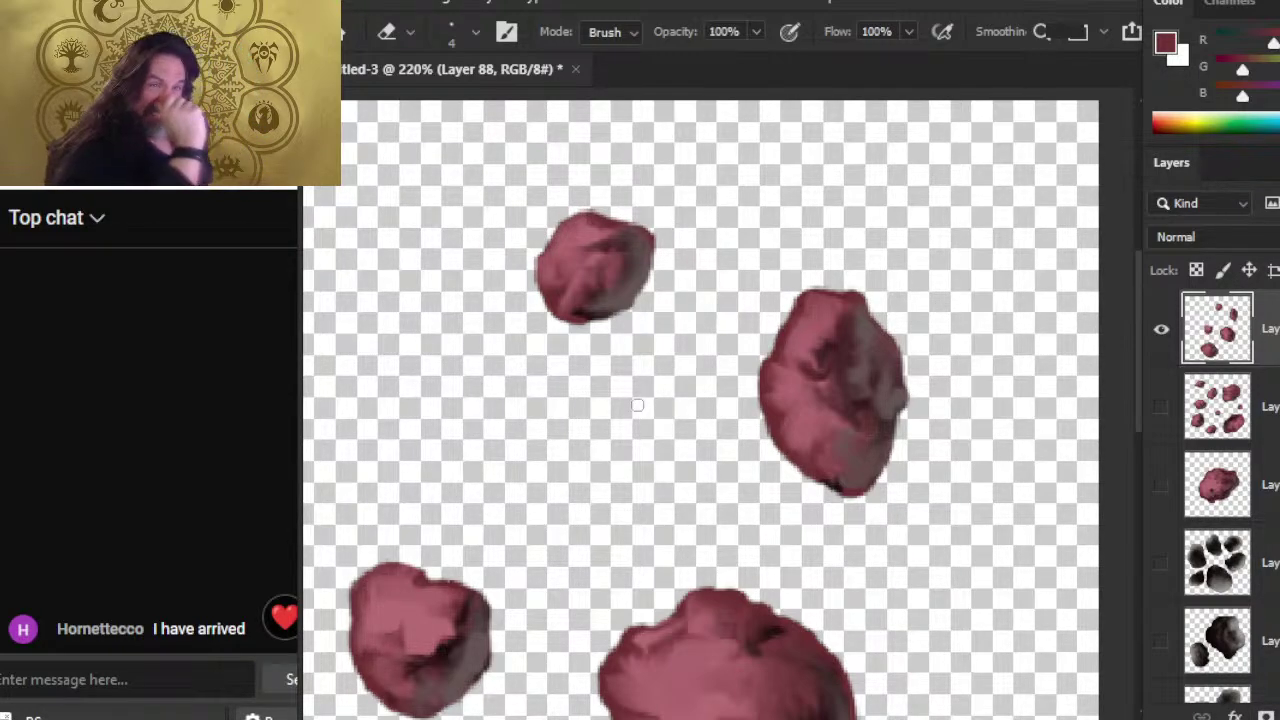
{"action": "key", "text": "r"}
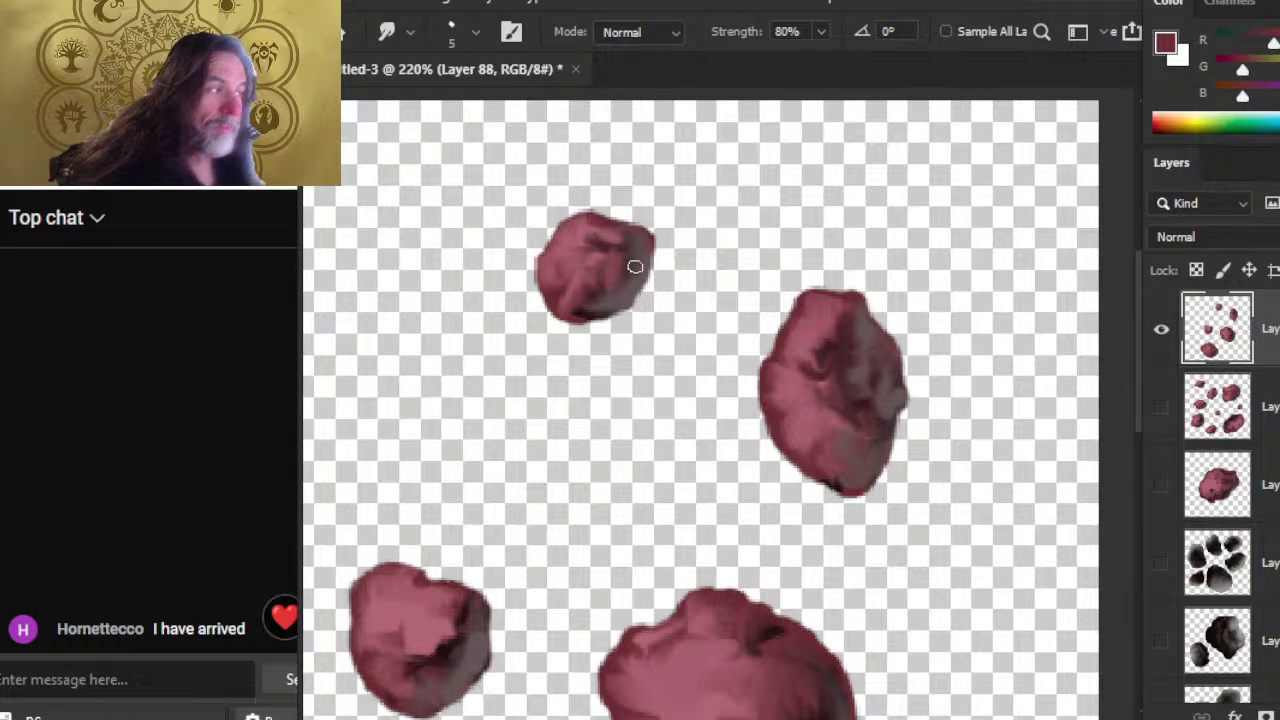
{"action": "mouse_move", "coordinate": [599, 244]}
{"action": "left_mouse_down"}
{"action": "mouse_move", "coordinate": [613, 277]}
{"action": "mouse_move", "coordinate": [593, 246]}
{"action": "mouse_move", "coordinate": [622, 255]}
{"action": "mouse_move", "coordinate": [618, 236]}
{"action": "mouse_move", "coordinate": [642, 267]}
{"action": "mouse_move", "coordinate": [626, 238]}
{"action": "mouse_move", "coordinate": [587, 236]}
{"action": "mouse_move", "coordinate": [636, 252]}
{"action": "mouse_move", "coordinate": [587, 298]}
{"action": "mouse_move", "coordinate": [576, 262]}
{"action": "mouse_move", "coordinate": [590, 273]}
{"action": "mouse_move", "coordinate": [579, 275]}
{"action": "mouse_move", "coordinate": [596, 248]}
{"action": "mouse_move", "coordinate": [568, 283]}
{"action": "mouse_move", "coordinate": [570, 307]}
{"action": "mouse_move", "coordinate": [570, 284]}
{"action": "mouse_move", "coordinate": [610, 301]}
{"action": "mouse_move", "coordinate": [582, 296]}
{"action": "mouse_move", "coordinate": [596, 333]}
{"action": "mouse_move", "coordinate": [576, 313]}
{"action": "mouse_move", "coordinate": [609, 282]}
{"action": "mouse_move", "coordinate": [581, 302]}
{"action": "mouse_move", "coordinate": [605, 267]}
{"action": "mouse_move", "coordinate": [627, 290]}
{"action": "mouse_move", "coordinate": [597, 277]}
{"action": "mouse_move", "coordinate": [610, 293]}
{"action": "mouse_move", "coordinate": [596, 267]}
{"action": "mouse_move", "coordinate": [632, 288]}
{"action": "mouse_move", "coordinate": [623, 240]}
{"action": "mouse_move", "coordinate": [640, 264]}
{"action": "mouse_move", "coordinate": [662, 242]}
{"action": "left_mouse_up"}
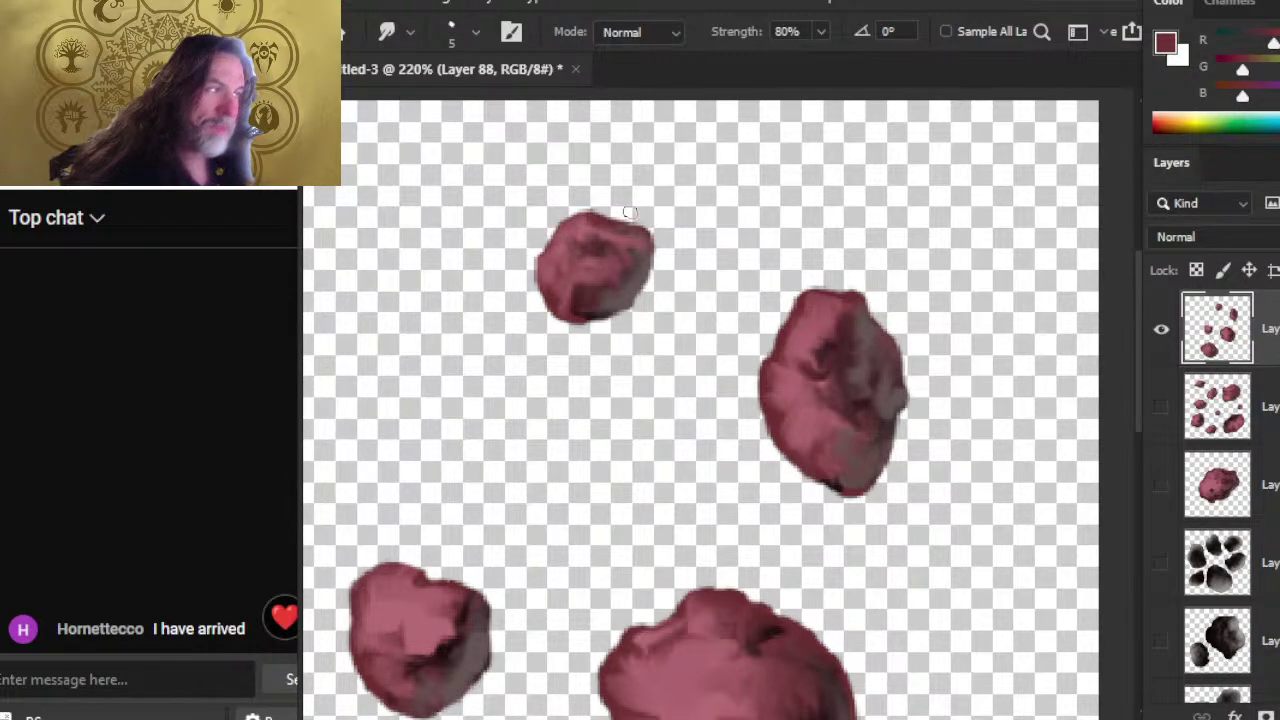
{"action": "key", "text": "e"}
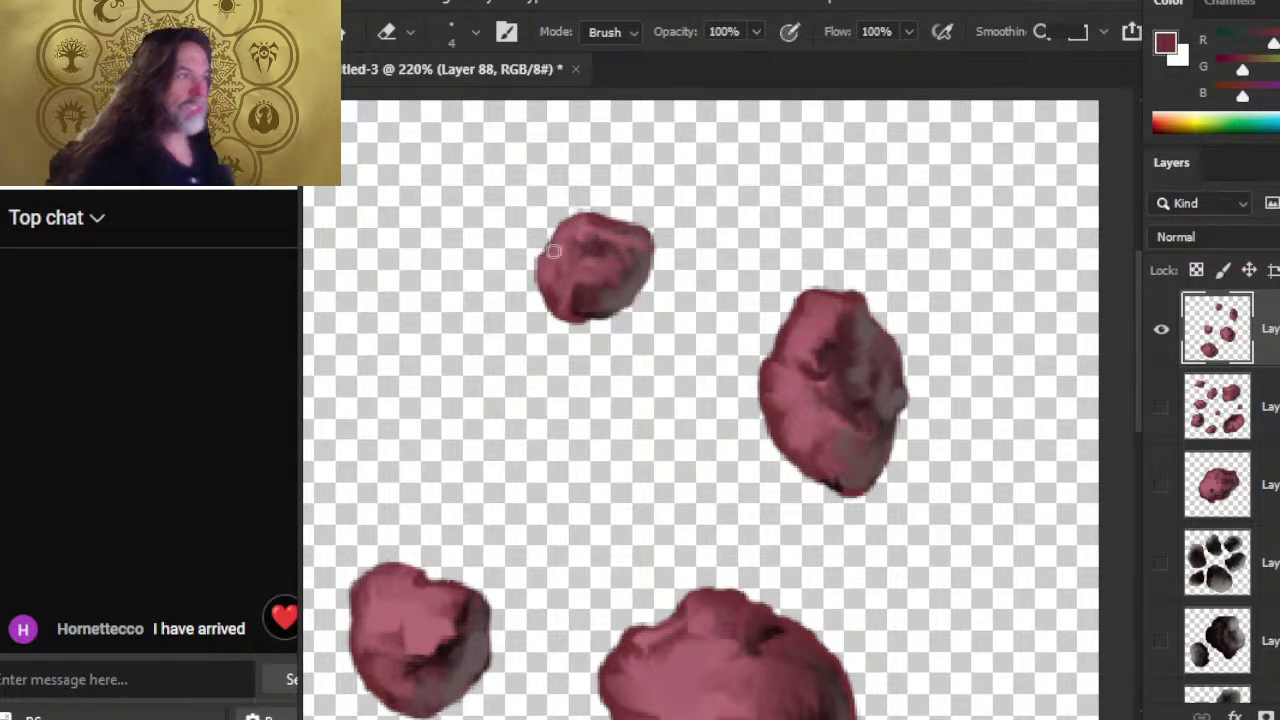
{"action": "key", "text": "r"}
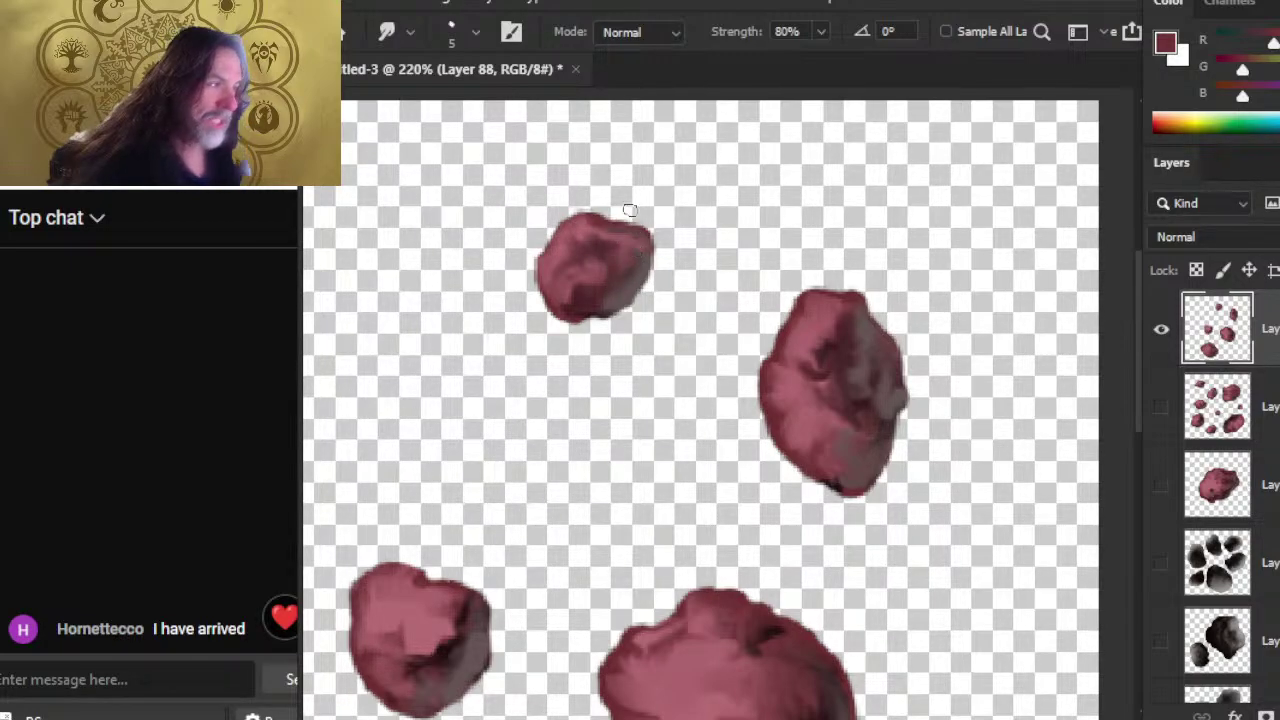
{"action": "key", "text": "e"}
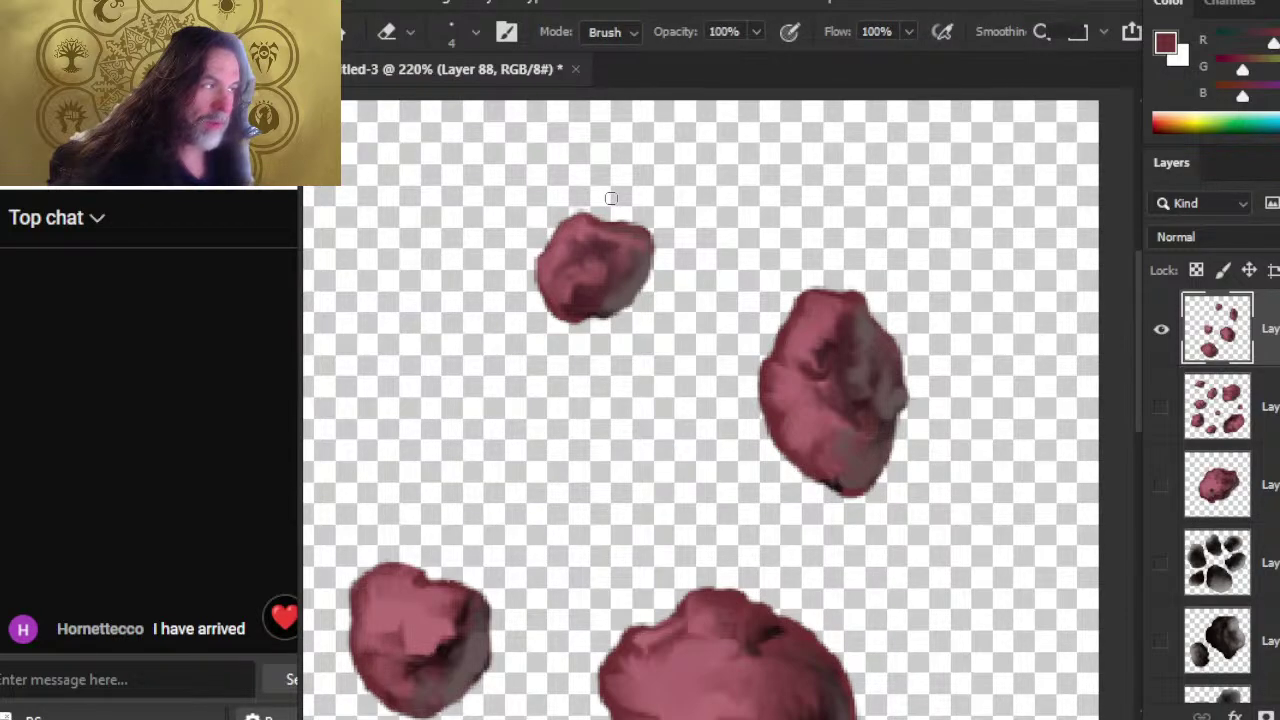
{"action": "key", "text": "r"}
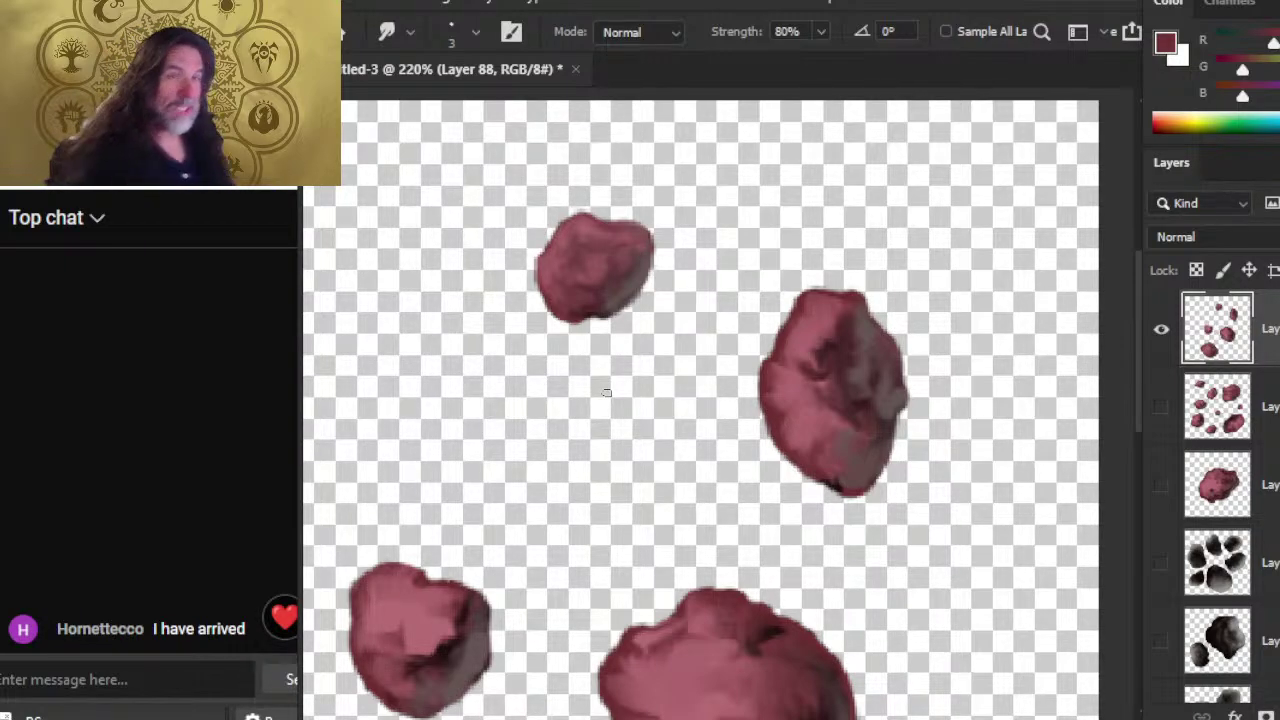
{"action": "key", "text": "e"}
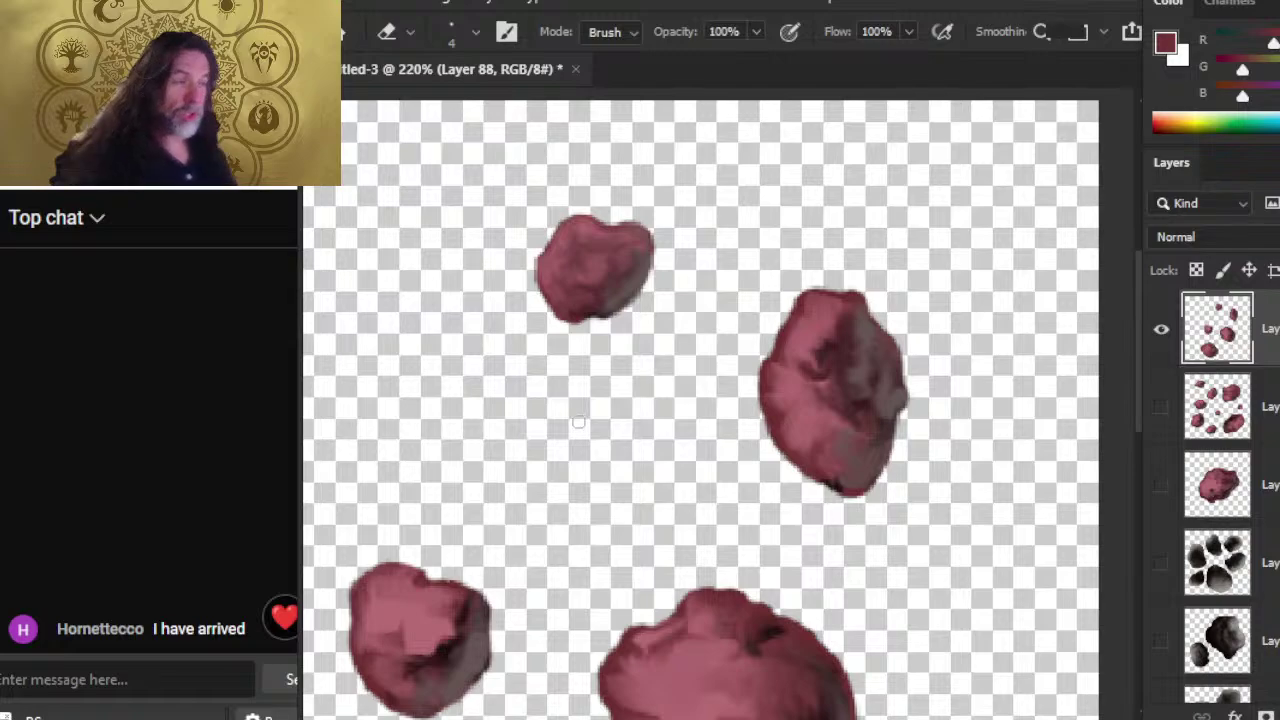
- Sample a colour from the small top rock, then keep smudging and erasing its shading and edges
{"action": "key", "text": "b"}
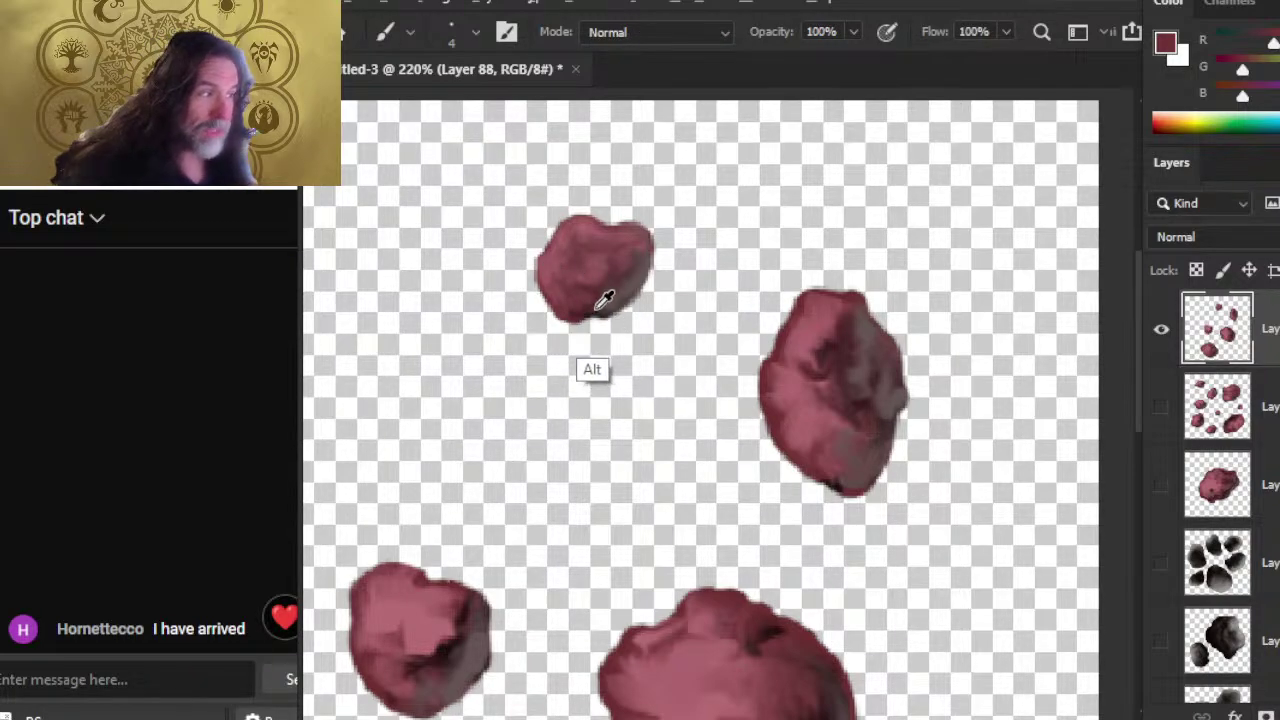
{"action": "left_click", "coordinate": [597, 310], "text": "alt"}
{"action": "key", "text": "r"}
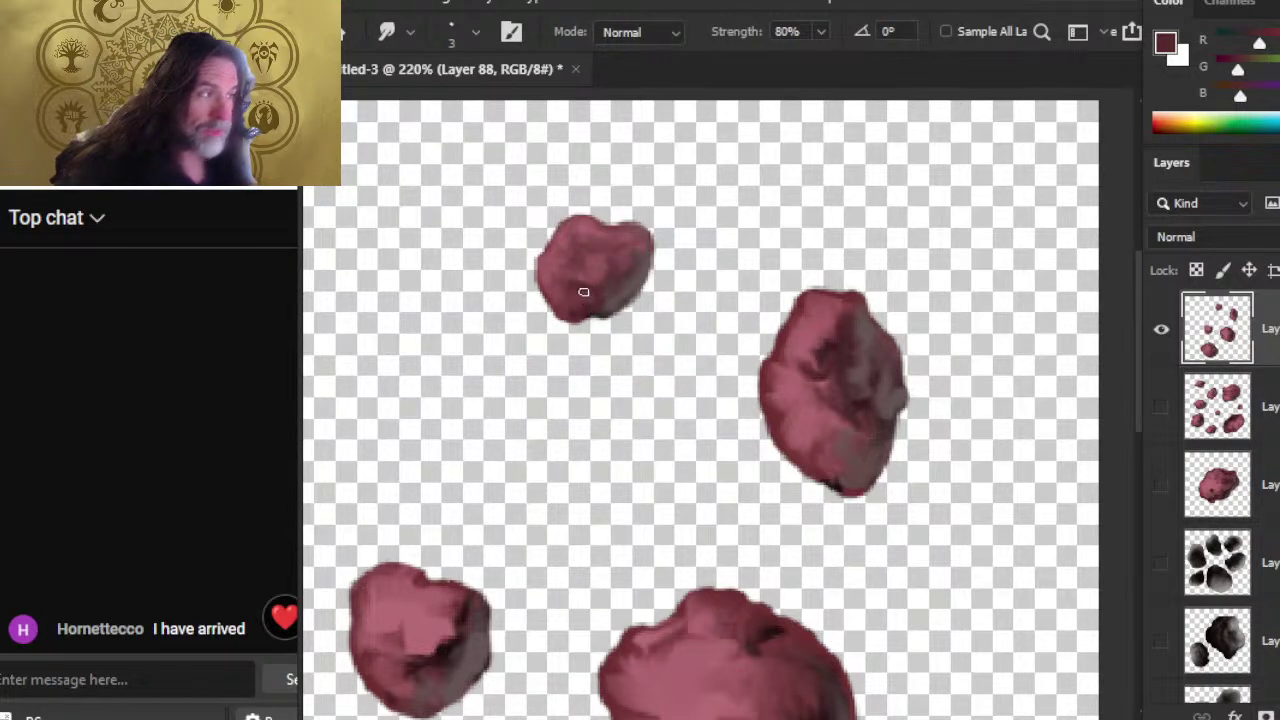
{"action": "key", "text": "b"}
{"action": "key", "text": "r"}
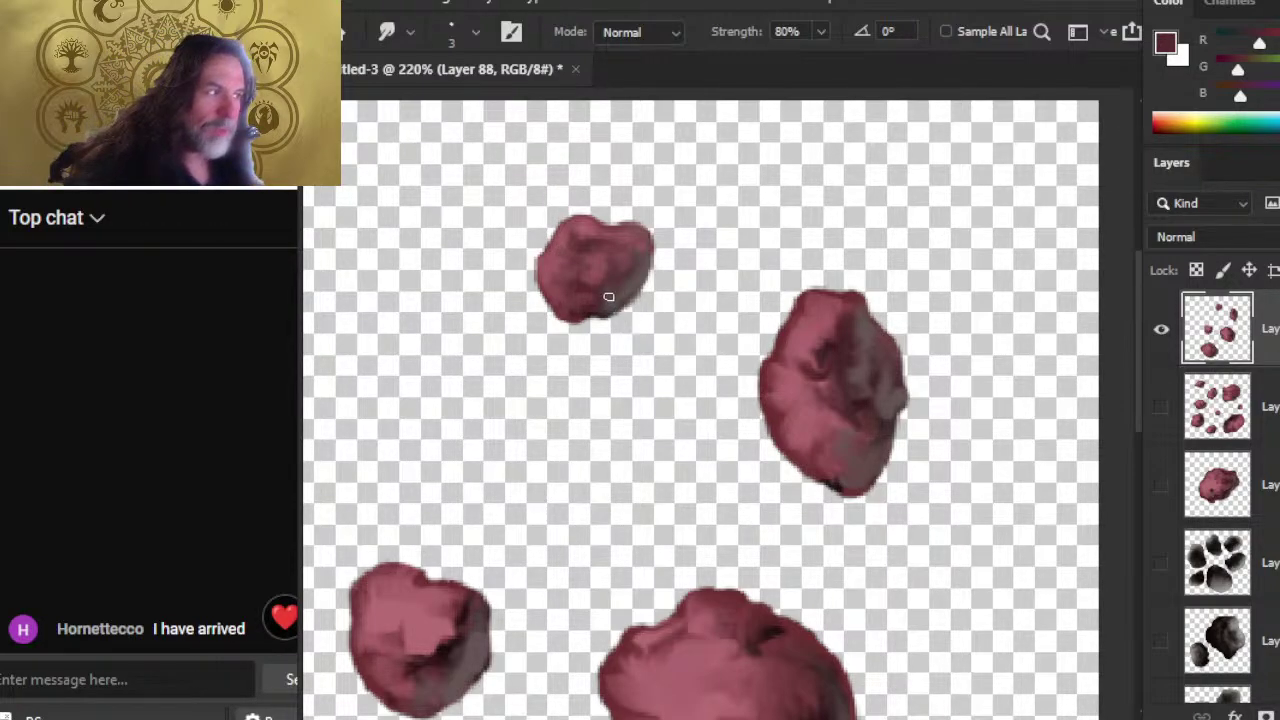
{"action": "key", "text": "e"}
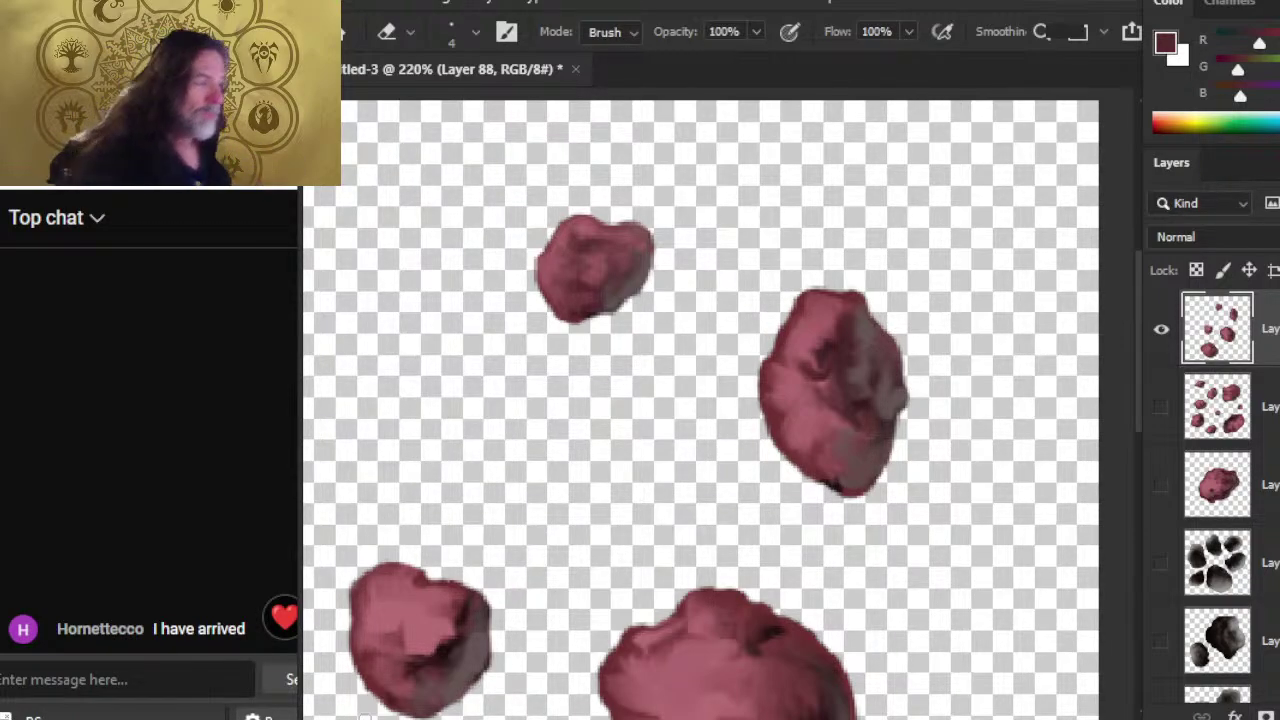
{"action": "key", "text": "r"}
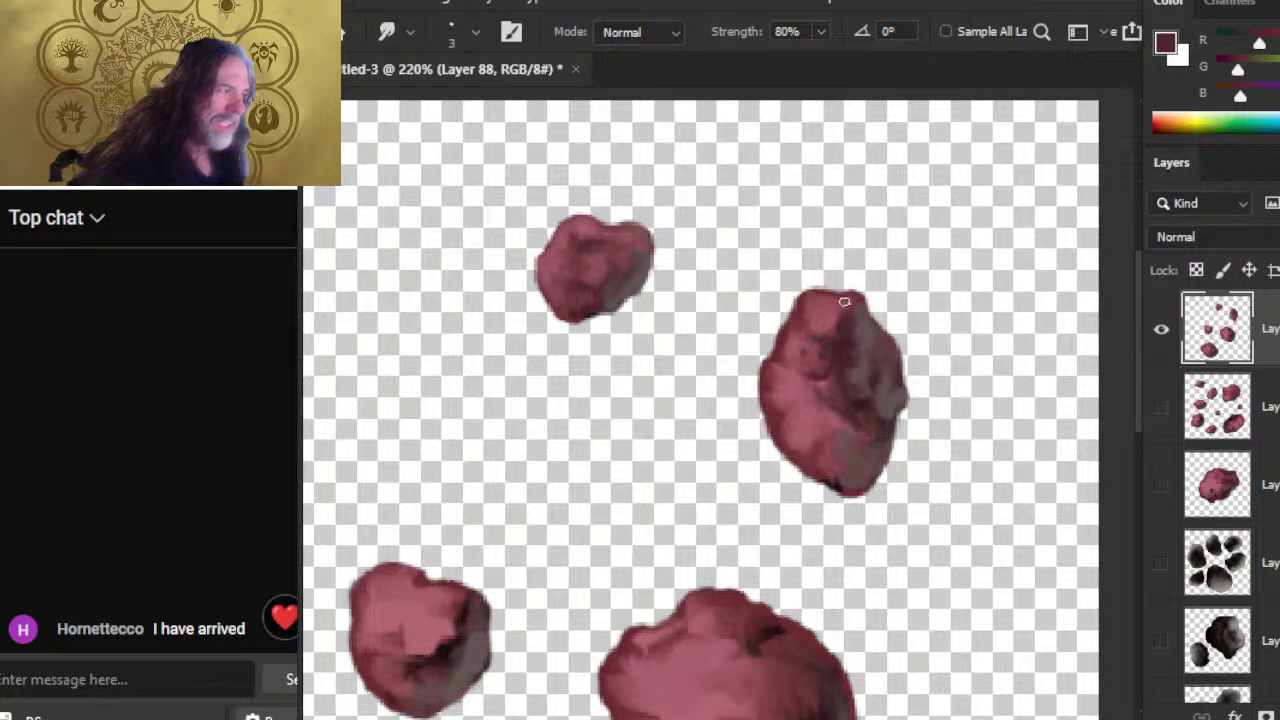
- Trim the right-of-centre rock's outline with the Eraser and smudge darker shading down its right side
{"action": "key", "text": "e"}
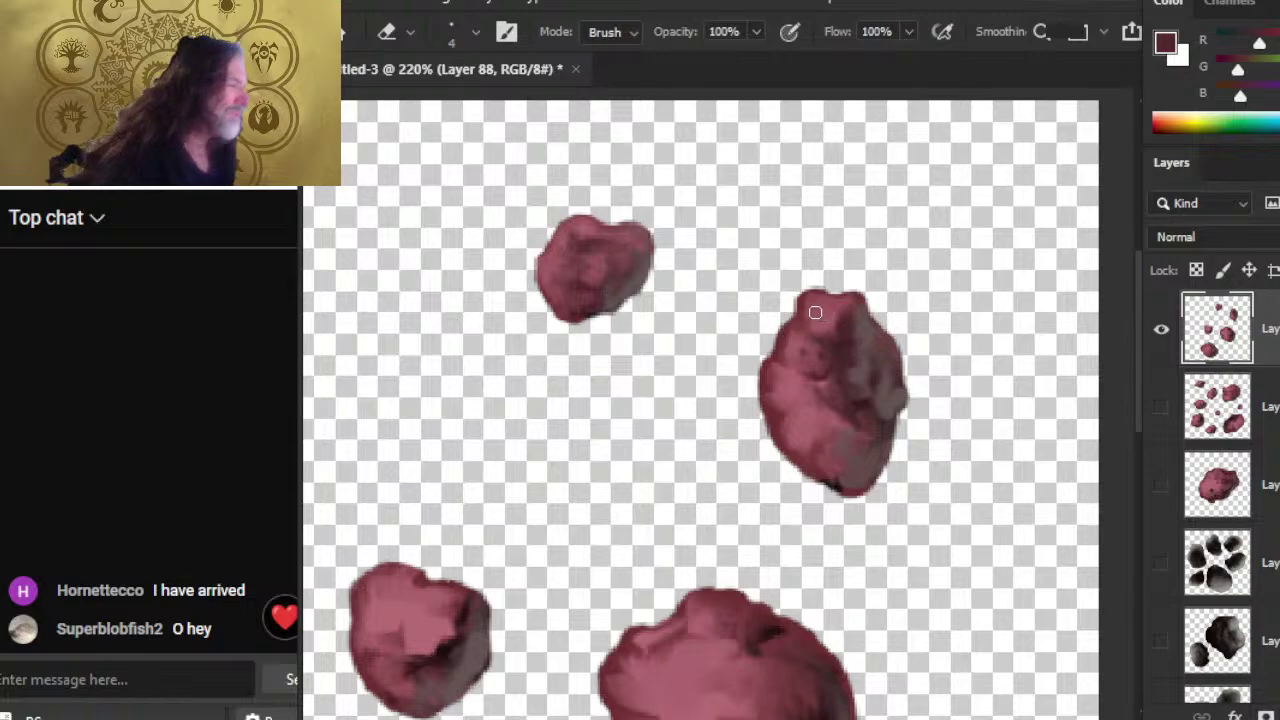
{"action": "key", "text": "r"}
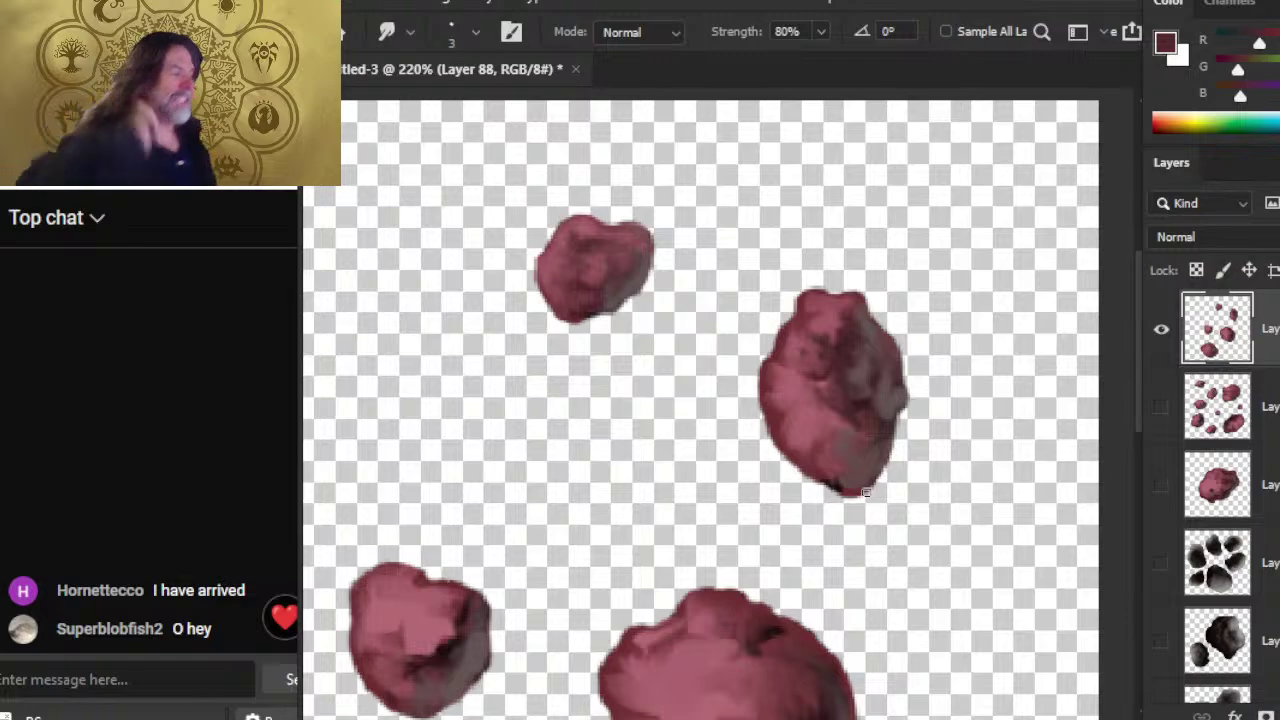
{"action": "key", "text": "e"}
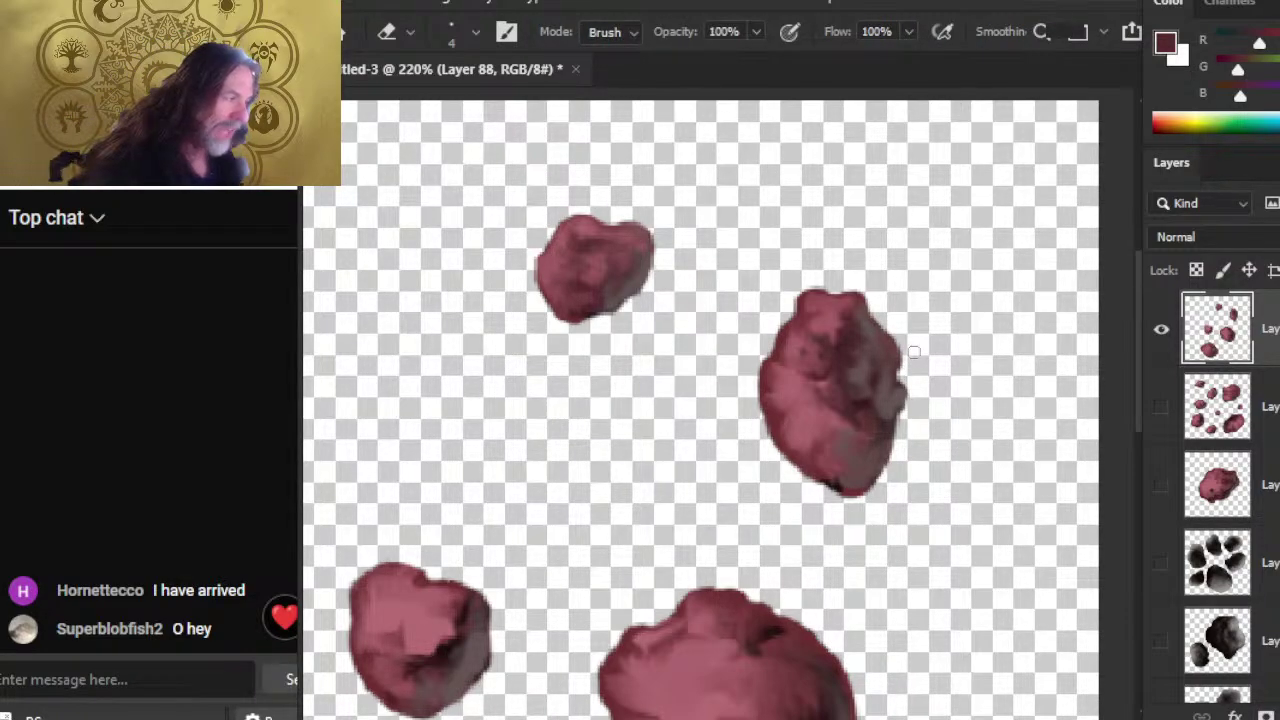
{"action": "key", "text": "r"}
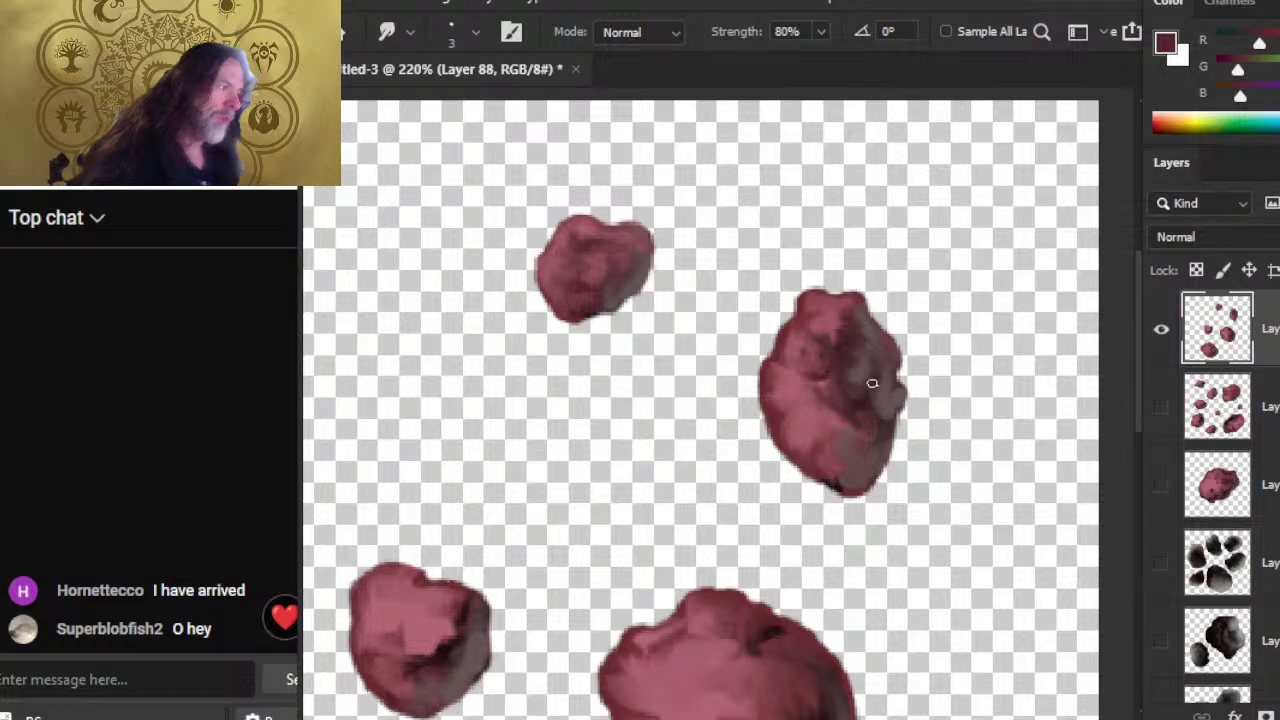
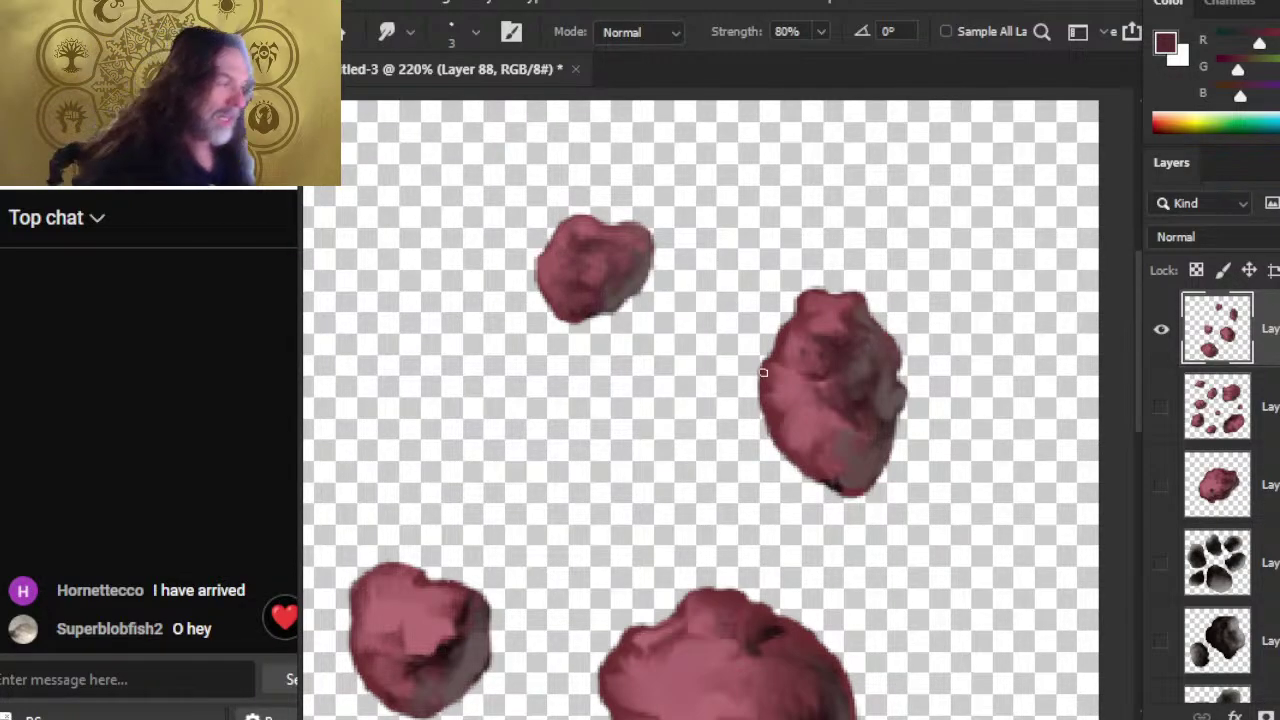
- Set the brush size to 3 and smudge the shading on the right-hand rock
{"action": "key", "text": "bracketleft"}
{"action": "key", "text": "bracketleft"}
{"action": "key", "text": "bracketright"}
{"action": "key", "text": "bracketright"}
{"action": "key", "text": "bracketright"}
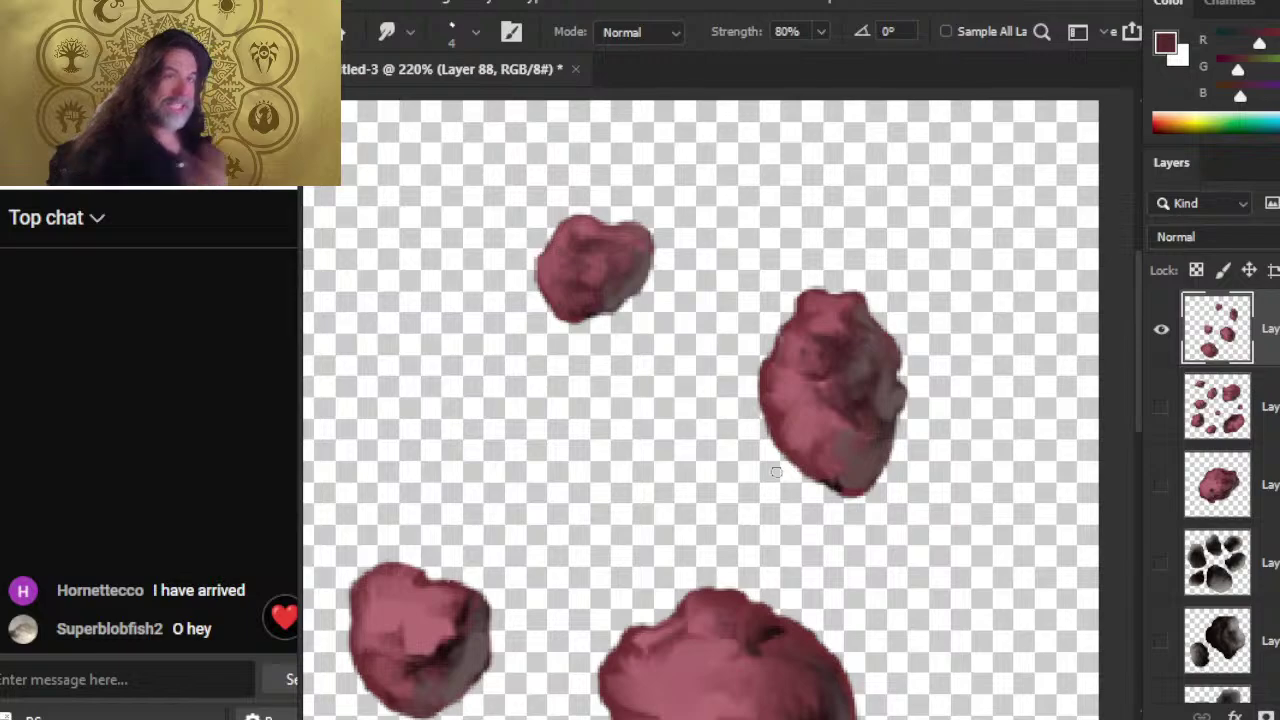
{"action": "key", "text": "bracketleft"}
{"action": "key", "text": "bracketleft"}
{"action": "key", "text": "bracketleft"}
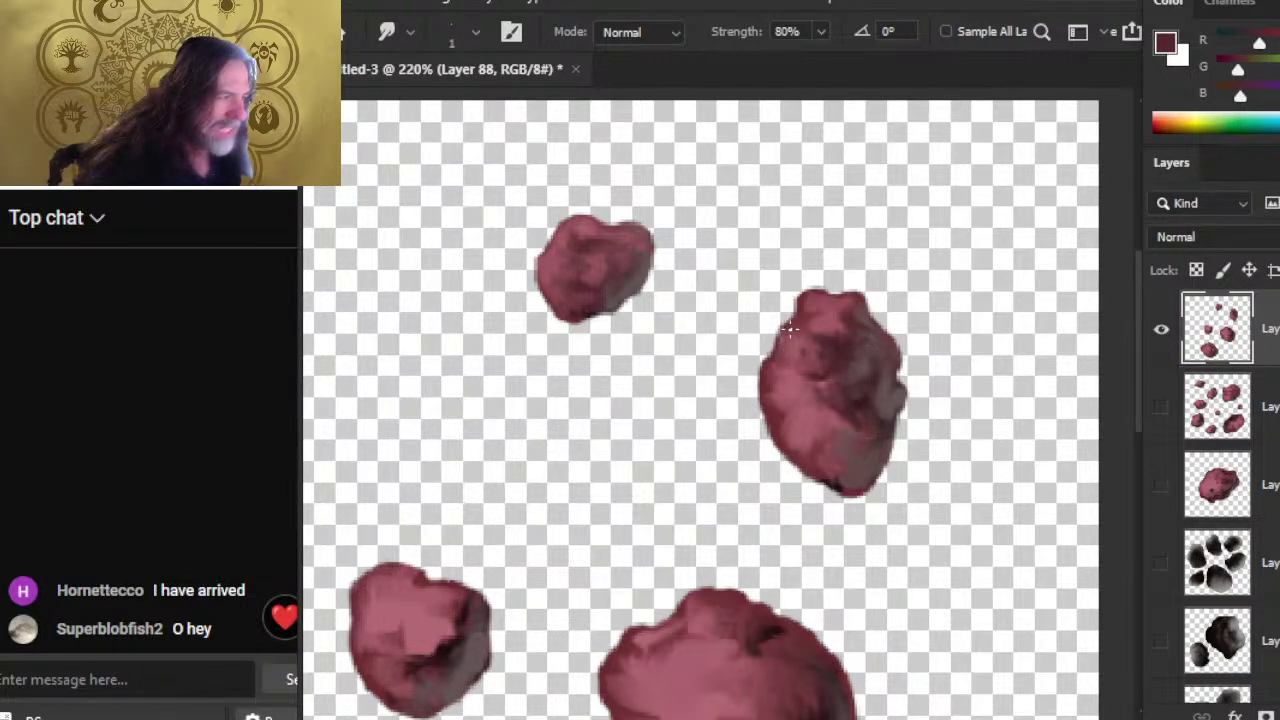
{"action": "key", "text": "bracketright"}
{"action": "key", "text": "bracketright"}
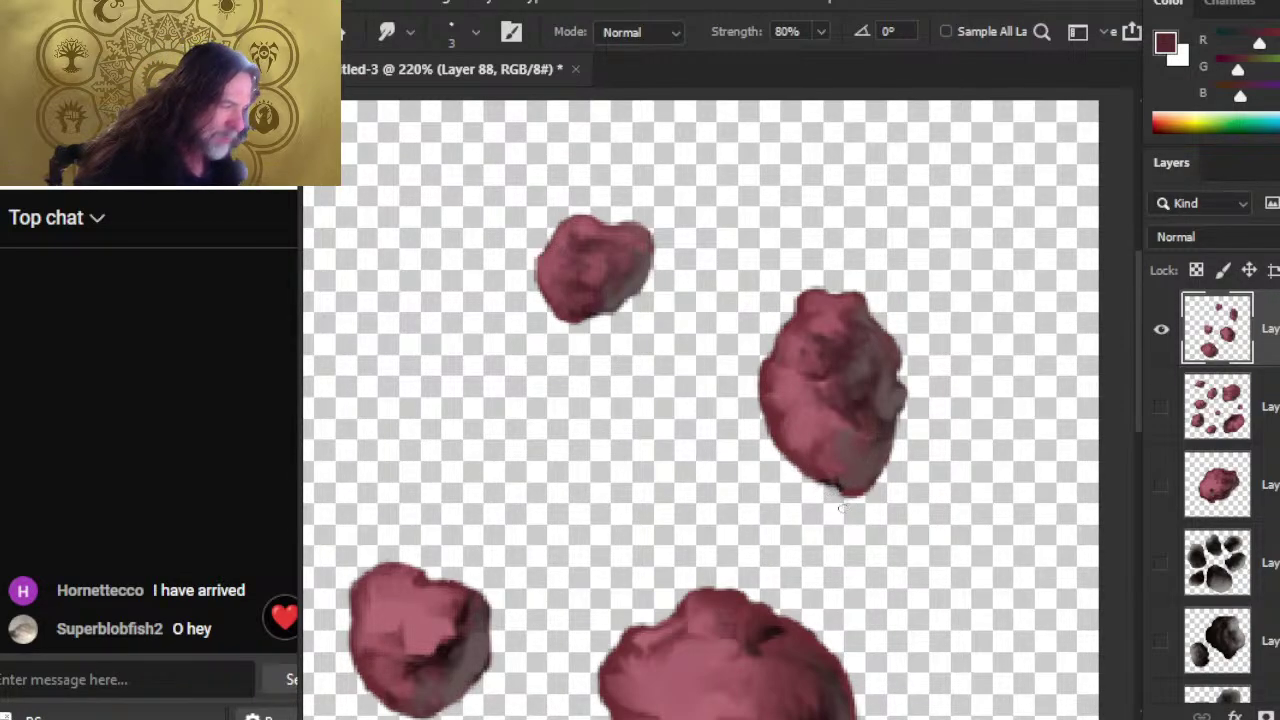
{"action": "key", "text": "e"}
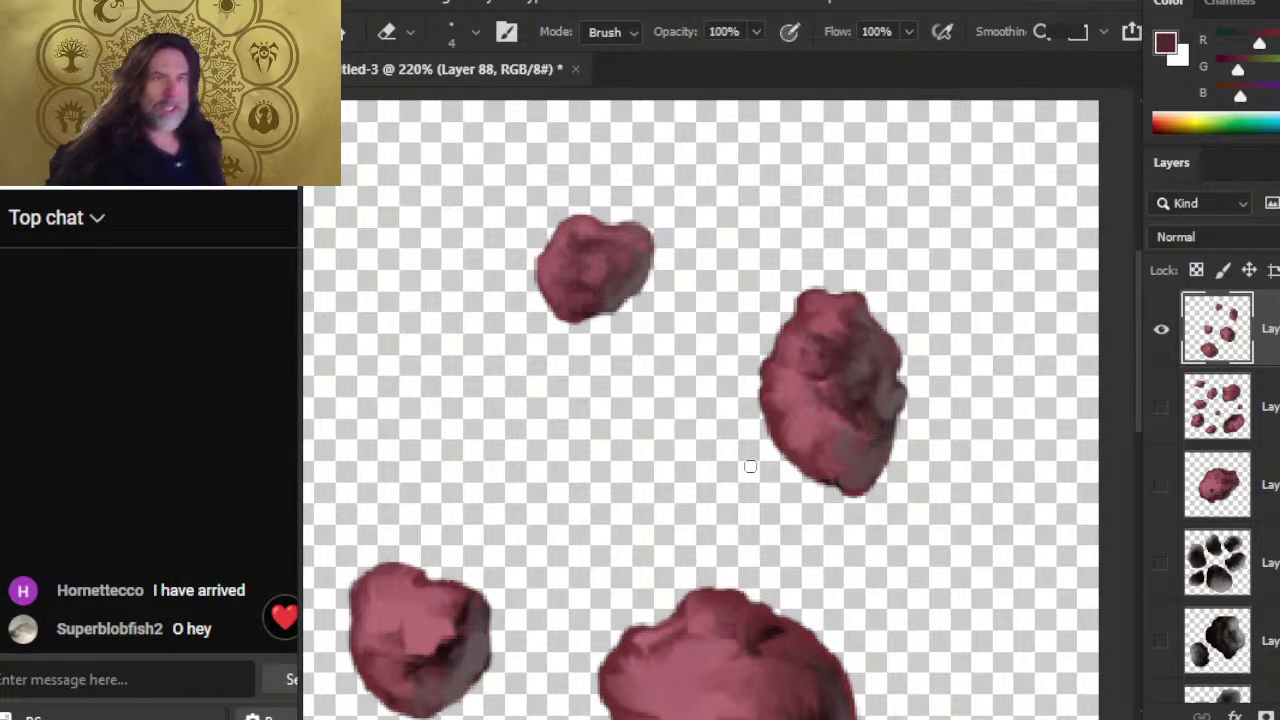
{"action": "key", "text": "r"}
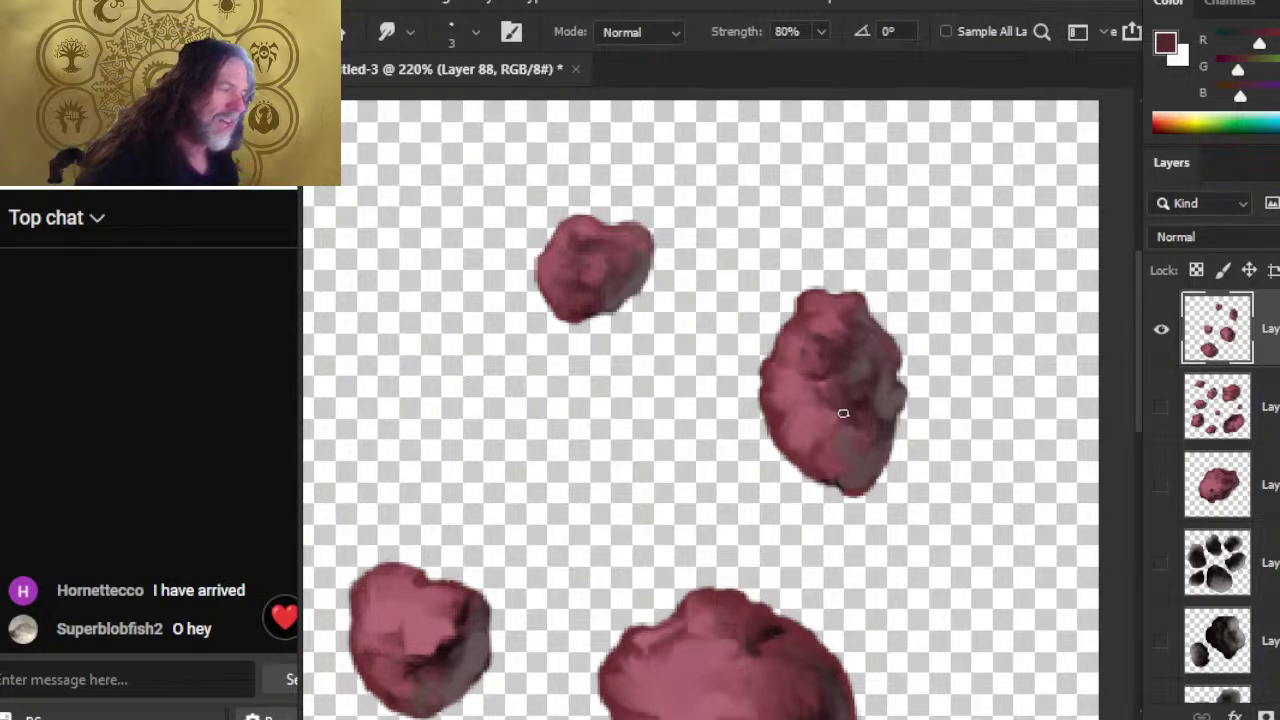
{"action": "mouse_move", "coordinate": [843, 413]}
{"action": "left_mouse_down"}
{"action": "mouse_move", "coordinate": [820, 417]}
{"action": "mouse_move", "coordinate": [831, 371]}
{"action": "mouse_move", "coordinate": [813, 380]}
{"action": "left_mouse_up"}
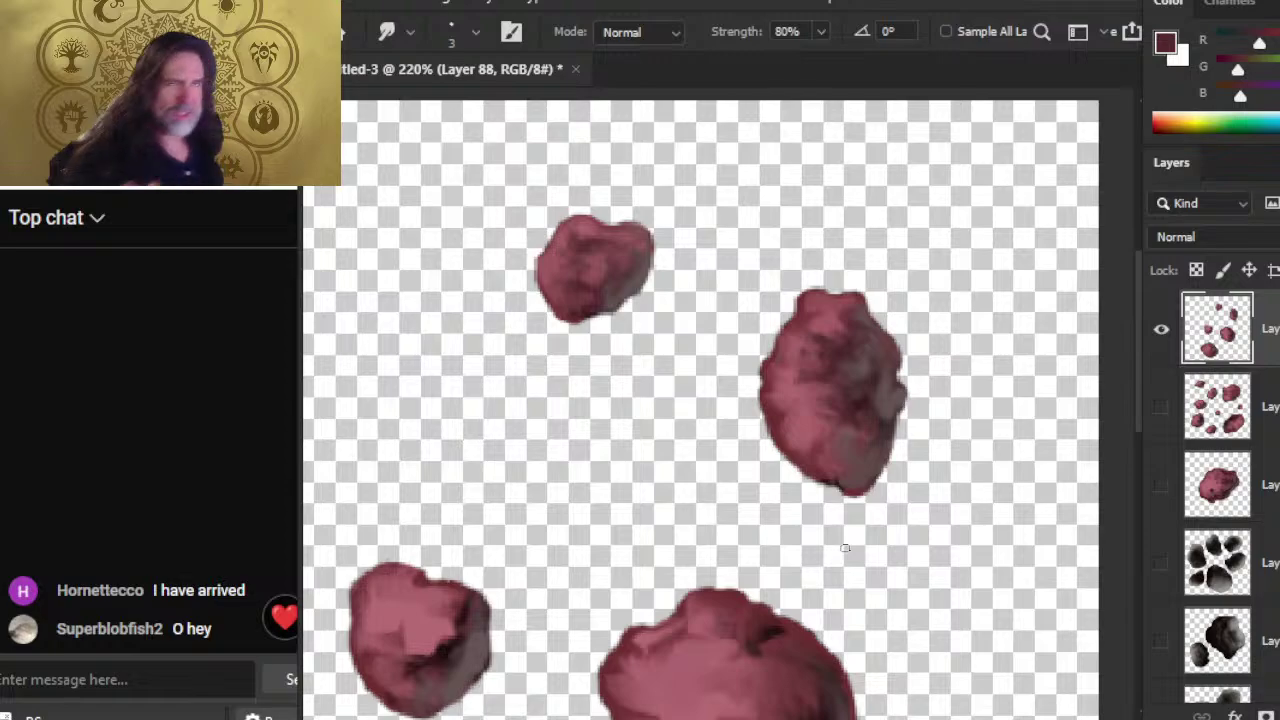
- Erase the stray paint along the top-left rock's lower edge
{"action": "key", "text": "e"}
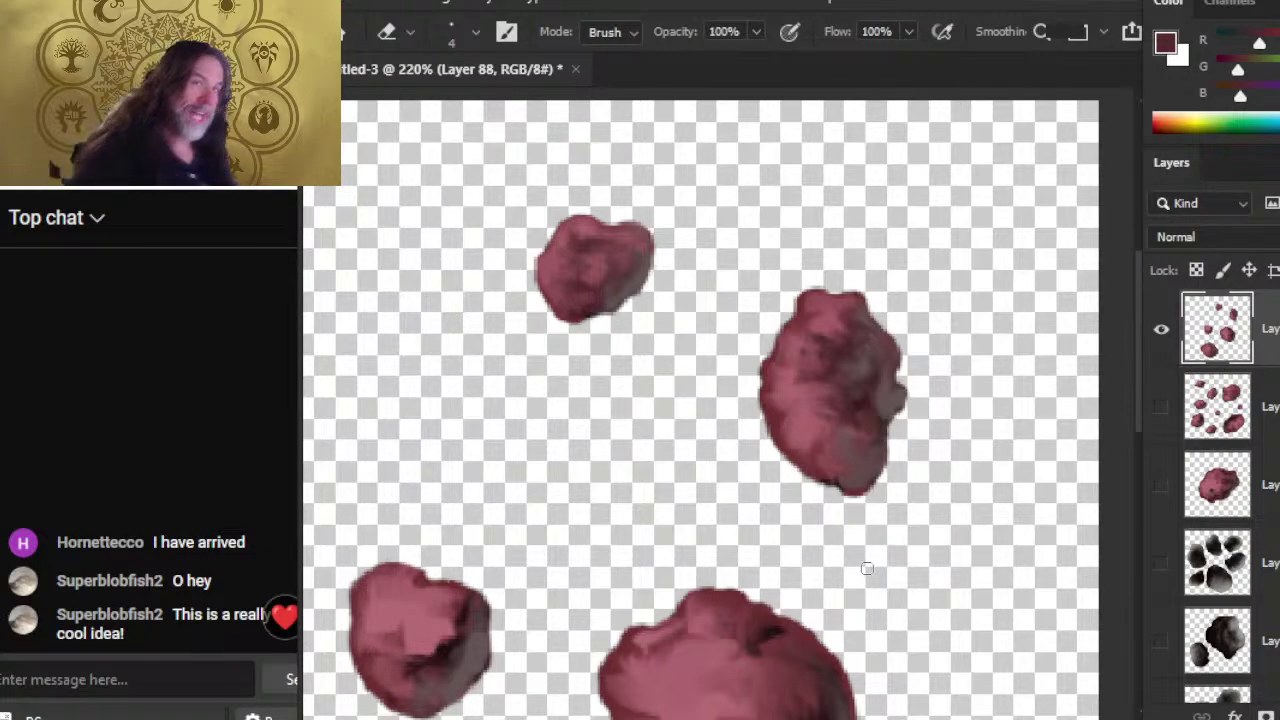
{"action": "key", "text": "r"}
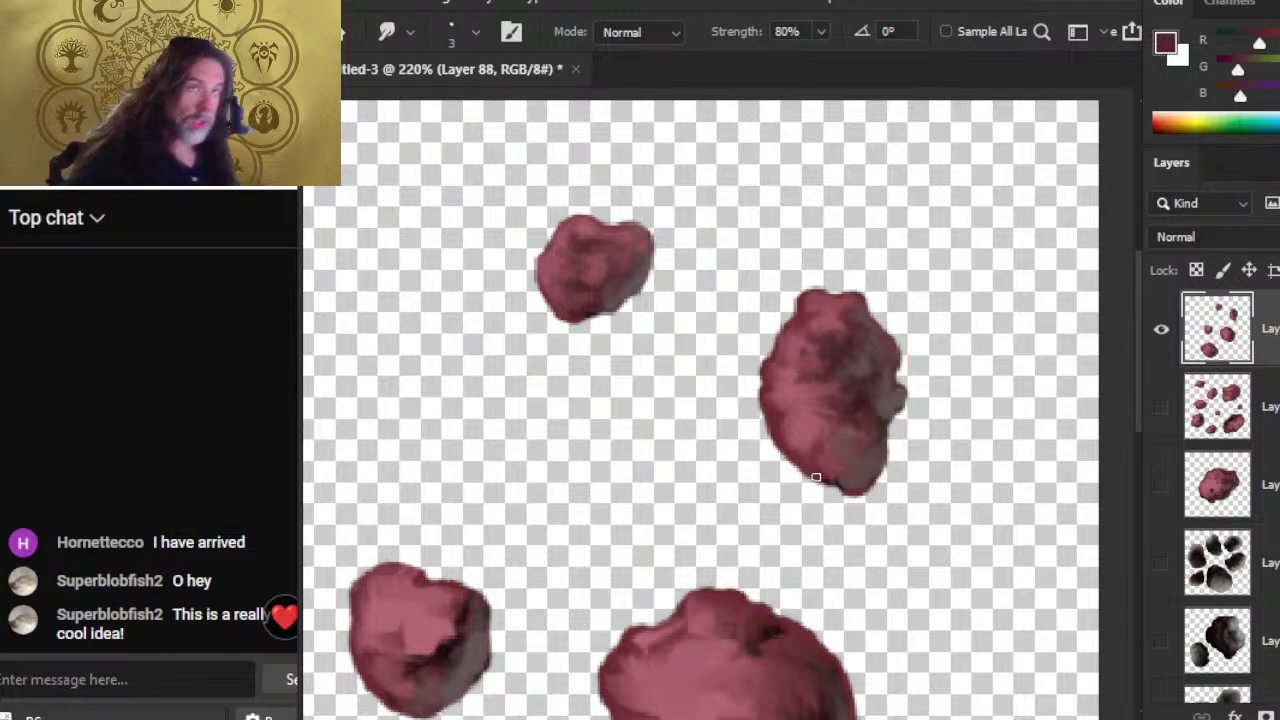
{"action": "key", "text": "e"}
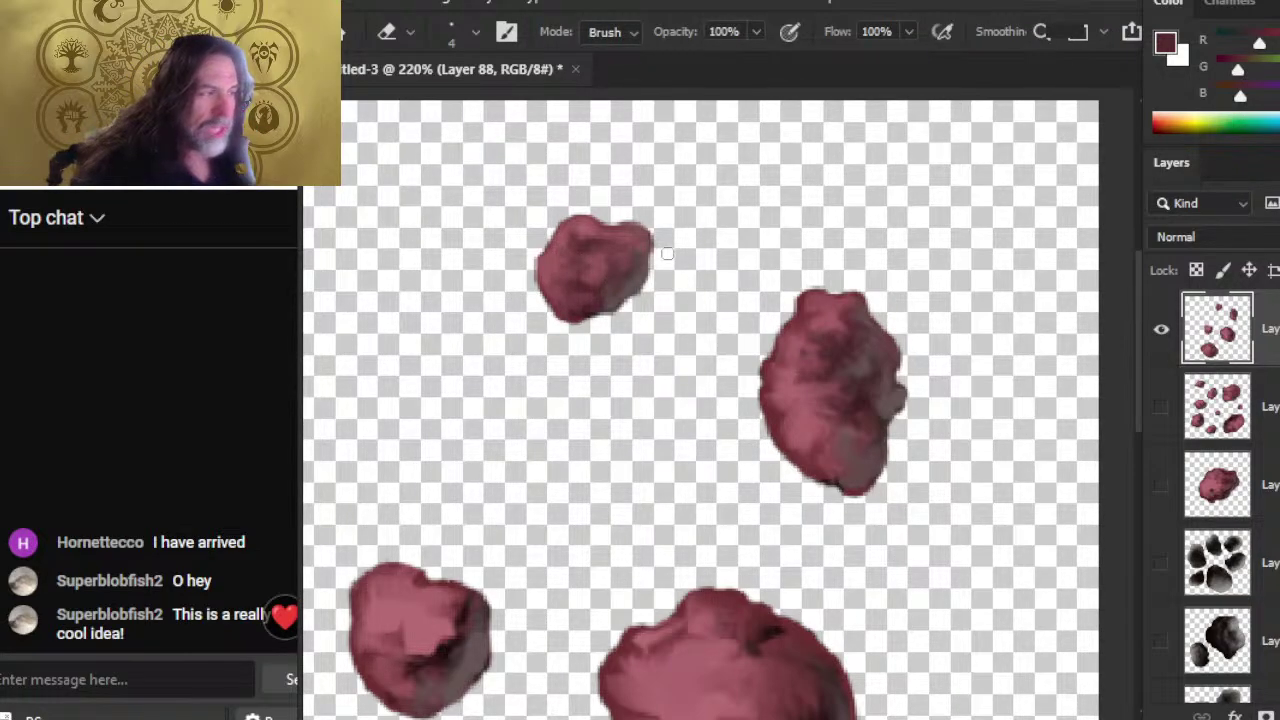
{"action": "left_click_drag", "start_coordinate": [630, 302], "coordinate": [590, 316]}
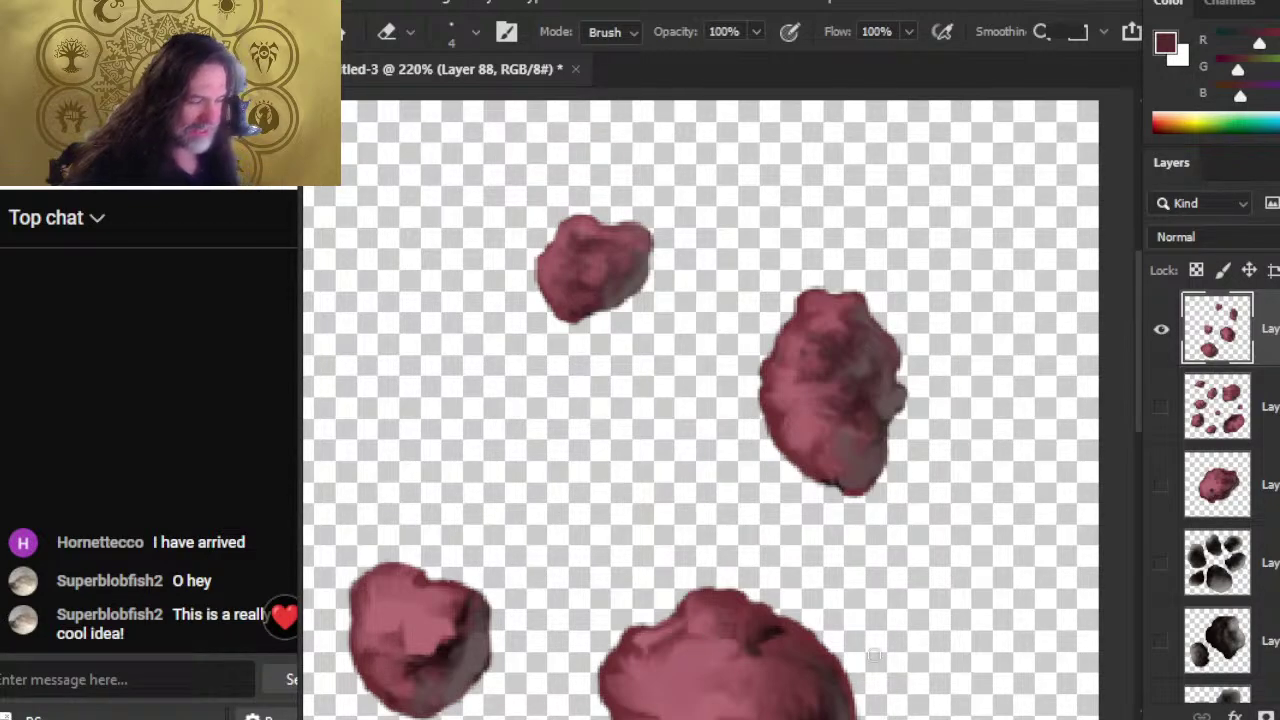
- Zoom in on the large central rock and alternately smudge and erase its ragged edges
{"action": "key", "text": "z"}
{"action": "left_click_drag", "start_coordinate": [863, 514], "coordinate": [823, 530]}
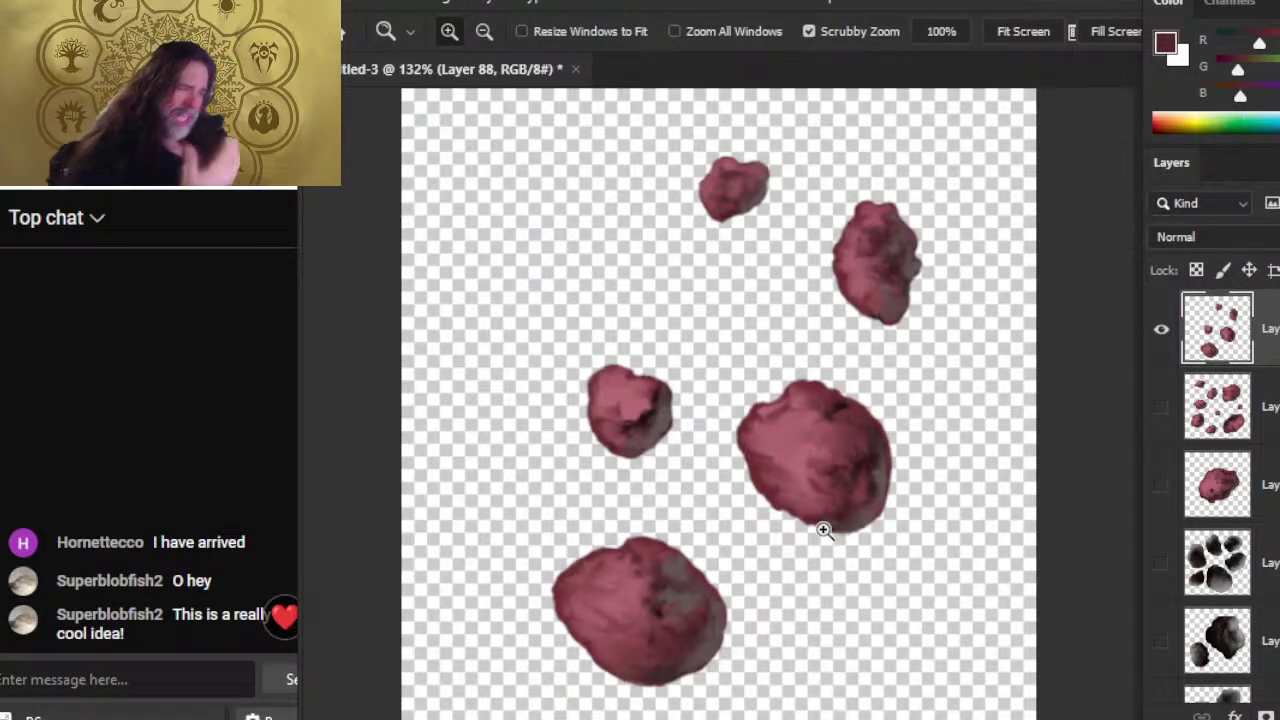
{"action": "left_click_drag", "start_coordinate": [806, 420], "coordinate": [820, 409]}
{"action": "key", "text": "e"}
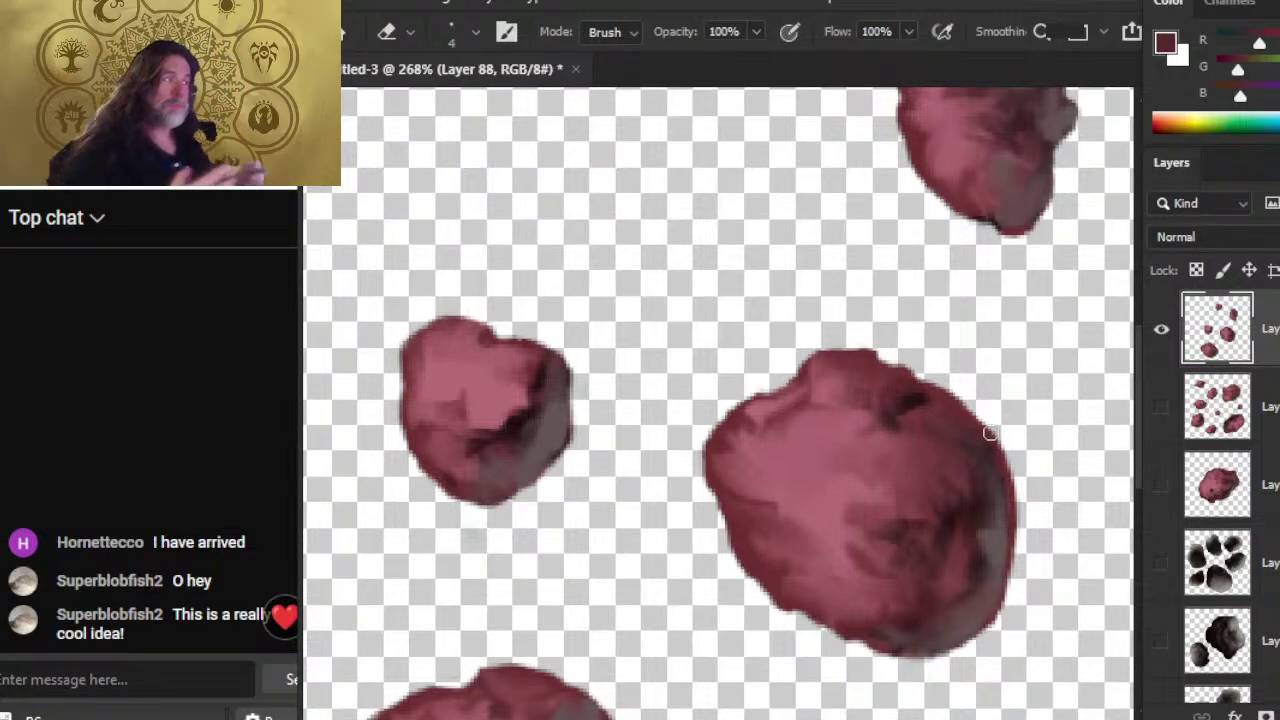
{"action": "key", "text": "r"}
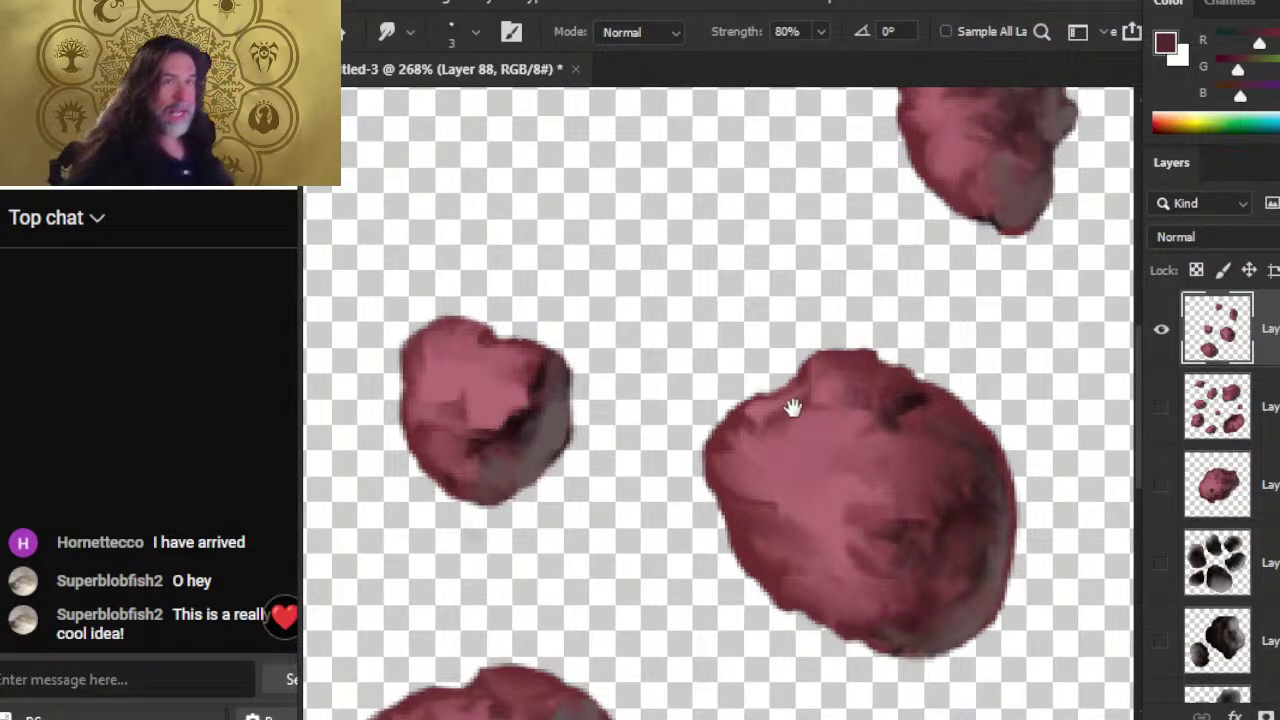
{"action": "left_click_drag", "start_coordinate": [794, 408], "coordinate": [817, 348]}
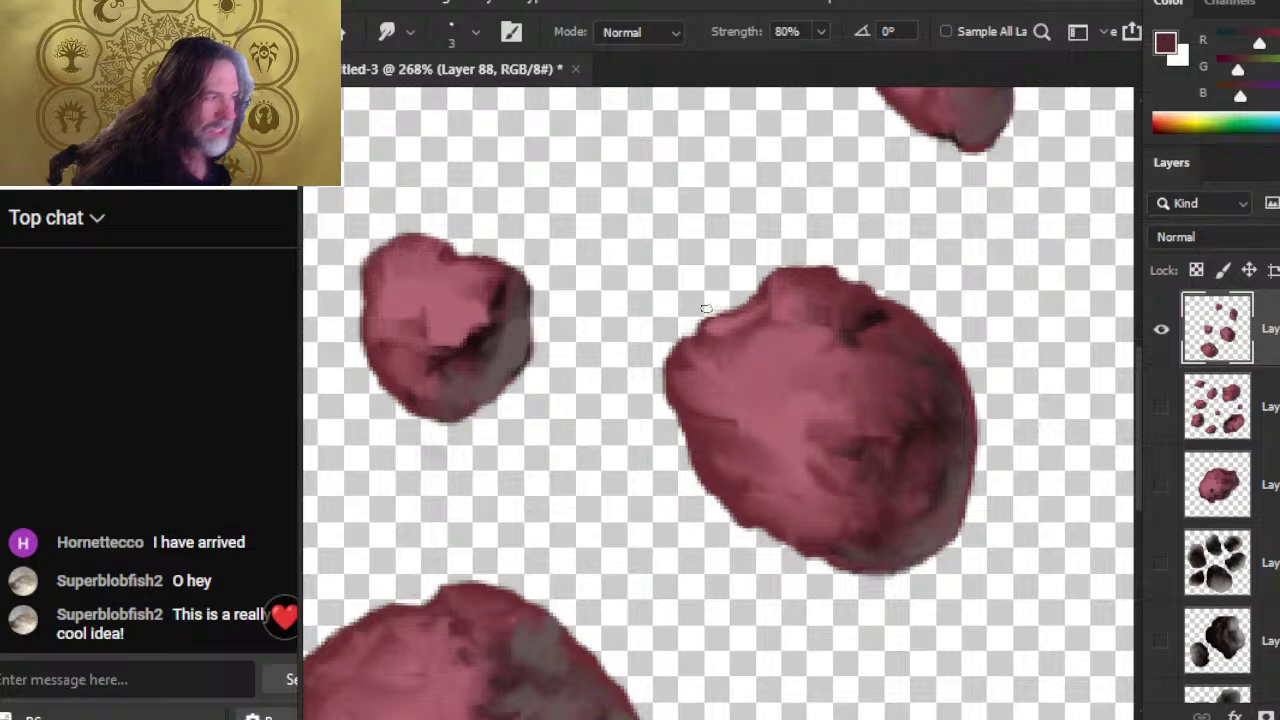
{"action": "key", "text": "e"}
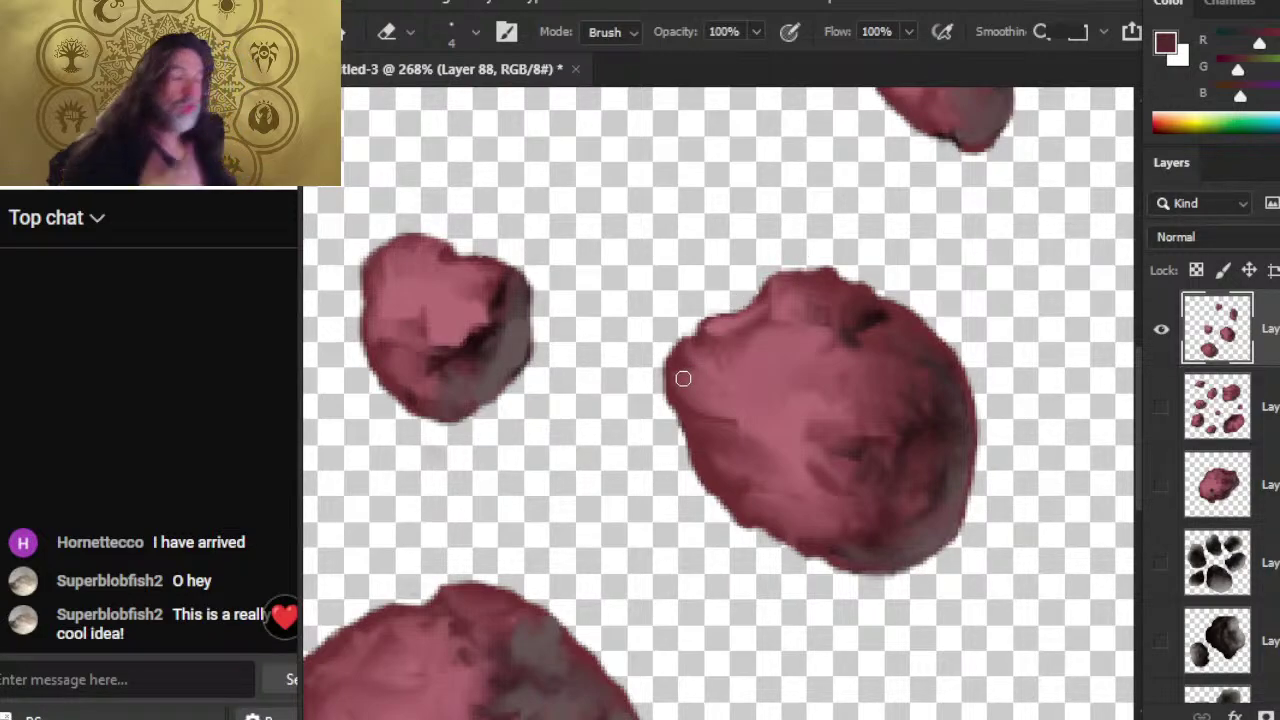
{"action": "key", "text": "r"}
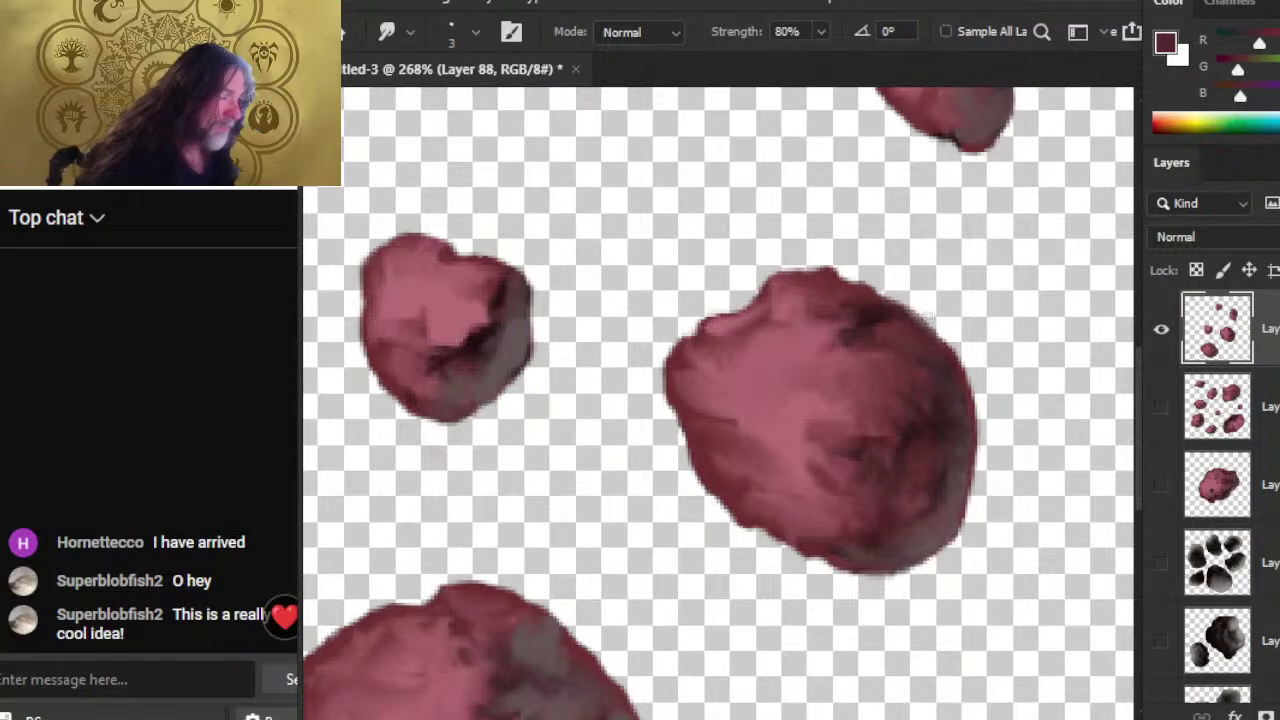
{"action": "key", "text": "e"}
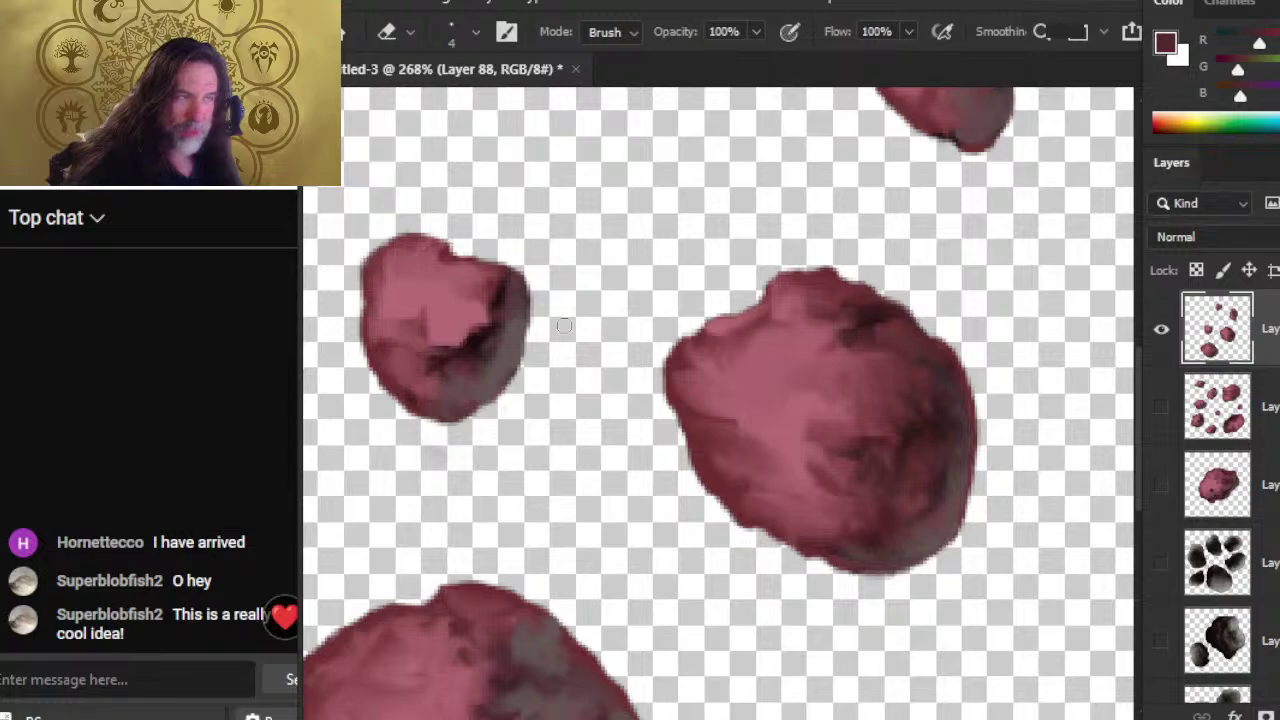
{"action": "mouse_move", "coordinate": [564, 326]}
{"action": "left_mouse_down"}
{"action": "mouse_move", "coordinate": [749, 340]}
{"action": "mouse_move", "coordinate": [735, 334]}
{"action": "left_mouse_up"}
{"action": "key", "text": "r"}
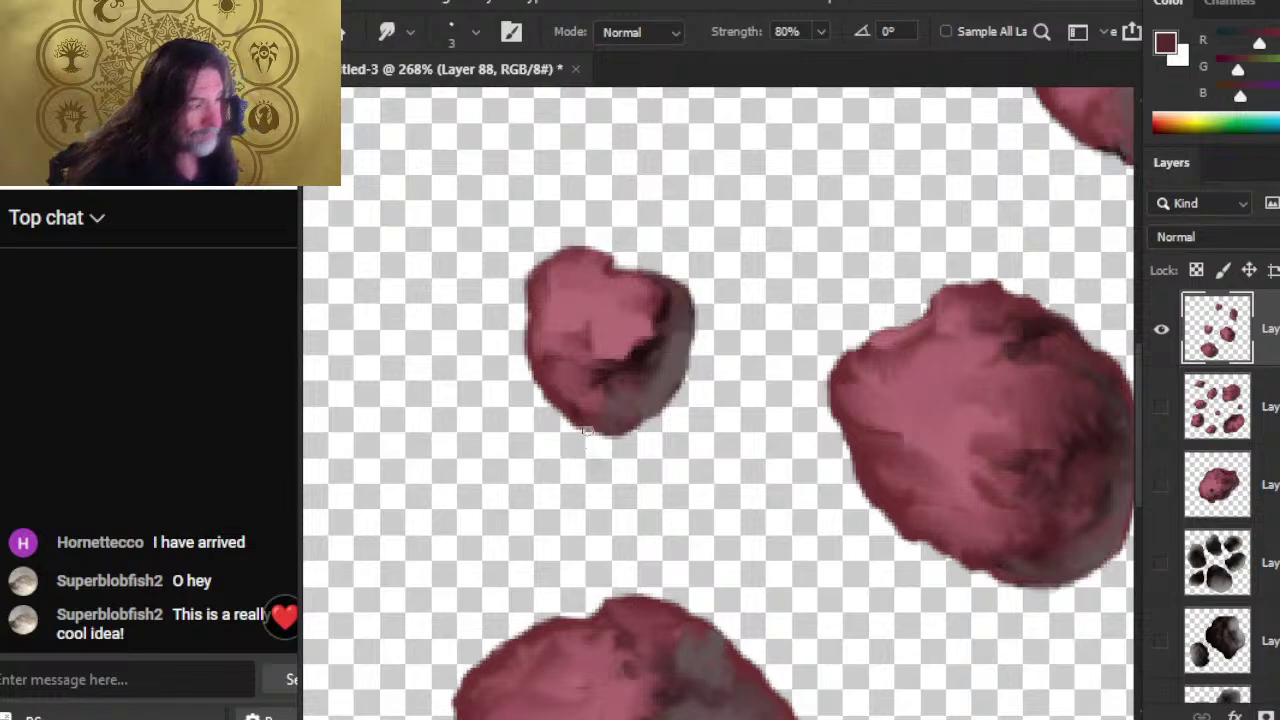
- Smudge the small rock's dark lower and right-side shading into its lighter face
{"action": "mouse_move", "coordinate": [566, 390]}
{"action": "left_mouse_down"}
{"action": "mouse_move", "coordinate": [616, 413]}
{"action": "mouse_move", "coordinate": [607, 381]}
{"action": "mouse_move", "coordinate": [626, 341]}
{"action": "mouse_move", "coordinate": [612, 352]}
{"action": "mouse_move", "coordinate": [644, 334]}
{"action": "mouse_move", "coordinate": [642, 363]}
{"action": "mouse_move", "coordinate": [661, 328]}
{"action": "left_mouse_up"}
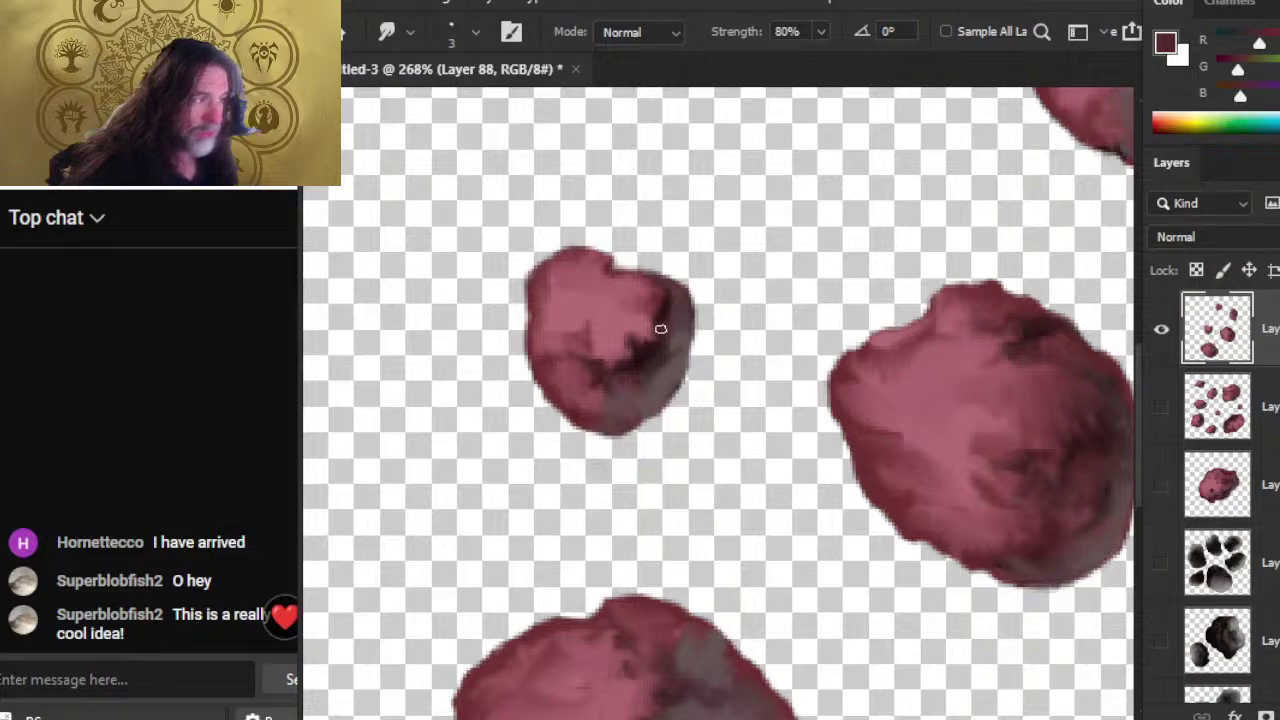
{"action": "left_click_drag", "start_coordinate": [652, 379], "coordinate": [653, 376]}
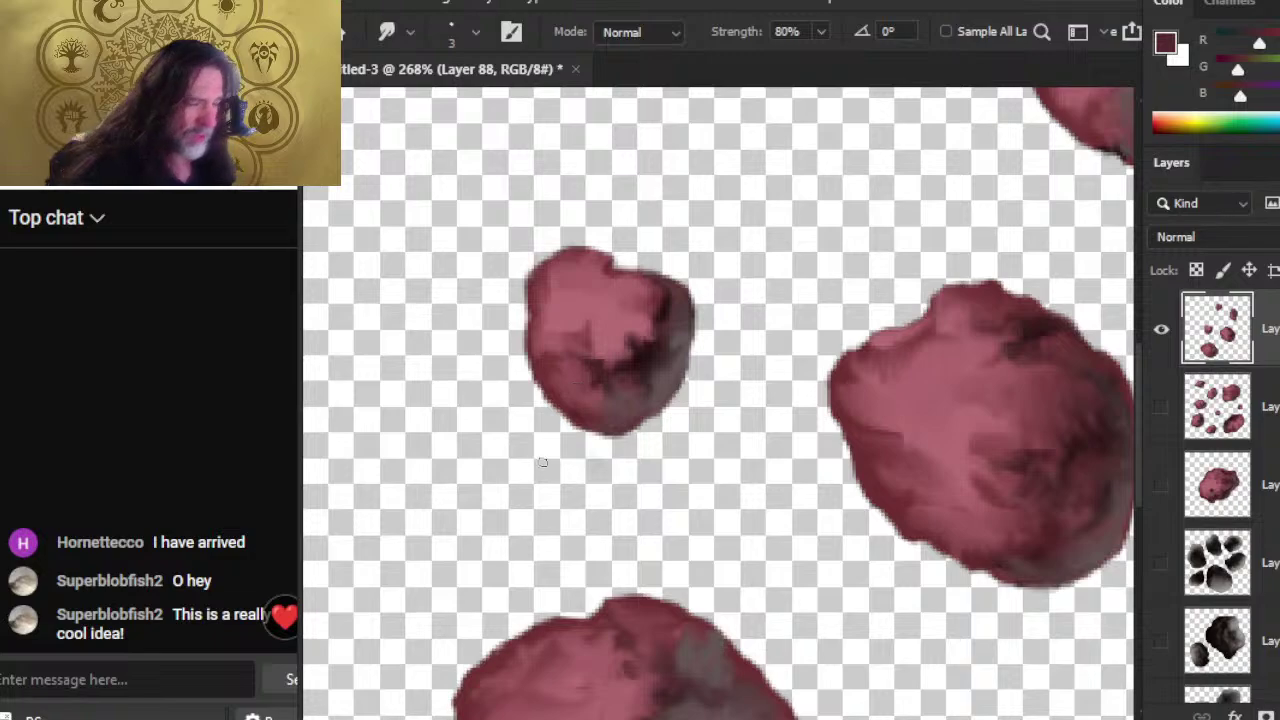
{"action": "key", "text": "z"}
{"action": "scroll", "coordinate": [560, 480], "scroll_direction": "down", "scroll_amount": 3}
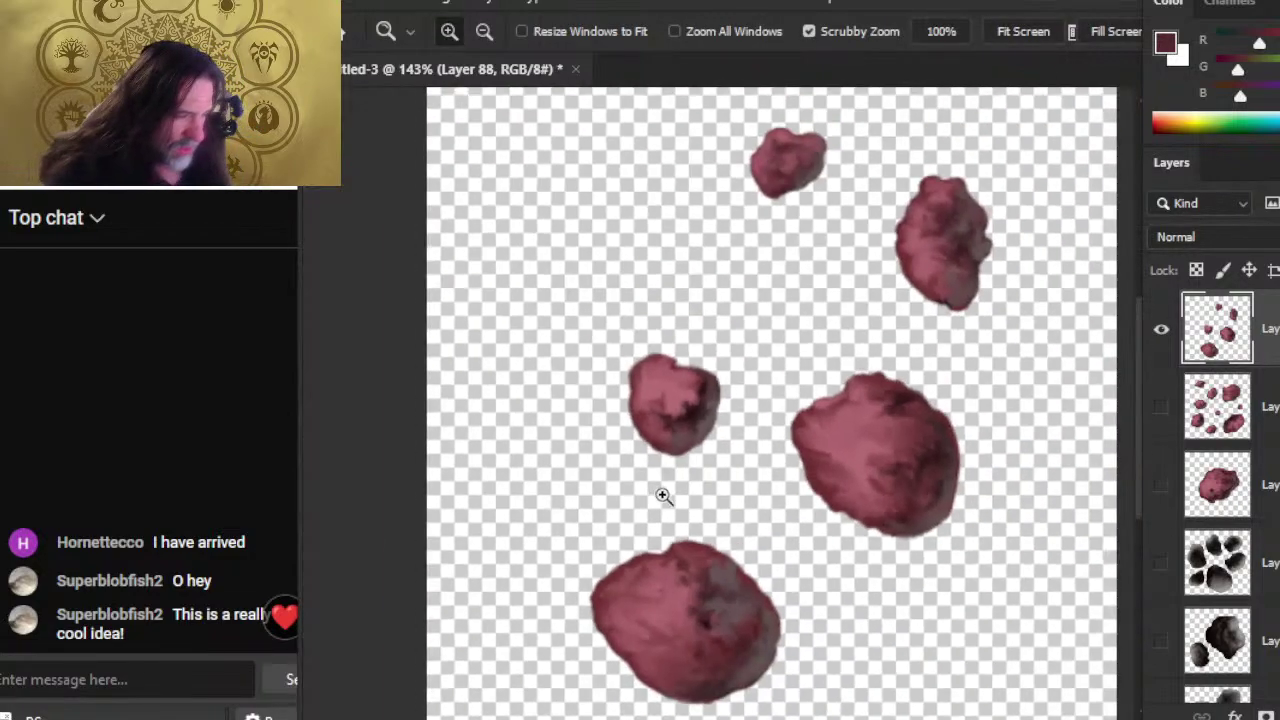
{"action": "scroll", "coordinate": [730, 490], "scroll_direction": "down", "scroll_amount": 2}
{"action": "scroll", "coordinate": [610, 350], "scroll_direction": "up", "scroll_amount": 3}
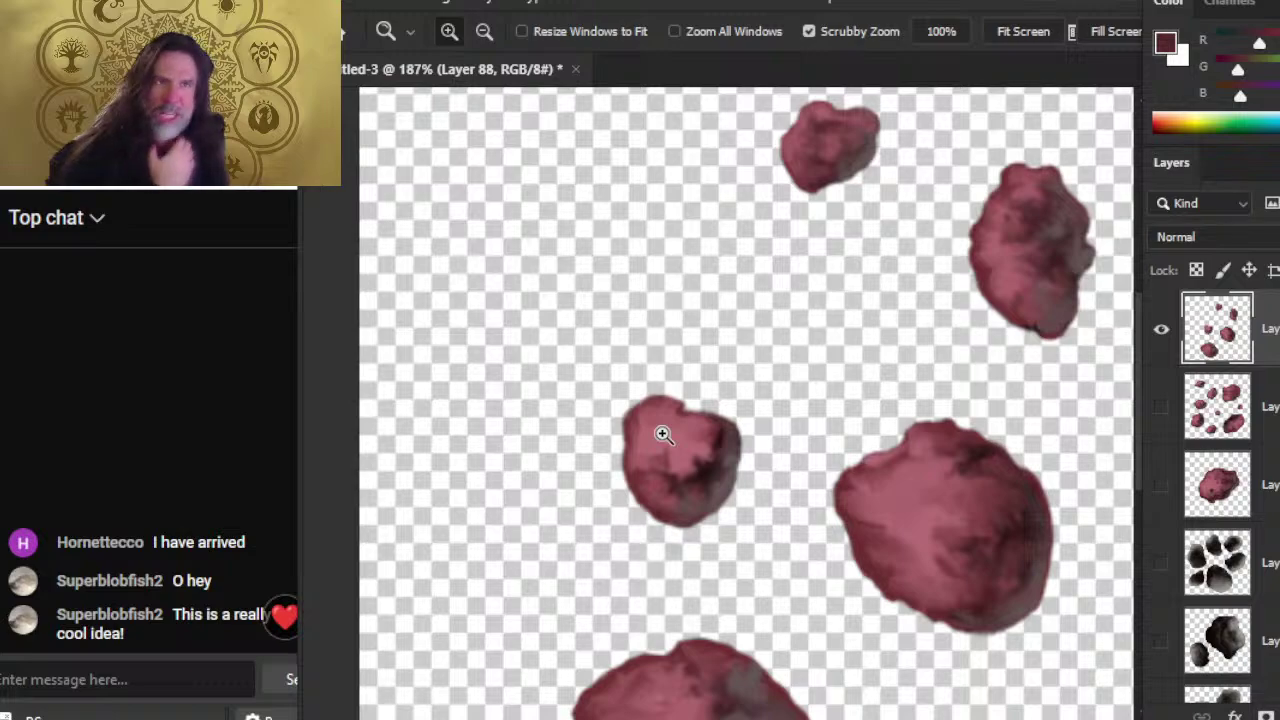
- Lasso the small rock, drag it higher up the canvas, and deselect it
{"action": "key", "text": "l"}
{"action": "mouse_move", "coordinate": [700, 358]}
{"action": "left_mouse_down"}
{"action": "mouse_move", "coordinate": [571, 548]}
{"action": "mouse_move", "coordinate": [710, 350]}
{"action": "left_mouse_up"}
{"action": "key", "text": "v"}
{"action": "left_click_drag", "start_coordinate": [705, 415], "coordinate": [700, 205]}
{"action": "scroll", "coordinate": [723, 303], "scroll_direction": "up", "scroll_amount": 2}
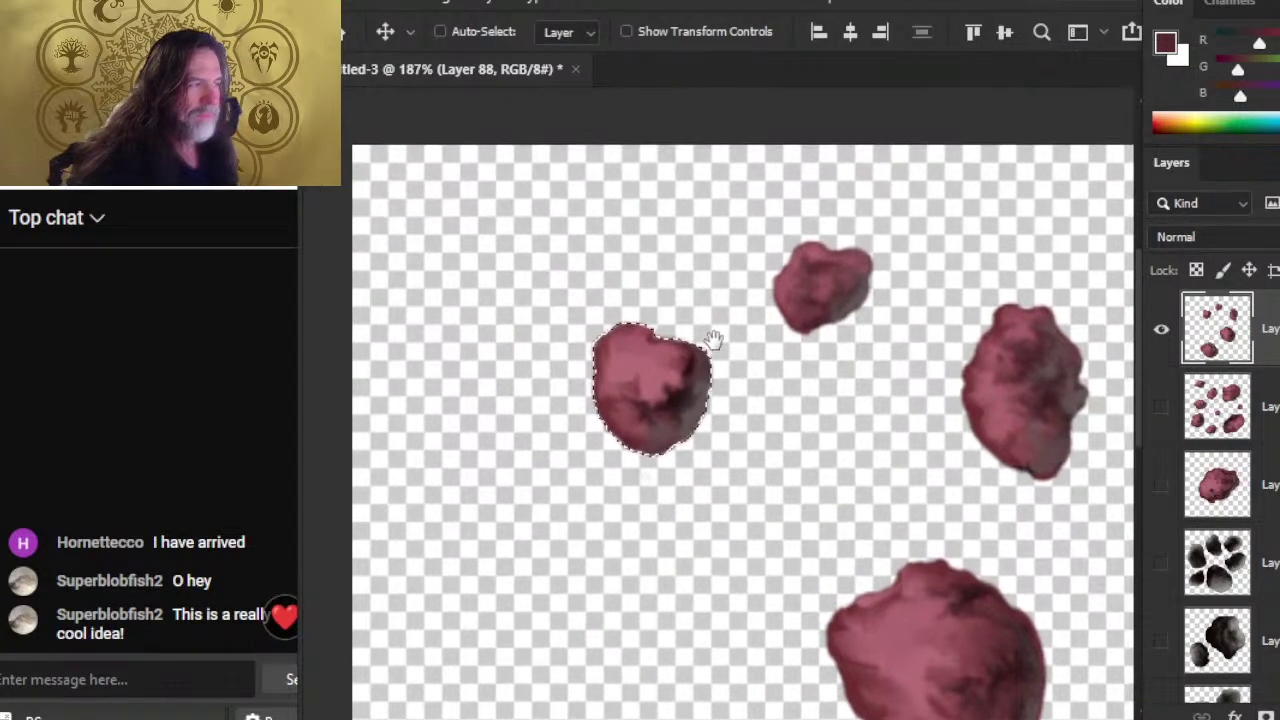
{"action": "key", "text": "ctrl+d"}
{"action": "key", "text": "z"}
{"action": "left_click", "coordinate": [748, 284]}
{"action": "key", "text": "l"}
{"action": "key", "text": "e"}
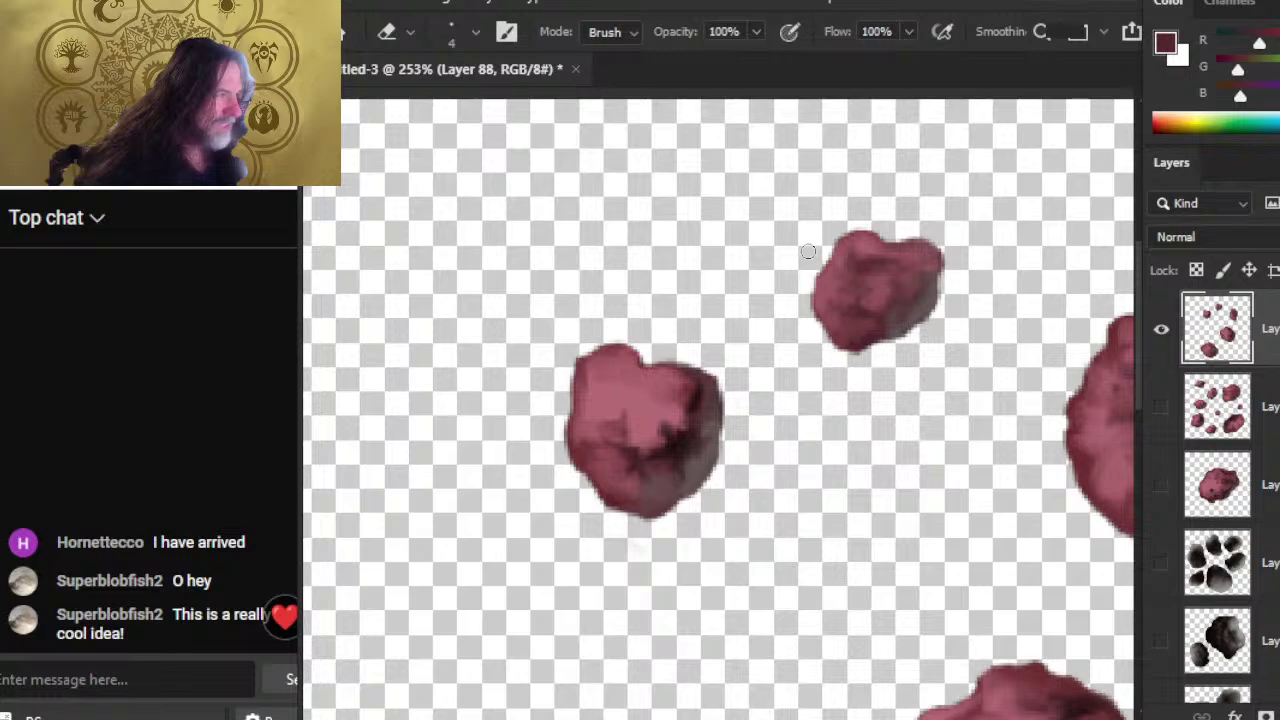
- At 100% zoom, lasso the bottom blob and shift it down and left, undoing a misplaced first move
{"action": "key", "text": "z"}
{"action": "key", "text": "ctrl+1"}
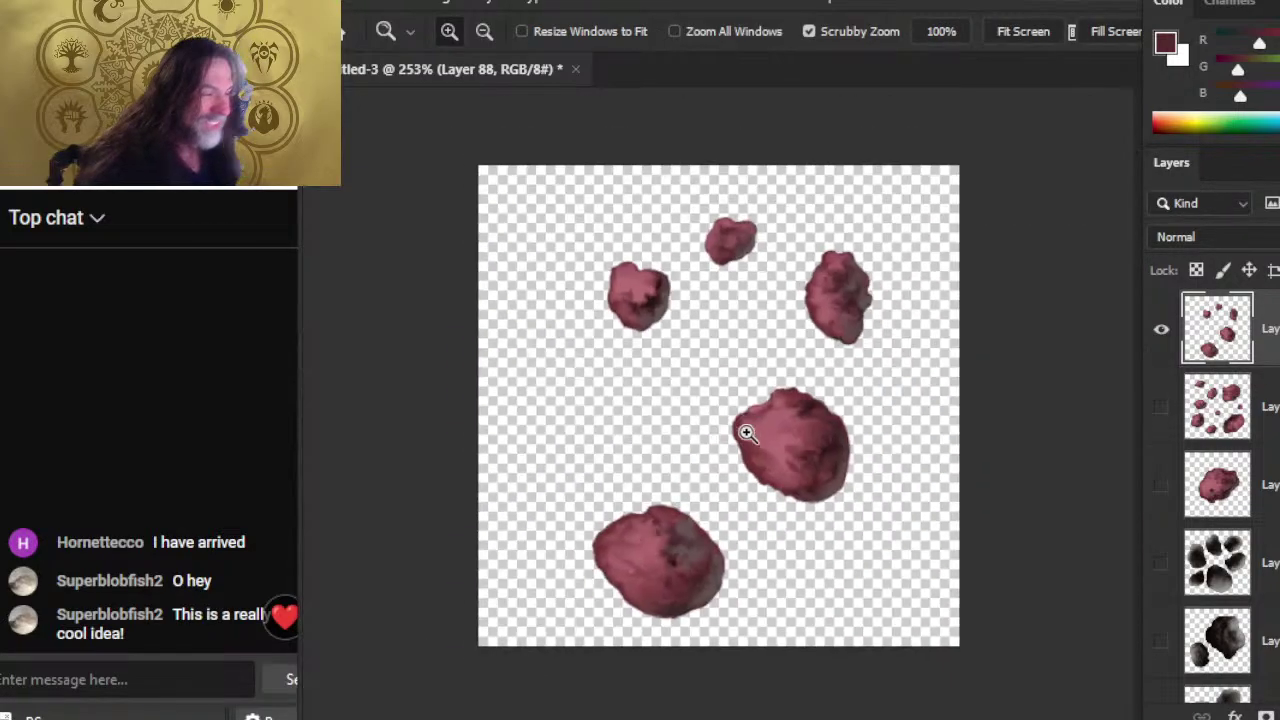
{"action": "key", "text": "l"}
{"action": "mouse_move", "coordinate": [677, 477]}
{"action": "left_mouse_down"}
{"action": "mouse_move", "coordinate": [794, 605]}
{"action": "mouse_move", "coordinate": [790, 592]}
{"action": "left_mouse_up"}
{"action": "key", "text": "v"}
{"action": "left_click_drag", "start_coordinate": [666, 600], "coordinate": [632, 502]}
{"action": "key", "text": "ctrl+z"}
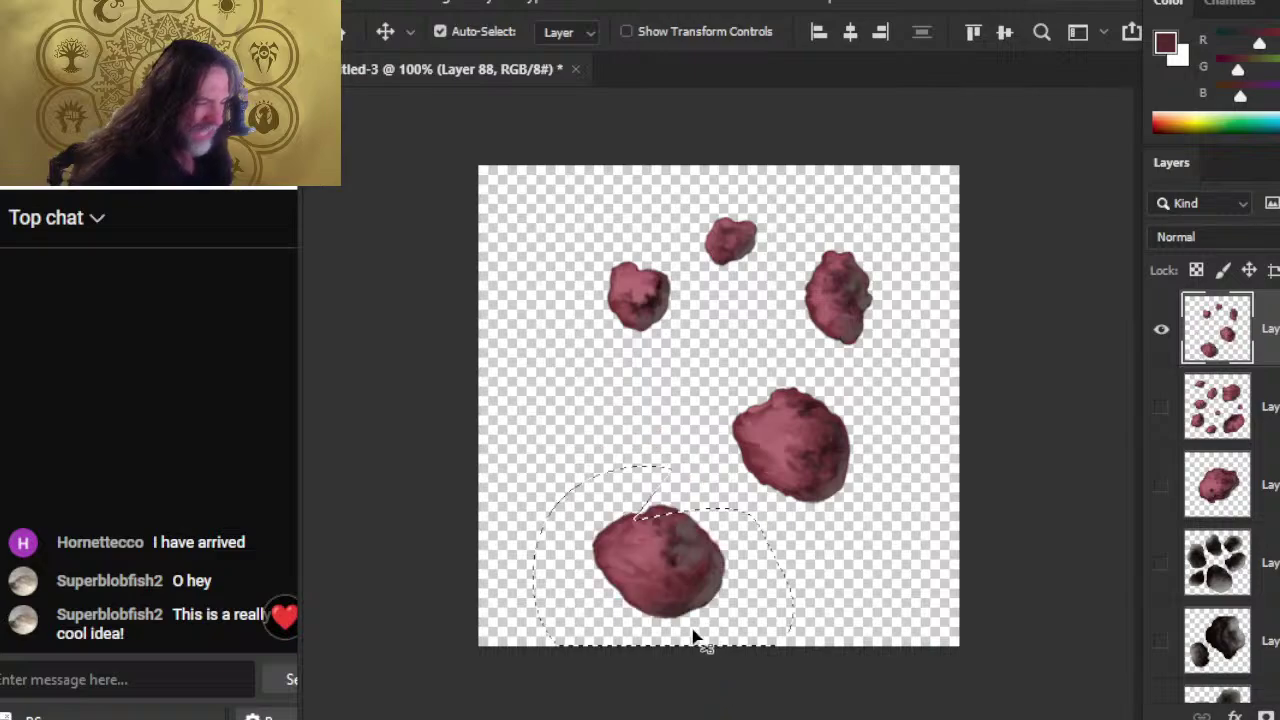
{"action": "key", "text": "l"}
{"action": "mouse_move", "coordinate": [572, 633]}
{"action": "left_mouse_down"}
{"action": "mouse_move", "coordinate": [694, 488]}
{"action": "mouse_move", "coordinate": [671, 540]}
{"action": "mouse_move", "coordinate": [640, 446]}
{"action": "left_mouse_up"}
{"action": "key", "text": "v"}
{"action": "left_click_drag", "start_coordinate": [699, 474], "coordinate": [708, 525]}
- Select all the blobs and move them about 20 px down
{"action": "key", "text": "l"}
{"action": "mouse_move", "coordinate": [819, 203]}
{"action": "left_mouse_down"}
{"action": "mouse_move", "coordinate": [503, 457]}
{"action": "mouse_move", "coordinate": [856, 632]}
{"action": "mouse_move", "coordinate": [826, 207]}
{"action": "mouse_move", "coordinate": [815, 200]}
{"action": "left_mouse_up"}
{"action": "key", "text": "v"}
{"action": "left_click_drag", "start_coordinate": [837, 365], "coordinate": [831, 384]}
- Lasso the bottom-left blob and move it up and to the right
{"action": "key", "text": "l"}
{"action": "key", "text": "z"}
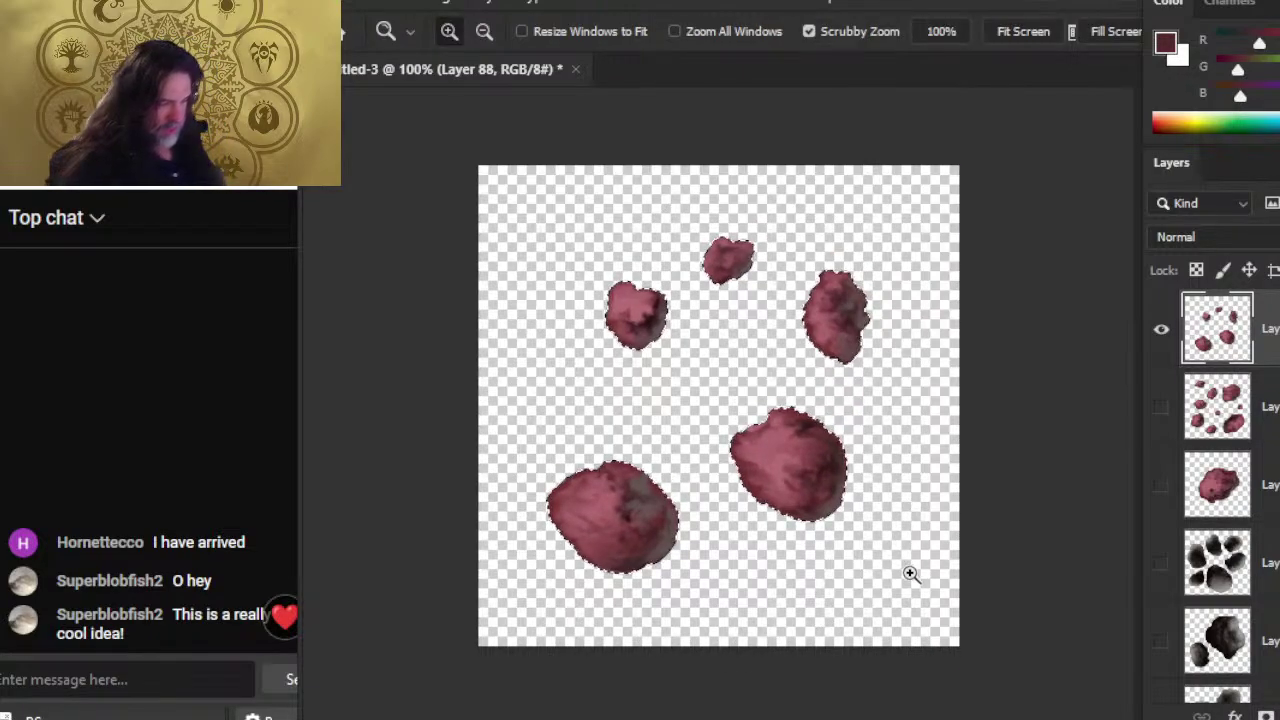
{"action": "key", "text": "l"}
{"action": "left_click_drag", "start_coordinate": [641, 444], "coordinate": [643, 447]}
{"action": "key", "text": "v"}
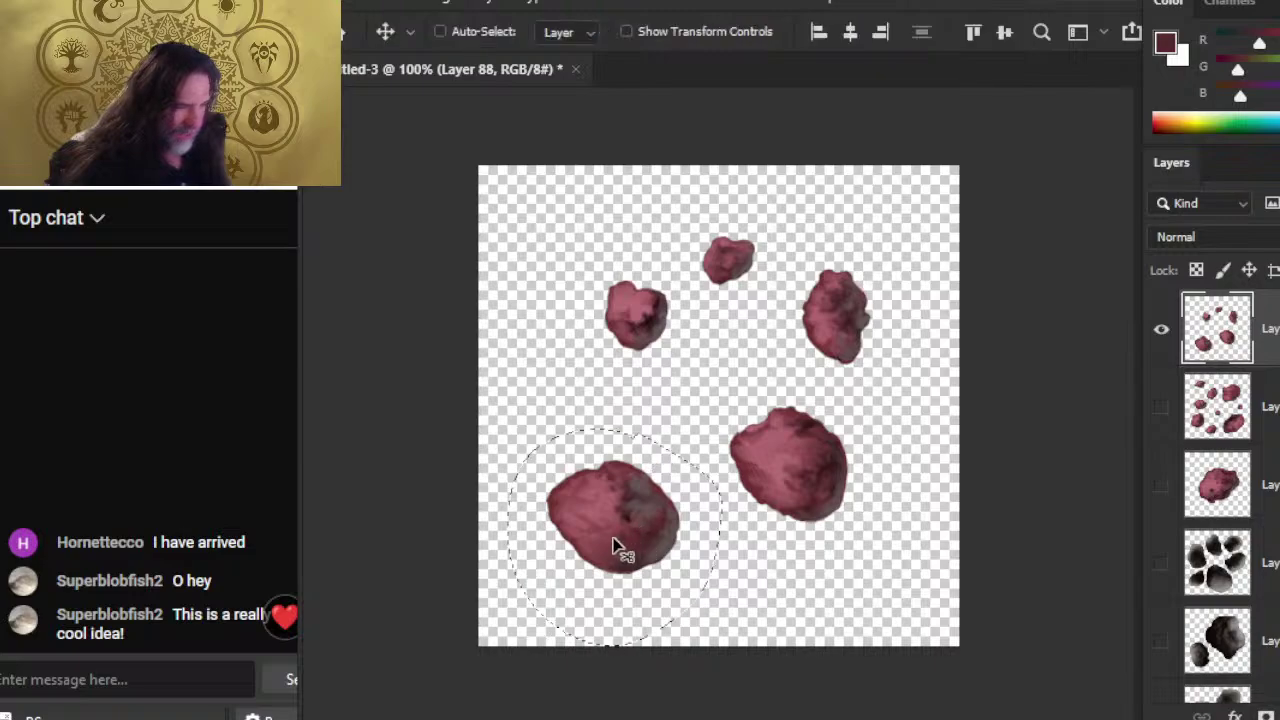
{"action": "left_click_drag", "start_coordinate": [614, 549], "coordinate": [636, 475]}
- Lasso the top-right blob and move it up and to the left
{"action": "key", "text": "l"}
{"action": "mouse_move", "coordinate": [831, 249]}
{"action": "left_mouse_down"}
{"action": "mouse_move", "coordinate": [777, 357]}
{"action": "mouse_move", "coordinate": [893, 298]}
{"action": "mouse_move", "coordinate": [835, 247]}
{"action": "left_mouse_up"}
{"action": "key", "text": "v"}
{"action": "left_click_drag", "start_coordinate": [833, 305], "coordinate": [810, 252]}
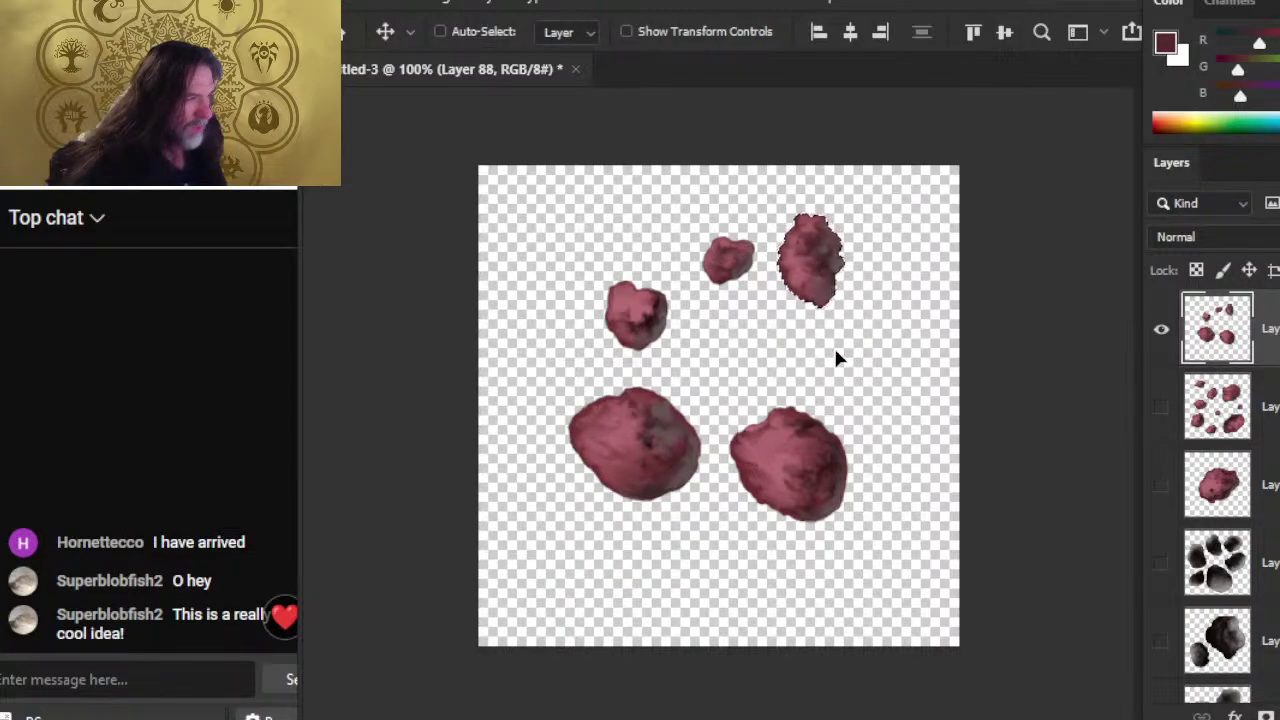
- Lasso the bottom-right blob, move it up about 68 px, and deselect it
{"action": "key", "text": "l"}
{"action": "mouse_move", "coordinate": [843, 392]}
{"action": "left_mouse_down"}
{"action": "mouse_move", "coordinate": [771, 368]}
{"action": "mouse_move", "coordinate": [780, 578]}
{"action": "mouse_move", "coordinate": [845, 395]}
{"action": "left_mouse_up"}
{"action": "key", "text": "v"}
{"action": "mouse_move", "coordinate": [826, 509]}
{"action": "left_mouse_down"}
{"action": "mouse_move", "coordinate": [816, 441]}
{"action": "mouse_move", "coordinate": [826, 476]}
{"action": "left_mouse_up"}
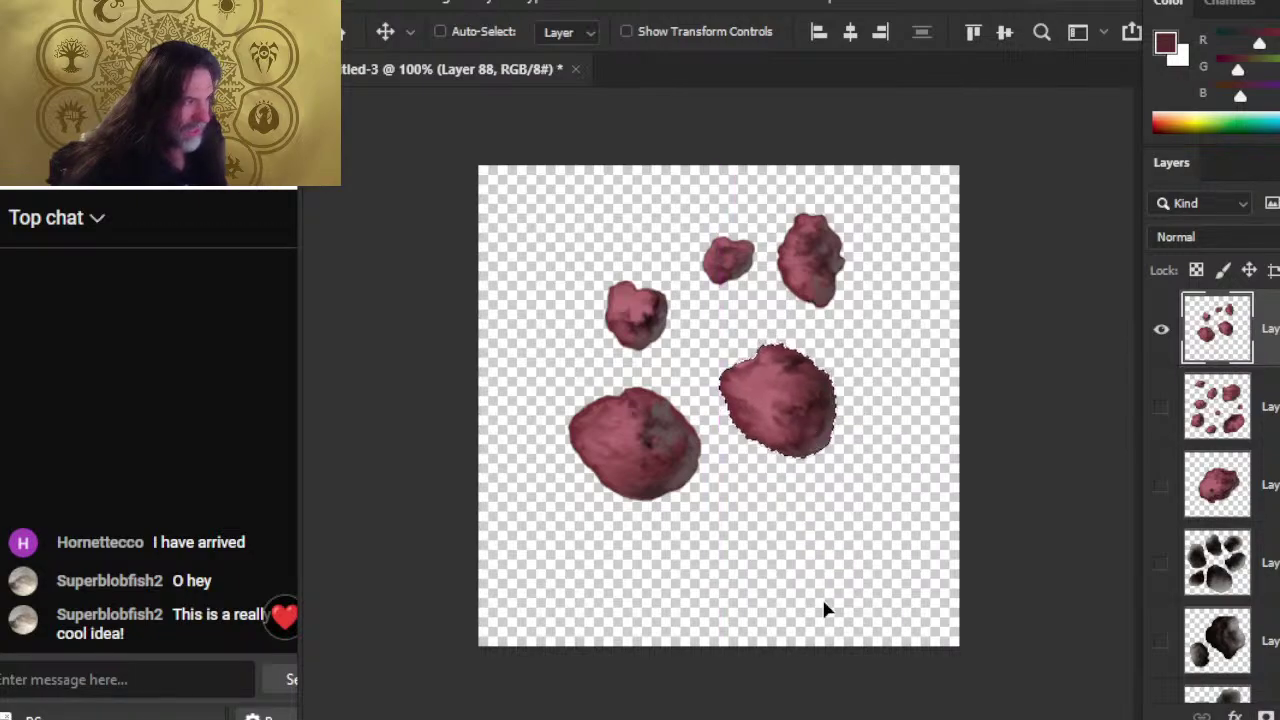
{"action": "key", "text": "l"}
{"action": "left_click", "coordinate": [837, 514]}
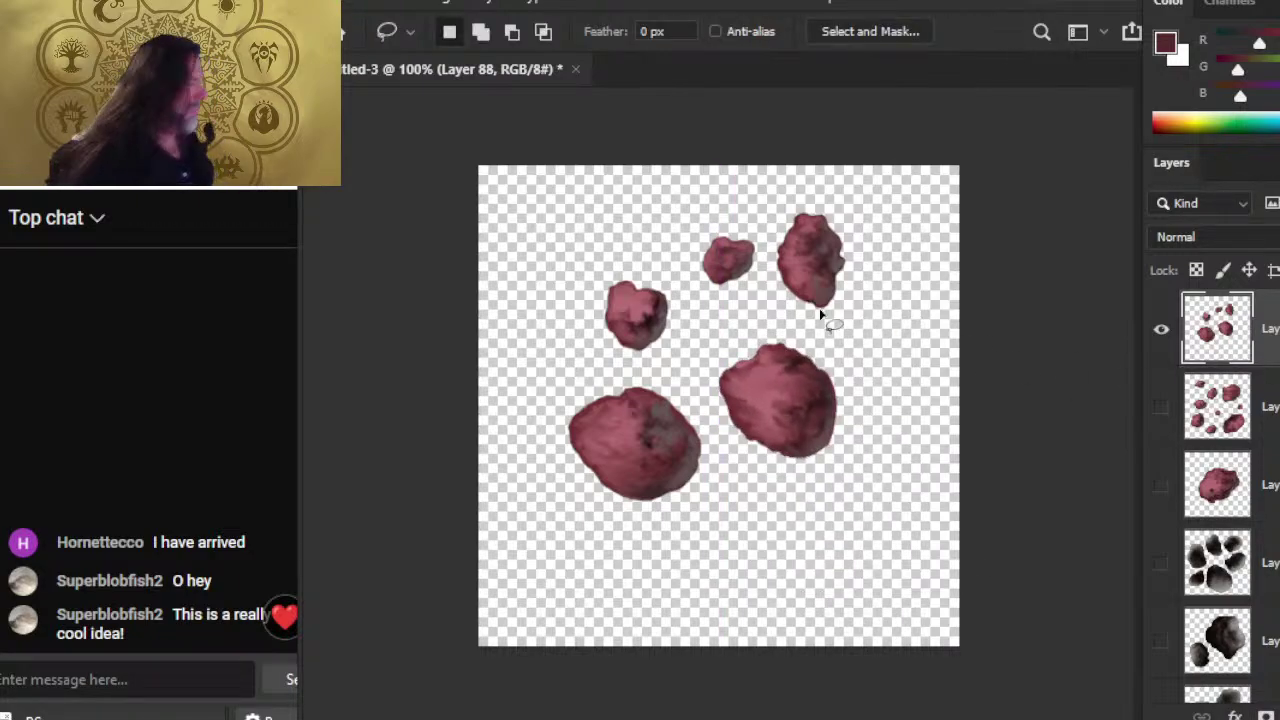
- Save As a PNG named 'asteroid cluster 9', accepting the default PNG Format Options
{"action": "left_click", "coordinate": [392, 4]}
{"action": "mouse_move", "coordinate": [358, 4]}
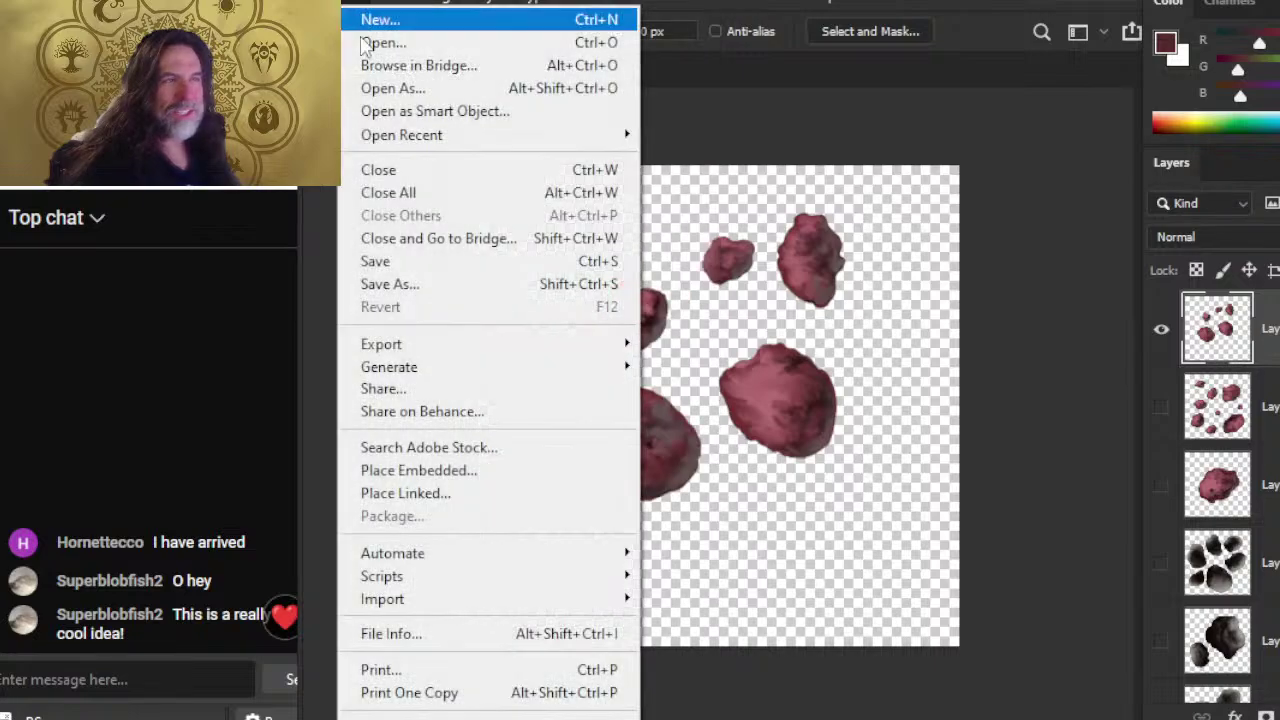
{"action": "left_click", "coordinate": [440, 284]}
{"action": "left_click", "coordinate": [1022, 584]}
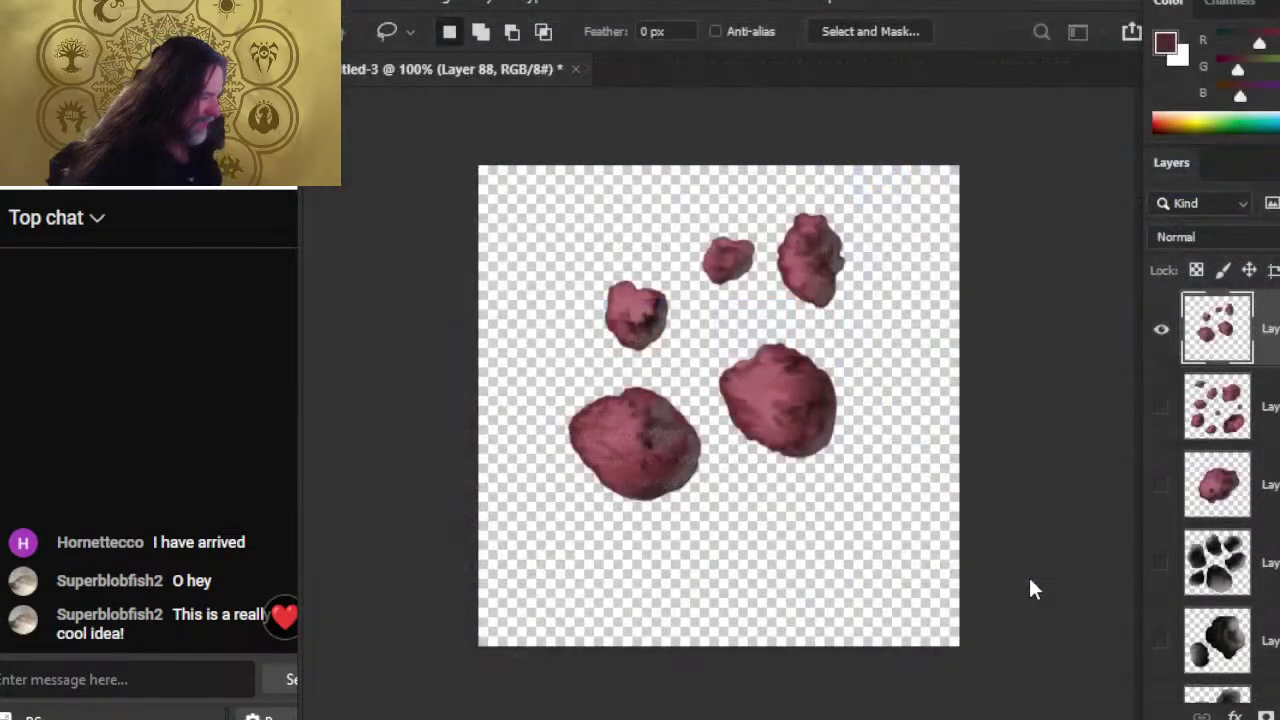
{"action": "left_click", "coordinate": [662, 502]}
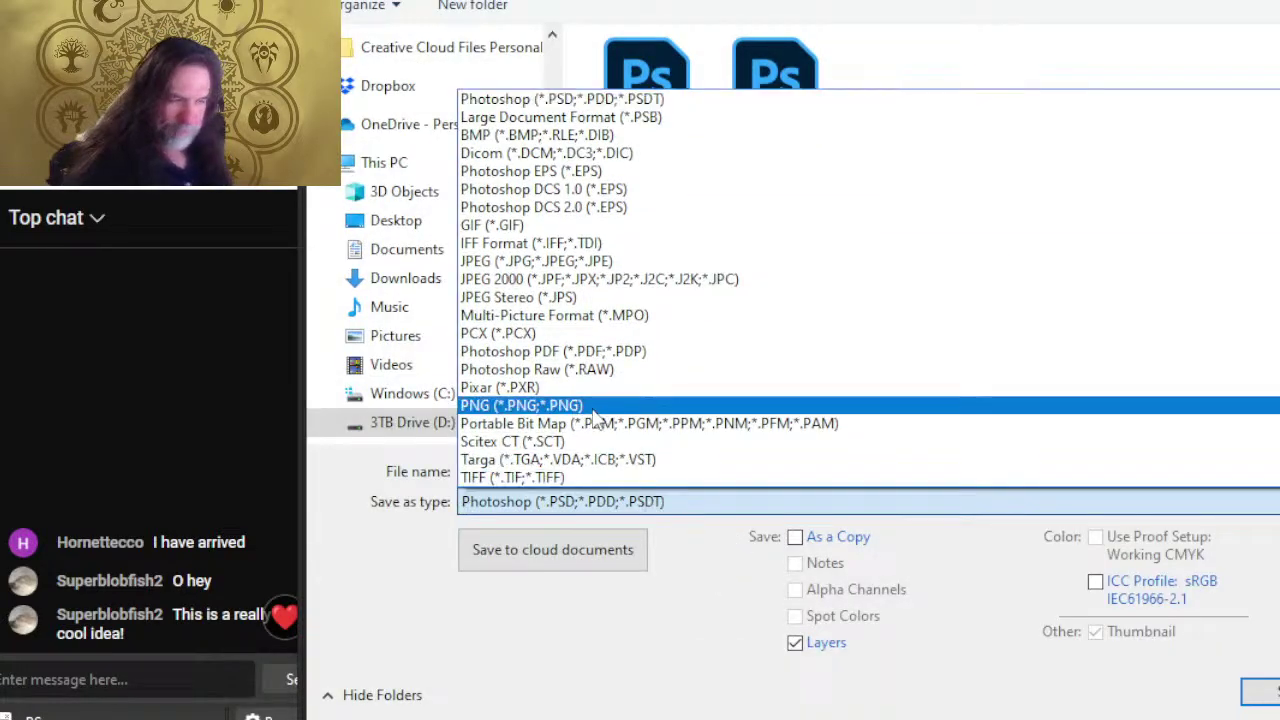
{"action": "left_click", "coordinate": [592, 410]}
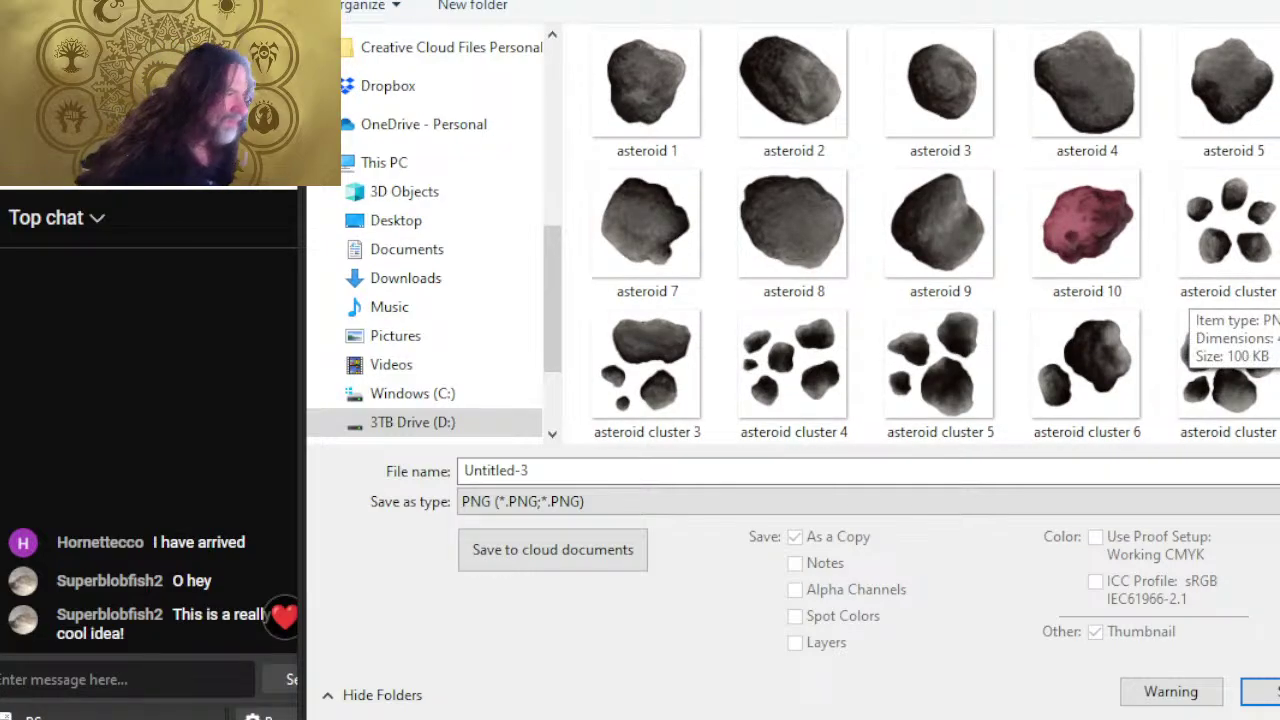
{"action": "left_click", "coordinate": [1230, 360]}
{"action": "triple_click", "coordinate": [715, 471]}
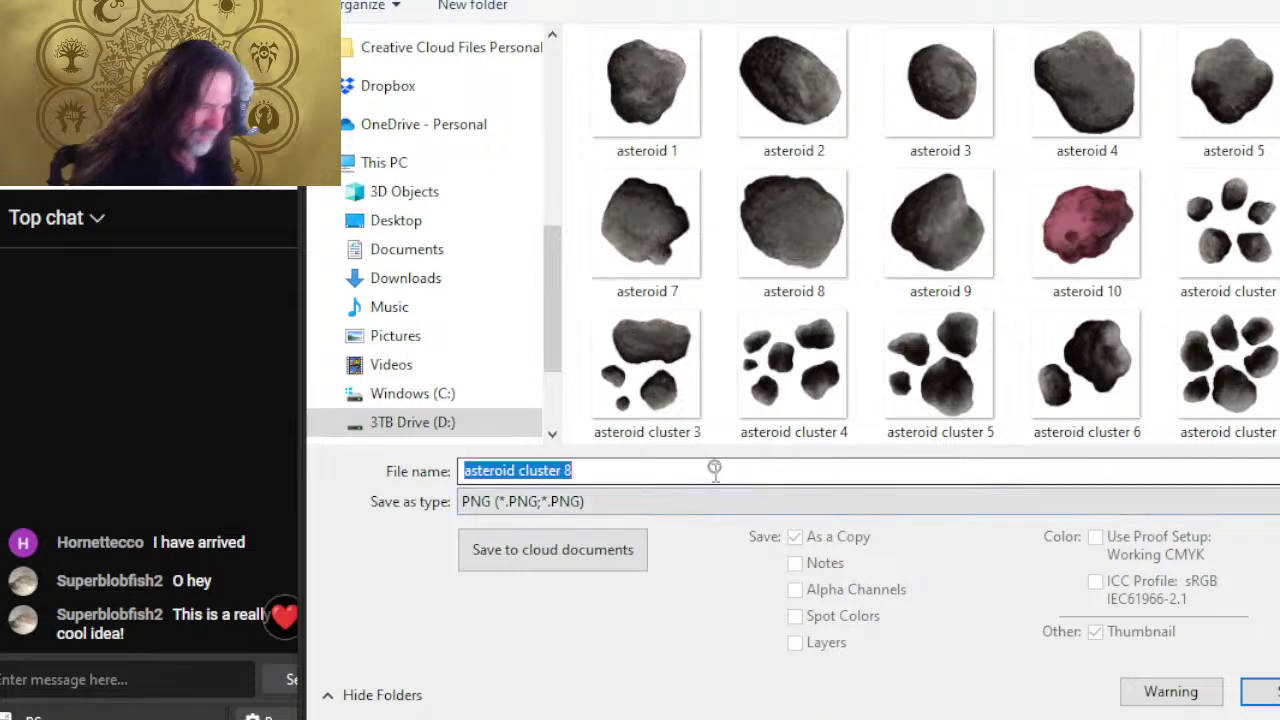
{"action": "key", "text": "BackSpace"}
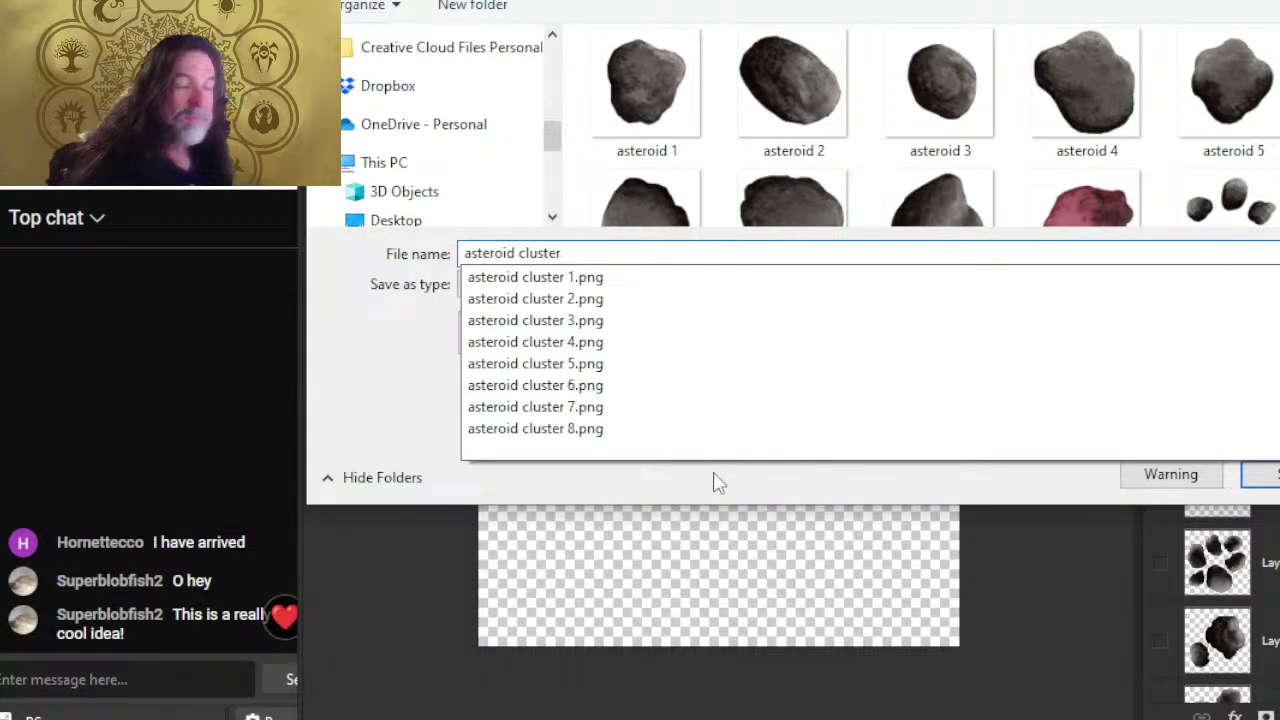
{"action": "type", "text": "9"}
{"action": "key", "text": "Return"}
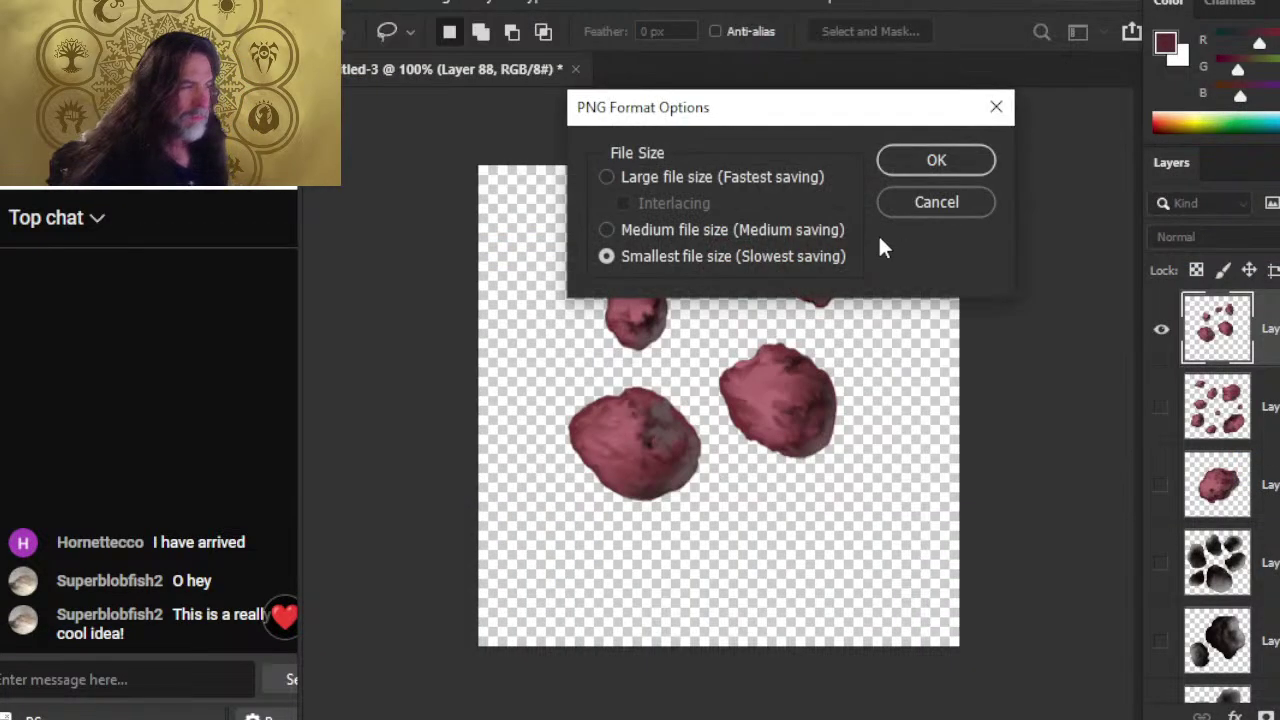
{"action": "left_click", "coordinate": [936, 160]}
- Open asteroid cluster 9.png and crop it tight around the blobs
{"action": "left_click", "coordinate": [348, 9]}
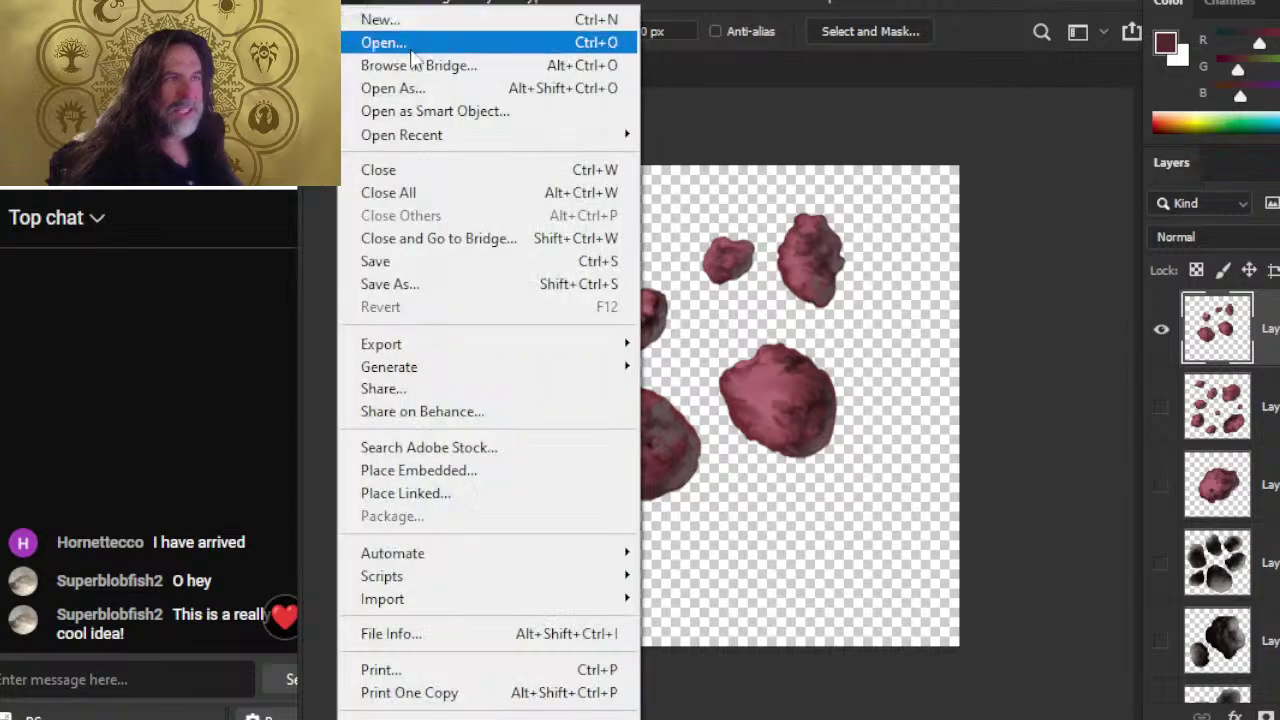
{"action": "left_click", "coordinate": [426, 50]}
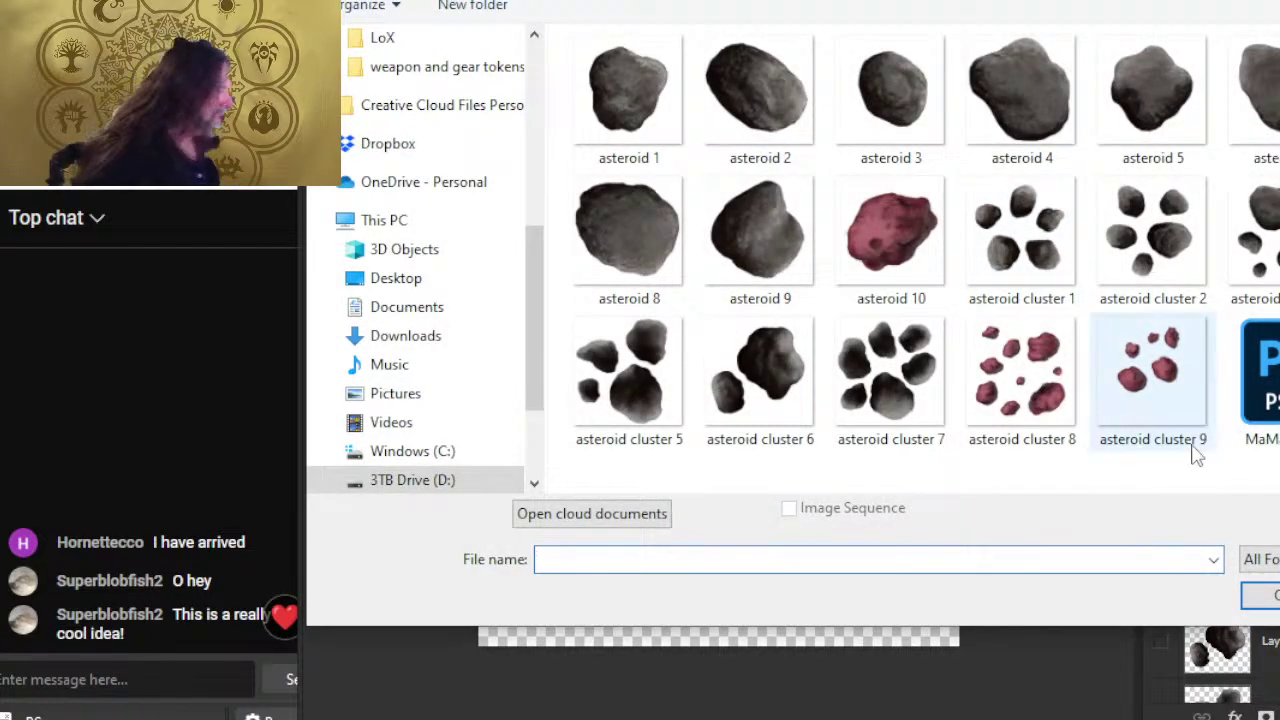
{"action": "double_click", "coordinate": [1188, 385]}
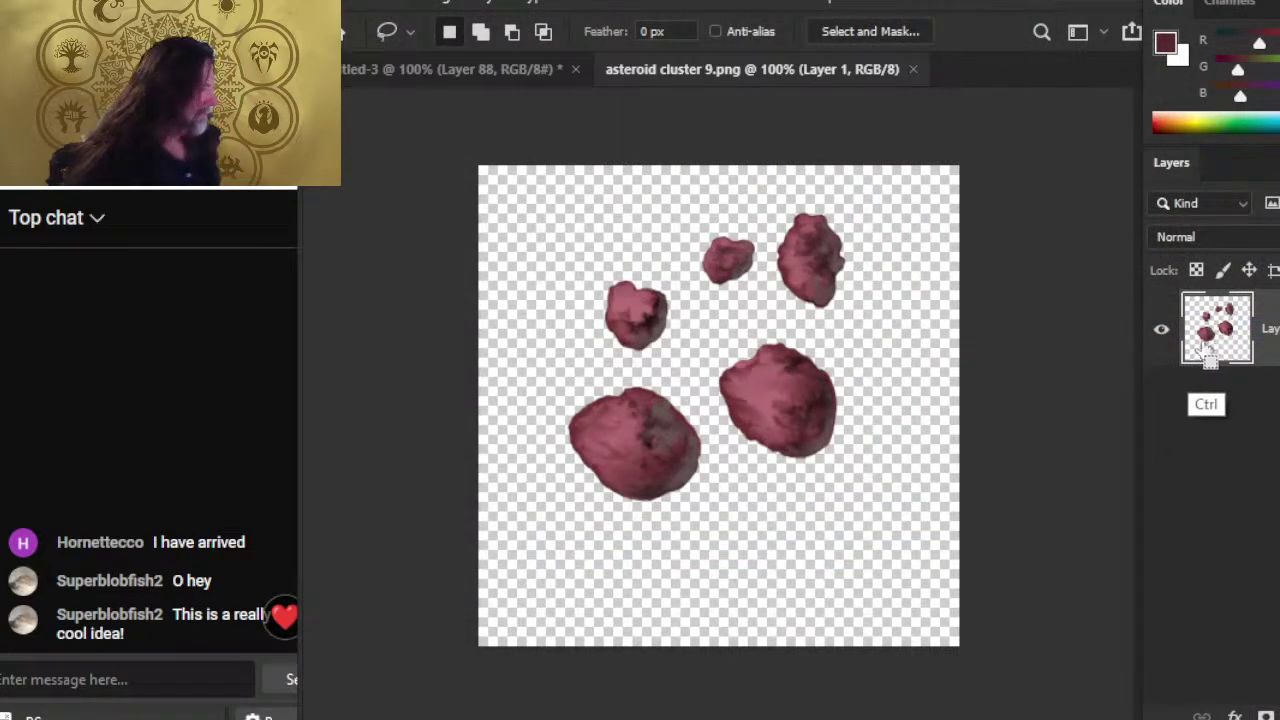
{"action": "left_click", "coordinate": [432, 6]}
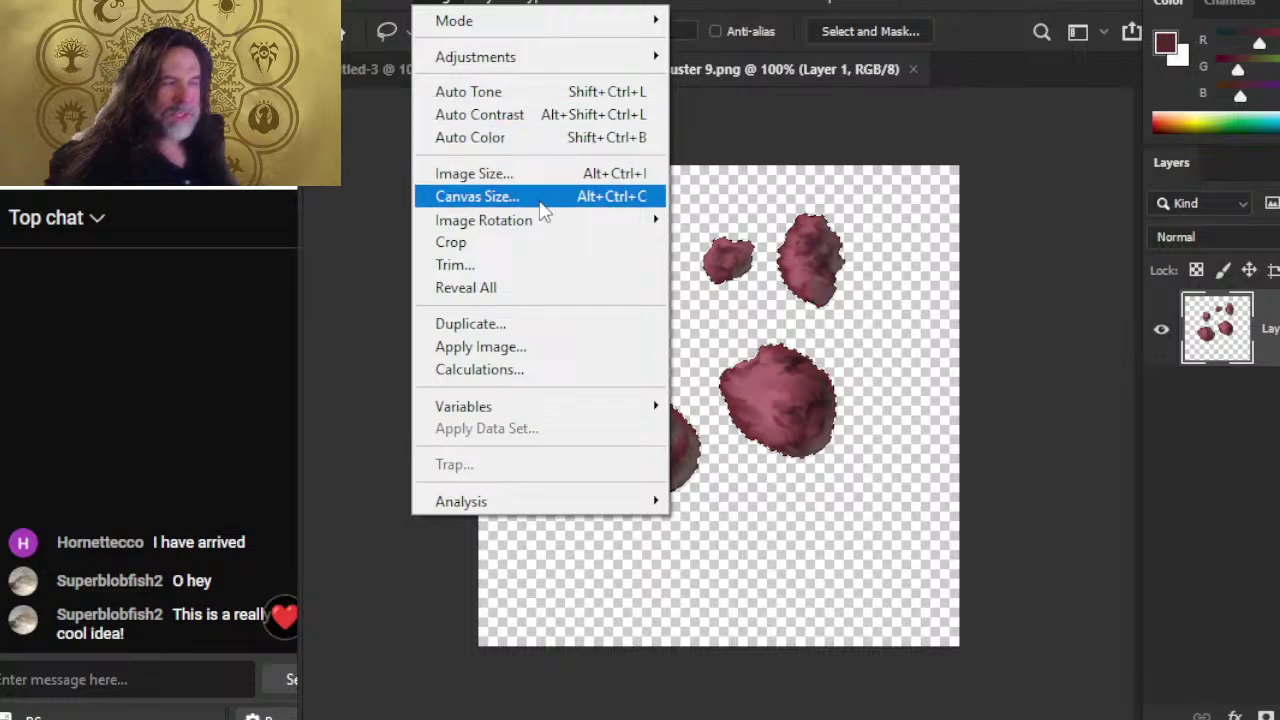
{"action": "left_click", "coordinate": [535, 248]}
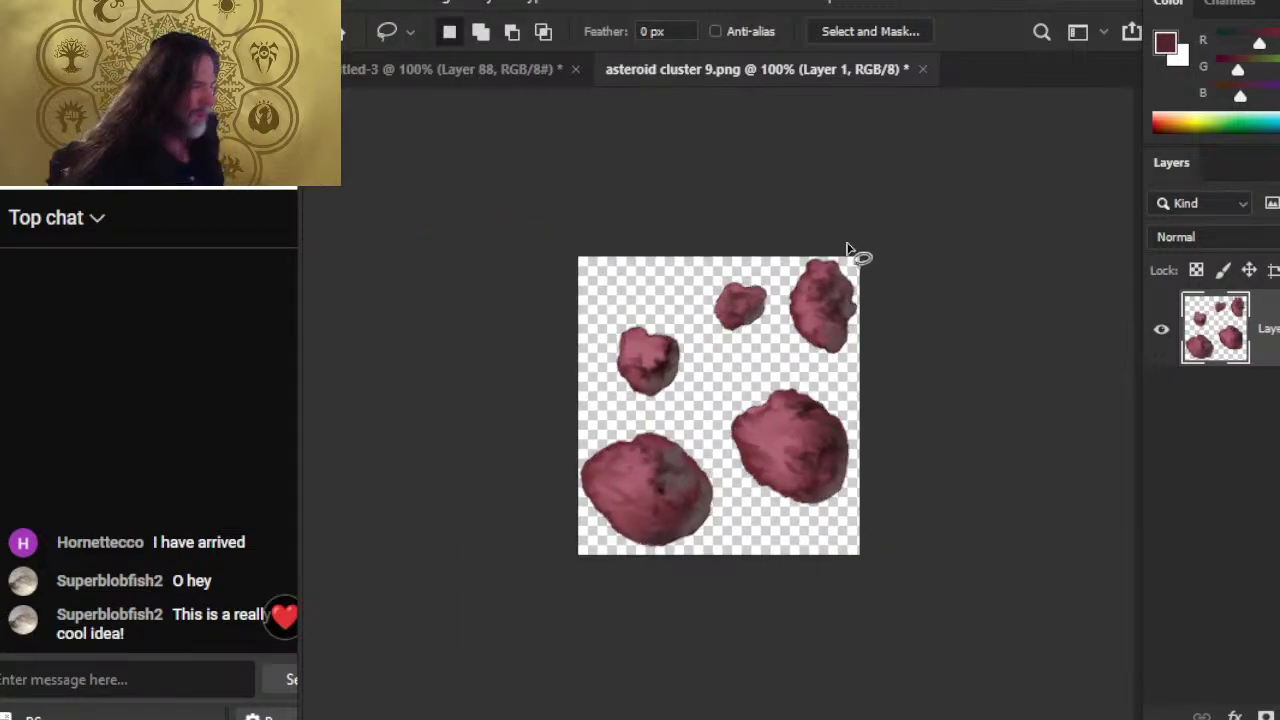
- Set the canvas size to 250 × 250 pixels
{"action": "left_click", "coordinate": [440, 5]}
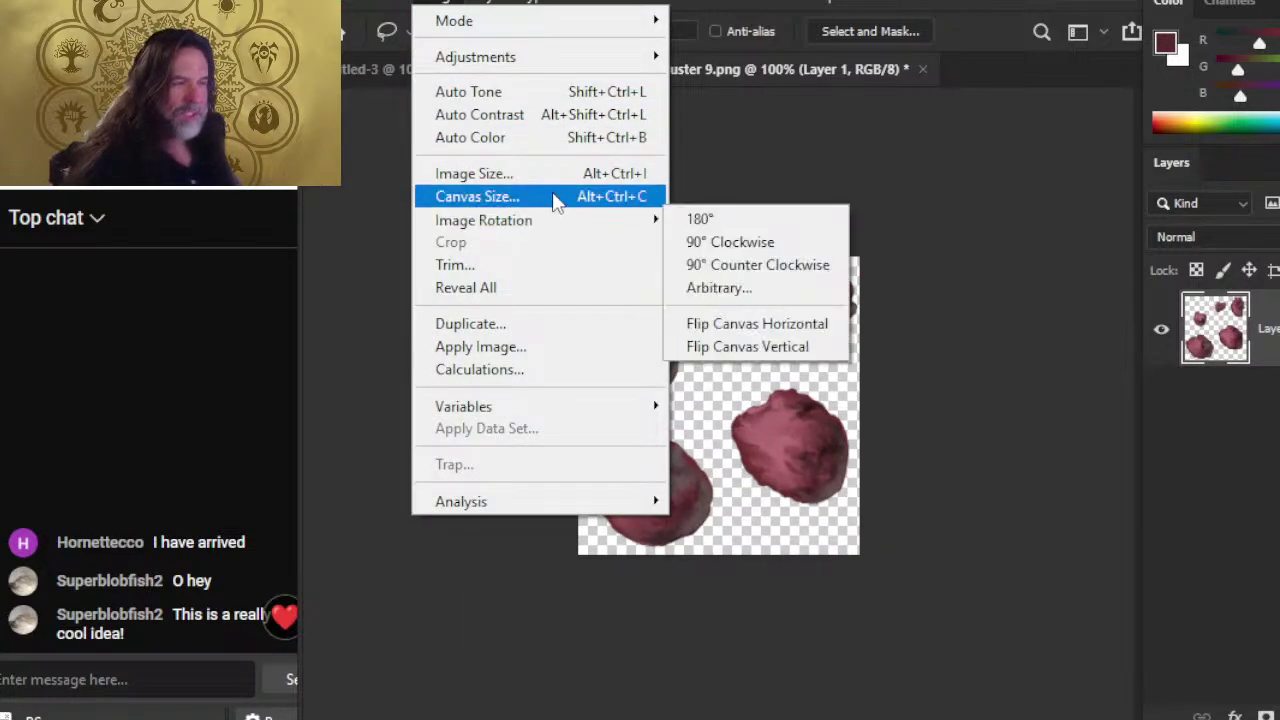
{"action": "left_click", "coordinate": [555, 194]}
{"action": "left_click", "coordinate": [1270, 308]}
{"action": "left_click", "coordinate": [1275, 342]}
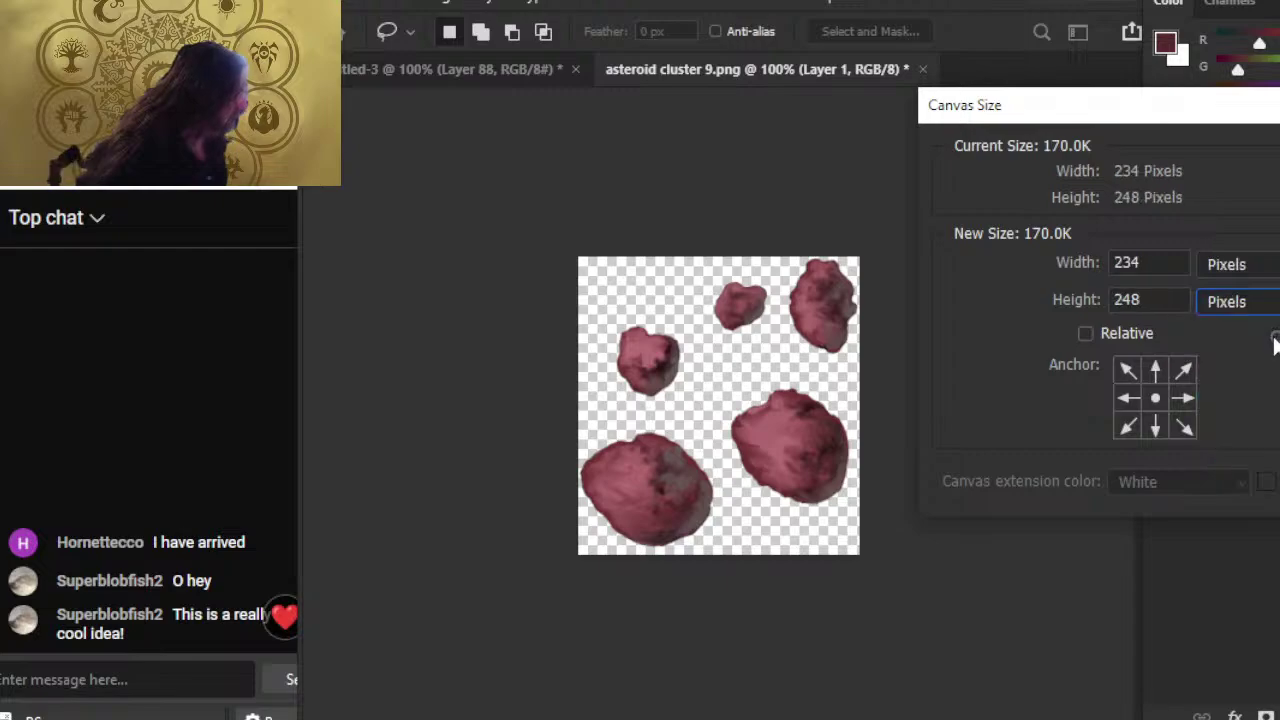
{"action": "double_click", "coordinate": [1160, 268]}
{"action": "type", "text": "27"}
{"action": "key", "text": "BackSpace"}
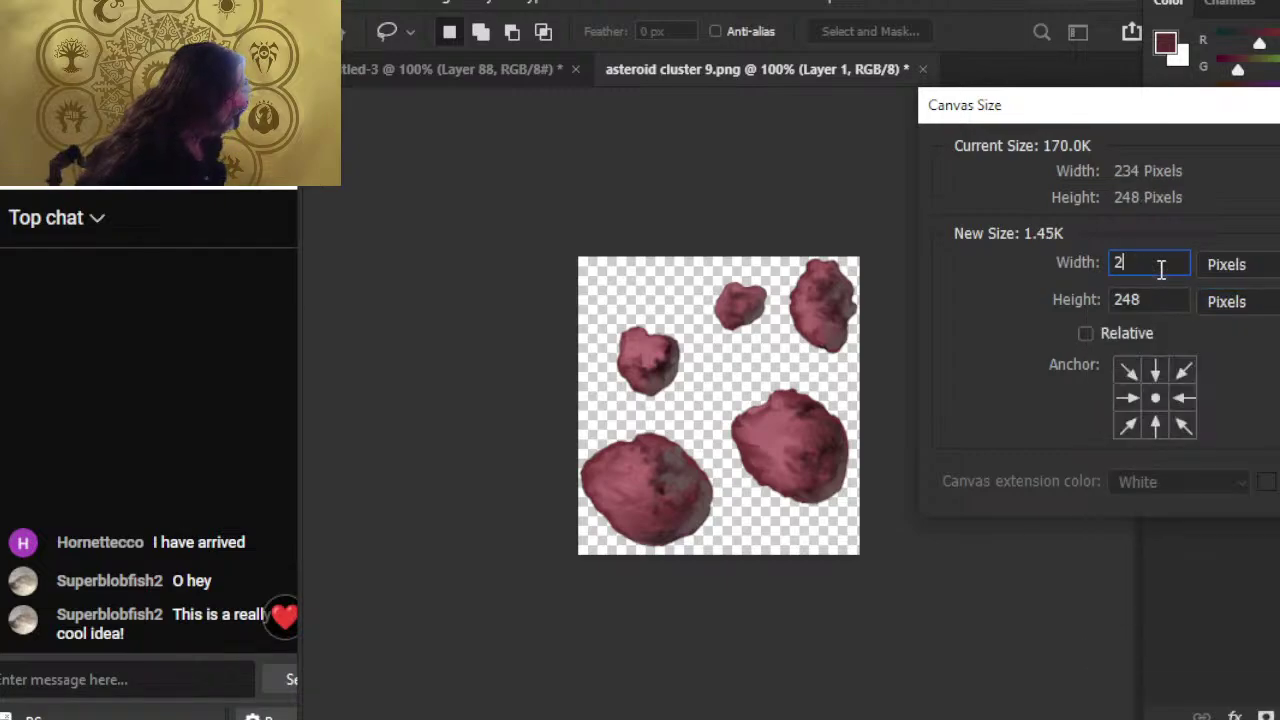
{"action": "type", "text": "50"}
{"action": "key", "text": "Tab"}
{"action": "key", "text": "Right"}
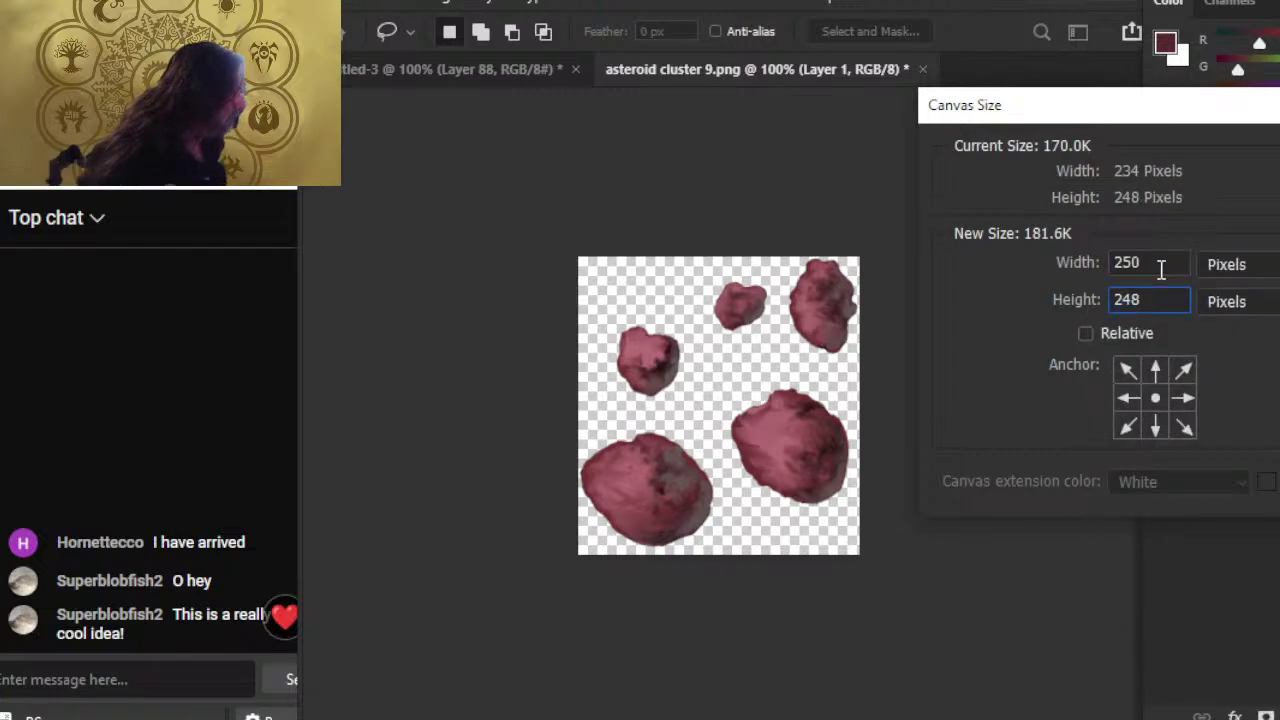
{"action": "key", "text": "BackSpace"}
{"action": "key", "text": "BackSpace"}
{"action": "type", "text": "50"}
{"action": "key", "text": "Return"}
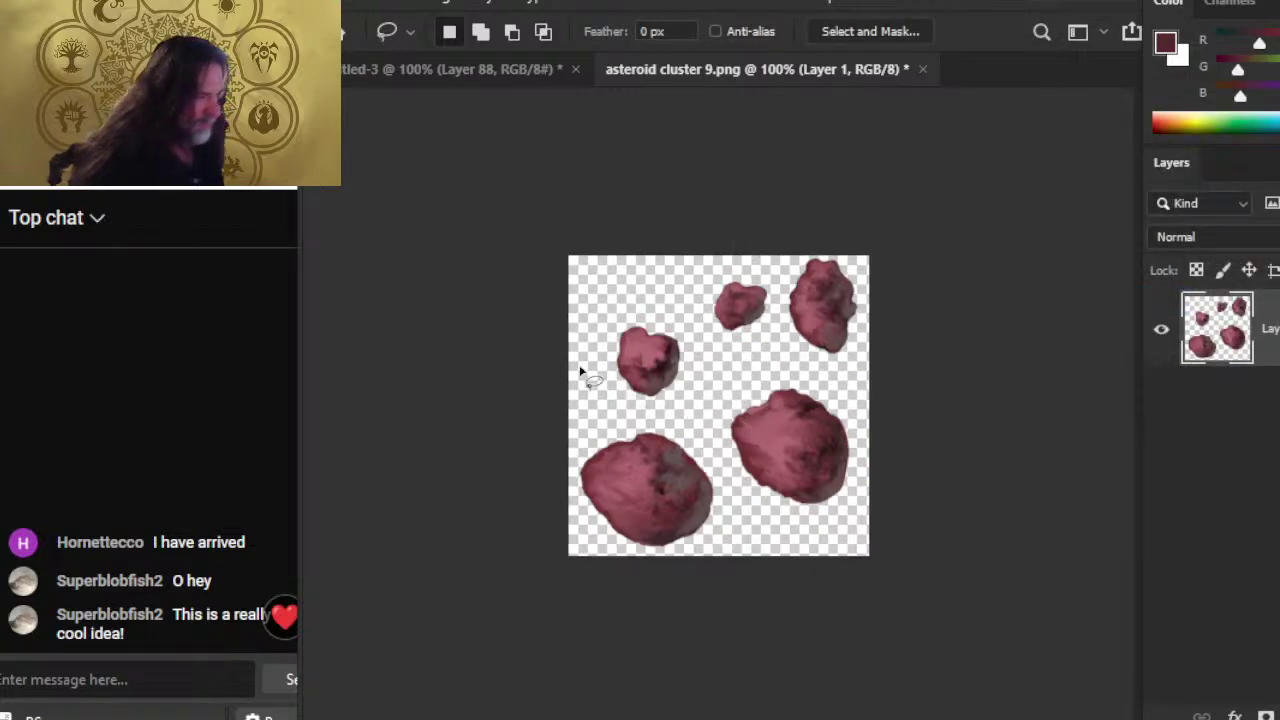
- Nudge the bottom-left asteroid right and down, then shift the asteroid layer slightly left and down
{"action": "mouse_move", "coordinate": [670, 425]}
{"action": "left_mouse_down"}
{"action": "mouse_move", "coordinate": [595, 545]}
{"action": "mouse_move", "coordinate": [728, 525]}
{"action": "mouse_move", "coordinate": [680, 425]}
{"action": "mouse_move", "coordinate": [670, 472]}
{"action": "left_mouse_up"}
{"action": "key", "text": "ctrl+d"}
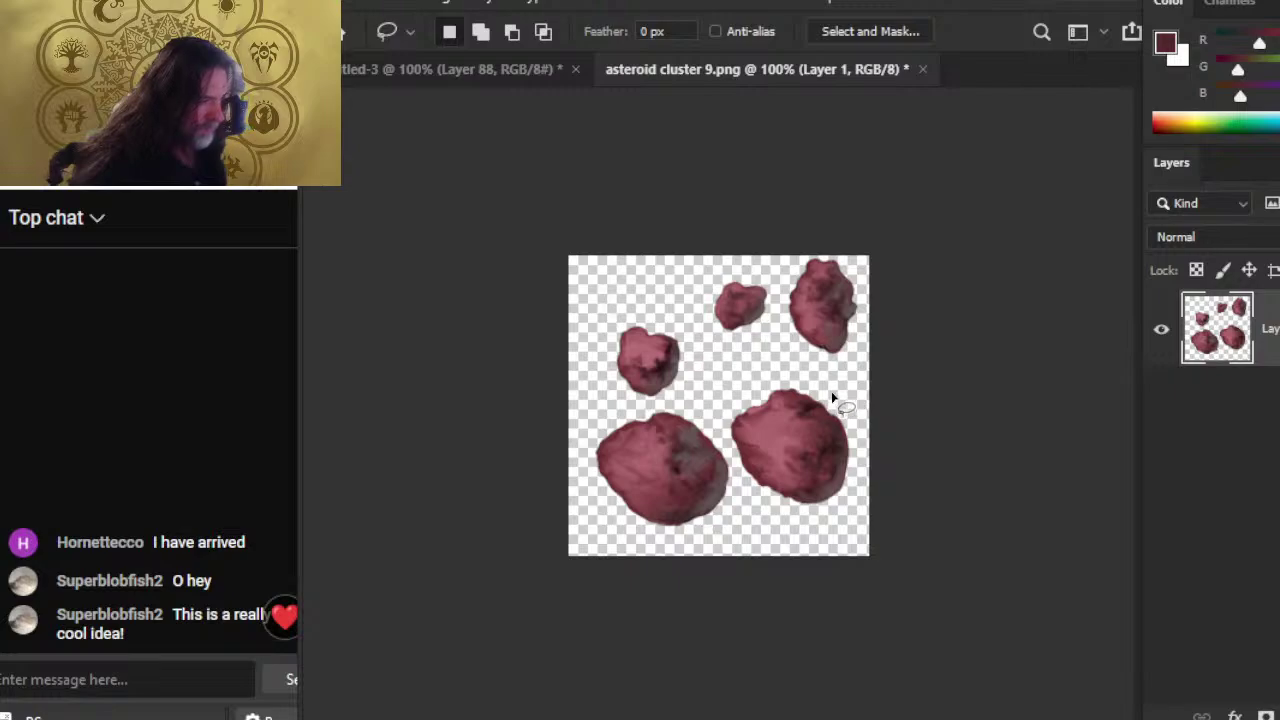
{"action": "left_click_drag", "start_coordinate": [840, 380], "coordinate": [824, 396]}
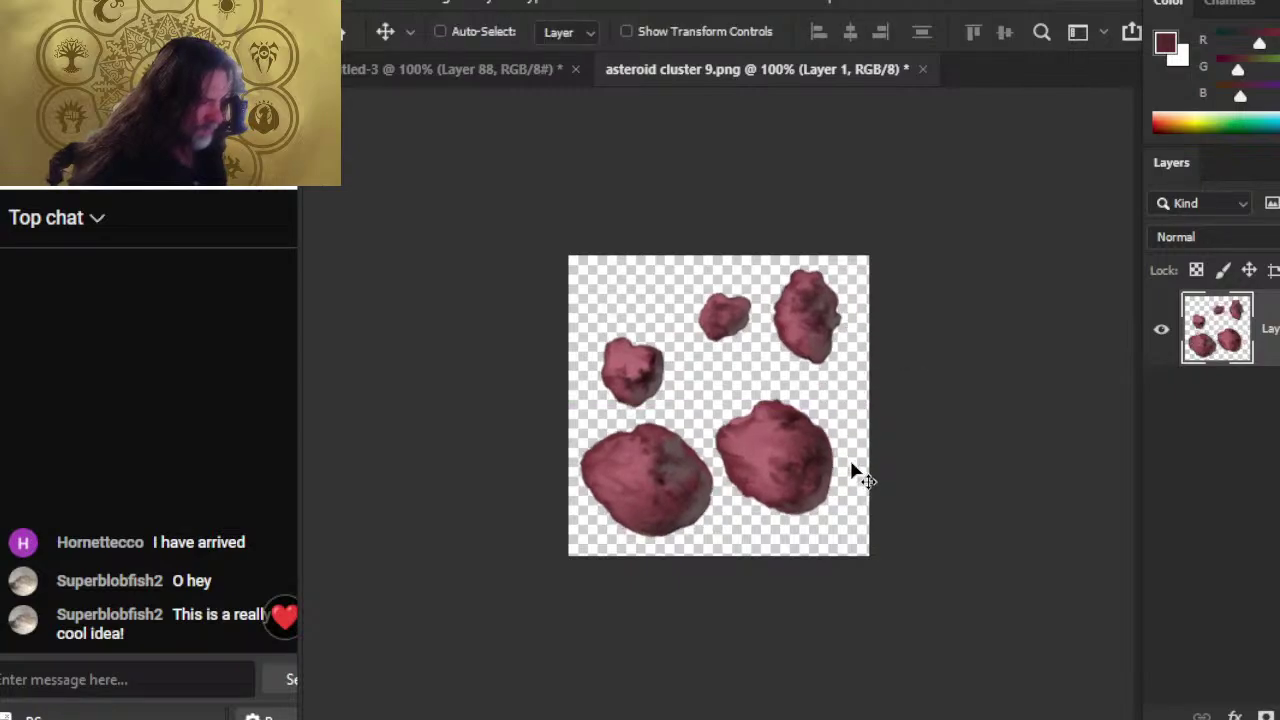
- Lasso the top-right asteroid and rotate it about 53 degrees with Free Transform
{"action": "key", "text": "l"}
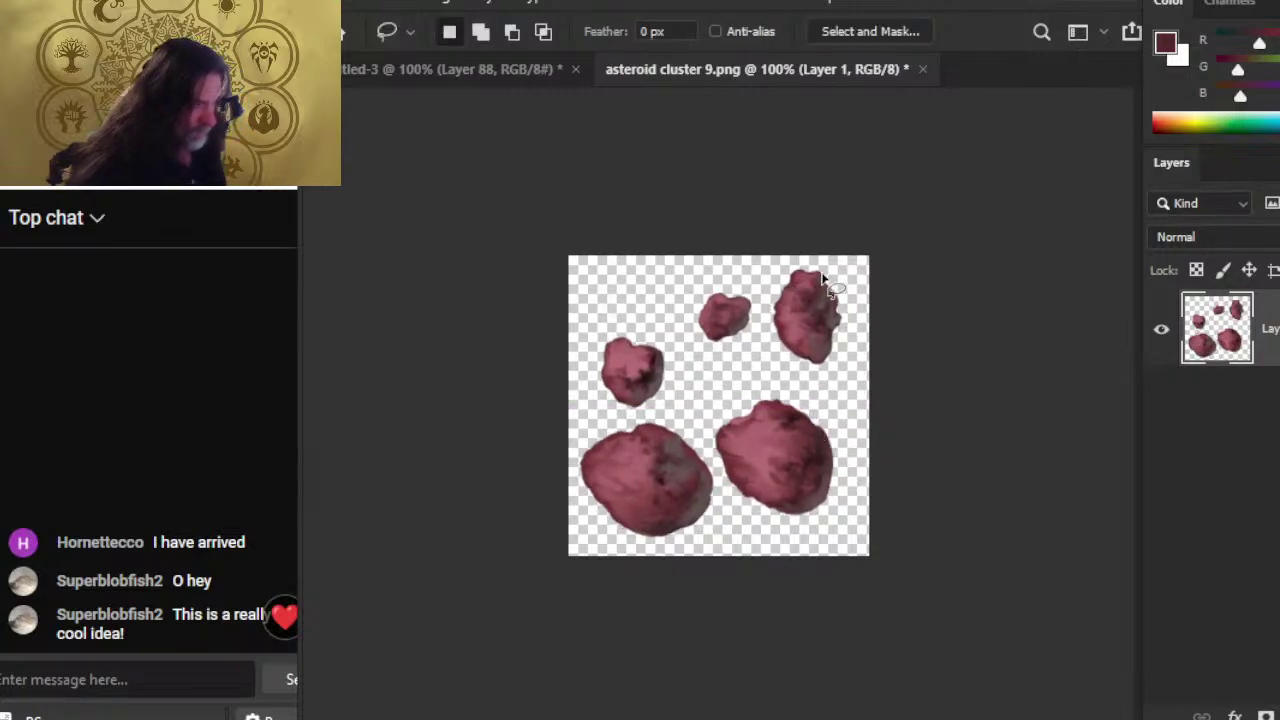
{"action": "mouse_move", "coordinate": [846, 262]}
{"action": "left_mouse_down"}
{"action": "mouse_move", "coordinate": [838, 396]}
{"action": "mouse_move", "coordinate": [866, 264]}
{"action": "left_mouse_up"}
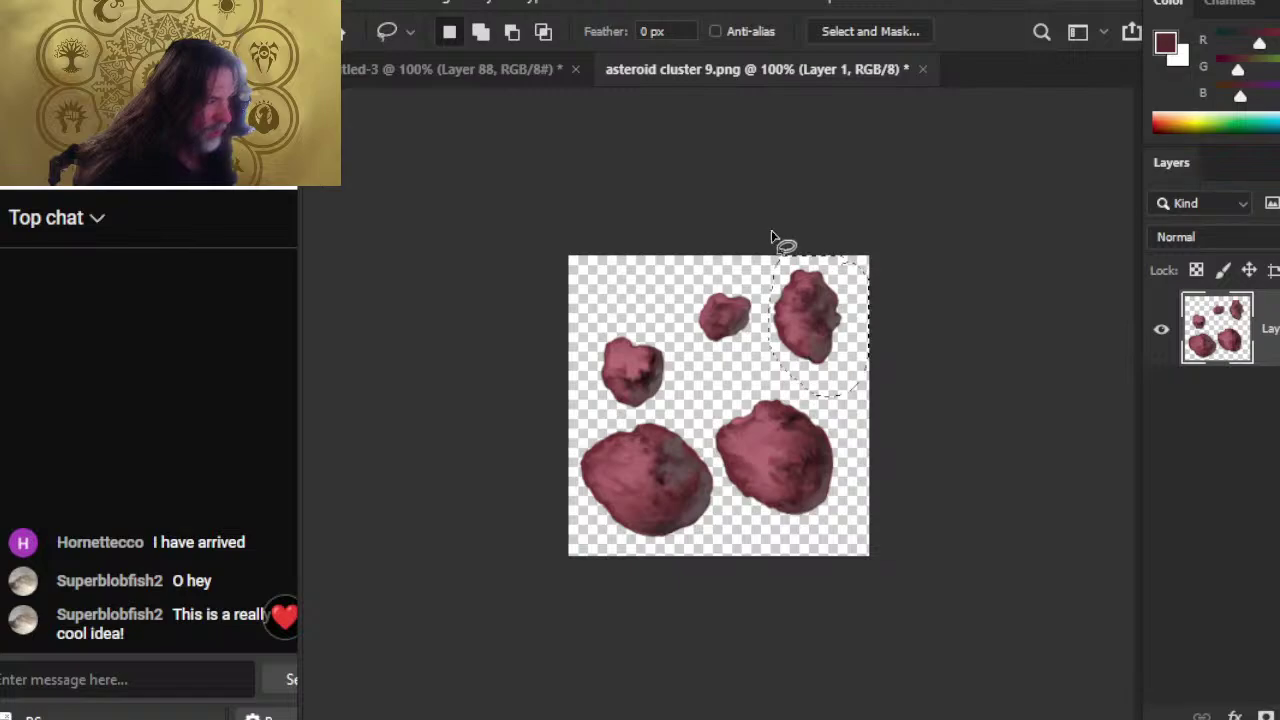
{"action": "right_click", "coordinate": [753, 231]}
{"action": "key", "text": "Escape"}
{"action": "right_click", "coordinate": [675, 425]}
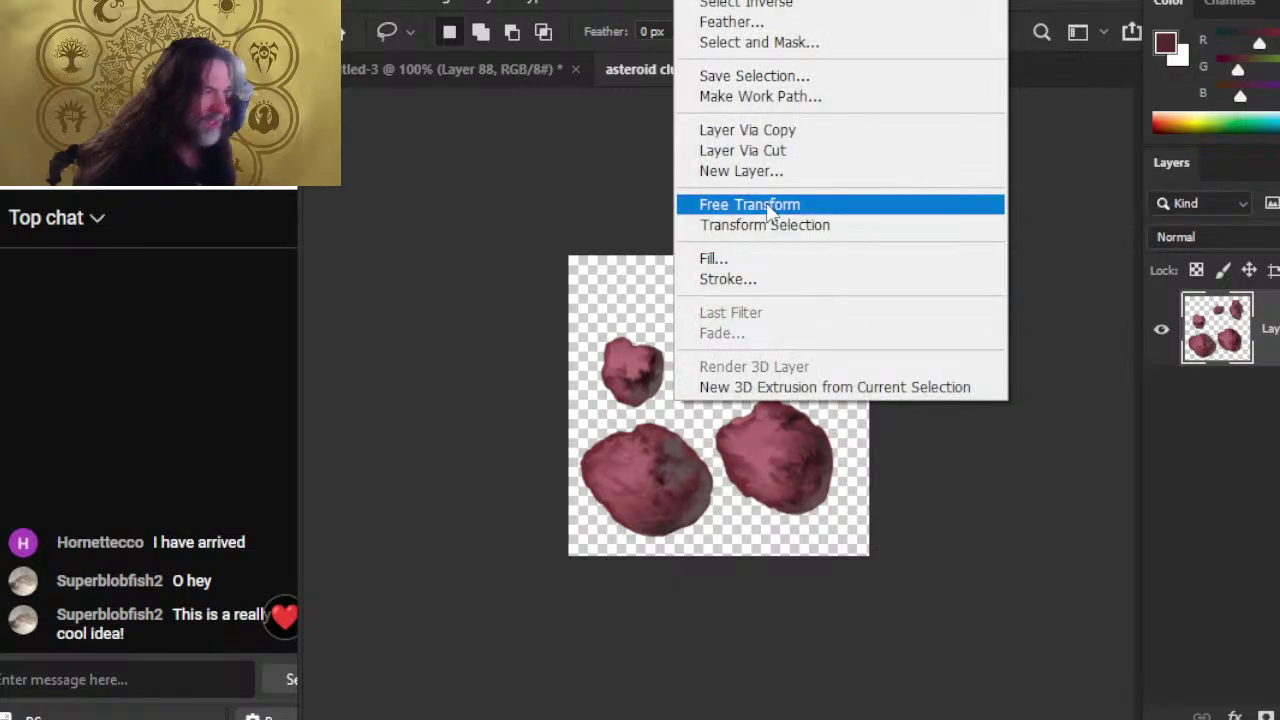
{"action": "left_click", "coordinate": [703, 203]}
{"action": "mouse_move", "coordinate": [752, 280]}
{"action": "left_mouse_down"}
{"action": "mouse_move", "coordinate": [825, 250]}
{"action": "mouse_move", "coordinate": [886, 337]}
{"action": "mouse_move", "coordinate": [903, 337]}
{"action": "mouse_move", "coordinate": [826, 388]}
{"action": "left_mouse_up"}
{"action": "key", "text": "Return"}
{"action": "key", "text": "ctrl+d"}
- Lasso the lower-left asteroid and reposition it
{"action": "key", "text": "v"}
{"action": "key", "text": "l"}
{"action": "mouse_move", "coordinate": [585, 390]}
{"action": "left_mouse_down"}
{"action": "mouse_move", "coordinate": [619, 415]}
{"action": "mouse_move", "coordinate": [664, 408]}
{"action": "mouse_move", "coordinate": [689, 362]}
{"action": "mouse_move", "coordinate": [653, 333]}
{"action": "left_mouse_up"}
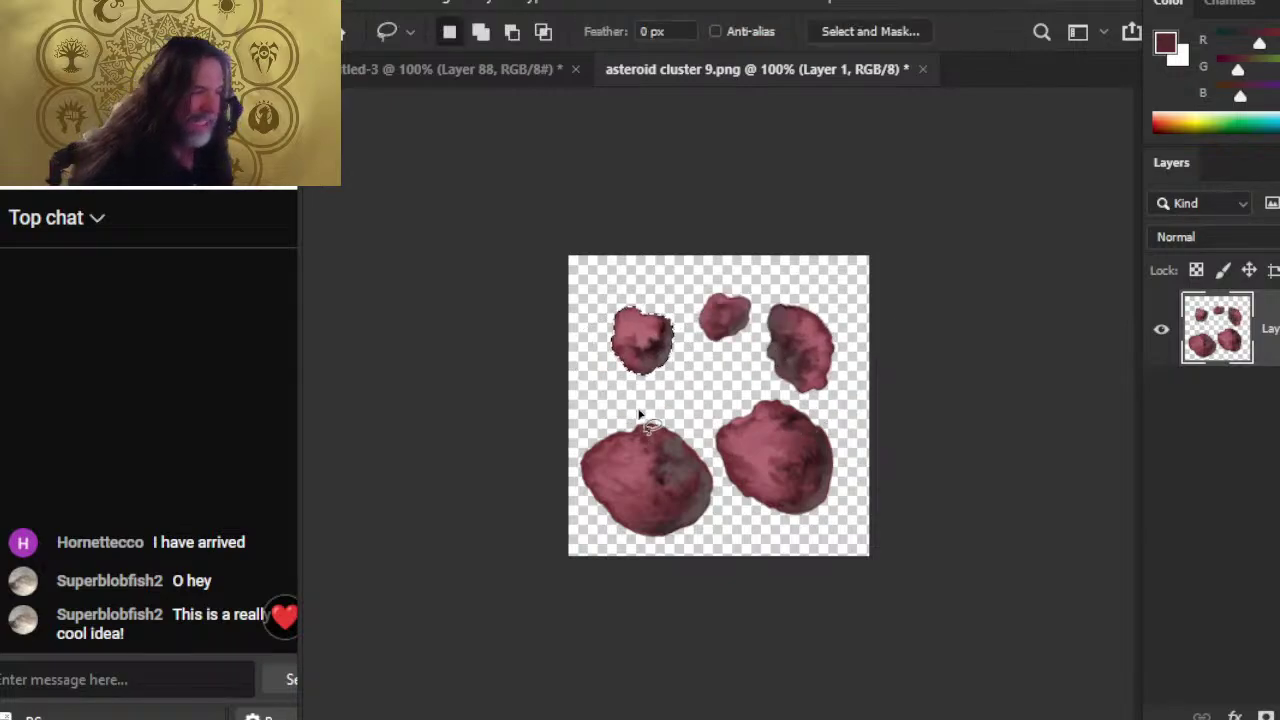
{"action": "mouse_move", "coordinate": [670, 406]}
{"action": "left_mouse_down"}
{"action": "mouse_move", "coordinate": [569, 430]}
{"action": "mouse_move", "coordinate": [635, 555]}
{"action": "mouse_move", "coordinate": [720, 555]}
{"action": "left_mouse_up"}
{"action": "mouse_move", "coordinate": [670, 407]}
{"action": "left_mouse_down"}
{"action": "mouse_move", "coordinate": [730, 490]}
{"action": "mouse_move", "coordinate": [659, 486]}
{"action": "left_mouse_up"}
{"action": "key", "text": "v"}
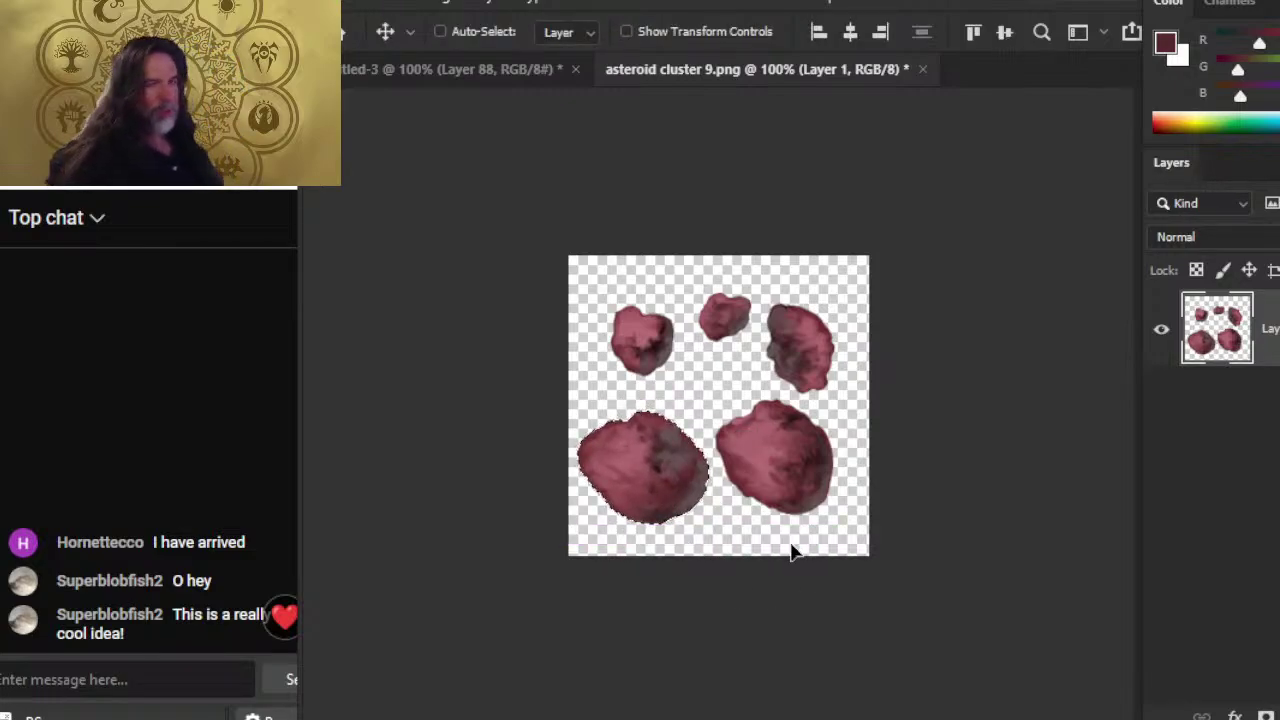
{"action": "key", "text": "ctrl+d"}
- Move the top-right asteroid up about 20 px and the top-left one up-left about 15 px
{"action": "key", "text": "l"}
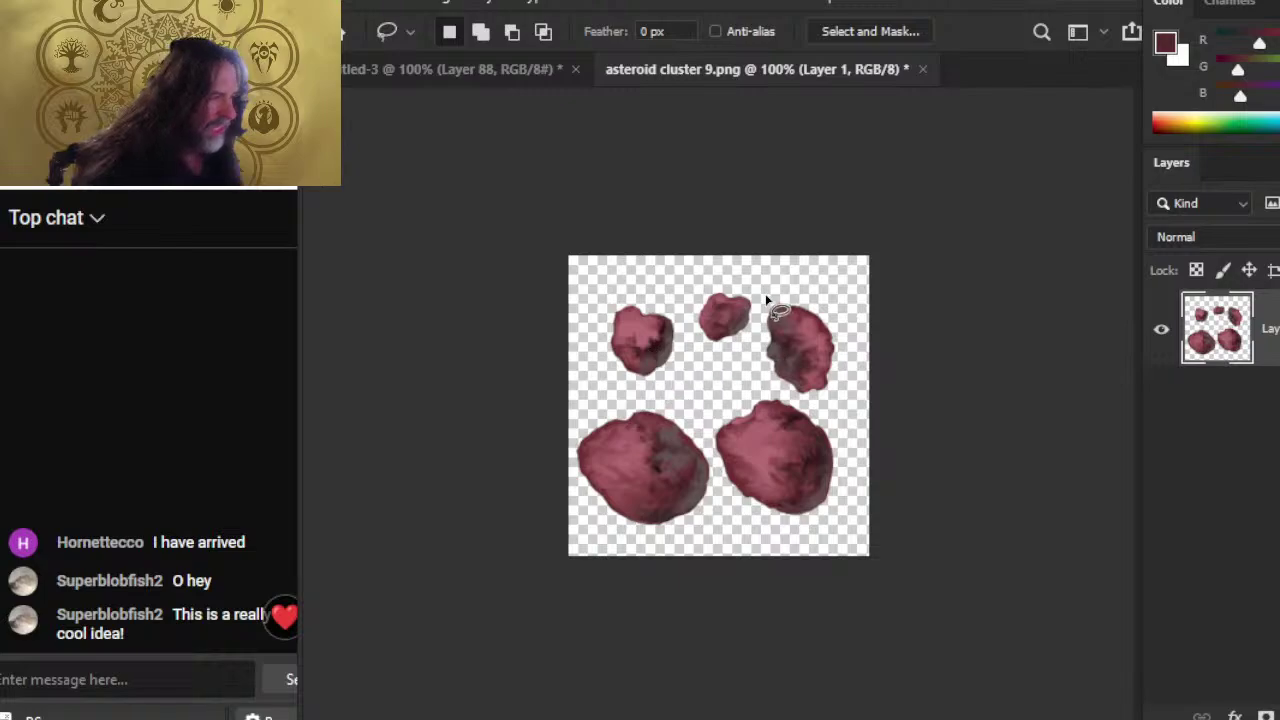
{"action": "mouse_move", "coordinate": [772, 291]}
{"action": "left_mouse_down"}
{"action": "mouse_move", "coordinate": [754, 325]}
{"action": "mouse_move", "coordinate": [764, 382]}
{"action": "mouse_move", "coordinate": [828, 408]}
{"action": "mouse_move", "coordinate": [858, 322]}
{"action": "left_mouse_up"}
{"action": "left_click_drag", "start_coordinate": [800, 355], "coordinate": [805, 335]}
{"action": "key", "text": "ctrl+d"}
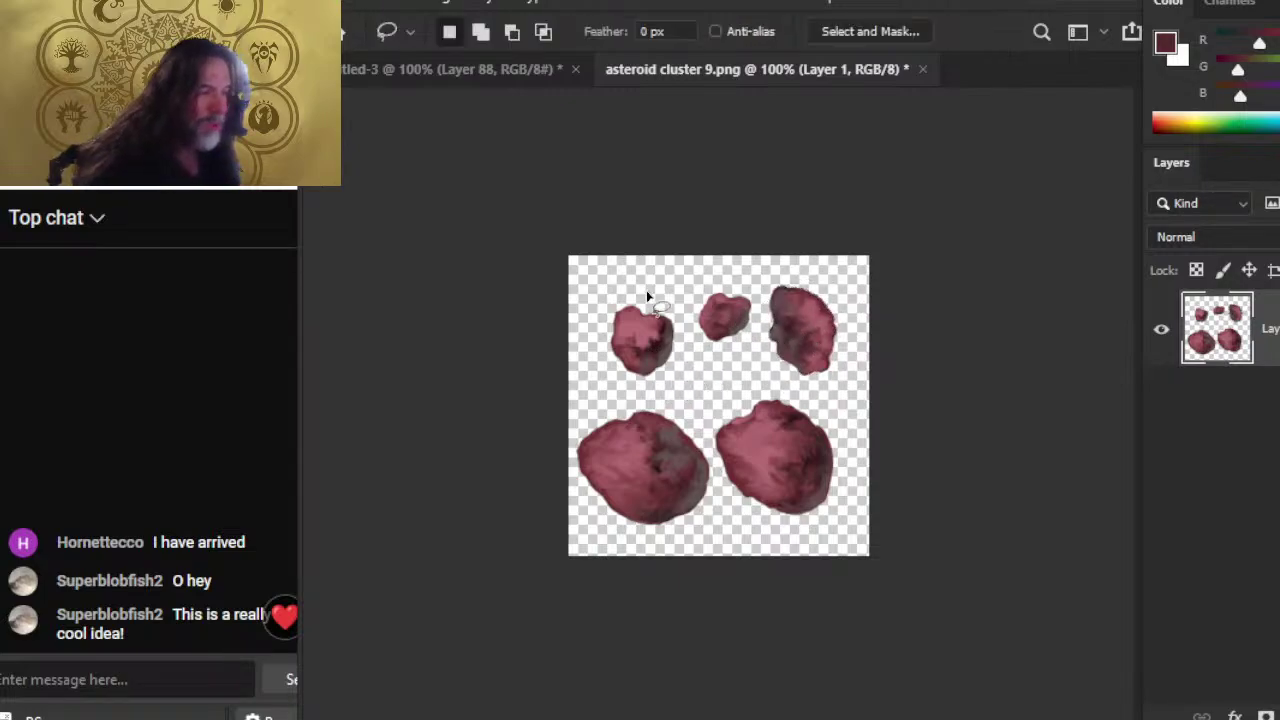
{"action": "left_click_drag", "start_coordinate": [610, 270], "coordinate": [671, 286]}
{"action": "key", "text": "v"}
{"action": "left_click_drag", "start_coordinate": [651, 346], "coordinate": [644, 331]}
{"action": "key", "text": "ctrl+d"}
- Move the bottom-right asteroid up about 15 px and the bottom-left one up about 20 px
{"action": "key", "text": "l"}
{"action": "mouse_move", "coordinate": [755, 390]}
{"action": "left_mouse_down"}
{"action": "mouse_move", "coordinate": [711, 418]}
{"action": "mouse_move", "coordinate": [708, 442]}
{"action": "mouse_move", "coordinate": [758, 525]}
{"action": "mouse_move", "coordinate": [820, 527]}
{"action": "mouse_move", "coordinate": [841, 473]}
{"action": "mouse_move", "coordinate": [811, 399]}
{"action": "mouse_move", "coordinate": [755, 390]}
{"action": "left_mouse_up"}
{"action": "key", "text": "v"}
{"action": "left_click_drag", "start_coordinate": [794, 471], "coordinate": [790, 455]}
{"action": "key", "text": "ctrl+d"}
{"action": "key", "text": "l"}
{"action": "mouse_move", "coordinate": [634, 388]}
{"action": "left_mouse_down"}
{"action": "mouse_move", "coordinate": [568, 515]}
{"action": "mouse_move", "coordinate": [720, 510]}
{"action": "mouse_move", "coordinate": [706, 440]}
{"action": "mouse_move", "coordinate": [634, 387]}
{"action": "left_mouse_up"}
{"action": "key", "text": "v"}
{"action": "left_click_drag", "start_coordinate": [663, 466], "coordinate": [659, 442]}
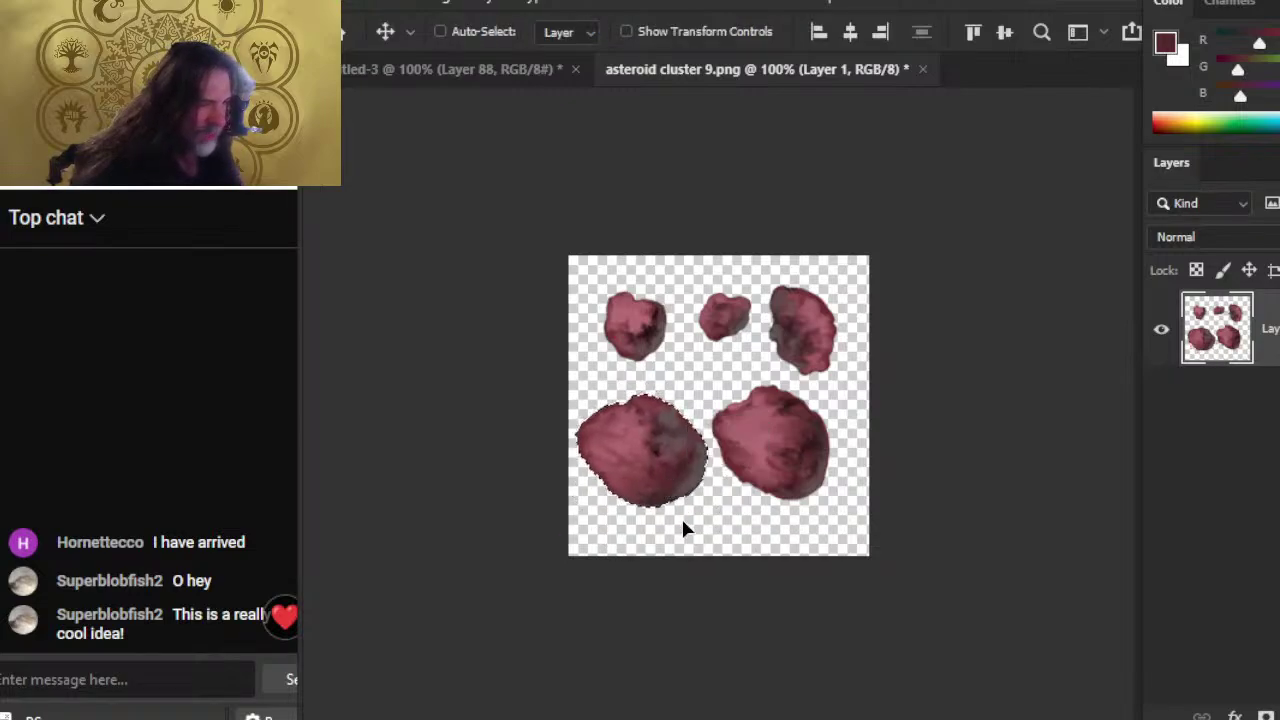
{"action": "key", "text": "ctrl+d"}
- Shift the bottom-right asteroid down and right, and the top-right asteroid down-right
{"action": "key", "text": "l"}
{"action": "mouse_move", "coordinate": [755, 373]}
{"action": "left_mouse_down"}
{"action": "mouse_move", "coordinate": [700, 415]}
{"action": "mouse_move", "coordinate": [731, 500]}
{"action": "mouse_move", "coordinate": [812, 538]}
{"action": "mouse_move", "coordinate": [850, 455]}
{"action": "mouse_move", "coordinate": [819, 385]}
{"action": "mouse_move", "coordinate": [775, 378]}
{"action": "left_mouse_up"}
{"action": "key", "text": "v"}
{"action": "left_click_drag", "start_coordinate": [780, 466], "coordinate": [792, 486]}
{"action": "key", "text": "ctrl+d"}
{"action": "key", "text": "l"}
{"action": "mouse_move", "coordinate": [808, 266]}
{"action": "left_mouse_down"}
{"action": "mouse_move", "coordinate": [761, 310]}
{"action": "mouse_move", "coordinate": [820, 392]}
{"action": "mouse_move", "coordinate": [845, 300]}
{"action": "mouse_move", "coordinate": [815, 333]}
{"action": "left_mouse_up"}
{"action": "key", "text": "v"}
{"action": "key", "text": "ctrl+d"}
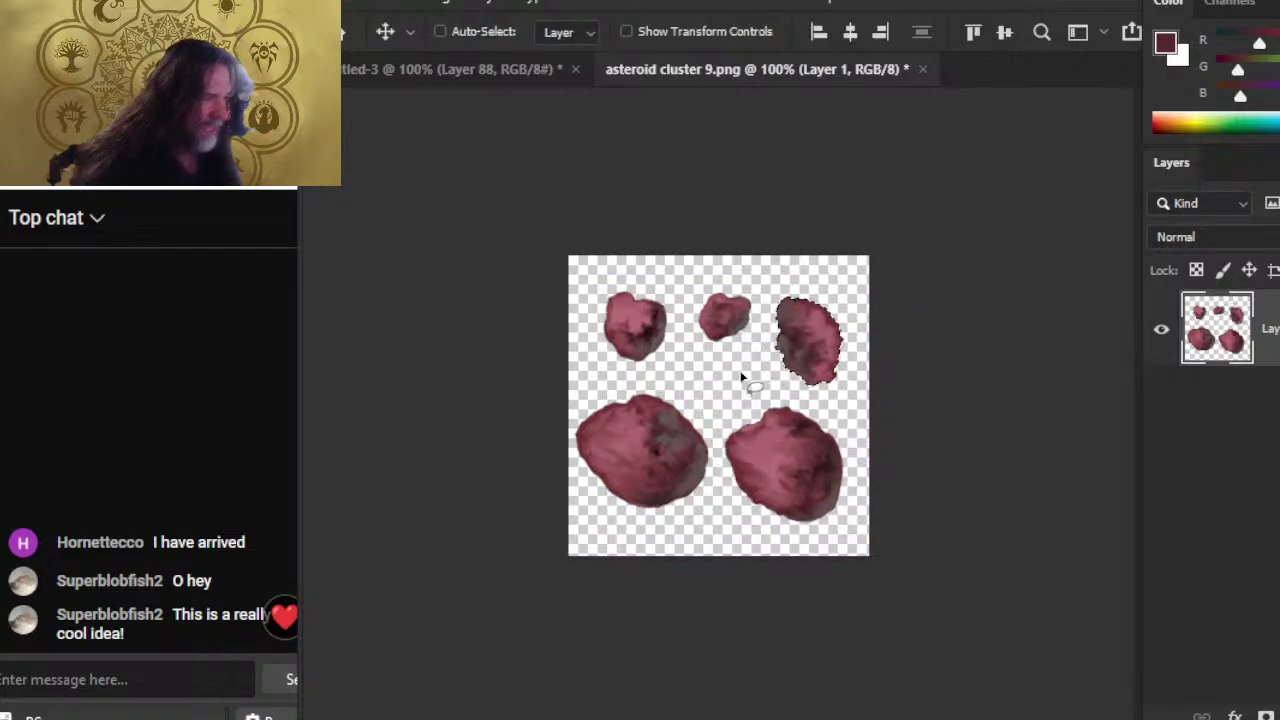
{"action": "key", "text": "l"}
- Move the small middle asteroid up-left and the top-left asteroid down
{"action": "left_click_drag", "start_coordinate": [740, 282], "coordinate": [724, 312]}
{"action": "key", "text": "v"}
{"action": "key", "text": "ctrl+d"}
{"action": "key", "text": "l"}
{"action": "mouse_move", "coordinate": [597, 288]}
{"action": "left_mouse_down"}
{"action": "mouse_move", "coordinate": [645, 371]}
{"action": "mouse_move", "coordinate": [678, 345]}
{"action": "mouse_move", "coordinate": [671, 292]}
{"action": "mouse_move", "coordinate": [660, 337]}
{"action": "left_mouse_up"}
{"action": "key", "text": "v"}
{"action": "key", "text": "ctrl+d"}
{"action": "key", "text": "l"}
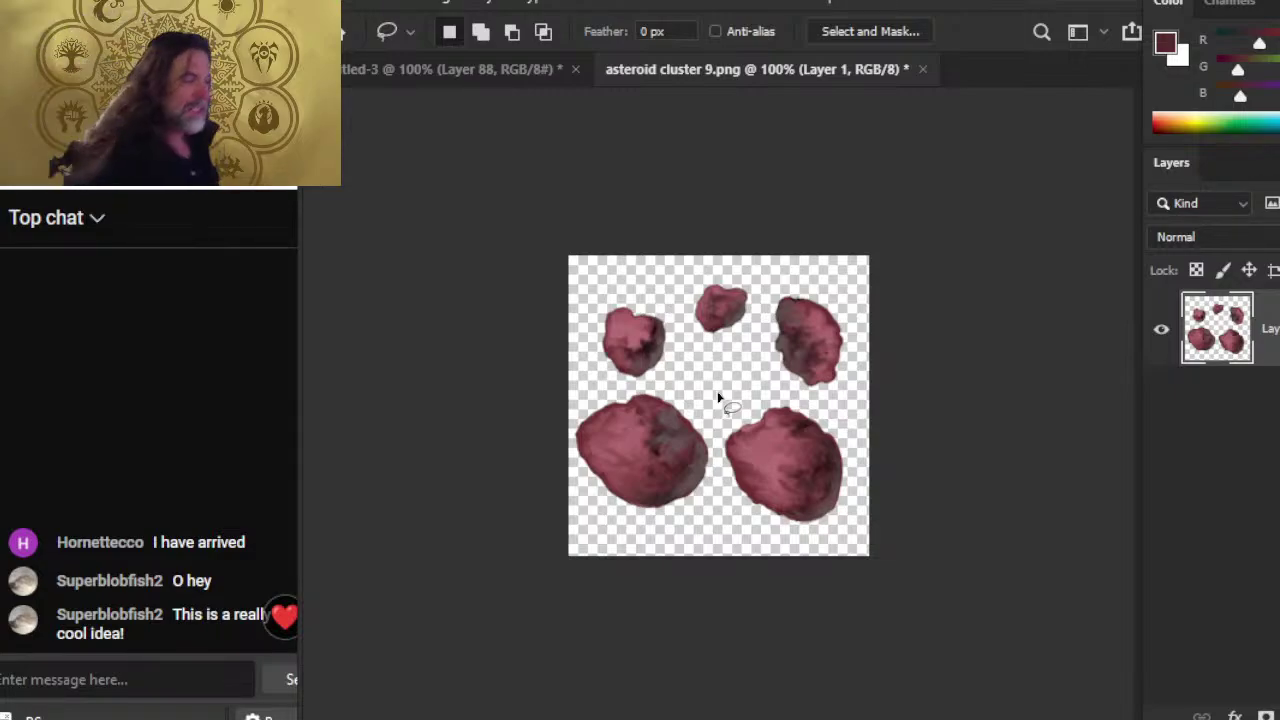
- Zoom in on the asteroids to 283% and pick up the Eraser
{"action": "key", "text": "z"}
{"action": "left_click_drag", "start_coordinate": [828, 283], "coordinate": [880, 314]}
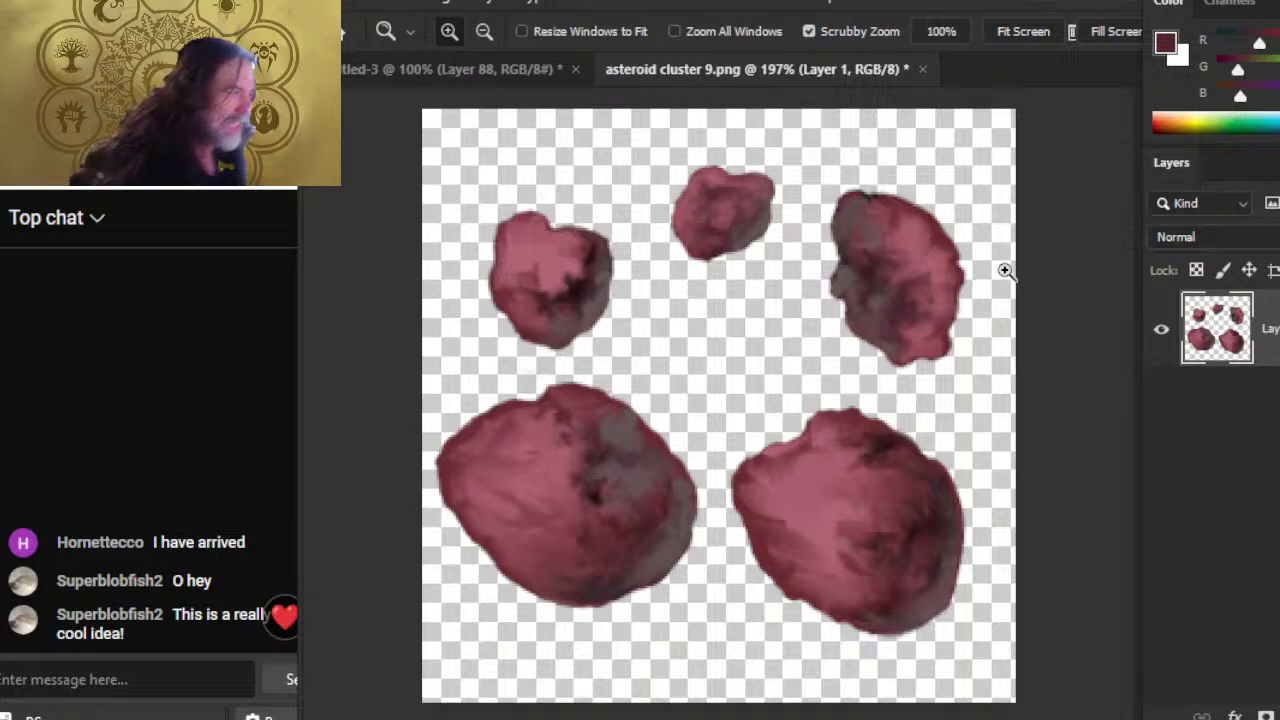
{"action": "left_click_drag", "start_coordinate": [998, 257], "coordinate": [1030, 255]}
{"action": "key", "text": "e"}
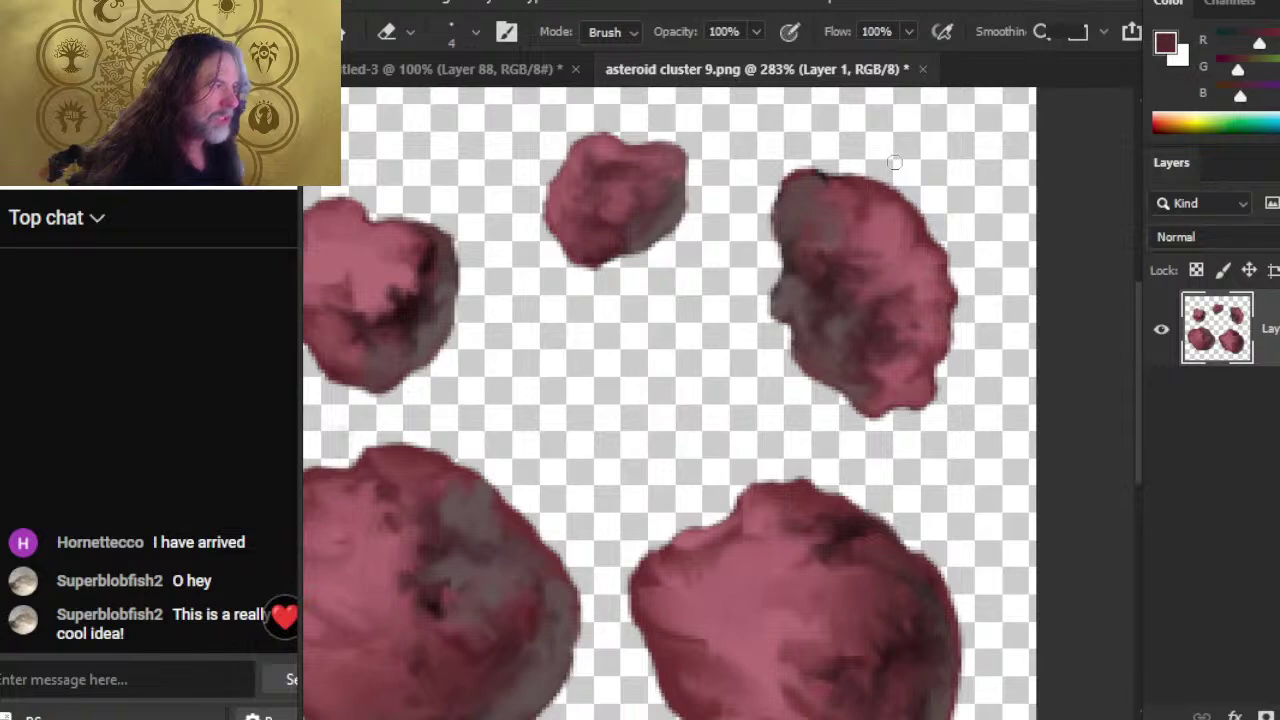
- Zoom to 394% on the bottom-right asteroid and erase rough pixels along its upper-left edge
{"action": "key", "text": "z"}
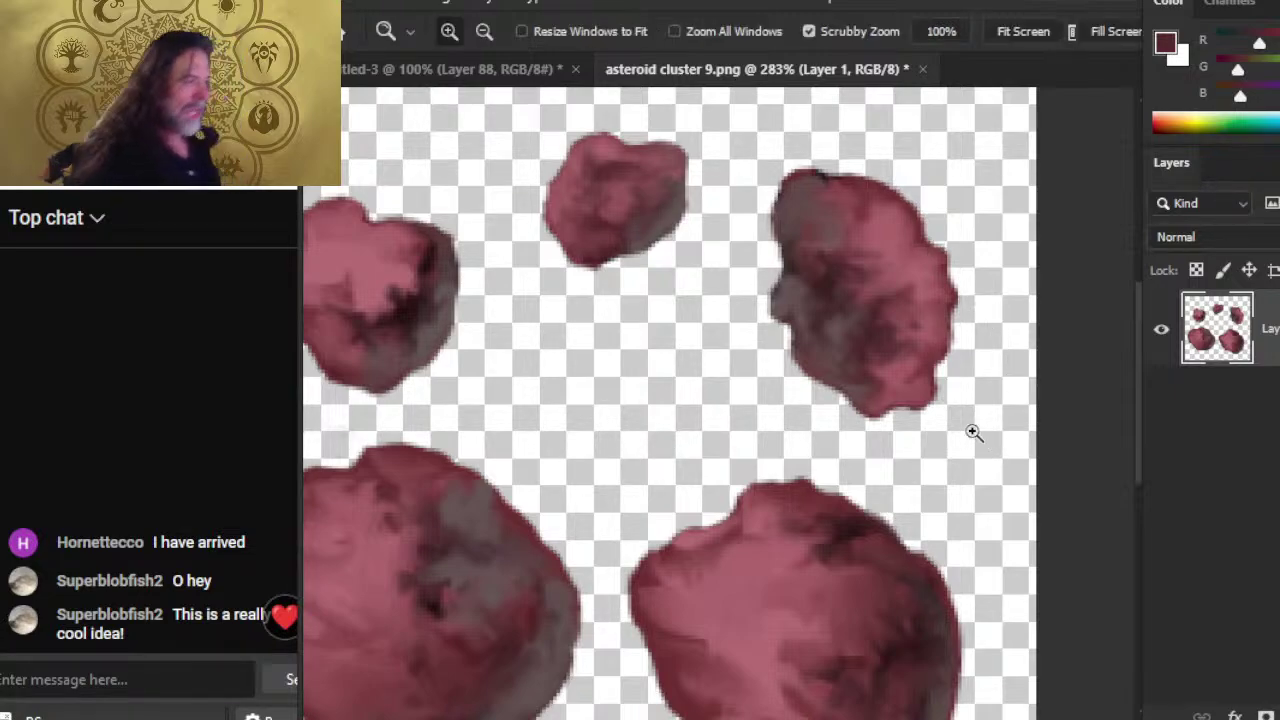
{"action": "left_click", "coordinate": [947, 427], "text": "alt"}
{"action": "mouse_move", "coordinate": [909, 503]}
{"action": "left_mouse_down"}
{"action": "mouse_move", "coordinate": [846, 337]}
{"action": "mouse_move", "coordinate": [743, 291]}
{"action": "left_mouse_up"}
{"action": "left_click", "coordinate": [743, 291]}
{"action": "key", "text": "e"}
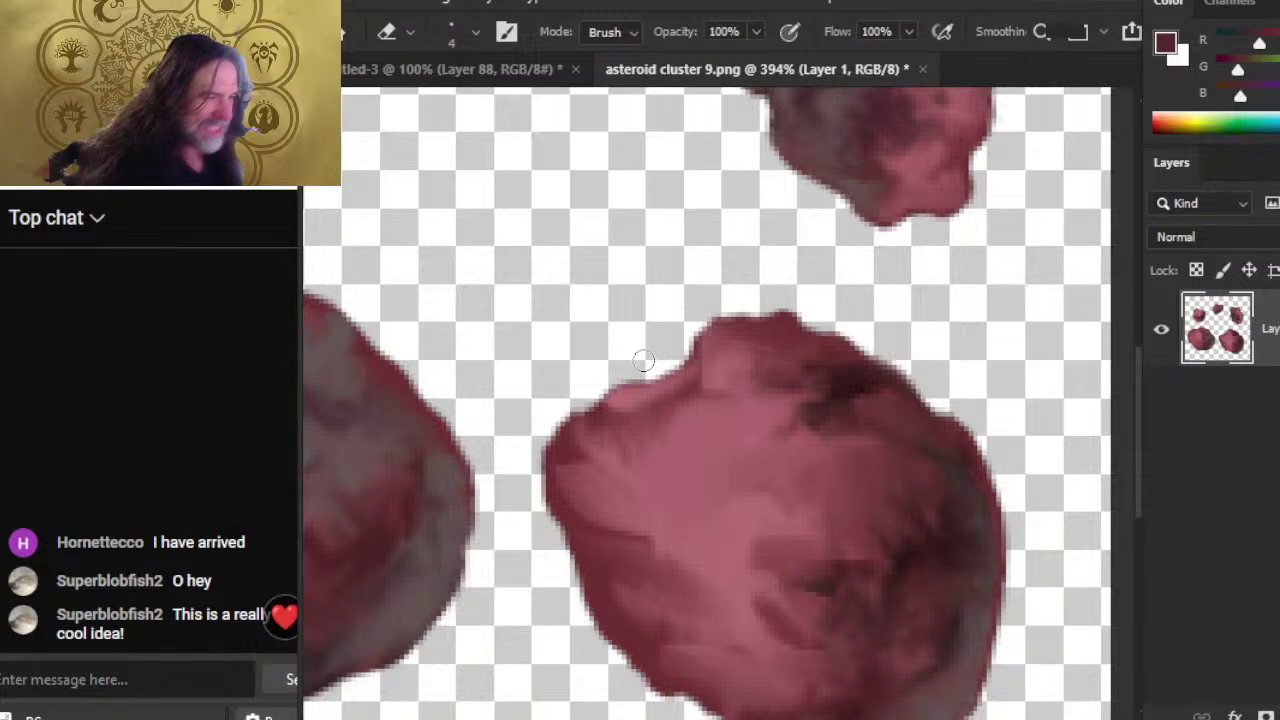
{"action": "mouse_move", "coordinate": [686, 358]}
{"action": "left_mouse_down"}
{"action": "mouse_move", "coordinate": [730, 318]}
{"action": "mouse_move", "coordinate": [790, 312]}
{"action": "mouse_move", "coordinate": [908, 380]}
{"action": "left_mouse_up"}
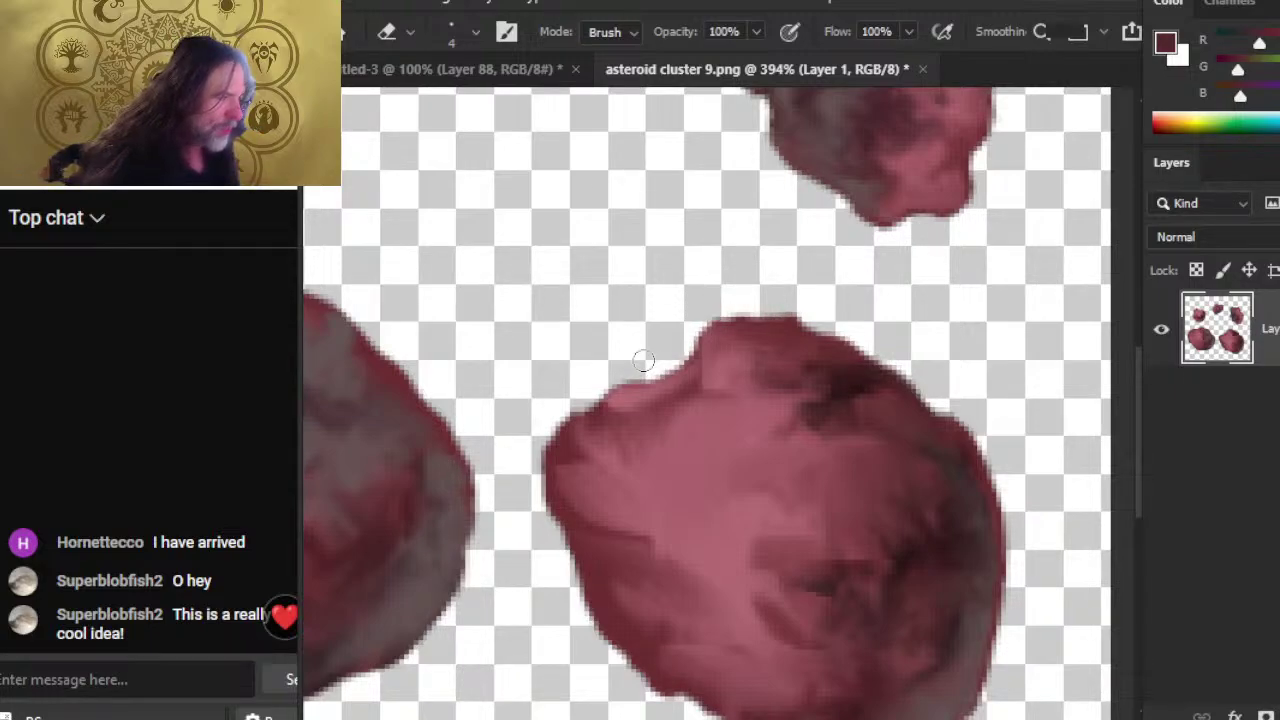
- Zoom out to 156%, alternate Smudge and Eraser, then zoom to 312% on the top-right asteroid
{"action": "key", "text": "z"}
{"action": "left_click_drag", "start_coordinate": [991, 500], "coordinate": [750, 613]}
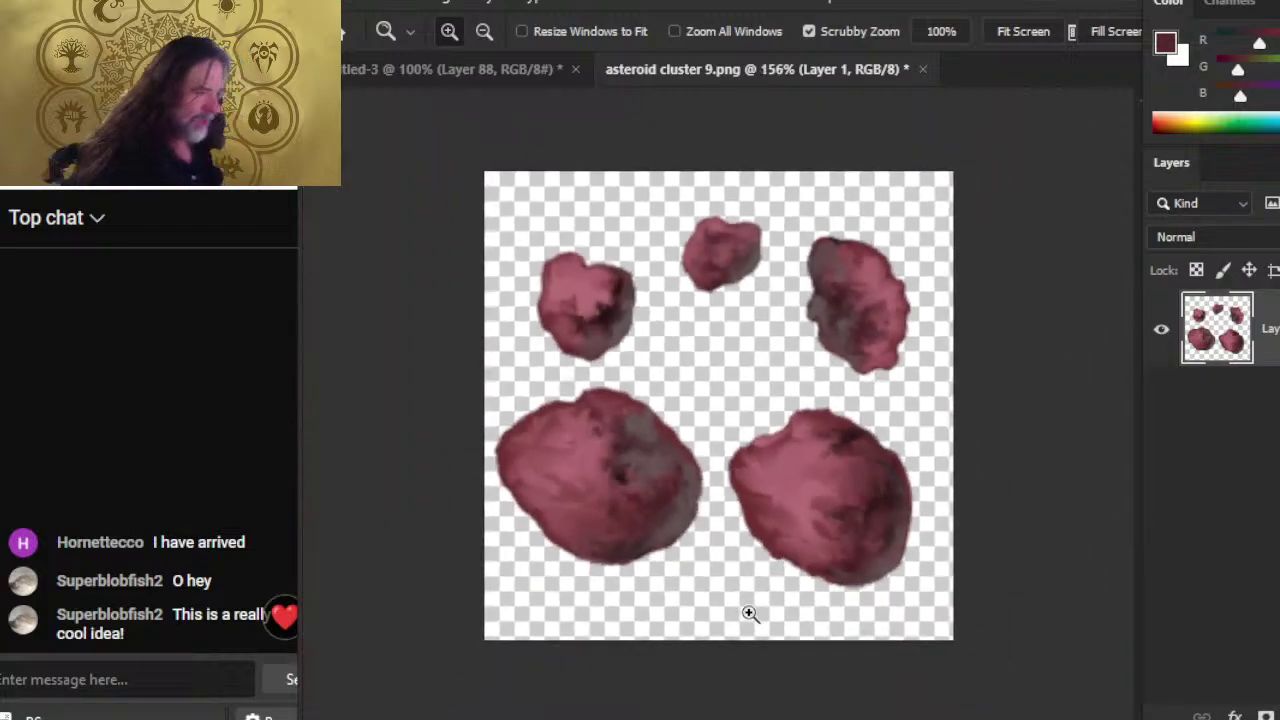
{"action": "key", "text": "r"}
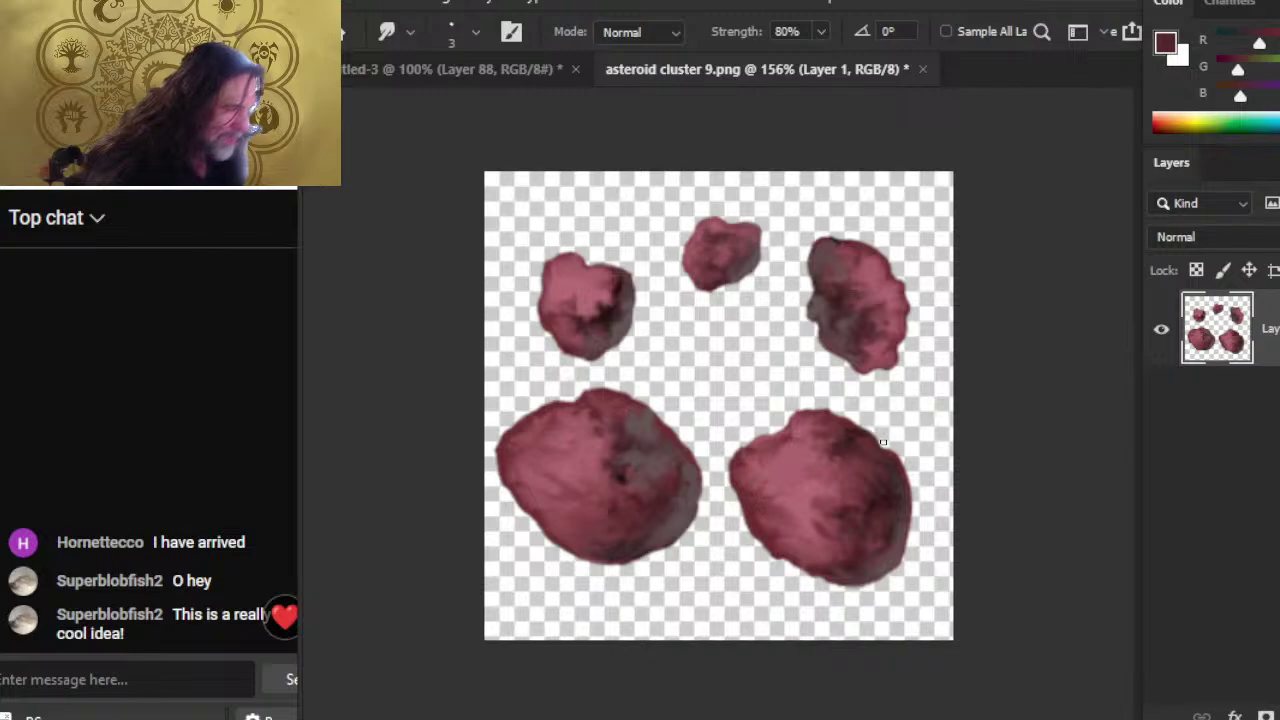
{"action": "key", "text": "e"}
{"action": "key", "text": "r"}
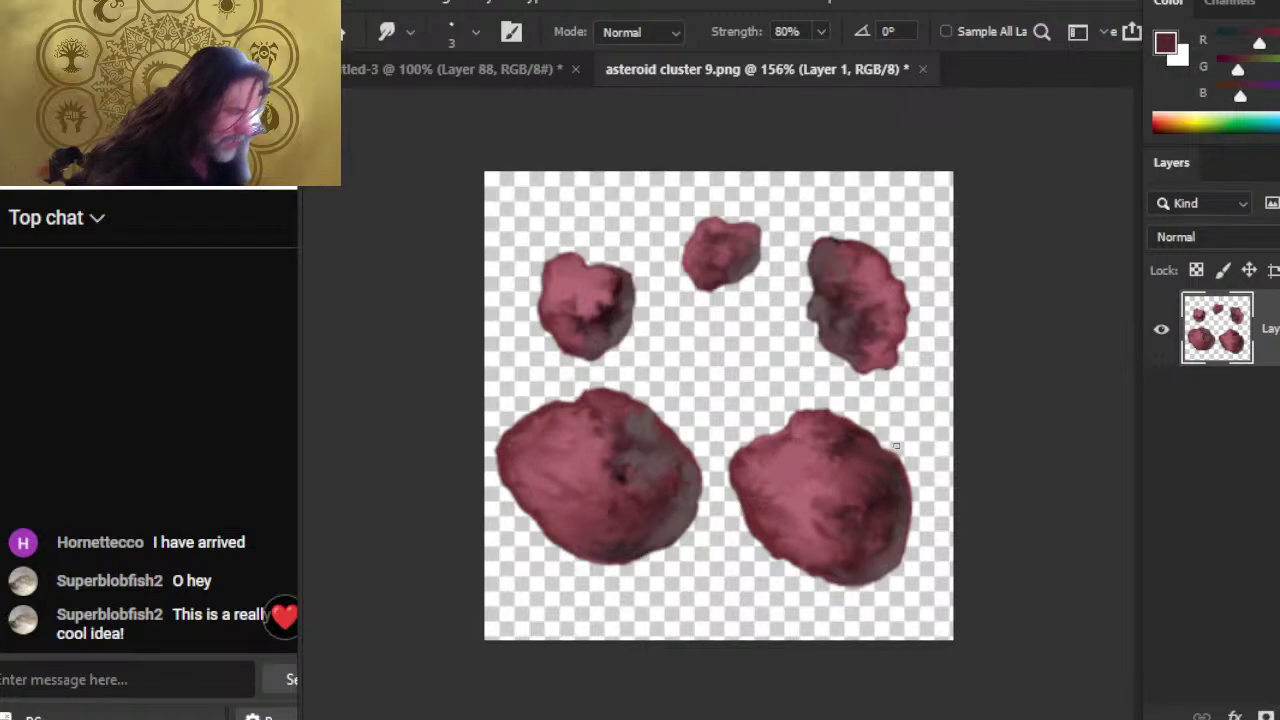
{"action": "key", "text": "e"}
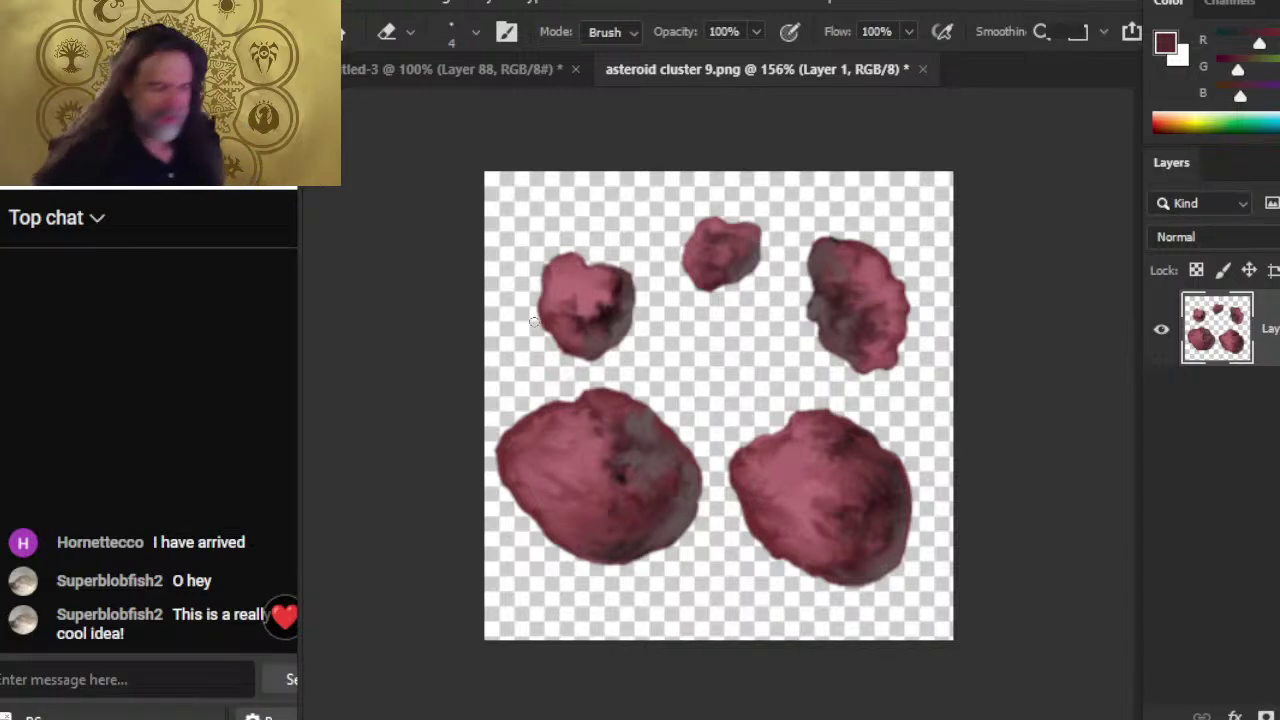
{"action": "key", "text": "z"}
{"action": "left_click", "coordinate": [838, 300]}
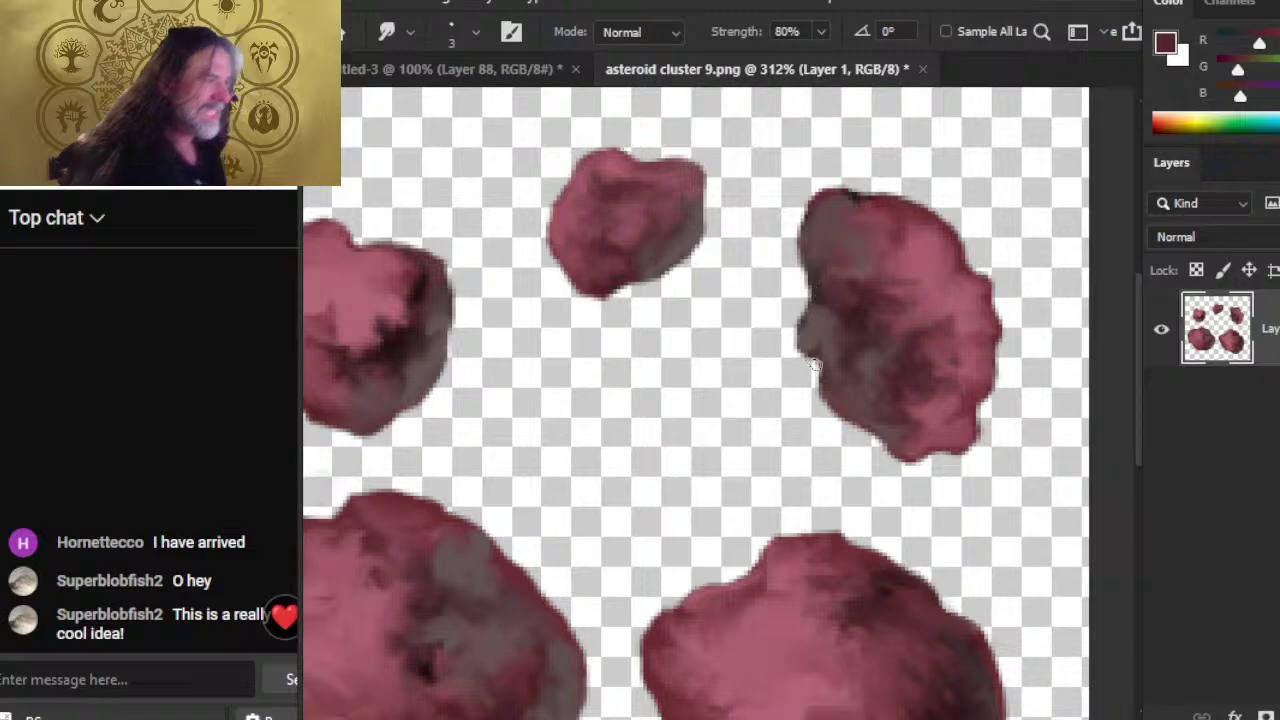
{"action": "left_click_drag", "start_coordinate": [817, 289], "coordinate": [760, 386]}
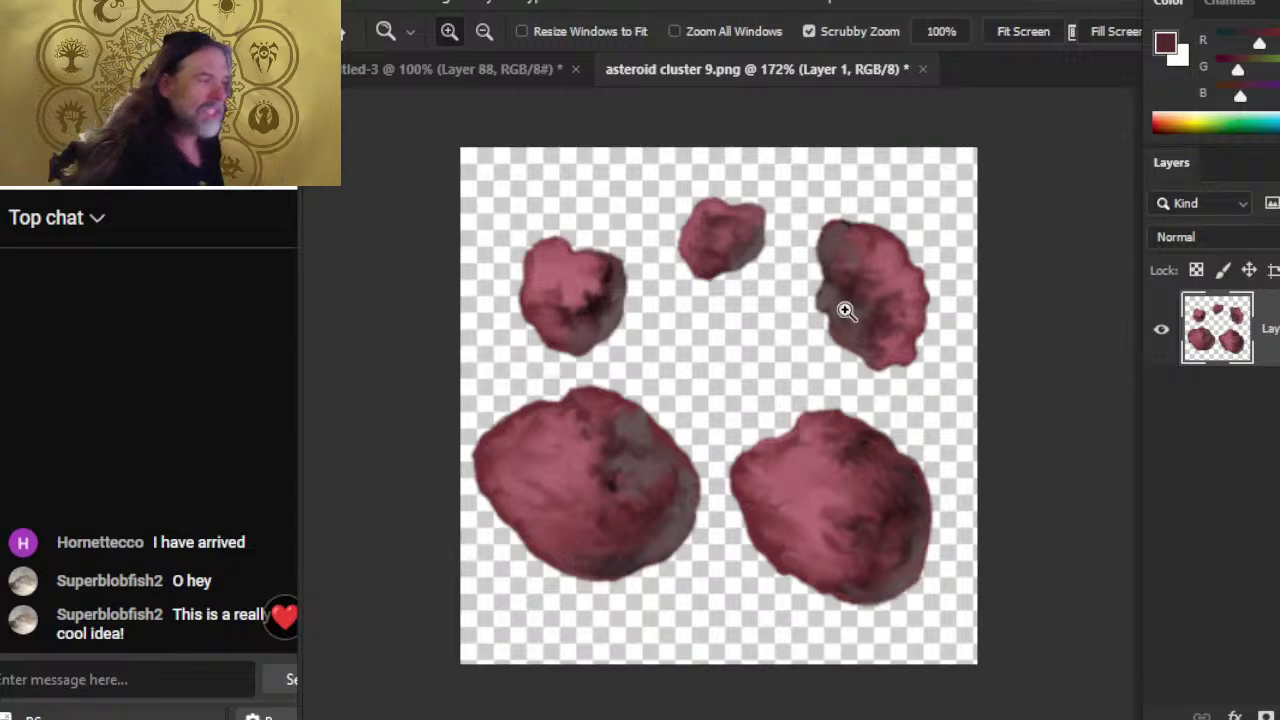
{"action": "left_click_drag", "start_coordinate": [863, 209], "coordinate": [966, 306]}
{"action": "key", "text": "r"}
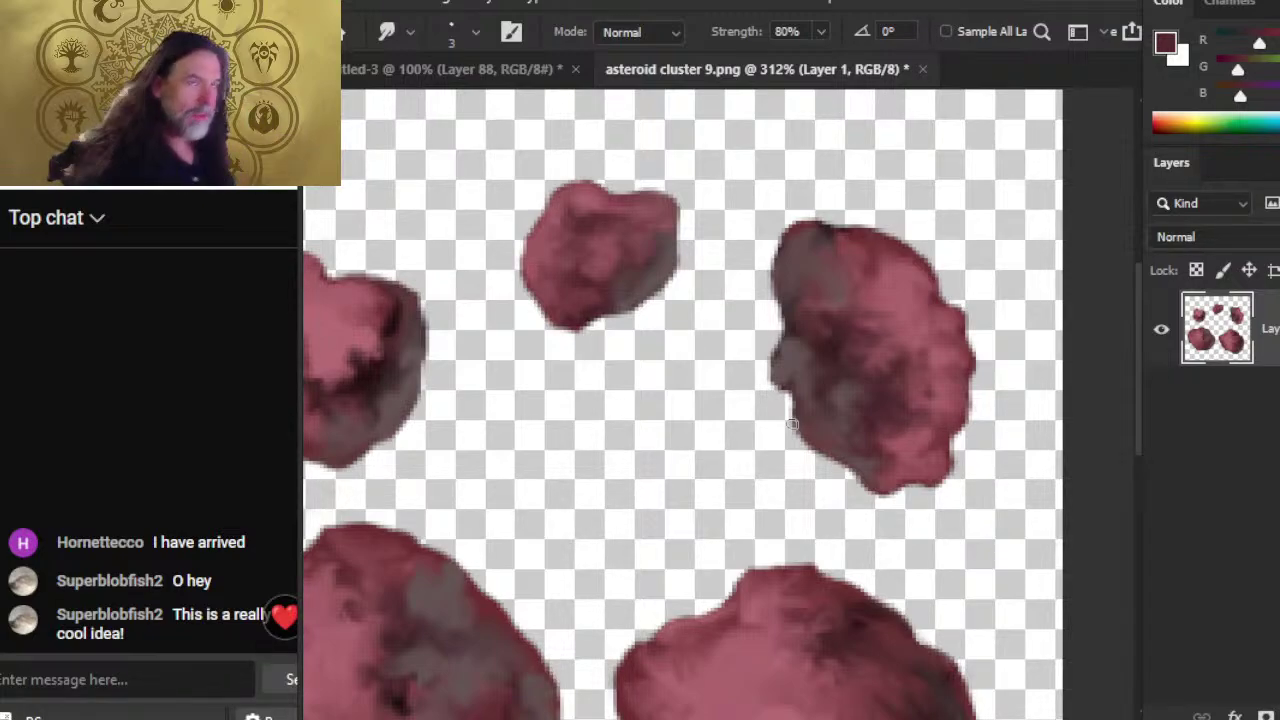
- Erase the stray pixels along the right asteroid's top edge
{"action": "key", "text": "e"}
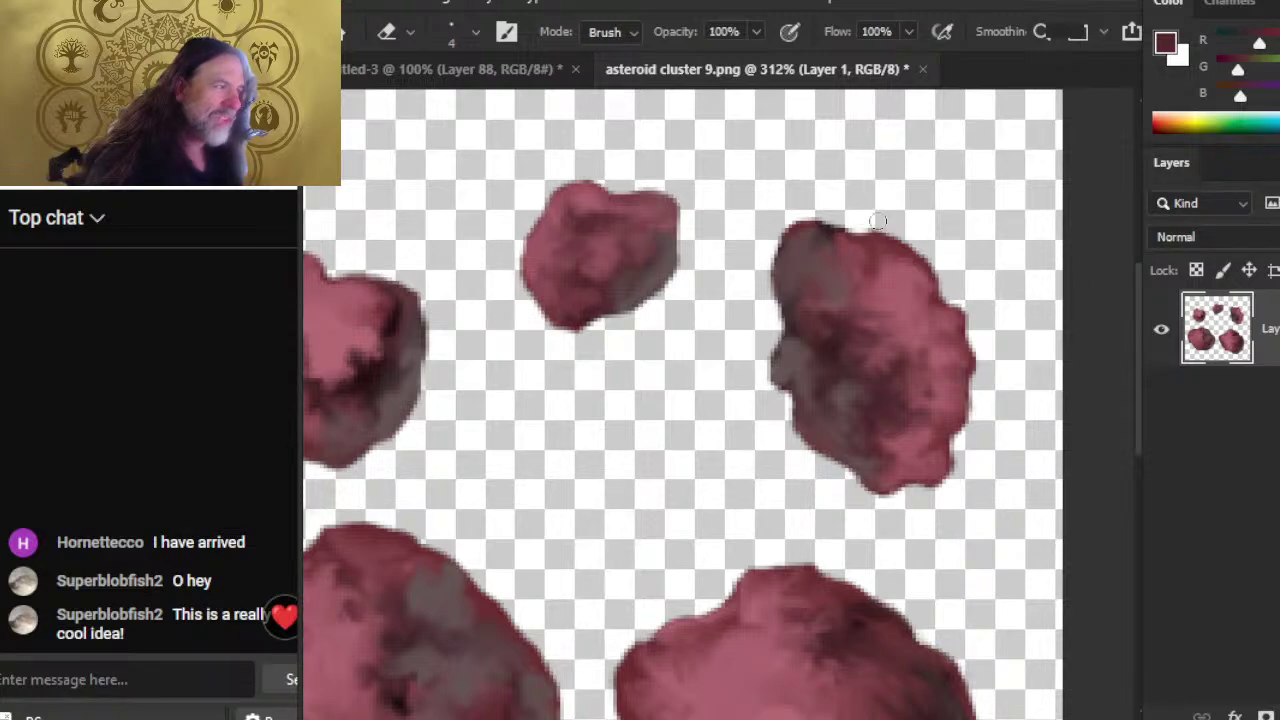
{"action": "key", "text": "r"}
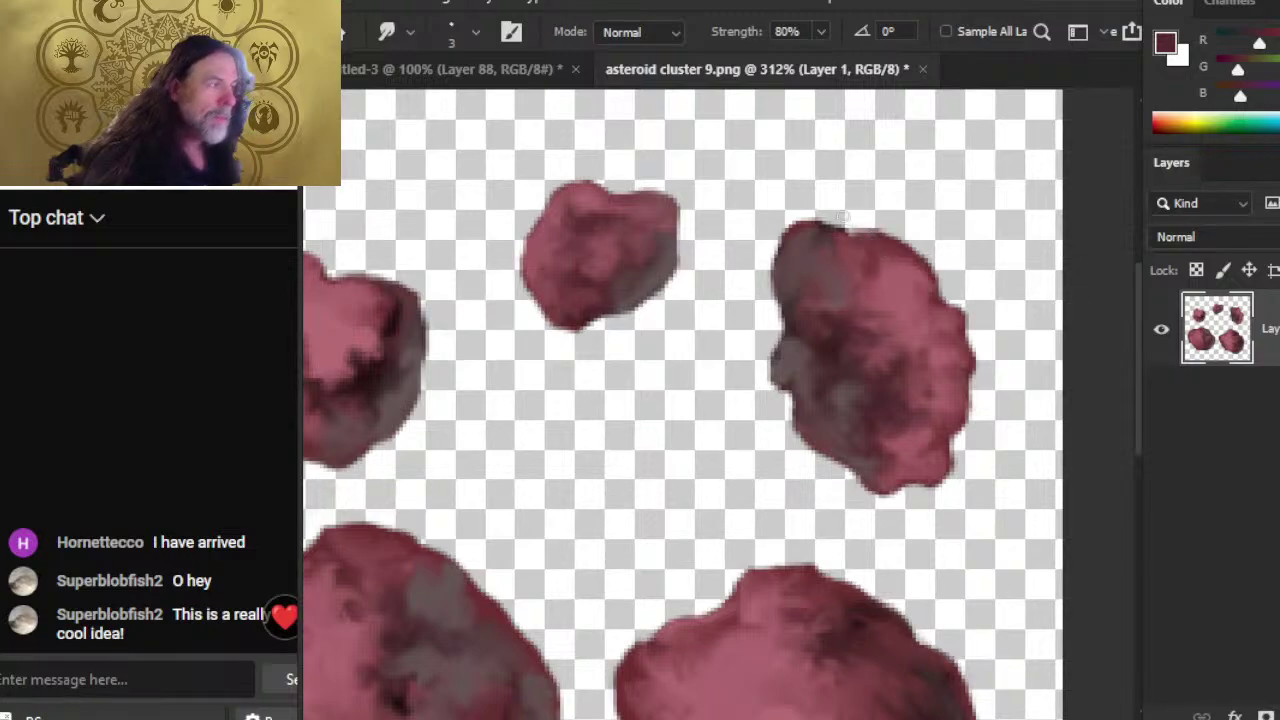
{"action": "key", "text": "b"}
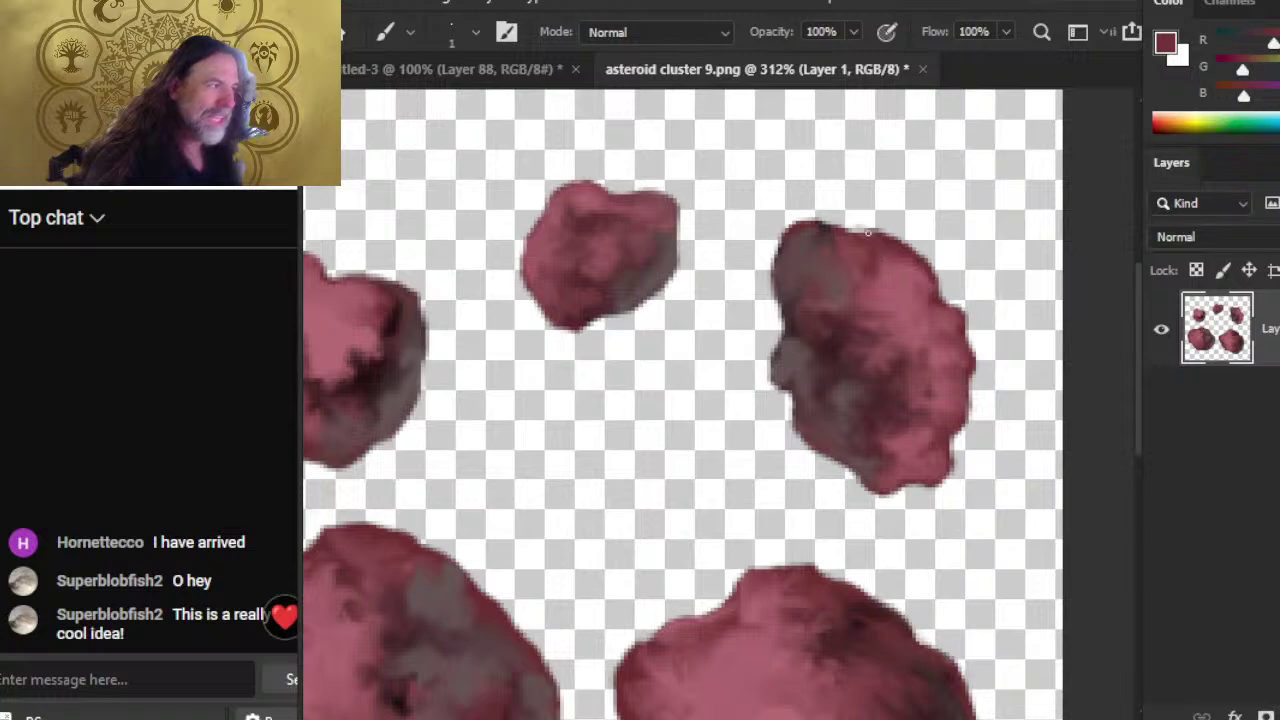
{"action": "key", "text": "e"}
{"action": "left_click_drag", "start_coordinate": [882, 218], "coordinate": [878, 220]}
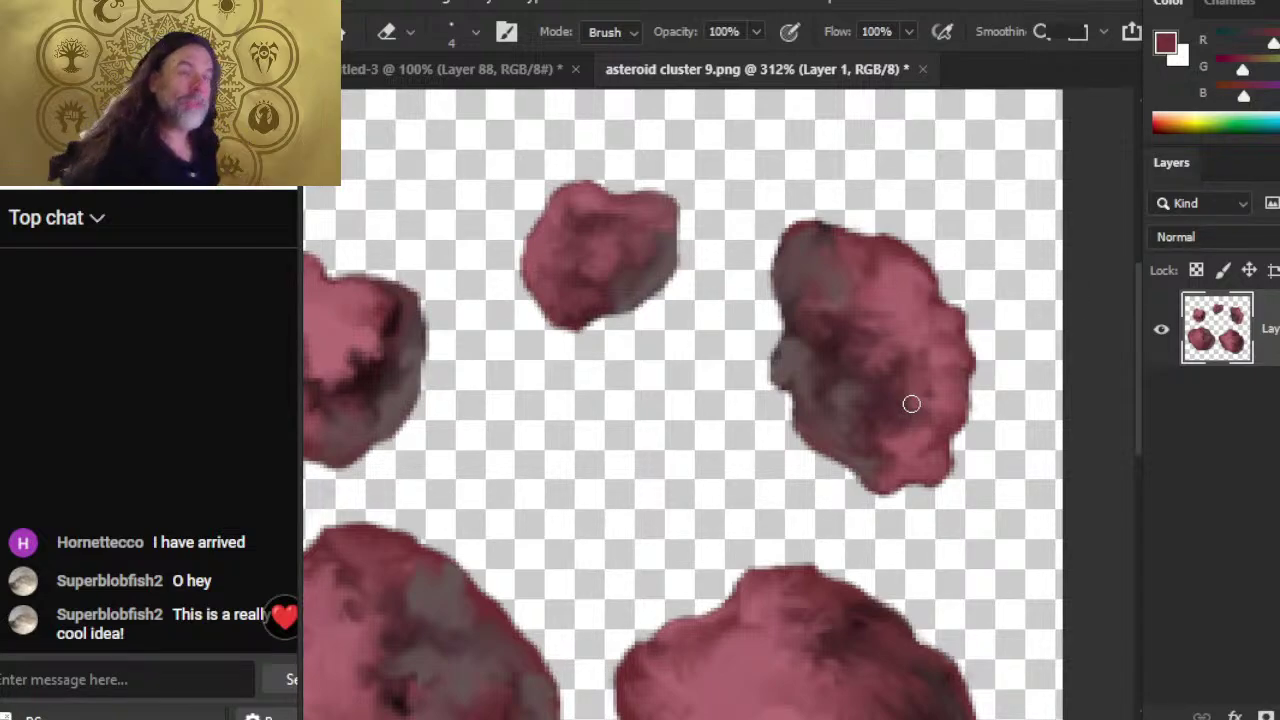
{"action": "key", "text": "r"}
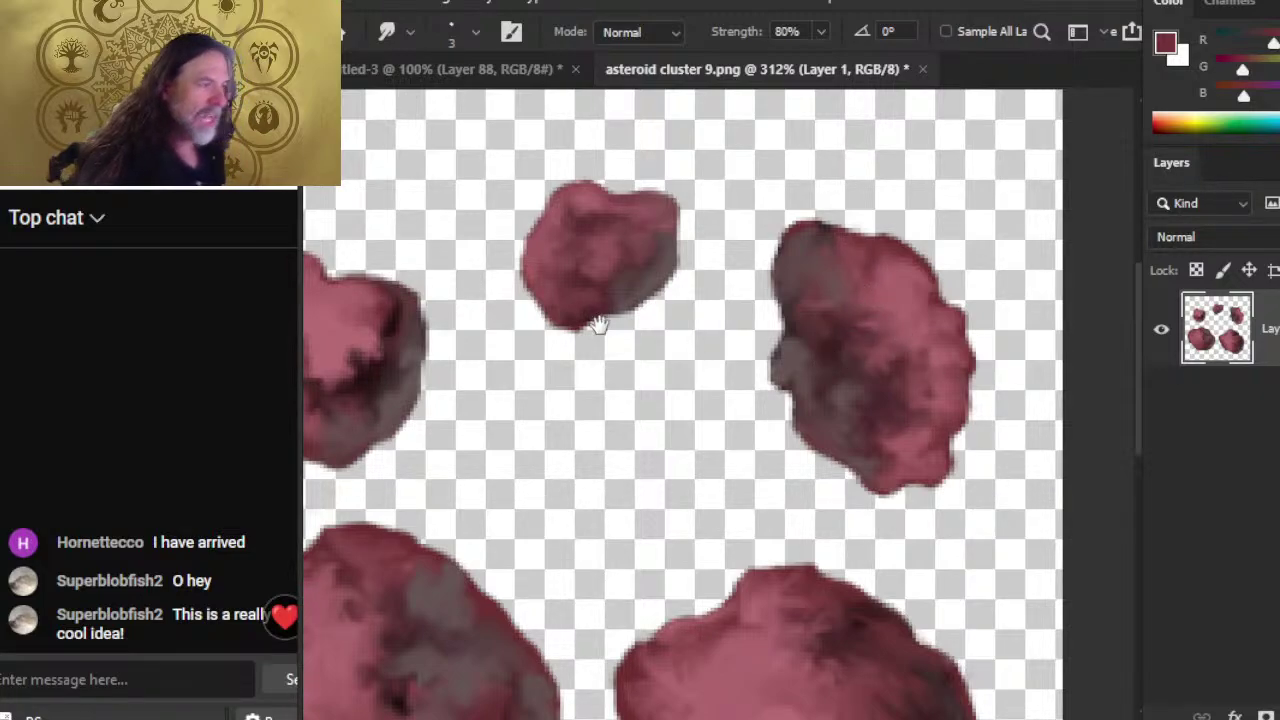
- Smudge the dark shading inside the left asteroid to blend it
{"action": "left_click_drag", "start_coordinate": [600, 325], "coordinate": [719, 343]}
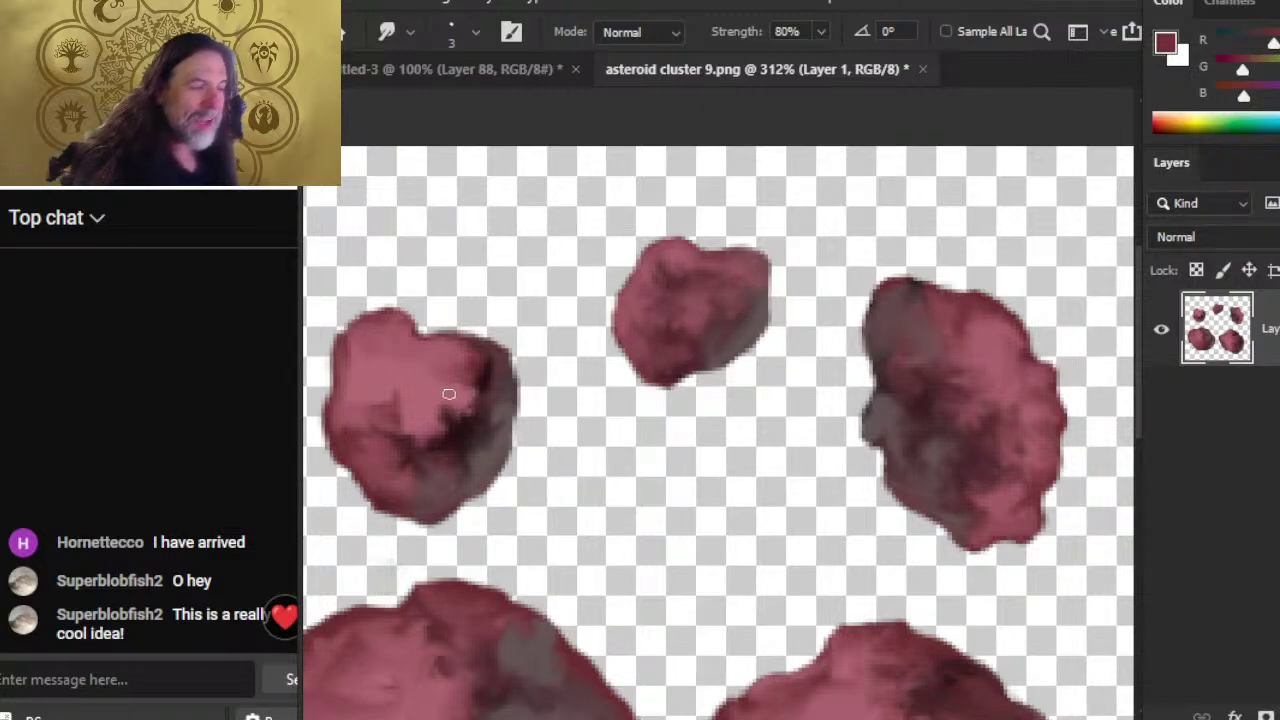
{"action": "mouse_move", "coordinate": [495, 374]}
{"action": "left_mouse_down"}
{"action": "mouse_move", "coordinate": [503, 414]}
{"action": "mouse_move", "coordinate": [483, 384]}
{"action": "mouse_move", "coordinate": [475, 441]}
{"action": "mouse_move", "coordinate": [439, 429]}
{"action": "left_mouse_up"}
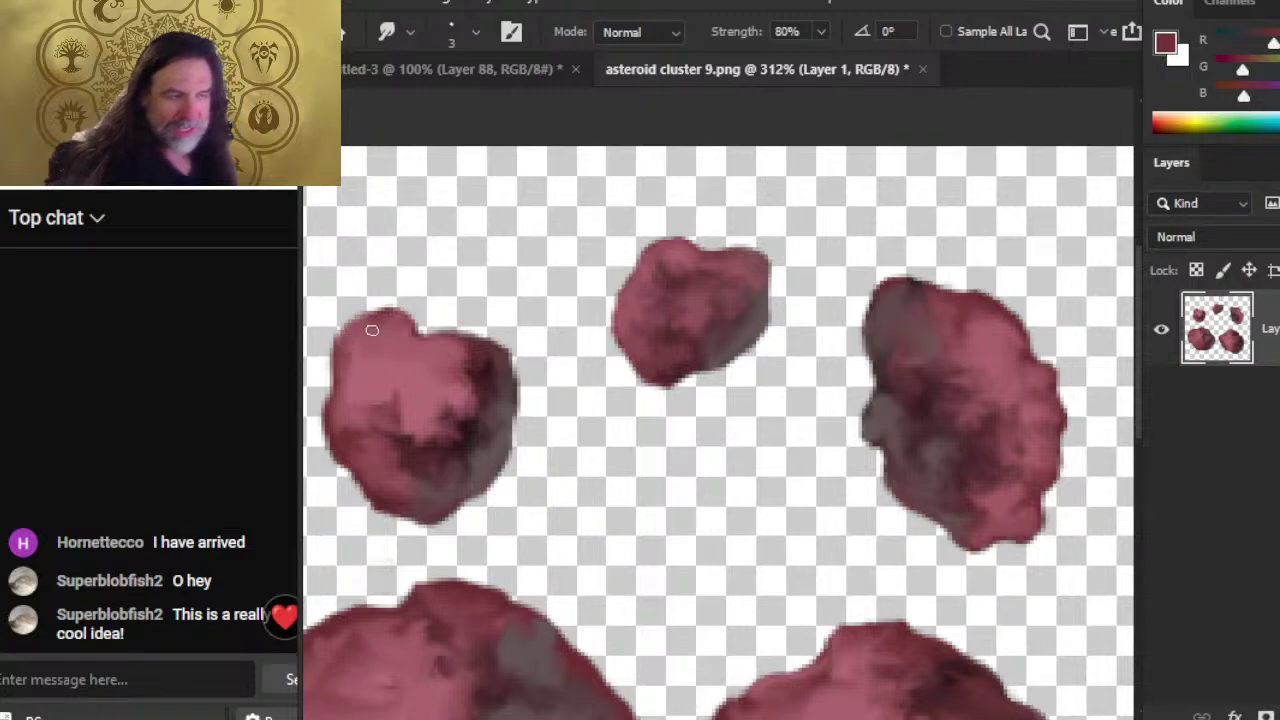
{"action": "key", "text": "e"}
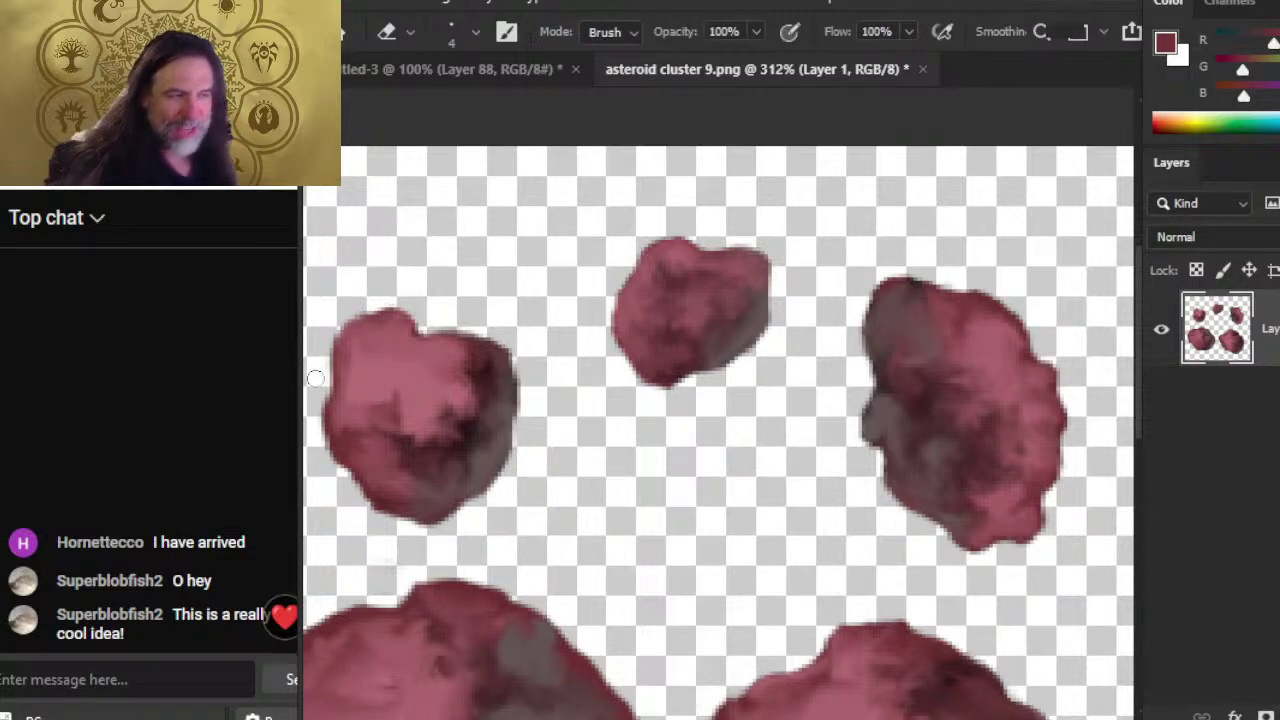
{"action": "left_click_drag", "start_coordinate": [442, 425], "coordinate": [490, 400]}
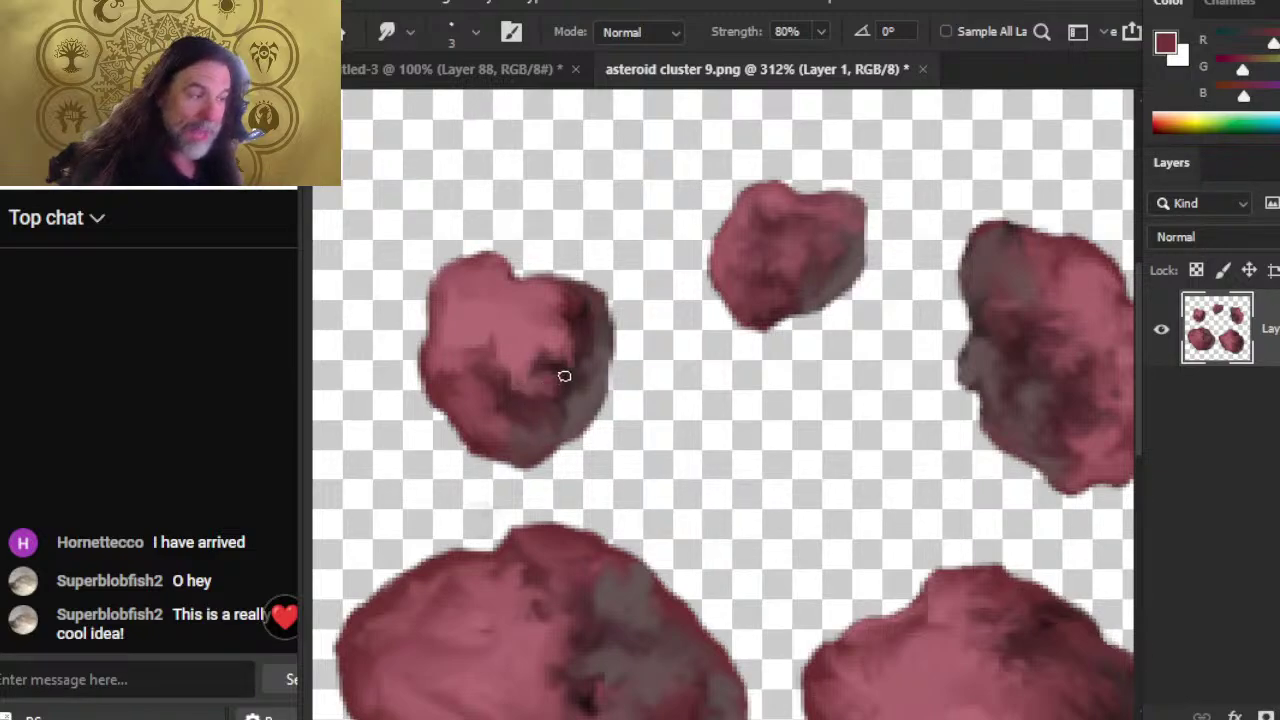
{"action": "mouse_move", "coordinate": [565, 378]}
{"action": "left_mouse_down"}
{"action": "mouse_move", "coordinate": [542, 341]}
{"action": "mouse_move", "coordinate": [539, 360]}
{"action": "mouse_move", "coordinate": [545, 321]}
{"action": "mouse_move", "coordinate": [527, 343]}
{"action": "mouse_move", "coordinate": [584, 376]}
{"action": "mouse_move", "coordinate": [525, 386]}
{"action": "mouse_move", "coordinate": [558, 399]}
{"action": "mouse_move", "coordinate": [537, 421]}
{"action": "mouse_move", "coordinate": [525, 390]}
{"action": "mouse_move", "coordinate": [557, 428]}
{"action": "mouse_move", "coordinate": [511, 420]}
{"action": "mouse_move", "coordinate": [521, 442]}
{"action": "mouse_move", "coordinate": [515, 414]}
{"action": "mouse_move", "coordinate": [496, 412]}
{"action": "mouse_move", "coordinate": [530, 444]}
{"action": "mouse_move", "coordinate": [517, 425]}
{"action": "mouse_move", "coordinate": [571, 389]}
{"action": "mouse_move", "coordinate": [553, 417]}
{"action": "mouse_move", "coordinate": [570, 419]}
{"action": "mouse_move", "coordinate": [537, 422]}
{"action": "mouse_move", "coordinate": [573, 448]}
{"action": "mouse_move", "coordinate": [568, 412]}
{"action": "mouse_move", "coordinate": [549, 473]}
{"action": "left_mouse_up"}
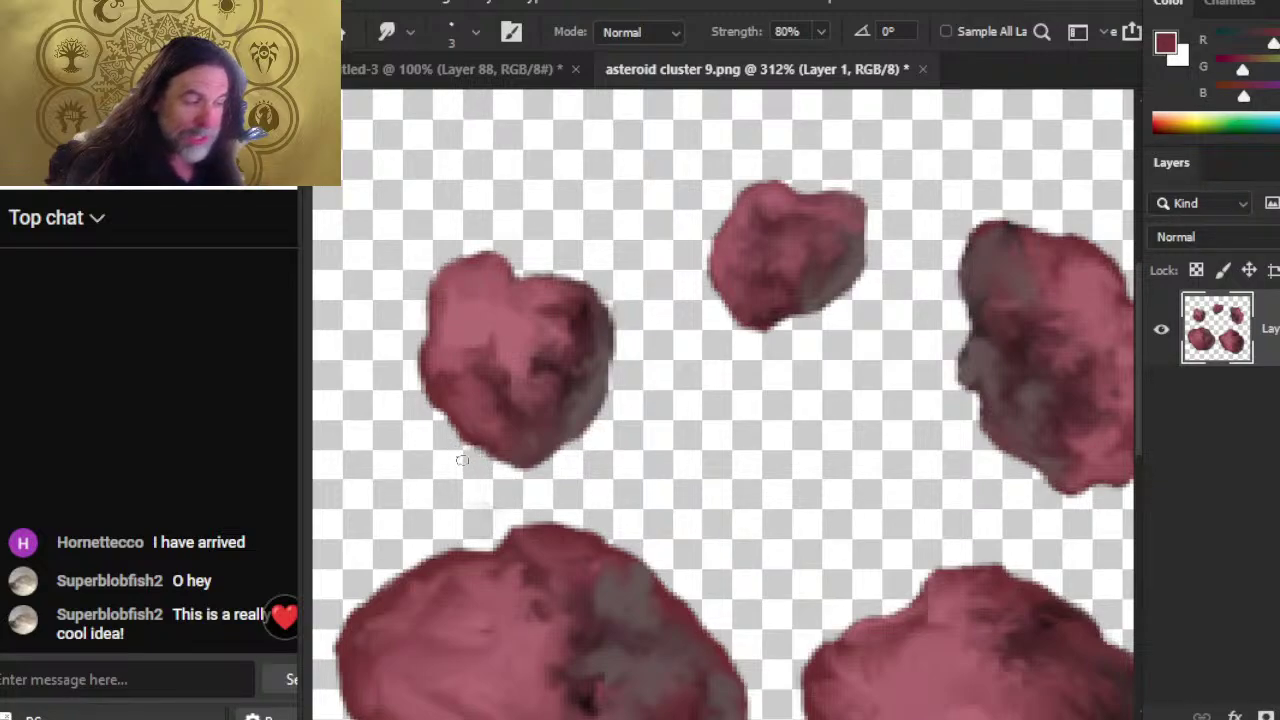
{"action": "key", "text": "e"}
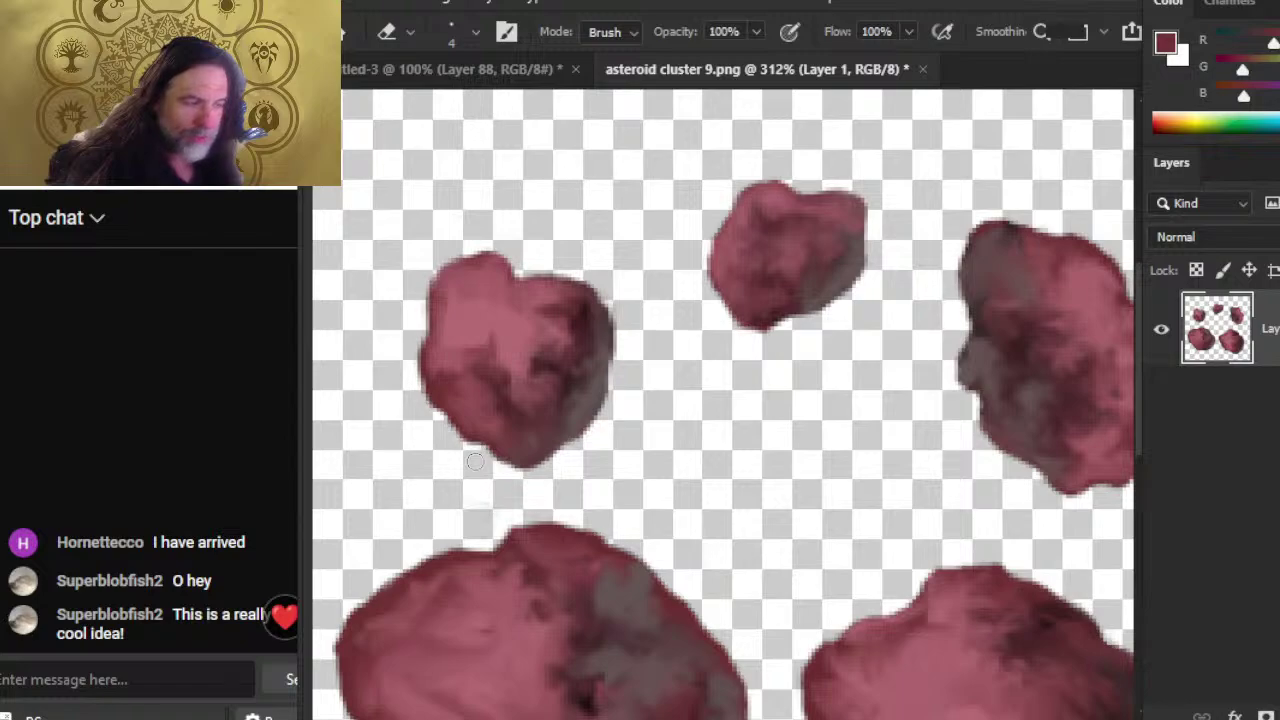
{"action": "key", "text": "r"}
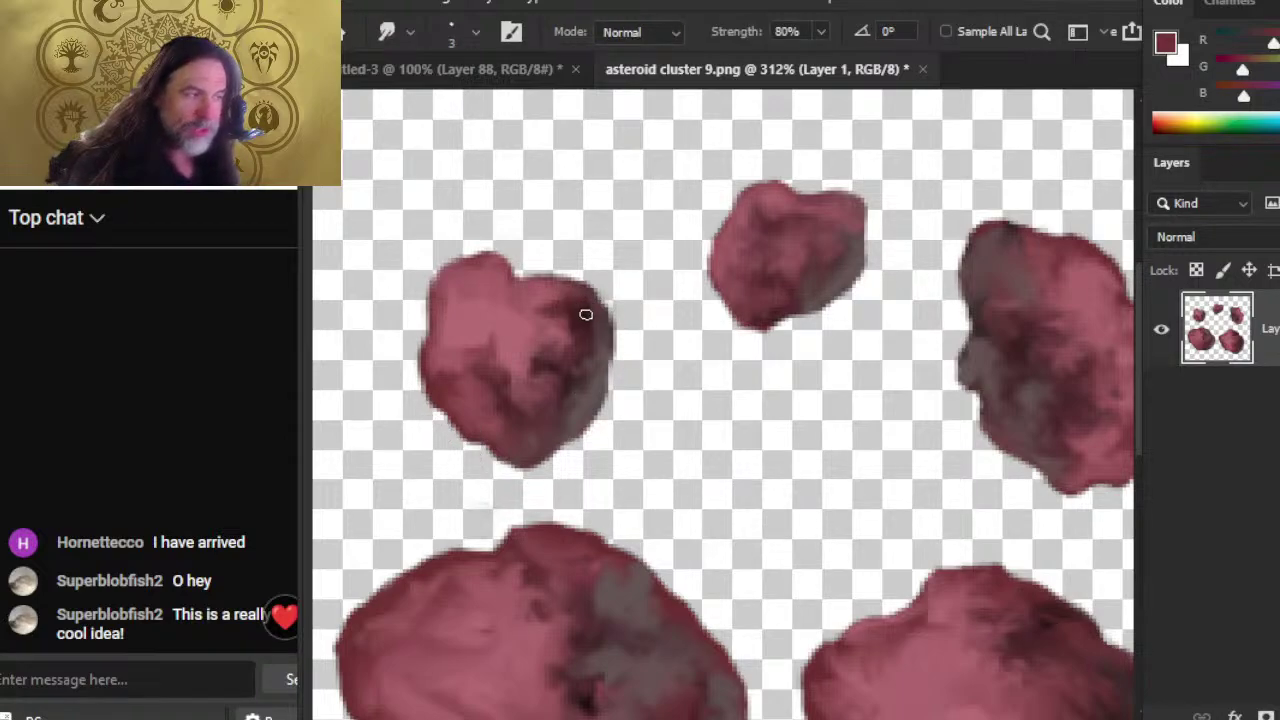
{"action": "key", "text": "e"}
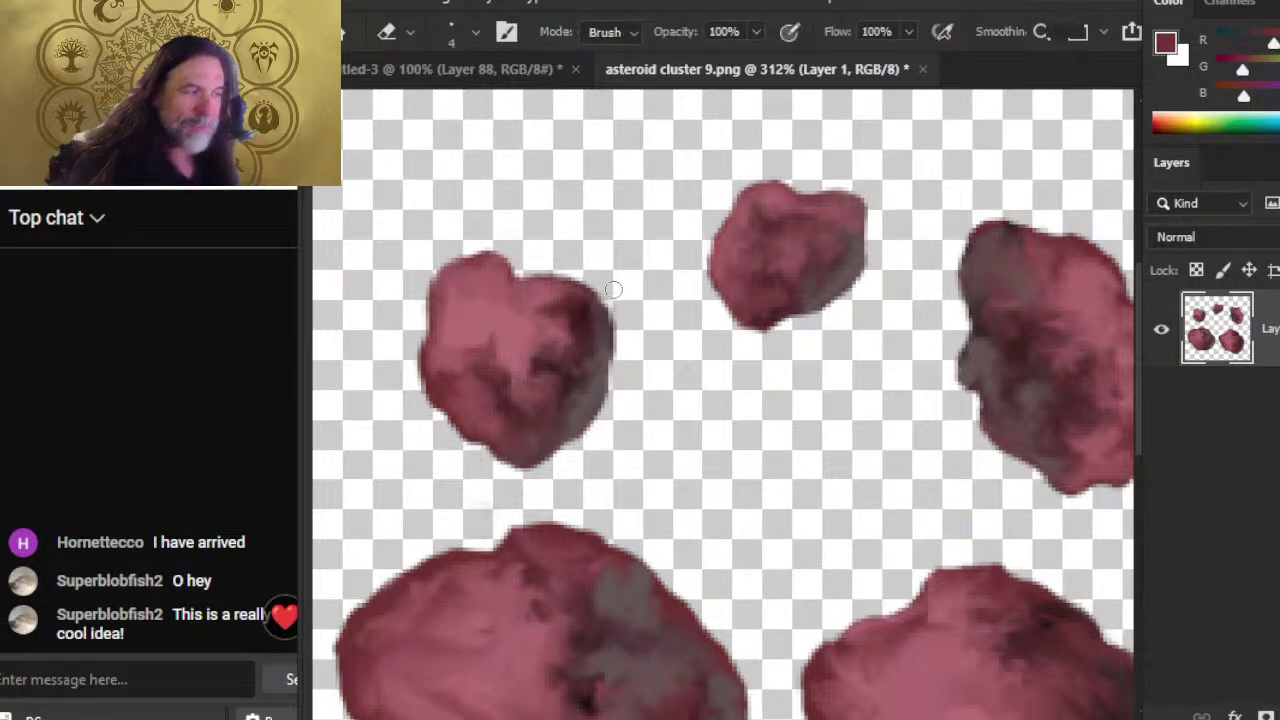
{"action": "key", "text": "r"}
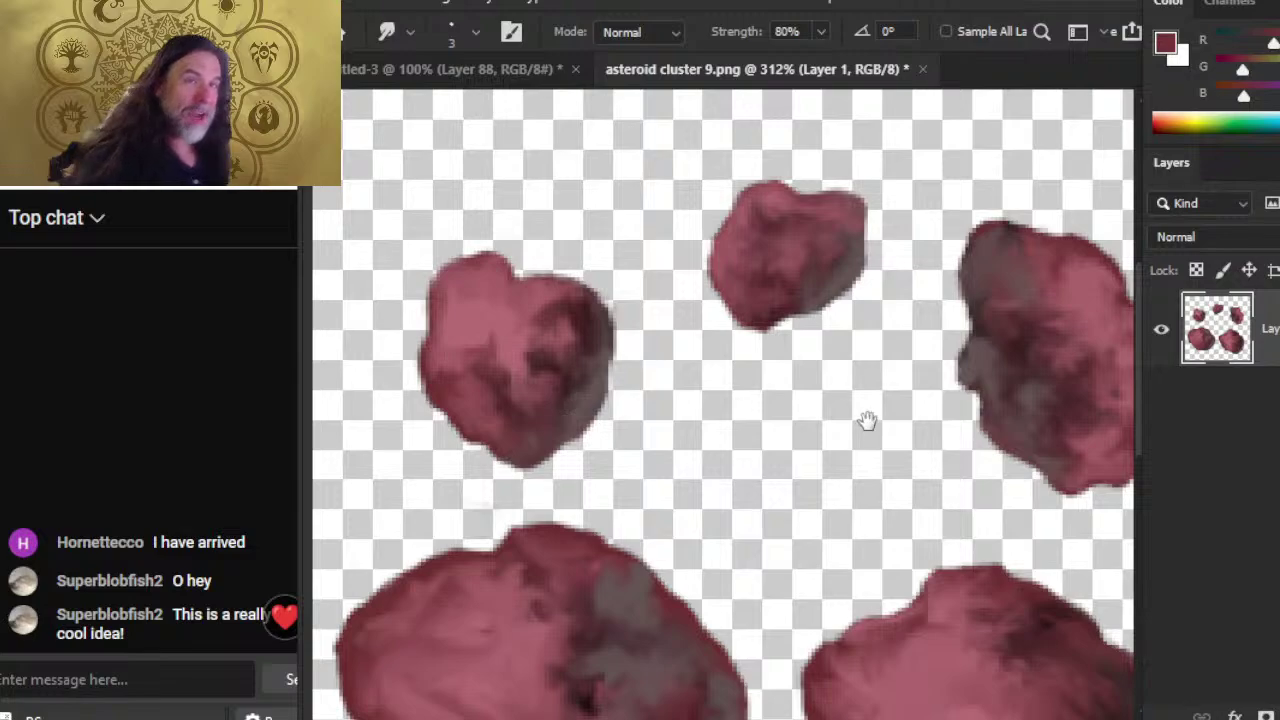
- Erase dark pixels on the large asteroid's left edge with a 1 px eraser and sample its colour
{"action": "scroll", "coordinate": [866, 423], "scroll_direction": "right", "scroll_amount": 5}
{"action": "key", "text": "e"}
{"action": "key", "text": "bracketleft"}
{"action": "key", "text": "bracketleft"}
{"action": "key", "text": "bracketleft"}
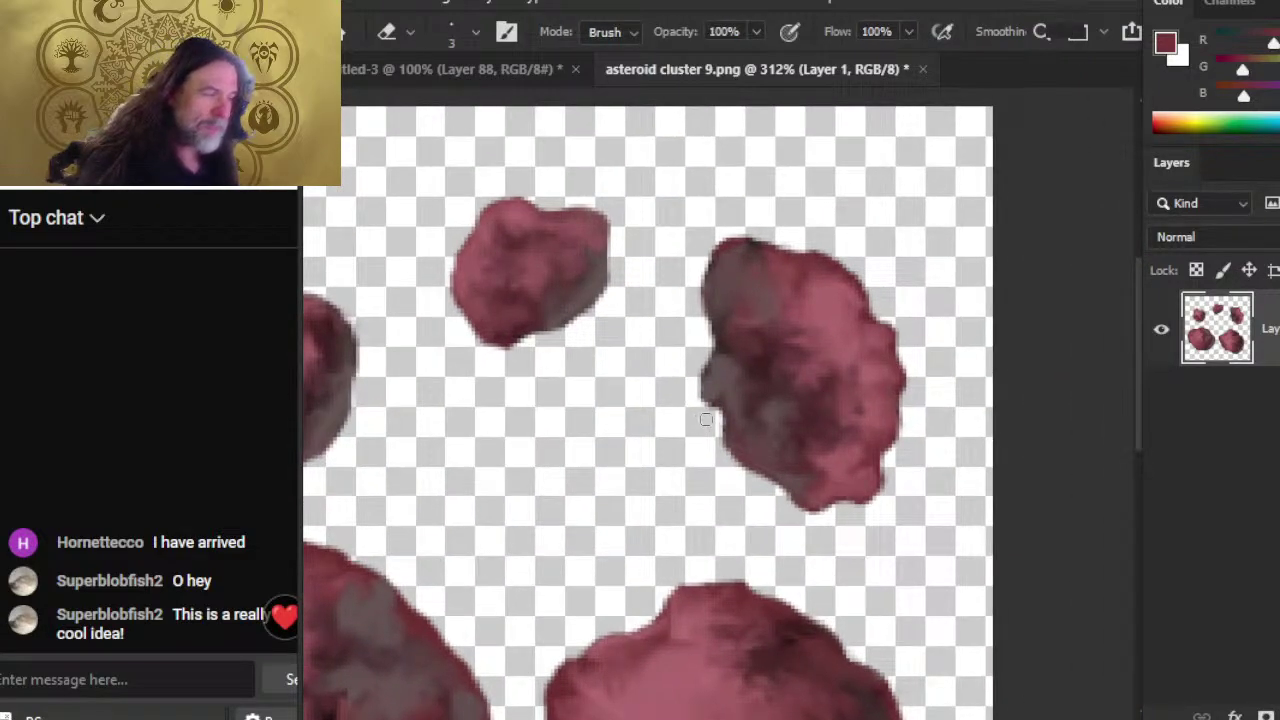
{"action": "left_click_drag", "start_coordinate": [703, 413], "coordinate": [731, 387]}
{"action": "key", "text": "r"}
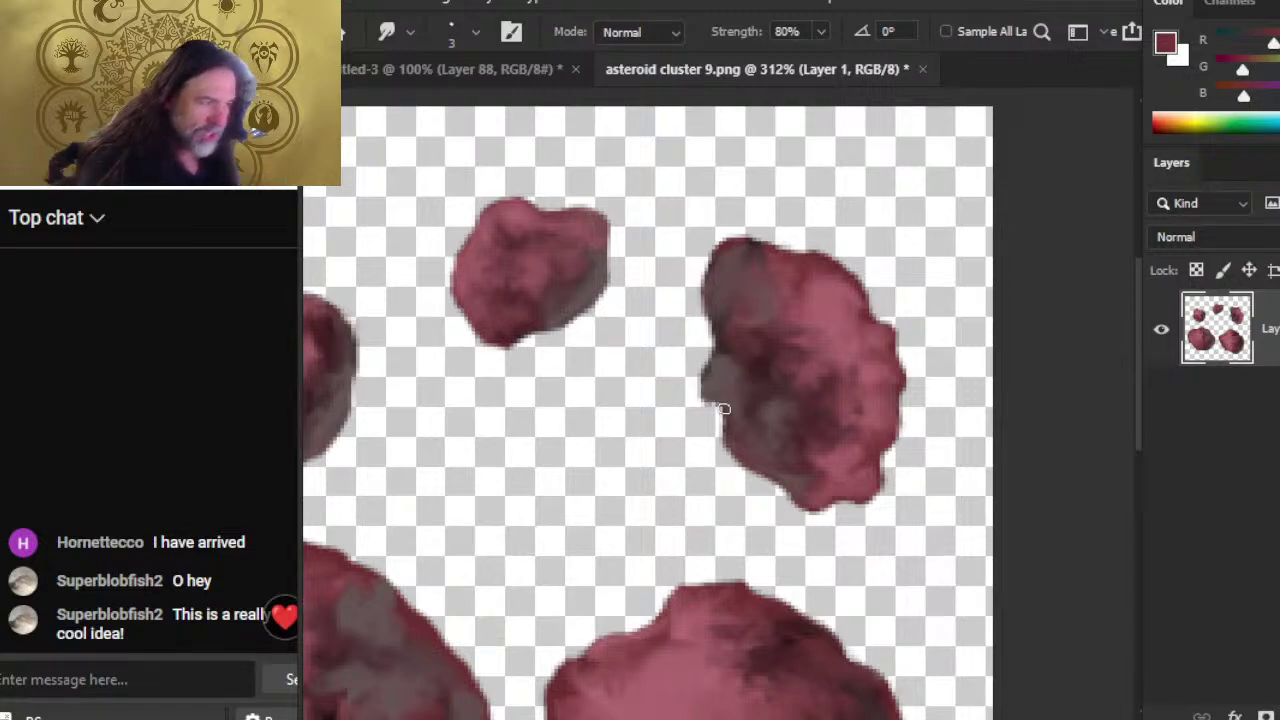
{"action": "key", "text": "b"}
{"action": "left_click", "coordinate": [760, 364], "text": "alt"}
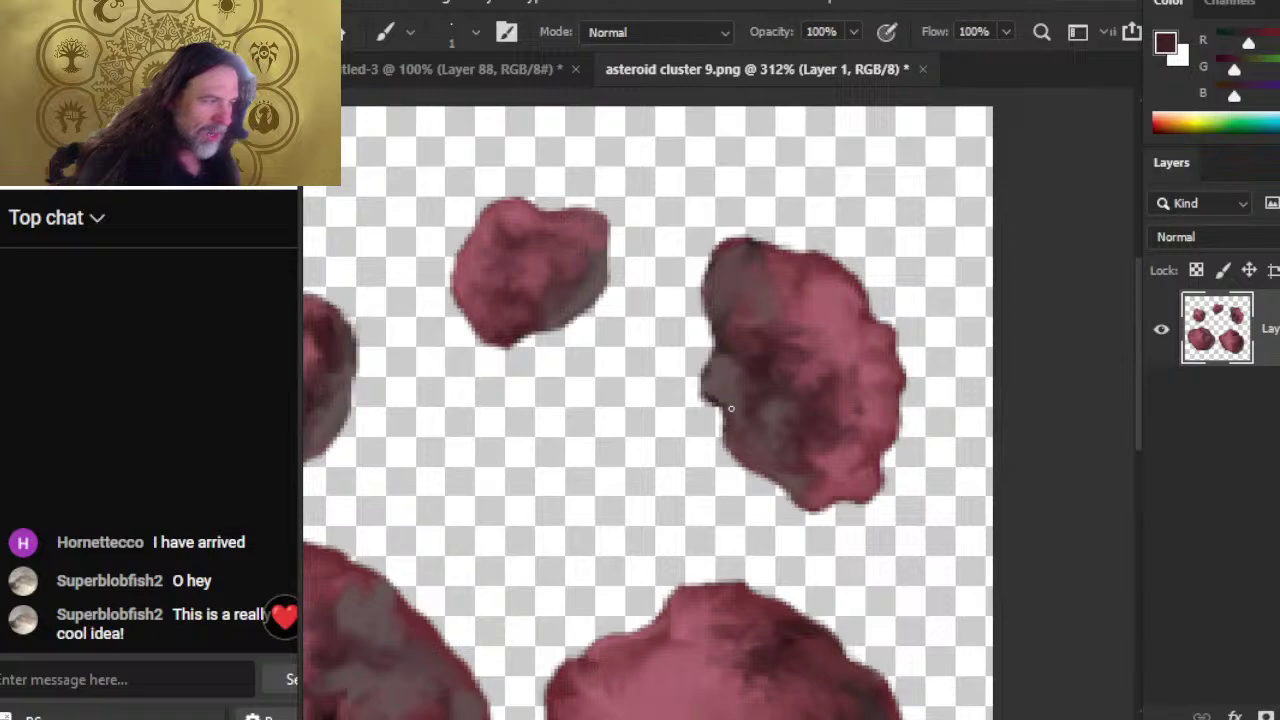
{"action": "key", "text": "r"}
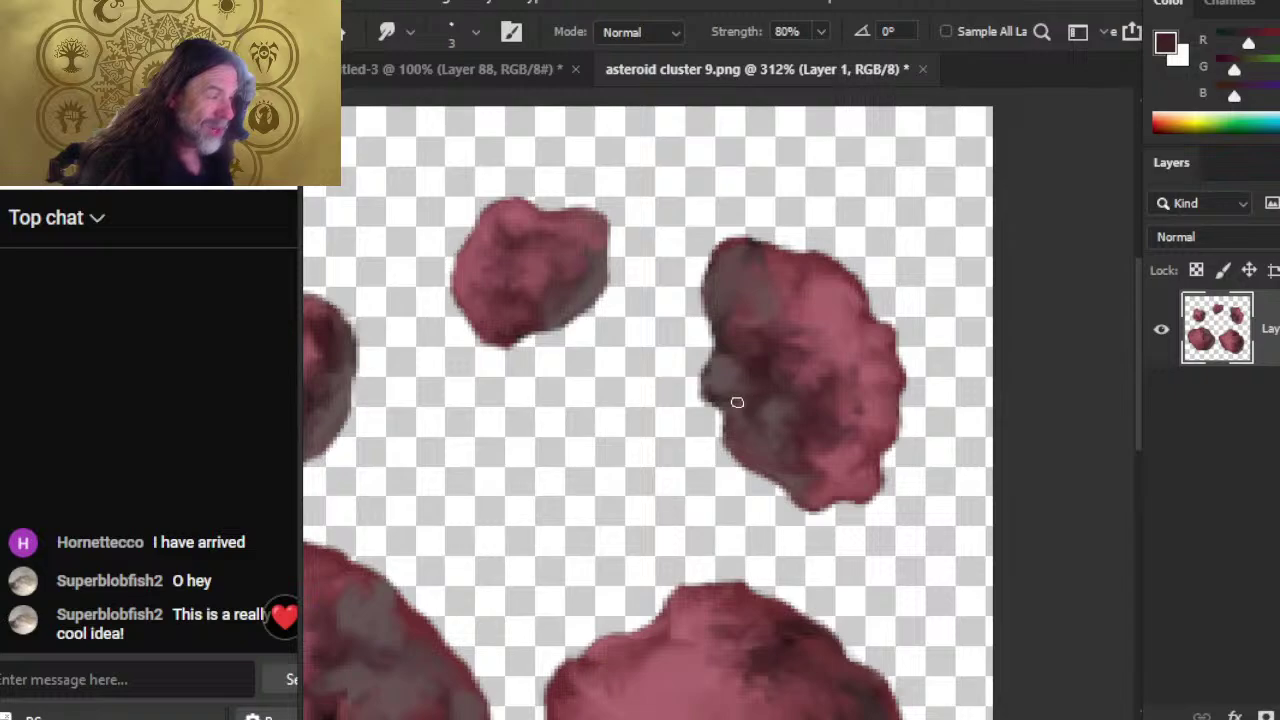
- Fit the whole image in the window, set the Eraser to size 4, and return to Smudge
{"action": "key", "text": "z"}
{"action": "key", "text": "ctrl+0"}
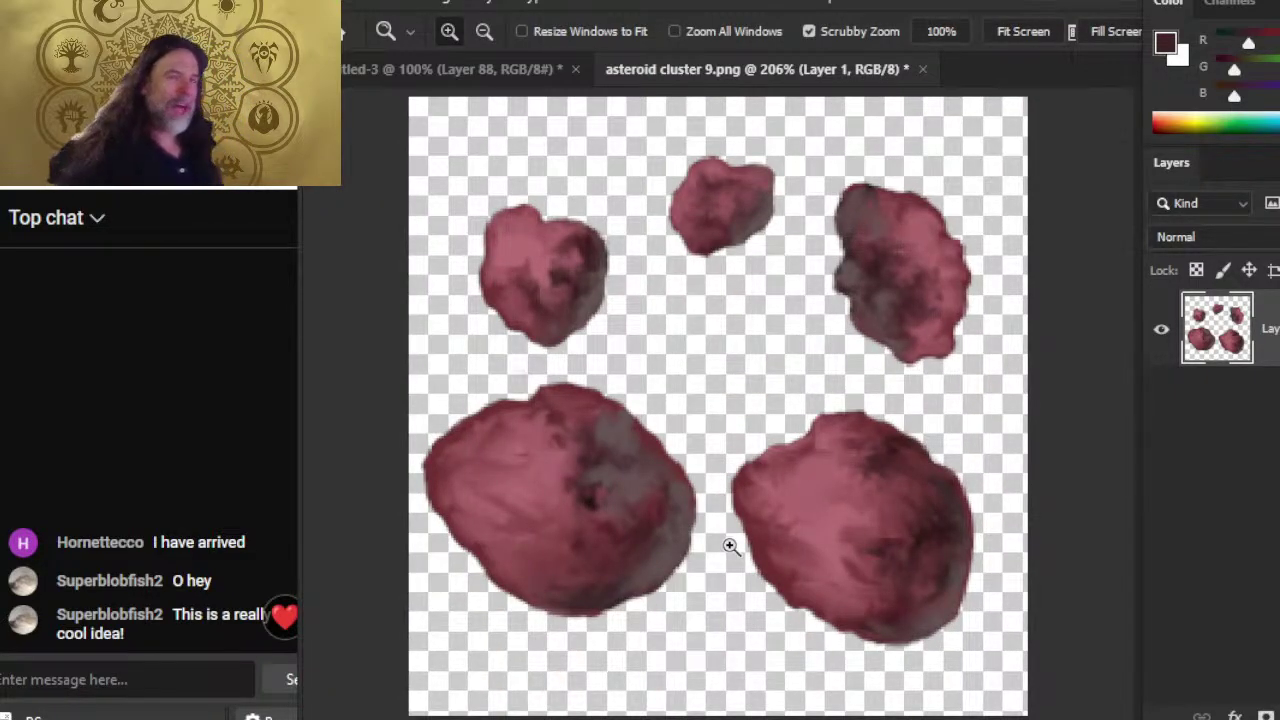
{"action": "key", "text": "e"}
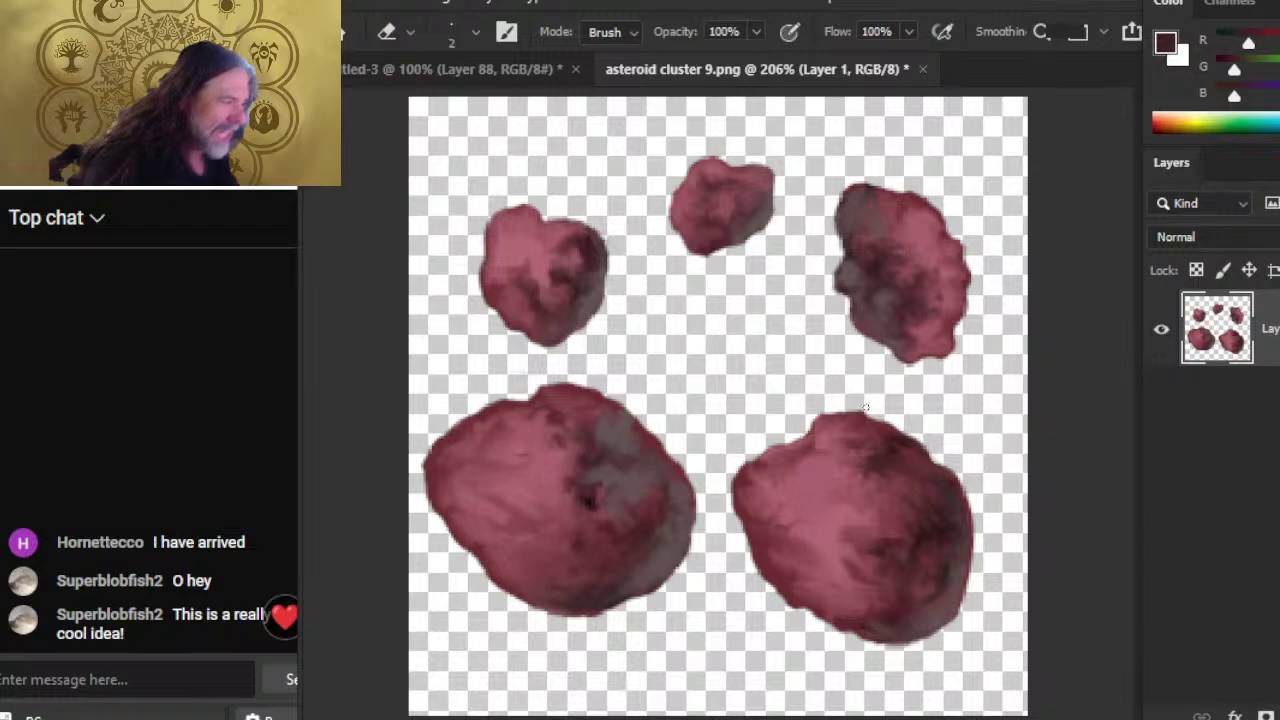
{"action": "key", "text": "bracketright"}
{"action": "key", "text": "bracketright"}
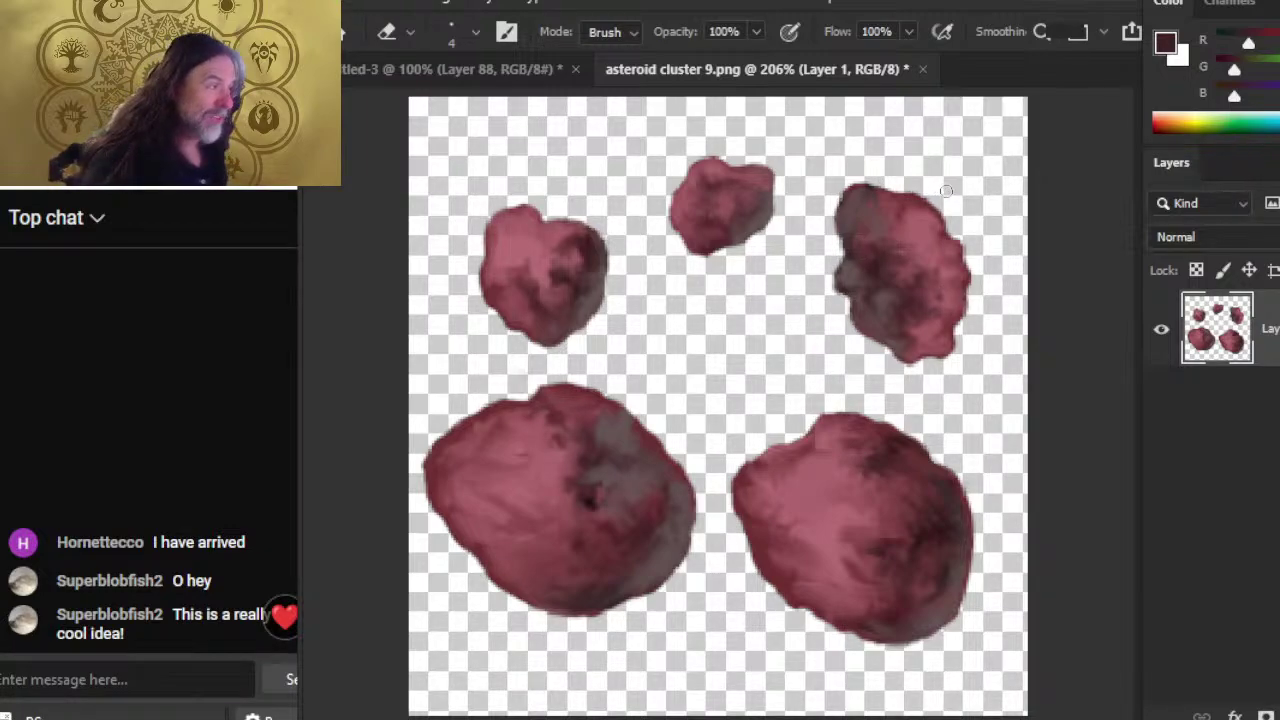
{"action": "key", "text": "r"}
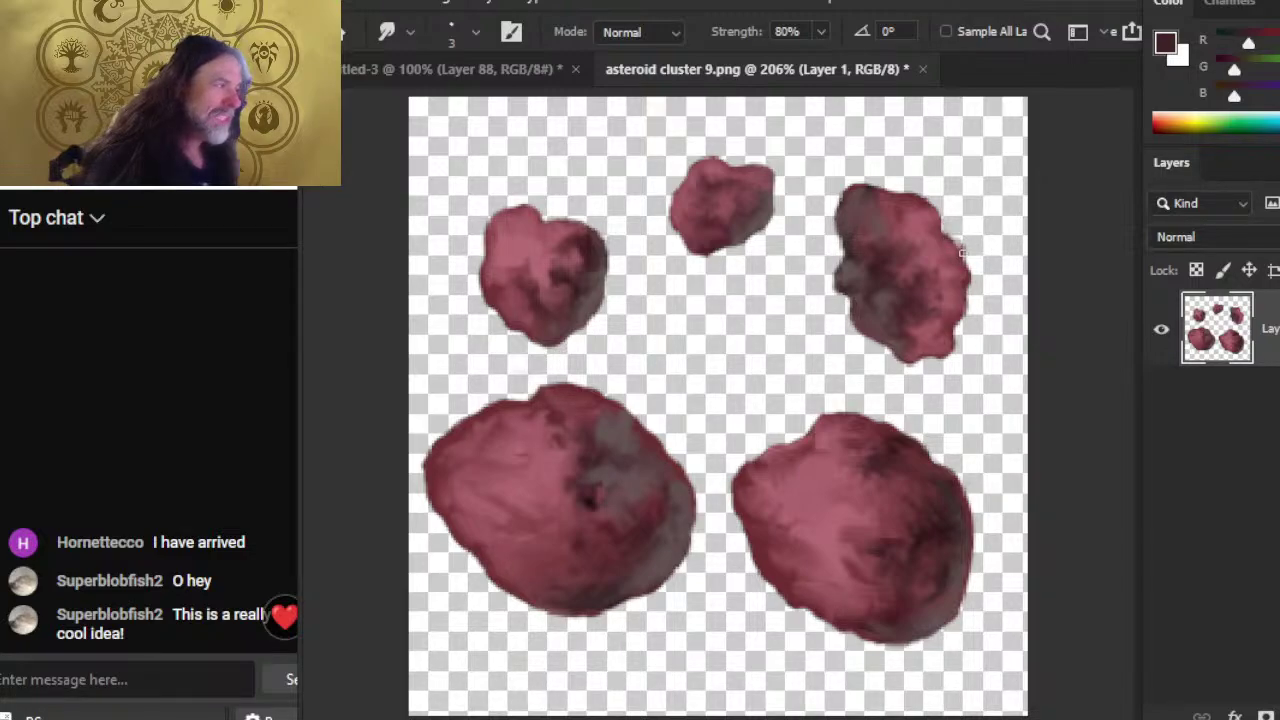
{"action": "key", "text": "e"}
{"action": "key", "text": "r"}
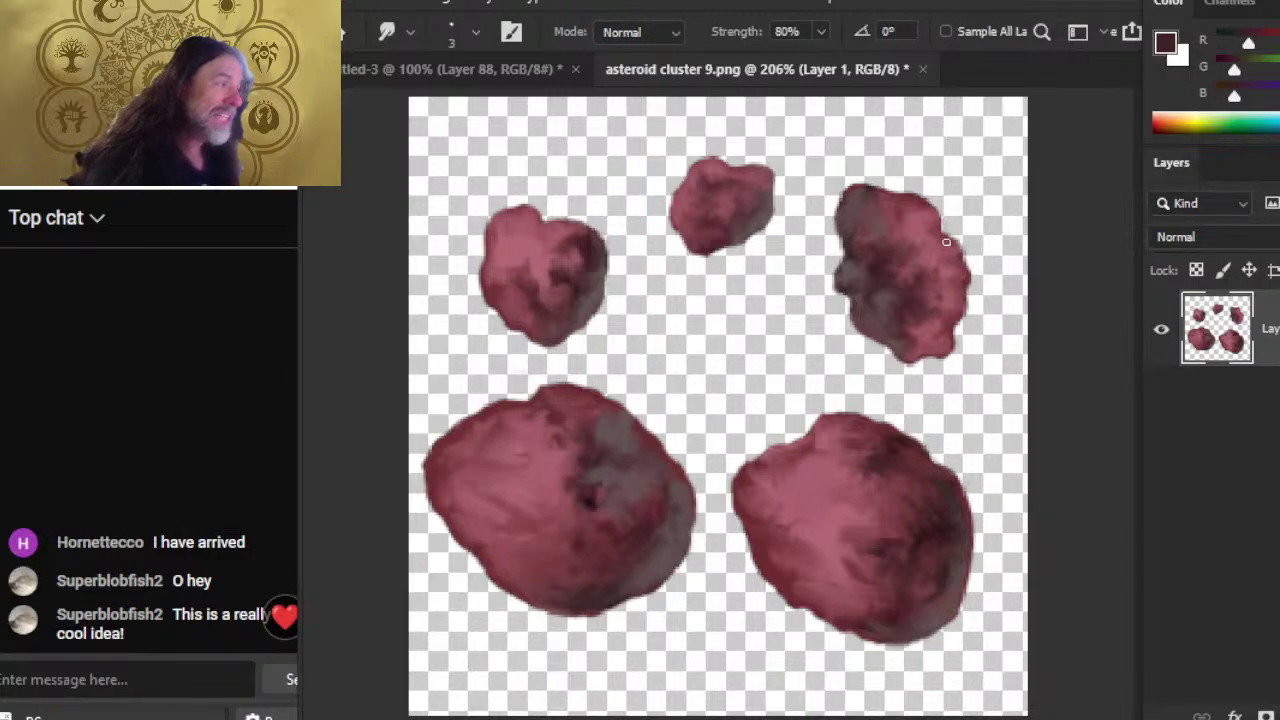
- Sample the asteroid's pink at (940, 250) as the painting colour
{"action": "key", "text": "b"}
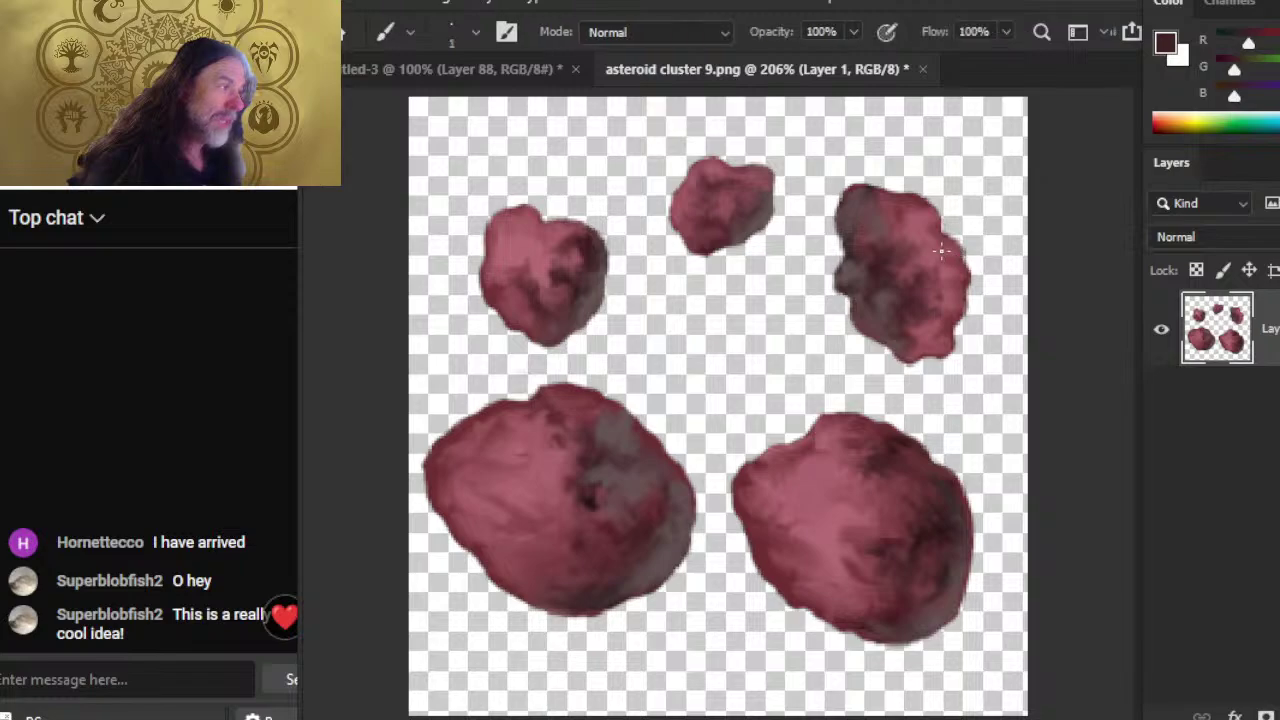
{"action": "left_click", "coordinate": [940, 250], "text": "alt"}
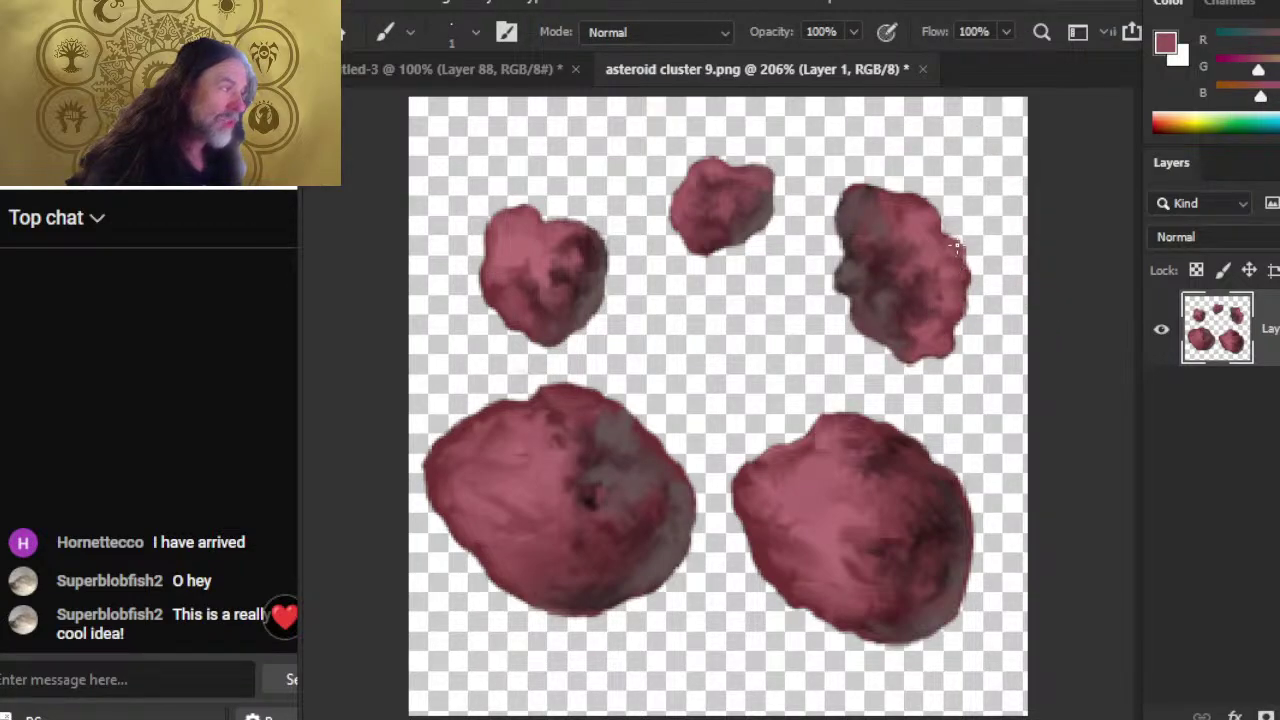
{"action": "key", "text": "r"}
{"action": "key", "text": "e"}
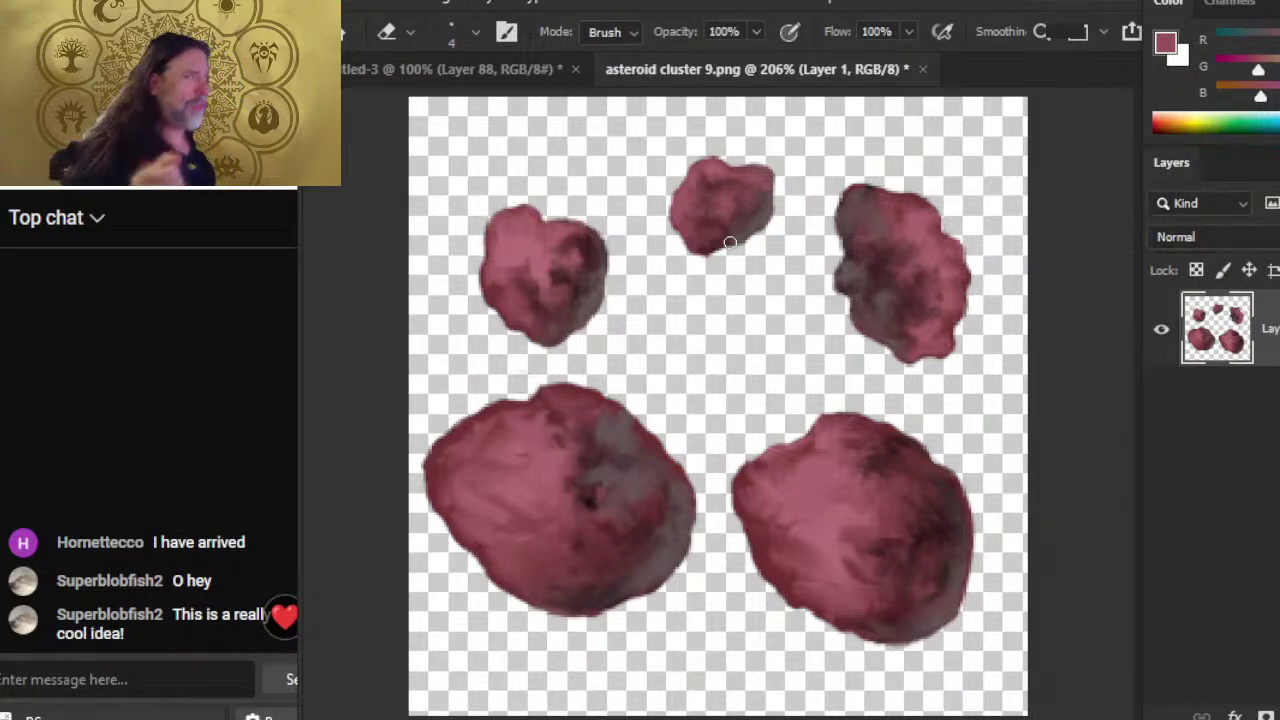
- Pick the Smudge tool at 80% strength to smooth the blob edges
{"action": "key", "text": "r"}
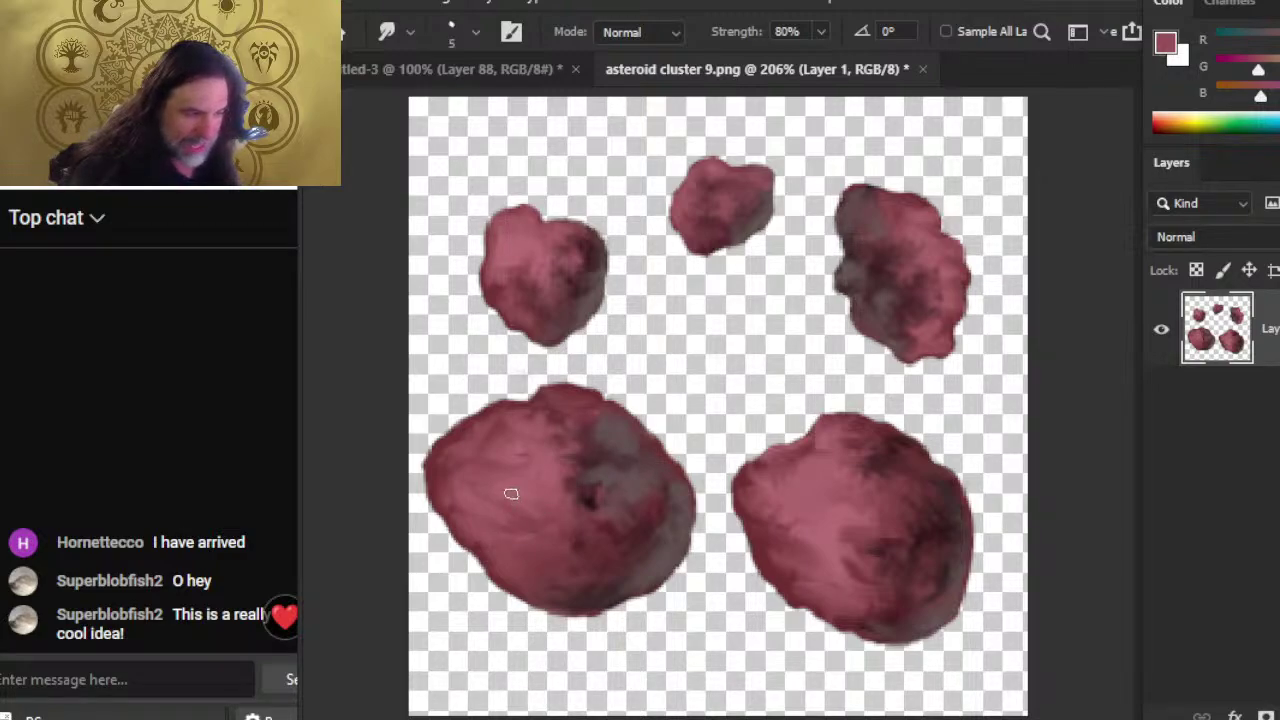
- Enlarge the Smudge brush slightly for softening the asteroid edges
{"action": "key", "text": "bracketright"}
{"action": "key", "text": "bracketright"}
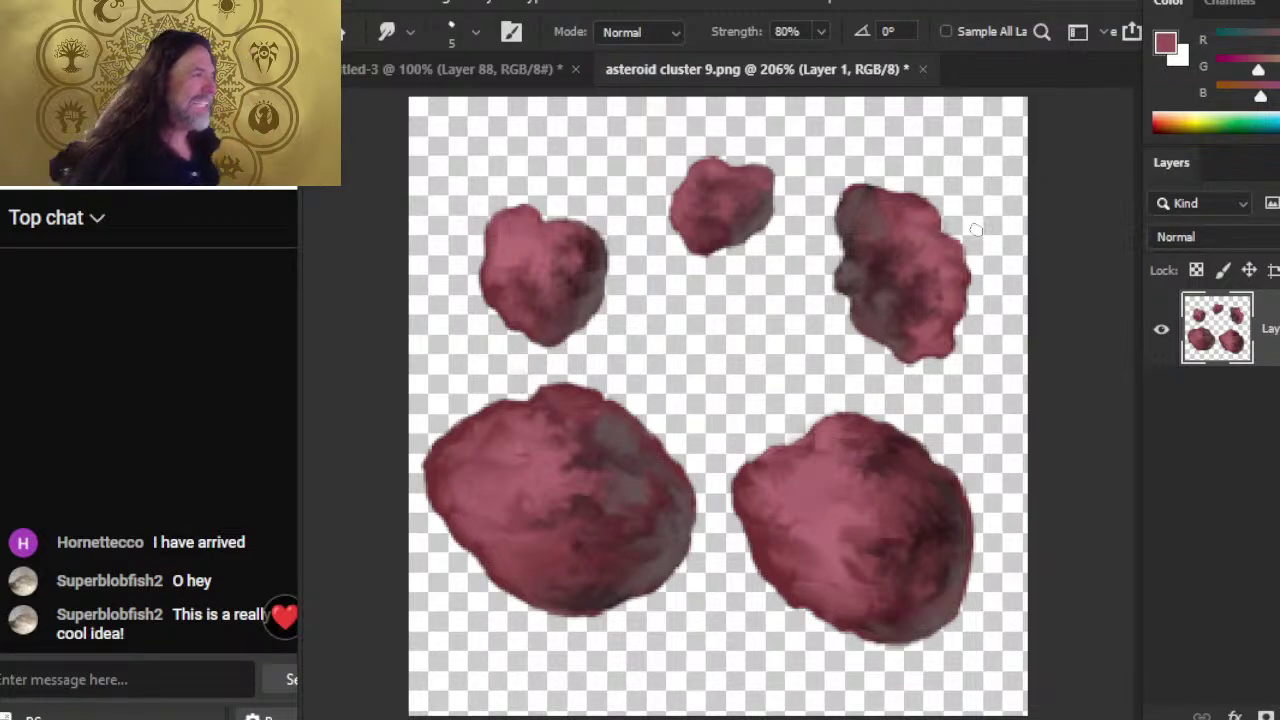
- Save asteroid cluster 9.png, then save Untitled-3 locally as rock stack workbench.psd
{"action": "key", "text": "ctrl+s"}
{"action": "key", "text": "z"}
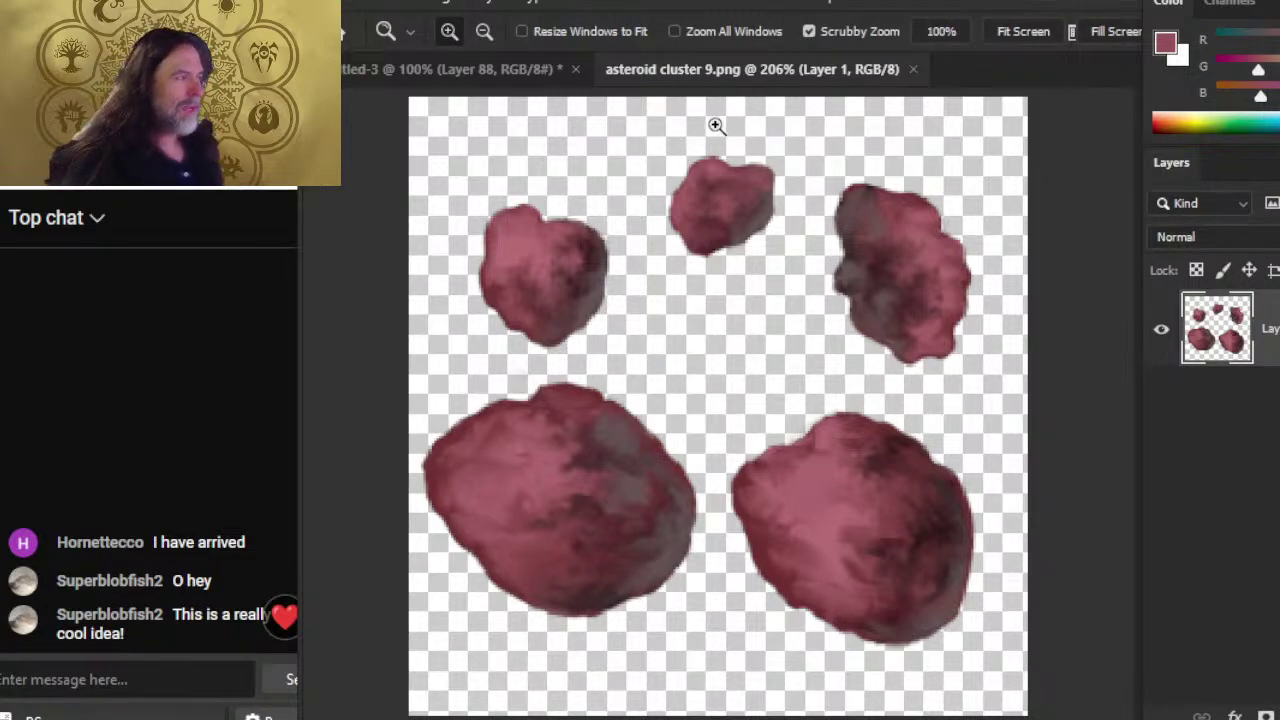
{"action": "left_click", "coordinate": [508, 69]}
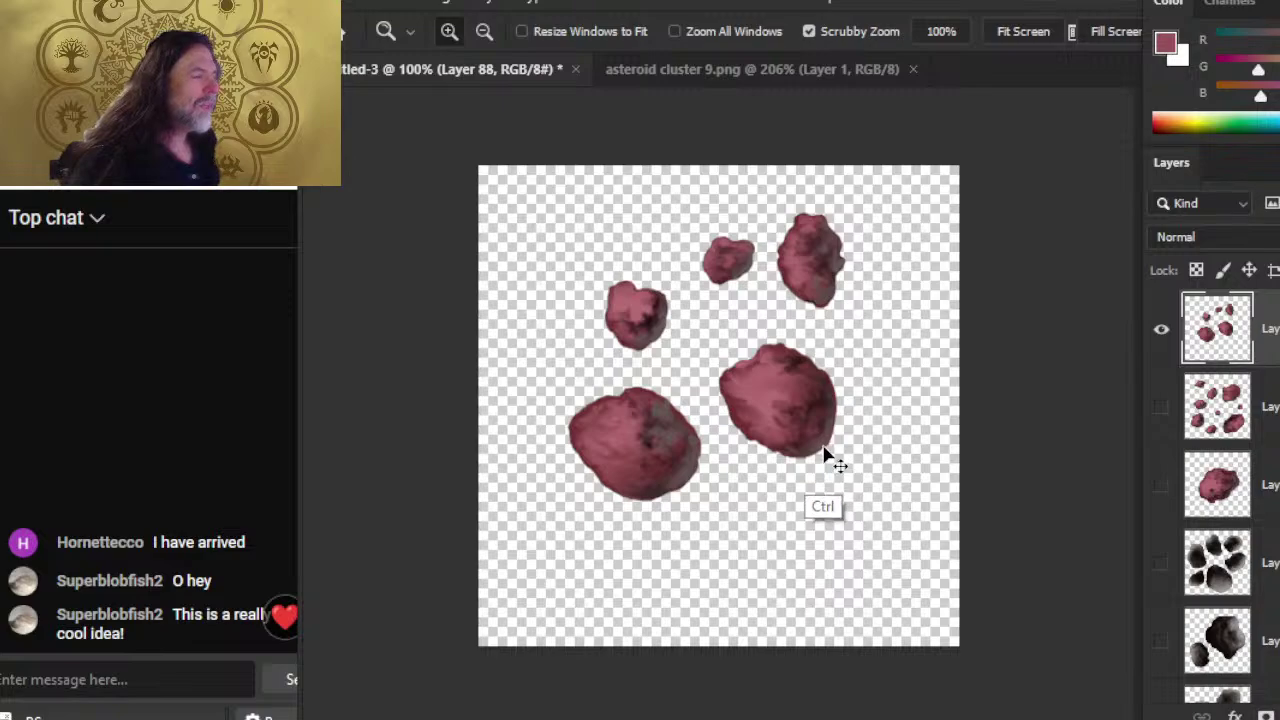
{"action": "left_click", "coordinate": [355, 4]}
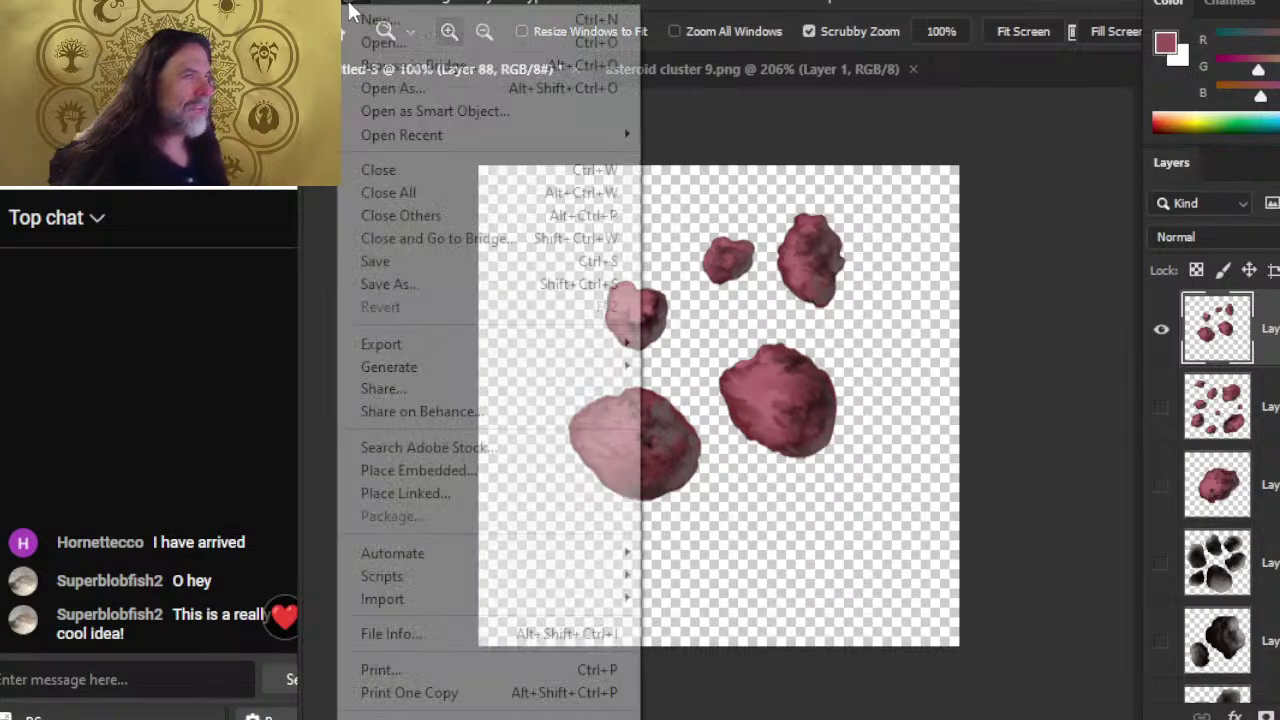
{"action": "left_click", "coordinate": [475, 287]}
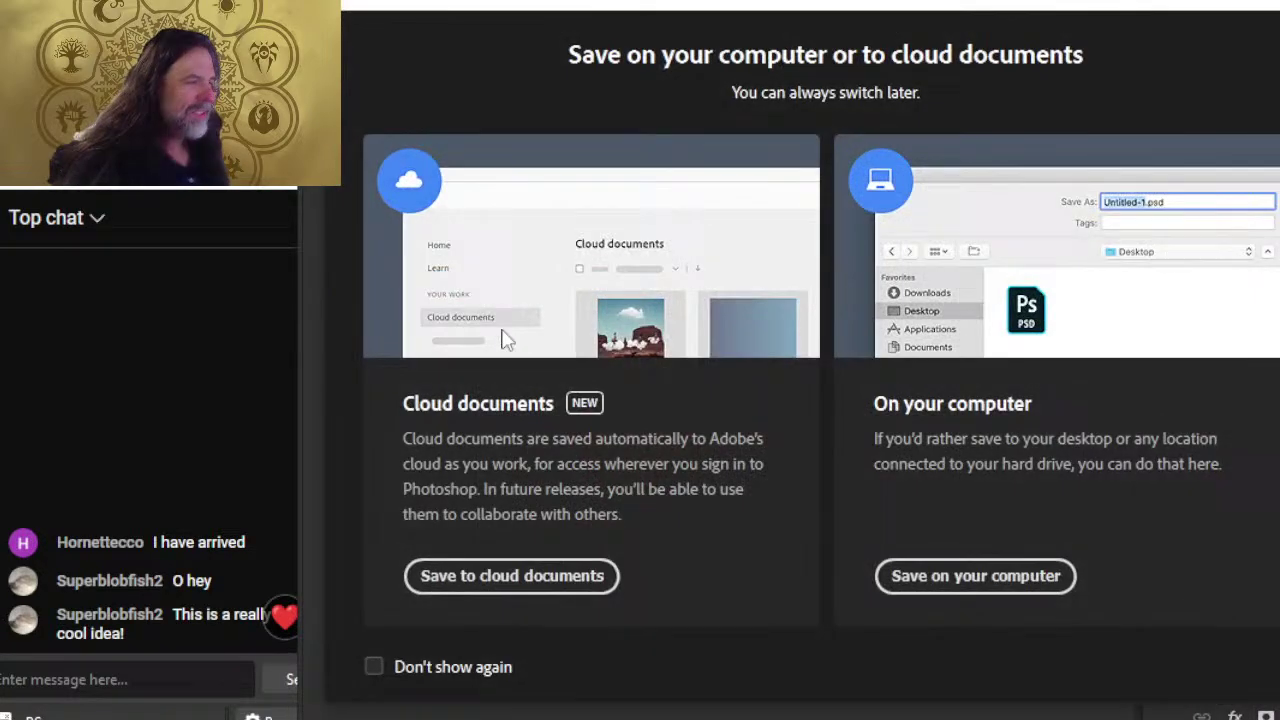
{"action": "left_click", "coordinate": [978, 577]}
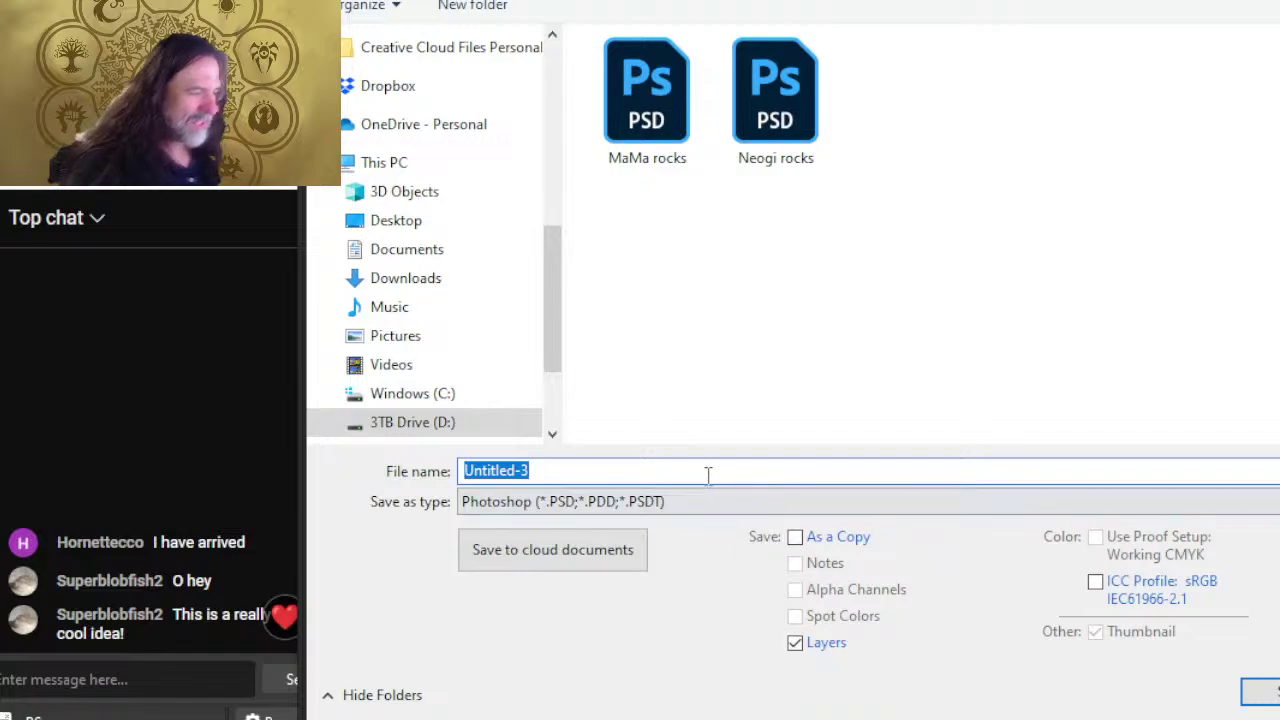
{"action": "type", "text": "rock"}
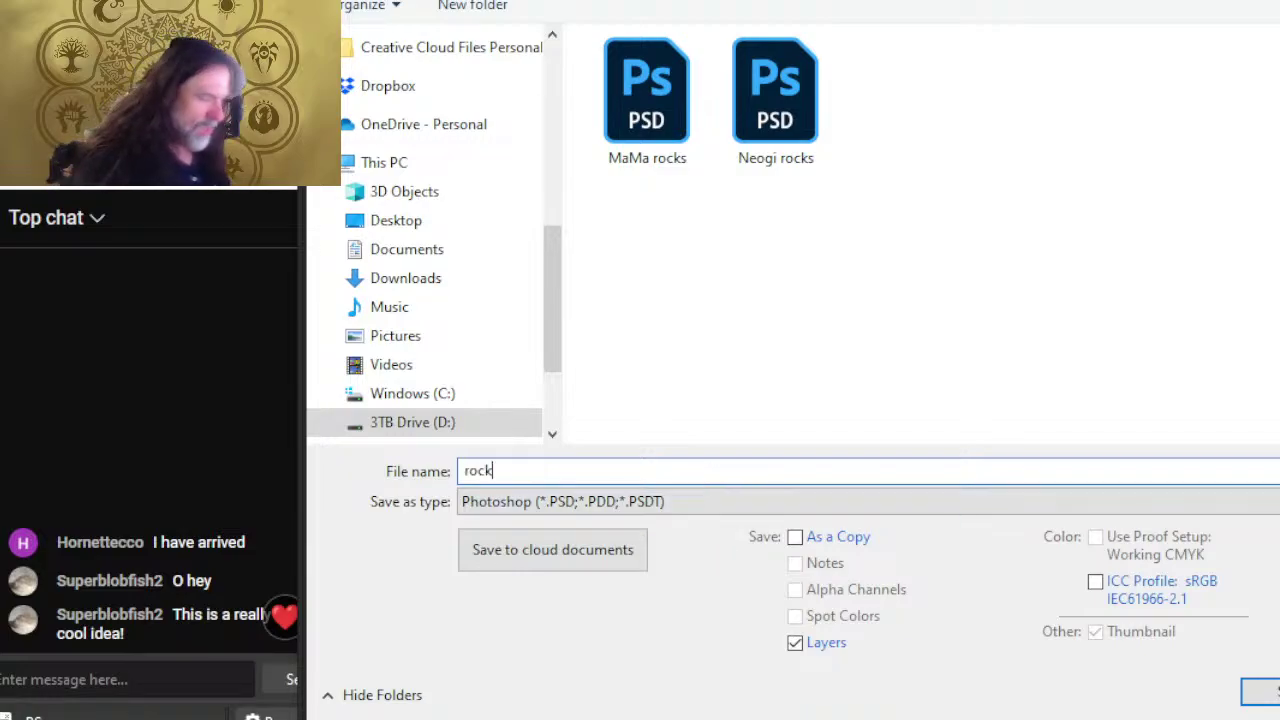
{"action": "type", "text": " stack workbench"}
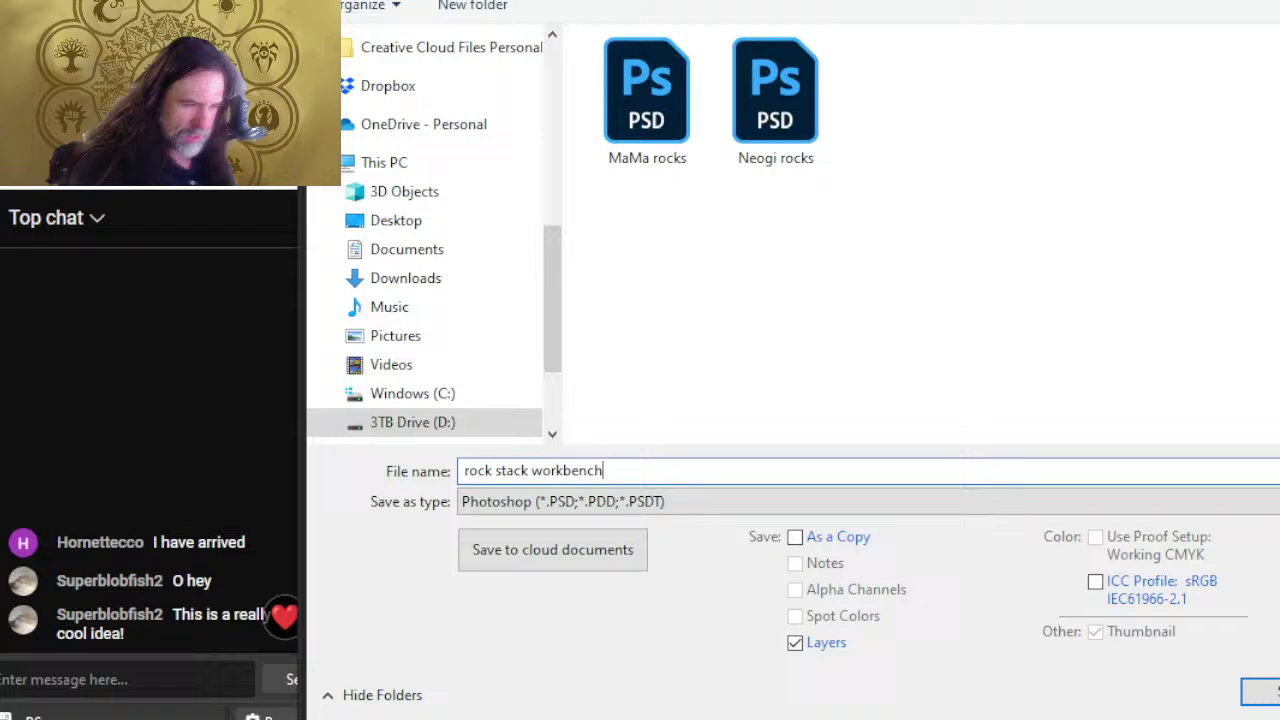
{"action": "key", "text": "Return"}
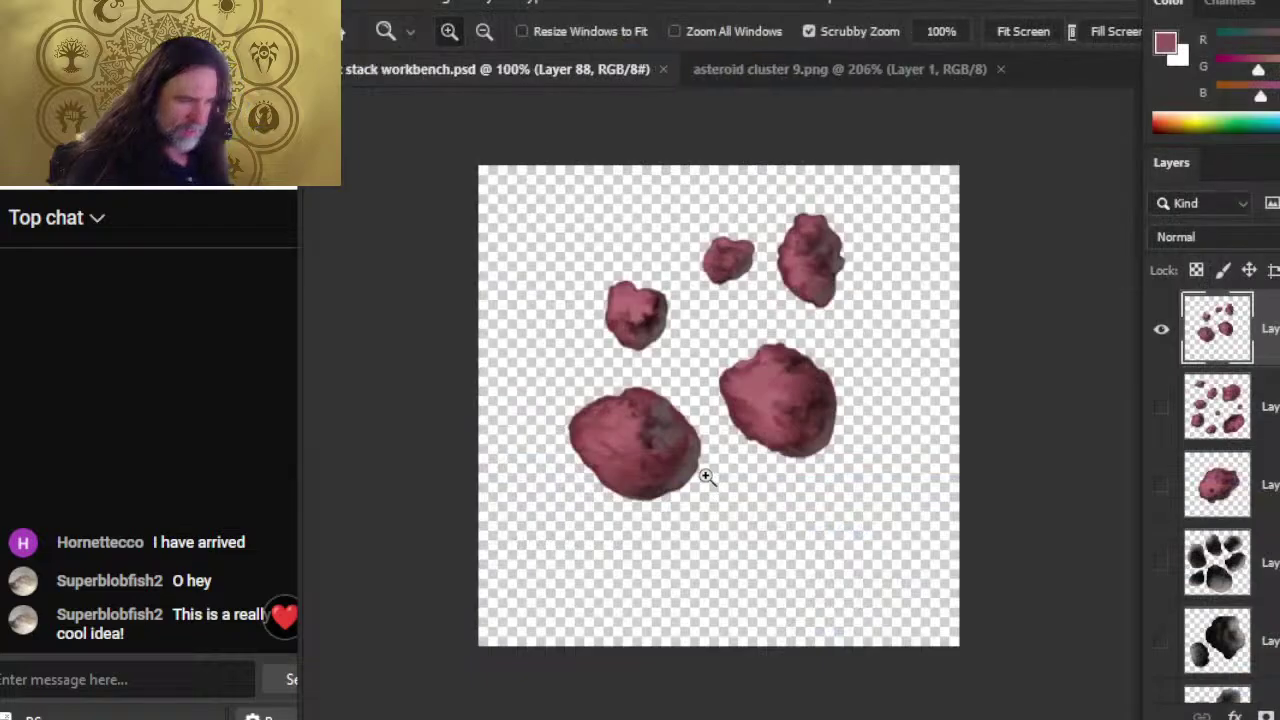
- Close the rock stack workbench and asteroid cluster 9.png documents and bring up File > Open
{"action": "left_click", "coordinate": [661, 70]}
{"action": "left_click", "coordinate": [622, 68]}
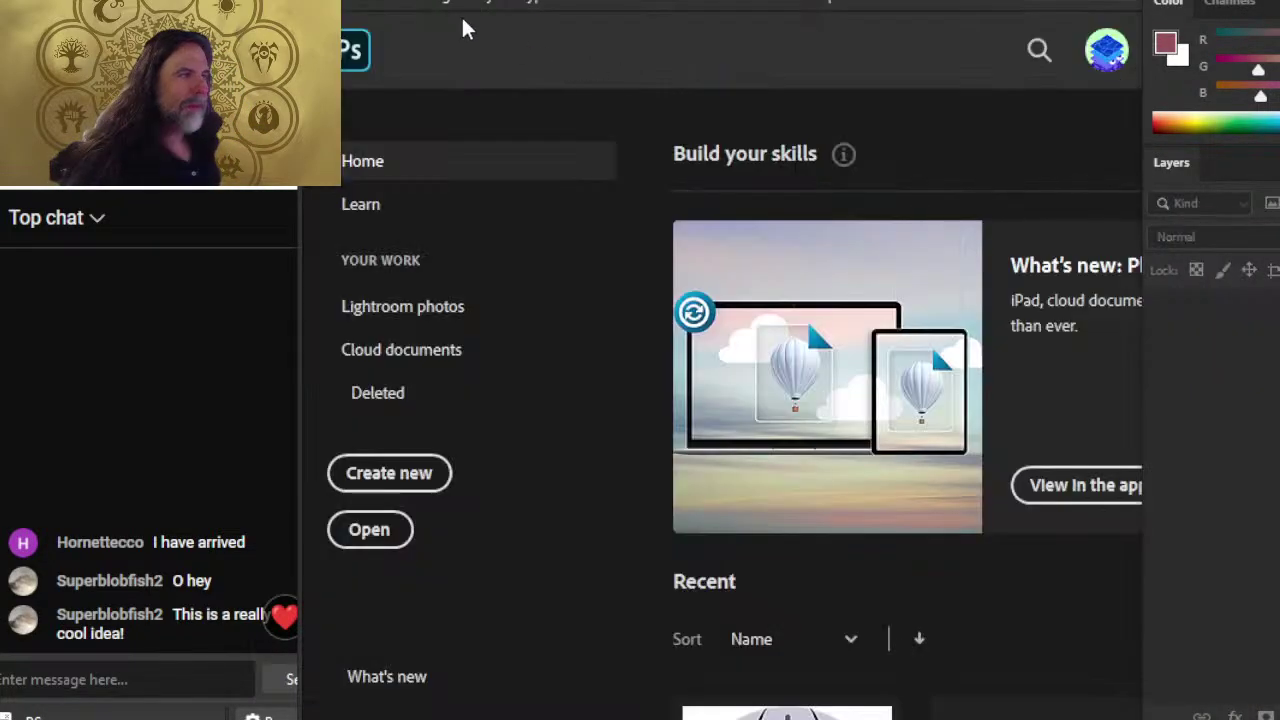
{"action": "left_click", "coordinate": [352, 12]}
{"action": "left_click", "coordinate": [380, 40]}
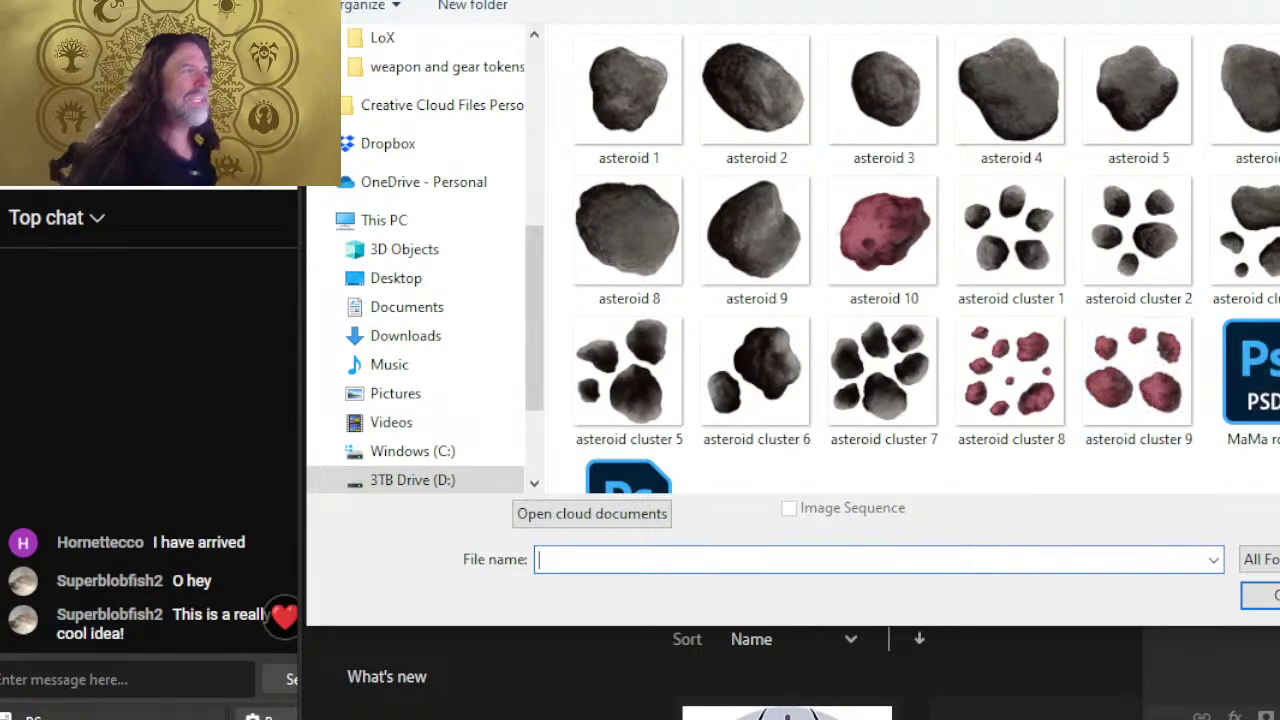
- Browse up a folder, then into Ships and its weapon and gear tokens folder
{"action": "left_click", "coordinate": [787, 0]}
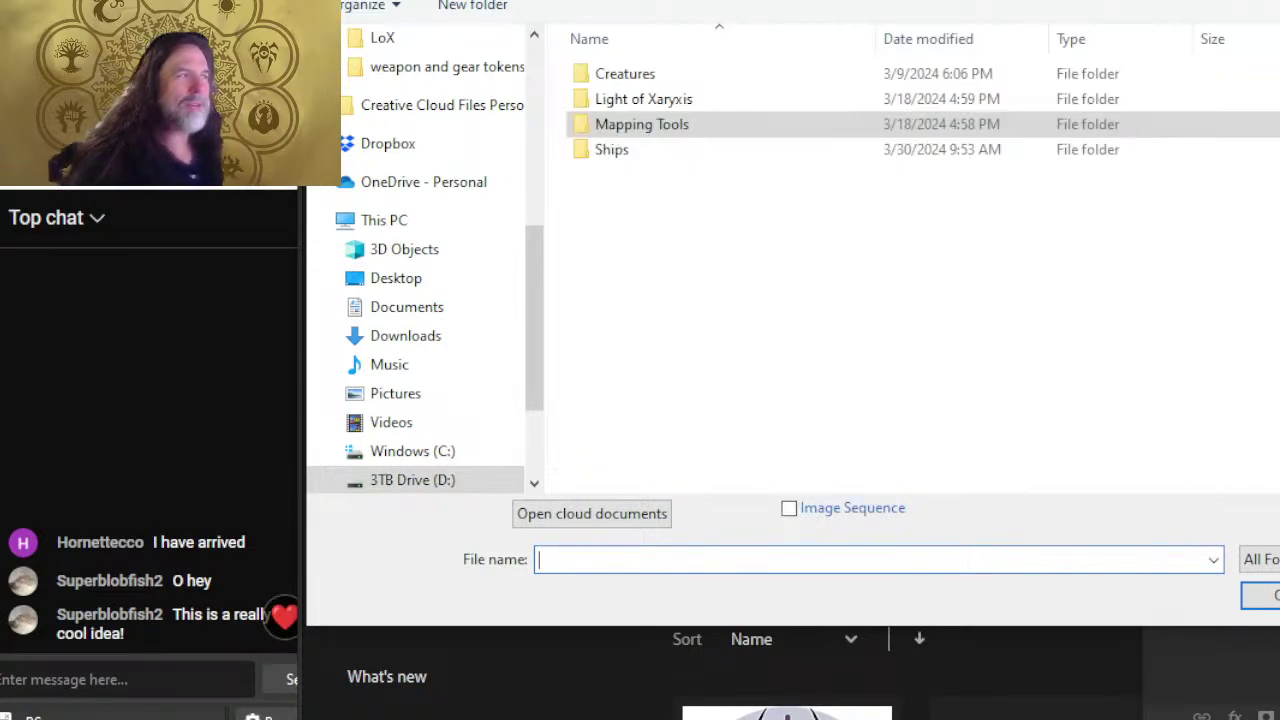
{"action": "double_click", "coordinate": [600, 151]}
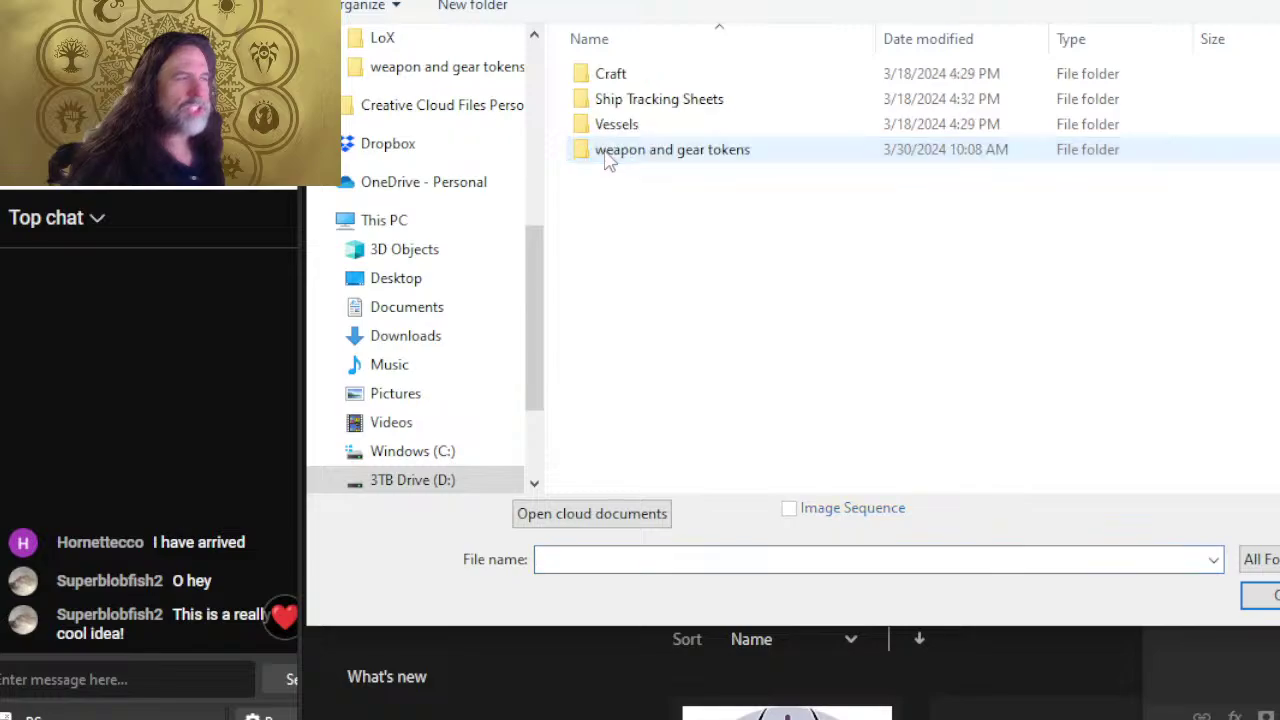
{"action": "double_click", "coordinate": [664, 151]}
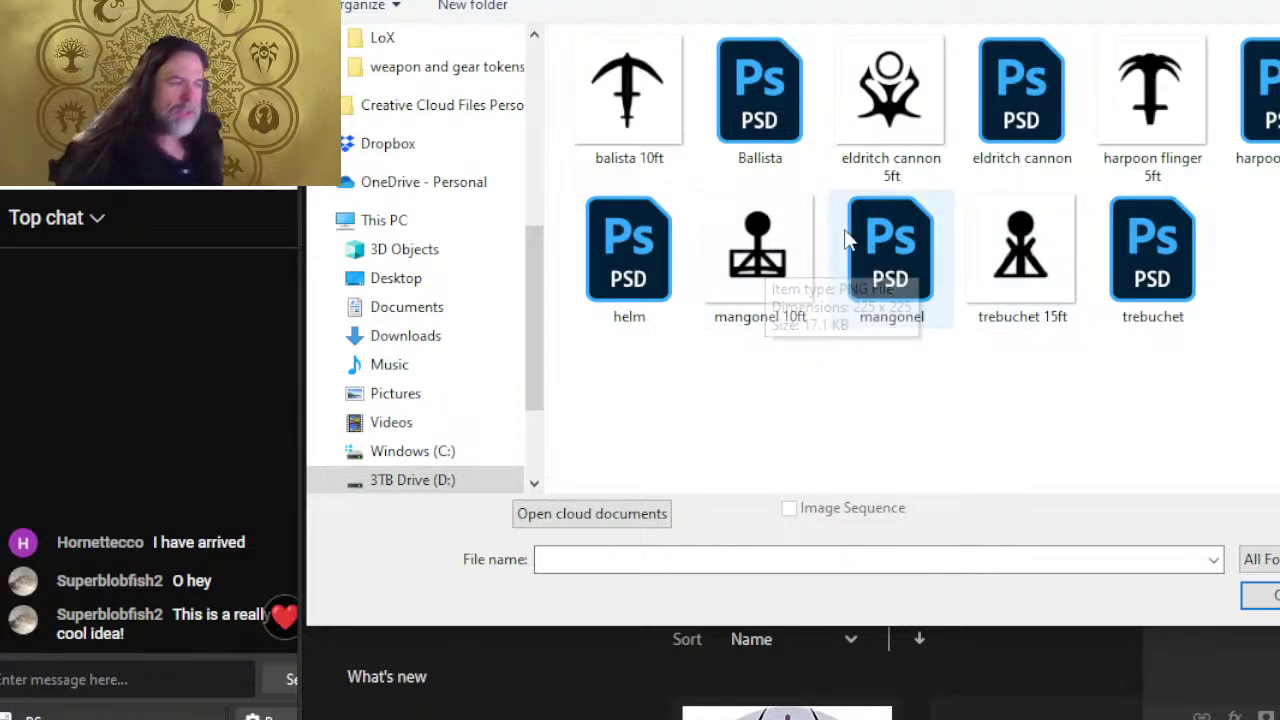
{"action": "key", "text": "alt+Tab"}
{"action": "key", "text": "alt+Tab"}
{"action": "key", "text": "alt+Tab"}
{"action": "key", "text": "alt+Tab"}
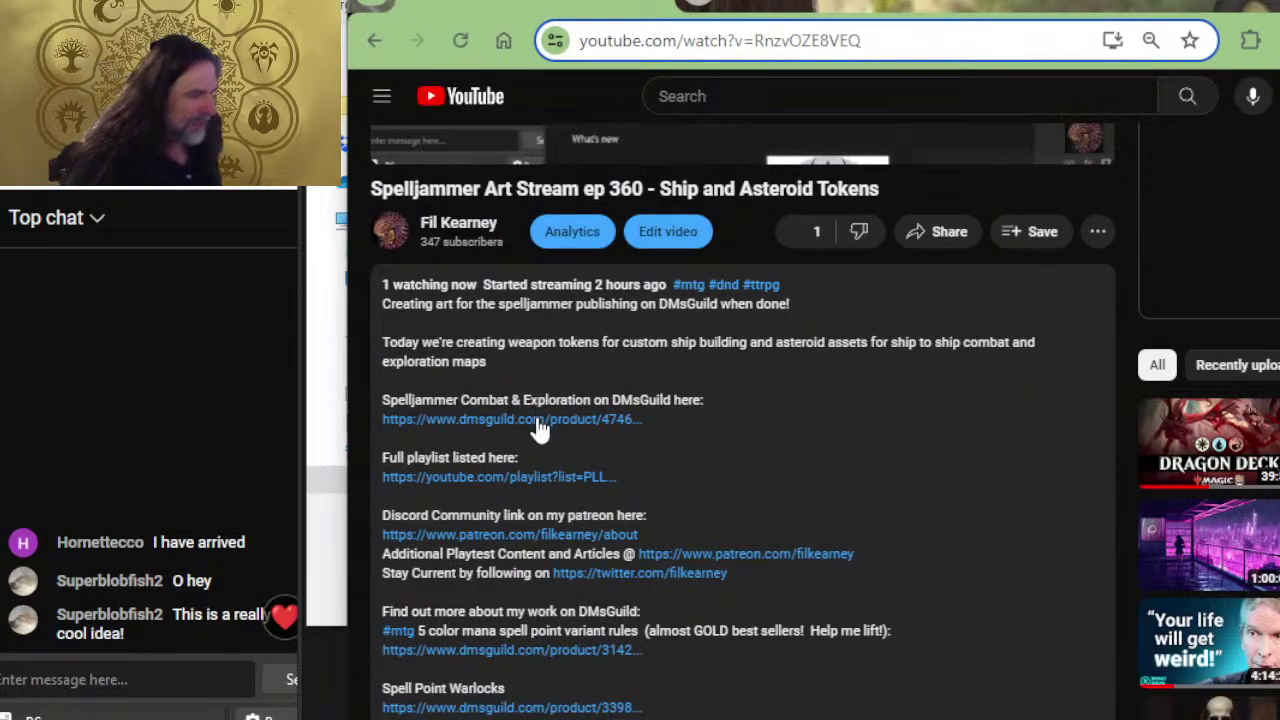
- Open the DMsGuild Spelljammer Combat and Exploration product page from the video description
{"action": "left_click", "coordinate": [538, 422]}
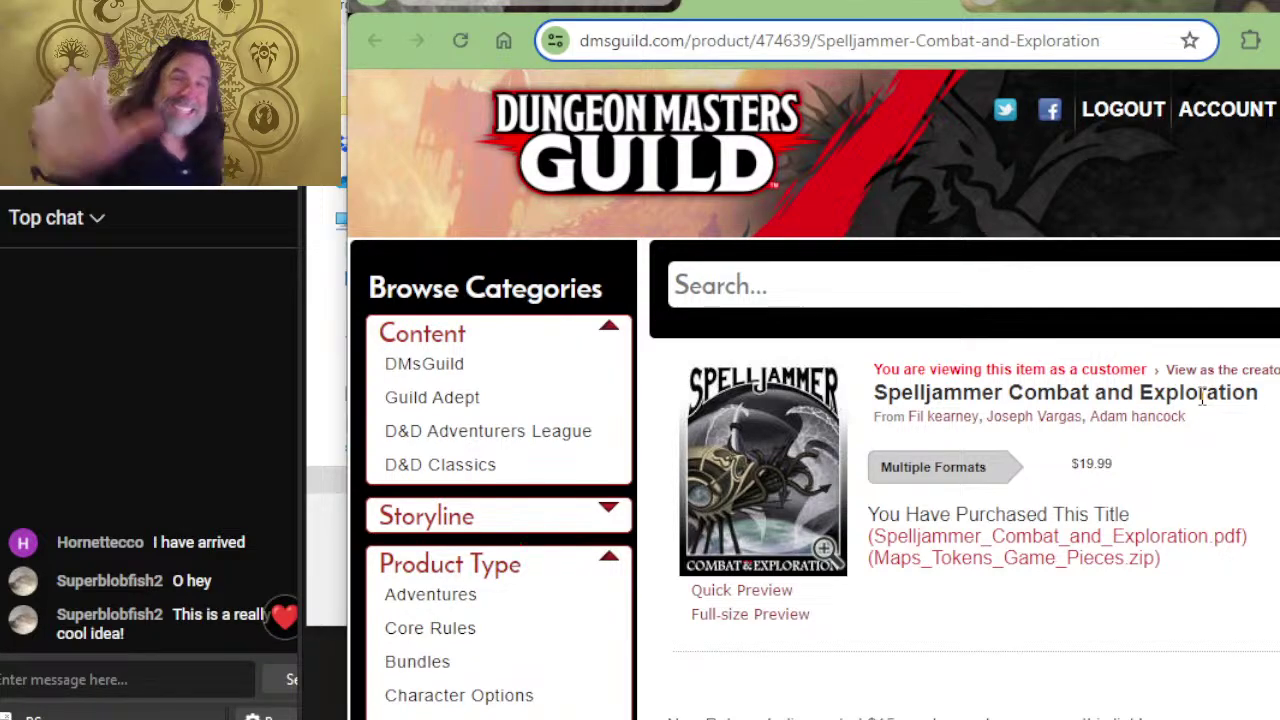
{"action": "key", "text": "alt+Tab"}
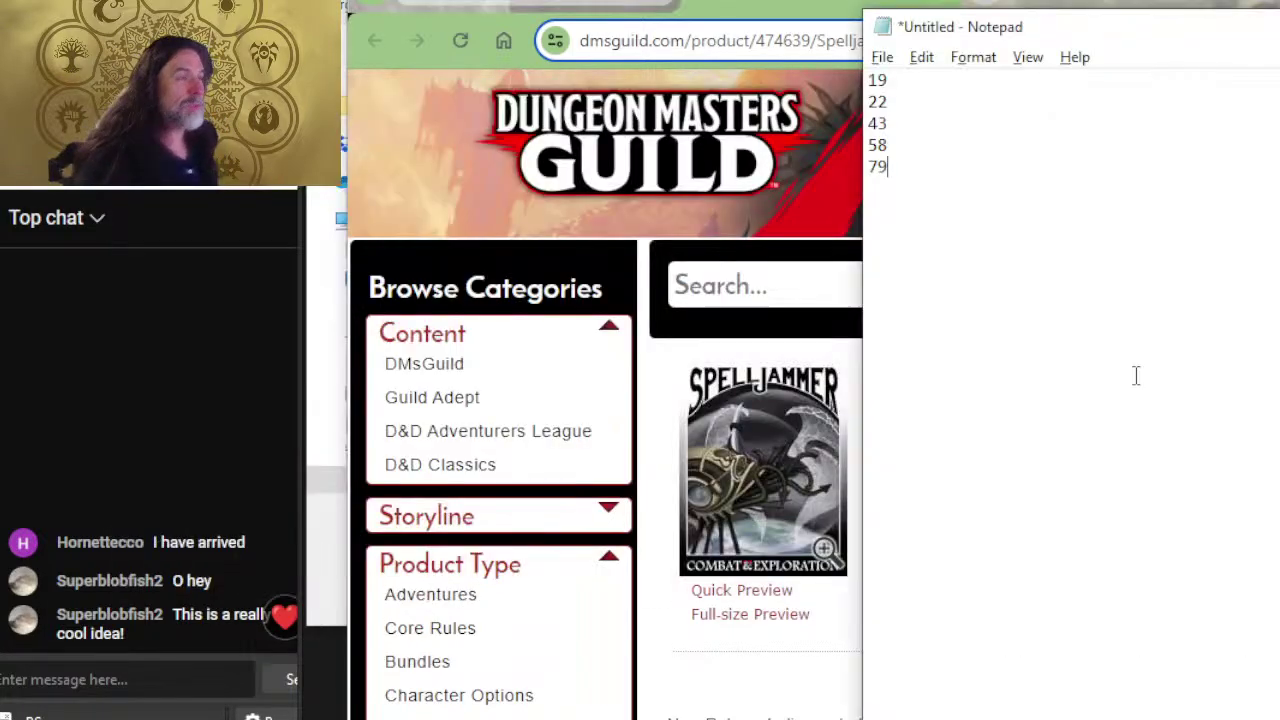
{"action": "key", "text": "alt+Tab"}
- Return to the YouTube stream tab, then bring the black asteroid-field reference map forward
{"action": "key", "text": "ctrl+Tab"}
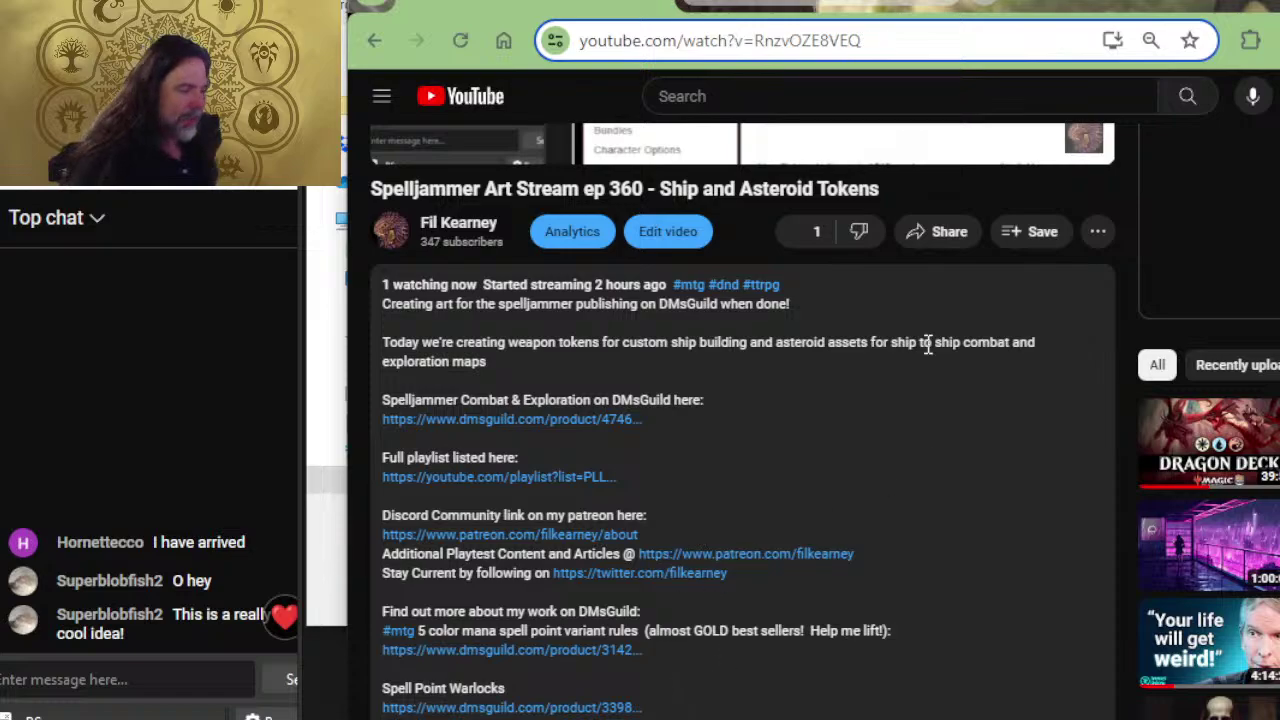
{"action": "scroll", "coordinate": [928, 342], "scroll_direction": "up", "scroll_amount": 2}
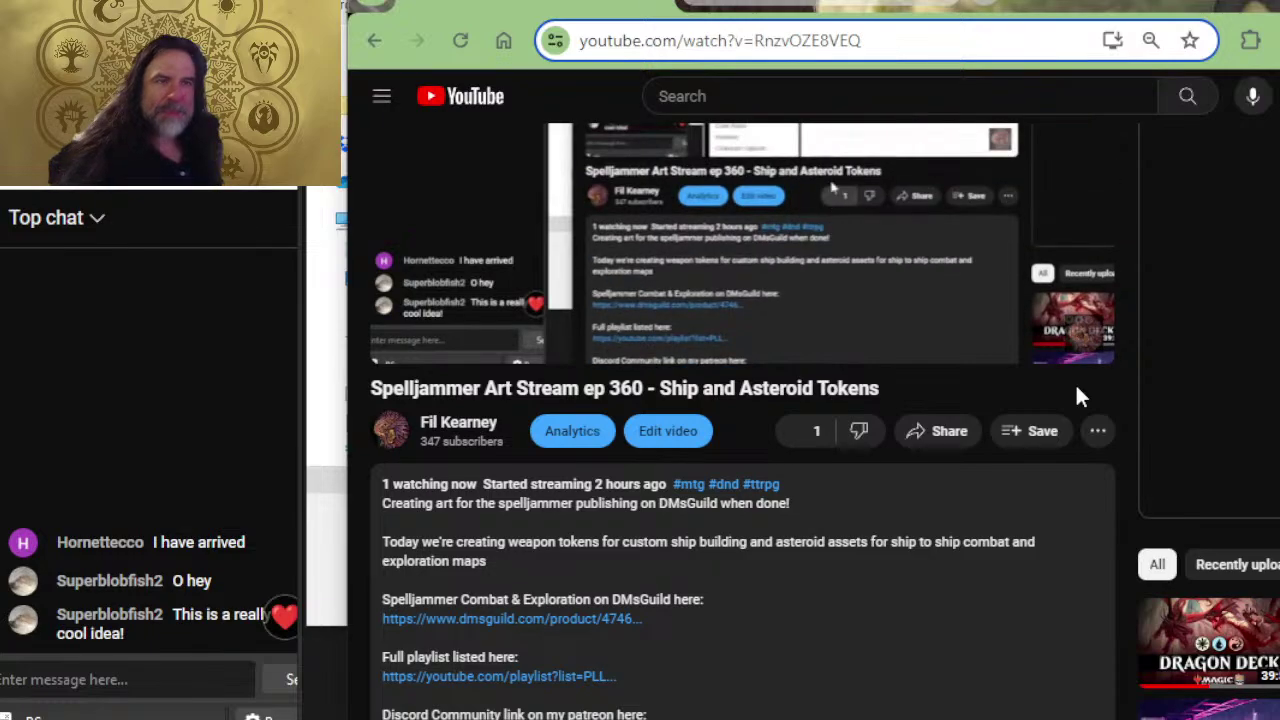
{"action": "key", "text": "alt+Tab"}
{"action": "key", "text": "alt+Tab"}
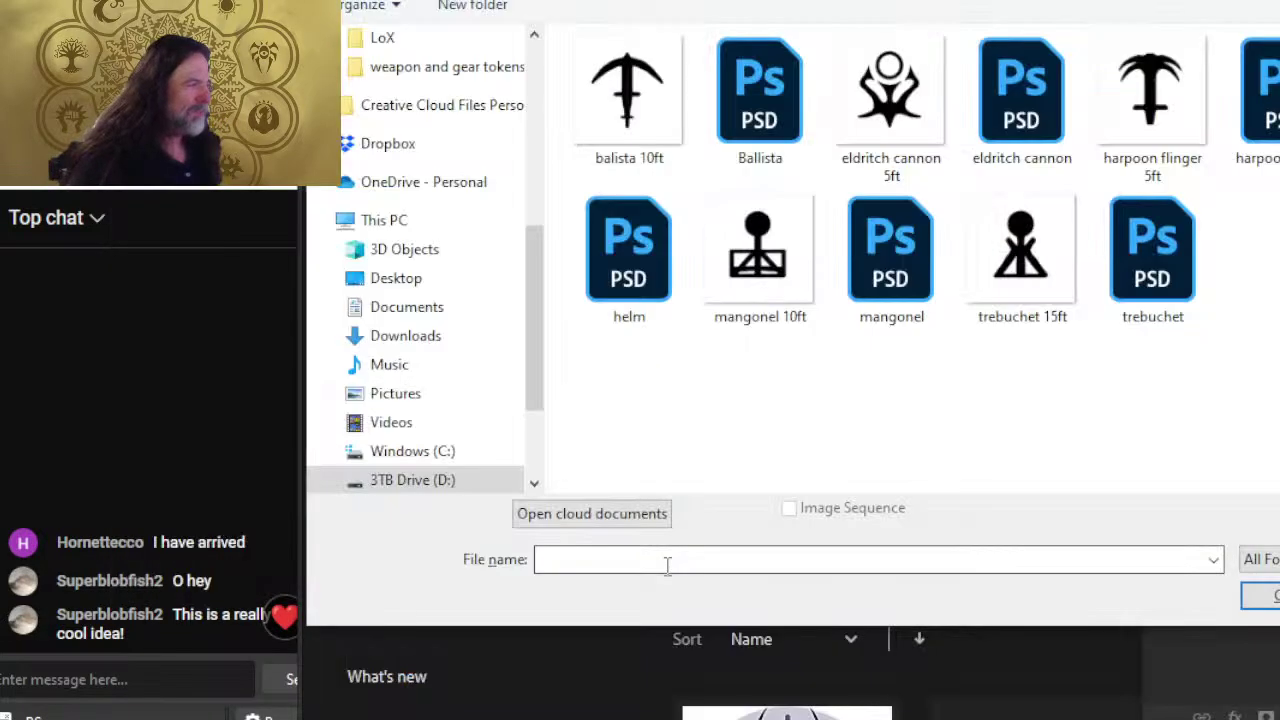
{"action": "key", "text": "alt+Tab"}
{"action": "key", "text": "alt+Tab"}
{"action": "key", "text": "alt+Tab"}
{"action": "key", "text": "alt+Tab"}
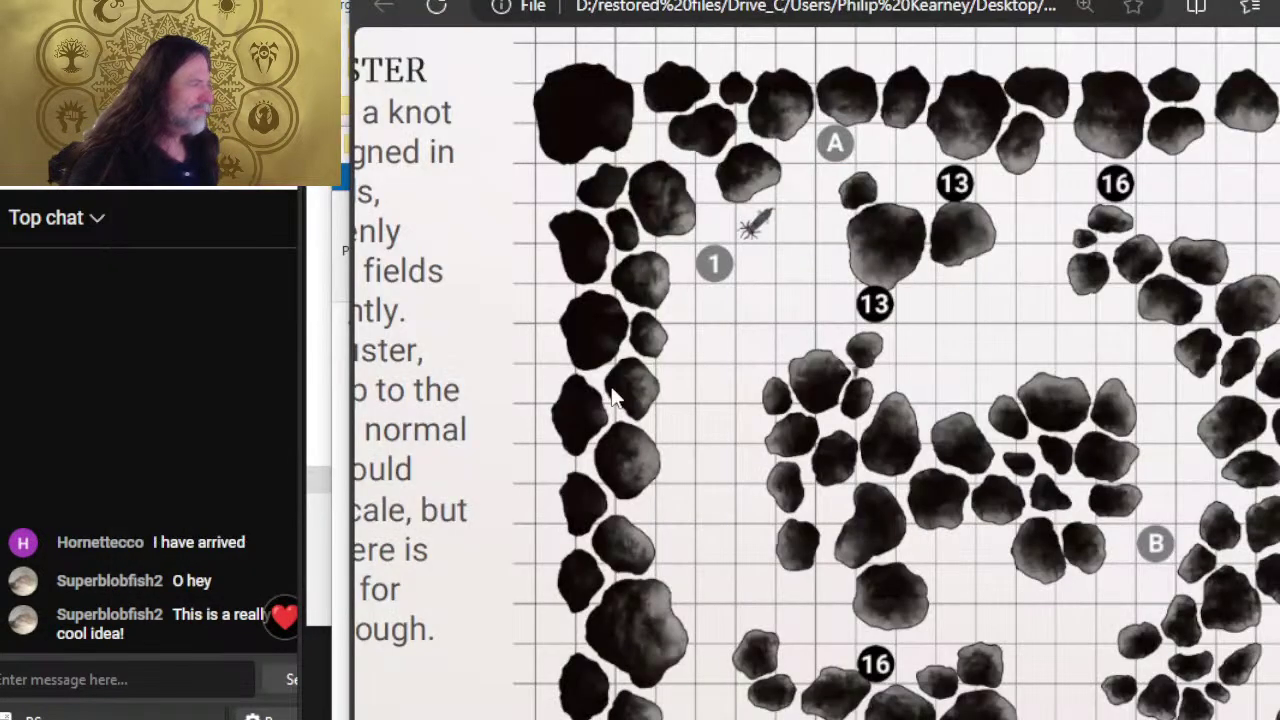